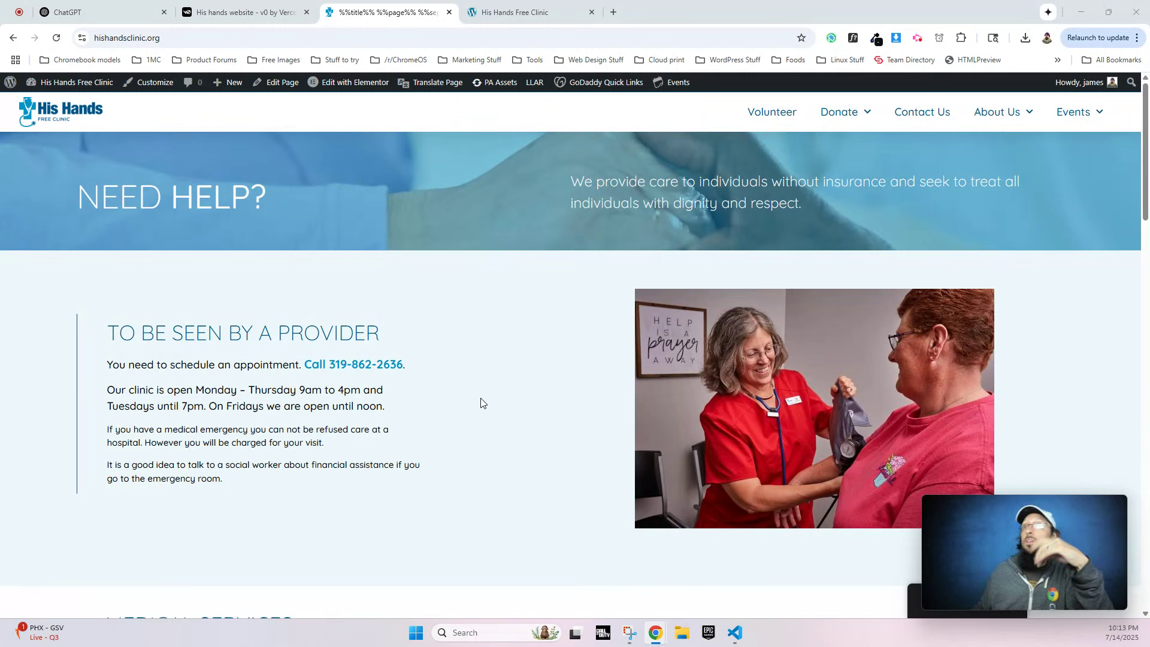
Examine the clinic's existing home page from the Need Help banner down to the What to Expect section.
scroll(359, 285, "down", 10)
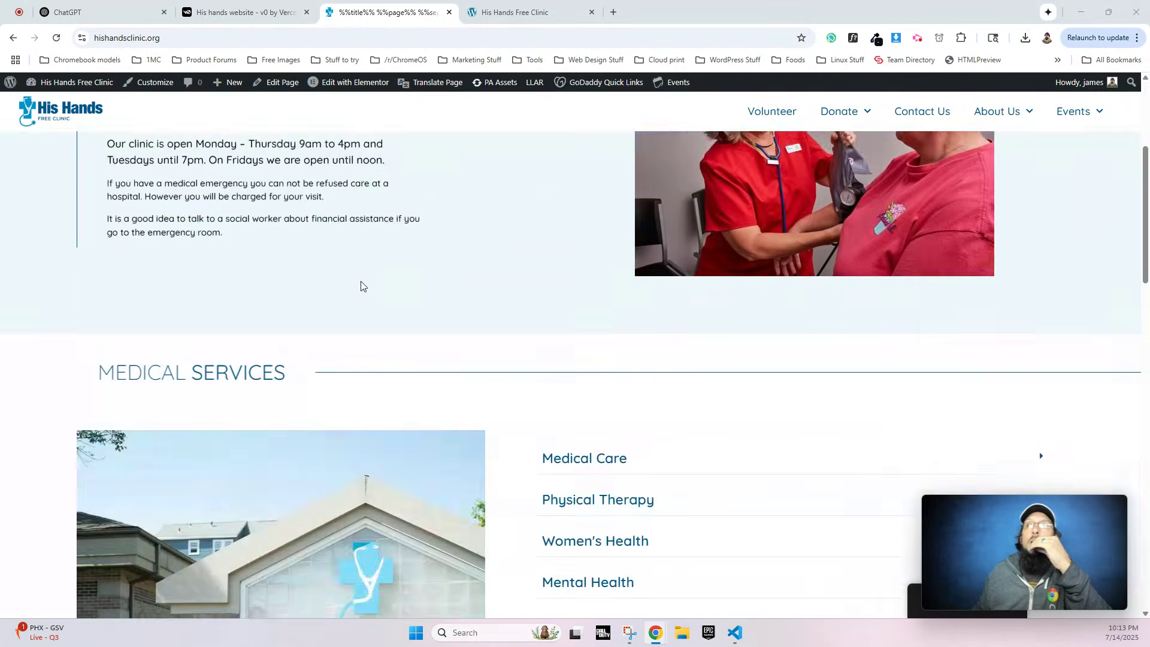
scroll(360, 286, "up", 6)
scroll(361, 285, "up", 4)
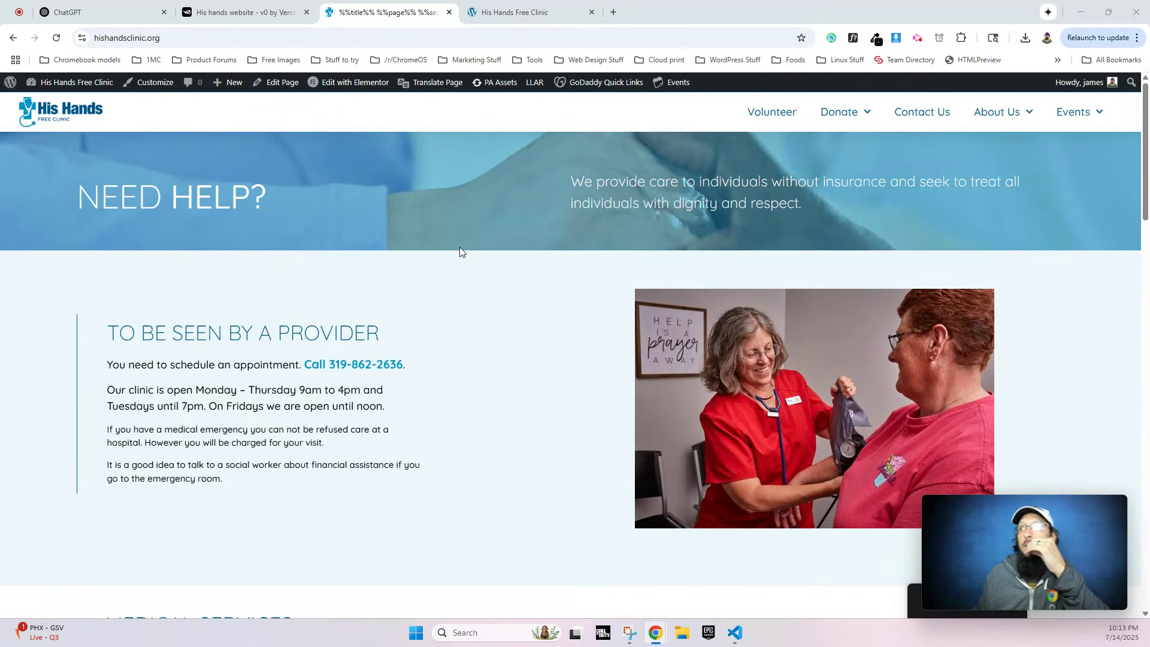
scroll(411, 316, "down", 13)
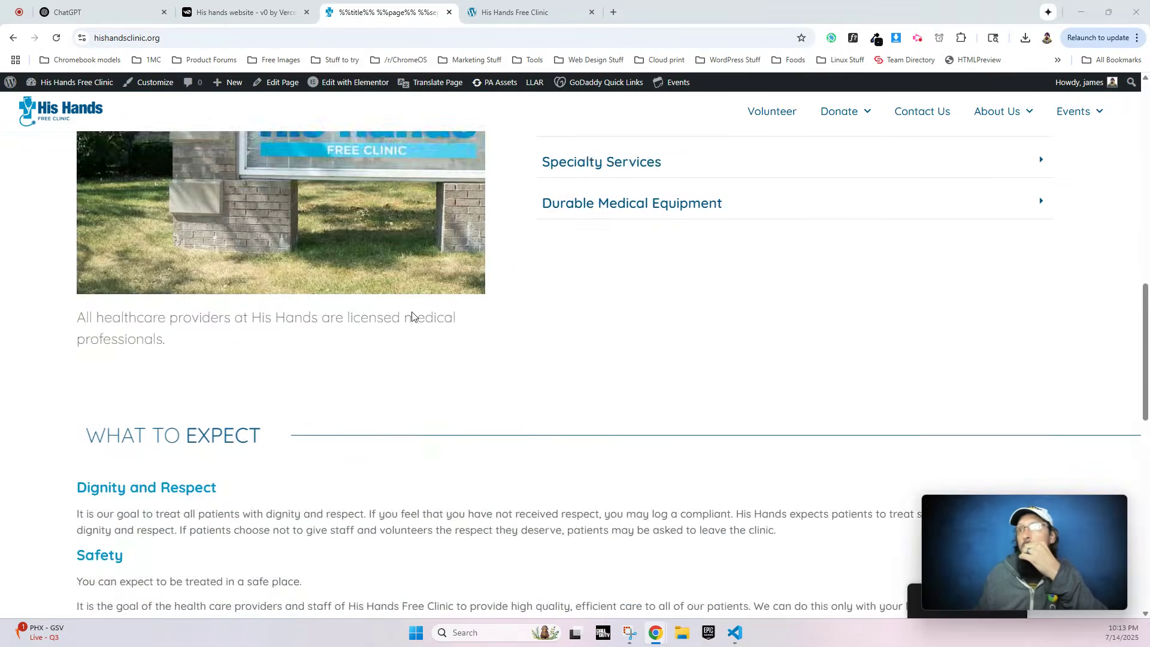
scroll(411, 316, "up", 13)
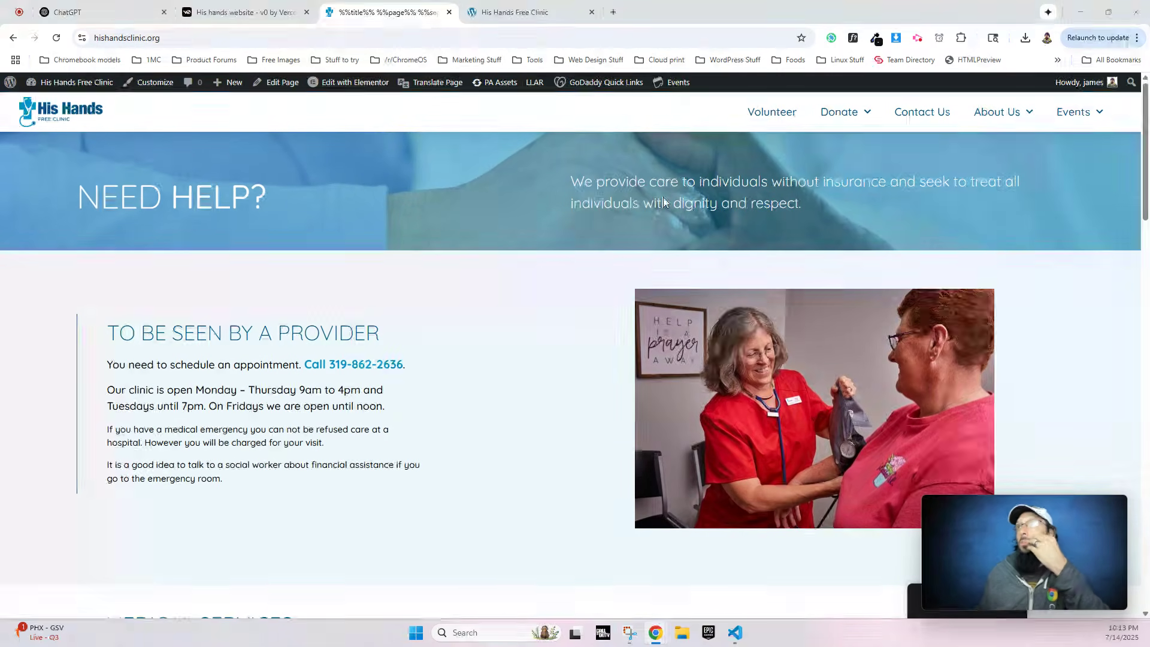
Open the existing site's About Us page and review its team, statement of faith, annual reports and testimonial sections.
mouse_move(1048, 116)
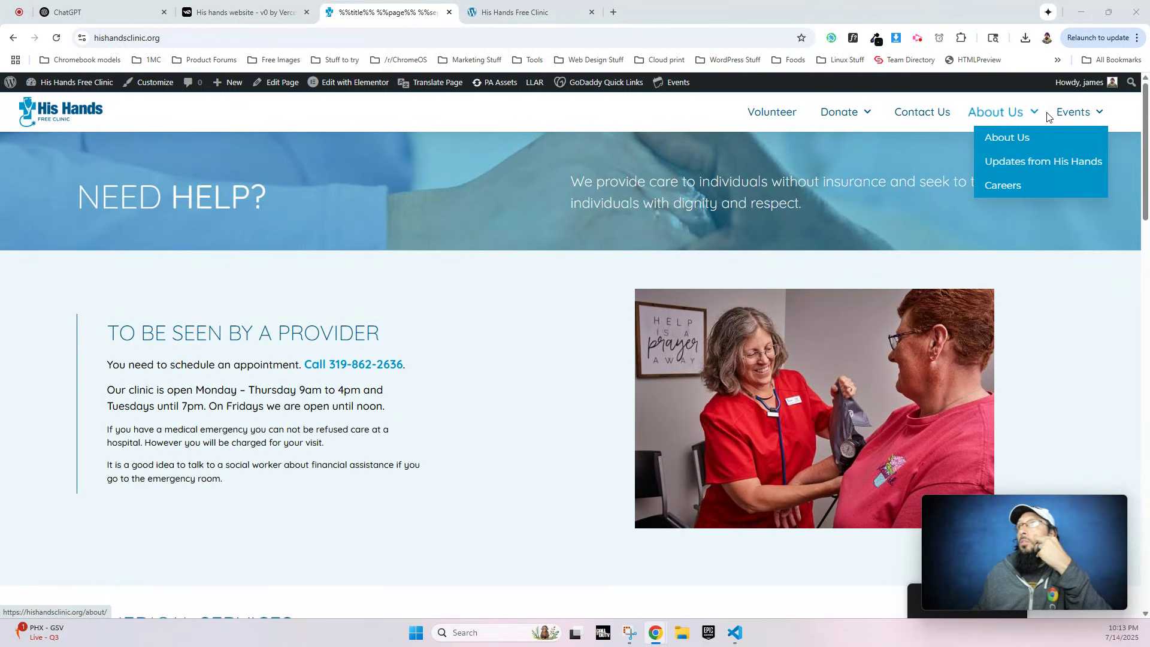
left_click(1008, 138)
scroll(503, 479, "down", 10)
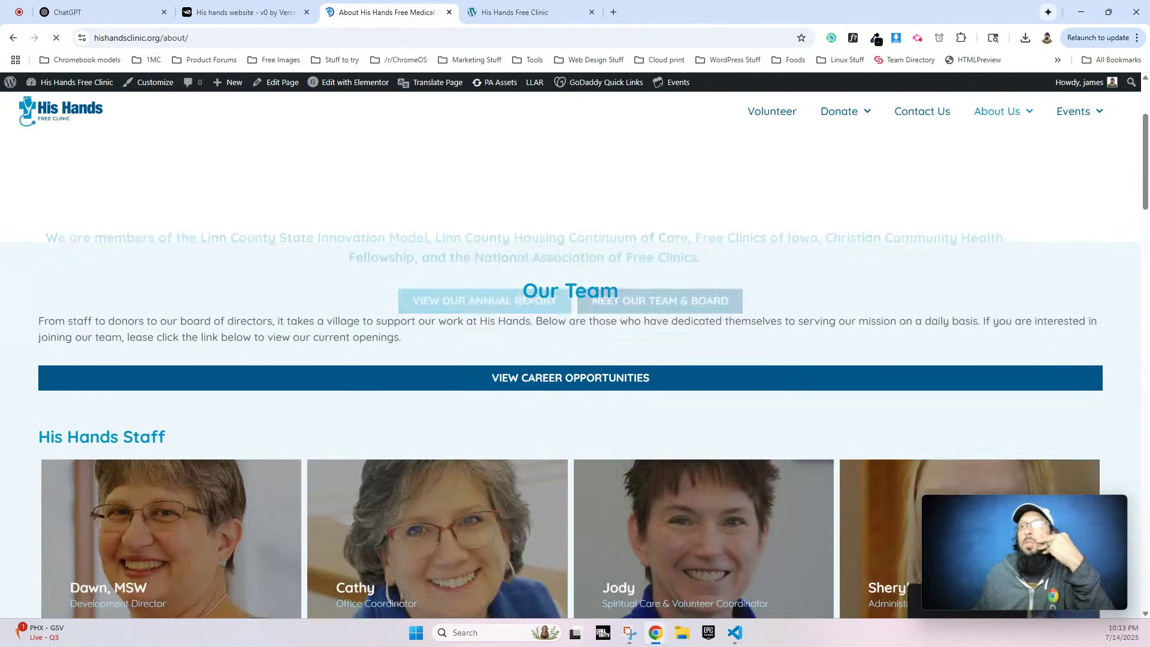
scroll(488, 353, "down", 20)
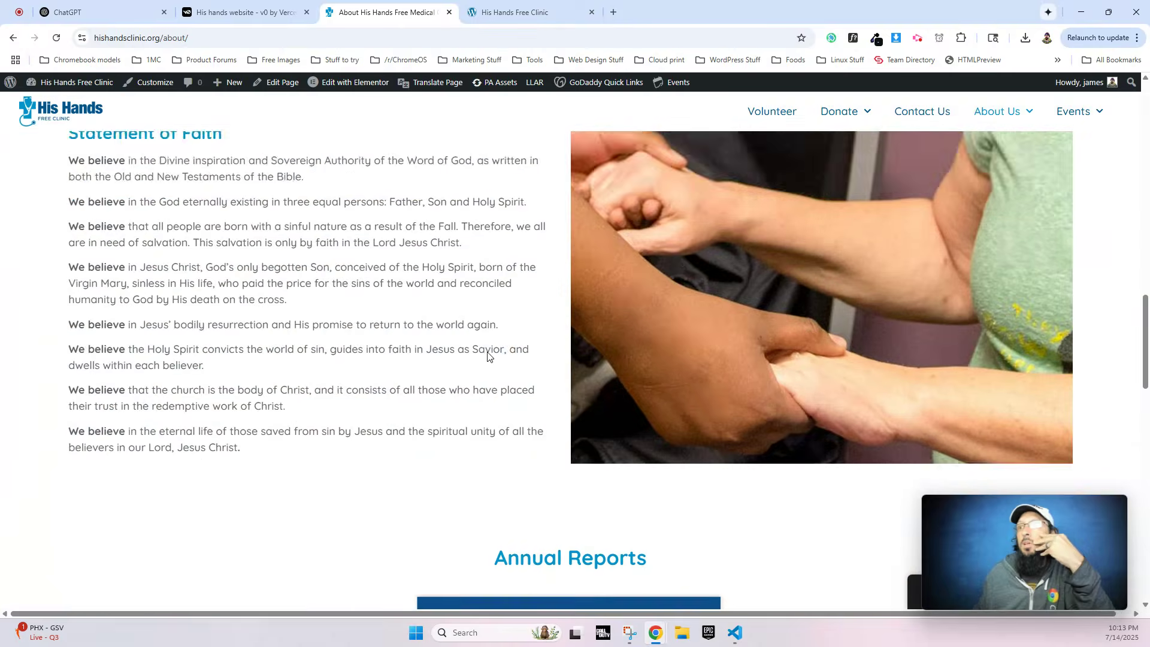
scroll(487, 358, "down", 6)
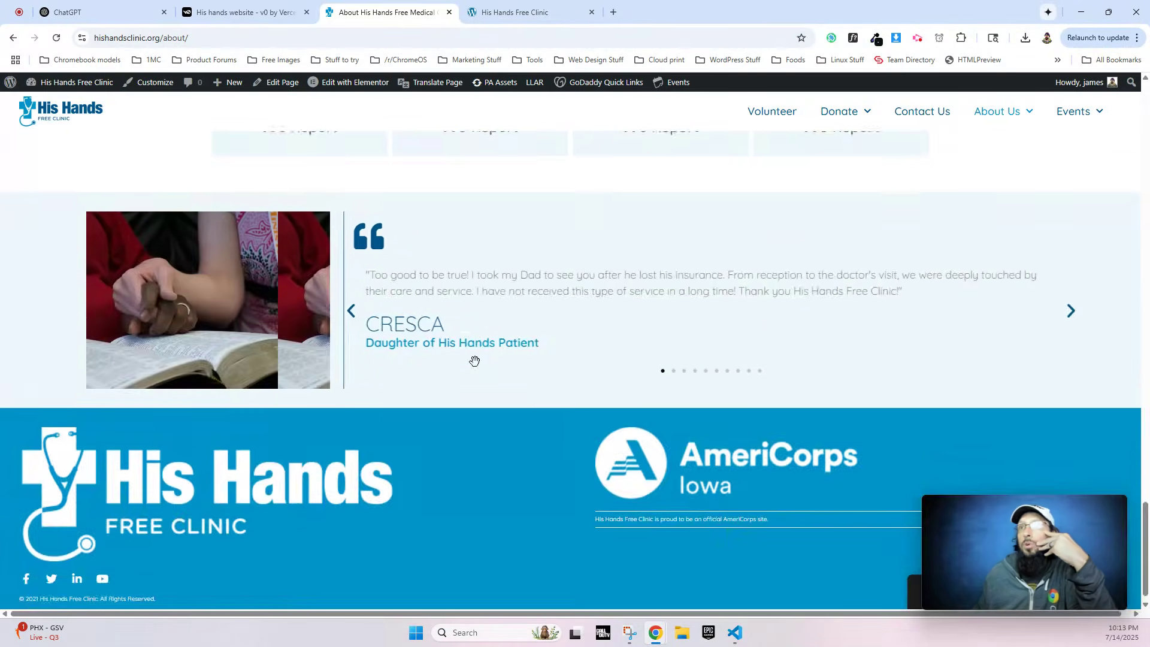
scroll(636, 298, "up", 6)
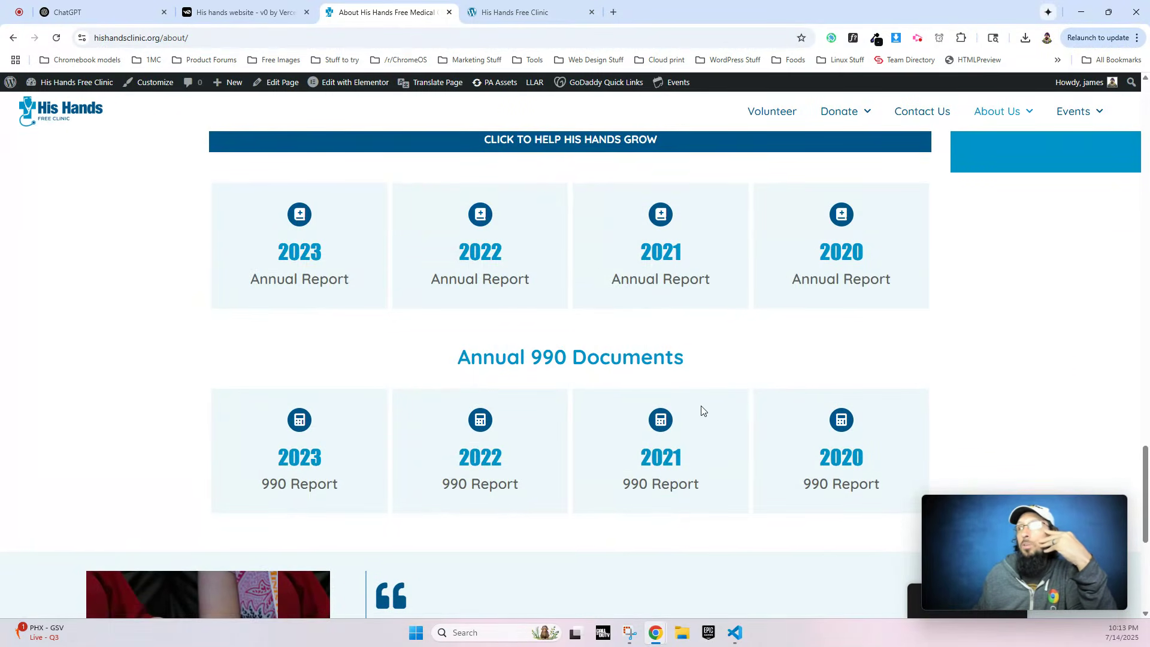
scroll(354, 262, "down", 6)
scroll(929, 303, "up", 4)
scroll(843, 378, "down", 4)
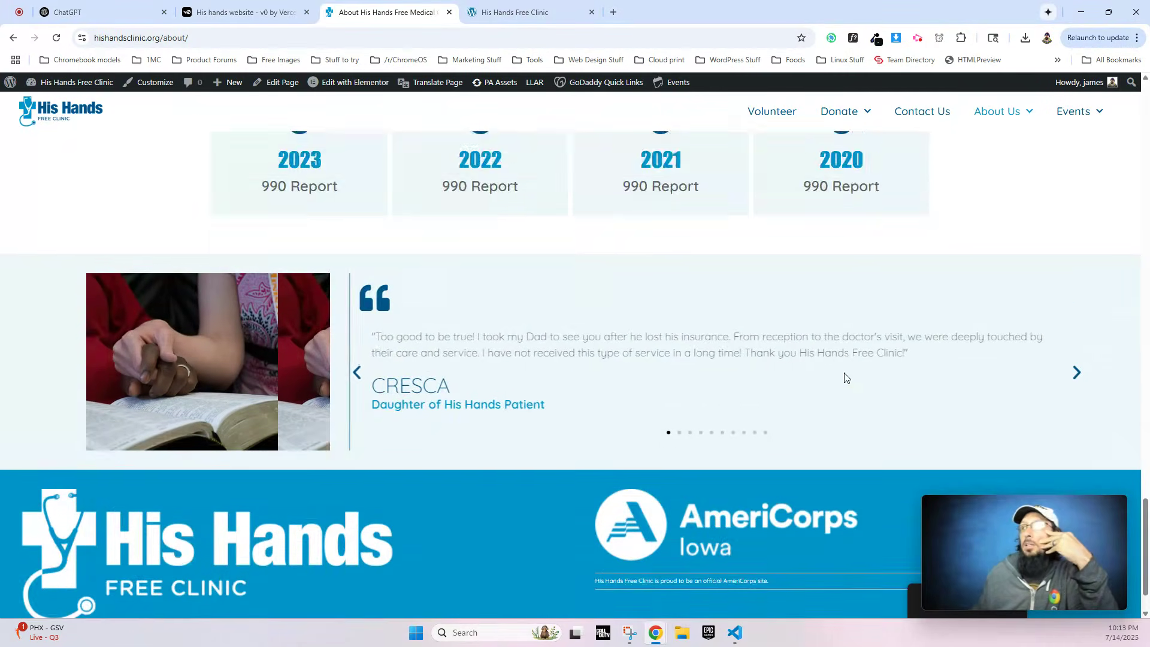
Page forward through several testimonials in the About Us page's carousel.
left_click(1069, 308)
left_click(1072, 317)
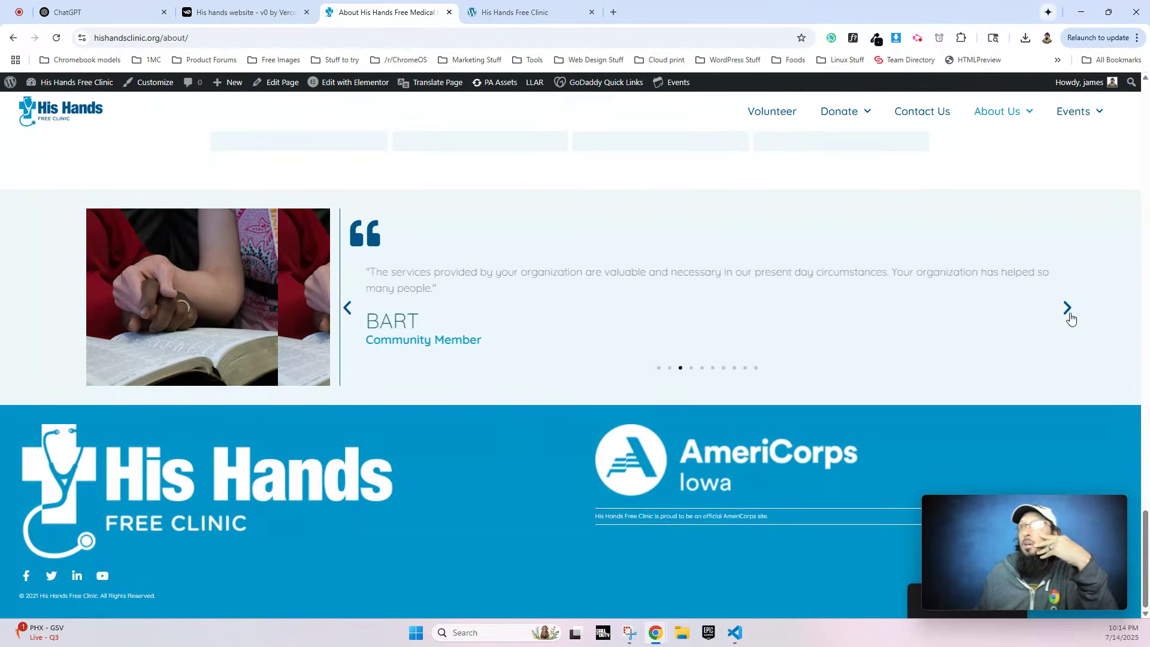
left_click(1072, 318)
left_click(1072, 318)
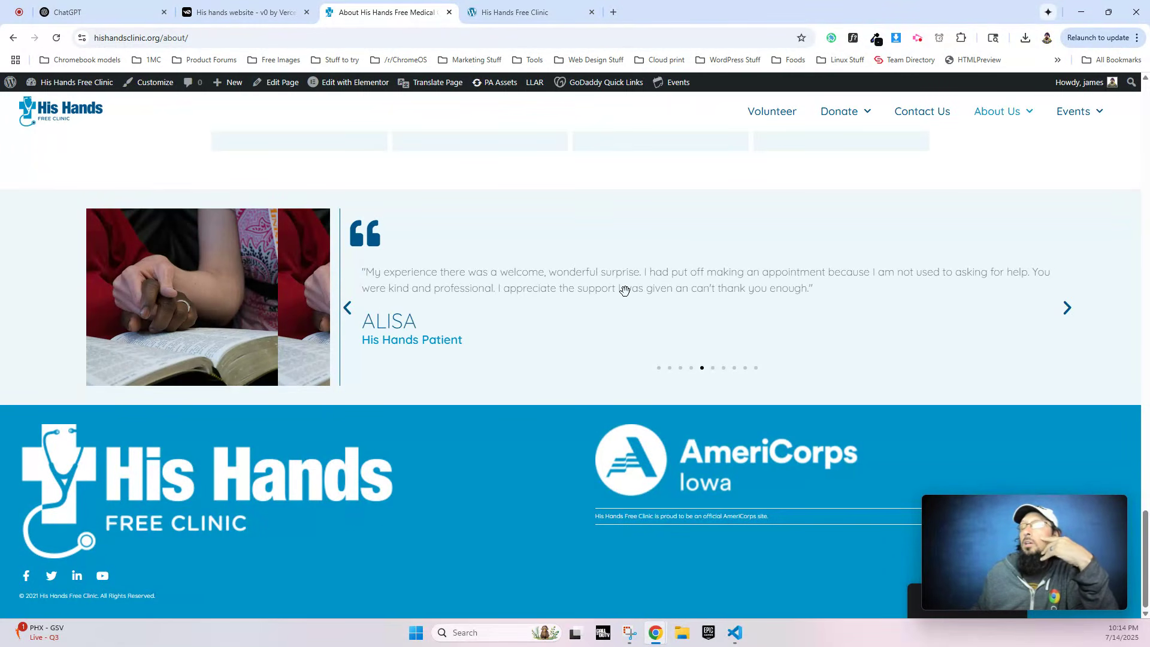
Examine the About Us page's reports and introduction banner, and open the Contact Us page.
scroll(478, 322, "up", 10)
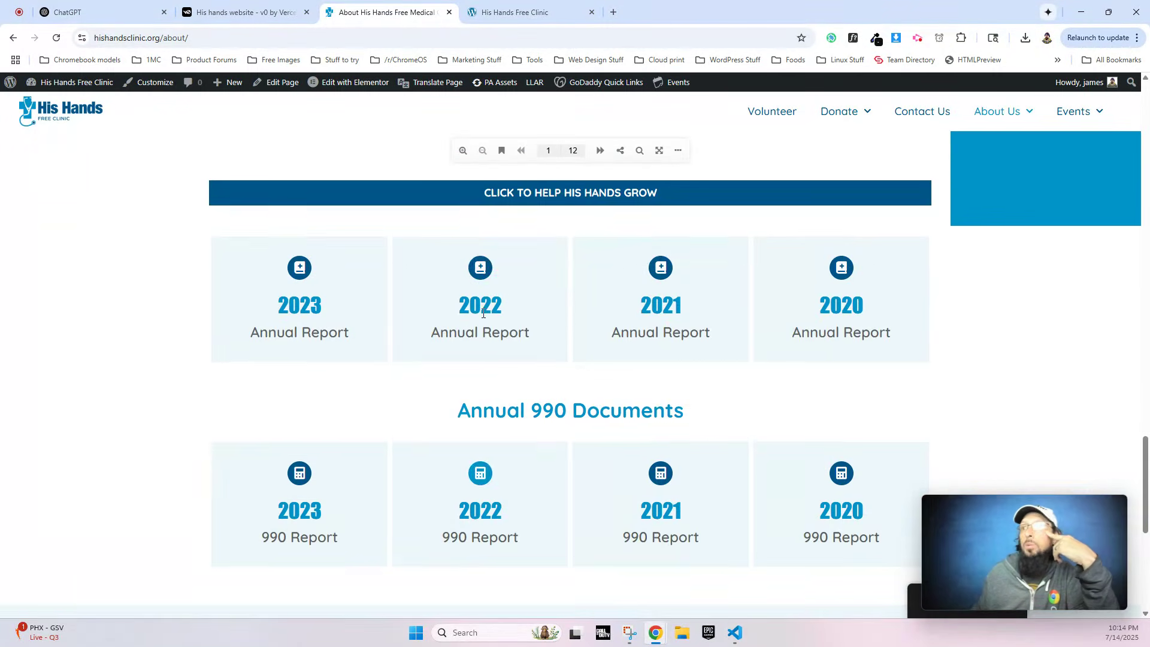
scroll(478, 322, "up", 15)
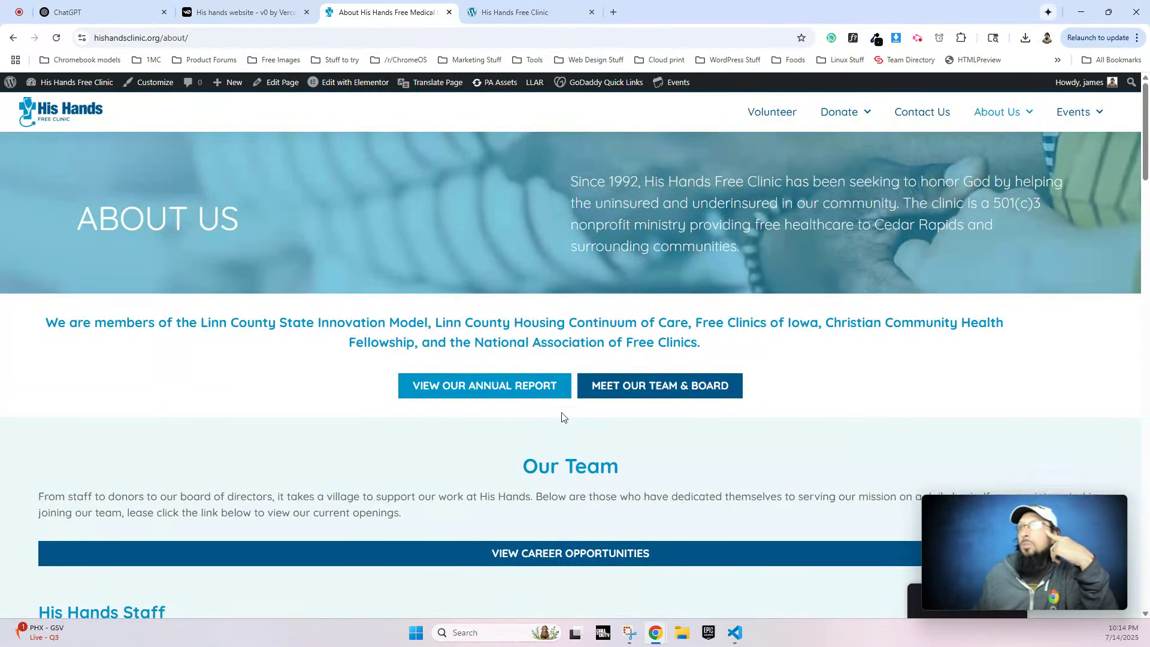
left_click_drag(119, 216, 1020, 240)
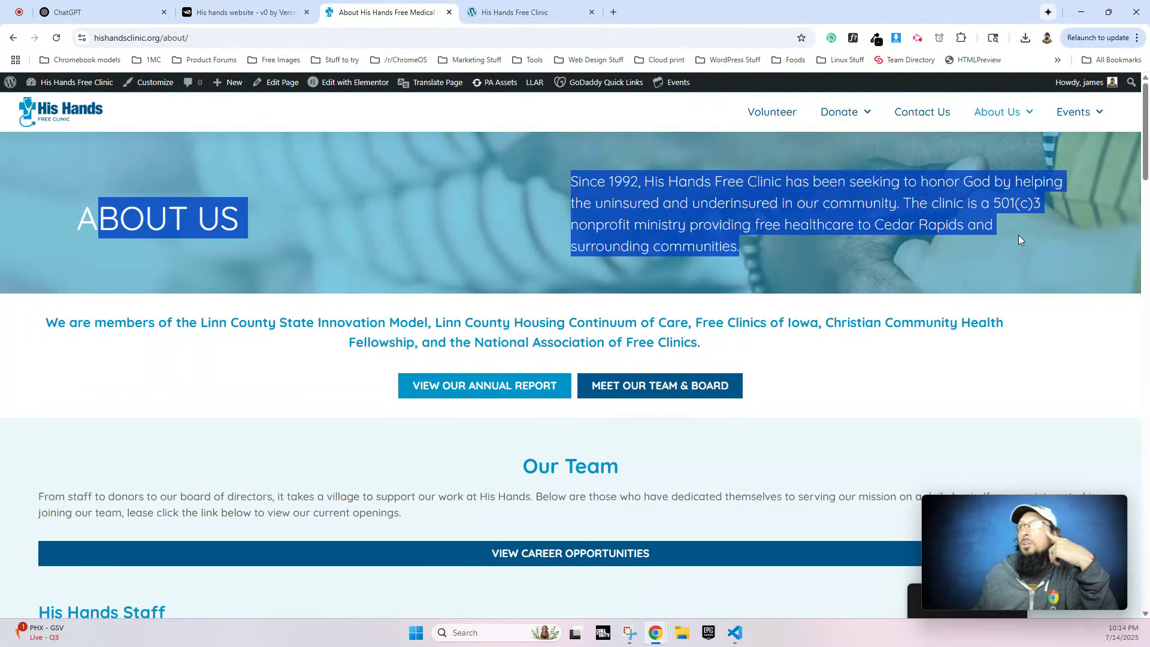
left_click(1011, 239)
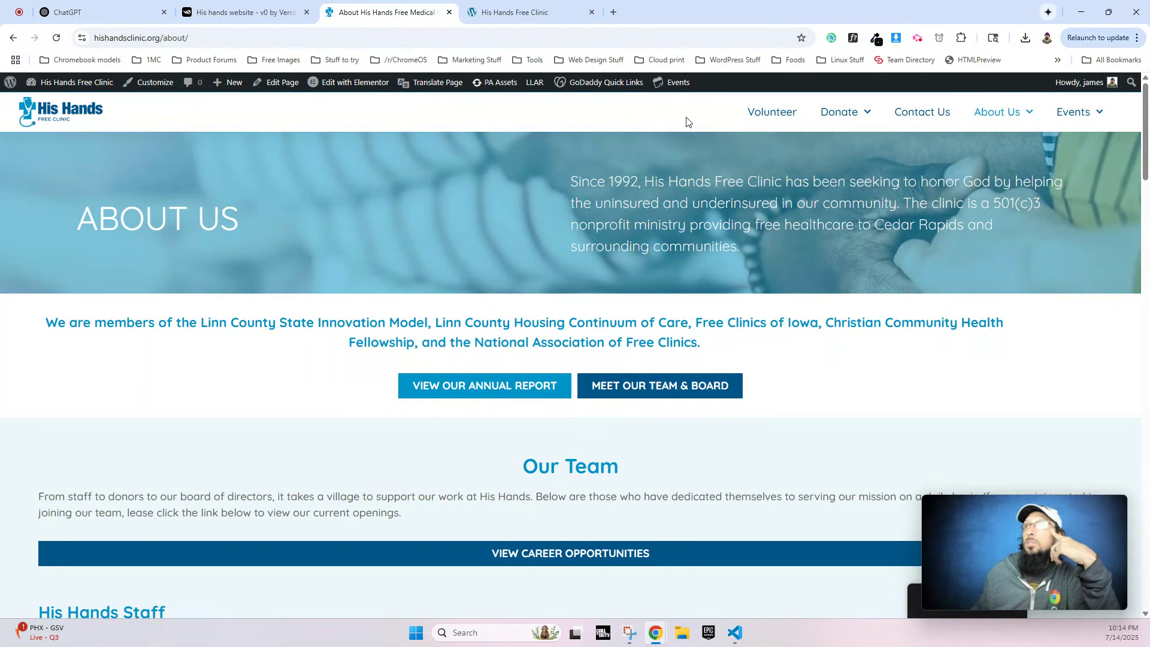
left_click(916, 115)
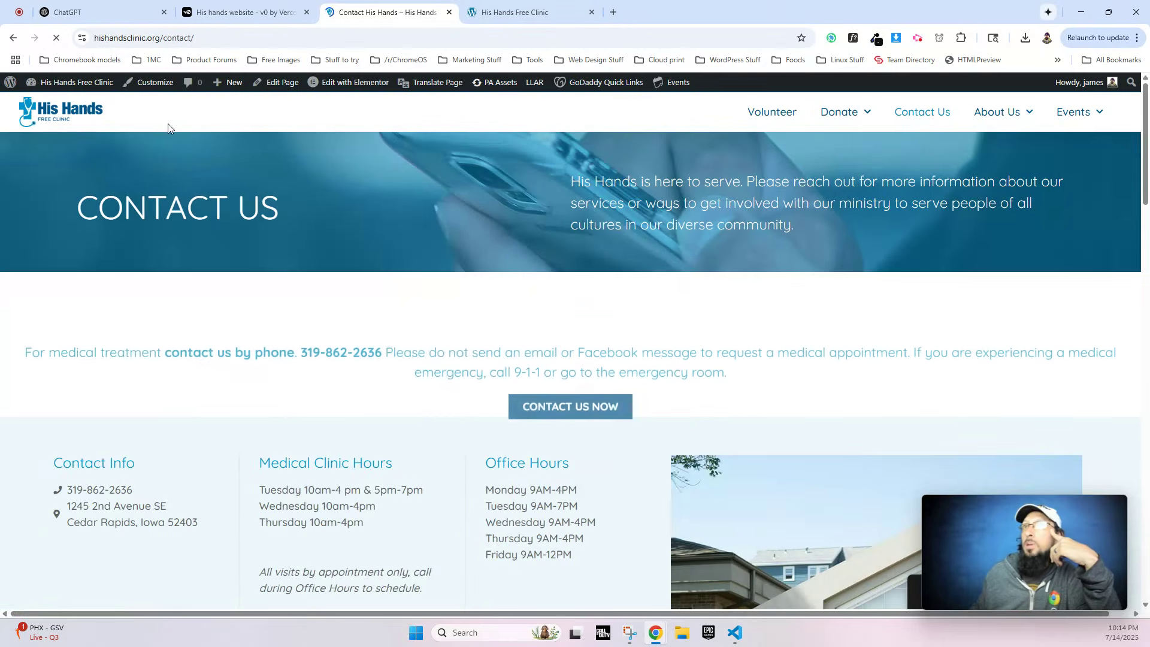
mouse_move(849, 112)
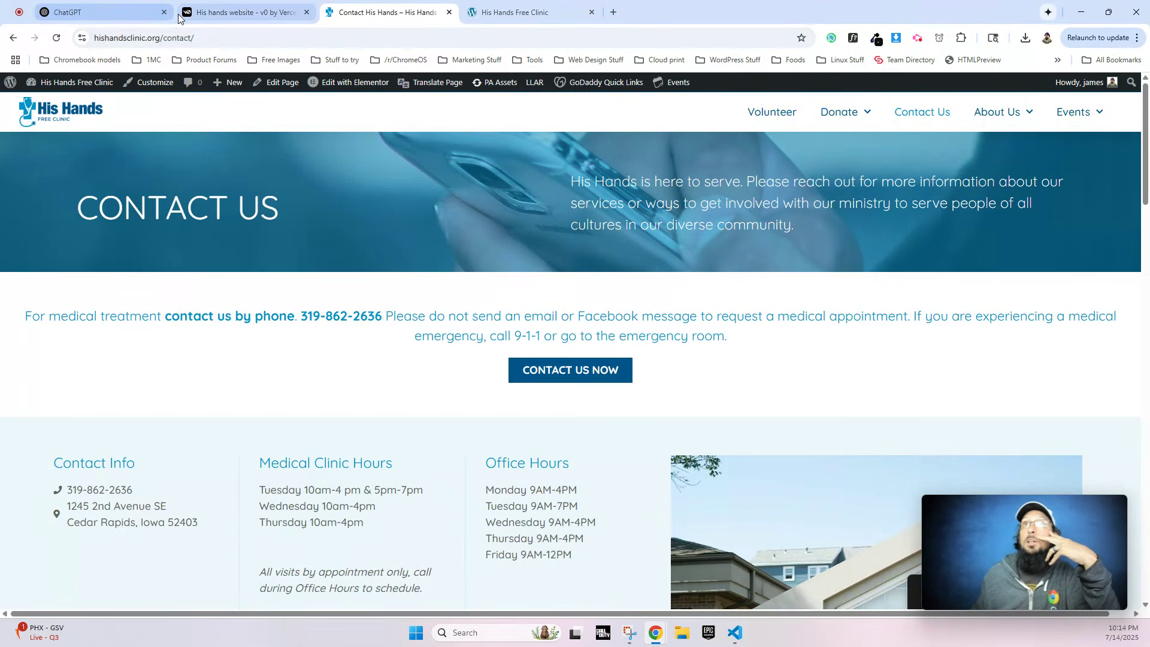
Switch to the v0 project and examine the redesigned home page preview from the Need Help hero to Medical Services.
left_click(211, 13)
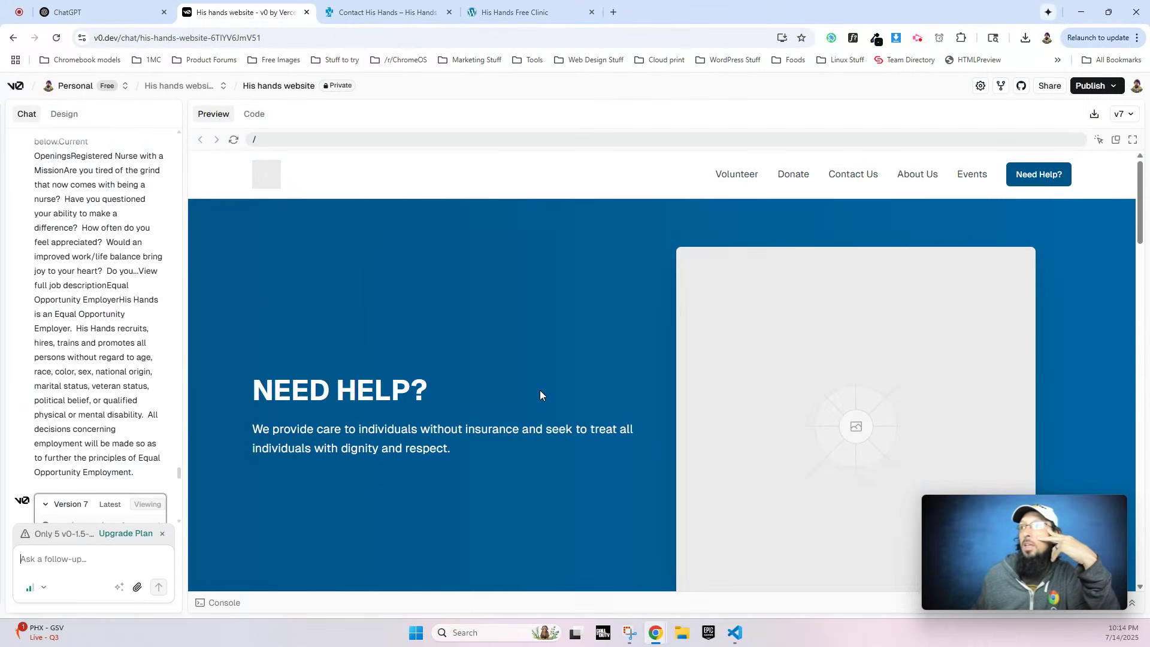
scroll(541, 390, "down", 9)
scroll(538, 390, "up", 9)
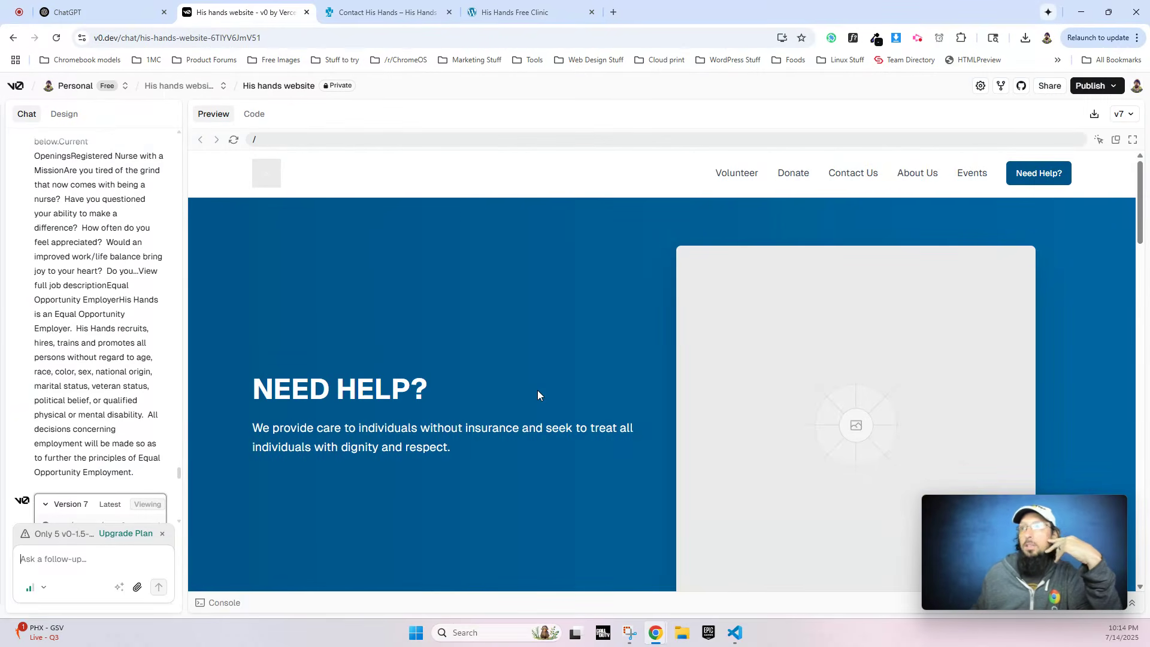
scroll(537, 390, "down", 8)
scroll(538, 390, "up", 6)
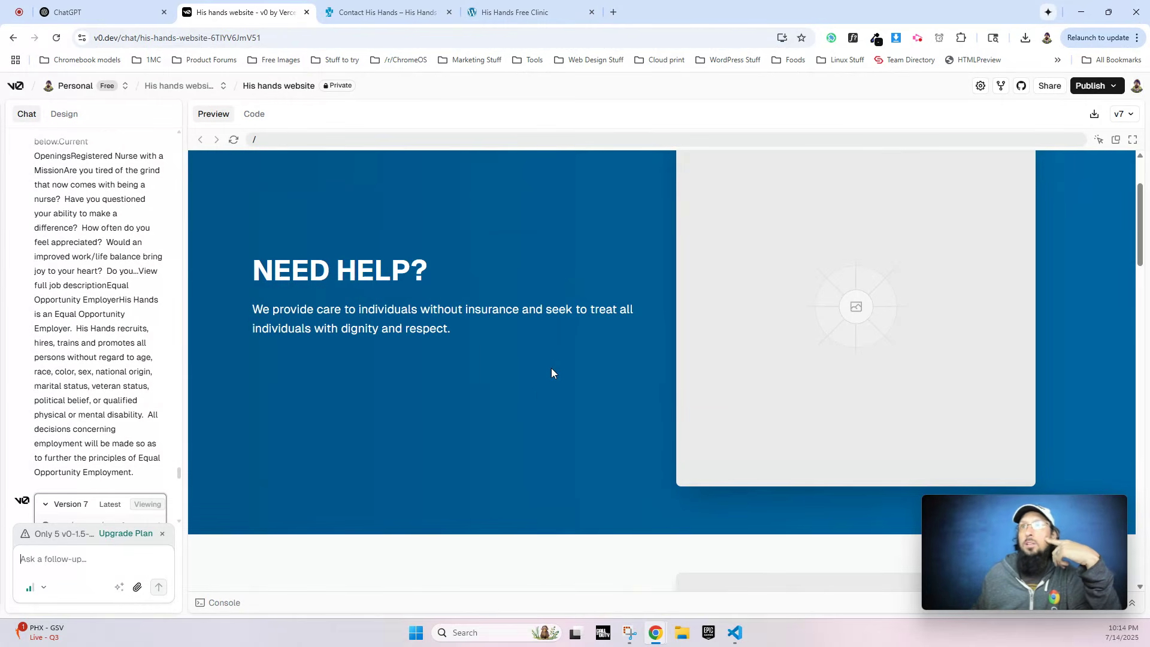
scroll(501, 429, "up", 2)
scroll(642, 426, "down", 3)
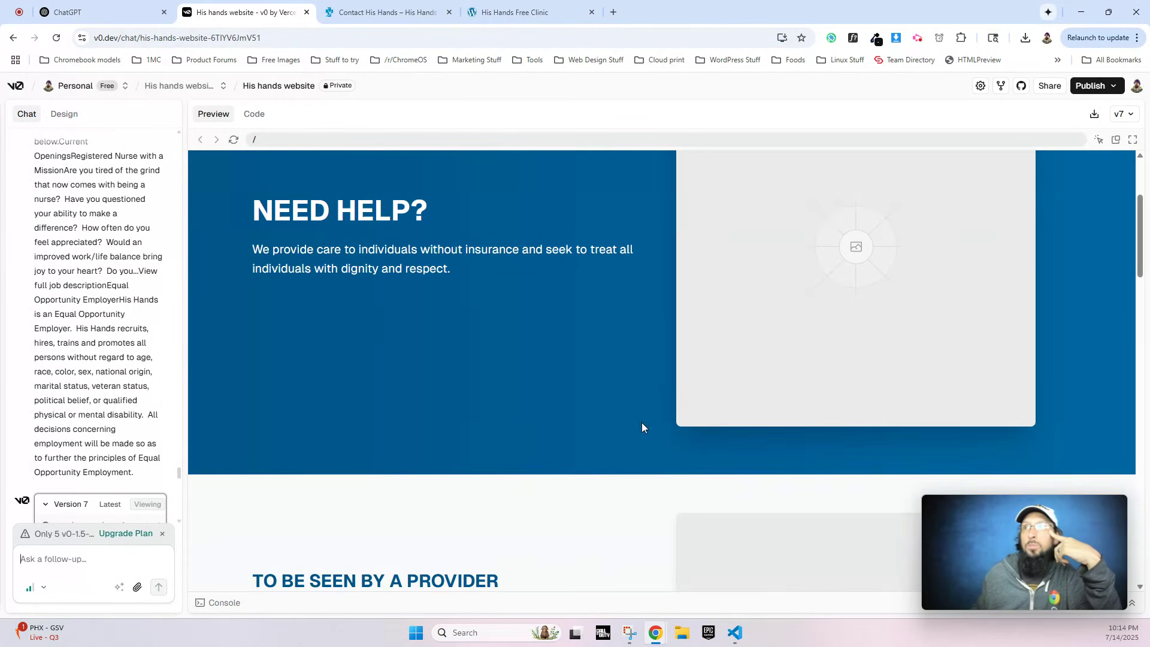
scroll(599, 255, "down", 10)
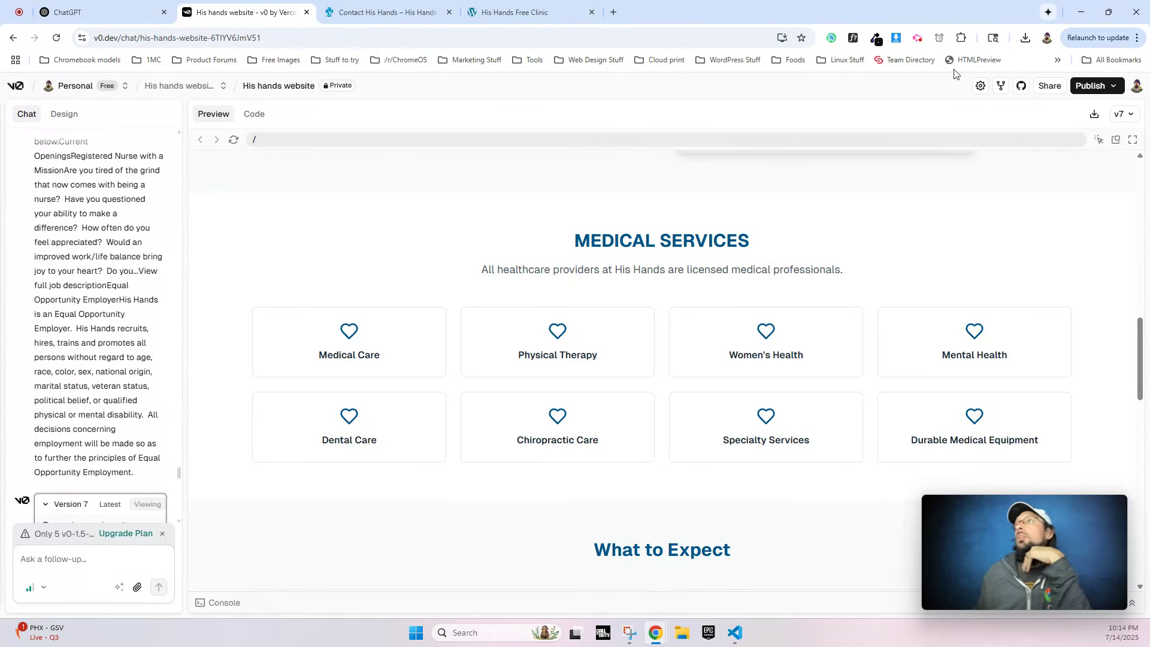
Reset the browser's stopwatch extension to zero and start it running.
left_click(939, 40)
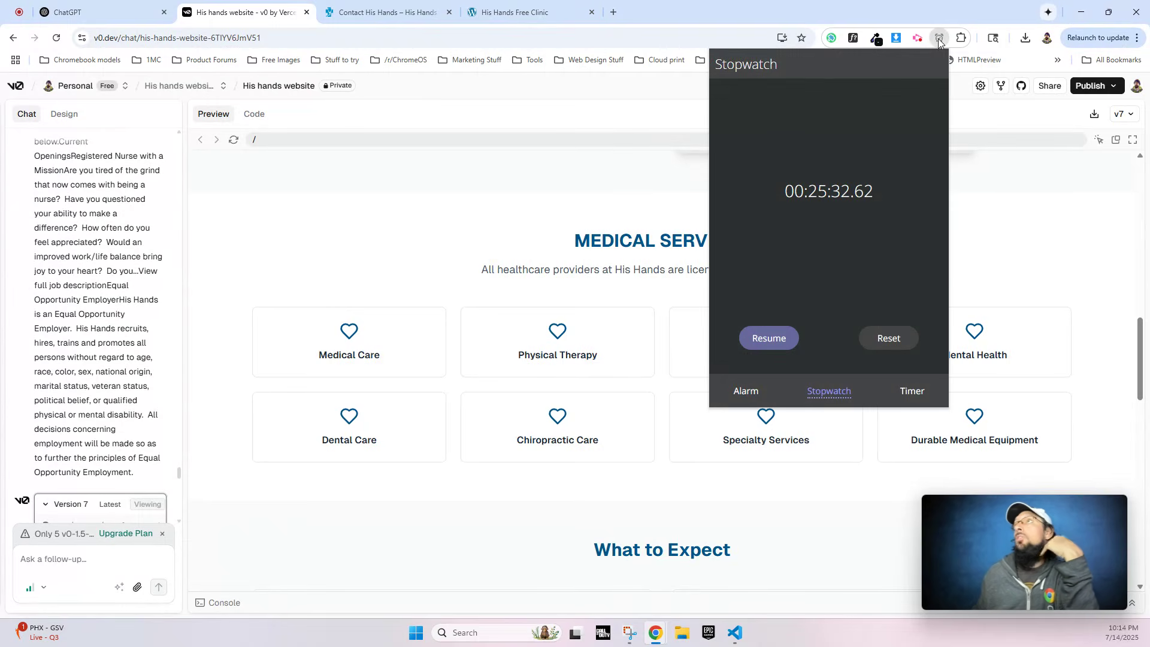
left_click(888, 337)
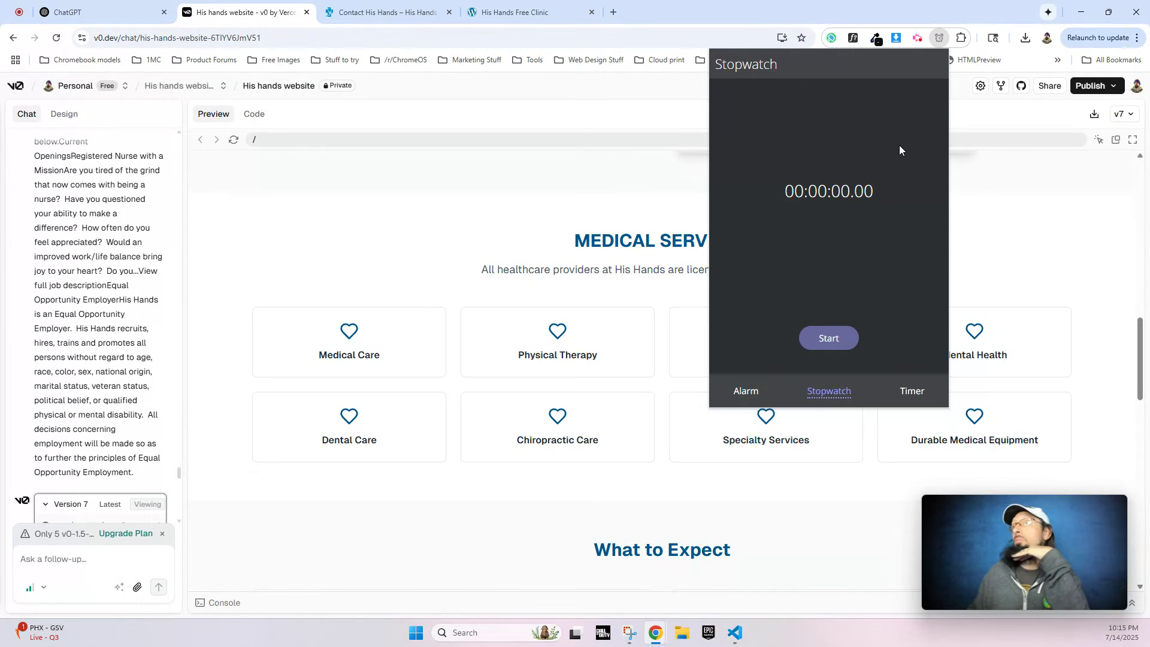
scroll(424, 222, "up", 10)
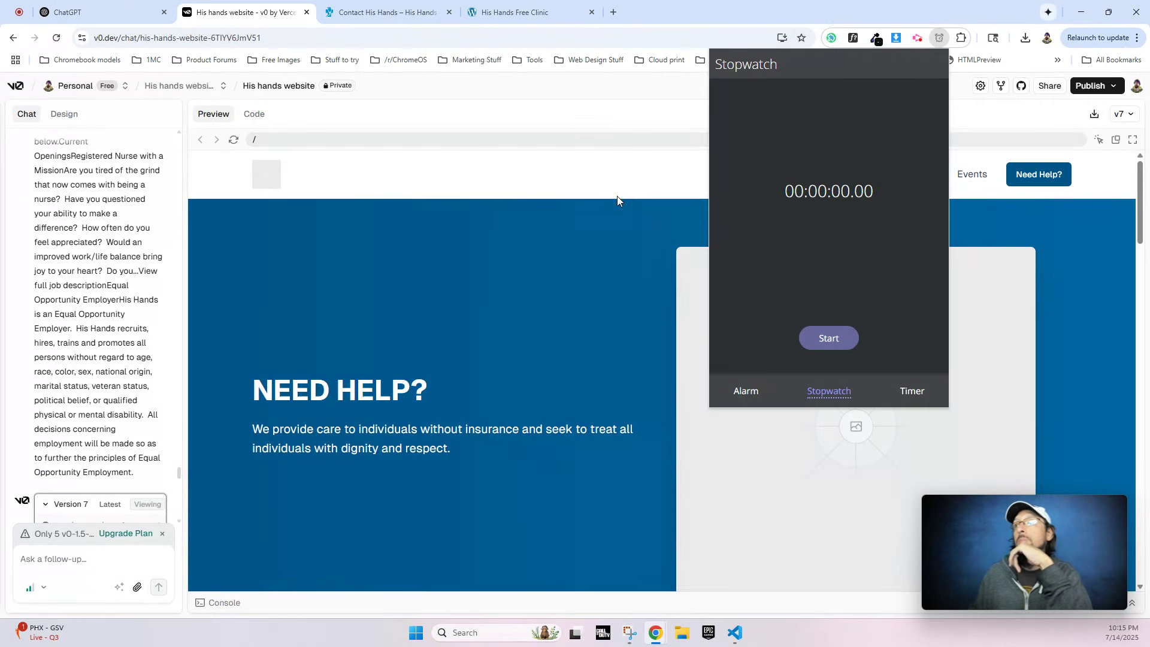
left_click(830, 339)
left_click(564, 299)
Examine the v0 preview's Need Help hero, inspect its introductory paragraph in the developer tools, and close them.
scroll(525, 227, "down", 3)
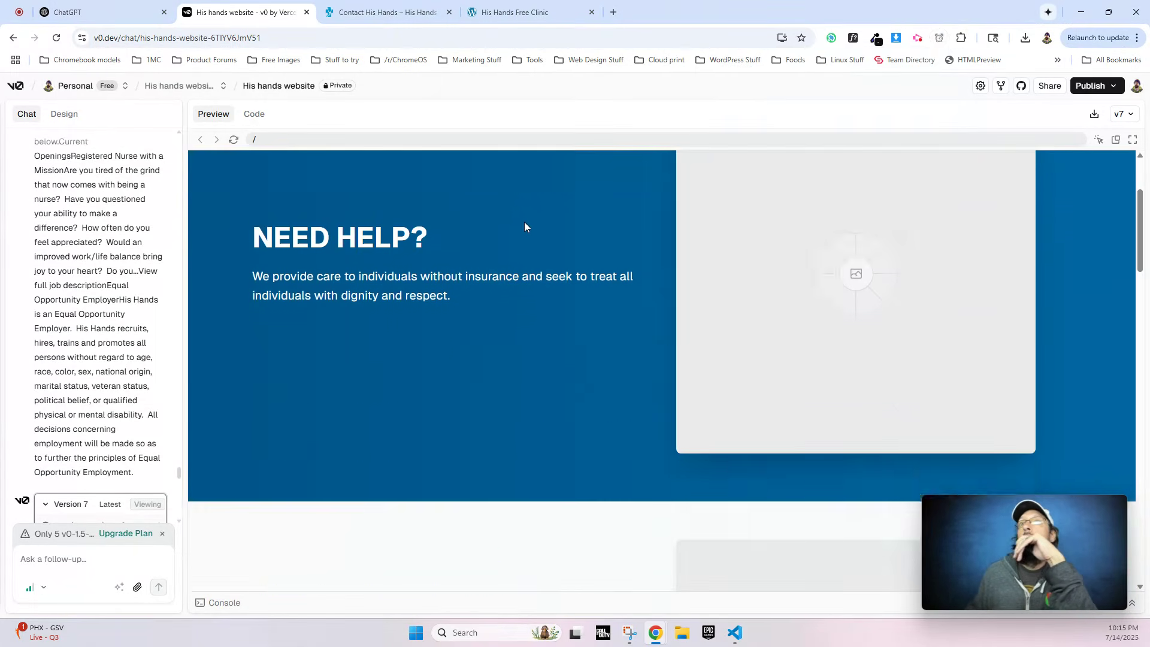
scroll(515, 240, "down", 5)
scroll(500, 256, "up", 7)
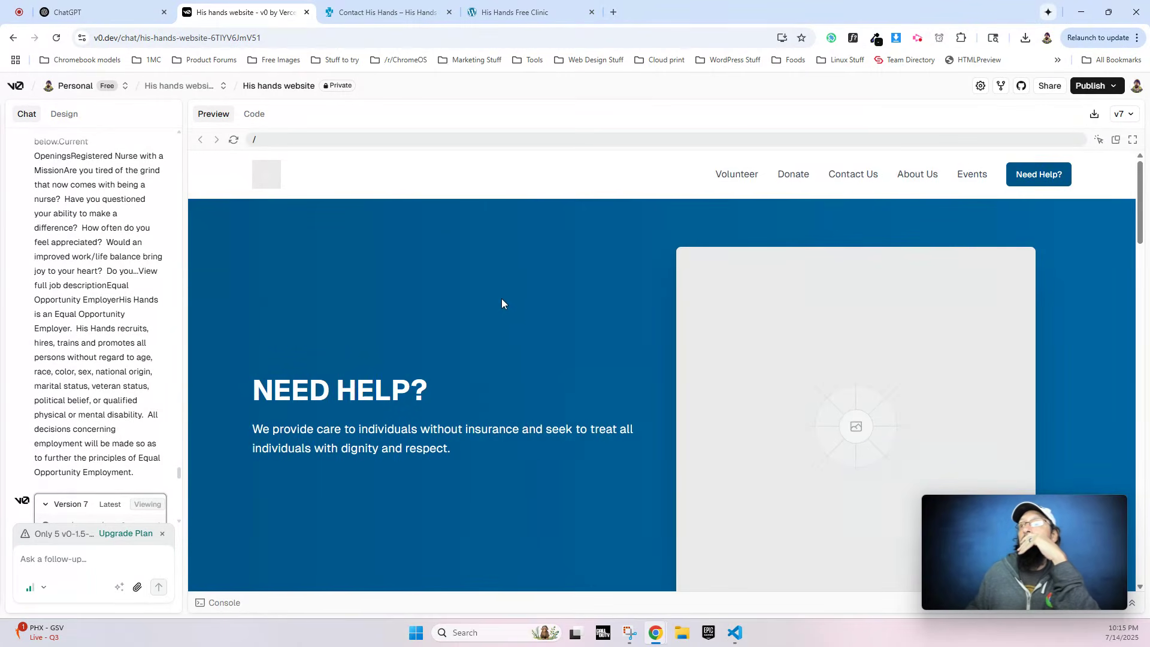
scroll(509, 326, "down", 2)
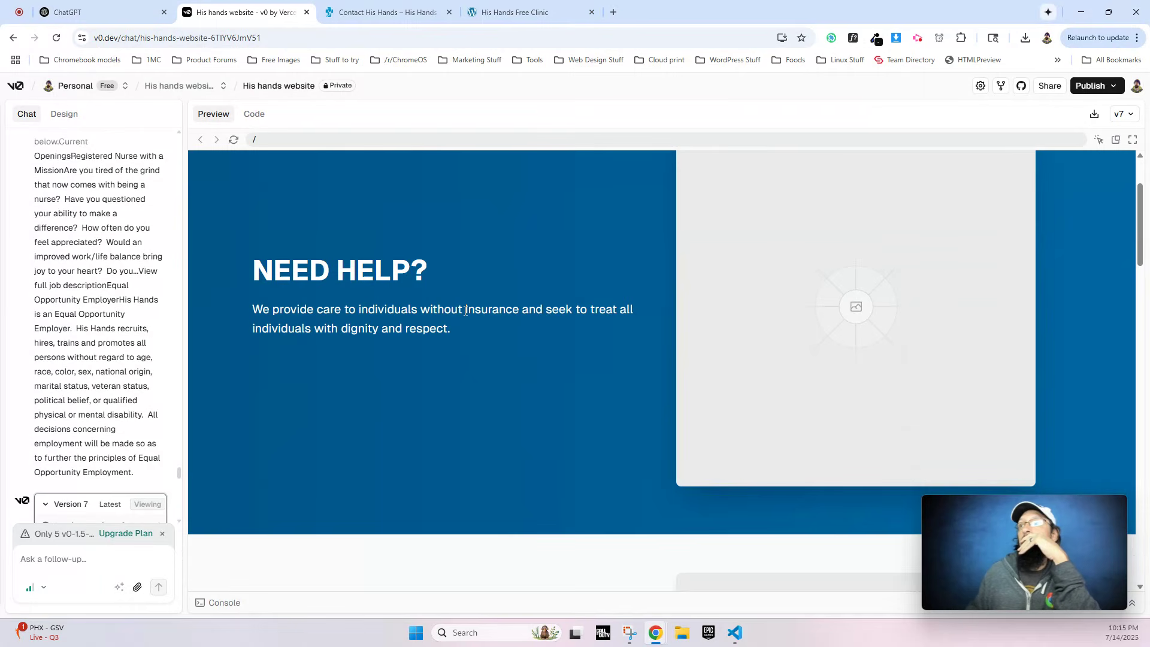
right_click(423, 316)
left_click(498, 301)
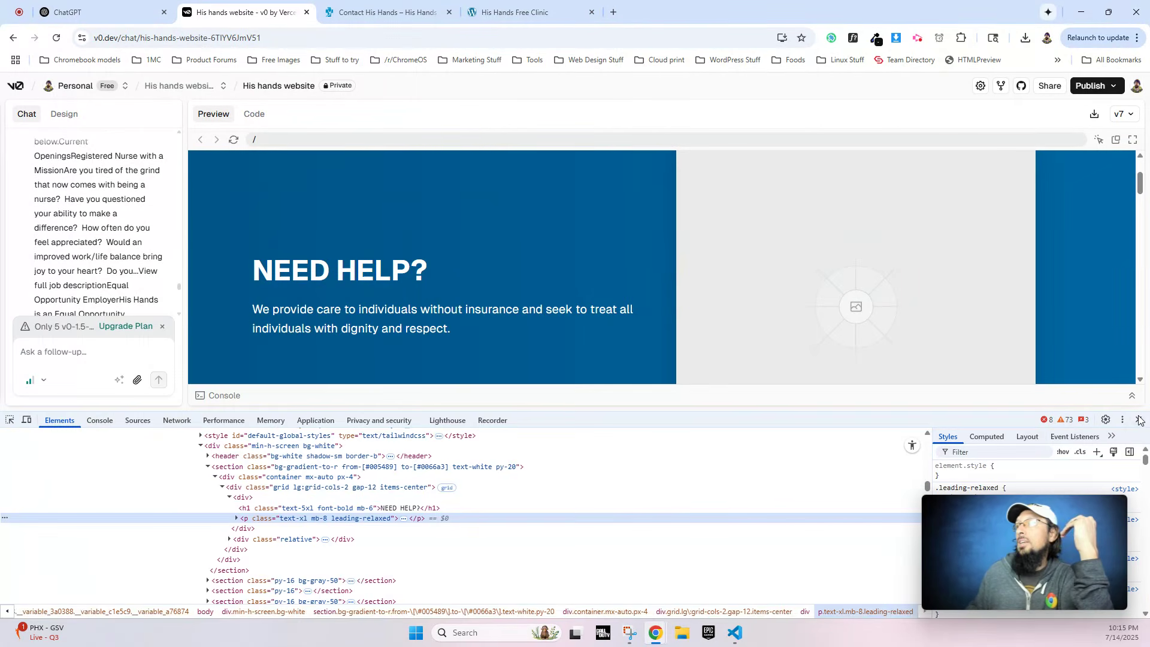
left_click(1139, 421)
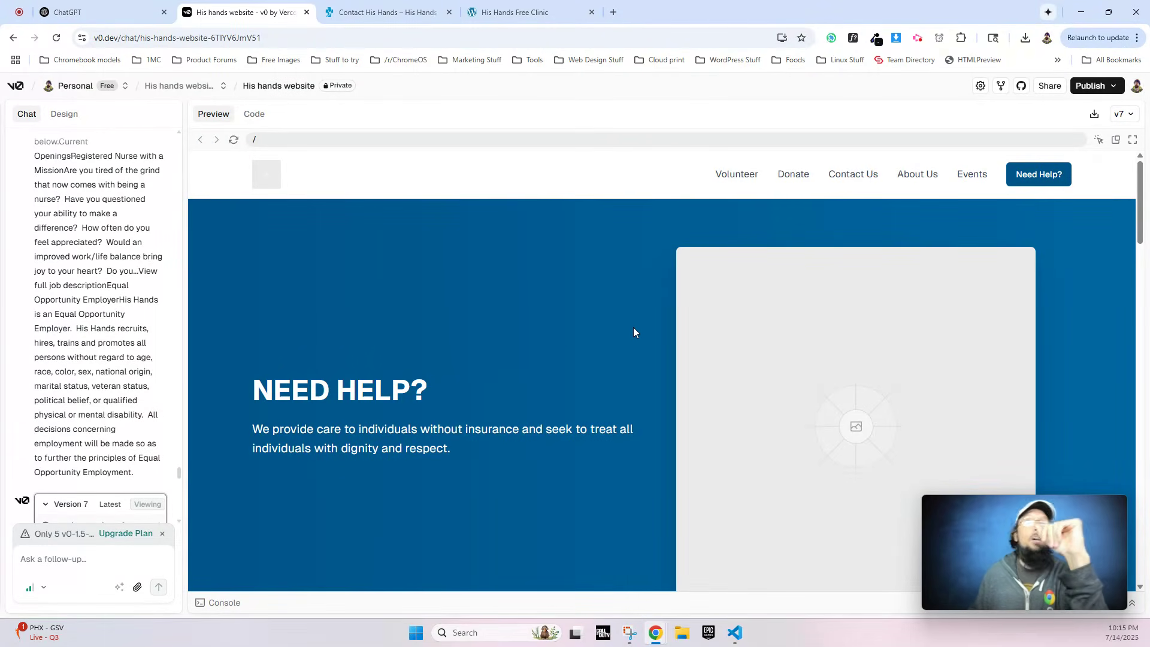
Switch to the local Etch builder, open the index template, and delete the unknown component above the main container.
left_click(387, 12)
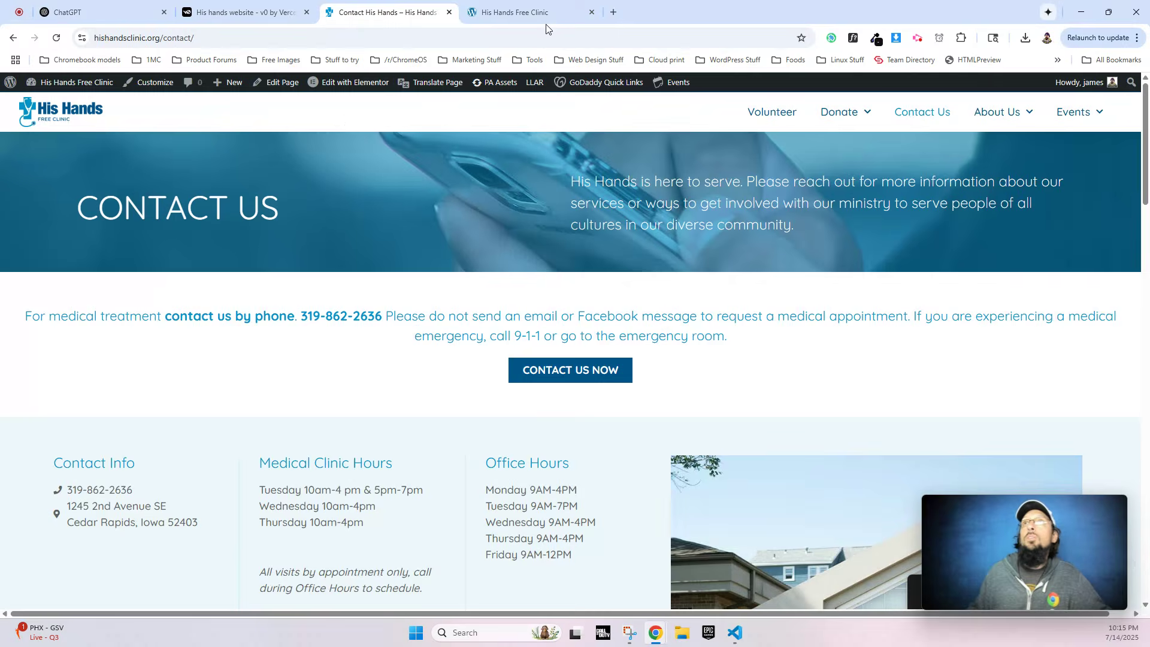
left_click(515, 12)
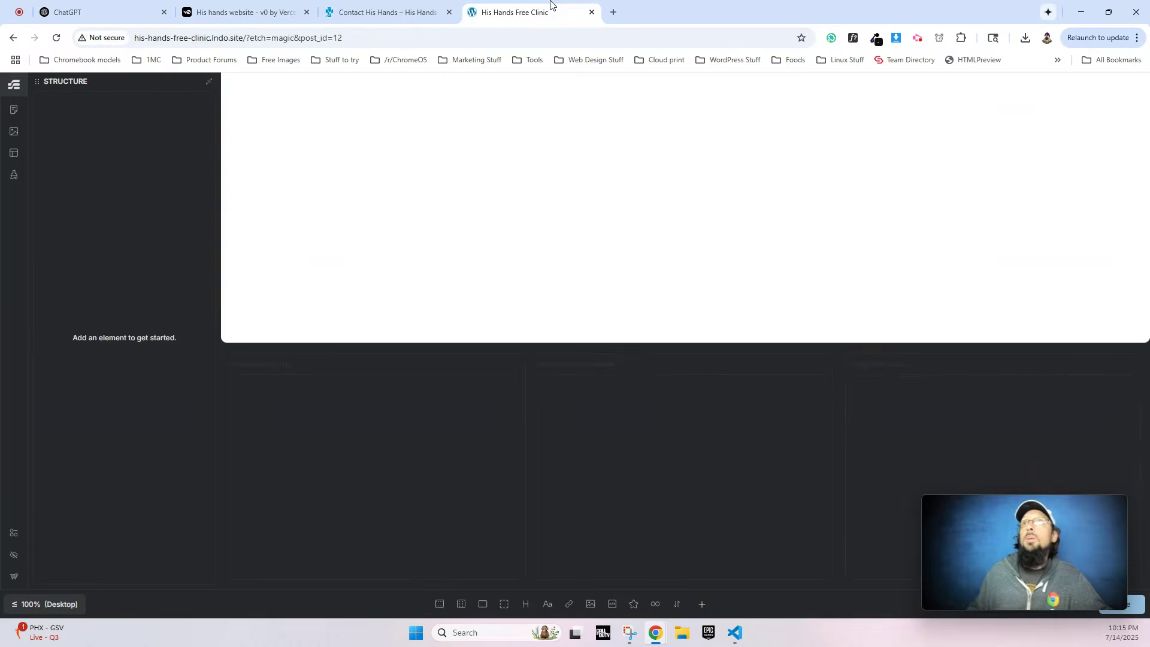
left_click(10, 153)
left_click(111, 207)
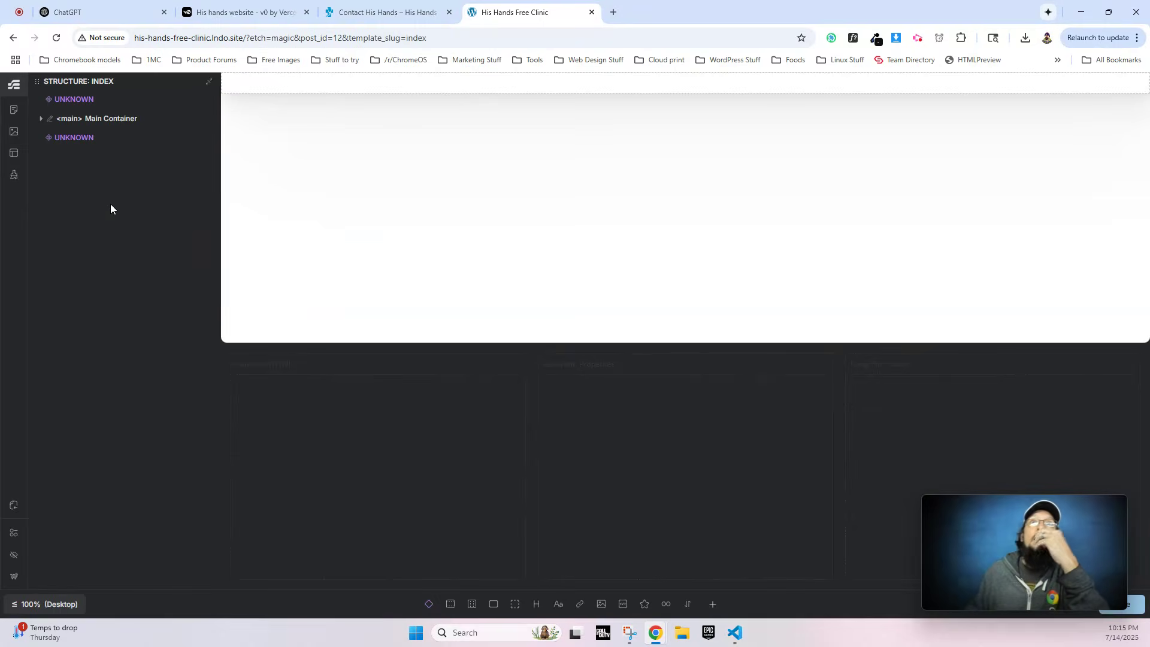
left_click(204, 101)
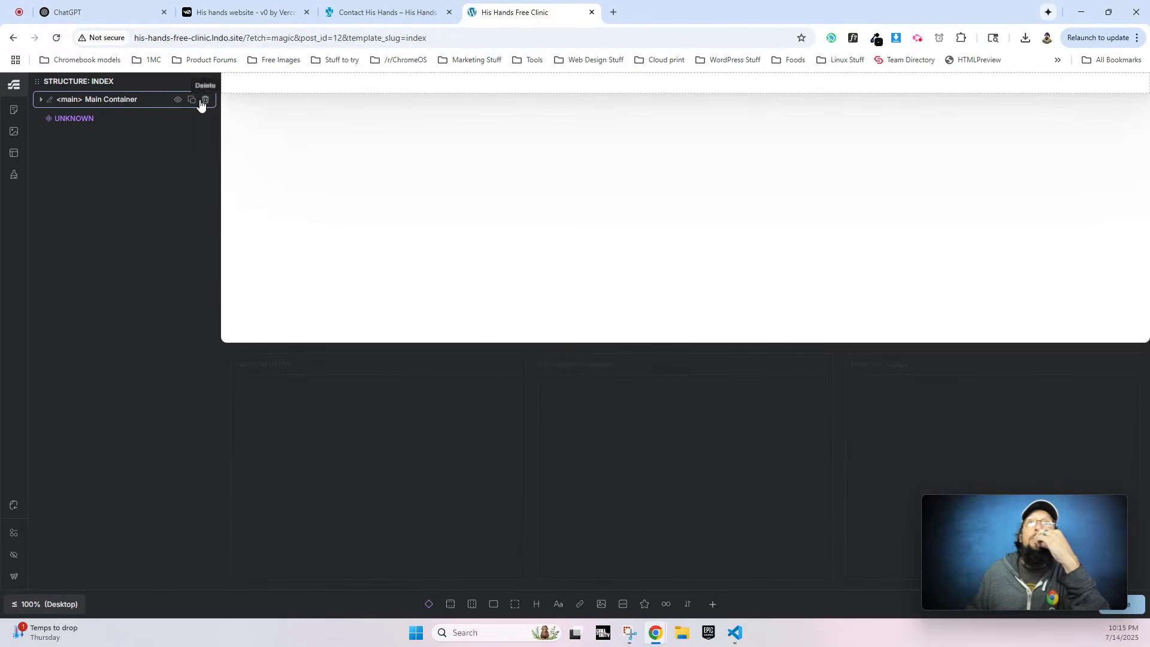
Delete the unknown component below the main container and add a new section with an inner container to the index template.
left_click(205, 118)
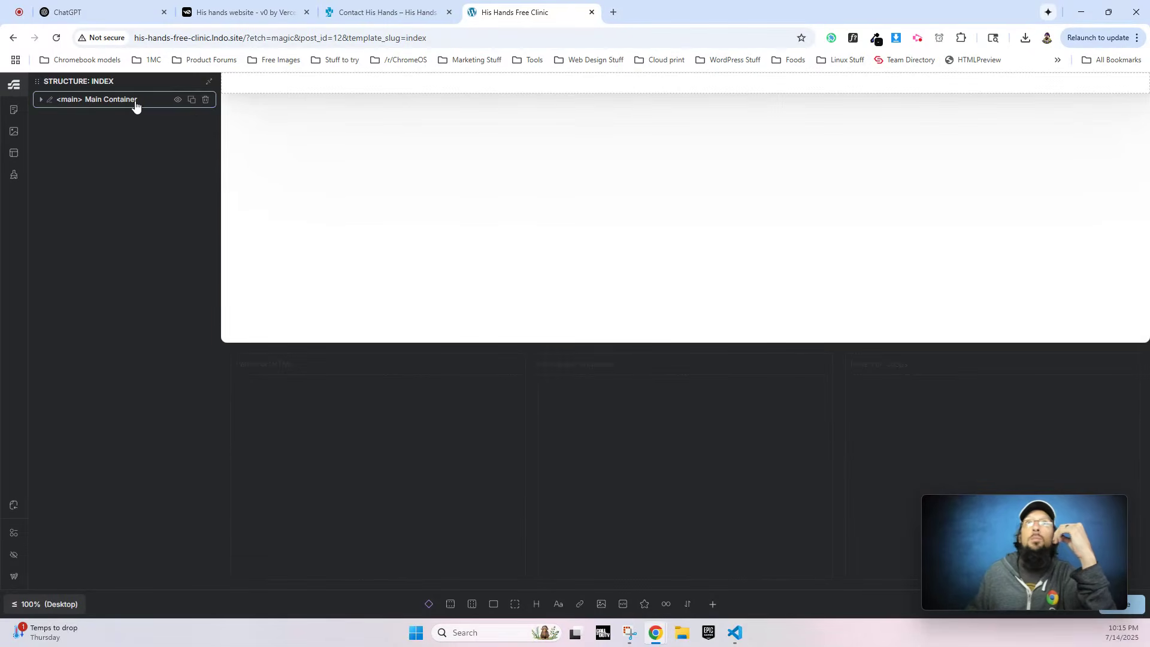
left_click(75, 105)
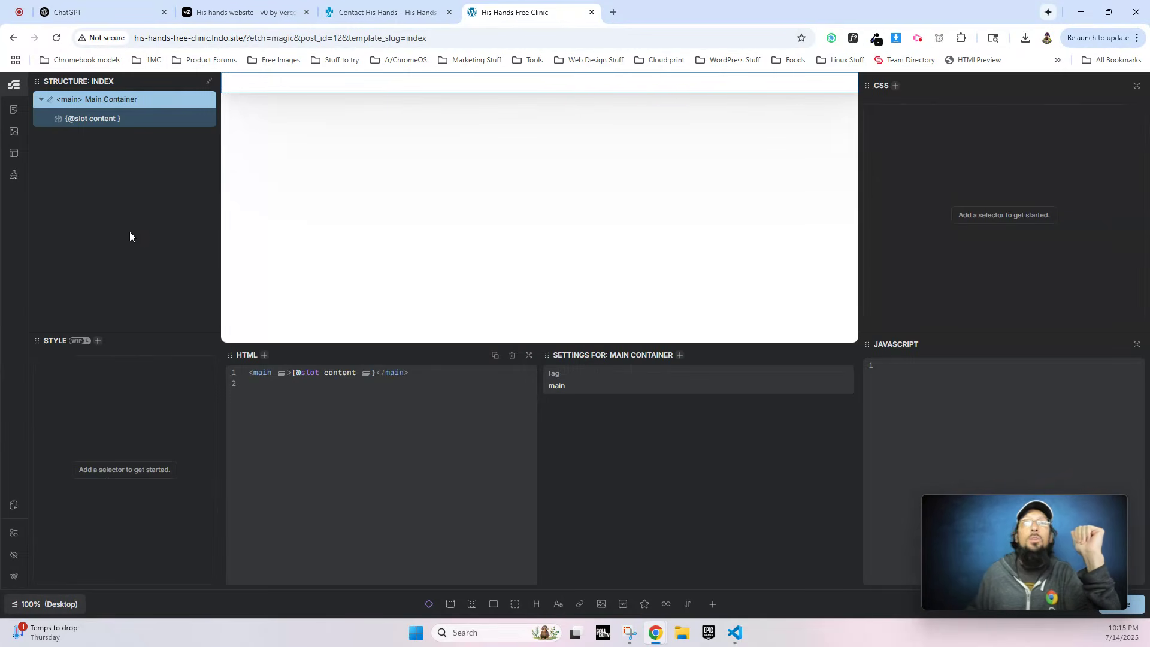
left_click(451, 604)
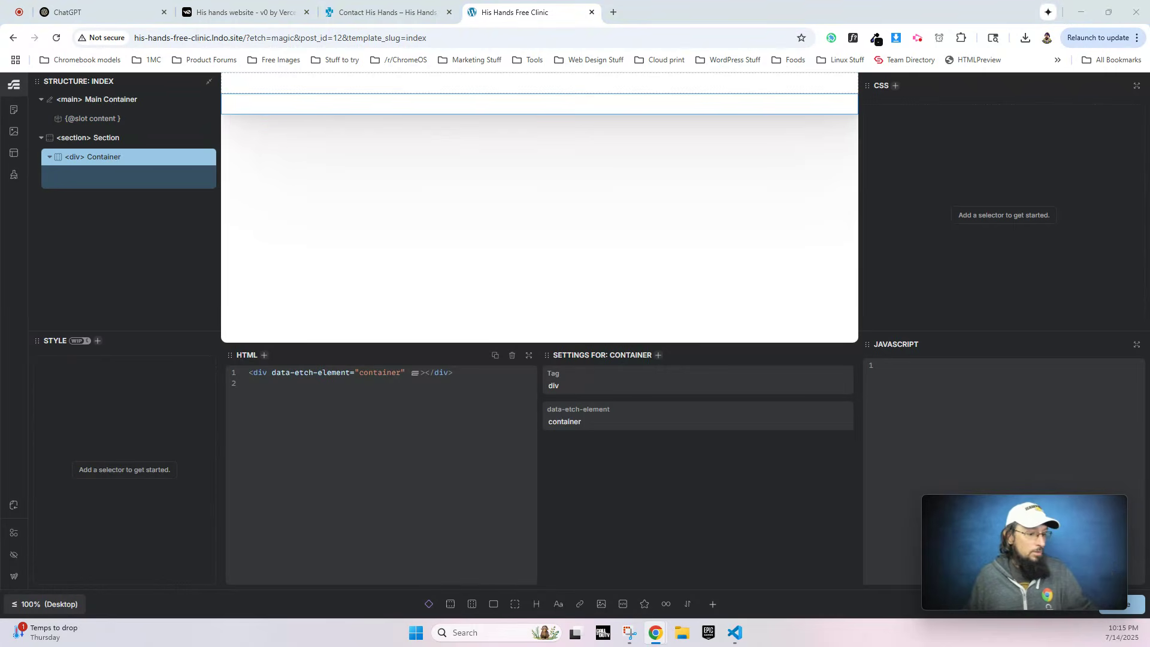
Replace the new section's markup with the copied site-header HTML, and paste in its matching CSS and mobile menu toggle JavaScript.
left_click(112, 138)
key("ctrl+a")
key("ctrl+v")
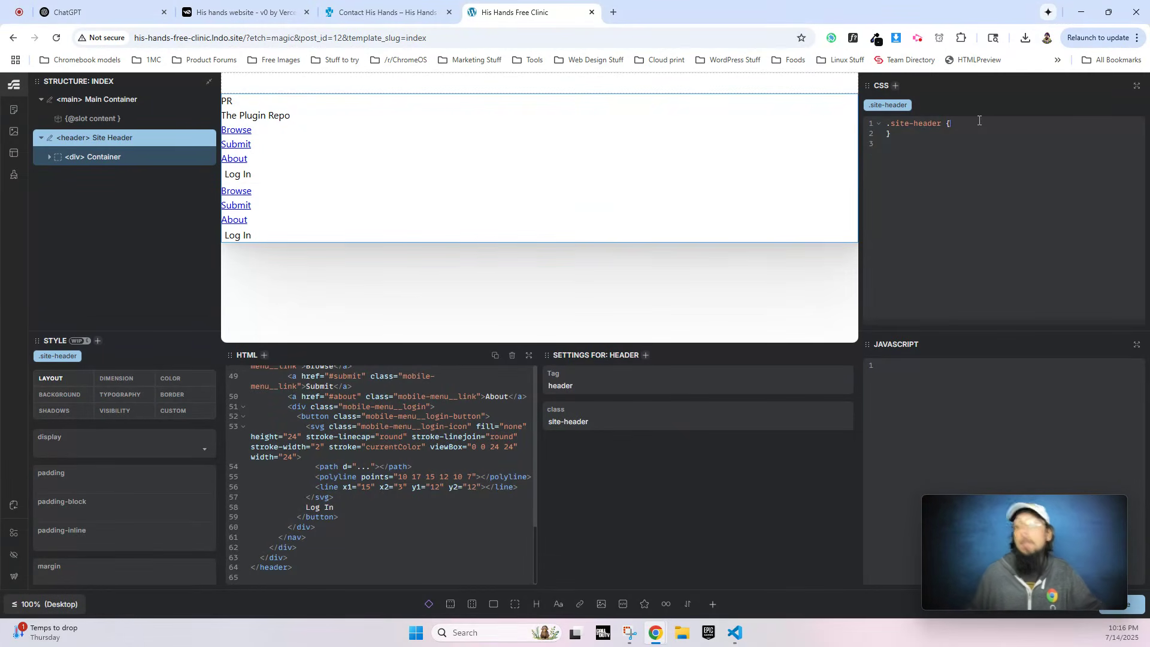
key("ctrl+v")
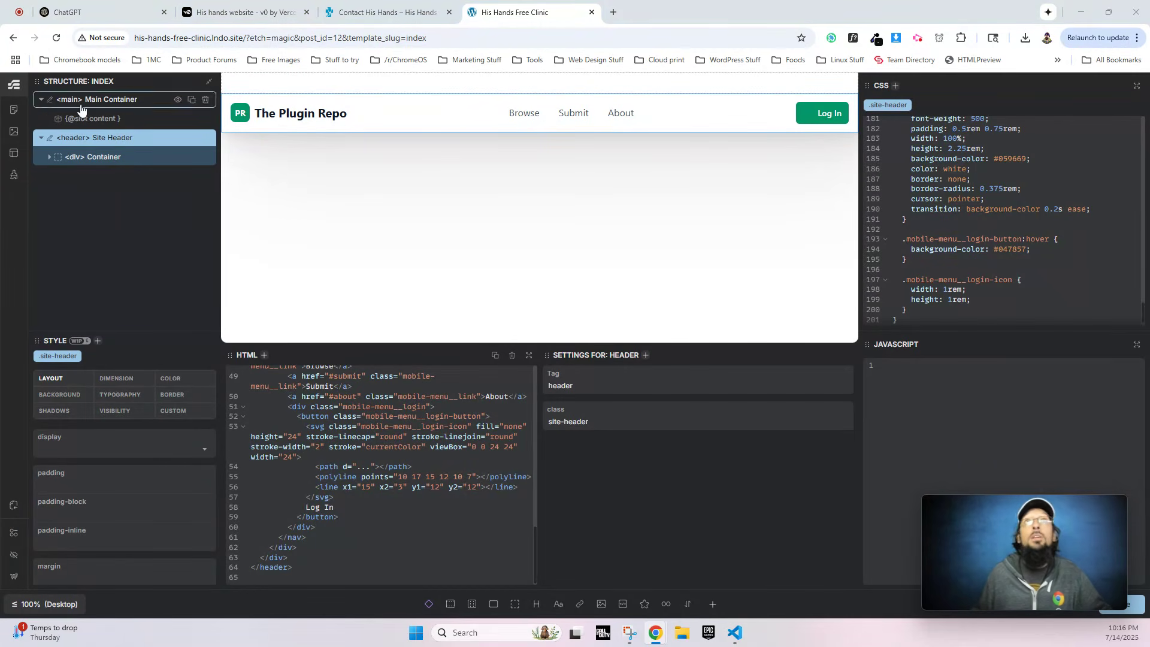
key("ctrl+v")
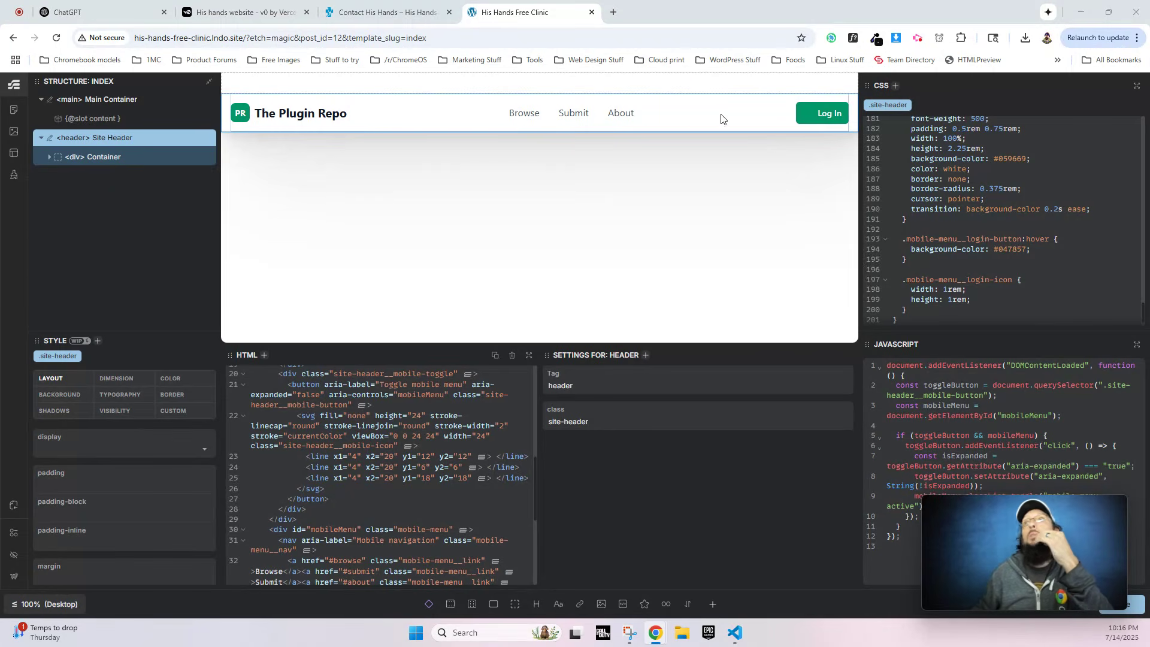
Delete the Actions div containing the Log In button from the site header.
left_click(816, 104)
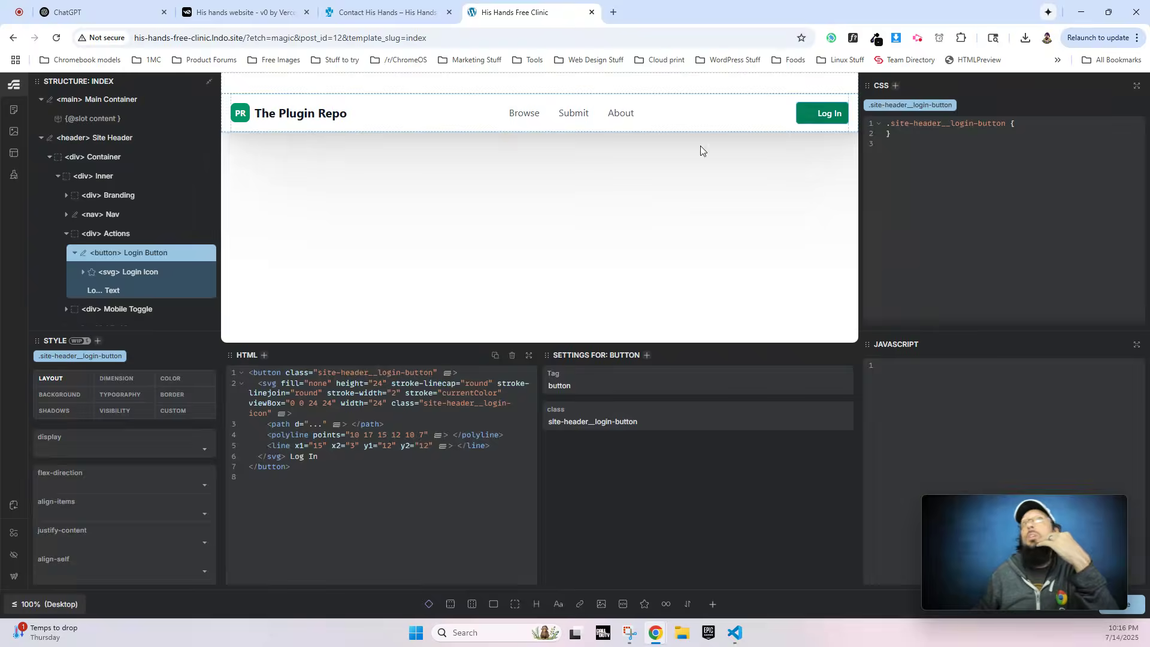
left_click(115, 235)
left_click(66, 234)
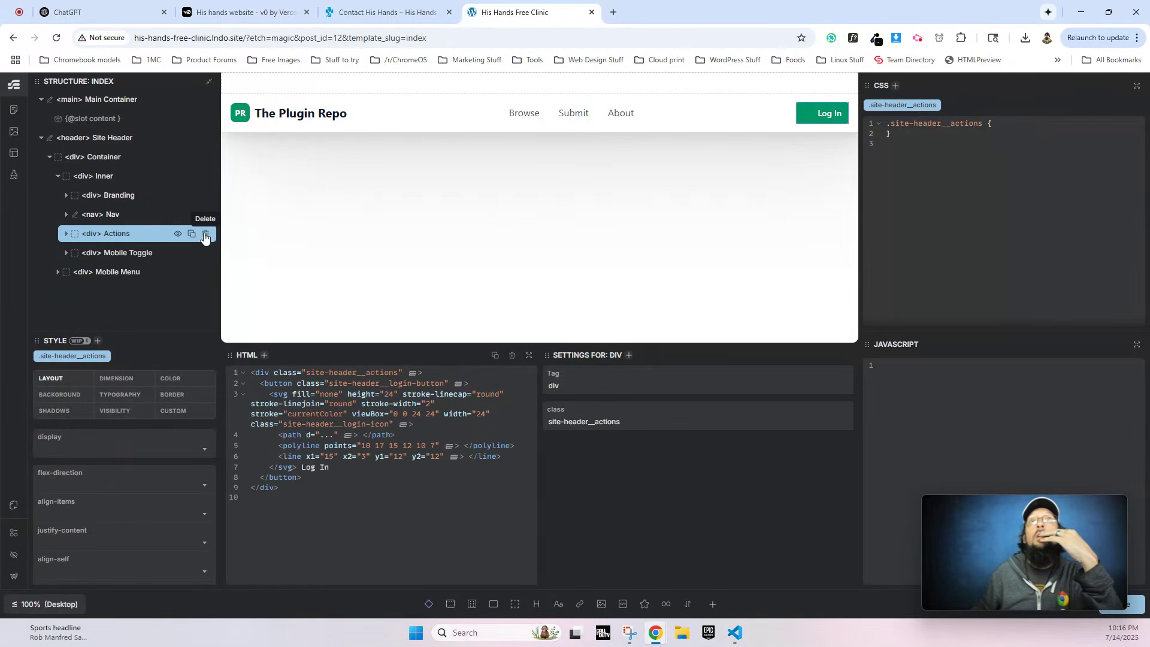
left_click(206, 233)
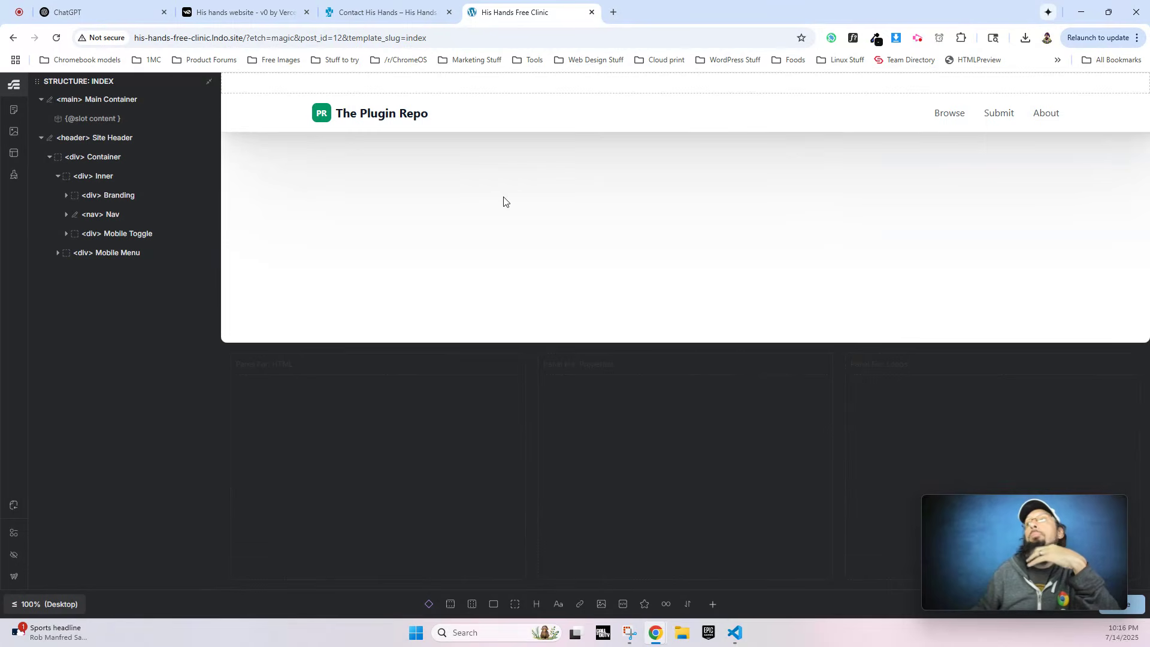
At the 480px breakpoint, give the header's mobile button a hover background of #f3f4f6 inside a prefers-reduced-motion: no-preference media query.
left_click(384, 119)
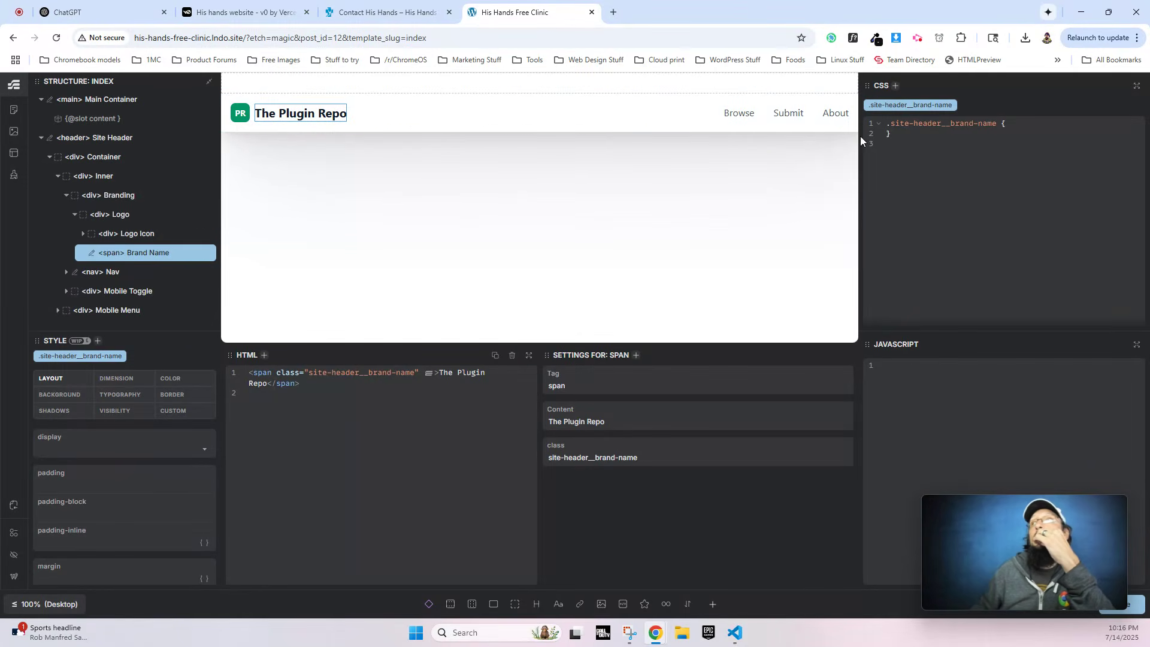
left_click(65, 602)
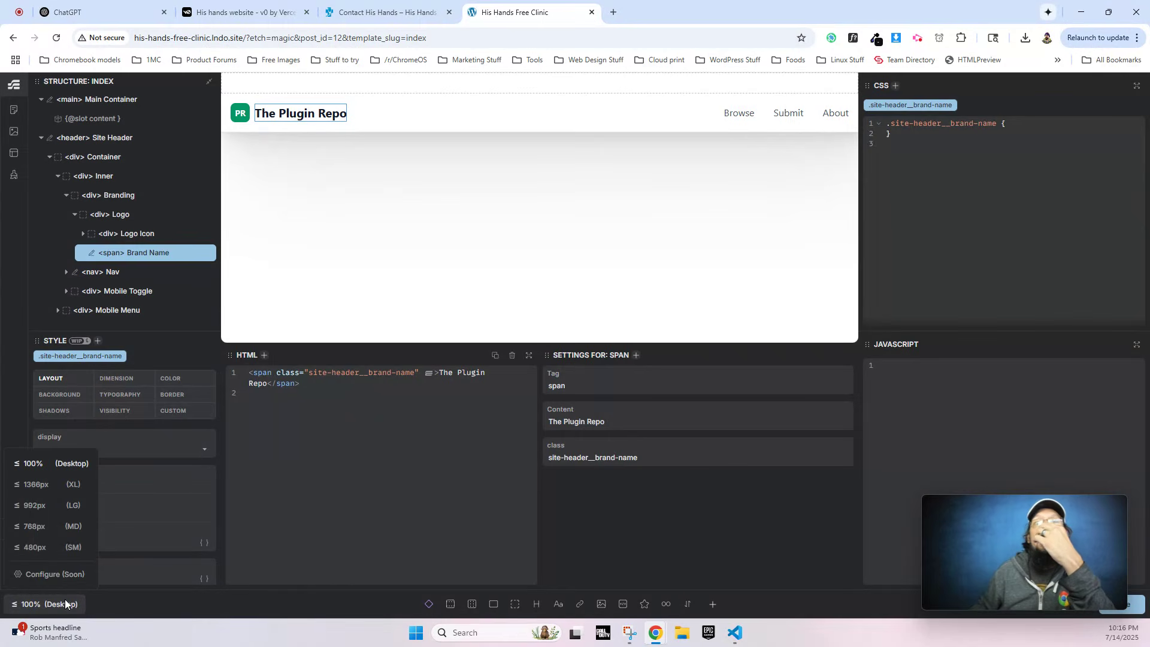
left_click(41, 547)
left_click(659, 112)
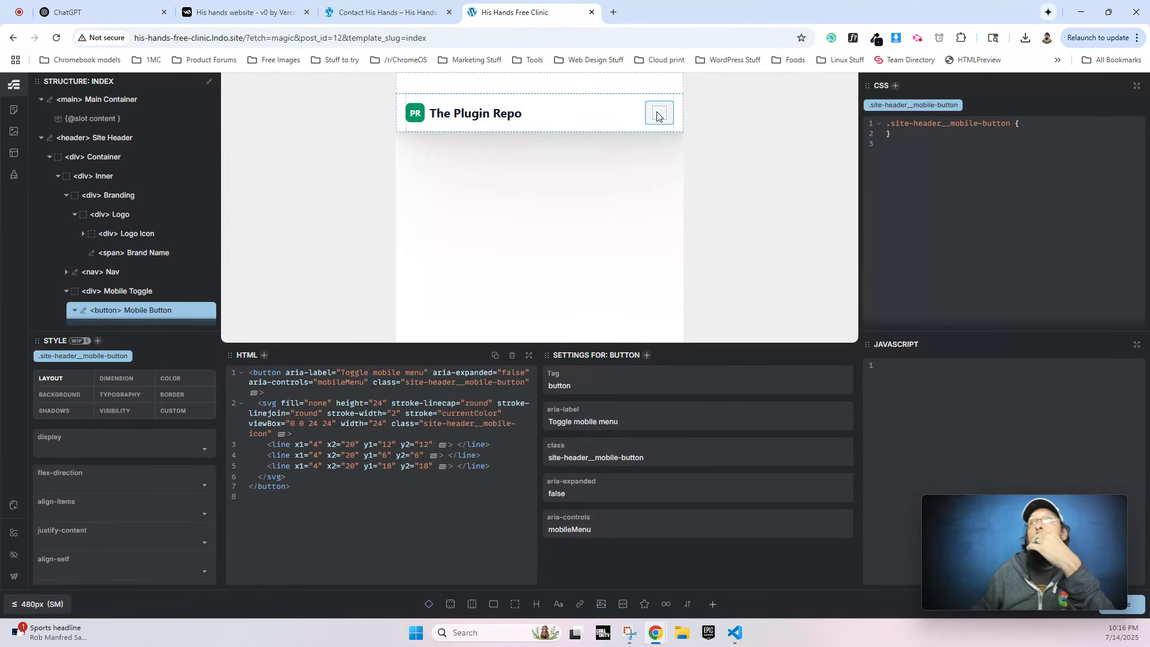
left_click(659, 112)
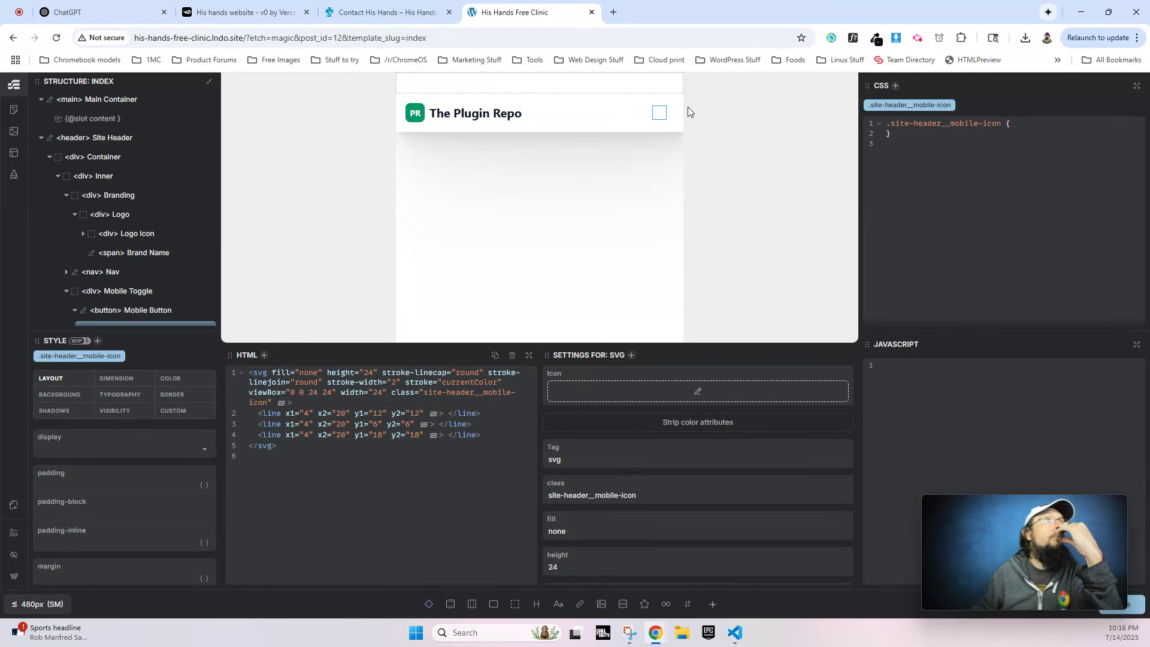
left_click(670, 117)
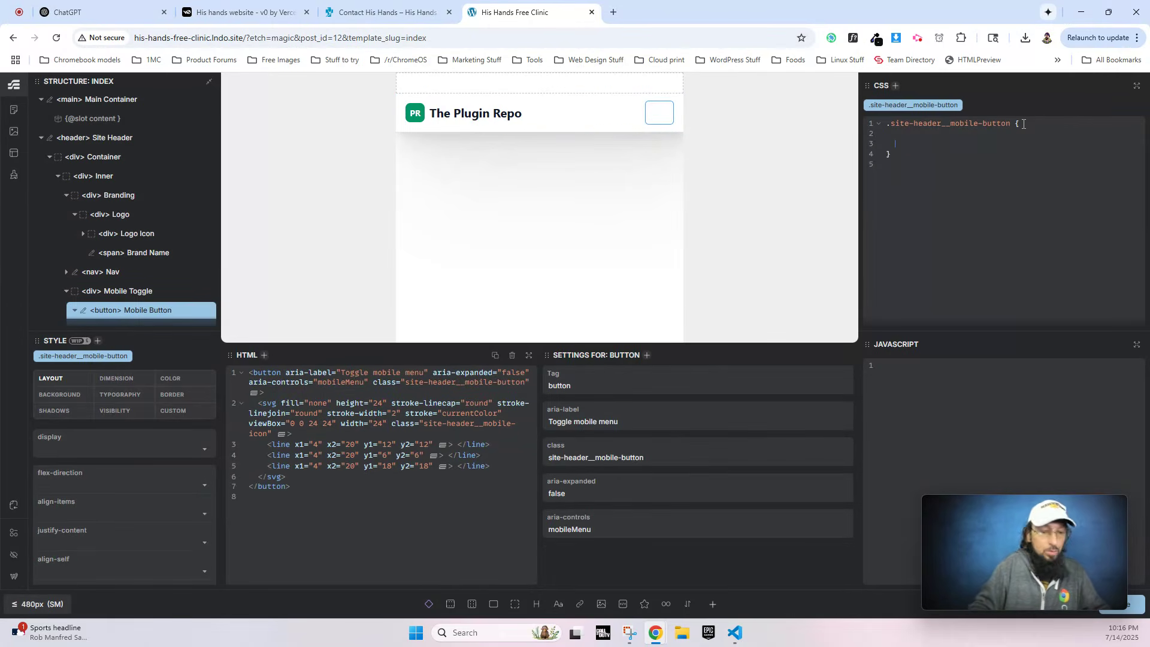
type("@media (prefers-reduced-motion: no-preference) { .site-header__mobile-button:hover {   background-color: #f3f4f6; }")
key("Return")
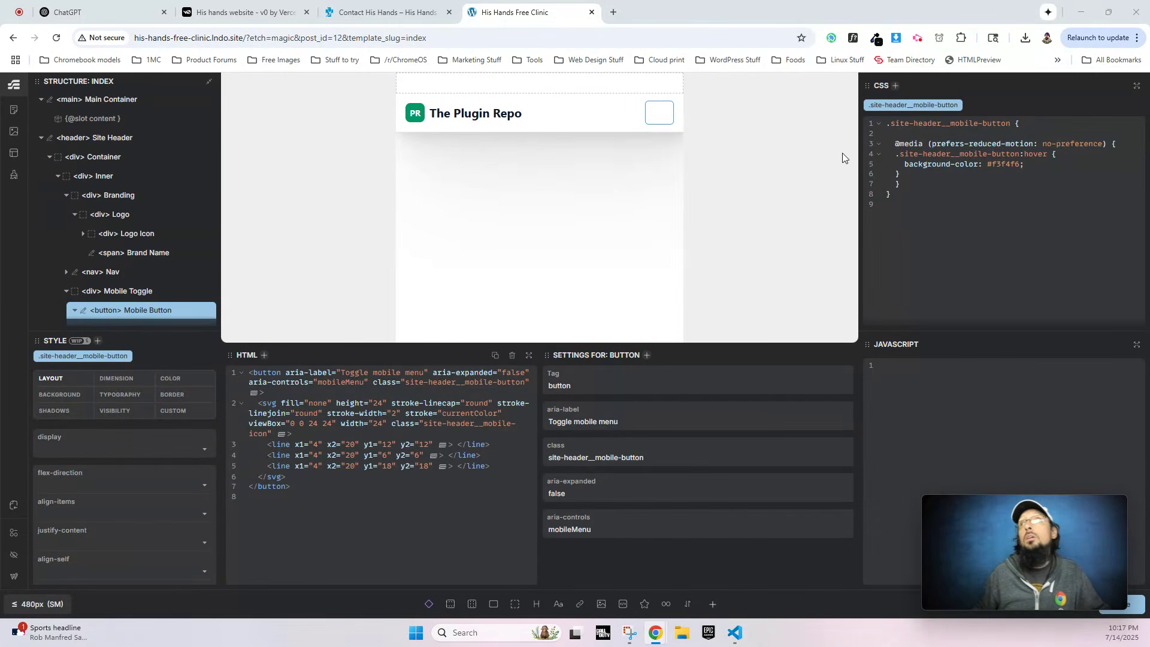
Return to the 100% desktop view and give the nav link class a #111827 hover color inside a prefers-reduced-motion: no-preference media query.
left_click(37, 604)
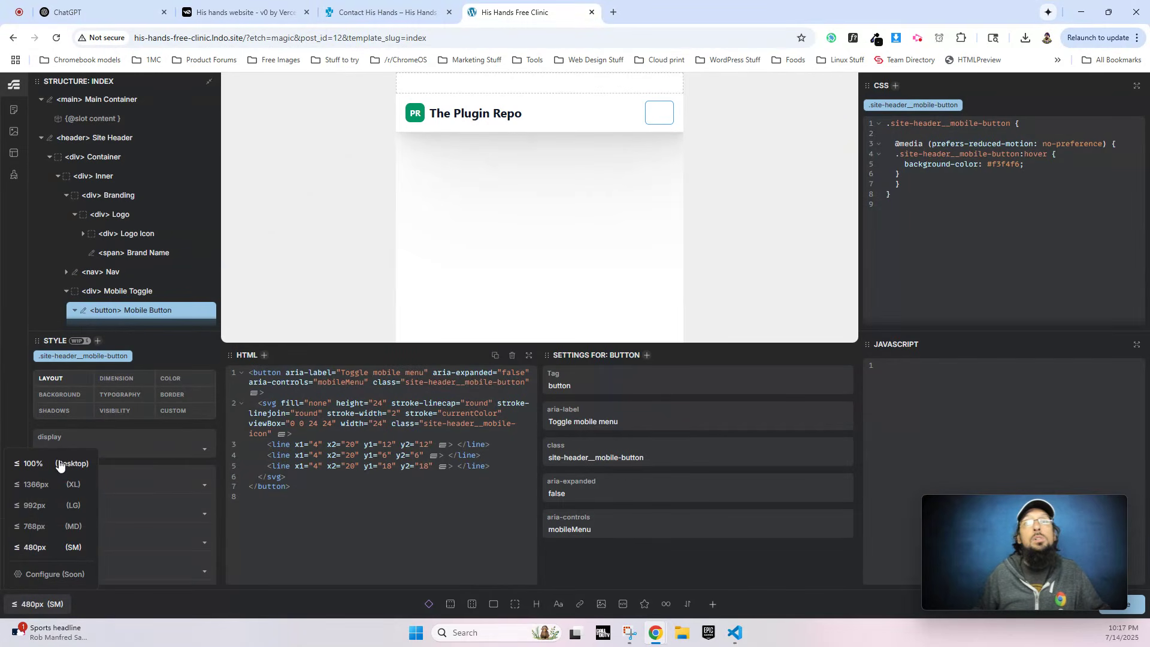
left_click(58, 465)
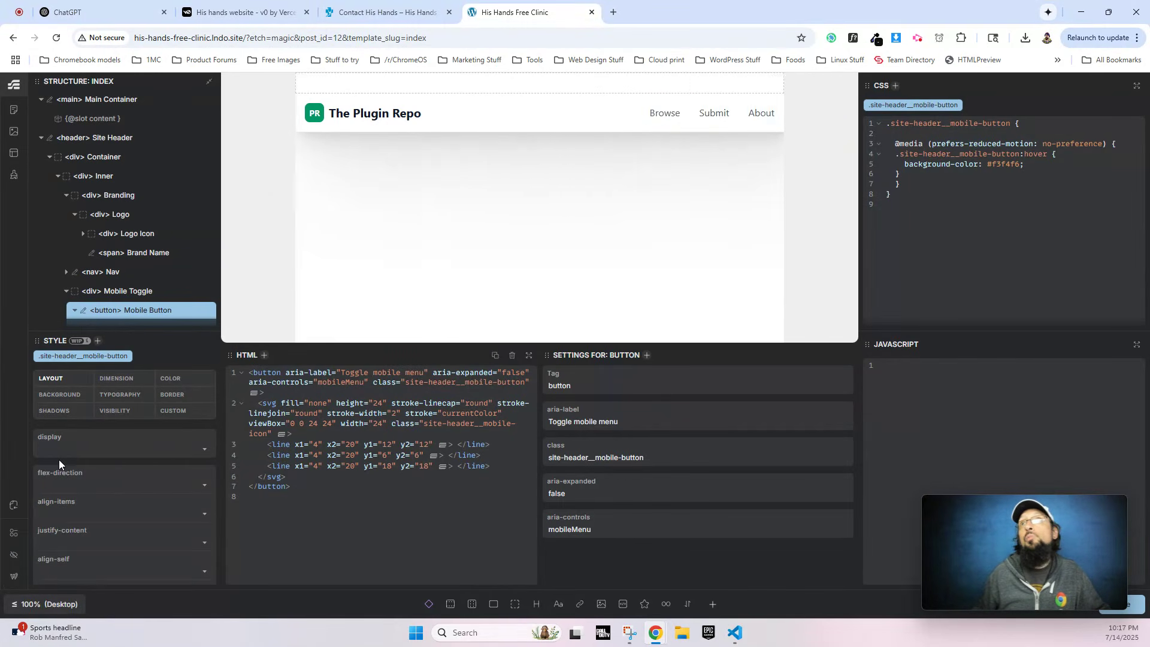
left_click(745, 115)
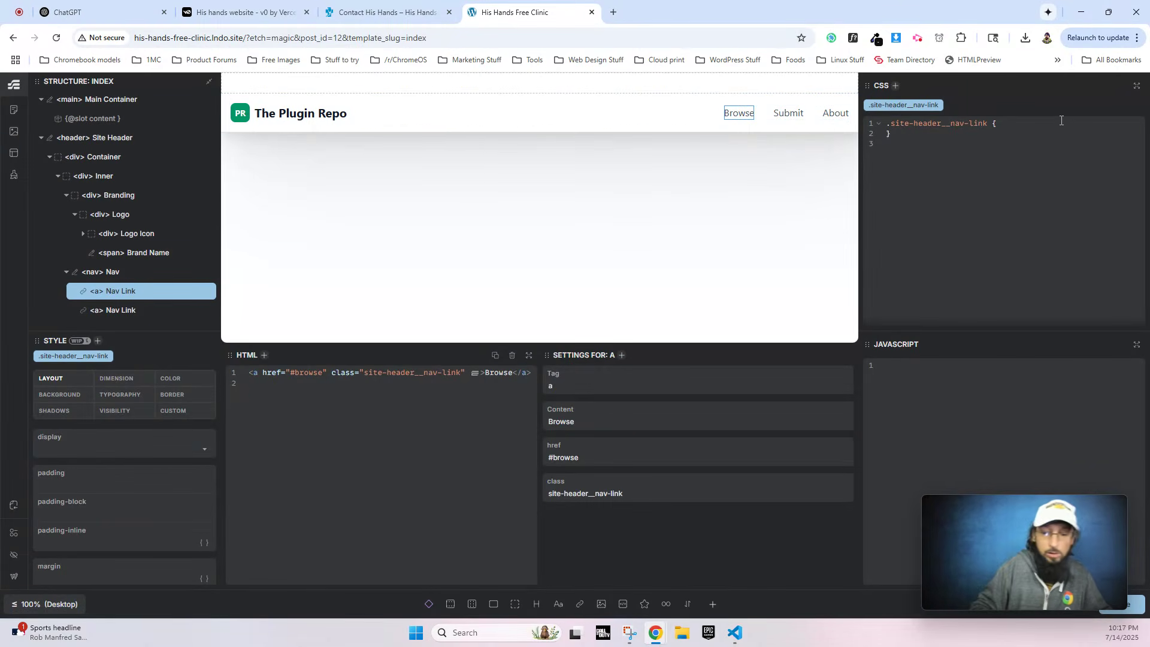
type("@media (prefers-reduced-motion: no-preference) {")
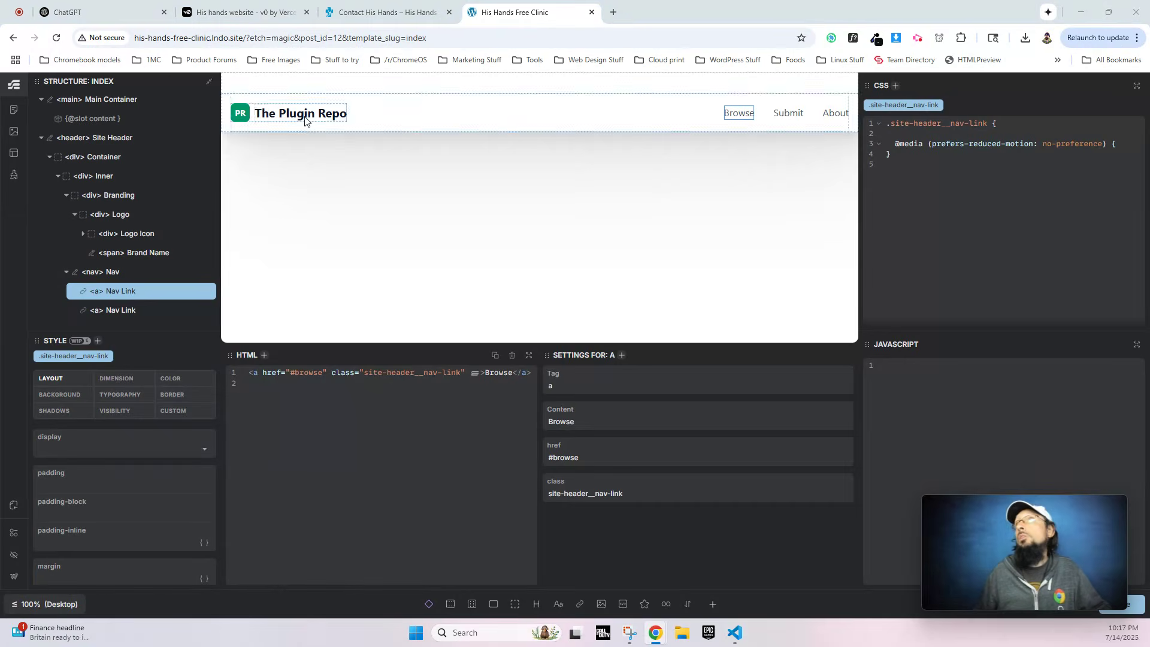
left_click(1125, 142)
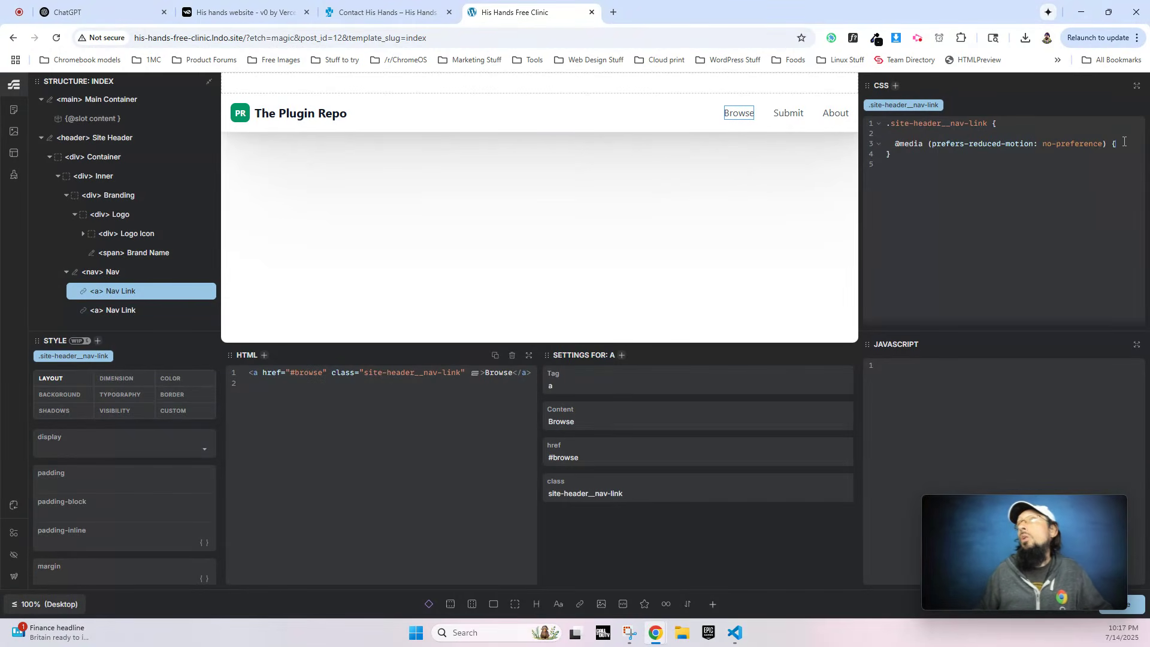
type(".site-header__nav-link:hover { color: #111827; }")
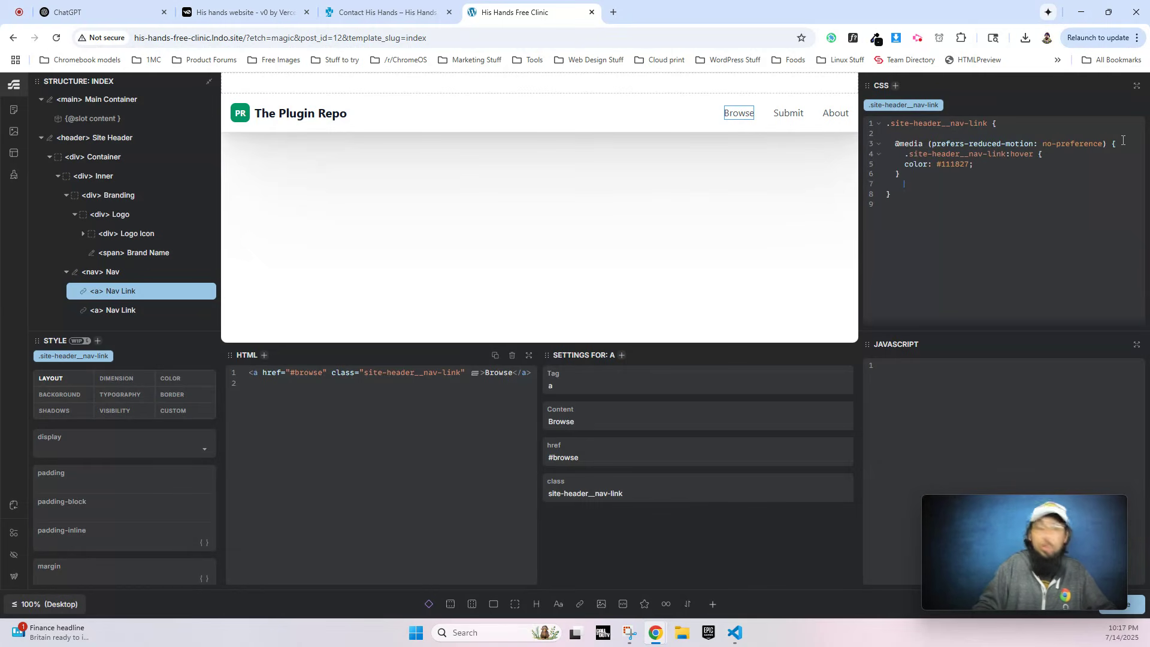
type("}")
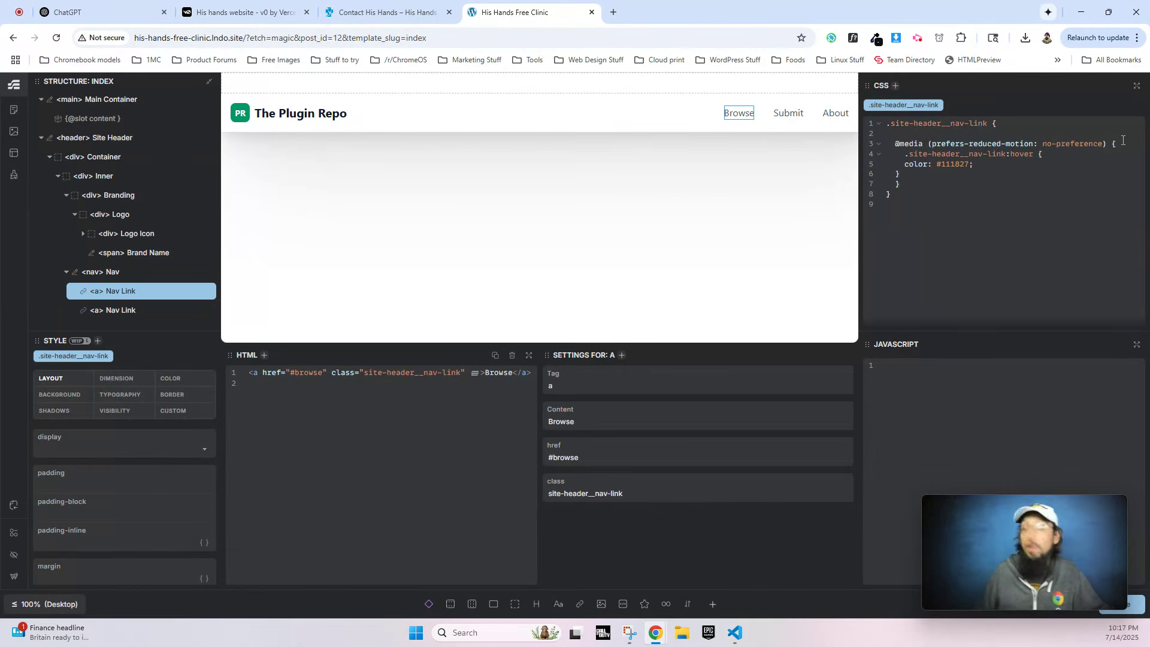
Delete the Brand Name span and the Submit and About nav links from the header, keeping only the Browse link.
left_click(342, 116)
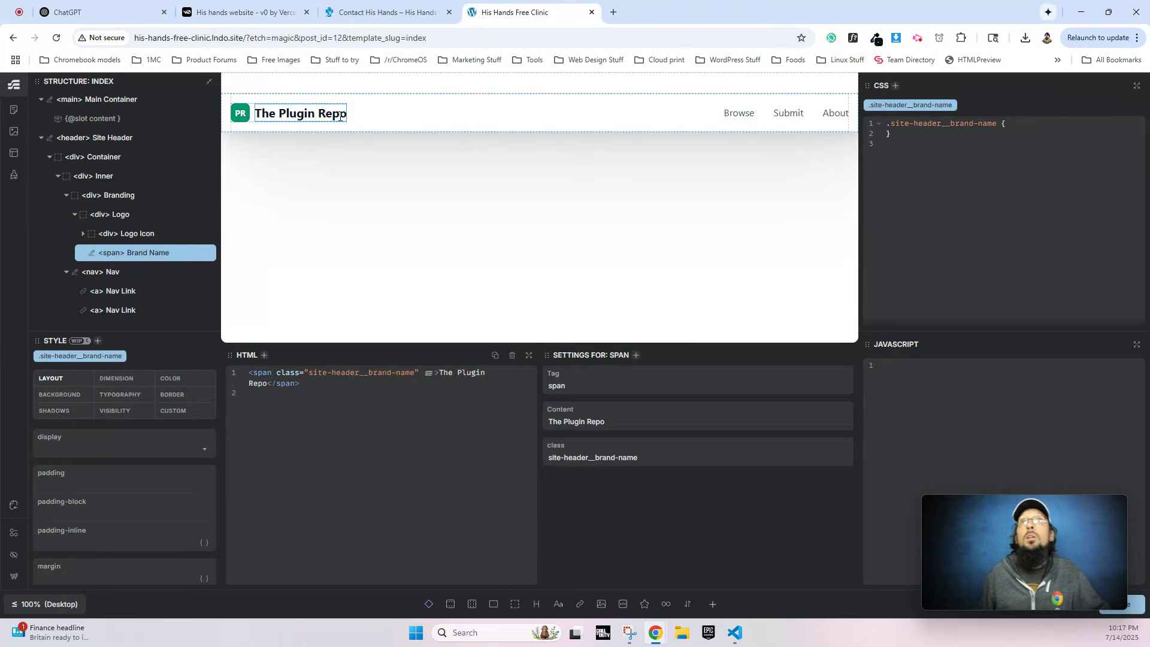
left_click(205, 252)
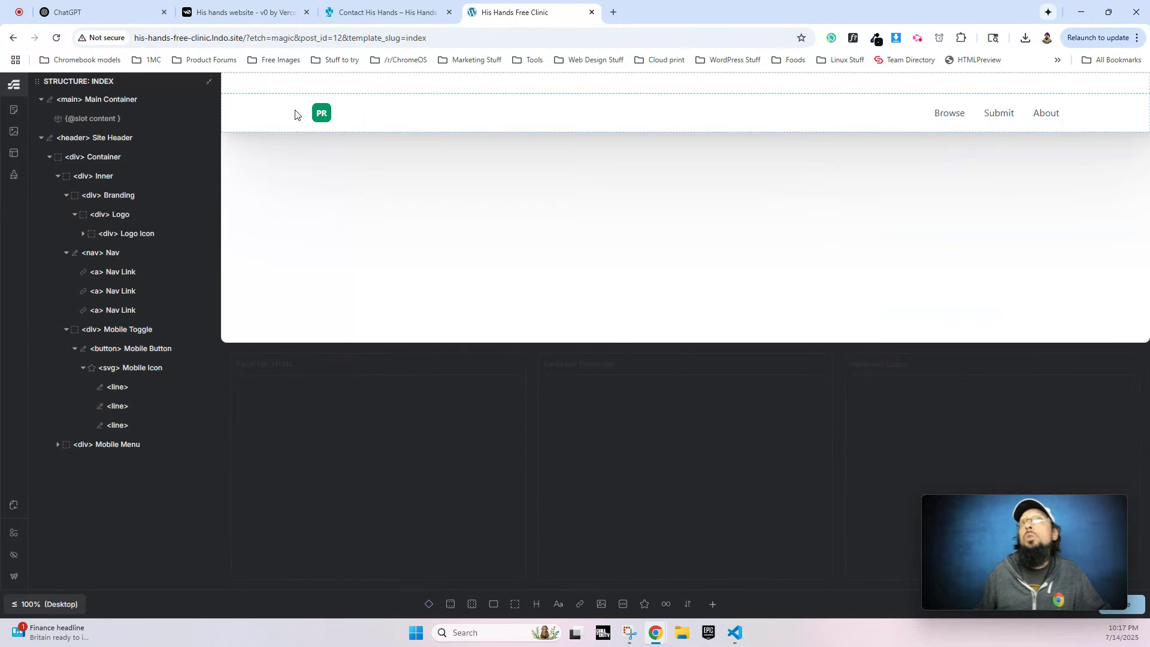
left_click(998, 114)
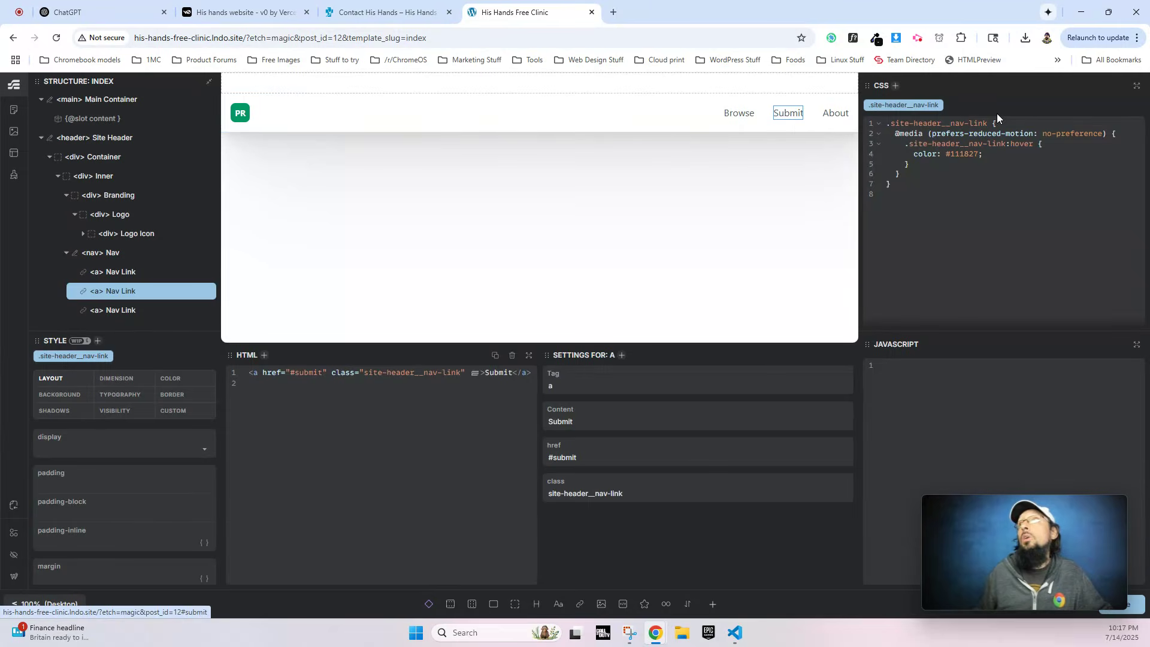
left_click(206, 292)
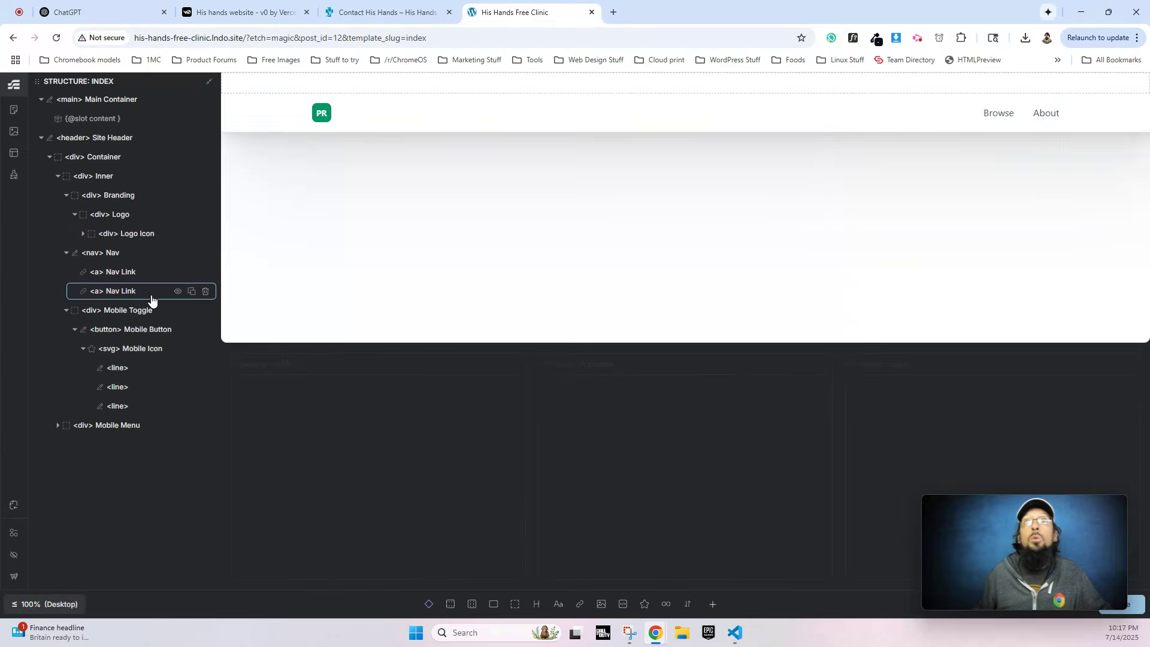
left_click(206, 292)
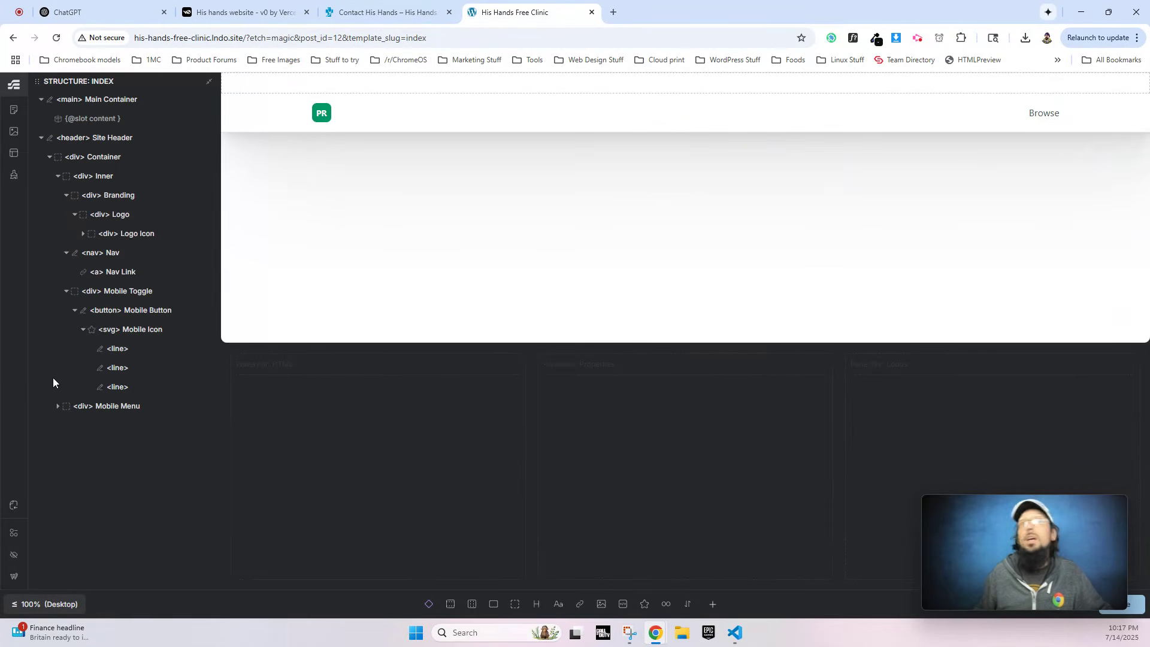
Expand the Mobile Menu's nav and delete its second and third links.
left_click(57, 407)
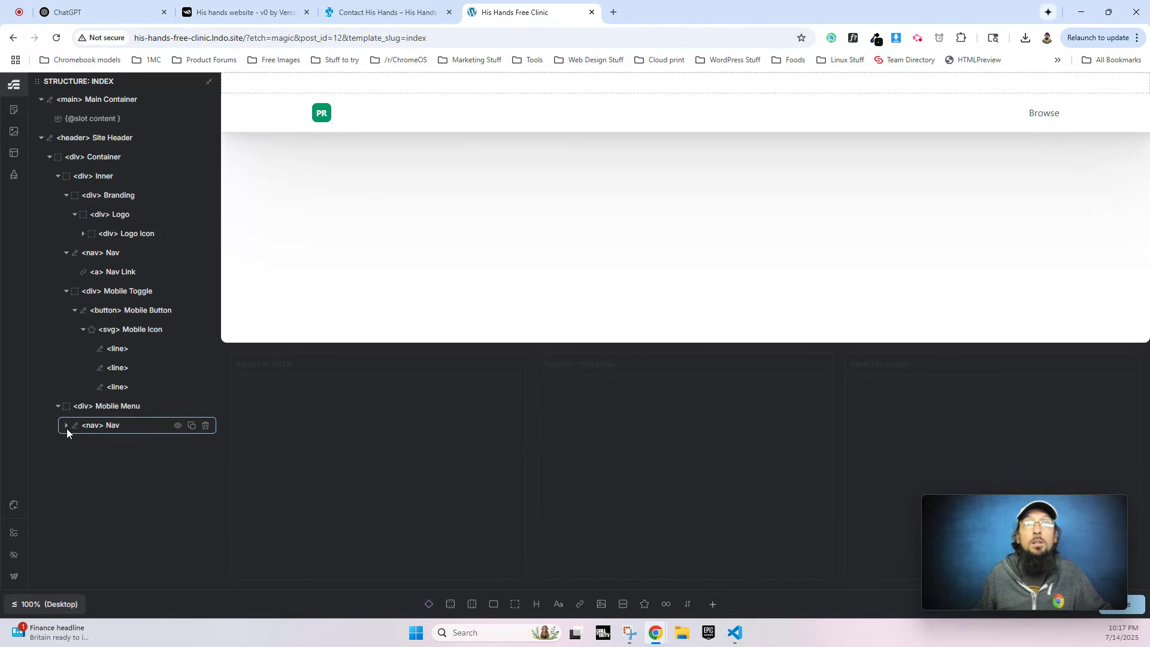
left_click(66, 426)
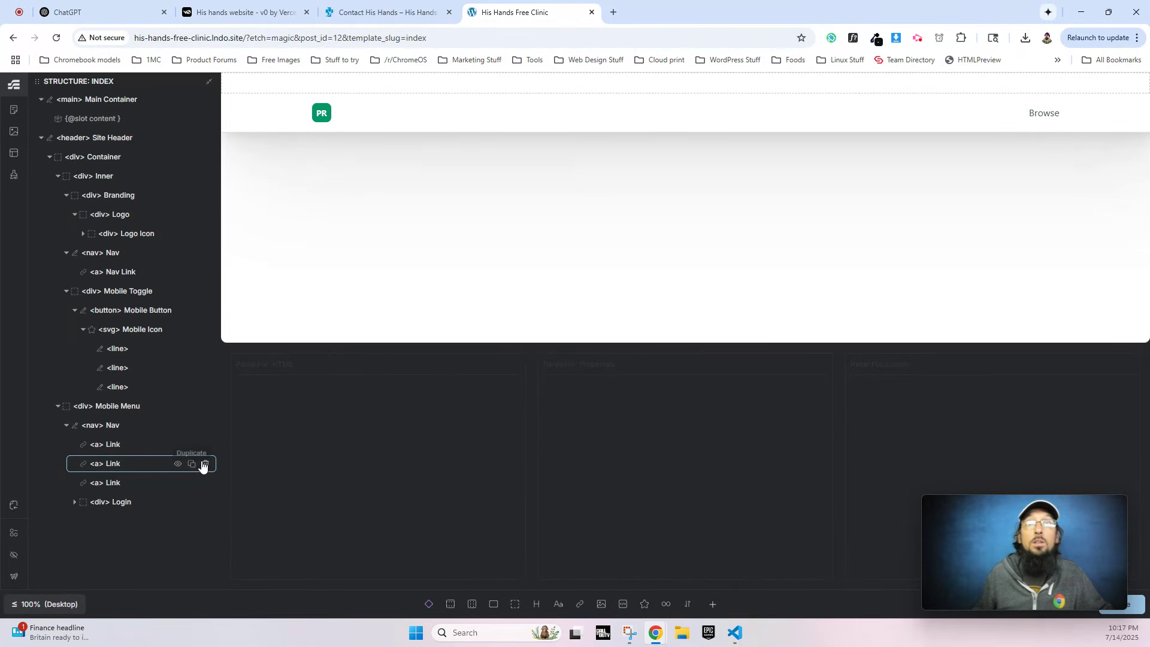
left_click(206, 464)
left_click(206, 464)
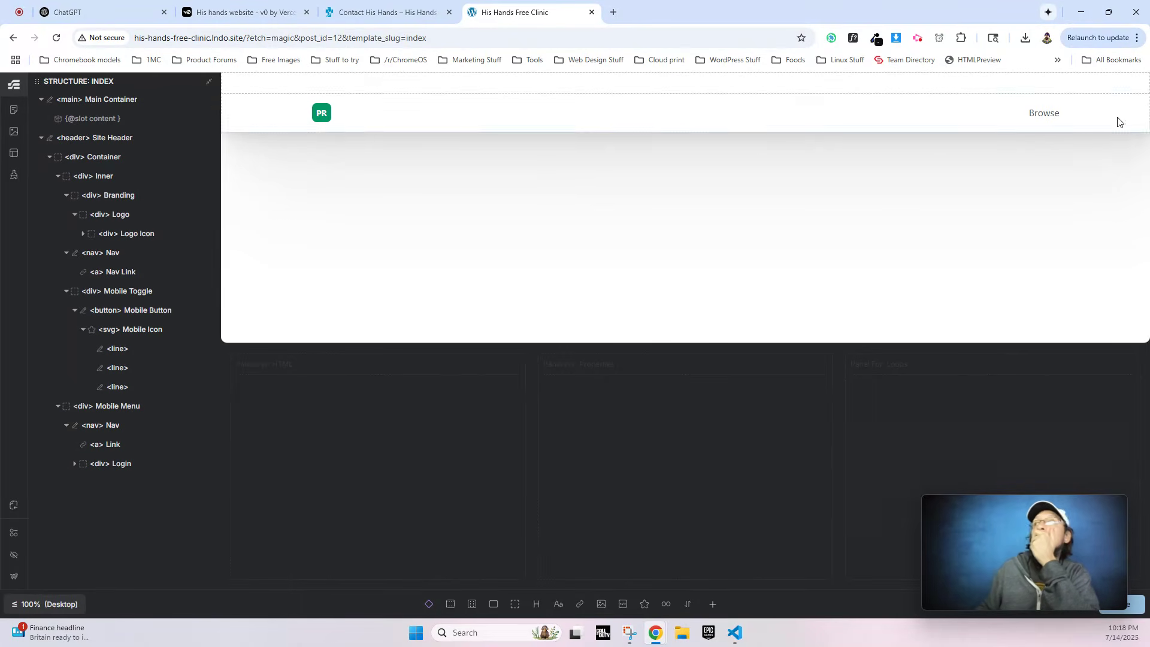
Switch the canvas to the 768px breakpoint and delete the Login div with its button from the Mobile Menu's nav.
left_click(42, 604)
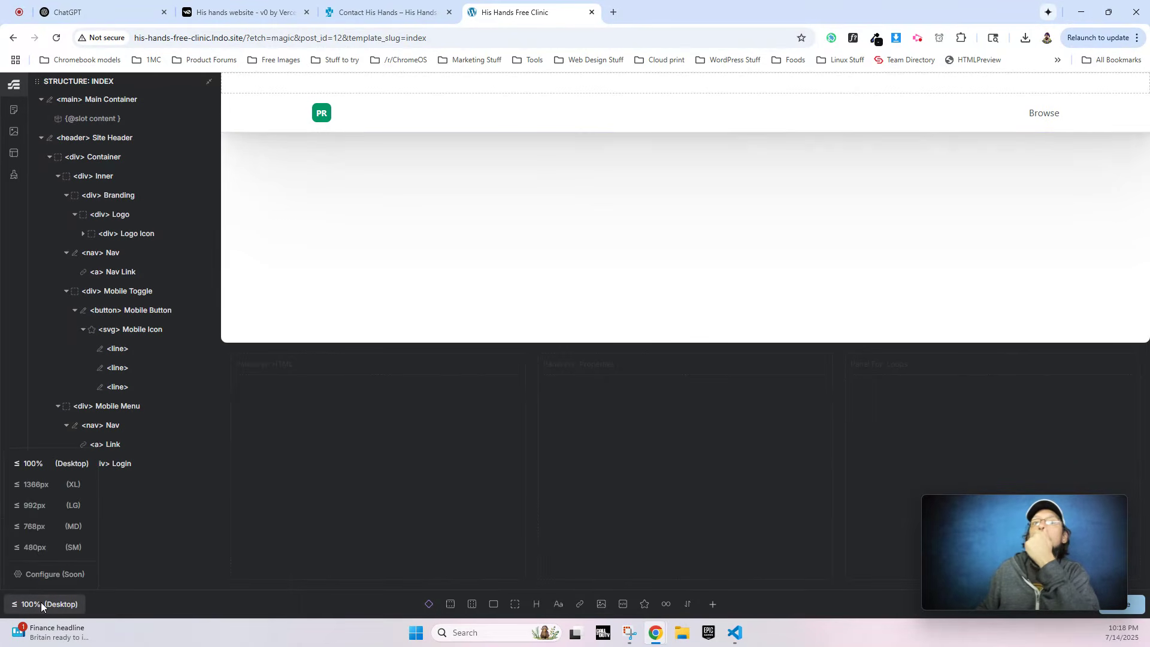
left_click(43, 531)
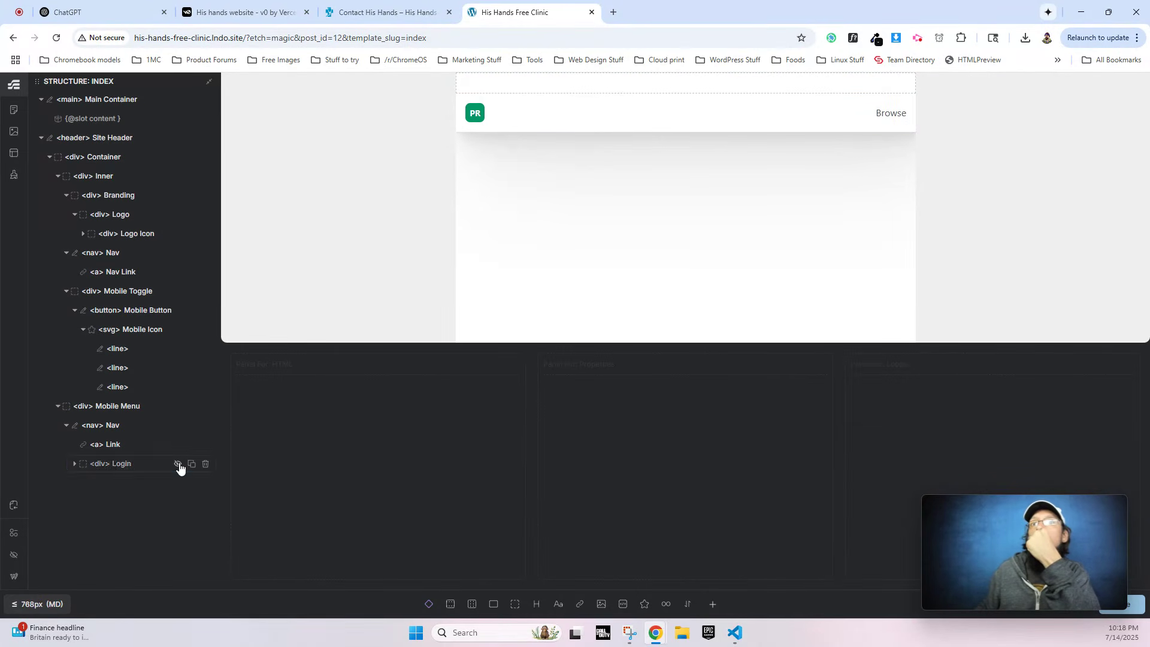
left_click(75, 464)
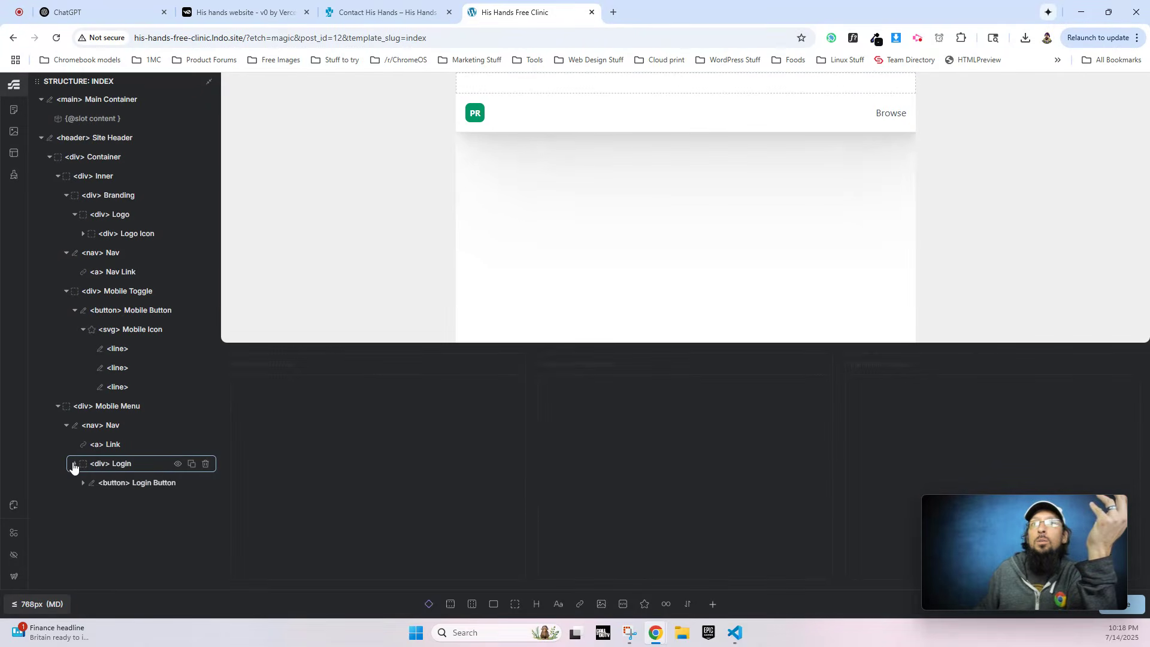
left_click(82, 482)
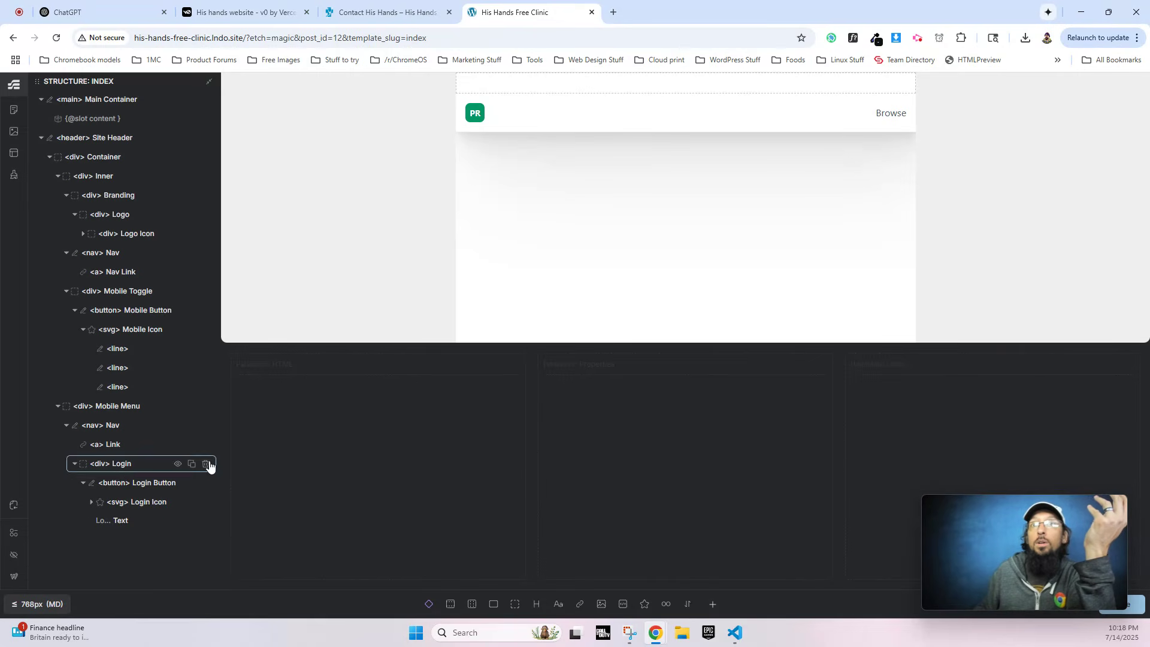
left_click(205, 463)
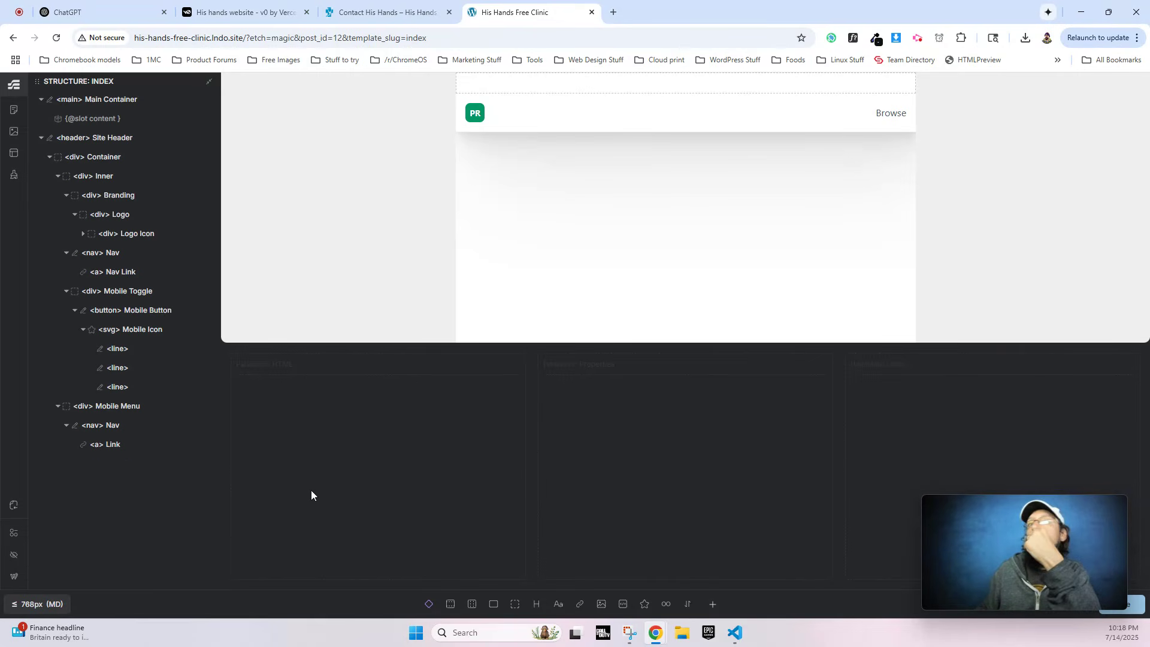
Save the template and open the site's front end in a separate tab.
left_click(1131, 606)
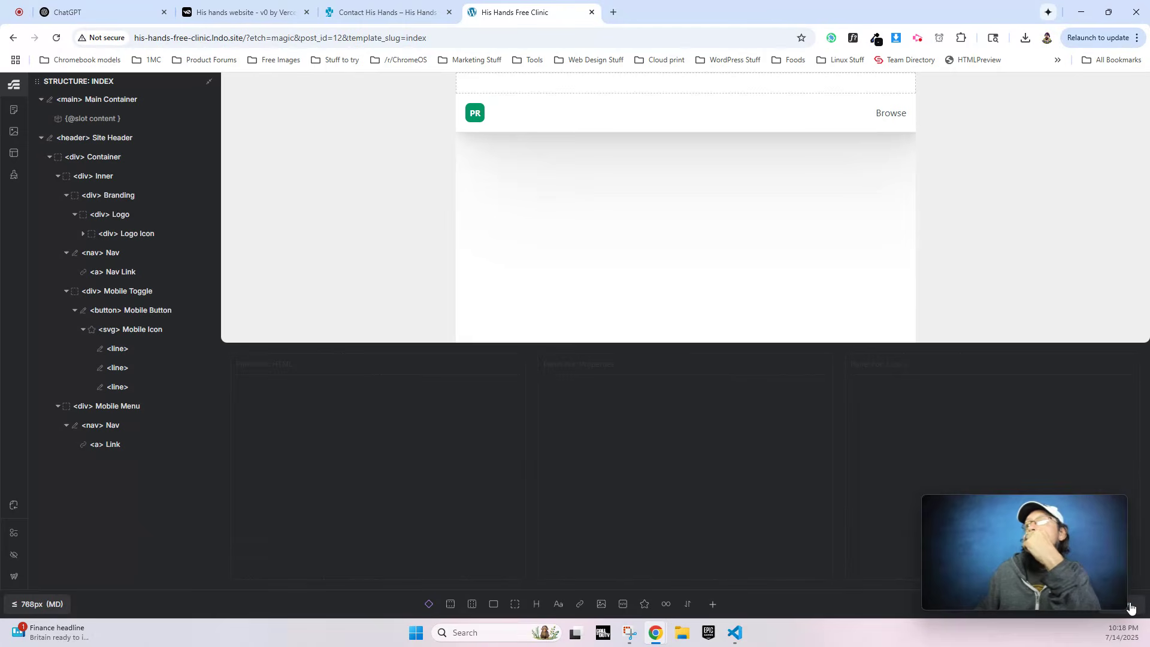
left_click_drag(1011, 525, 965, 516)
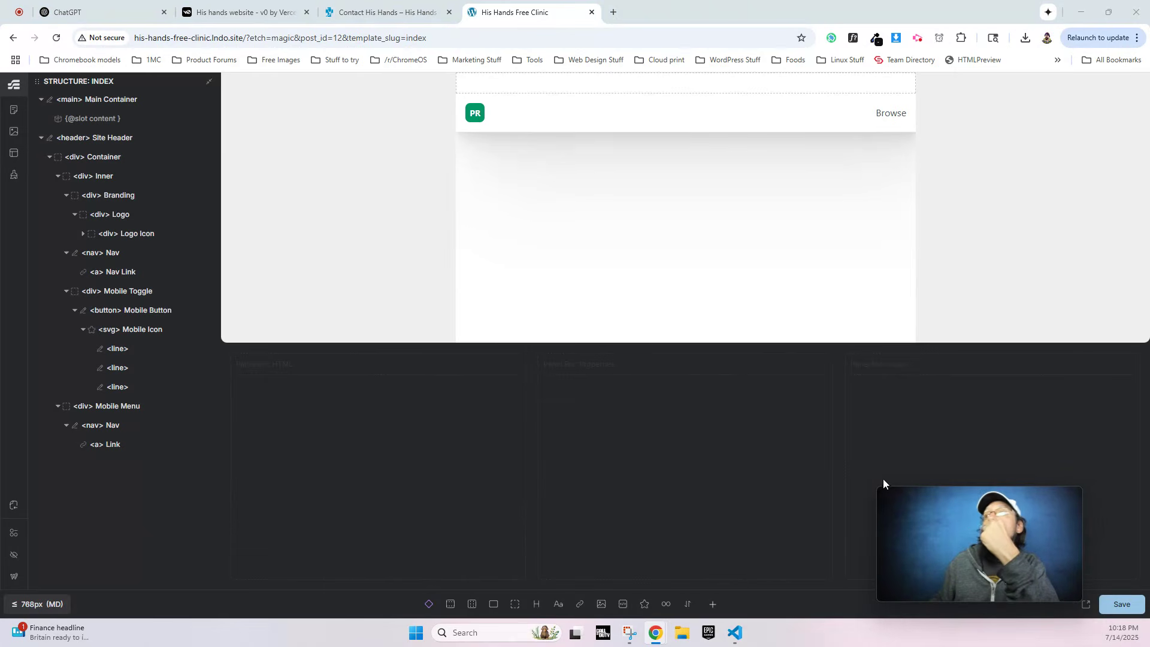
left_click(1086, 605)
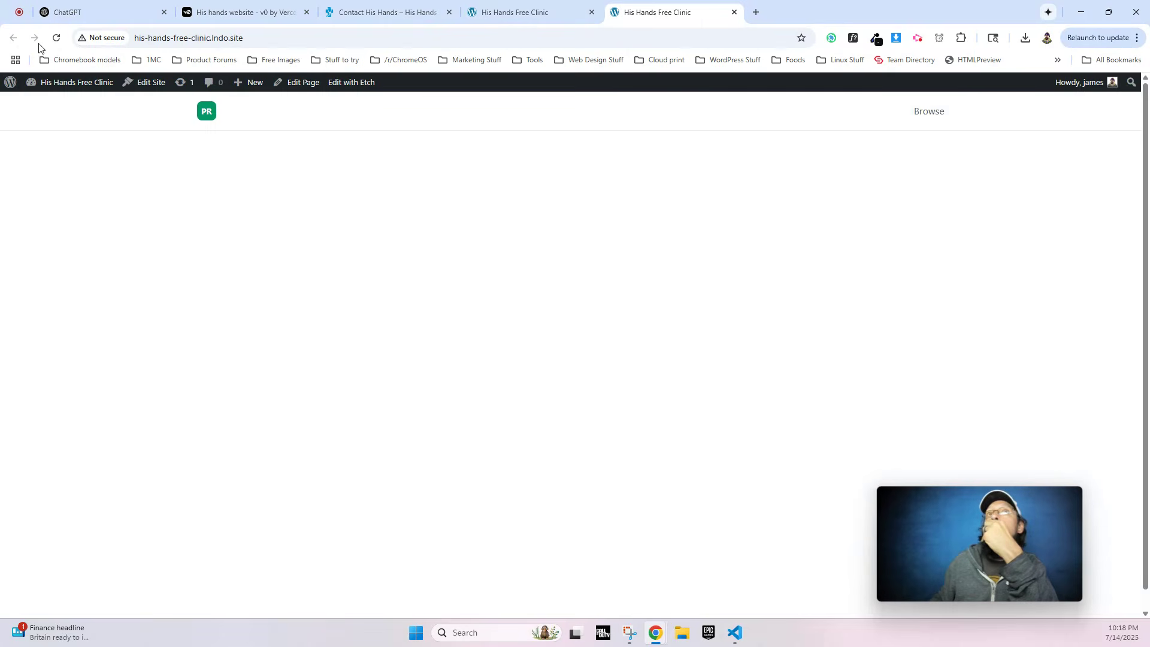
Restore the browser window to a smaller size, separate the Screencastify tab into its own window, and fit the clinic site window fully on screen.
left_click(1108, 11)
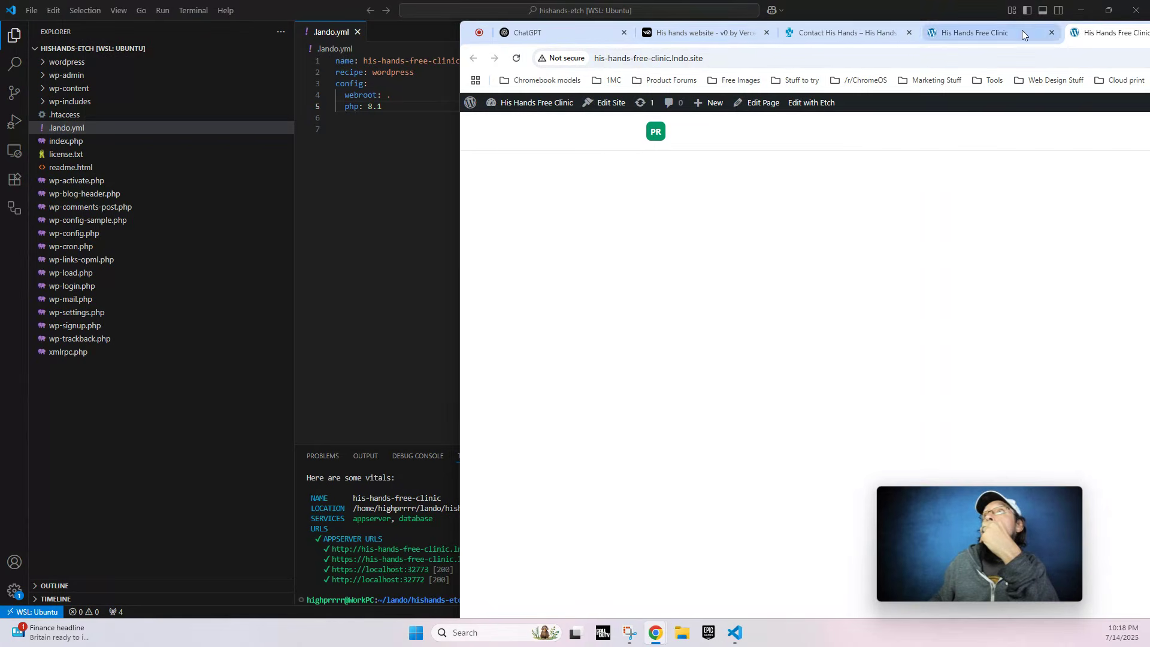
left_click_drag(483, 32, 357, 28)
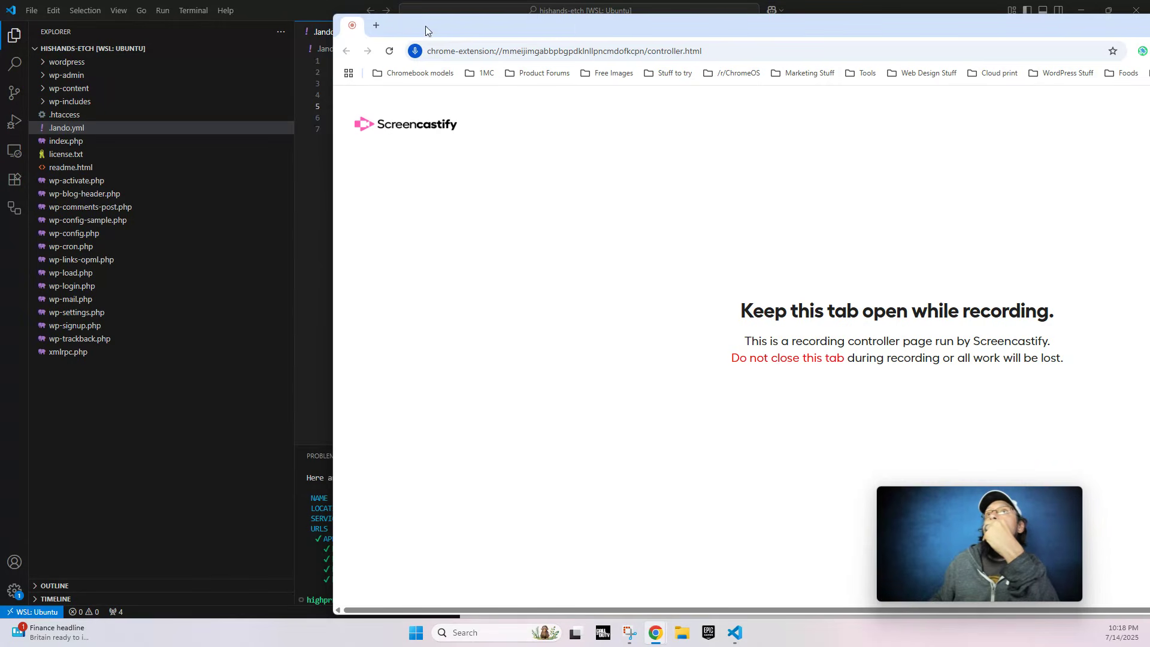
left_click_drag(451, 33, 440, 160)
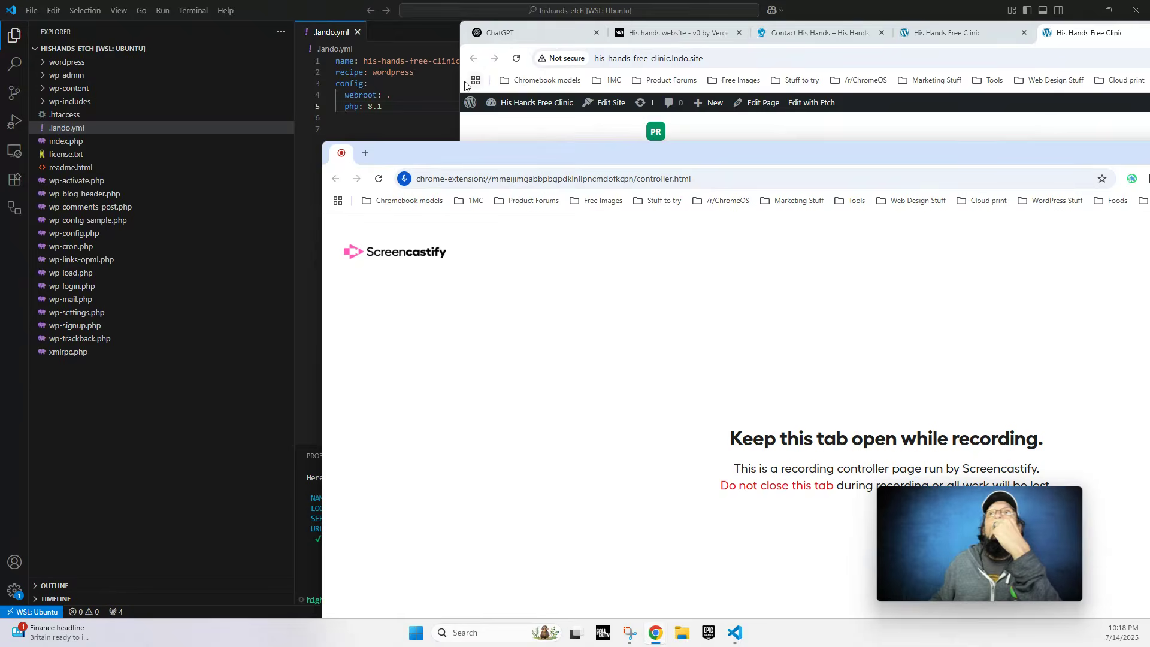
left_click_drag(458, 80, 103, 80)
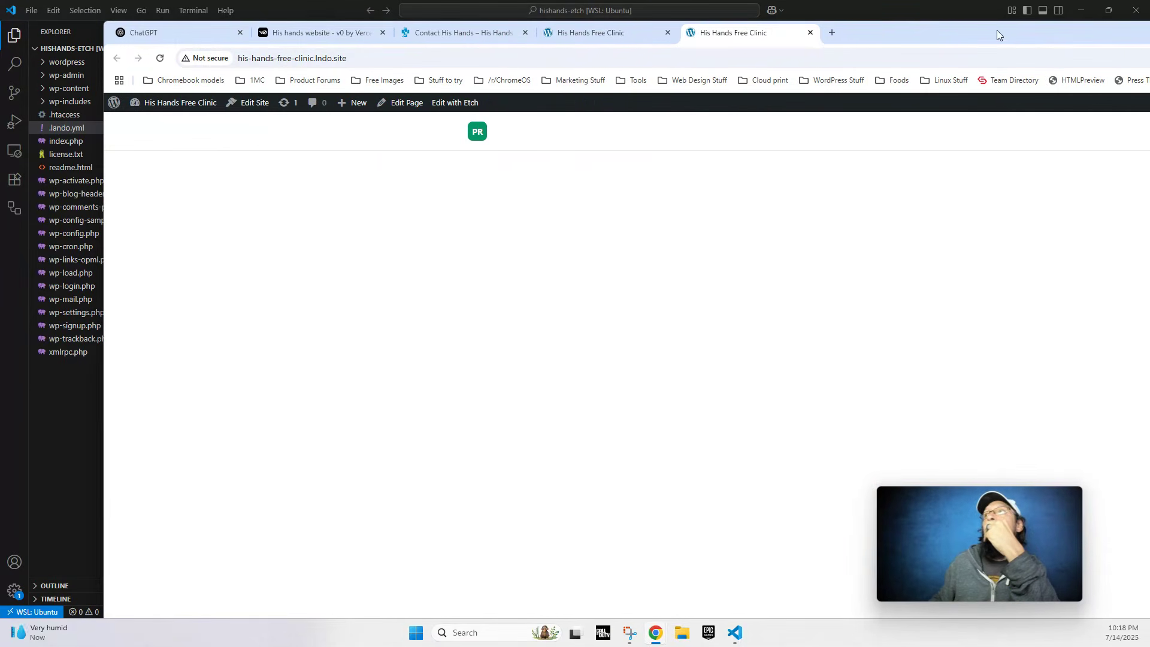
left_click_drag(997, 32, 375, 73)
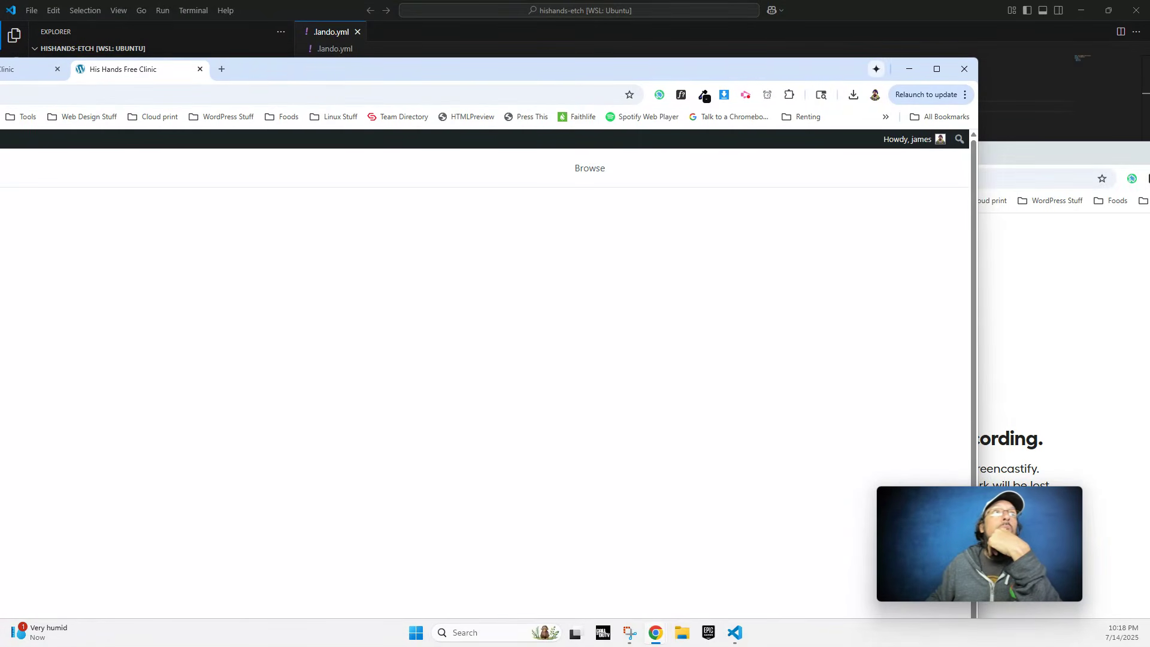
left_click_drag(1, 94, 122, 95)
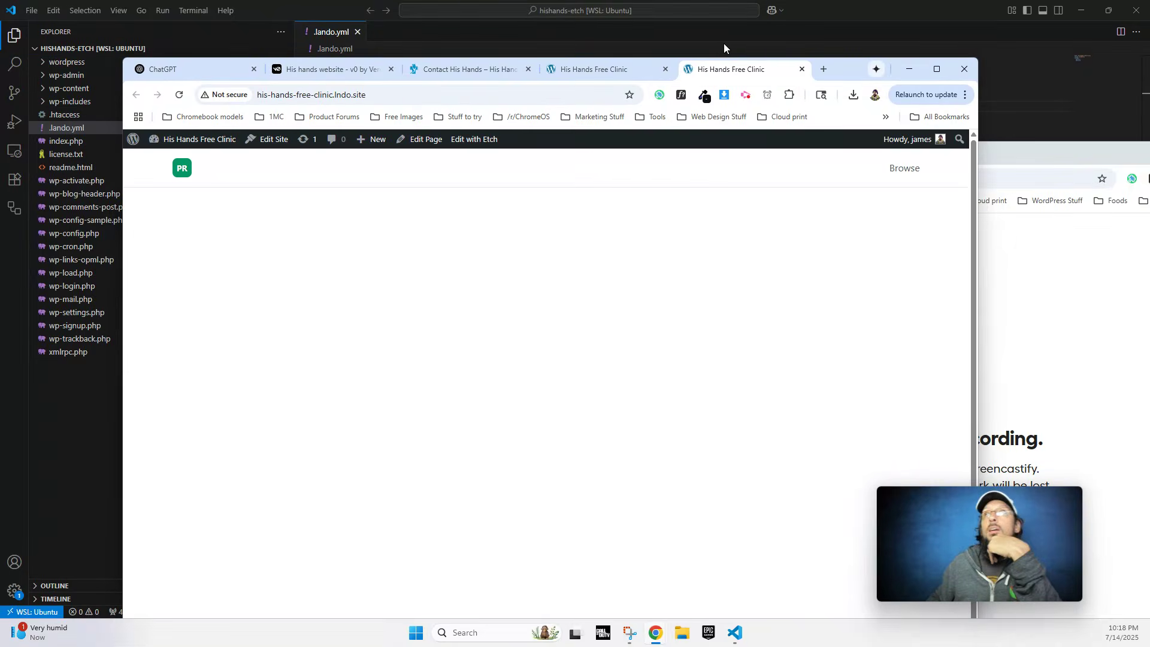
Move the Screencastify window almost entirely off screen, keeping it open, so the clinic site window is unobstructed.
left_click(1062, 156)
left_click_drag(1062, 157, 824, 161)
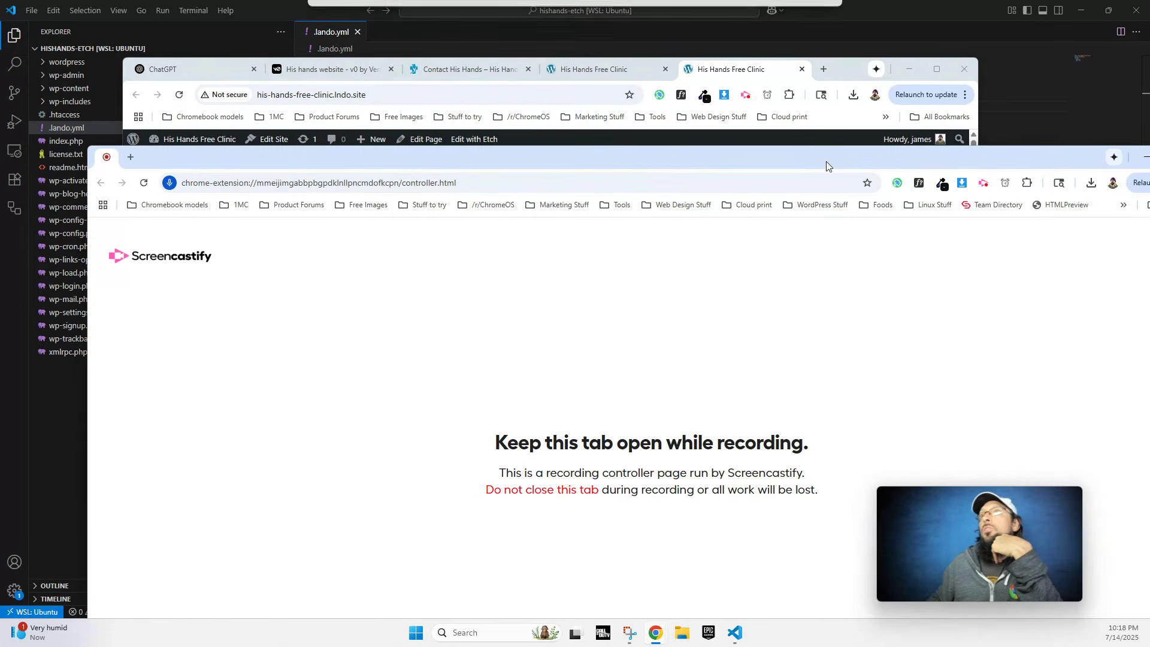
left_click_drag(1039, 157, 944, 150)
left_click(1107, 150)
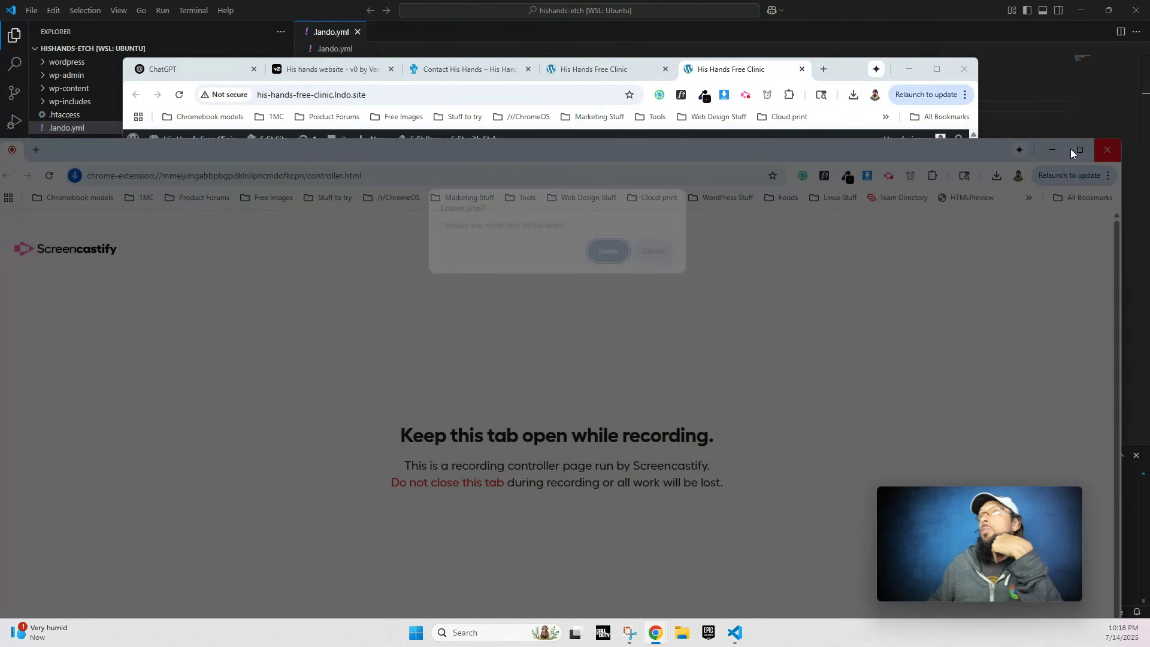
left_click(653, 251)
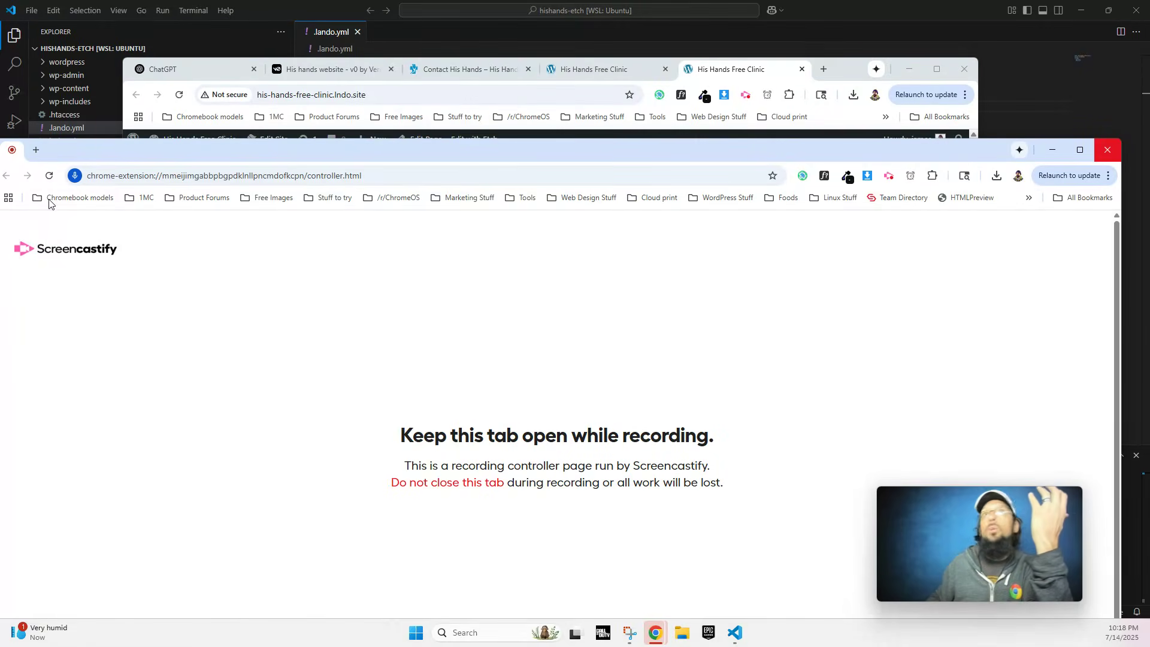
left_click_drag(14, 156, 83, 158)
left_click_drag(427, 157, 0, 93)
left_click(112, 87)
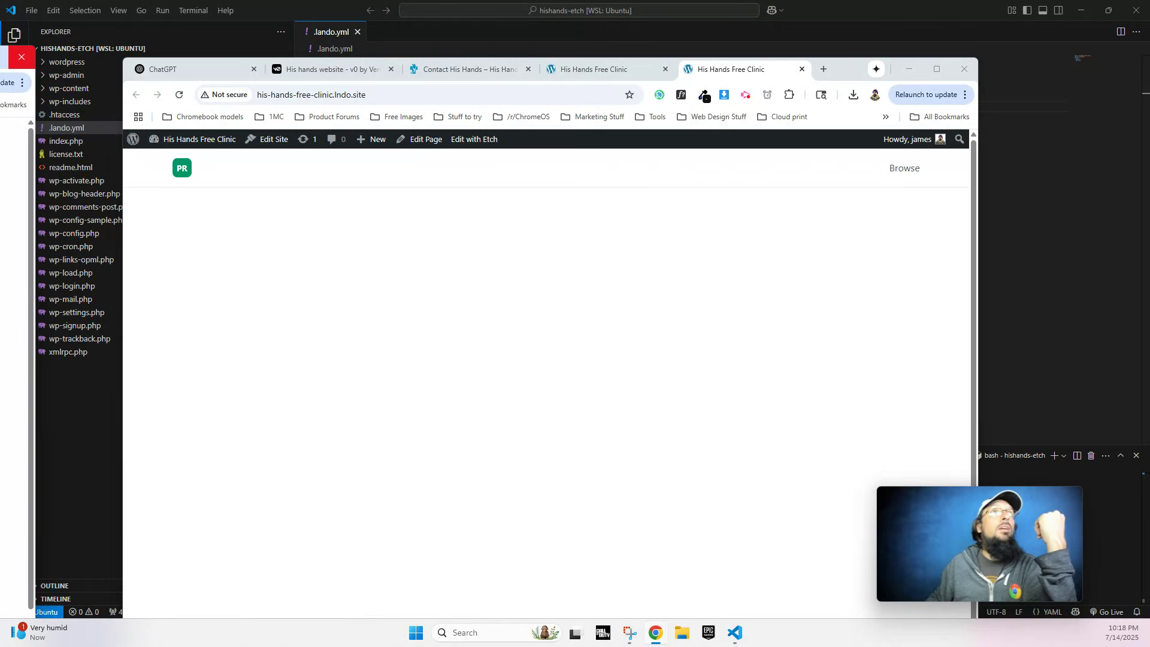
Narrow the front-end window to phone width, test opening and closing the mobile menu, and return to full size.
left_click(937, 69)
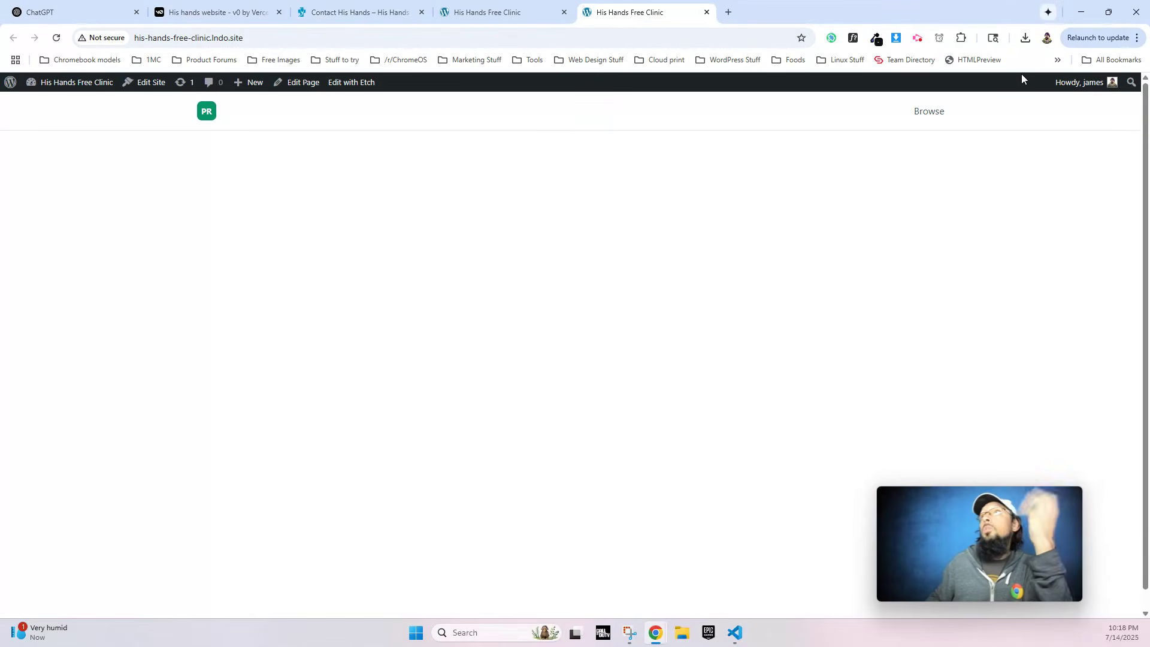
left_click(1109, 12)
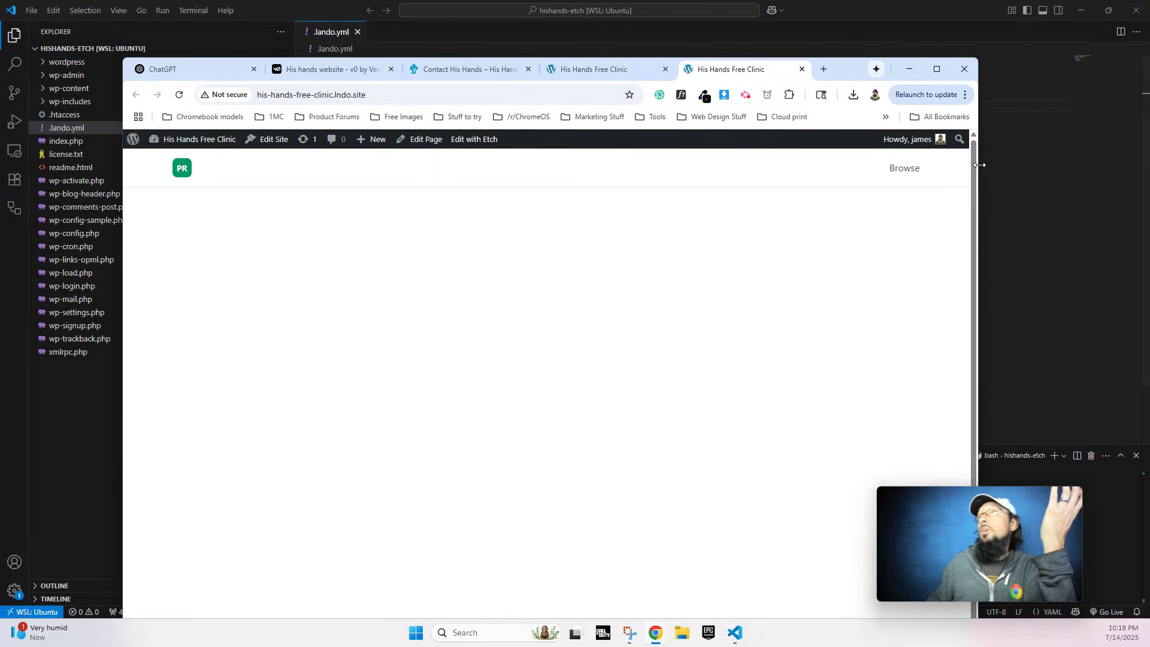
left_click_drag(979, 167, 339, 172)
left_click(390, 178)
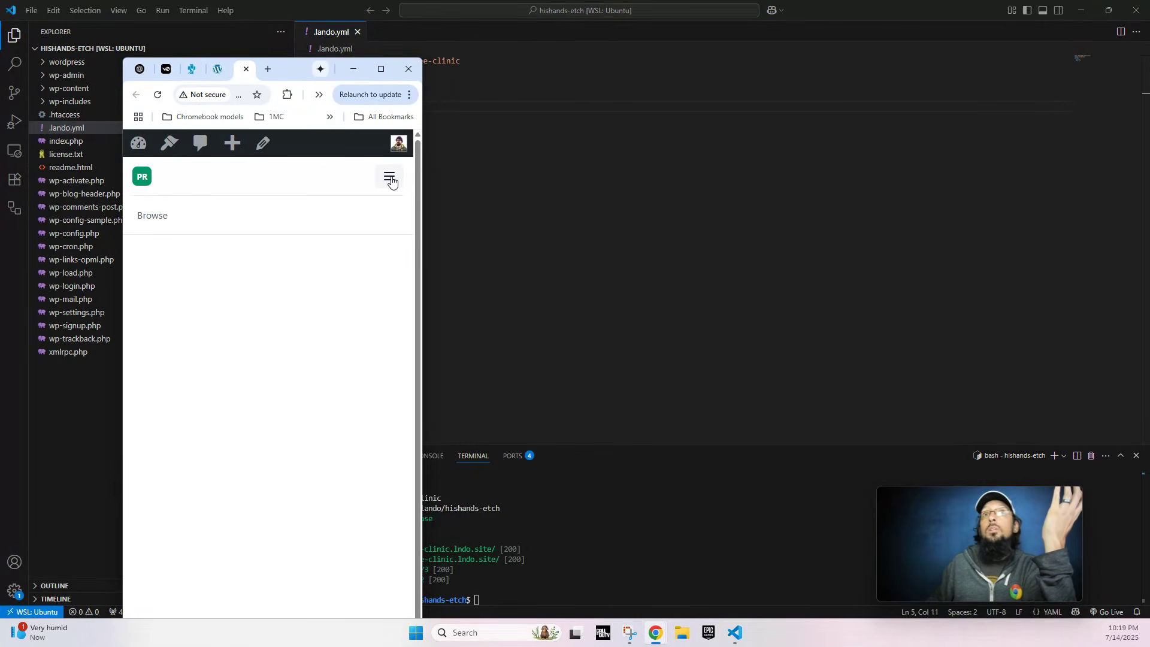
left_click(391, 181)
left_click(381, 68)
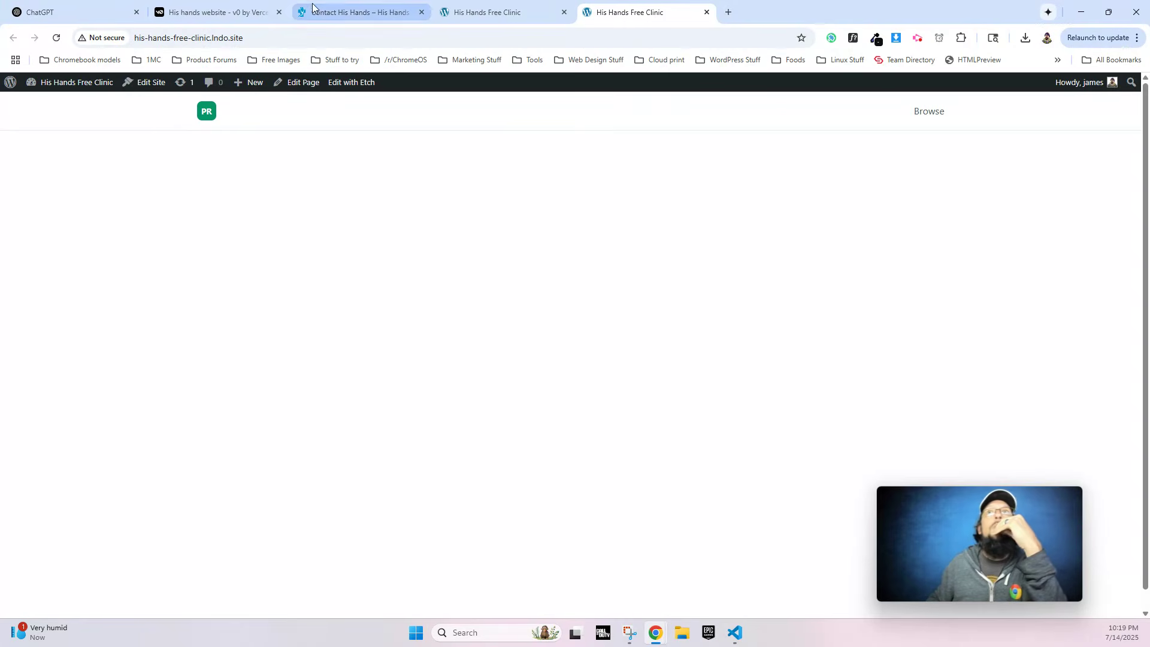
Edit the home page with Etch and open the Catch All template for editing.
left_click(353, 89)
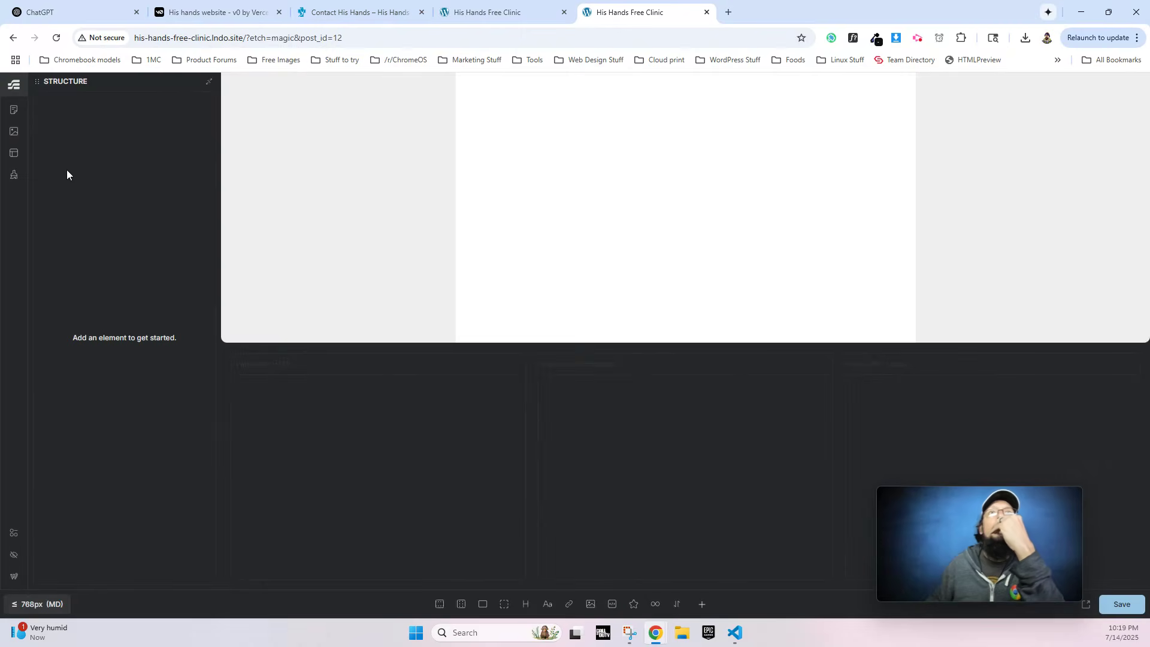
left_click(13, 154)
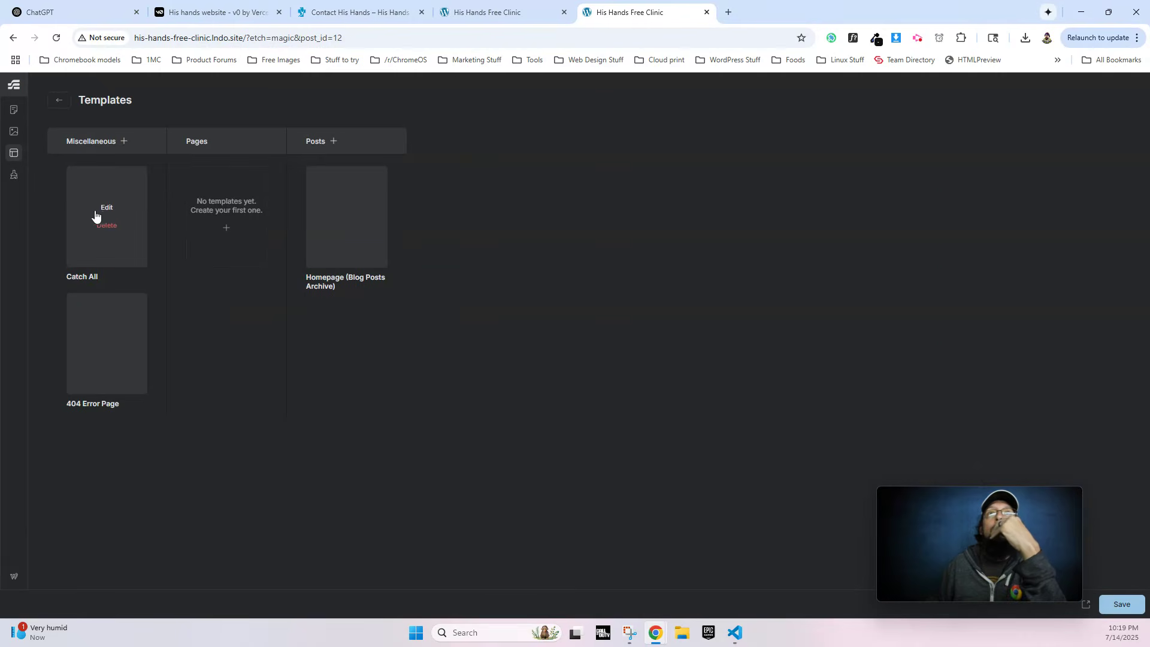
left_click(105, 206)
Delete the Logo Icon div with its PR text from the site header's Logo div.
left_click(476, 116)
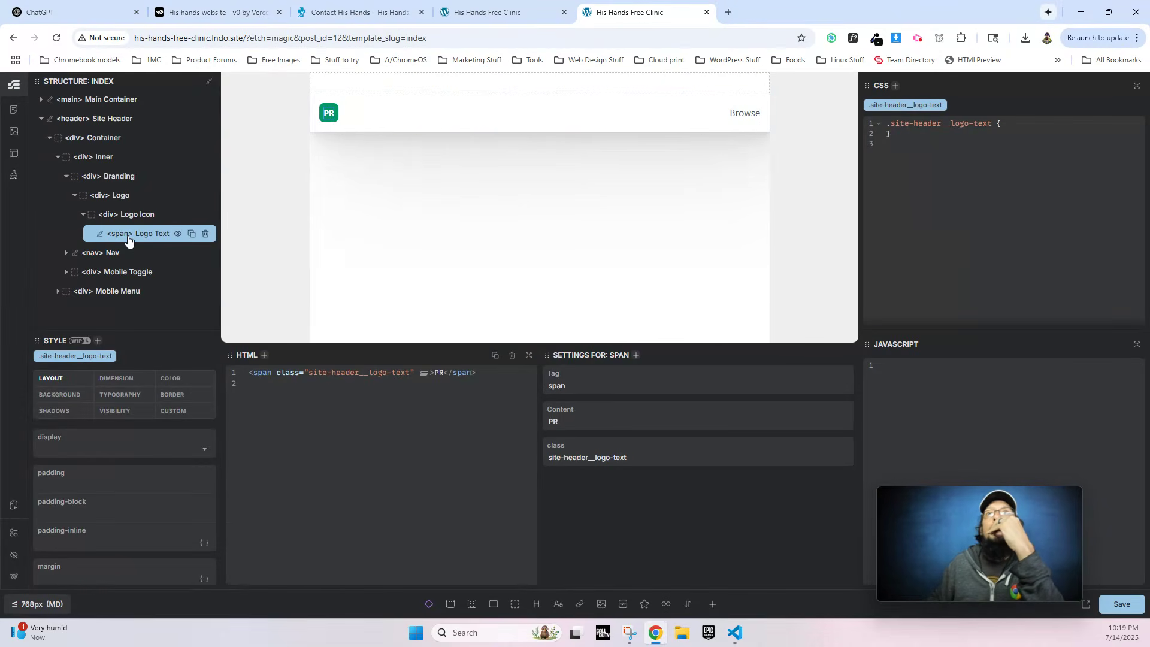
left_click(139, 216)
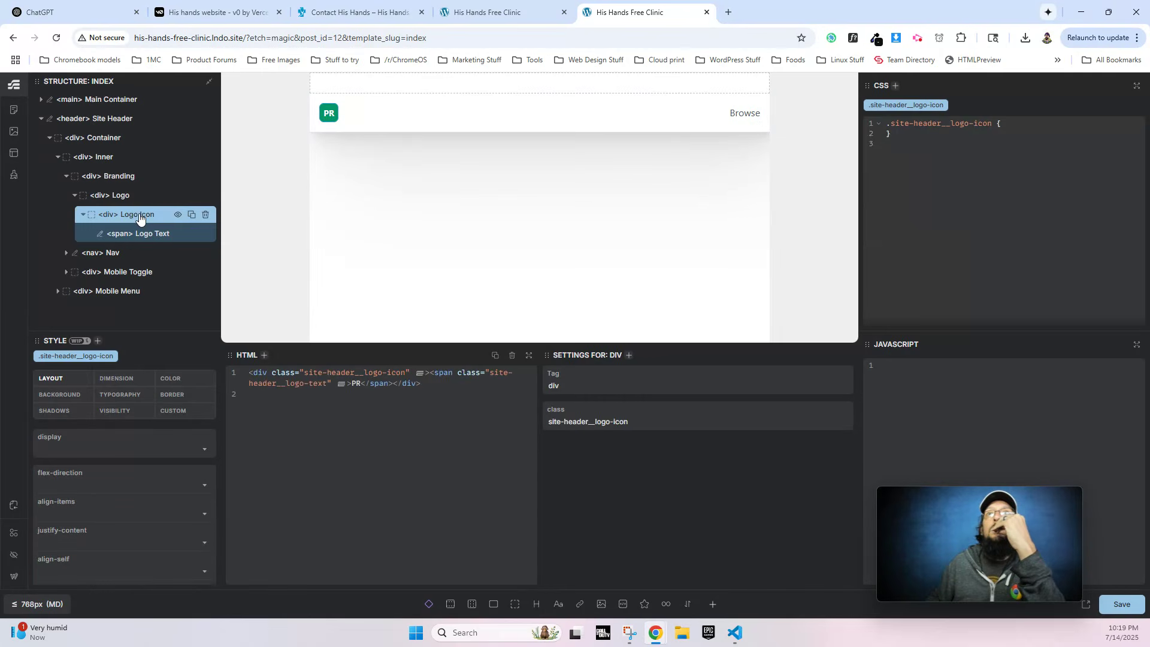
left_click(205, 215)
Add an image inside the header's Logo div and set its source to the His Hands Free Clinic logo from the media library.
left_click(120, 196)
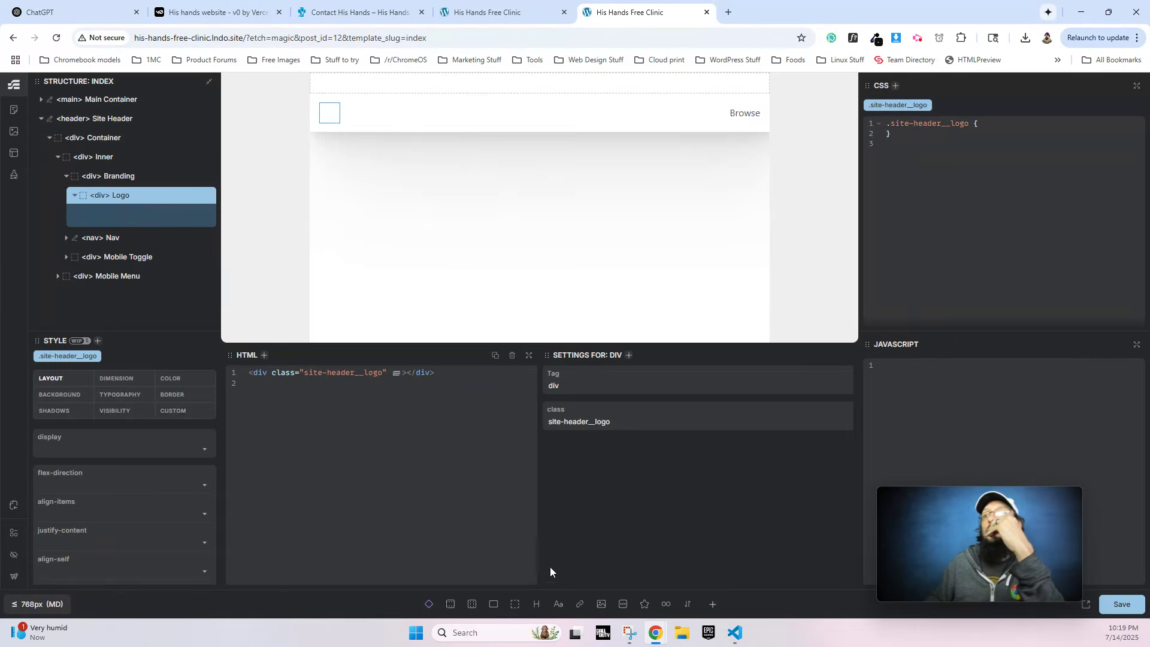
left_click(602, 603)
left_click(128, 209)
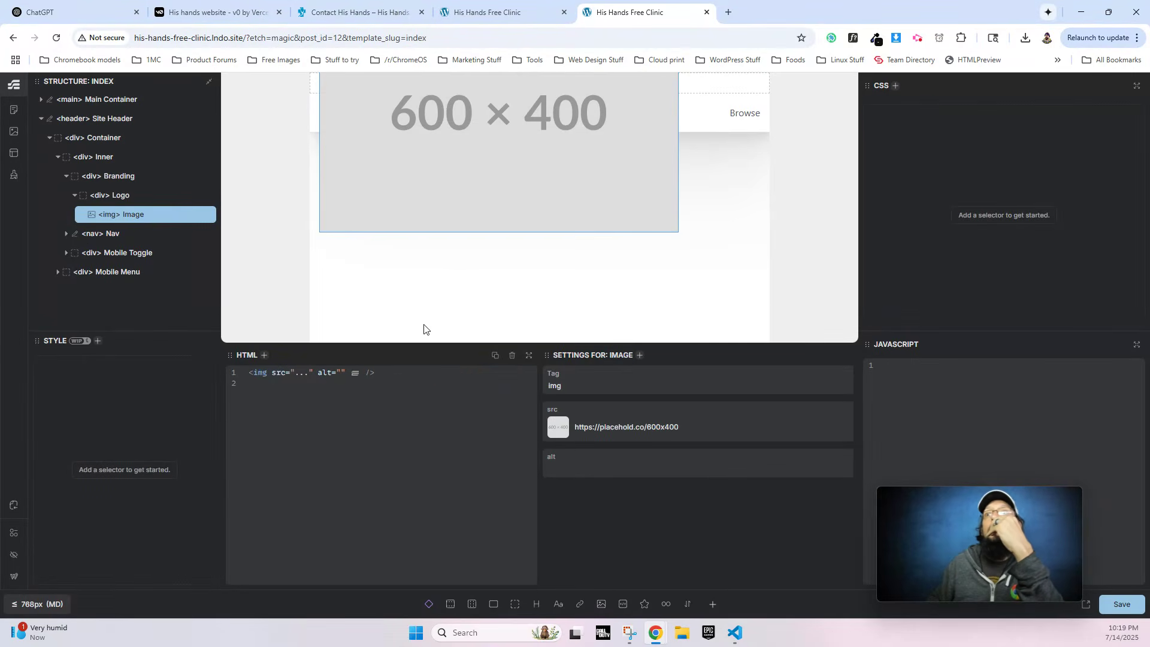
left_click(559, 427)
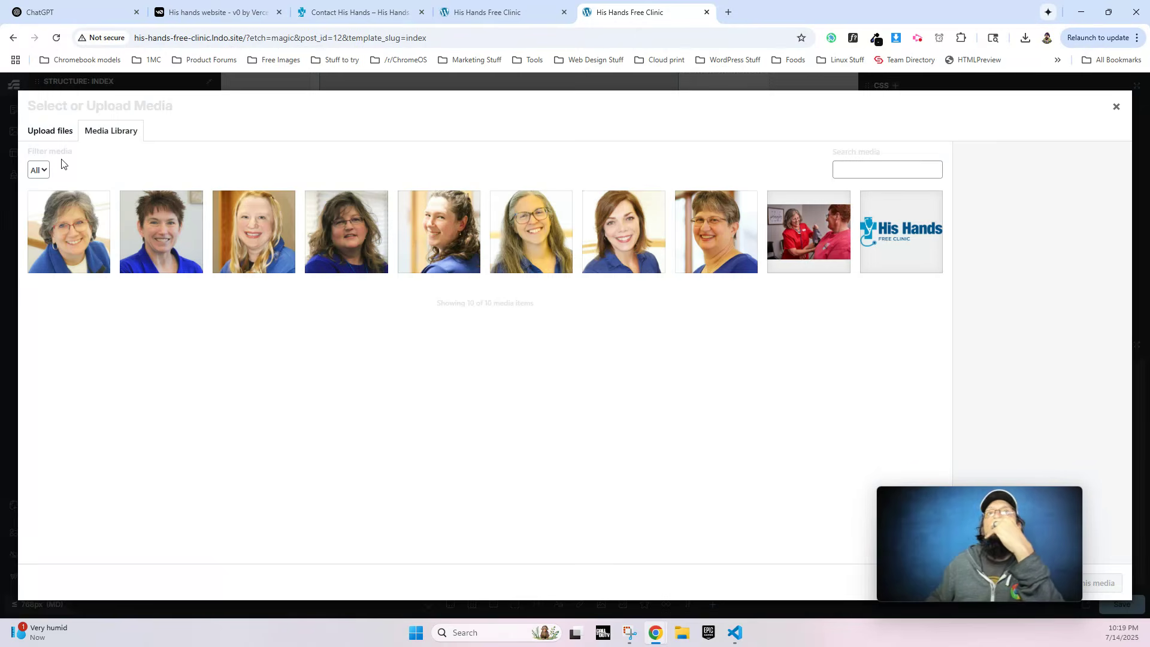
left_click(902, 229)
left_click(1113, 583)
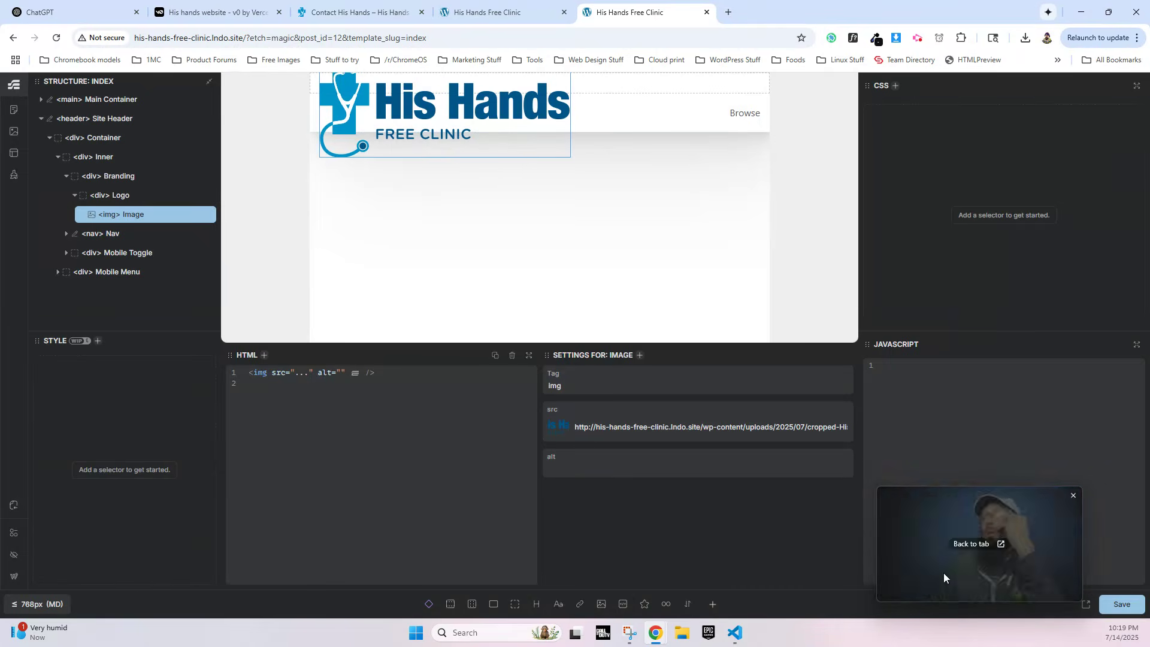
Add a nested img rule with max-width: 200px to the .site-header__logo class and save the template.
left_click(135, 199)
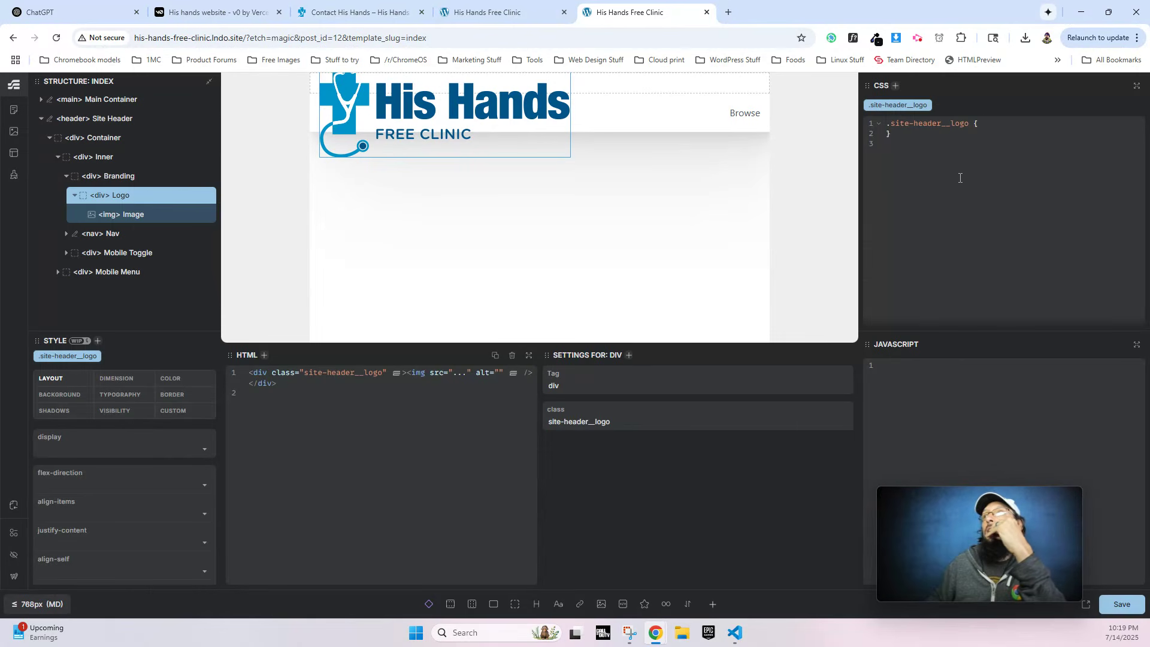
left_click(986, 122)
key("Return")
key("Return")
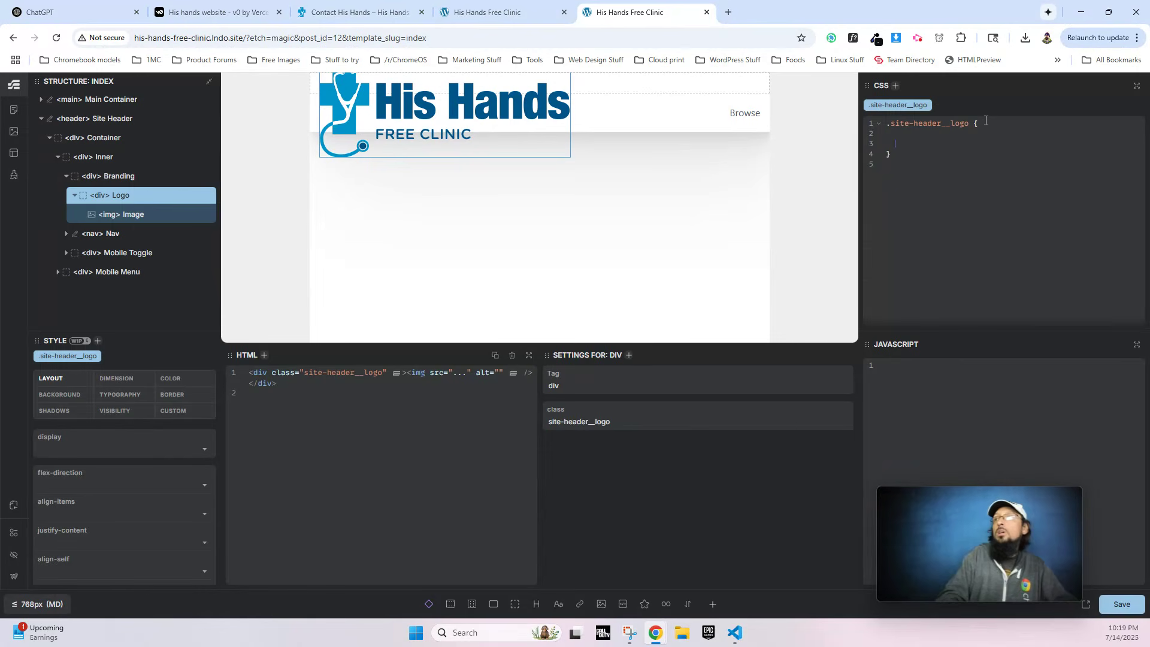
type("img {")
key("Return")
type("max-width")
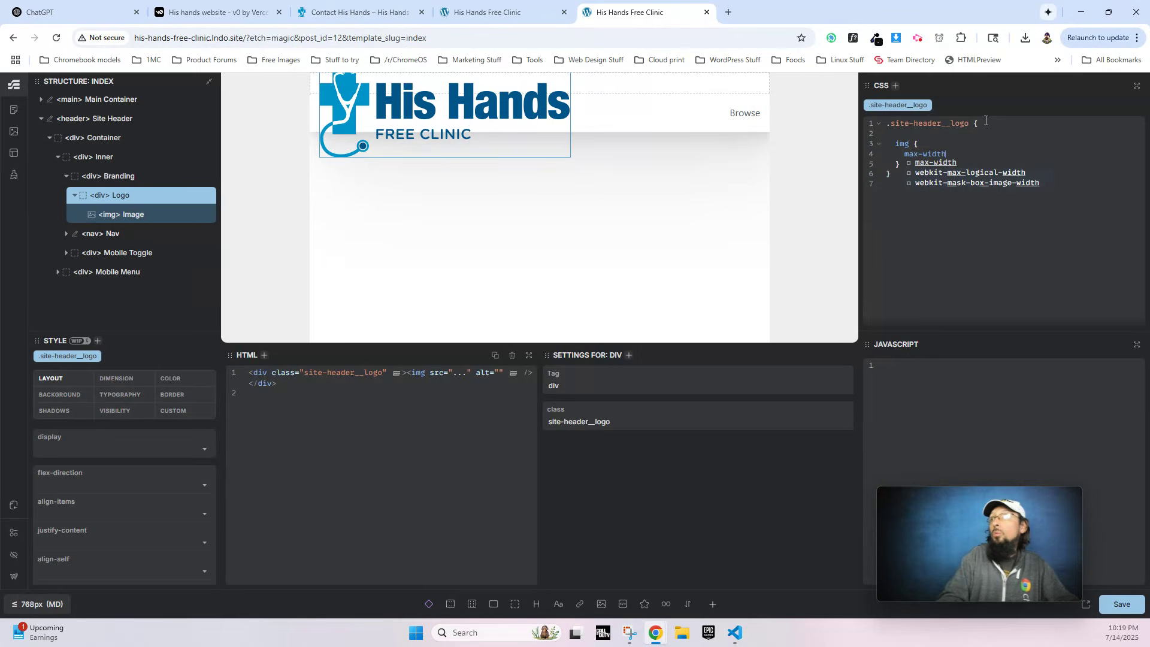
key("Return")
type("200px")
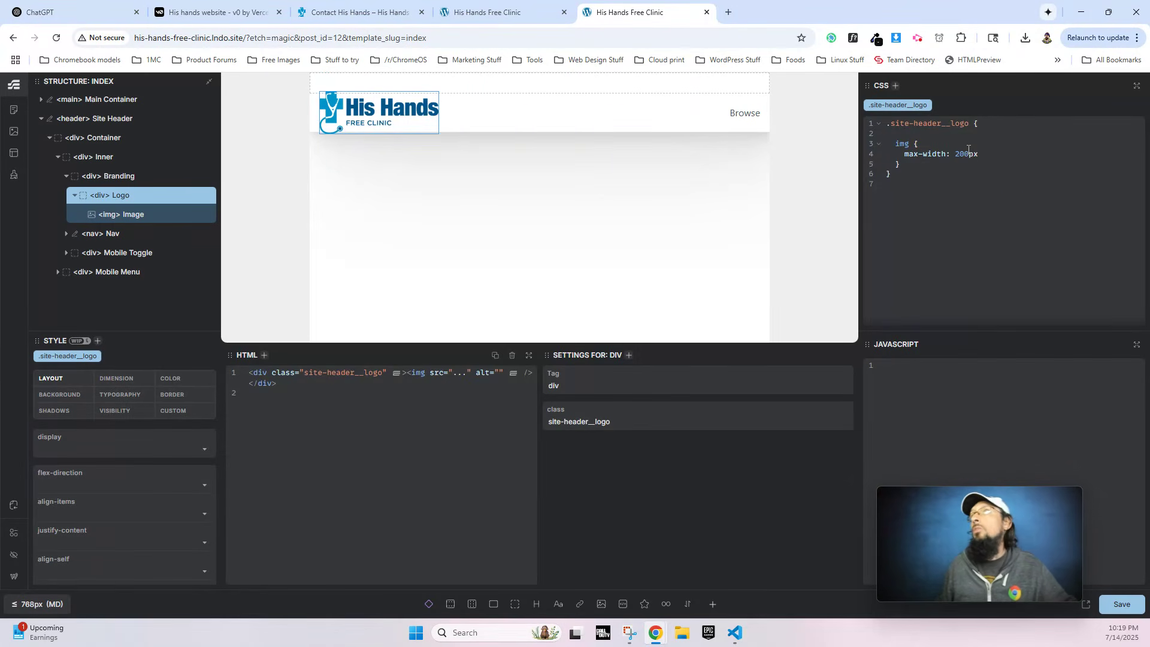
key("ctrl+s")
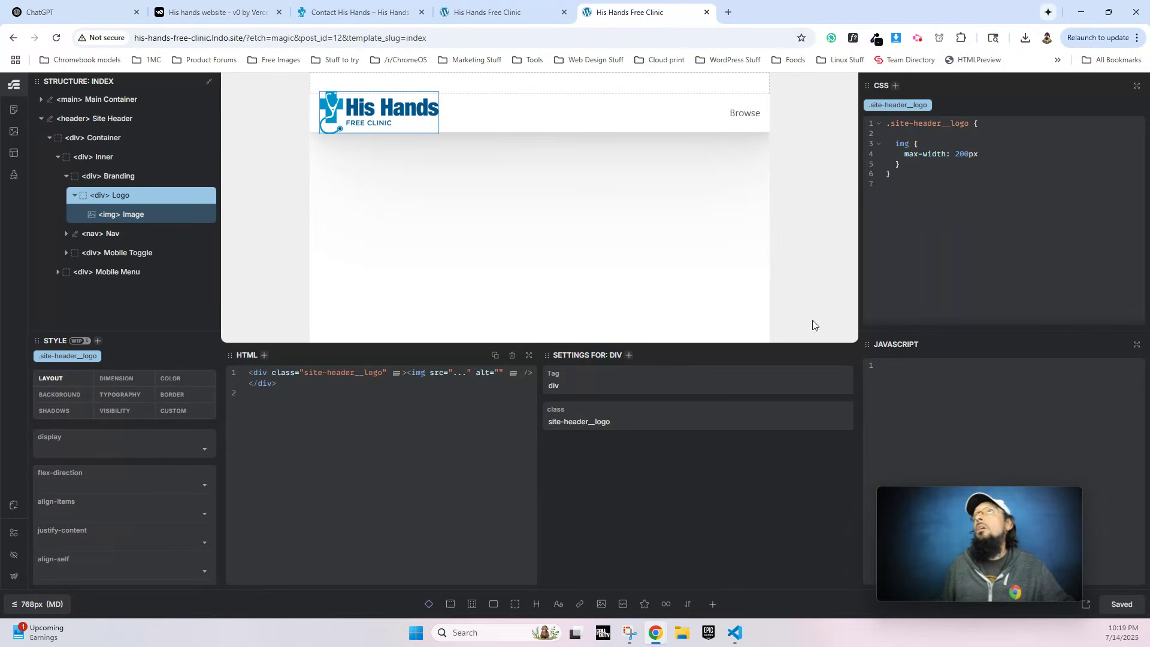
View the front end in a separate tab and check the header logo at phone width and full width.
left_click(1086, 605)
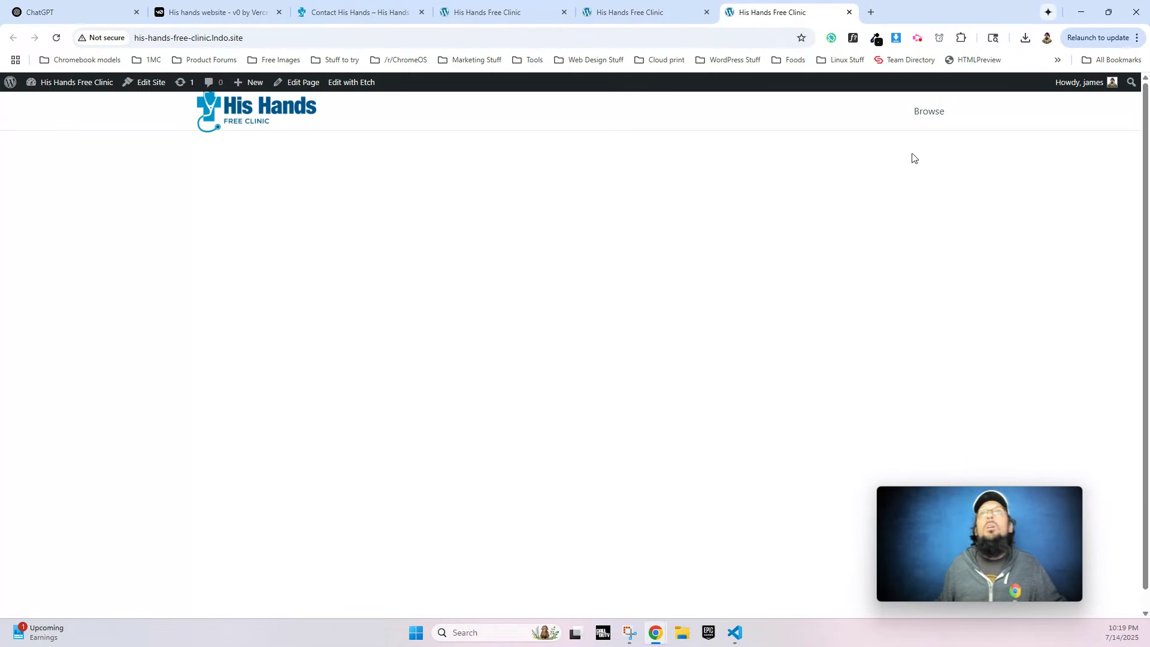
left_click(1109, 12)
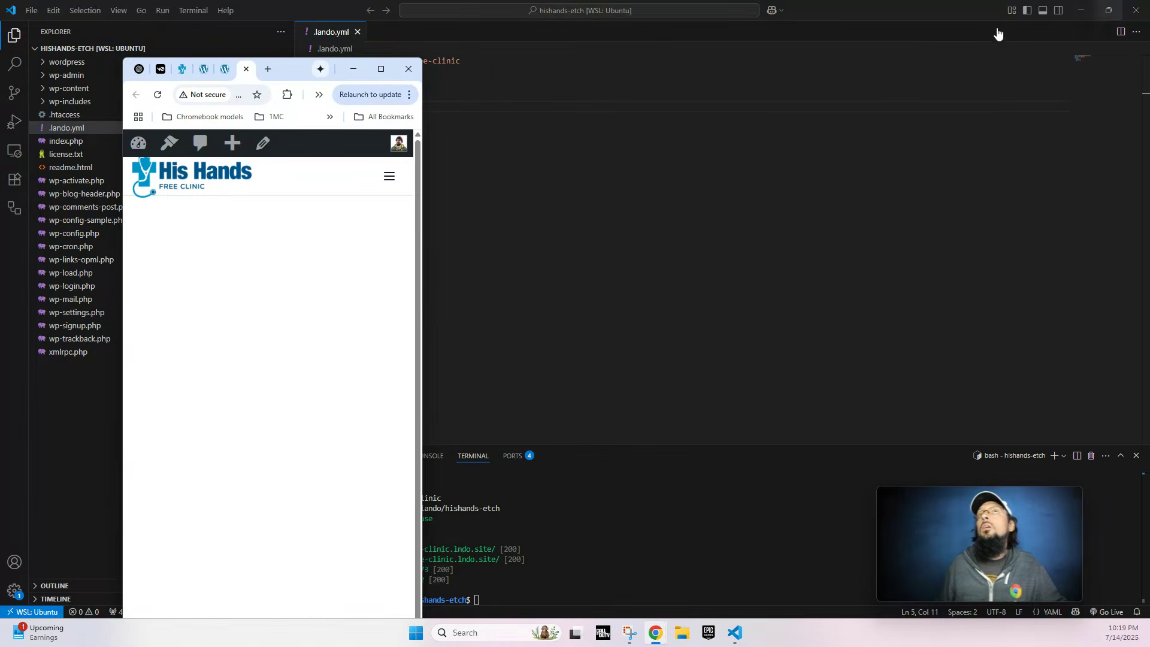
left_click(381, 69)
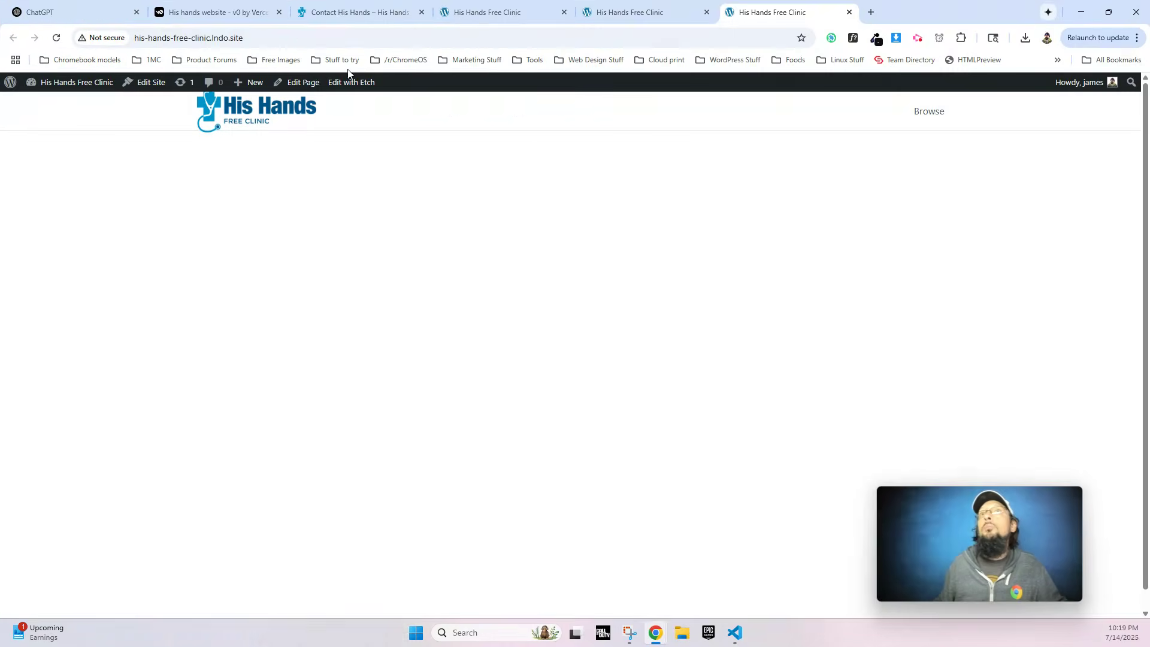
Compare the header with the existing clinic site's contact page and return to the Etch template being edited.
left_click(631, 12)
left_click(487, 12)
left_click(352, 13)
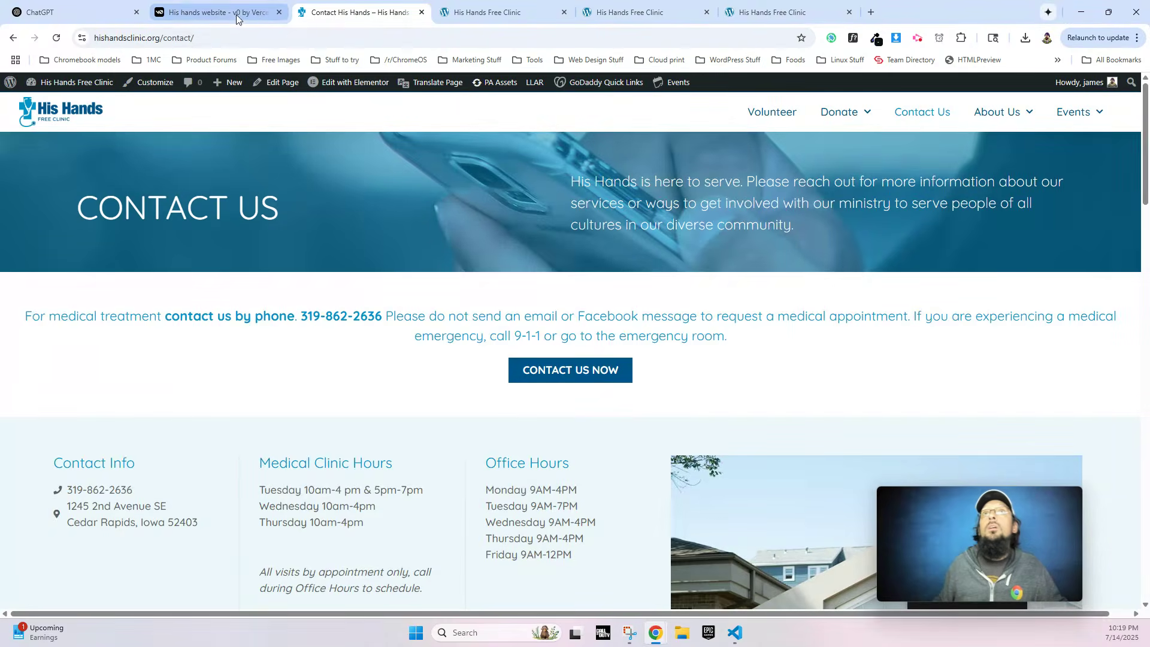
left_click(773, 12)
left_click(631, 12)
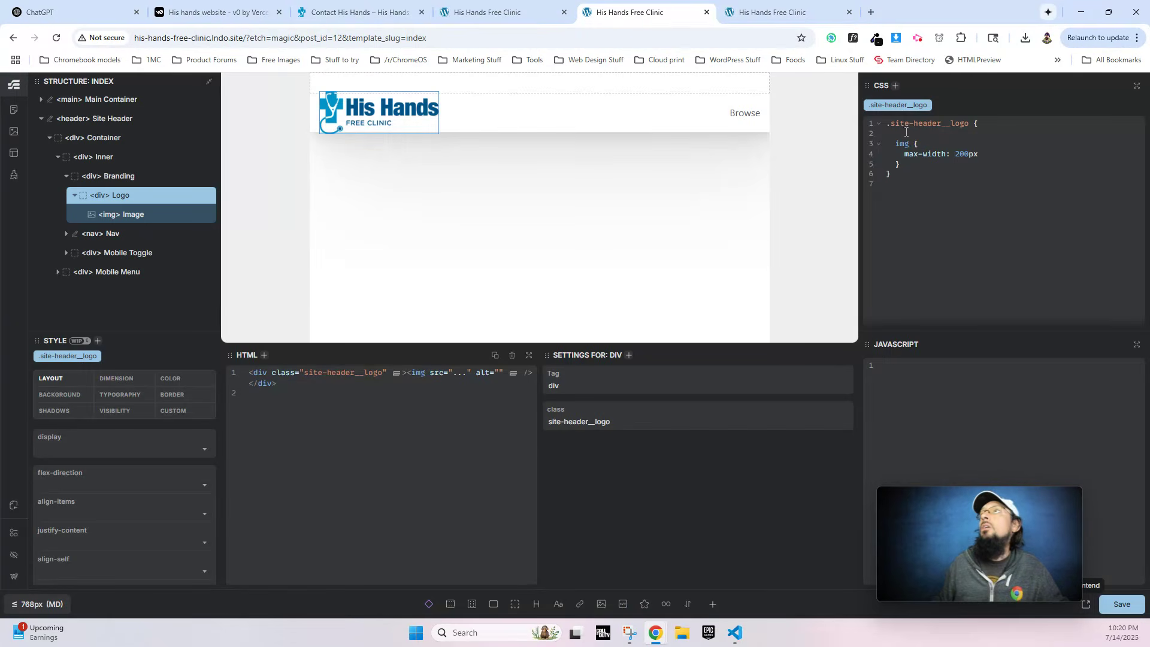
Set the max-width of the img rule in the .site-header__logo class to 150px.
key("BackSpace")
key("BackSpace")
key("BackSpace")
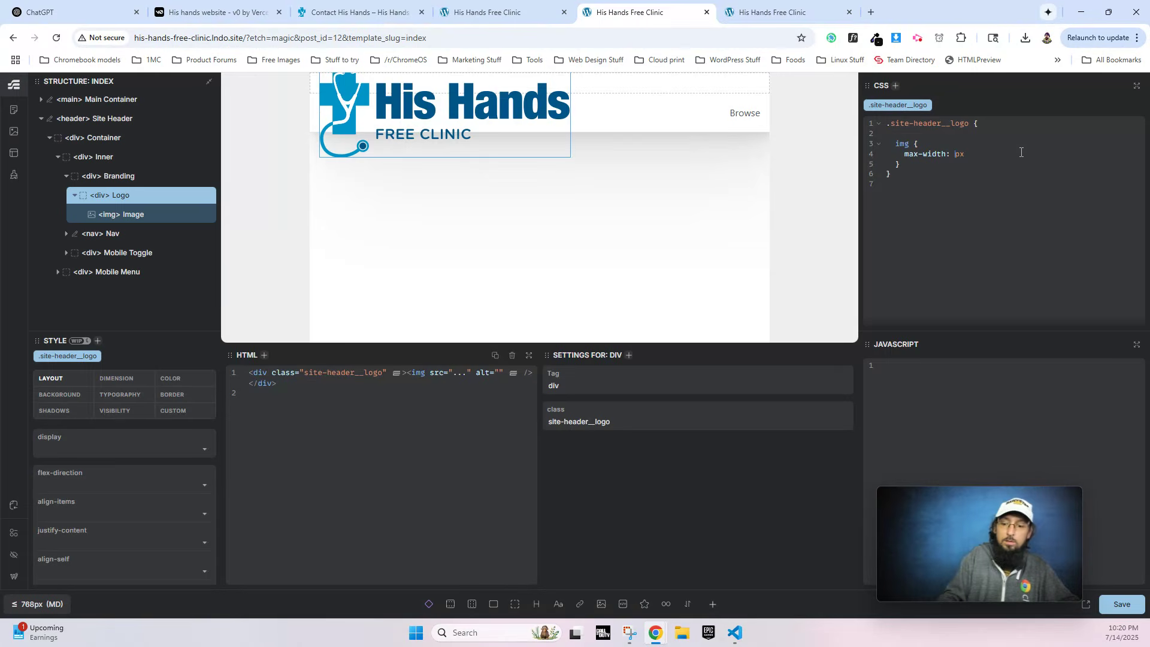
type("15")
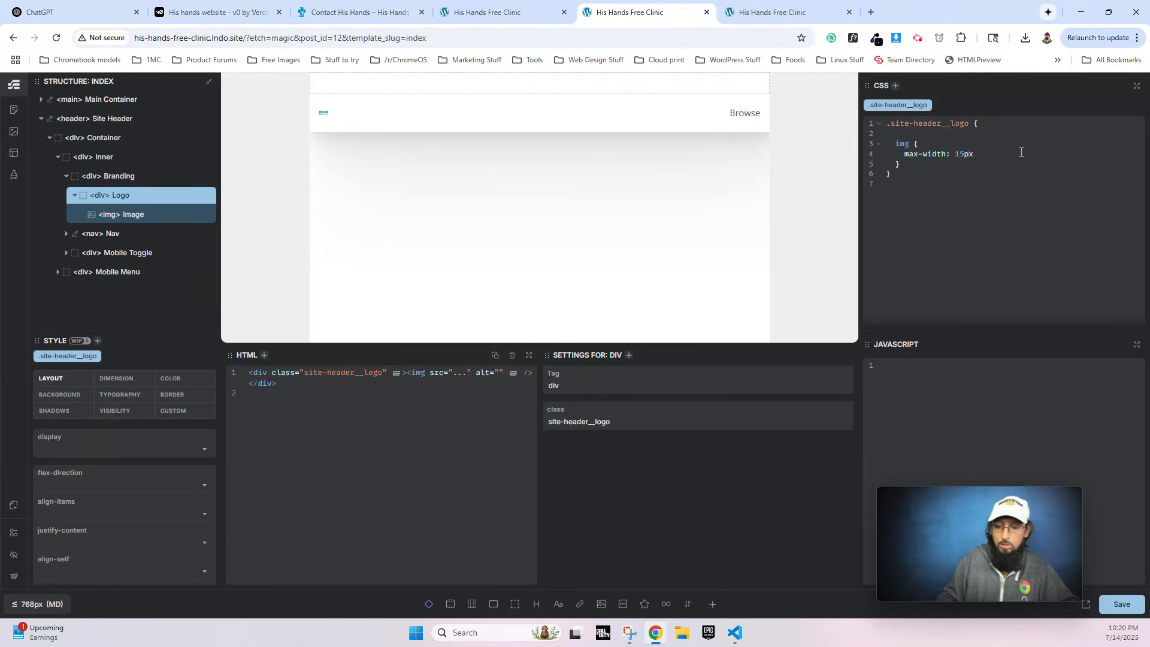
type("0px")
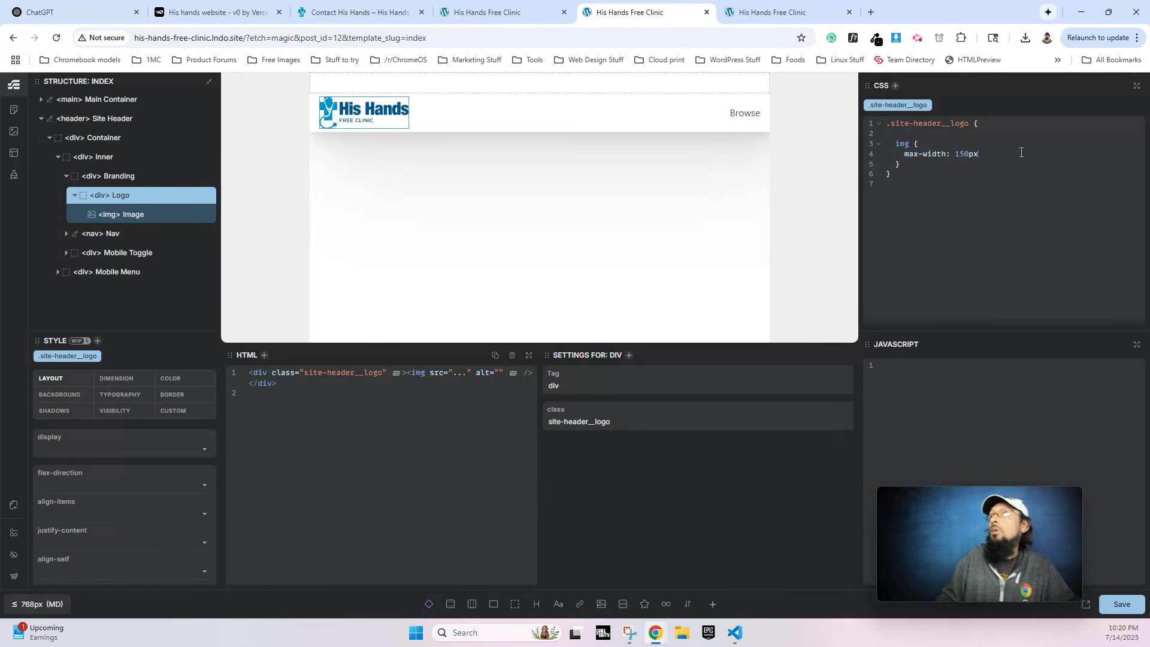
type(";")
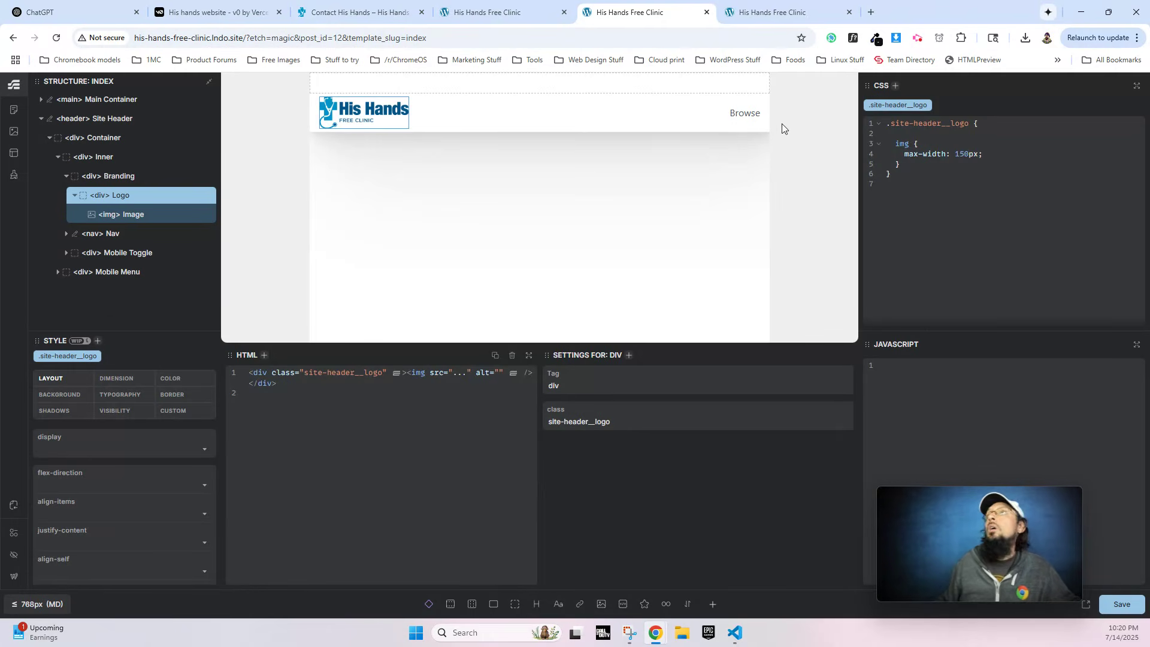
Add padding-block: 10px to the .site-header class and save the template.
left_click(123, 119)
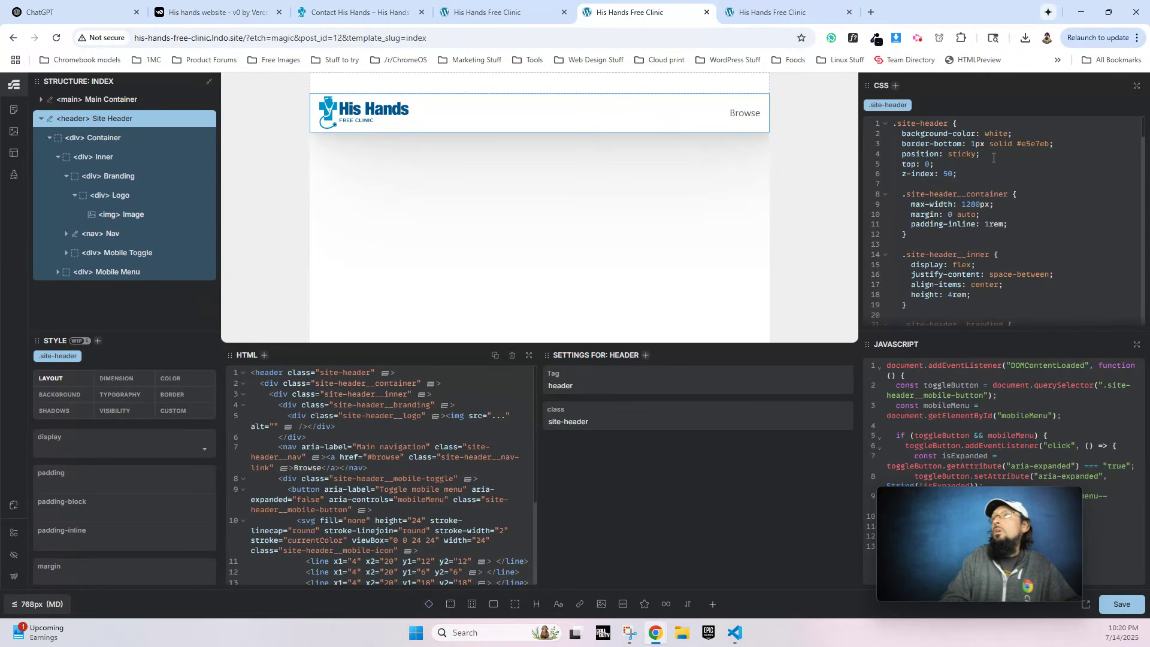
key("Return")
type("padding-b")
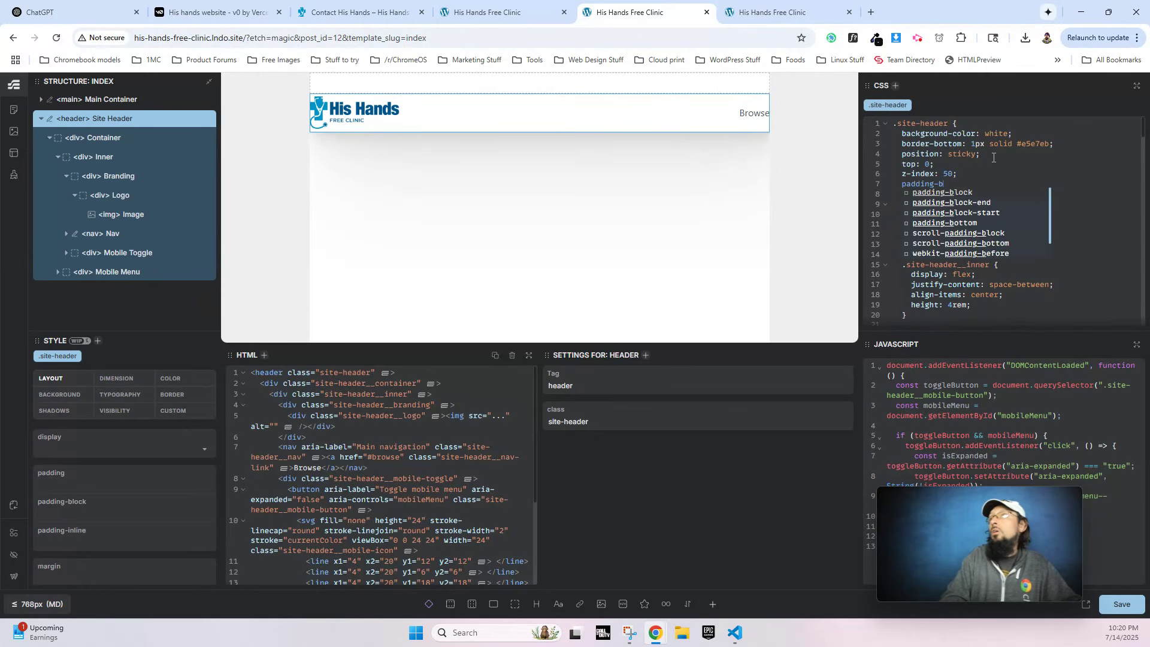
type("lock")
key("Return")
type(": 10px;")
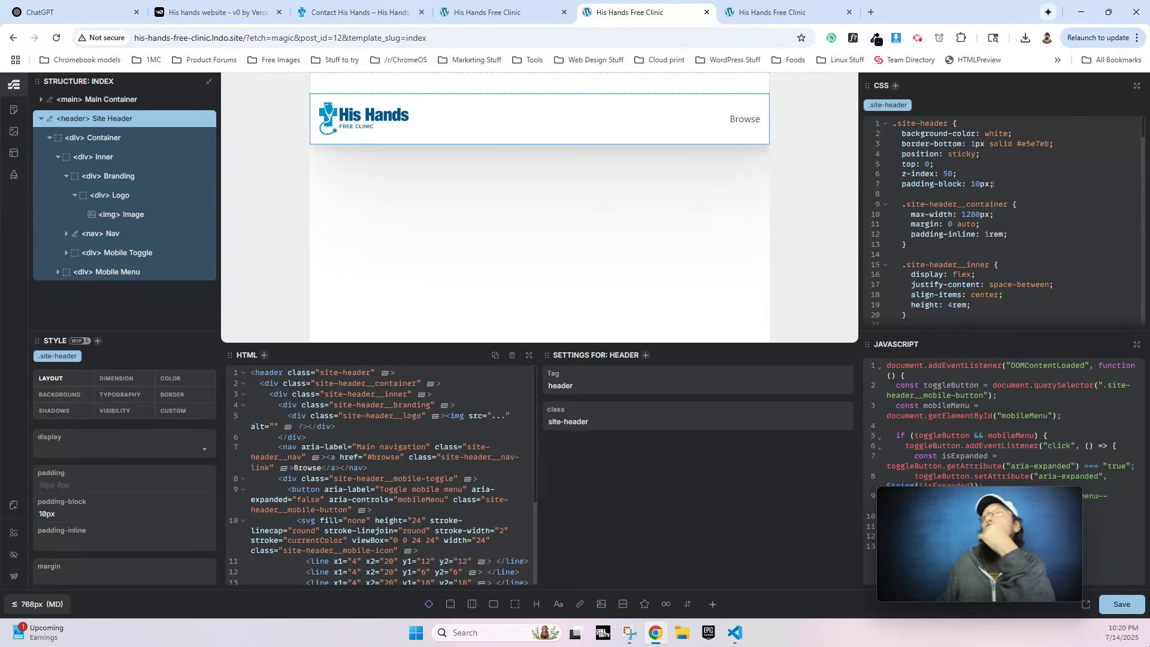
left_click(1118, 605)
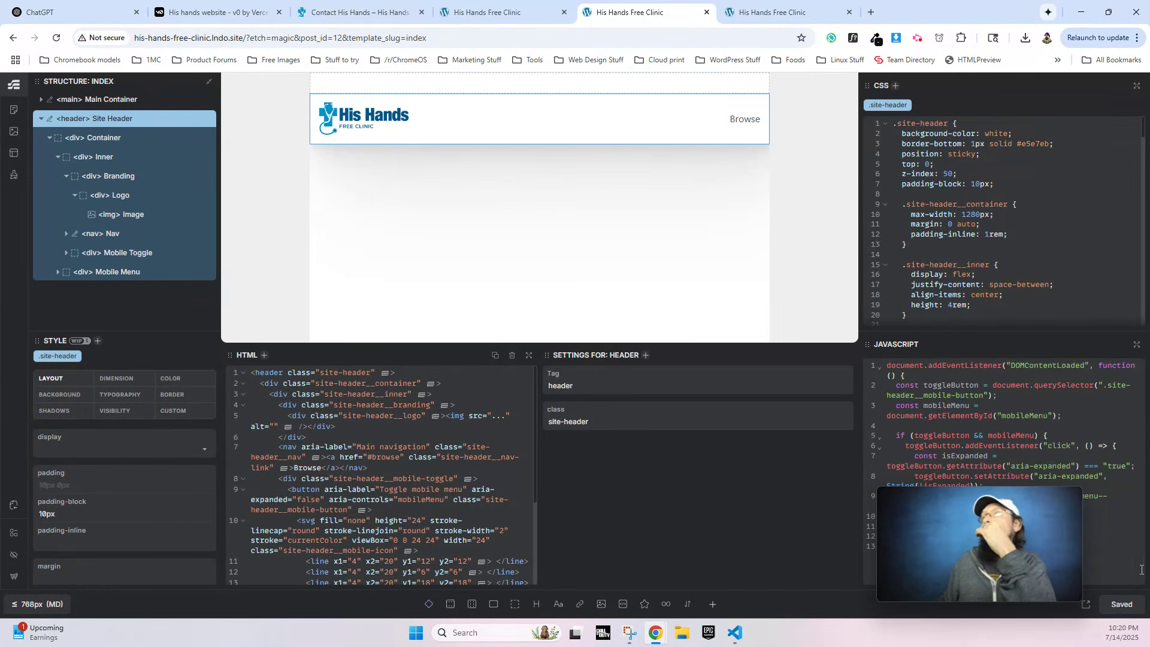
Close the existing clinic site's contact page and return to the Etch template being edited.
left_click(354, 12)
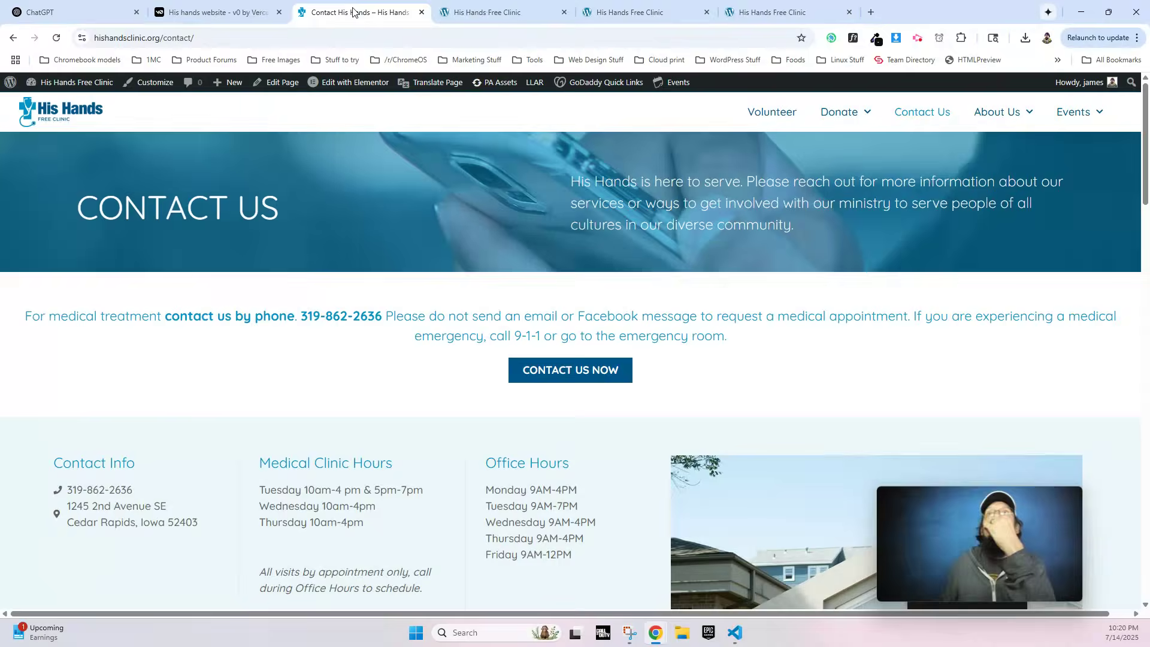
key("ctrl+w")
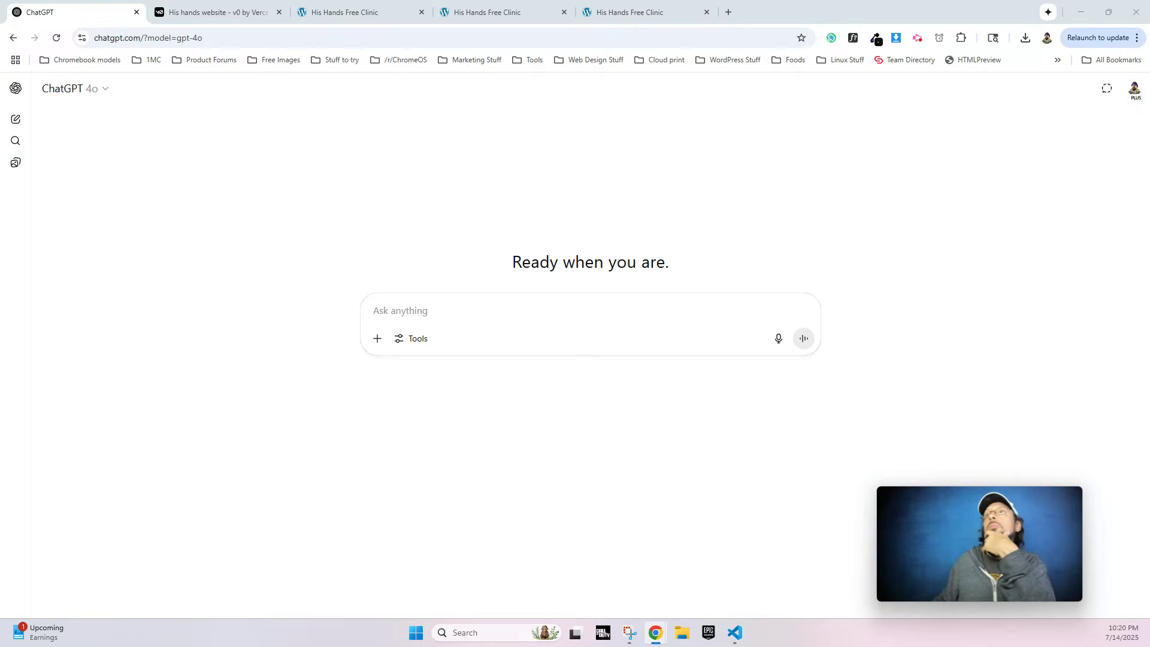
left_click(512, 13)
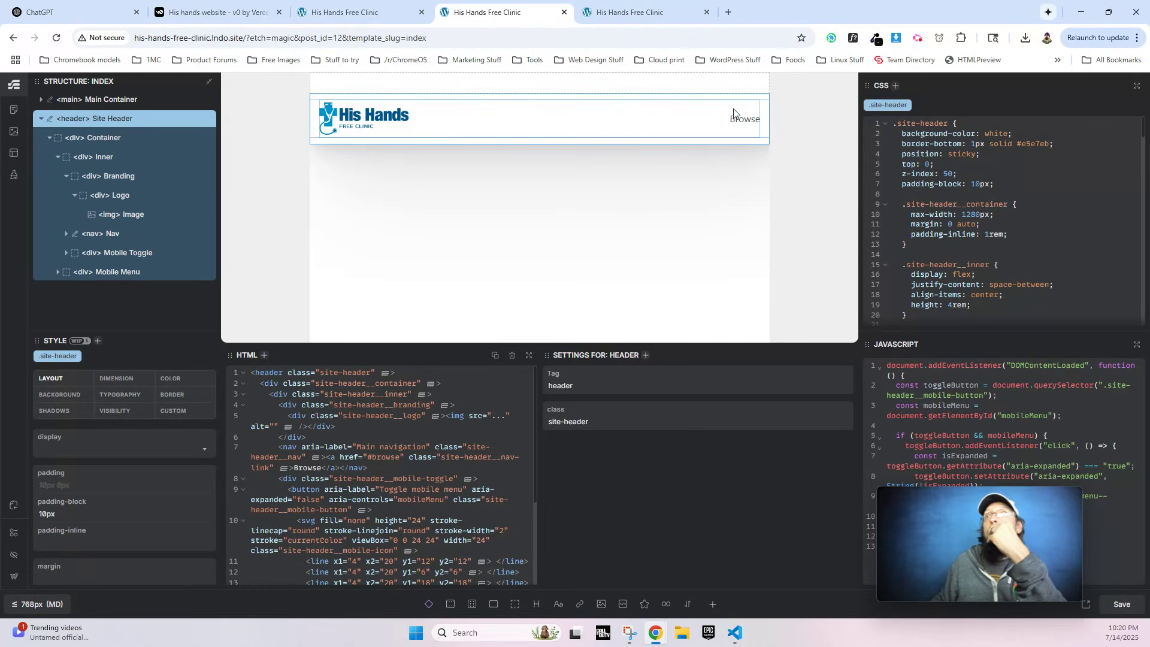
Add a loop inside the header's Nav element and move the Nav Link into it.
left_click(745, 122)
left_click(102, 234)
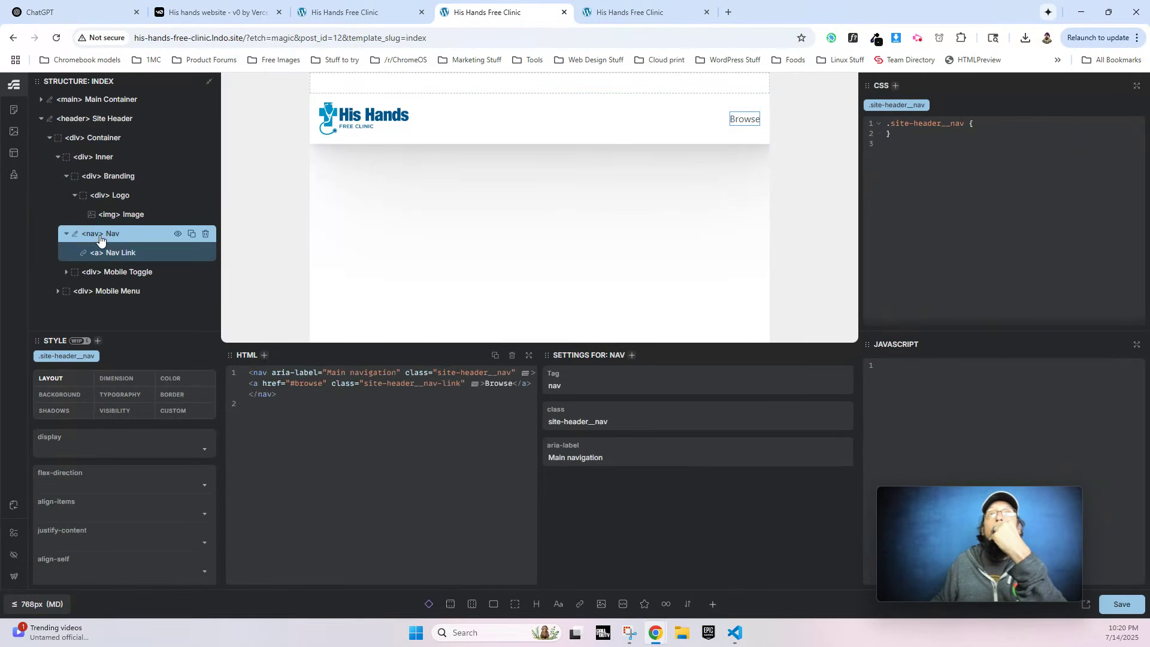
left_click(665, 605)
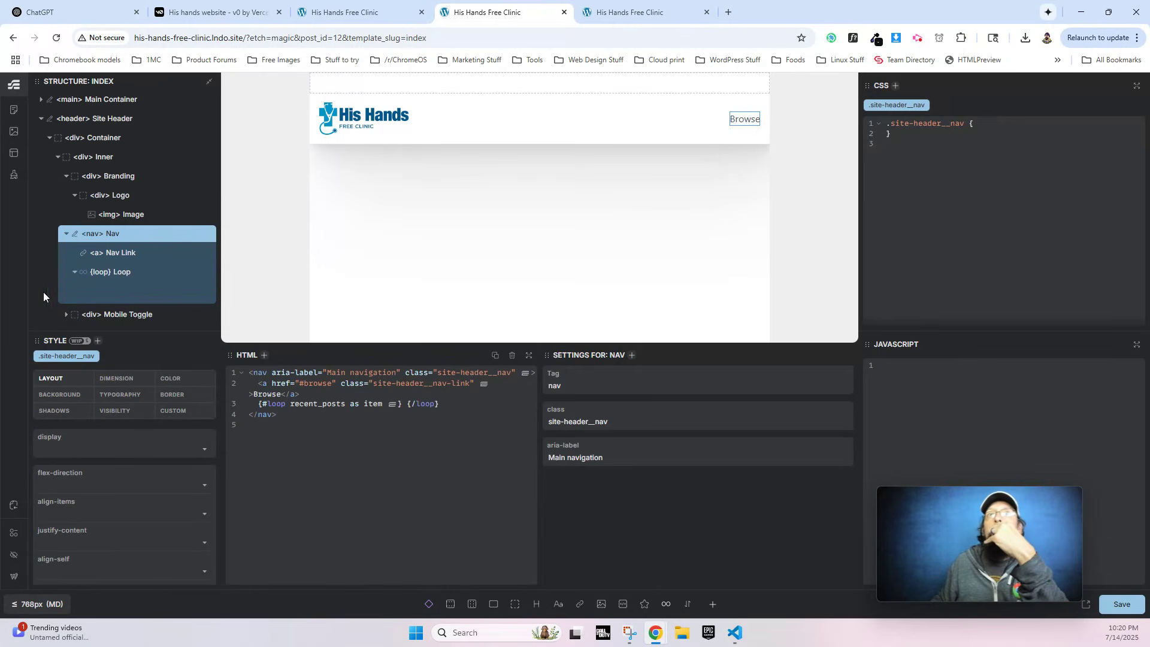
left_click_drag(115, 252, 123, 272)
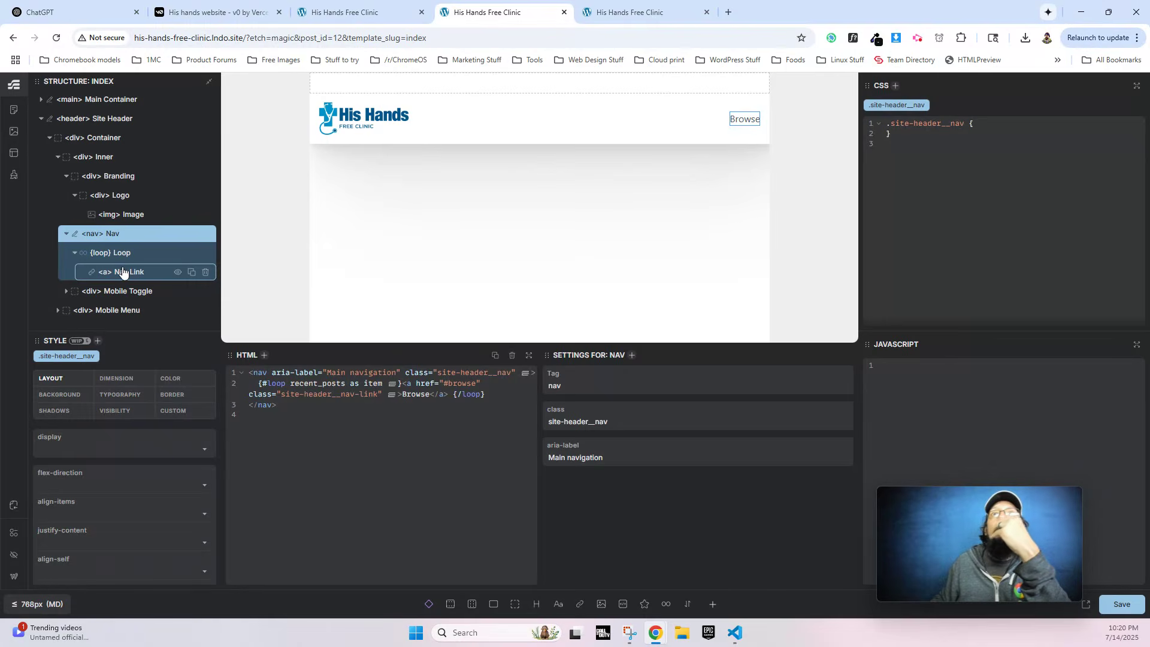
Switch the loop to the nested-json query and copy its whole sample JSON.
left_click(122, 271)
left_click(124, 256)
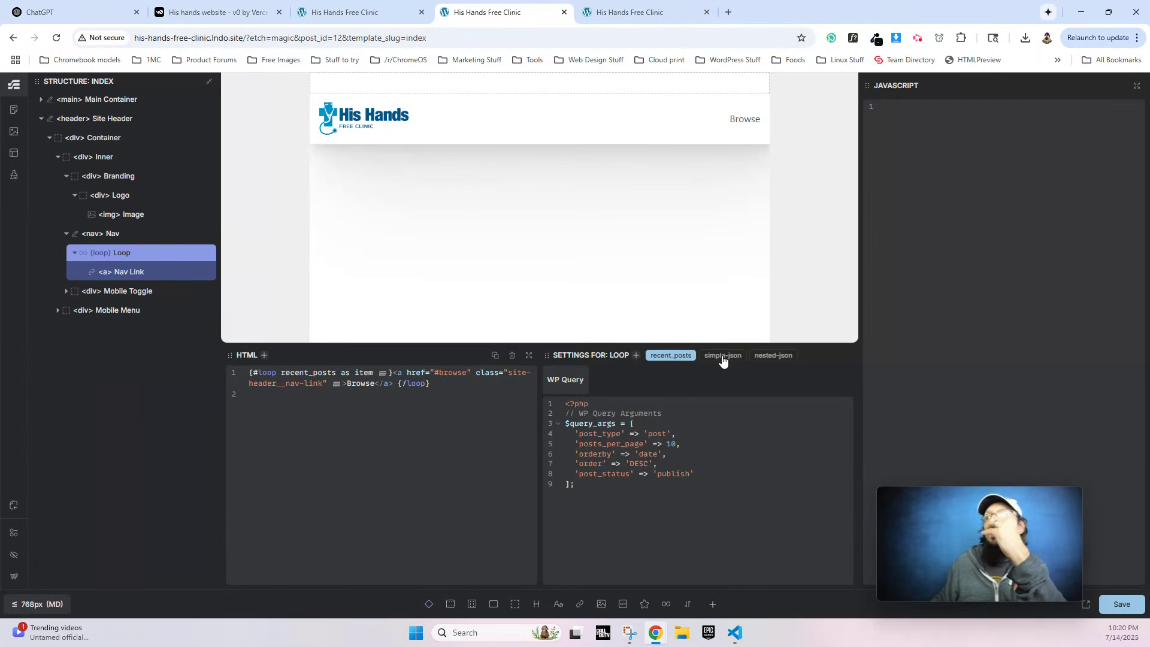
left_click(775, 357)
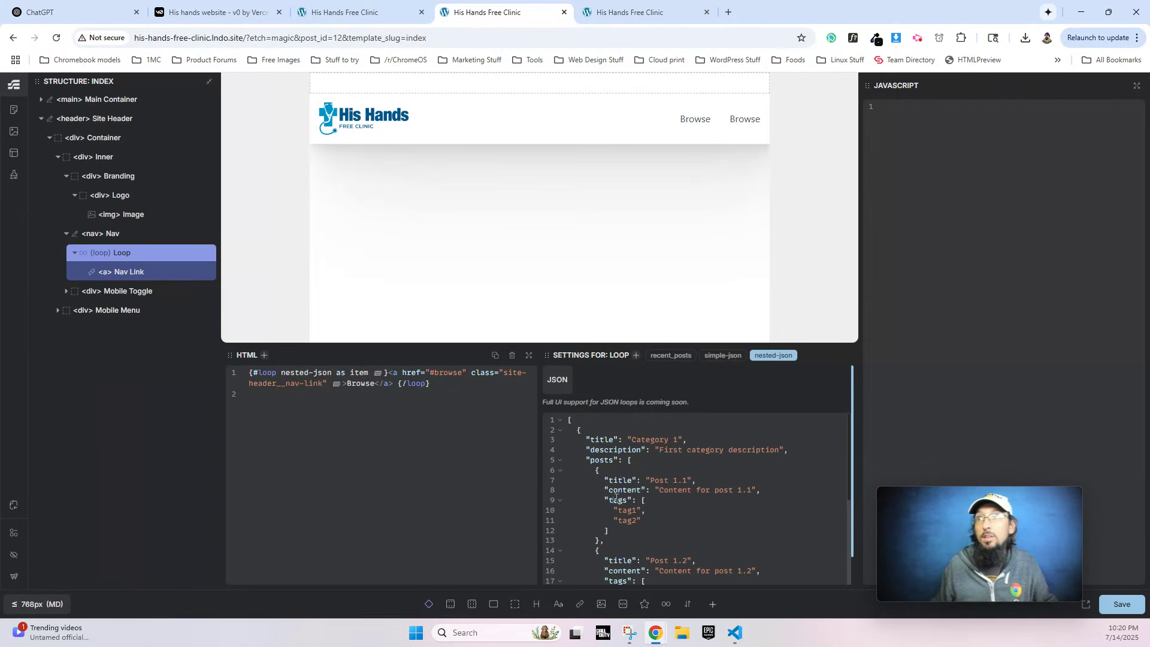
left_click(617, 499)
key("ctrl+a")
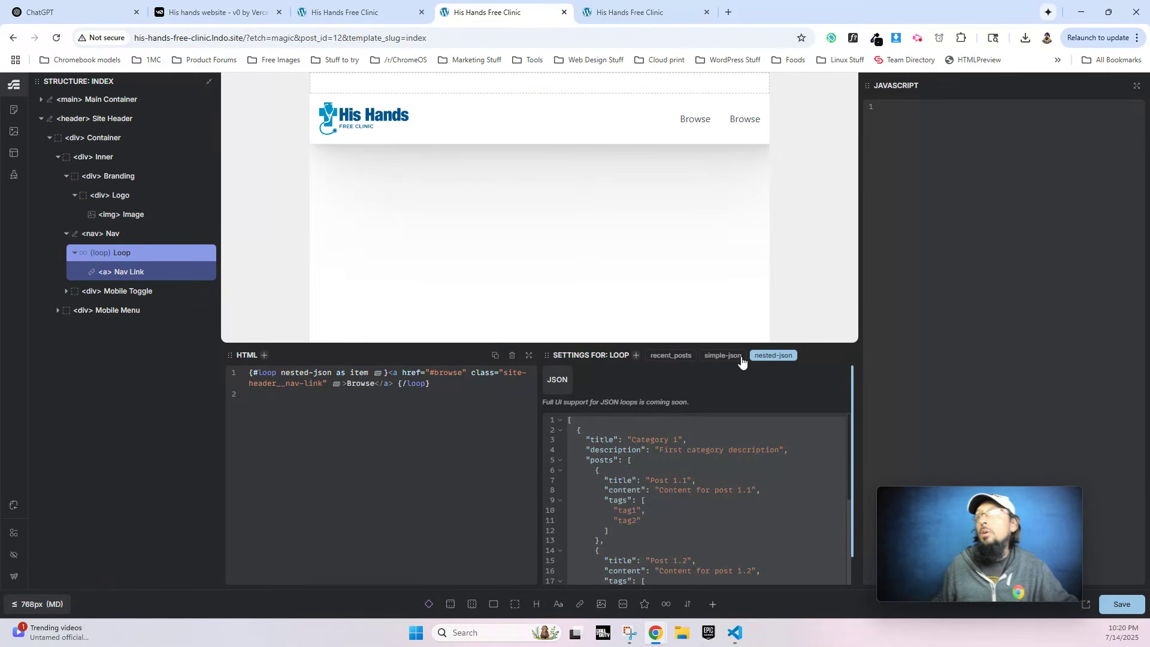
left_click(670, 411)
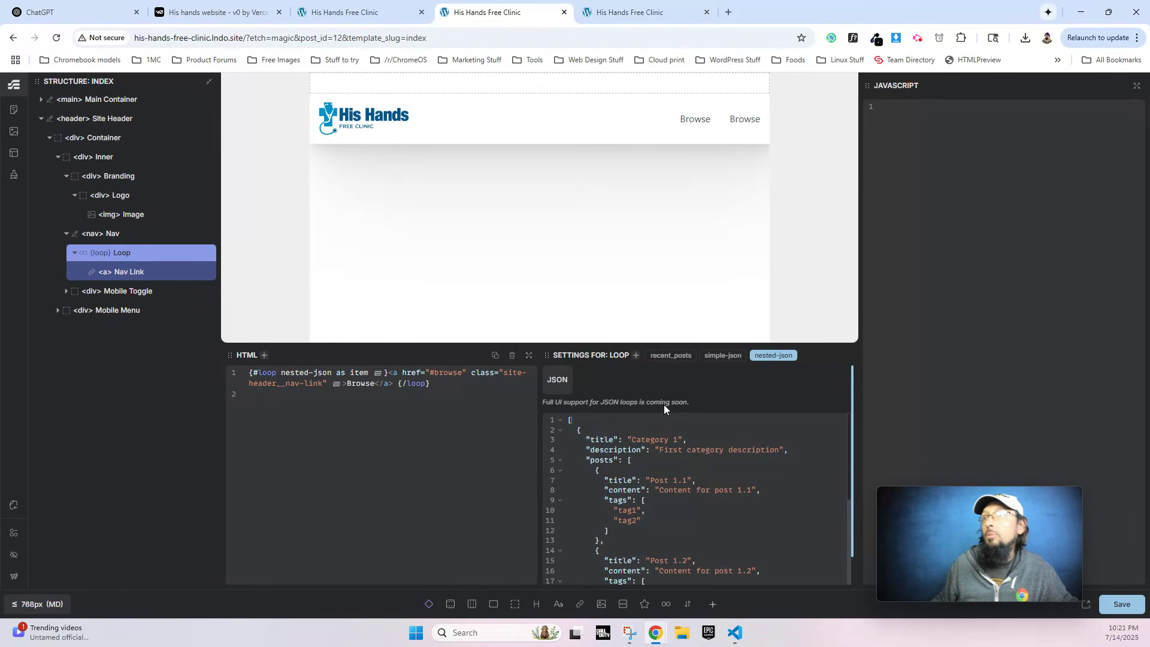
Create a new query for the loop, set its type to JSON and paste in the copied nested JSON.
left_click(636, 356)
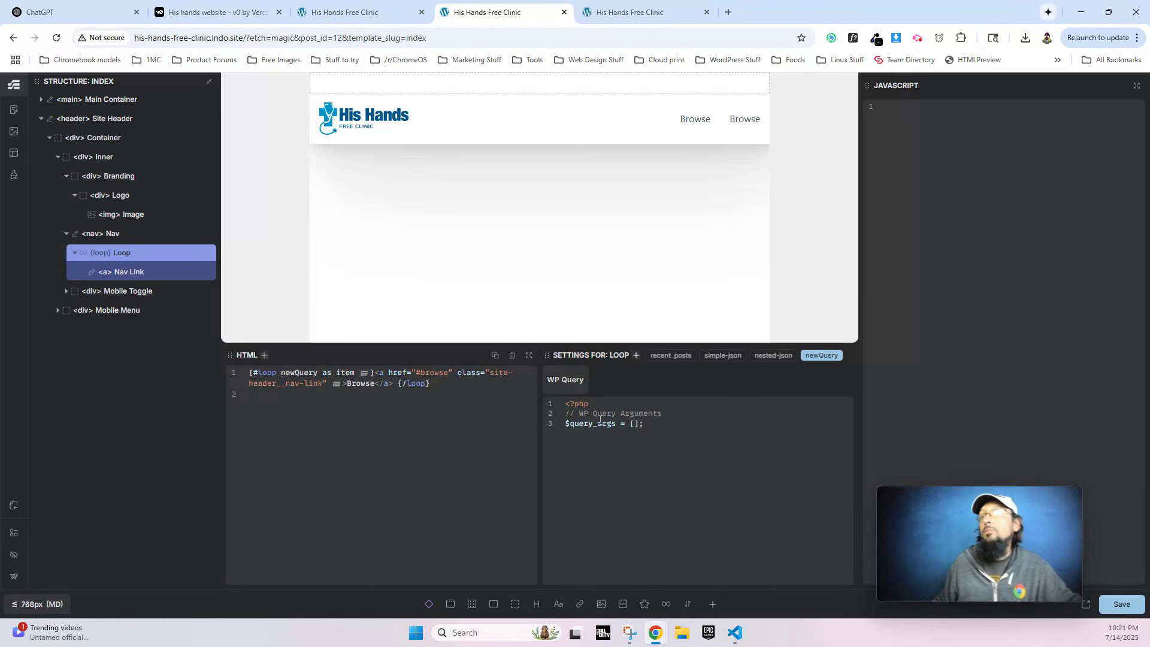
left_click(774, 356)
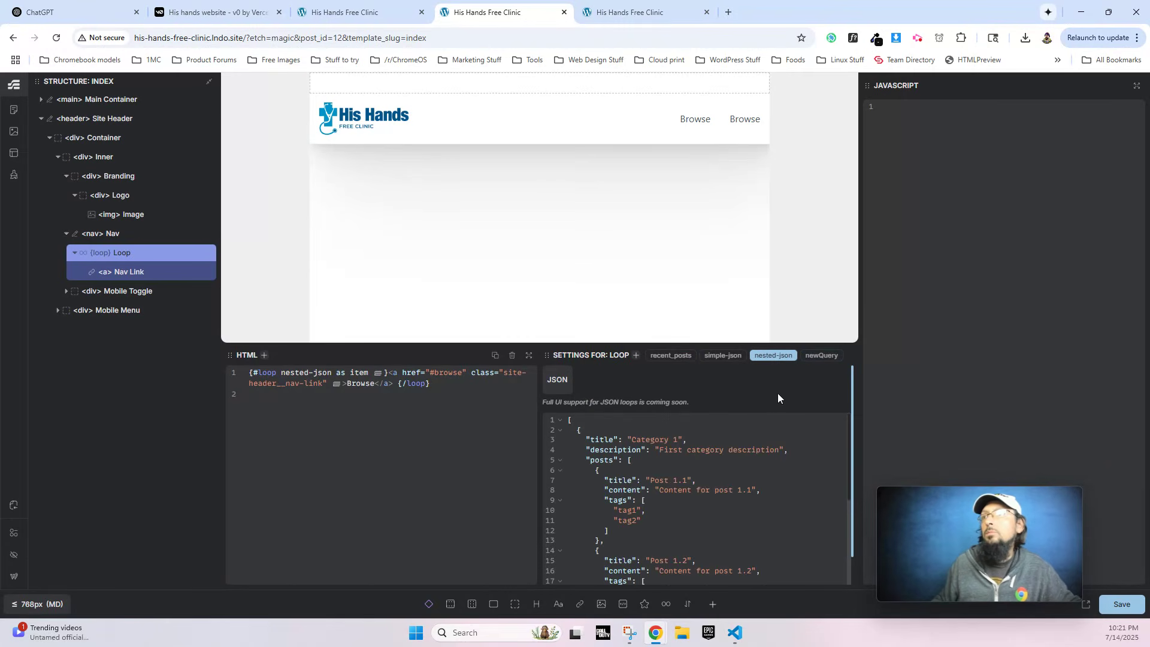
left_click(820, 356)
left_click(569, 381)
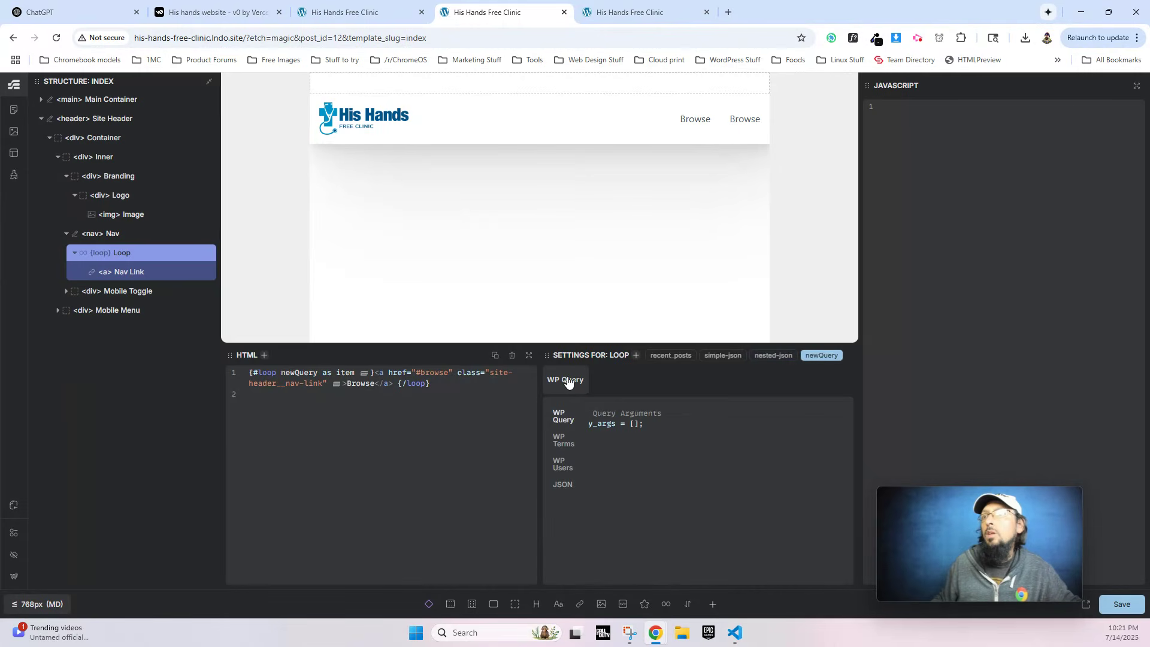
left_click(568, 485)
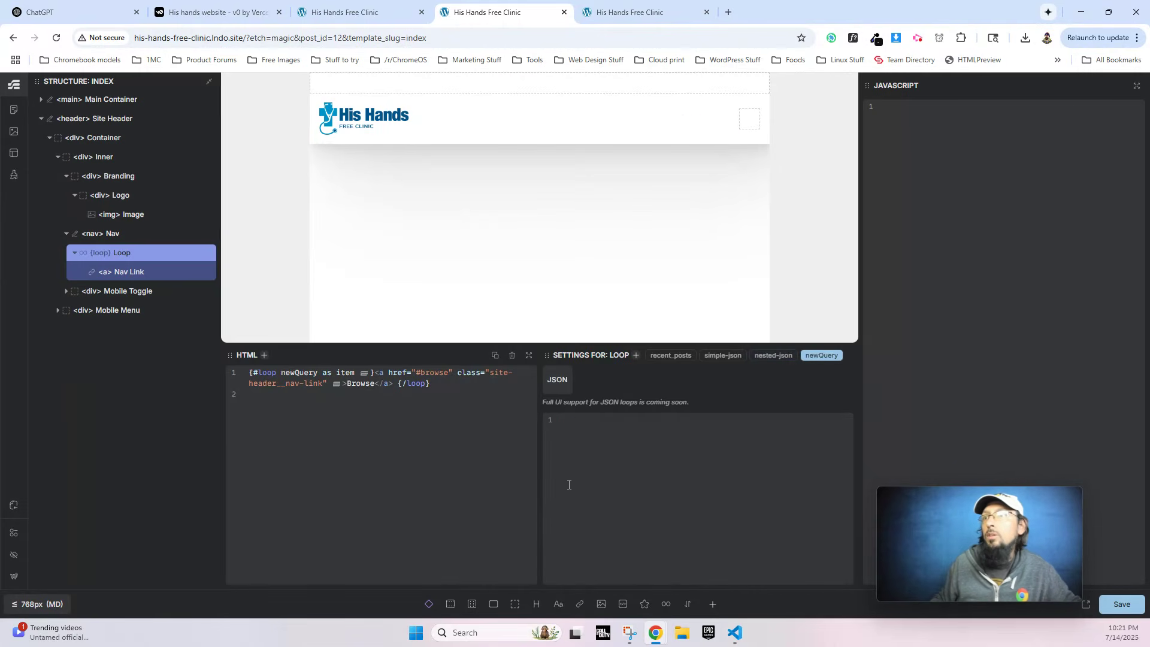
left_click(557, 382)
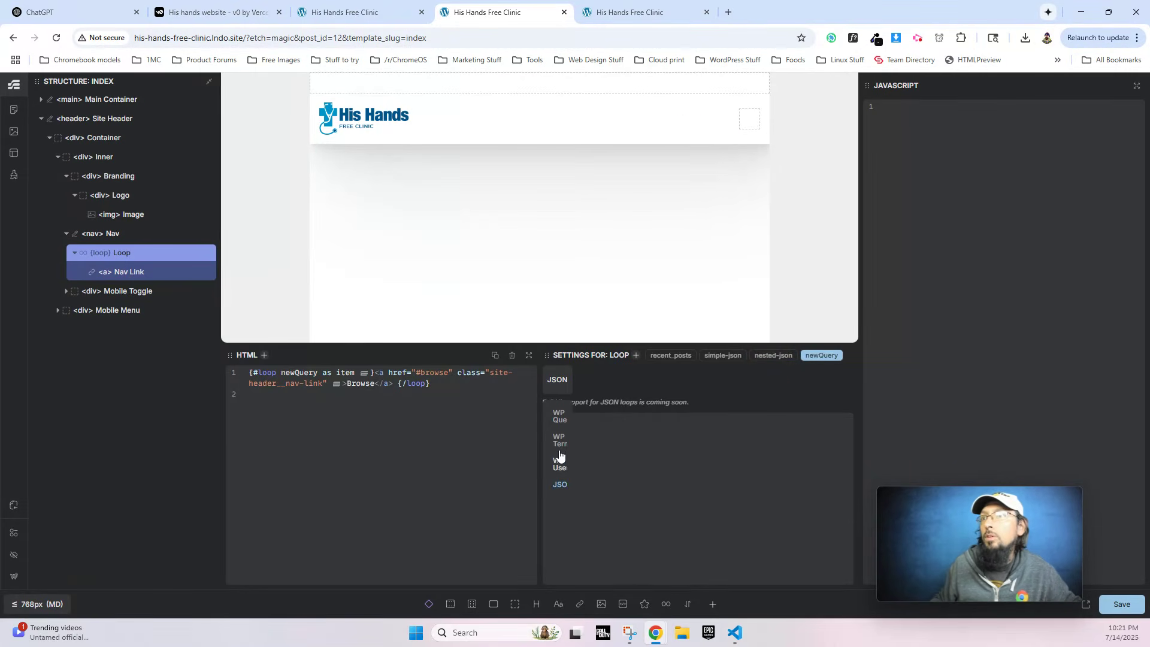
left_click(611, 433)
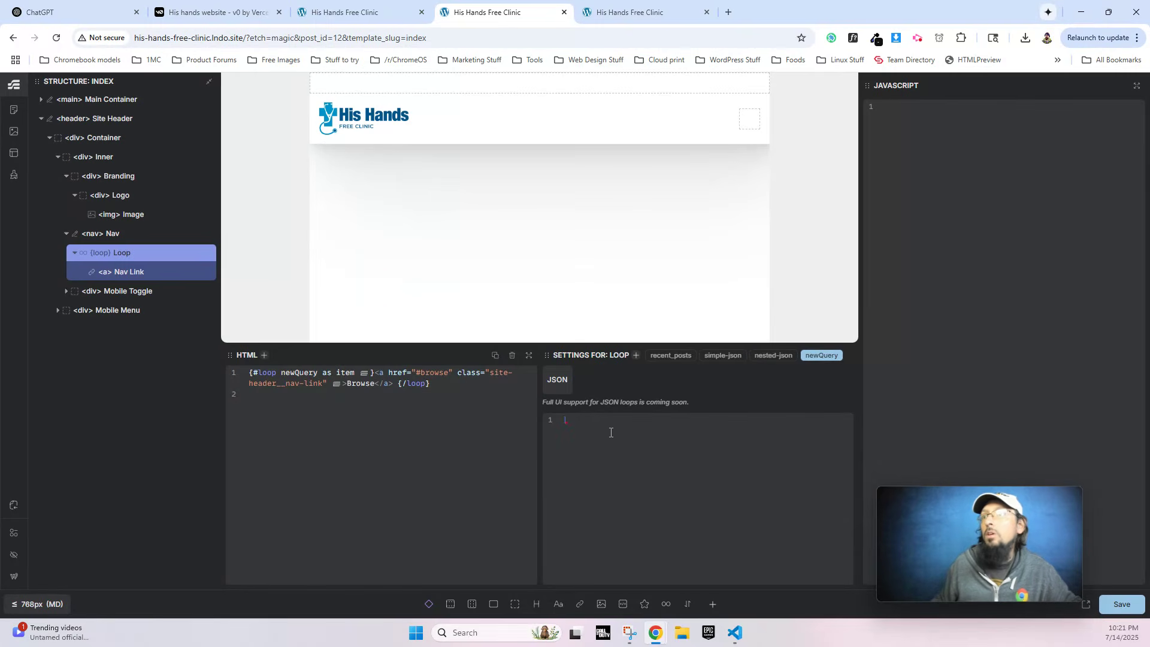
key("ctrl+v")
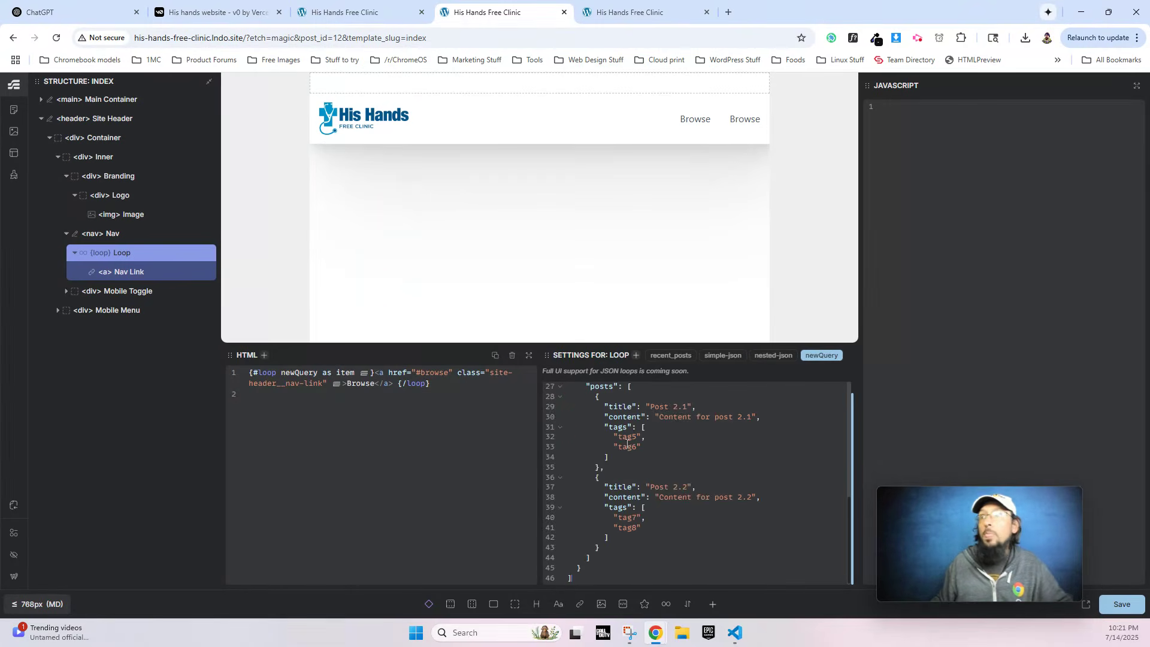
Rename the loop's new JSON query as menu.
double_click(820, 356)
type("menu")
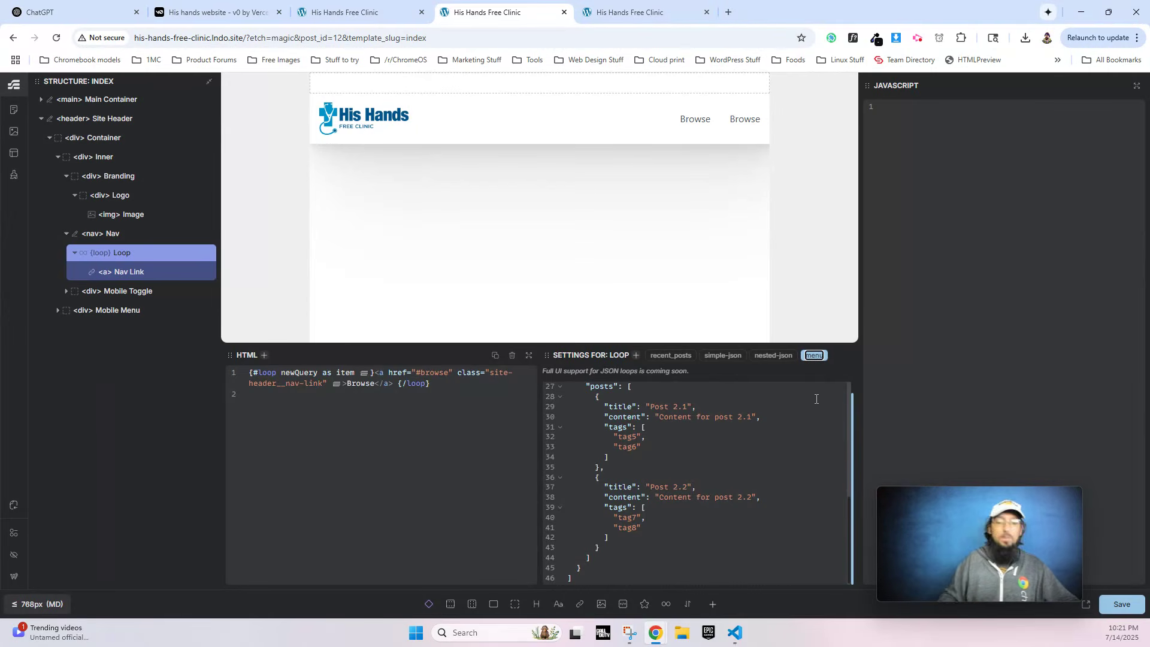
left_click(755, 453)
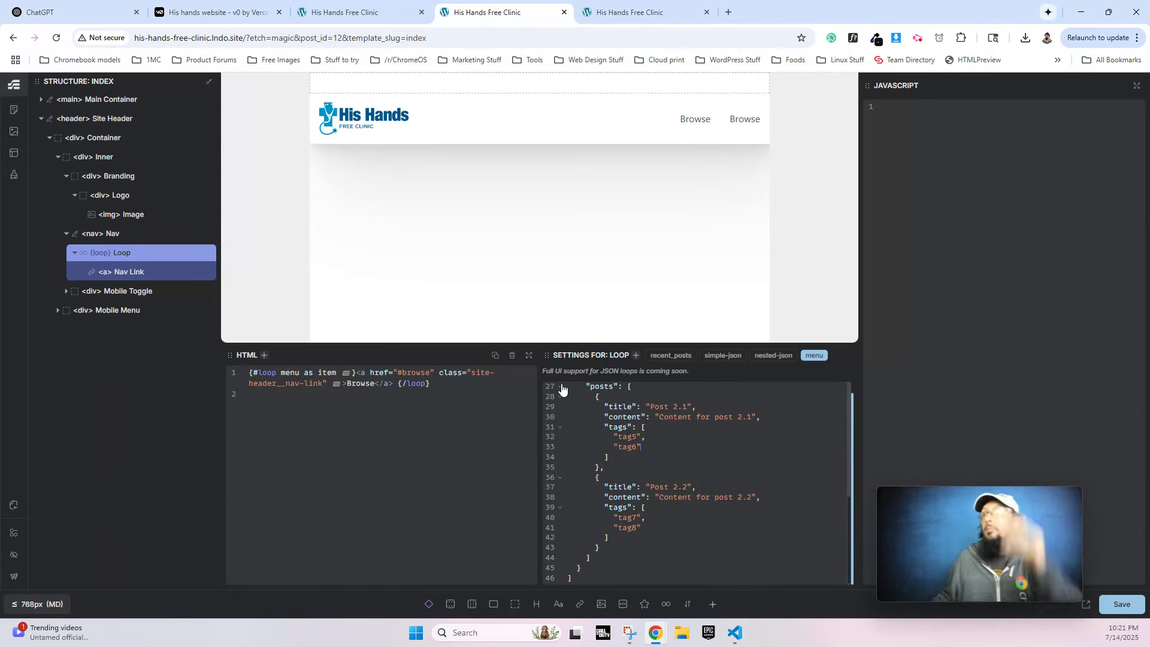
Delete the description line from the Category 1 item in the menu JSON.
scroll(707, 493, "up", 5)
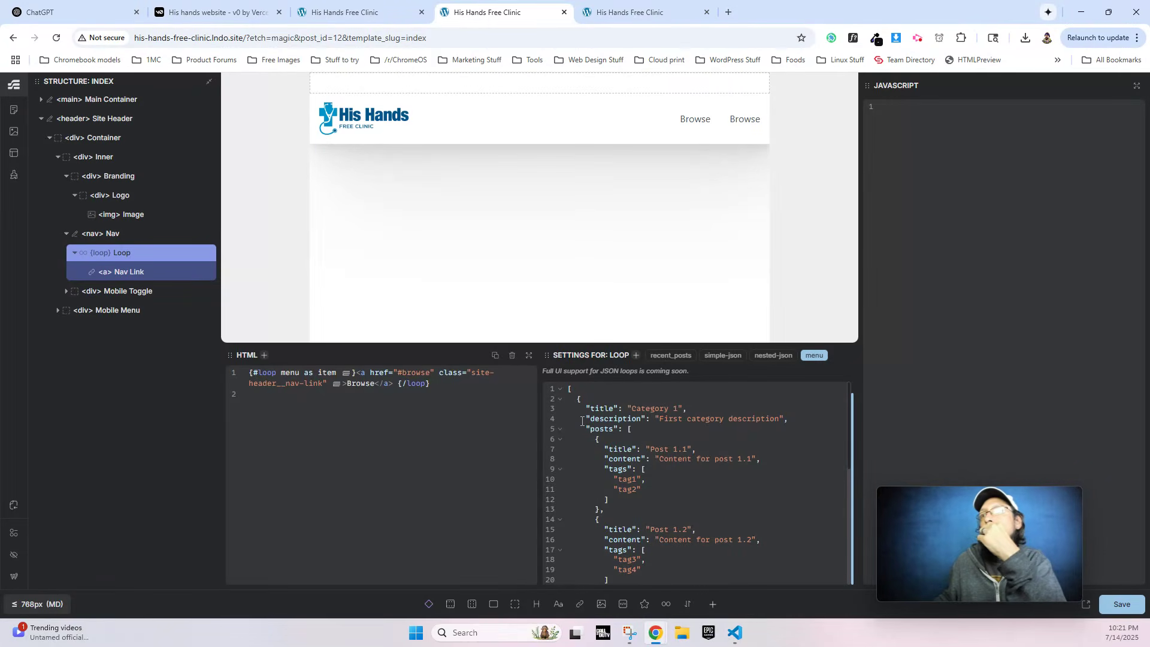
left_click_drag(585, 419, 787, 418)
key("BackSpace")
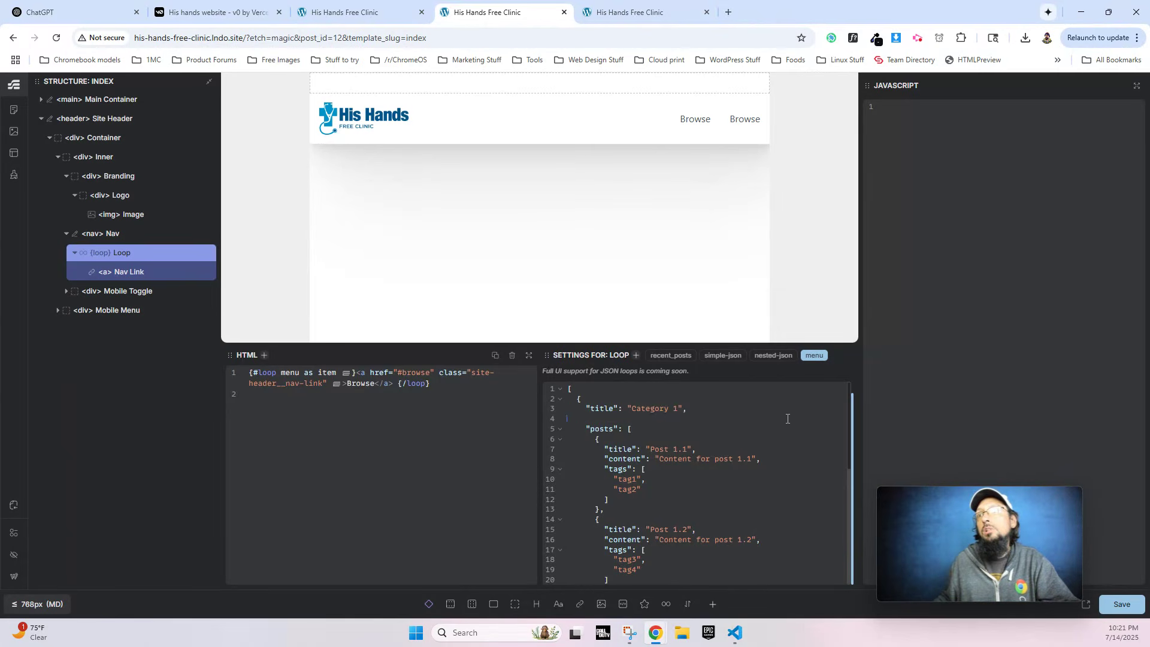
key("BackSpace")
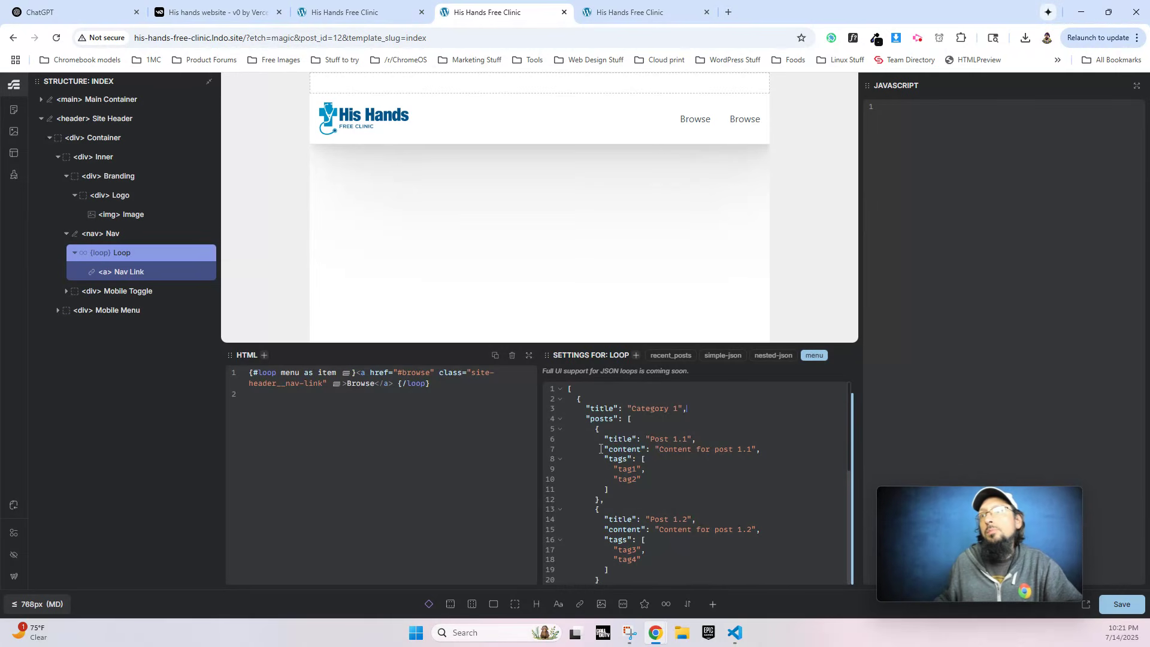
Try deleting the whole tags array from the Post 1.1 entry, and undo the deletion.
left_click_drag(605, 459, 621, 485)
key("BackSpace")
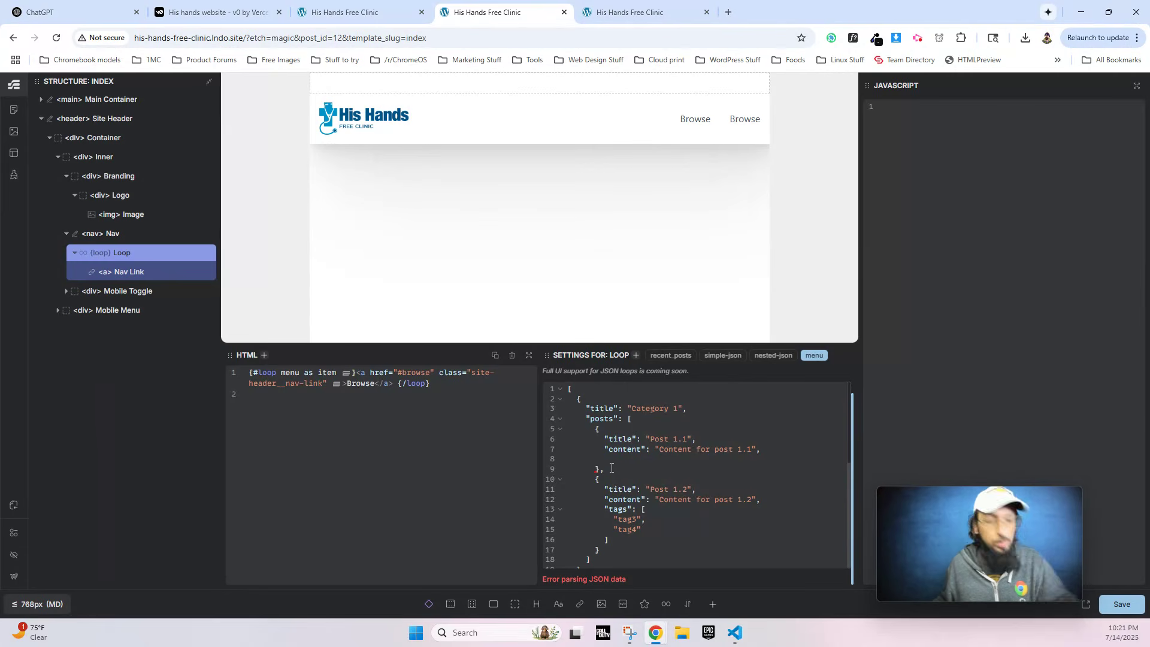
key("ctrl+z")
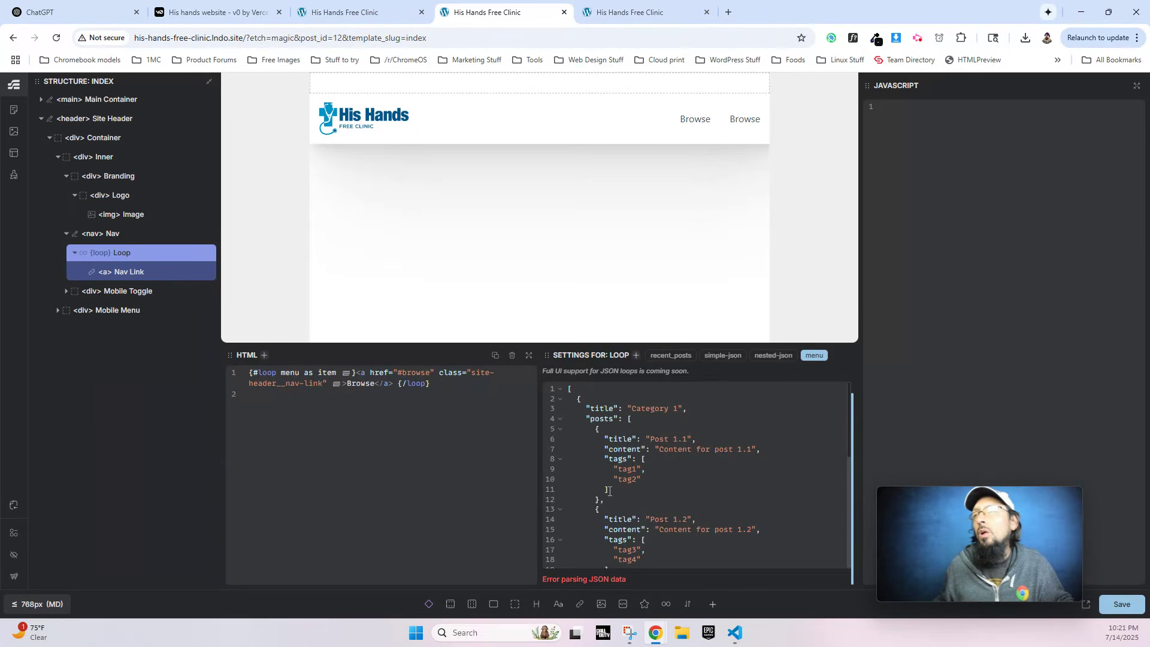
Remove the tag1 and tag2 values from the Post 1.1 tags array in the menu JSON.
scroll(639, 490, "down", 3)
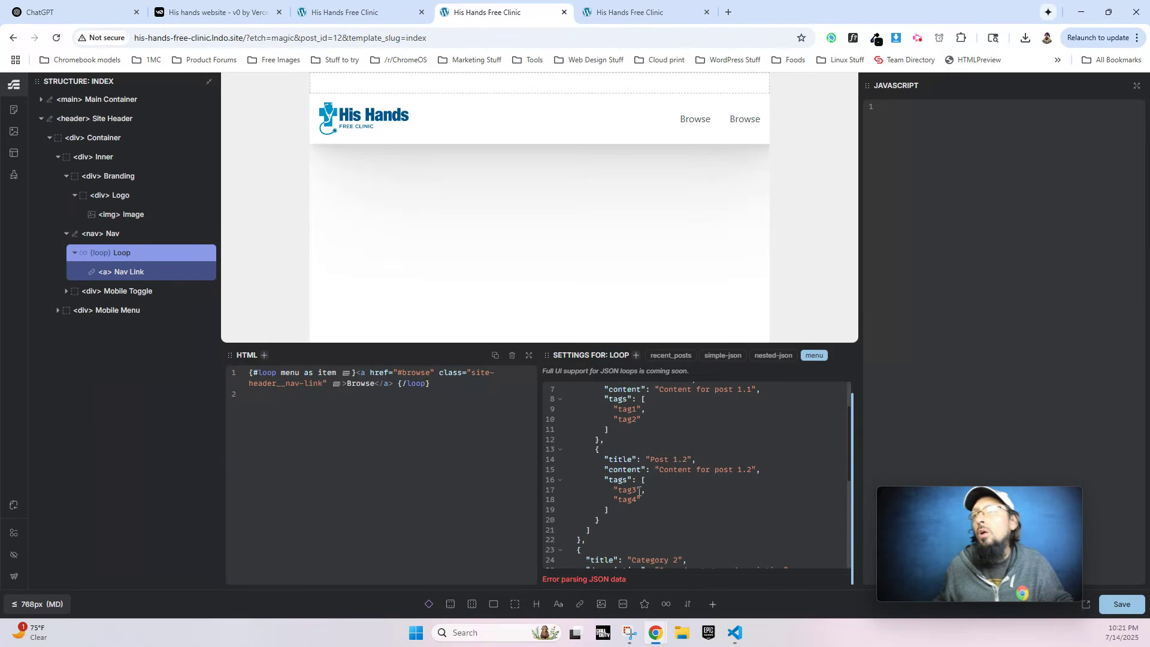
scroll(639, 491, "up", 3)
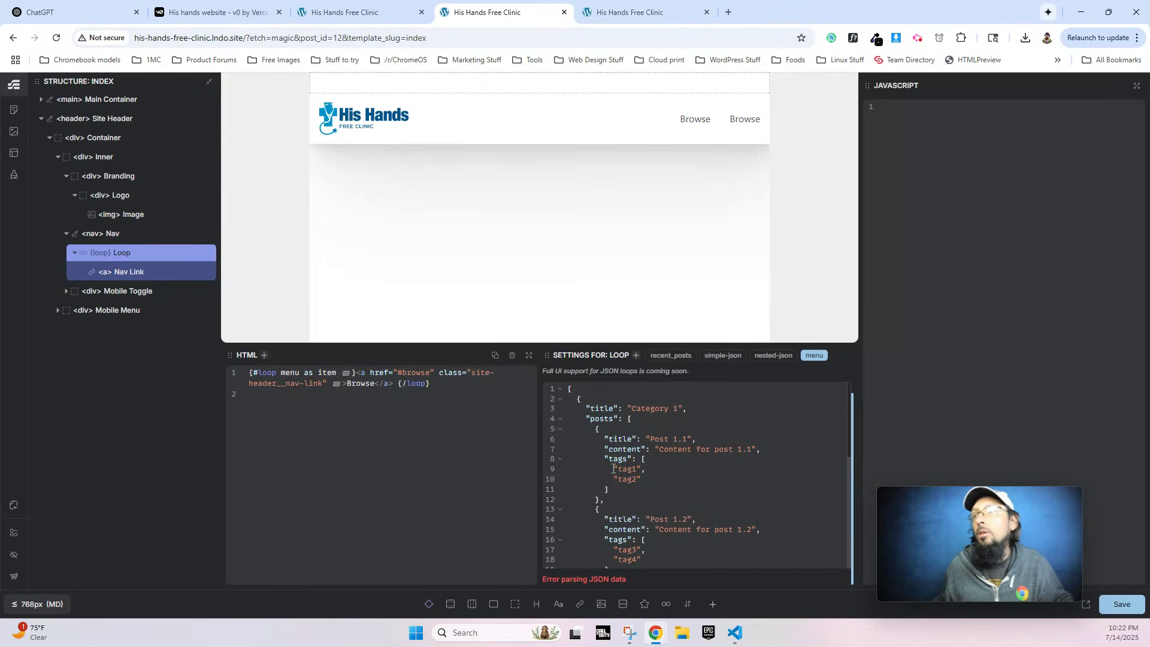
left_click_drag(646, 469, 653, 478)
key("BackSpace")
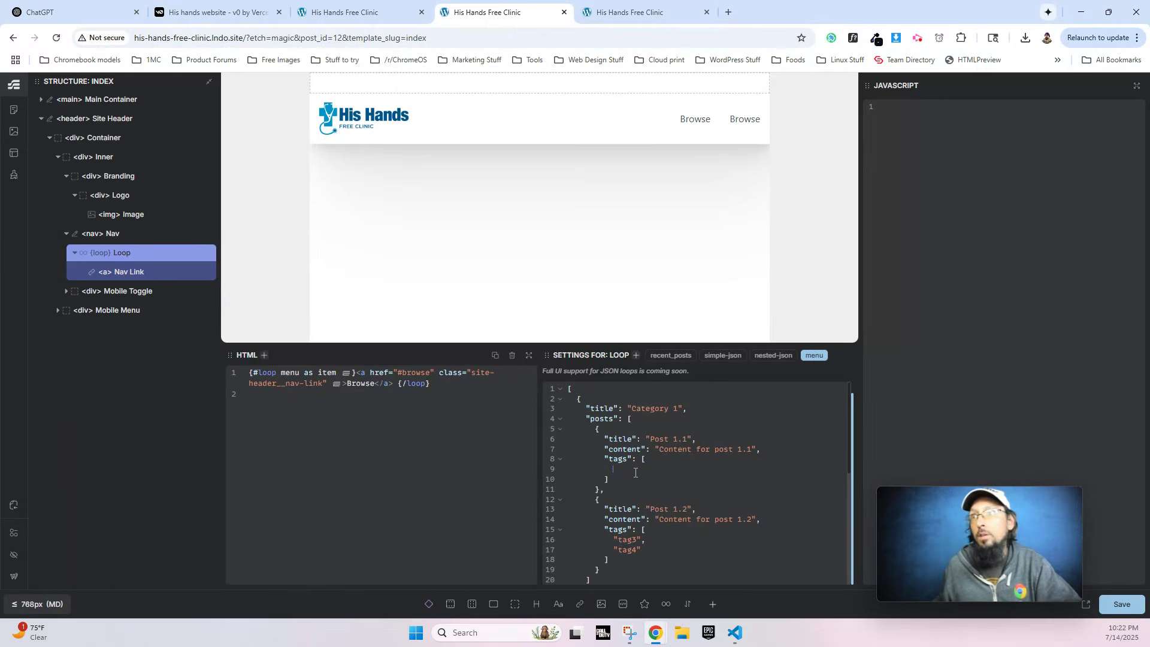
Try deleting the emptied tags array from the Post 1.1 entry in the menu JSON, and undo the deletion.
left_click_drag(604, 459, 611, 476)
key("BackSpace")
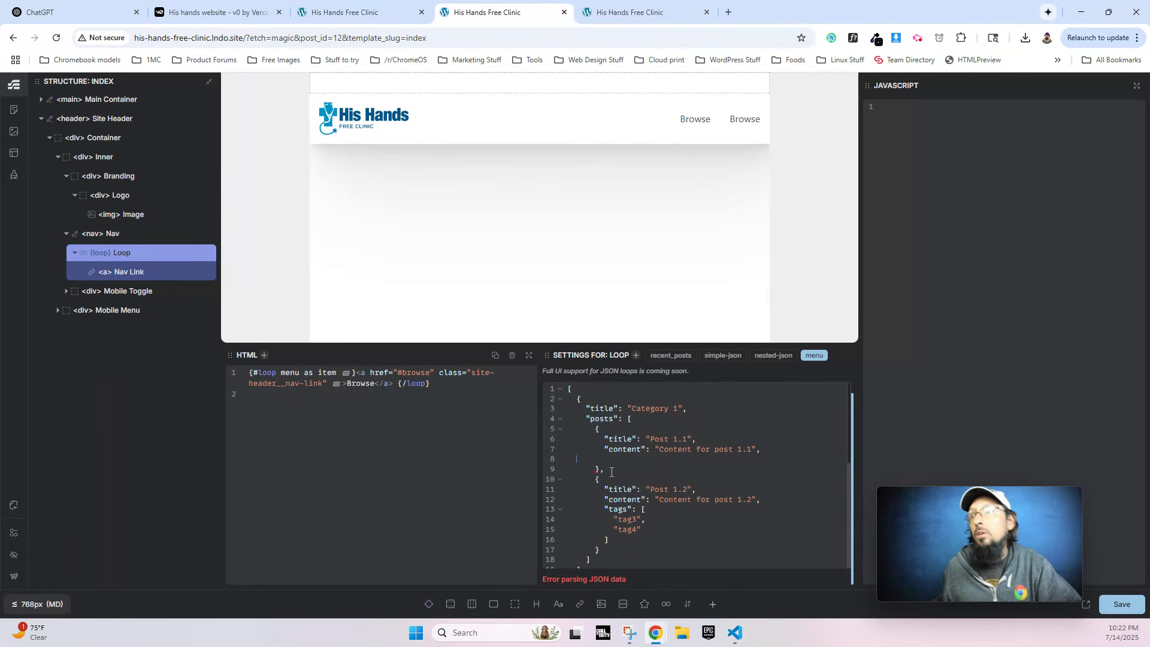
key("BackSpace")
key("BackSpace")
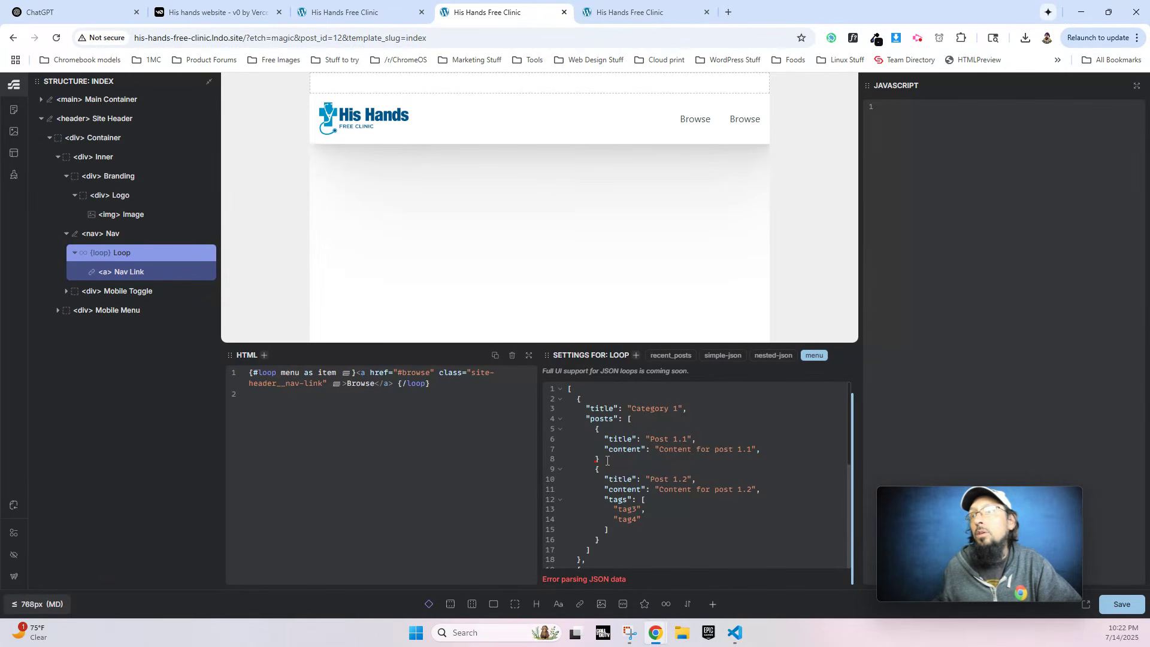
left_click(607, 461)
type(",")
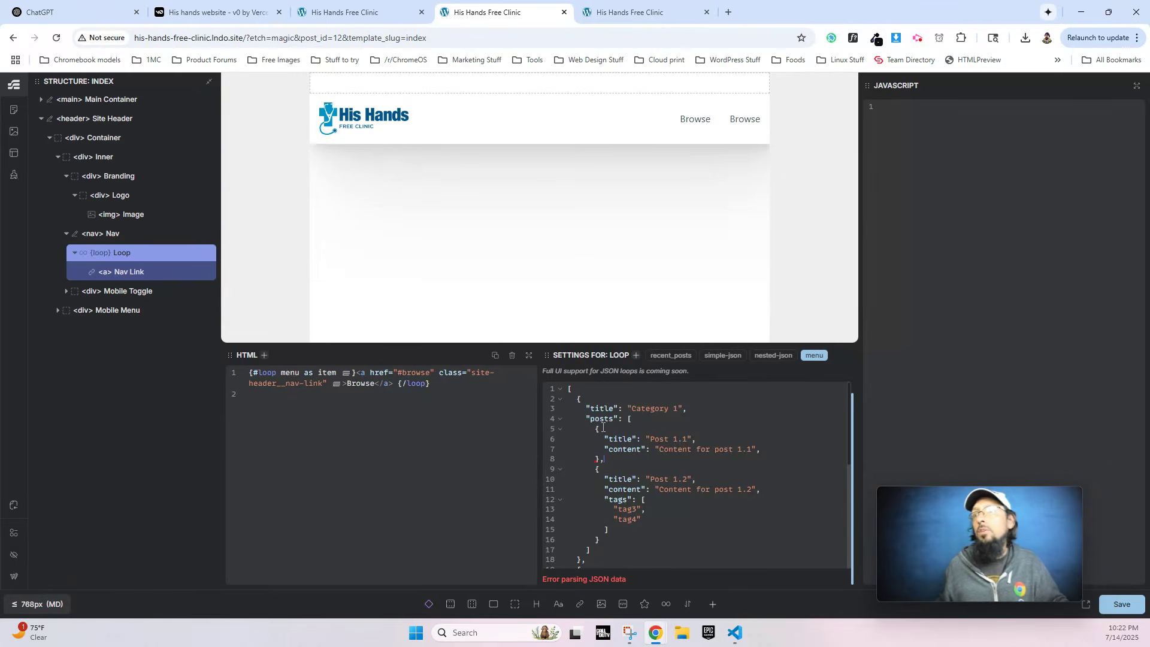
key("ctrl+z")
key("ctrl+z")
left_click(647, 475)
Compare the structure of the simple-json sample with the menu JSON.
scroll(620, 466, "down", 2)
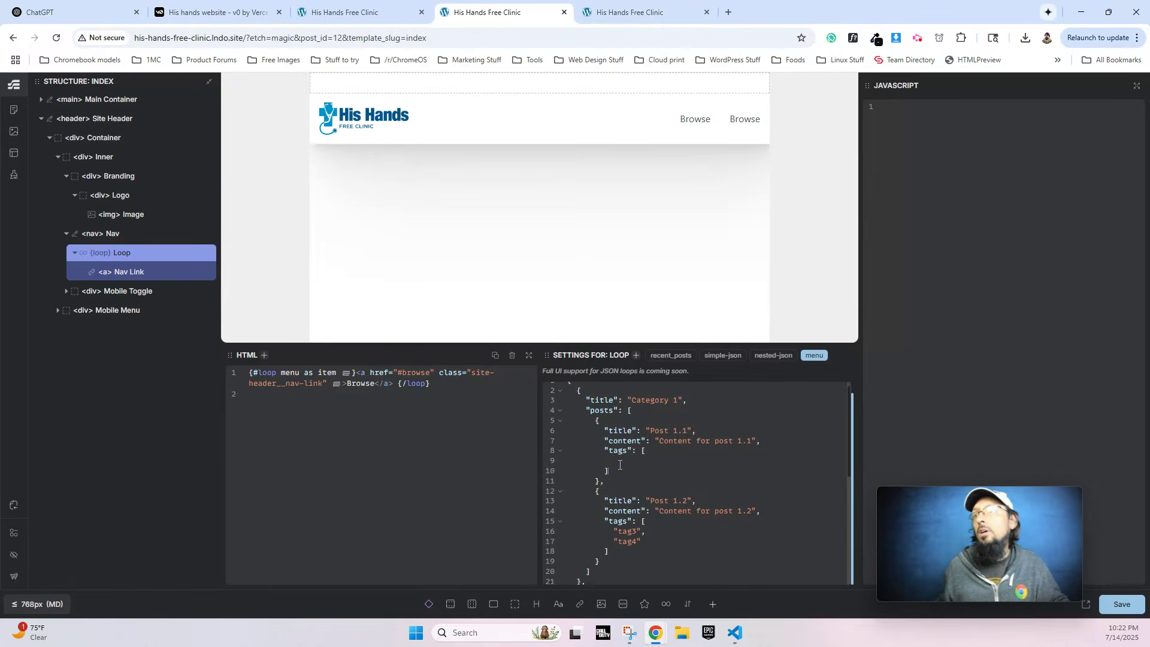
scroll(622, 468, "down", 2)
scroll(626, 503, "up", 6)
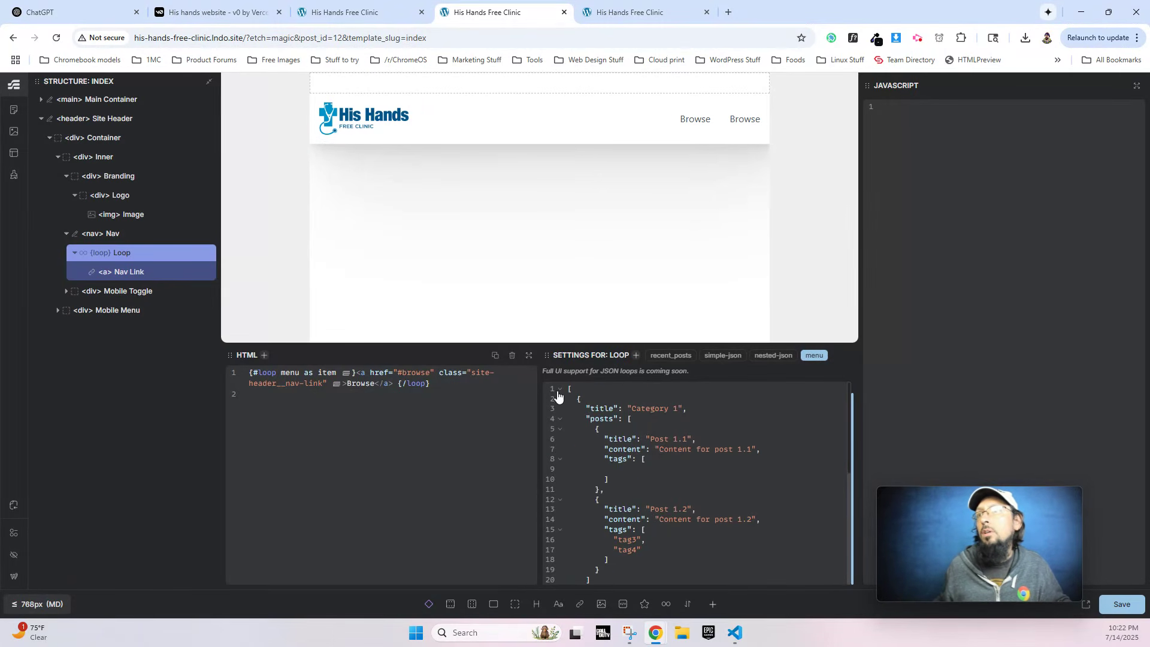
left_click(714, 359)
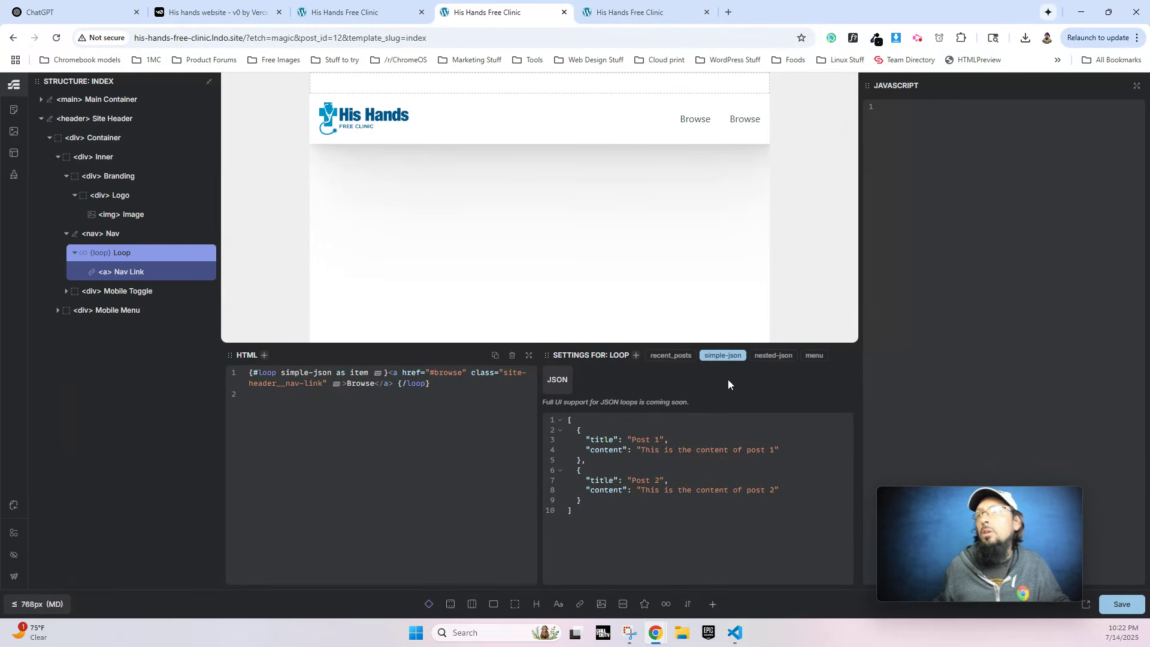
left_click(814, 356)
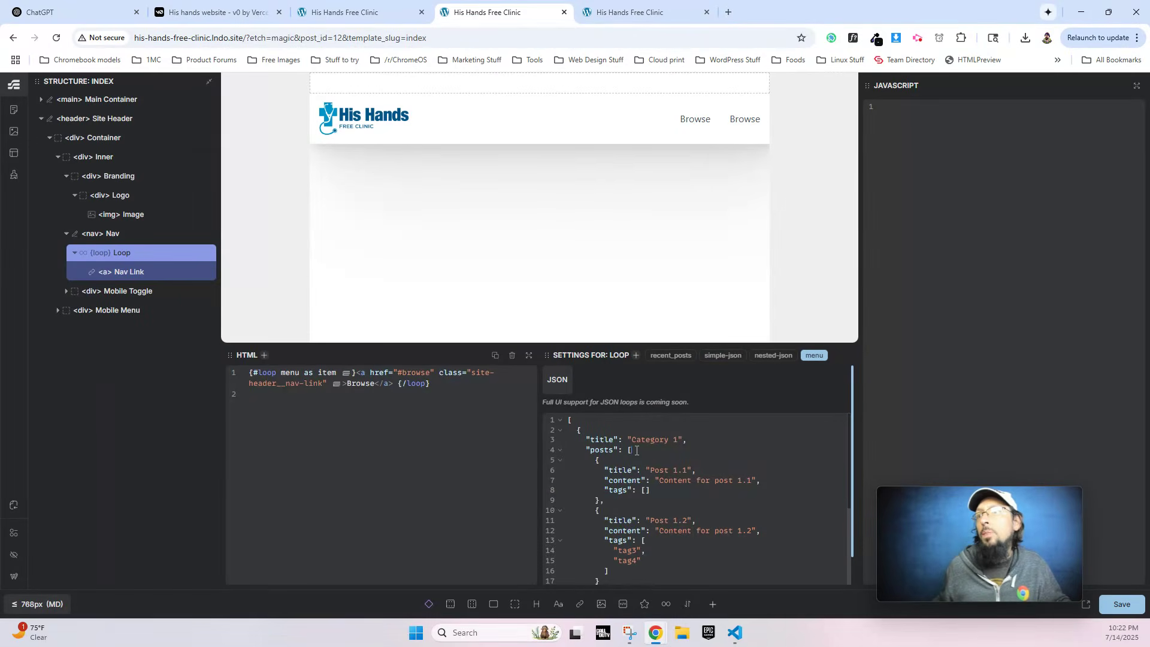
scroll(639, 537, "down", 2)
scroll(639, 537, "up", 2)
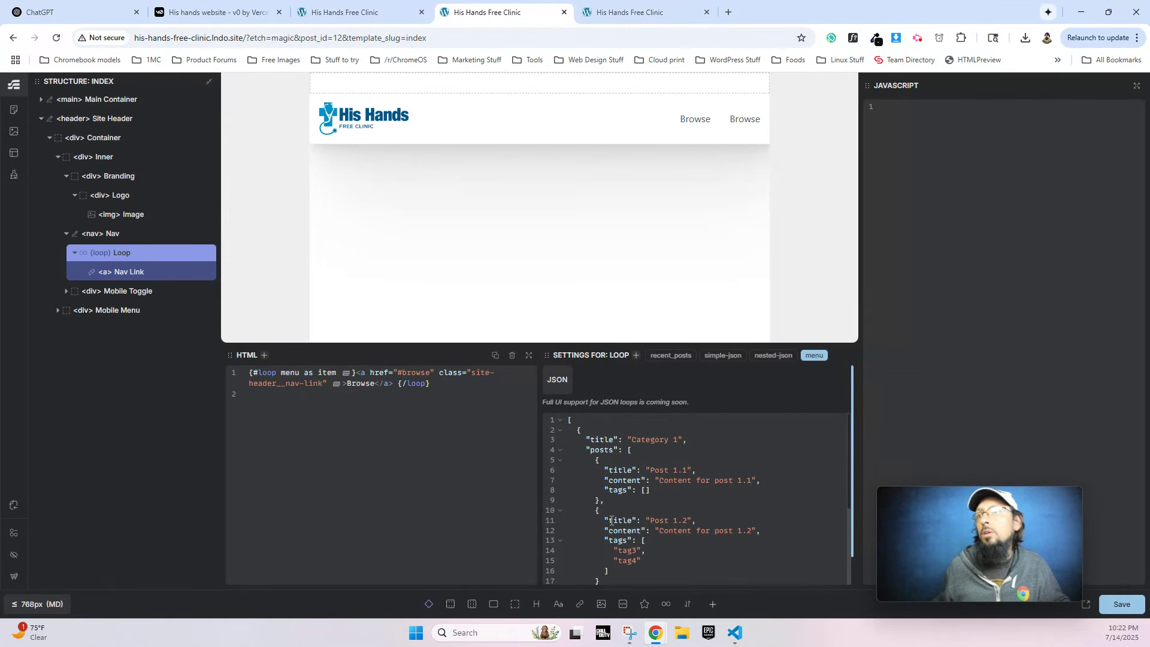
Delete the Post 1.2 entry, including its tags array, from Category 1 in the menu JSON.
scroll(612, 520, "down", 2)
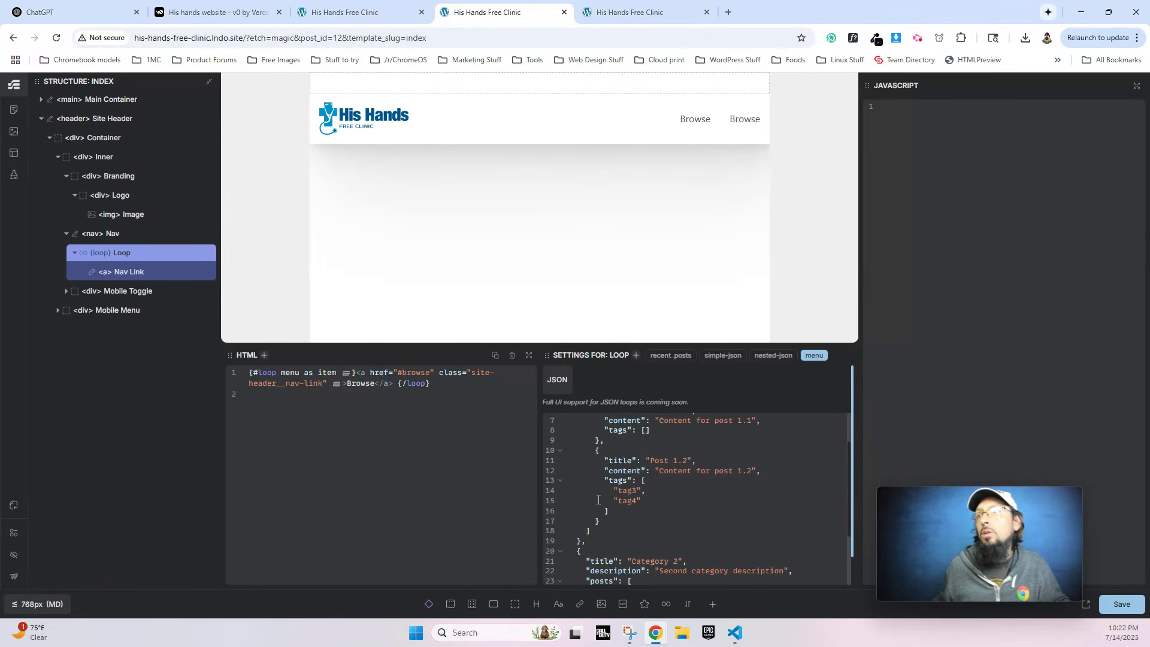
left_click_drag(607, 478, 620, 510)
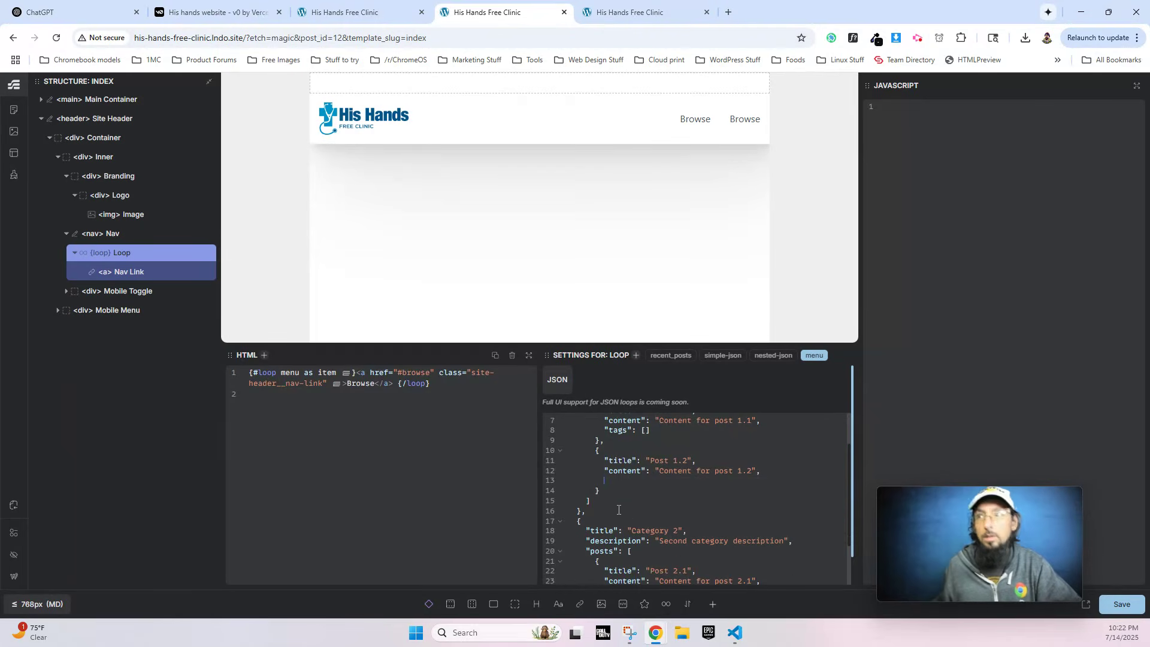
key("BackSpace")
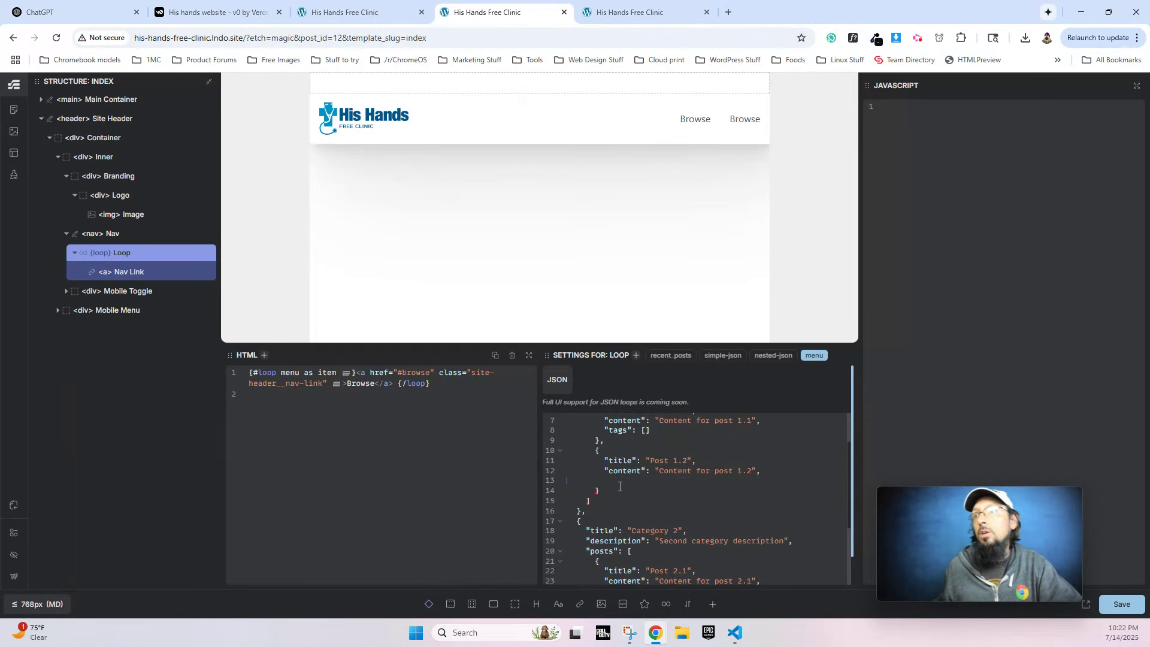
key("BackSpace")
left_click_drag(590, 450, 610, 483)
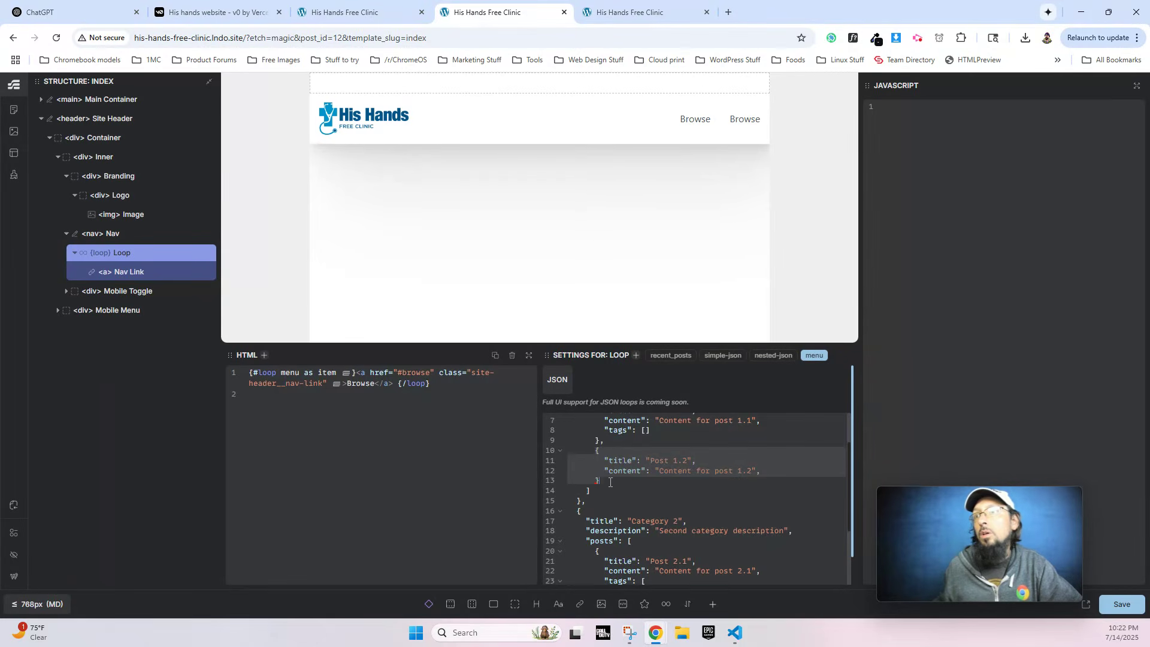
key("BackSpace")
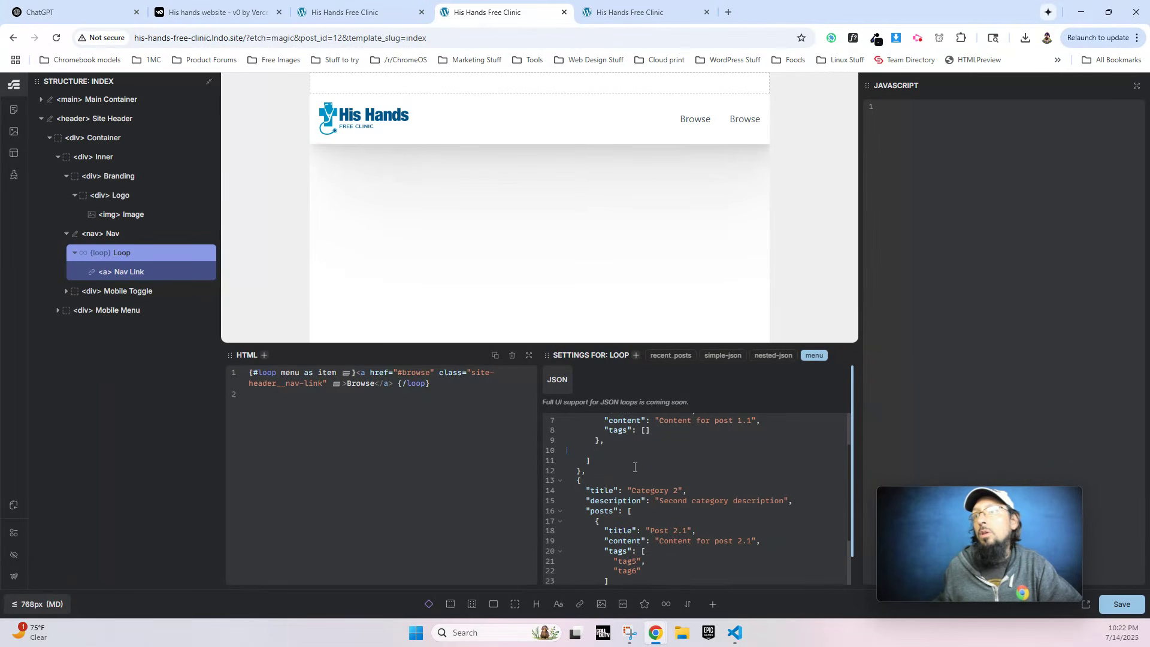
Remove the empty tags array, its preceding comma and the leftover blank line from the Post 1.1 entry.
scroll(635, 467, "up", 1)
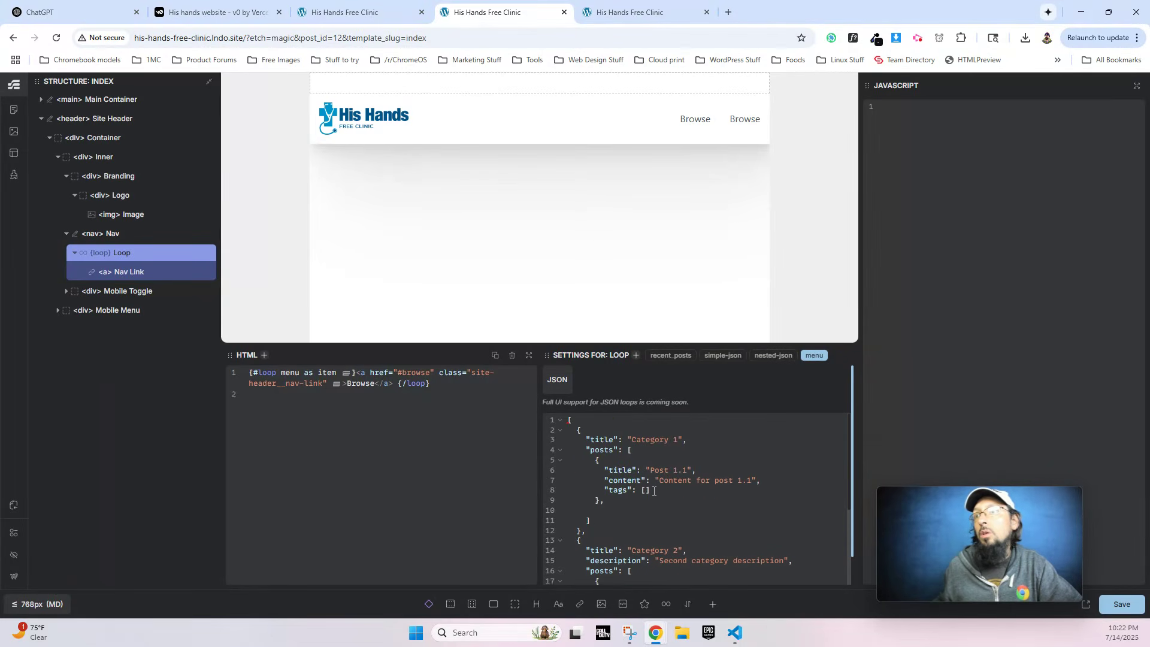
left_click_drag(654, 491, 608, 490)
key("BackSpace")
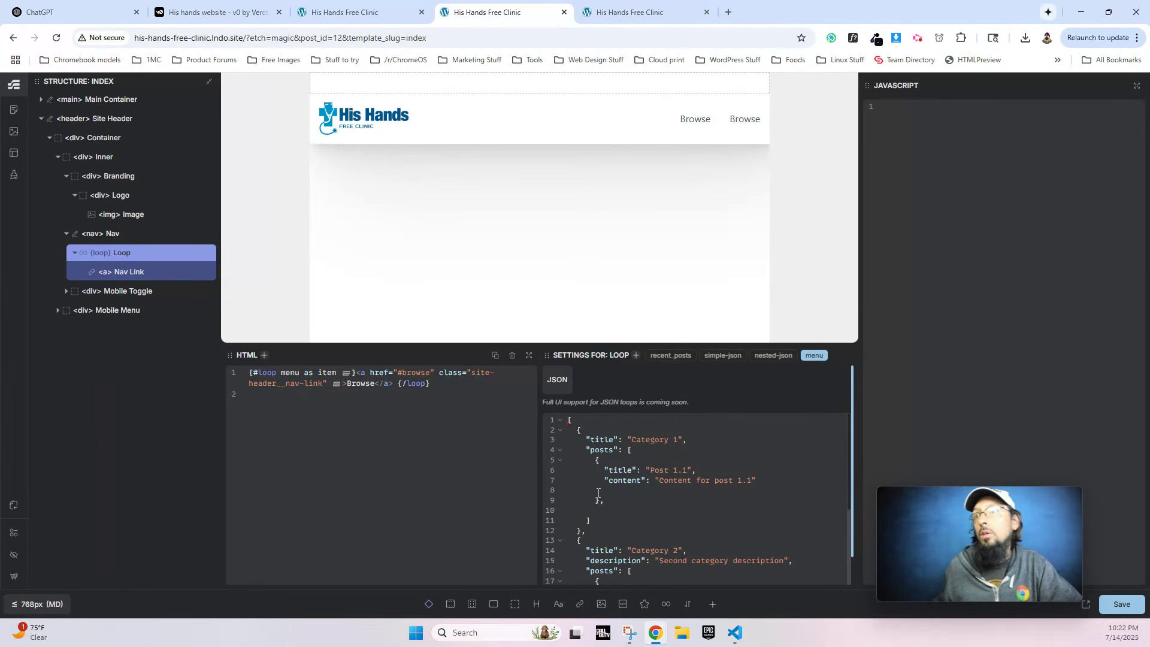
key("BackSpace")
key("BackSpace")
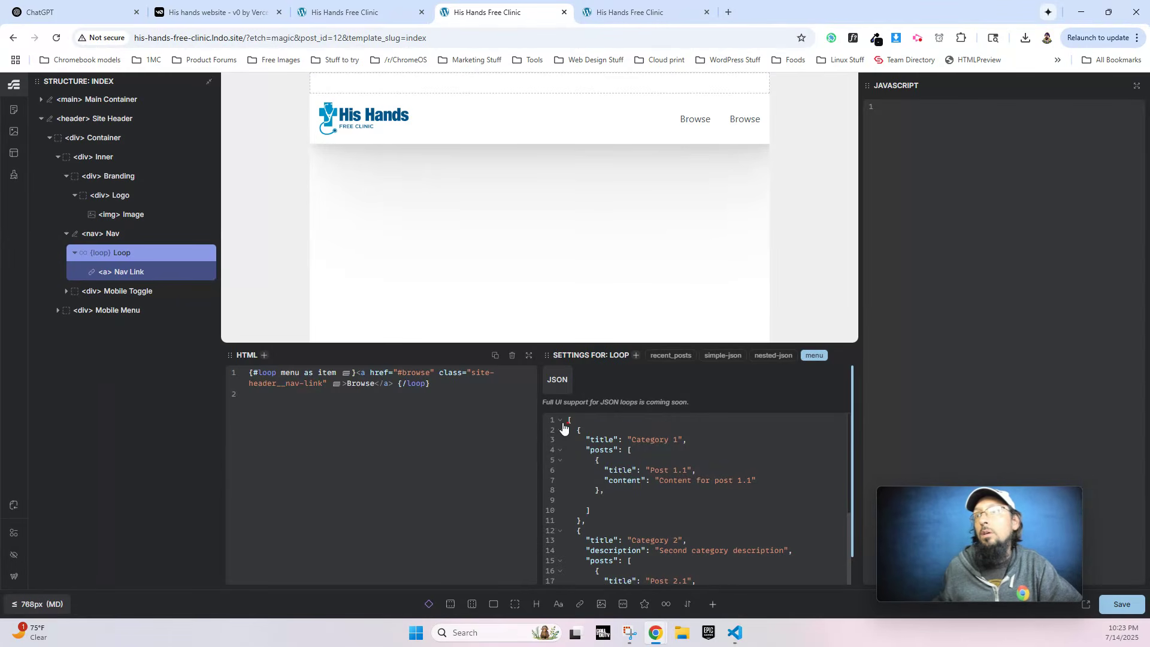
Look through the simple-json and nested-json samples, and copy the entire simple-json content.
mouse_move(569, 422)
scroll(607, 503, "down", 5)
scroll(611, 532, "up", 5)
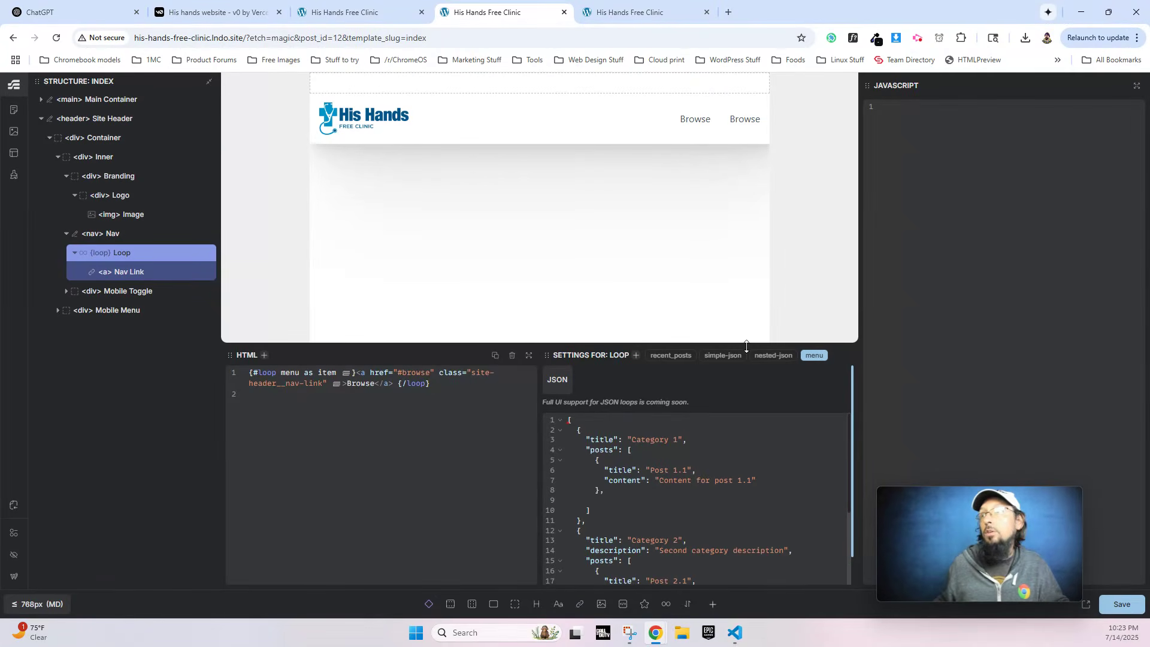
left_click(722, 356)
scroll(634, 512, "down", 1)
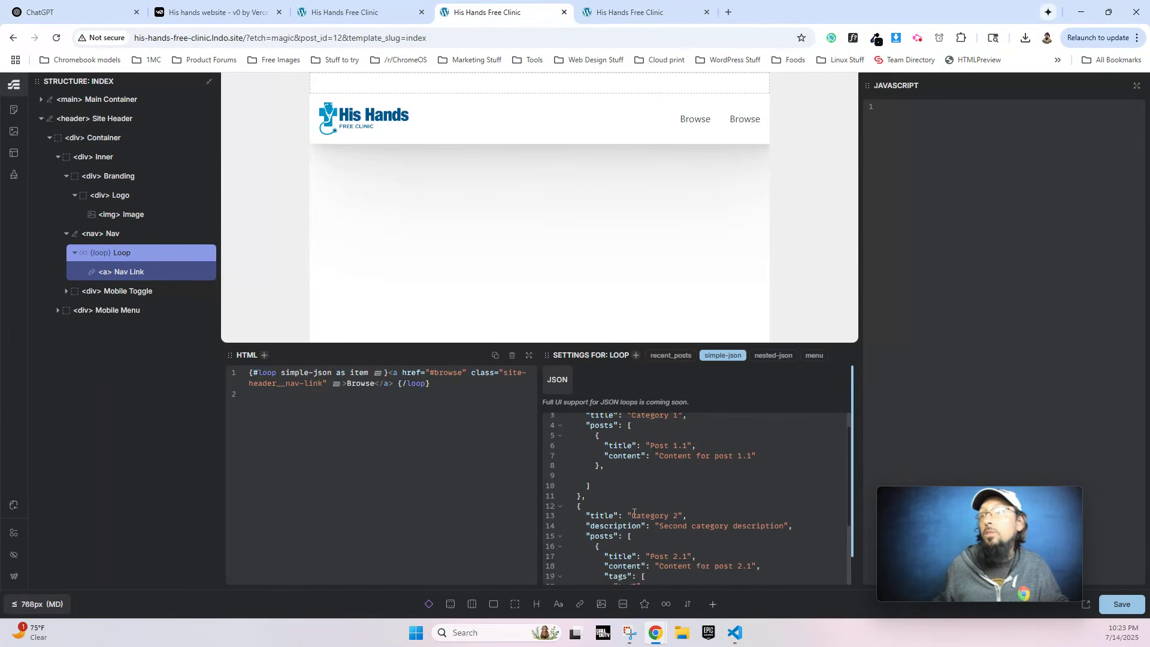
scroll(647, 508, "up", 1)
left_click(762, 358)
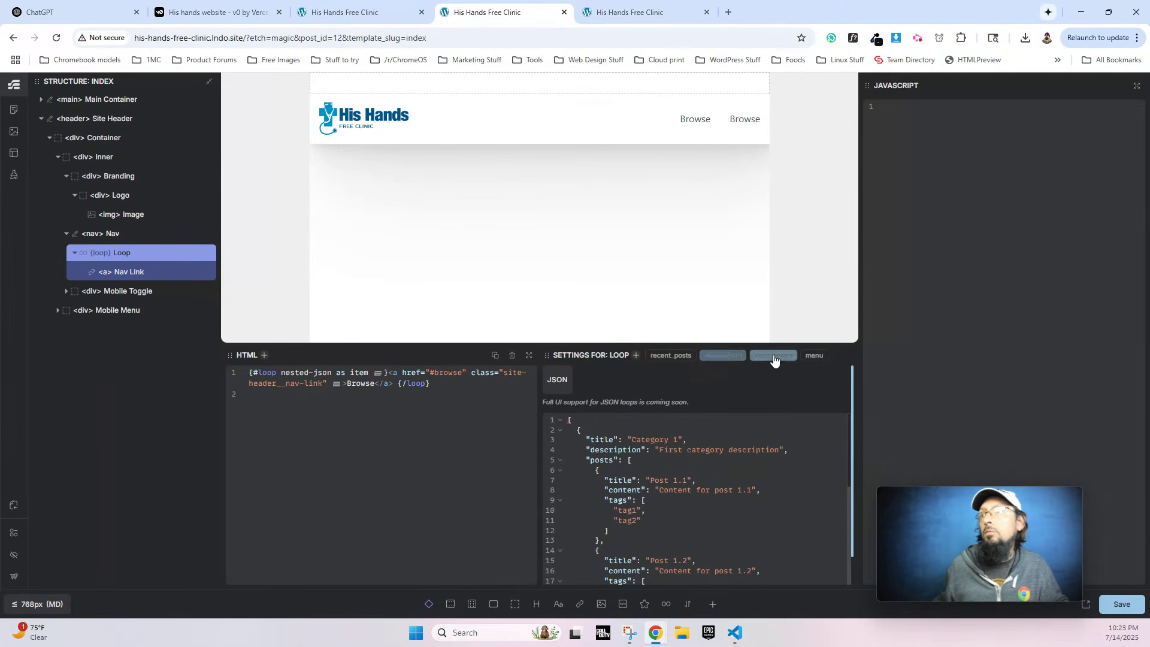
left_click(724, 358)
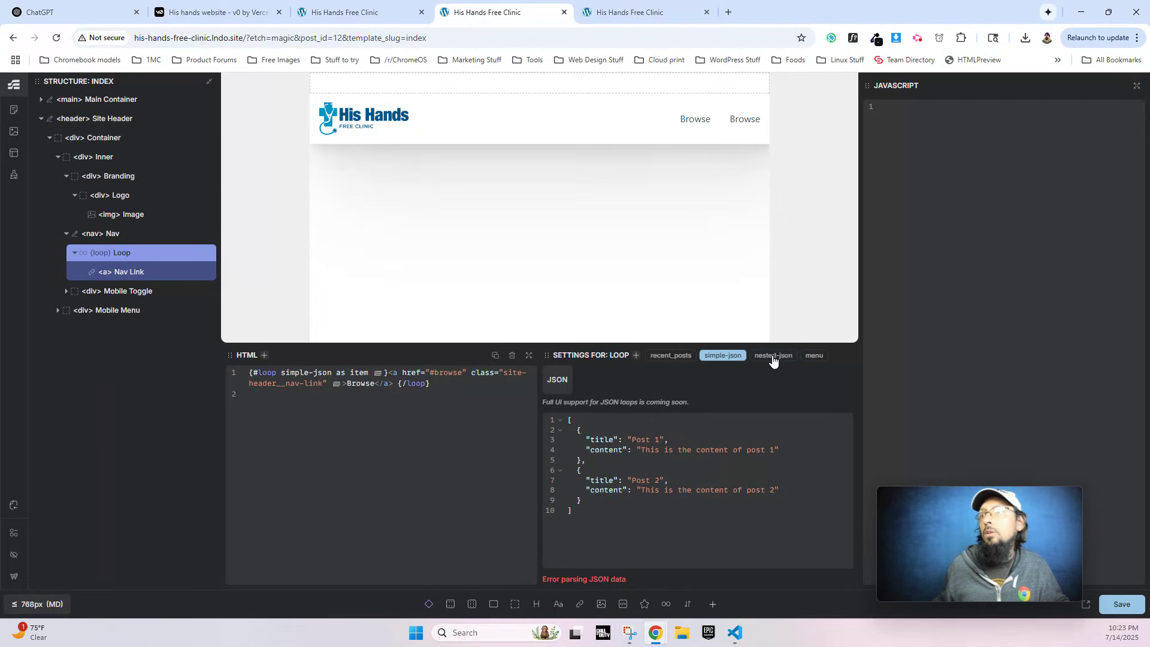
key("ctrl+a")
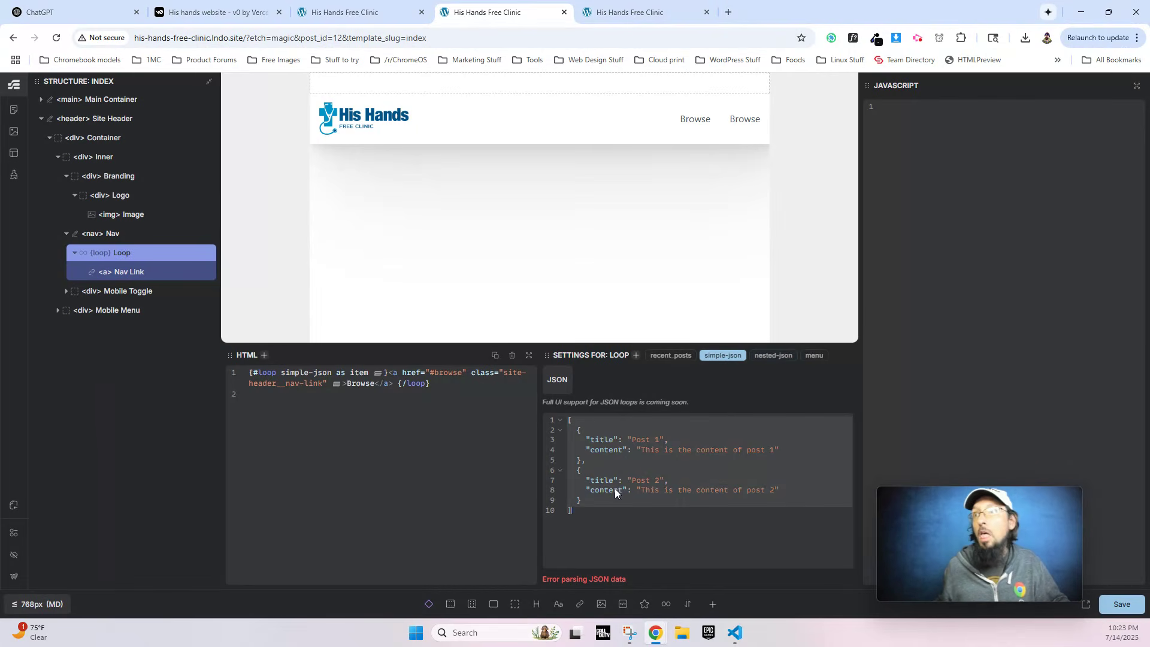
Replace the entire menu JSON with the copied simple-json content.
left_click(813, 355)
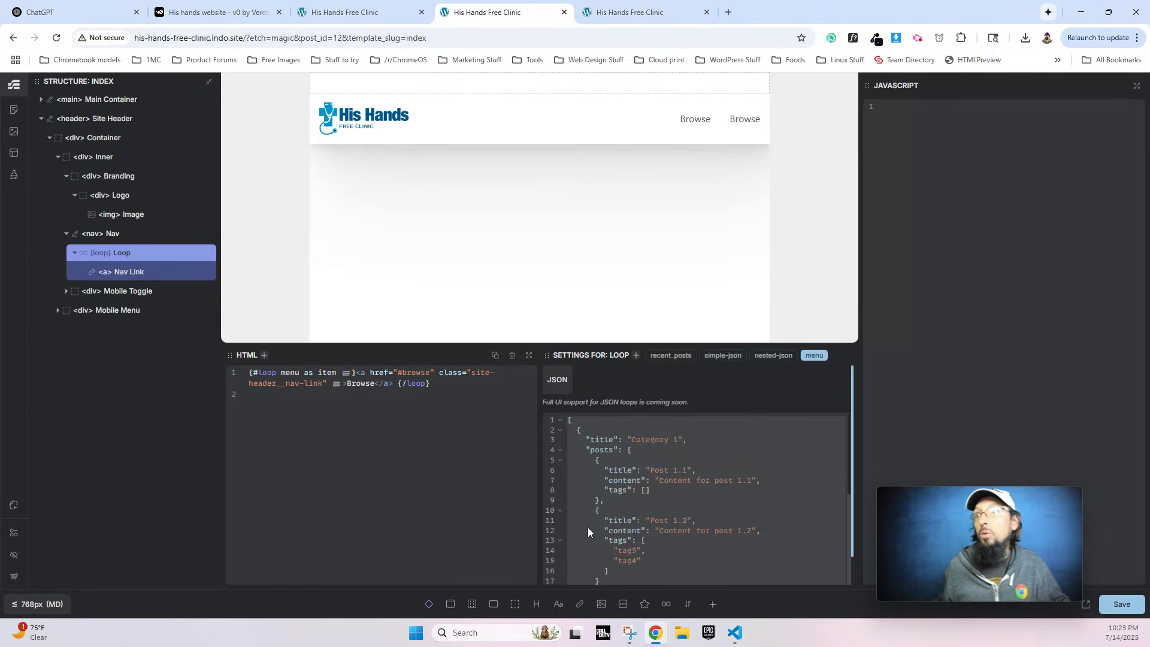
scroll(611, 533, "down", 4)
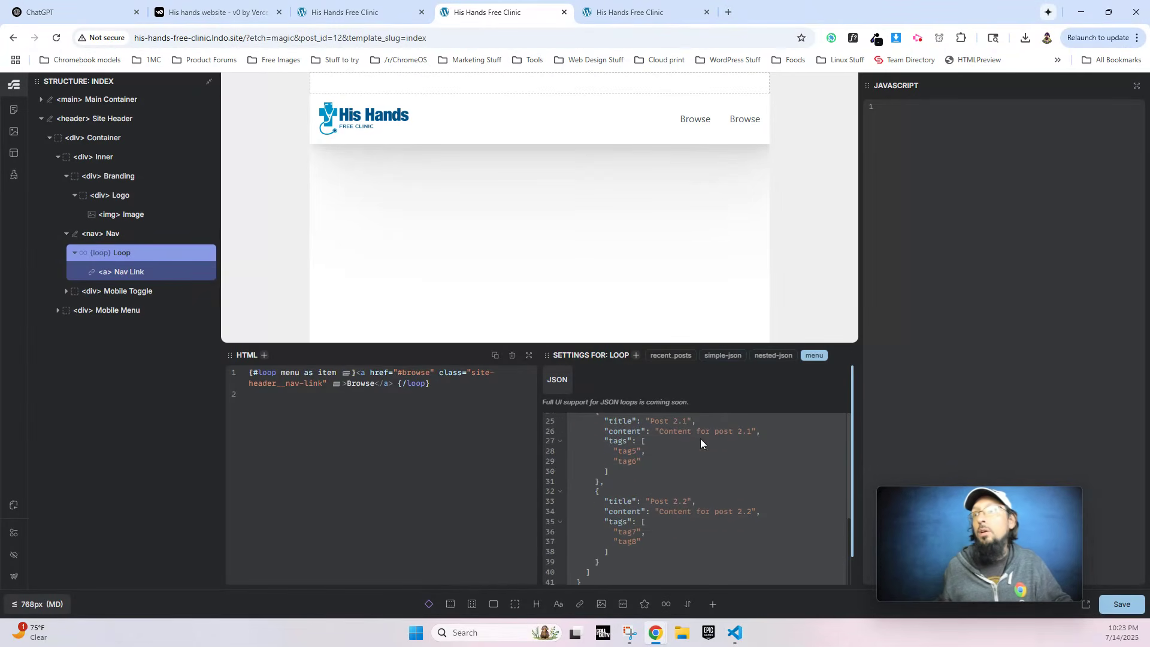
scroll(656, 516, "down", 2)
left_click(636, 562)
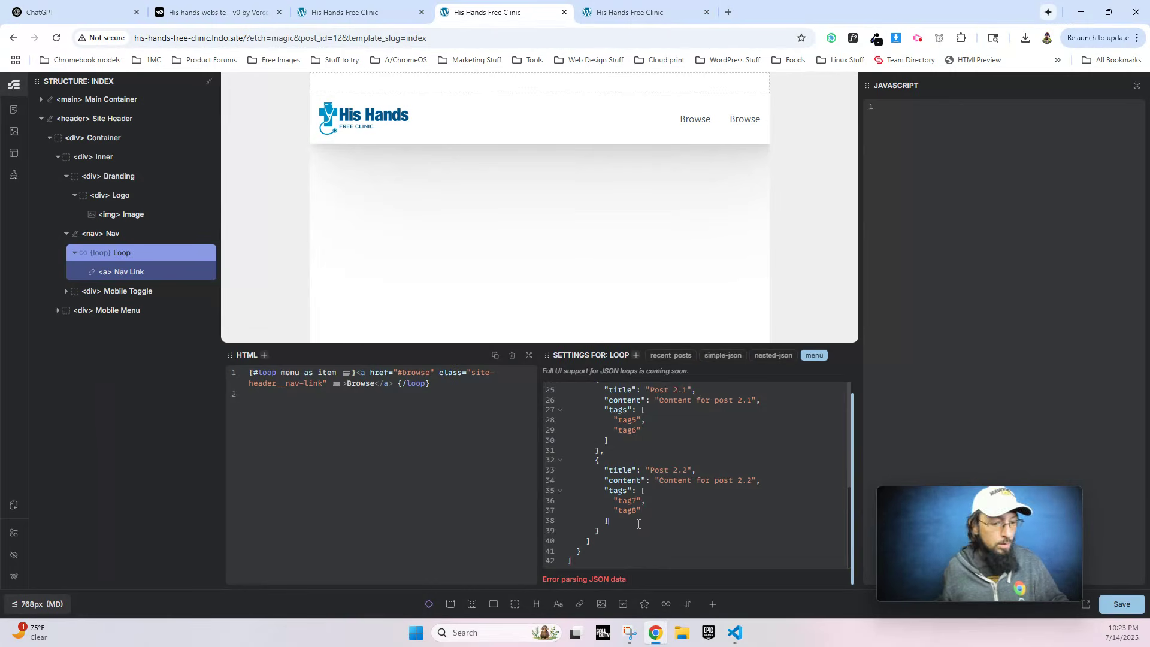
key("ctrl+z")
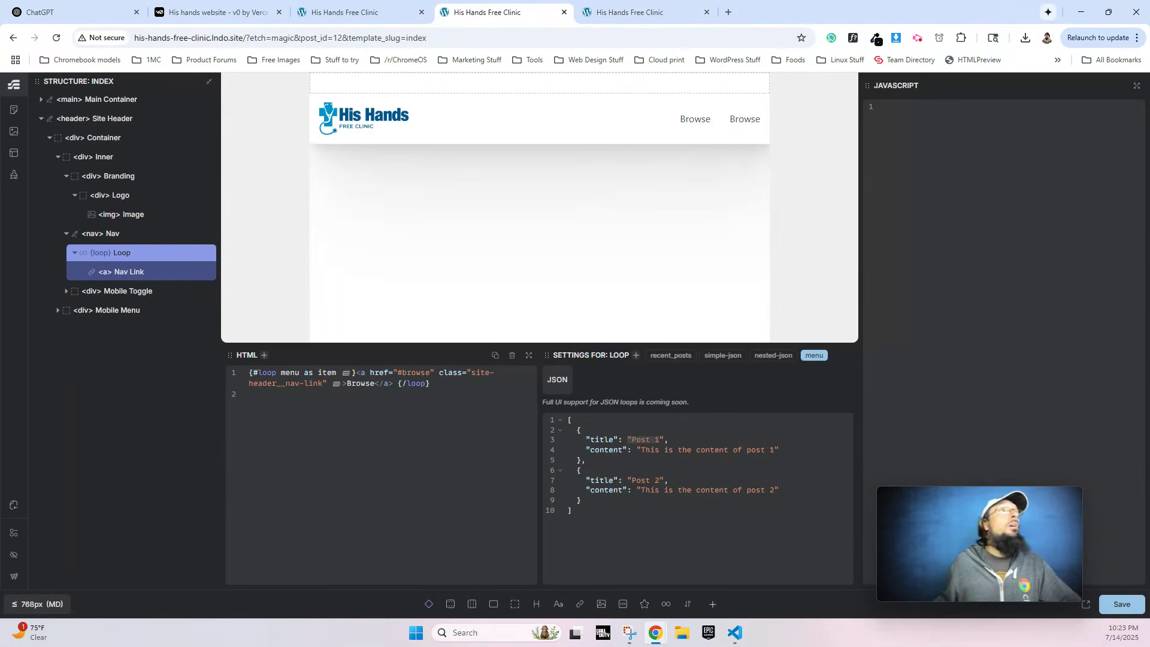
Set the two menu items' title and content to Volunteer with /volunteer, and Donate with /donate.
left_click(659, 439)
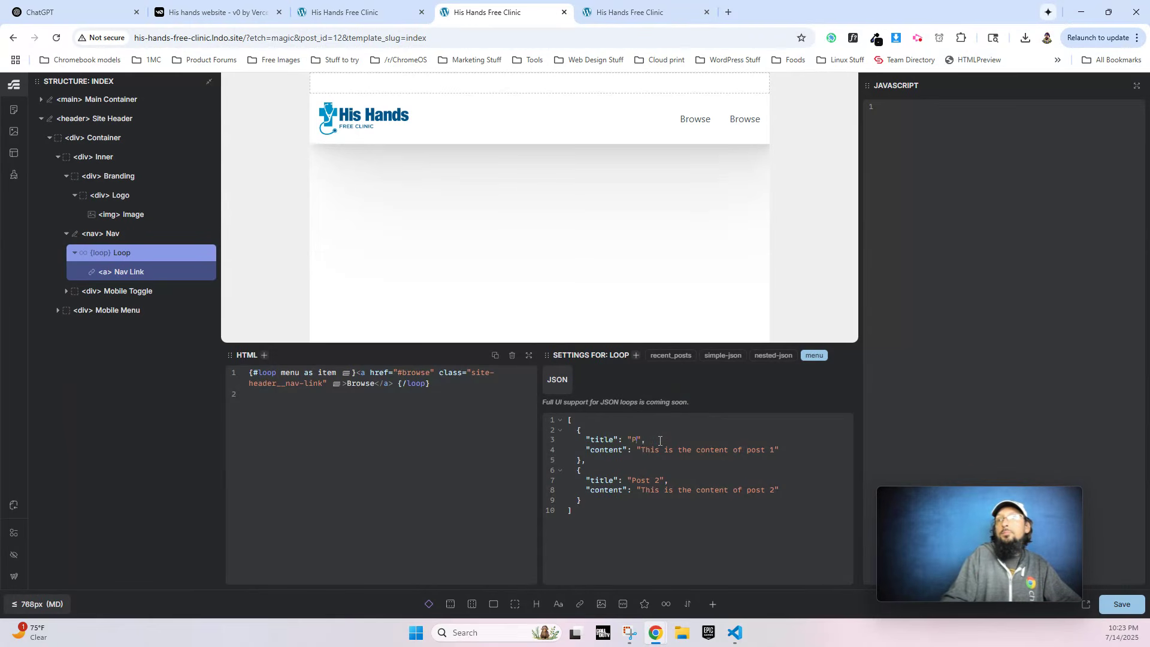
type("Volunt")
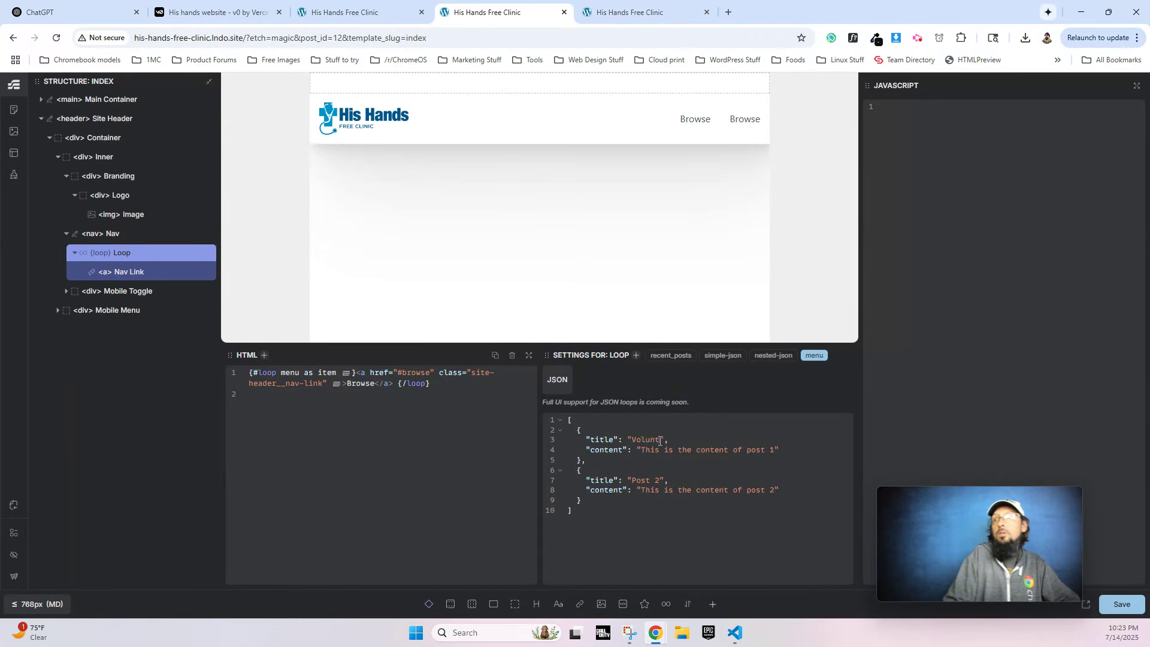
type("eer")
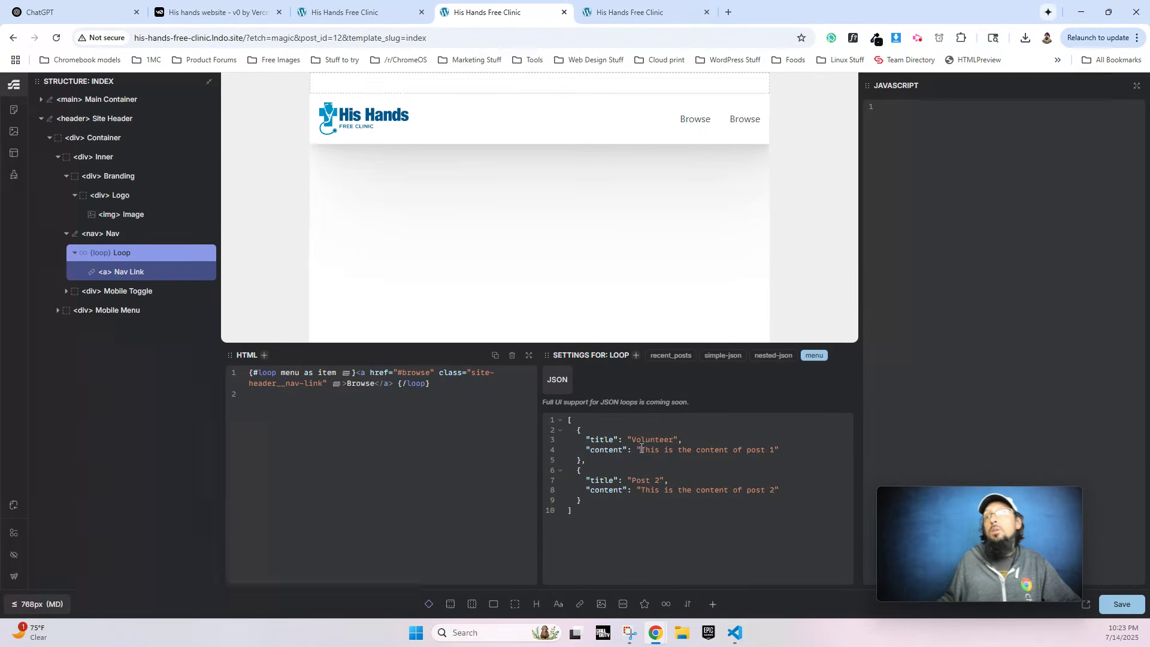
left_click_drag(642, 449, 776, 450)
type("/.")
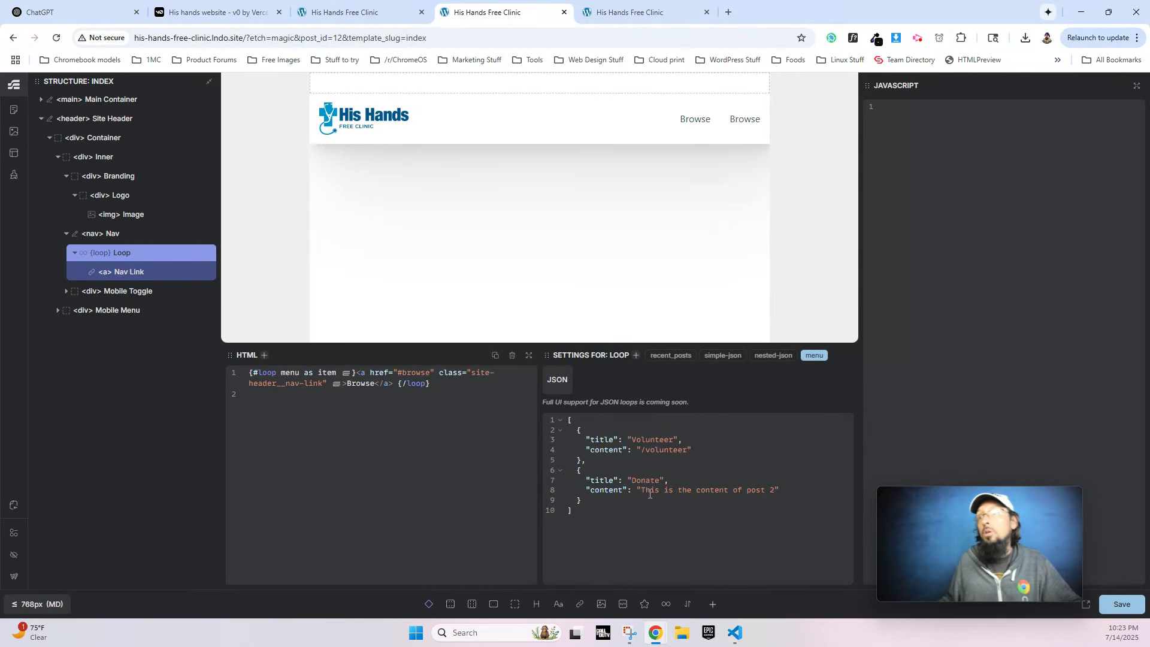
left_click_drag(642, 492, 772, 492)
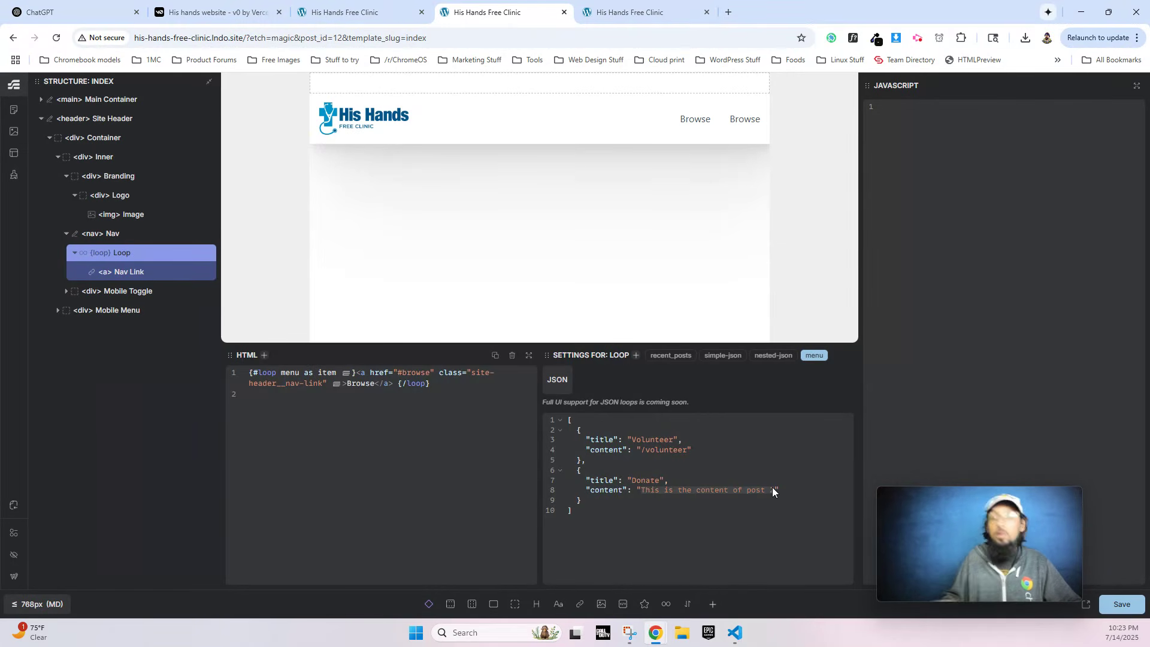
type("/donate")
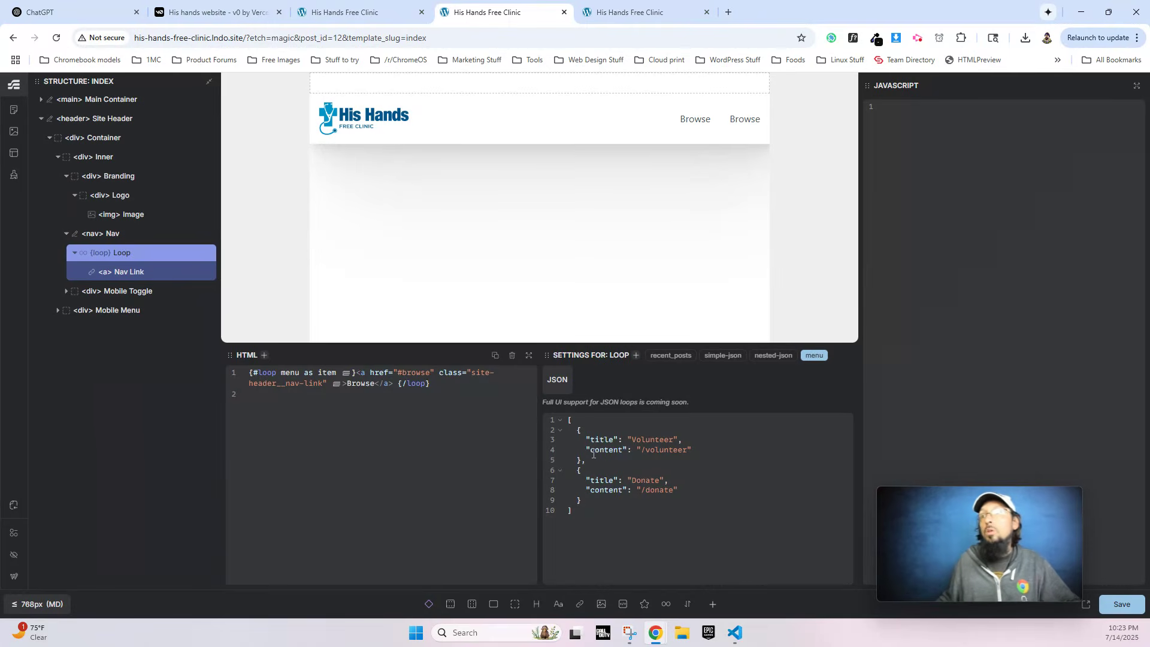
Rename the content key to url in both menu items.
double_click(597, 451)
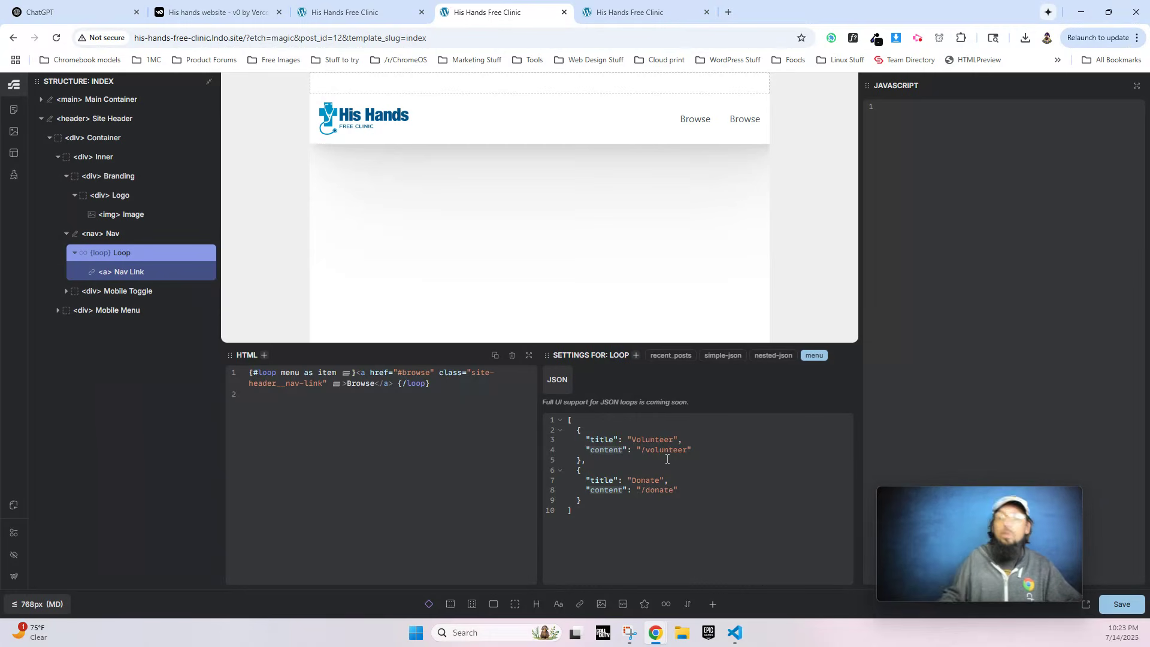
key("ctrl+d")
type("url")
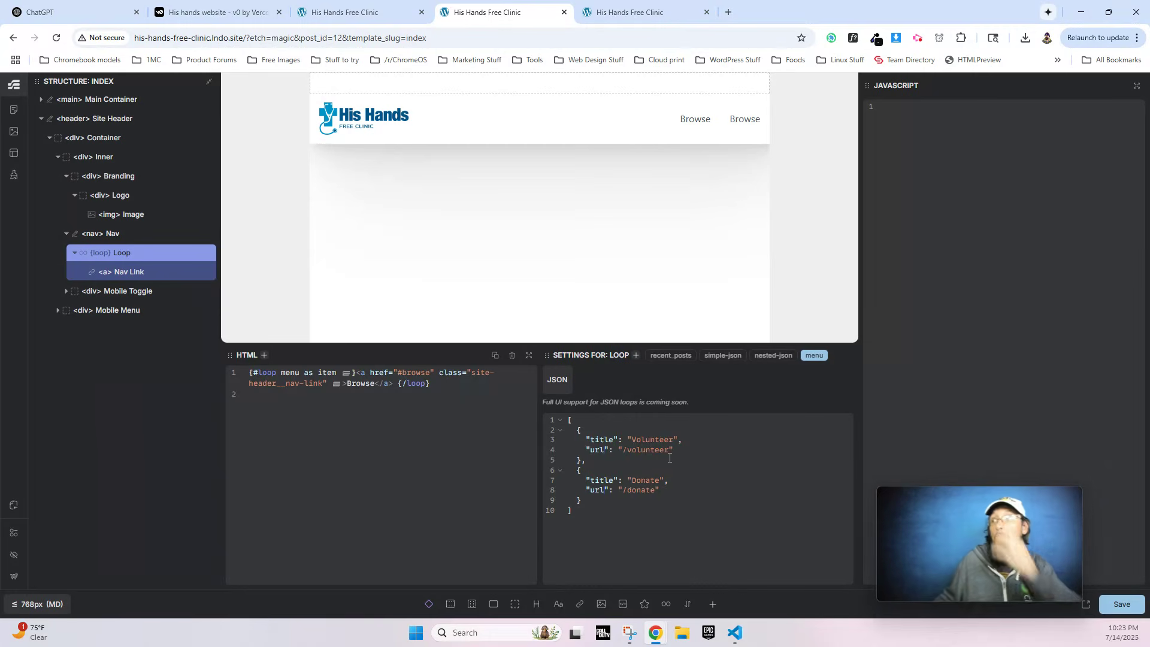
left_click(681, 468)
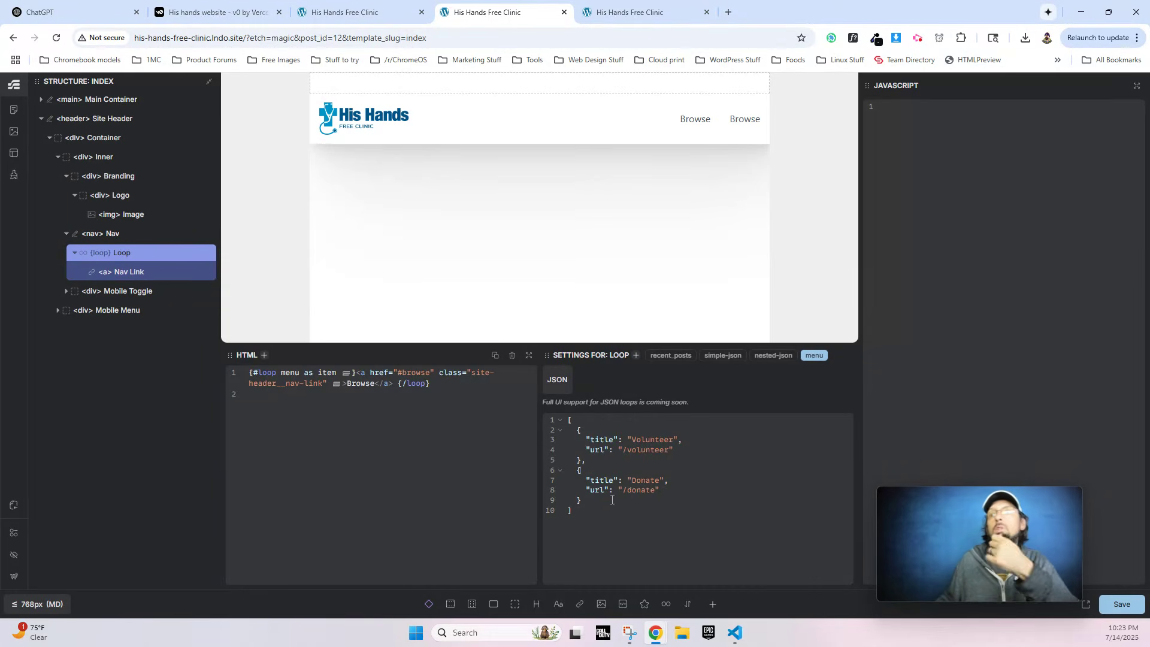
Add a third item to the menu JSON by duplicating Donate, with the title Contact Us and the url /contact.
left_click_drag(576, 474, 588, 501)
key("ctrl+c")
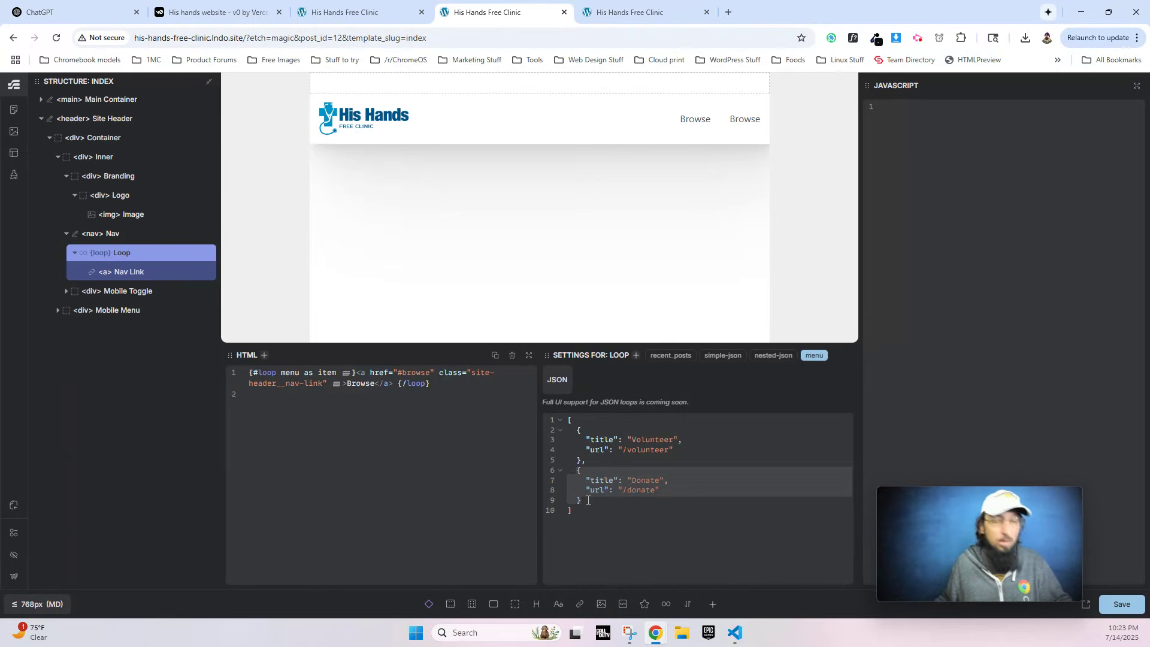
left_click(588, 500)
type(",")
key("Return")
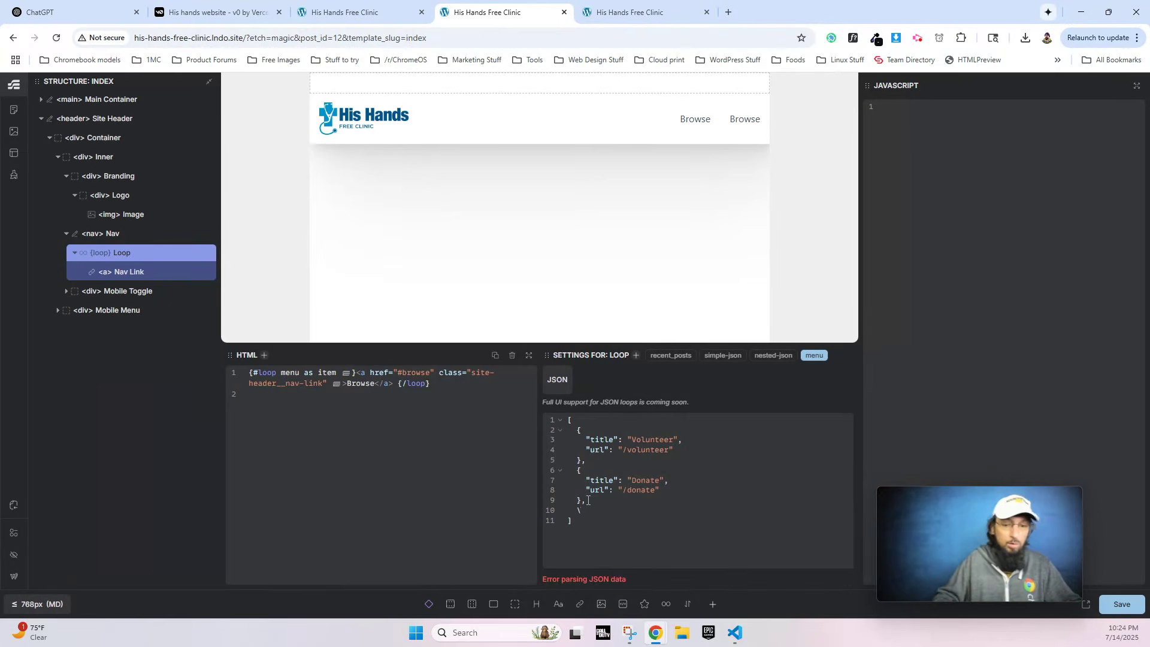
key("ctrl+v")
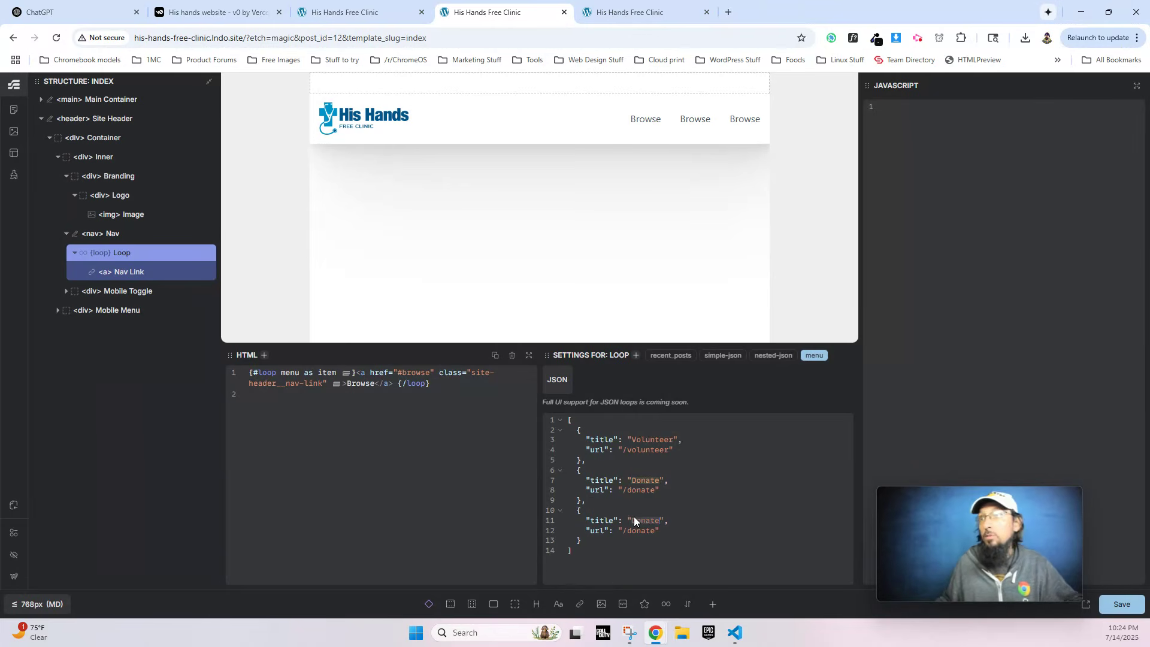
type("Contact Us")
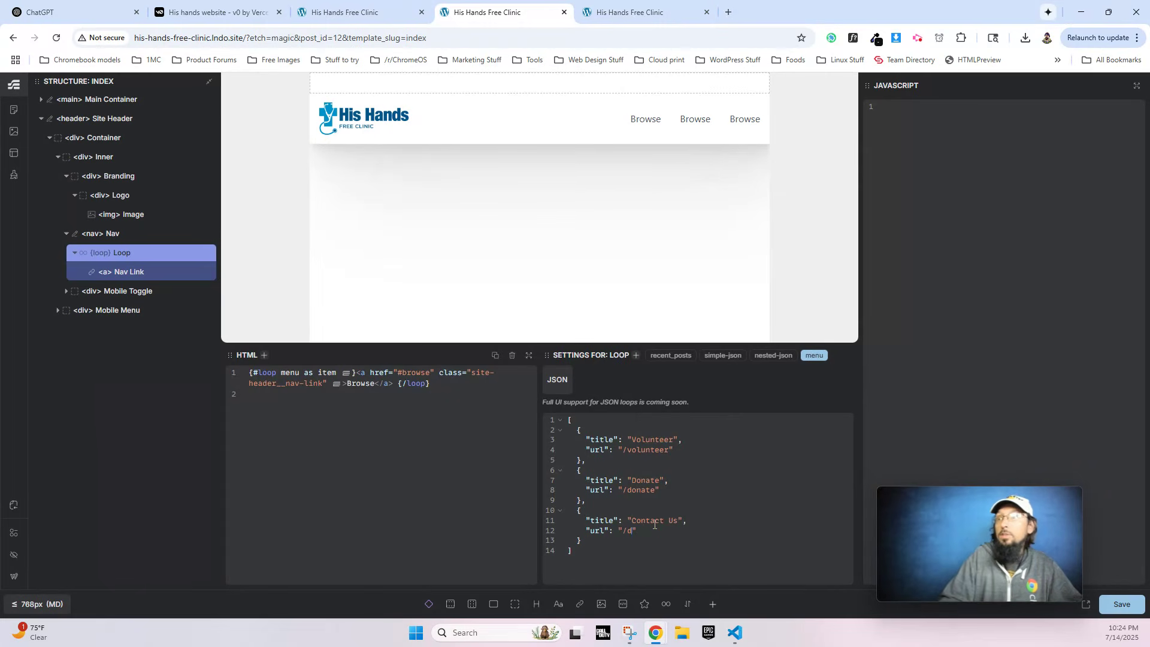
type("ntact")
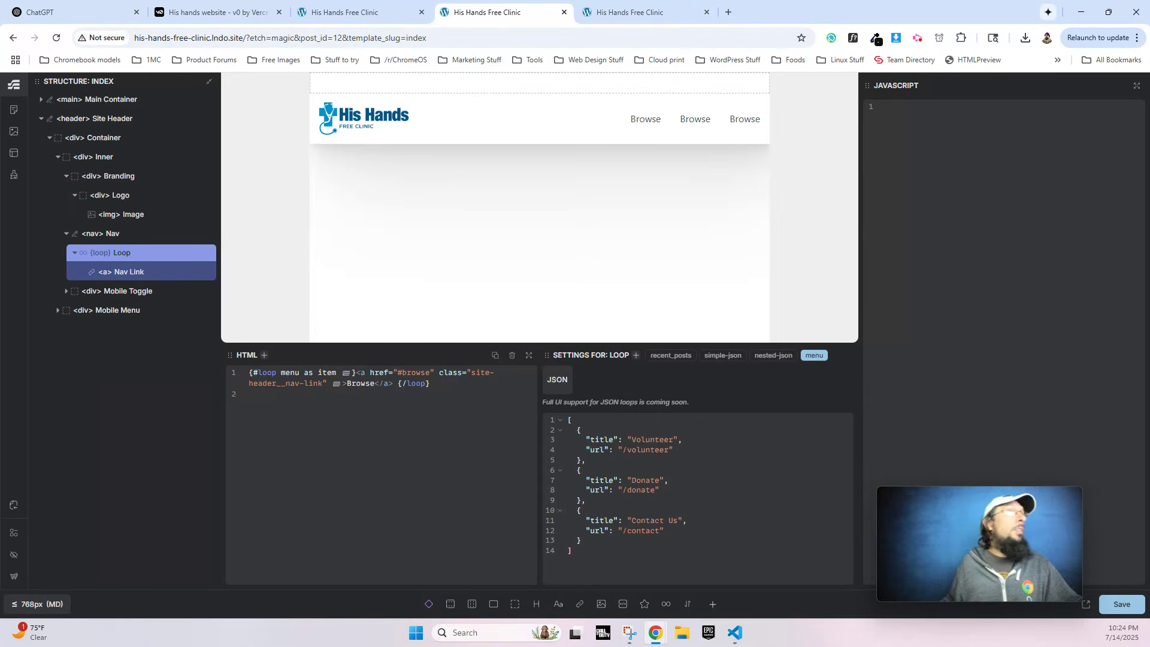
Add a fourth item to the menu JSON by duplicating Contact Us, with the title About Us and the url /about.
left_click_drag(583, 540, 578, 517)
left_click(588, 543)
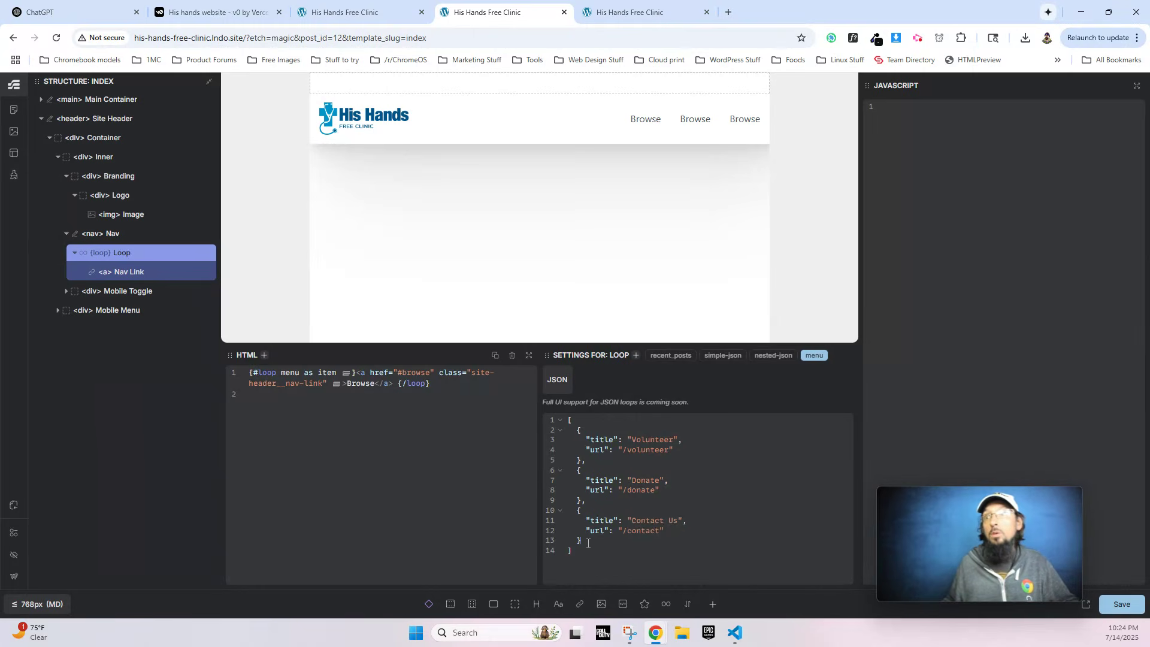
type(",")
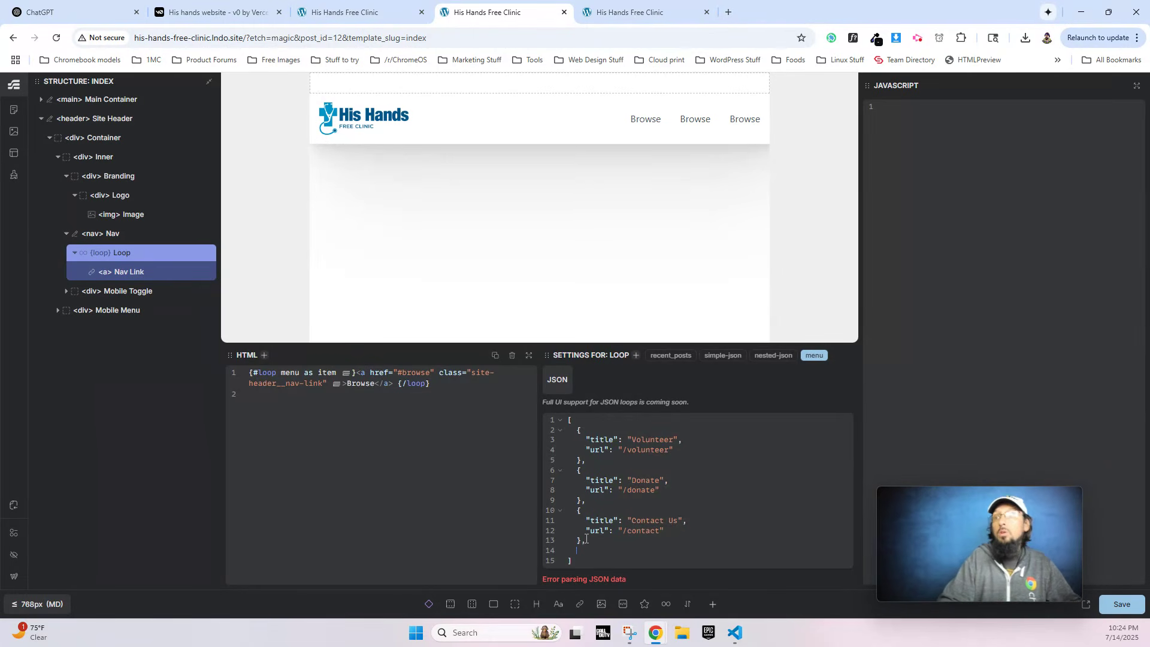
type("{     \"title\": \"Contact Us\",     \"url\": \"/contact\"   }")
scroll(674, 526, "down", 1)
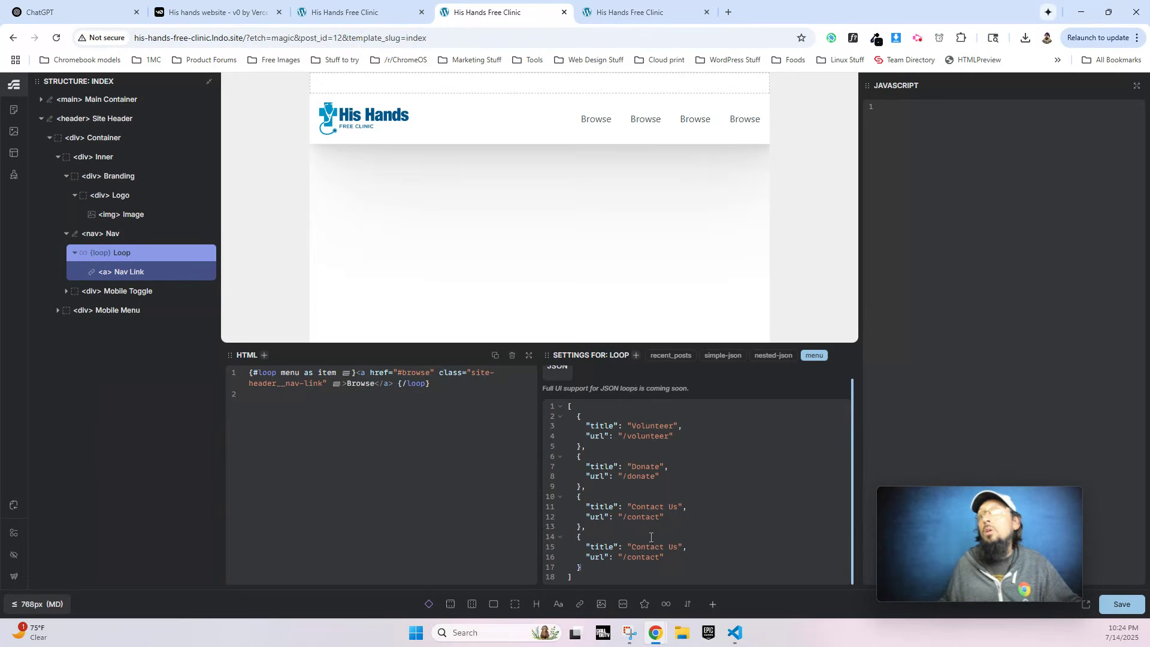
double_click(641, 547)
type("About")
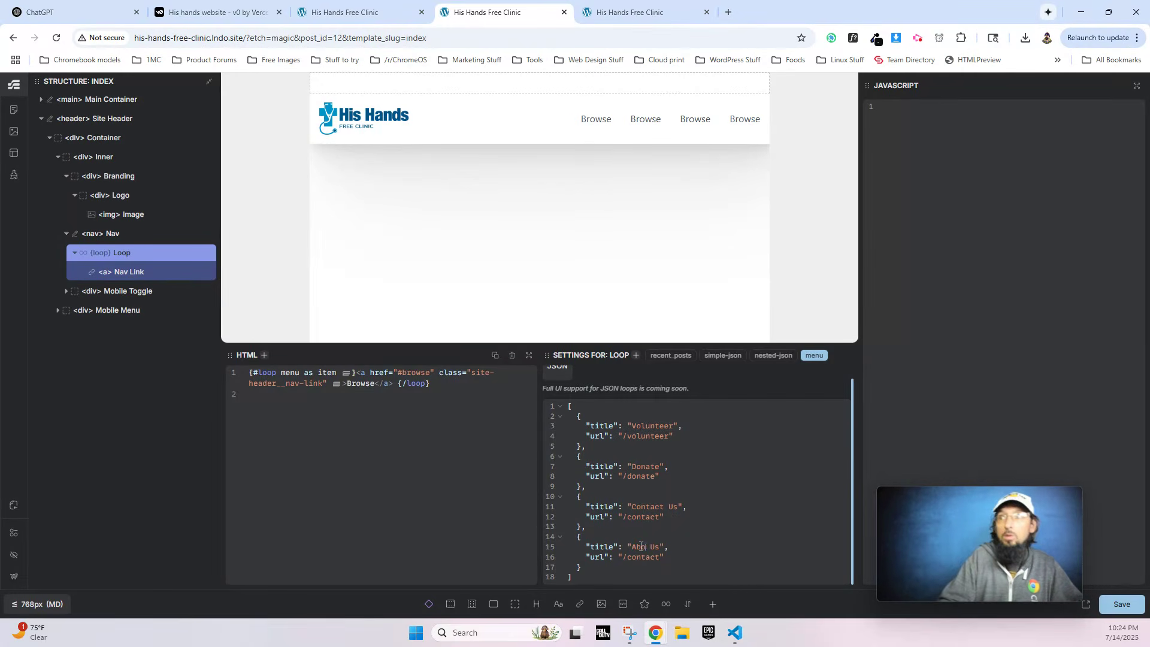
double_click(638, 557)
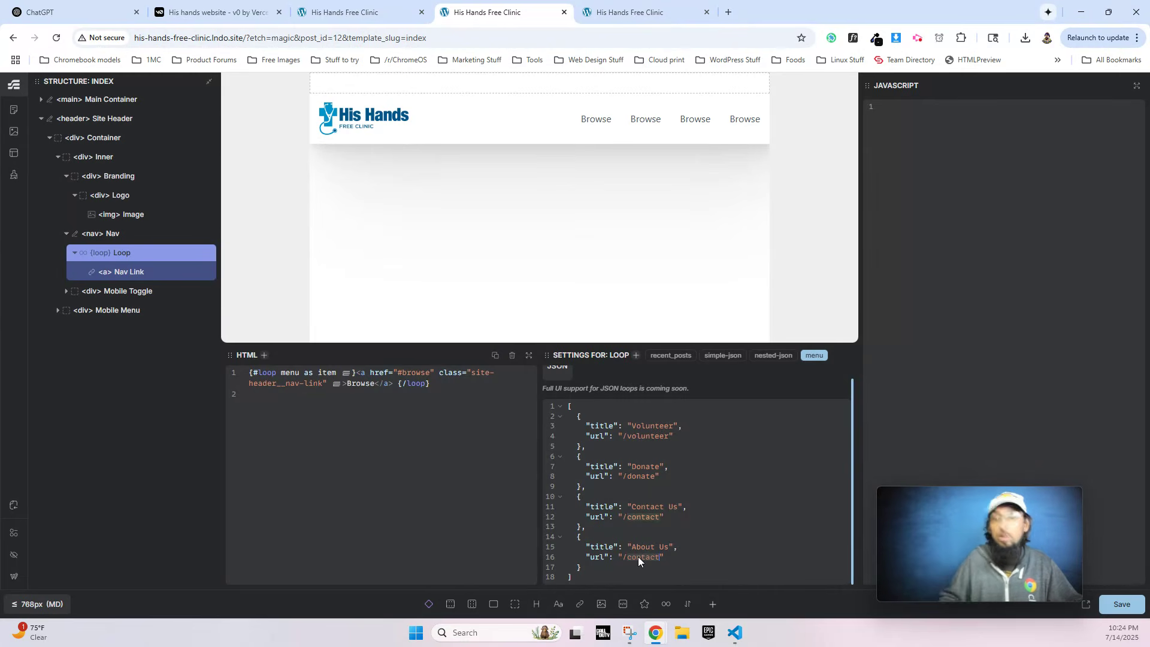
type("about")
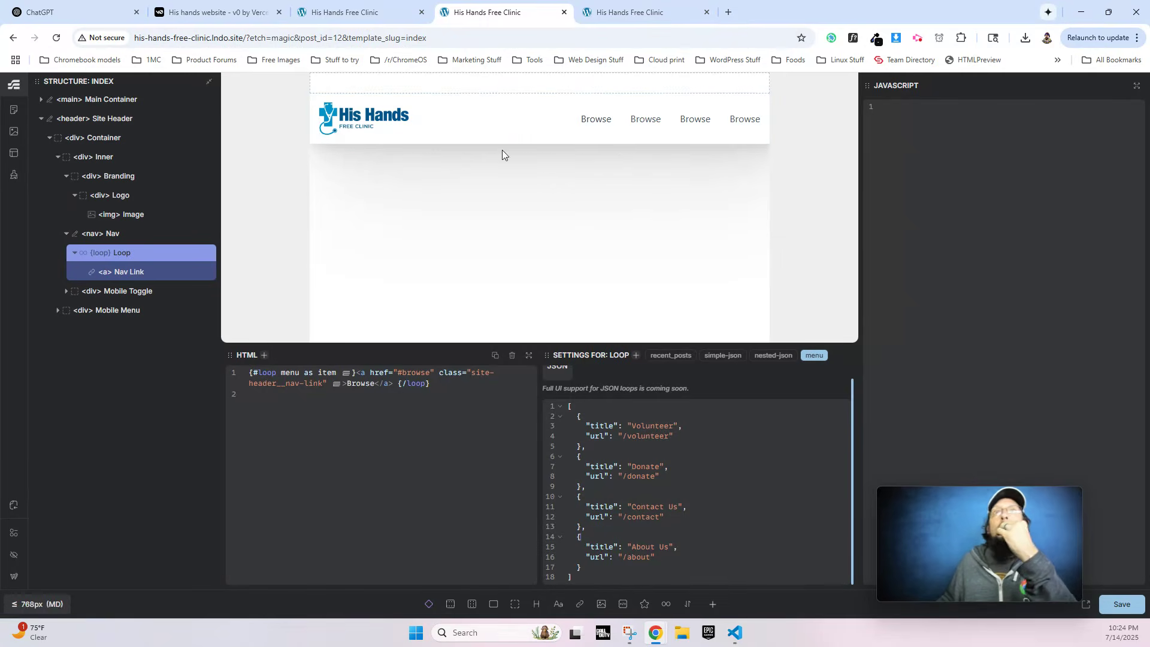
Replace the looped header Nav Link's content with {item.title}.
left_click(116, 271)
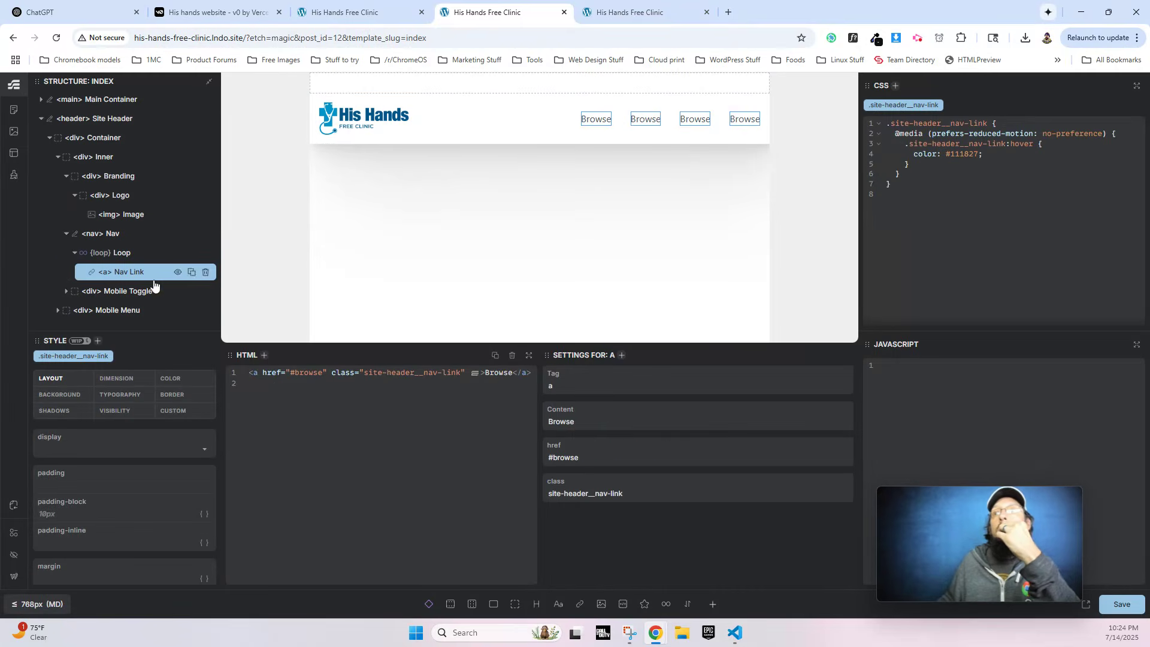
double_click(563, 421)
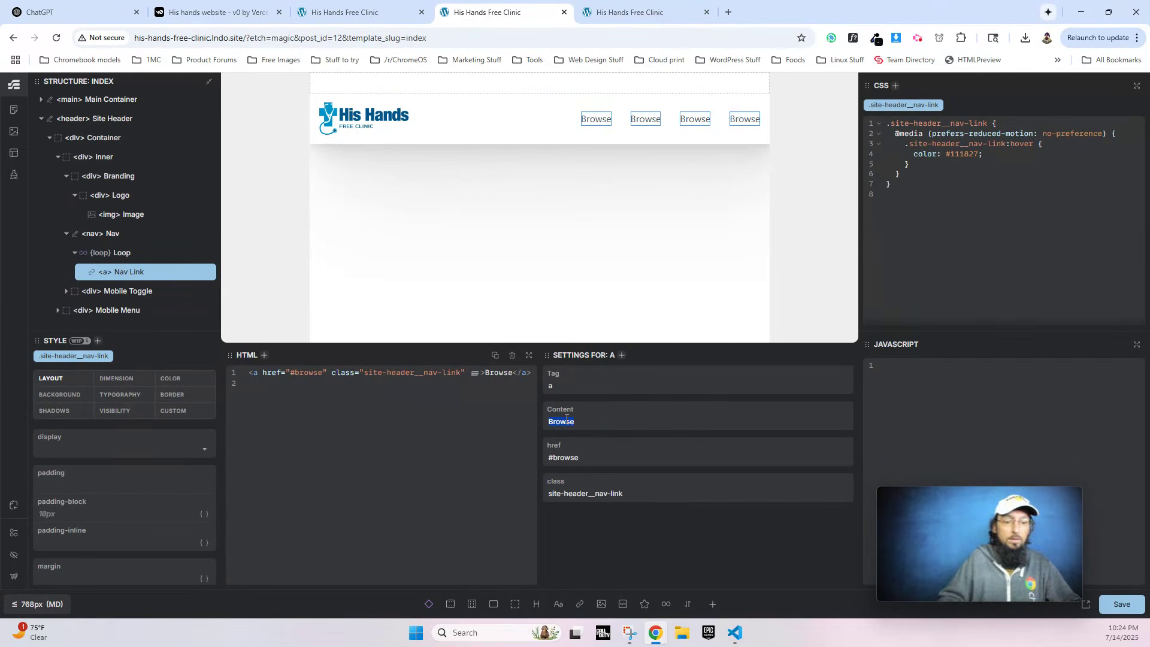
left_click(124, 254)
left_click(120, 271)
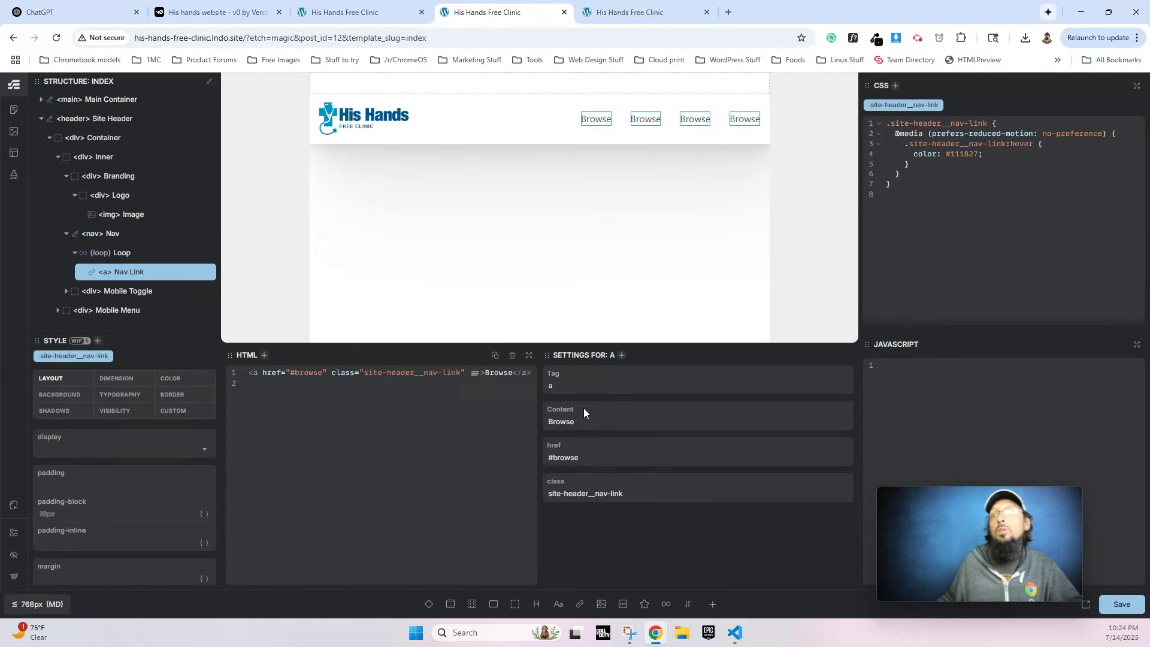
double_click(563, 421)
type("{item")
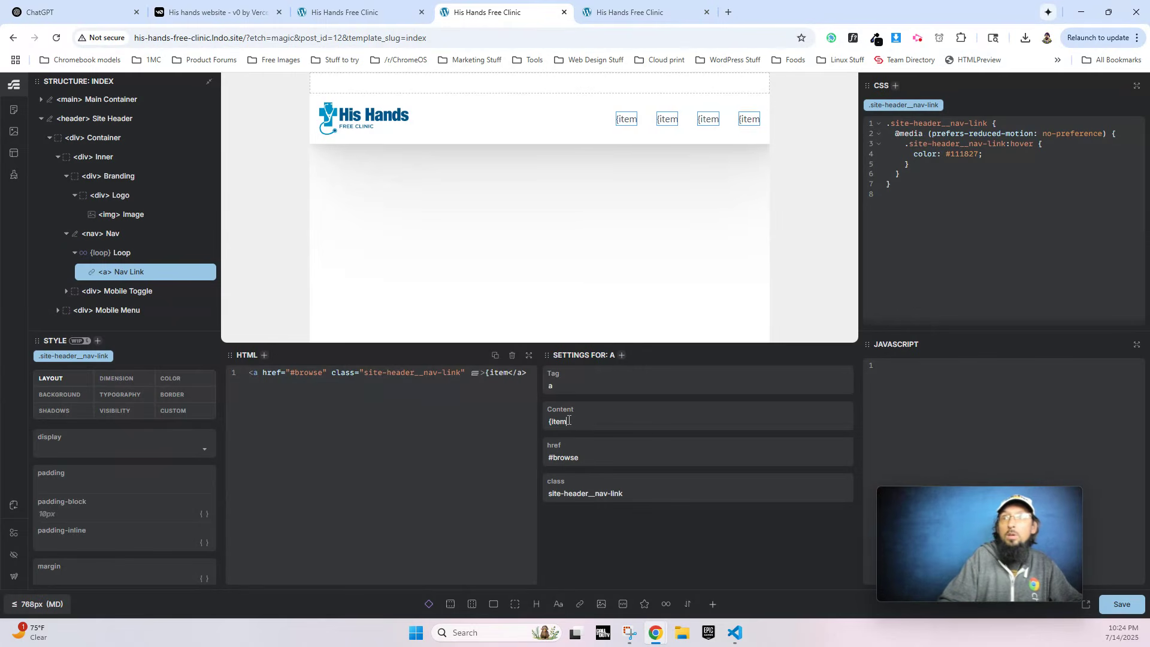
type(".title")
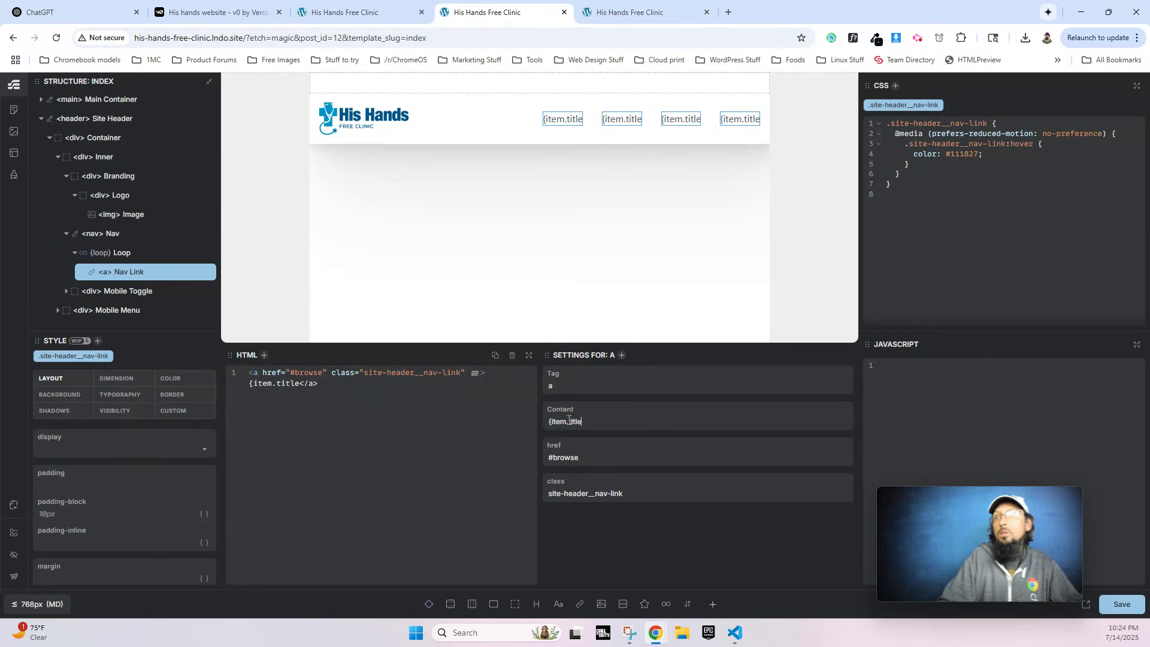
type("}")
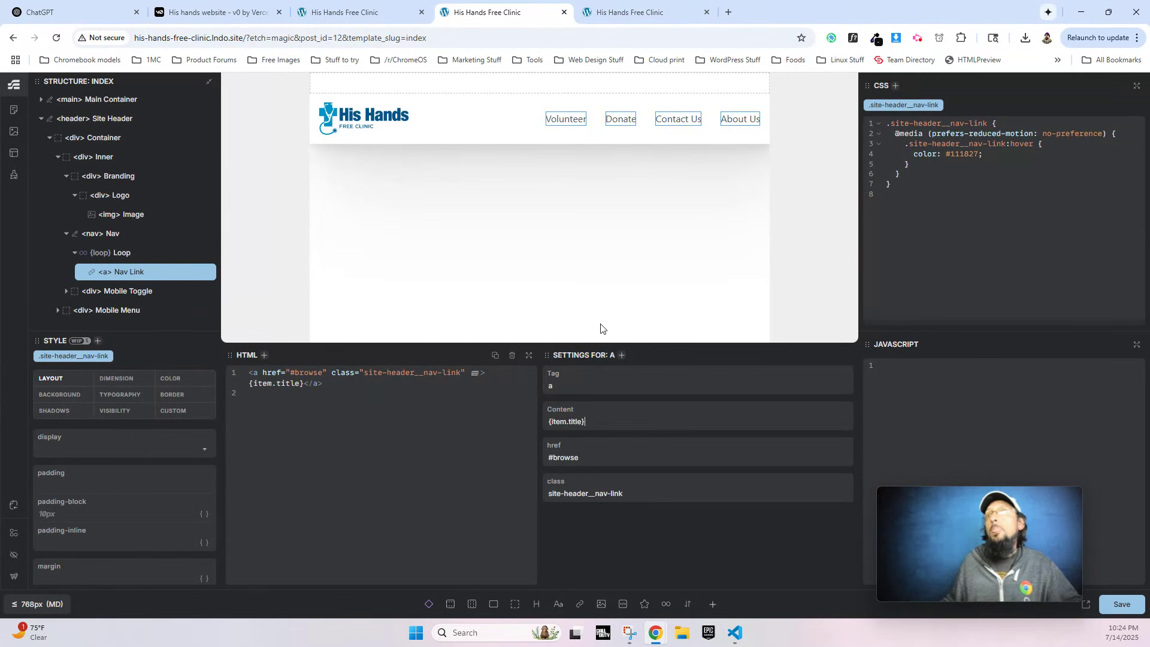
Set the header Nav Link's href to {item.url} and save the template.
triple_click(567, 458)
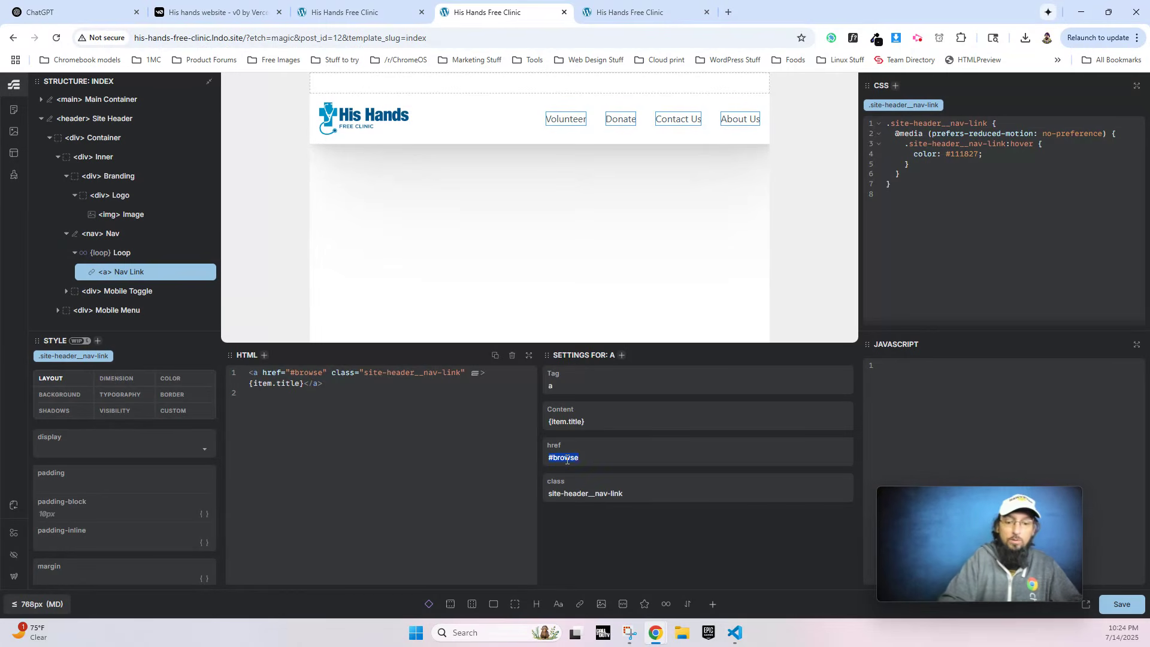
type("{item.url}")
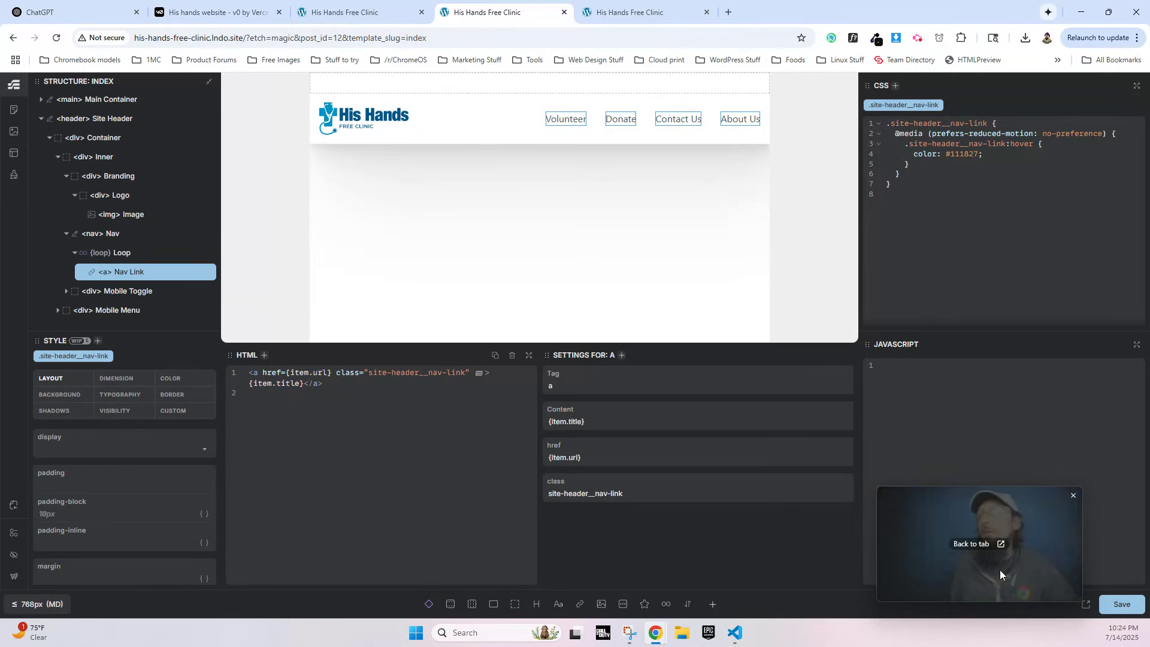
left_click(1138, 609)
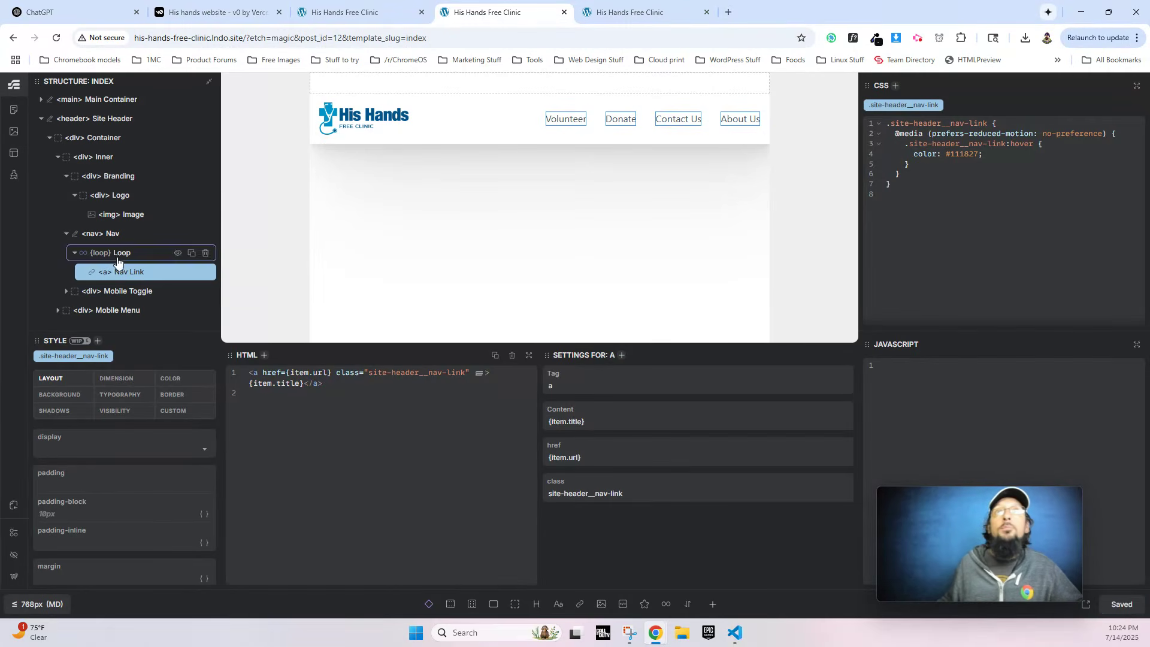
Wrap the Link in the Mobile Menu's Nav in a loop that uses the menu data, and save.
scroll(83, 282, "down", 1)
left_click(57, 299)
scroll(99, 308, "down", 1)
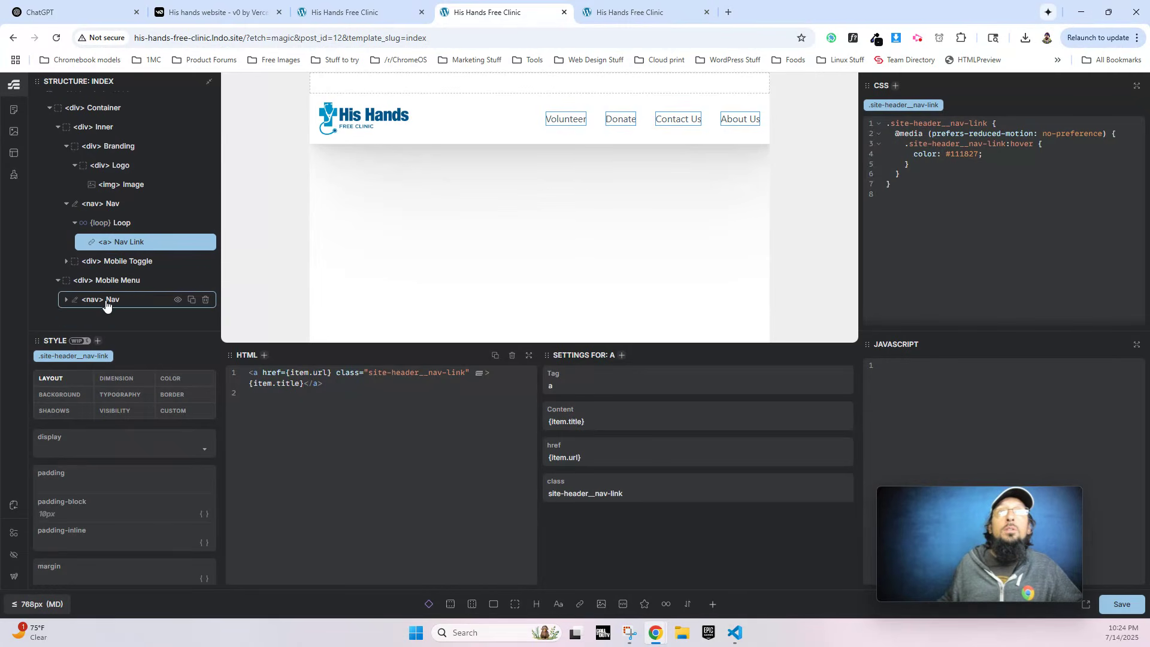
left_click(105, 300)
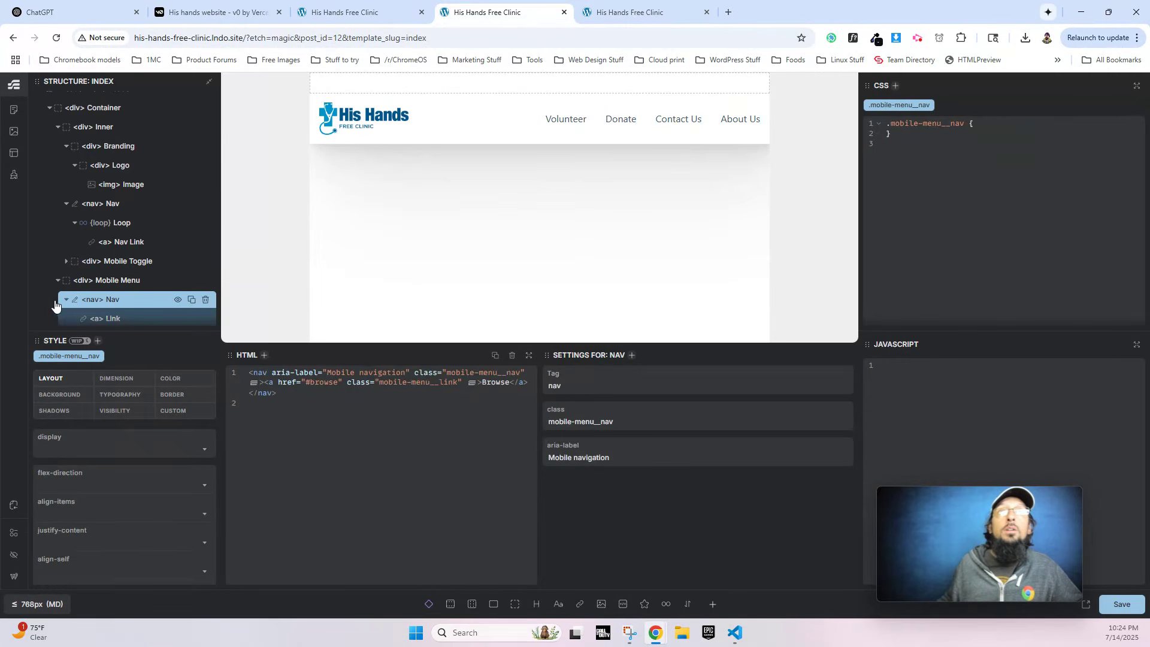
left_click(666, 604)
left_click_drag(85, 289, 117, 287)
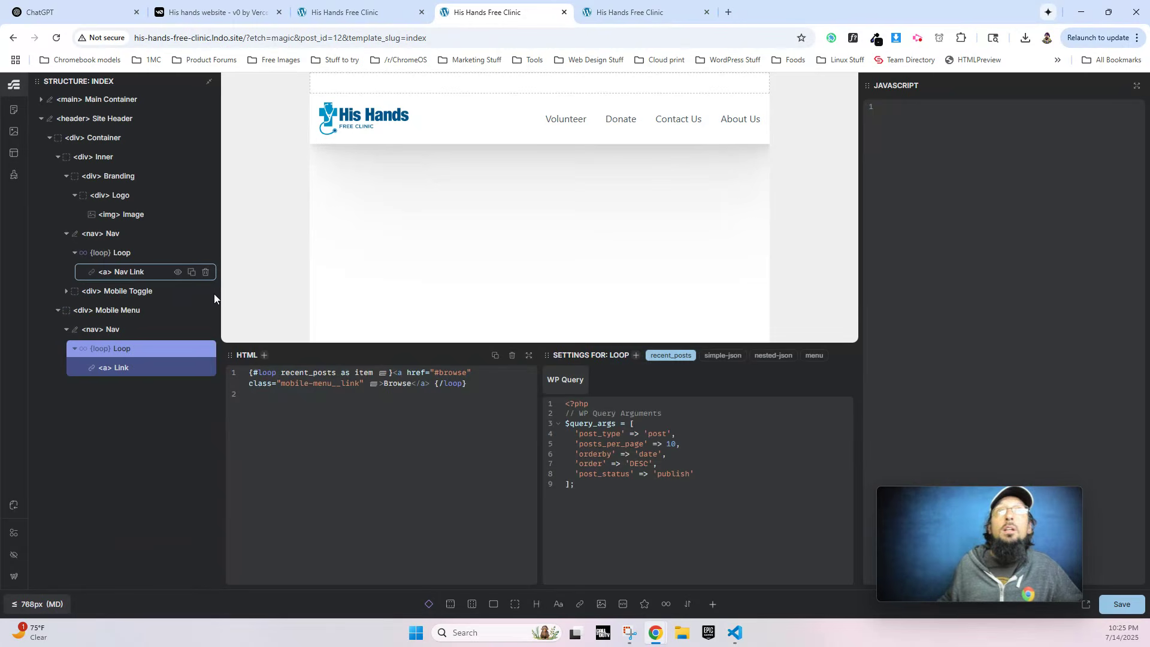
left_click(814, 355)
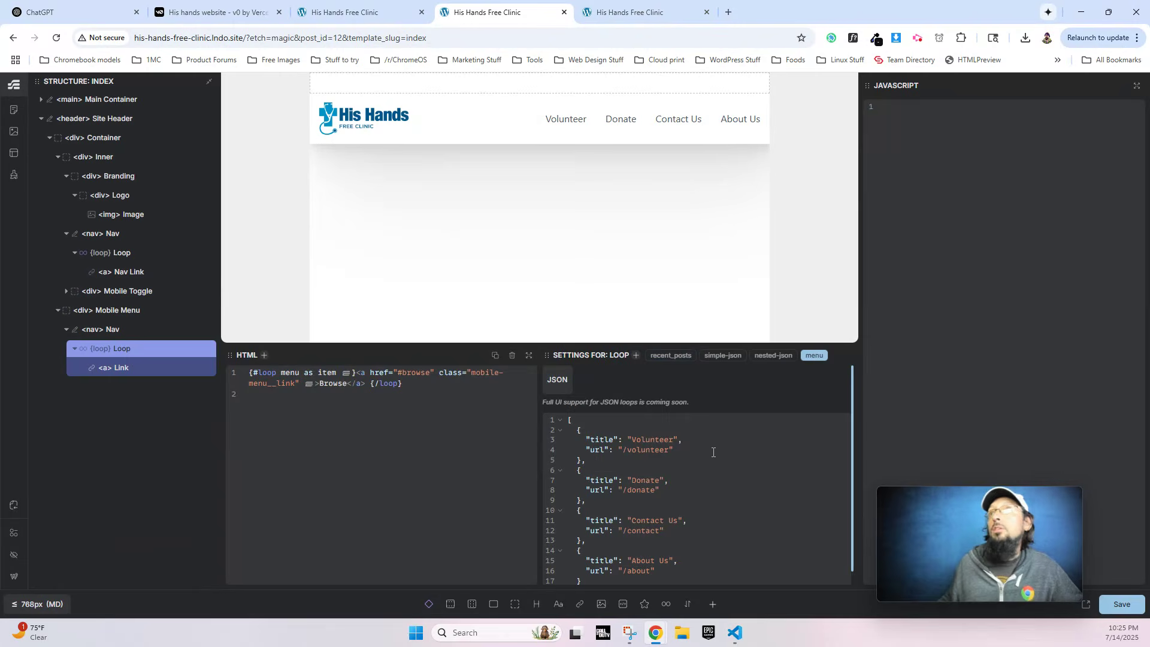
key("ctrl+s")
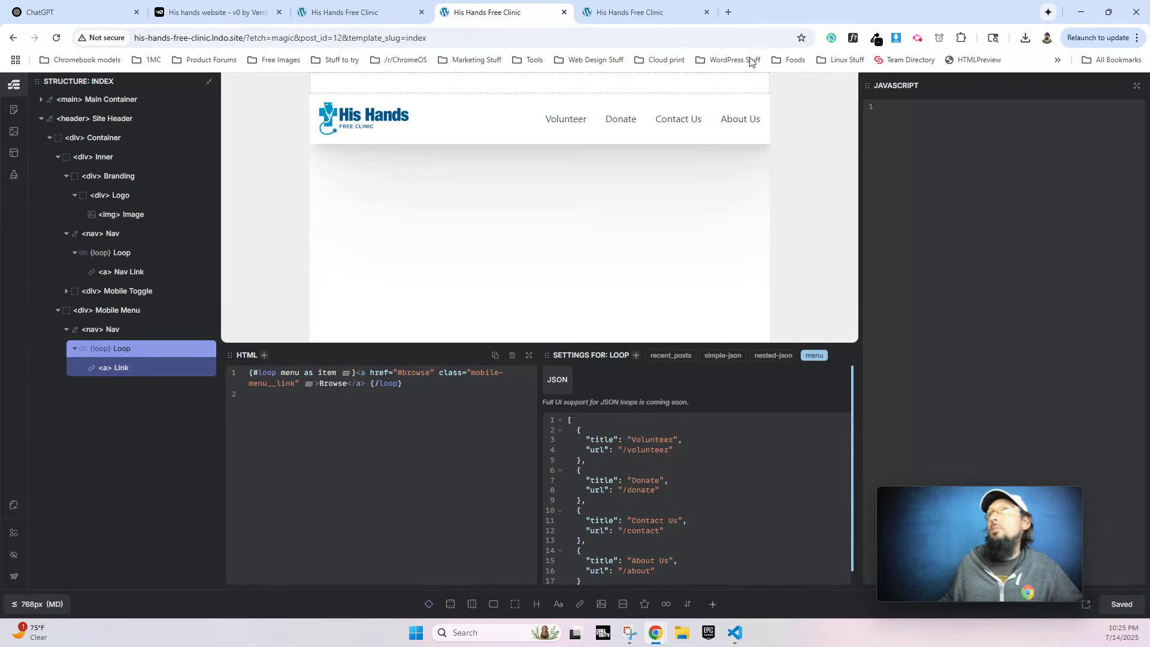
Test the Donate and Contact Us header links on the live site, returning to the home page after each.
left_click(617, 11)
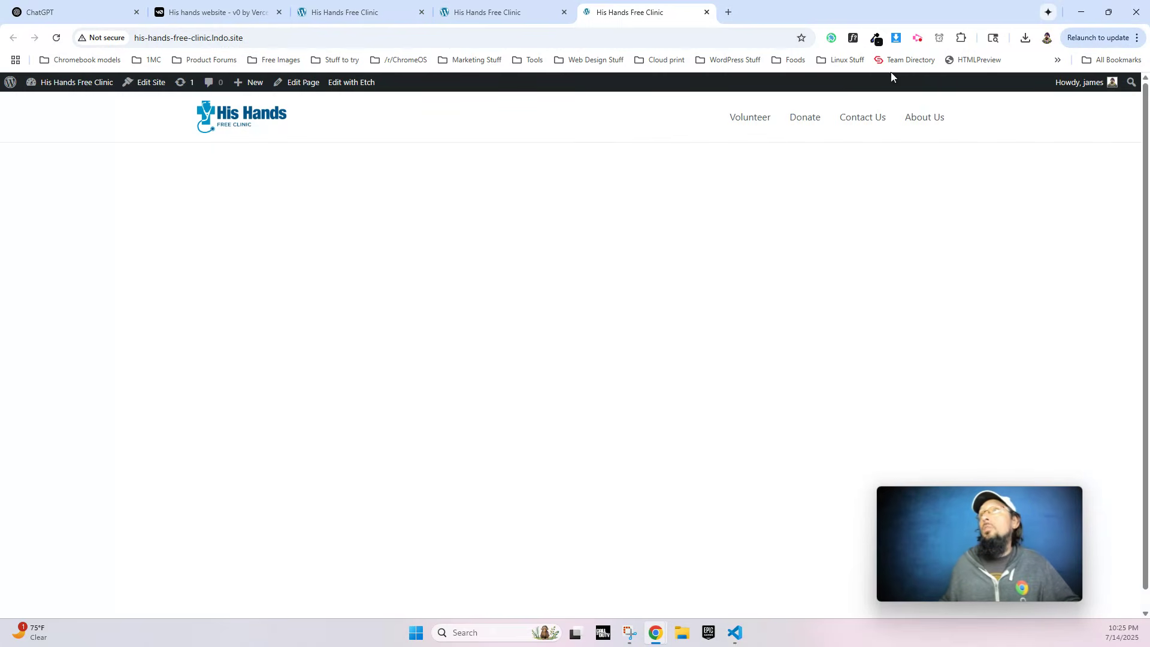
left_click(820, 119)
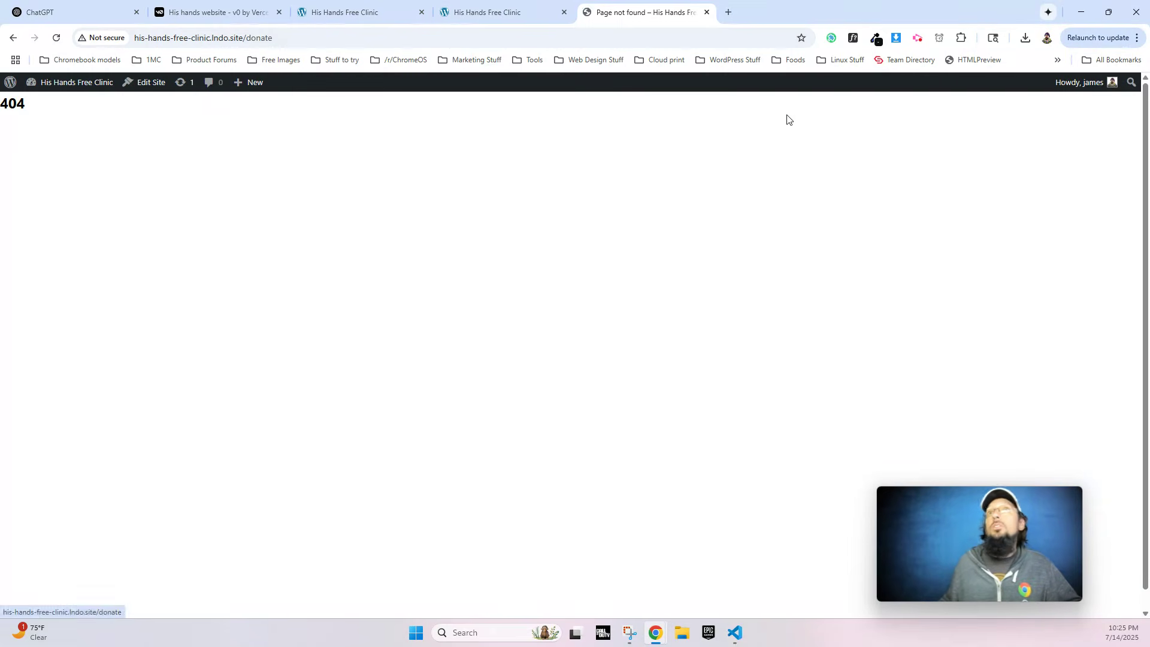
double_click(247, 42)
left_click(13, 38)
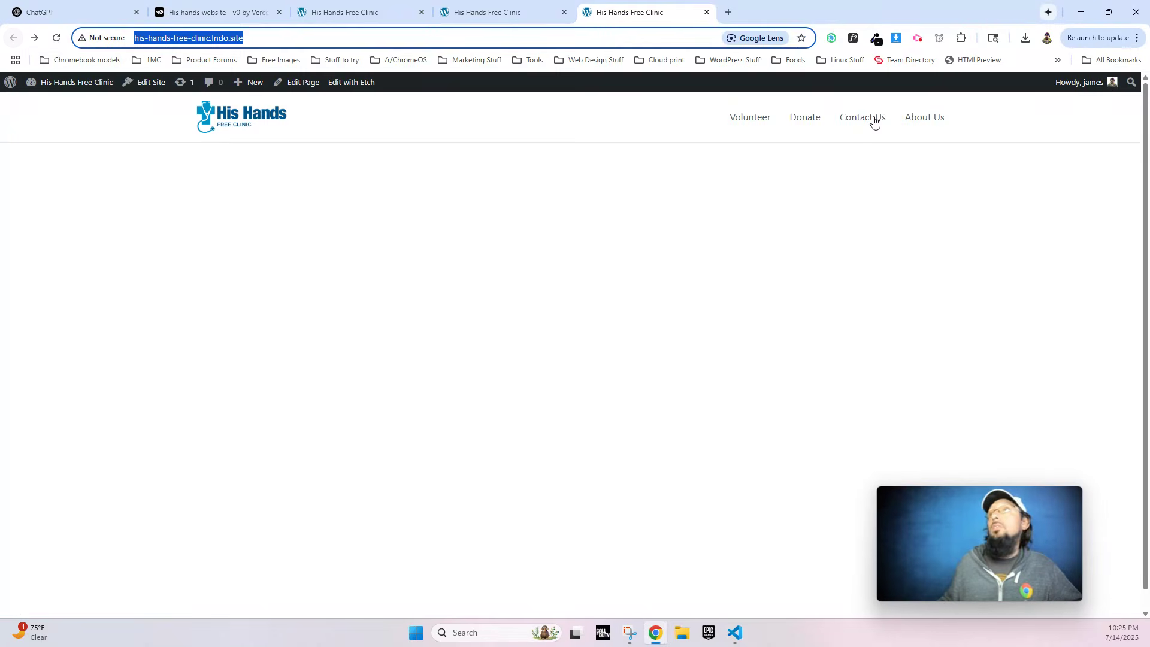
left_click(875, 121)
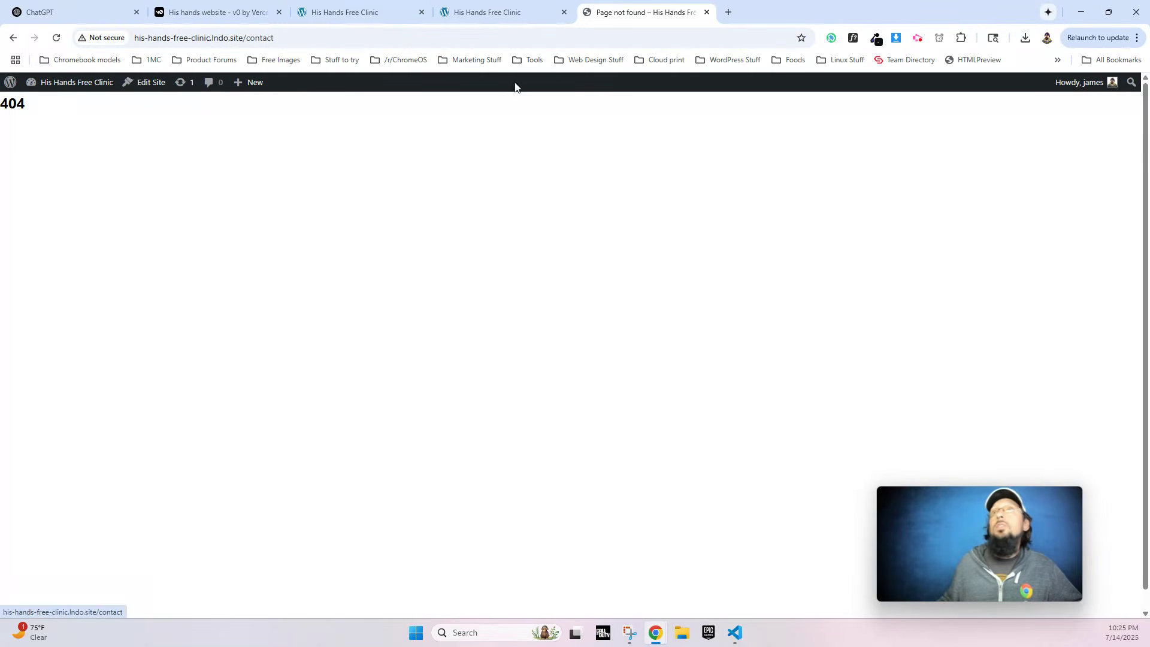
left_click(13, 38)
Inspect the expanded mobile menu on the live site in a narrow browser window, and restore the full window size.
left_click(1109, 12)
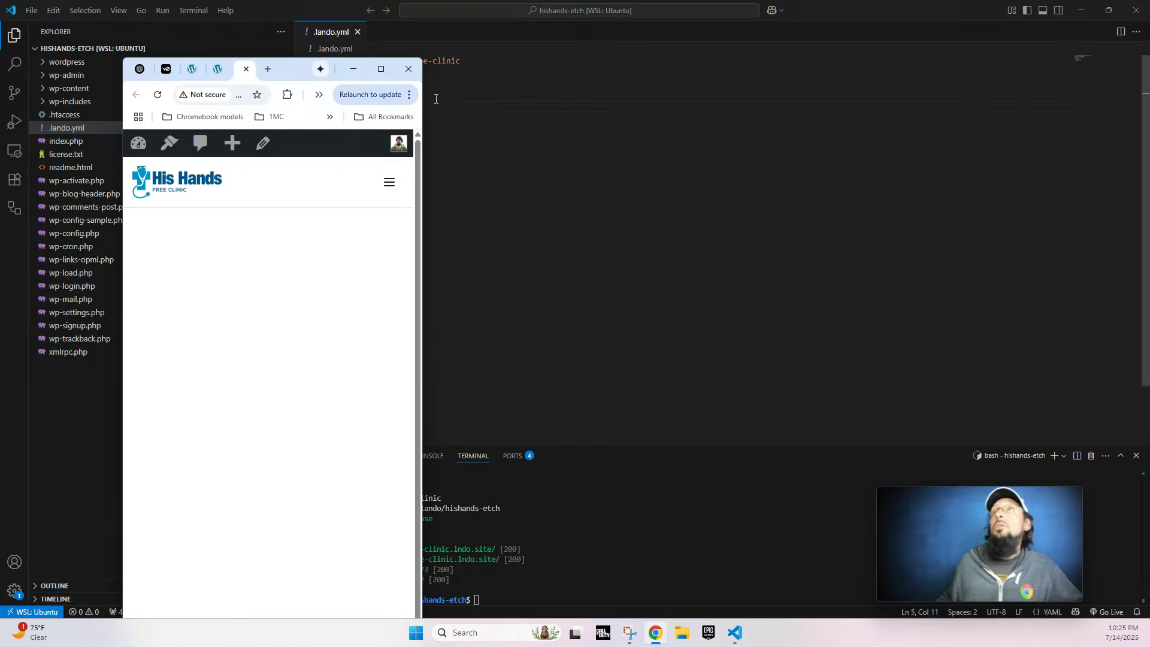
left_click(386, 188)
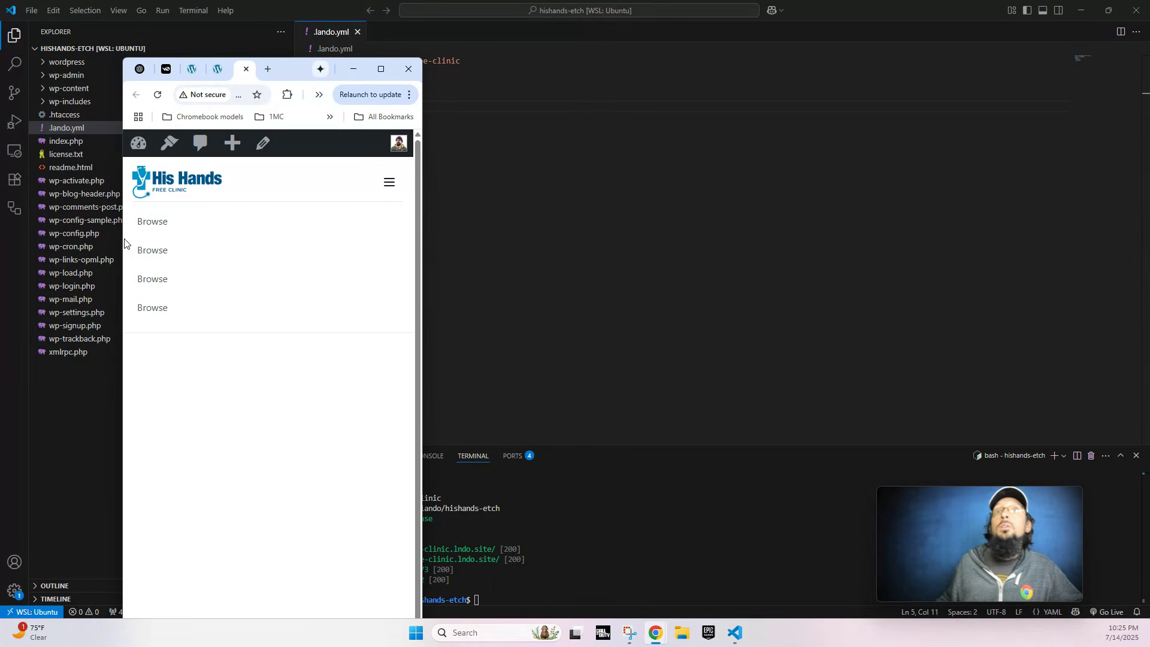
left_click(381, 70)
Return to the Etch editor and set the looped mobile menu Link's content to {item.title}.
left_click(512, 19)
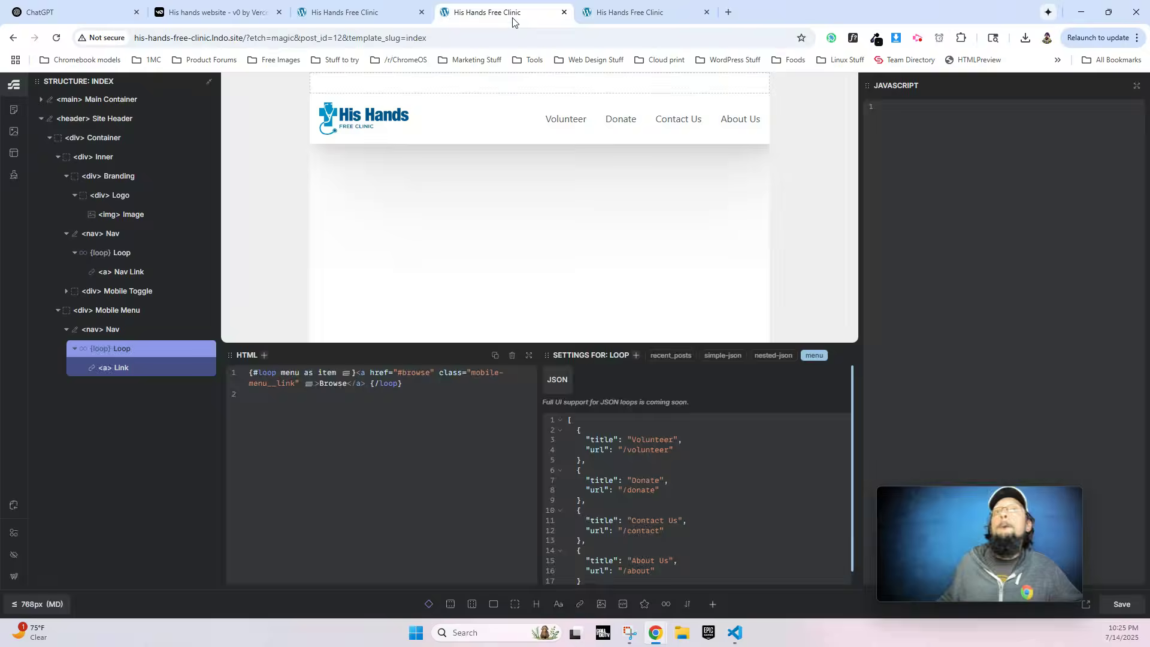
left_click(109, 367)
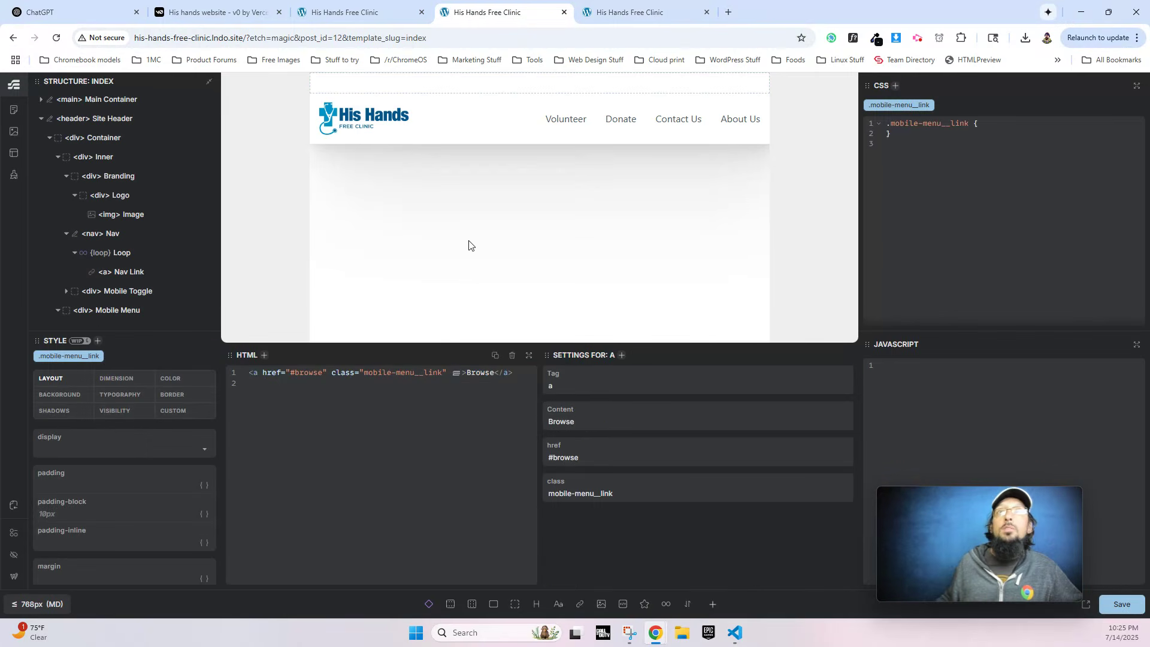
double_click(570, 424)
type("{")
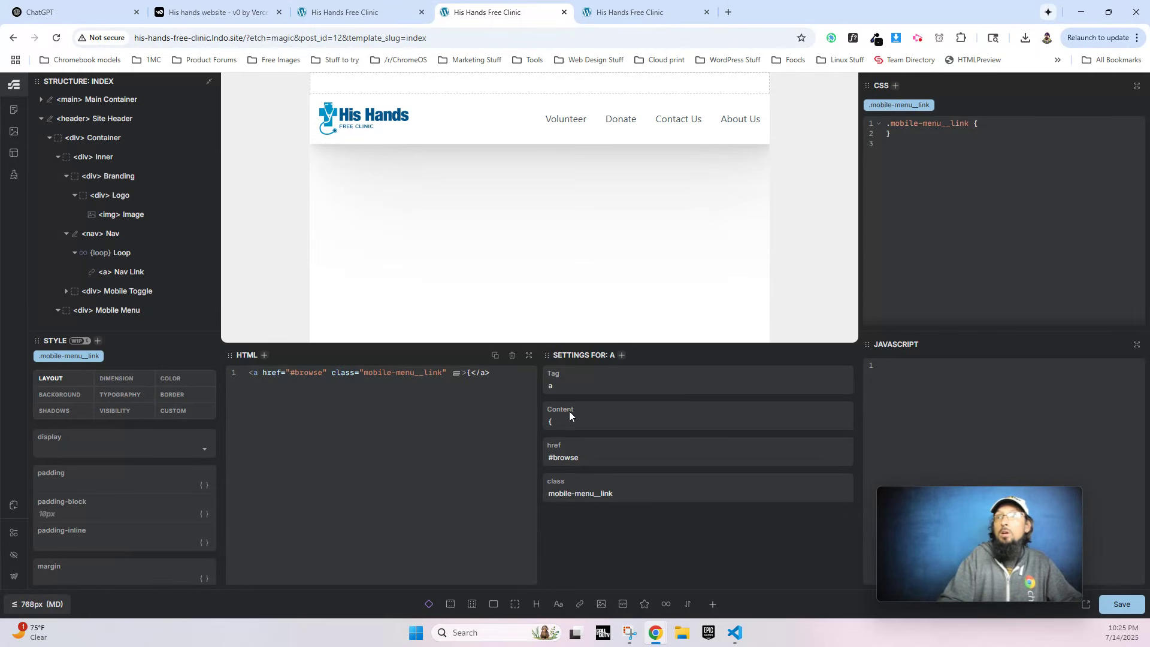
type("item.title}")
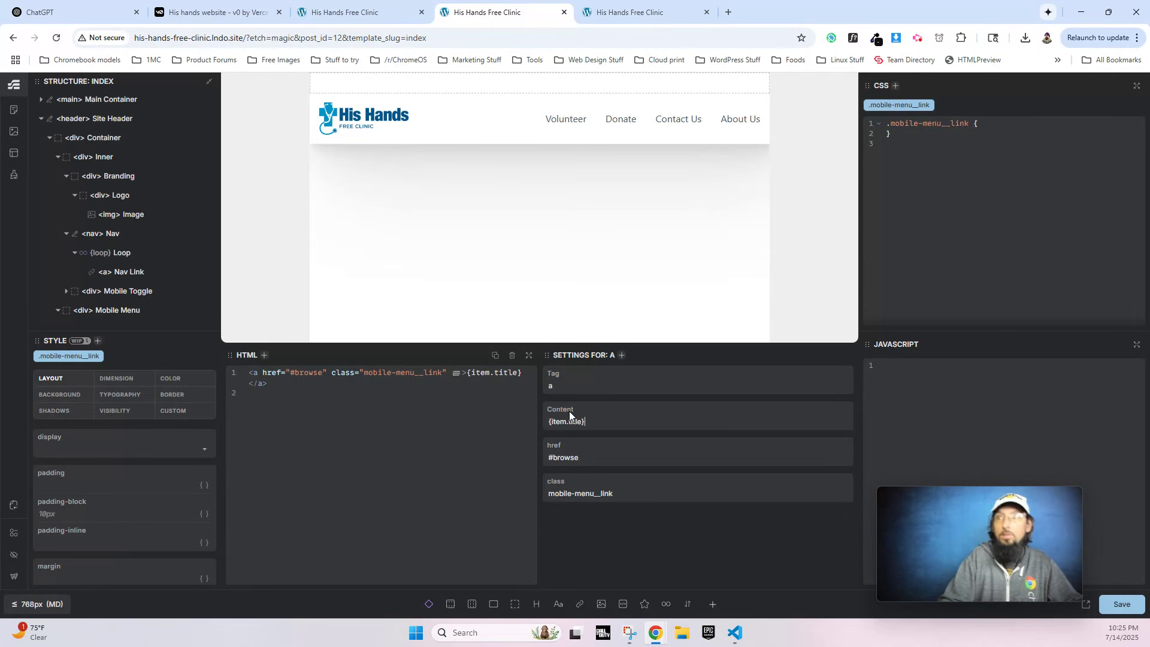
Set the looped mobile menu Link's href to {item.url}.
double_click(571, 459)
type("{")
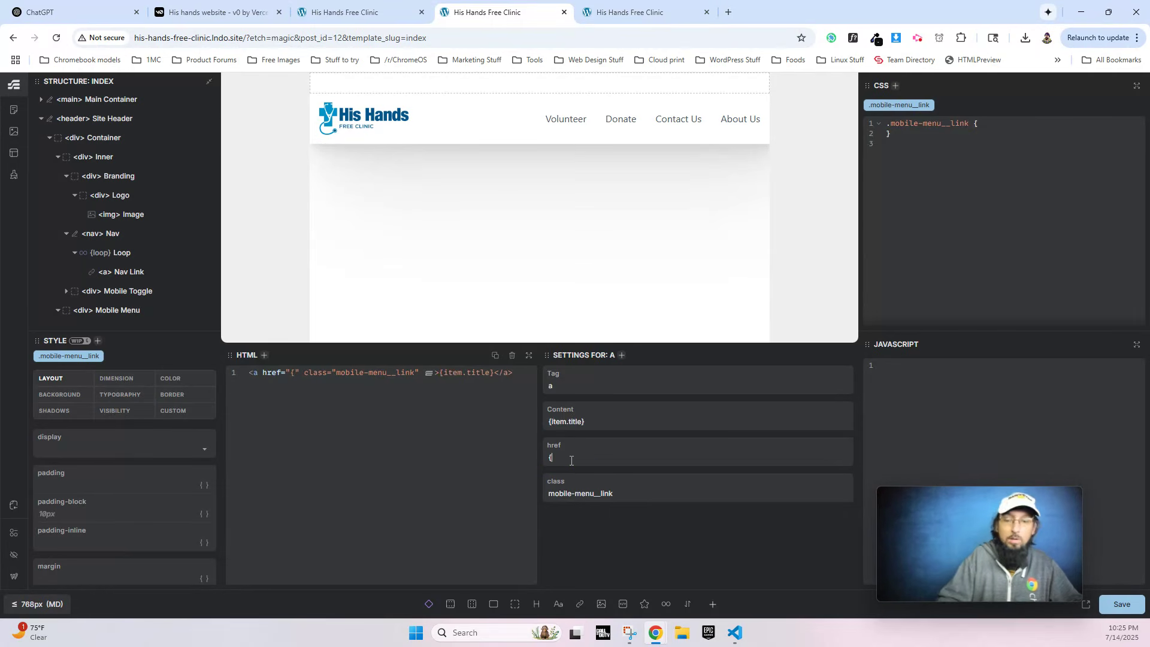
type("item.url}")
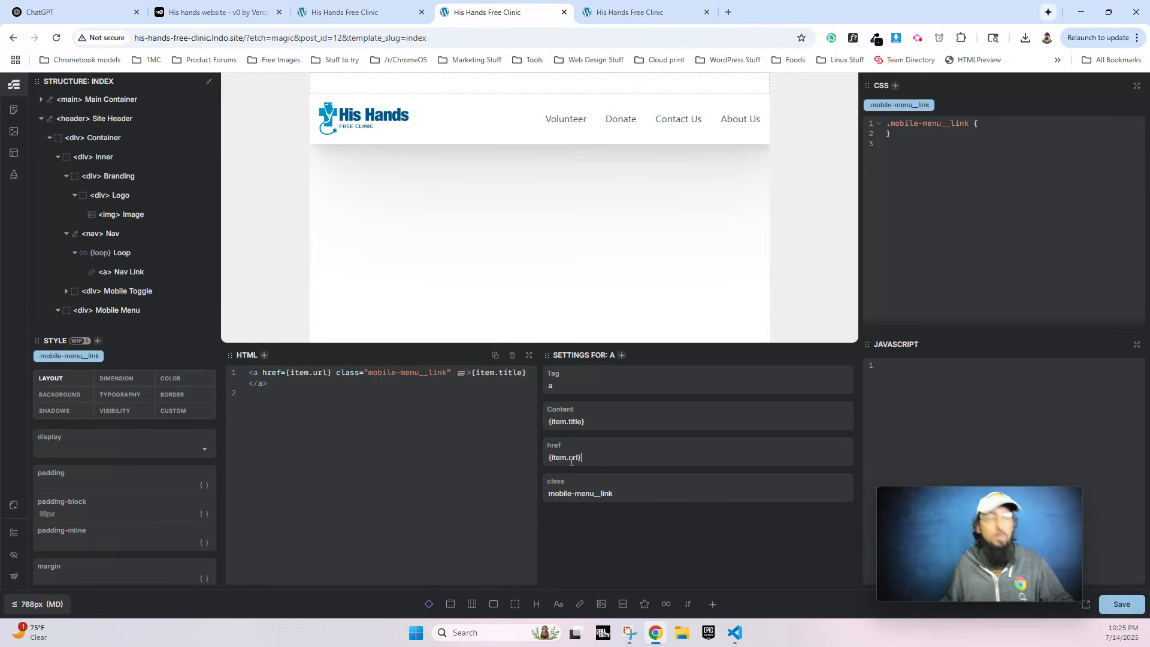
Test the mobile menu's Contact Us link on the live site in a narrow window, restore the full window size and return to the home page.
left_click(613, 16)
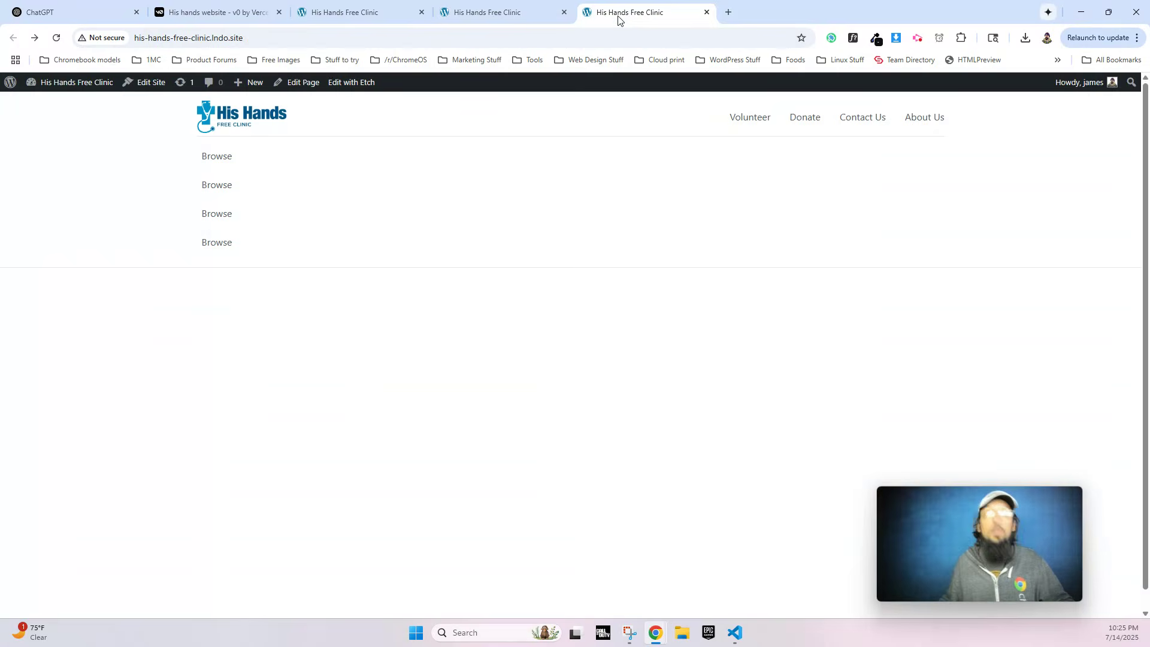
left_click(1109, 12)
left_click(388, 184)
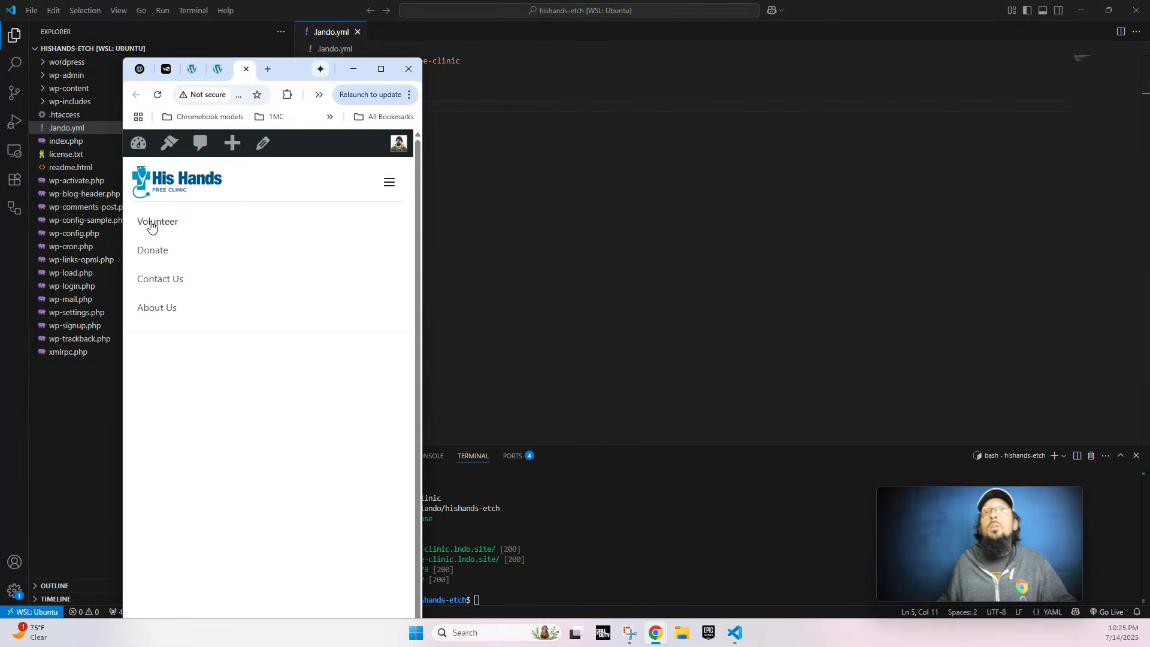
left_click(166, 281)
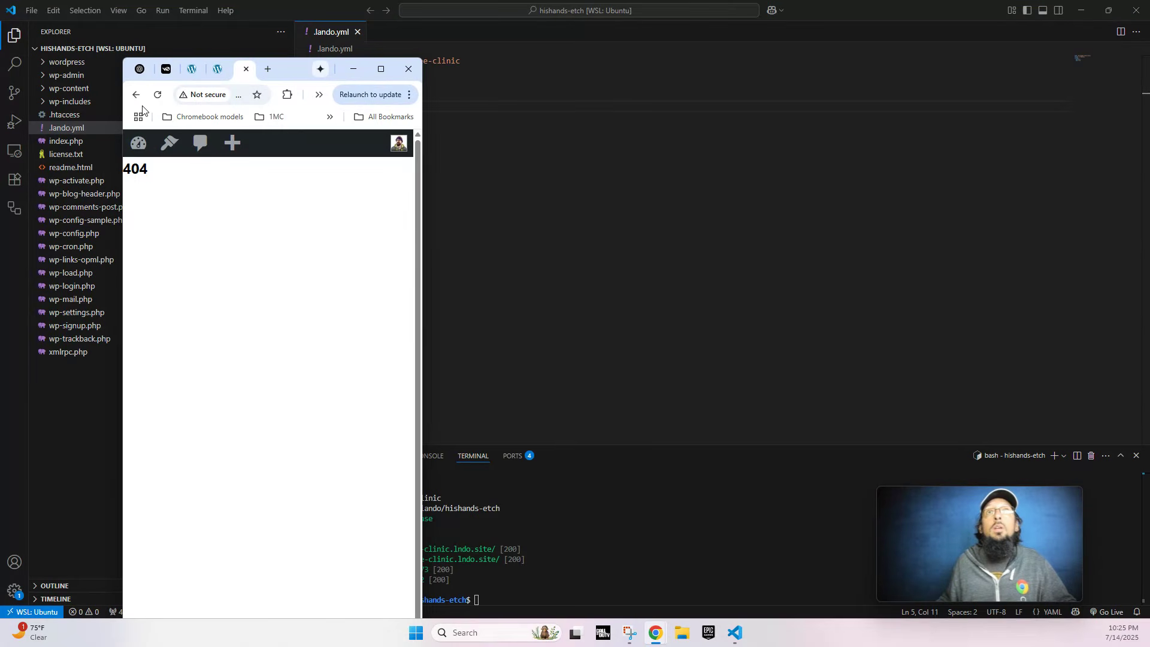
left_click(380, 69)
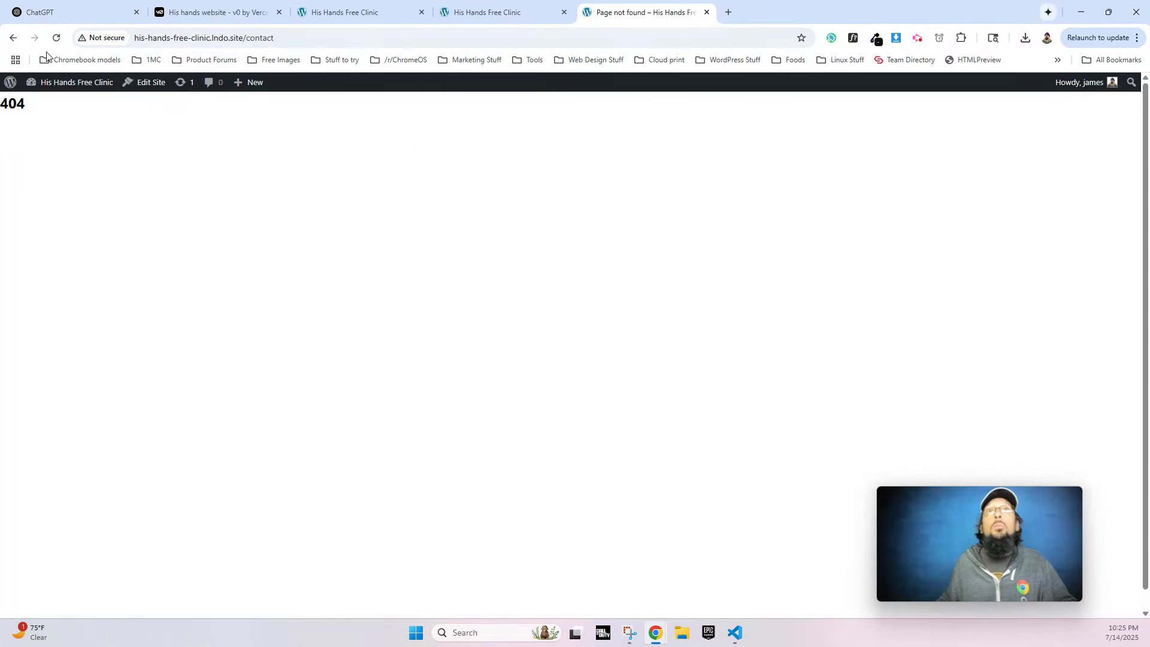
left_click(13, 38)
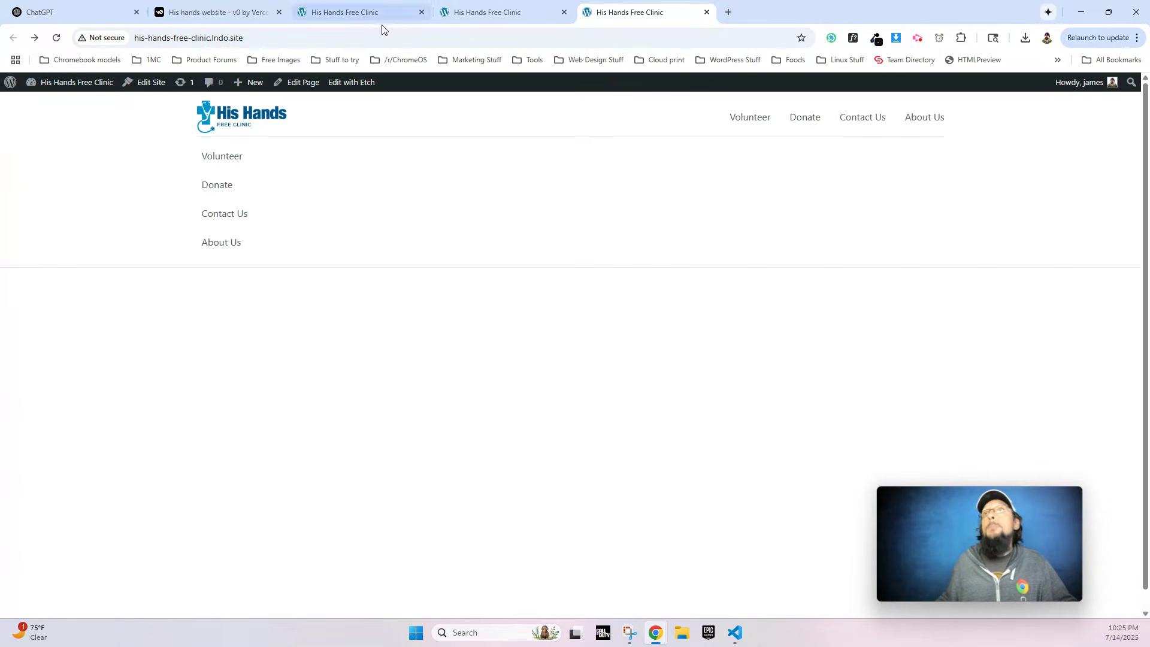
In the Etch editor, move the Site Header above the Main Container in the structure and collapse it.
left_click(485, 13)
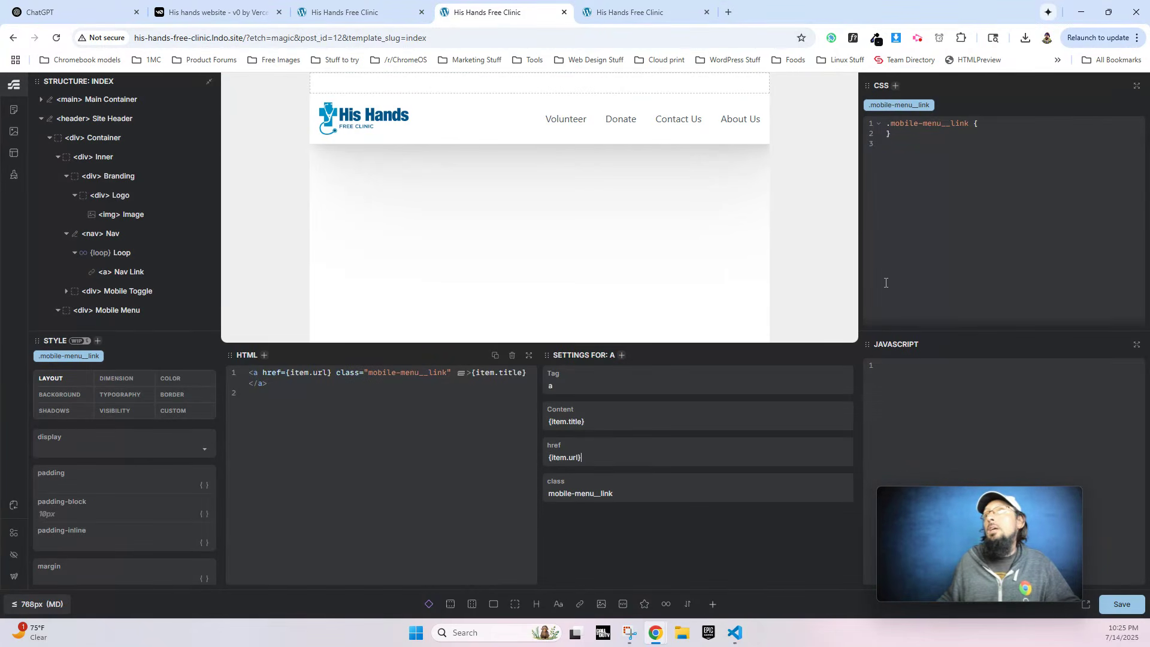
left_click_drag(860, 228, 960, 226)
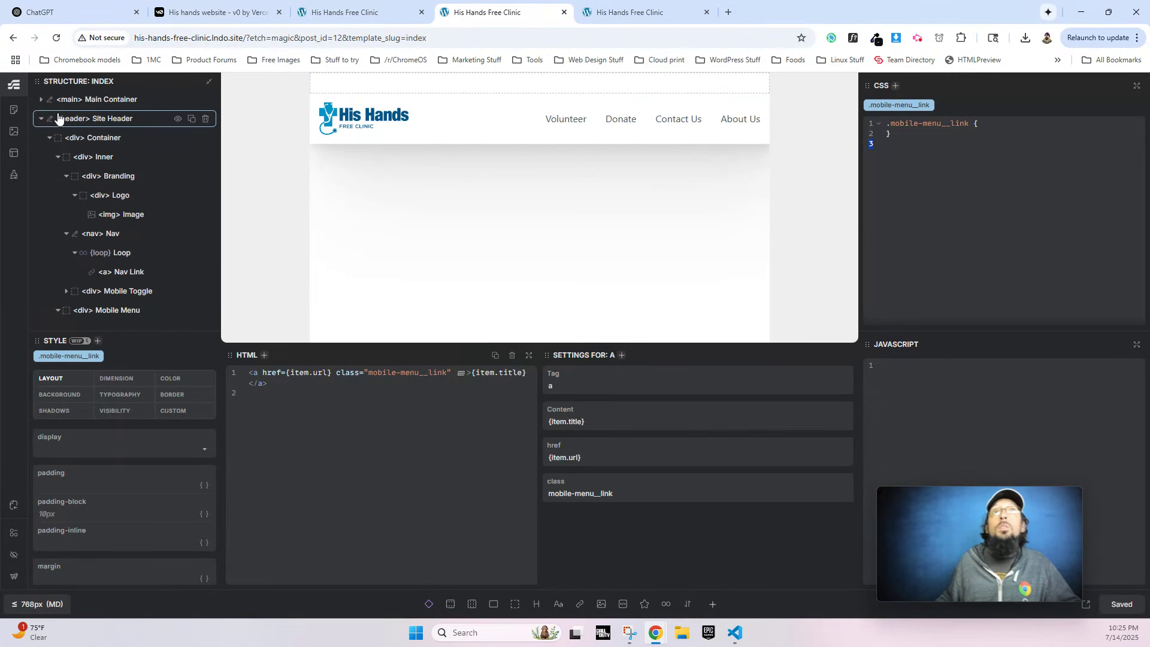
left_click(37, 118)
left_click_drag(78, 118, 73, 102)
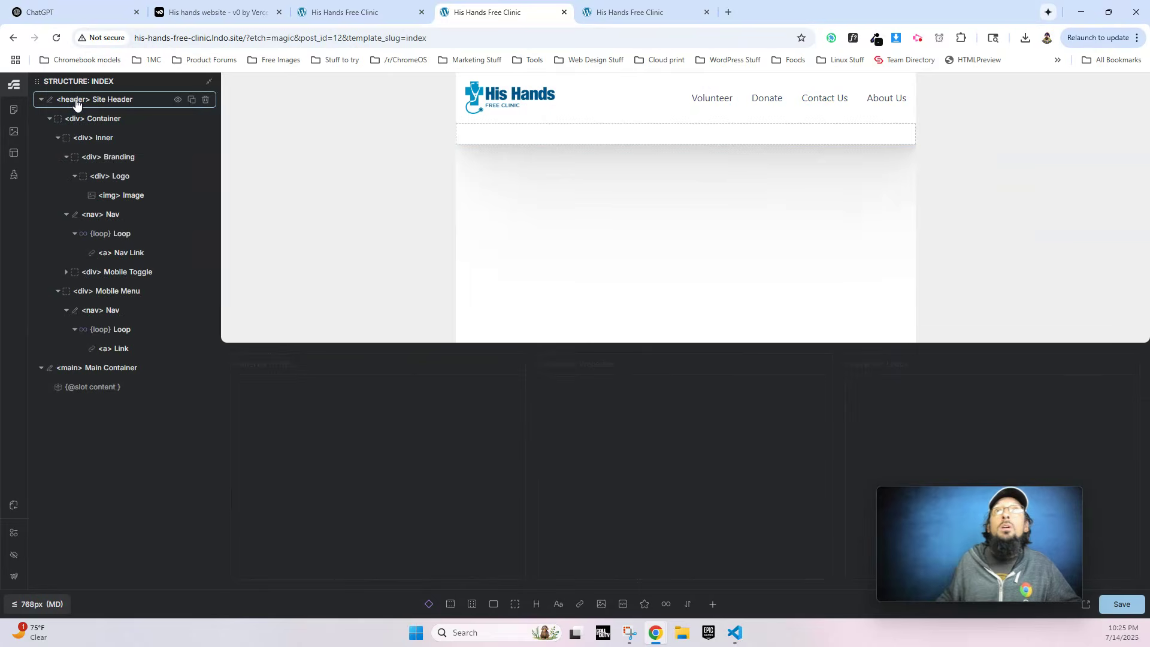
left_click(40, 100)
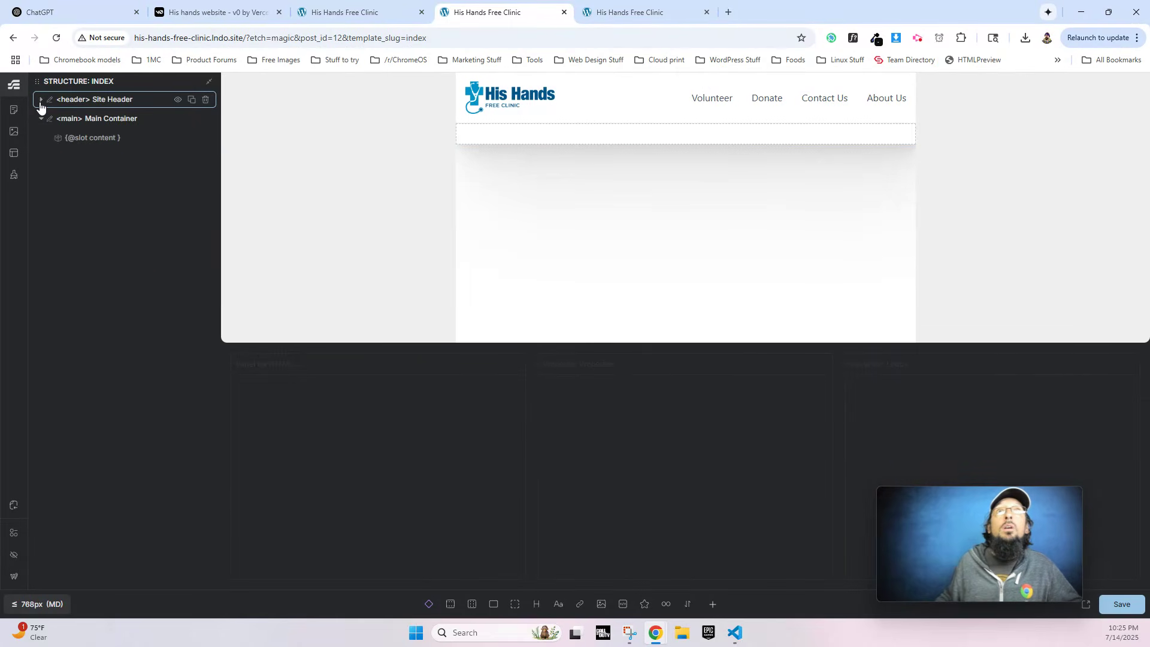
Convert the Site Header into a component, save it, and leave component editing.
right_click(96, 100)
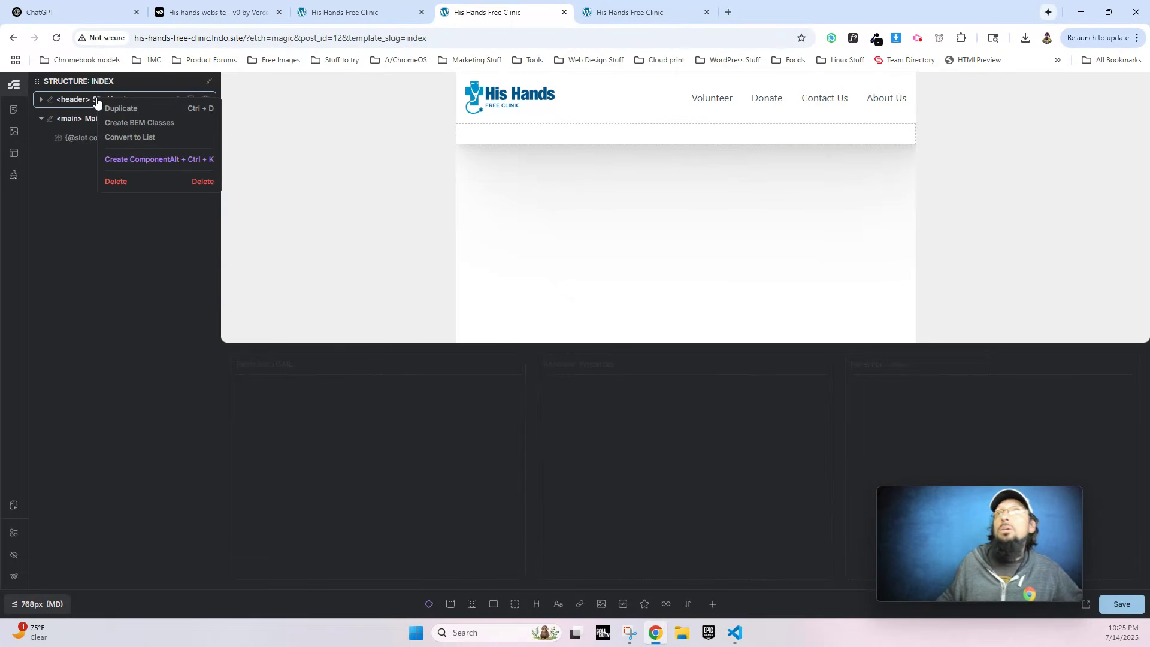
left_click(135, 159)
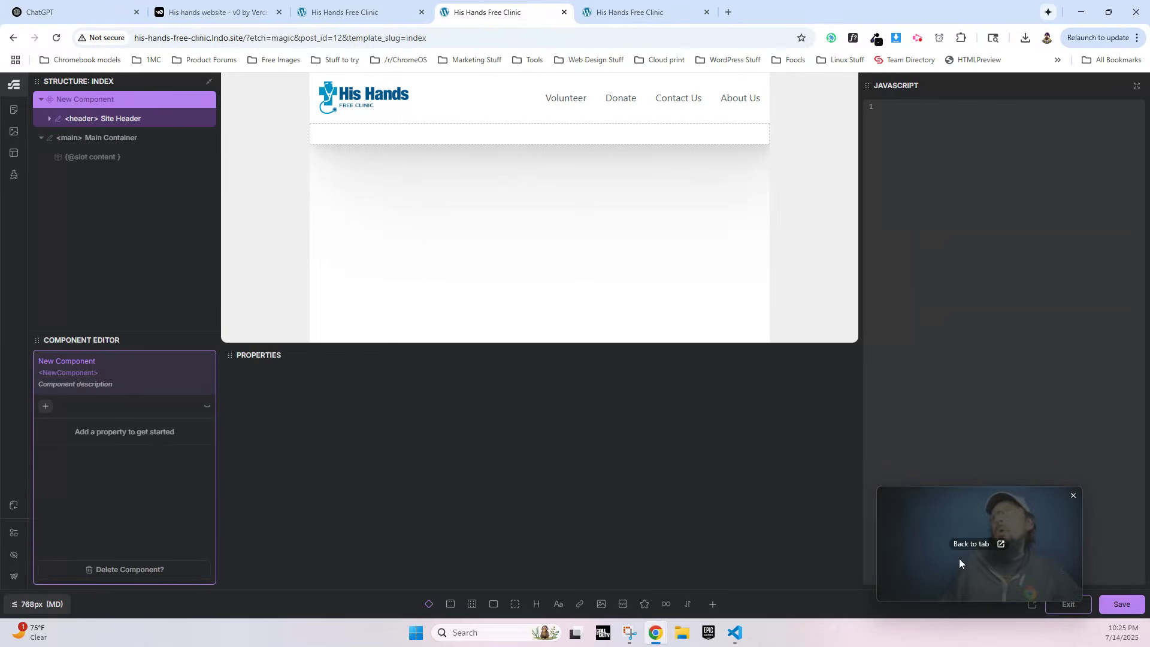
left_click(1121, 604)
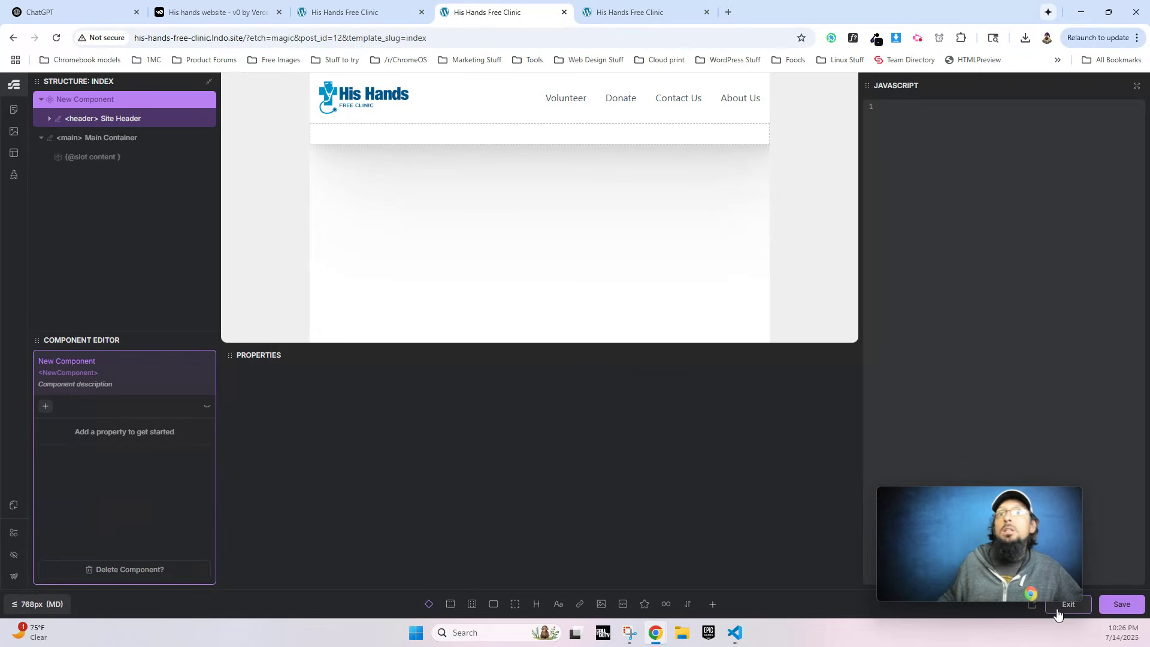
left_click(1119, 611)
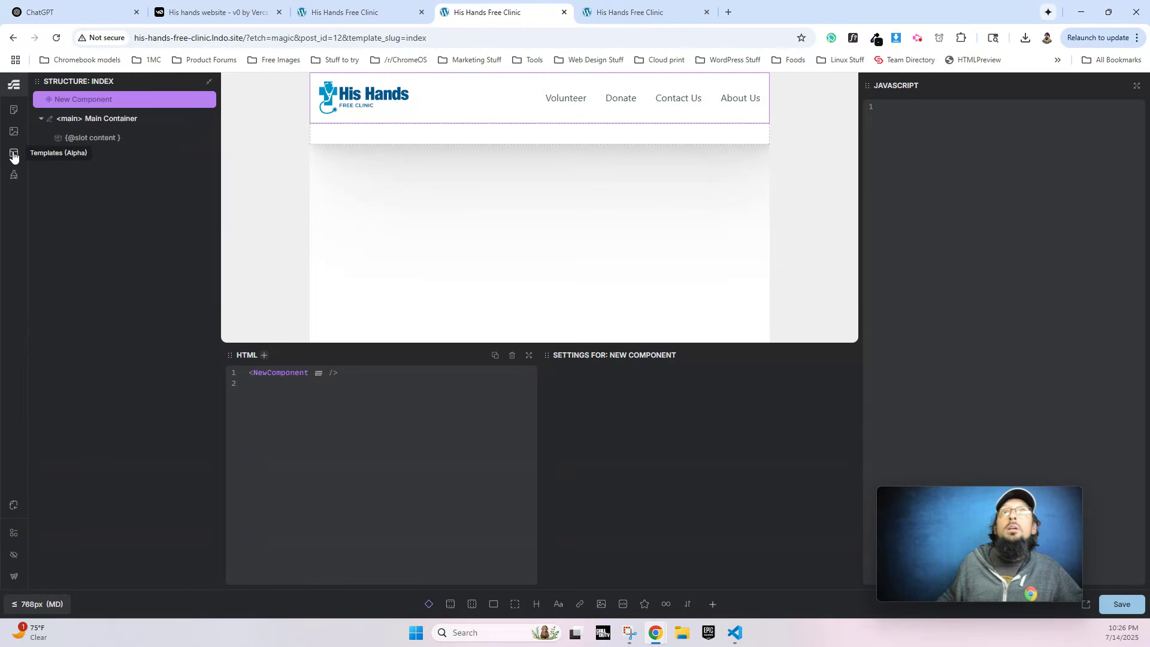
Reload the live site's home page to check the header, and return to the Etch editor.
left_click(355, 16)
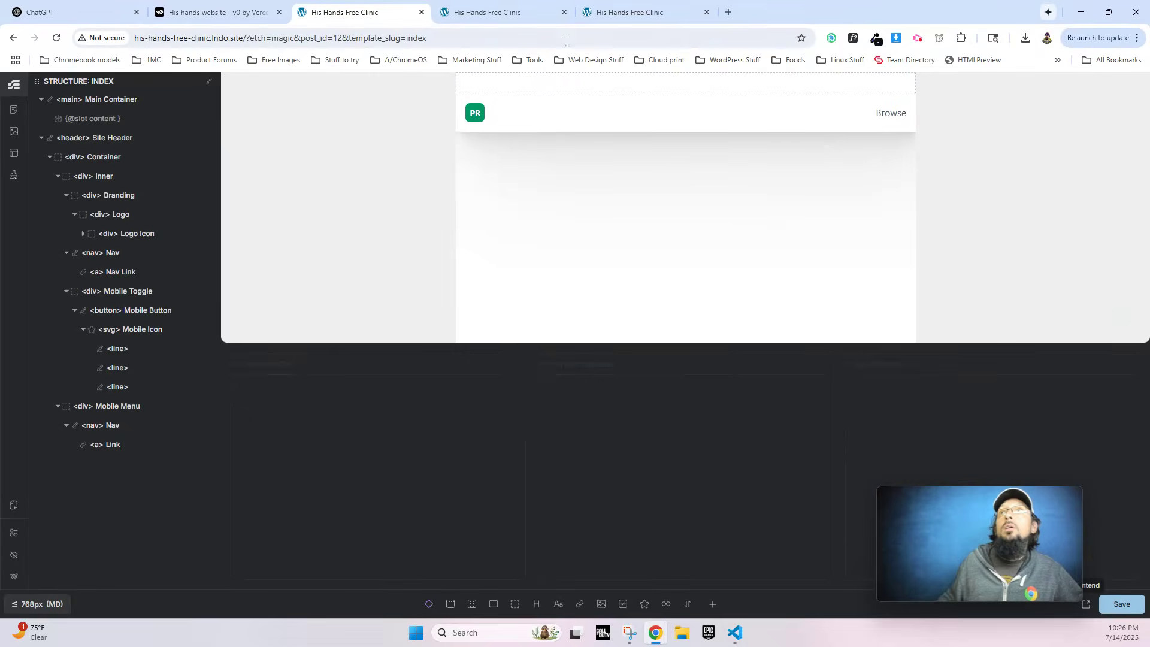
left_click(625, 12)
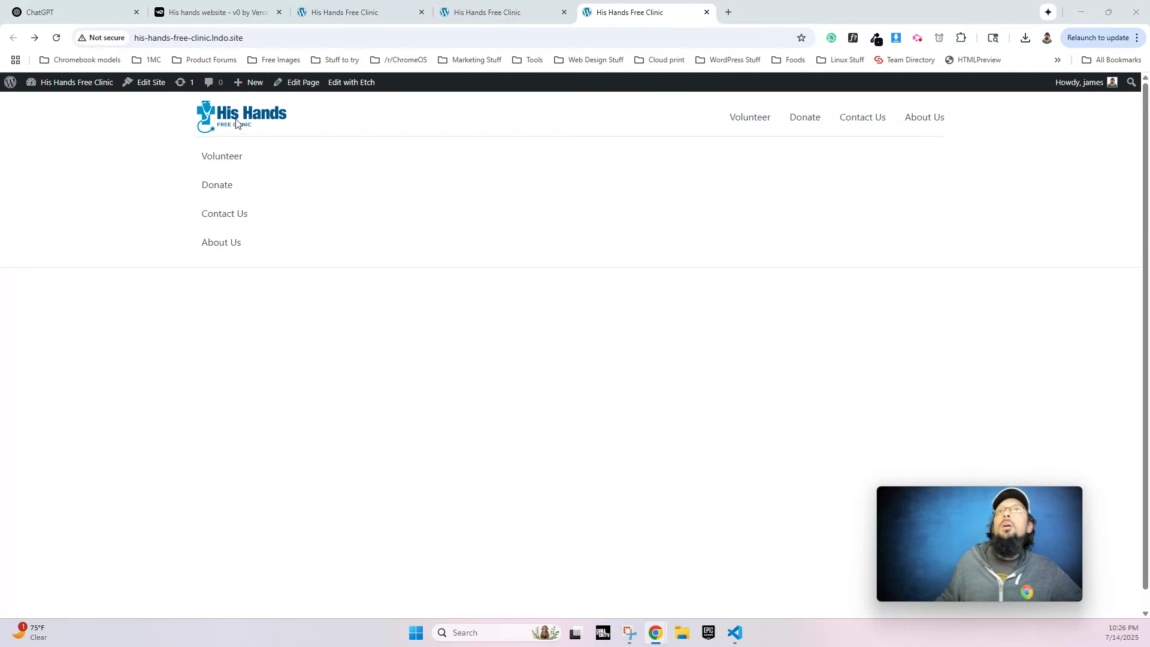
left_click(186, 37)
key("Return")
left_click(472, 16)
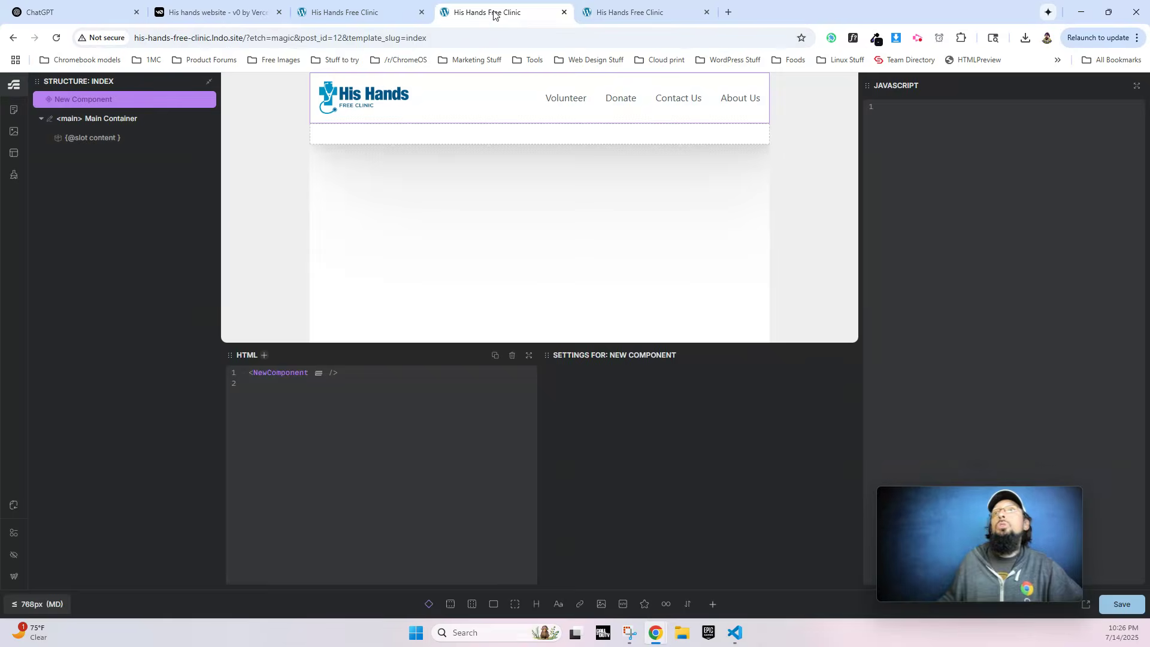
Leave the index template and open the Home page in Etch from the WordPress Pages list.
left_click(13, 505)
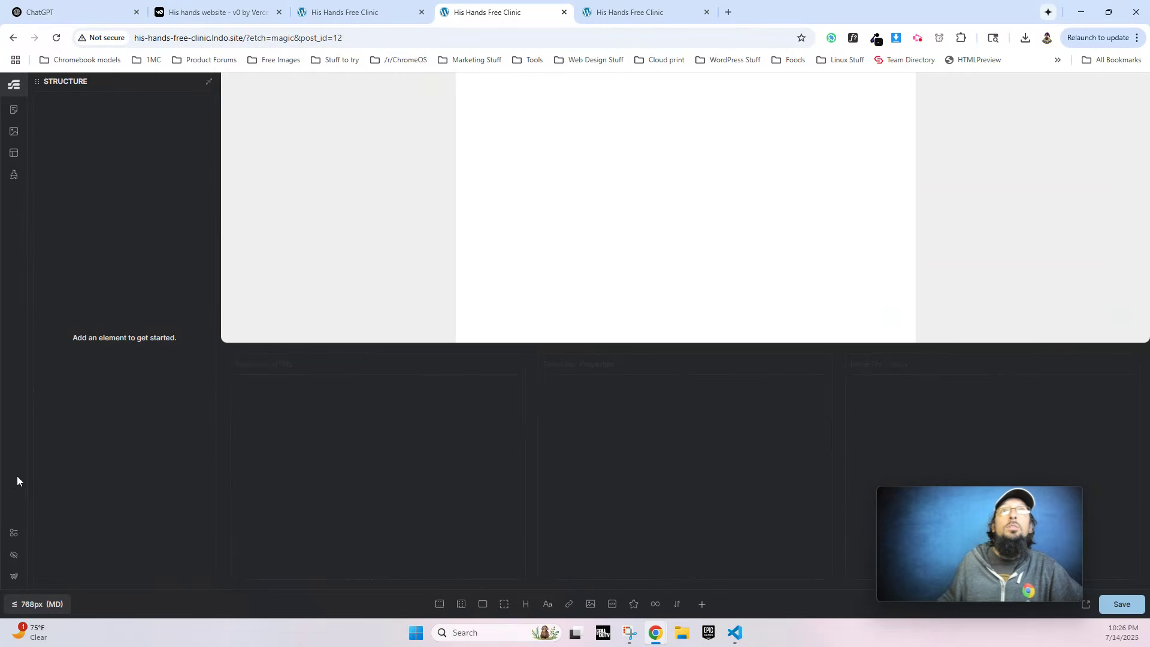
left_click(15, 584)
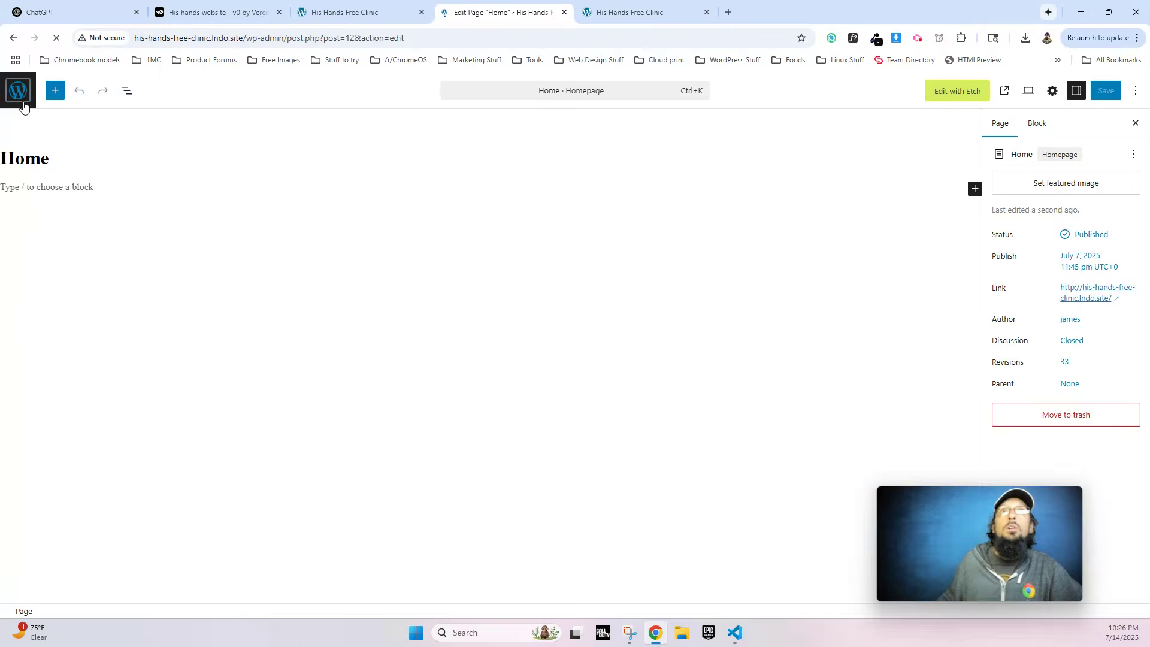
left_click(19, 97)
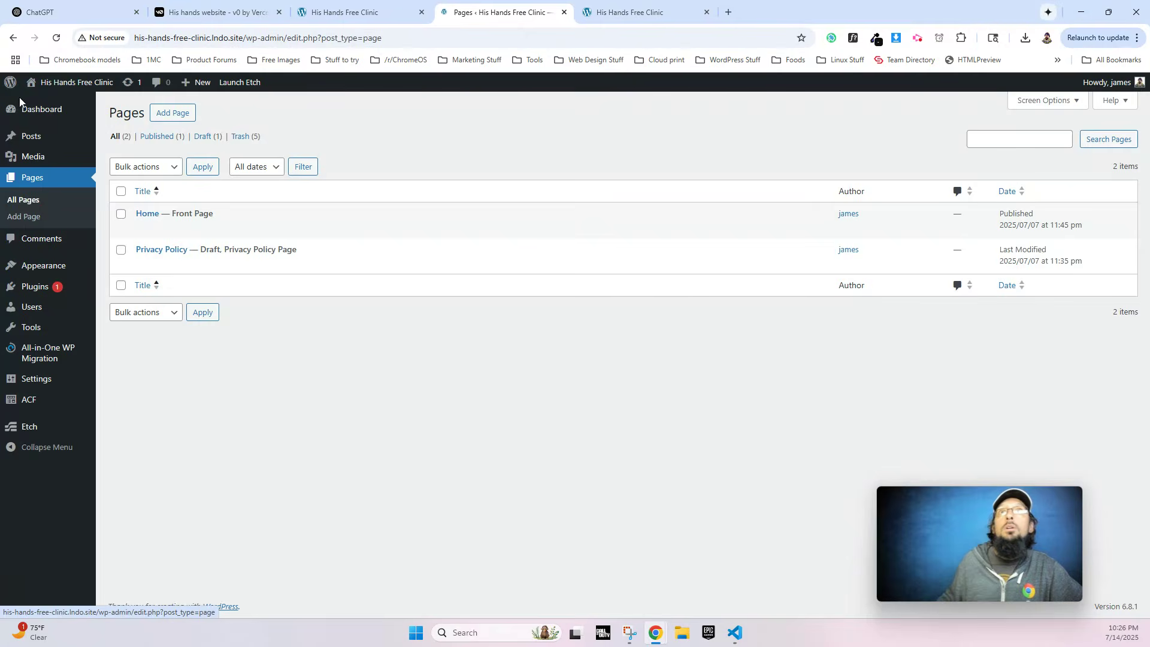
left_click(142, 214)
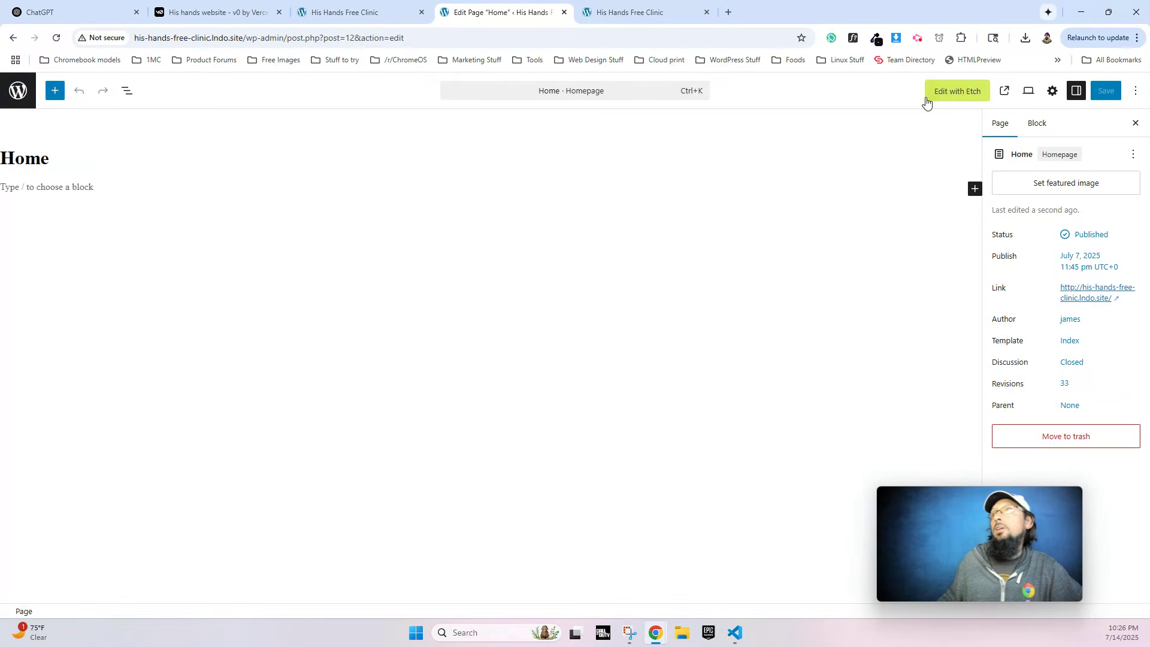
left_click(941, 91)
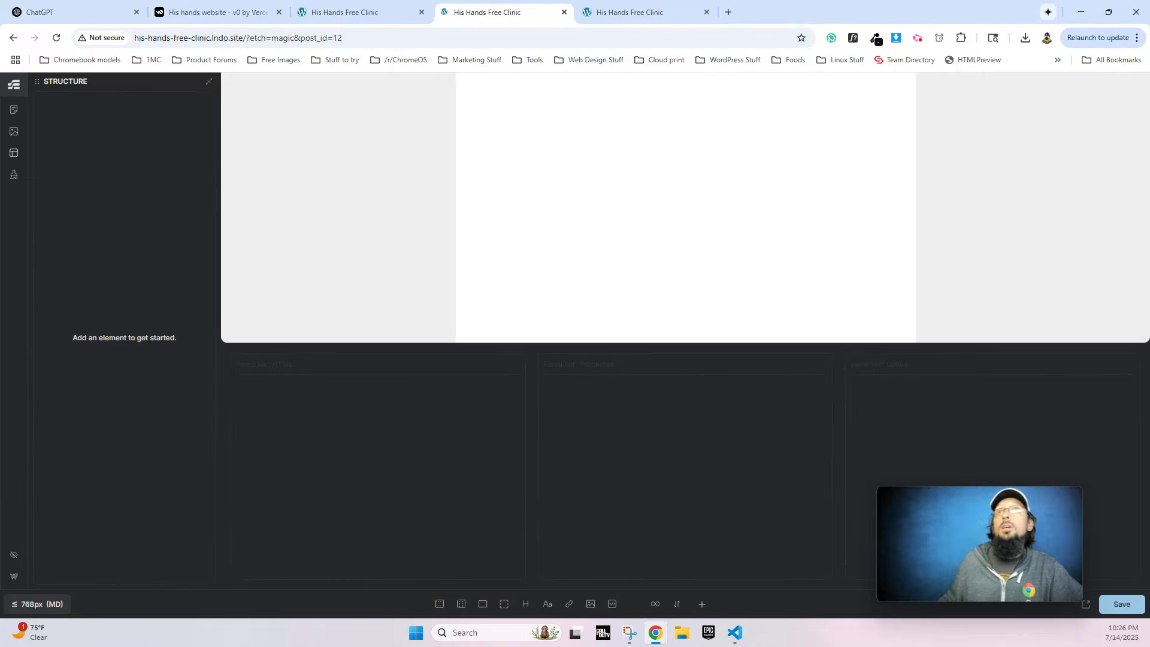
left_click_drag(560, 341, 562, 440)
Inspect the NEED HELP? hero in the v0 preview and copy its enclosing section element's HTML.
left_click(224, 8)
scroll(95, 144, "up", 8)
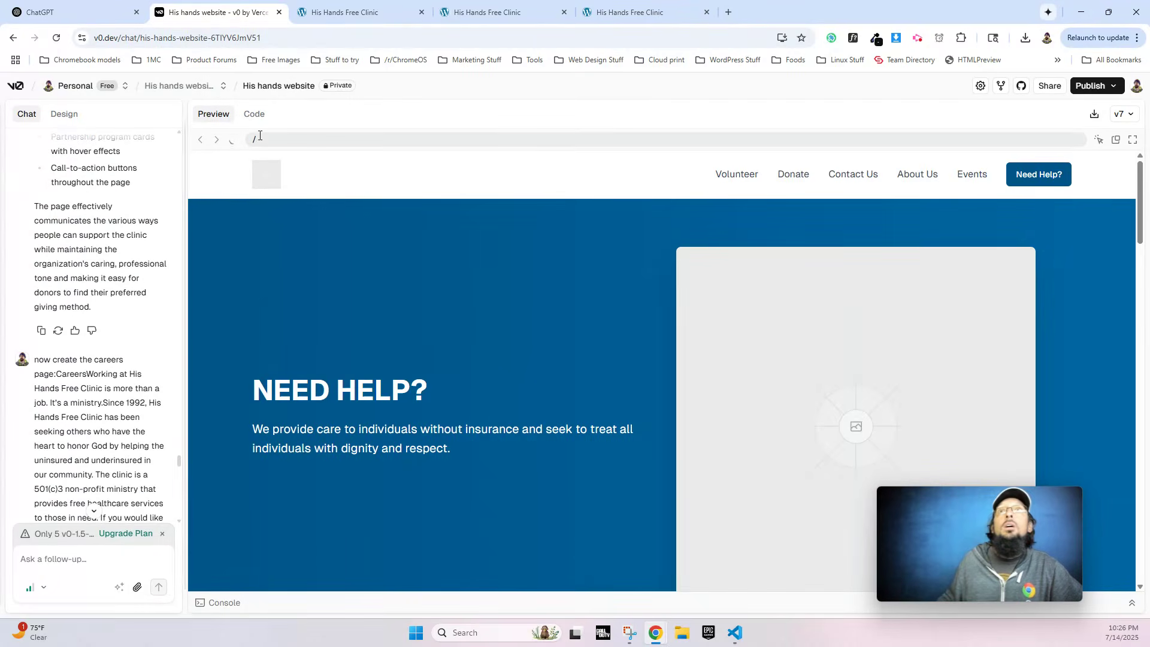
scroll(505, 228, "down", 5)
scroll(492, 189, "up", 4)
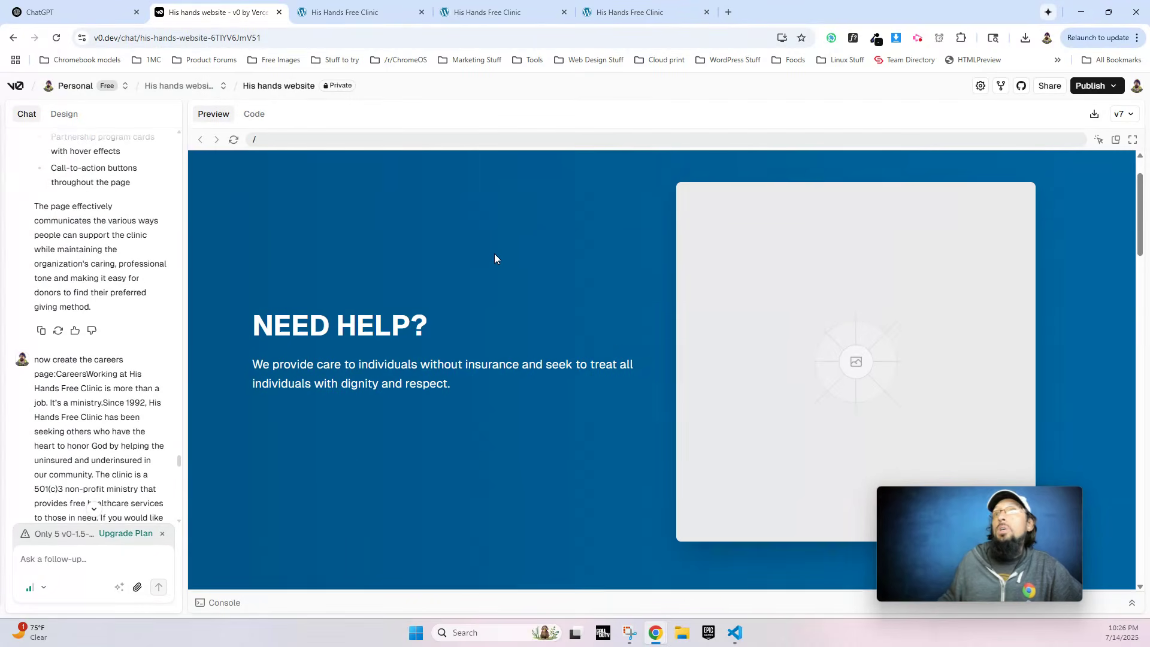
right_click(353, 334)
left_click(431, 324)
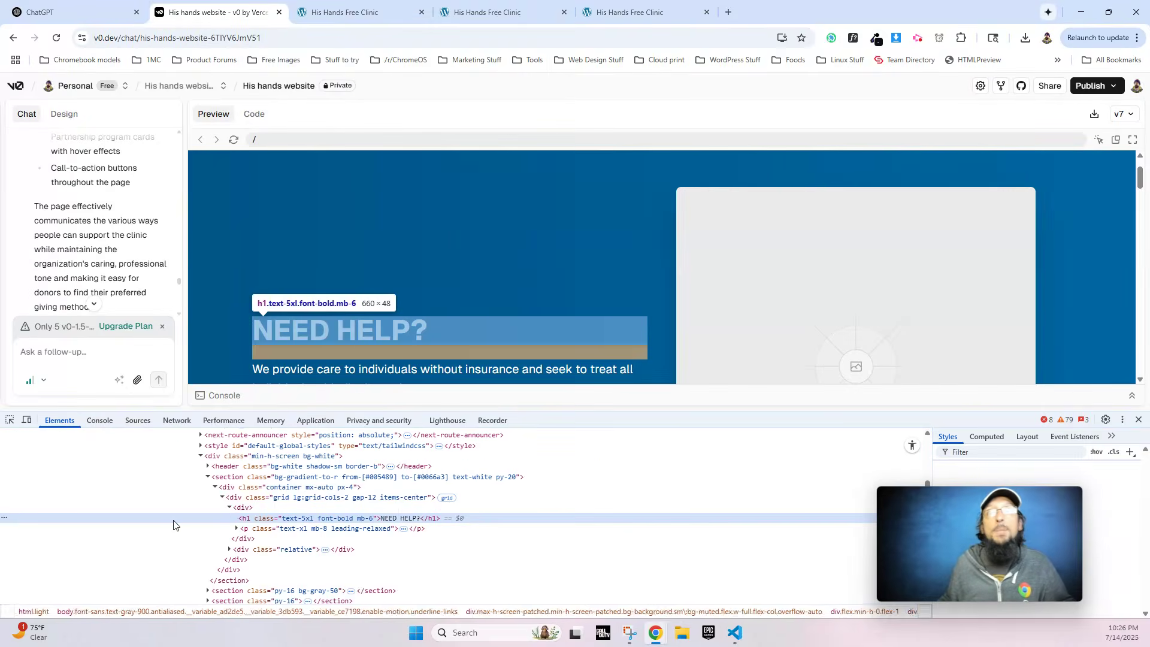
left_click(224, 478)
right_click(225, 477)
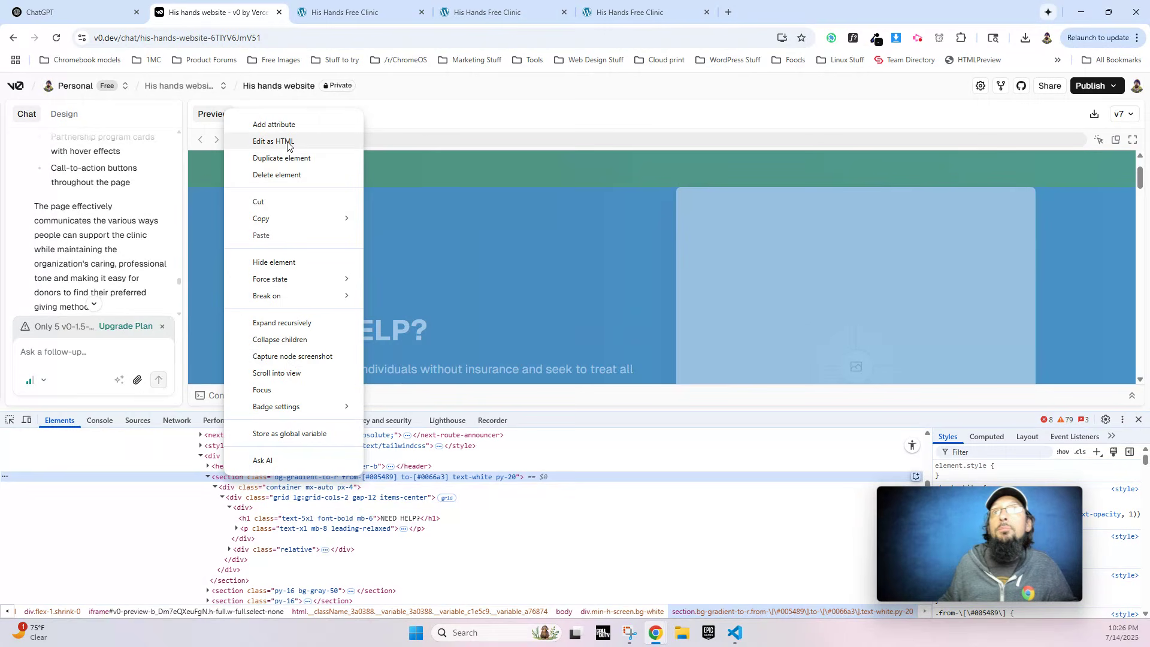
mouse_move(307, 219)
left_click(393, 223)
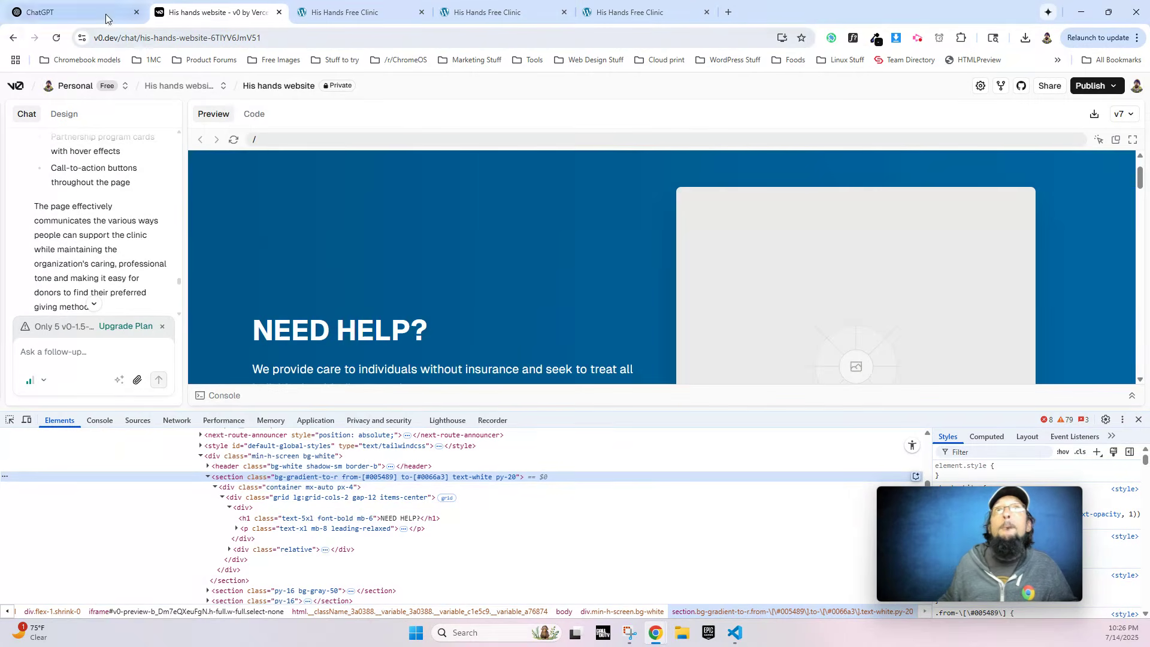
Write a ChatGPT prompt requesting regular HTML and vanilla CSS without Tailwind, BEM classes, and vanilla CSS nesting under the top-level class, no Sass/SCSS.
left_click(105, 13)
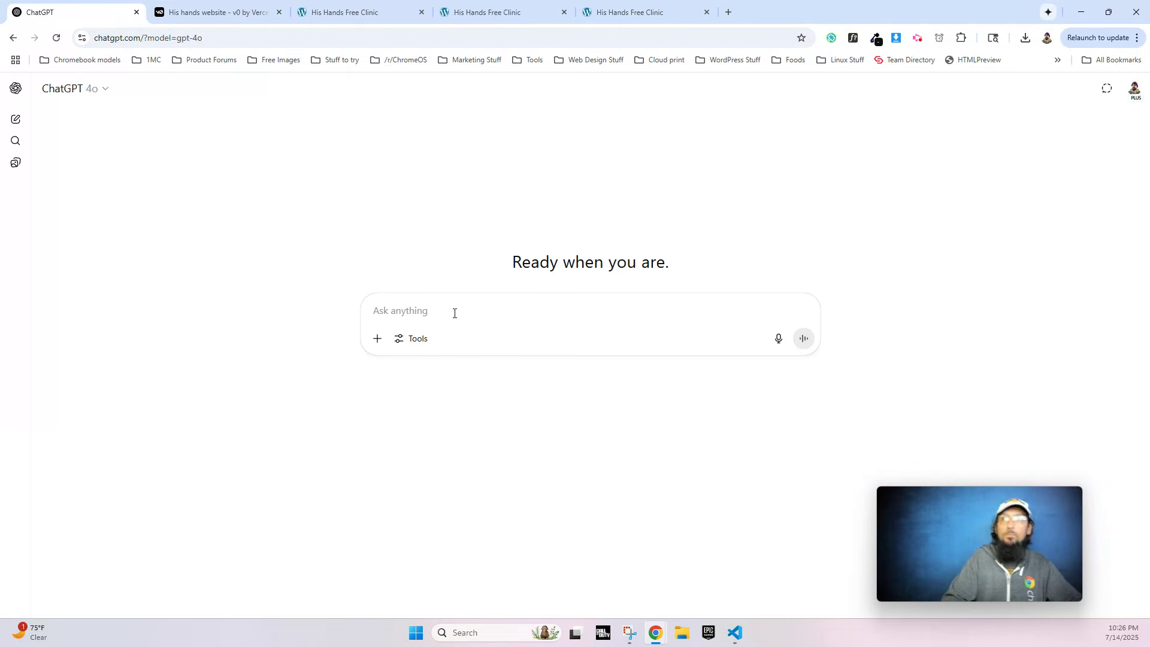
type("give me this")
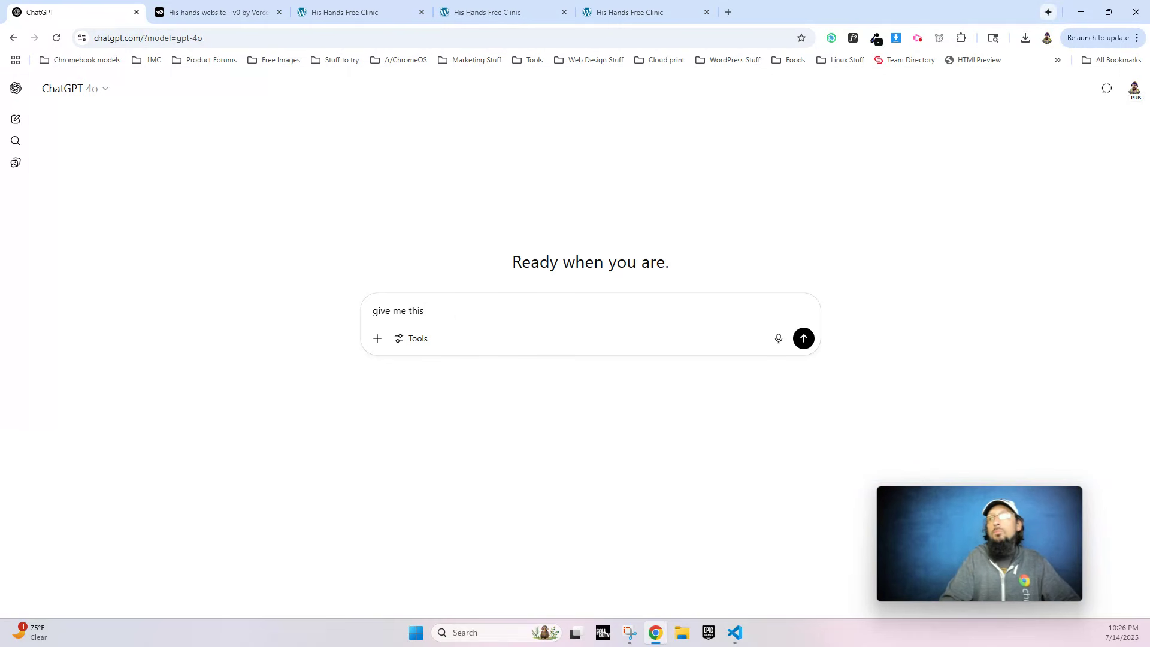
type(" html back as")
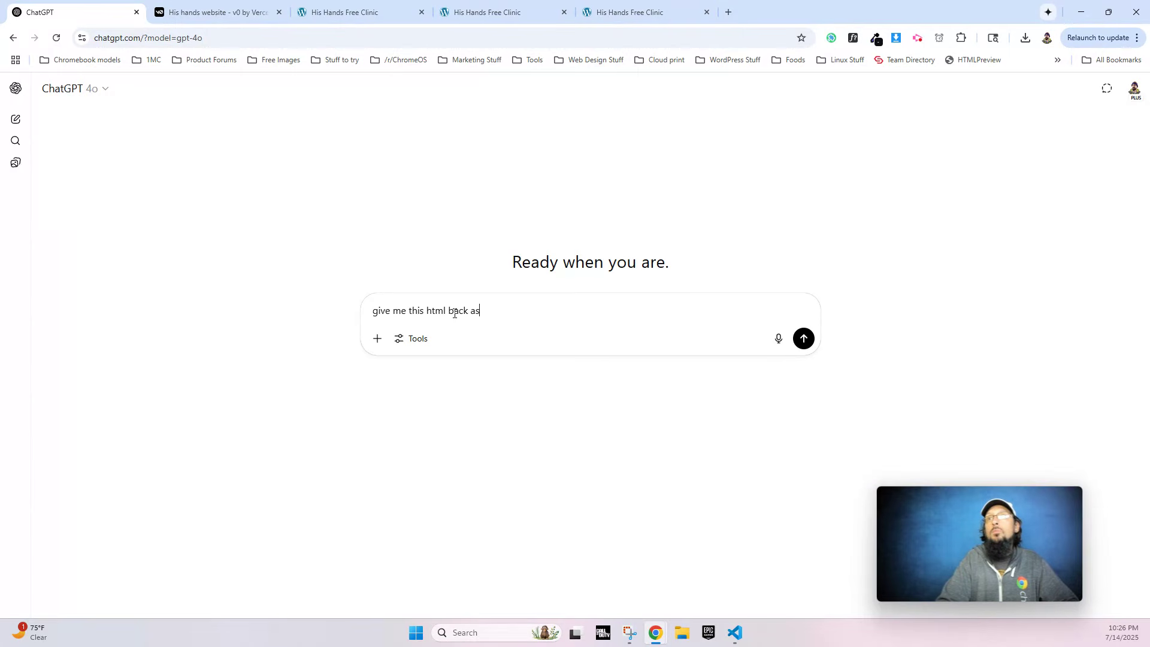
type(" regular html and vanilla CSS, no tailwind. Also, use BEM style")
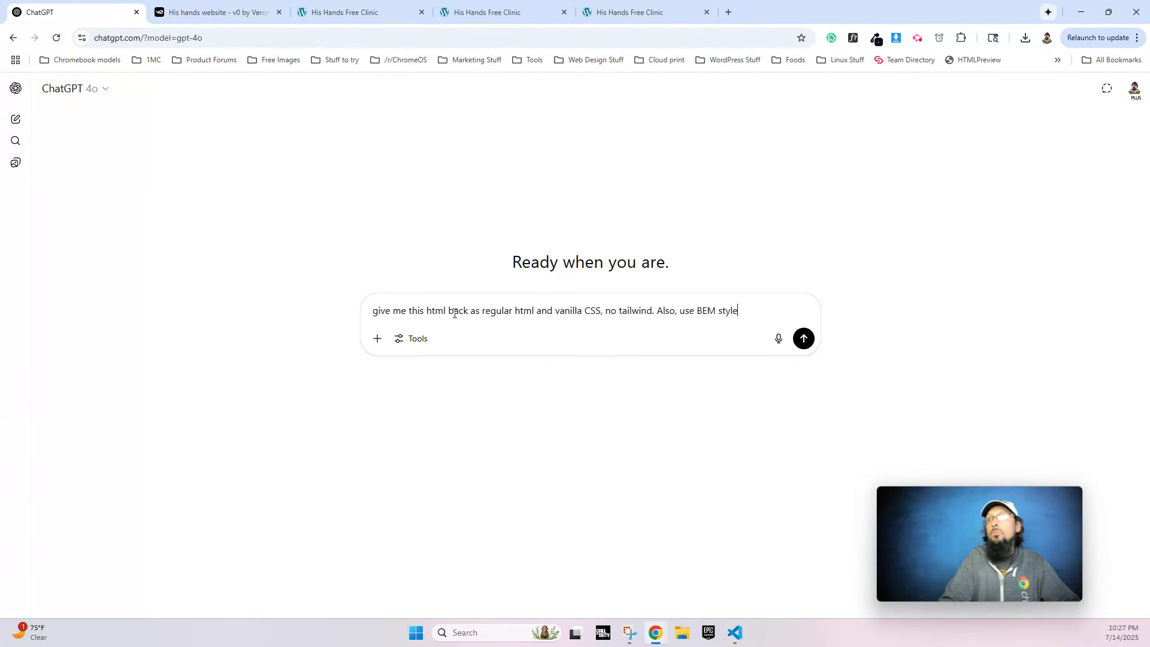
key("BackSpace")
key("BackSpace")
key("BackSpace")
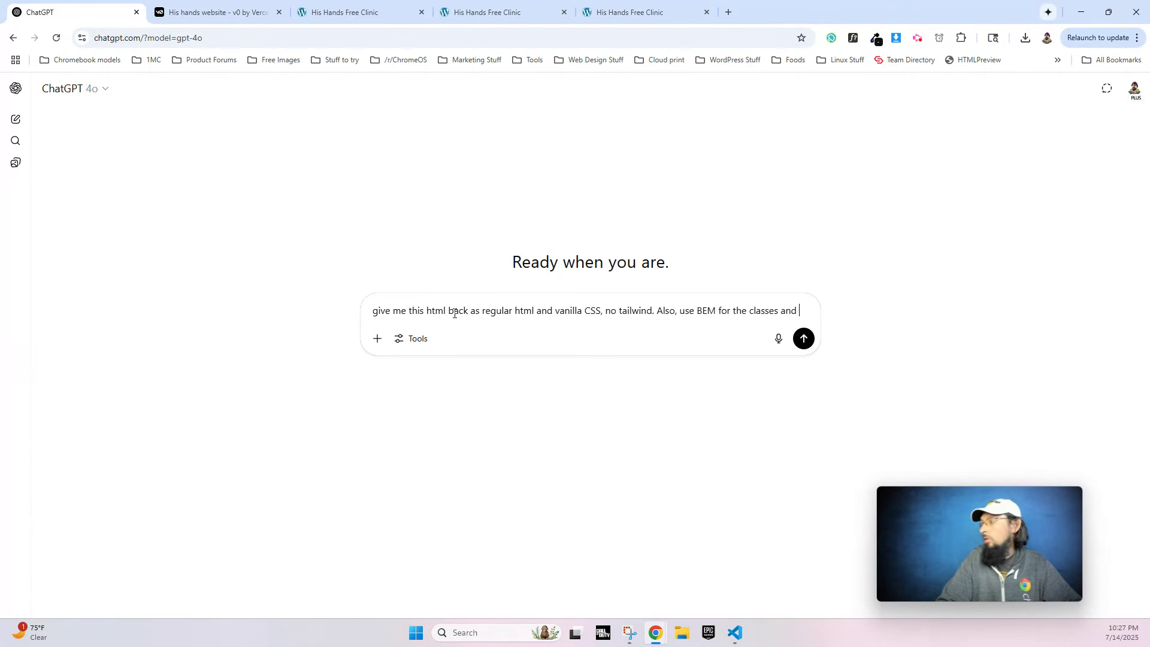
type("nest")
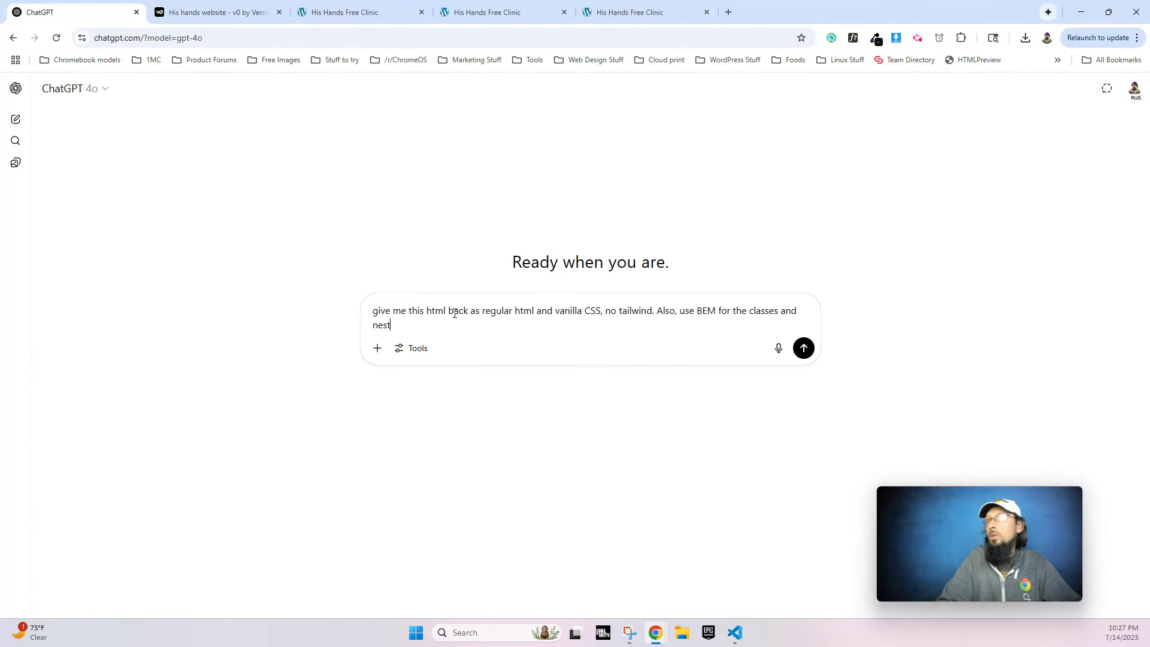
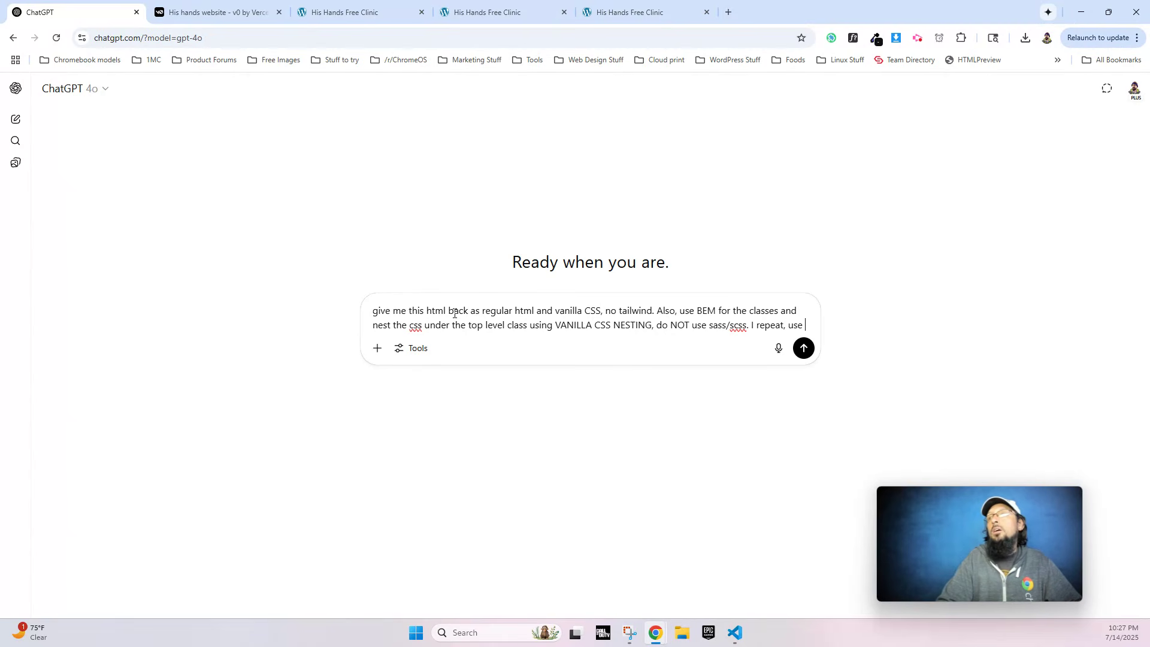
type("va;in")
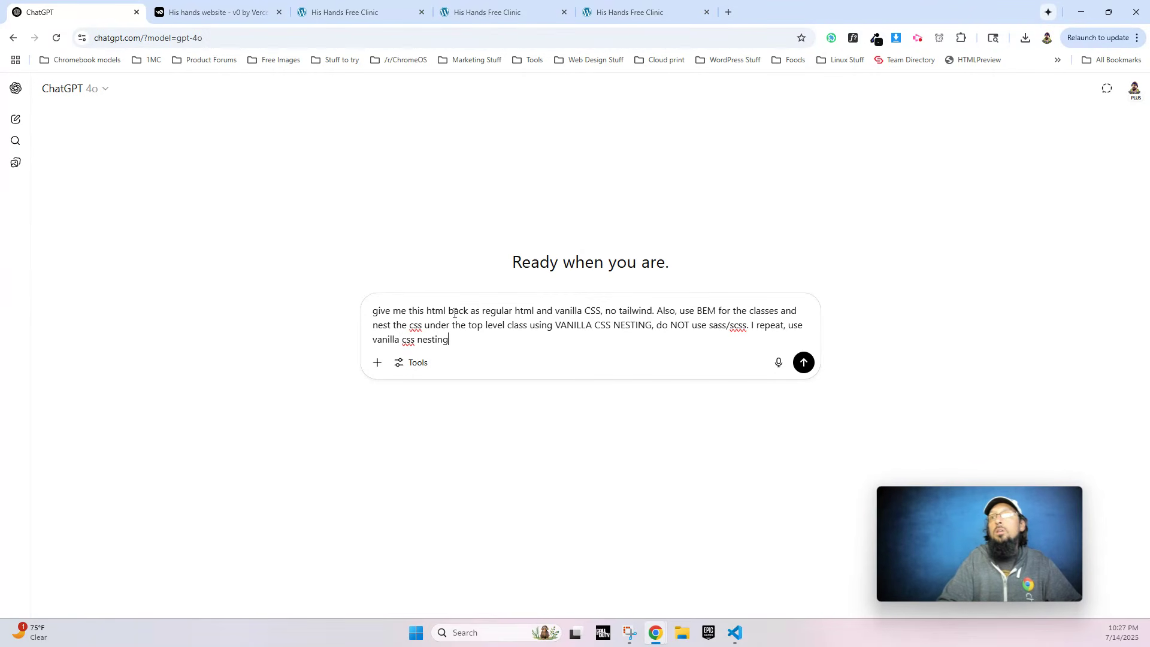
Append the copied NEED HELP? section HTML below the prompt text and send it.
key("shift+Return")
key("shift+Return")
key("ctrl+v")
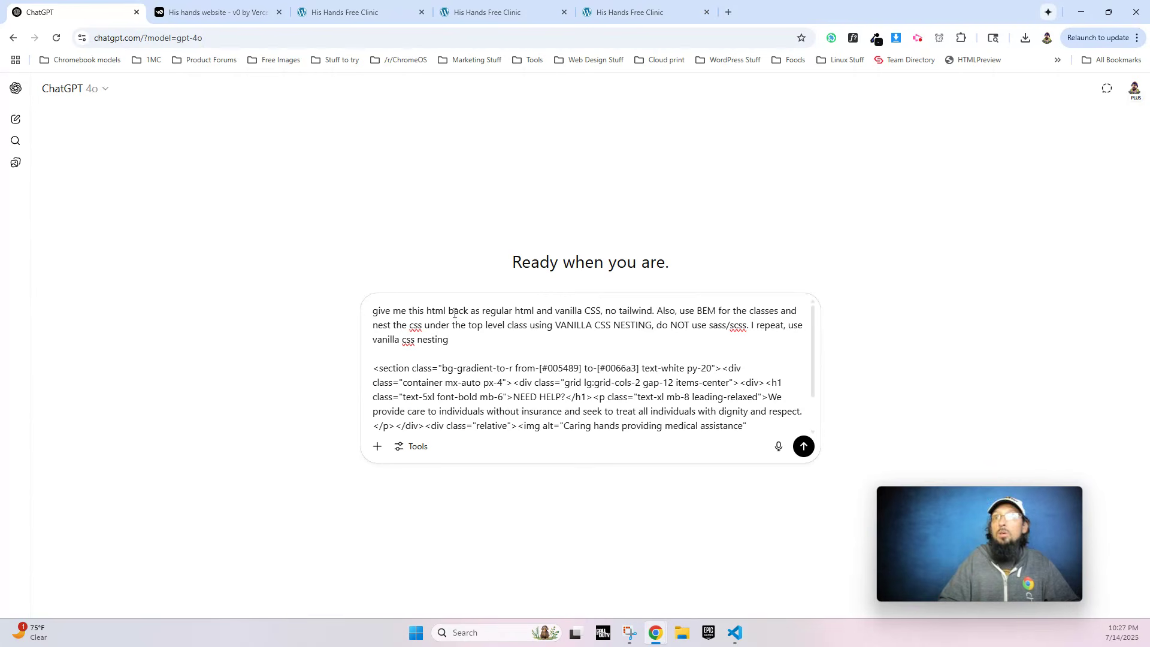
key("Return")
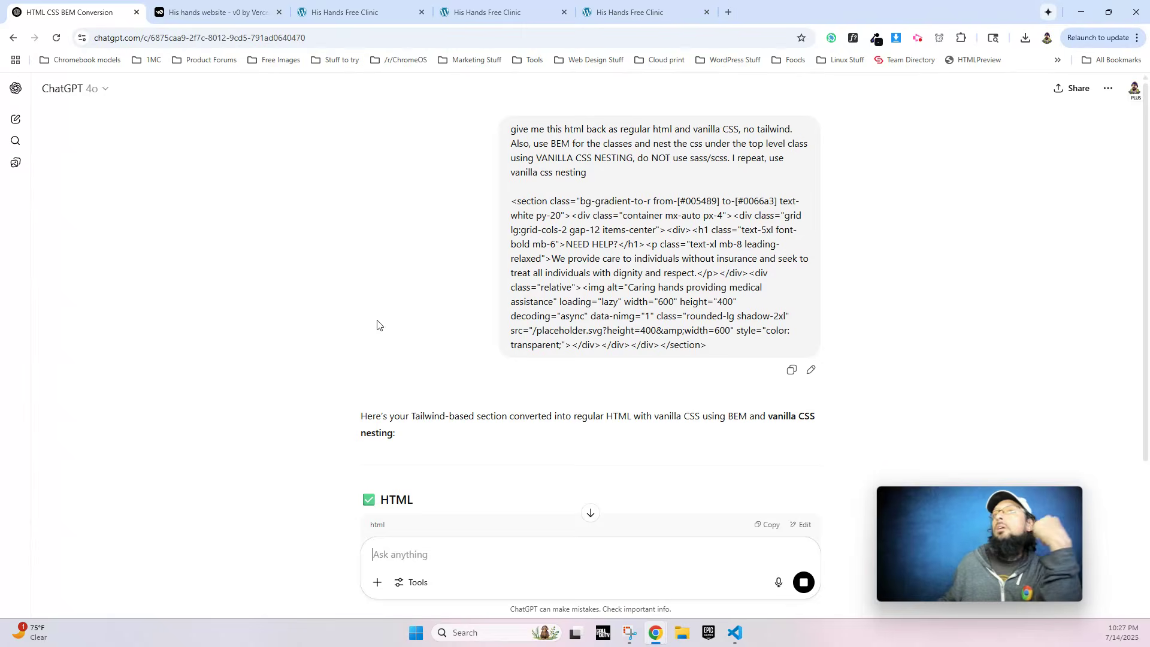
Review the converted help-section markup in ChatGPT's reply and copy the HTML code.
scroll(452, 375, "down", 3)
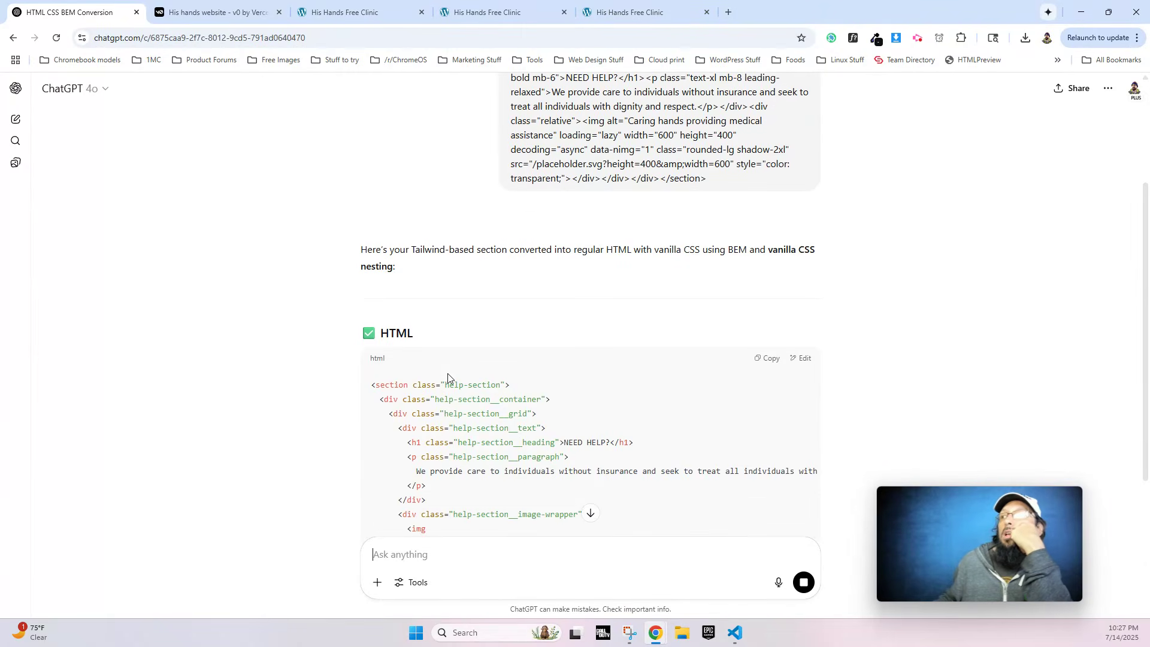
scroll(448, 377, "down", 3)
scroll(464, 293, "down", 4)
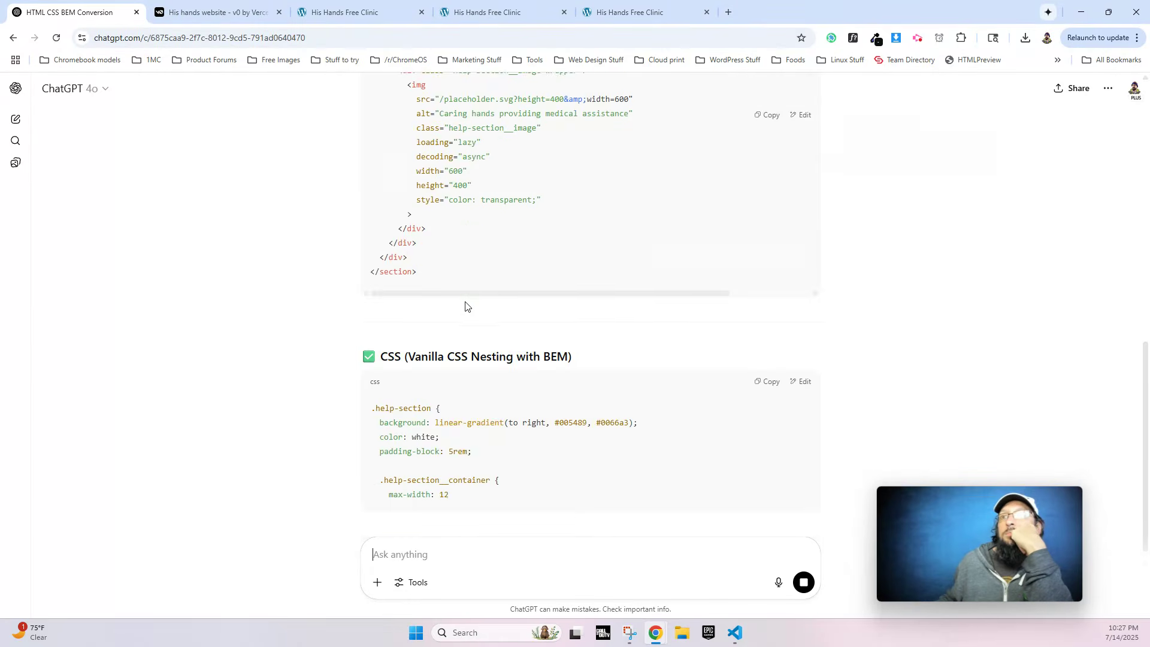
scroll(732, 146, "up", 4)
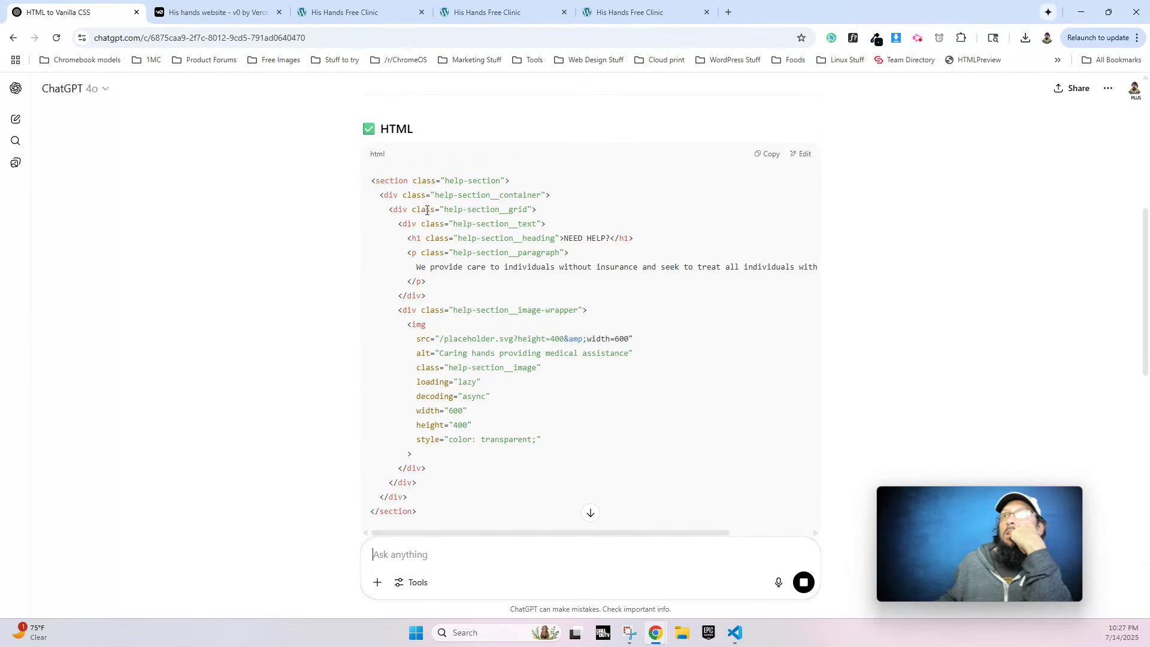
left_click_drag(390, 210, 430, 360)
scroll(437, 264, "down", 2)
left_click(428, 307)
scroll(515, 195, "up", 3)
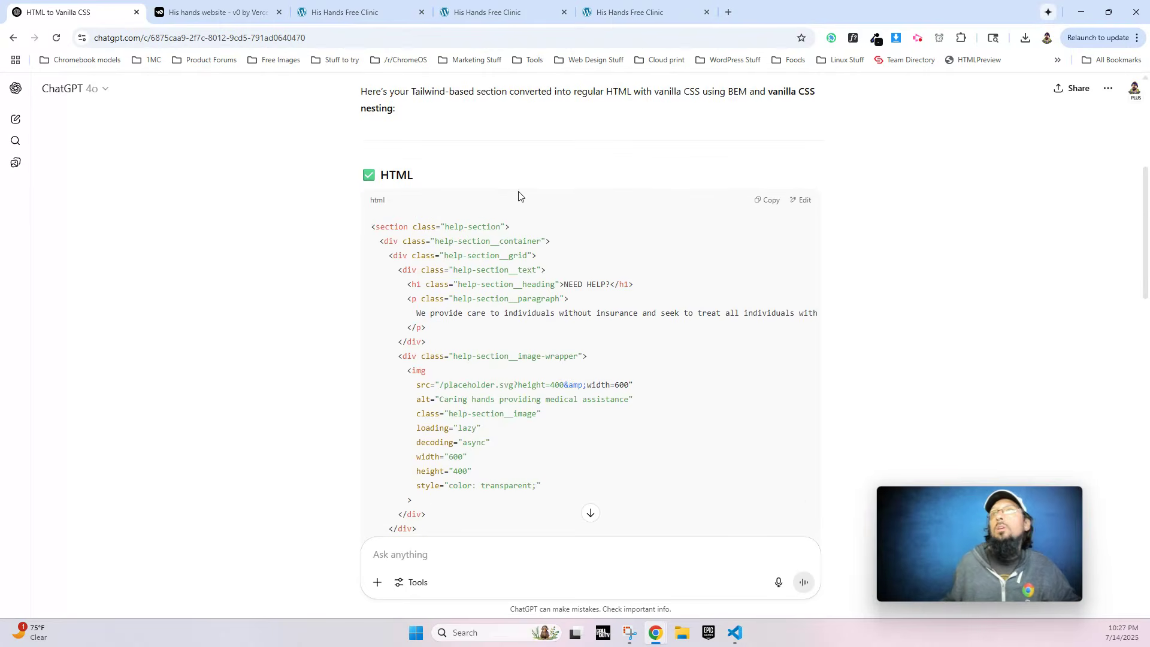
left_click(766, 214)
Add a section to the Home page in Etch and replace its HTML with the copied help-section markup.
left_click(472, 16)
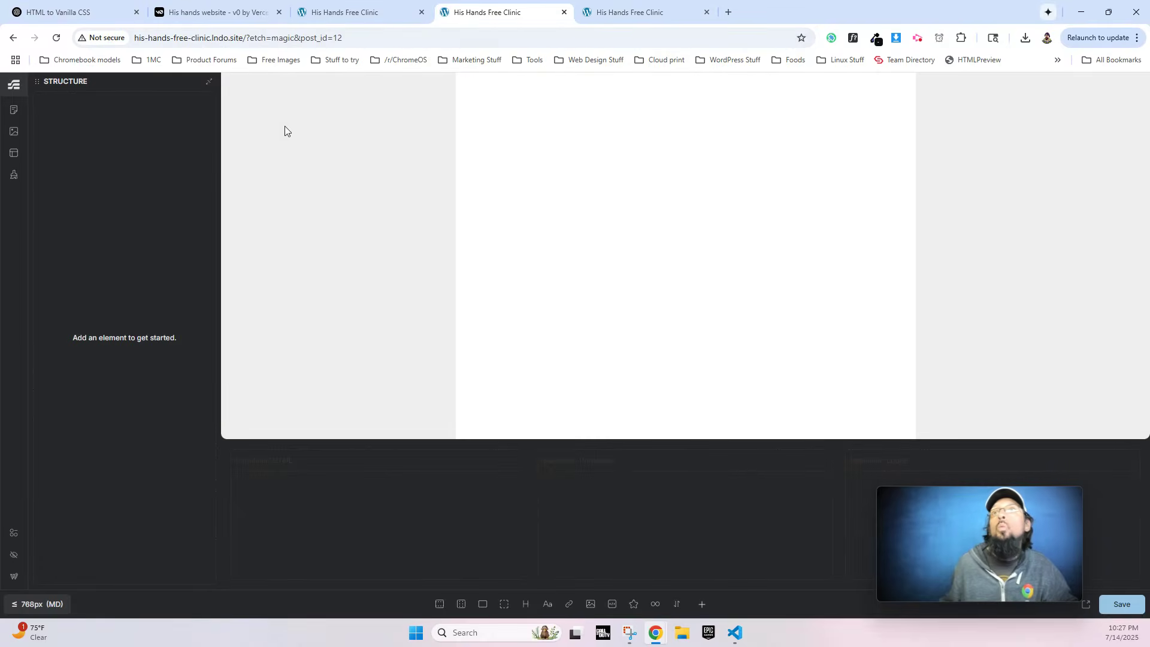
left_click(440, 605)
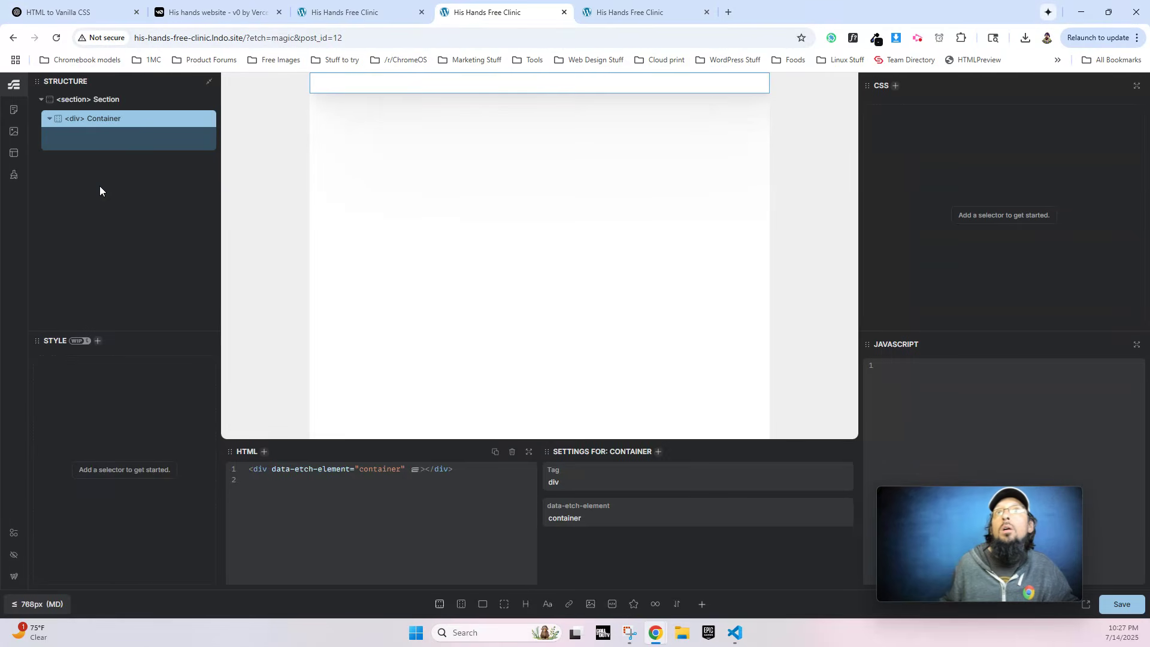
left_click(109, 101)
key("ctrl+a")
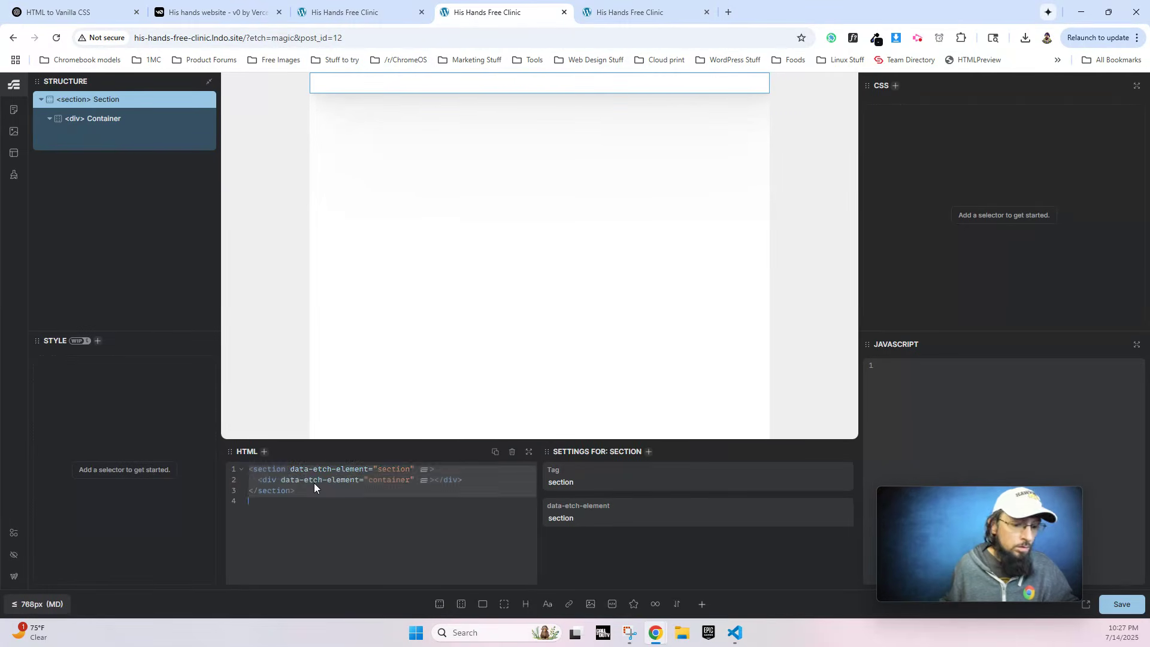
key("ctrl+v")
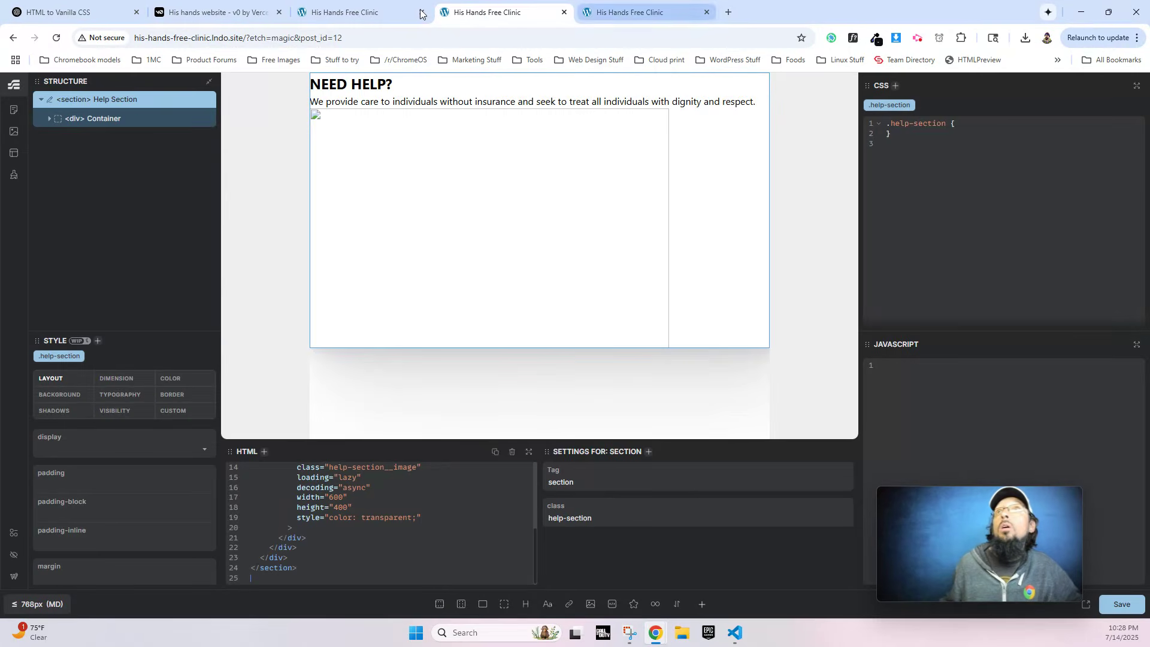
Copy the declarations and nested rules inside ChatGPT's .help-section block into the section's .help-section CSS in Etch.
left_click(72, 12)
scroll(440, 360, "down", 5)
scroll(439, 359, "down", 2)
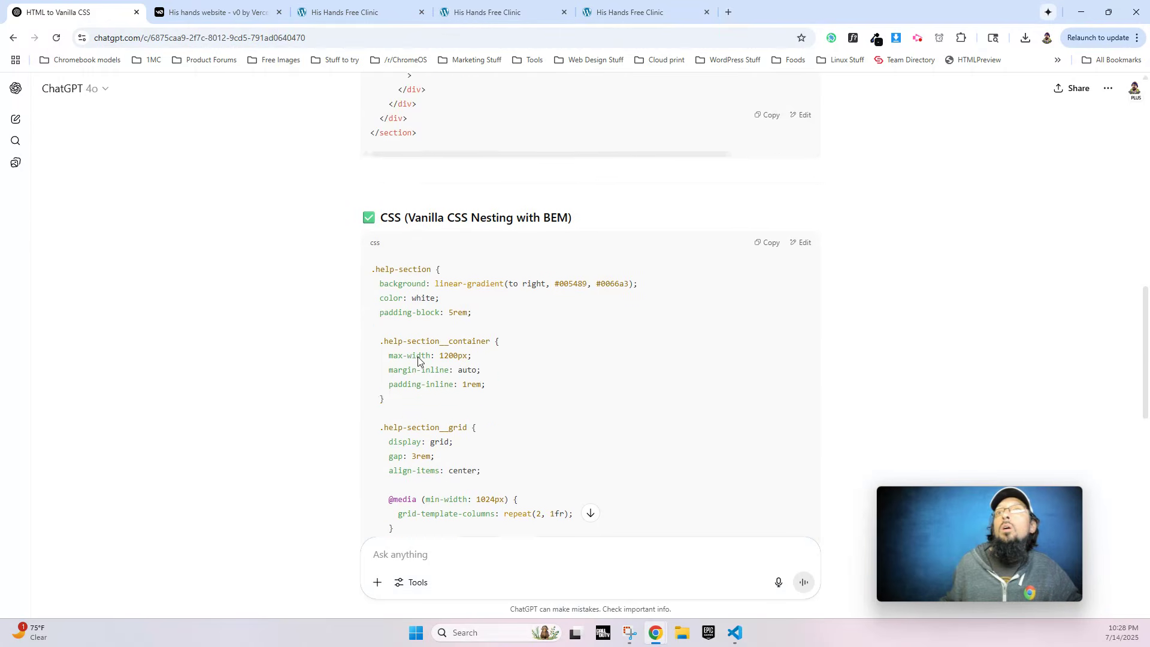
left_click_drag(378, 239, 396, 410)
scroll(464, 378, "down", 8)
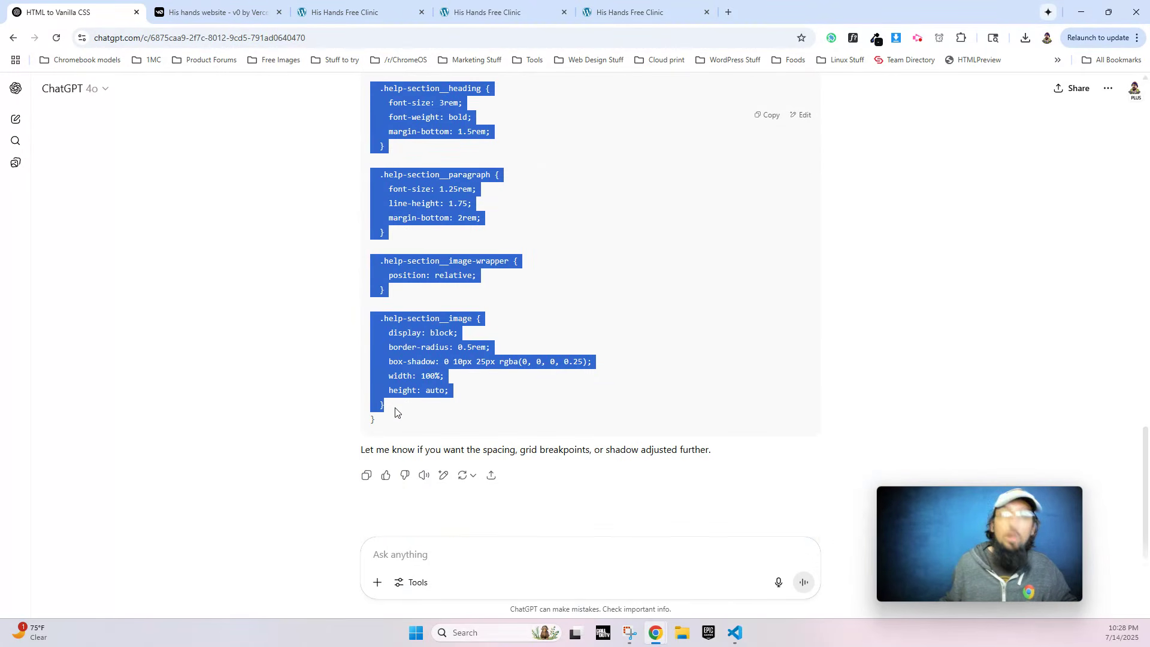
left_click(503, 12)
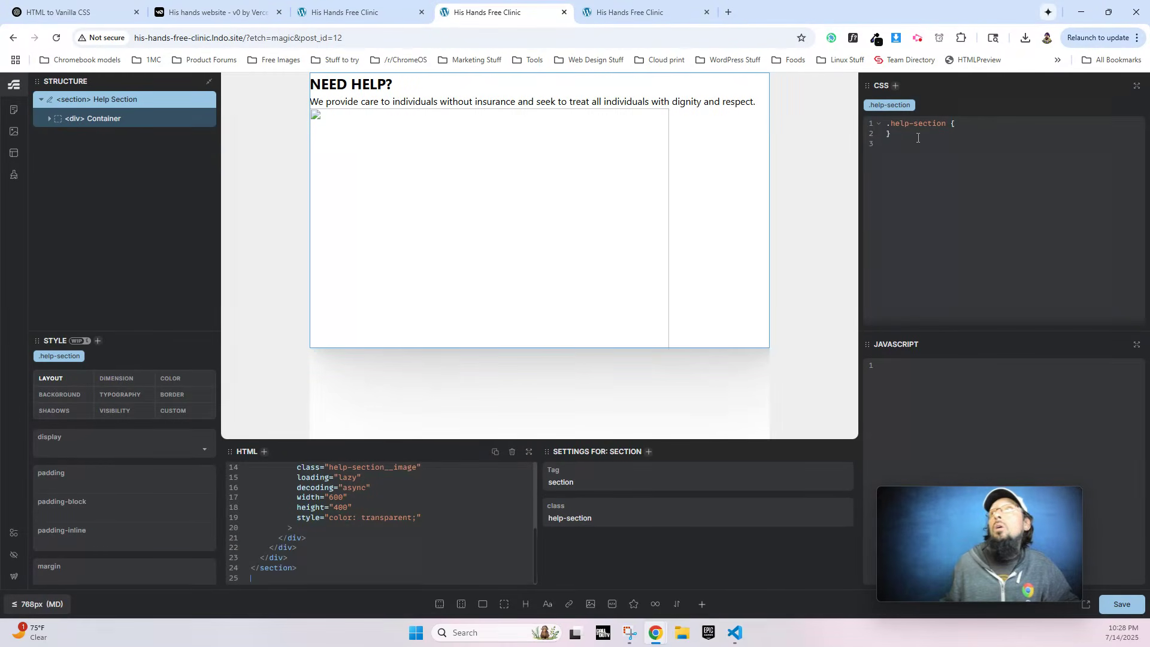
key("ctrl+v")
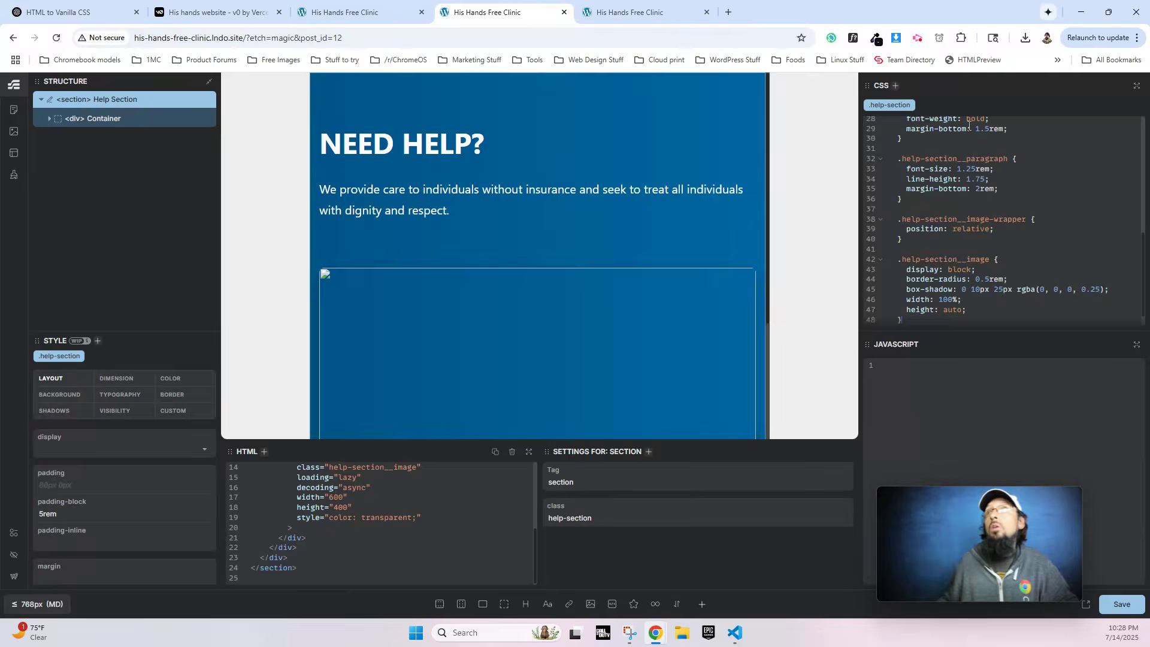
Delete the placeholder image and its Image Wrapper div from the Help Section.
left_click(444, 297)
key("Delete")
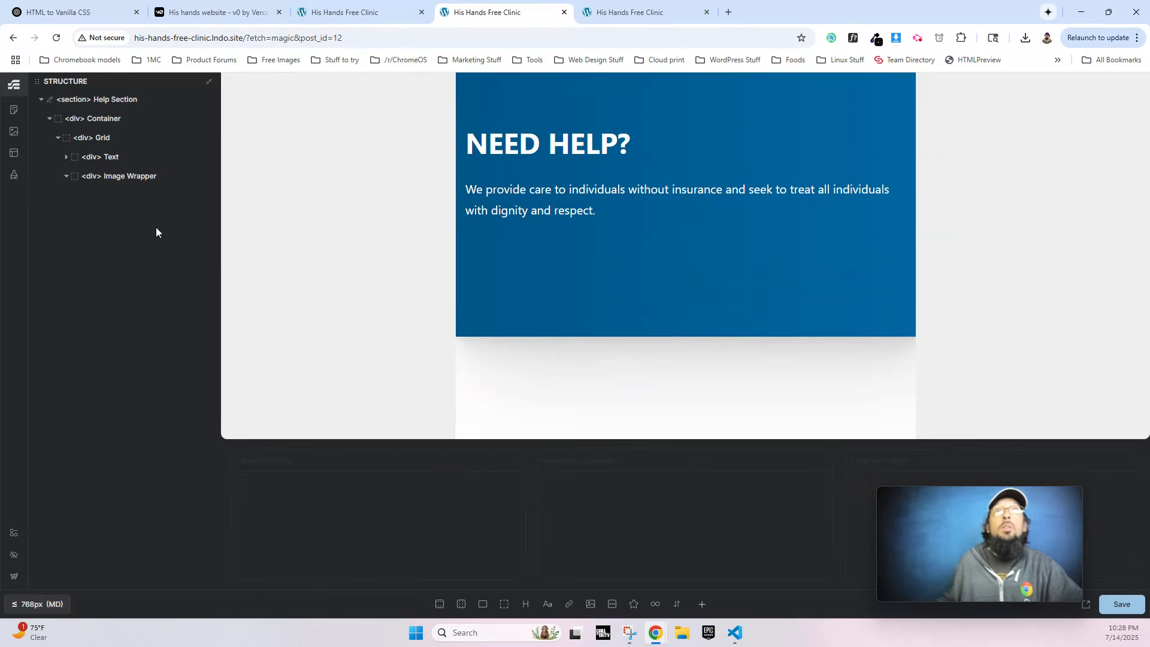
left_click(134, 182)
key("Delete")
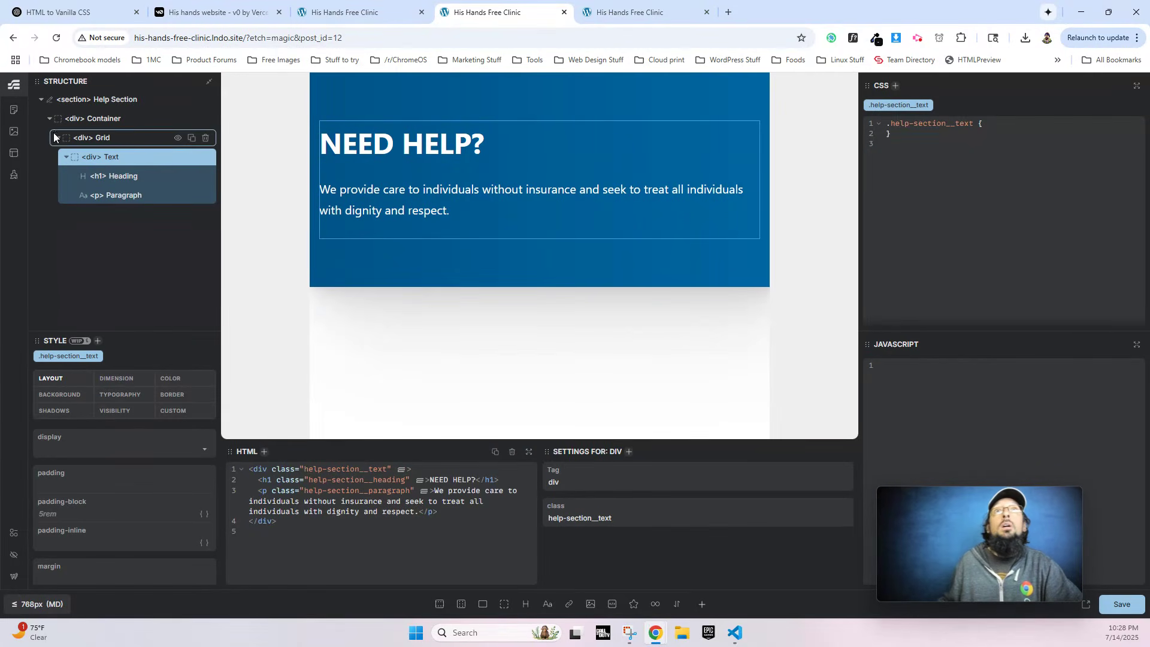
Resize the structure and CSS areas beside the canvas, making the structure area narrower.
left_click(68, 158)
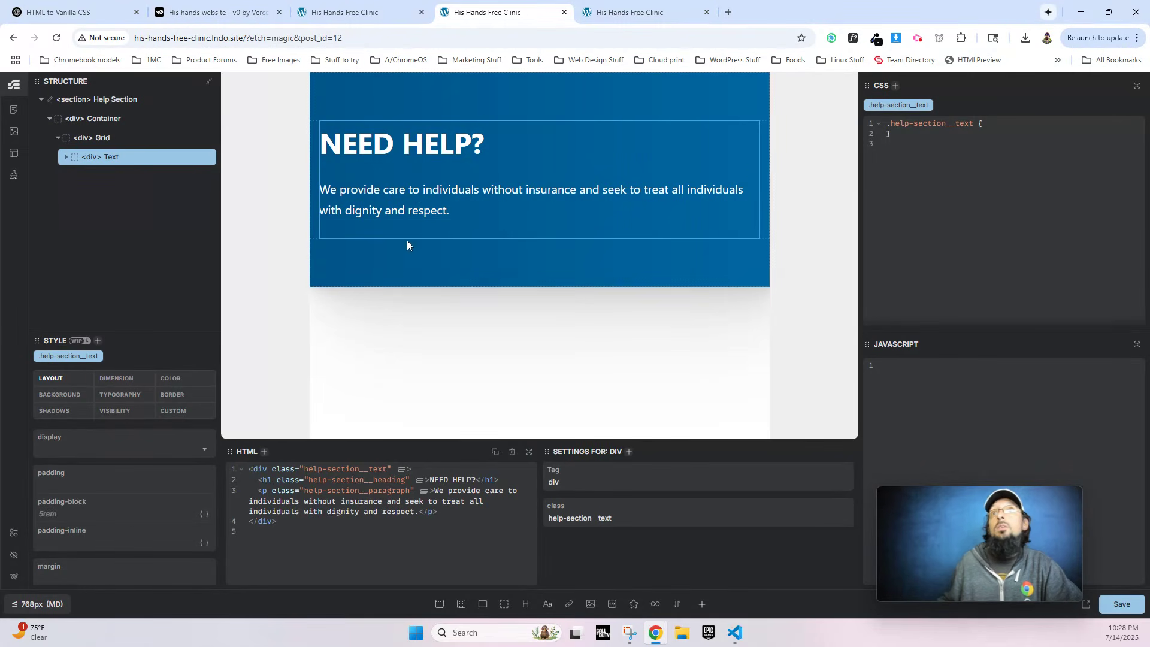
left_click_drag(226, 258, 178, 252)
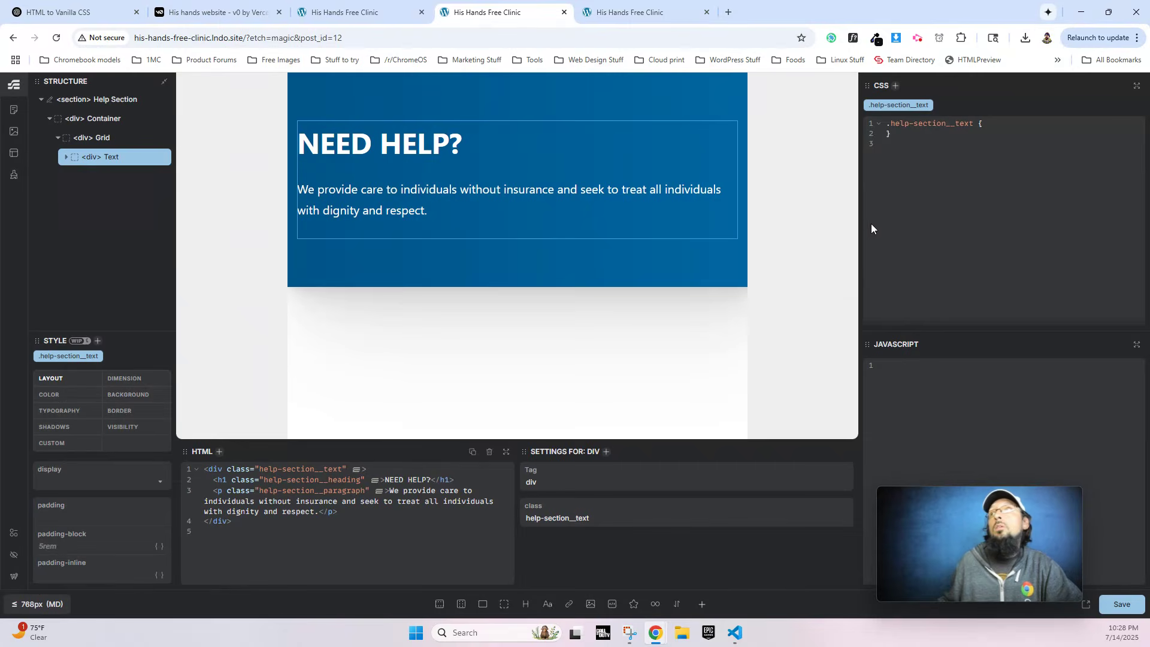
left_click_drag(857, 224, 1064, 223)
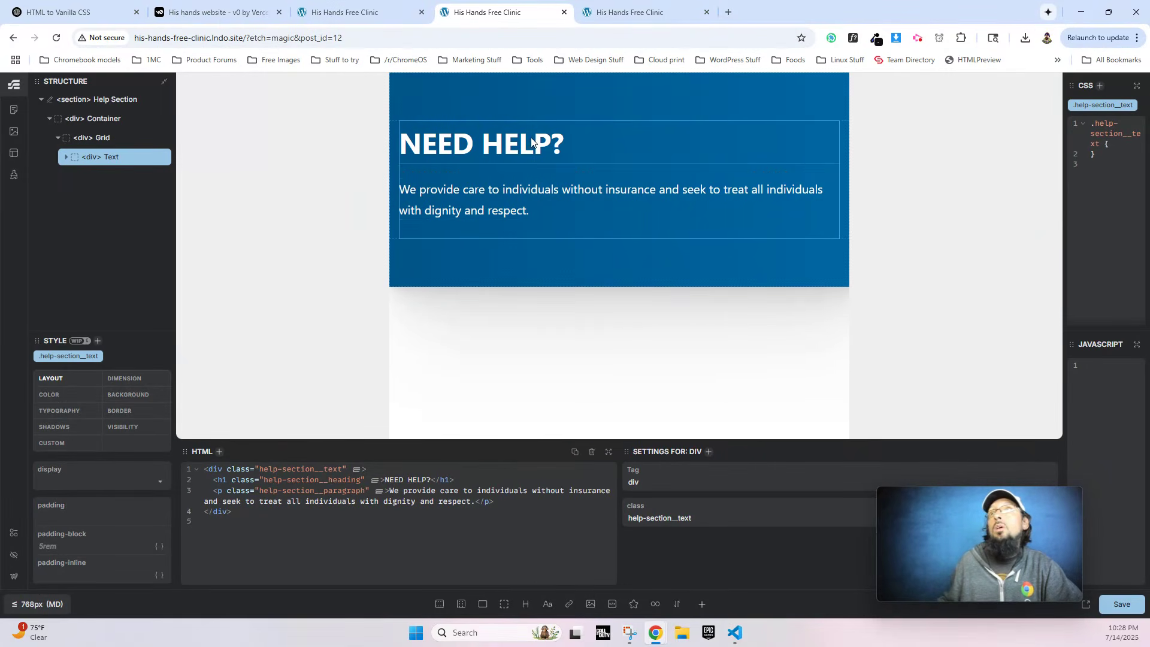
left_click(67, 158)
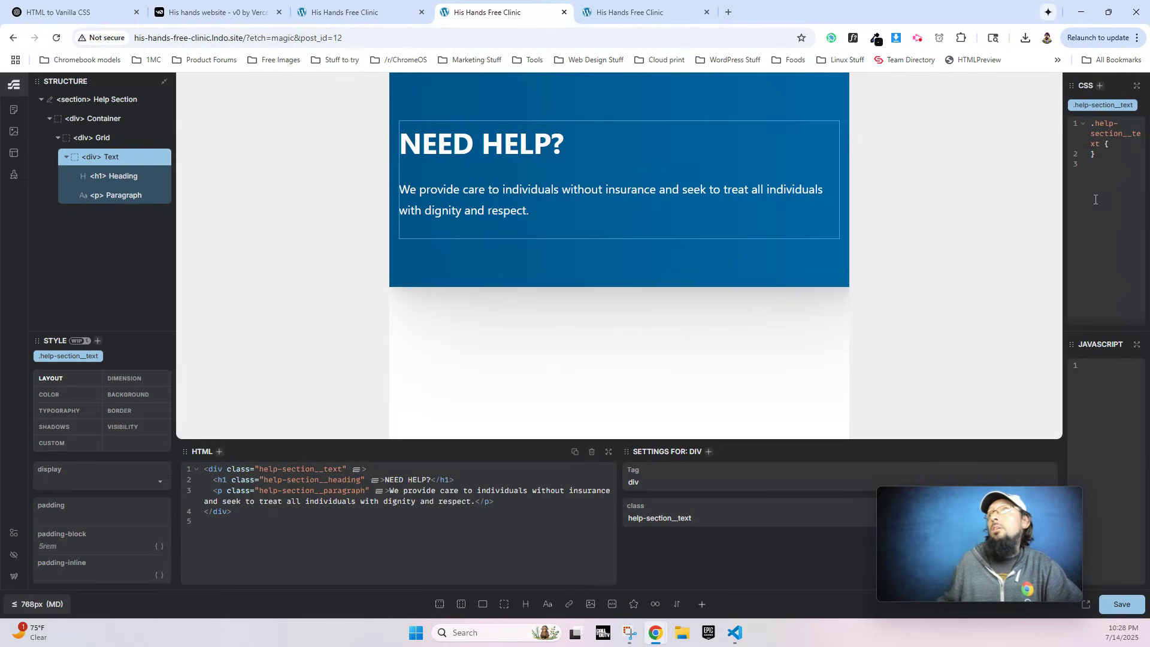
left_click_drag(1066, 197, 871, 201)
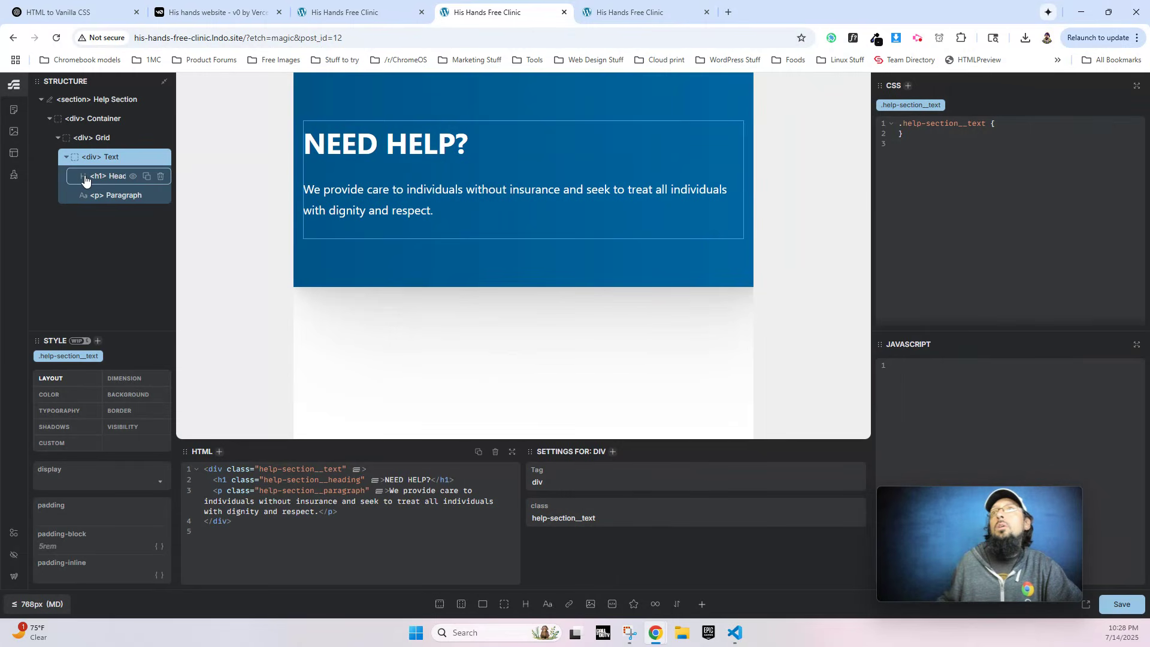
Move the heading and paragraph out of the Text div directly into the Grid div, and delete the emptied Text div.
mouse_move(97, 172)
left_mouse_down()
mouse_move(97, 150)
mouse_move(106, 180)
mouse_move(110, 169)
left_mouse_up()
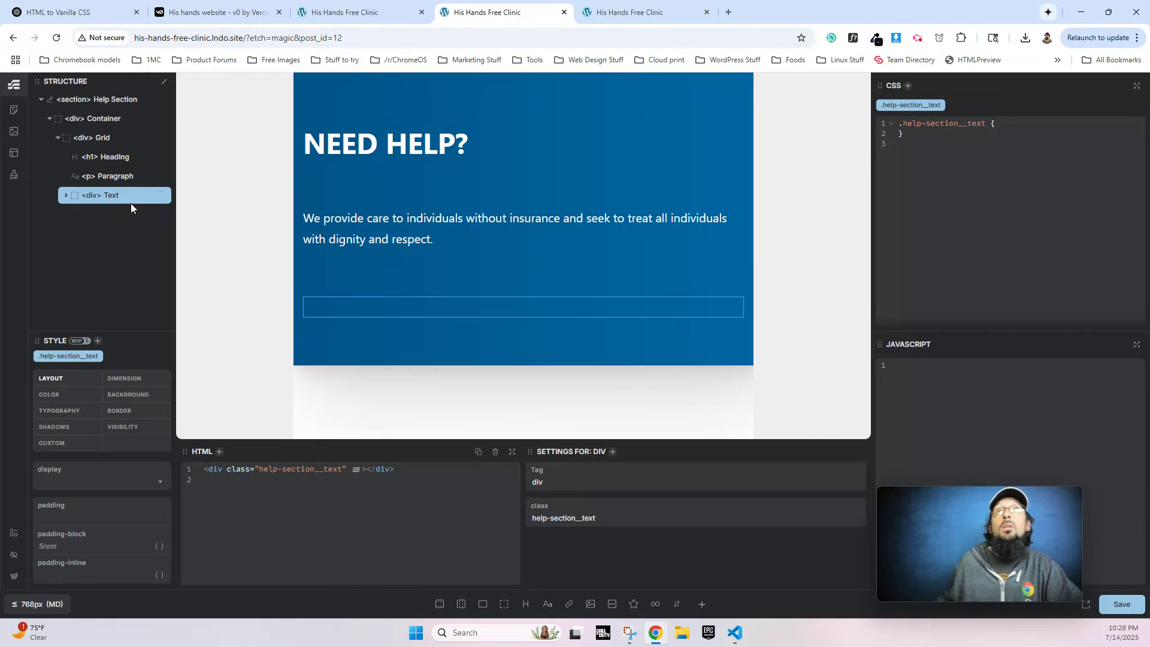
left_click(161, 197)
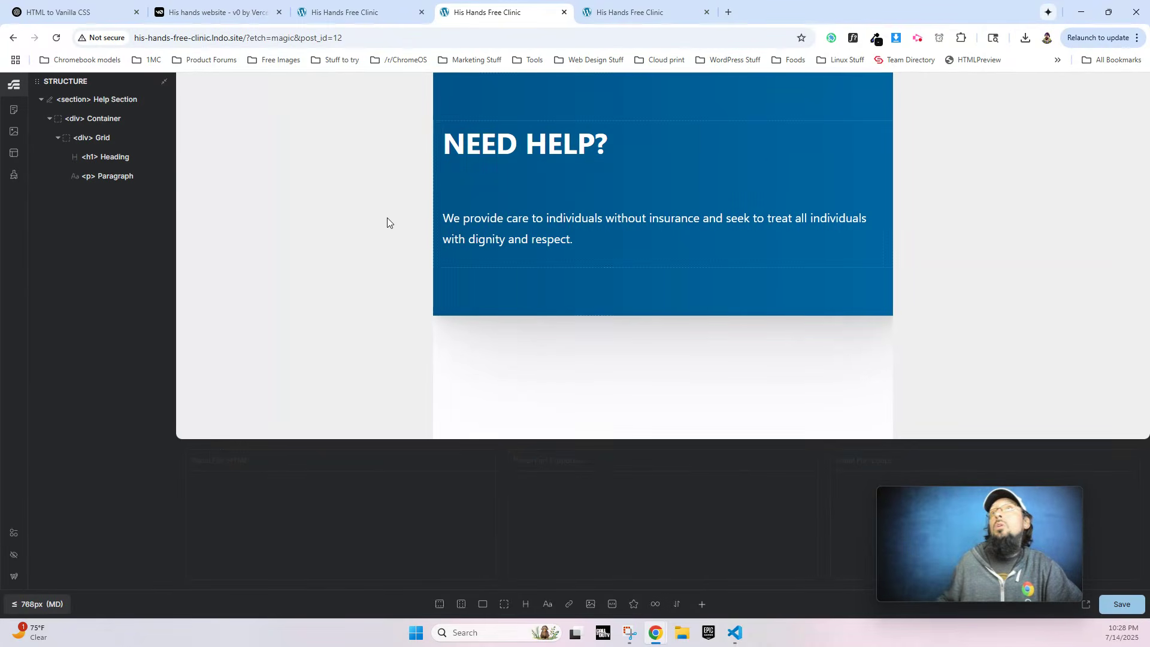
Switch the canvas to the 100% (Desktop) width and save the Home page.
left_click(37, 604)
left_click(55, 466)
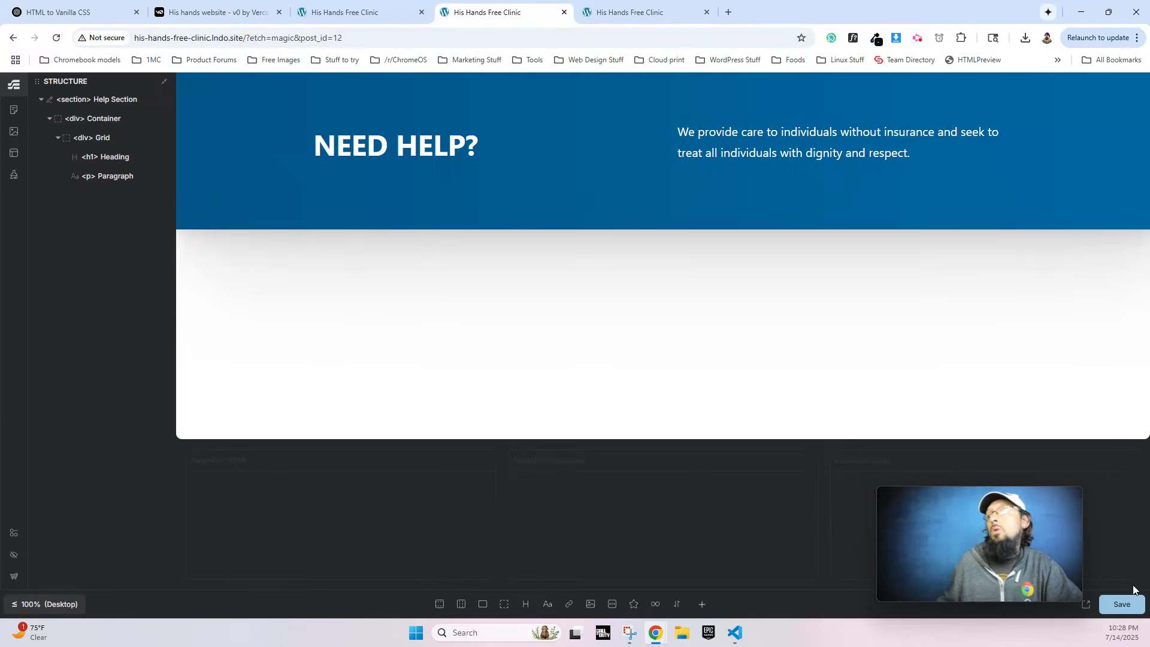
left_click(1119, 612)
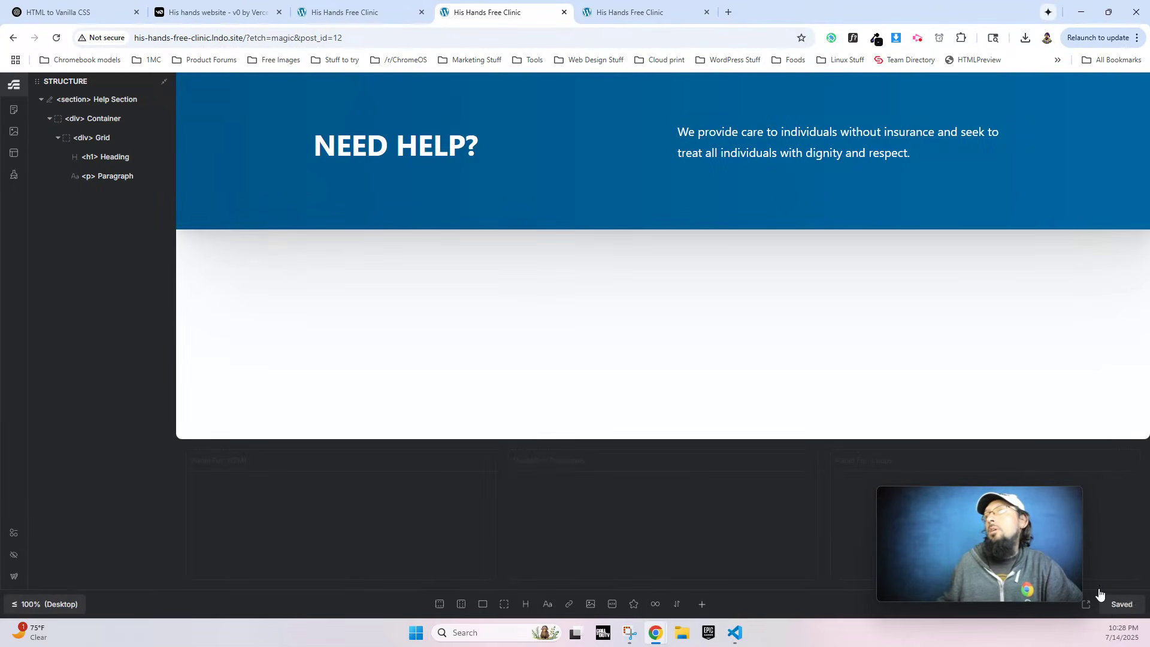
Collapse the Help Section in the structure tree and create a component from it.
left_click(101, 101)
left_click(40, 100)
right_click(108, 100)
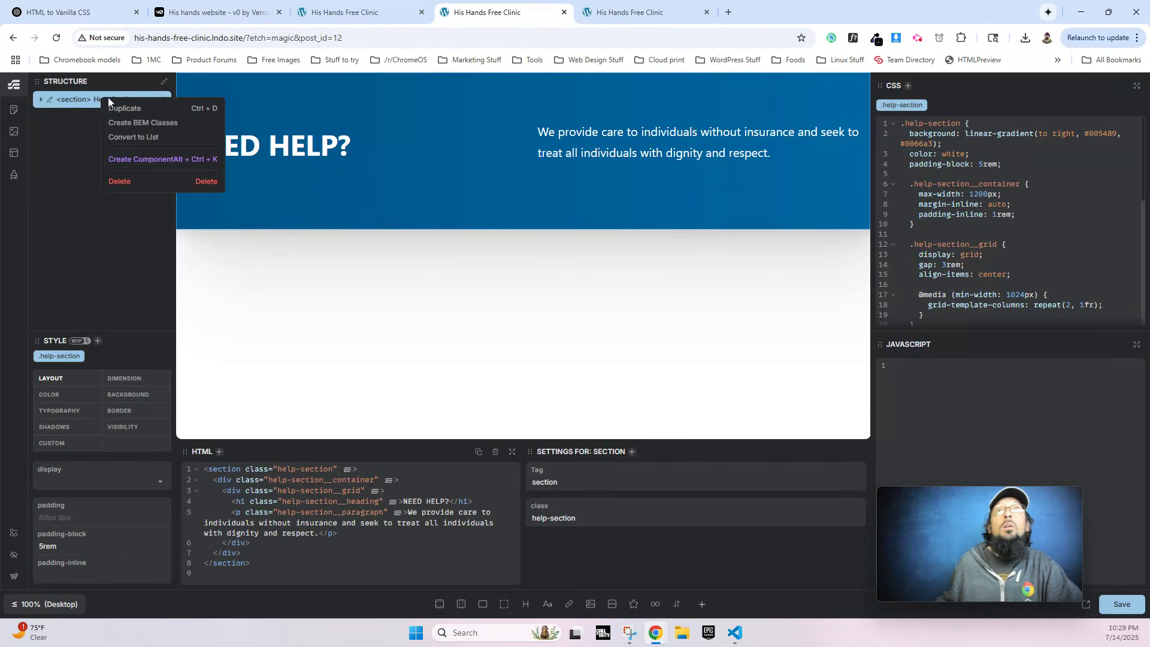
left_click(153, 160)
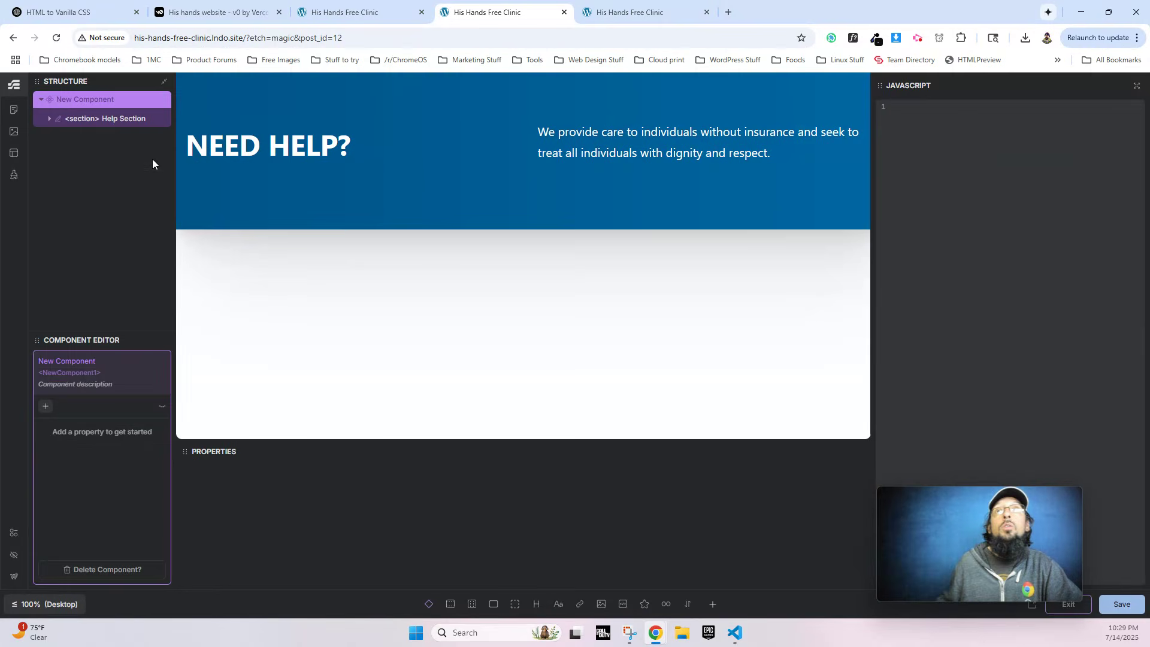
Add a text property named bannerTitle to the new component, with {this.title} as its default value.
left_click(249, 145)
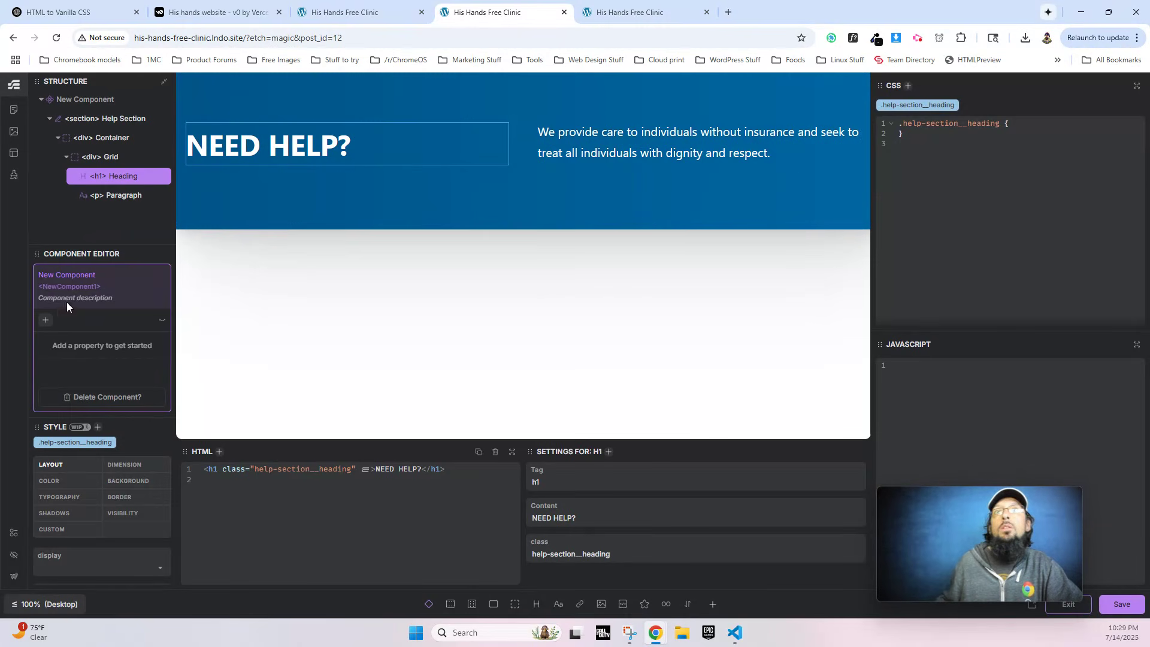
left_click(45, 321)
left_click(71, 329)
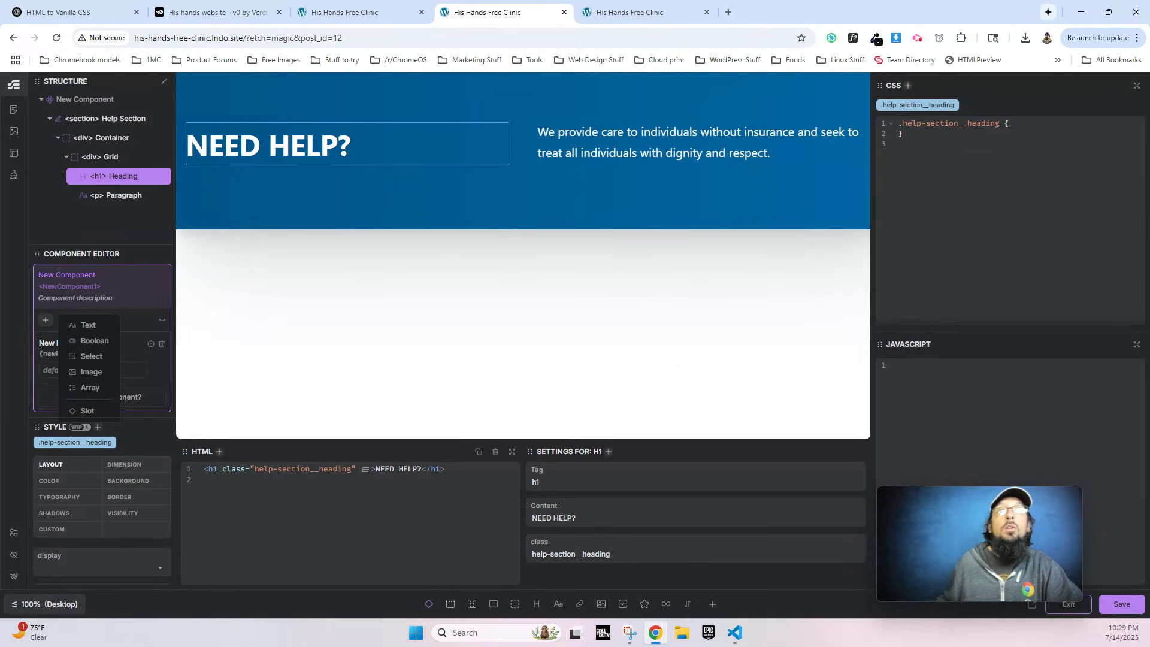
left_click(46, 346)
scroll(78, 352, "up", 1)
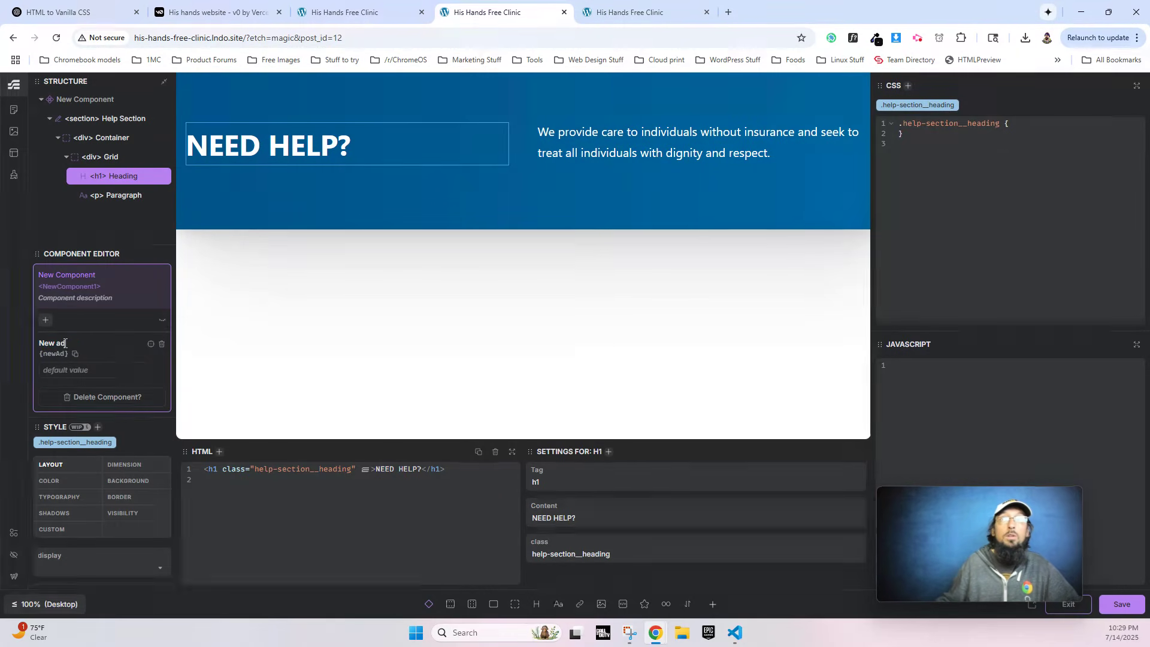
key("BackSpace")
key("BackSpace")
key("BackSpace")
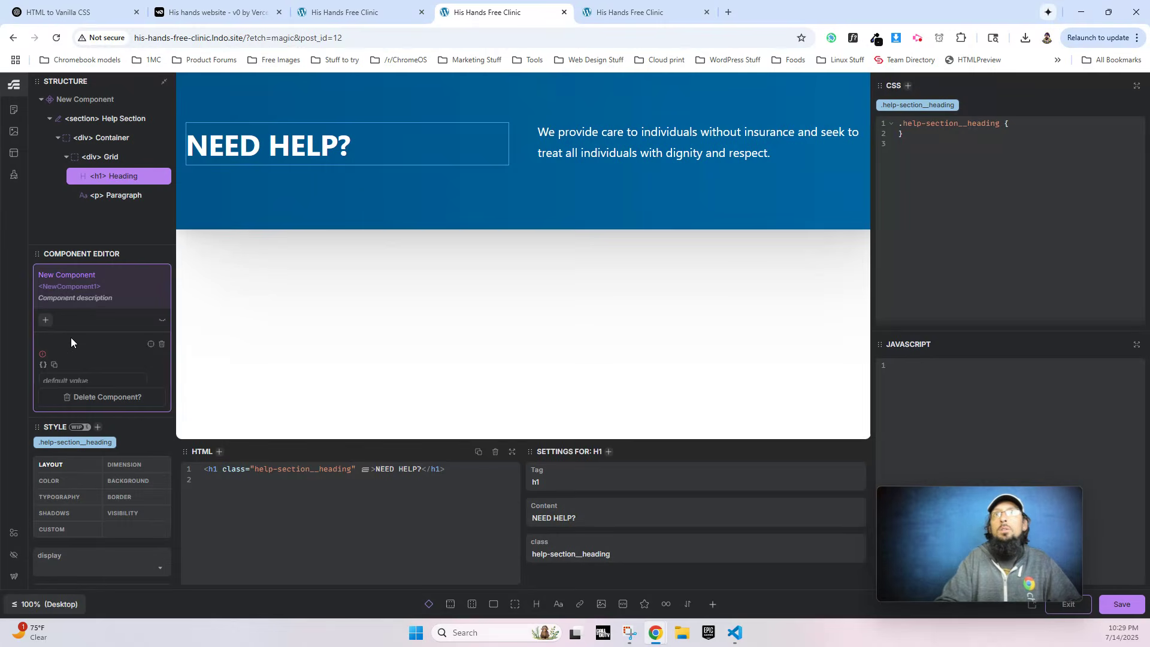
type("bannerT")
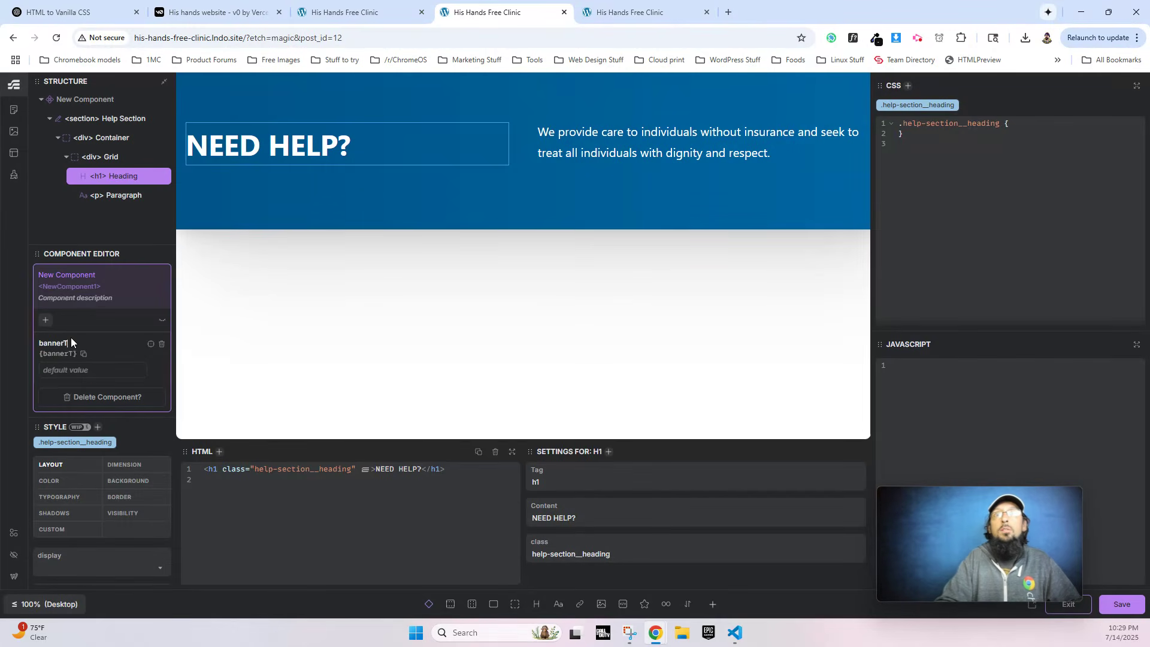
type("itl")
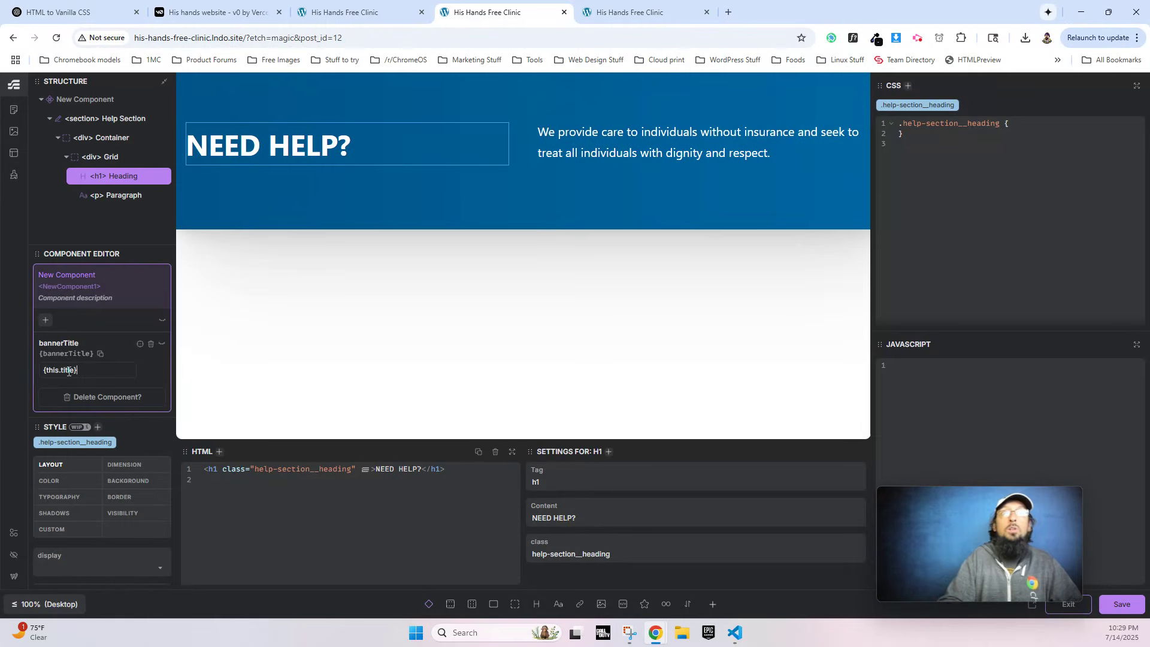
Add a second component property named bannerText and save the component.
left_click(61, 340)
type("Banne")
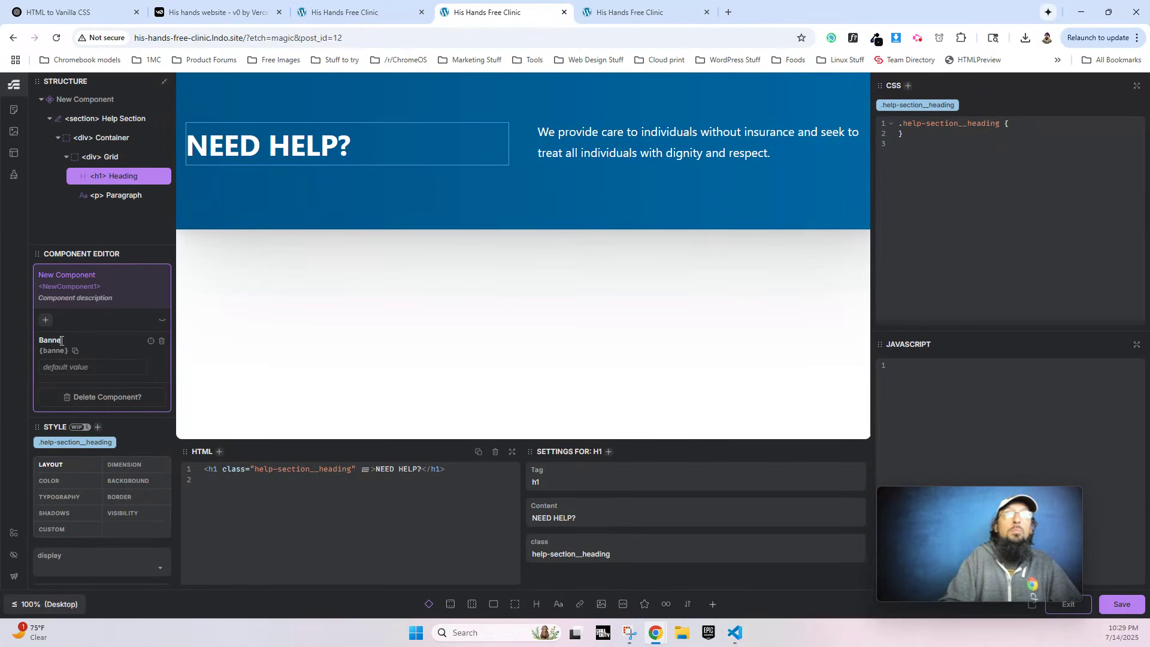
key("BackSpace")
key("BackSpace")
key("BackSpace")
key("BackSpace")
key("BackSpace")
type("bann")
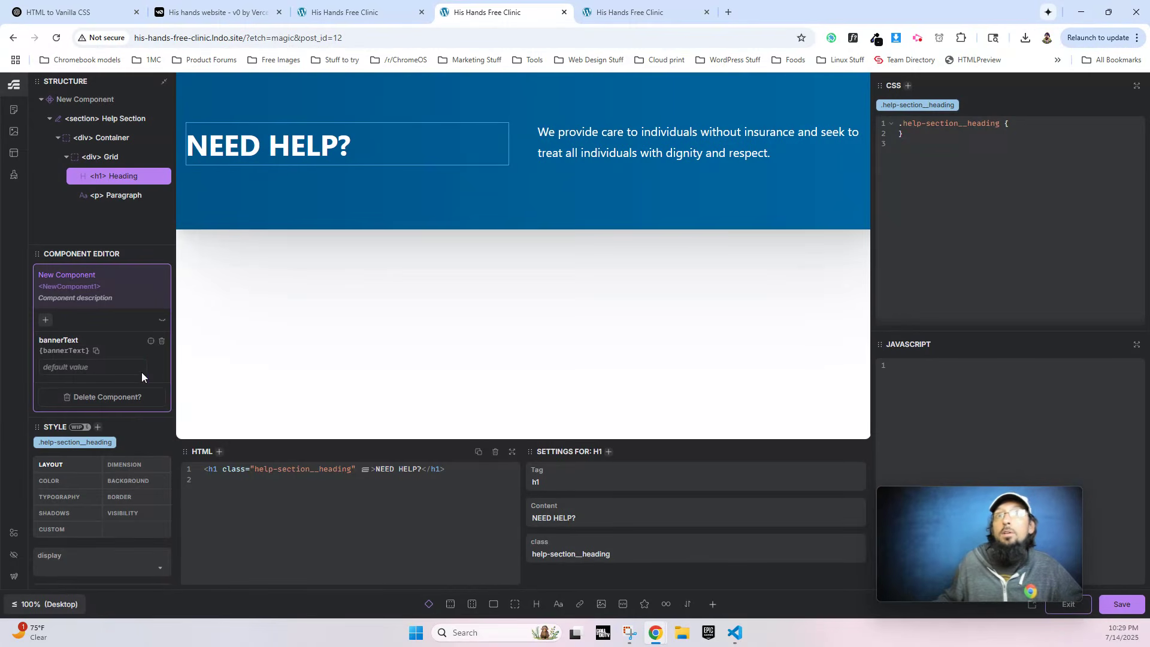
left_click(1124, 605)
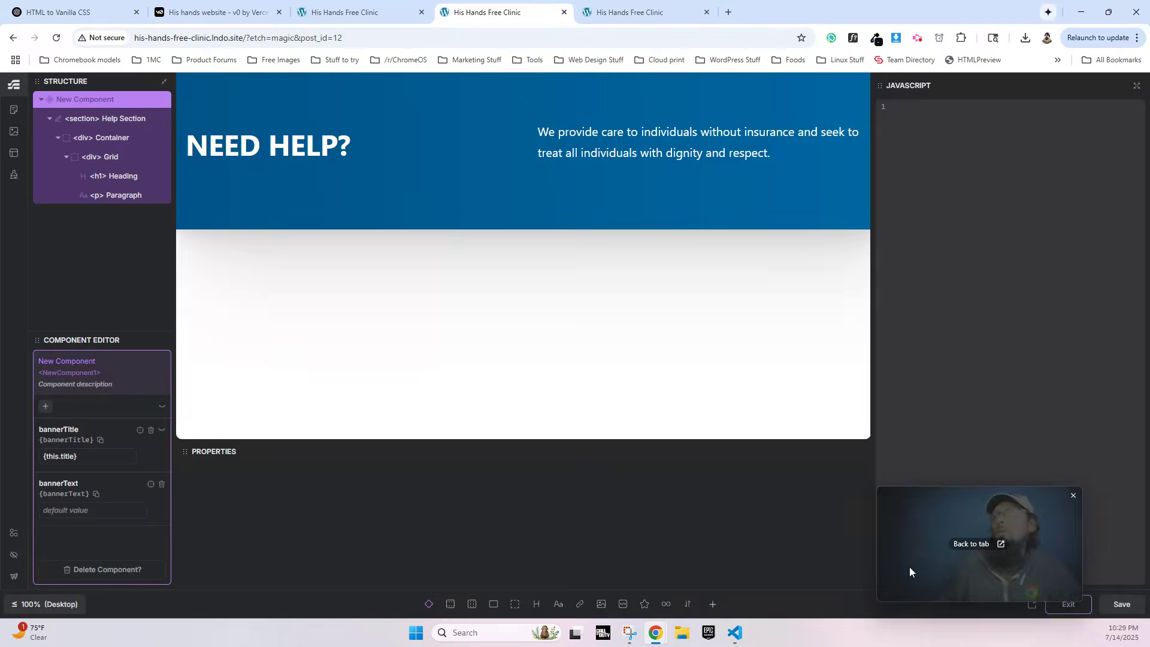
Replace the h1 heading's content in the component with the reference {bannerTitle}.
left_click(228, 146)
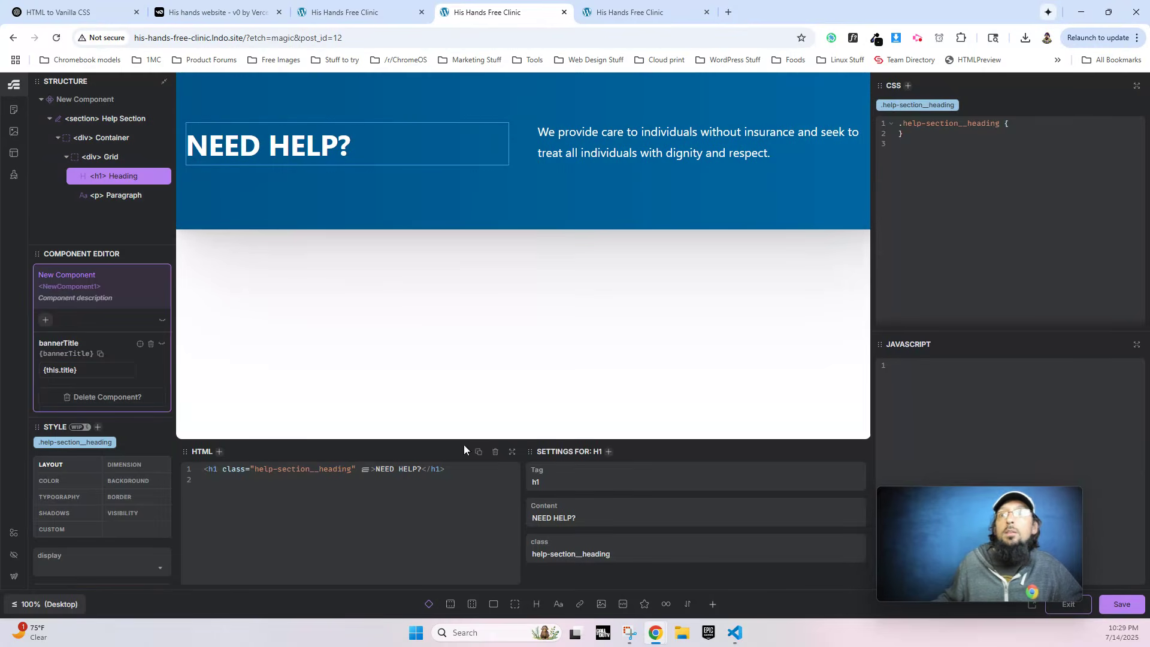
triple_click(563, 518)
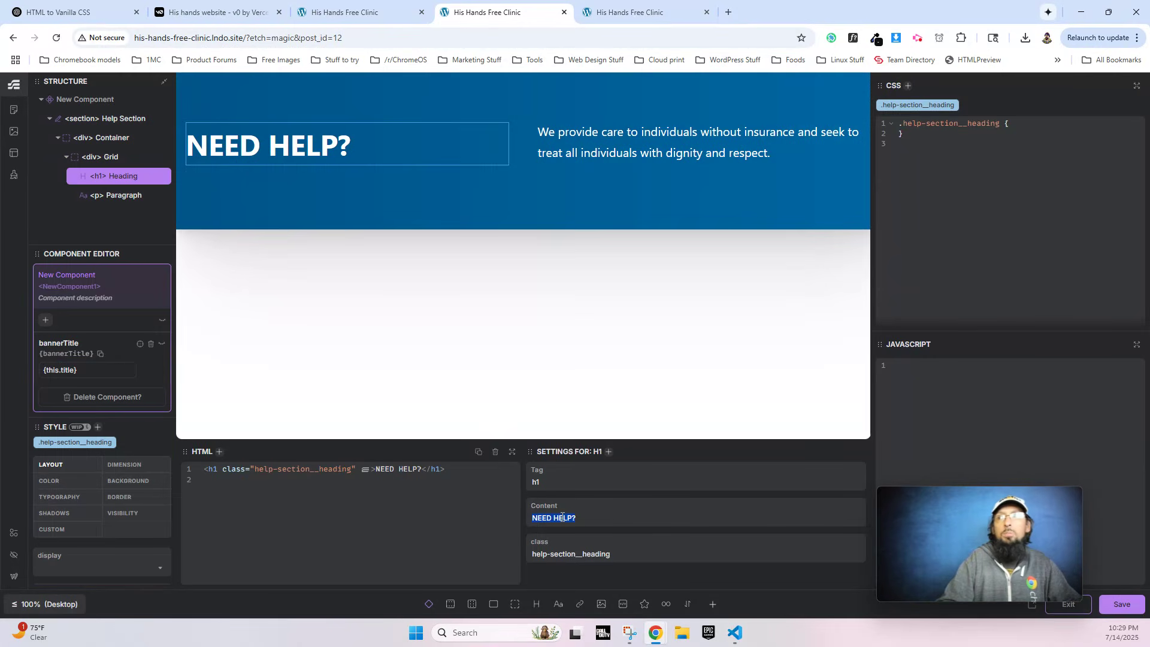
type("b")
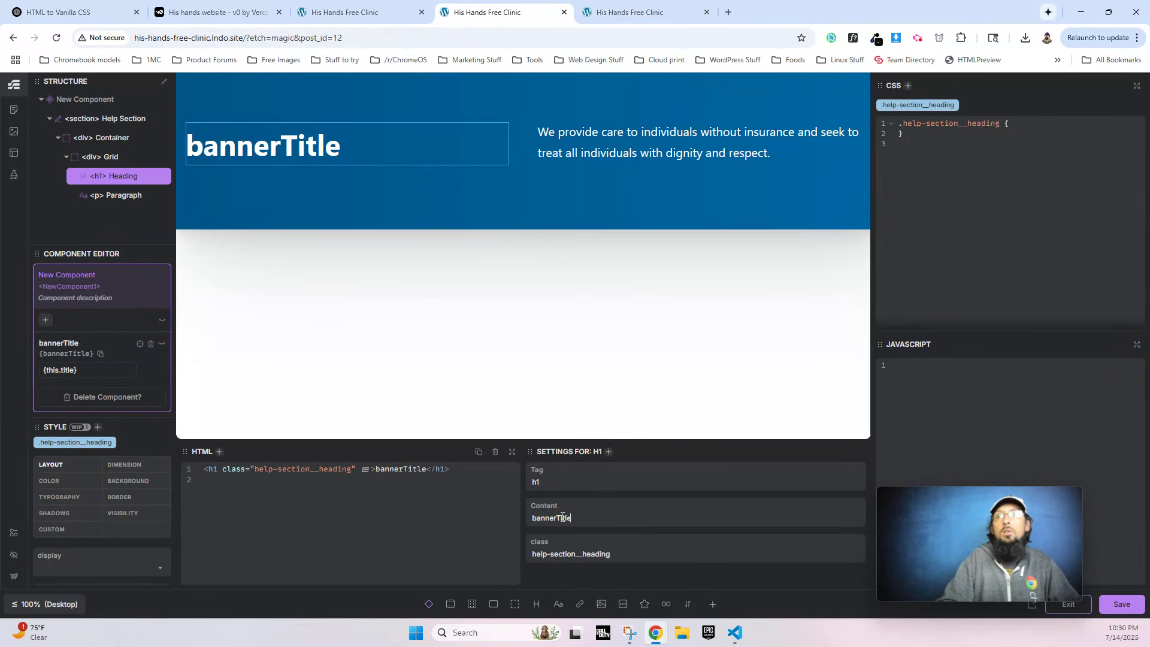
type("annerTitl")
key("BackSpace")
key("BackSpace")
key("BackSpace")
key("BackSpace")
key("BackSpace")
key("BackSpace")
key("BackSpace")
key("BackSpace")
key("BackSpace")
key("BackSpace")
type("{")
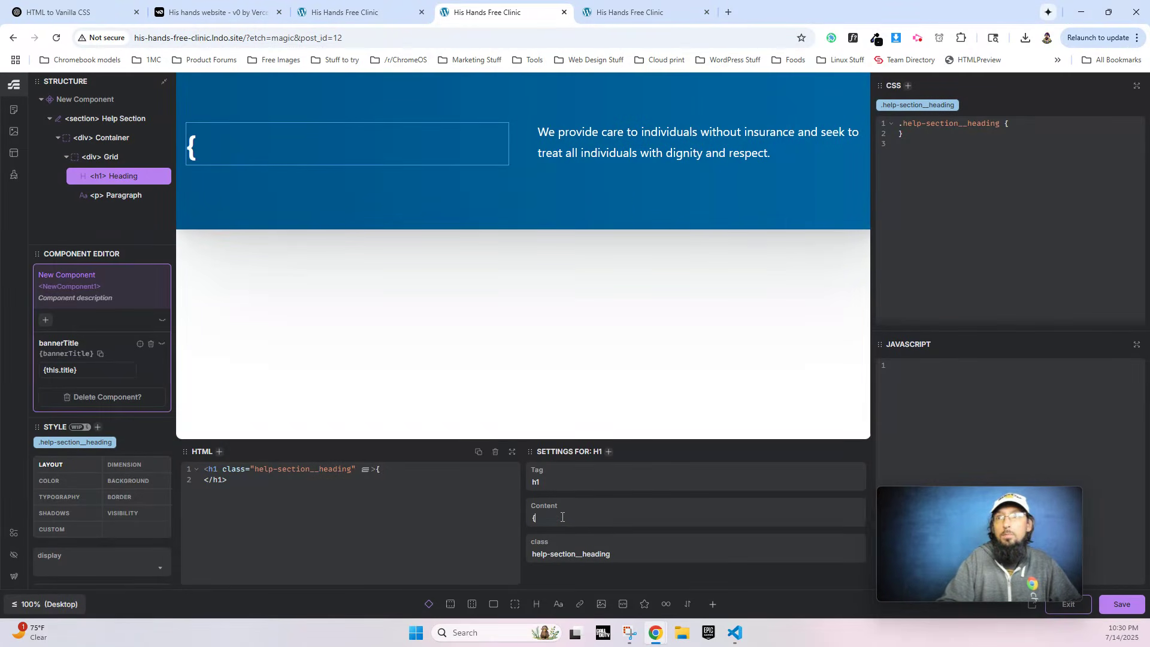
type("bannerTitle}")
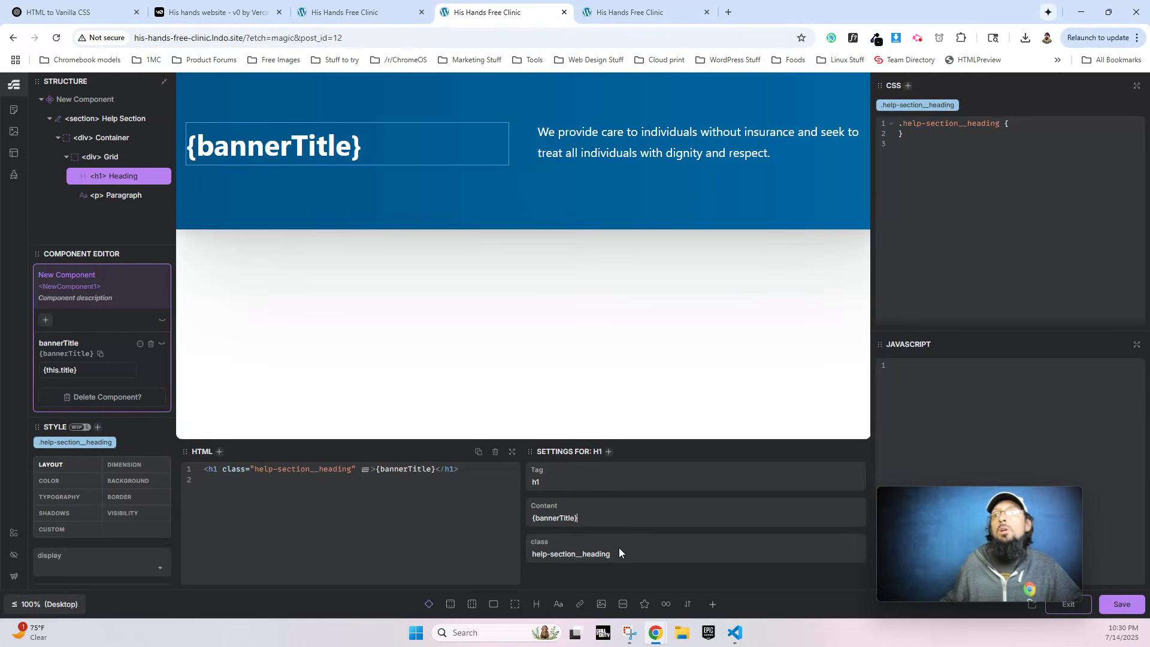
Replace the paragraph's content with the reference {bannerText}, and save and exit the component.
left_click(657, 128)
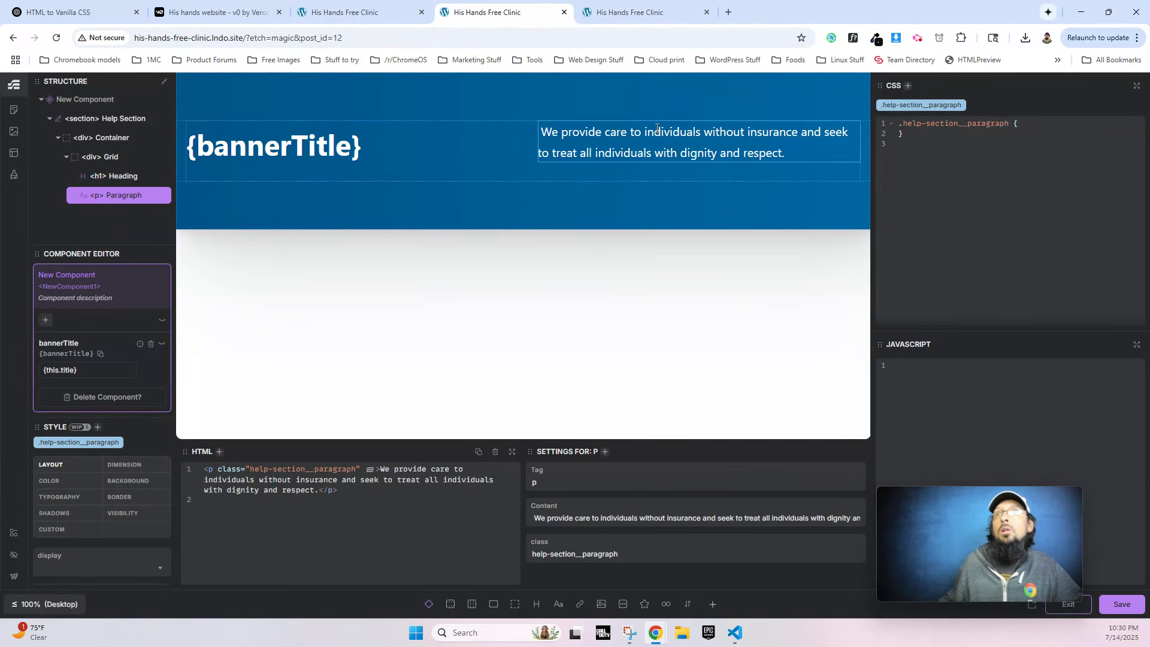
triple_click(570, 519)
key("ctrl+c")
key("BackSpace")
type("{banne")
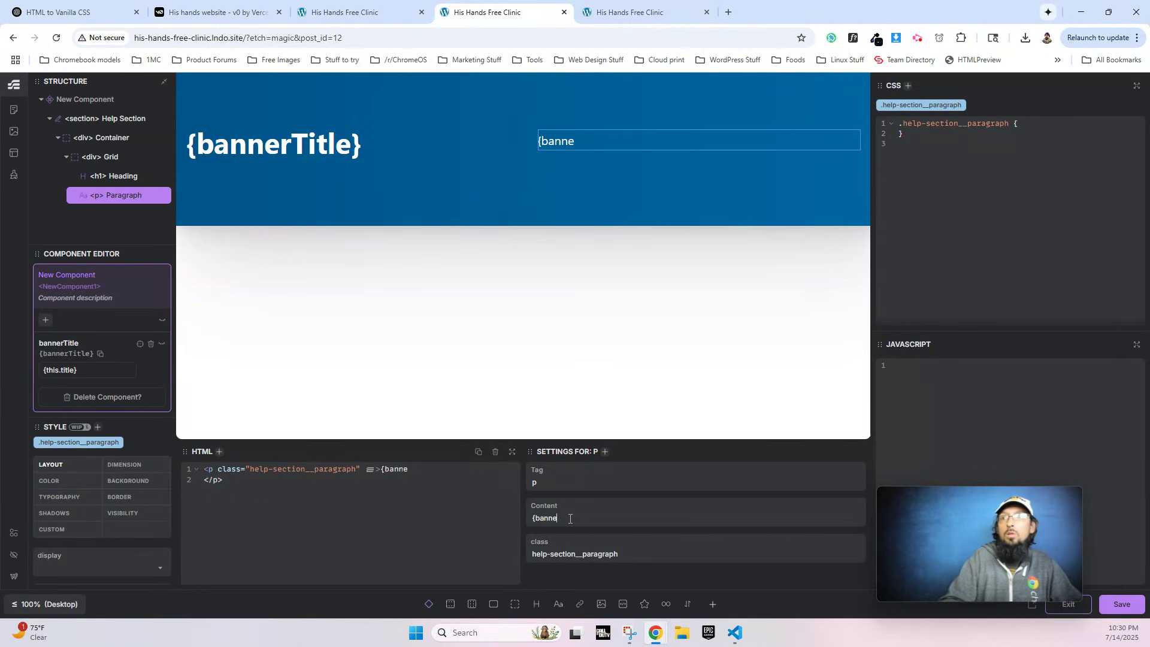
type("rText}")
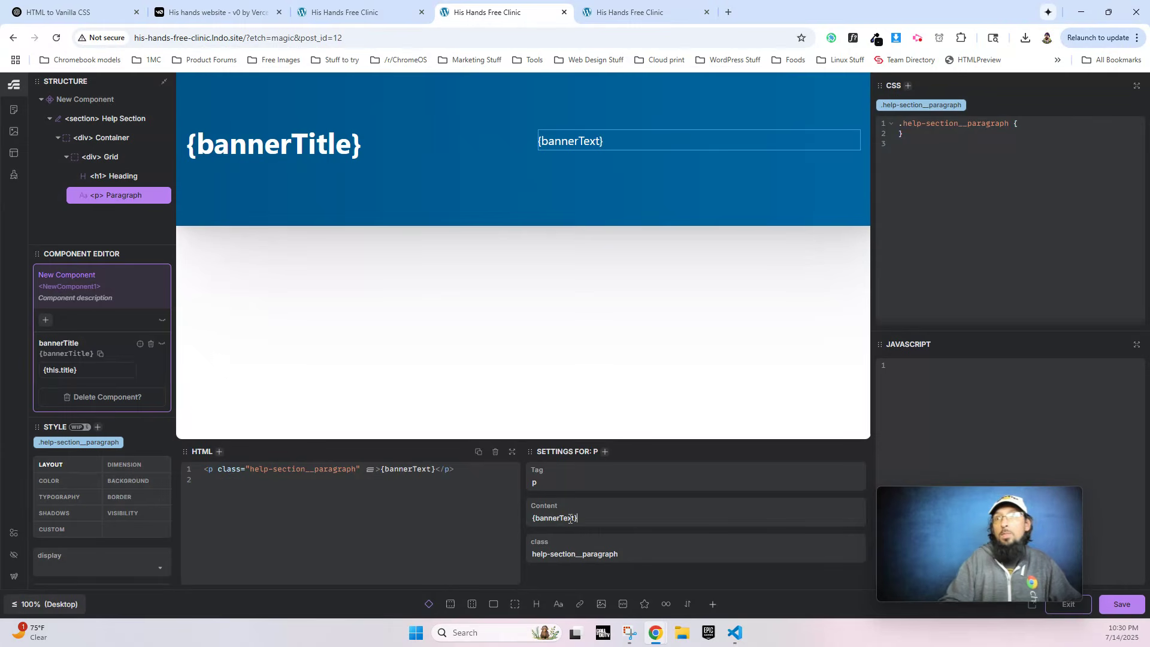
left_click(1117, 604)
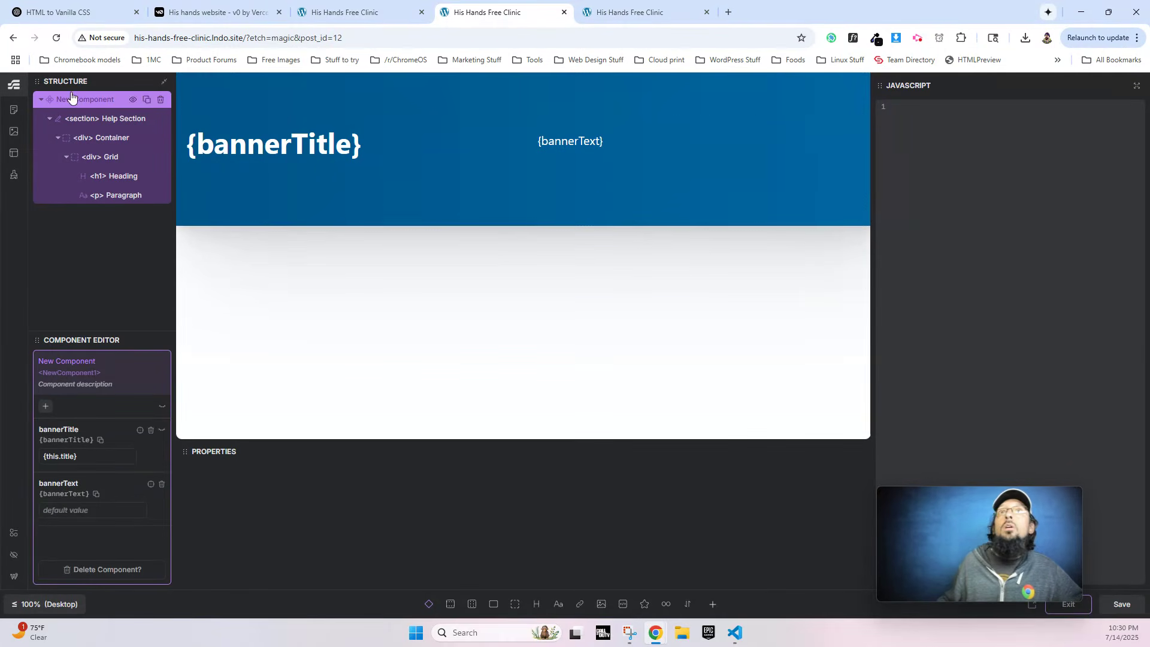
left_click(1068, 604)
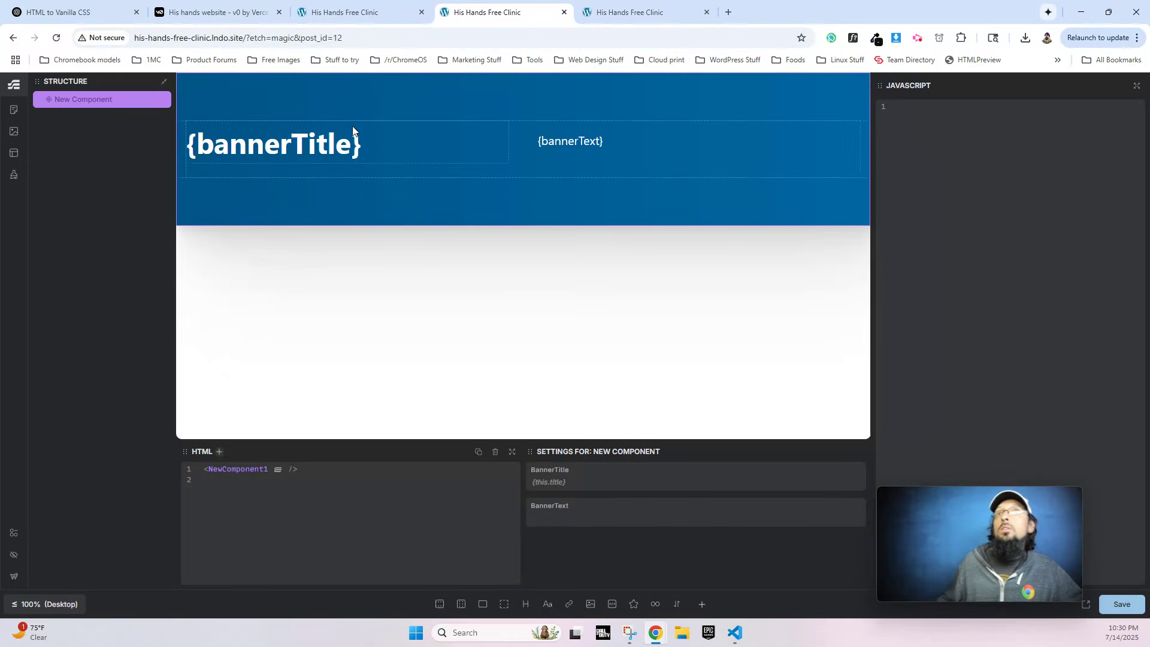
Set the component instance's BannerTitle value on the page to "Need Help?".
left_click(569, 482)
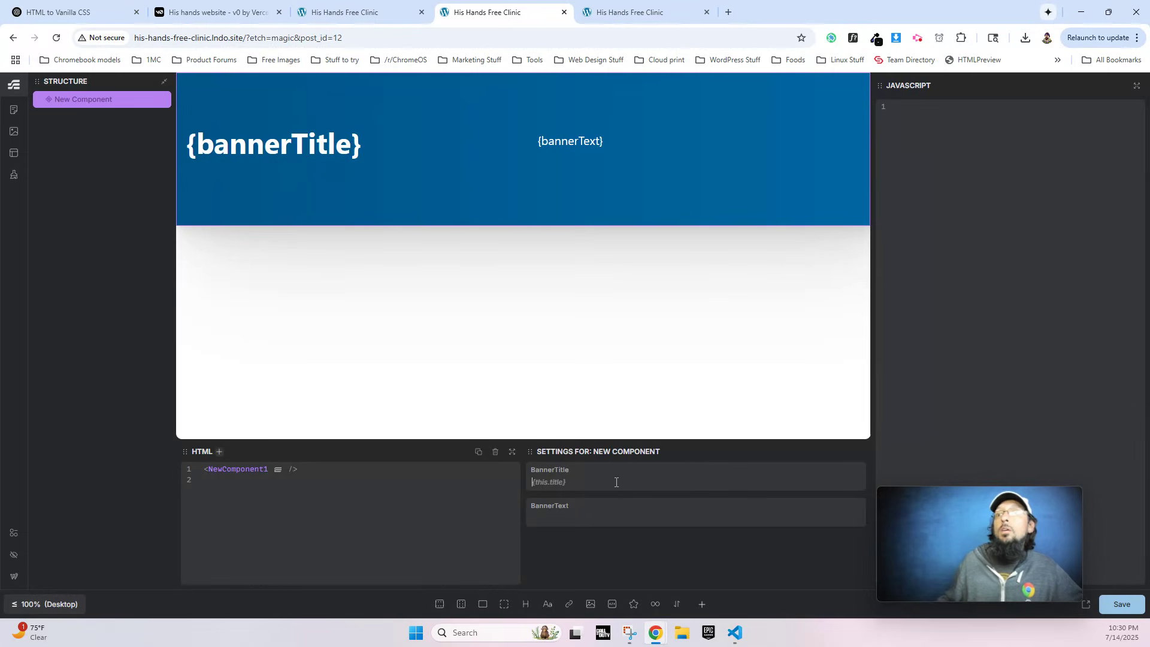
type("Nee3d ")
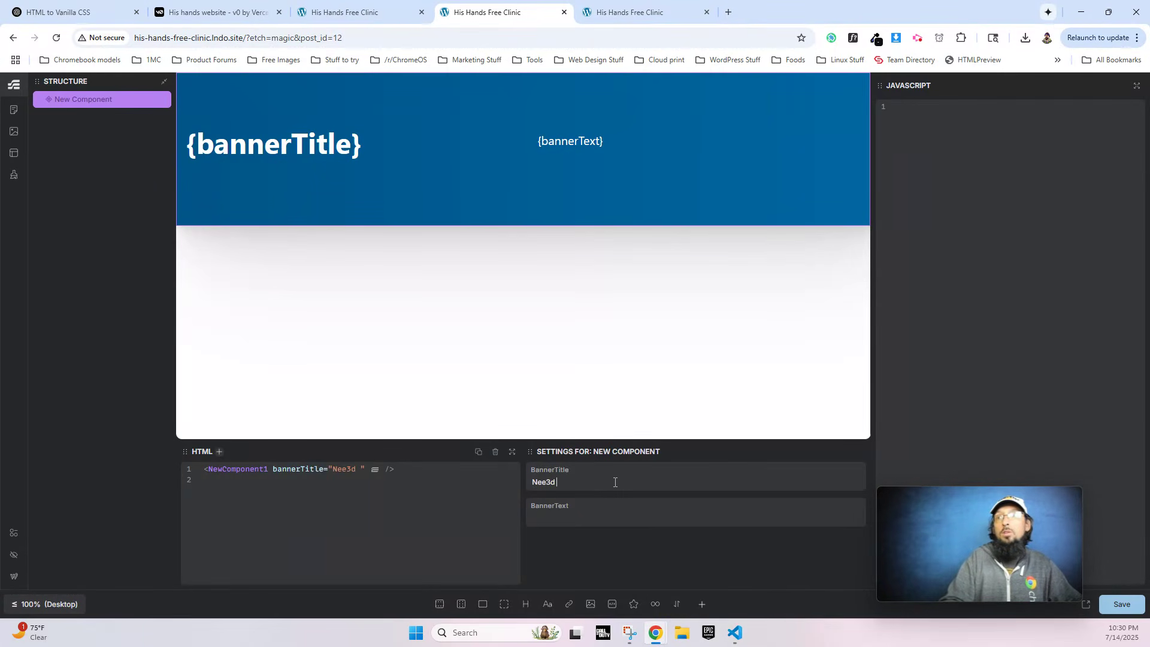
key("BackSpace")
key("BackSpace")
key("BackSpace")
type("d Help?")
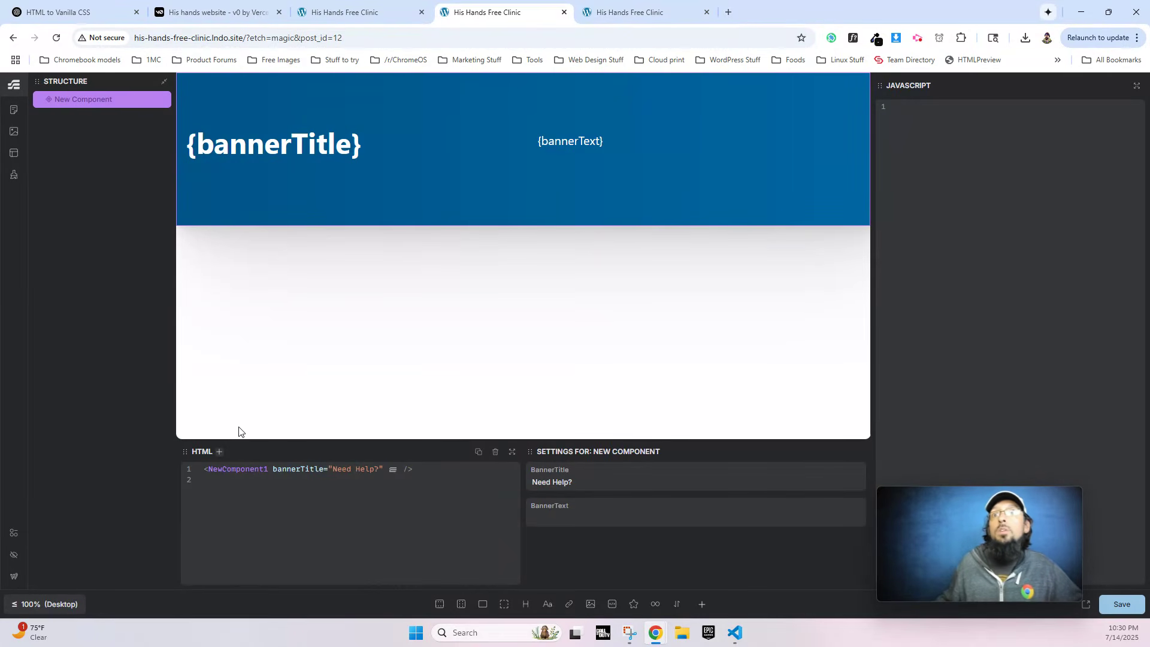
Copy the paragraph under NEED HELP? from the v0 preview and paste it as the component instance's BannerText value in Etch.
left_click(552, 512)
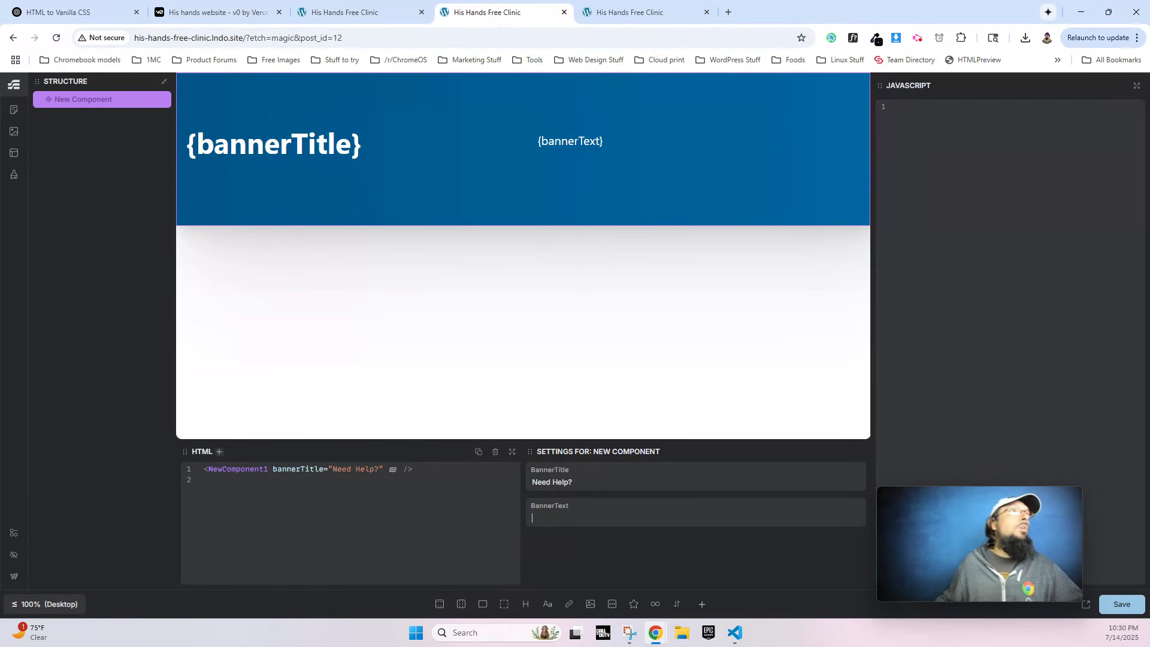
left_click(252, 12)
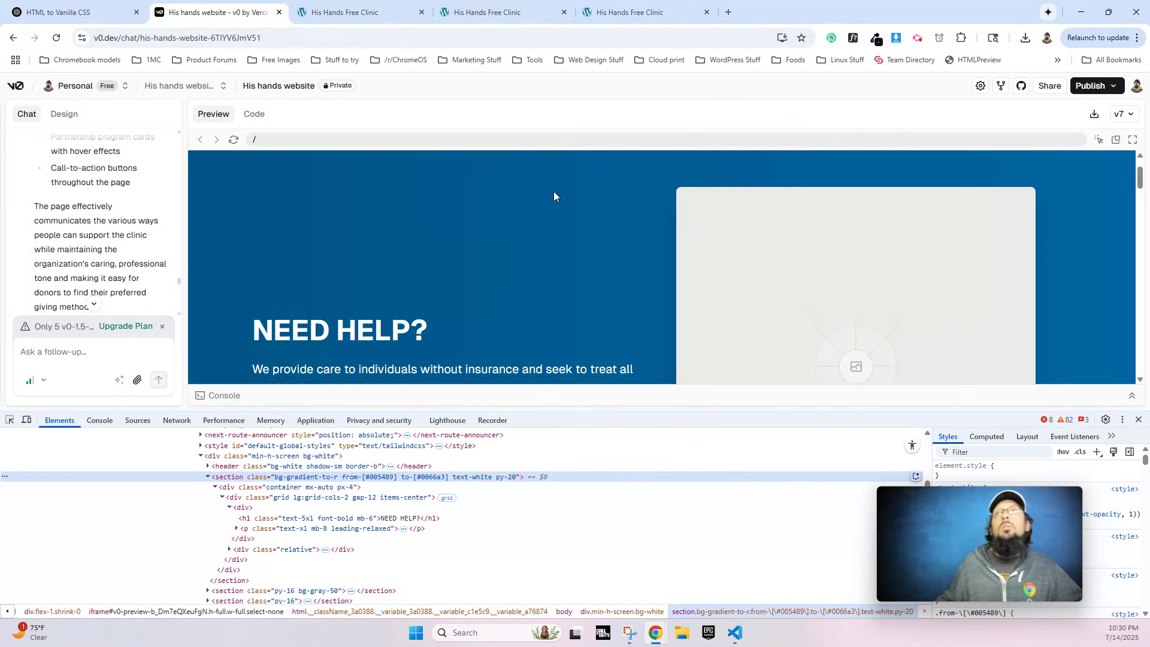
scroll(504, 284, "up", 3)
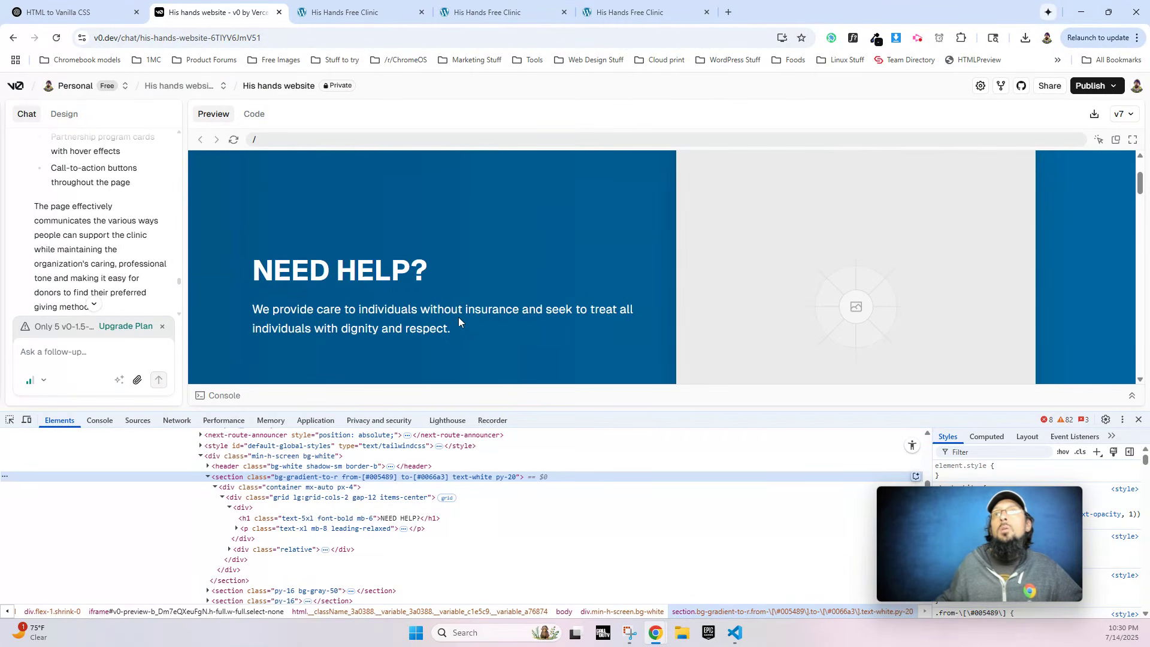
left_click_drag(452, 331, 265, 324)
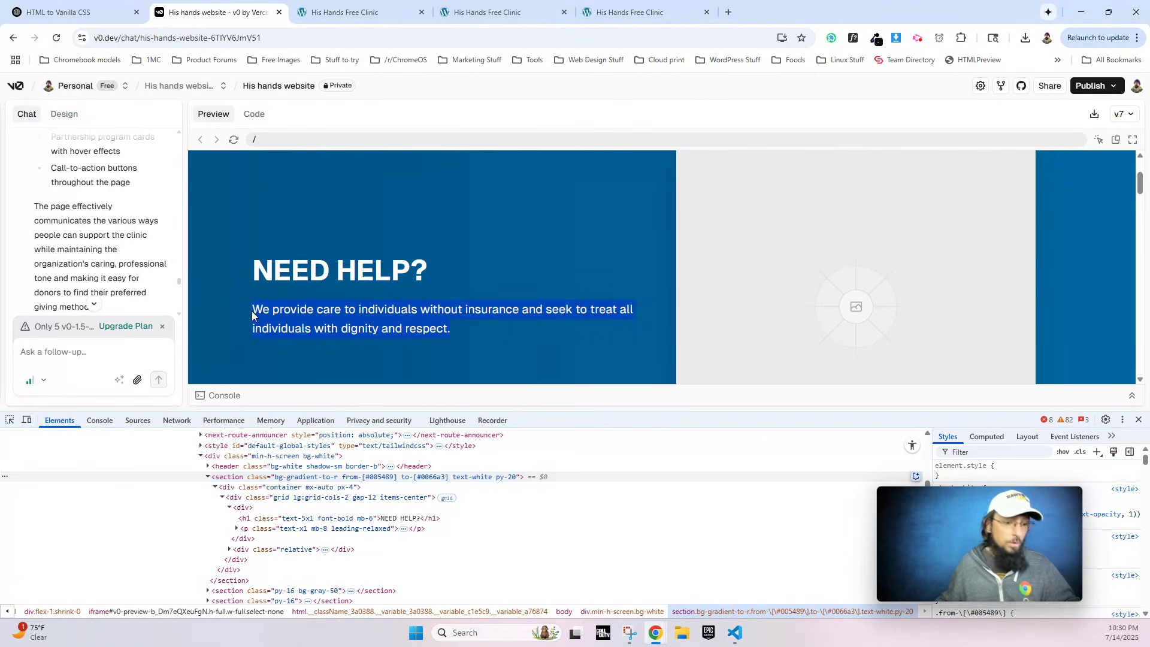
left_click(326, 12)
left_click(486, 13)
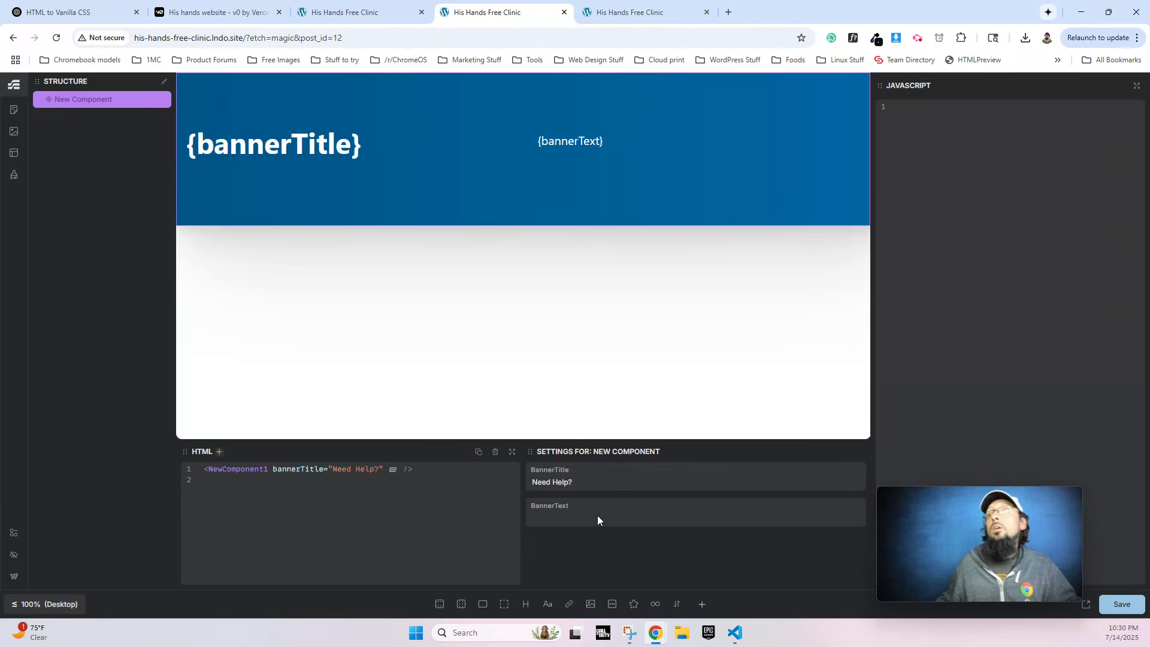
key("ctrl+v")
left_click(566, 303)
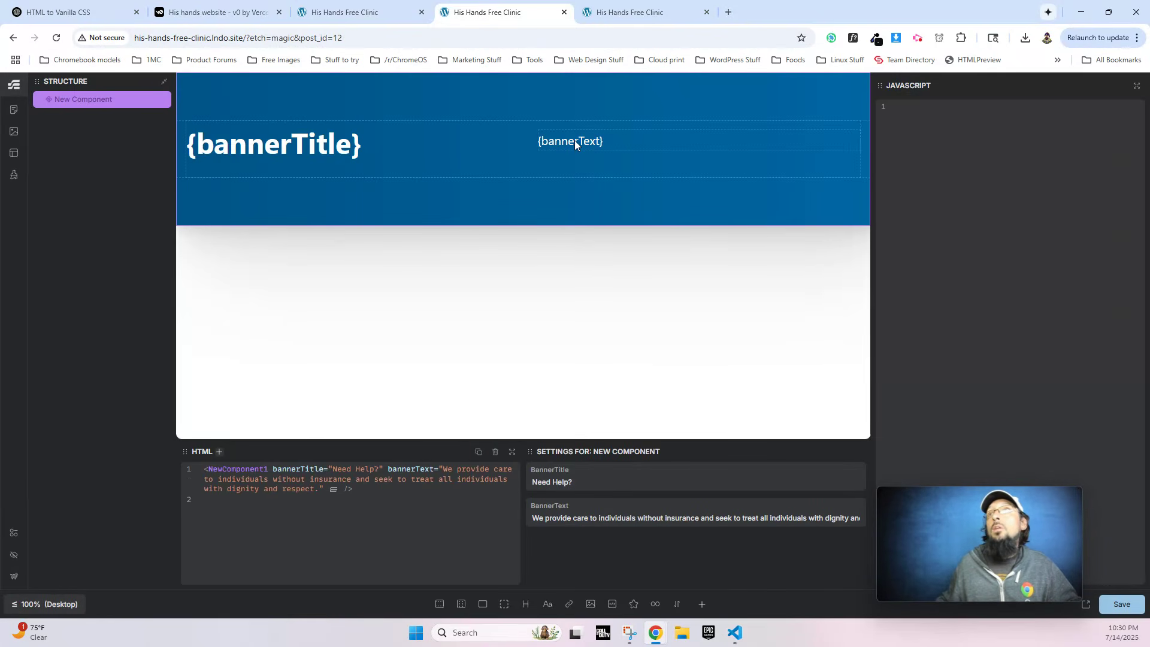
Save the page and check how the banner renders on the live site, returning to the Etch editor.
left_click(1118, 606)
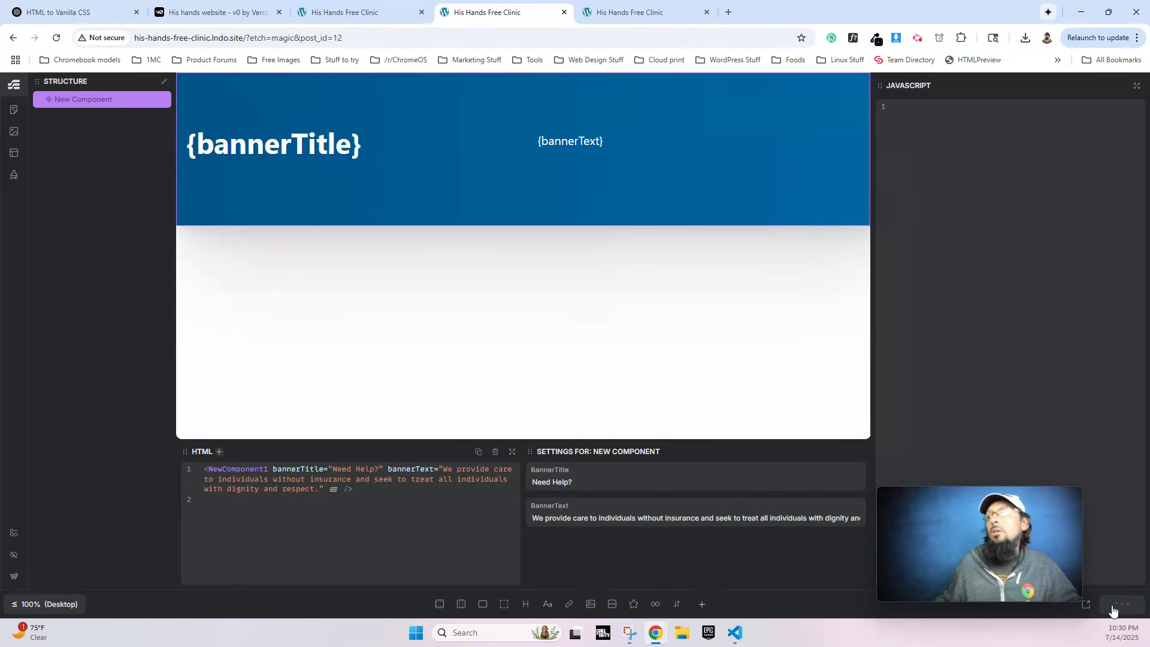
left_click(626, 13)
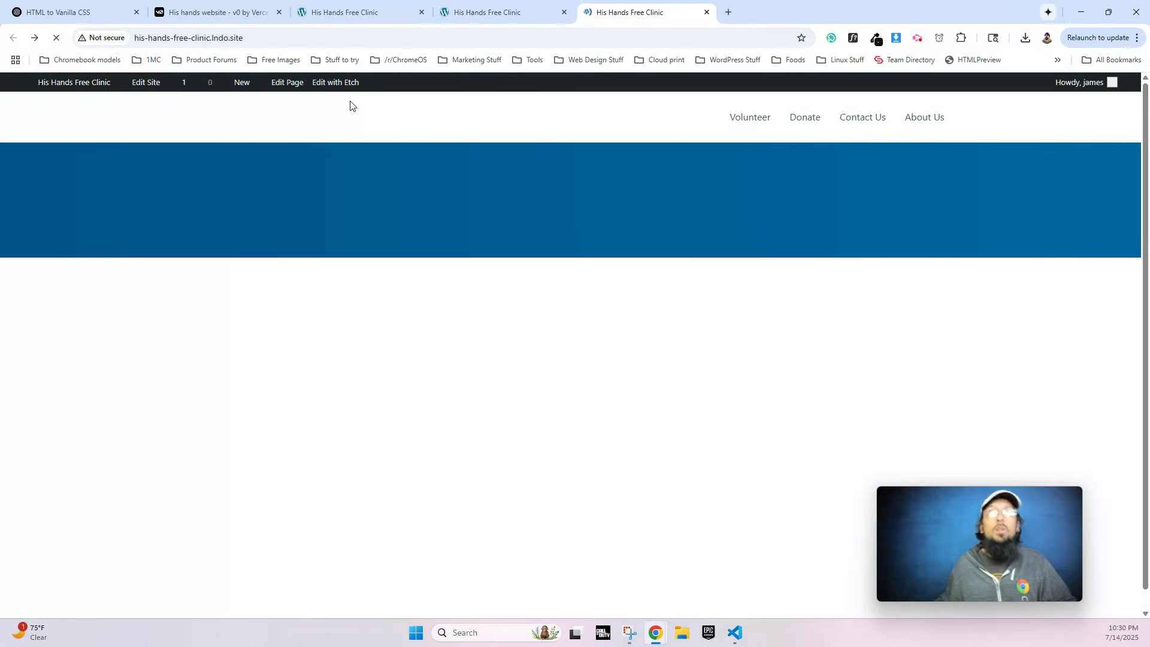
left_click(496, 18)
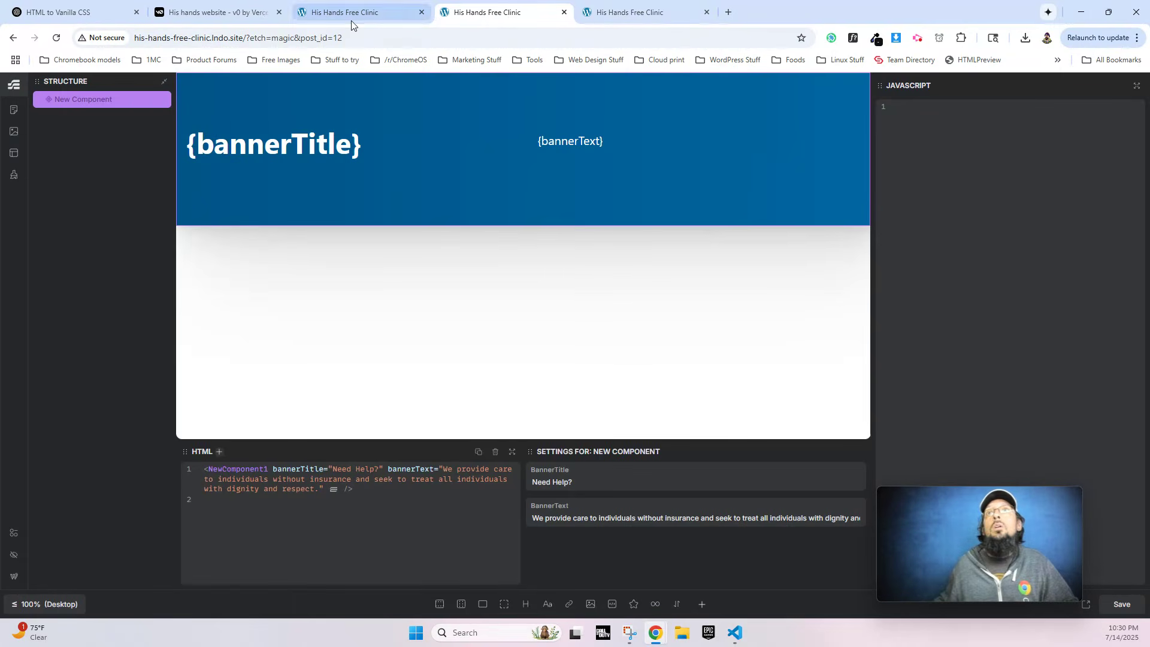
Open the banner component for editing and set the heading's content to {props.bannerTitle}.
right_click(110, 107)
left_click(139, 150)
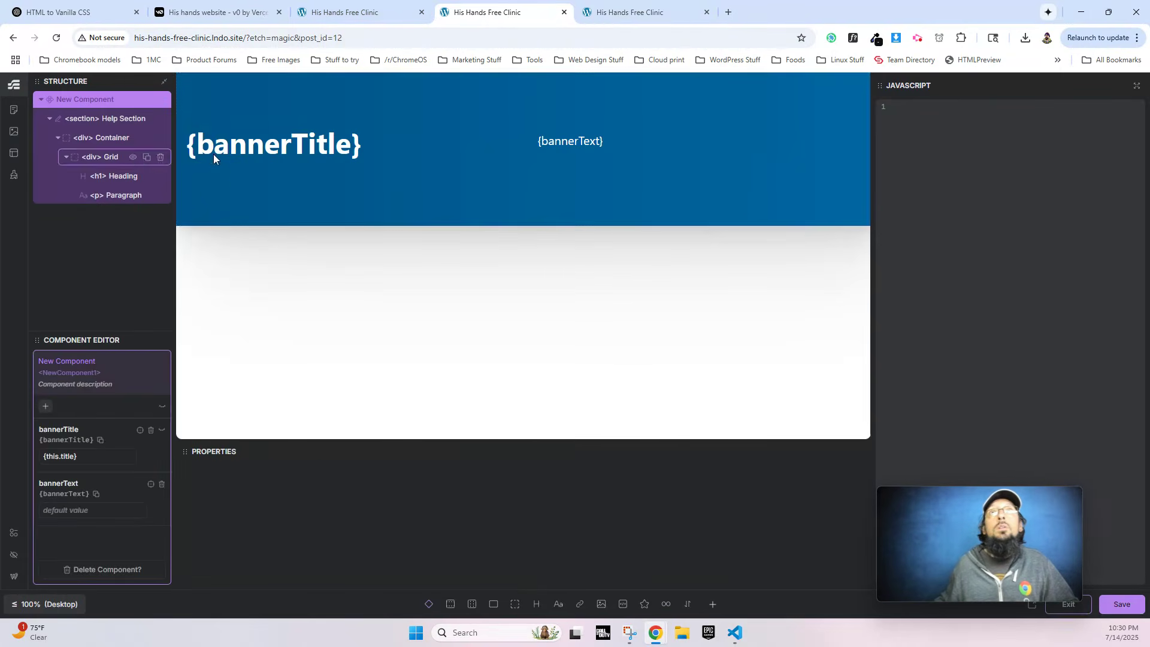
left_click(213, 154)
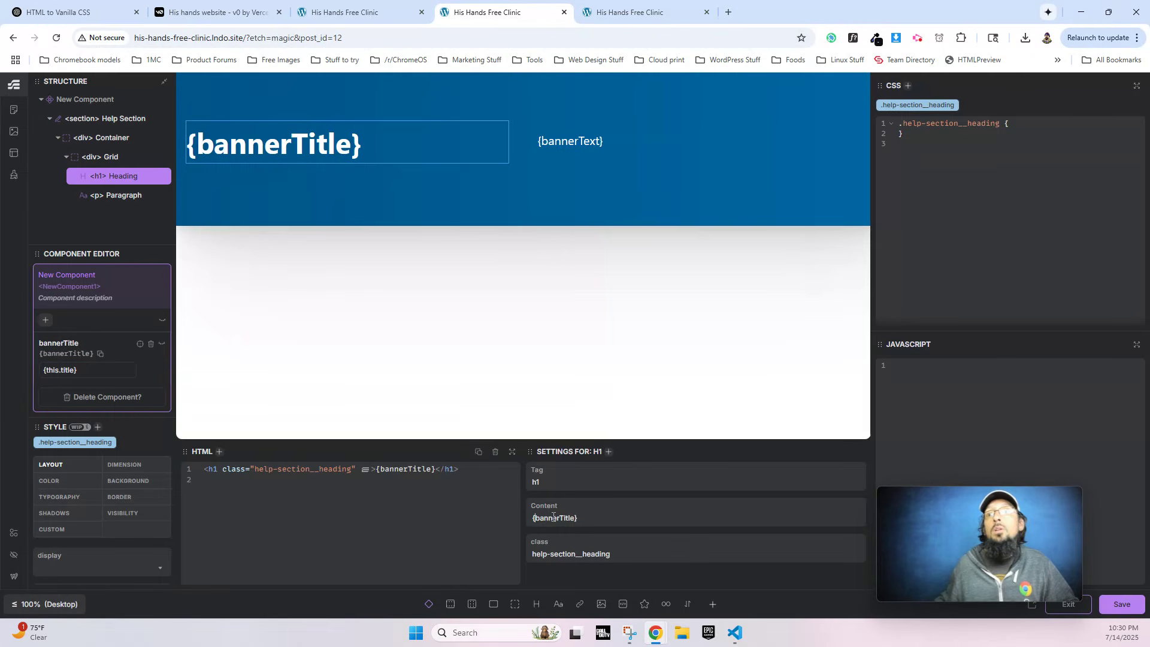
type("this.")
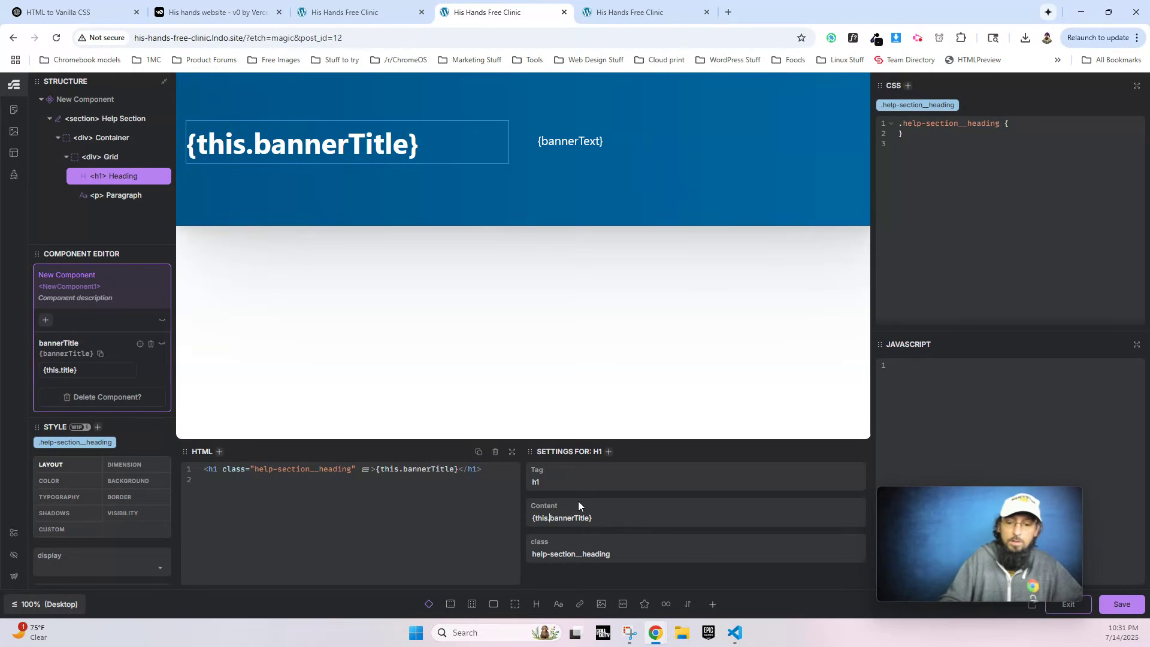
key("BackSpace")
key("BackSpace")
key("BackSpace")
key("BackSpace")
type("pjrop")
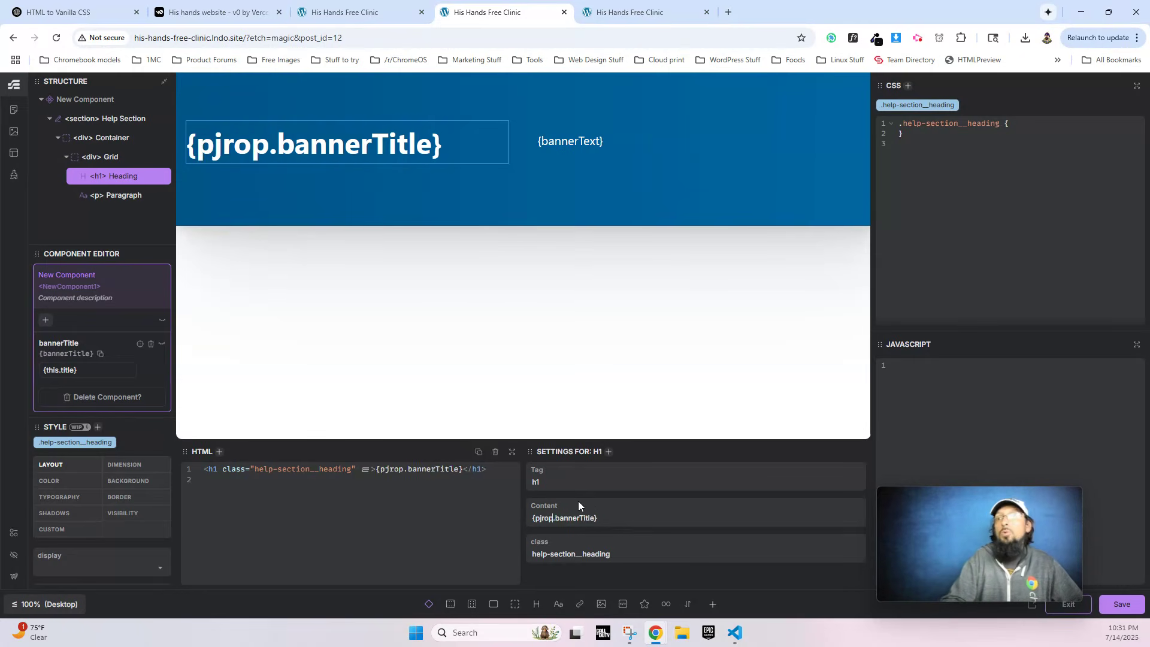
key("BackSpace")
key("BackSpace")
key("BackSpace")
key("BackSpace")
type("rops")
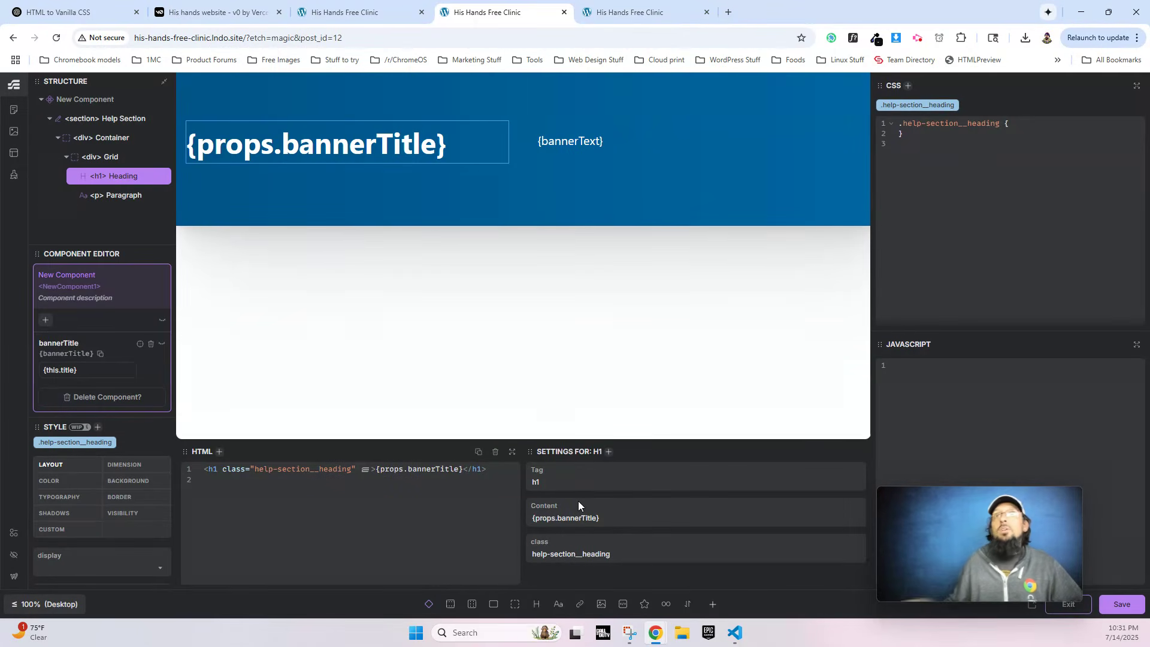
left_click(626, 555)
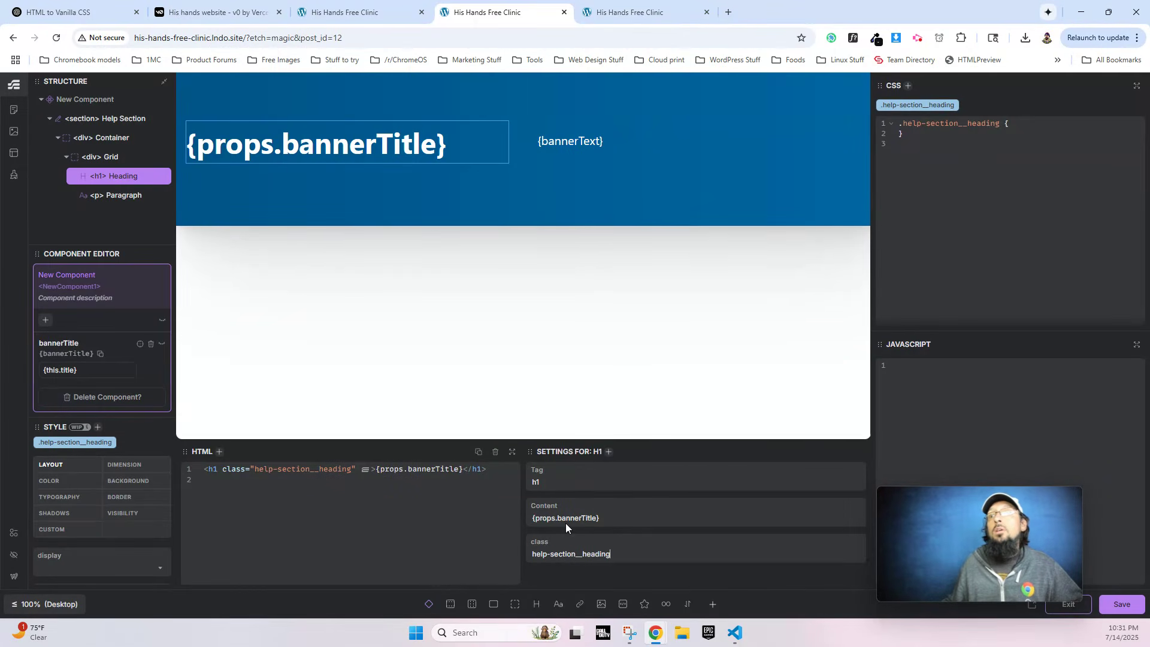
Set the banner paragraph's content to {props.bannerText}.
left_click(585, 142)
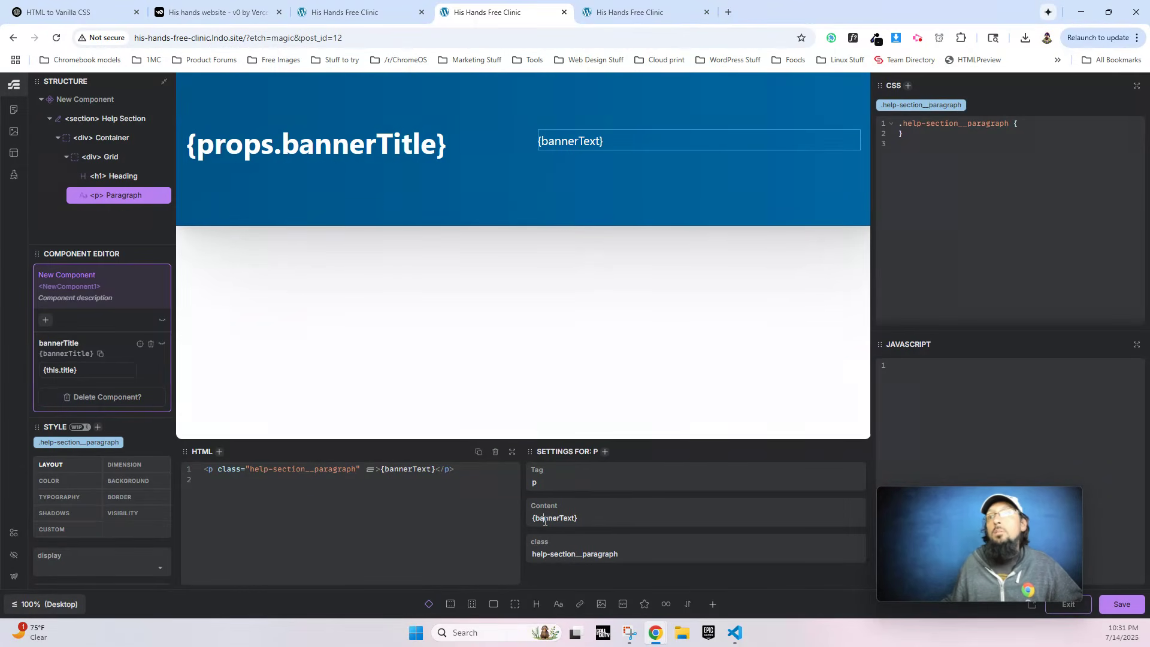
type("pr")
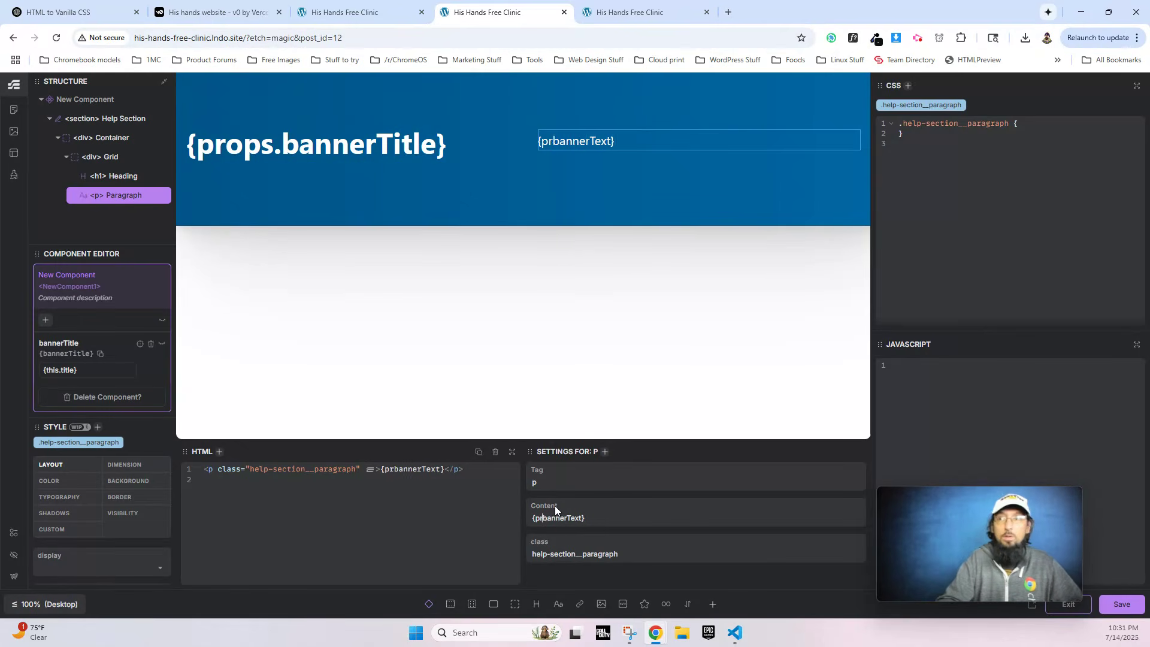
type("ops.")
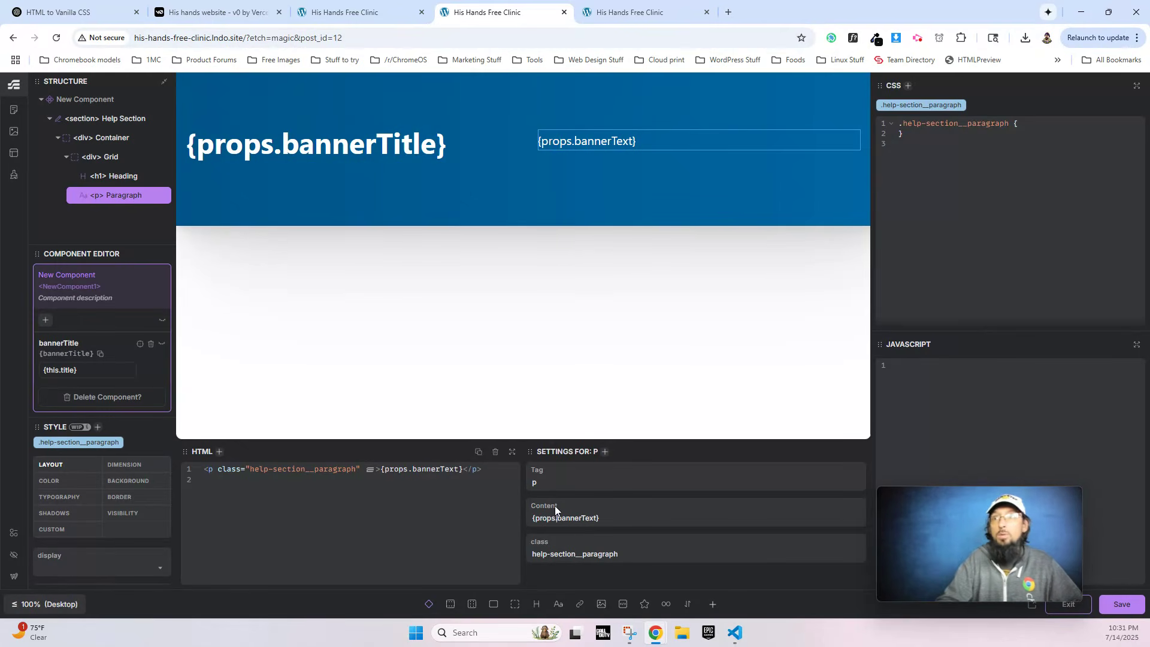
Save and exit the component, and check the banner on the live site before returning to the Etch editor.
left_click(1121, 606)
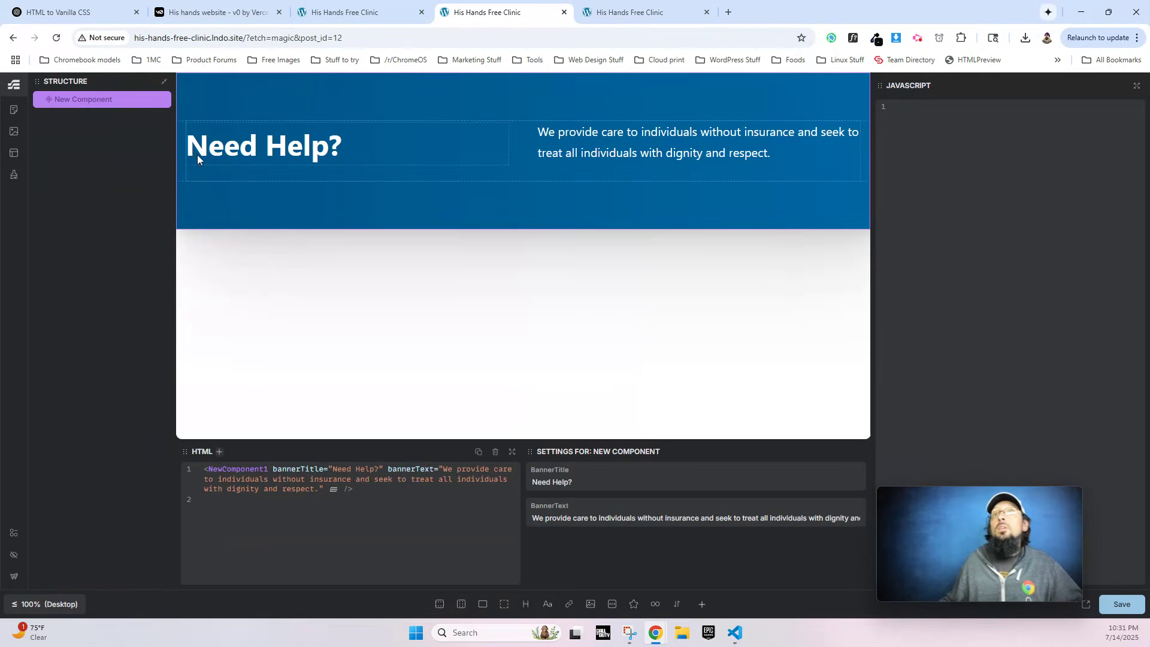
left_click(630, 12)
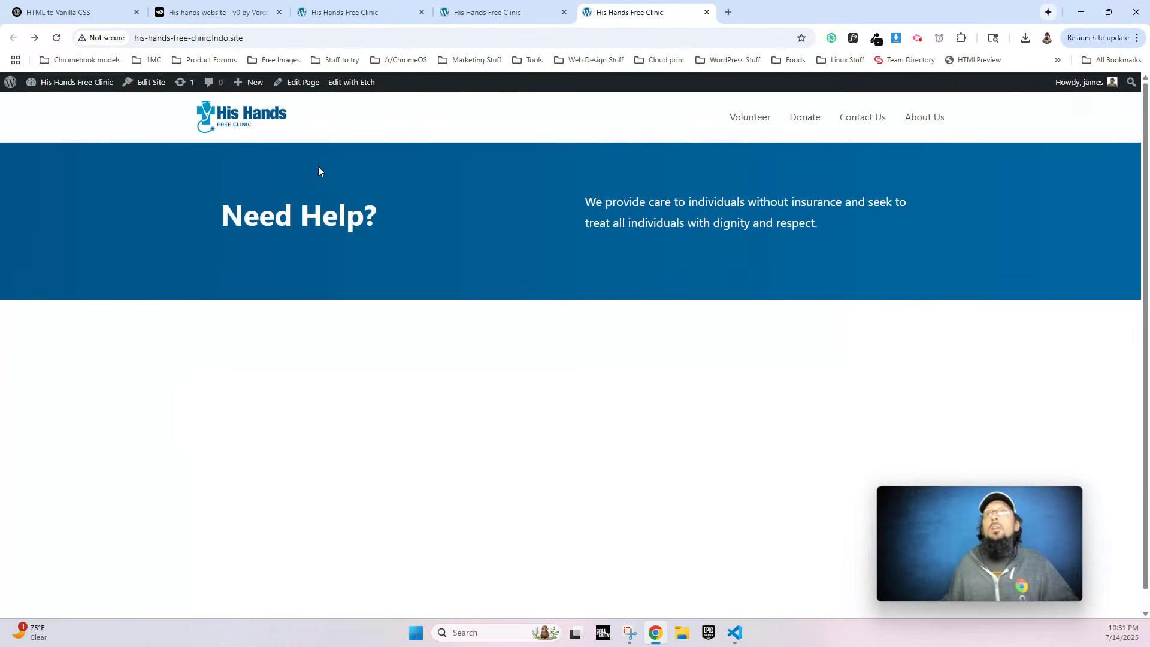
left_click(532, 13)
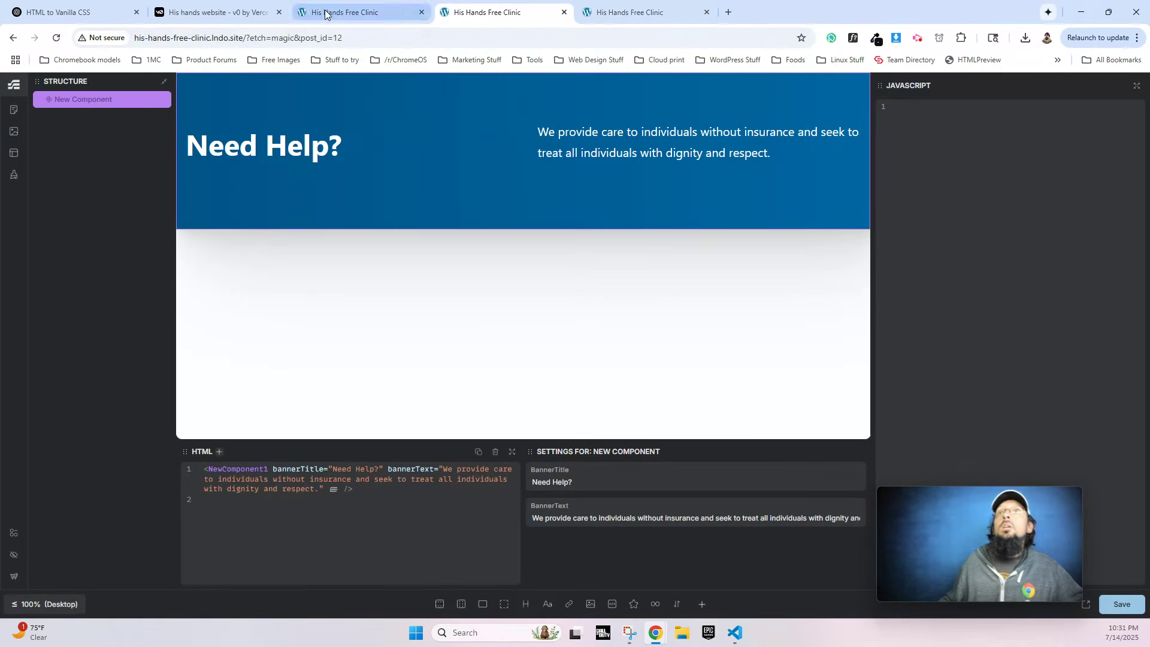
Inspect the TO BE SEEN BY A PROVIDER heading in the v0 preview and copy its whole enclosing section element.
left_click(227, 13)
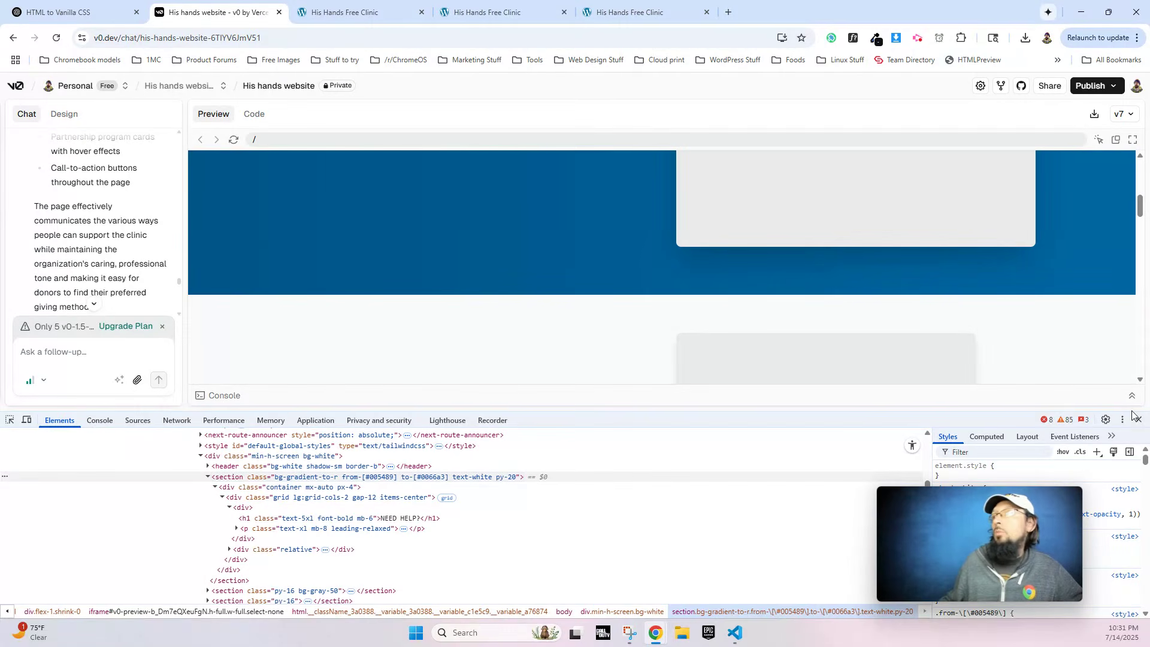
scroll(559, 277, "down", 3)
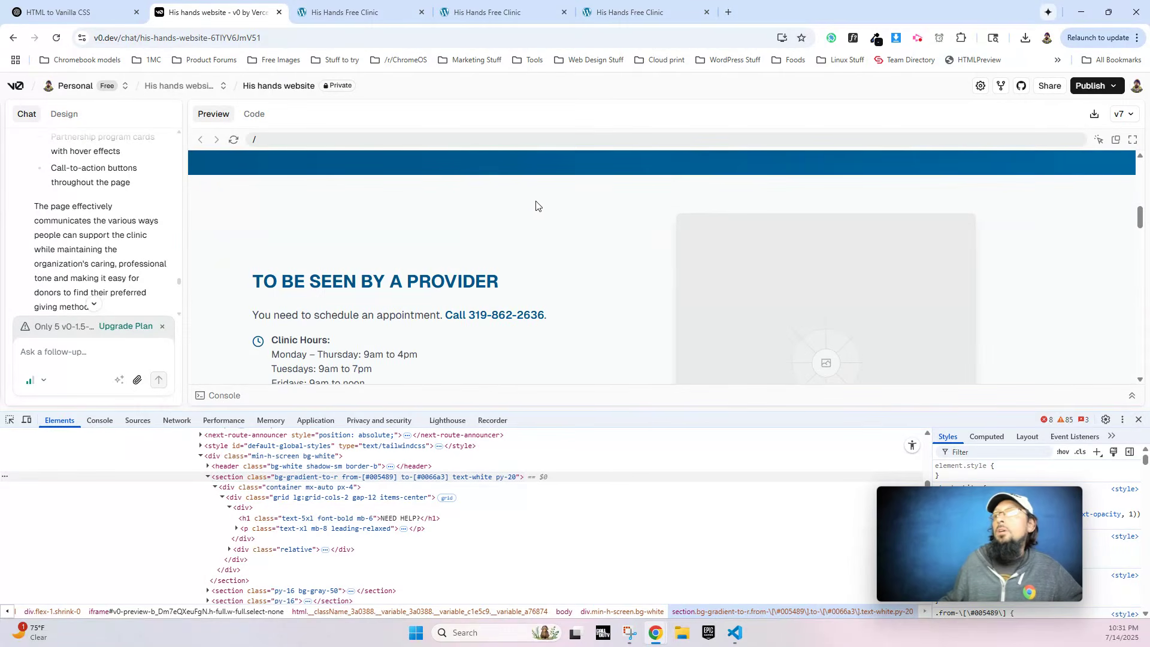
scroll(542, 214, "down", 2)
scroll(517, 282, "up", 2)
right_click(443, 282)
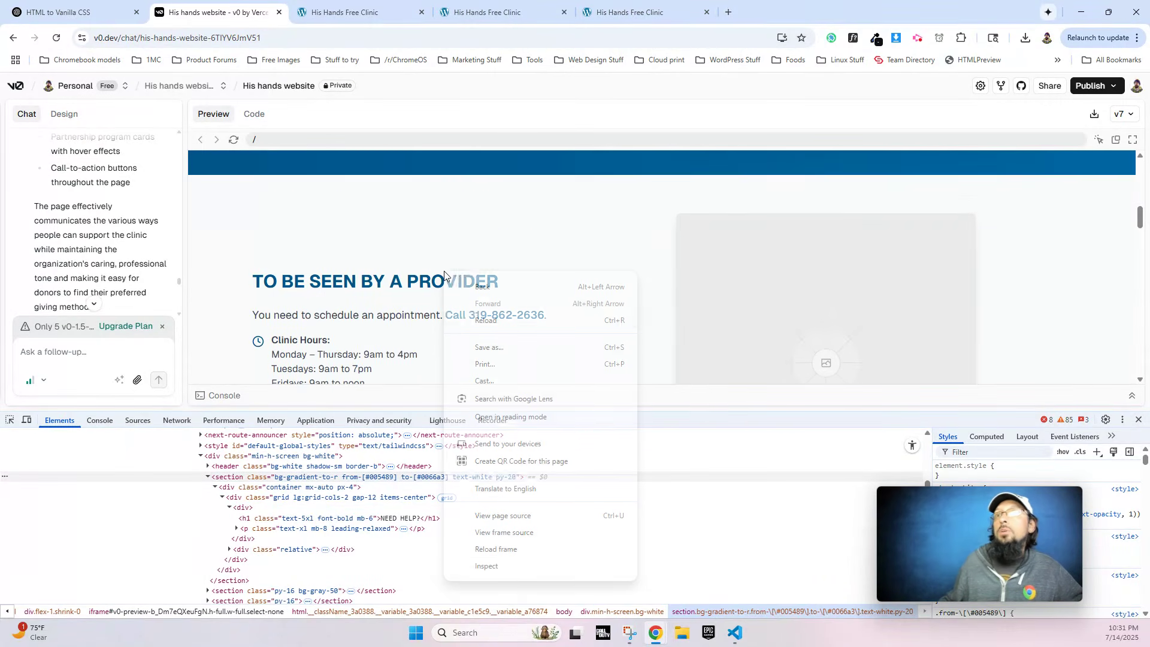
left_click(521, 568)
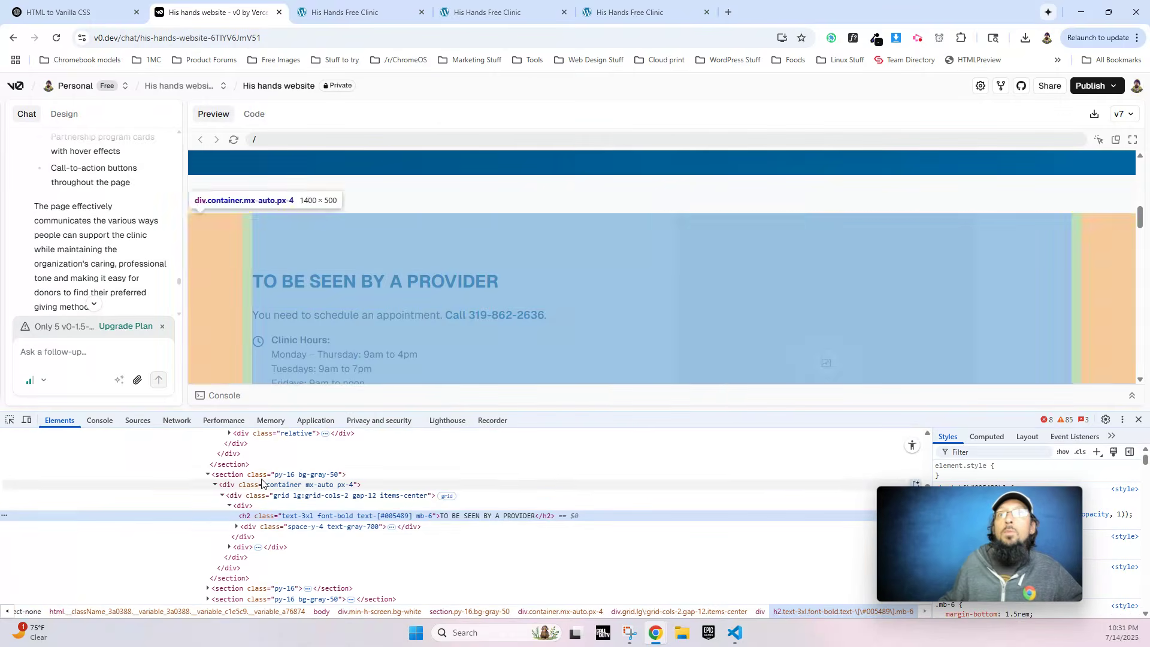
right_click(266, 474)
mouse_move(349, 216)
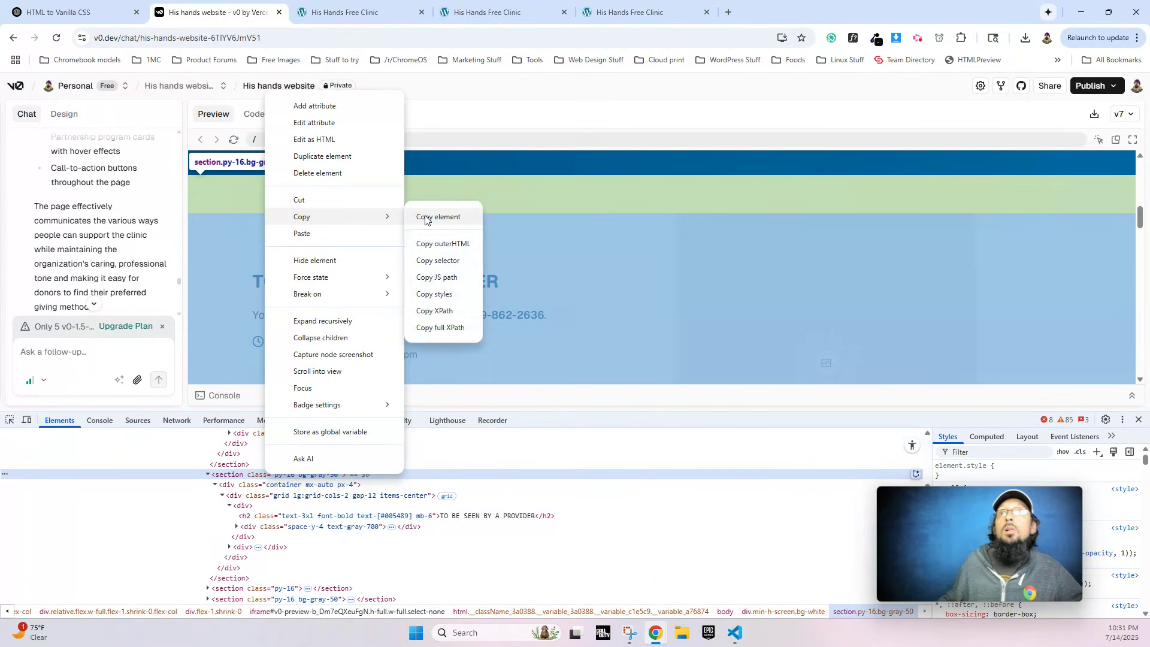
left_click(422, 218)
Switch to the ChatGPT conversation and begin a follow-up prompt for the copied section with "now do this one:".
left_click(71, 12)
left_click(422, 551)
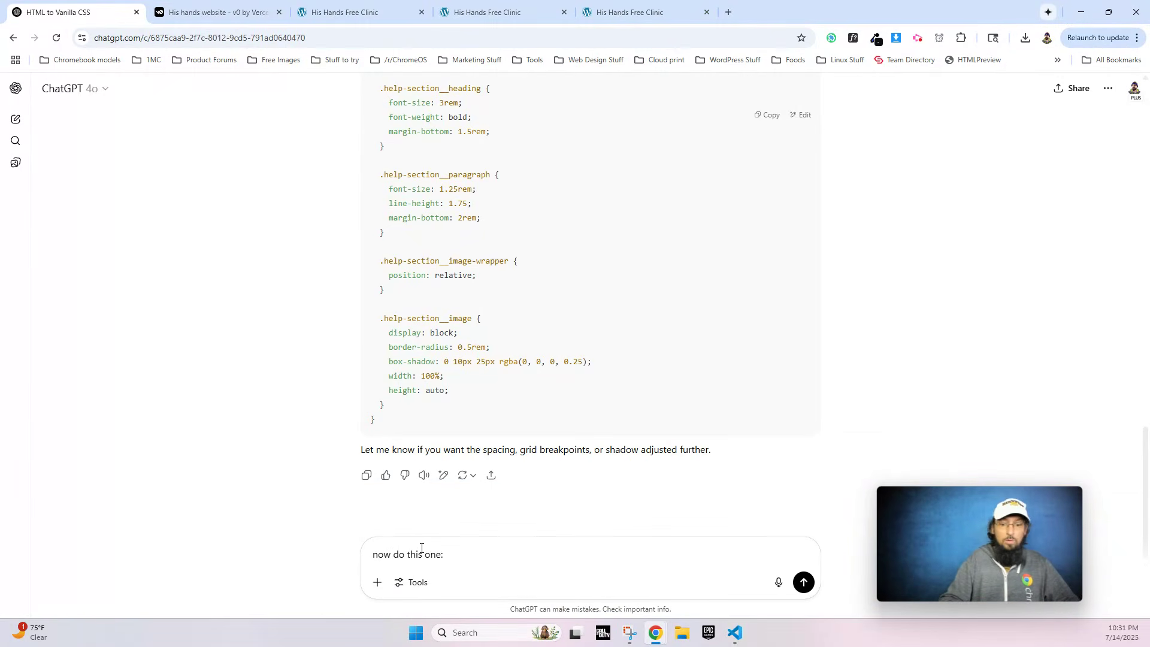
Send ChatGPT the prompt "now do this one:" followed by the copied appointment section HTML.
type("now do this one:")
key("ctrl+v")
key("Return")
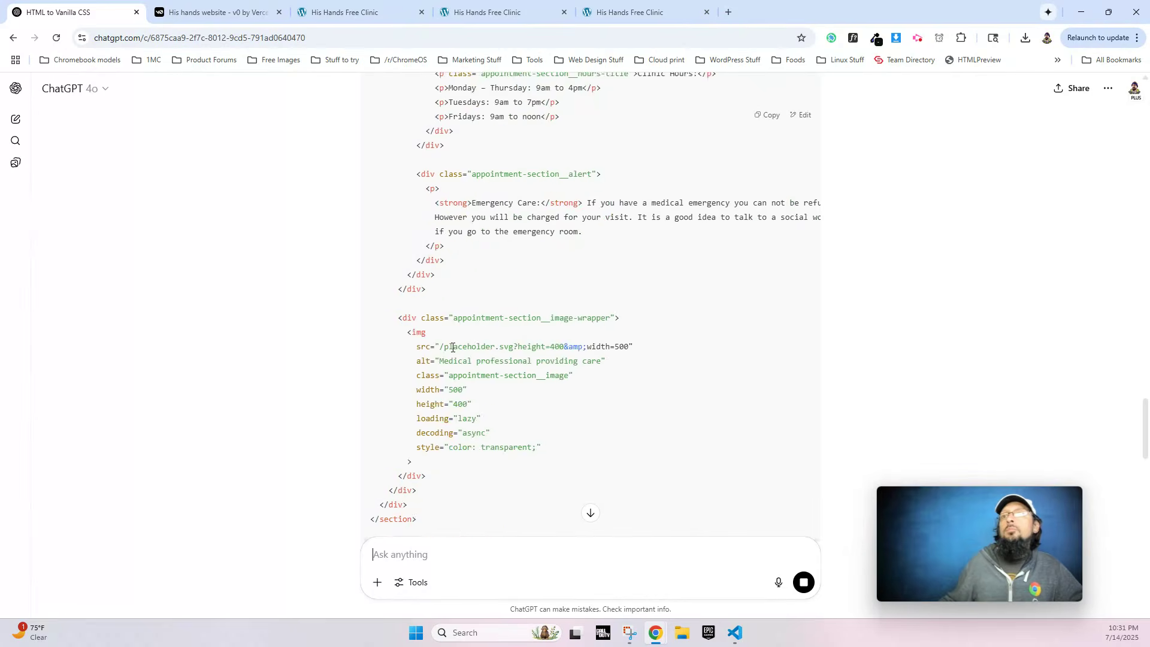
Add a new section below the Need Help banner in the page builder and replace its HTML with ChatGPT's appointment-section markup.
scroll(711, 161, "up", 5)
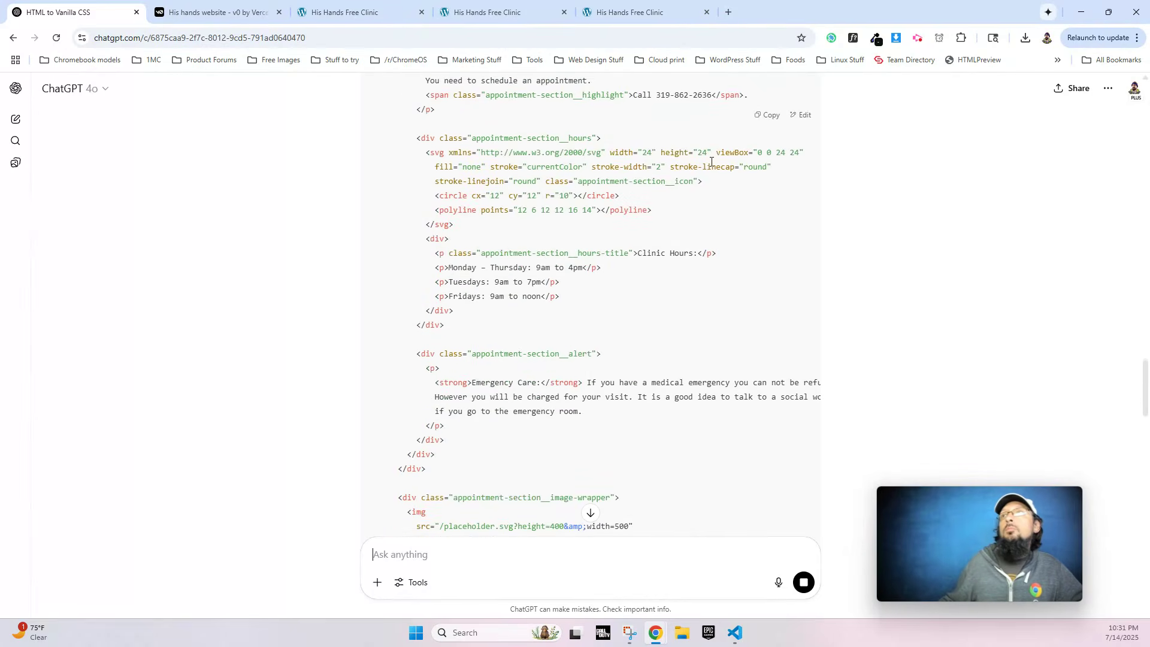
left_click(558, 18)
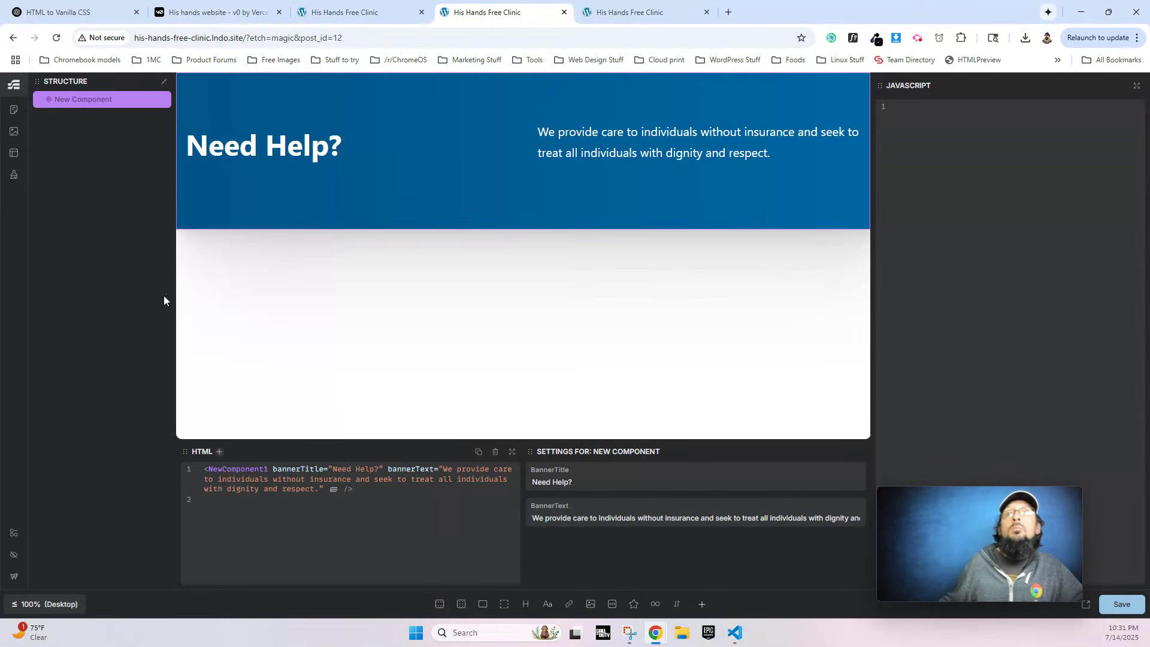
left_click(441, 604)
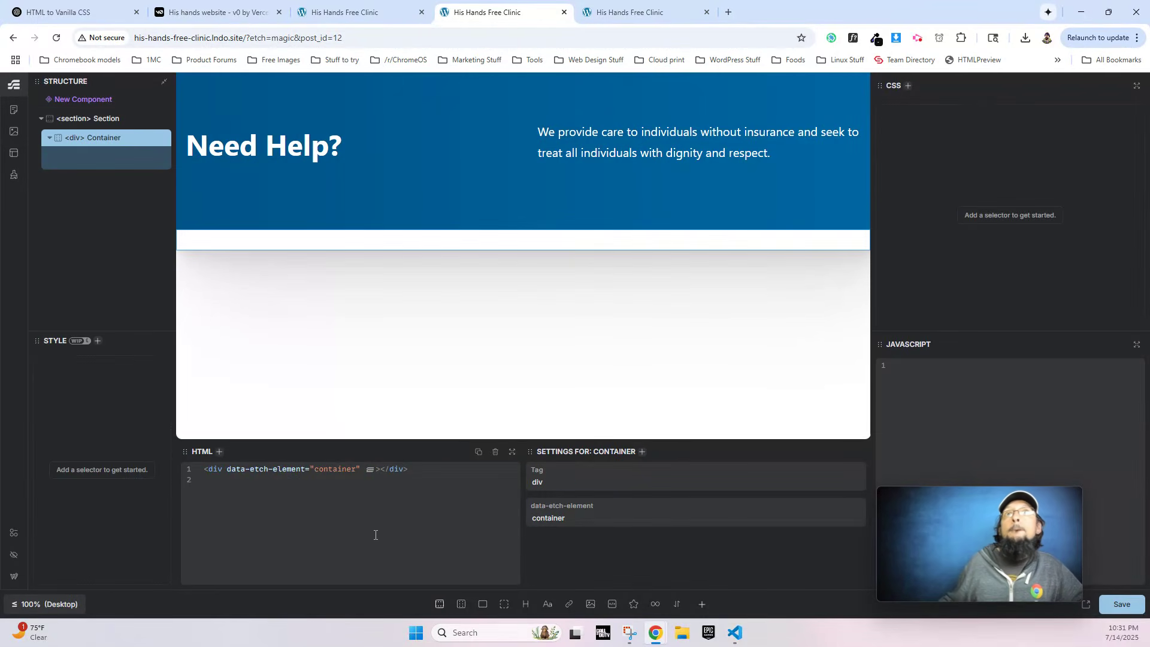
left_click(84, 119)
key("ctrl+a")
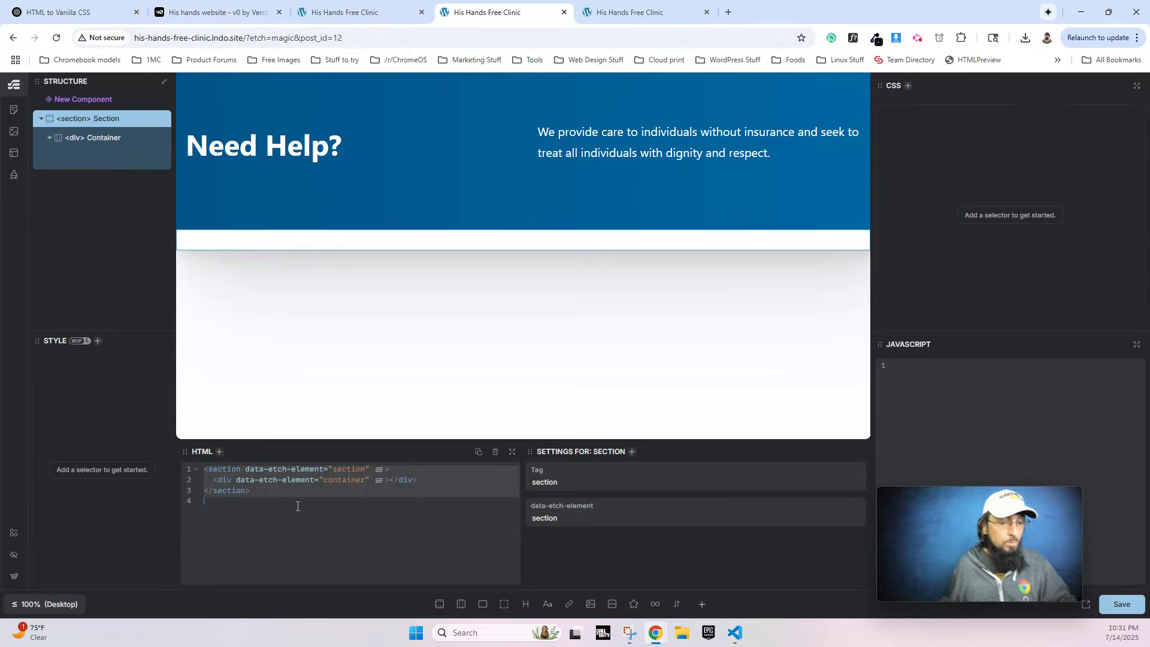
key("ctrl+v")
Copy the contents of ChatGPT's generated .appointment-section CSS rule into the section's matching rule in the page builder, and save the page.
left_click(80, 13)
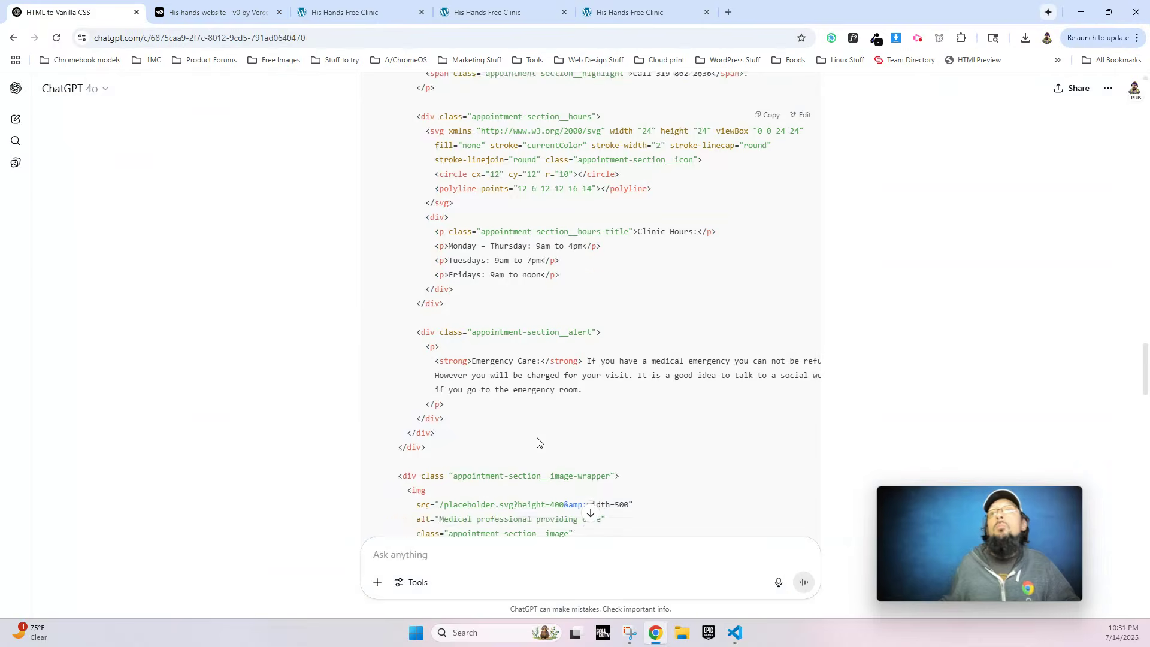
scroll(561, 461, "down", 10)
left_click_drag(379, 193, 407, 393)
scroll(413, 335, "down", 15)
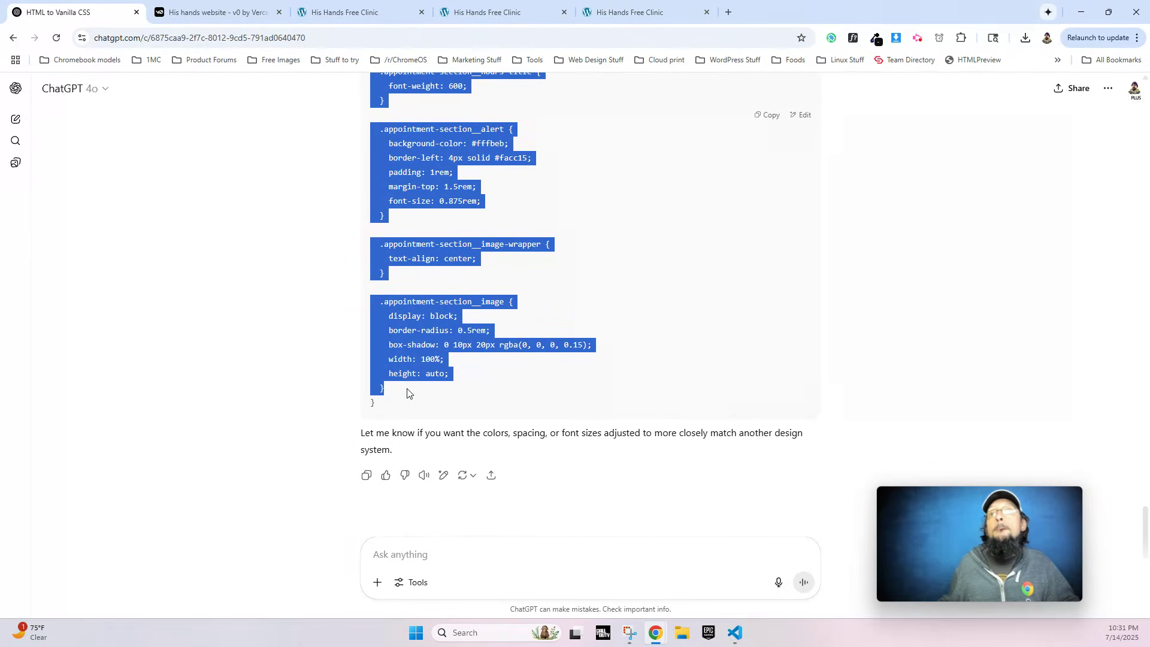
left_click(380, 11)
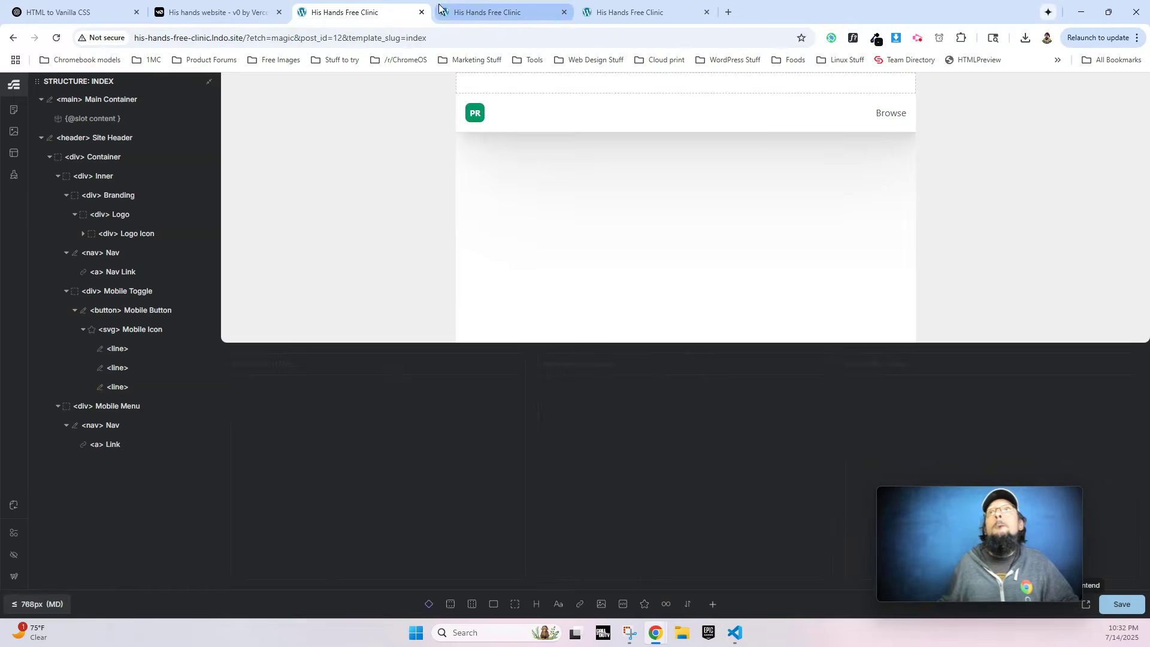
left_click(421, 12)
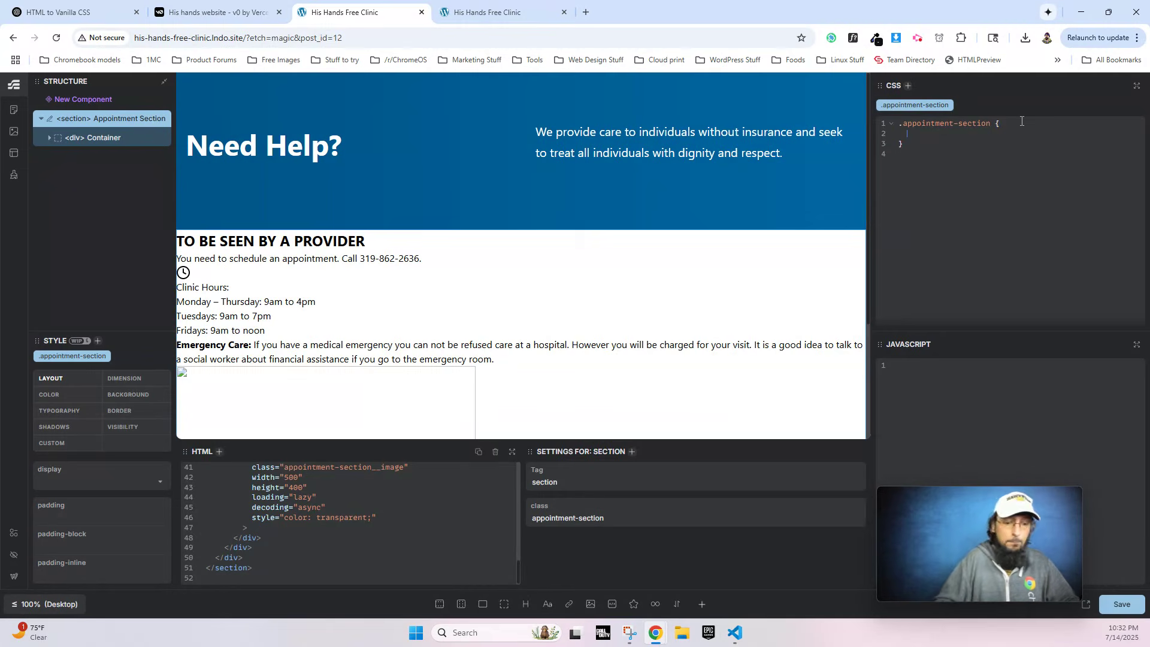
key("ctrl+v")
scroll(646, 304, "down", 2)
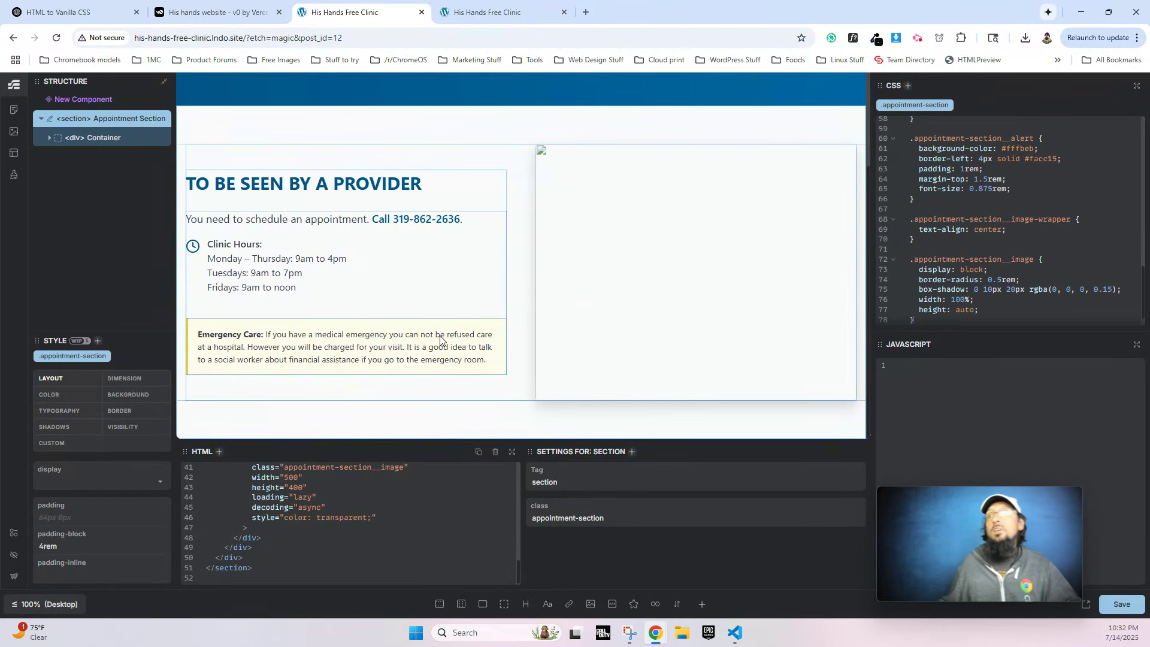
left_click(1120, 603)
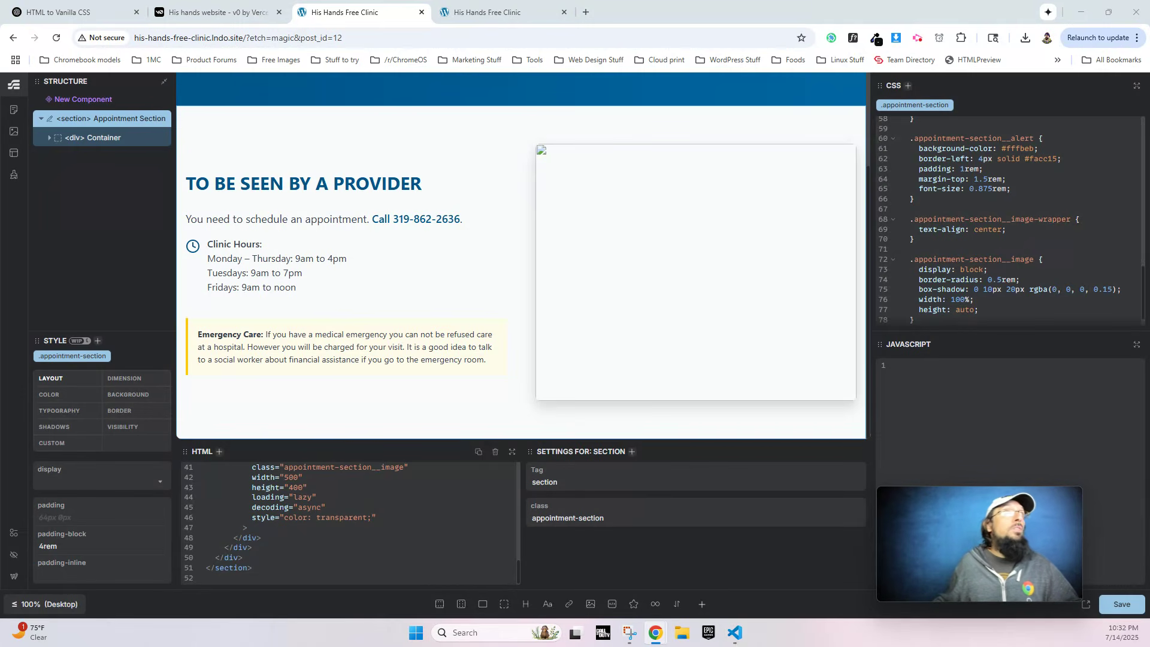
Replace the appointment section's placeholder image with the blood-pressure check photo from the media library.
left_click(651, 239)
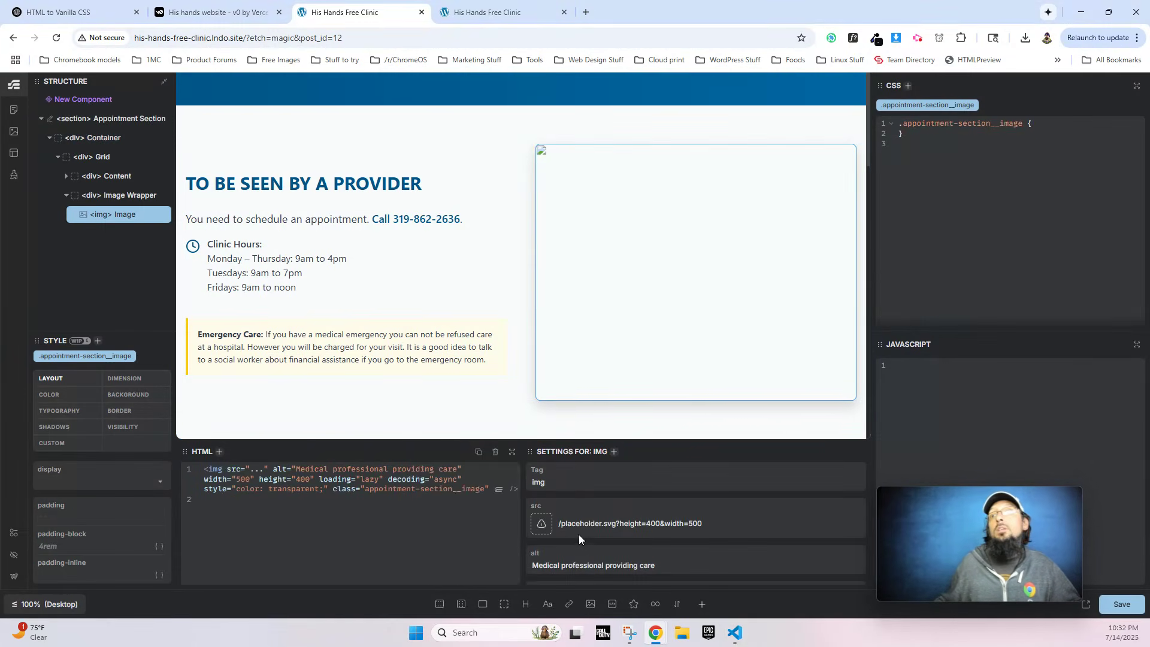
left_click(542, 527)
left_click(800, 236)
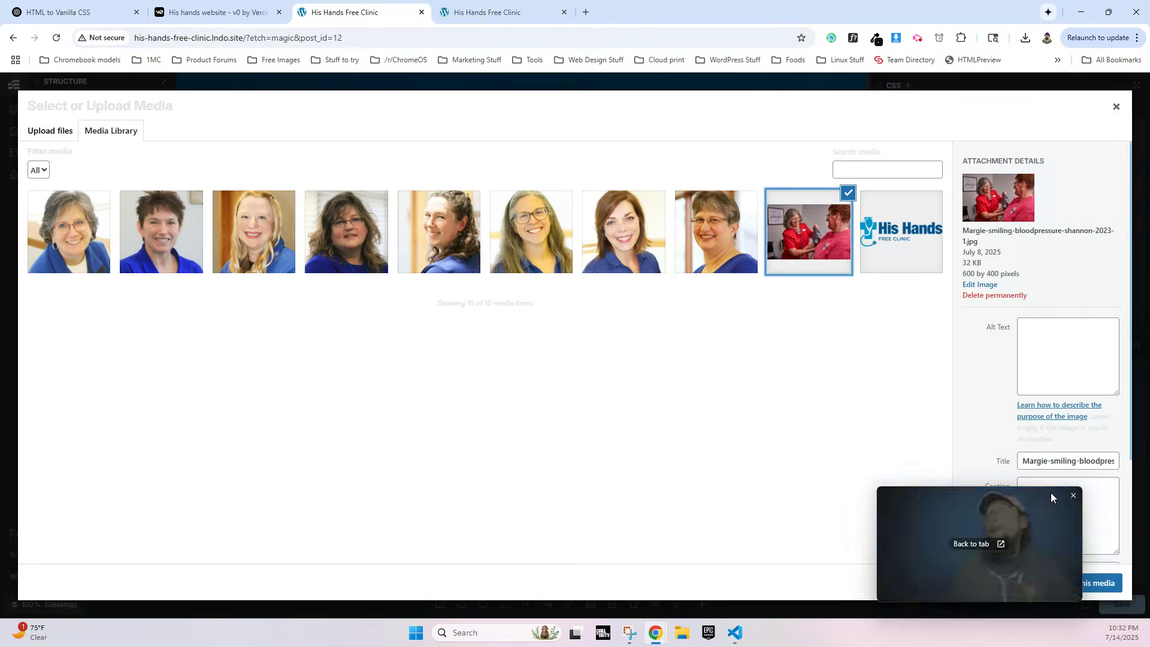
left_click(1108, 584)
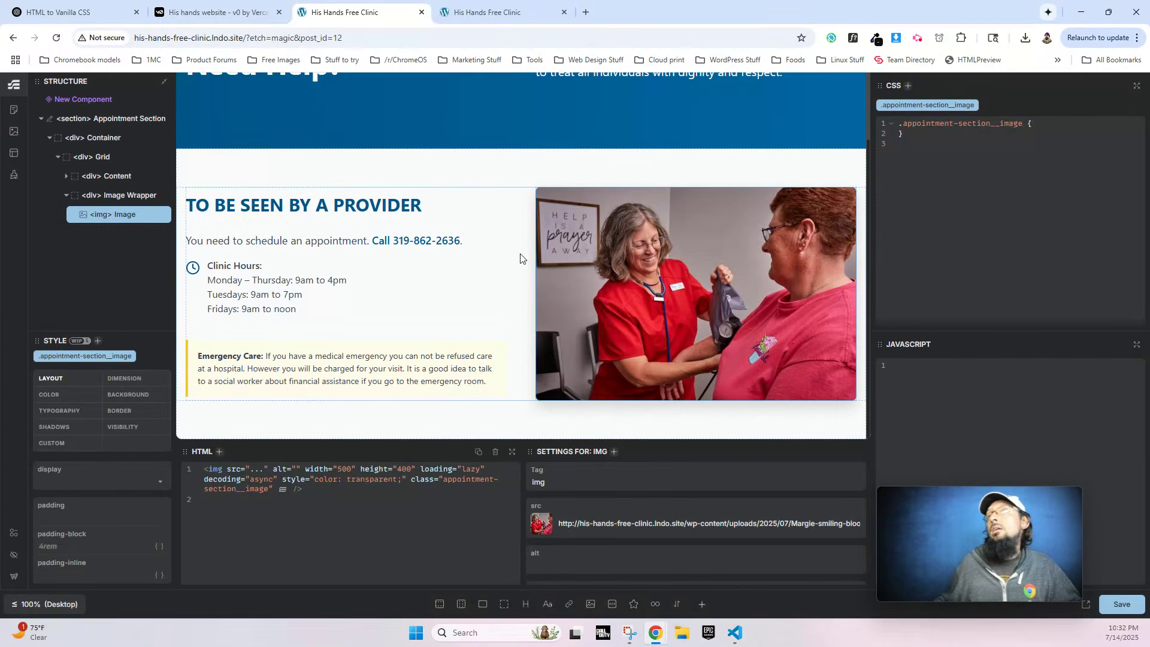
Inspect the Medical Services heading in the v0 preview and copy its whole enclosing section element.
left_click(215, 12)
scroll(434, 300, "down", 10)
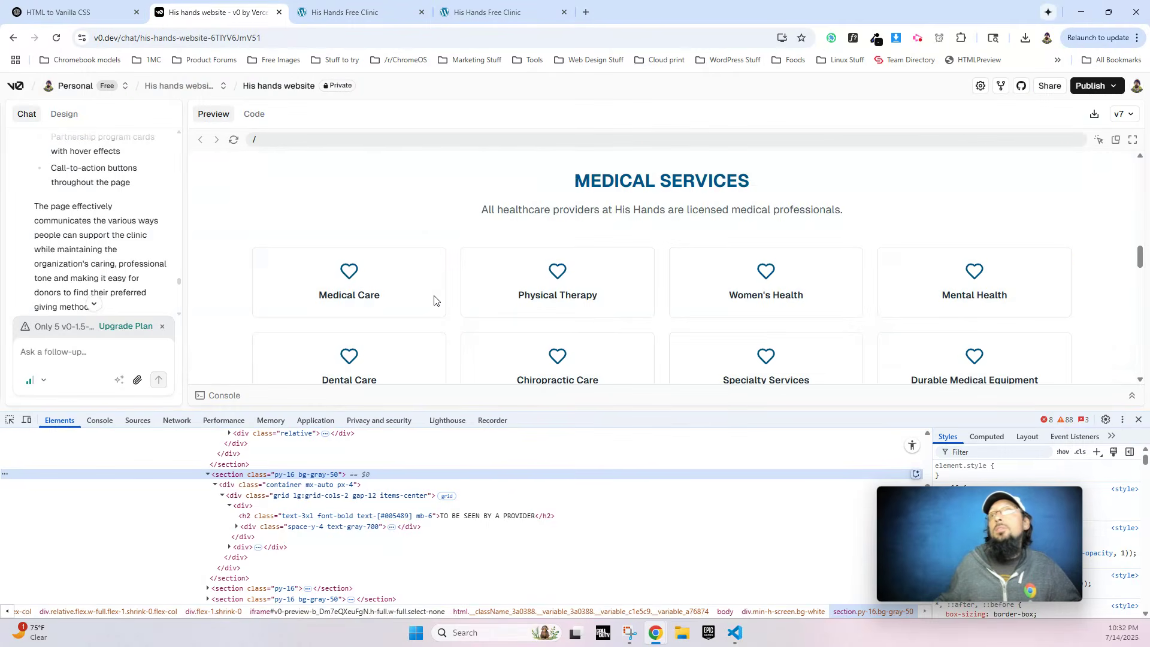
right_click(582, 182)
left_click(650, 479)
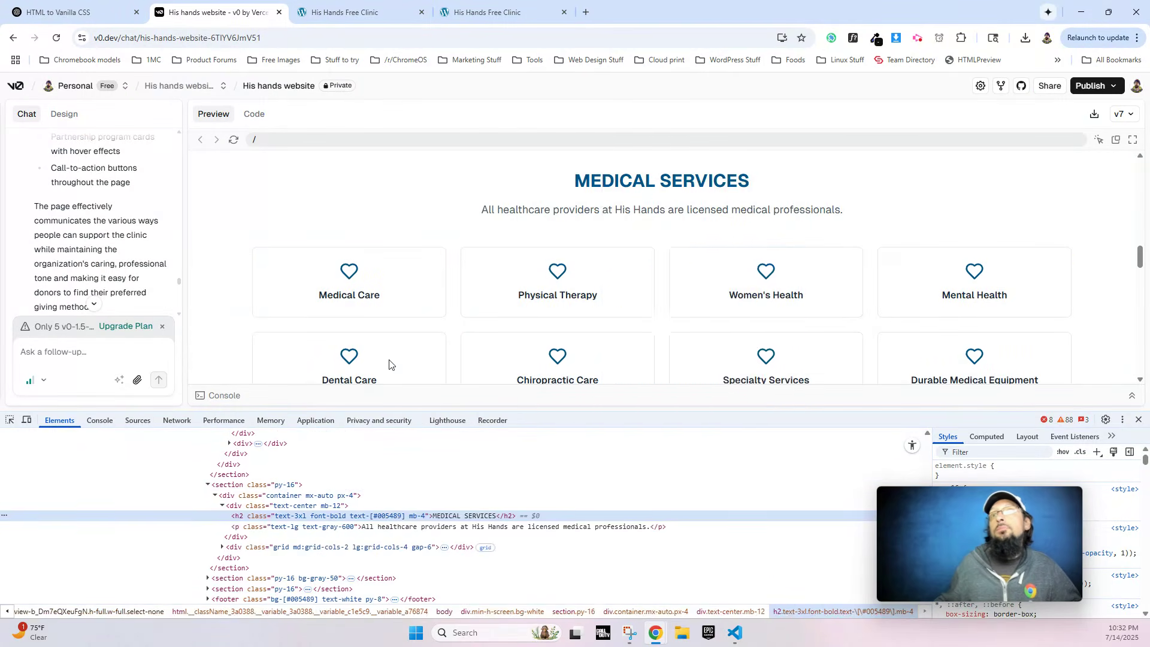
left_click(271, 485)
right_click(271, 485)
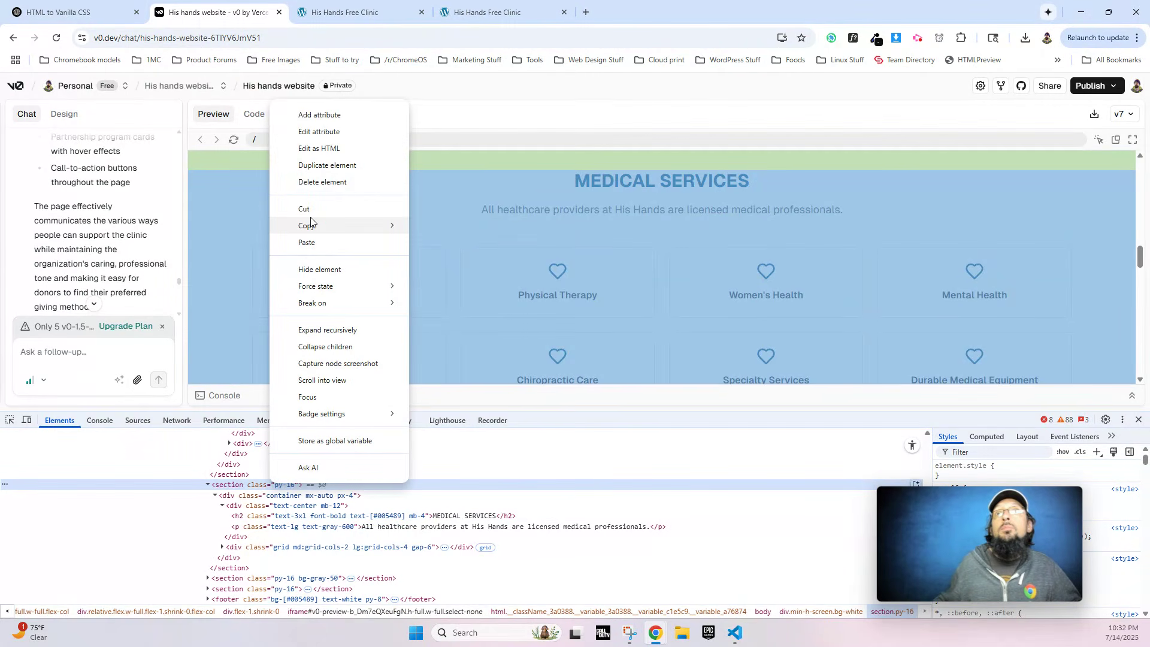
mouse_move(399, 229)
left_click(443, 226)
Send the copied Medical Services section HTML to ChatGPT for conversion.
left_click(60, 12)
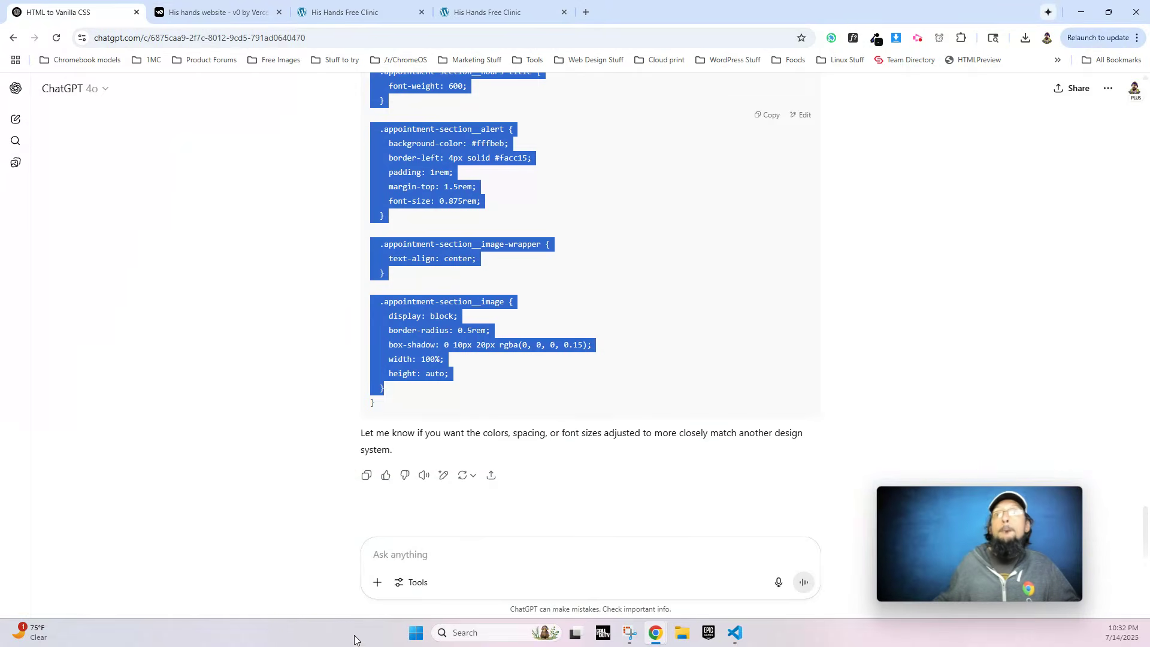
left_click(434, 554)
key("ctrl+v")
key("Return")
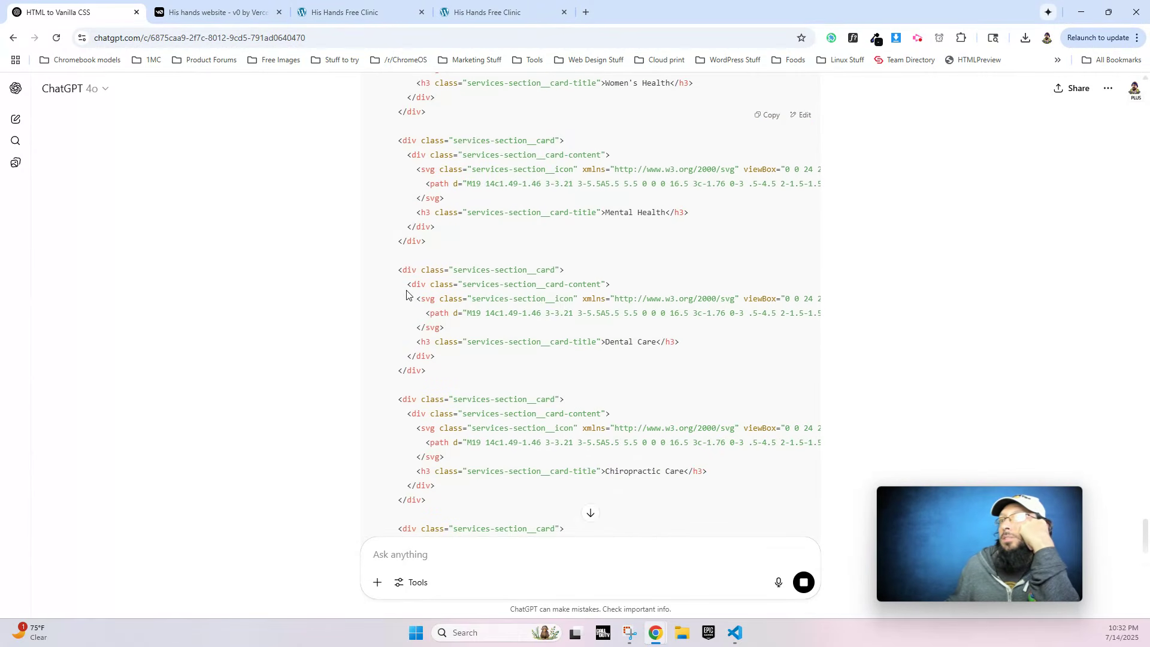
Add another section after the appointment section in the page builder and fill it with ChatGPT's services-section HTML.
scroll(431, 300, "down", 2)
scroll(553, 327, "down", 3)
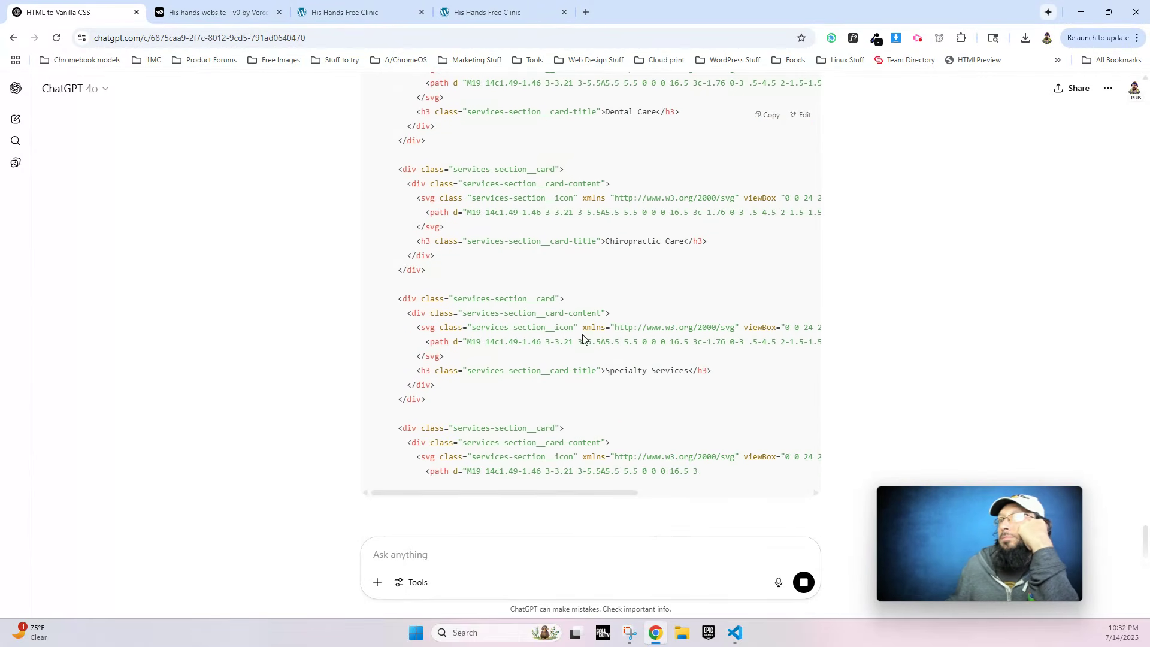
scroll(583, 340, "down", 6)
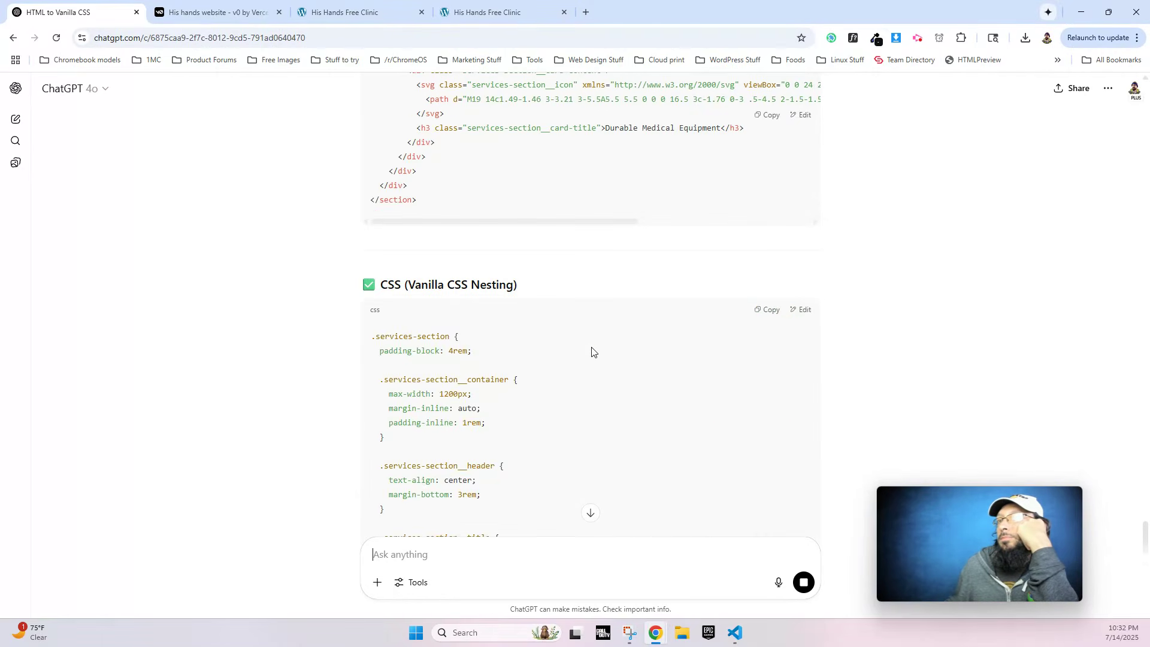
scroll(599, 344, "up", 5)
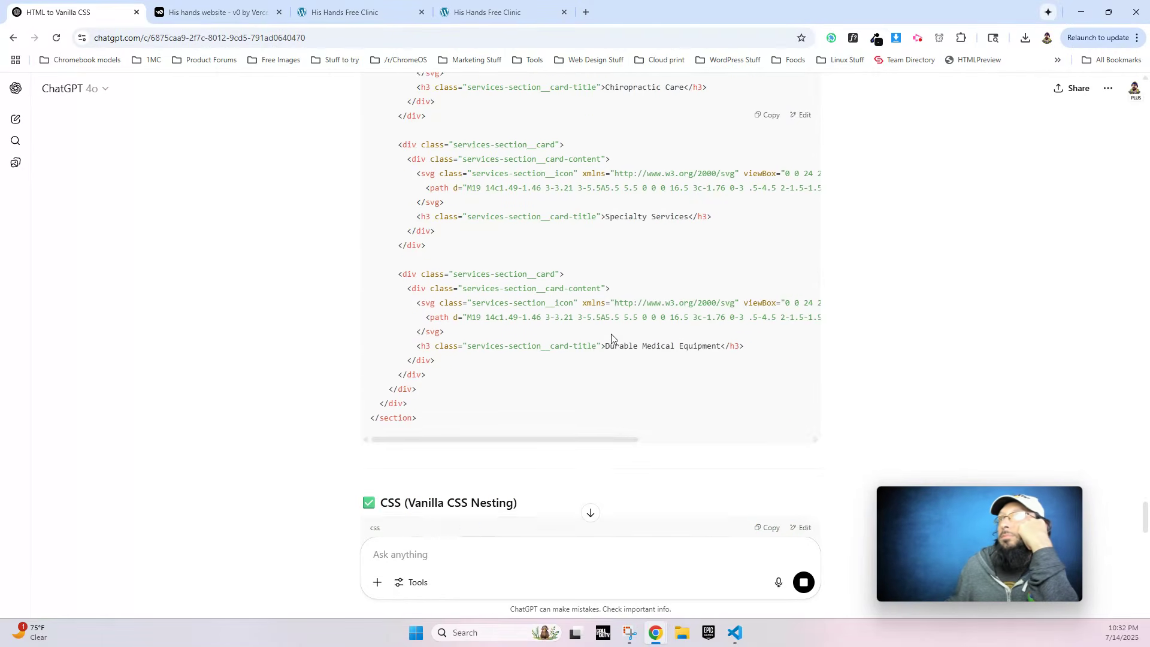
left_click(334, 11)
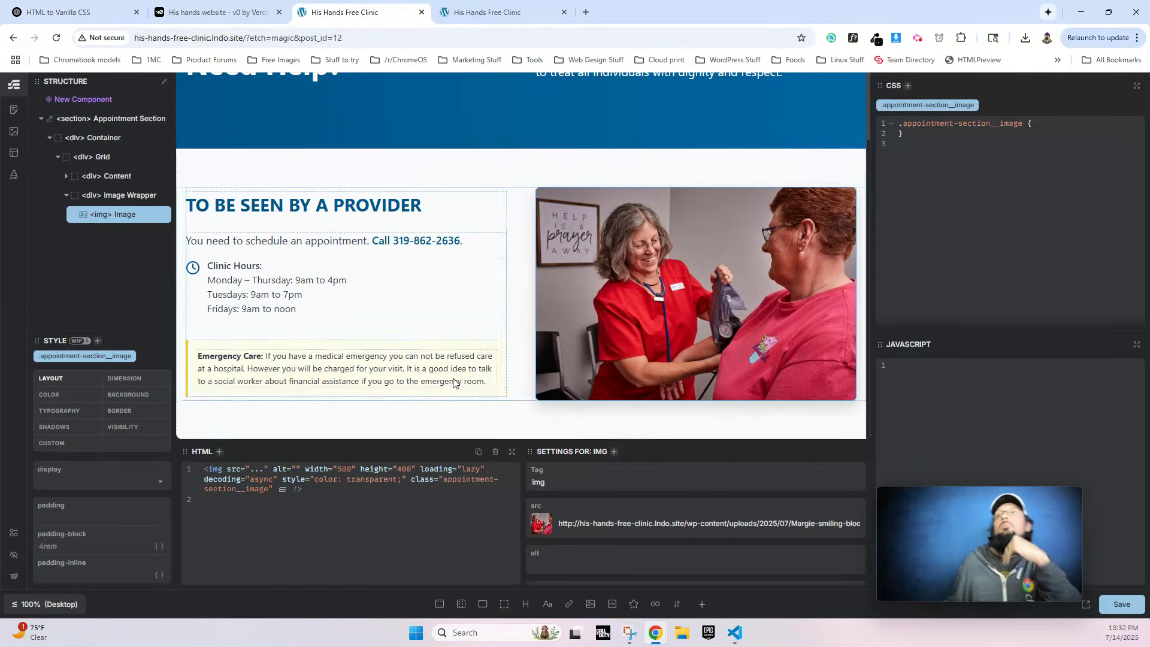
left_click(40, 118)
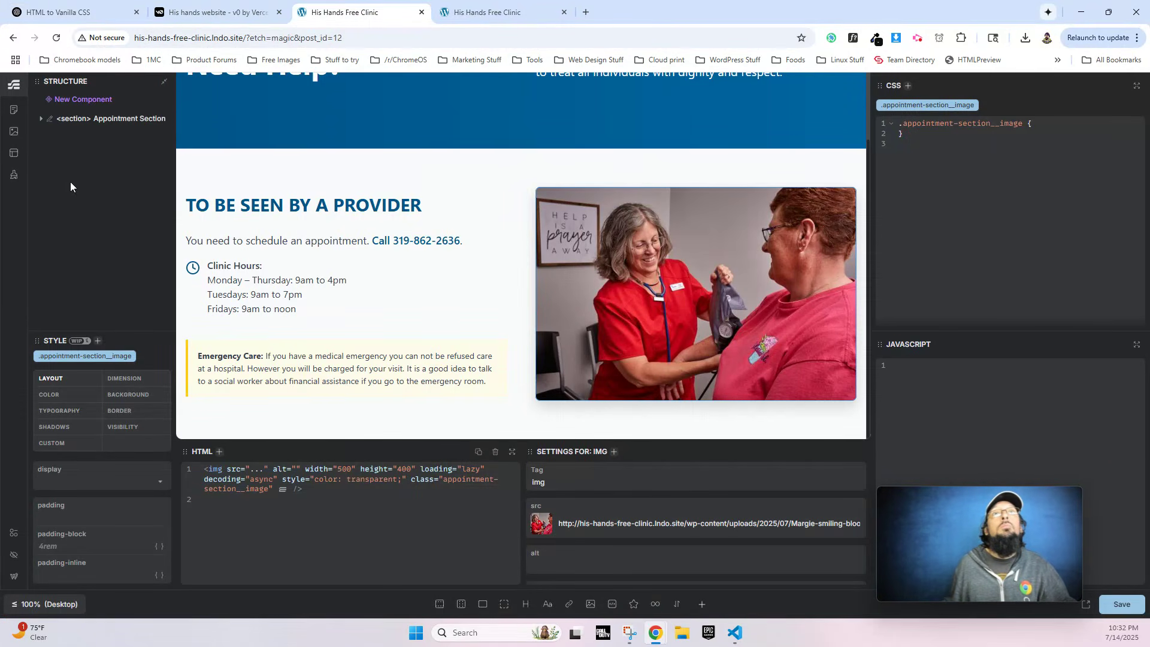
left_click(80, 120)
left_click(441, 604)
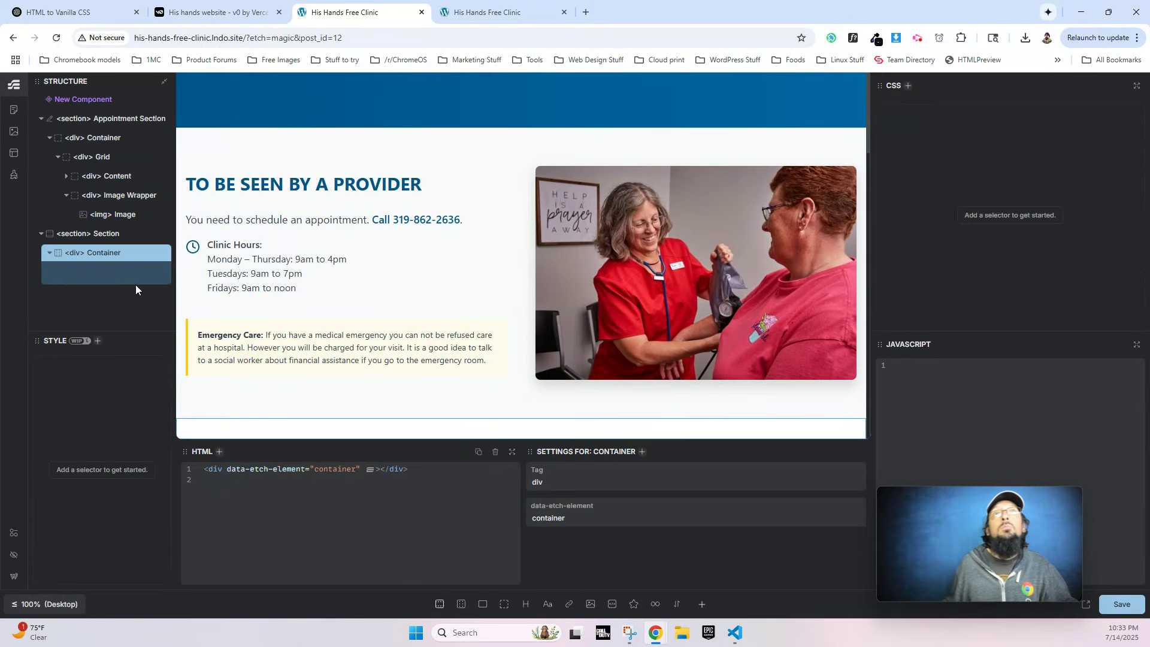
left_click(285, 517)
key("ctrl+v")
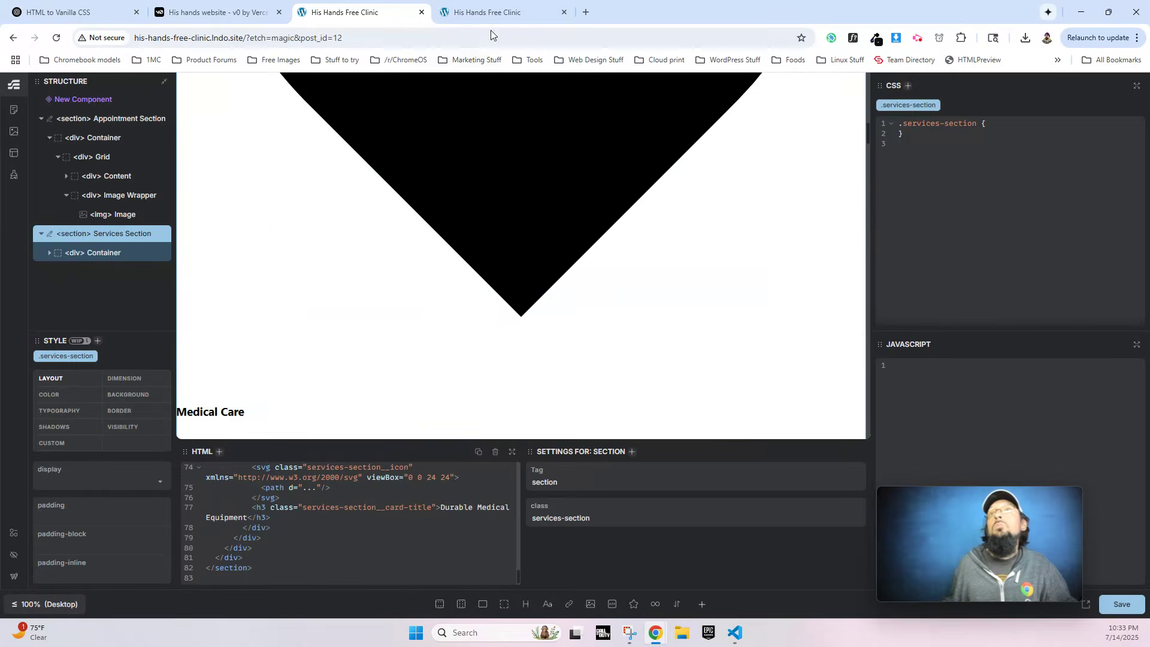
Copy the contents of ChatGPT's .services-section CSS rule into the services section's matching rule in the page builder.
left_click(487, 13)
left_click(237, 12)
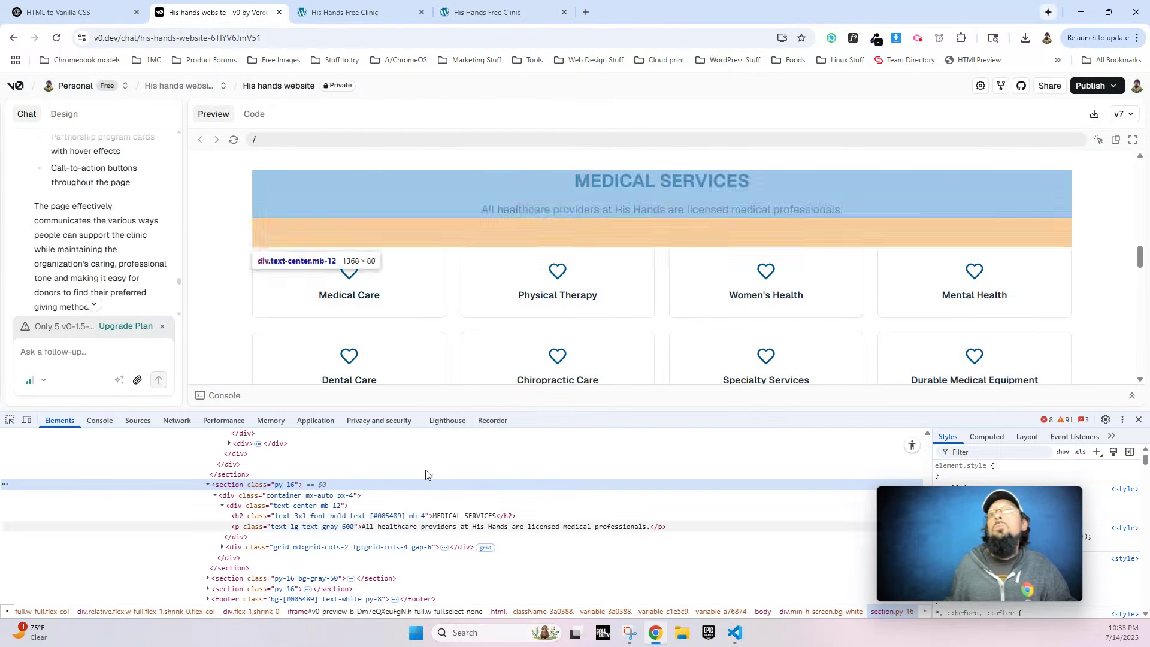
key("ctrl+1")
scroll(529, 323, "down", 5)
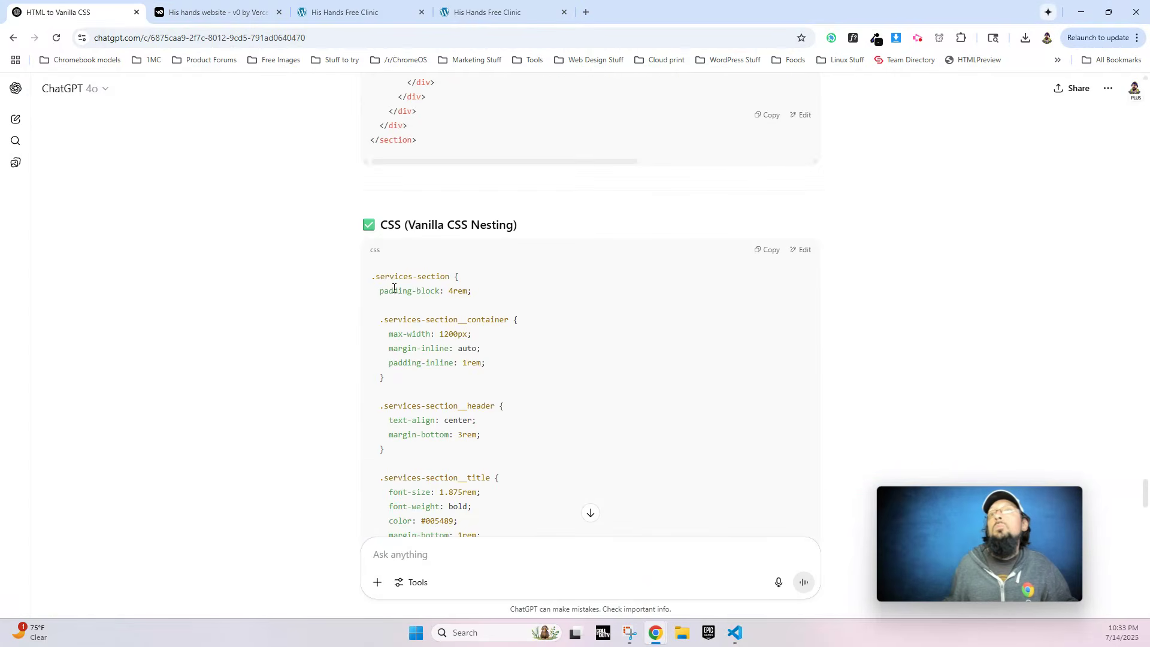
left_click_drag(376, 291, 395, 349)
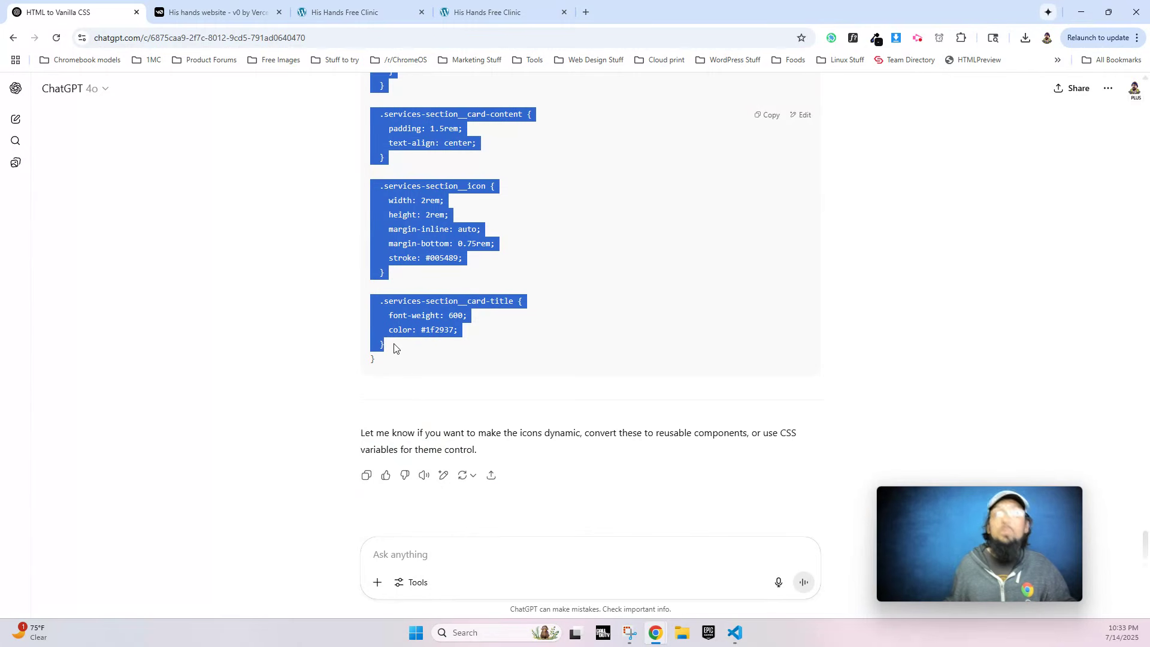
left_click(359, 12)
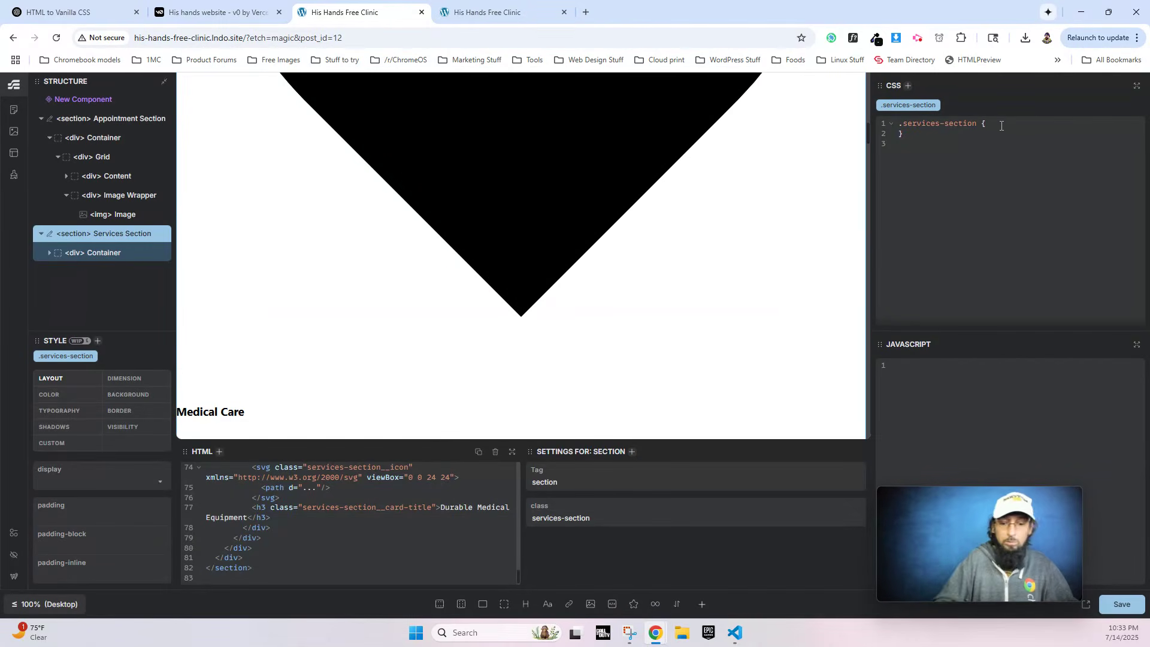
key("ctrl+v")
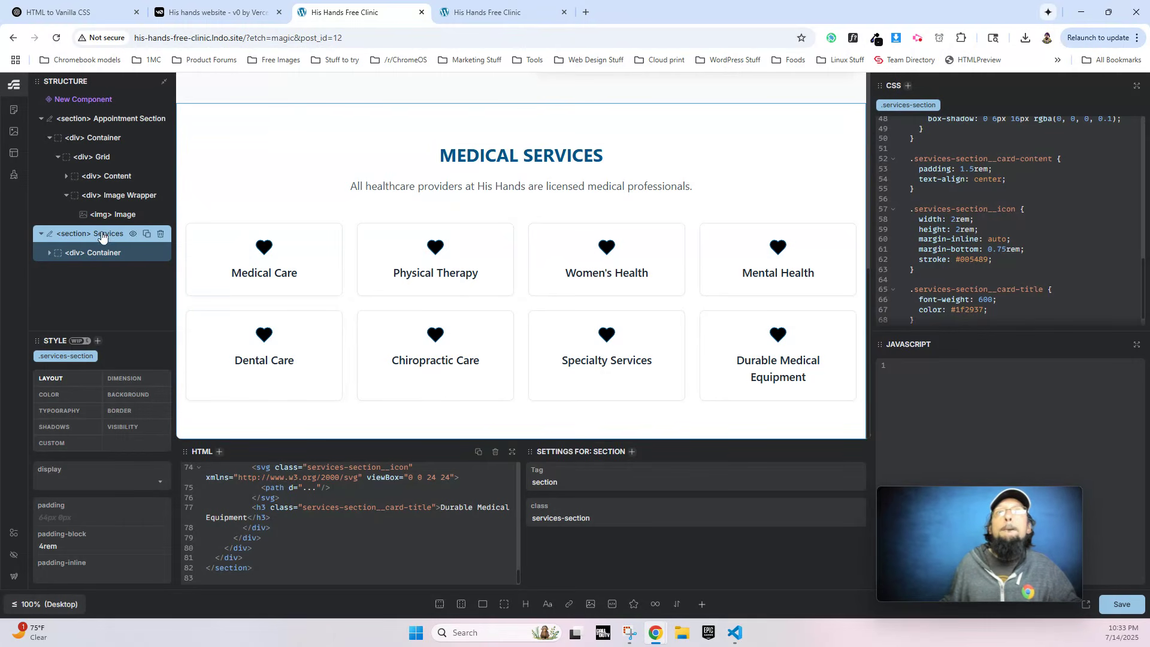
Inspect the heart icon on the Physical Therapy card in the v0 preview and copy its SVG element.
scroll(342, 473, "up", 2)
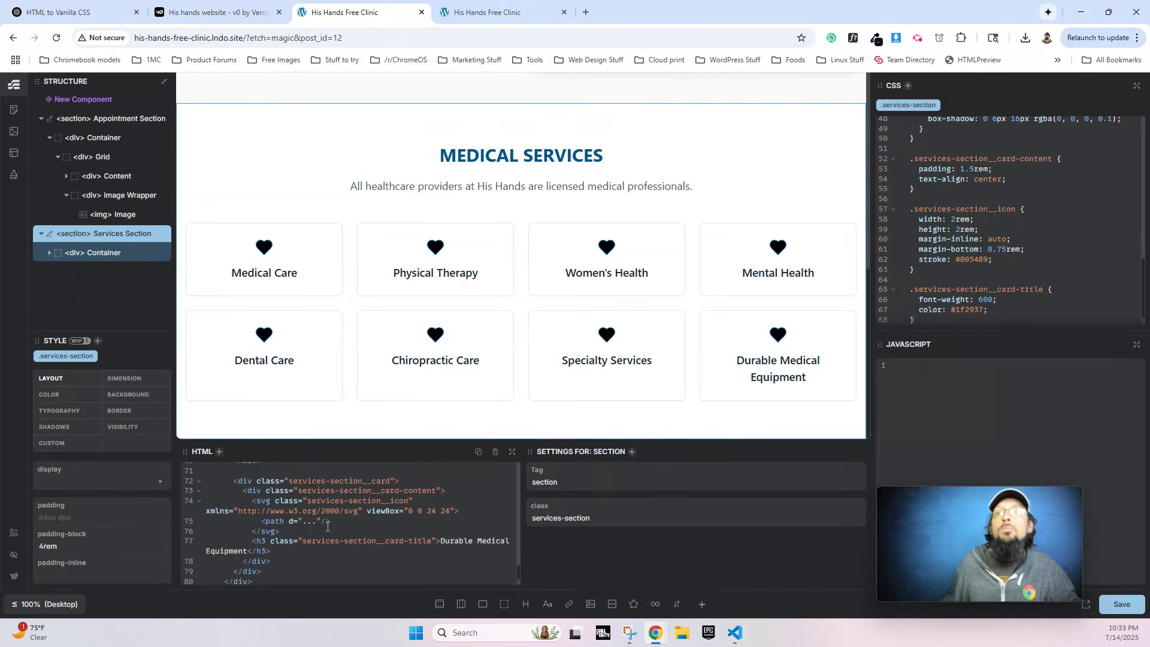
left_click(489, 12)
left_click(215, 12)
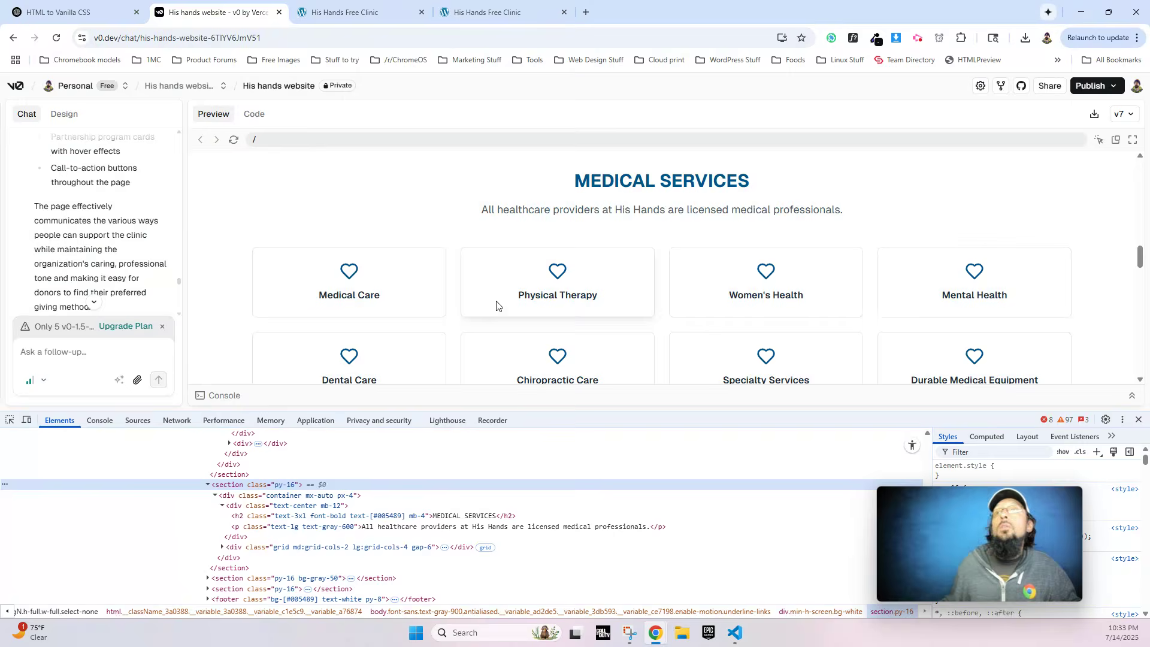
right_click(558, 275)
left_click(600, 567)
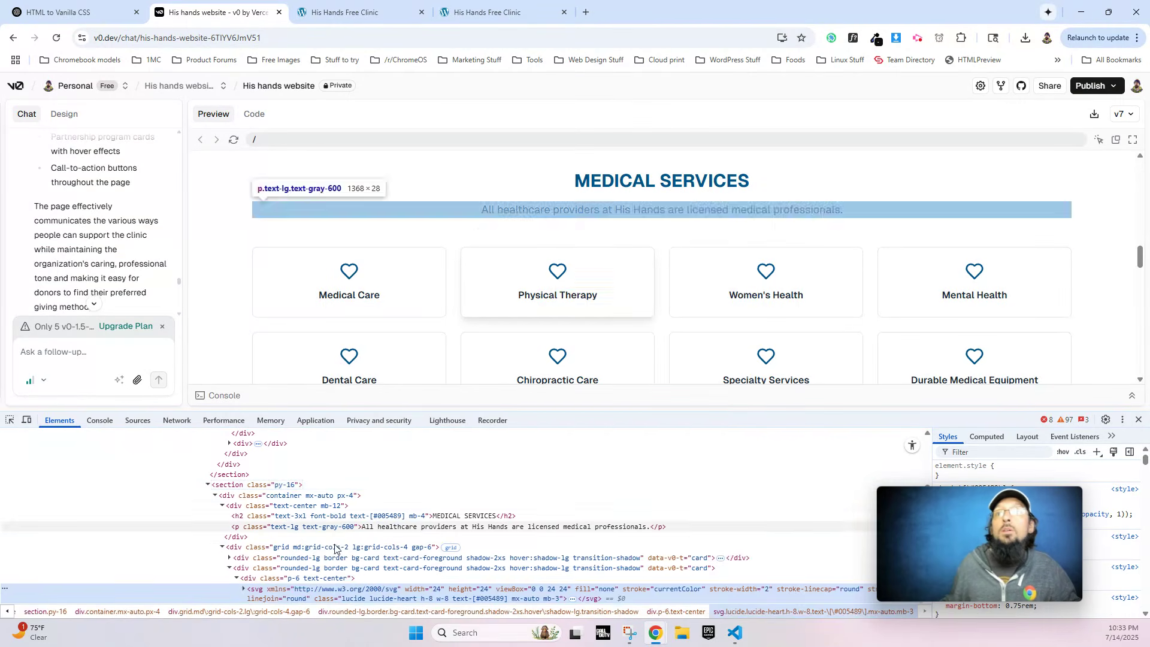
right_click(271, 593)
mouse_move(311, 331)
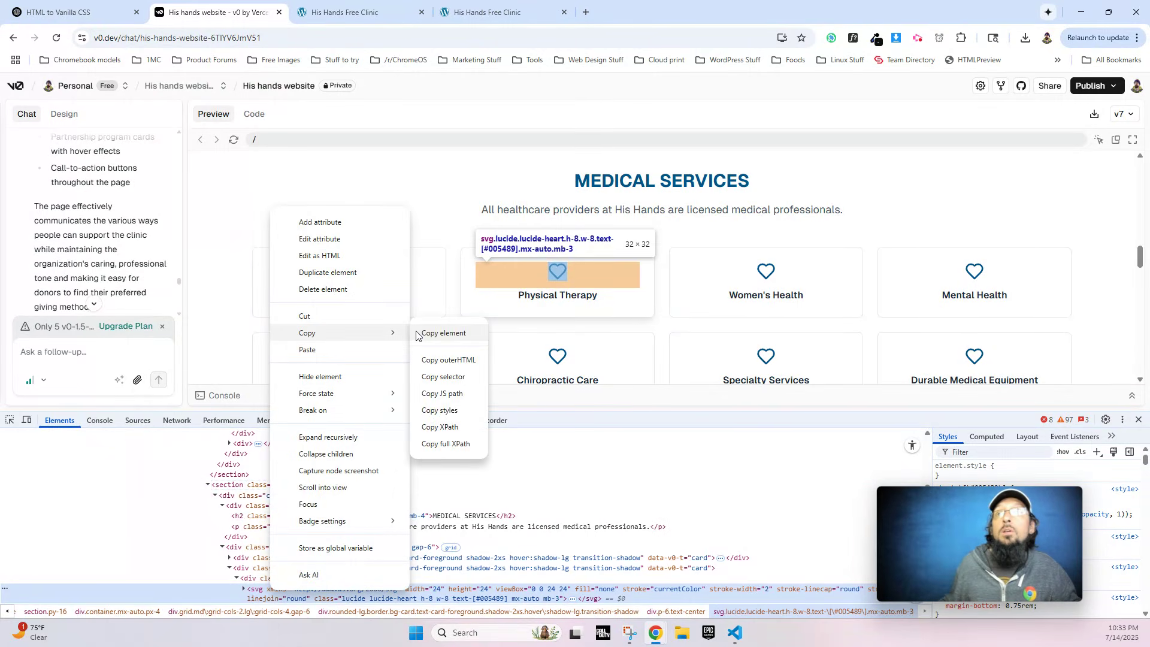
left_click(431, 343)
Return to the page builder, select the Services Section, and open its HTML in the enlarged editor.
left_click(349, 12)
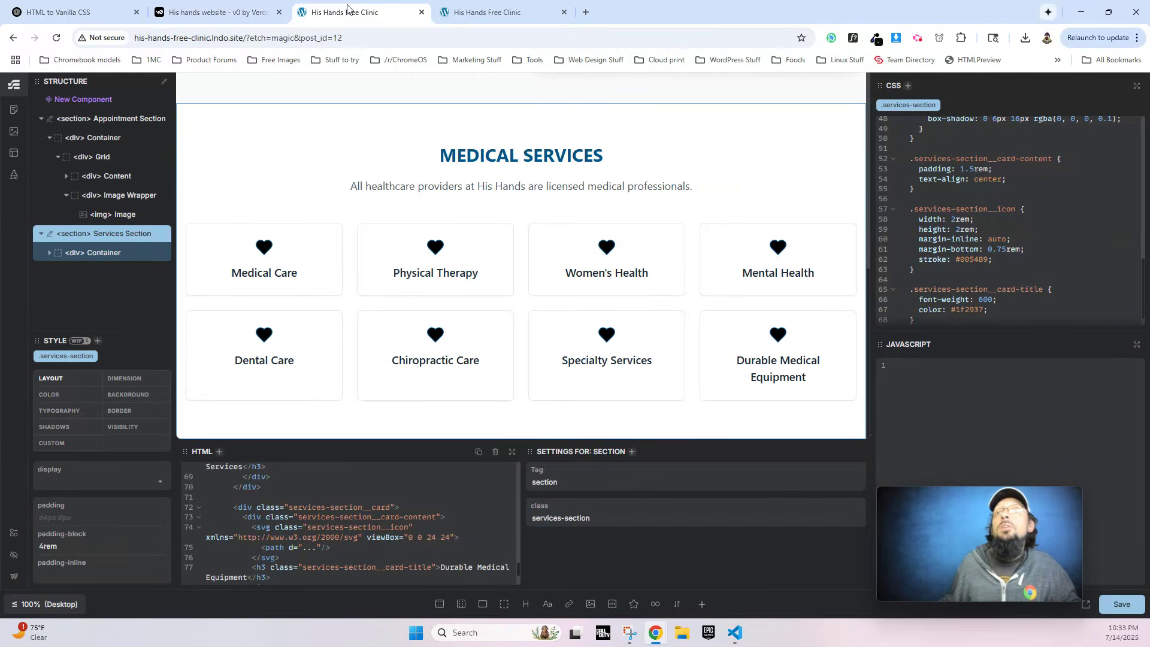
left_click(264, 249)
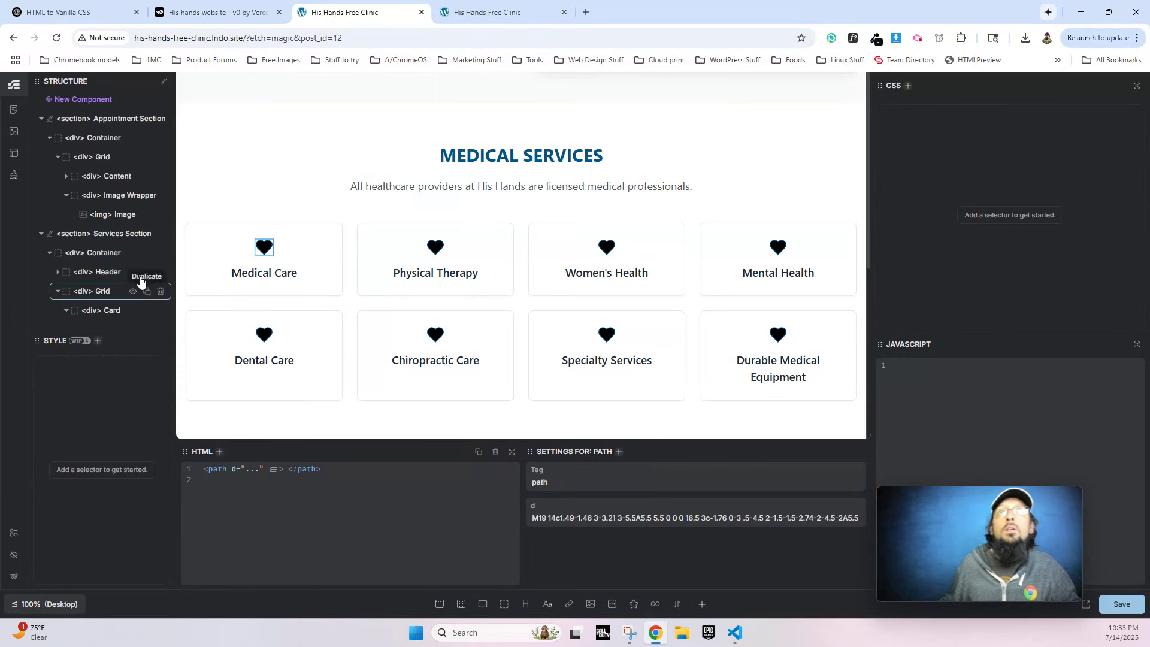
scroll(85, 228, "down", 3)
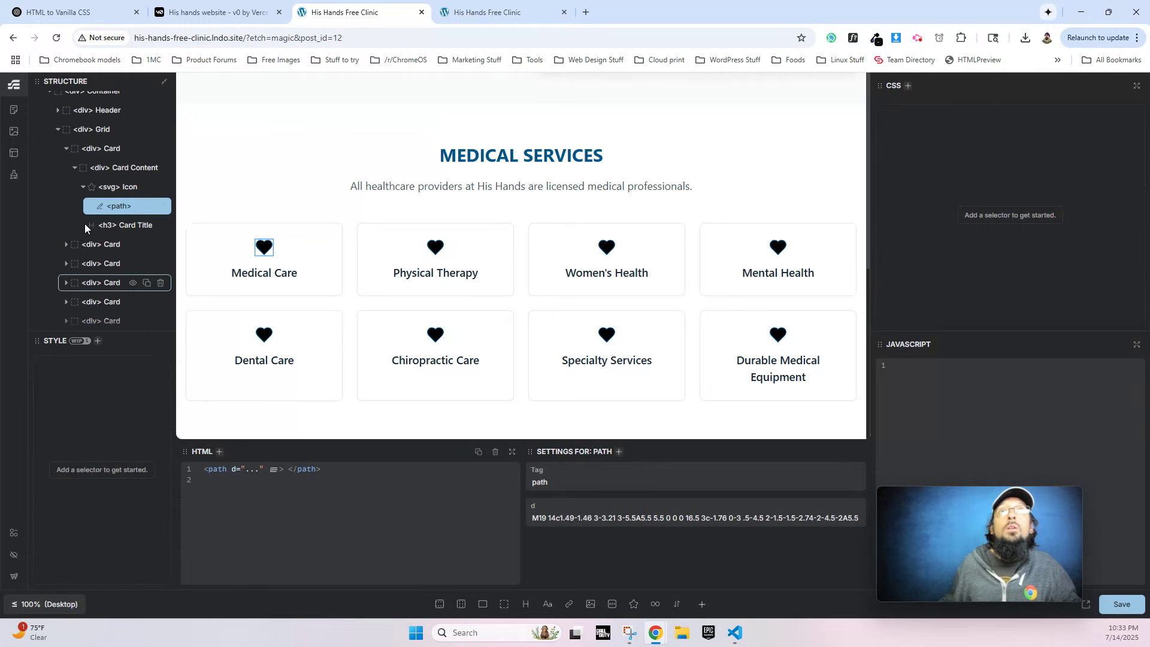
left_click(123, 188)
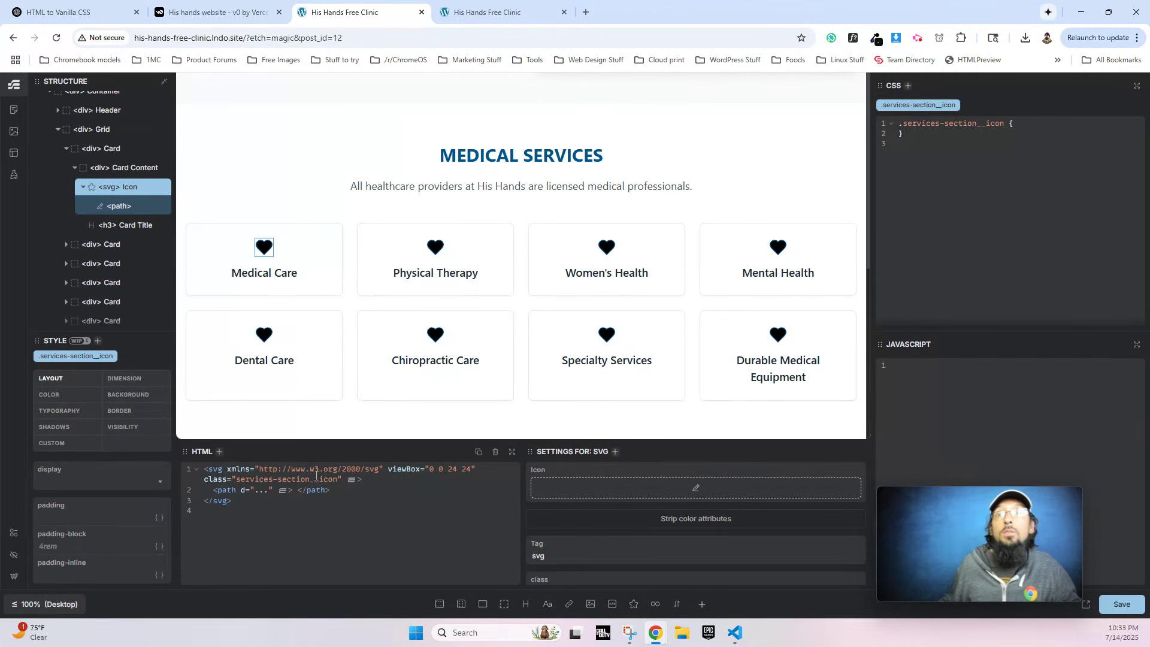
scroll(96, 111, "up", 3)
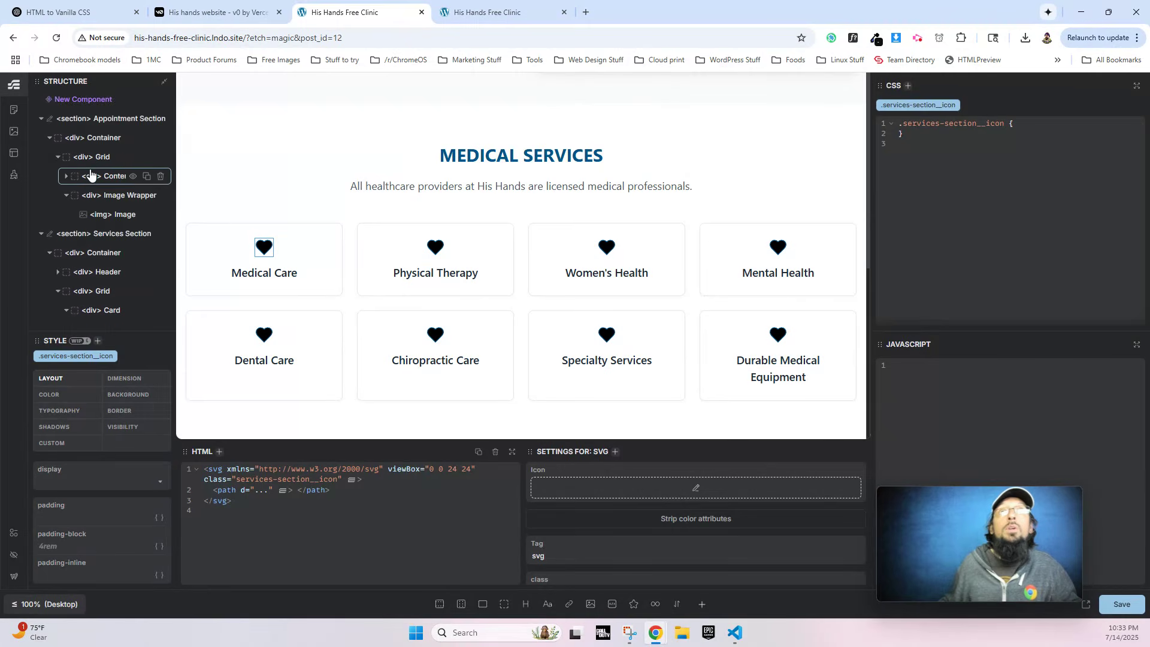
left_click(97, 238)
left_click_drag(310, 442, 302, 275)
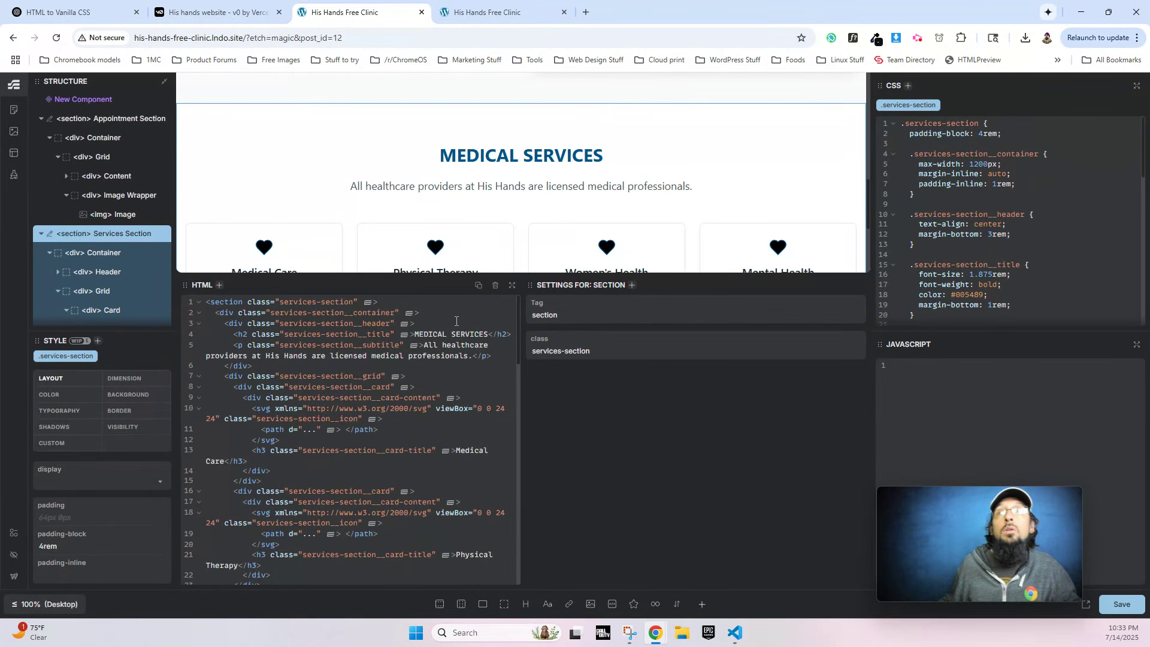
left_click(512, 286)
Replace the SVG icons in the Medical Care, Women's Health and Dental Care cards with the copied heart SVG.
left_click_drag(190, 258, 220, 284)
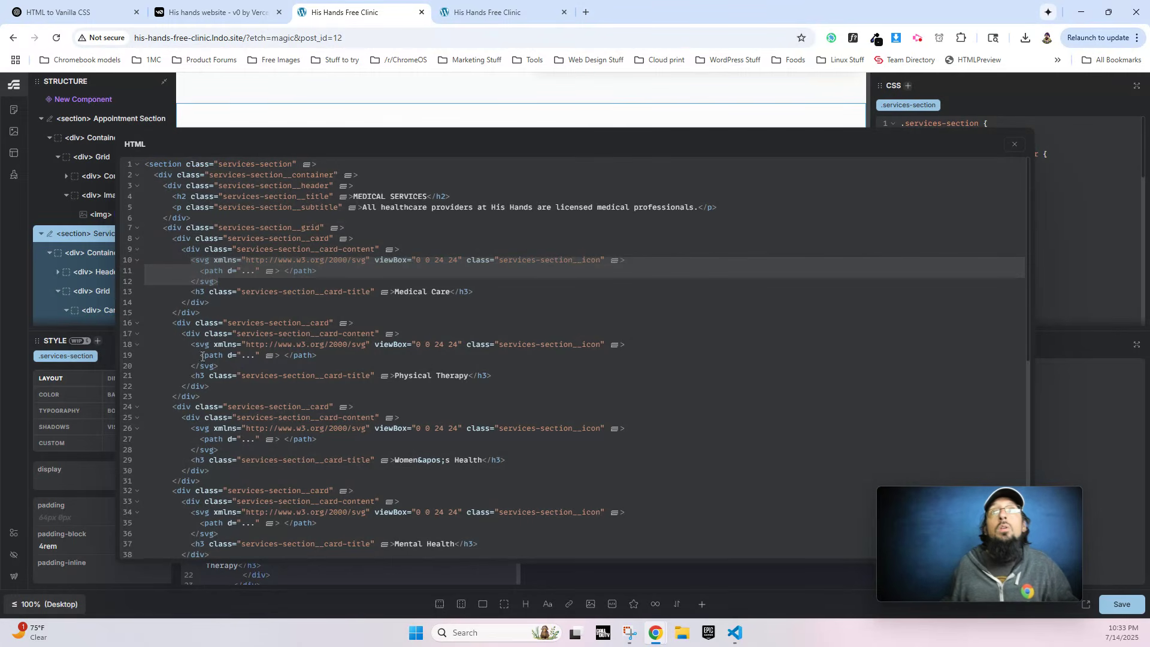
key("ctrl+v")
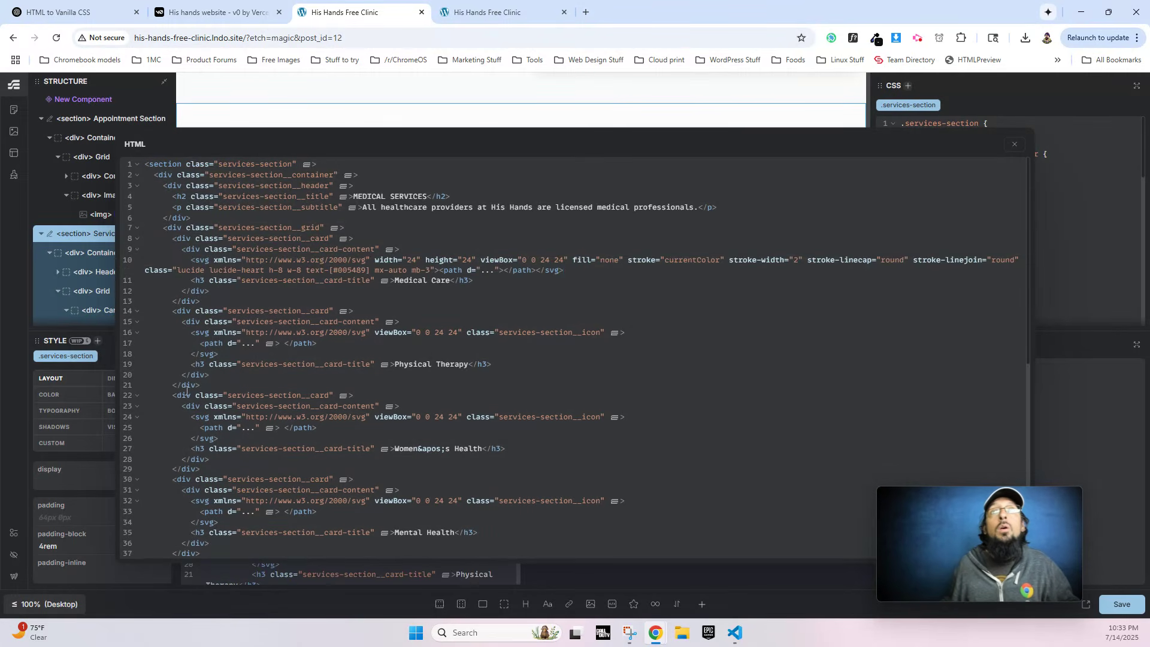
left_click_drag(190, 418, 218, 439)
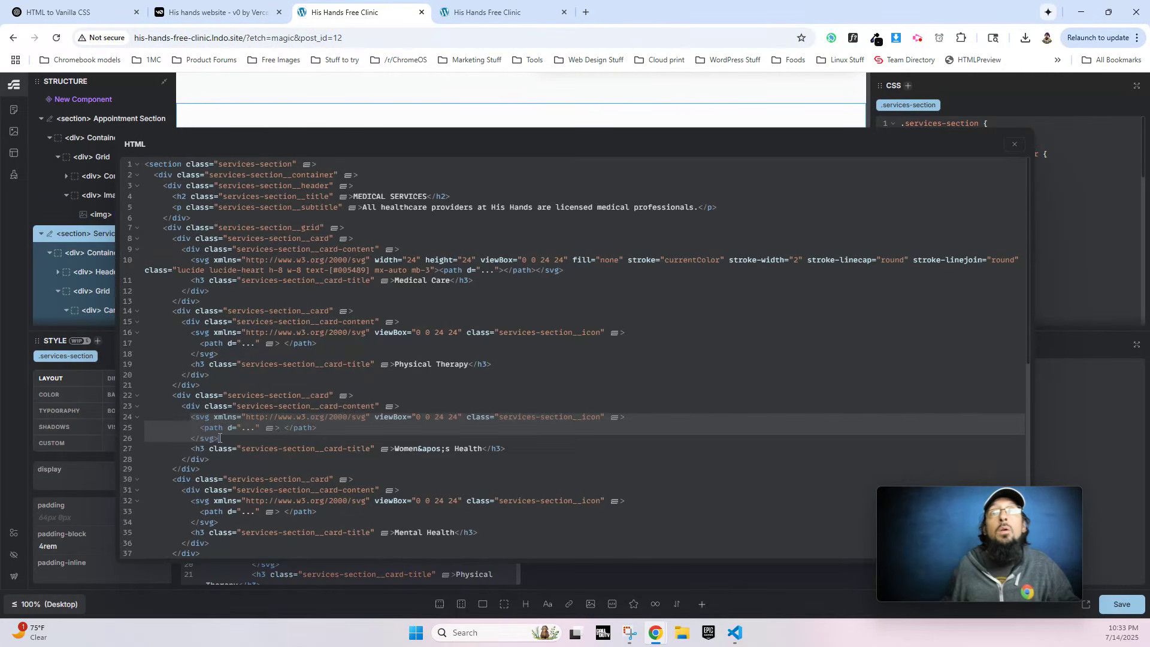
key("ctrl+v")
scroll(194, 509, "down", 1)
left_click_drag(191, 514, 218, 535)
key("ctrl+v")
scroll(219, 500, "down", 4)
scroll(221, 486, "down", 2)
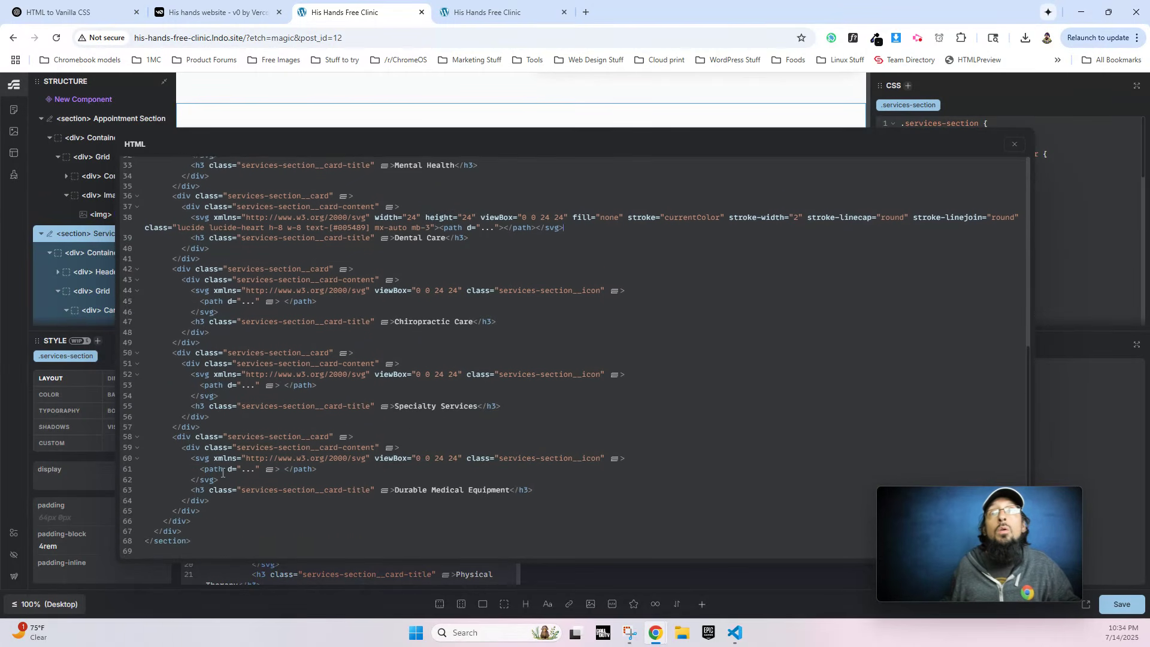
Replace the SVG icons in the Chiropractic Care, Specialty Services and Durable Medical Equipment cards with the copied heart SVG.
scroll(227, 389, "up", 3)
scroll(244, 354, "up", 6)
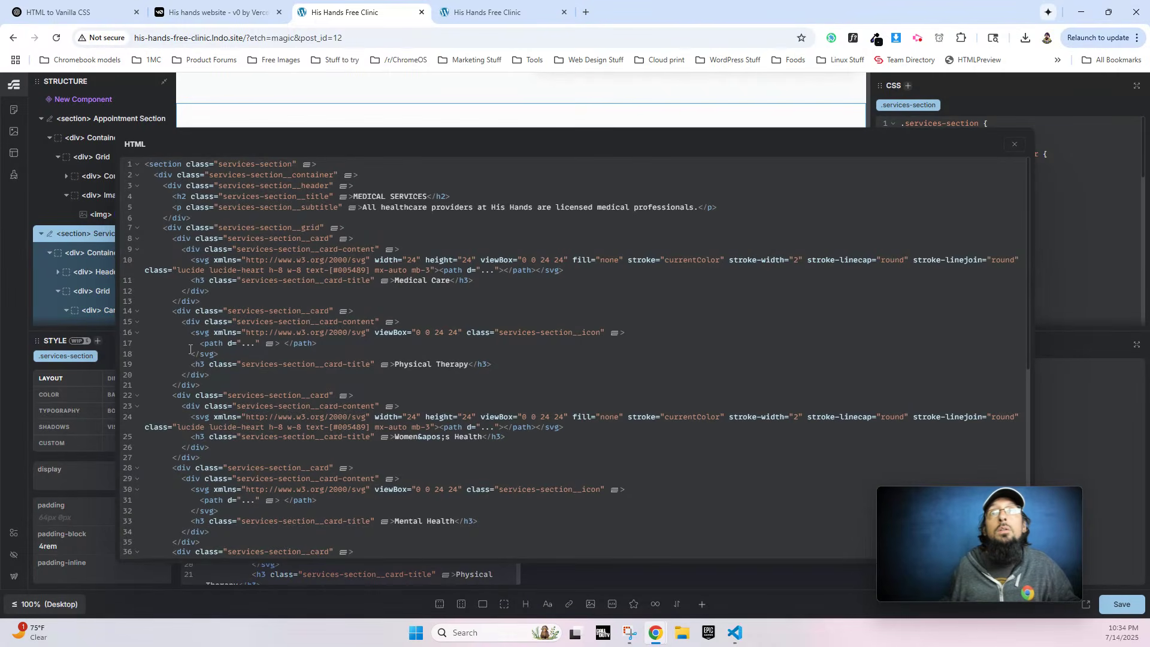
scroll(195, 353, "down", 3)
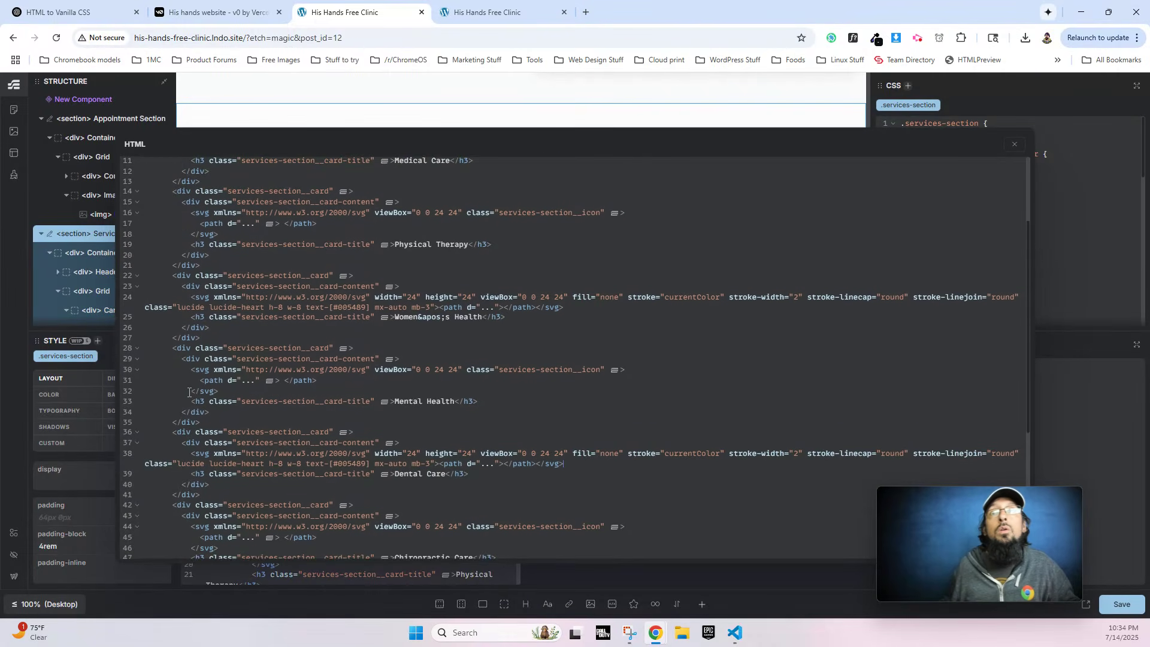
scroll(189, 393, "down", 5)
left_click_drag(191, 349, 220, 370)
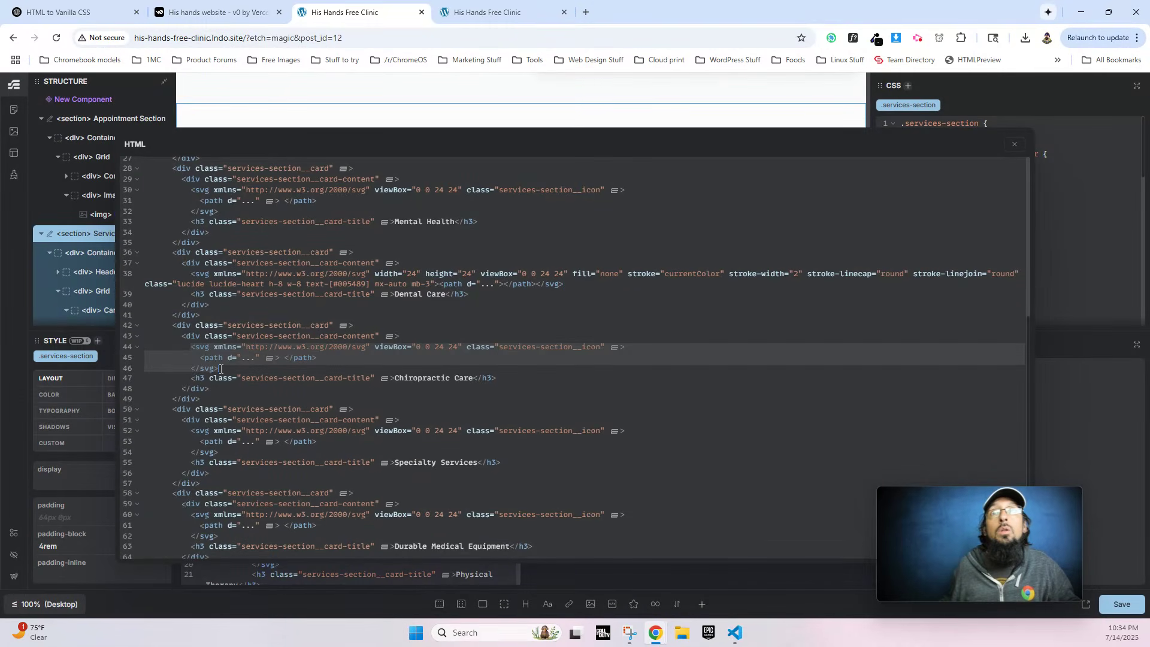
key("ctrl+v")
scroll(220, 370, "down", 1)
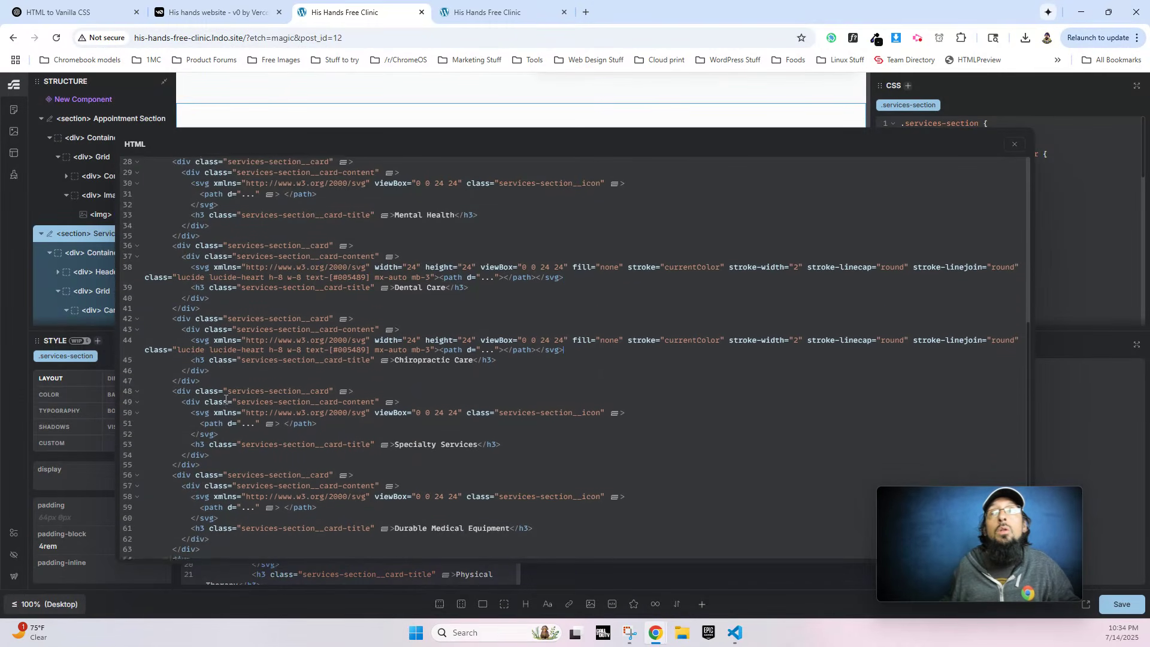
left_click_drag(191, 377, 221, 399)
key("ctrl+v")
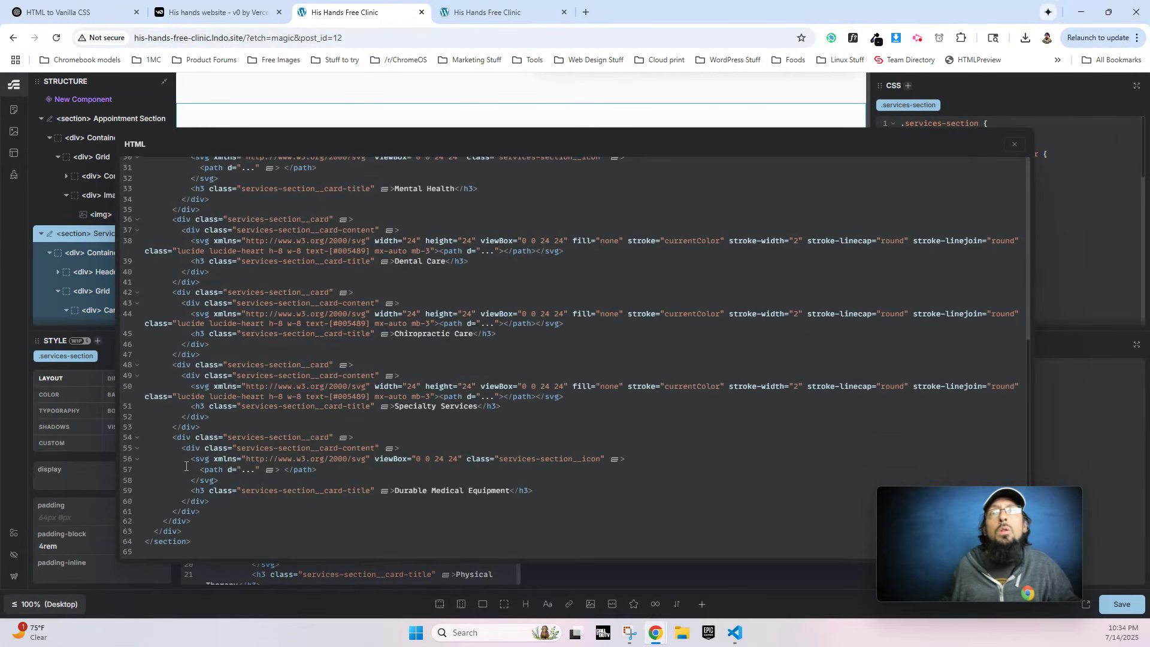
left_click_drag(191, 459, 223, 477)
key("ctrl+v")
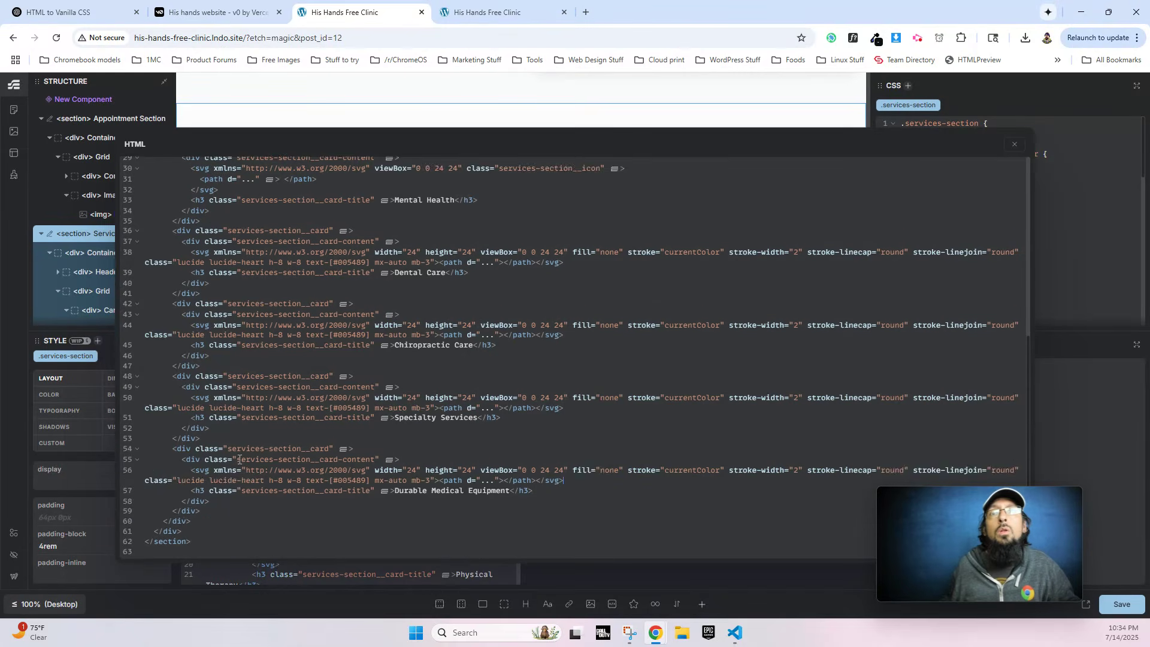
Replace the Physical Therapy and Mental Health card icons with the copied heart SVG and close the enlarged HTML editor.
scroll(210, 419, "up", 5)
scroll(180, 300, "up", 1)
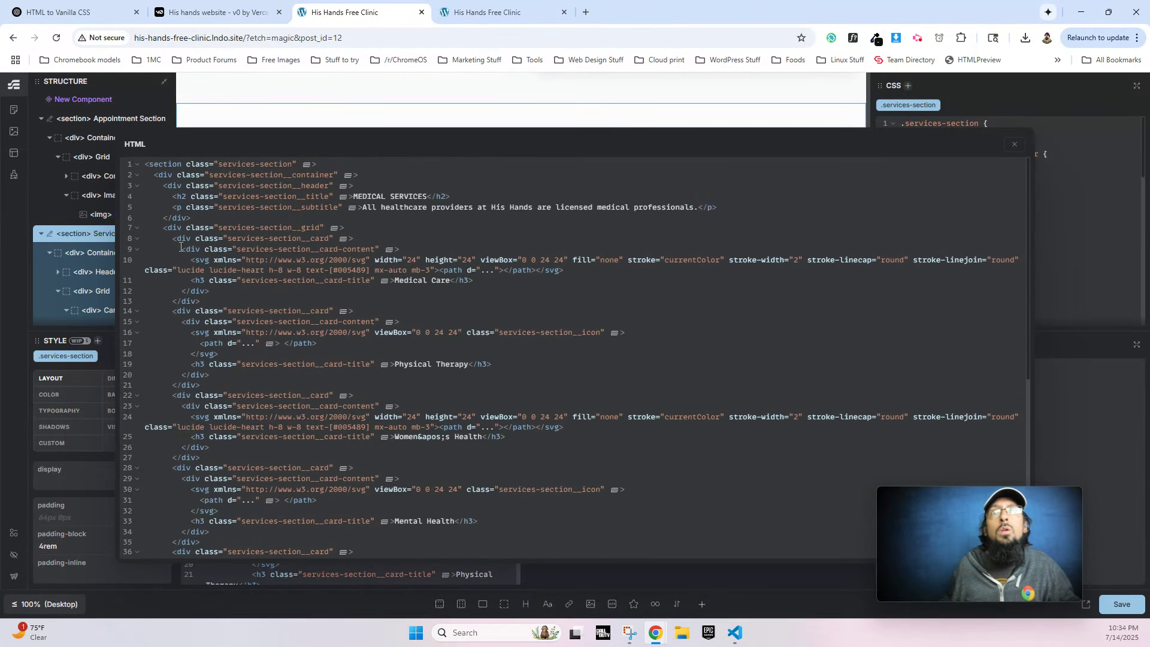
left_click_drag(190, 333, 222, 355)
type("<svg xmlns=\"http://www.w3.org/2000/svg\" width=\"24\" height=\"24\" viewBox=\"0 0 24 24\" fill=\"none\" stroke=\"currentColor\" stroke-width=\"2\" stroke-linecap=\"round\" stroke-linejoin=\"round\" class=\"lucide lucide-heart h-8 w-8 text-[#005489] mx-auto mb-3\"><path d=\"...\"></path></svg>")
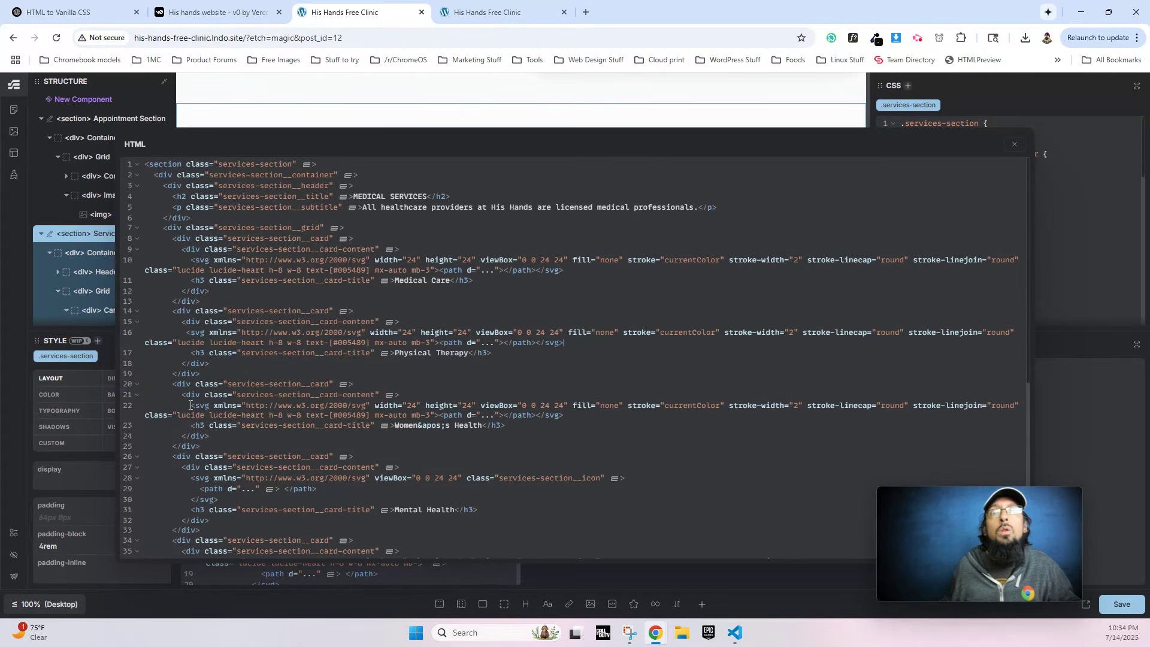
left_click_drag(190, 478, 218, 499)
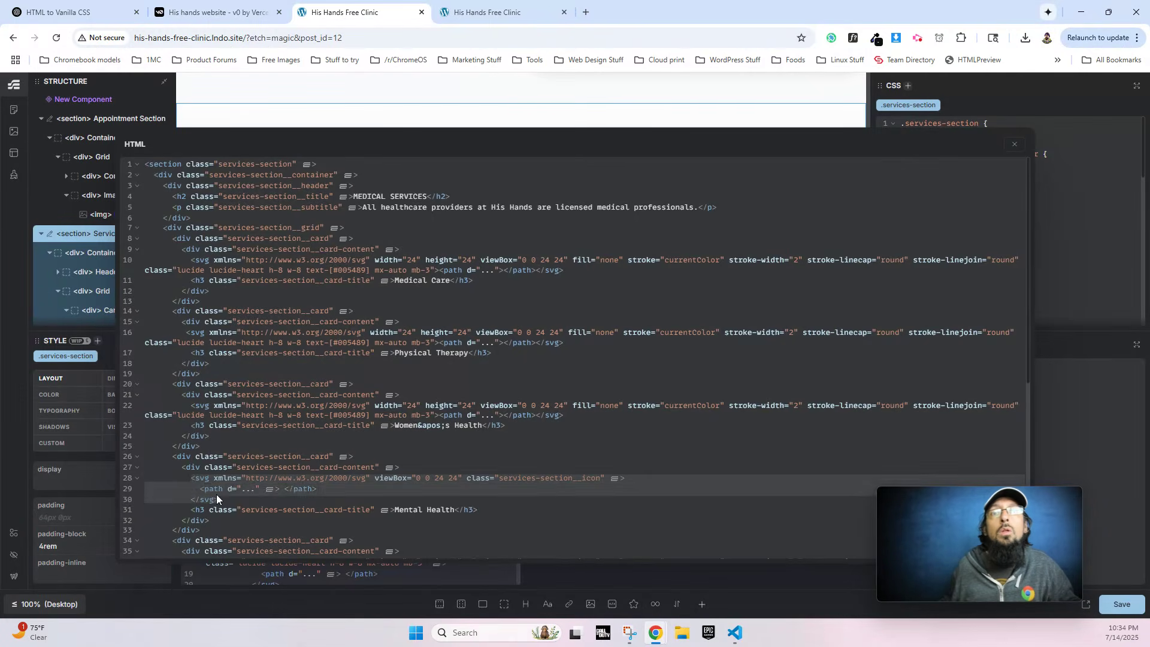
type("<svg xmlns=\"http://www.w3.org/2000/svg\" width=\"24\" height=\"24\" viewBox=\"0 0 24 24\" fill=\"none\" stroke=\"currentColor\" stroke-width=\"2\" stroke-linecap=\"round\" stroke-linejoin=\"round\" class=\"lucide lucide-heart h-8 w-8 text-[#005489] mx-auto mb-3\"><path d=\"...\"></path></svg>")
scroll(212, 472, "down", 3)
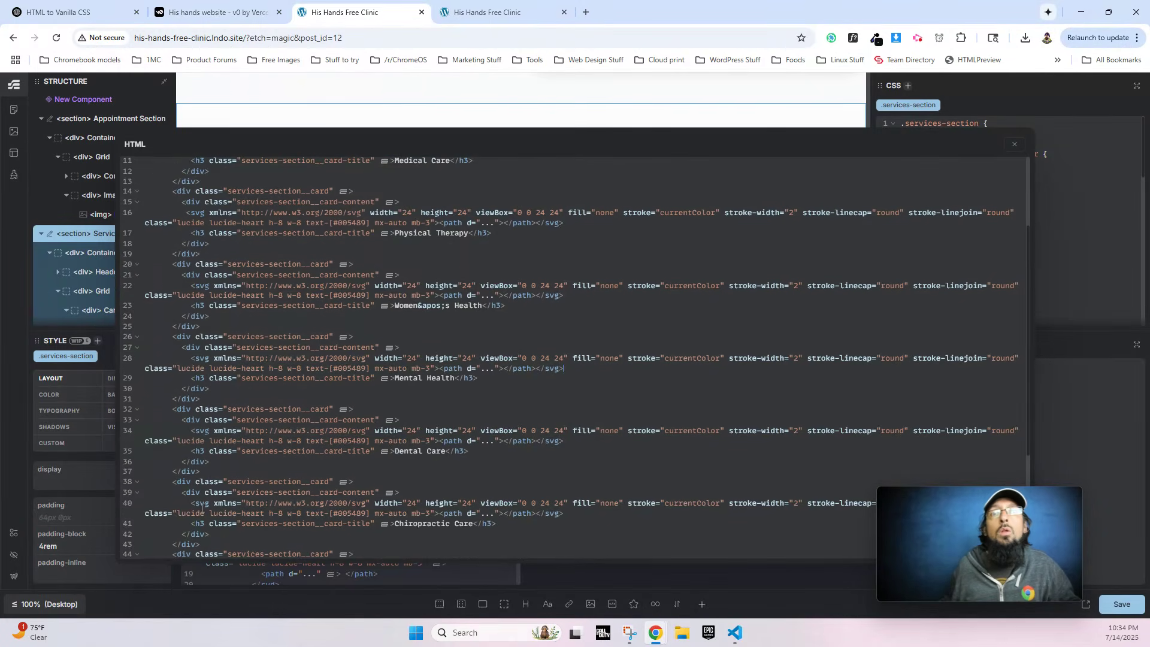
left_click(1126, 608)
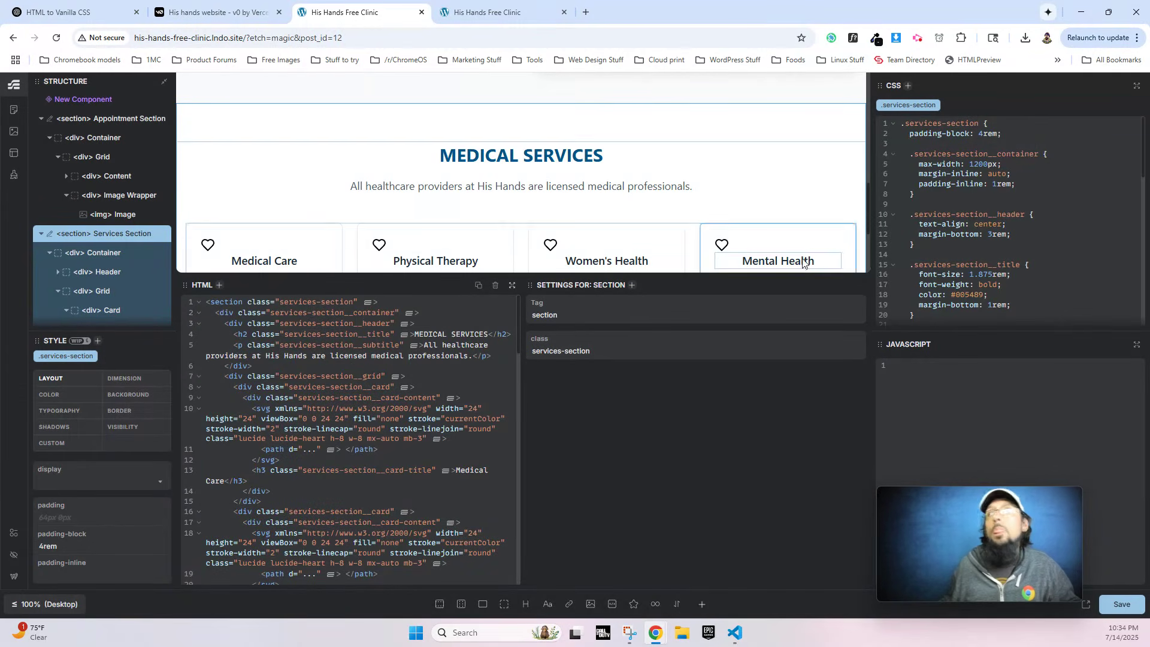
Change the .services-section__icon selector in the services section's CSS to svg and save the page.
scroll(966, 258, "down", 5)
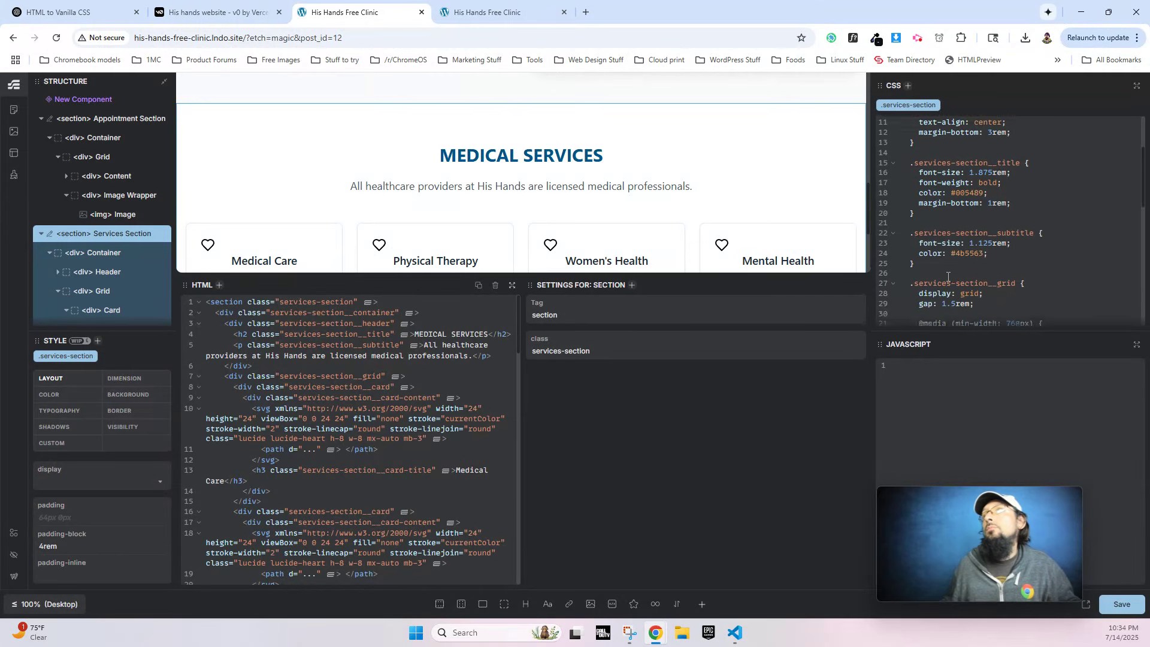
scroll(966, 258, "down", 8)
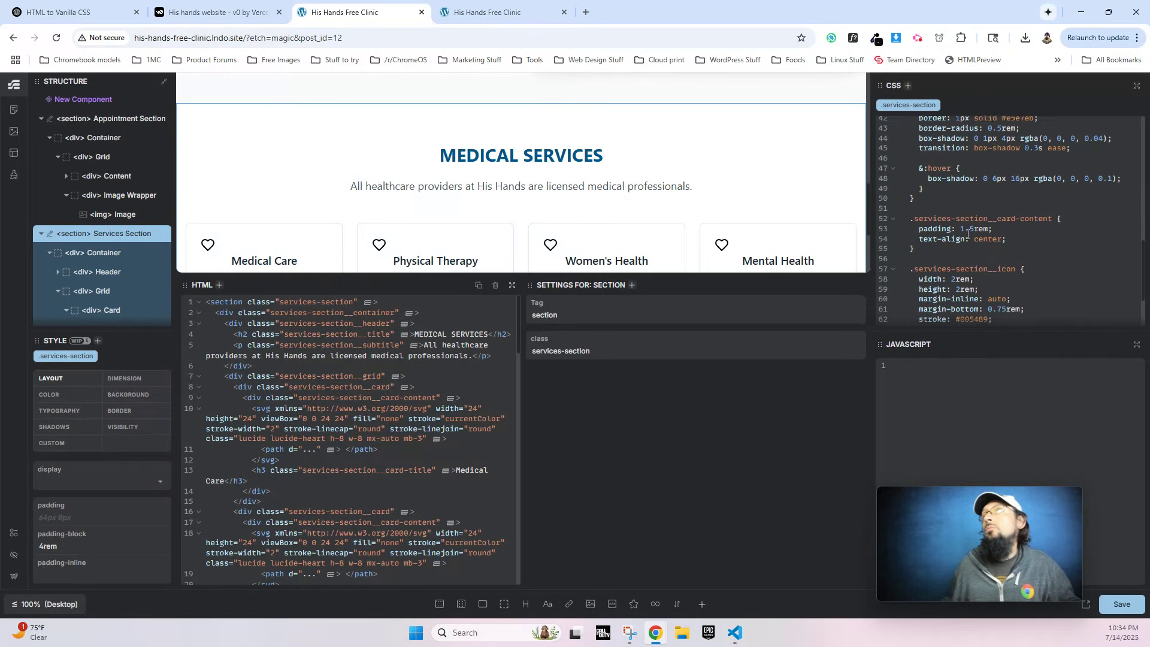
scroll(997, 252, "down", 2)
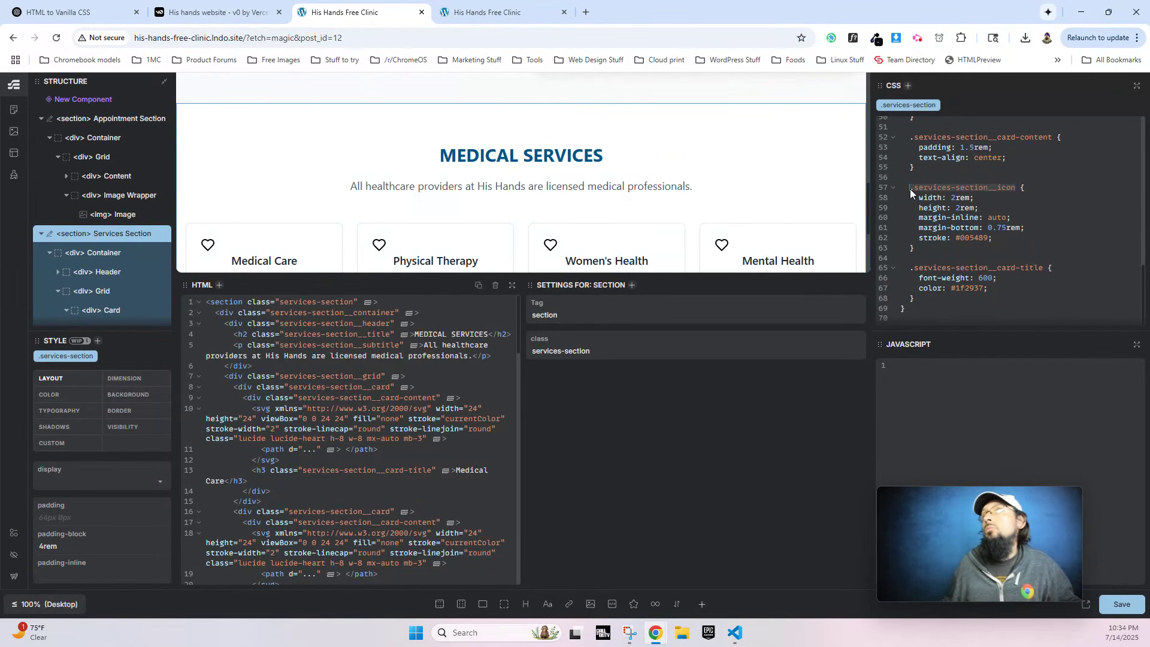
type("svg")
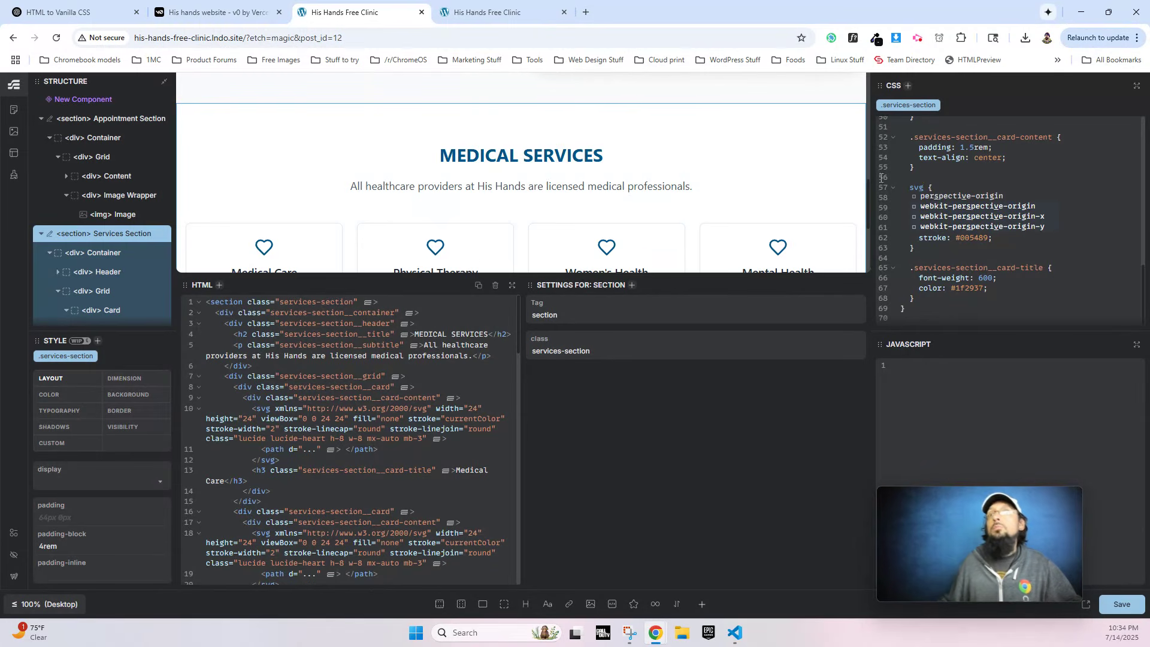
key("ctrl+s")
left_click(939, 457)
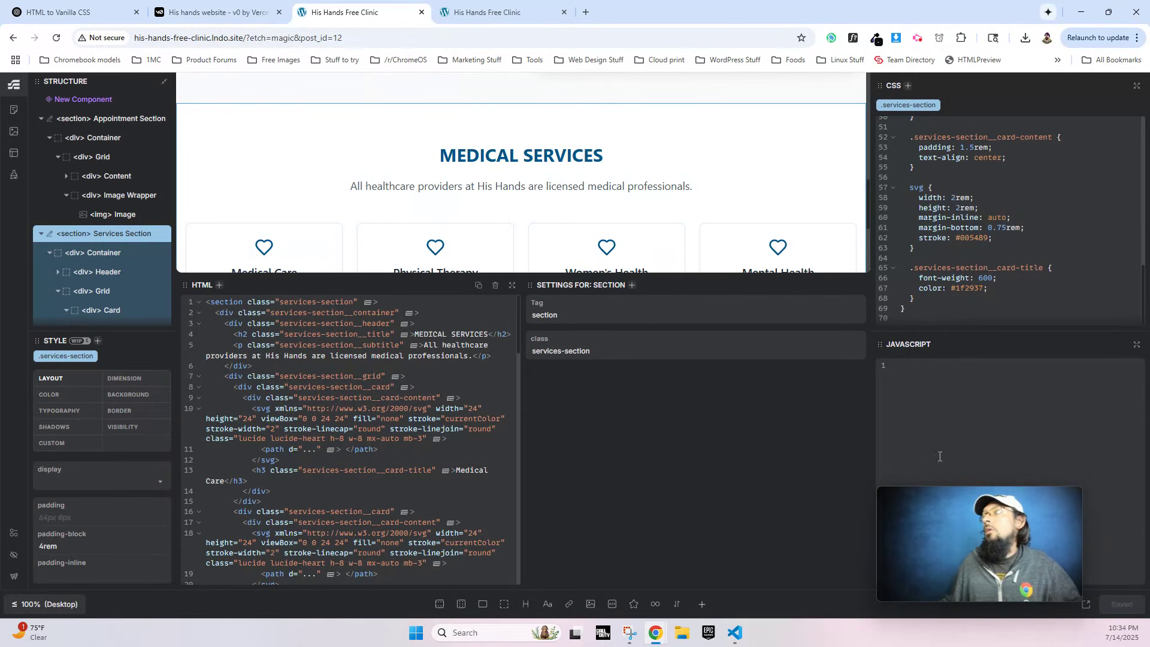
scroll(505, 216, "down", 3)
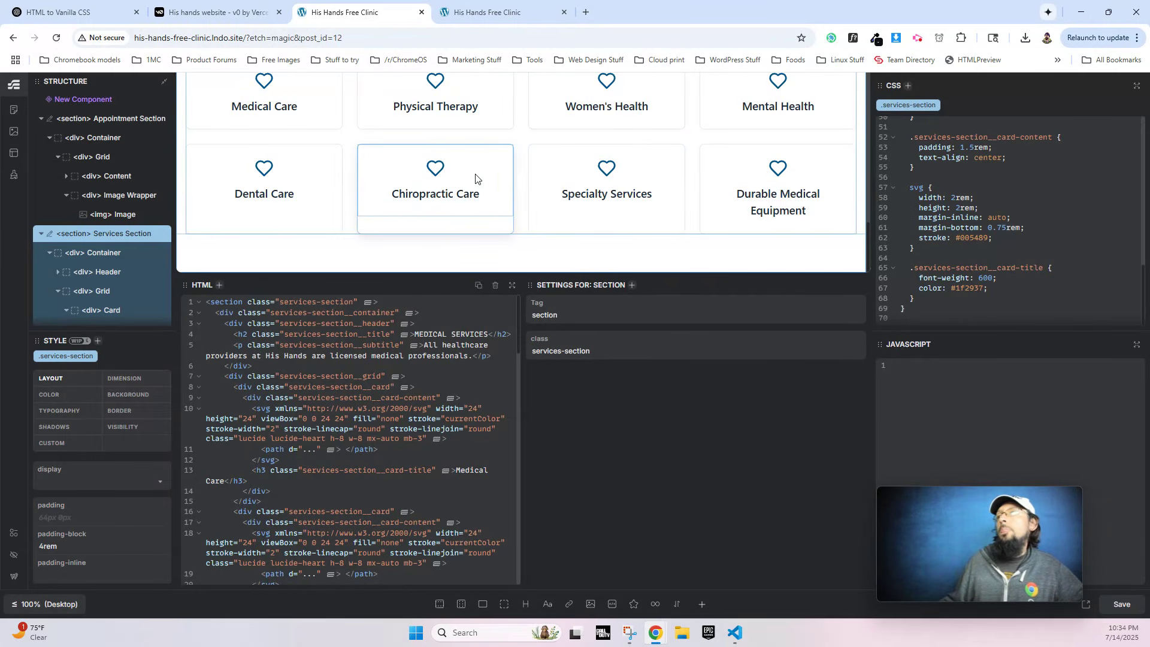
Inspect the What to Expect heading in the v0 preview and copy its whole enclosing section element.
left_click(479, 12)
left_click(216, 12)
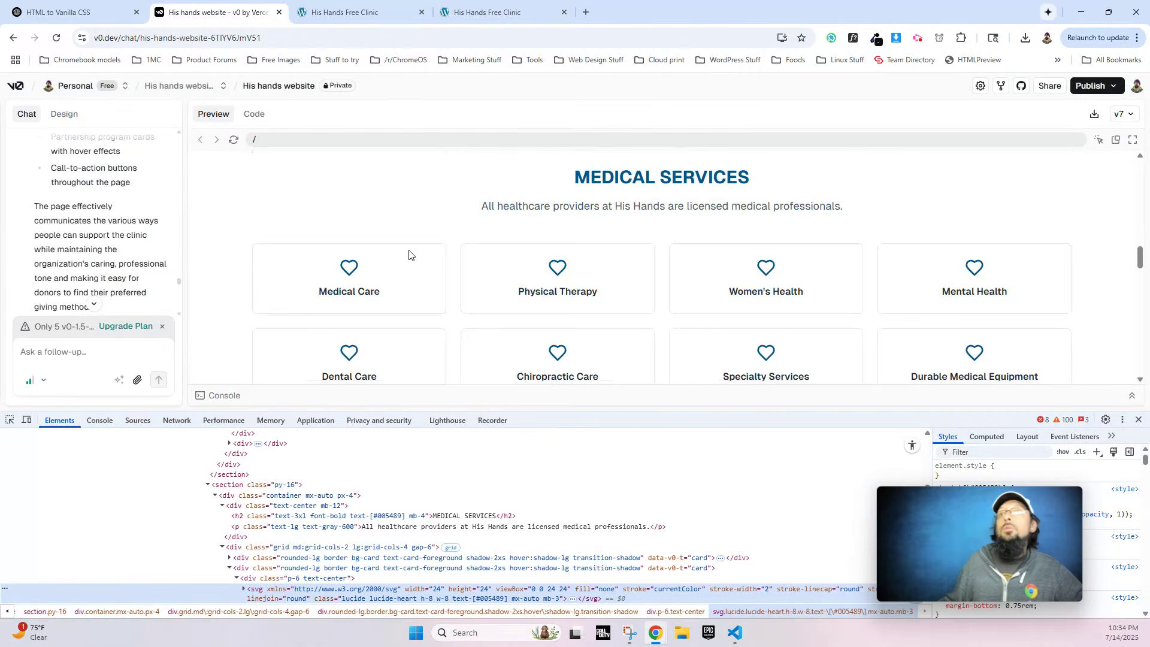
scroll(509, 264, "down", 5)
right_click(627, 243)
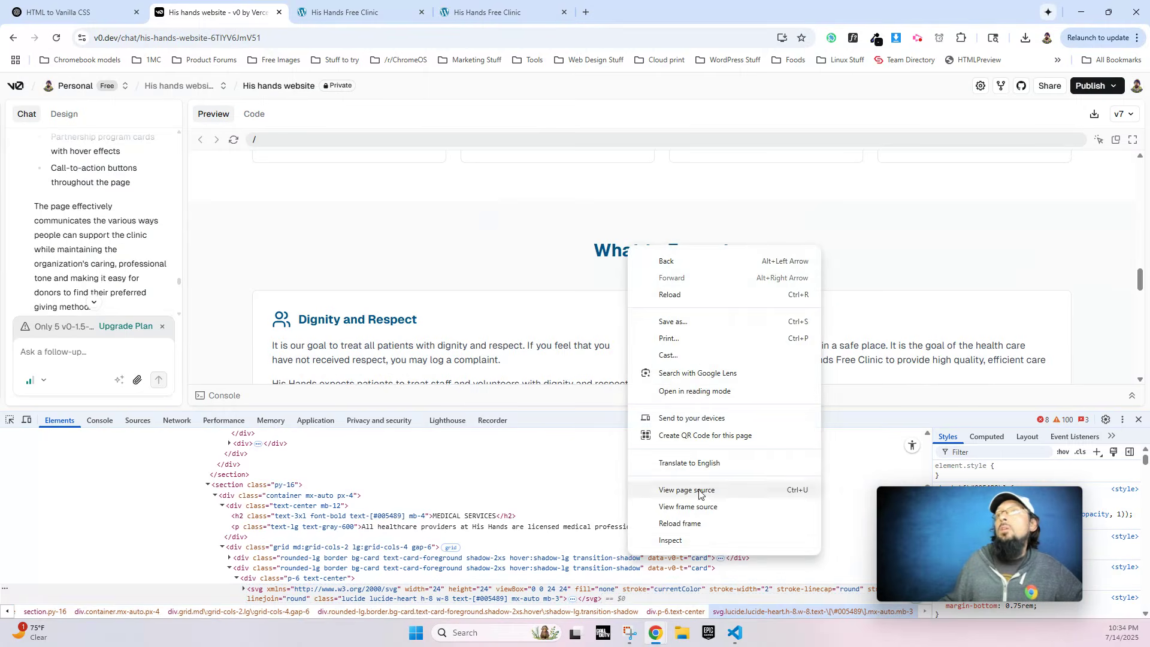
left_click(702, 544)
right_click(237, 501)
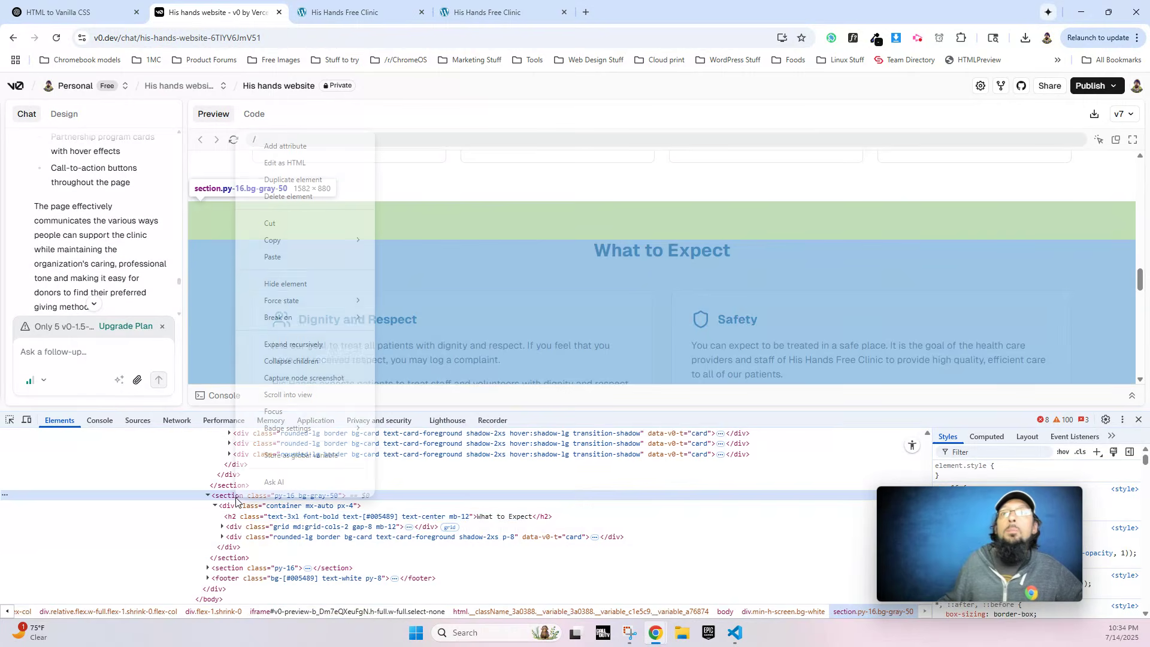
mouse_move(318, 241)
left_click(412, 243)
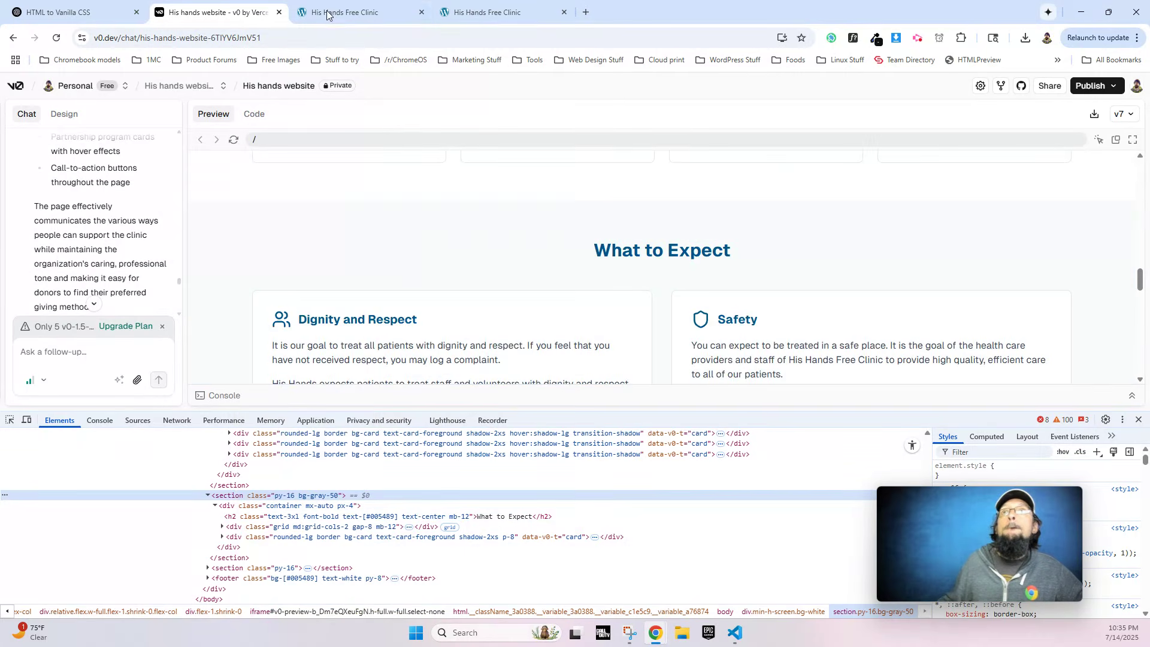
Switch to the page builder, collapse the Services Section in the structure and add an empty section with a container after it.
left_click(328, 13)
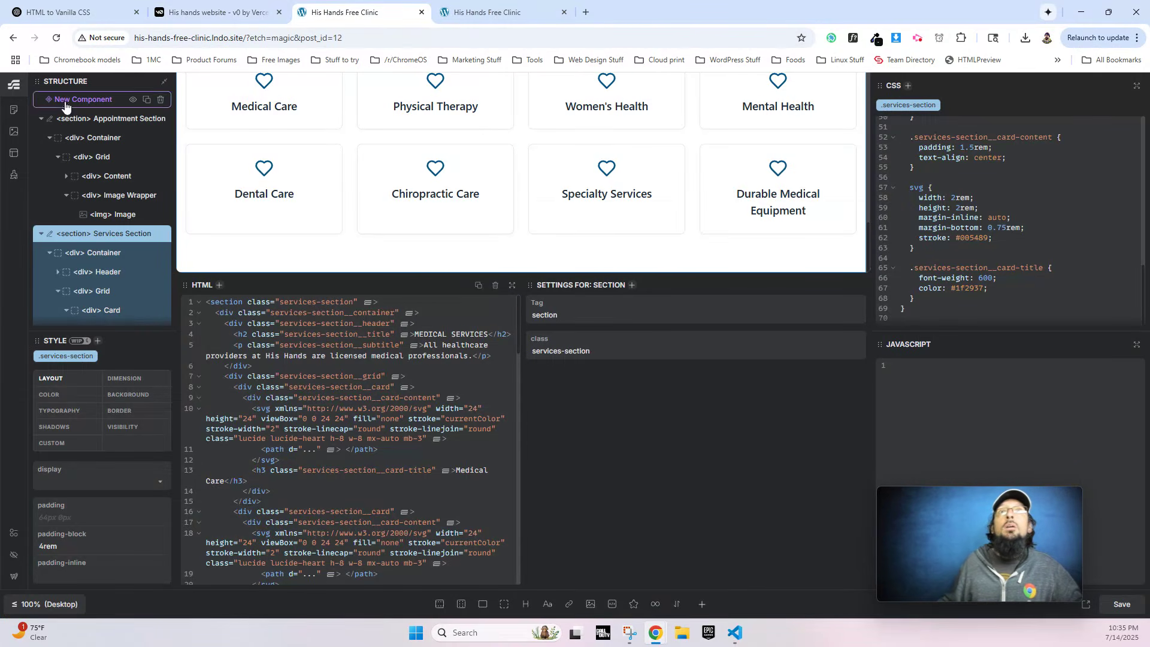
left_click(40, 234)
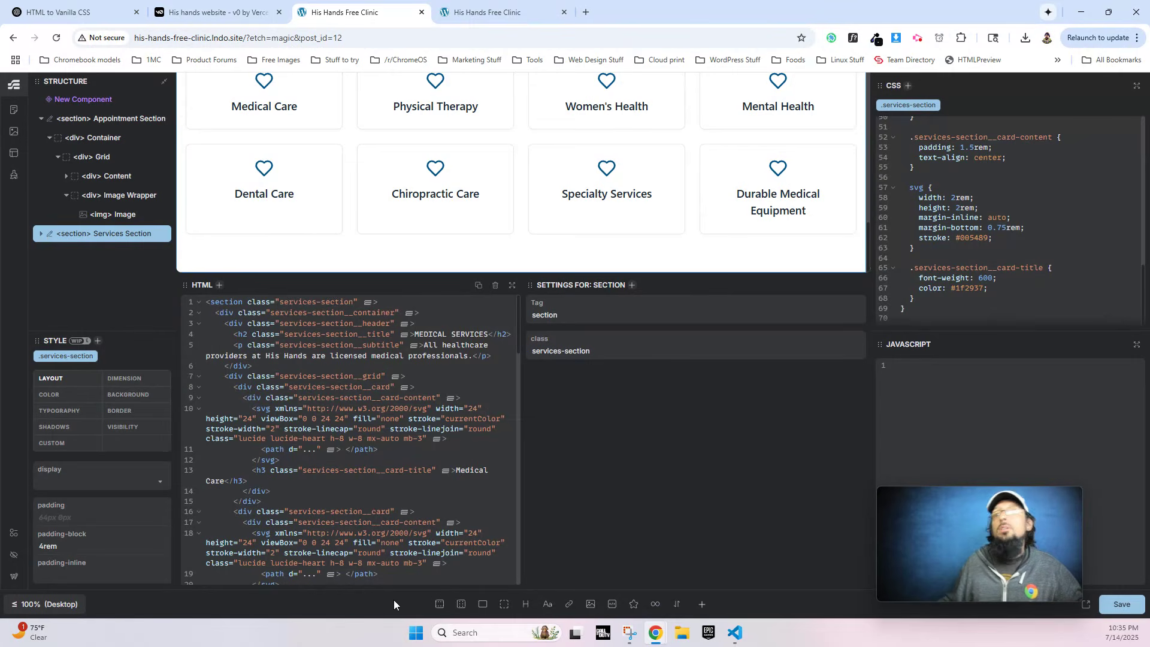
left_click(439, 604)
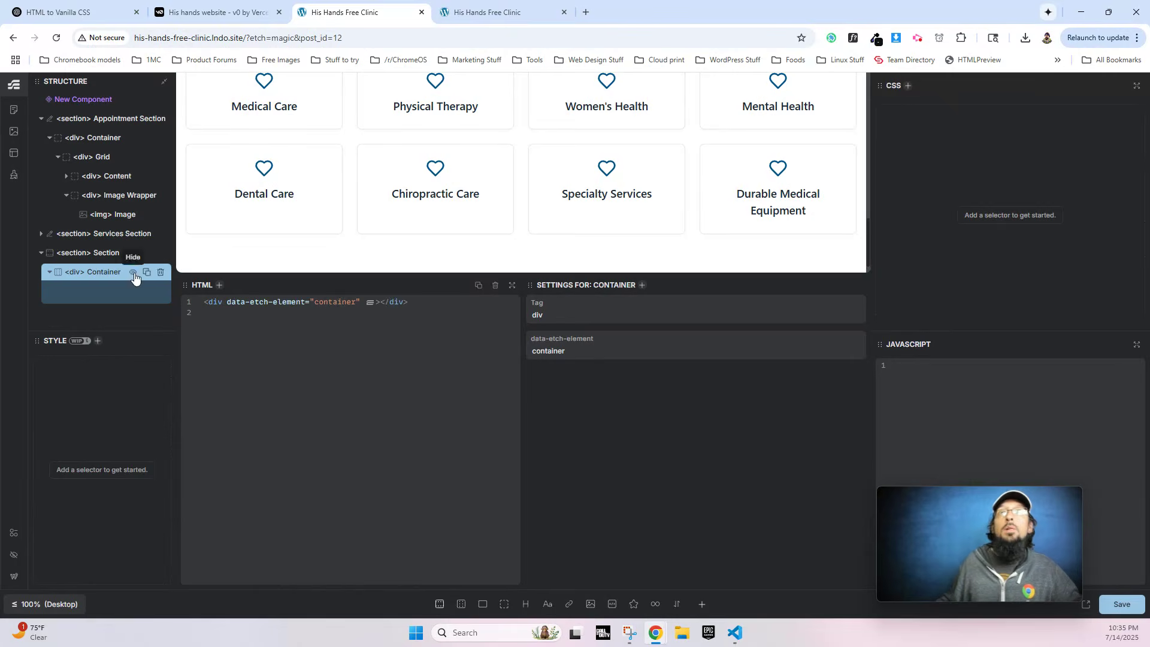
Try replacing the new section's HTML with the raw What to Expect markup copied from v0, and undo the paste.
left_click(84, 253)
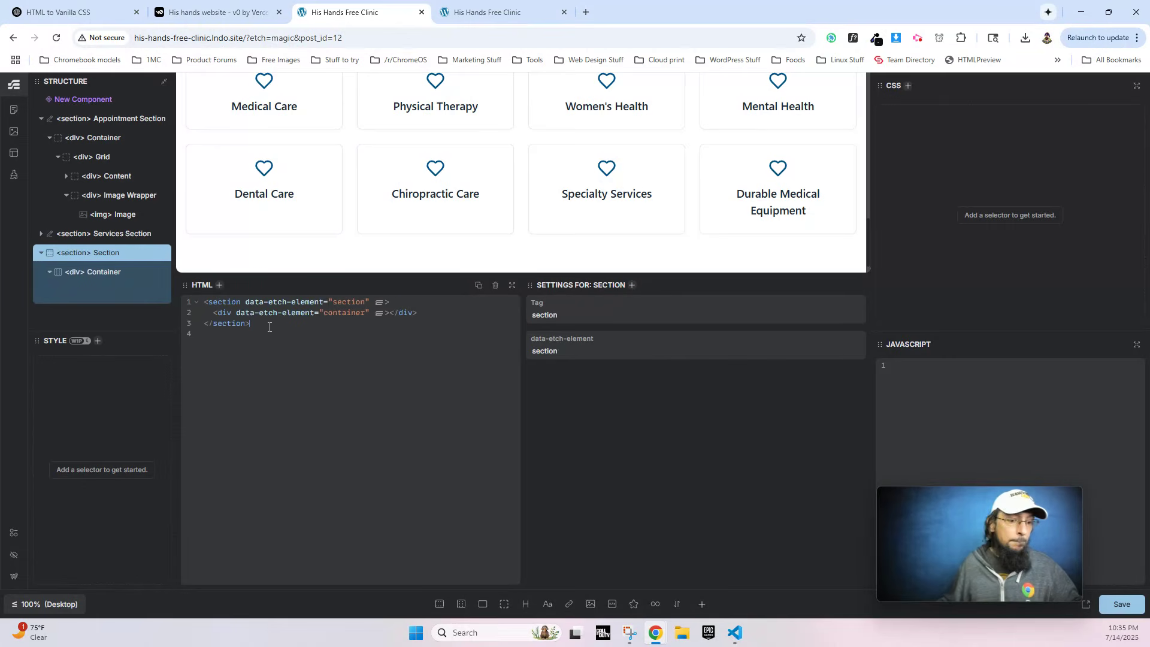
key("ctrl+v")
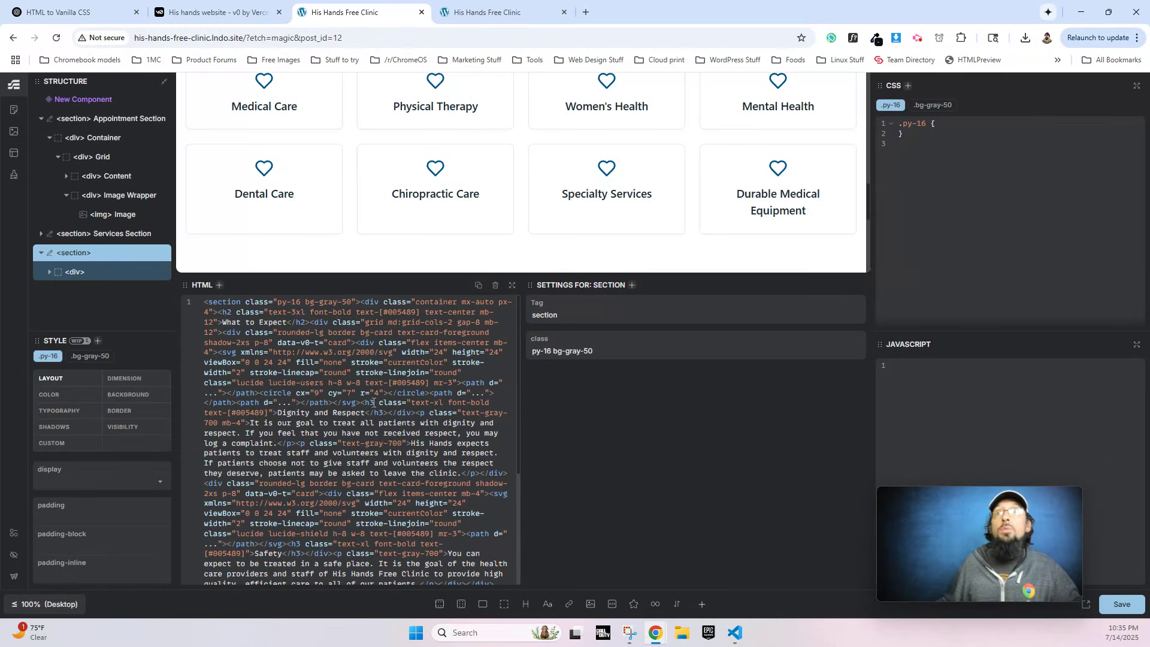
key("ctrl+z")
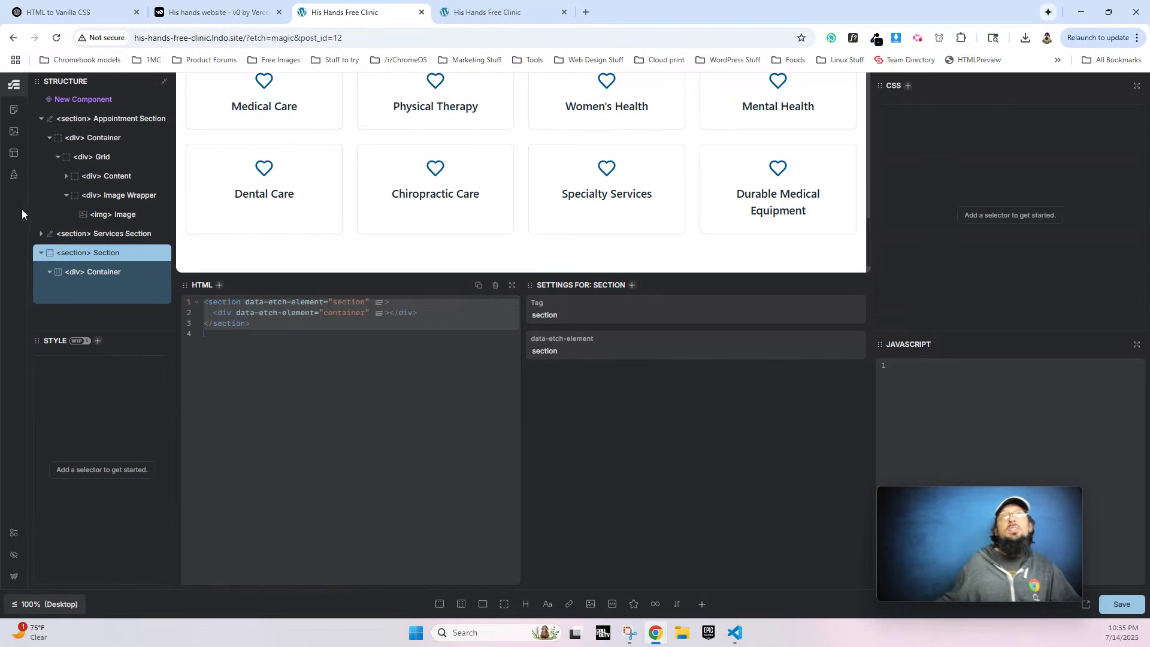
Switch to the ChatGPT conversation and submit the copied What to Expect section markup for conversion.
left_click(242, 13)
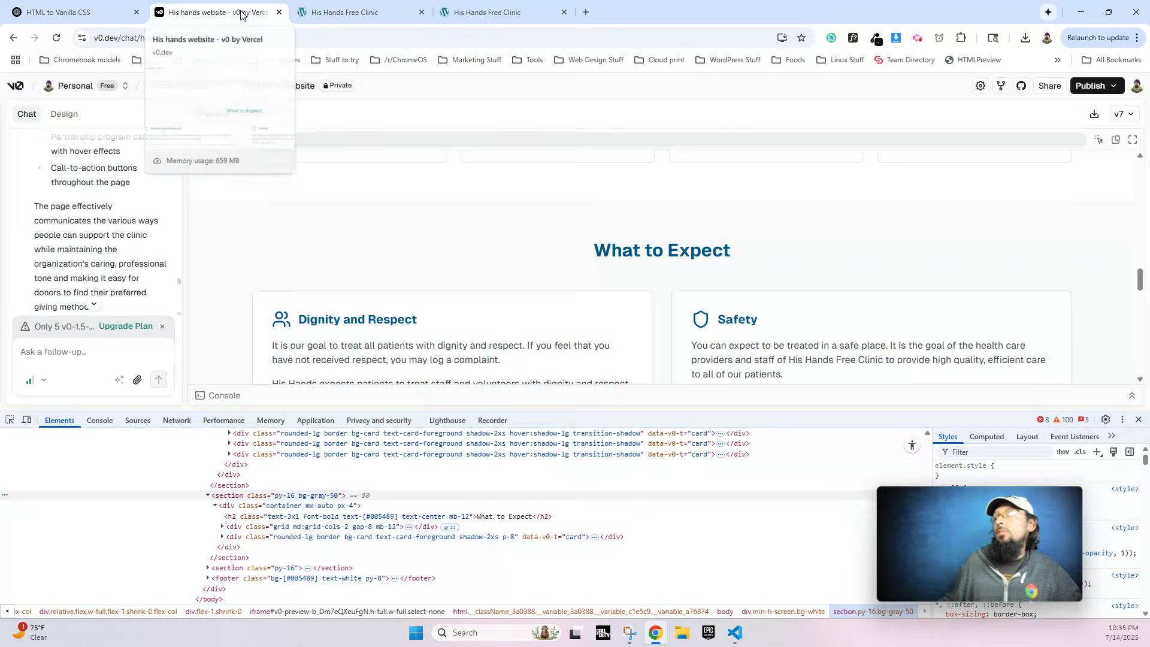
left_click(80, 15)
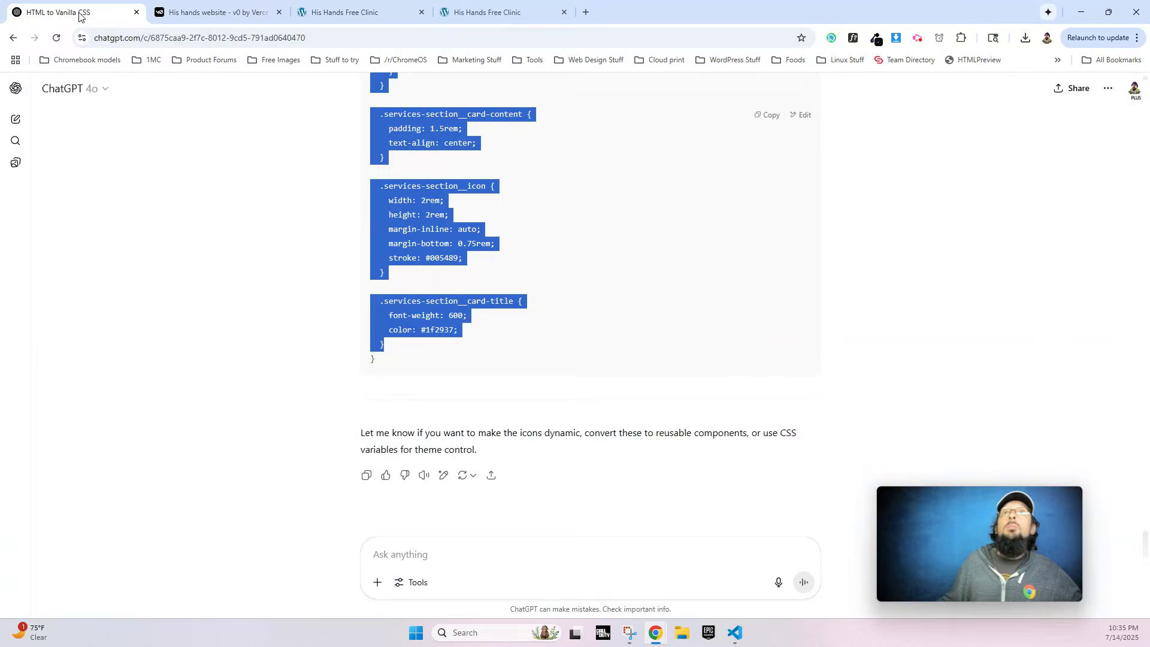
left_click(464, 568)
key("ctrl+v")
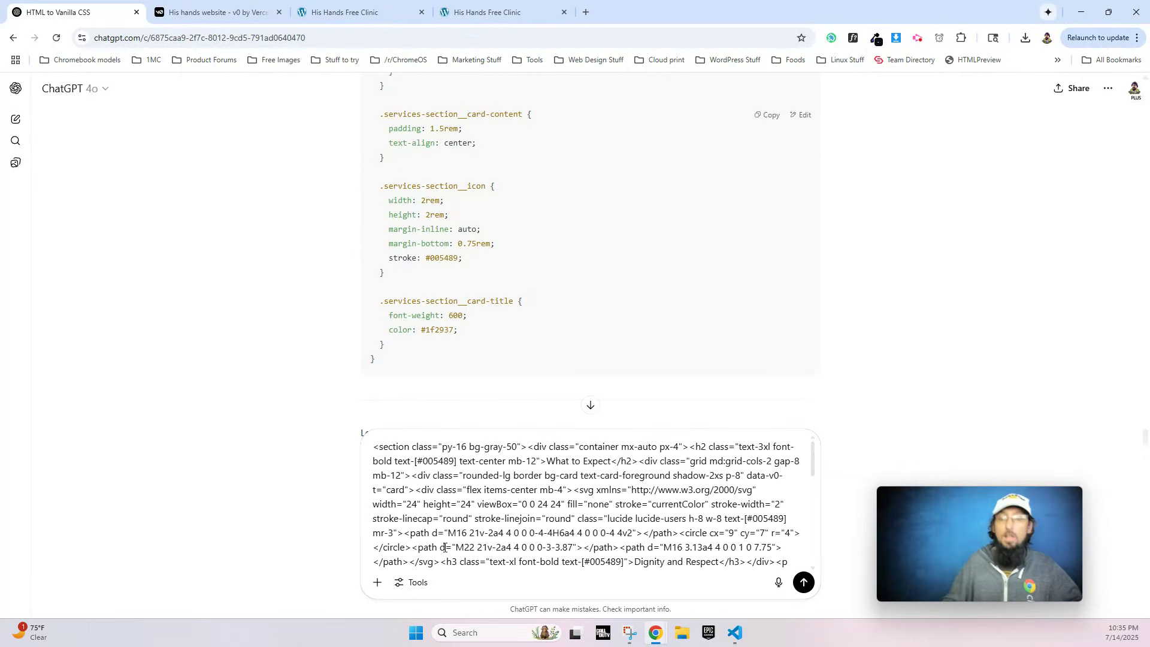
key("Return")
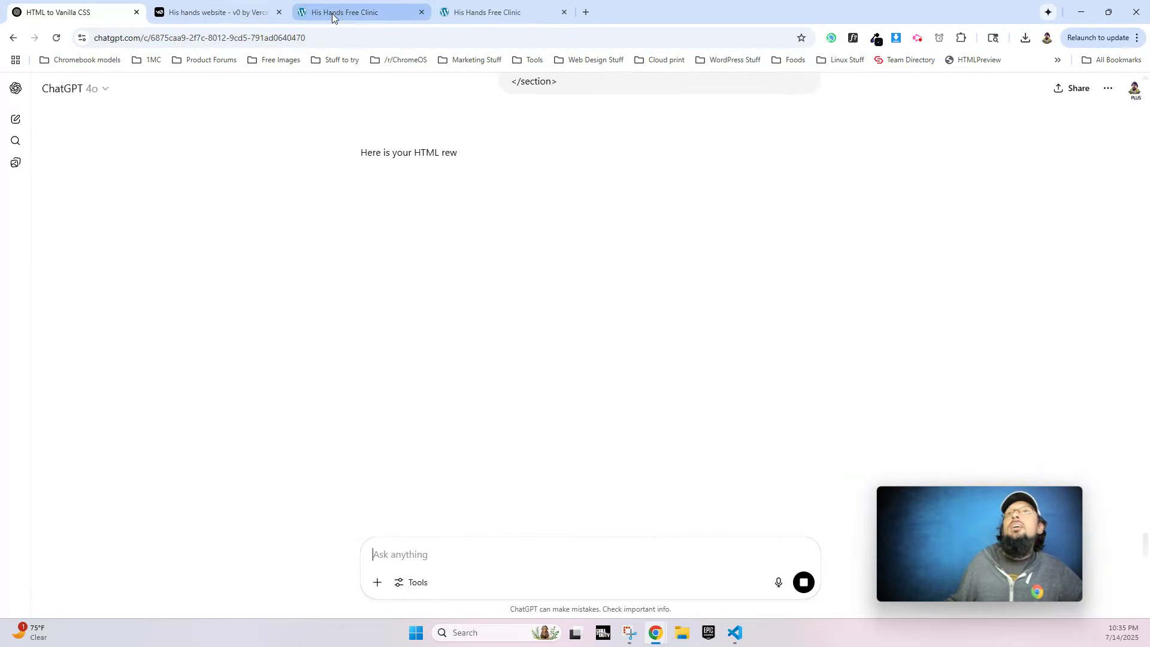
Try to delete the leftover utility selectors, starting with .lucide, from the builder's Style Manager.
left_click(332, 13)
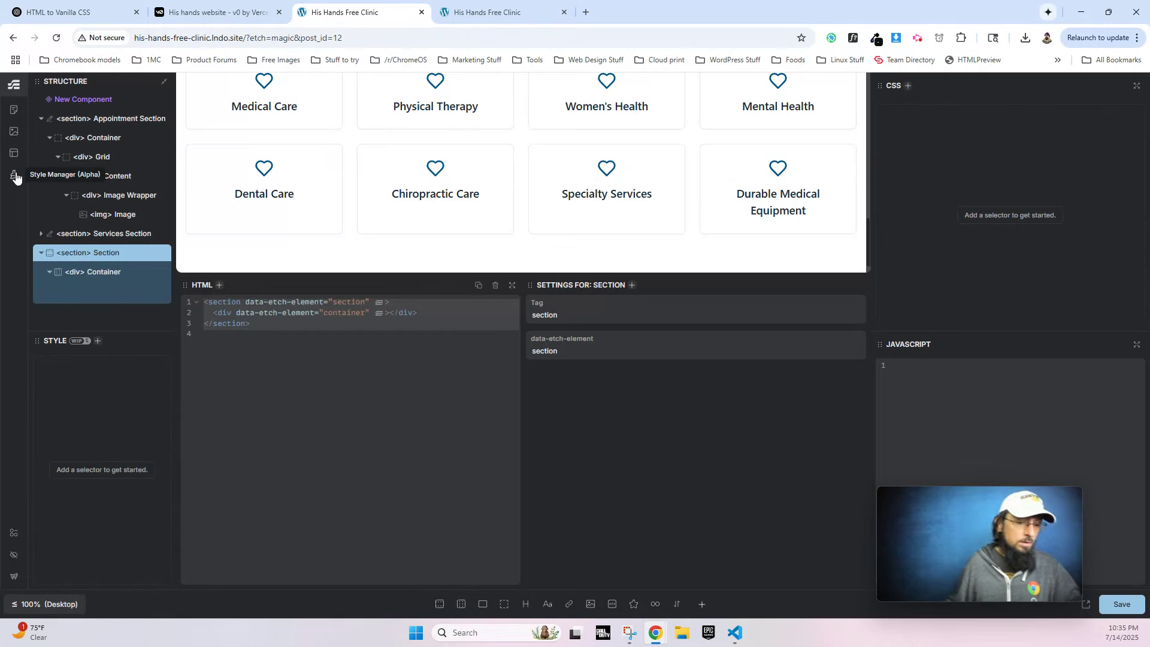
left_click(15, 175)
scroll(267, 359, "down", 5)
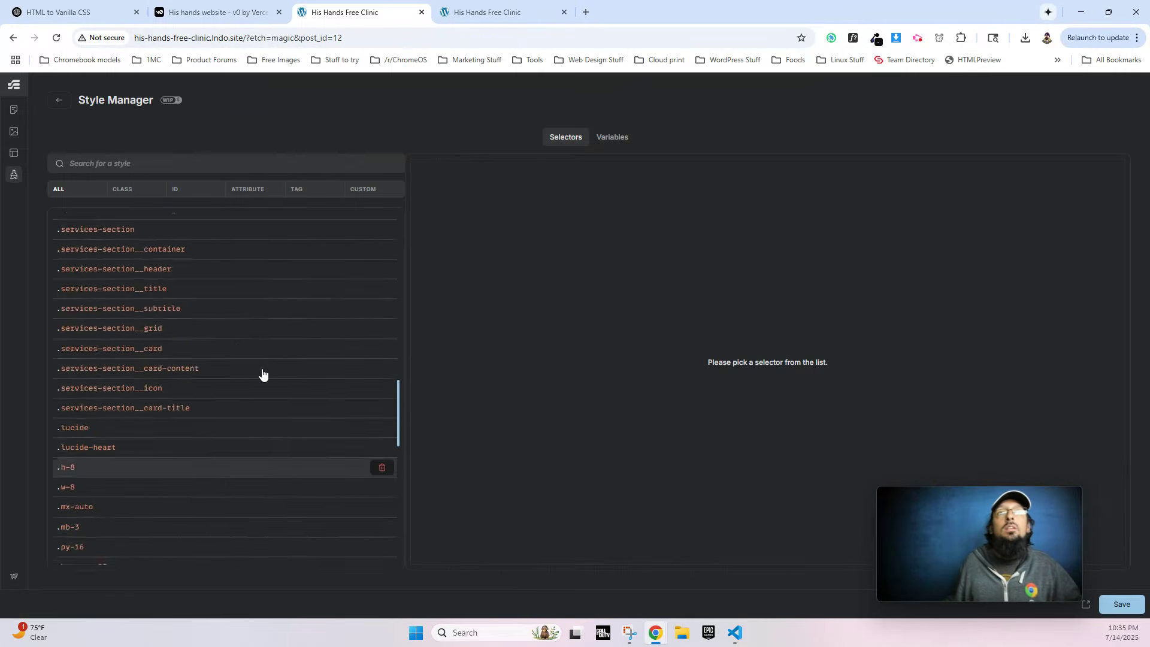
scroll(262, 374, "down", 10)
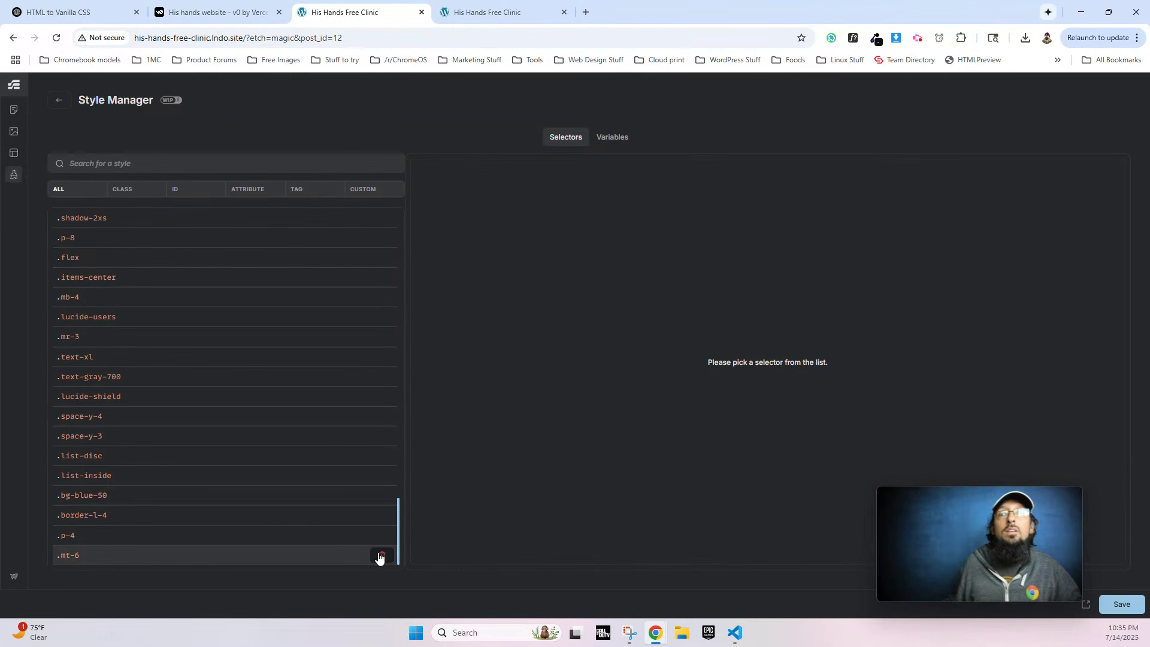
scroll(321, 436, "up", 4)
scroll(126, 293, "up", 5)
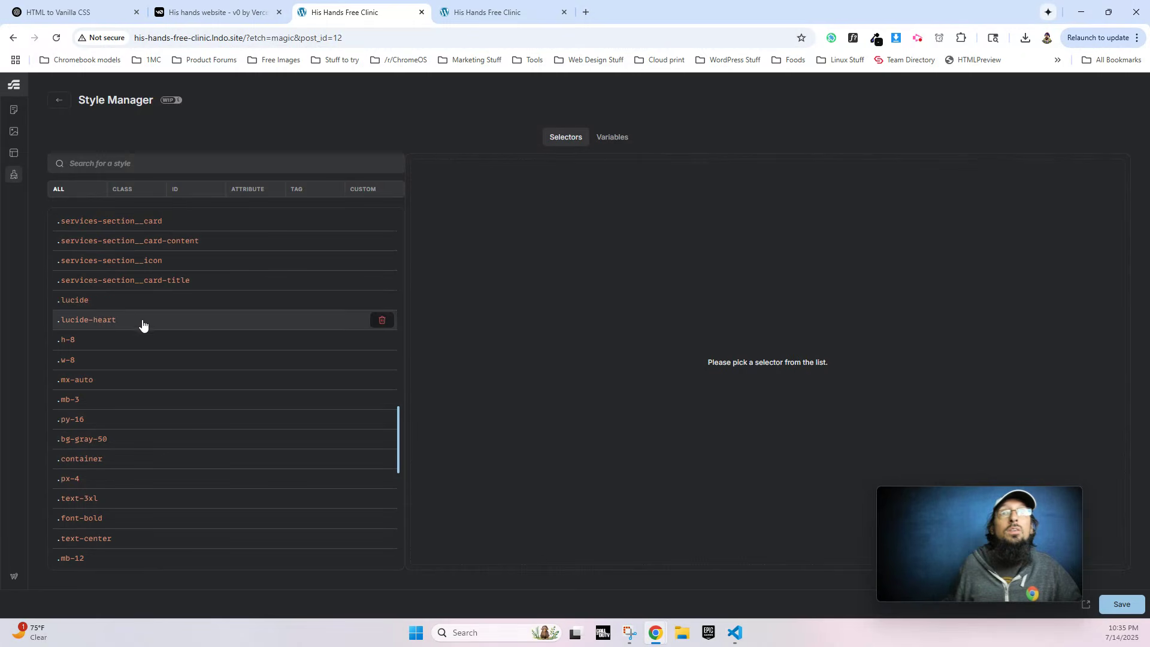
left_click(383, 303)
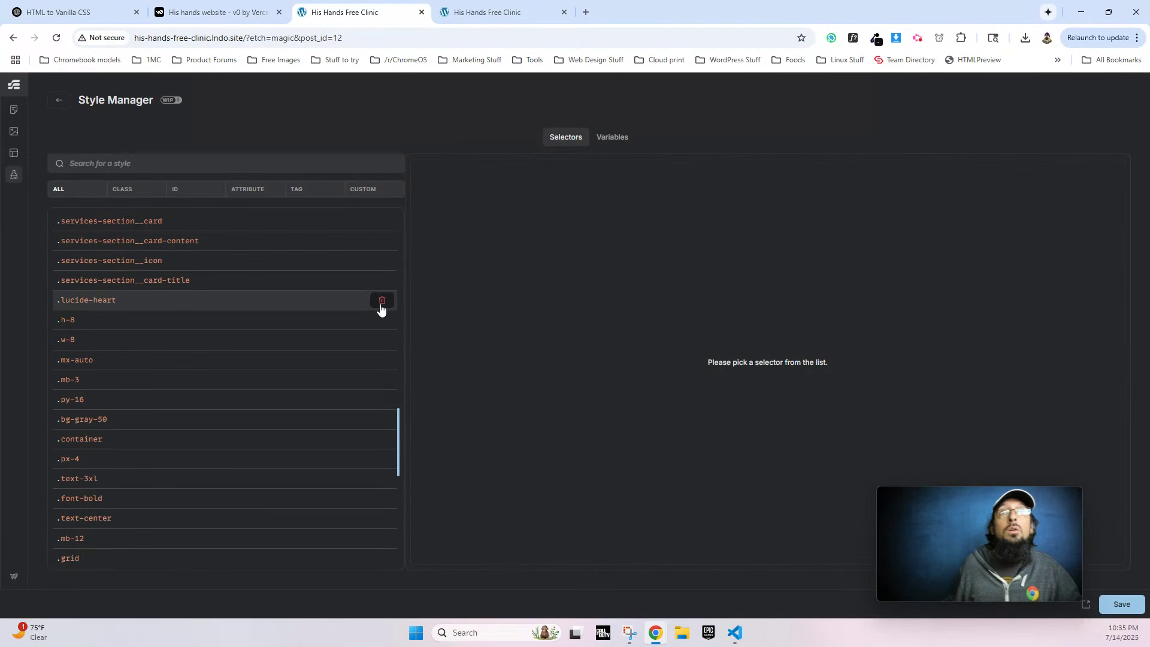
left_click(381, 305)
left_click(381, 306)
left_click(380, 306)
left_click(381, 305)
left_click(381, 306)
left_click(380, 306)
left_click(381, 306)
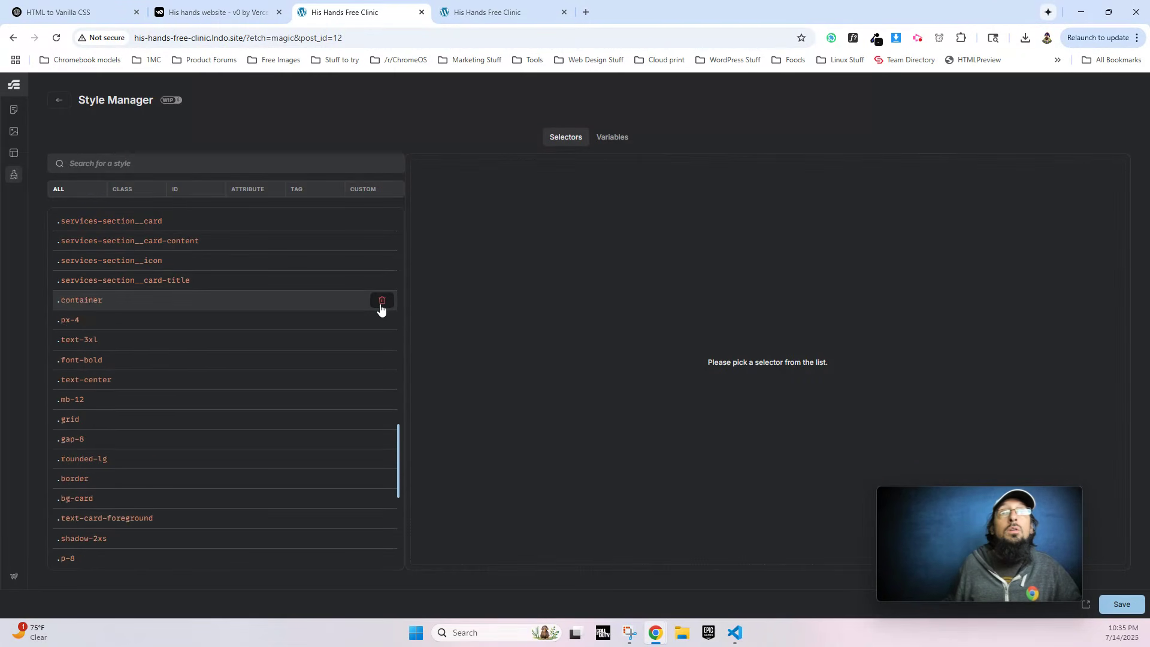
left_click(381, 301)
left_click(382, 301)
left_click(382, 301)
left_click(381, 301)
left_click(381, 301)
left_click(382, 301)
left_click(382, 301)
left_click(381, 301)
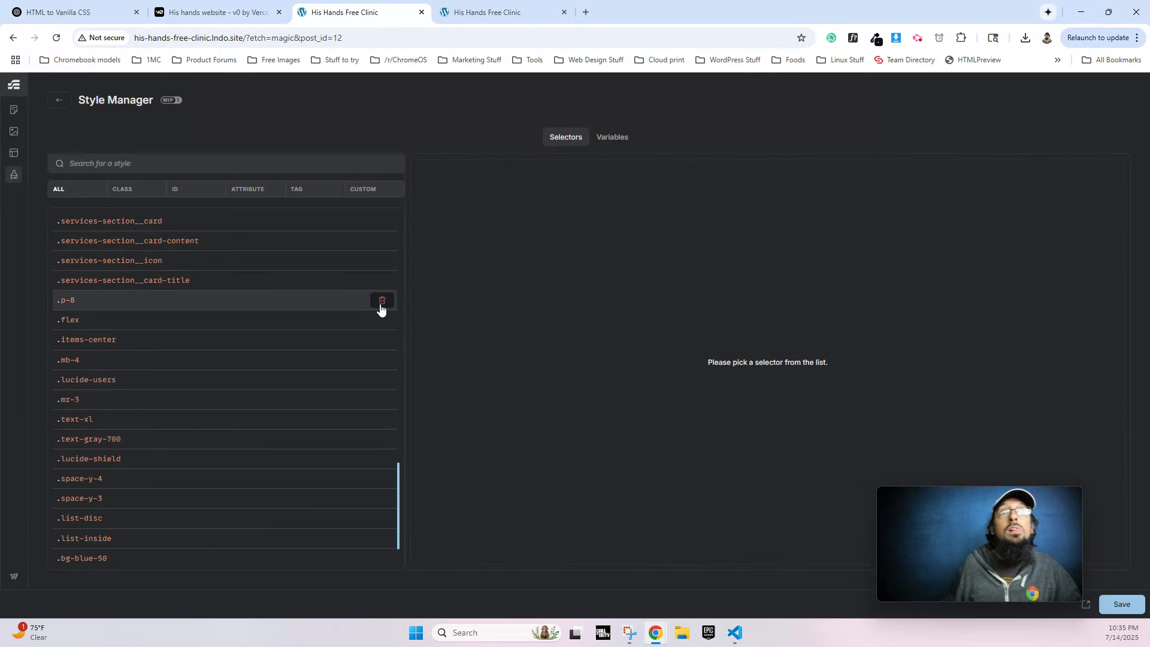
left_click(380, 305)
left_click(380, 306)
left_click(380, 305)
left_click(380, 305)
left_click(380, 306)
left_click(380, 306)
left_click(380, 306)
left_click(381, 305)
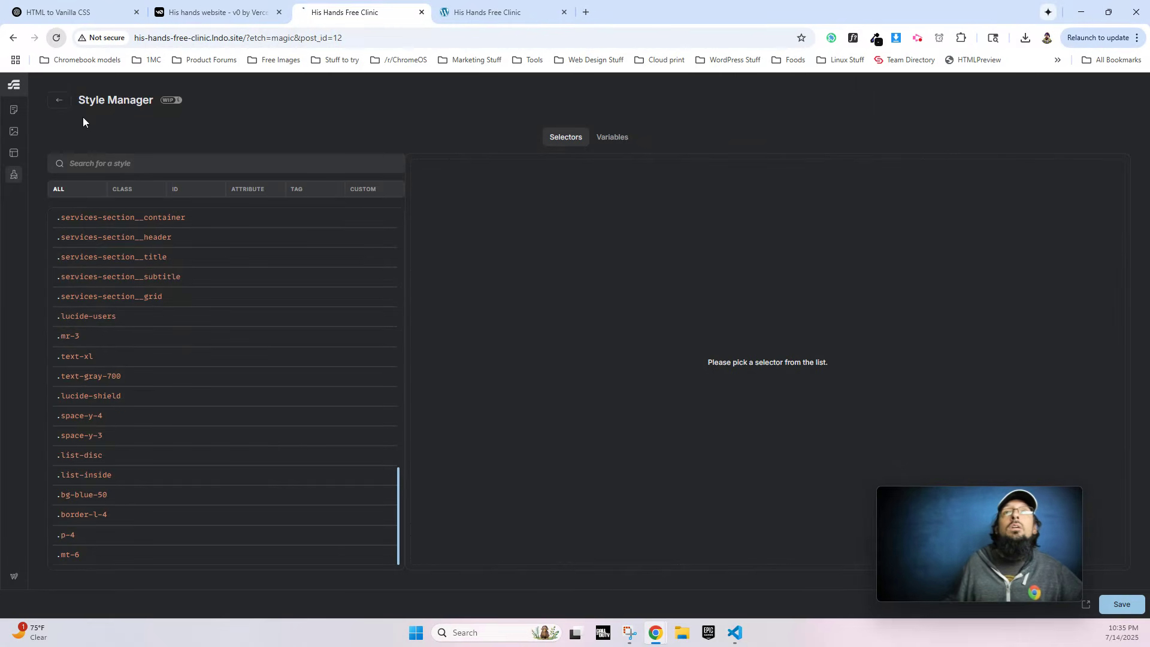
left_click(59, 100)
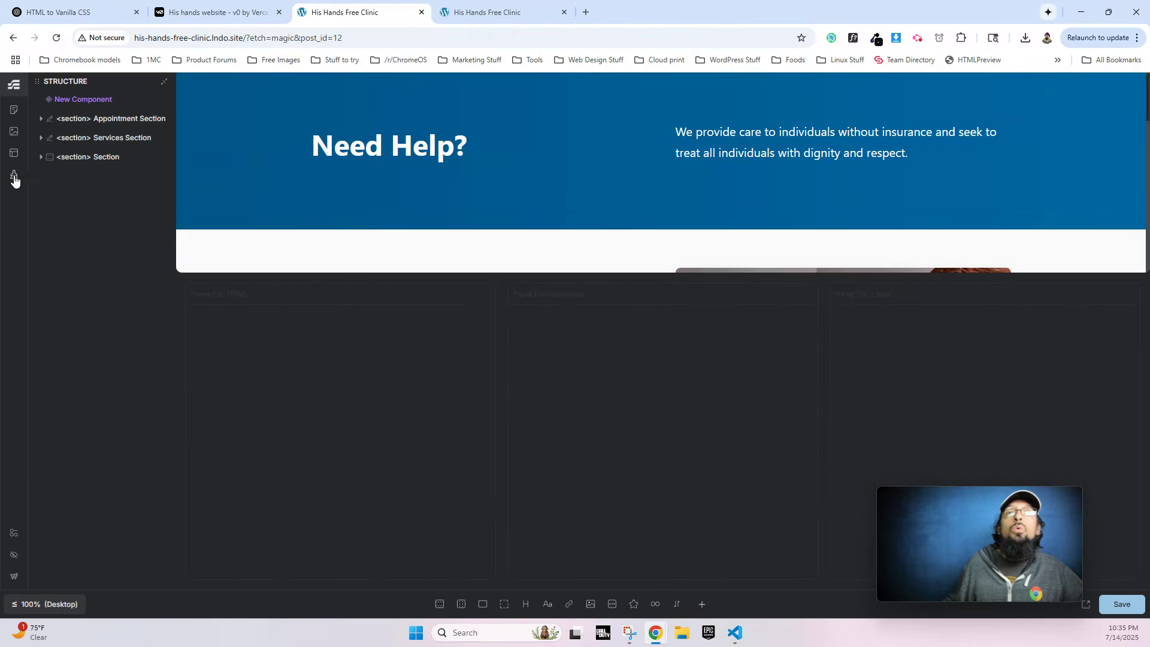
Delete every leftover utility selector after .services-section__card-title in the Style Manager, from .lucide through .text-sm, and save the changes.
left_click(14, 174)
scroll(239, 433, "down", 15)
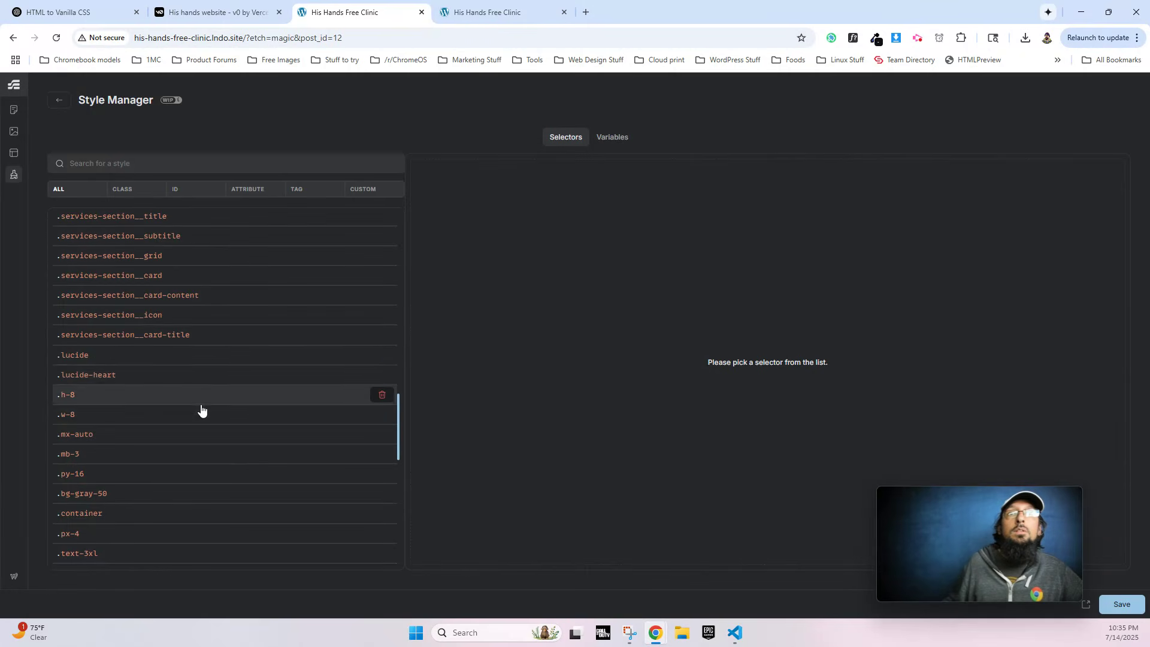
scroll(317, 493, "down", 3)
left_click(382, 435)
left_click(382, 435)
left_click(382, 434)
left_click(382, 434)
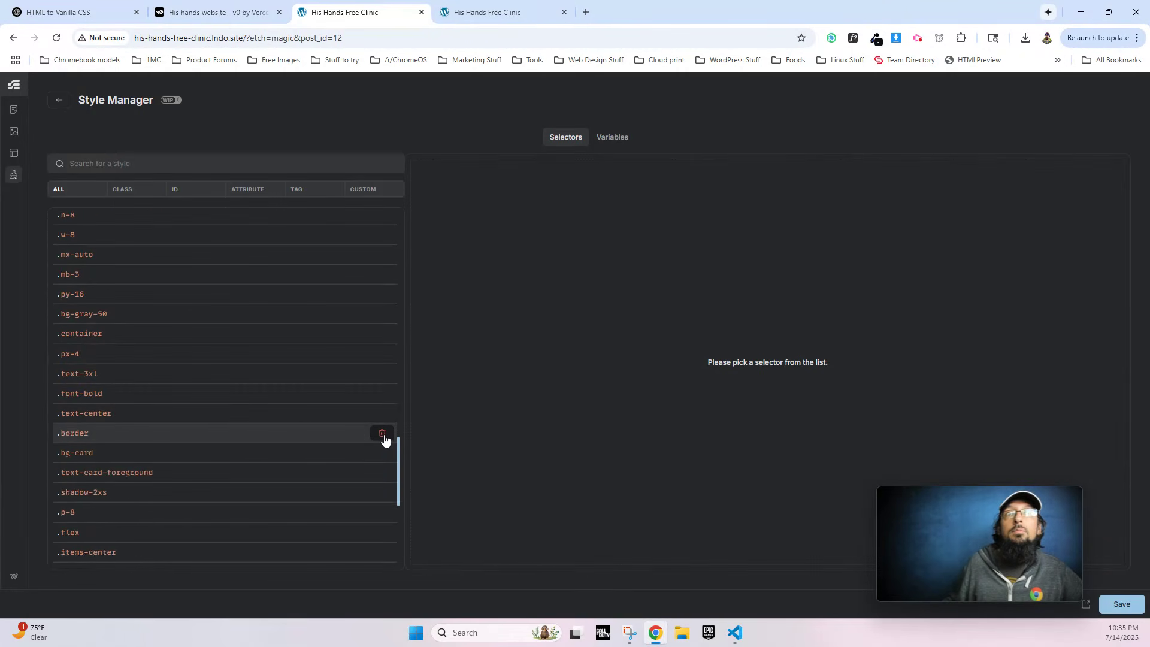
left_click(383, 434)
left_click(382, 434)
left_click(383, 434)
left_click(382, 434)
left_click(382, 435)
left_click(382, 434)
left_click(382, 434)
left_click(382, 433)
left_click(382, 434)
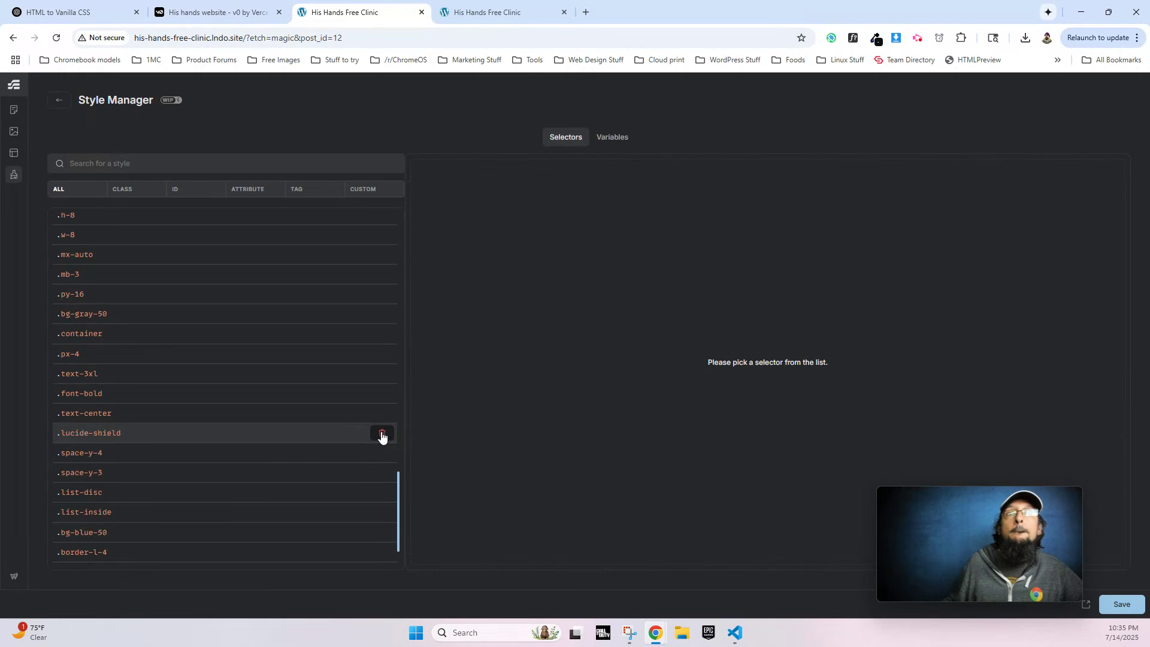
left_click(382, 434)
left_click(382, 434)
left_click(382, 433)
left_click(382, 435)
left_click(383, 441)
left_click(382, 441)
left_click(383, 440)
left_click(383, 441)
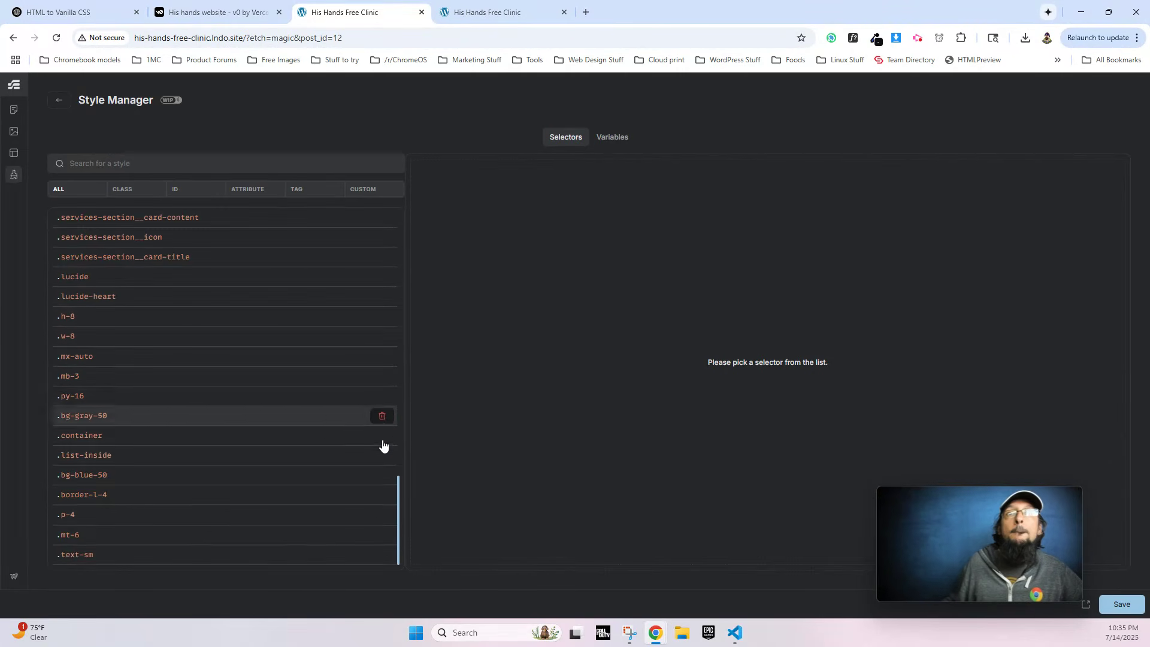
left_click(385, 555)
left_click(385, 556)
left_click(384, 556)
left_click(384, 556)
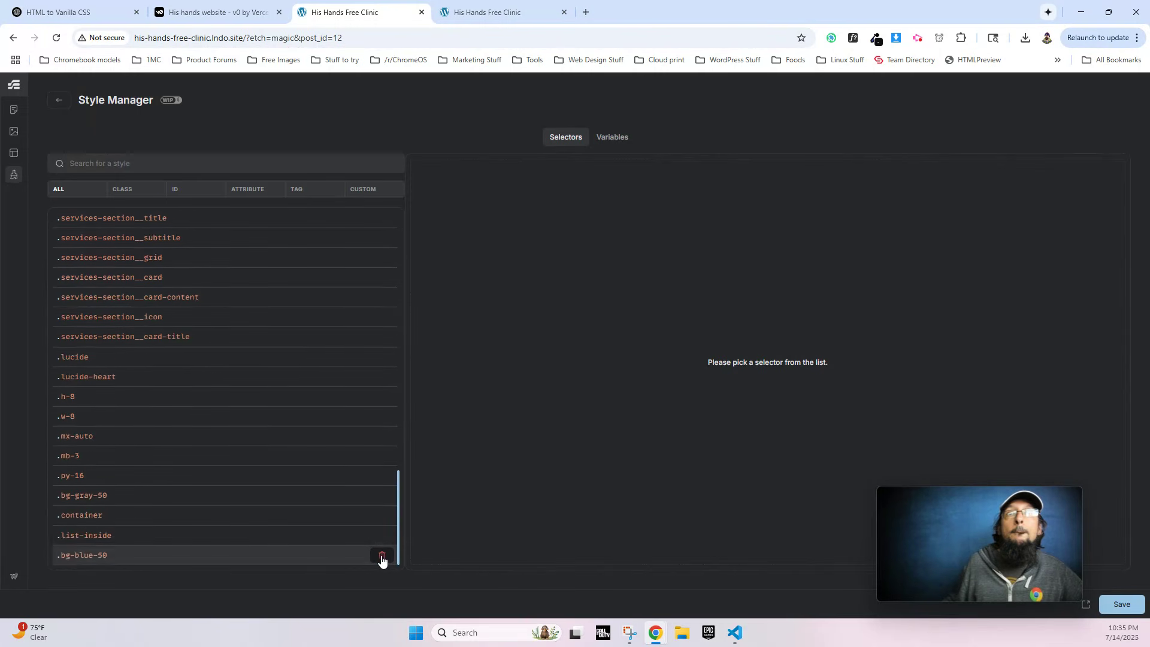
left_click(383, 556)
left_click(384, 556)
left_click(384, 556)
left_click(384, 556)
left_click(383, 557)
left_click(383, 557)
left_click(382, 557)
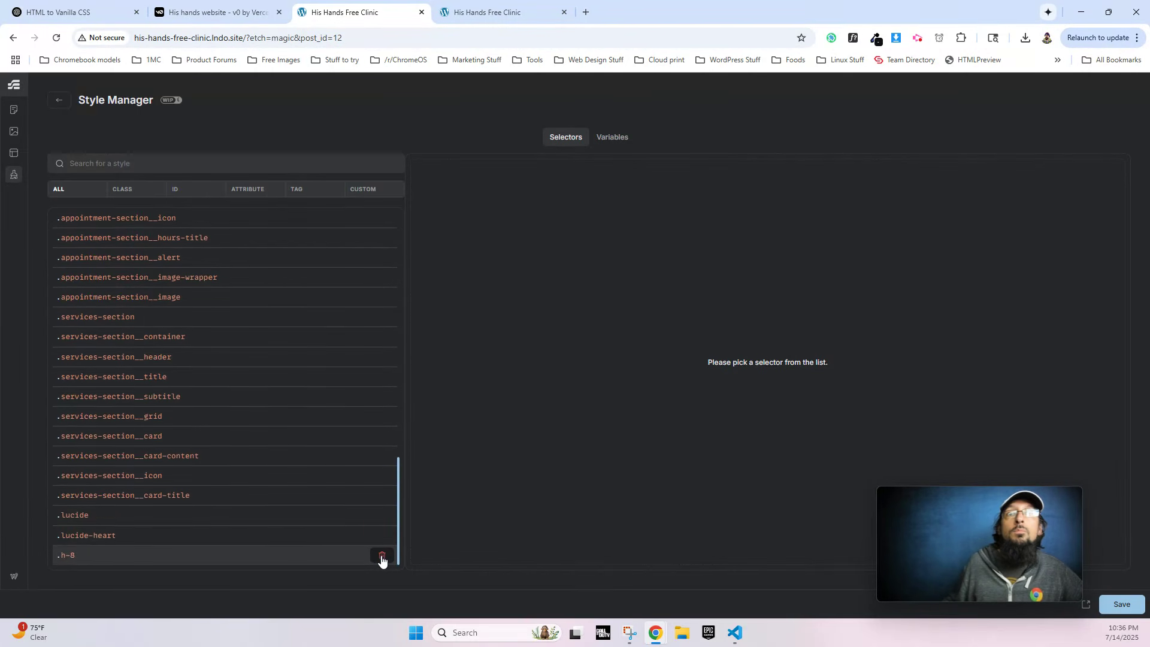
left_click(382, 558)
left_click(382, 558)
left_click(383, 557)
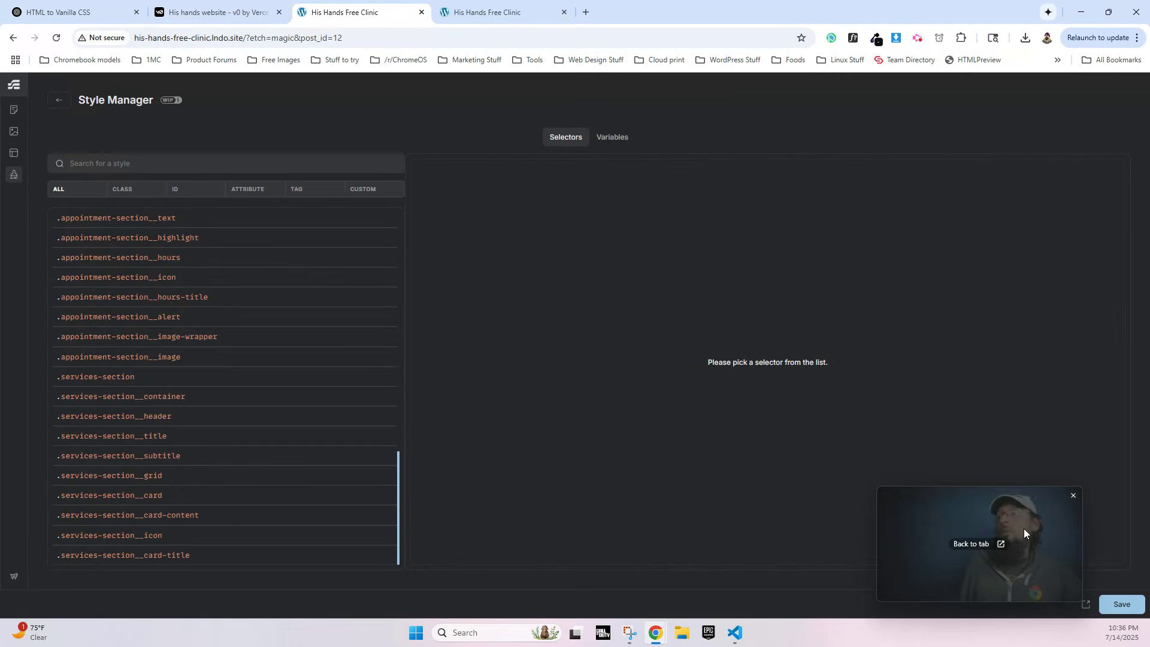
left_click(1122, 604)
Copy ChatGPT's converted expect-section HTML and replace the empty section's markup in the page builder with it.
left_click(78, 12)
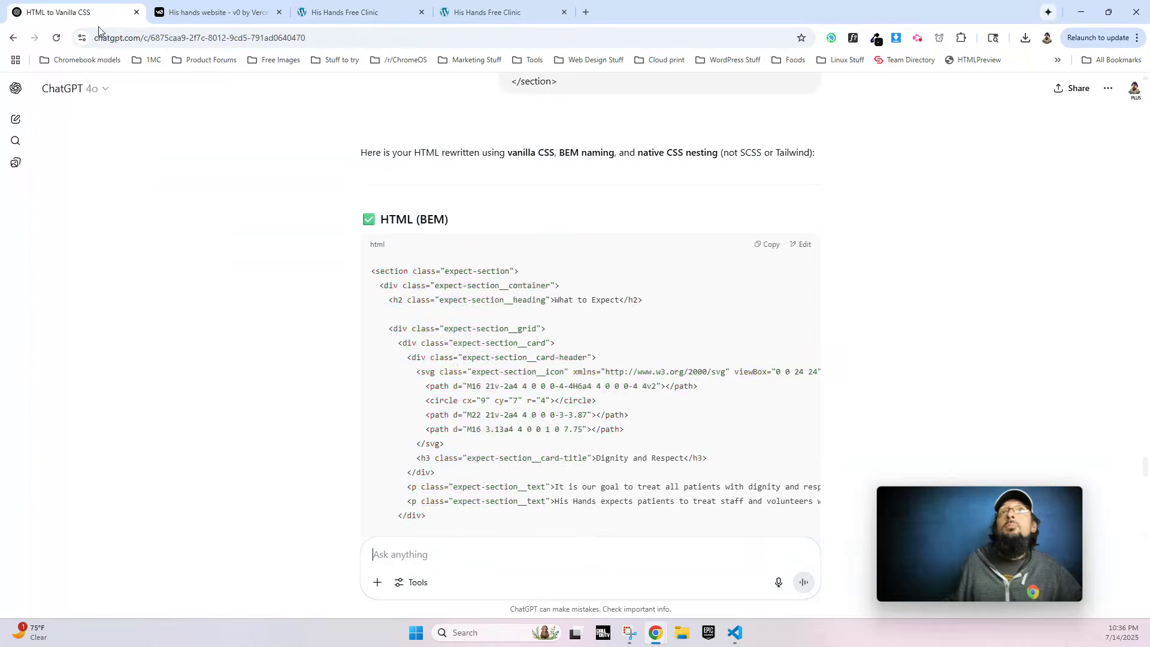
left_click(762, 244)
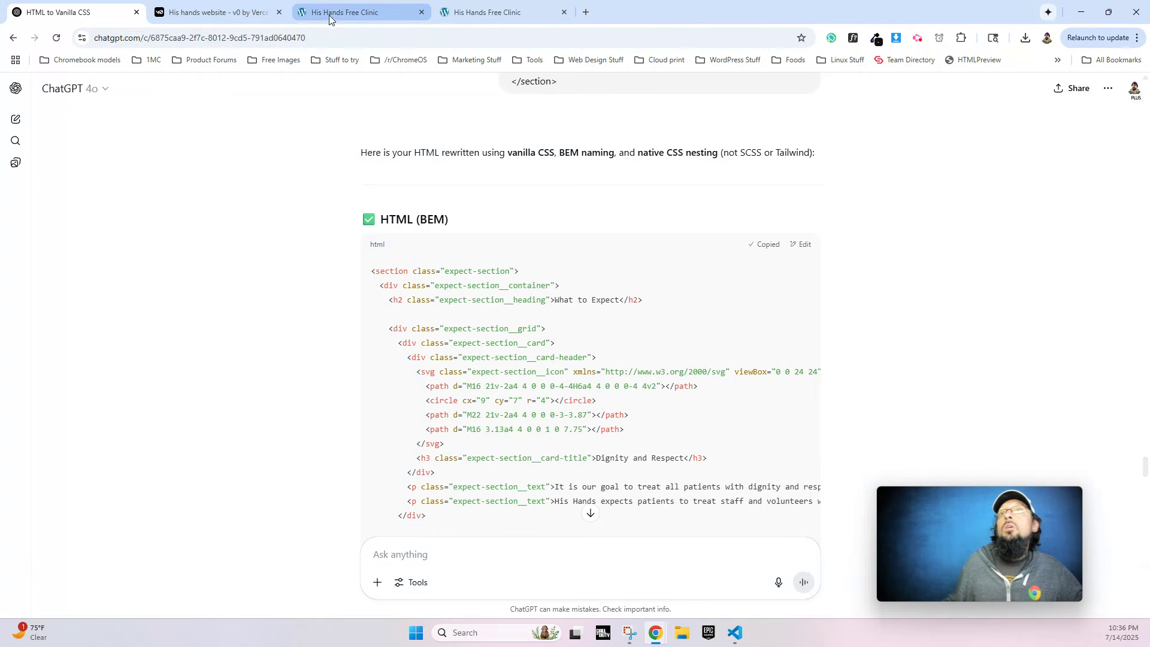
left_click(371, 14)
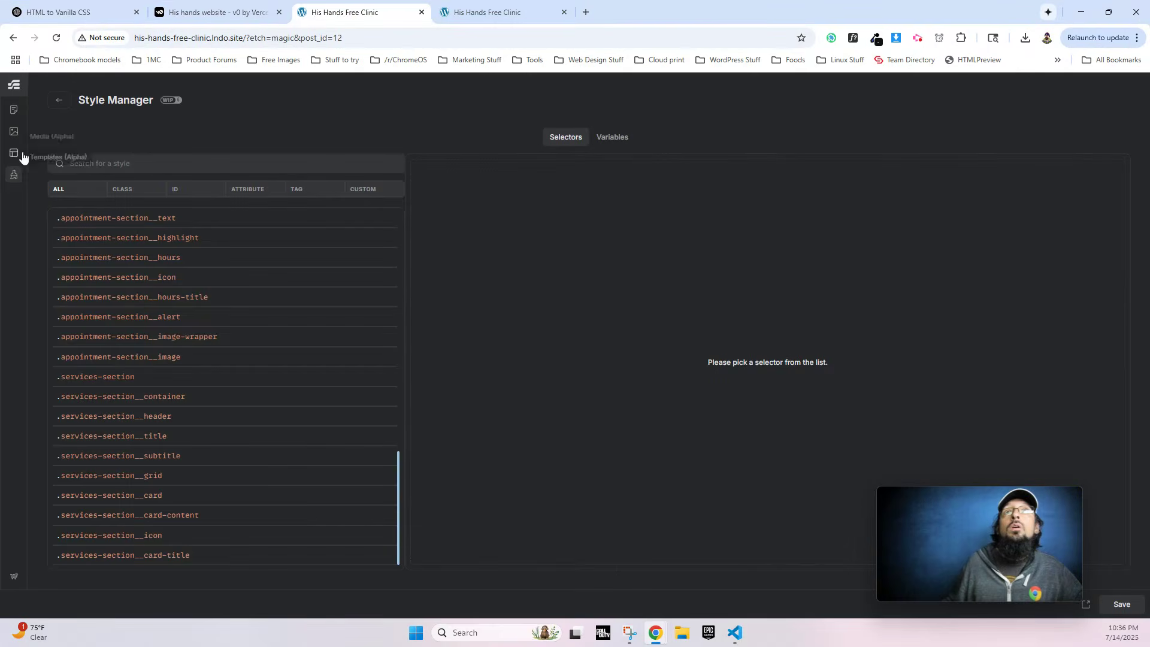
left_click(57, 101)
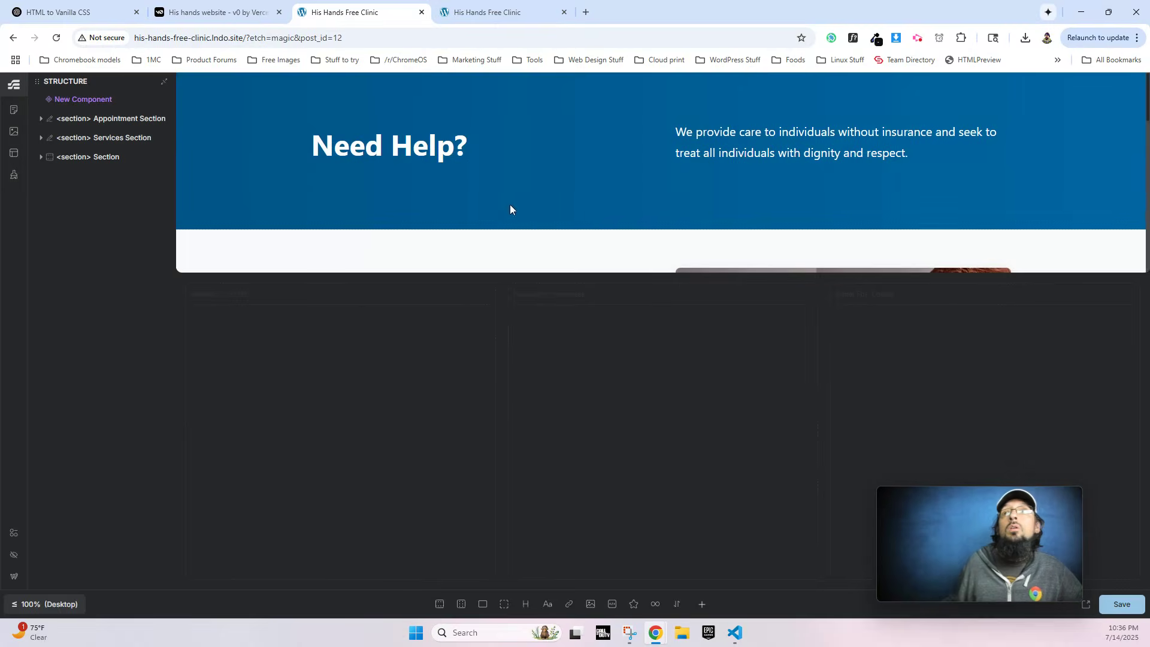
scroll(456, 198, "down", 5)
left_click(59, 157)
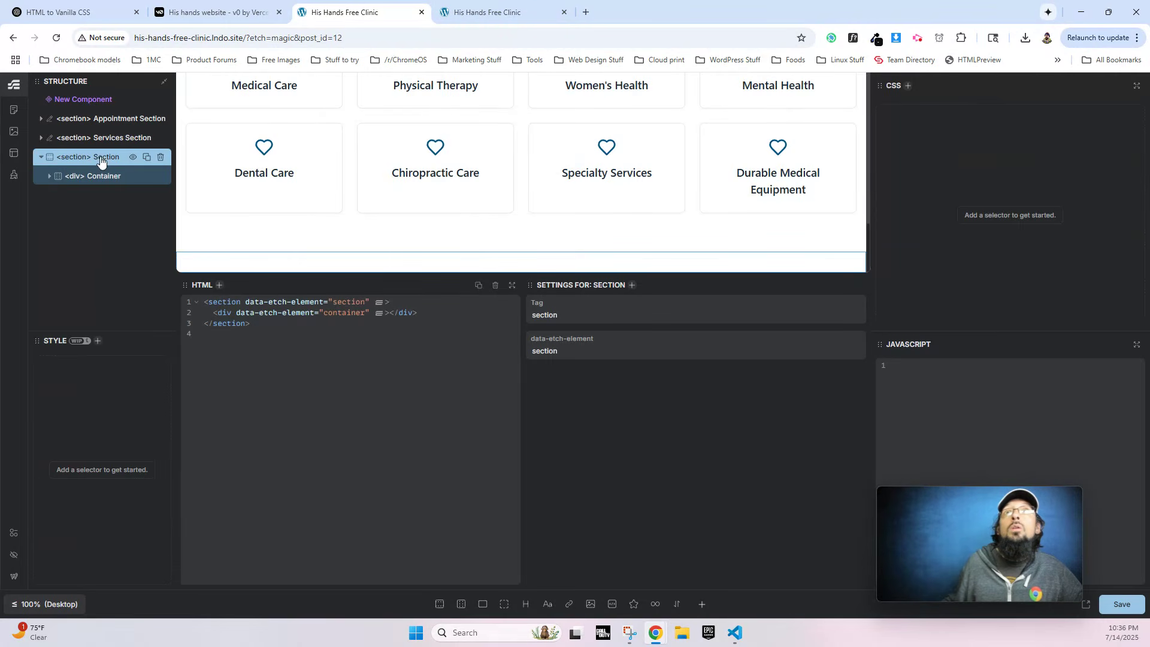
key("ctrl+a")
key("ctrl+v")
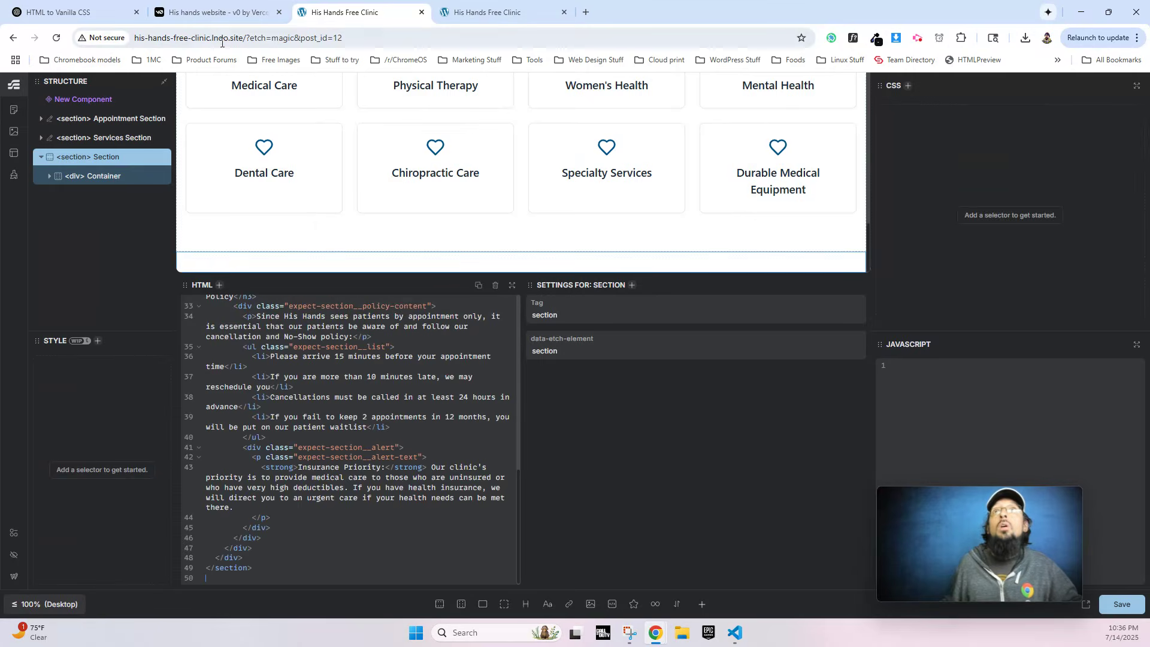
Copy the nested CSS rules for expect-section from ChatGPT and paste them inside the .expect-section rule in the page builder.
left_click(81, 13)
scroll(480, 380, "down", 10)
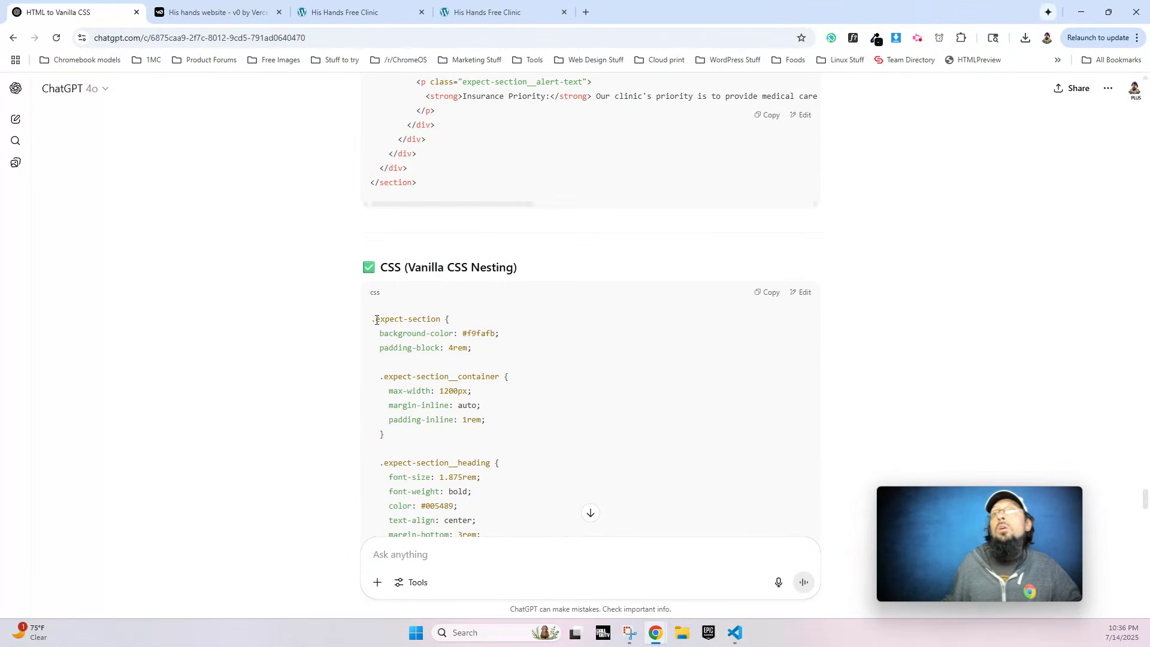
left_click_drag(380, 333, 412, 364)
scroll(398, 390, "down", 15)
scroll(421, 403, "down", 1)
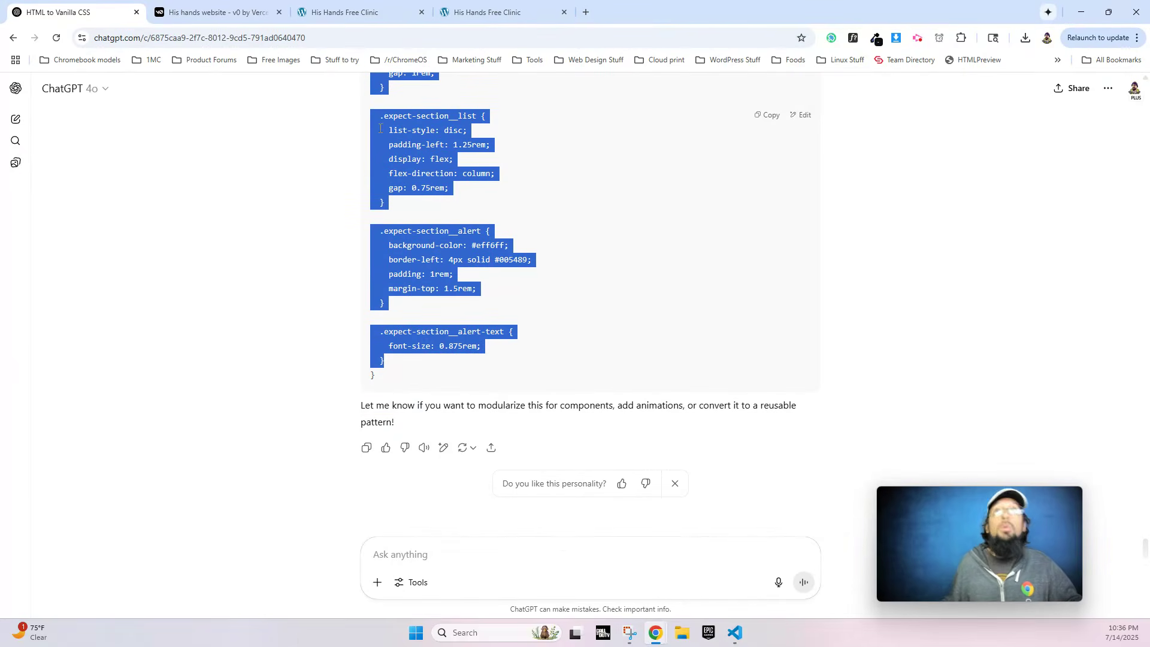
left_click(354, 13)
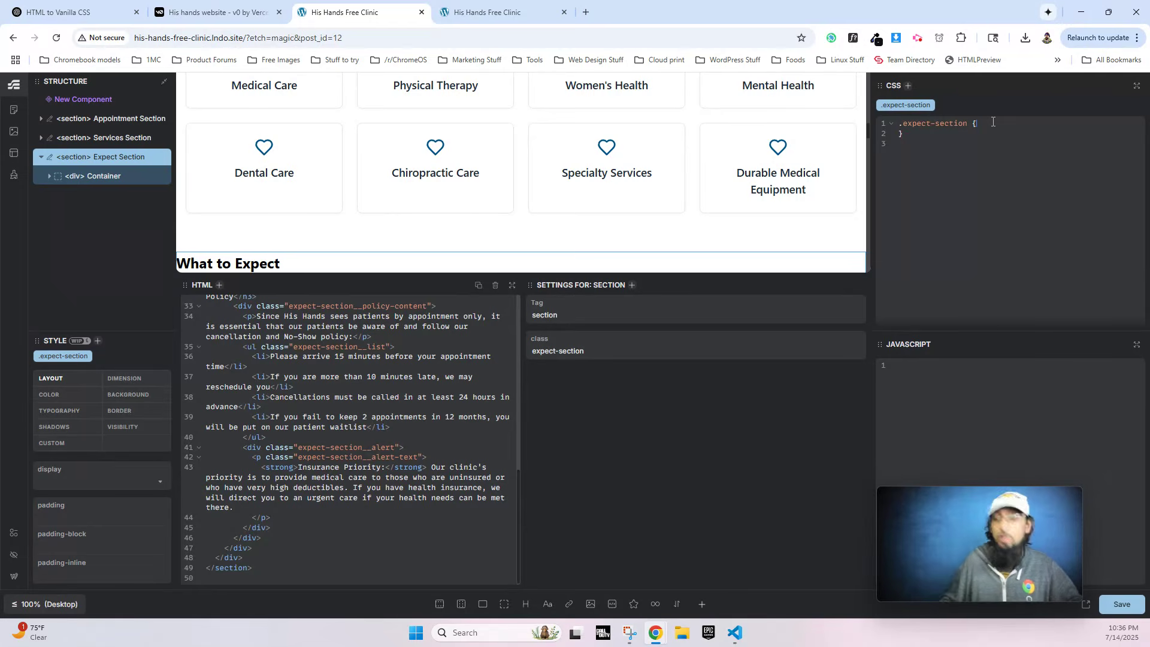
key("ctrl+v")
scroll(476, 143, "down", 5)
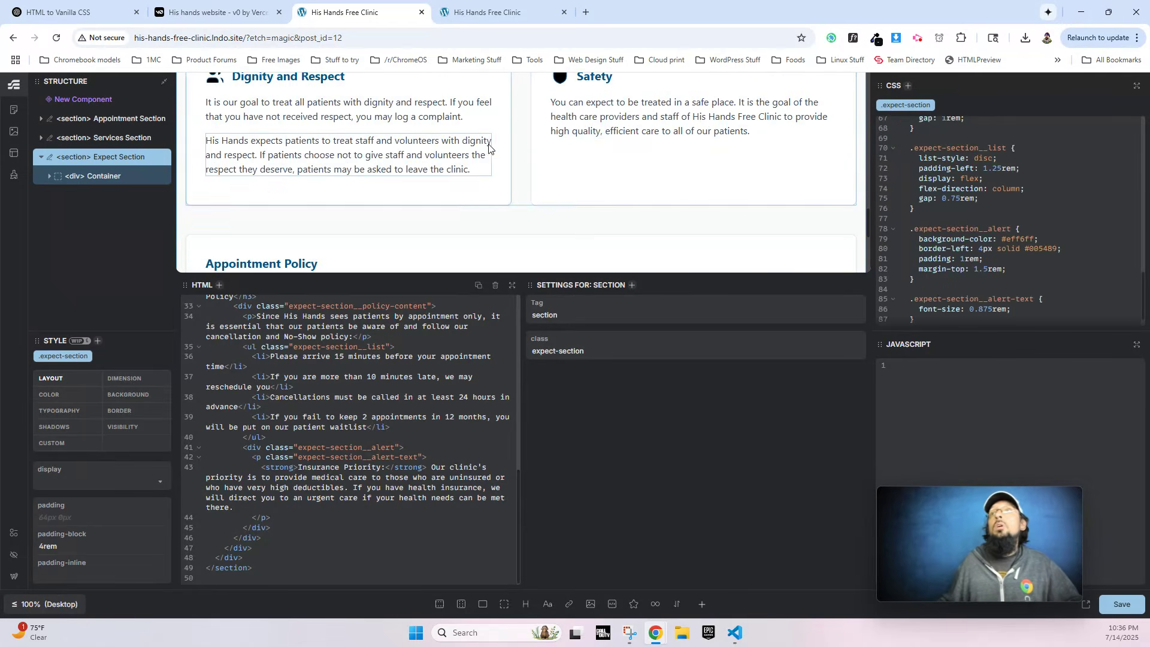
Compare the styled What to Expect section in the builder with the original v0 preview.
scroll(474, 153, "up", 2)
left_click(496, 15)
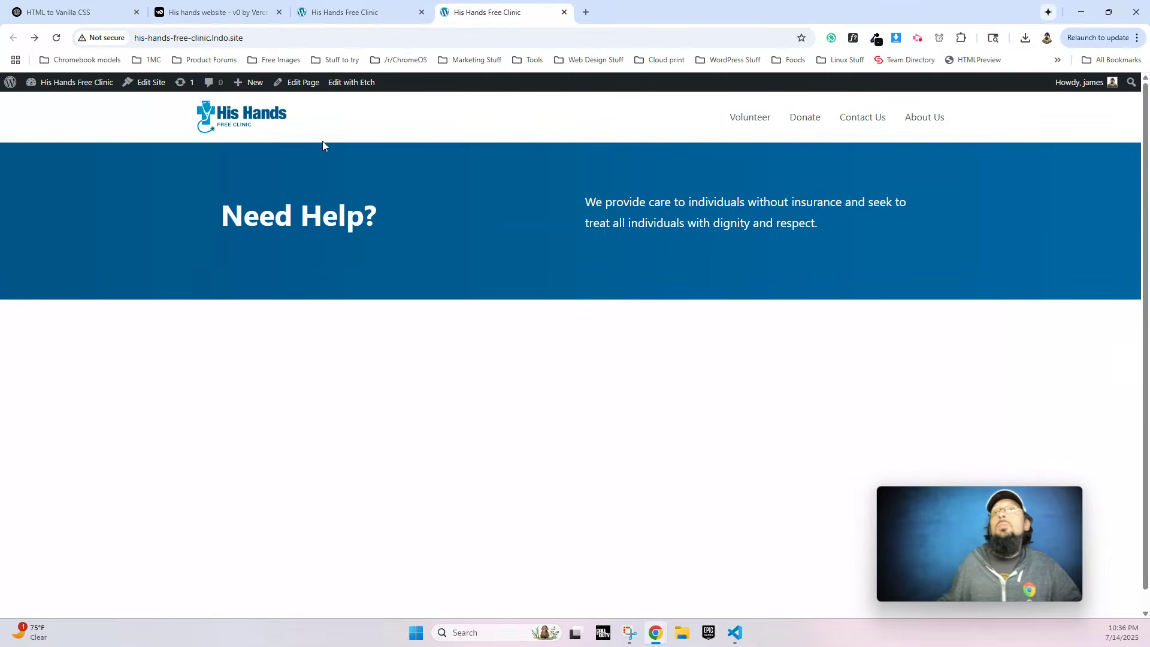
left_click(213, 12)
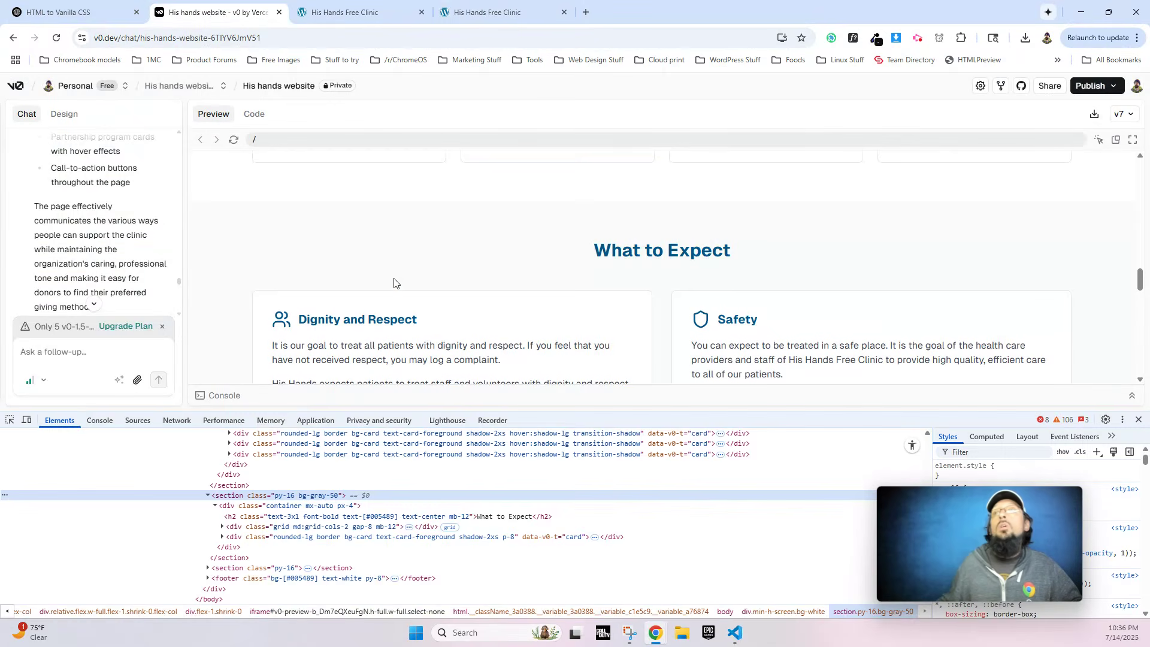
scroll(315, 209, "down", 2)
left_click(473, 18)
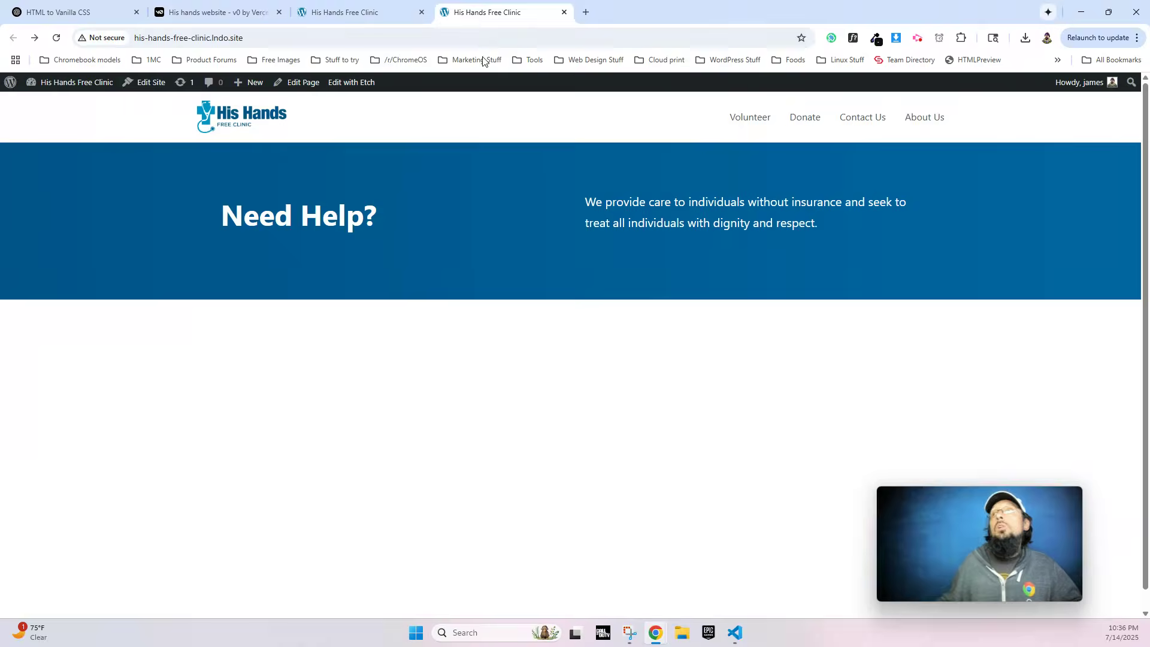
left_click(371, 12)
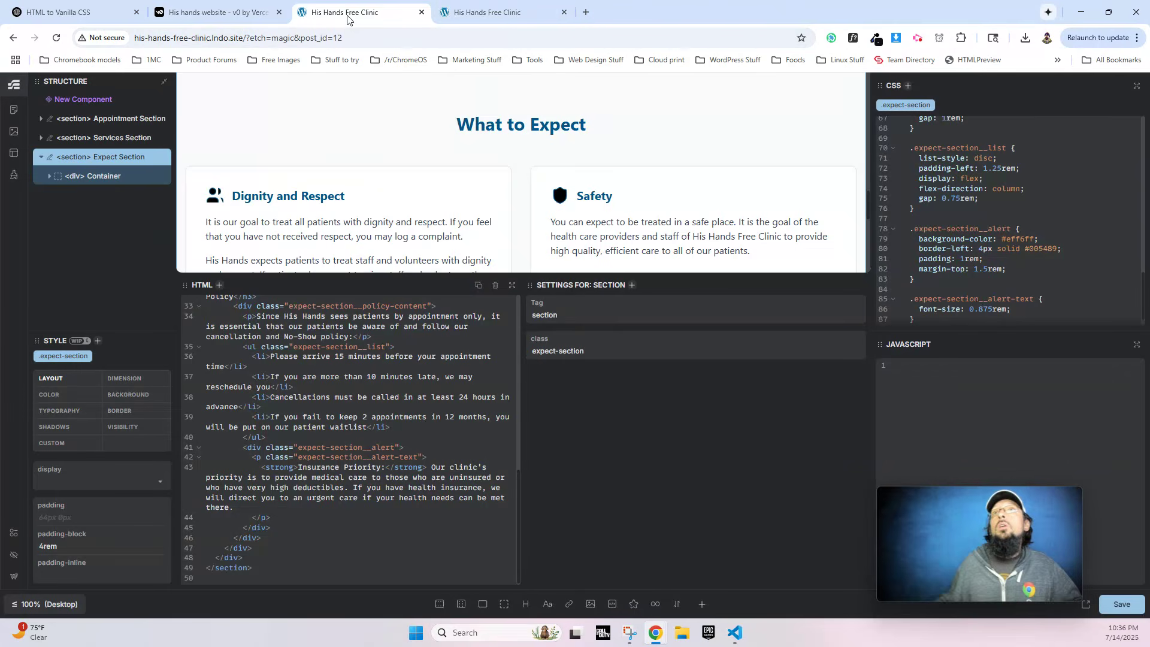
Delete the SVG icons from the Dignity and Respect and Safety card headers and save the page.
left_click(215, 196)
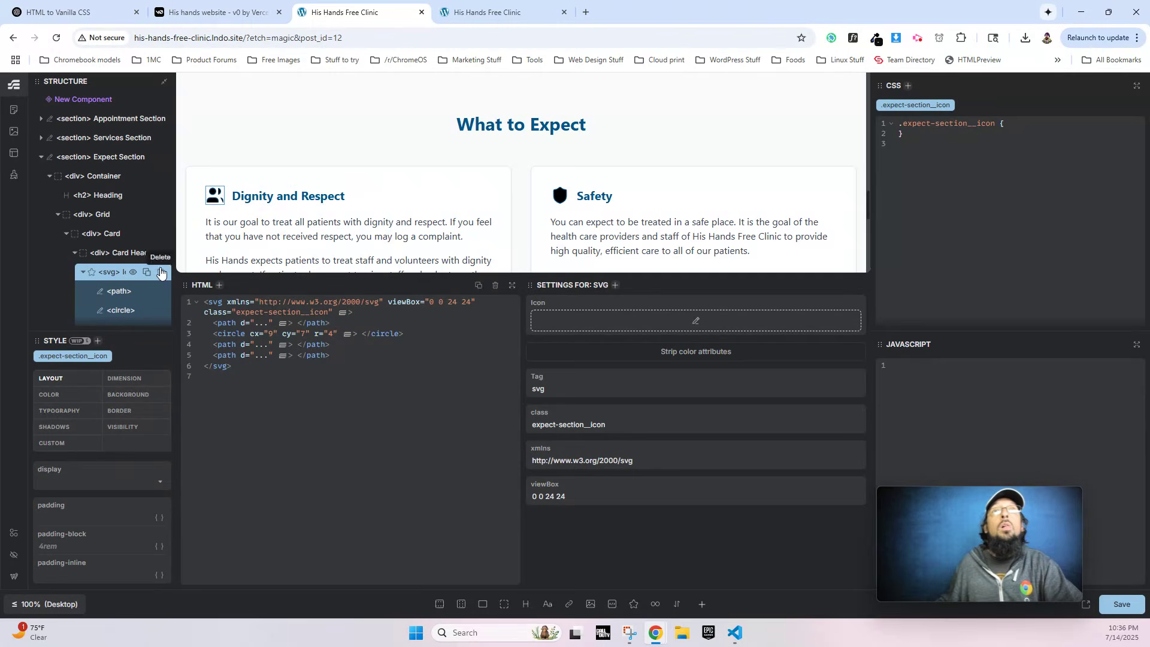
left_click(160, 273)
left_click(698, 198)
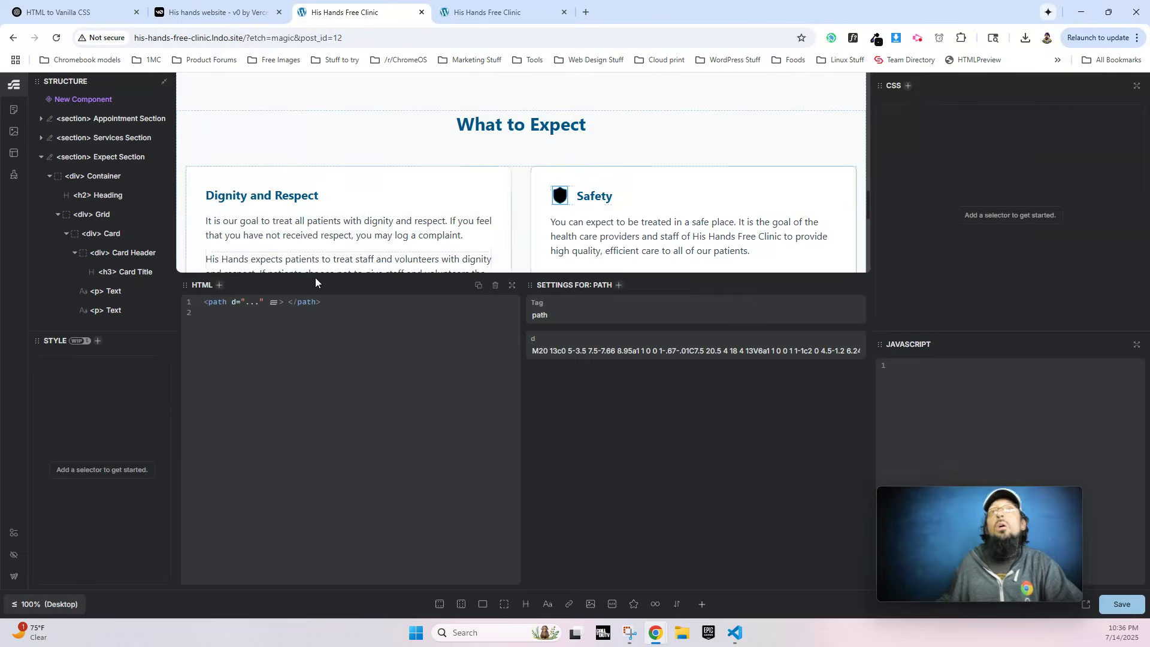
scroll(98, 242, "down", 3)
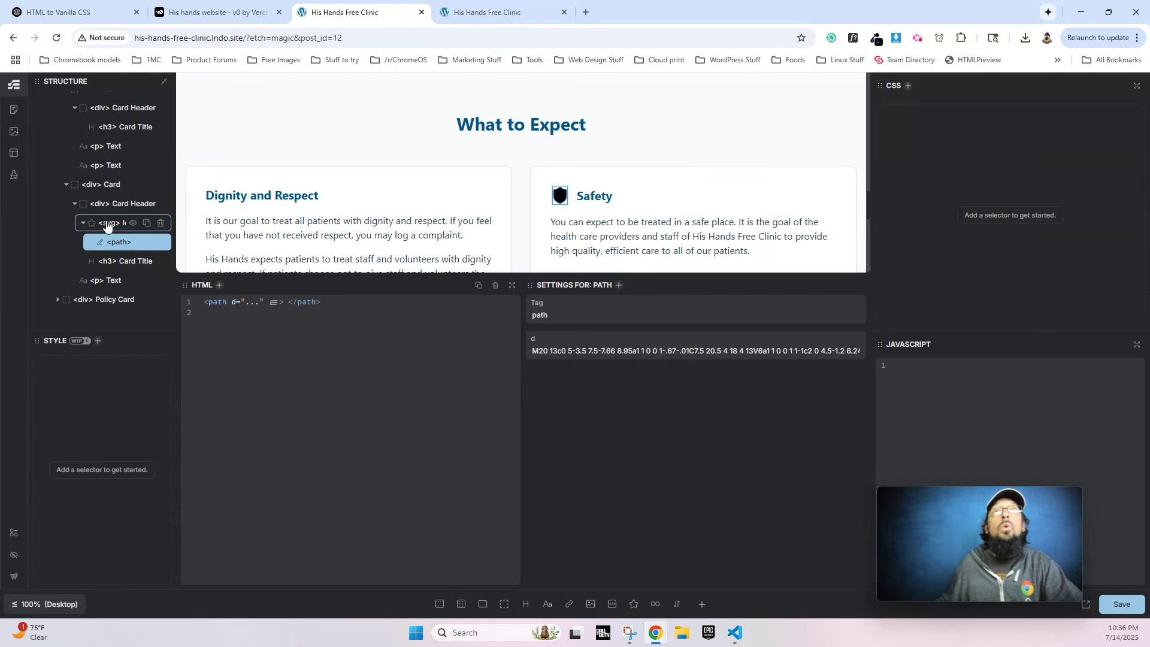
left_click(161, 223)
scroll(609, 215, "down", 6)
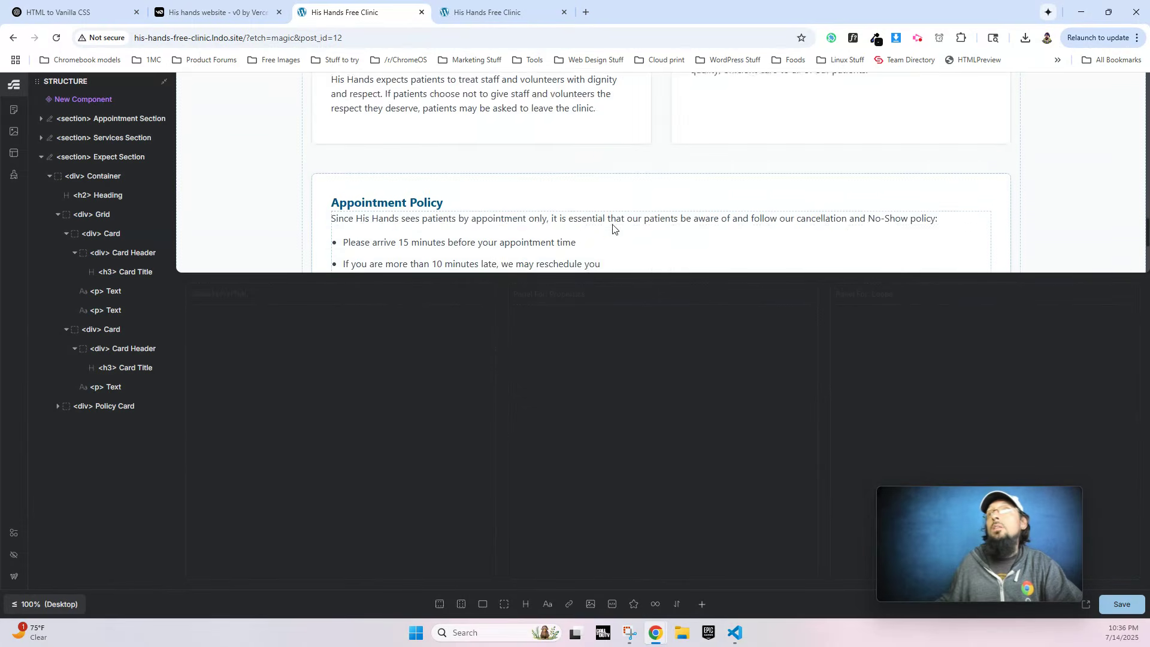
scroll(591, 209, "up", 8)
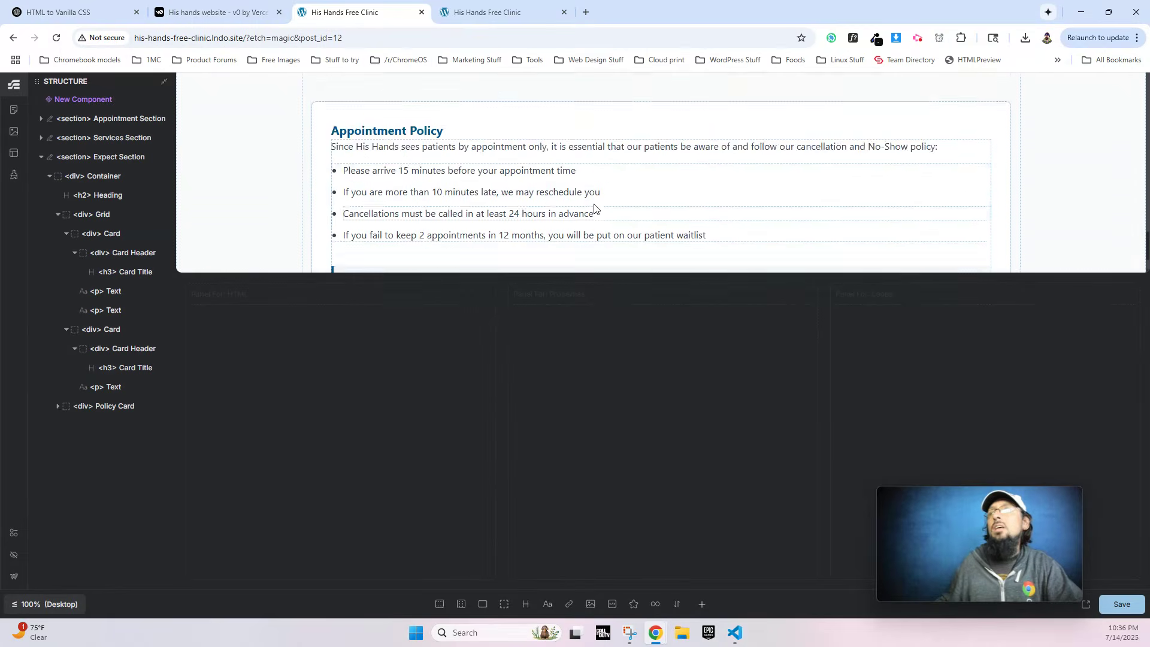
scroll(537, 195, "up", 1)
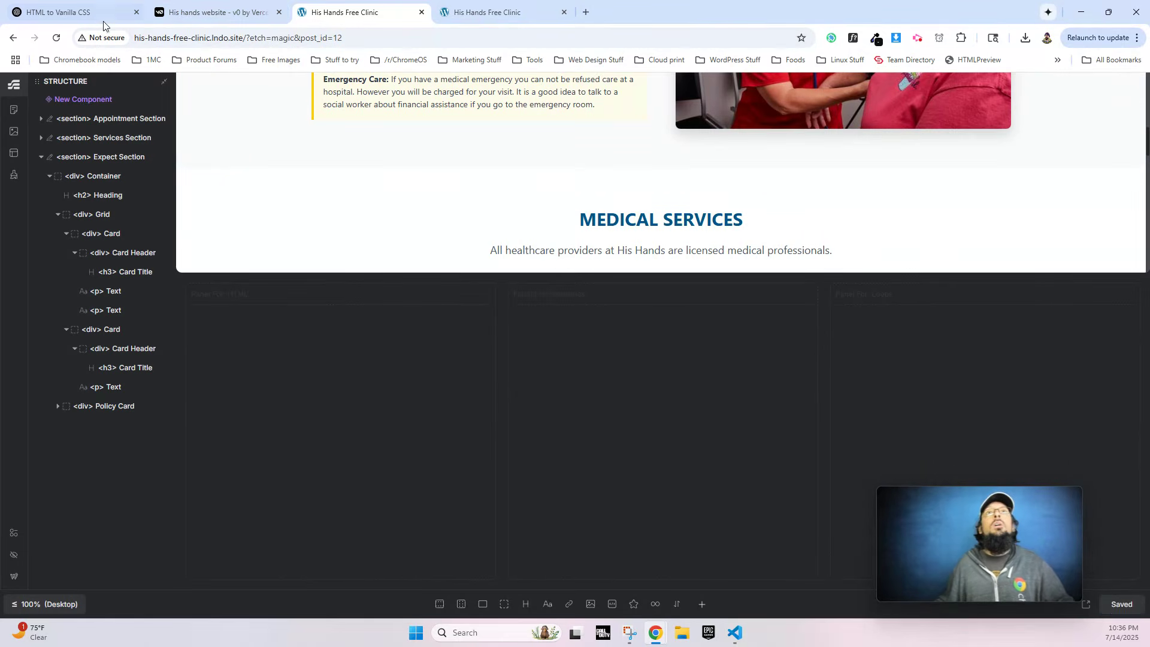
Switch to the v0 preview, inspect the What Our Patients Say heading, and copy its enclosing section element.
left_click(211, 11)
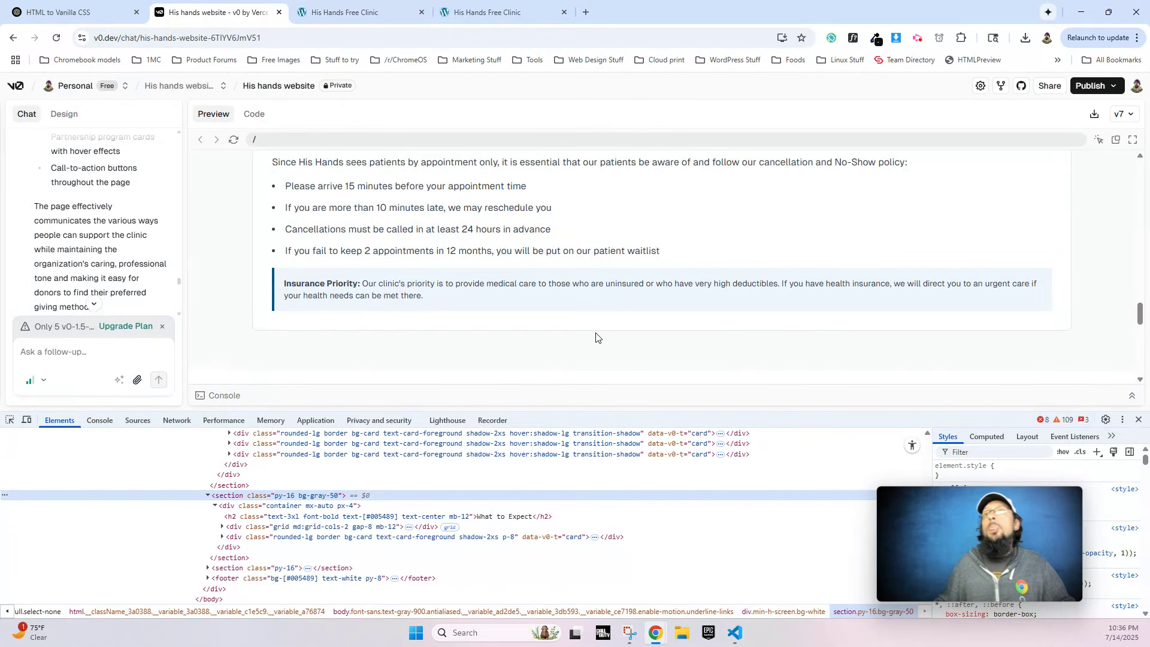
scroll(593, 336, "down", 4)
scroll(524, 320, "up", 4)
scroll(522, 322, "down", 5)
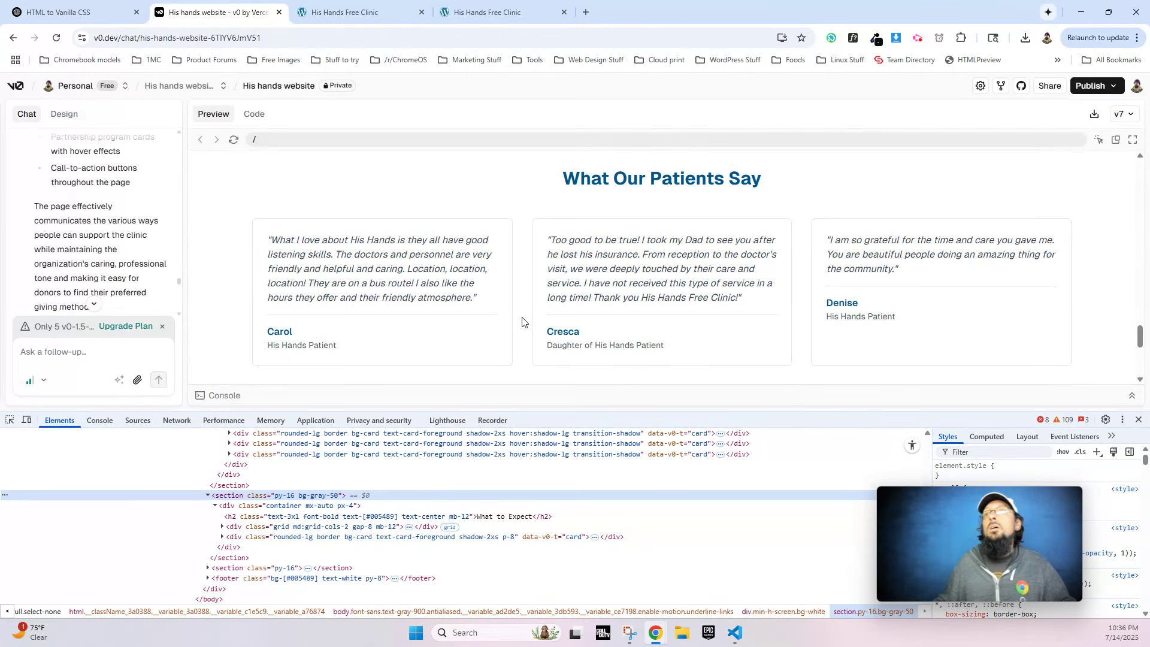
right_click(622, 185)
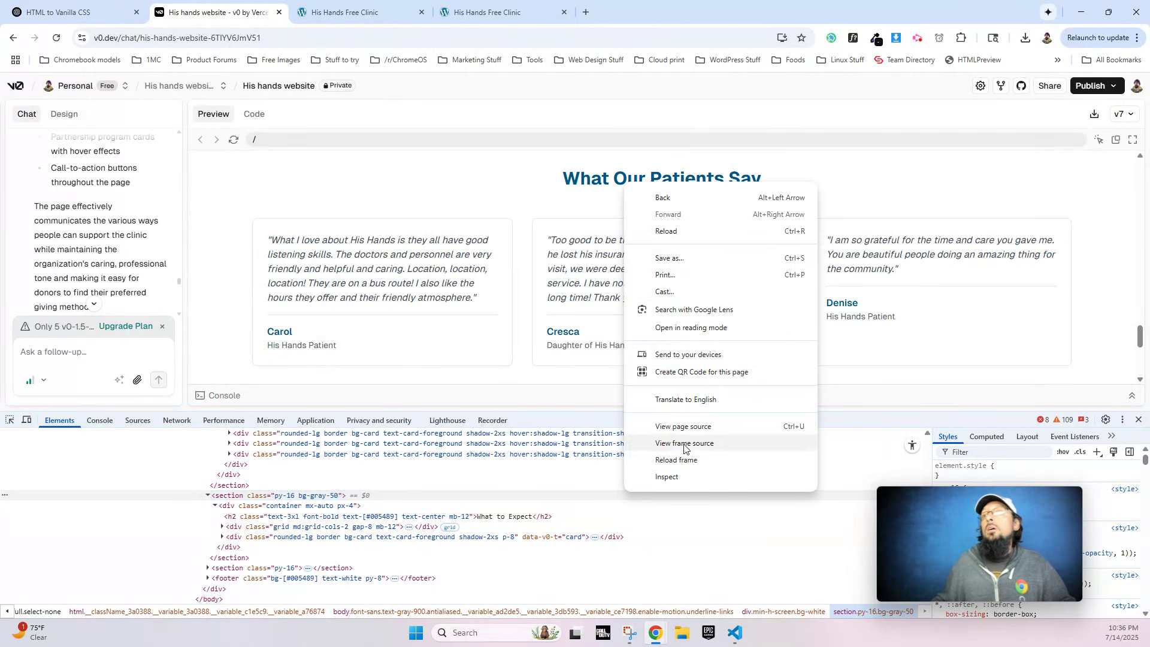
left_click(659, 477)
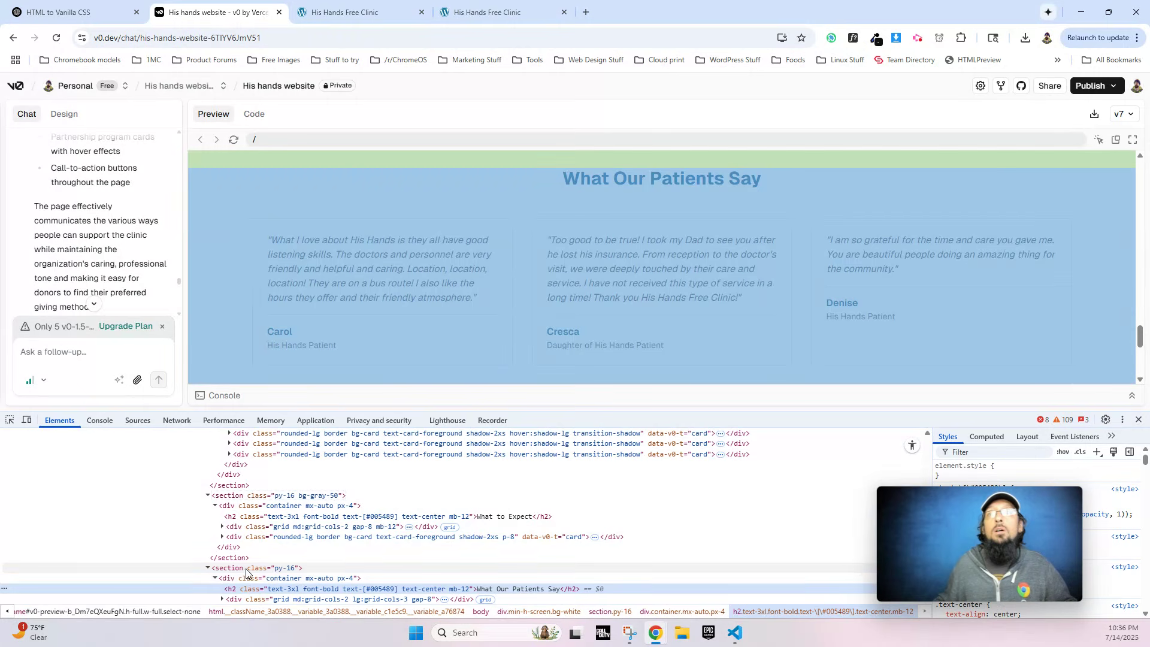
left_click(247, 569)
right_click(246, 571)
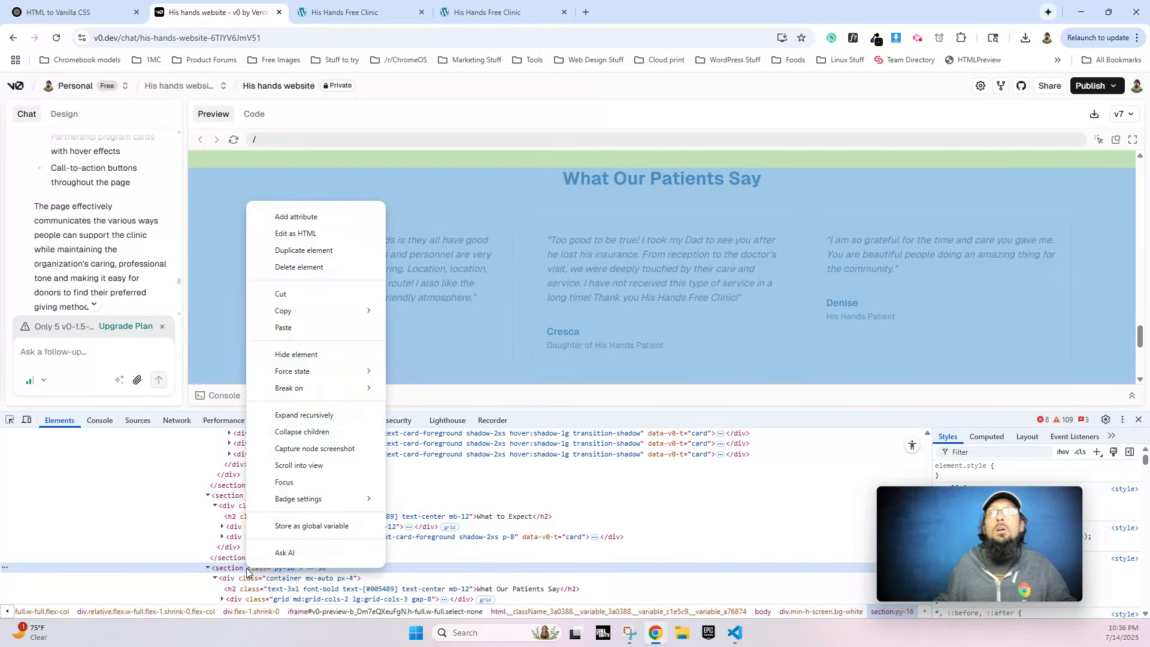
mouse_move(370, 316)
left_click(434, 311)
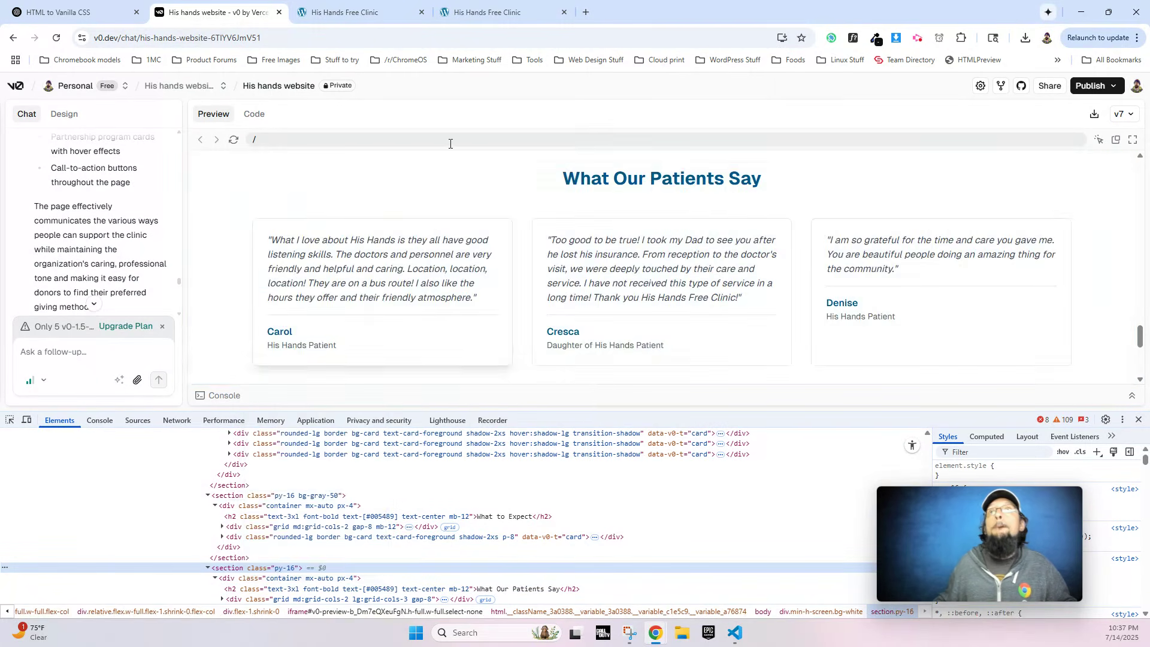
Add a new empty section after the Expect Section in the page builder and select it.
left_click(345, 12)
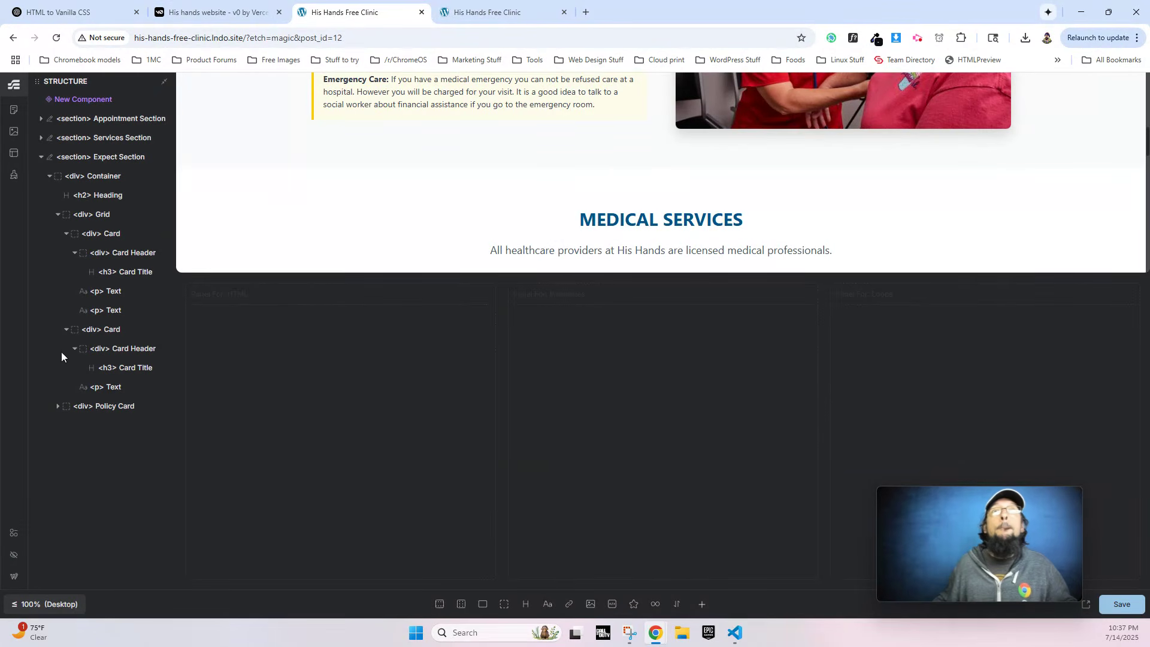
left_click(41, 157)
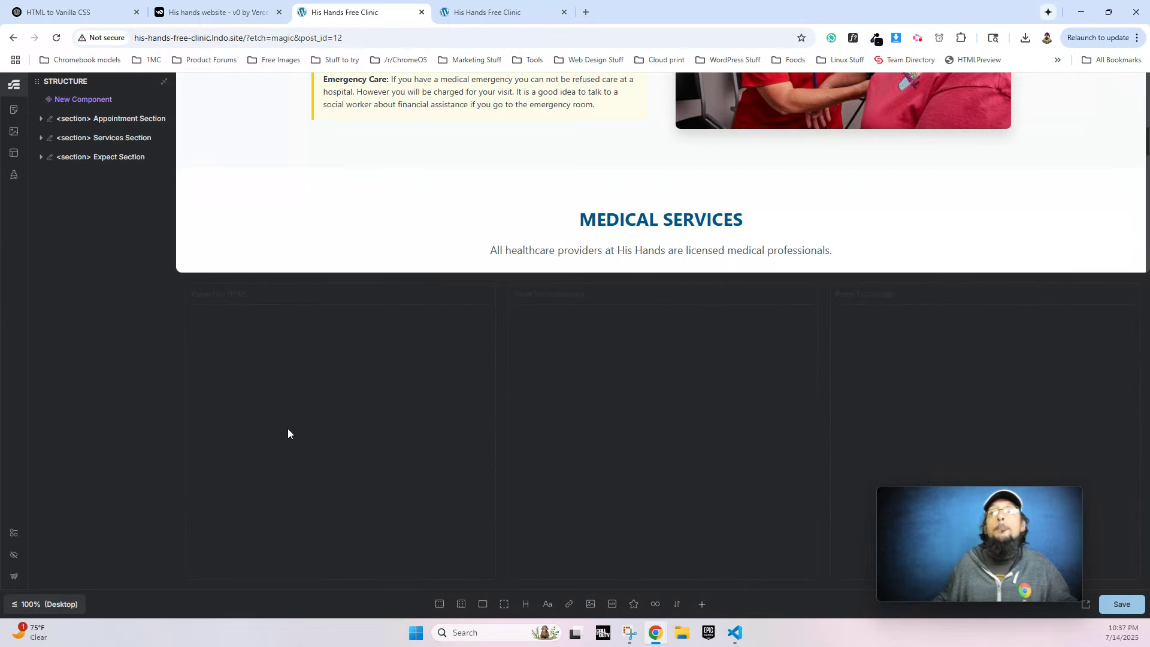
left_click(77, 162)
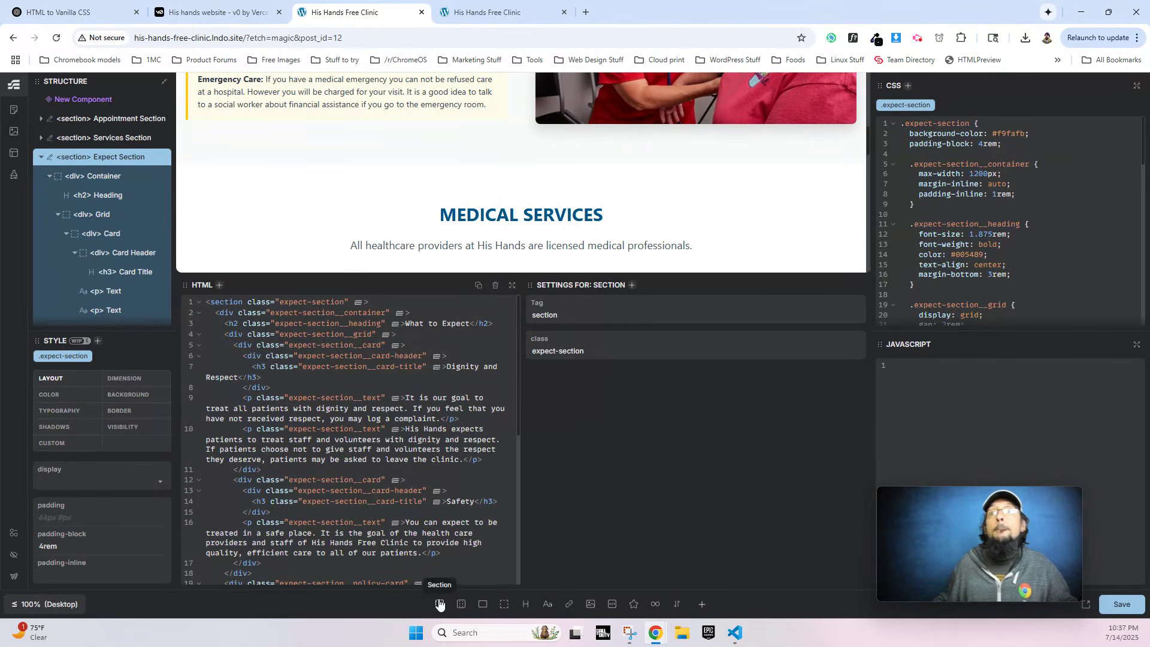
scroll(90, 263, "down", 3)
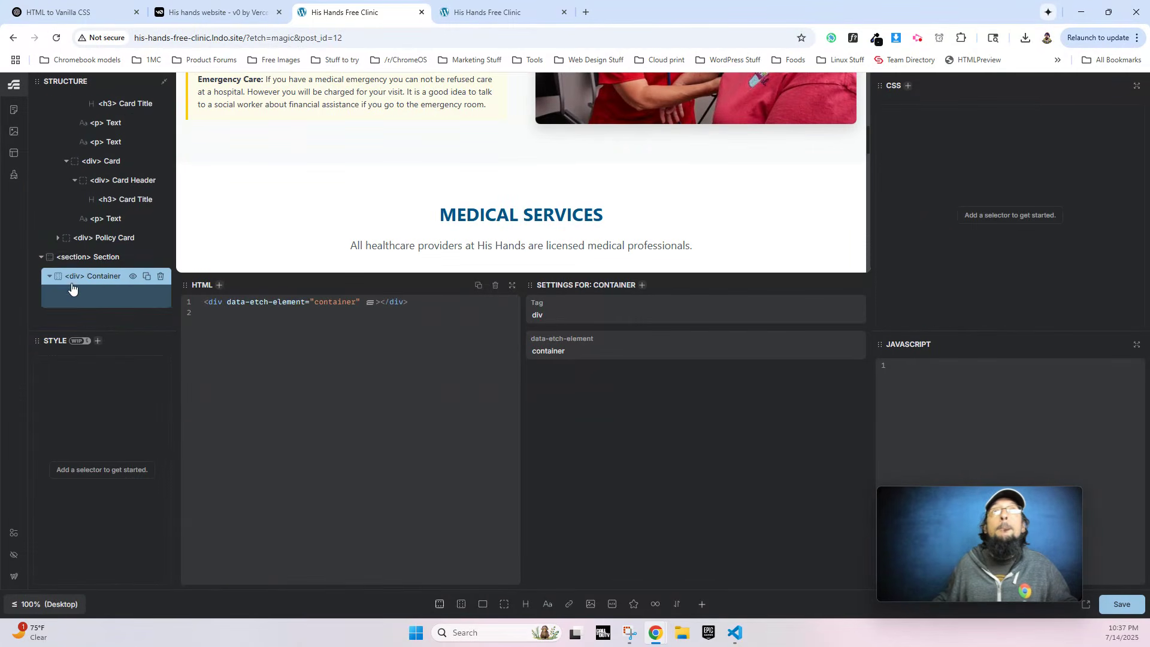
left_click(93, 258)
Switch to the ChatGPT conversation and submit the copied What Our Patients Say section markup for conversion.
left_click(65, 12)
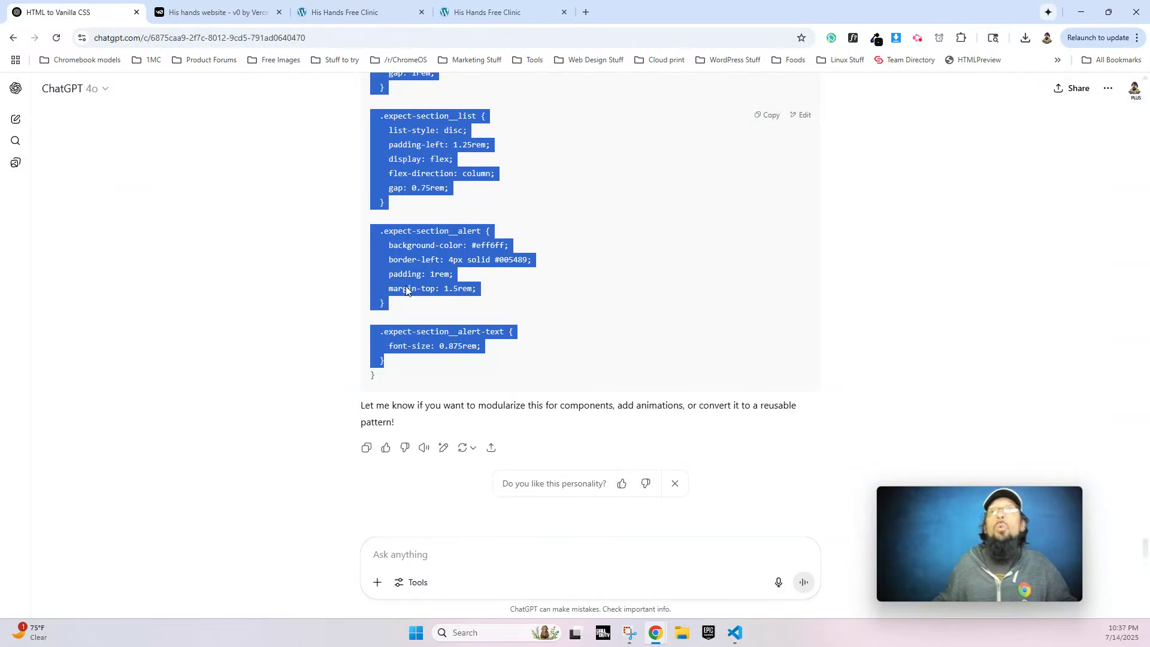
left_click(453, 558)
key("ctrl+v")
key("Return")
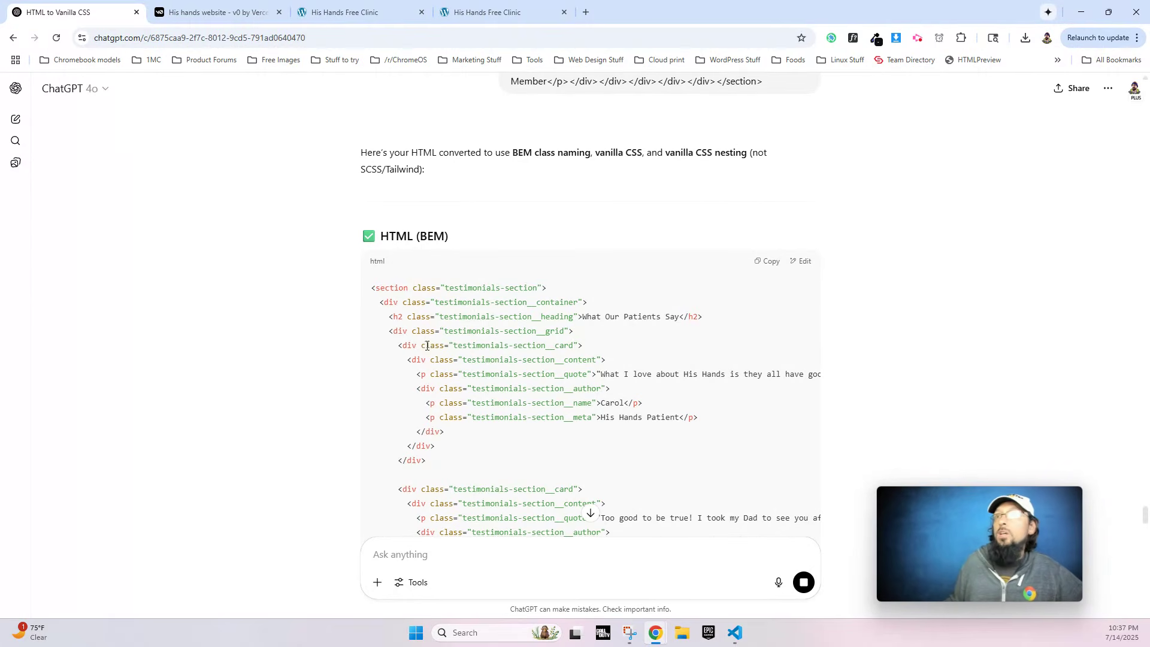
Copy ChatGPT's converted testimonials-section HTML and replace the new empty section's markup in the builder with it.
scroll(672, 314, "down", 10)
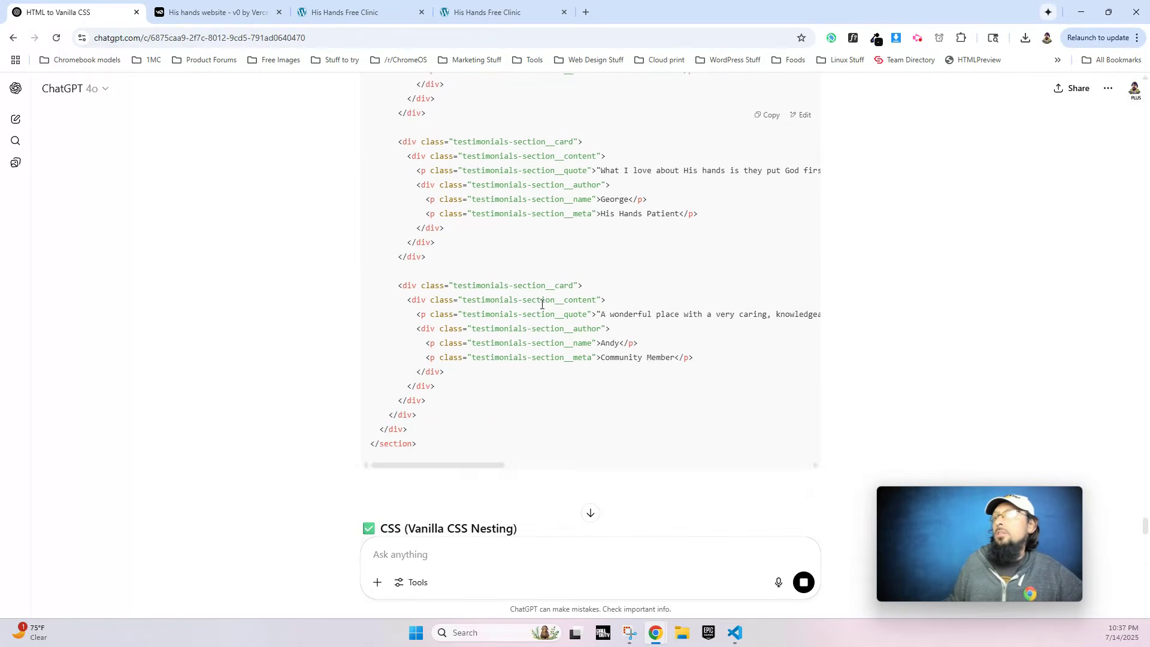
scroll(541, 308, "up", 4)
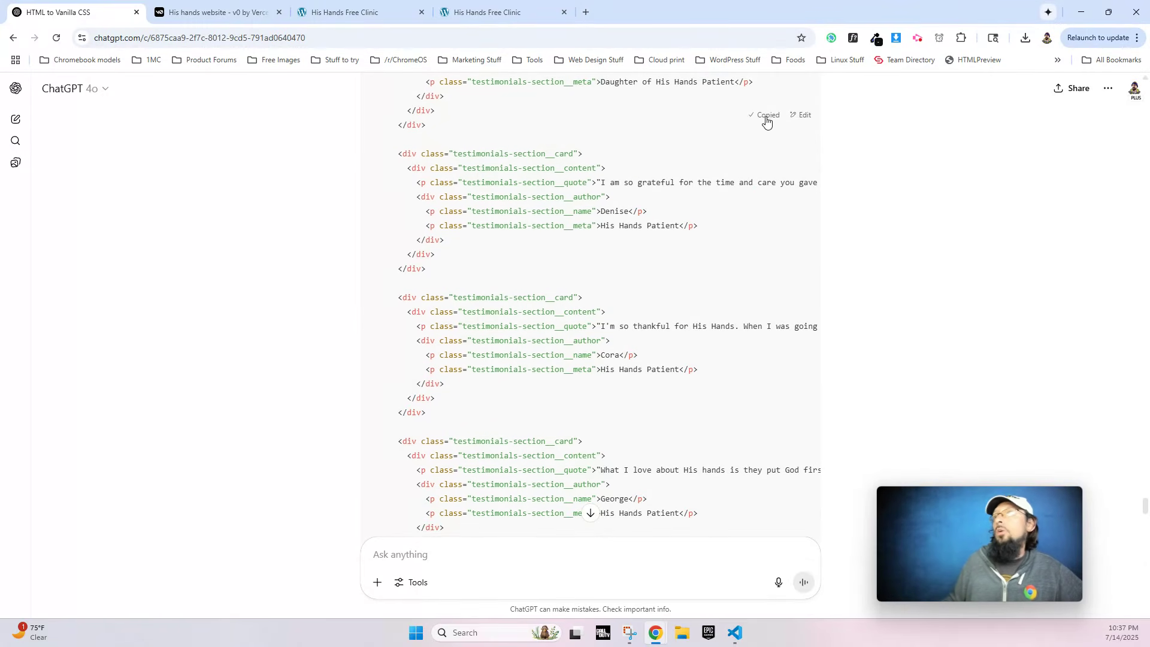
left_click(344, 12)
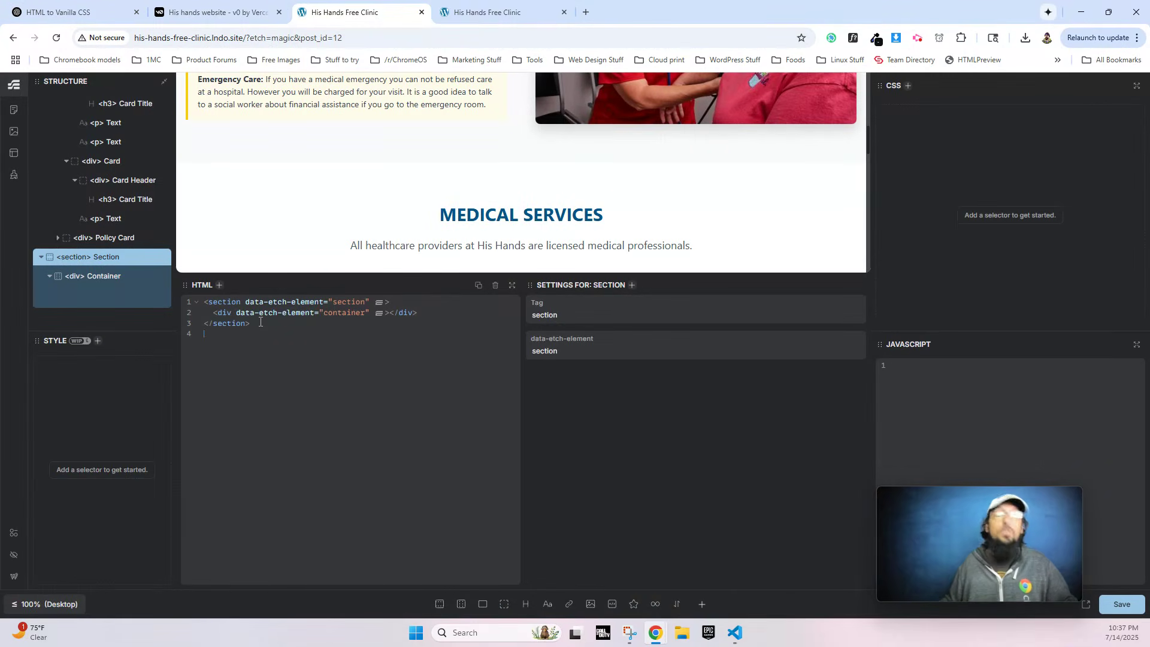
key("ctrl+a")
key("ctrl+v")
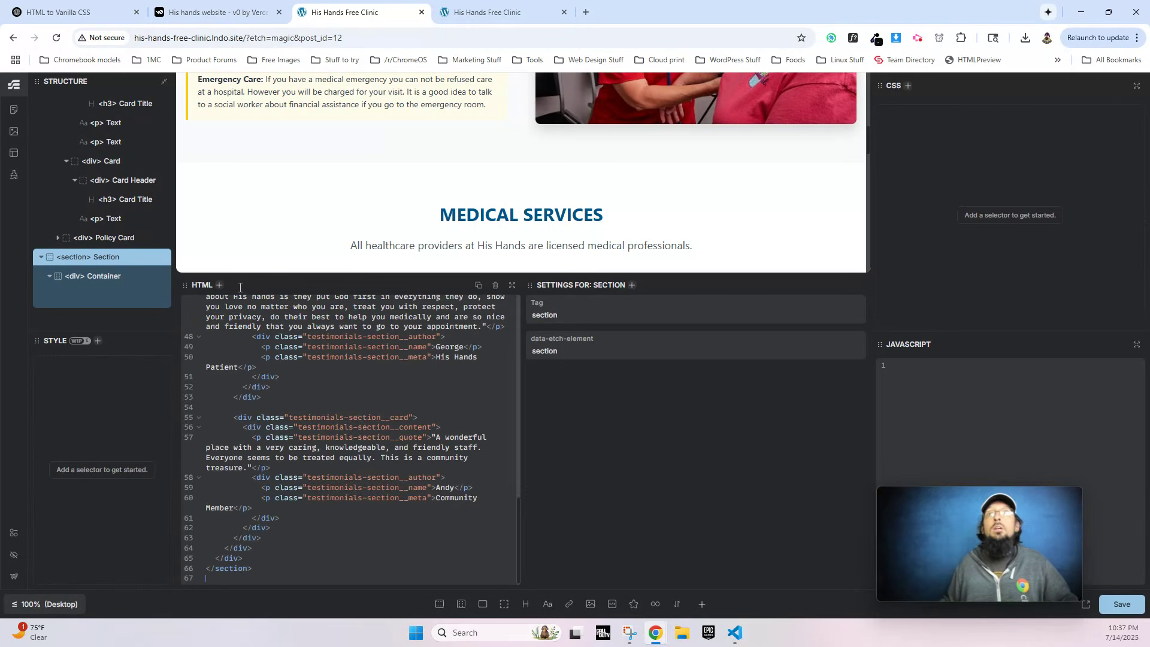
Copy the nested testimonials CSS rules from ChatGPT, paste them inside the .testimonials-section rule, and check the rendered cards.
left_click(72, 12)
scroll(599, 394, "down", 6)
scroll(565, 396, "down", 3)
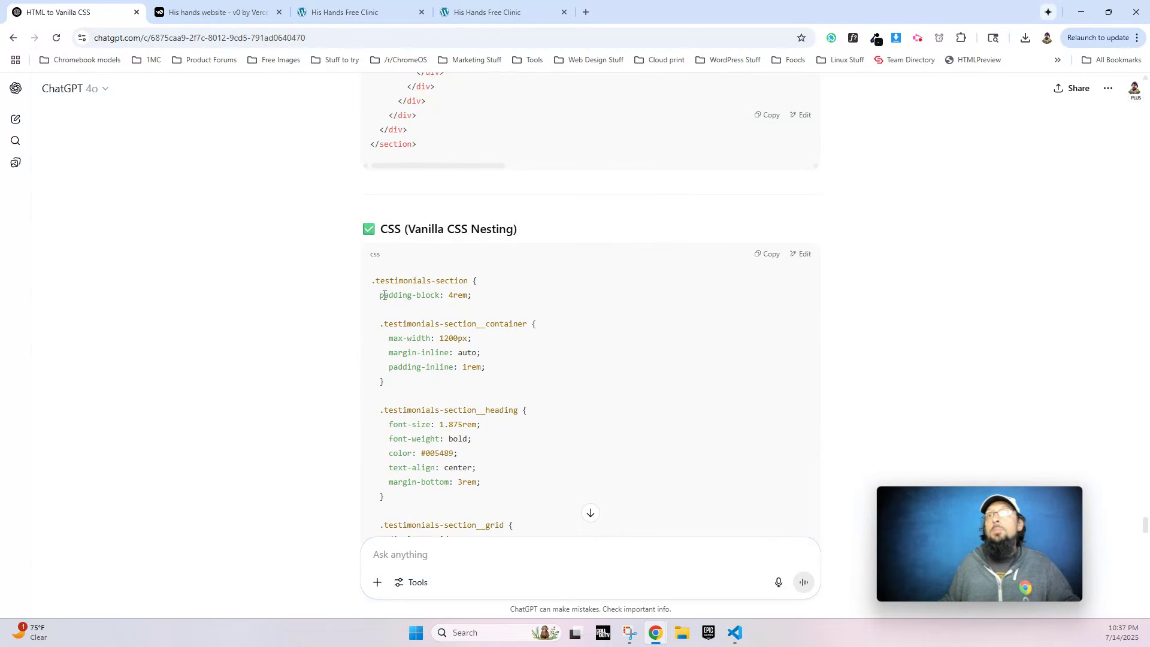
left_click_drag(380, 296, 411, 405)
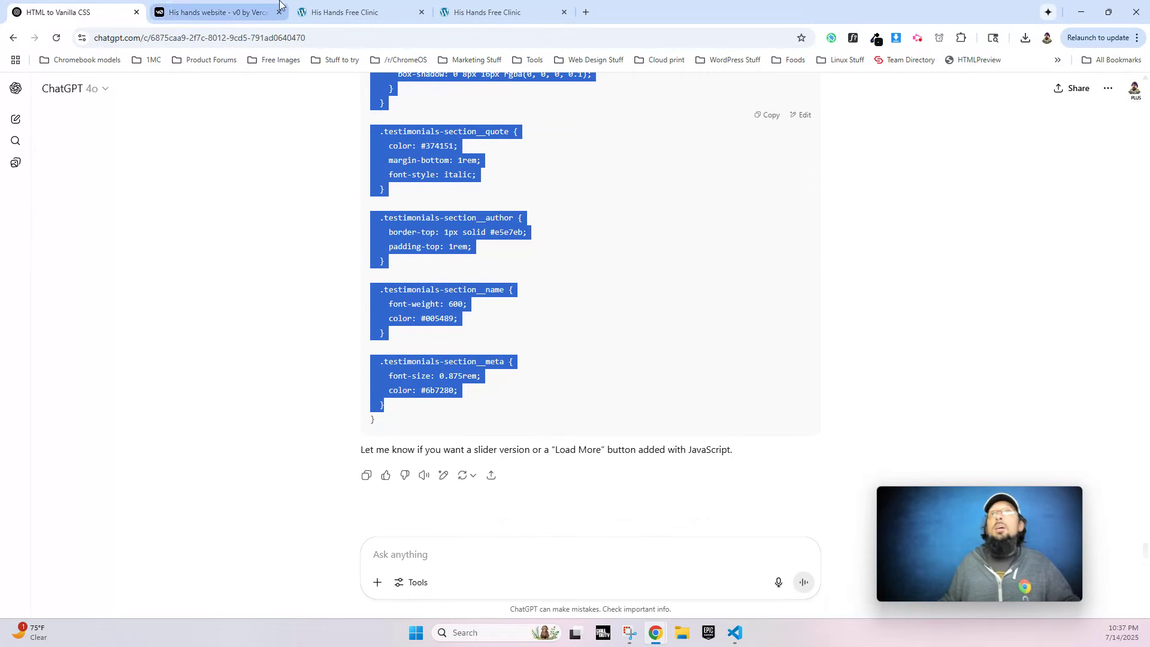
left_click(350, 8)
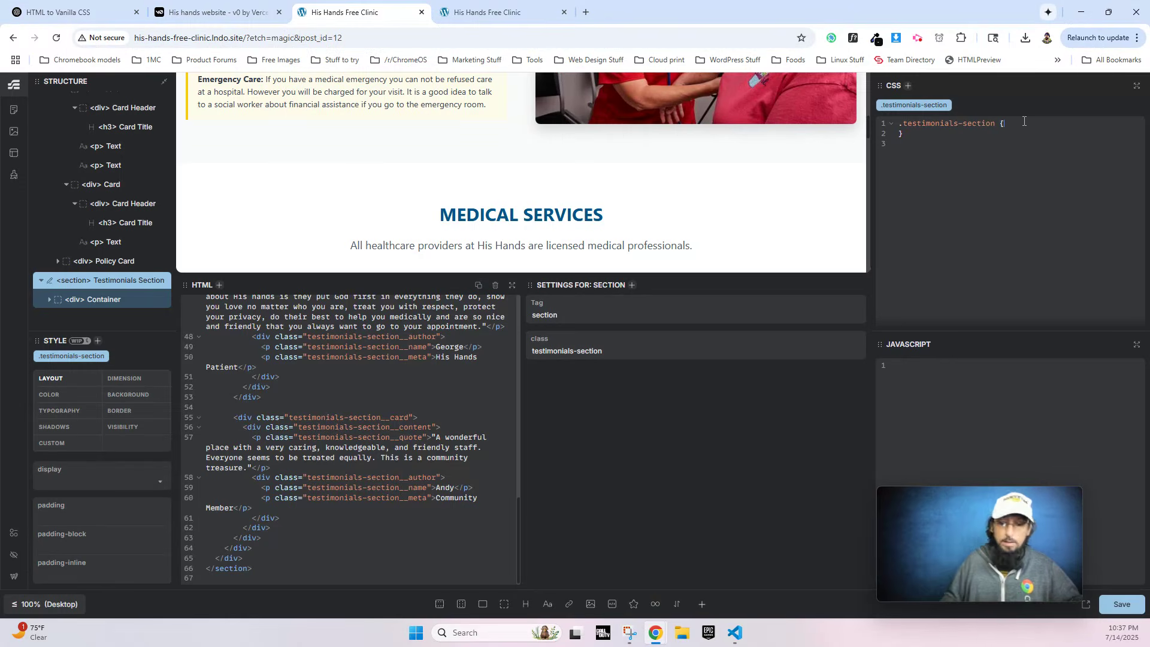
key("ctrl+v")
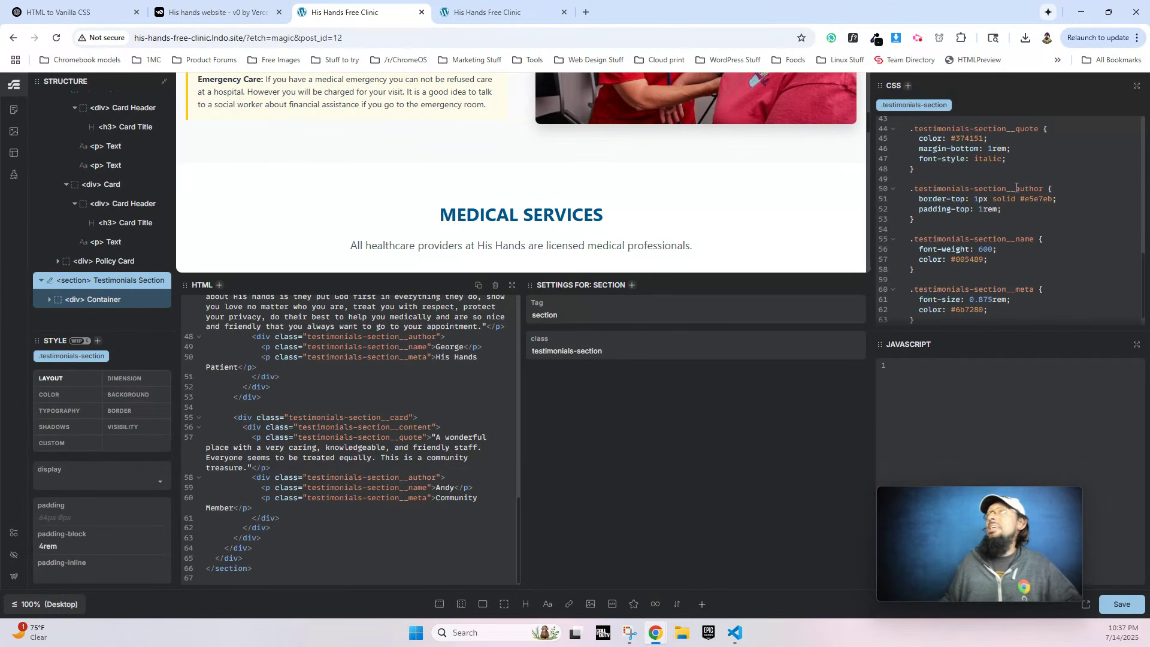
scroll(695, 184, "down", 10)
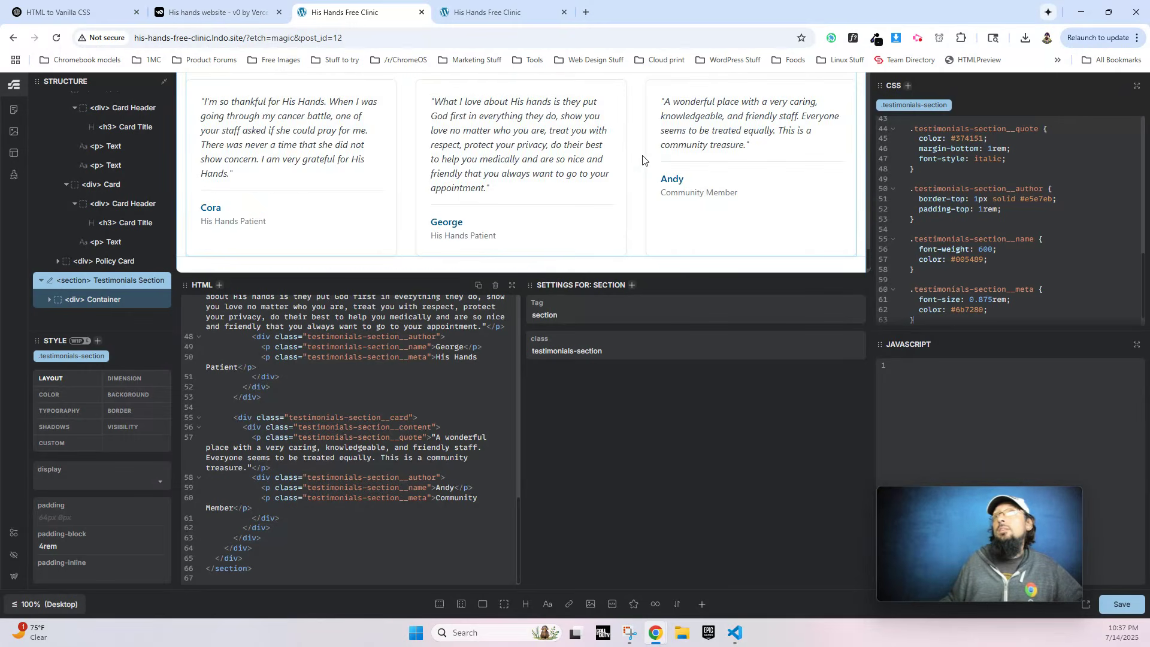
Switch to the v0 preview, inspect the copyright footer below the testimonials, and copy its whole footer element.
left_click(201, 8)
scroll(437, 244, "down", 4)
scroll(526, 262, "up", 1)
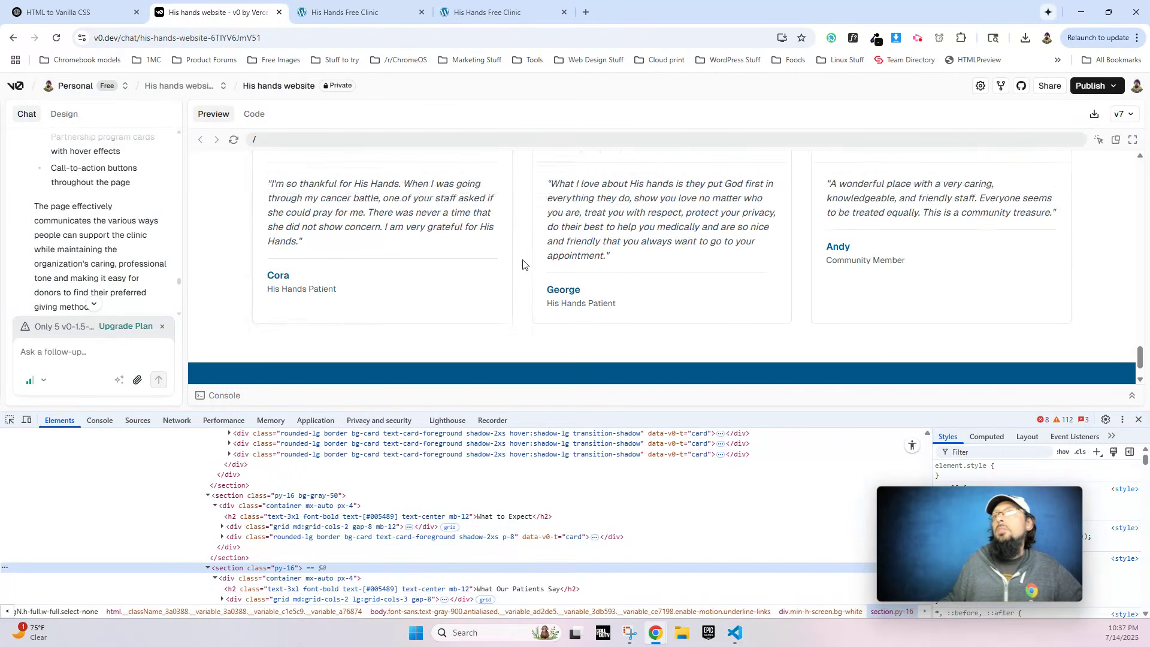
scroll(526, 239, "down", 1)
right_click(476, 339)
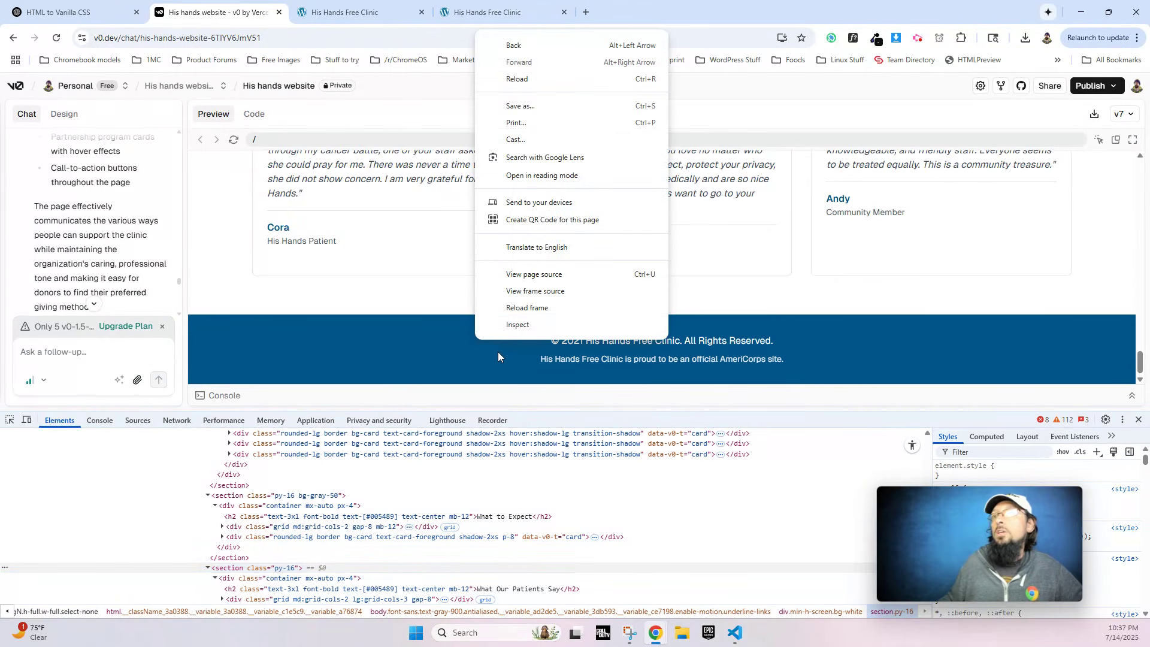
left_click(514, 332)
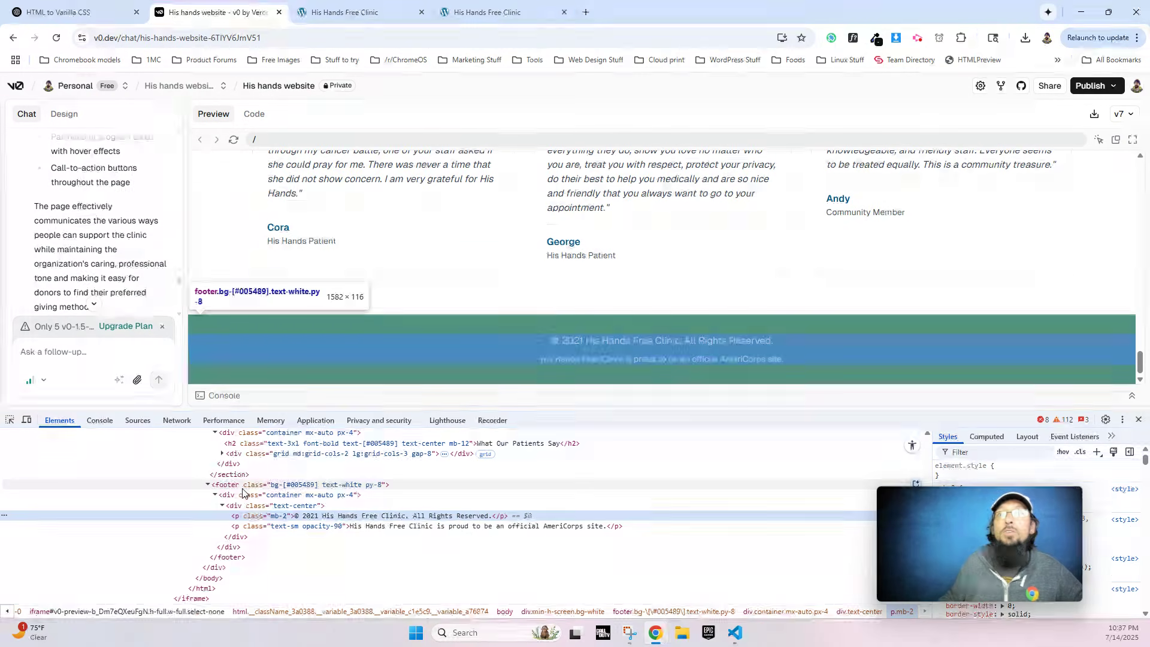
left_click(252, 488)
right_click(243, 487)
mouse_move(321, 234)
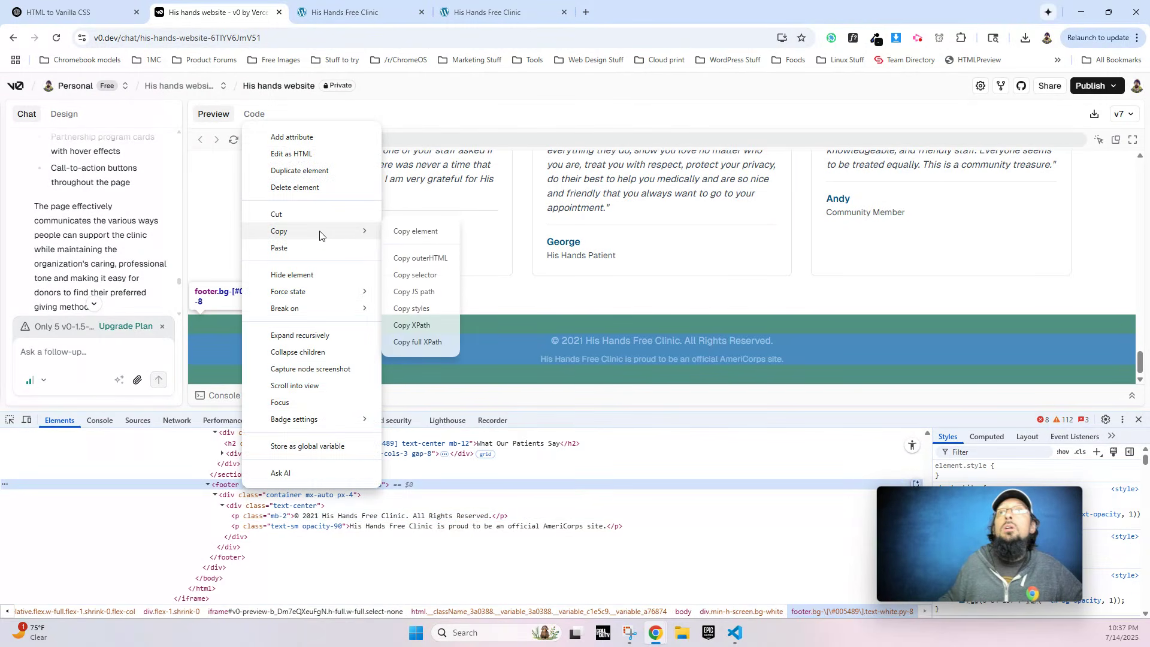
left_click(407, 234)
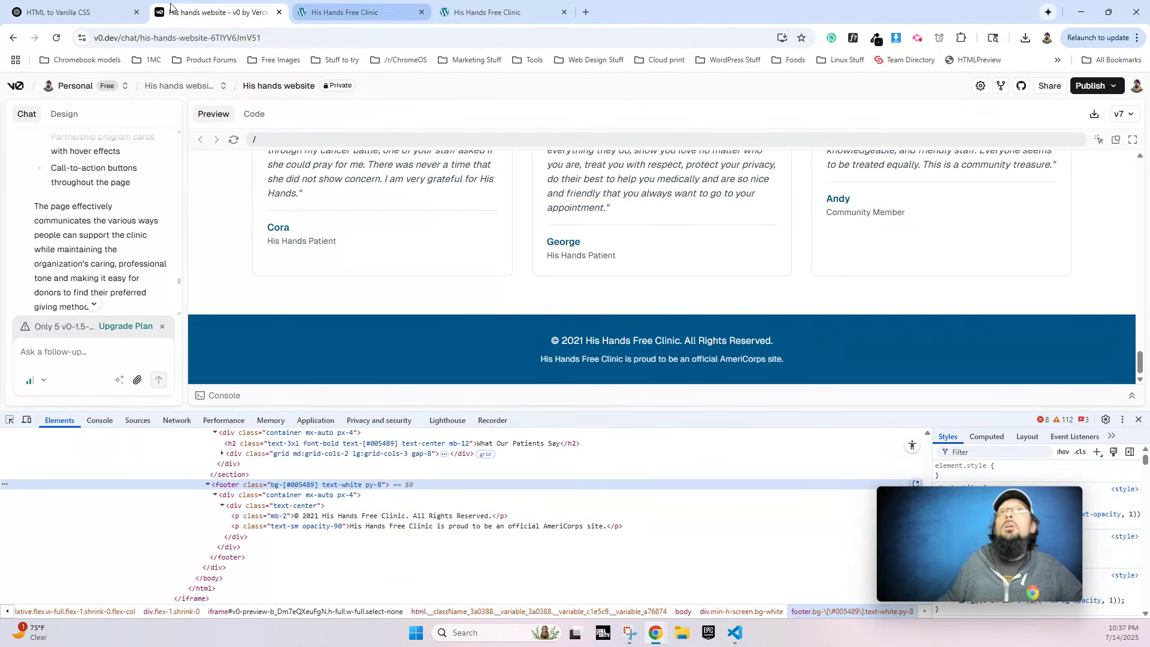
Switch to the ChatGPT conversation and submit the copied footer markup for conversion.
left_click(96, 12)
left_click(456, 560)
key("ctrl+v")
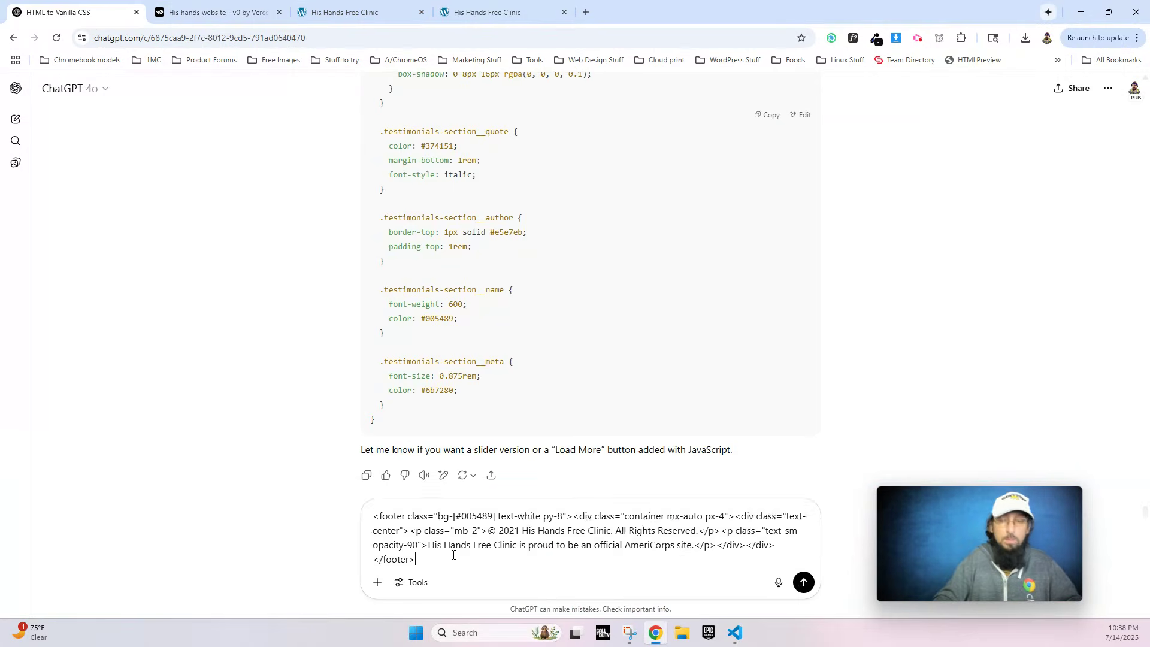
key("Return")
In the page builder, open the Catch All template for editing, add an empty section after the Main Container, and select it.
left_click(348, 12)
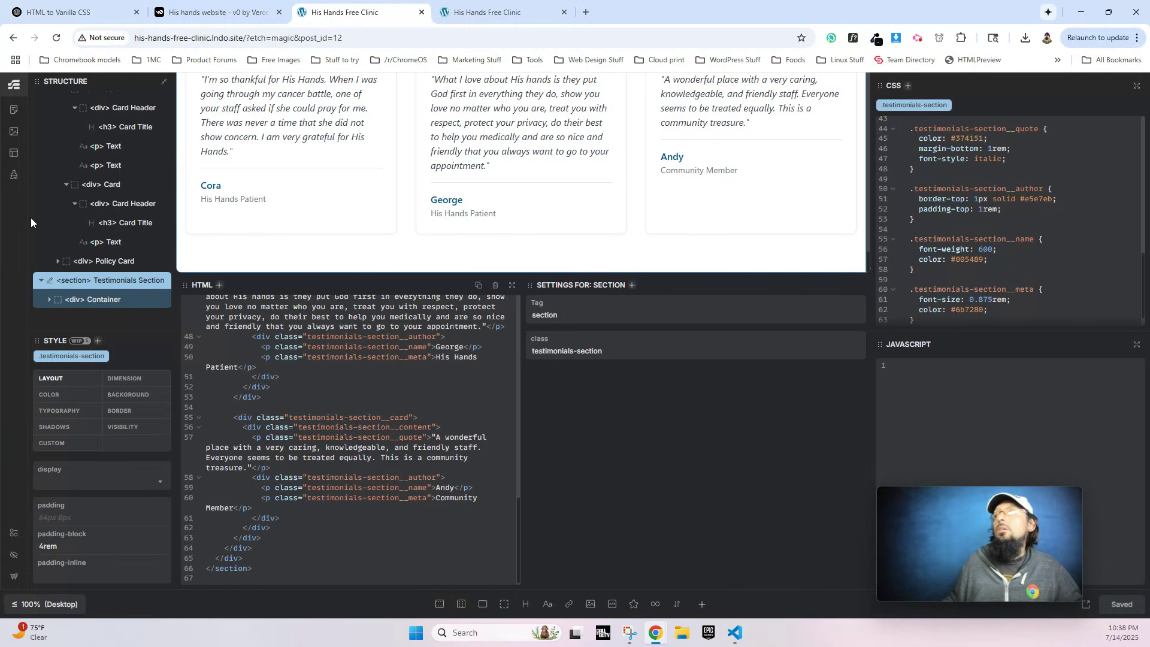
left_click(13, 153)
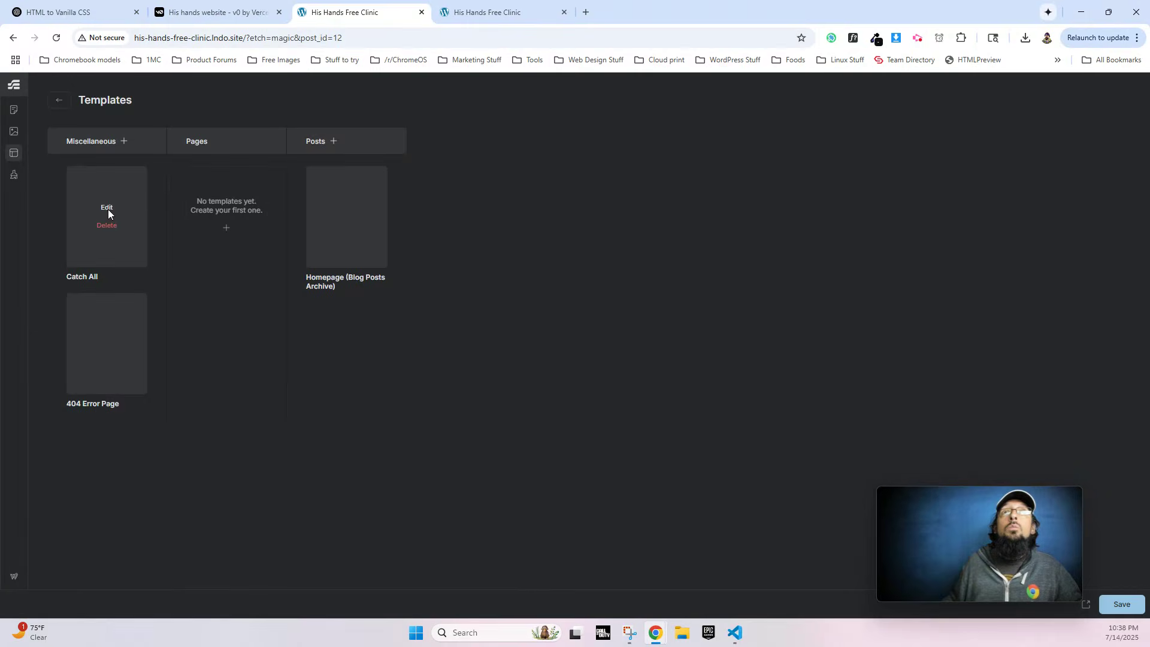
left_click(108, 207)
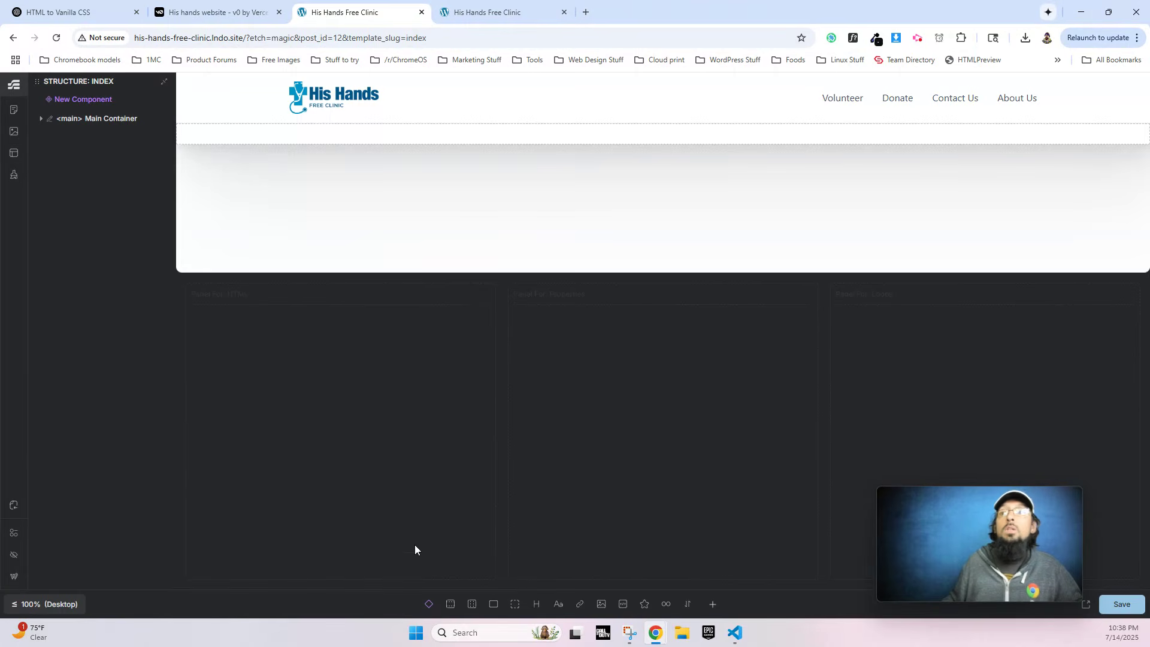
left_click(451, 604)
left_click(85, 139)
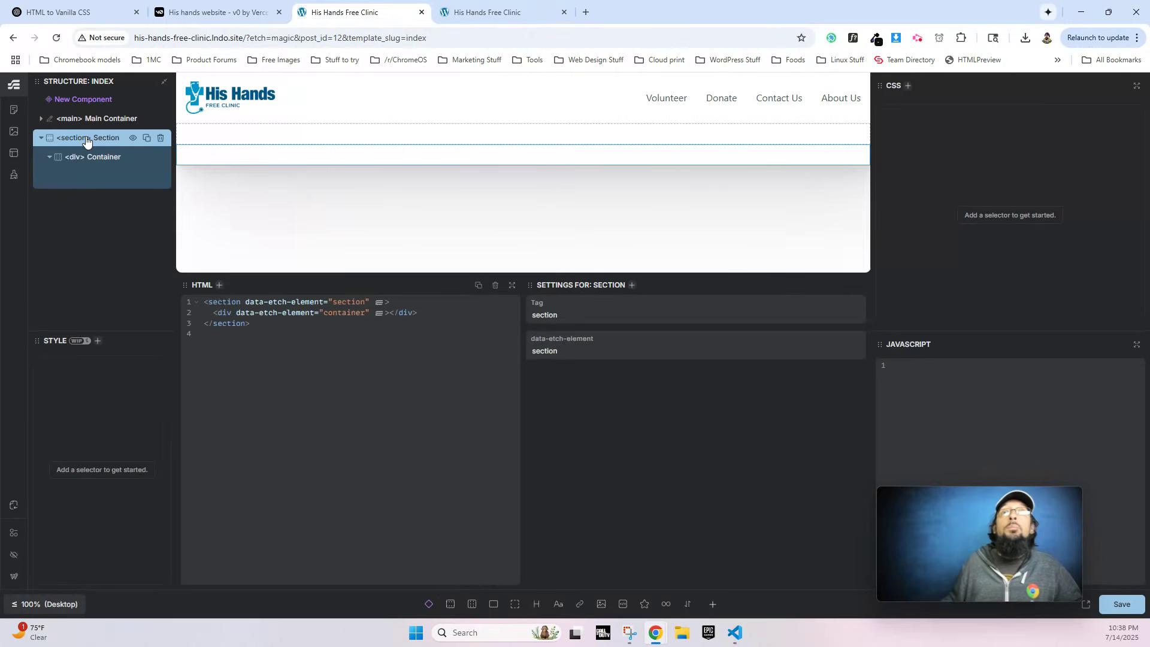
Copy ChatGPT's converted site-footer HTML and replace the new template section's markup in the builder with it.
left_click(83, 10)
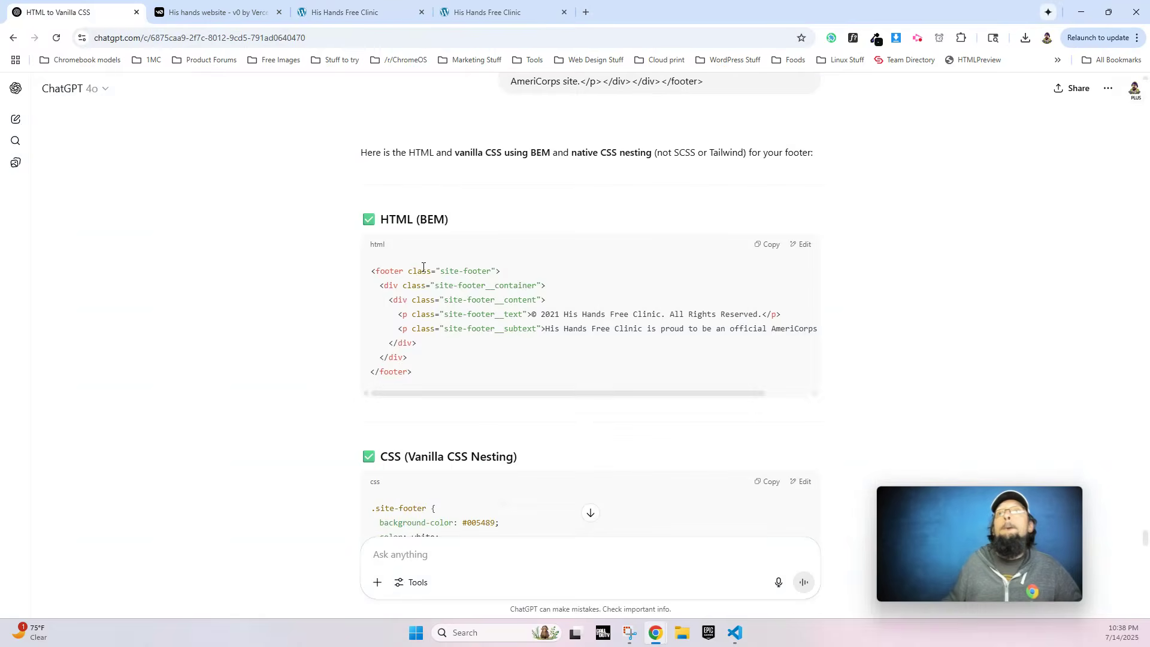
left_click(345, 12)
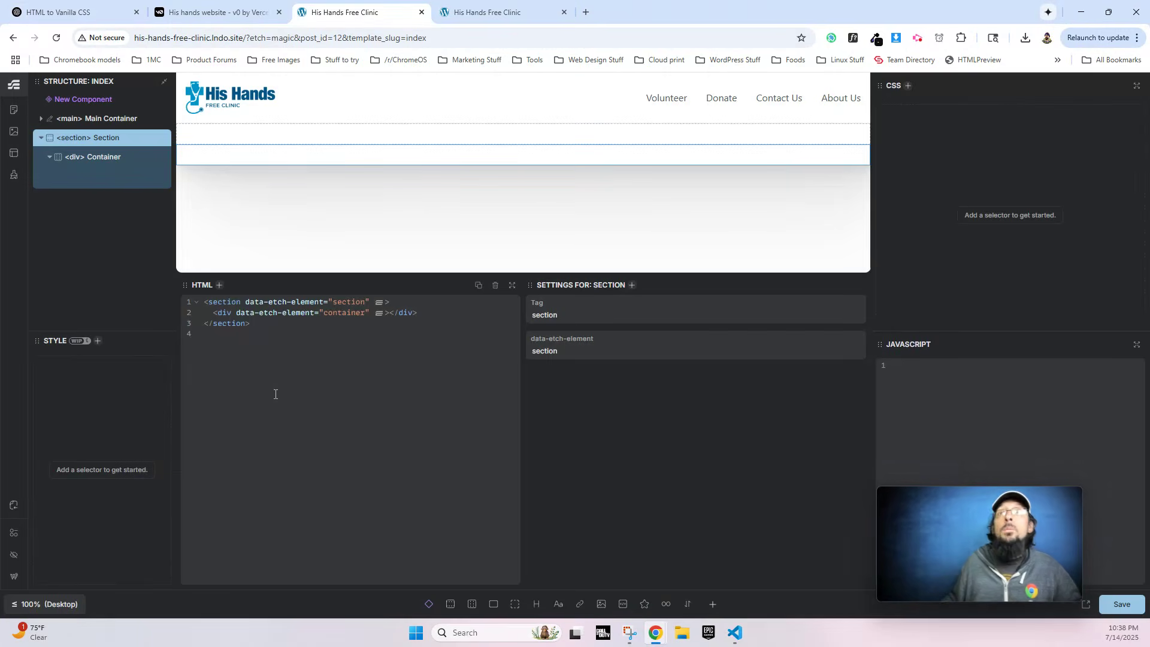
left_click(276, 393)
key("ctrl+a")
key("ctrl+v")
Copy the declarations and nested rules of ChatGPT's footer CSS and paste them inside the .site-footer rule in the builder.
left_click(72, 12)
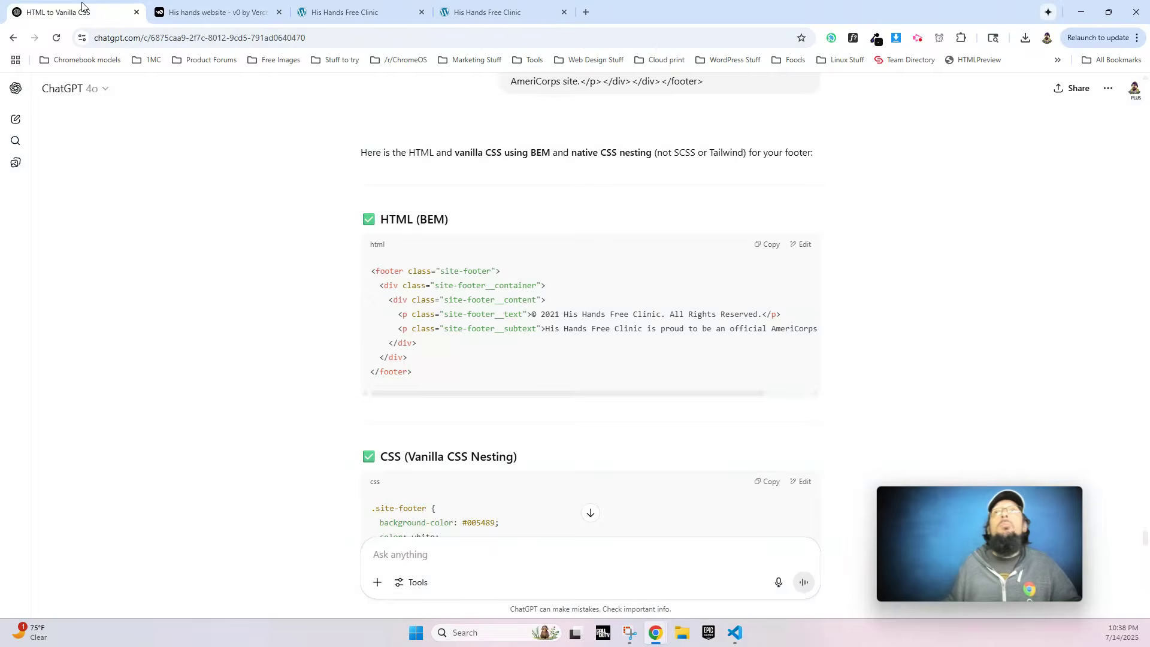
scroll(423, 431, "down", 5)
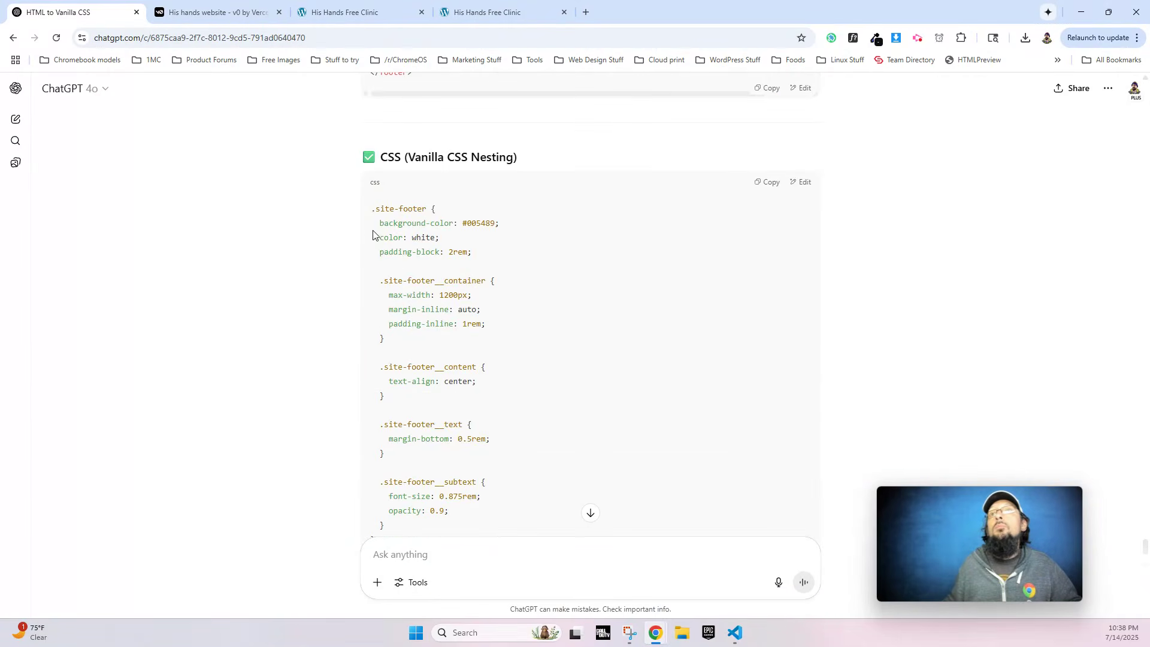
left_click_drag(373, 231, 400, 410)
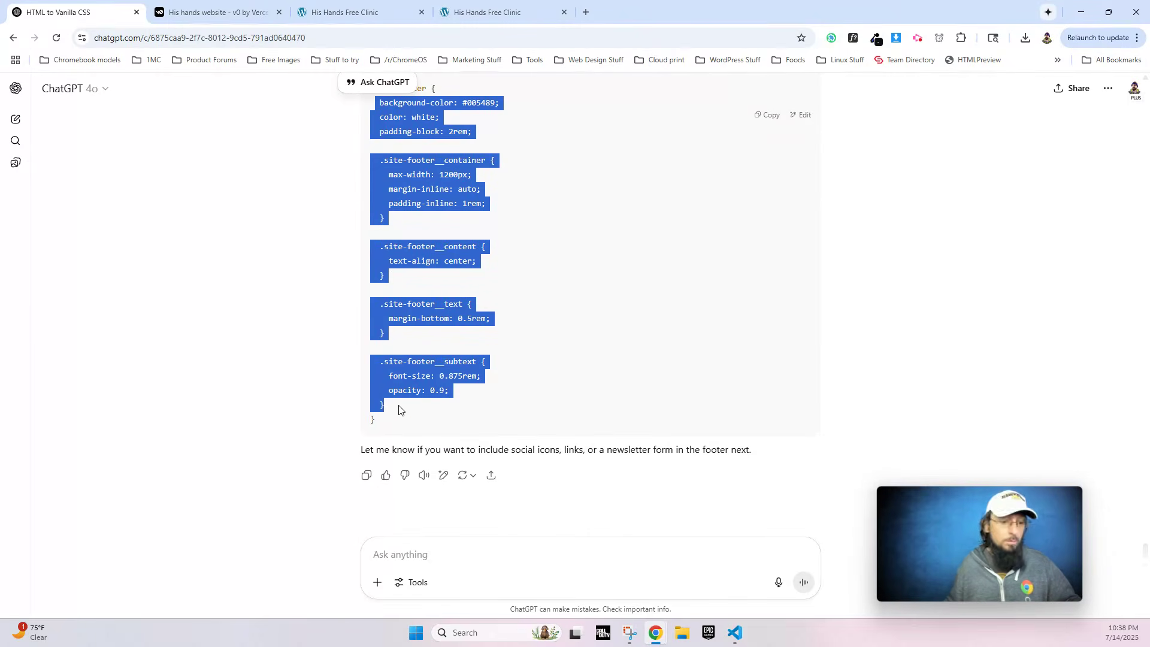
left_click(353, 12)
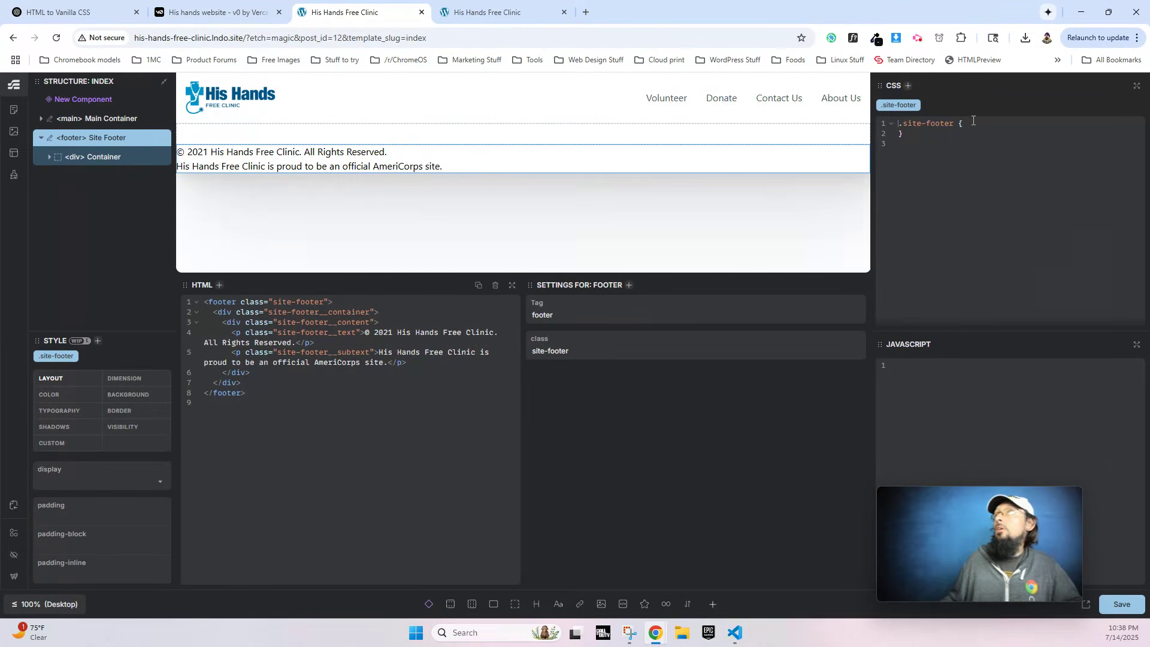
key("ctrl+v")
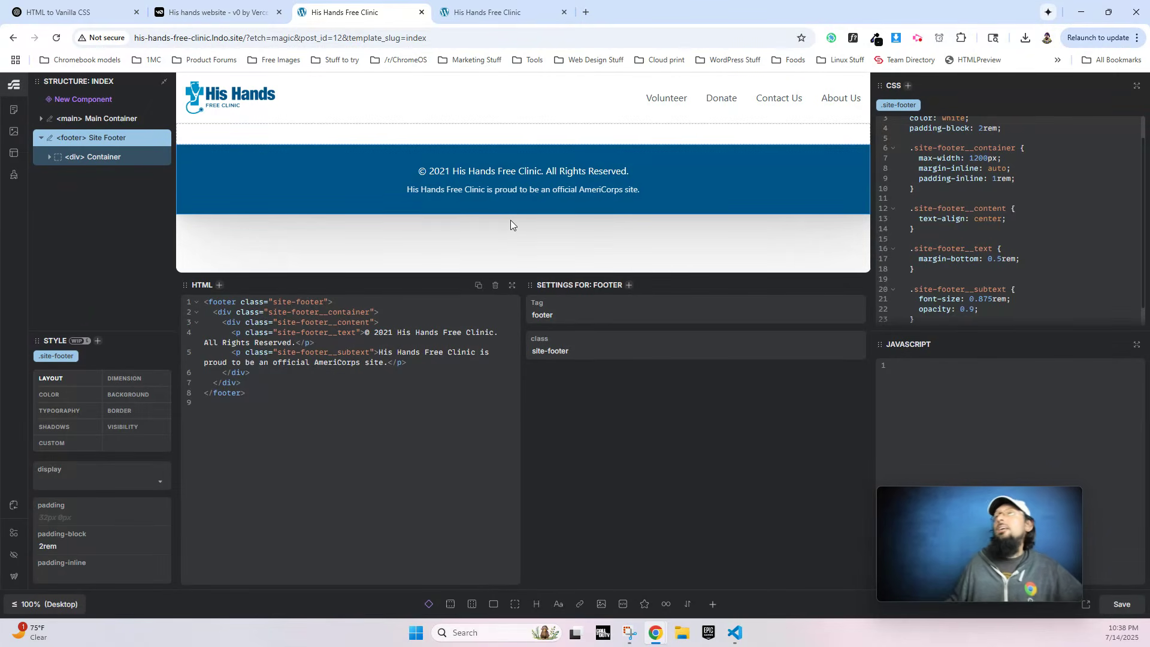
Turn the Site Footer element into a component named Footer, save it, and exit component editing.
right_click(90, 139)
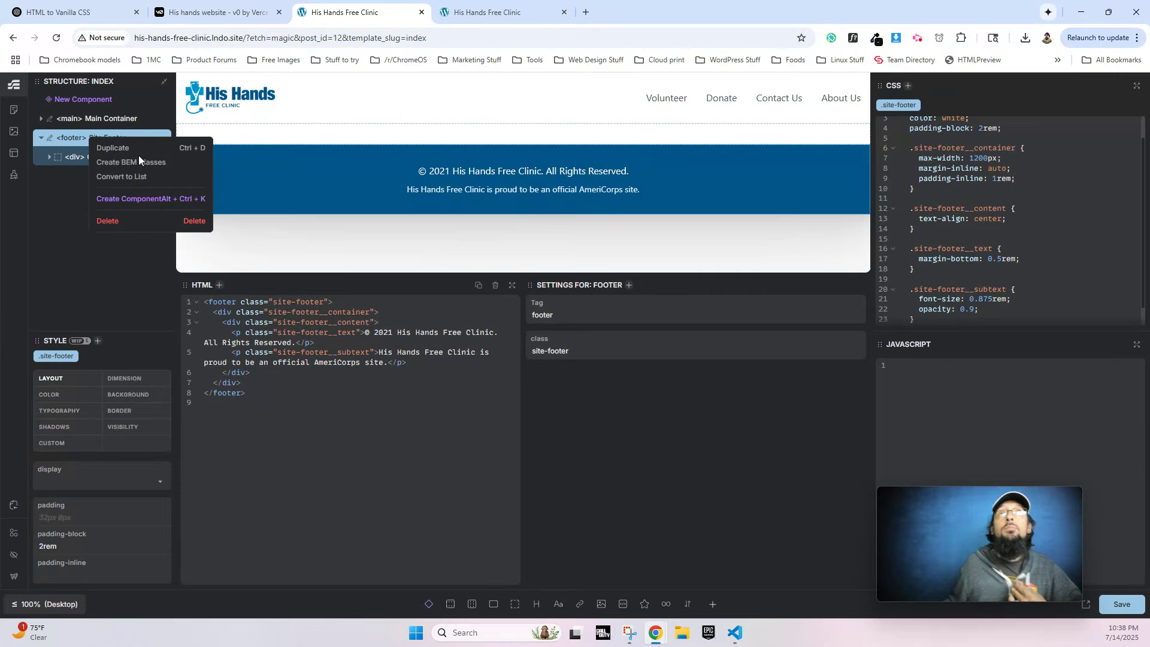
left_click(126, 199)
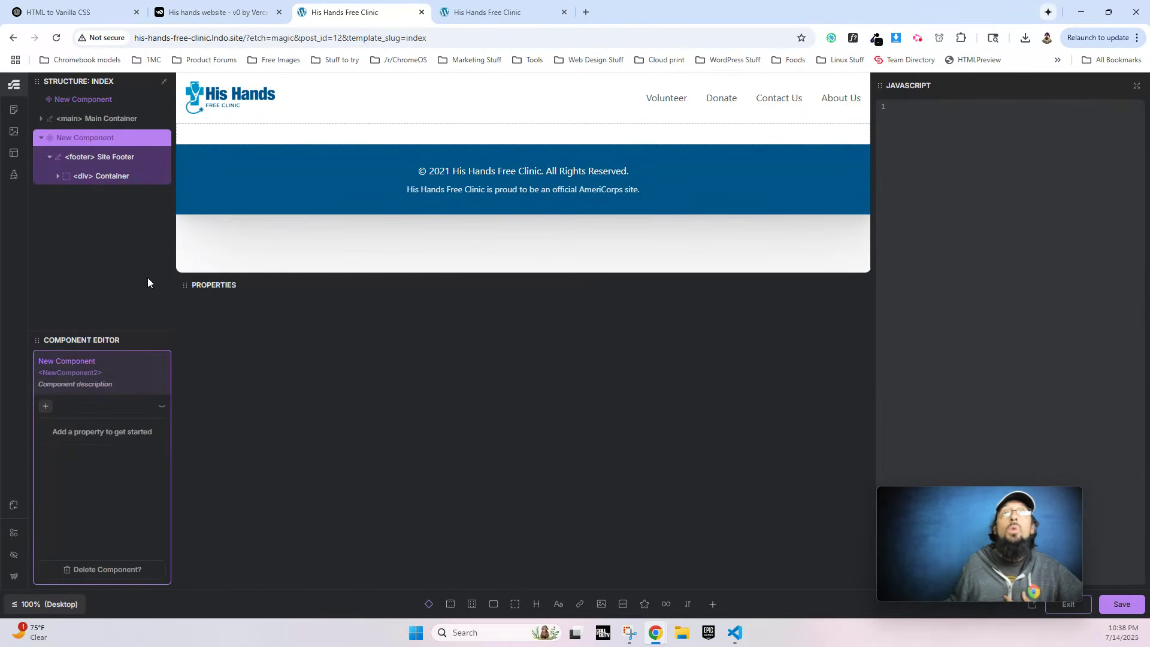
left_click(72, 360)
type("Footer")
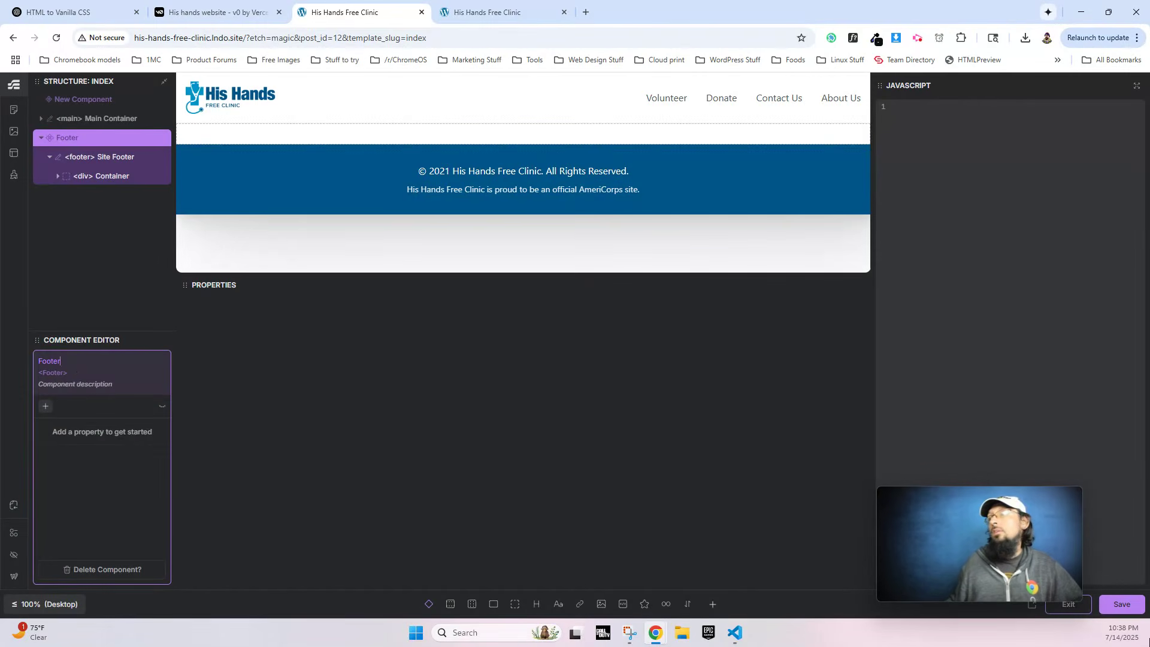
left_click(1113, 604)
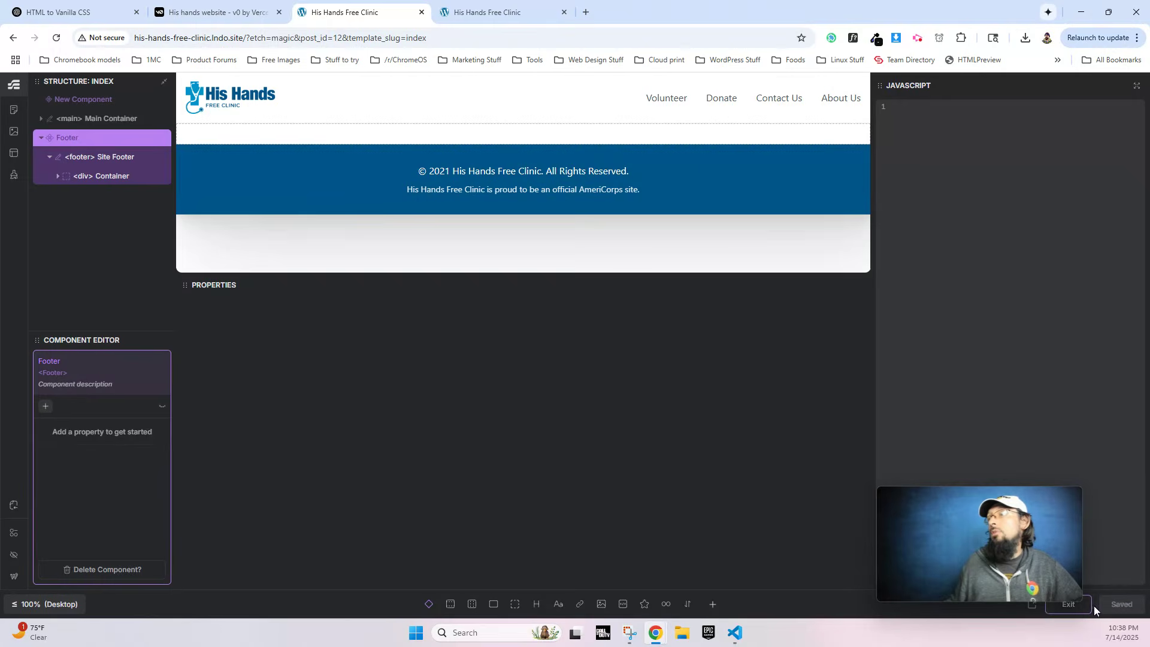
left_click(1089, 606)
Rename the component holding the site header as Header, save it, and leave component editing.
left_click(95, 99)
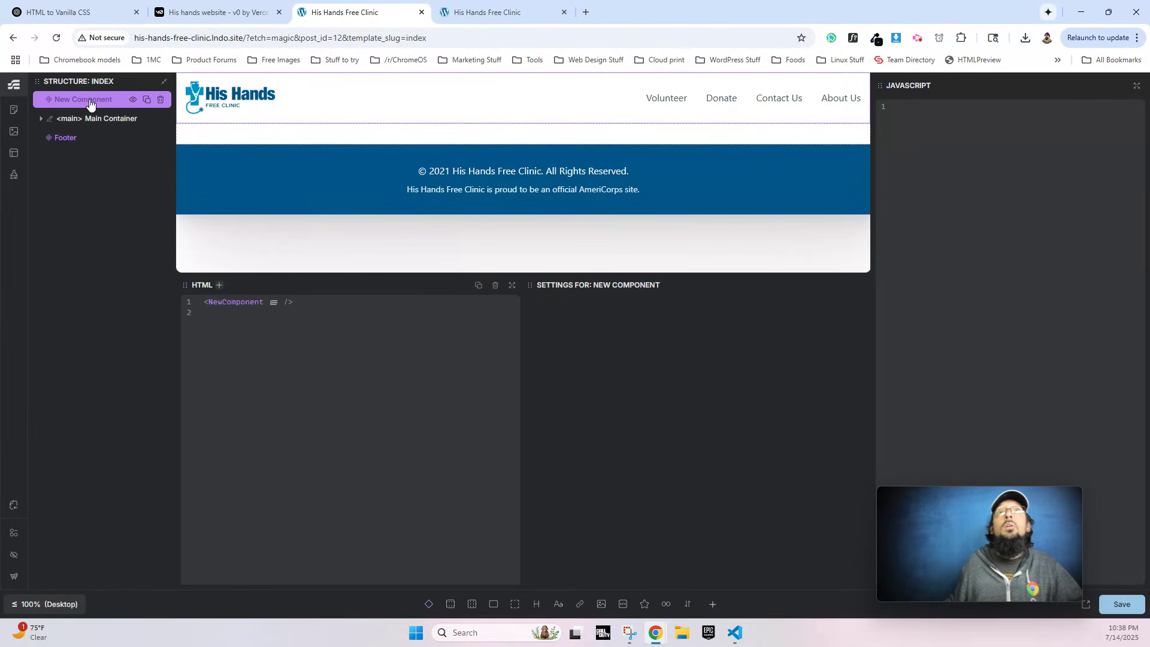
right_click(93, 101)
left_click(119, 147)
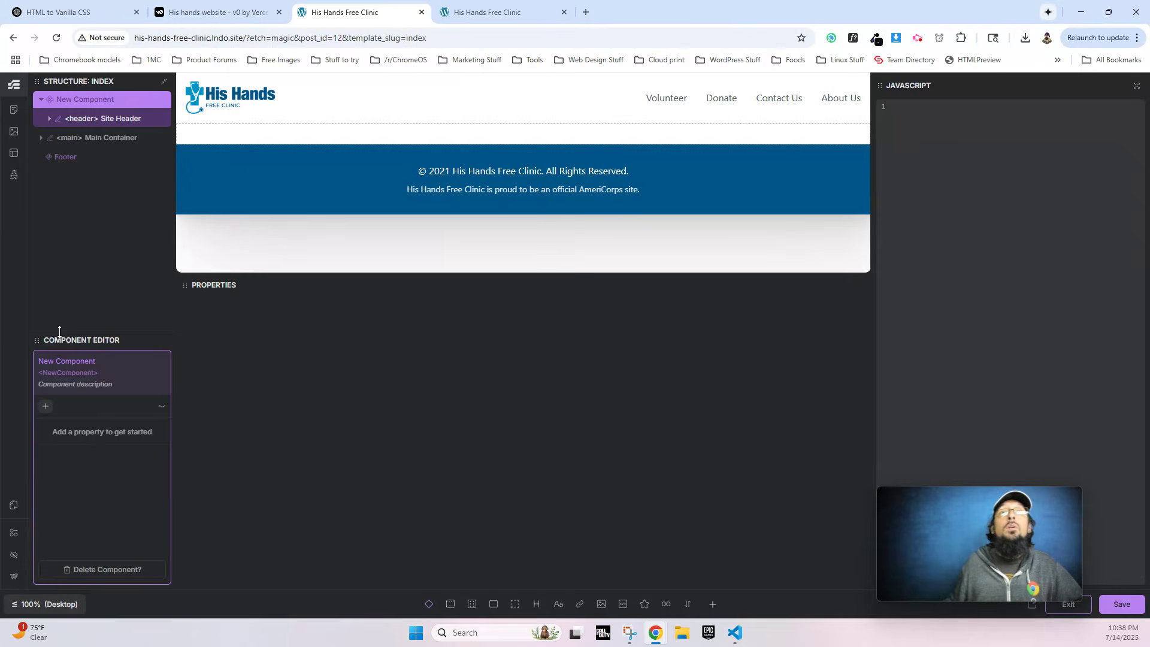
triple_click(72, 360)
type("Header")
key("Return")
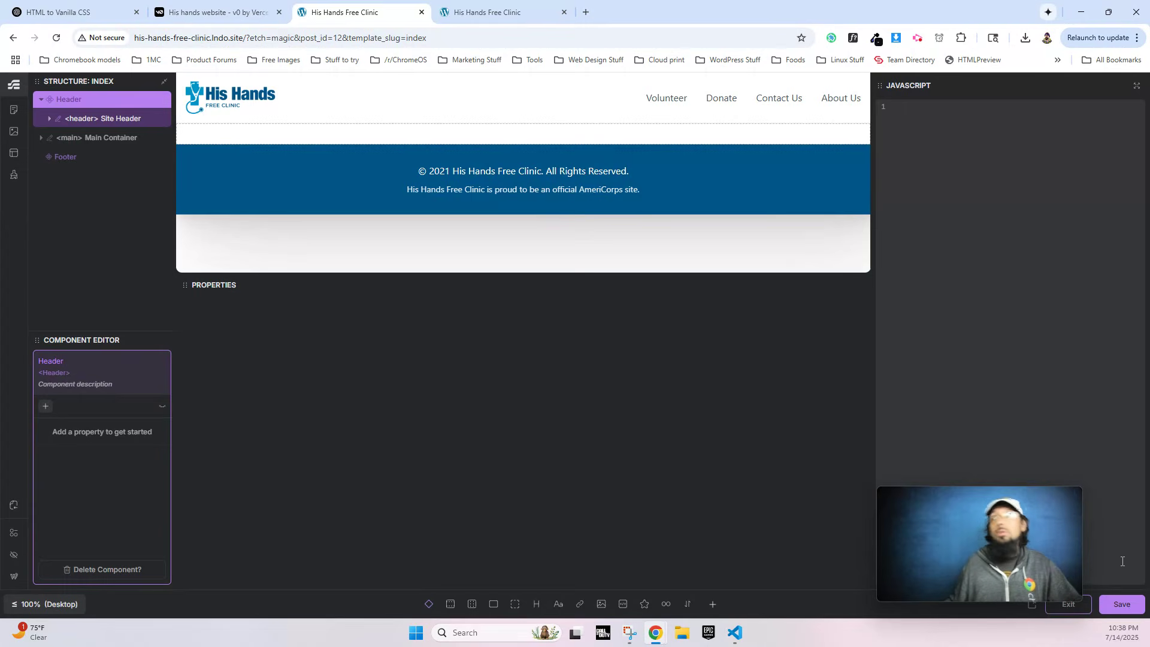
left_click(1122, 604)
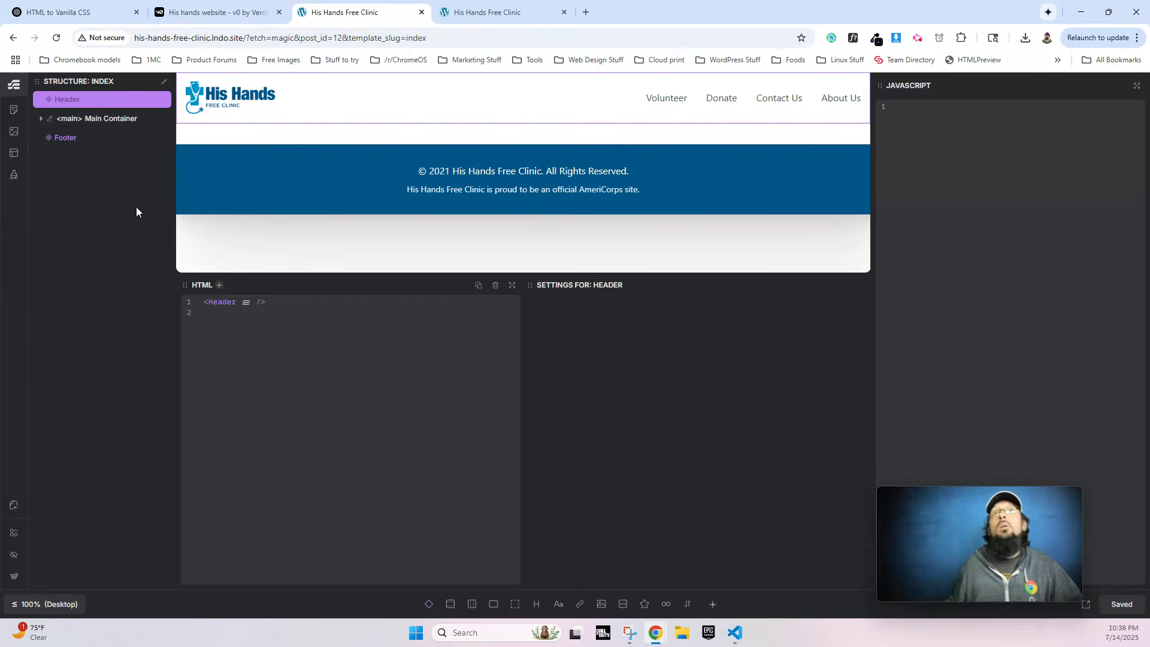
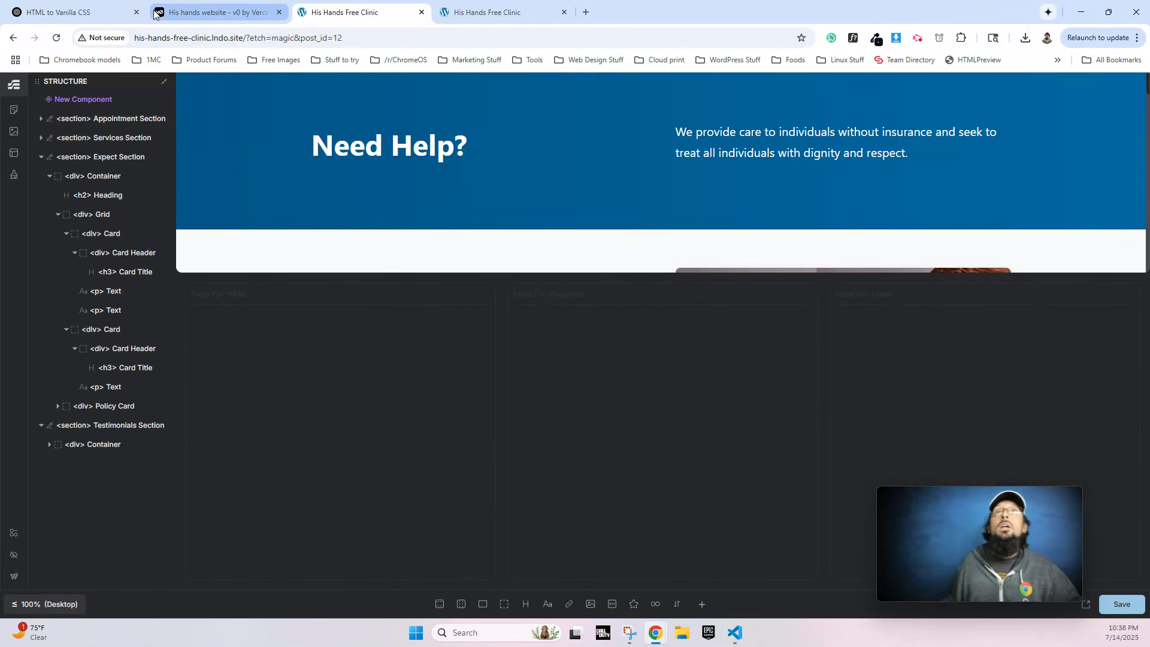
Check the pages in the Content Hub, and leave the builder for the WordPress admin's list of pages.
left_click(12, 112)
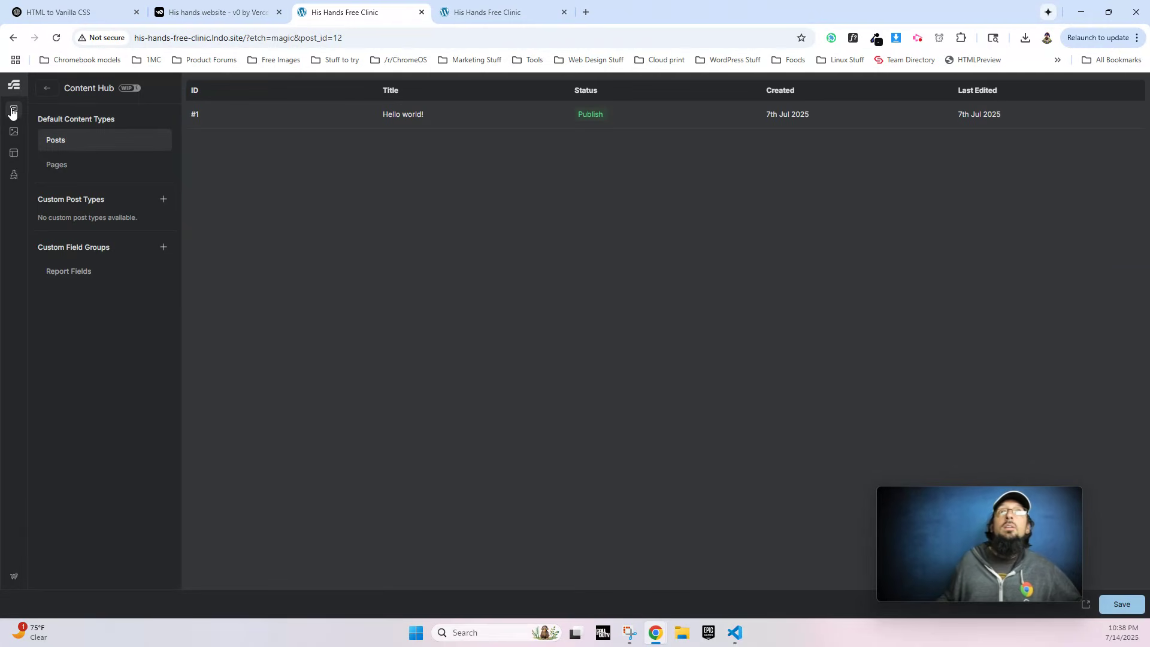
left_click(73, 170)
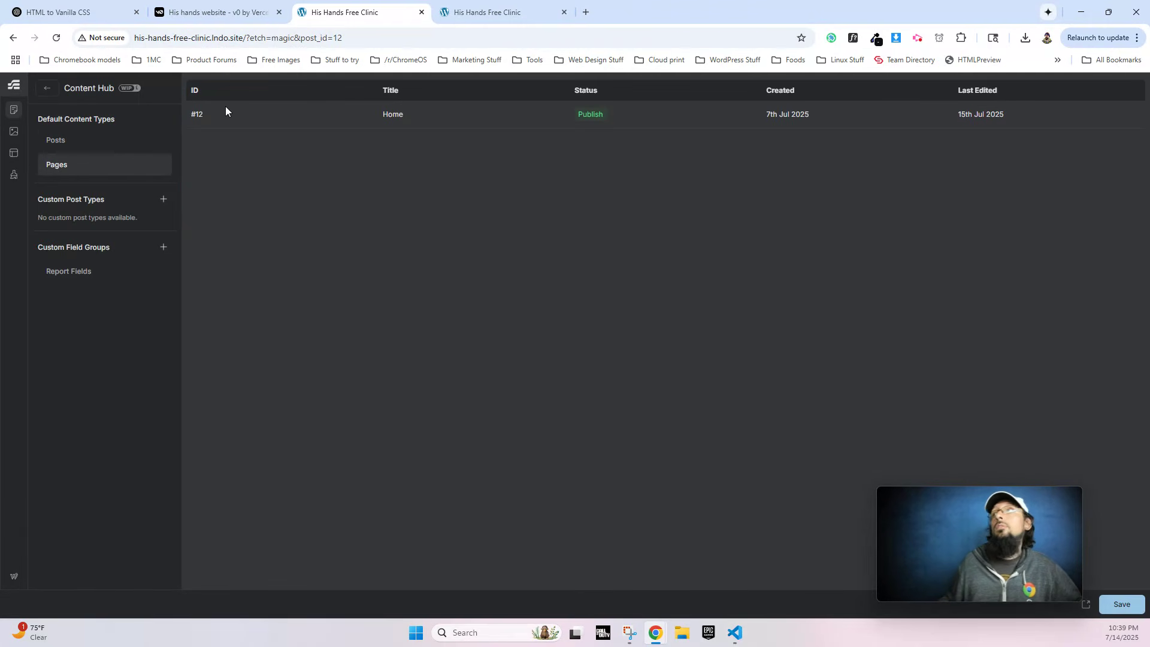
left_click(20, 579)
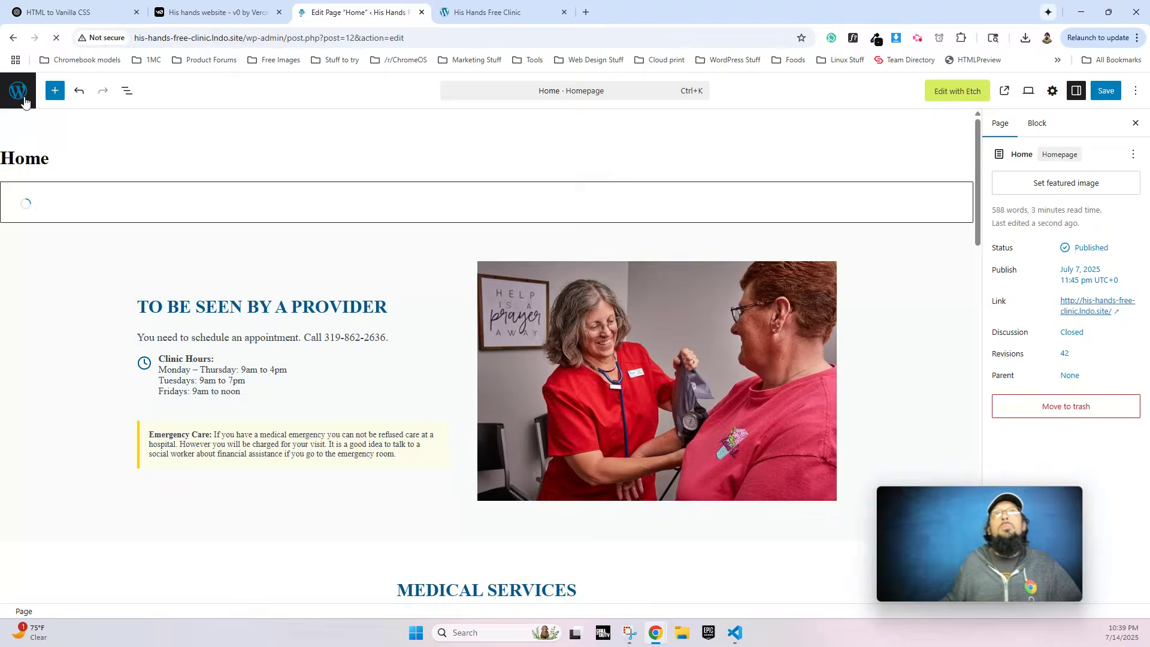
left_click(24, 96)
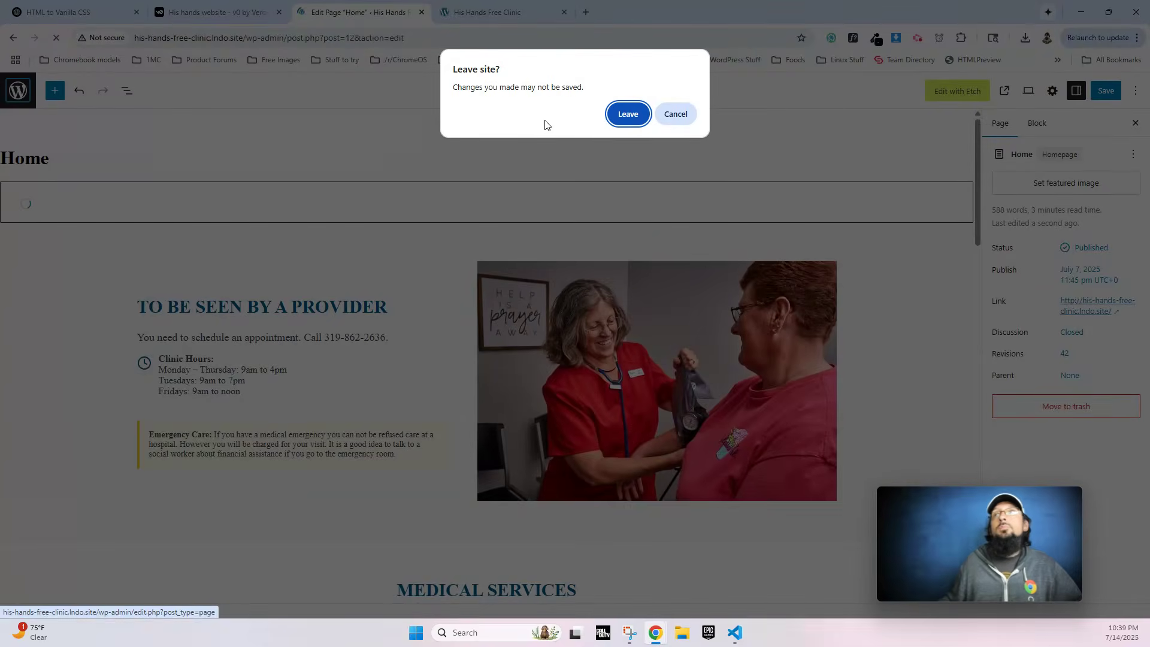
left_click(626, 114)
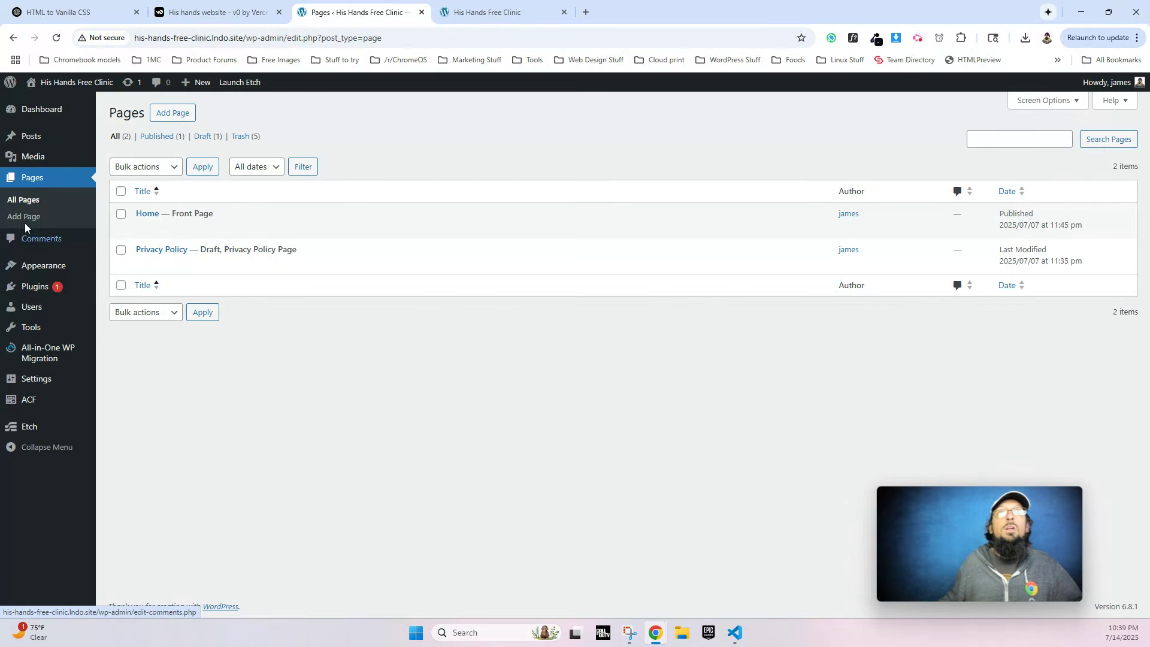
Add a WordPress page titled Donate, publish it, and open it in the Etch builder.
left_click(174, 114)
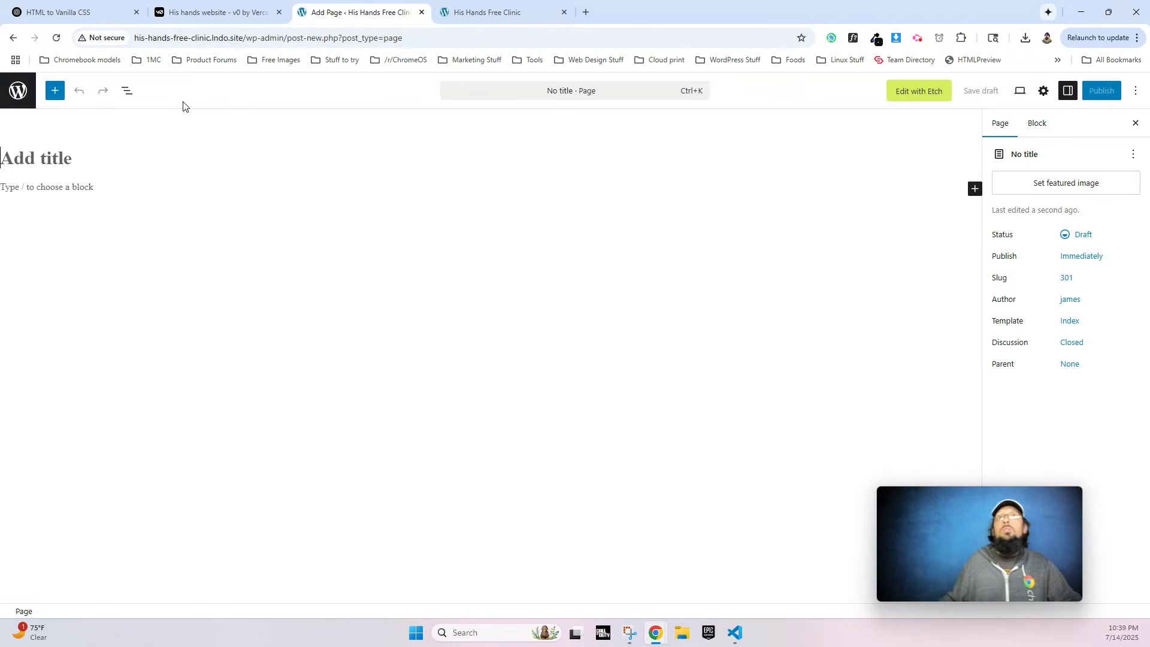
type("Donate")
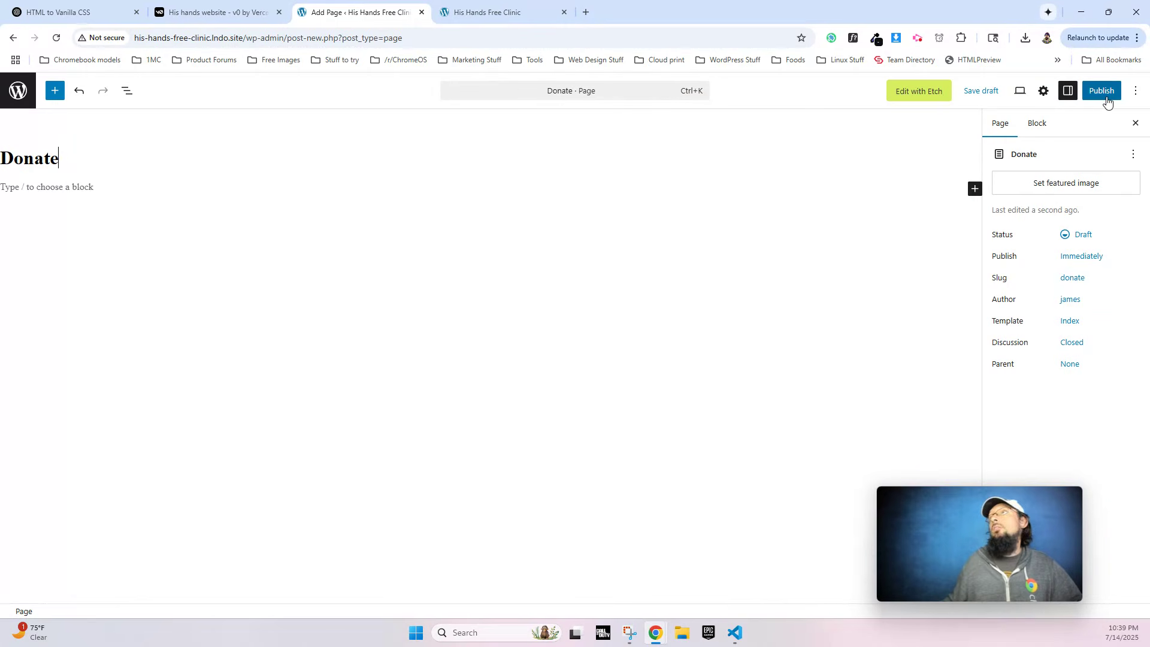
left_click(1102, 95)
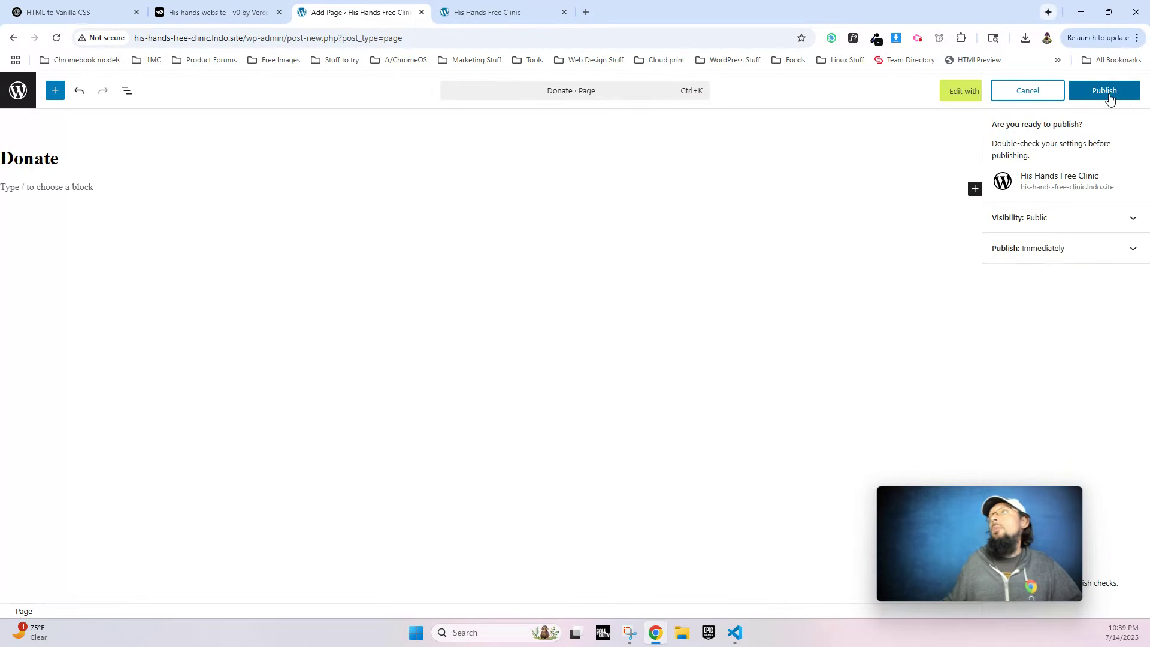
left_click(1101, 88)
left_click(919, 91)
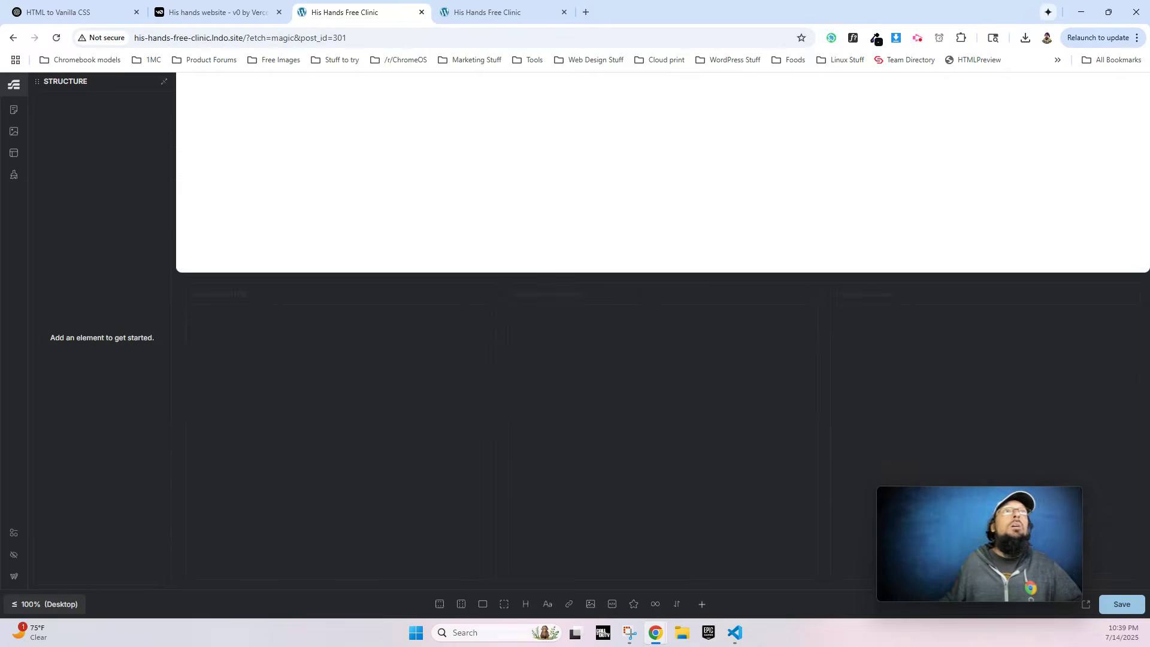
Open the Donate page in the v0 preview and examine its banner and the start of the Monetary Gifts section.
left_click(180, 12)
scroll(334, 228, "up", 5)
scroll(333, 229, "up", 10)
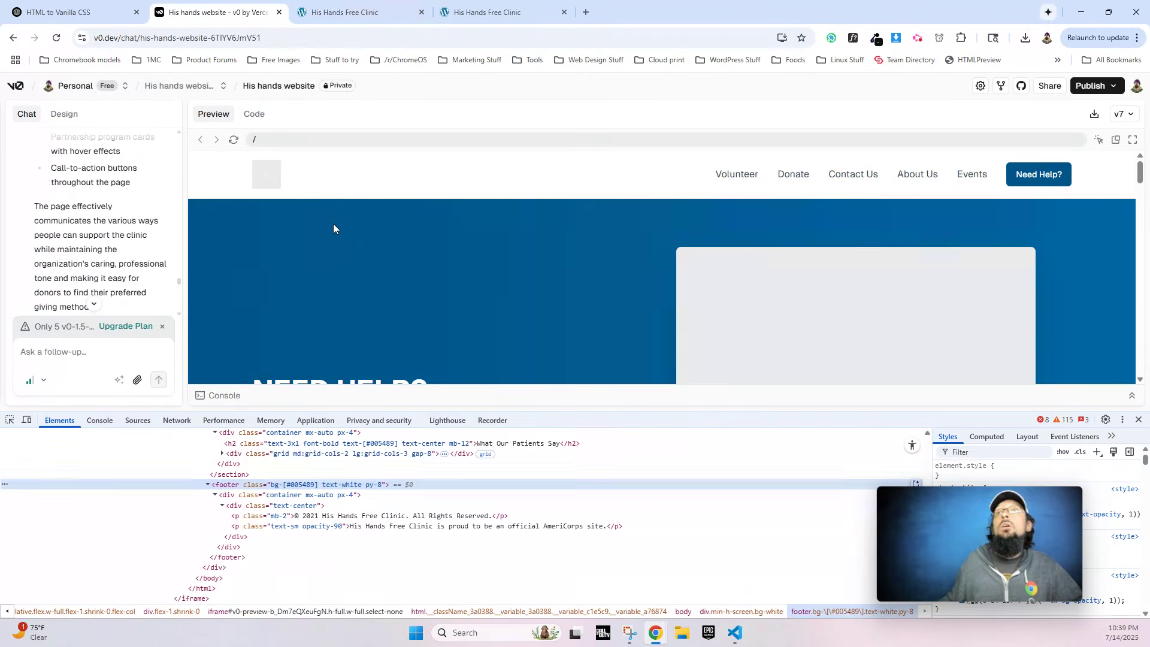
left_click(789, 175)
scroll(548, 270, "down", 3)
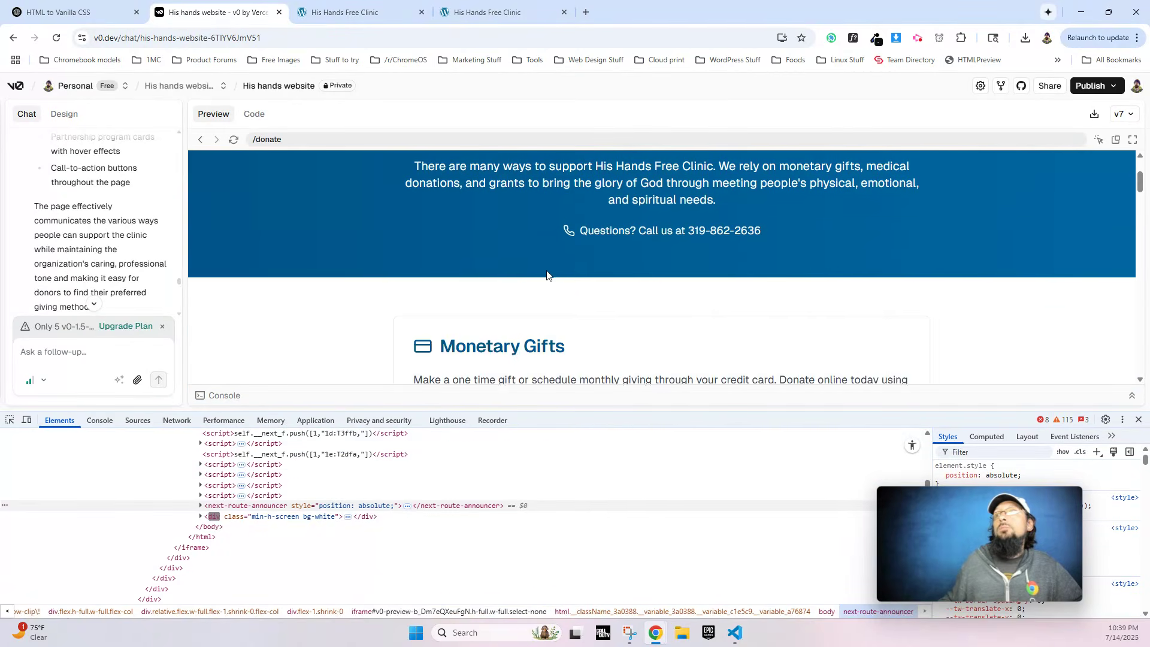
scroll(558, 241, "up", 3)
Insert the custom component named New Component into the Donate page in Etch and rename the component Banner.
left_click(360, 12)
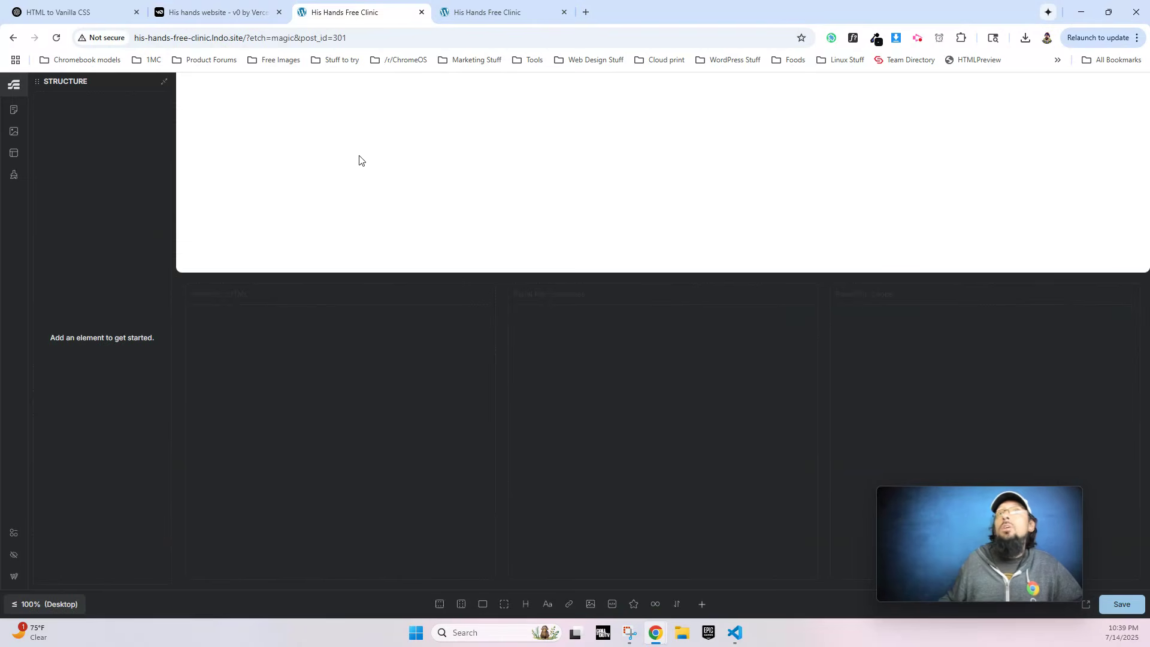
left_click(702, 605)
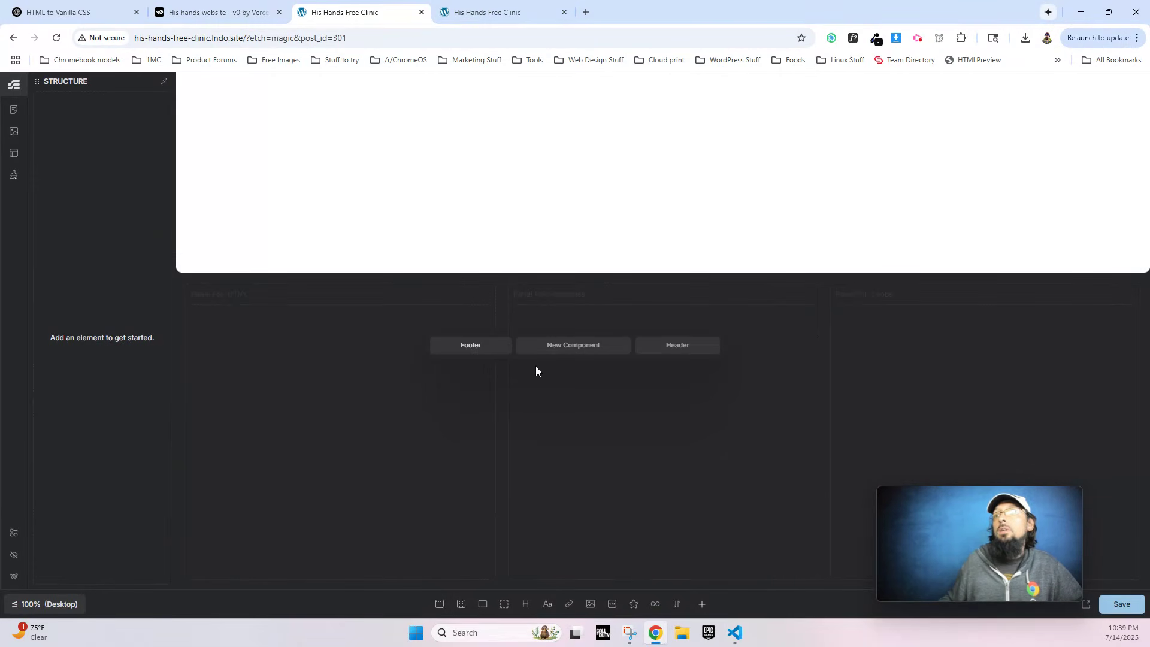
left_click(623, 348)
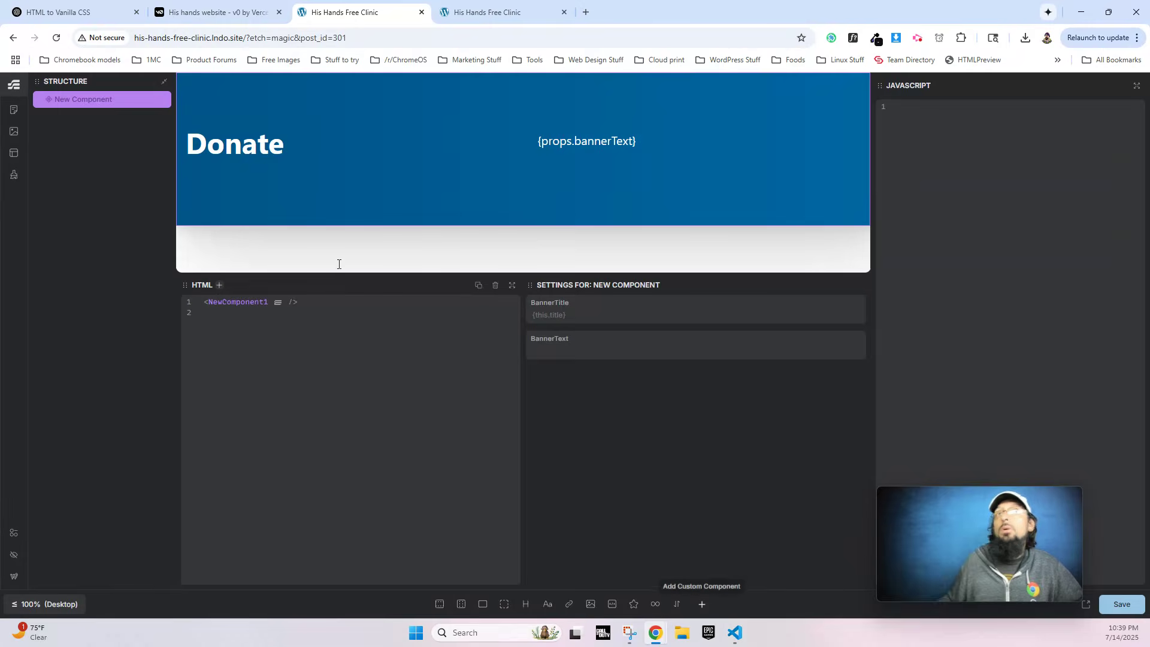
right_click(85, 106)
left_click(117, 151)
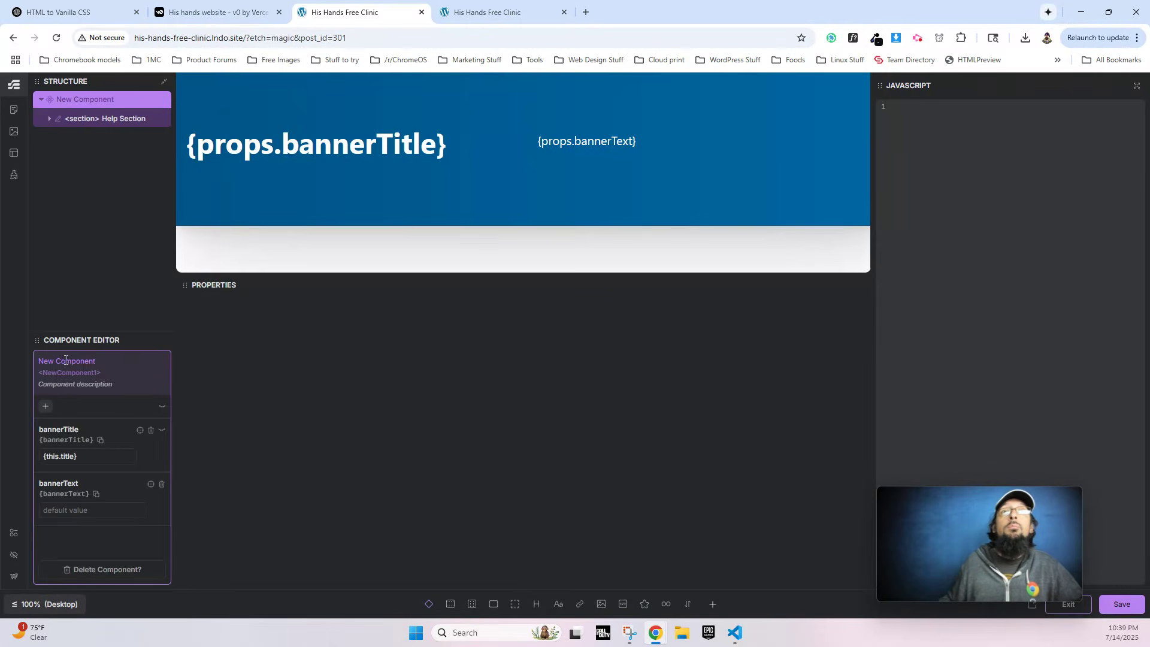
type("Basnner")
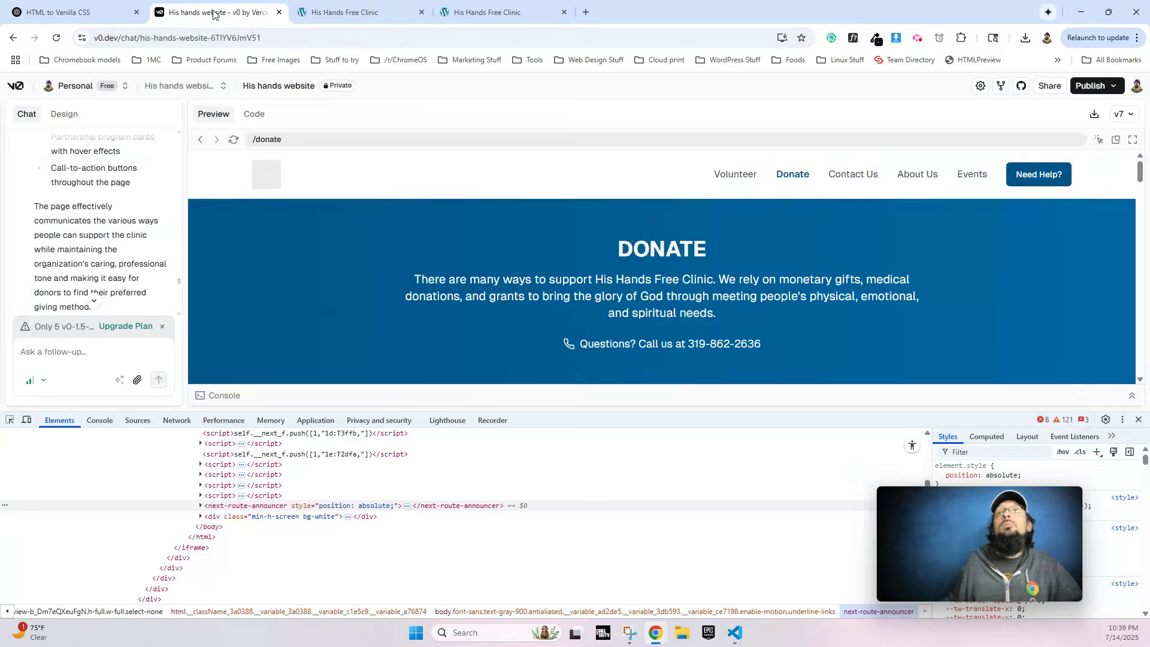
Copy the introductory paragraph and phone line under the DONATE heading on the v0 Donate page.
left_click(215, 12)
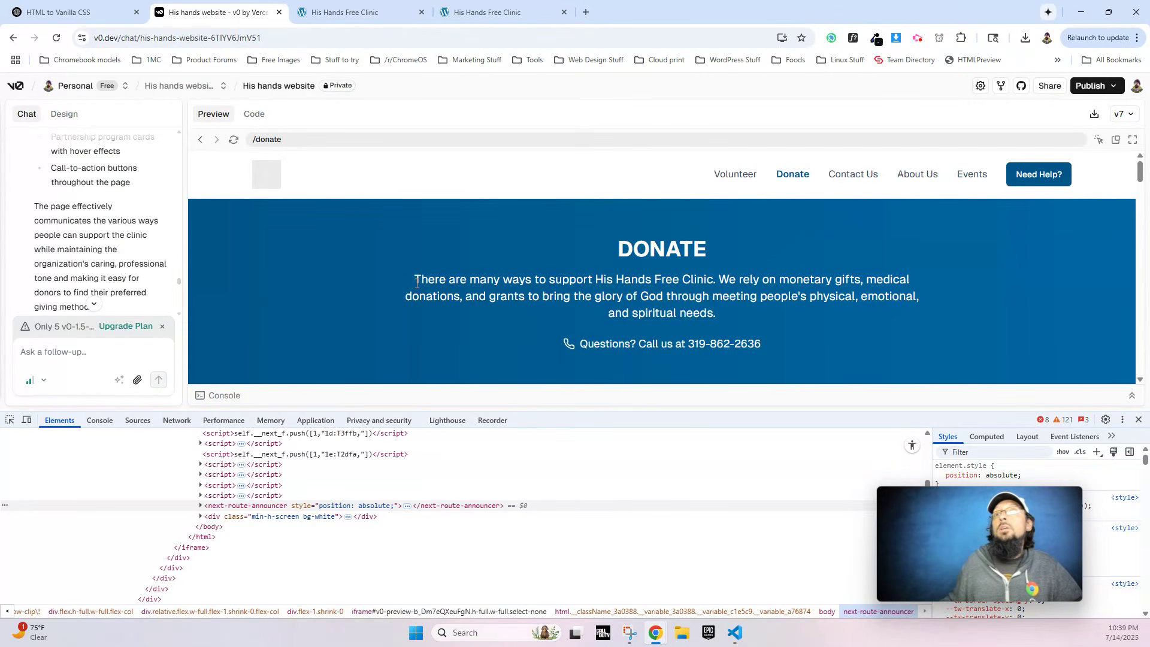
left_click_drag(413, 285, 706, 318)
key("ctrl+c")
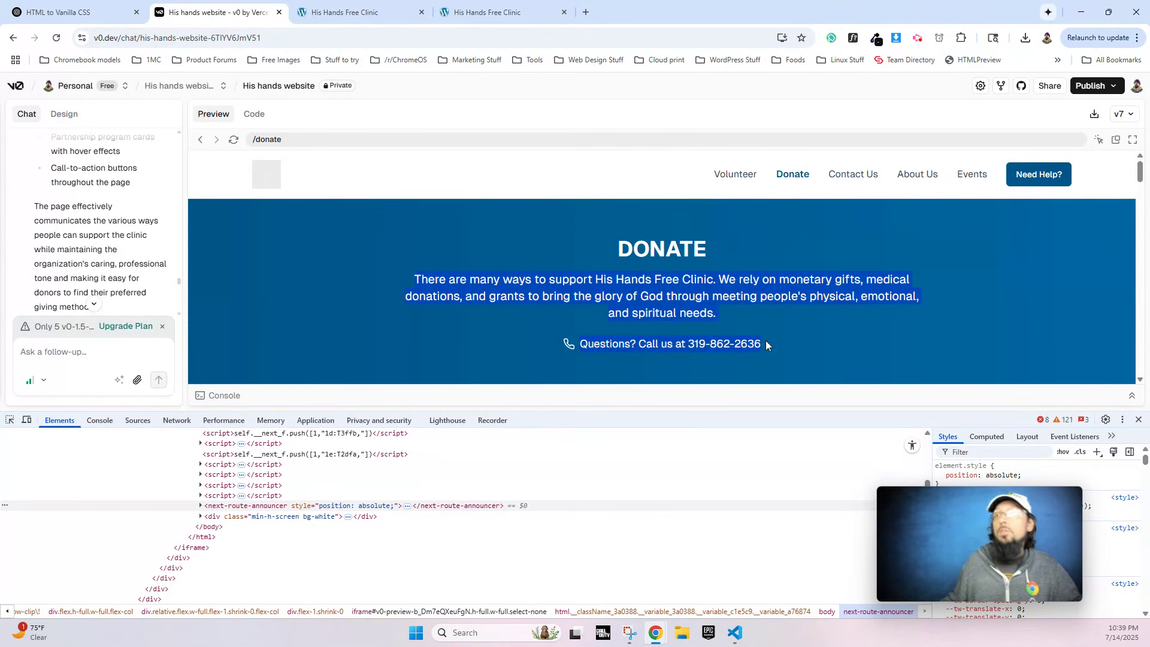
Return to Etch, save the renamed Banner component, and exit component editing.
left_click(354, 12)
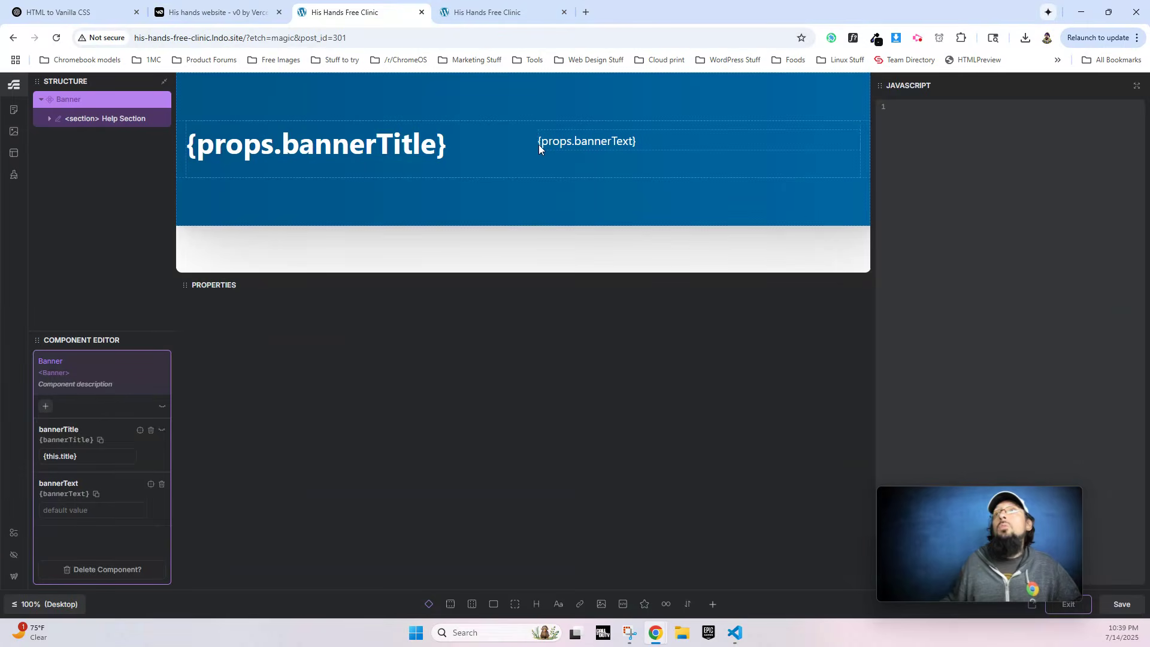
left_click(600, 142)
left_click(1121, 606)
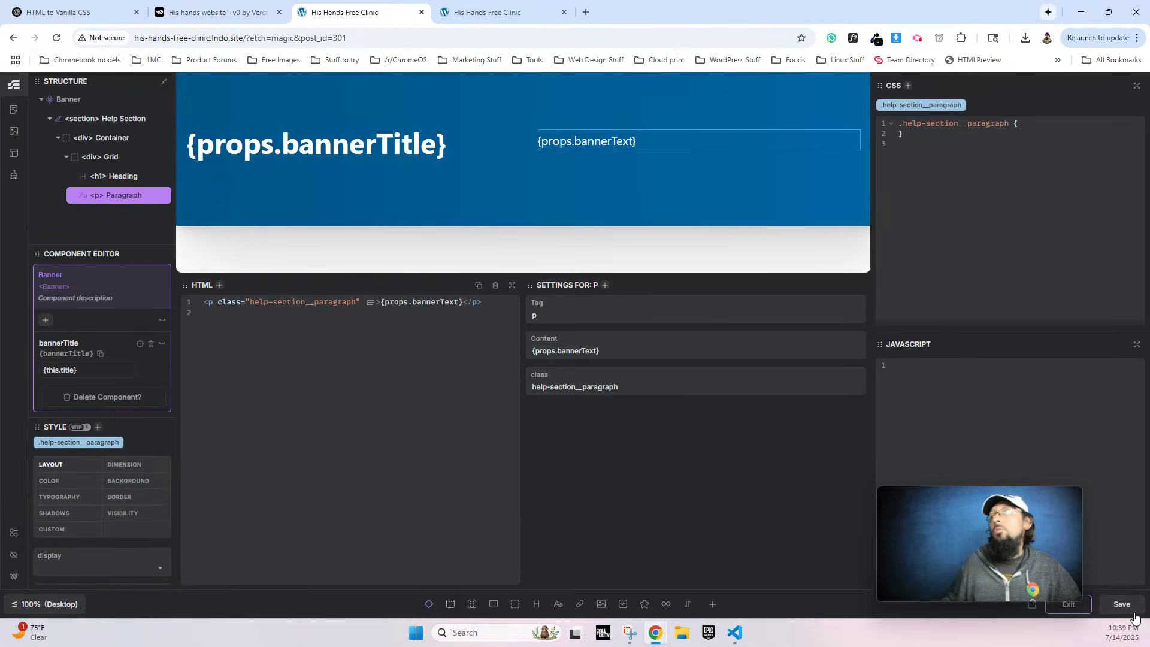
left_click(1085, 609)
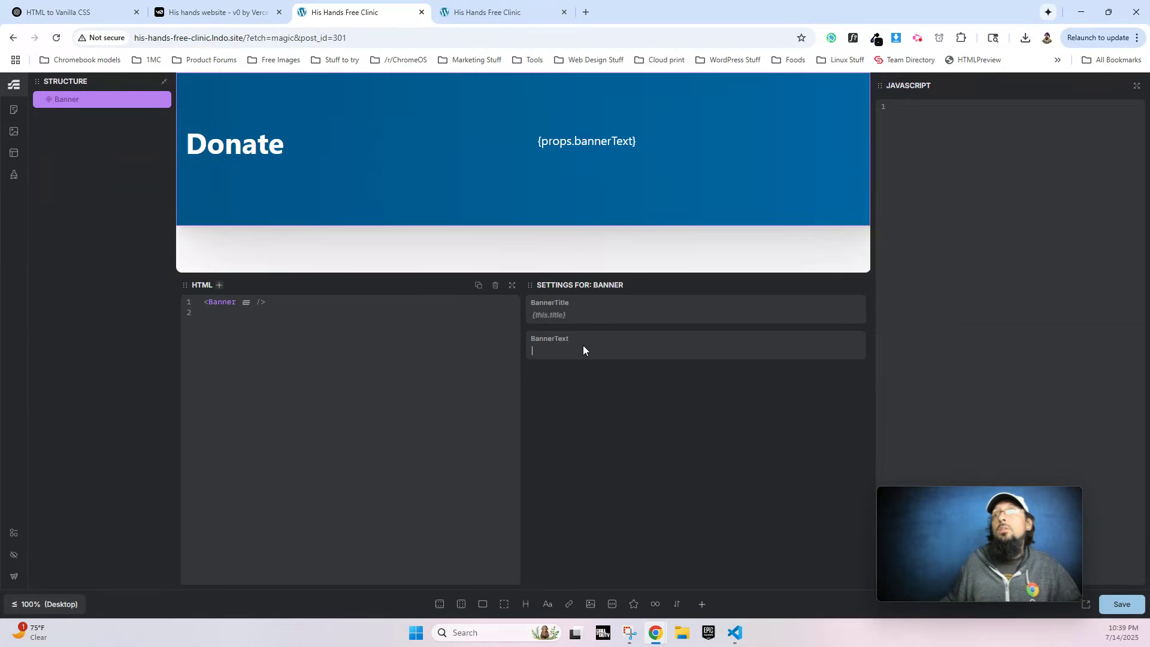
Fill the Banner's BannerText property with the copied donation introduction and phone line, and save the page.
key("ctrl+v")
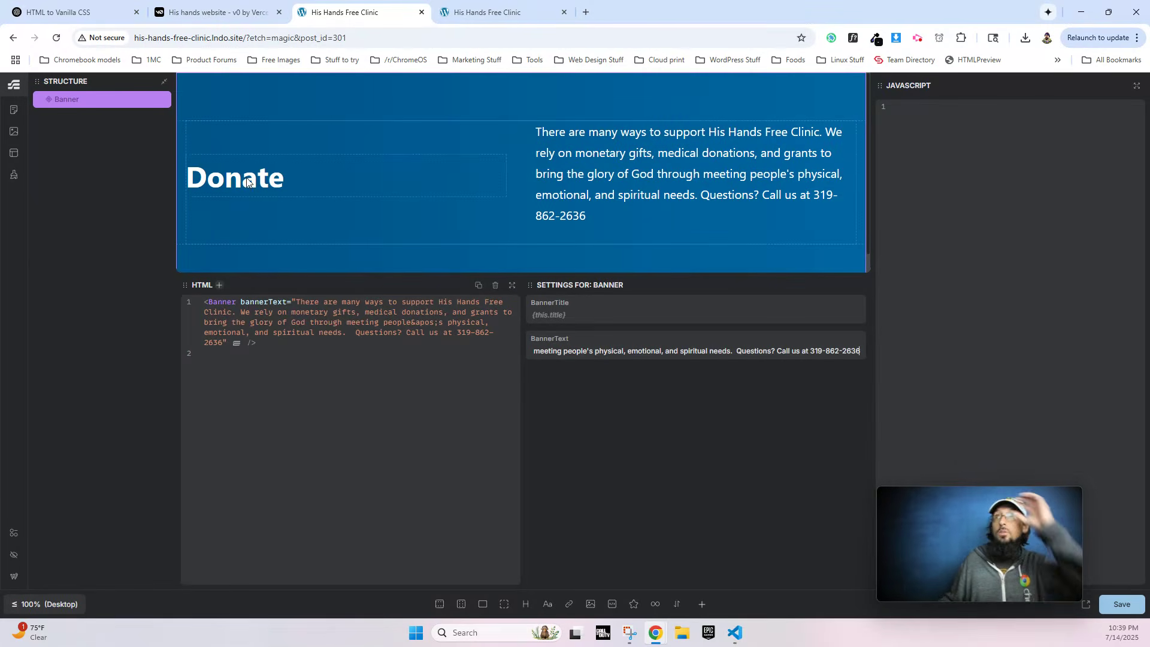
left_click(771, 195)
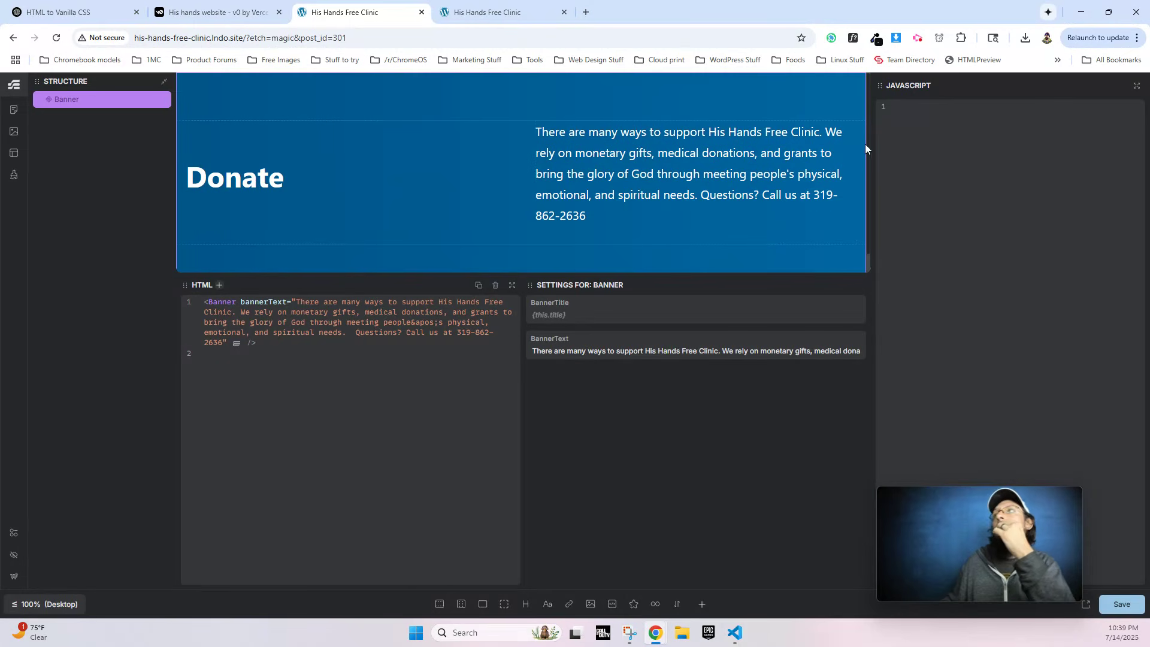
left_click(1131, 608)
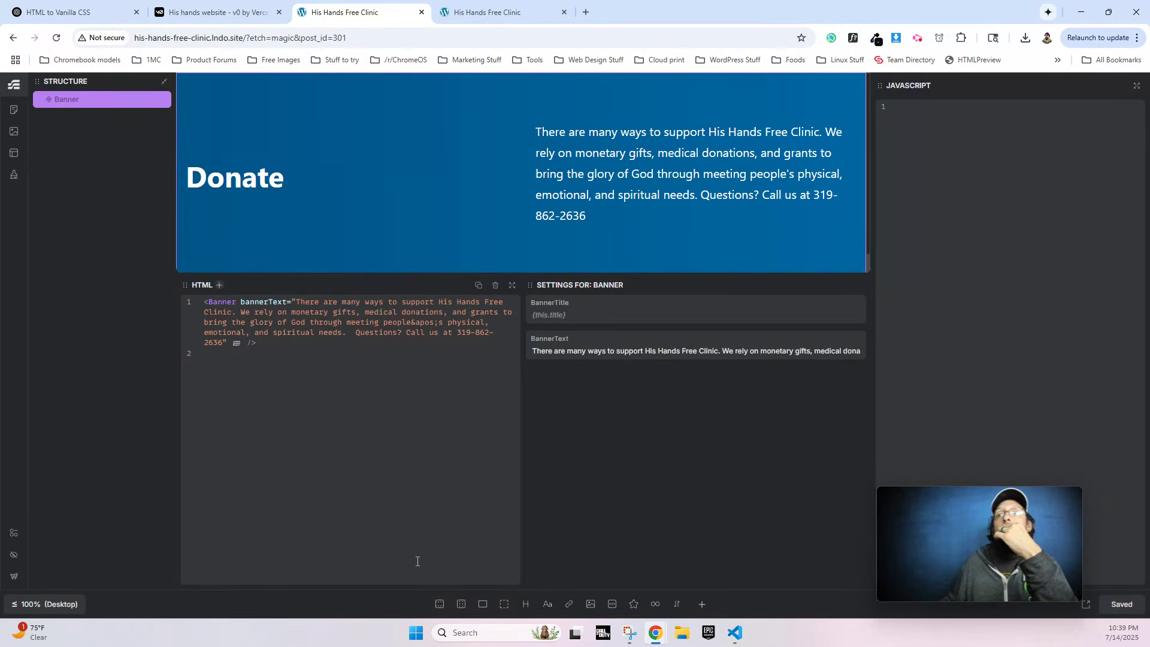
Add a section with a container below the Banner, and copy the v0 Monetary Gifts section element from the page inspector.
left_click(436, 609)
left_click(216, 12)
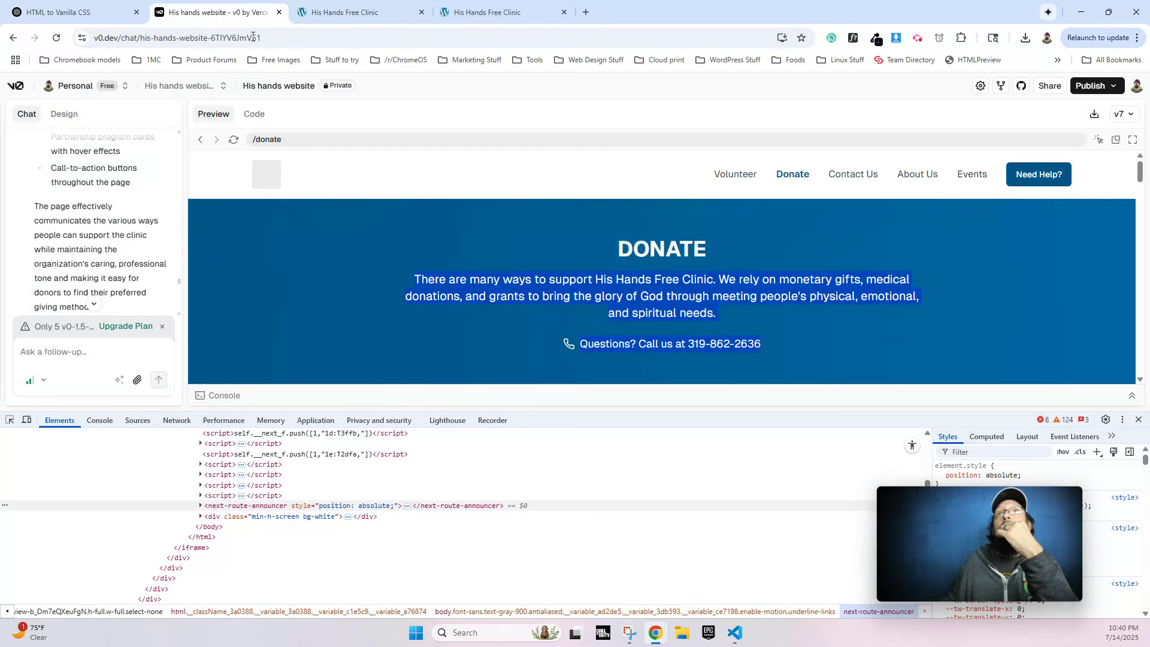
scroll(497, 233, "down", 5)
right_click(496, 233)
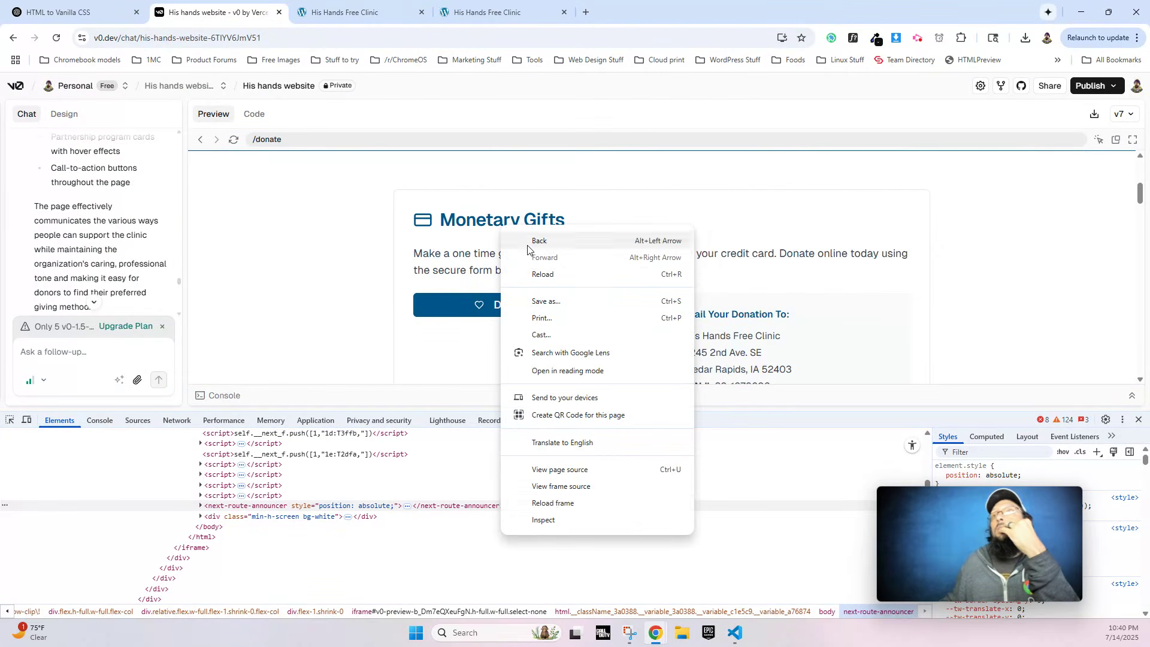
left_click(545, 515)
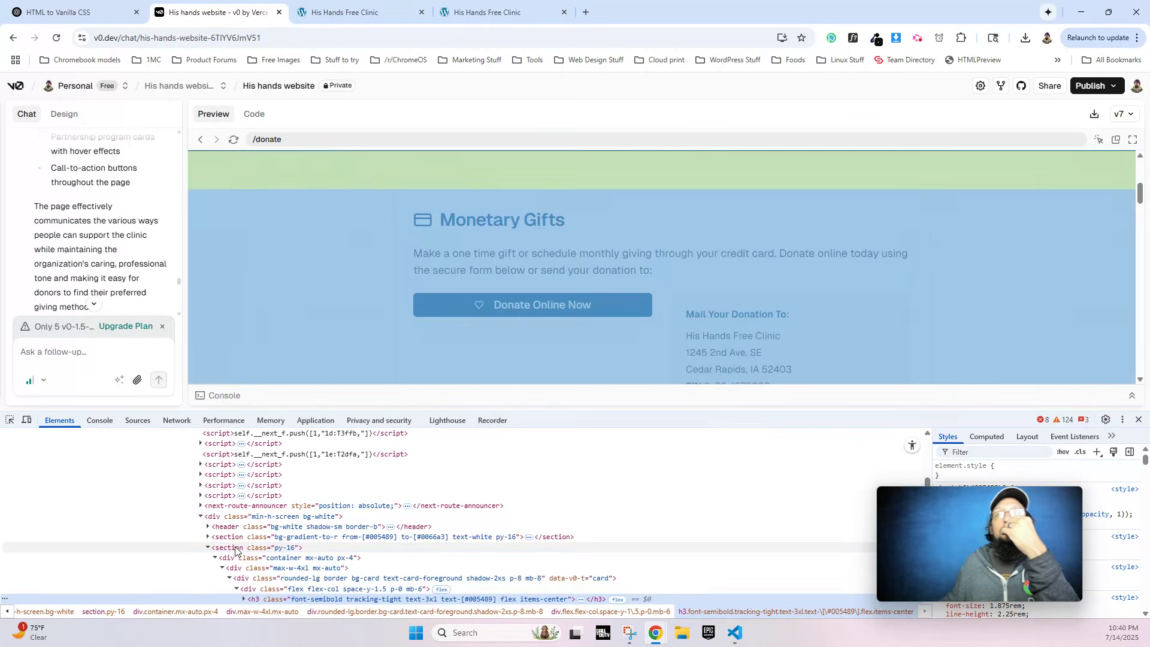
right_click(236, 547)
mouse_move(323, 289)
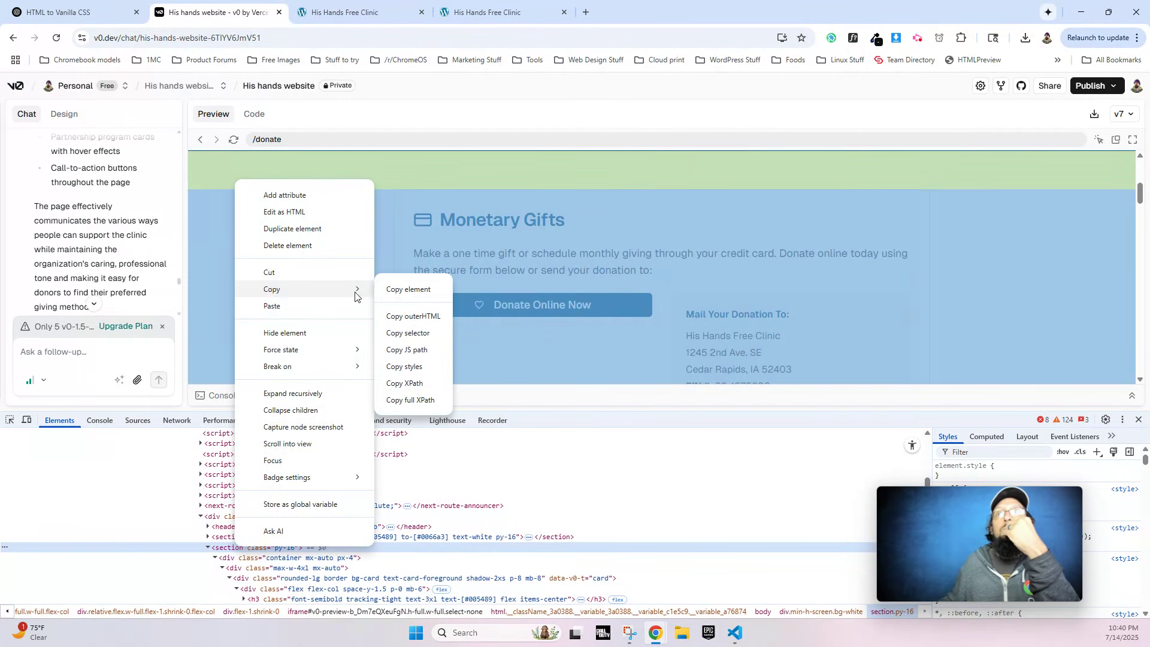
left_click(396, 291)
Submit the copied Monetary Gifts section code to the ChatGPT conversation for conversion to vanilla HTML and CSS.
left_click(68, 13)
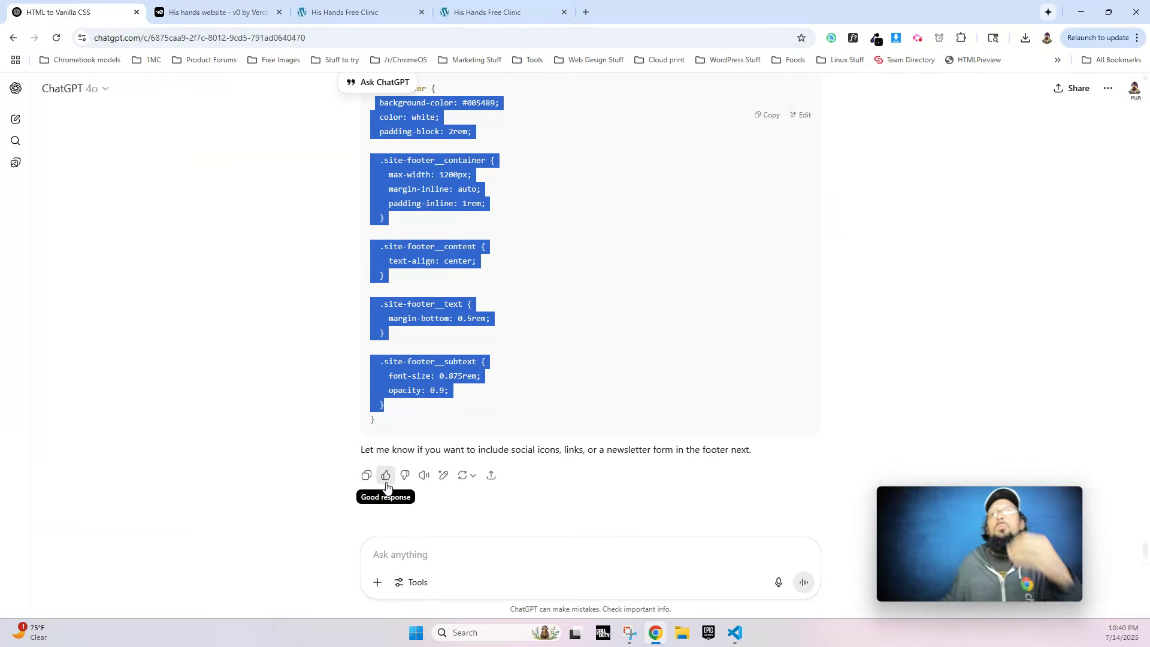
left_click(424, 557)
key("ctrl+v")
key("Return")
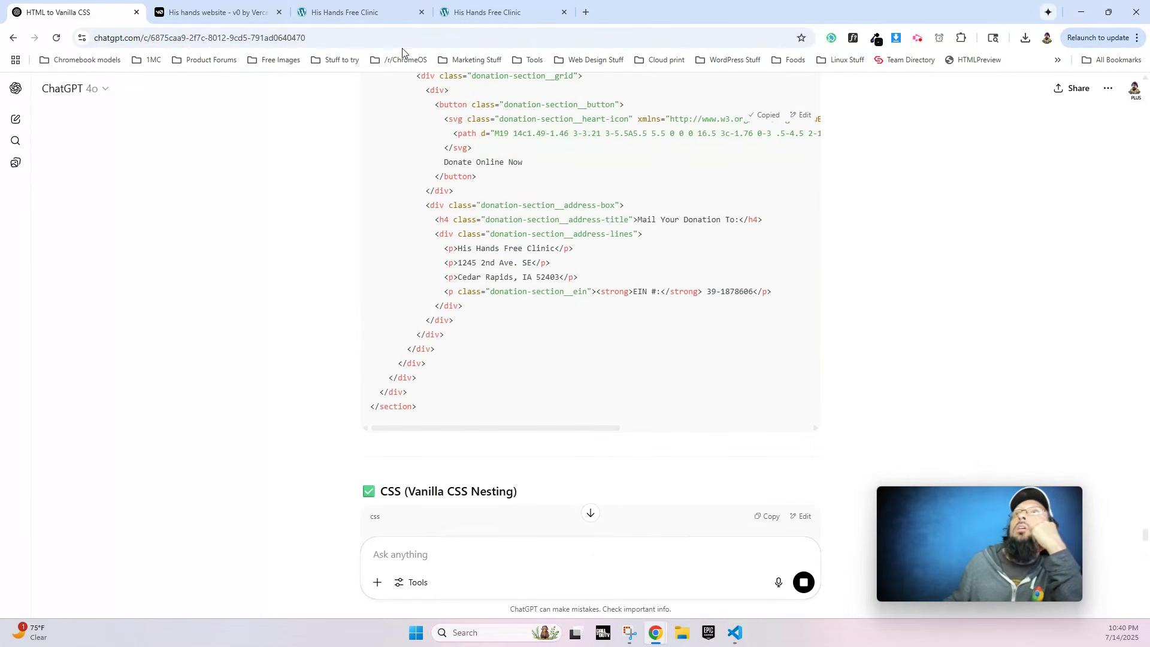
Replace the new section's HTML in Etch with the donation-section markup generated by ChatGPT.
left_click(354, 12)
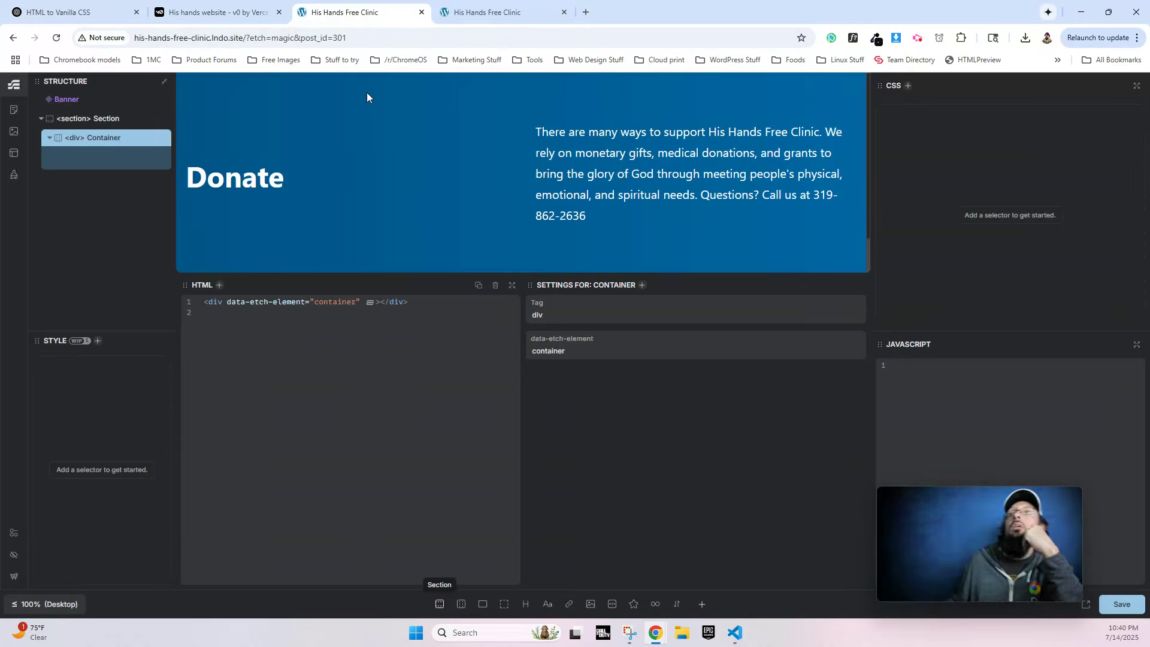
left_click(94, 120)
key("ctrl+a")
key("ctrl+v")
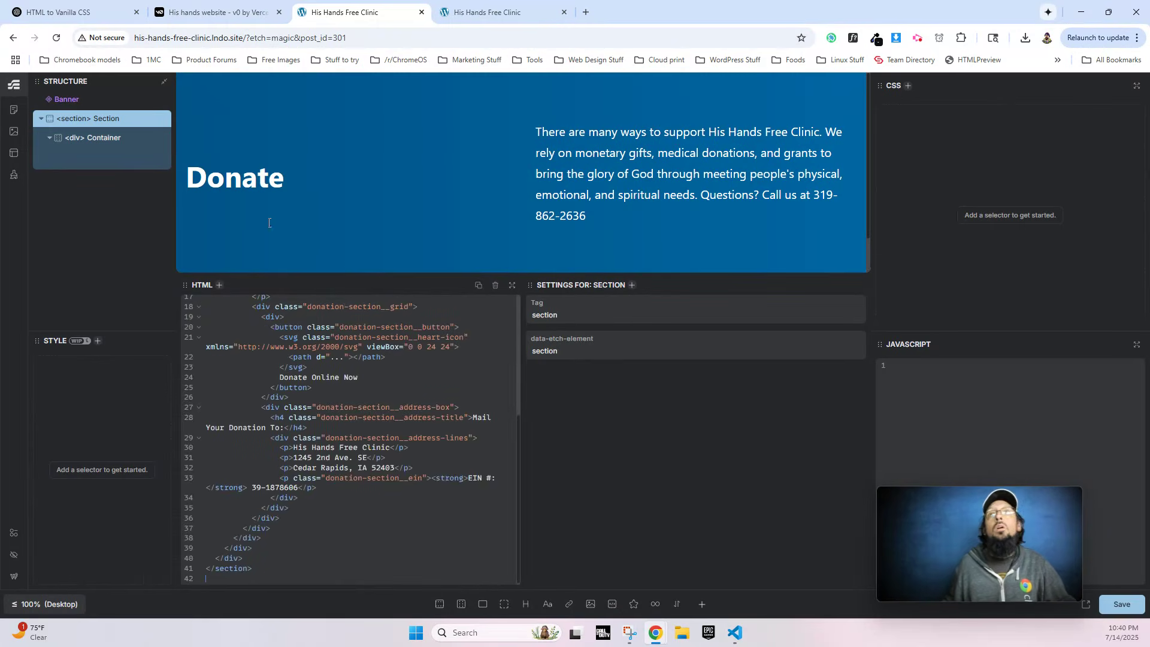
Copy the rules inside ChatGPT's donation-section CSS block into the .donation-section selector in Etch.
left_click(106, 18)
scroll(378, 254, "down", 3)
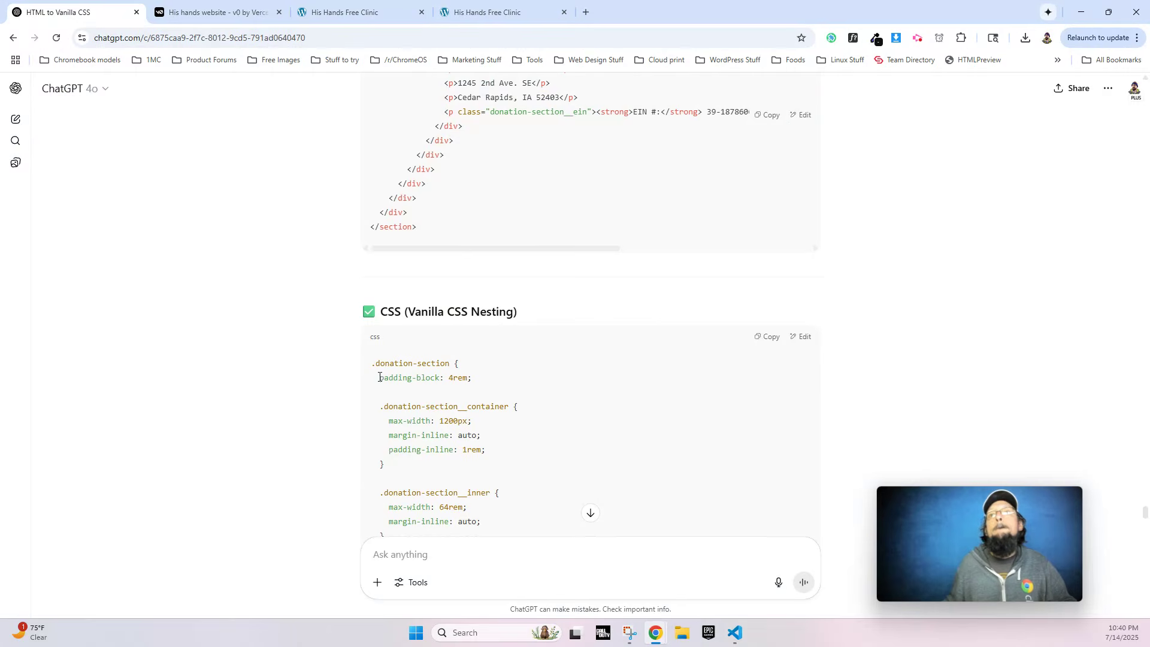
left_click_drag(380, 378, 396, 408)
left_click(346, 13)
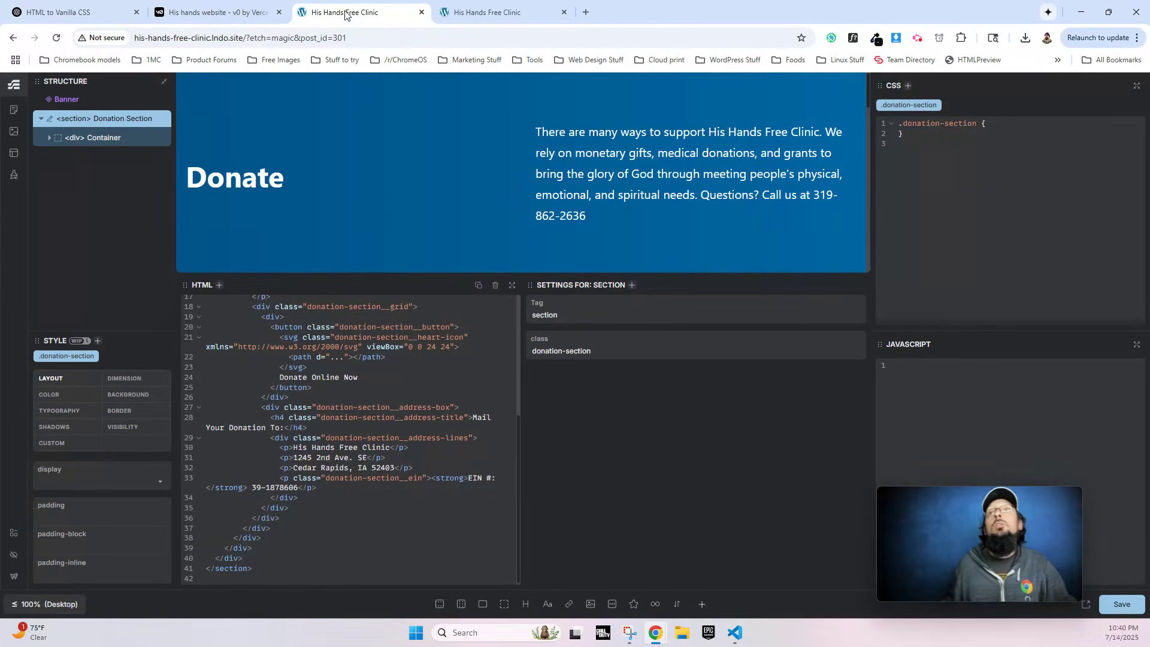
left_click(1001, 122)
key("Return")
key("ctrl+v")
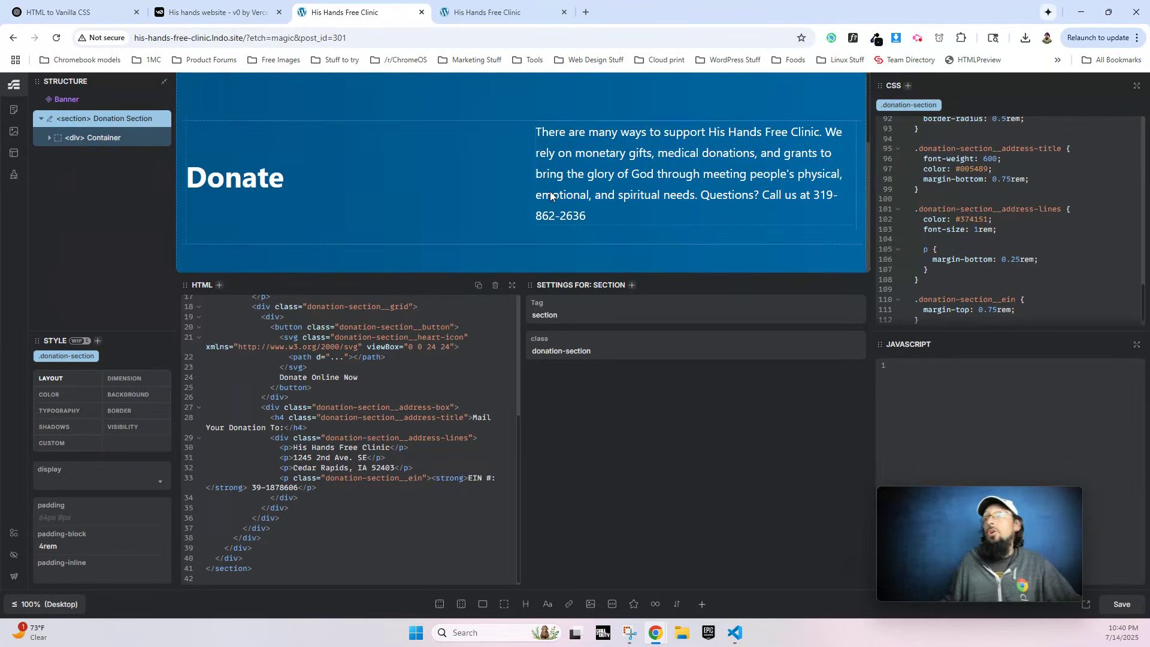
Delete the heart icon from the Donate Online Now button and the card icon from the Monetary Gifts title, and save the page.
scroll(546, 193, "down", 6)
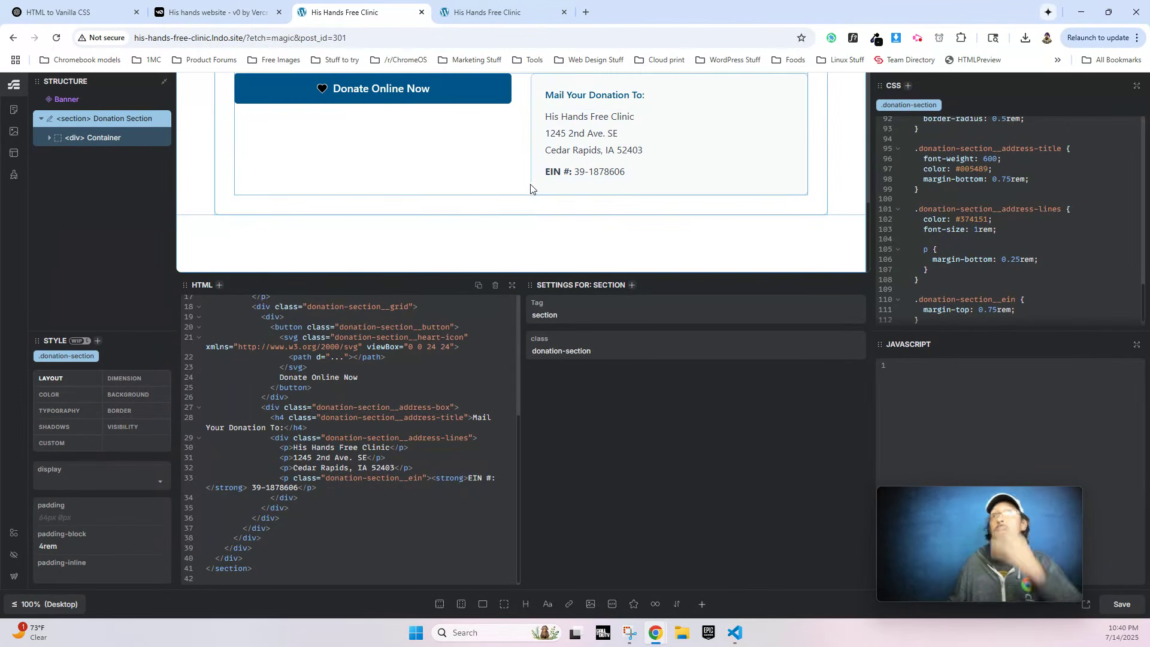
scroll(526, 191, "up", 2)
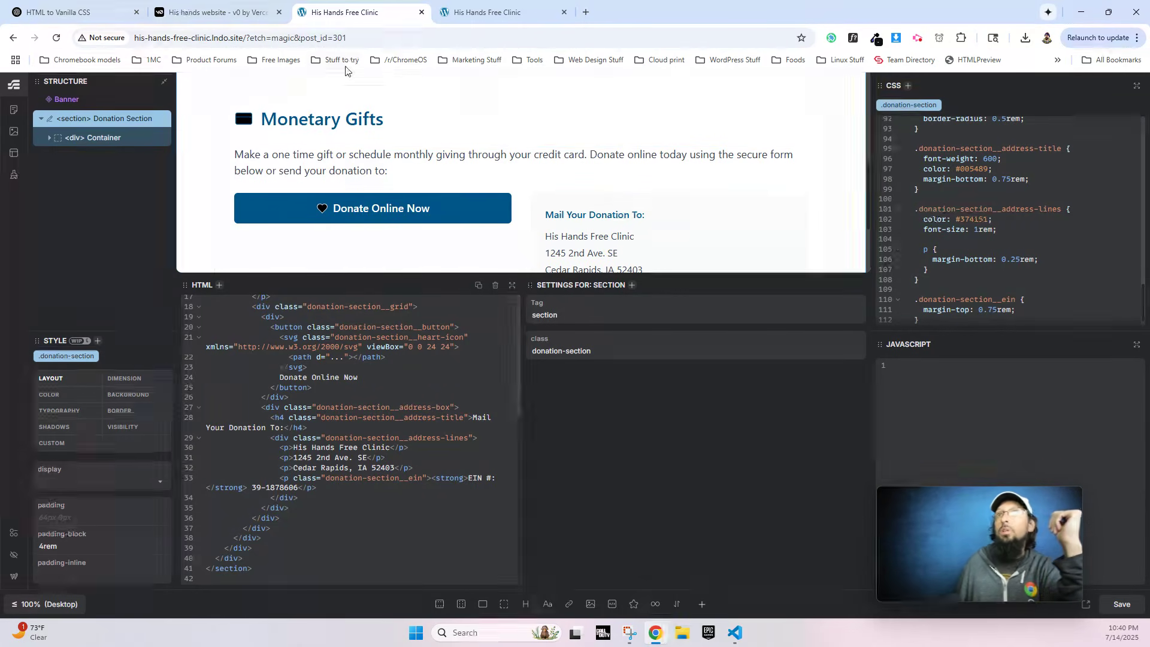
left_click(323, 208)
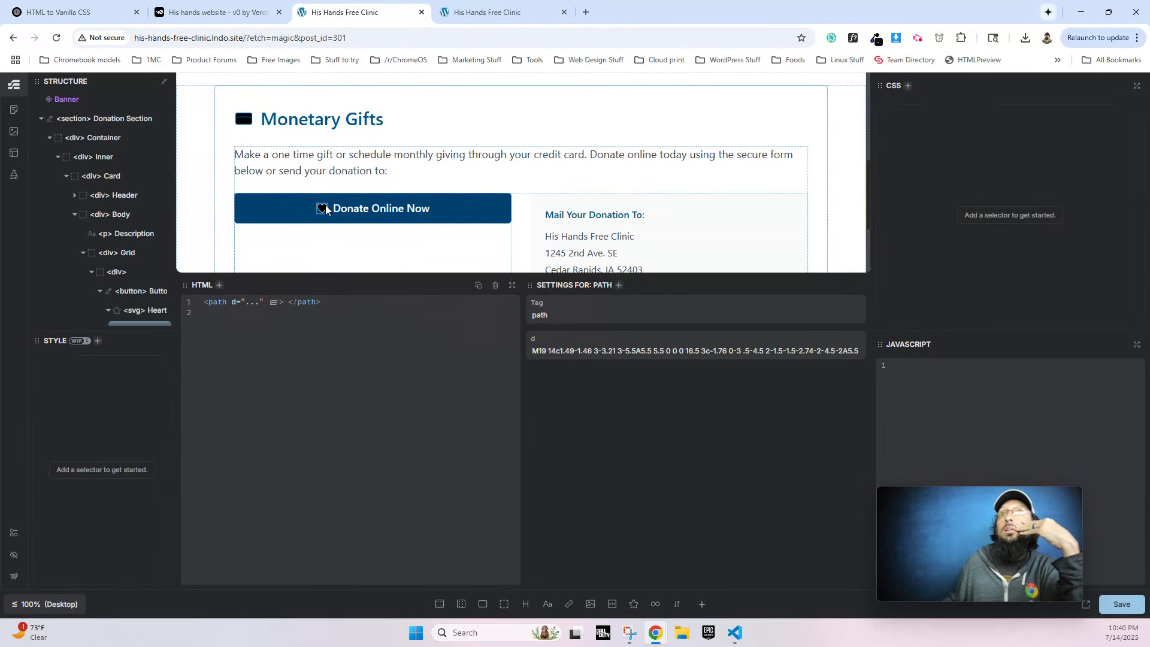
left_click(159, 311)
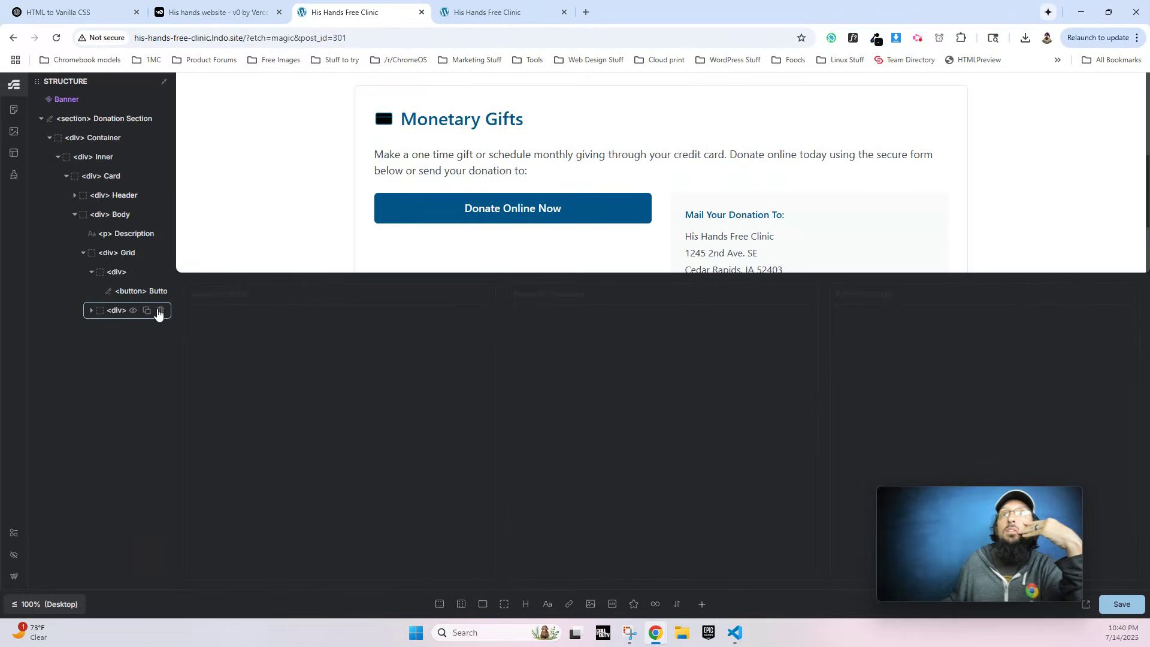
left_click(384, 123)
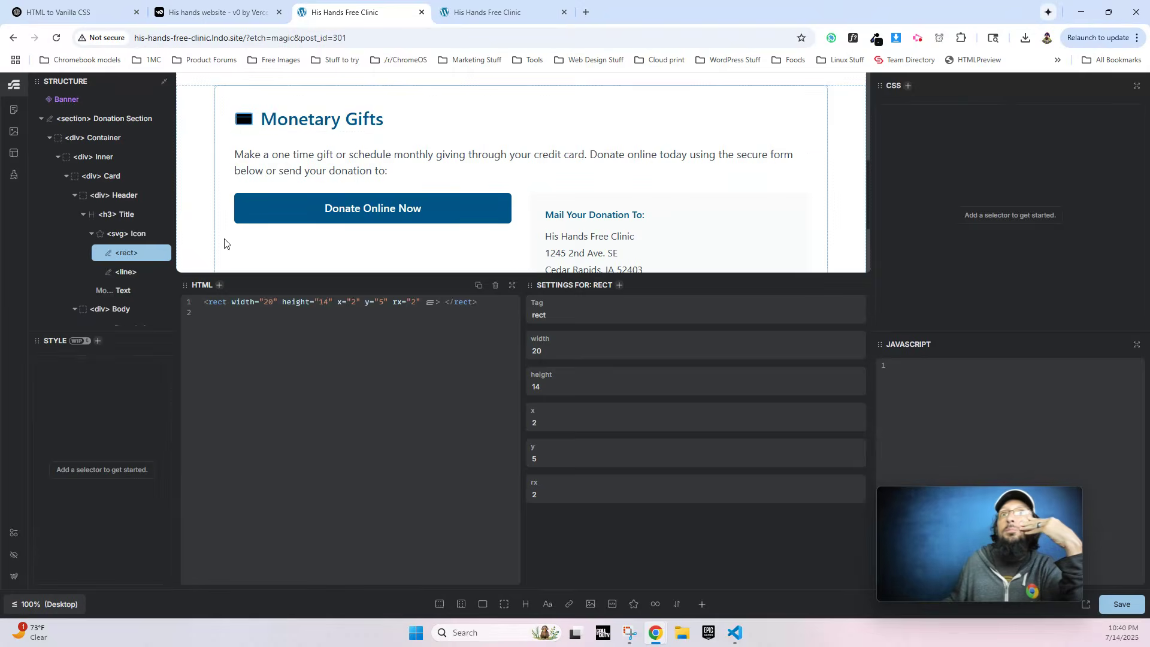
left_click(112, 237)
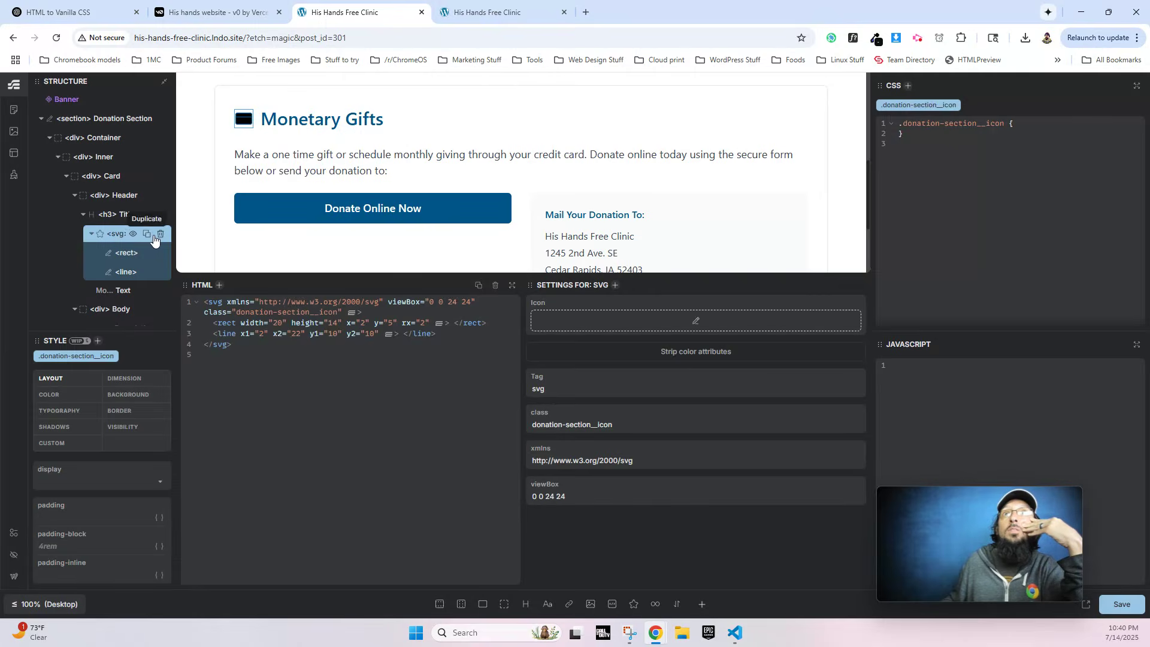
left_click(161, 237)
scroll(577, 207, "down", 2)
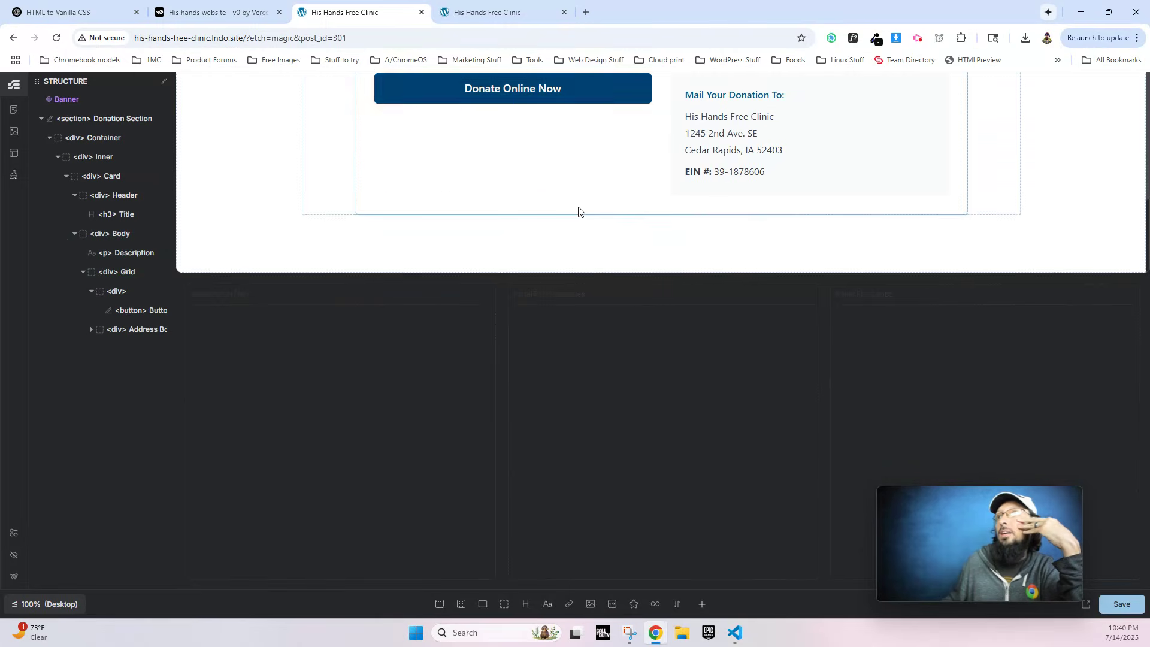
left_click(1136, 609)
scroll(587, 167, "up", 3)
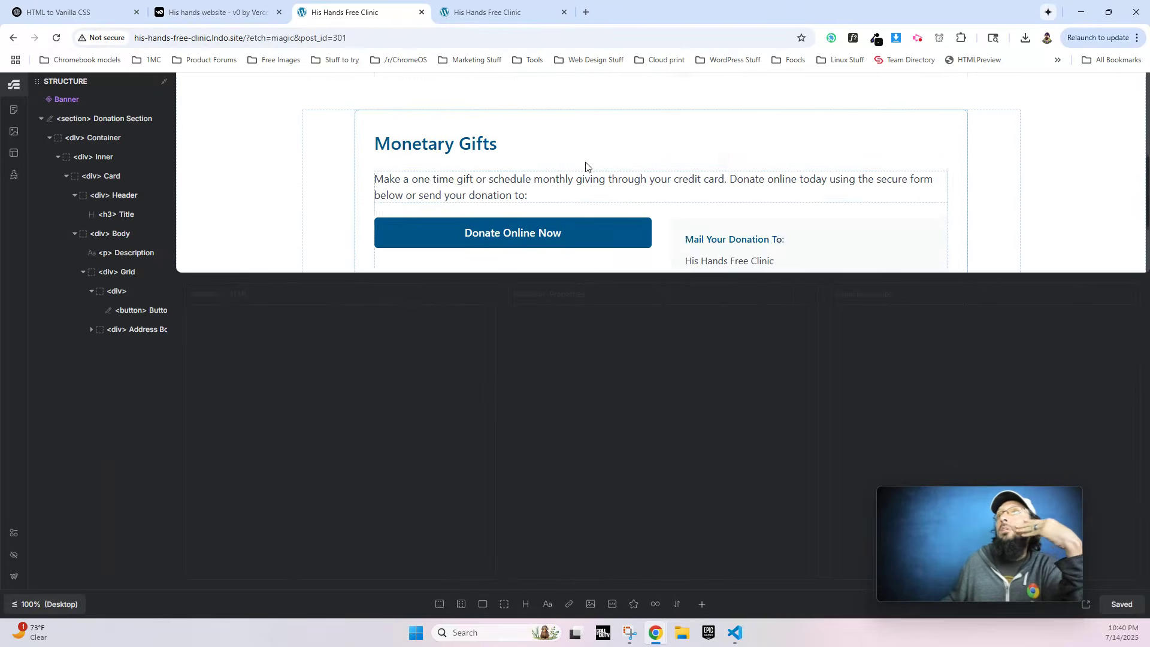
scroll(586, 165, "down", 2)
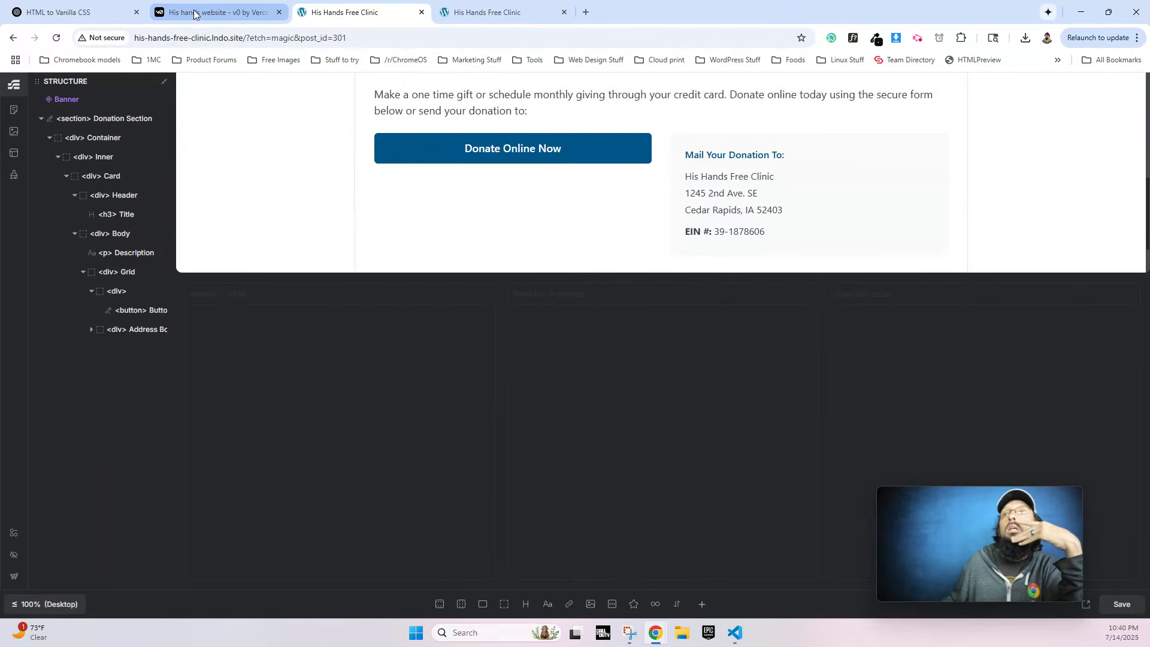
Inspect the Planned Giving heading in the v0 Donate preview and copy the code of its whole enclosing section.
left_click(194, 12)
scroll(564, 282, "down", 5)
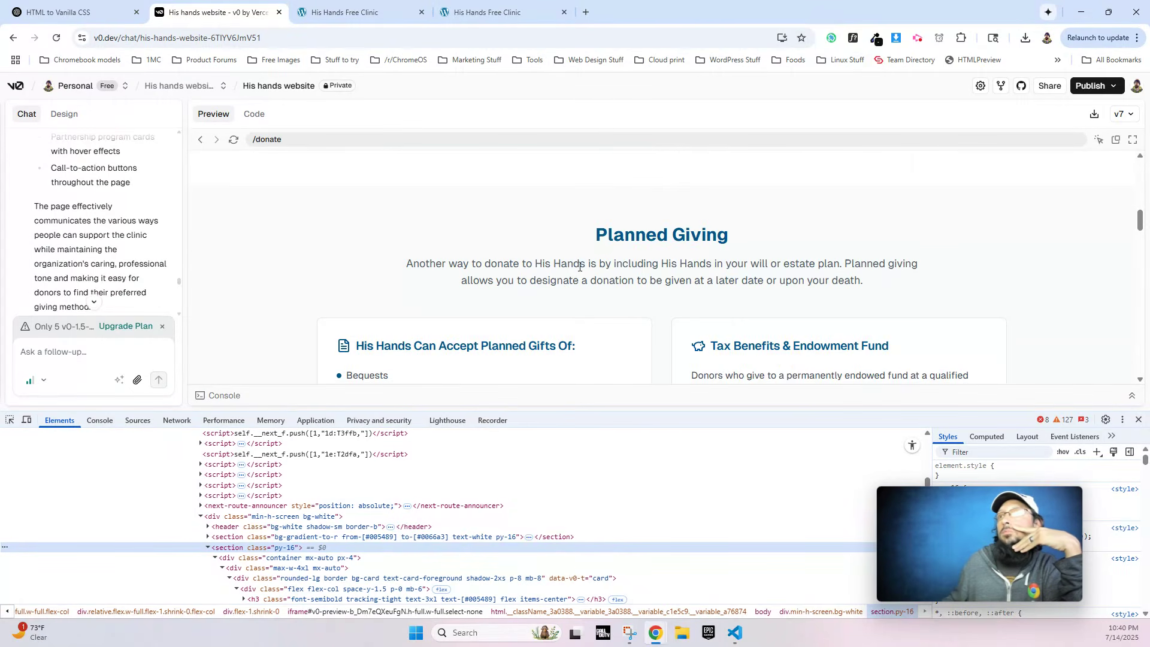
right_click(599, 238)
left_click(620, 541)
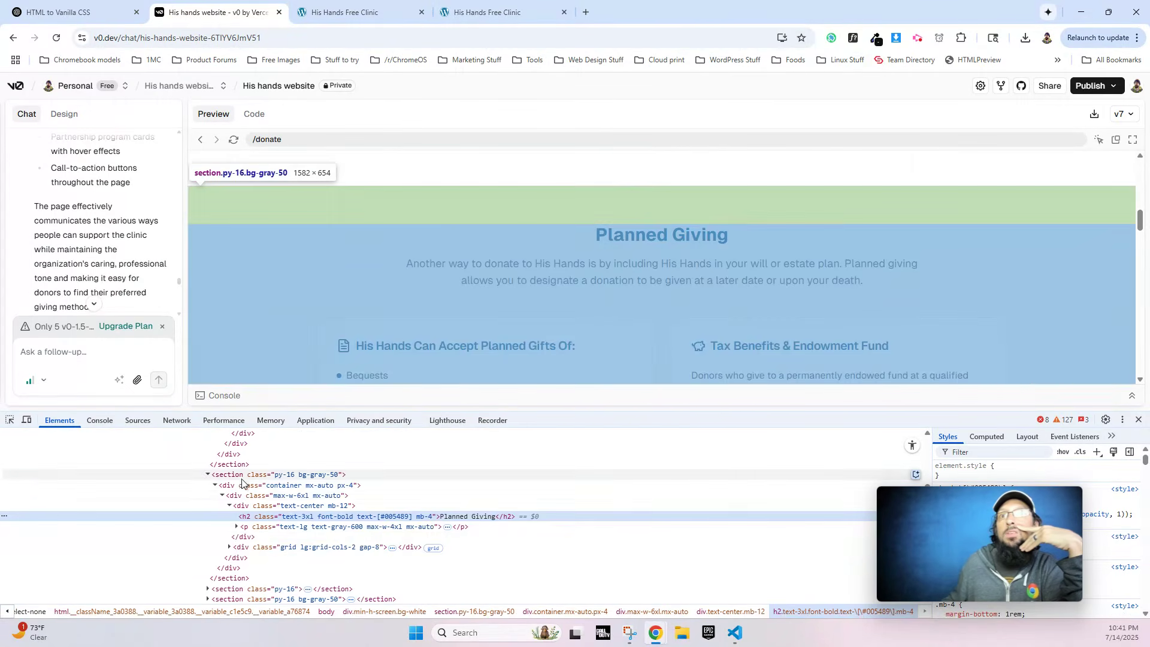
right_click(242, 475)
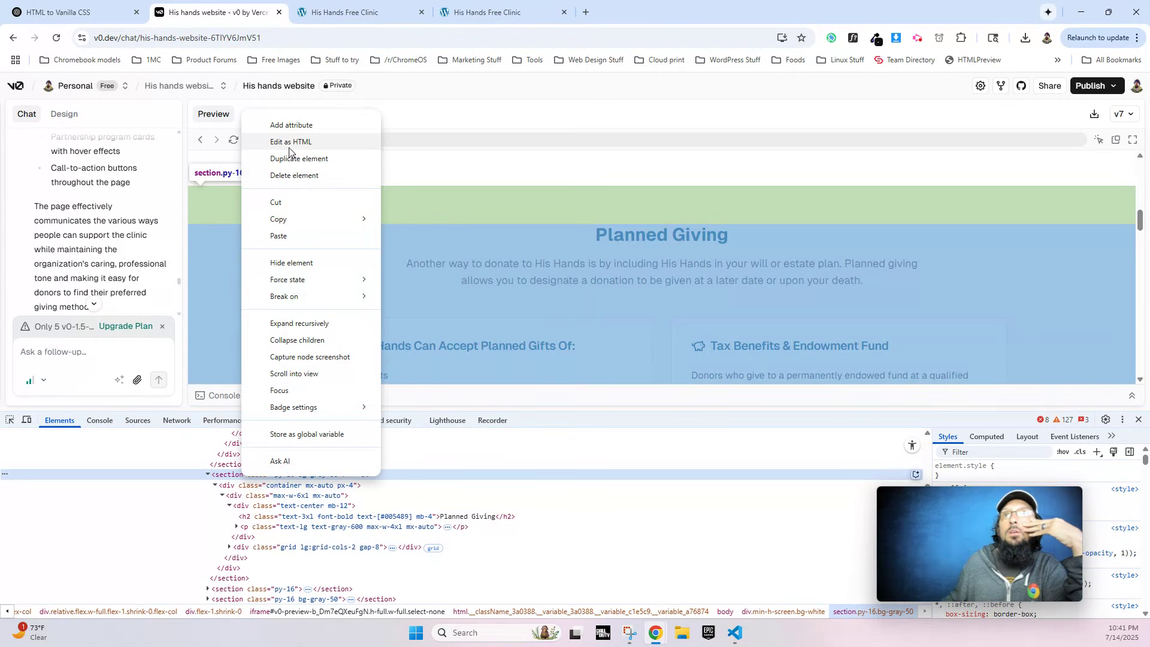
mouse_move(295, 220)
left_click(406, 220)
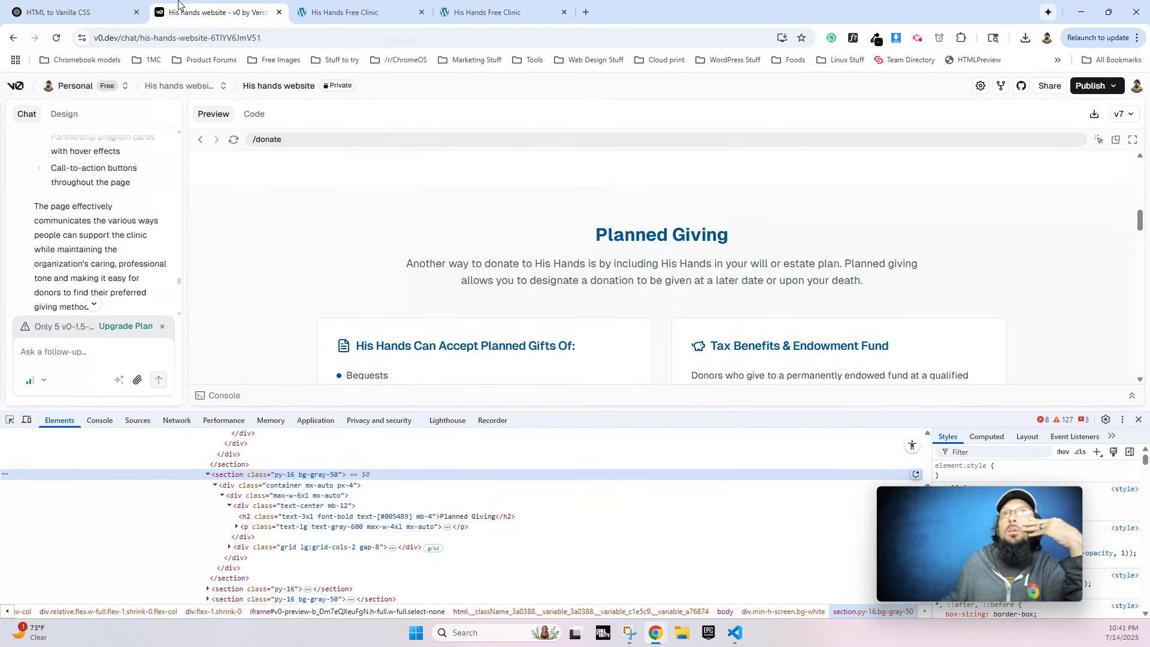
Submit the copied Planned Giving section code to the ChatGPT conversation for conversion to vanilla HTML and CSS.
left_click(72, 12)
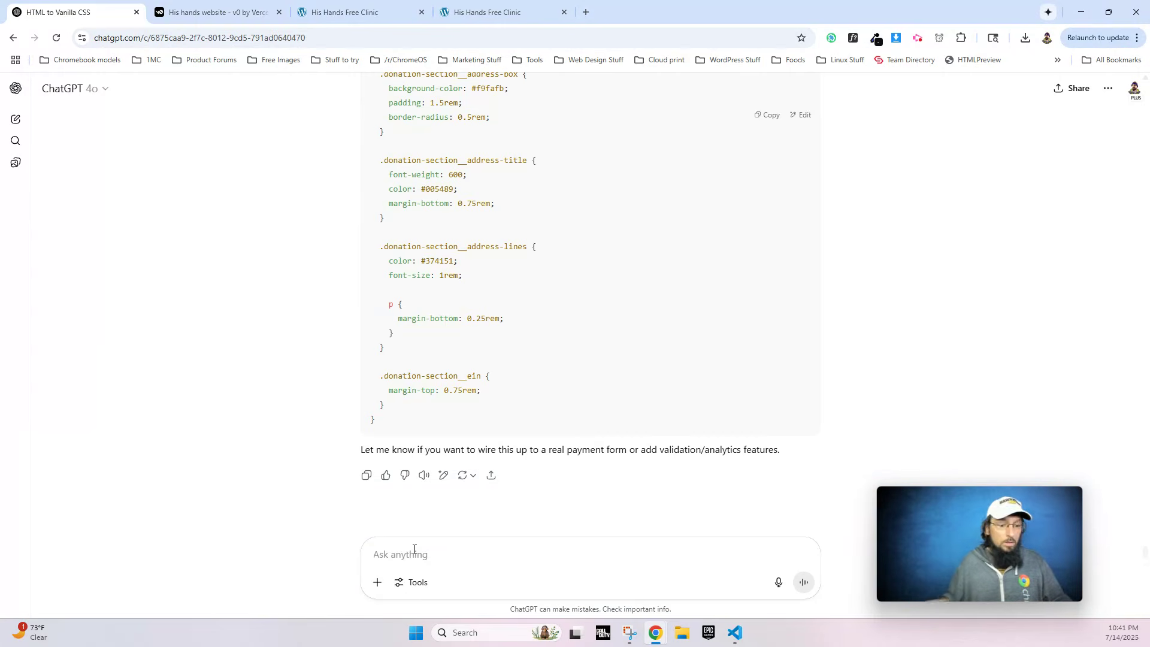
key("ctrl+v")
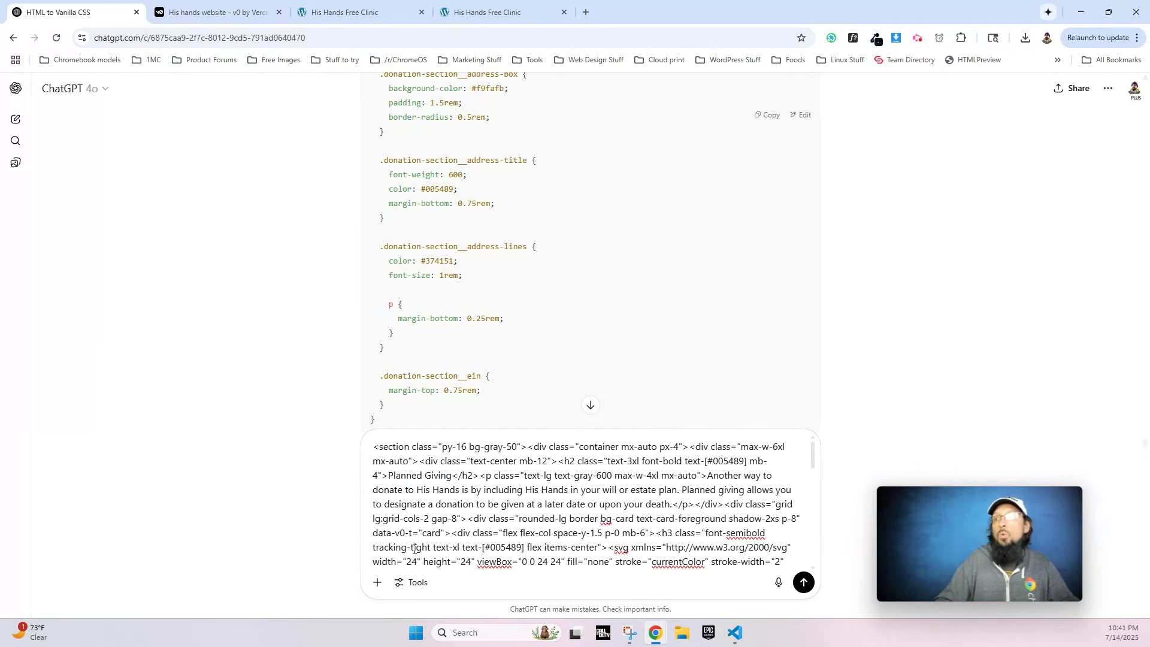
scroll(415, 549, "down", 10)
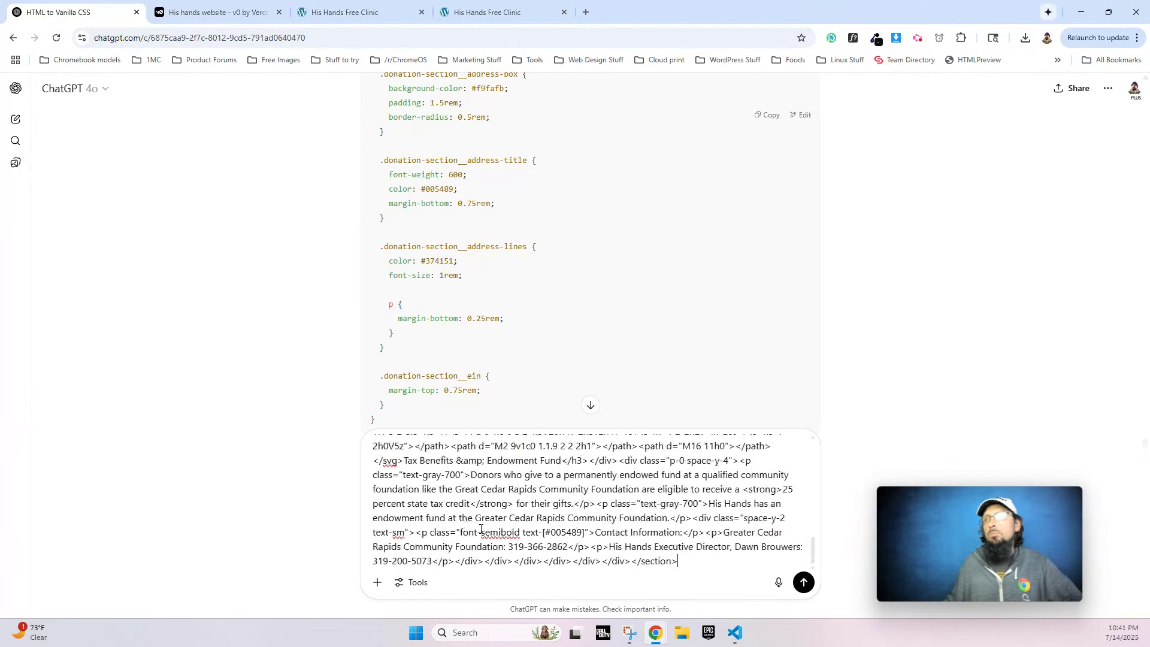
key("Return")
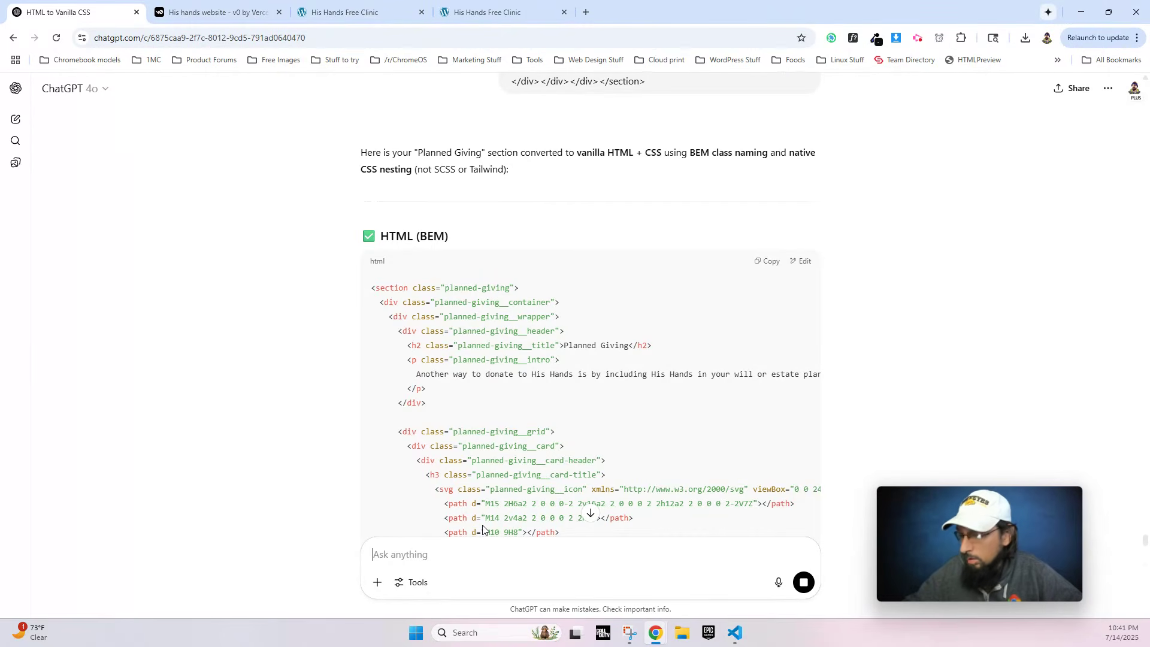
Add a new section after the Donation Section in Etch and replace its HTML with ChatGPT's planned-giving markup.
scroll(704, 319, "down", 6)
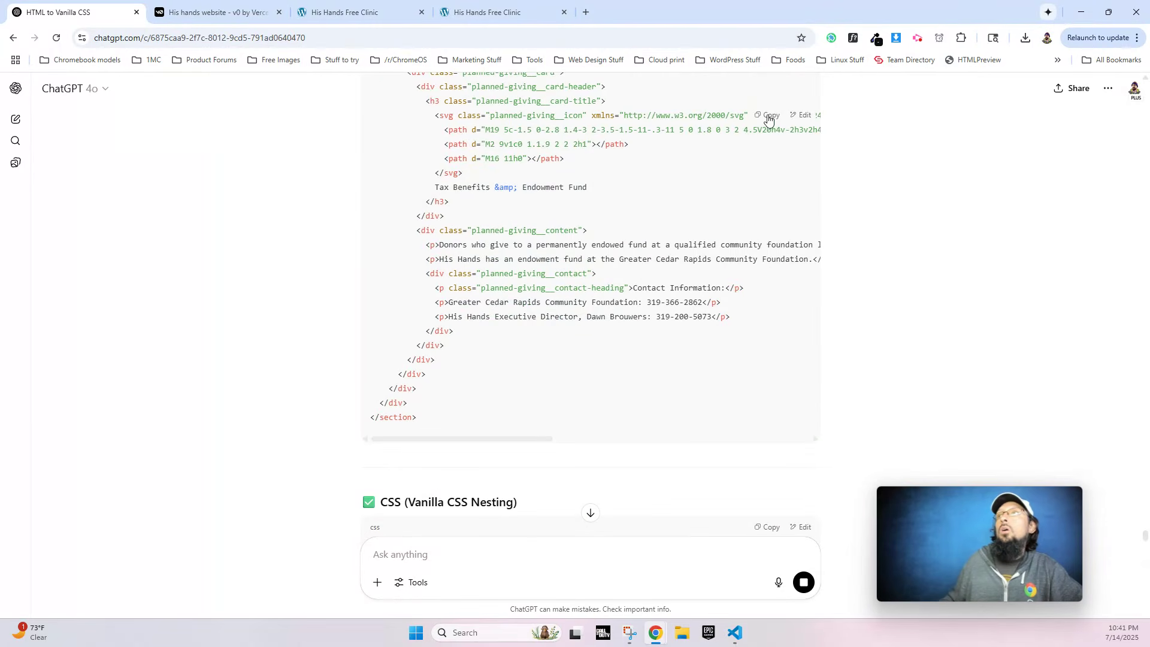
left_click(321, 17)
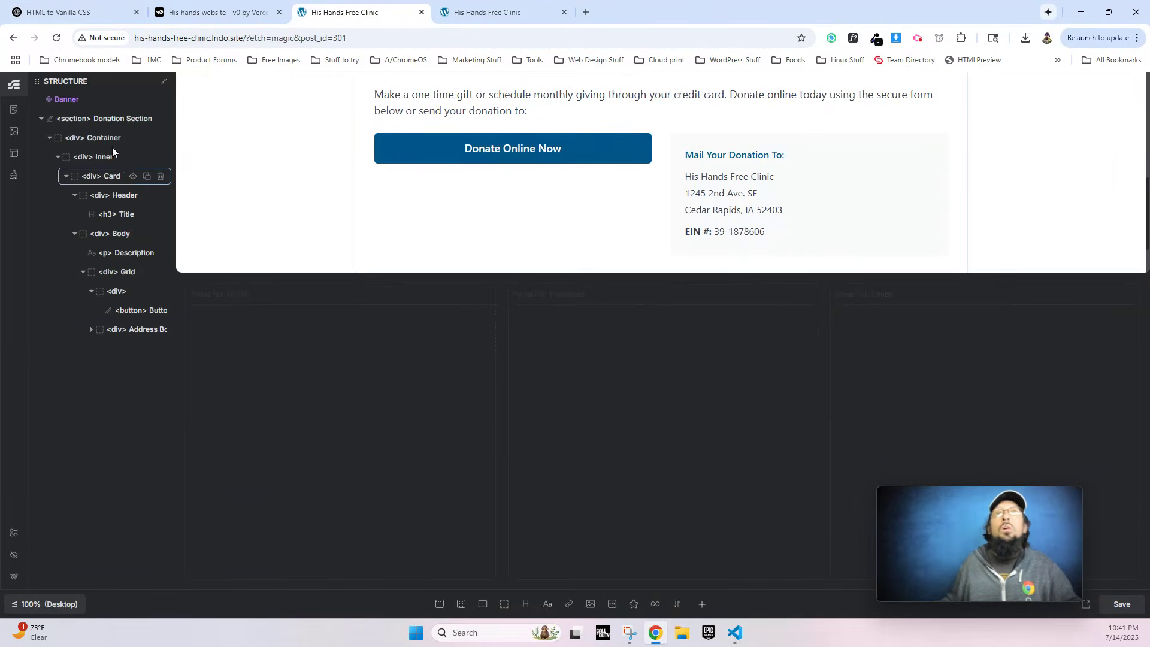
left_click(54, 119)
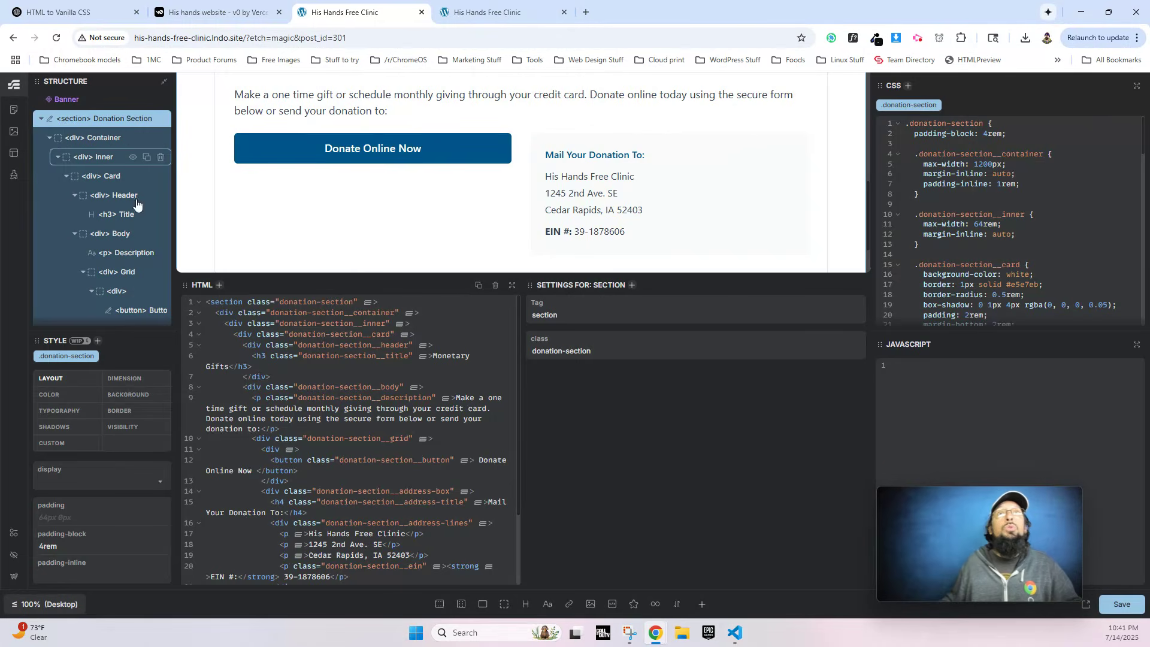
left_click(438, 606)
scroll(120, 250, "down", 1)
left_click(87, 256)
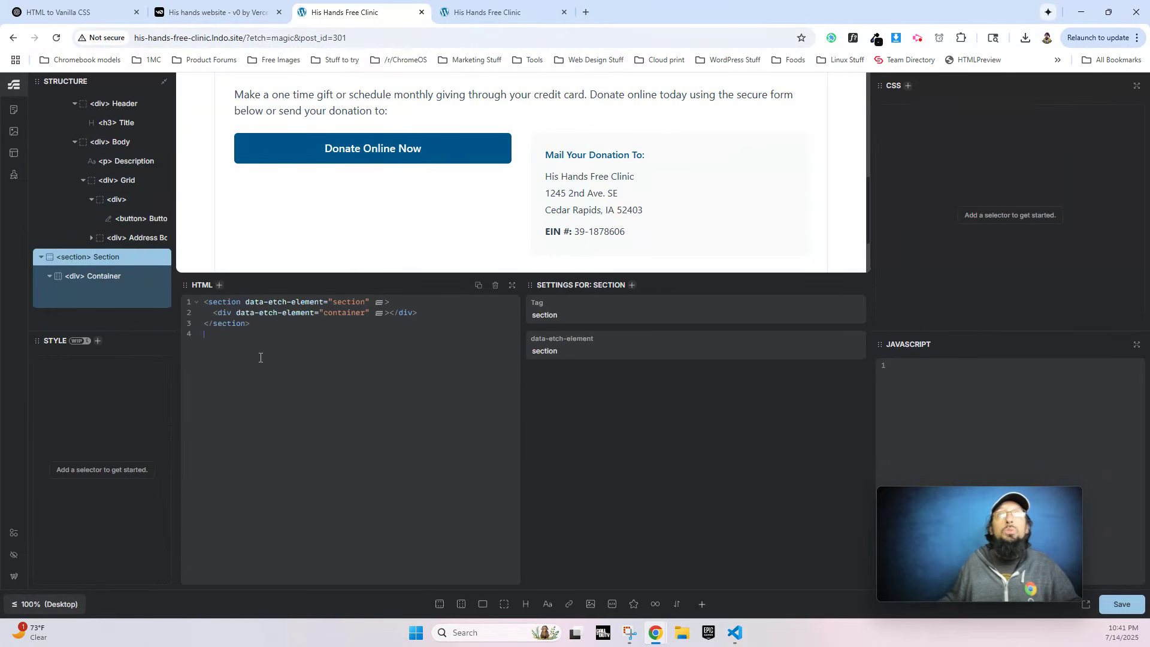
key("ctrl+v")
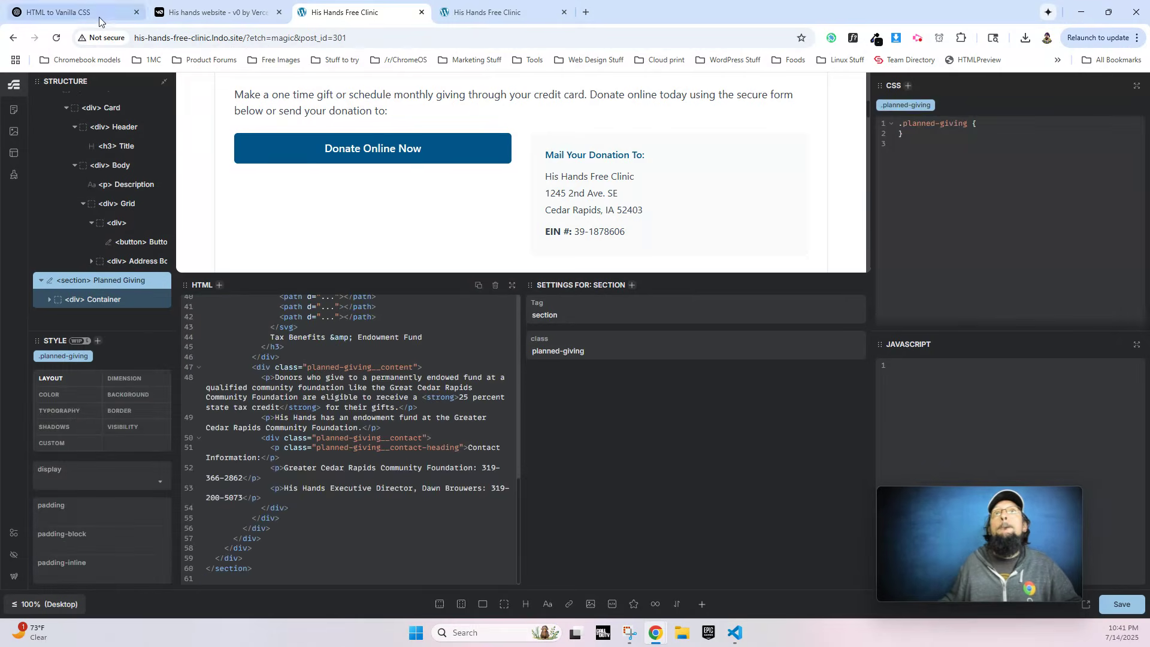
Copy the rules inside ChatGPT's planned-giving CSS block into the .planned-giving selector in Etch.
left_click(72, 12)
scroll(425, 289, "down", 5)
left_click_drag(372, 210, 395, 394)
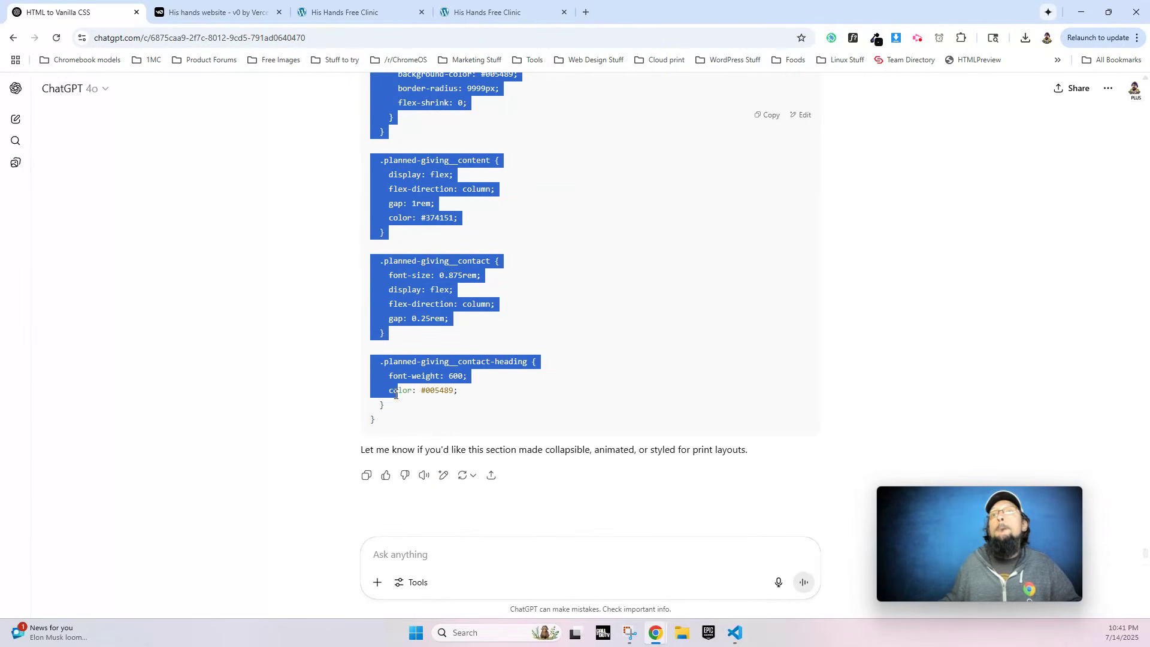
left_click(228, 17)
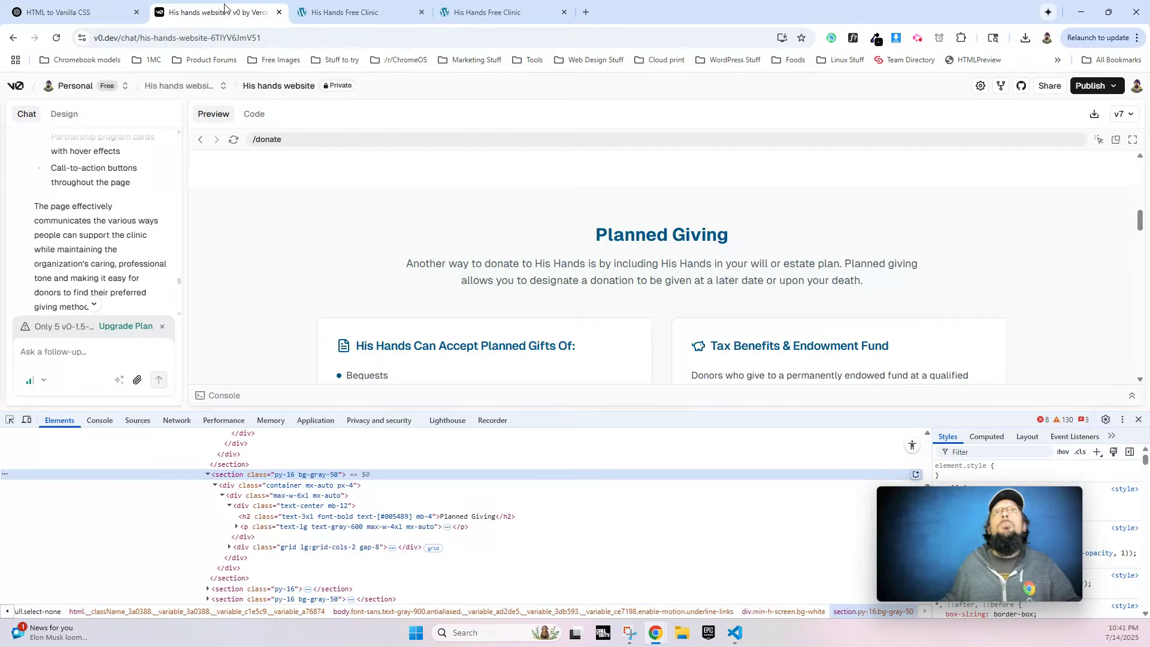
key("ctrl+Tab")
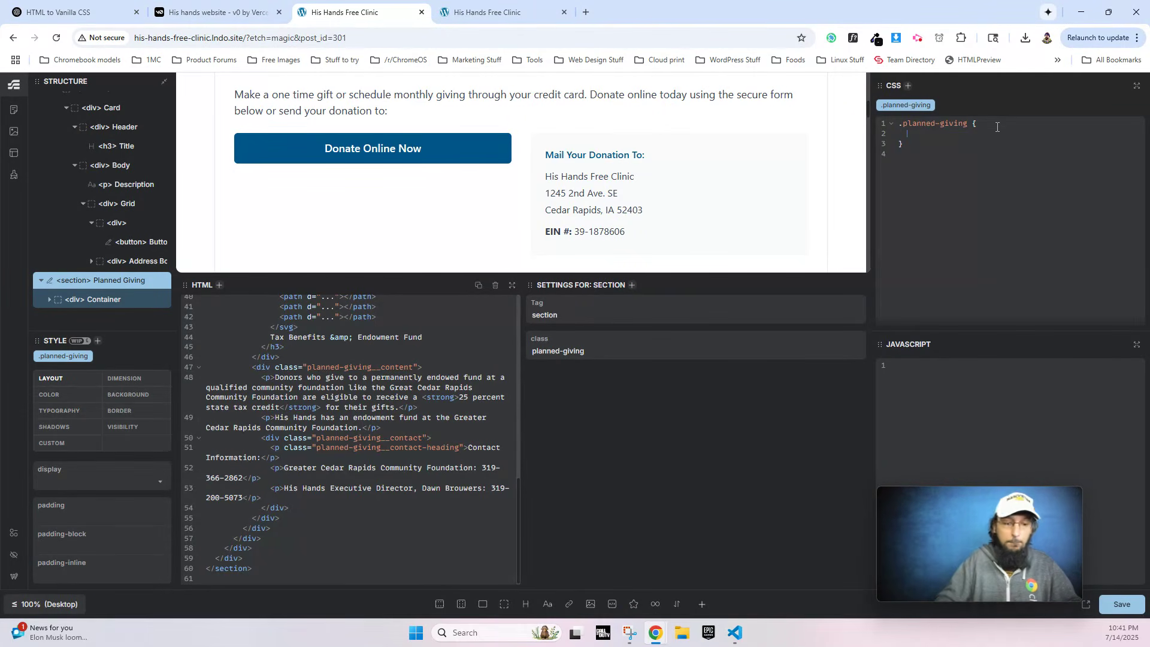
key("ctrl+v")
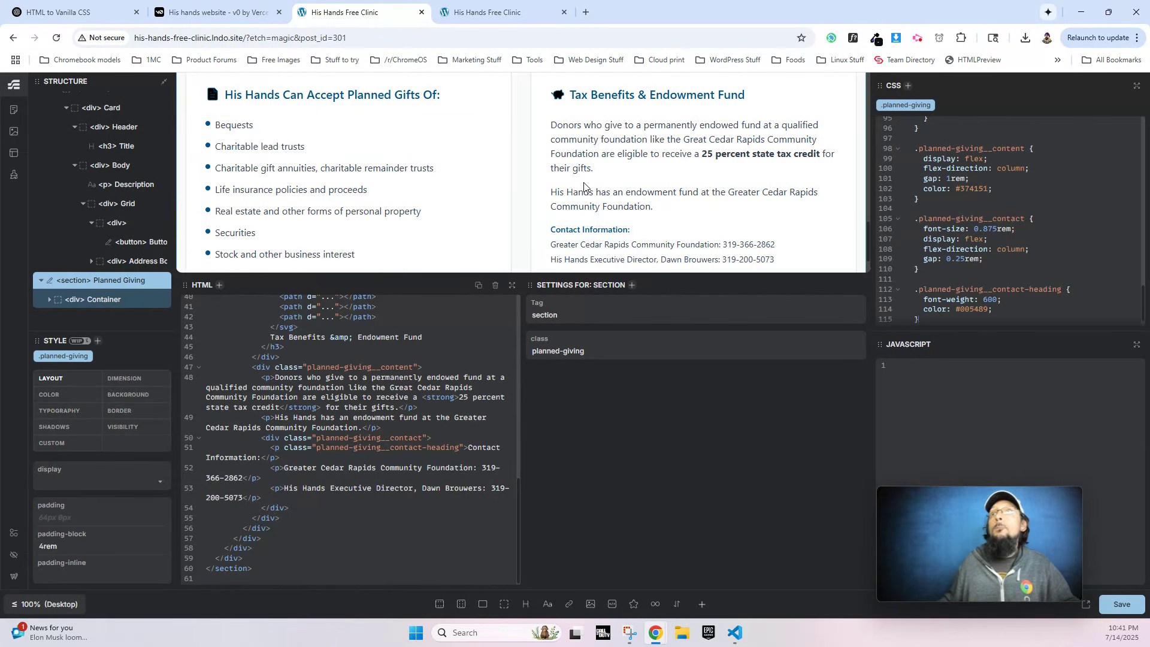
Delete the document icon and the piggy-bank icon from the two Planned Giving card titles.
left_click(214, 96)
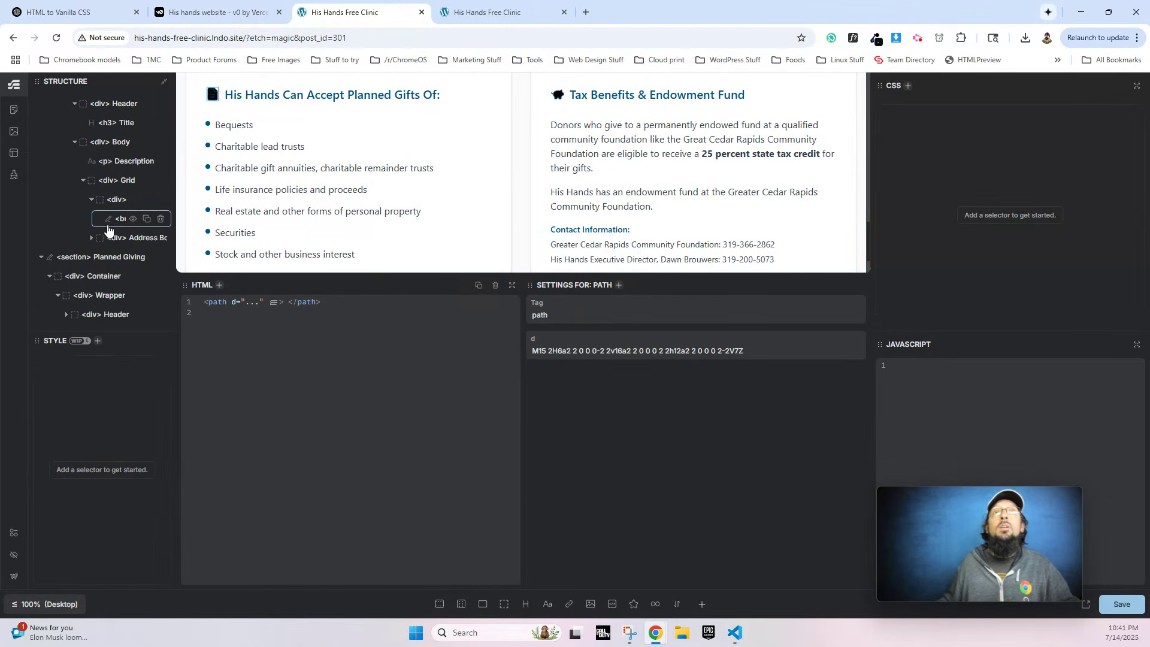
left_click(160, 171)
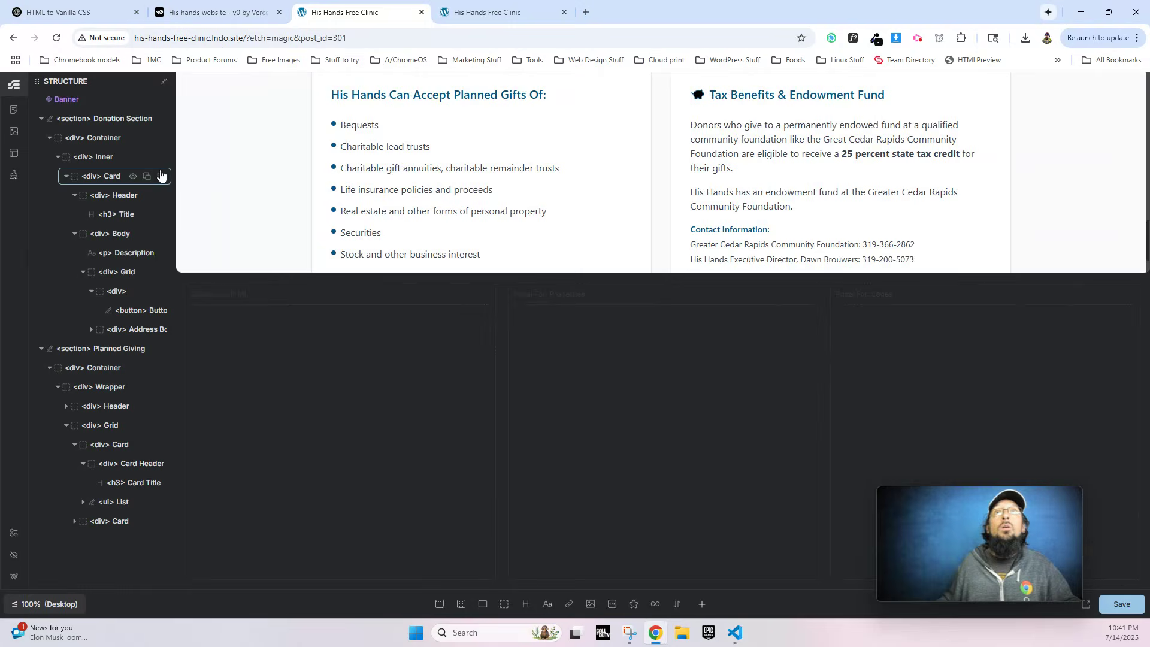
left_click(704, 99)
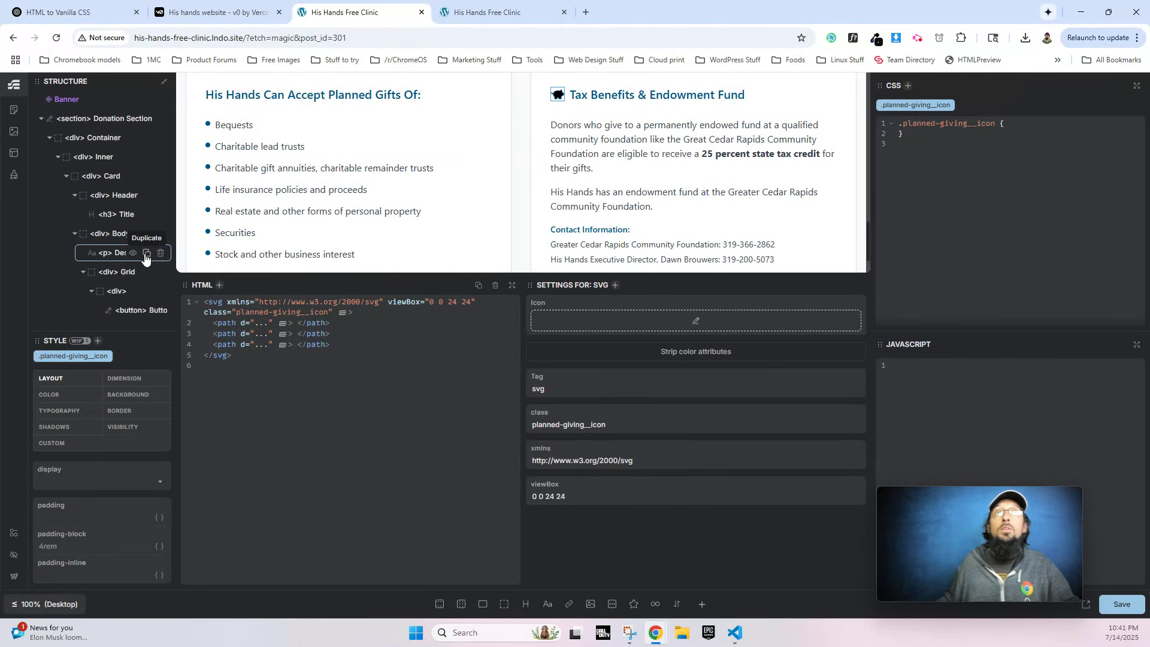
scroll(125, 257, "down", 3)
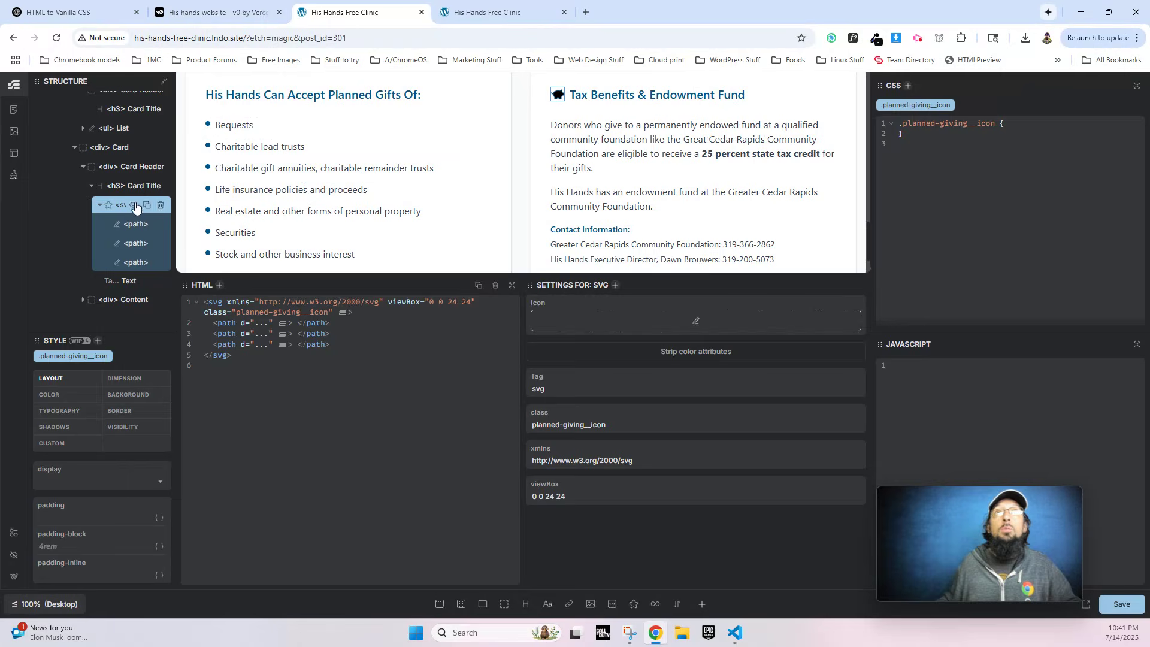
left_click(160, 207)
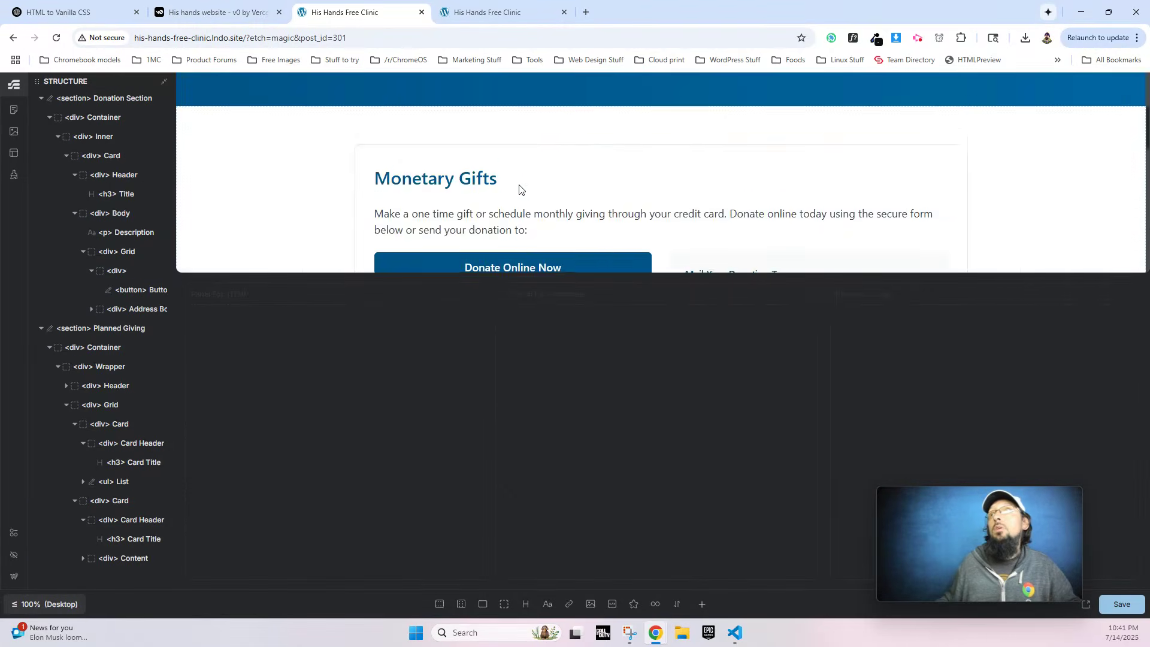
Inspect the IRA Charitable Rollover heading in the v0 Donate preview and copy the code of its enclosing section.
scroll(540, 186, "down", 5)
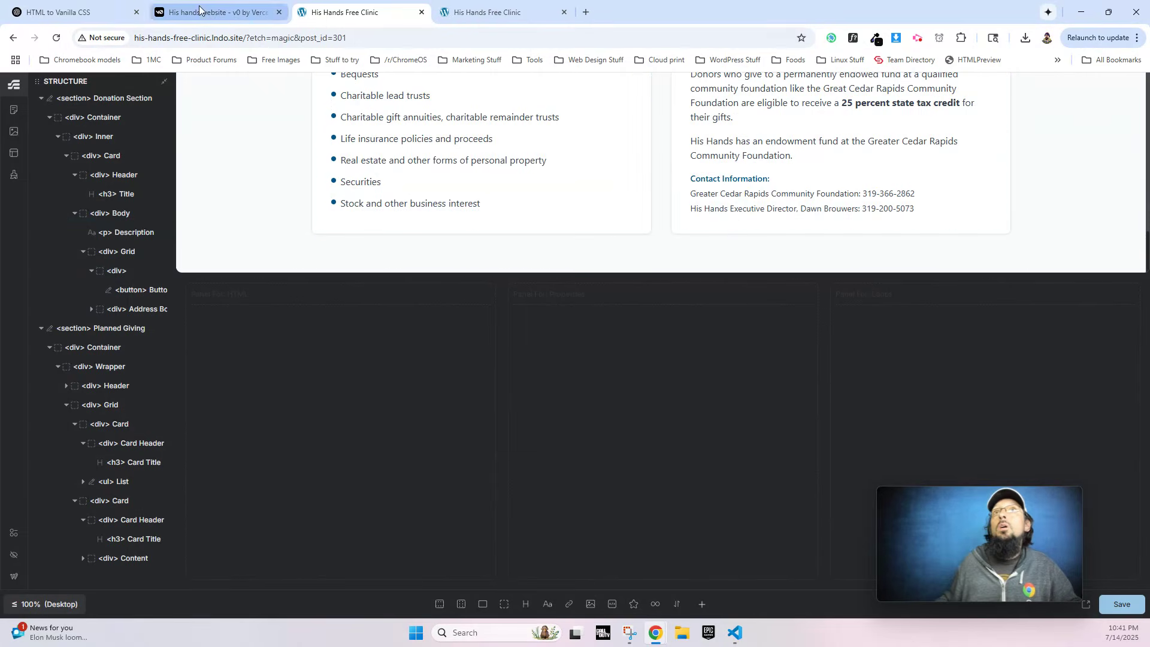
left_click(223, 13)
scroll(419, 225, "down", 2)
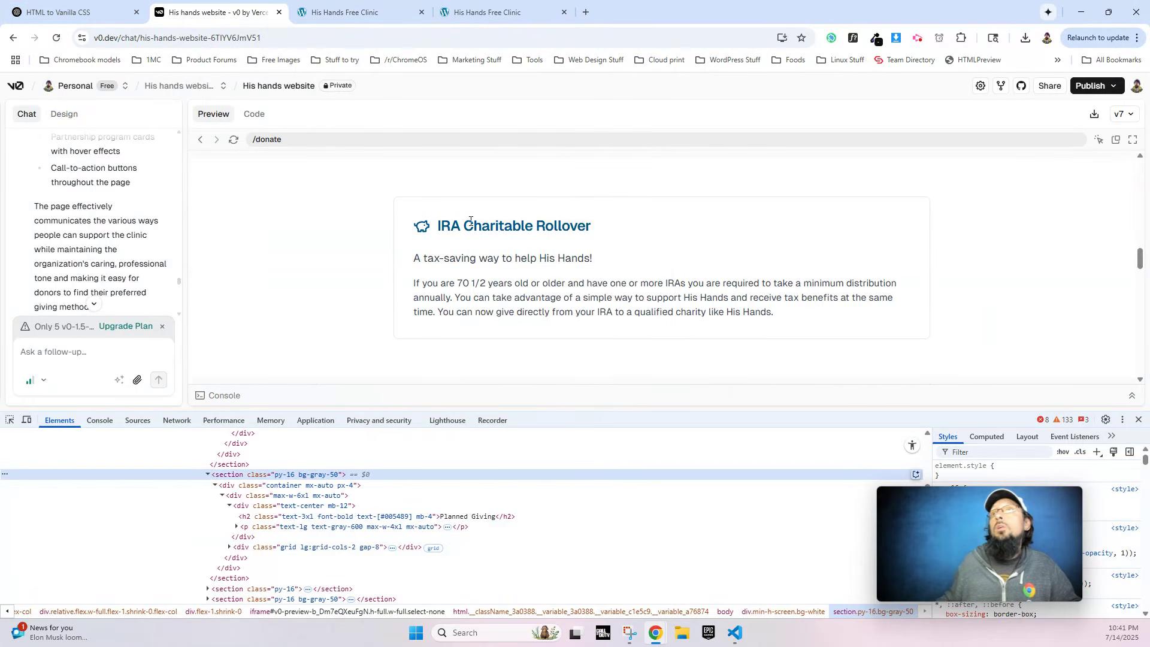
right_click(474, 225)
left_click(553, 515)
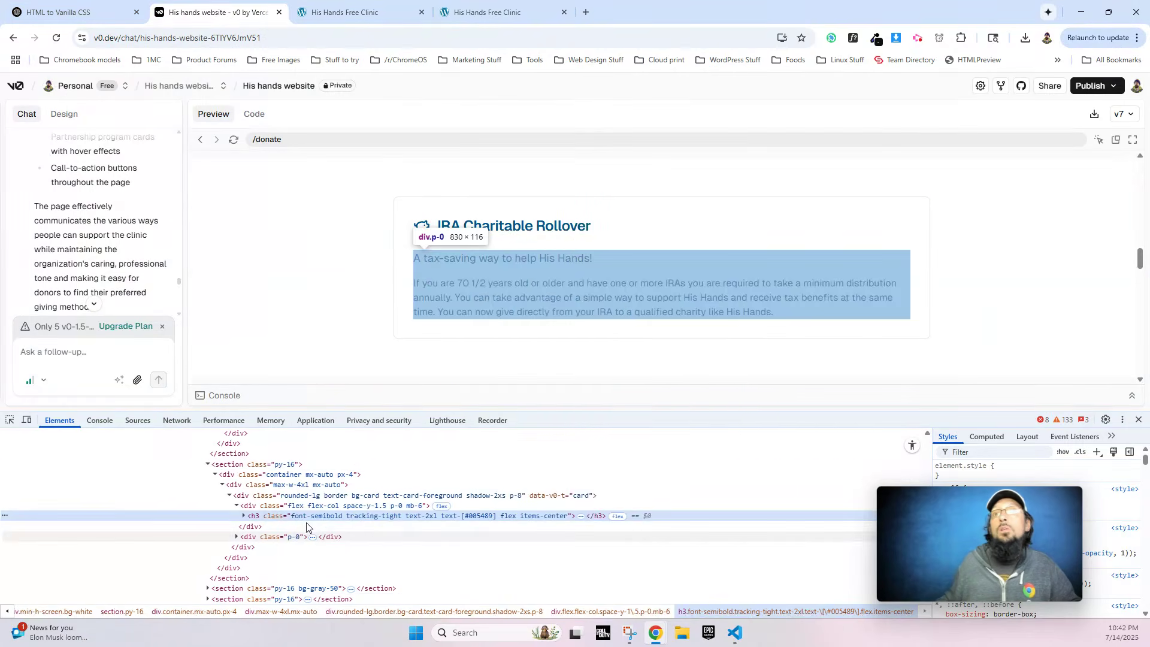
left_click(234, 465)
right_click(234, 465)
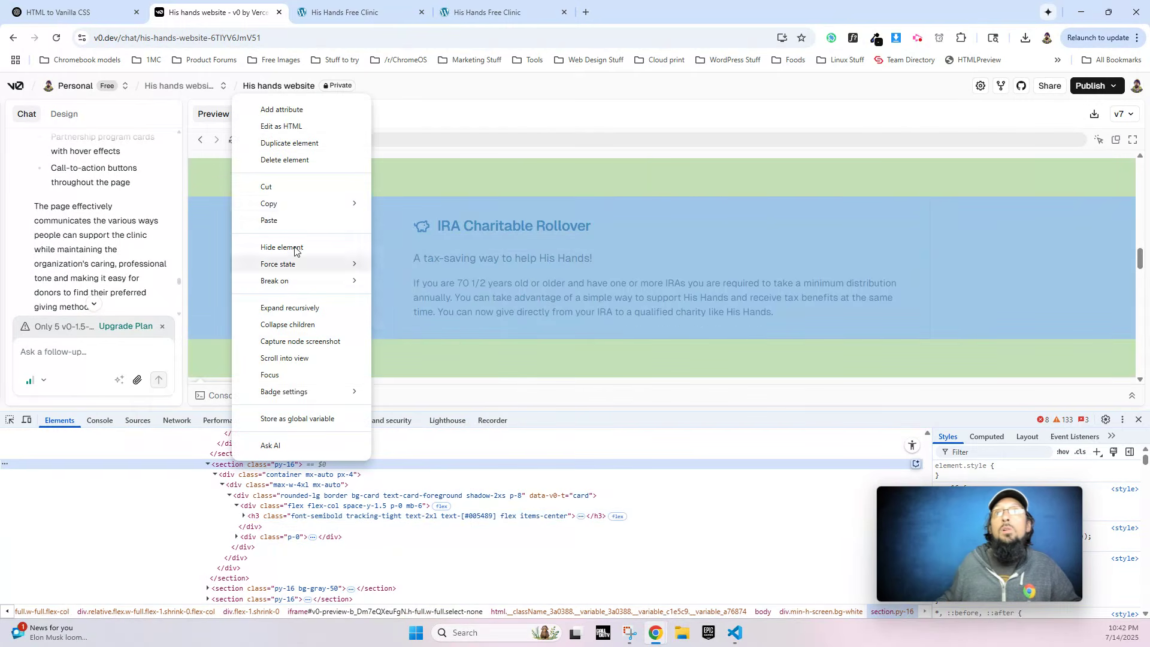
mouse_move(264, 191)
left_click(397, 208)
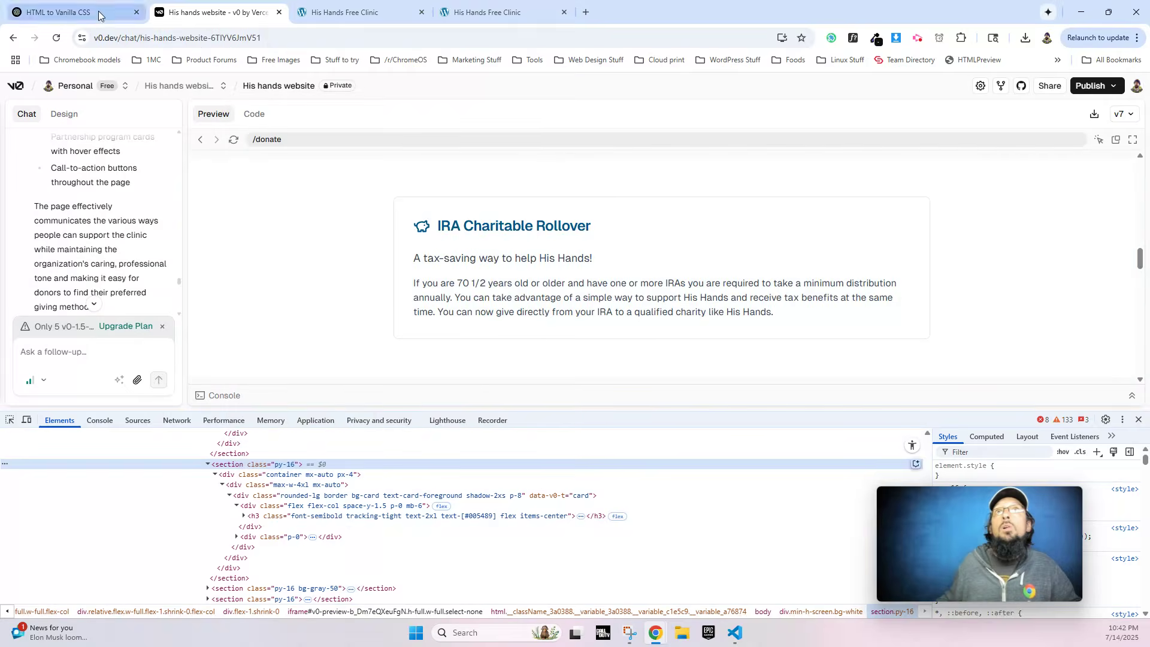
Submit the copied IRA Charitable Rollover section code to the ChatGPT conversation for conversion to vanilla HTML and CSS.
left_click(54, 13)
left_click(456, 559)
key("ctrl+v")
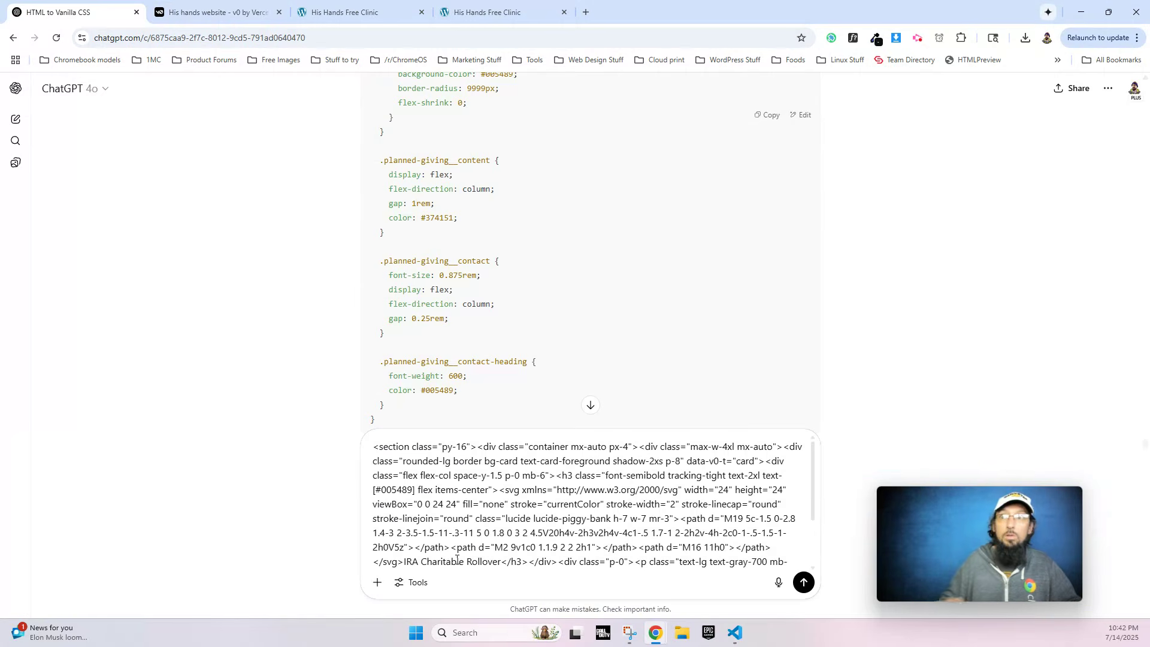
key("Return")
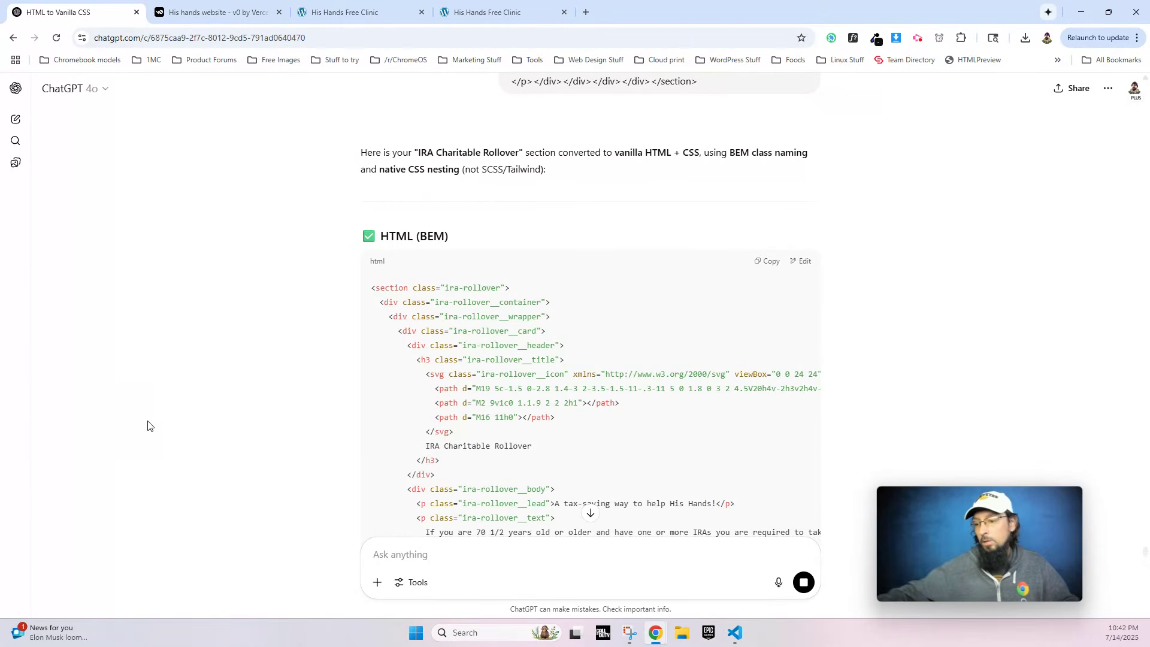
Add a new section after Planned Giving in Etch and replace its HTML with ChatGPT's ira-rollover markup.
scroll(441, 407, "down", 3)
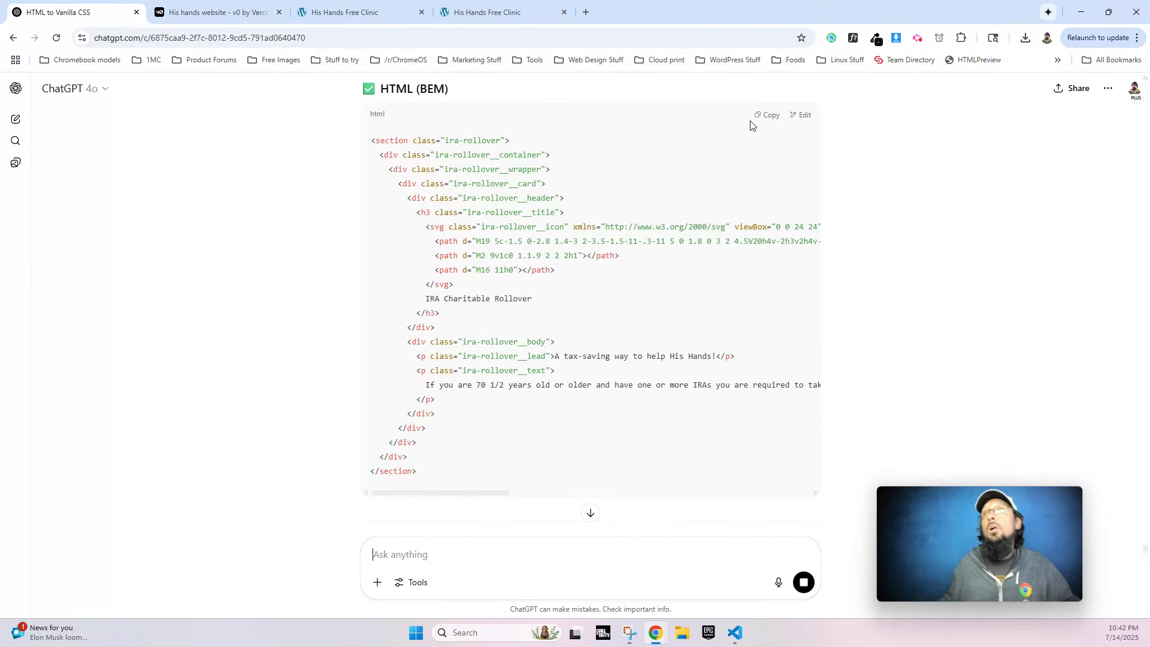
left_click(317, 13)
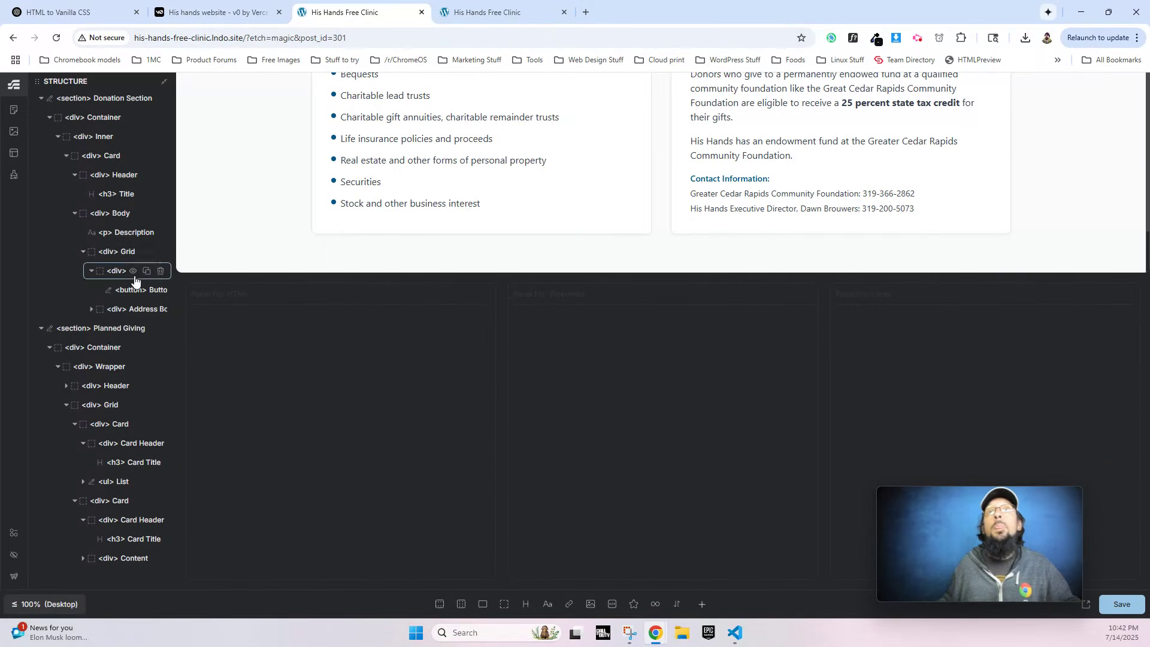
left_click(71, 333)
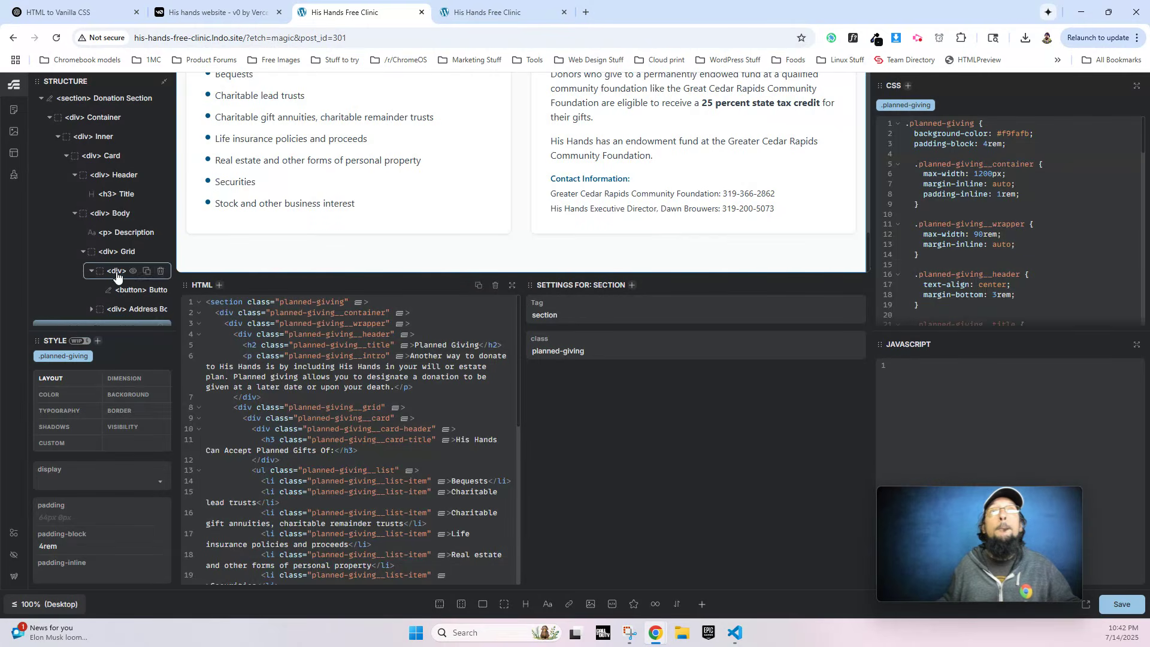
scroll(85, 239, "down", 5)
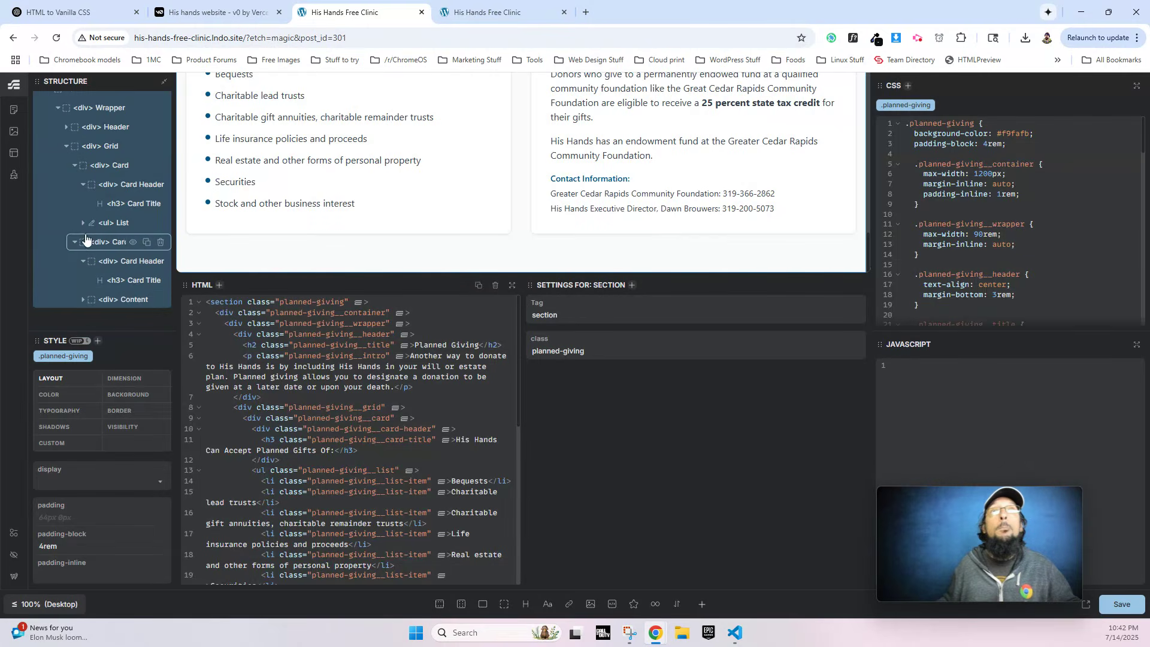
left_click(440, 604)
scroll(96, 264, "down", 1)
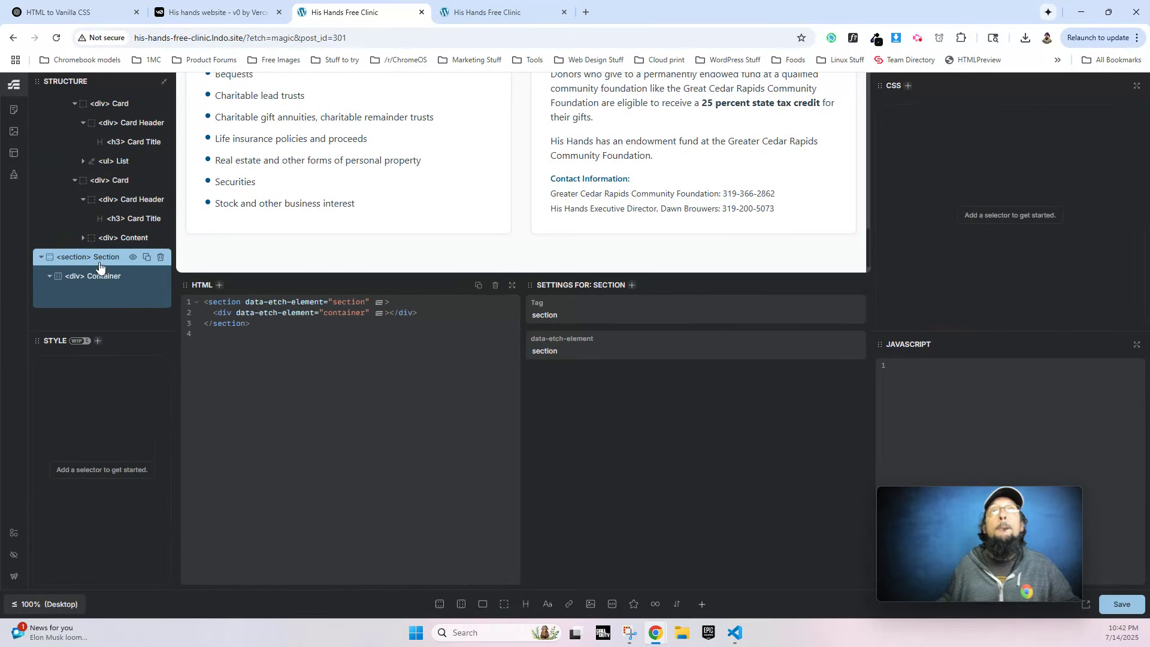
key("ctrl+v")
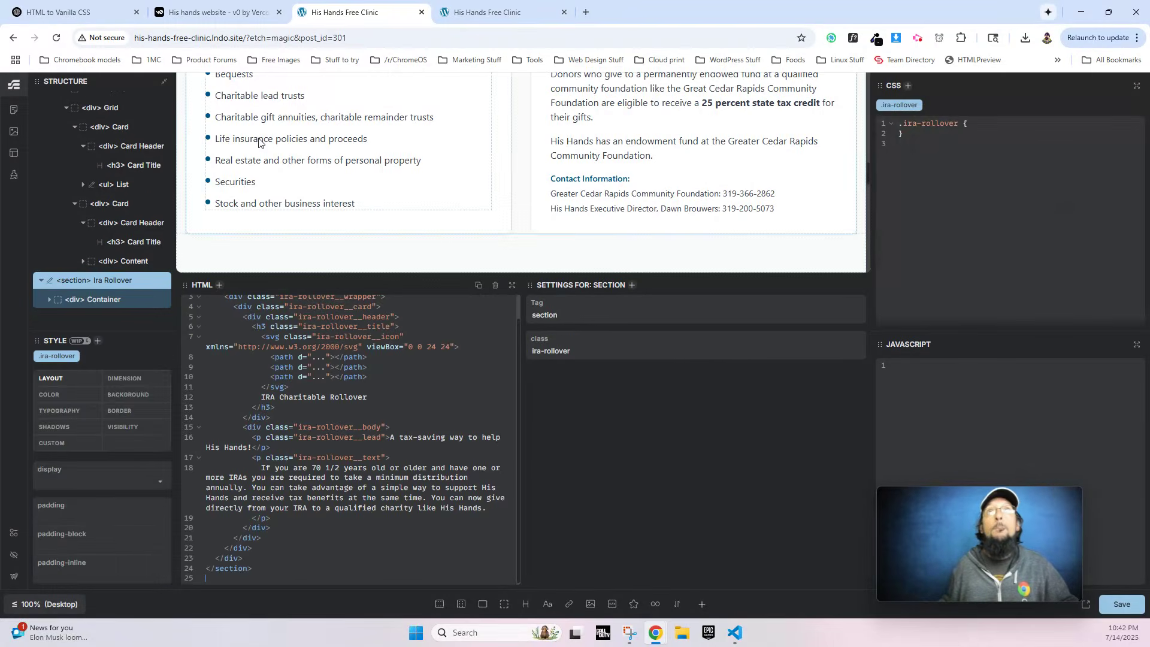
Copy ChatGPT's nested ira-rollover styles into the .ira-rollover CSS rule in Etch and enlarge the page preview.
left_click(60, 12)
scroll(473, 367, "down", 5)
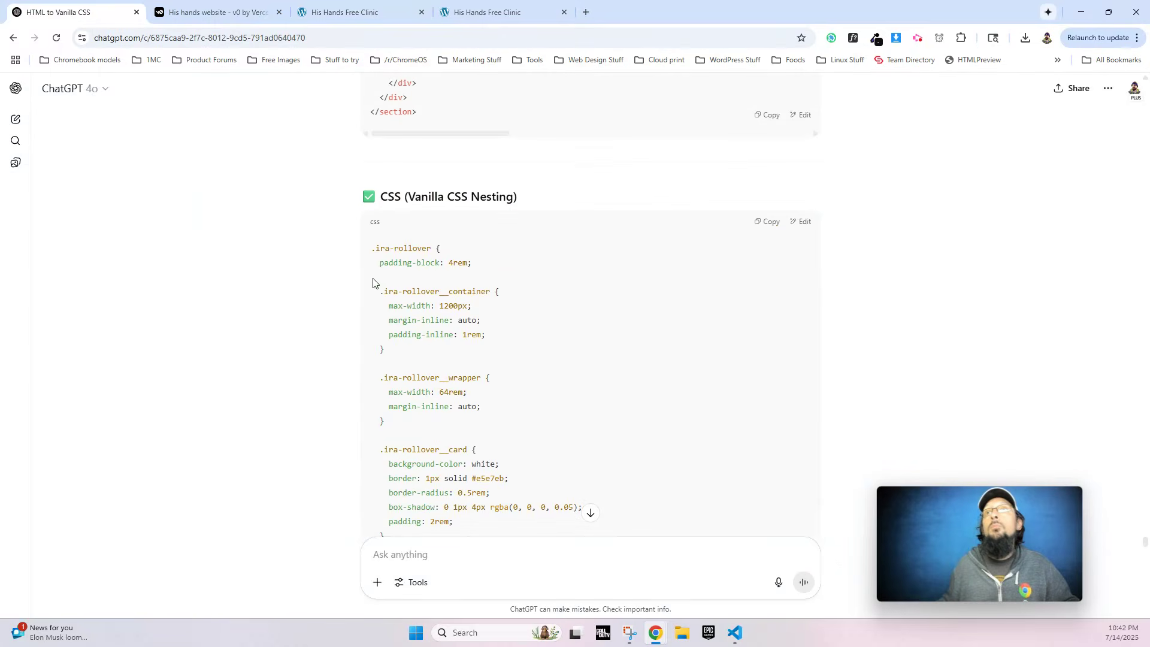
left_click_drag(381, 263, 419, 354)
scroll(407, 372, "down", 3)
left_click_drag(407, 372, 394, 406)
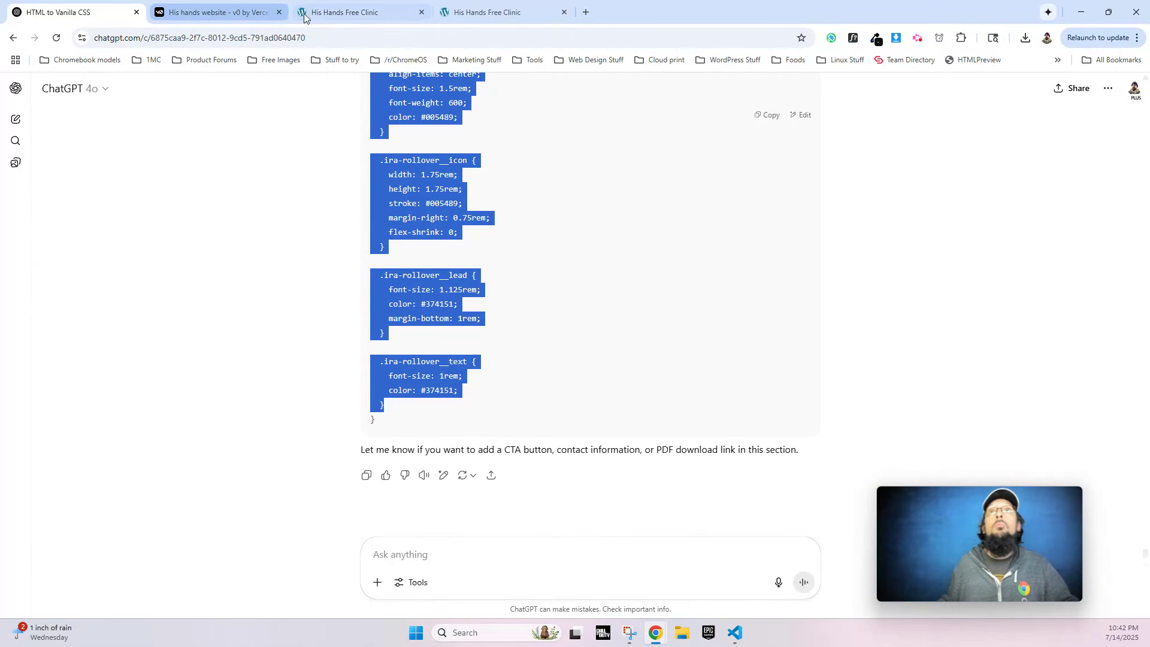
left_click(339, 12)
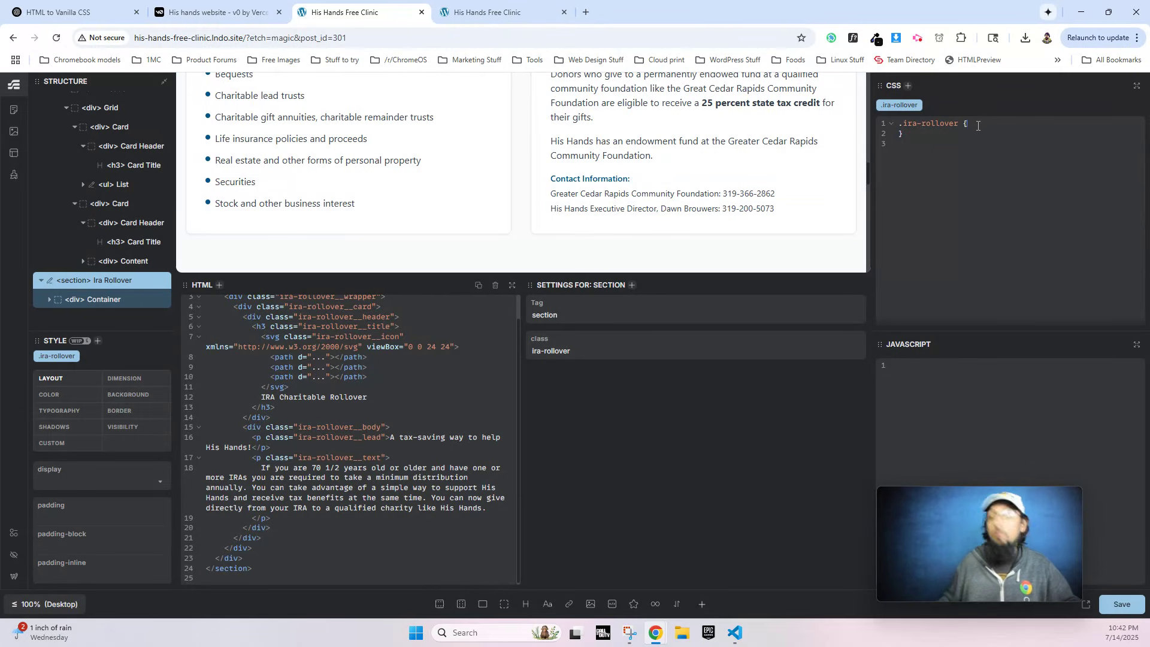
key("ctrl+v")
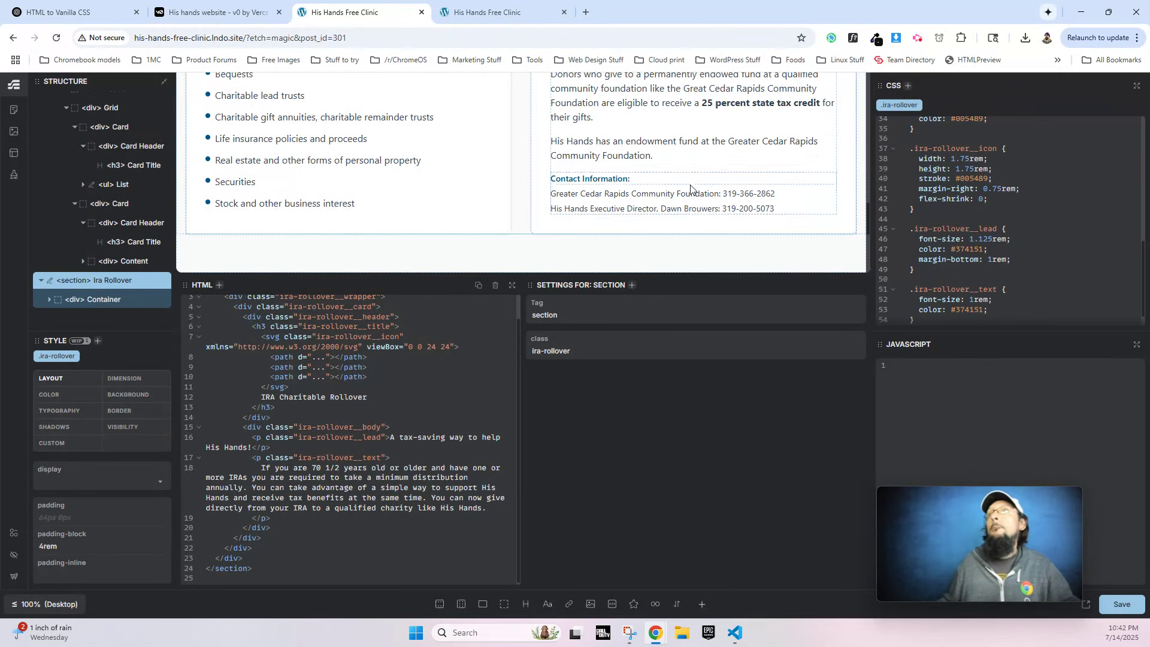
left_click_drag(667, 274, 660, 468)
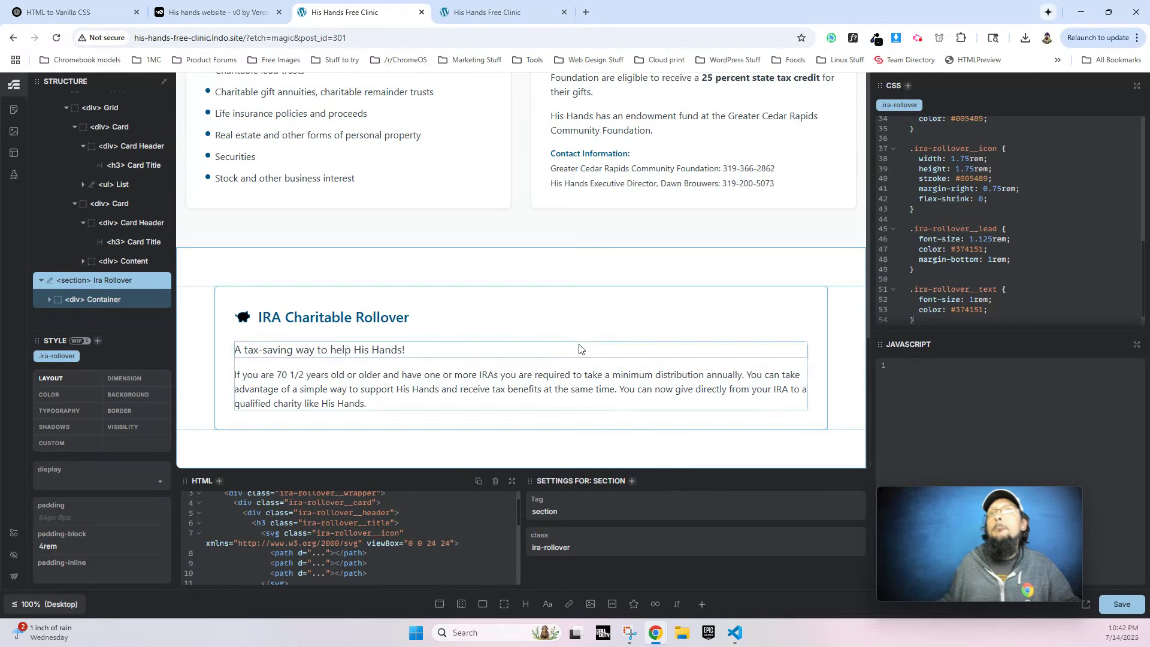
Inspect the Other Ways to Contribute heading in the v0 Donate preview and copy the code of its enclosing section.
left_click(216, 12)
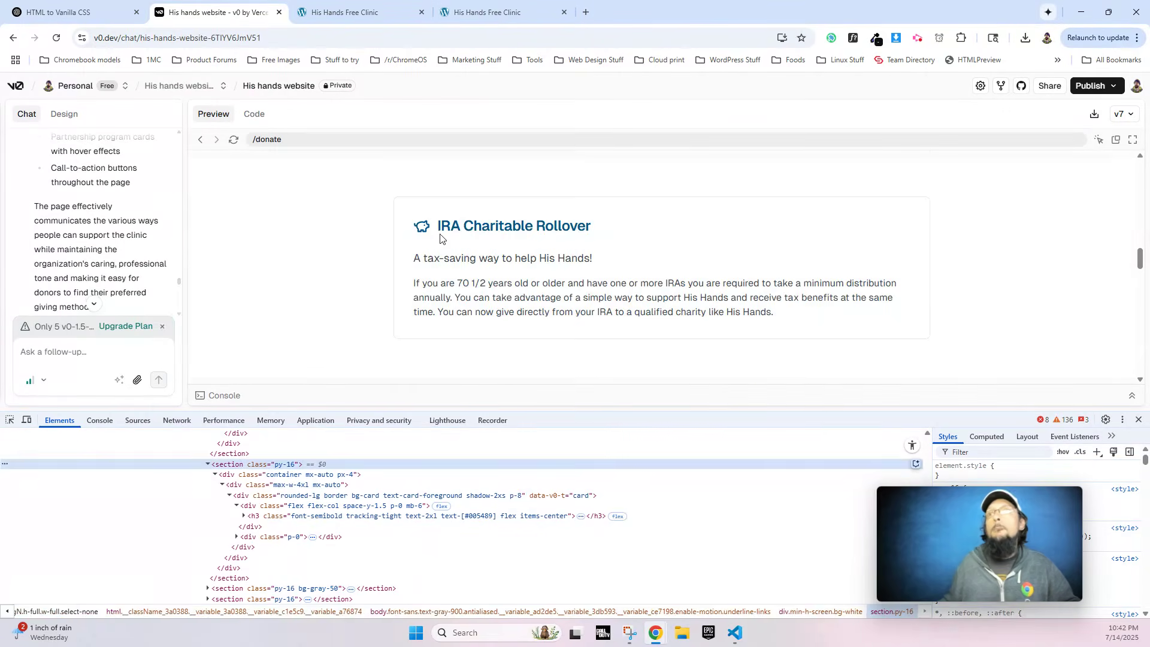
scroll(443, 230, "down", 5)
right_click(619, 257)
left_click(683, 547)
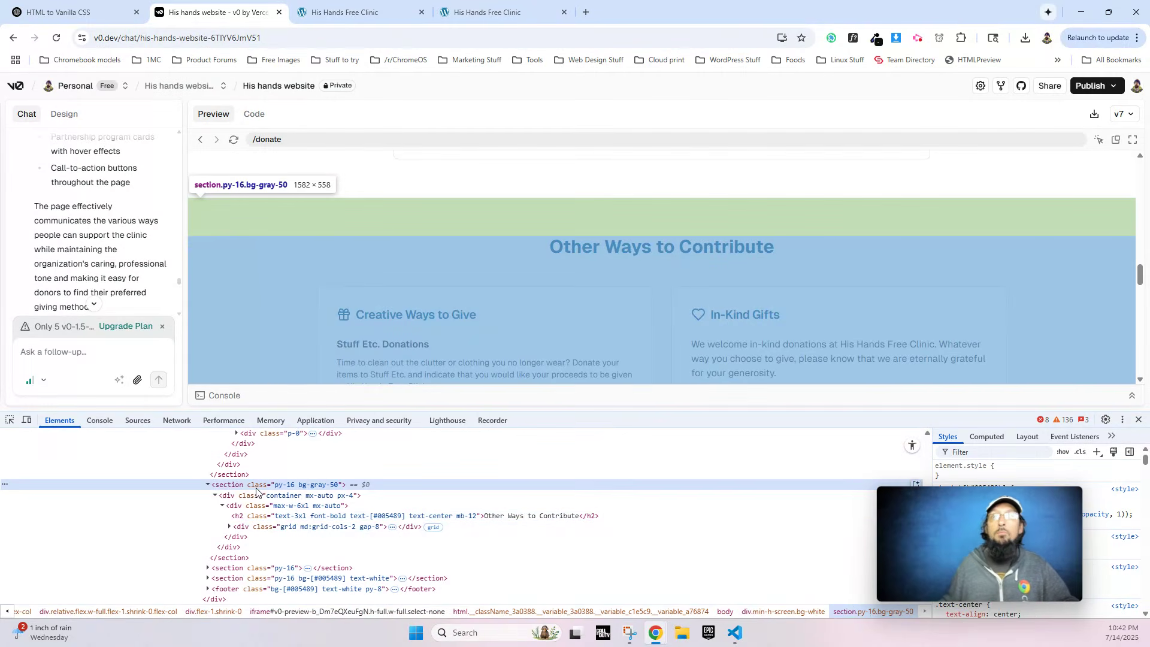
right_click(258, 485)
left_click(415, 239)
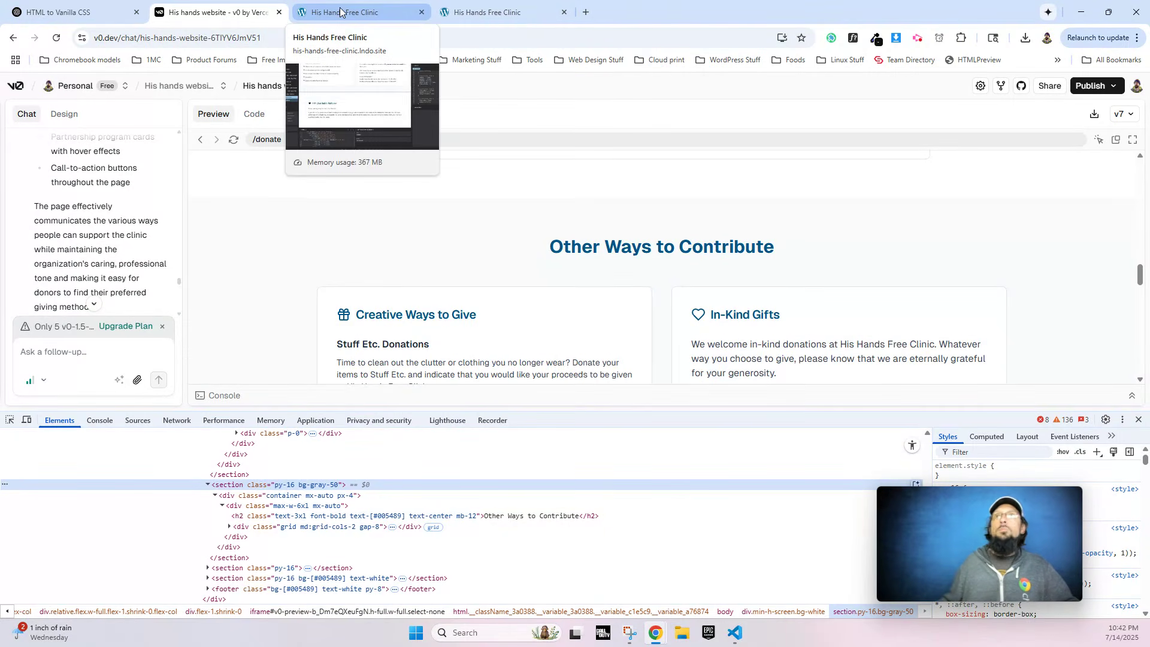
Submit the copied Other Ways to Contribute section code to the ChatGPT conversation for conversion to vanilla HTML and CSS.
left_click(82, 2)
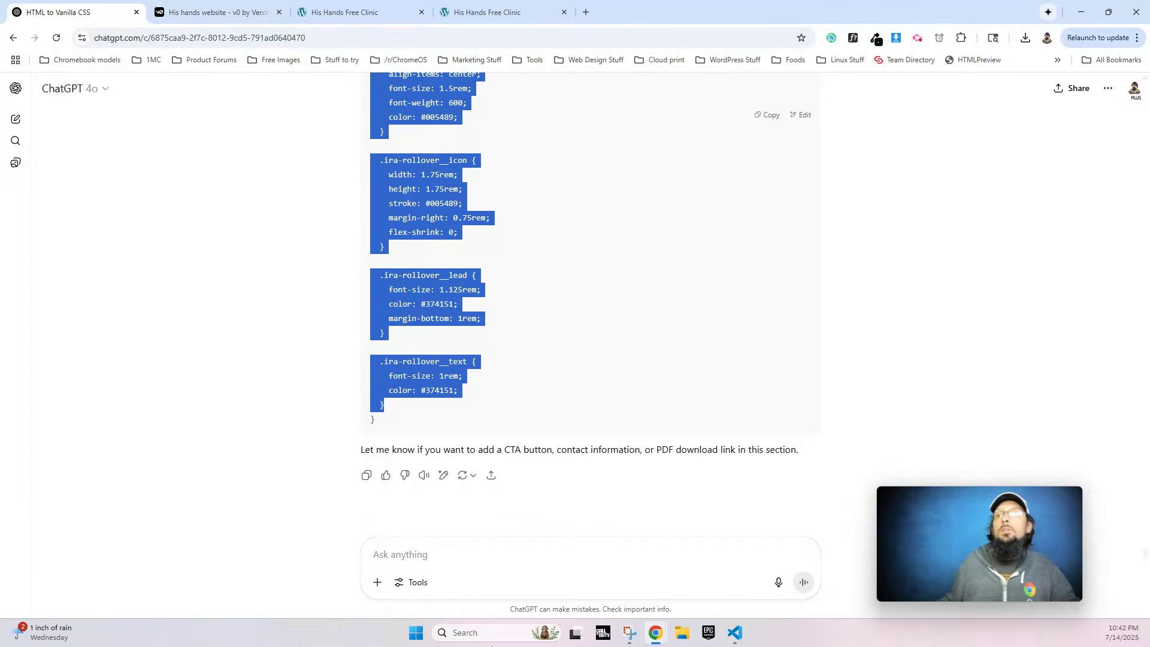
left_click(513, 562)
key("ctrl+v")
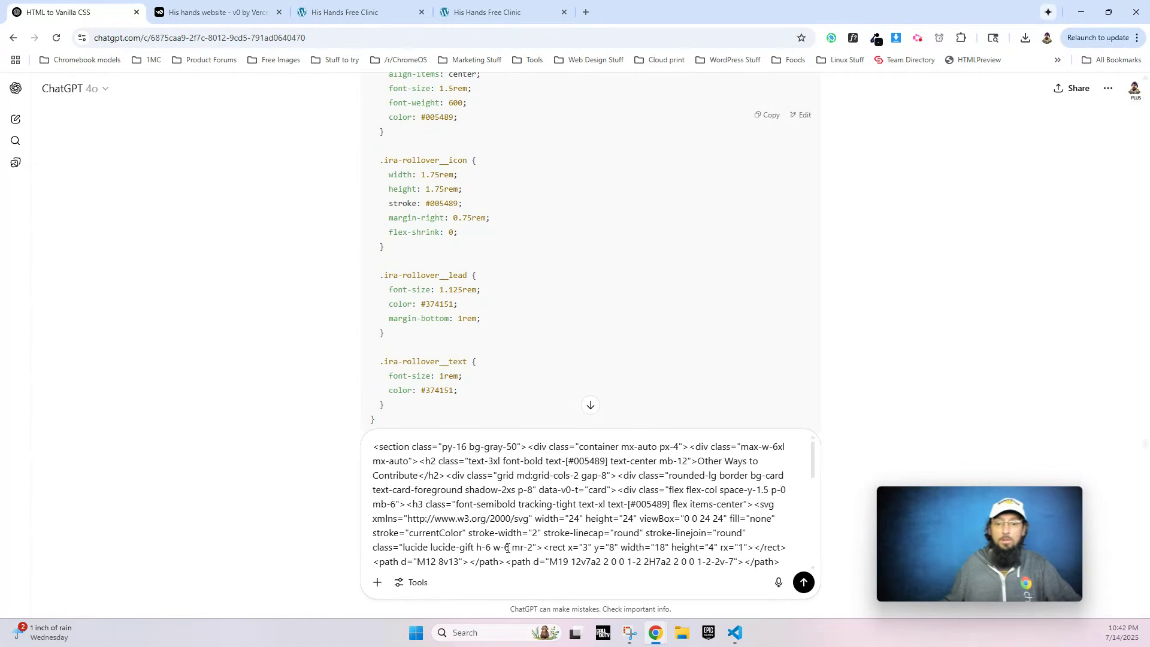
key("Return")
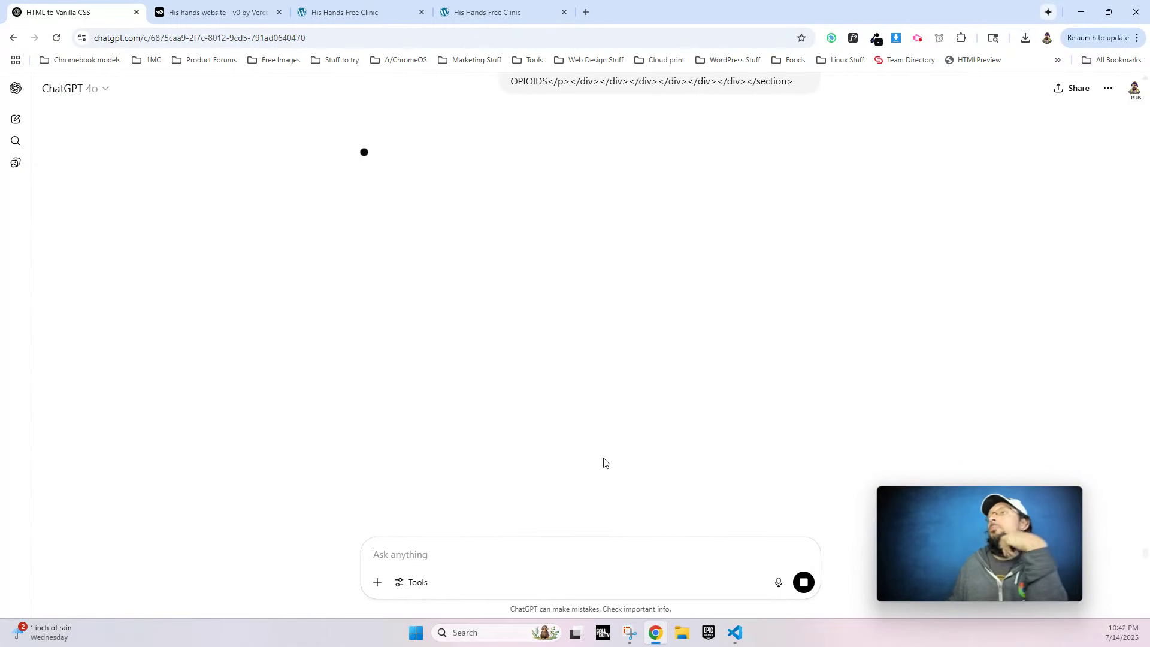
left_click(245, 18)
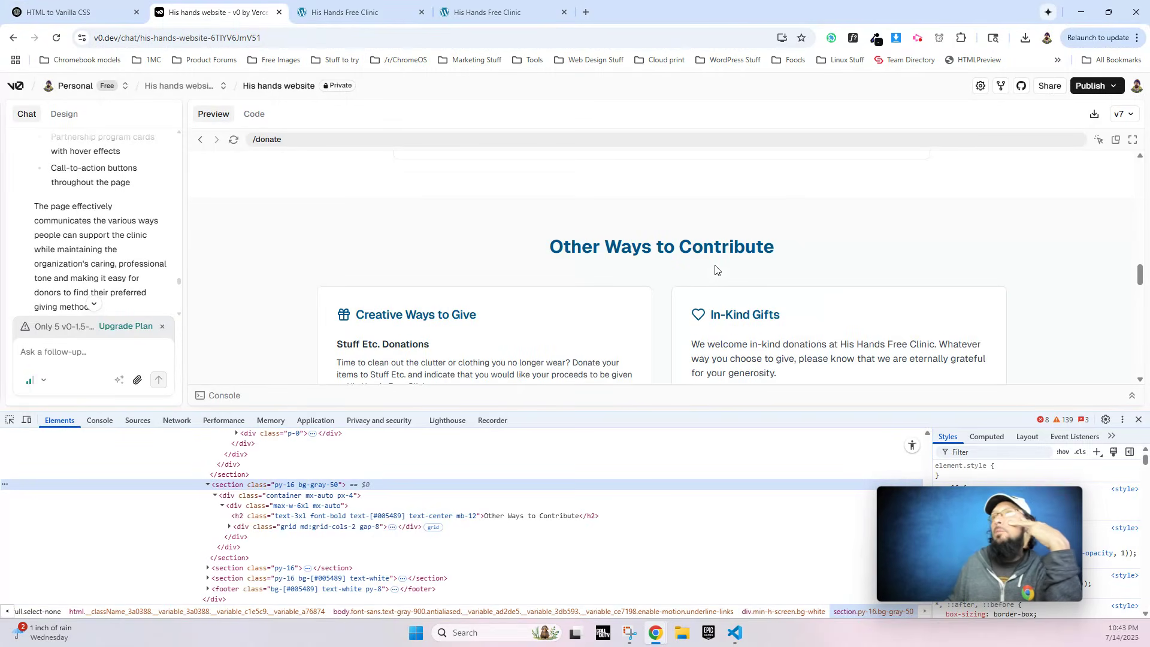
scroll(715, 270, "up", 5)
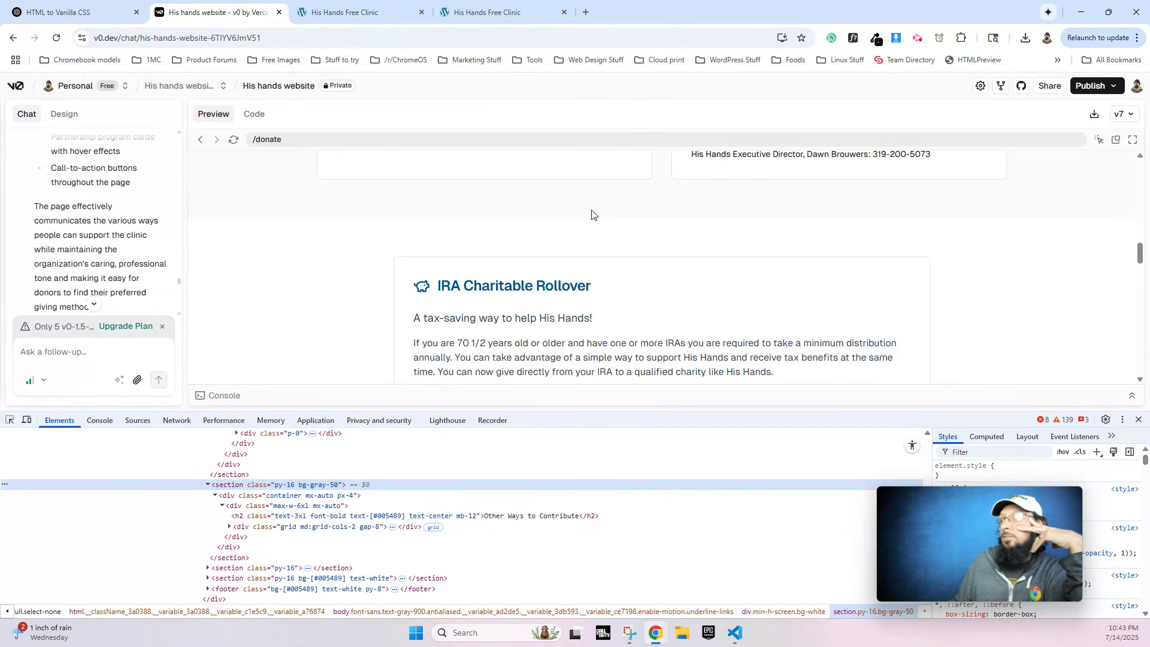
scroll(354, 239, "up", 6)
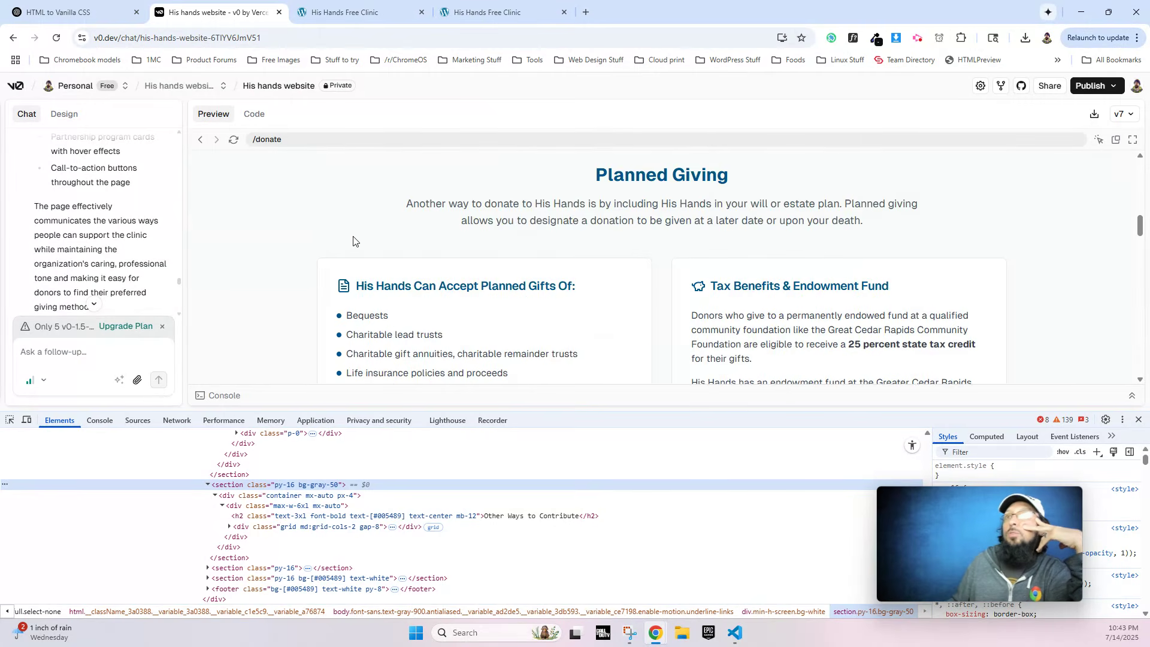
scroll(505, 203, "up", 10)
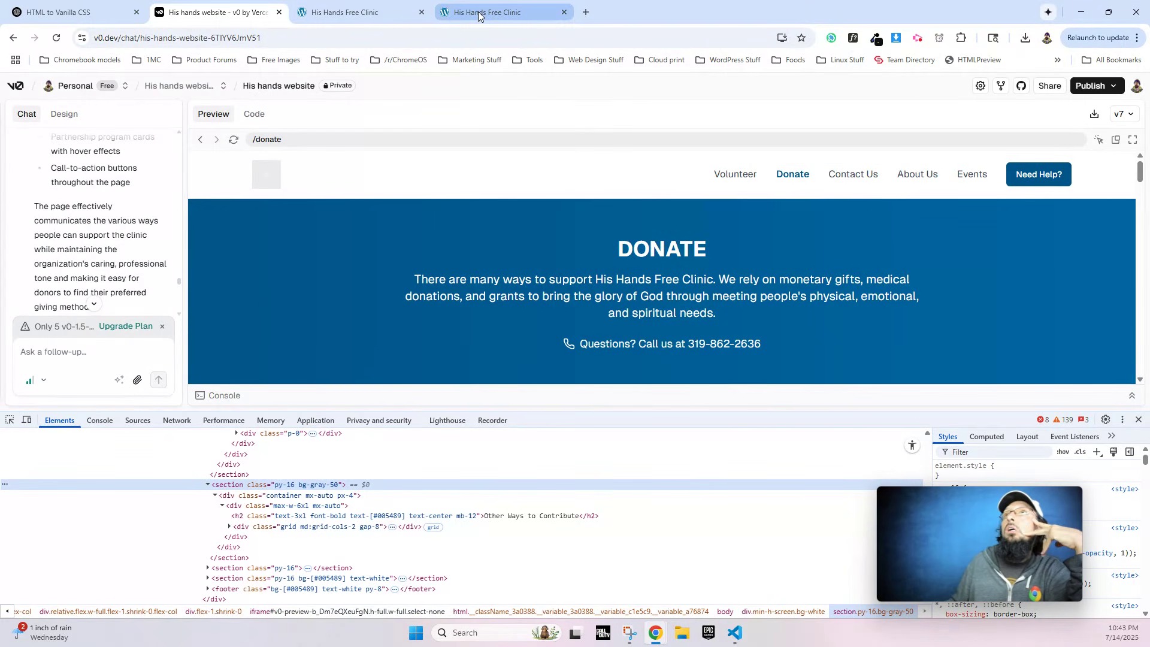
Add a new section after Ira Rollover in Etch and replace its HTML with ChatGPT's contribute-section markup.
left_click(71, 12)
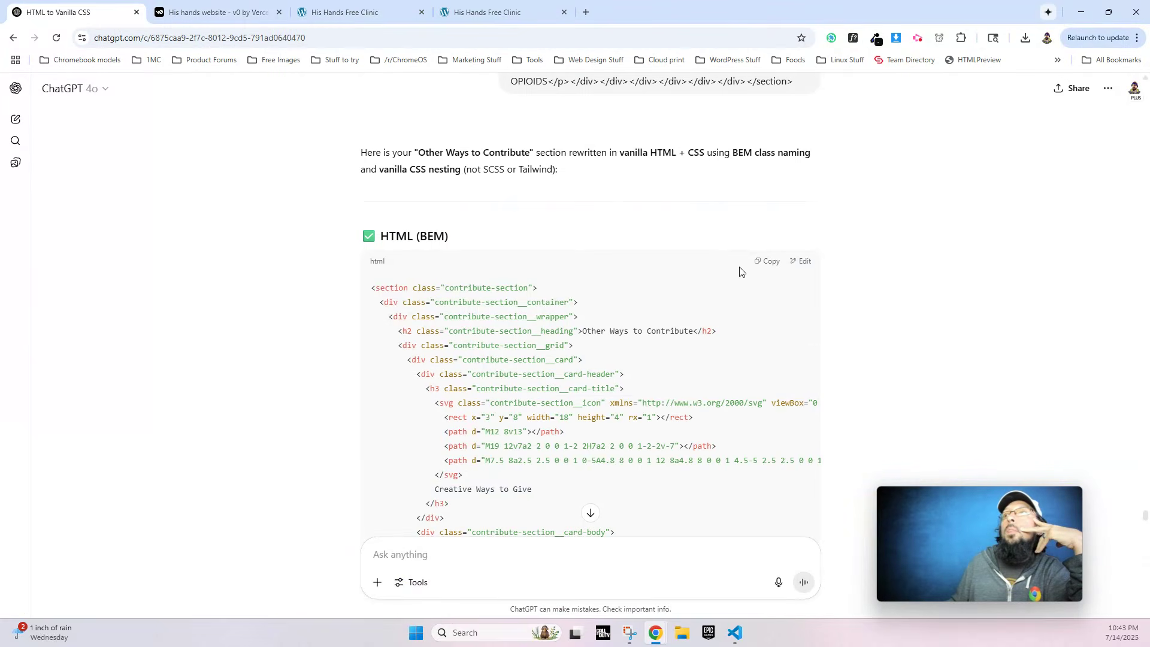
left_click(344, 12)
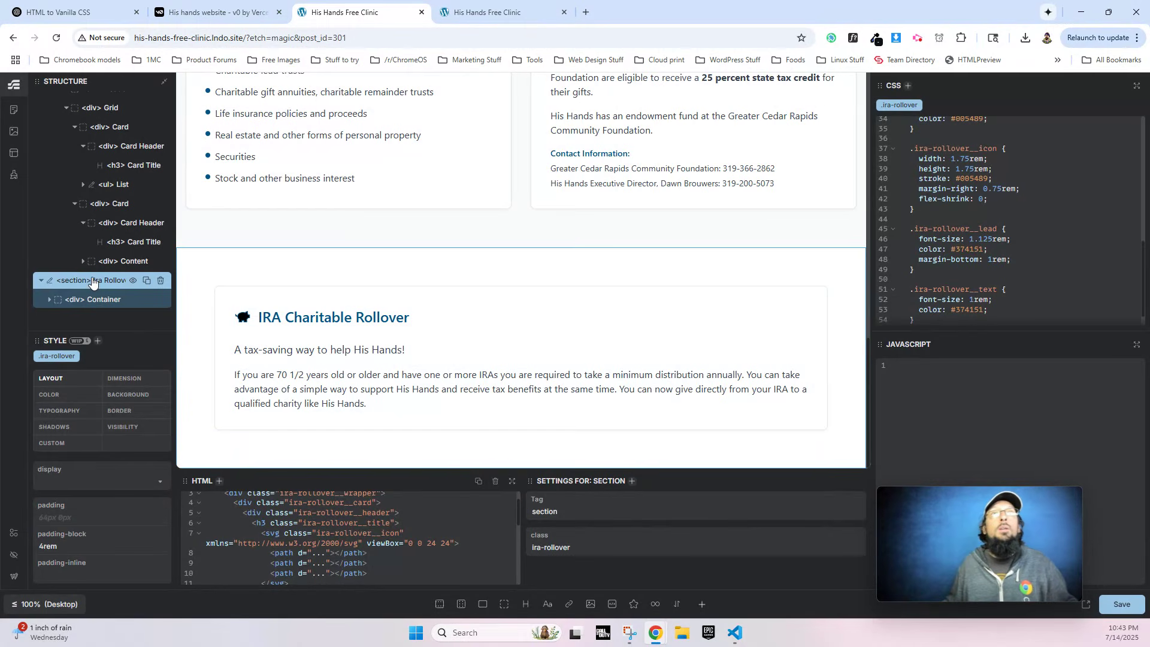
left_click(41, 281)
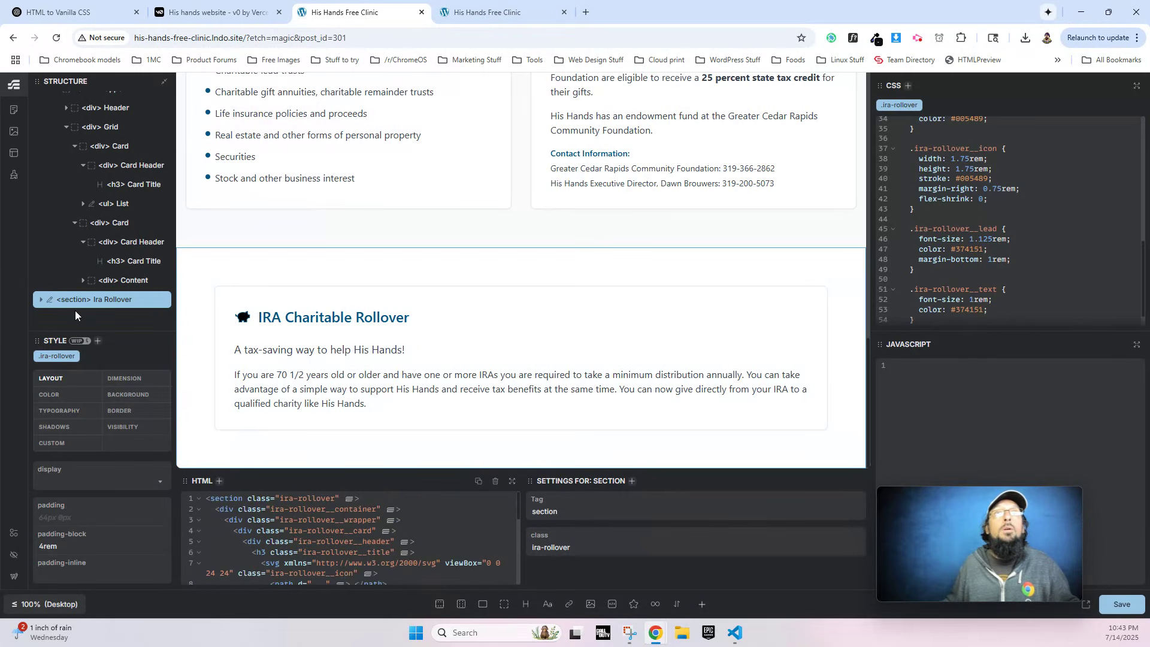
left_click(440, 604)
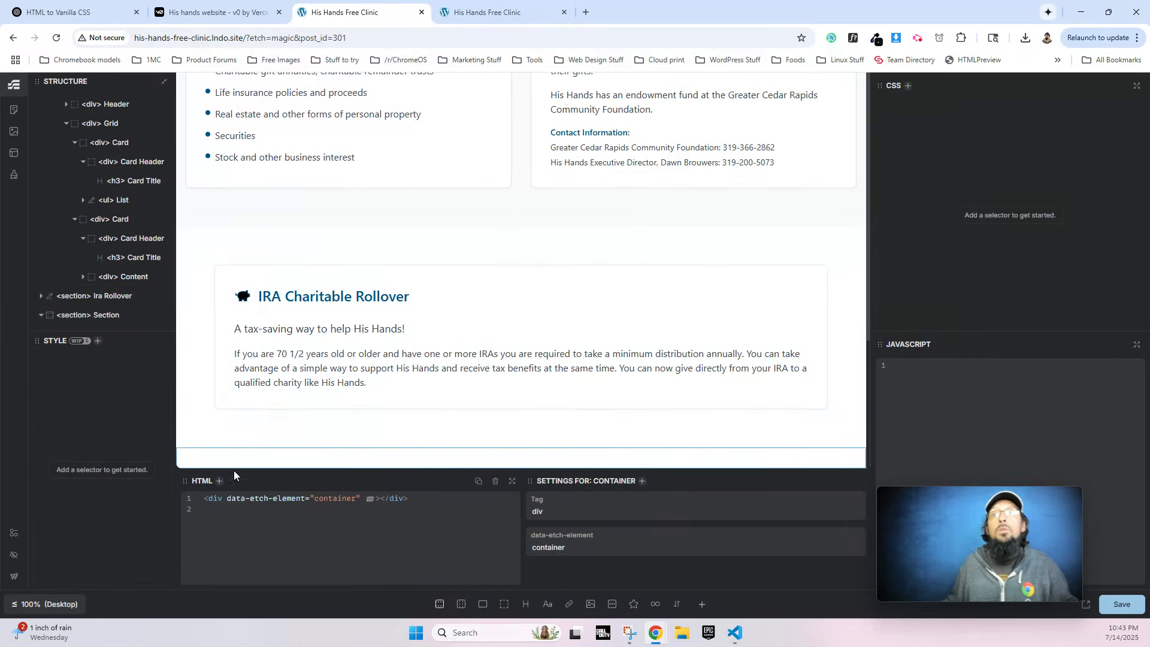
left_click(107, 322)
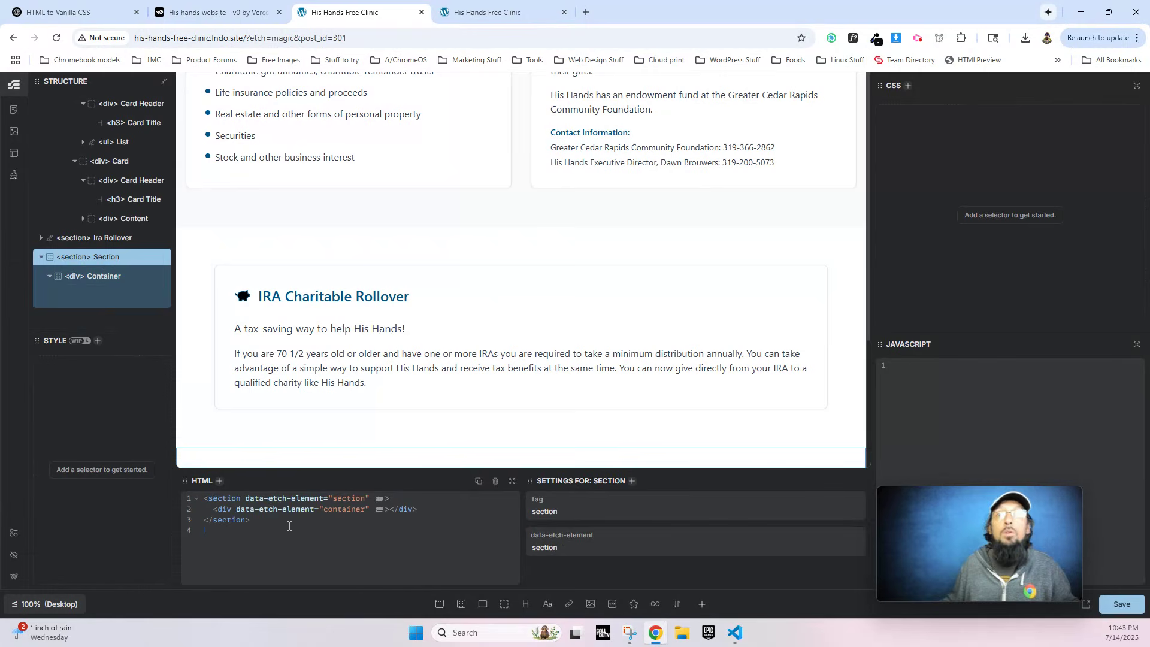
key("ctrl+a")
key("ctrl+v")
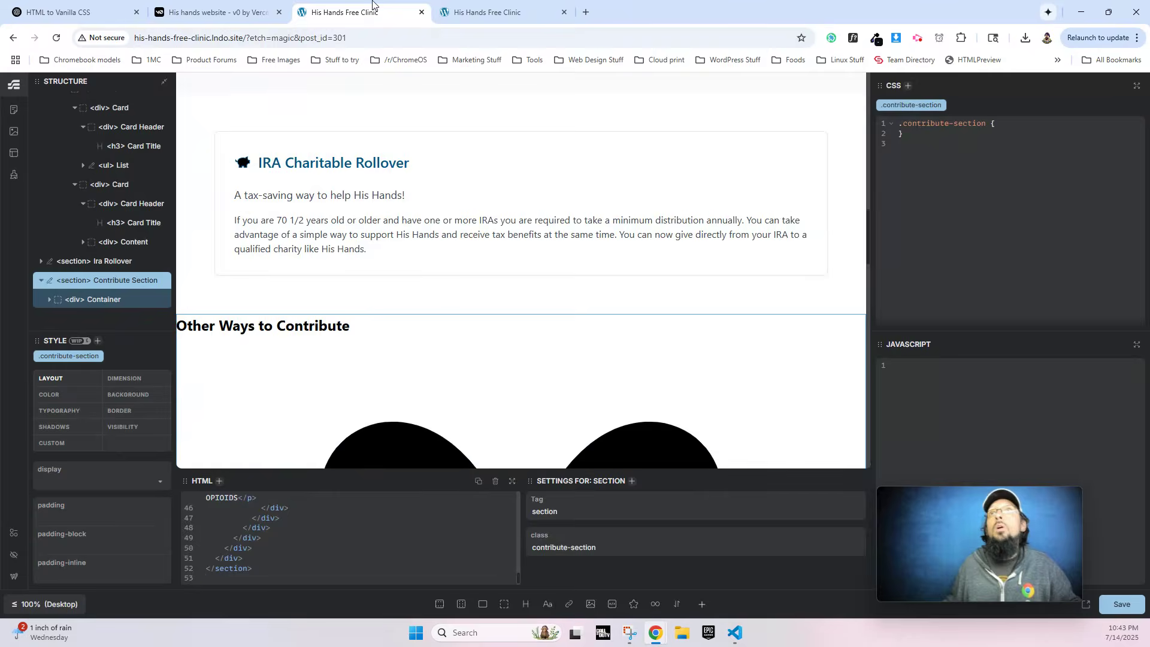
Copy ChatGPT's nested contribute-section styles into the .contribute-section CSS rule in Etch.
left_click(80, 5)
scroll(578, 265, "down", 15)
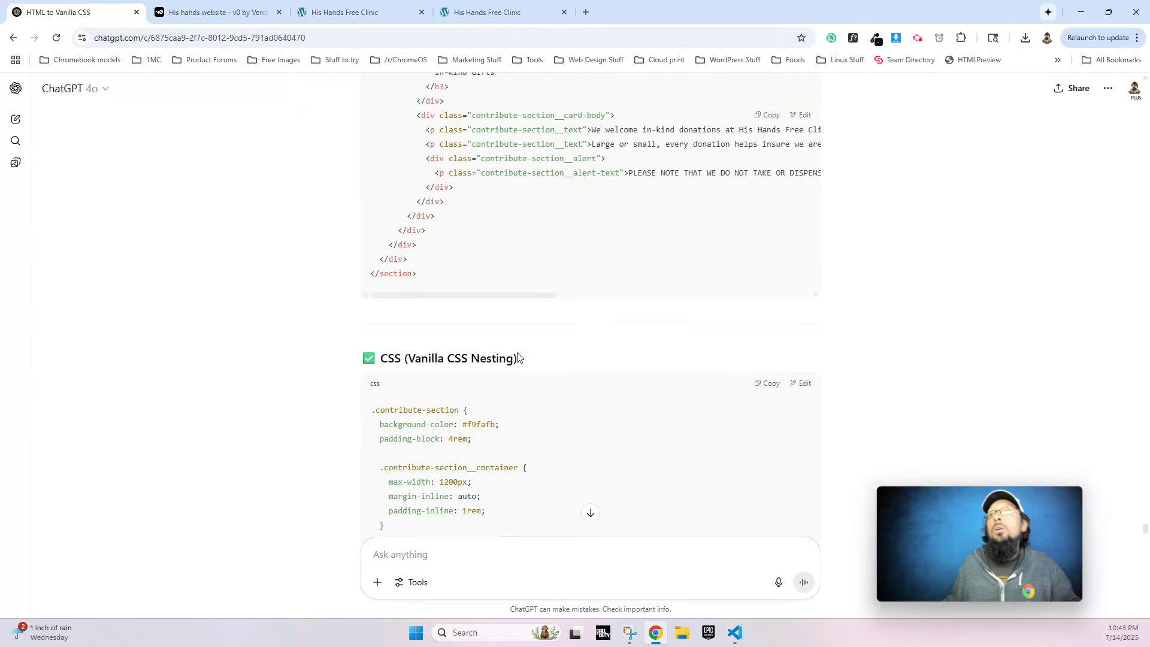
mouse_move(380, 397)
left_mouse_down()
mouse_move(383, 443)
mouse_move(408, 372)
mouse_move(397, 362)
mouse_move(395, 408)
left_mouse_up()
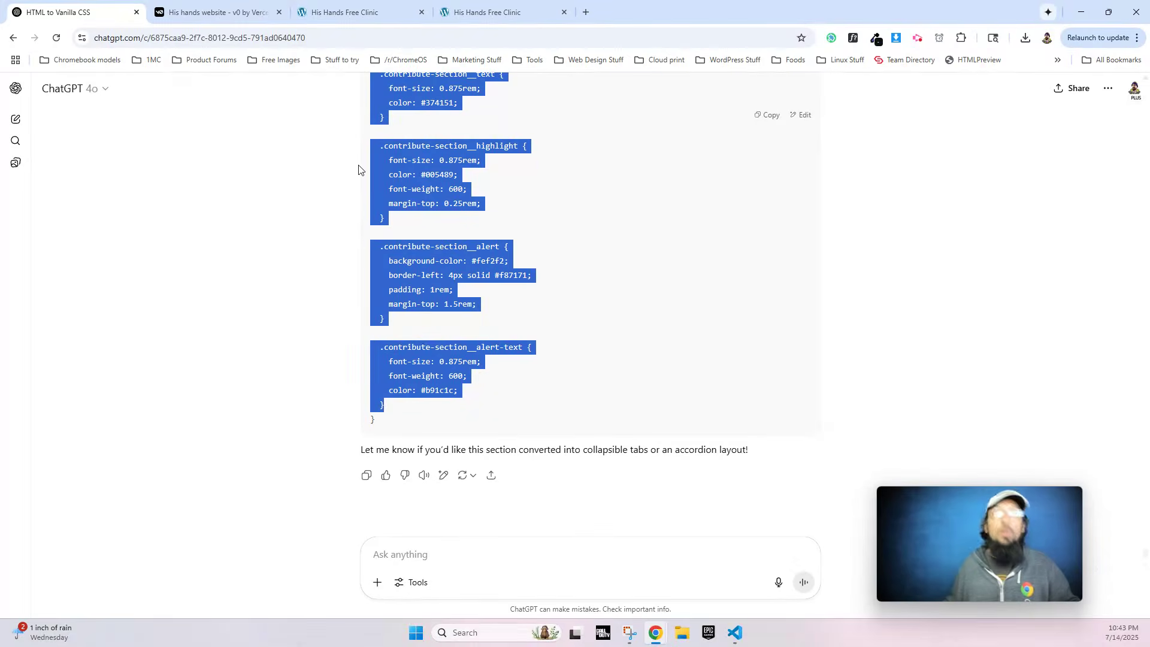
left_click(333, 11)
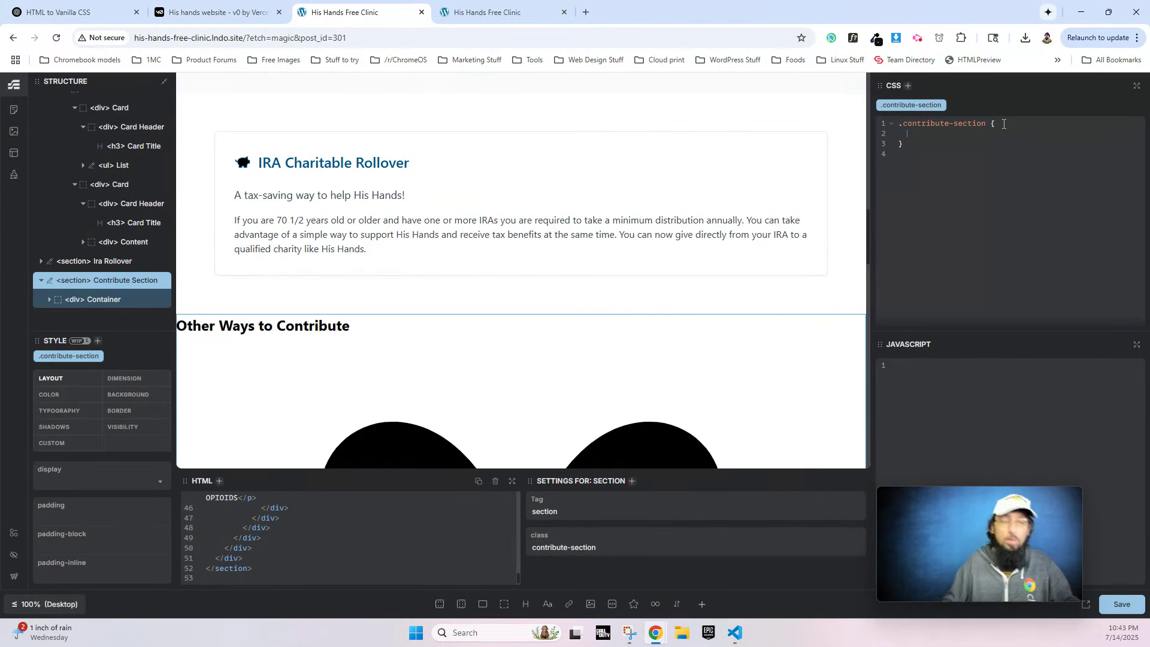
key("ctrl+v")
scroll(341, 272, "down", 3)
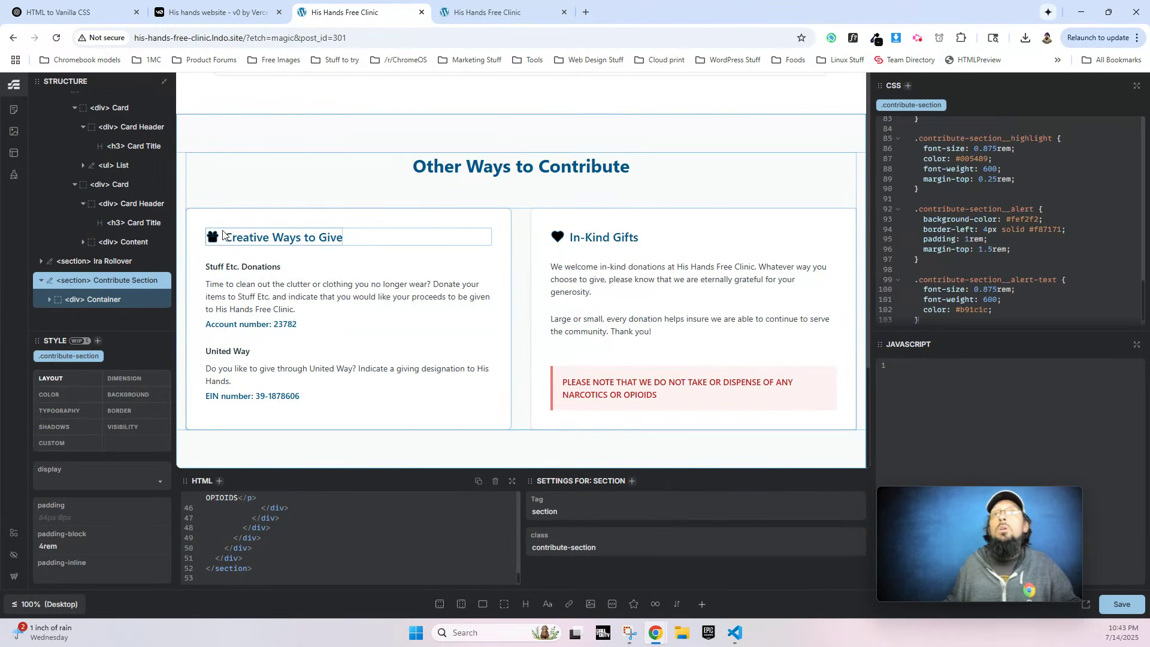
Delete the gift icon and the heart icon from the Creative Ways to Give and In-Kind Gifts card titles.
left_click(211, 240)
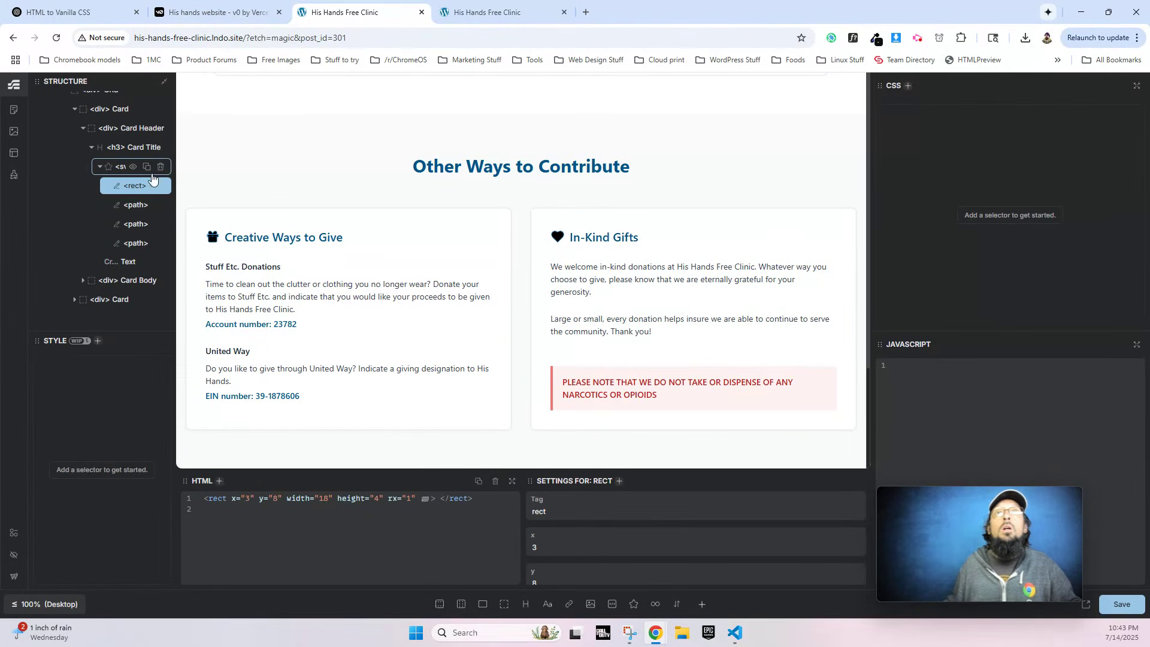
left_click(162, 168)
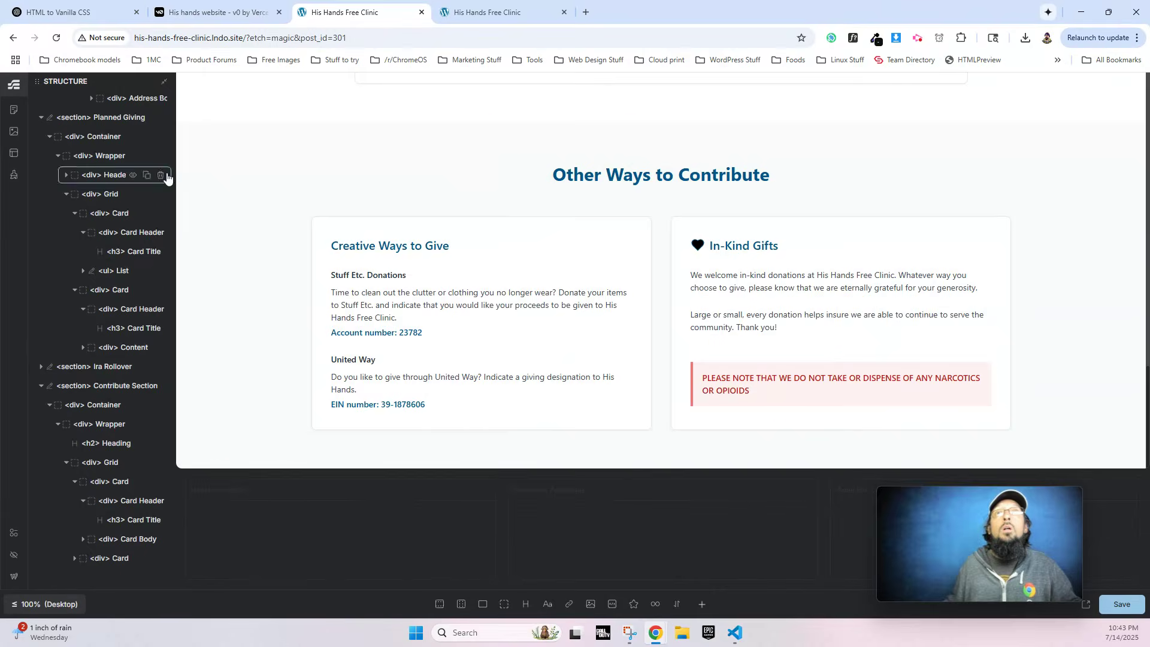
left_click(702, 252)
left_click(161, 243)
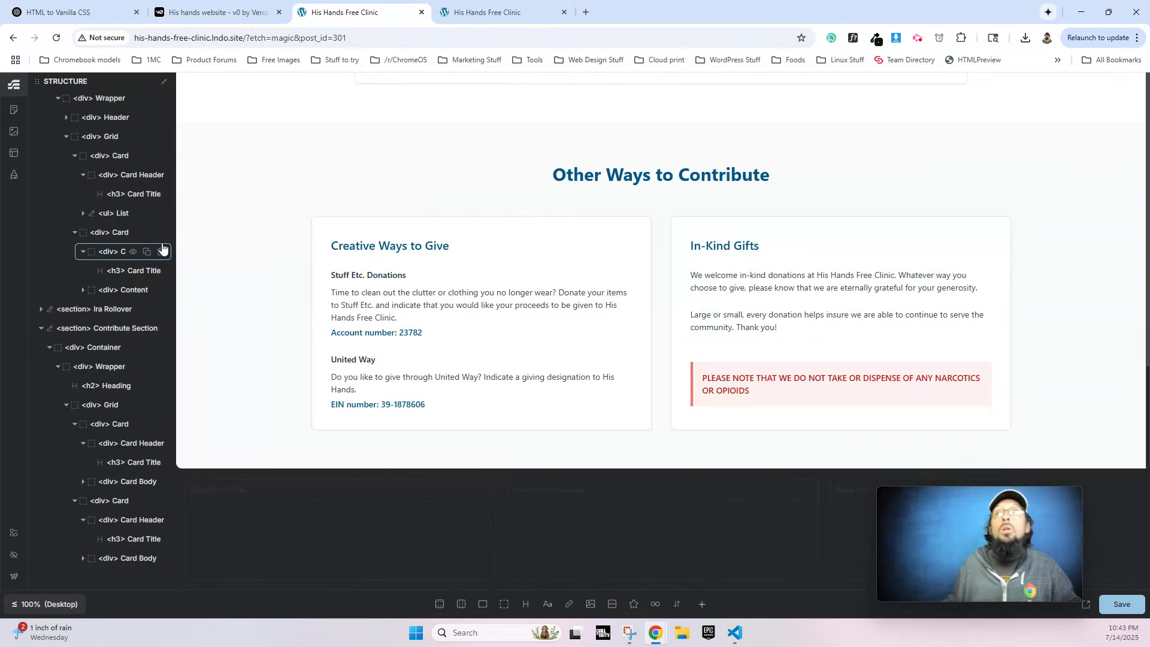
Inspect the Partnership Program heading in the v0 Donate preview and copy the code of its enclosing section.
left_click(183, 5)
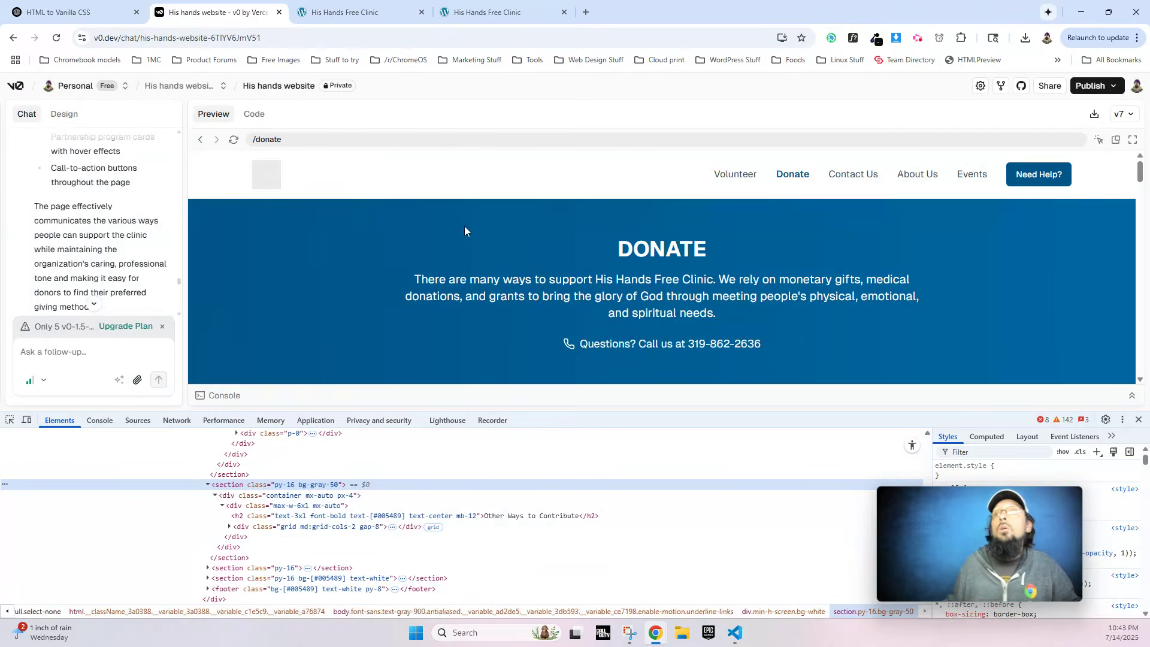
scroll(498, 269, "down", 15)
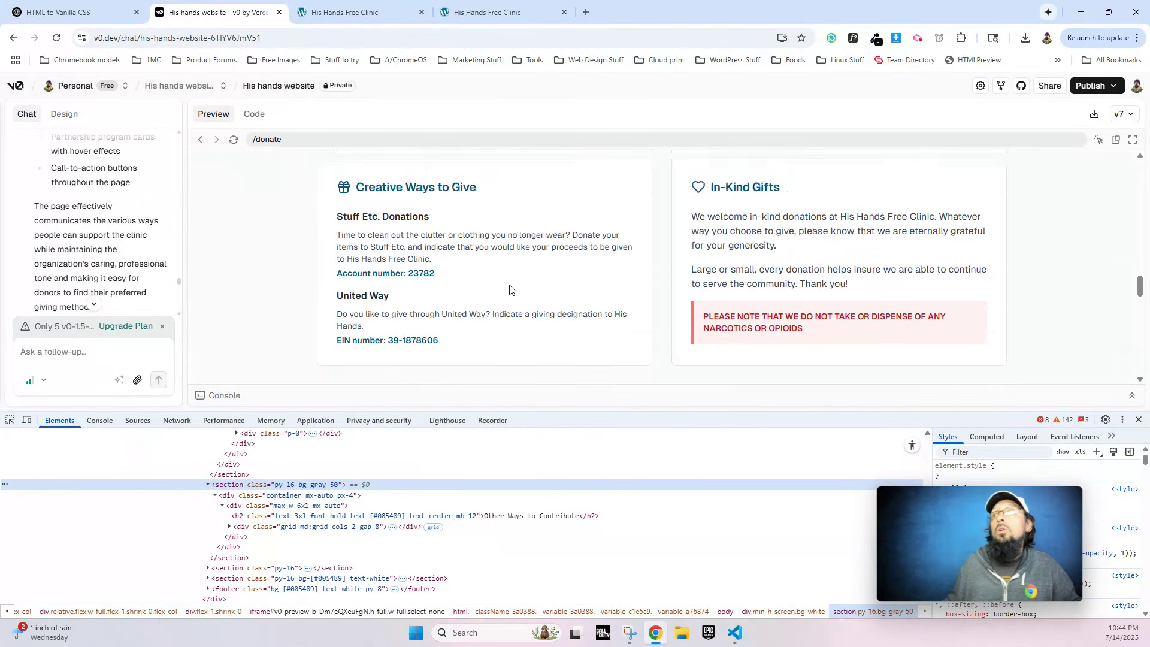
scroll(510, 290, "down", 5)
right_click(604, 221)
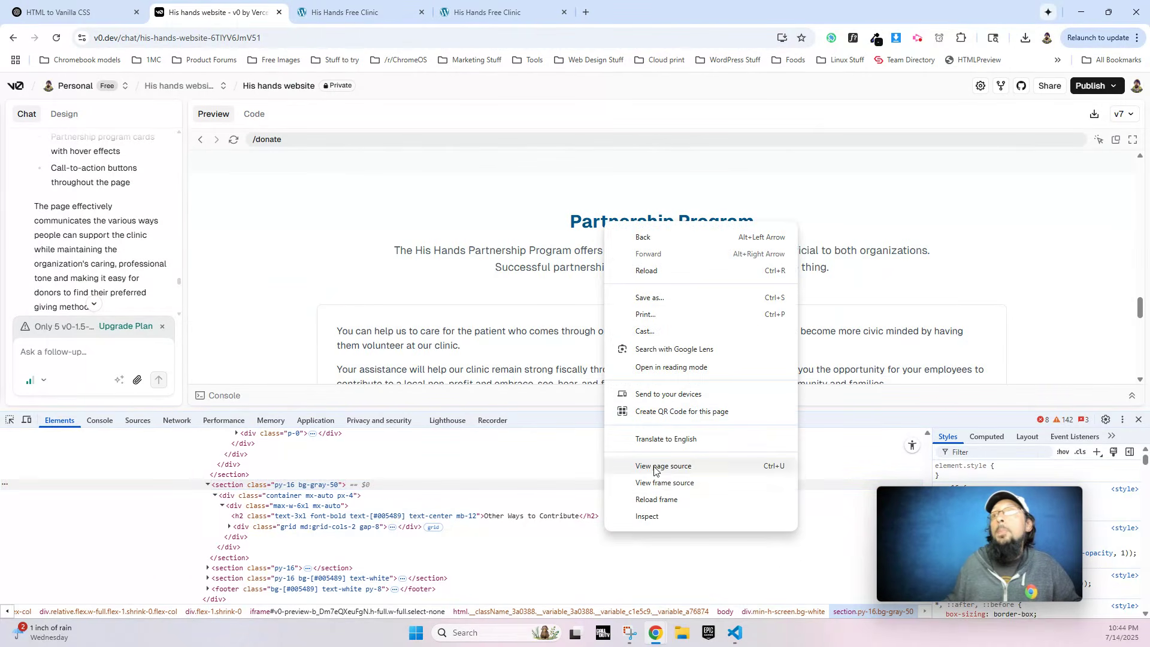
left_click(654, 513)
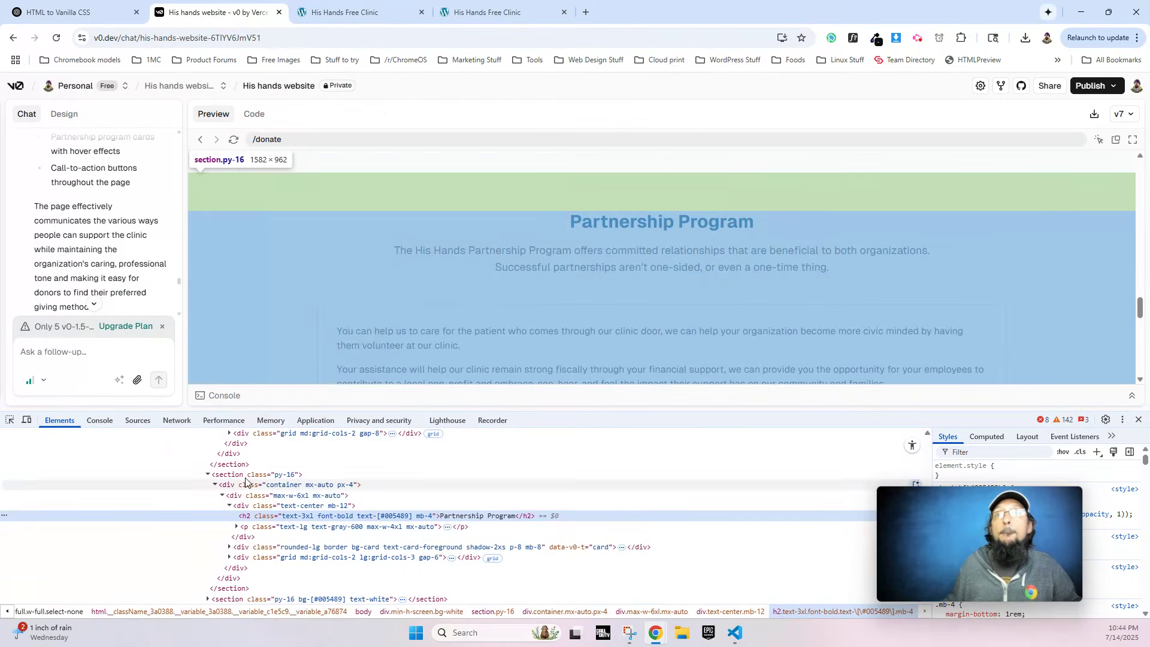
right_click(246, 475)
mouse_move(295, 220)
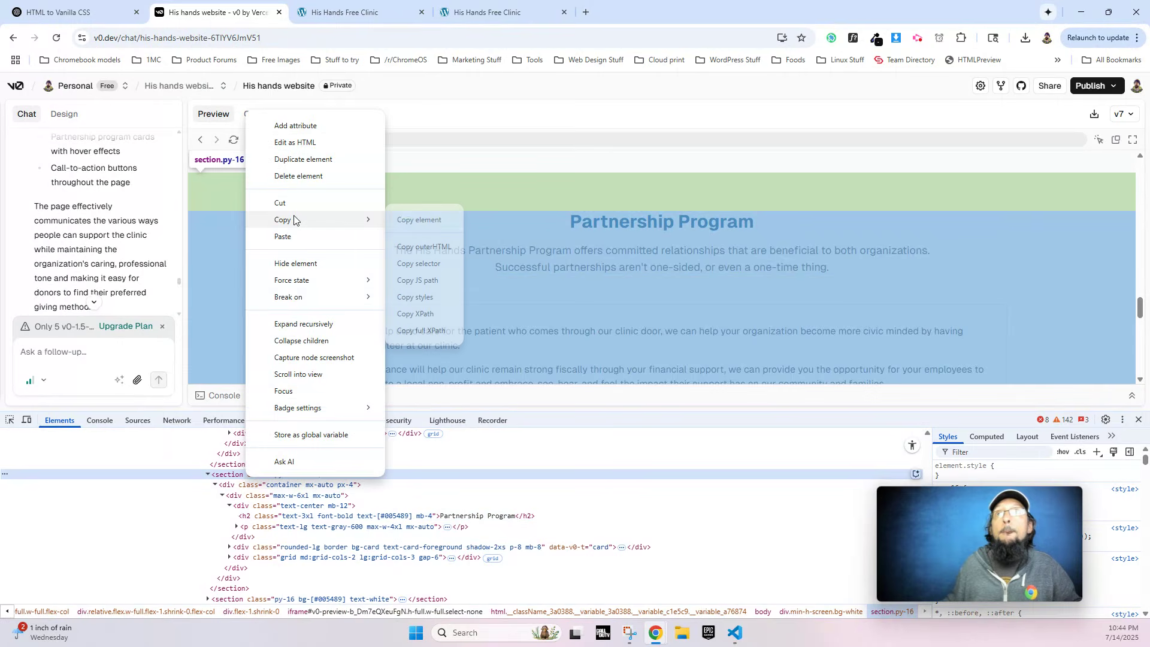
left_click(419, 220)
Submit the copied Partnership Program section code to the ChatGPT conversation for conversion to vanilla HTML and CSS.
left_click(69, 12)
left_click(439, 553)
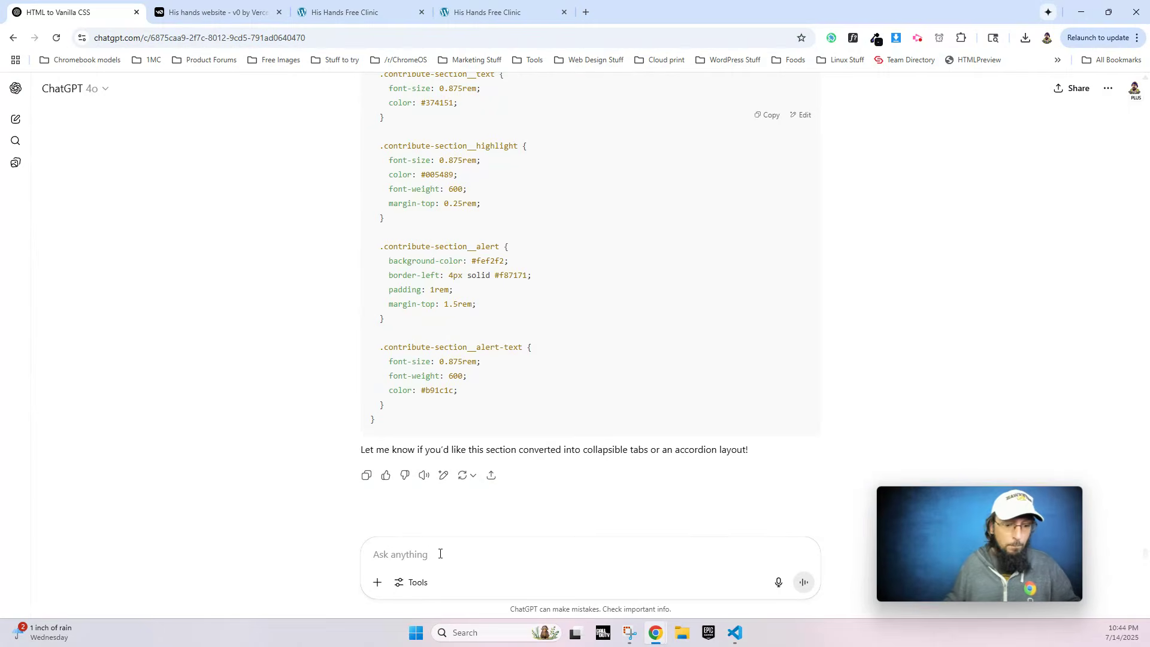
key("ctrl+v")
key("Return")
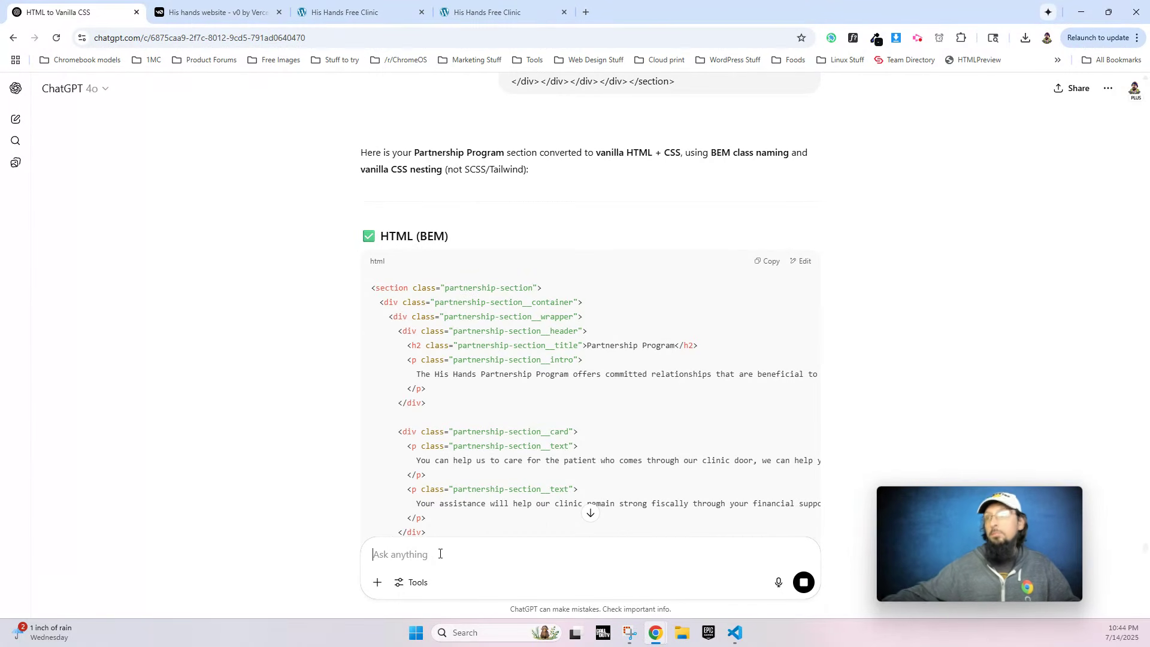
Review the converted Partnership Program HTML in the ChatGPT reply and copy the whole HTML block.
scroll(512, 309, "down", 10)
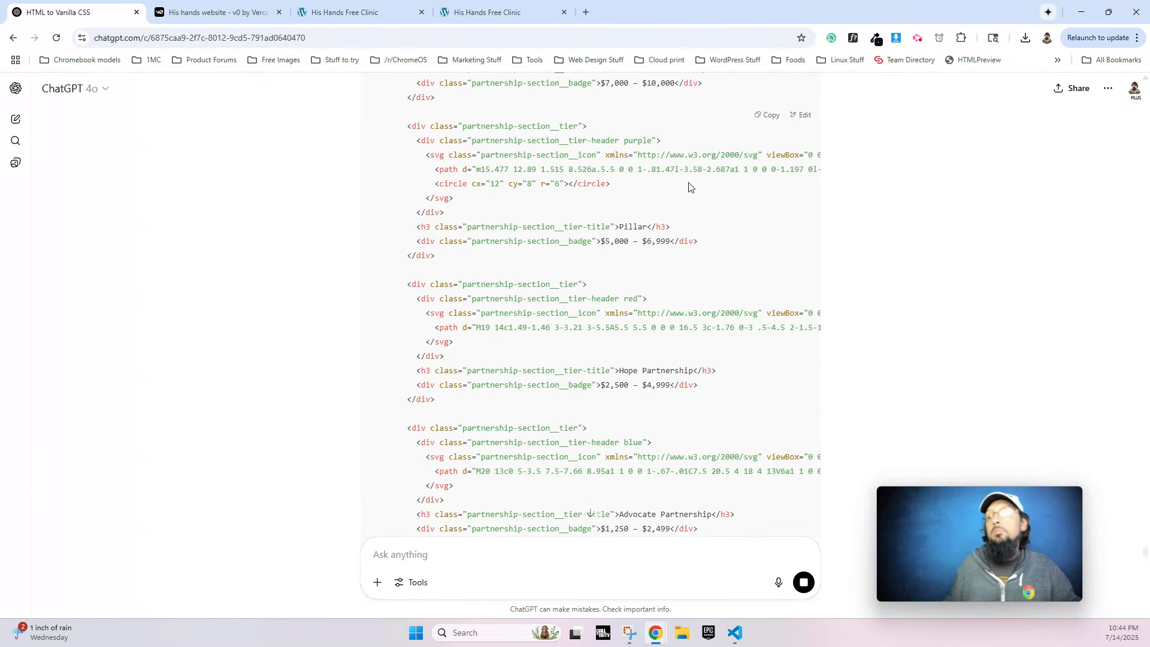
scroll(629, 287, "down", 2)
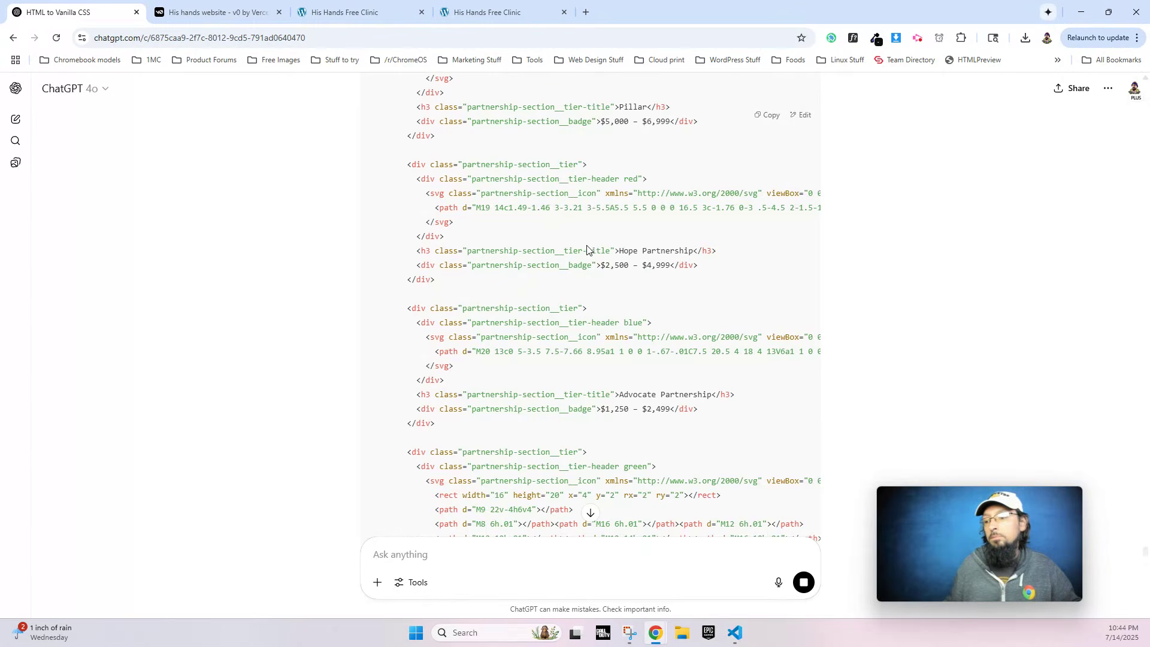
scroll(584, 263, "down", 6)
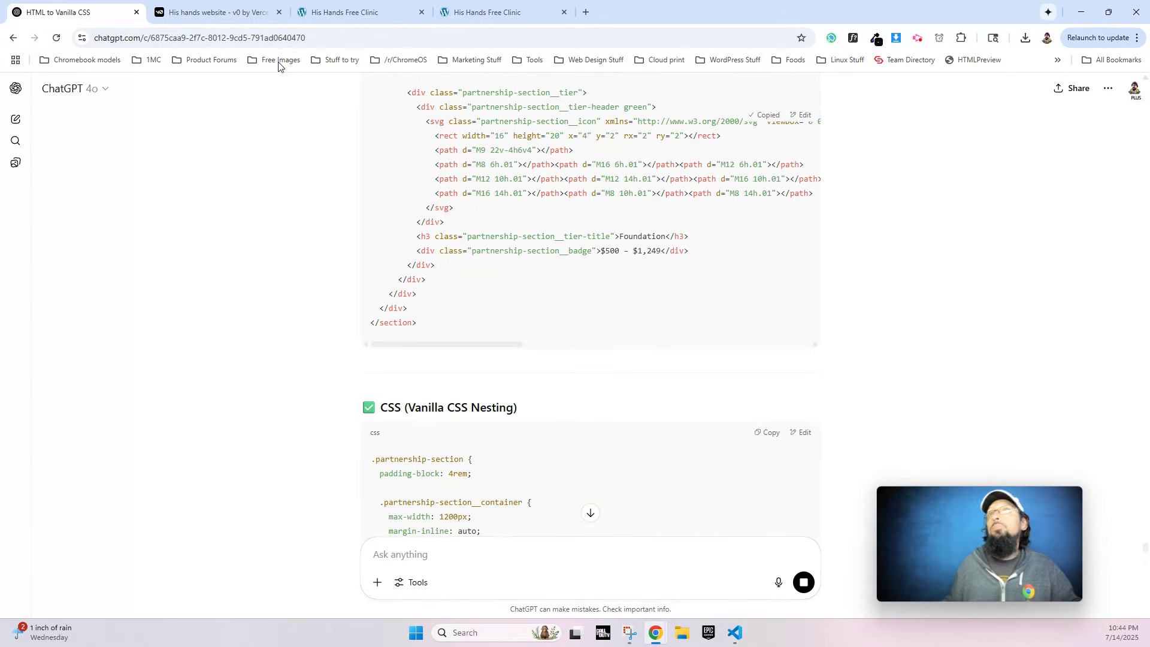
In Etch, add a new section after the Contribute Section and replace its HTML with the copied partnership-section markup.
left_click(344, 12)
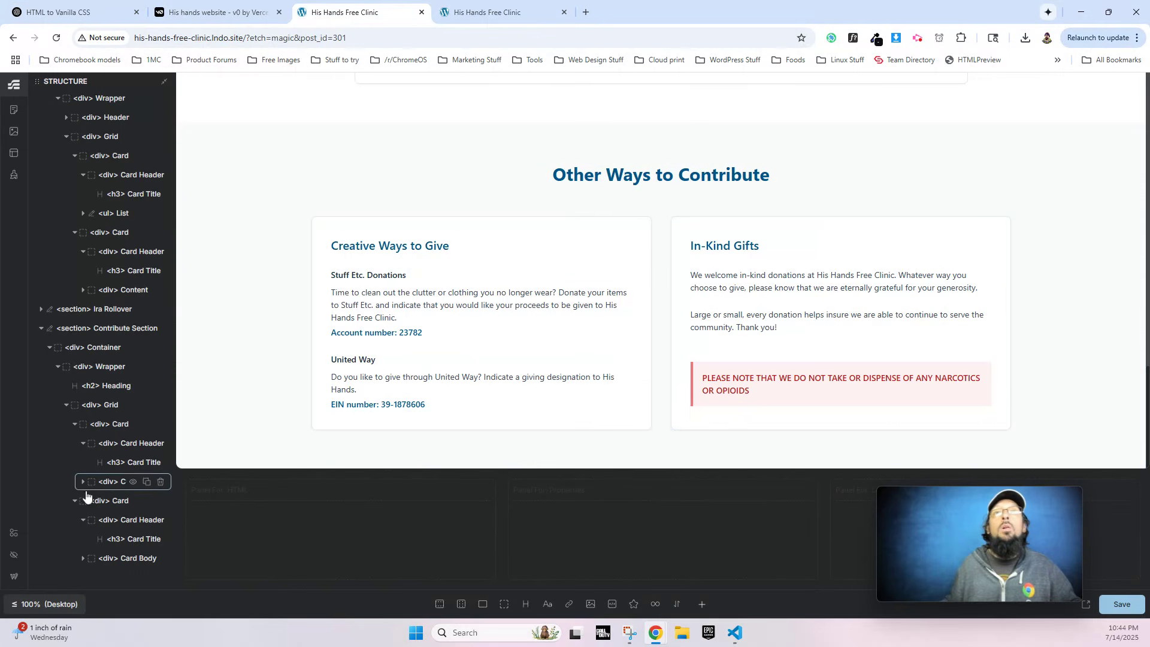
left_click(90, 329)
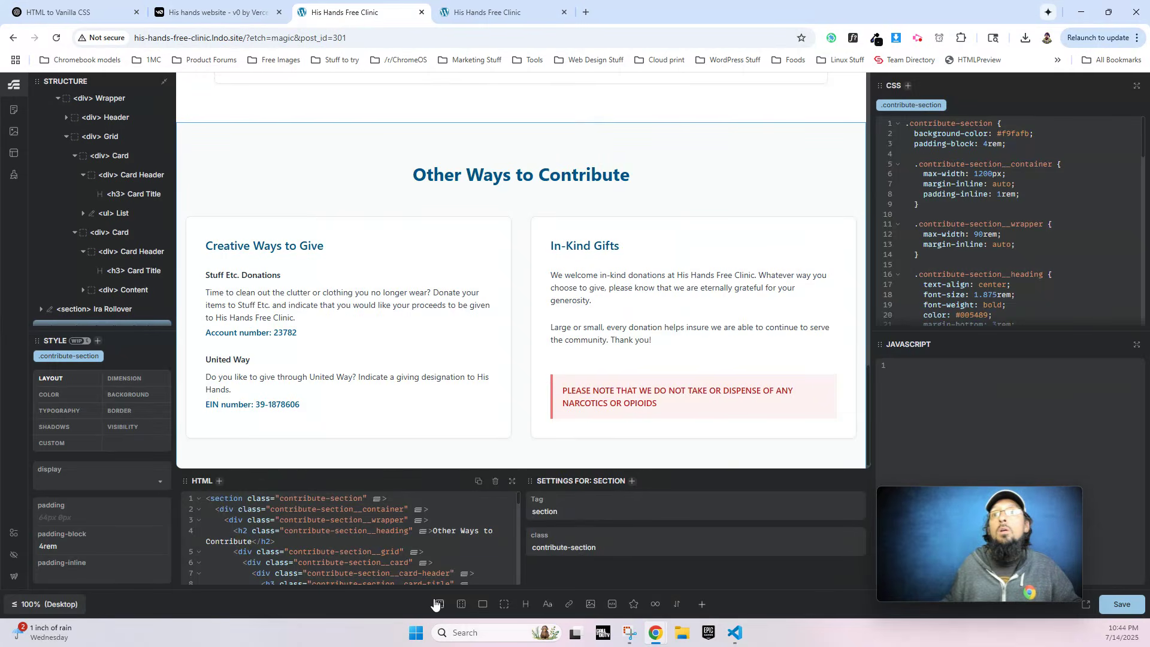
left_click(438, 604)
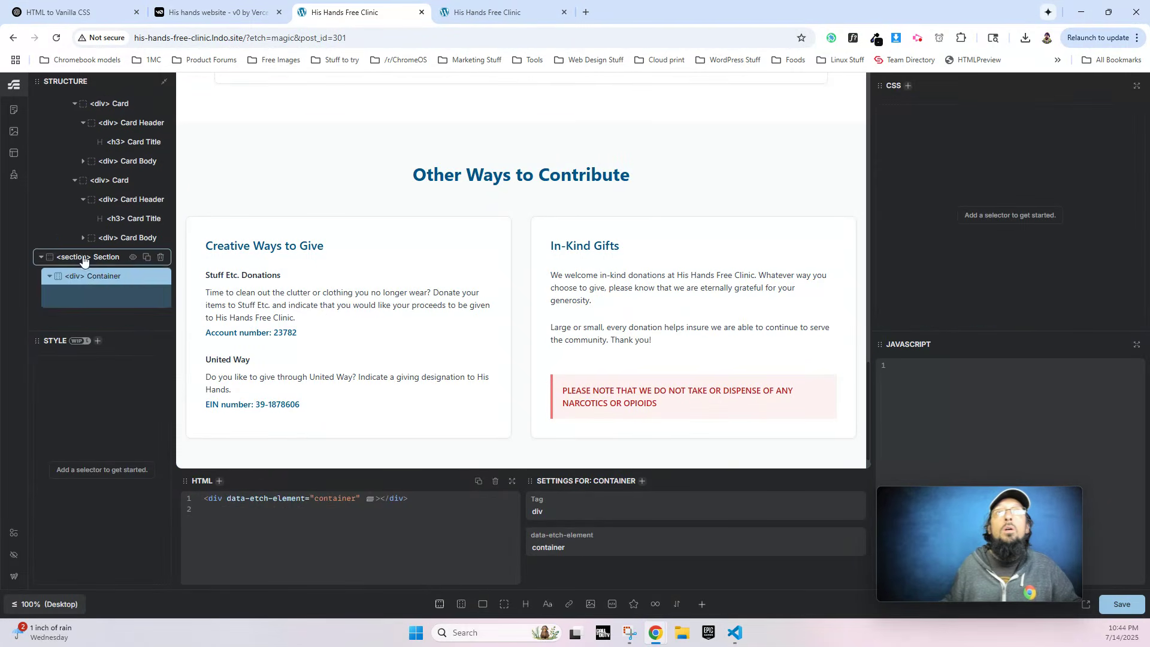
left_click(83, 259)
left_click(270, 513)
key("ctrl+a")
key("ctrl+v")
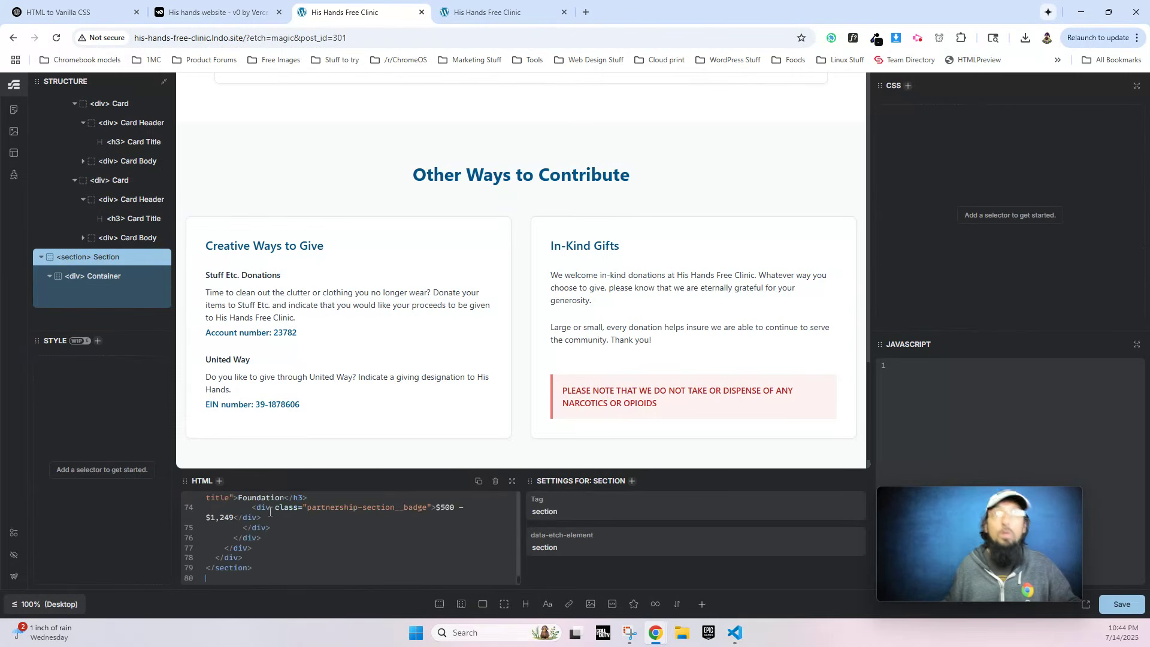
Copy ChatGPT's nested partnership-section styles into the .partnership-section CSS rule in Etch.
left_click(92, 16)
scroll(491, 356, "down", 5)
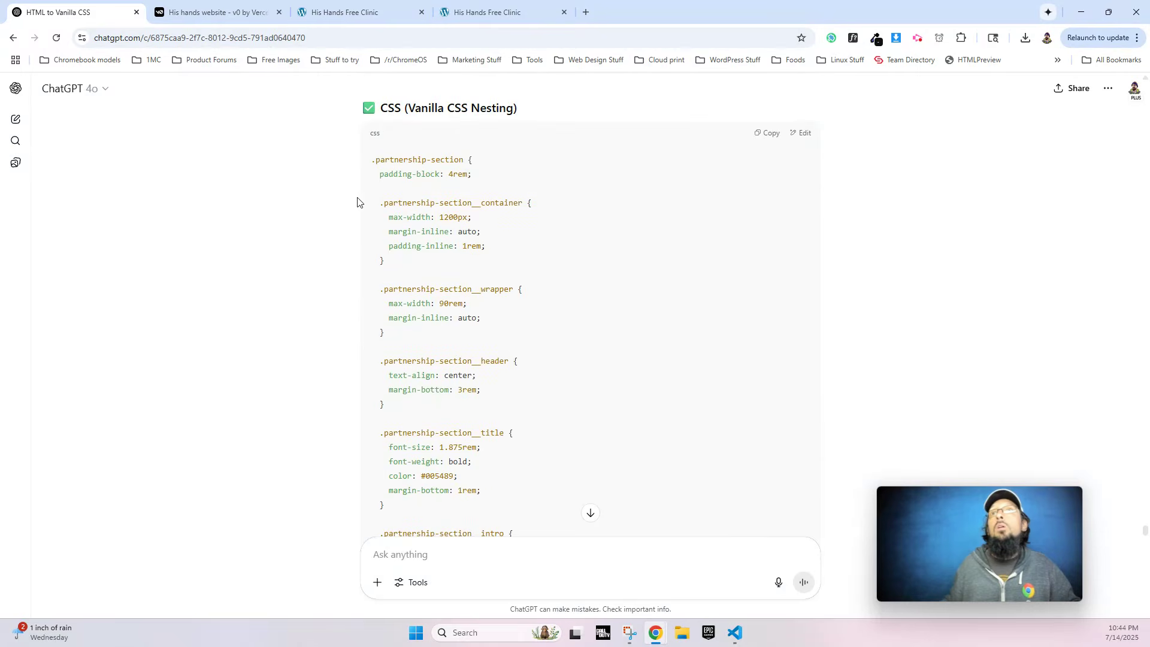
left_click_drag(377, 175, 424, 395)
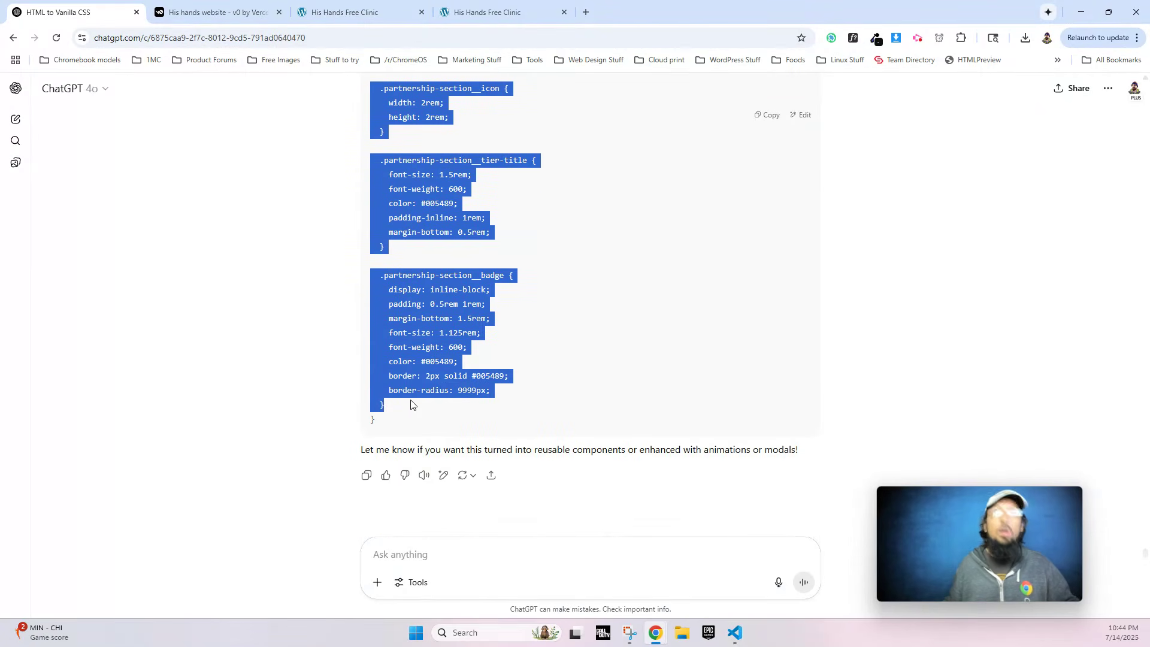
left_click(354, 8)
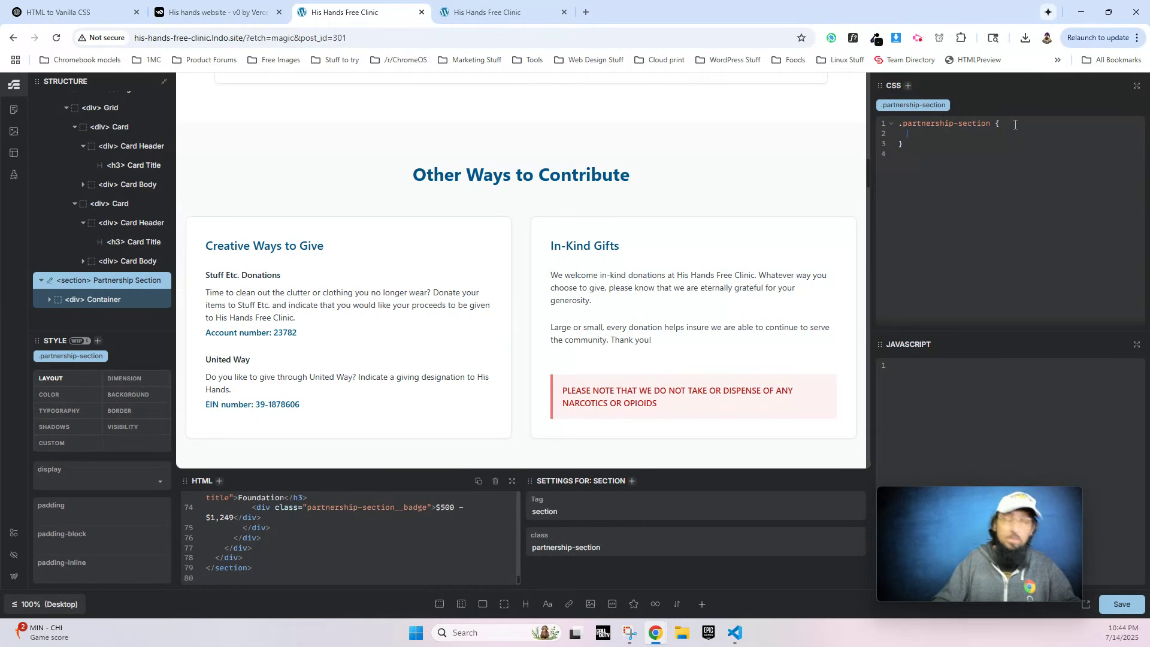
key("ctrl+v")
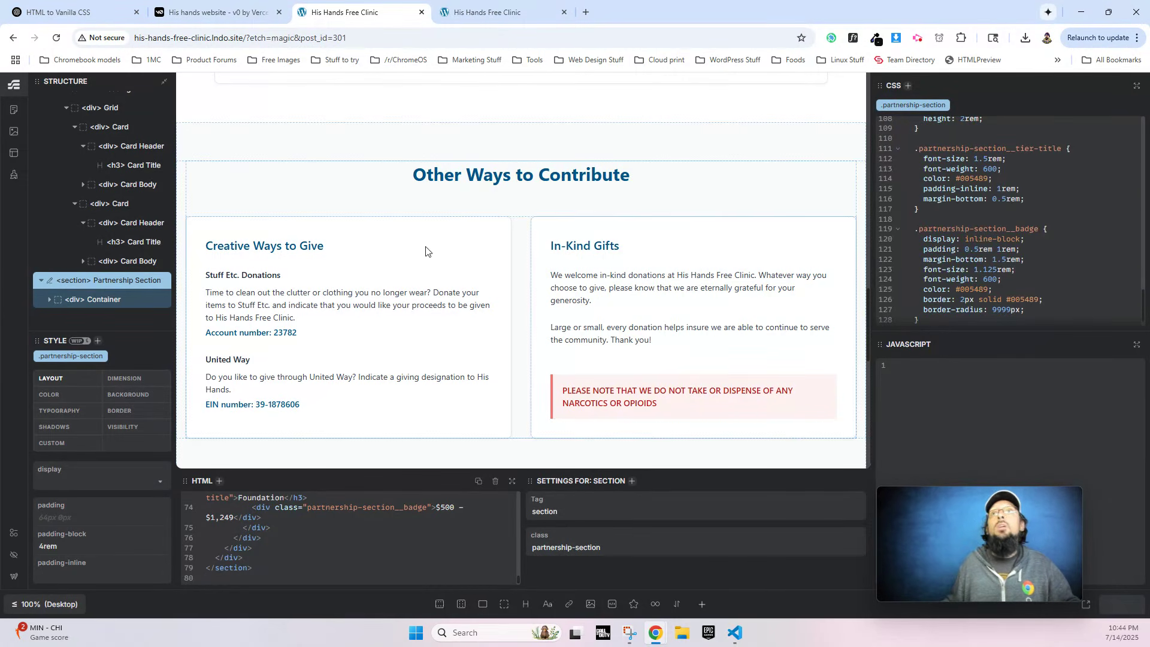
Compare the Partnership Program tier cards in the v0 preview with those on the live site's Donate page.
left_click(176, 16)
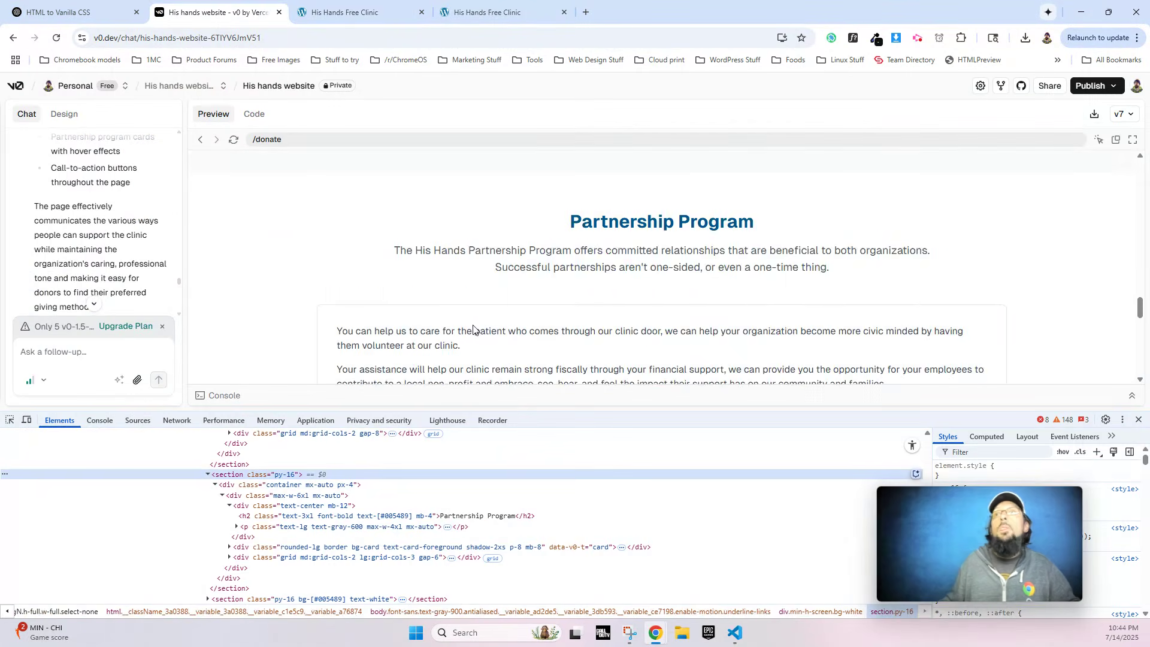
scroll(477, 311, "down", 10)
scroll(476, 297, "up", 6)
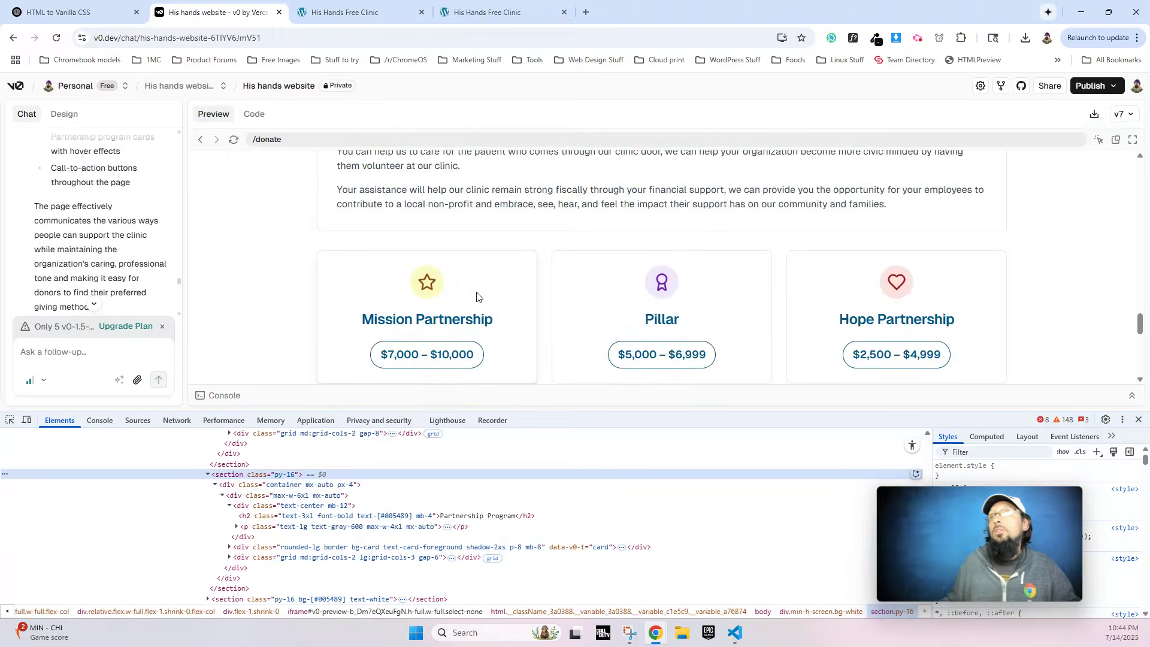
scroll(477, 296, "down", 3)
left_click(346, 12)
left_click(485, 12)
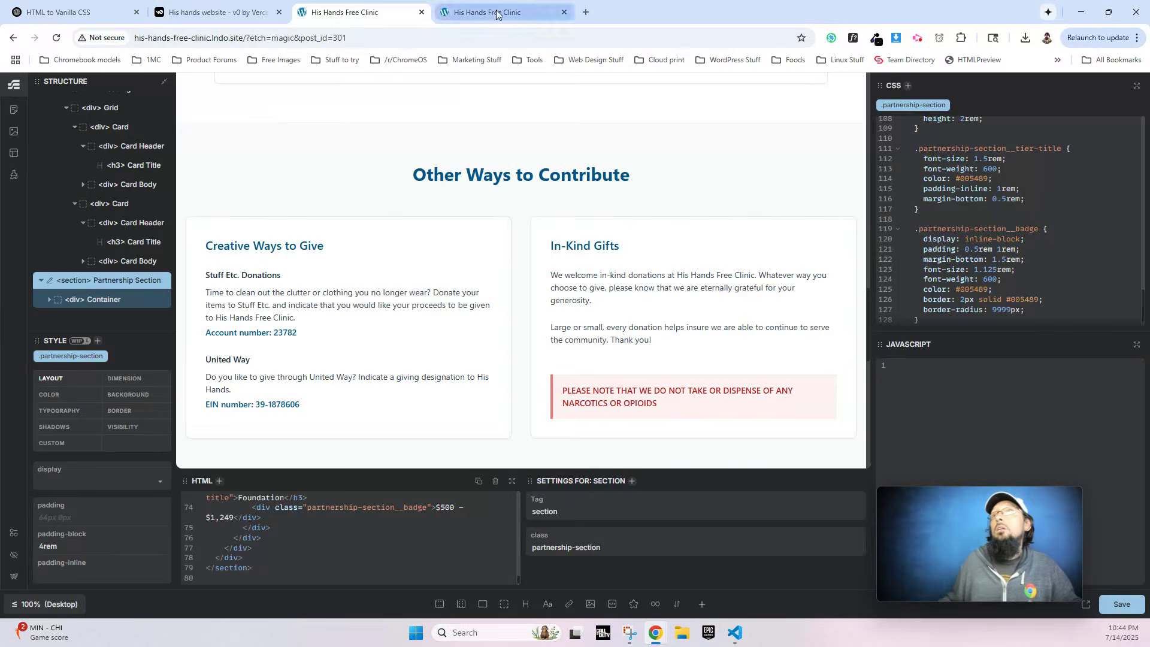
scroll(539, 384, "down", 15)
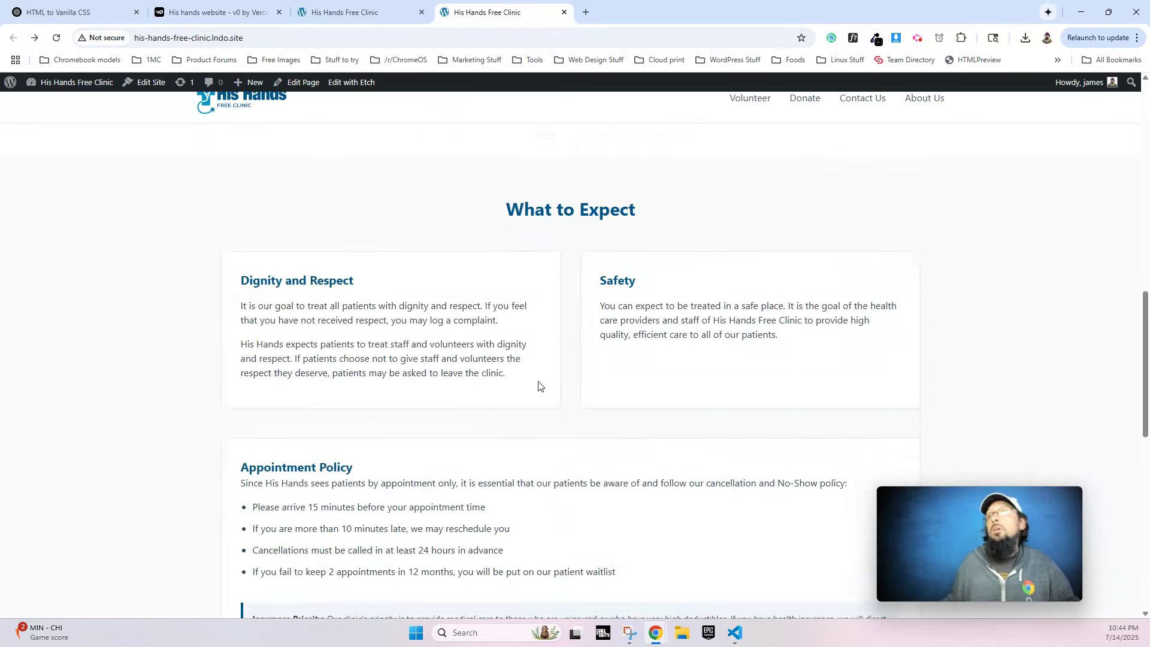
scroll(534, 381, "up", 15)
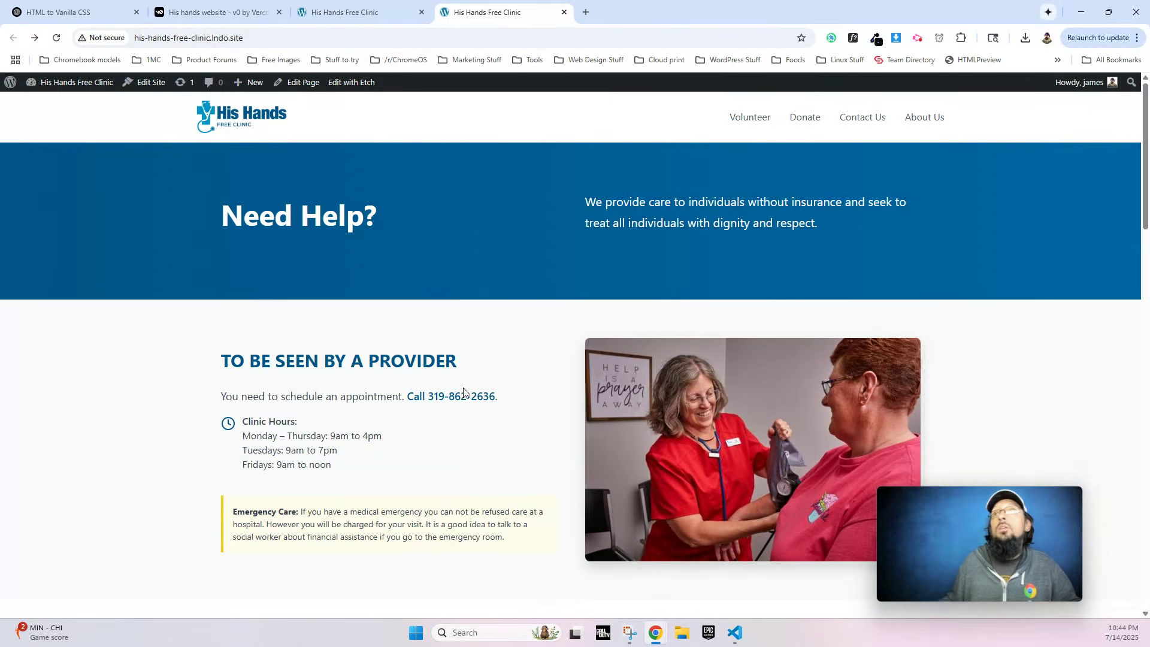
left_click(803, 119)
scroll(423, 405, "down", 20)
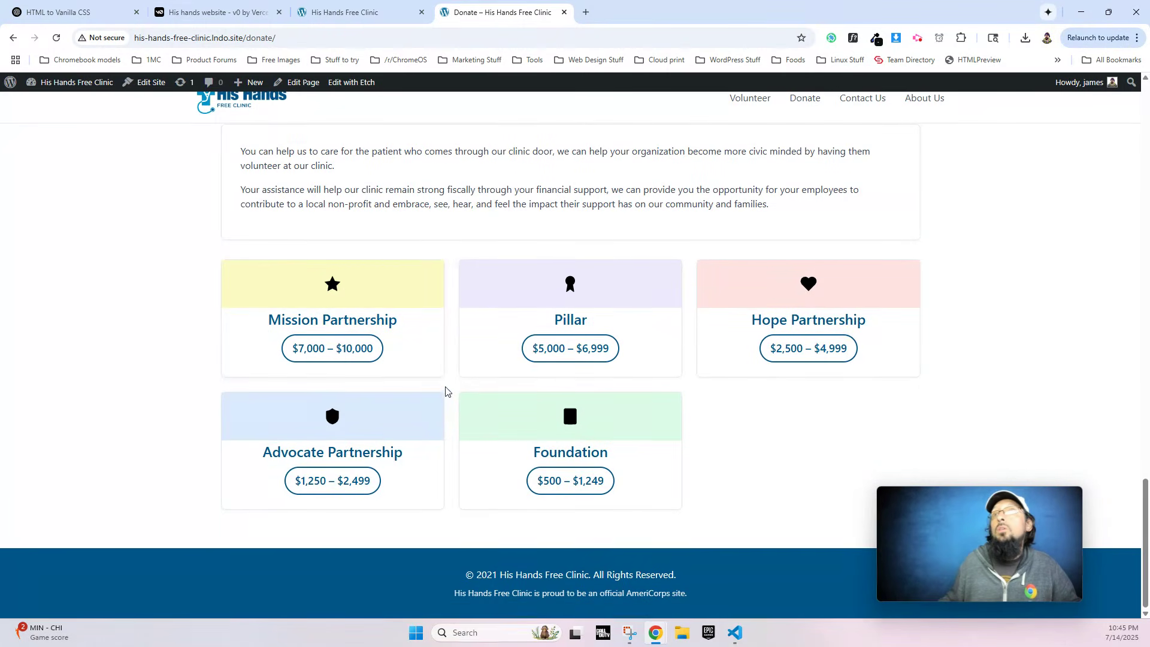
Inspect the star icon on the Mission Partnership card in the v0 preview and copy its SVG element.
left_click(219, 12)
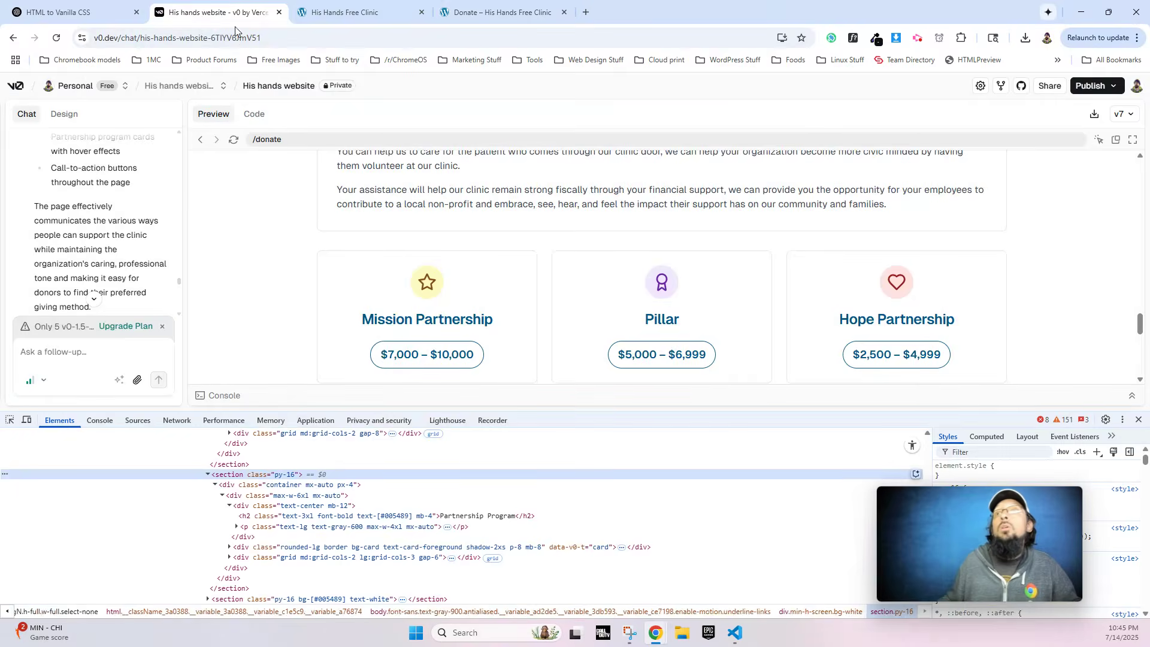
right_click(428, 283)
left_click(463, 570)
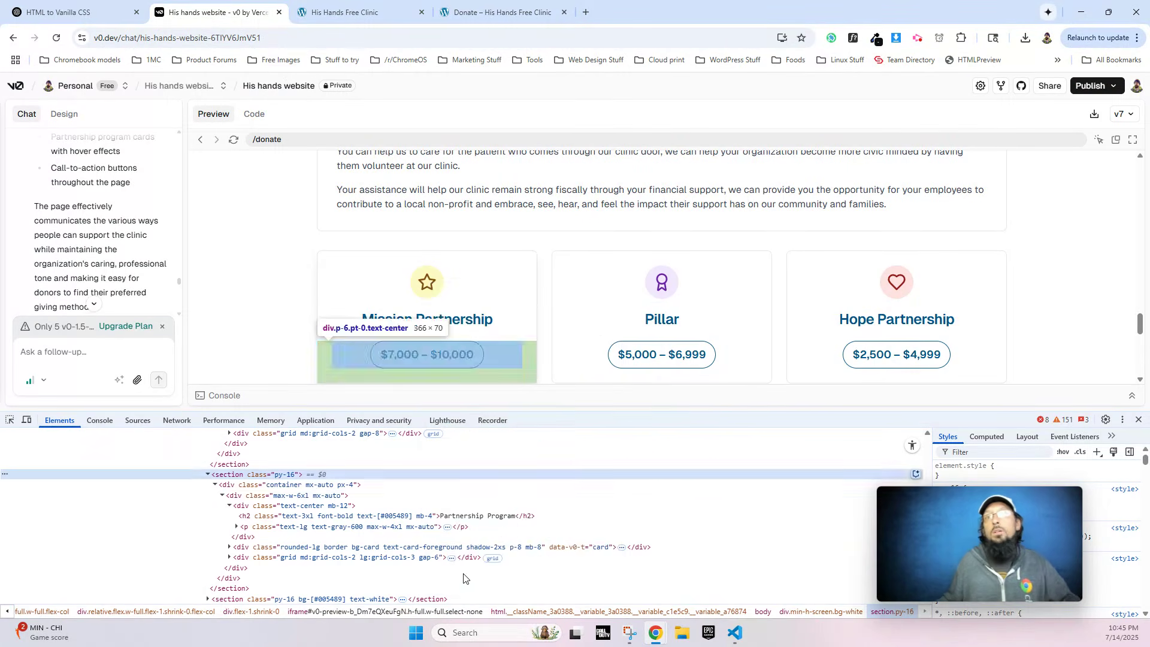
right_click(332, 516)
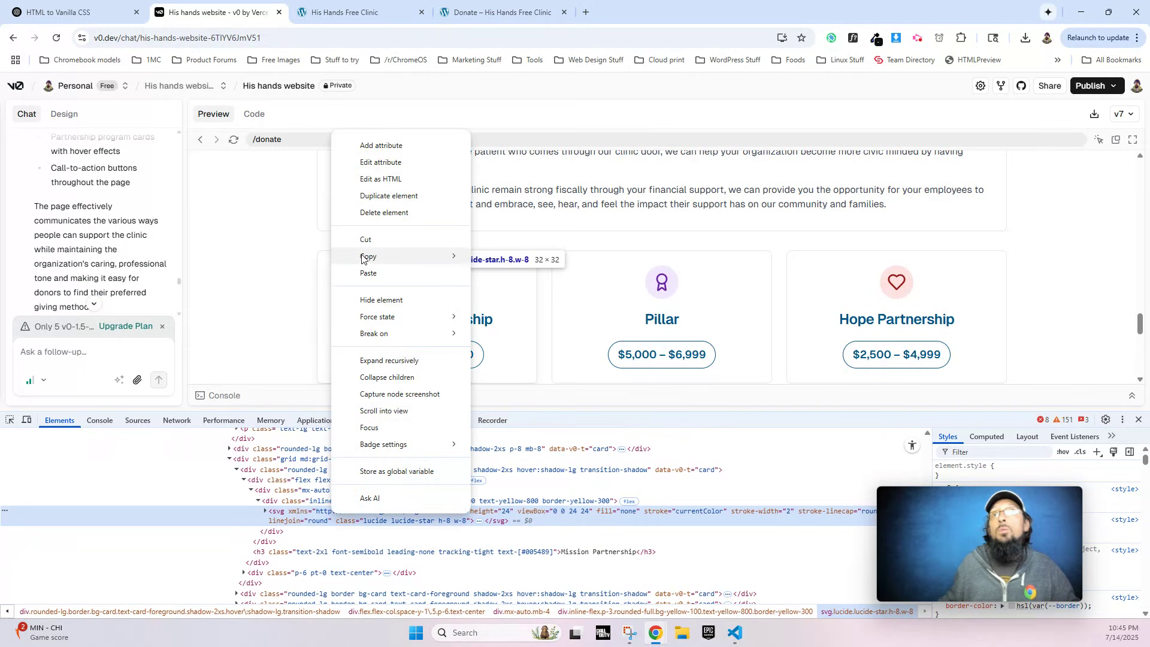
mouse_move(362, 257)
left_click(503, 258)
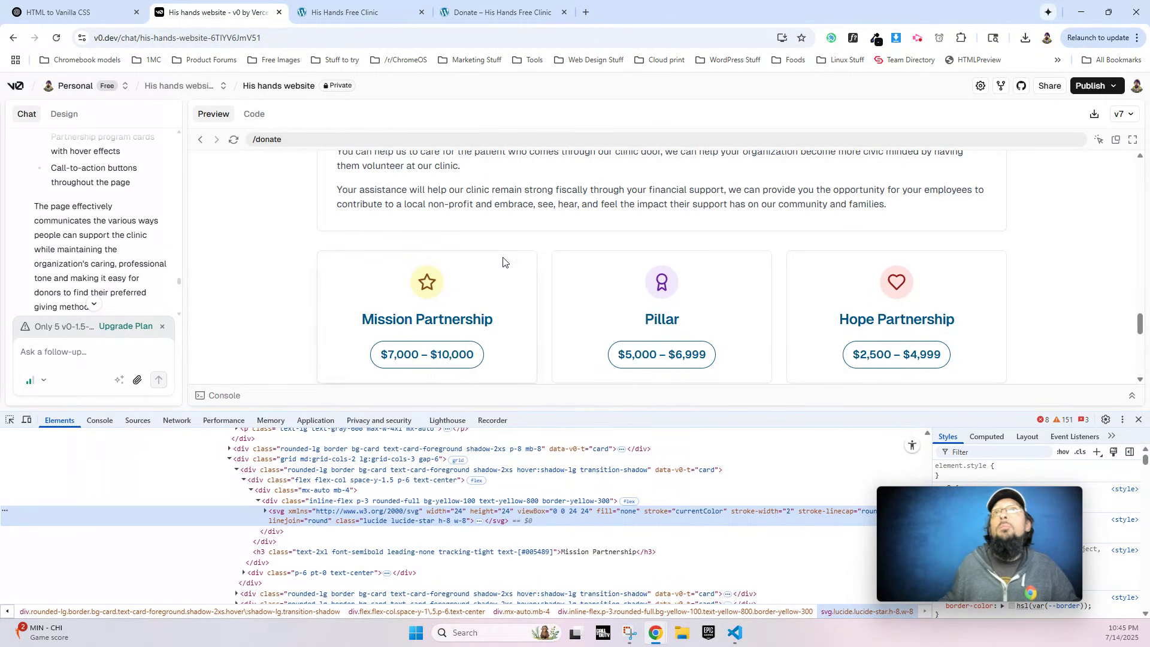
Replace the Mission Partnership icon's SVG code in Etch with the copied outlined star SVG.
left_click(78, 13)
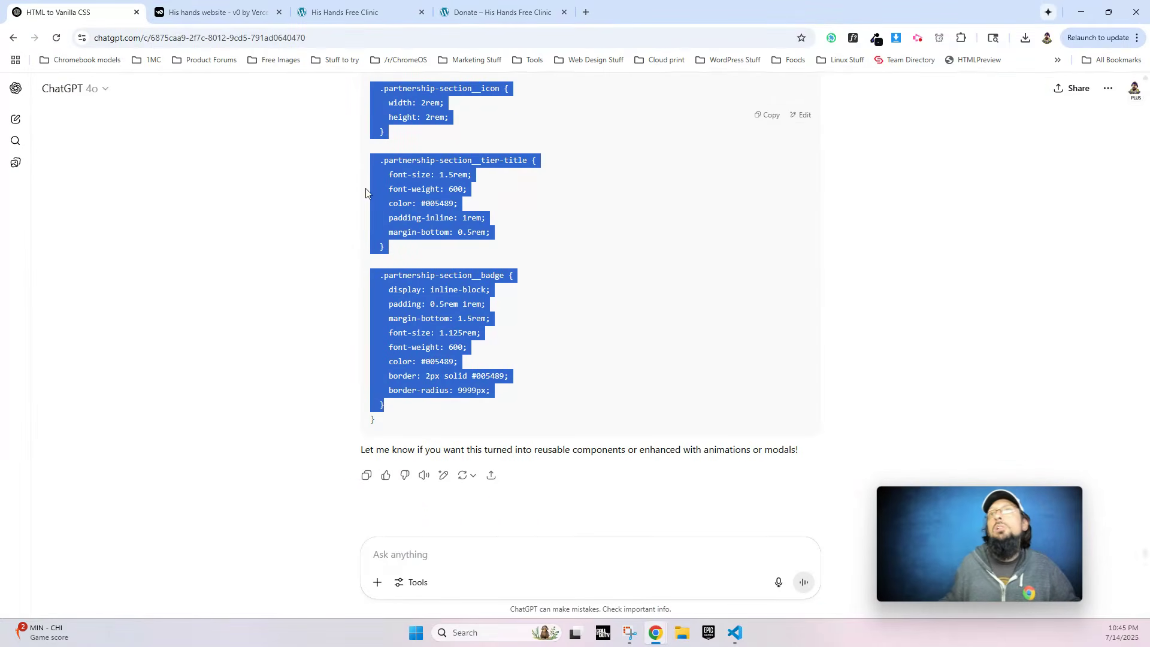
left_click(344, 12)
scroll(353, 198, "up", 8)
scroll(306, 213, "down", 3)
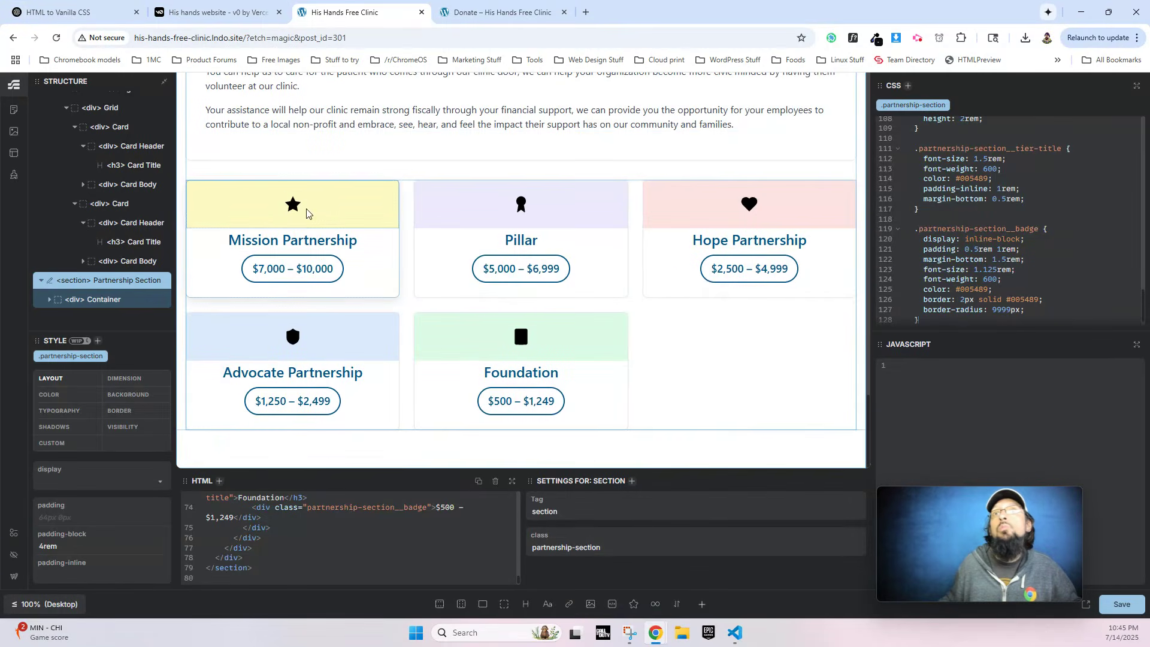
left_click(290, 205)
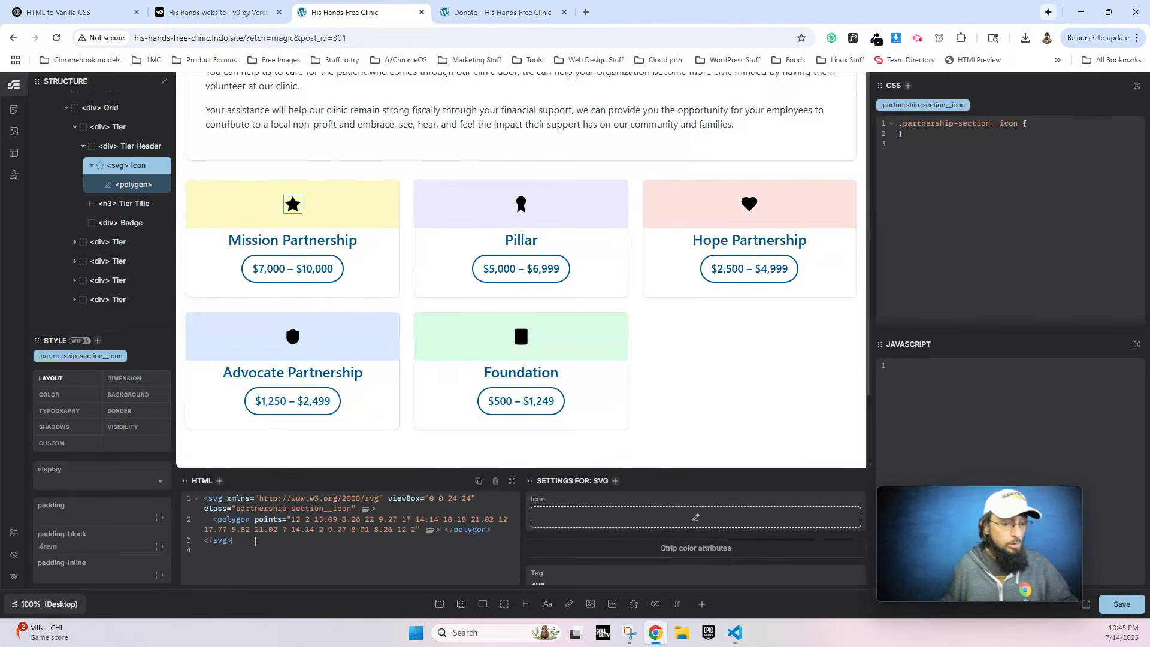
key("ctrl+a")
type("<svg xmlns=\"http://www.w3.org/2000/svg\" width=\"24\" height=\"24\" viewBox=\"0 0 24 24\" fill=\"none\" stroke=\"currentColor\" stroke-width=\"2\" stroke-linecap=\"round\" stroke-linejoin=\"round\" class=\"lucide lucide-star h-8 w-8\"><polygon points=\"12 2 15.09 8.26 22 9.27 17 14.14 18.18 21.02 12 17.77 5.82 21.02 7 14.14 2 9.27 8.91 8.26 12 2\"></polygon></svg>")
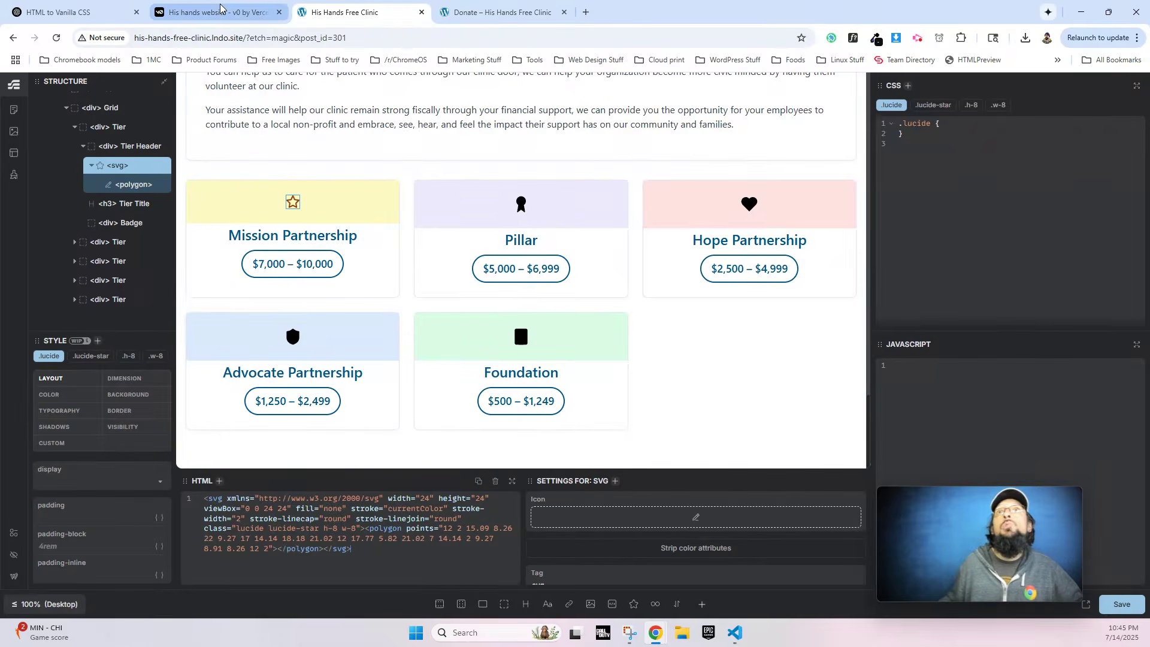
Inspect the award icon on the Pillar card in the v0 preview and copy its SVG element.
left_click(220, 11)
right_click(660, 282)
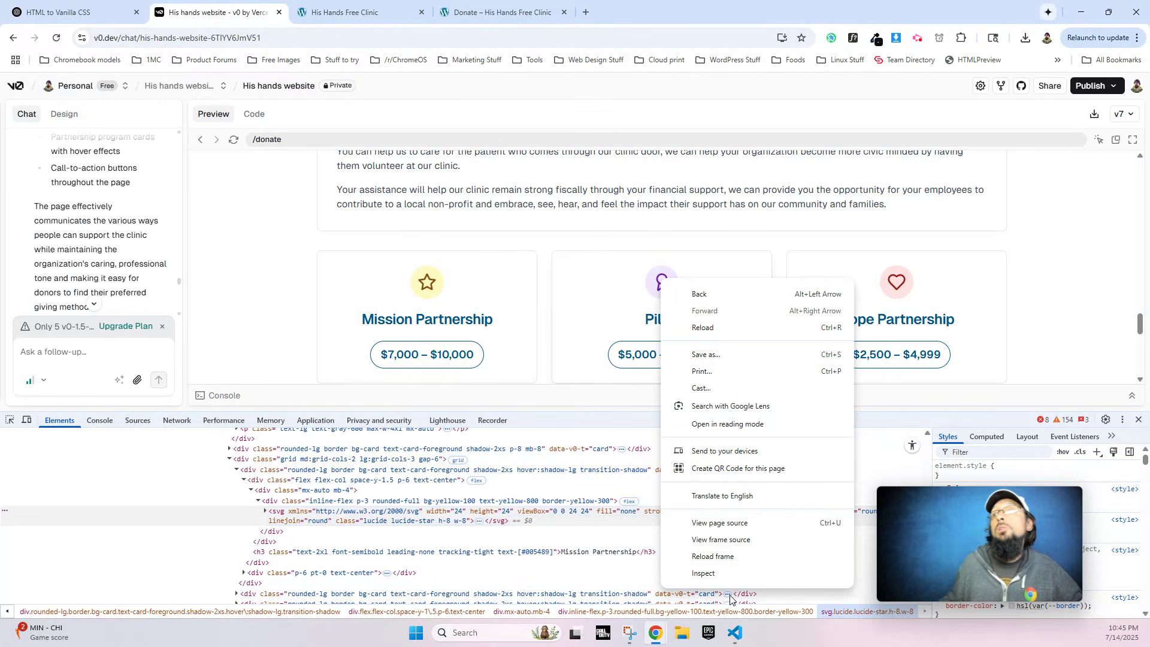
left_click(707, 575)
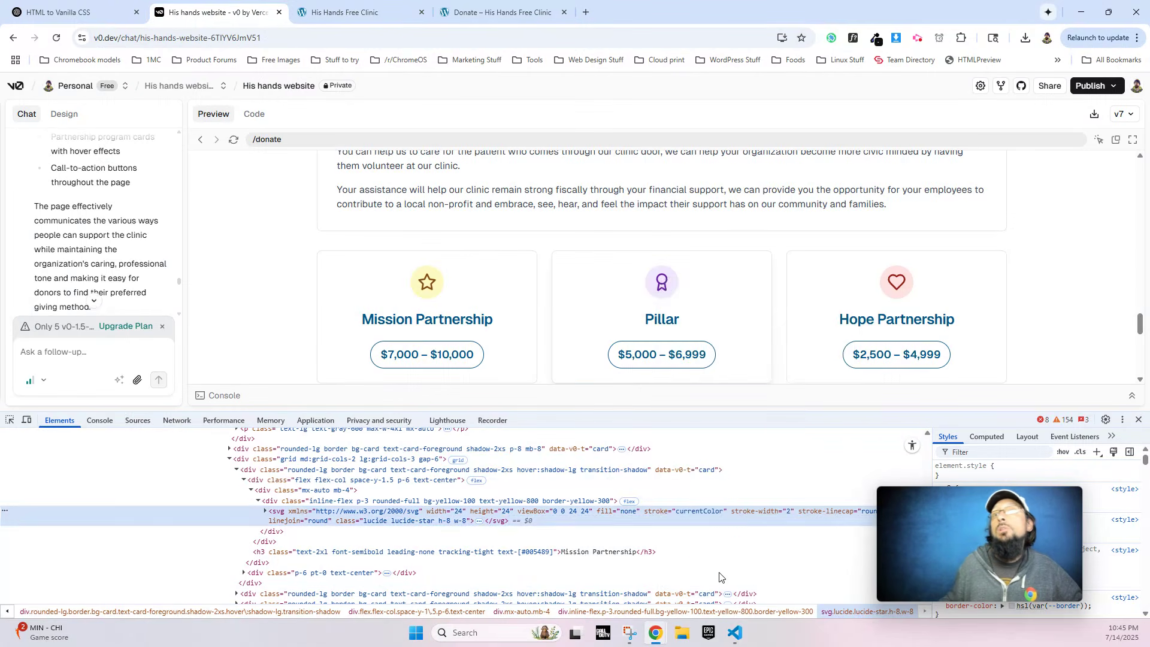
right_click(309, 514)
mouse_move(388, 259)
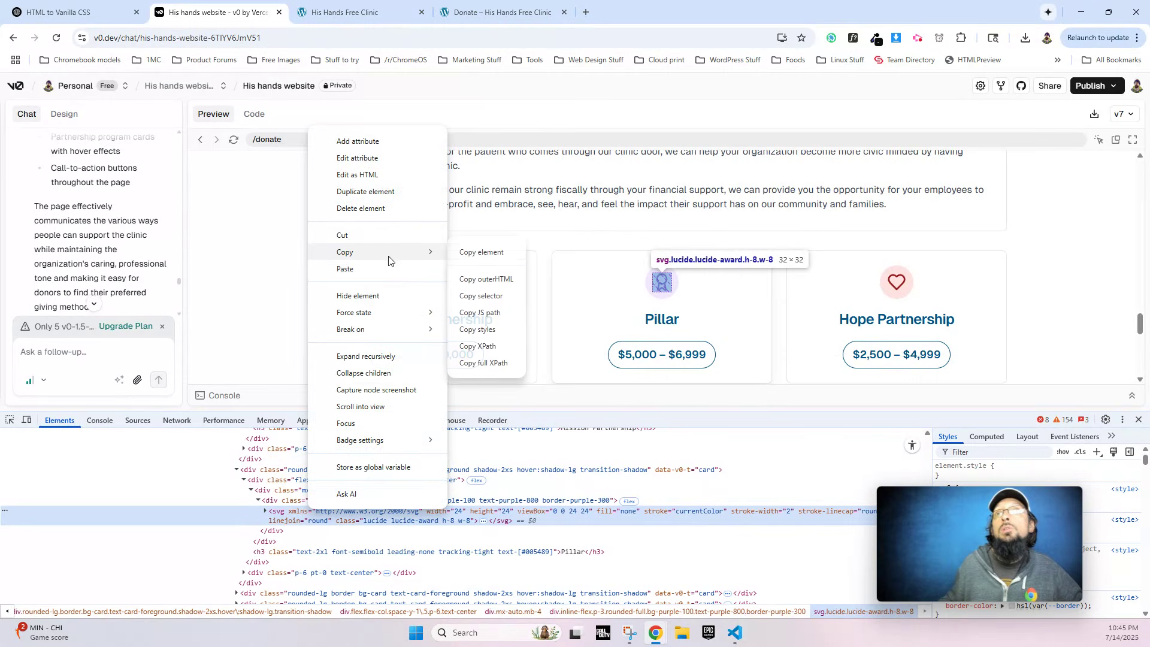
left_click(482, 252)
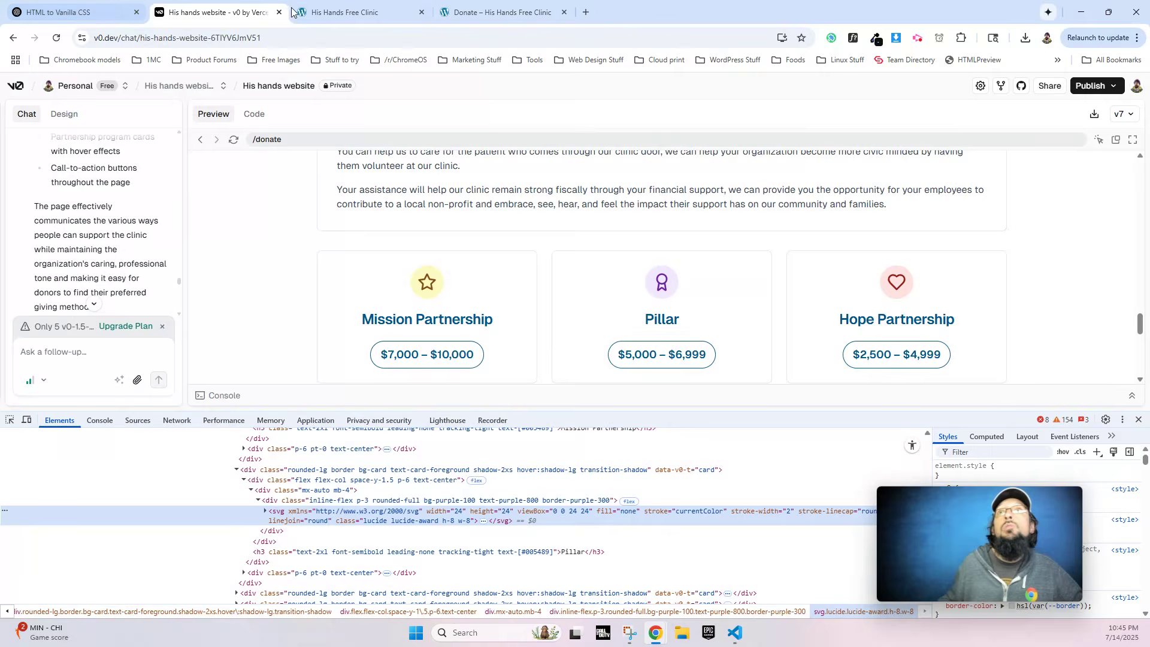
Replace the Pillar tier icon's SVG code in Etch with the copied award SVG.
left_click(322, 12)
left_click(523, 209)
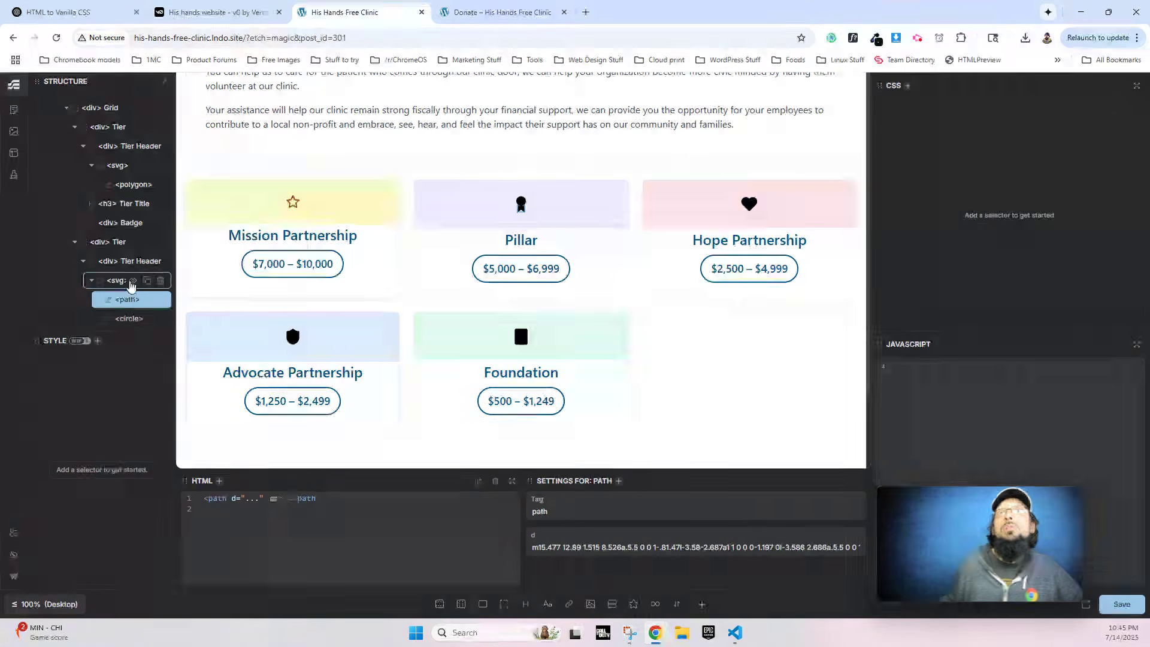
left_click(131, 284)
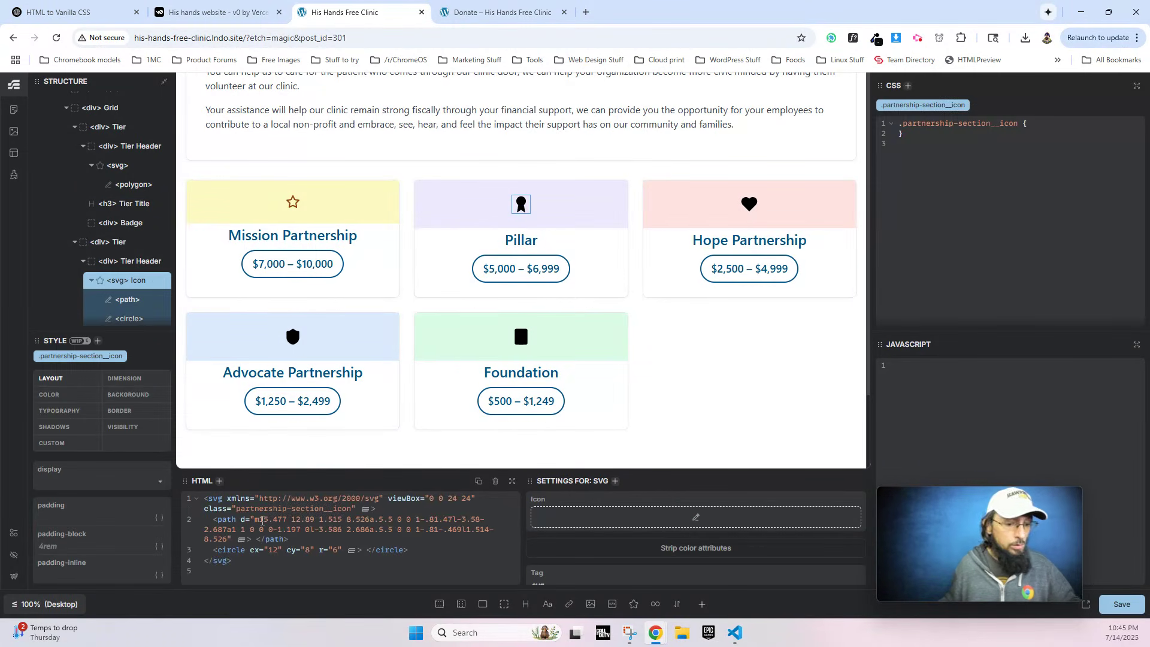
left_click(263, 521)
key("ctrl+a")
key("ctrl+v")
Inspect the heart icon on the Hope Partnership card in the v0 preview and copy its SVG element.
left_click(208, 7)
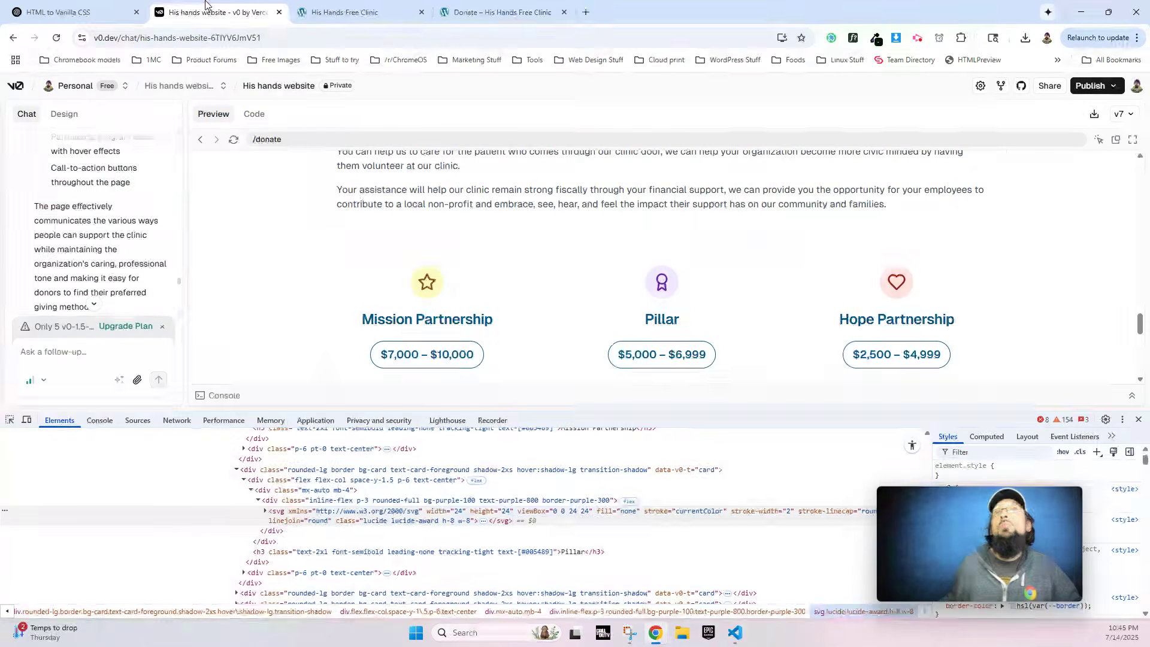
right_click(893, 283)
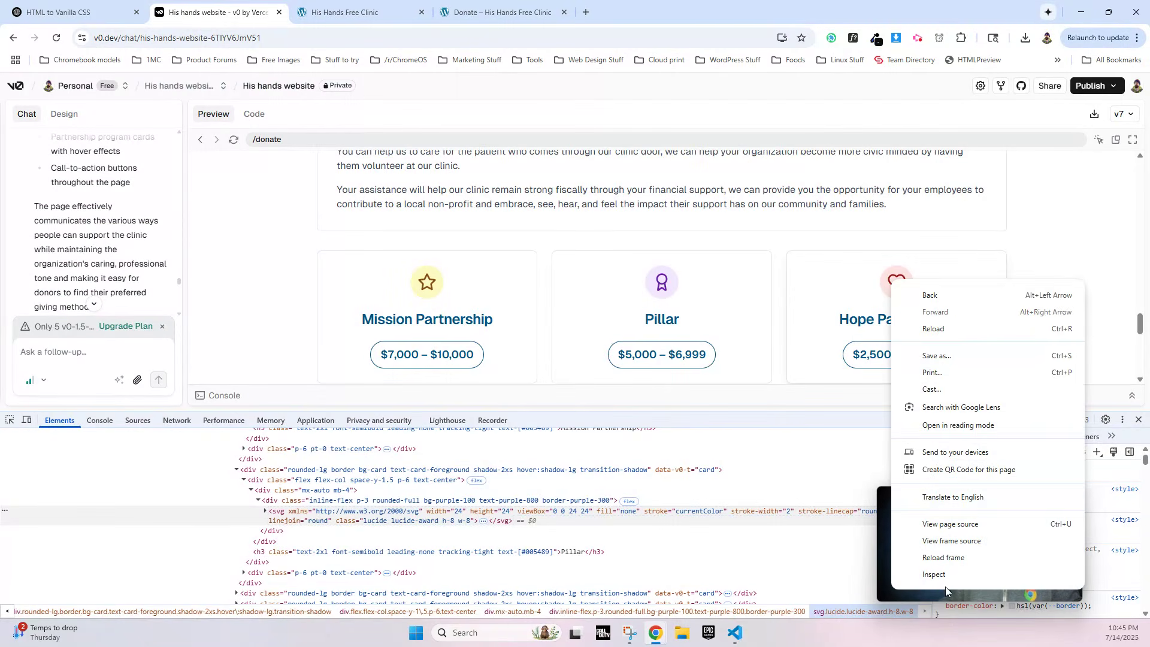
left_click(929, 579)
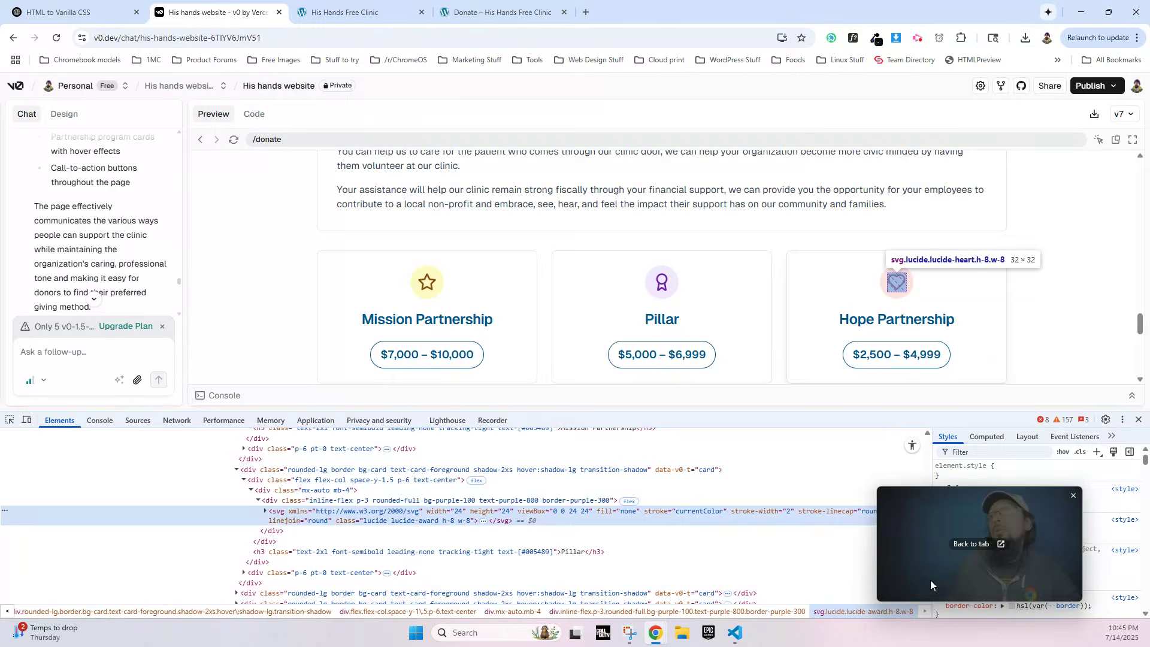
right_click(323, 517)
mouse_move(366, 260)
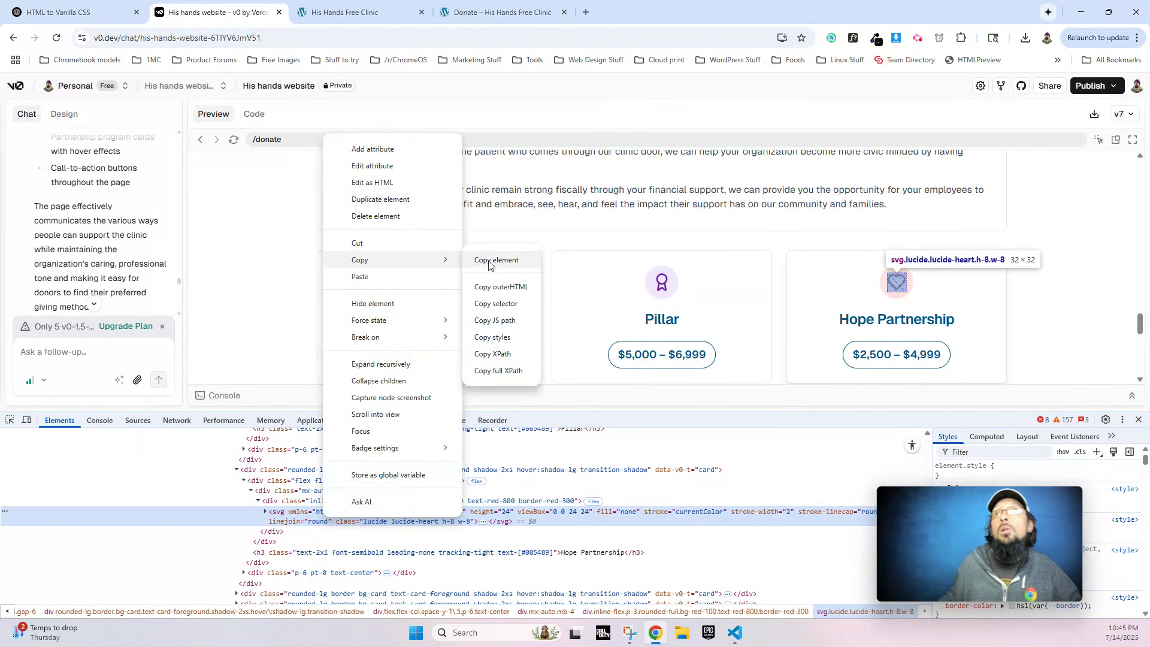
left_click(501, 260)
Replace the Hope Partnership icon's SVG code in Etch with the copied outlined heart SVG.
left_click(358, 12)
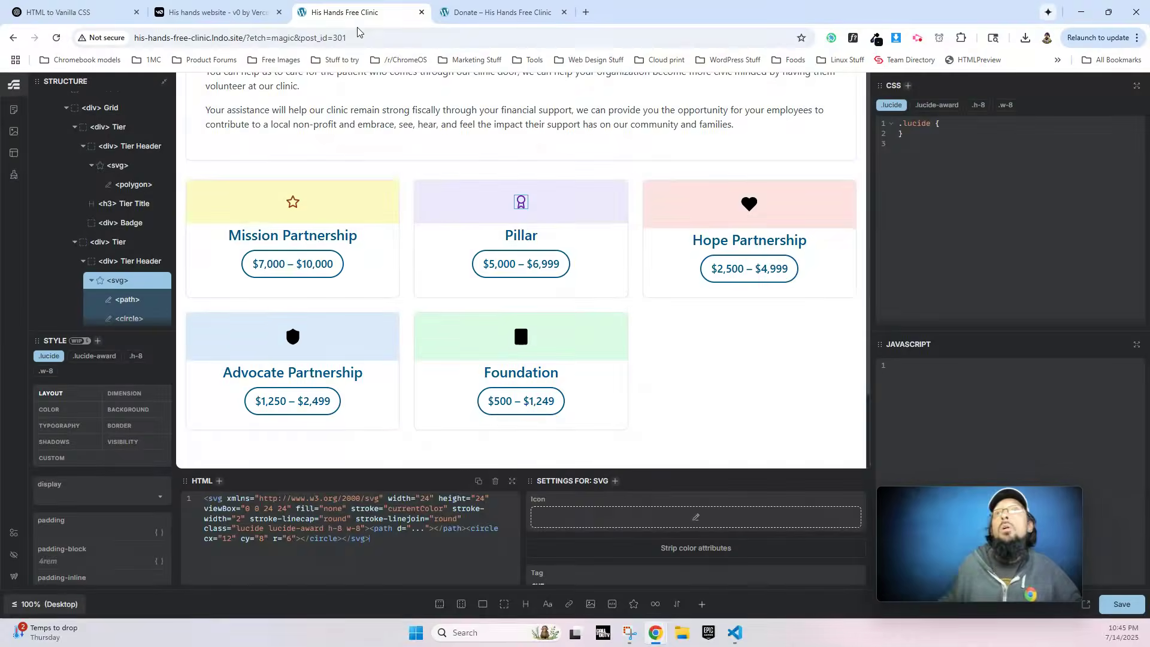
left_click(741, 208)
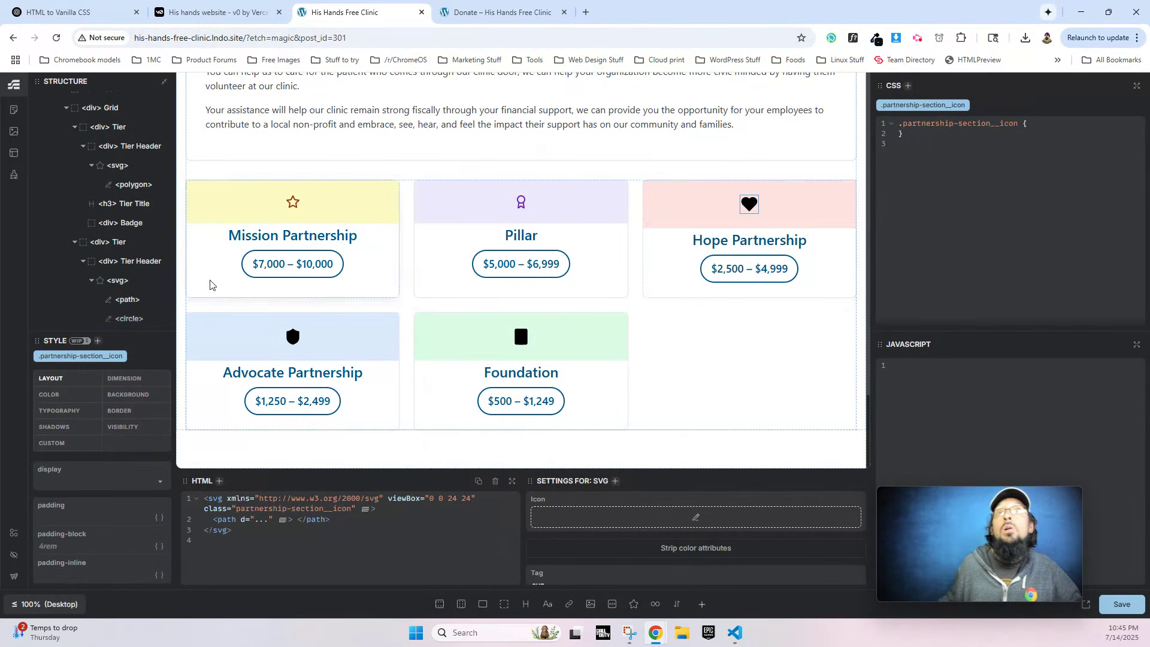
left_click(261, 545)
key("ctrl+a")
key("ctrl+v")
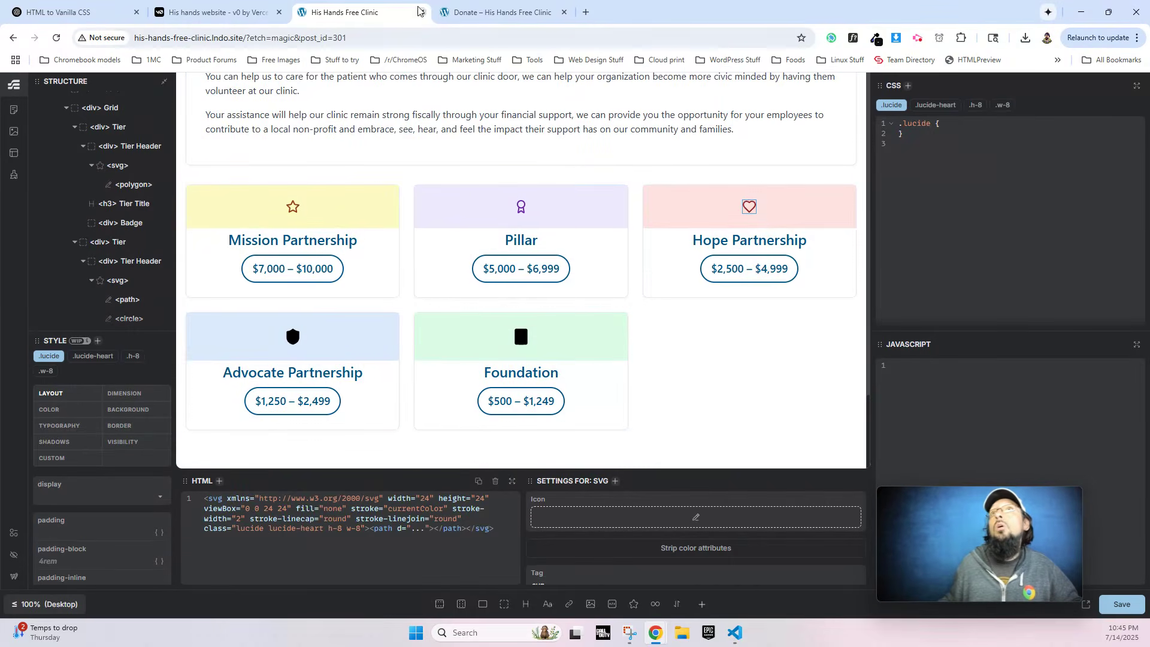
Inspect the shield icon on the Advocate Partnership card in the v0 preview and copy its SVG element.
left_click(251, 12)
scroll(420, 210, "down", 4)
right_click(427, 193)
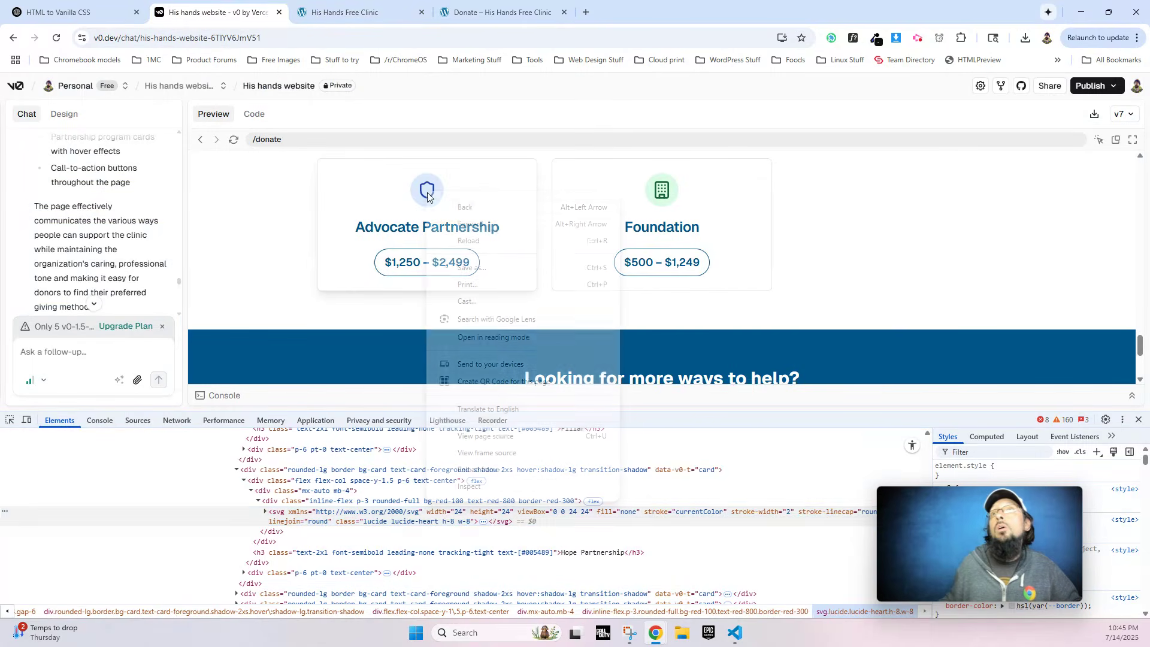
left_click(474, 485)
right_click(335, 510)
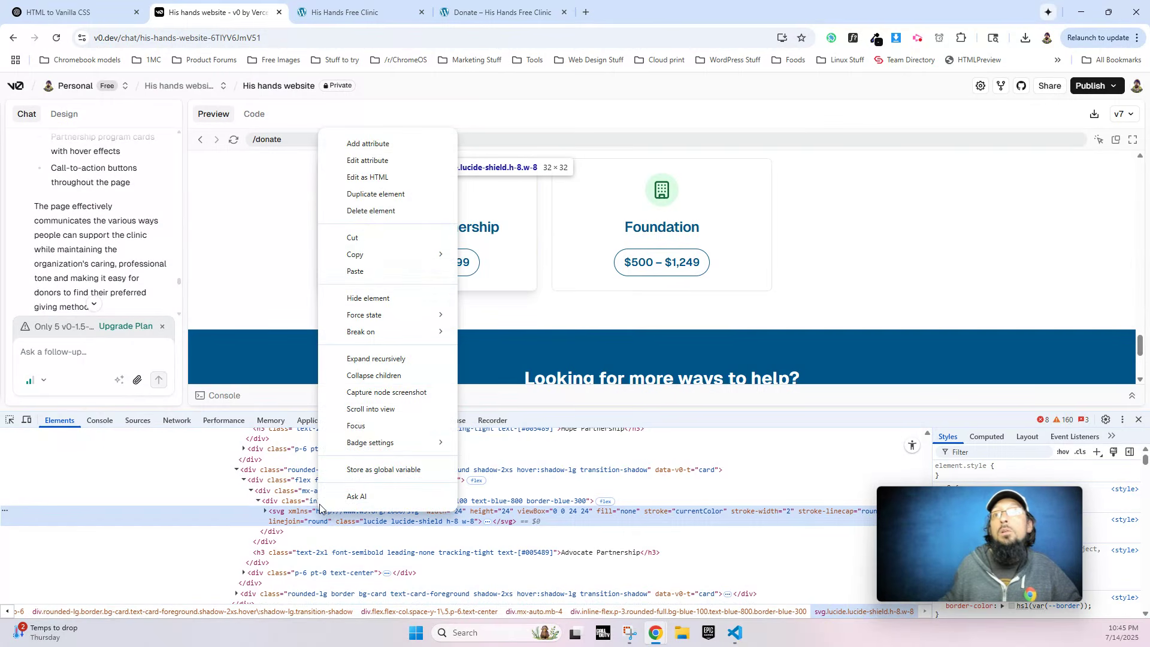
left_click(487, 259)
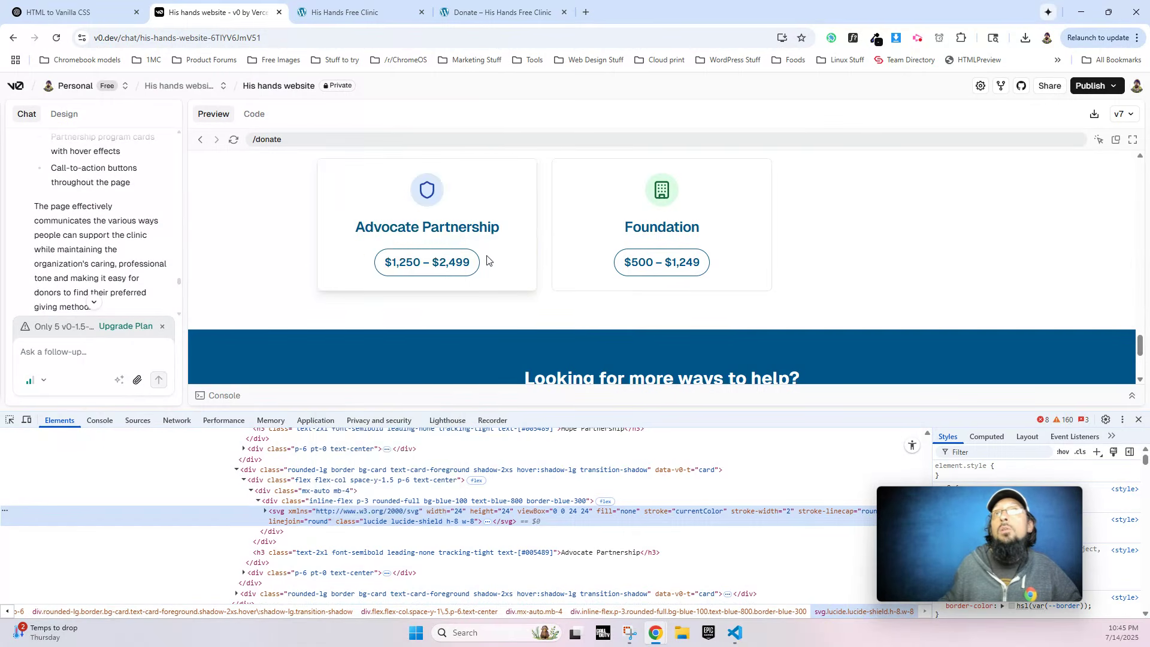
Replace the Advocate Partnership icon's SVG code in Etch with the copied outlined shield SVG.
left_click(352, 20)
left_click(299, 339)
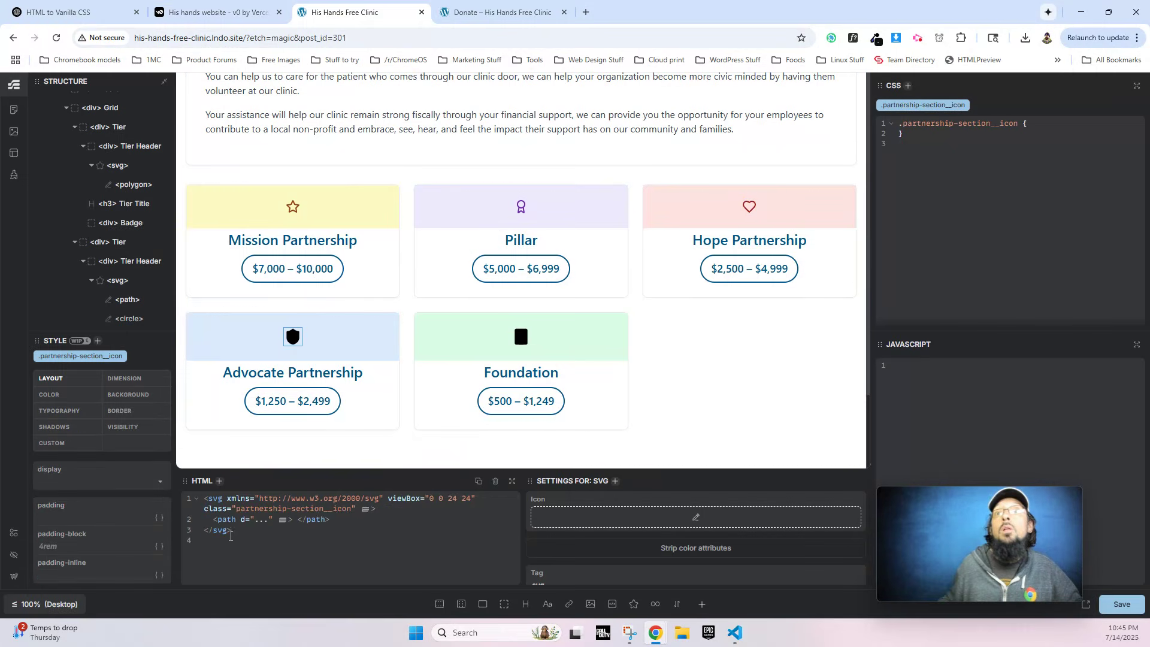
key("ctrl+a")
key("ctrl+v")
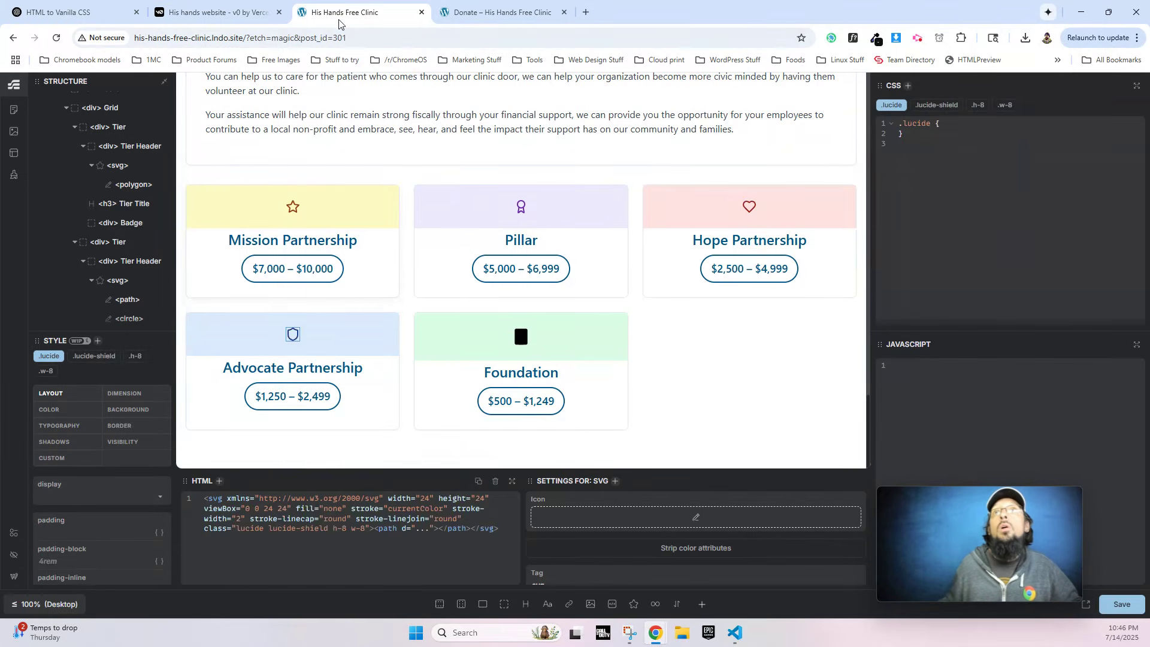
Inspect the building icon on the Foundation card in the v0 preview and copy its SVG element.
left_click(219, 12)
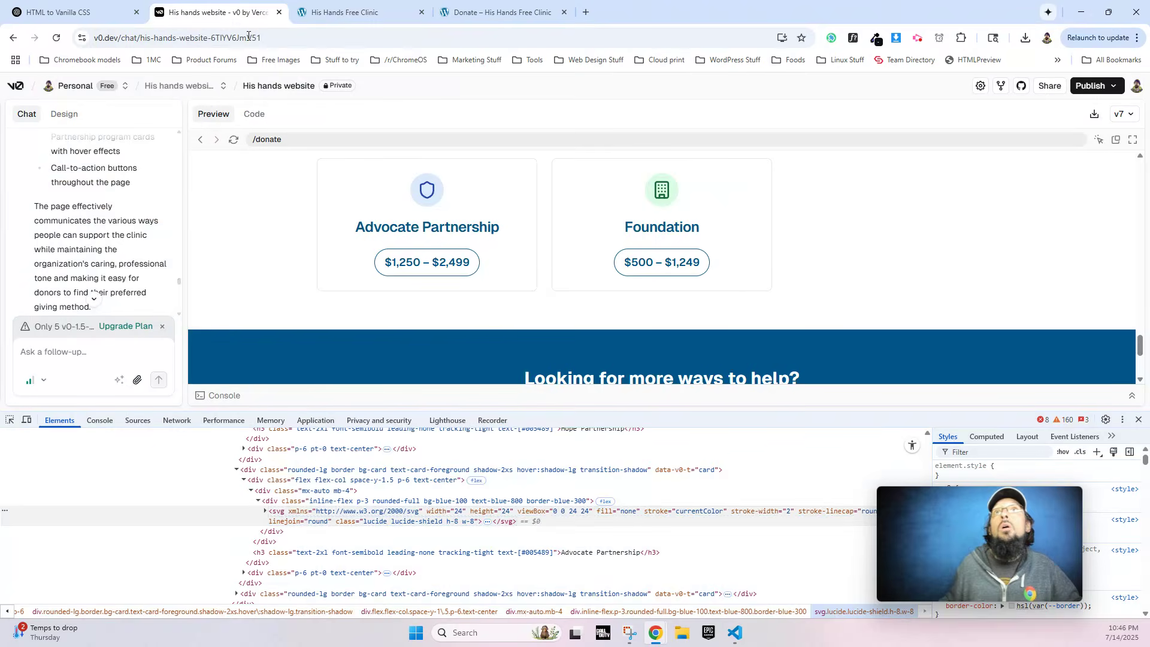
right_click(659, 191)
left_click(730, 481)
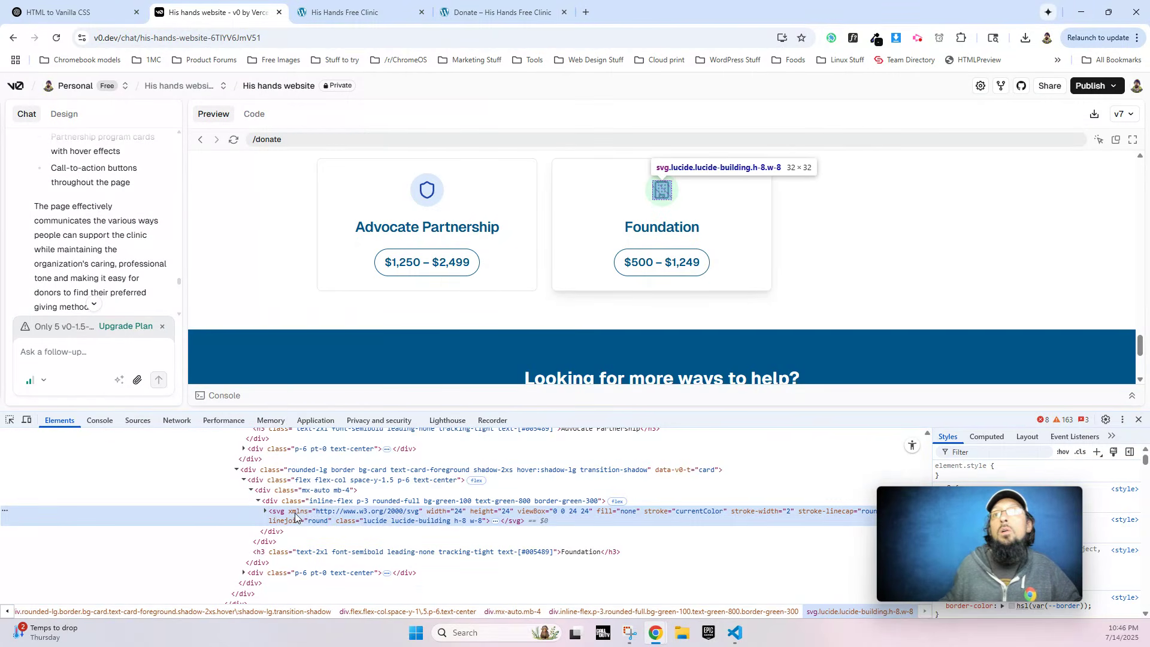
right_click(294, 516)
mouse_move(396, 257)
left_click(460, 258)
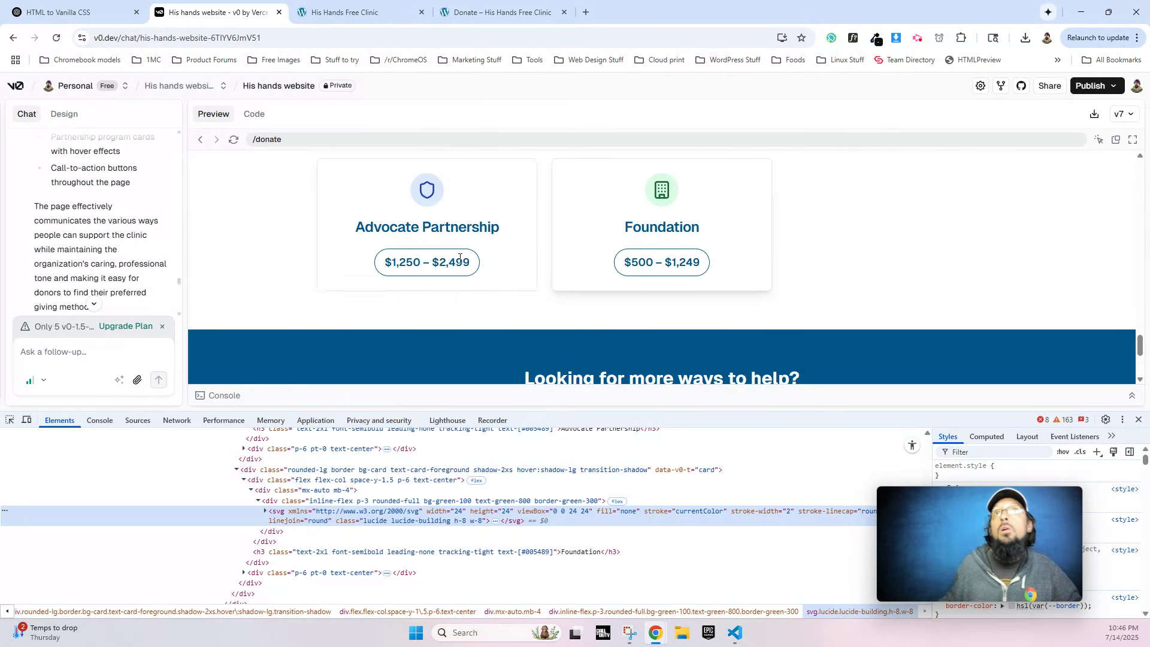
Select the Foundation card's icon in Etch to replace its SVG code with the copied building SVG.
left_click(347, 12)
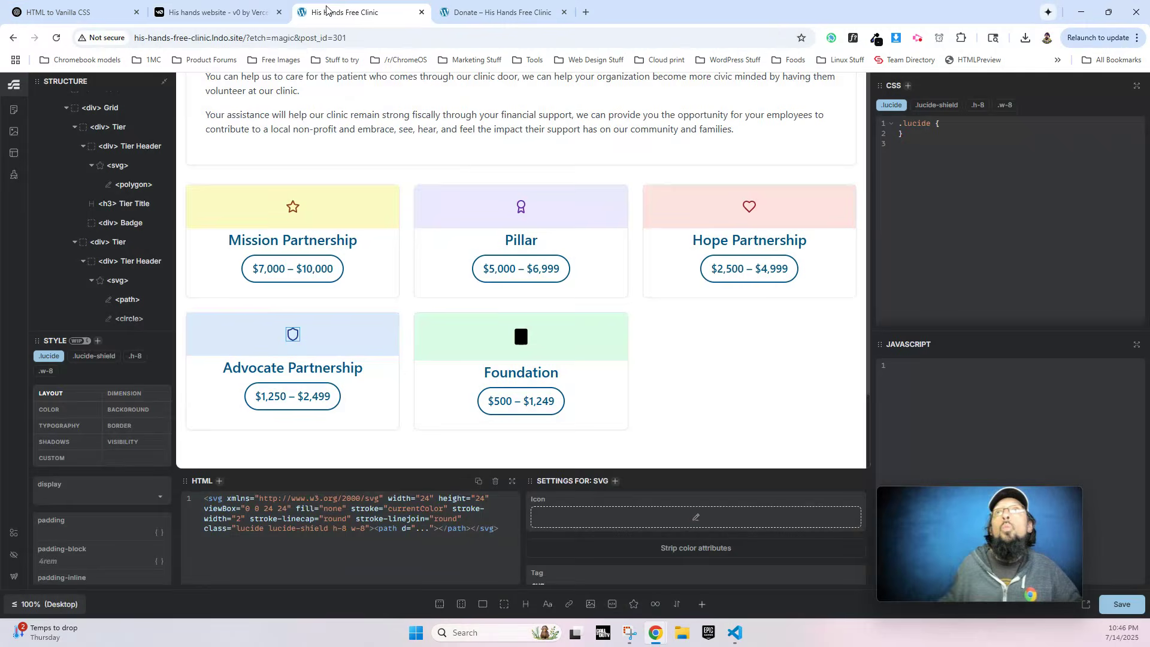
left_click(529, 334)
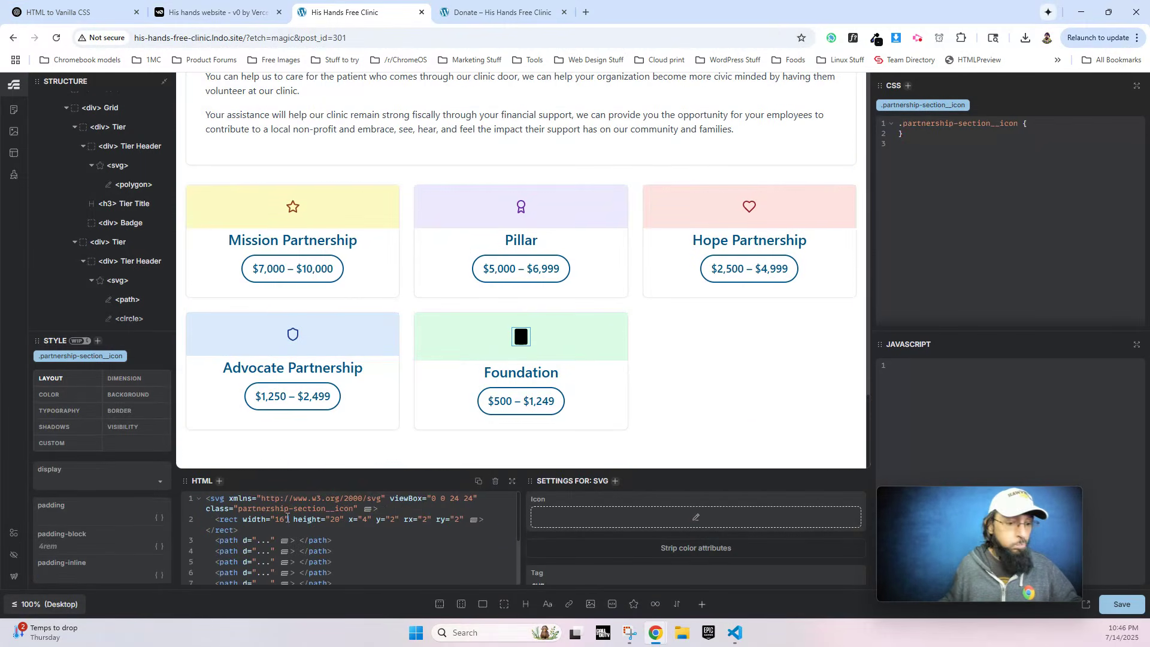
Replace the Foundation card's SVG markup with the copied lucide building icon code.
key("ctrl+a")
key("ctrl+v")
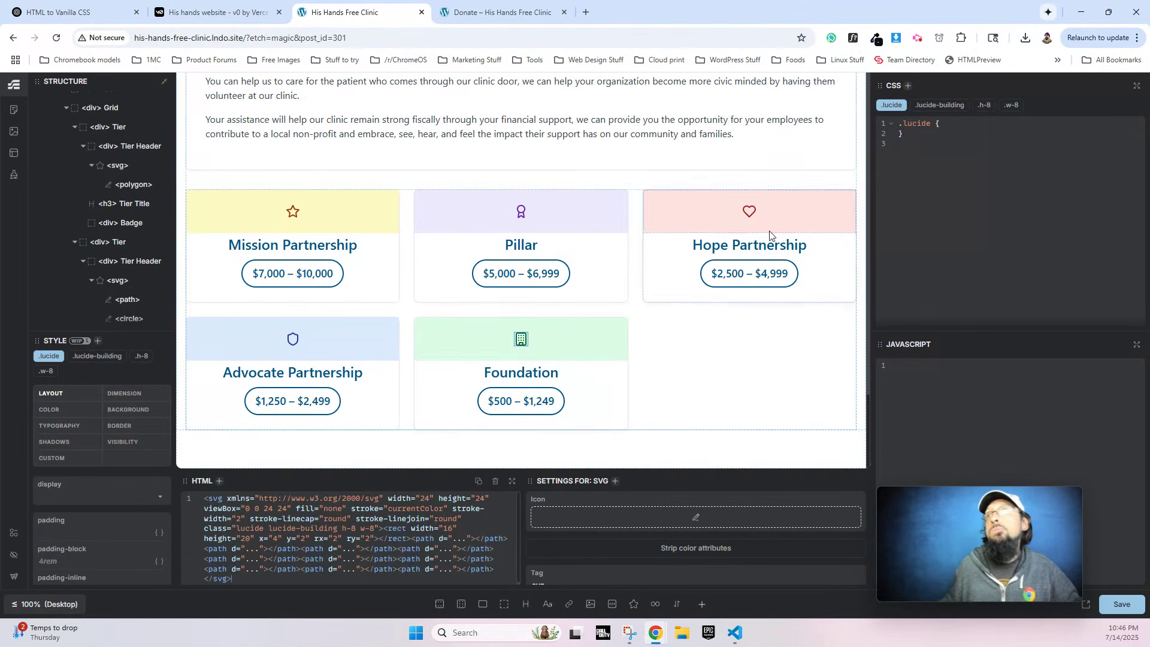
In the v0 donate preview, inspect the "Looking for more ways to help?" section and copy its whole section element.
left_click(215, 12)
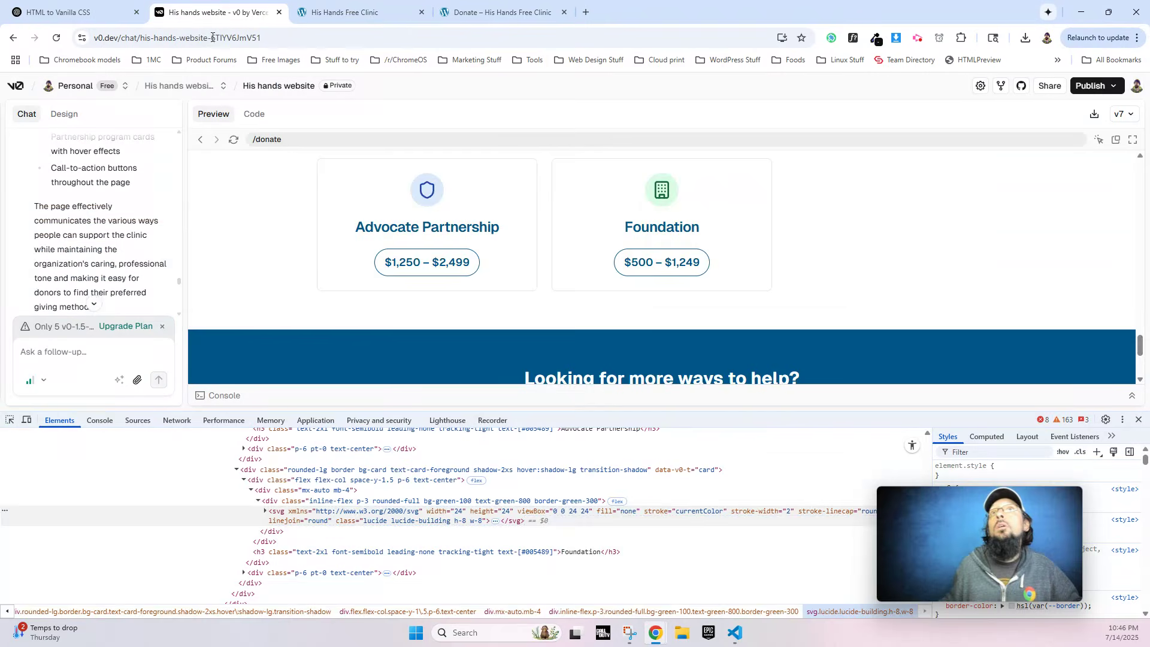
scroll(385, 264, "down", 3)
right_click(555, 203)
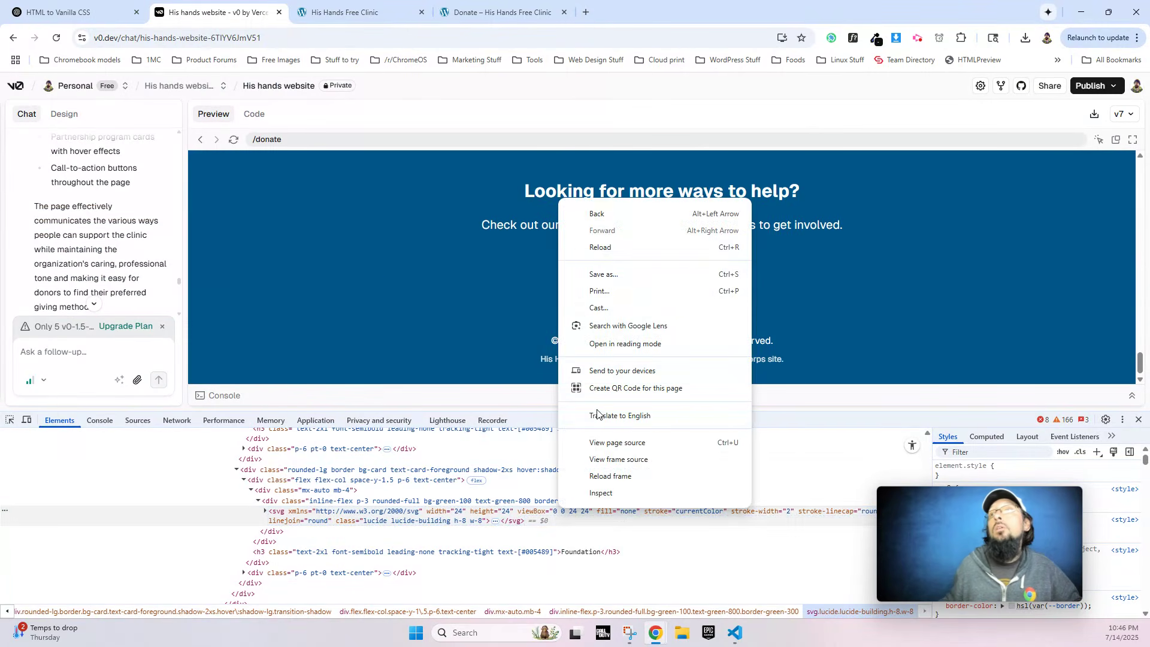
left_click(600, 493)
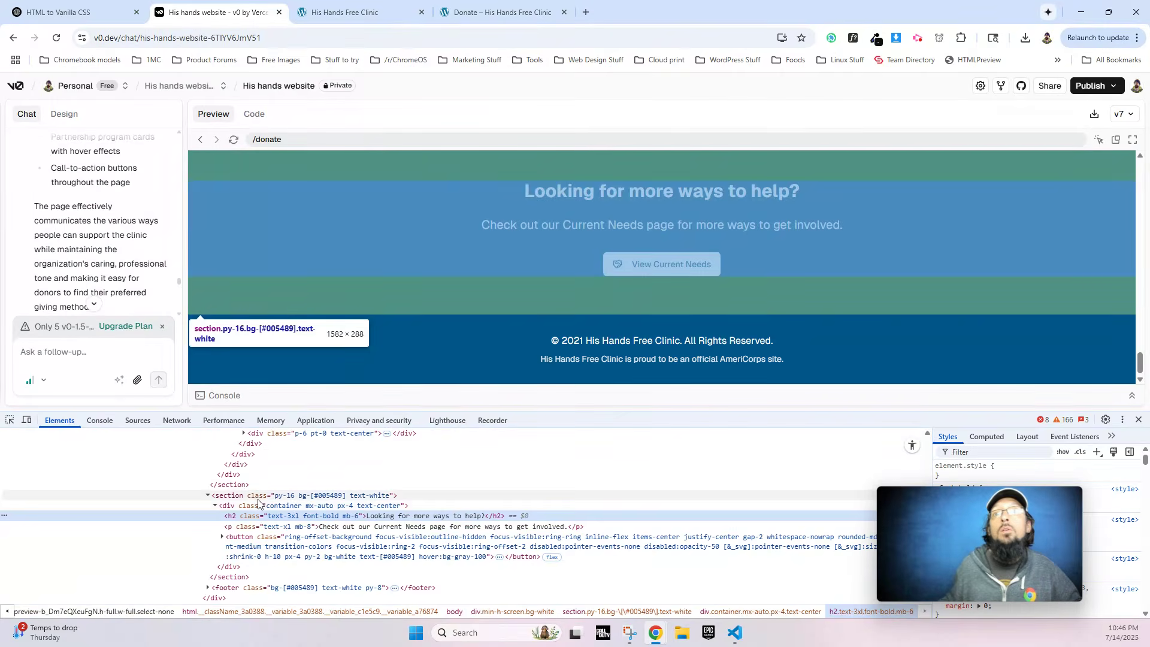
right_click(259, 496)
mouse_move(315, 240)
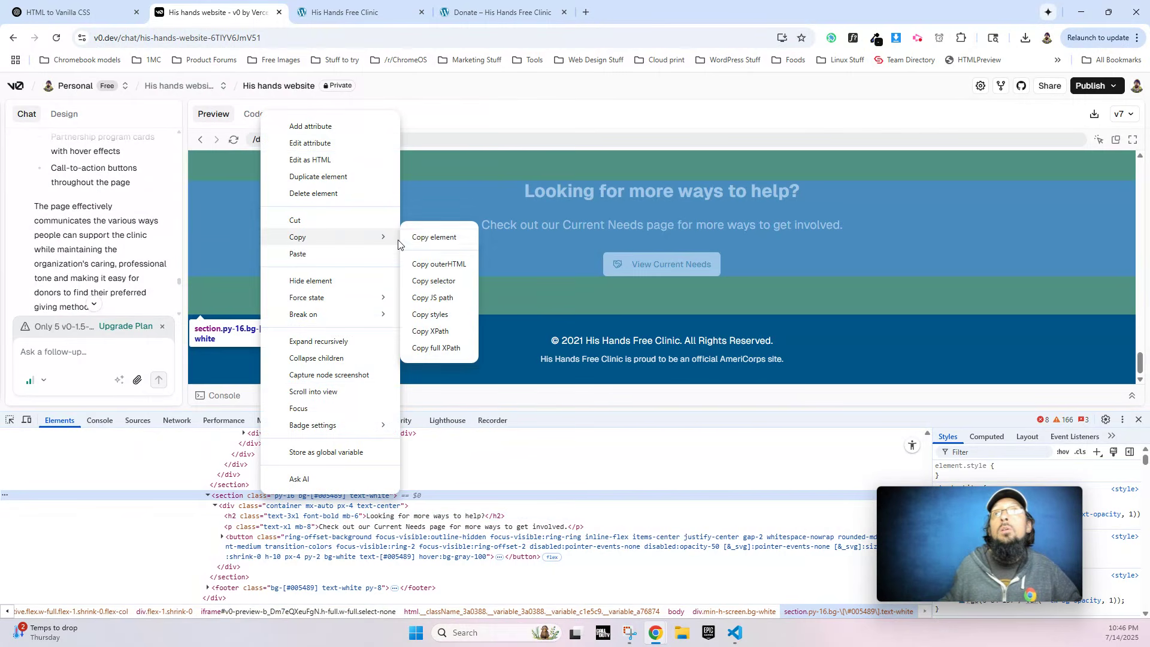
left_click(422, 236)
scroll(390, 300, "up", 5)
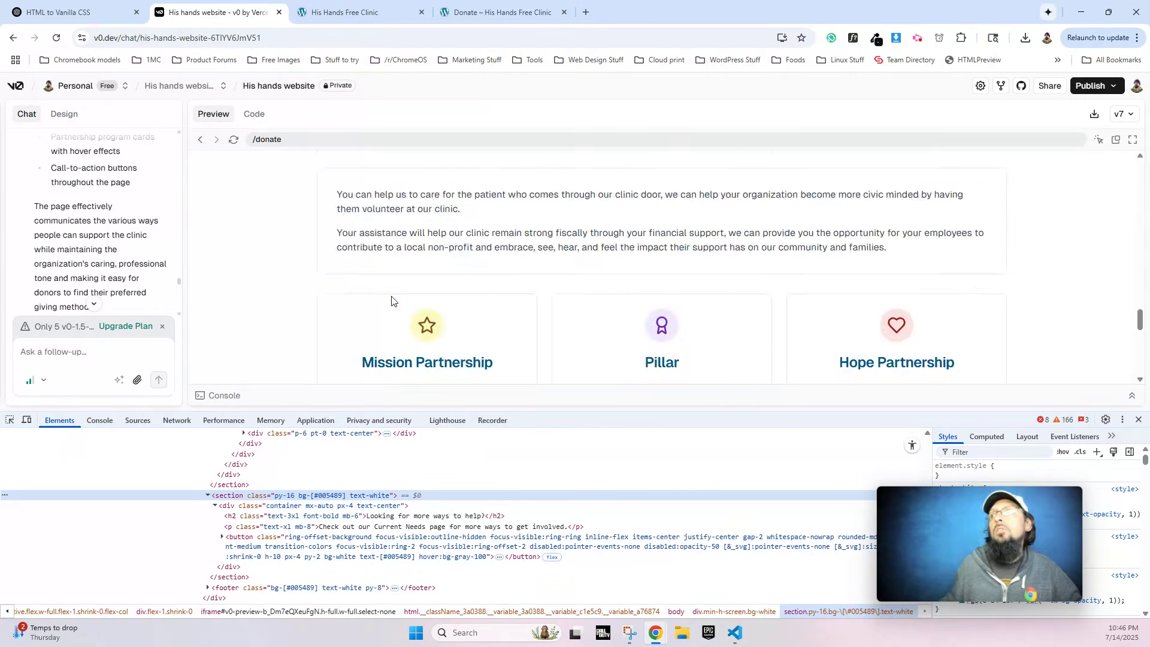
scroll(375, 359, "down", 5)
Switch to the Etch editor, collapse the Partnership Section, and add and select a new section with a container below it.
left_click(349, 9)
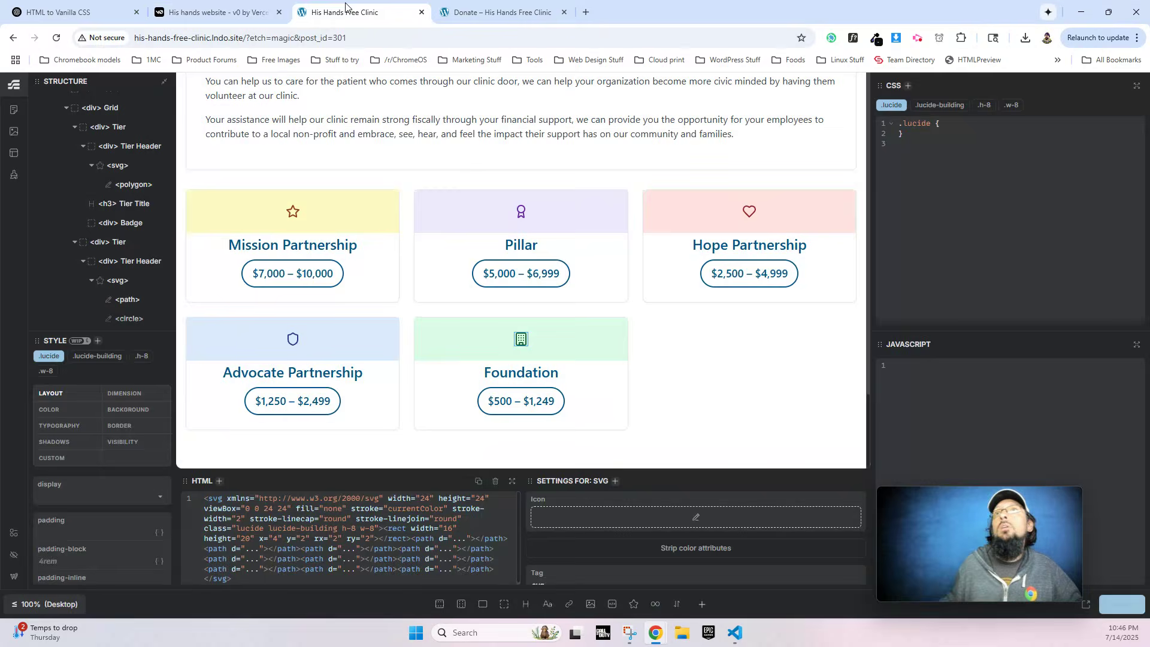
scroll(85, 269, "down", 10)
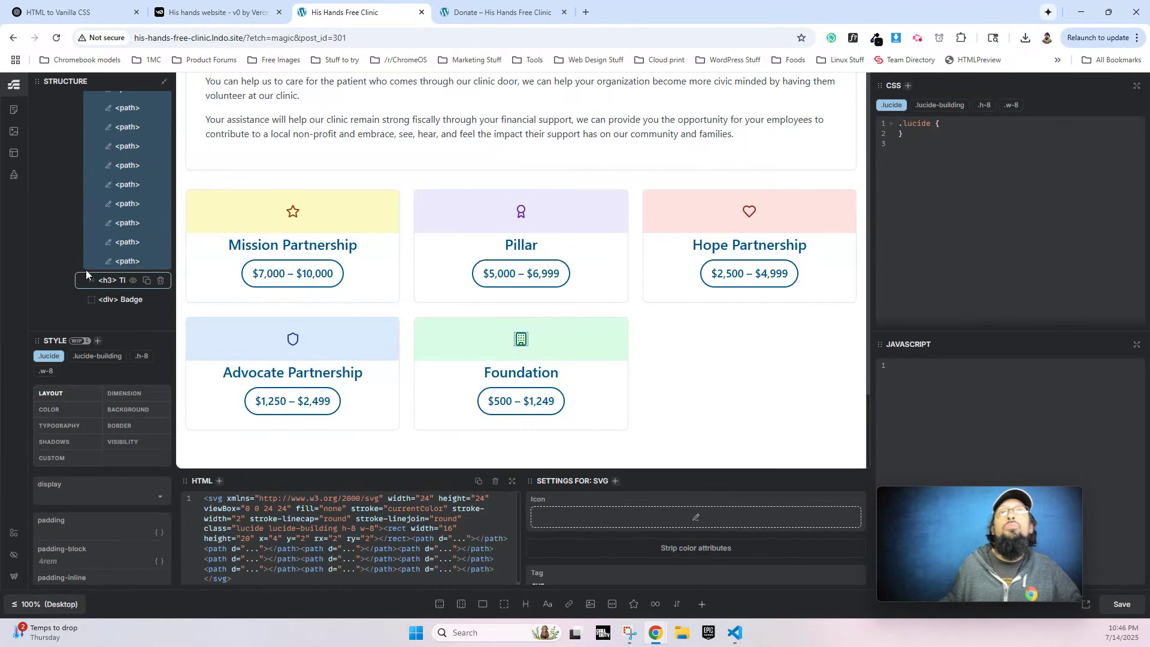
scroll(96, 260, "up", 10)
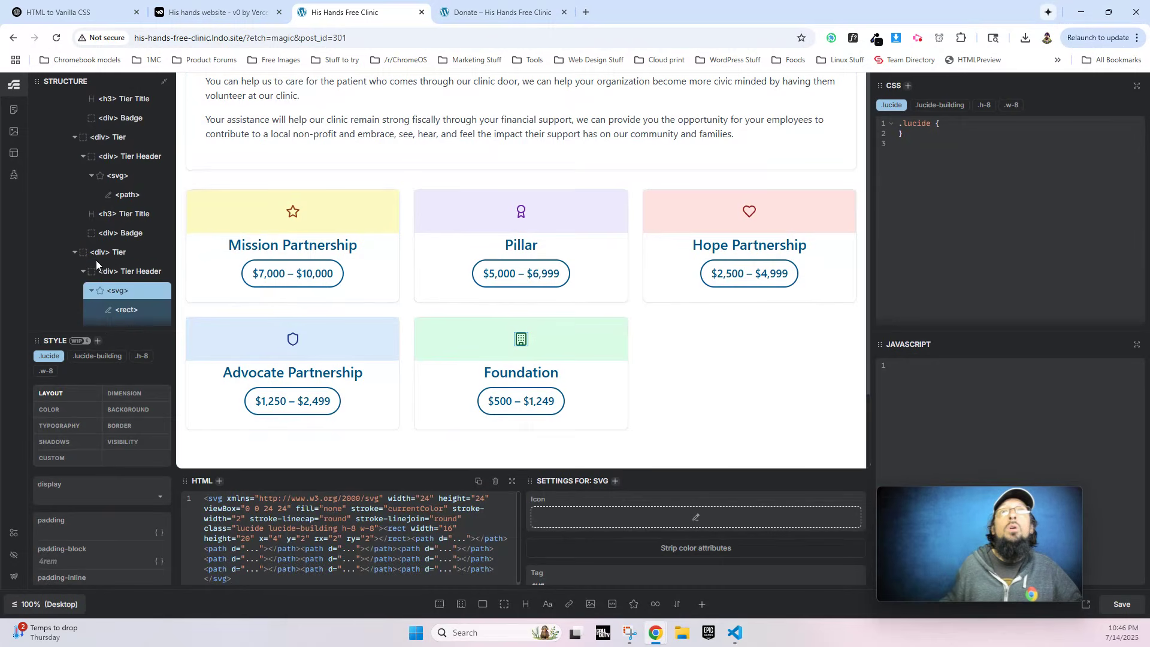
scroll(96, 260, "up", 10)
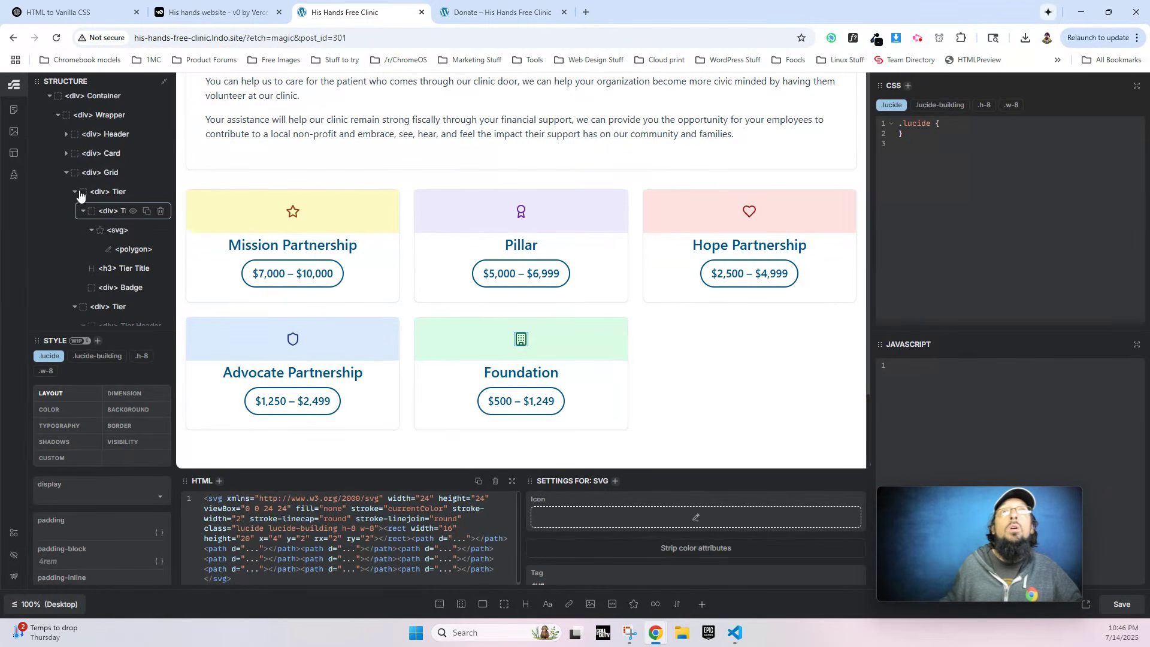
left_click(96, 256)
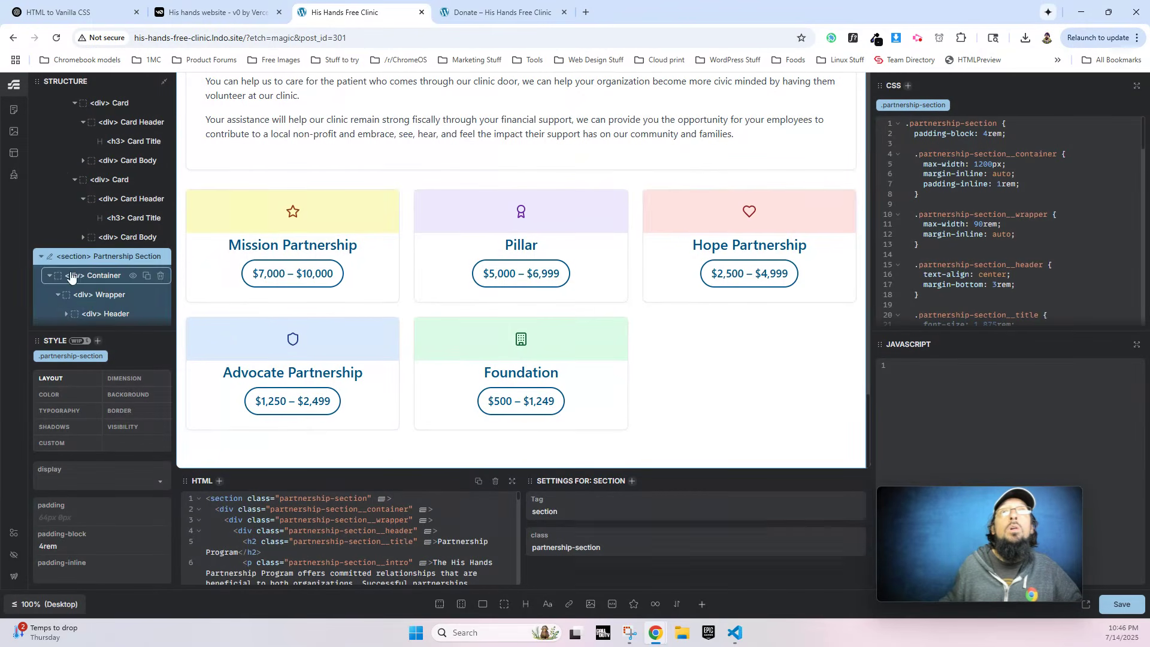
left_click(42, 258)
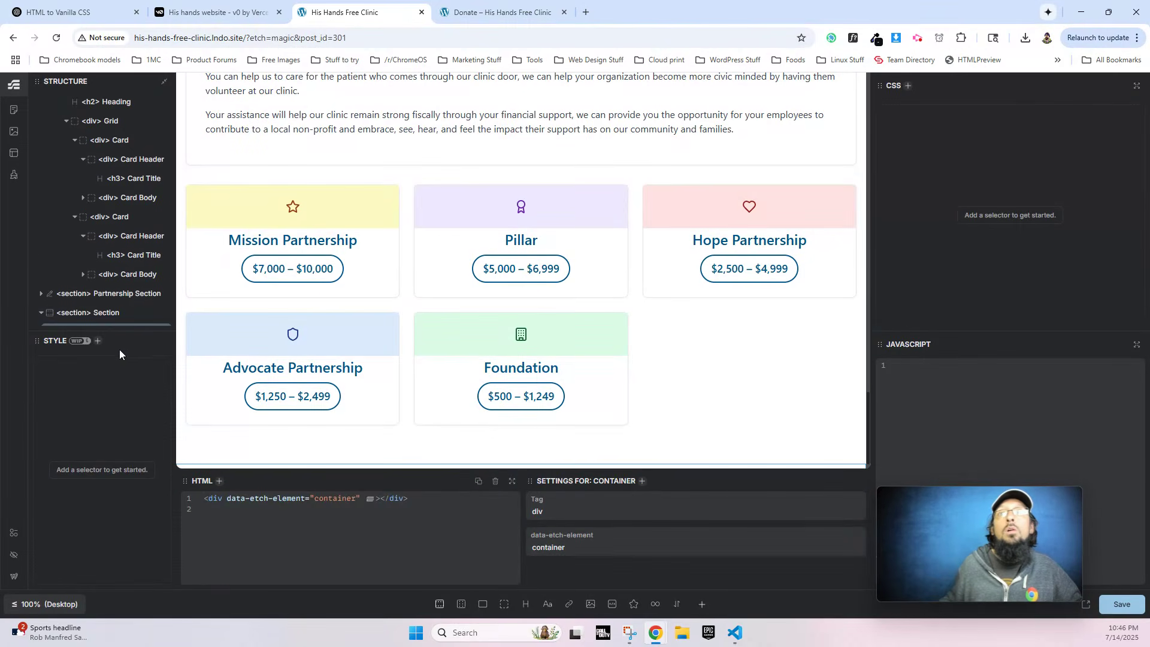
scroll(106, 311, "down", 2)
left_click(108, 258)
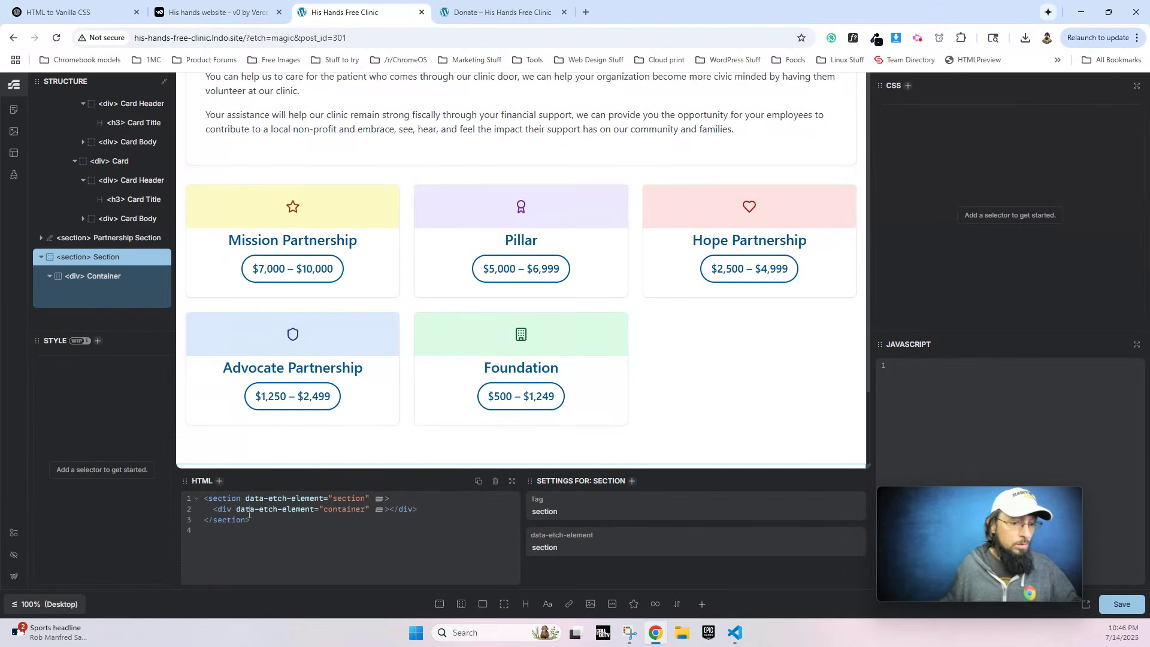
Submit the copied section to ChatGPT for conversion and copy the BEM HTML from its answer.
left_click(57, 12)
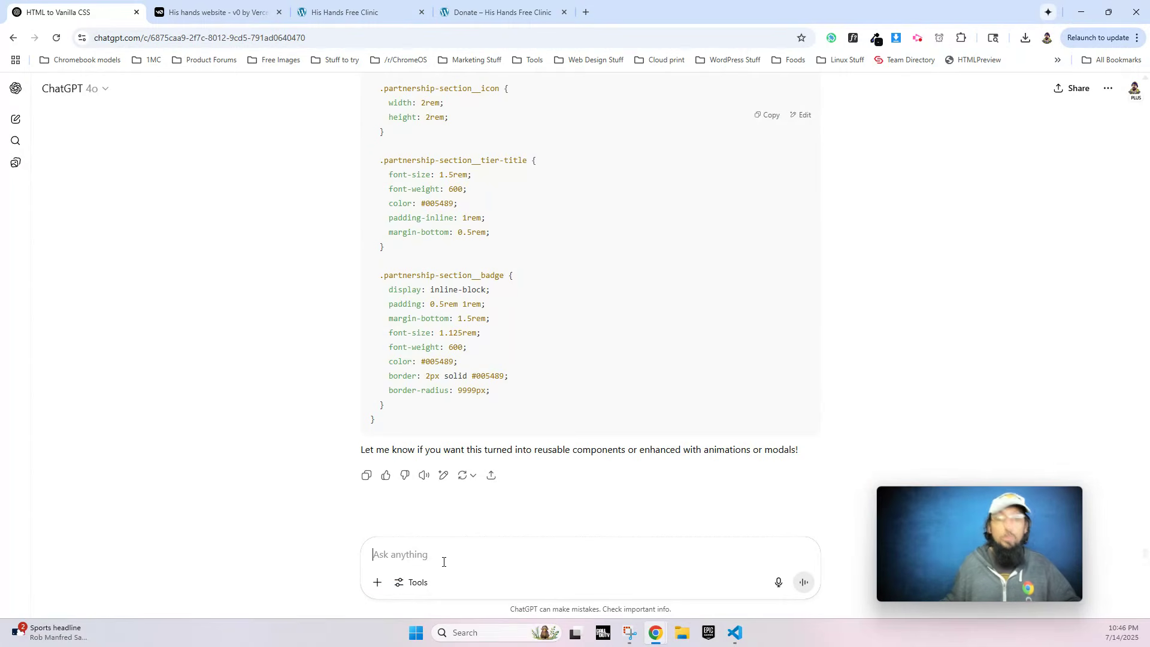
key("ctrl+v")
key("Return")
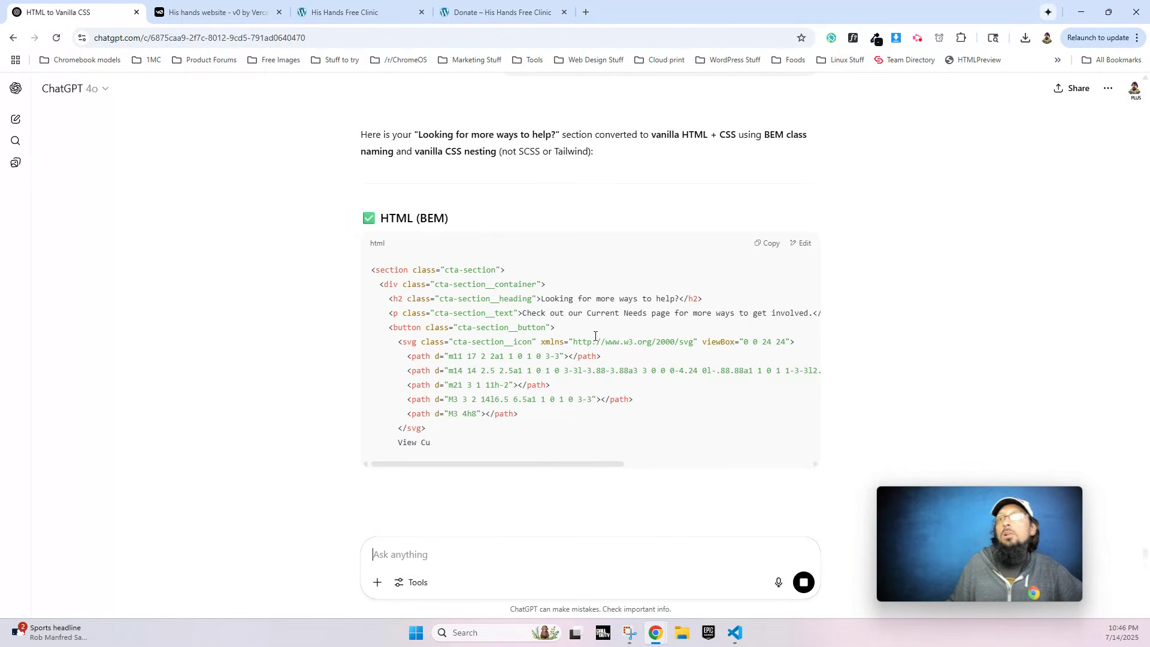
scroll(543, 287, "down", 5)
scroll(550, 370, "up", 5)
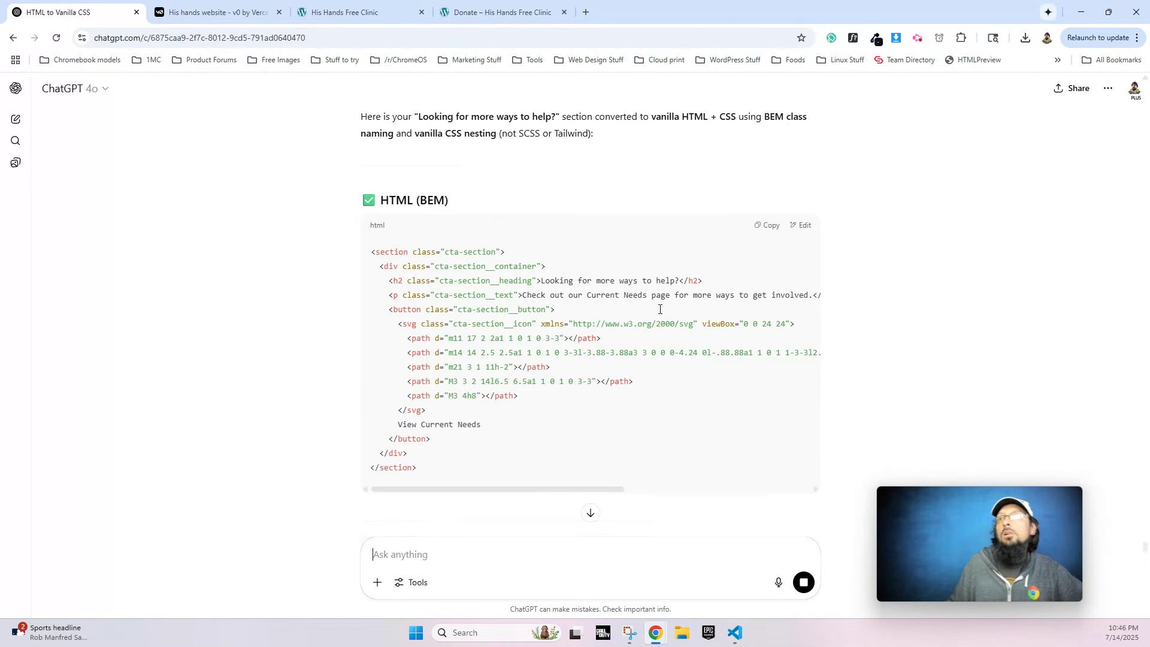
left_click(766, 233)
Replace the new section's HTML in the Etch editor with the copied cta-section markup.
left_click(339, 13)
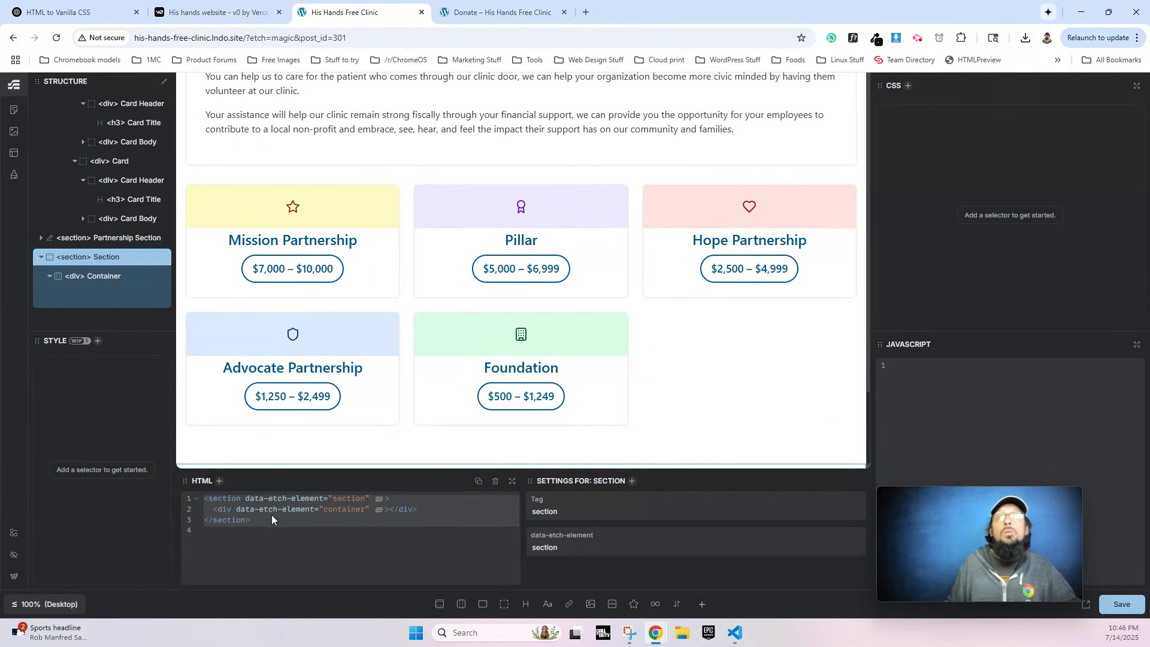
left_click(280, 548)
key("ctrl+a")
key("ctrl+v")
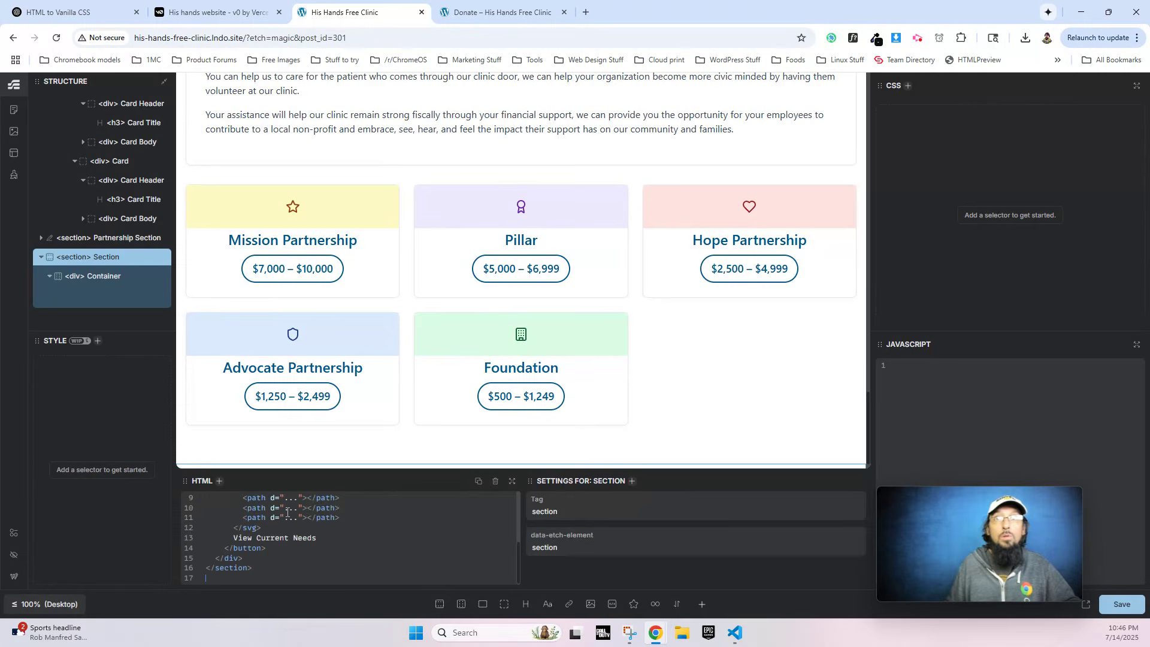
Copy the contents of ChatGPT's .cta-section CSS rule and paste them into the .cta-section rule in Etch.
left_click(209, 13)
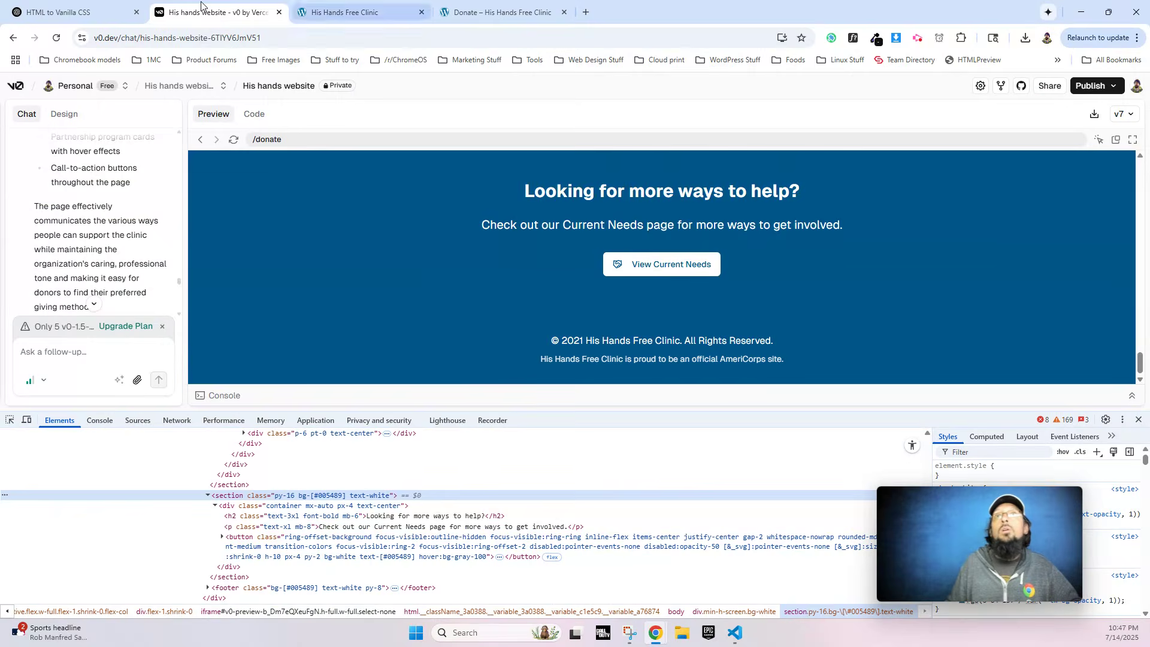
left_click(66, 12)
scroll(429, 284, "down", 3)
left_click_drag(379, 383, 395, 405)
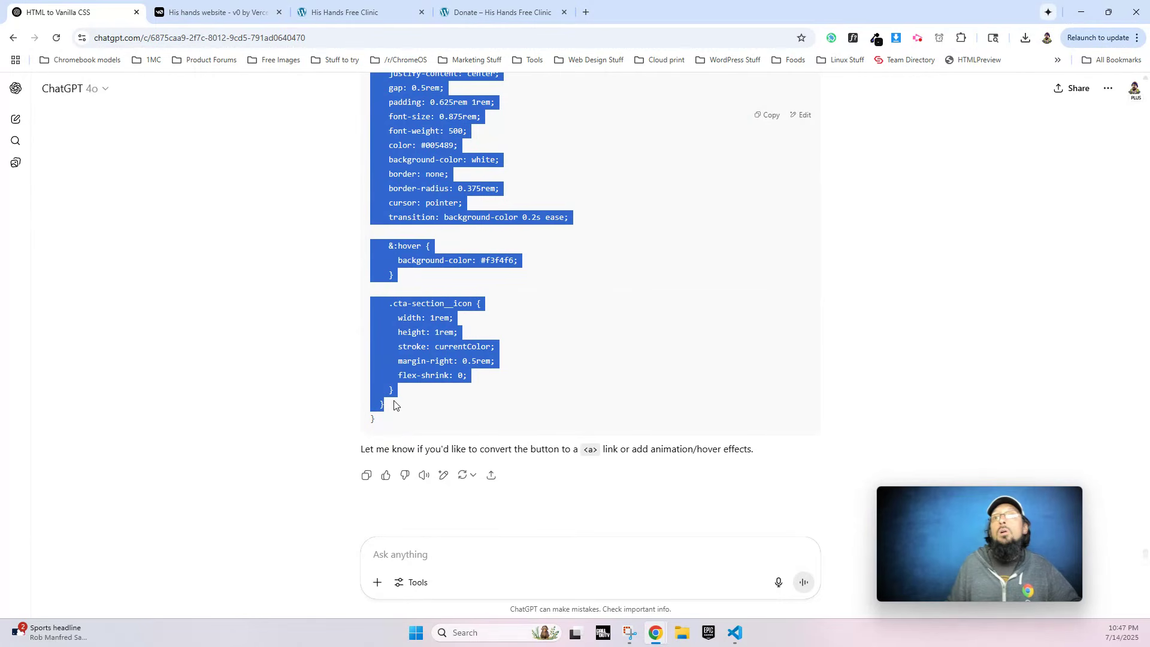
left_click(344, 12)
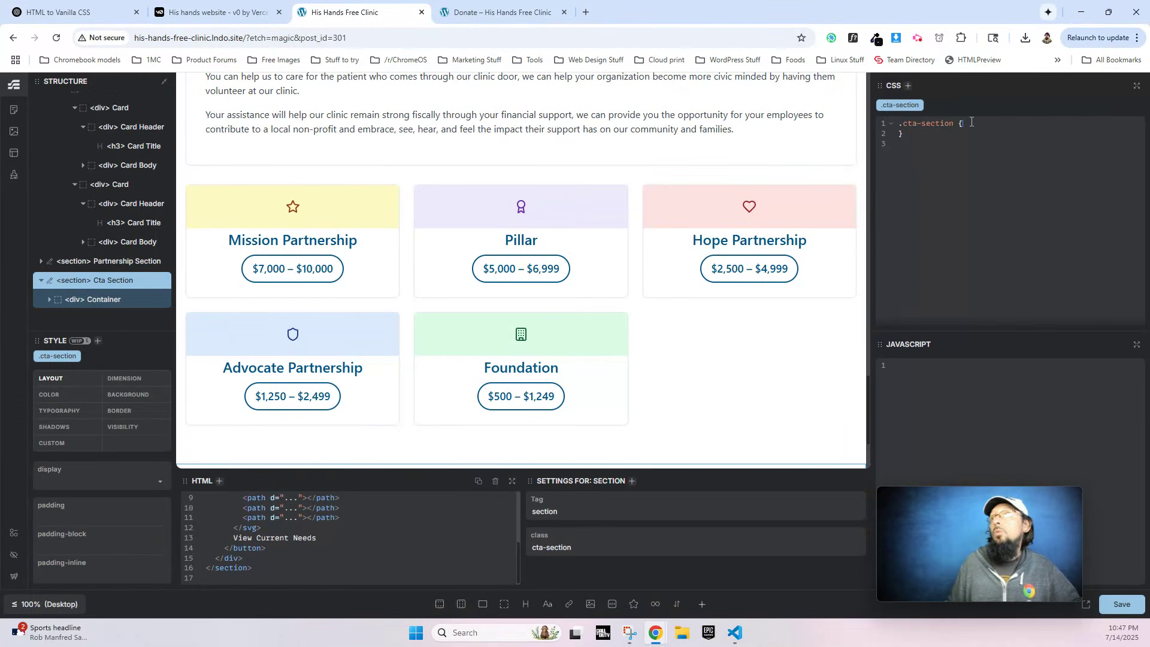
key("ctrl+v")
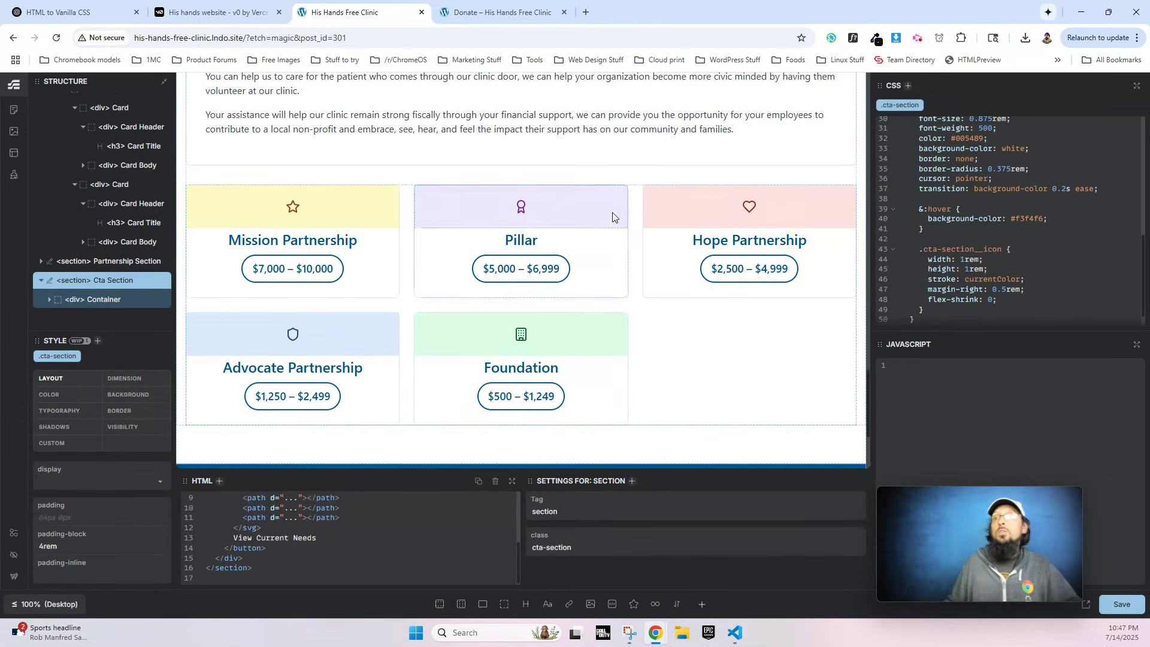
scroll(605, 221, "down", 3)
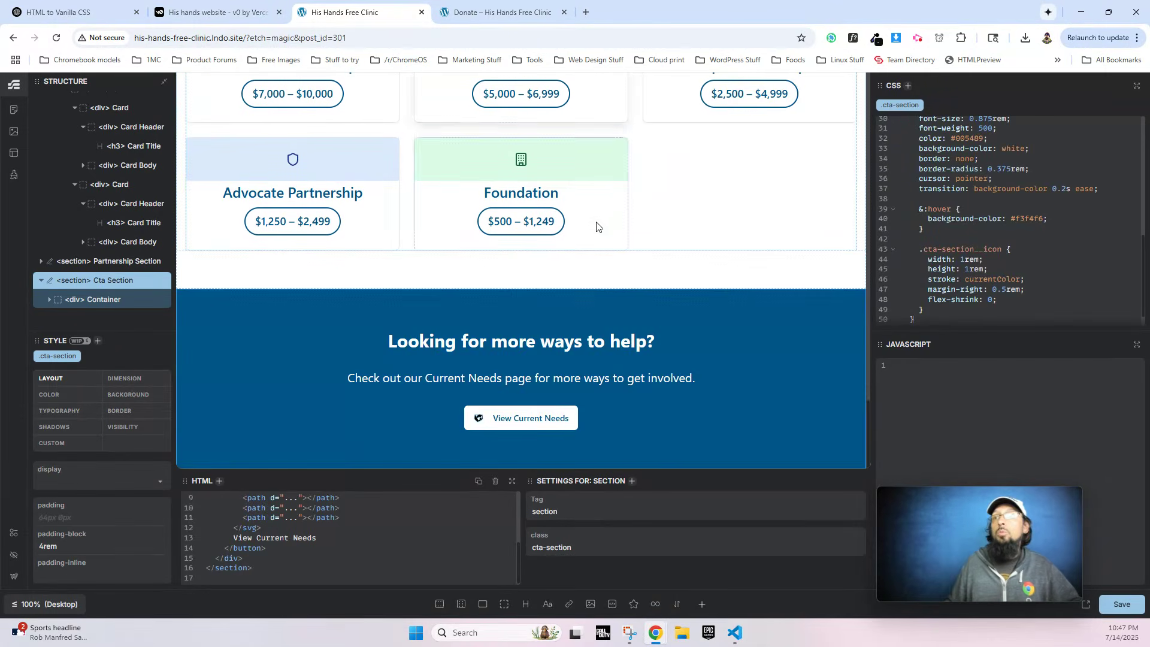
Save the page and review the partnership cards and call-to-action section on the live Donate page.
left_click(1114, 612)
left_click(509, 12)
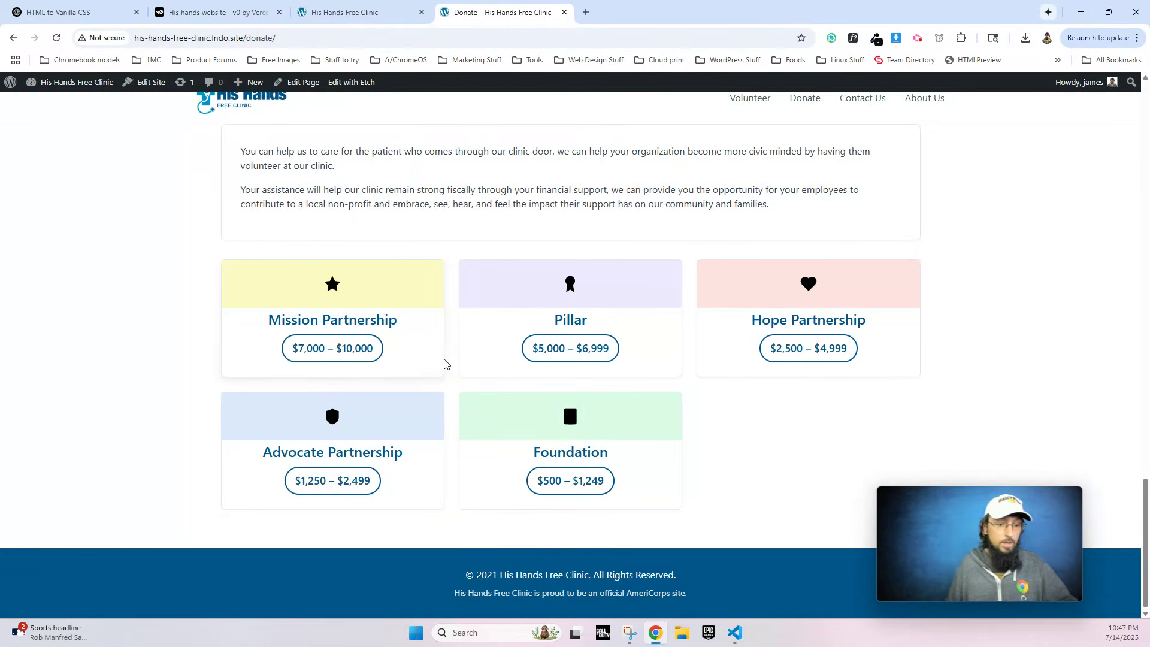
scroll(408, 480, "down", 3)
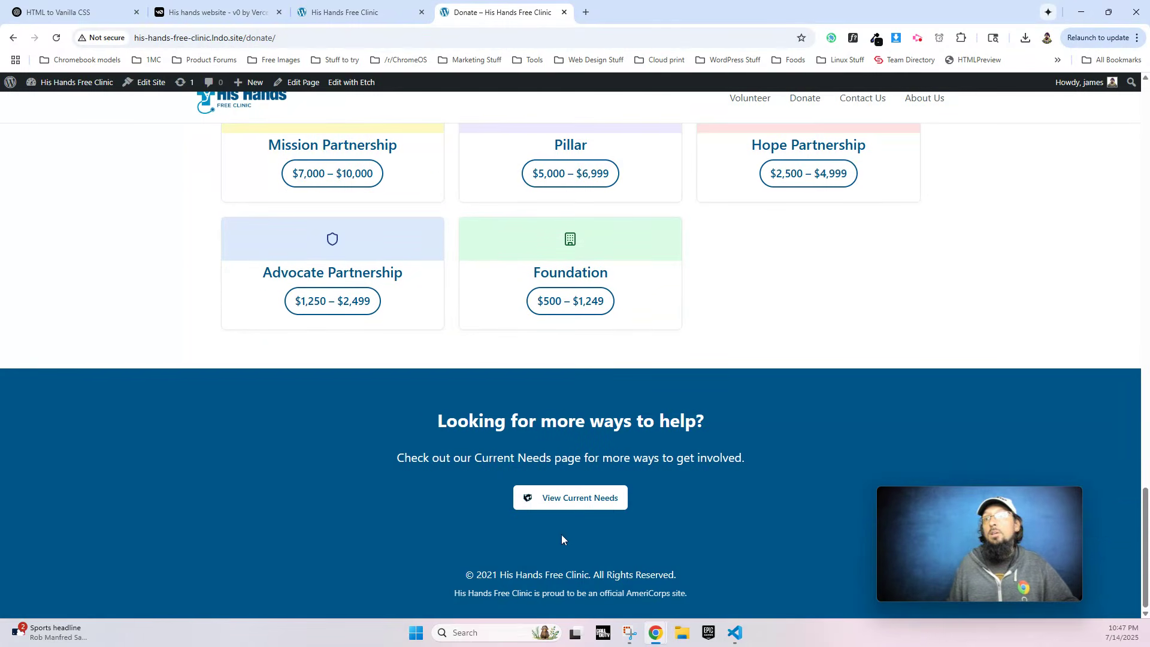
scroll(474, 341, "up", 3)
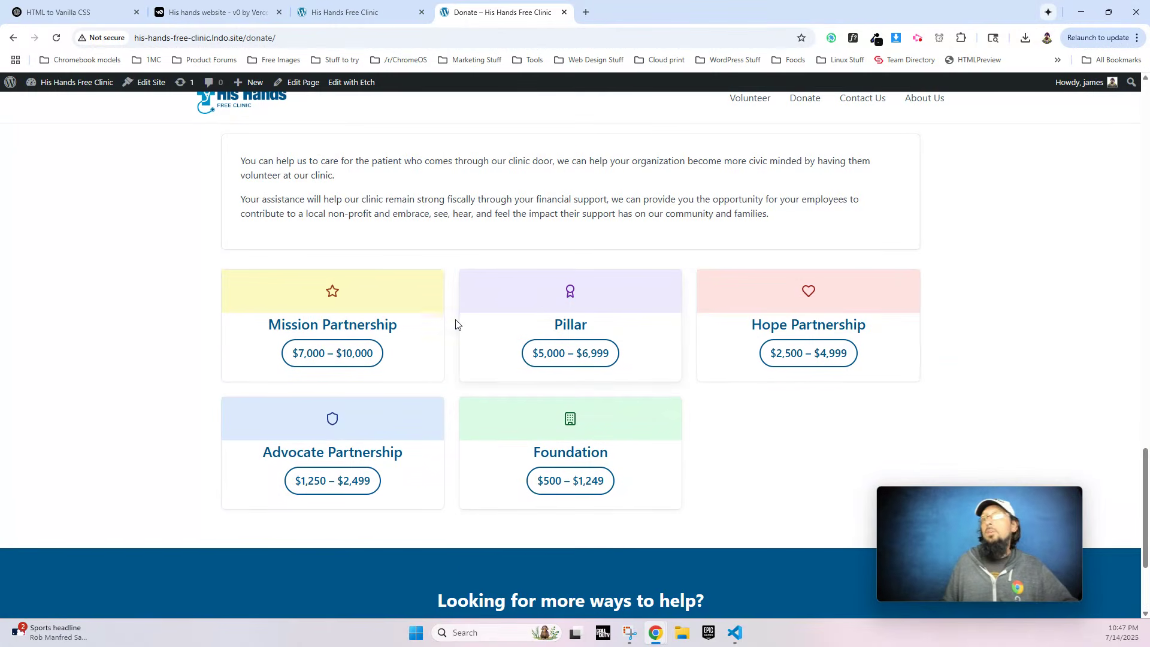
scroll(549, 559, "up", 3)
scroll(624, 366, "down", 6)
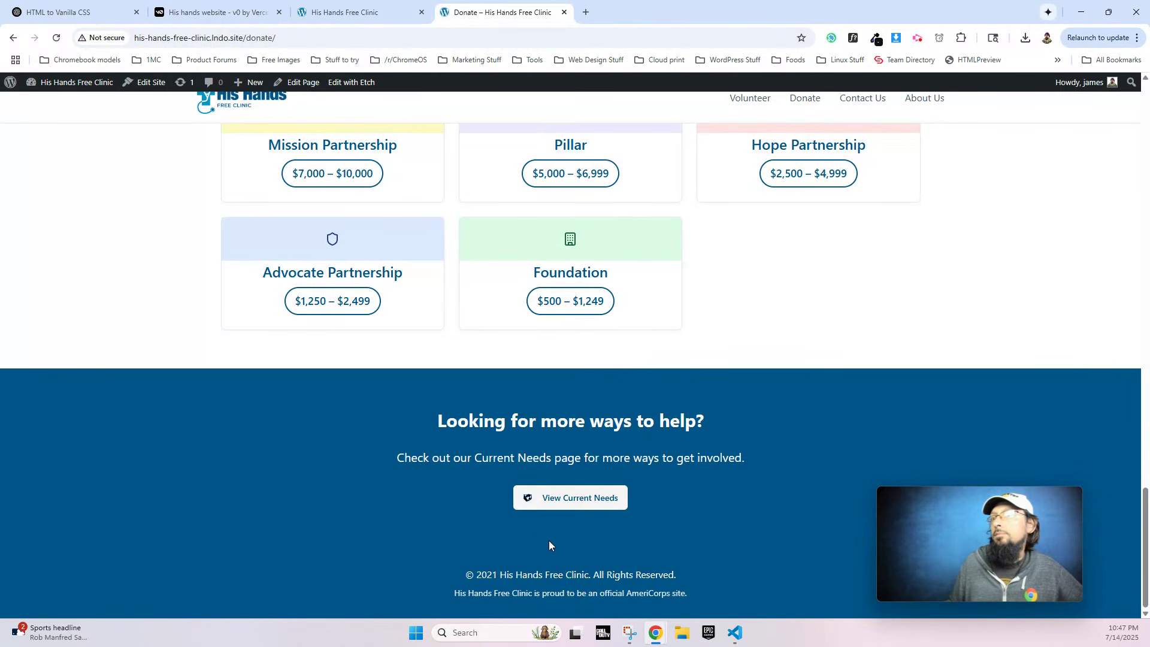
Delete the SVG icon from the View Current Needs button in the Etch editor and save the page.
left_click(392, 14)
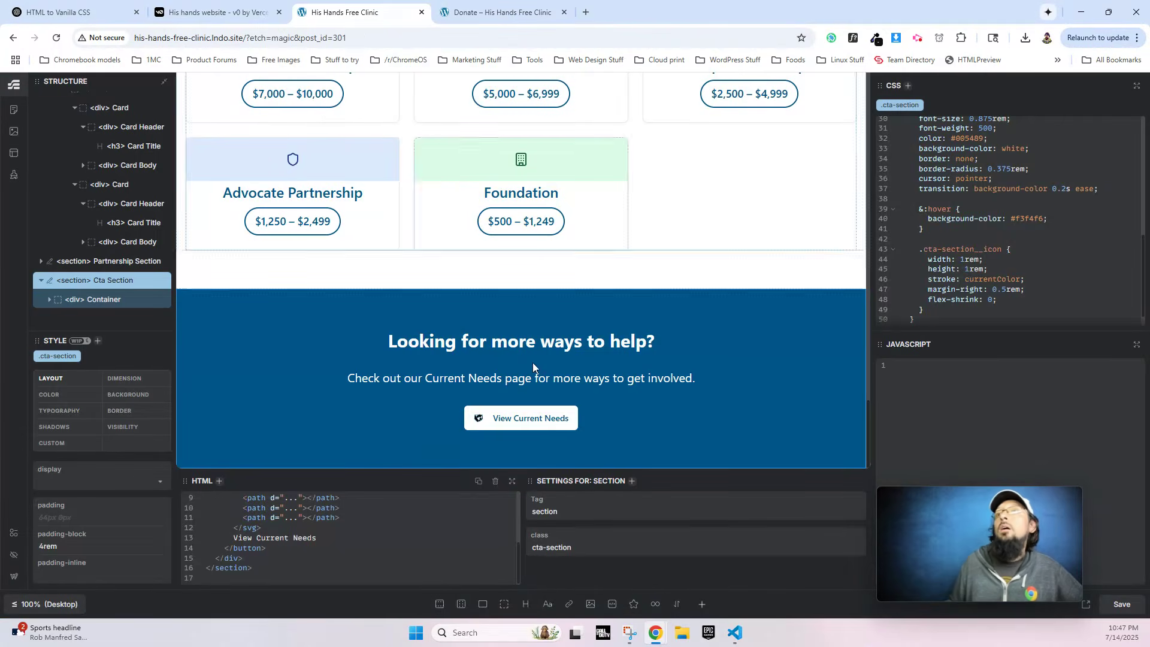
left_click(479, 418)
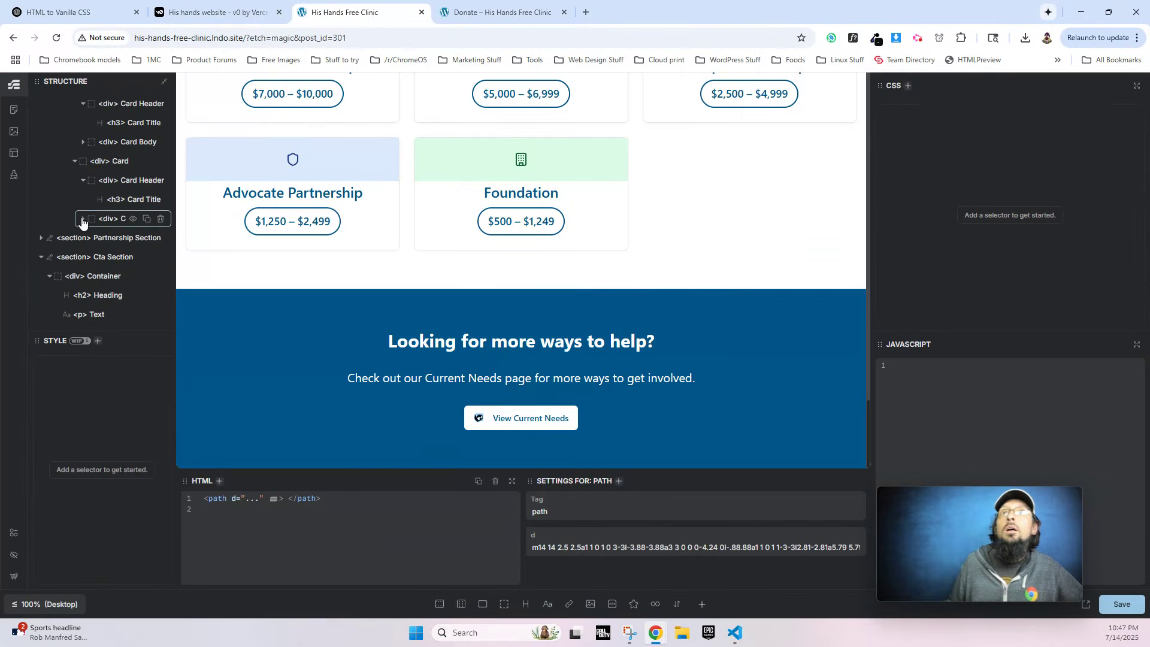
left_click(158, 185)
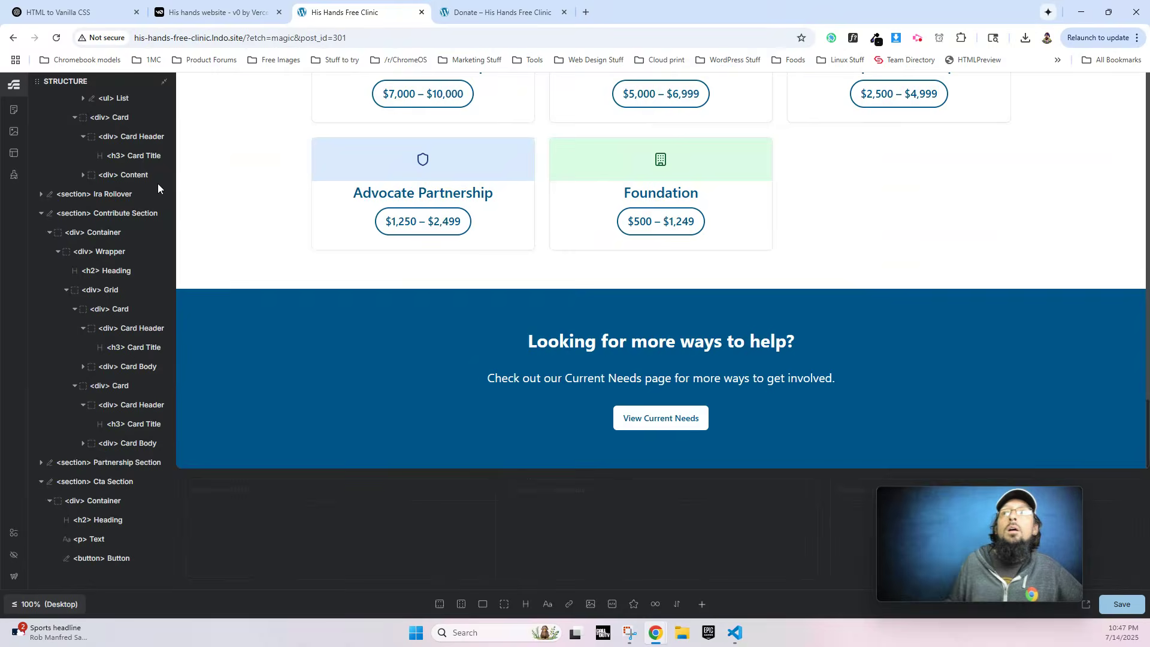
left_click(1122, 606)
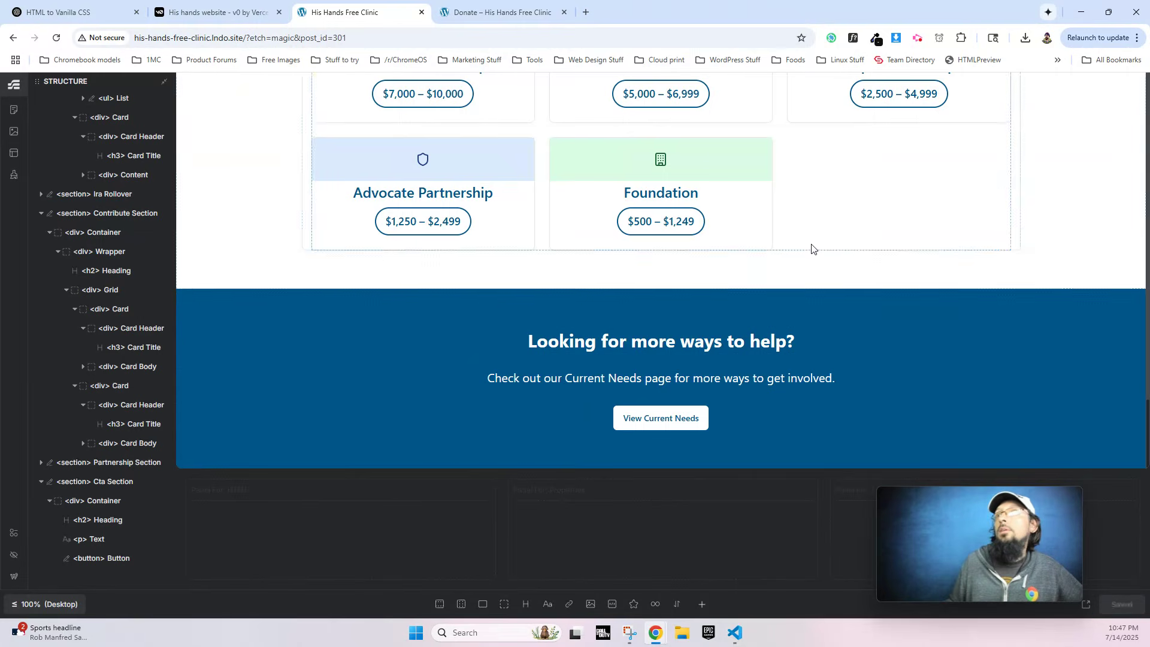
Check the live Donate page and the Partnership Program cards in the Etch editor.
scroll(811, 246, "up", 3)
left_click(479, 12)
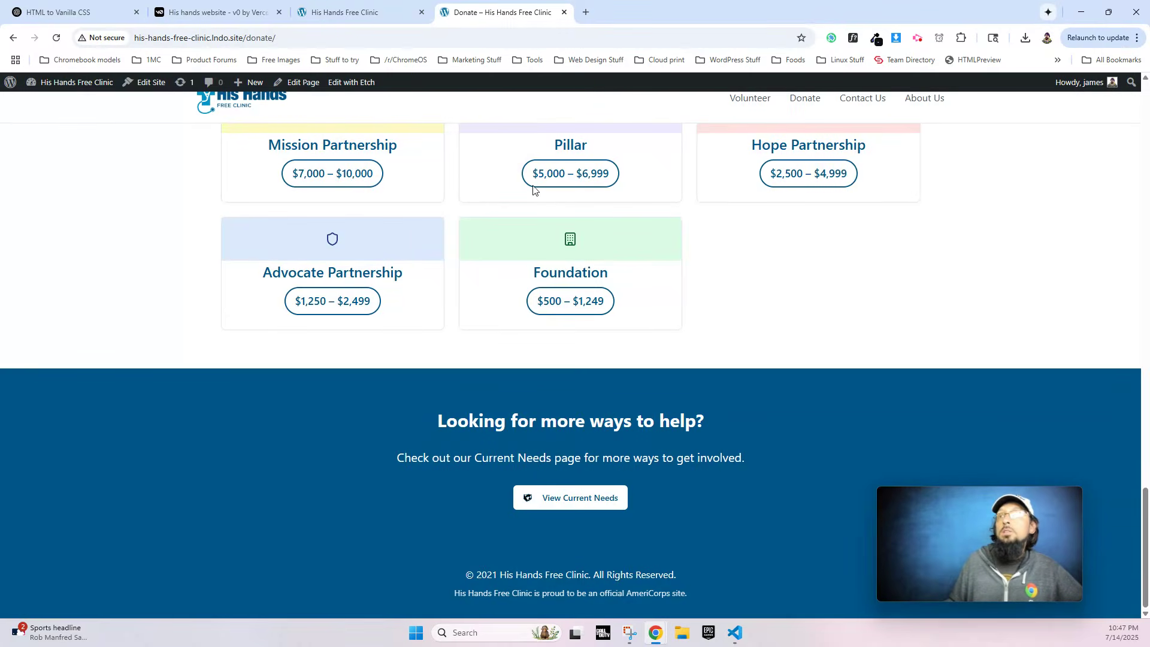
left_click(346, 12)
scroll(727, 247, "up", 3)
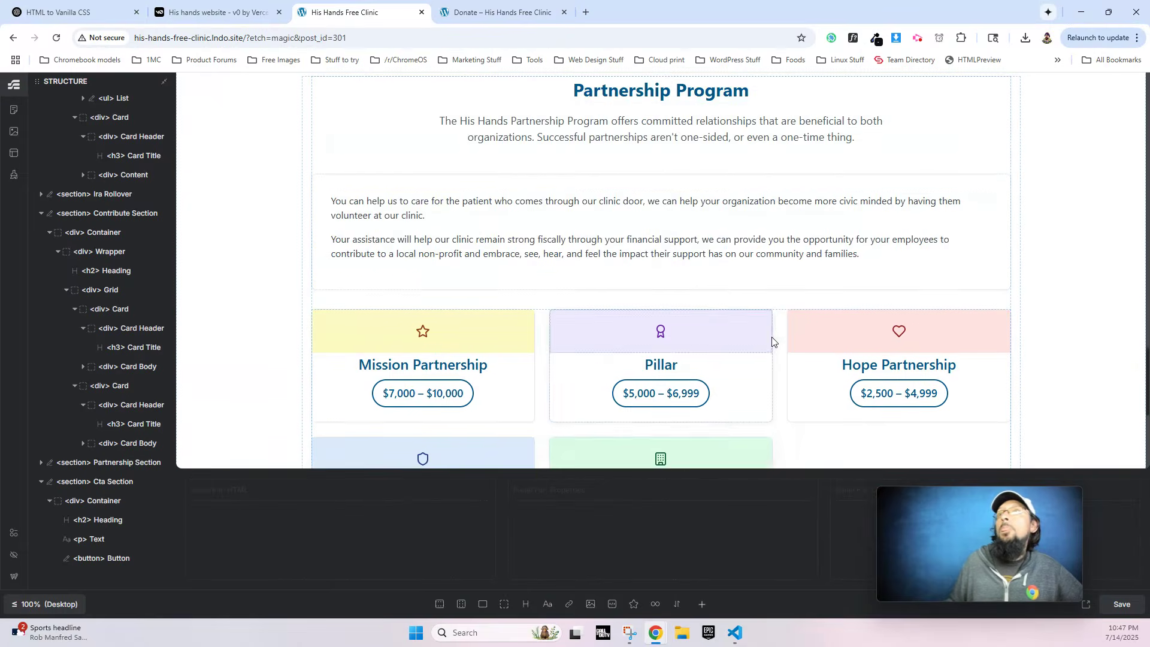
Inspect the star icon and its yellow rounded wrapper in the Mission Partnership card of v0's donate preview.
left_click(216, 12)
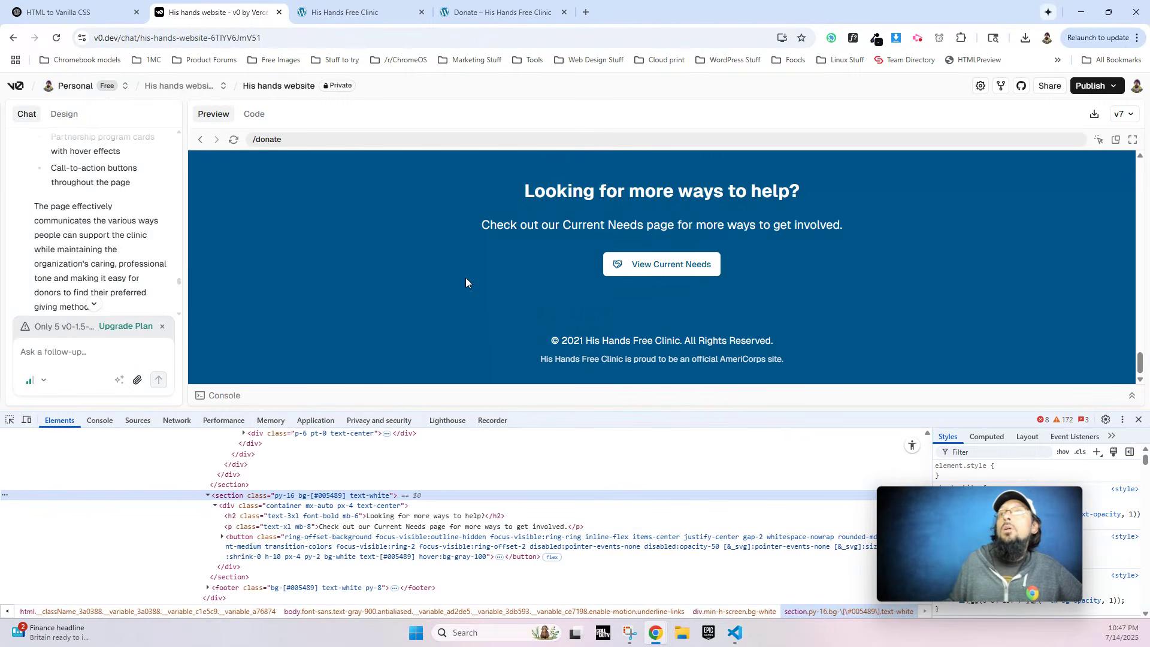
scroll(466, 278, "up", 5)
right_click(419, 162)
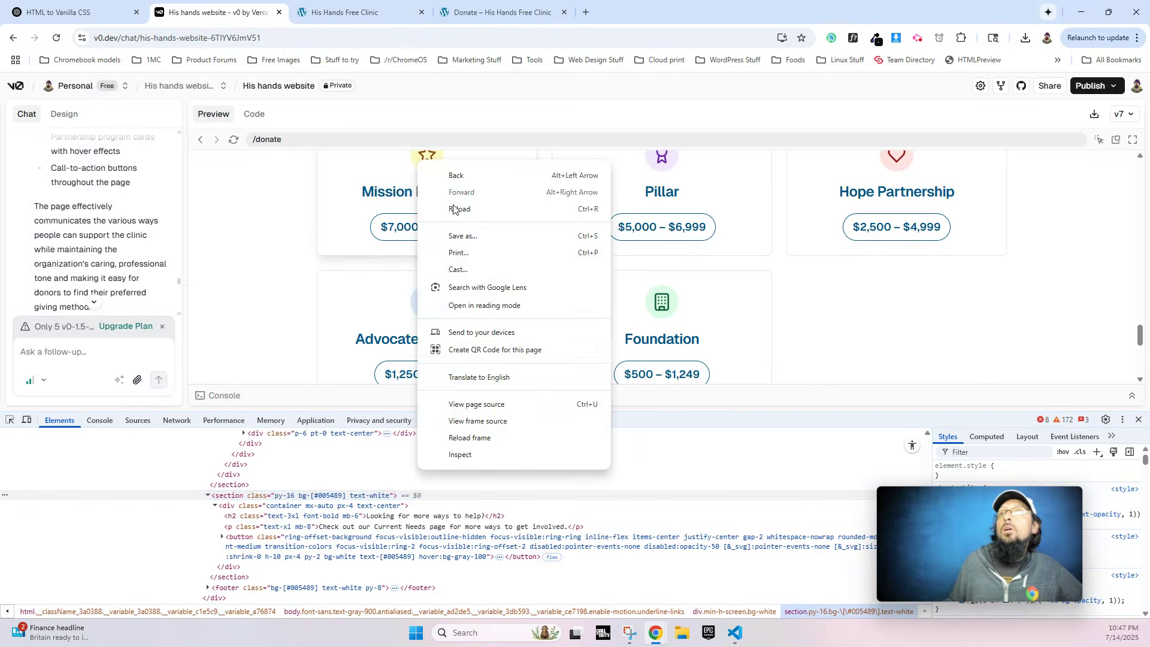
left_click(503, 457)
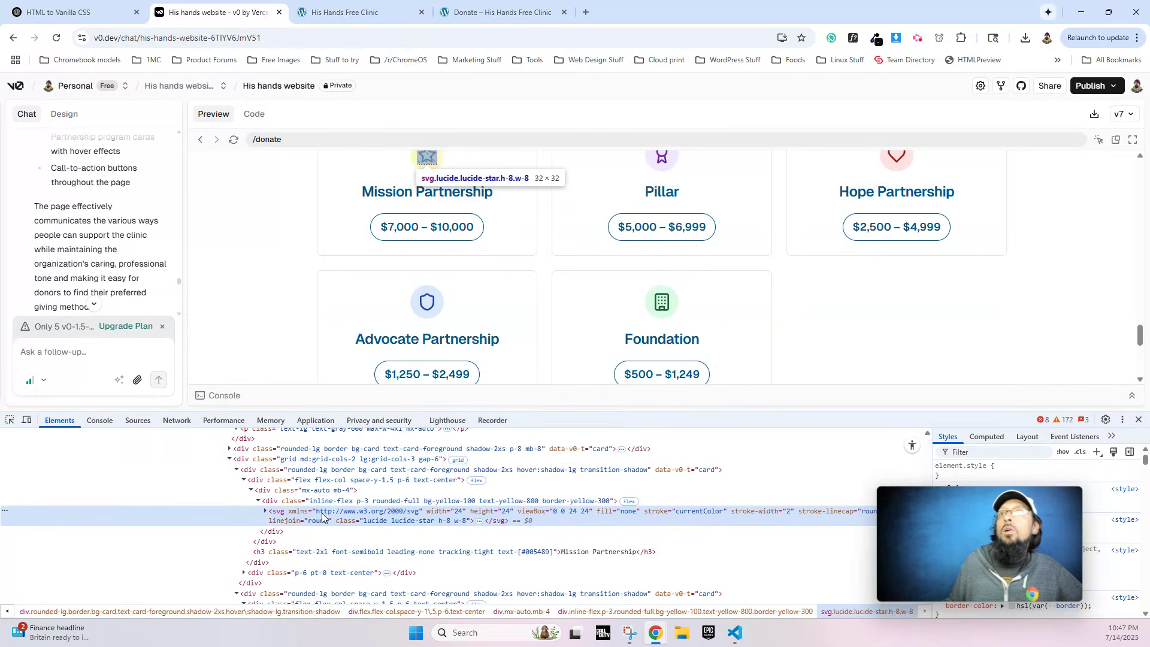
left_click(287, 503)
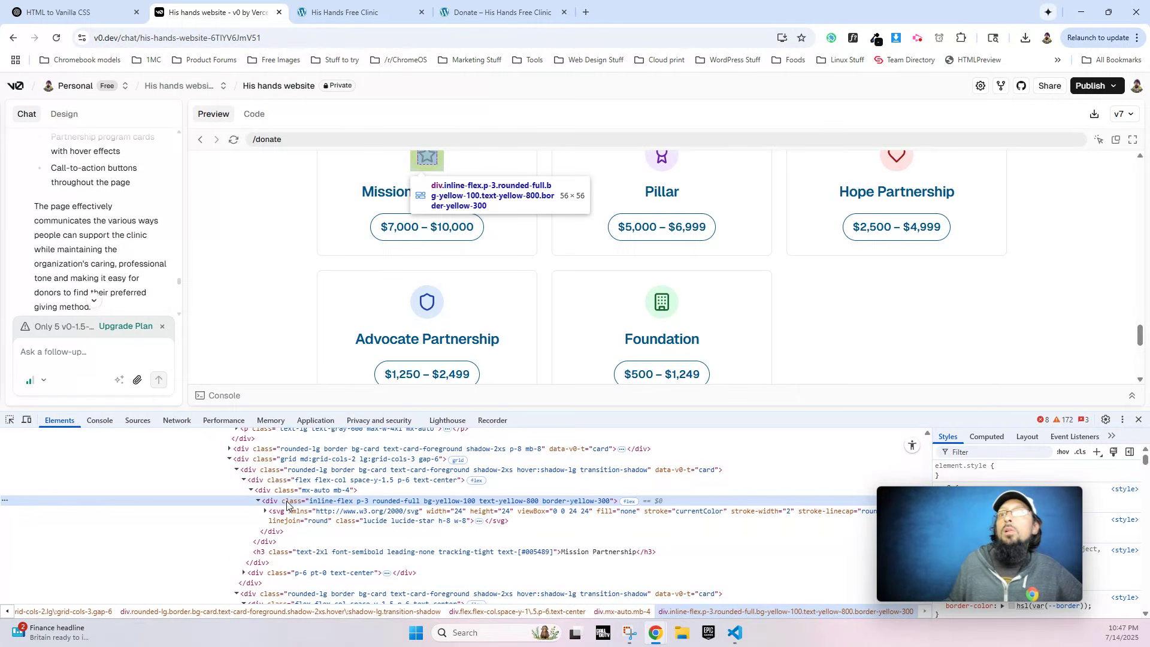
Select the Mission Partnership star icon in Etch and toggle its Tier Header's visibility off and on again.
left_click(348, 14)
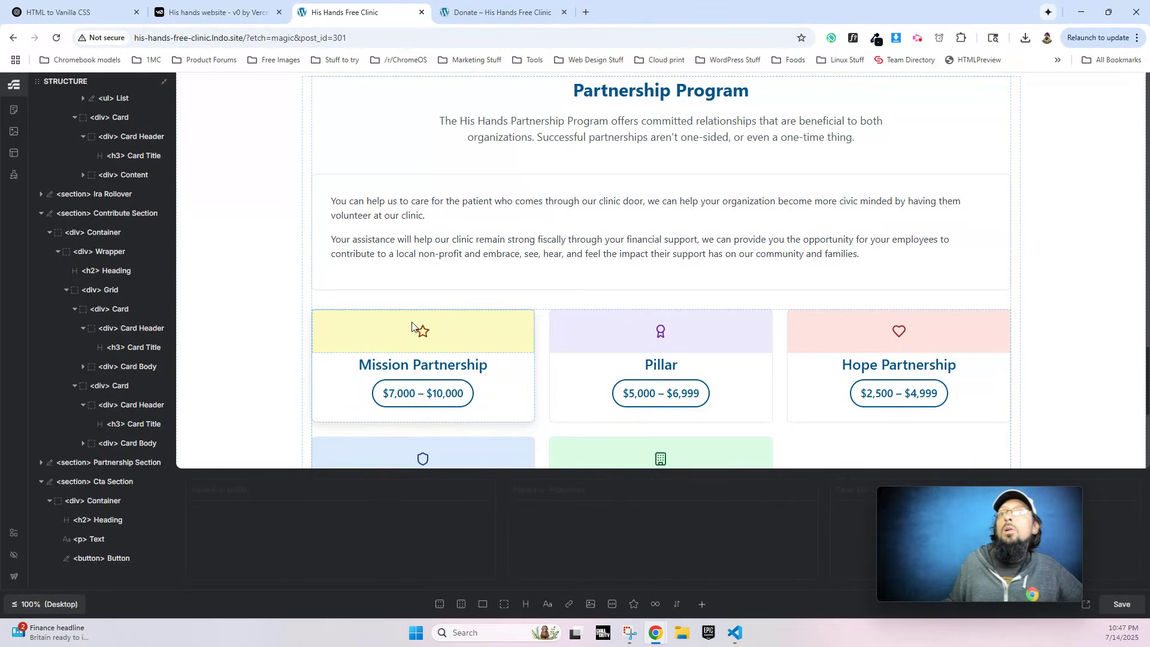
left_click(422, 330)
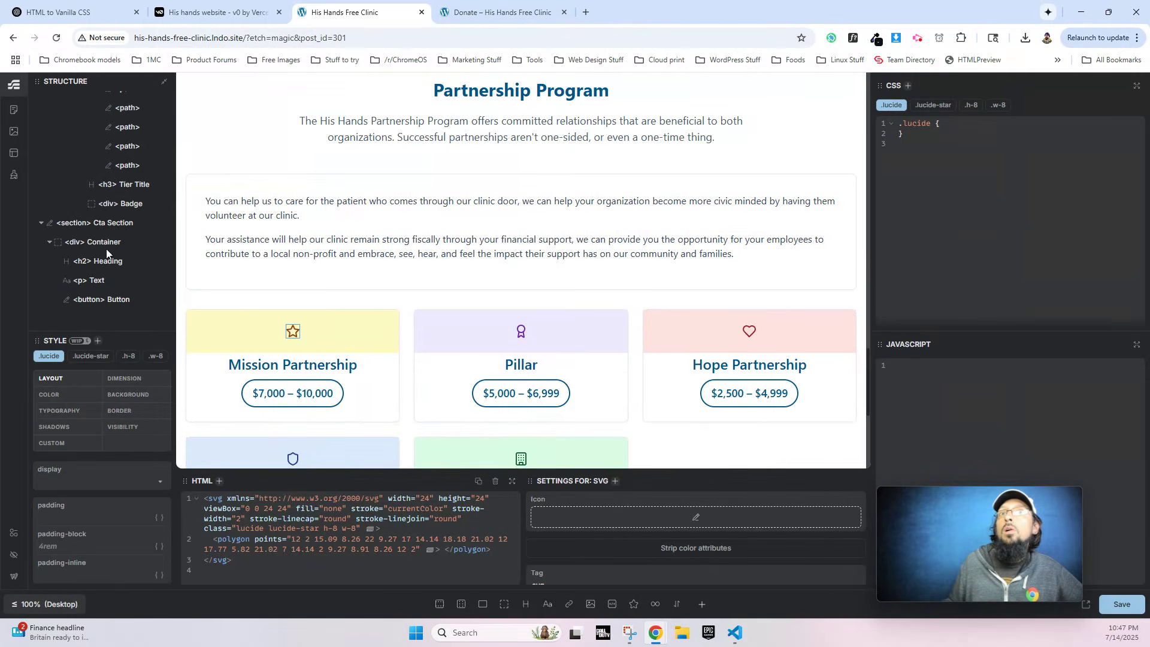
scroll(102, 210, "up", 10)
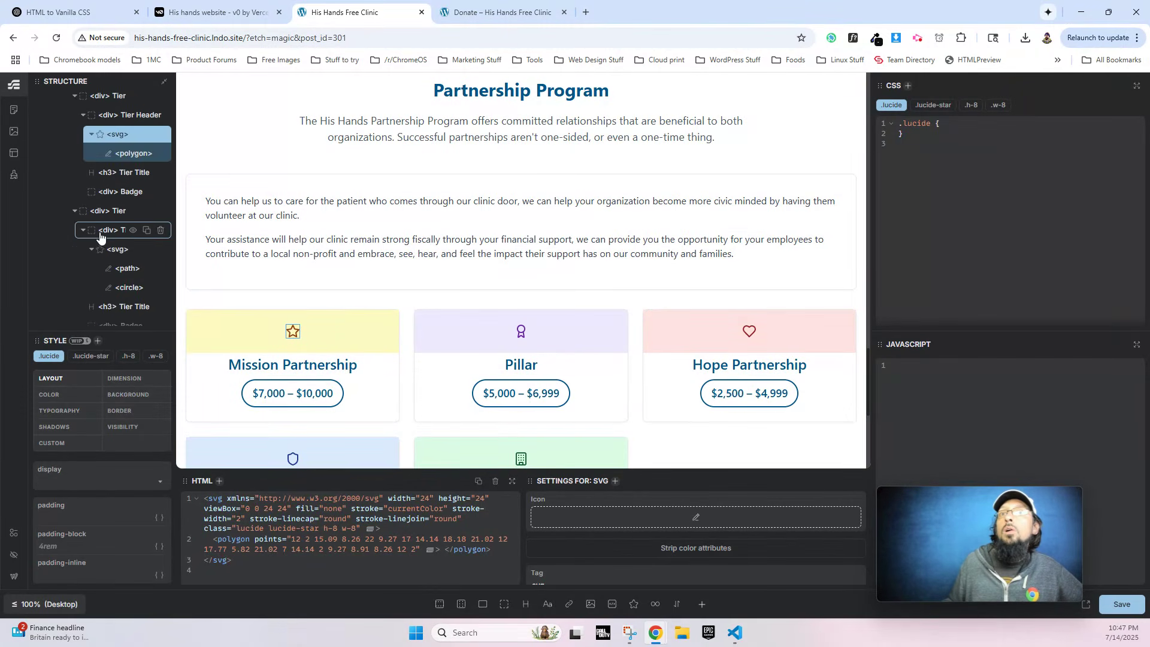
scroll(101, 243, "down", 3)
scroll(90, 276, "down", 1)
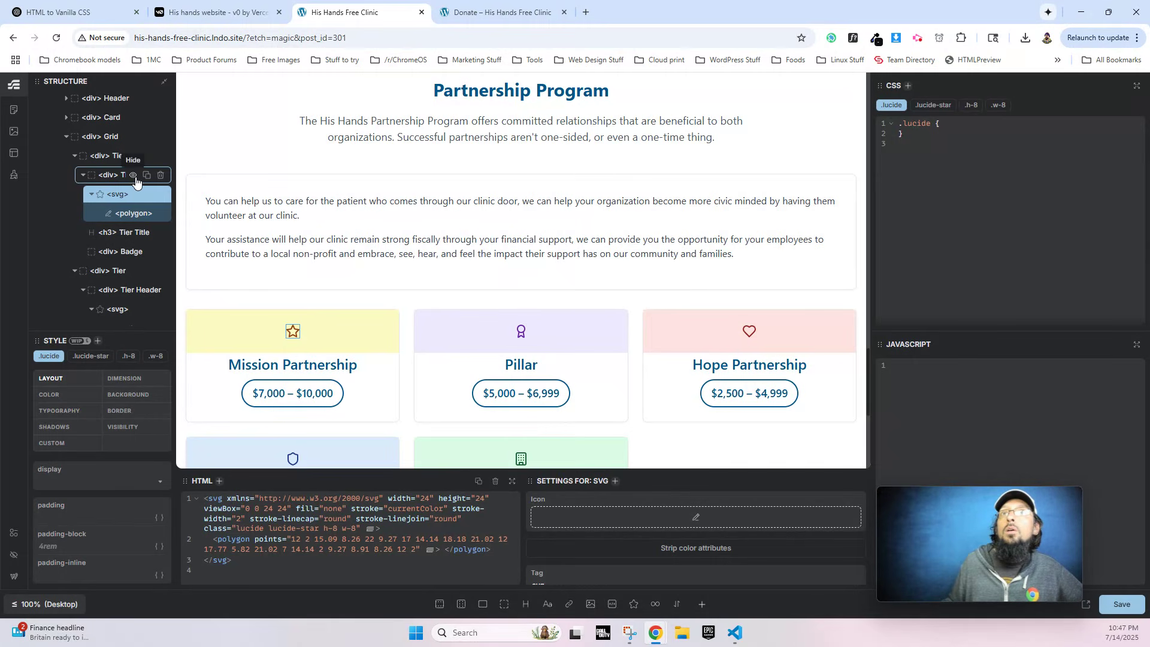
left_click(134, 175)
left_click(133, 176)
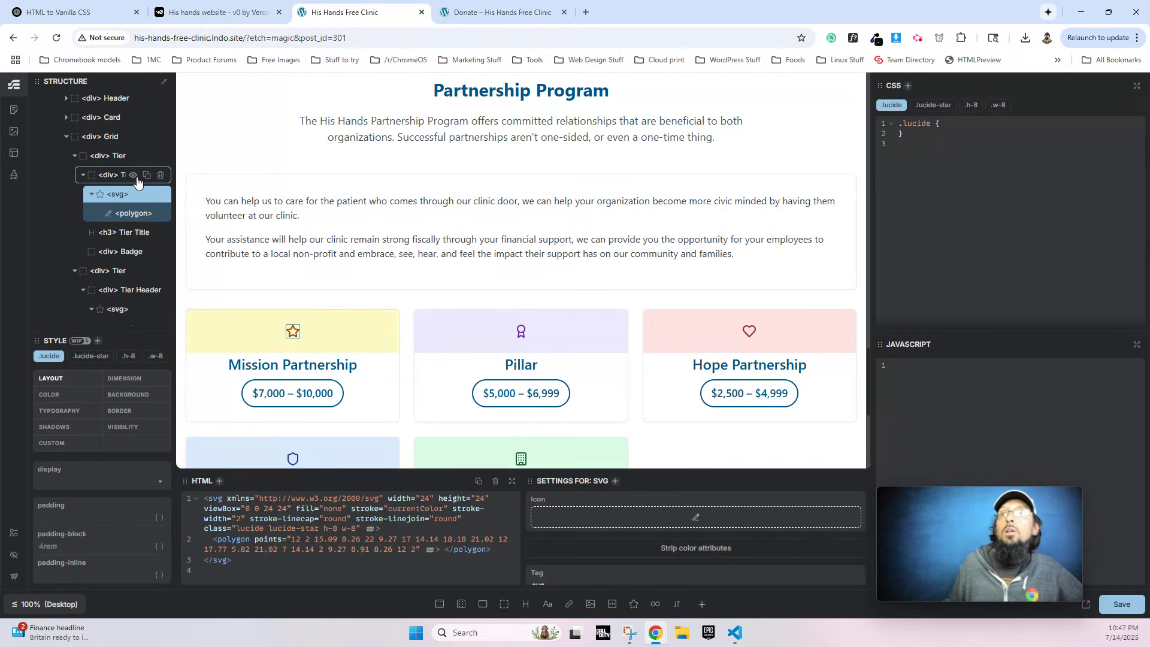
Compare the partnership cards with the v0 design and check the classes on the yellow Tier Header in Etch.
left_click(231, 11)
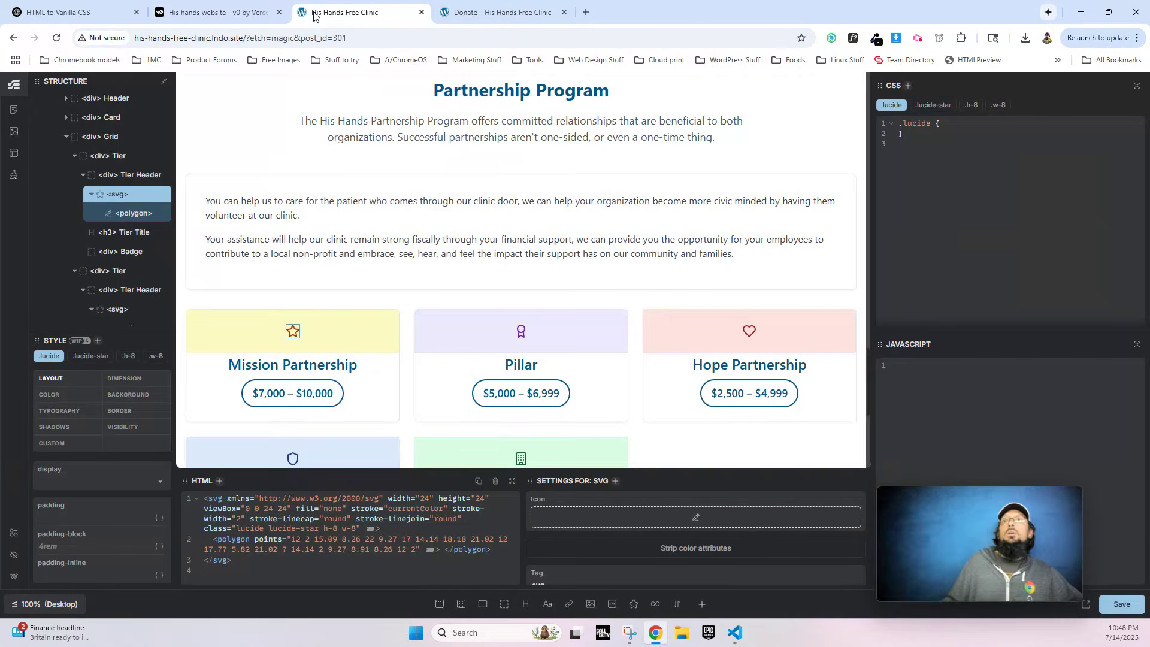
left_click(318, 15)
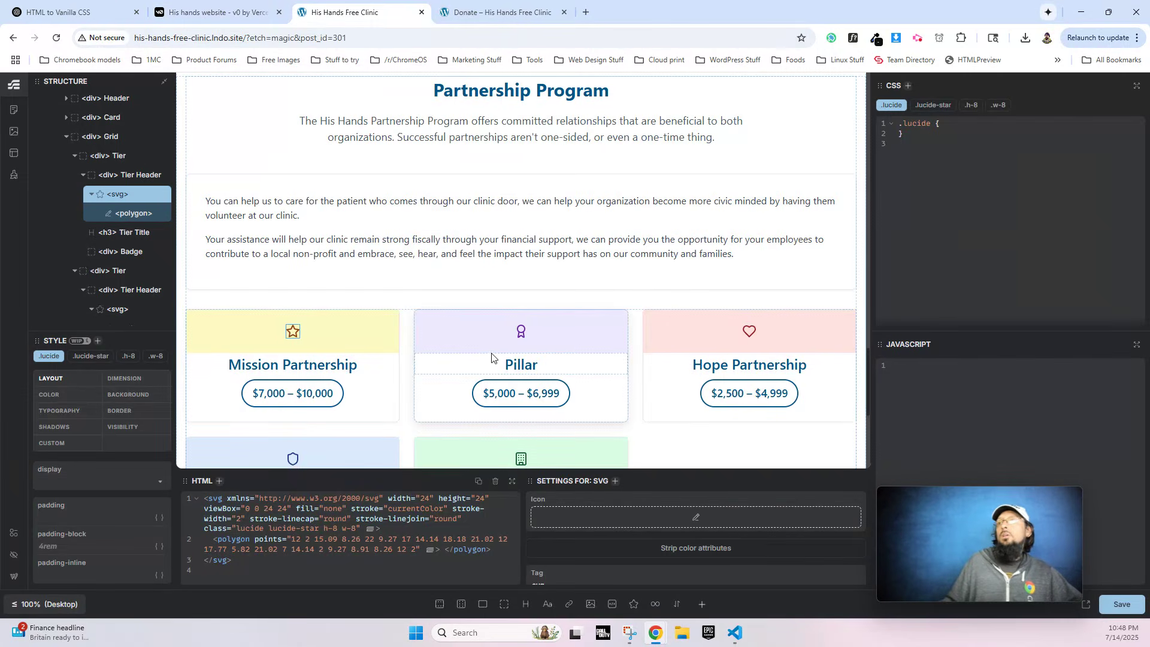
scroll(492, 357, "down", 2)
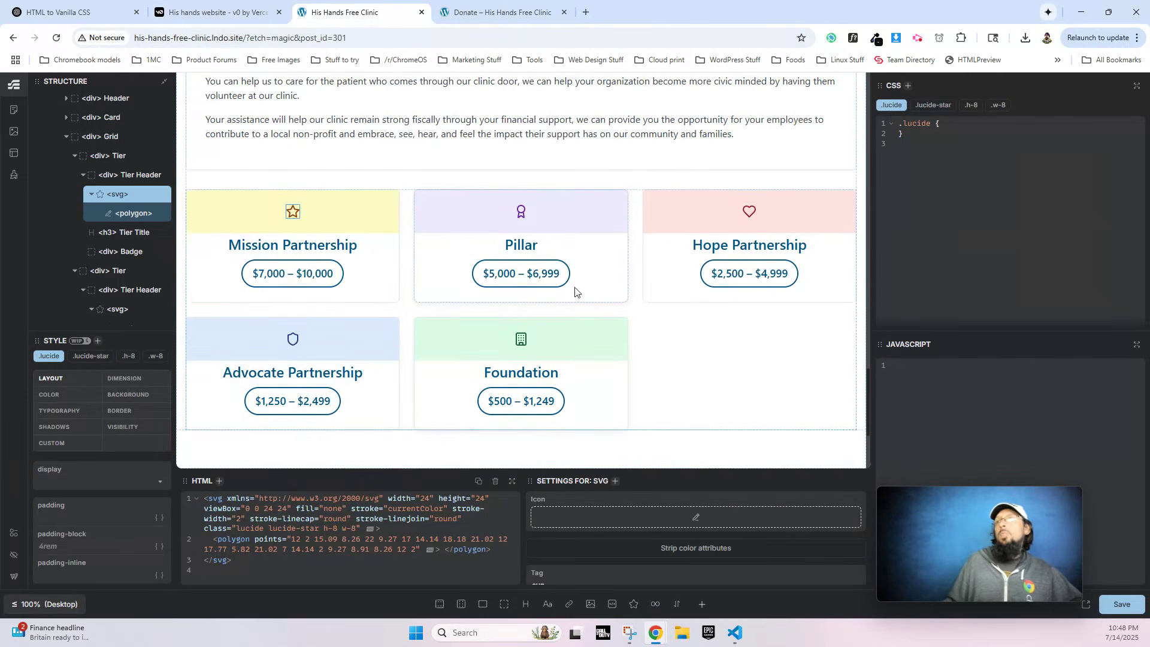
left_click(333, 204)
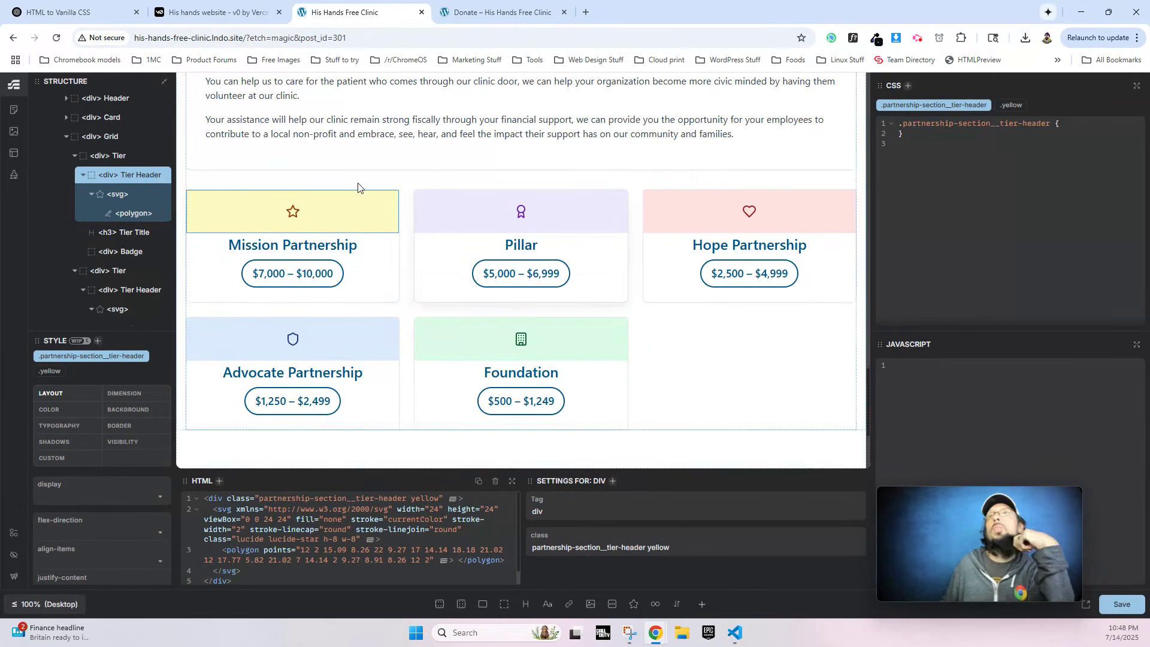
scroll(358, 187, "up", 5)
Open the Volunteer page in the v0 preview.
left_click(214, 12)
scroll(777, 240, "up", 10)
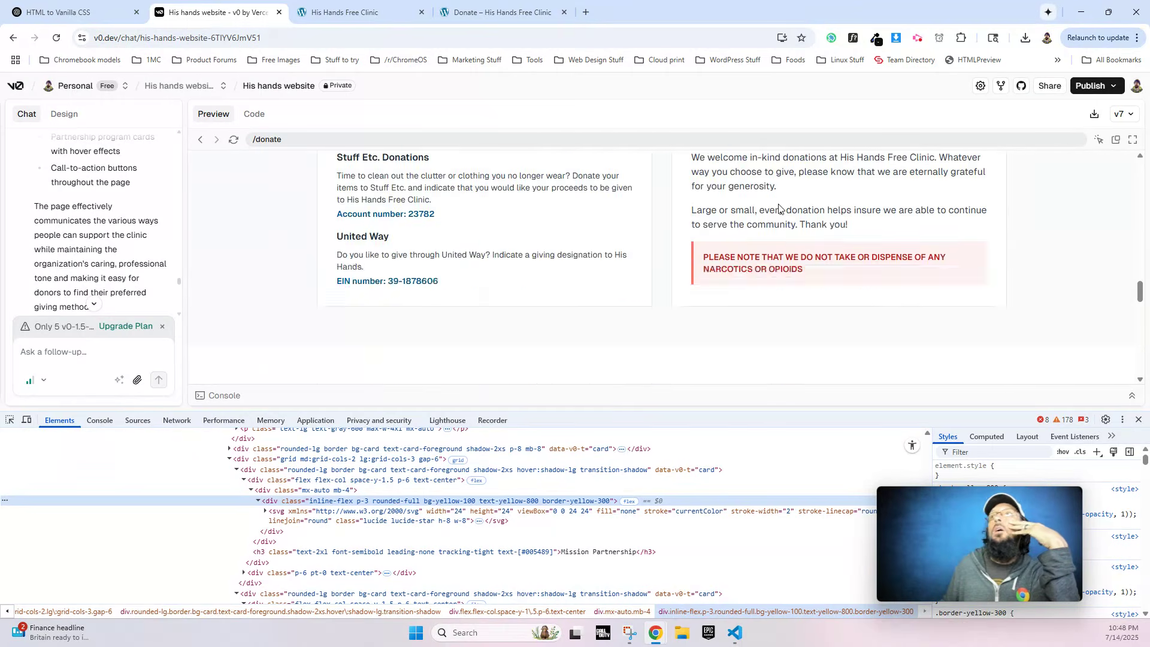
scroll(779, 209, "up", 15)
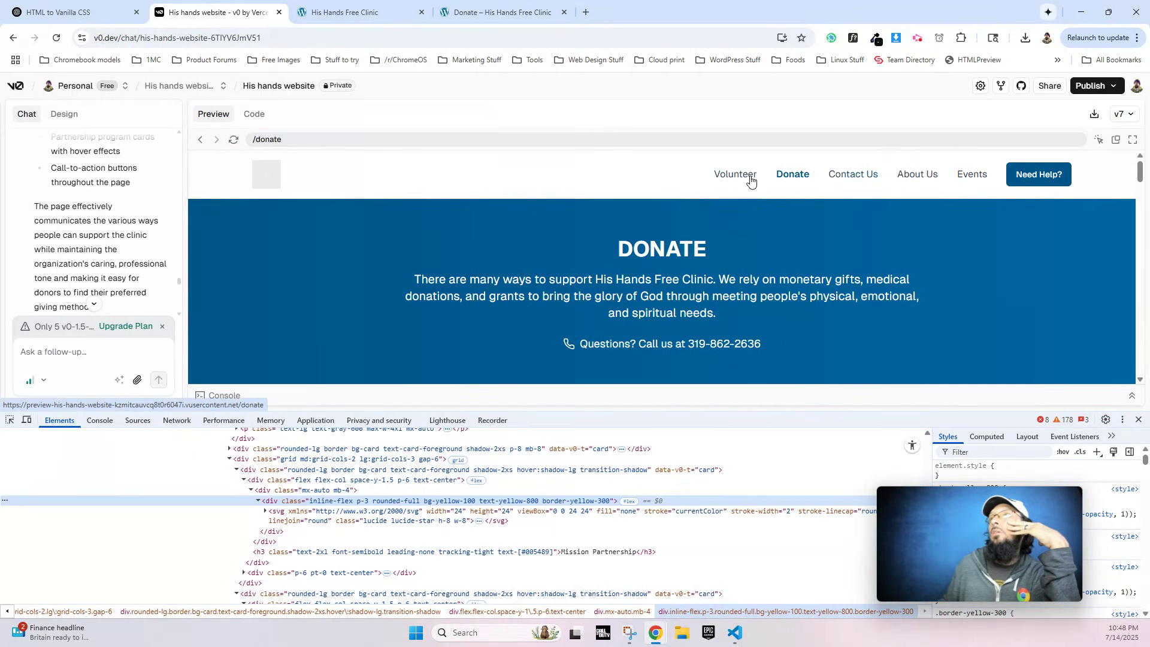
left_click(755, 181)
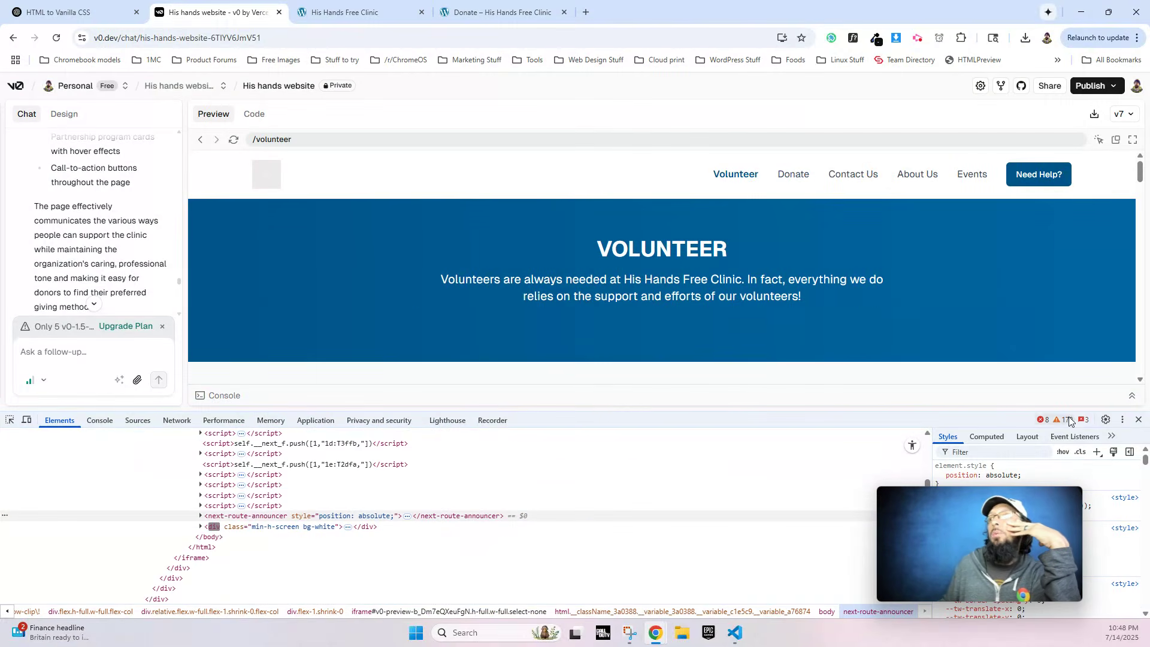
Exit Etch for the Donate page and go to the WordPress Pages list, leaving the block editor without saving there.
left_click(483, 11)
left_click(372, 21)
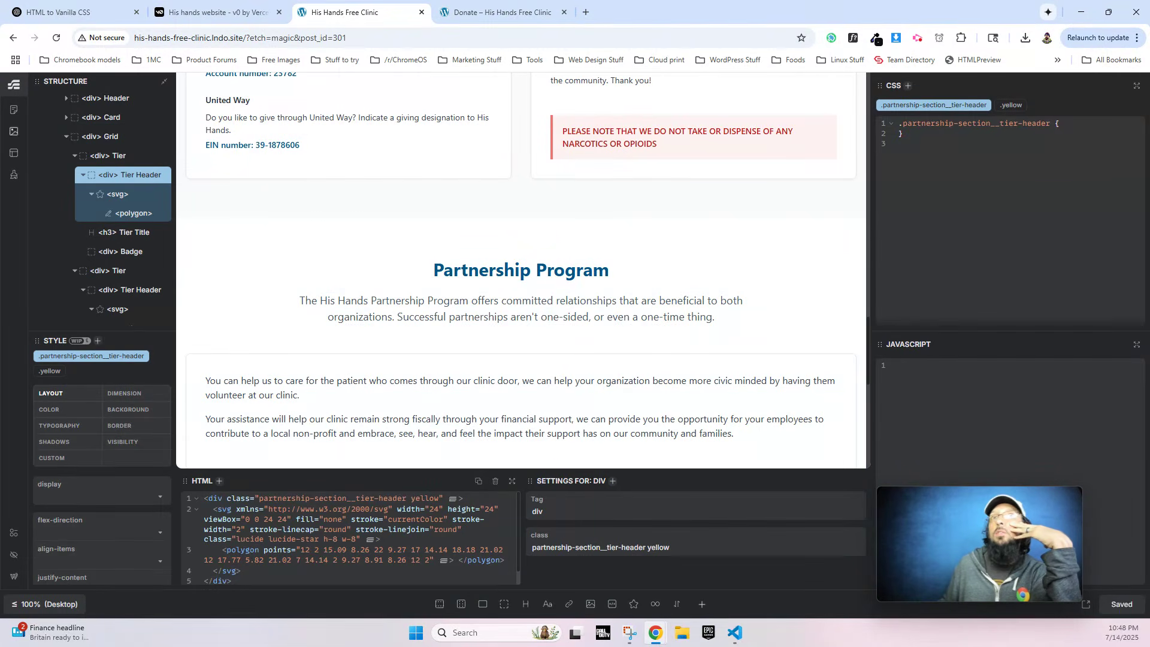
left_click(16, 577)
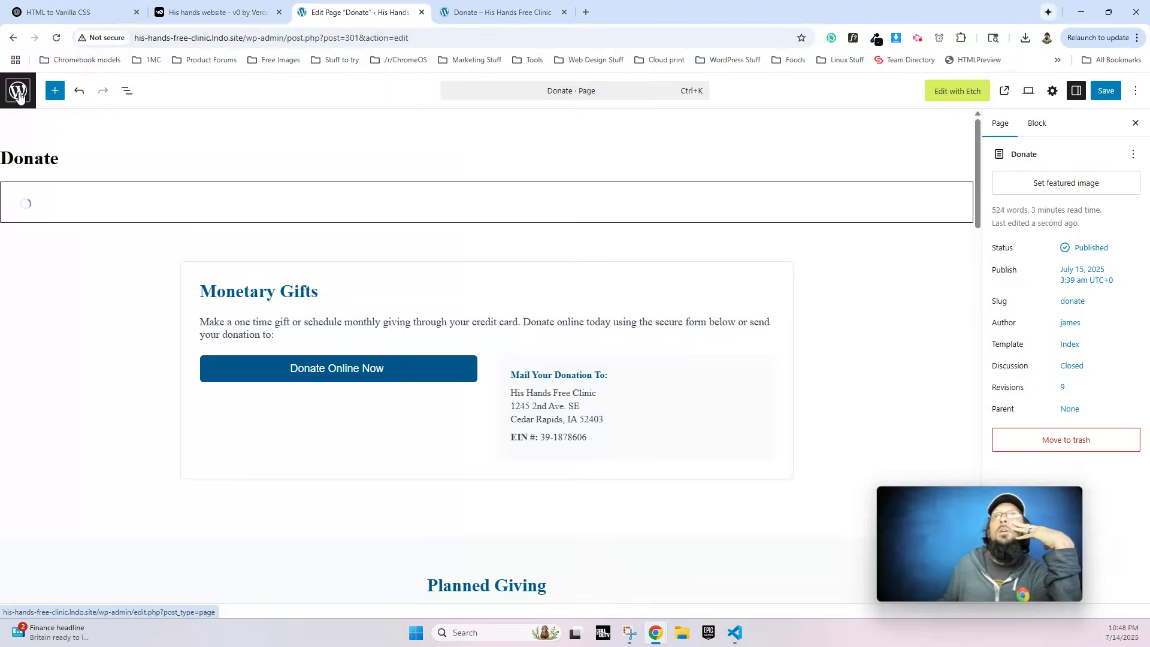
left_click(18, 94)
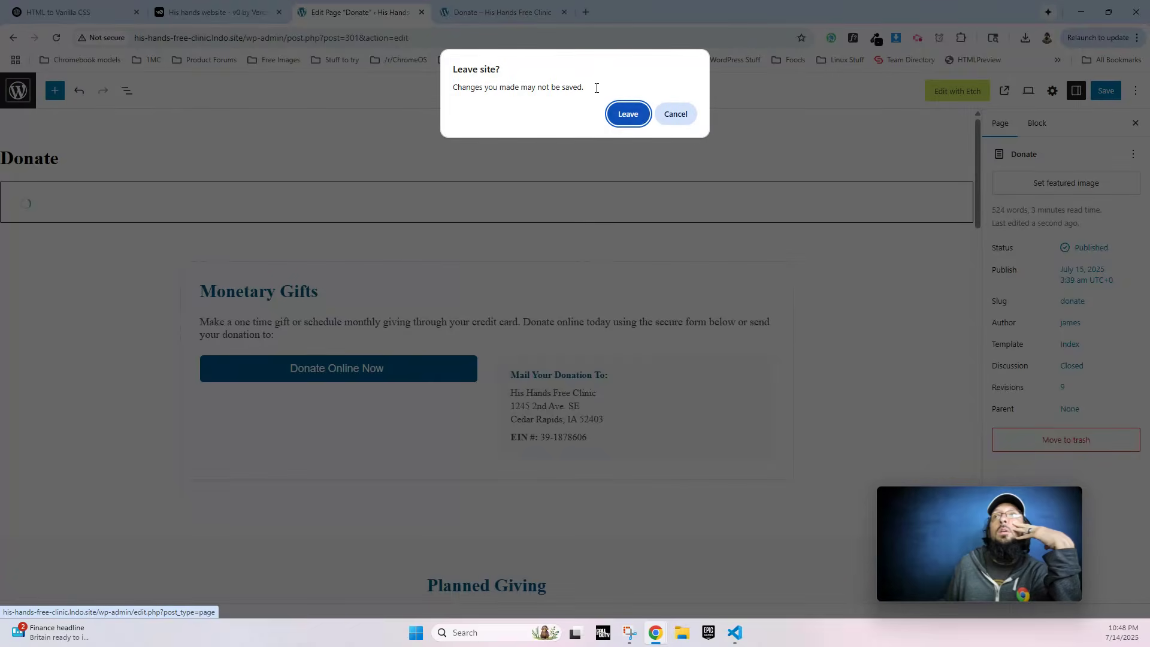
left_click(628, 114)
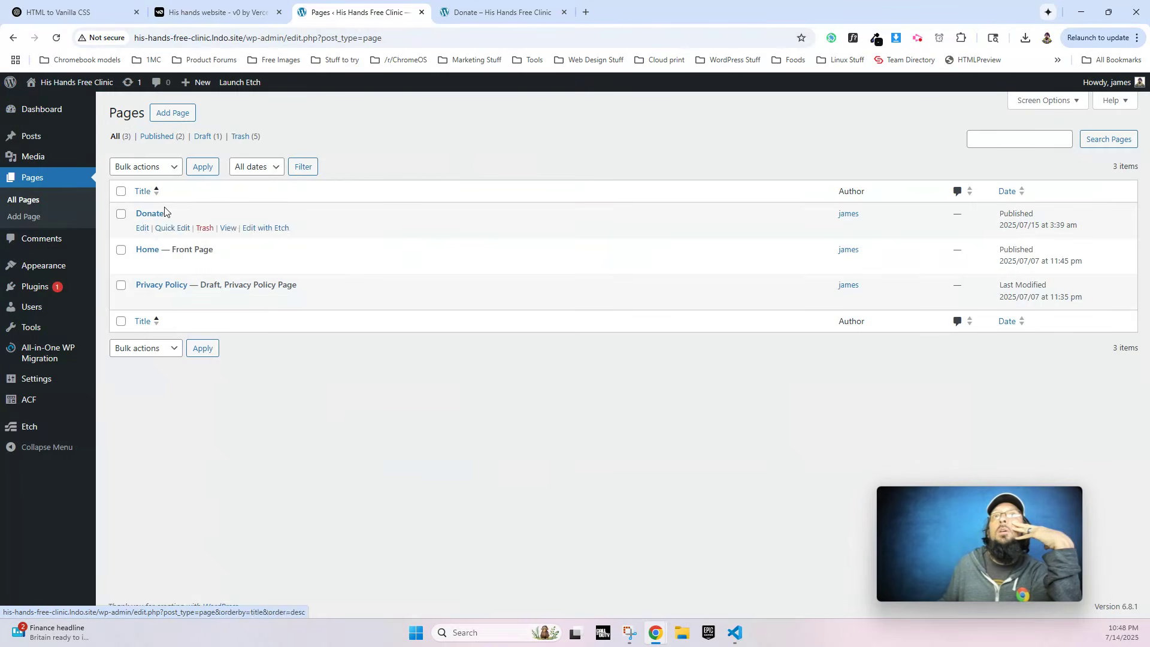
Add a new WordPress page titled Volunteer, publish it, and open it in Etch.
left_click(177, 113)
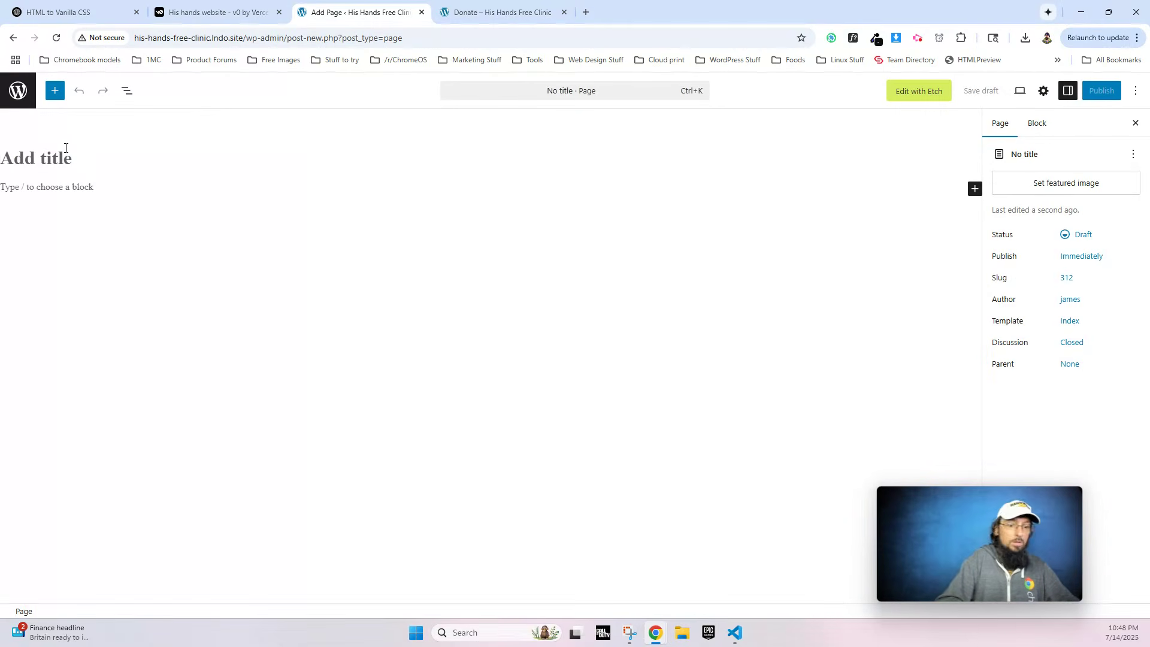
type("Voln")
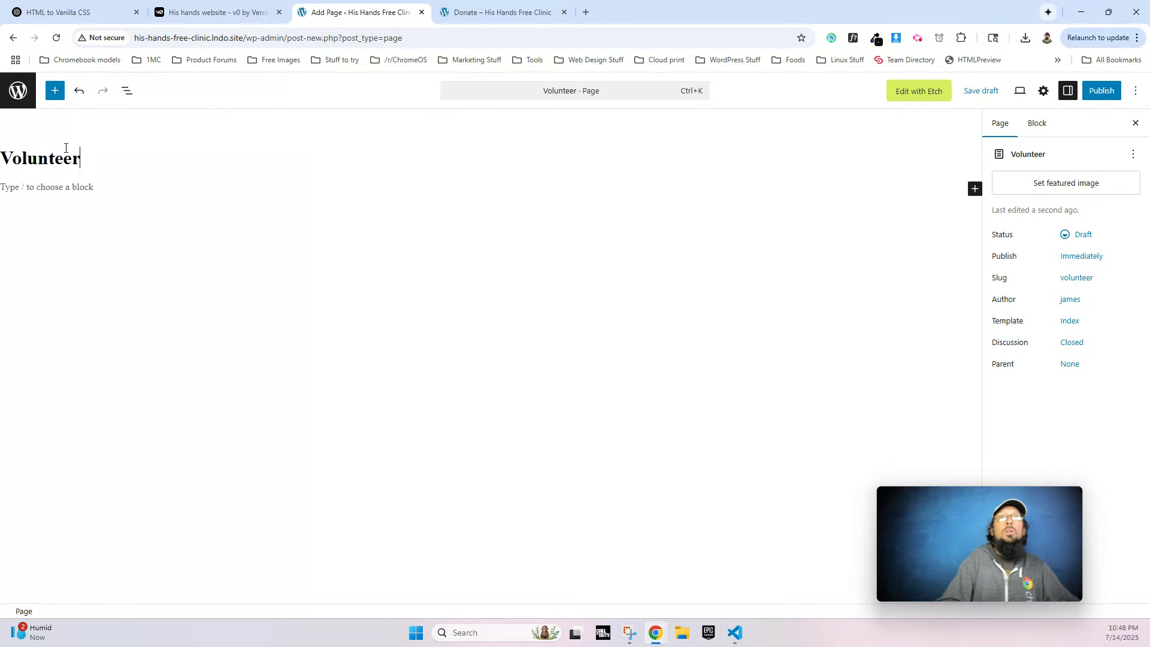
left_click(1092, 98)
left_click(1095, 93)
left_click(958, 91)
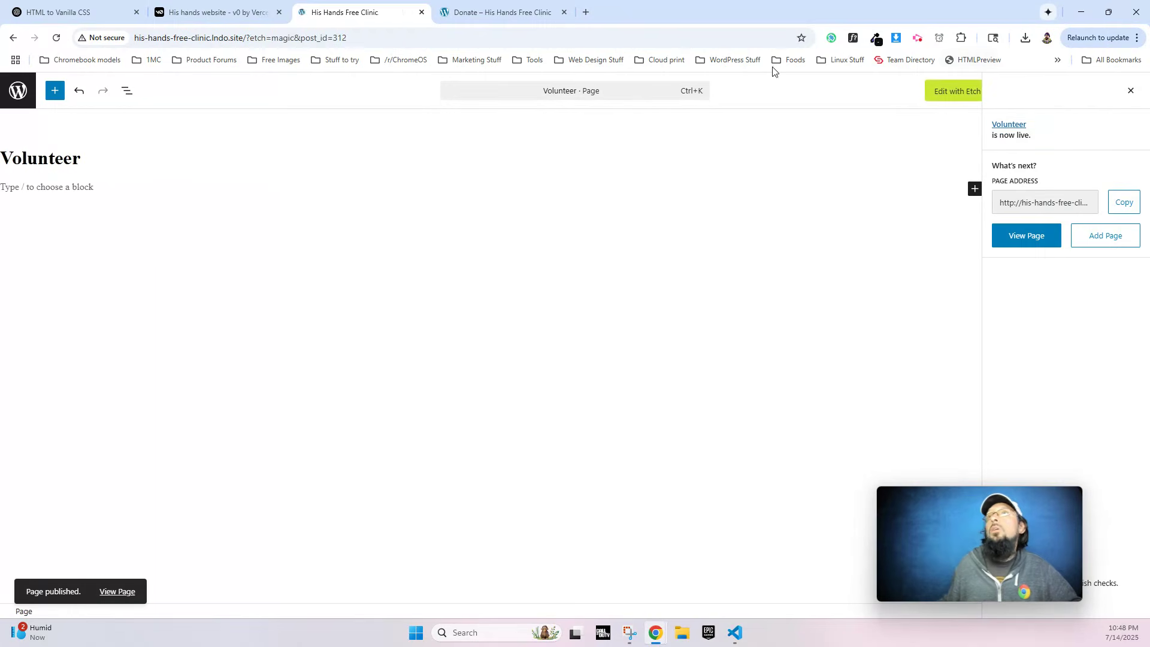
Check the Volunteer layout in v0 and insert the Banner component into the empty Volunteer page in Etch.
left_click(213, 12)
scroll(601, 251, "down", 5)
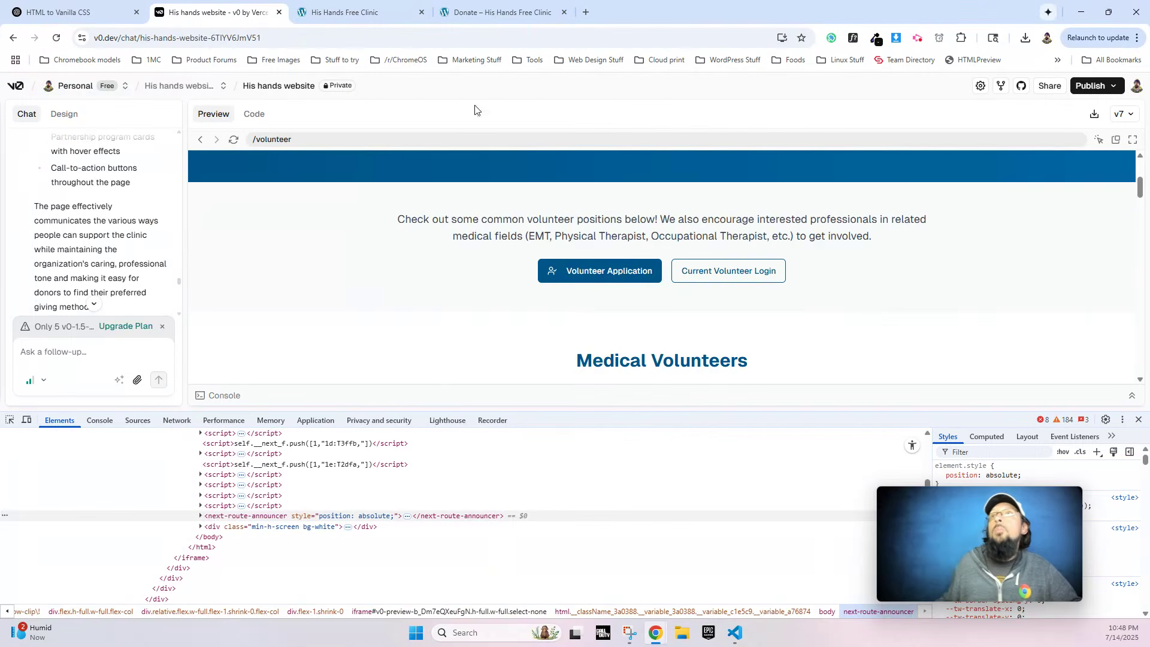
left_click(500, 12)
left_click(347, 12)
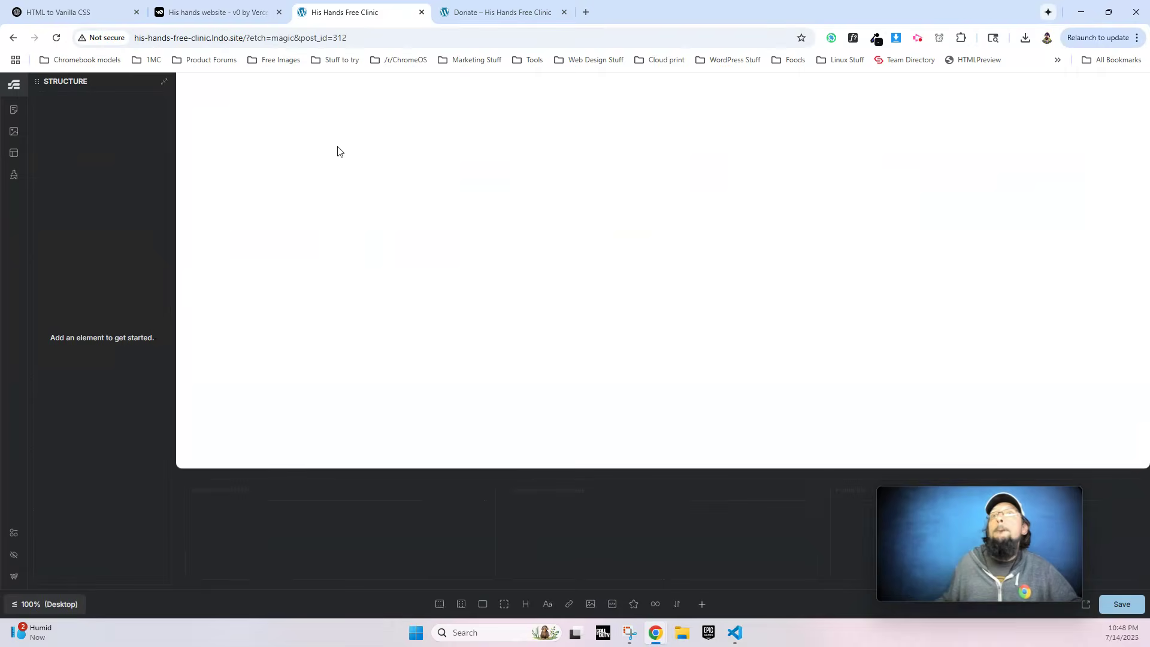
left_click(708, 607)
left_click(678, 268)
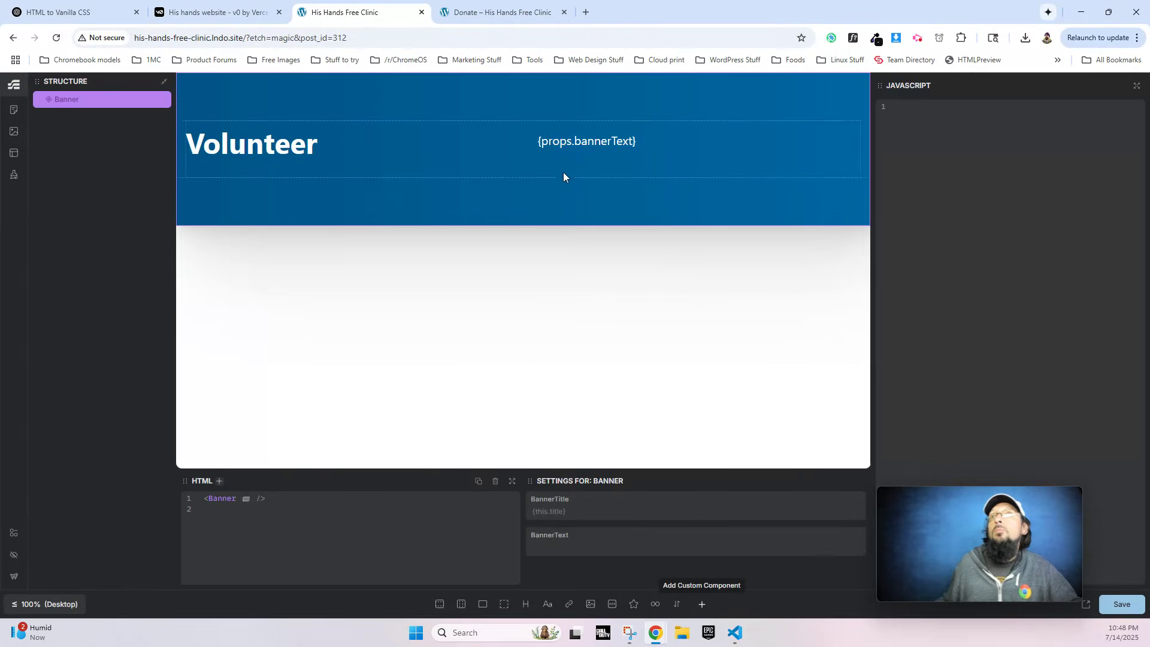
Copy the intro sentence under v0's VOLUNTEER heading and paste it as the banner's BannerText in Etch.
left_click(490, 12)
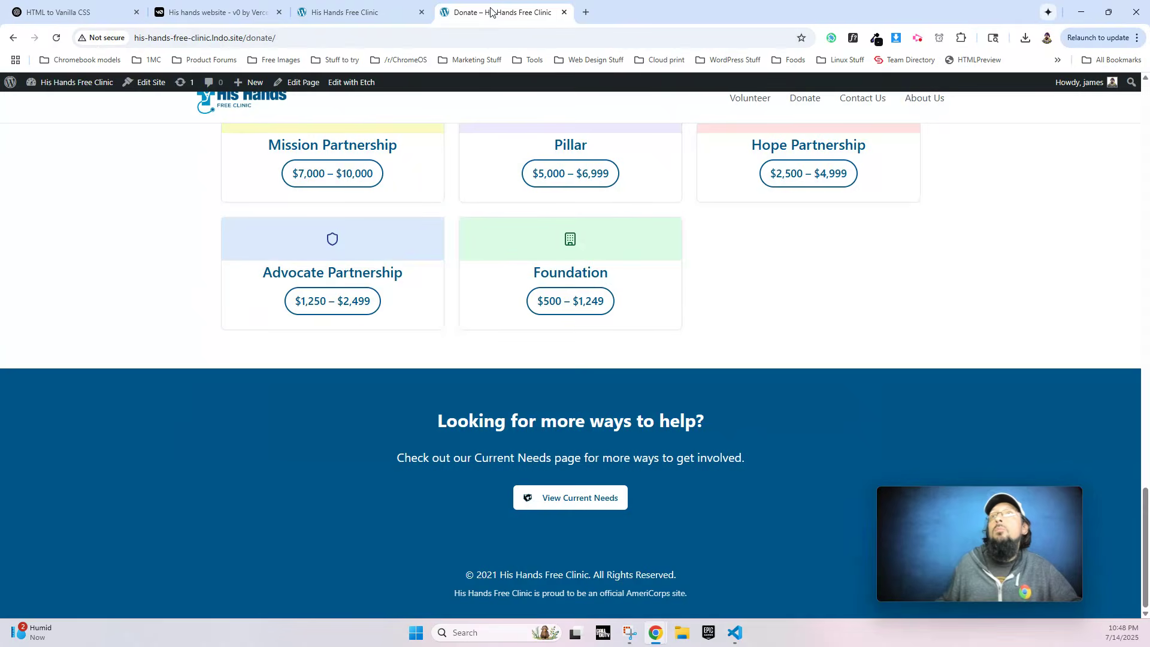
left_click(216, 12)
scroll(443, 266, "up", 5)
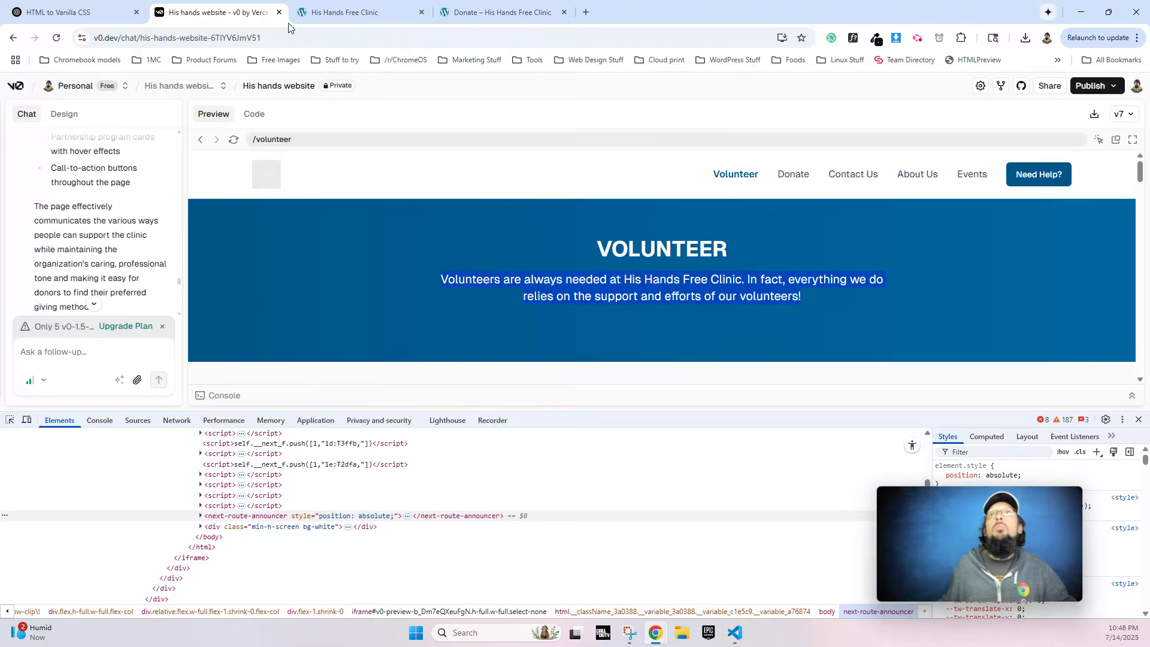
left_click(347, 12)
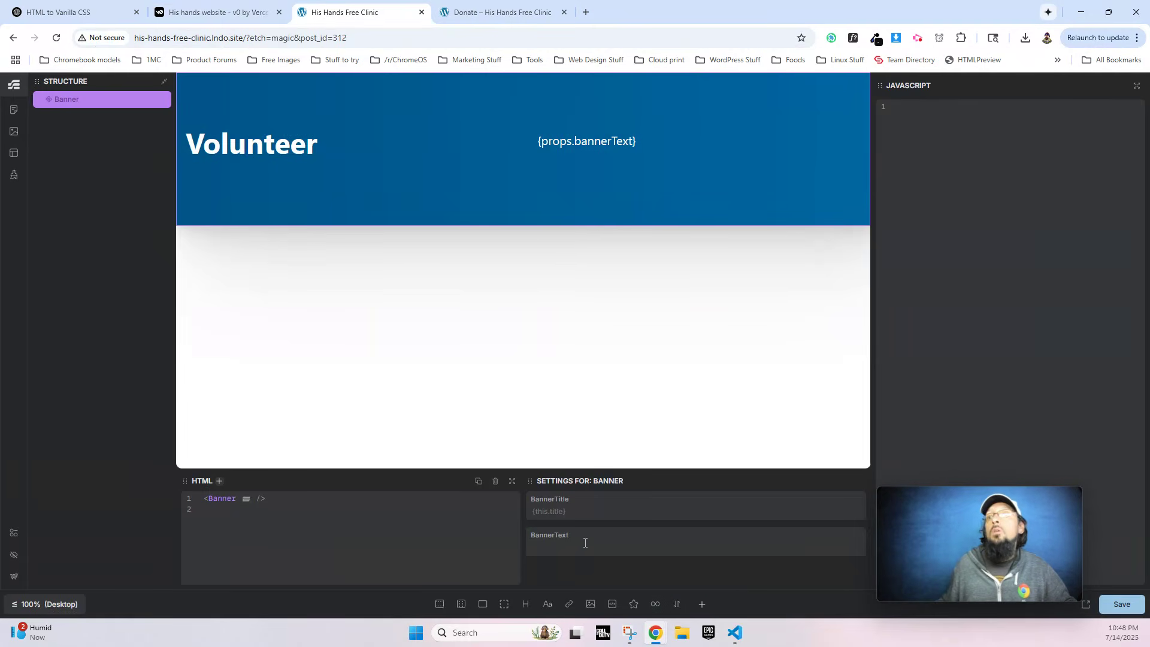
type("Volunteers are always needed at His Hands Free Clinic. In fact, everything we do relies on the support and efforts of our volunteers!")
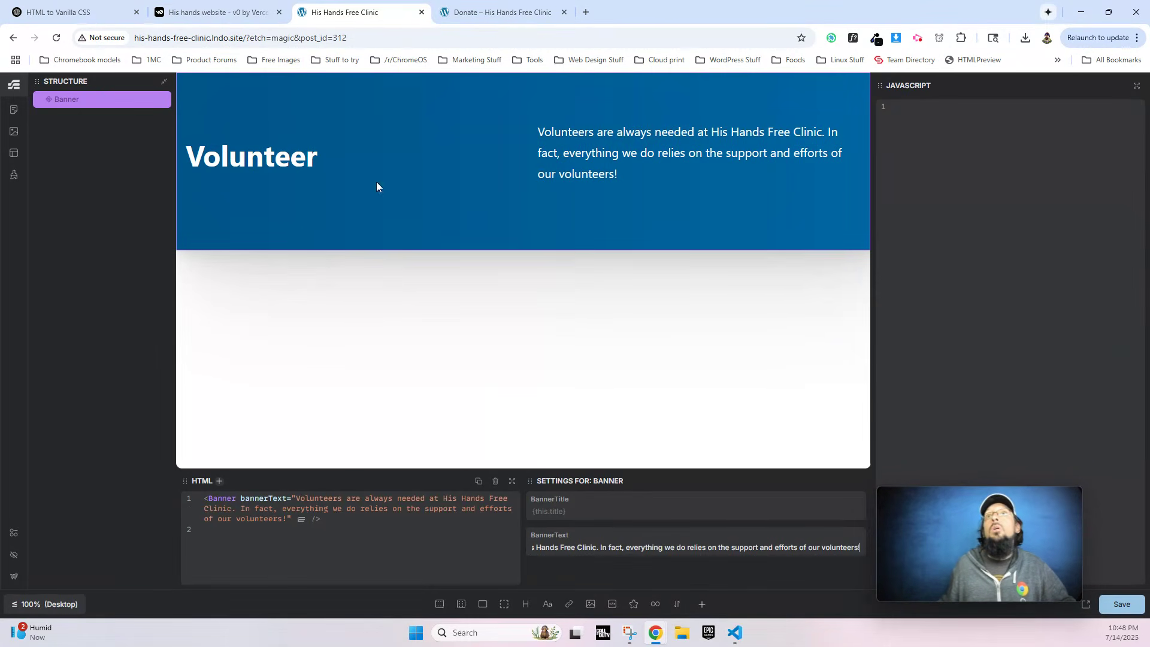
Inspect the grey section below the banner on v0's volunteer page and copy its whole section element.
key("ctrl+Tab")
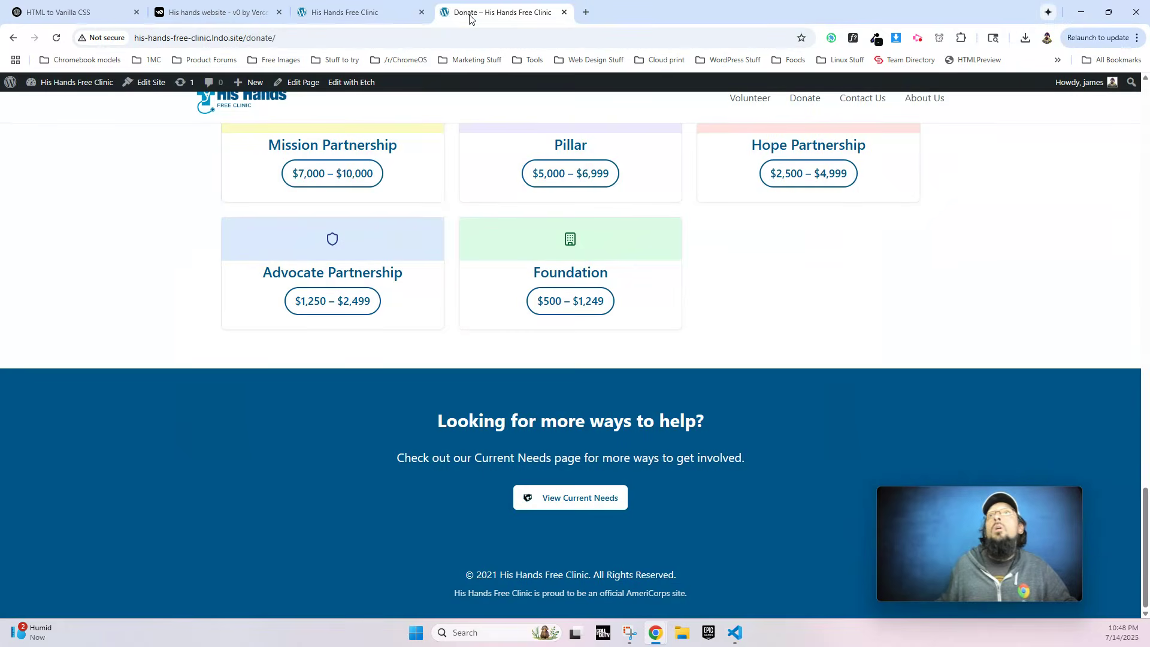
left_click(201, 11)
scroll(514, 220, "down", 5)
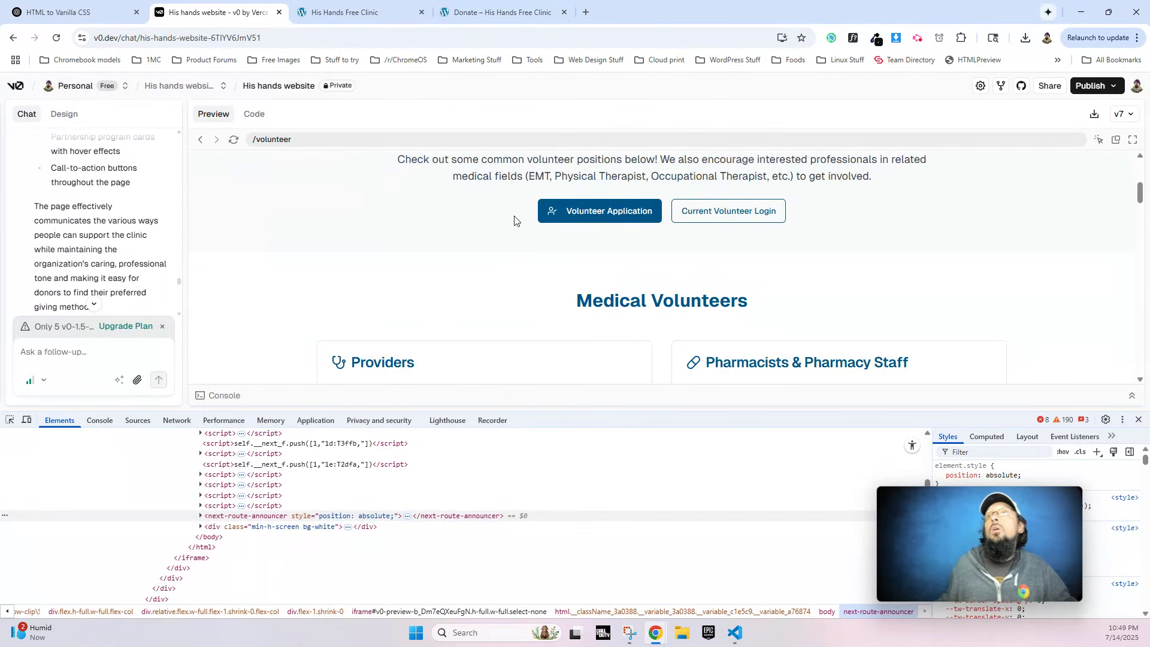
scroll(535, 226, "up", 1)
right_click(540, 220)
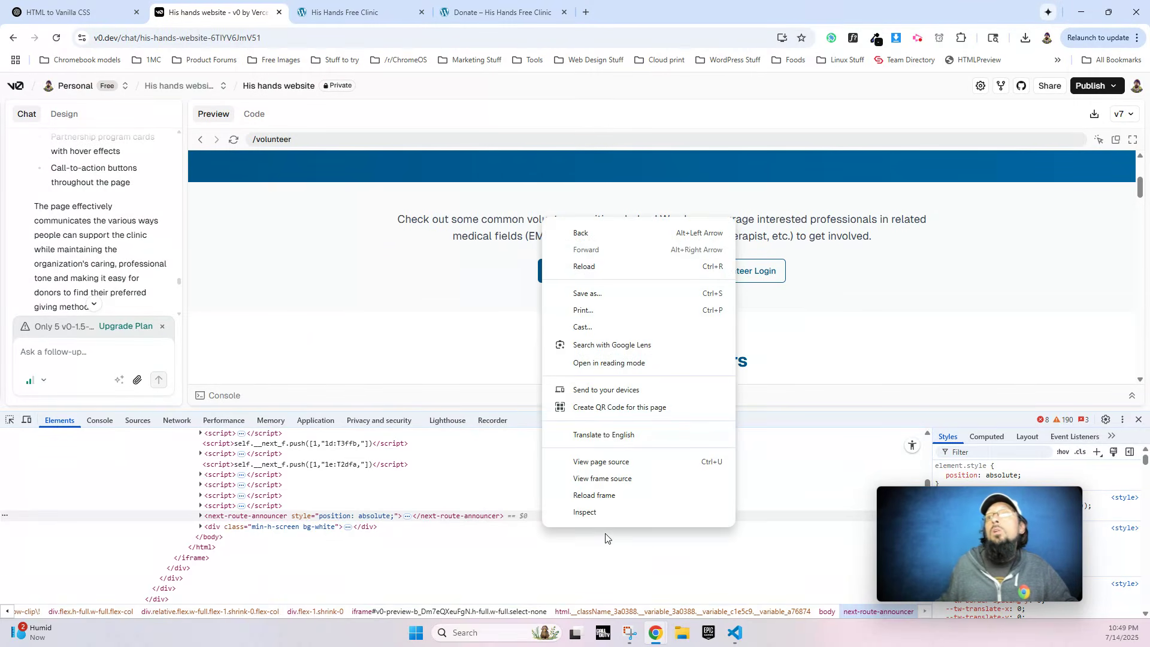
left_click(605, 513)
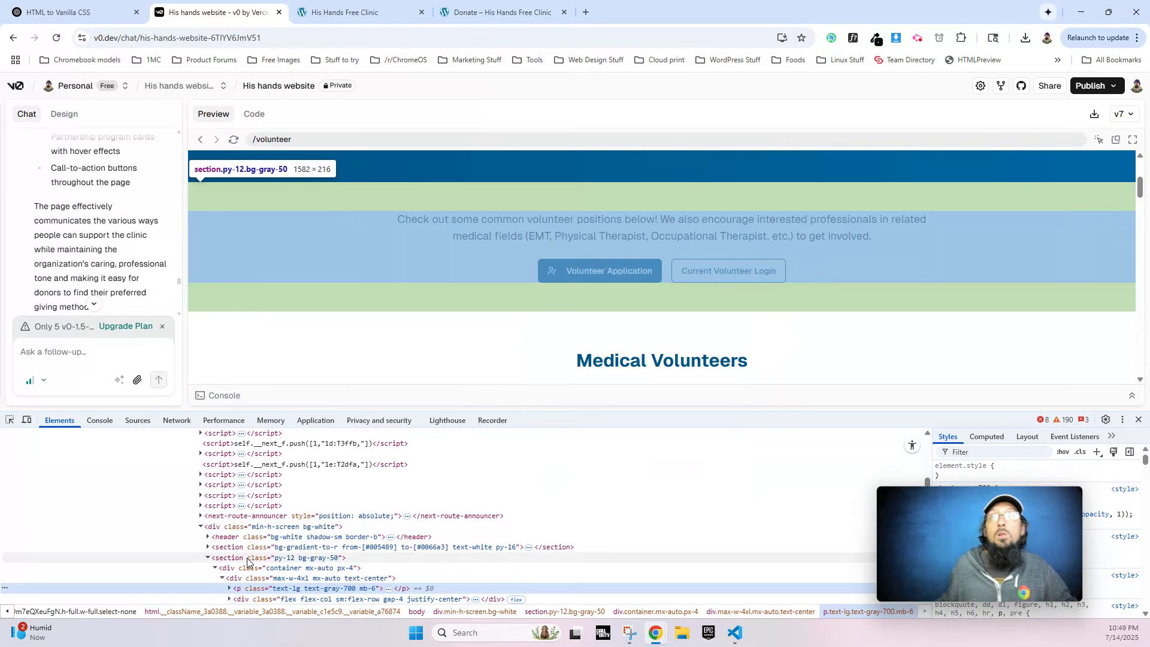
right_click(249, 558)
mouse_move(313, 306)
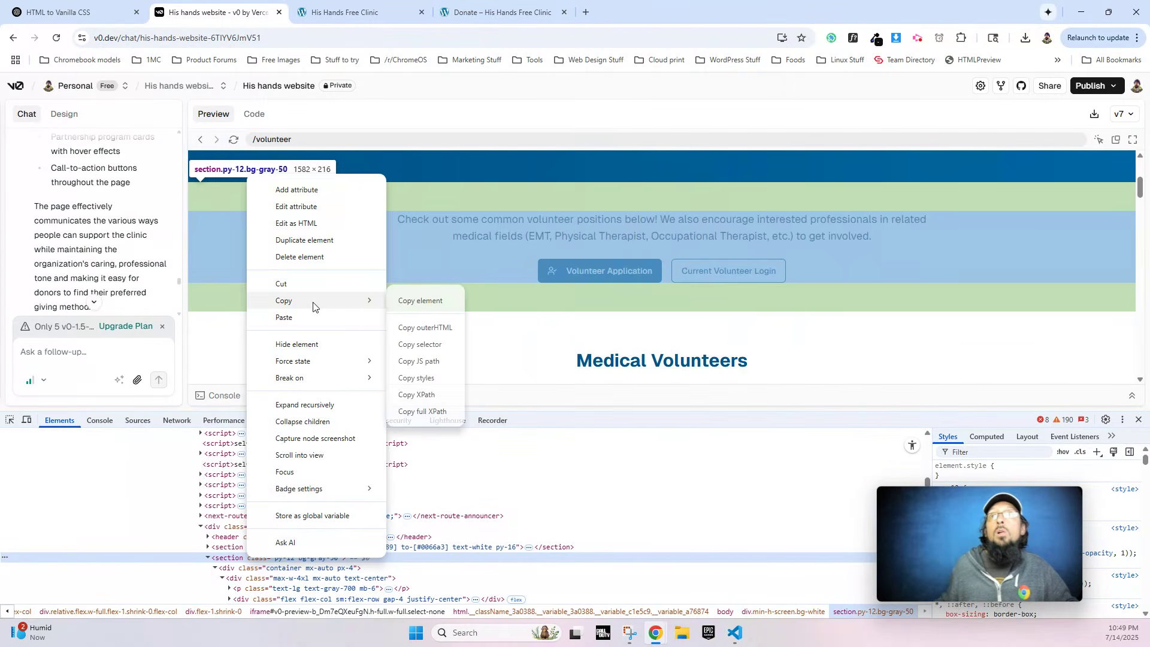
left_click(419, 301)
Paste the copied section into the ChatGPT conversation and submit it for conversion to vanilla HTML and CSS.
left_click(72, 12)
left_click(448, 551)
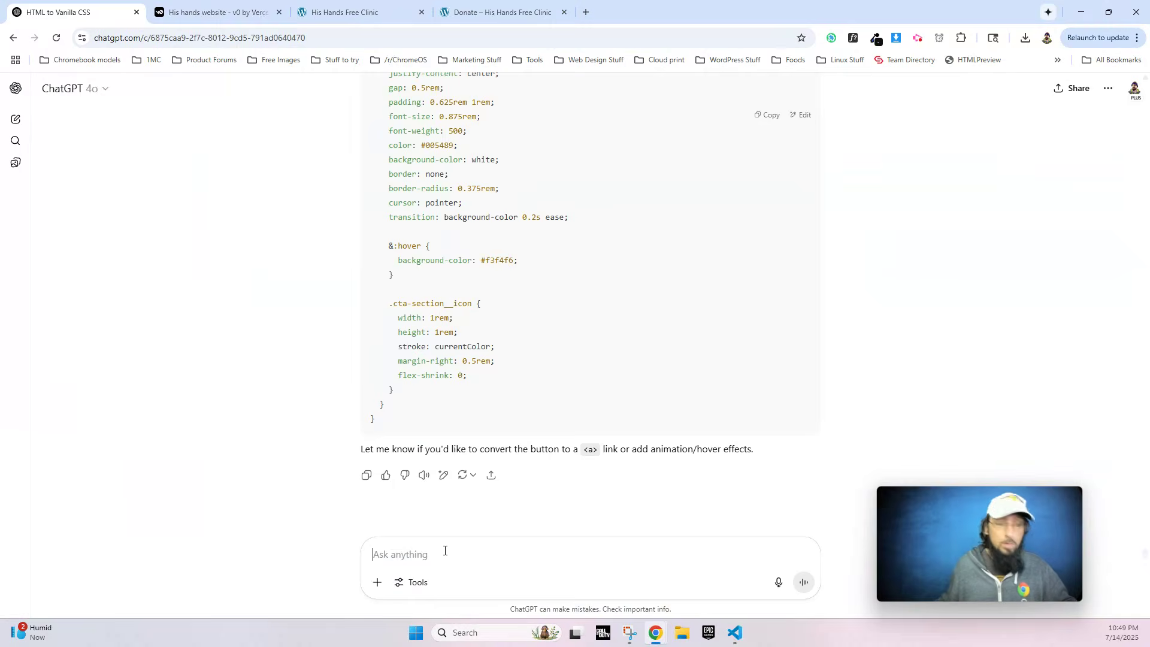
key("ctrl+v")
key("Return")
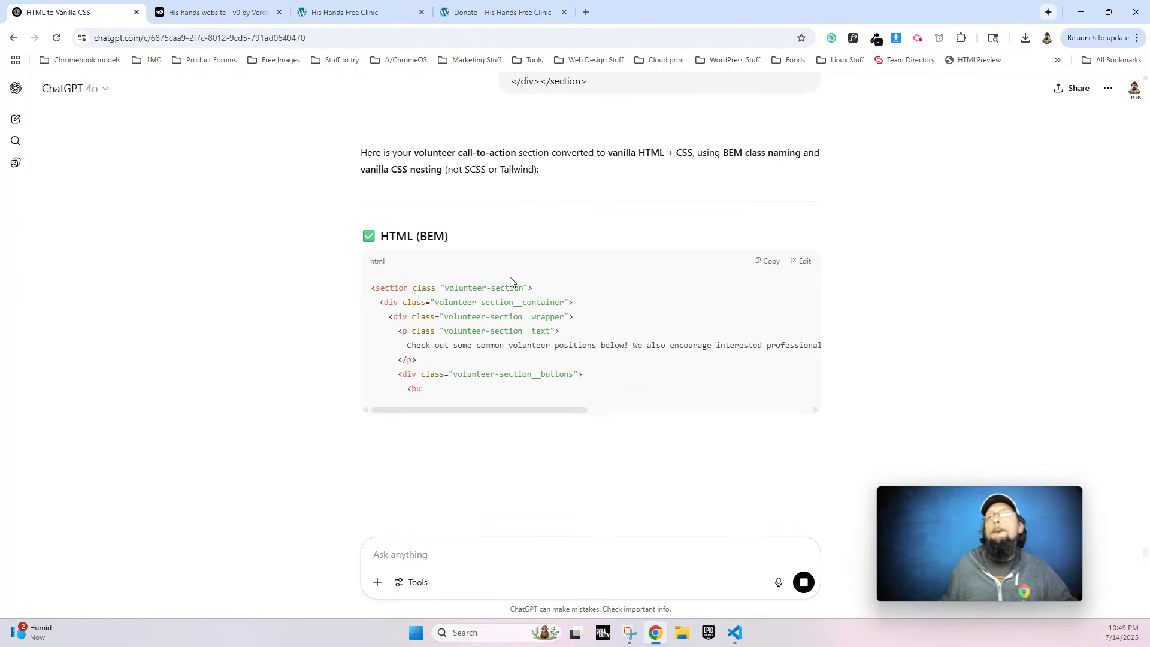
scroll(645, 284, "down", 3)
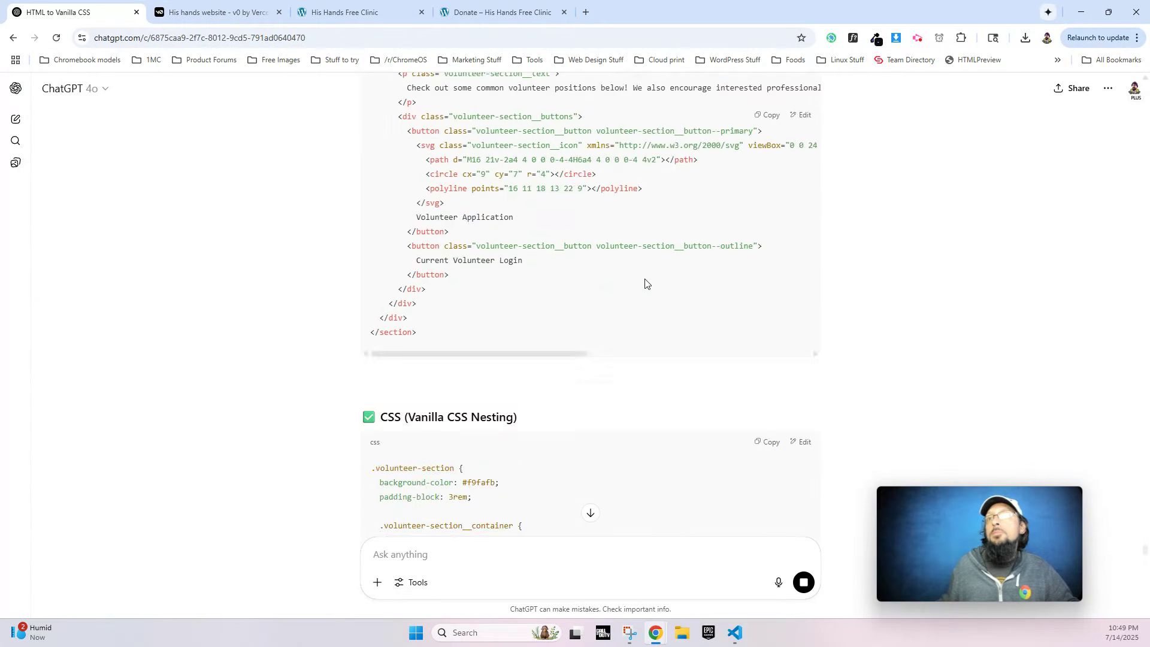
Copy ChatGPT's volunteer-section HTML, add a new section below the Banner in Etch, and replace that section's markup with it.
scroll(647, 282, "up", 2)
left_click(763, 184)
left_click(354, 12)
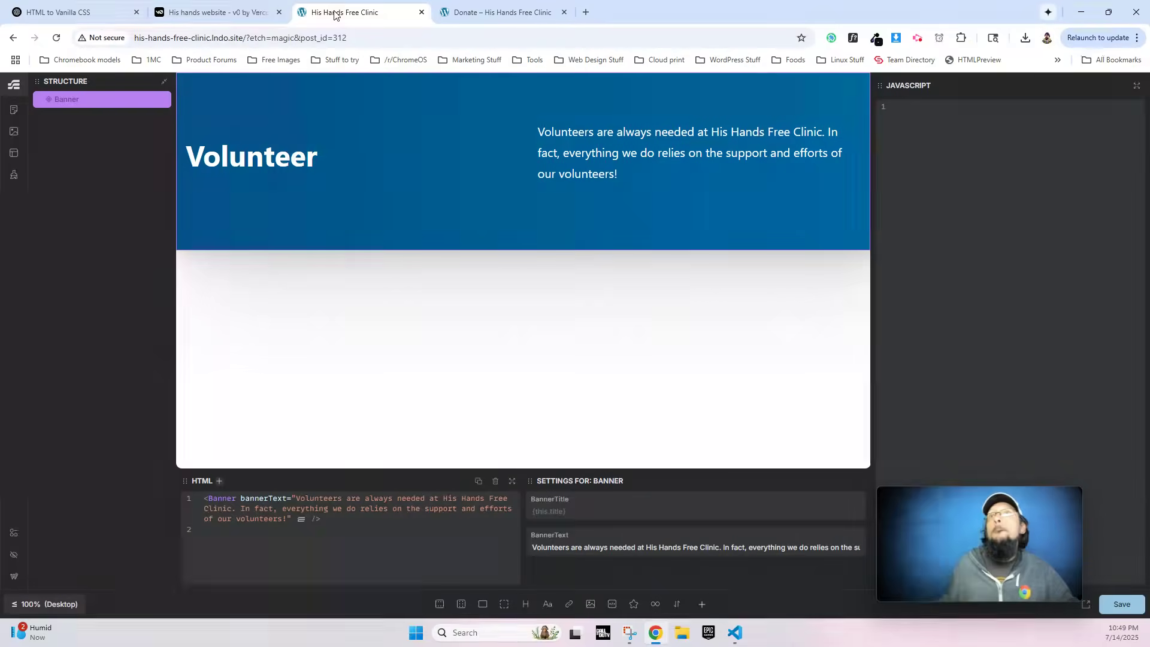
left_click(440, 604)
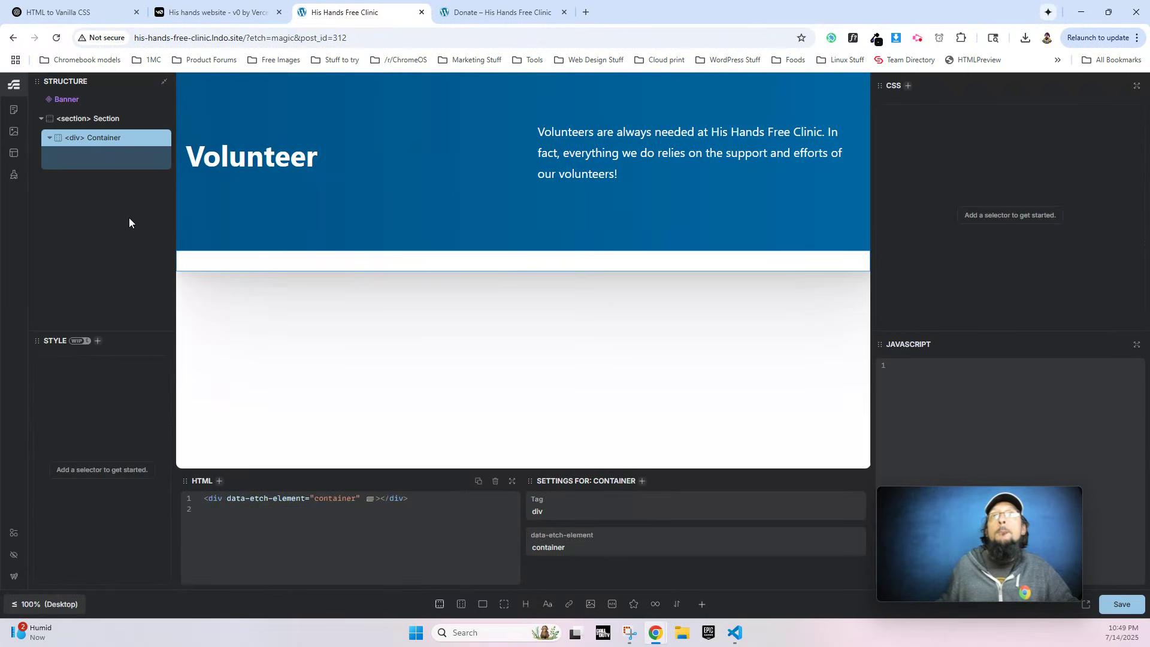
left_click(86, 122)
left_click(242, 505)
key("ctrl+a")
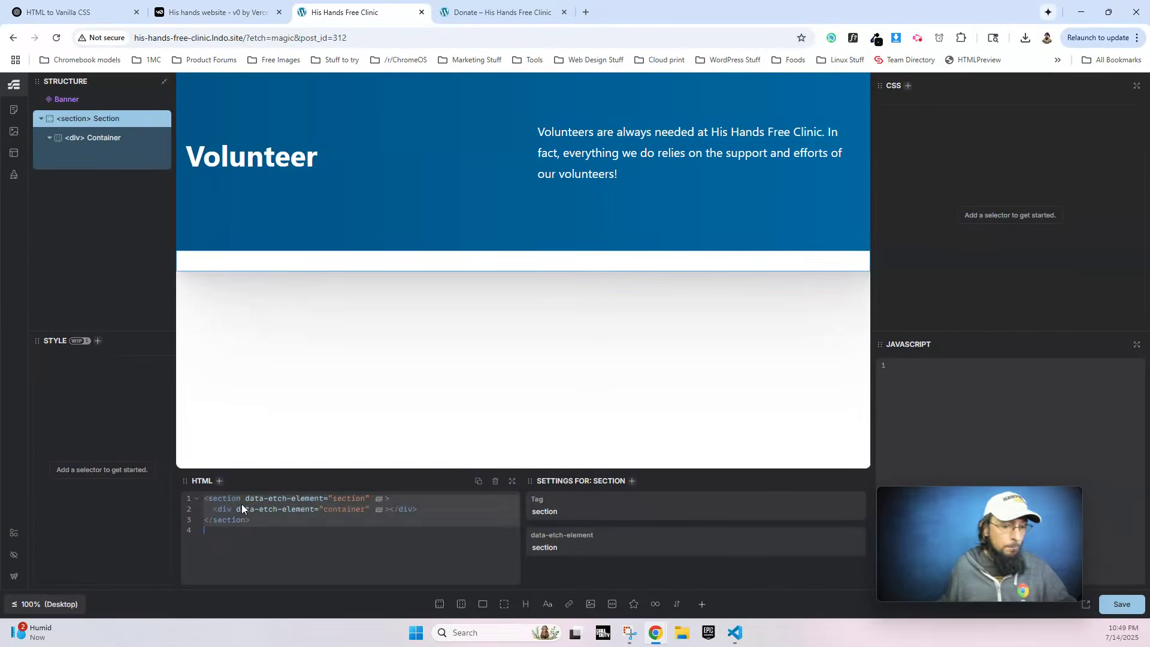
key("ctrl+v")
Copy the nested volunteer-section CSS from ChatGPT and paste it into the .volunteer-section rule in Etch.
left_click(72, 12)
scroll(379, 303, "down", 8)
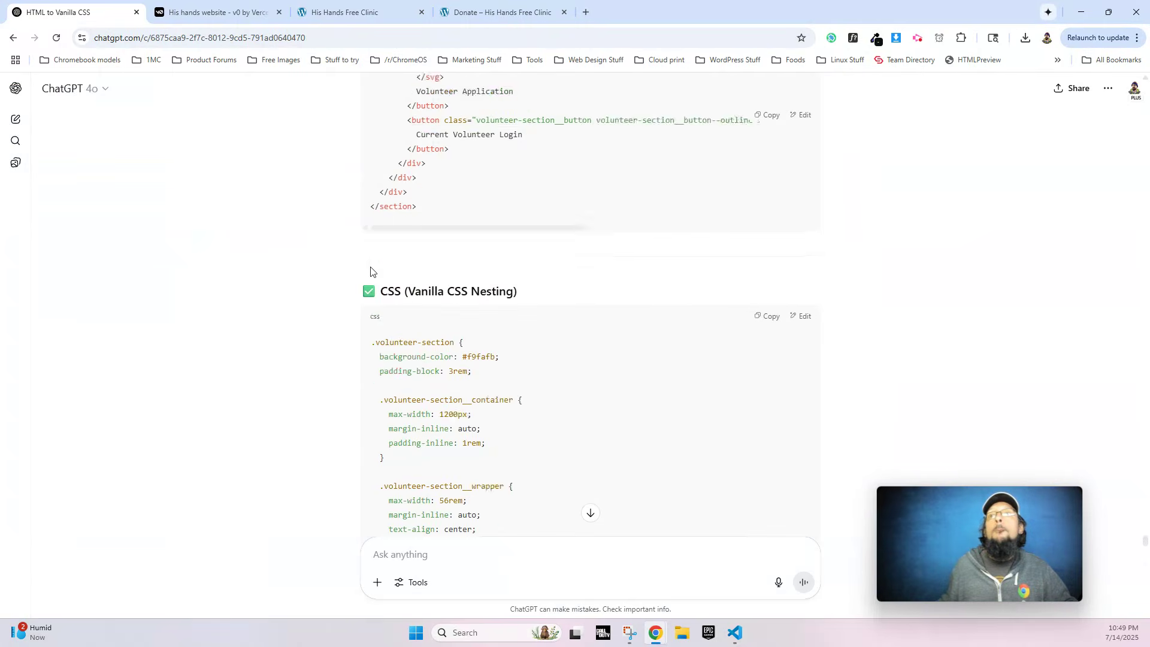
left_click_drag(379, 302, 402, 393)
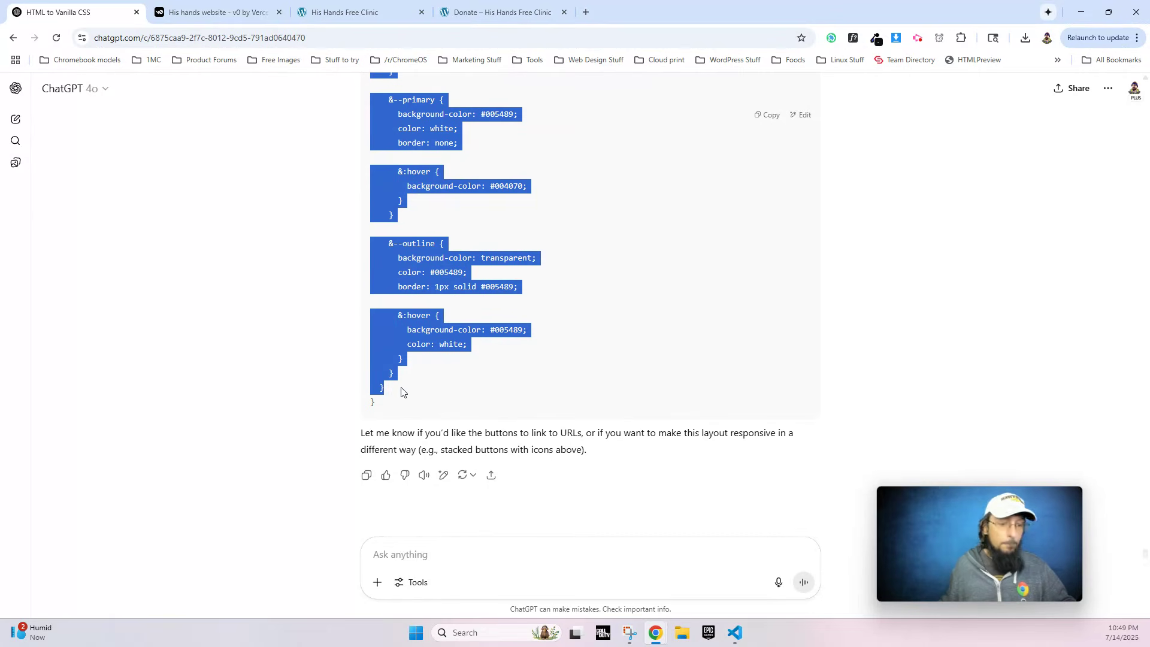
left_click(344, 12)
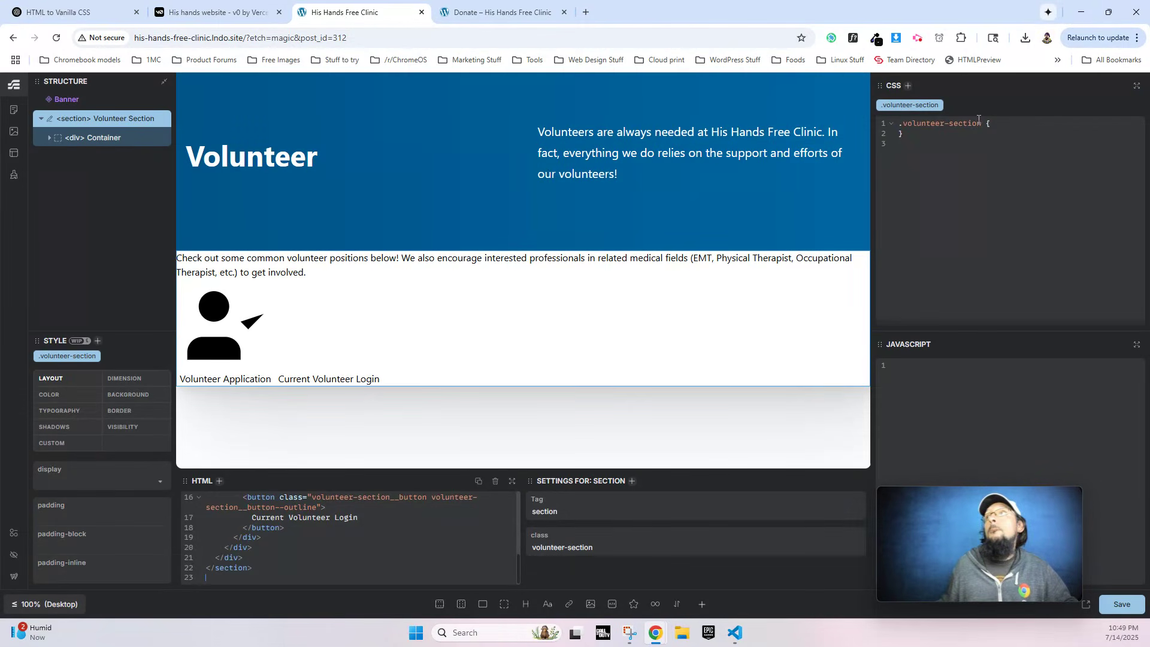
key("ctrl+v")
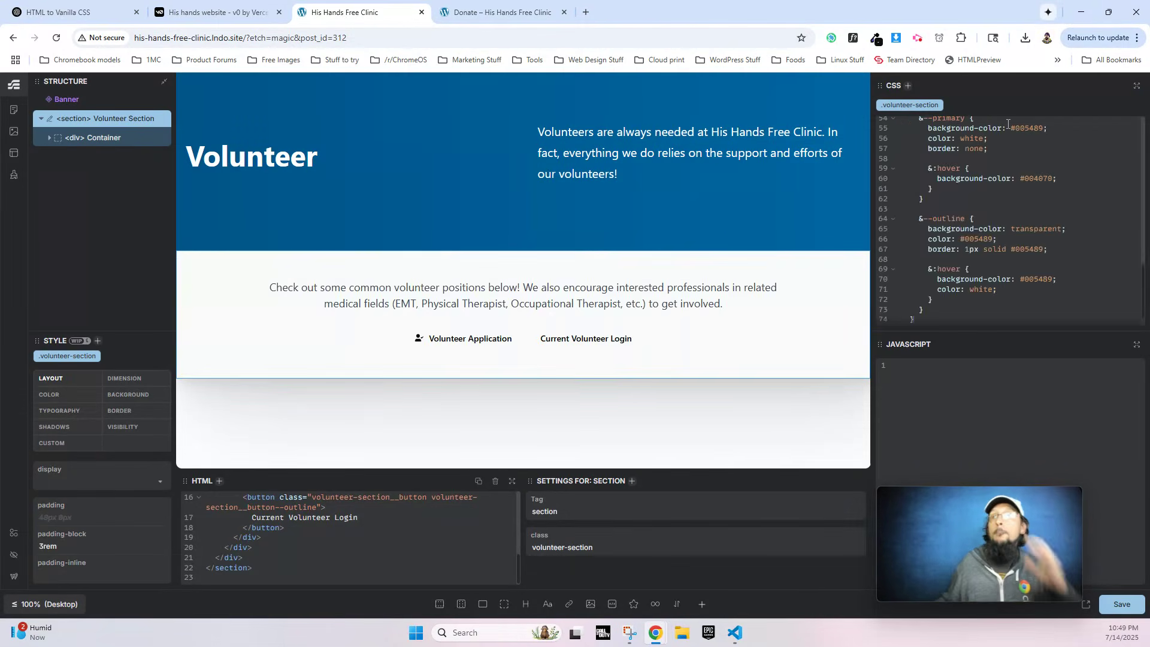
Delete the SVG icon inside the Volunteer Application button, compare the buttons with the v0 design, and switch to ChatGPT.
left_click(418, 336)
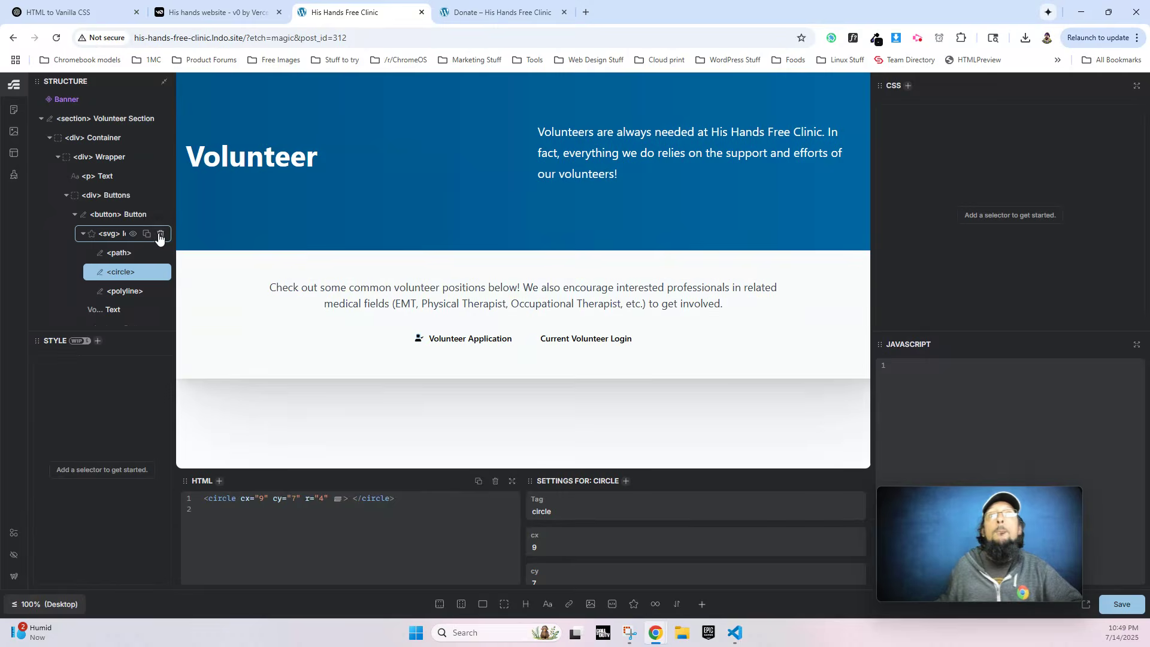
left_click(162, 233)
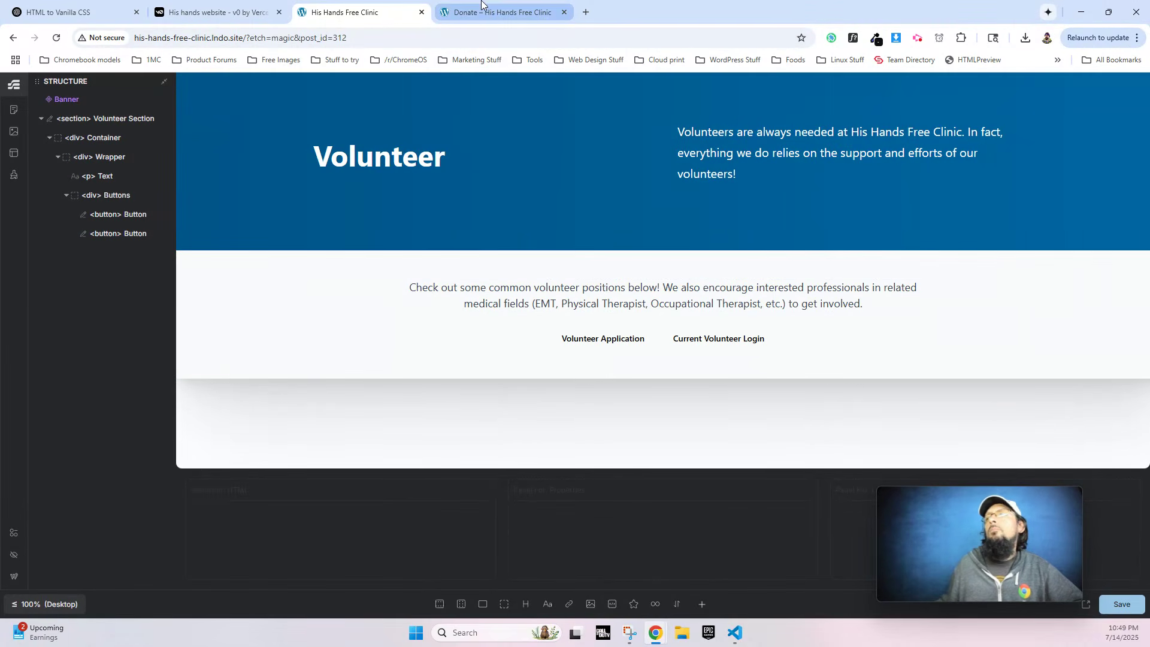
left_click(219, 14)
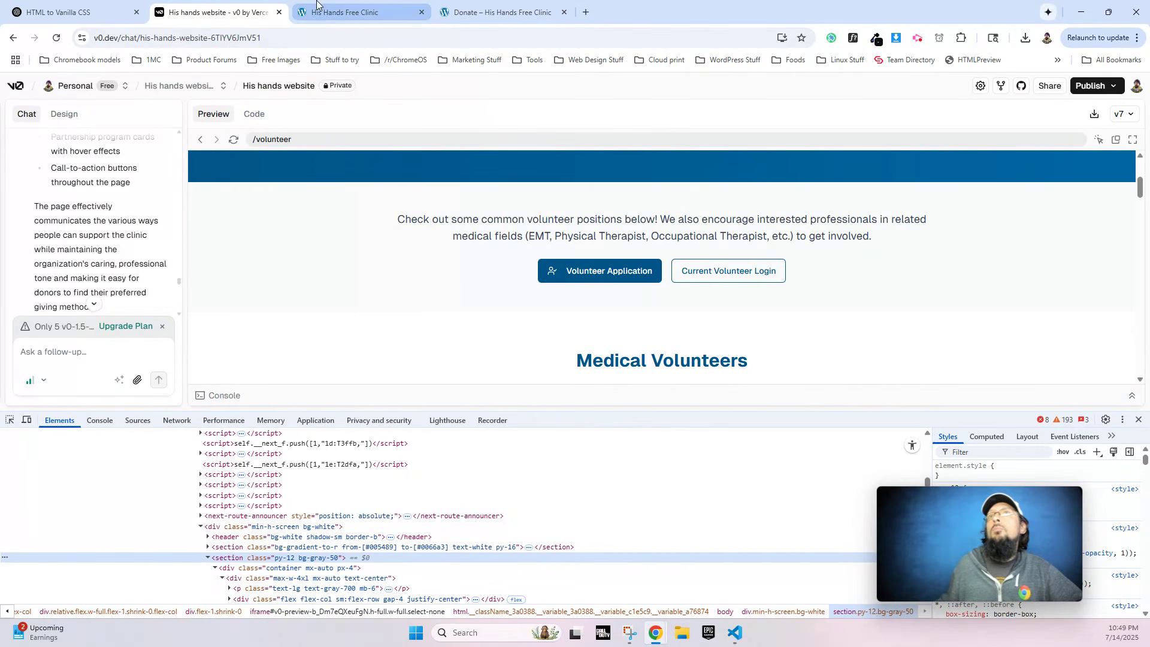
left_click(88, 11)
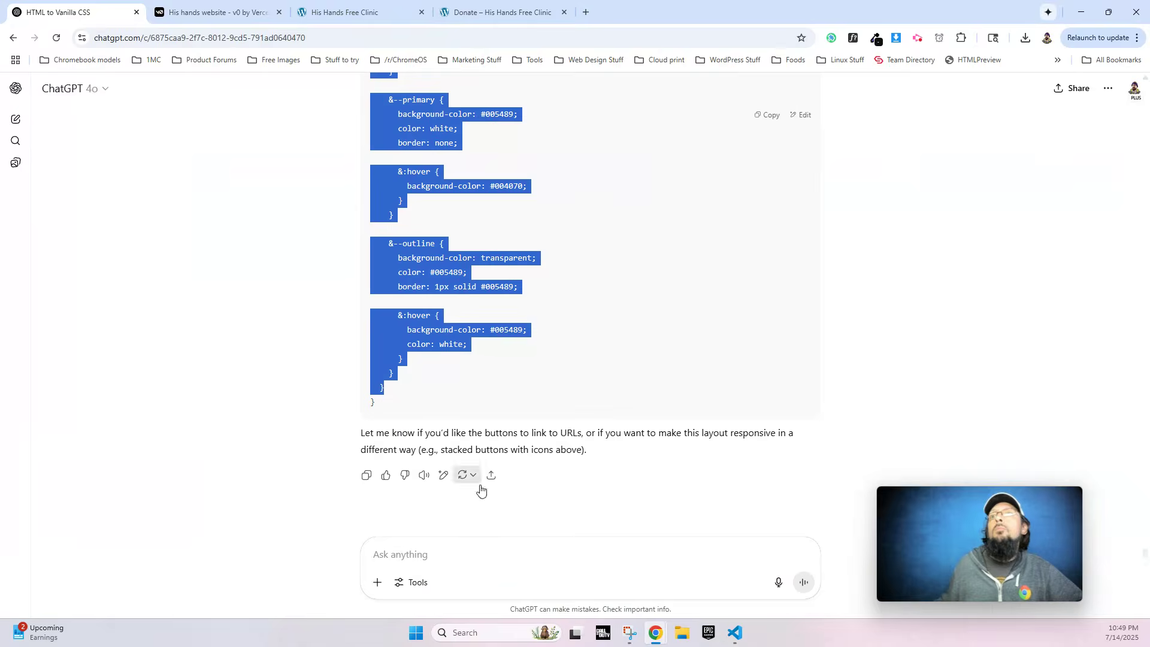
left_click(485, 554)
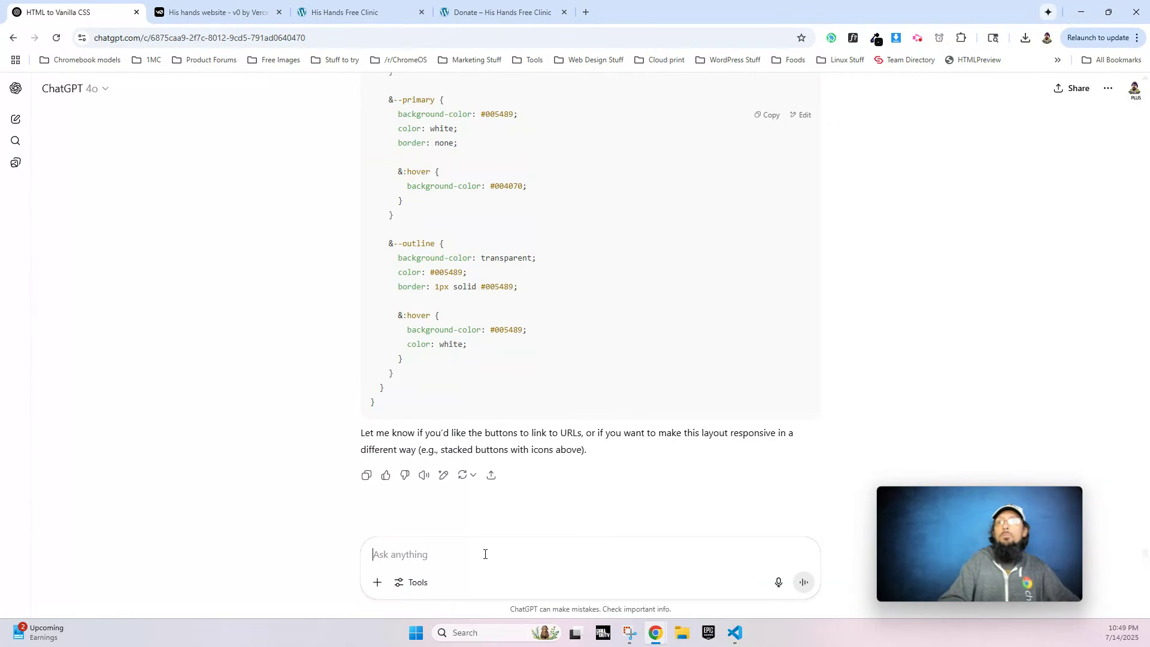
type("I don't think y")
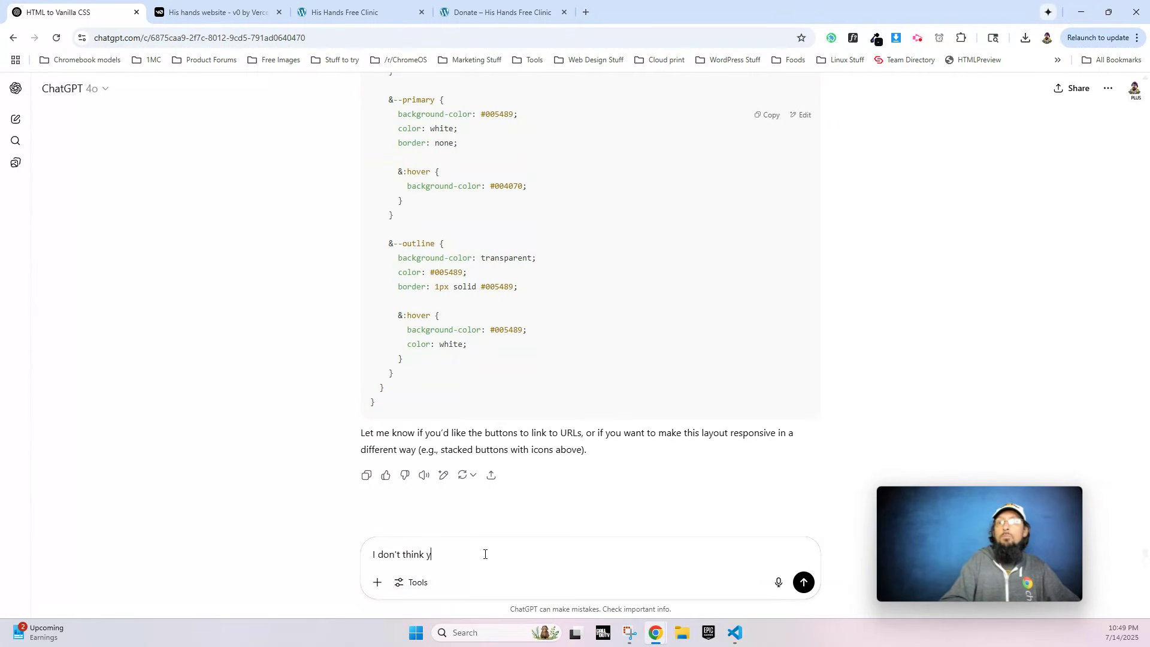
type("ou styled these buttons c")
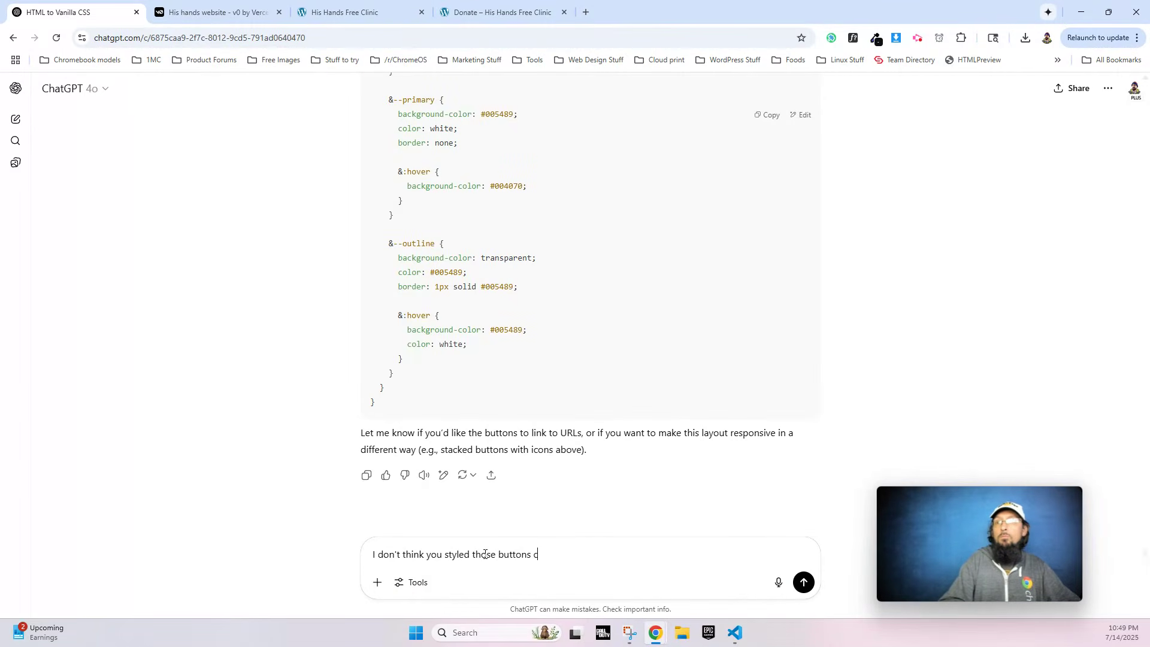
type("orrectly did you")
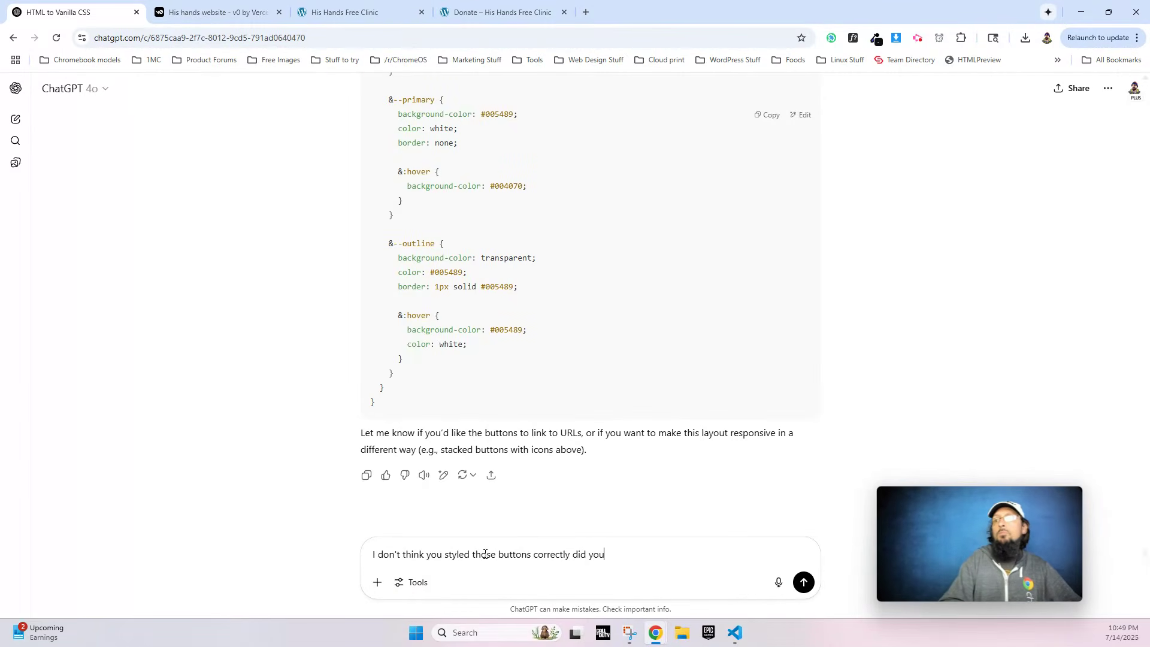
type("?")
scroll(424, 204, "up", 5)
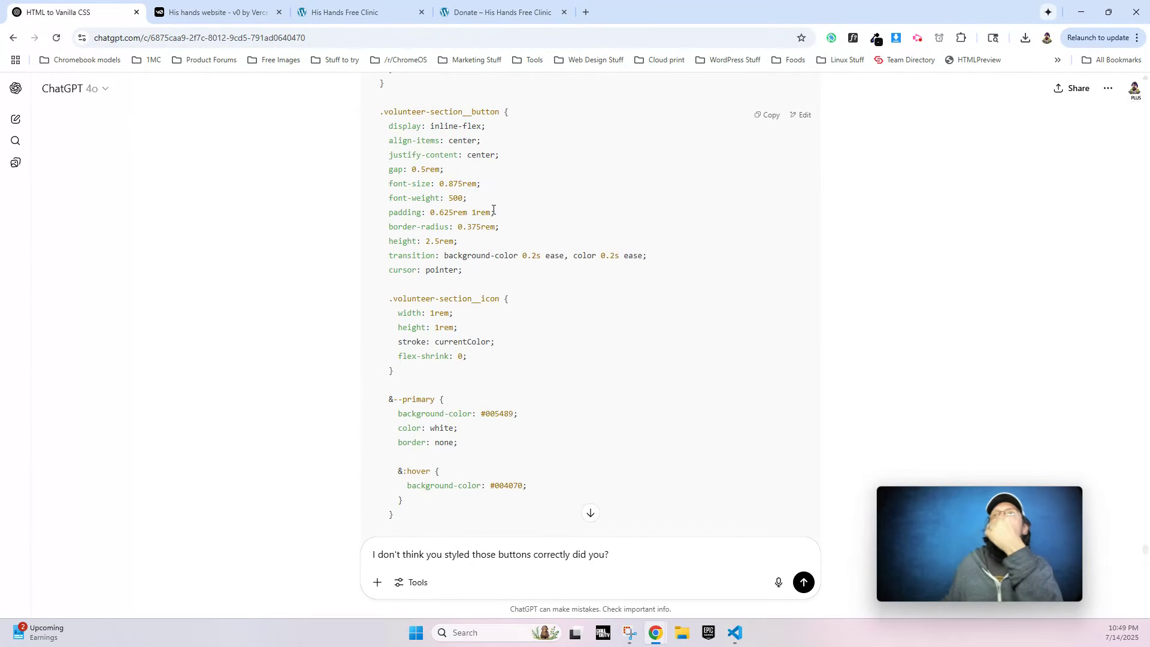
scroll(406, 475, "down", 3)
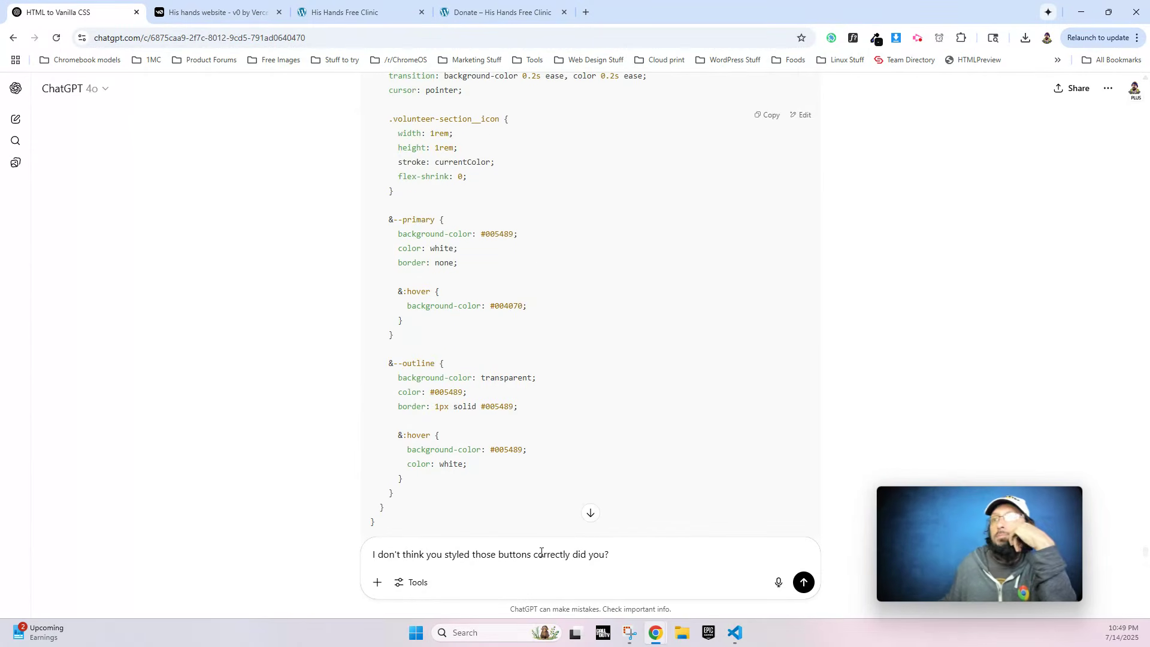
Replace the draft message with "Does that look like vanilla CSS nesting to you?" and send it to ChatGPT.
triple_click(541, 552)
type("Does t")
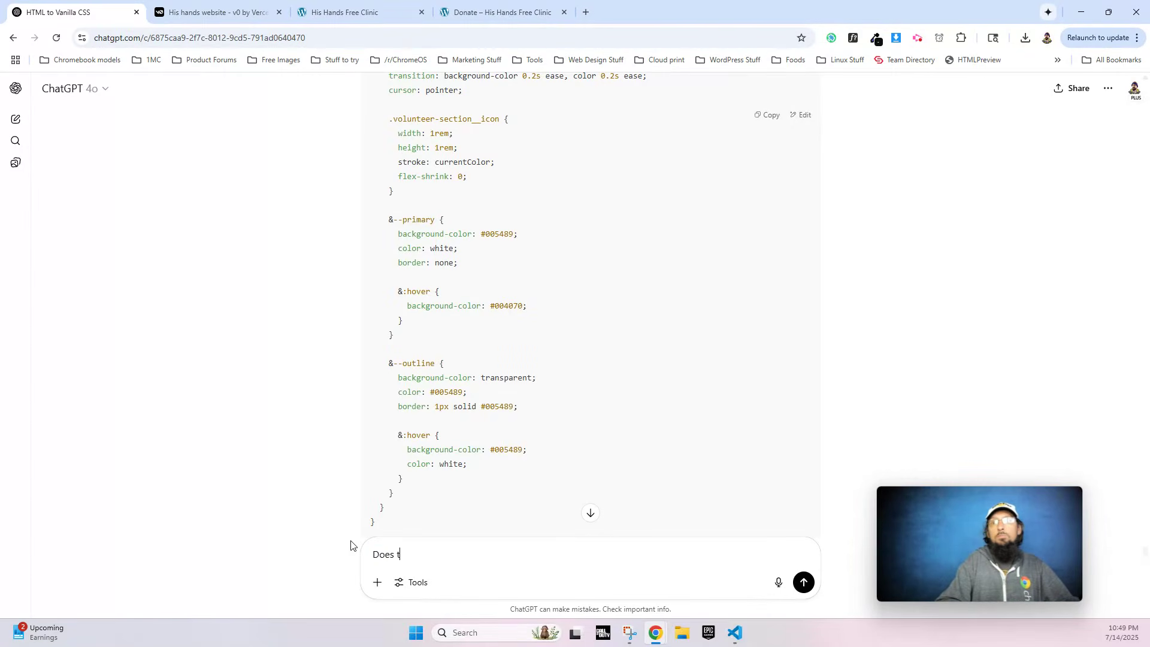
type("hat look like vain")
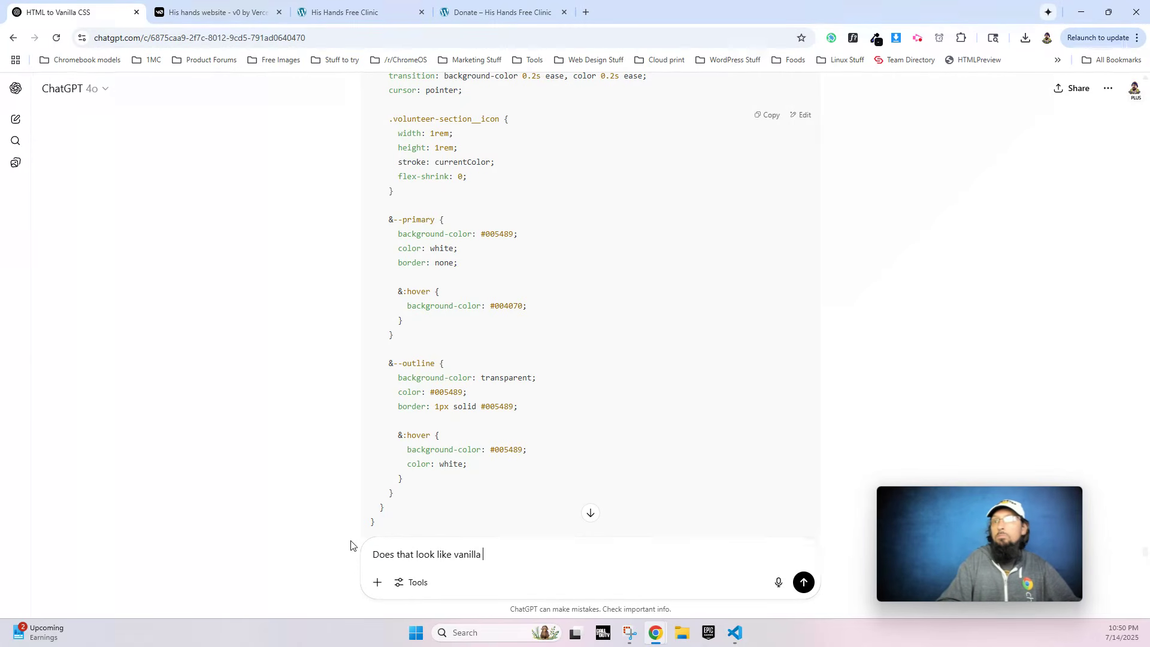
type("lla CSS nesting to you?")
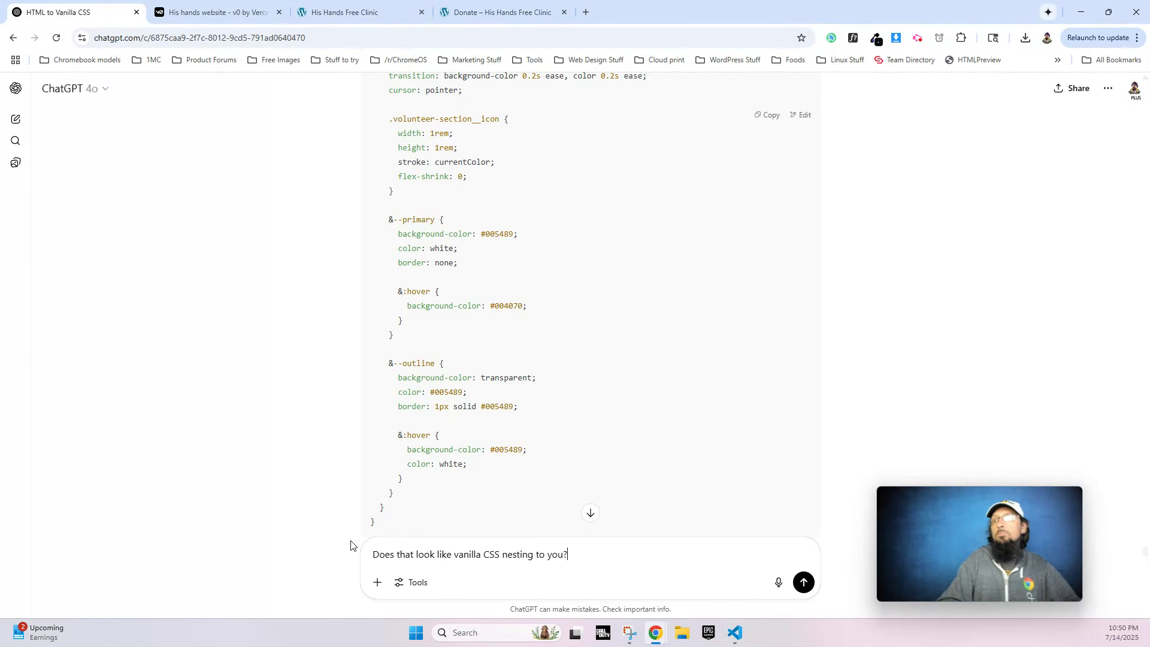
key("Return")
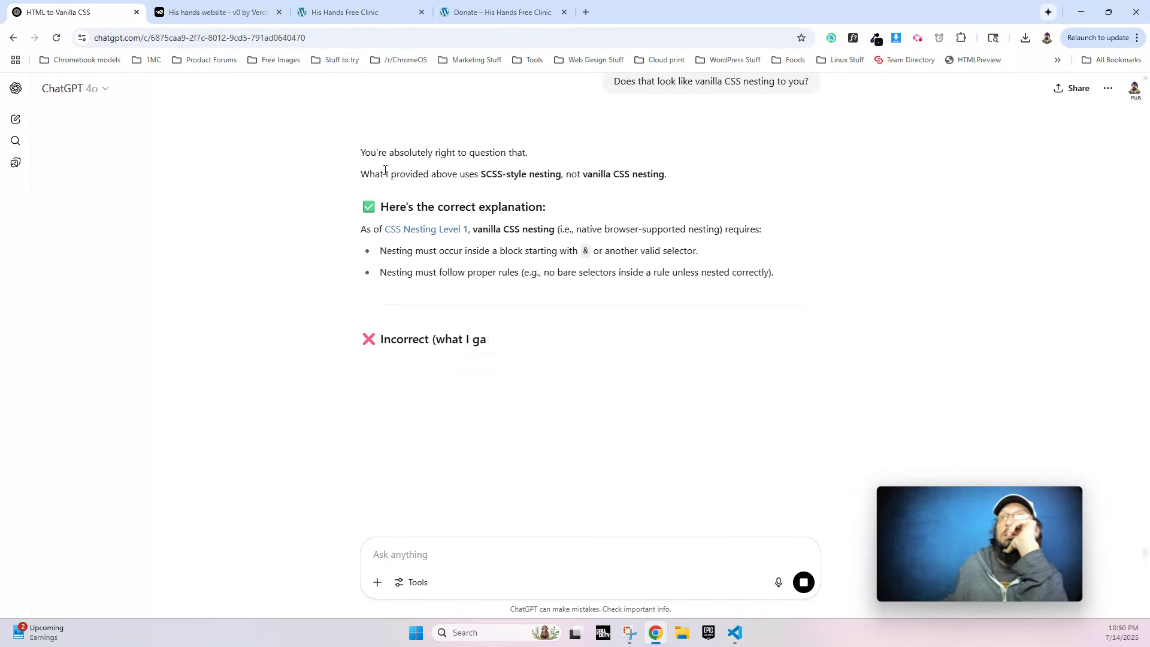
Review ChatGPT's corrected CSS and send "that isn't nesting at all now. give me vanilla css nesting, nesting everything under teh top level selector".
scroll(514, 443, "down", 5)
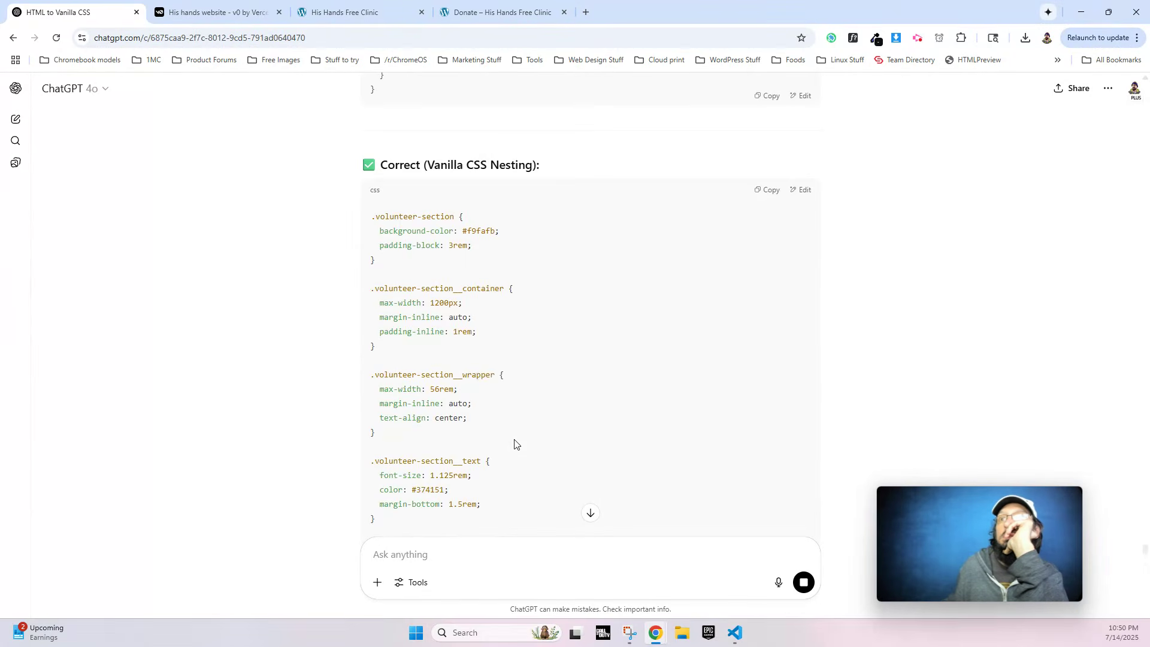
scroll(459, 296, "down", 5)
scroll(459, 296, "down", 5)
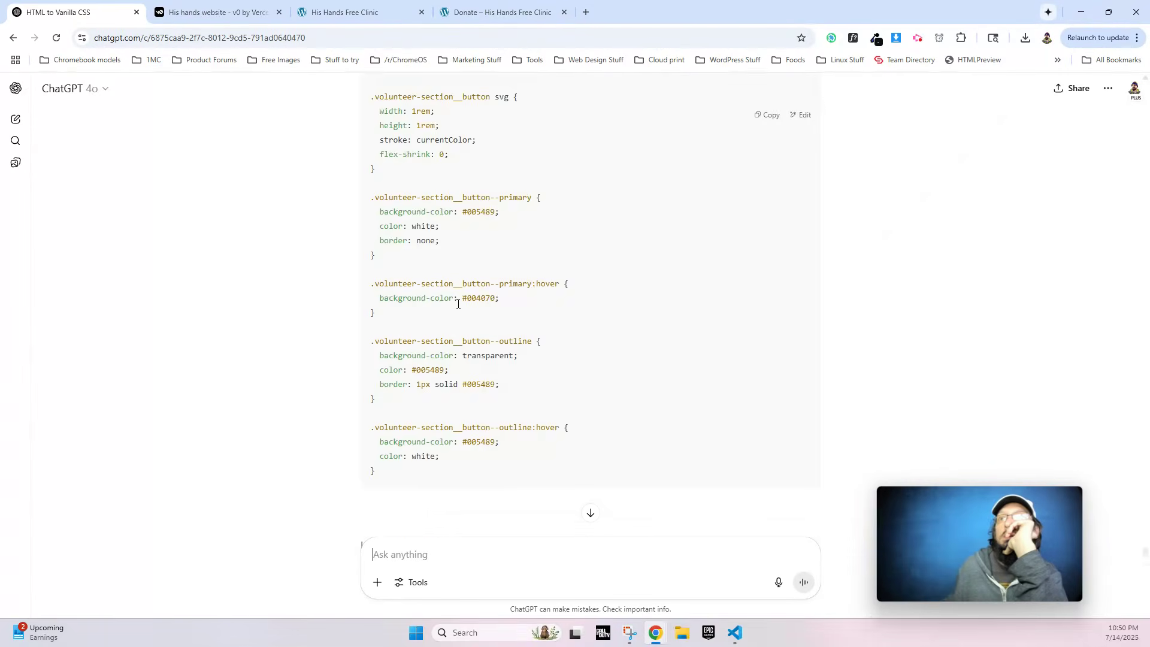
scroll(459, 304, "up", 12)
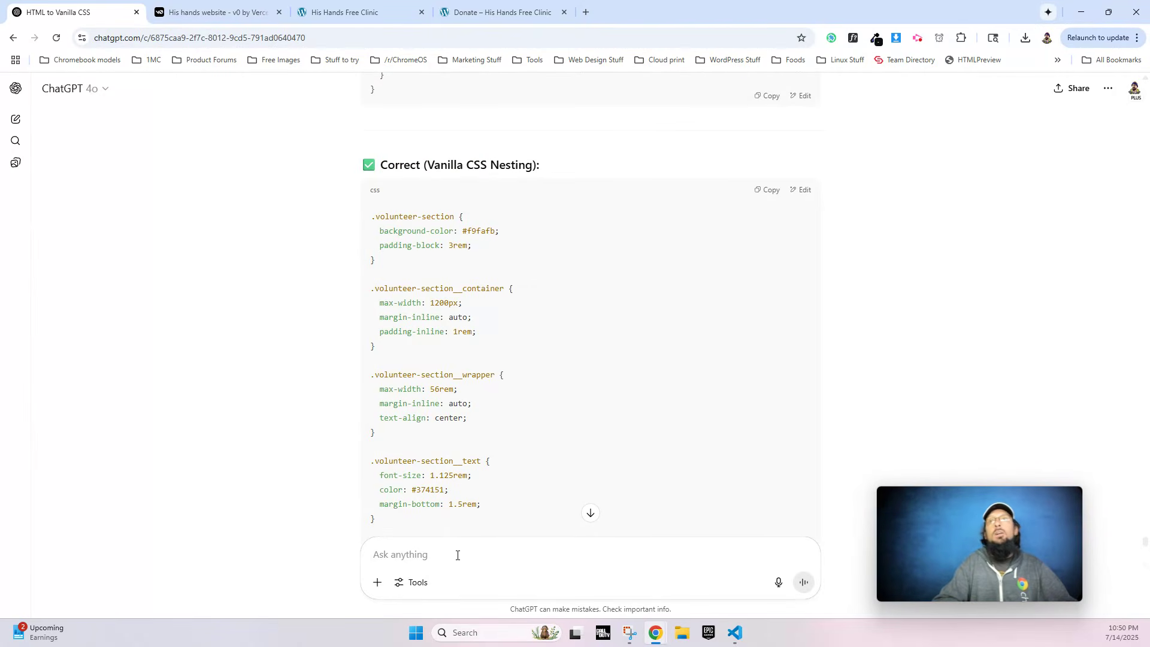
type("that isn't")
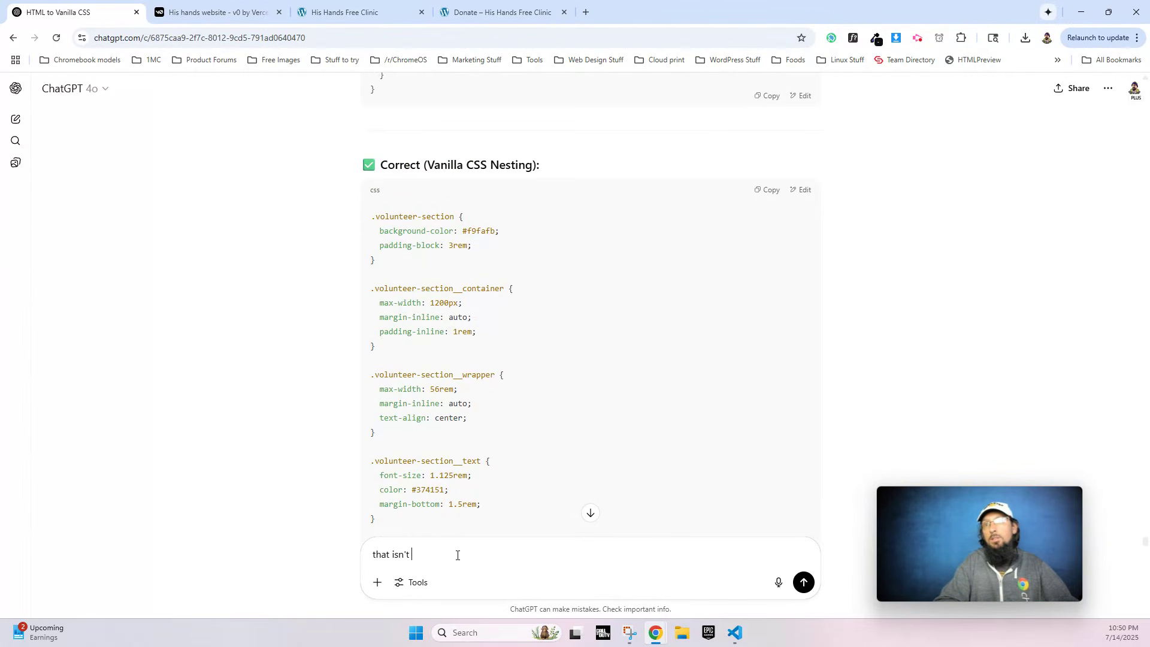
type(" nesting at")
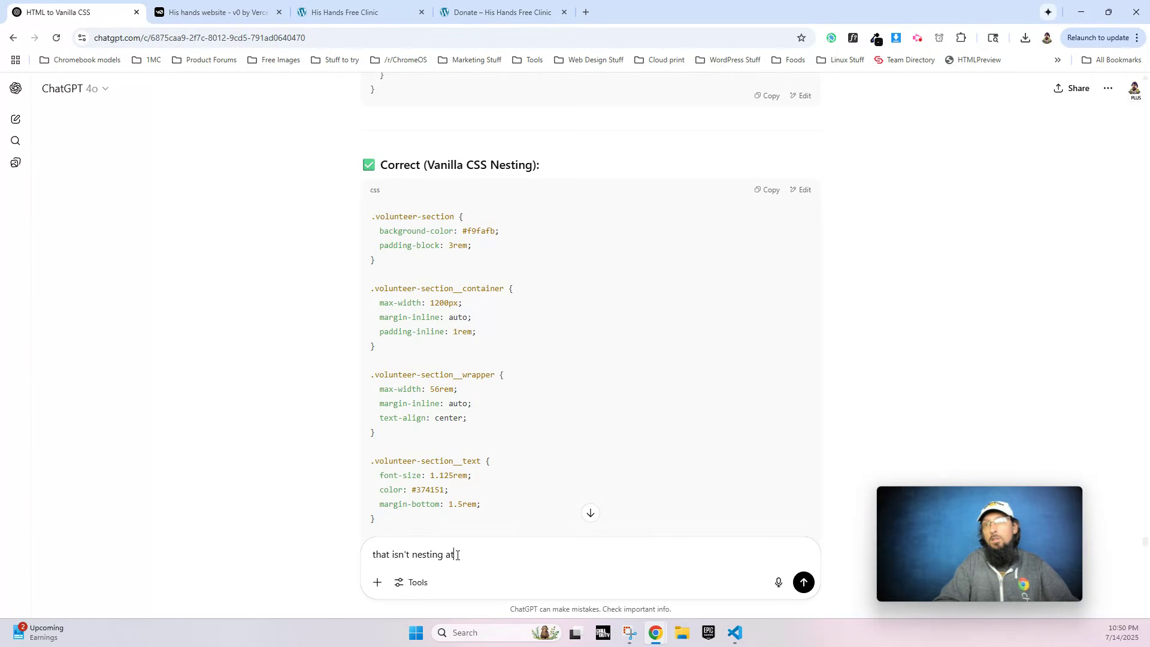
type(" all now. give me")
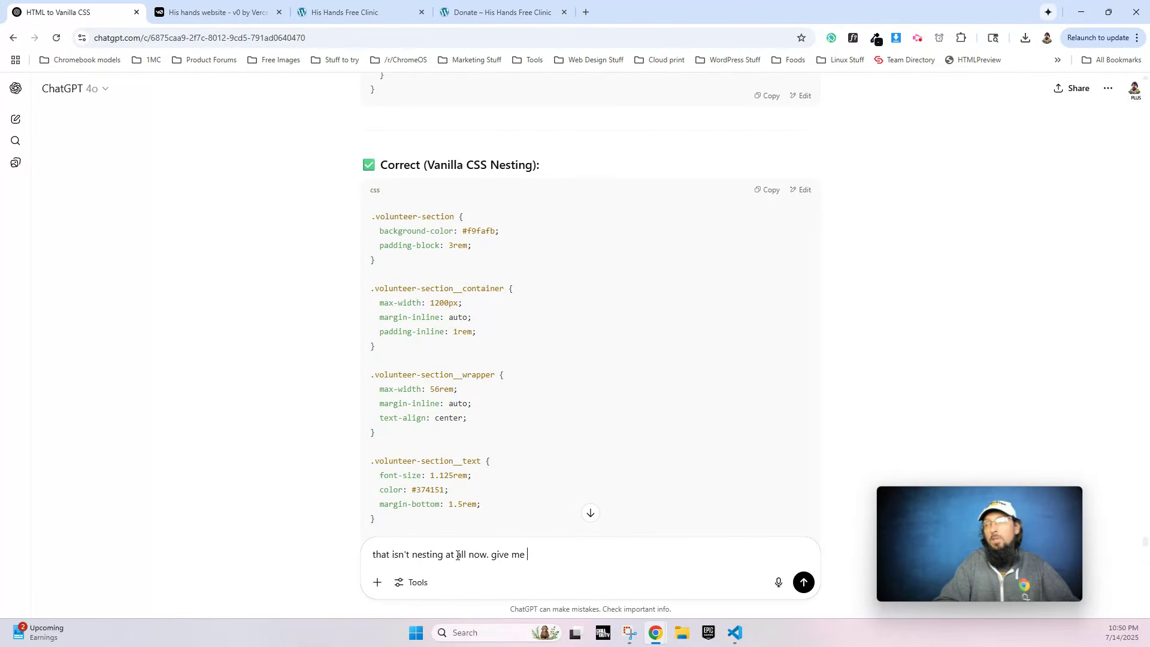
type(" vanilla css nes")
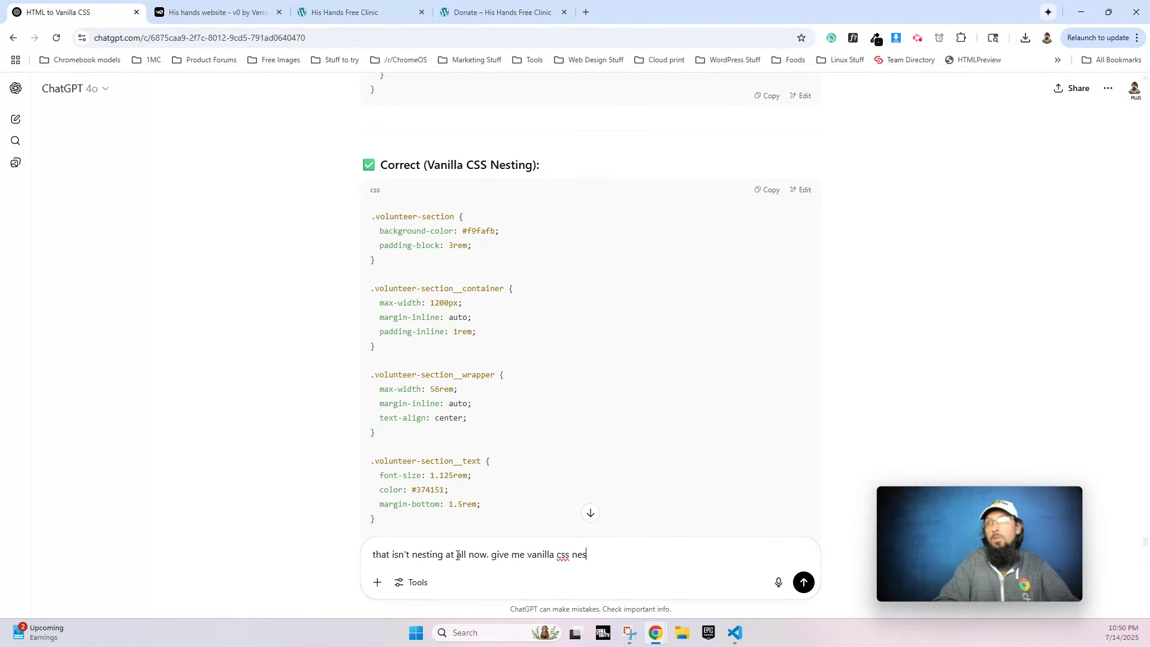
type("ting")
type(", nesting")
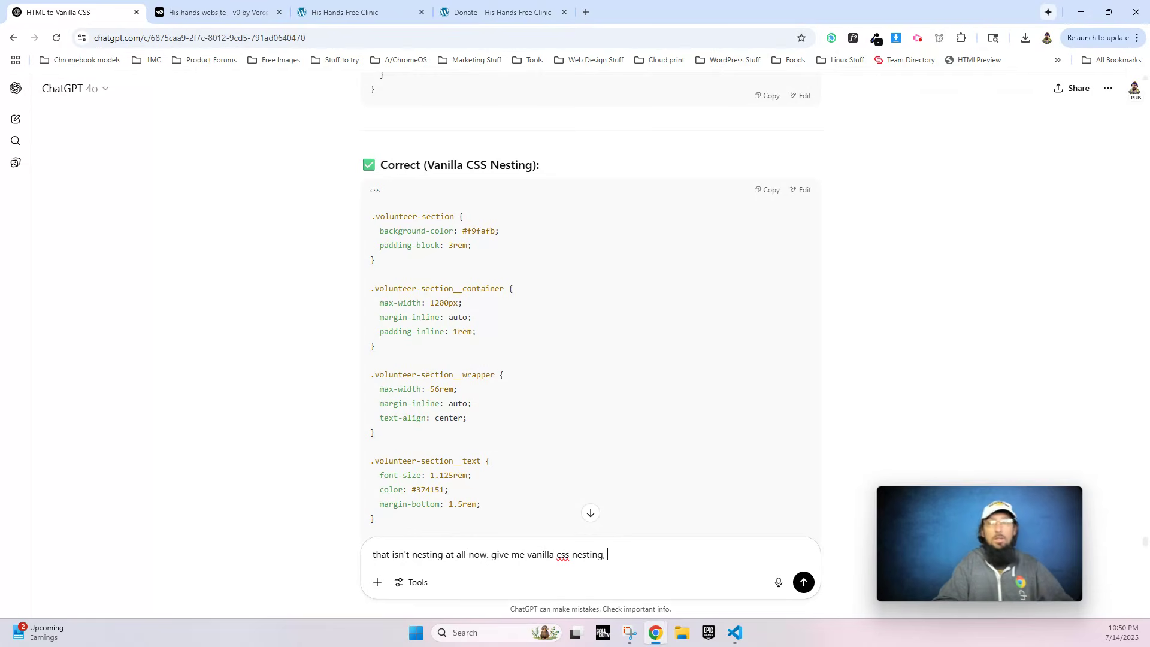
type(" everything u")
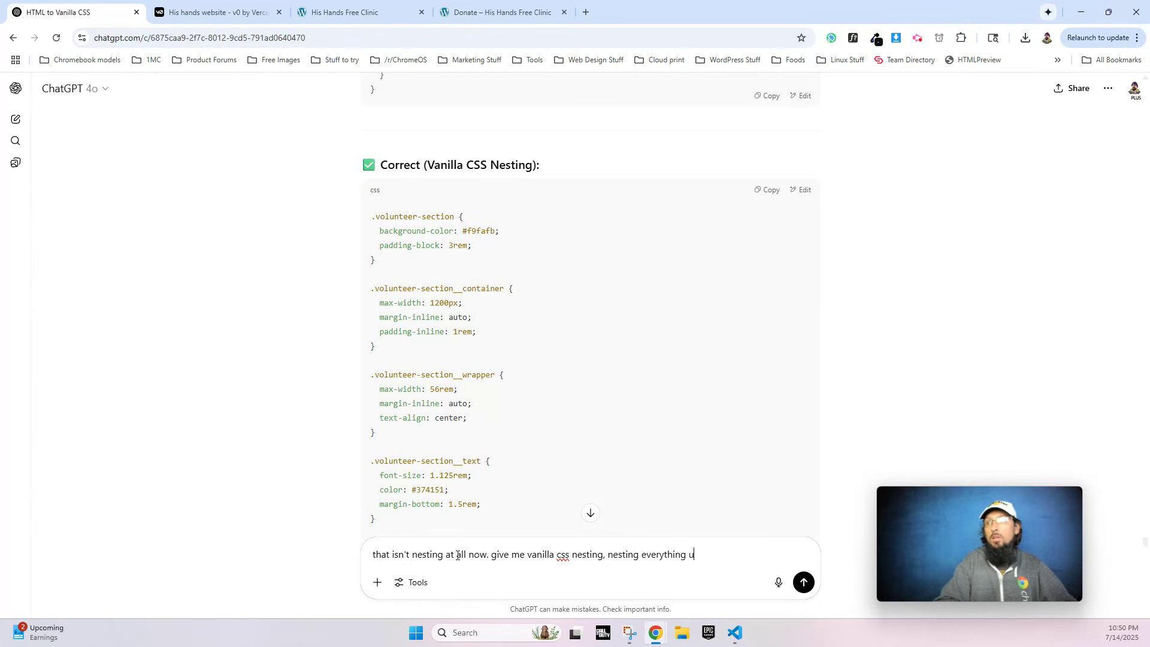
type("nder teh top level s")
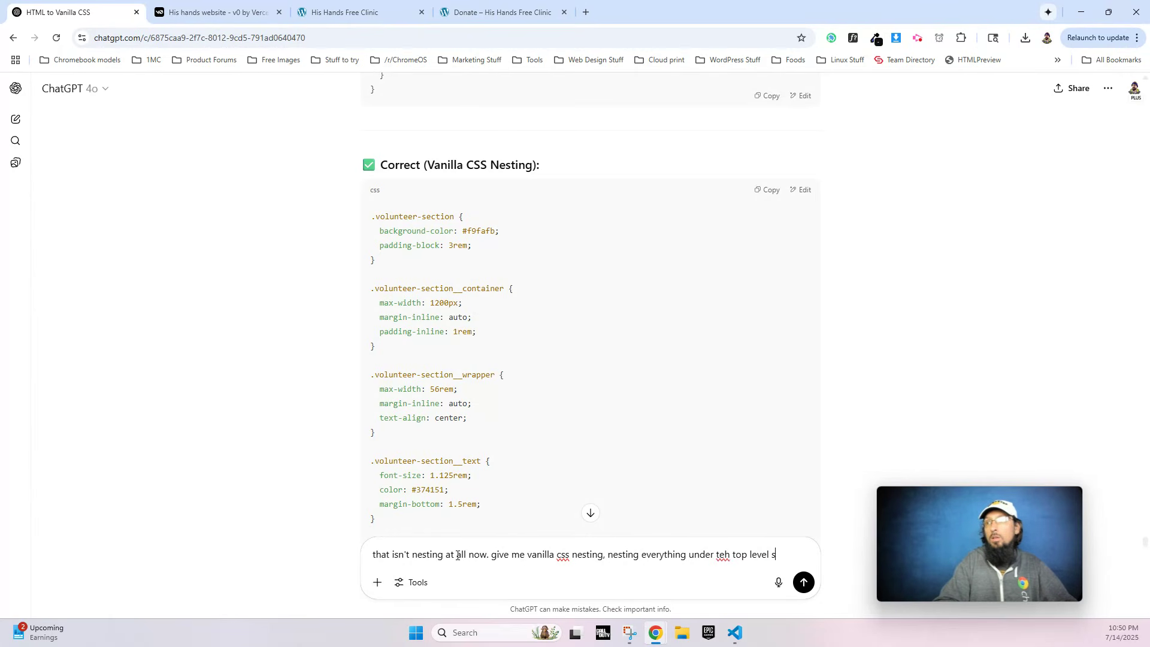
type("elector")
key("Return")
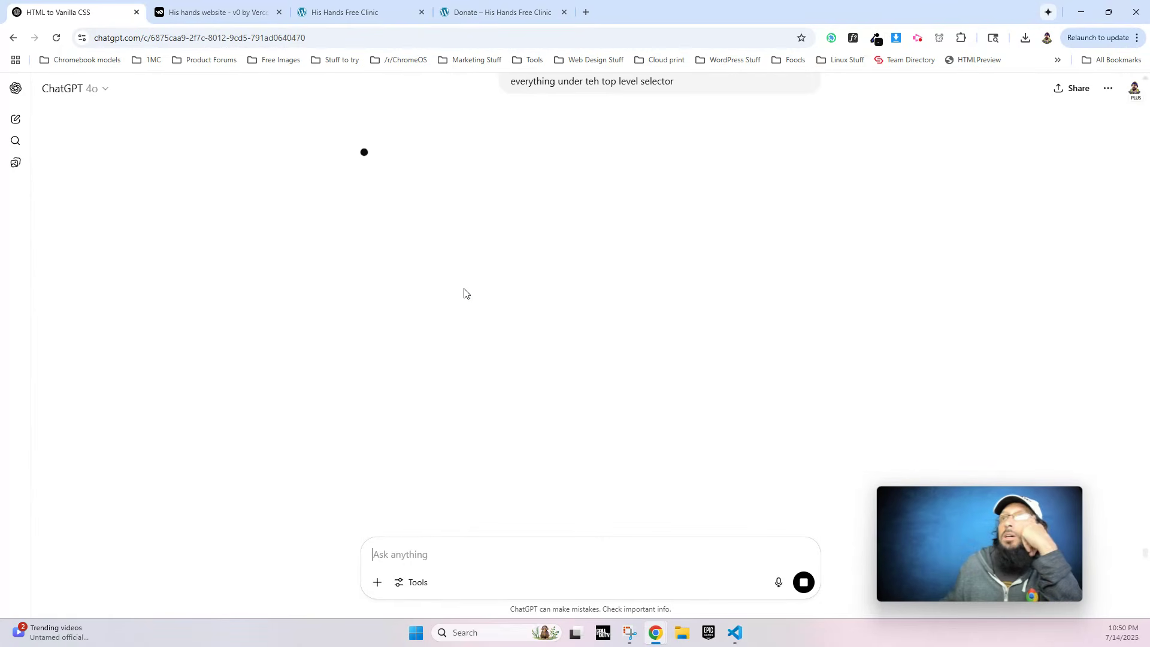
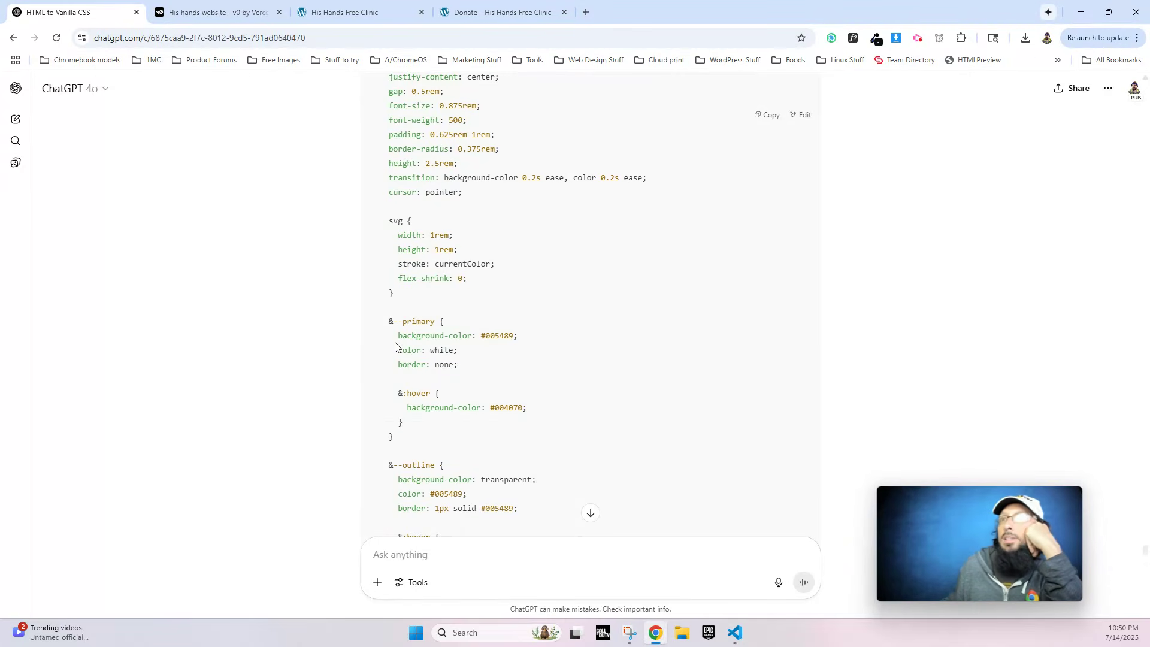
Look over ChatGPT's revised nested CSS, switch to Etch, select the Volunteer Section and hide the JS Editor.
scroll(430, 293, "up", 4)
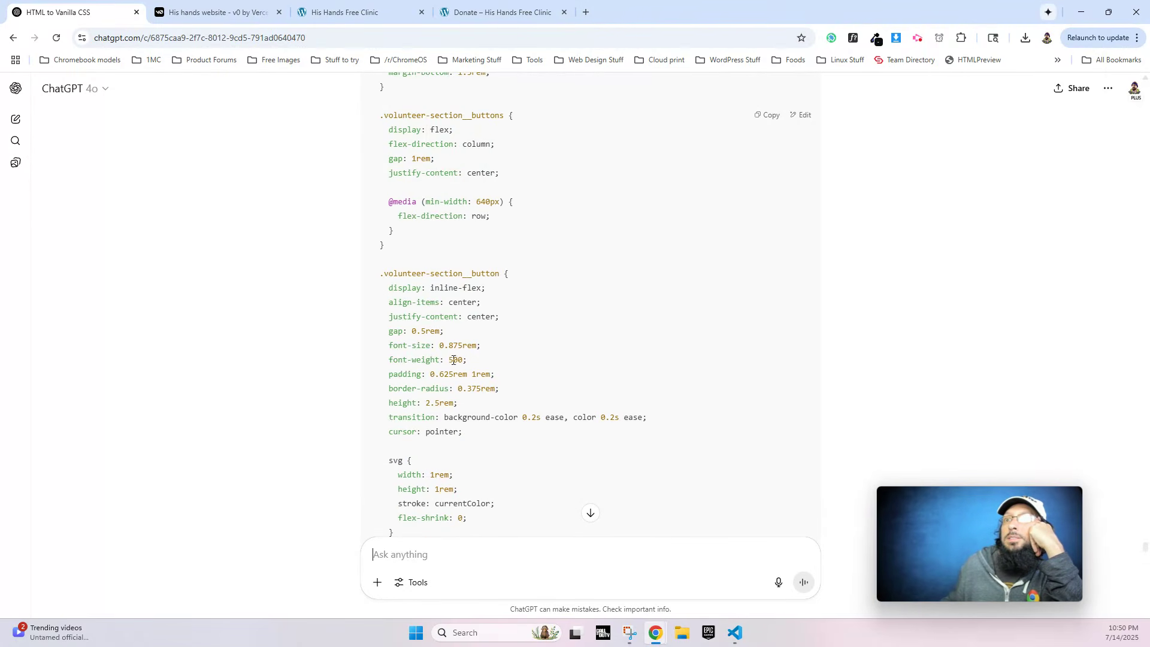
scroll(454, 360, "down", 10)
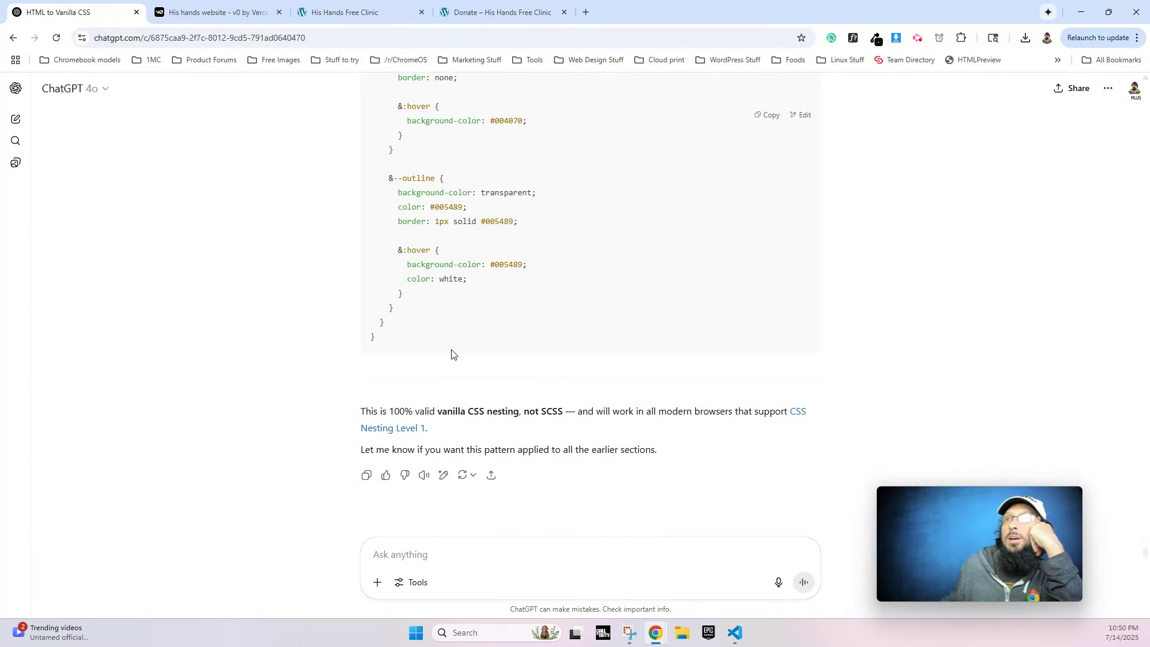
scroll(452, 354, "up", 2)
left_click(346, 12)
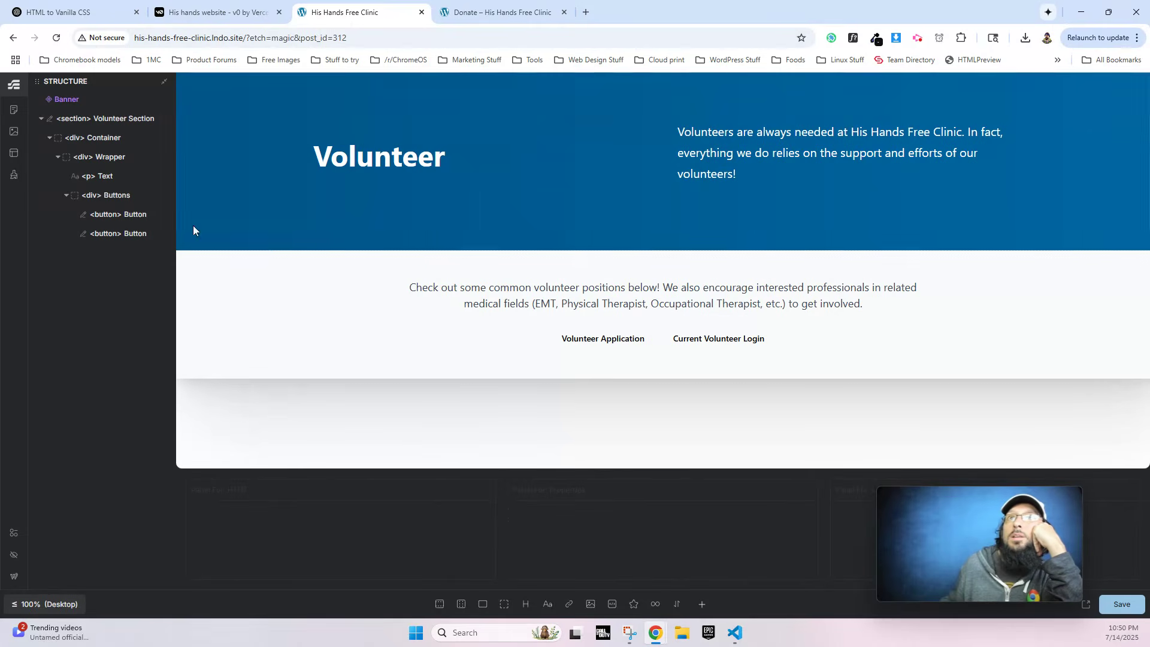
left_click(98, 119)
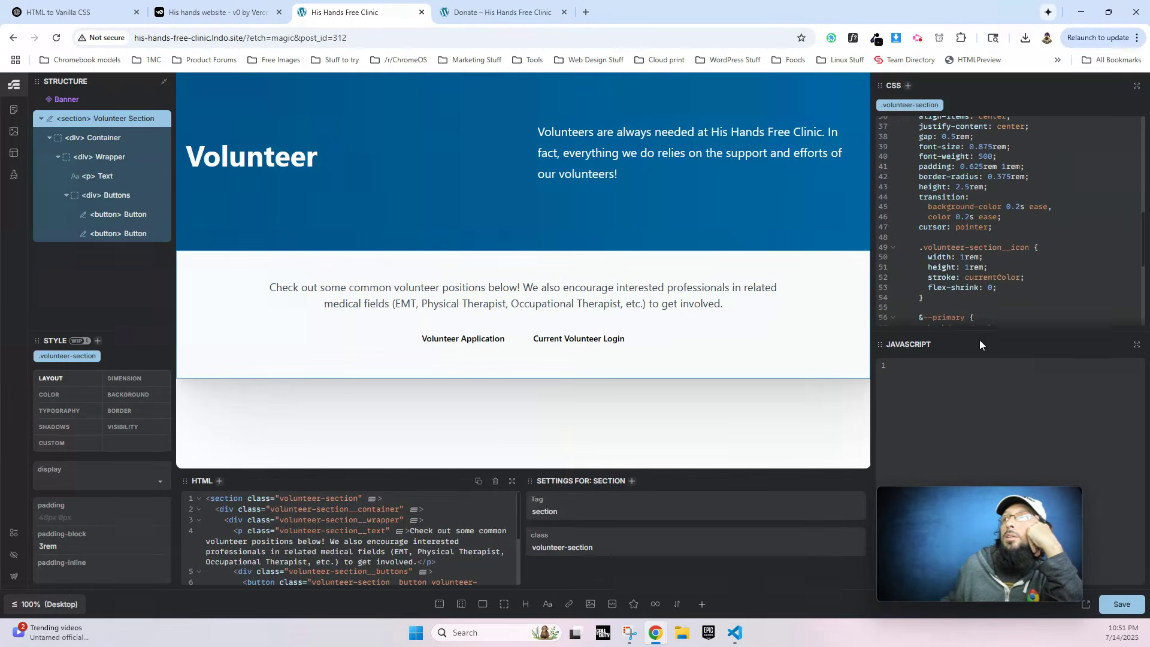
left_click(13, 533)
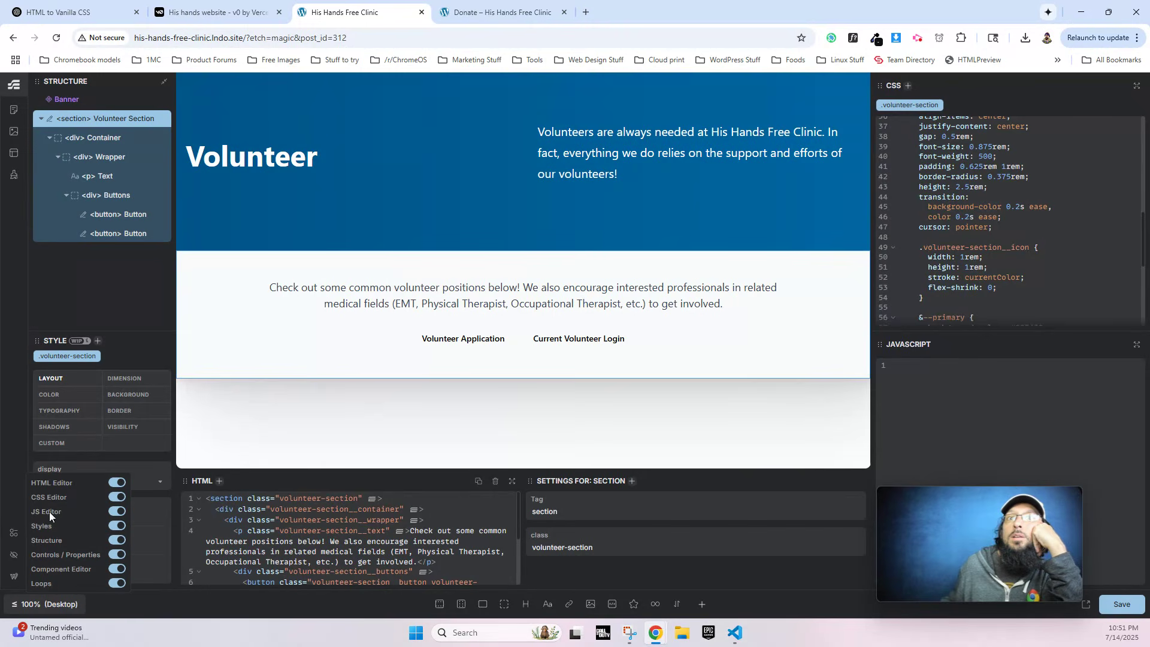
left_click(49, 511)
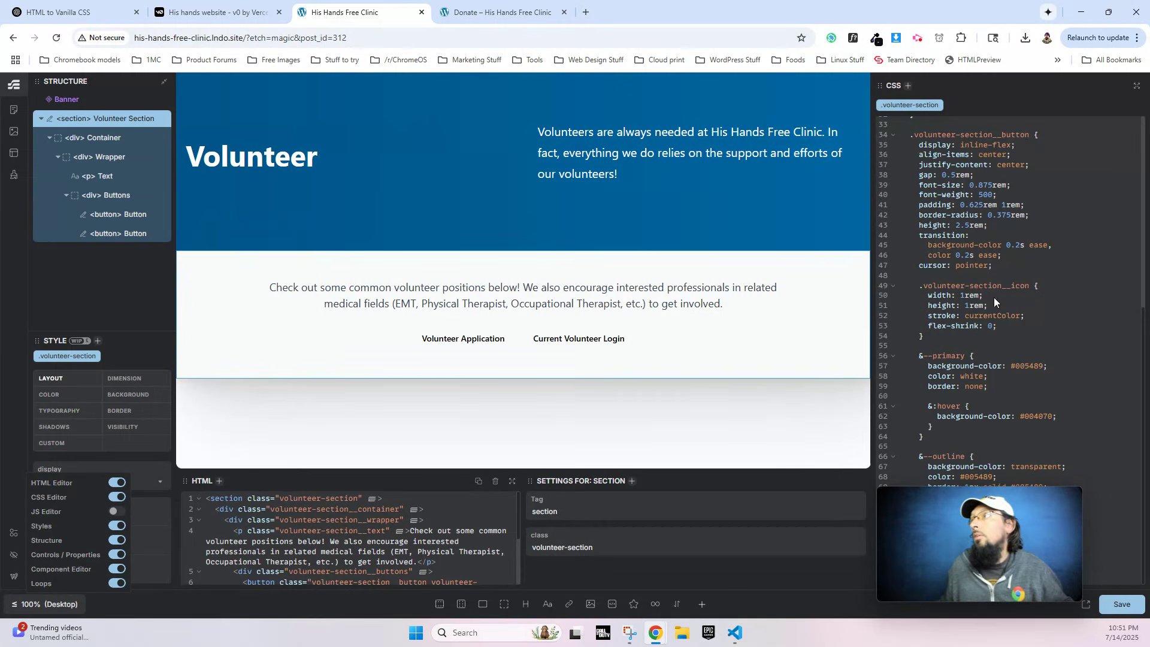
Change the nested selectors &--primary and &--outline to &.volunteer-section__icon--primary and &.volunteer-section__icon--outline in the .volunteer-section CSS, and save the page.
left_click_drag(1031, 288, 919, 290)
key("ctrl+c")
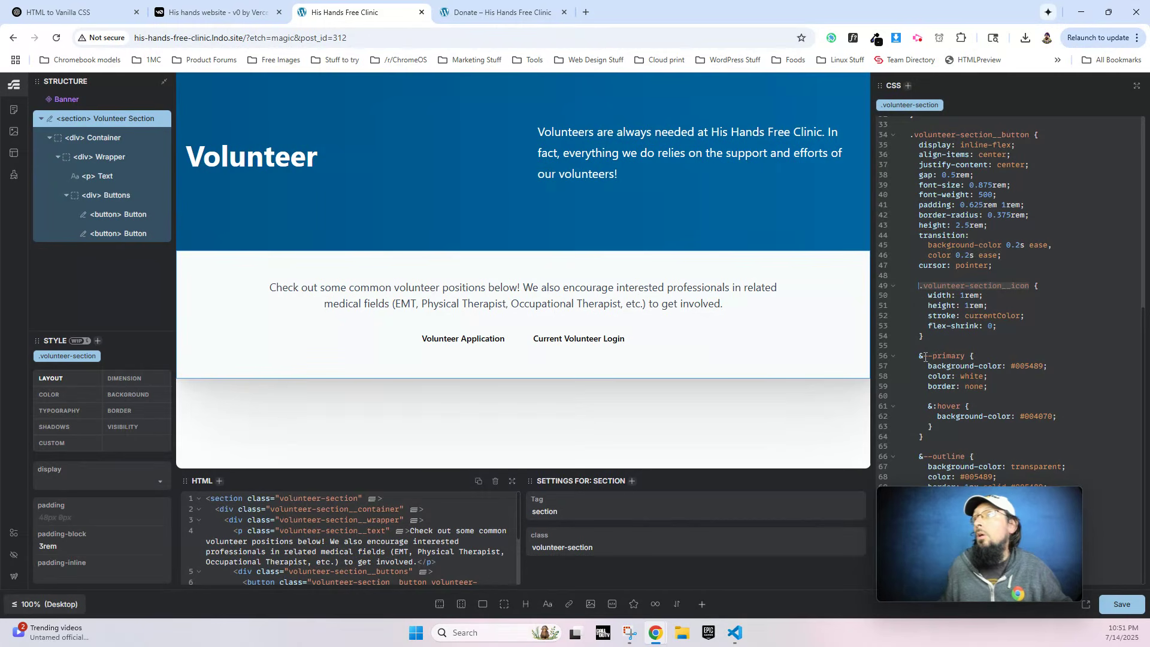
left_click(981, 359)
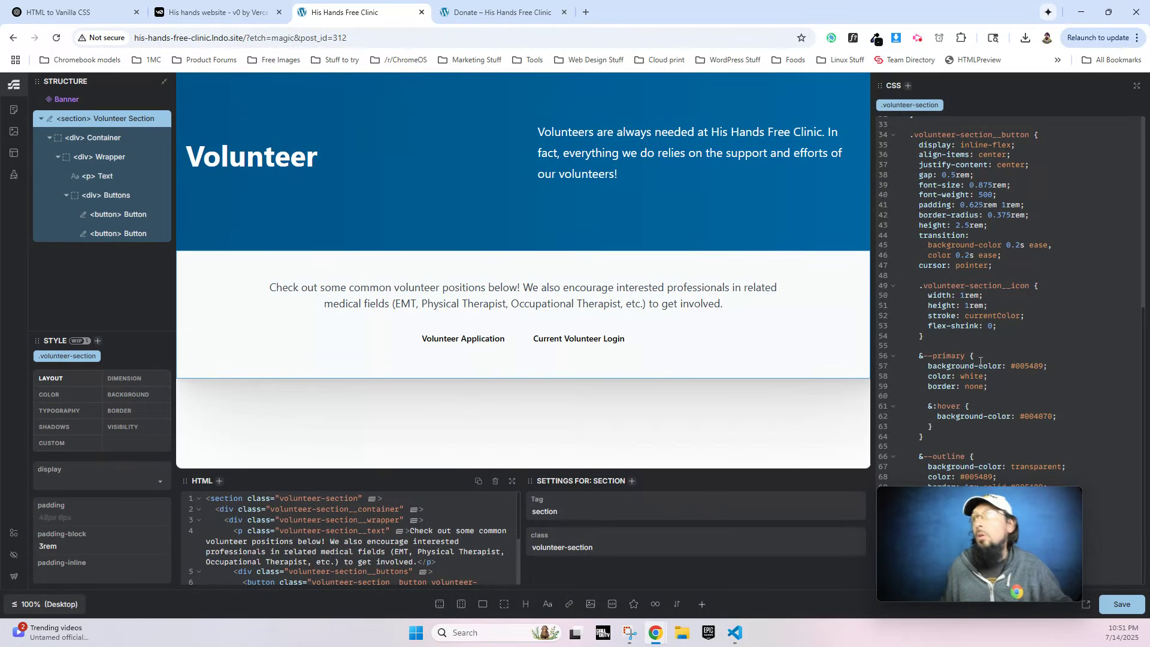
key("ctrl+v")
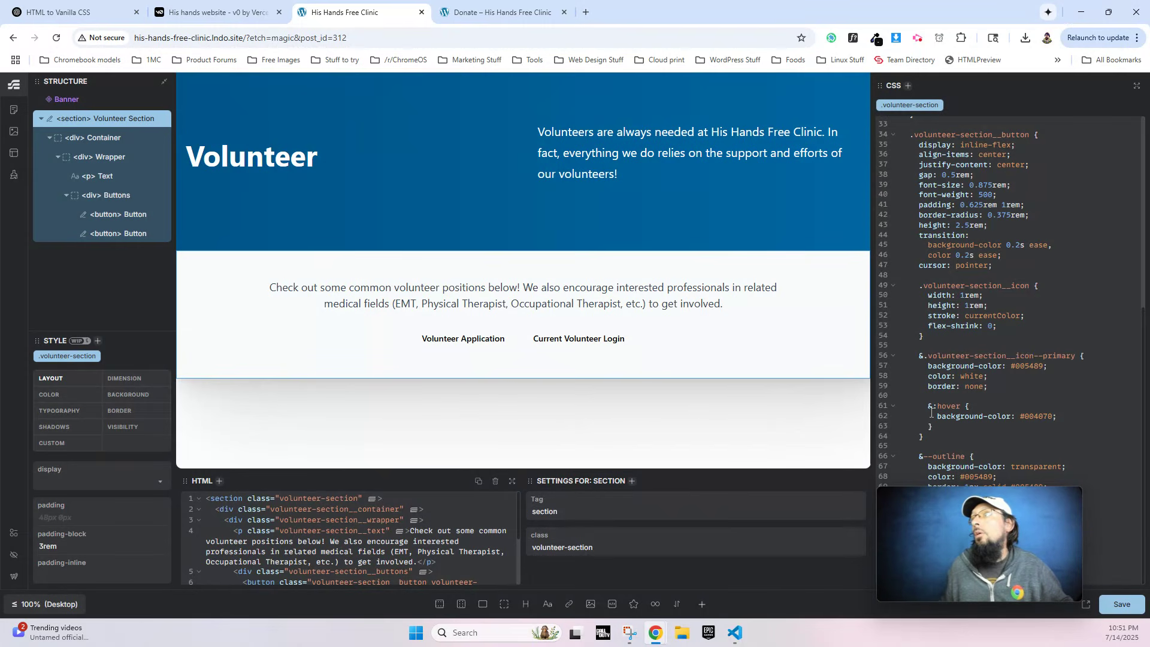
left_click(923, 456)
key("ctrl+v")
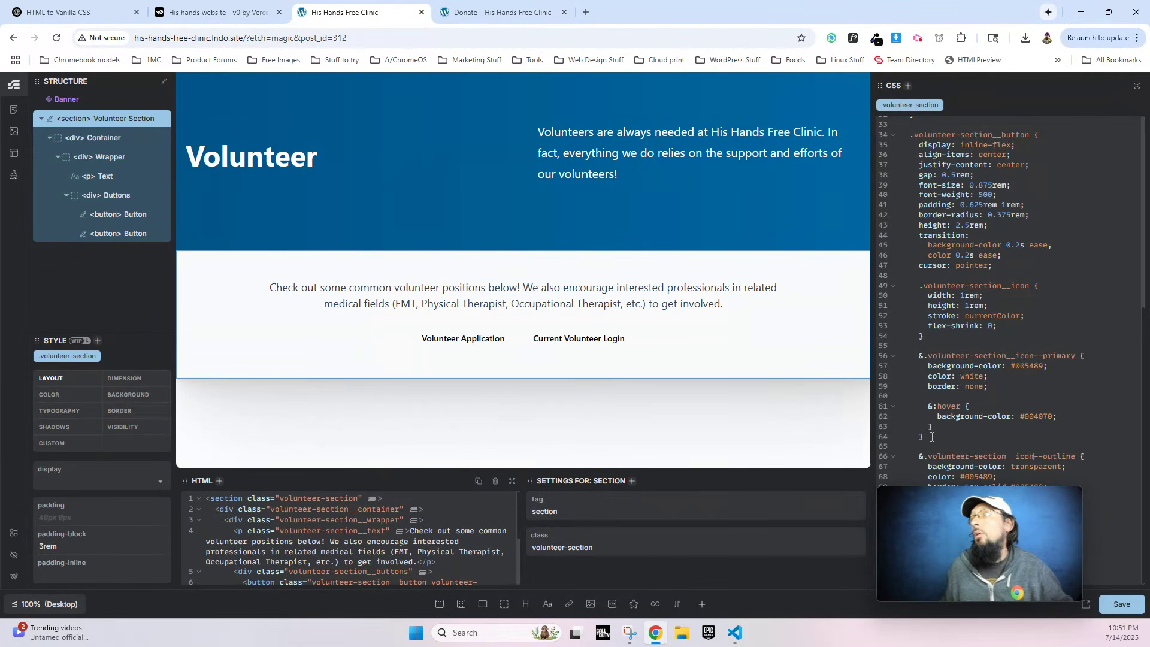
left_click_drag(924, 516, 700, 515)
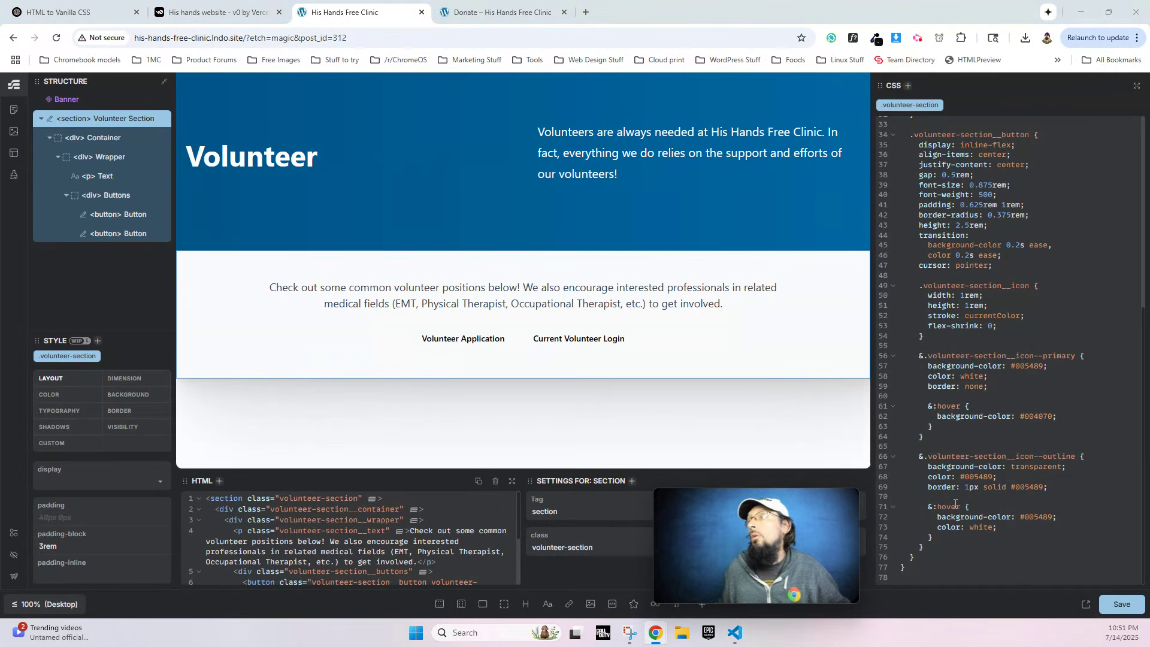
left_click(1115, 609)
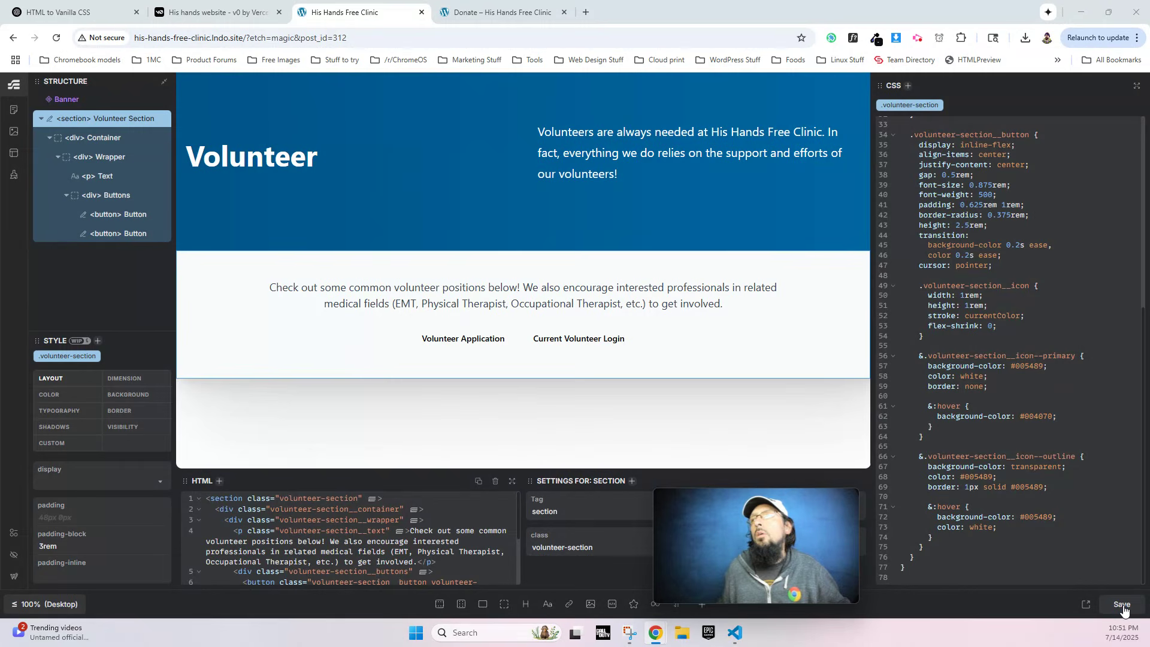
Examine the Volunteer Application button's class rules, the full nested .volunteer-section CSS and the Container's rule for why the button styles do not apply.
left_click(500, 333)
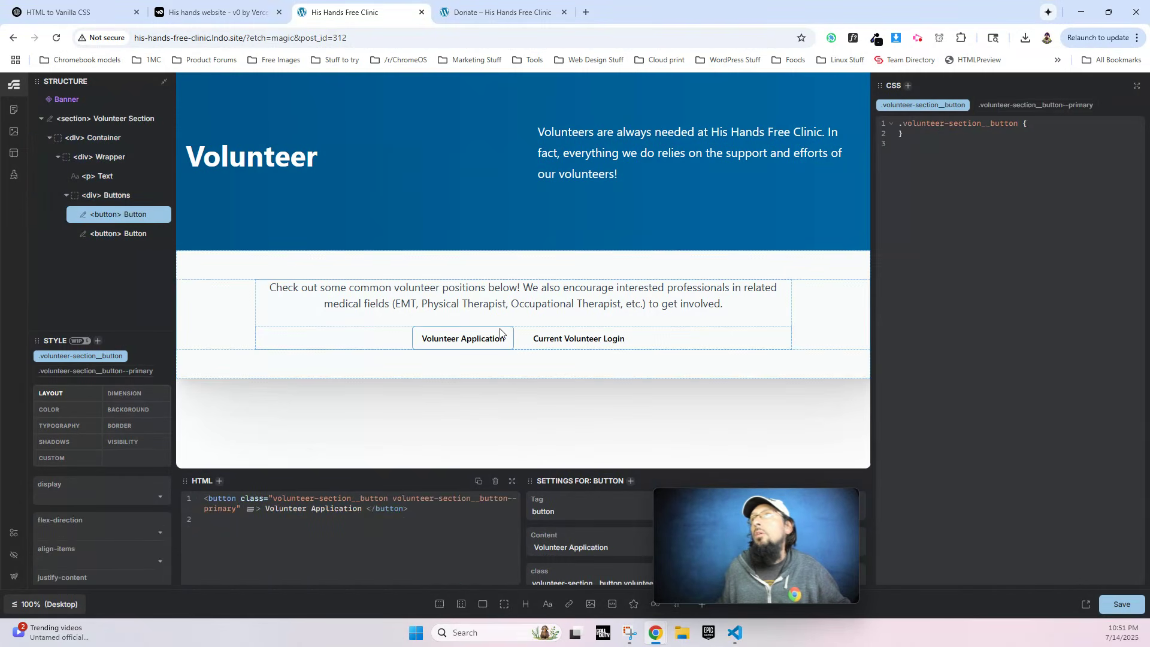
left_click(1031, 110)
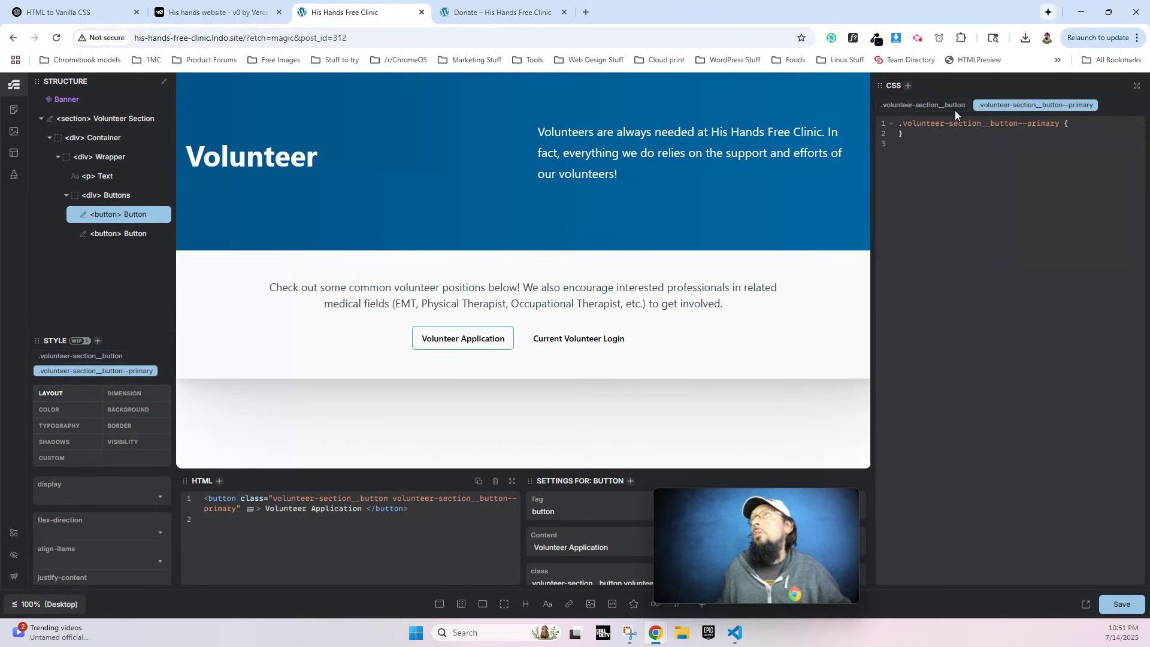
left_click(920, 106)
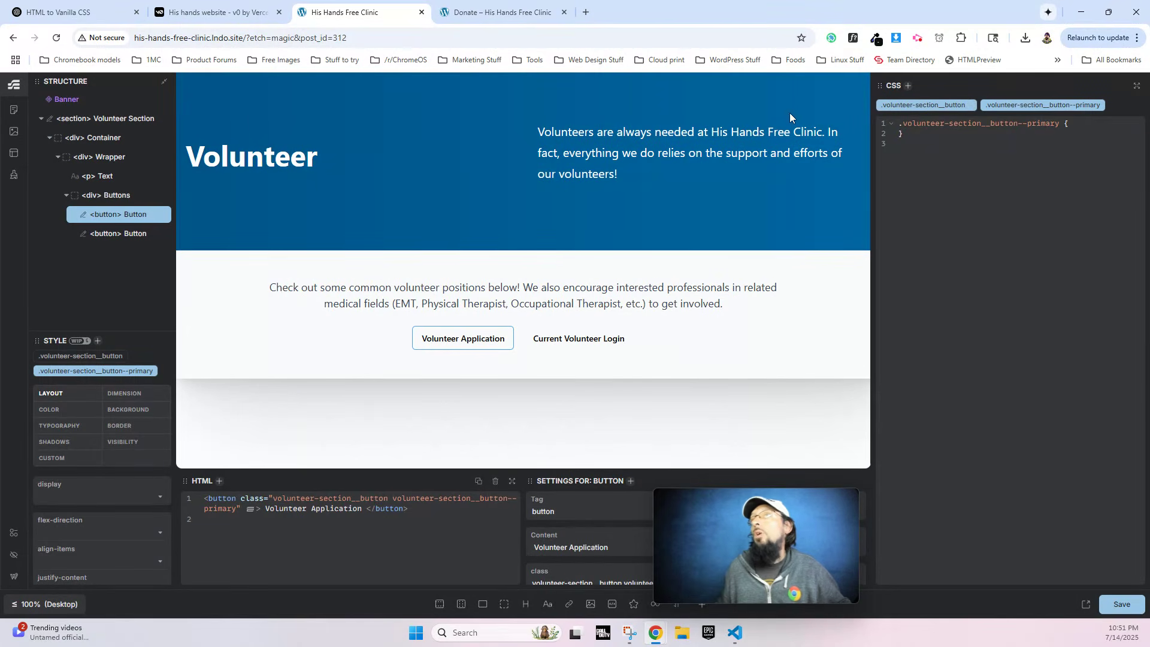
left_click(58, 120)
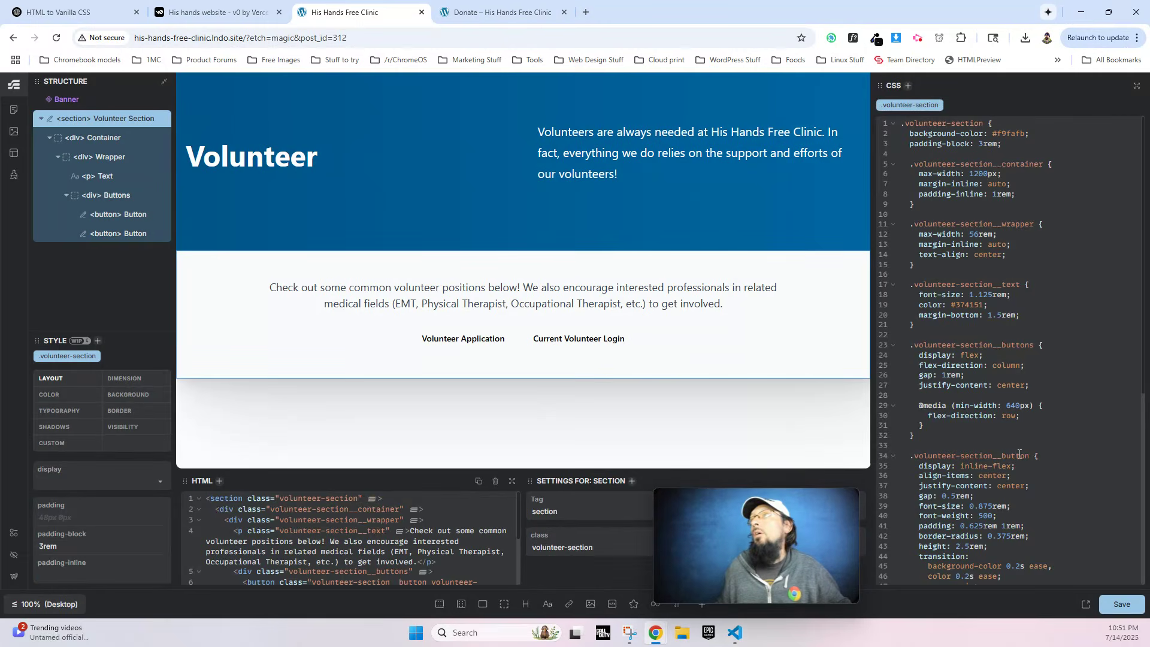
scroll(1020, 455, "down", 4)
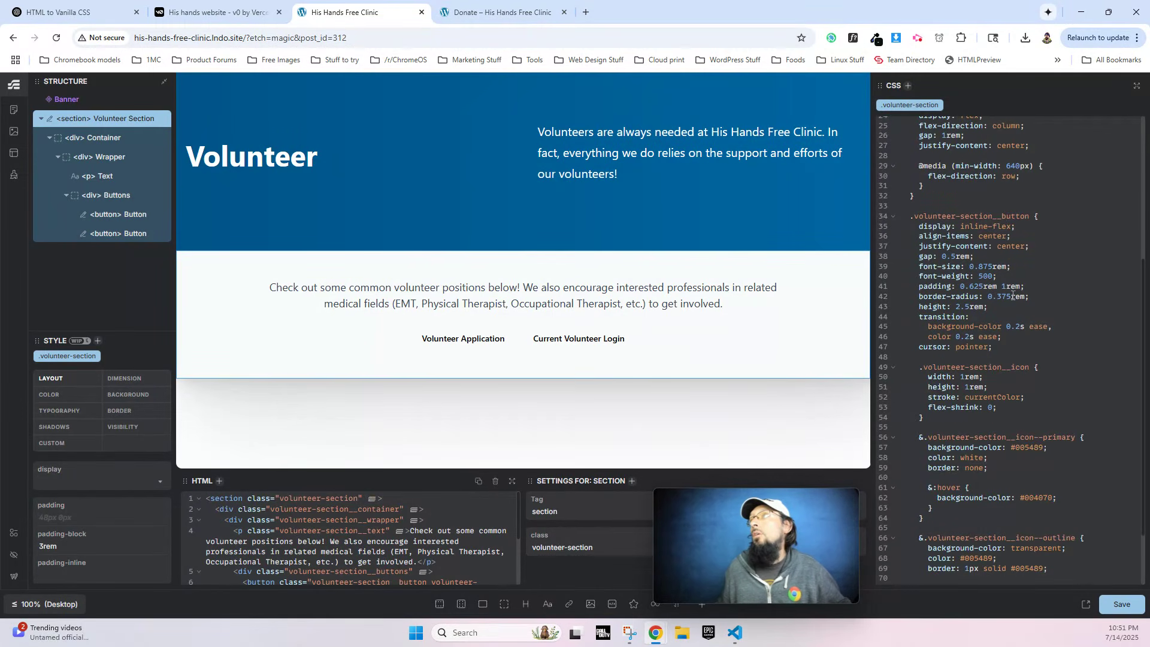
scroll(1040, 418, "down", 2)
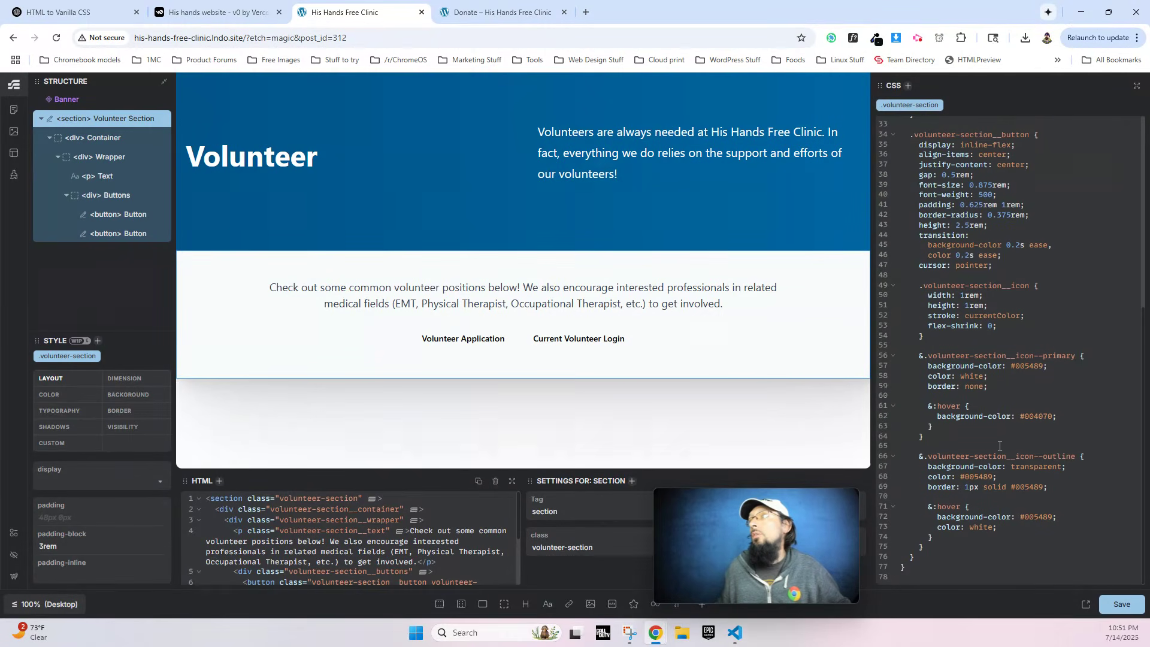
scroll(997, 376, "up", 6)
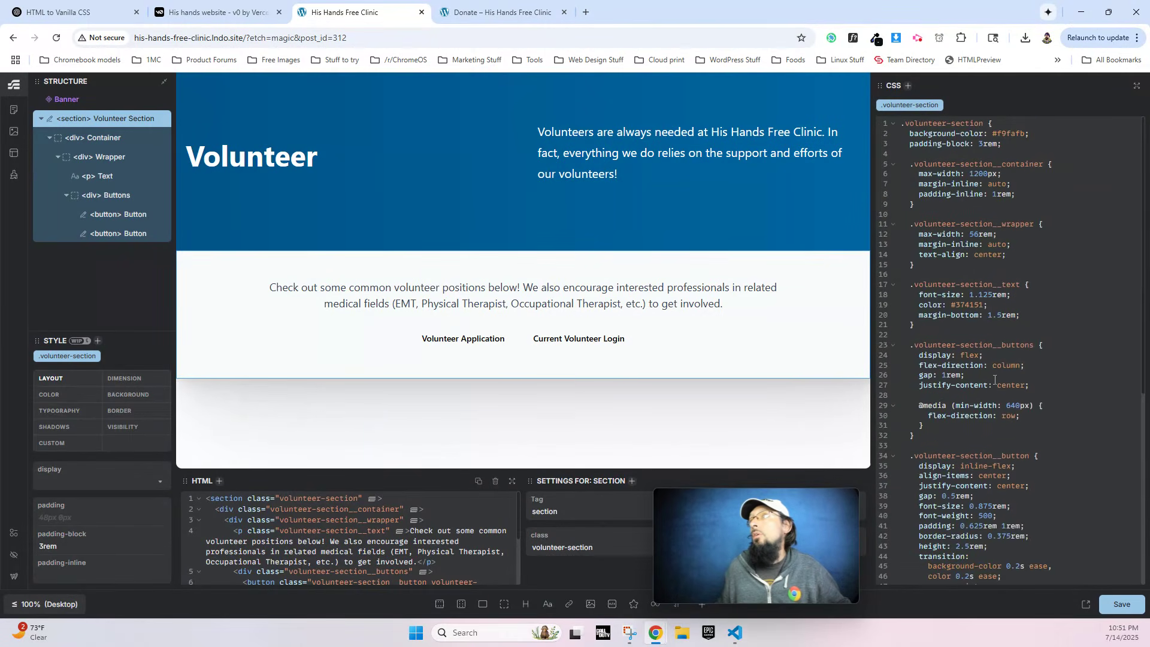
scroll(1005, 402, "down", 6)
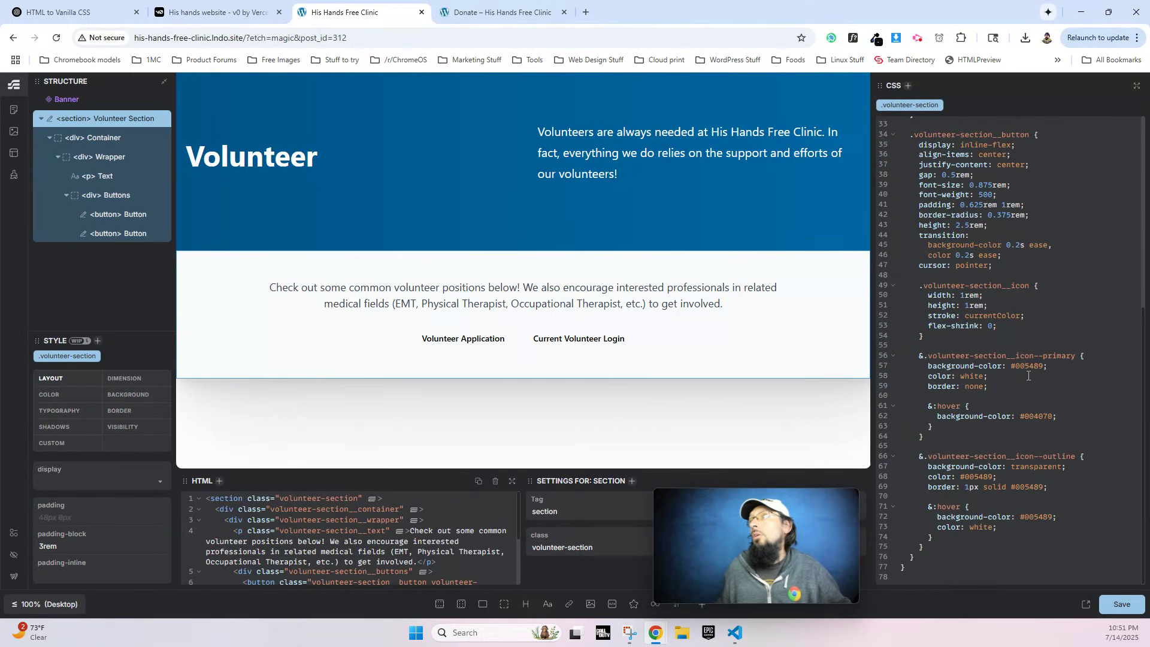
scroll(1028, 376, "up", 3)
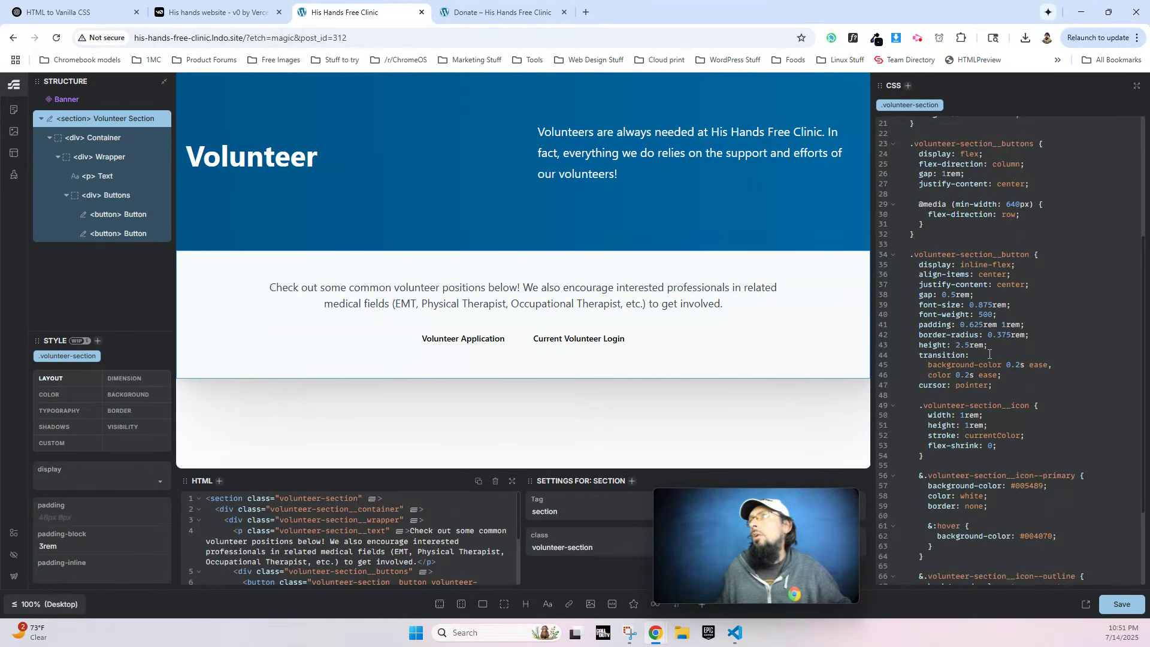
scroll(989, 355, "up", 5)
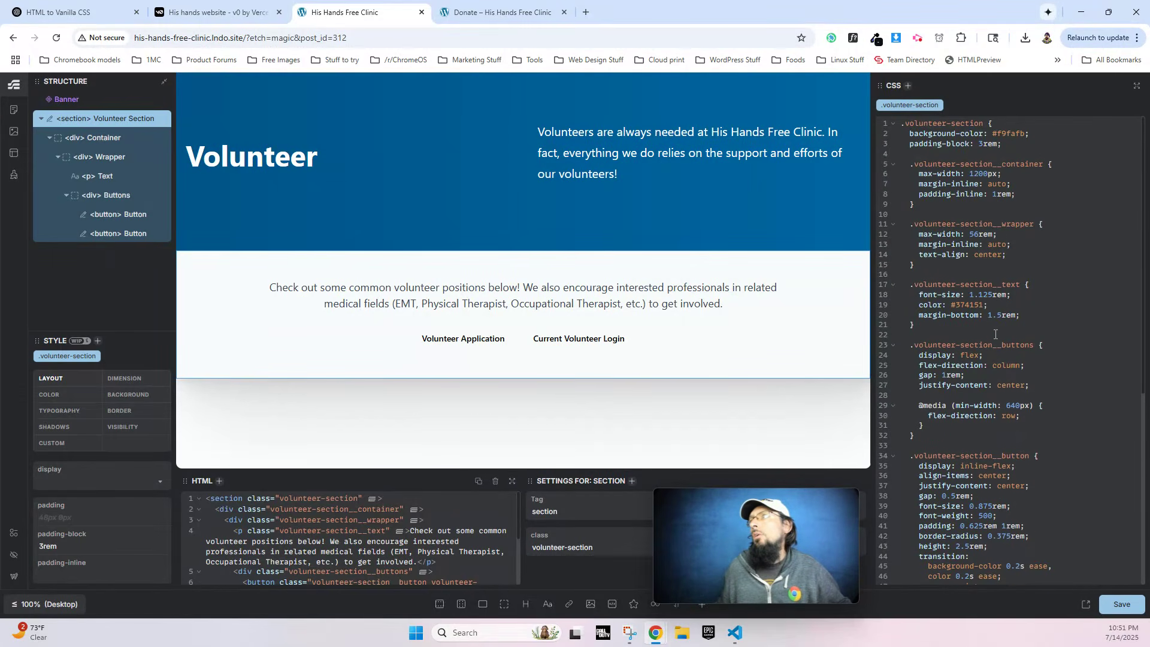
left_click(91, 138)
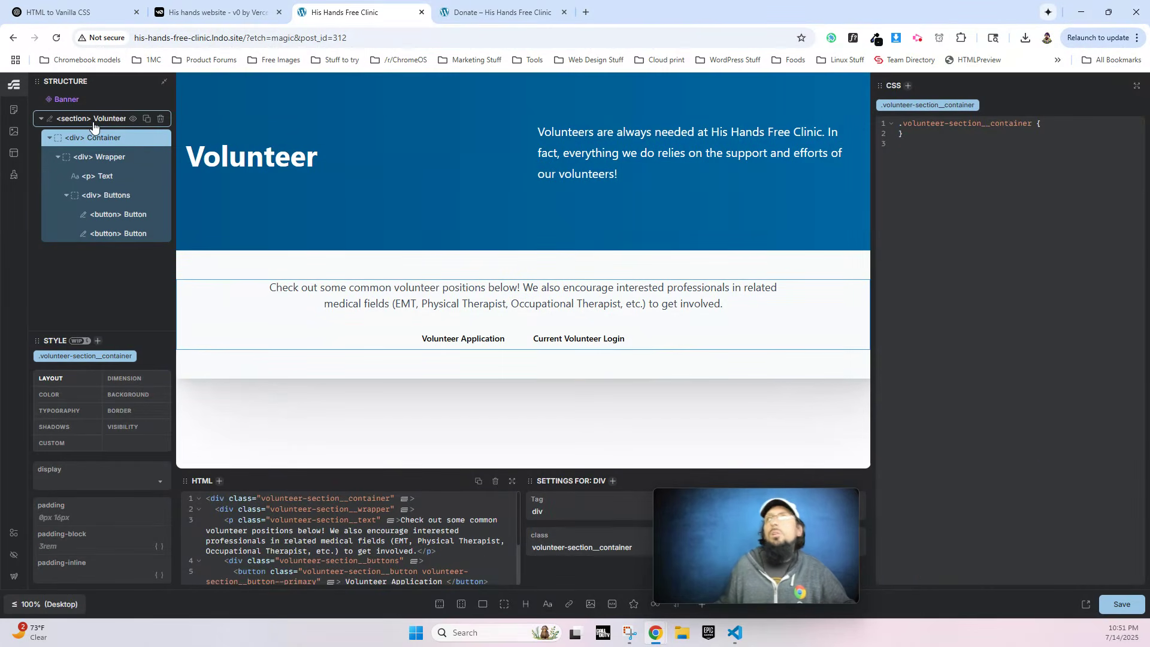
Select the Volunteer Section, switch to ChatGPT, and copy the declarations and nested rules inside its latest .volunteer-section block.
left_click(93, 122)
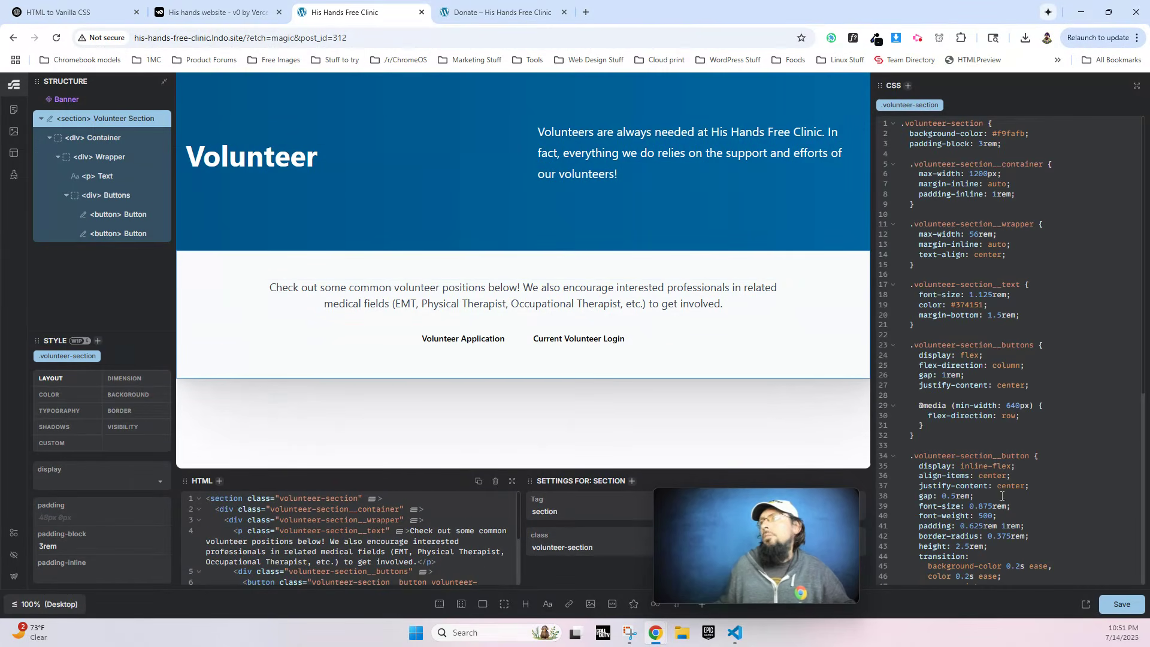
scroll(1001, 496, "down", 3)
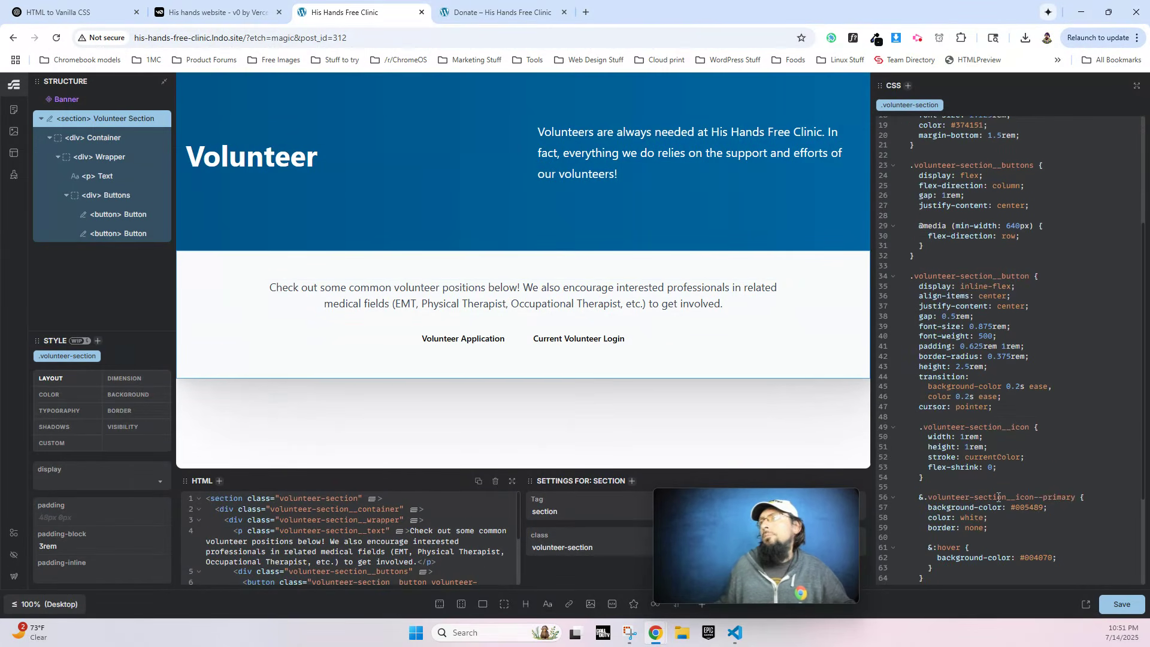
left_click(76, 15)
scroll(471, 331, "up", 3)
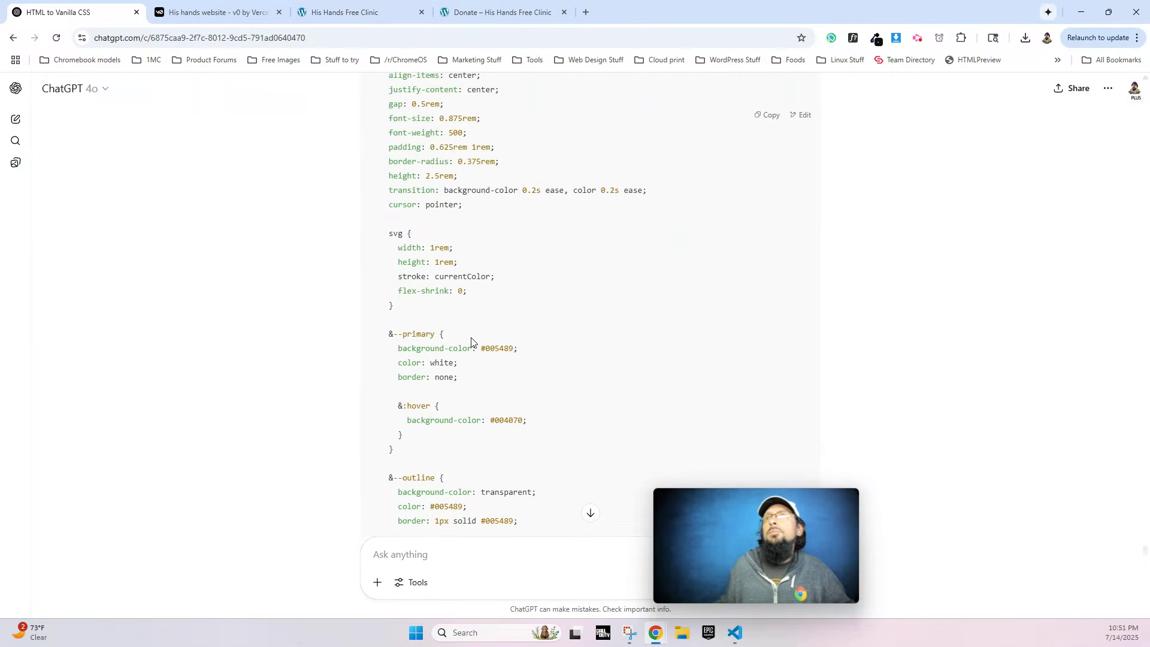
scroll(401, 280, "up", 2)
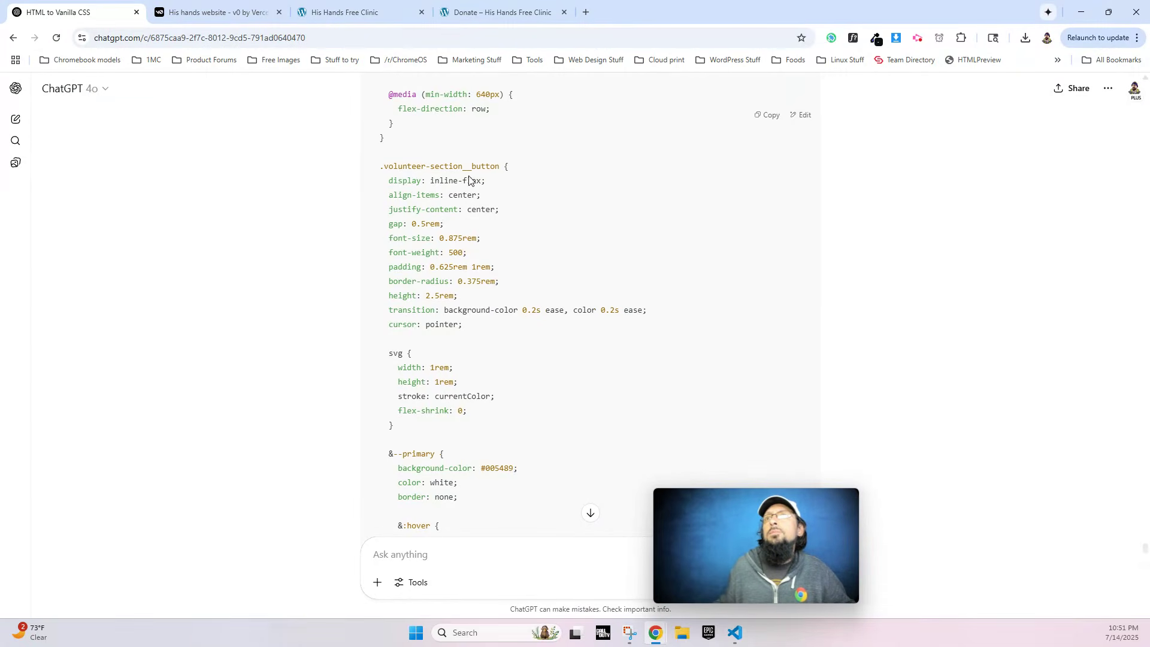
scroll(452, 371, "up", 15)
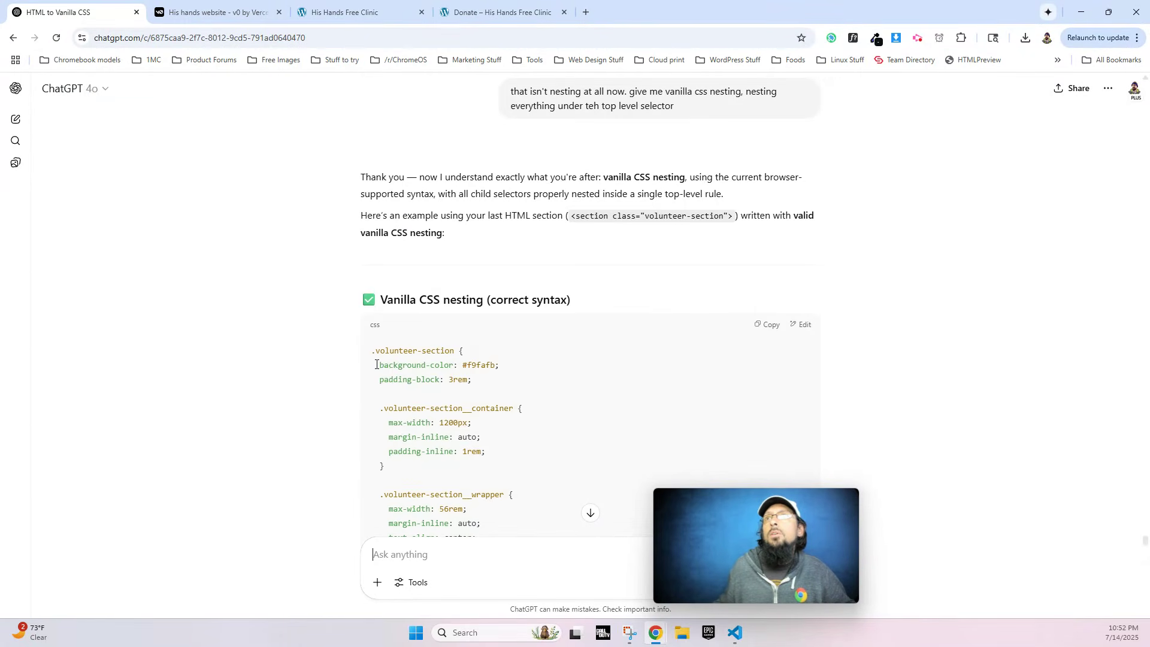
left_click_drag(382, 369, 390, 442)
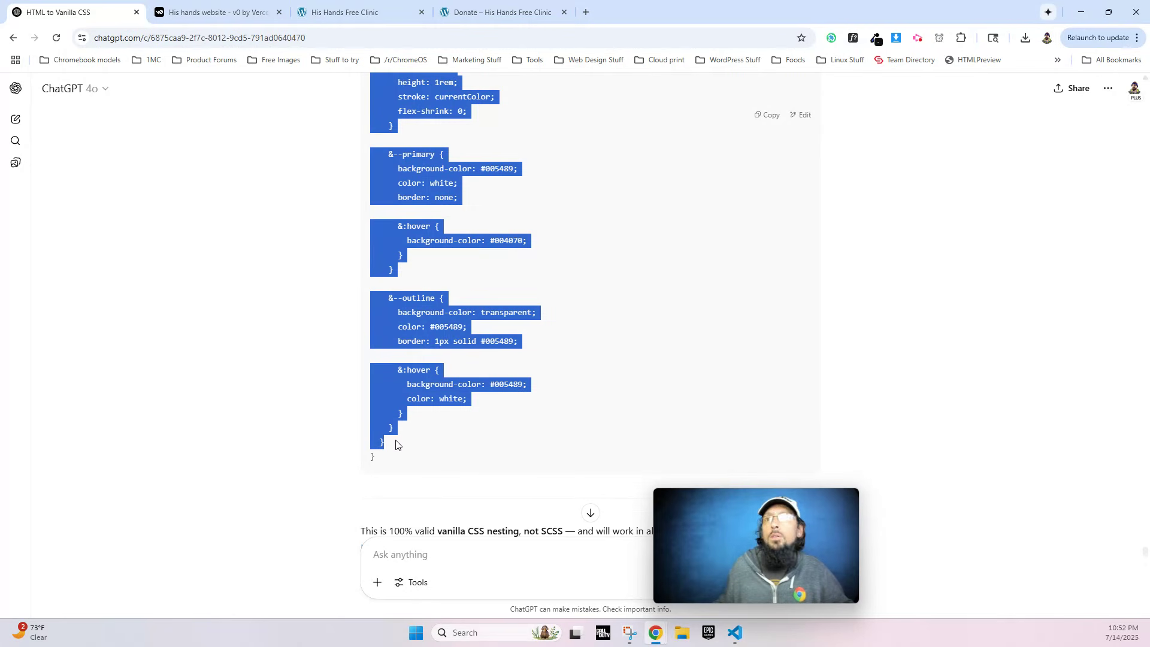
Switch to Etch and replace everything inside the .volunteer-section rule with the CSS copied from ChatGPT.
left_click(329, 16)
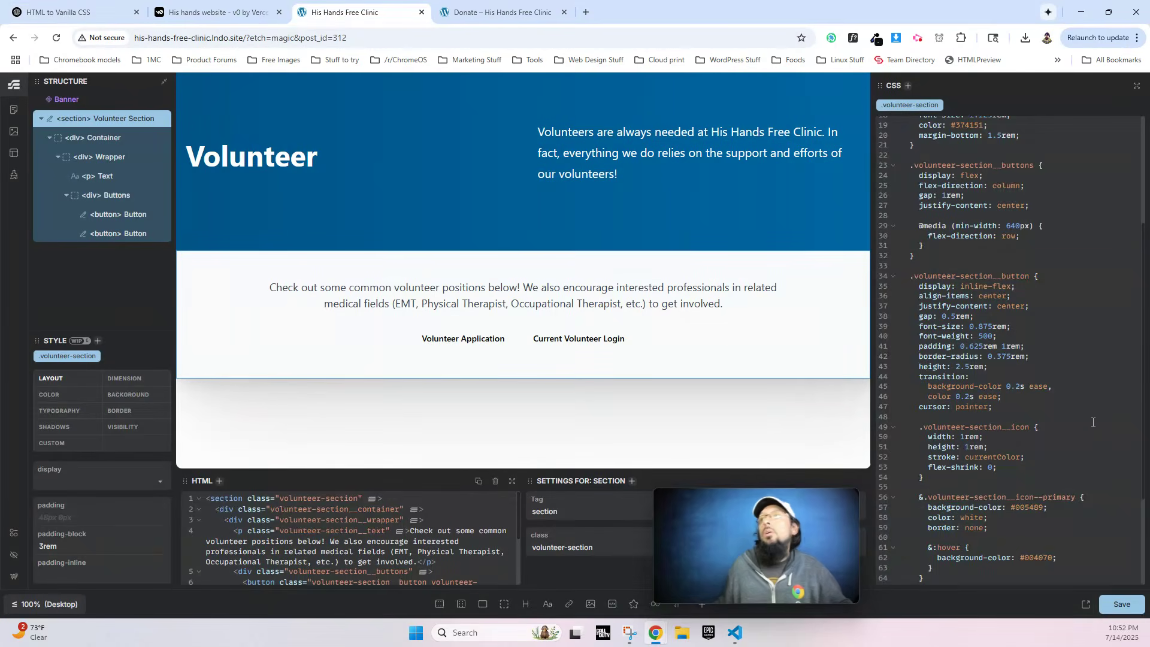
scroll(982, 211, "up", 3)
left_click_drag(910, 135, 934, 563)
scroll(958, 396, "down", 5)
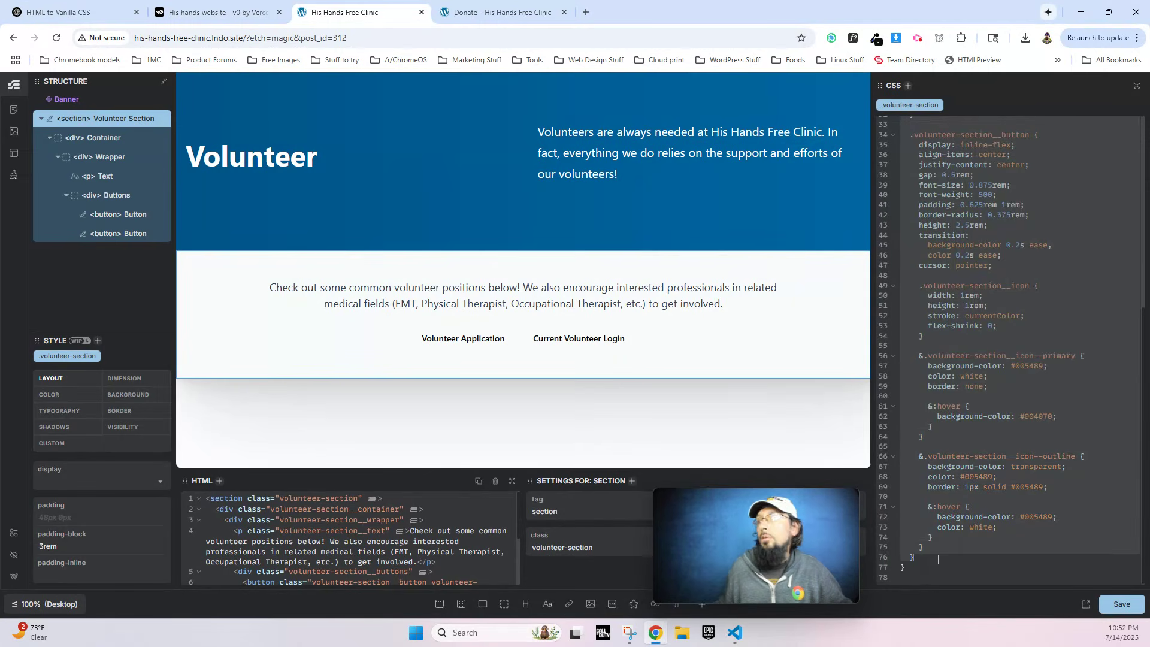
key("ctrl+v")
scroll(1008, 417, "up", 2)
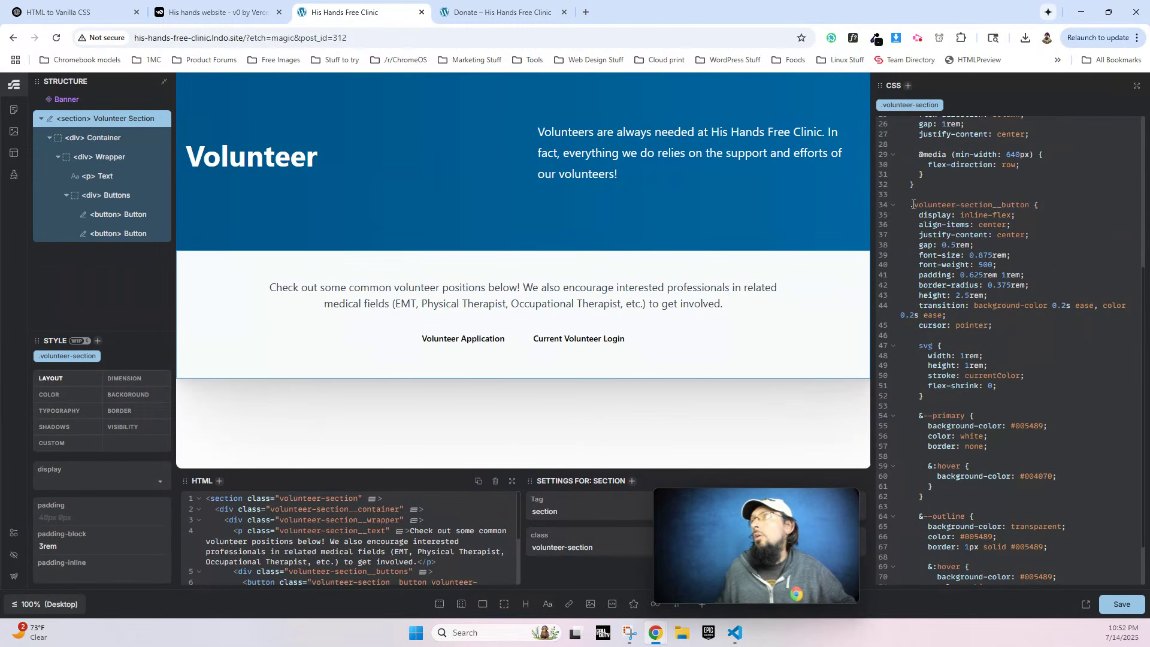
Change the nested &--primary selector to &.volunteer-section__button--primary in the .volunteer-section CSS.
left_click_drag(935, 206, 1026, 207)
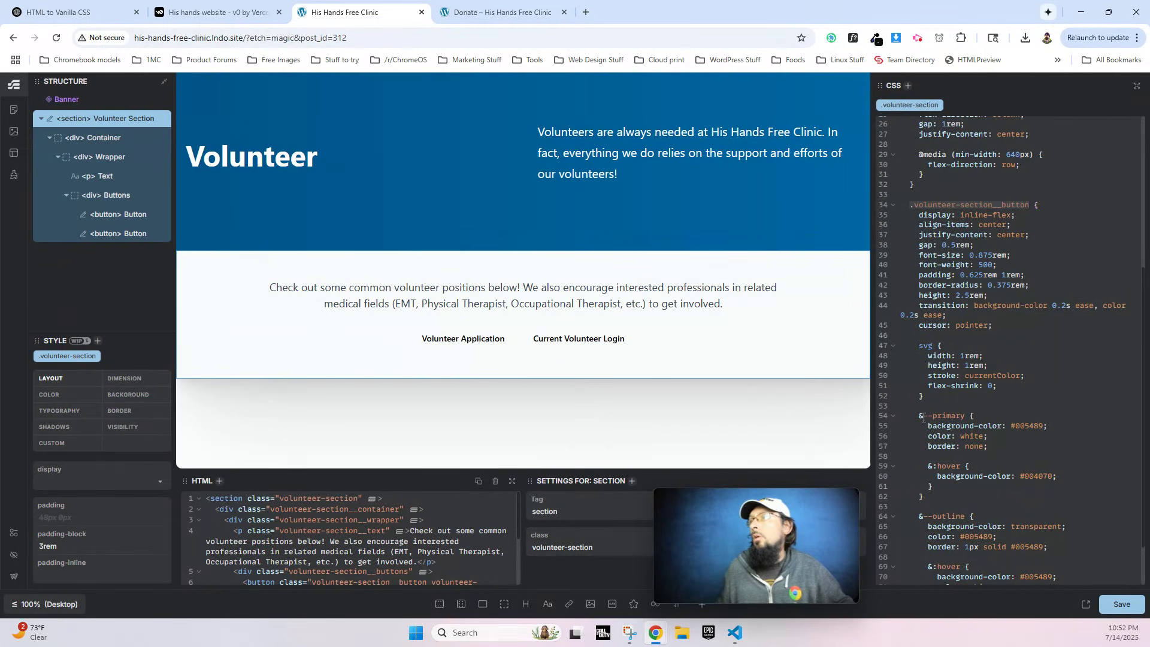
left_click(971, 417)
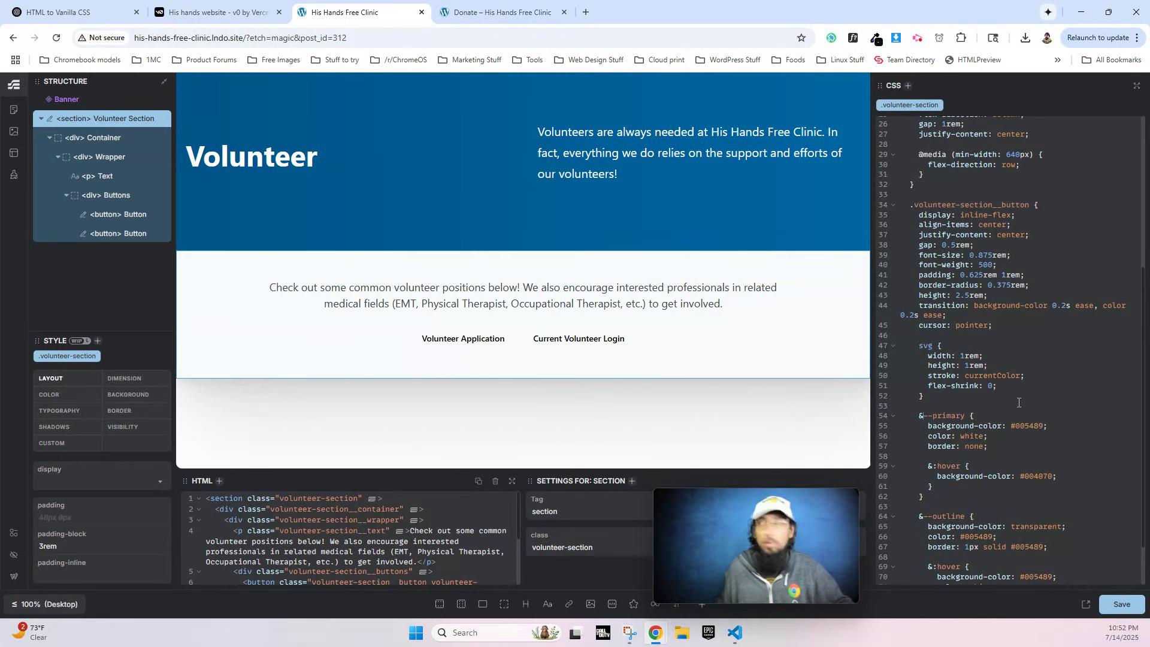
type(".volunteer-section__button")
scroll(1038, 376, "down", 2)
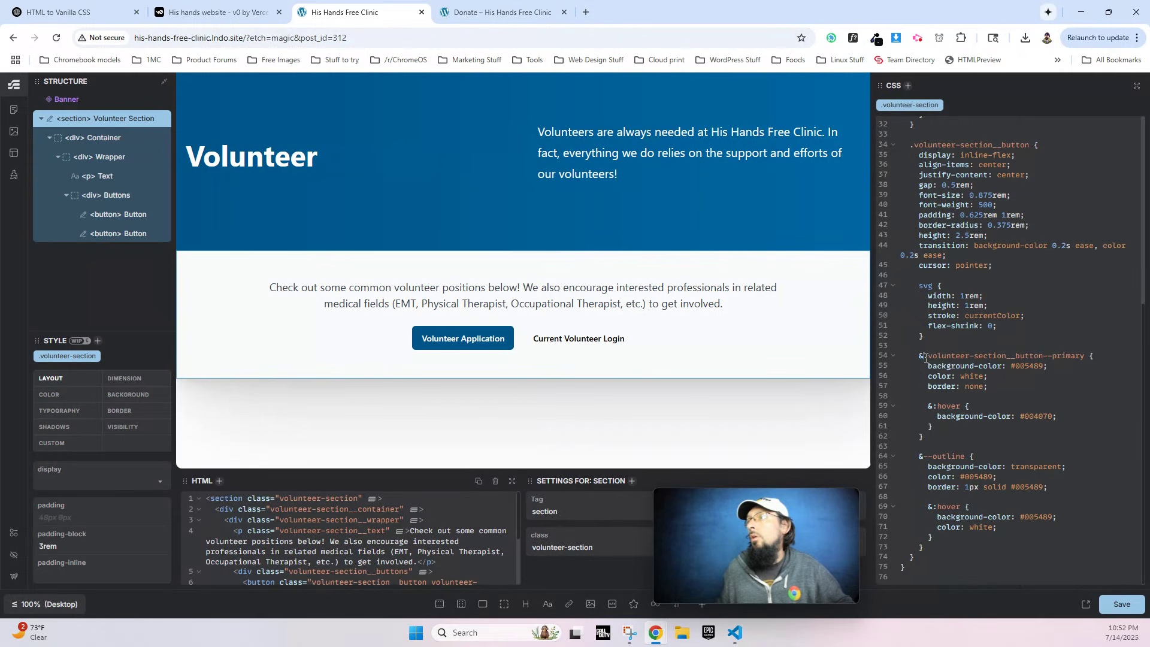
Move the primary rule out of the .volunteer-section__button block, placing it directly after that block as .volunteer-section__button--primary.
left_click_drag(926, 358, 935, 437)
key("ctrl+c")
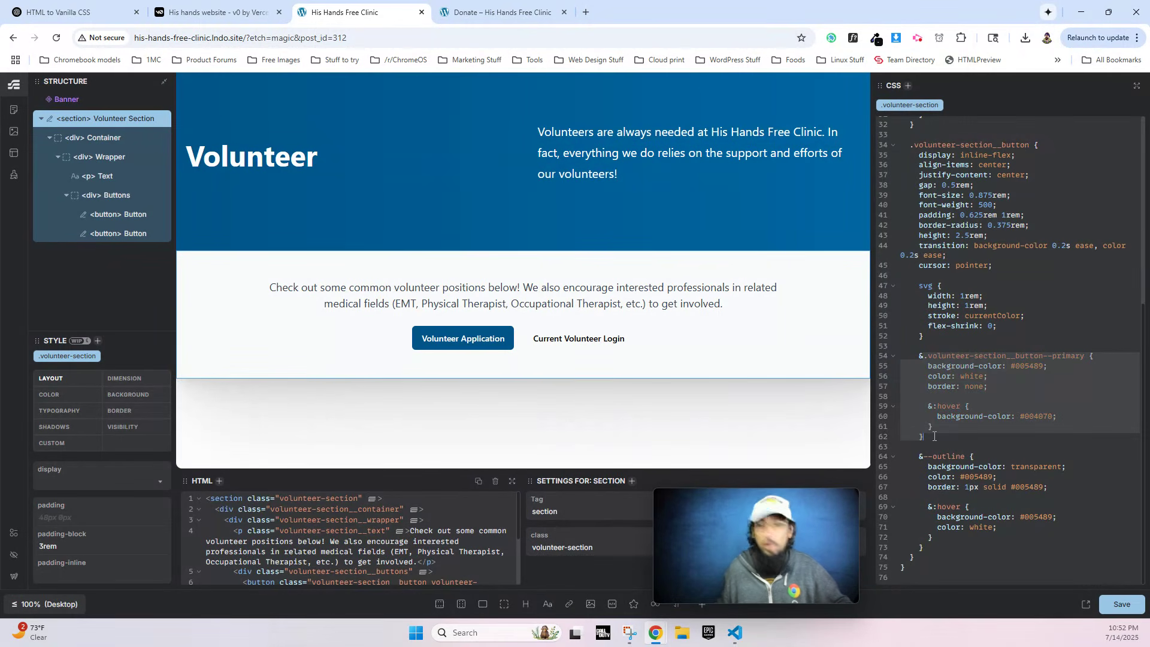
key("BackSpace")
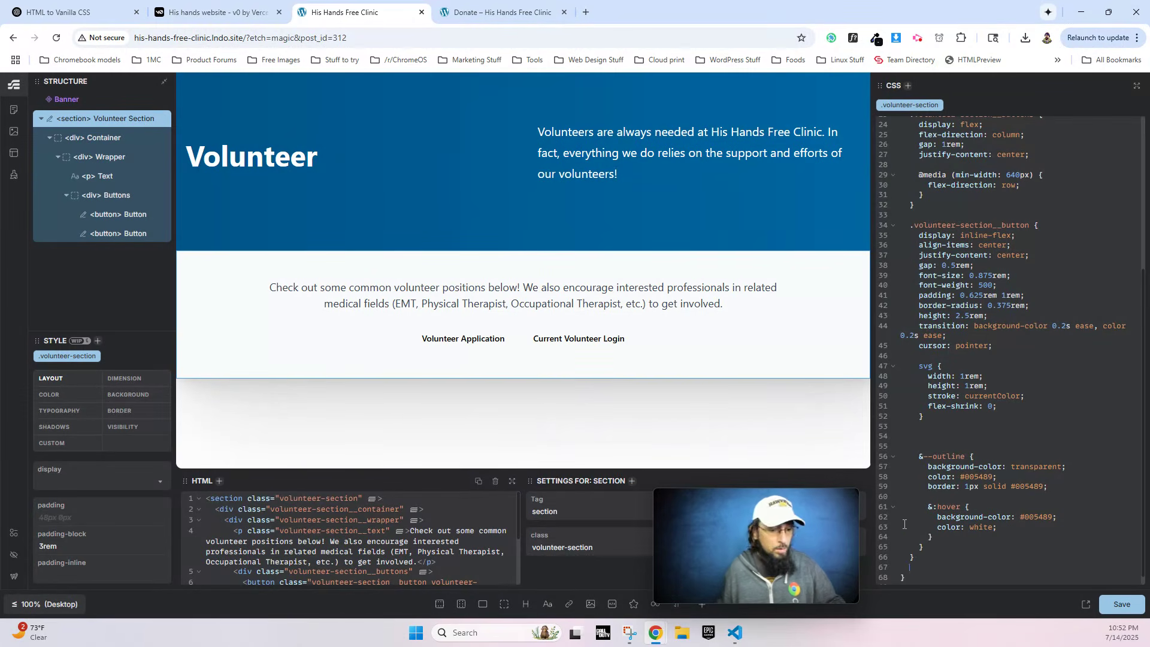
key("ctrl+v")
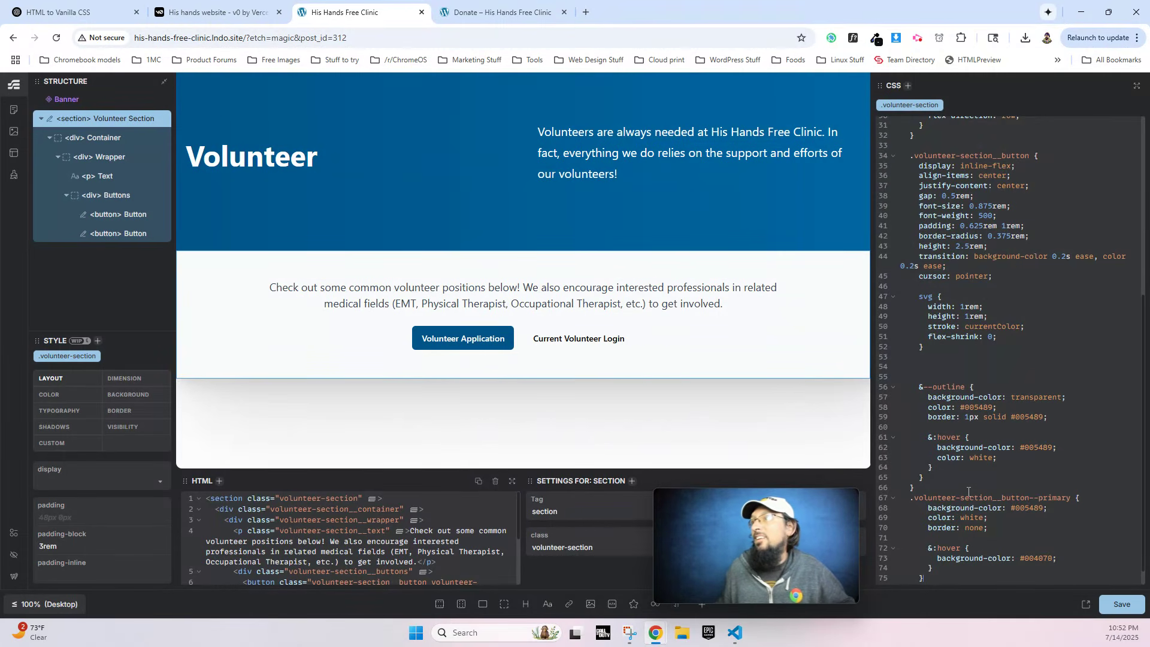
Change the nested &--outline selector to &.volunteer-section__button--primary--outline using the copied primary button class.
left_click_drag(911, 498, 1074, 499)
key("ctrl+c")
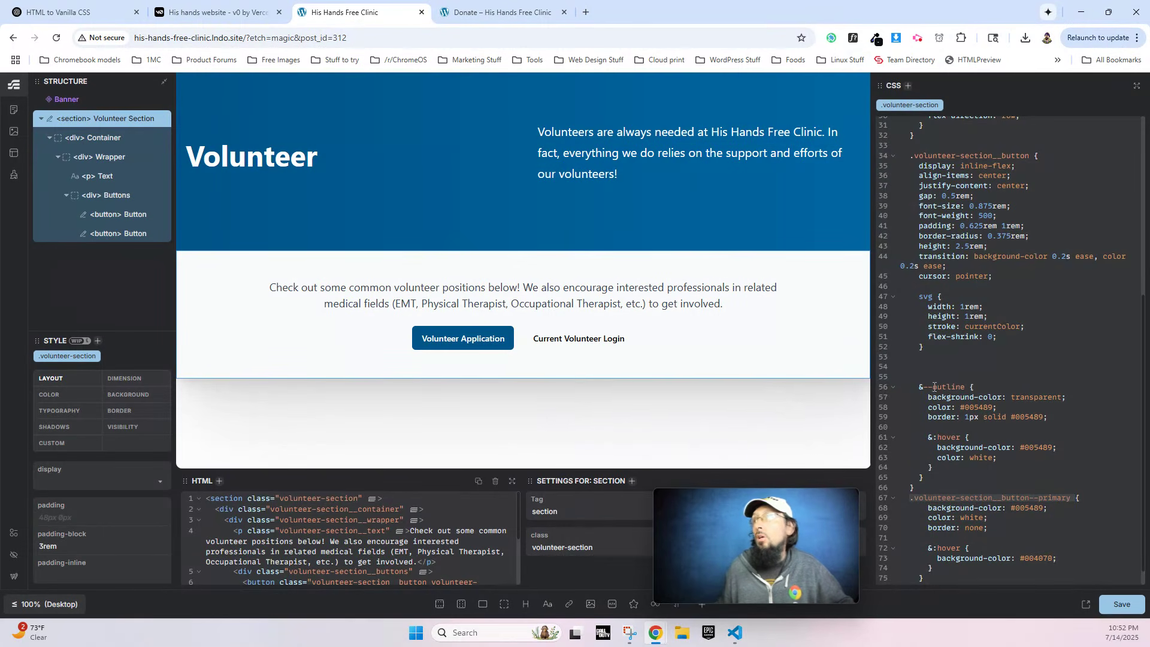
left_click(924, 388)
key("ctrl+v")
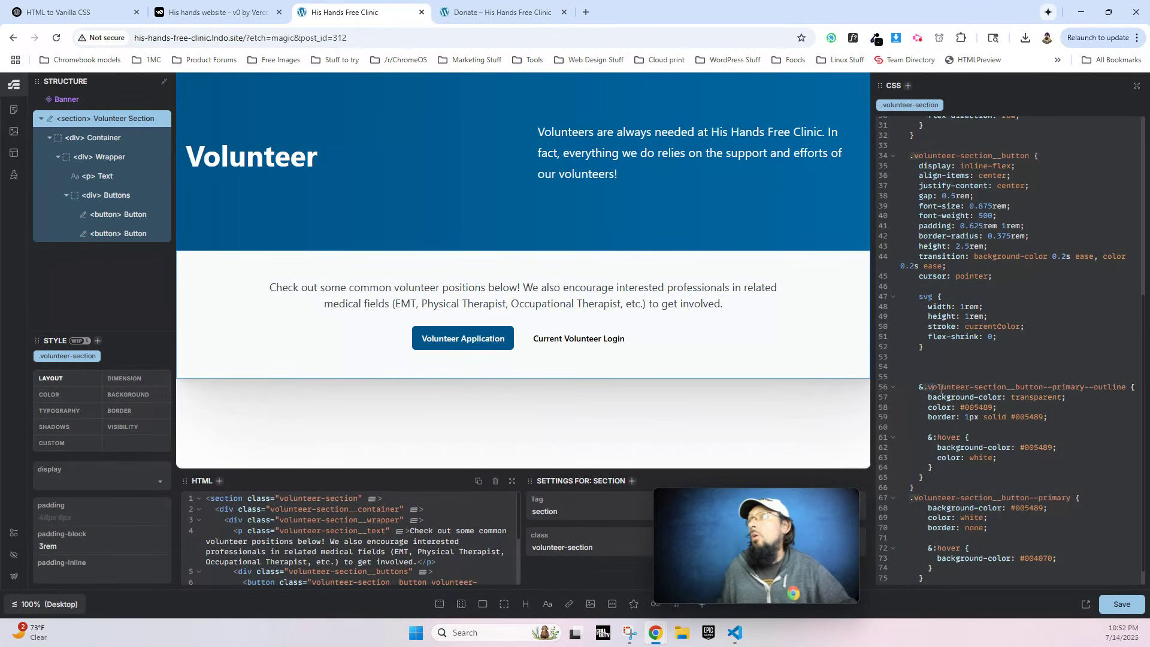
Move the outline rule below the primary rule as .volunteer-section__button--primary--outline and remove the blank lines left in the button block.
left_click_drag(966, 393, 930, 477)
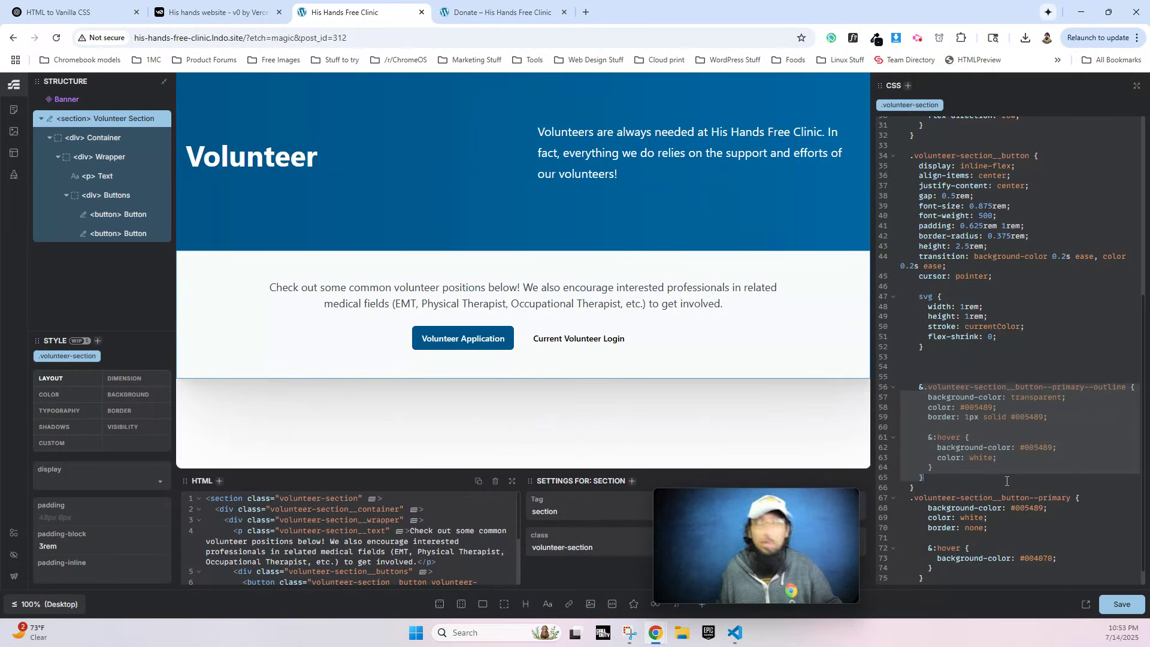
key("ctrl+x")
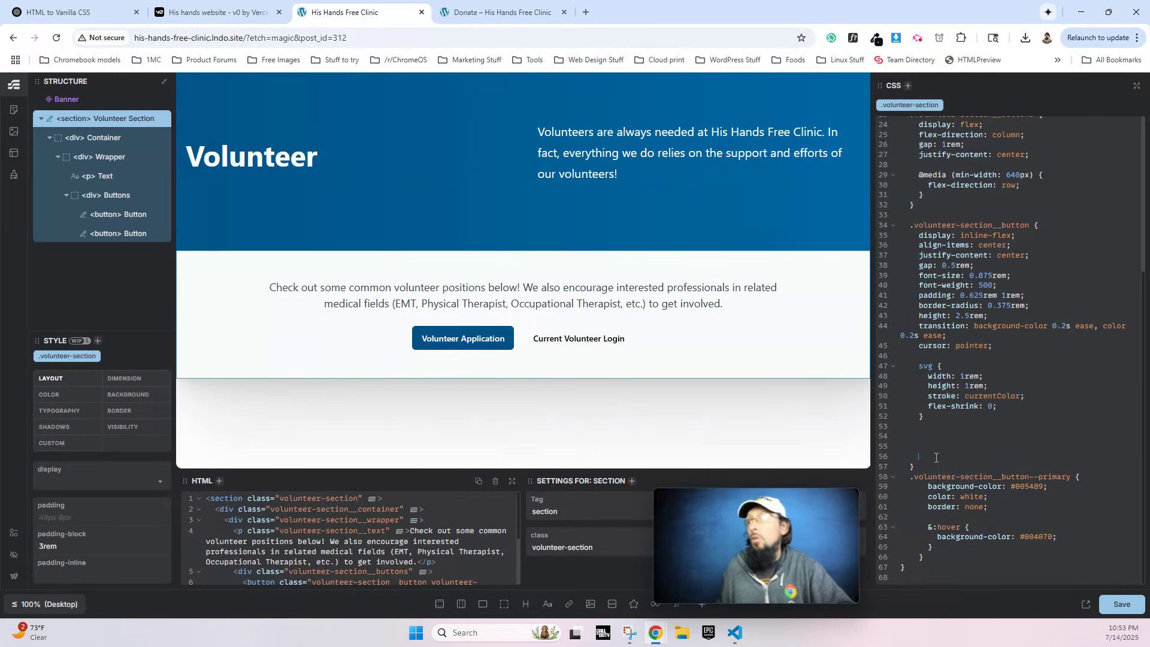
left_click_drag(936, 458, 914, 430)
key("BackSpace")
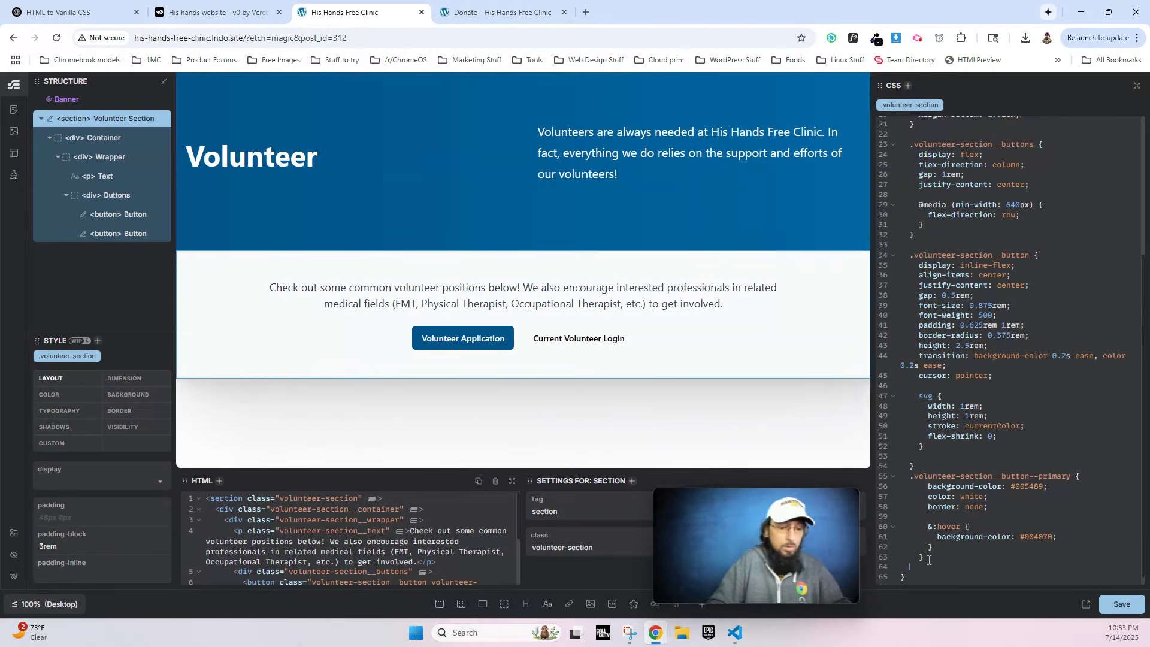
key("ctrl+v")
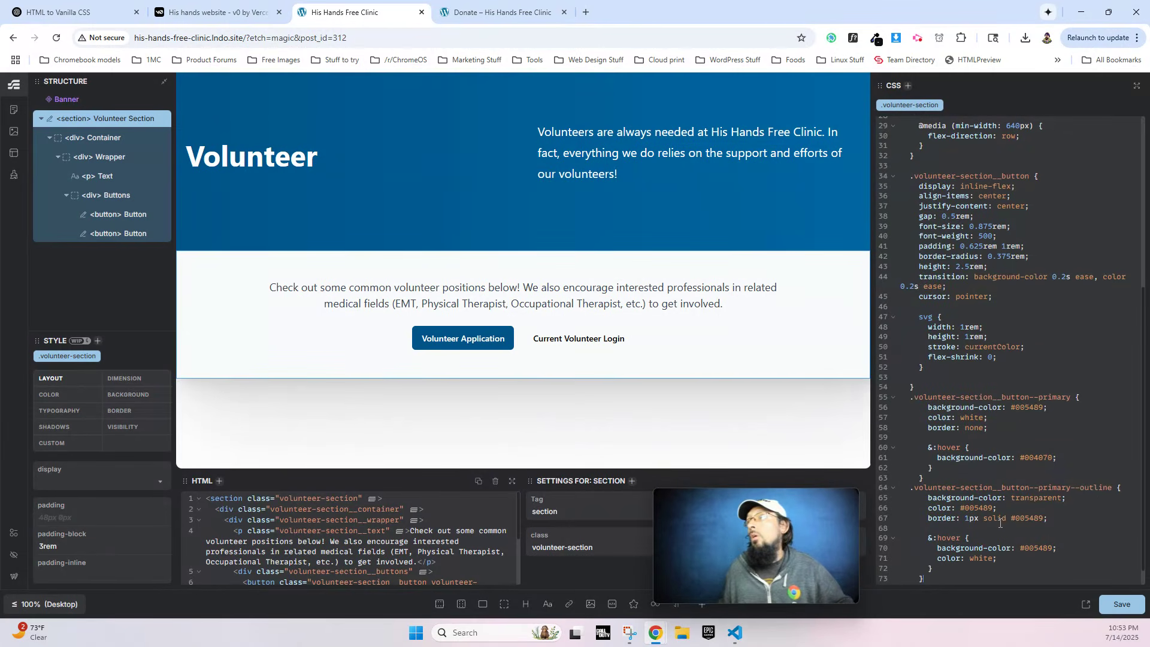
Delete the nested svg rule from the .volunteer-section__button block.
scroll(983, 467, "down", 1)
scroll(941, 395, "up", 3)
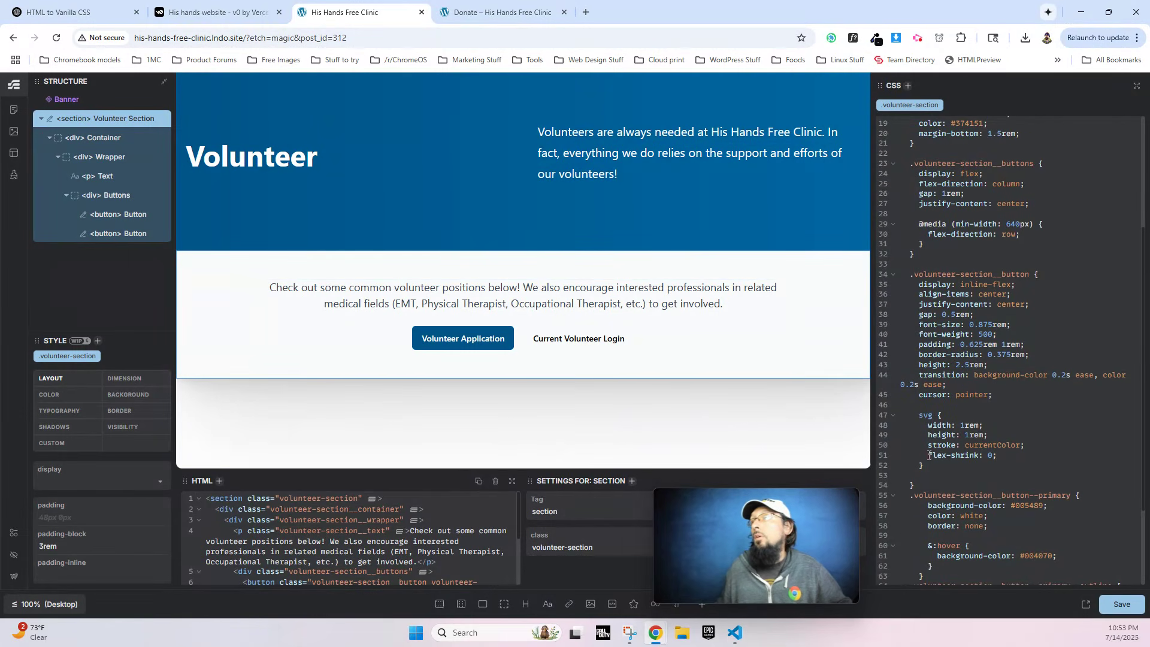
left_click_drag(928, 470, 919, 416)
key("BackSpace")
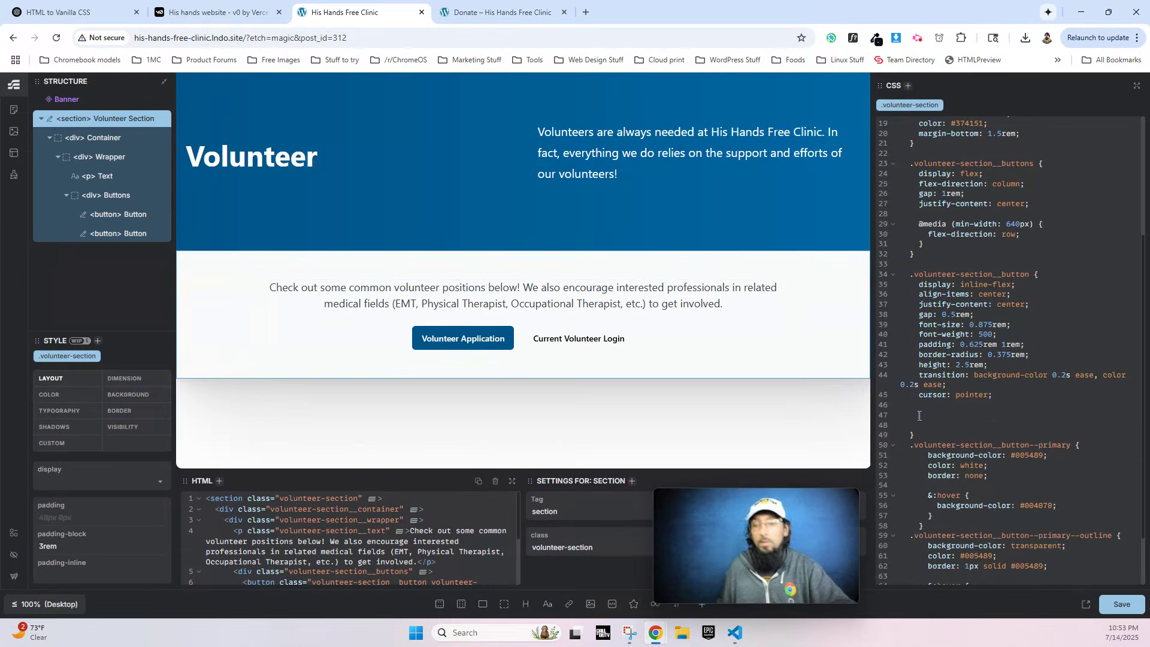
scroll(949, 411, "up", 3)
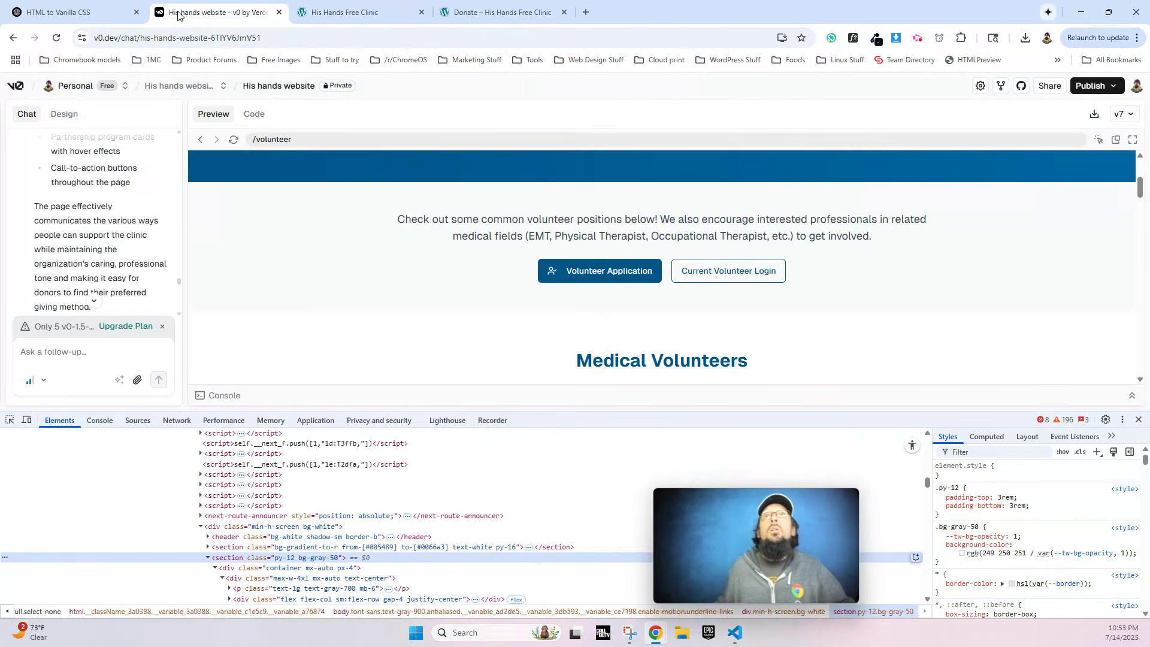
Switch to the v0 preview, inspect the Medical Volunteers heading, and copy its enclosing section.py-16 element.
left_click(215, 12)
scroll(396, 249, "down", 2)
scroll(396, 249, "down", 2)
scroll(599, 288, "up", 3)
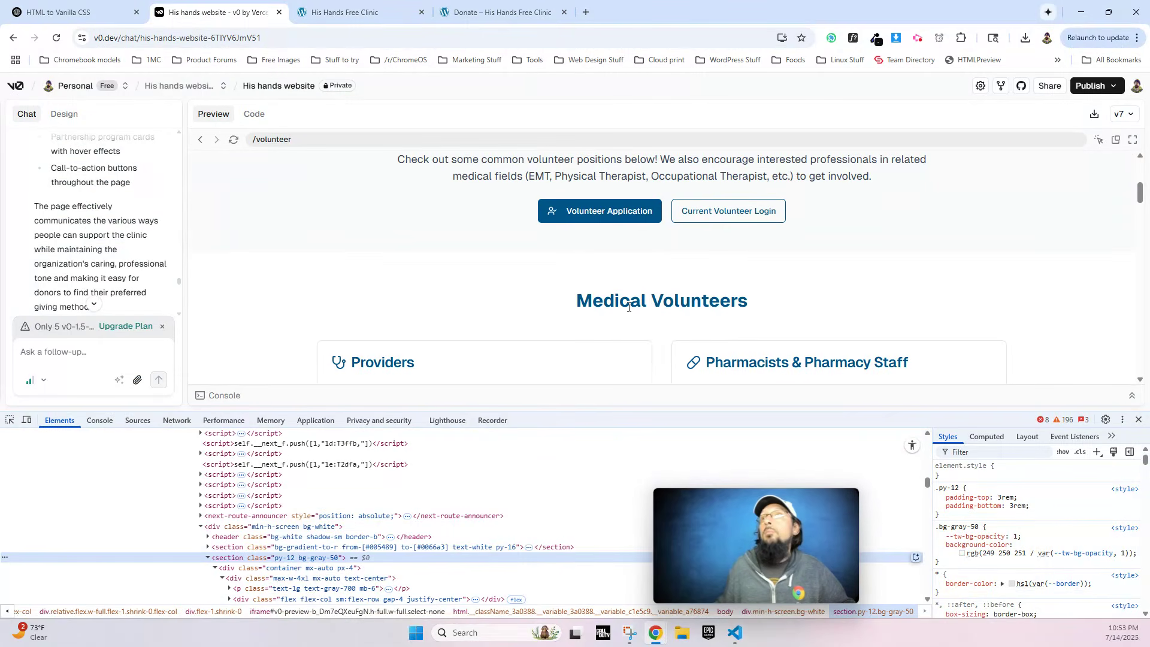
right_click(629, 307)
left_click(711, 599)
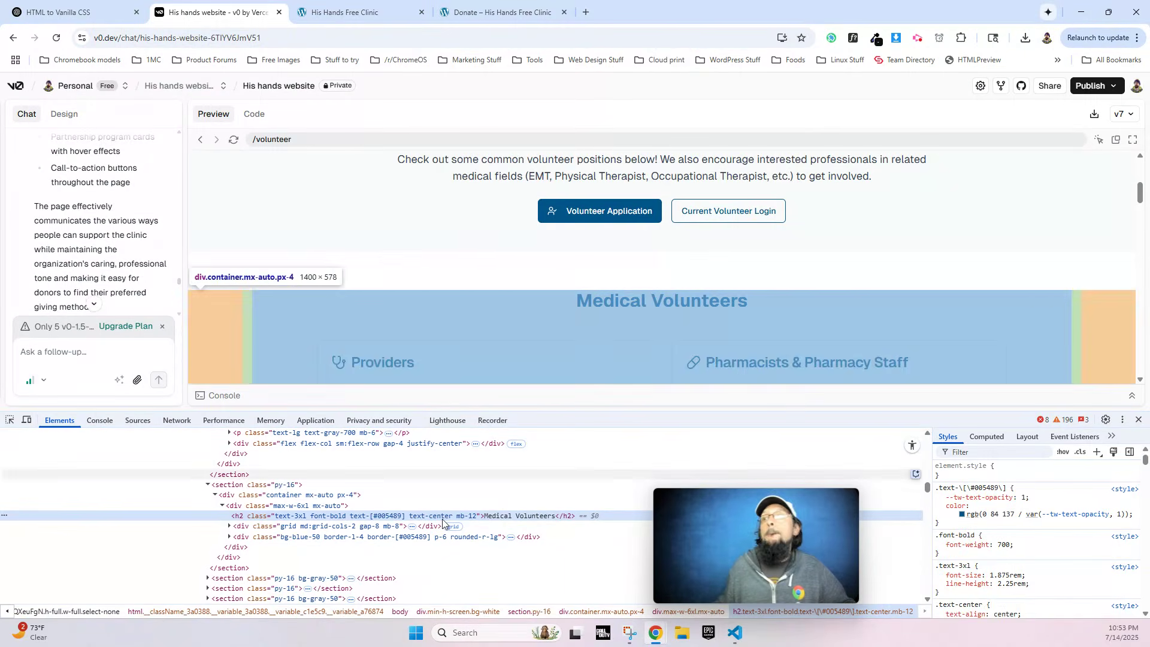
right_click(251, 487)
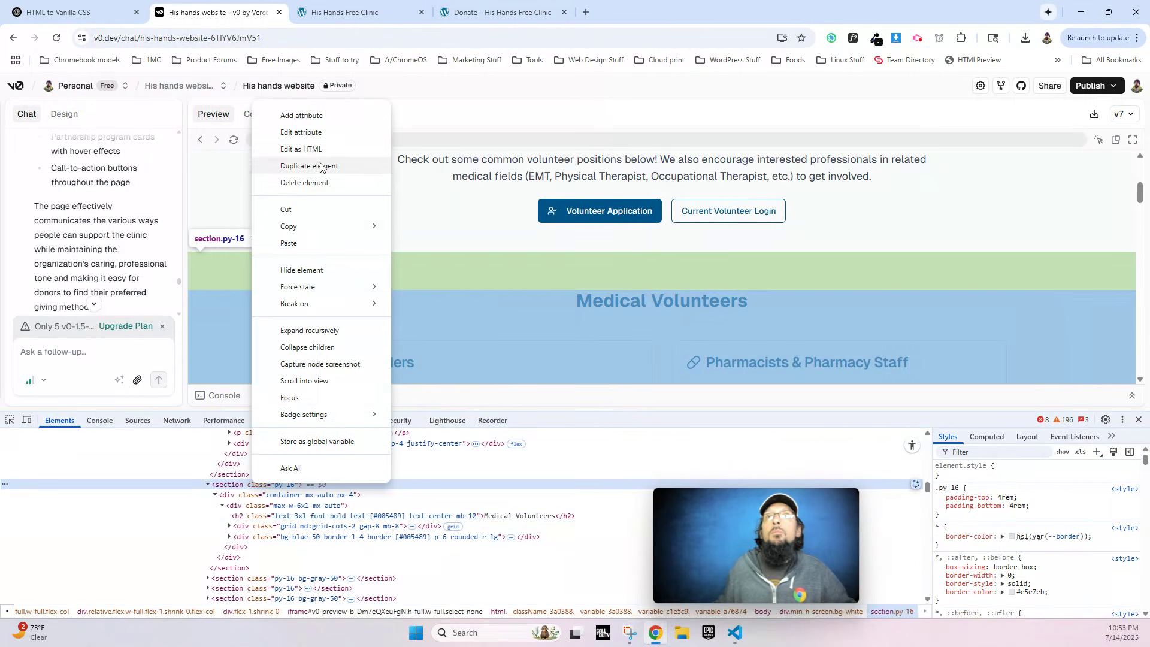
mouse_move(323, 226)
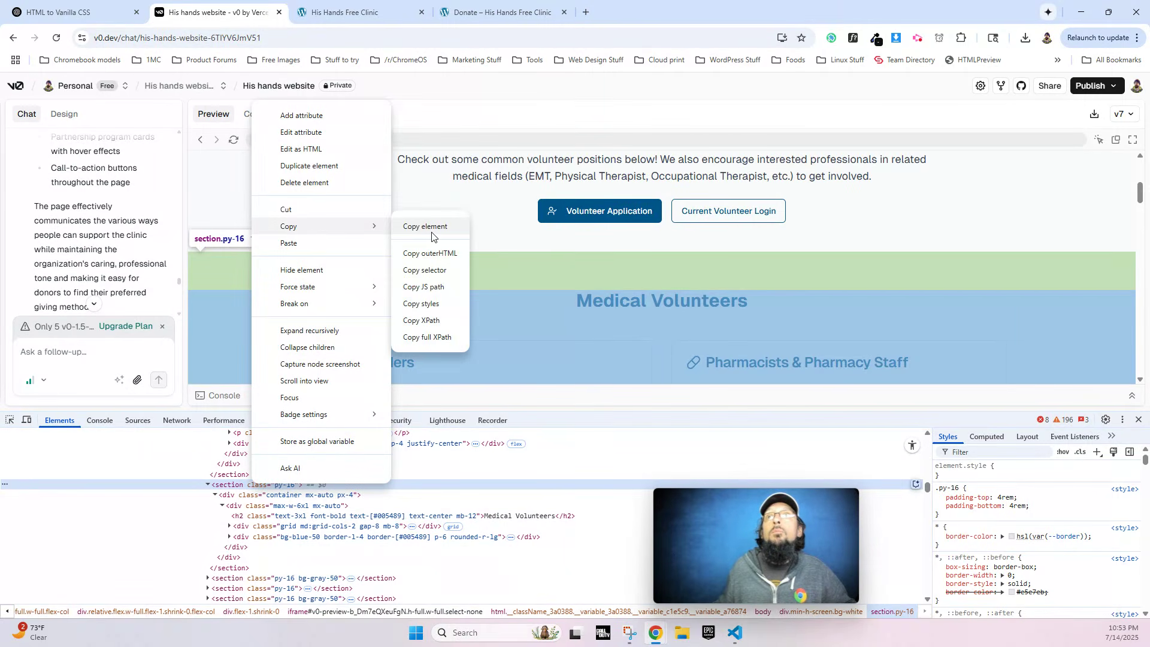
left_click(422, 226)
Switch to ChatGPT and write the prompt "give me this html with VANILLA CSS, use VANILLA CSS nesting and BEM for class names.".
left_click(91, 13)
left_click(470, 545)
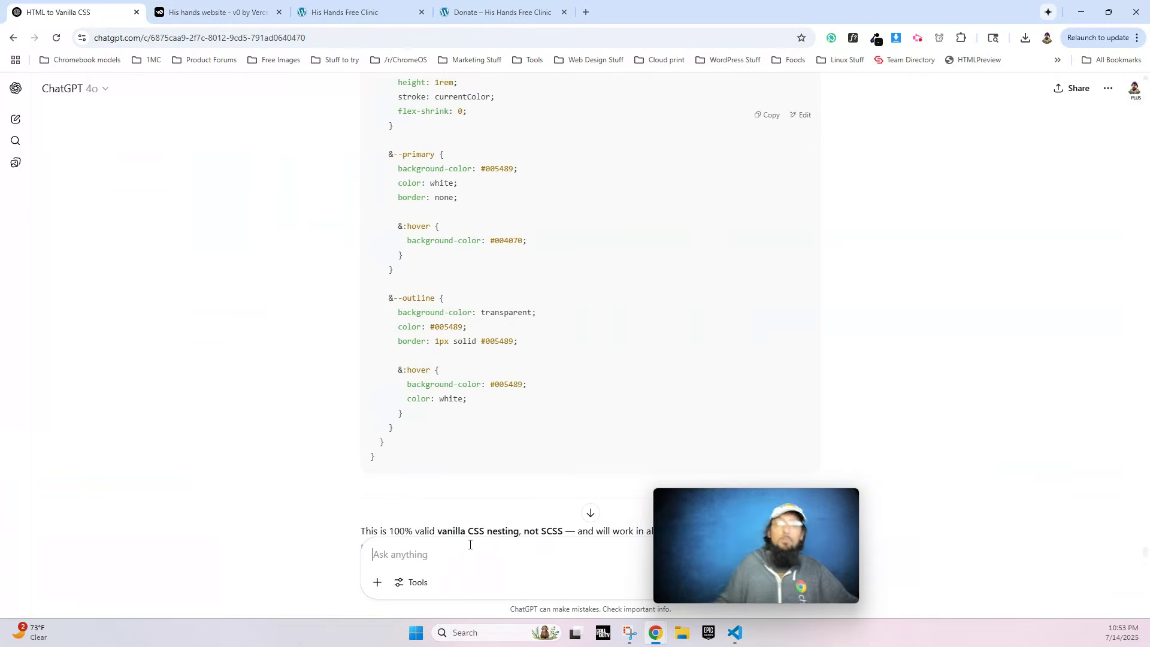
type("give ;me this s")
key("BackSpace")
key("BackSpace")
key("BackSpace")
key("BackSpace")
key("BackSpace")
key("BackSpace")
key("BackSpace")
key("BackSpace")
key("BackSpace")
key("BackSpace")
key("BackSpace")
key("BackSpace")
key("BackSpace")
key("BackSpace")
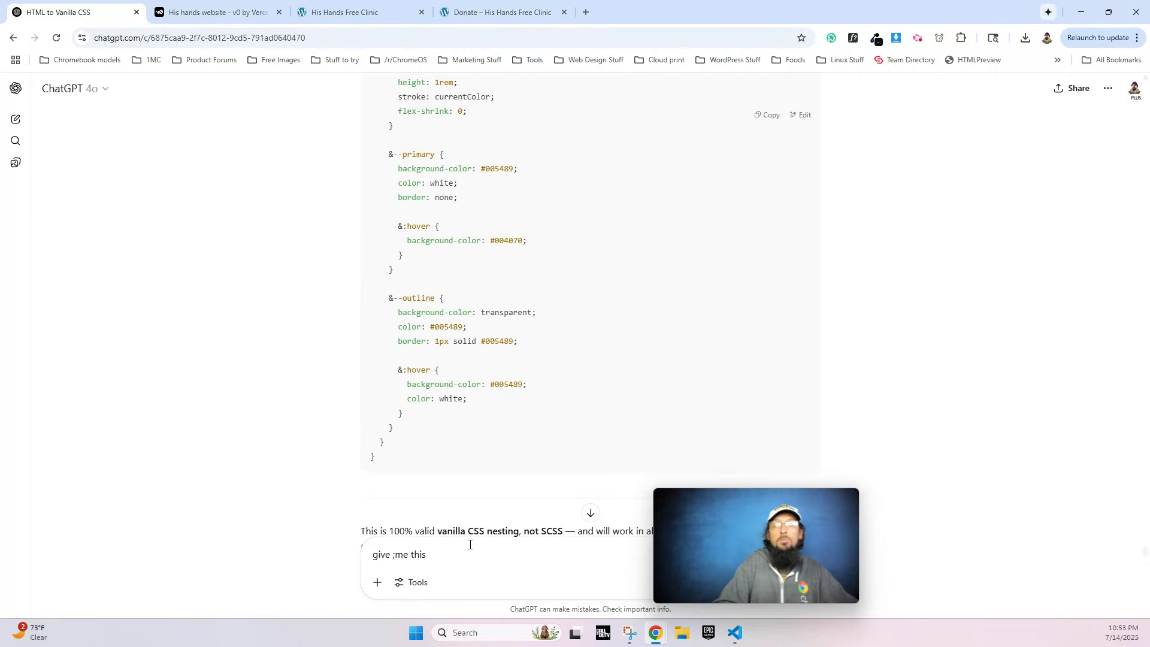
type("ive me this h")
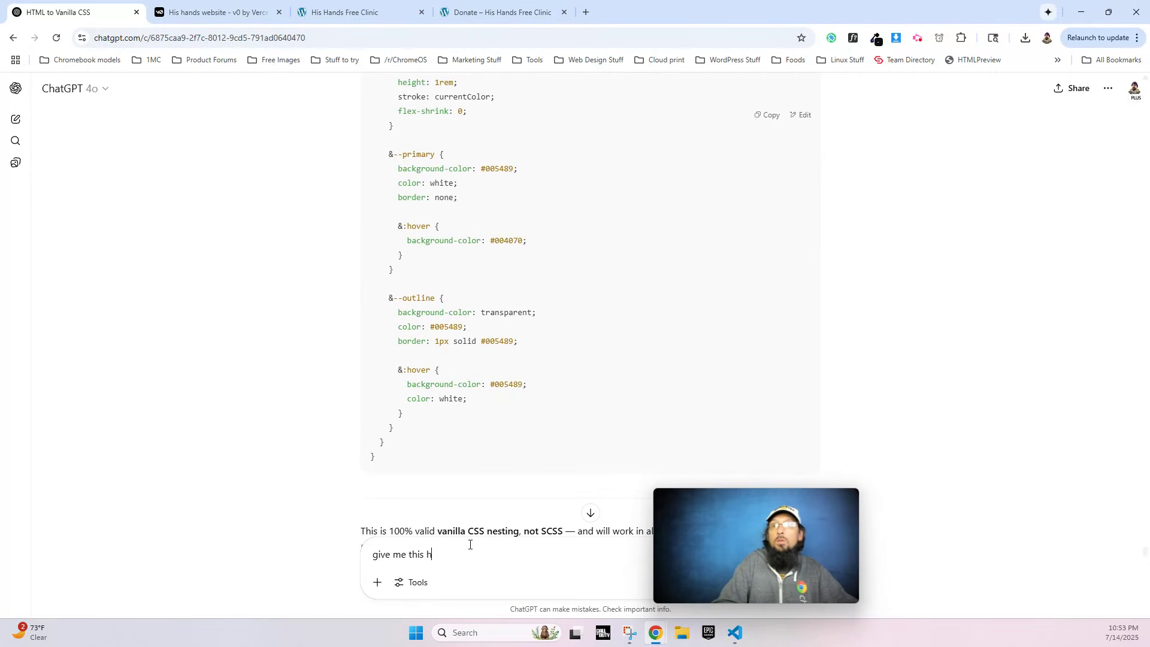
type("tml with VANILLA")
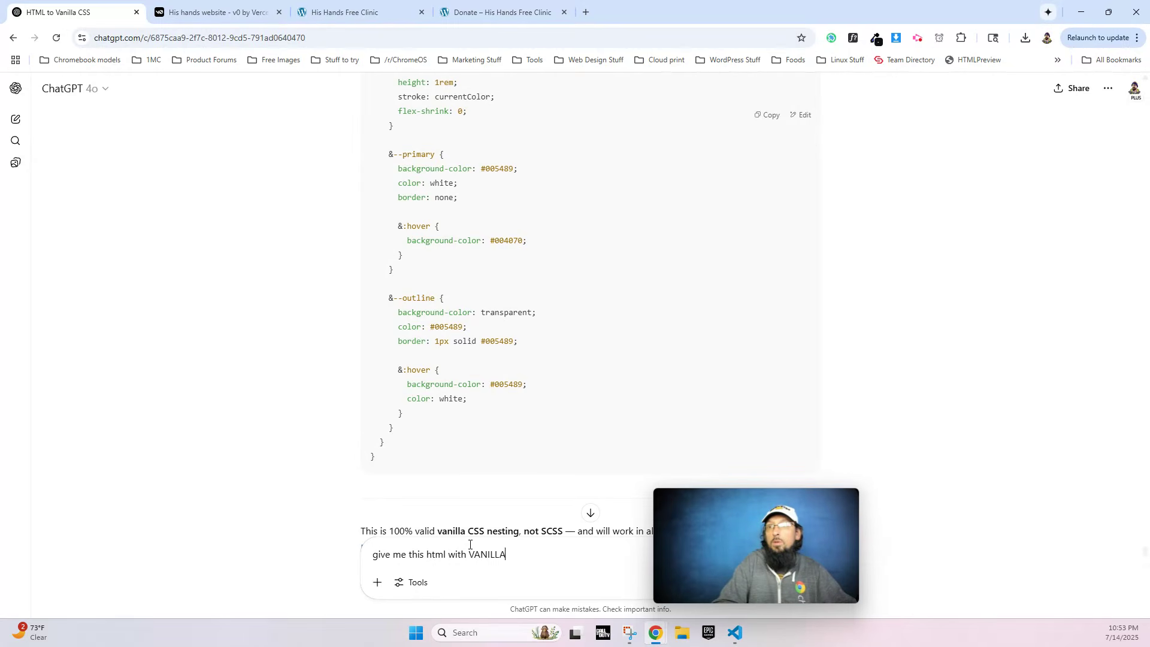
type(" CSS, use VAIN")
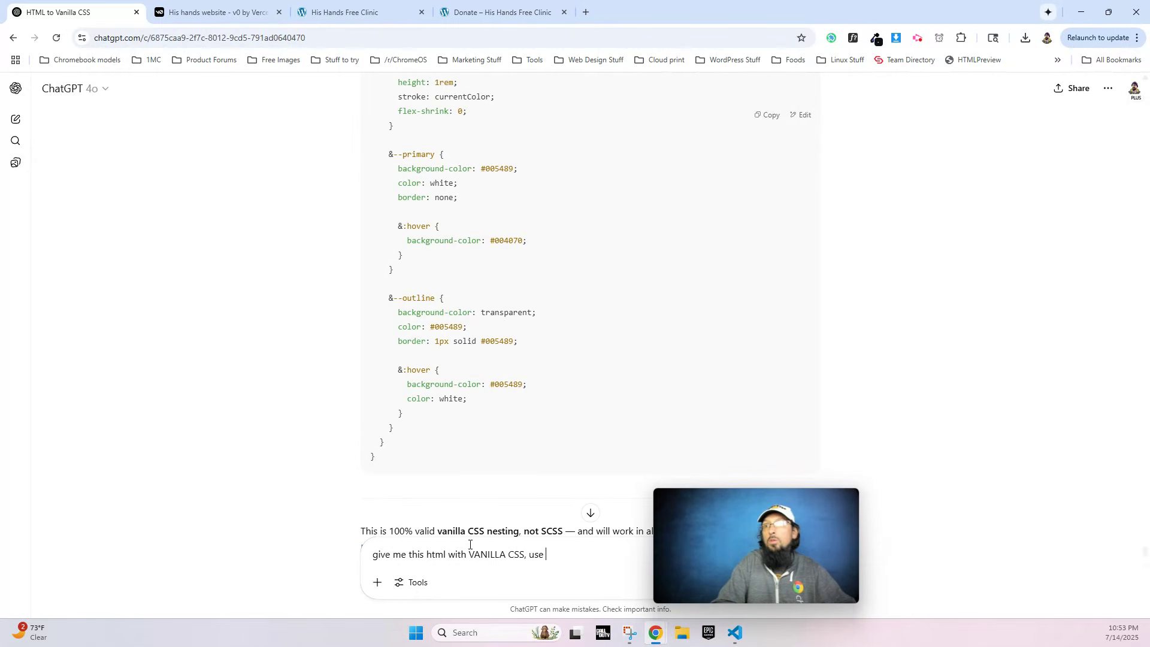
key("BackSpace")
key("BackSpace")
type("NILLA CSS ")
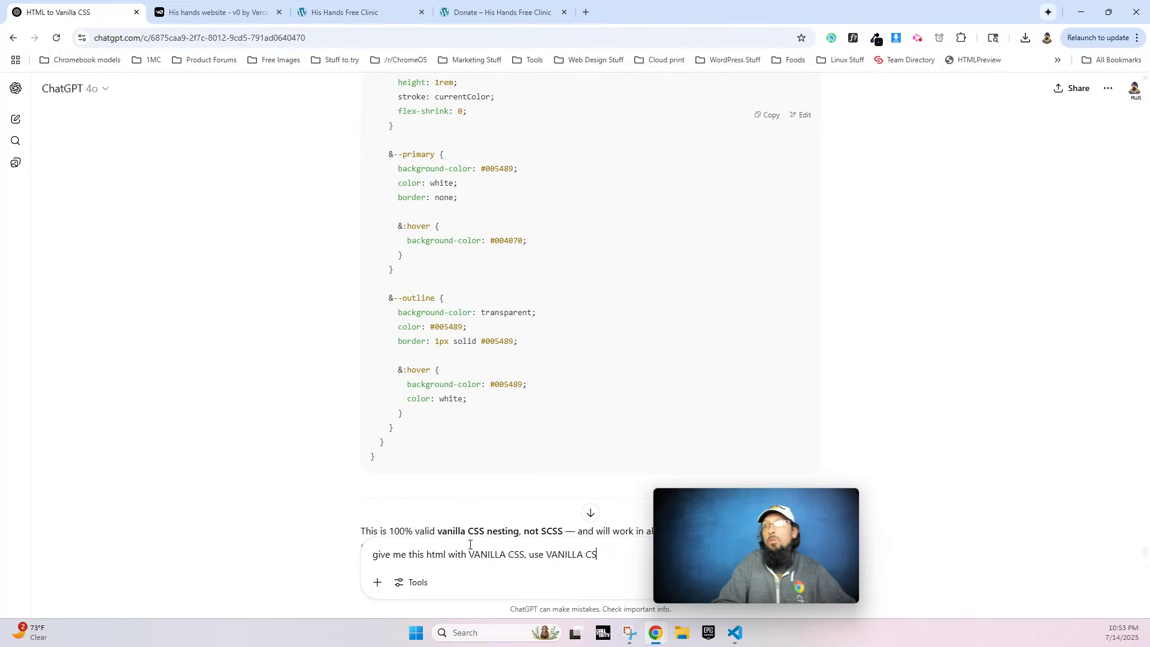
type("nesting and")
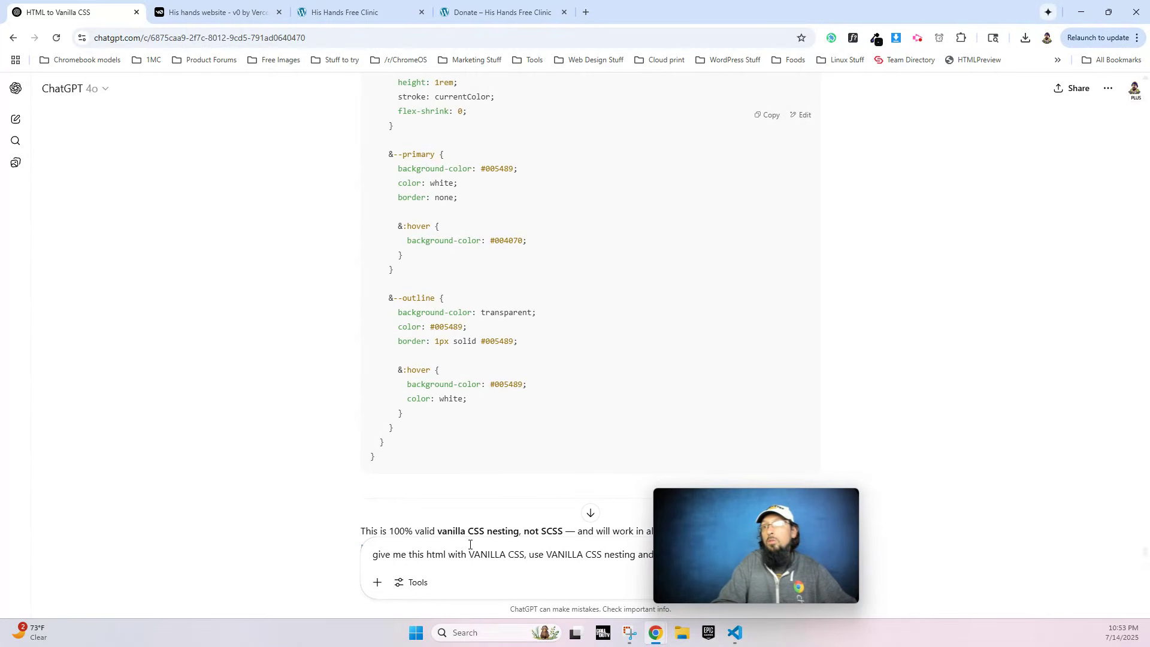
left_click_drag(706, 516, 971, 525)
type("BWEM")
key("BackSpace")
key("BackSpace")
key("BackSpace")
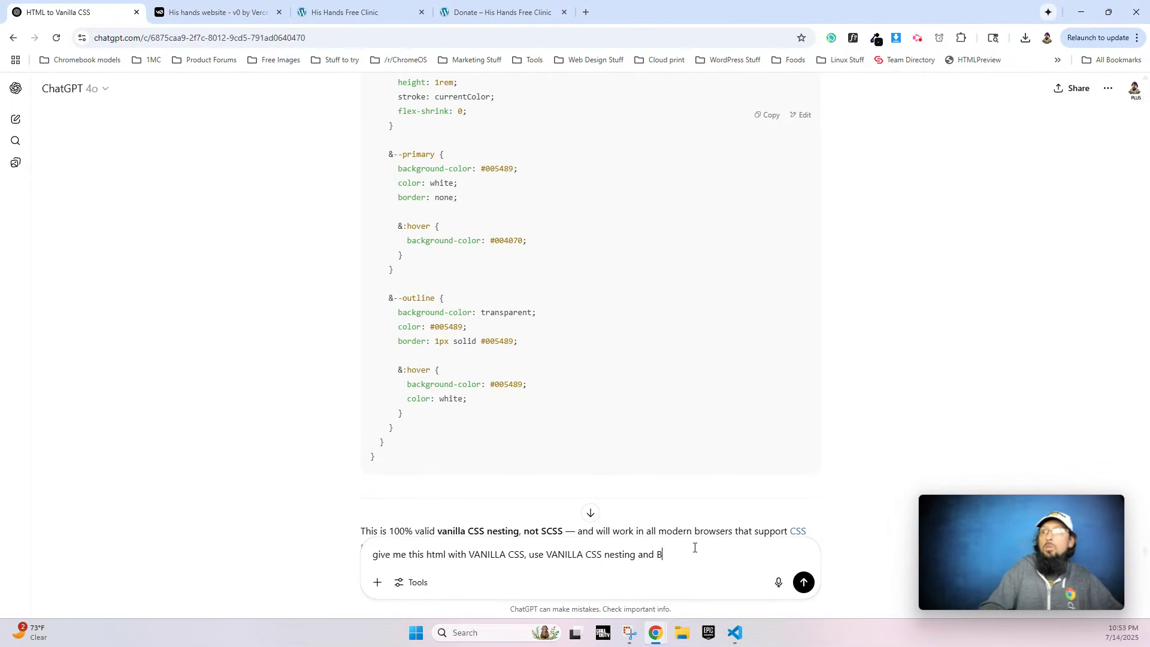
type("EM for class ")
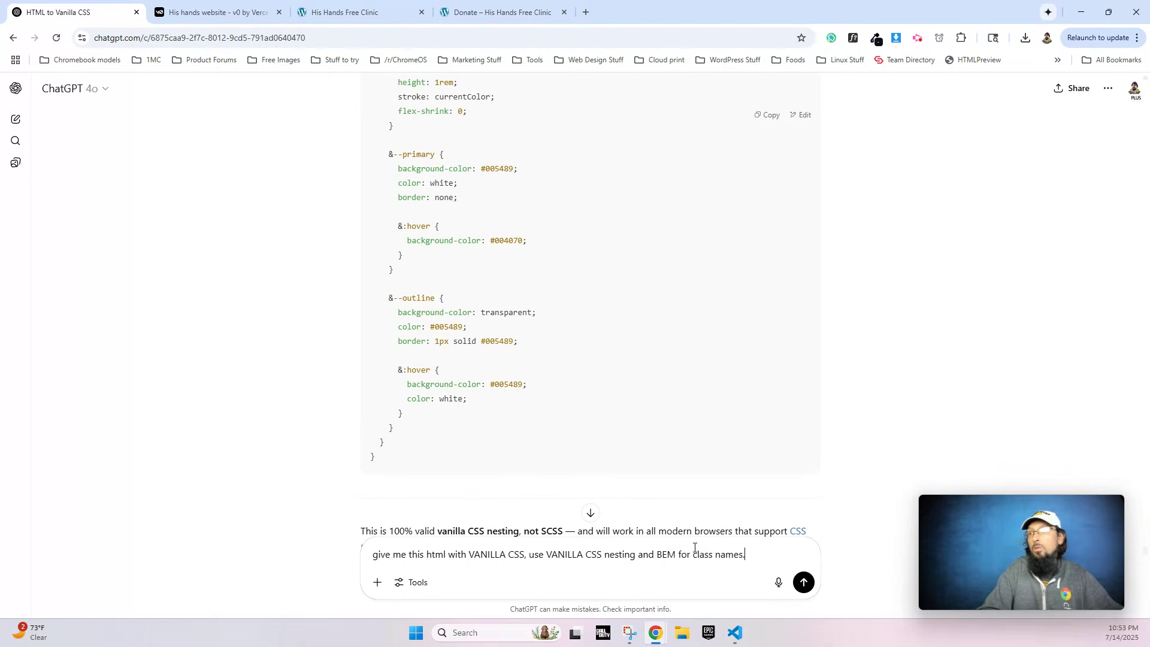
type("names.")
Paste the copied Medical Volunteers section below the prompt text and send the message.
key("shift+Return")
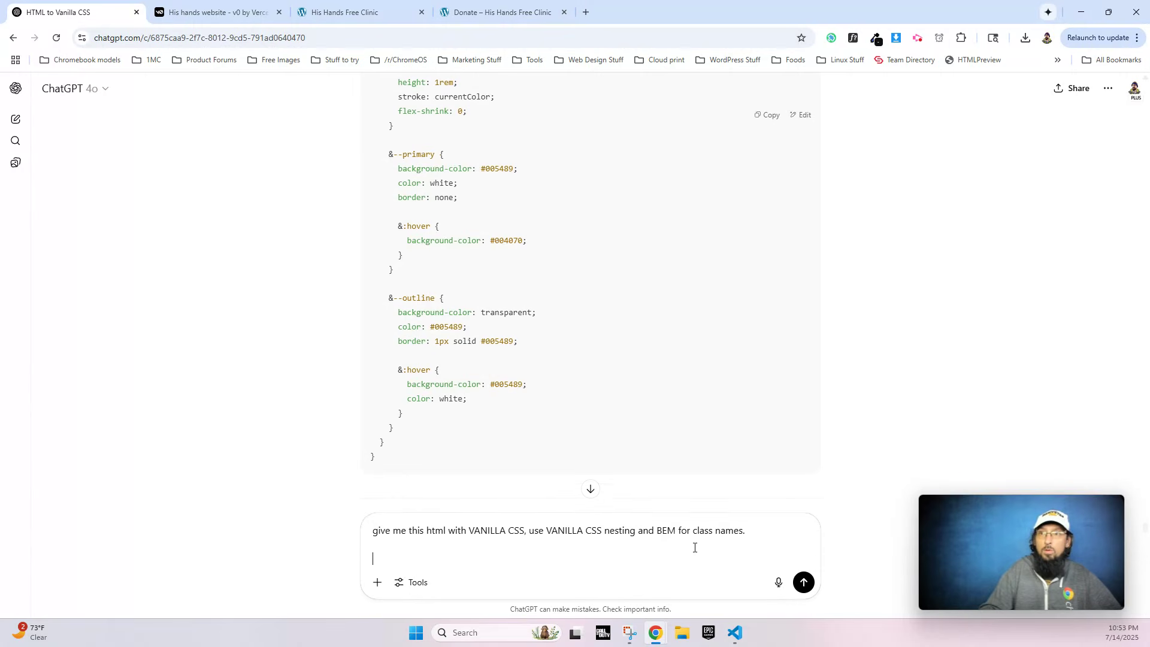
key("ctrl+v")
key("Return")
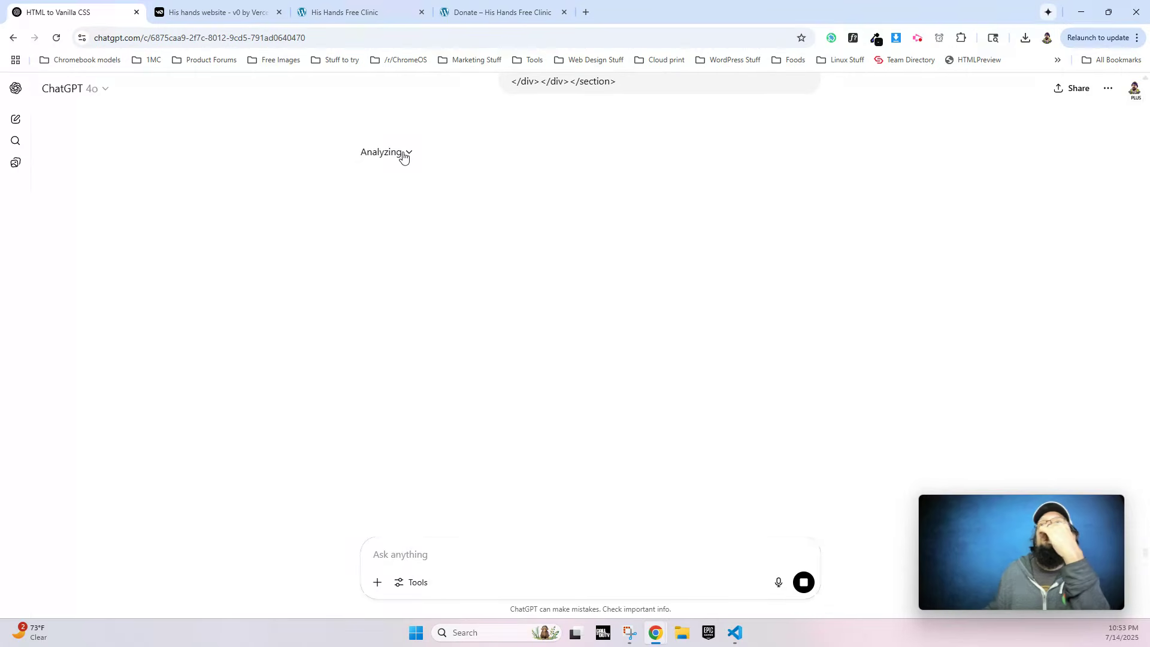
In the Etch editor, collapse the Volunteer Section and add a new section with a container below it.
left_click(341, 13)
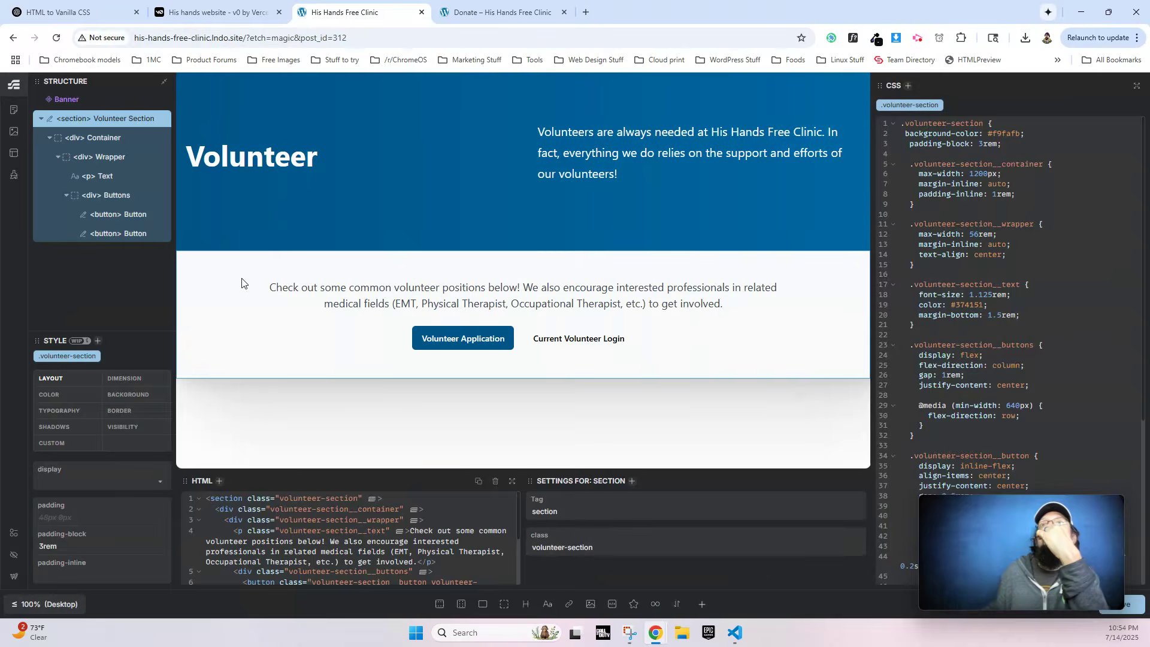
left_click(40, 119)
left_click(440, 607)
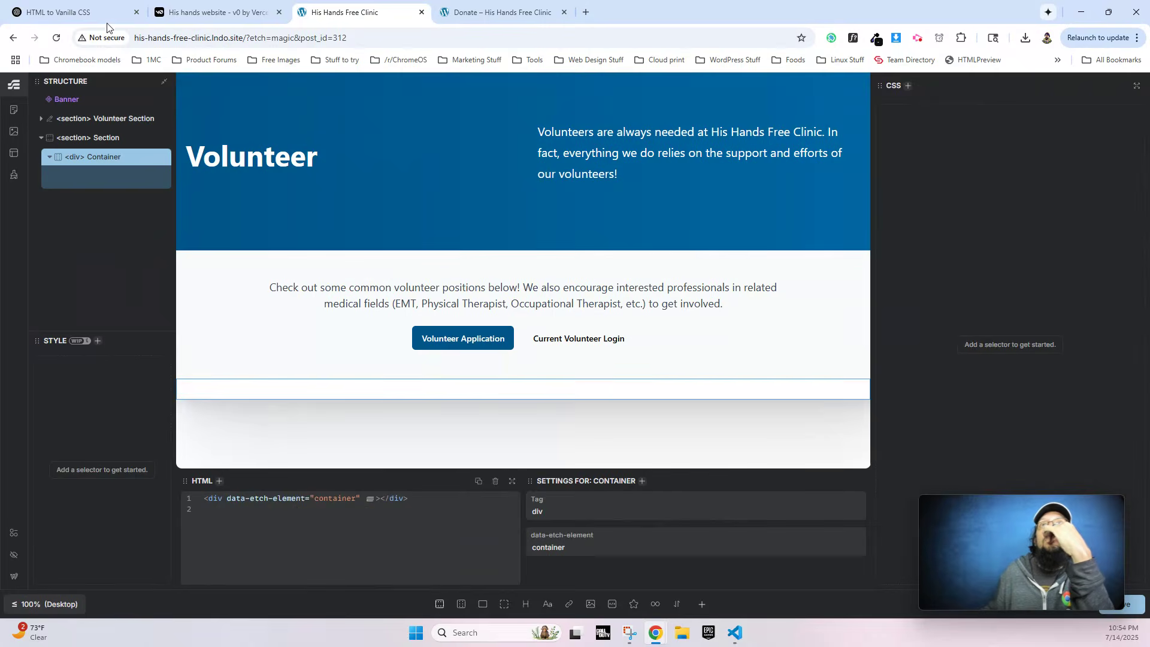
Compare ChatGPT's generated Medical Volunteers HTML with the Providers, Pharmacists & Pharmacy Staff and note blocks in the v0 preview.
left_click(63, 12)
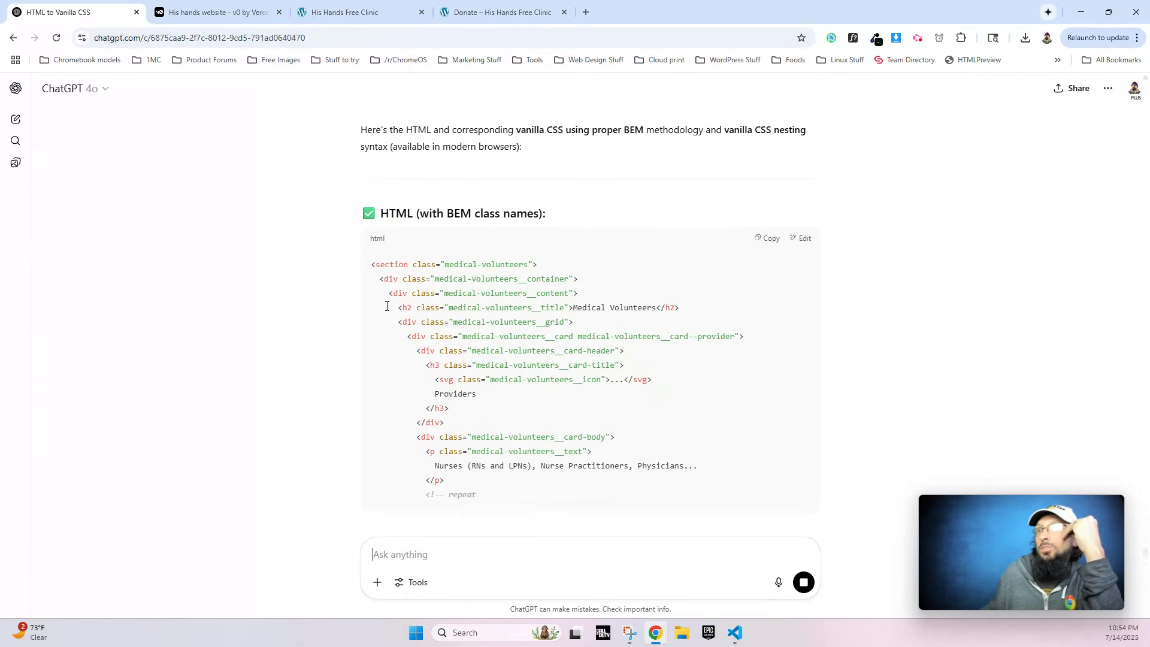
scroll(481, 422, "down", 2)
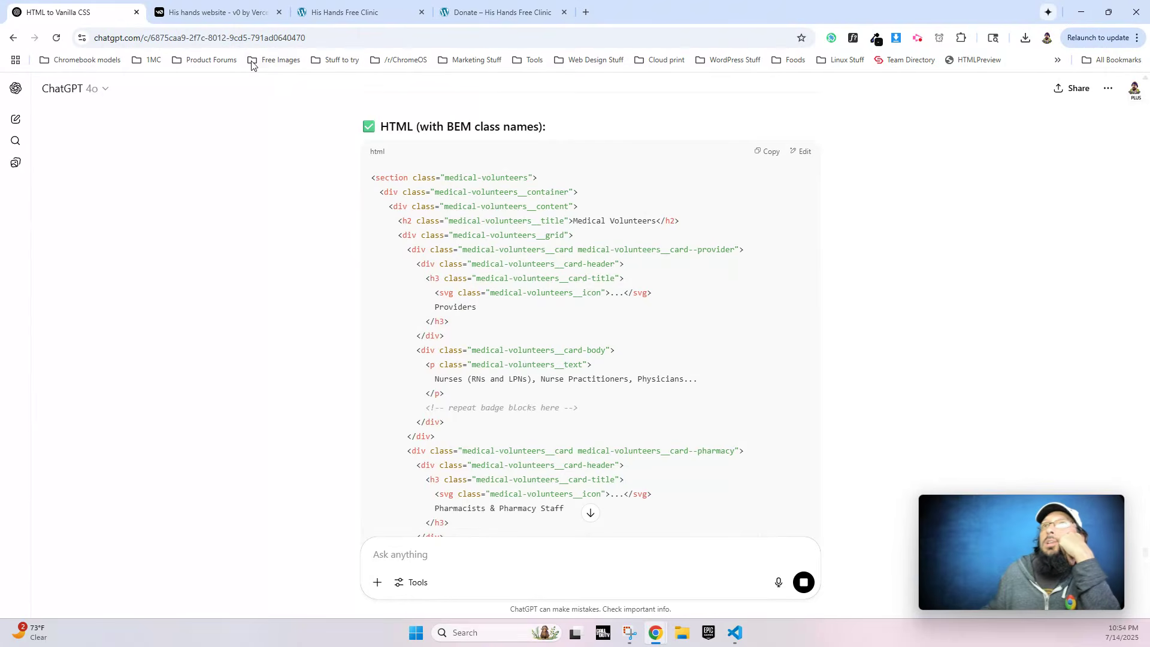
left_click(333, 13)
left_click(266, 13)
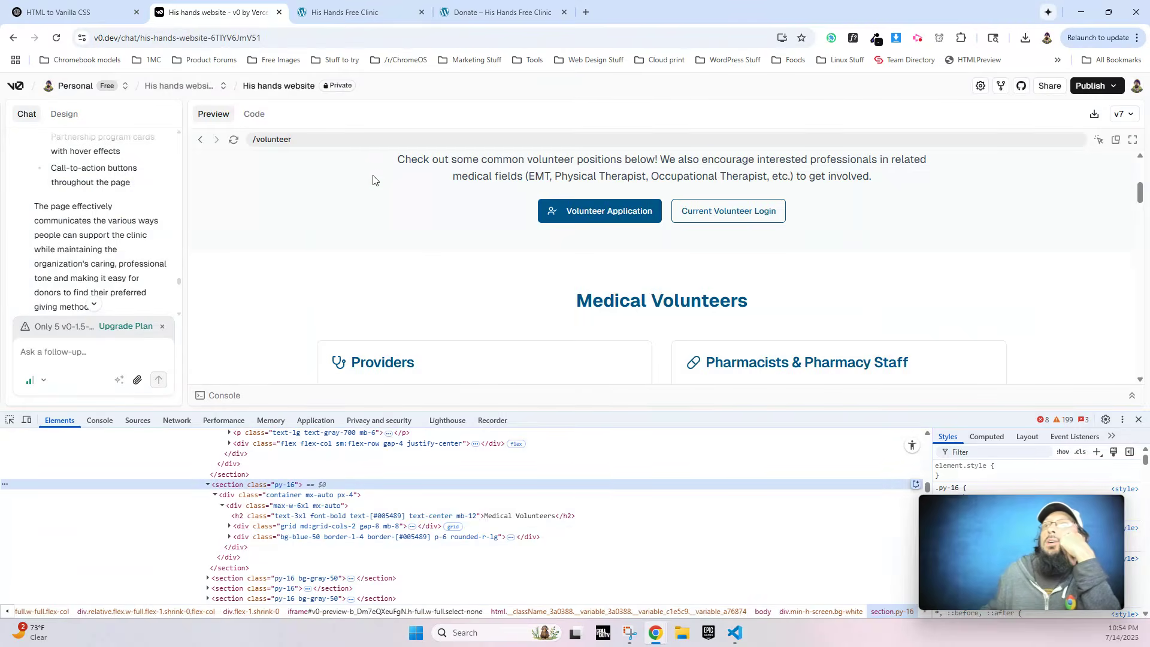
scroll(389, 204, "down", 7)
scroll(407, 234, "up", 4)
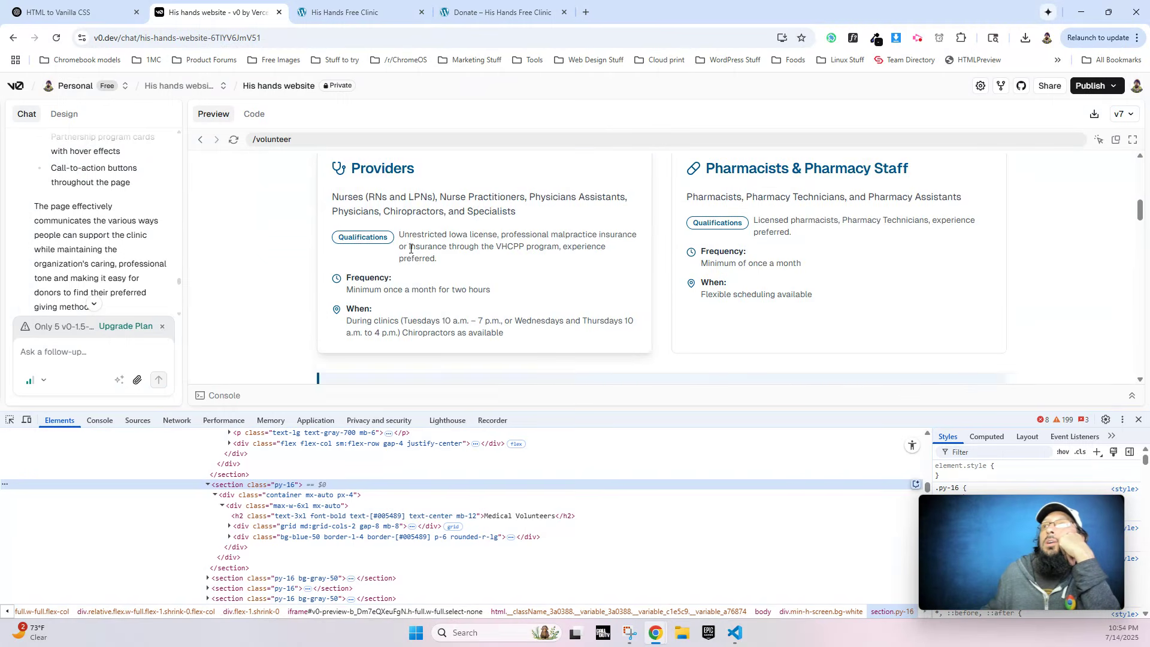
scroll(411, 249, "down", 5)
scroll(445, 277, "up", 3)
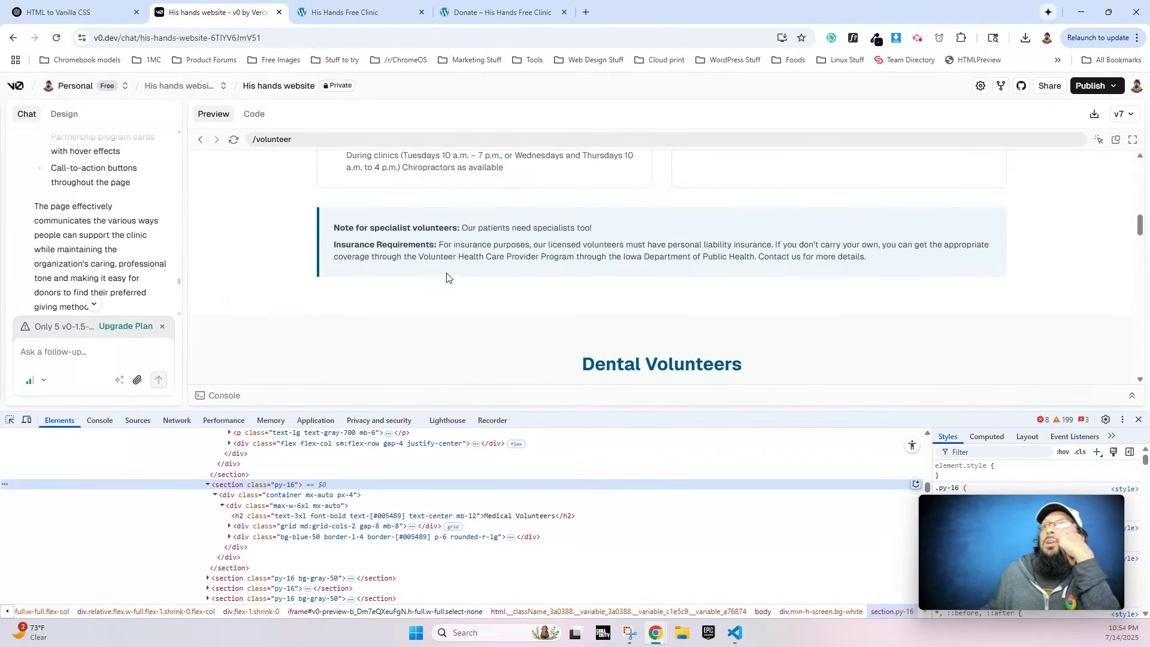
scroll(447, 296, "up", 5)
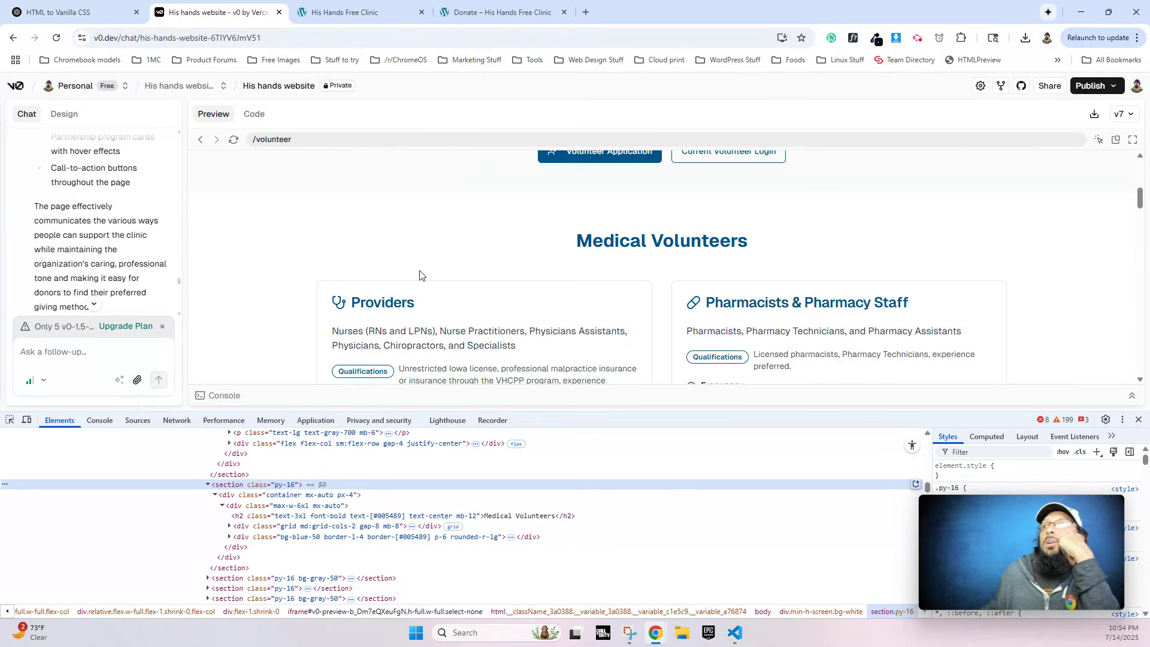
scroll(428, 281, "down", 2)
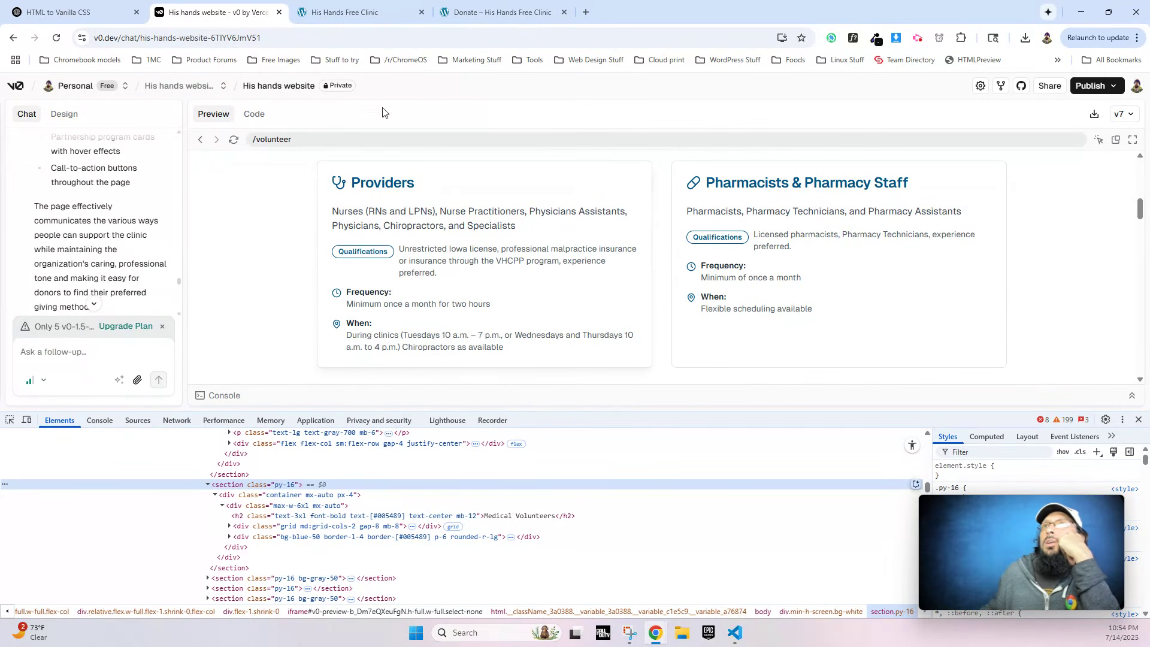
scroll(448, 273, "up", 3)
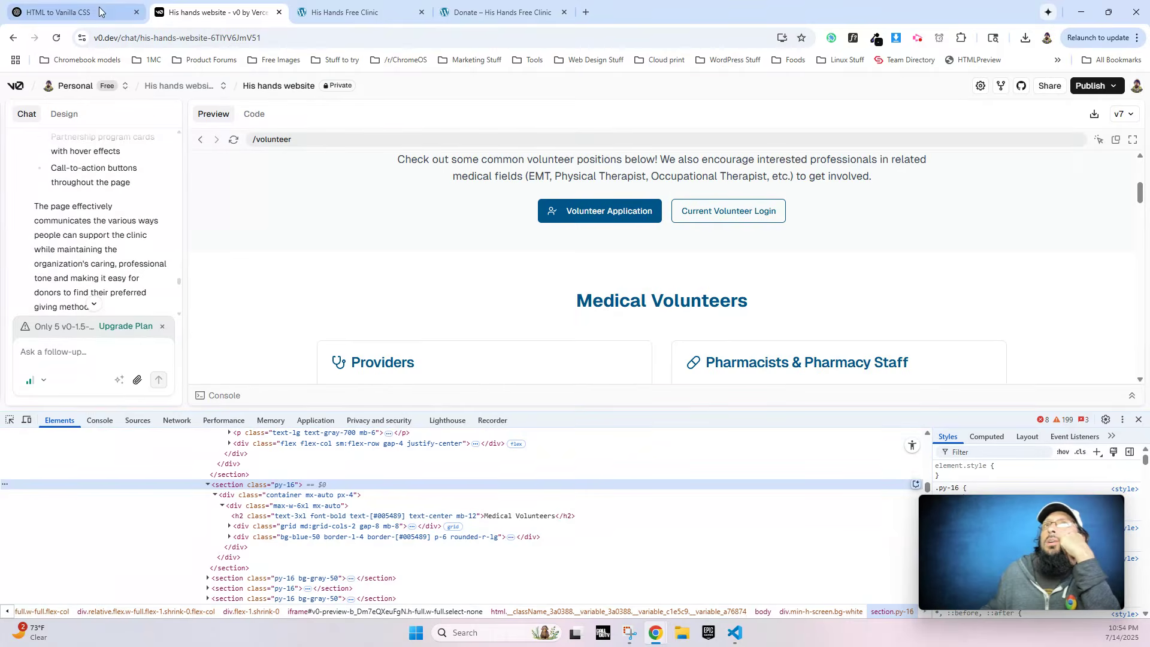
left_click(78, 12)
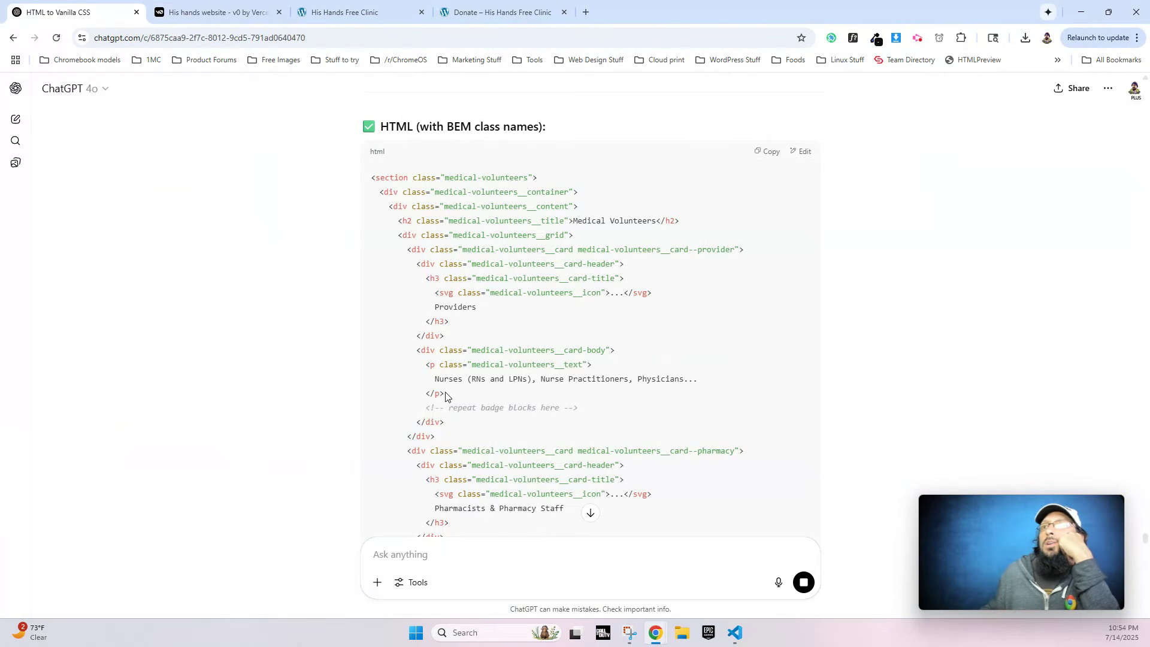
scroll(473, 329, "down", 4)
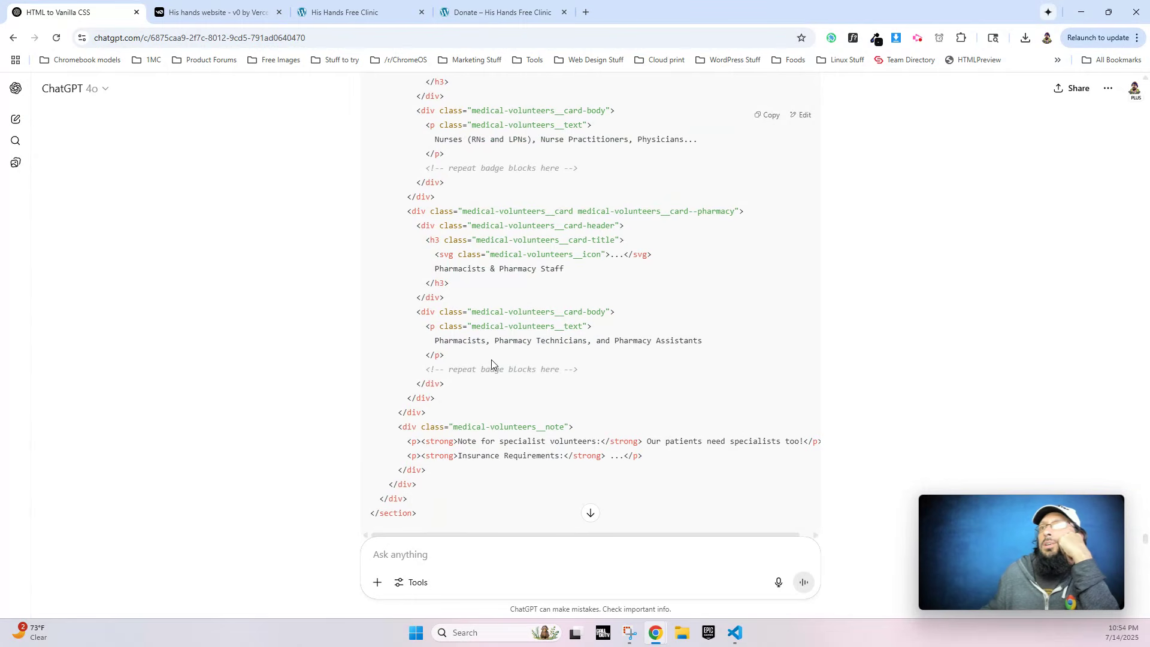
left_click(223, 11)
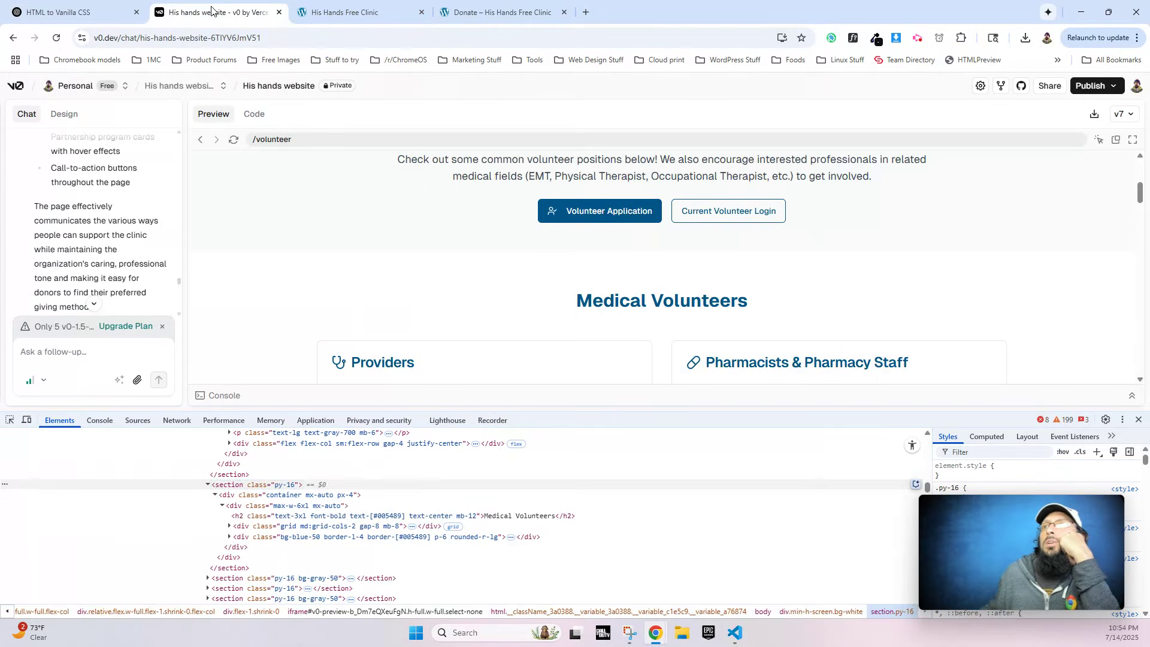
scroll(547, 287, "down", 4)
scroll(599, 275, "up", 1)
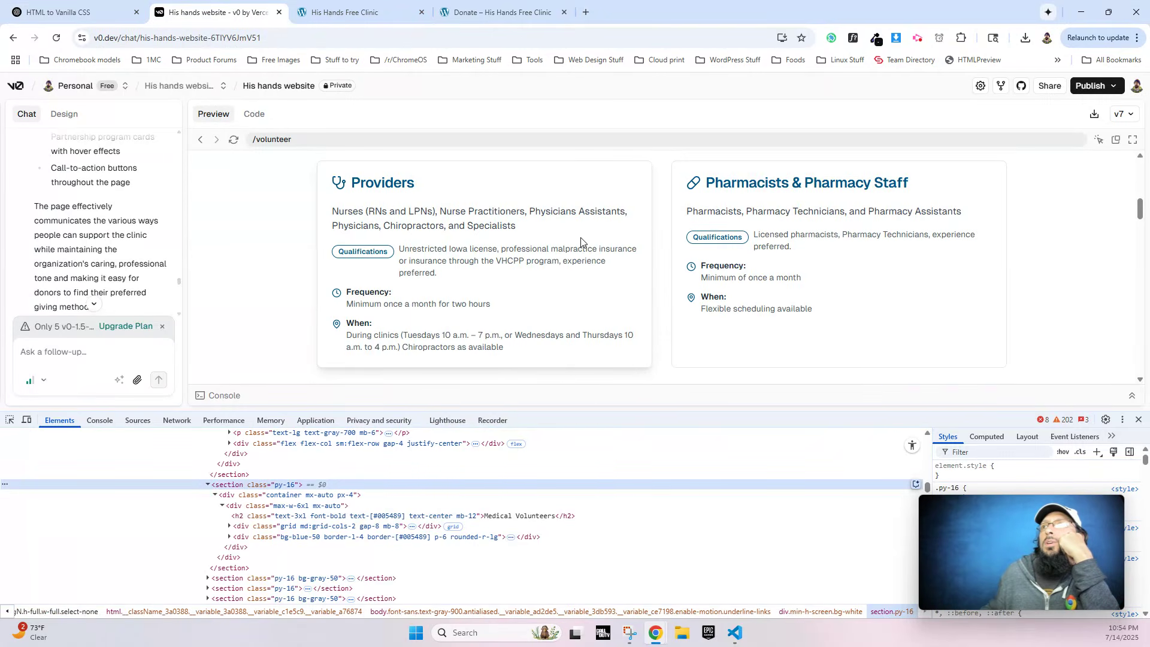
Return to ChatGPT and send the copied comment with a correction: "<!-- repeat badge blocks here --> don't do that, give me all the code".
left_click(92, 9)
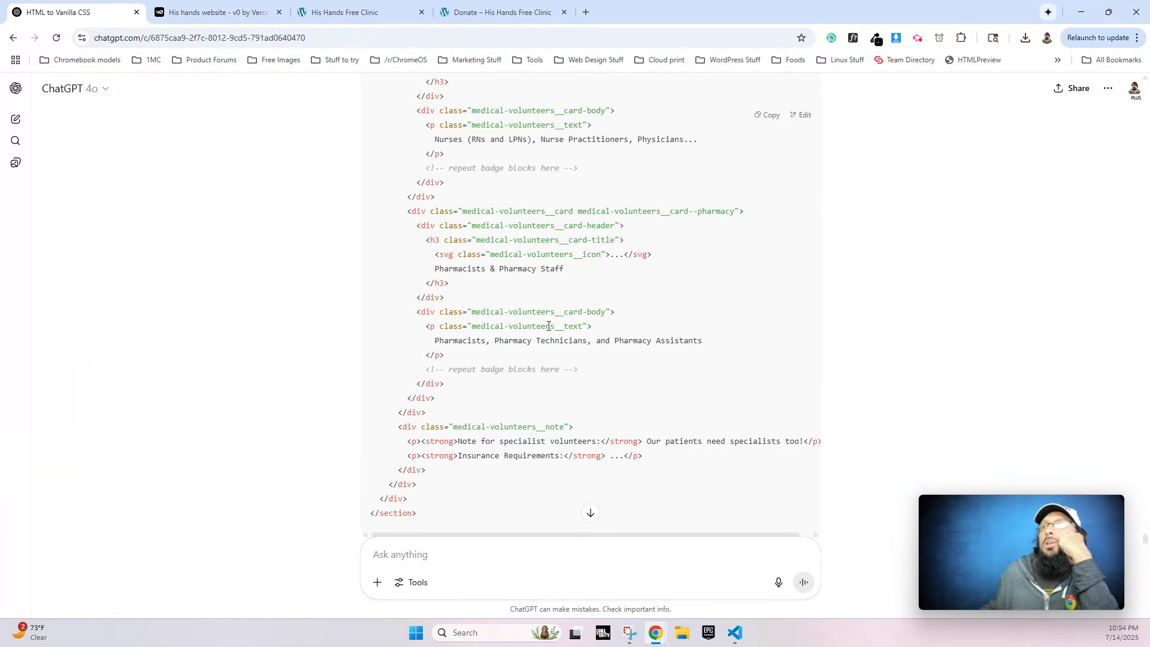
left_click_drag(579, 376, 425, 372)
key("ctrl+c")
left_click(463, 547)
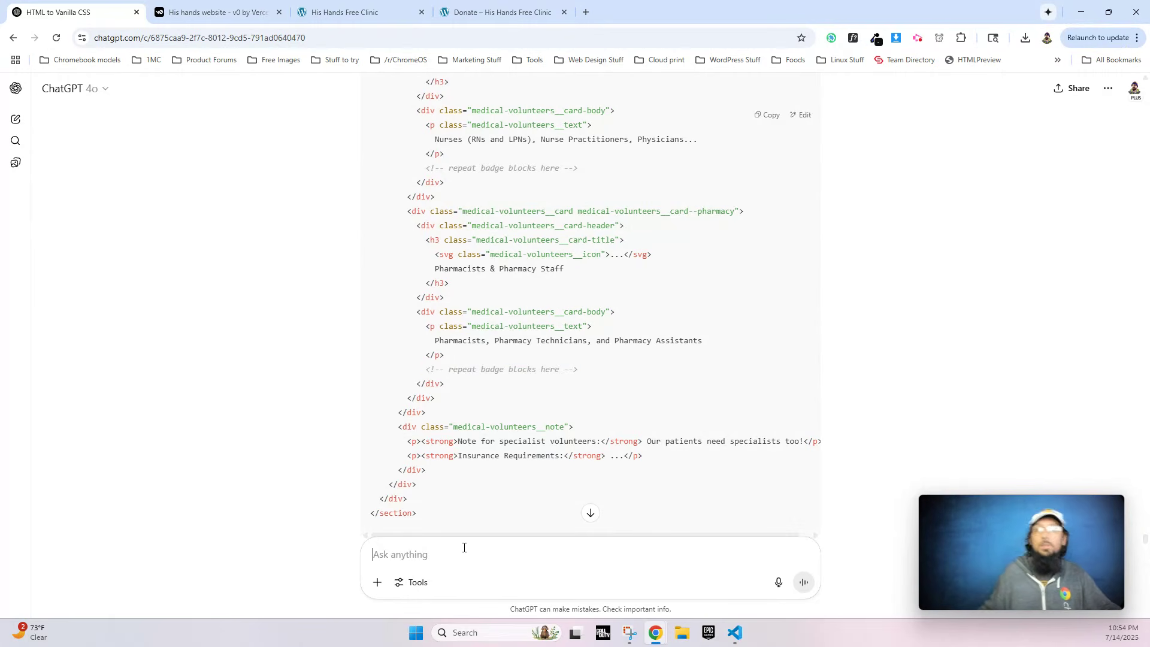
key("ctrl+v")
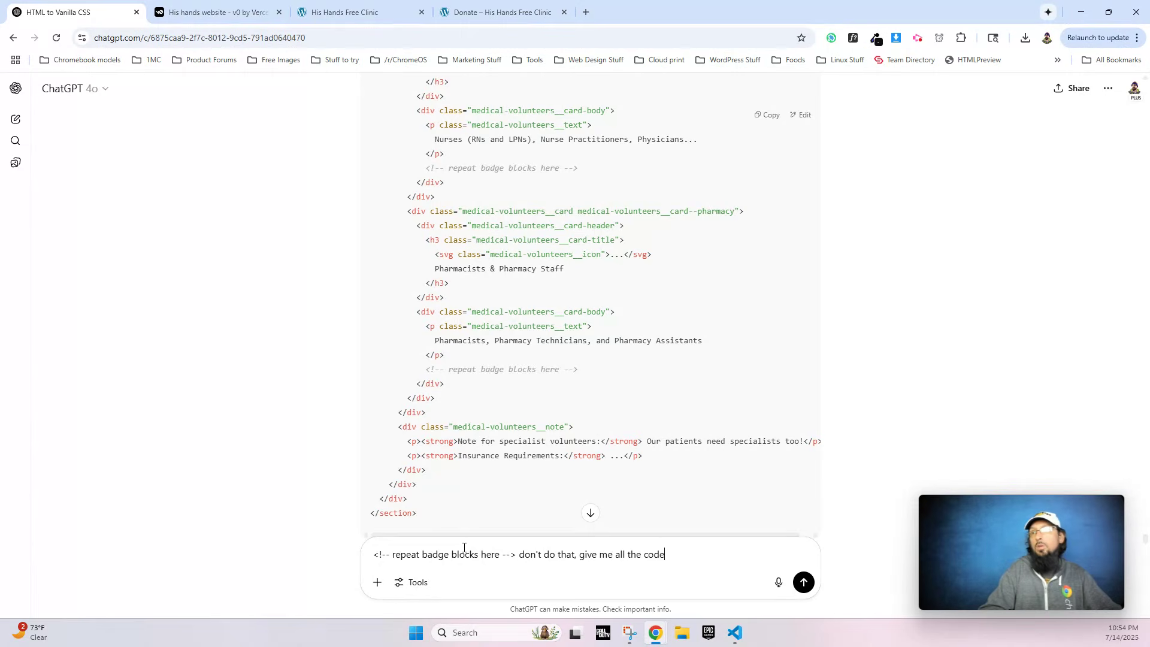
key("Return")
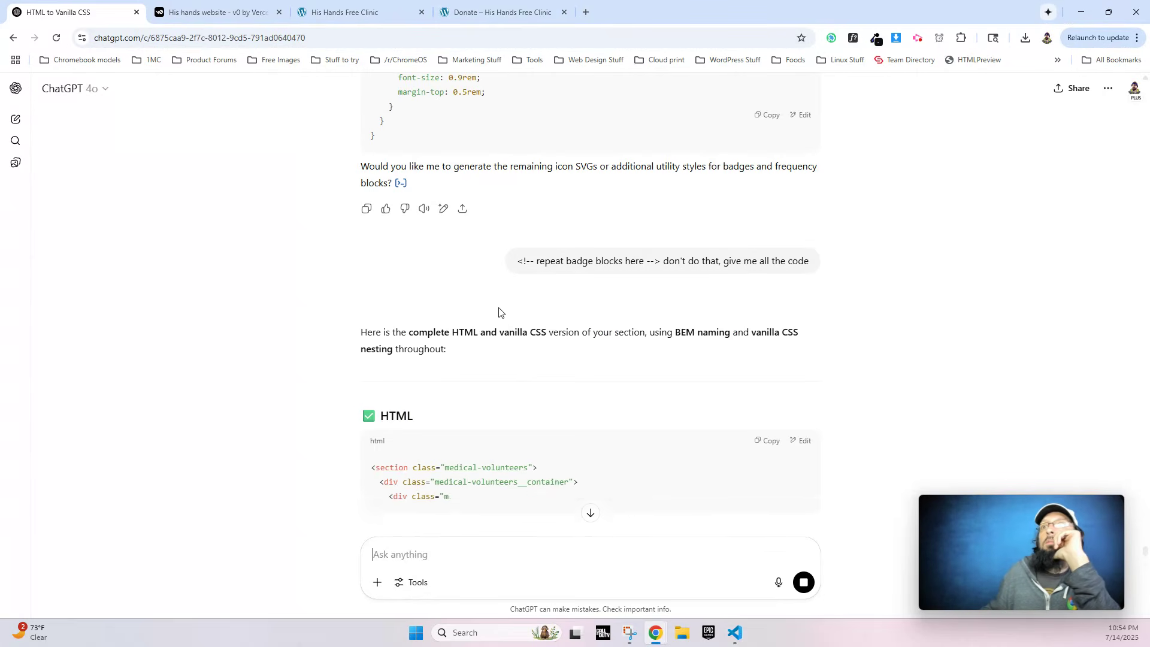
Examine the regenerated Medical Volunteers HTML for full badge groups in both cards, and return to the v0 Volunteer page preview.
scroll(447, 410, "down", 3)
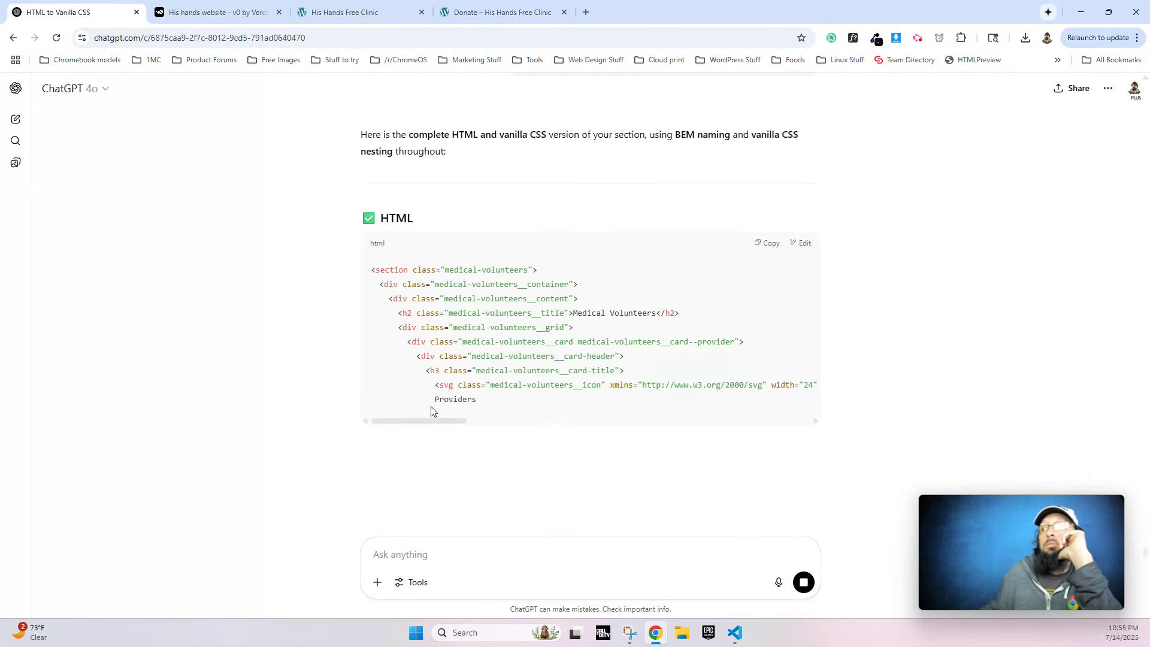
left_click(939, 38)
left_click(940, 38)
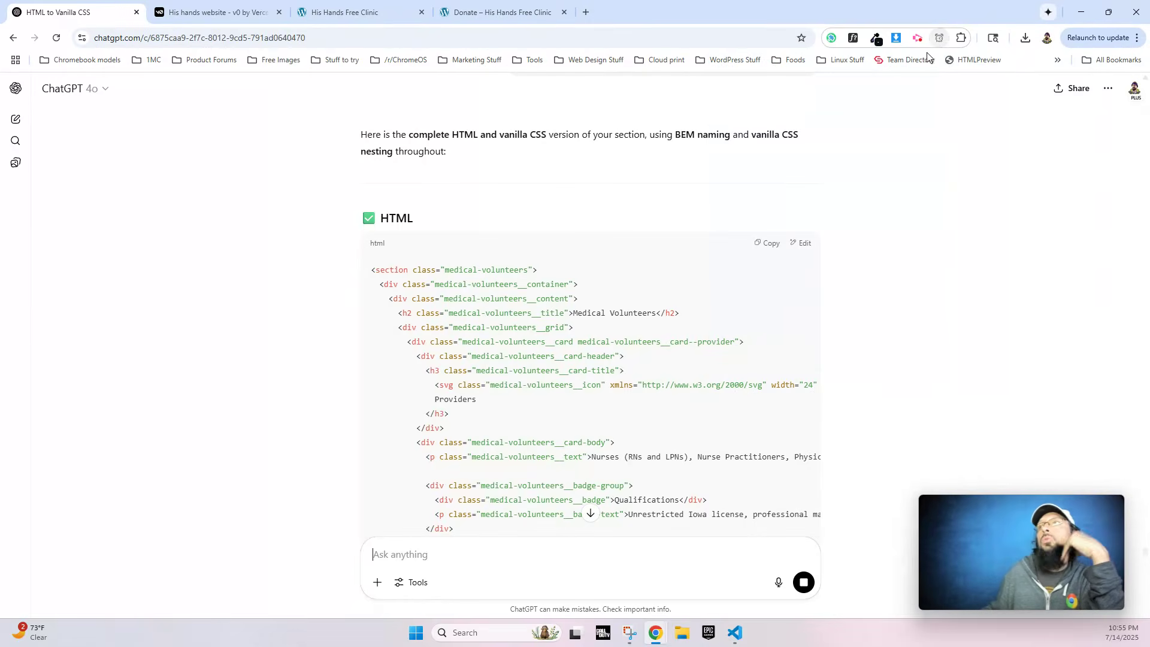
scroll(618, 337, "down", 2)
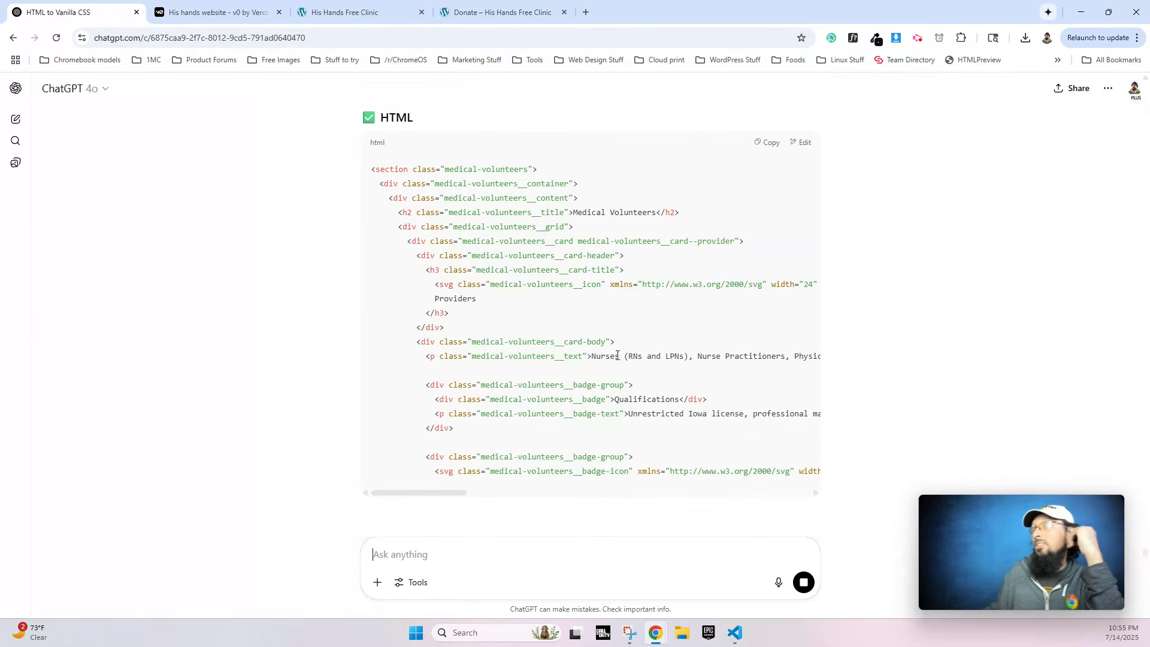
scroll(555, 394, "down", 1)
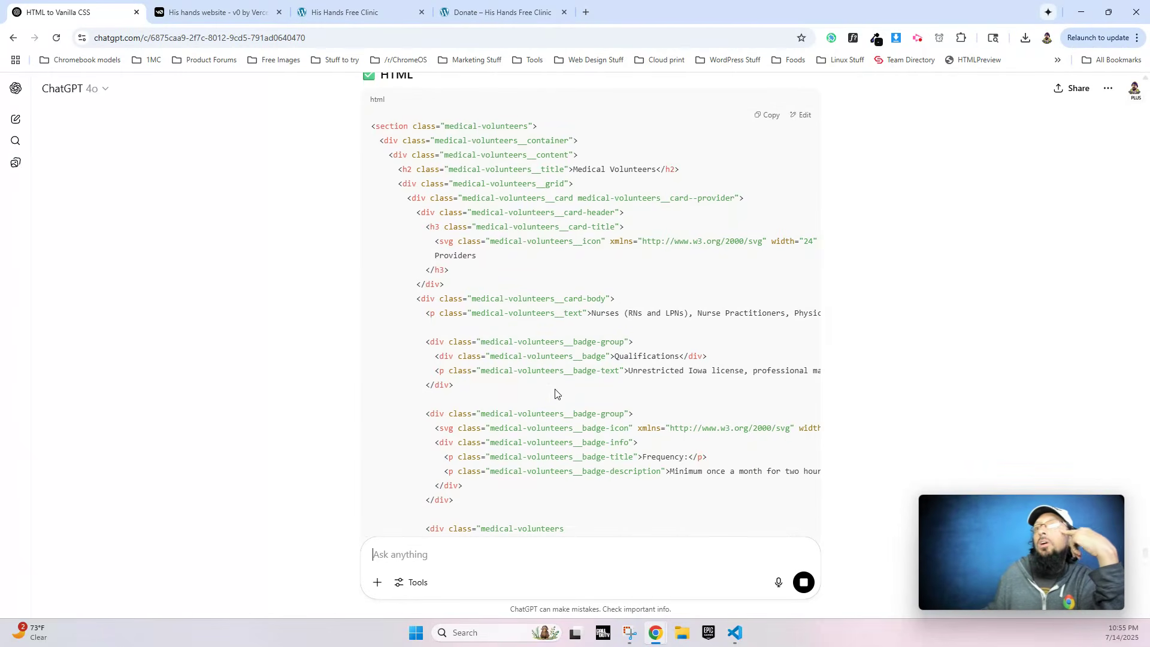
scroll(555, 393, "down", 1)
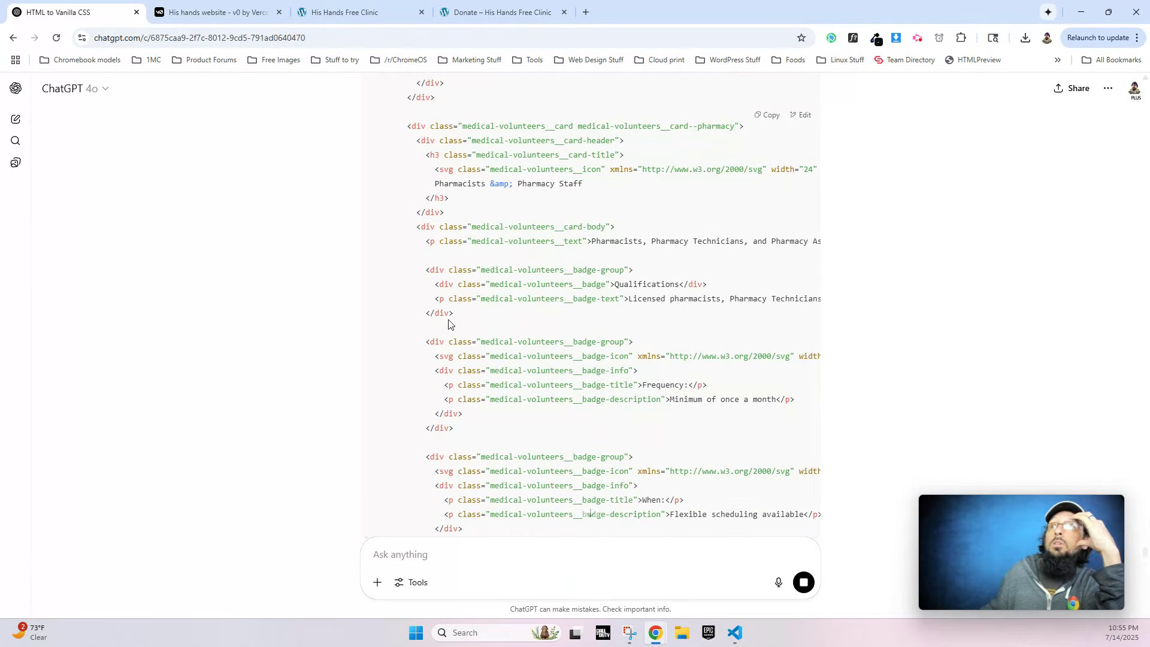
left_click(192, 13)
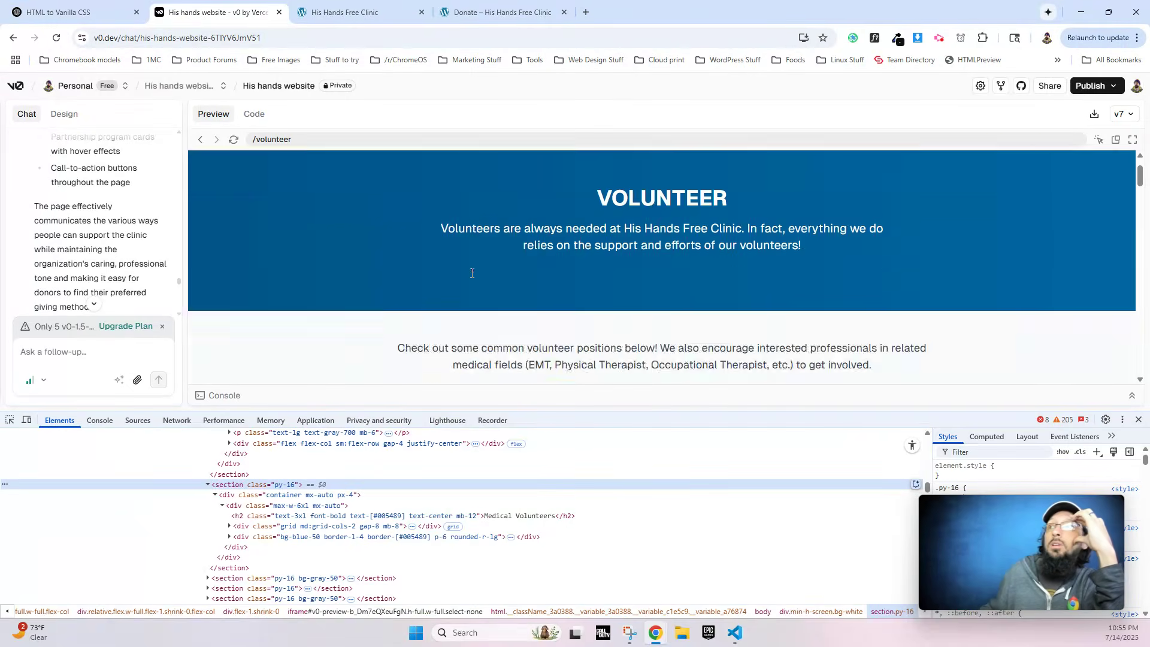
Copy ChatGPT's regenerated Medical Volunteers HTML and replace the empty section's markup with it in the Etch editor.
scroll(600, 297, "down", 3)
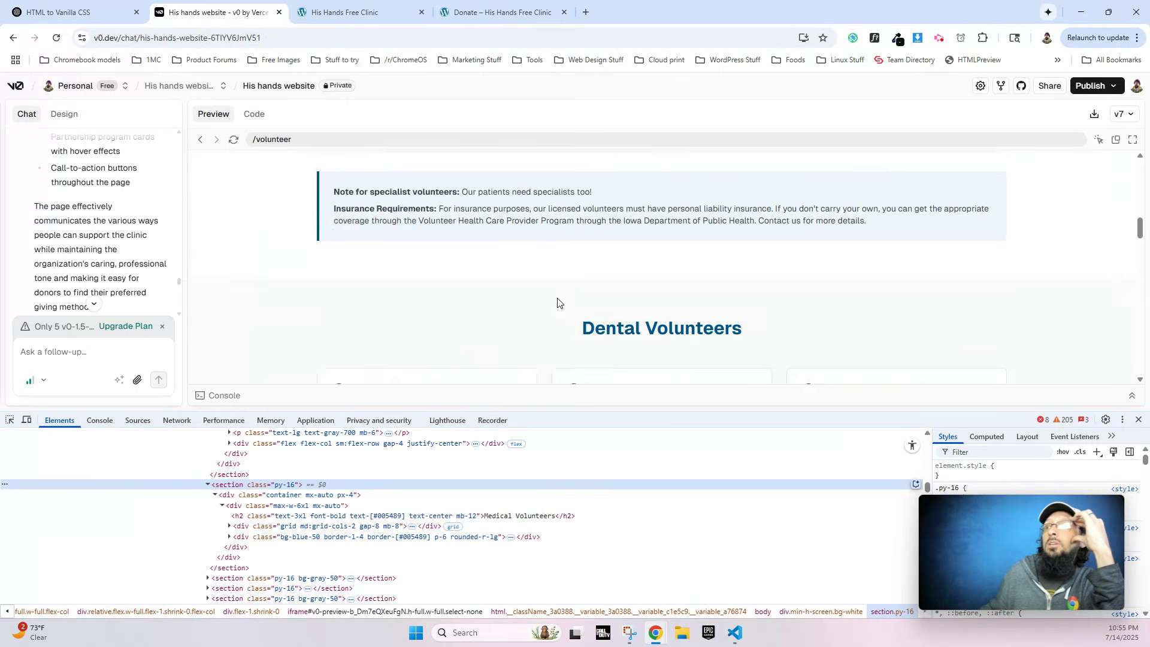
scroll(611, 299, "up", 5)
scroll(749, 330, "down", 2)
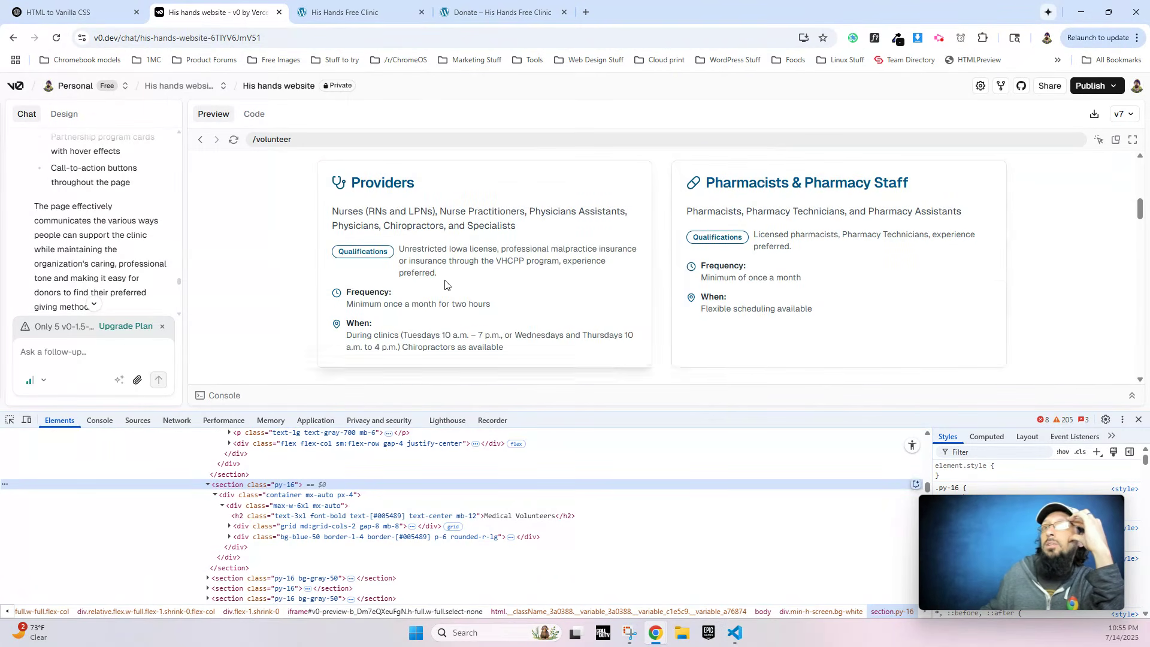
left_click(60, 12)
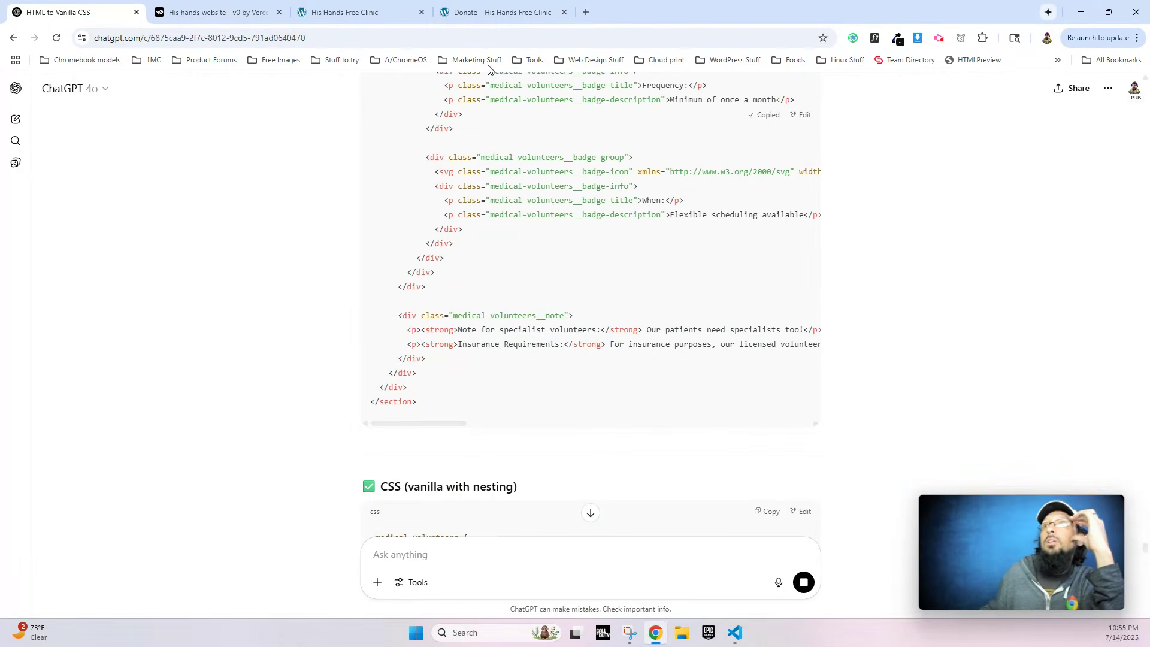
left_click(353, 12)
left_click(108, 137)
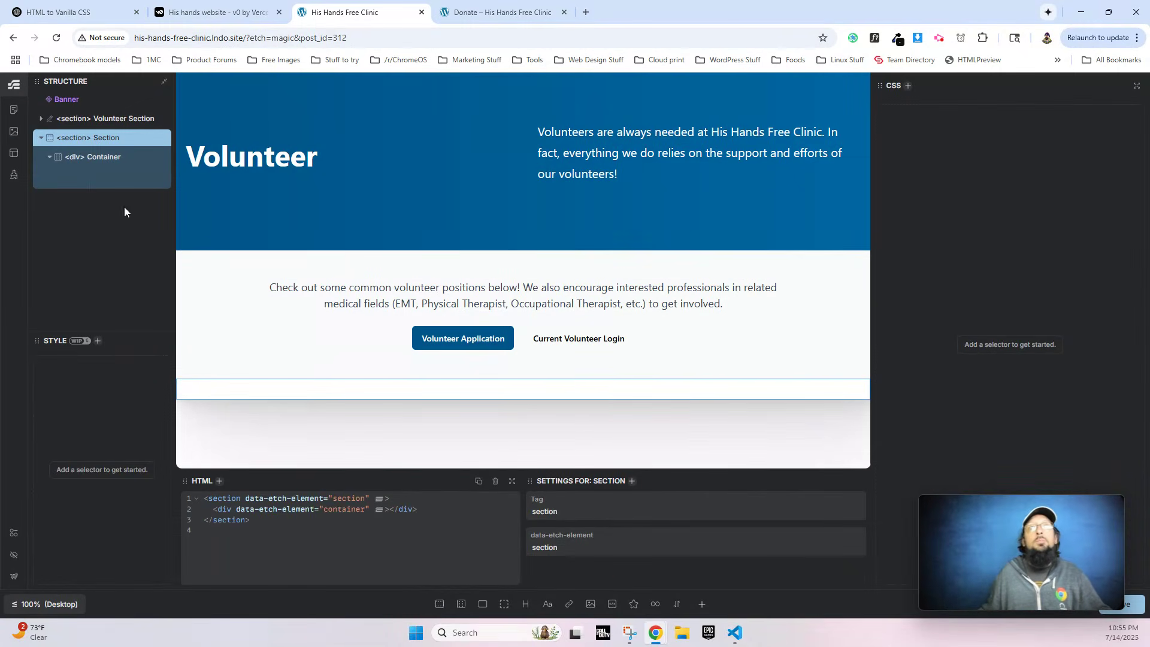
key("ctrl+v")
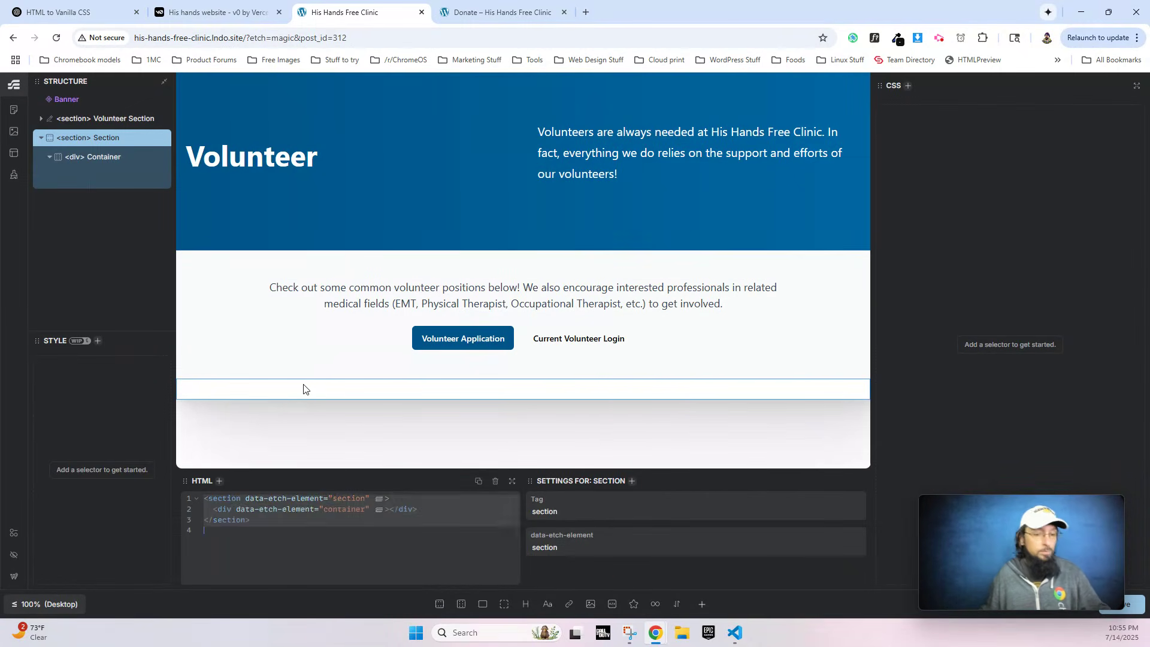
scroll(392, 365, "down", 4)
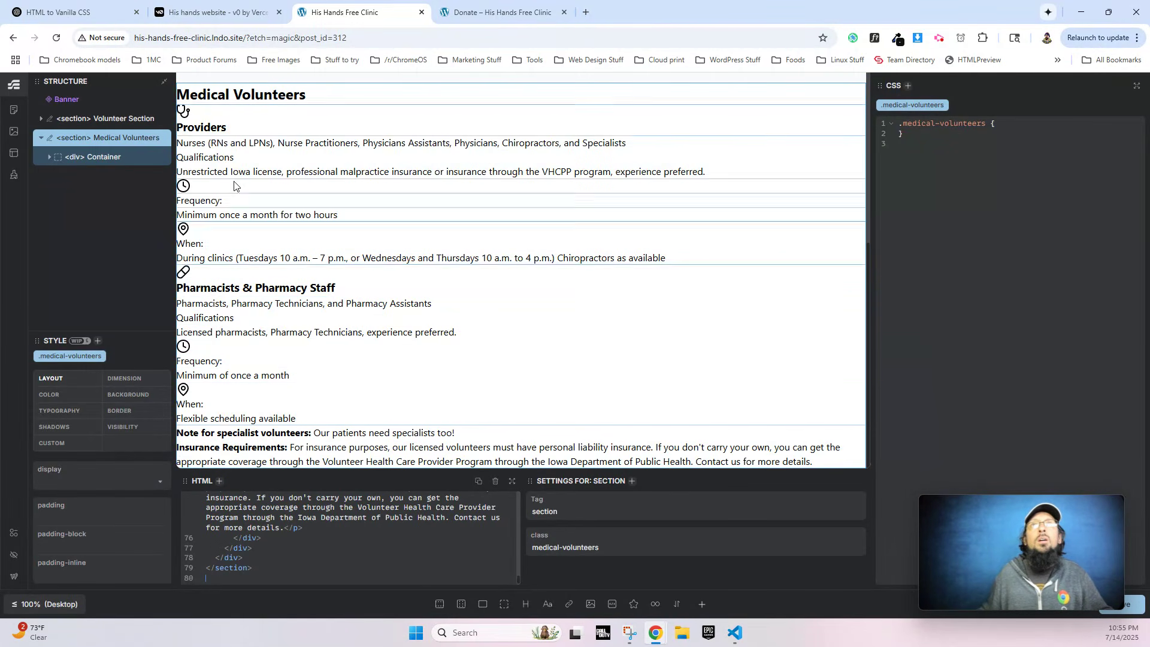
Copy the nested Medical Volunteers CSS rules from ChatGPT and paste them inside the .medical-volunteers selector in Etch.
left_click(110, 15)
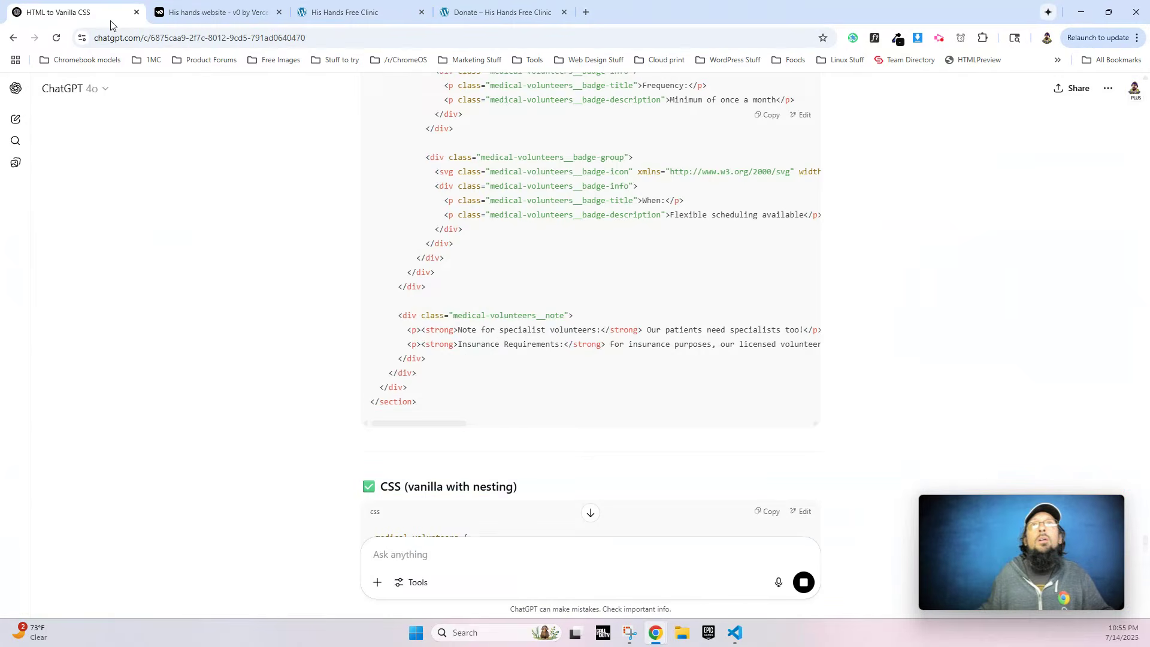
scroll(552, 290, "down", 5)
left_click_drag(377, 196, 444, 419)
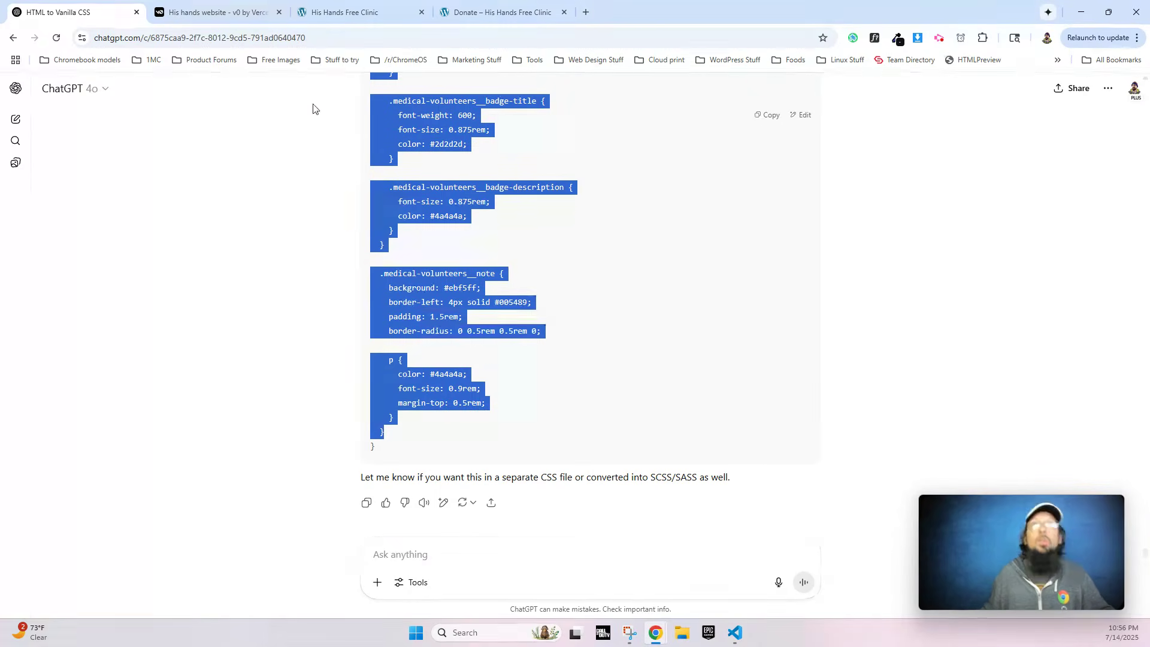
left_click(341, 12)
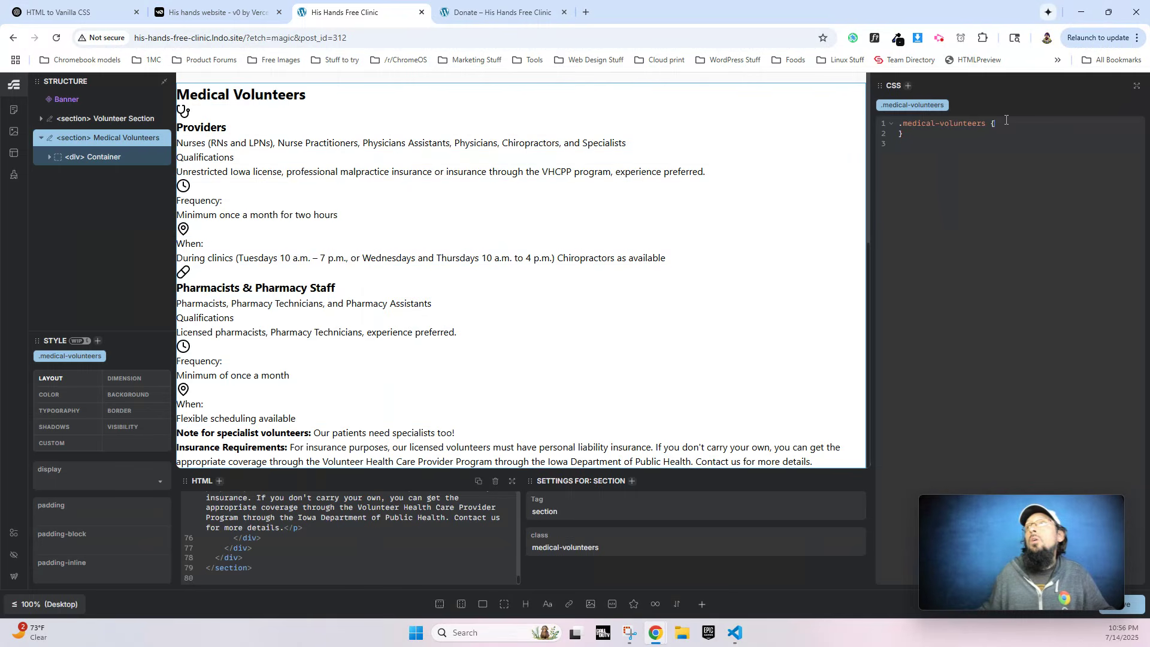
key("ctrl+v")
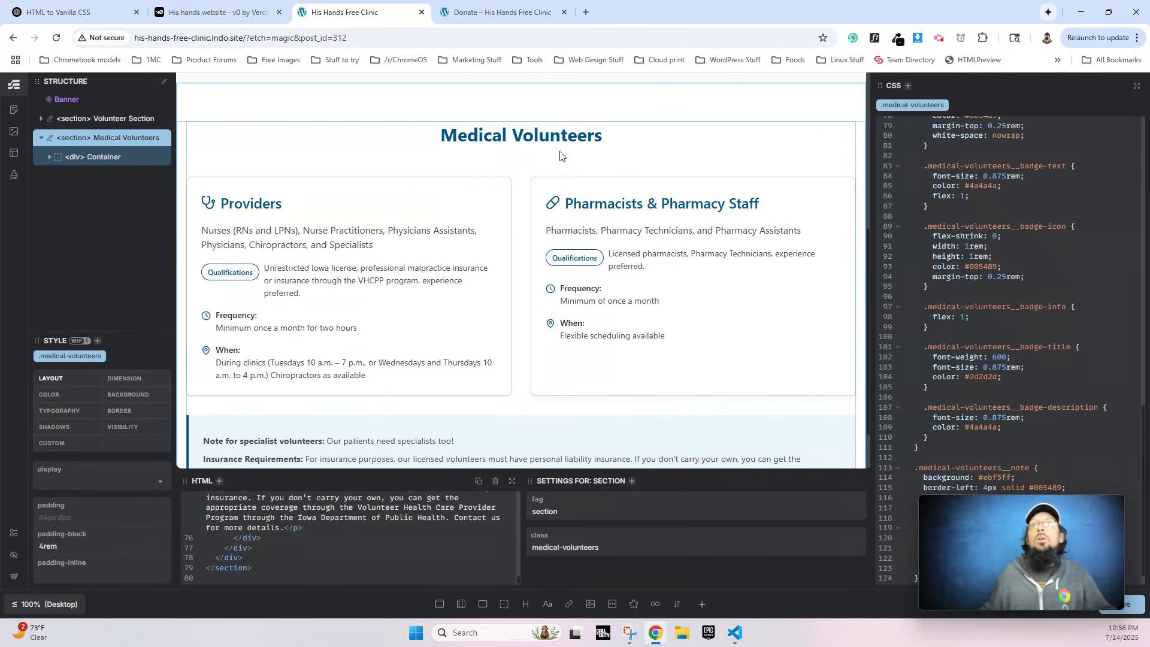
scroll(480, 240, "down", 1)
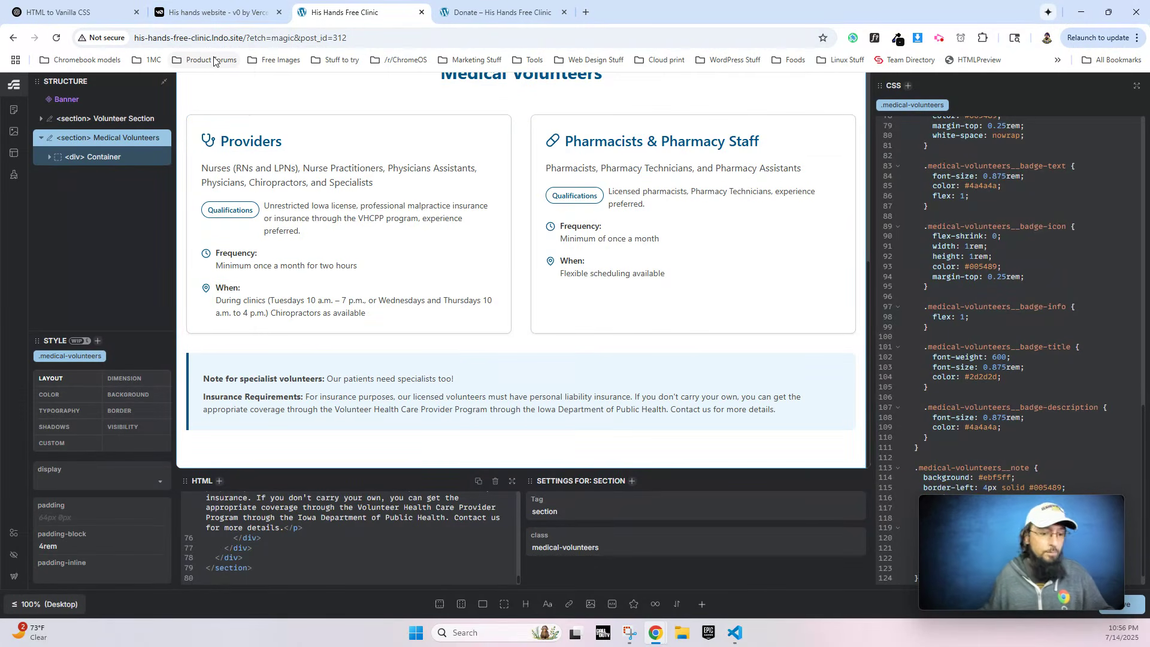
Return to ChatGPT and open a fresh conversation at chatgpt.com.
left_click(74, 10)
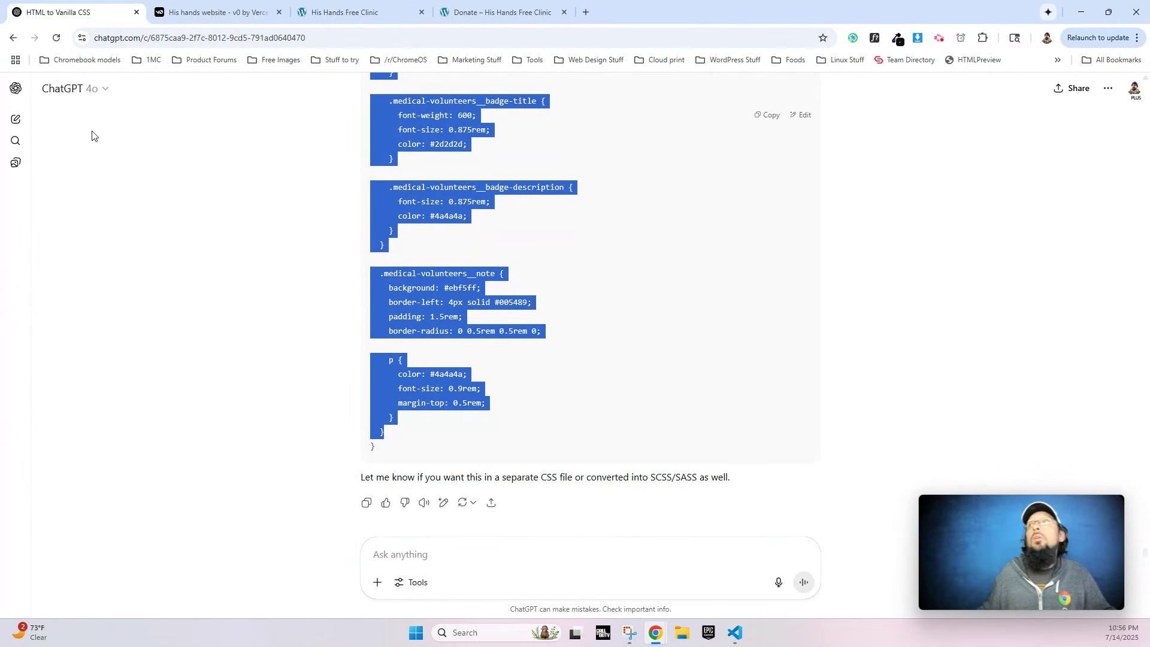
left_click(142, 38)
left_click_drag(176, 38, 333, 38)
key("BackSpace")
key("Return")
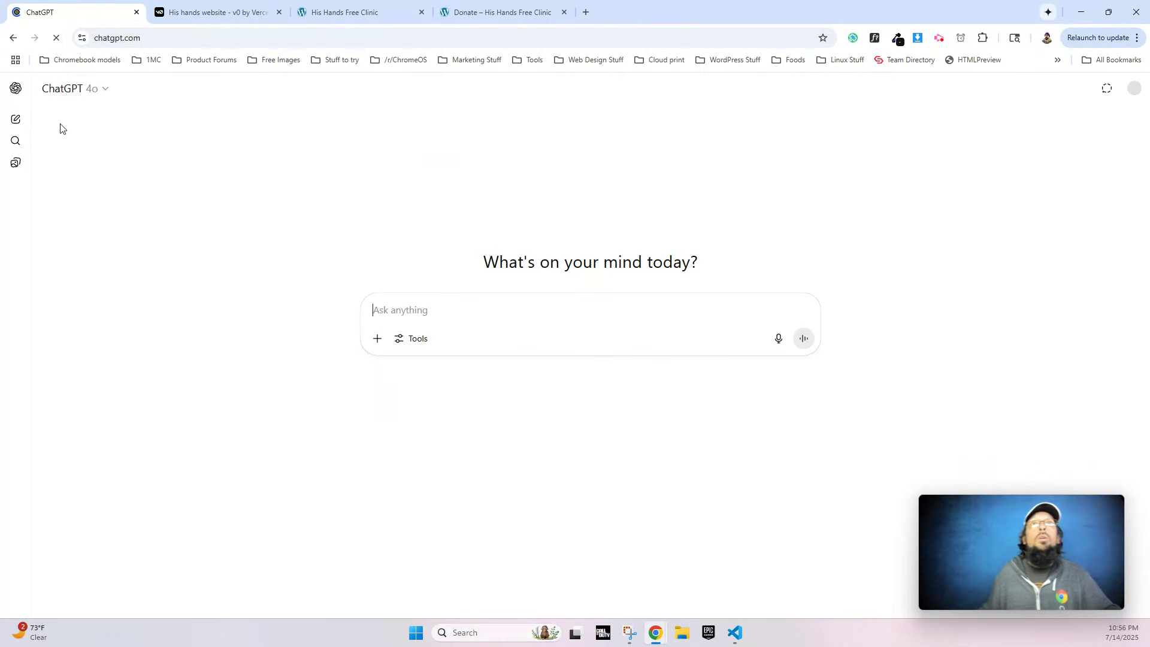
In the v0 Volunteer page preview, inspect the Dental Volunteers heading and copy its parent section element with class "py-16 bg-gray-50".
left_click(356, 13)
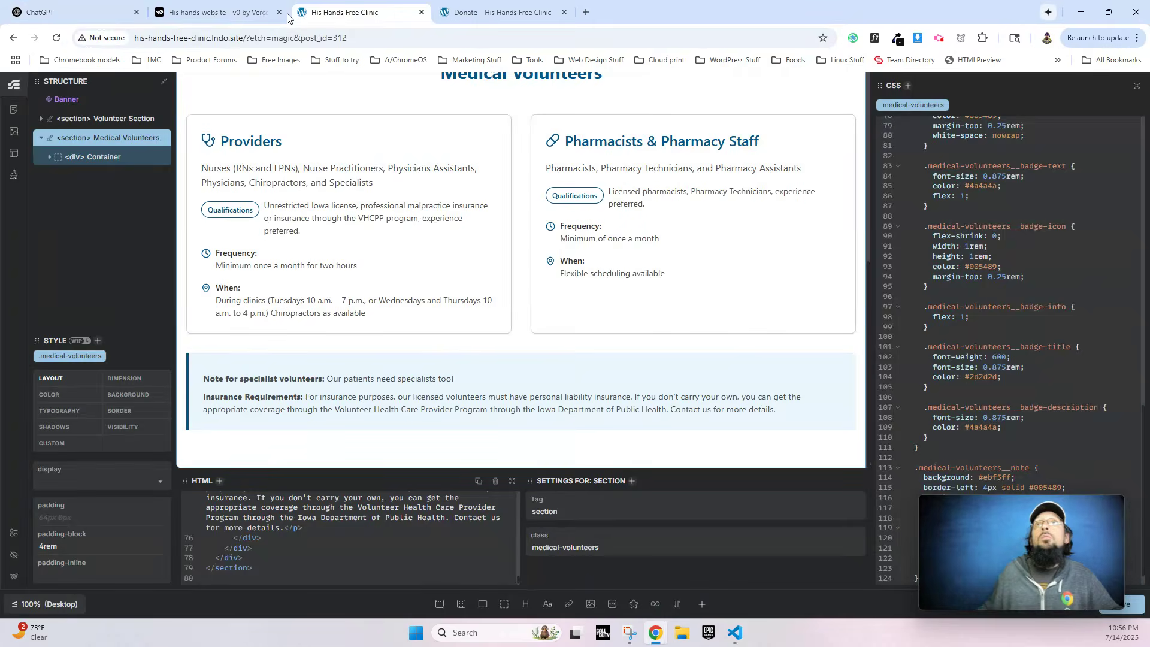
left_click(218, 19)
scroll(419, 226, "down", 5)
right_click(614, 304)
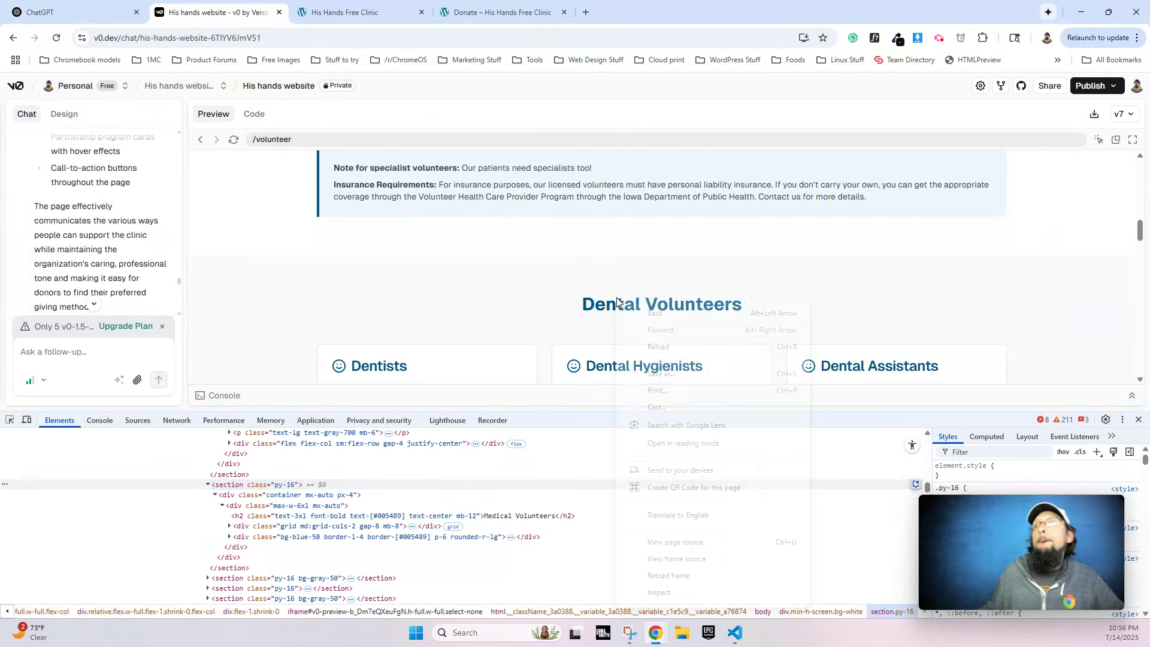
left_click(641, 592)
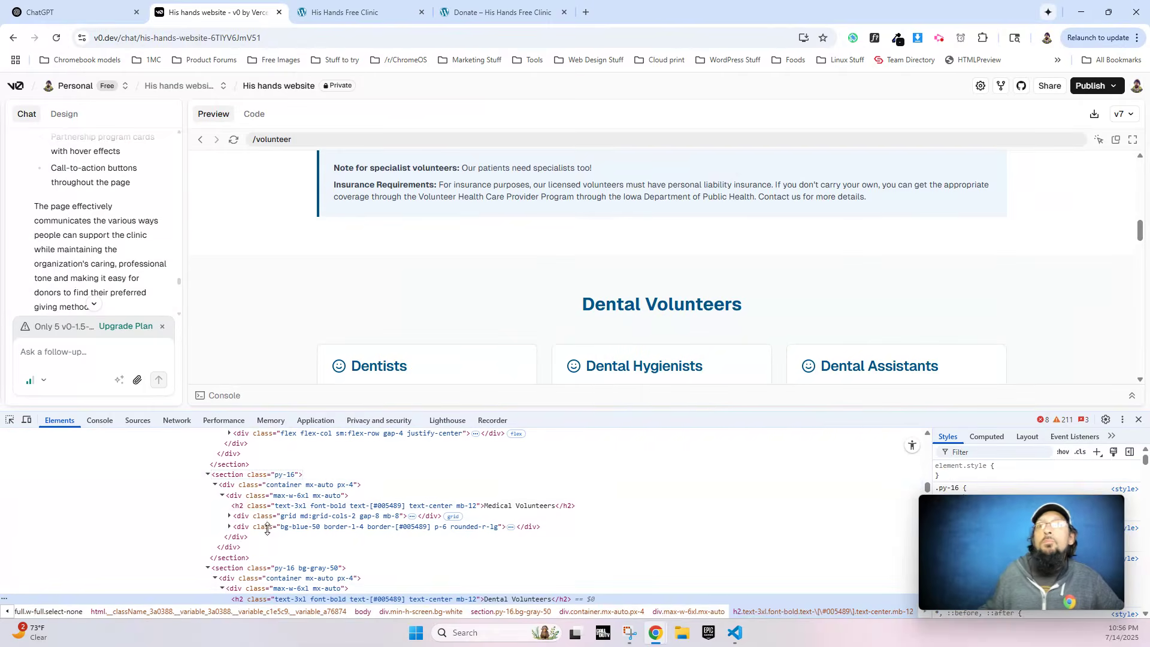
right_click(263, 568)
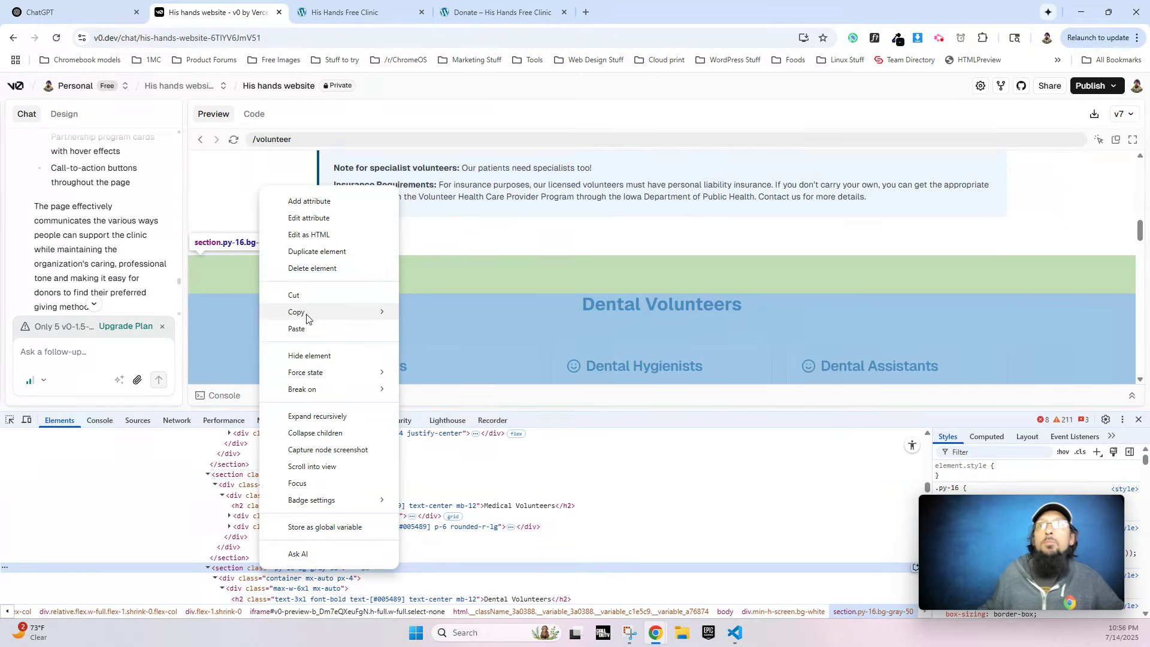
mouse_move(336, 312)
left_click(432, 312)
Ask ChatGPT to convert the copied Dental Volunteers section to HTML with vanilla CSS, BEM class names and everything nested under the top level selector.
left_click(95, 6)
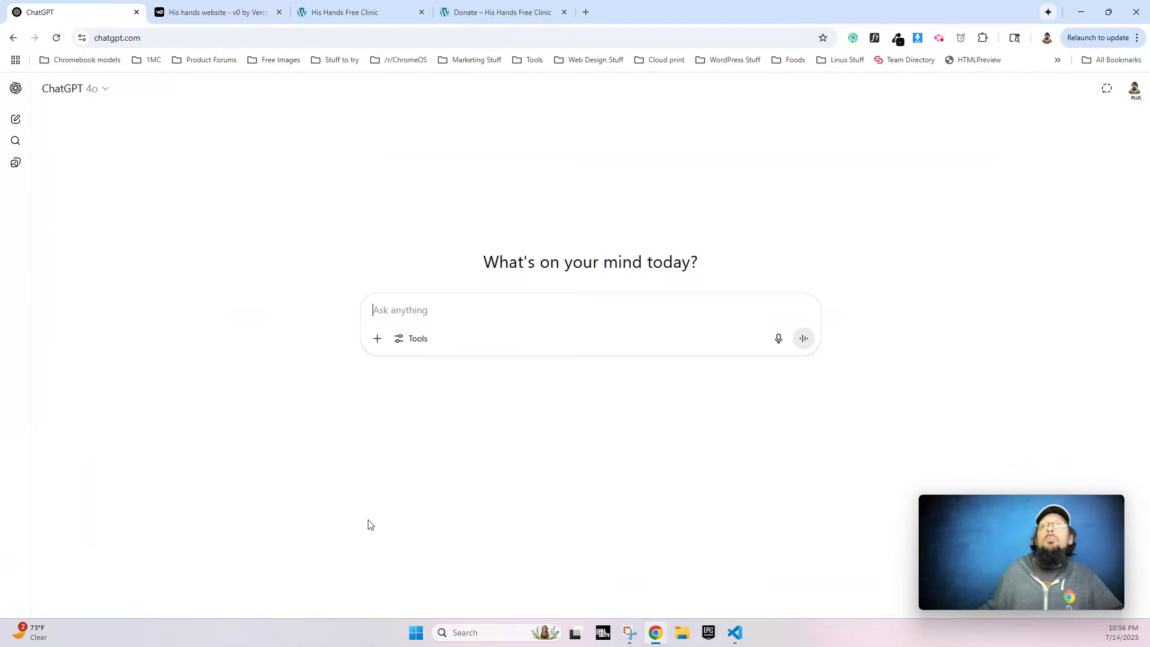
type("gfiv")
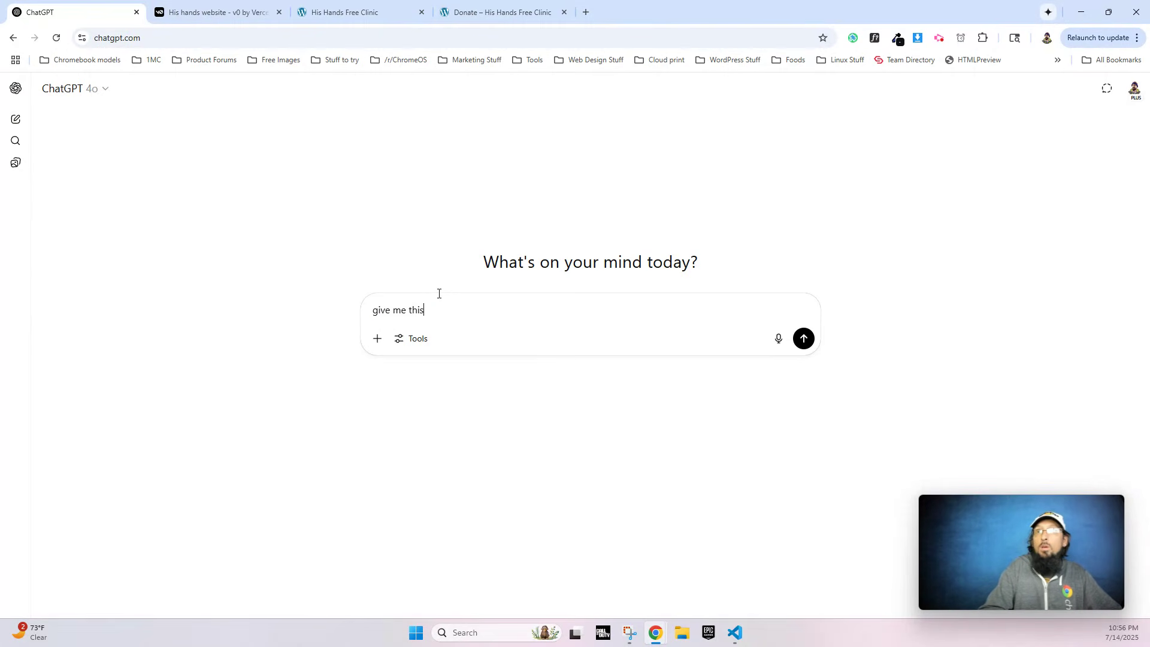
type(" HTM")
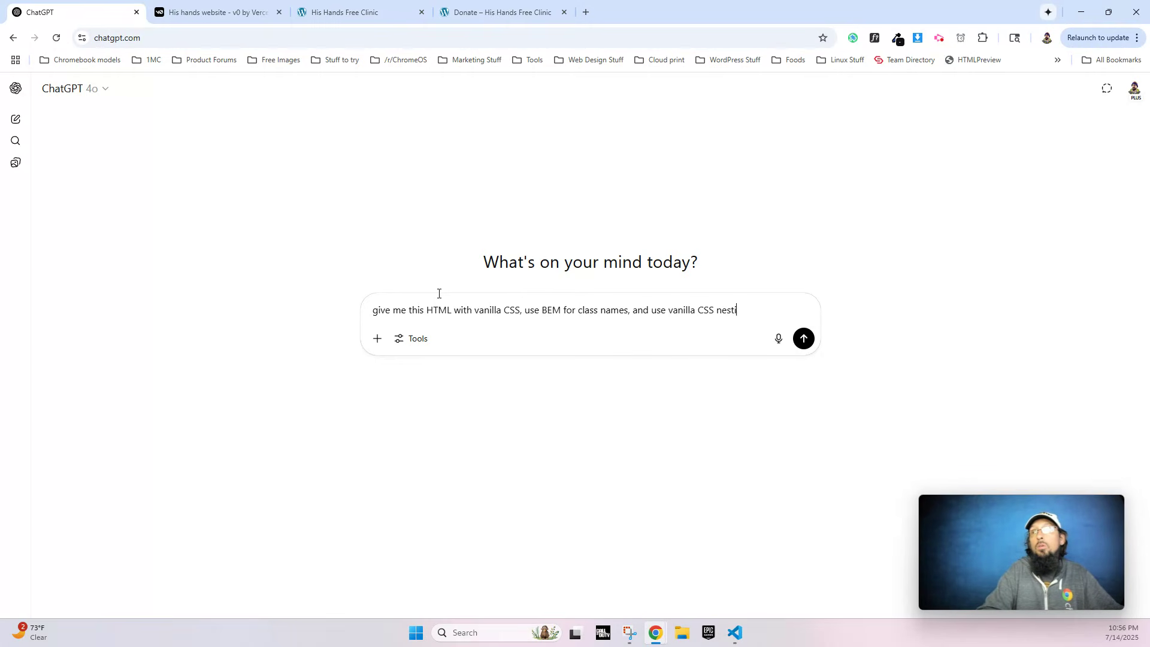
type("tyhin")
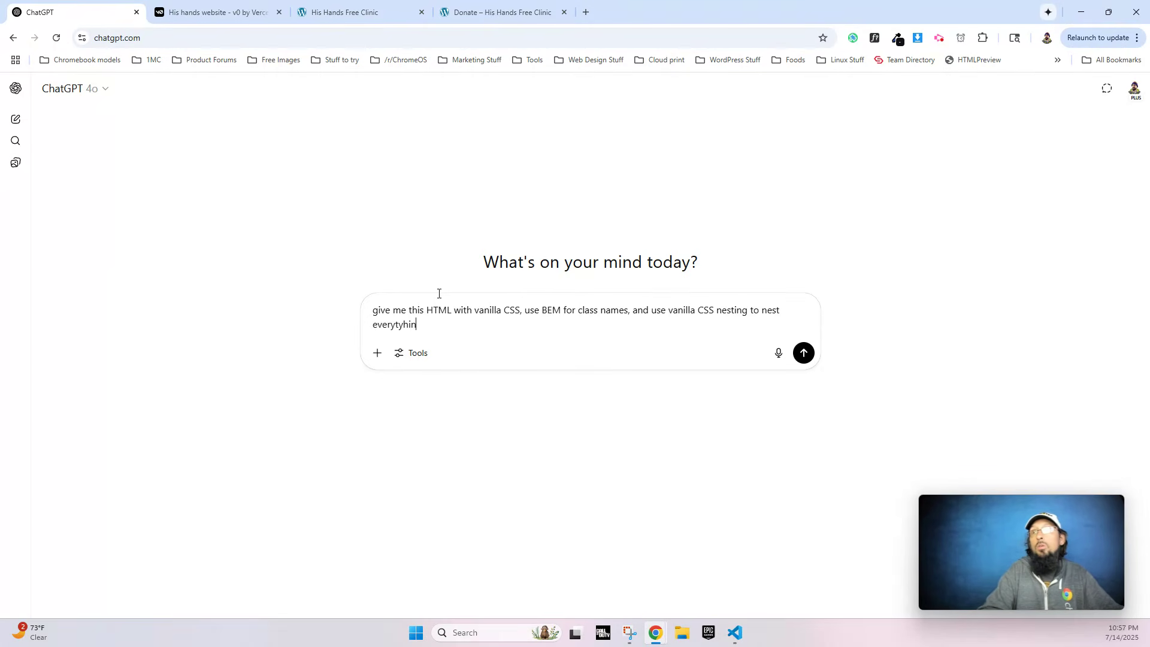
key("BackSpace")
key("BackSpace")
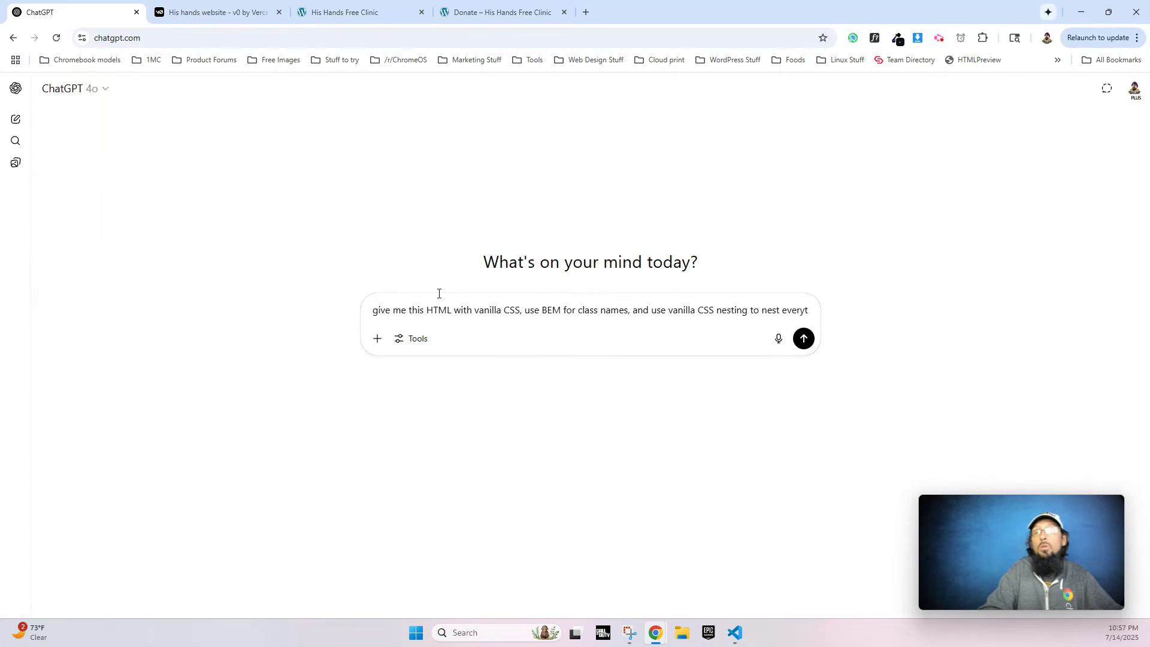
type("thing under the top level selector:")
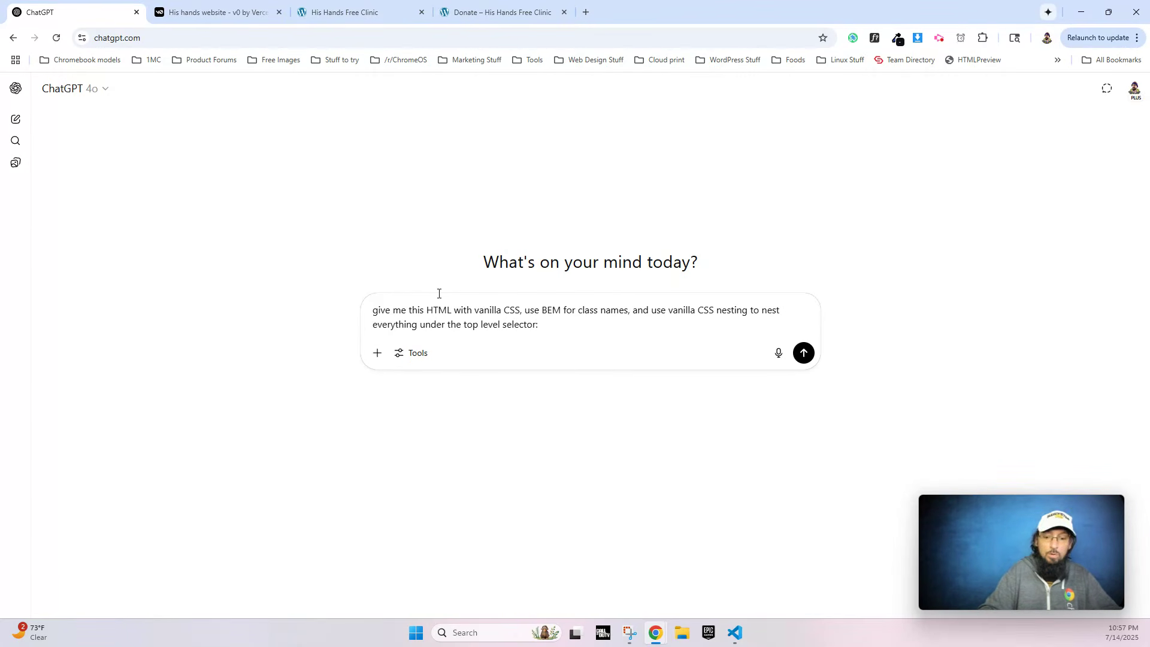
key("shift+Return")
key("ctrl+v")
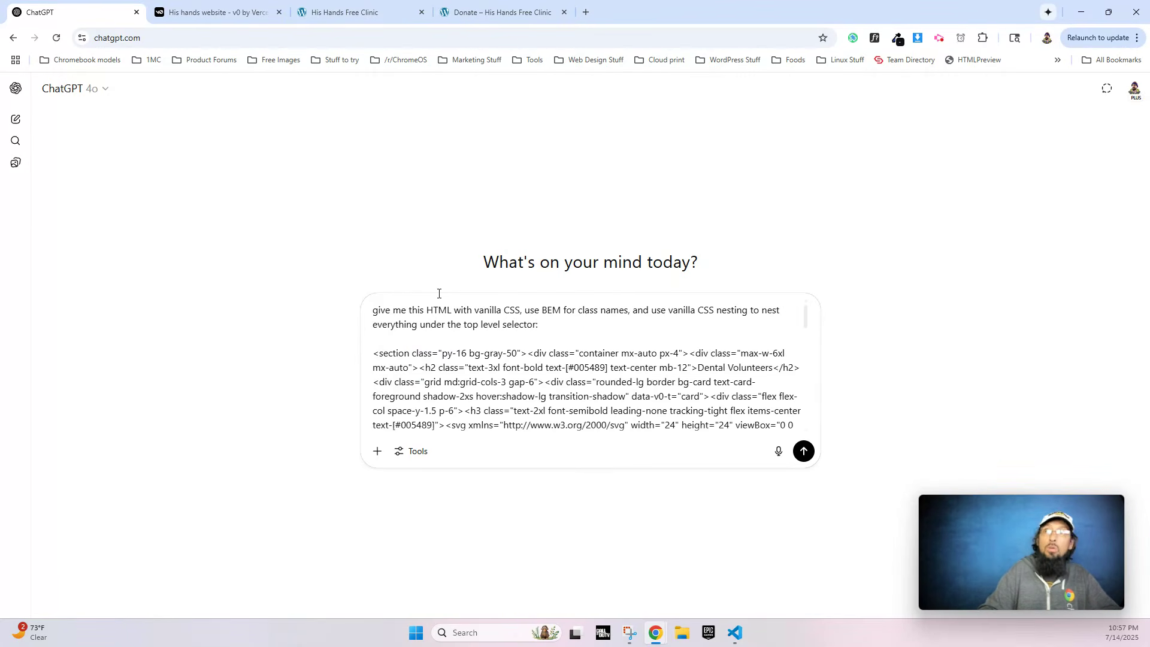
key("Return")
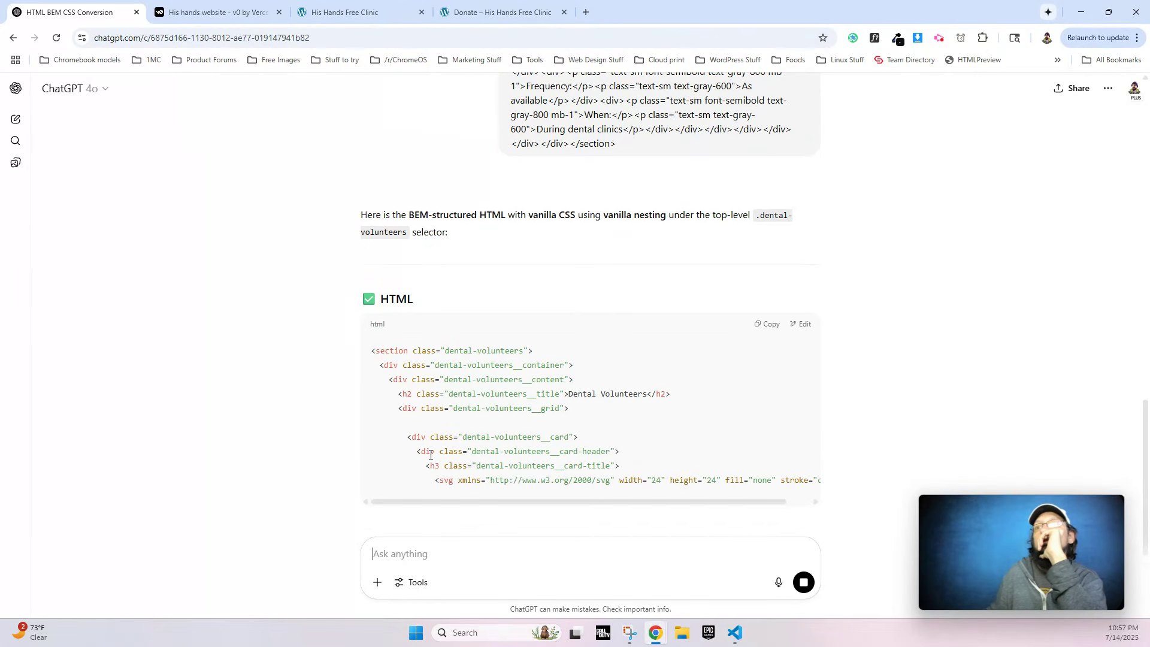
In Etch, add a section below Medical Volunteers and replace its markup with ChatGPT's generated Dental Volunteers HTML.
left_click(344, 12)
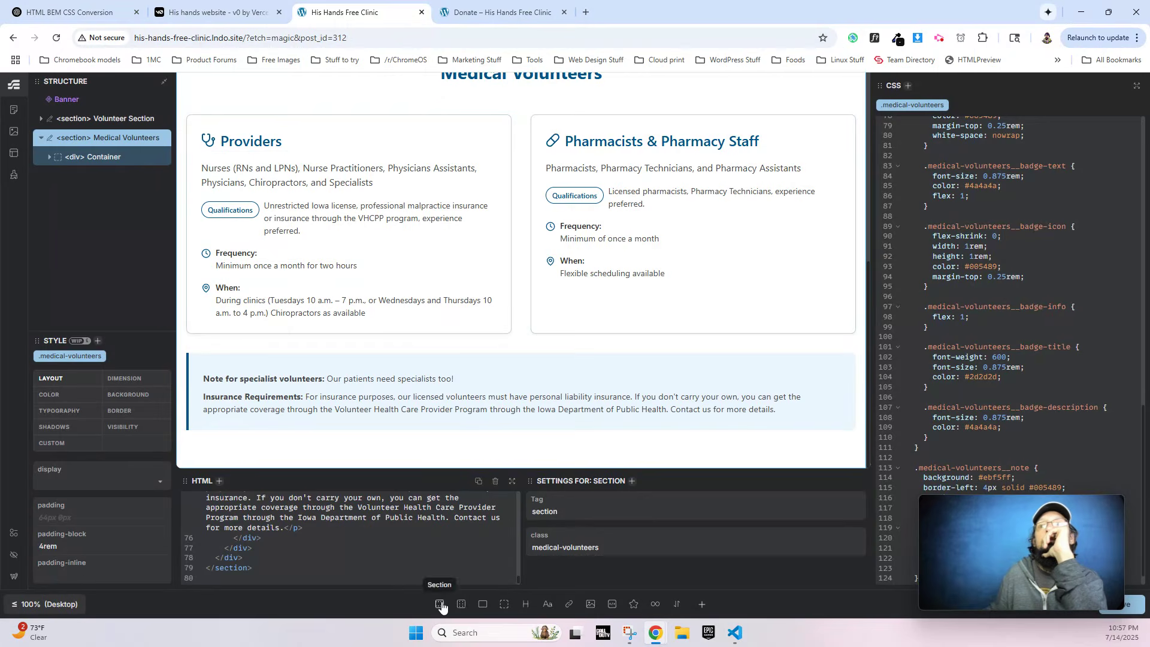
left_click(78, 176)
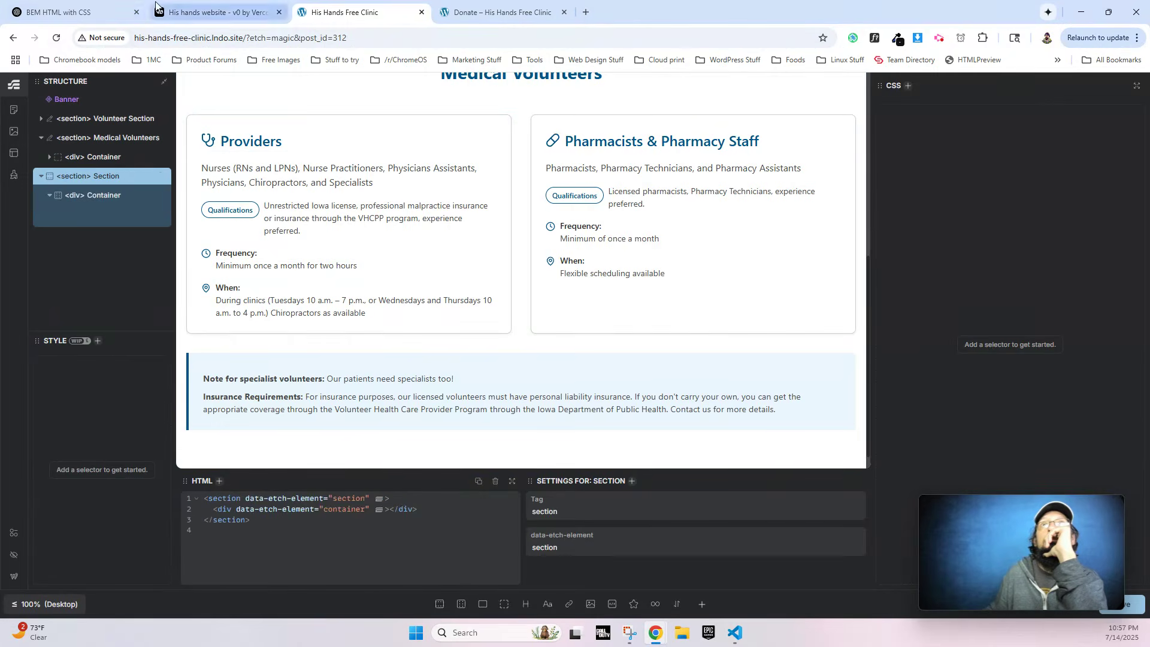
left_click(83, 13)
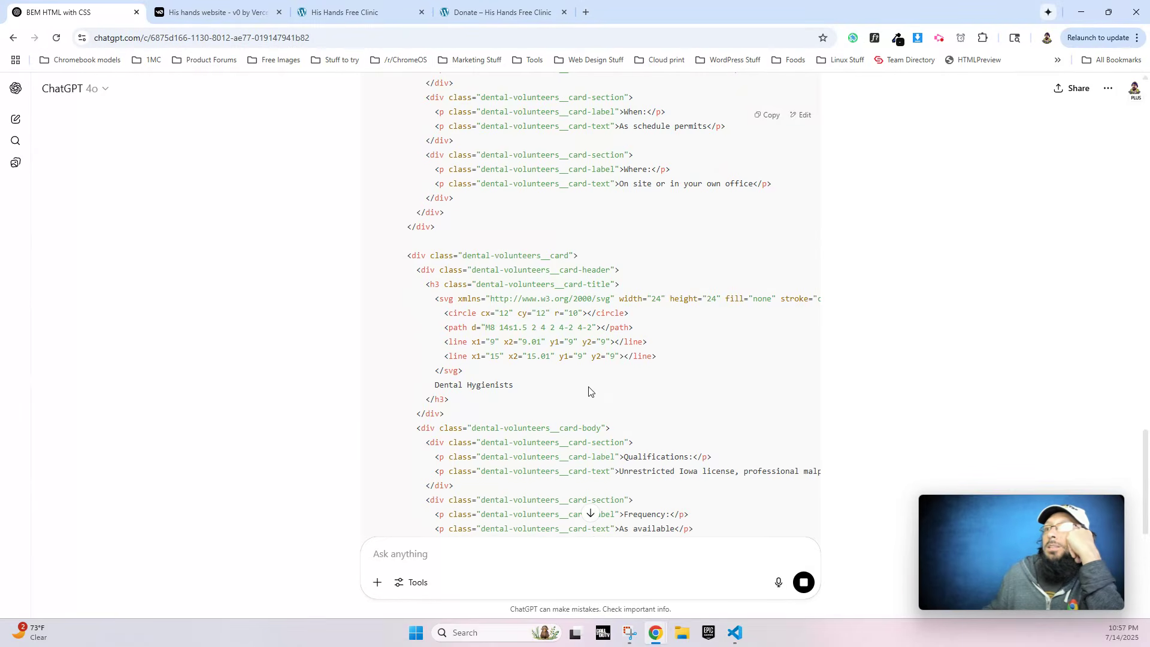
scroll(590, 391, "down", 3)
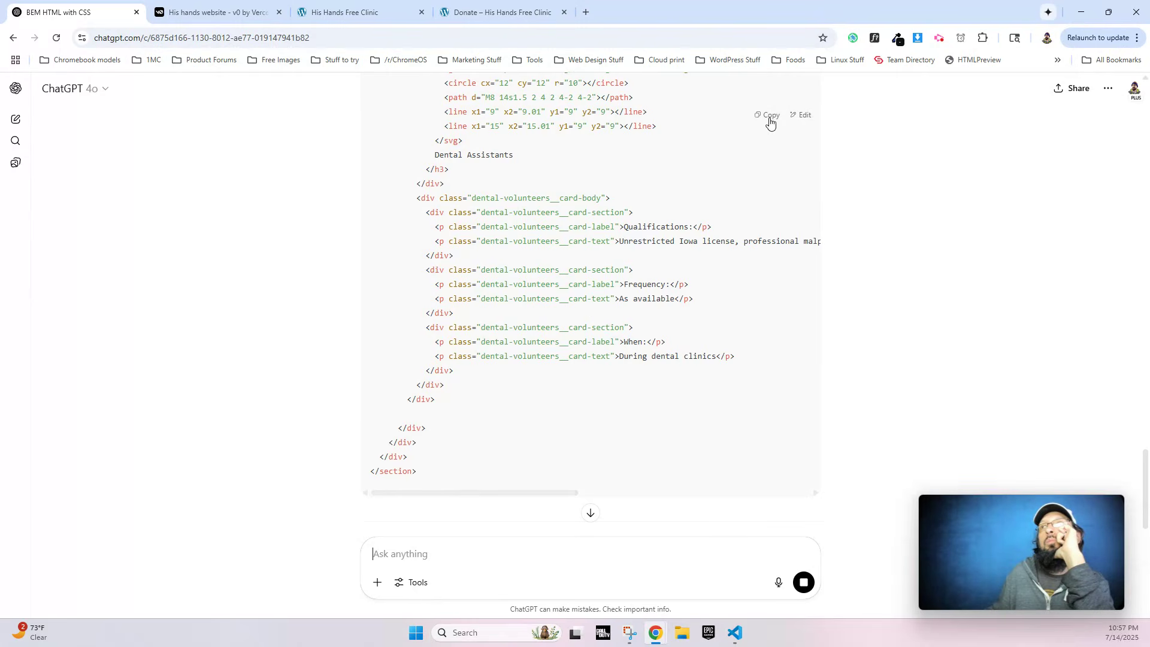
left_click(368, 14)
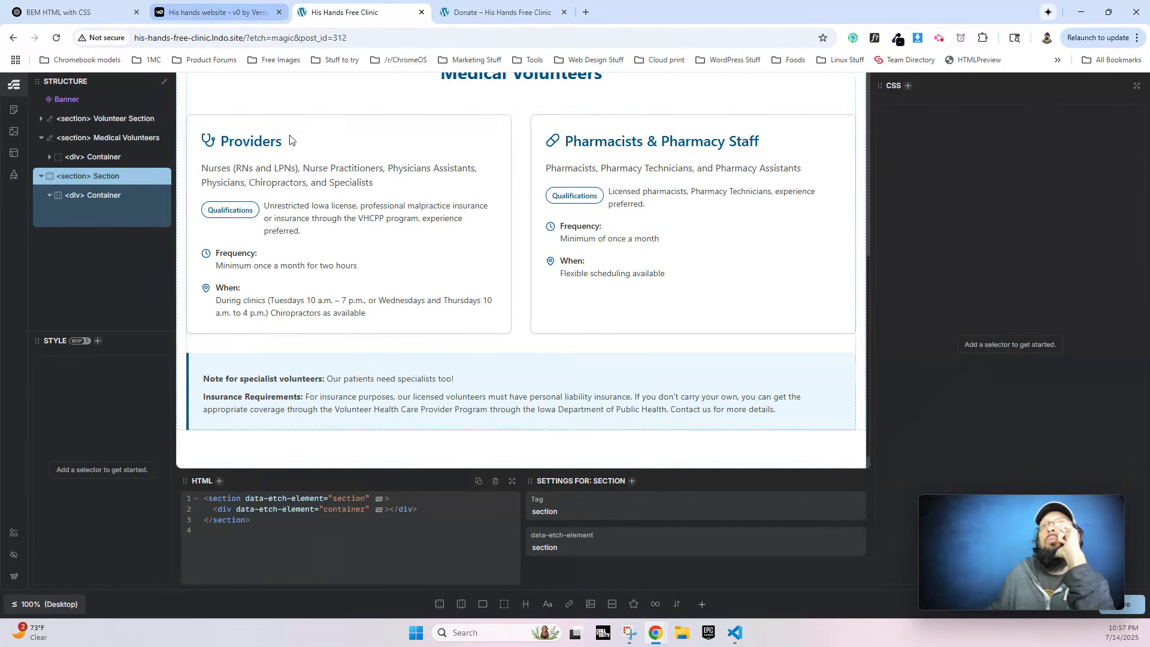
left_click(247, 521)
key("ctrl+a")
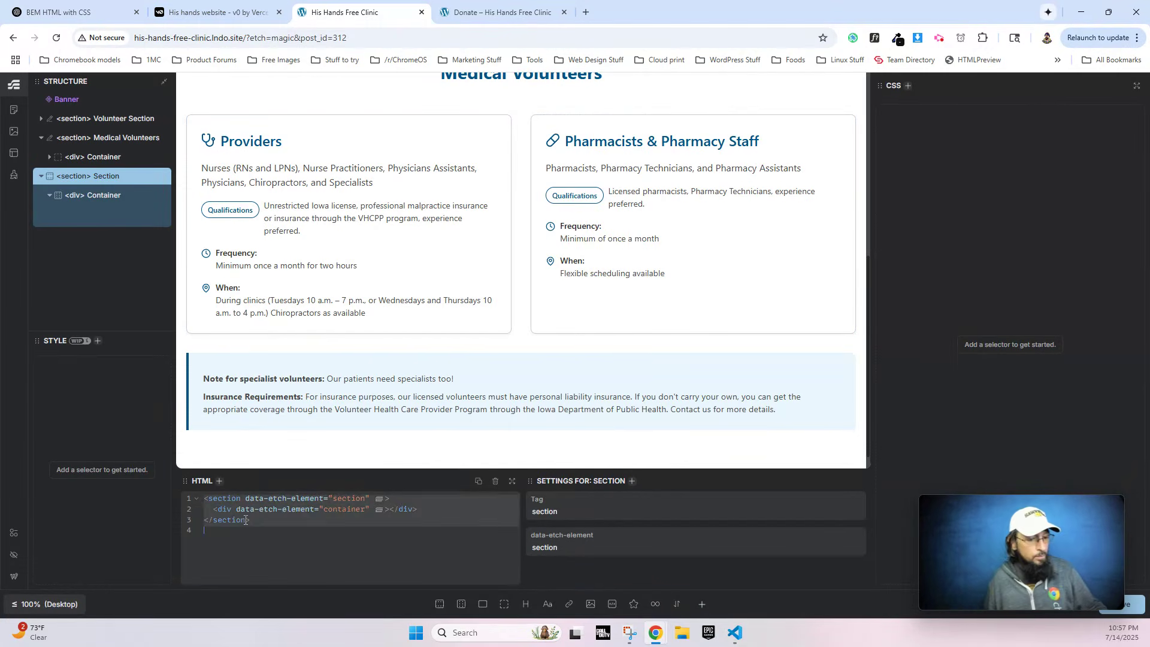
key("ctrl+v")
Copy the nested Dental Volunteers CSS rules from ChatGPT and paste them inside the .dental-volunteers selector in Etch.
left_click(120, 13)
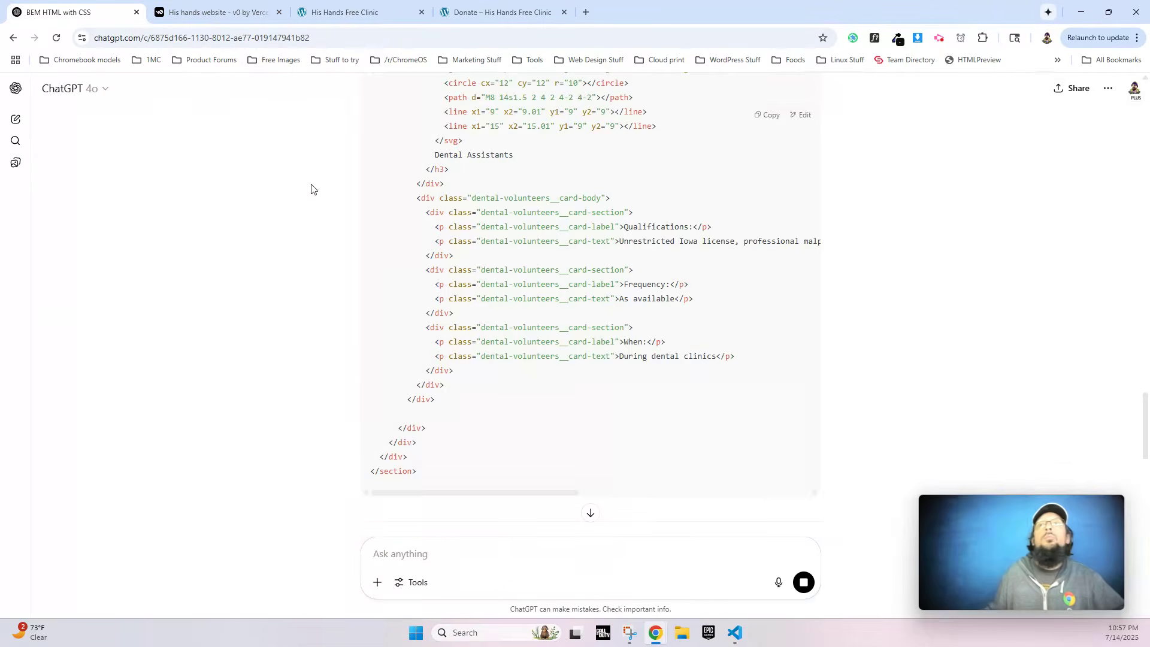
left_click_drag(377, 206, 413, 442)
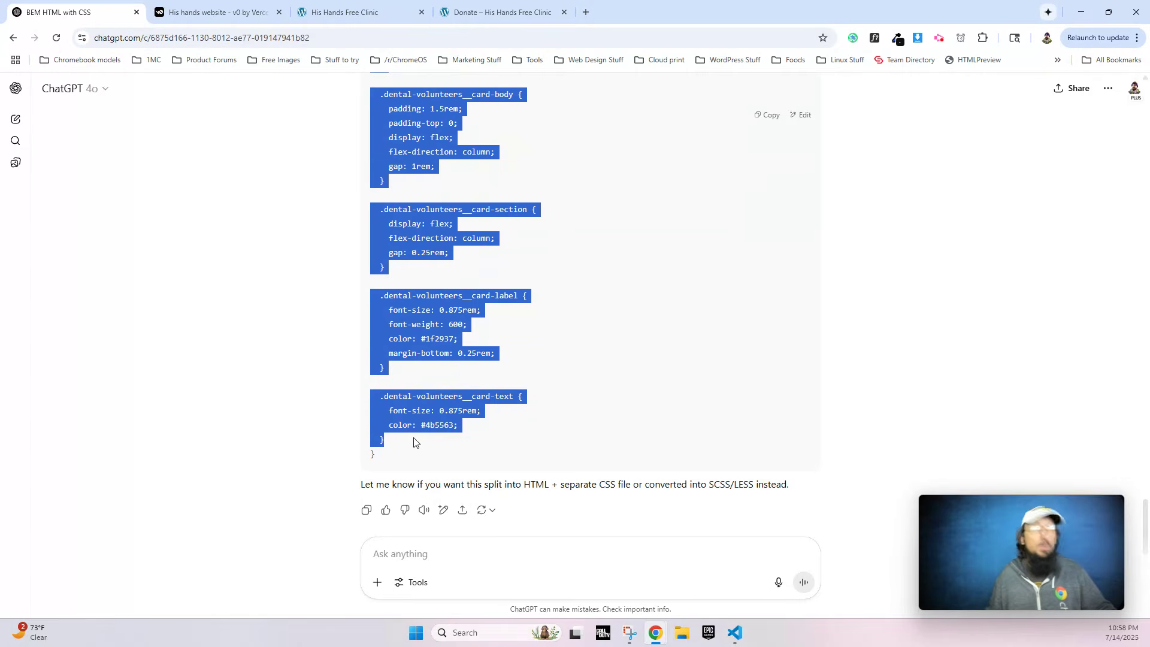
left_click(354, 12)
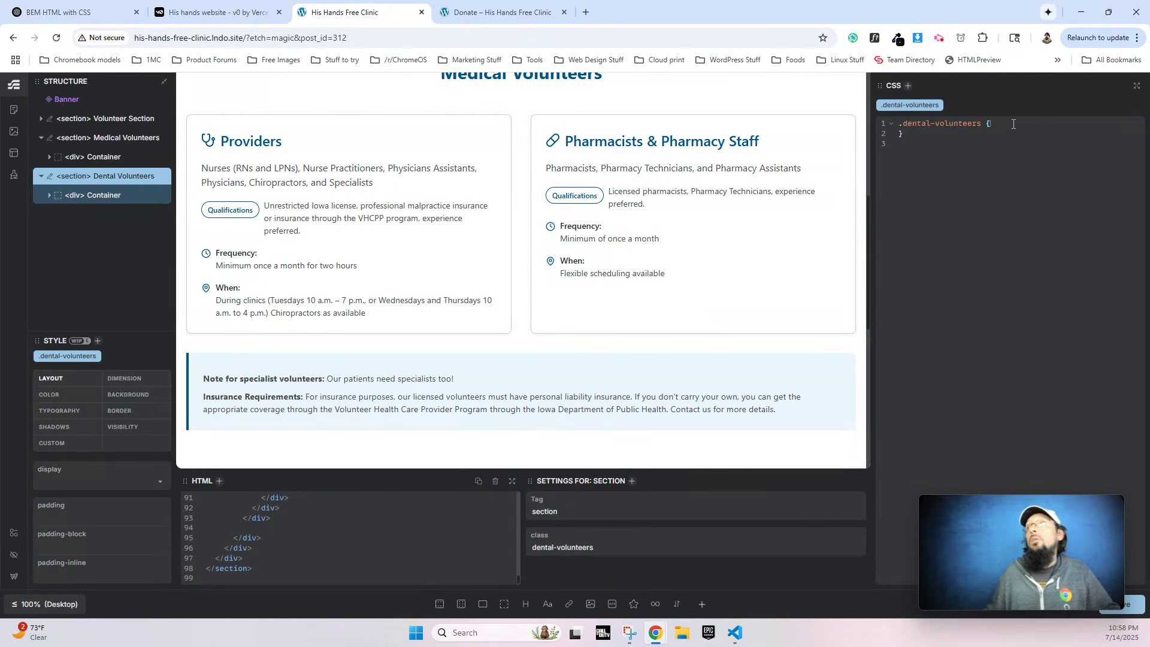
key("ctrl+v")
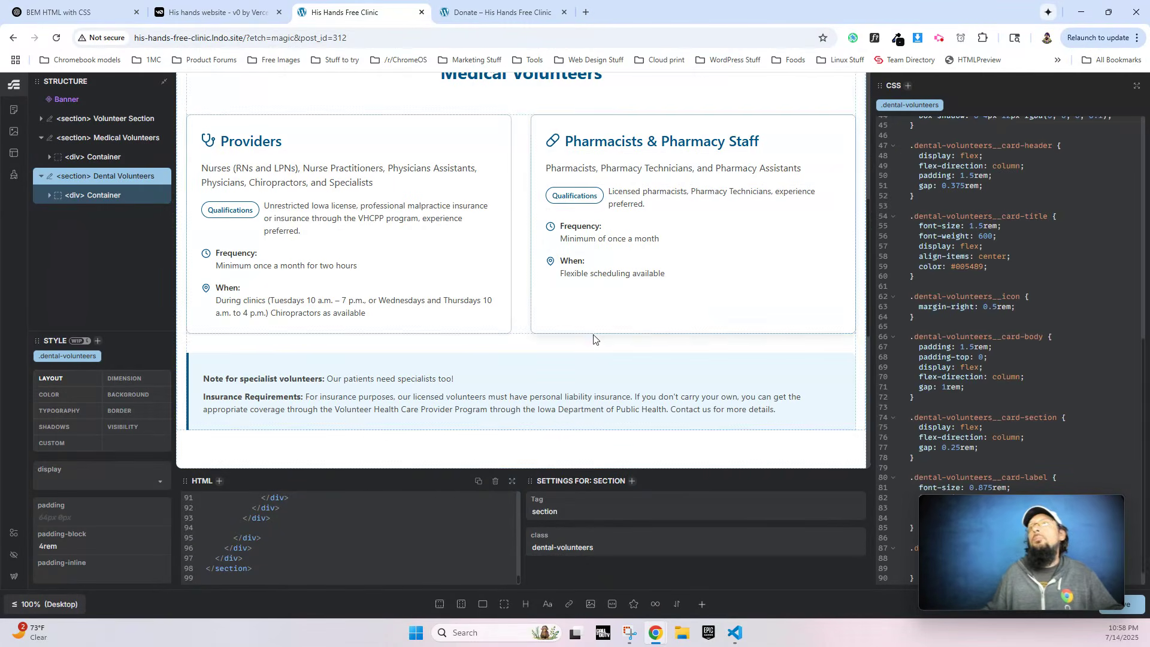
Delete the smiley SVG icons from the Dentists, Dental Hygienists and Dental Assistants card titles in the Dental Volunteers section.
scroll(593, 339, "down", 7)
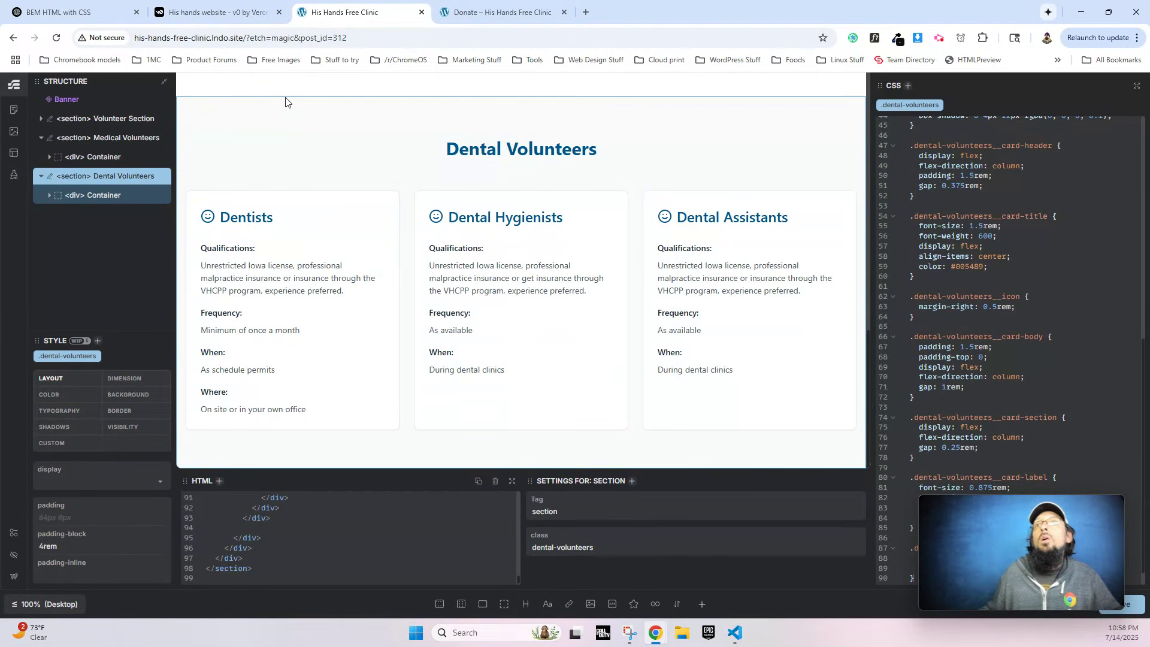
left_click(207, 217)
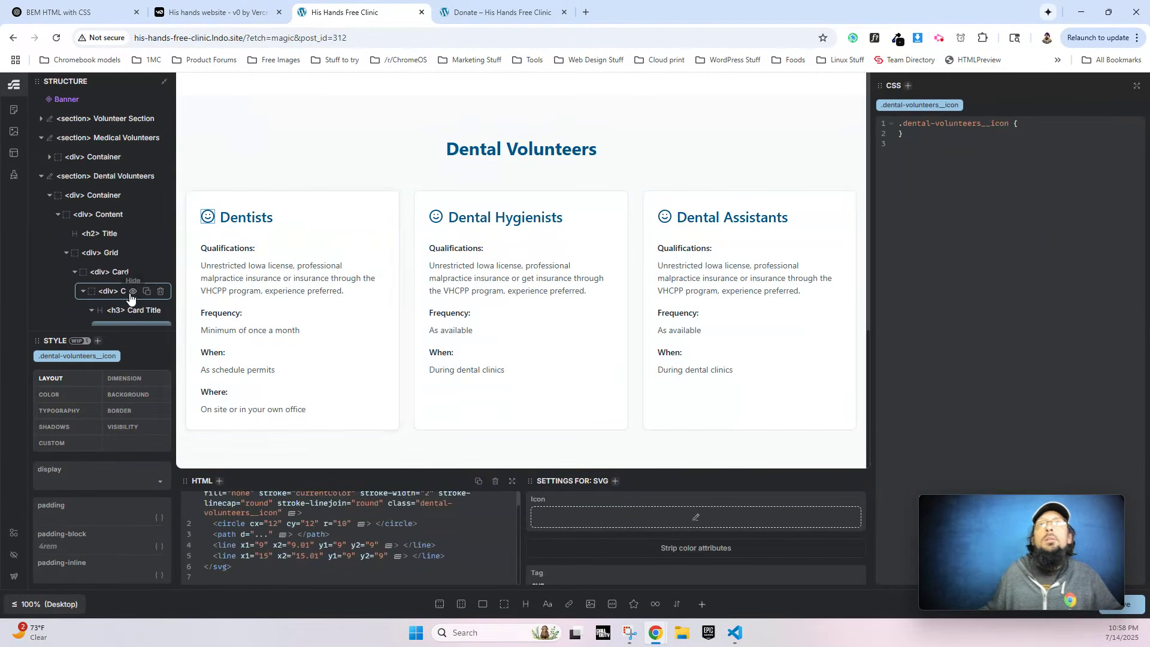
scroll(126, 269, "down", 2)
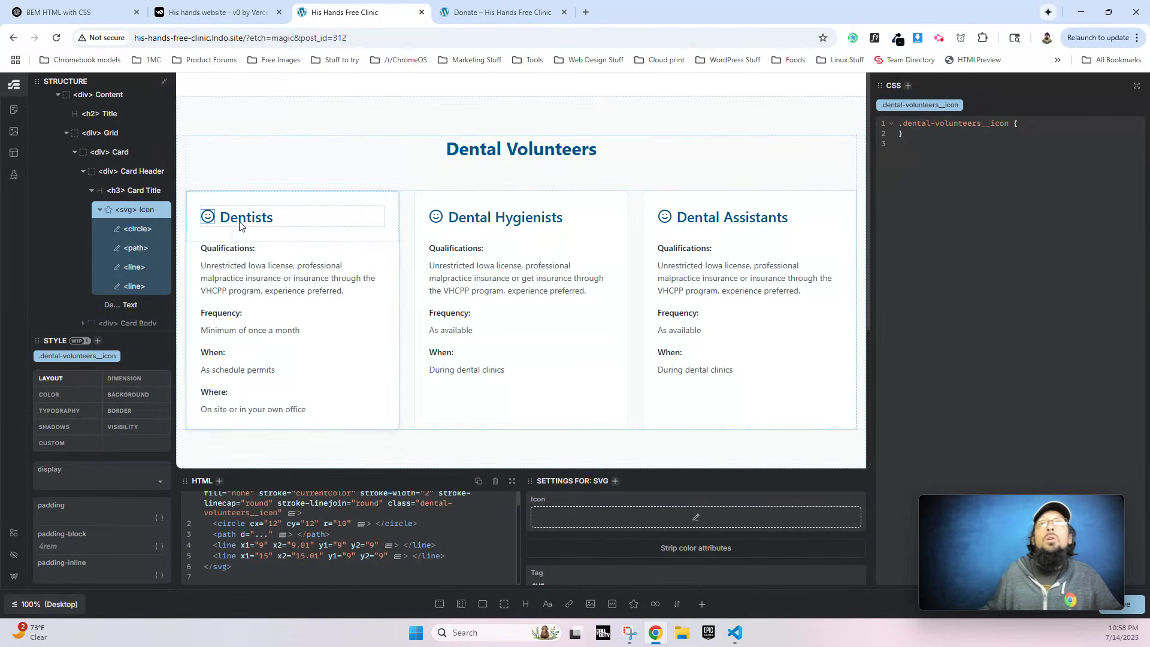
left_click(159, 211)
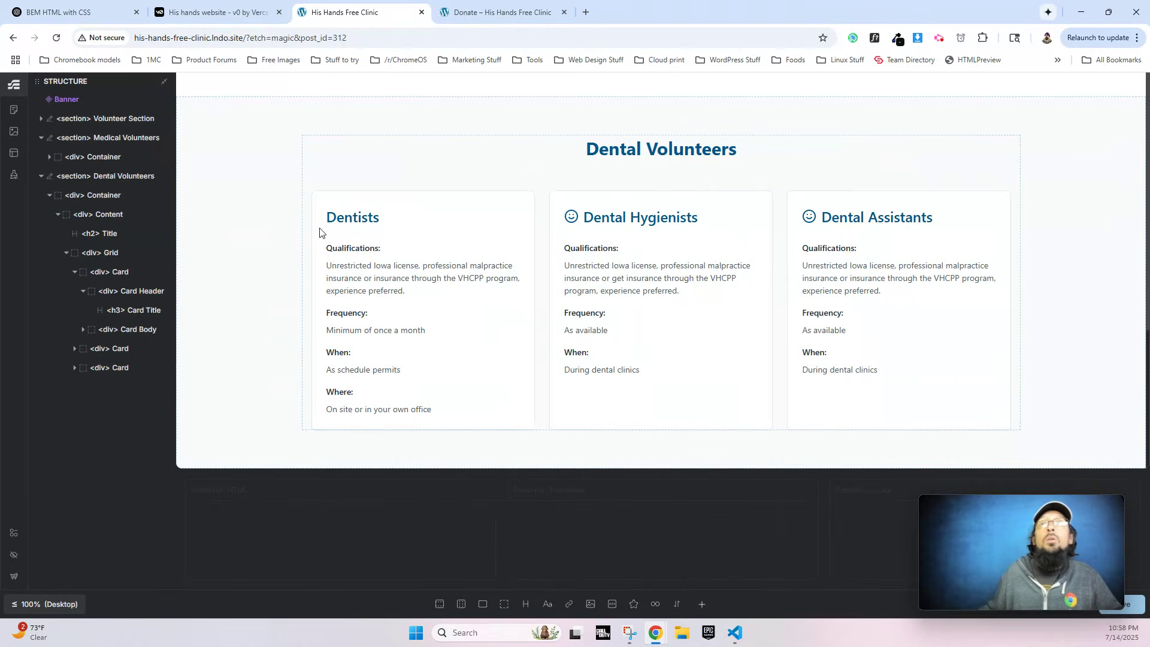
left_click(565, 223)
scroll(126, 252, "down", 1)
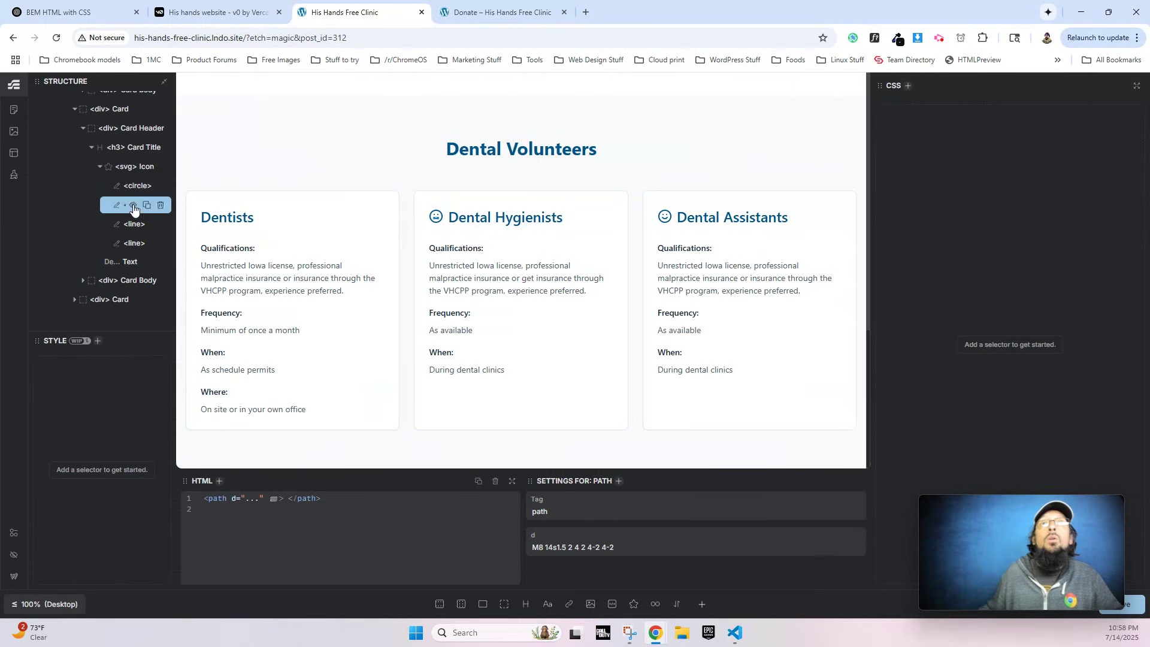
left_click(160, 168)
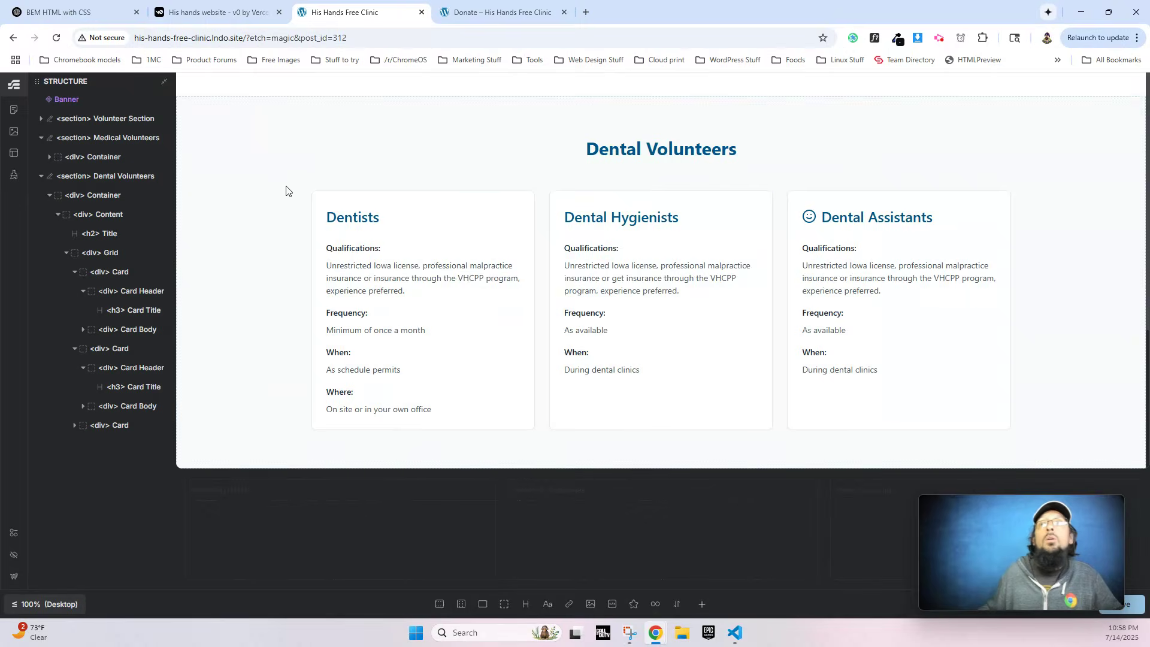
left_click(808, 217)
scroll(137, 270, "down", 2)
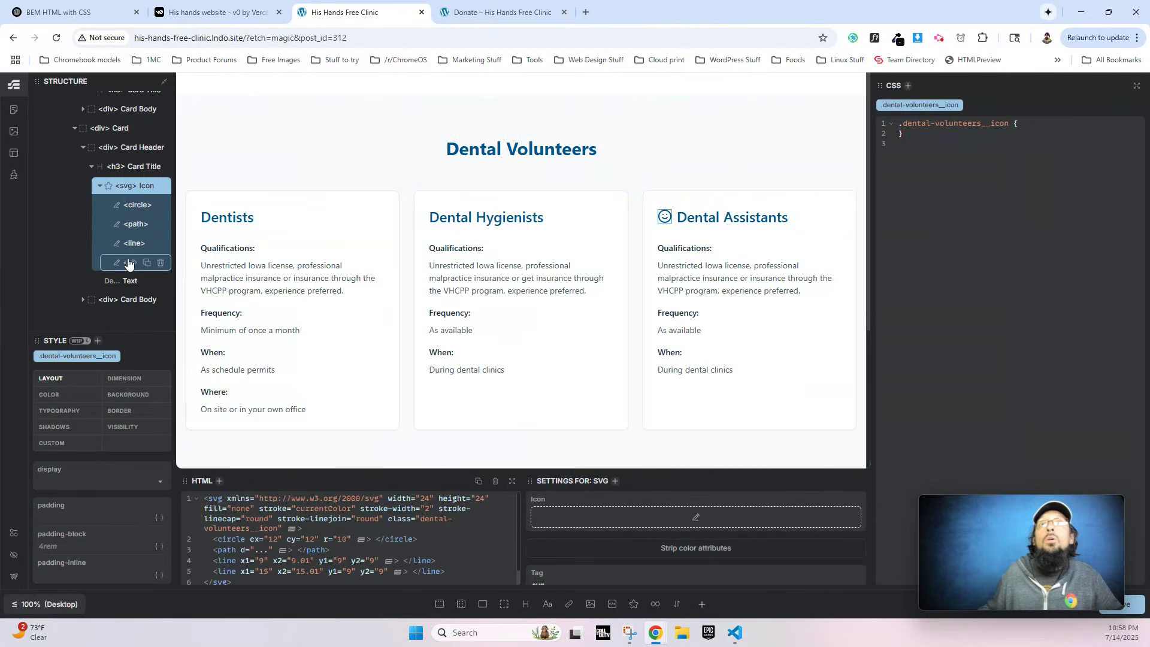
left_click(160, 188)
scroll(348, 233, "up", 5)
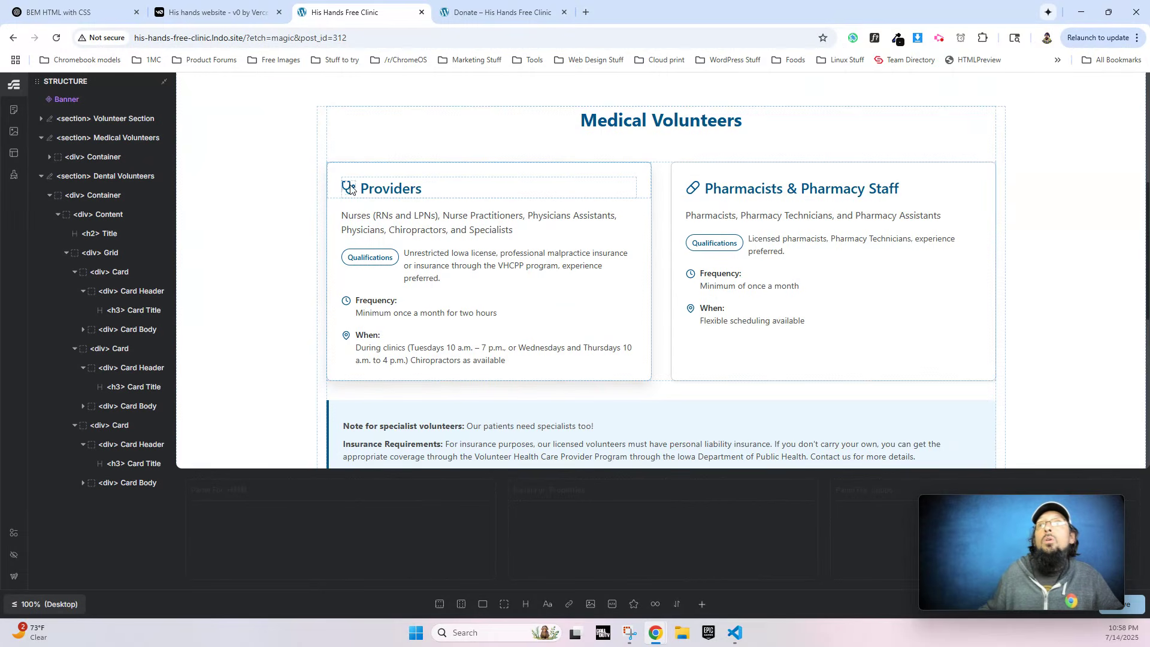
scroll(437, 269, "down", 6)
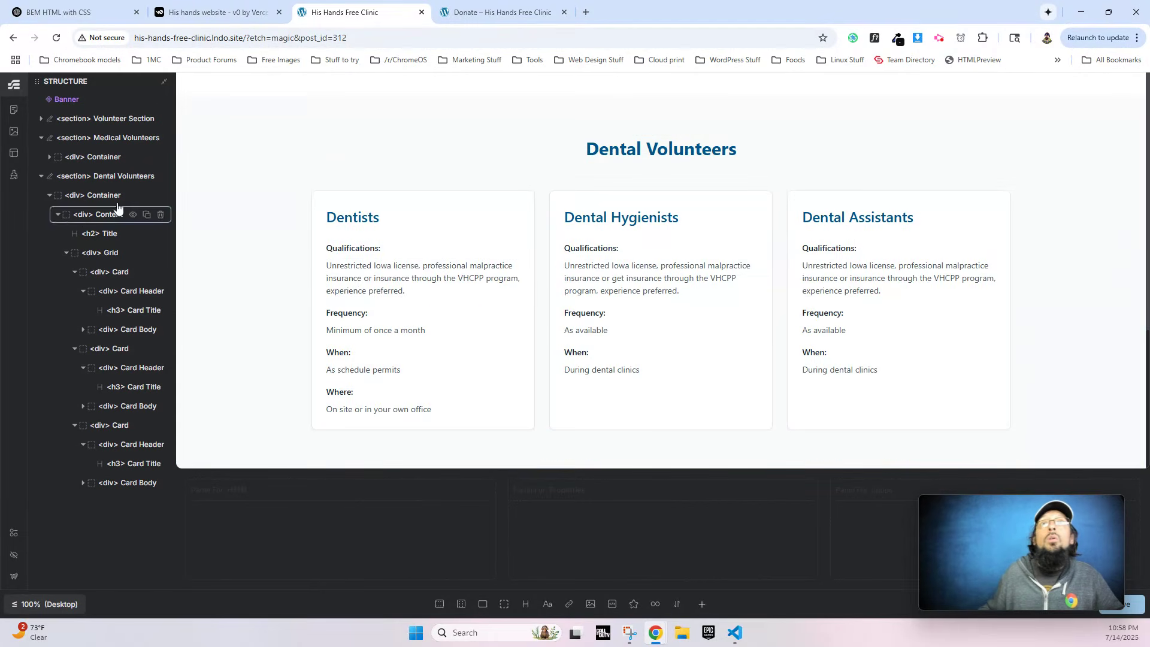
Add a section below Dental Volunteers in Etch and copy the Other Volunteer Opportunities section element with class "py-16" from the v0 preview.
left_click(41, 177)
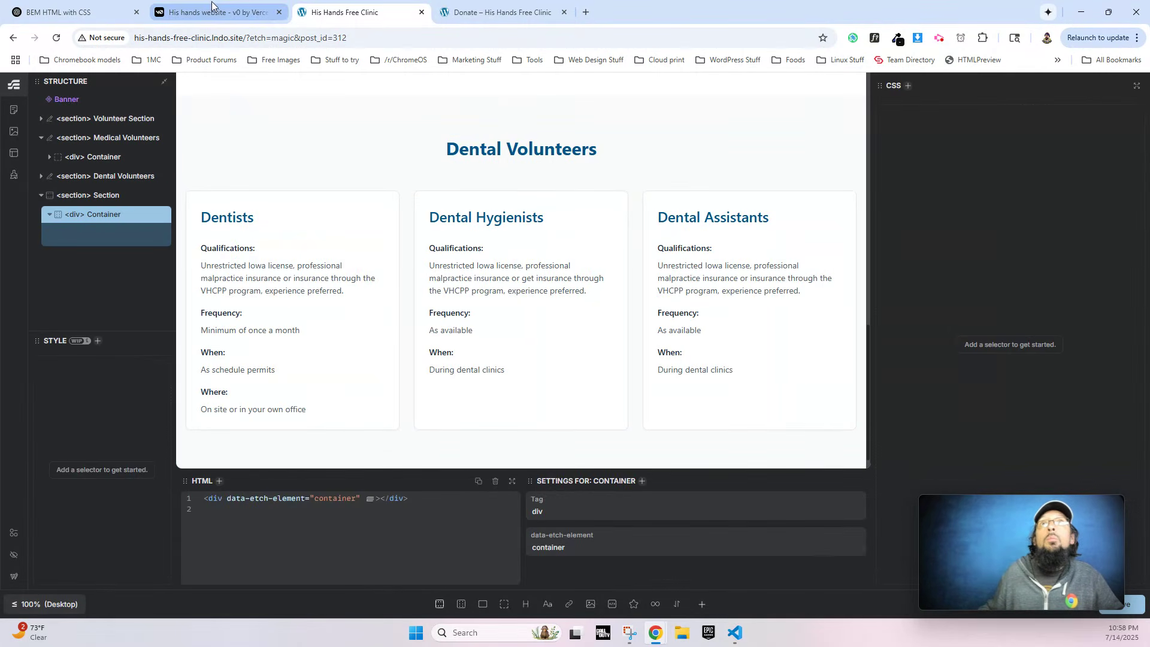
left_click(211, 9)
scroll(435, 302, "down", 2)
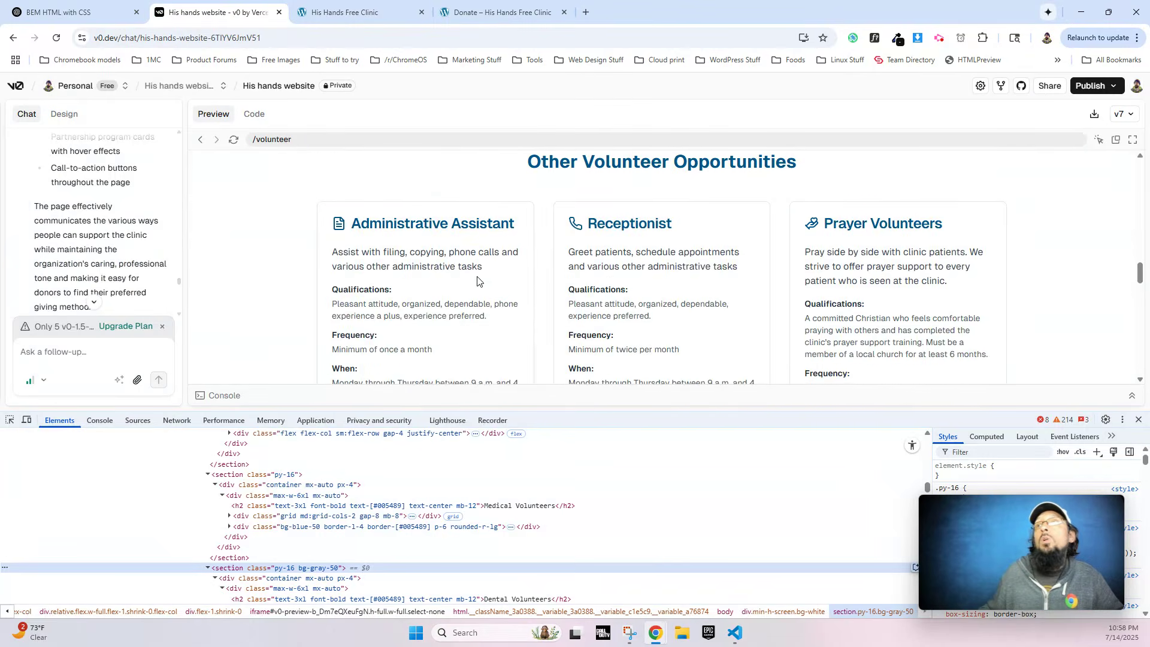
right_click(614, 170)
left_click(670, 465)
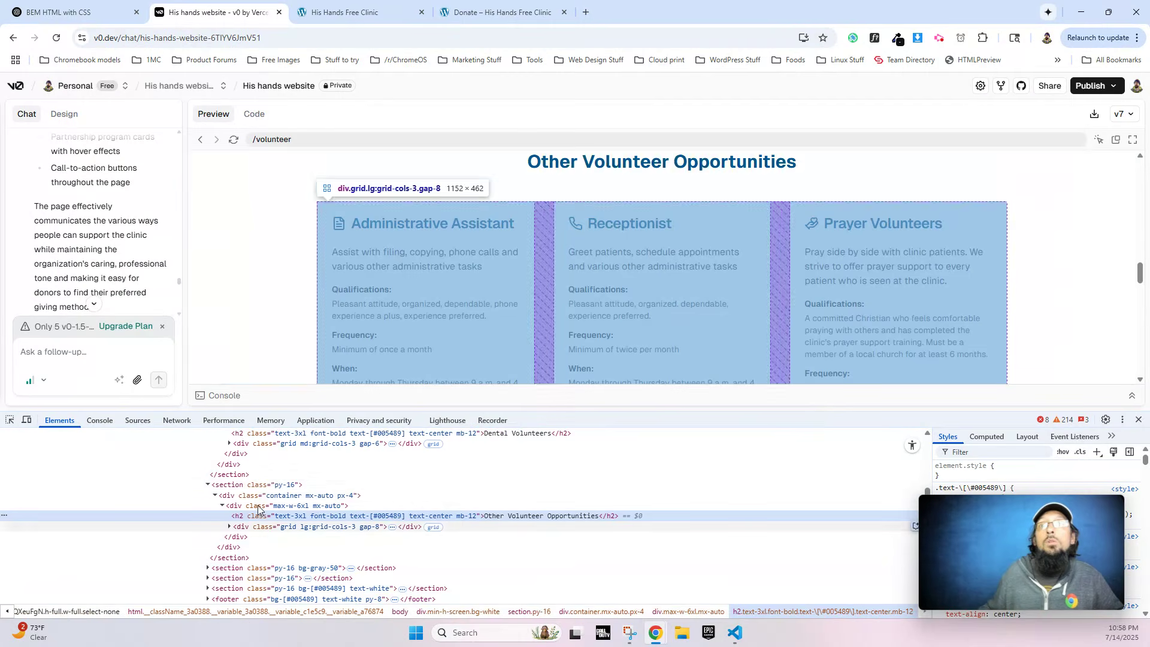
right_click(256, 484)
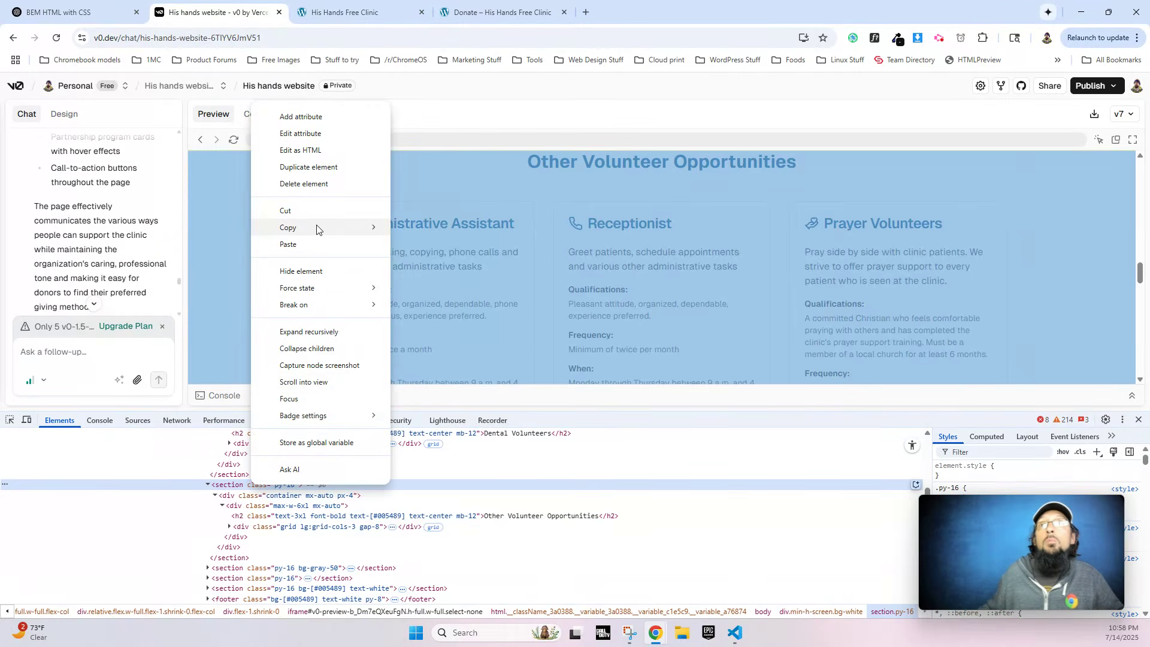
mouse_move(317, 227)
left_click(425, 232)
Send ChatGPT the copied Other Volunteer Opportunities section for conversion to HTML with BEM class names and nested vanilla CSS.
left_click(72, 12)
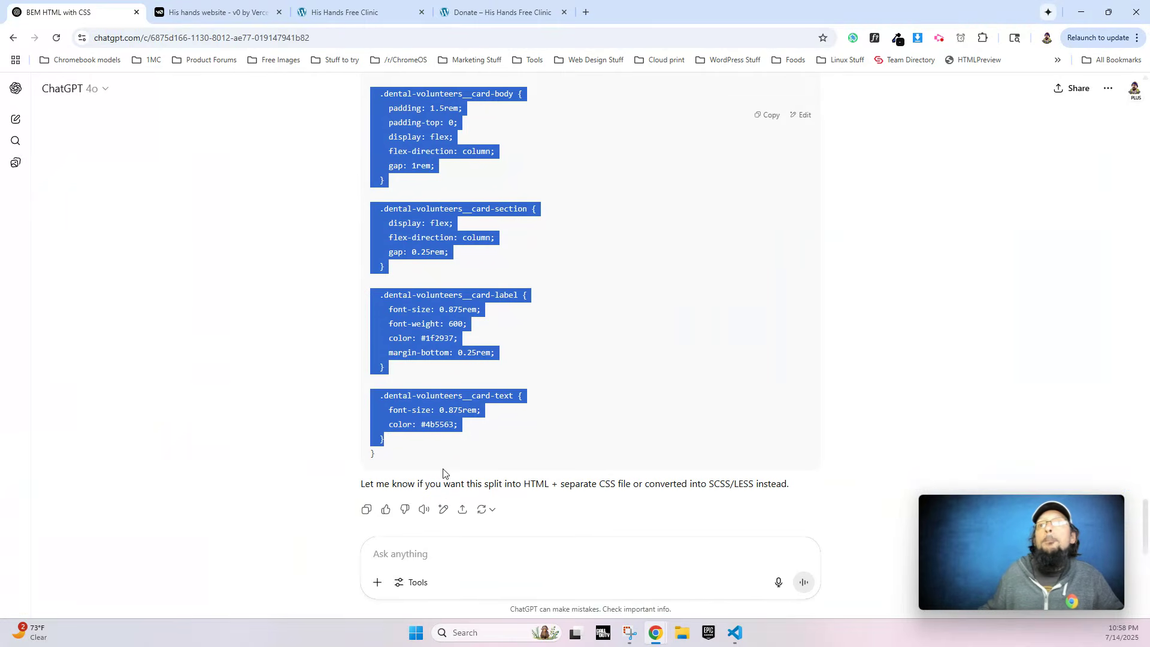
scroll(443, 473, "down", 1)
left_click(409, 554)
key("ctrl+v")
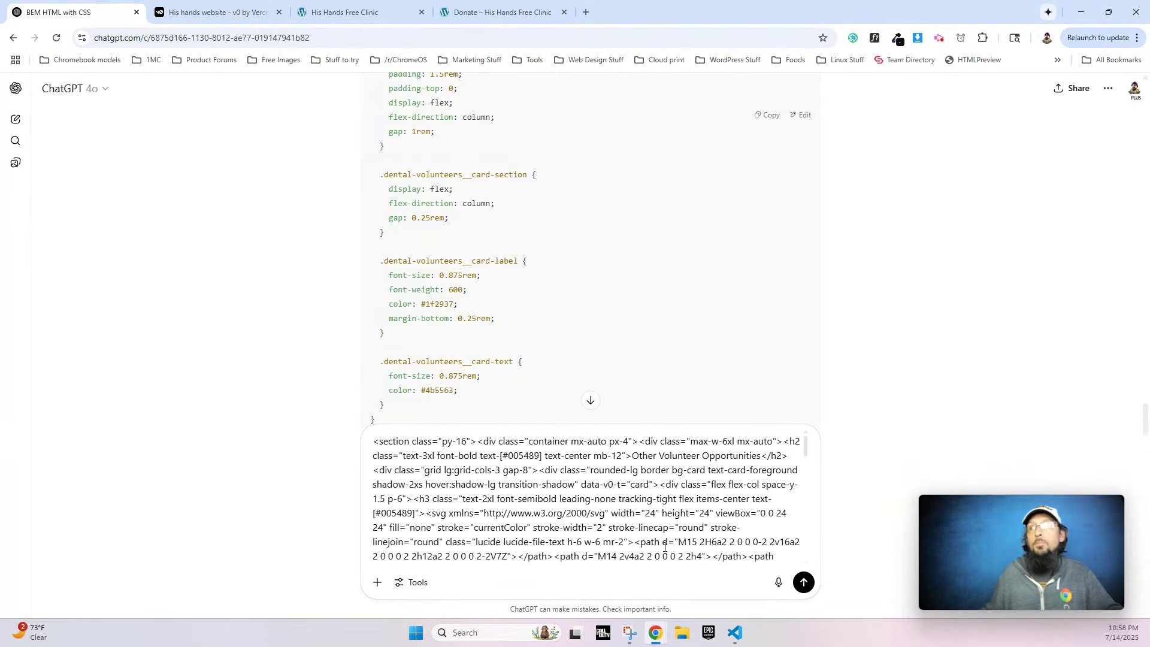
left_click(794, 580)
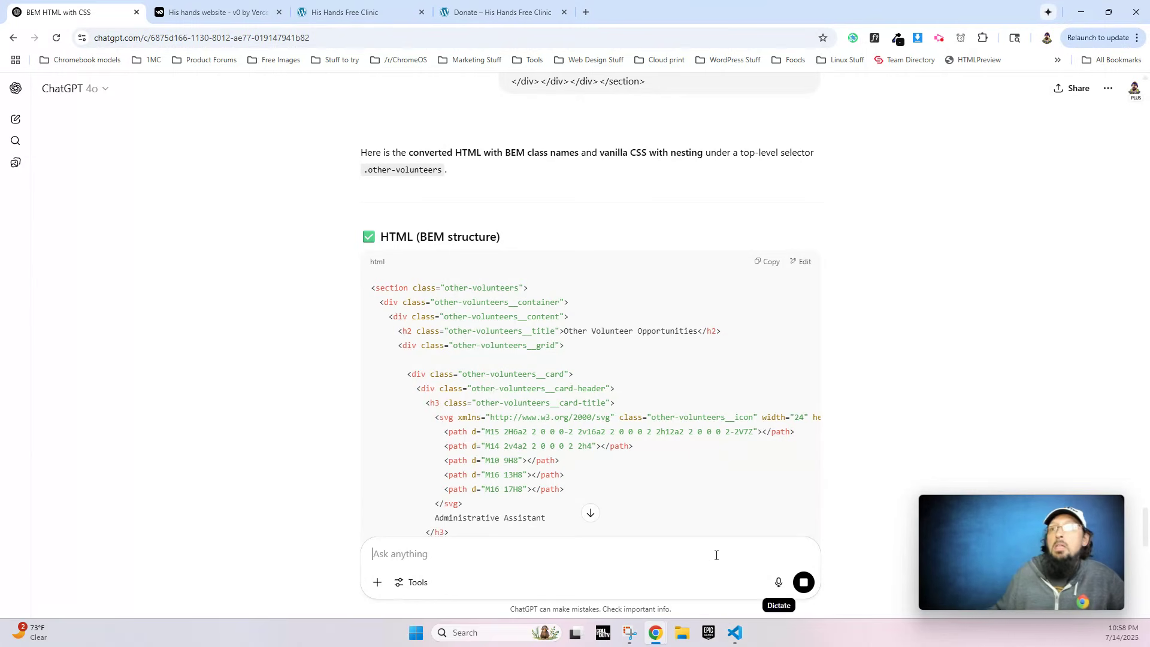
Review the other-volunteers HTML as ChatGPT generates it and look over the following sections in the v0 Volunteer page preview.
scroll(478, 301, "down", 3)
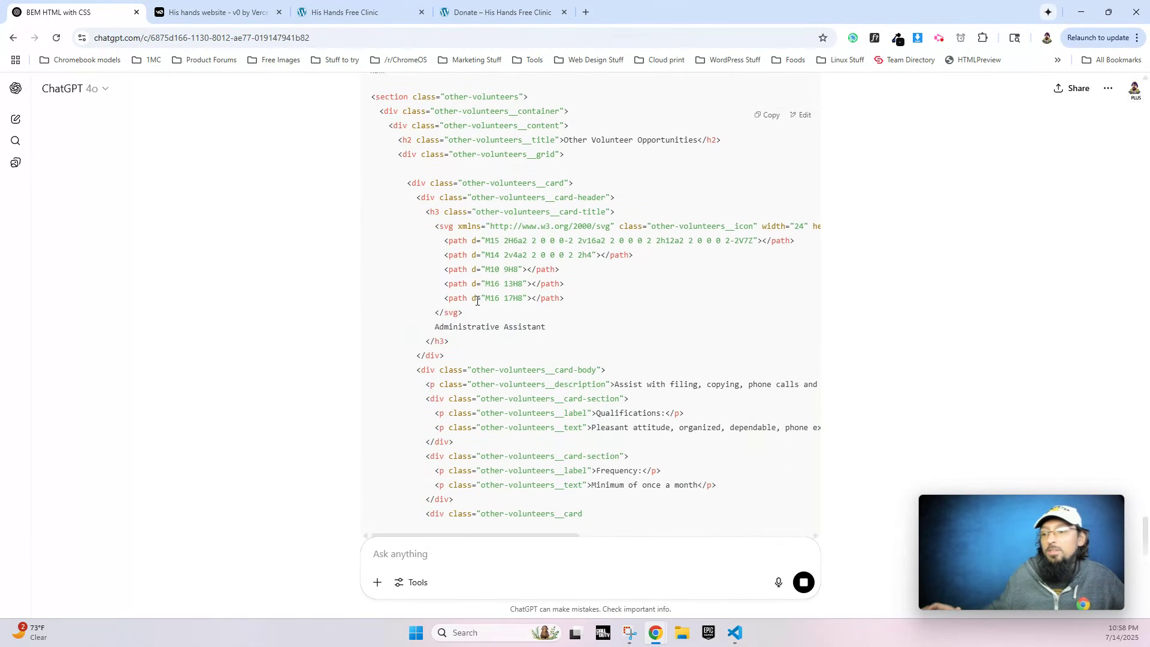
scroll(396, 301, "down", 3)
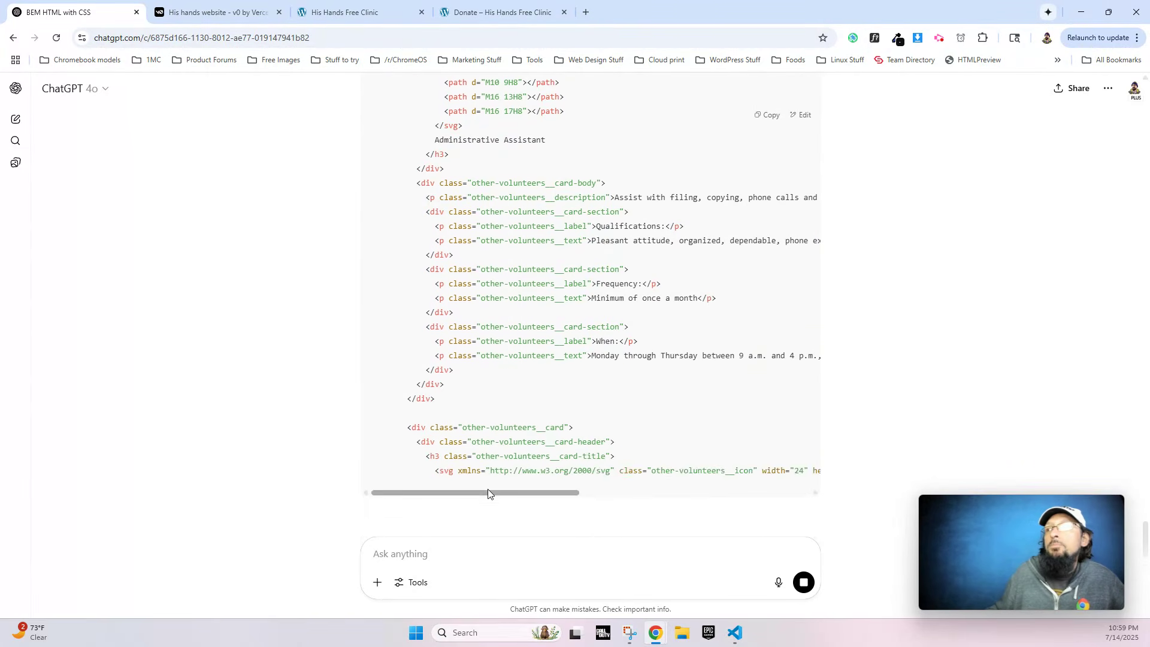
scroll(563, 474, "up", 3)
scroll(564, 473, "down", 4)
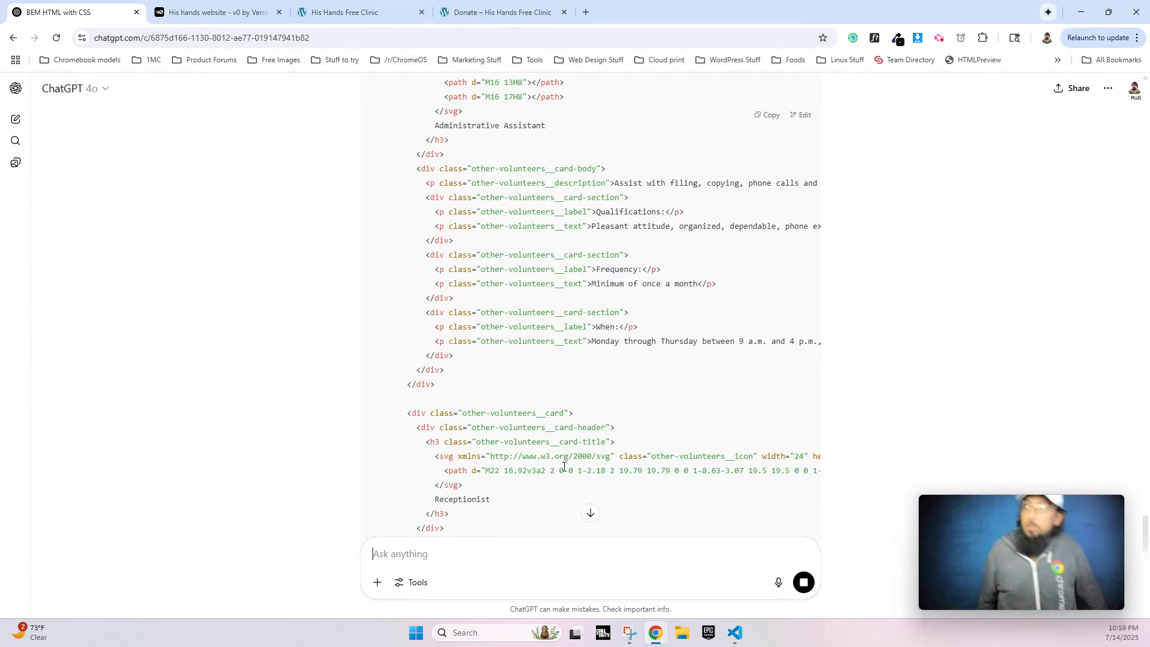
scroll(689, 485, "down", 3)
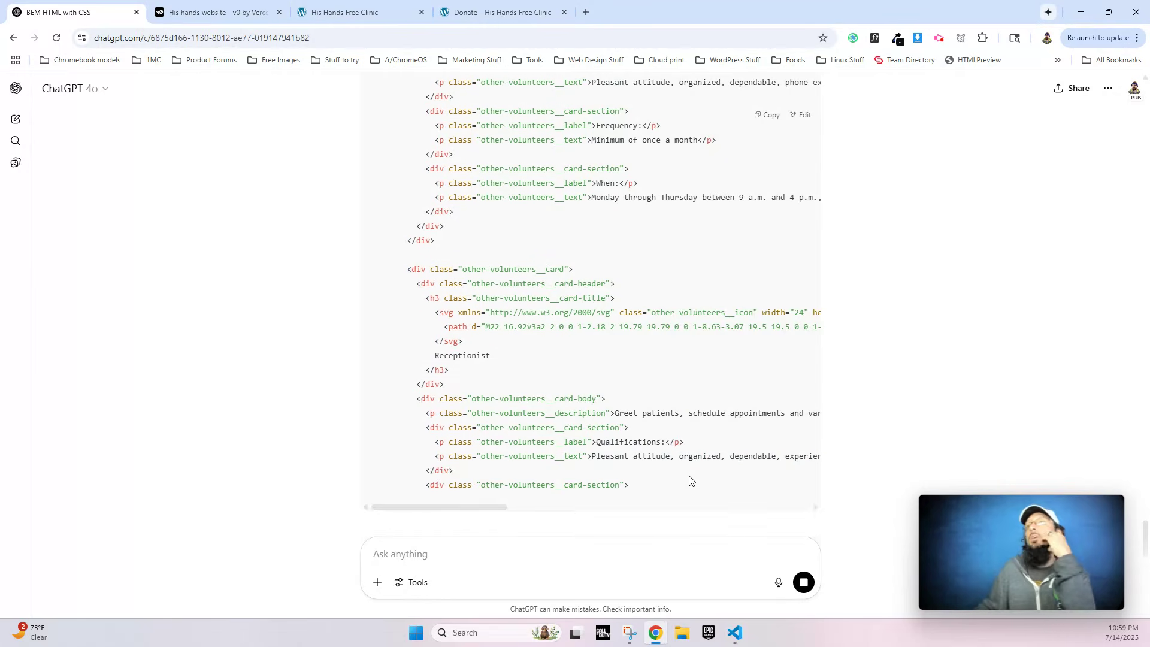
scroll(686, 475, "down", 1)
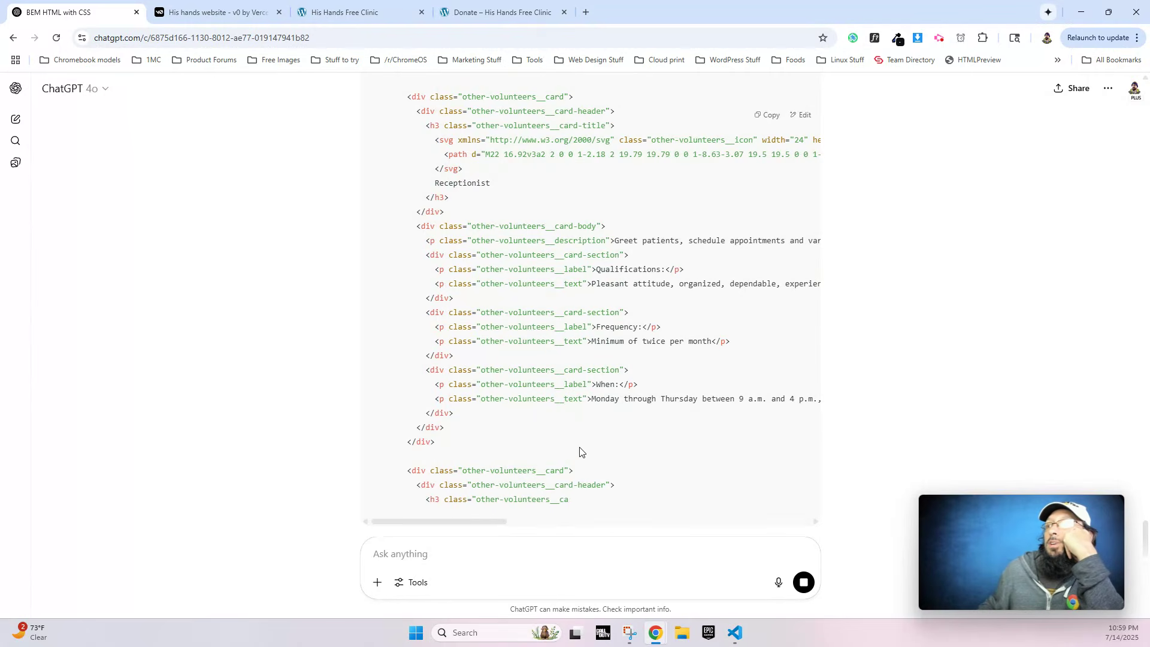
scroll(577, 456, "down", 1)
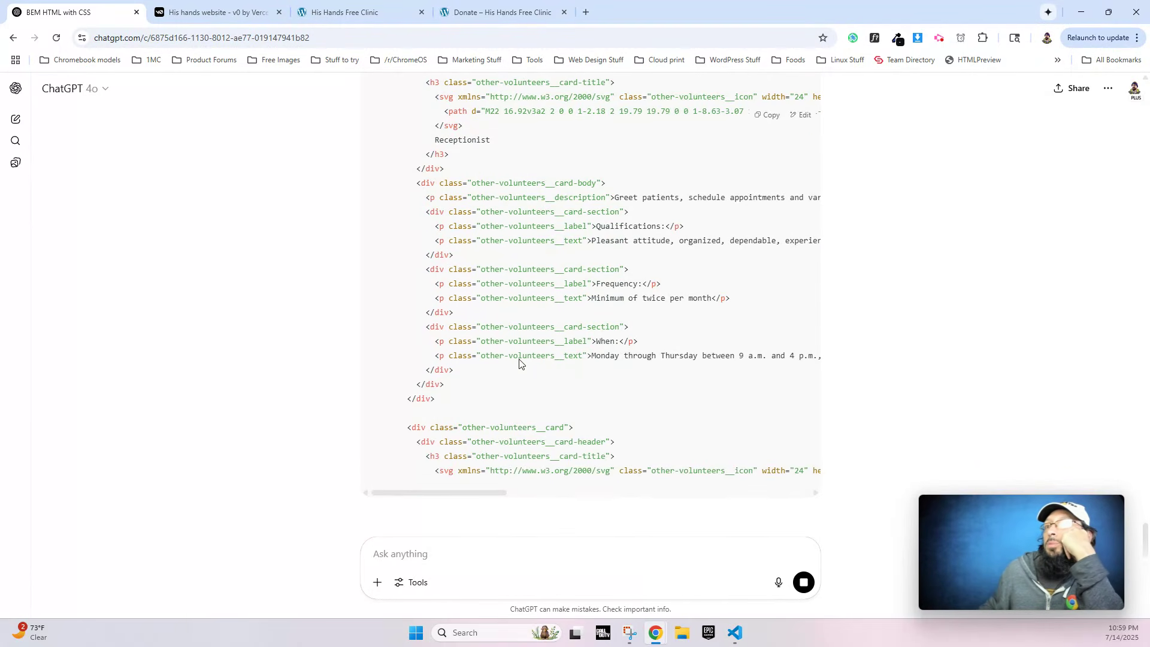
scroll(557, 327, "down", 1)
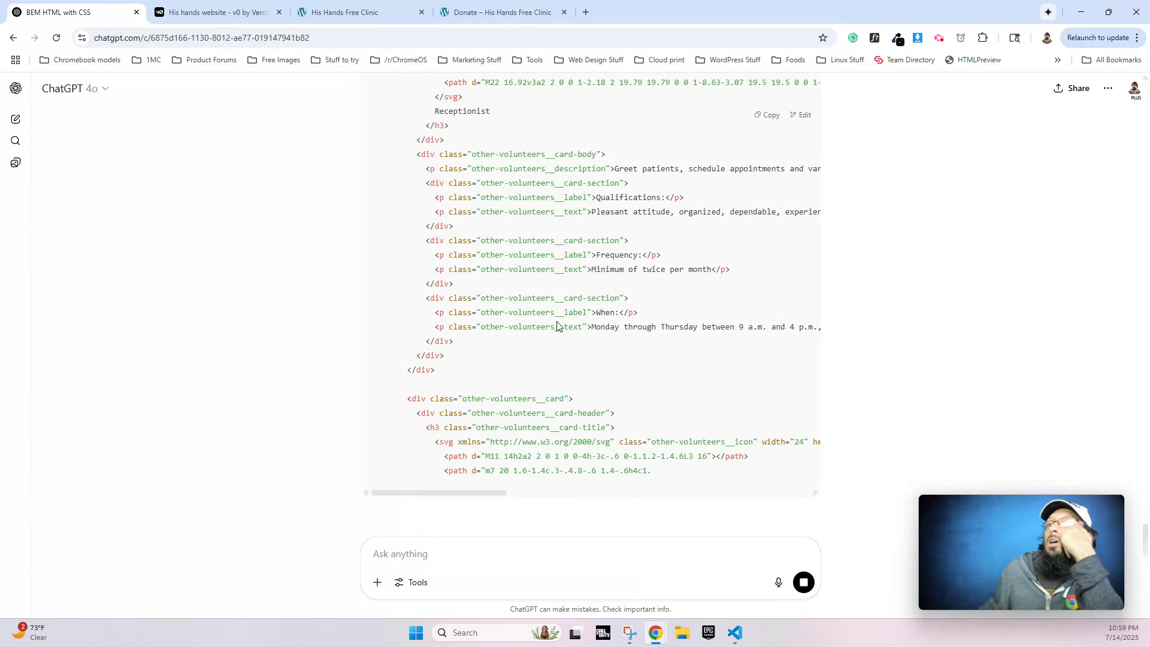
left_click(219, 12)
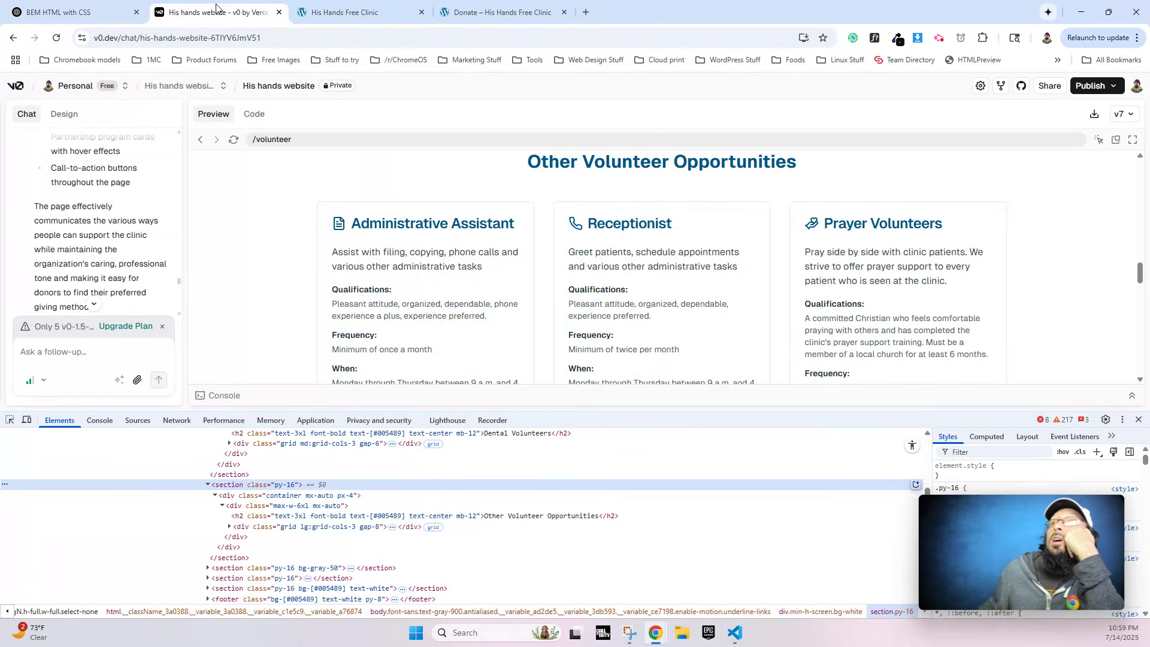
scroll(473, 234, "down", 8)
scroll(473, 236, "up", 4)
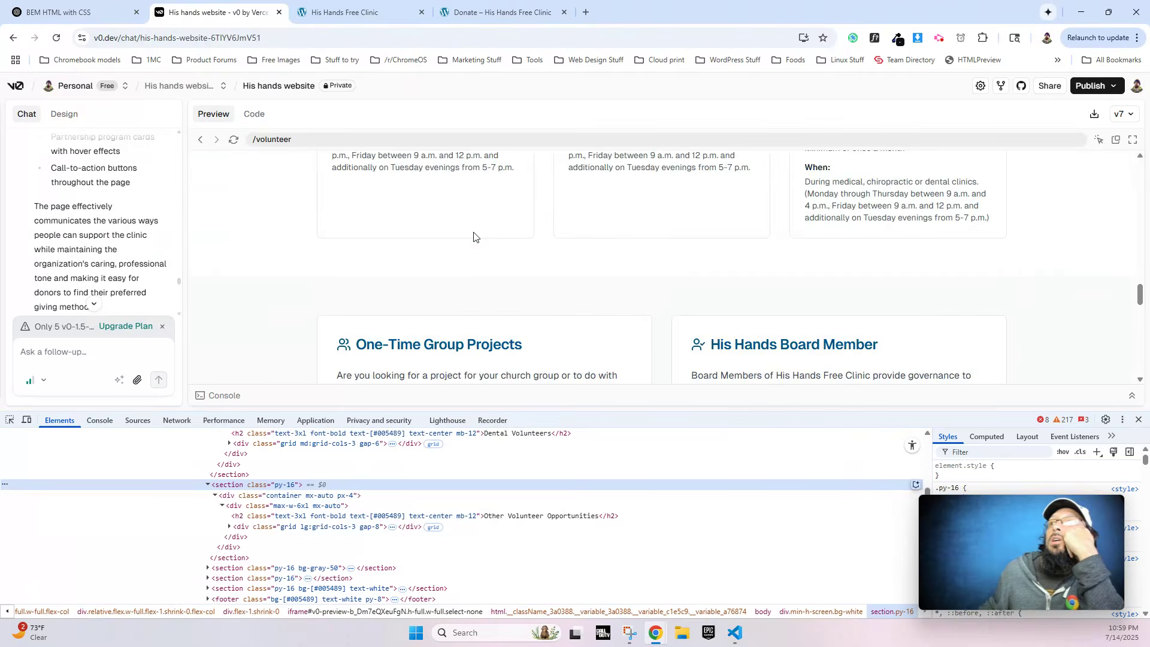
Copy ChatGPT's generated other-volunteers HTML and replace the new section's markup in Etch with it.
left_click(63, 12)
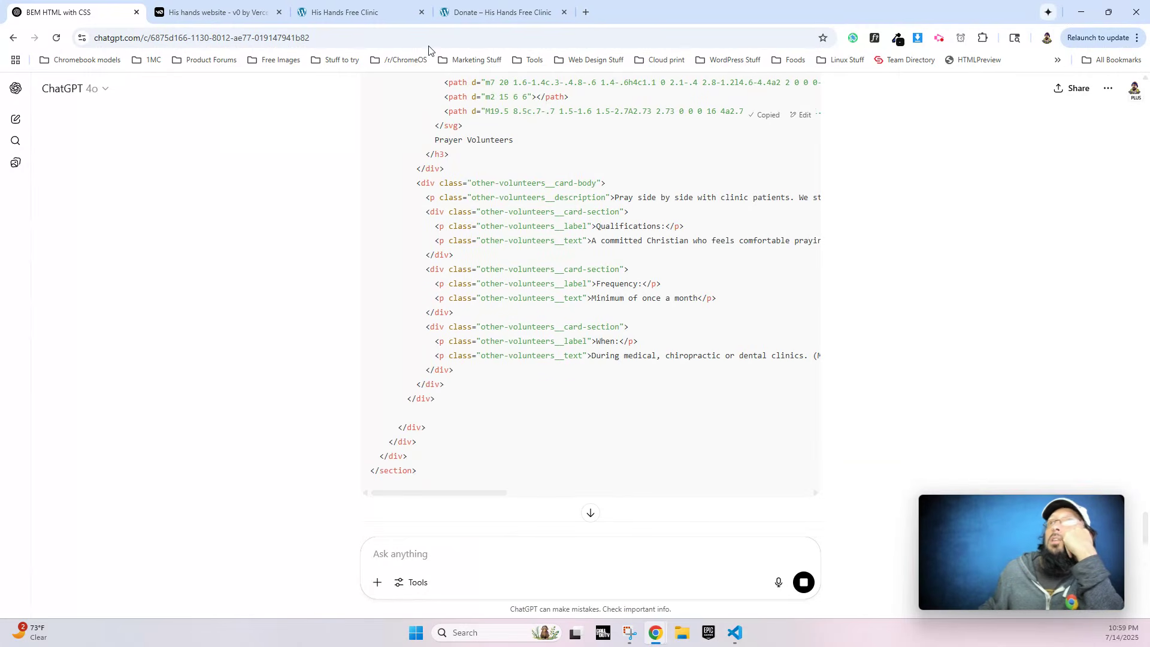
left_click(359, 12)
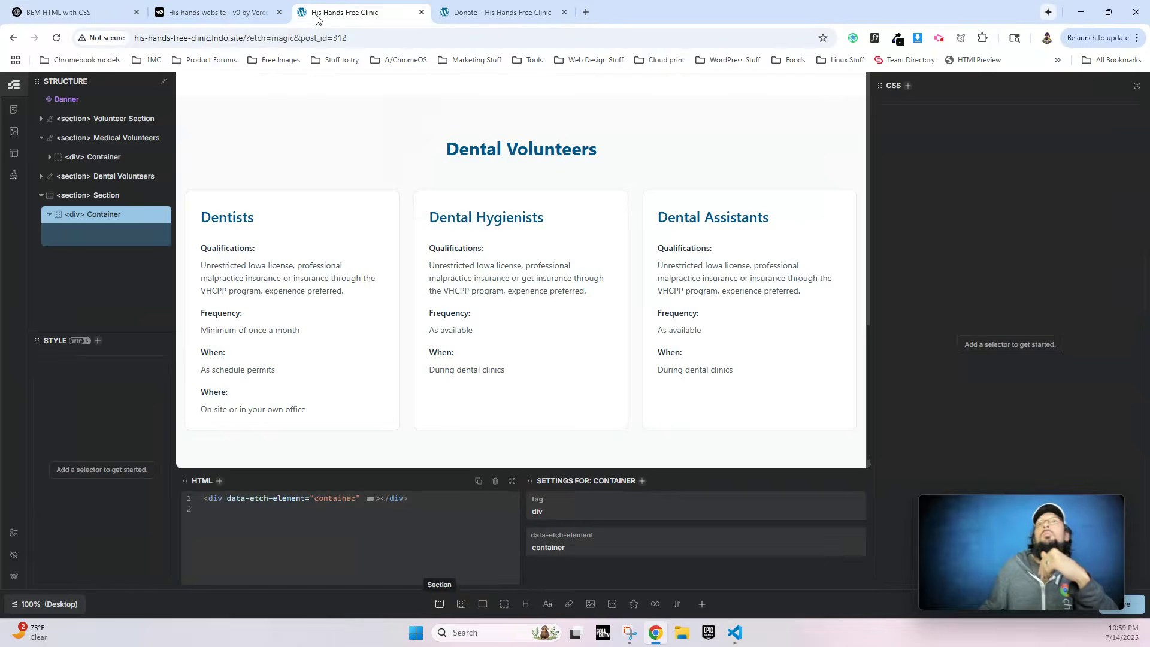
left_click(117, 204)
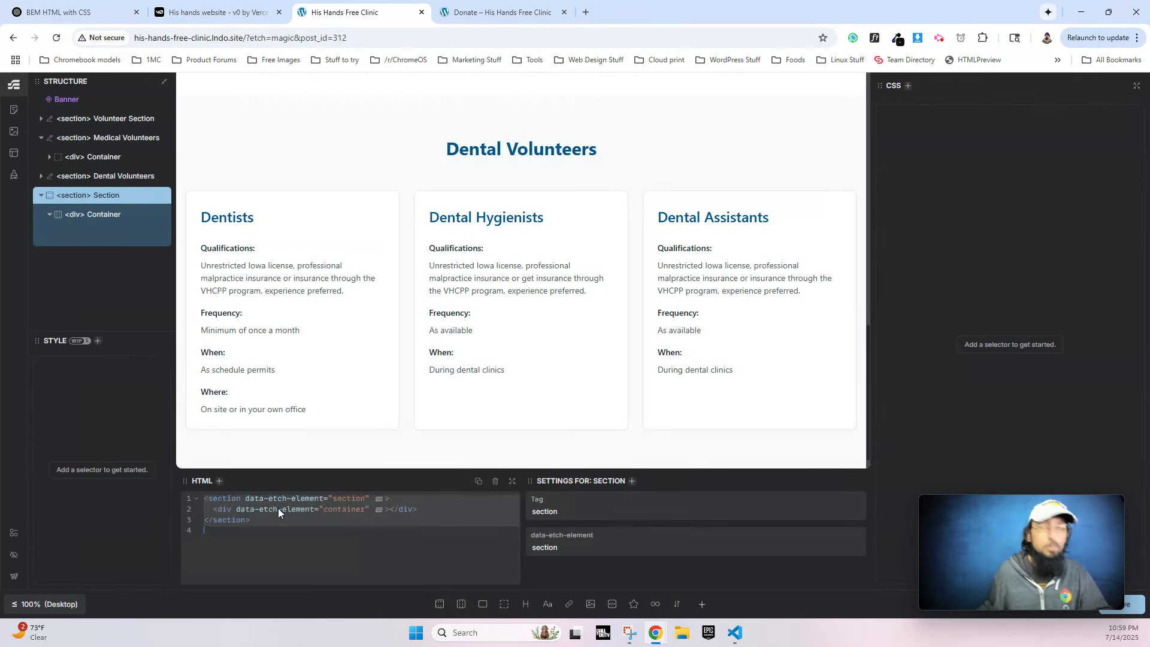
key("ctrl+a")
key("ctrl+v")
Copy the nested Other Volunteers CSS rules from ChatGPT and paste them inside the .other-volunteers selector in Etch.
left_click(90, 12)
scroll(454, 294, "down", 6)
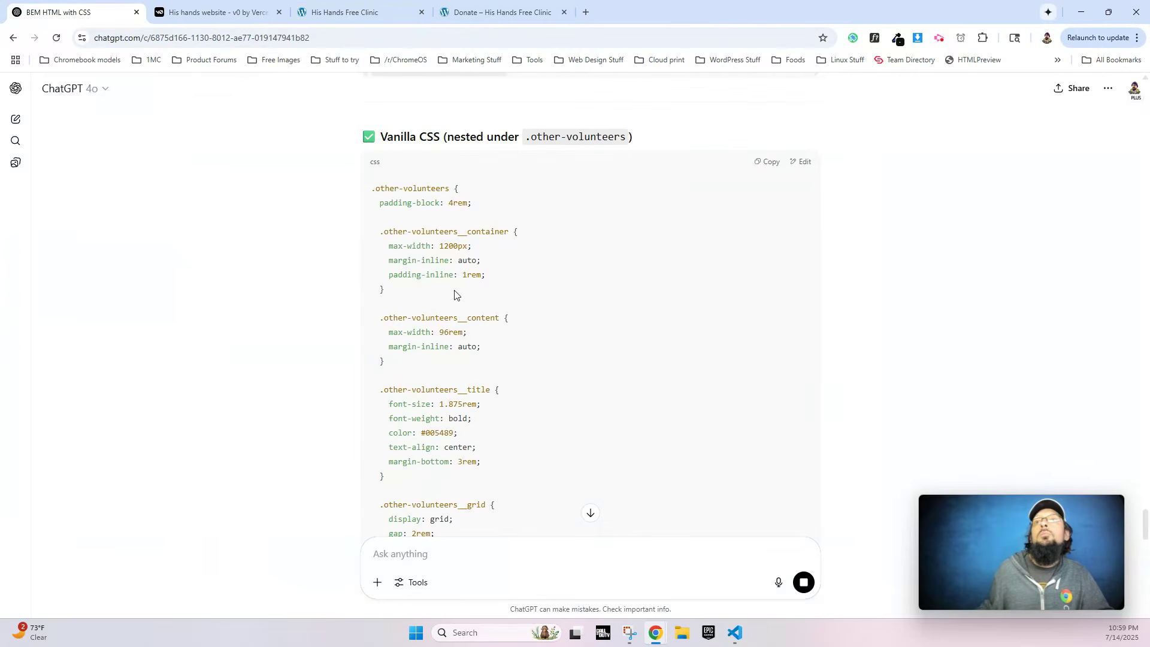
left_click_drag(373, 203, 423, 443)
scroll(442, 397, "down", 4)
scroll(446, 419, "down", 3)
scroll(450, 420, "down", 1)
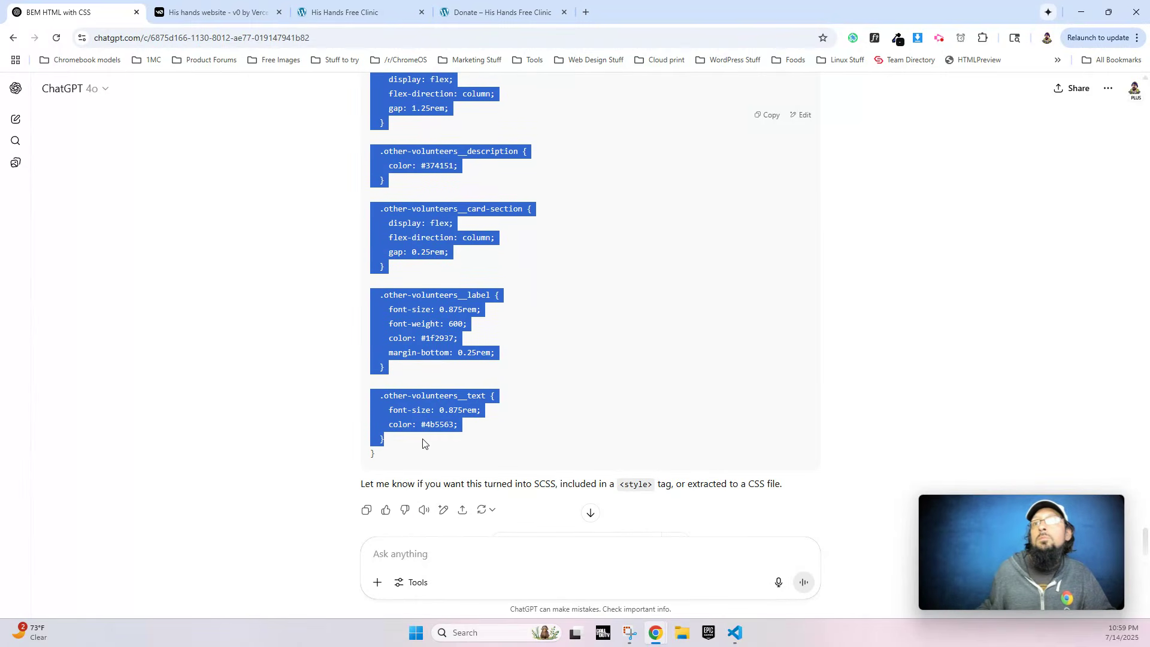
left_click(348, 12)
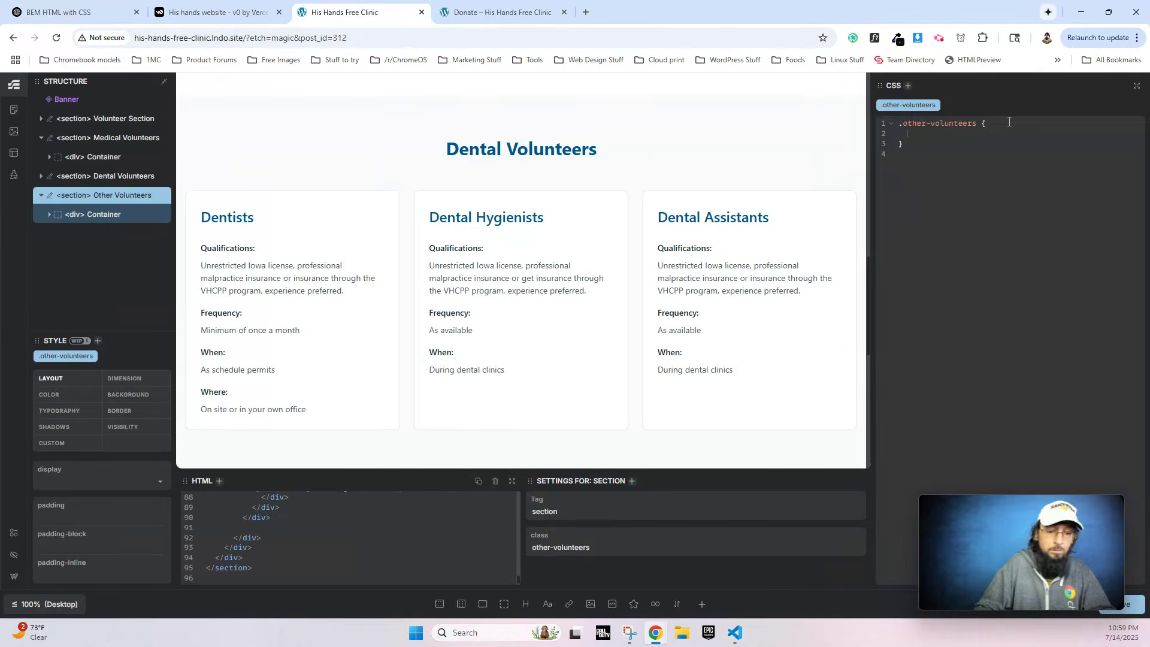
key("ctrl+v")
Delete the SVG icons from the Administrative Assistant, Receptionist and Prayer Volunteers card titles in the Other Volunteers section.
scroll(514, 285, "down", 7)
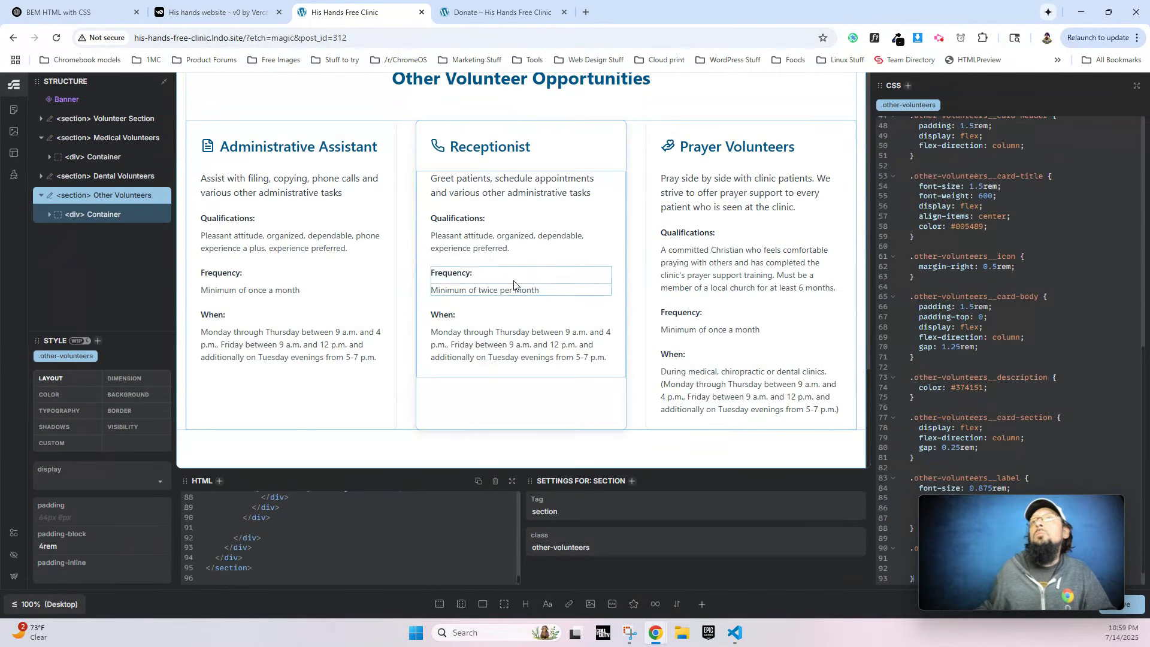
left_click(211, 146)
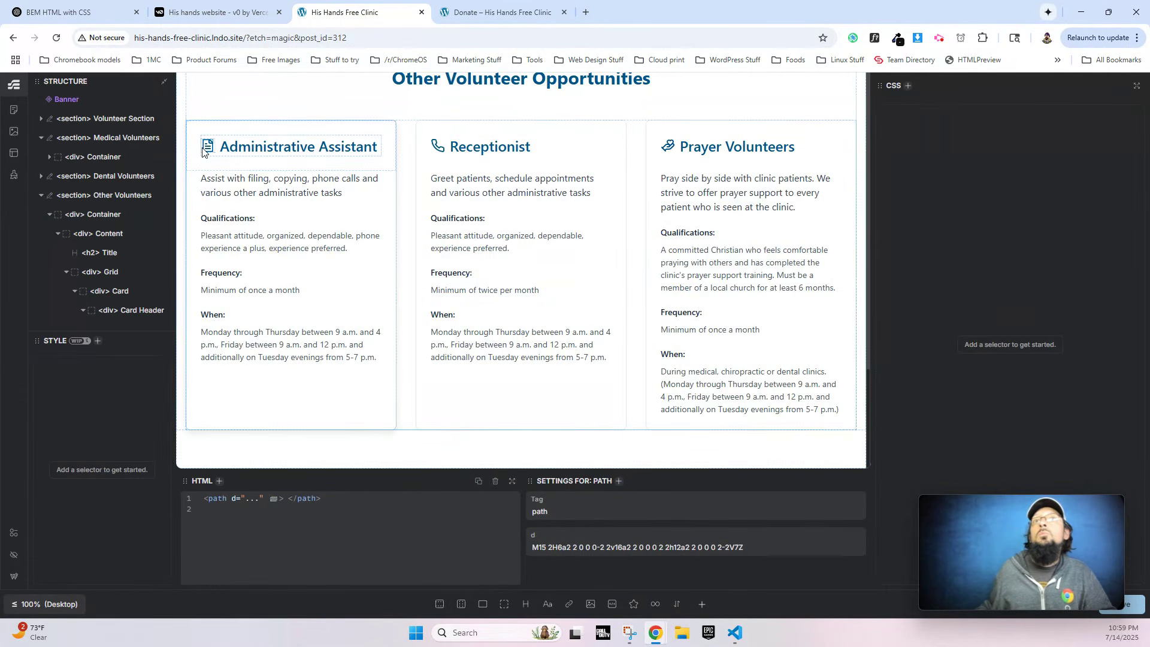
left_click(160, 130)
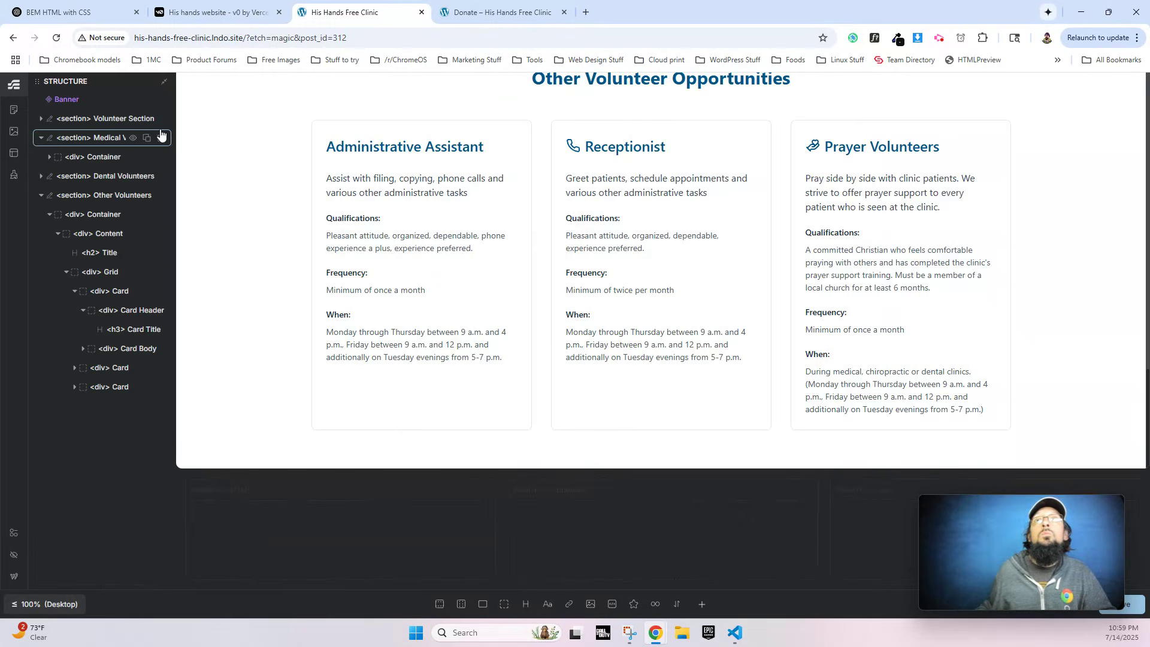
left_click(573, 146)
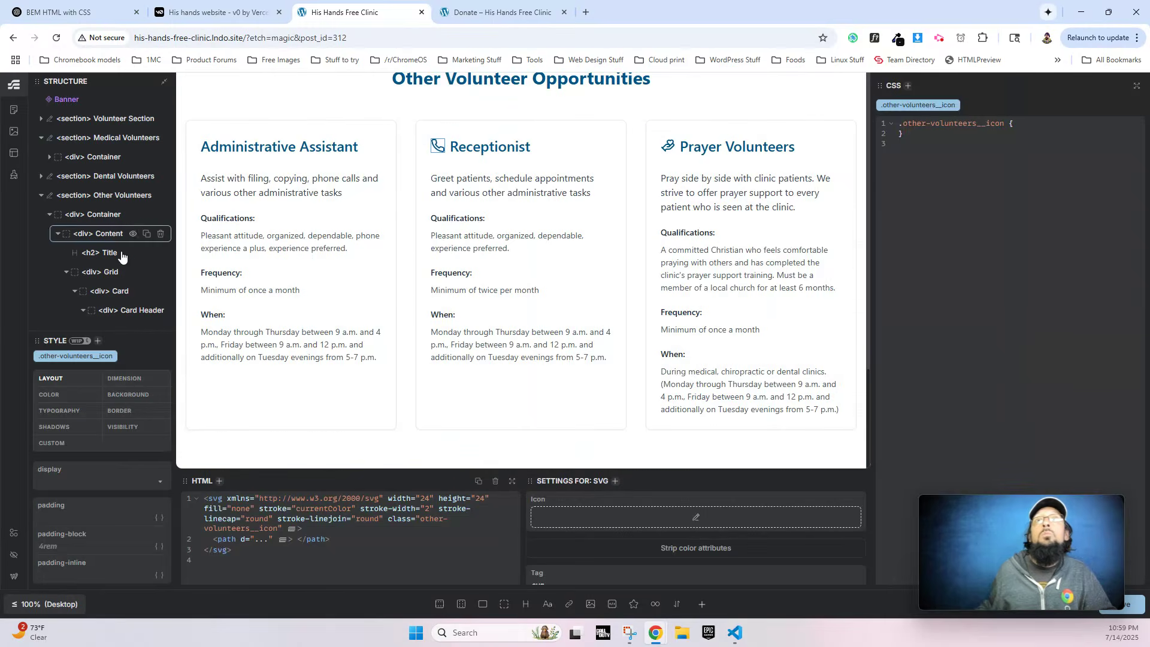
left_click(161, 225)
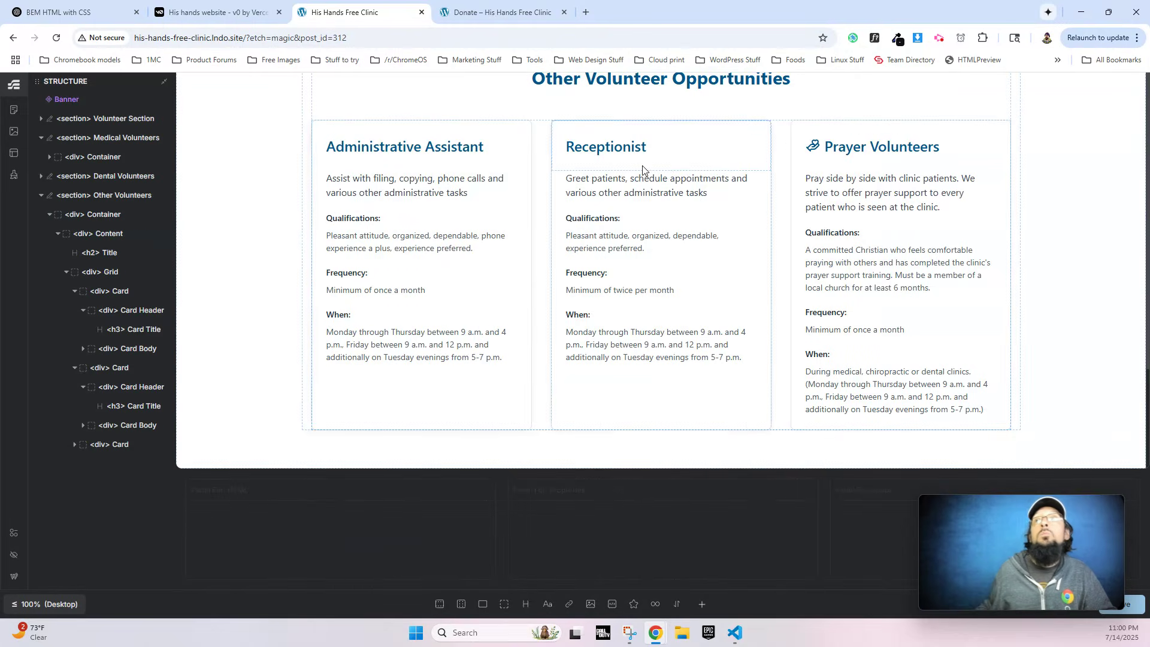
left_click(819, 153)
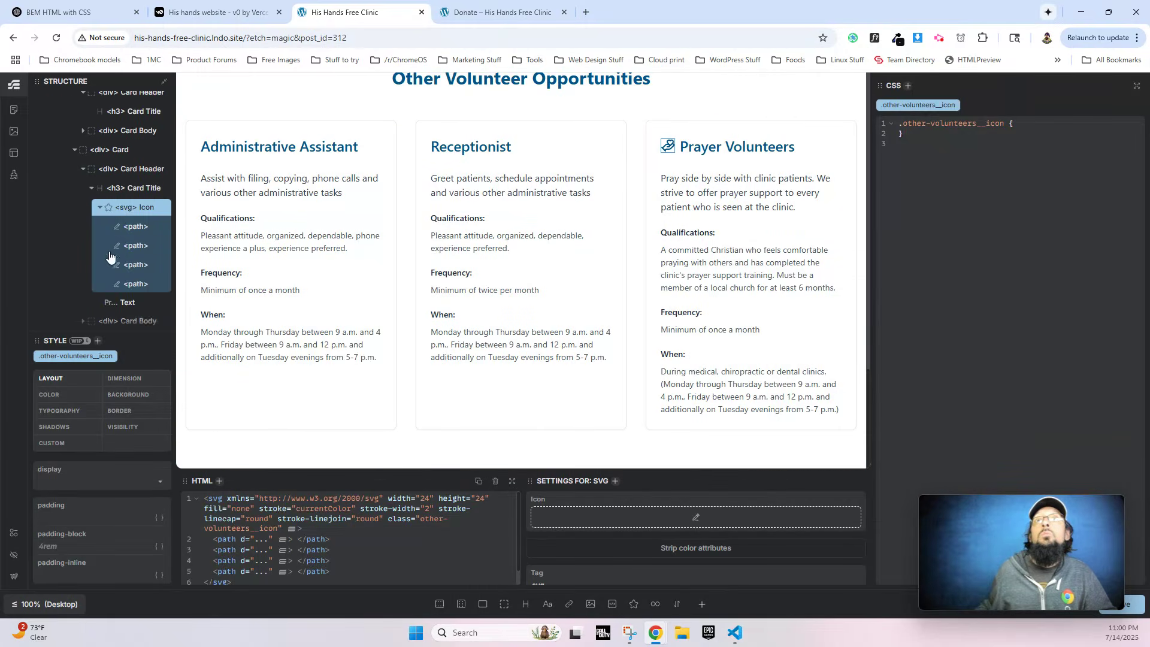
left_click(161, 203)
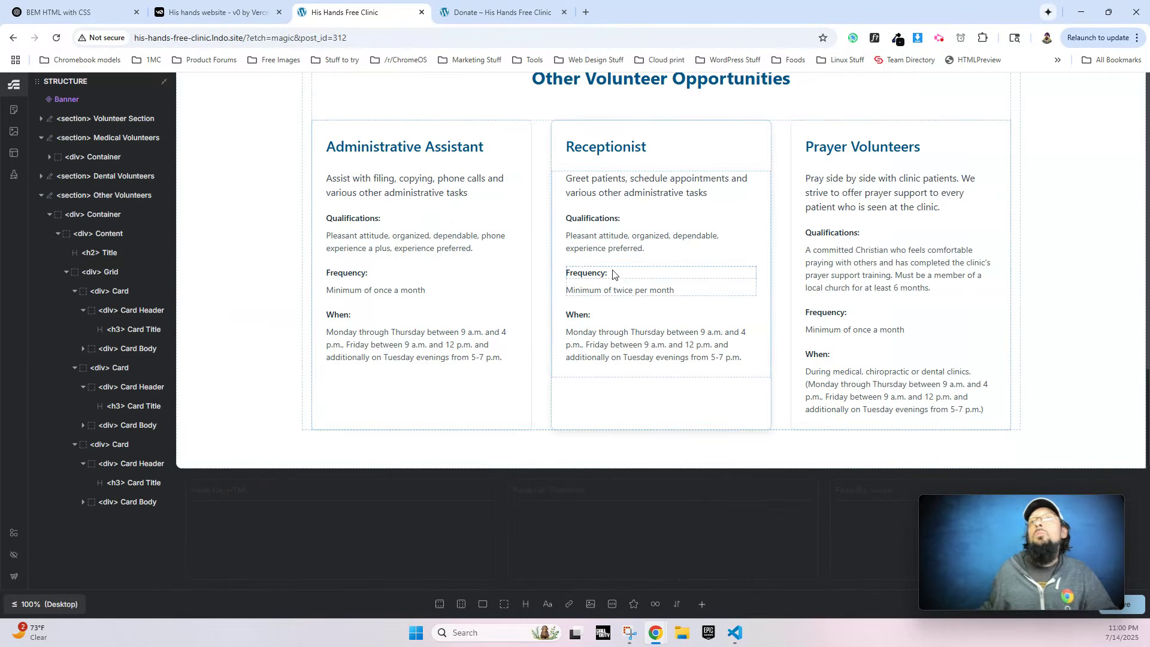
Switch to the v0 Volunteer preview, inspect the section holding One-Time Group Projects and His Hands Board Member, and copy its element.
left_click(230, 12)
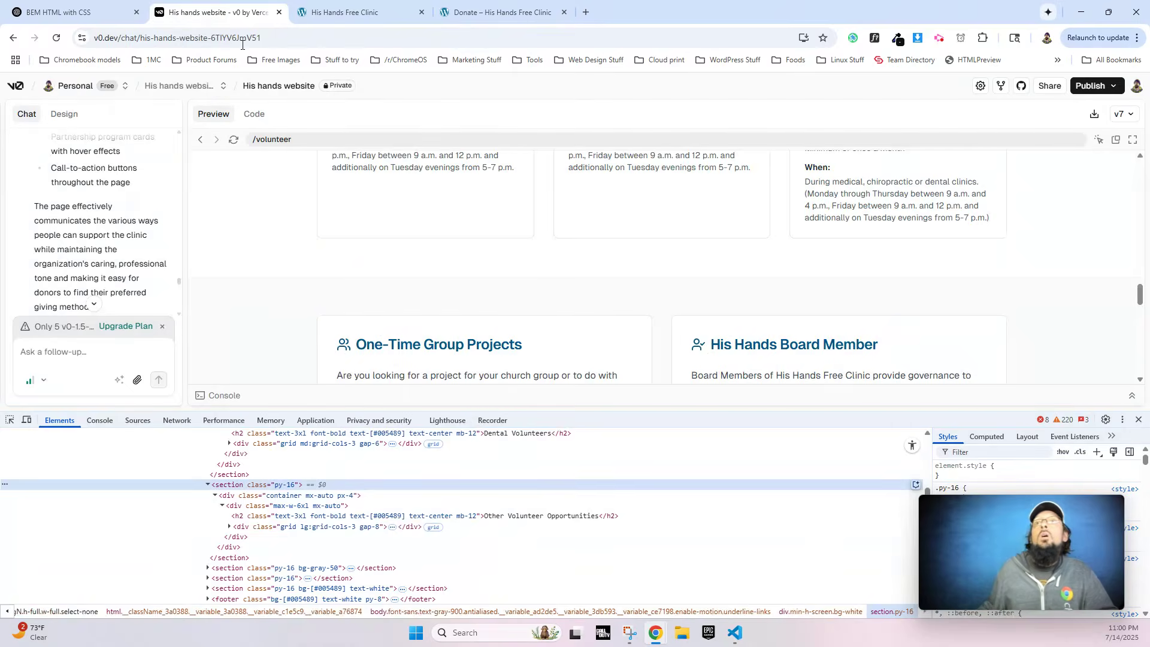
scroll(429, 244, "down", 2)
right_click(468, 236)
left_click(513, 529)
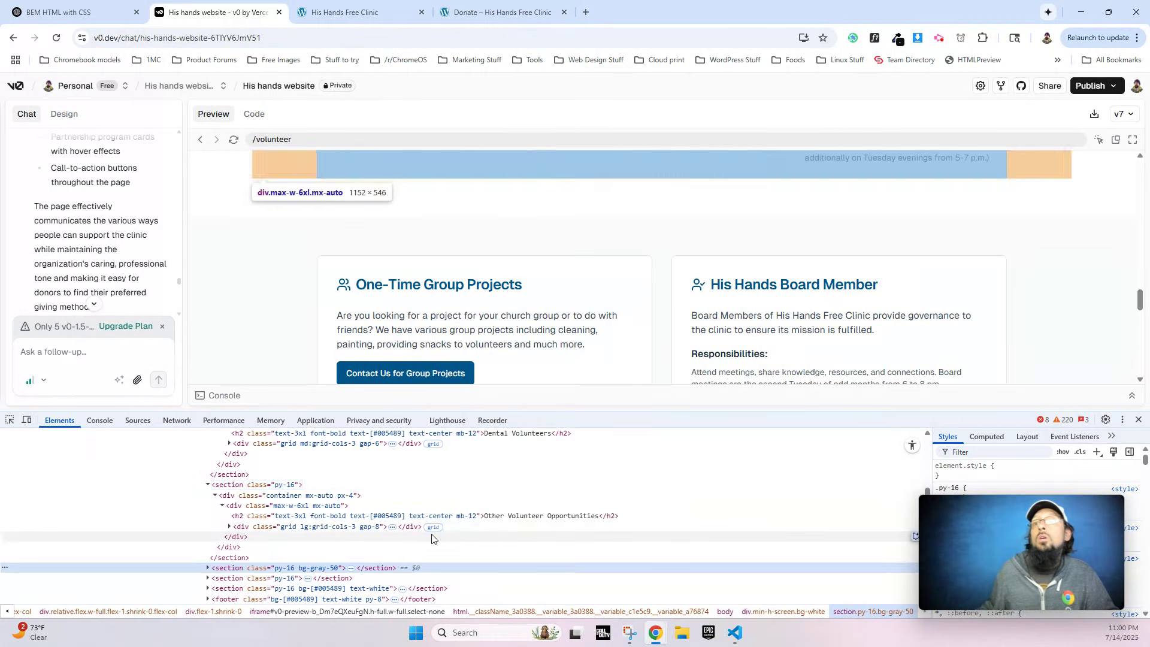
right_click(238, 568)
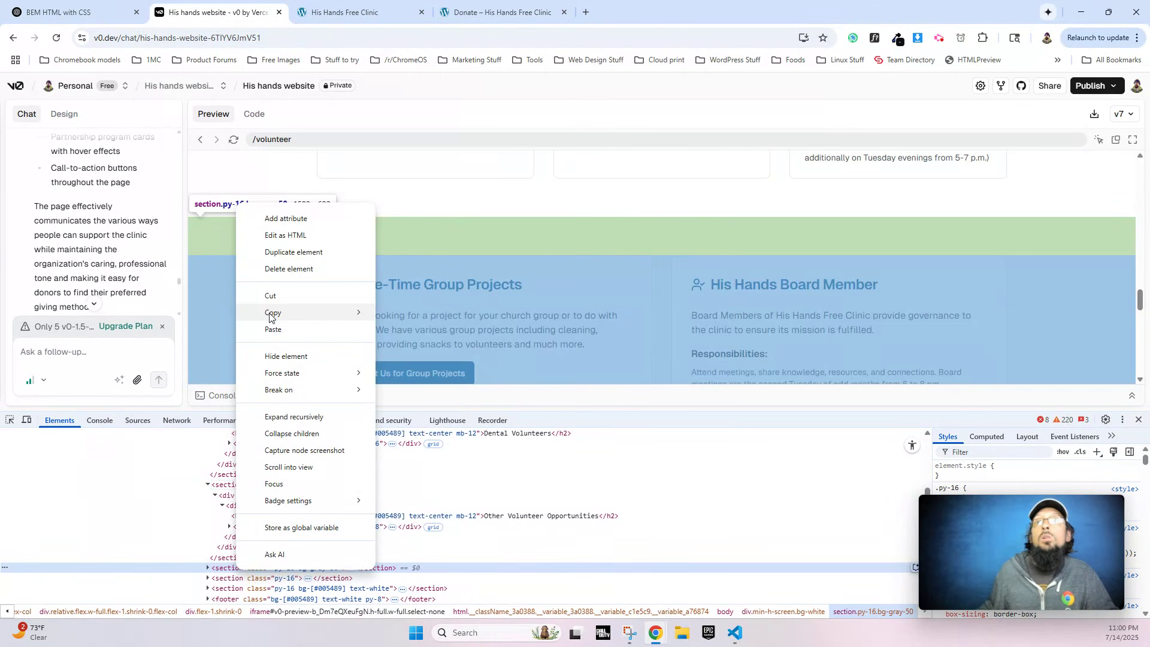
mouse_move(362, 319)
left_click(409, 313)
Send ChatGPT the copied One-Time Group Projects and Board Member section for conversion to BEM HTML and nested CSS.
left_click(66, 12)
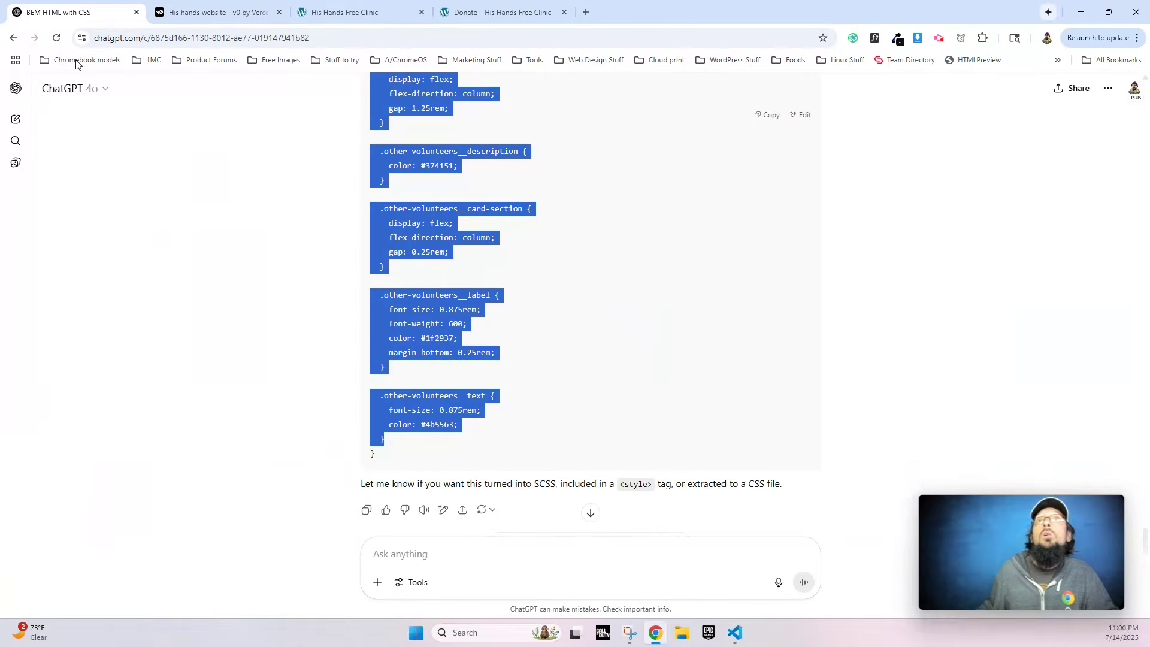
left_click(437, 552)
key("ctrl+v")
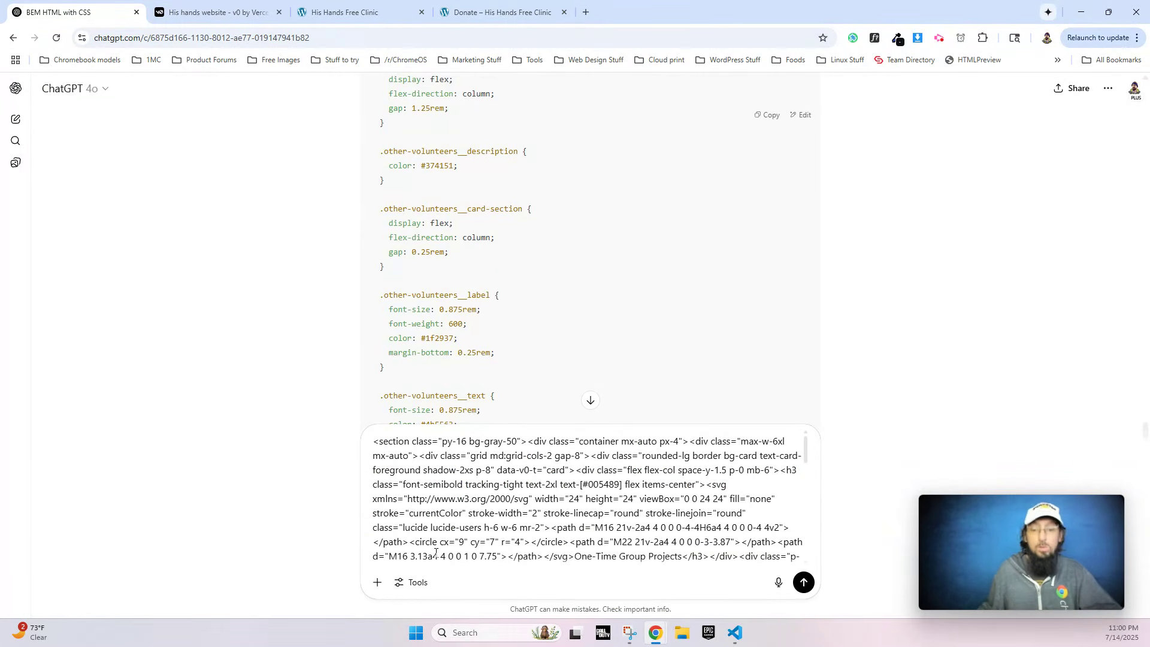
key("Return")
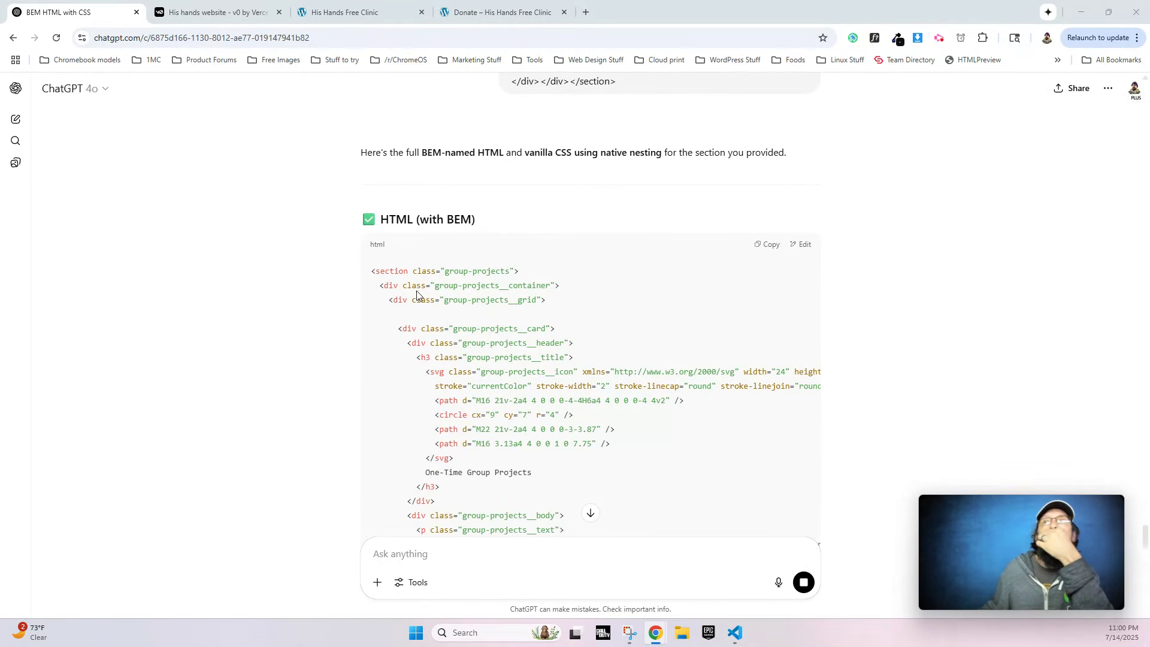
Copy ChatGPT's generated group-projects HTML and add a new section with a container after Other Volunteers in Etch.
scroll(417, 295, "down", 4)
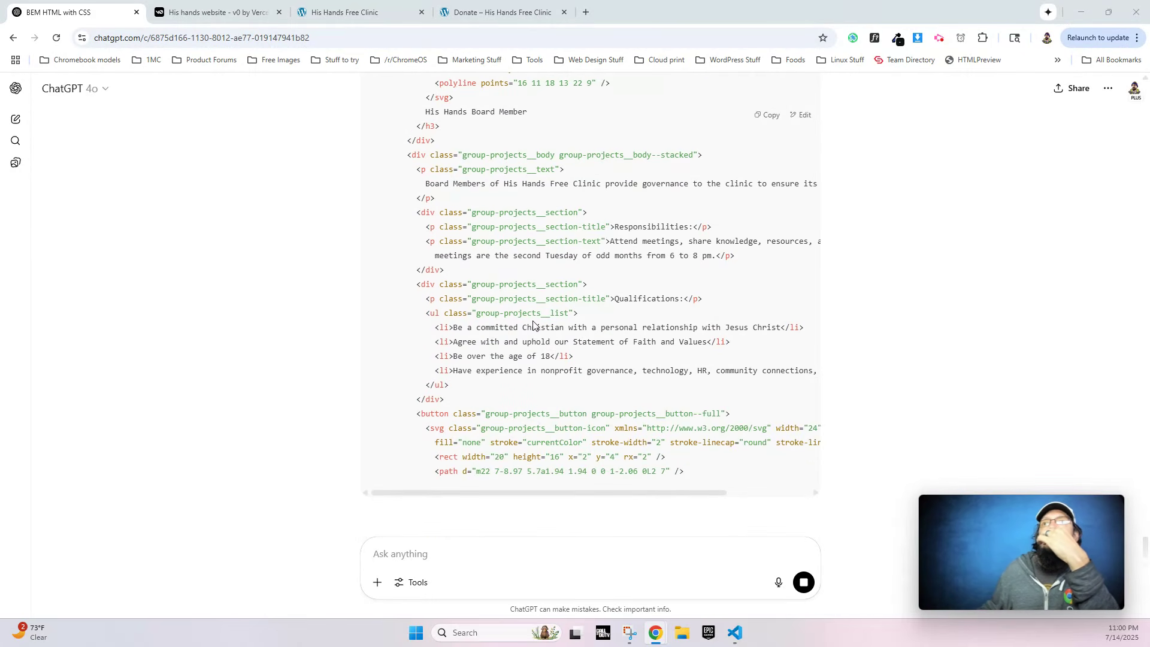
scroll(550, 343, "down", 3)
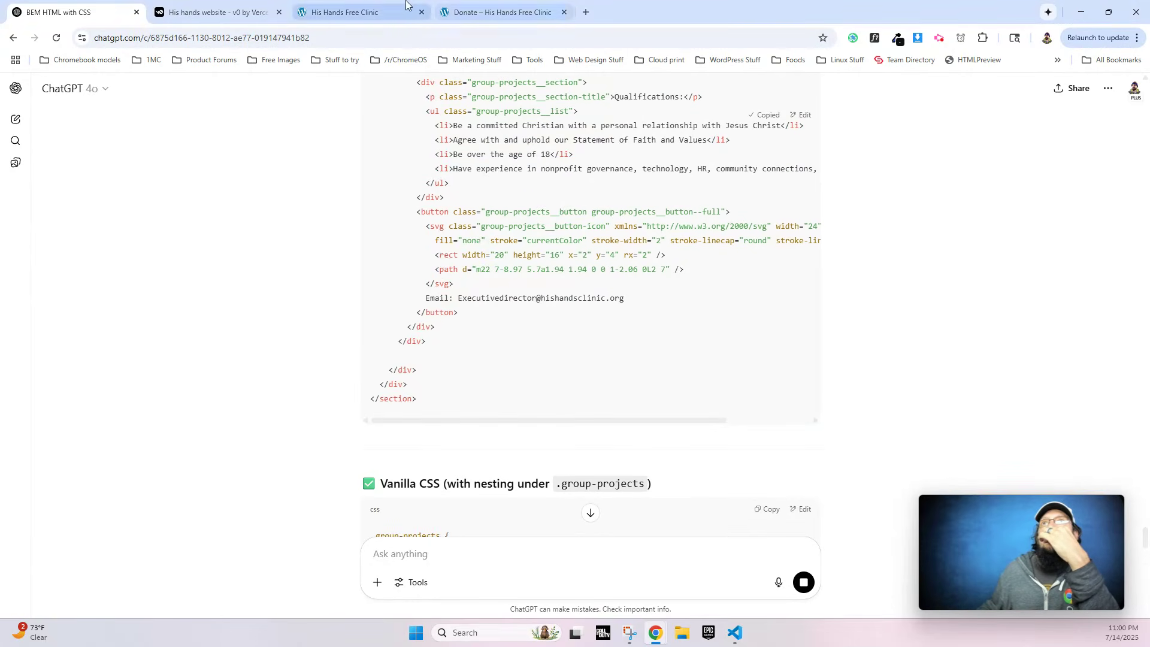
left_click(345, 12)
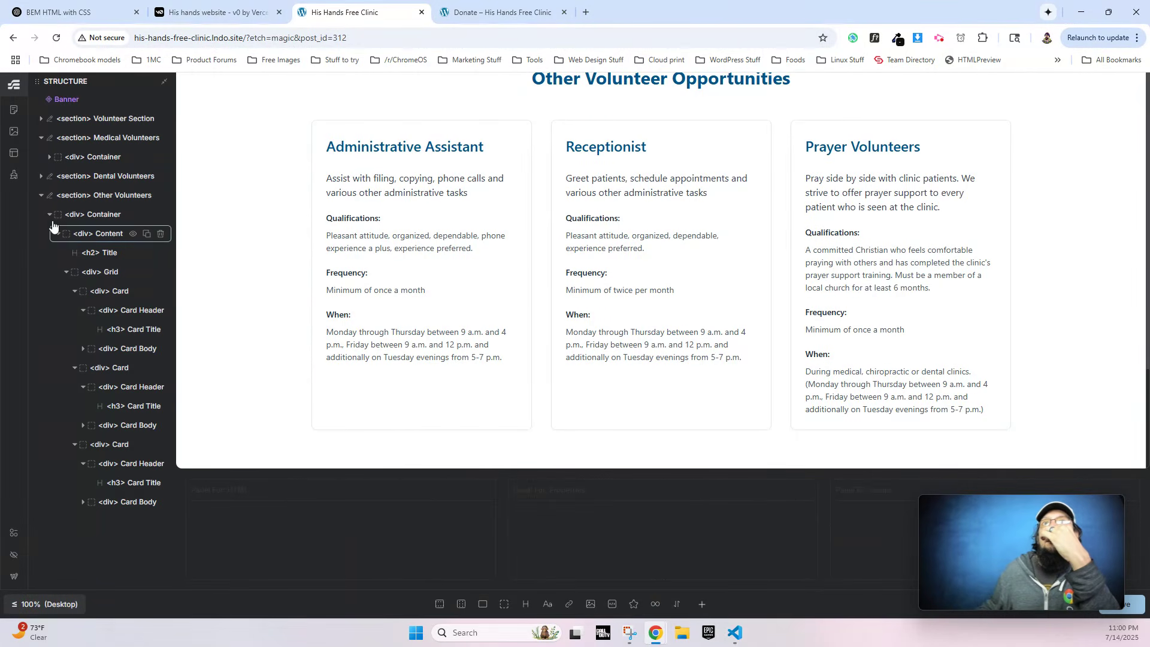
left_click(39, 196)
left_click(105, 201)
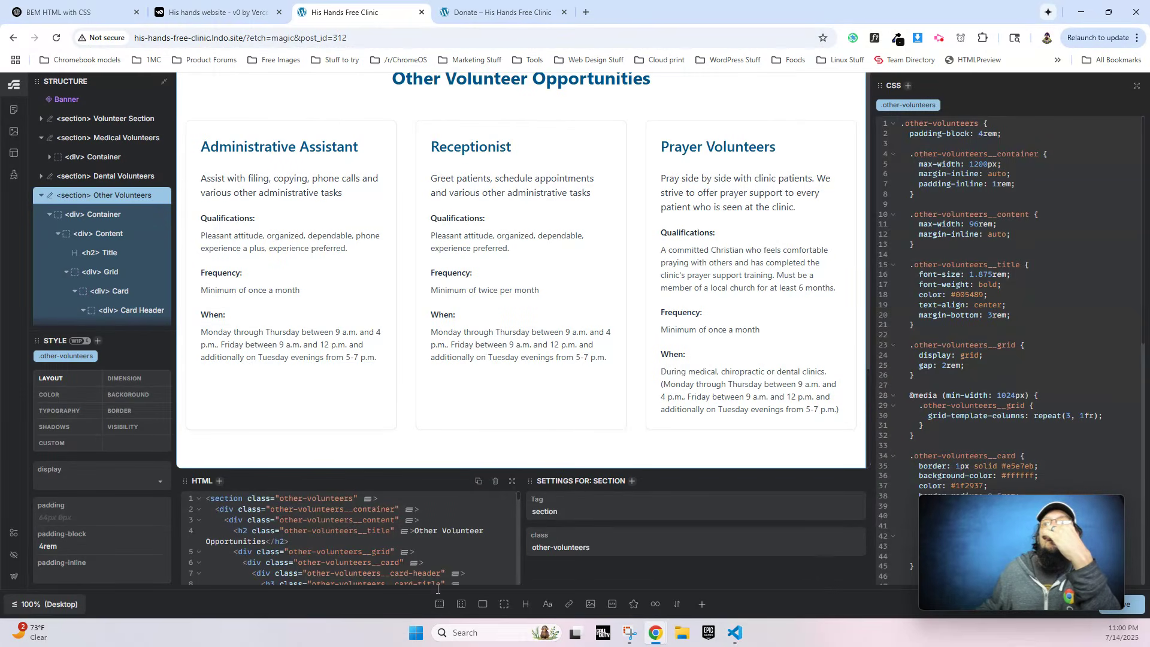
scroll(93, 280, "down", 5)
left_click(93, 278)
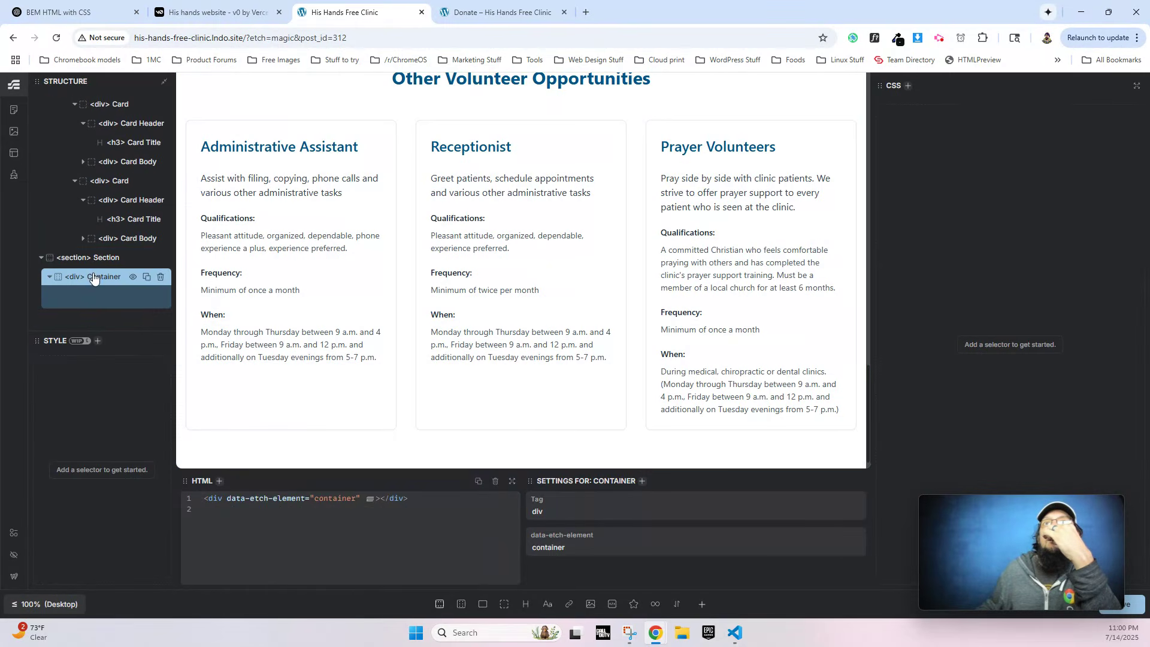
left_click(79, 259)
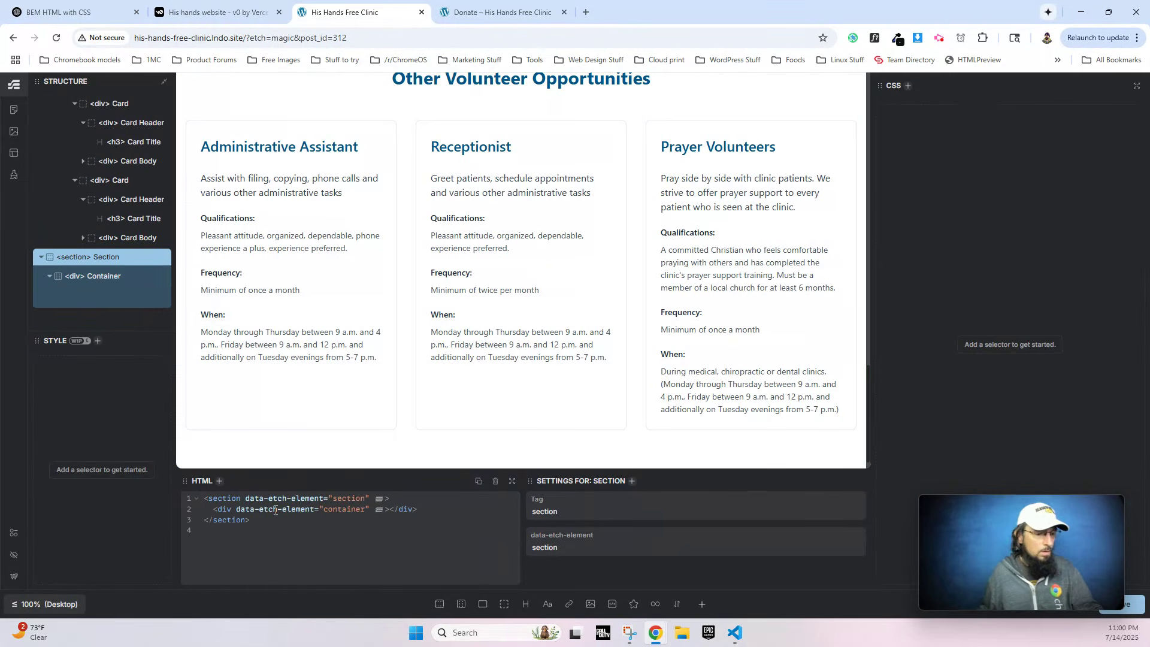
Replace the new section's entire markup in Etch with the copied group-projects HTML.
left_click(275, 508)
key("ctrl+a")
key("ctrl+v")
Copy all the declarations and nested rules inside ChatGPT's generated .group-projects CSS block, leaving out the outer selector and its closing brace.
left_click(84, 12)
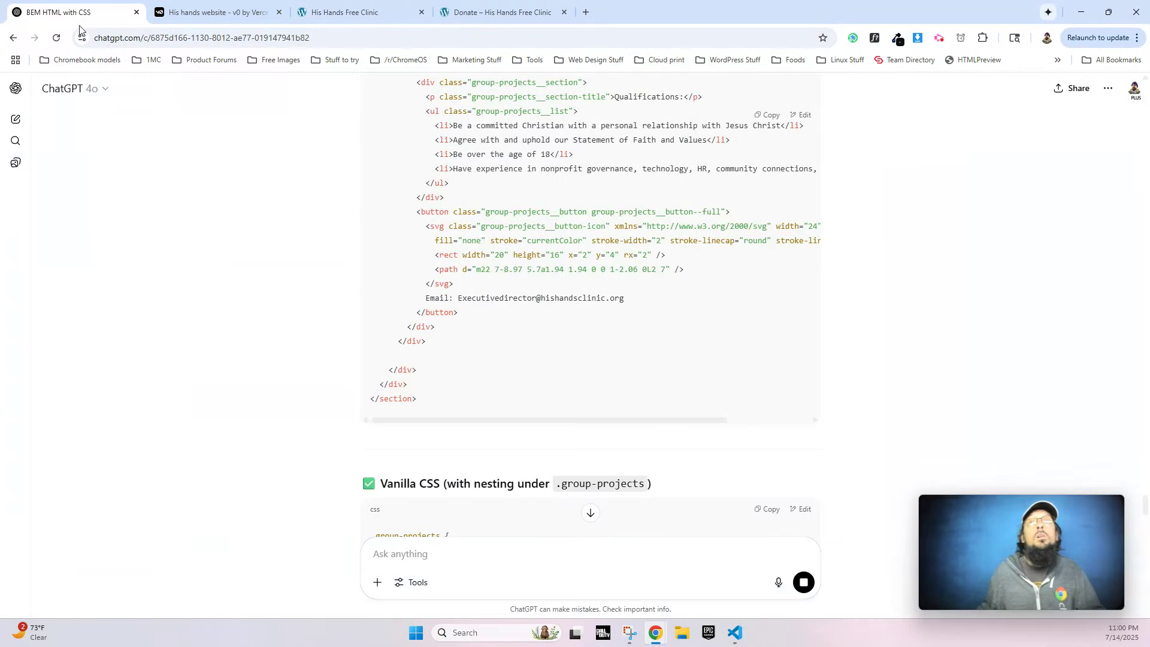
scroll(374, 197, "down", 7)
scroll(374, 198, "up", 2)
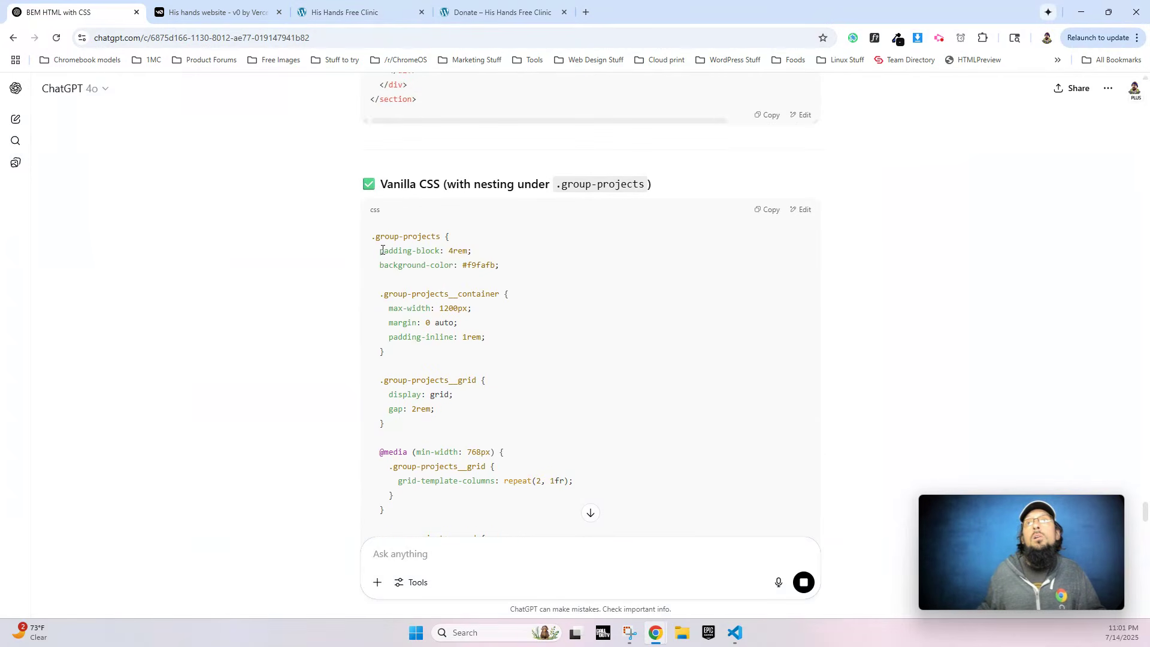
left_click_drag(377, 249, 402, 354)
scroll(471, 387, "down", 1)
scroll(465, 377, "down", 12)
scroll(451, 372, "down", 2)
scroll(442, 457, "down", 3)
scroll(447, 388, "down", 3)
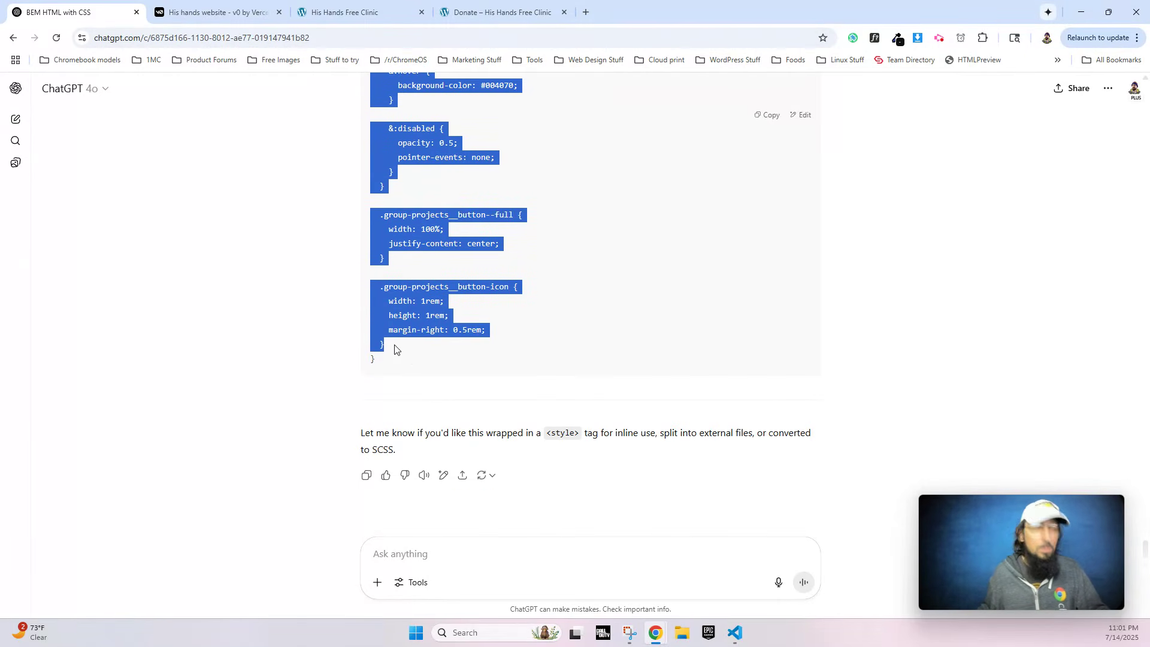
Paste the copied nested rules inside the .group-projects selector in Etch.
left_click(347, 12)
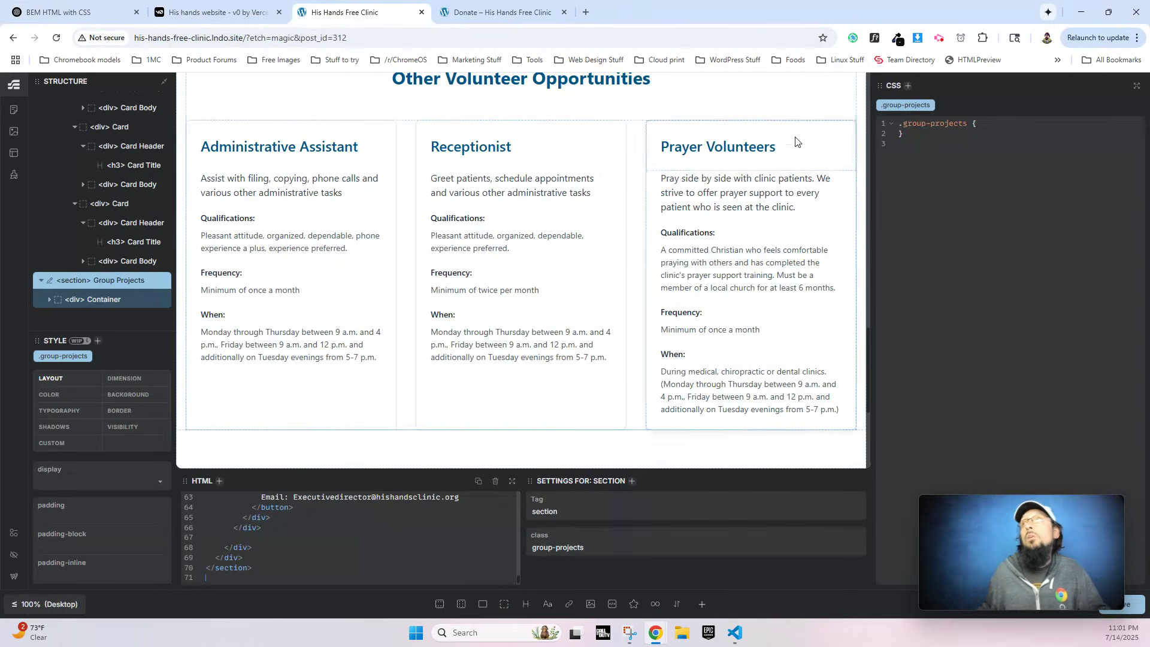
left_click(1005, 123)
key("ctrl+v")
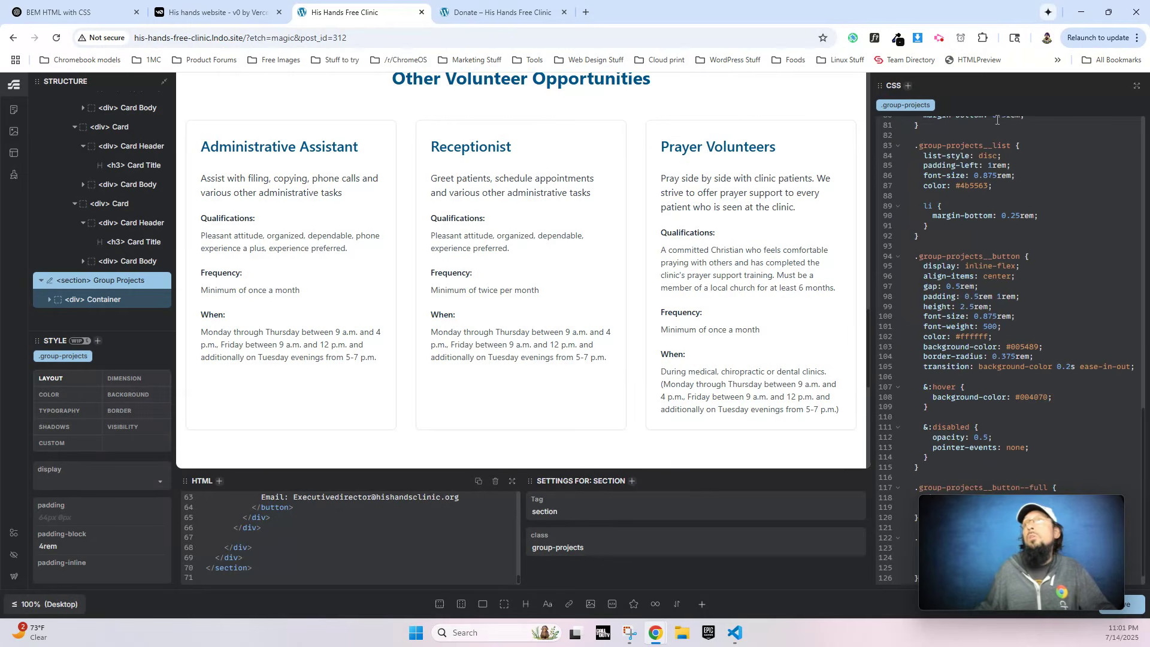
Delete the SVG icons from the One-Time Group Projects and His Hands Board Member card titles.
scroll(590, 317, "down", 7)
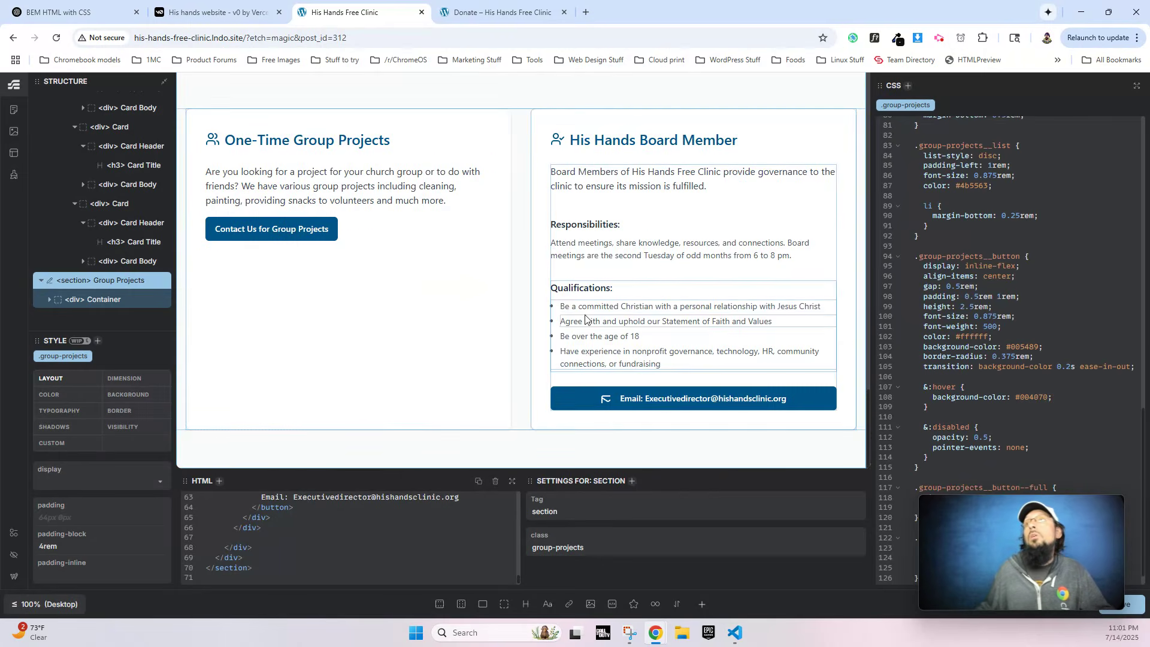
left_click(214, 140)
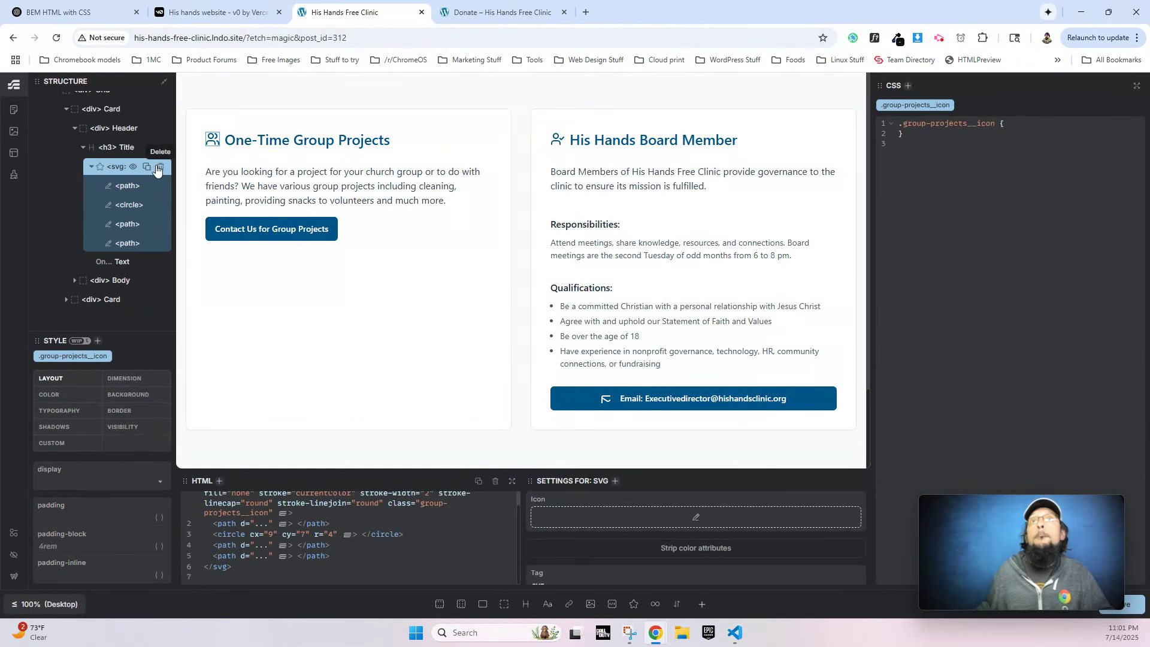
left_click(159, 168)
left_click(701, 139)
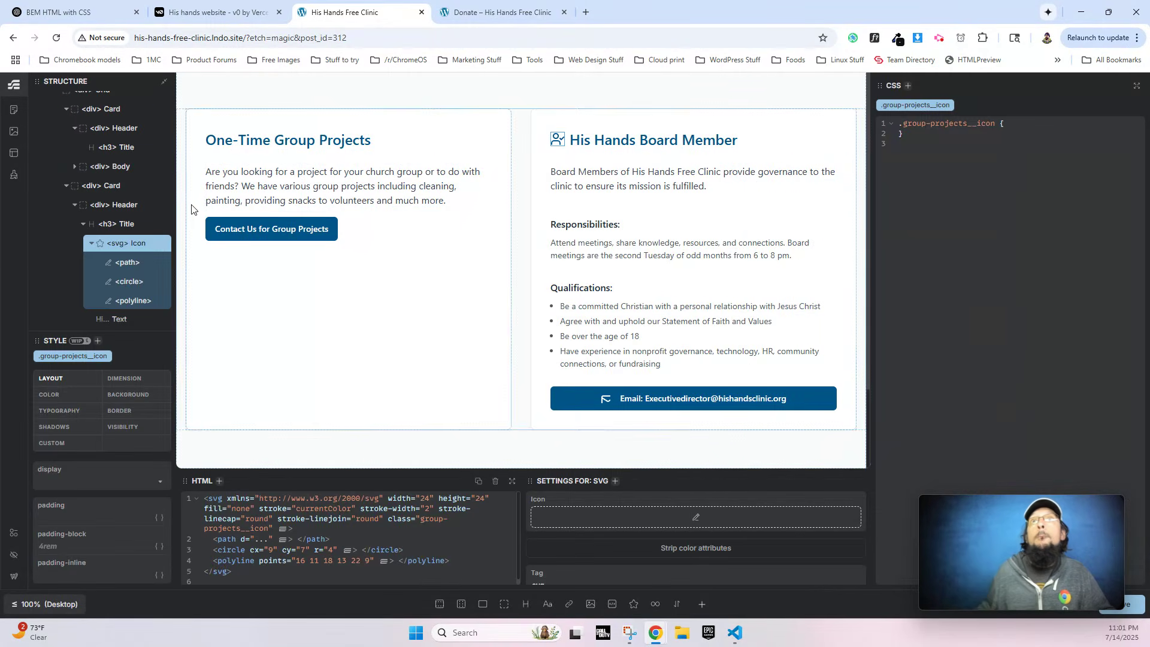
left_click(160, 243)
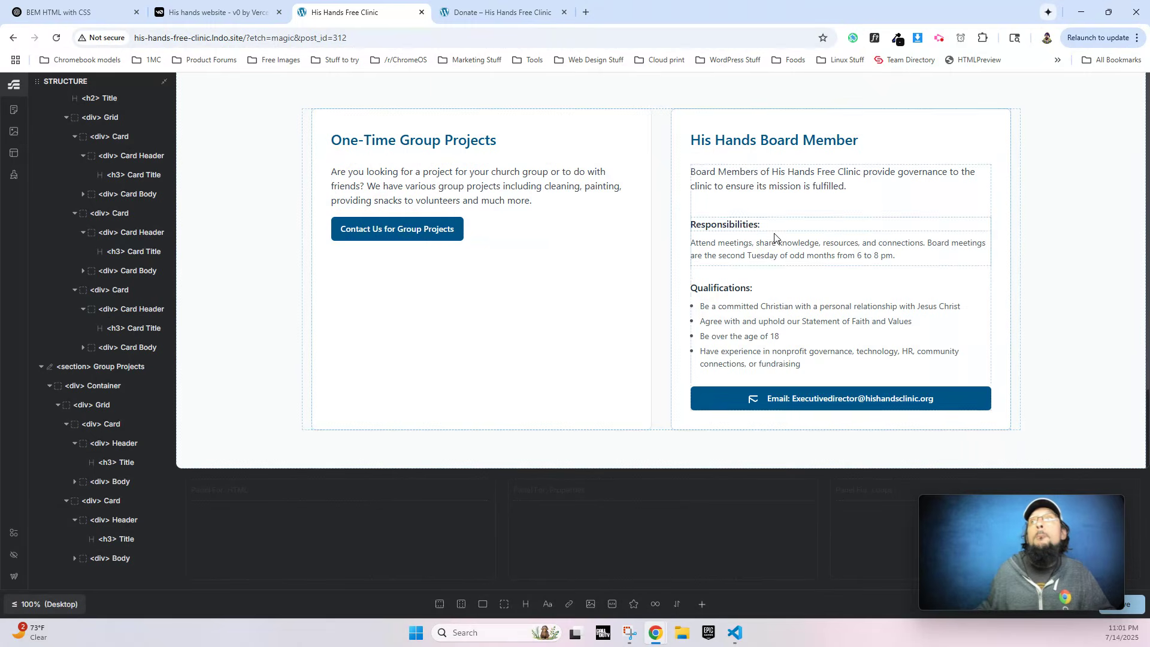
Inspect the Statement of Values section in the v0 Volunteer preview and copy its section element.
left_click(221, 14)
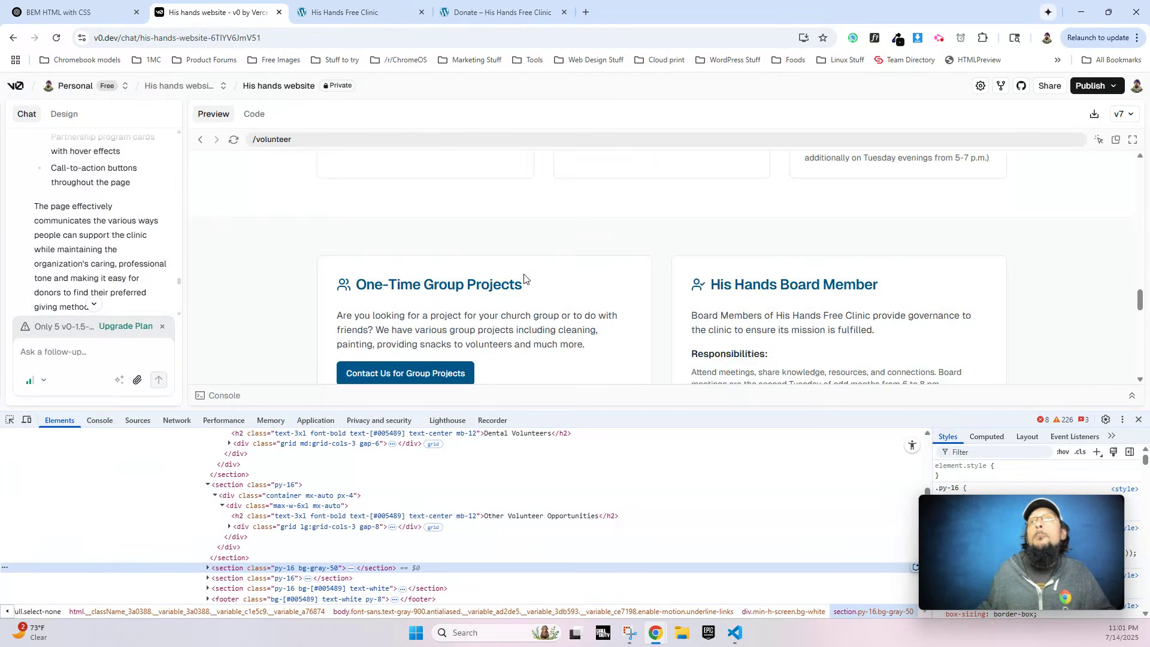
scroll(523, 275, "down", 5)
scroll(525, 277, "up", 2)
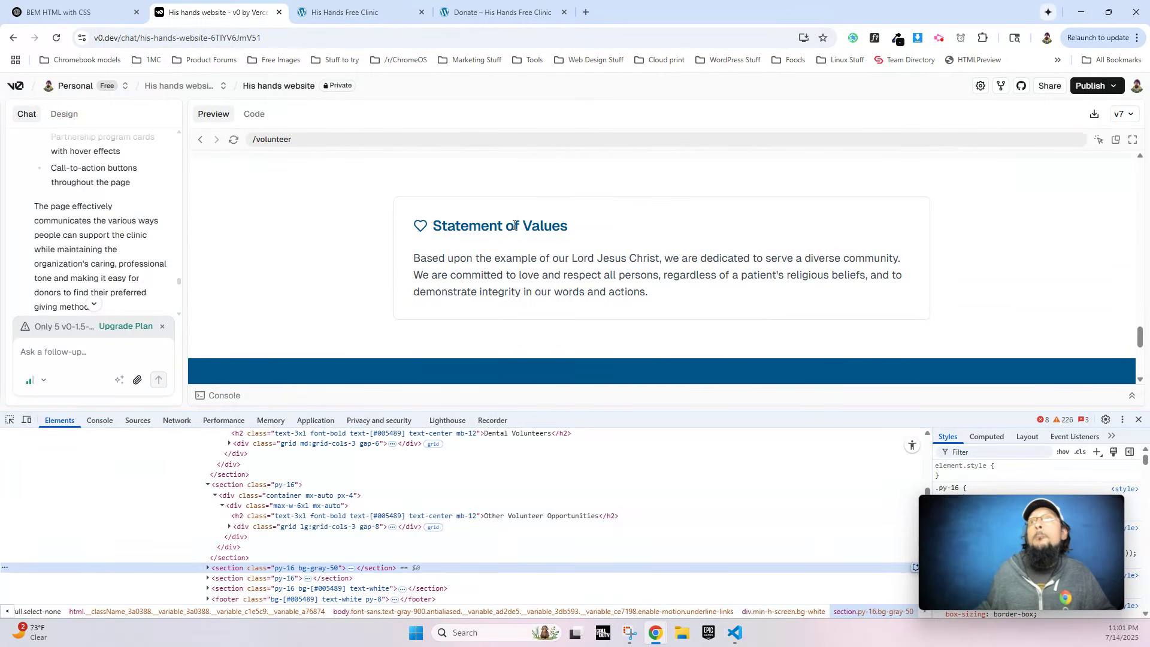
right_click(524, 196)
left_click(605, 487)
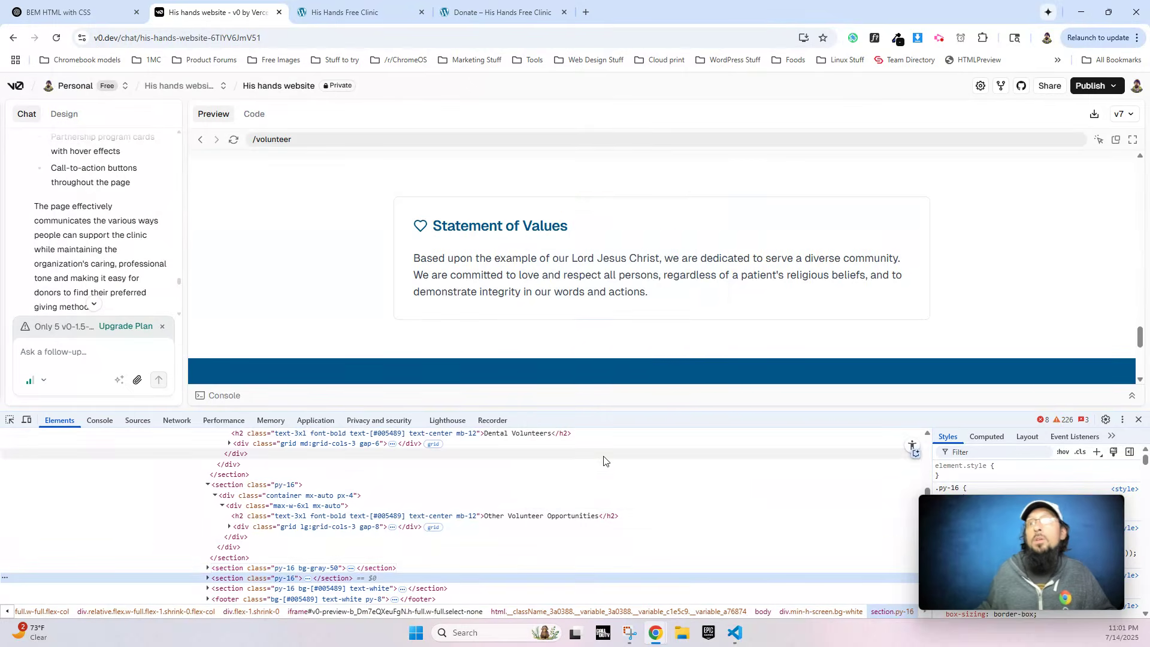
right_click(273, 581)
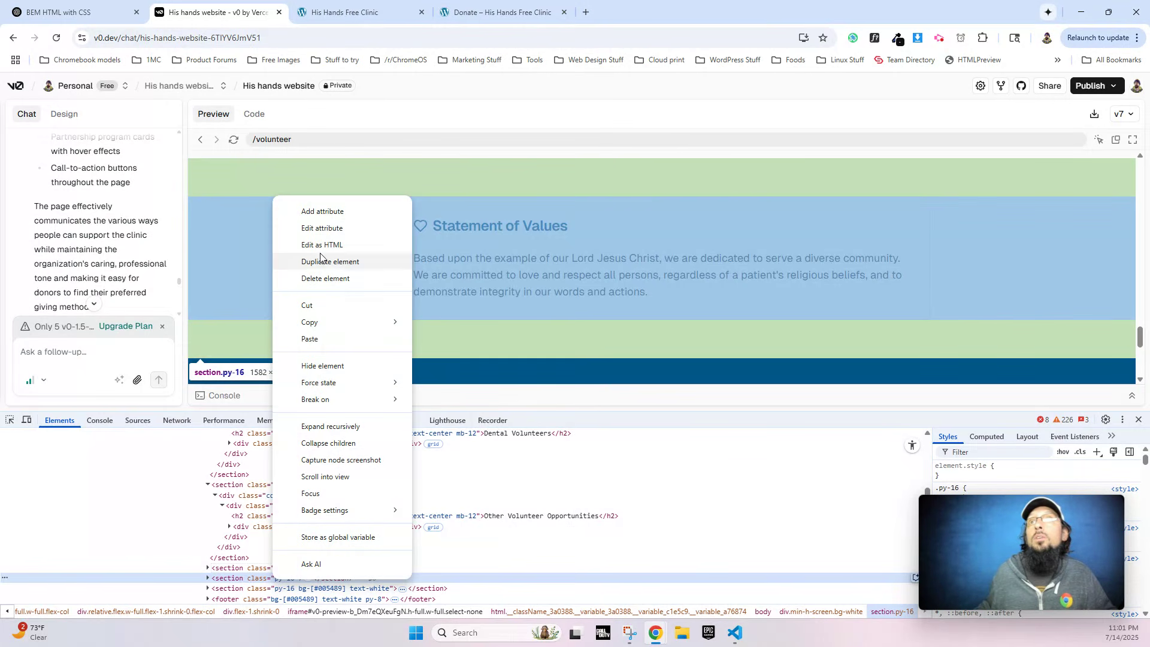
mouse_move(322, 322)
left_click(448, 322)
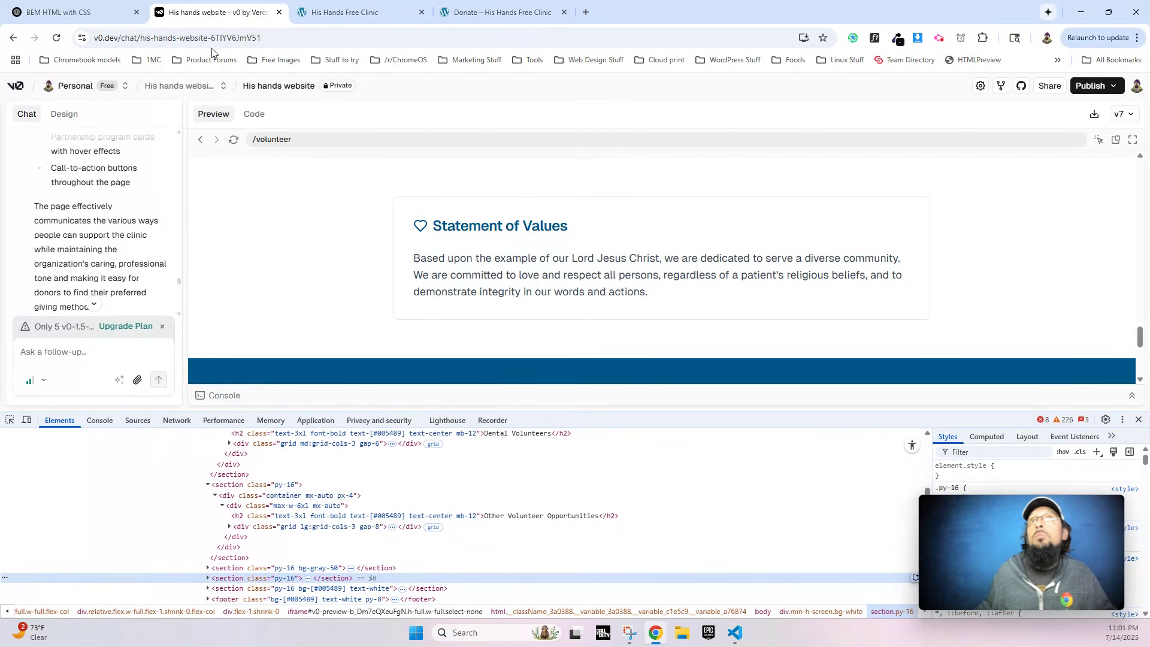
Send ChatGPT the copied Statement of Values section for conversion to HTML with BEM class names and nested vanilla CSS.
left_click(78, 15)
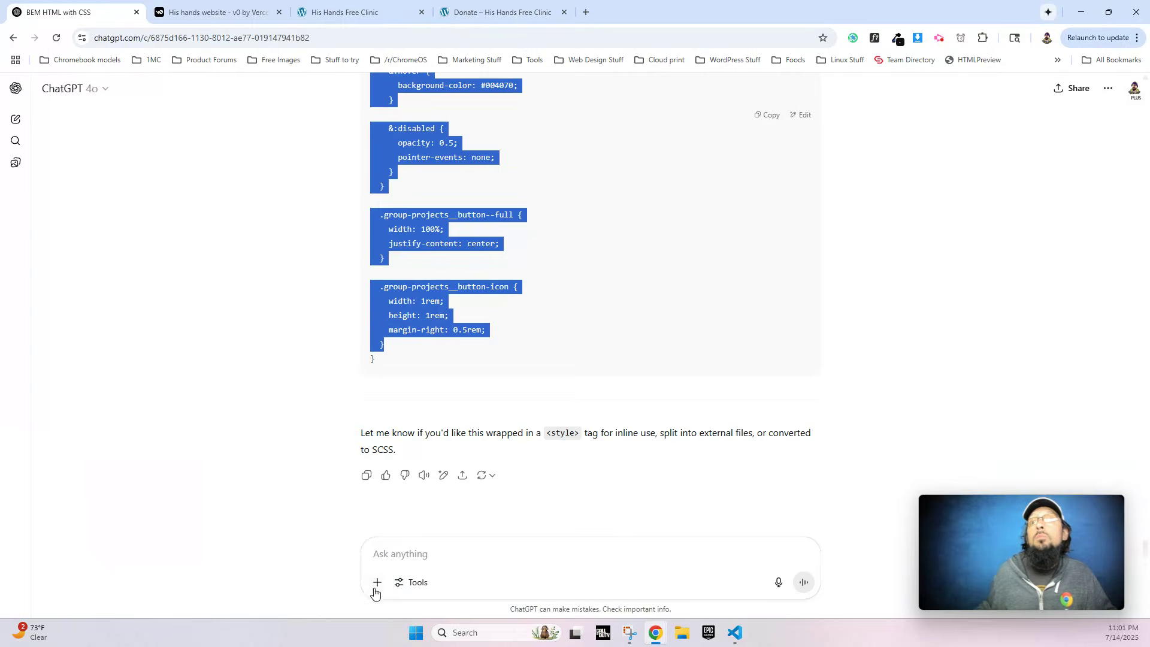
left_click(411, 545)
key("ctrl+v")
key("Return")
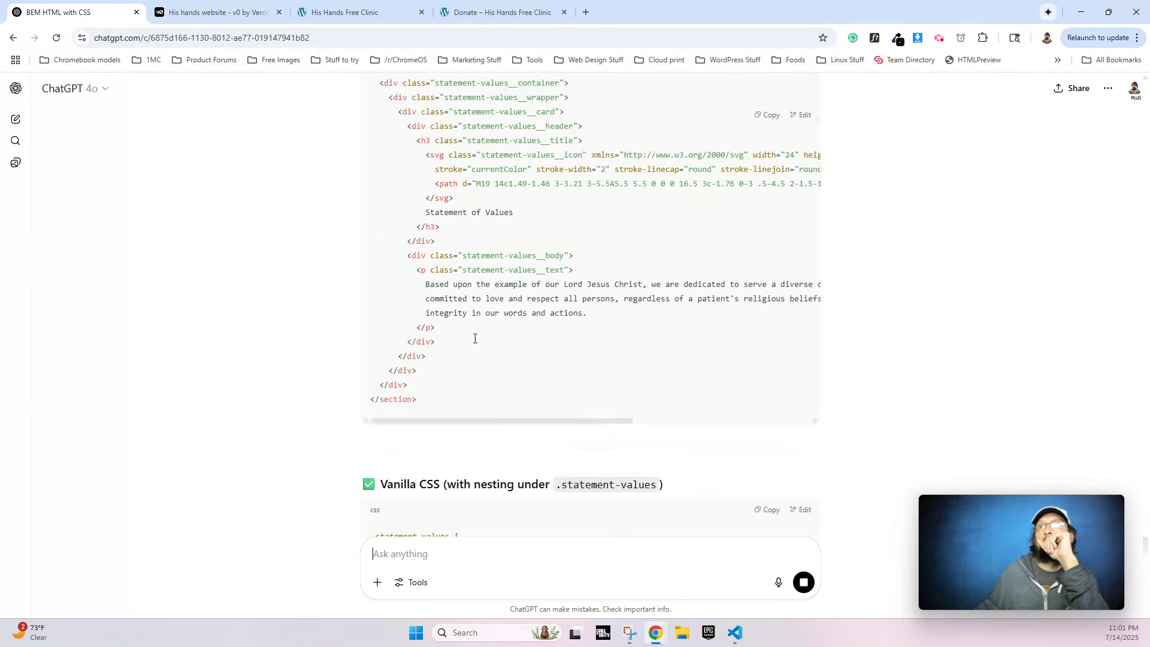
Copy the converted Statement of Values HTML from ChatGPT and use it to replace the markup of a new section after Group Projects in Etch.
scroll(724, 335, "up", 5)
left_click(374, 17)
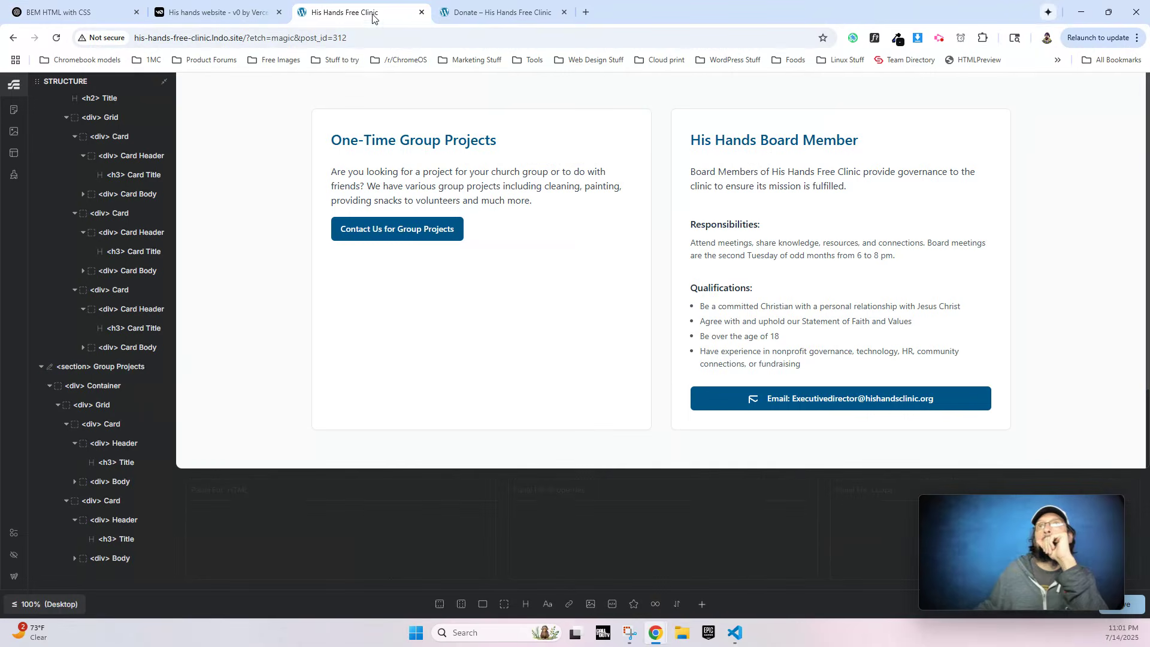
left_click(71, 373)
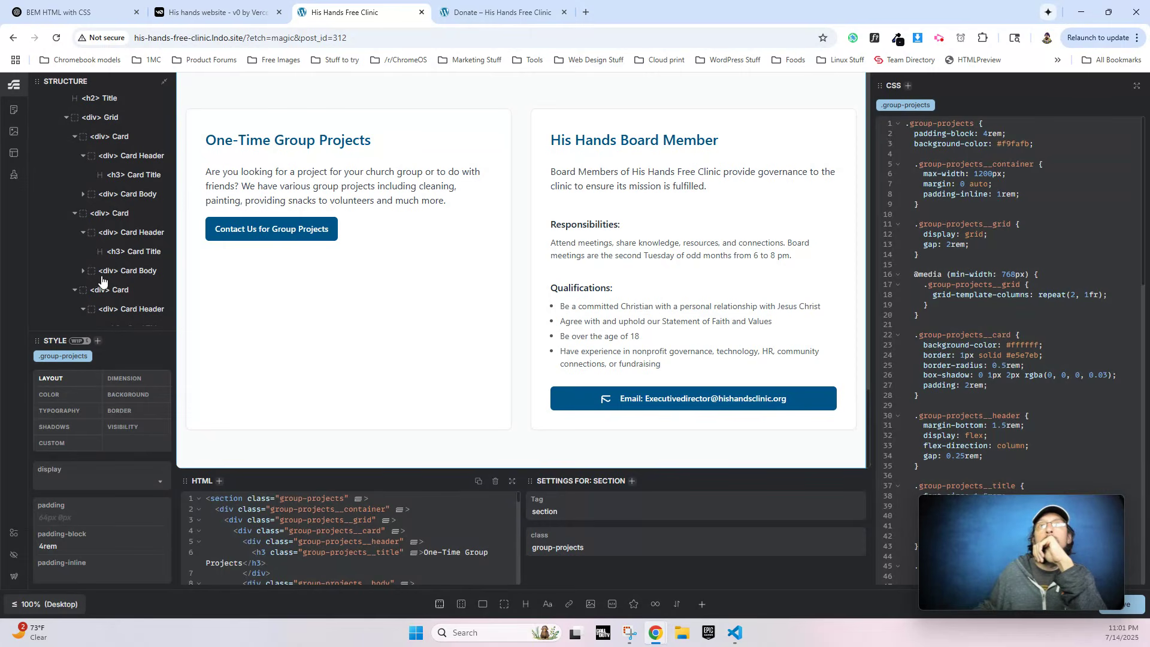
scroll(95, 239, "down", 5)
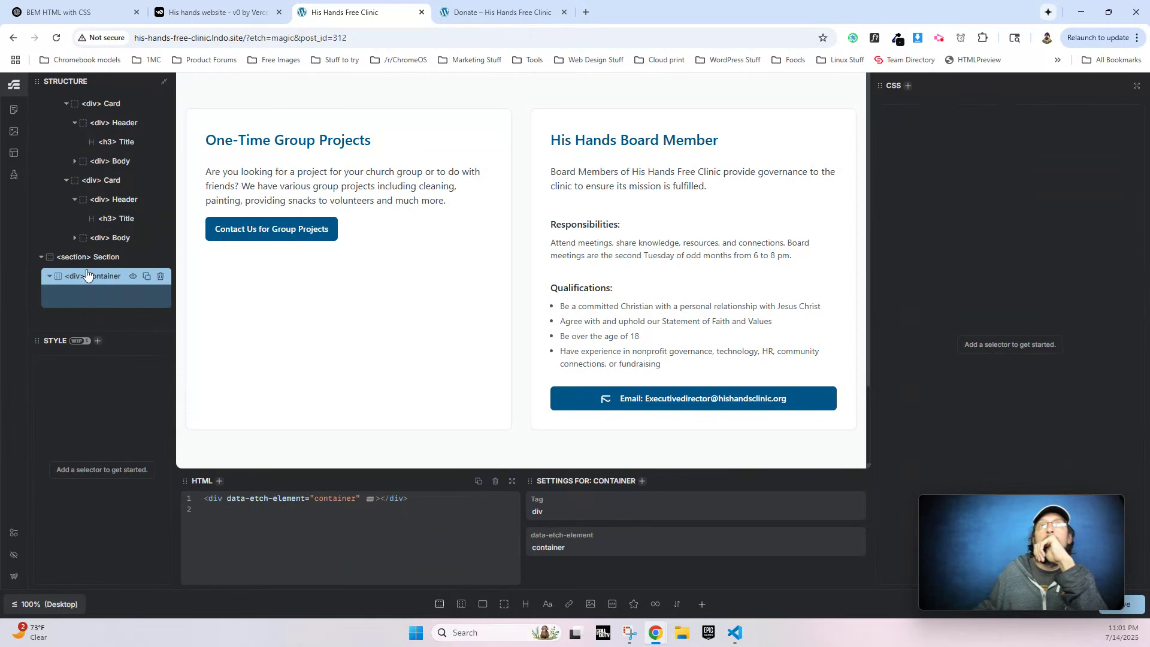
left_click(90, 258)
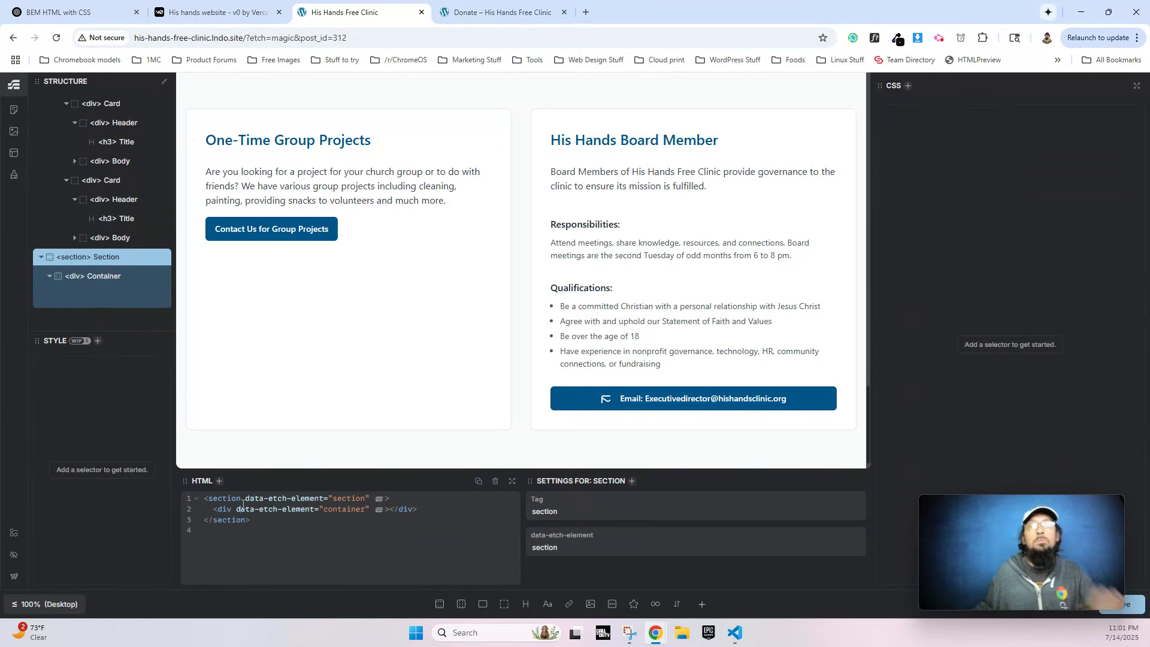
key("ctrl+a")
key("ctrl+v")
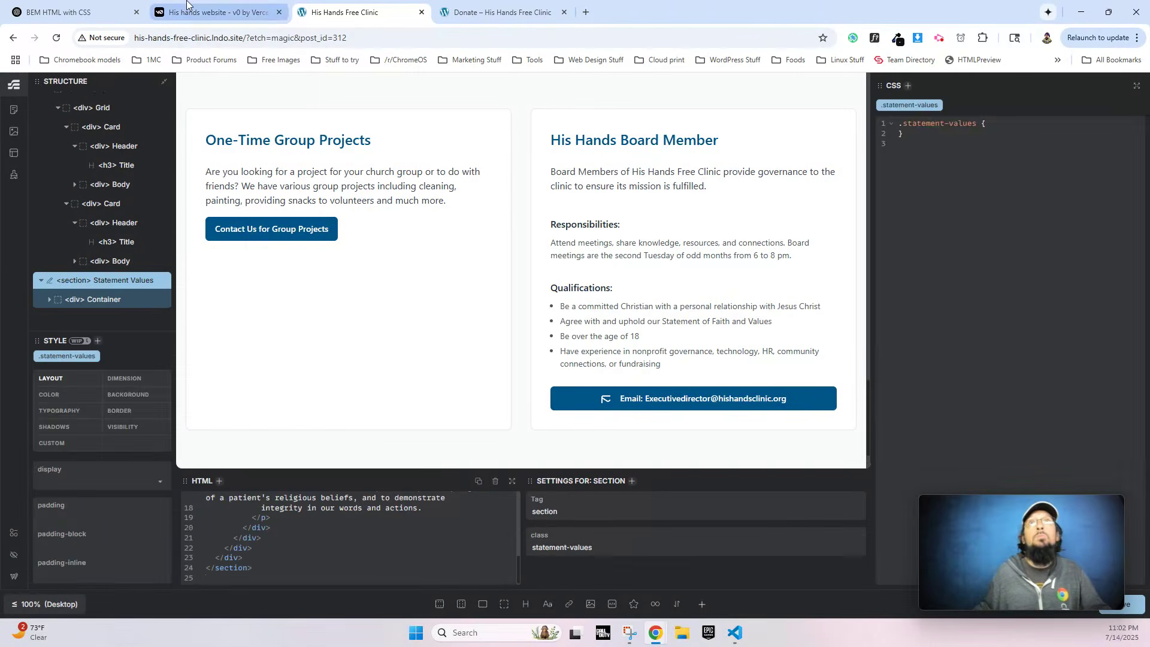
Copy all the nested rules inside the .statement-values block from ChatGPT's CSS.
left_click(111, 15)
scroll(370, 312, "down", 10)
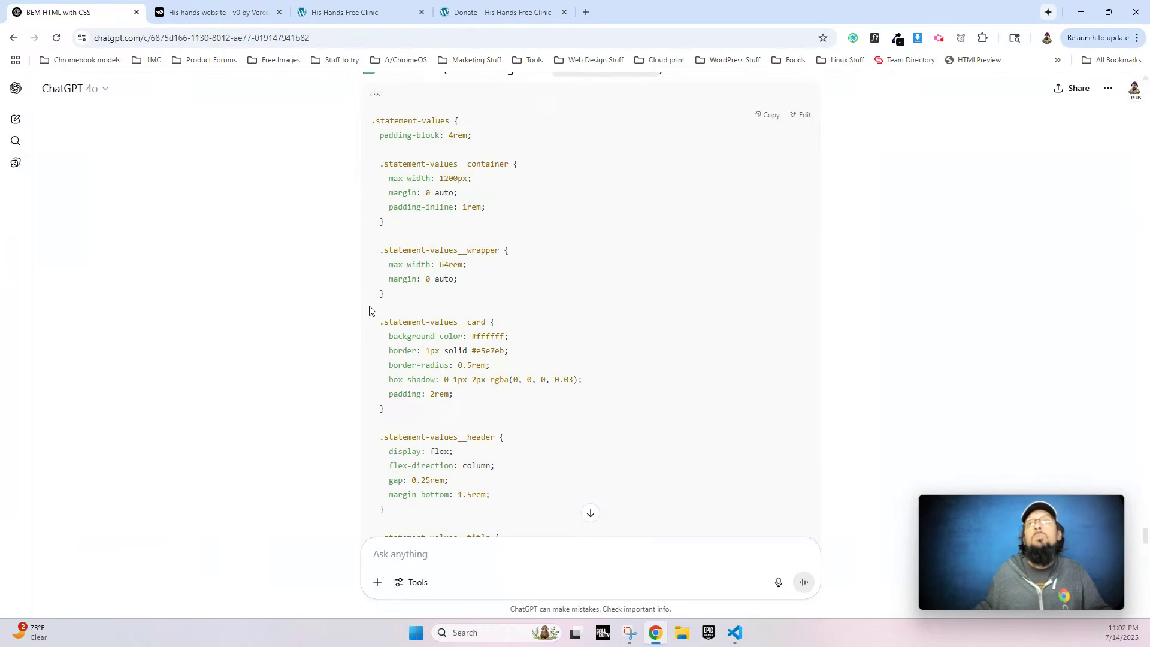
scroll(372, 152, "up", 1)
left_click_drag(375, 193, 393, 397)
scroll(395, 282, "down", 4)
scroll(411, 341, "down", 5)
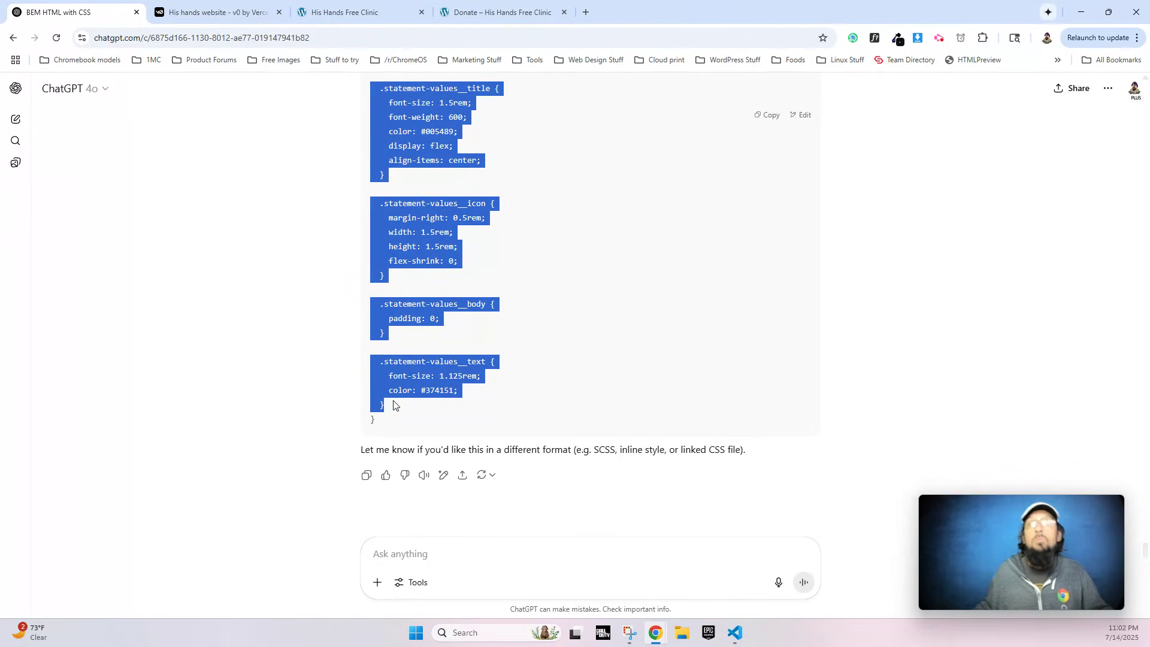
Paste the copied nested rules inside the .statement-values selector in Etch and check the rendered section.
left_click(326, 12)
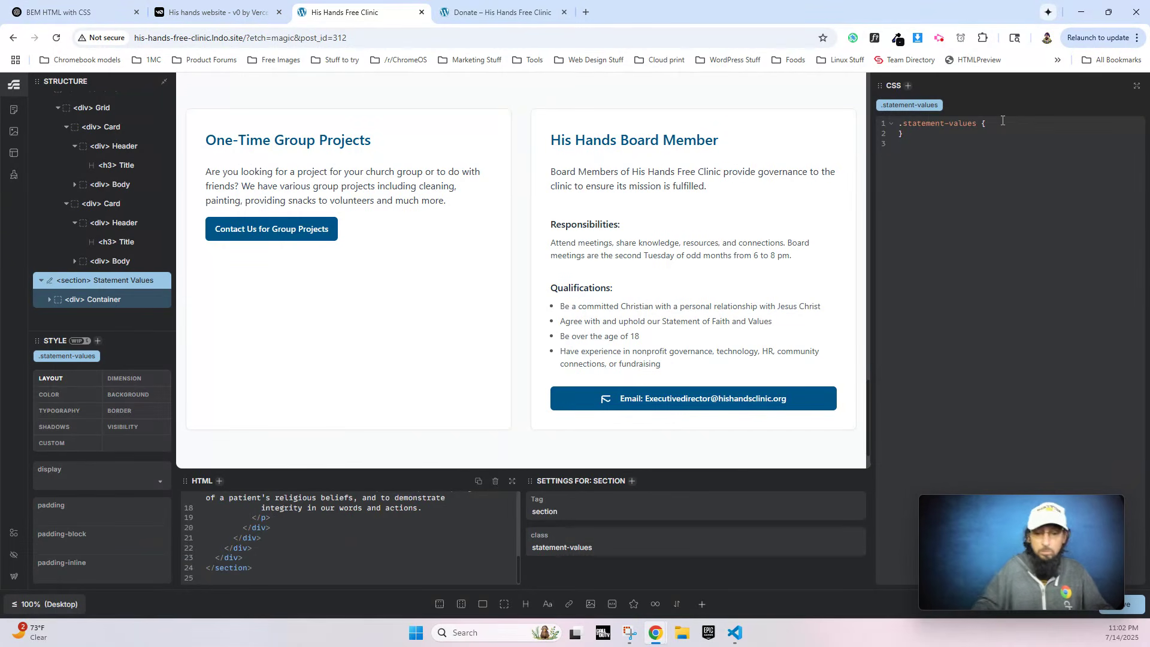
key("ctrl+v")
scroll(609, 254, "down", 3)
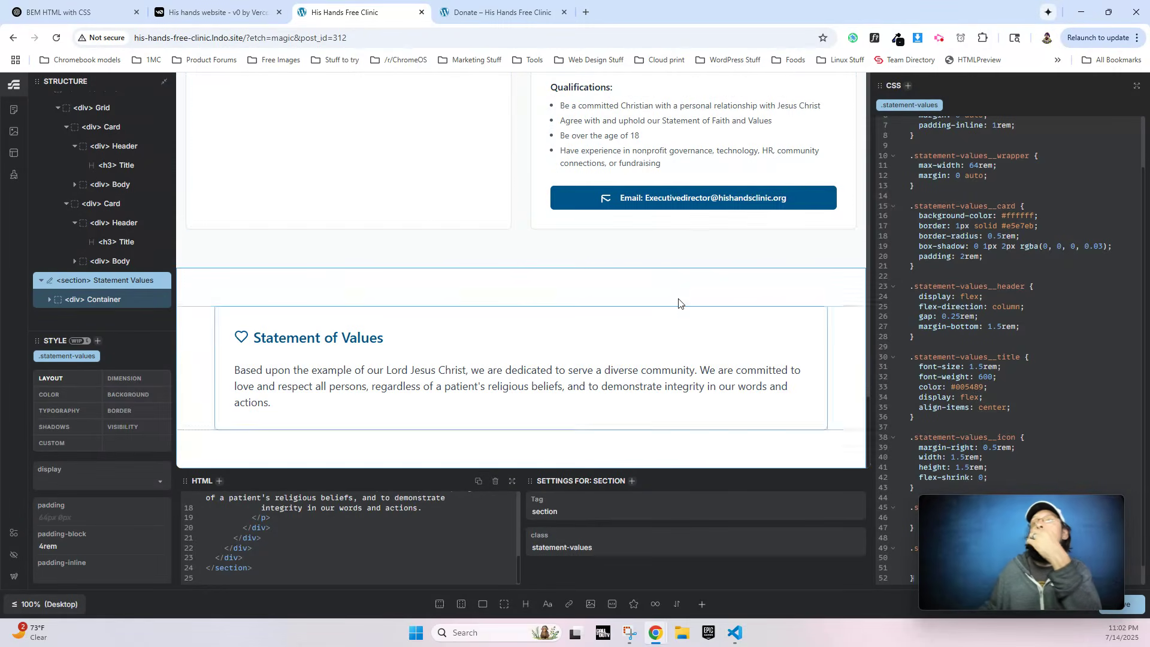
Inspect the There is a Place for You section in the v0 Volunteer preview and copy its section element.
left_click(233, 10)
scroll(559, 264, "down", 1)
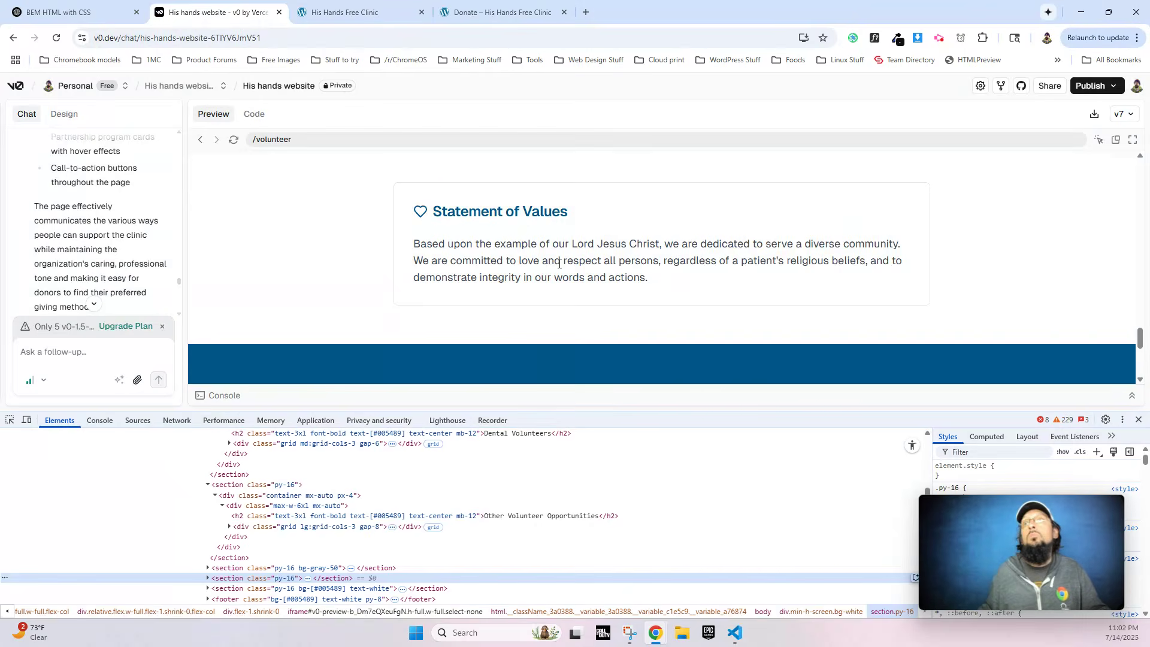
scroll(559, 261, "down", 5)
scroll(558, 261, "up", 2)
right_click(639, 245)
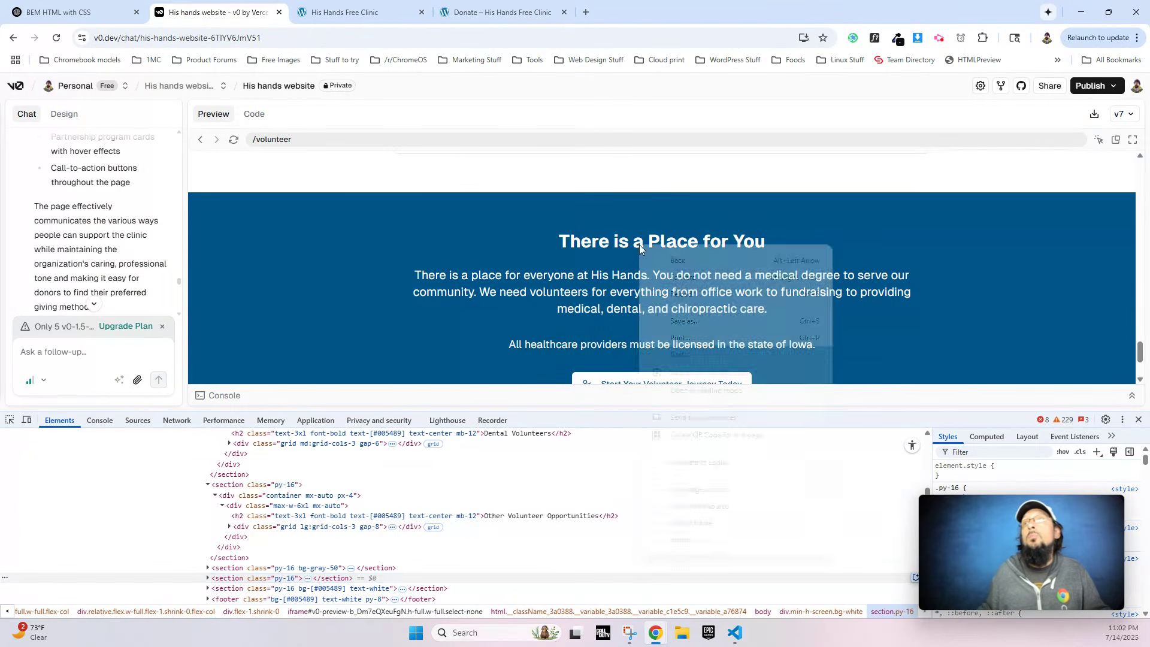
left_click(724, 540)
scroll(448, 294, "down", 2)
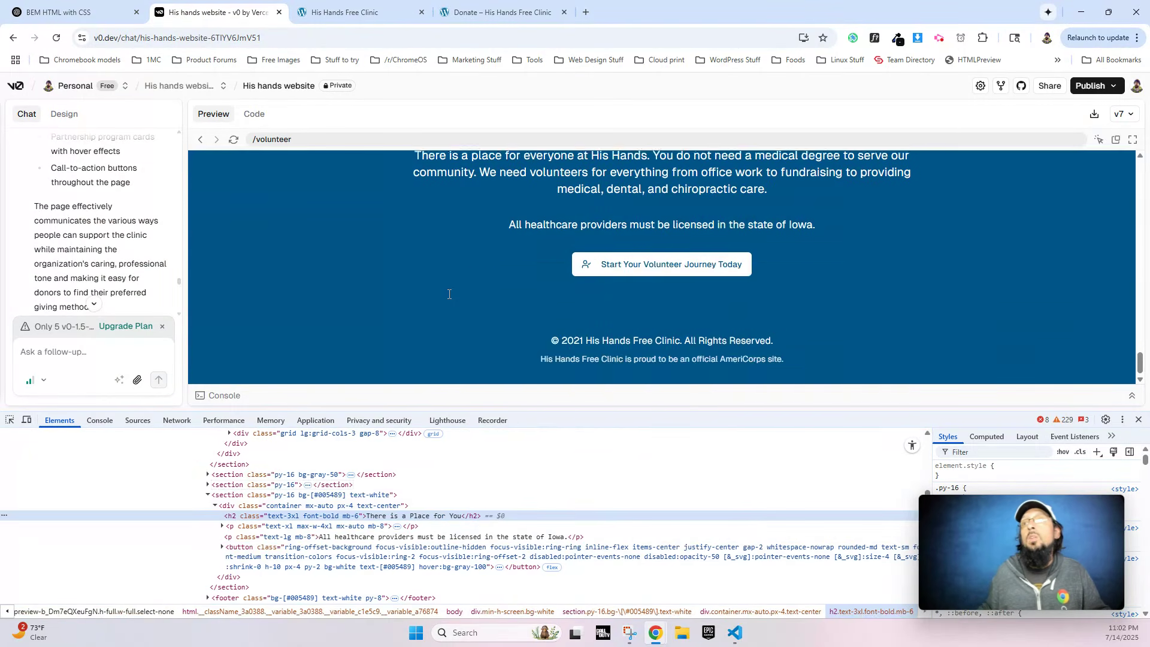
scroll(583, 296, "up", 3)
scroll(612, 282, "down", 3)
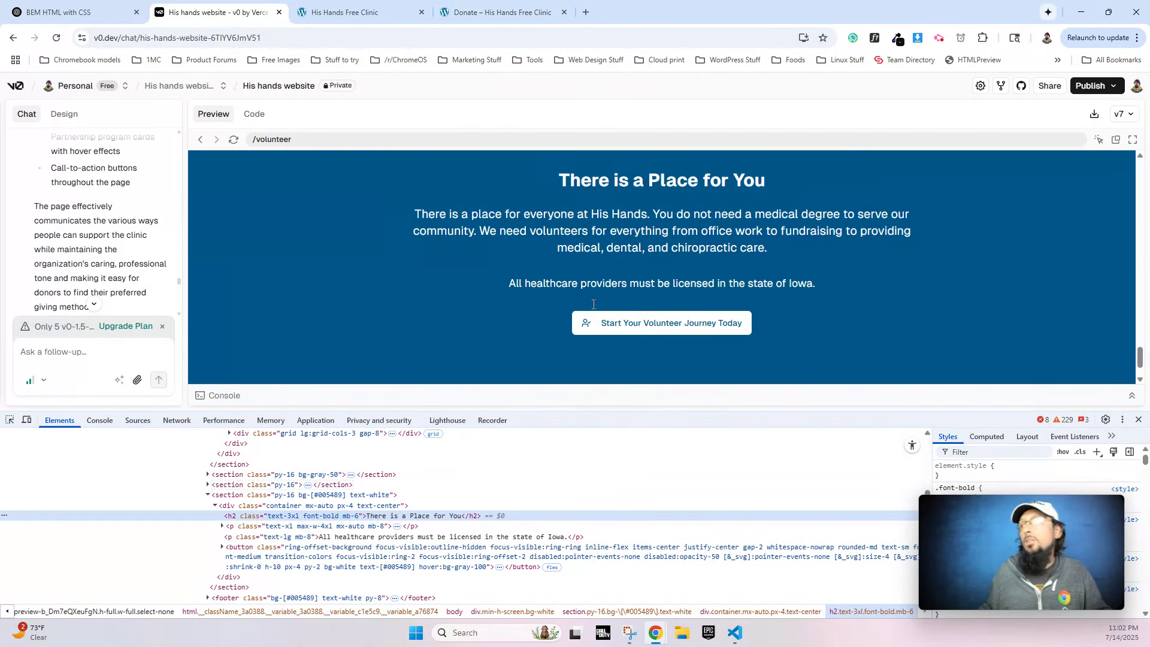
left_click(247, 497)
right_click(247, 498)
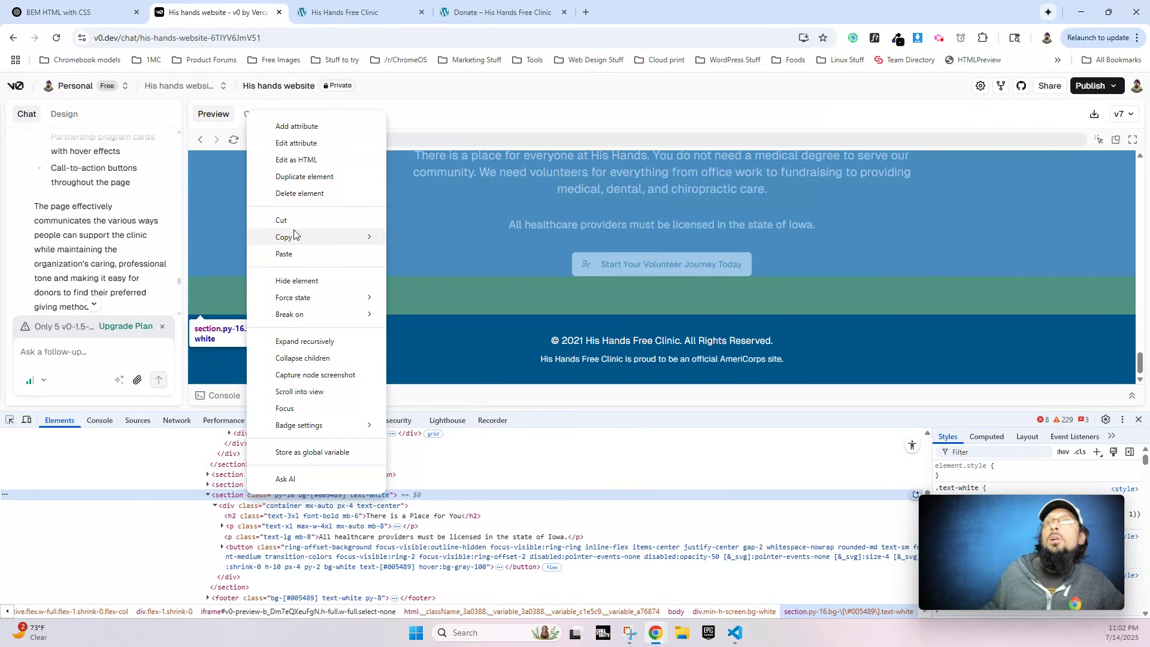
mouse_move(289, 237)
left_click(411, 237)
Switch to Etch, add a new section with a container after Statement Values, and select it.
left_click(336, 12)
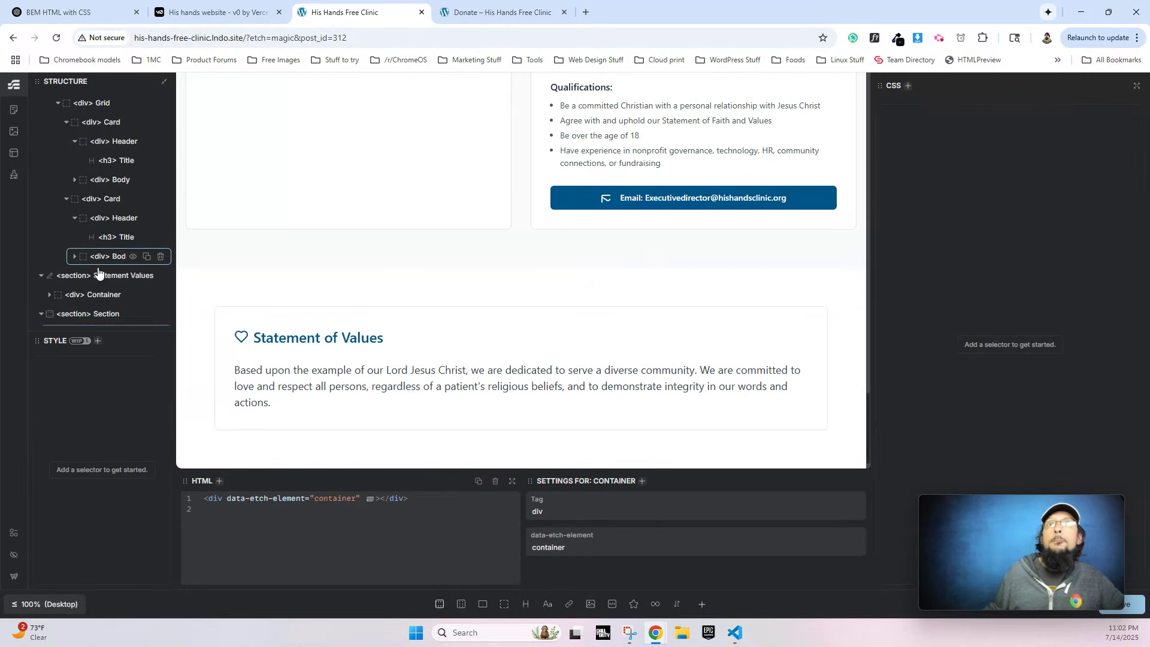
scroll(103, 296, "down", 1)
left_click(100, 259)
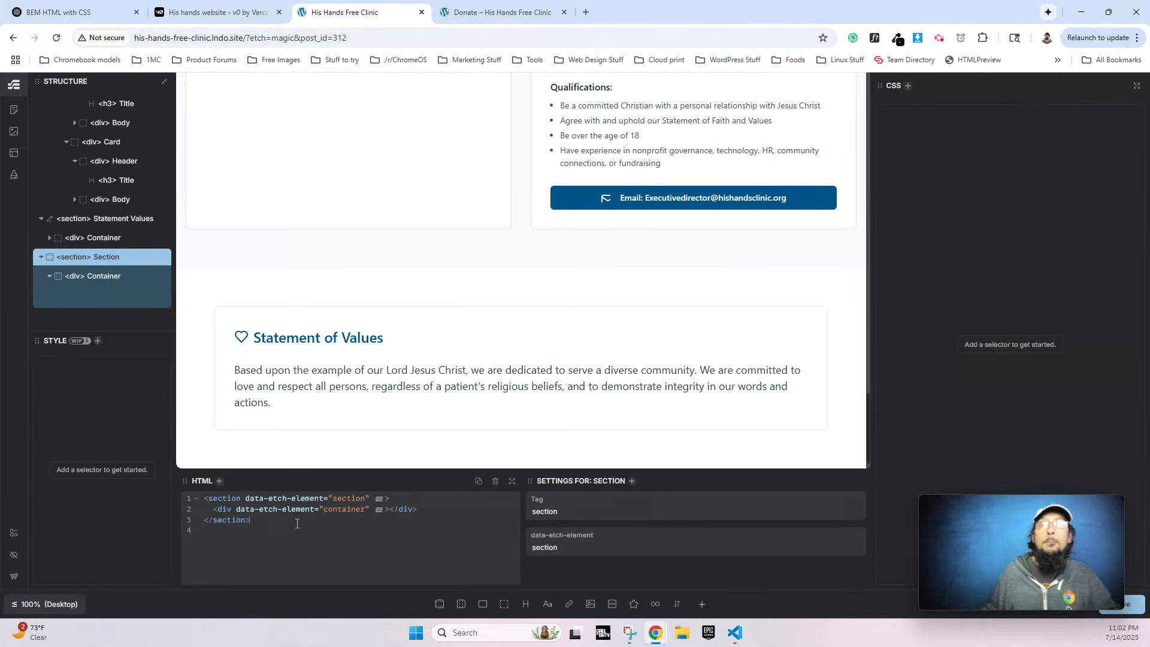
Try to replace the new section's HTML with the unconverted markup copied from v0.
key("ctrl+v")
left_click(294, 451)
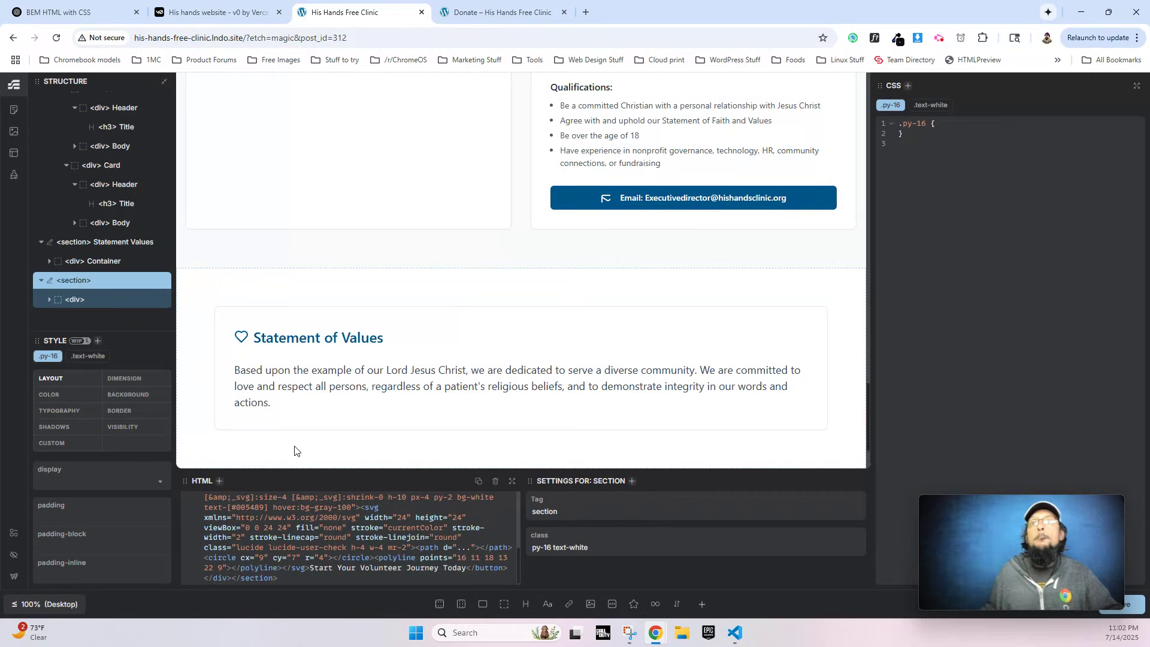
Send ChatGPT the copied There is a Place for You section for conversion to BEM HTML and nested vanilla CSS.
left_click(66, 12)
left_click(455, 548)
key("ctrl+v")
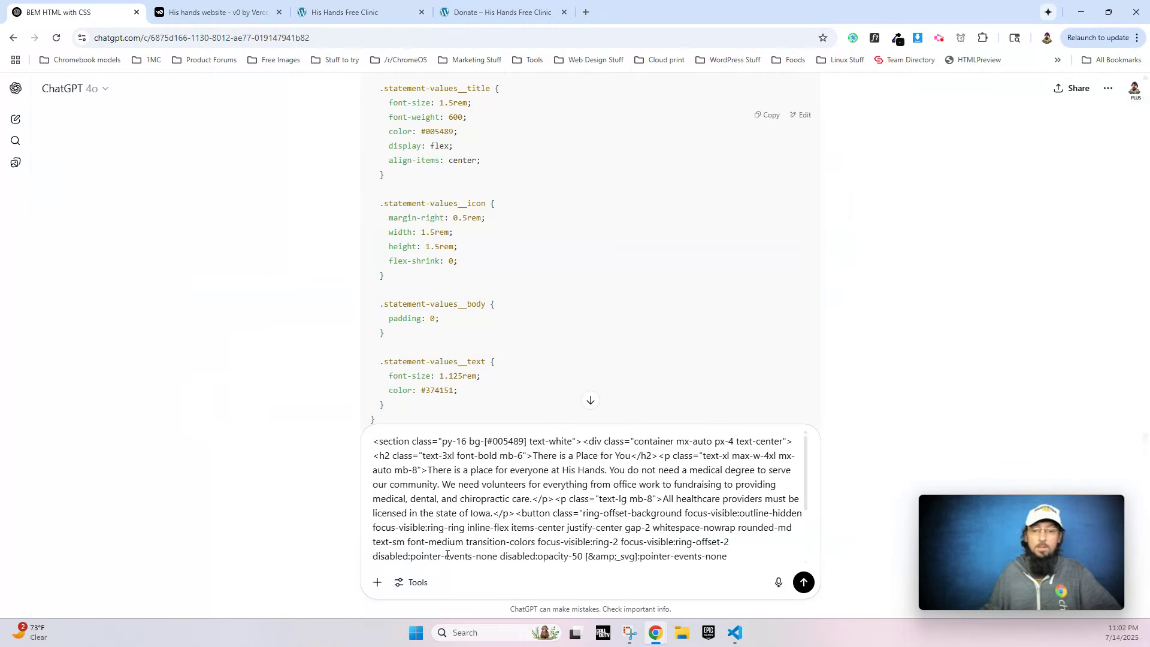
key("Return")
Save the page in Etch and delete the leftover utility-class selectors from .py-16 through .mr-2 in the site's styles.
left_click(315, 13)
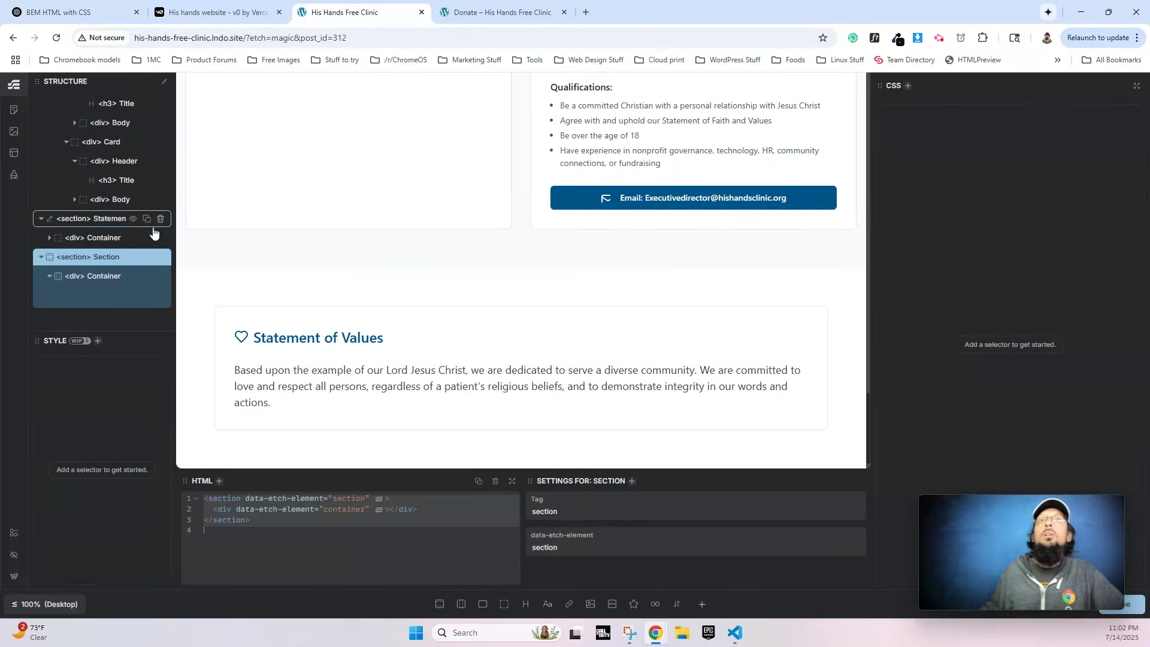
left_click(1140, 614)
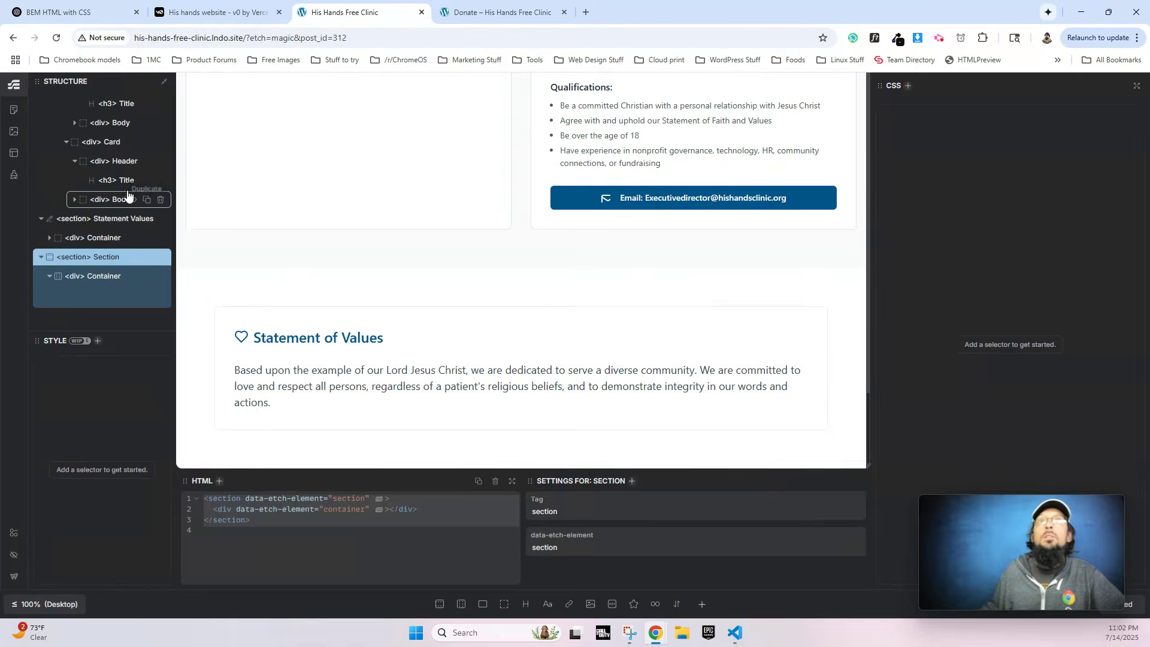
left_click(13, 175)
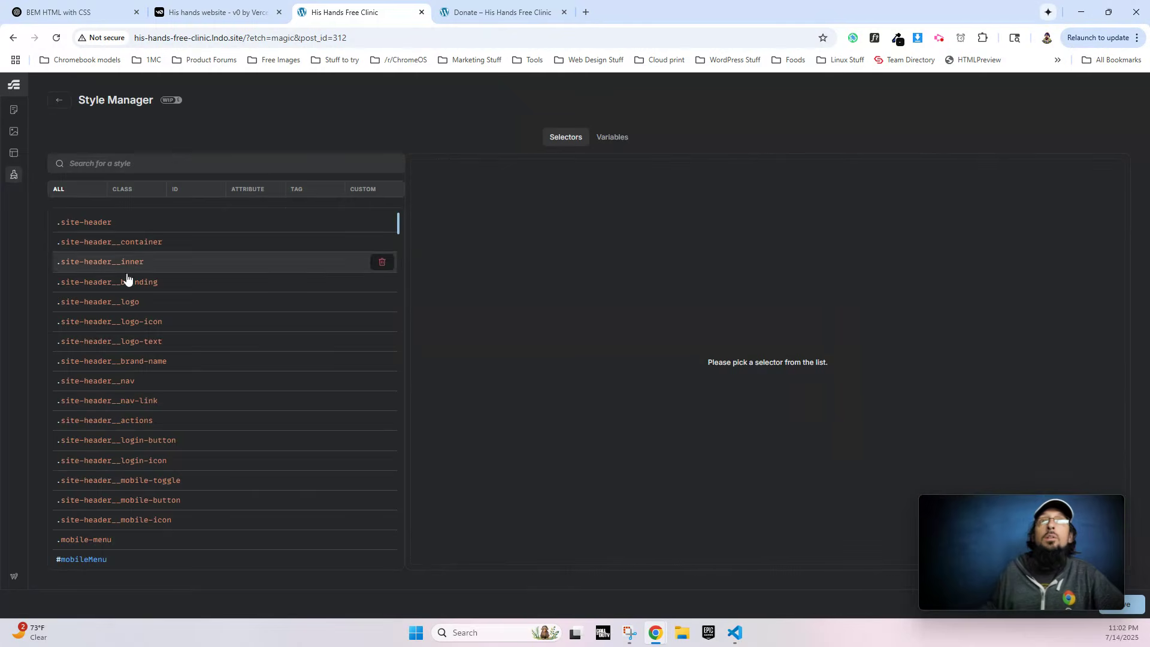
scroll(167, 360, "down", 10)
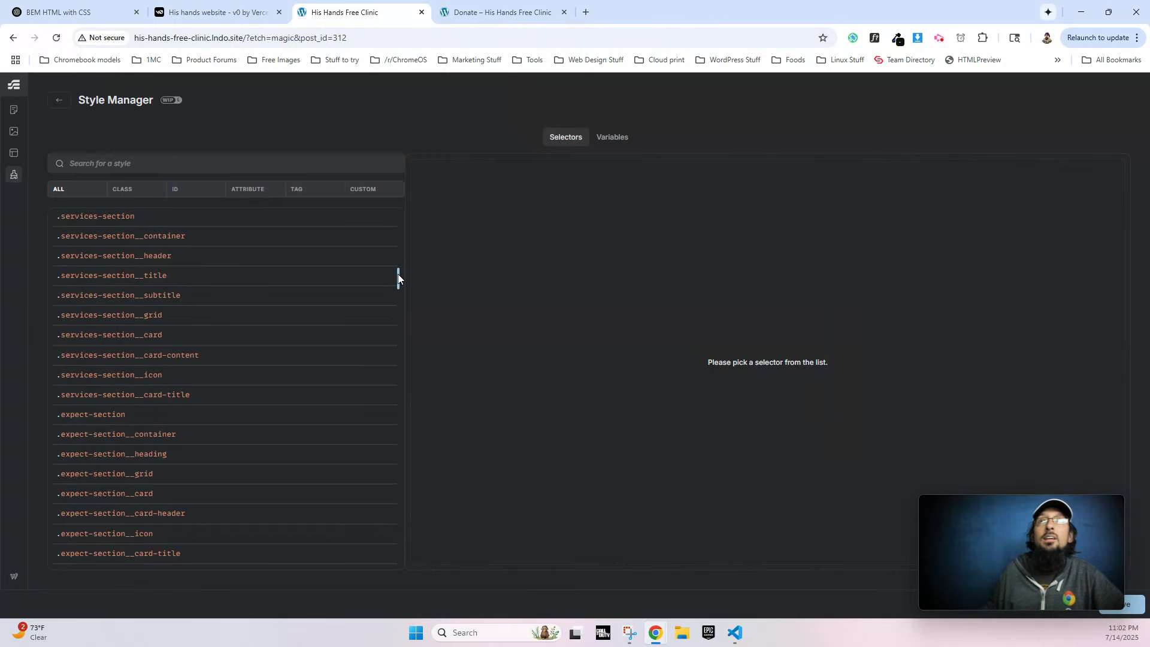
left_click_drag(397, 274, 409, 557)
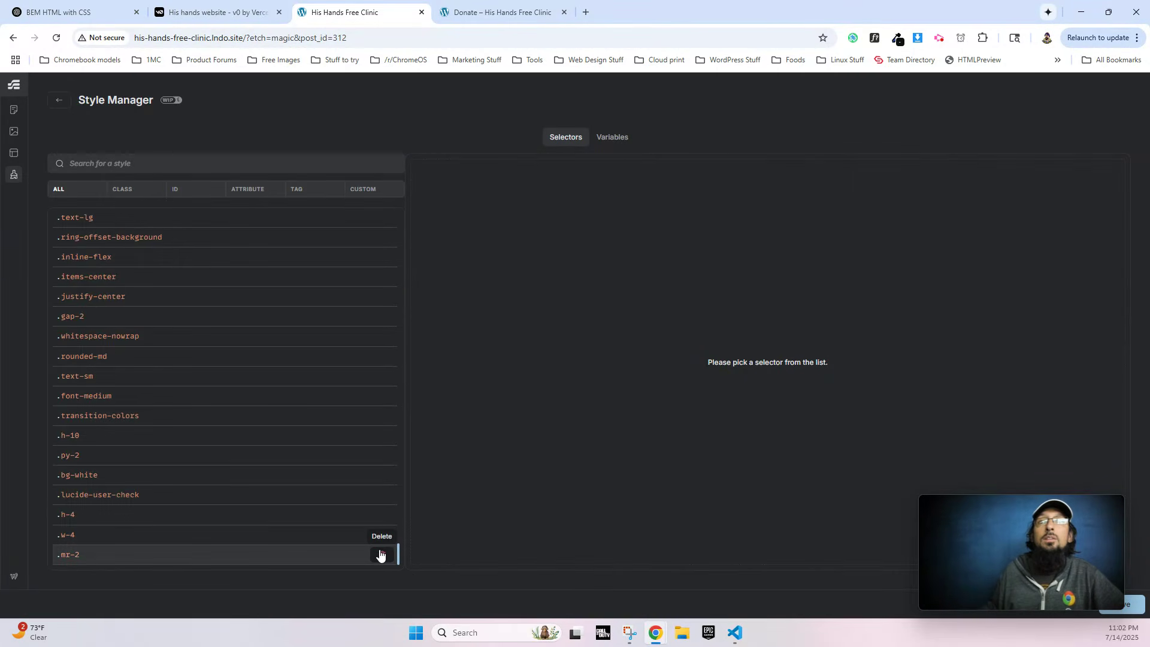
scroll(381, 556, "up", 1)
scroll(381, 557, "up", 4)
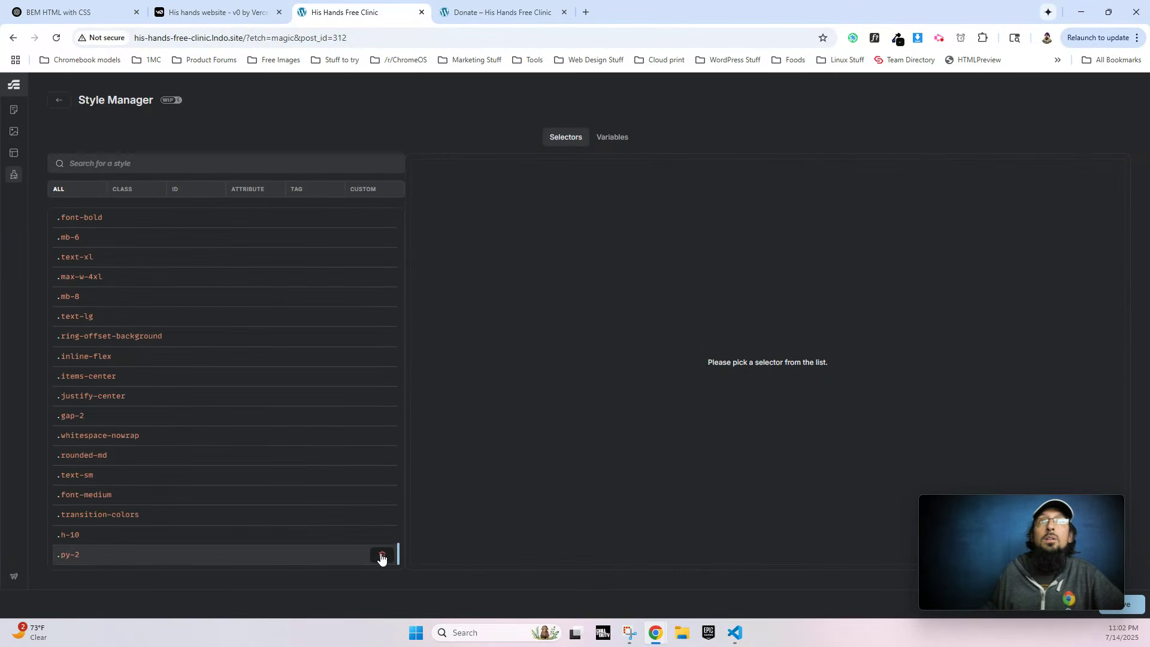
scroll(381, 557, "up", 4)
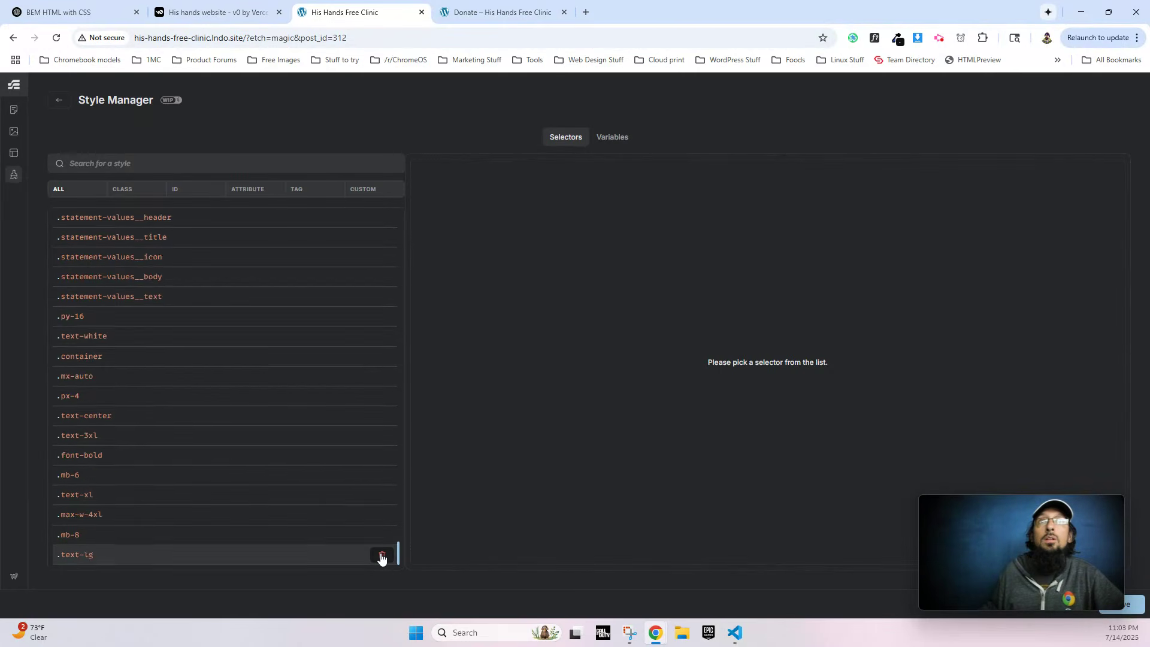
scroll(381, 557, "up", 3)
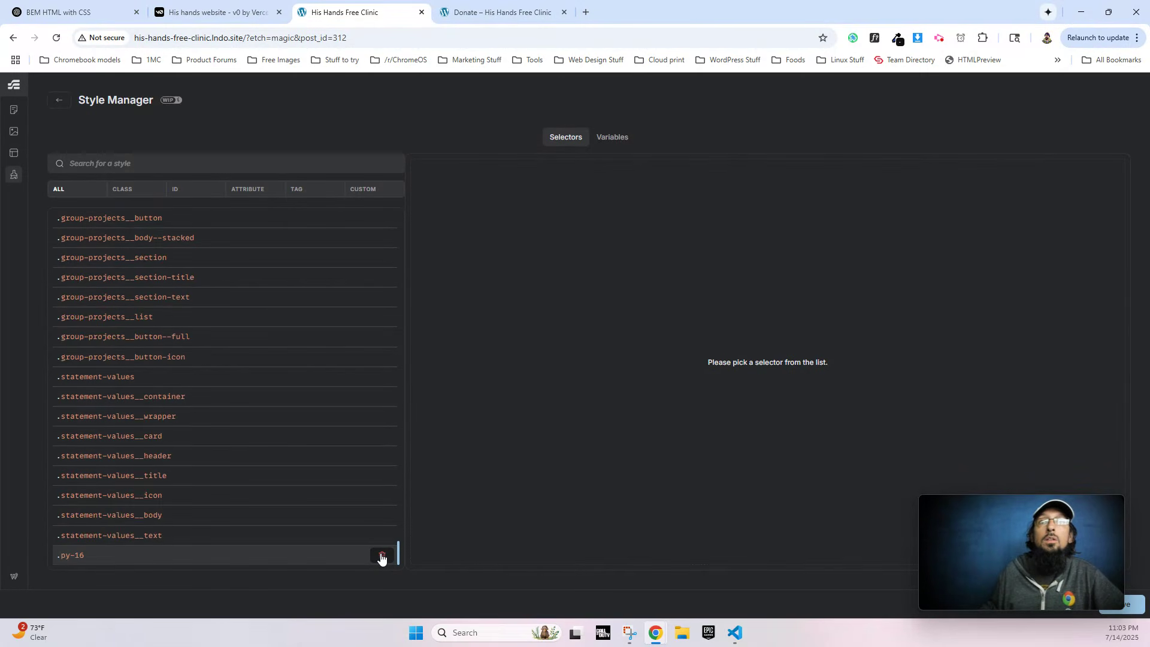
left_click(382, 557)
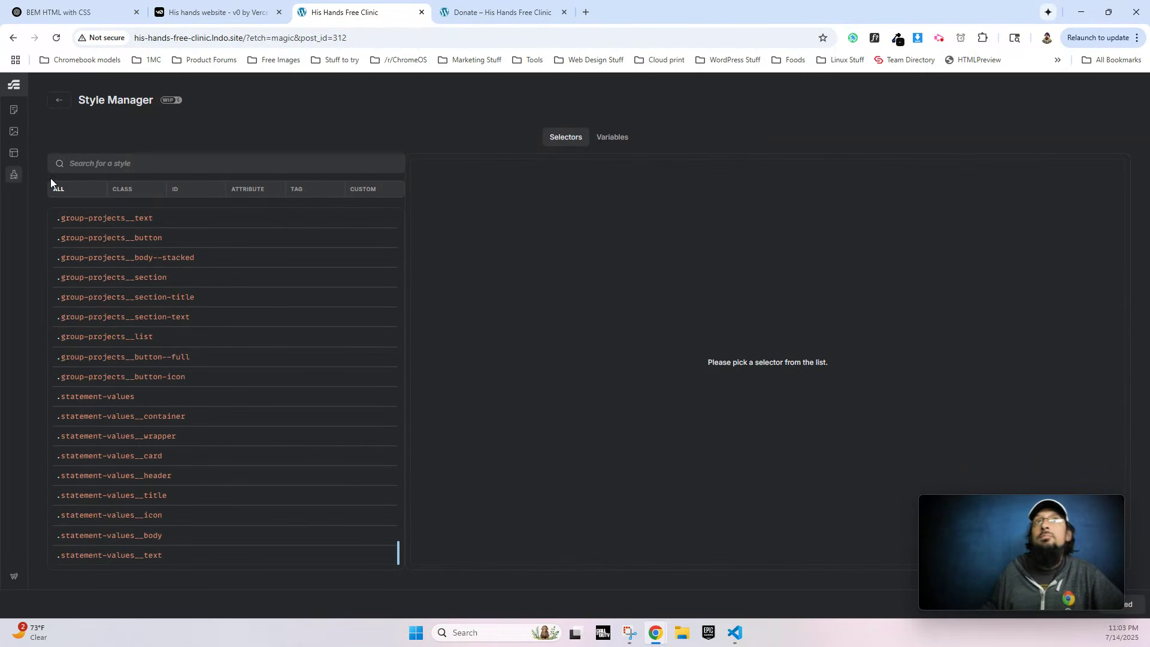
Return to ChatGPT and locate the converted volunteer-cta section HTML.
left_click(60, 12)
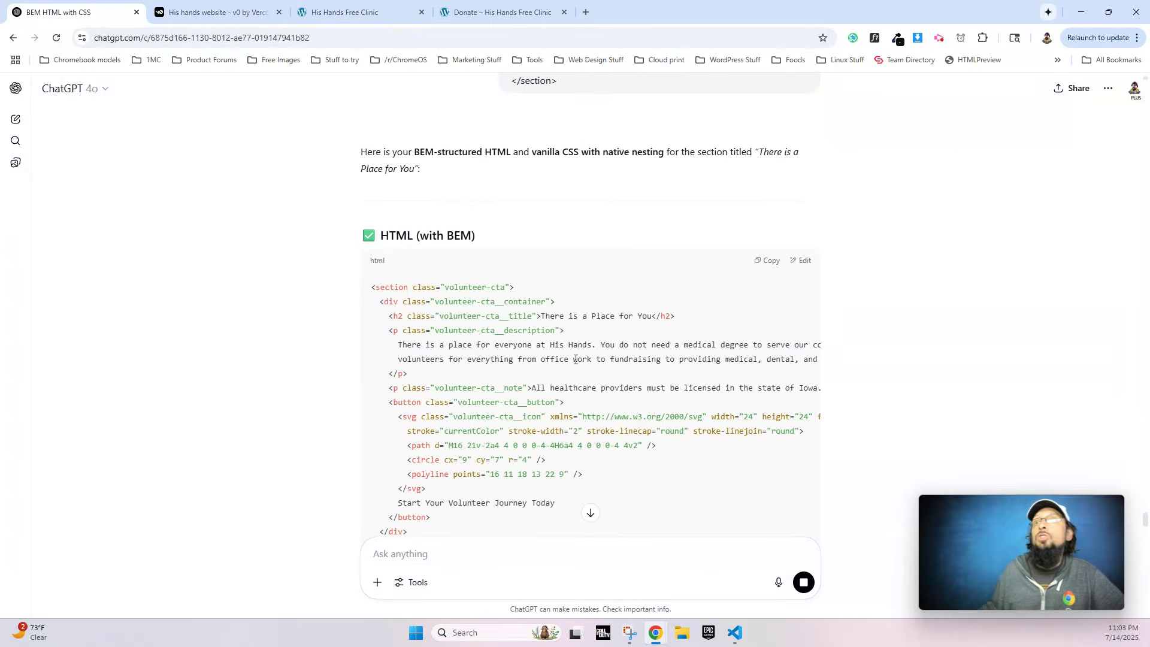
scroll(640, 247, "down", 2)
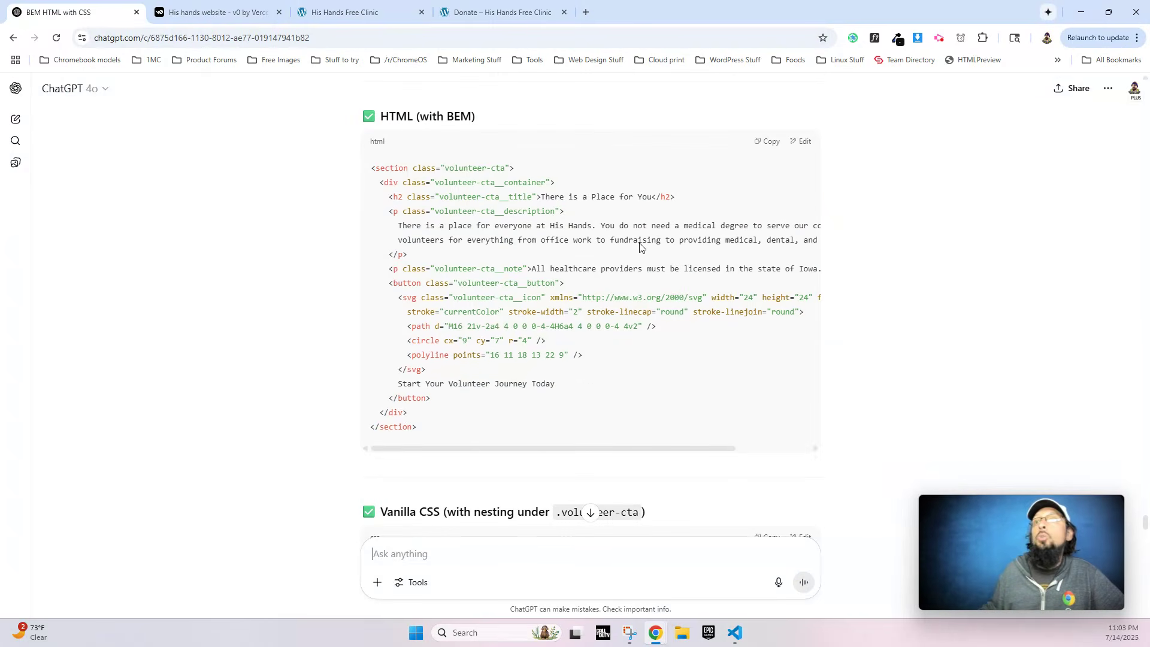
Replace the empty section's placeholder HTML in Etch with the volunteer-cta HTML from ChatGPT.
left_click(339, 13)
key("ctrl+a")
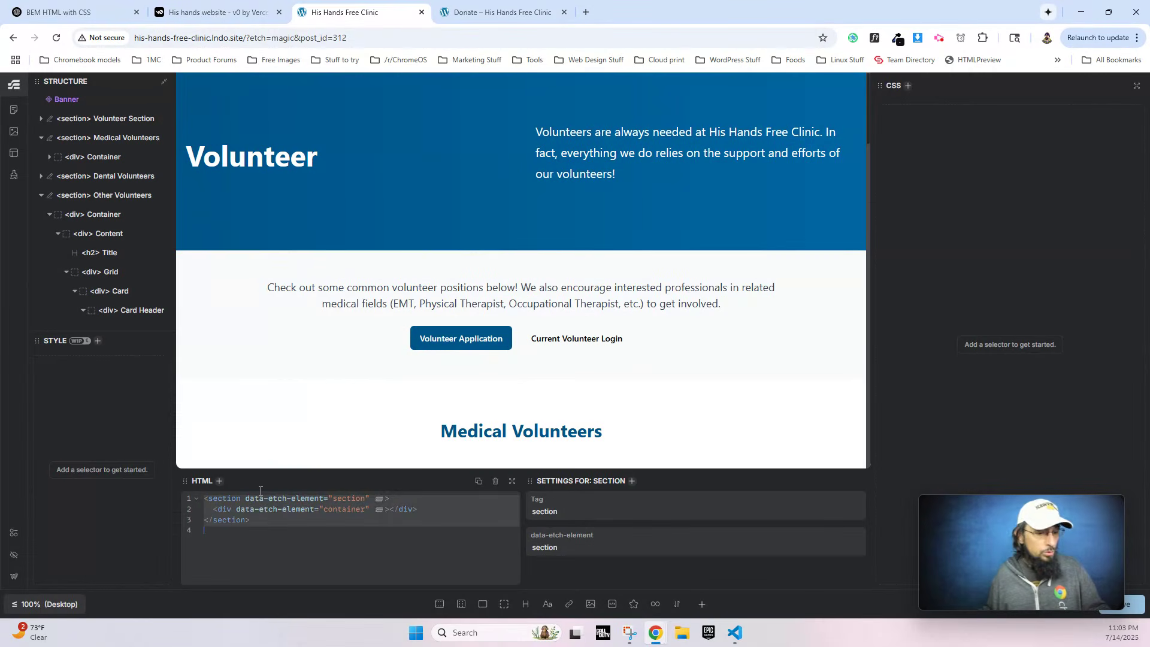
key("ctrl+v")
Copy the generated vanilla CSS declarations and nested rules from ChatGPT into the .volunteer-cta selector in Etch.
left_click(67, 12)
scroll(383, 293, "down", 5)
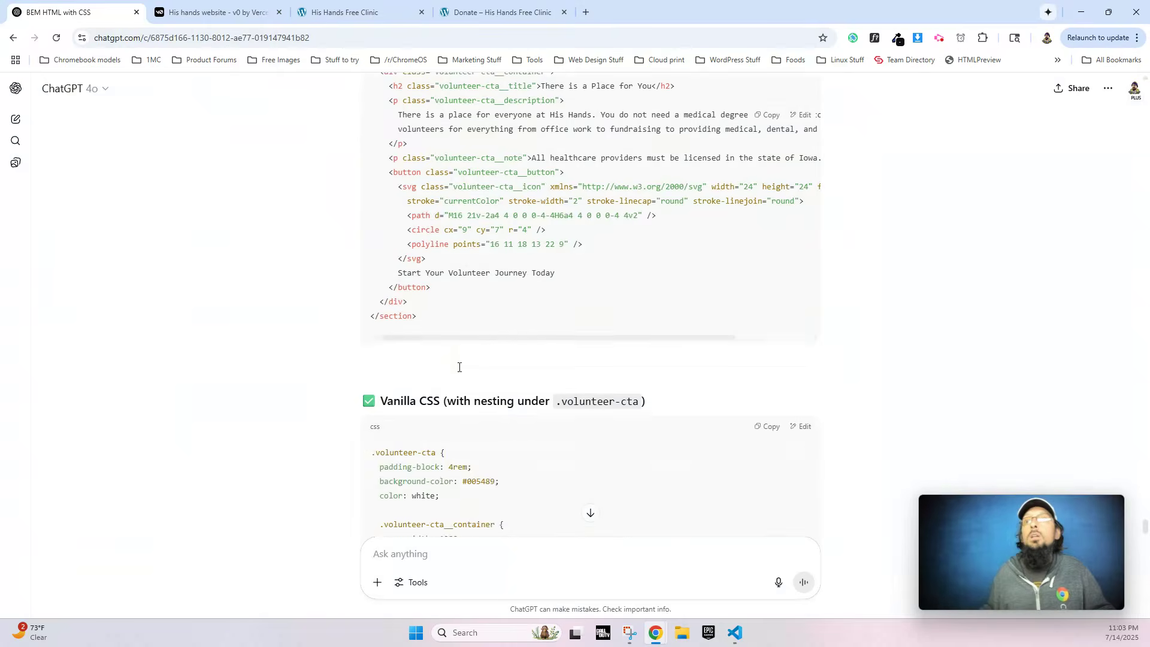
left_click_drag(405, 299, 432, 379)
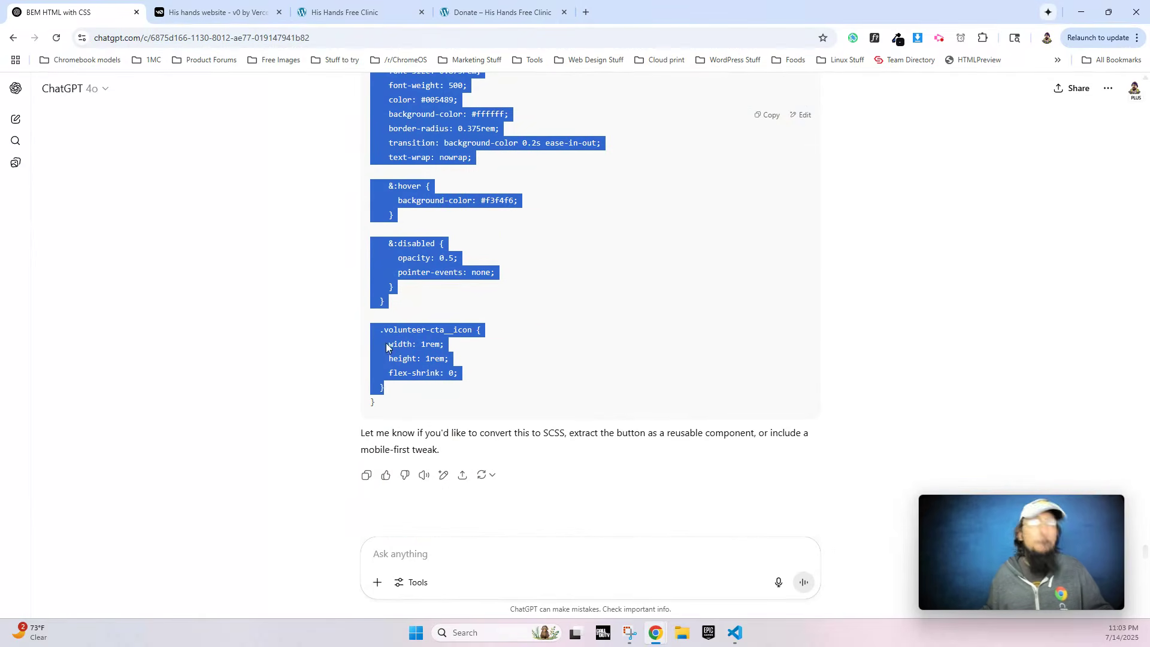
left_click(349, 9)
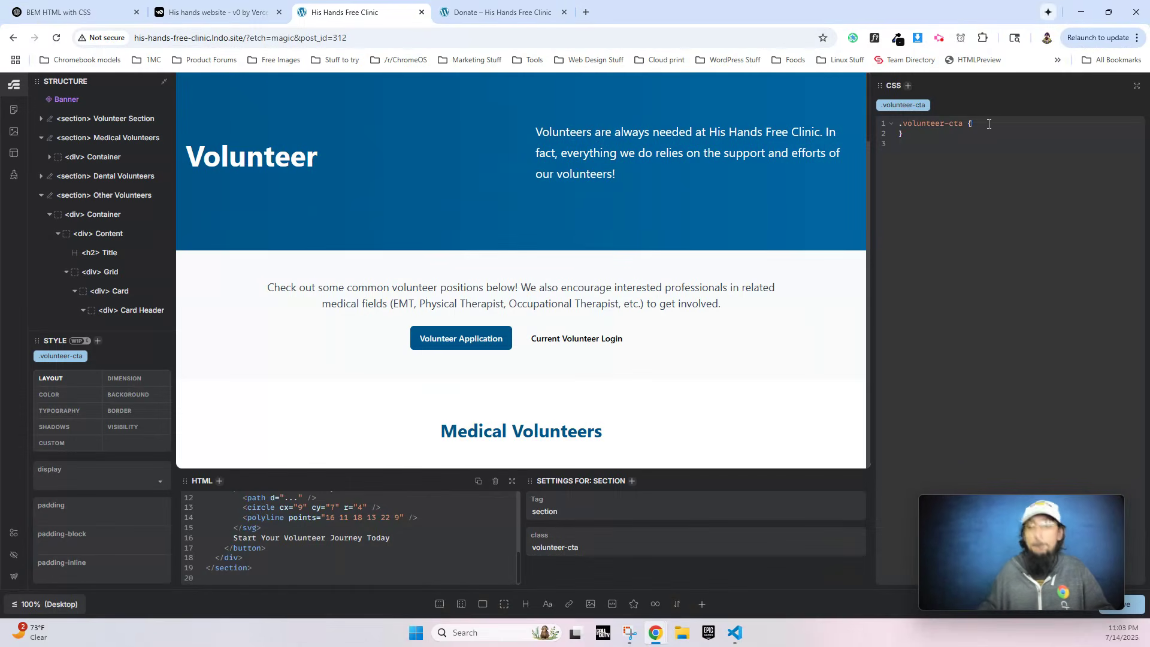
key("ctrl+v")
Check the rendered "There is a Place for You" section on the Volunteer page and save the page.
scroll(664, 142, "down", 10)
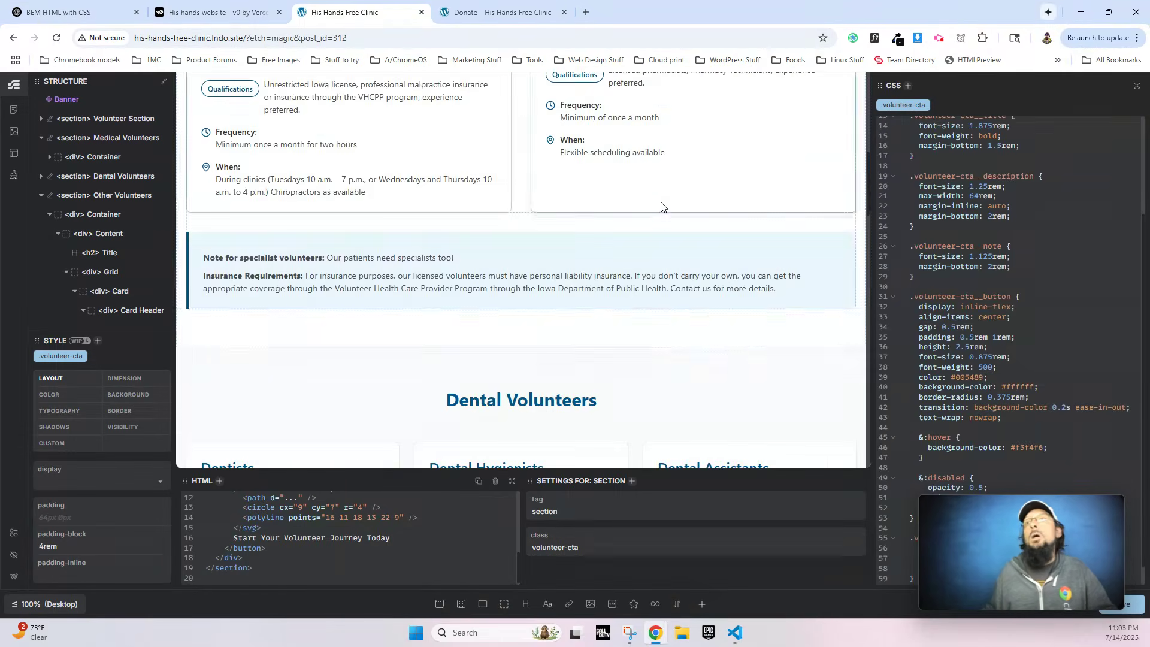
scroll(605, 307, "up", 10)
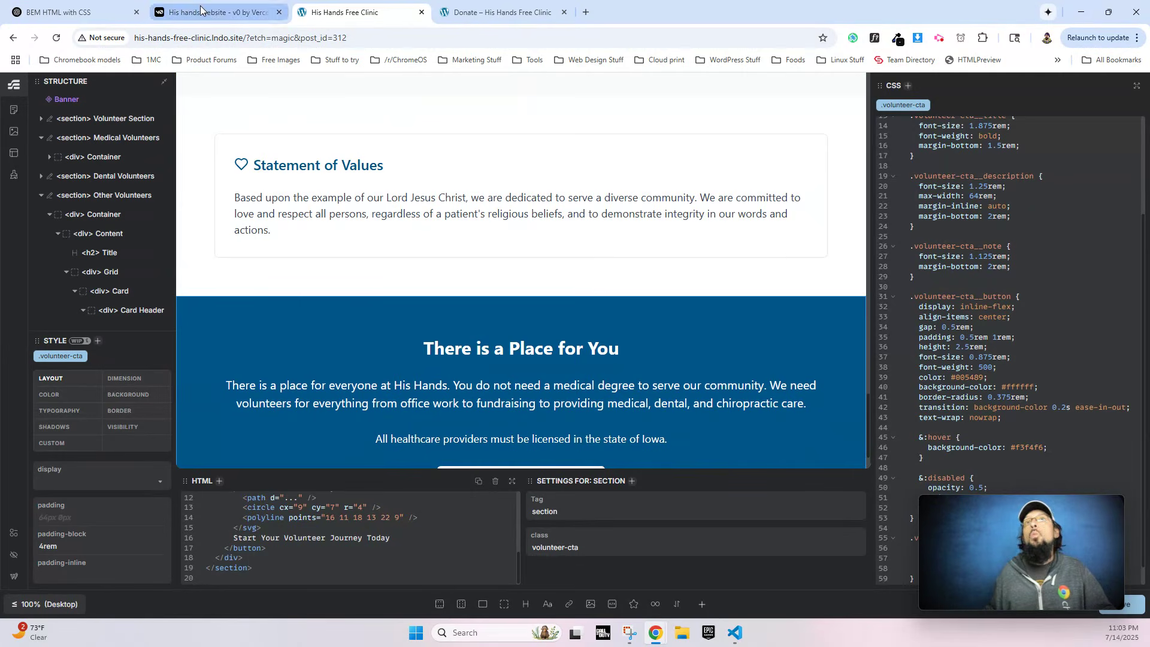
key("ctrl+s")
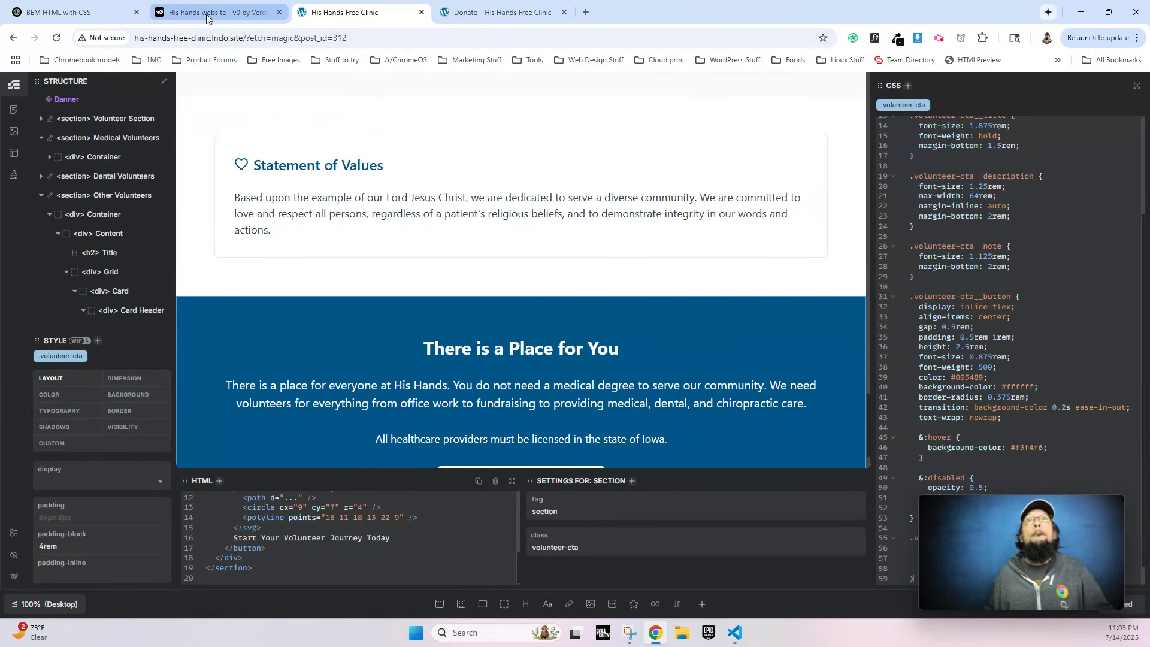
Open the About Us page in the v0 preview, enlarge the preview area and examine the page's layout.
left_click(207, 13)
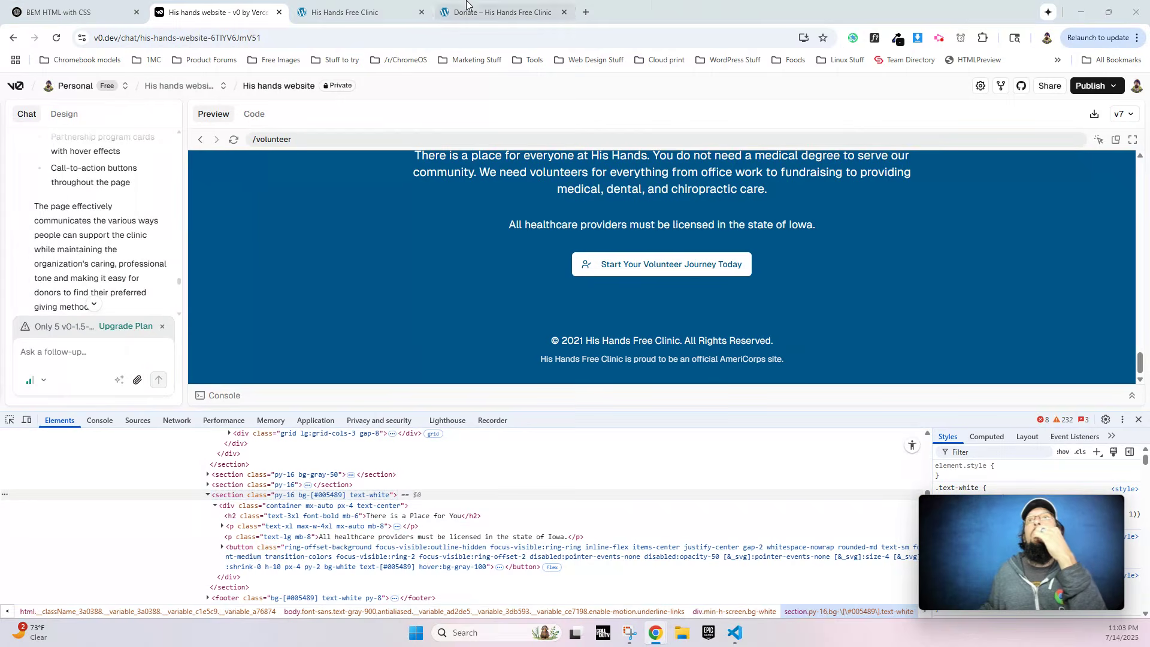
scroll(797, 181, "up", 15)
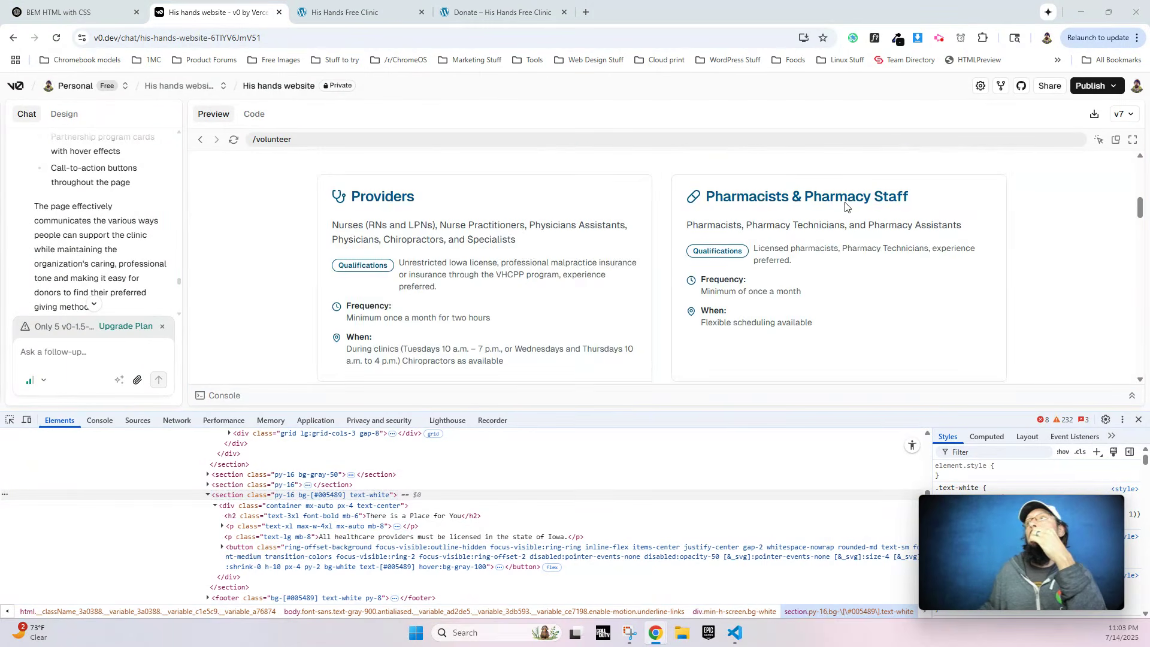
scroll(845, 206, "up", 5)
left_click(908, 176)
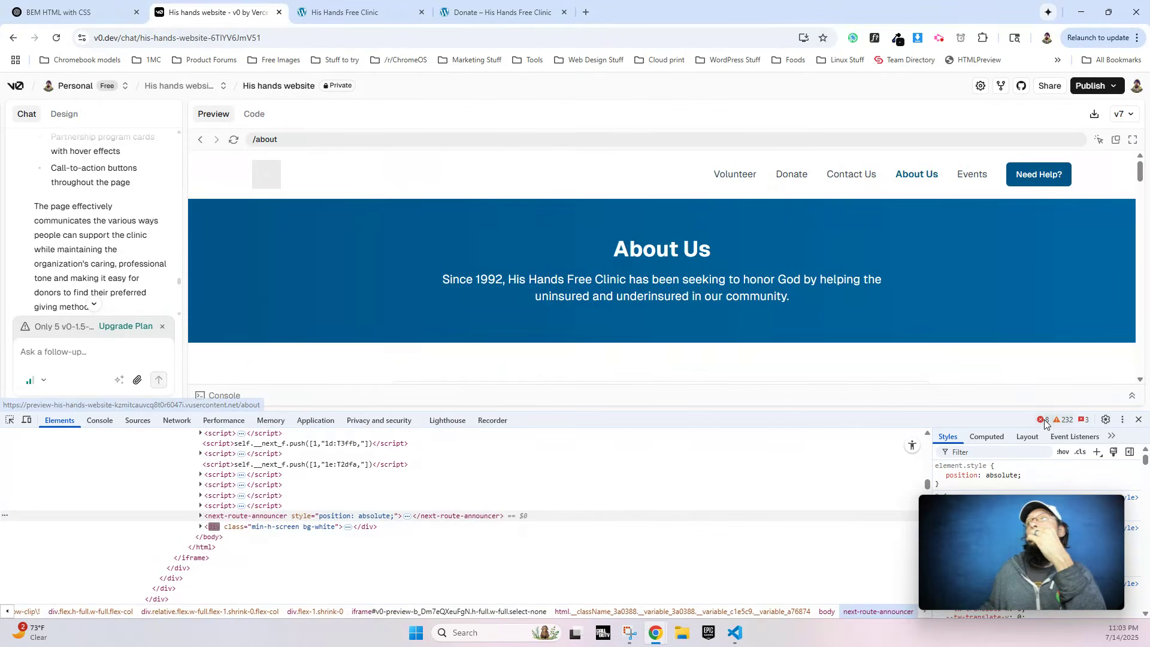
left_click_drag(880, 424, 882, 460)
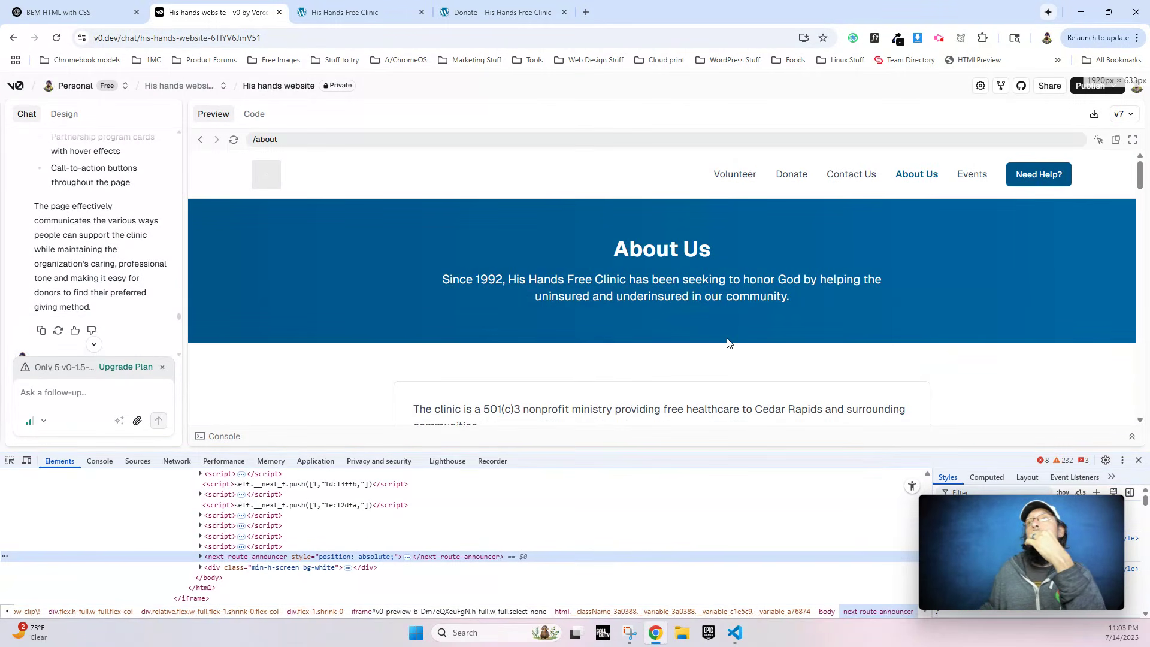
scroll(738, 231, "down", 4)
scroll(738, 232, "up", 4)
Leave the Volunteer page for the WordPress pages list and start a new page.
left_click(359, 12)
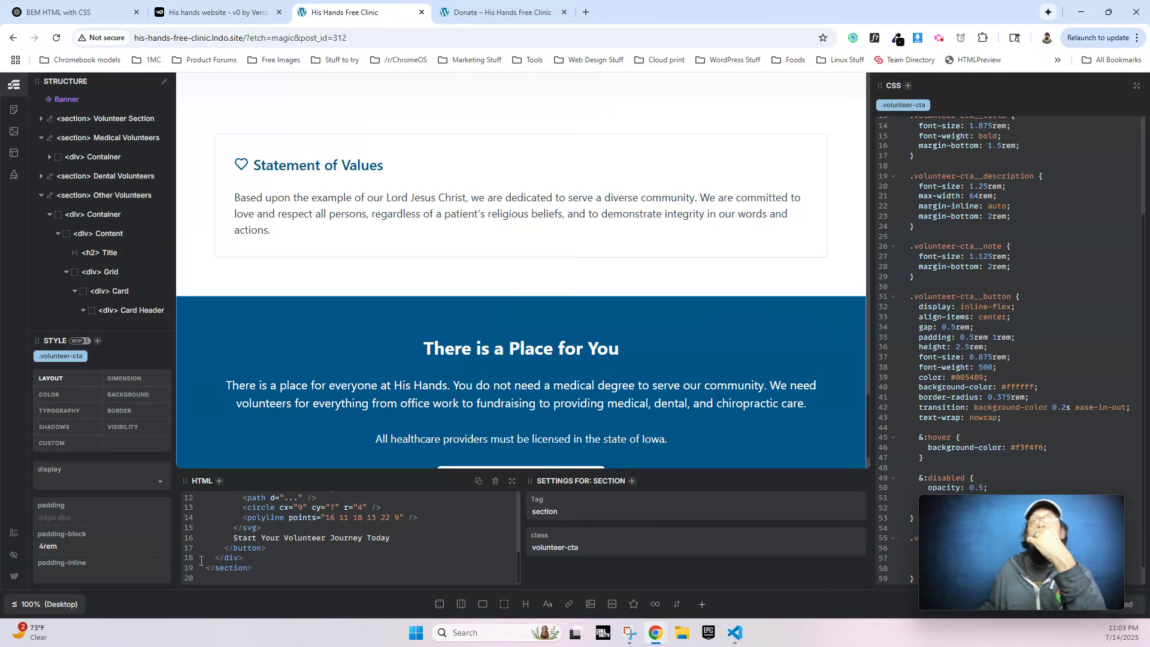
left_click(15, 578)
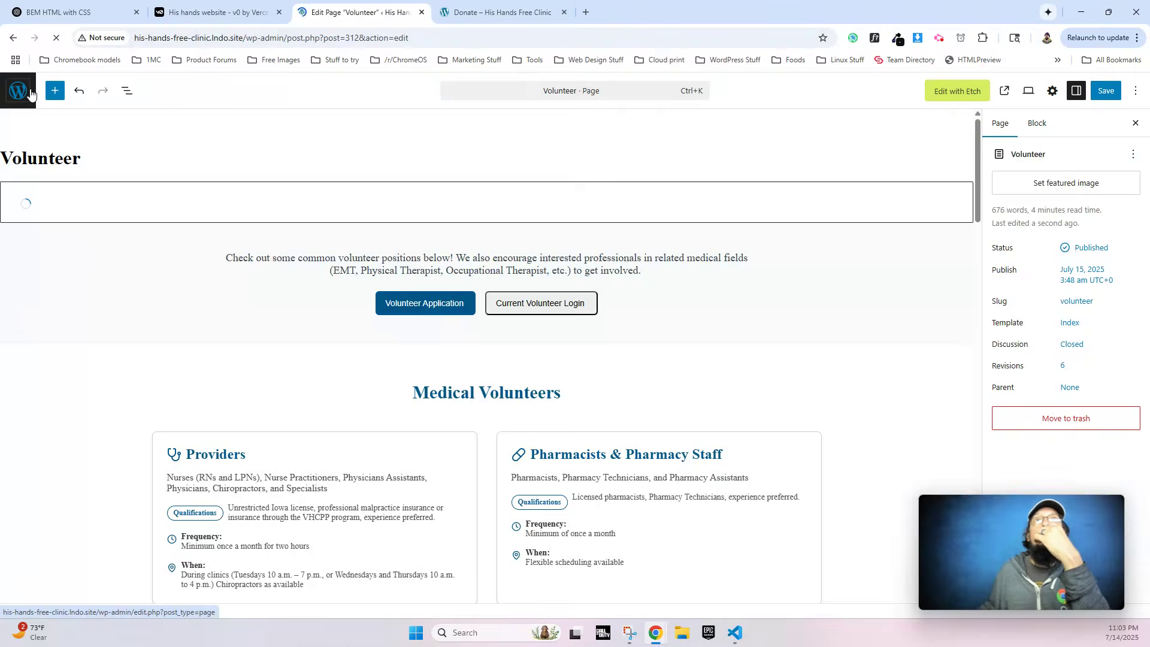
left_click(18, 90)
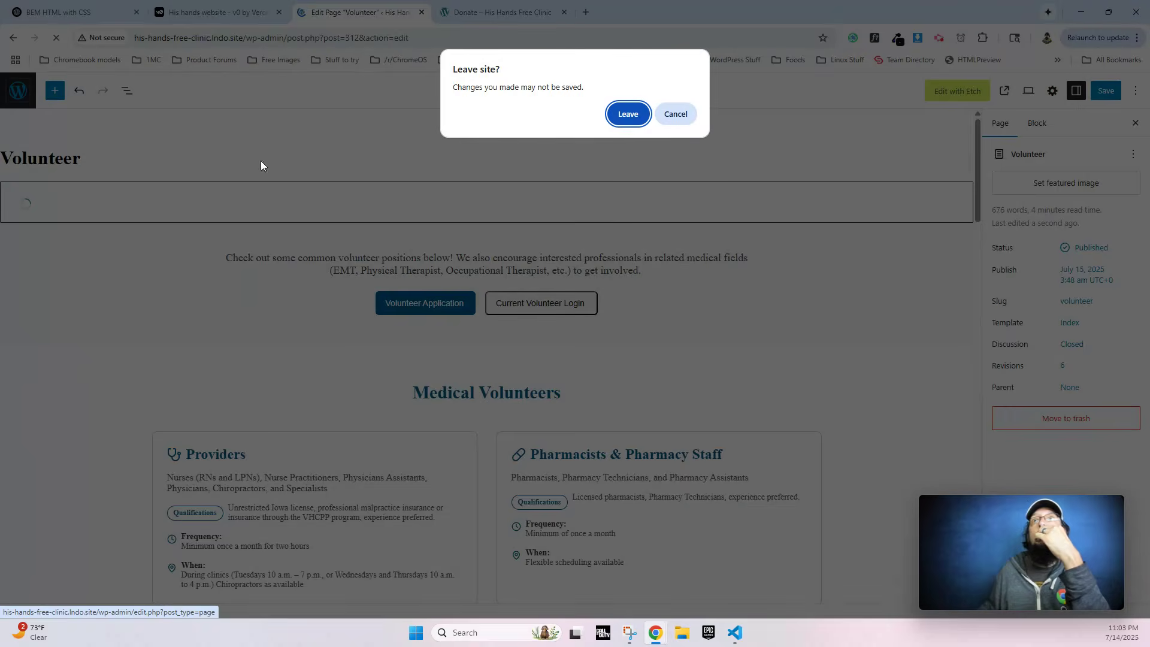
left_click(647, 112)
left_click(169, 113)
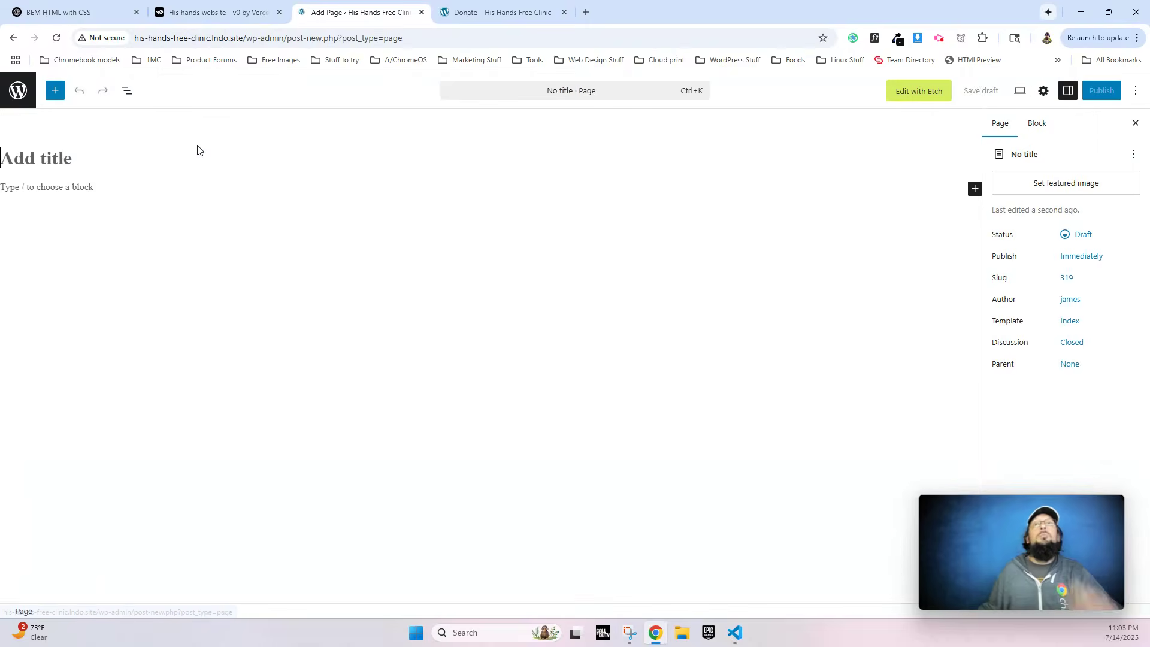
Publish the new page with the title "About Us" and open it in Etch.
type("About Us")
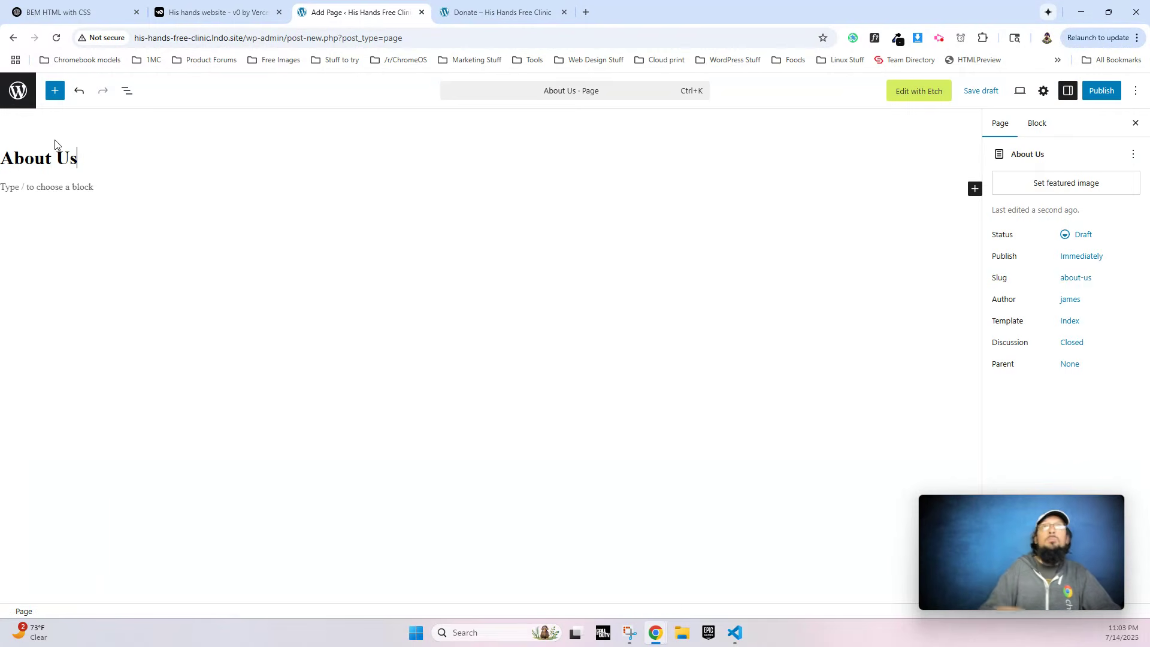
left_click(1101, 96)
left_click(1103, 94)
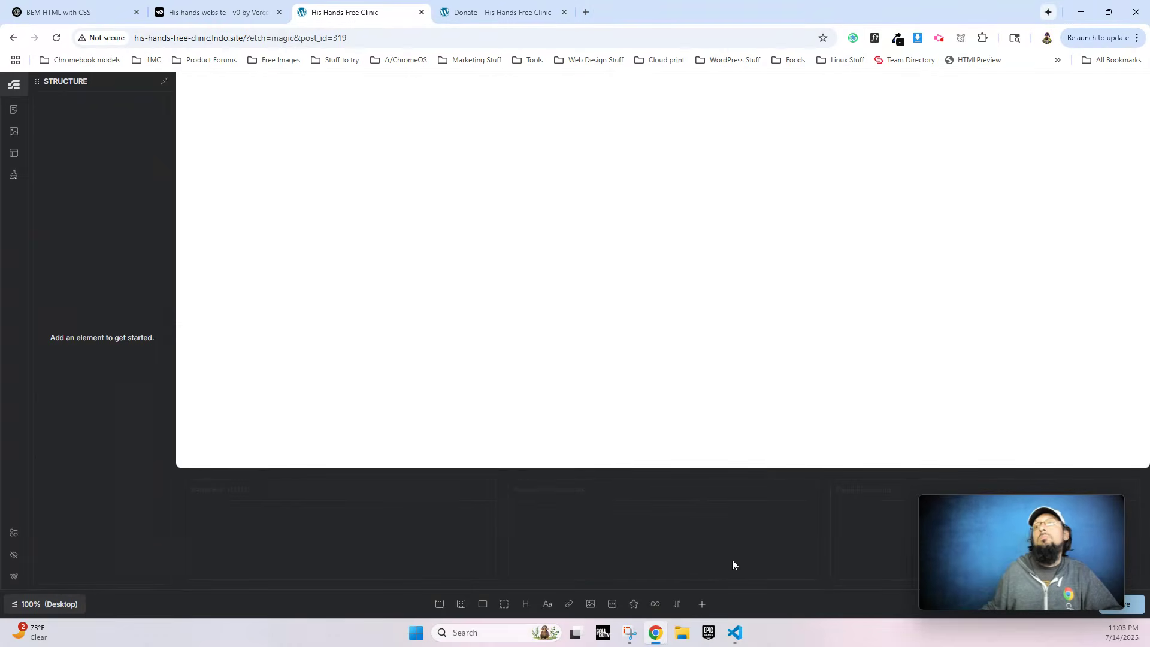
Insert the Banner component and fill its BannerText with the "Since 1992, His Hands Free Clinic" mission sentence and the "501(c)3 nonprofit ministry" sentence.
left_click(703, 605)
left_click(695, 271)
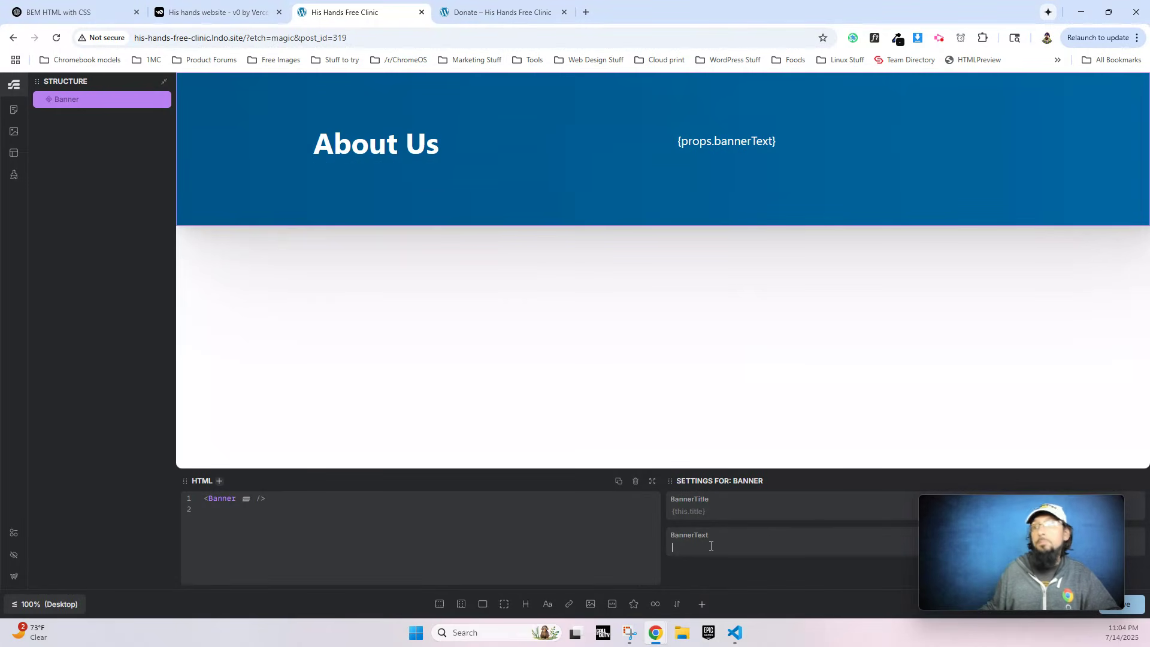
type("Since 1992, His Hands Free Clinic has been seeking to honor God by helping the uninsured and underinsured in our community. The clinic is a 501(c)3 nonprofit ministry providing free healthcare to Cedar Rapids and surrounding communities.")
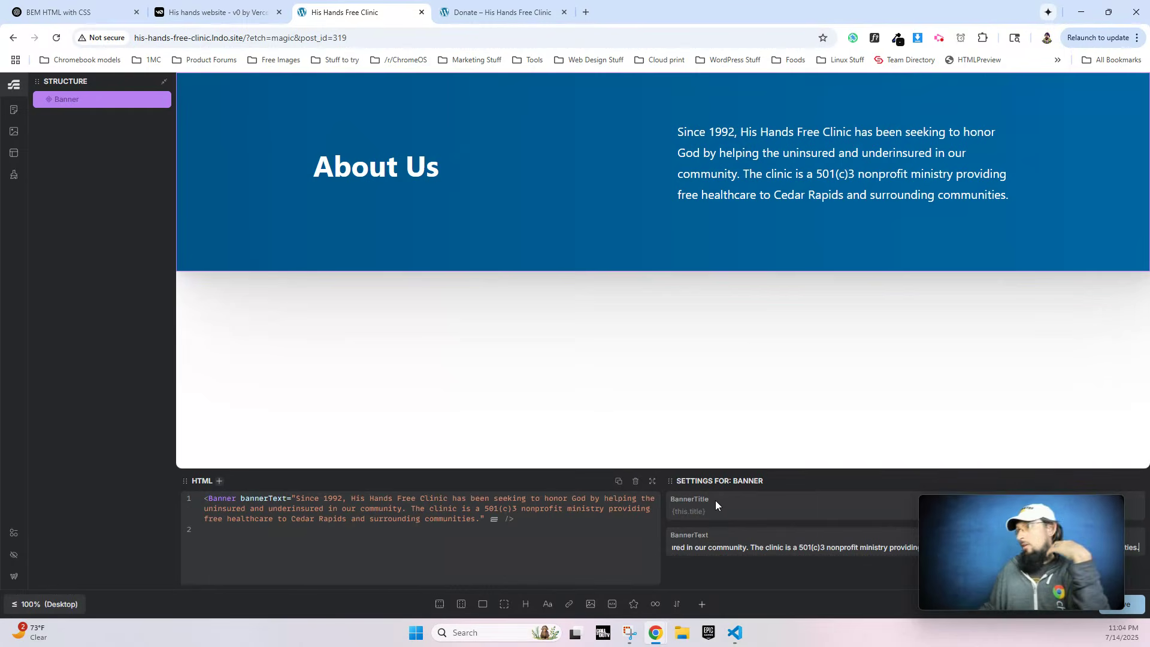
mouse_move(1033, 563)
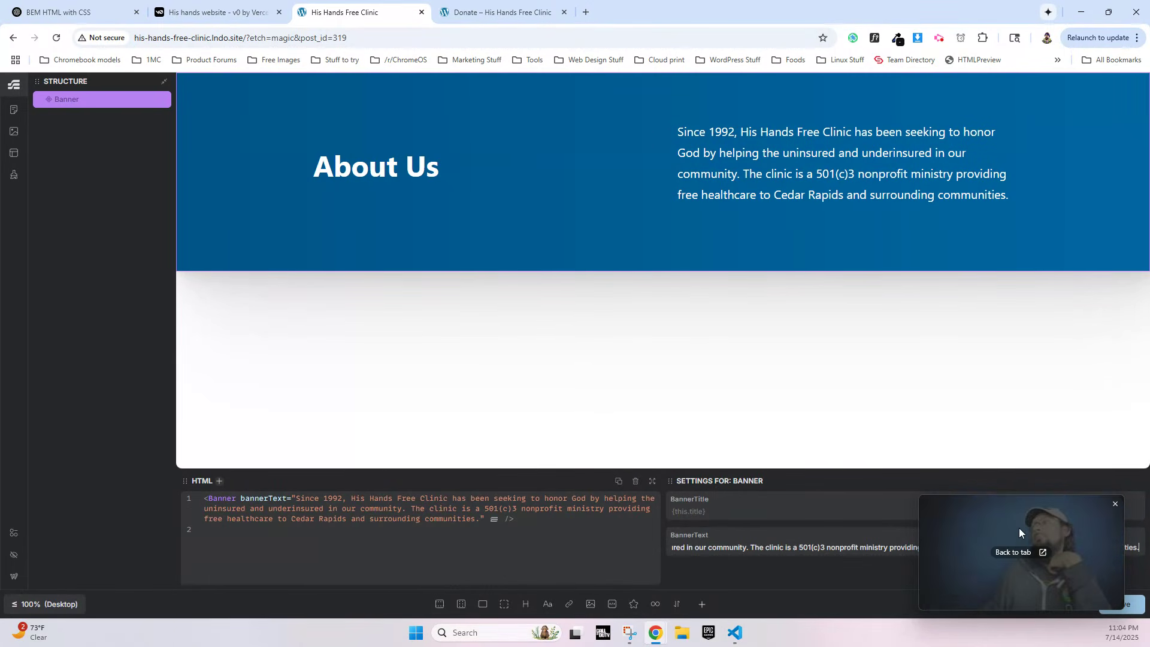
left_click_drag(1019, 528, 988, 531)
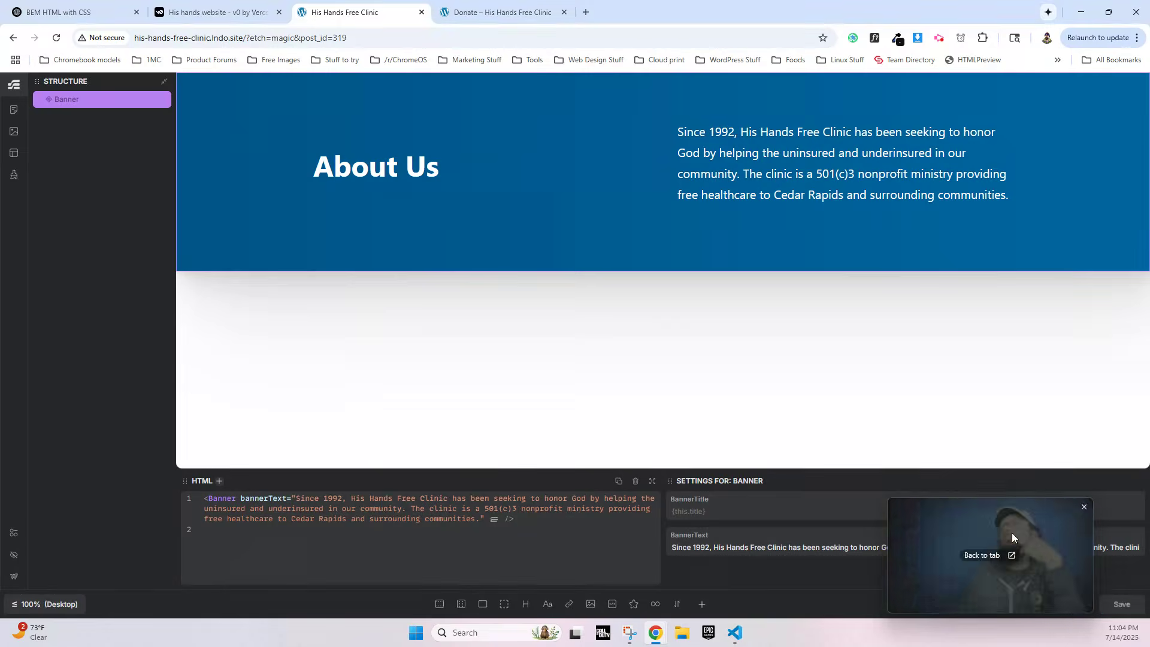
Inspect the "We are proud members of:" card in the v0 preview and copy its enclosing py-16 section element.
left_click(238, 14)
scroll(547, 285, "down", 2)
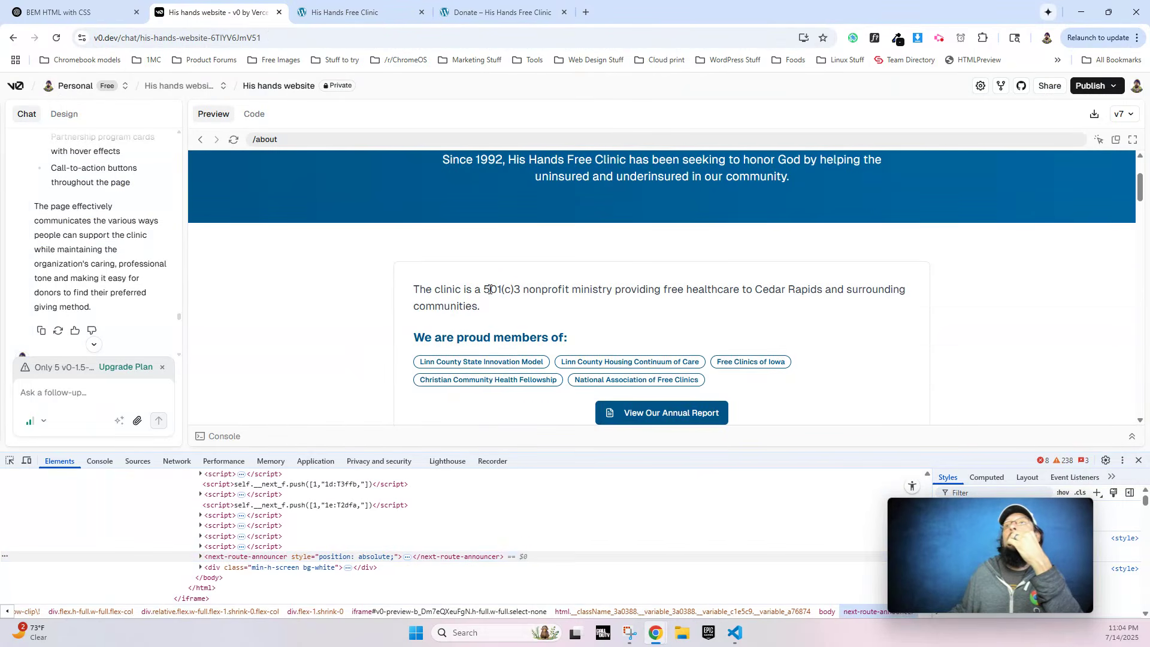
right_click(489, 290)
left_click(575, 582)
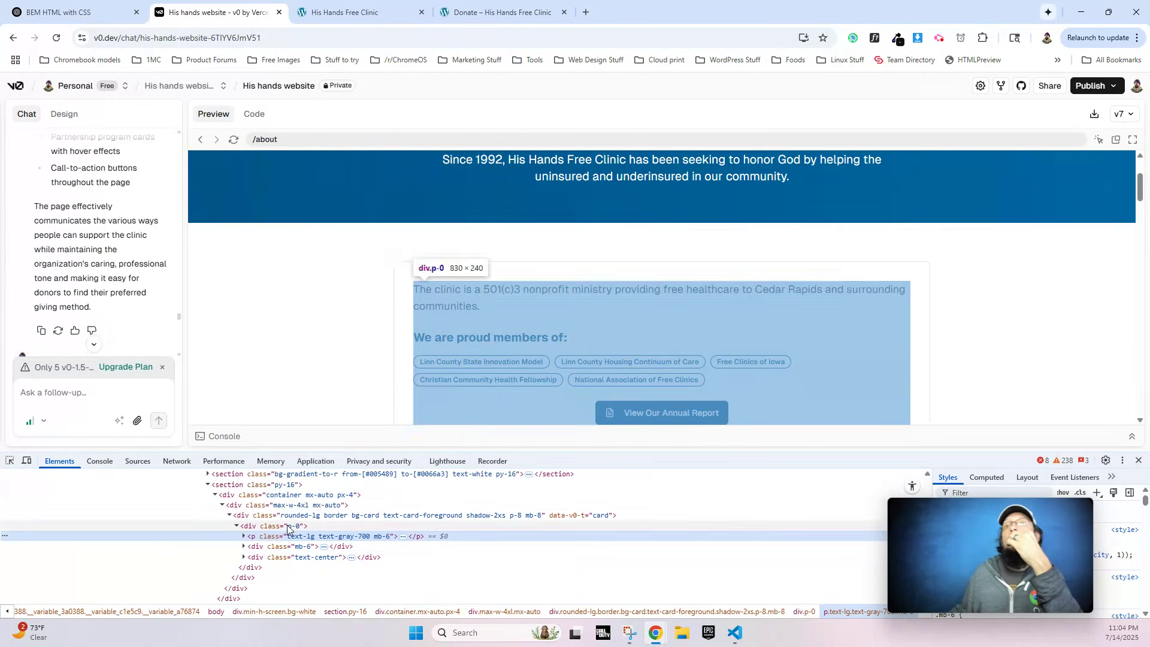
right_click(273, 486)
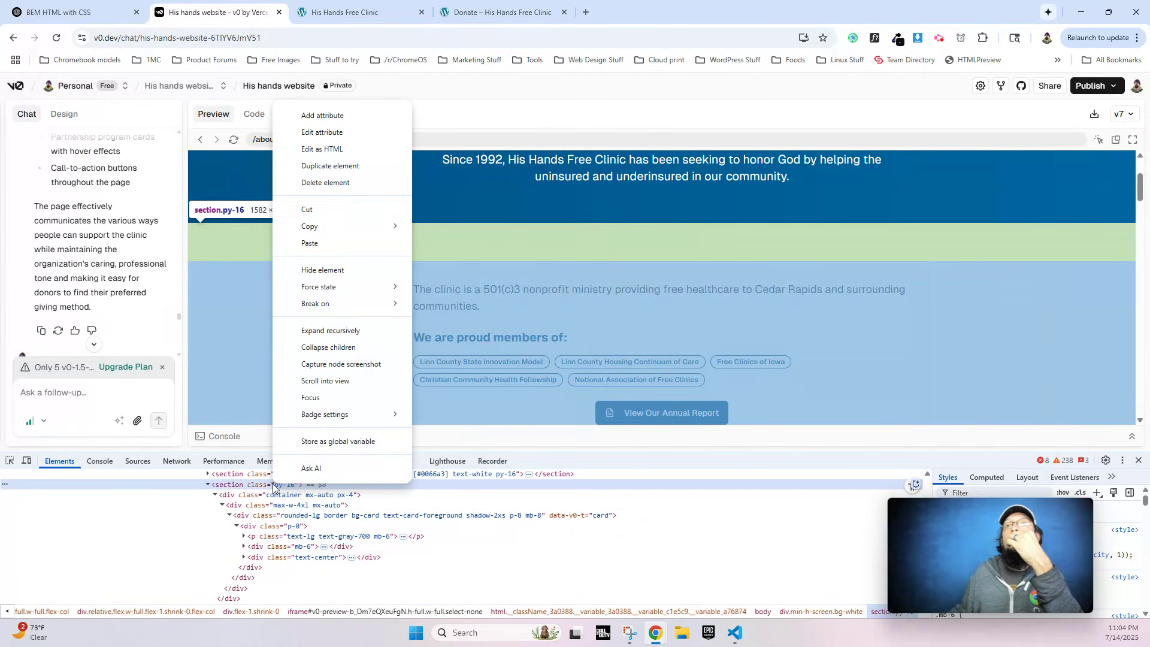
mouse_move(310, 226)
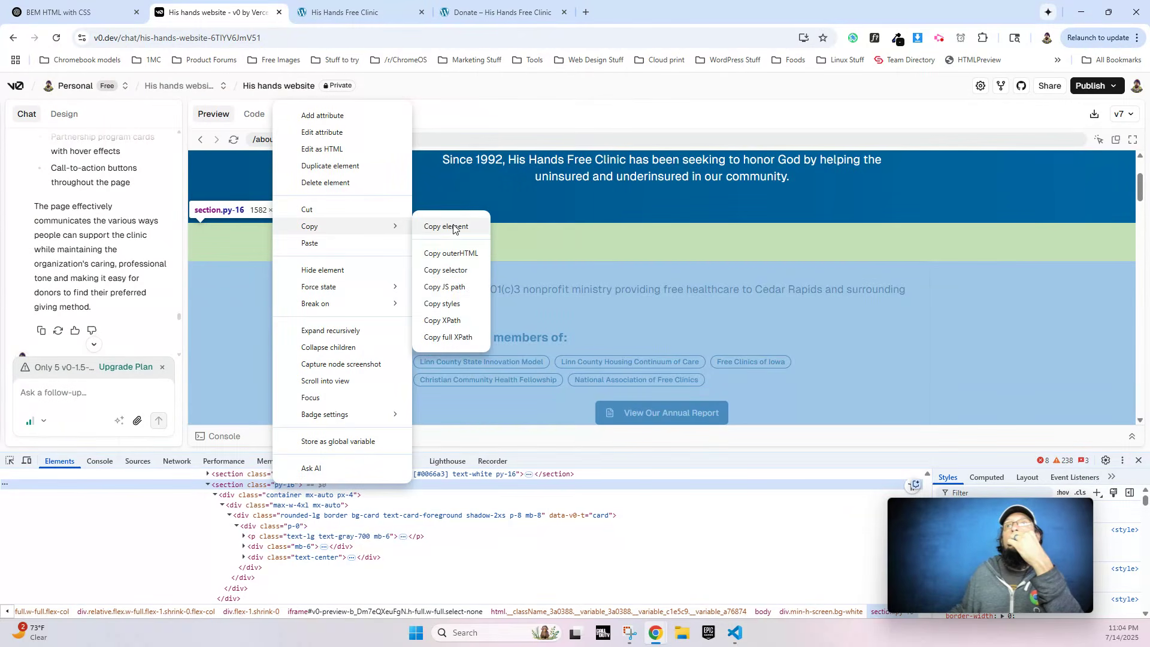
left_click(453, 228)
Add a section with a container below the Banner on the About Us page and select the section.
left_click(353, 12)
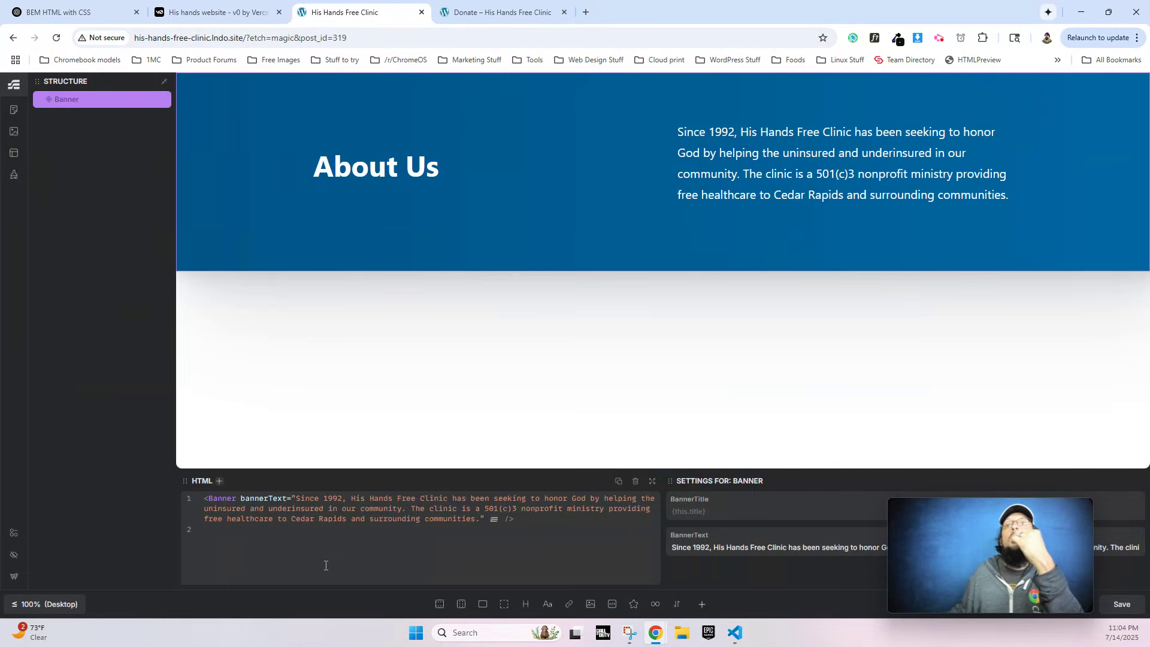
left_click(440, 604)
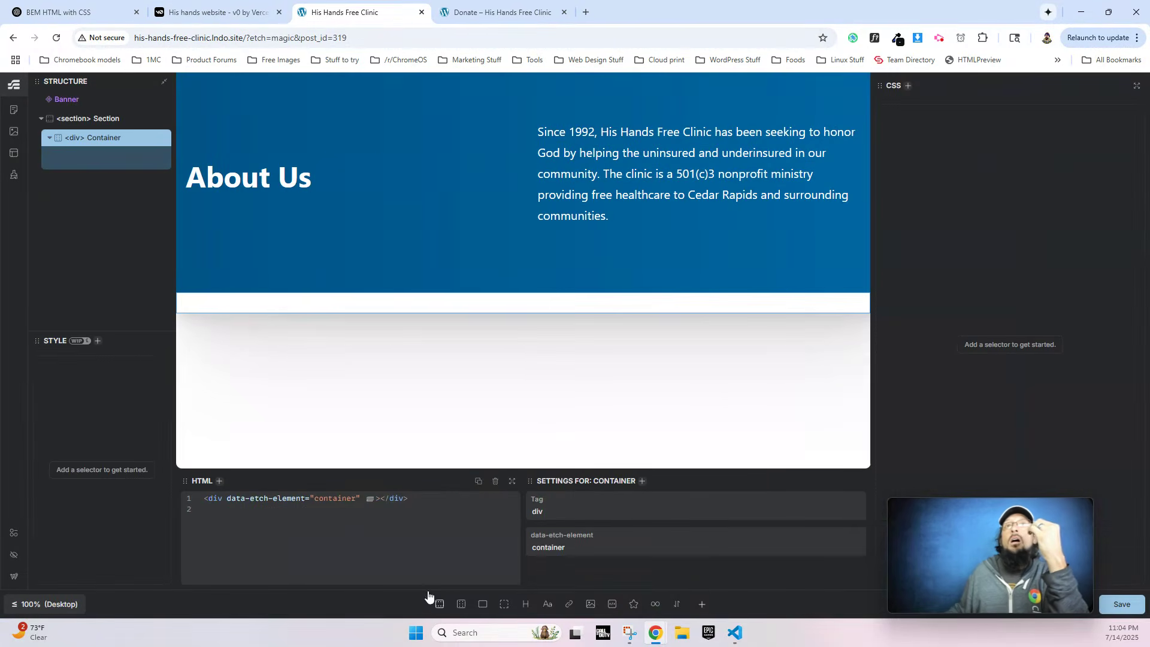
left_click(89, 120)
key("ctrl+a")
key("ctrl+v")
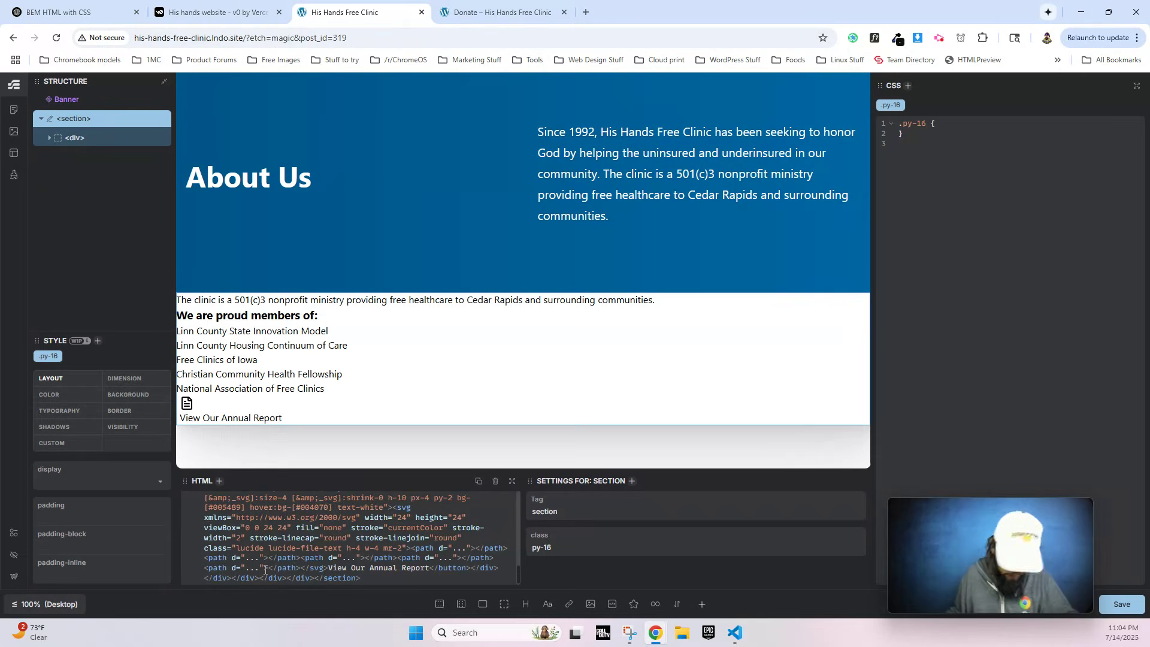
key("ctrl+z")
Submit the copied py-16 section HTML to the BEM conversion chat in ChatGPT.
left_click(57, 14)
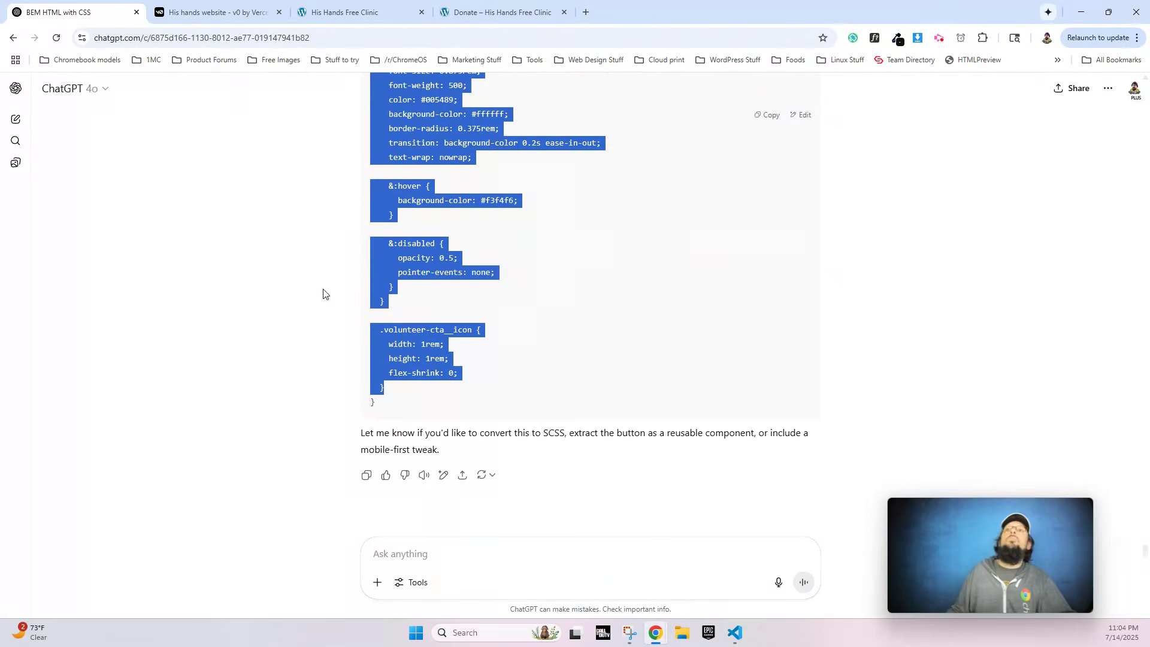
left_click(464, 549)
key("ctrl+v")
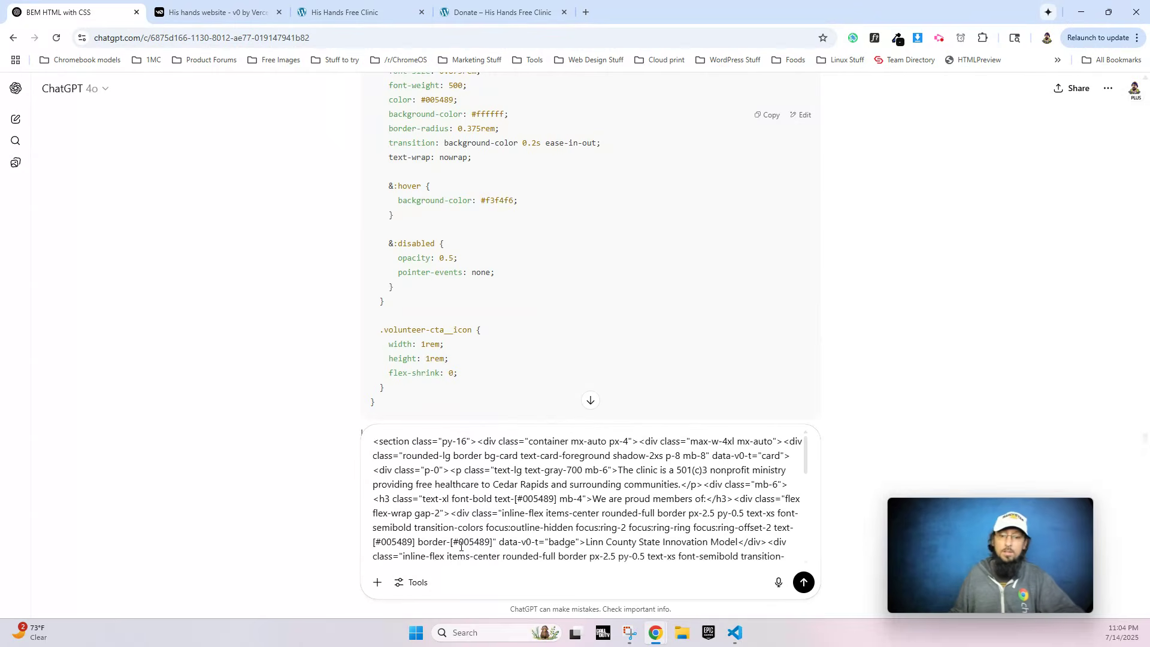
key("Return")
Delete the leftover utility class selectors, from .w-4 back through .py-16, in Etch's Style Manager and return to the About Us page.
left_click(192, 15)
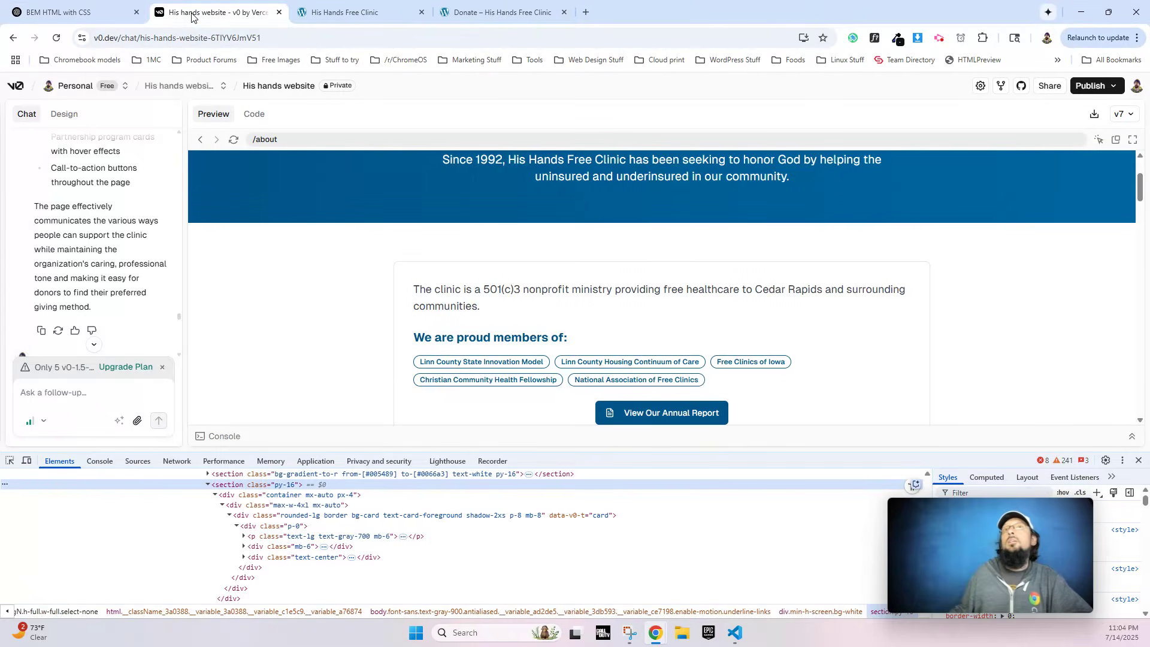
left_click(346, 15)
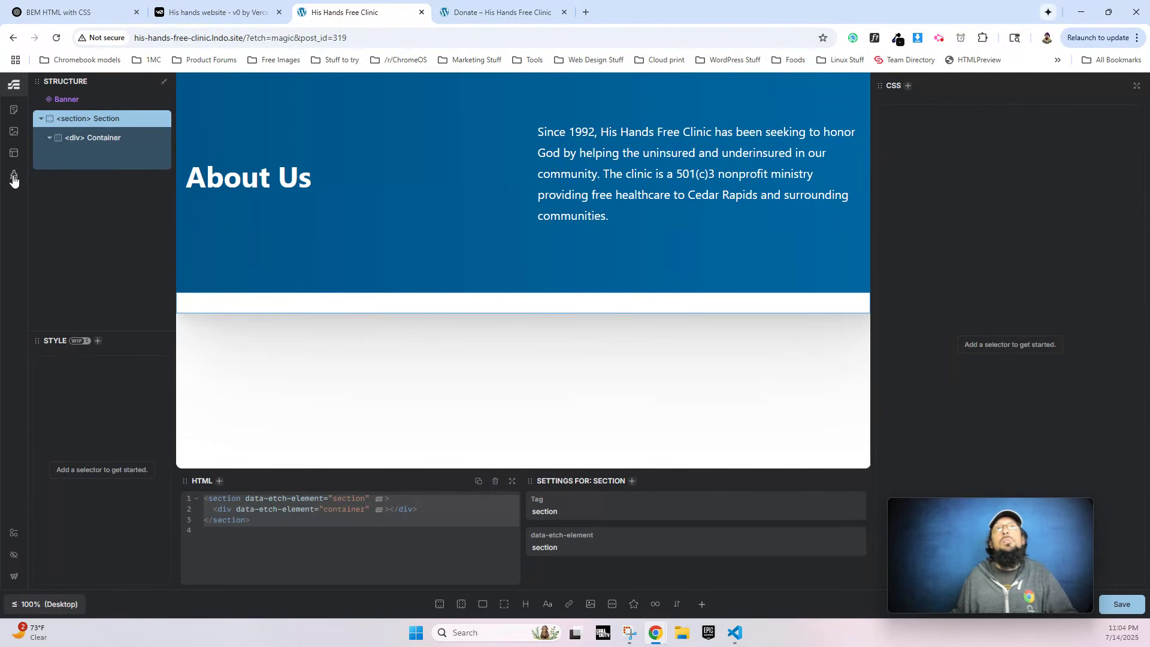
left_click(13, 177)
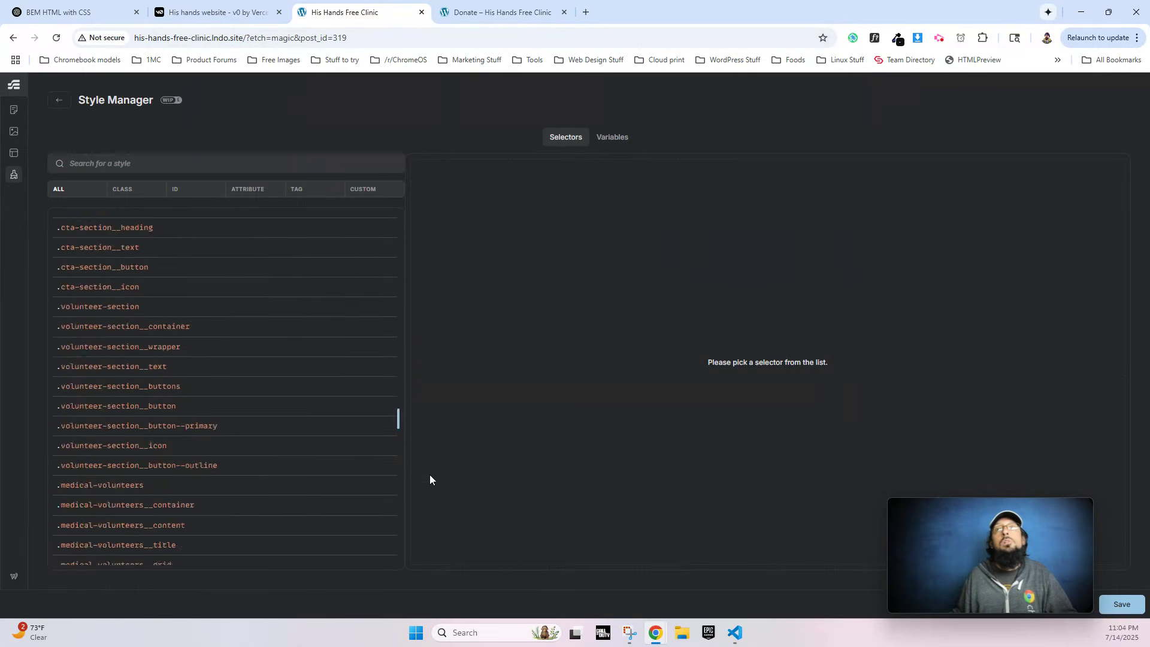
left_click_drag(430, 476, 431, 580)
left_click(380, 555)
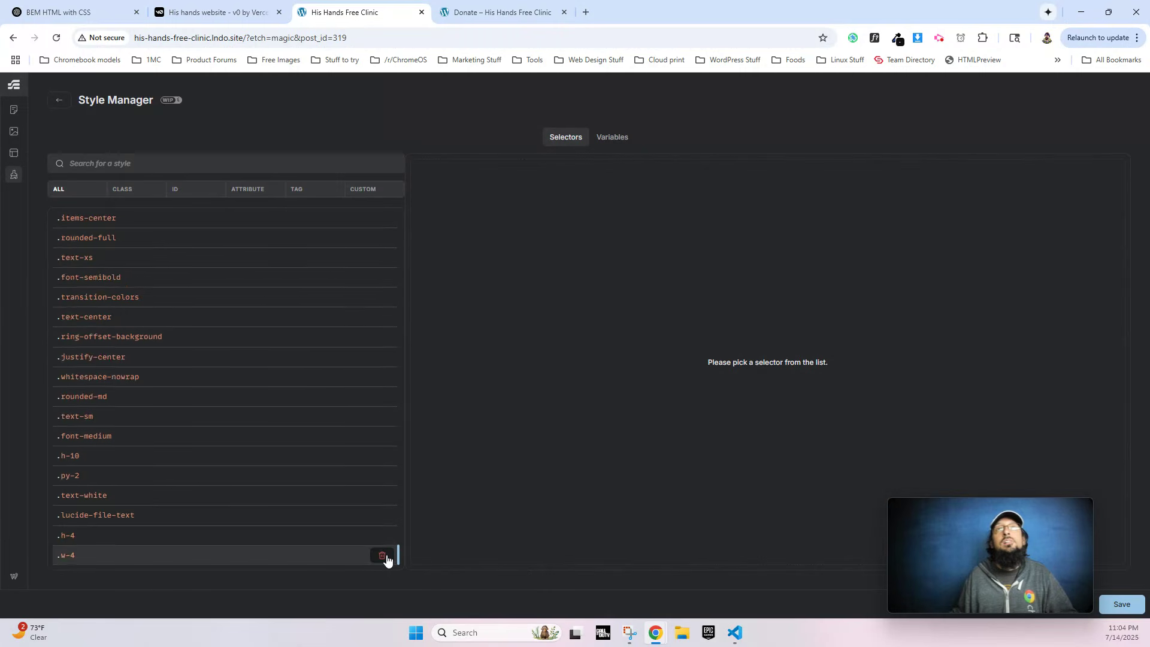
left_click(380, 555)
left_click(380, 554)
left_click(380, 555)
left_click(381, 555)
left_click(382, 556)
left_click(384, 557)
left_click(383, 557)
left_click(384, 557)
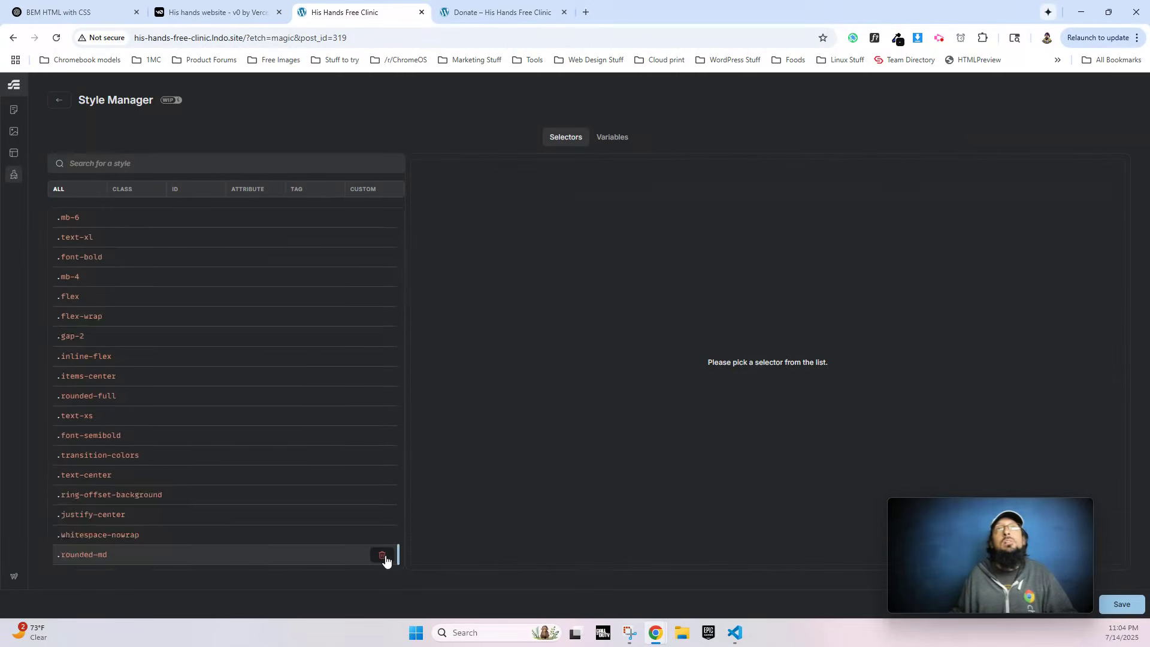
left_click(383, 557)
left_click(384, 557)
left_click(384, 557)
left_click(383, 558)
left_click(383, 557)
left_click(383, 557)
left_click(384, 557)
left_click(384, 557)
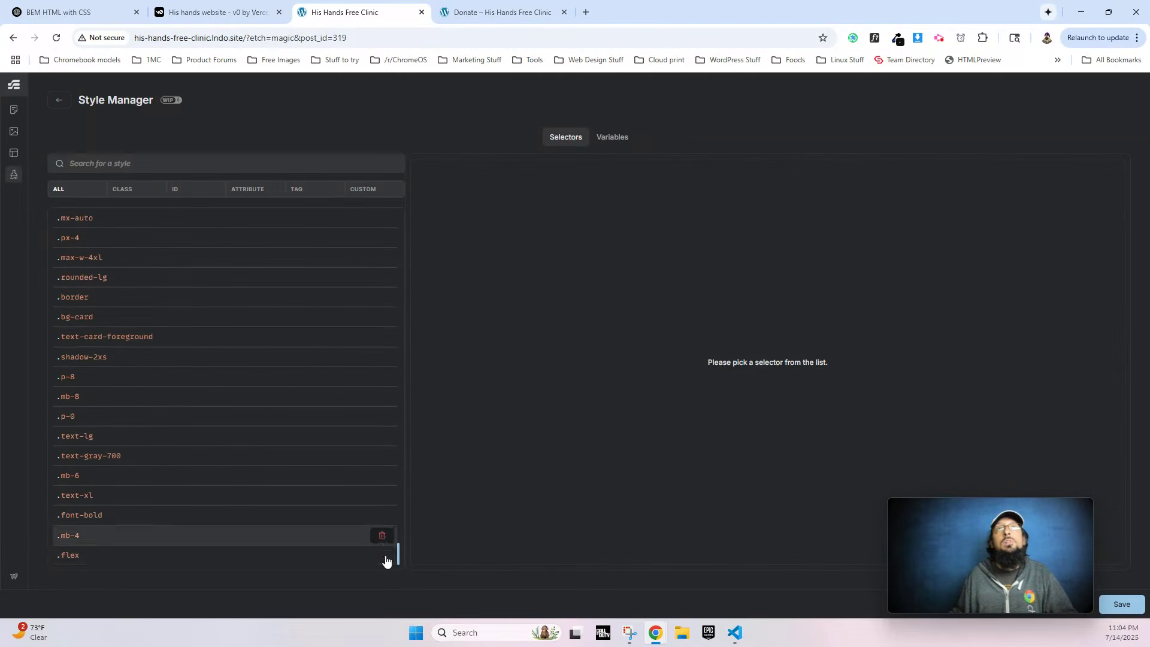
left_click(384, 557)
left_click(383, 558)
left_click(383, 557)
left_click(383, 557)
left_click(384, 557)
left_click(383, 557)
left_click(383, 557)
left_click(384, 557)
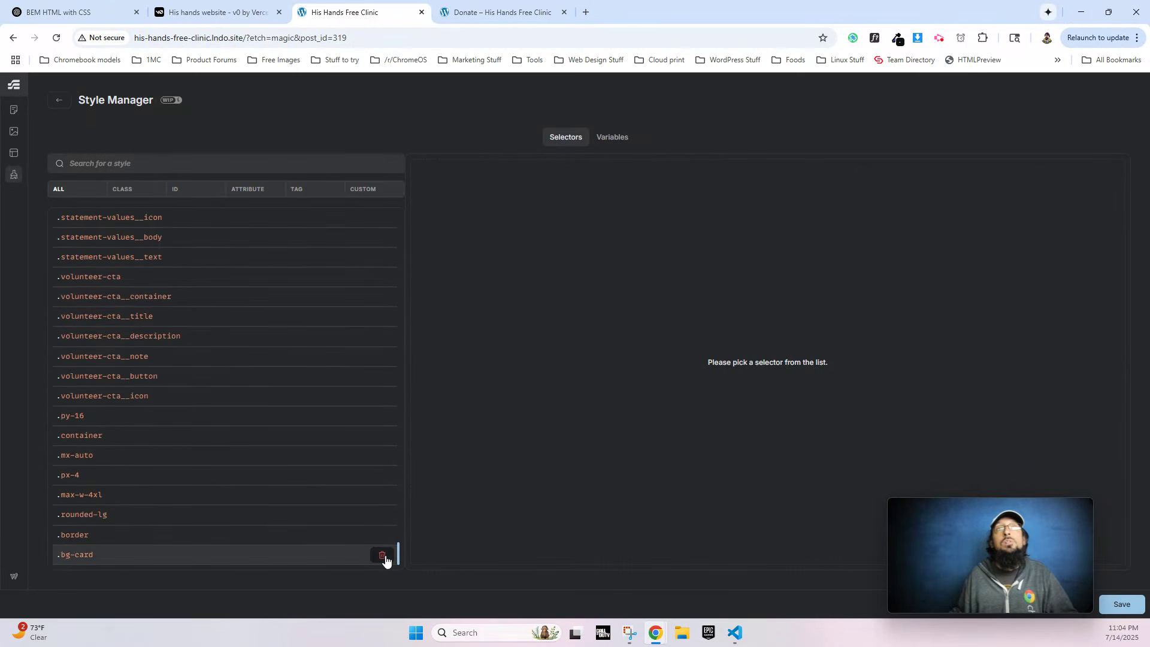
left_click(384, 558)
left_click(383, 557)
left_click(383, 557)
left_click(383, 557)
left_click(383, 557)
left_click(383, 557)
left_click(383, 557)
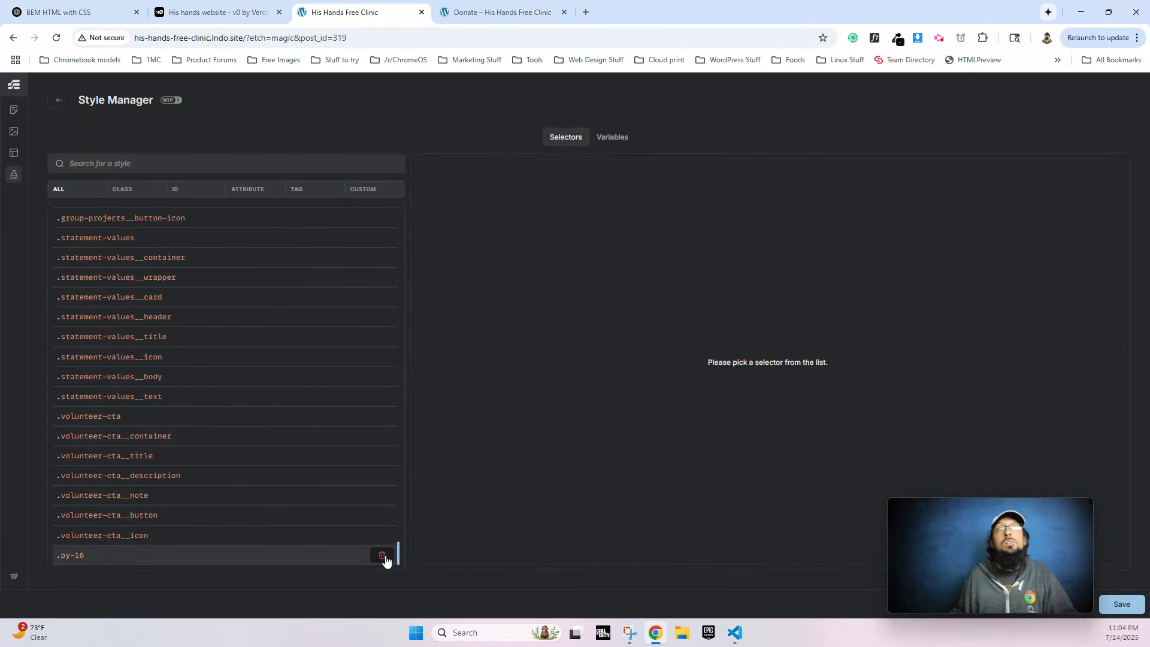
left_click(384, 557)
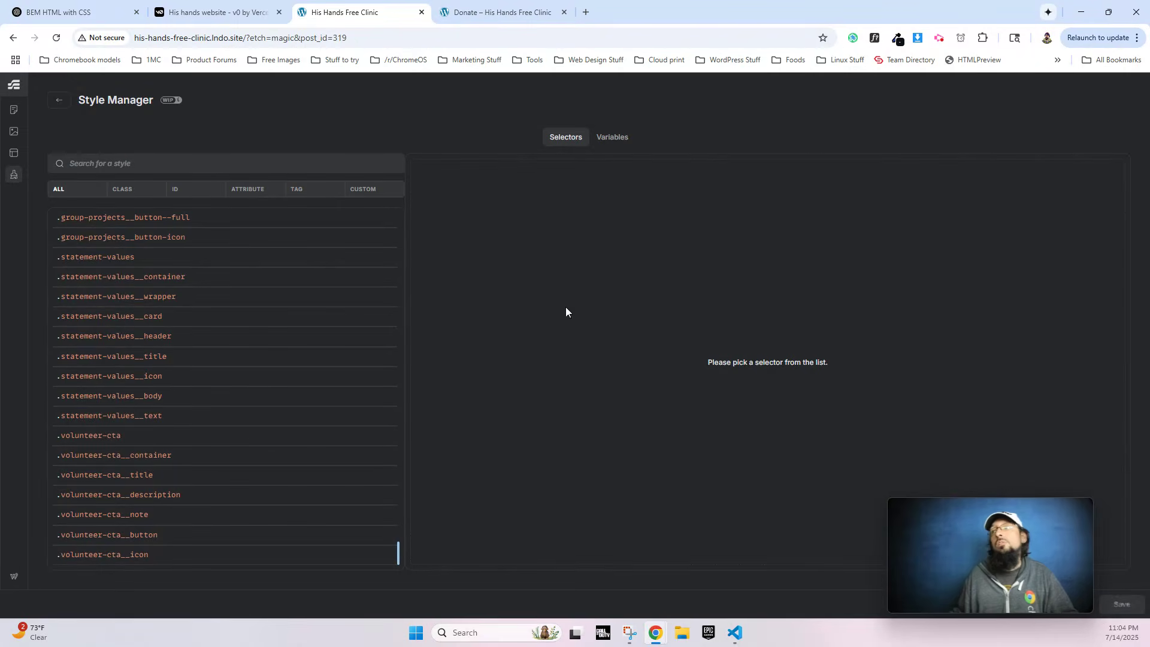
left_click(58, 101)
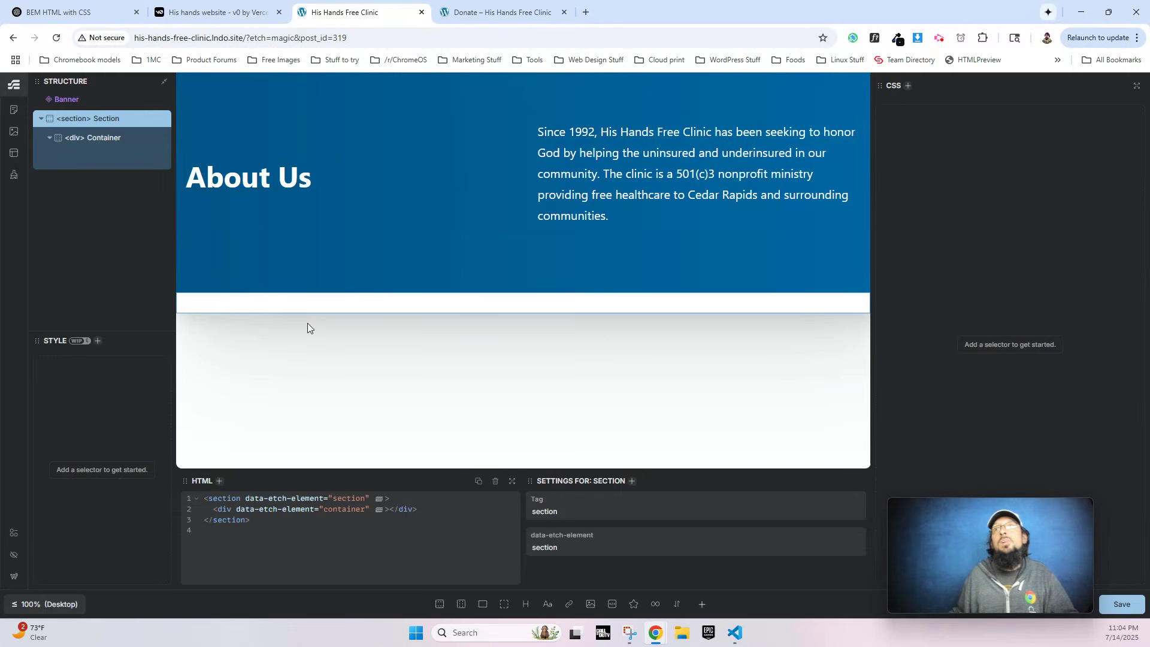
Replace the new section's HTML on the About Us page with the clinic-membership BEM HTML from ChatGPT.
left_click(60, 12)
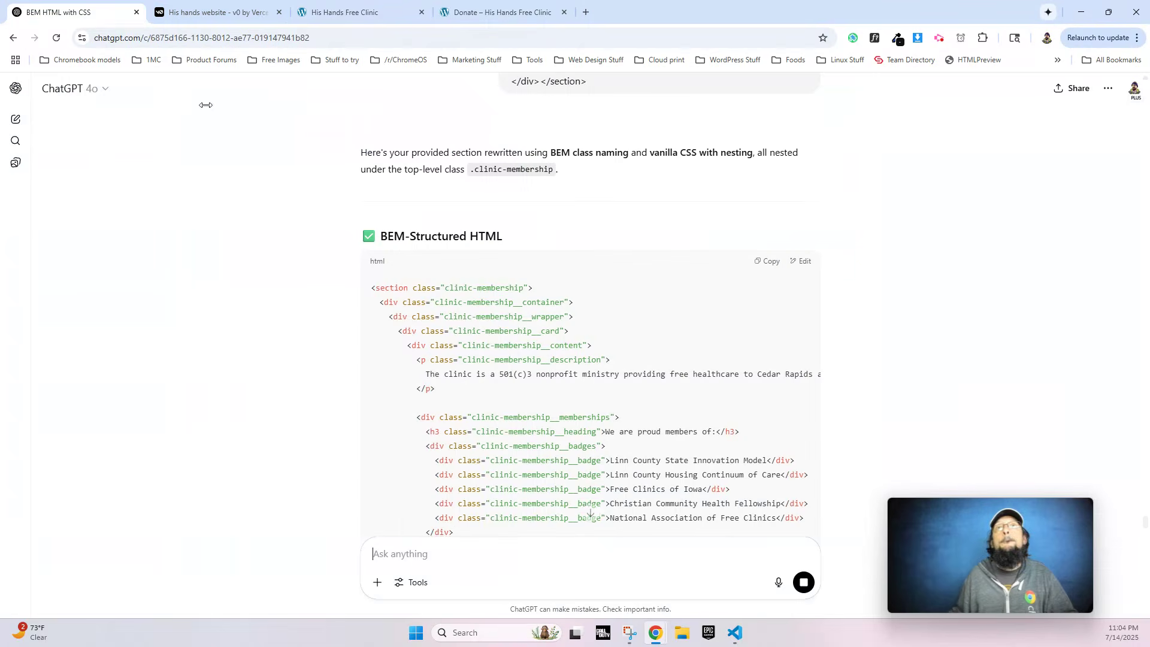
left_click(251, 4)
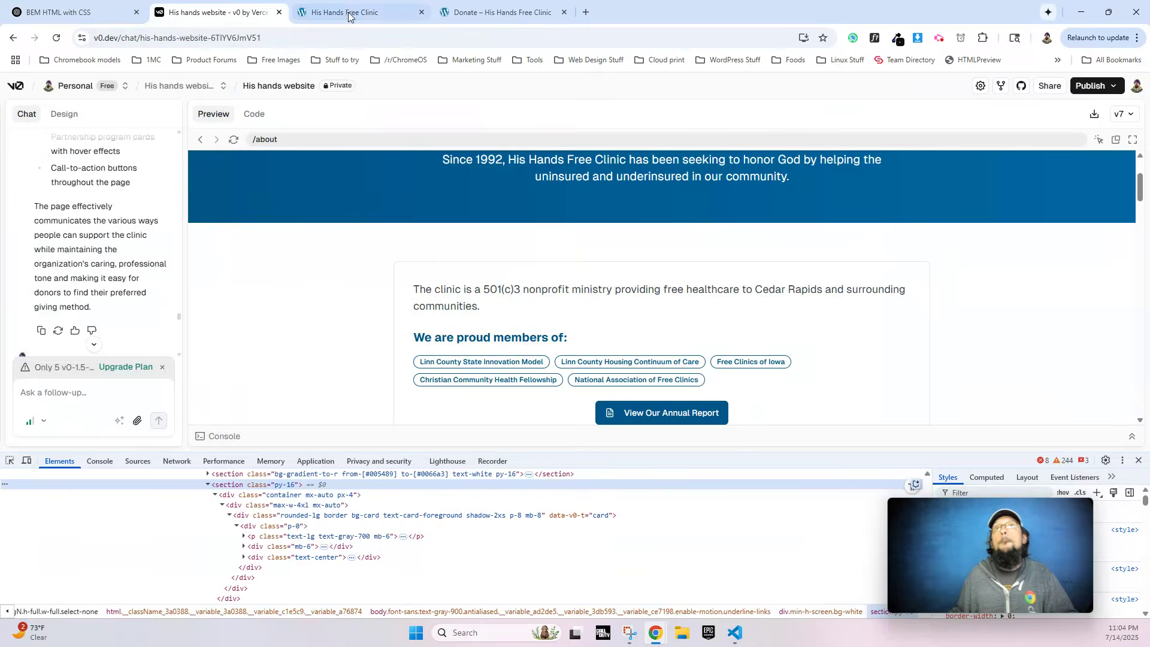
left_click(346, 13)
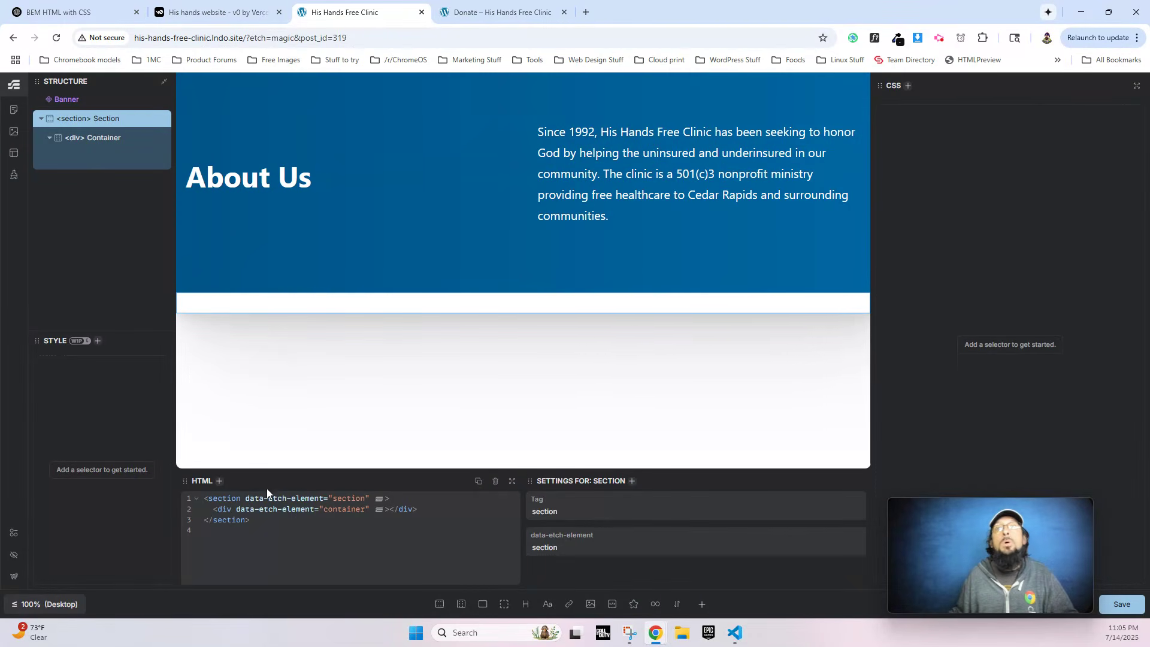
key("ctrl+a")
key("ctrl+v")
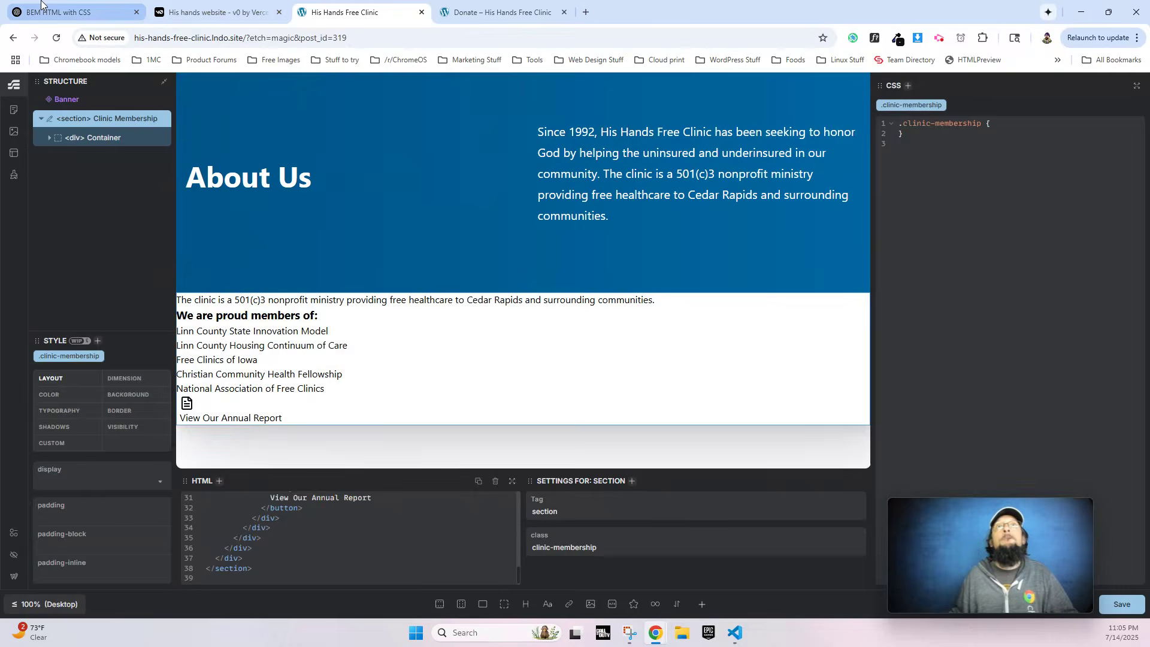
Copy the declarations and nested rules inside .clinic-membership from ChatGPT's CSS into the section's .clinic-membership rule in Etch.
left_click(59, 12)
scroll(360, 256, "down", 10)
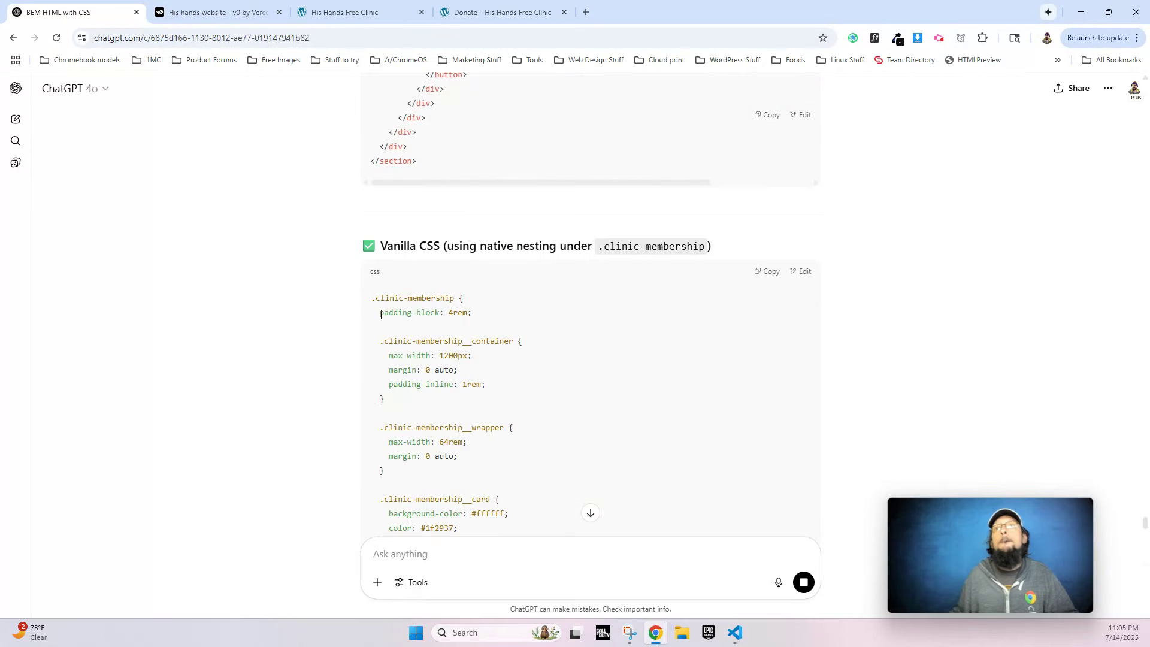
left_click_drag(380, 314, 387, 365)
scroll(522, 411, "down", 20)
scroll(418, 406, "down", 1)
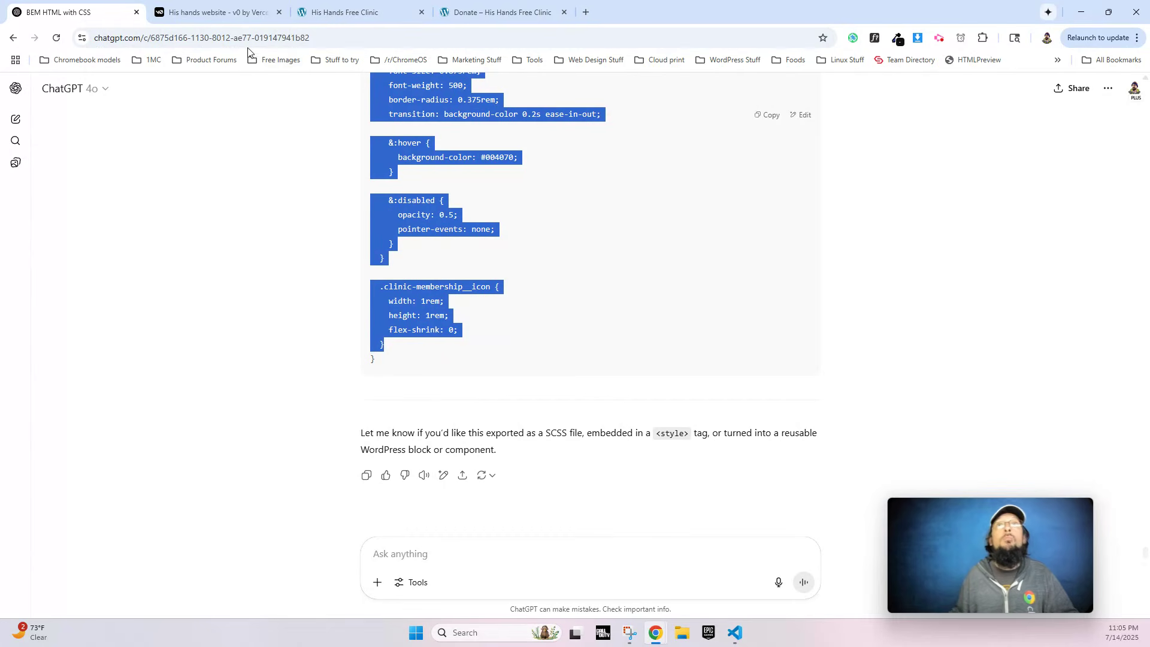
left_click(339, 12)
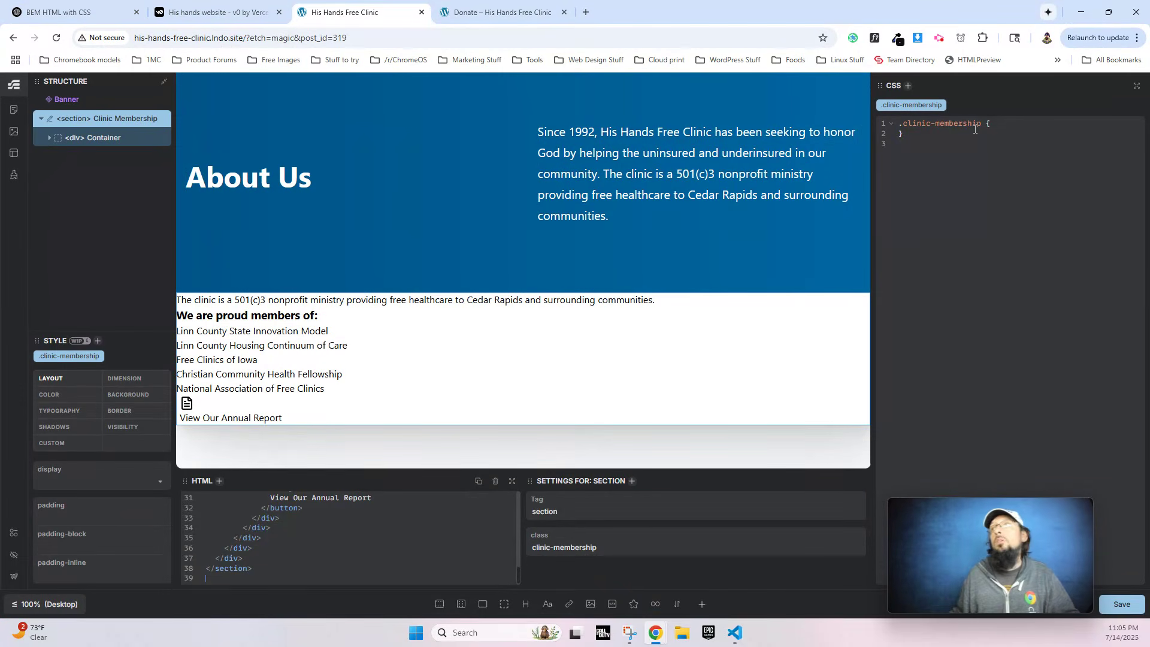
left_click(1002, 124)
key("ctrl+v")
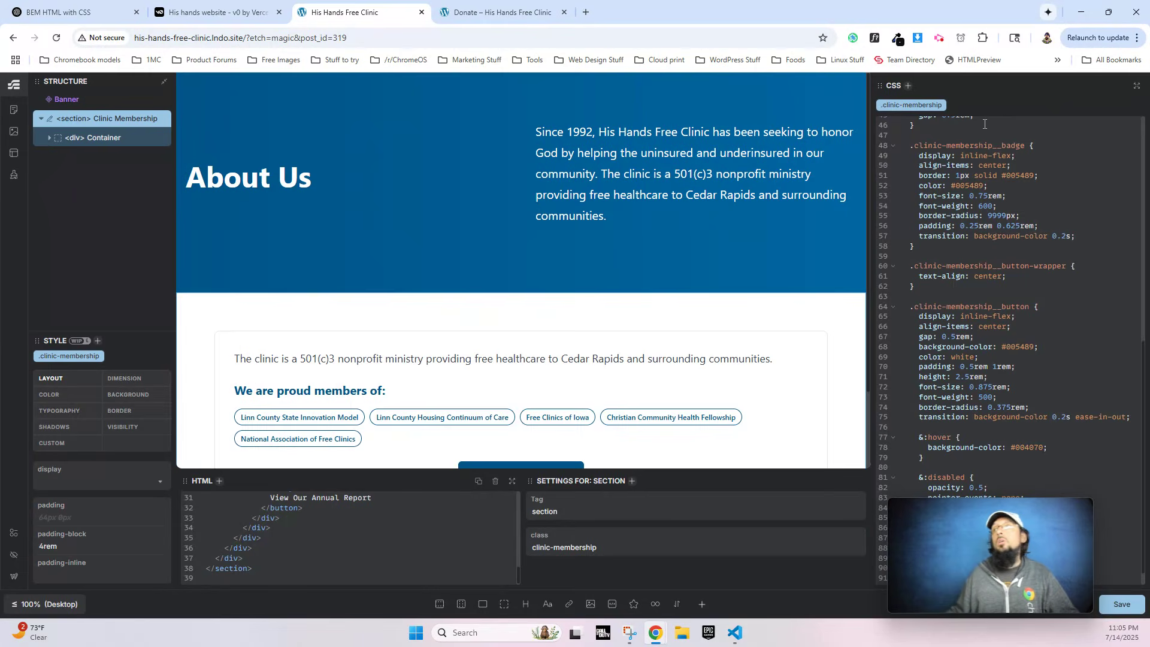
scroll(689, 289, "down", 2)
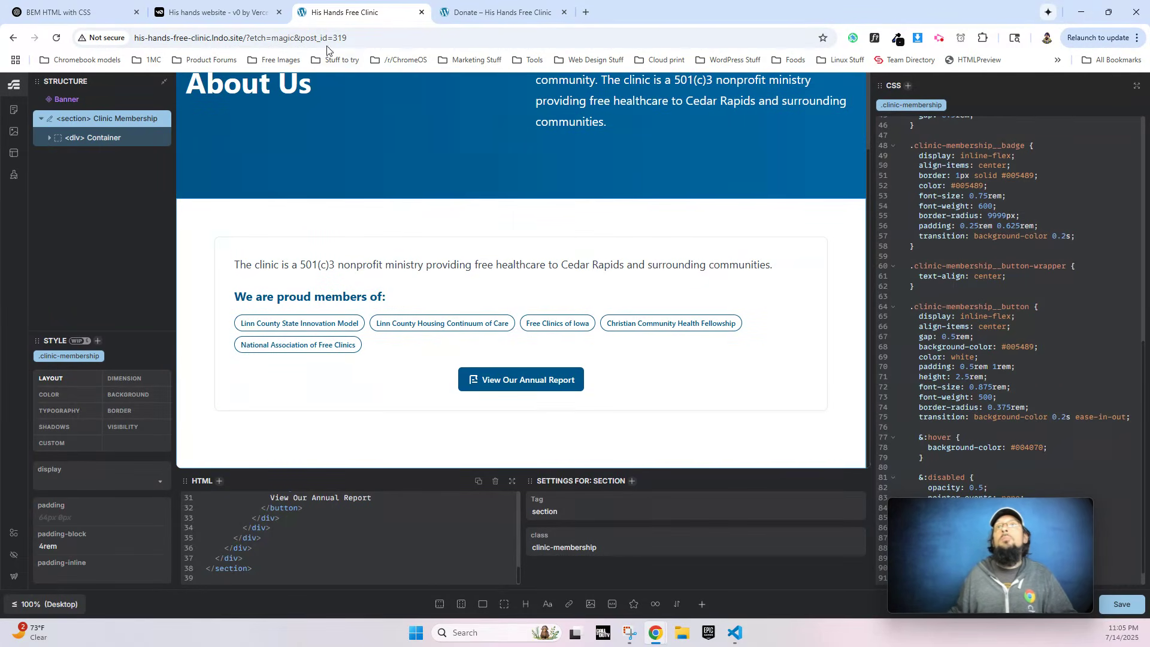
Inspect the "Meet Our Team & Board" heading in the v0 preview and copy its enclosing py-16 bg-gray-50 section element.
left_click(208, 13)
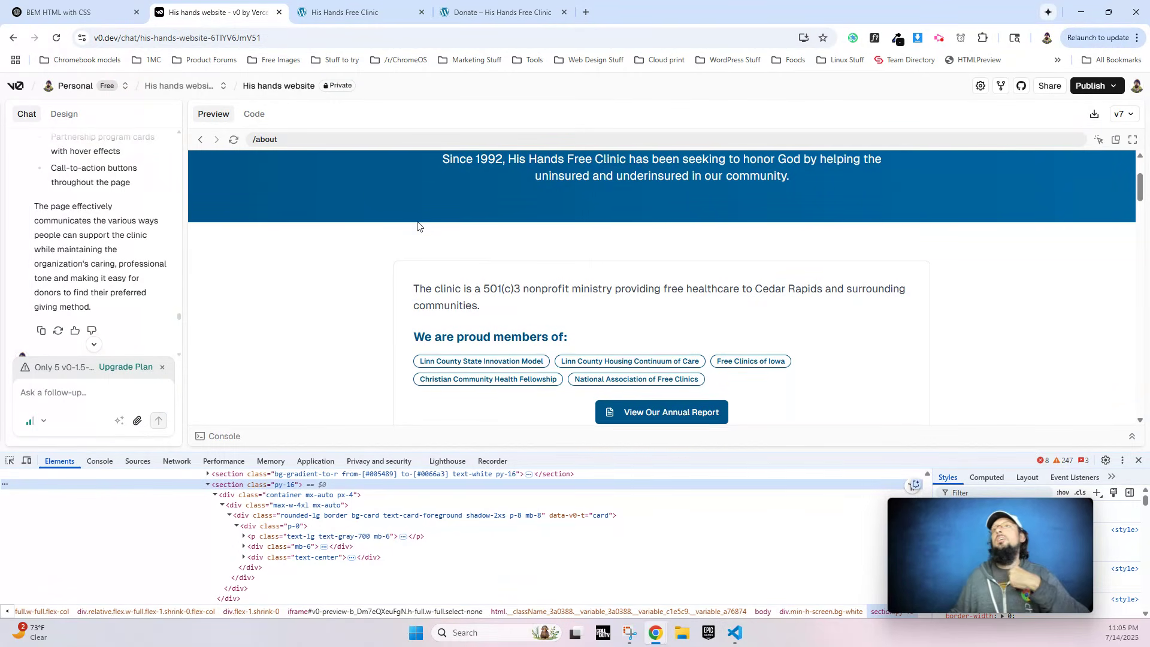
scroll(418, 226, "down", 6)
right_click(612, 199)
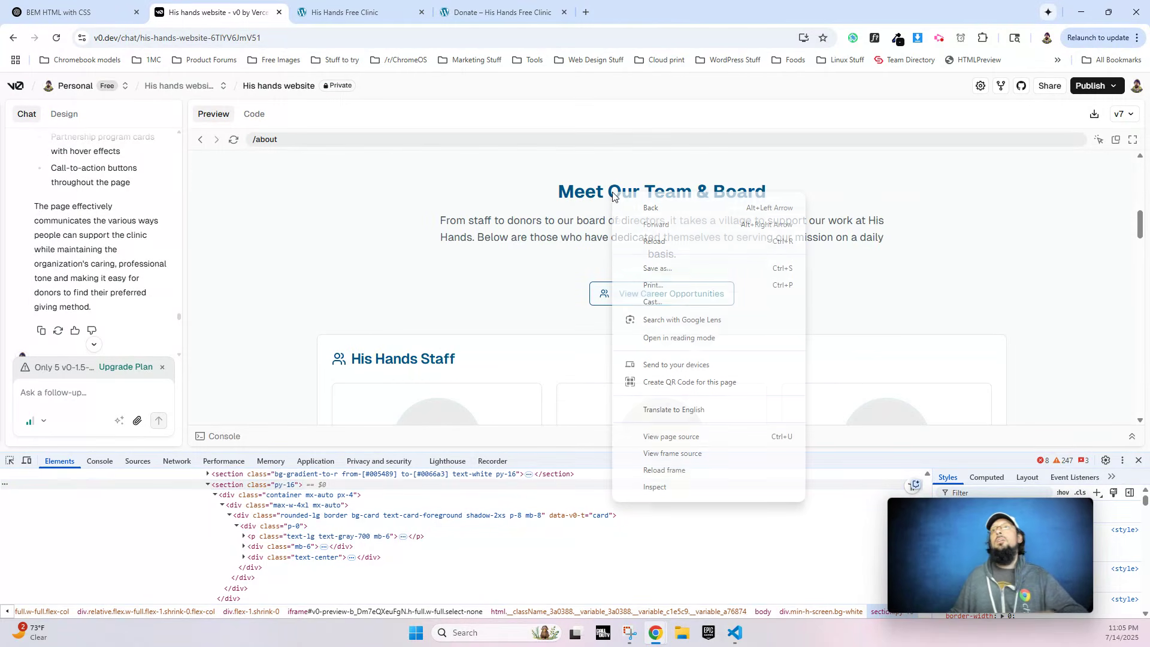
left_click(657, 491)
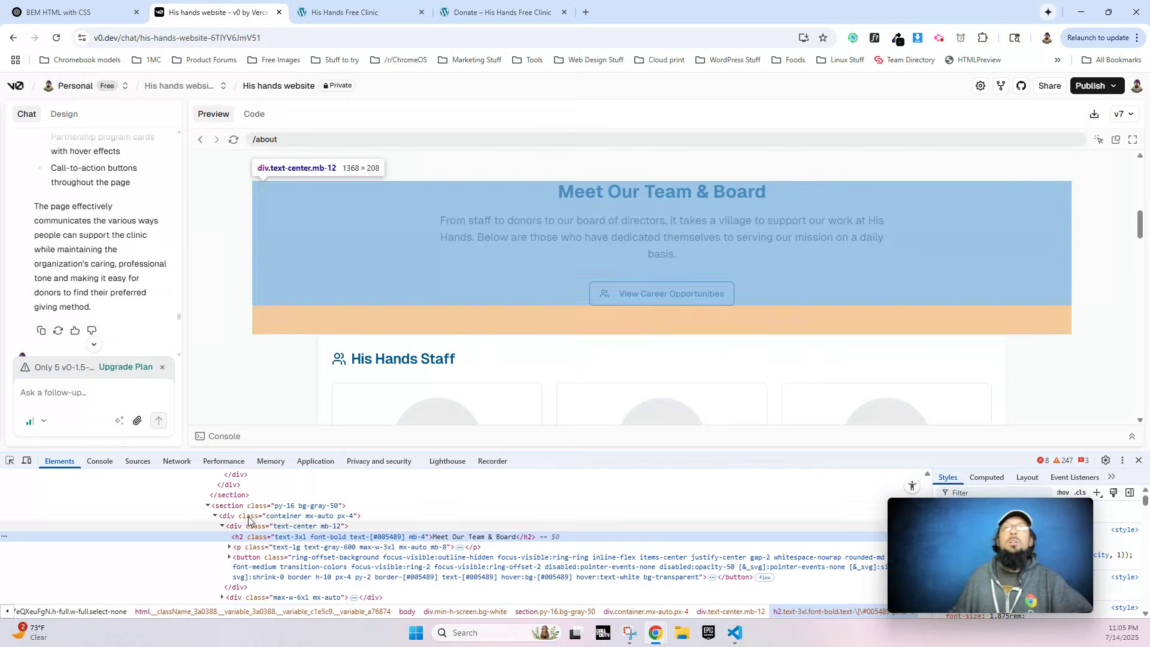
left_click(252, 507)
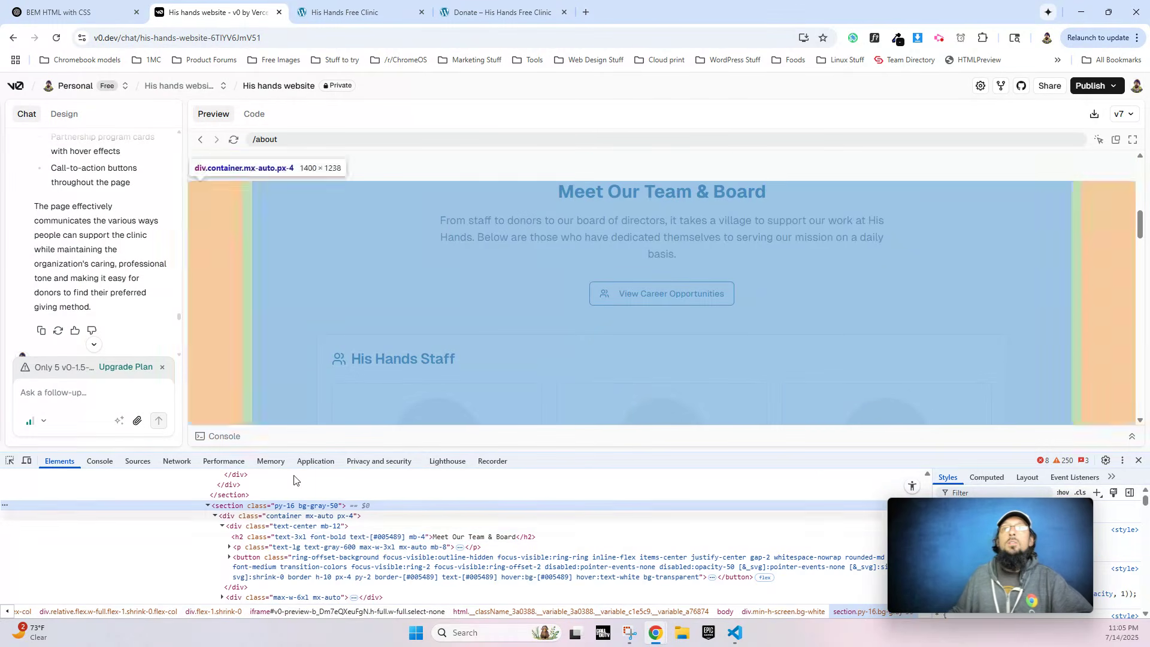
scroll(354, 347, "down", 4)
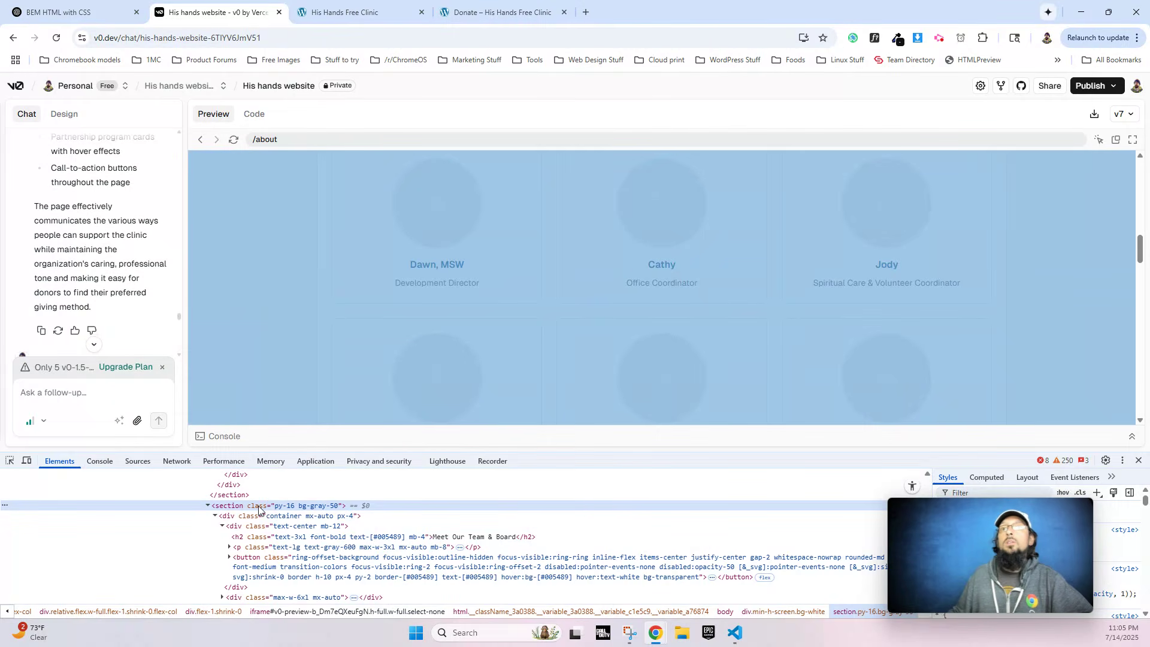
right_click(259, 510)
mouse_move(330, 249)
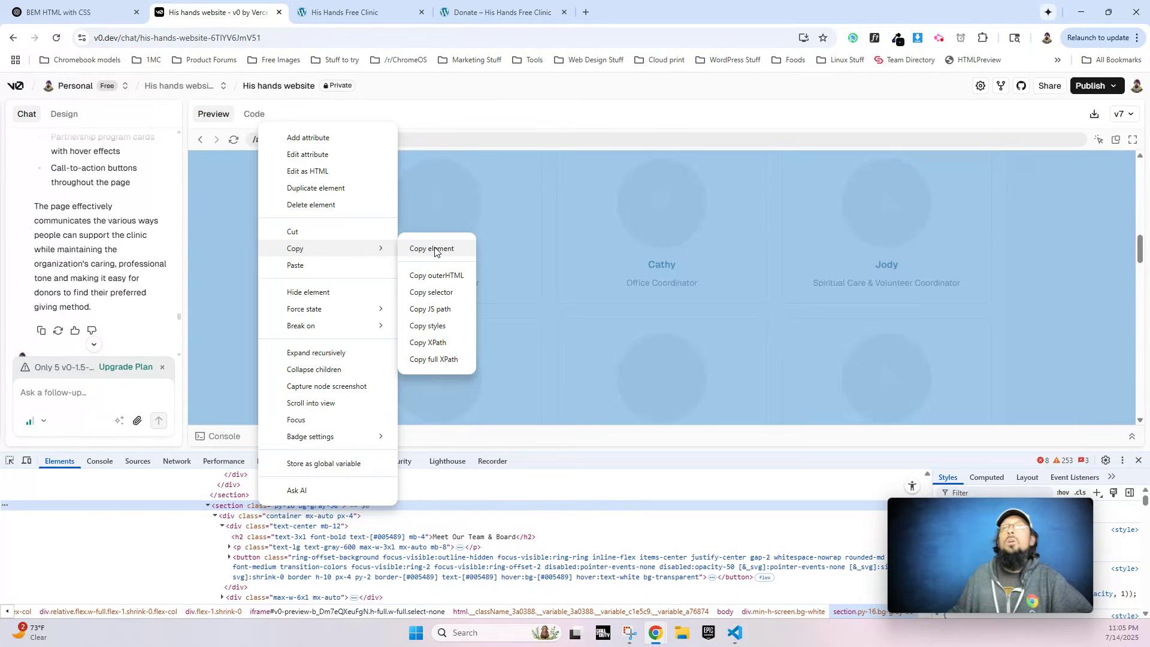
left_click(435, 249)
Submit the copied "Meet Our Team & Board" section HTML to the BEM conversion chat in ChatGPT.
left_click(87, 9)
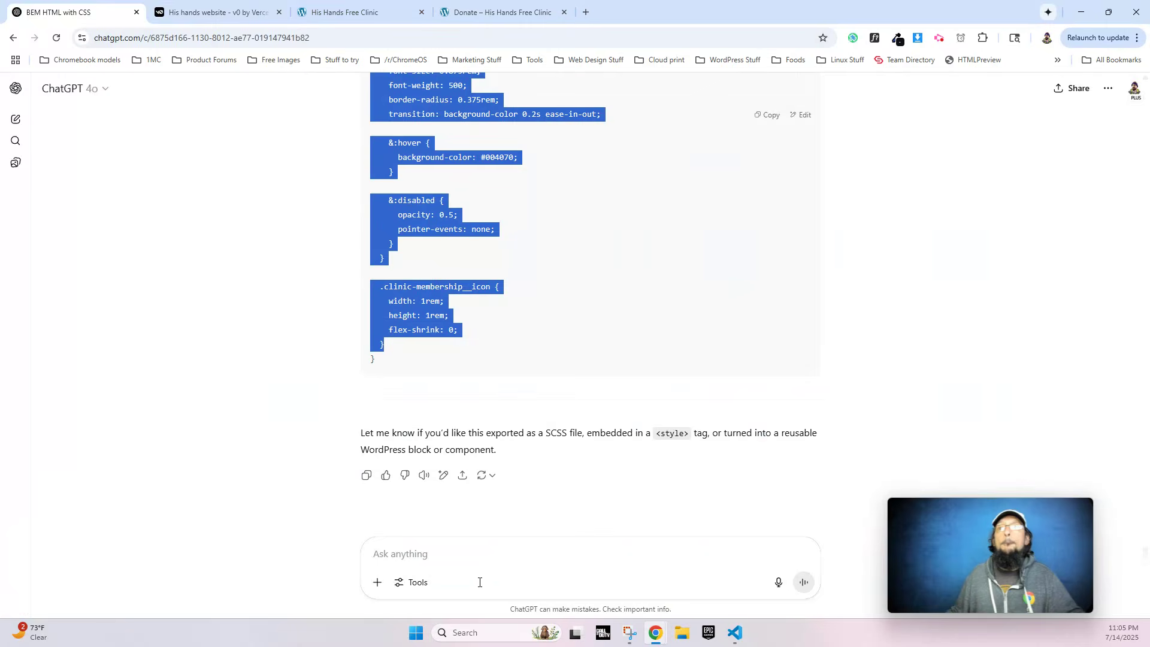
left_click(481, 549)
key("ctrl+v")
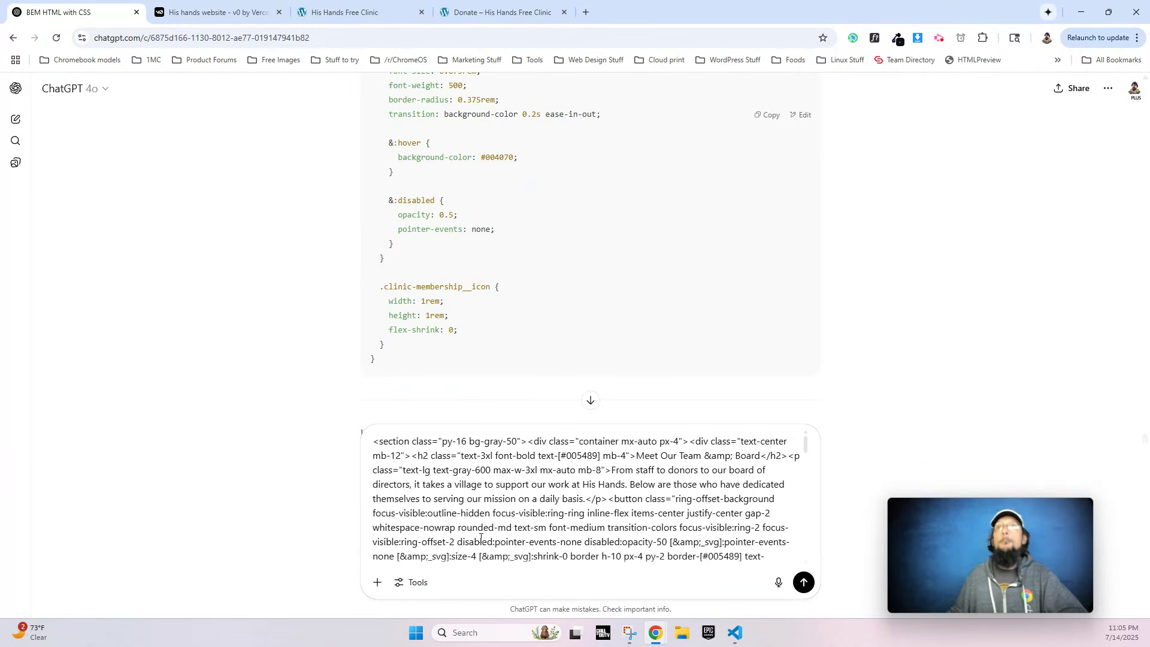
key("Return")
Leave the About Us page editor for the WordPress admin and start a new ACF post type.
left_click(338, 12)
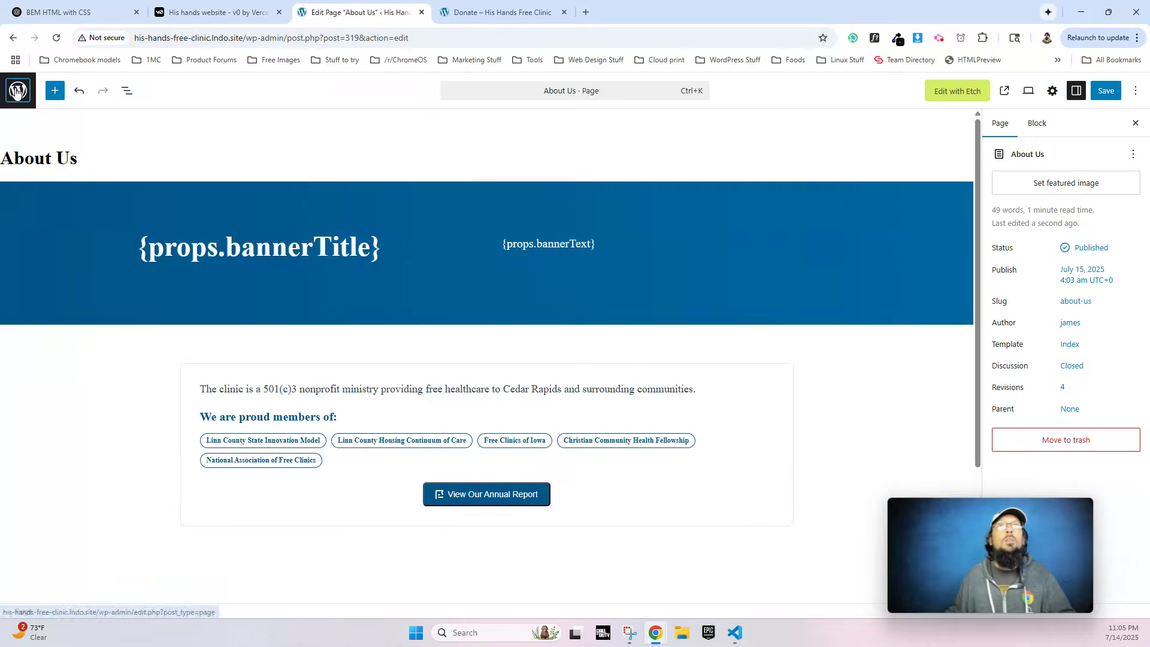
left_click(17, 90)
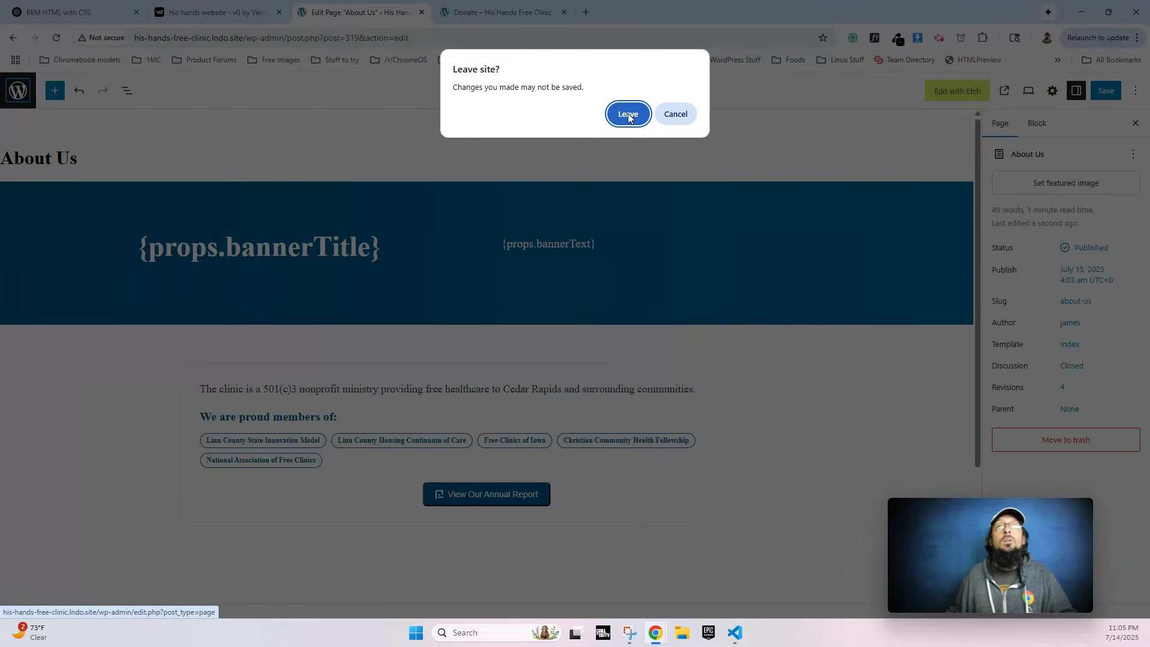
left_click(628, 113)
mouse_move(29, 406)
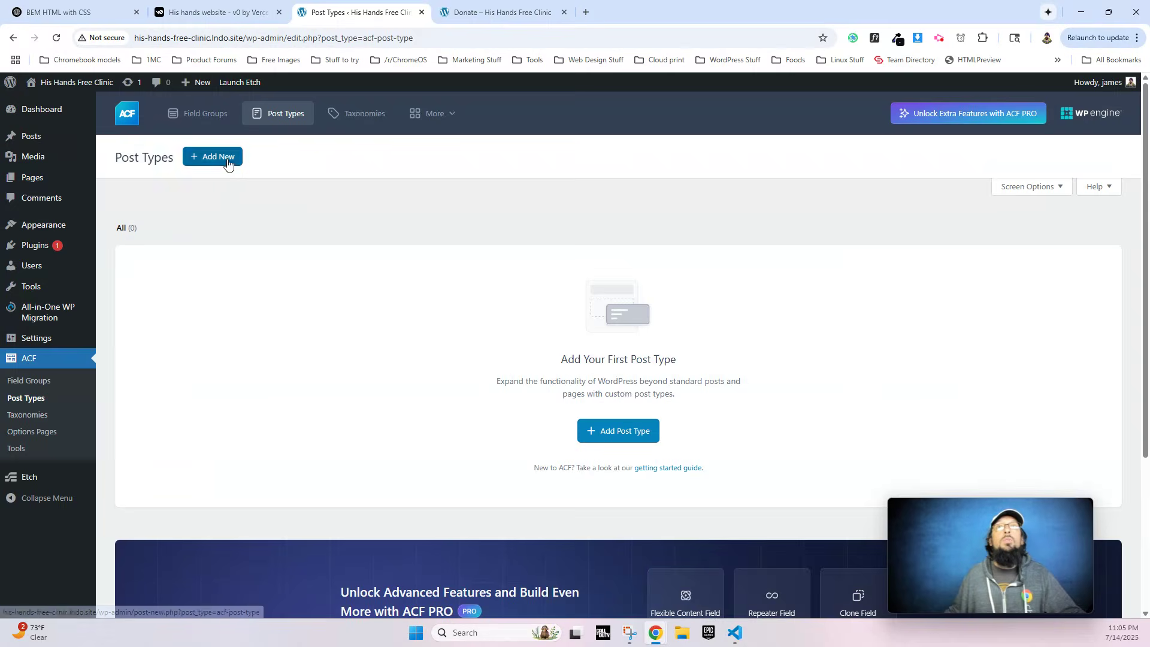
left_click(217, 156)
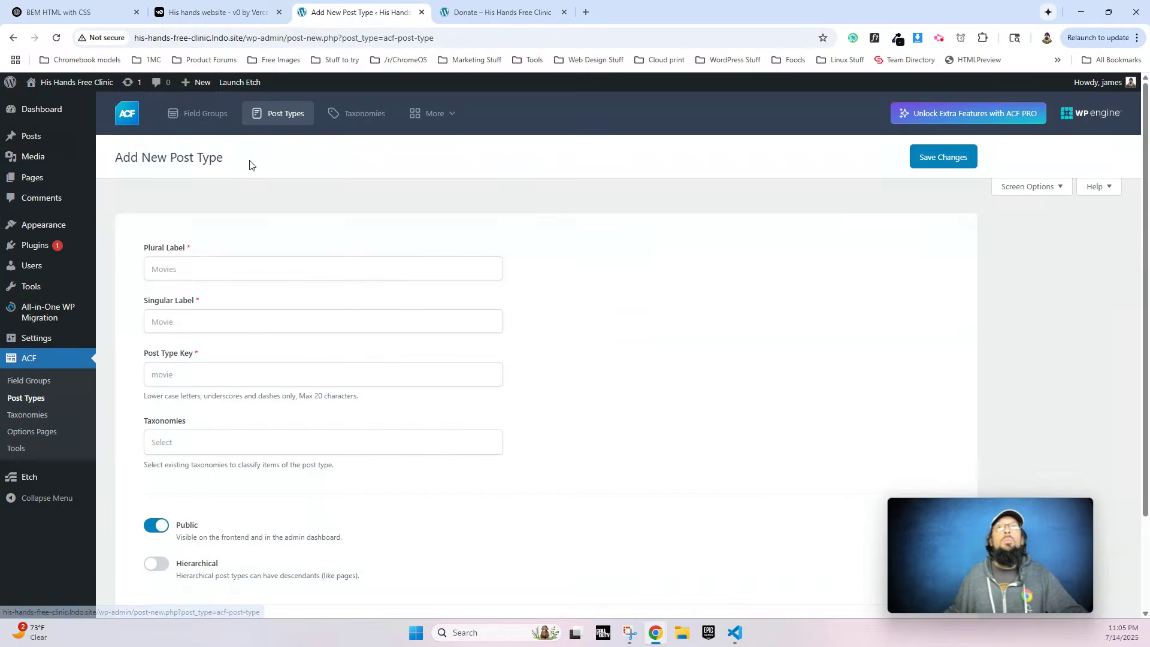
Fill in the new post type with plural label "Team Members", singular label "Team Member" and key team-member.
type("Team Memb")
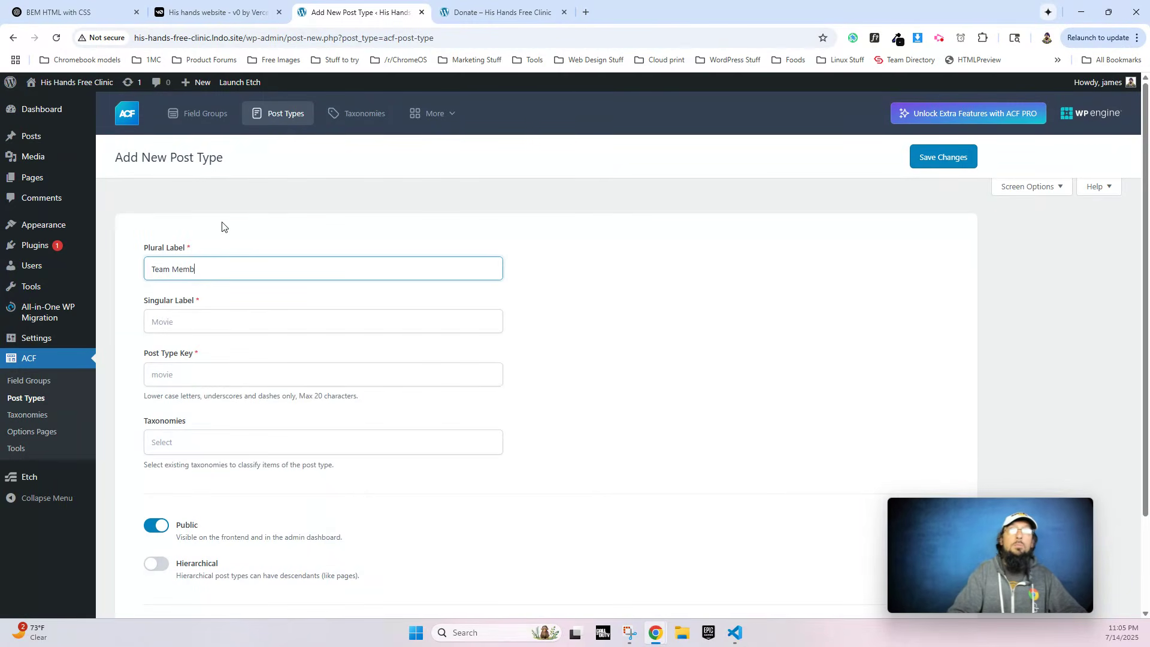
type("ers")
key("Tab")
type("Team Member")
key("Tab")
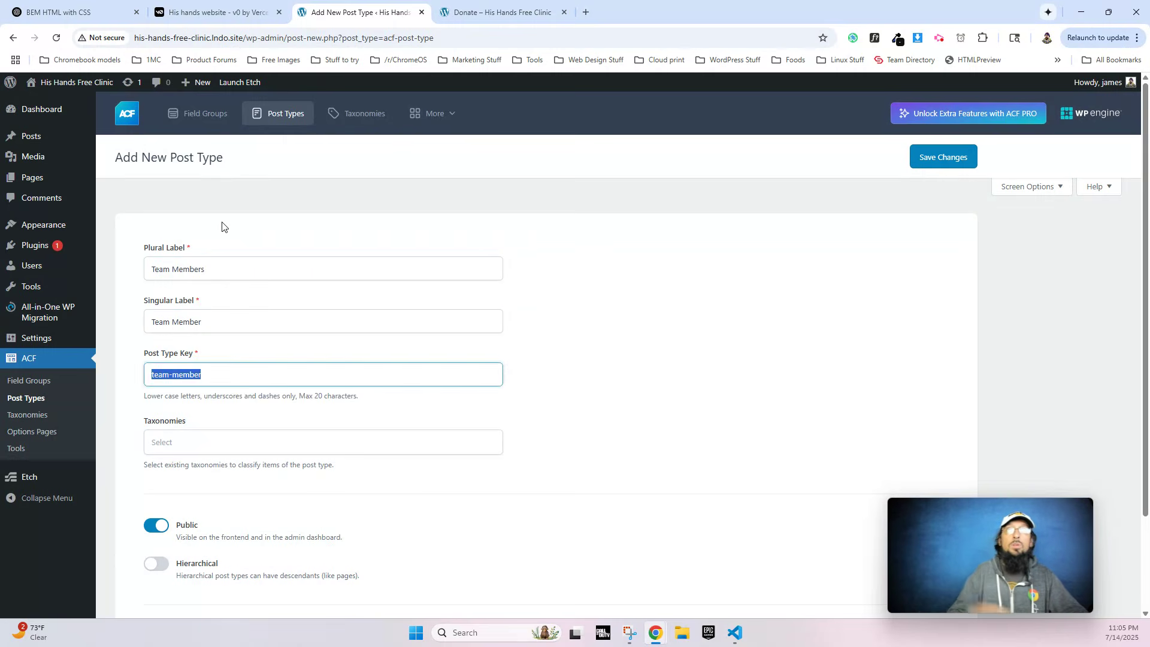
key("Tab")
left_click(670, 428)
scroll(475, 440, "down", 3)
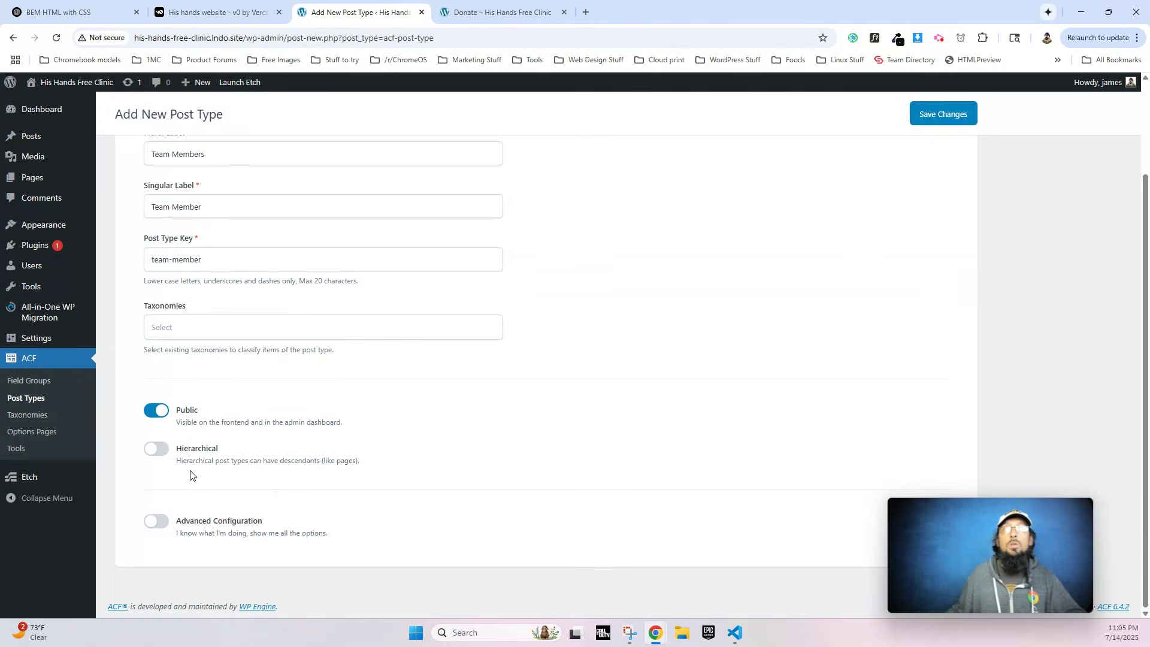
mouse_move(901, 566)
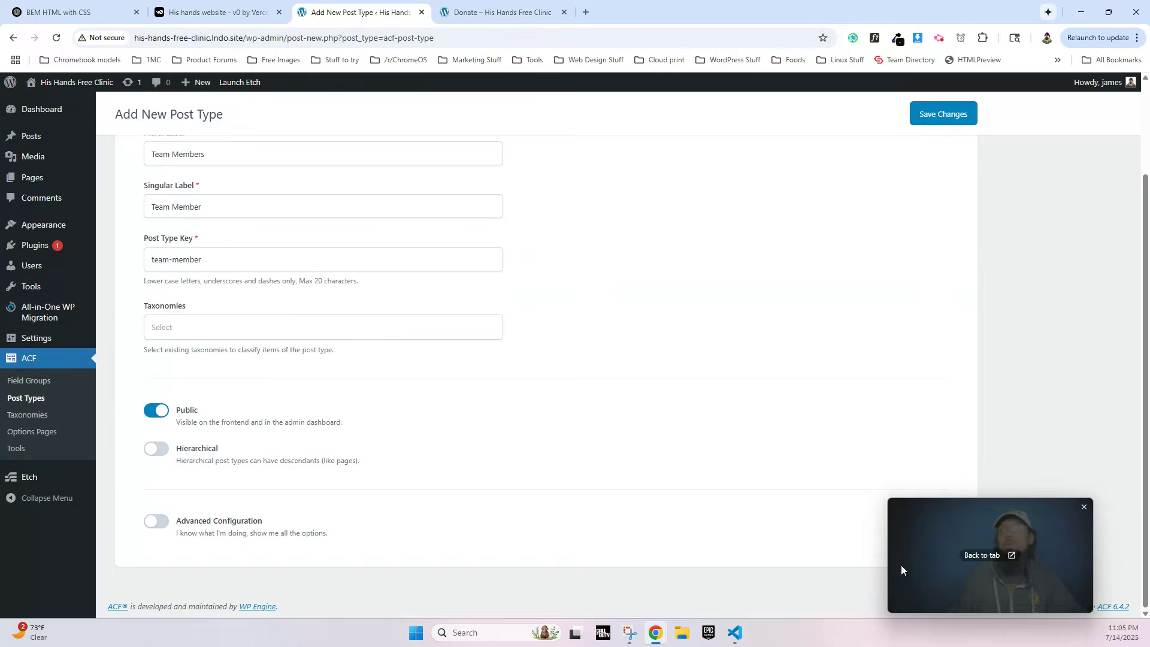
Save the Team Members post type and open its list of entries.
left_click_drag(937, 552, 890, 544)
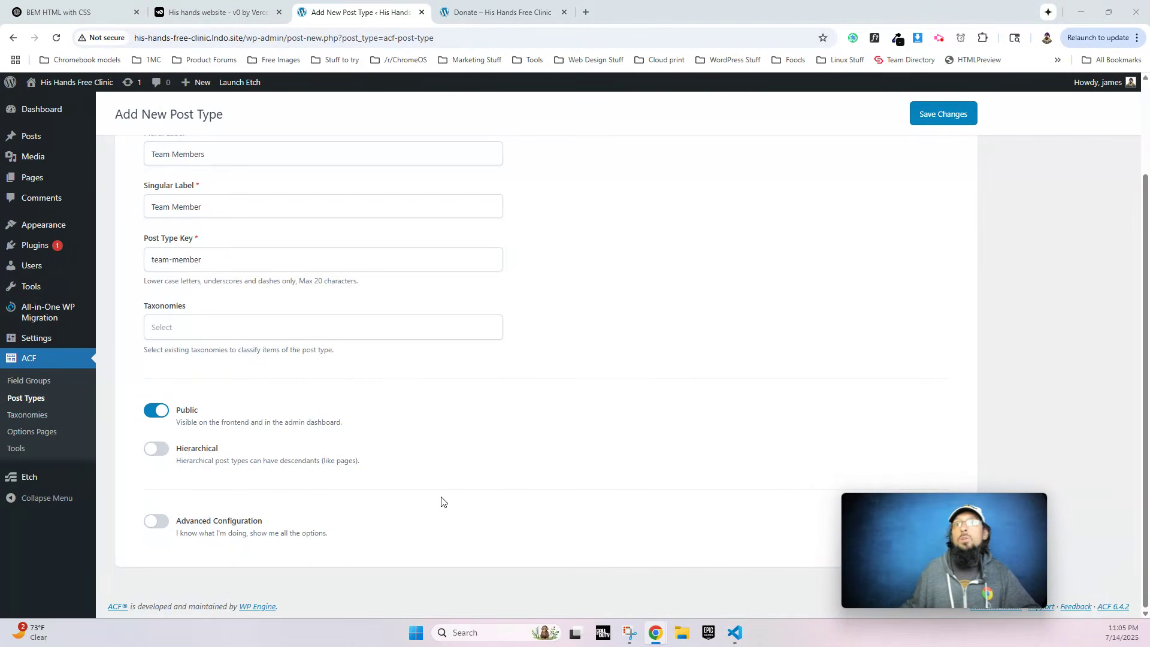
left_click(928, 112)
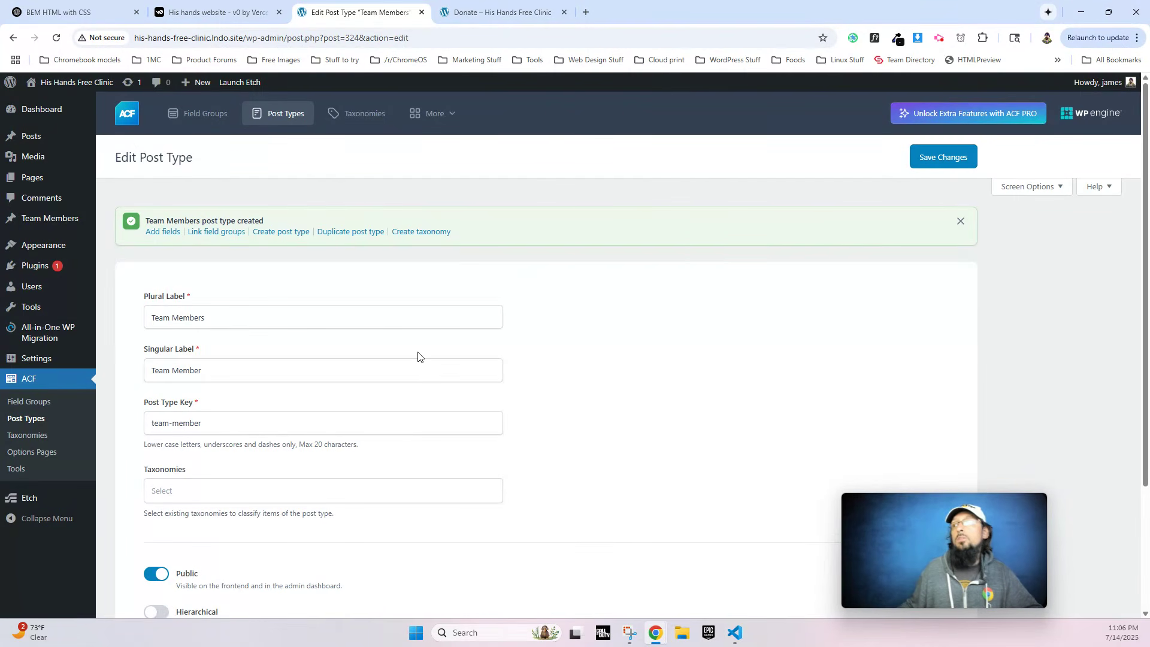
left_click(44, 219)
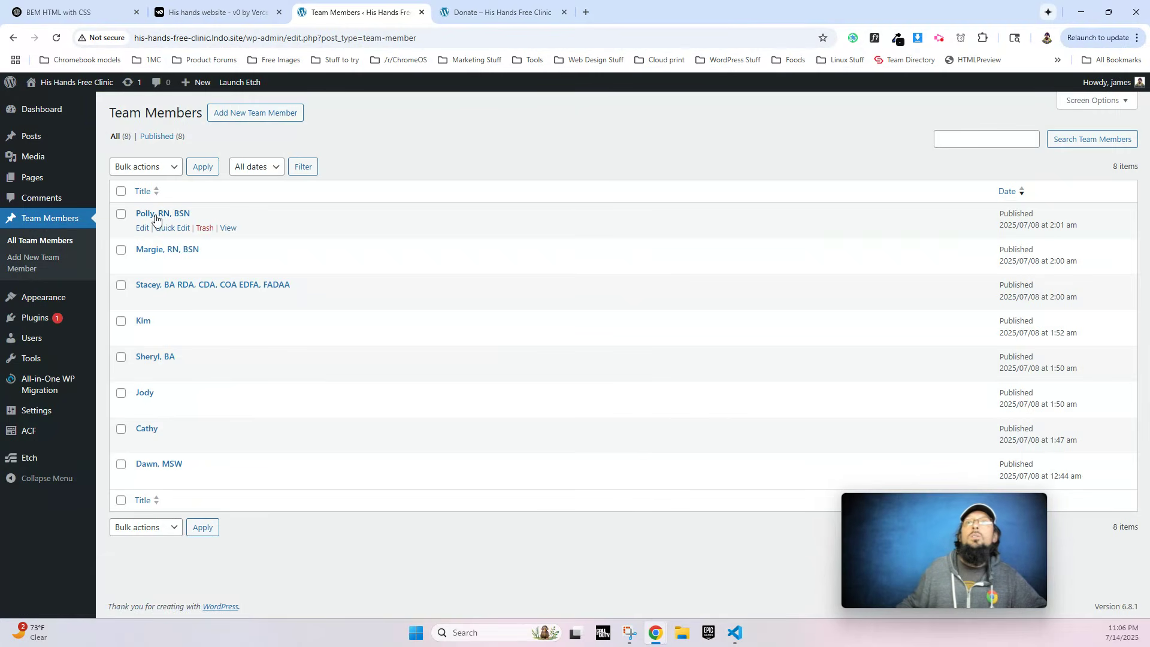
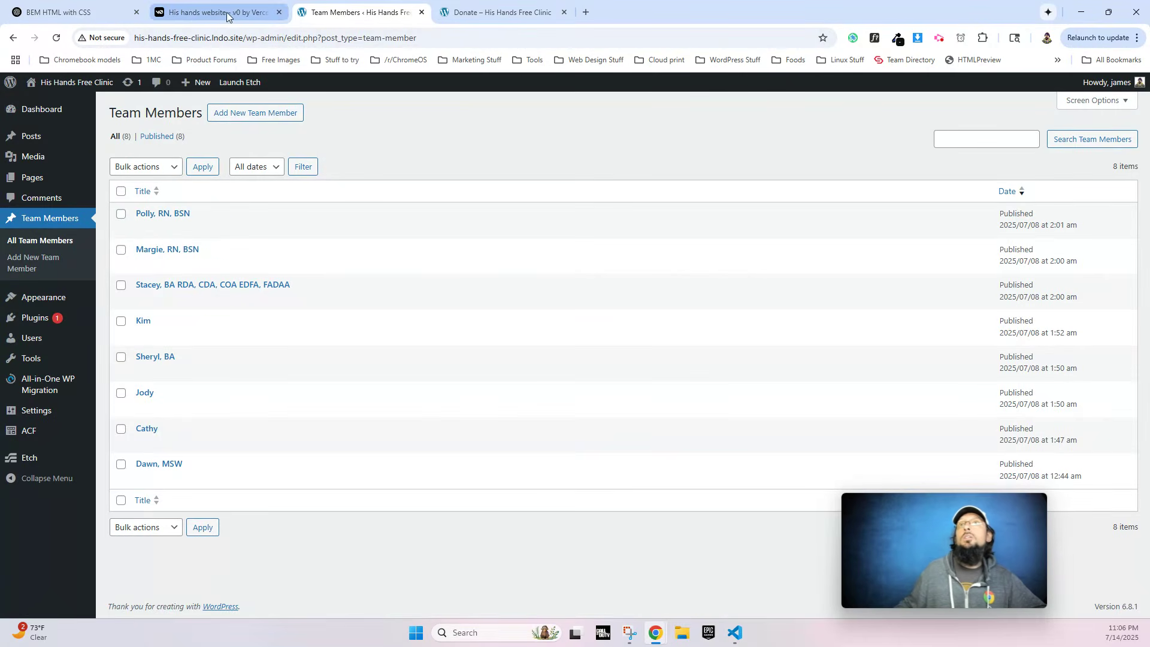
Switch to the ChatGPT conversion chat and copy the generated team-board section HTML.
left_click(66, 12)
scroll(437, 362, "down", 10)
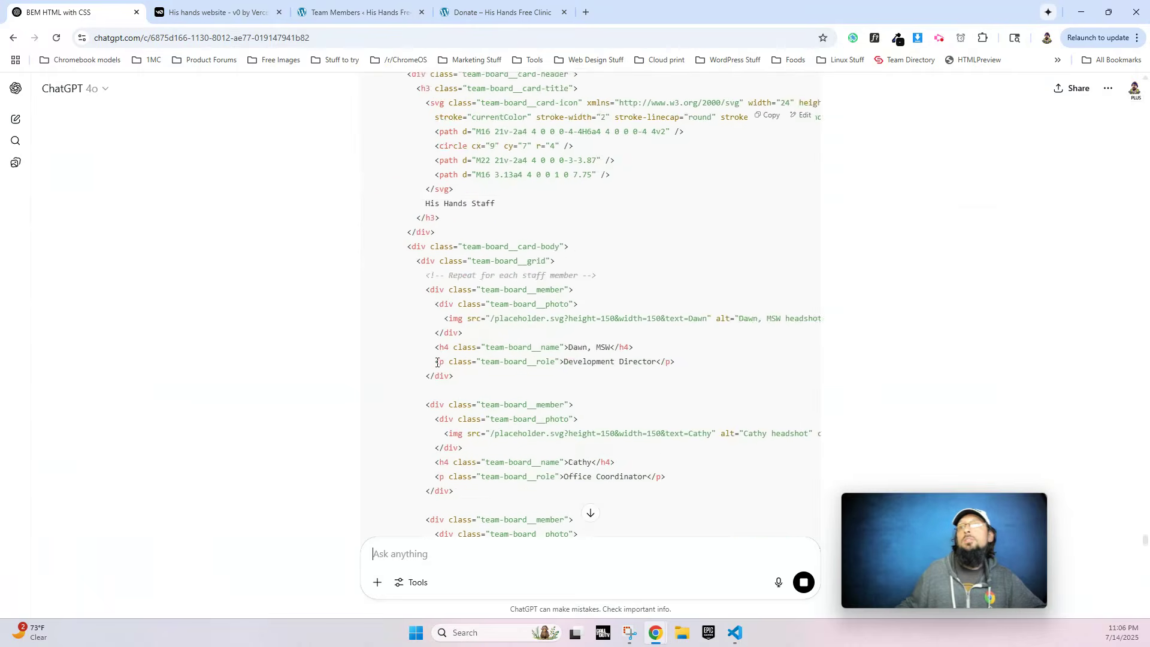
scroll(437, 365, "down", 10)
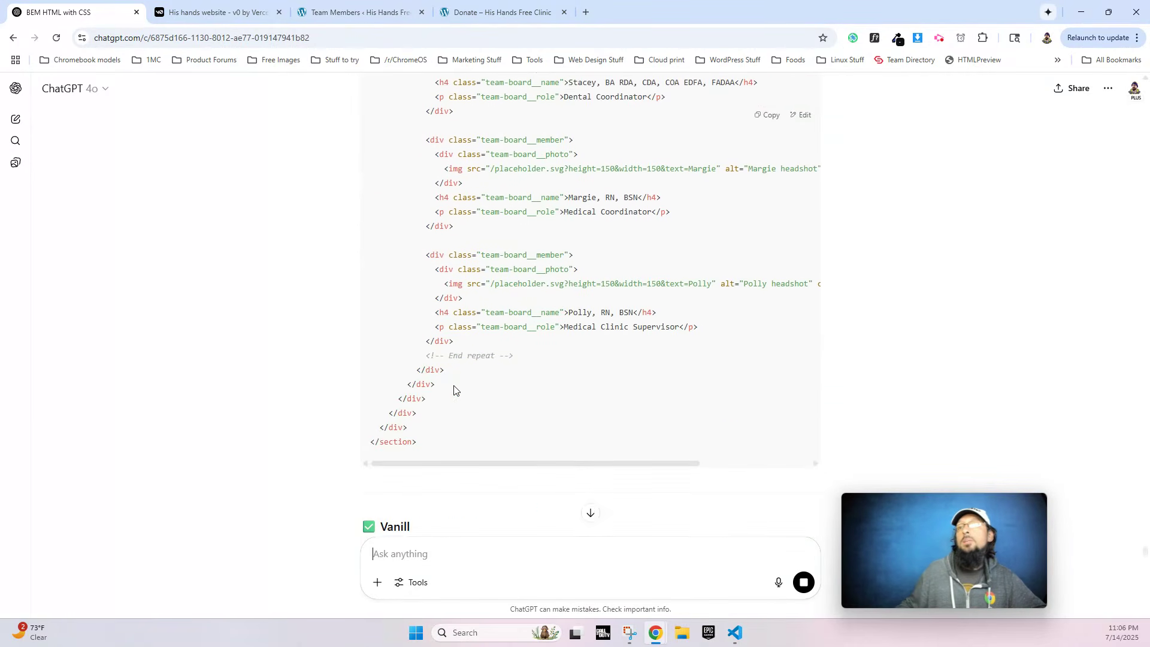
scroll(455, 391, "down", 1)
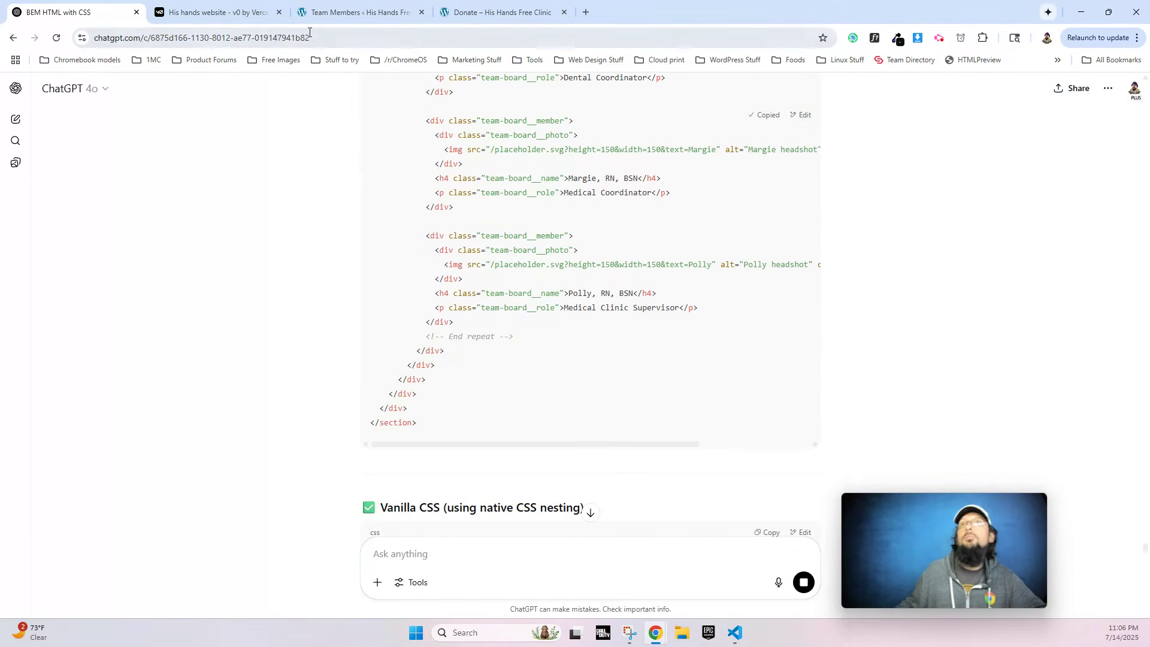
Return to the WordPress admin and open the About Us page for editing in Etch.
left_click(333, 13)
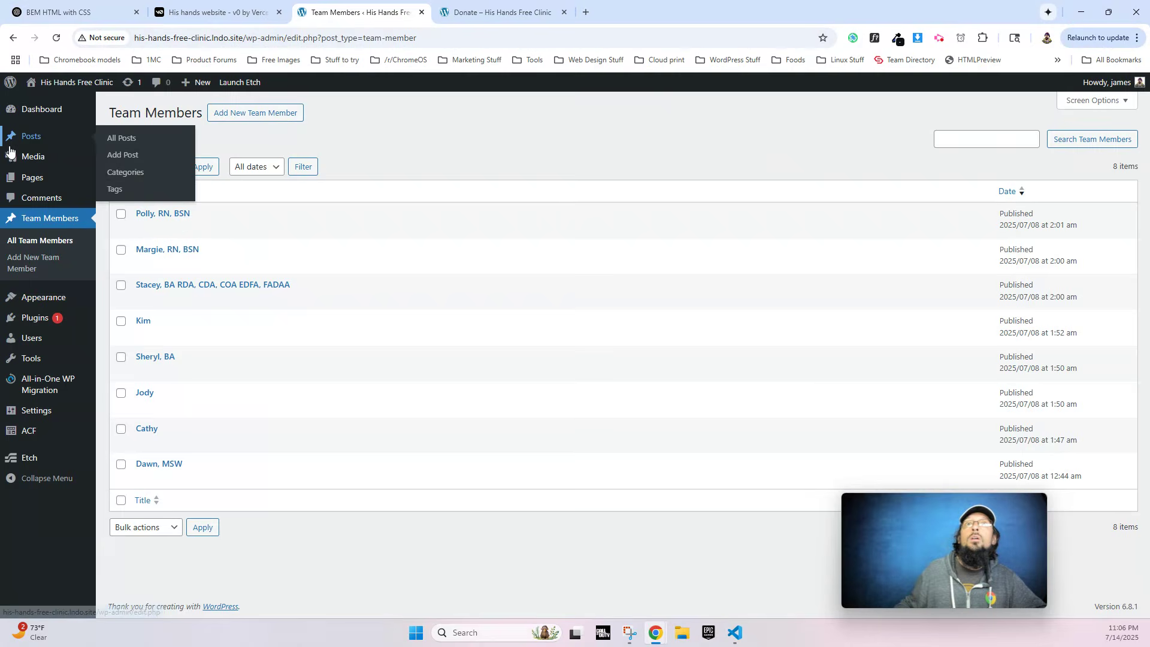
left_click(28, 178)
mouse_move(155, 223)
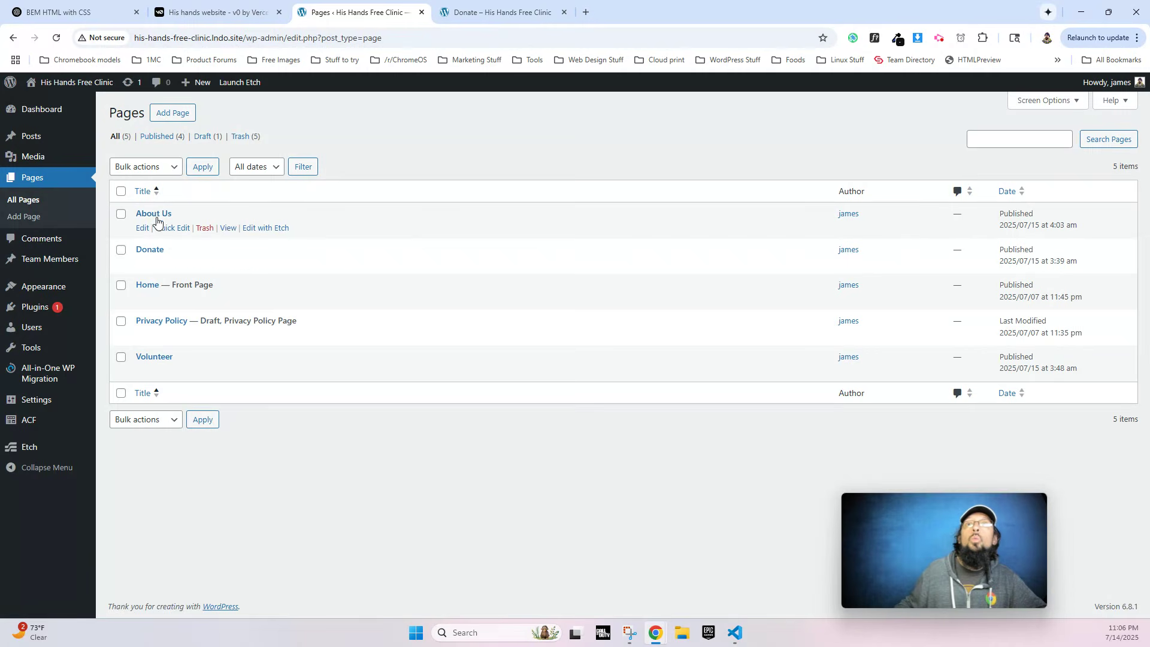
left_click(262, 229)
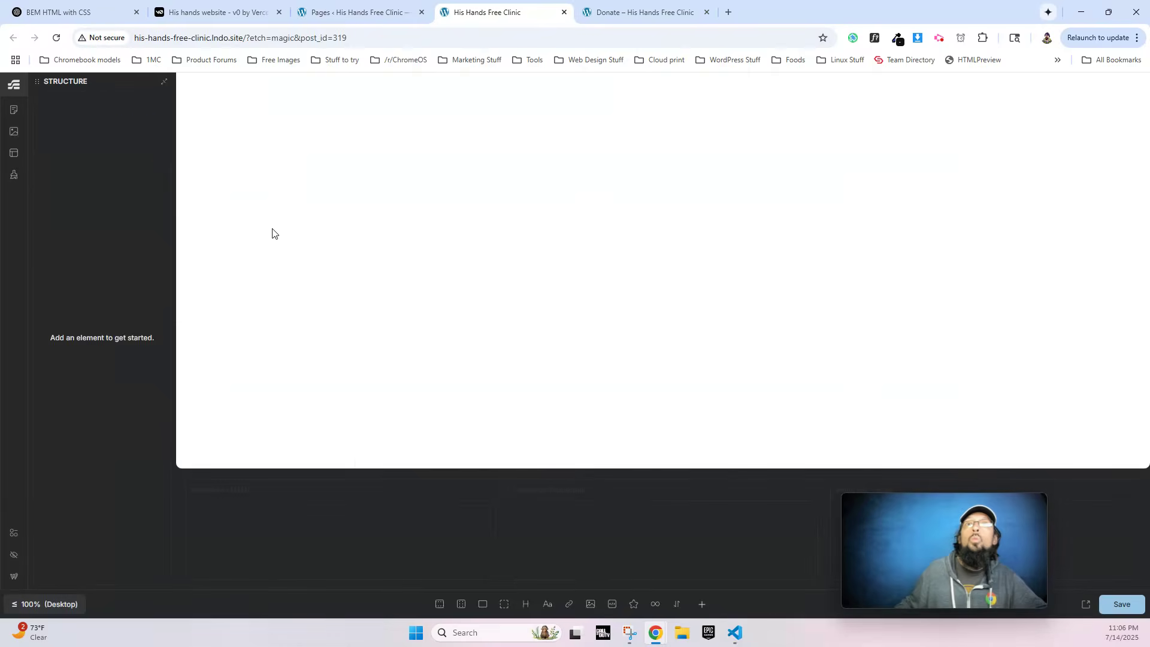
Add a new section after Clinic Membership and replace its HTML with the copied team-board markup.
left_click(128, 119)
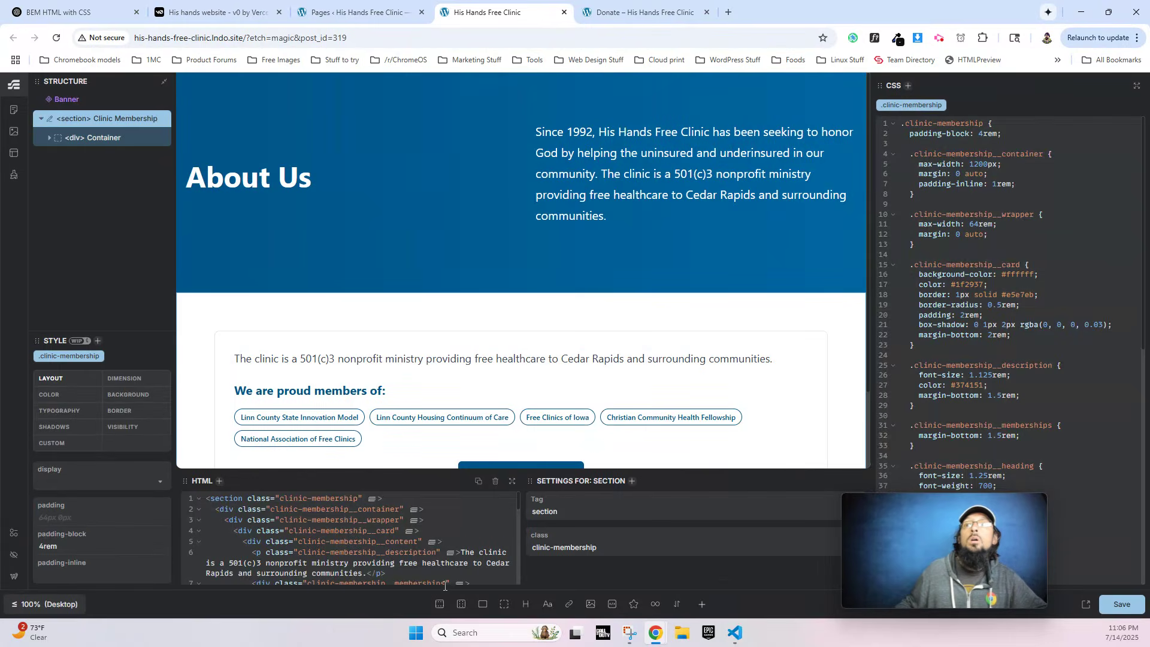
left_click(440, 604)
left_click(89, 157)
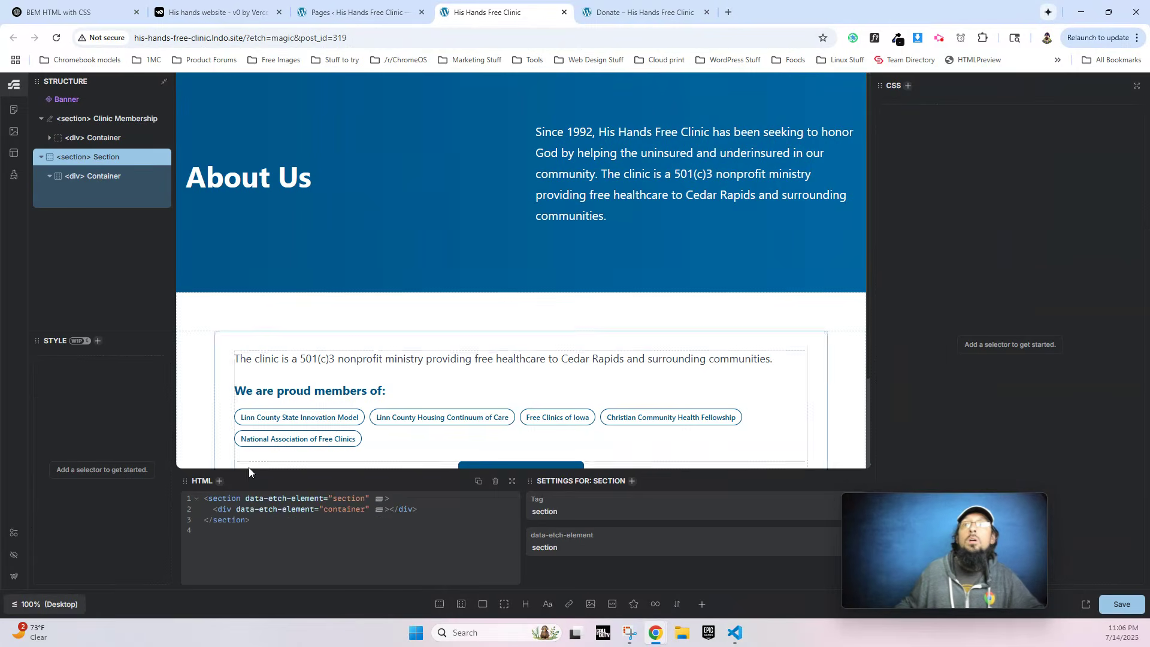
left_click(281, 526)
key("ctrl+v")
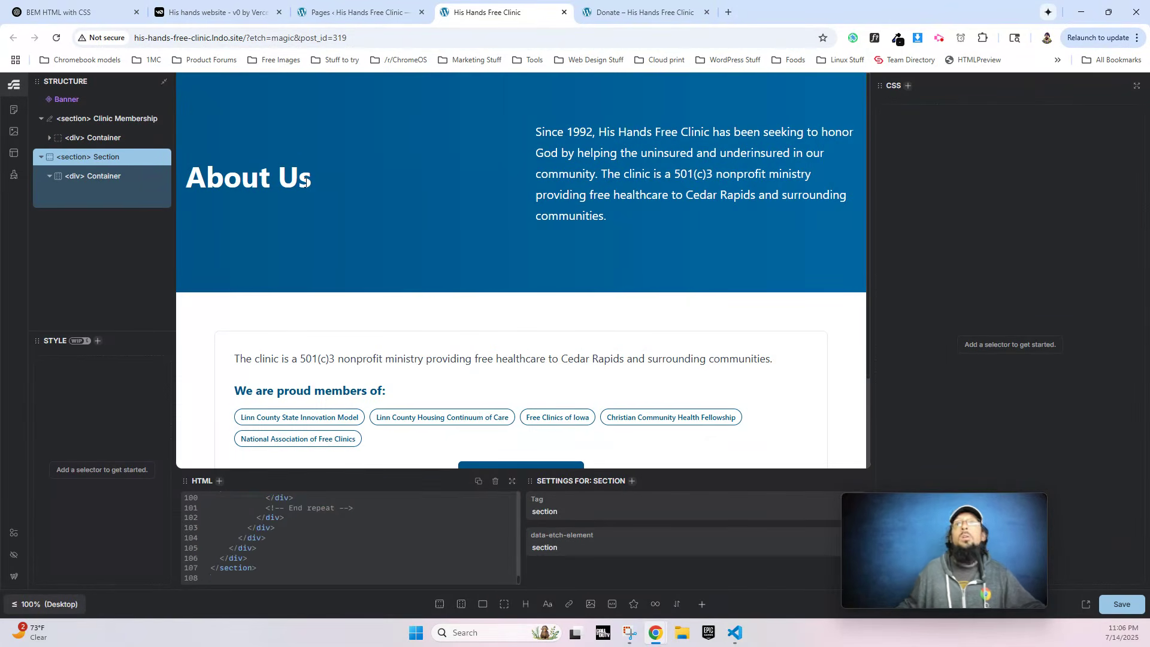
Copy the rules inside .team-board from ChatGPT's CSS, close the WordPress Pages tab, and paste them into the new section's .team-board rule.
left_click(78, 12)
scroll(441, 460, "down", 4)
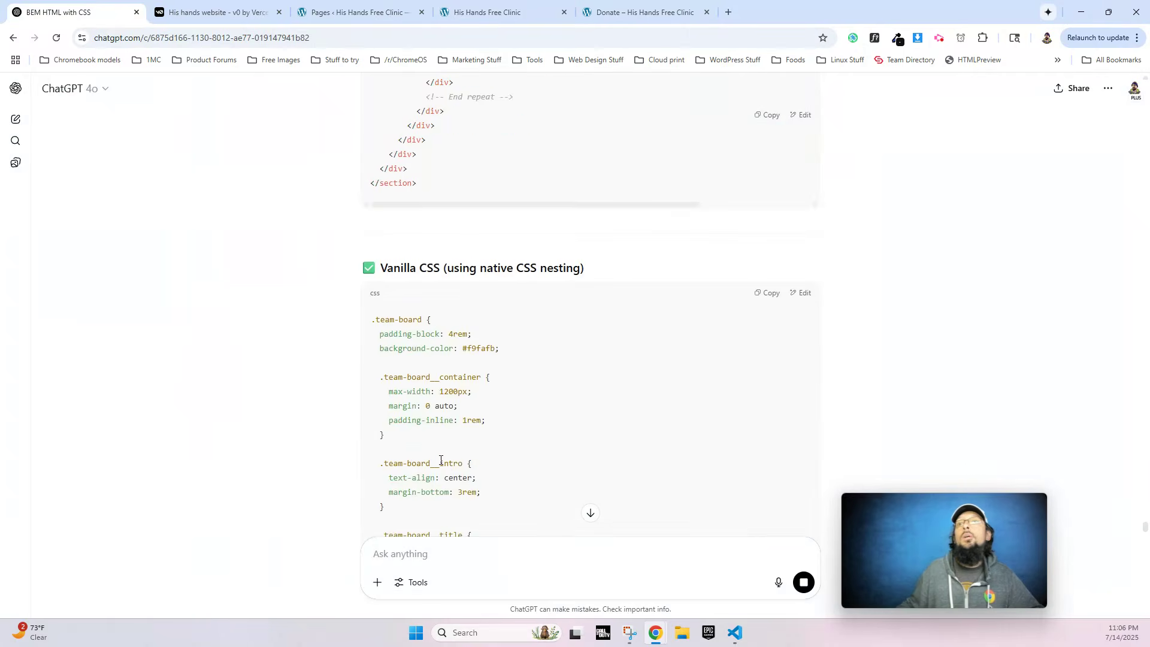
left_click_drag(376, 333, 404, 401)
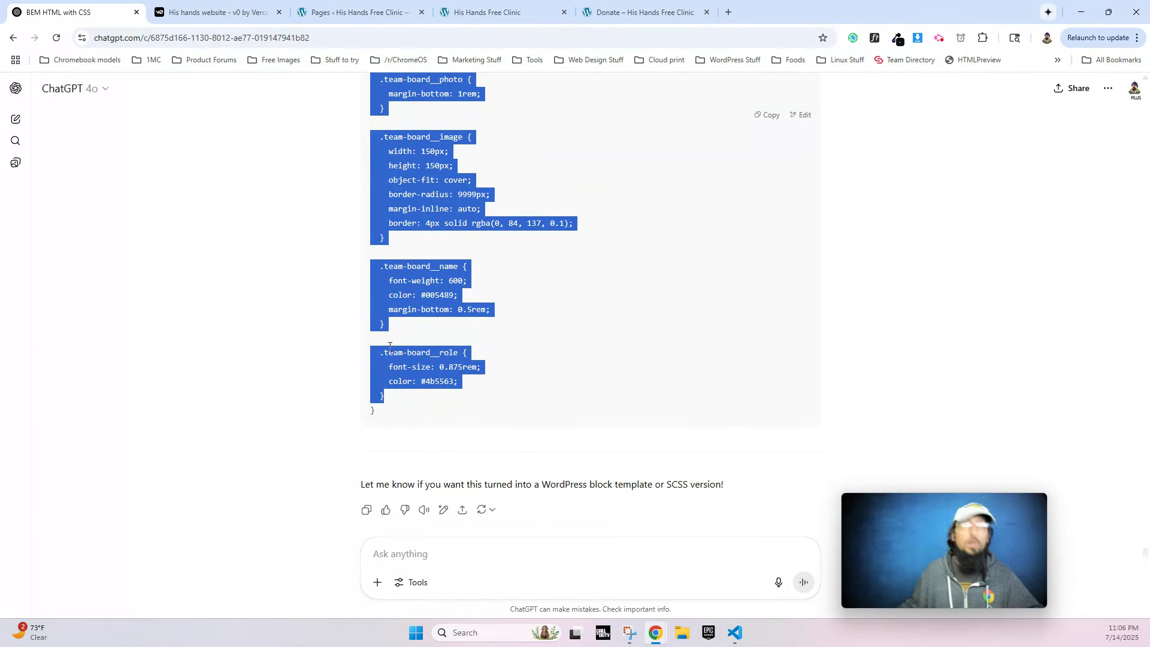
left_click(375, 14)
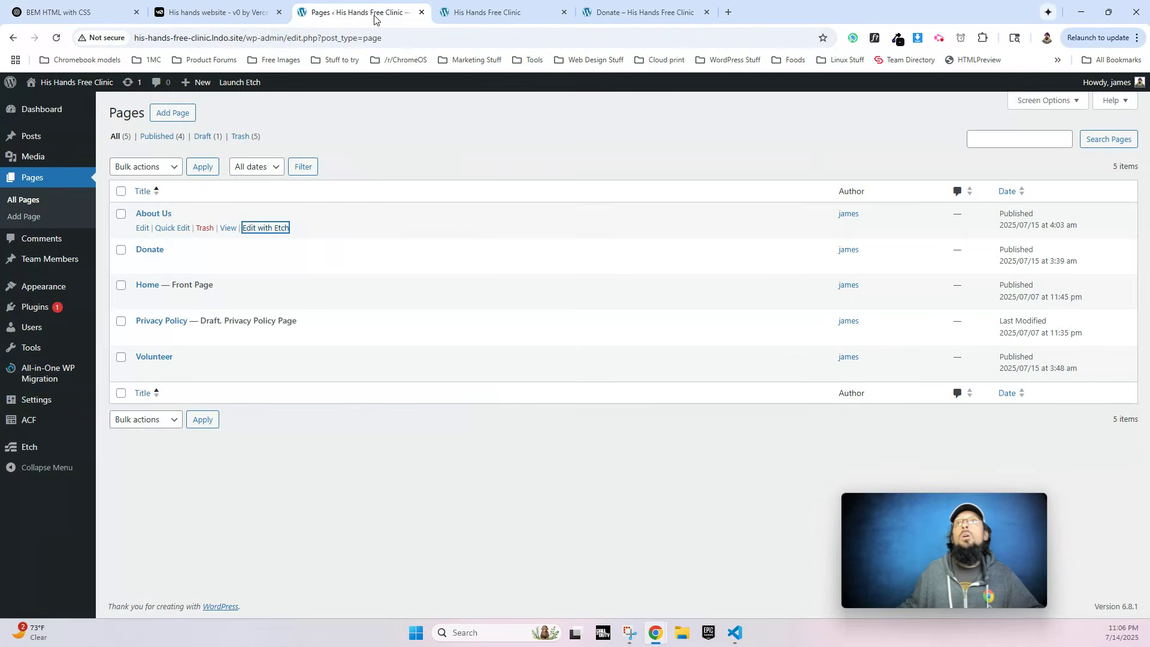
left_click(421, 13)
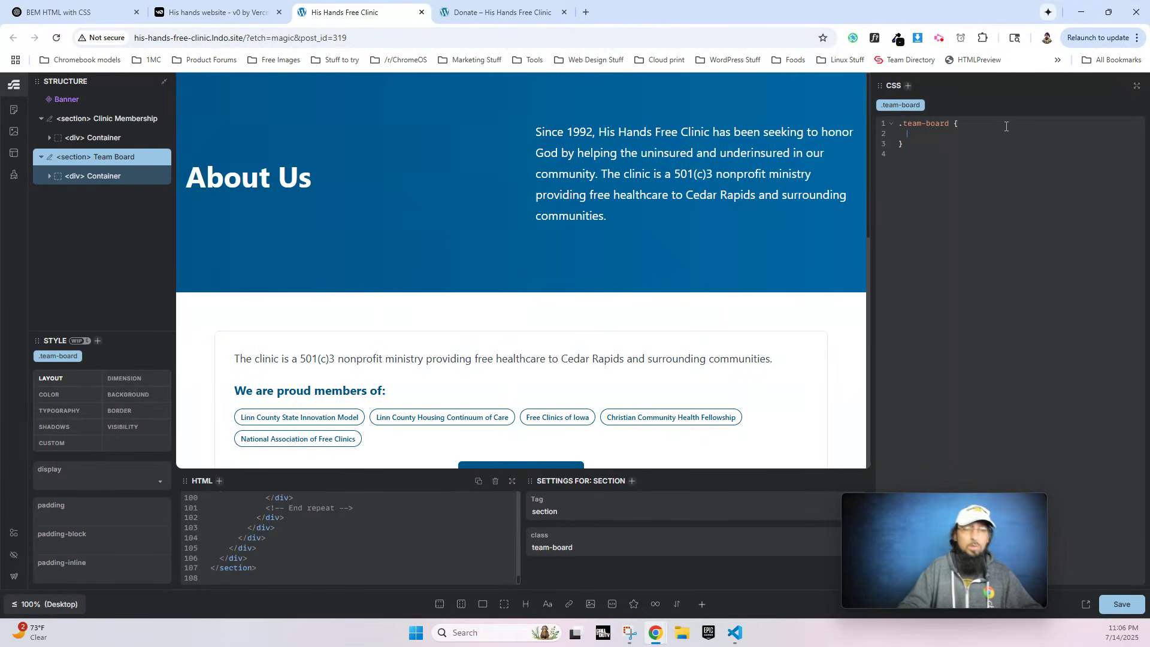
key("ctrl+v")
scroll(666, 253, "down", 5)
scroll(666, 253, "down", 5)
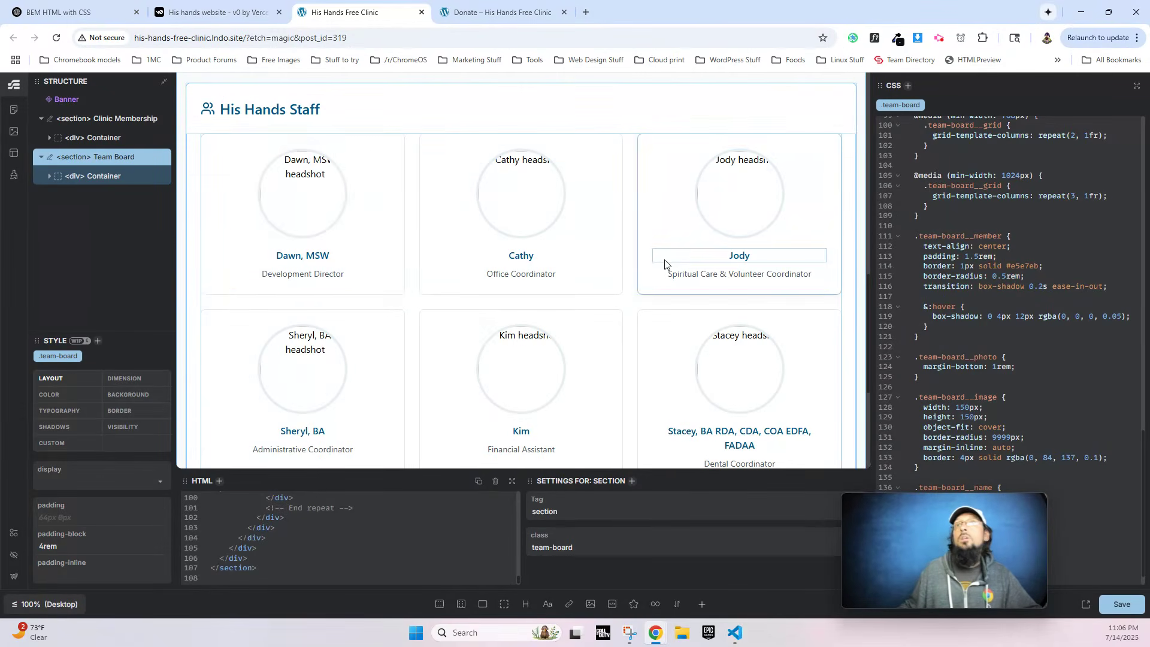
Delete every member card in the His Hands Staff grid except the first one.
left_click(252, 173)
scroll(102, 252, "down", 3)
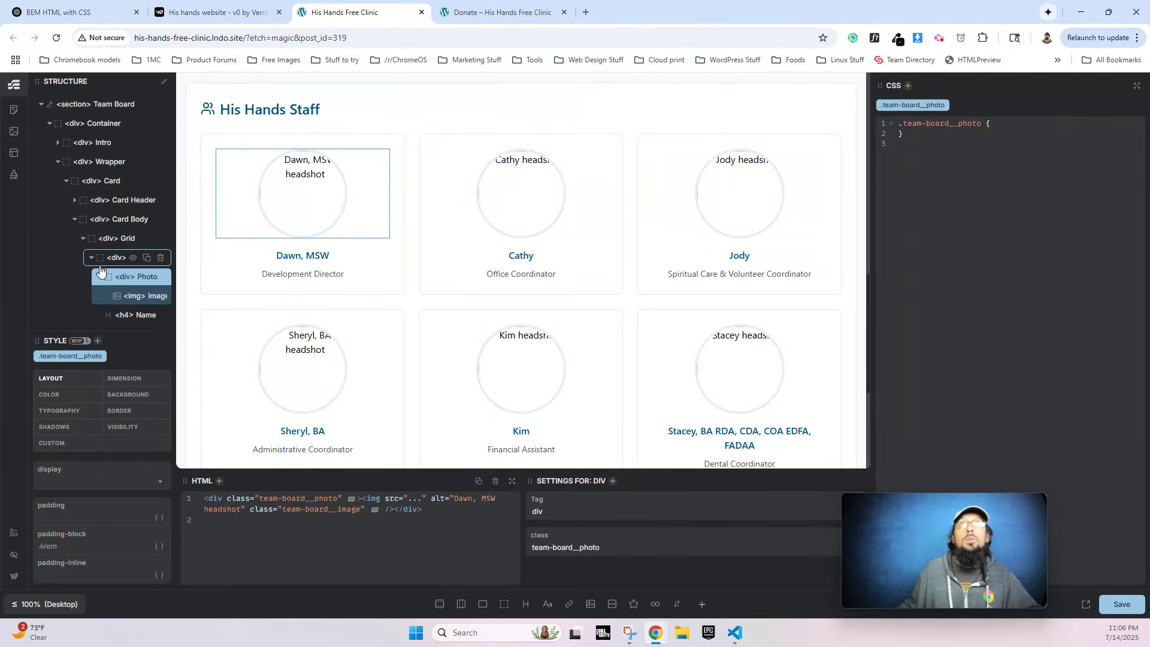
left_click(87, 191)
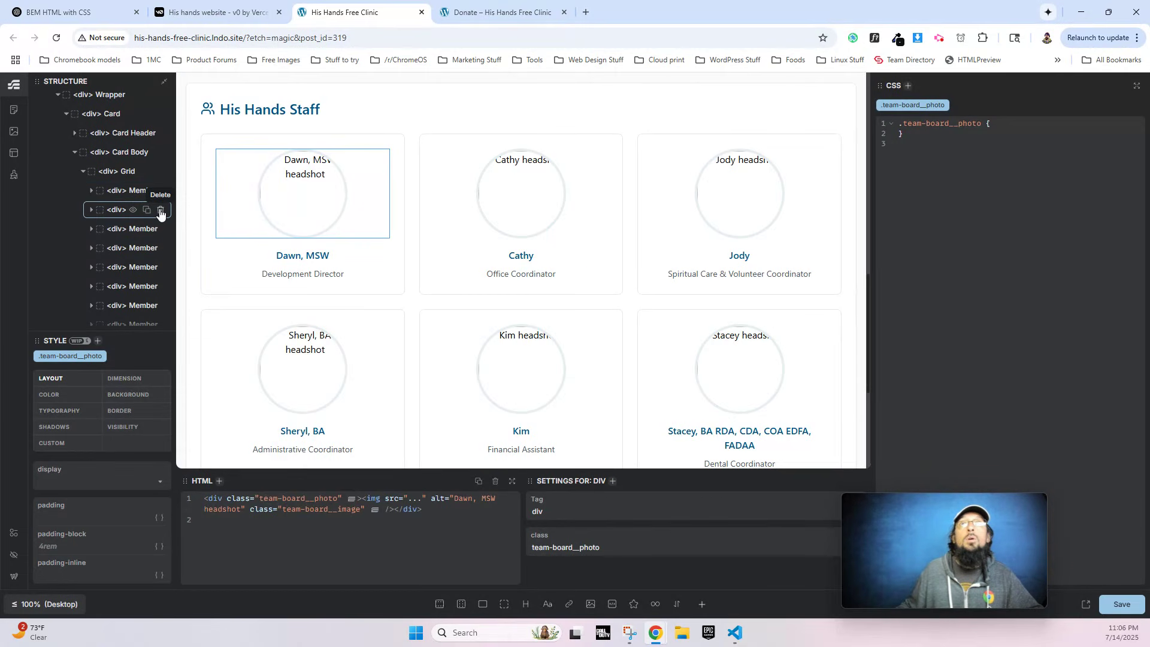
left_click(160, 211)
left_click(160, 211)
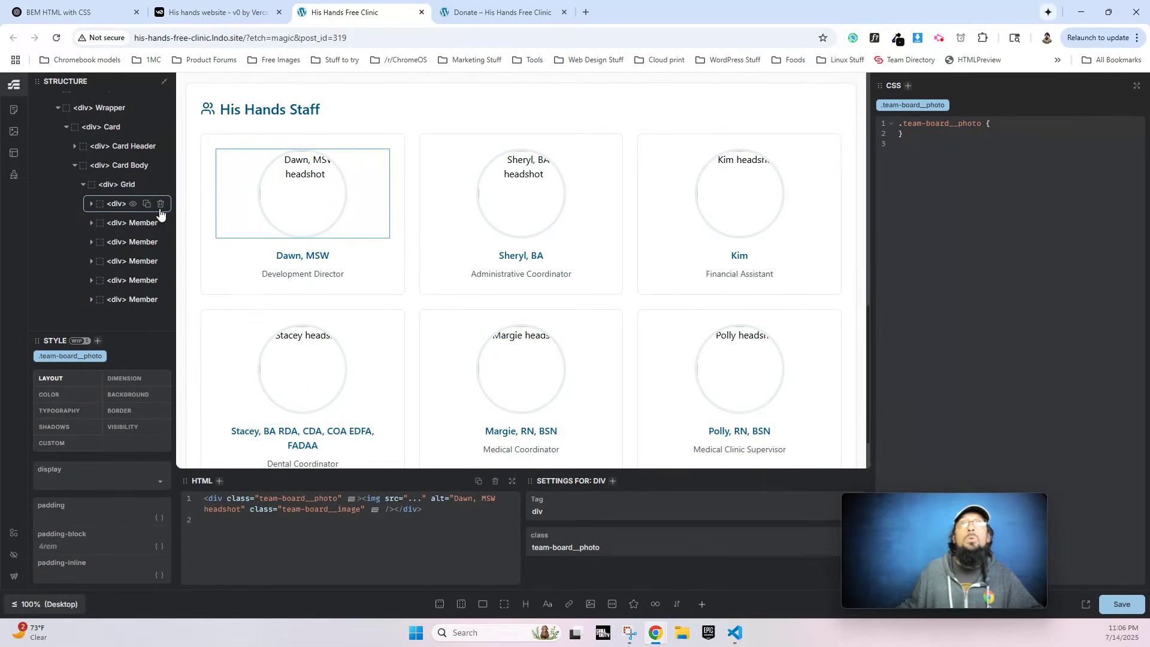
left_click(162, 305)
left_click(161, 262)
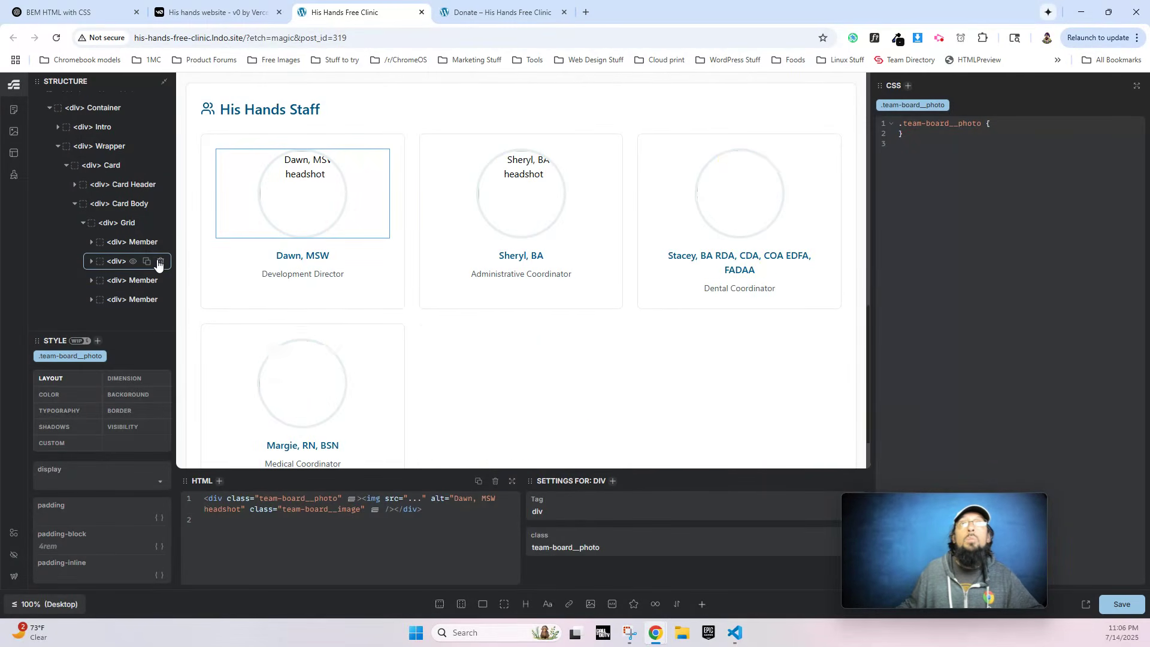
left_click(160, 262)
left_click(160, 282)
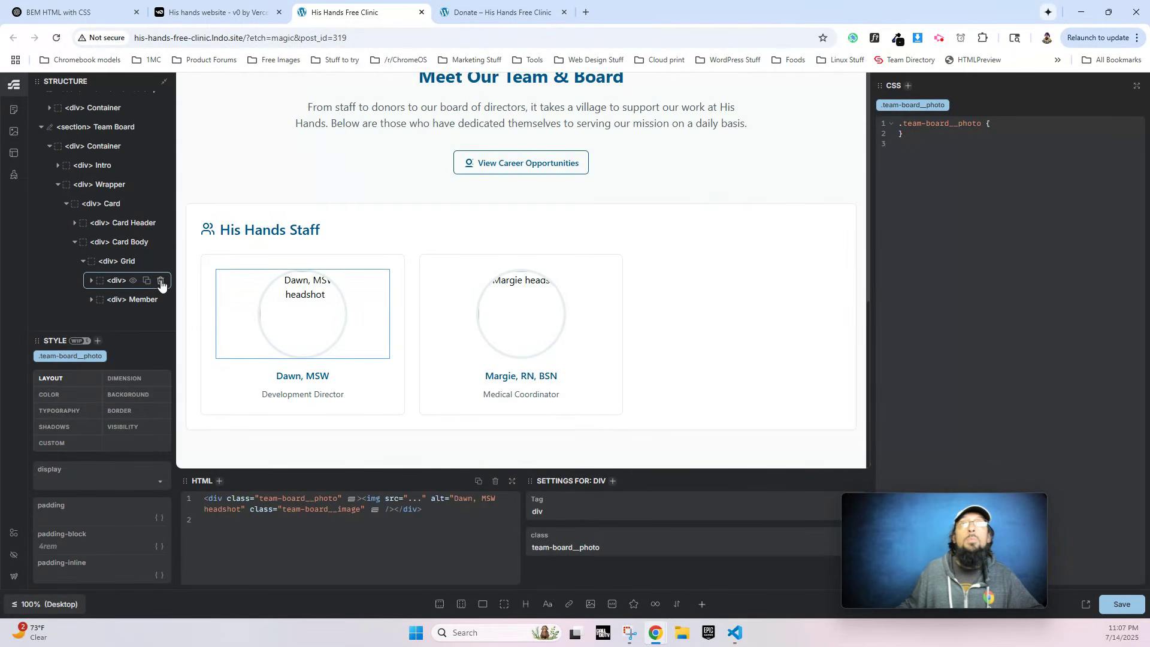
left_click(161, 302)
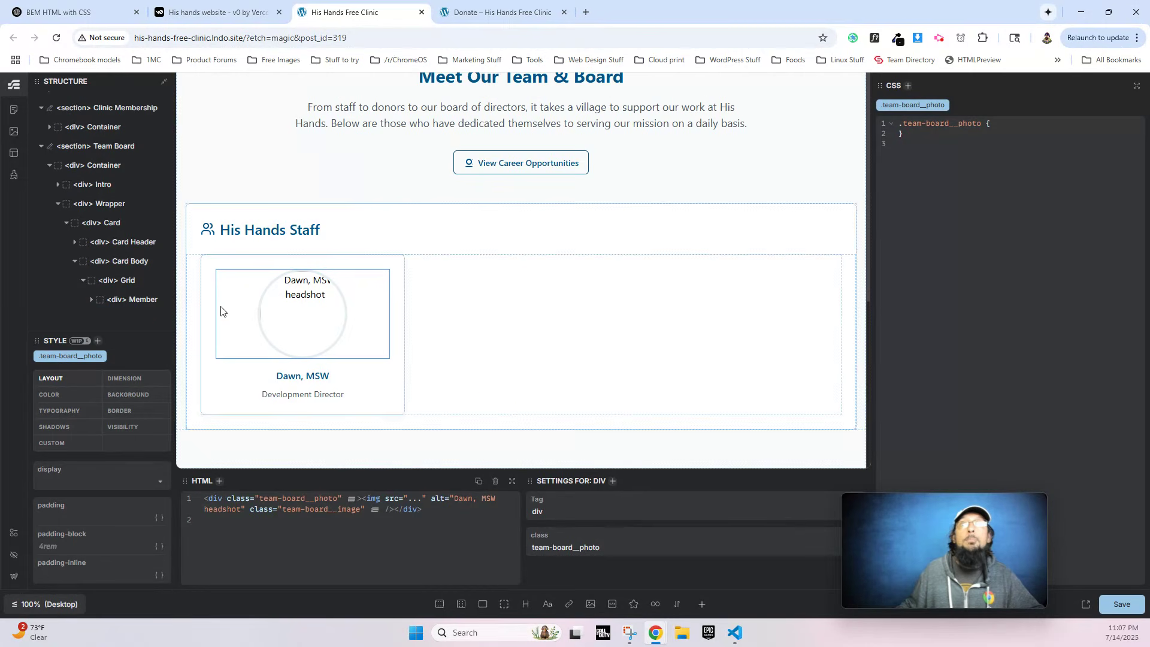
Insert a loop element in the staff grid and nest the remaining Member card inside it.
left_click(123, 283)
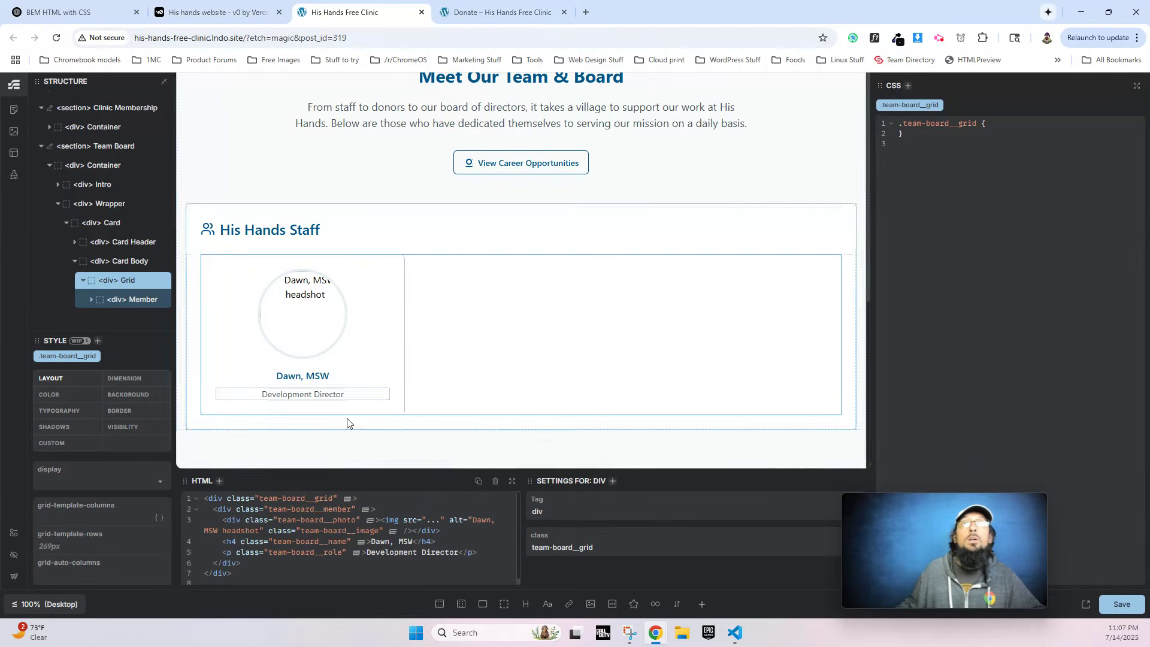
left_click(655, 604)
scroll(119, 267, "down", 1)
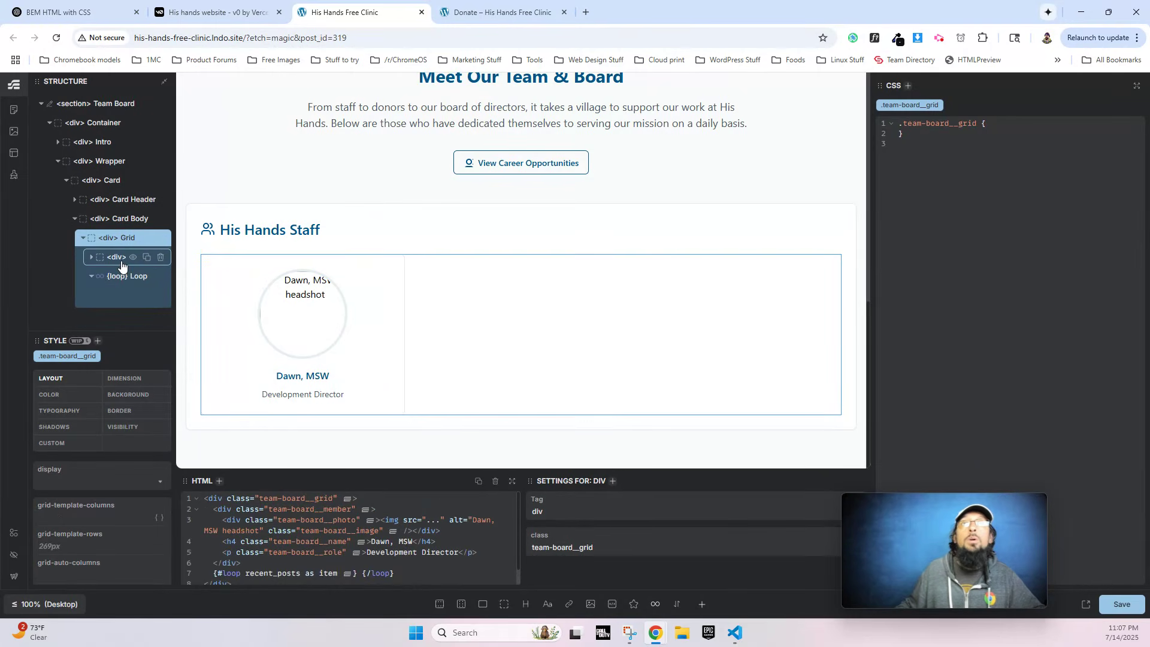
left_click_drag(119, 268, 125, 291)
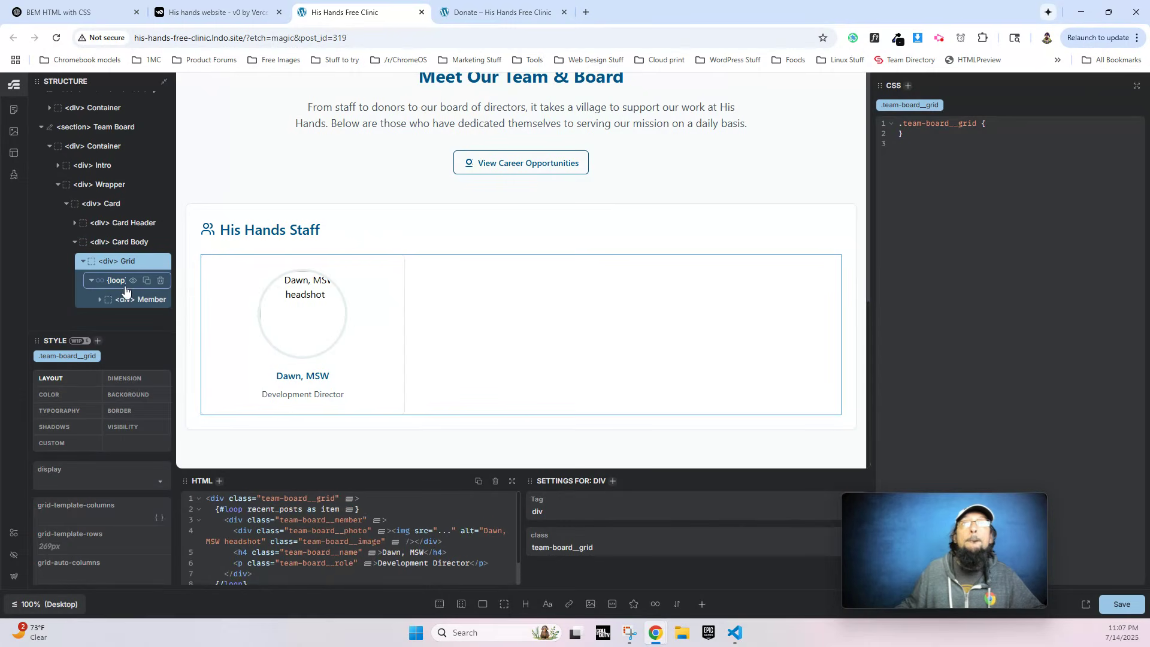
Create a new WP Query for the loop and name it teamMembers.
left_click(115, 285)
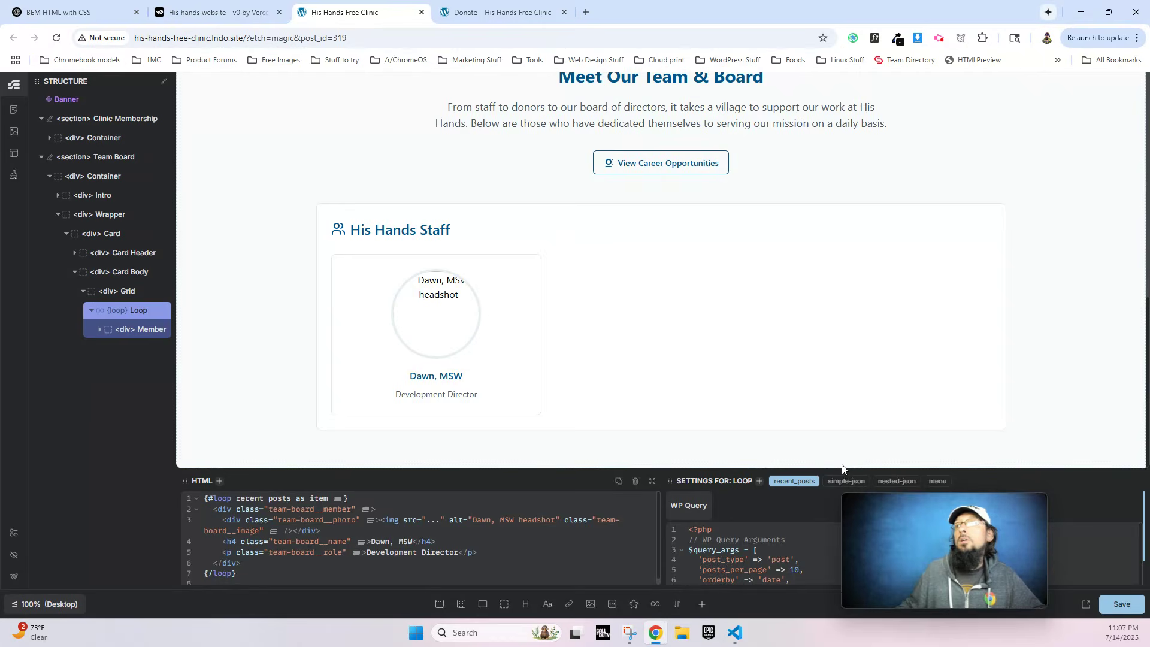
left_click_drag(842, 468, 855, 264)
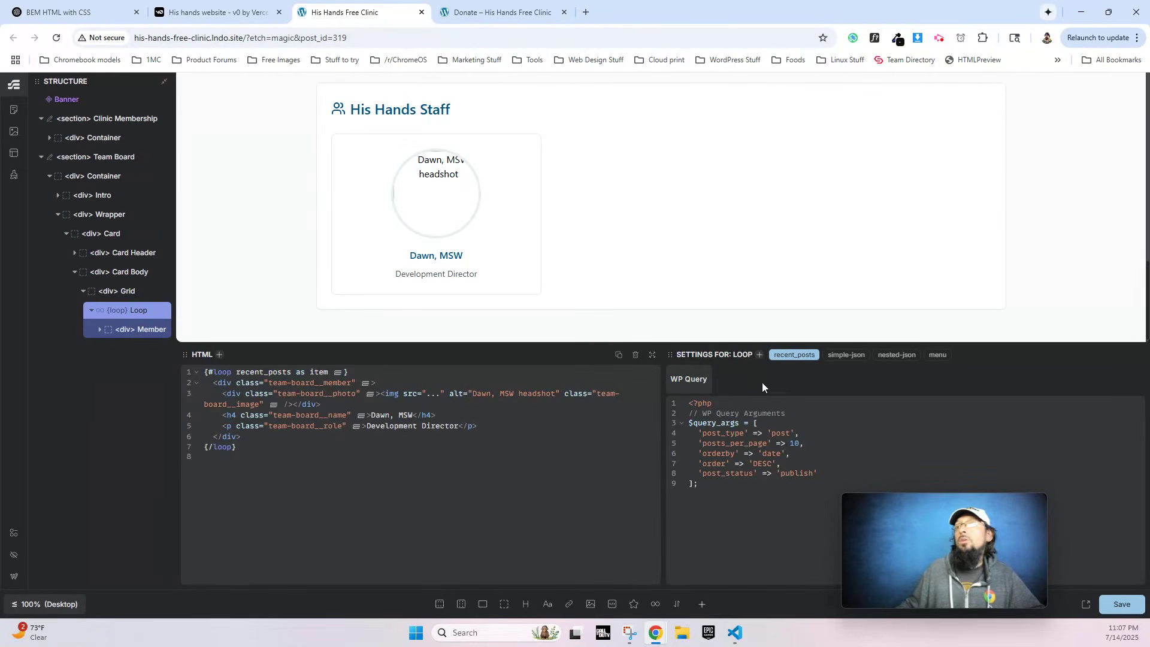
left_click(742, 489)
key("ctrl+a")
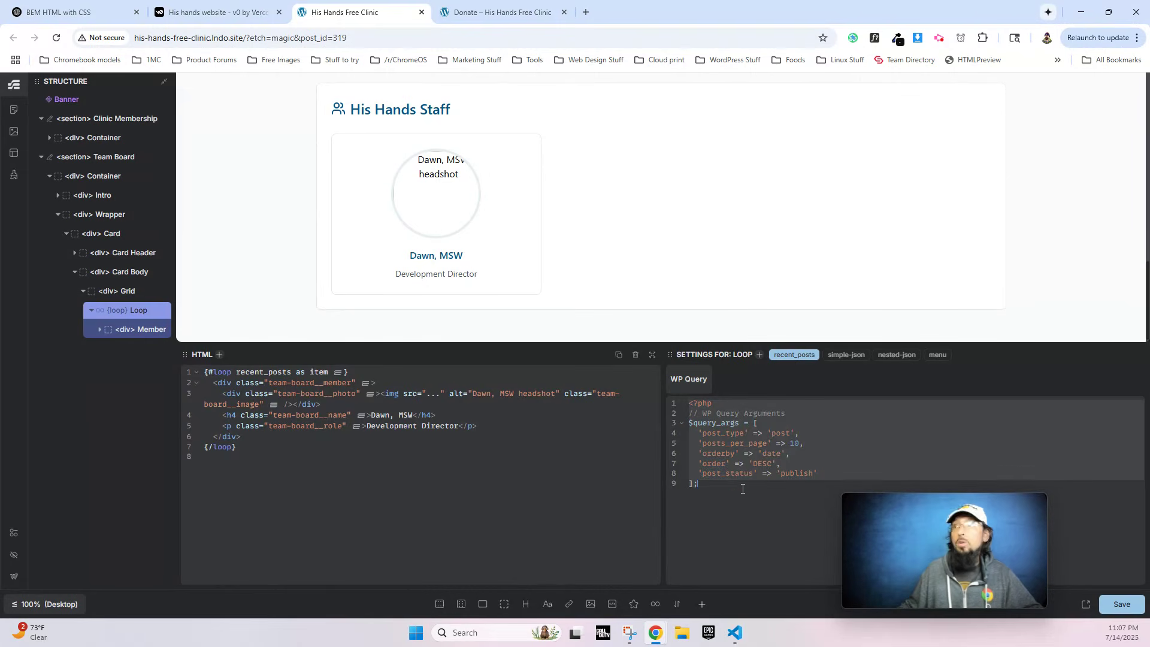
left_click(759, 355)
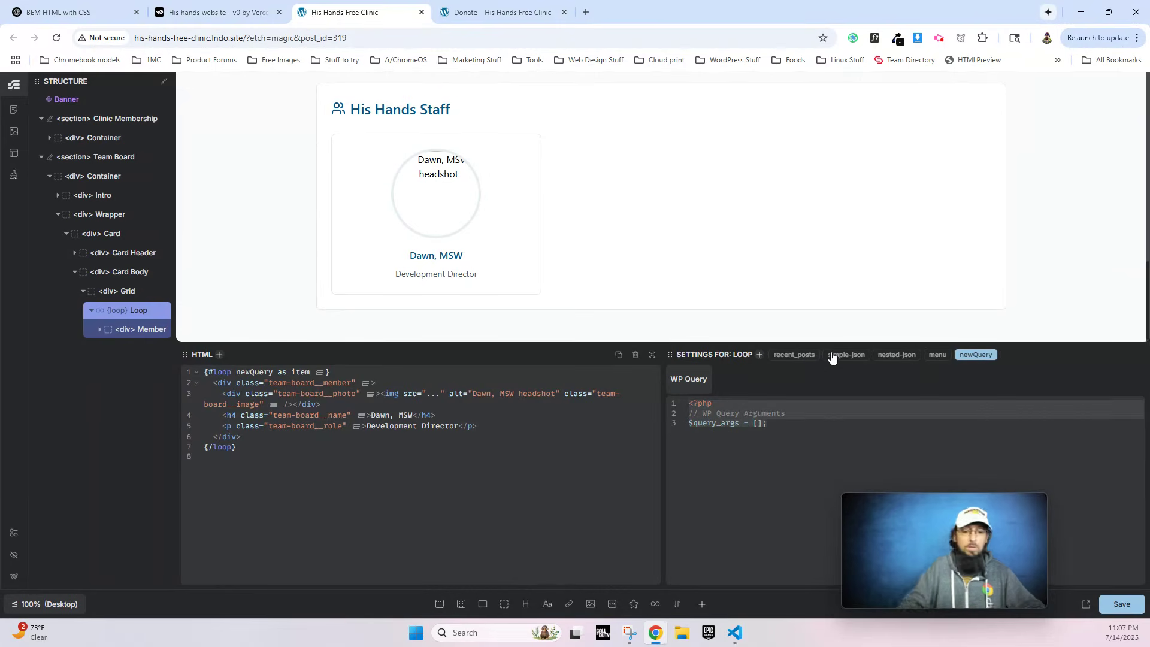
double_click(971, 356)
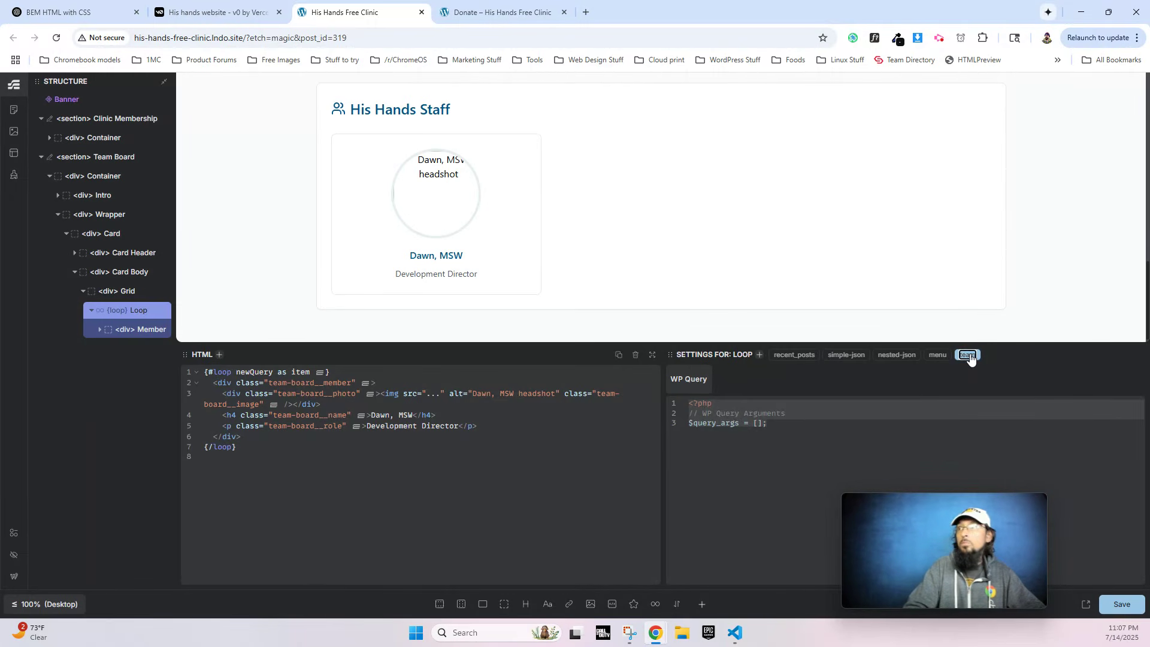
type("teamMembers")
left_click(796, 436)
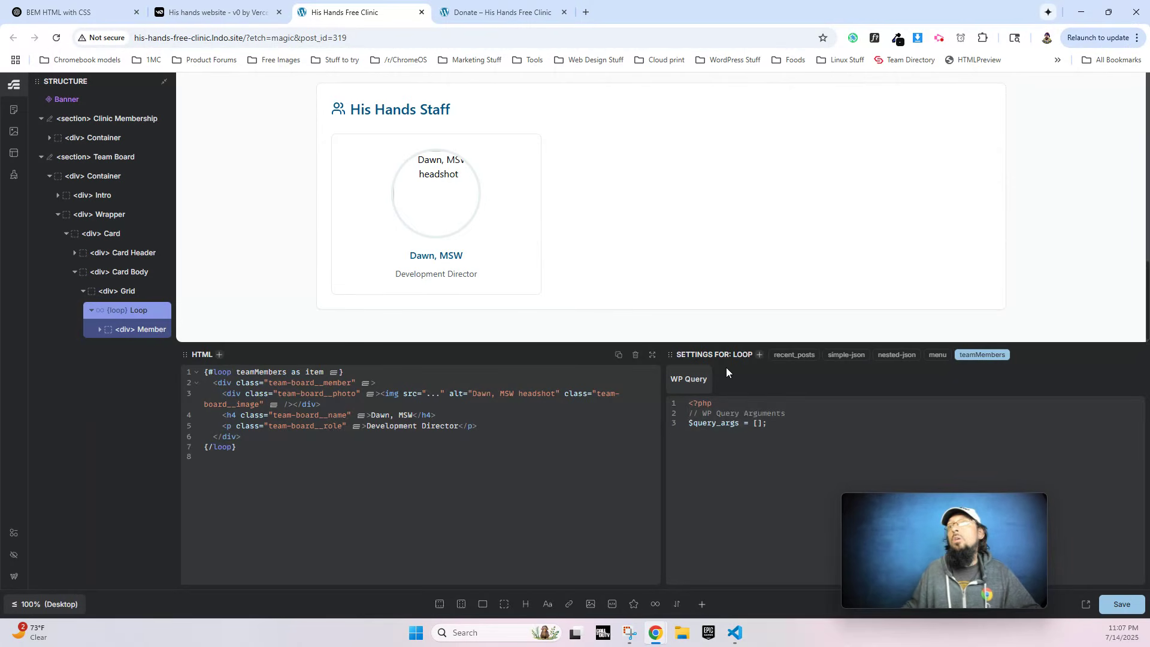
Copy the query arguments from the recent_posts loop and insert them into the teamMembers loop's empty $query_args array.
left_click(789, 358)
left_click_drag(695, 432, 784, 473)
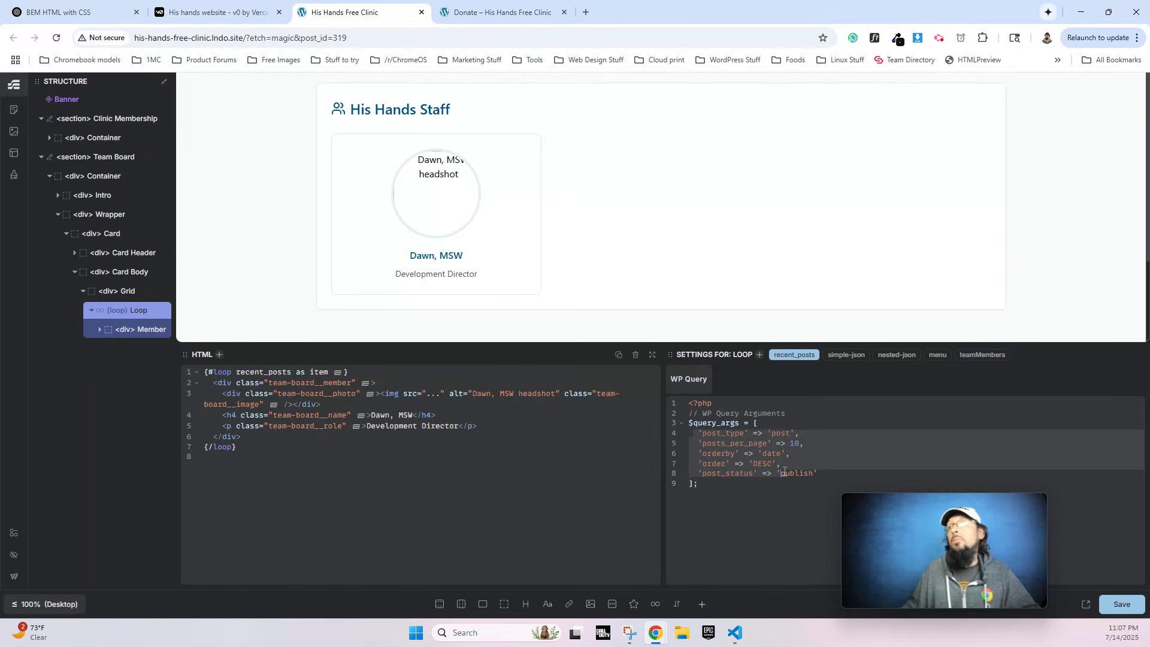
left_click(979, 356)
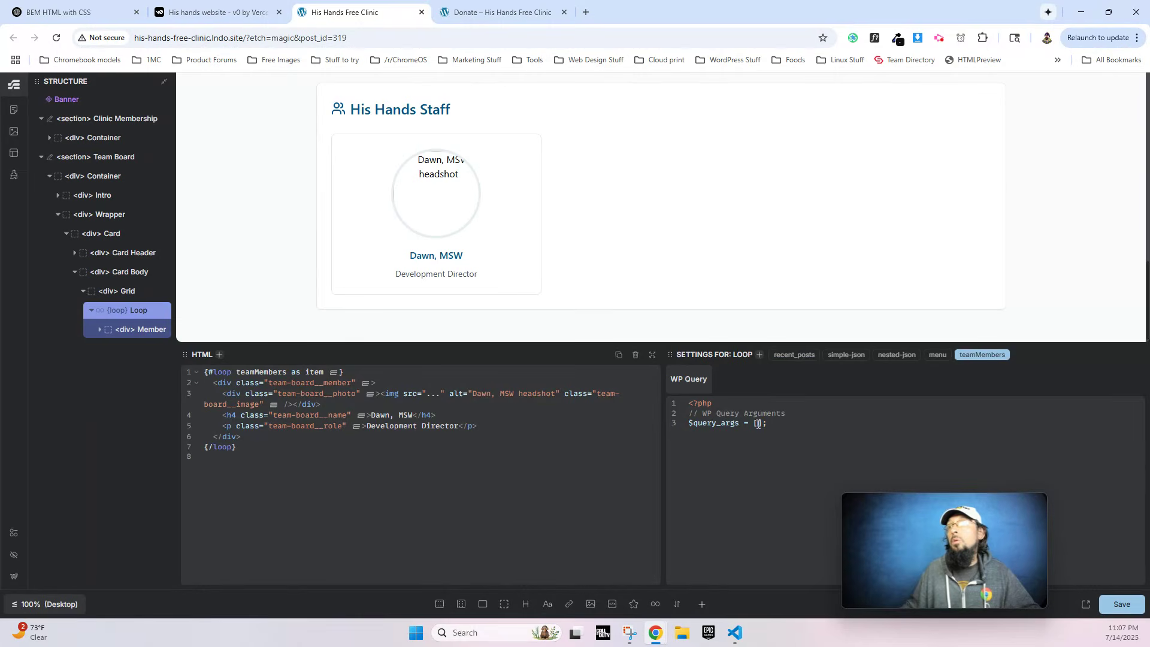
type("'post_type' => 'post',   'posts_per_page' => 10,   'orderby' => 'date',   'order' => 'DESC',   'post_status' => 'publish'")
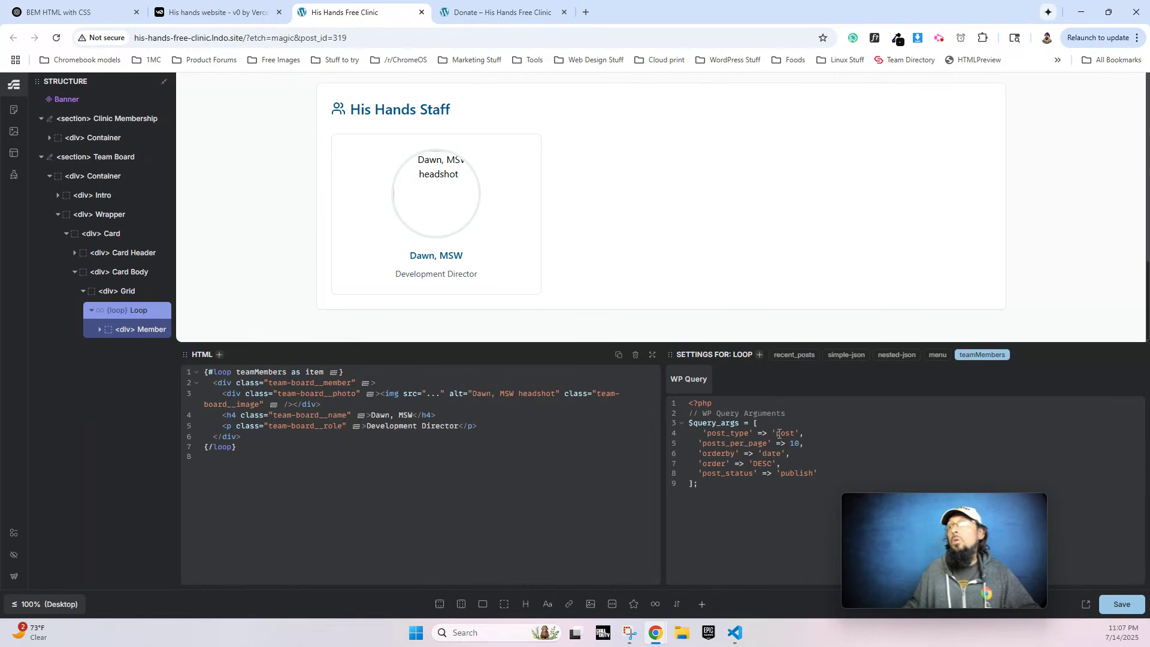
Set the teamMembers query's post_type to team-member and rename the loop item to teamMember.
type("team-memb")
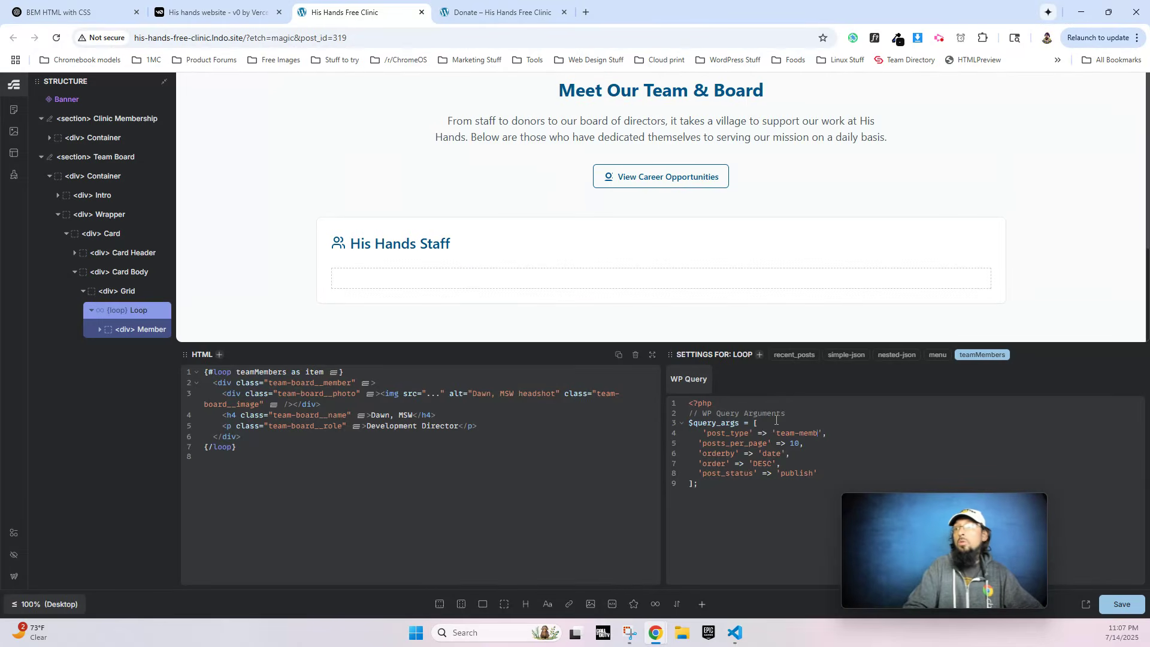
type("er")
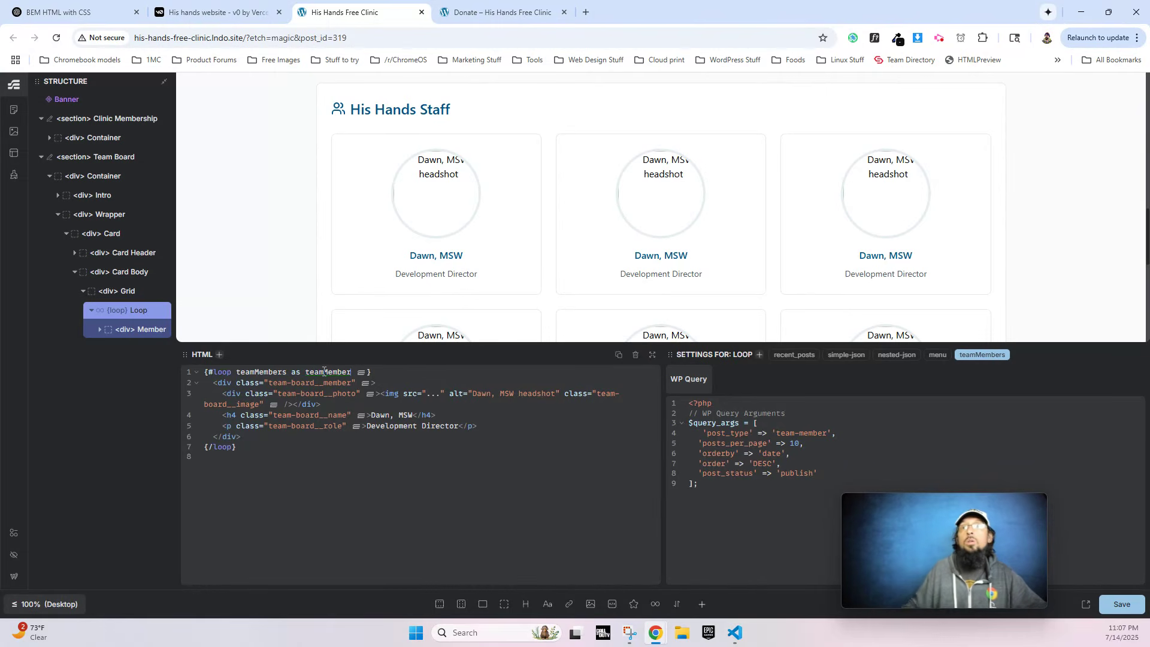
Set the member card image's src to {teamMember.thumbnail}.
left_click(435, 191)
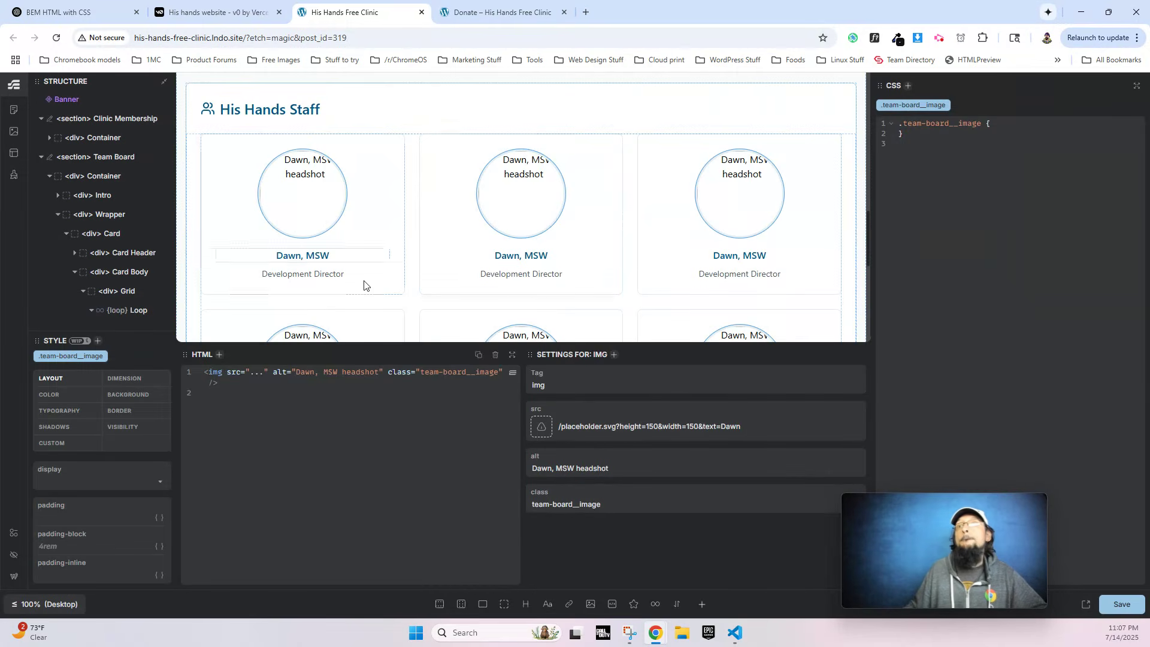
triple_click(580, 428)
type("/{")
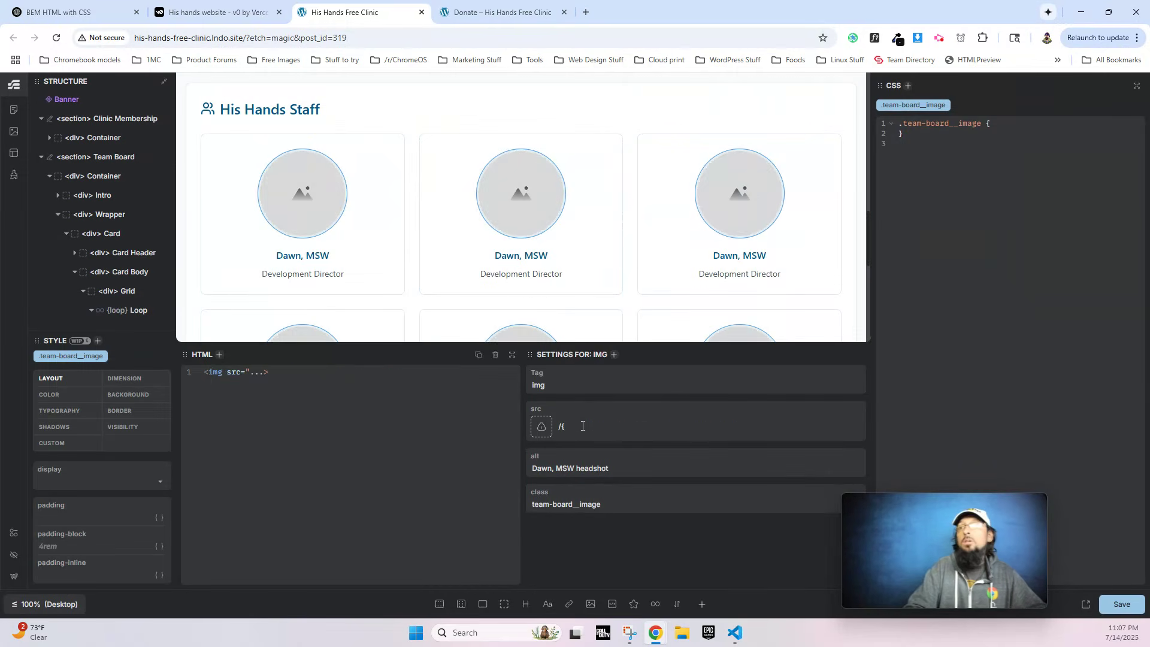
key("BackSpace")
type("{teamMember.thumbnail")
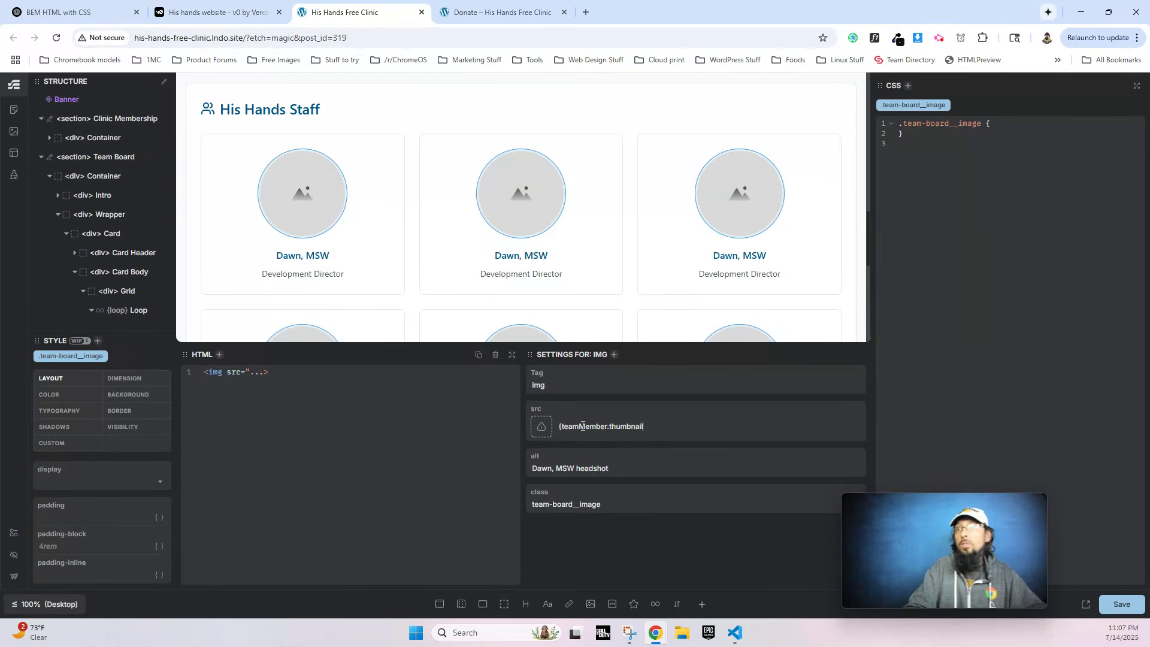
type("}")
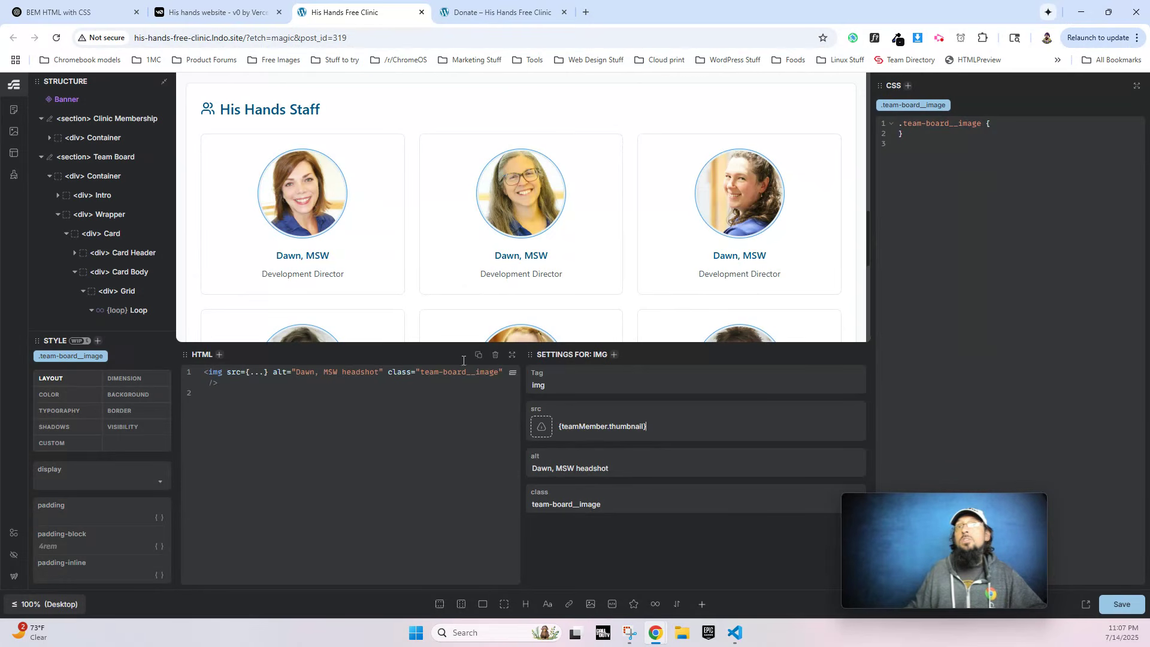
Replace the member card's h4 name text with {teamMember.title}.
left_click(310, 256)
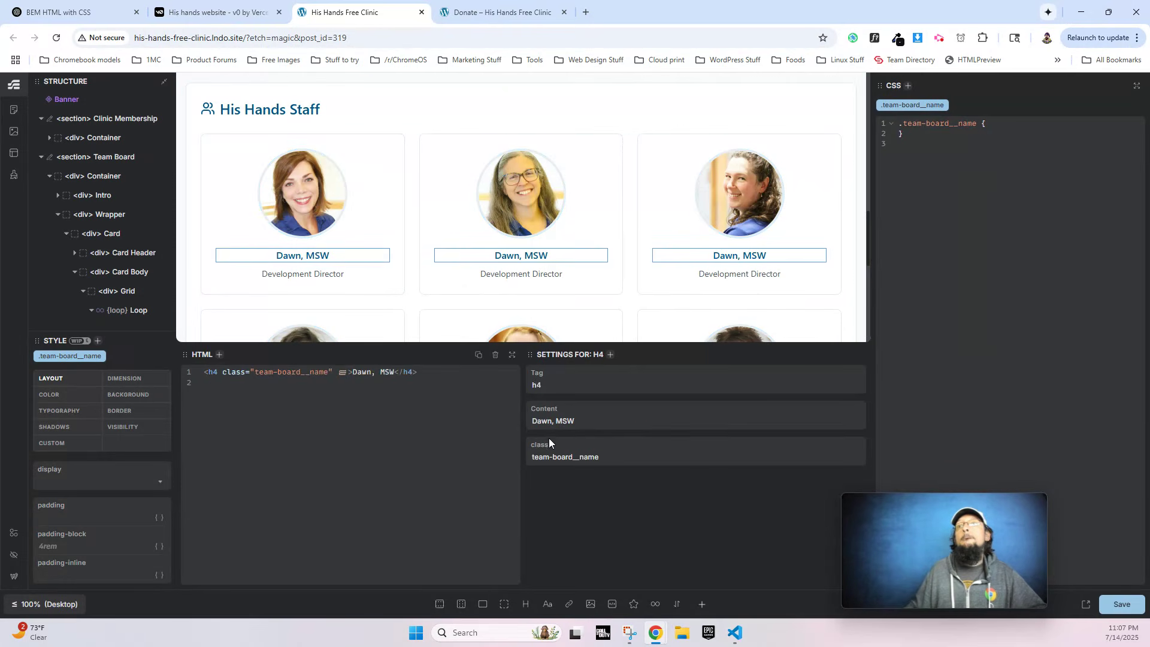
type("{")
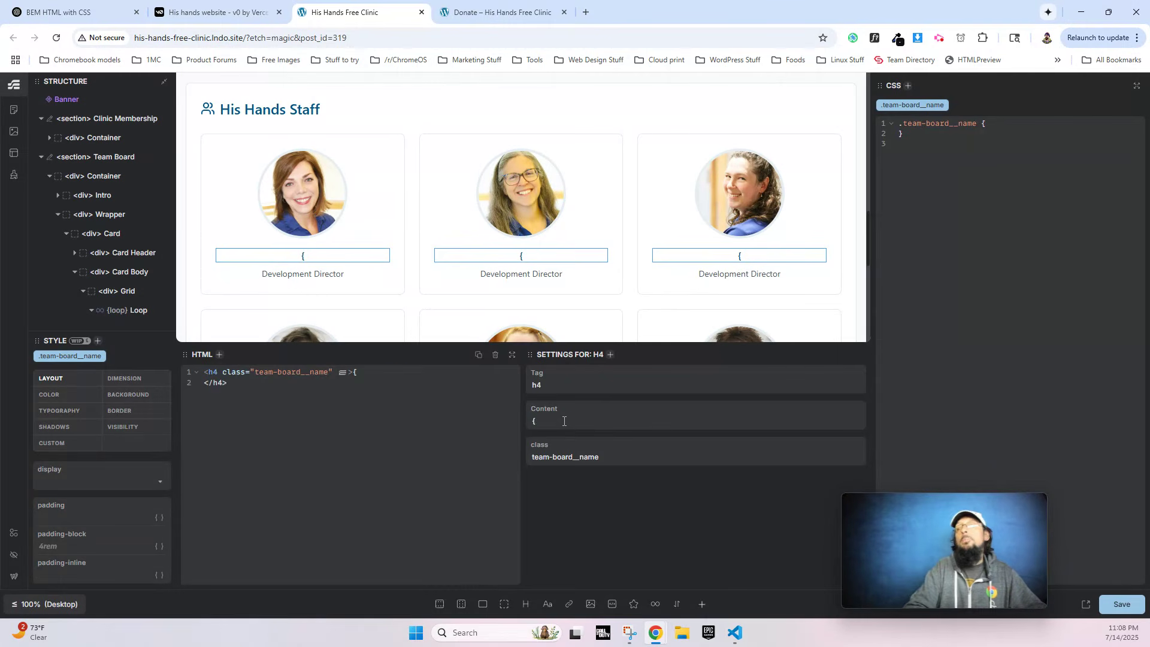
type("teamMember.")
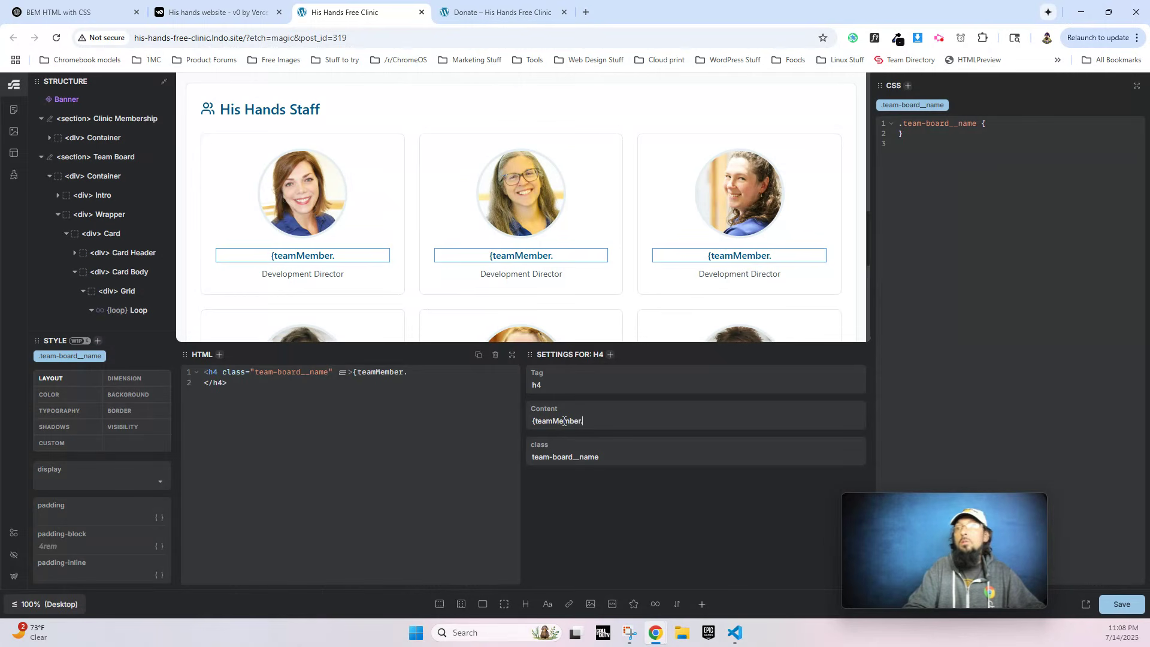
type("title}")
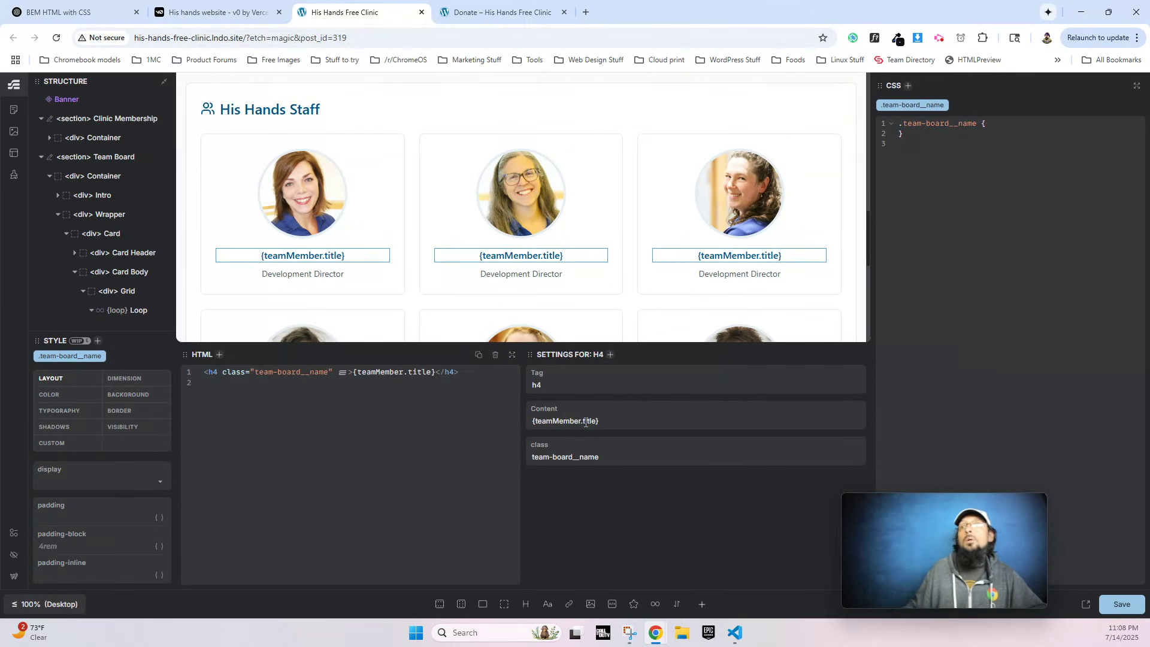
left_click(547, 289)
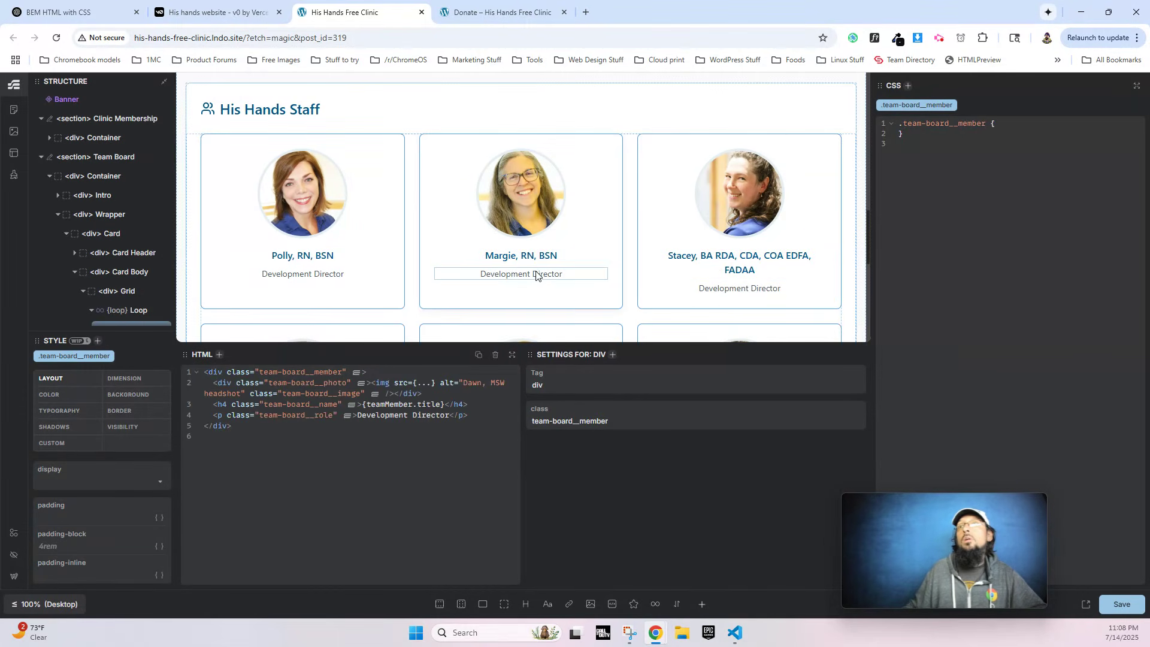
Replace the role paragraph's content in the member card with {teamMember.excerpt}.
left_click(537, 275)
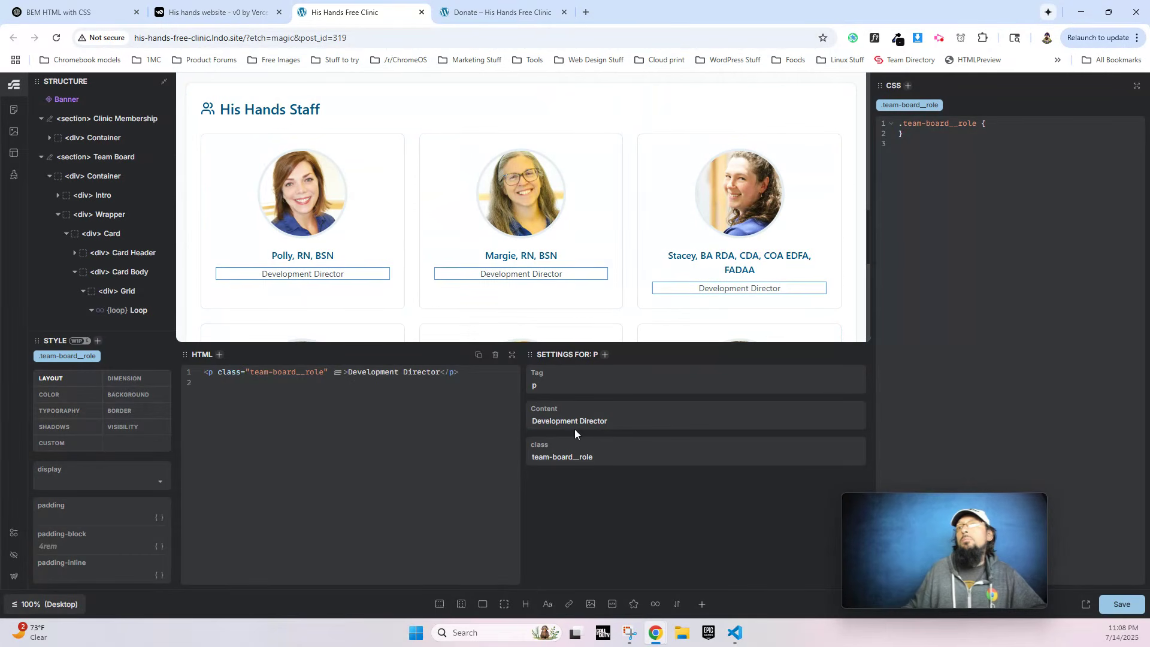
type("{")
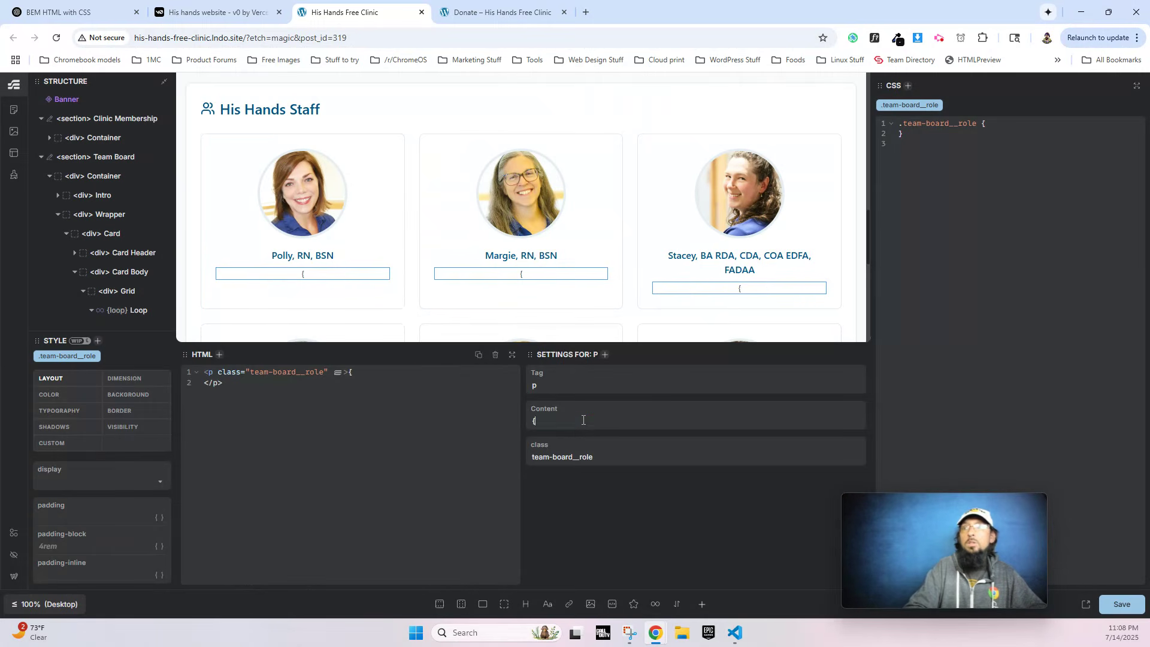
type("teammember")
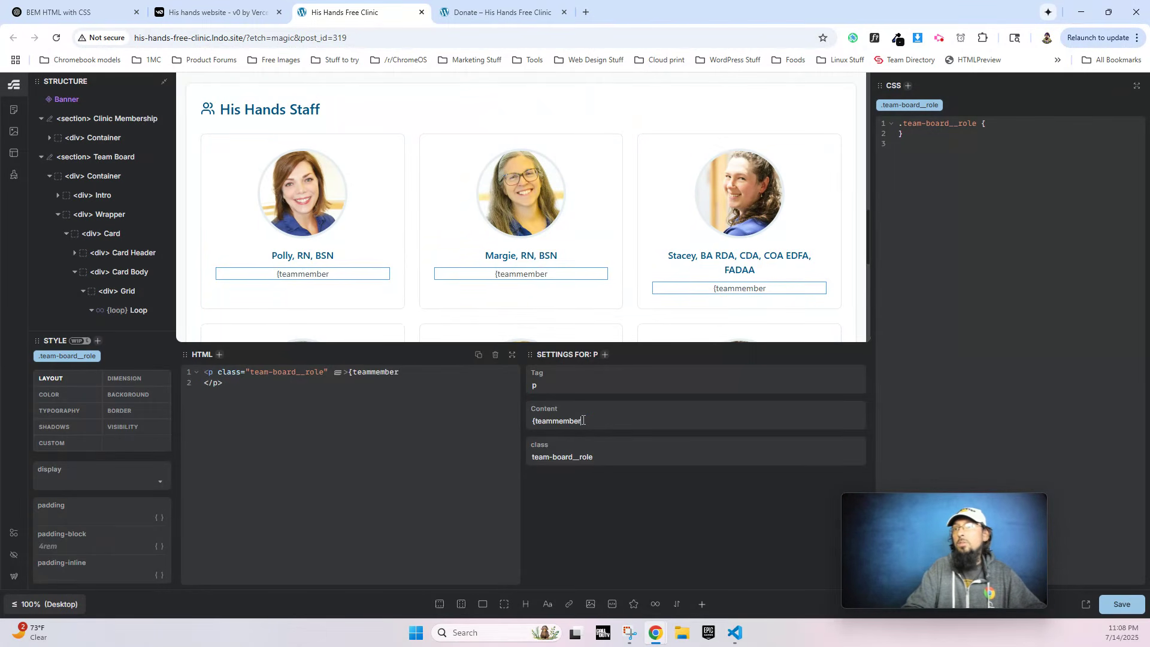
key("BackSpace")
key("BackSpace")
key("BackSpace")
key("BackSpace")
key("BackSpace")
key("BackSpace")
type("Member.")
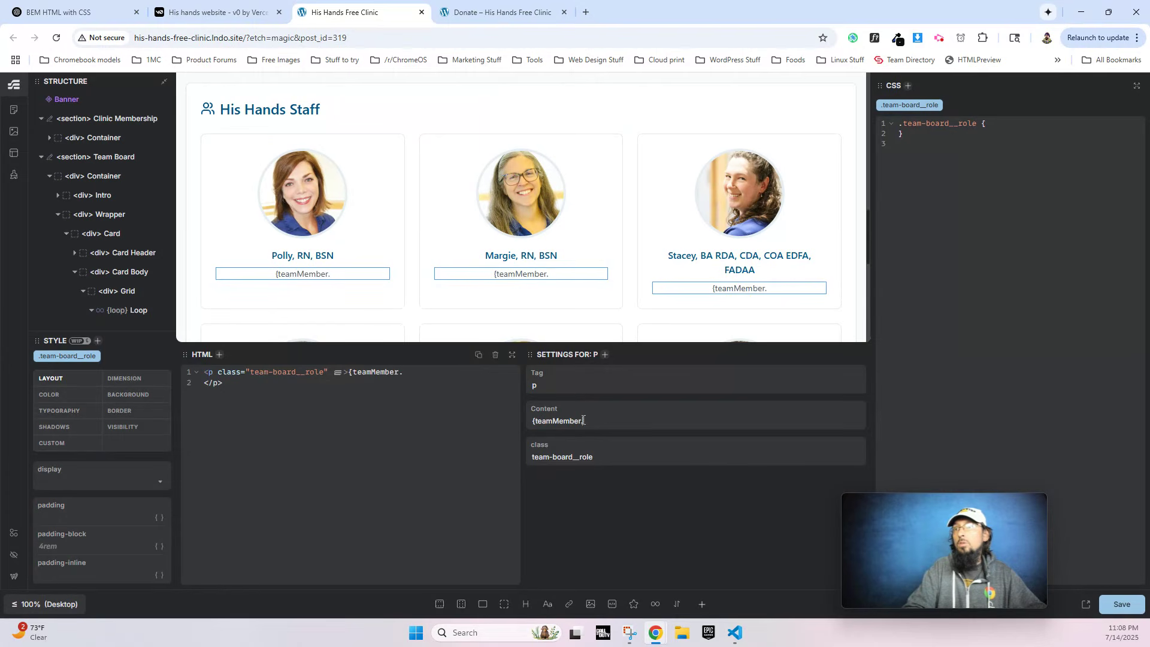
type("excerpt}")
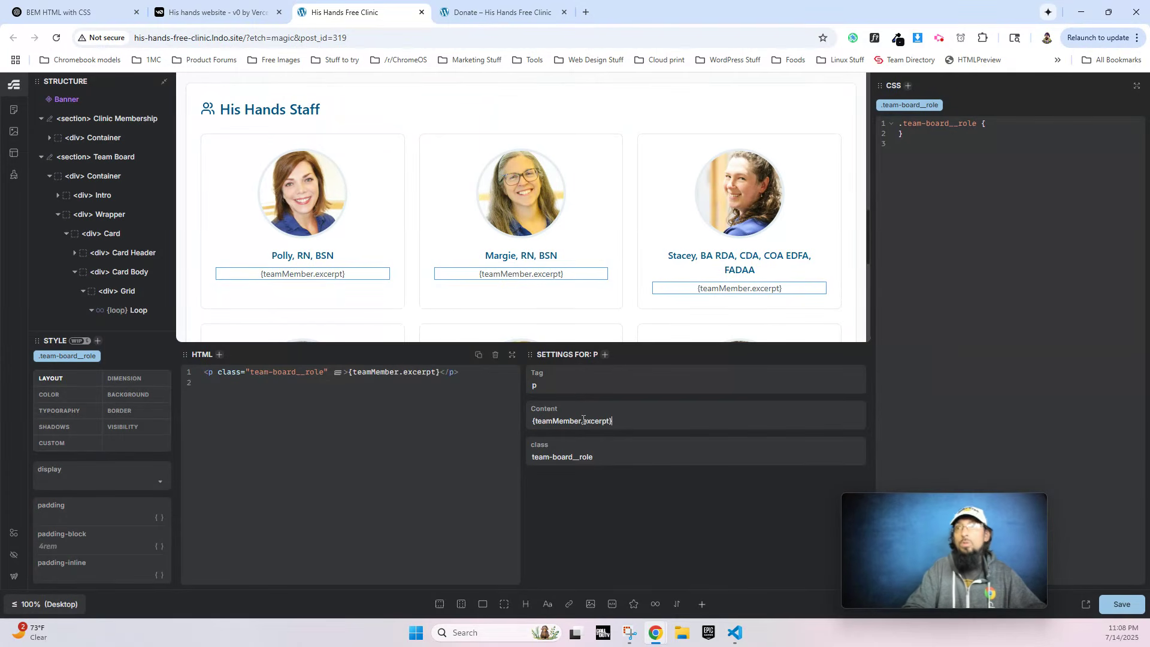
Check the looped His Hands Staff cards down to the last row and save the page.
left_click(538, 256)
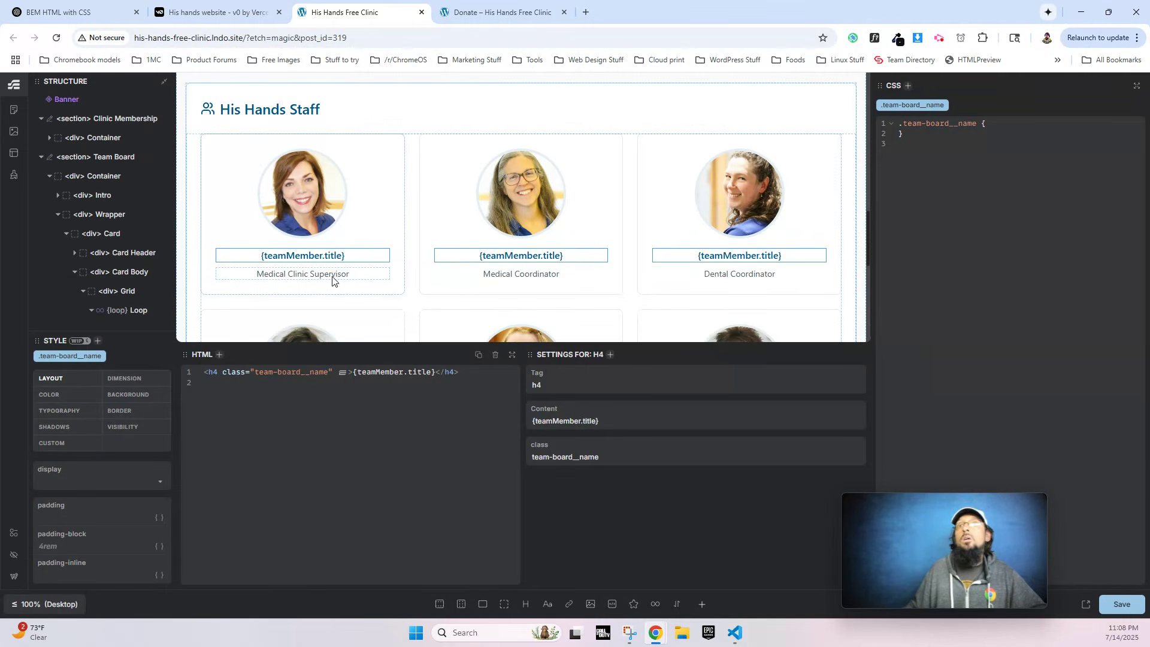
scroll(333, 281, "down", 3)
scroll(334, 281, "down", 3)
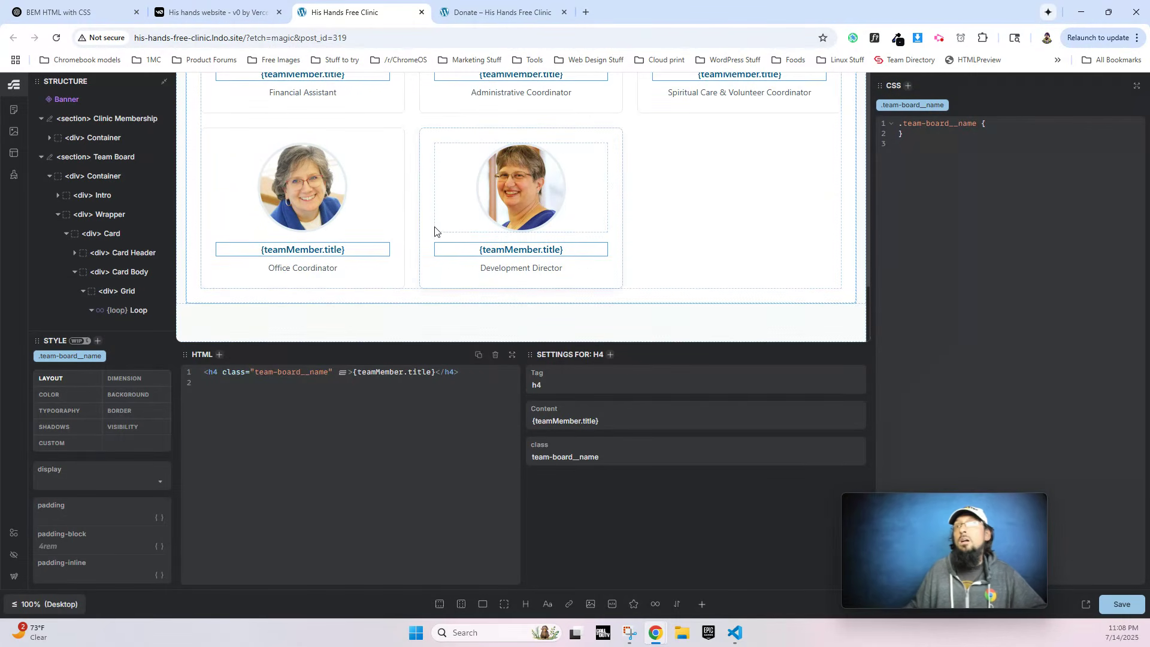
scroll(468, 216, "up", 1)
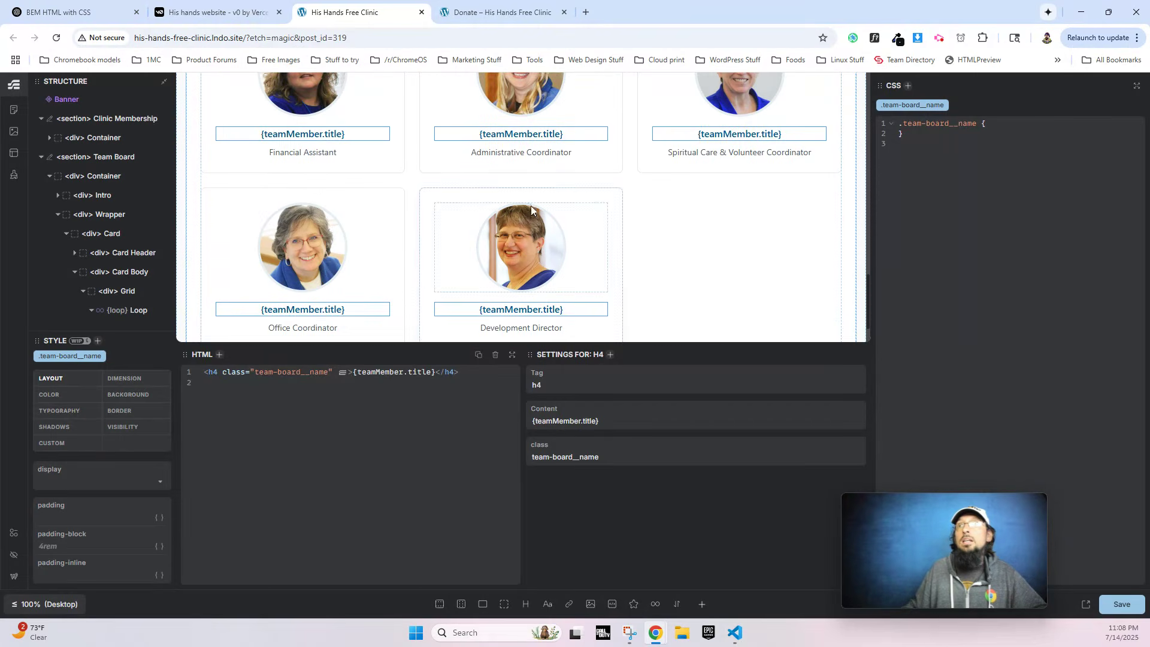
left_click(538, 178)
left_click(1123, 606)
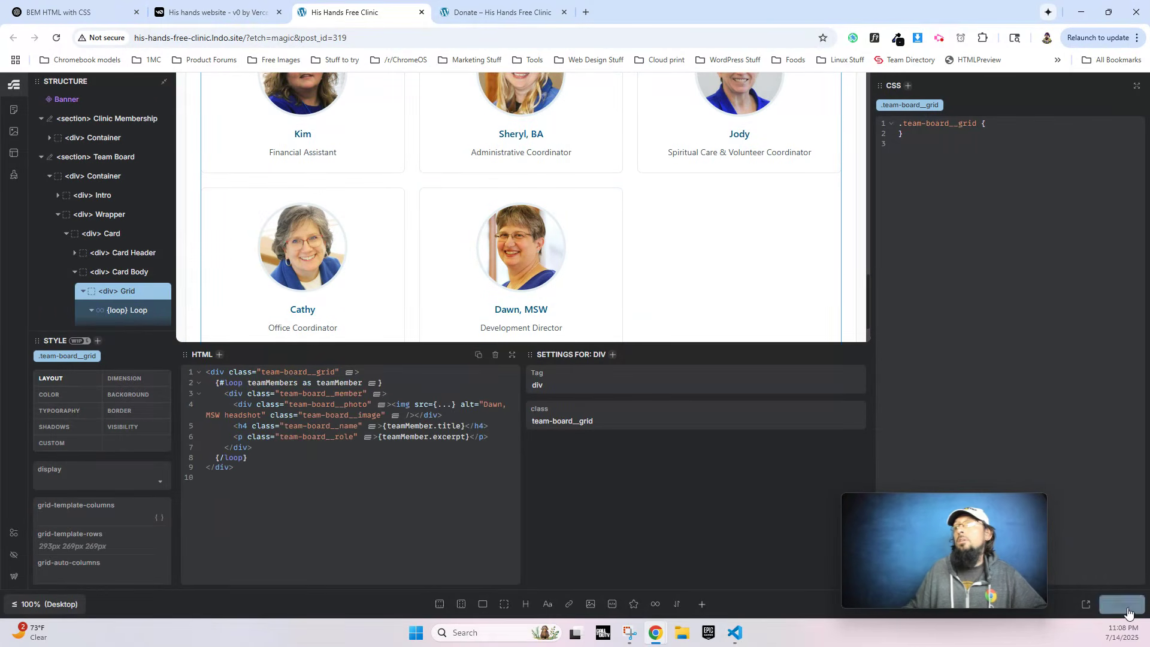
Open the live About Us page from the Donate tab and examine the Meet Our Team & Board section.
left_click(498, 12)
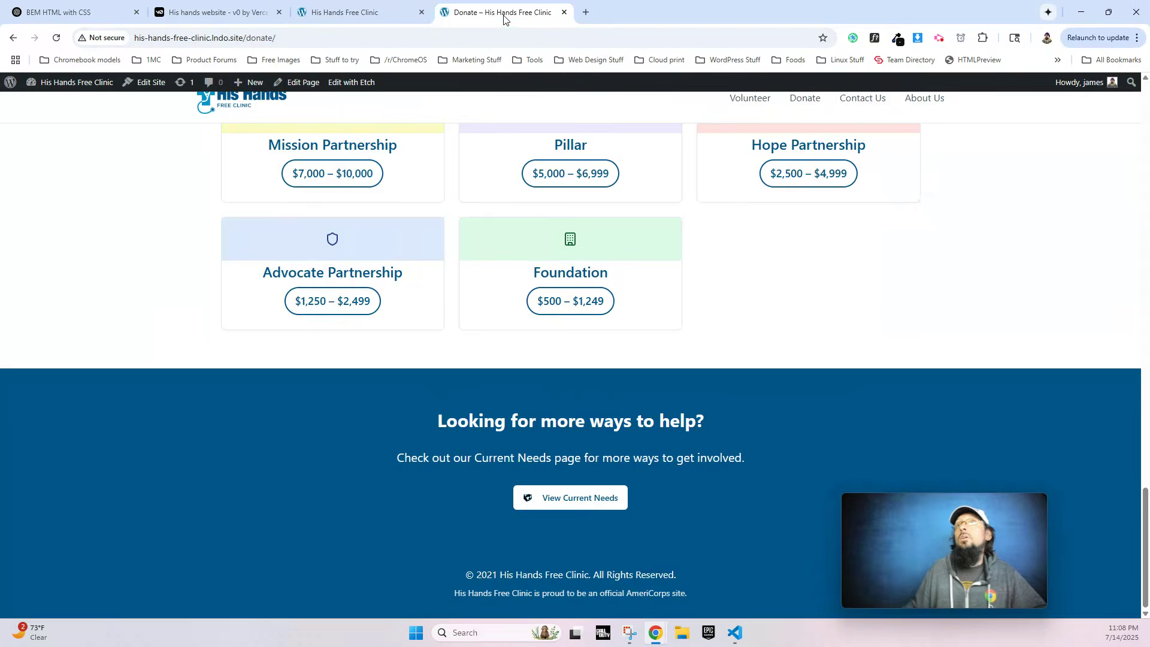
scroll(783, 164, "up", 5)
left_click(923, 105)
scroll(557, 356, "down", 15)
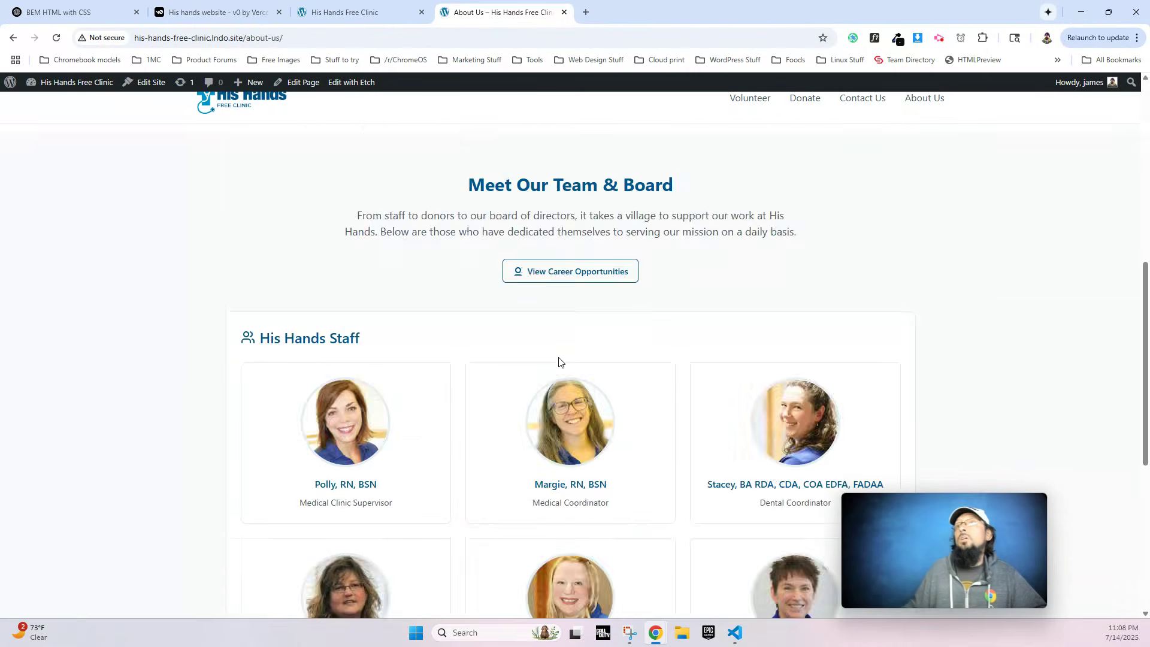
scroll(568, 344, "up", 2)
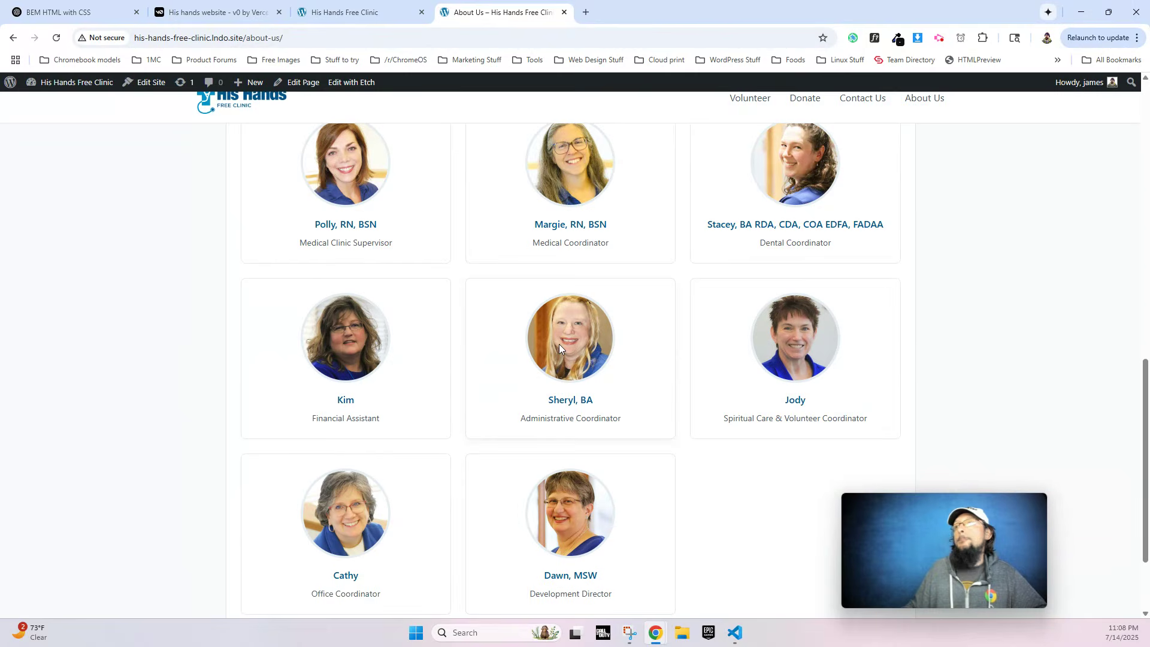
scroll(552, 356, "down", 2)
scroll(420, 359, "up", 6)
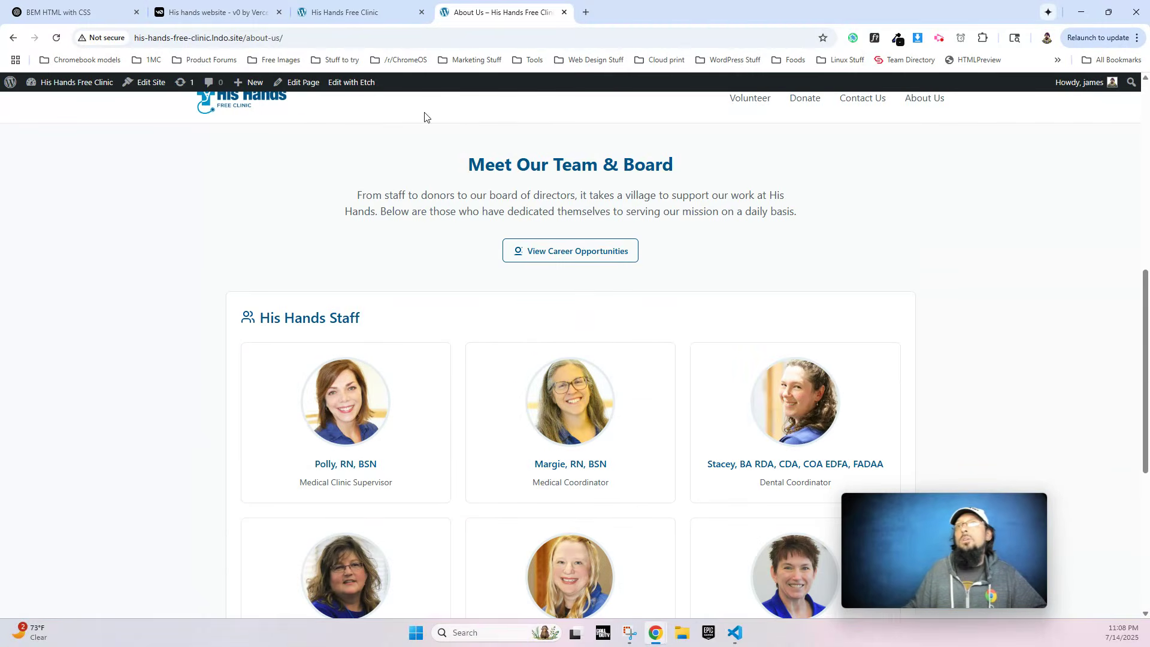
In the v0 about preview, inspect the Our Mission card and copy its whole parent section element.
left_click(222, 12)
scroll(431, 273, "down", 4)
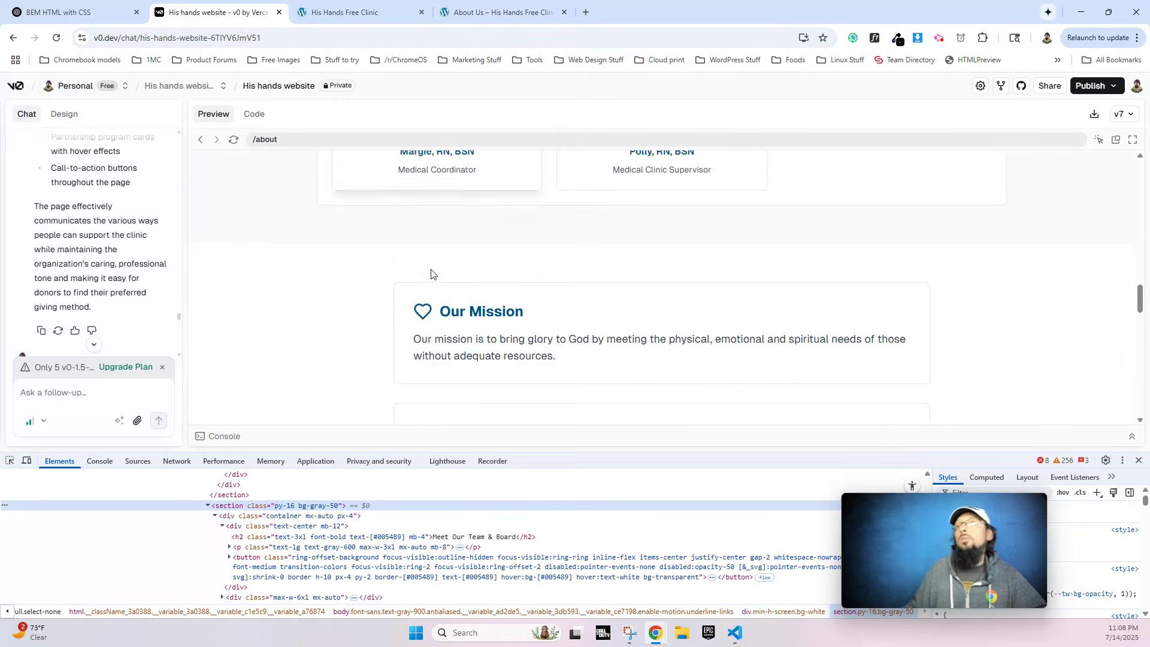
scroll(470, 269, "up", 2)
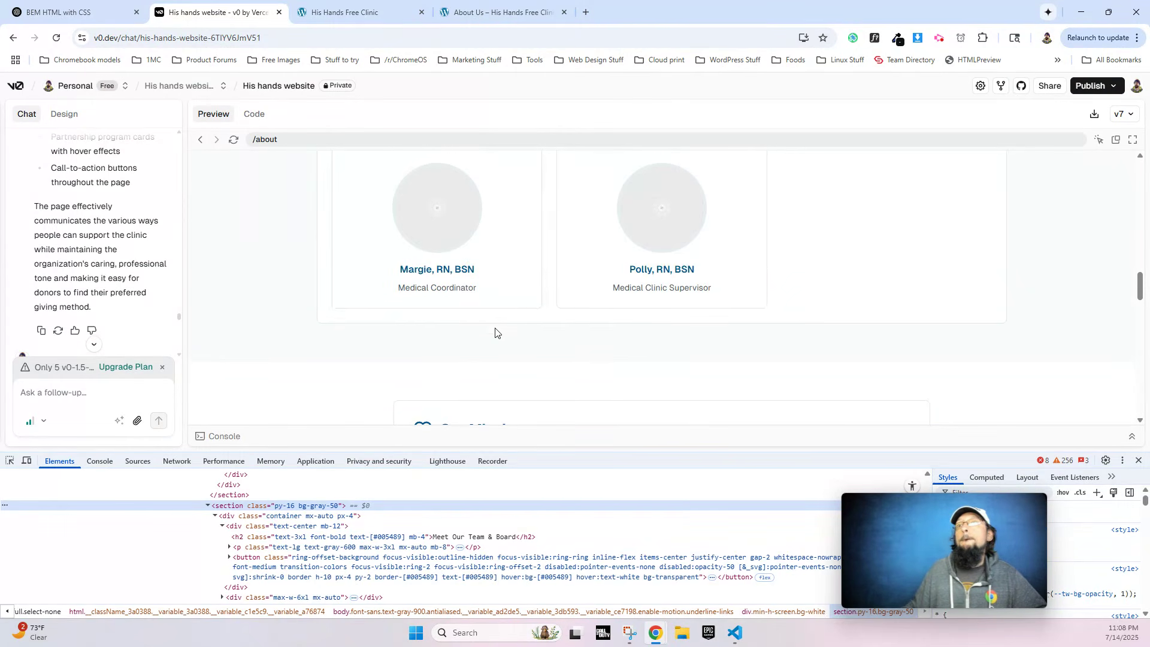
scroll(492, 299, "down", 3)
right_click(487, 228)
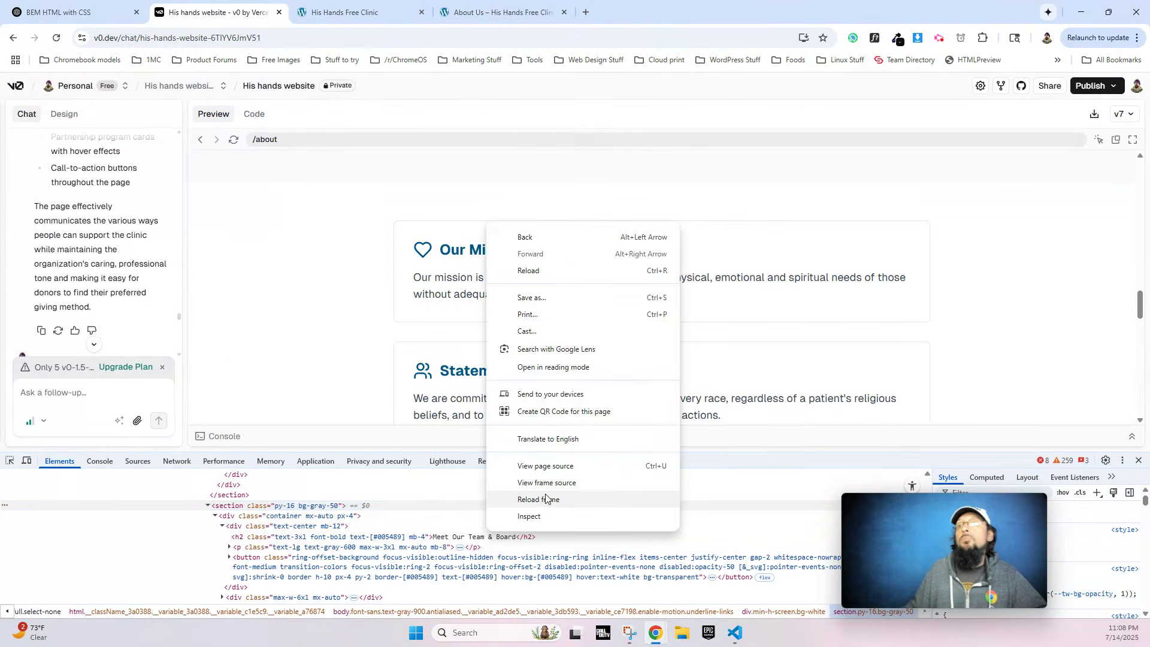
left_click(539, 517)
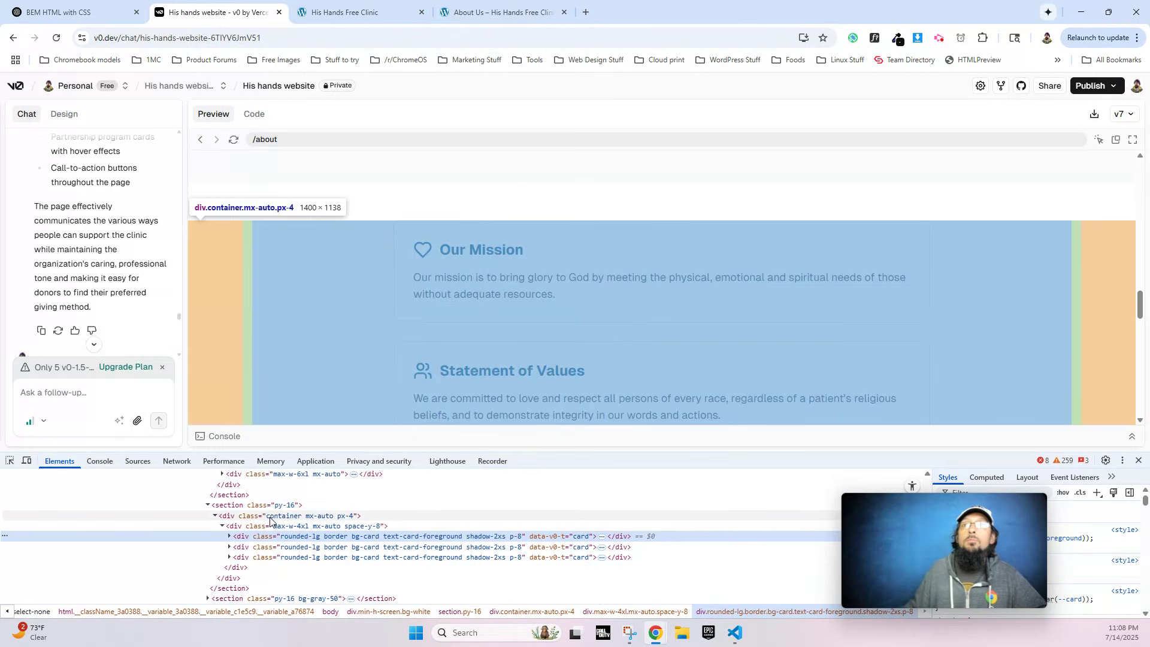
right_click(267, 507)
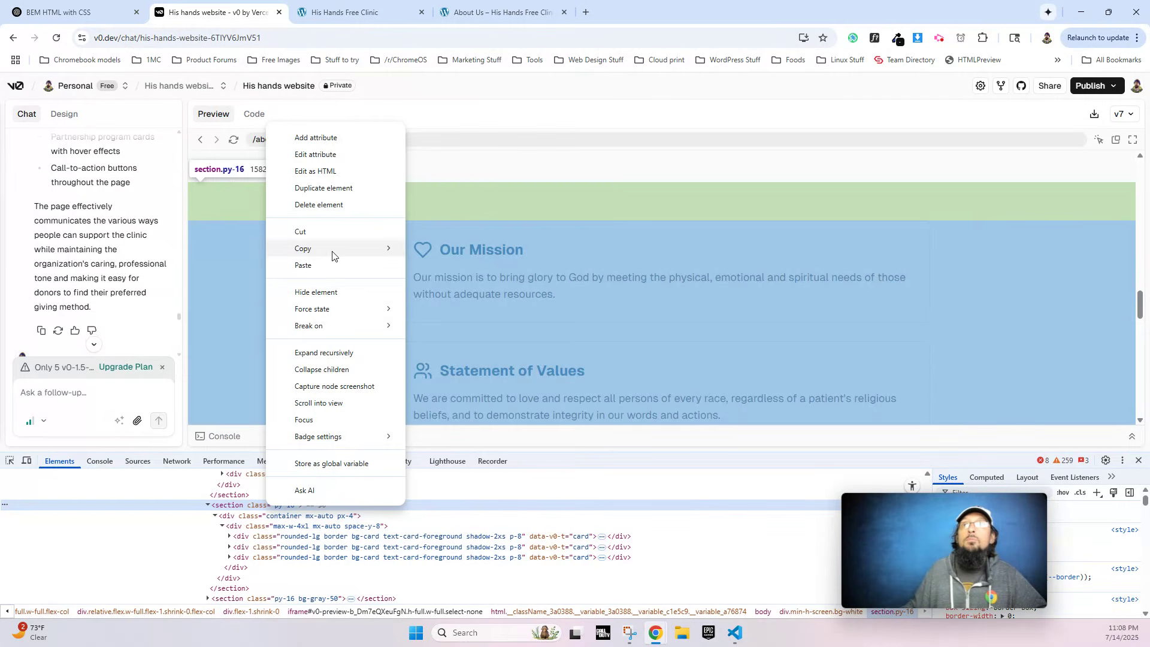
mouse_move(372, 248)
left_click(432, 249)
Switch back to the Etch editor, enlarge the page canvas, and select the Team Board section.
left_click(366, 1)
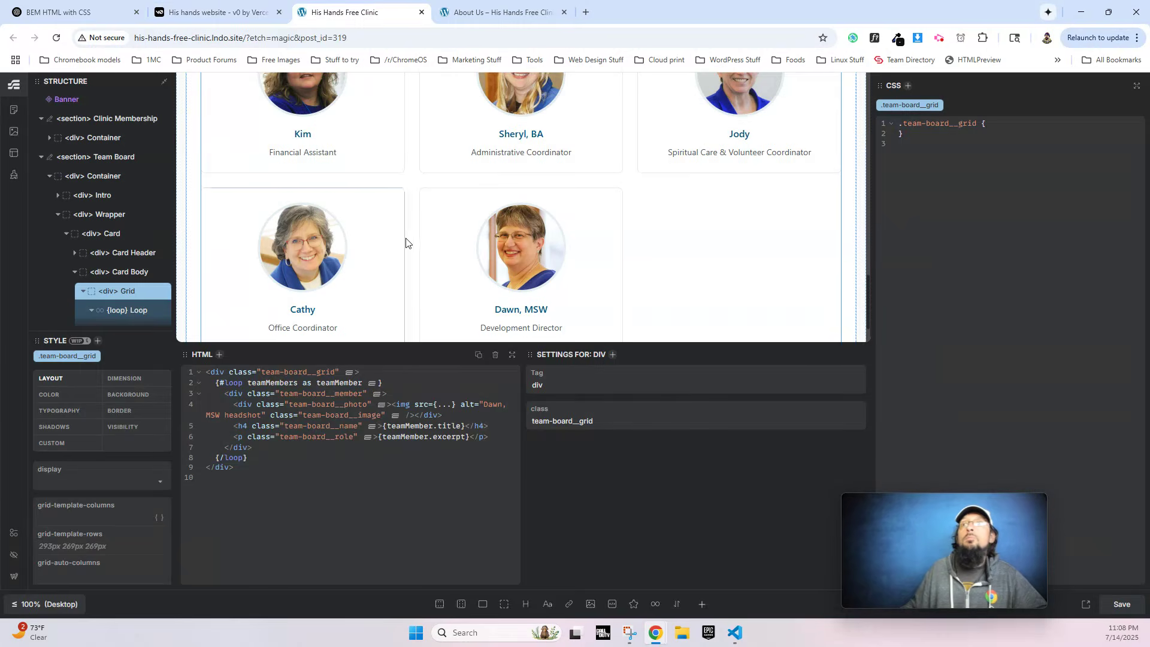
scroll(406, 244, "down", 1)
left_click_drag(752, 339, 590, 386)
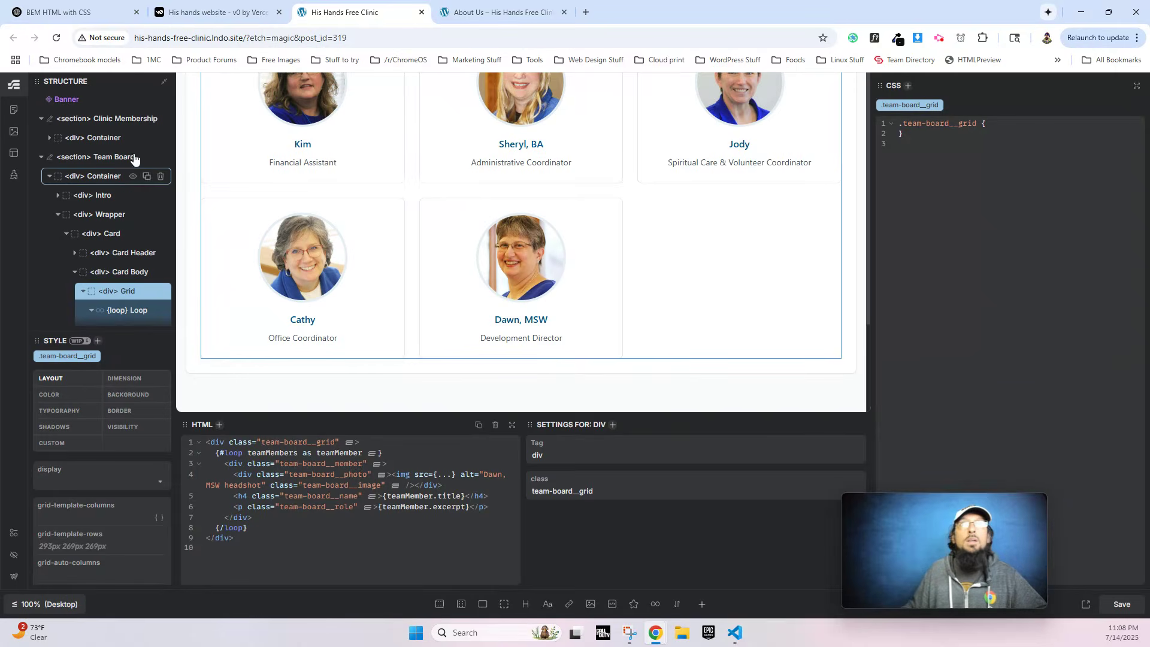
left_click(80, 159)
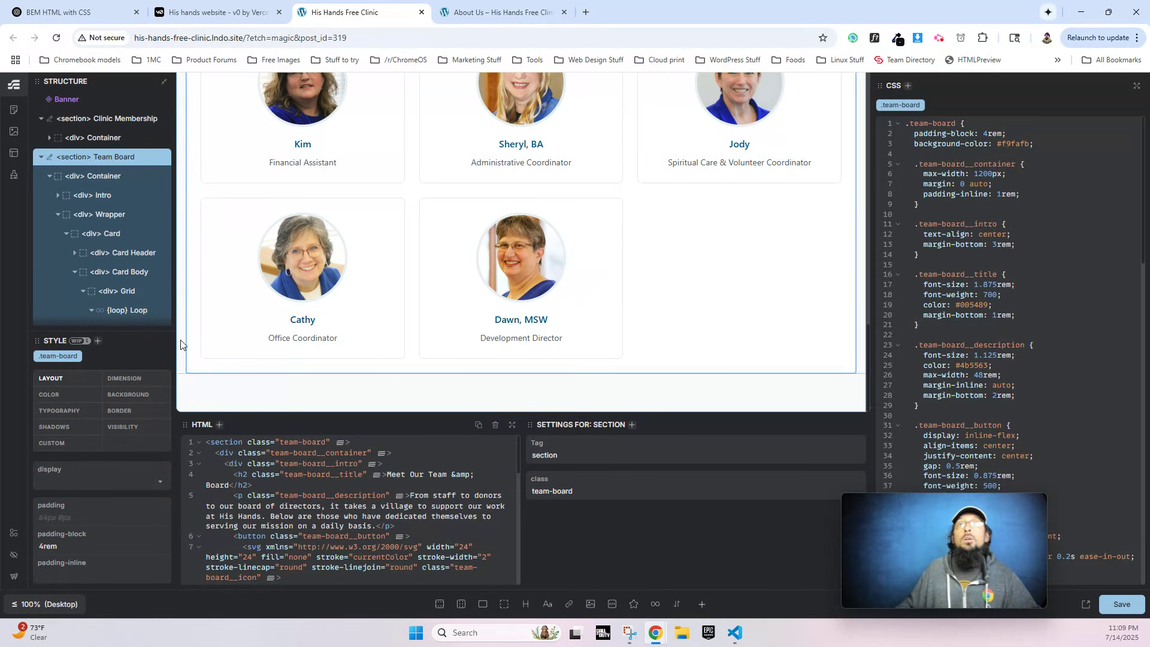
Add a new section below Team Board in Etch, and submit the copied Our Mission section markup to ChatGPT.
scroll(107, 279, "down", 2)
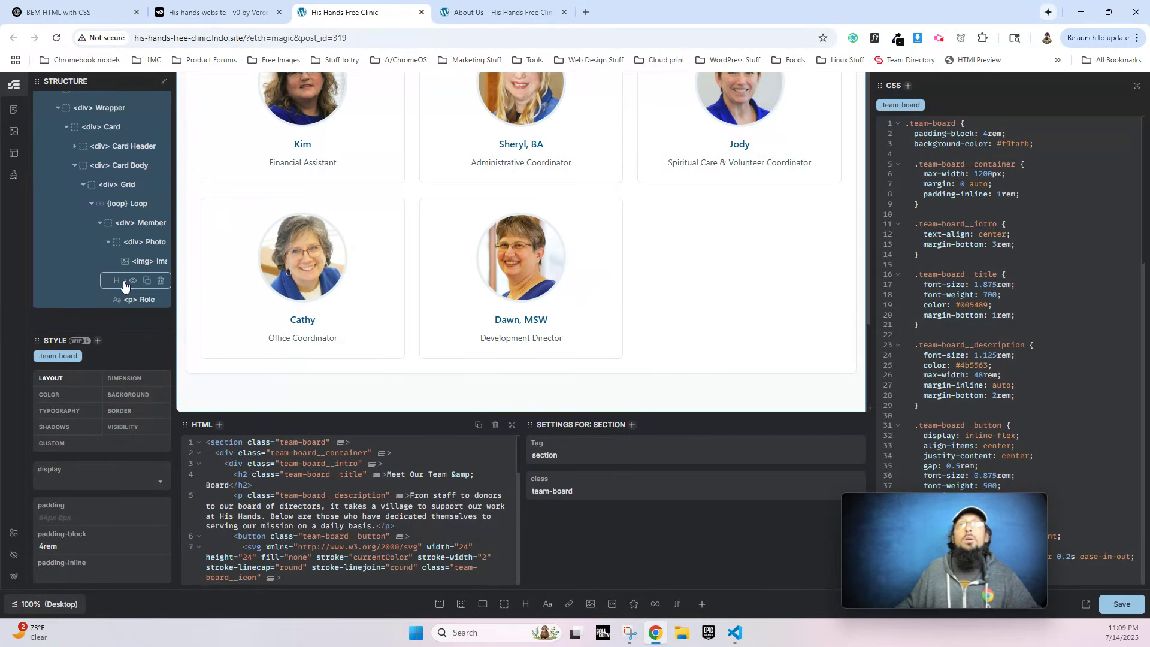
left_click(439, 605)
left_click(57, 19)
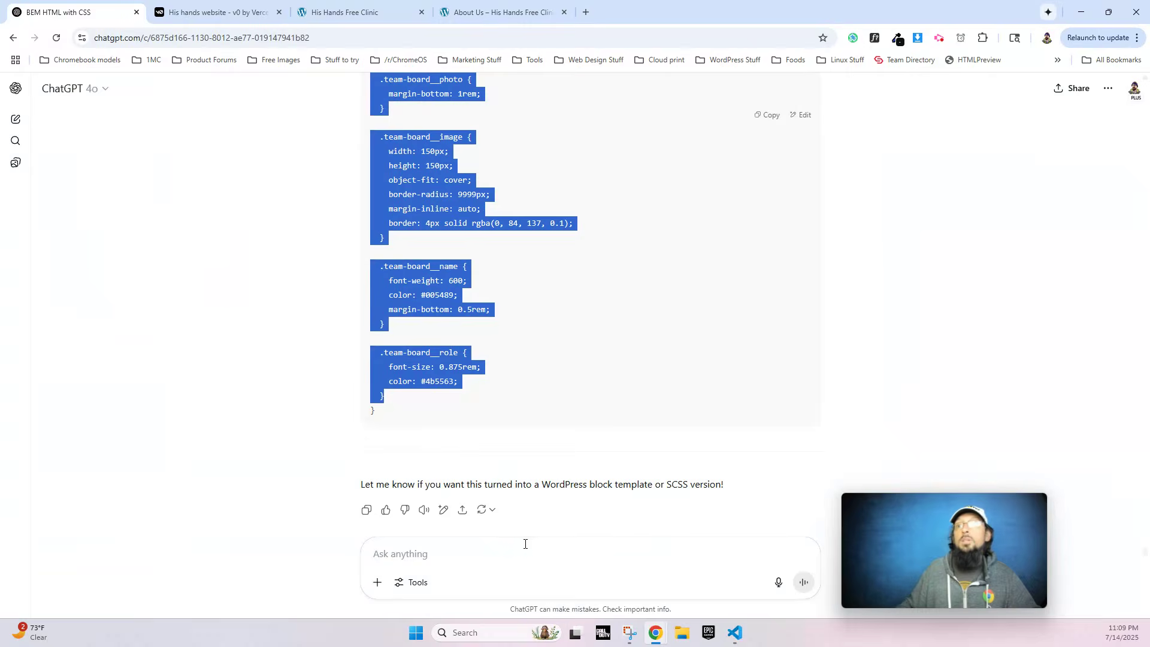
left_click(493, 554)
key("ctrl+v")
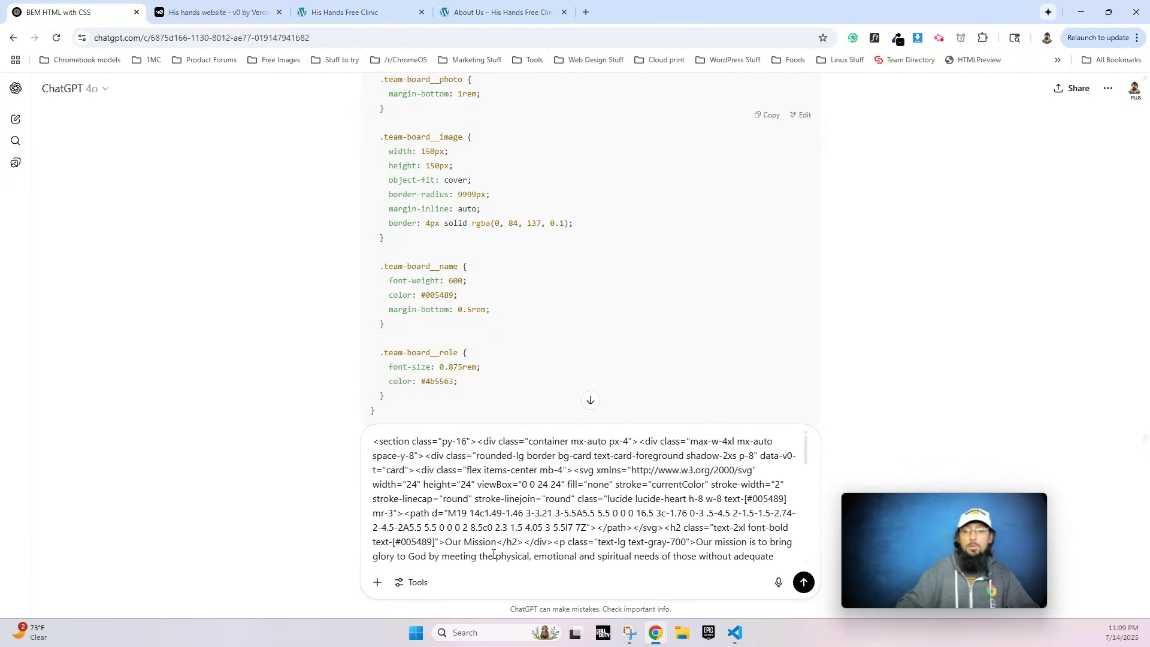
key("Return")
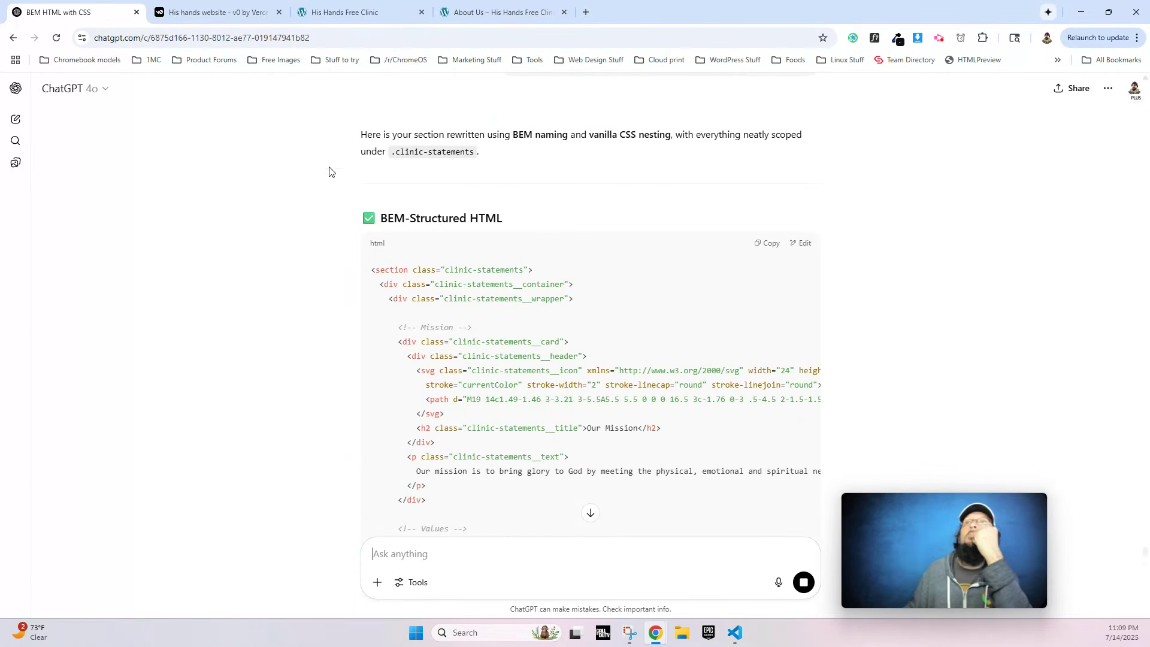
Examine the Statement of Values, Statement of Faith and Annual Reports content in the v0 about preview.
left_click(228, 13)
scroll(518, 356, "up", 5)
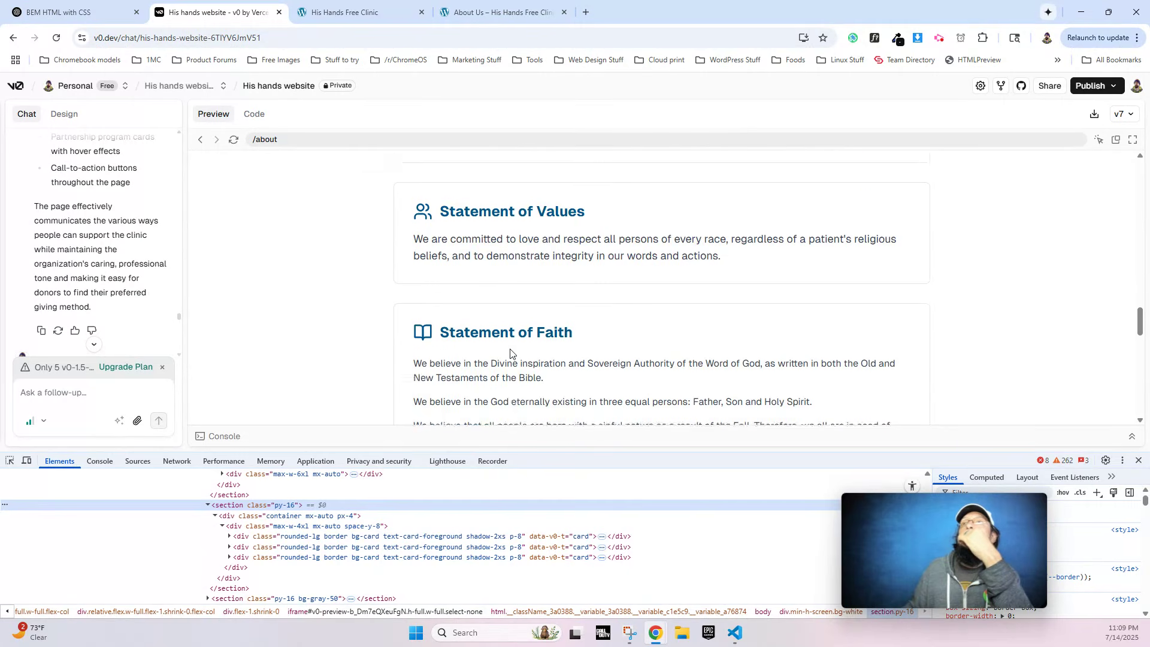
scroll(429, 250, "down", 5)
scroll(429, 250, "down", 5)
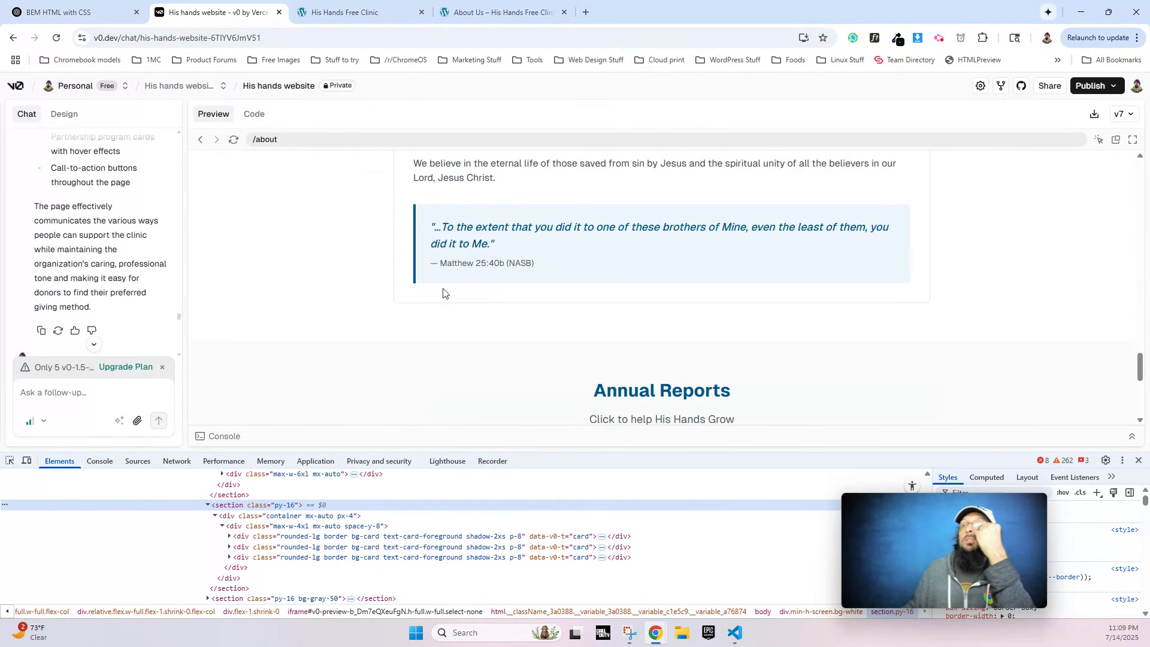
scroll(442, 296, "up", 5)
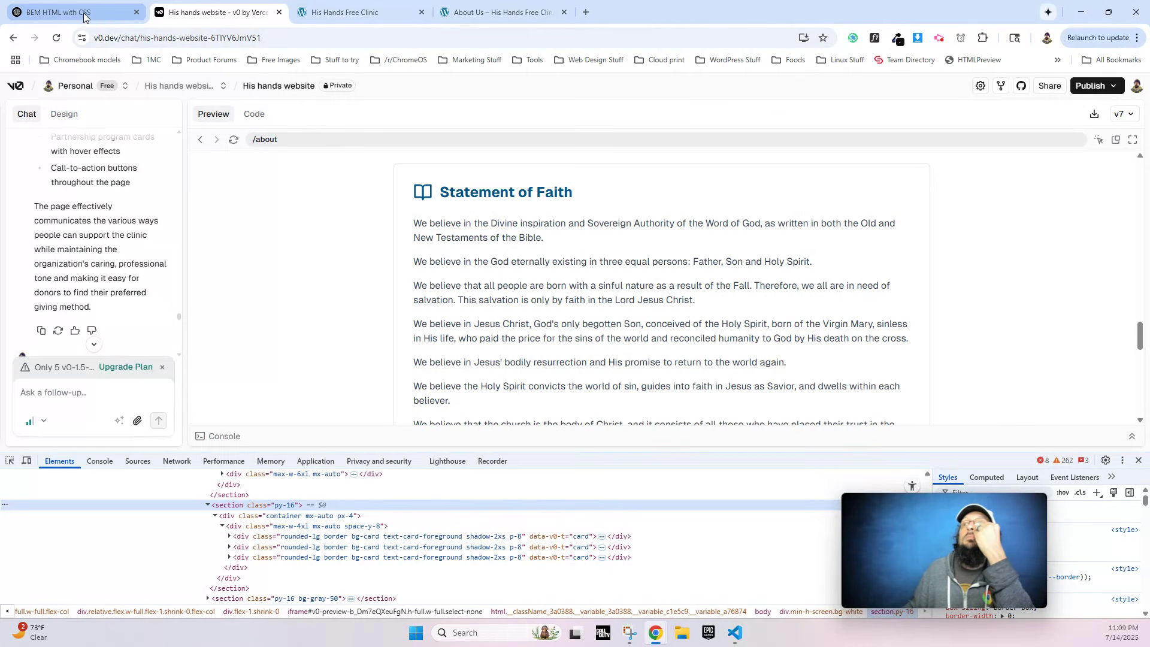
scroll(758, 303, "down", 6)
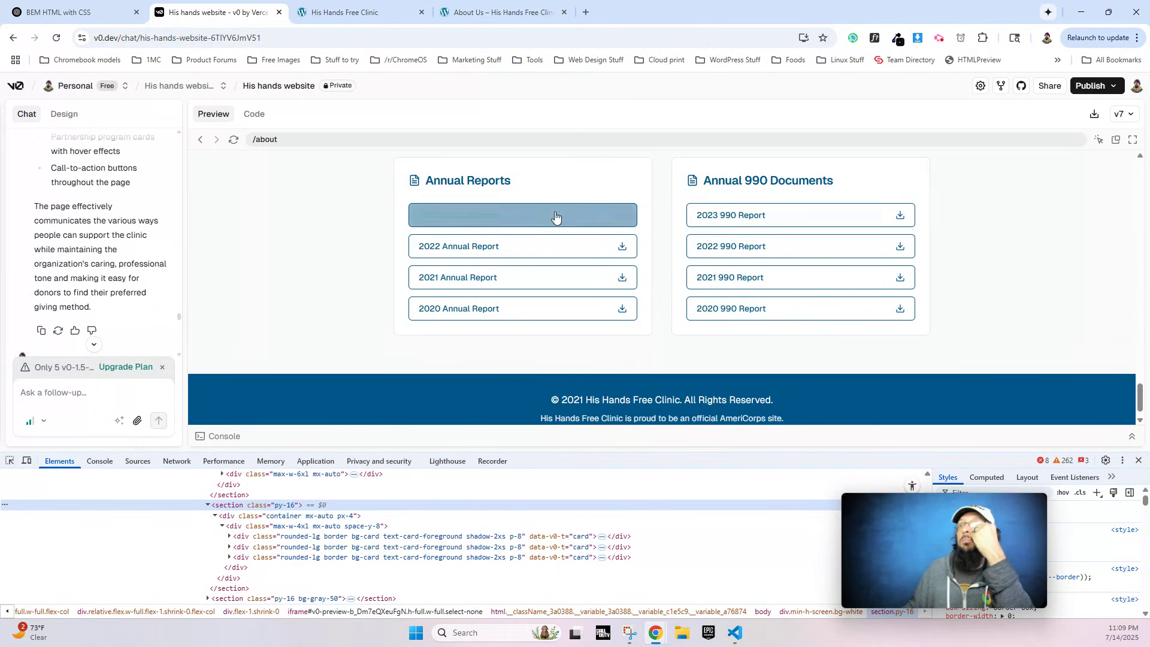
Copy ChatGPT's clinic-statements HTML and replace the new empty section's HTML in Etch with it.
left_click(83, 10)
scroll(431, 309, "down", 8)
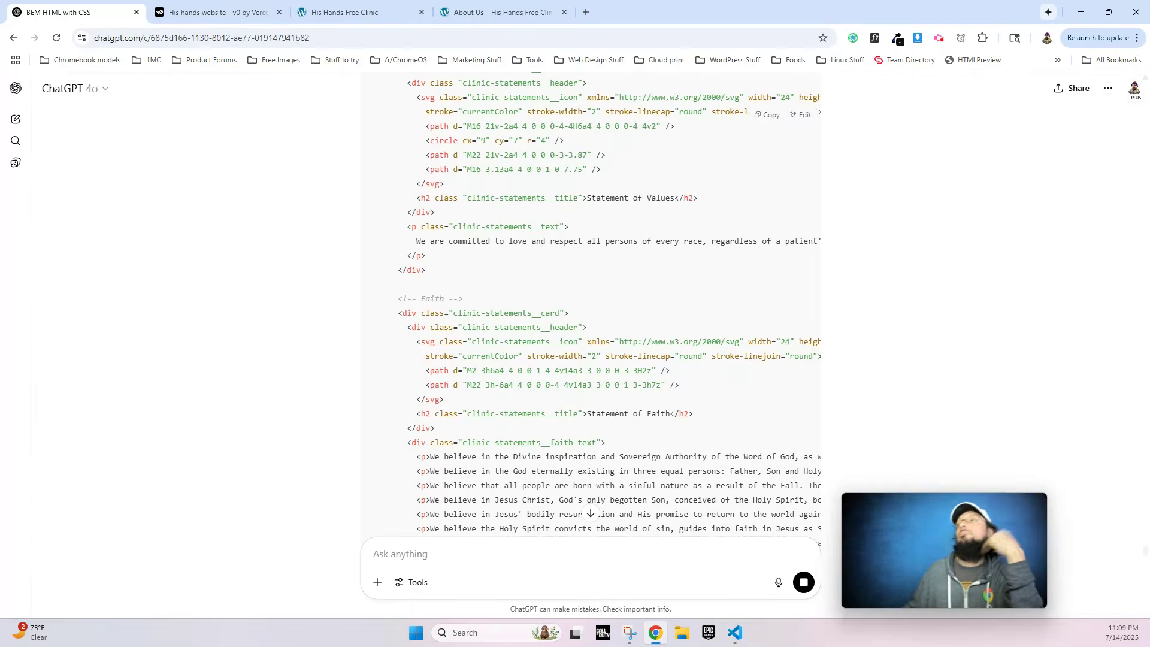
scroll(450, 325, "down", 4)
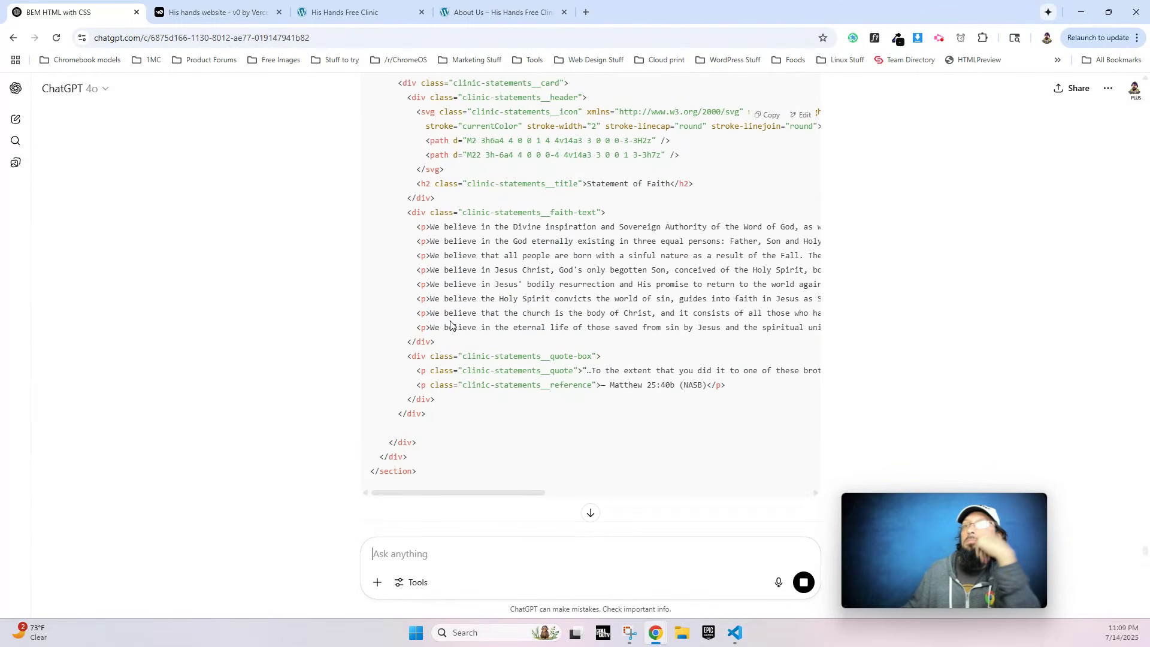
scroll(448, 276, "down", 2)
scroll(684, 206, "up", 5)
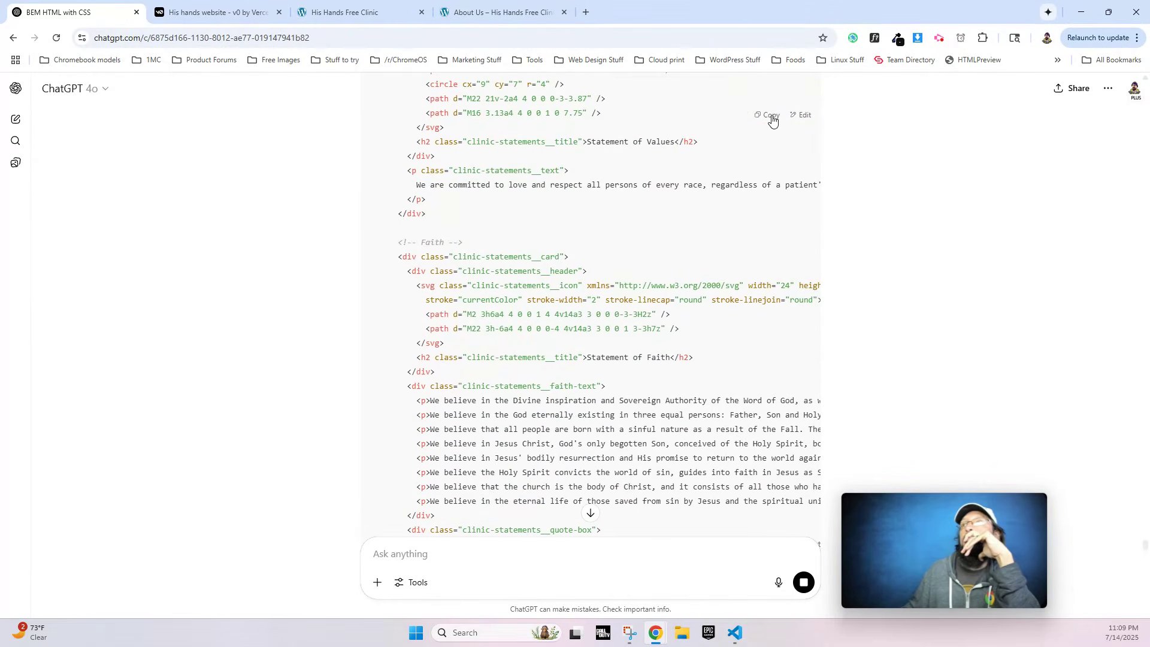
left_click(335, 13)
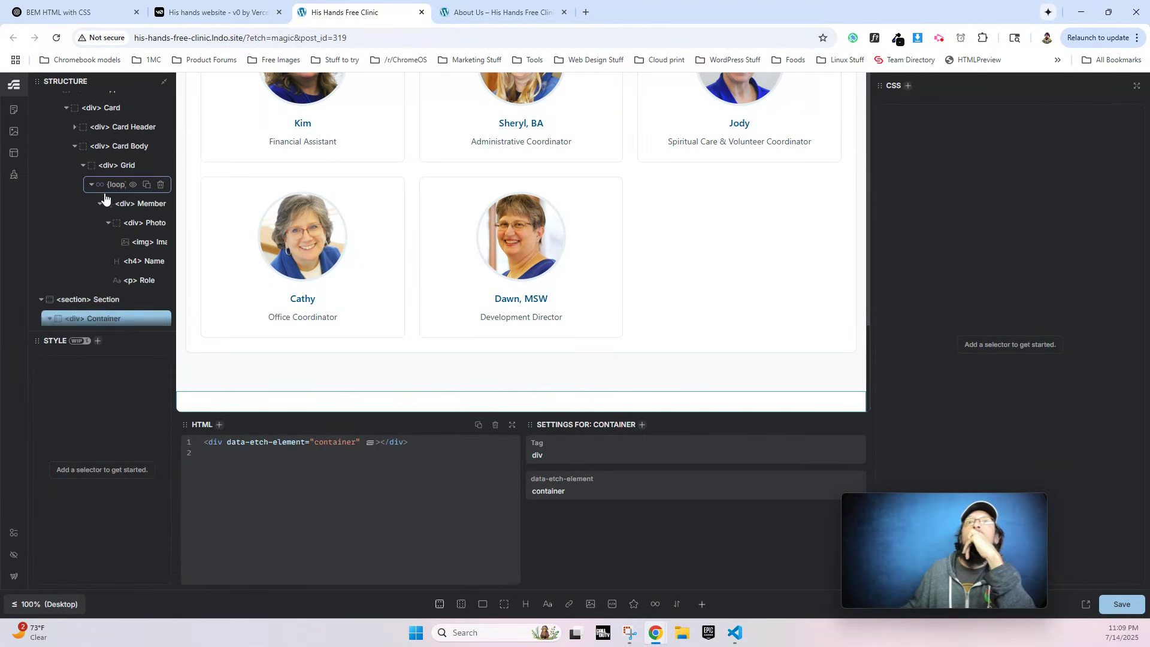
scroll(91, 301, "down", 1)
left_click(87, 262)
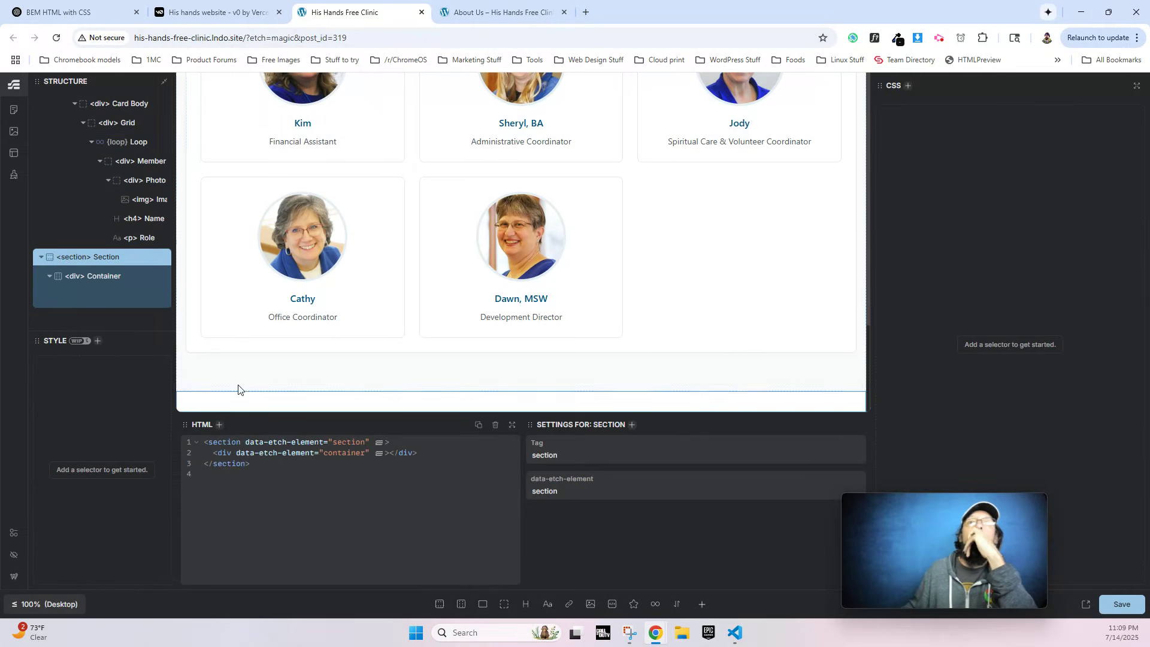
key("ctrl+a")
key("ctrl+v")
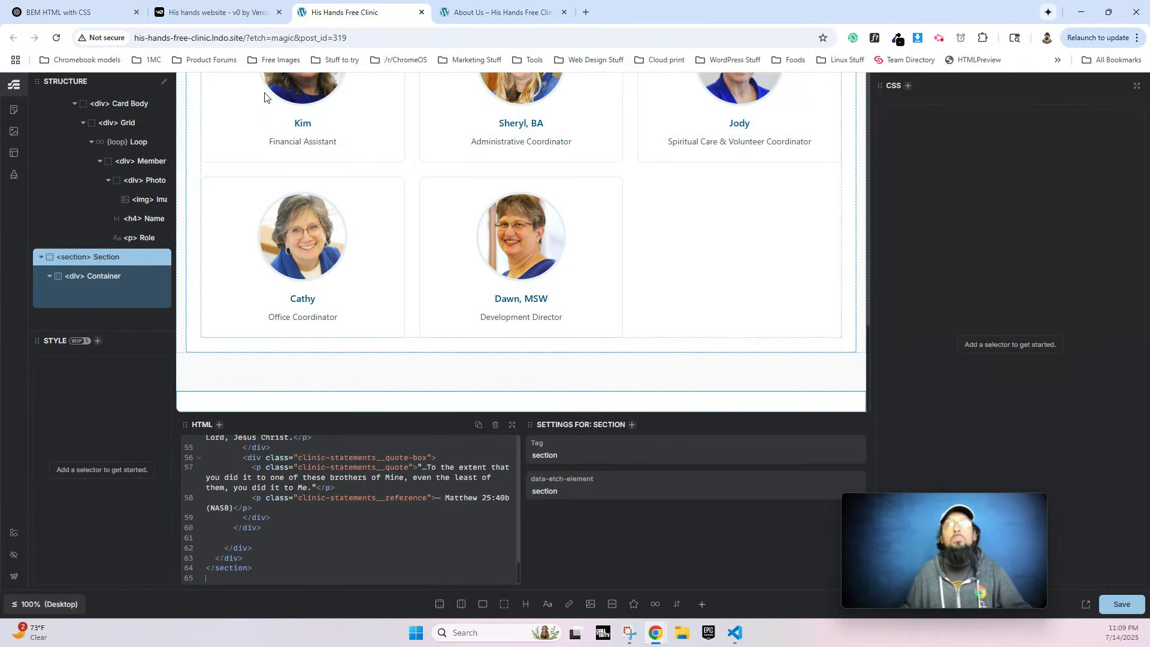
Copy the nested clinic-statements CSS rules from ChatGPT and paste them into the .clinic-statements selector in Etch.
left_click(59, 11)
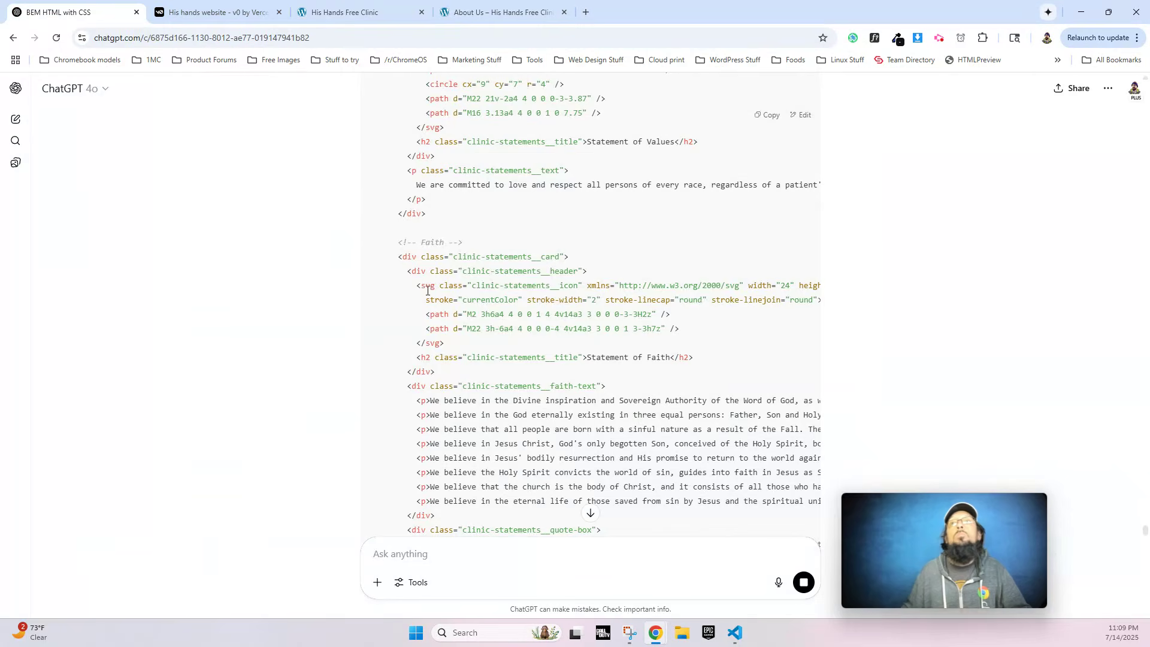
scroll(445, 339, "down", 5)
left_click_drag(378, 261, 444, 368)
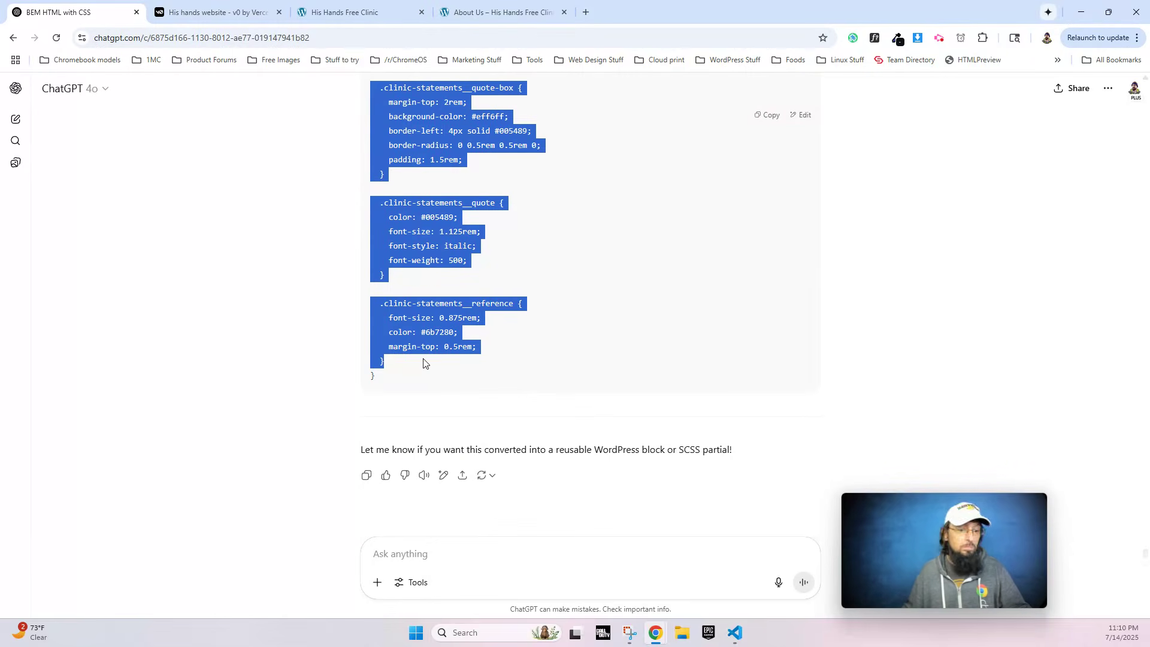
left_click(324, 12)
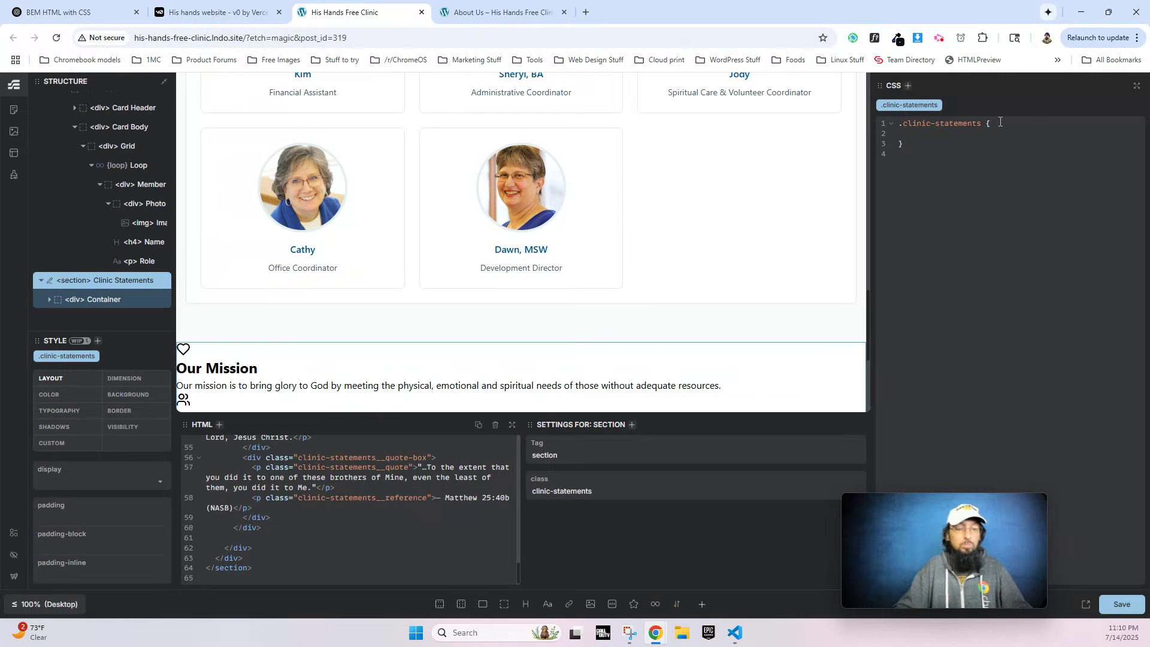
key("ctrl+v")
Delete the SVG icons from the Statement of Faith, Statement of Values and Our Mission cards.
scroll(566, 317, "down", 8)
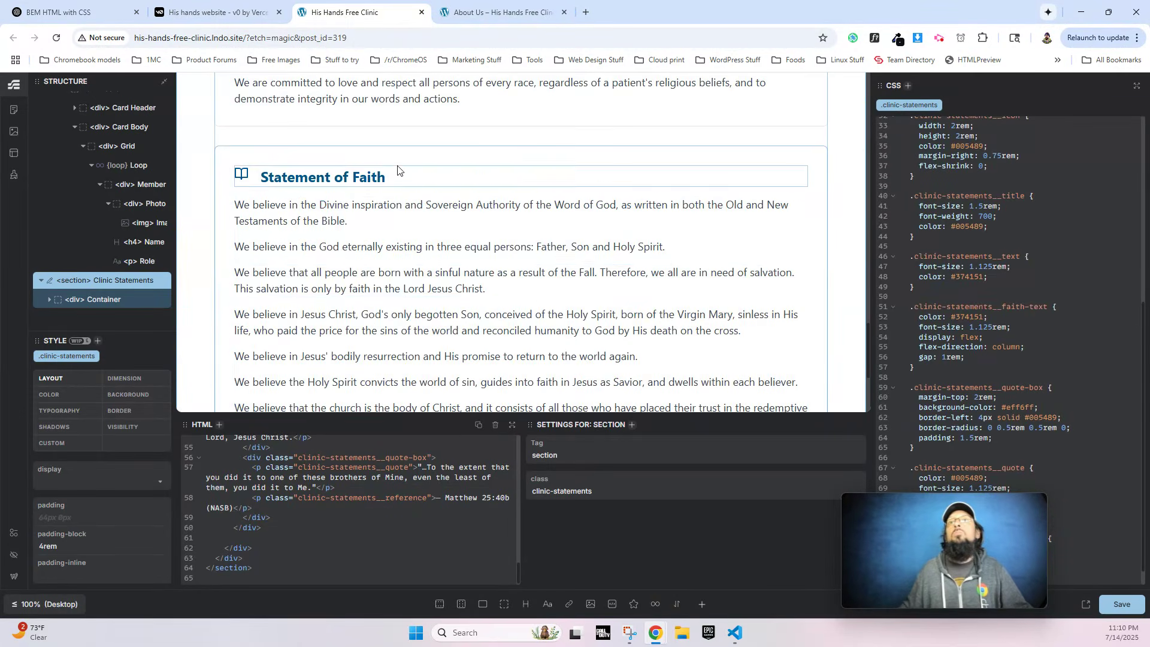
scroll(397, 169, "down", 3)
scroll(408, 230, "up", 5)
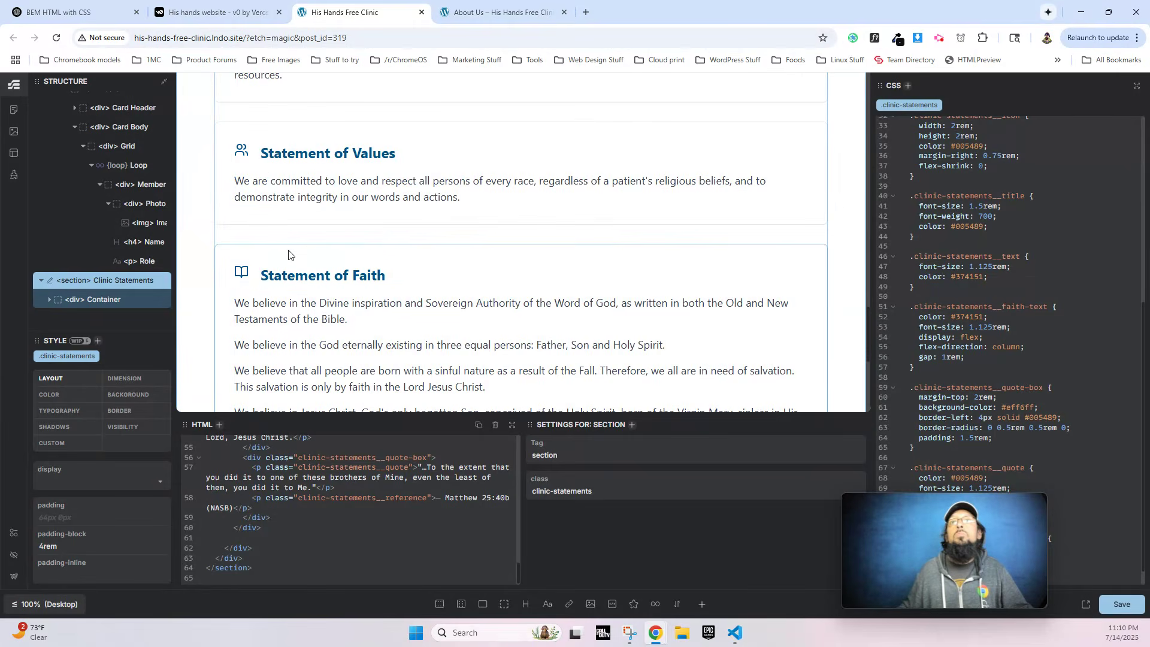
left_click(249, 274)
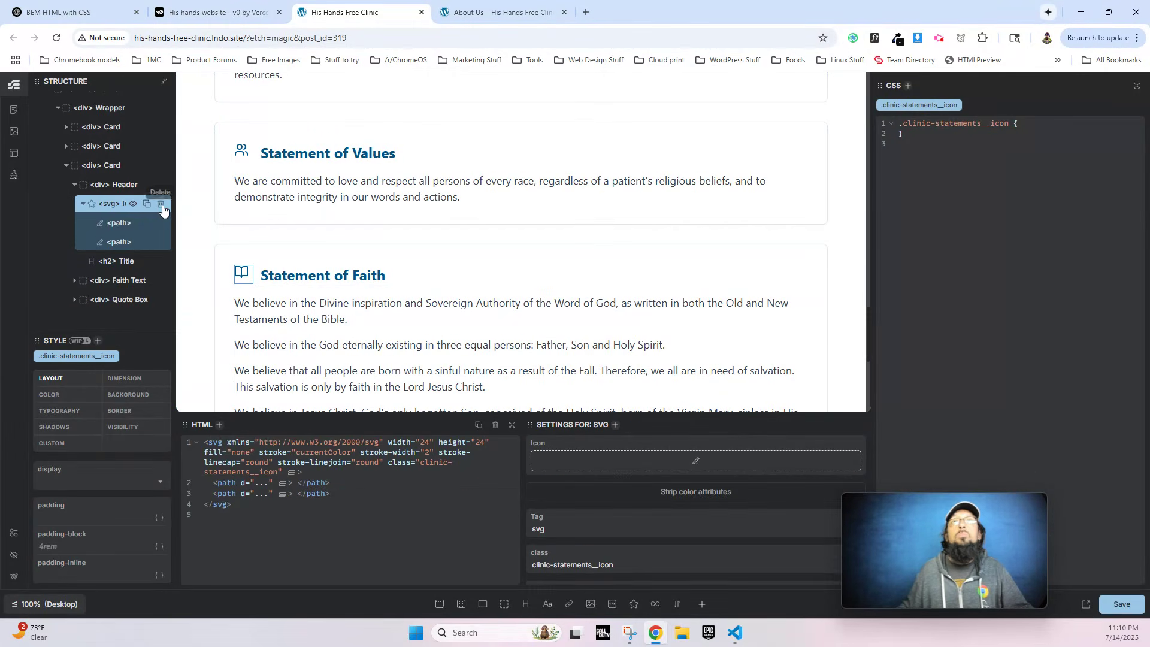
left_click(162, 208)
left_click(242, 152)
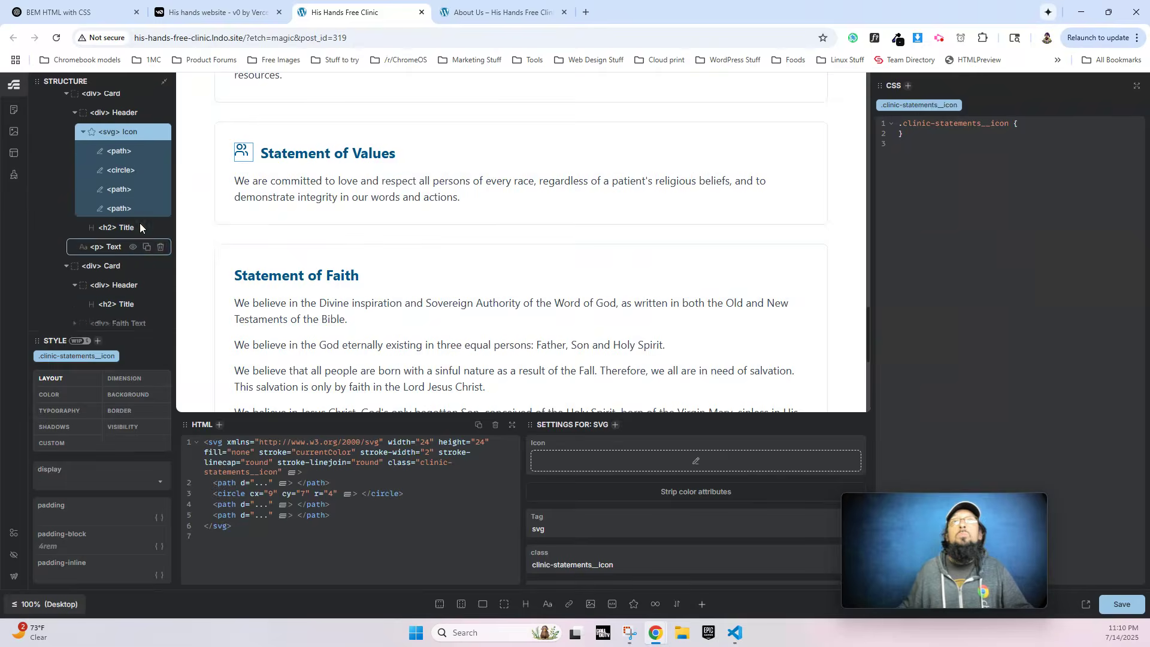
left_click(161, 132)
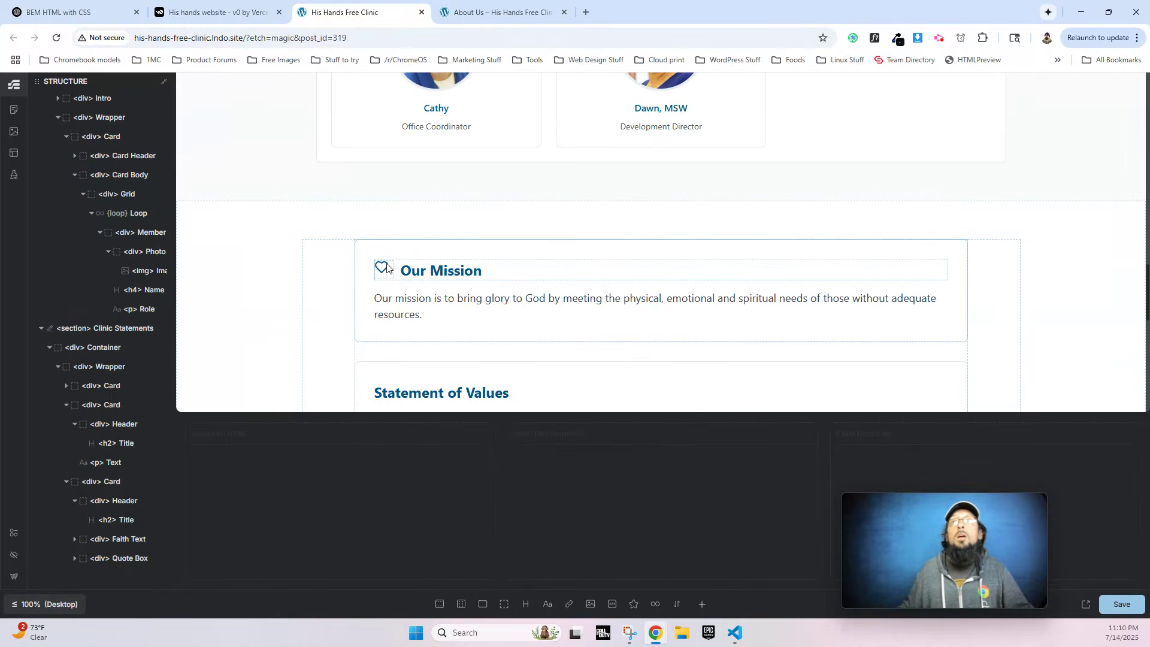
left_click(389, 274)
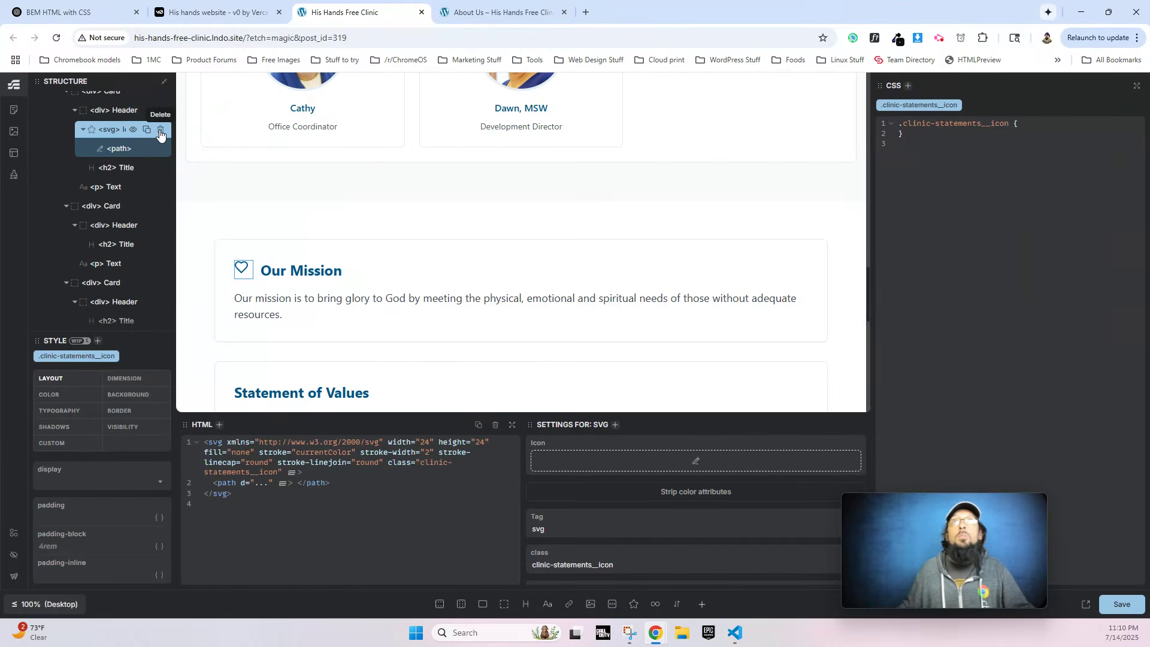
left_click(160, 124)
scroll(355, 252, "down", 10)
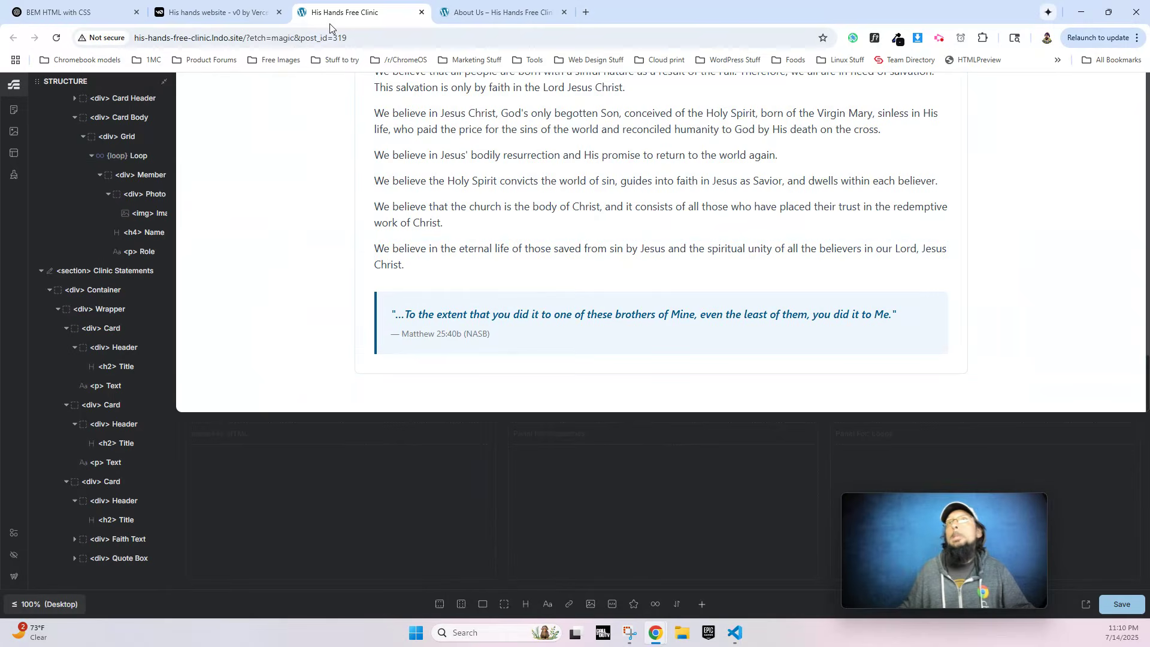
In the v0 about preview, inspect the Annual Reports heading and copy its whole parent section element.
left_click(198, 9)
scroll(519, 262, "up", 5)
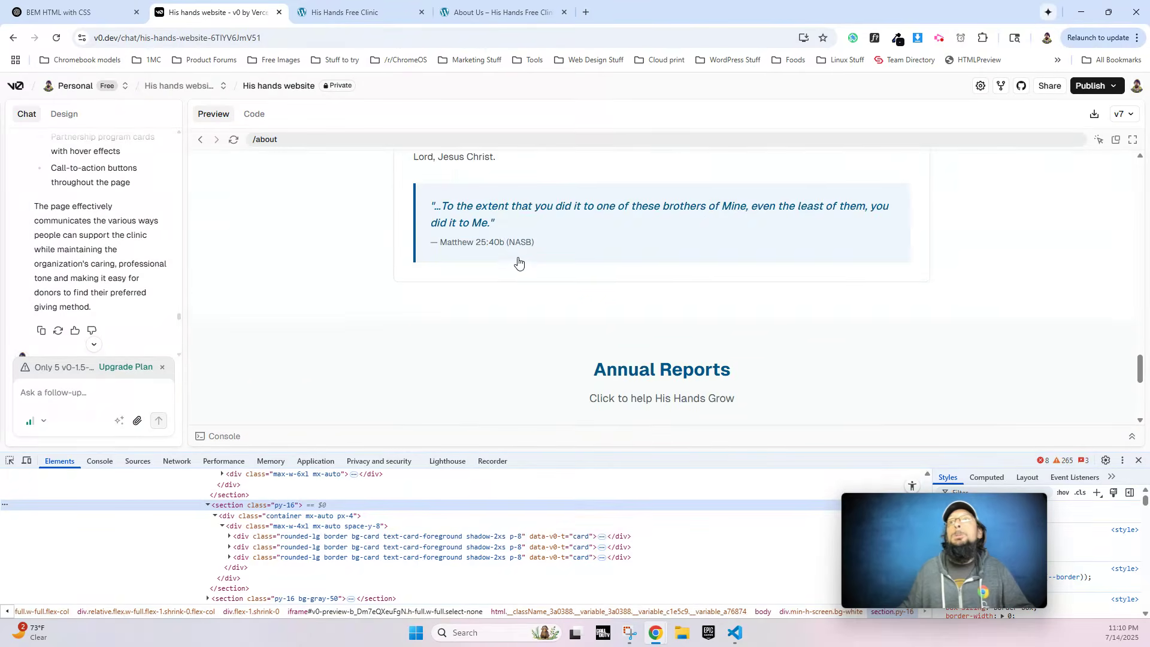
scroll(518, 262, "down", 5)
right_click(611, 259)
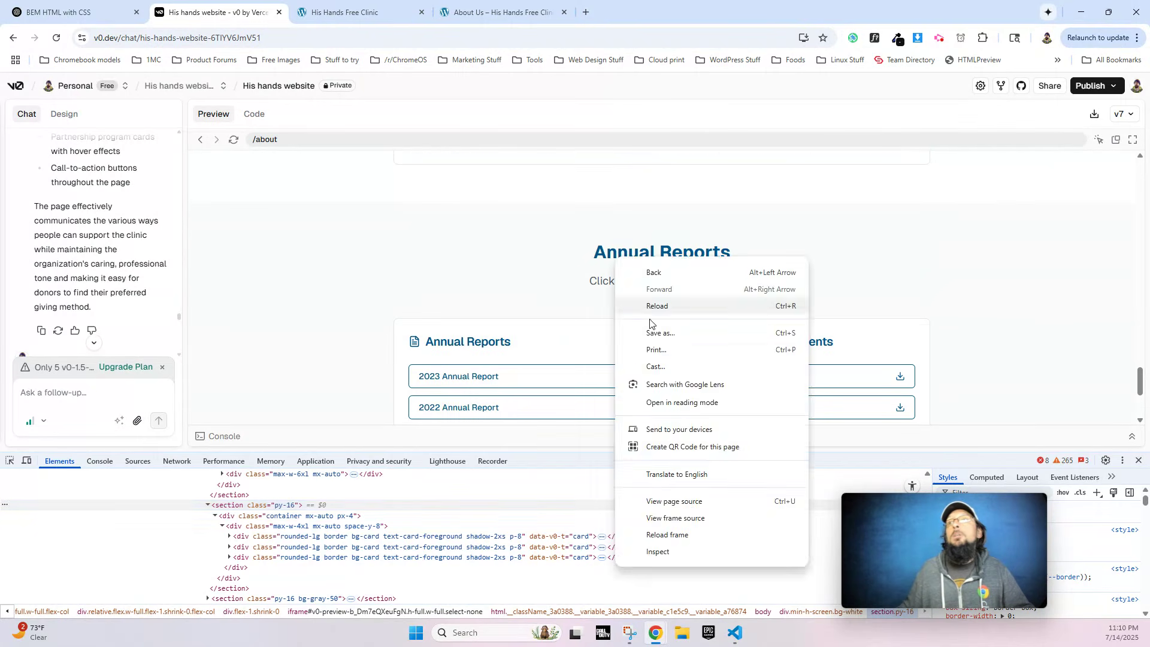
left_click(689, 554)
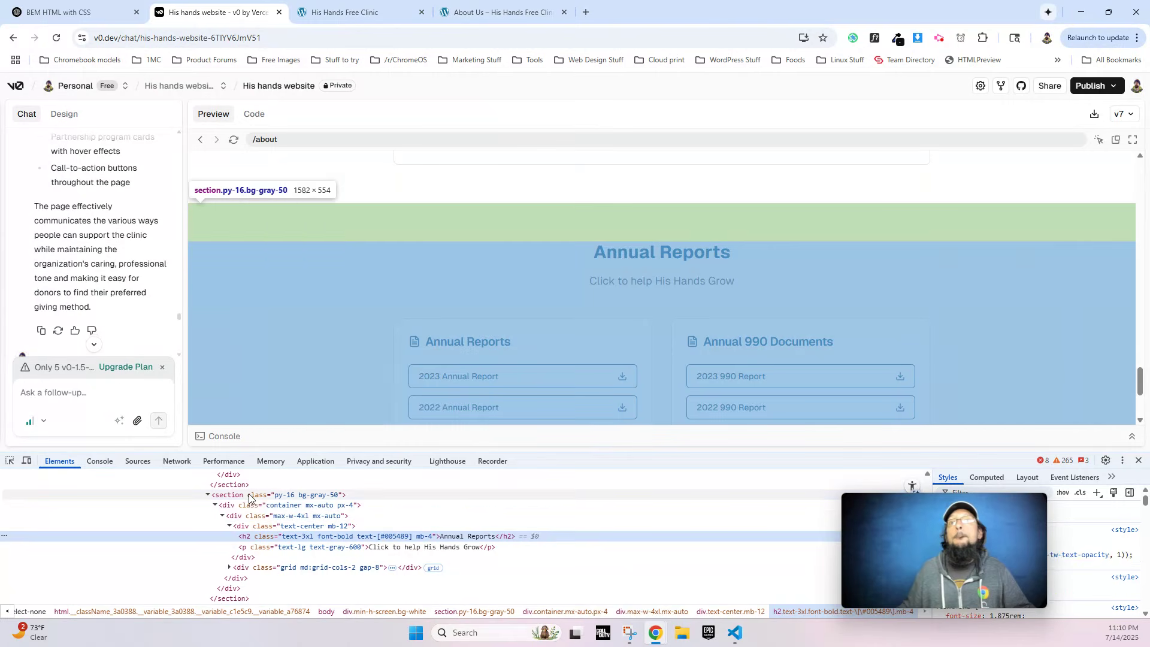
right_click(250, 495)
mouse_move(308, 236)
left_click(414, 238)
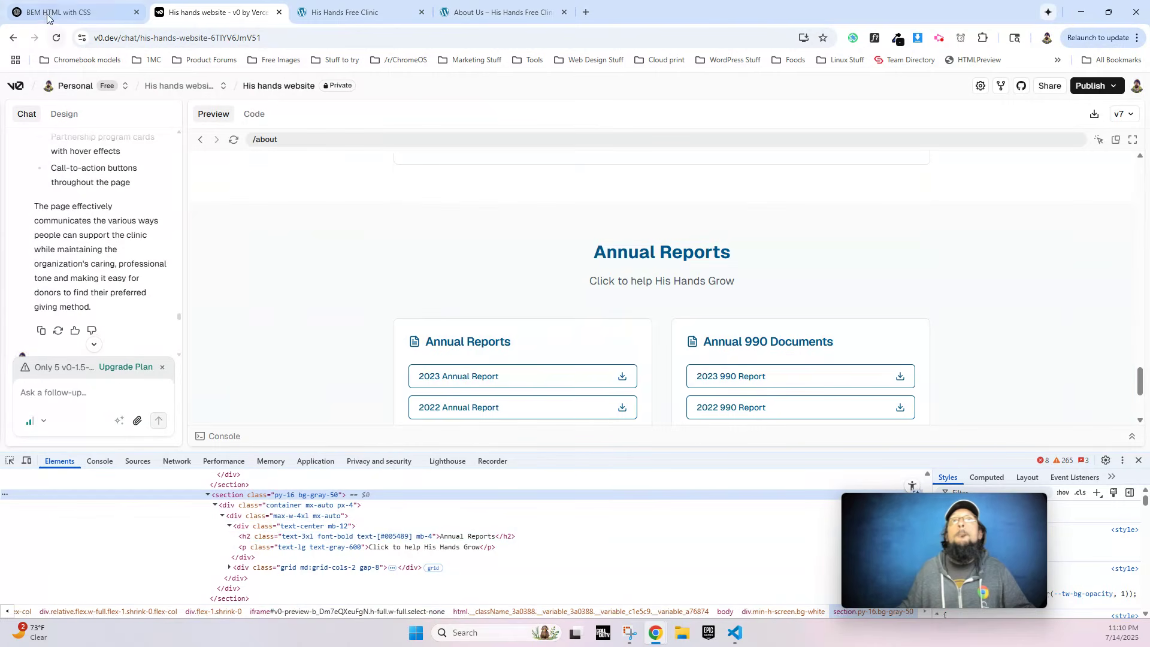
Submit the copied Annual Reports section markup to the BEM HTML with CSS chat in ChatGPT.
left_click(46, 13)
left_click(436, 547)
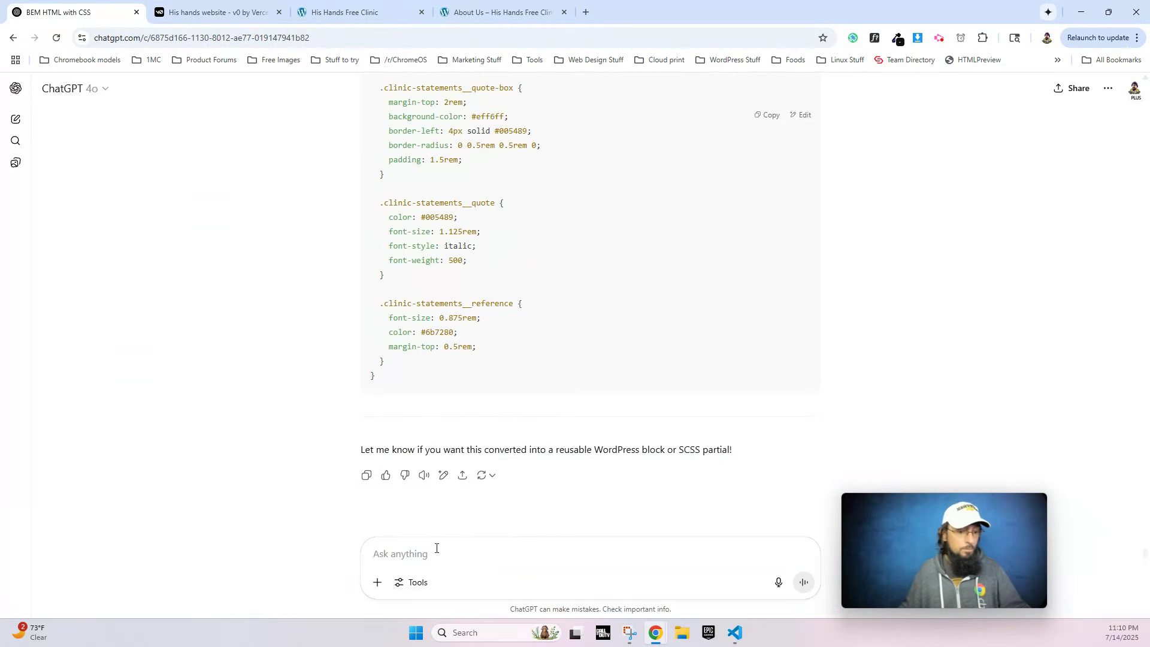
key("ctrl+v")
key("Return")
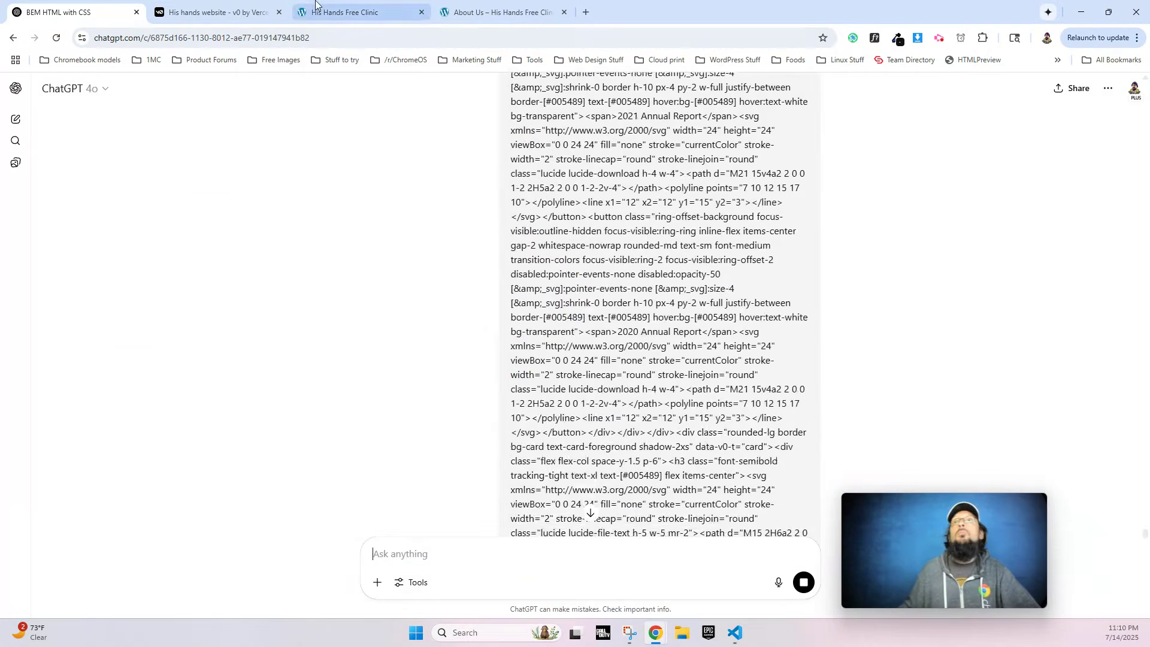
Save the page in Etch and exit to the WordPress admin's ACF post types list, leaving the block editor.
left_click(328, 13)
left_click(1122, 603)
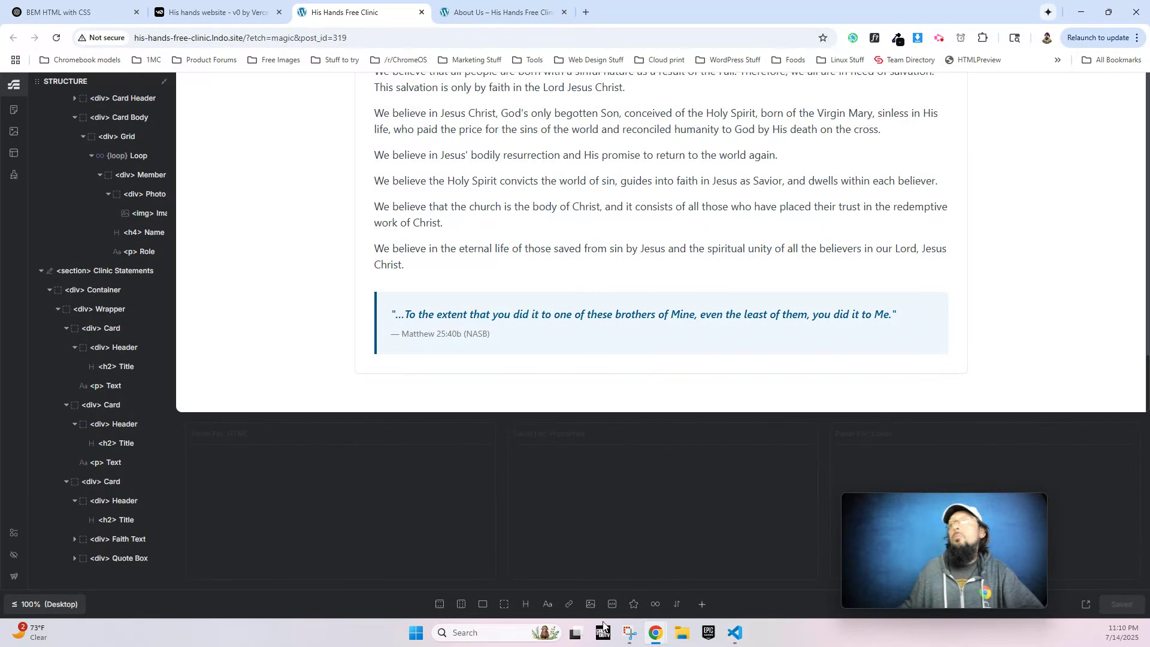
left_click(14, 576)
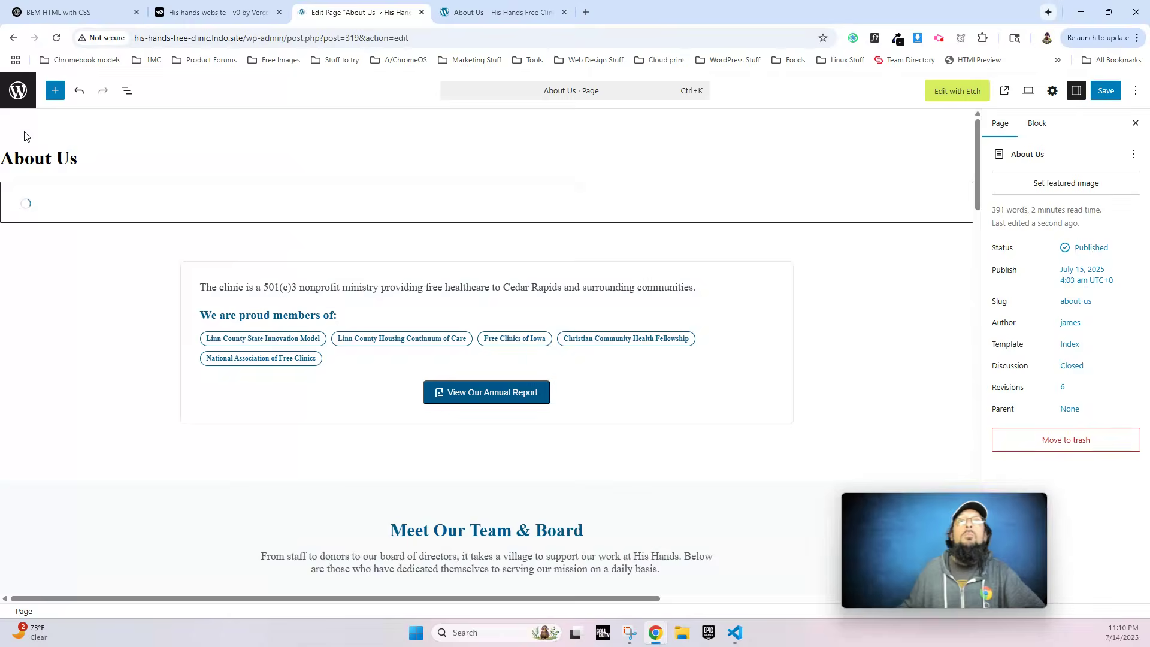
left_click(23, 99)
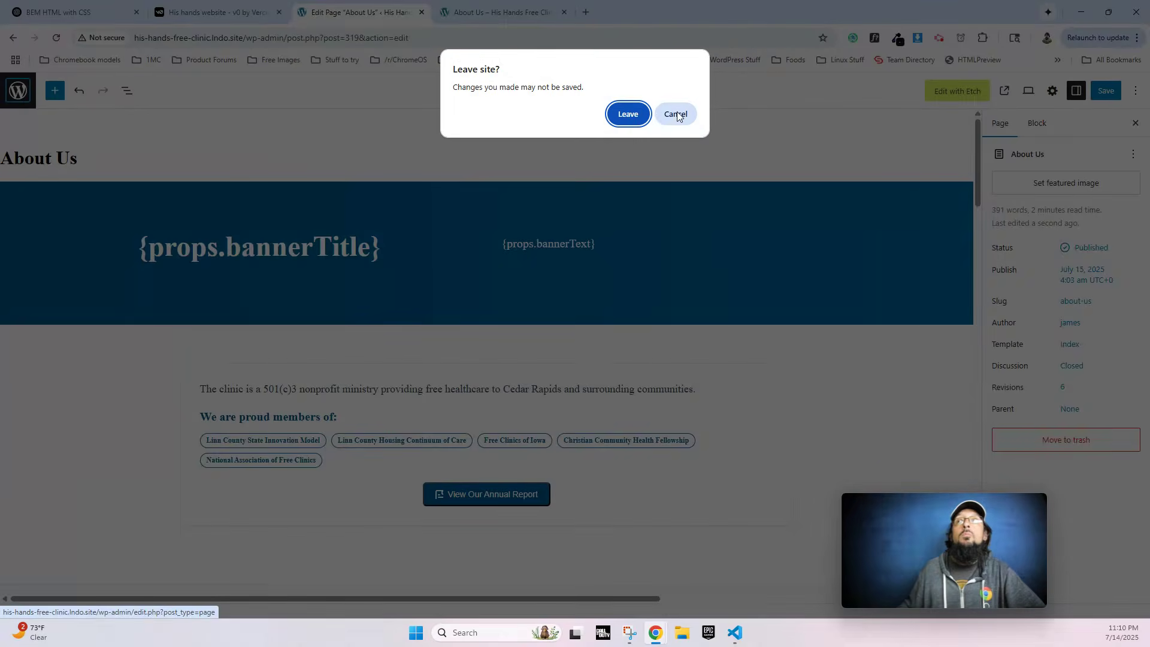
left_click(625, 117)
mouse_move(41, 429)
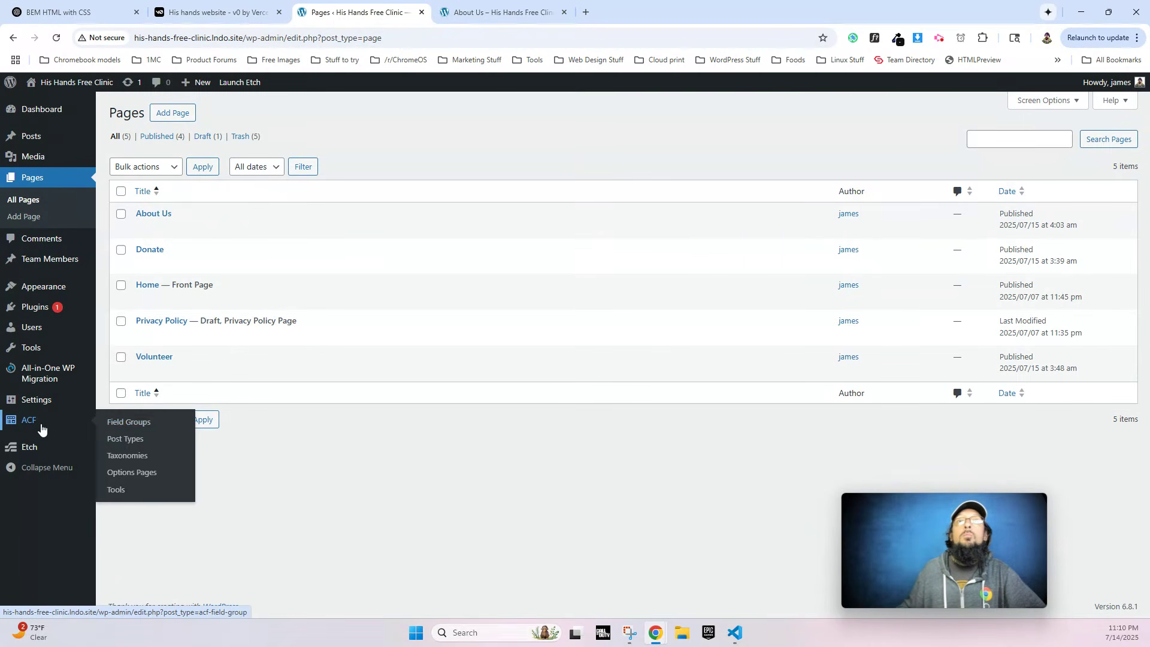
left_click(133, 439)
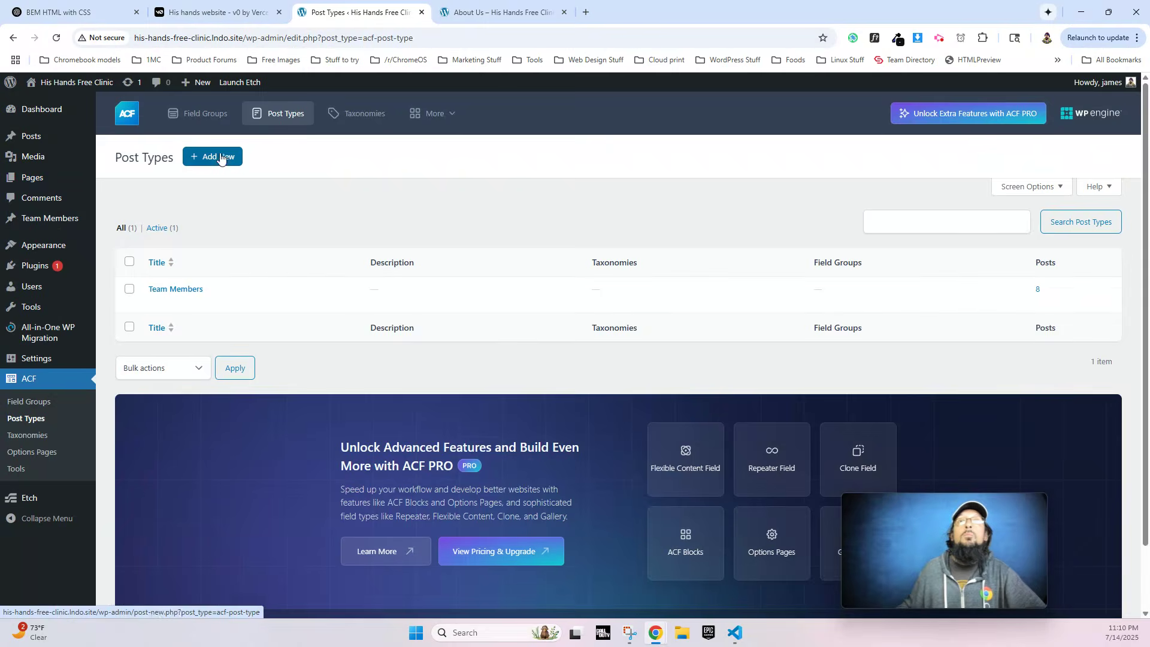
Create and save a post type with plural label Annual Reports and singular label Annual Report.
left_click(220, 156)
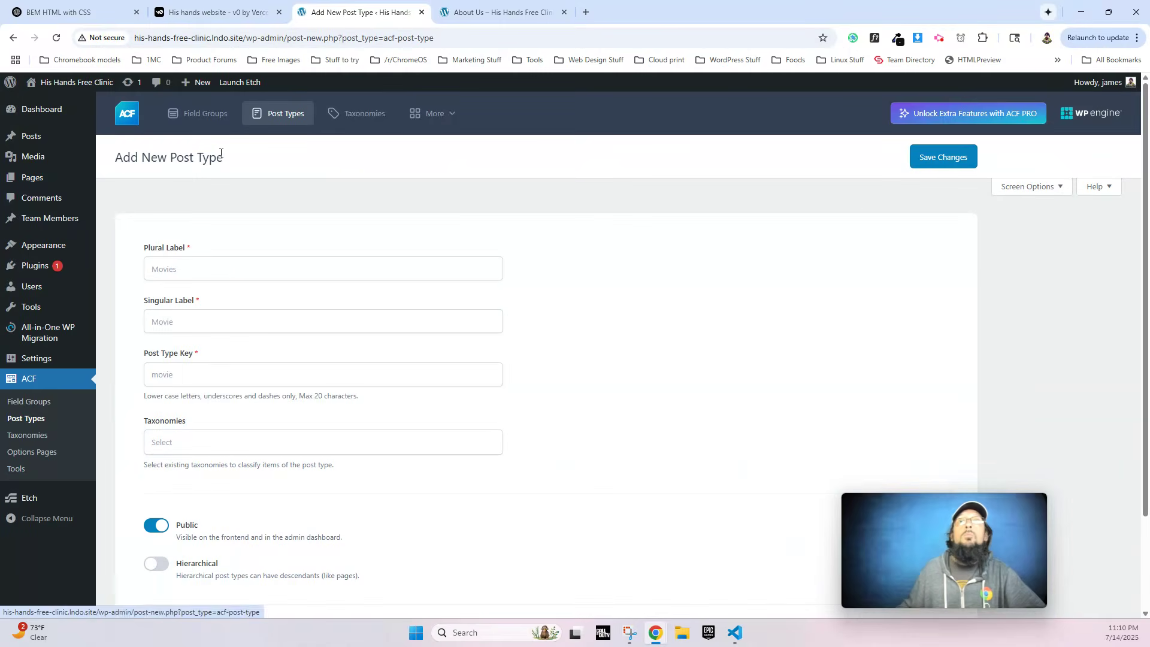
left_click(235, 275)
type("Ann")
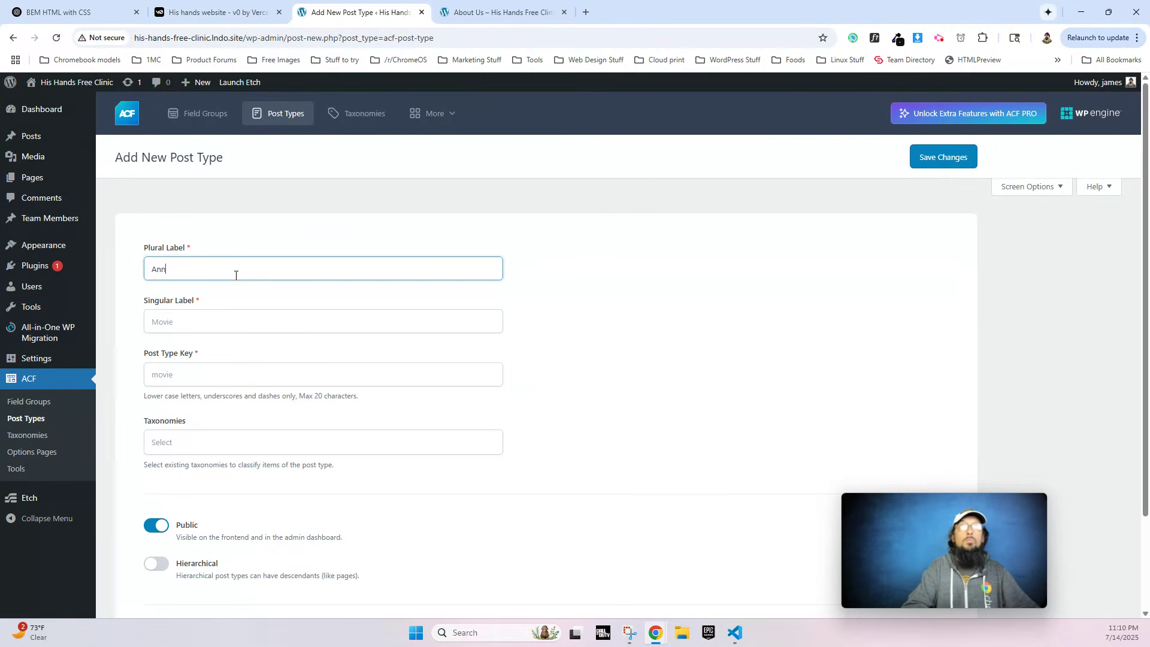
type("ual Reports")
key("Tab")
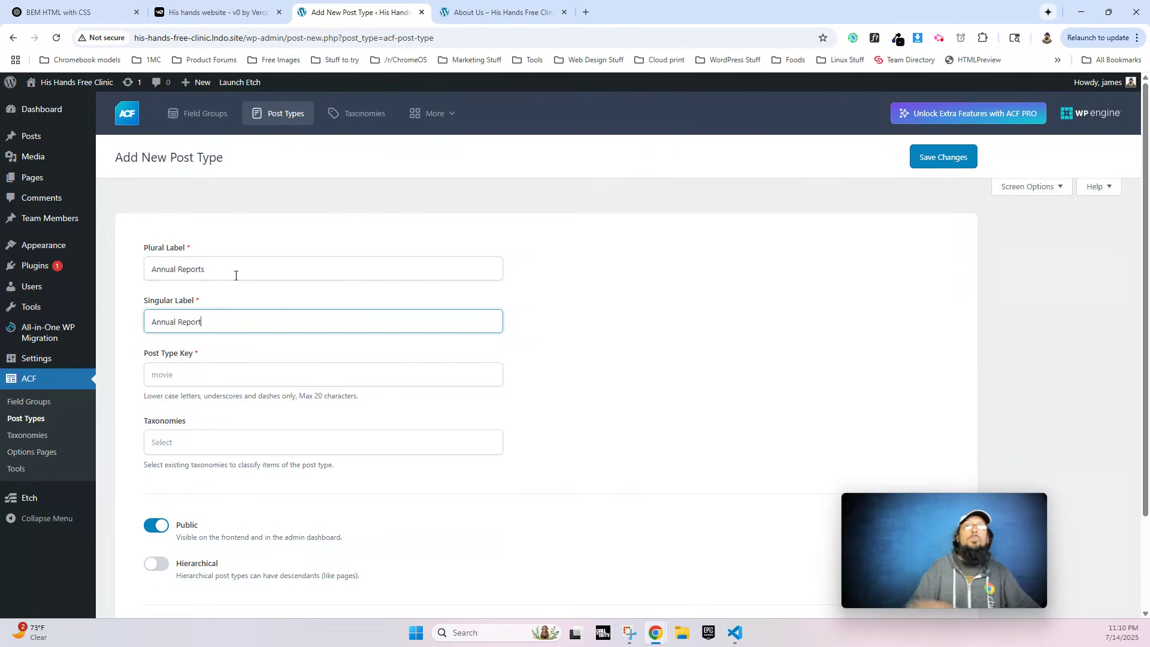
left_click(959, 161)
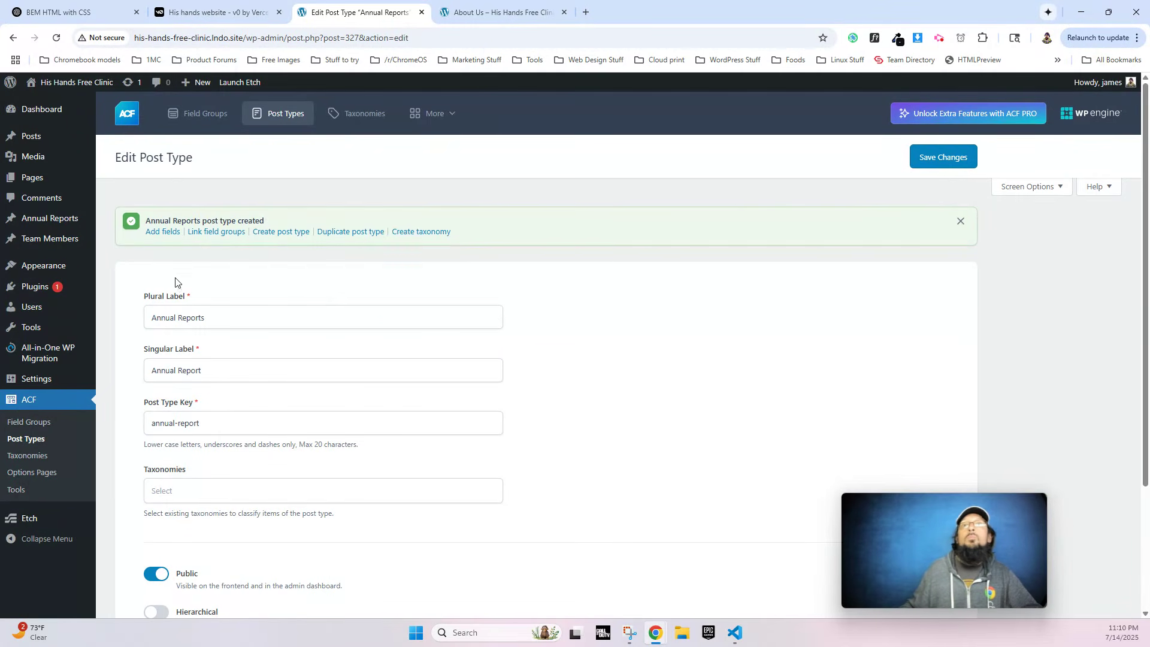
Create and save a second post type with plural label Report 990s, singular label Report 990 and key report-990.
left_click(25, 440)
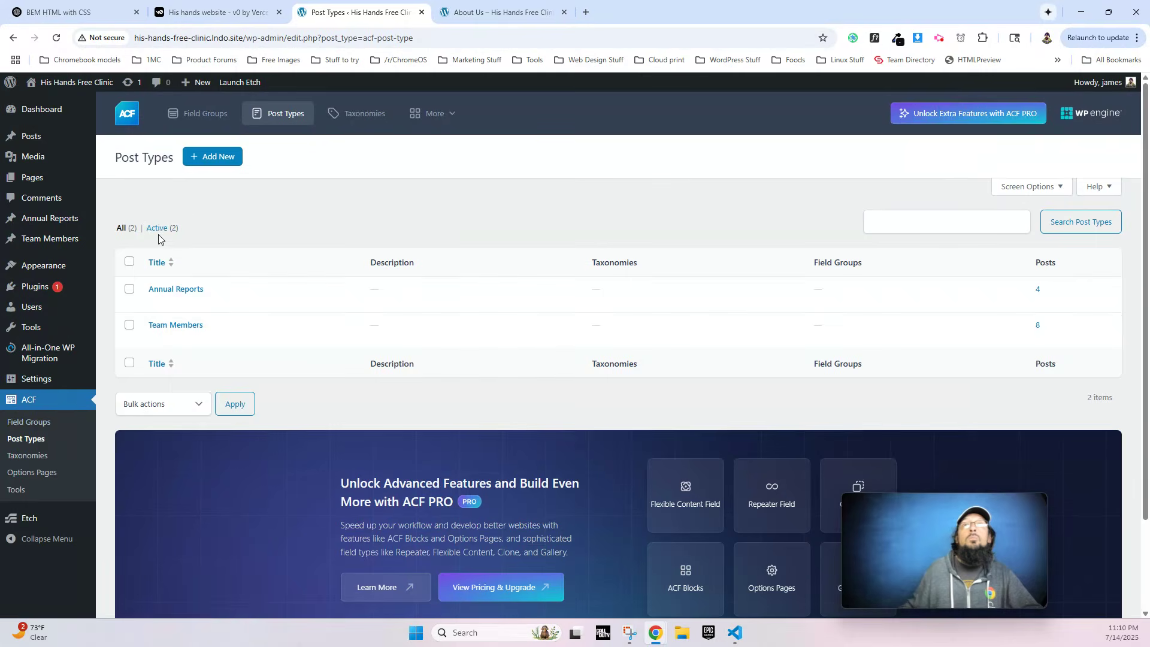
left_click(211, 160)
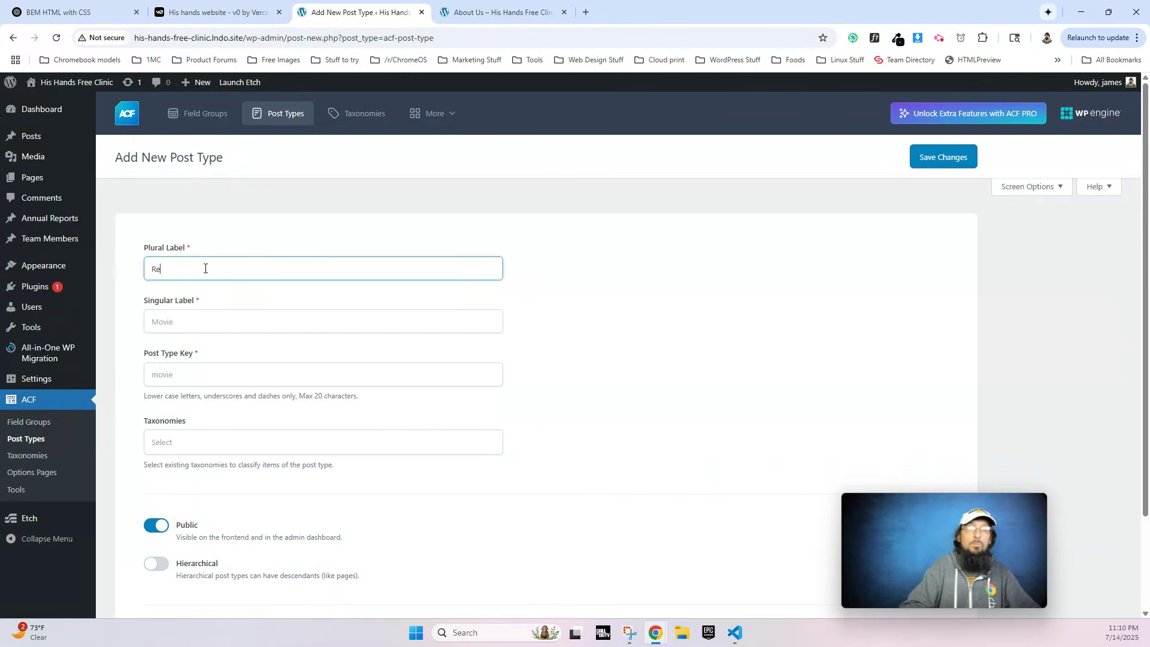
type("Report 990s")
key("Tab")
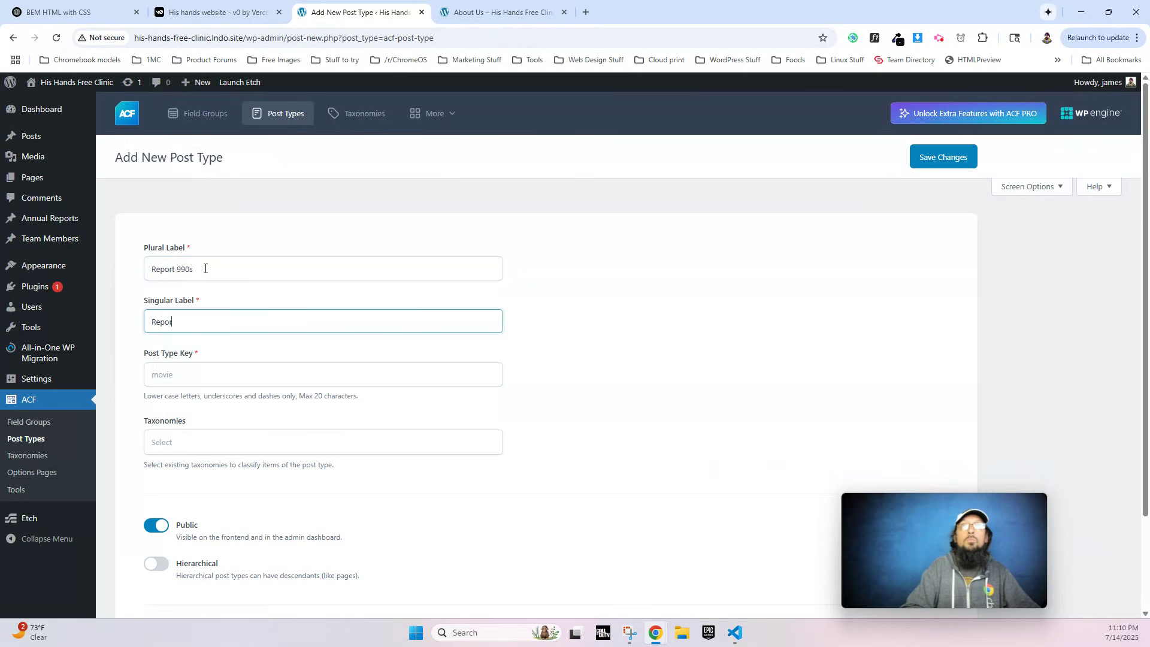
key("Tab")
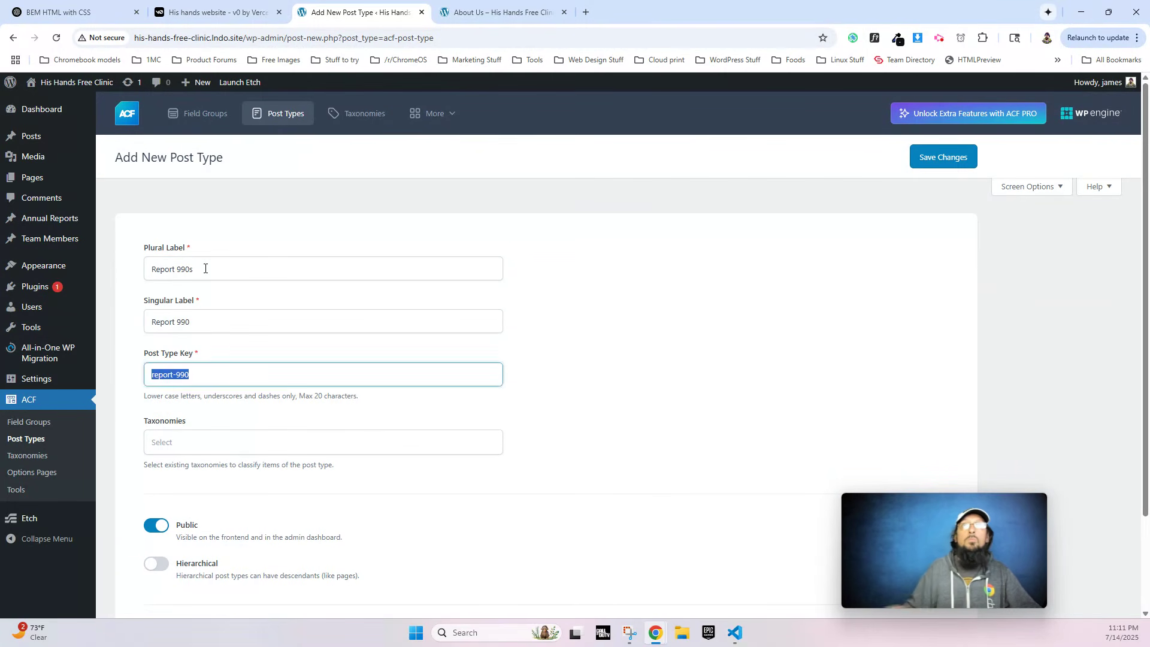
key("Tab")
left_click(620, 276)
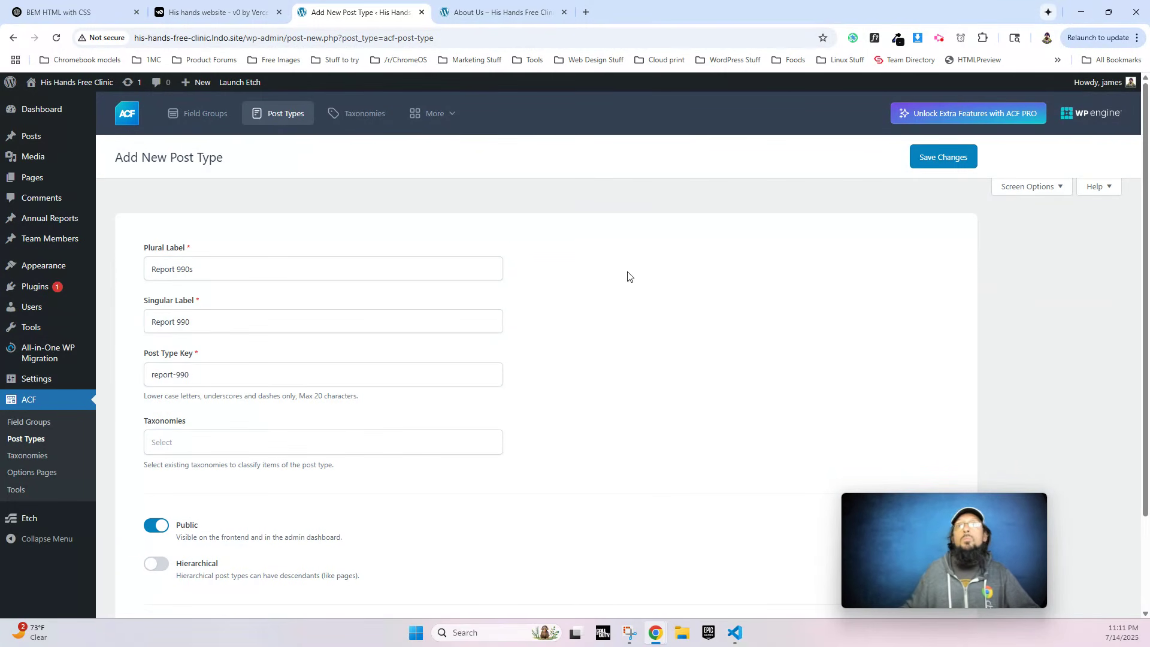
left_click(942, 157)
Start a field group titled Reports Fields and set its first field to type File, returning the File URL.
left_click(33, 445)
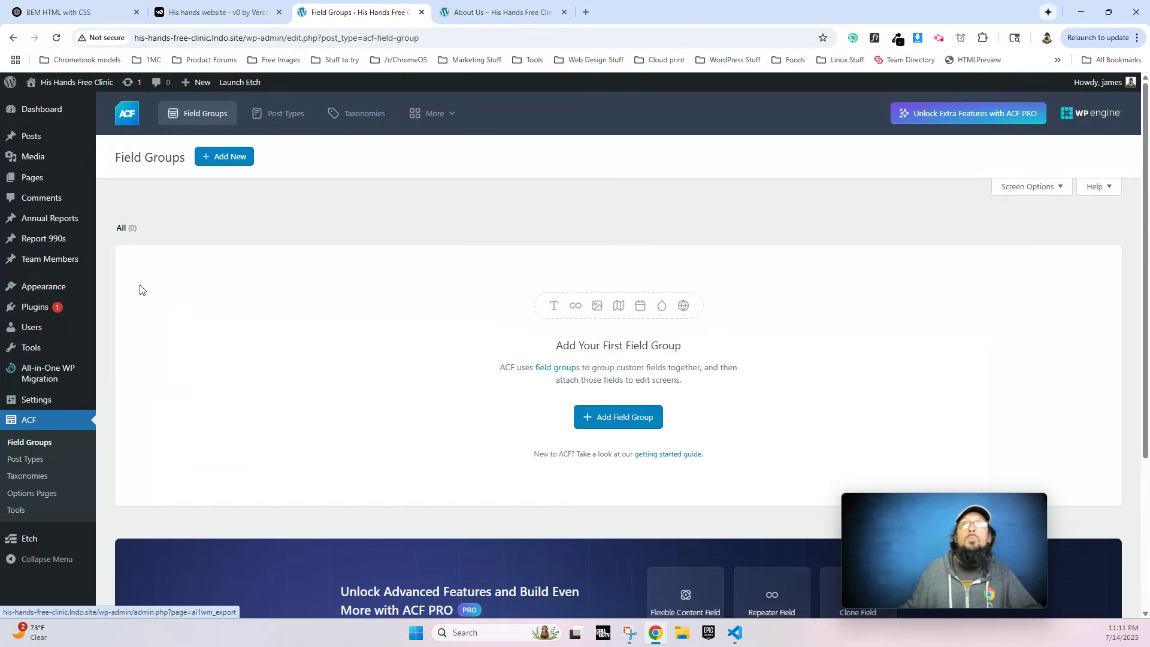
left_click(226, 156)
type("Repo")
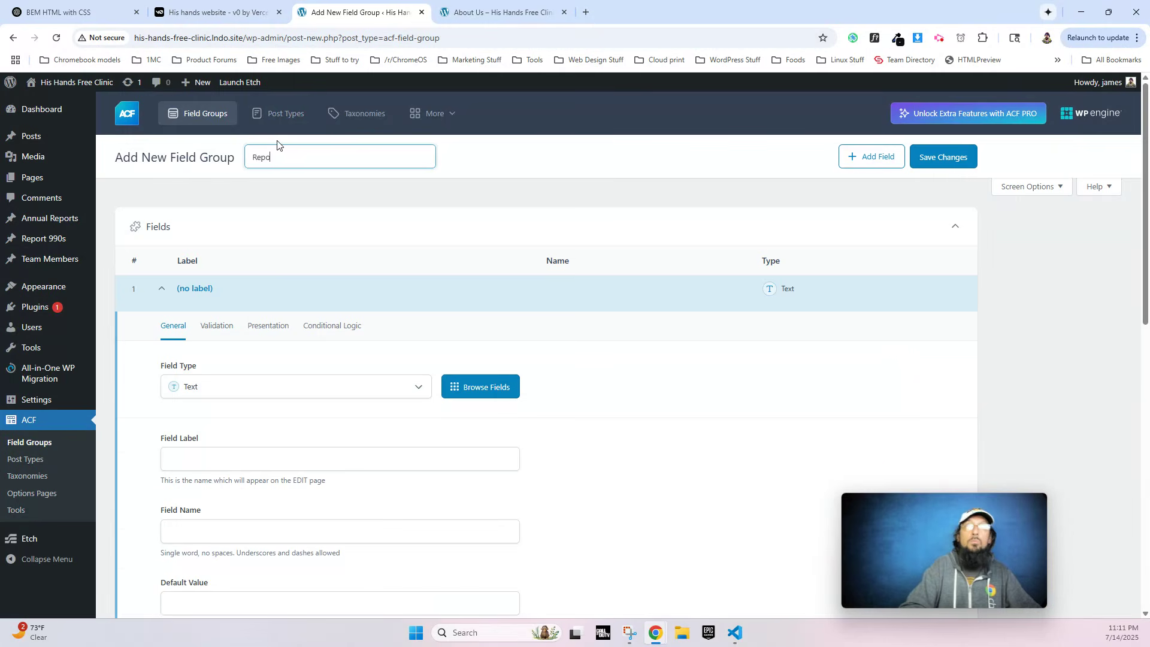
type("rts Fields")
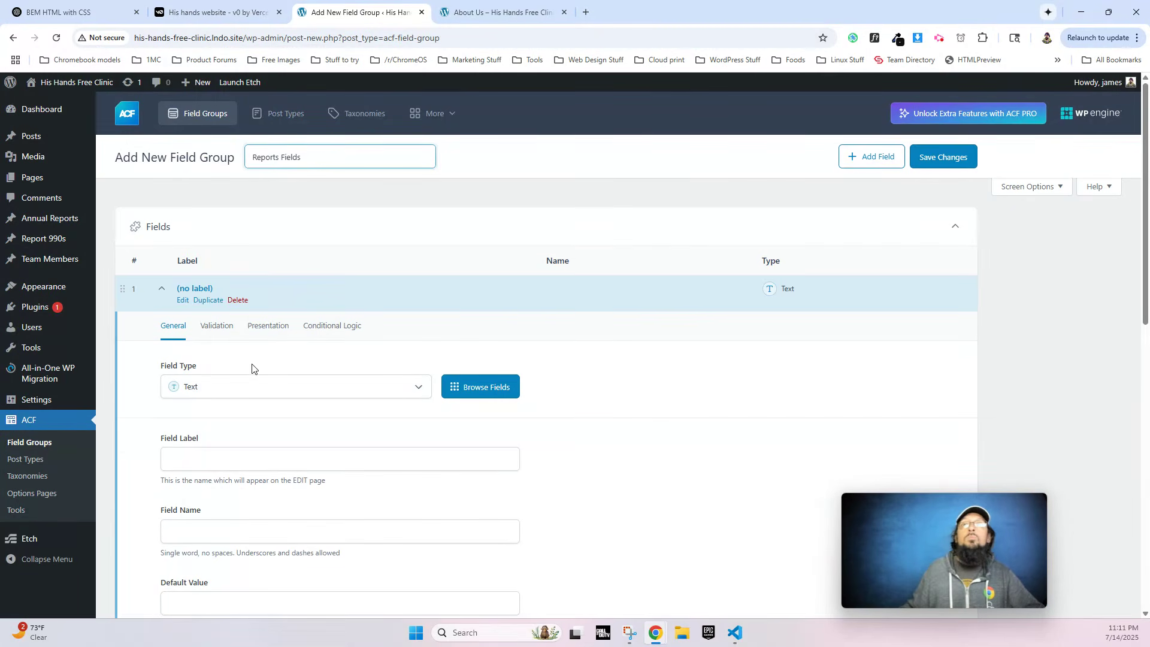
left_click(200, 388)
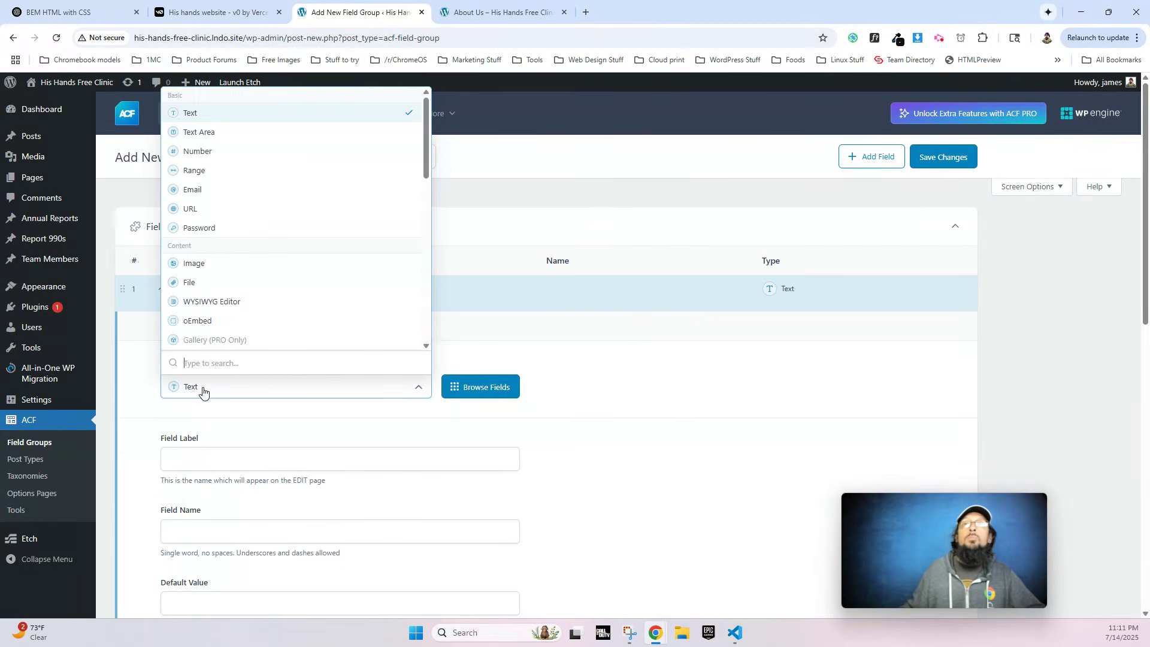
left_click(189, 283)
scroll(218, 481, "down", 3)
left_click(234, 419)
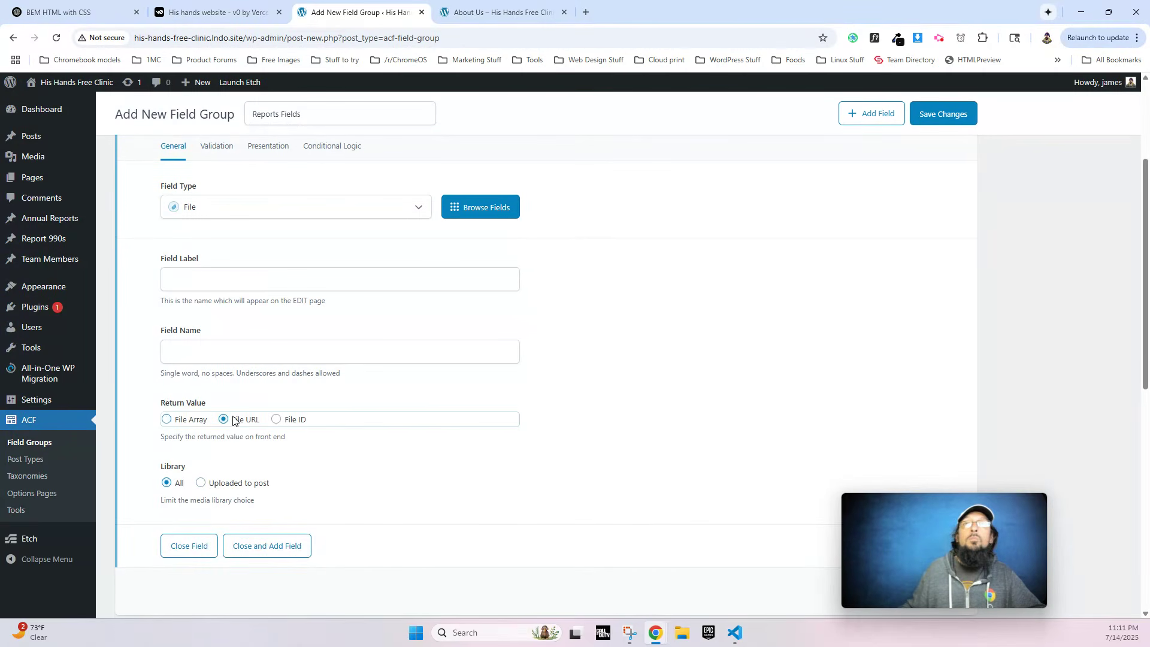
Set the field group's location rules to post type Annual Report or post type Report 990.
scroll(189, 484, "down", 3)
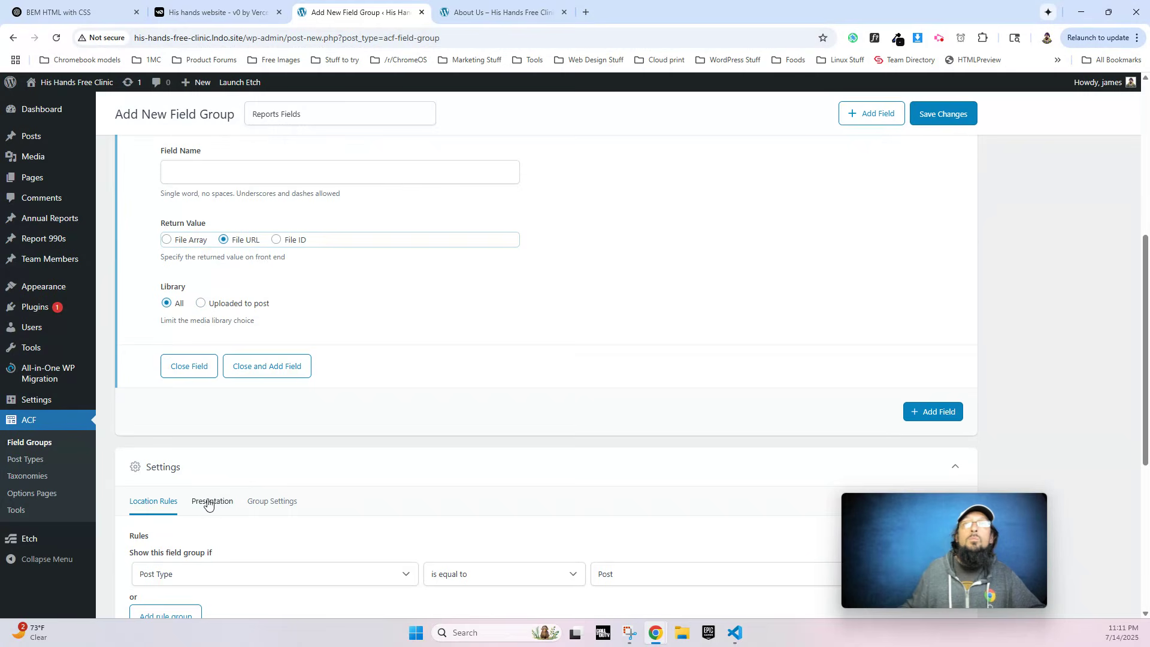
scroll(208, 505, "down", 3)
left_click(626, 395)
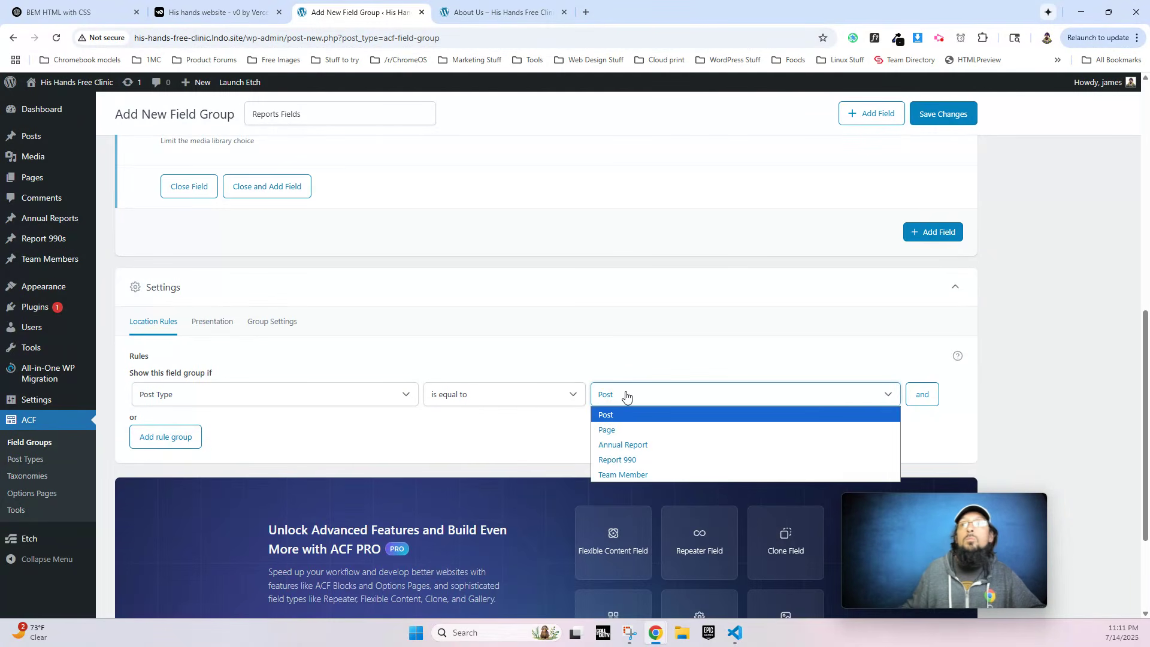
left_click(620, 444)
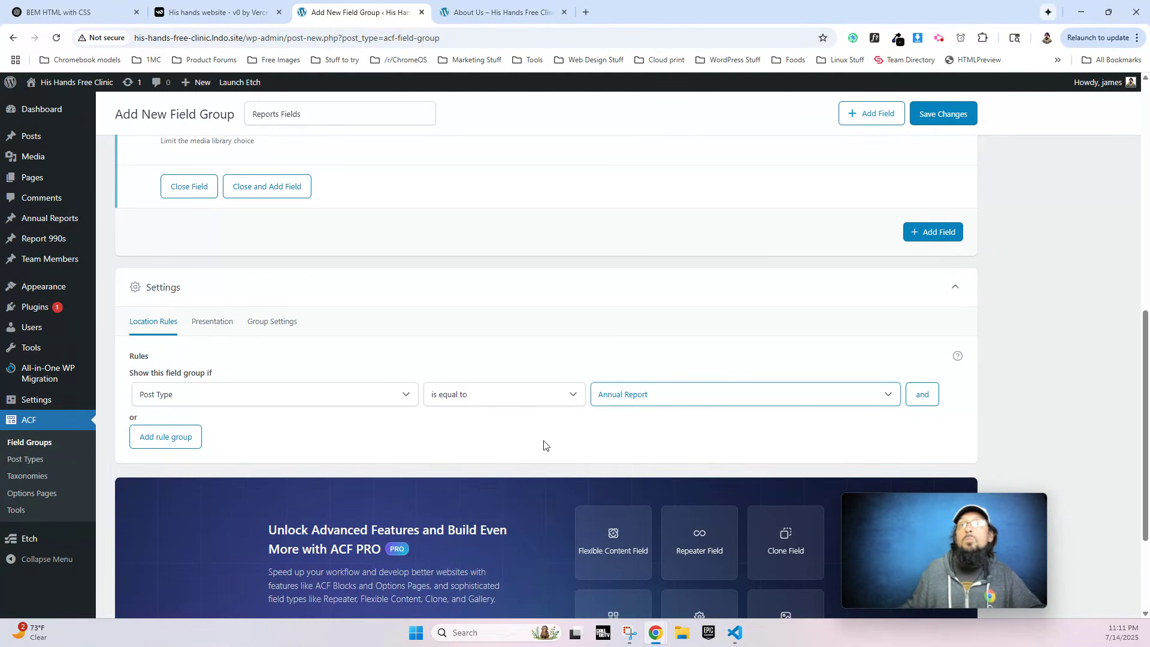
left_click(167, 436)
left_click(657, 439)
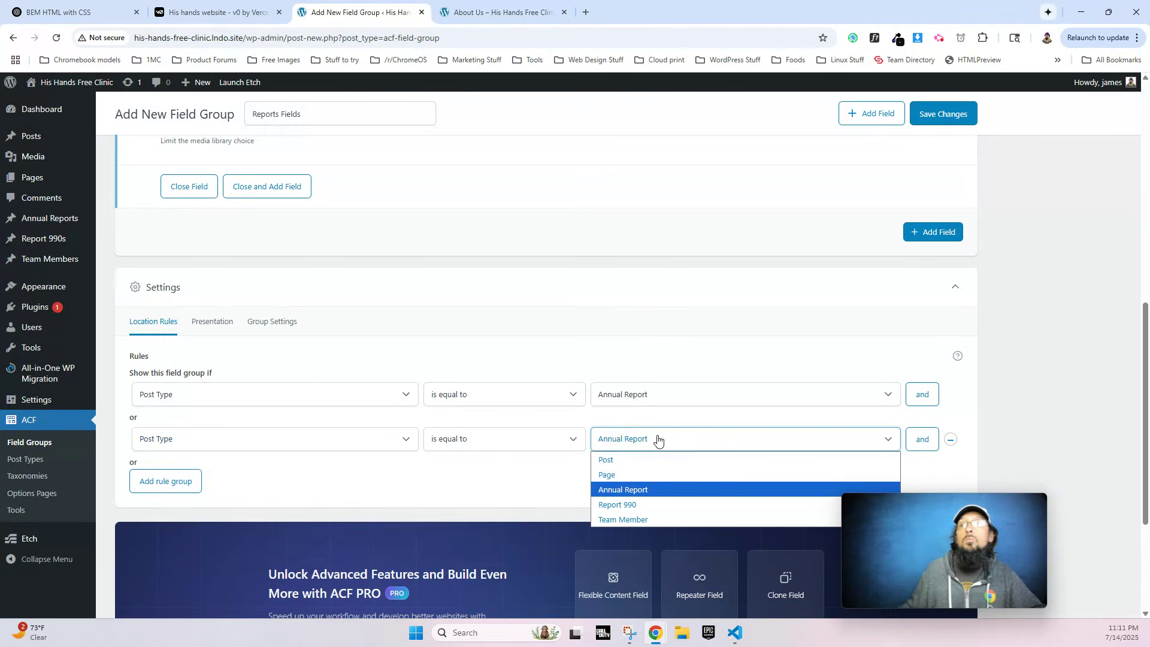
left_click(617, 504)
Restrict the file field's allowed file types to pdf and save the Reports Fields group.
scroll(263, 268, "up", 6)
scroll(258, 246, "up", 1)
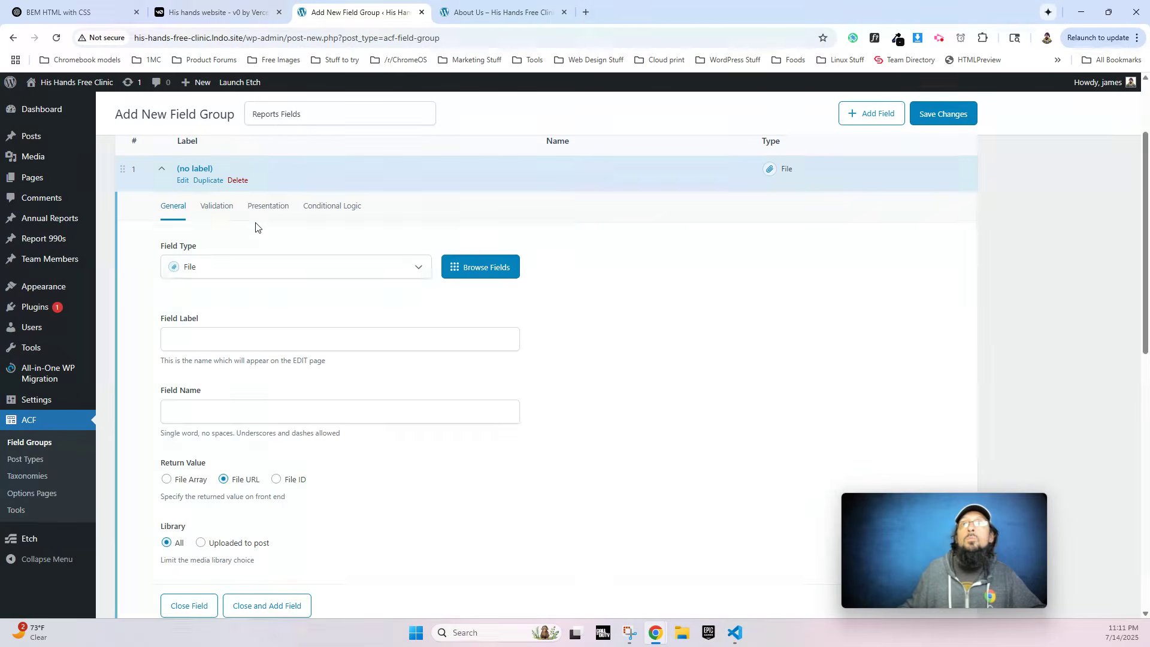
left_click(219, 206)
left_click(218, 453)
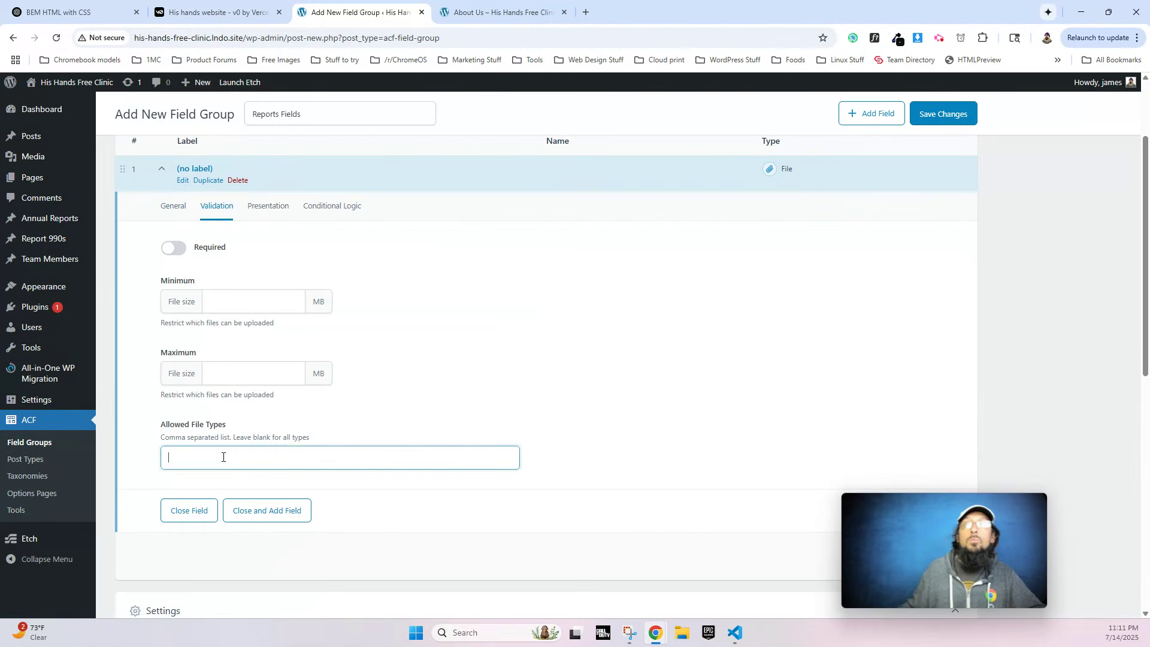
type("pdf")
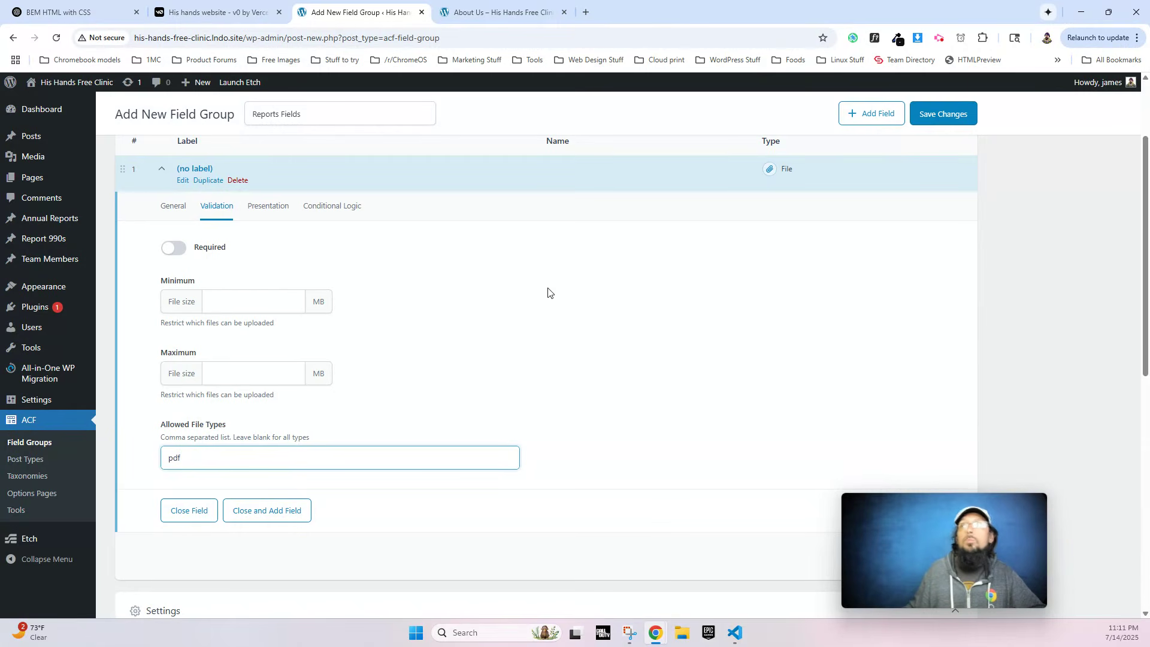
left_click(944, 124)
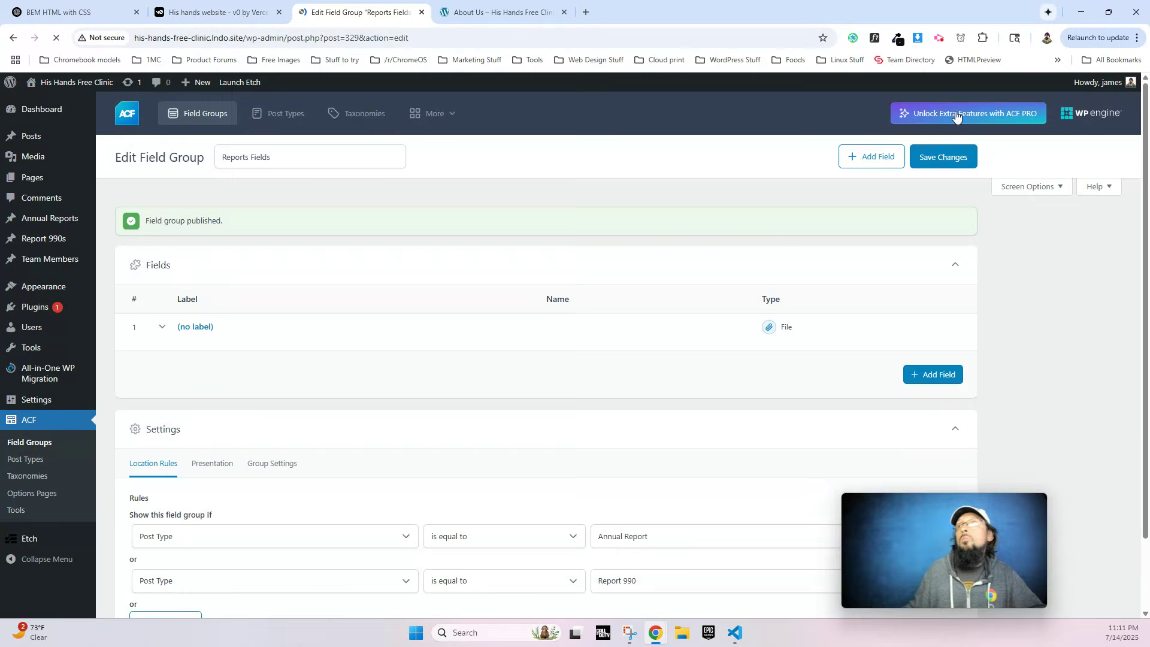
left_click(938, 158)
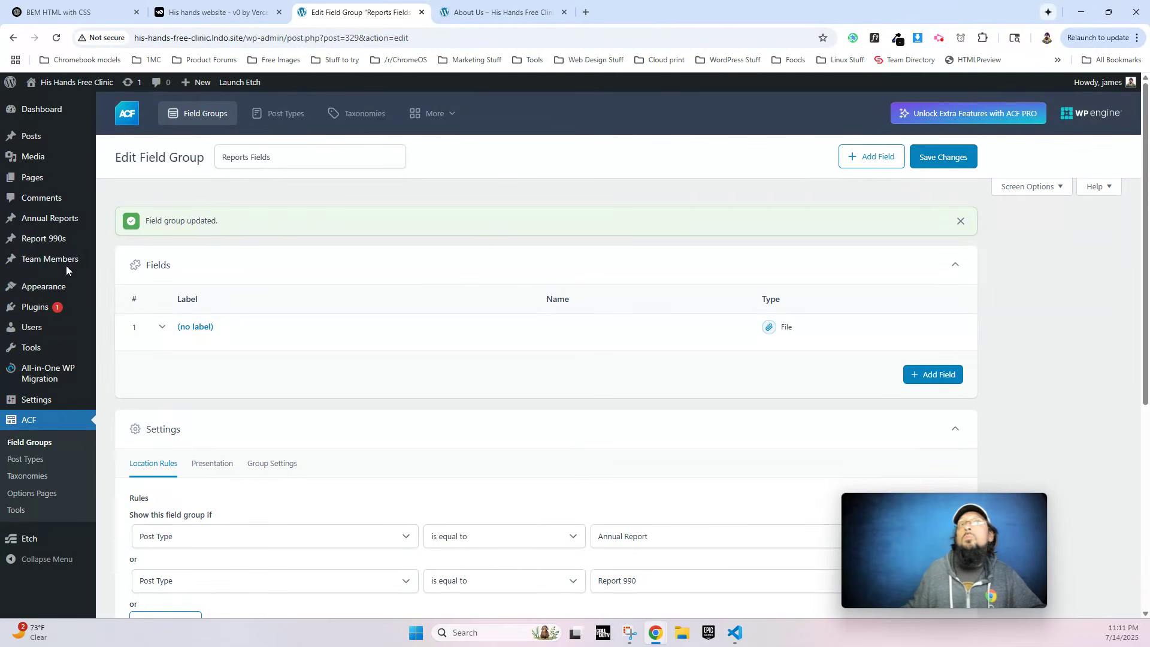
Check the posts listed under Annual Reports and under Report 990s.
left_click(50, 219)
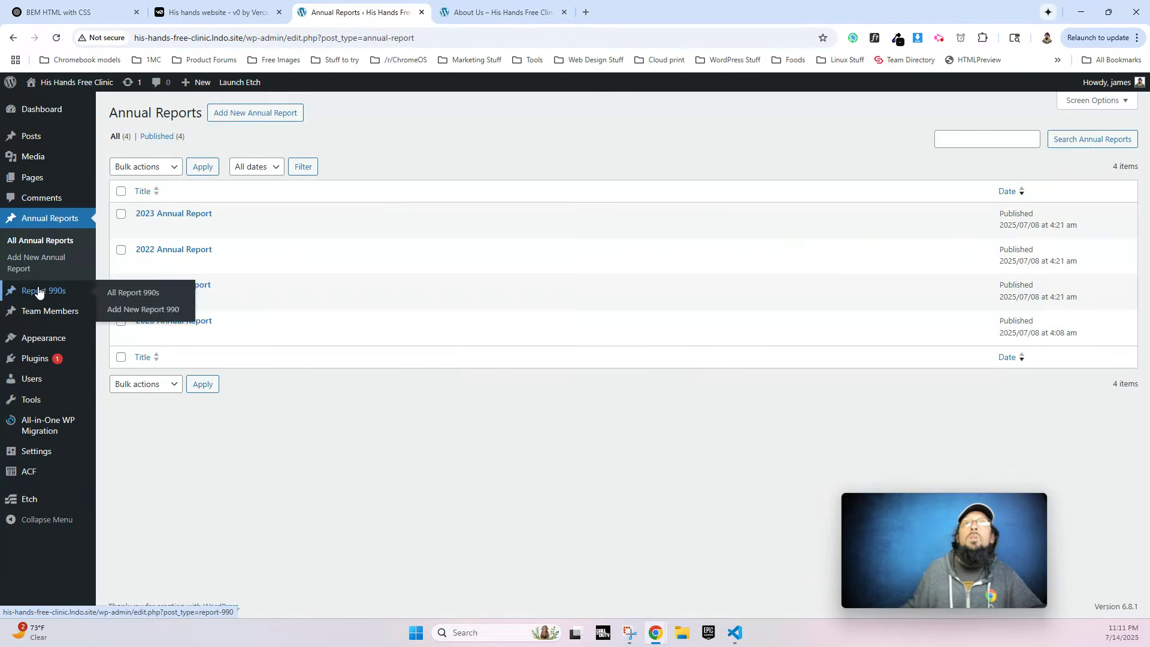
left_click(38, 288)
left_click(45, 218)
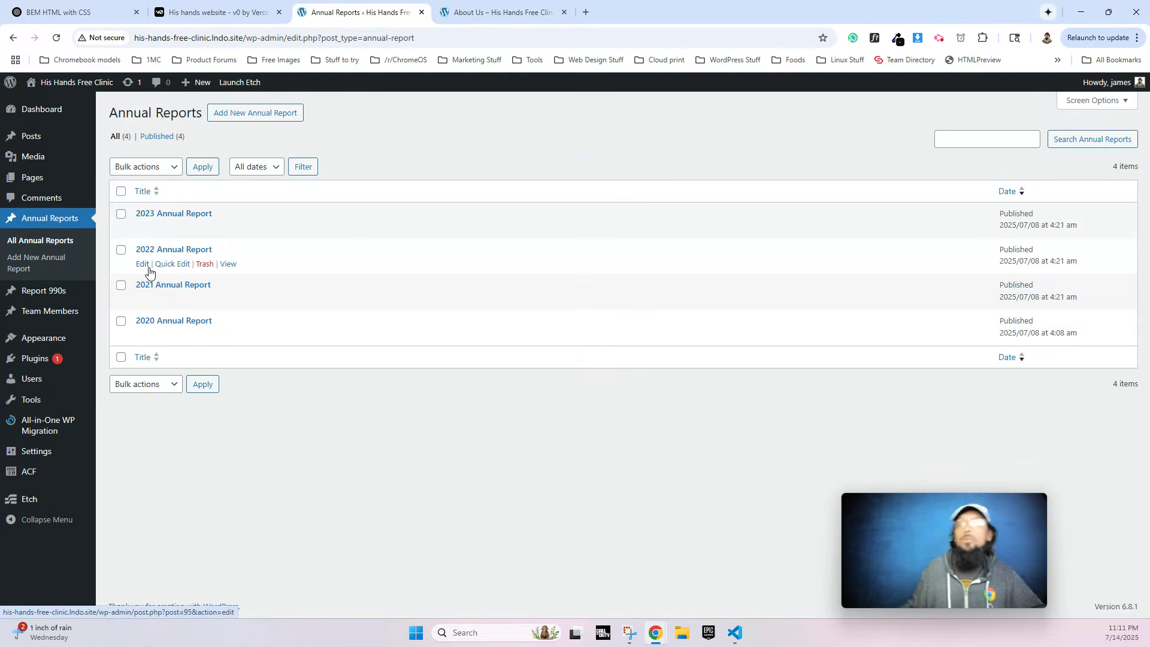
mouse_move(46, 300)
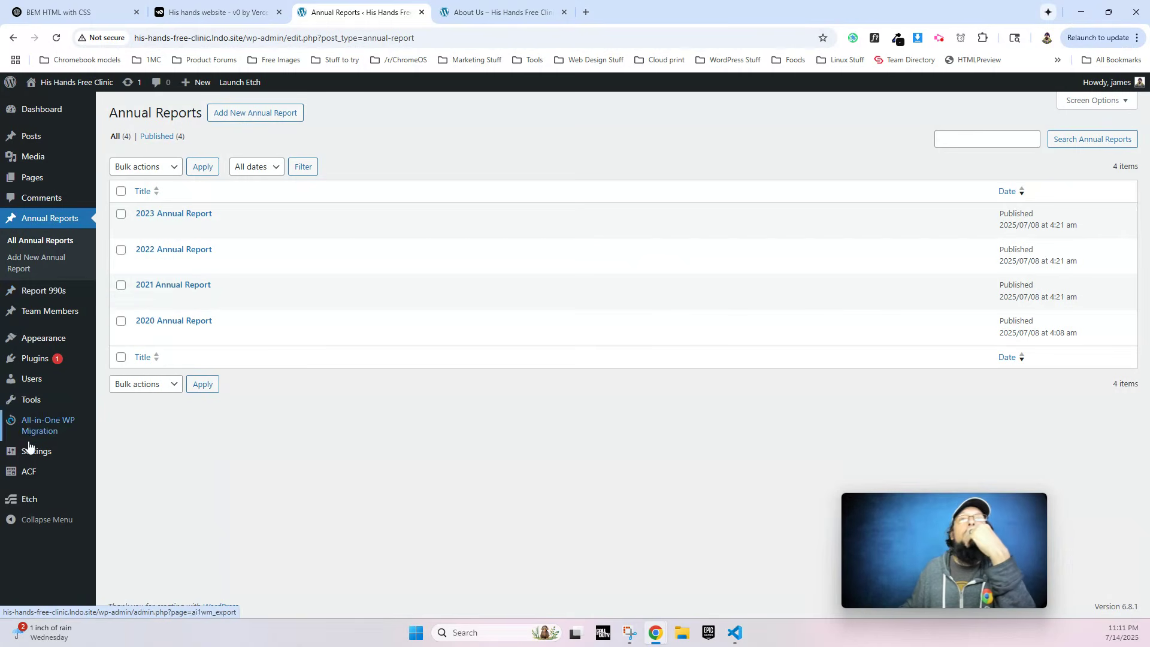
Create and save a post type with plural label 990 Reports, singular label 990 Report and key 990-report.
left_click(27, 471)
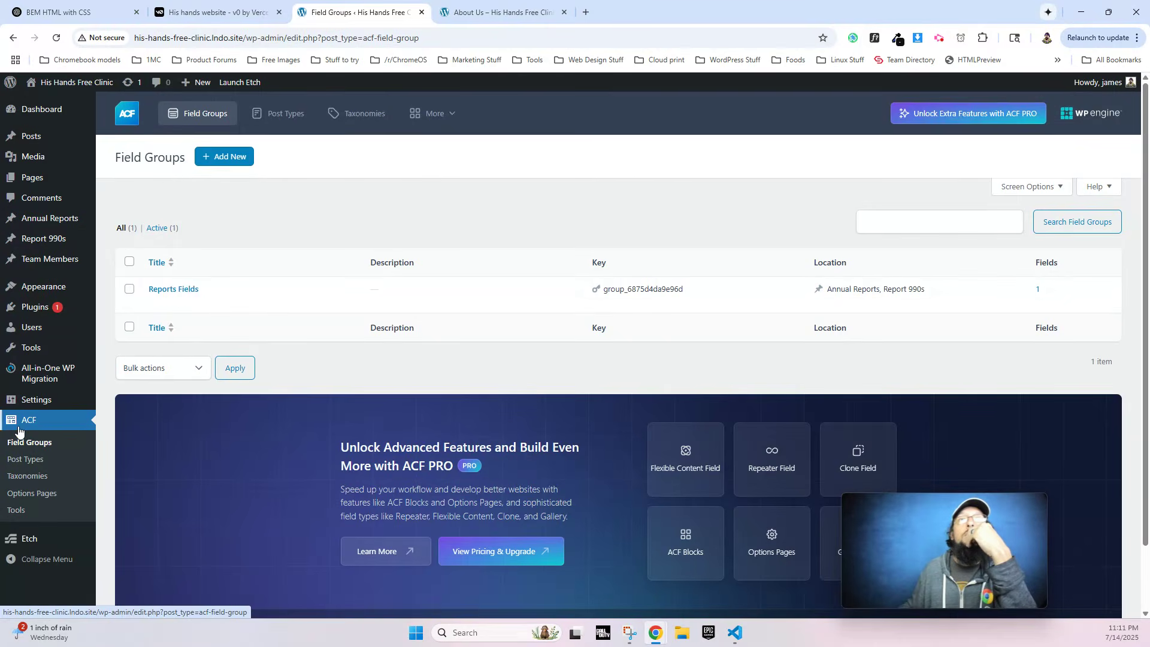
left_click(27, 462)
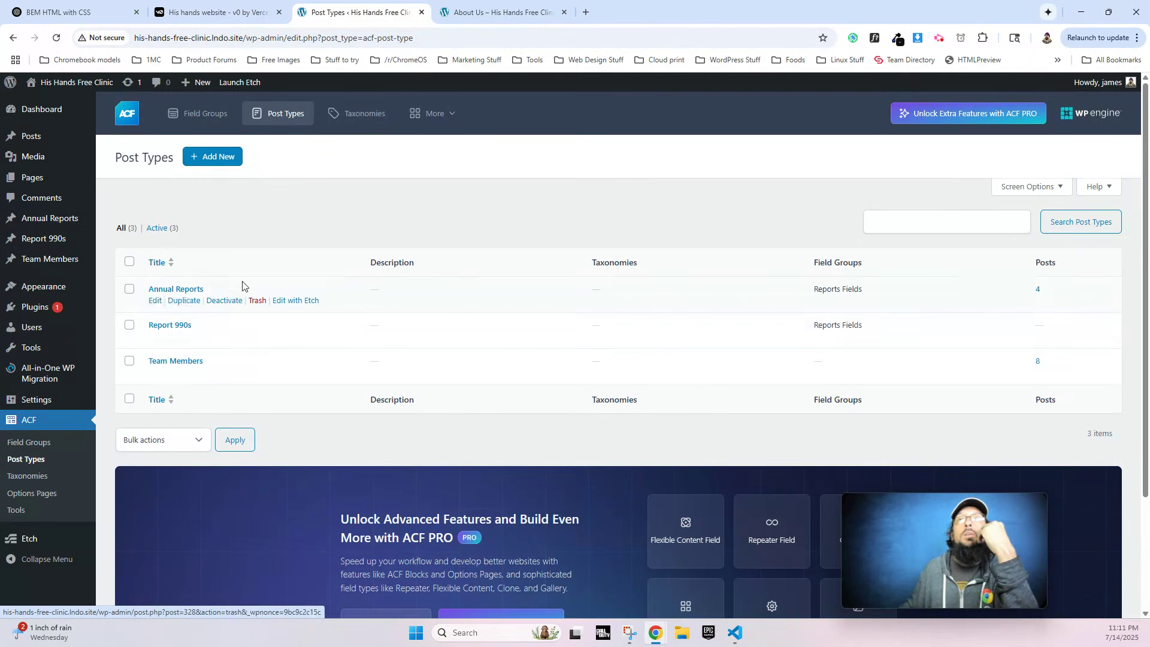
left_click(226, 156)
left_click(231, 262)
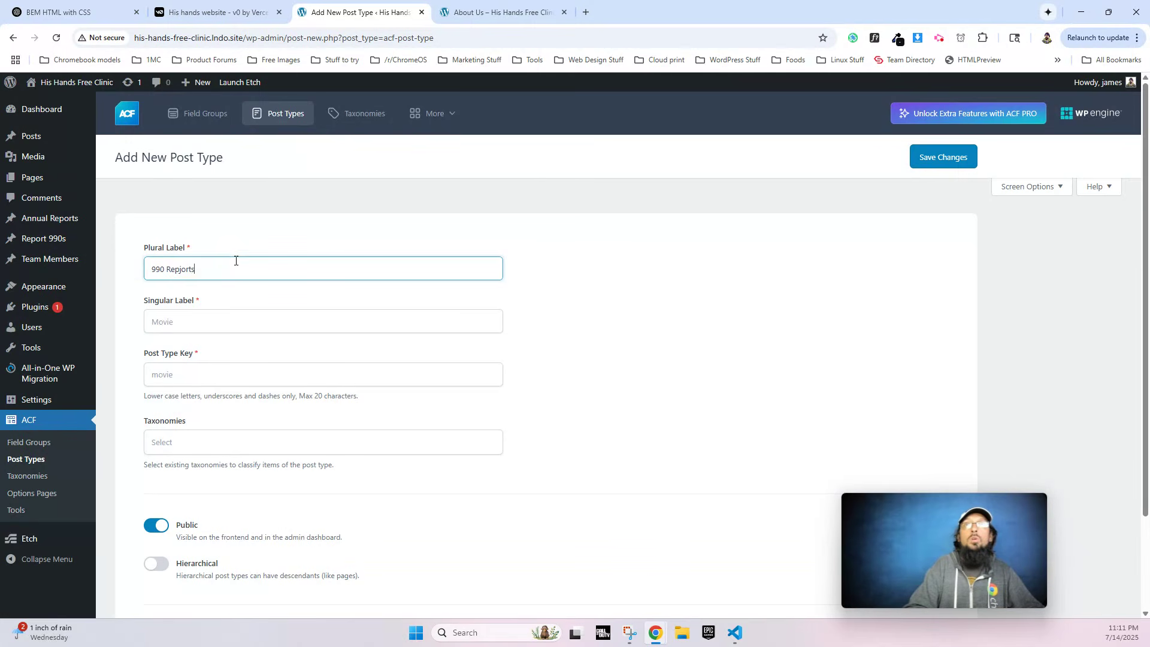
type("990 Reports")
key("Tab")
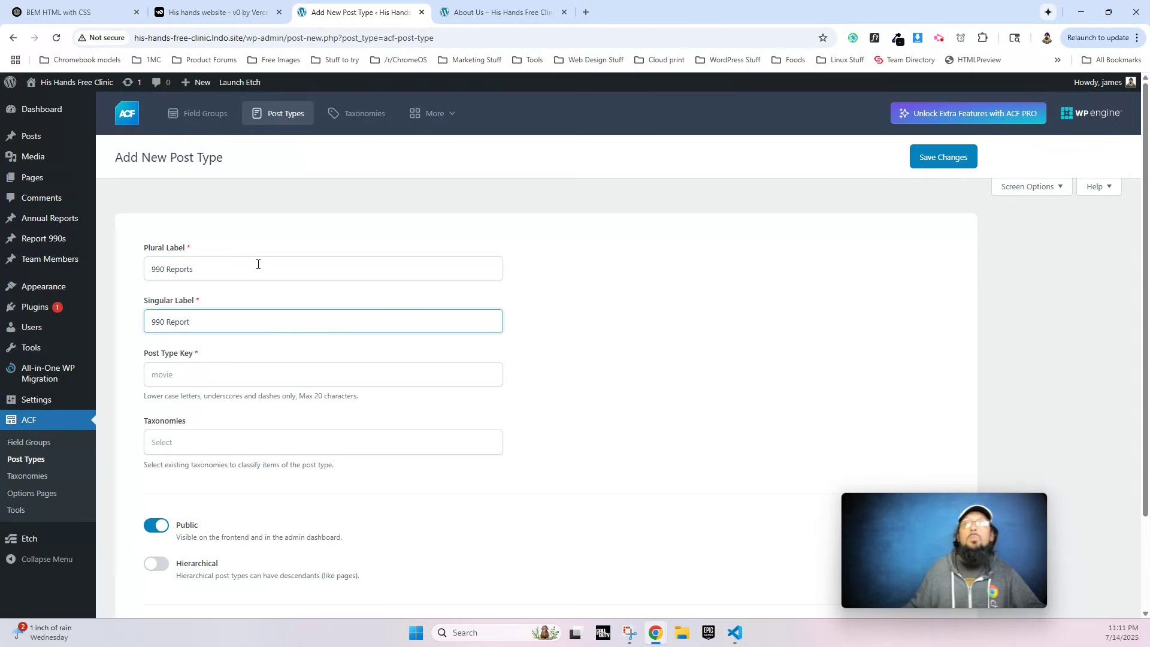
left_click(629, 330)
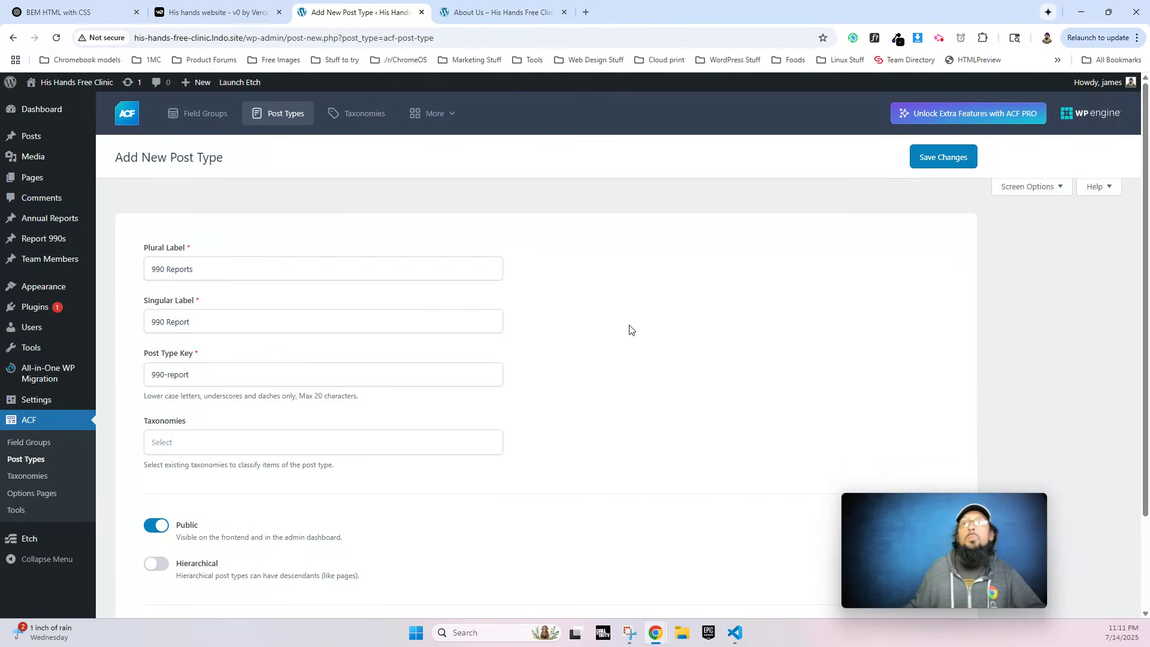
left_click(962, 158)
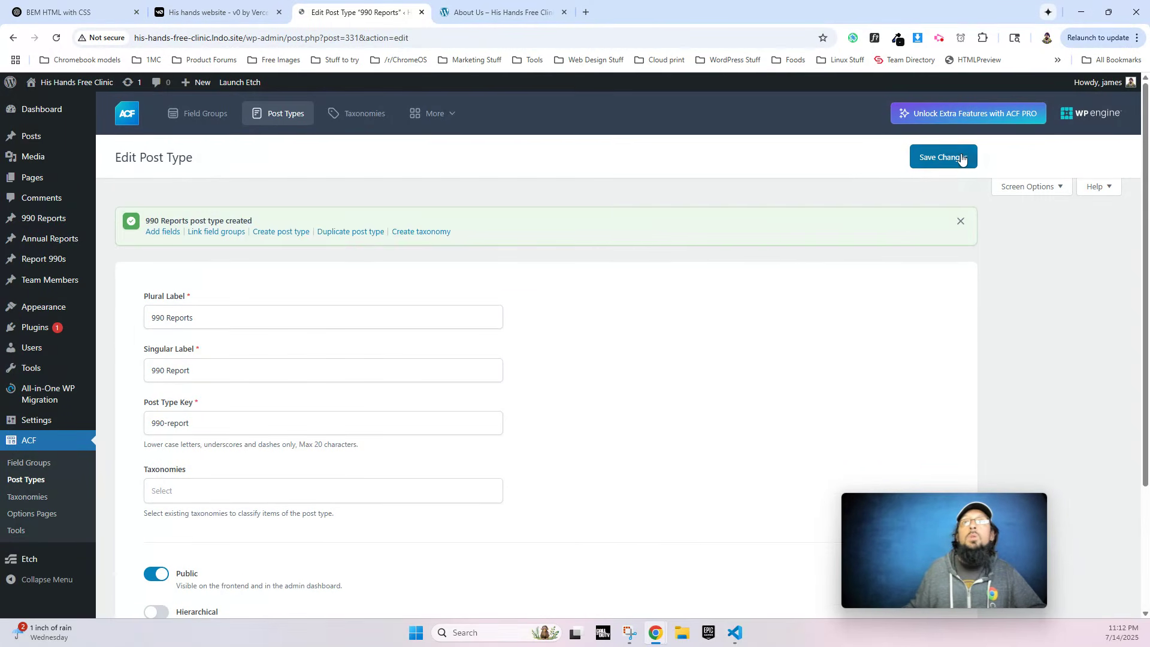
Check the posts listed under 990 Reports, and move the 990 Reports post type to the trash.
left_click(42, 219)
mouse_move(34, 490)
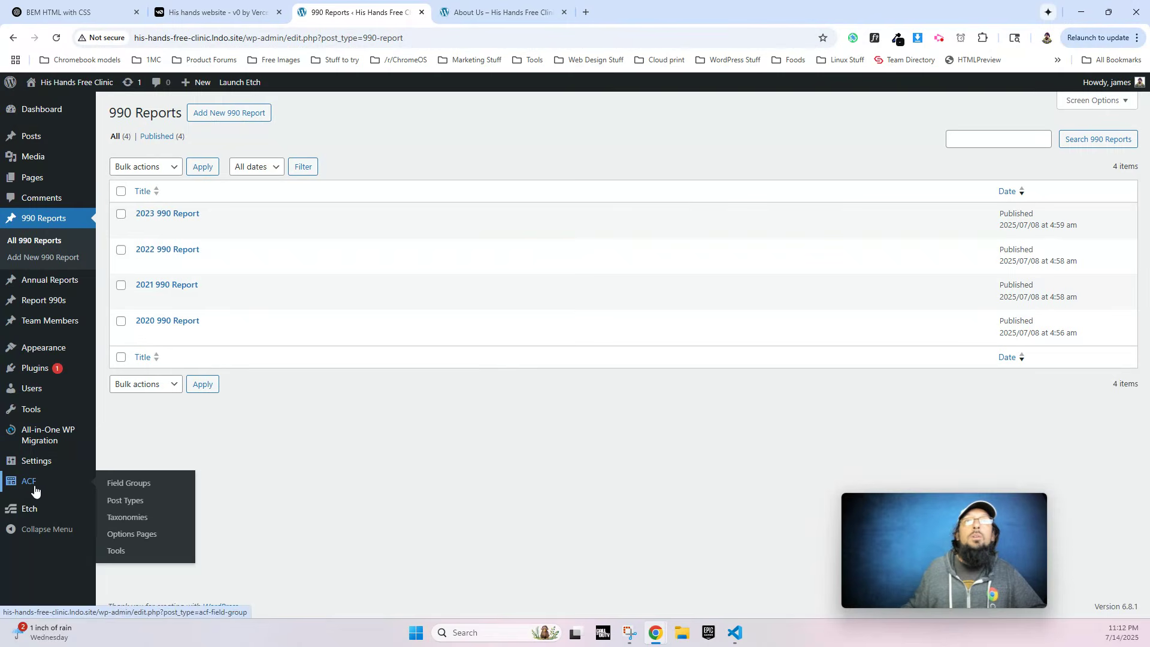
left_click(129, 499)
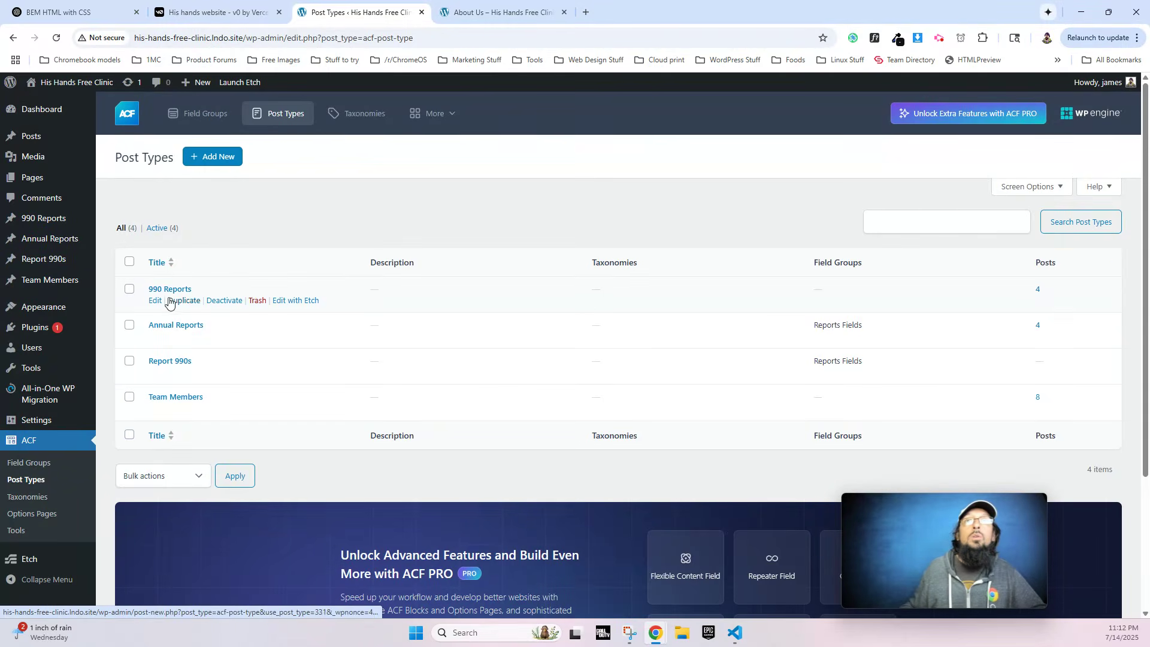
left_click(255, 302)
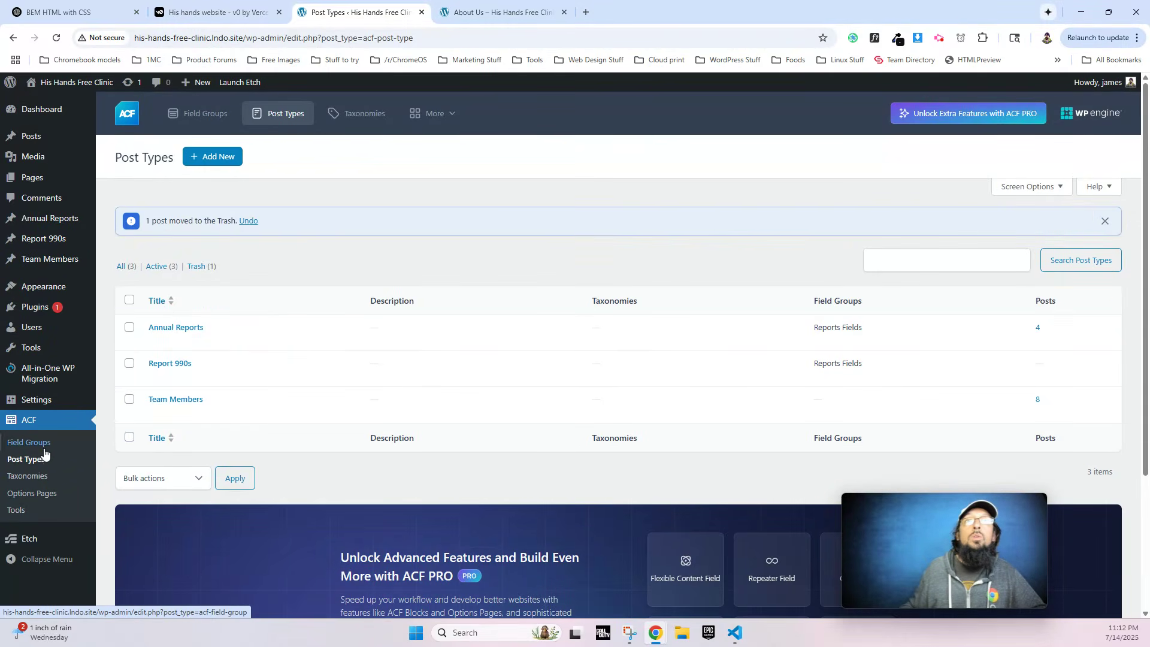
Delete the Report 990 location rule from the Reports Fields group and save the group.
left_click(27, 442)
left_click(170, 291)
scroll(236, 397, "down", 5)
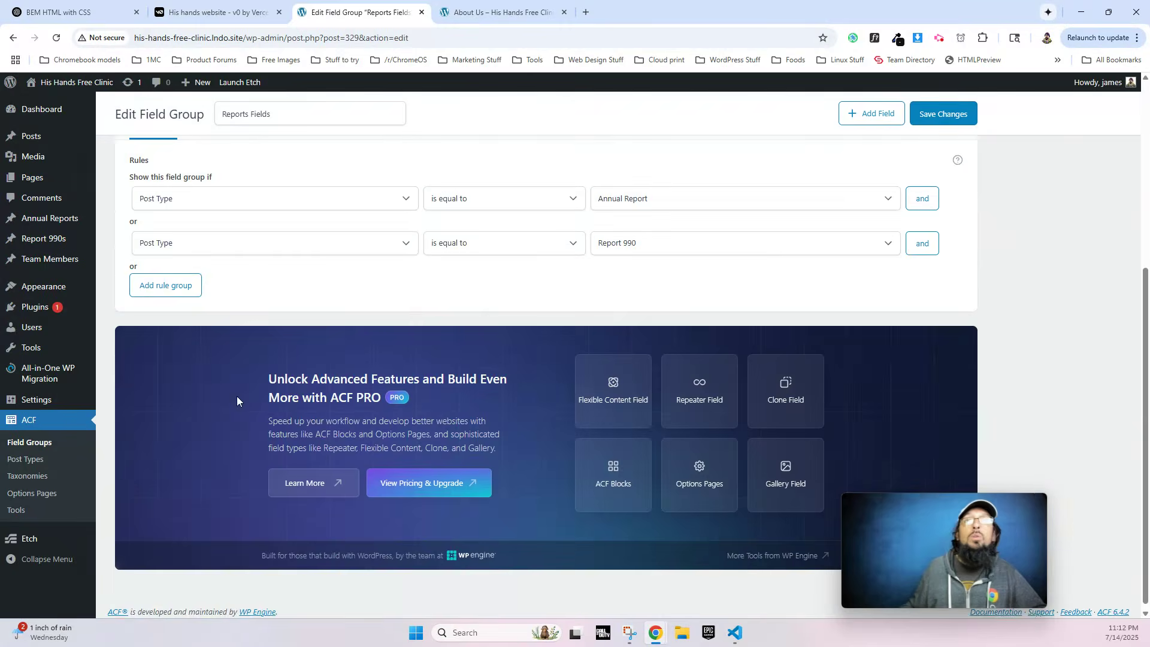
left_click(652, 245)
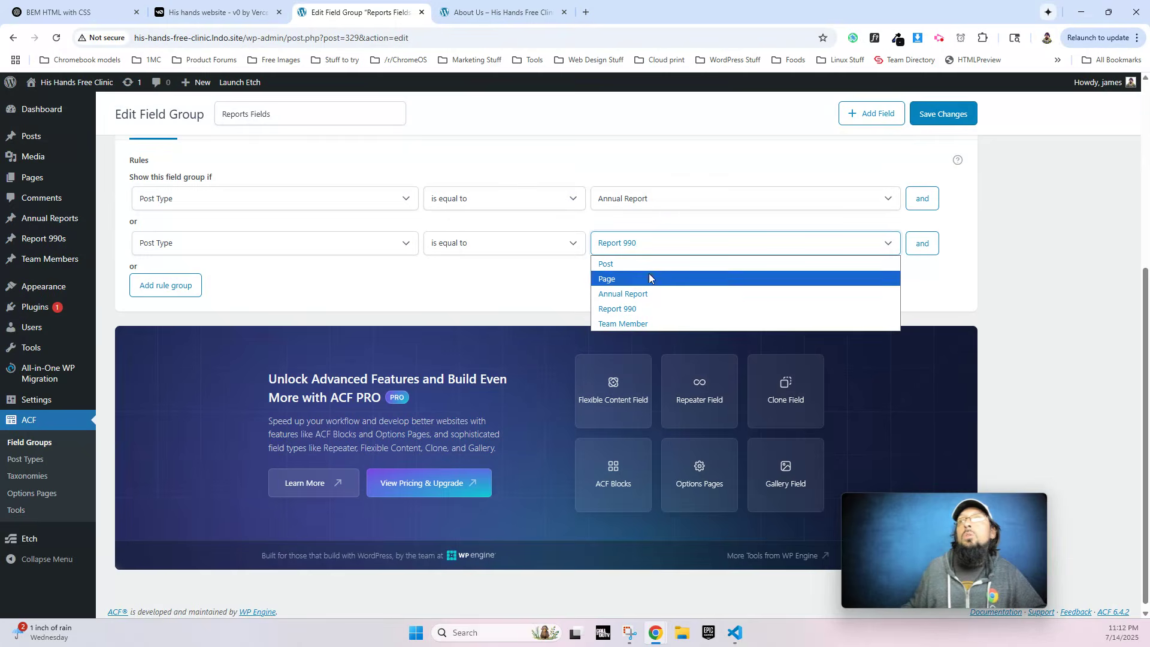
left_click(354, 282)
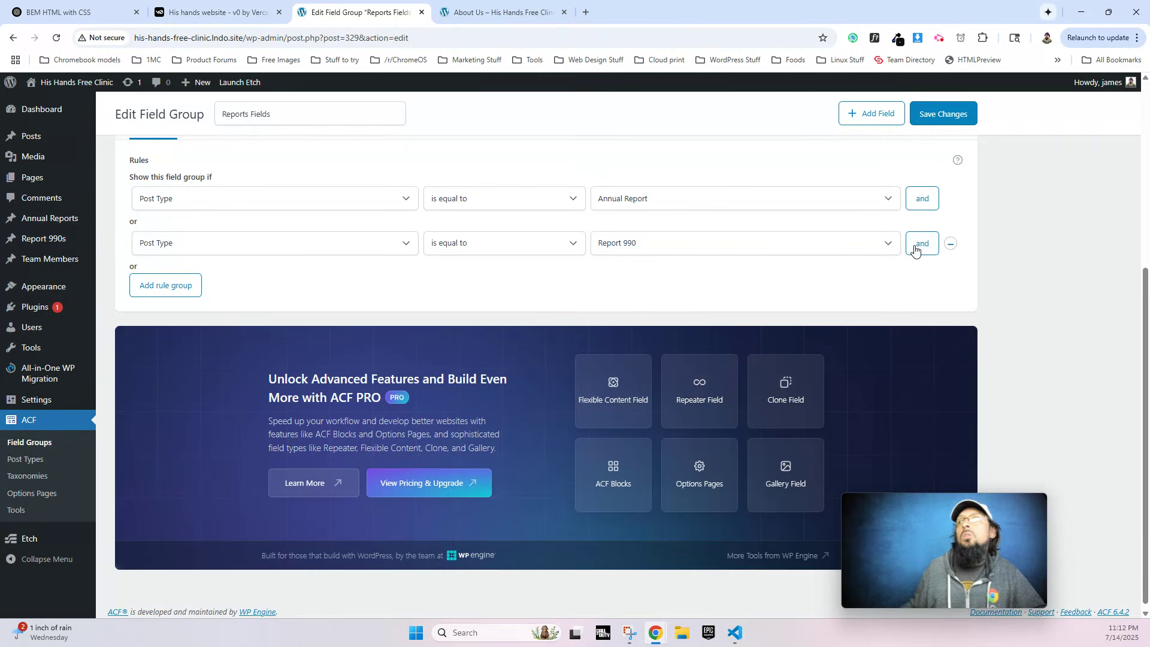
left_click(950, 243)
left_click(943, 114)
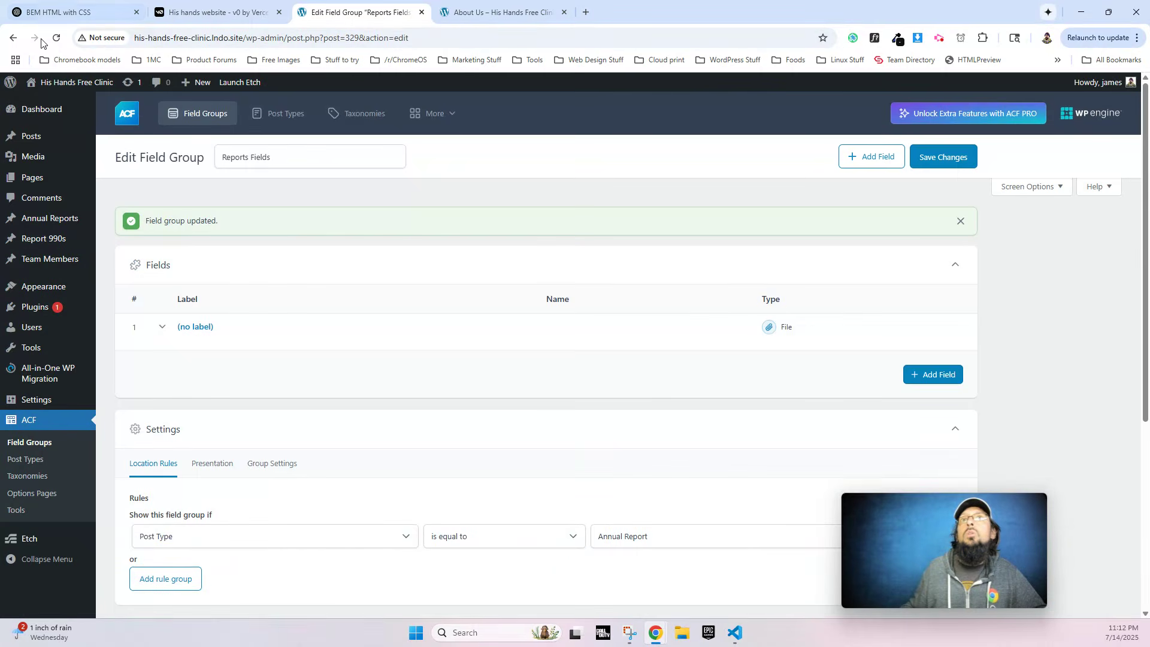
Add an alternative location rule to Reports Fields where Post Type is equal to Report 990, and save the group.
scroll(202, 471, "down", 4)
left_click(188, 336)
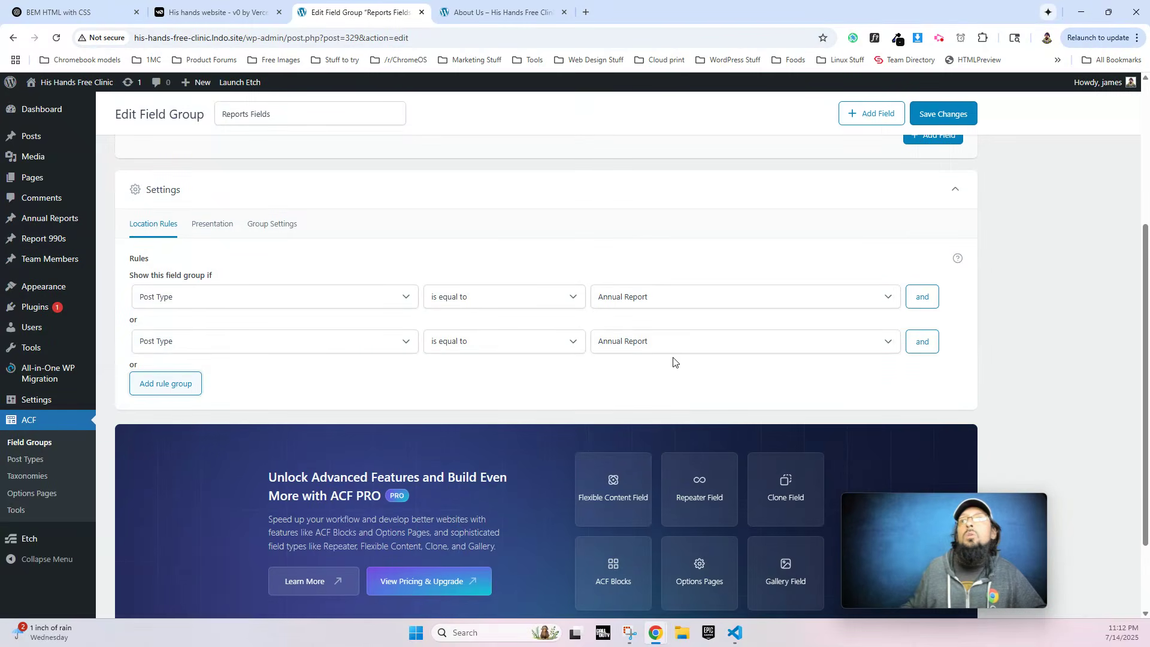
left_click(690, 350)
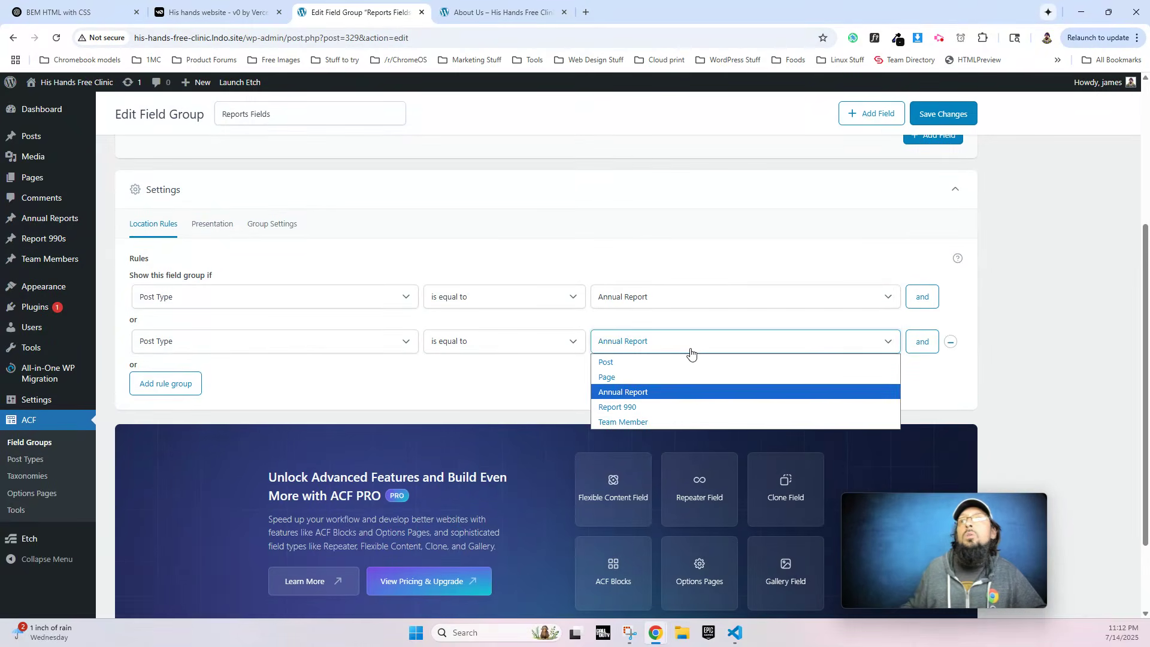
left_click(649, 409)
mouse_move(34, 245)
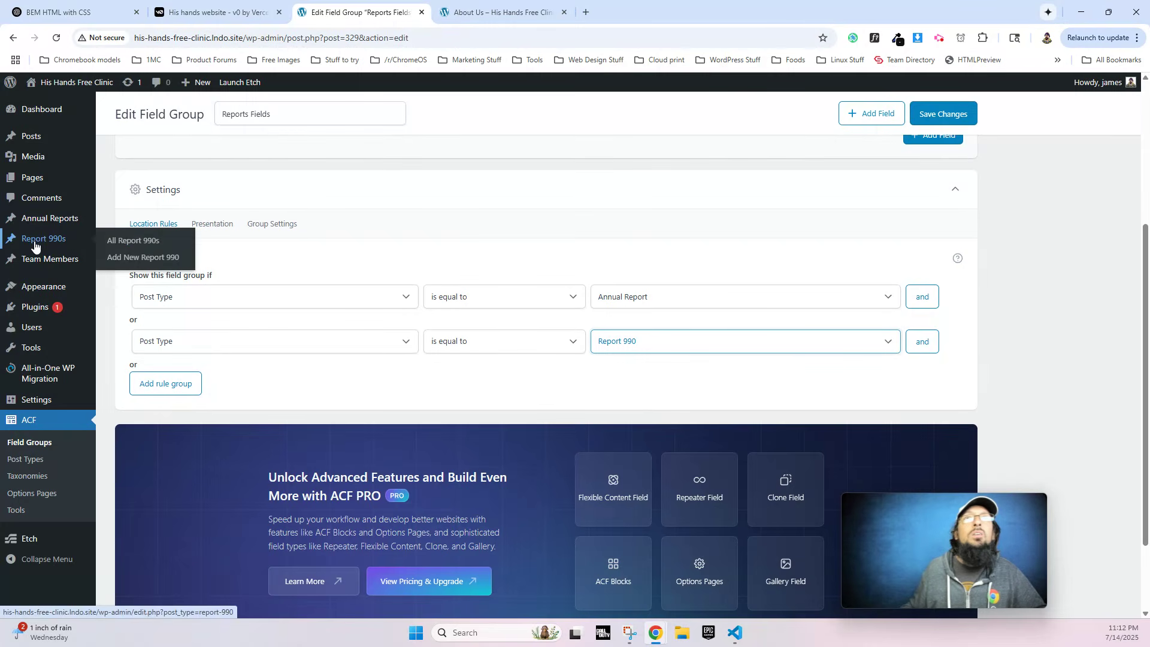
left_click(19, 238)
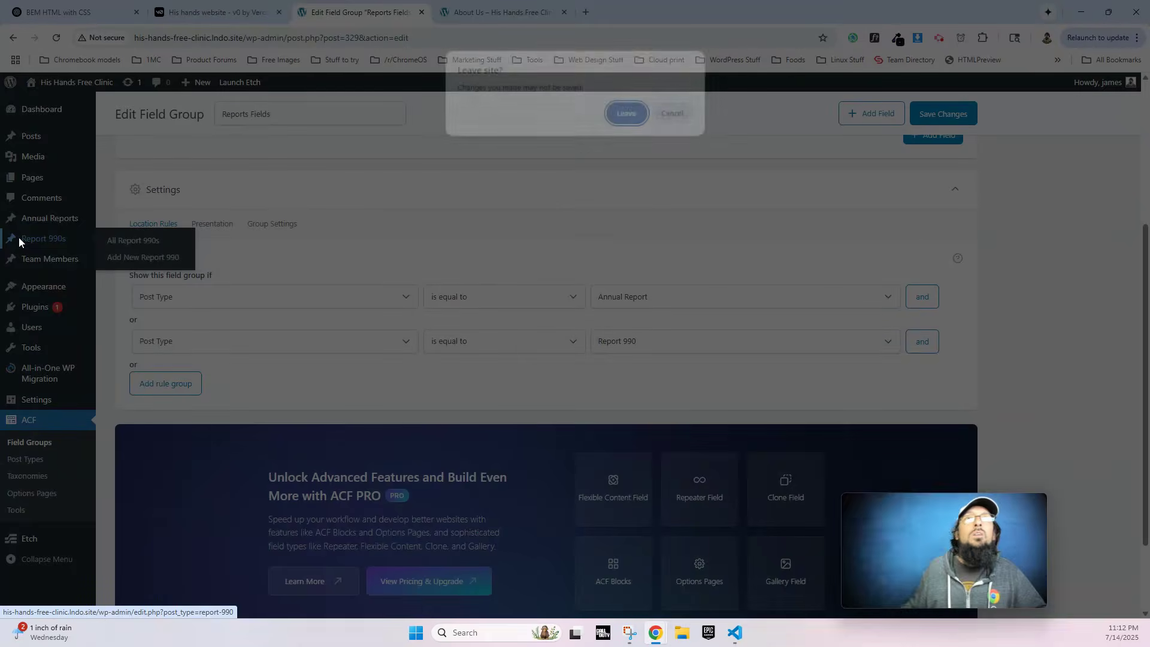
left_click(674, 114)
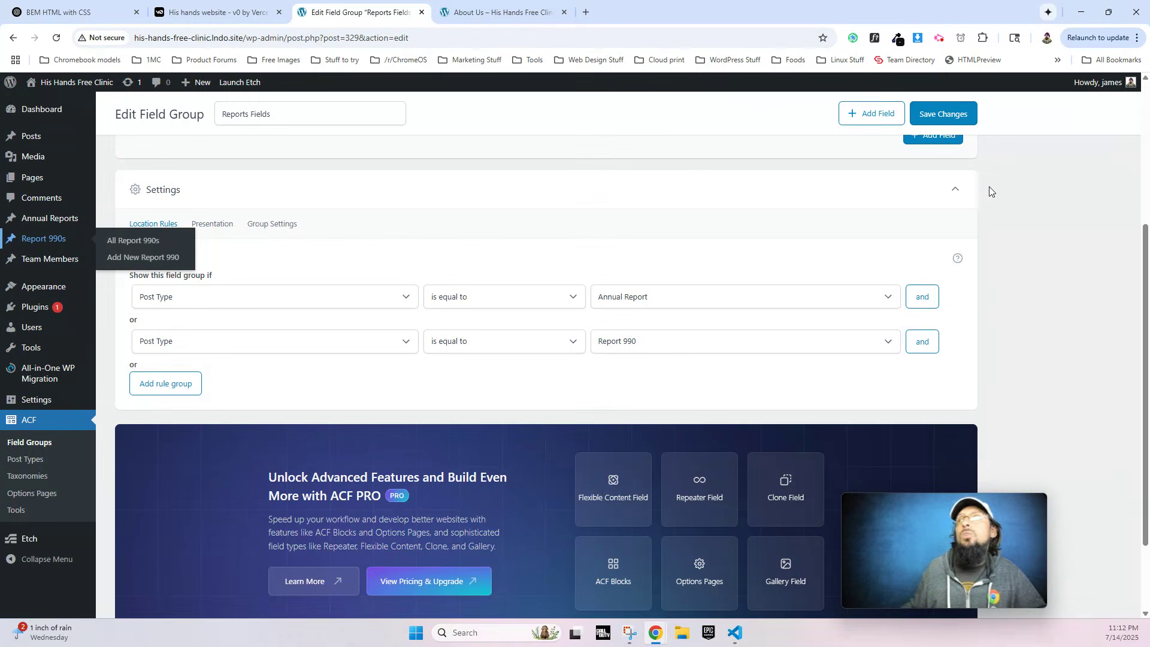
left_click(953, 113)
Check the posts listed under Report 990s, and move the Report 990s post type to the trash.
left_click(33, 239)
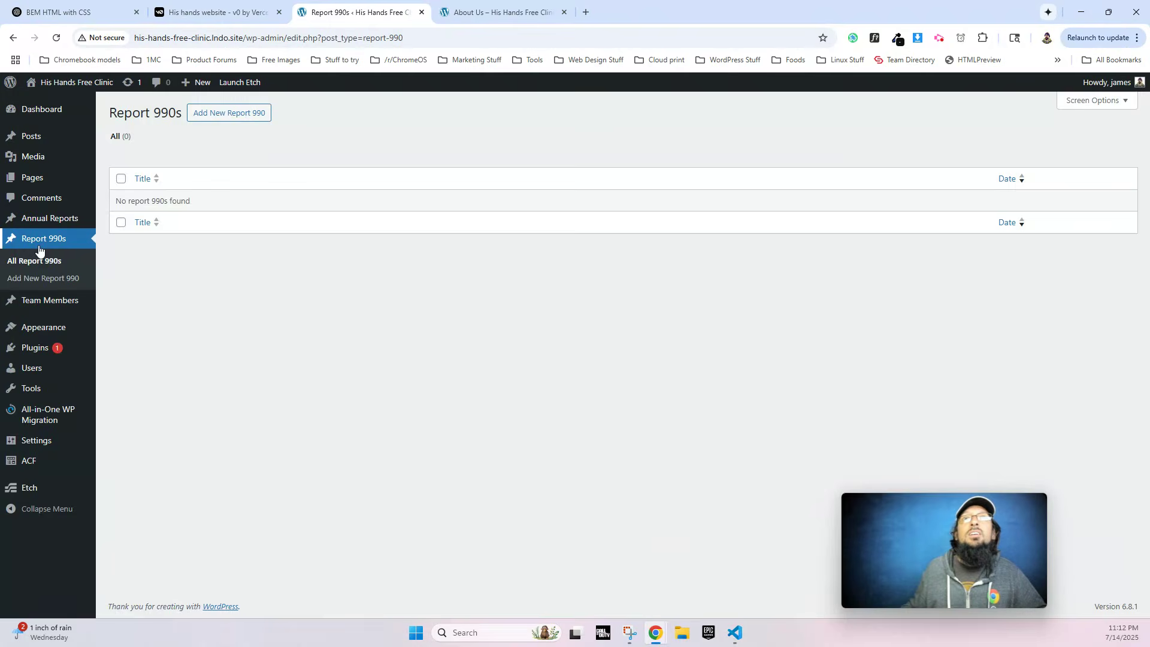
mouse_move(38, 467)
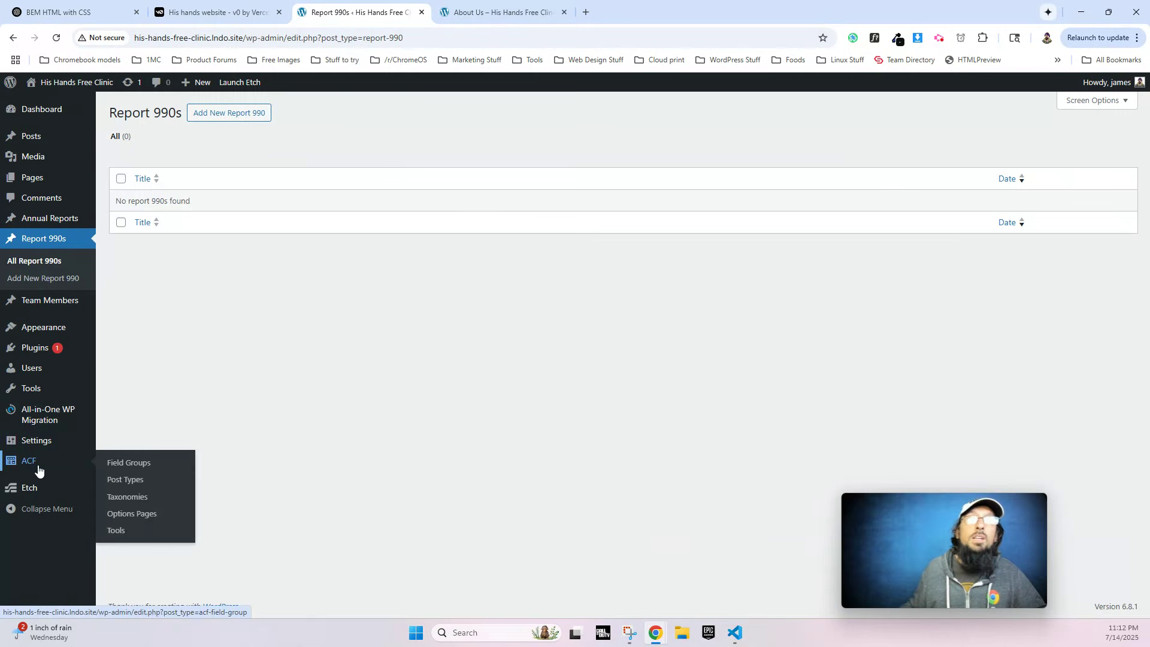
left_click(128, 479)
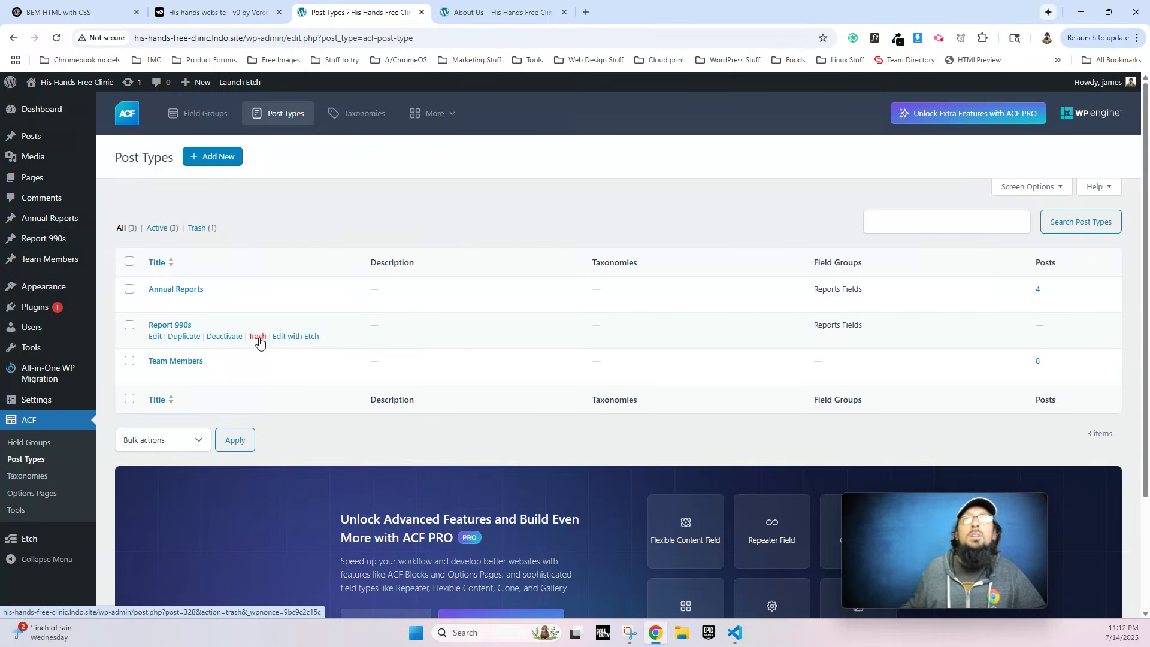
Create and save a new post type with plural label 990 Reports, singular label 990 Report and key 990-report.
left_click(211, 156)
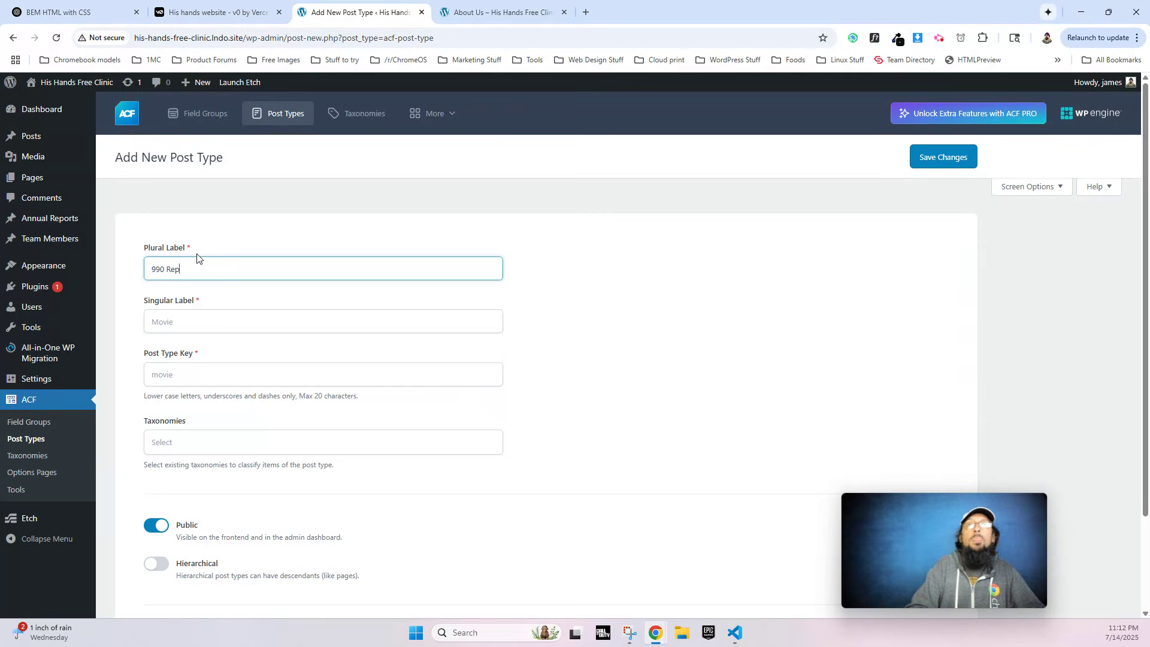
key("Tab")
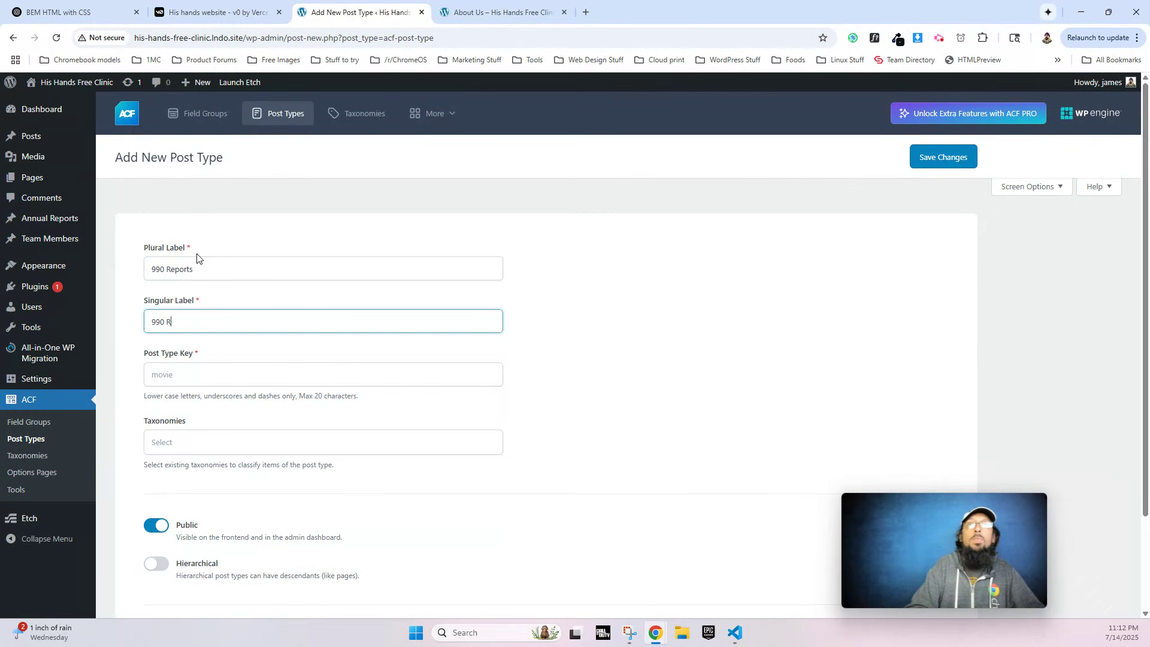
left_click(539, 324)
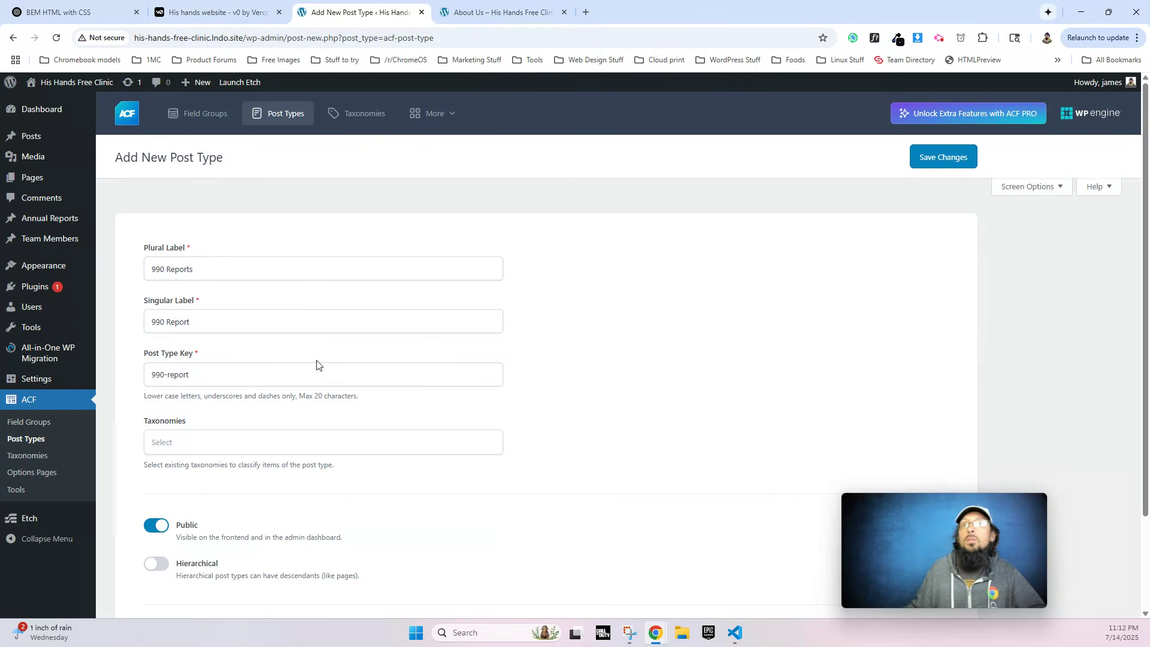
left_click(943, 156)
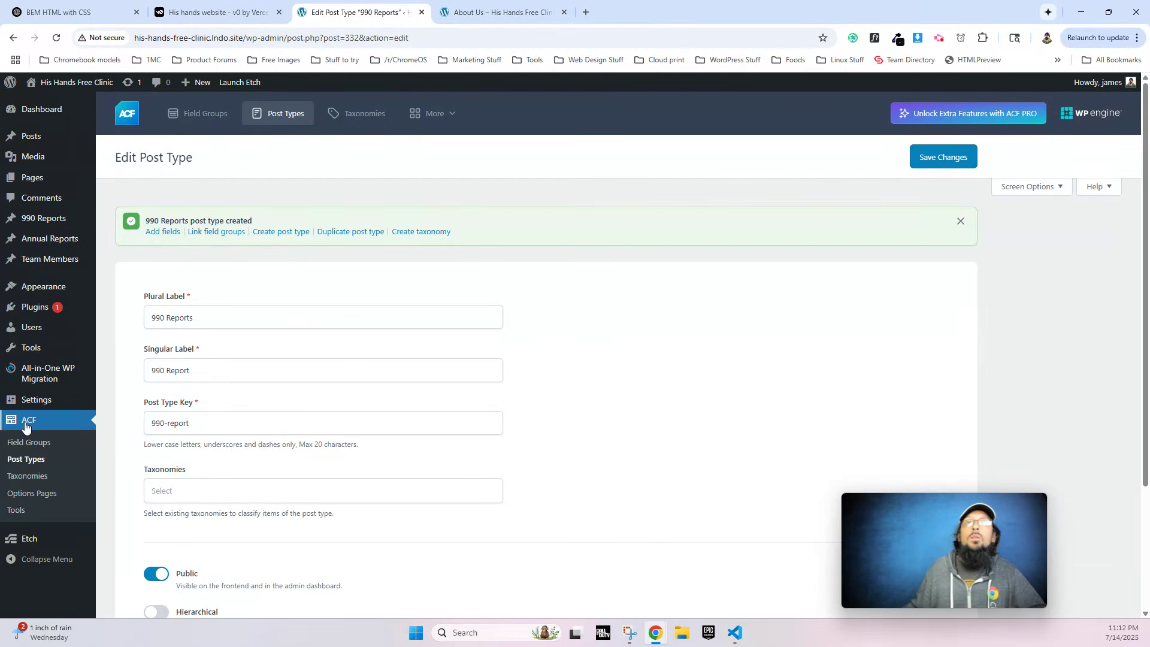
Set the second location rule of Reports Fields to 990 Report, save the group, and check the posts listed under 990 Reports.
left_click(28, 442)
left_click(170, 287)
scroll(377, 384, "down", 4)
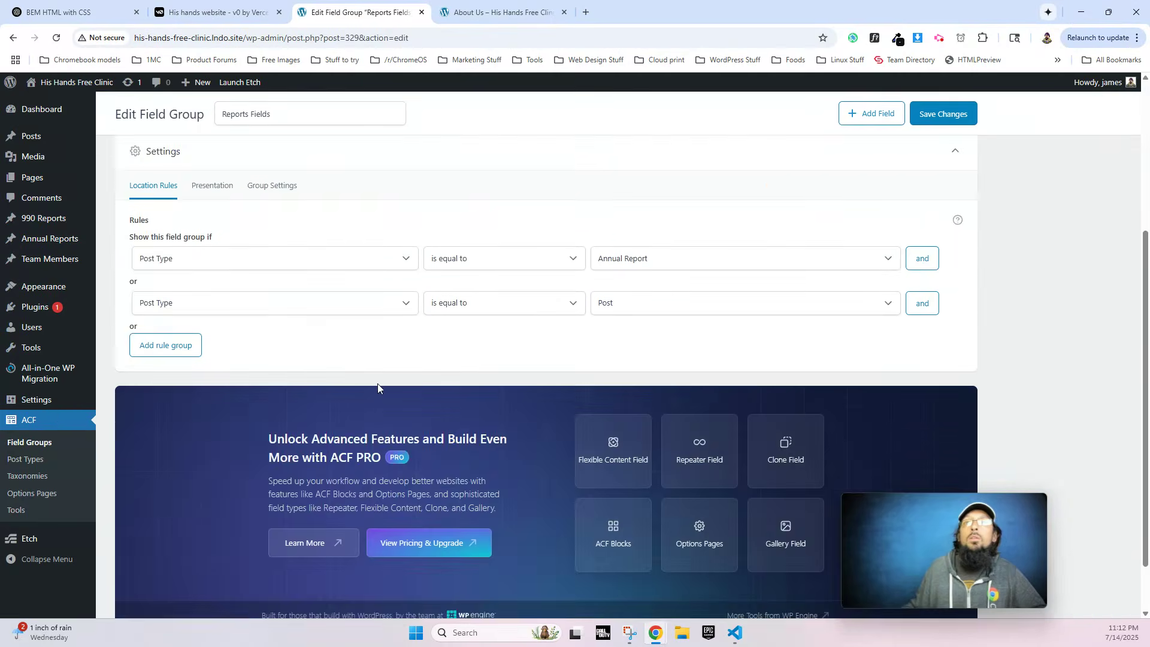
left_click(662, 304)
left_click(637, 354)
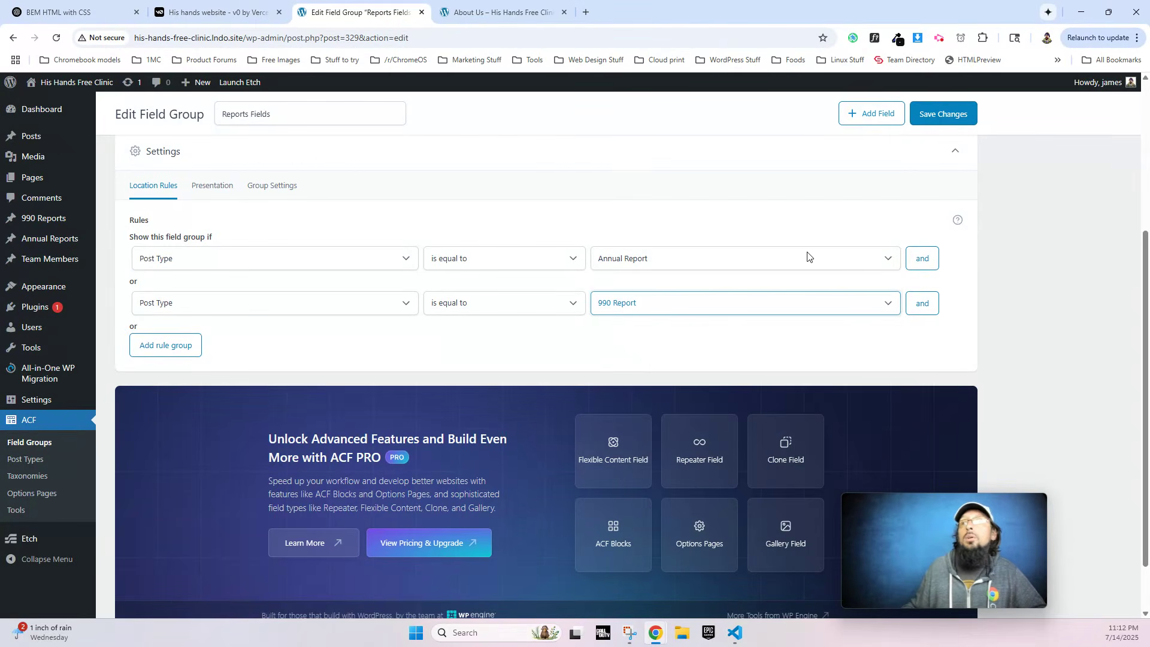
left_click(939, 118)
left_click(43, 218)
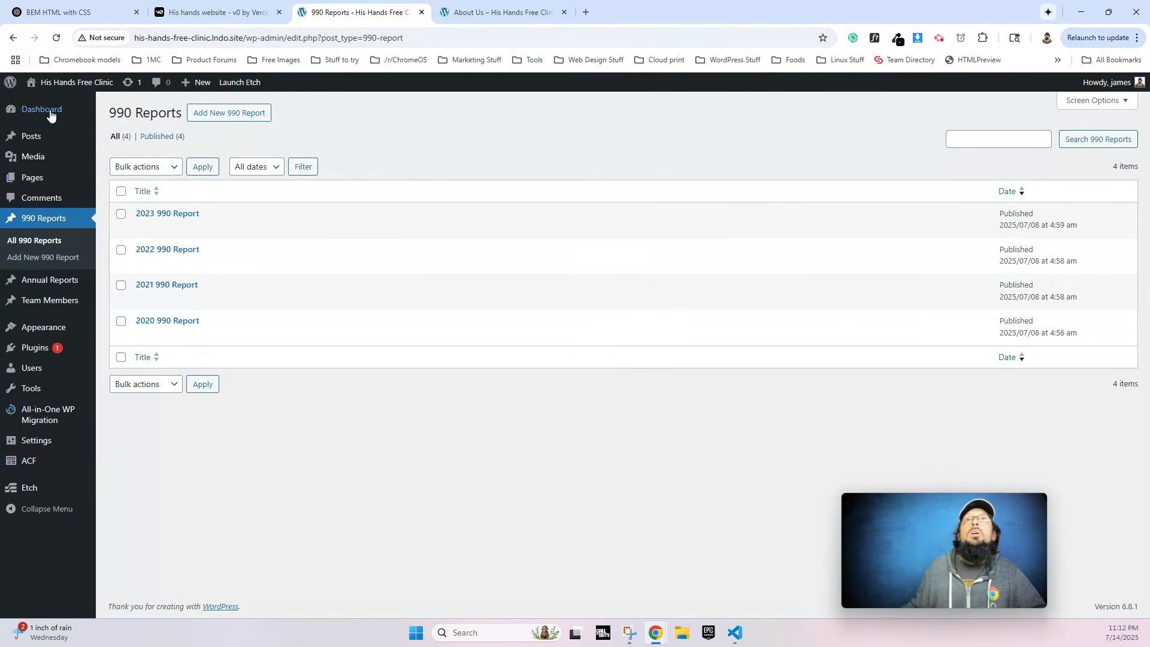
Open the About Us page for editing in Etch, and copy the annual-reports BEM HTML from the ChatGPT conversation.
left_click(36, 178)
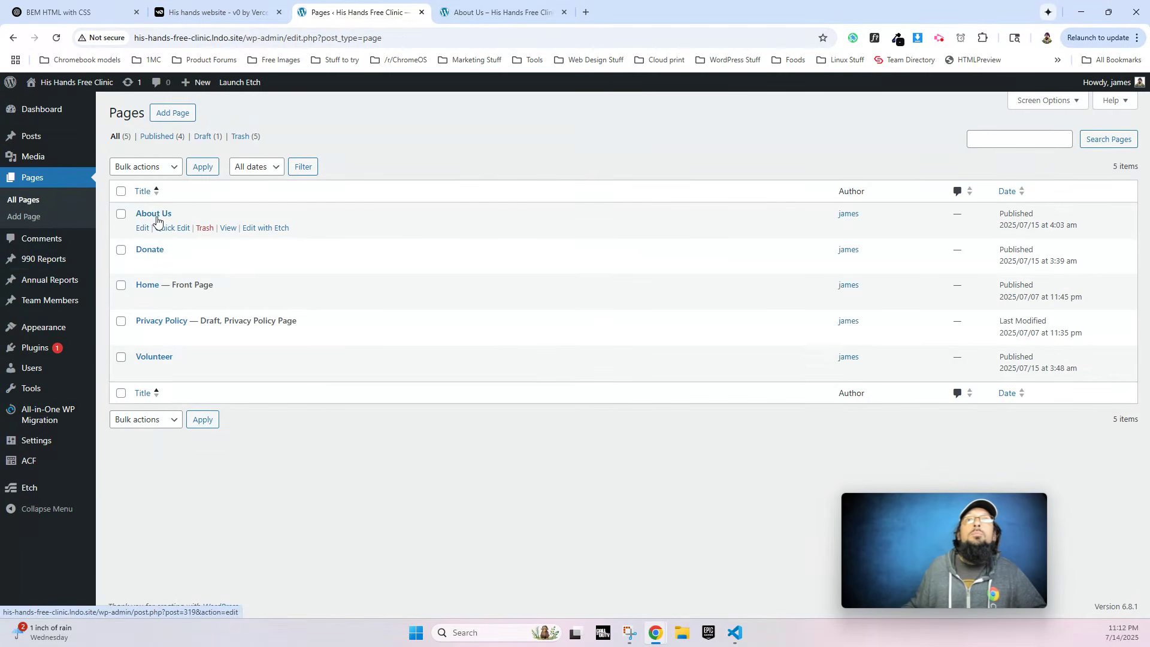
left_click(283, 230)
left_click(73, 7)
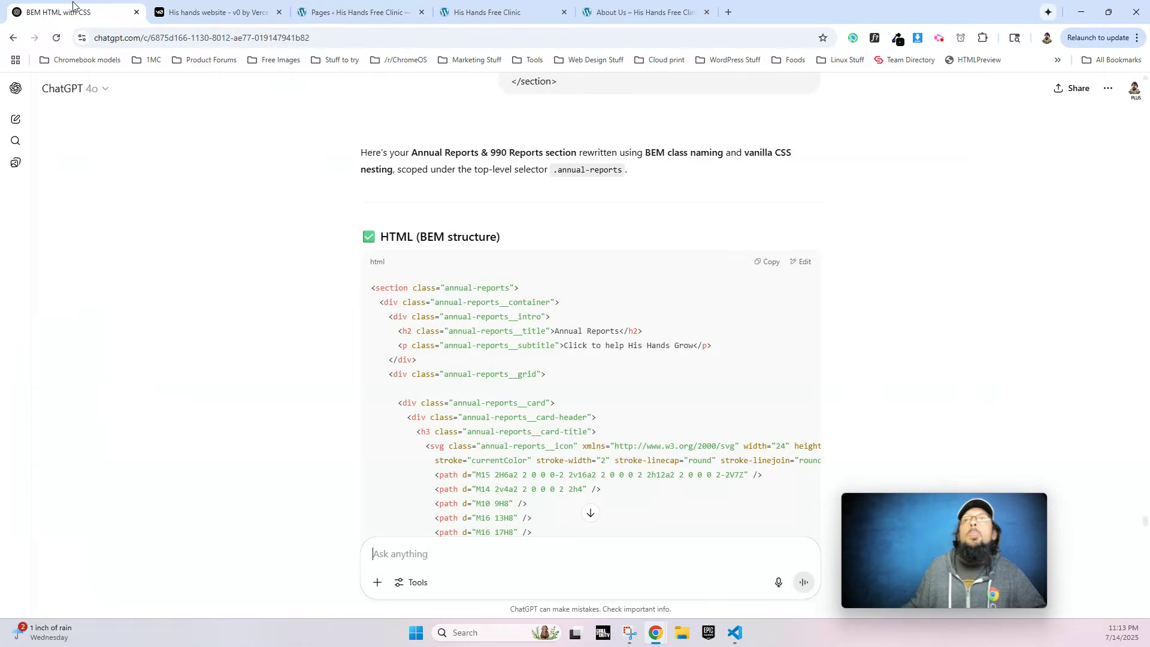
left_click(332, 8)
left_click(501, 13)
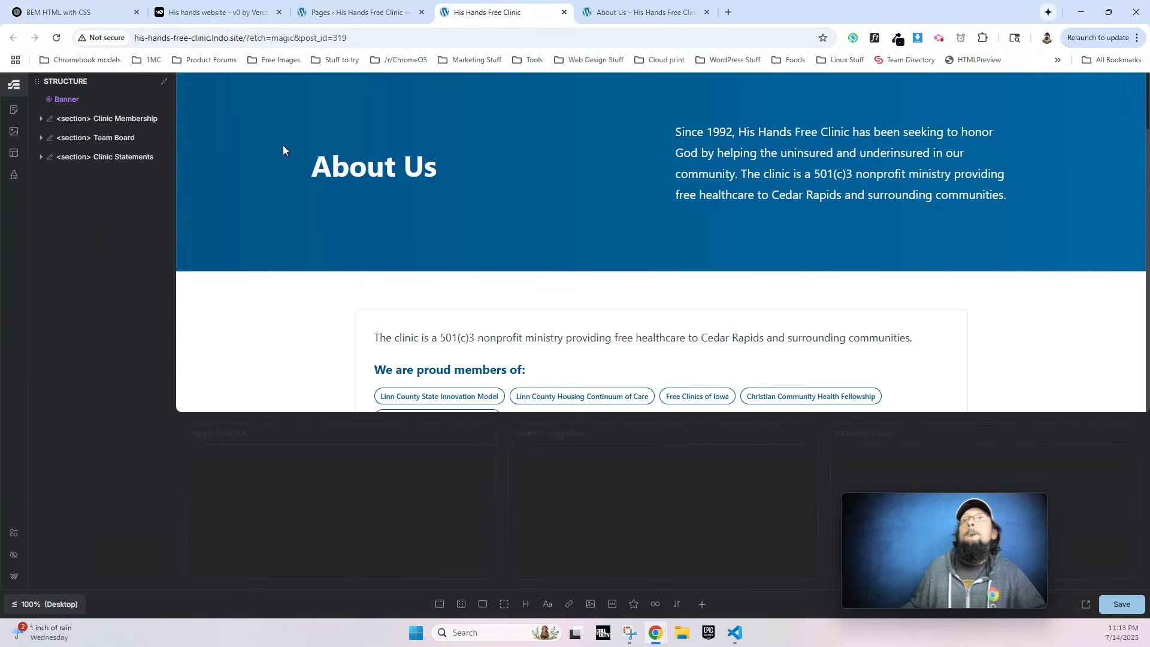
Add a section after Clinic Statements and replace its HTML with the copied annual-reports markup.
left_click(76, 156)
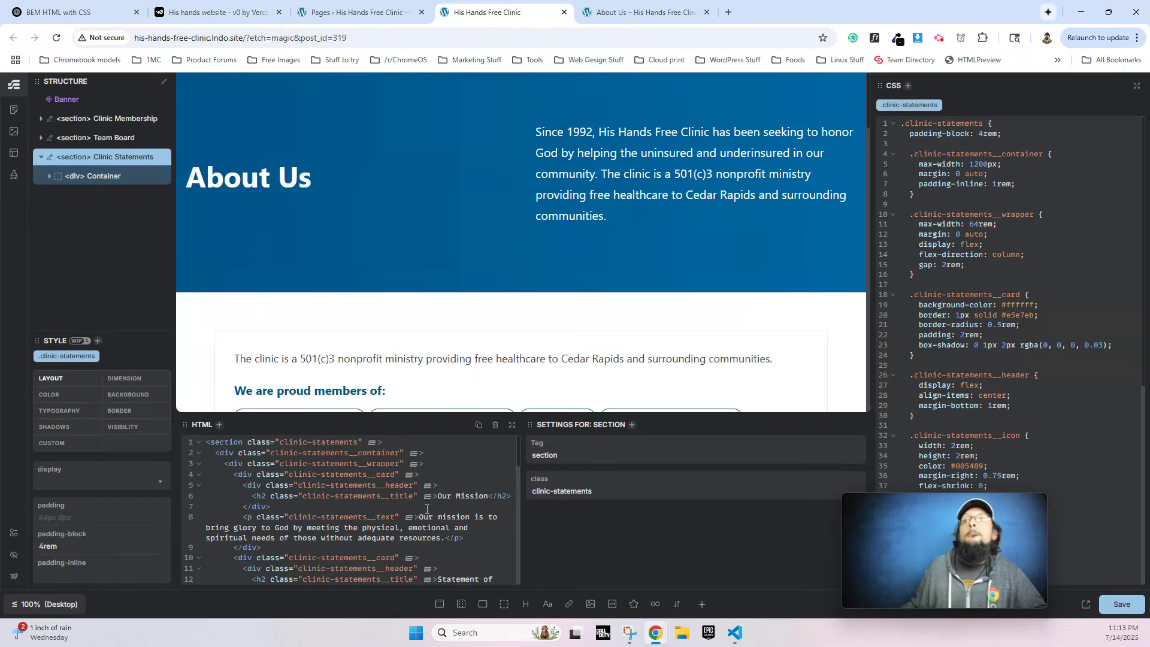
left_click(440, 604)
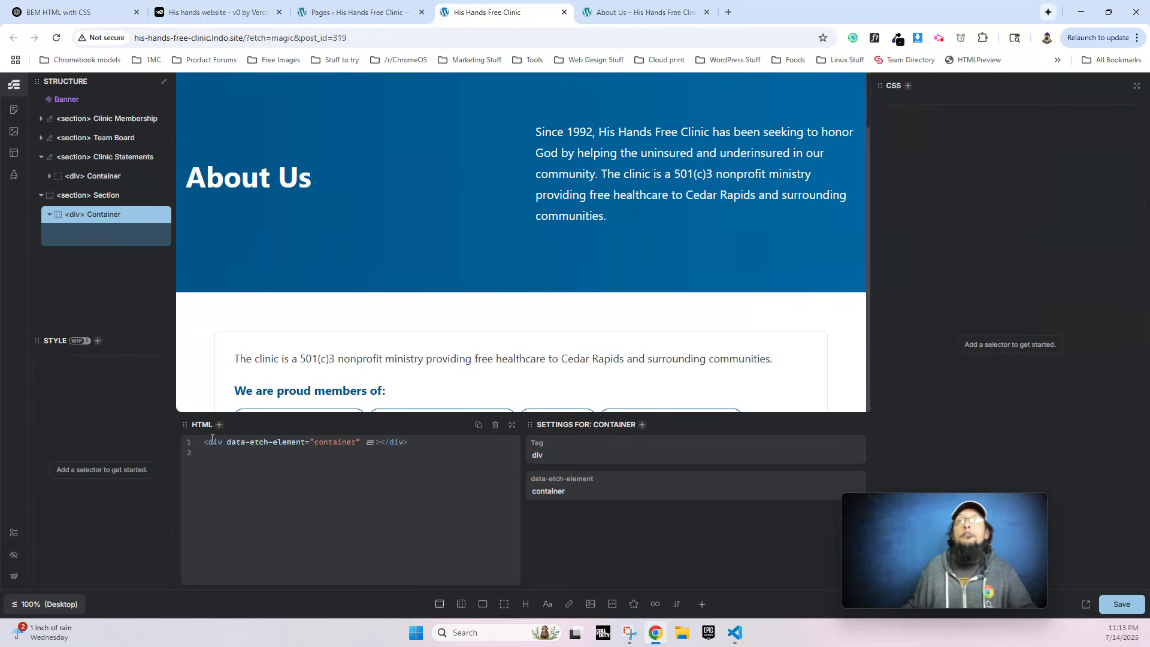
left_click(106, 196)
key("ctrl+a")
key("ctrl+v")
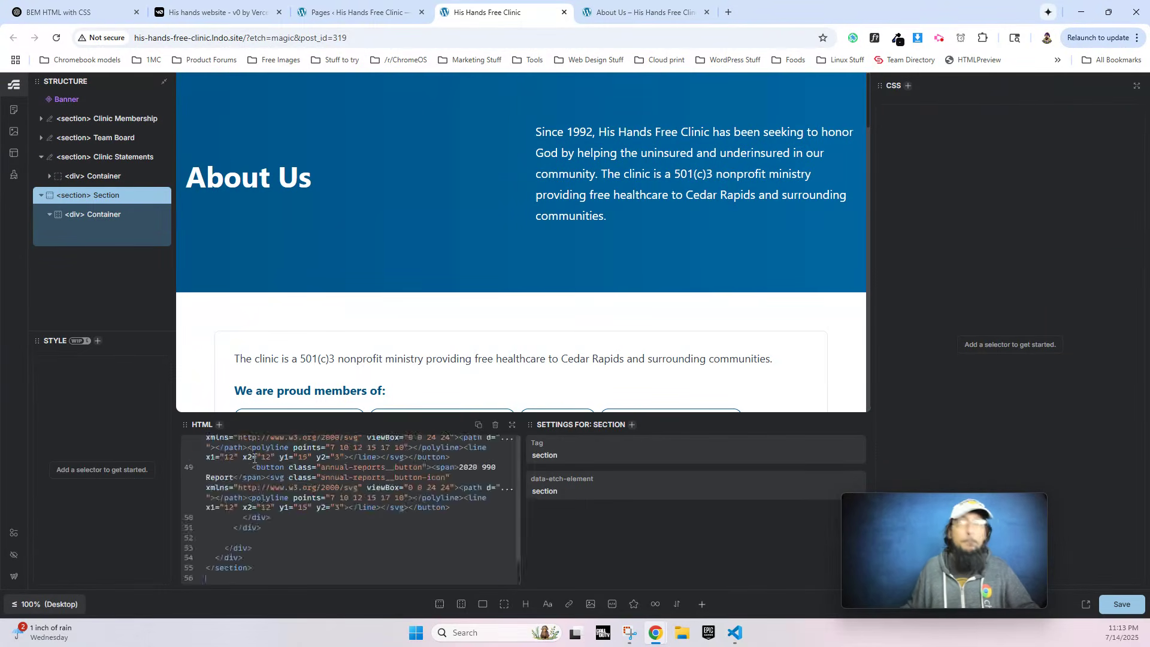
Copy the nested annual-reports CSS rules from ChatGPT and paste them inside the .annual-reports selector of the new section in Etch.
left_click(72, 12)
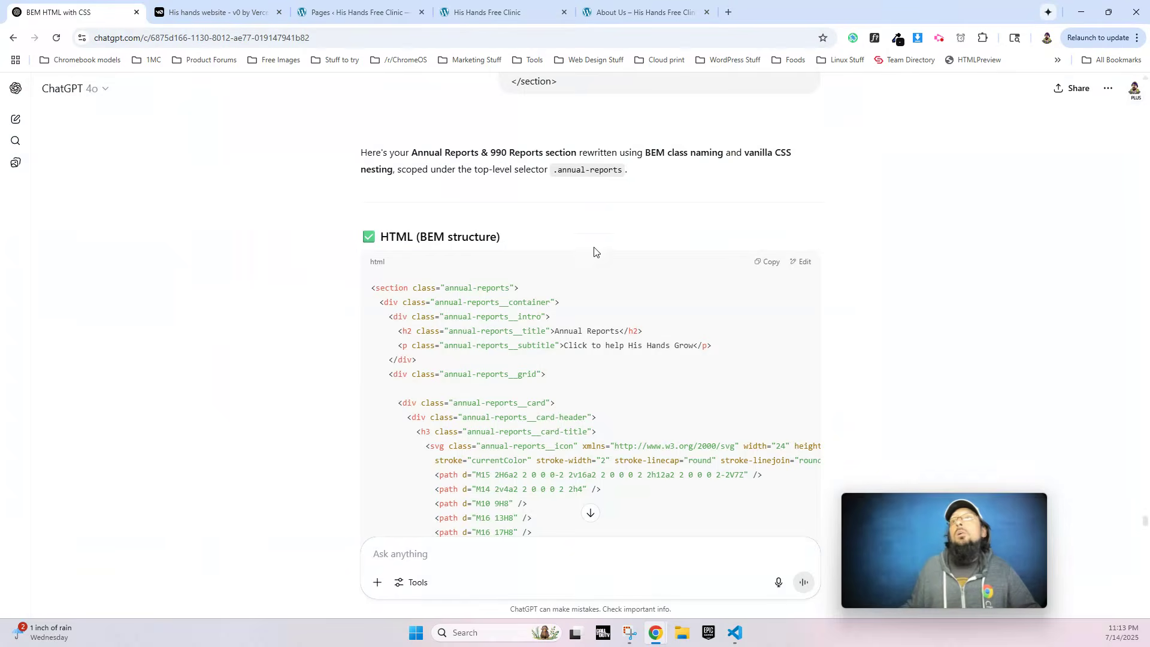
scroll(480, 300, "down", 10)
left_click_drag(383, 272, 400, 371)
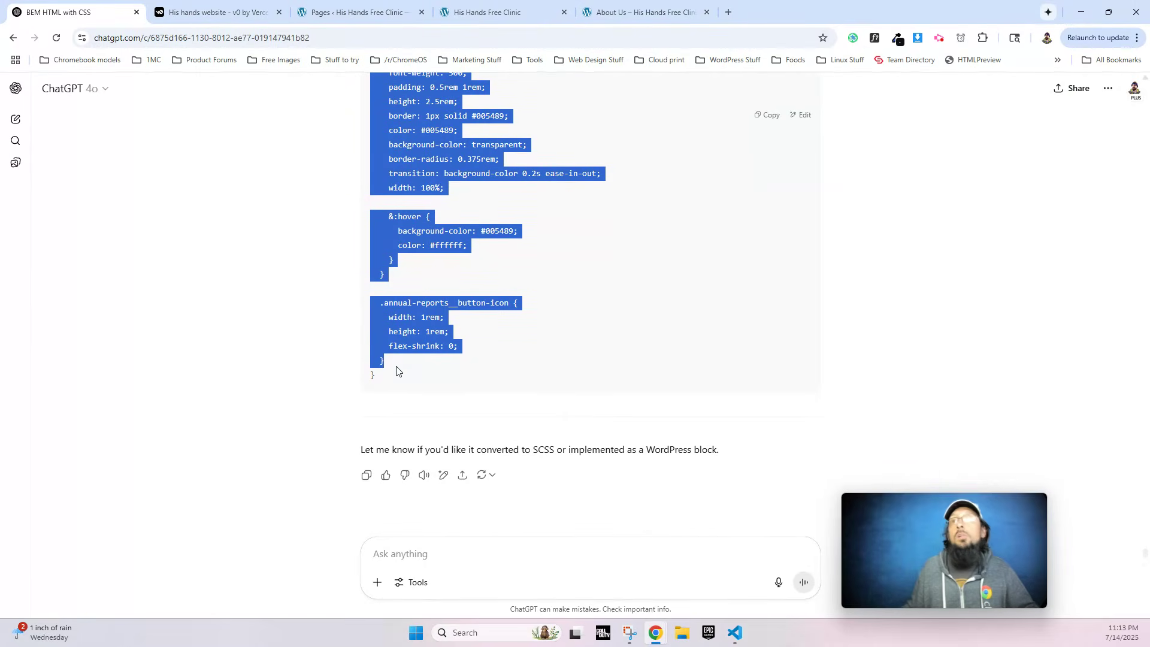
left_click(327, 12)
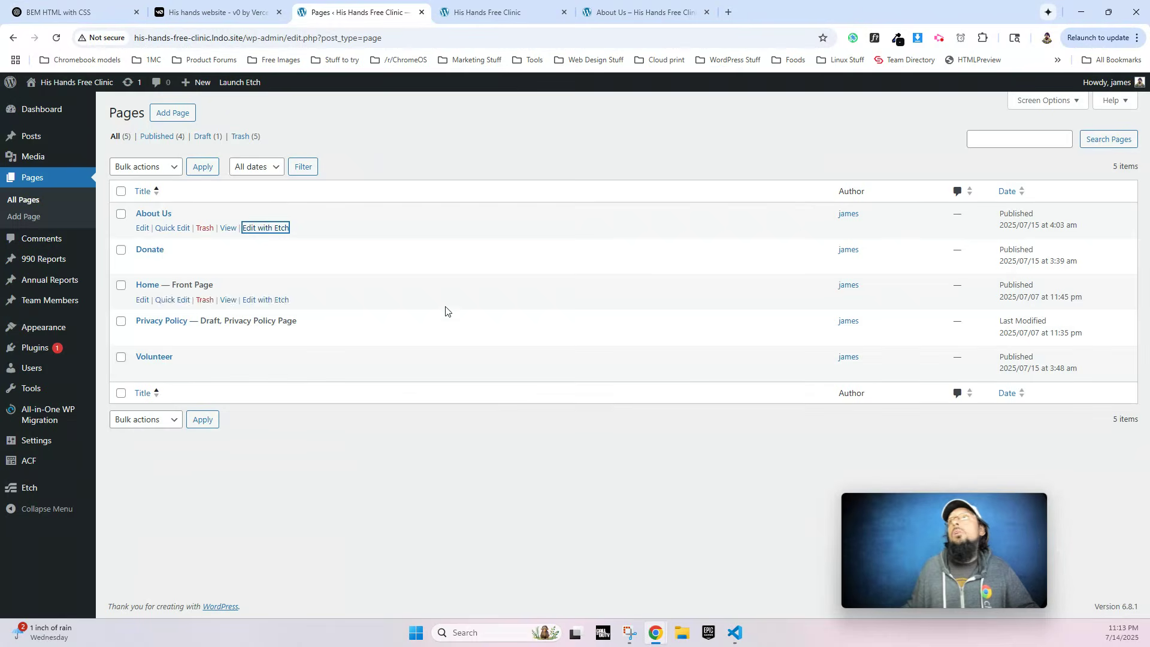
left_click(421, 12)
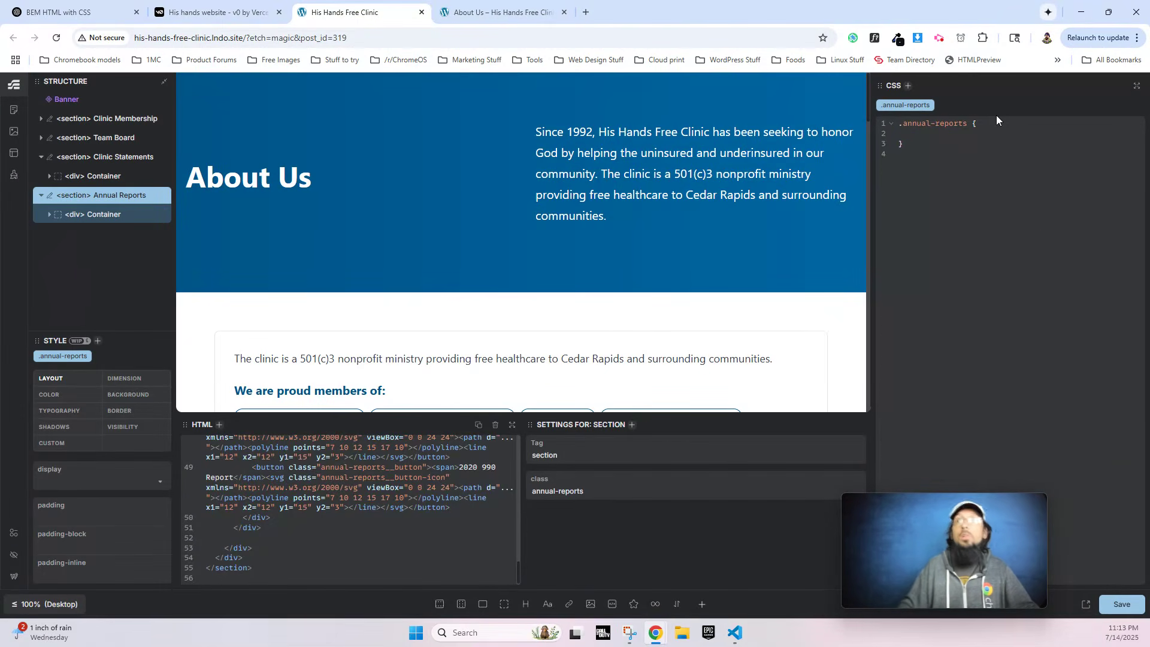
key("ctrl+v")
scroll(387, 256, "down", 10)
scroll(387, 256, "down", 10)
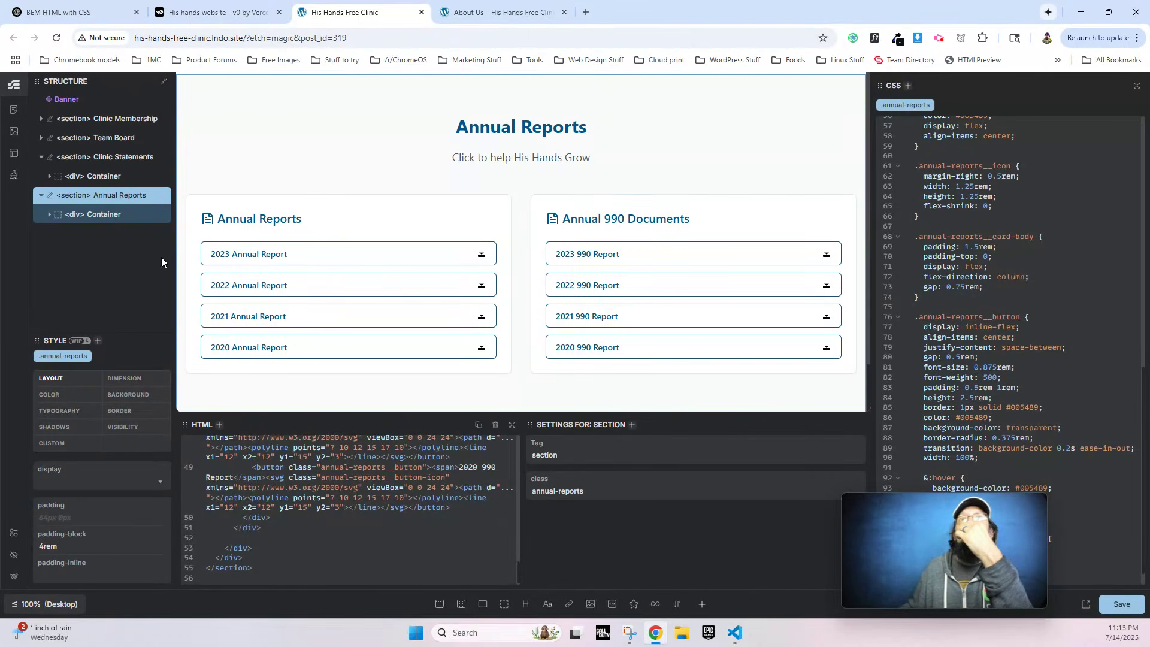
Select the 2023 Annual Report button and examine how the cards, card bodies and buttons are nested in the Annual Reports section.
left_click(313, 256)
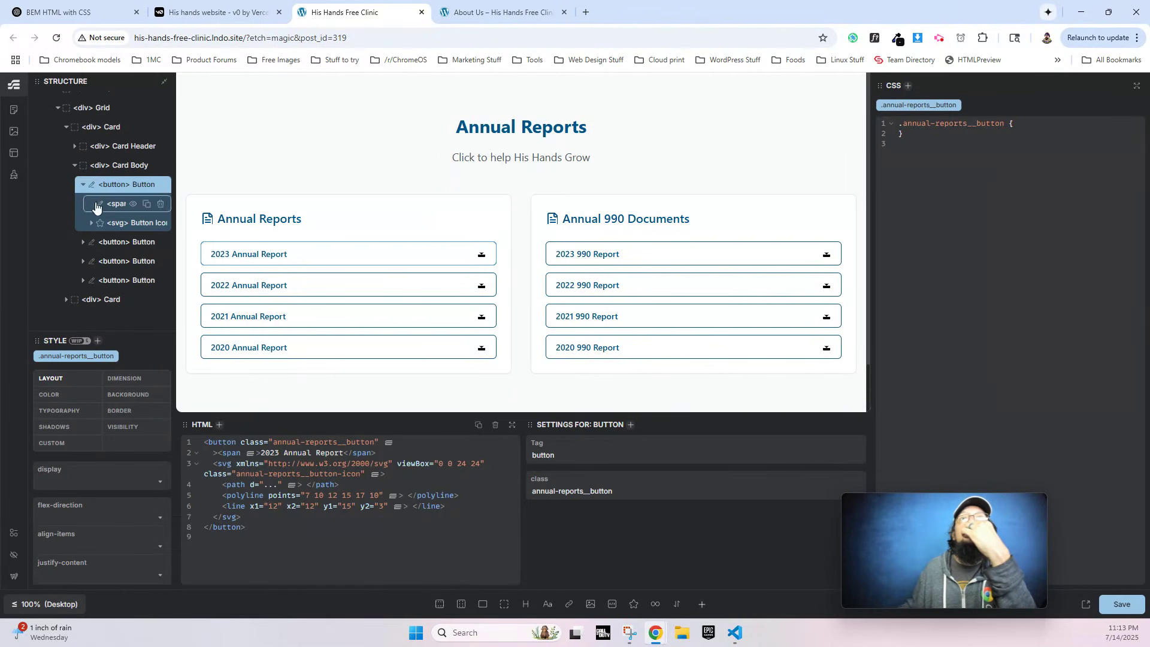
left_click(74, 165)
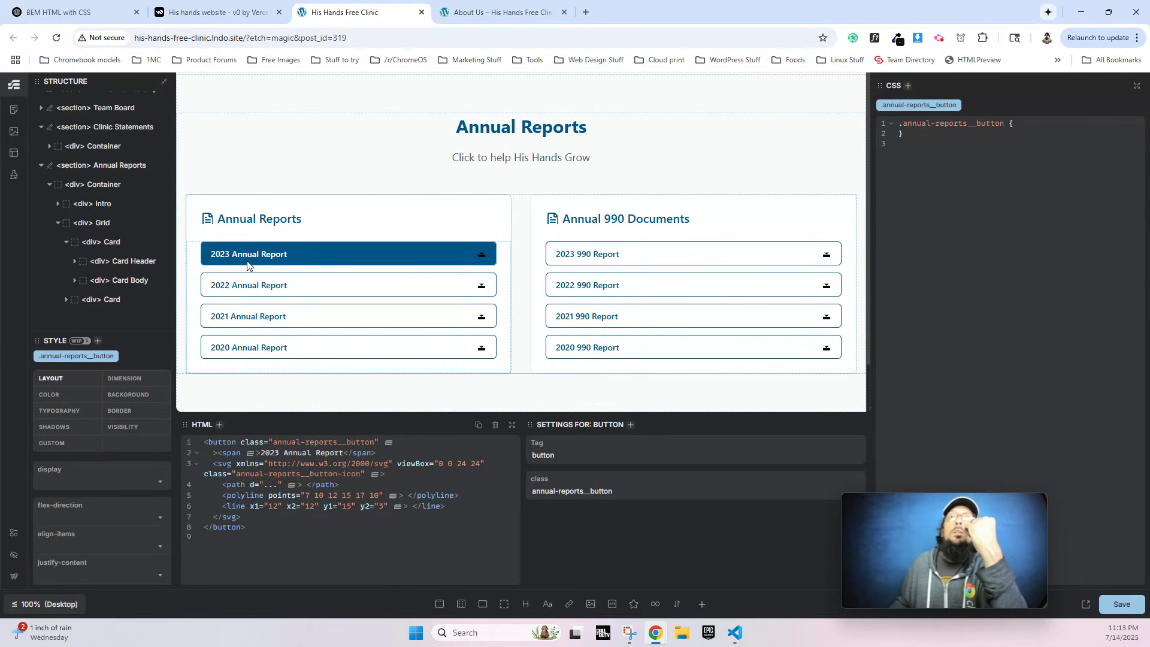
left_click(66, 243)
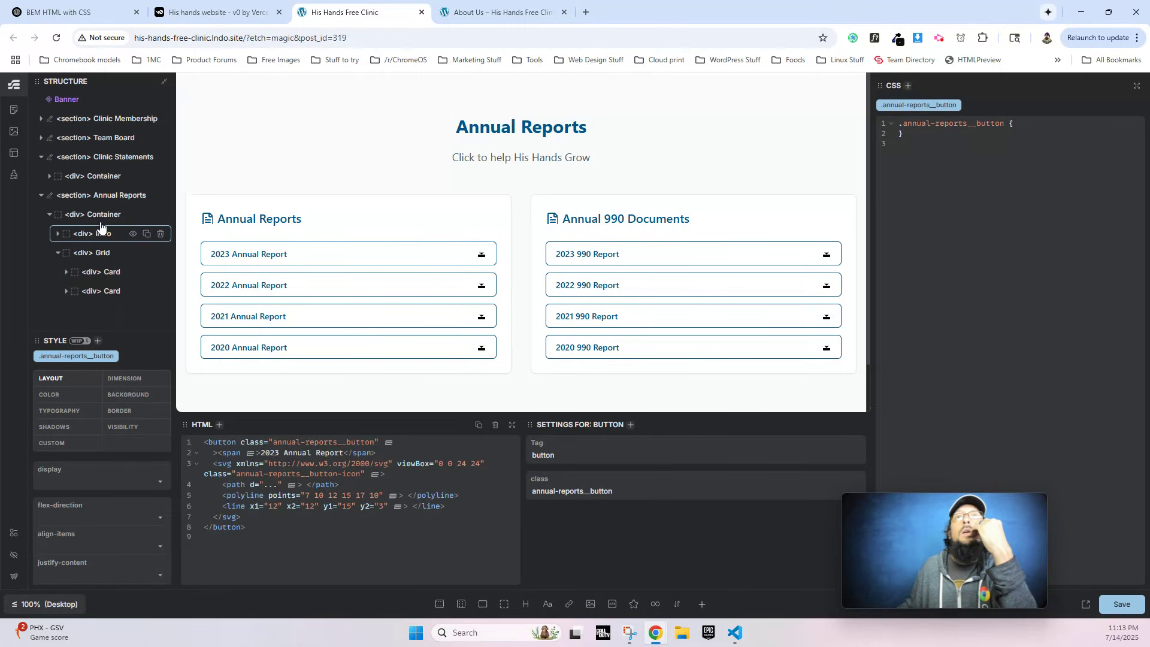
left_click(296, 248)
scroll(126, 262, "down", 3)
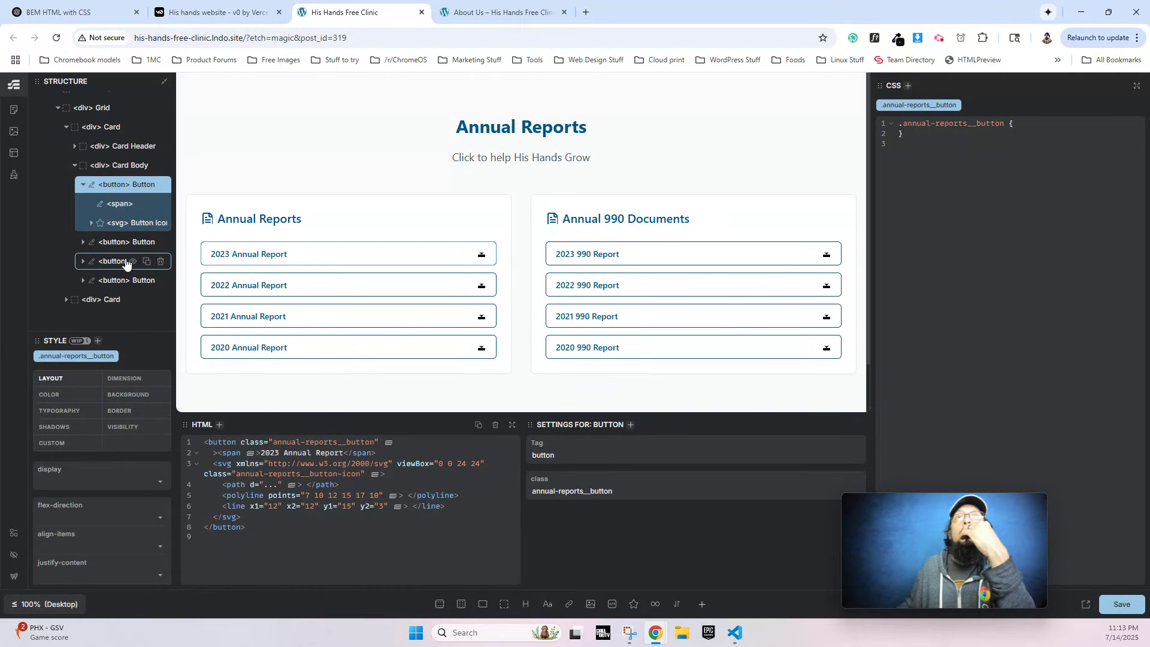
left_click(83, 184)
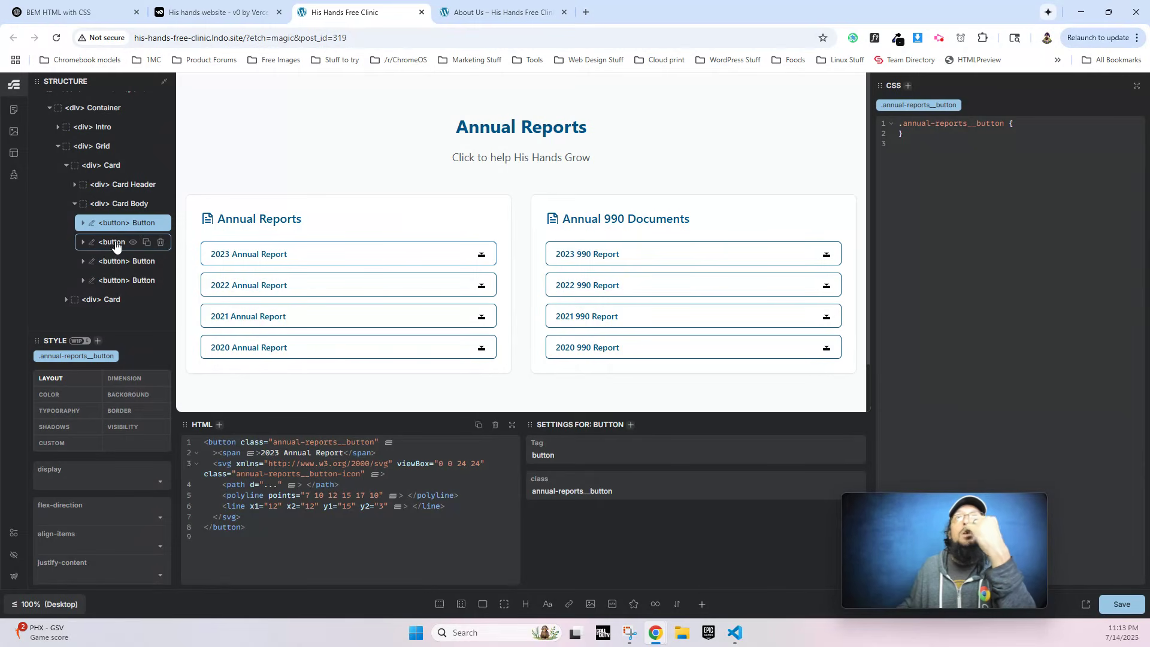
Delete the 2022, 2021 and 2020 report buttons from the Annual Reports card, keeping only the 2023 button.
left_click(161, 242)
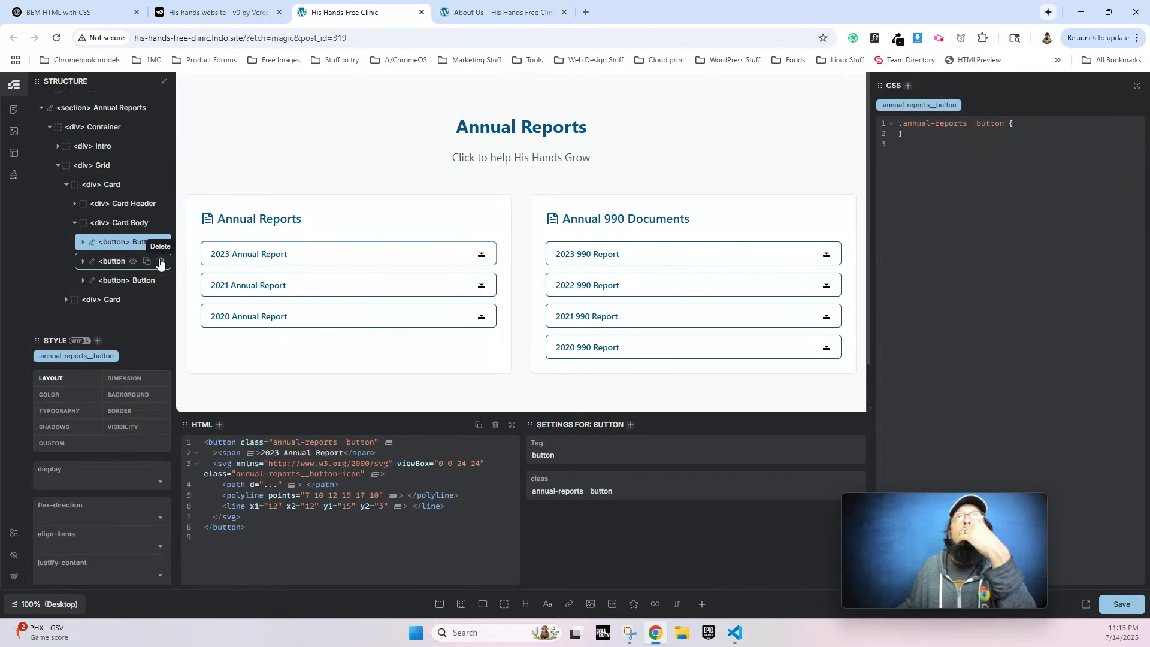
left_click(160, 262)
left_click(161, 280)
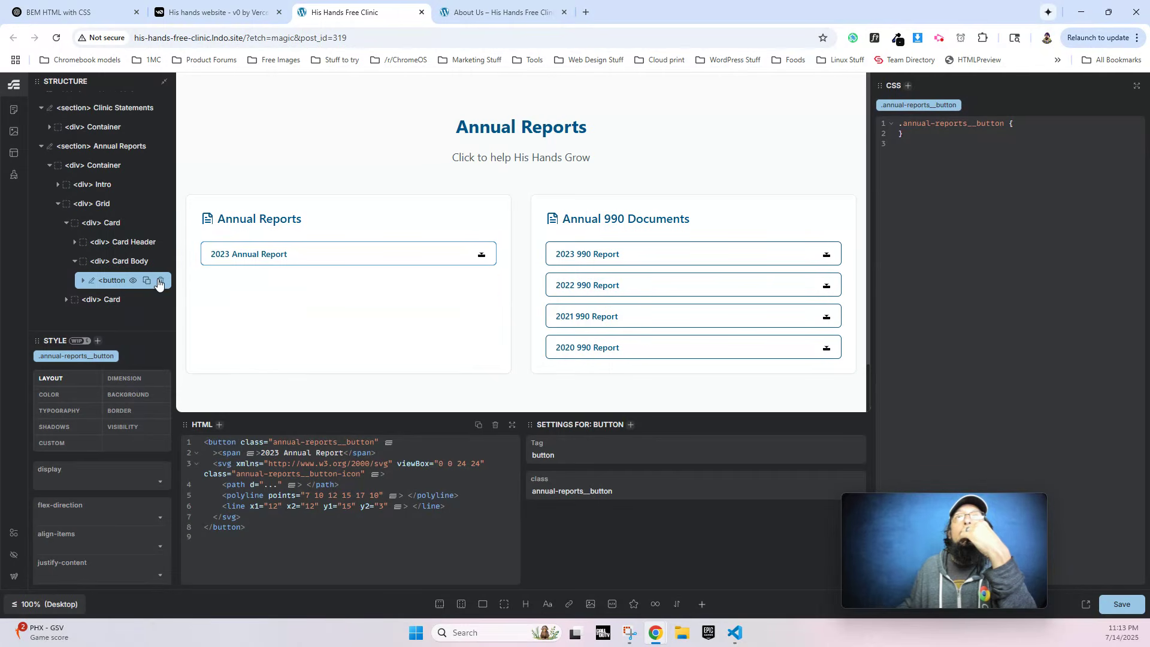
Add a loop to the Annual Reports card body and nest the 2023 Annual Report button inside it.
left_click(120, 261)
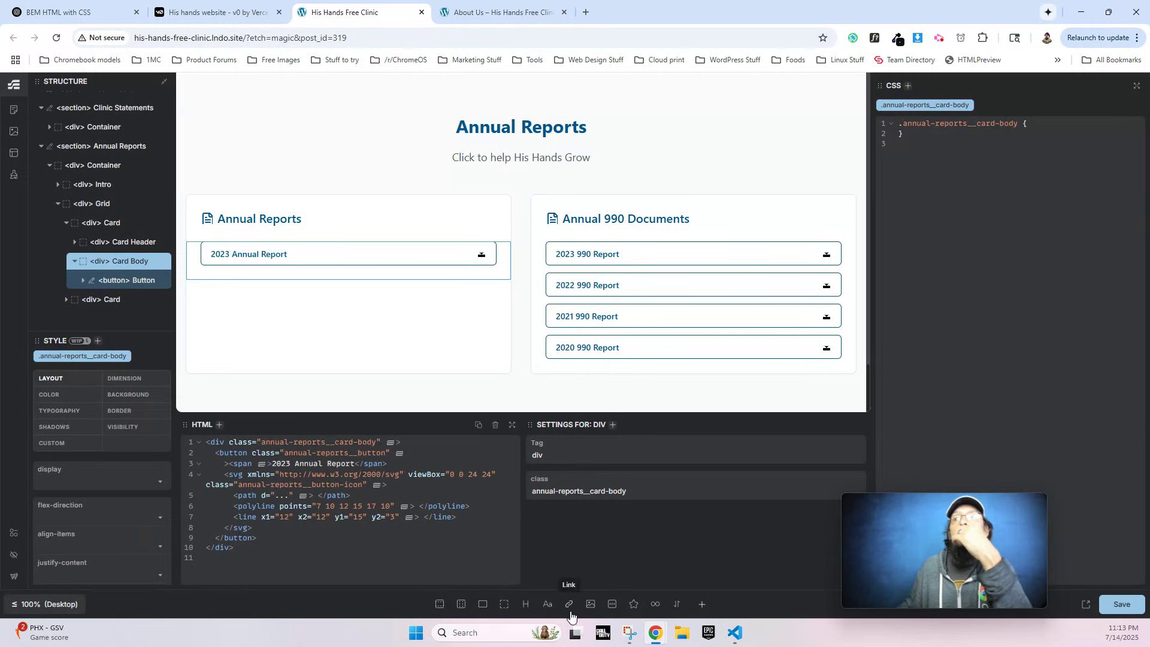
left_click(655, 604)
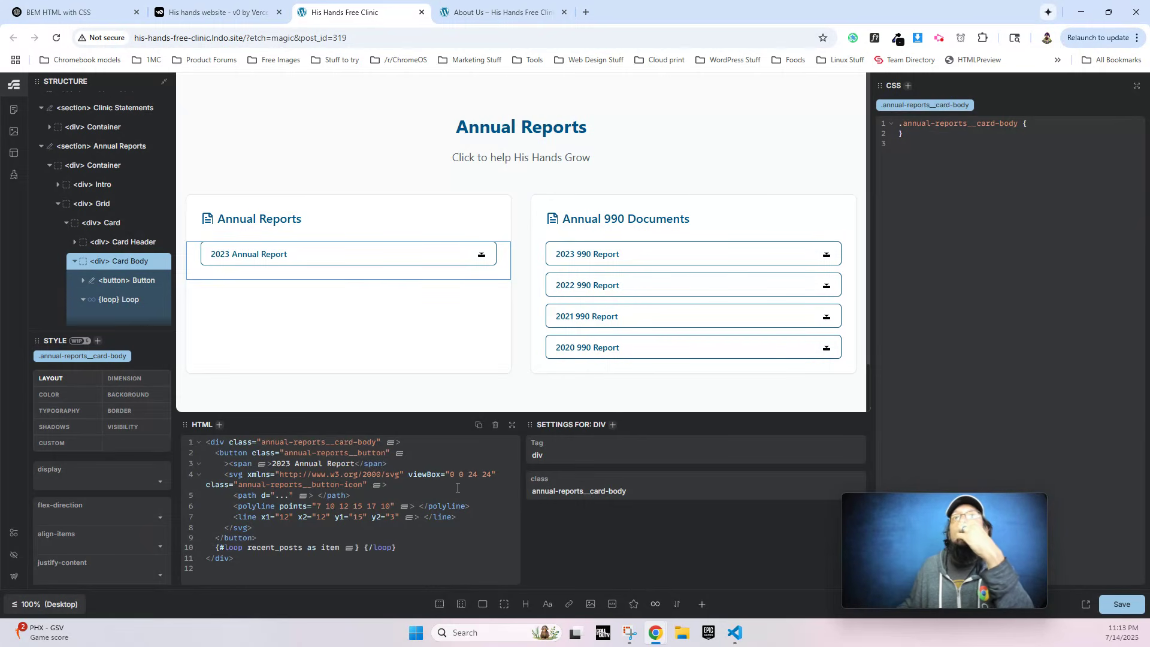
left_click_drag(124, 300, 123, 297)
Copy the recent_posts query arguments and create a new query named annualReports for the Annual Reports card's loop.
left_click(117, 283)
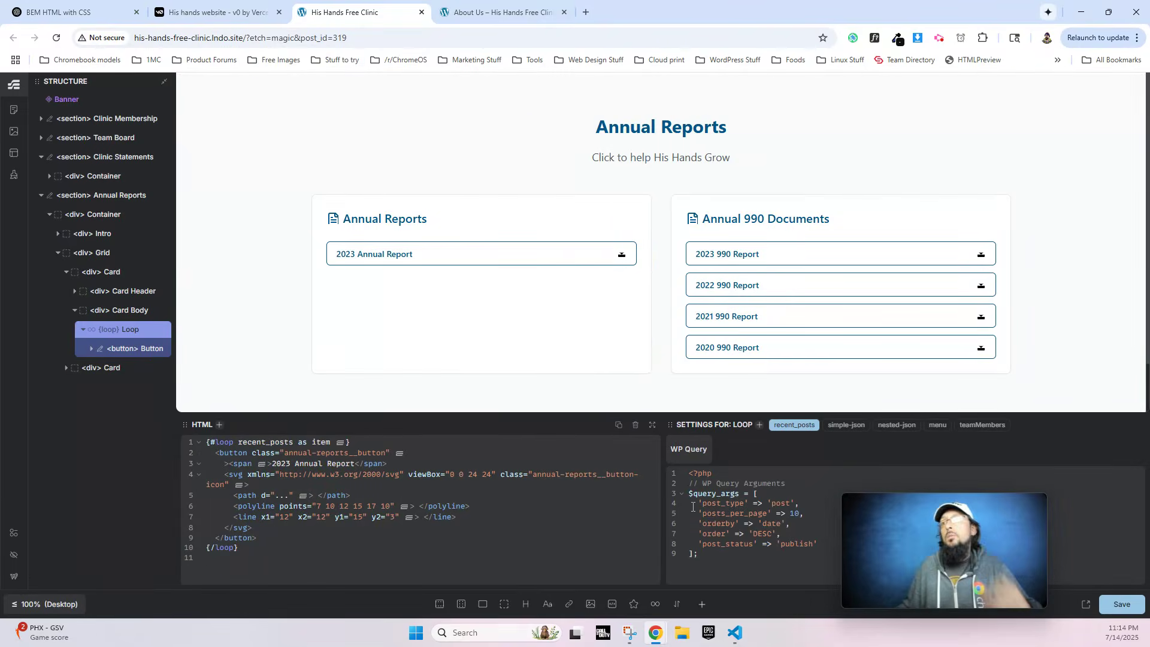
left_click_drag(695, 502, 825, 542)
key("ctrl+c")
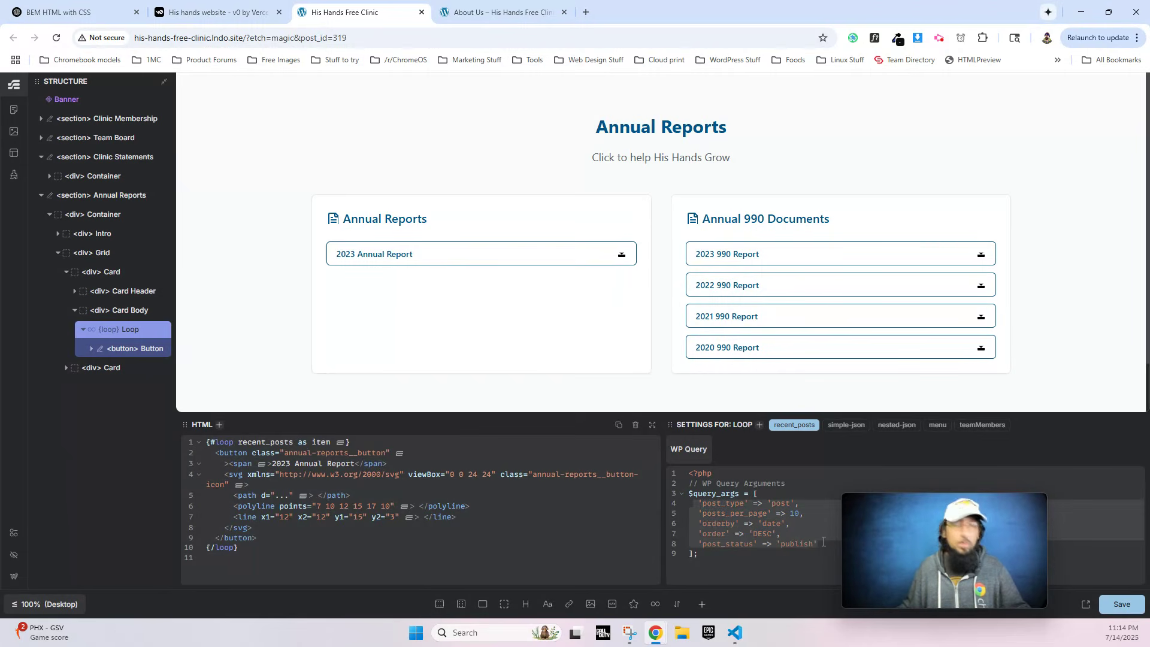
left_click(759, 427)
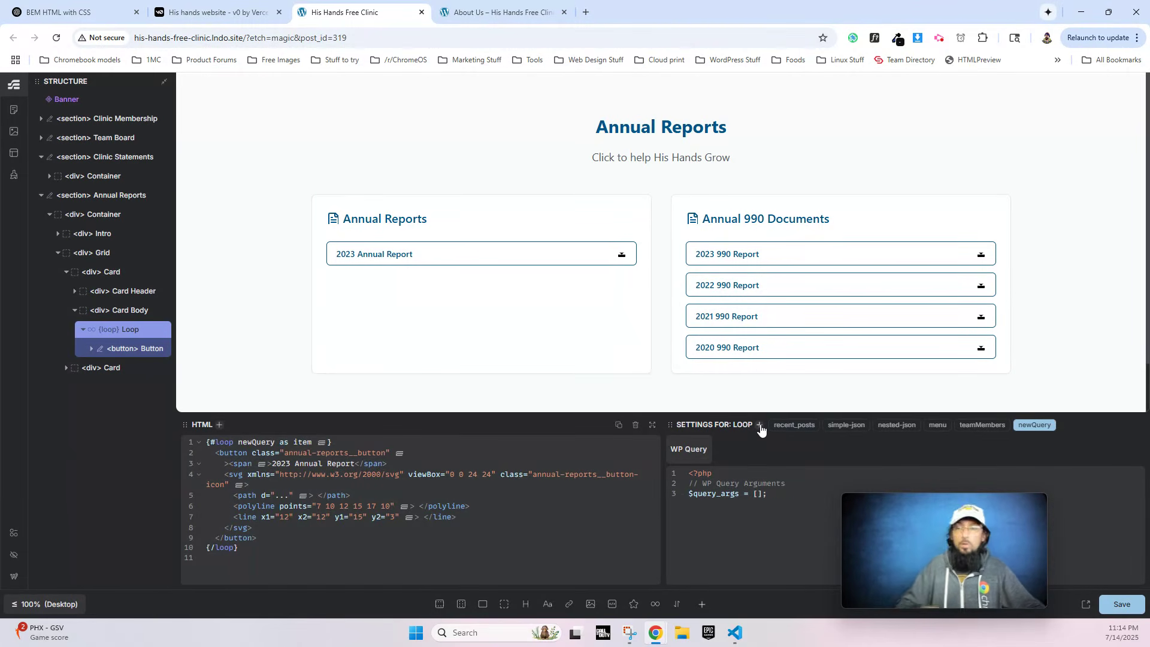
left_click(1026, 428)
type("annualReport")
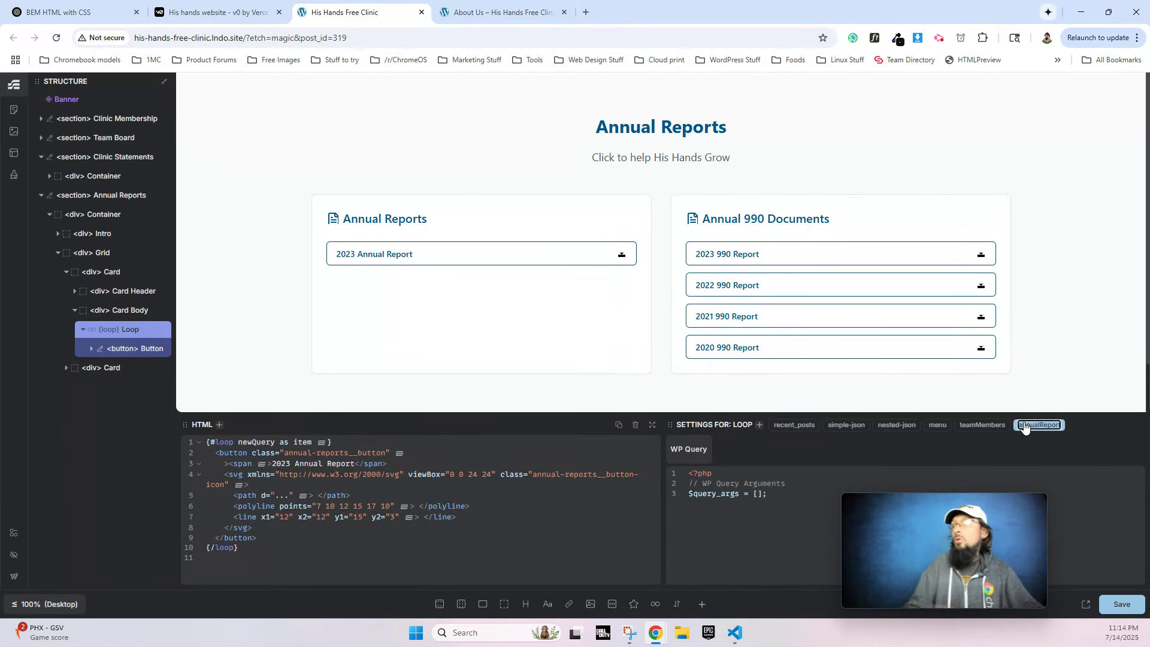
type("s")
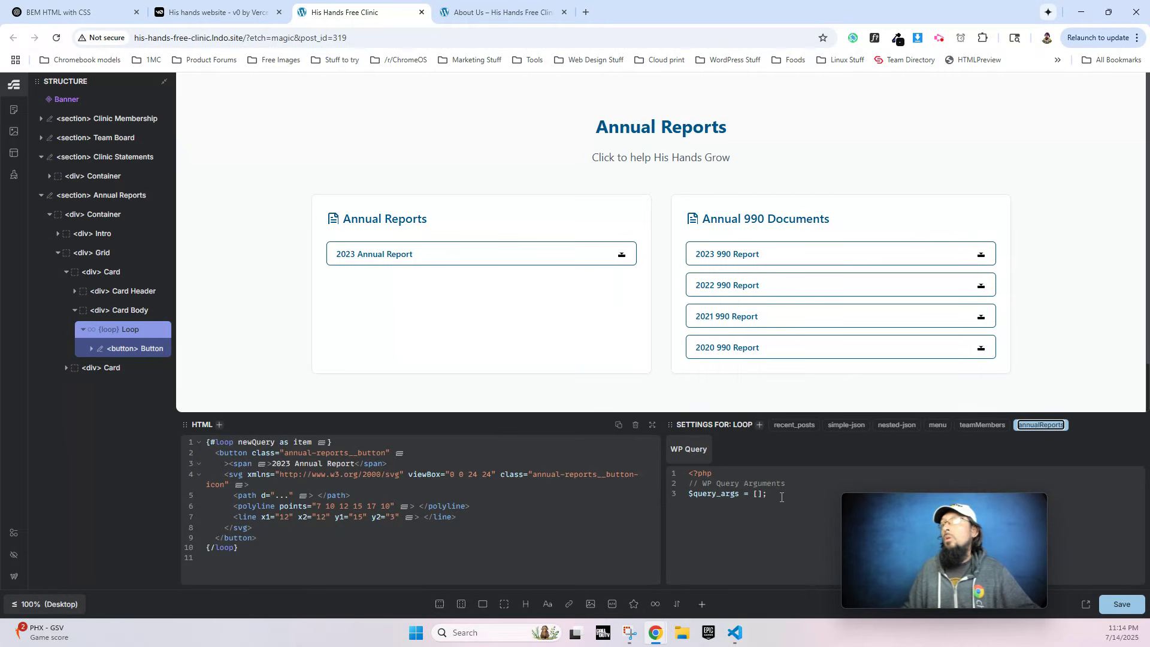
Paste the copied arguments into the annualReports query and set its post_type to 'annual-report'.
left_click(760, 494)
key("Return")
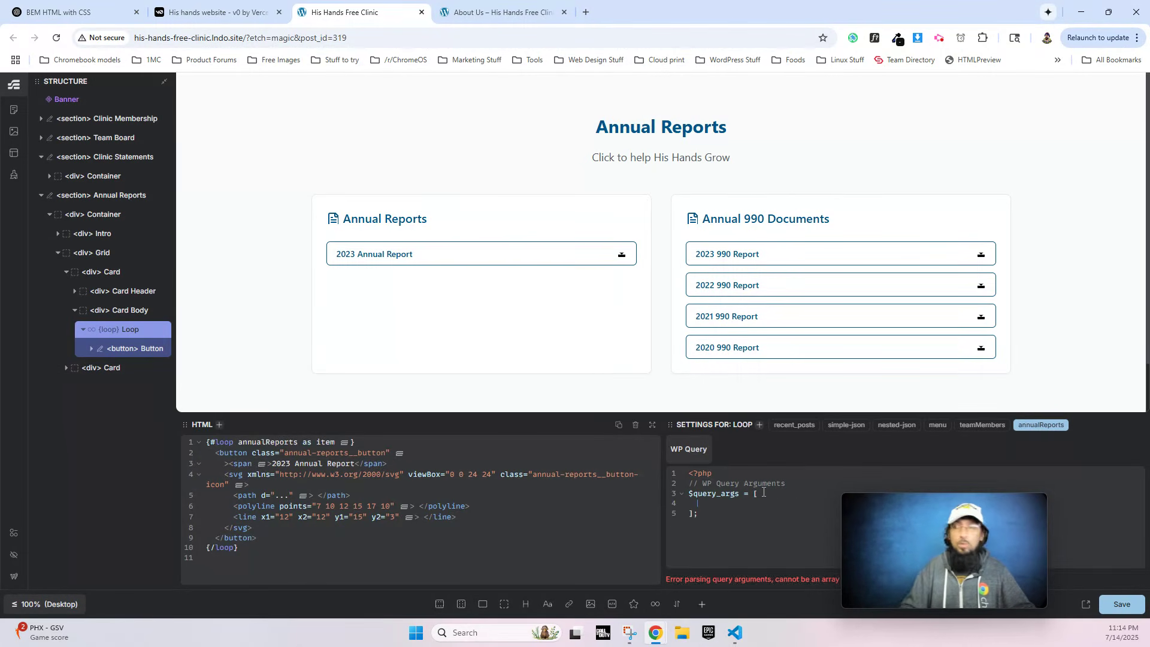
key("ctrl+v")
left_click_drag(795, 504, 769, 503)
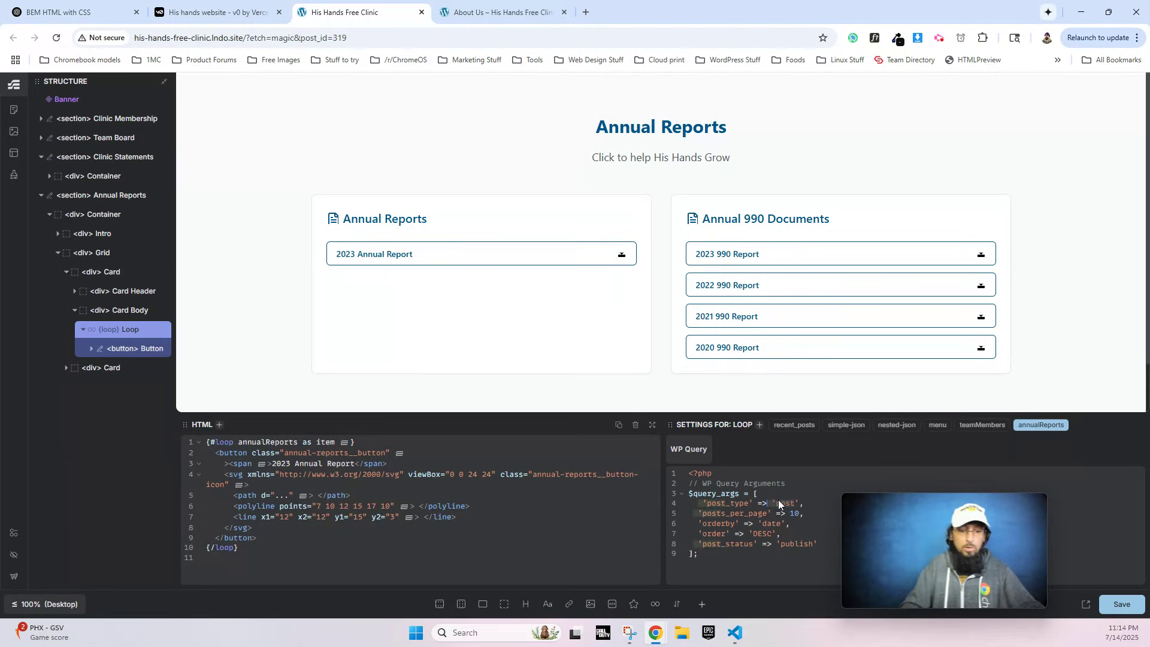
type("annual-rep")
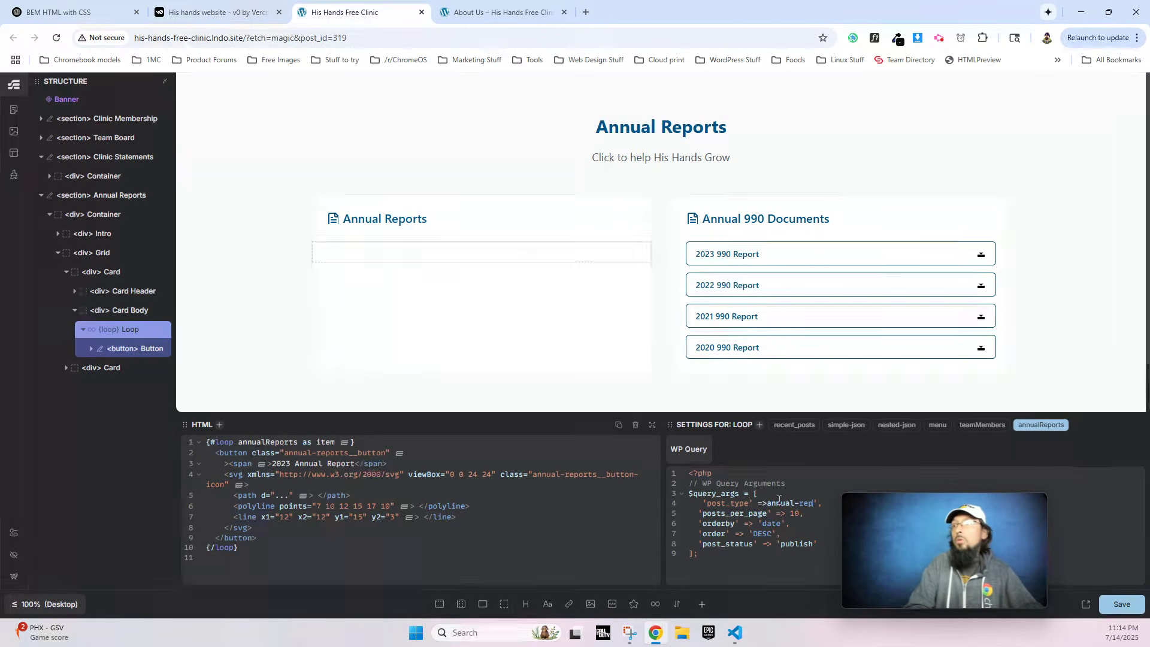
key("BackSpace")
key("BackSpace")
key("BackSpace")
key("BackSpace")
key("BackSpace")
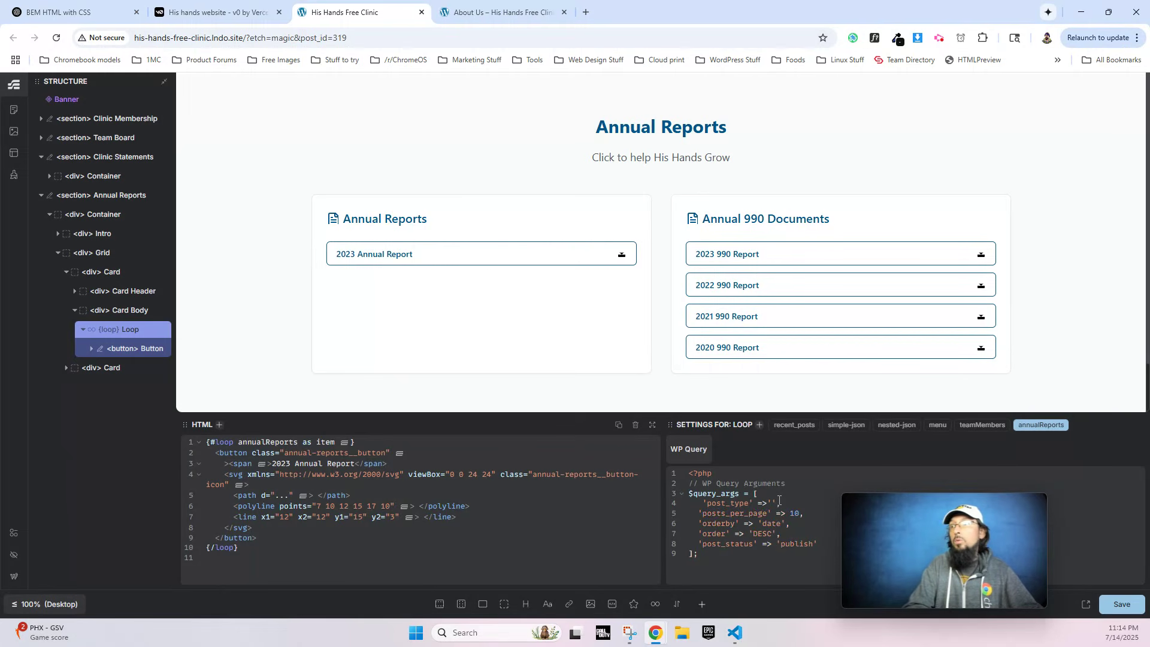
type("annual-")
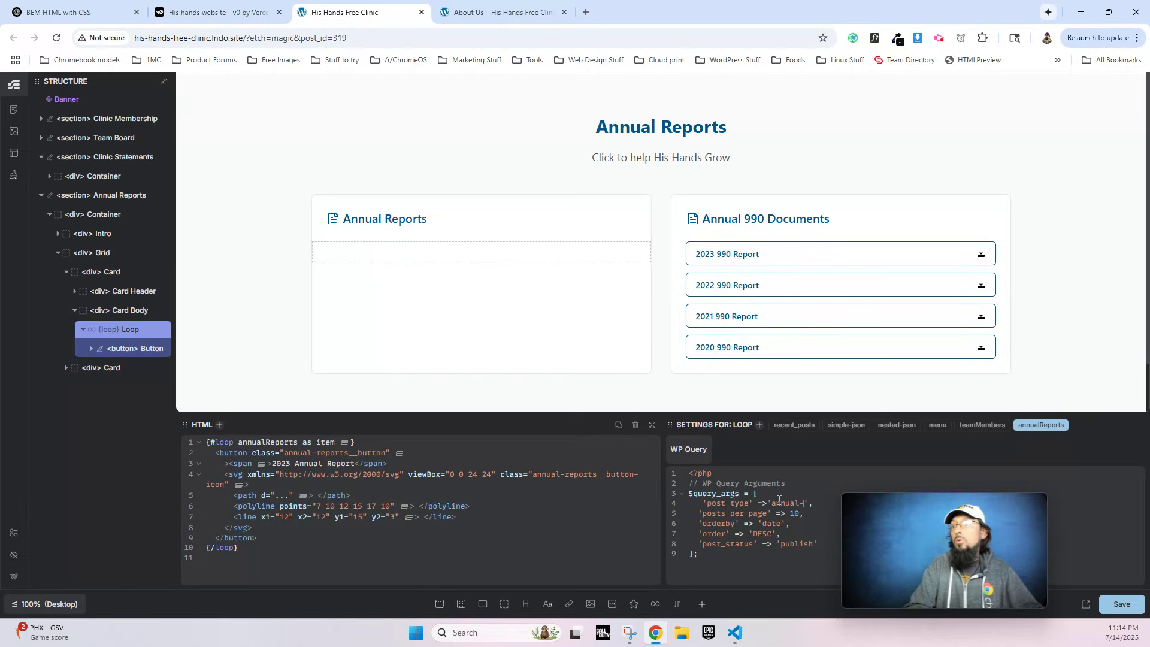
type("report")
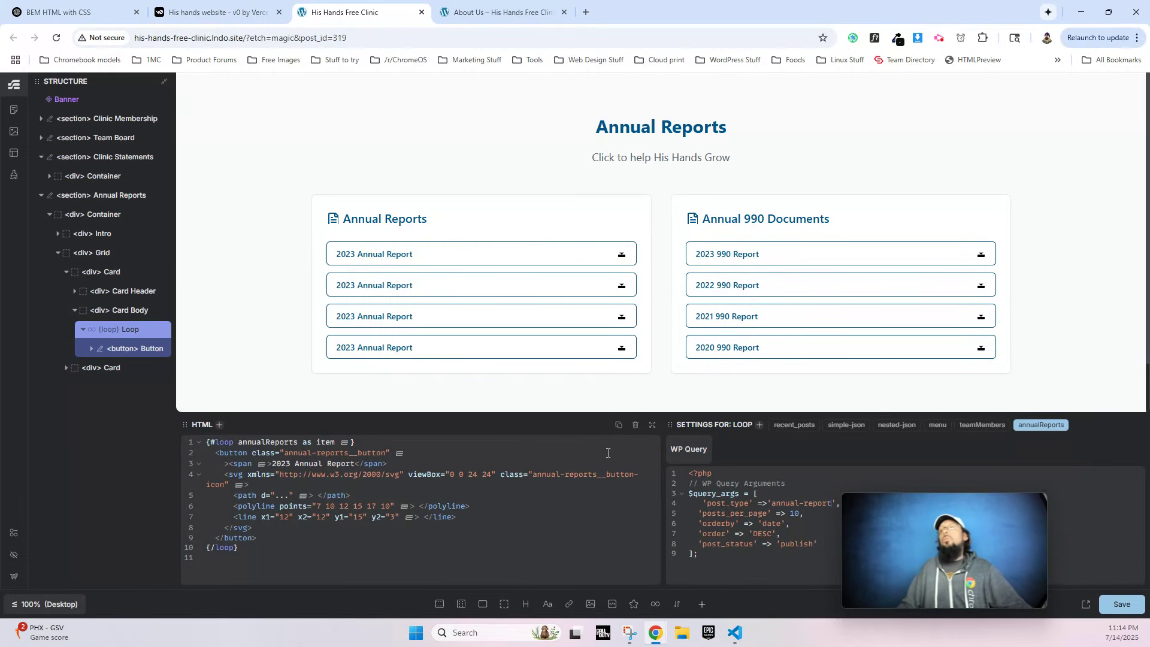
Fix the indentation of the post_type line in the annualReports query and copy all of its arguments.
left_click_drag(851, 516, 916, 526)
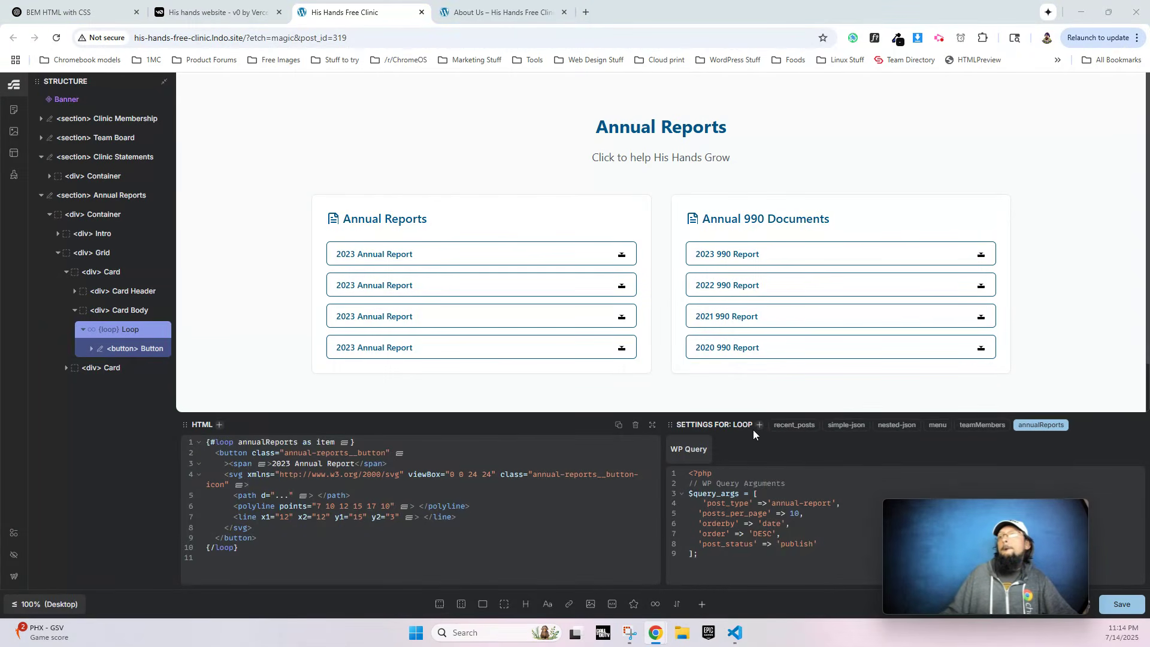
left_click(698, 502)
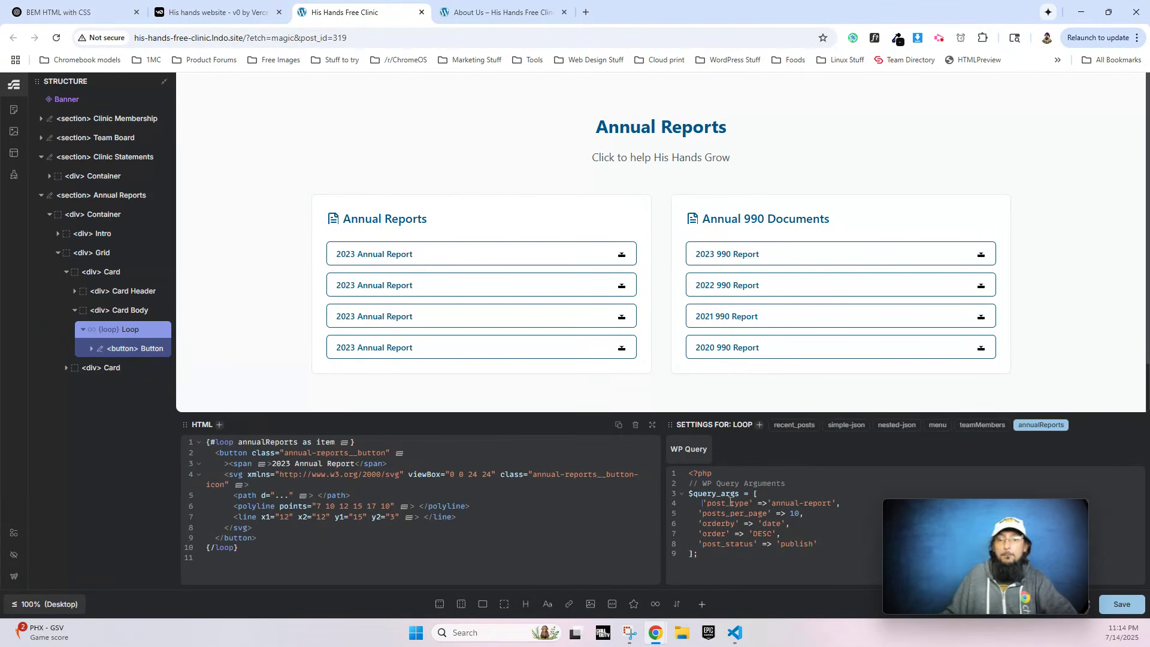
key("BackSpace")
left_click_drag(689, 503, 817, 544)
key("ctrl+c")
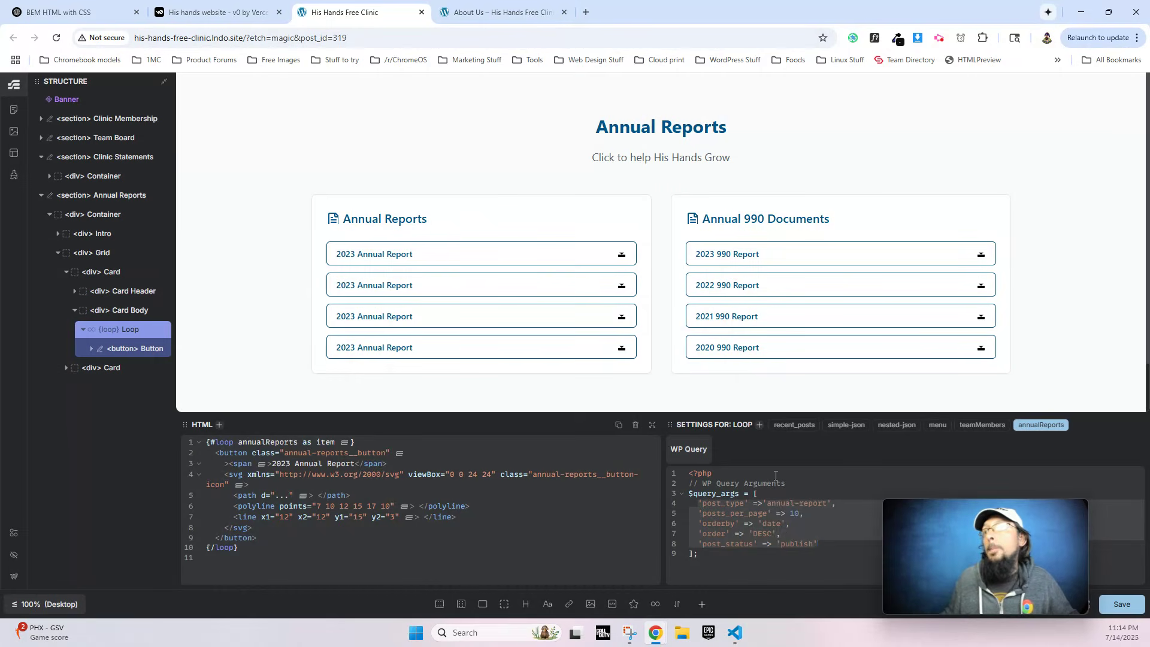
left_click(829, 481)
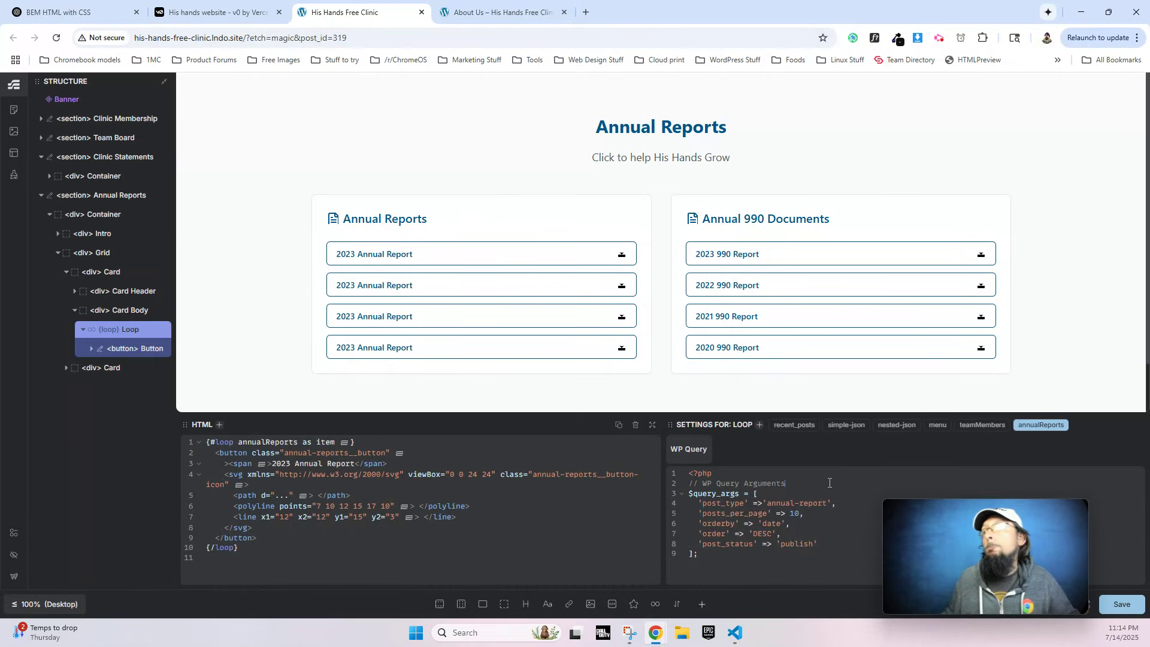
Delete the 2022, 2021 and 2020 report buttons from the Annual 990 Documents card, keeping only the 2023 button.
left_click(757, 248)
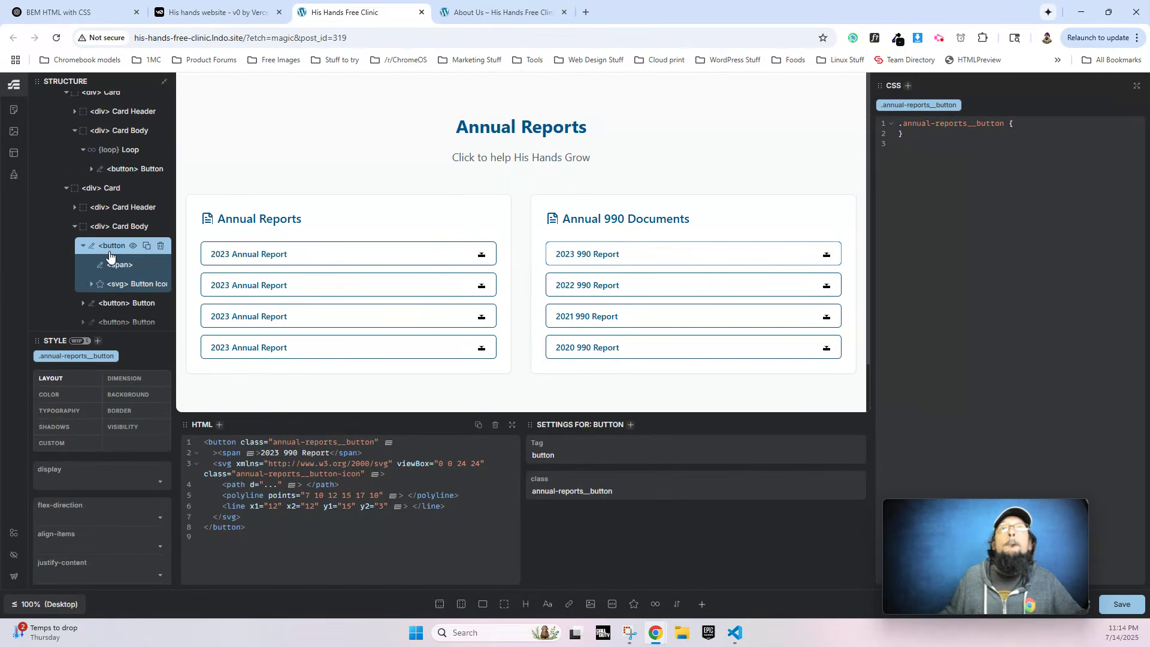
left_click(83, 247)
left_click(161, 267)
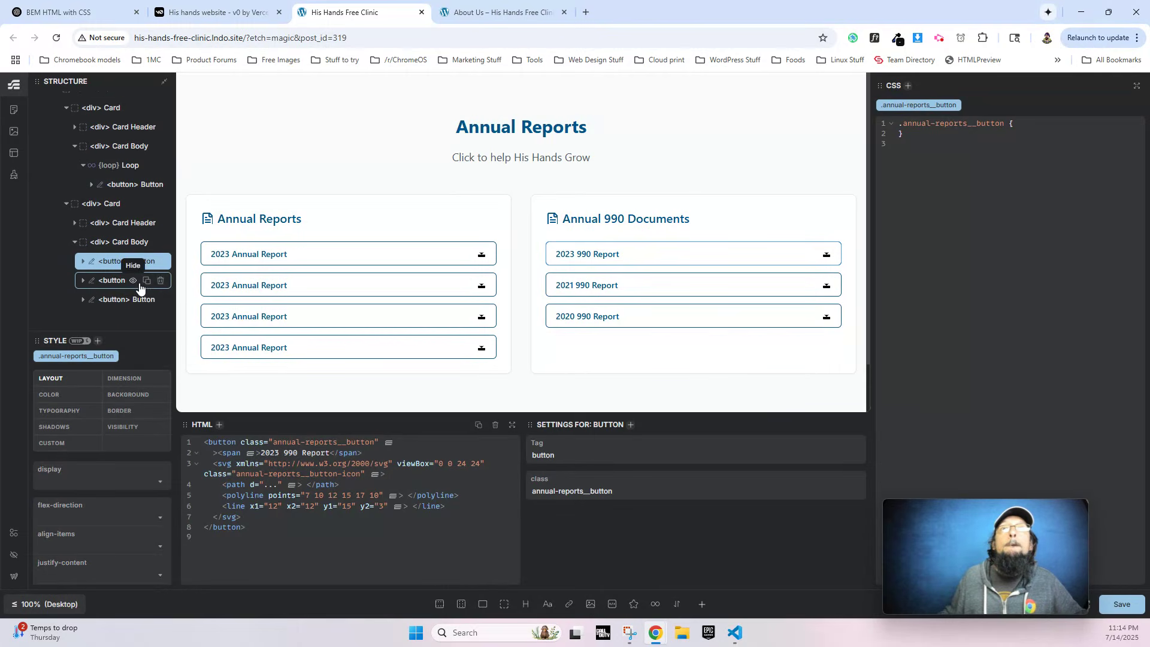
left_click(160, 266)
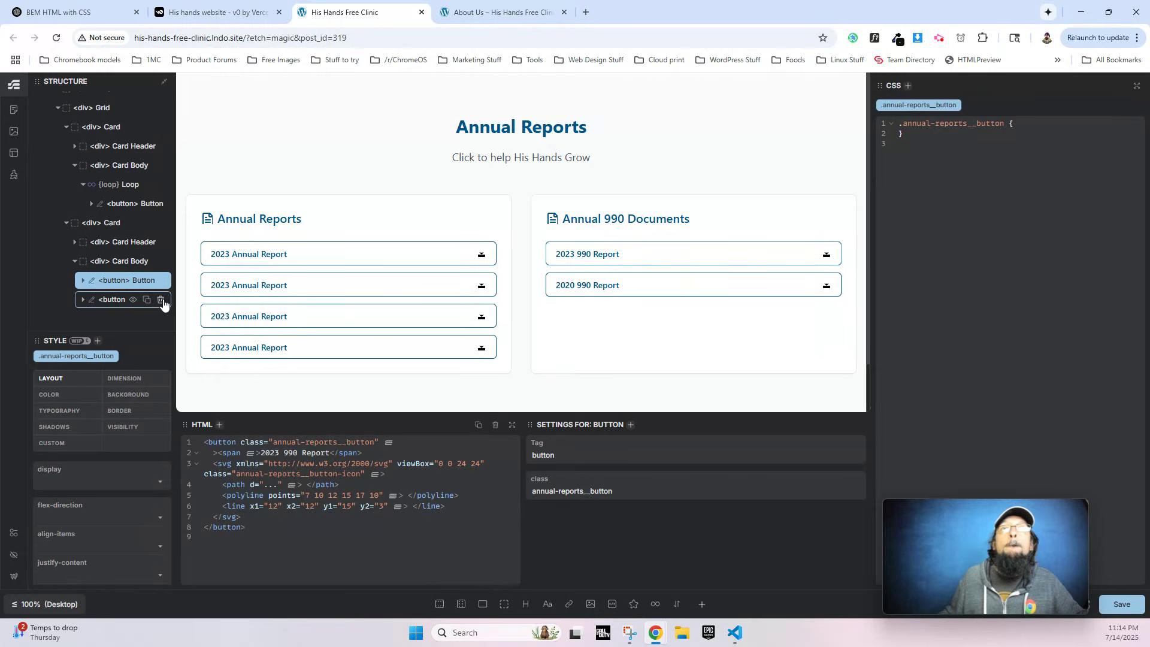
left_click(160, 301)
Add a loop to the Annual 990 Documents card body and nest the 2023 990 Report button inside it.
left_click(123, 284)
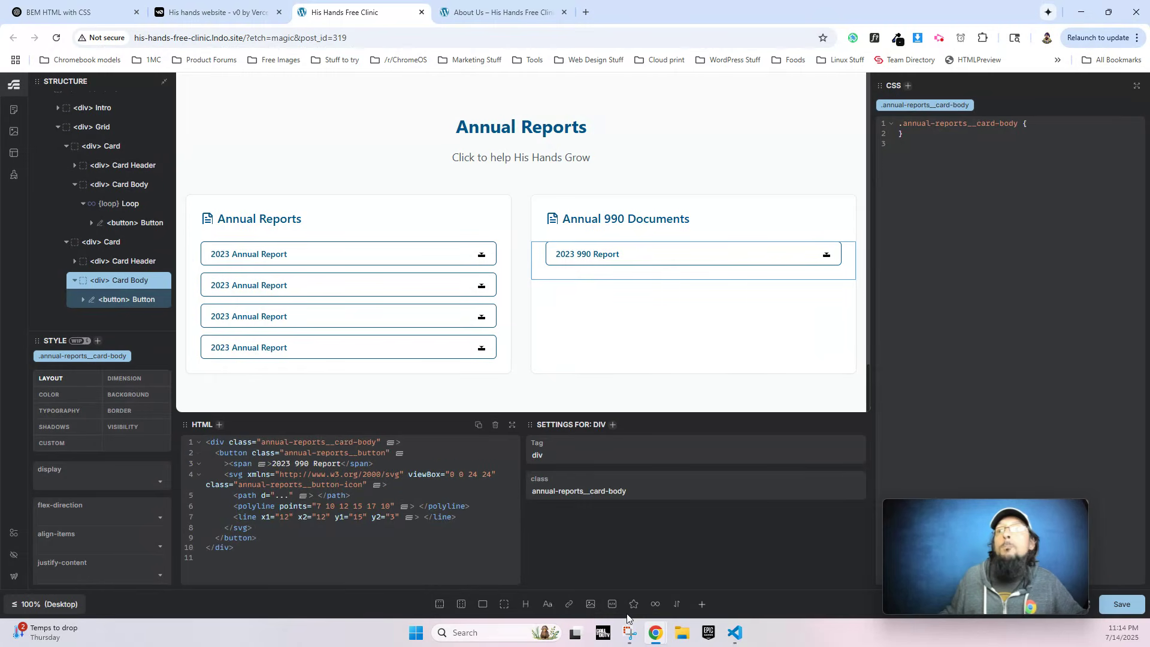
left_click(659, 604)
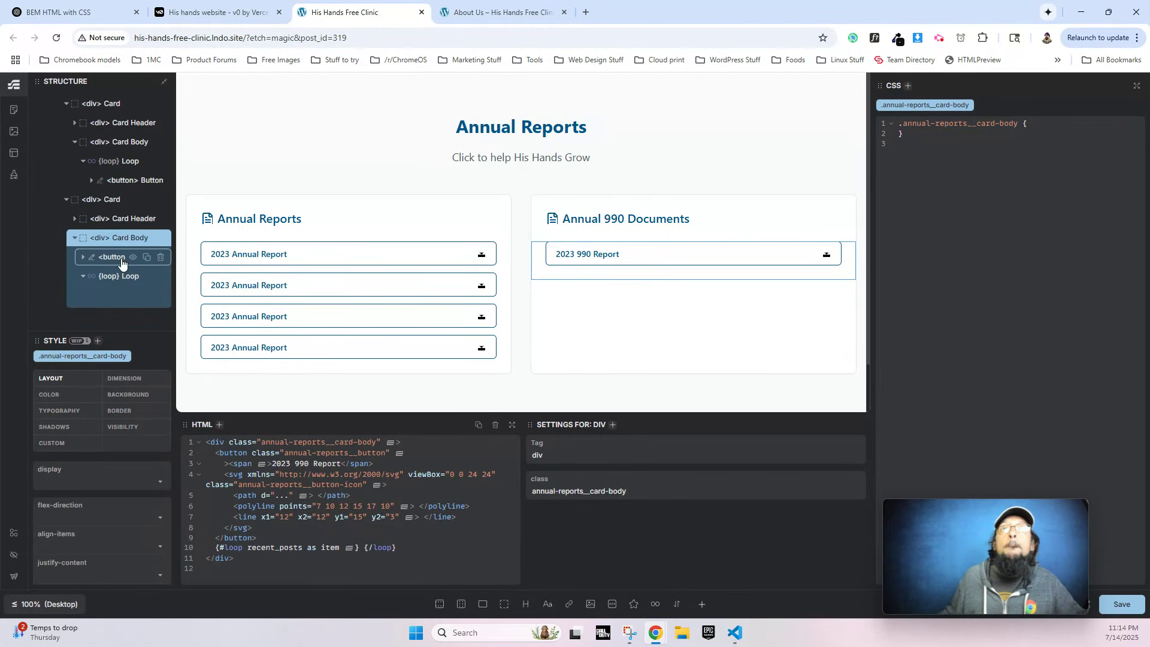
left_click_drag(111, 257, 128, 287)
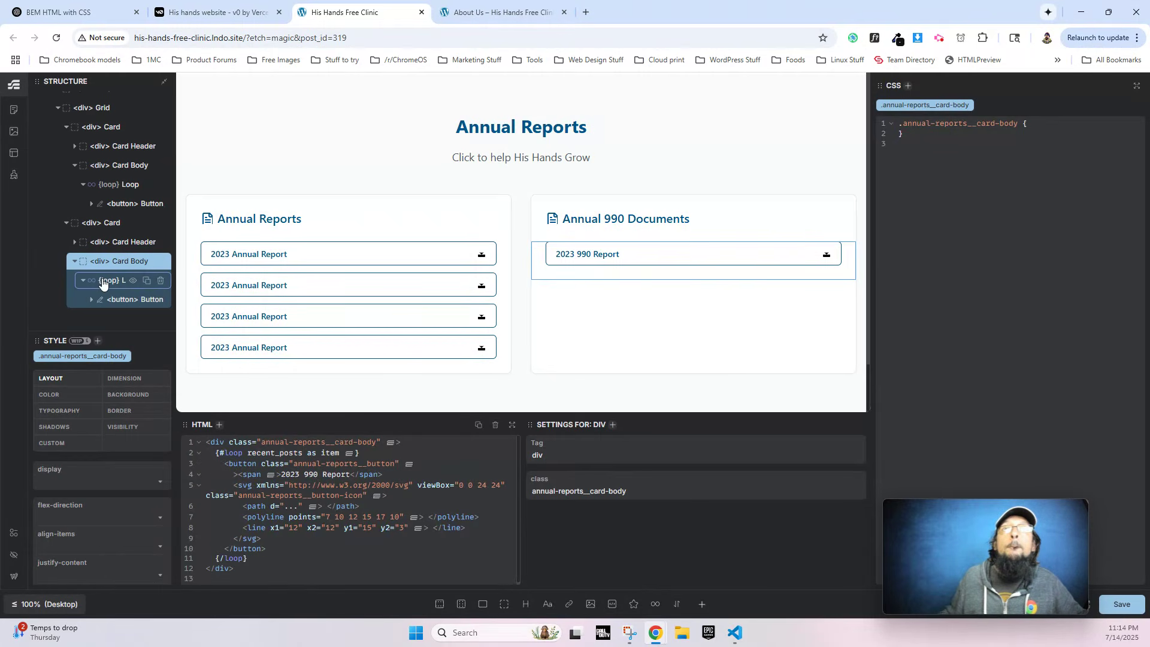
Create a new query named 990Reports for the loop in the Annual 990 Documents card.
left_click(119, 274)
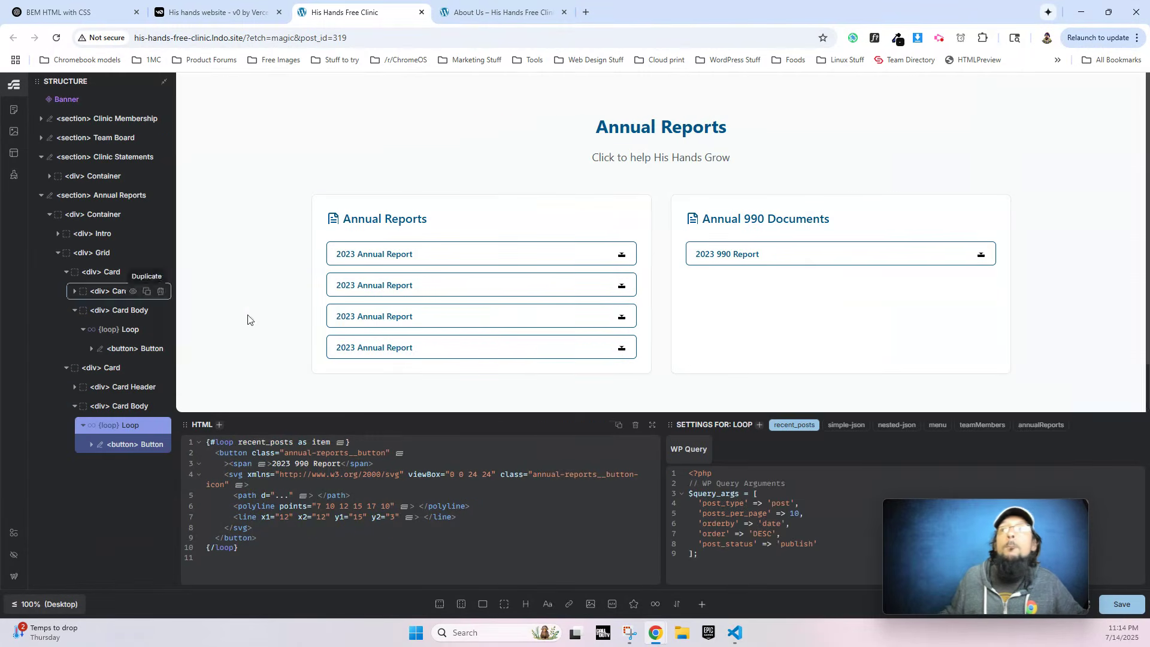
left_click(760, 424)
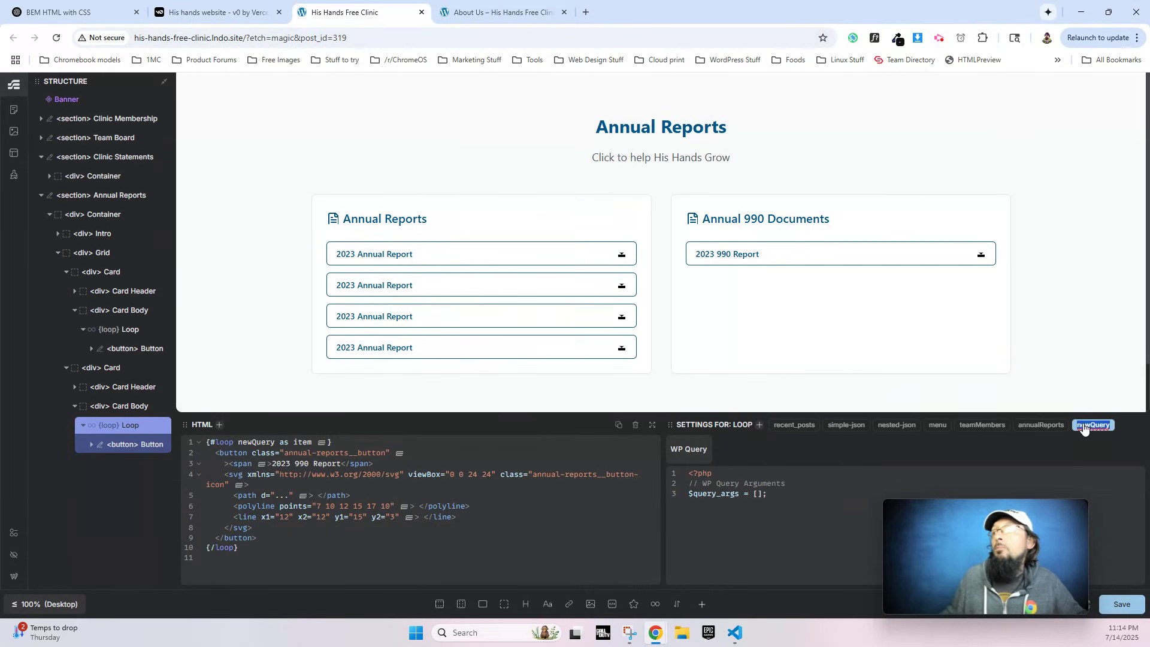
type("990")
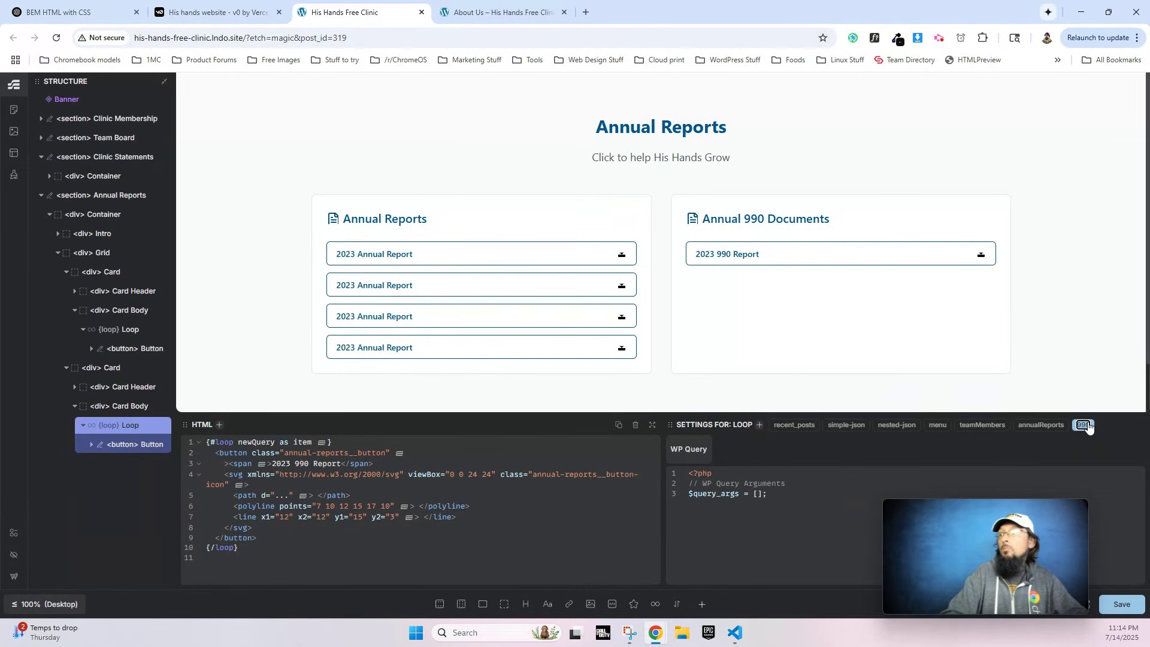
type("Reports")
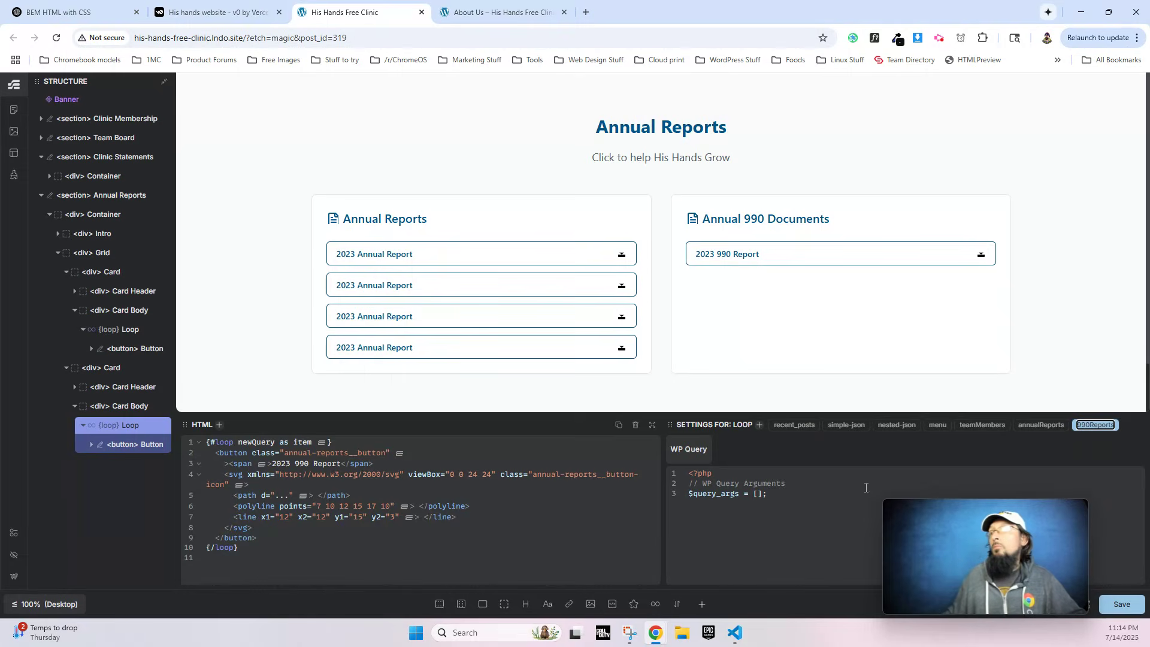
Paste the copied arguments into the 990Reports query and set its post_type to '990-report'.
left_click(756, 495)
key("Return")
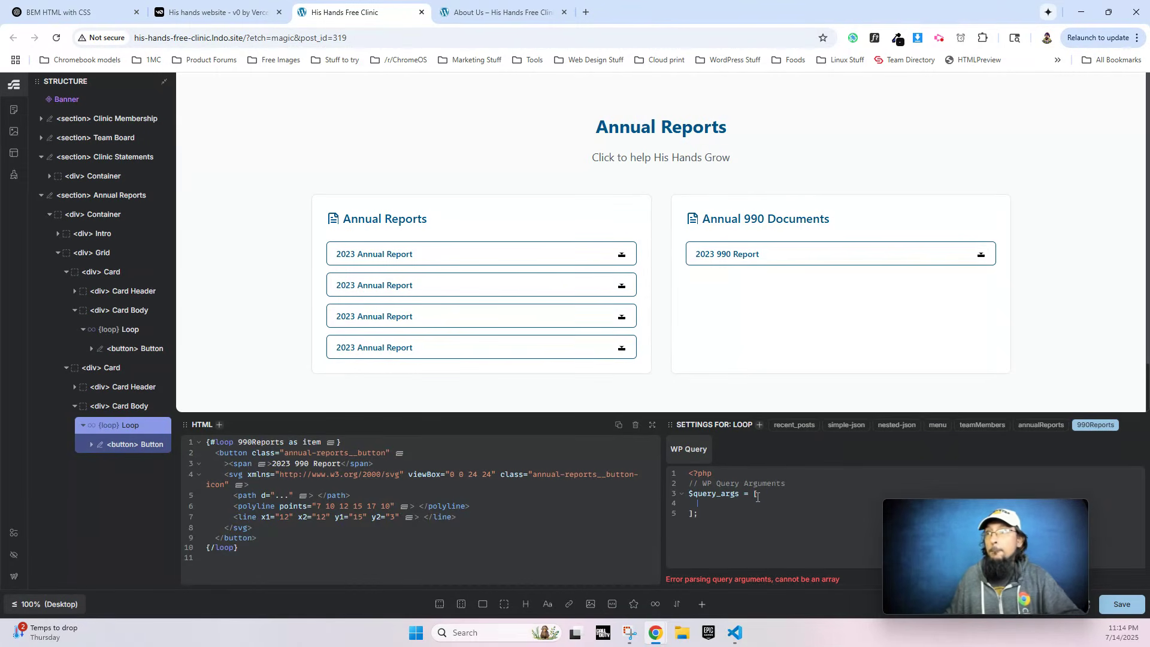
key("ctrl+v")
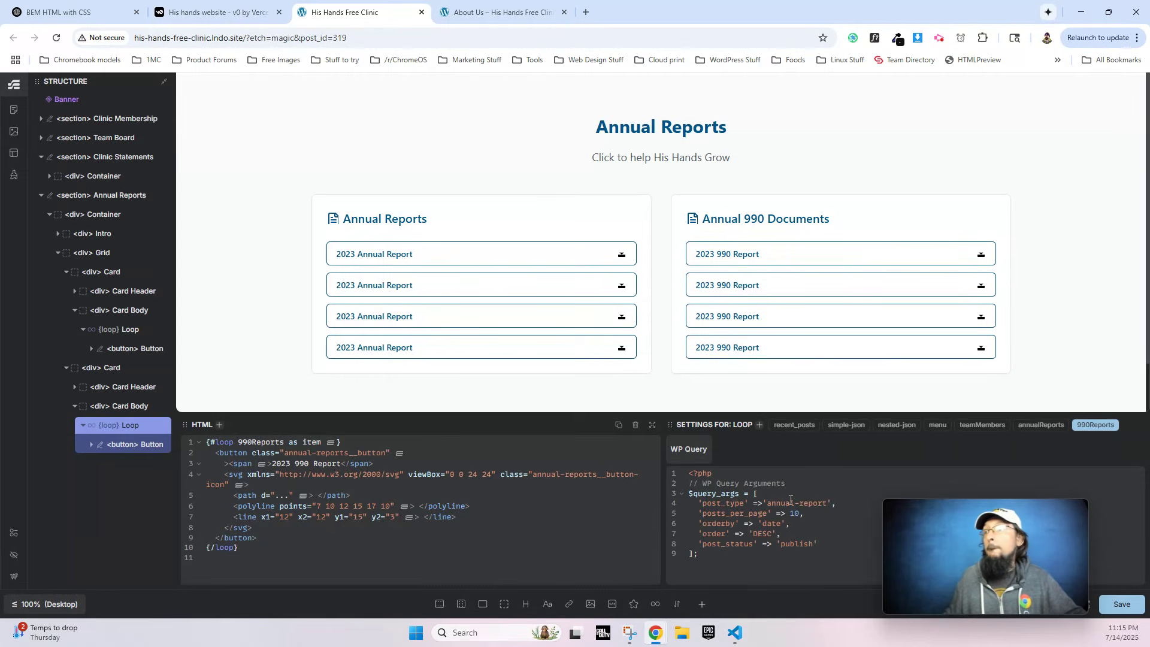
left_click(796, 502)
key("BackSpace")
key("BackSpace")
key("BackSpace")
key("BackSpace")
key("BackSpace")
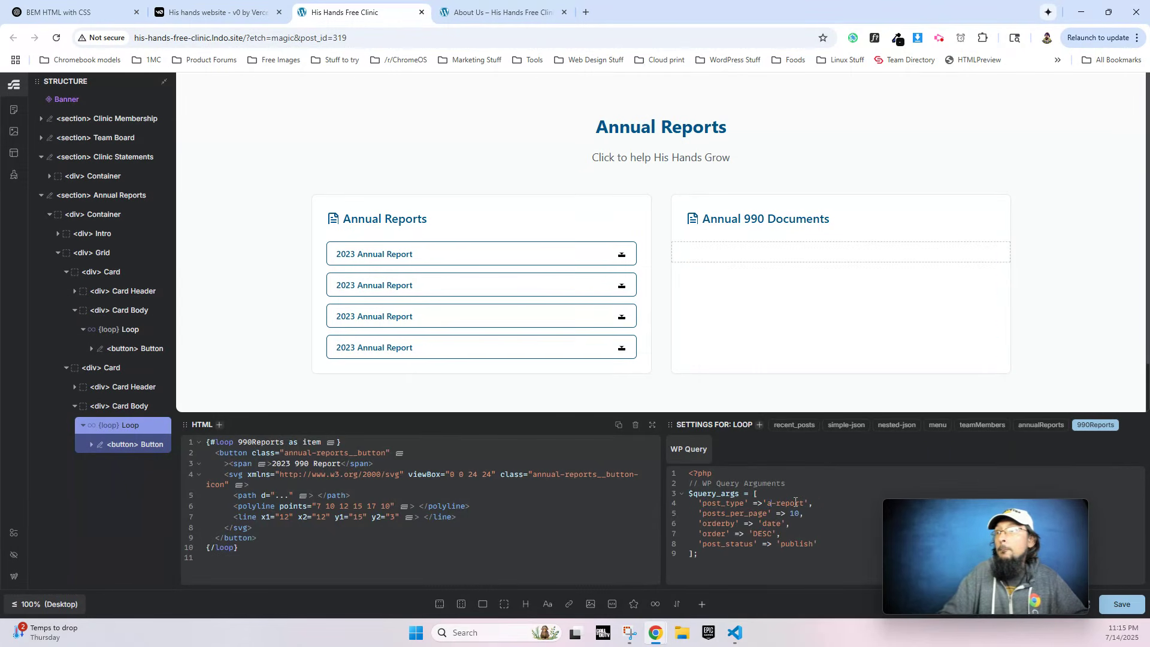
key("BackSpace")
type("990")
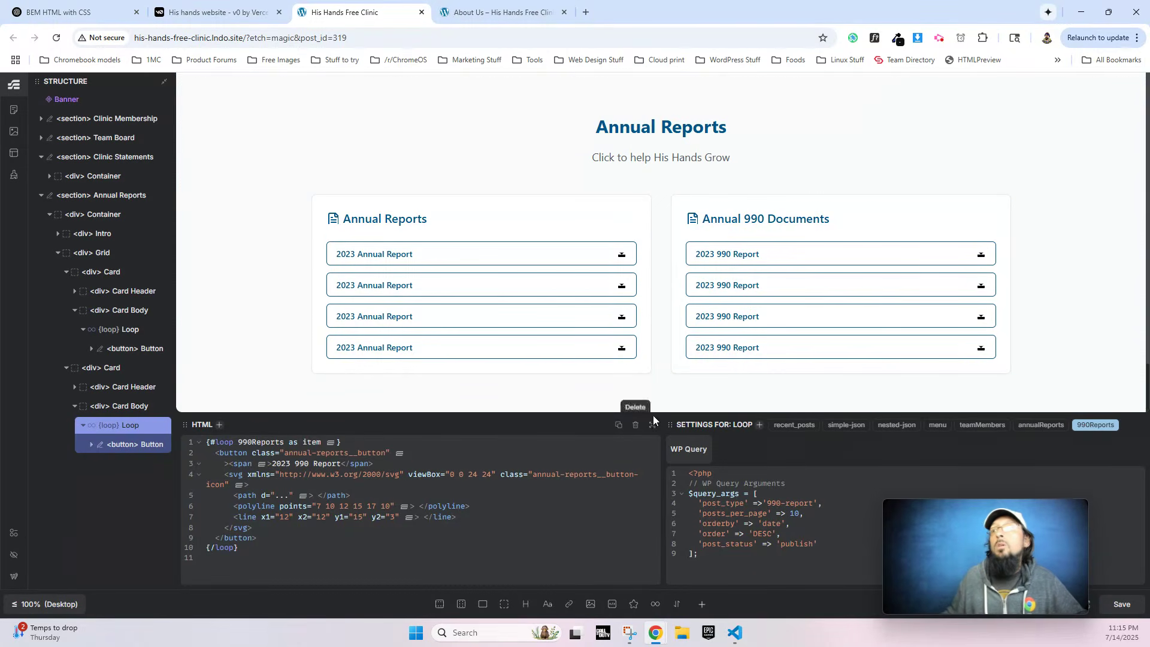
Rename the item variable of the annualReports loop in the Annual Reports card to report.
left_click(110, 334)
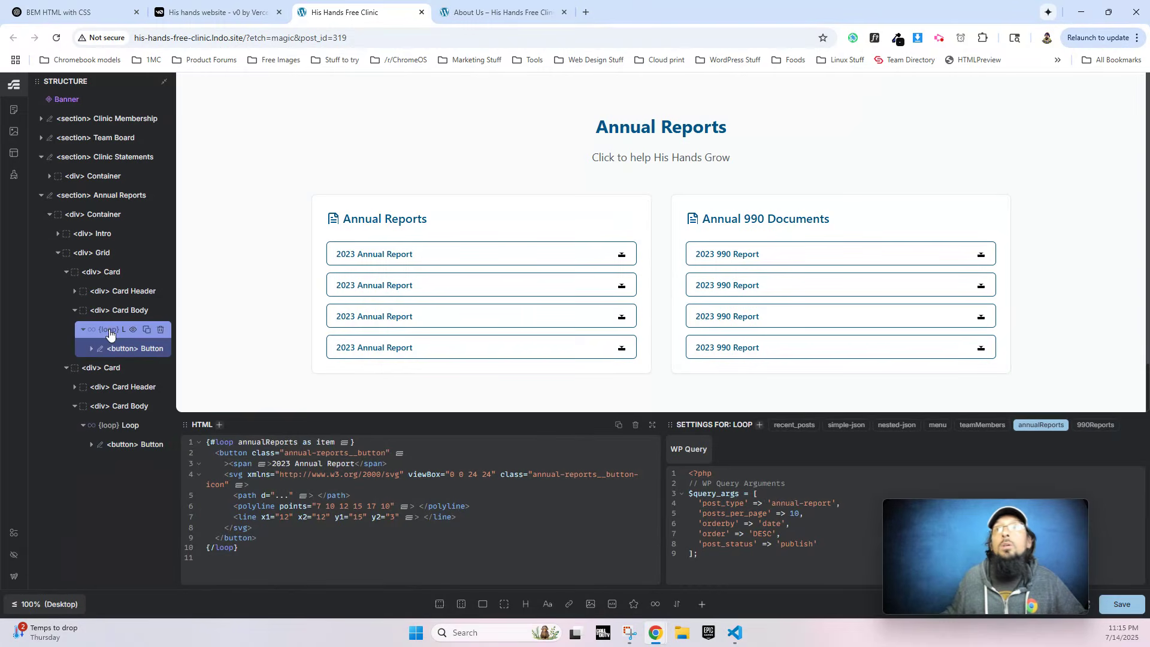
double_click(330, 441)
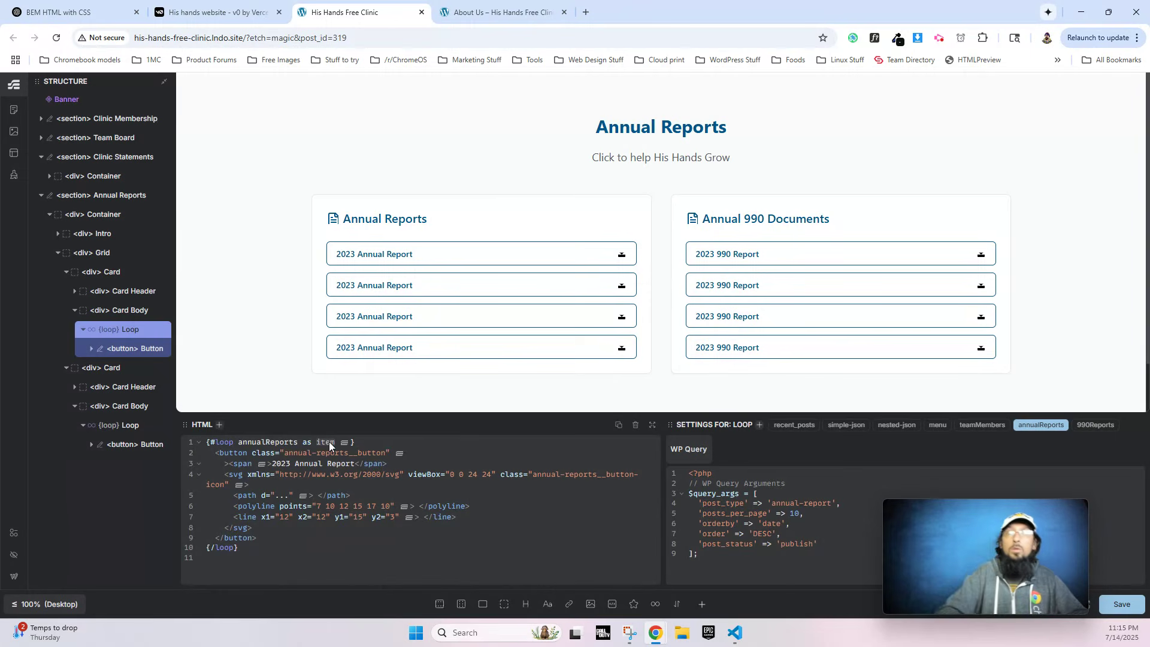
type("report")
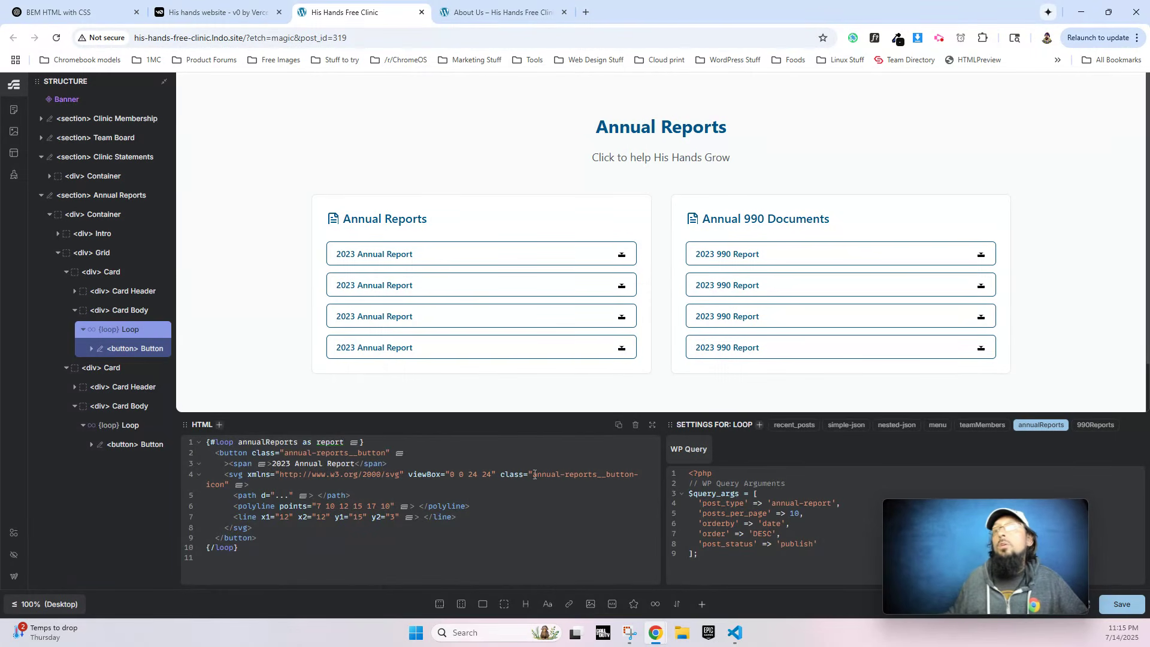
Set the button text in the Annual Reports card to the dynamic value {report.title}.
left_click(375, 254)
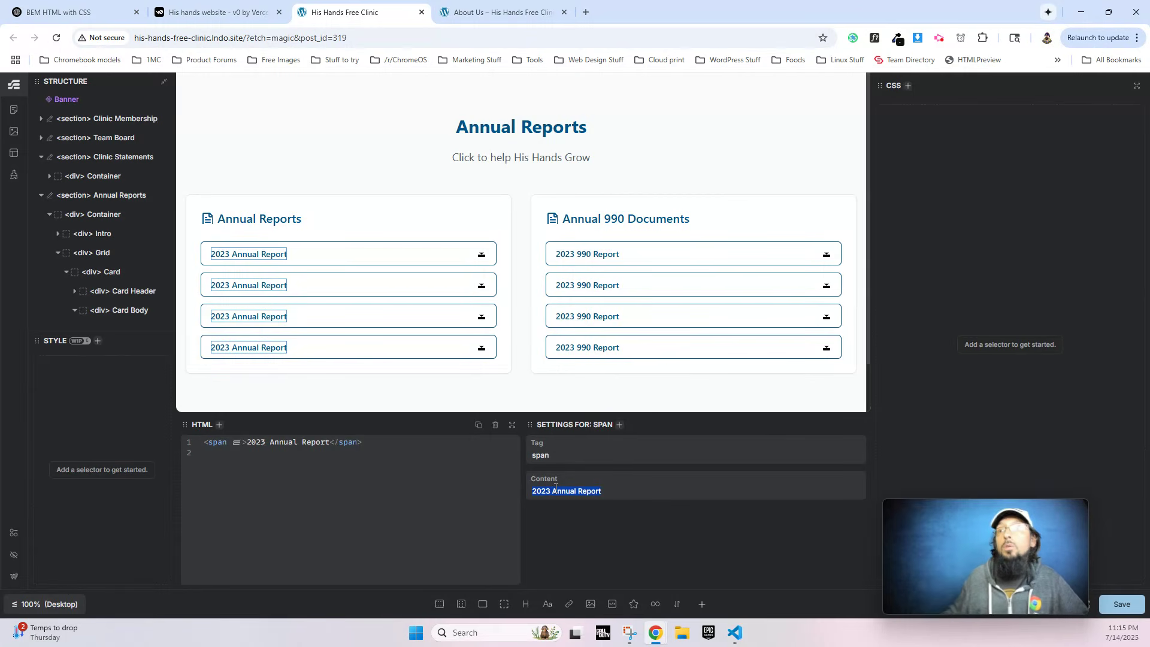
type("{rejp")
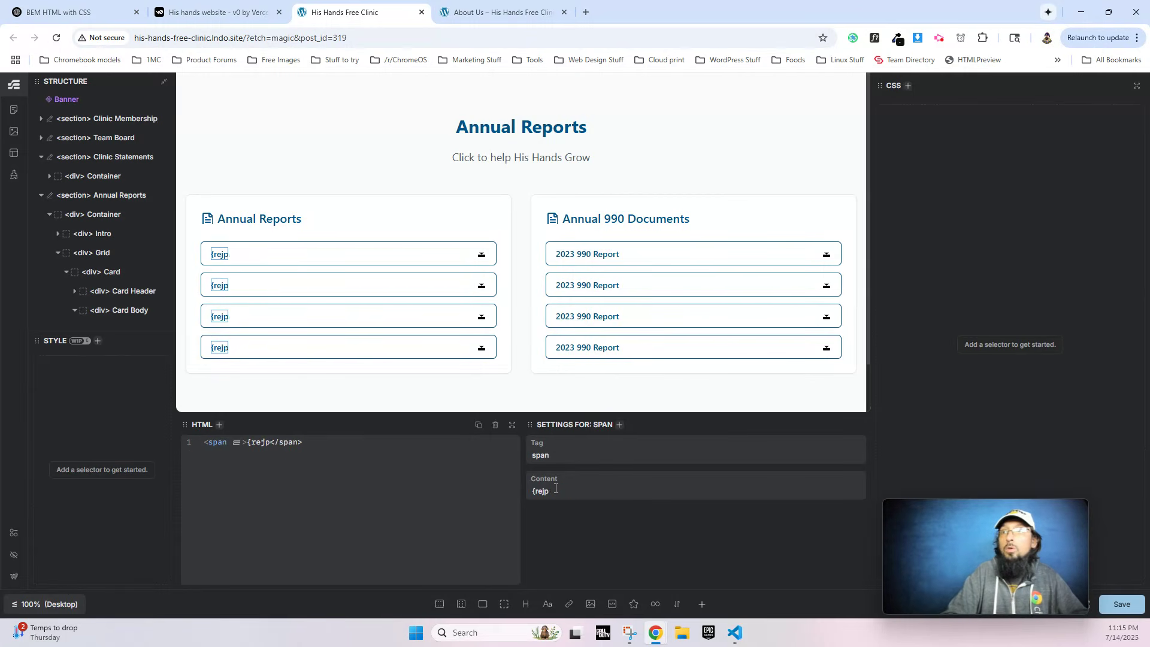
type("port.title")
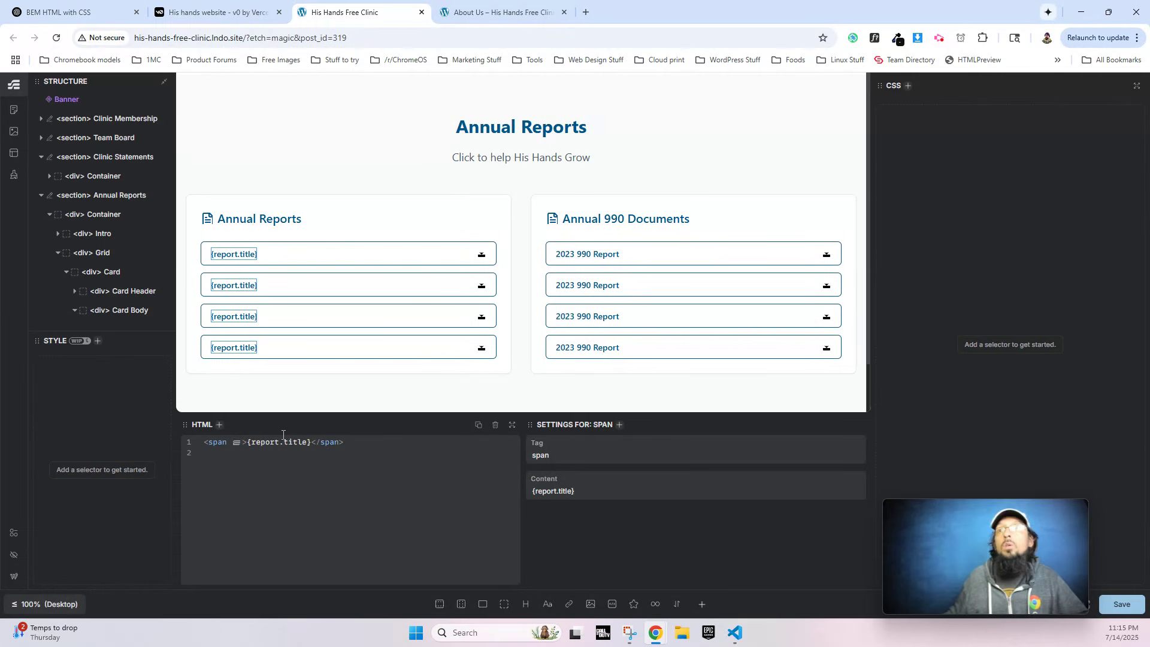
left_click(341, 393)
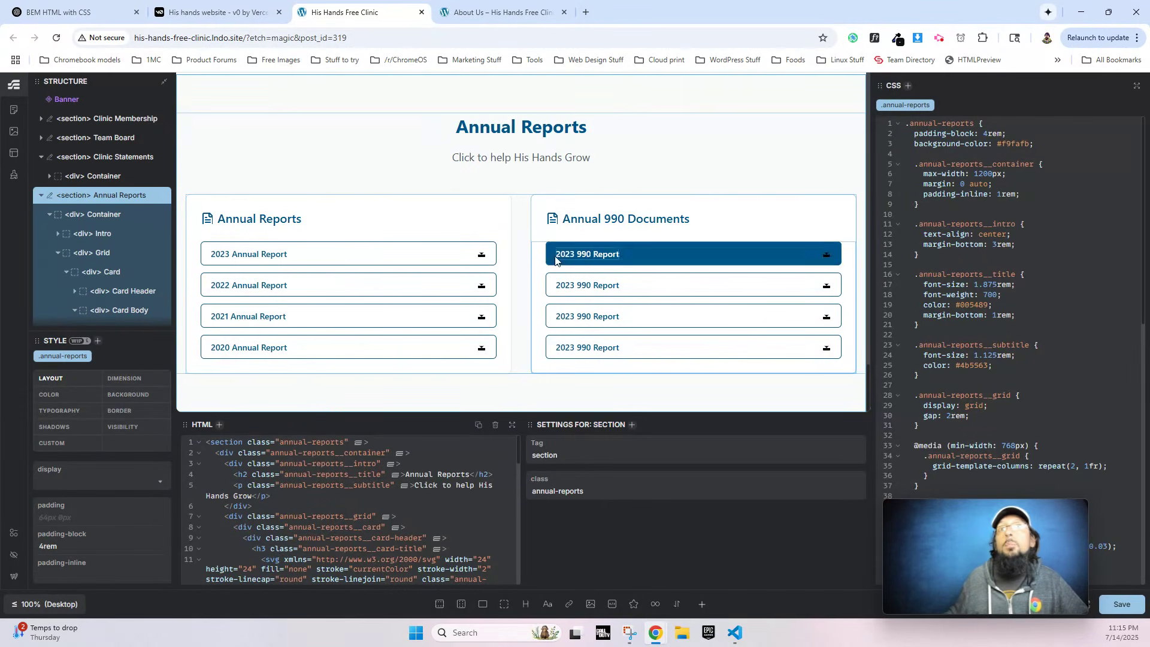
Rename the item variable of the 990Reports loop in the Annual 990 Documents card to report990.
scroll(91, 267, "down", 3)
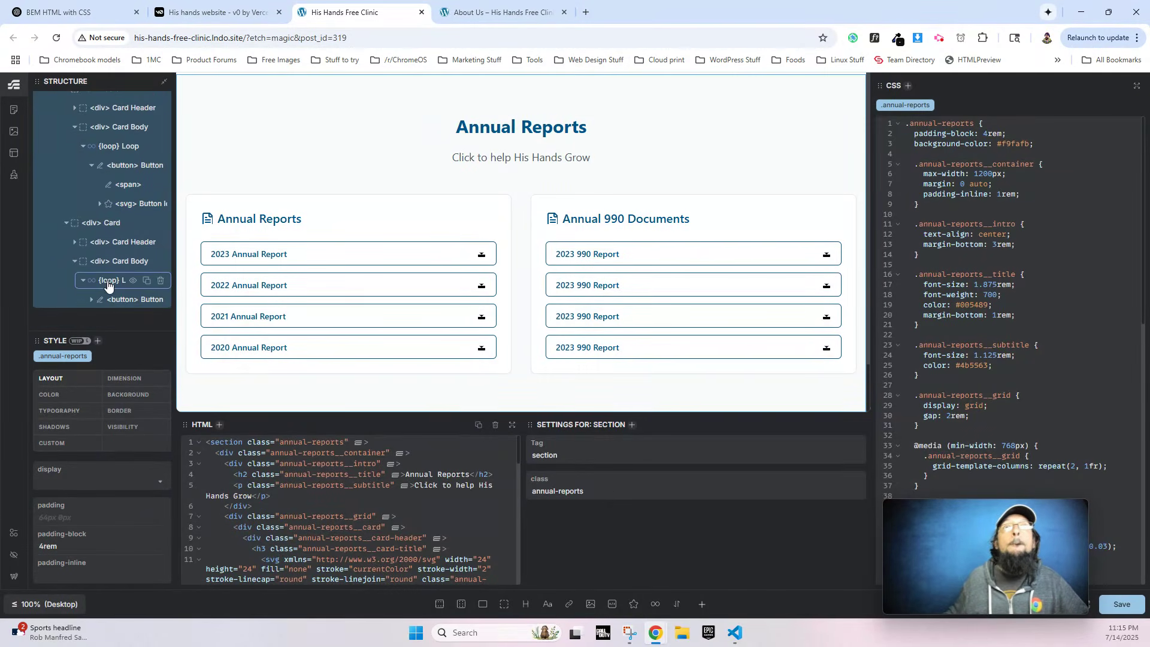
left_click(118, 280)
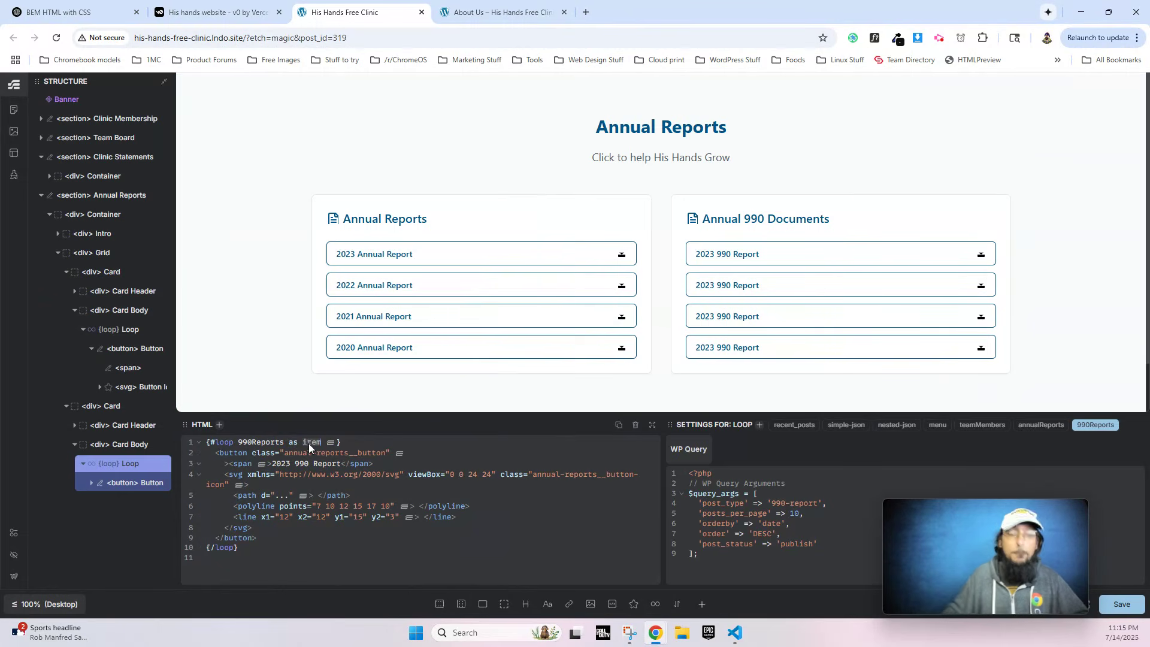
type("report-")
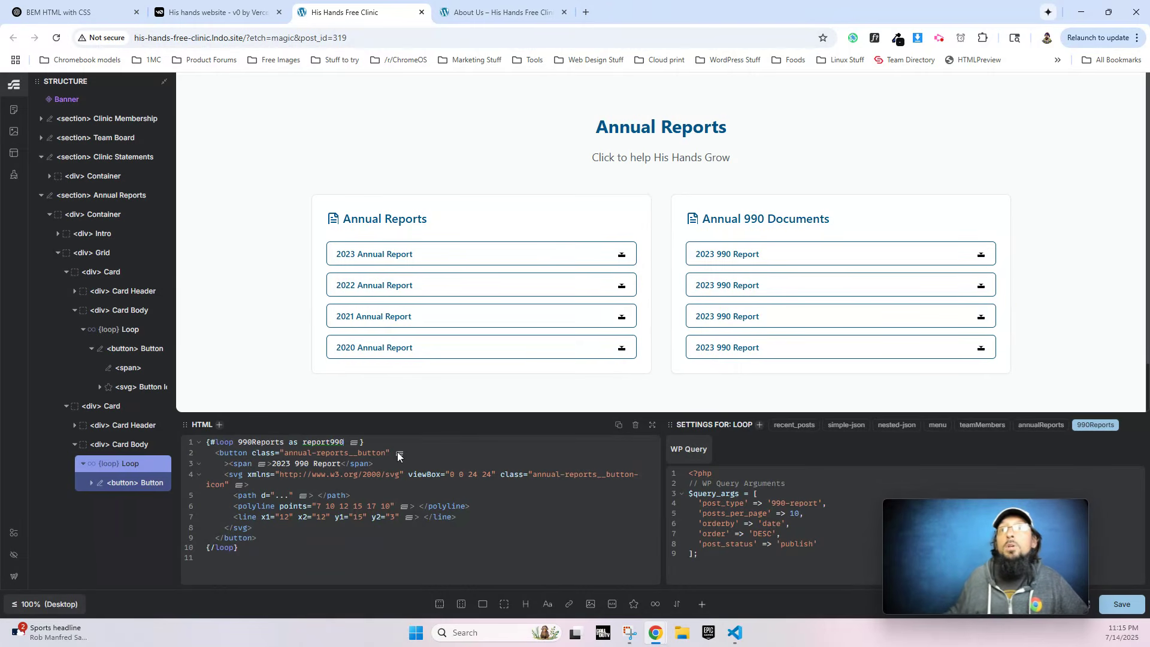
Set the button text in the Annual 990 Documents card to {report990.title} and save the page.
left_click(728, 258)
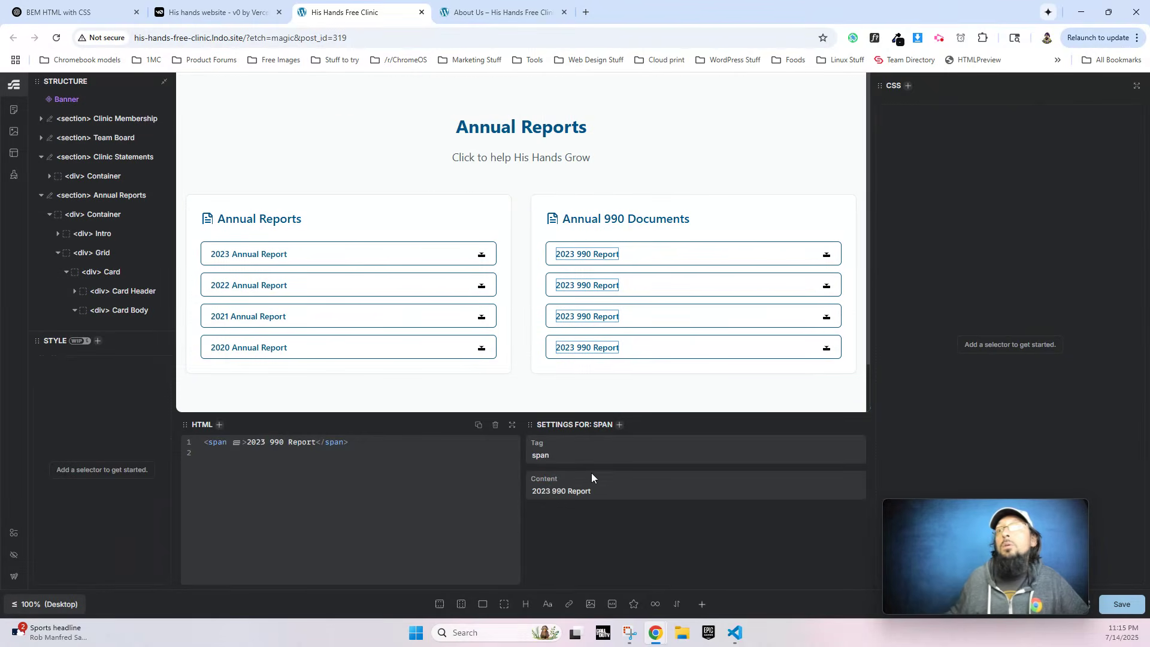
type("{repor")
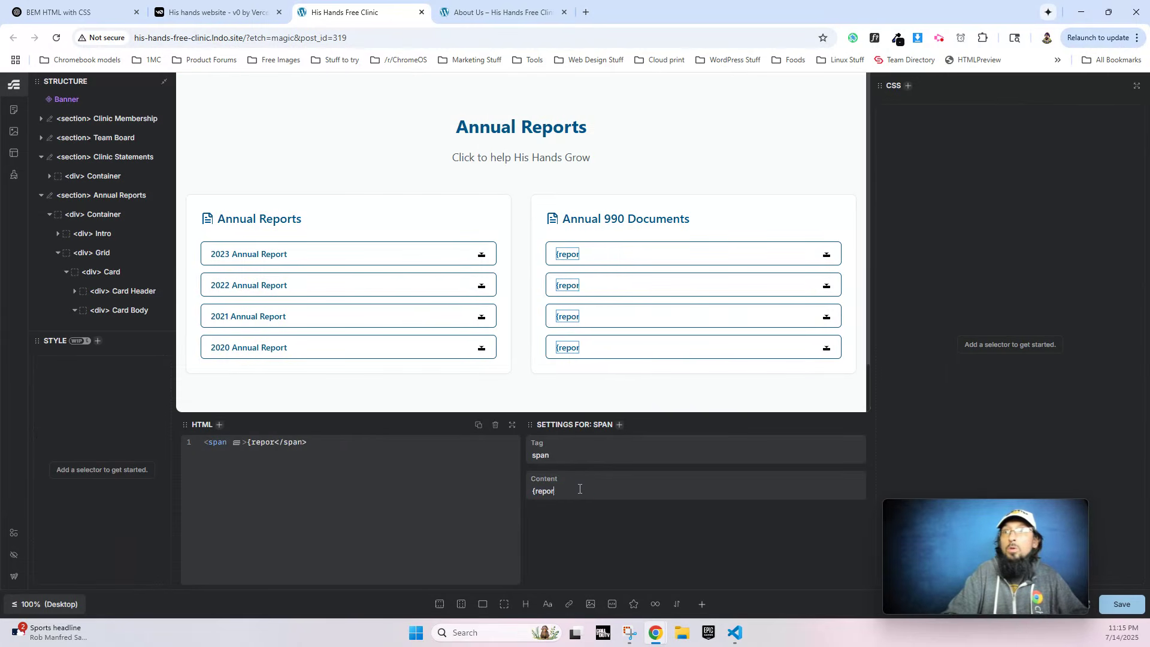
type("t990.title")
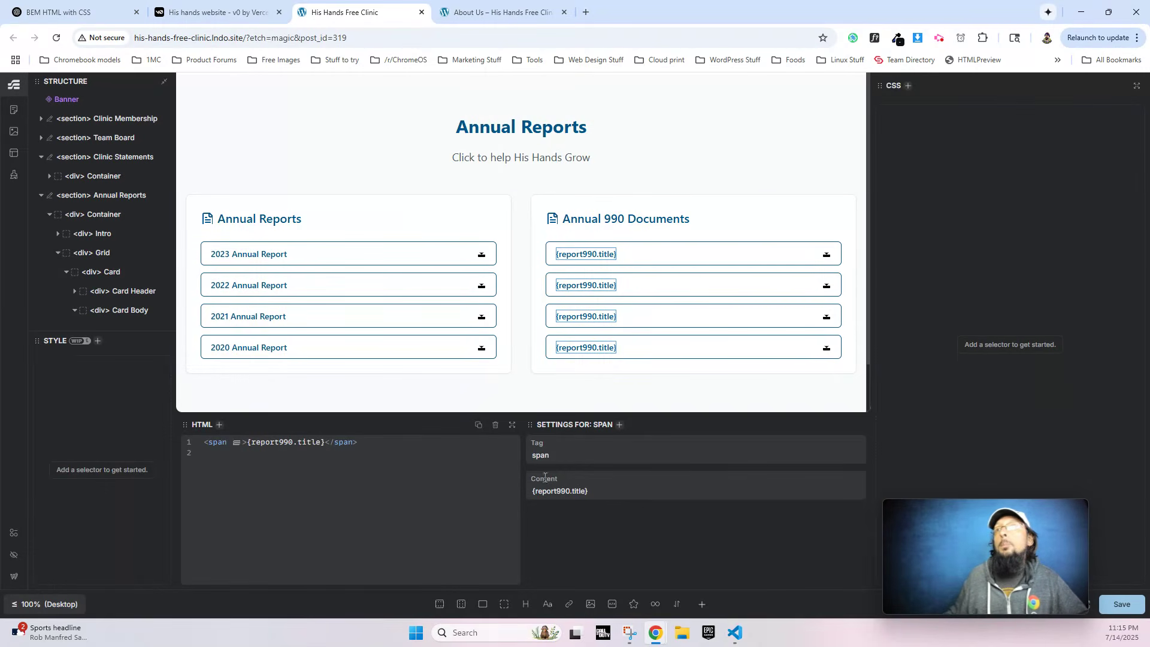
left_click(367, 249)
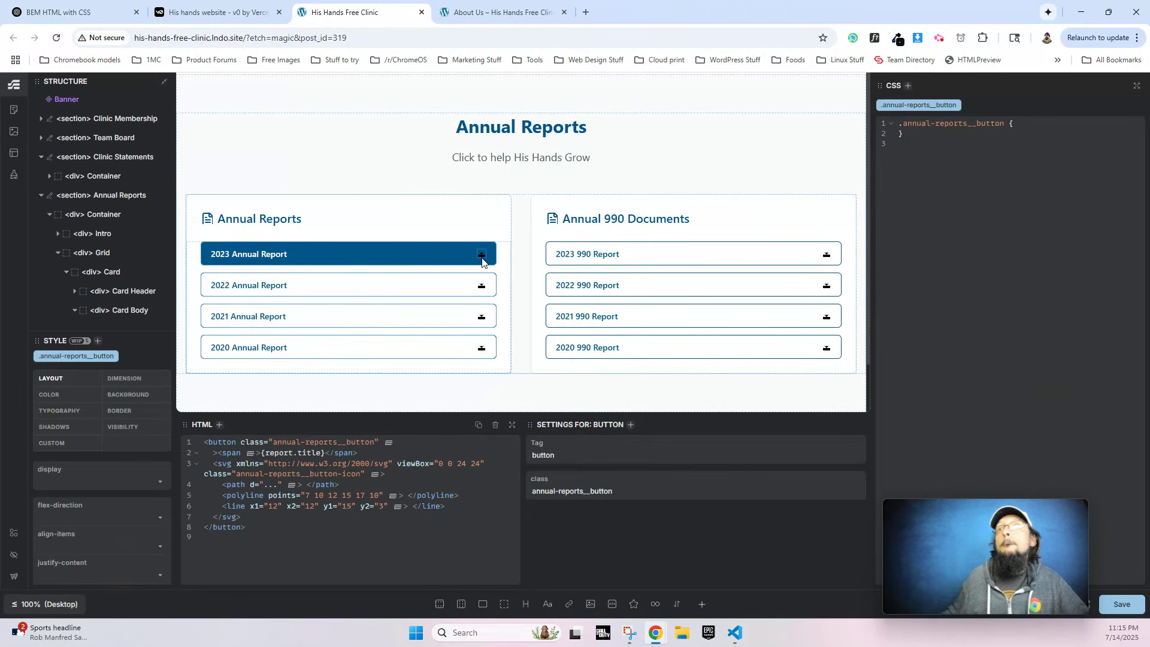
left_click(616, 253)
left_click(646, 270)
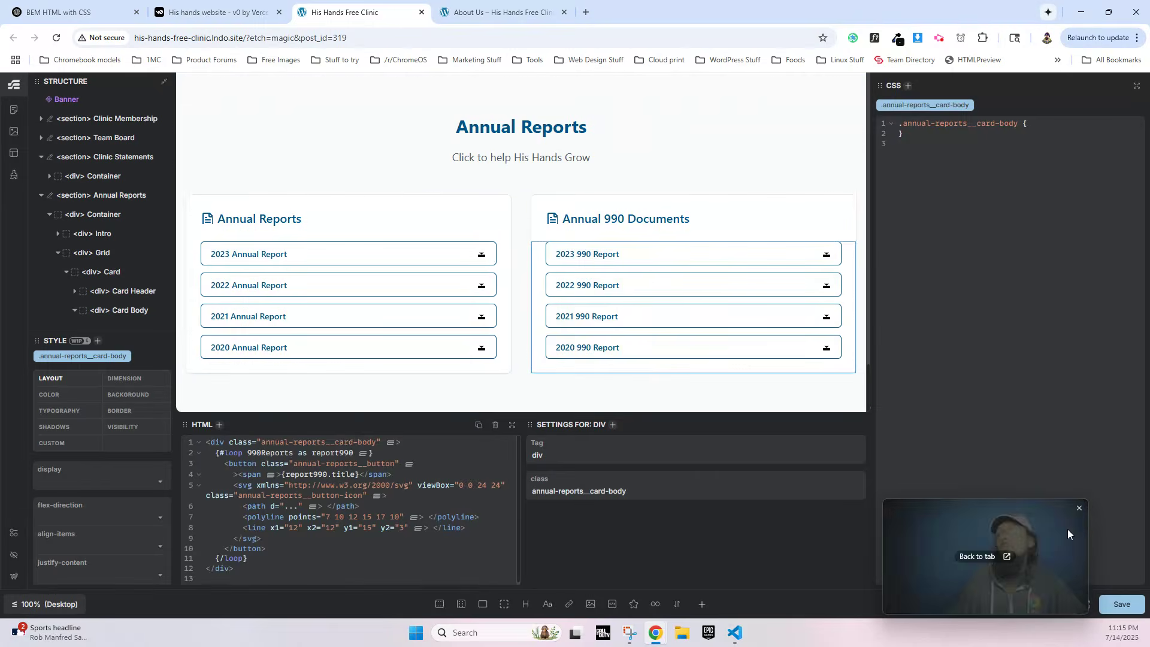
key("ctrl+s")
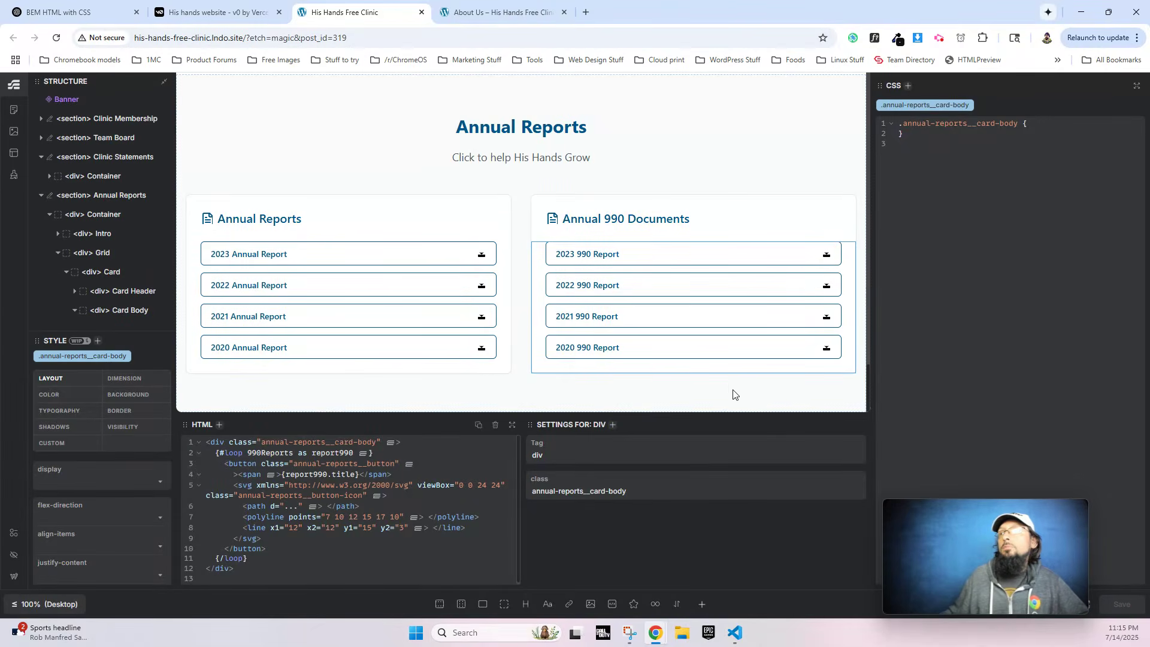
In the v0 preview, inspect the 2023 Annual Report button and copy its download icon's SVG element.
left_click(220, 12)
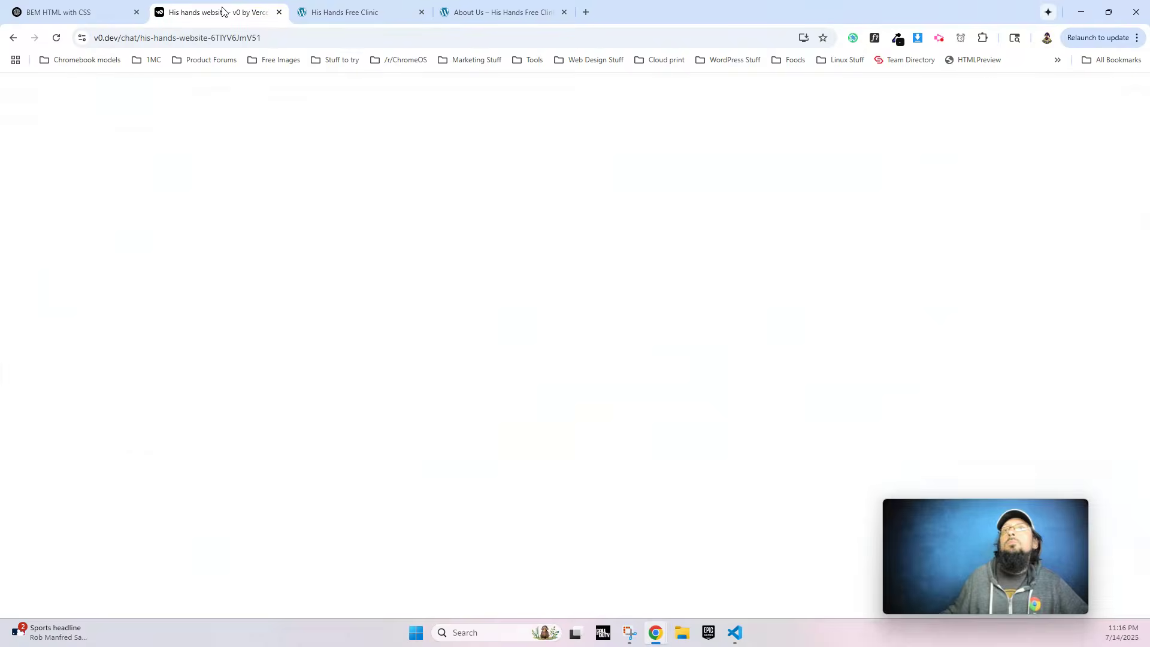
right_click(620, 377)
left_click(663, 362)
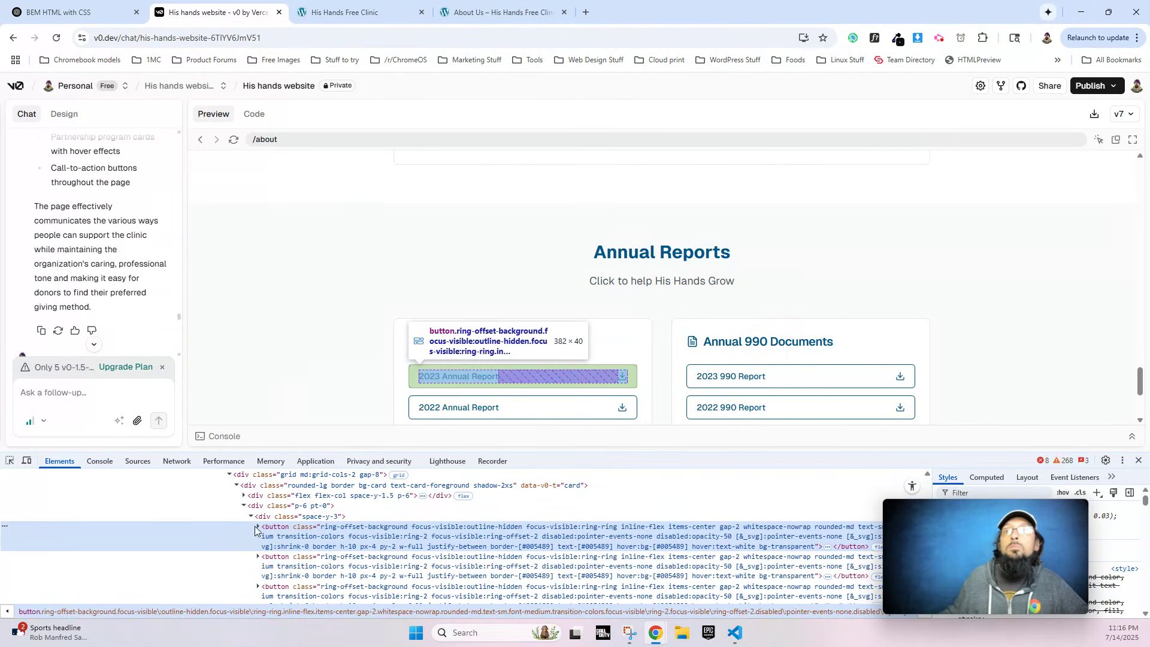
left_click(259, 527)
left_click(281, 571)
right_click(281, 571)
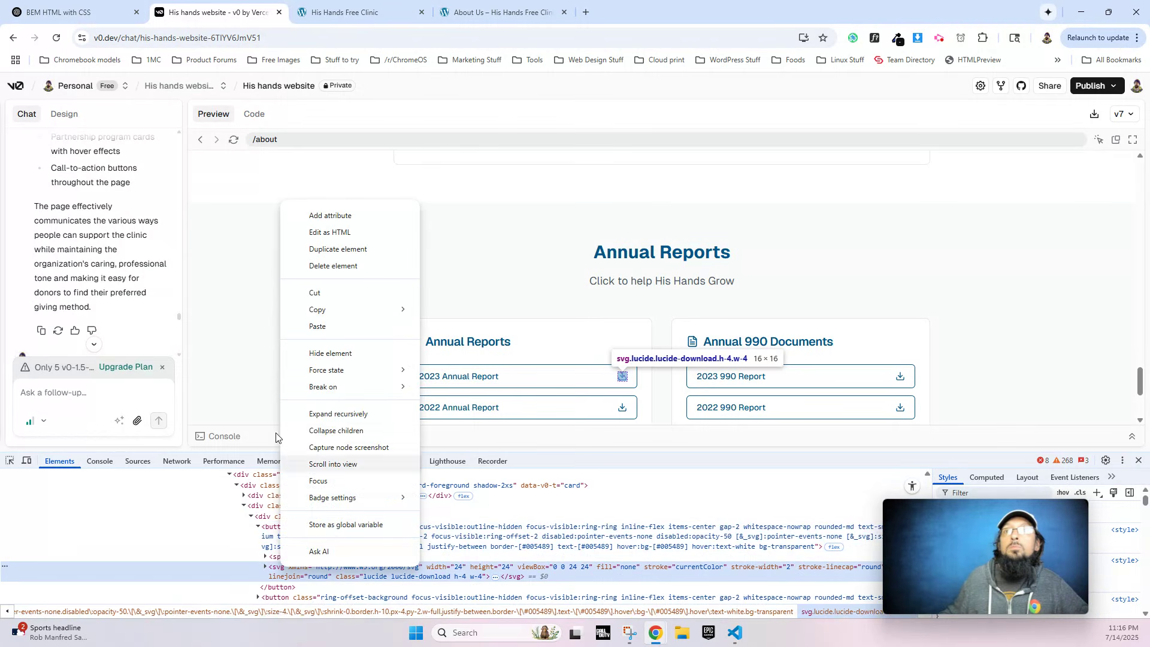
mouse_move(318, 310)
left_click(452, 310)
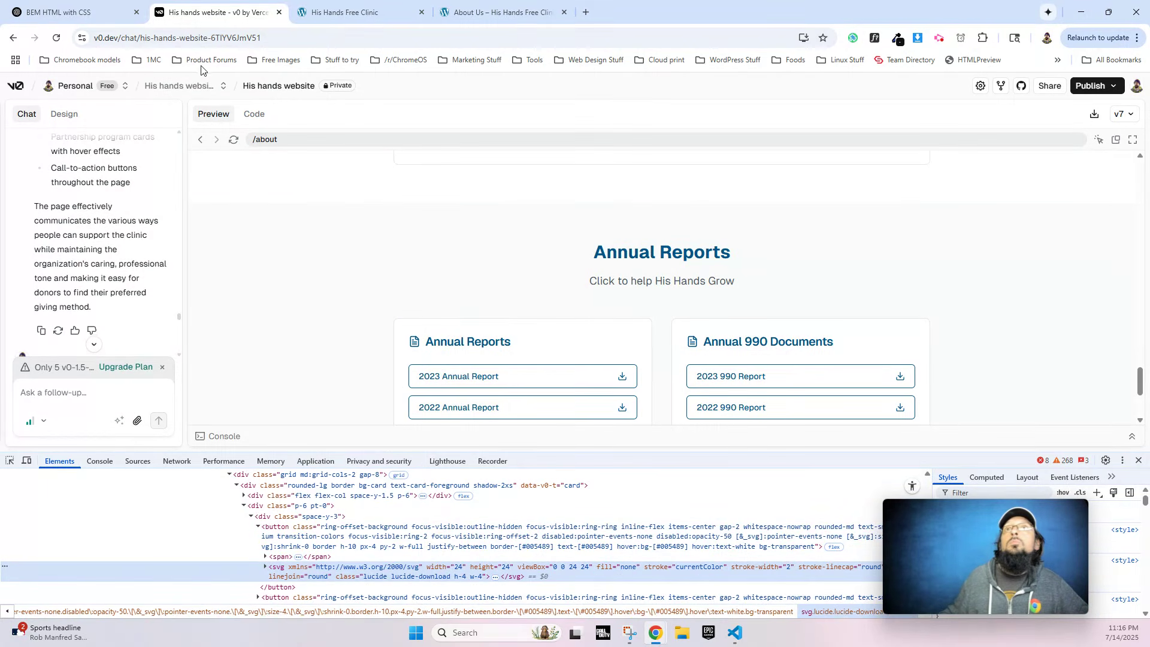
Back in Etch, examine the Annual Reports section's HTML for the SVG code of the heading and button icons.
left_click(347, 12)
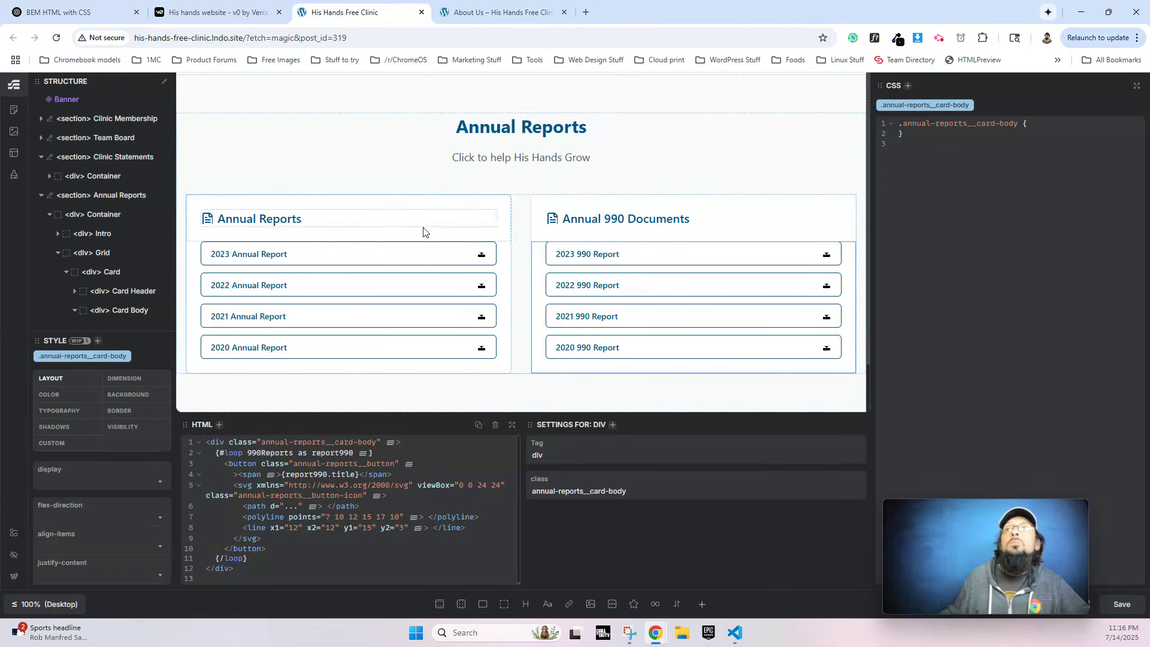
left_click(483, 256)
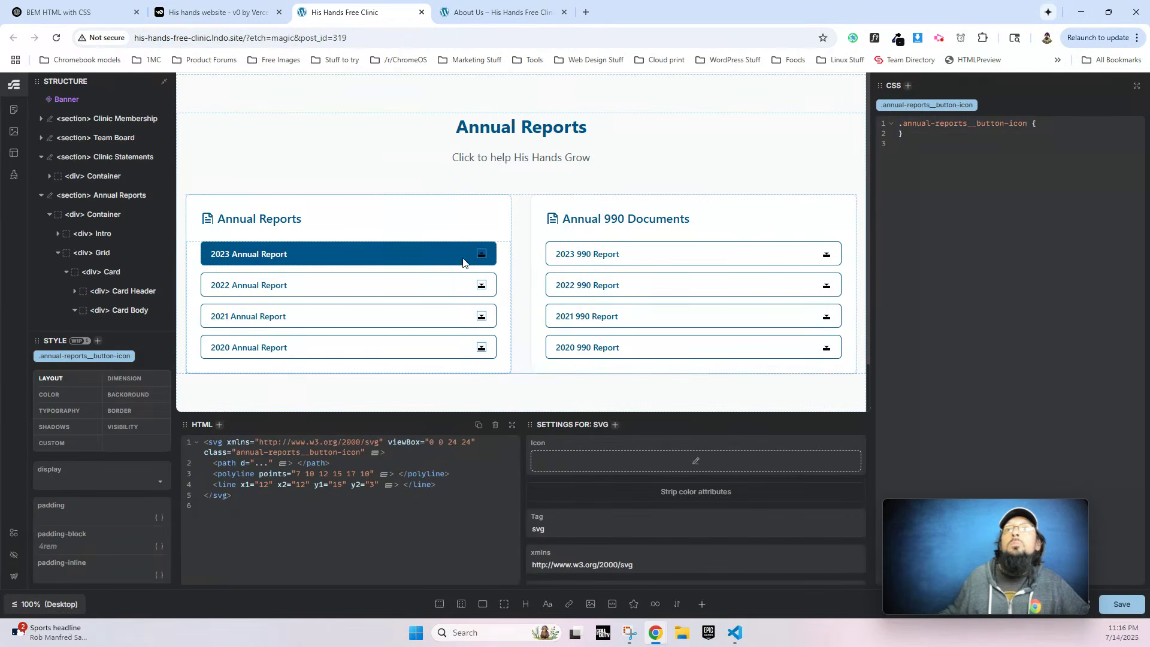
left_click(96, 195)
left_click(511, 424)
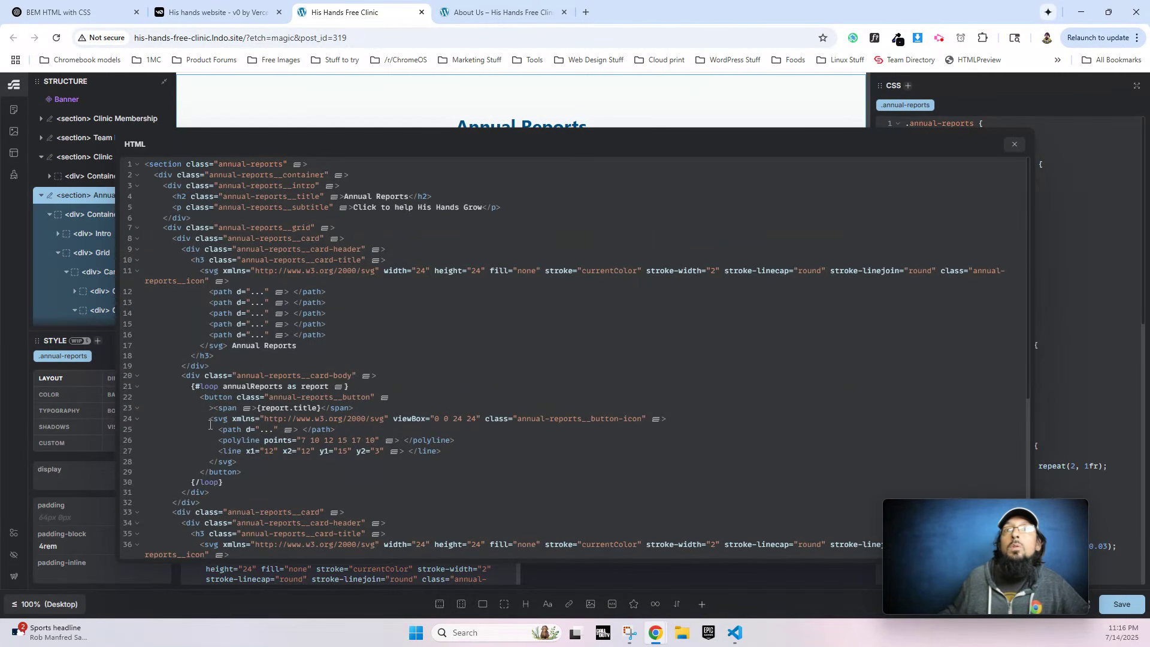
left_click_drag(209, 420, 251, 465)
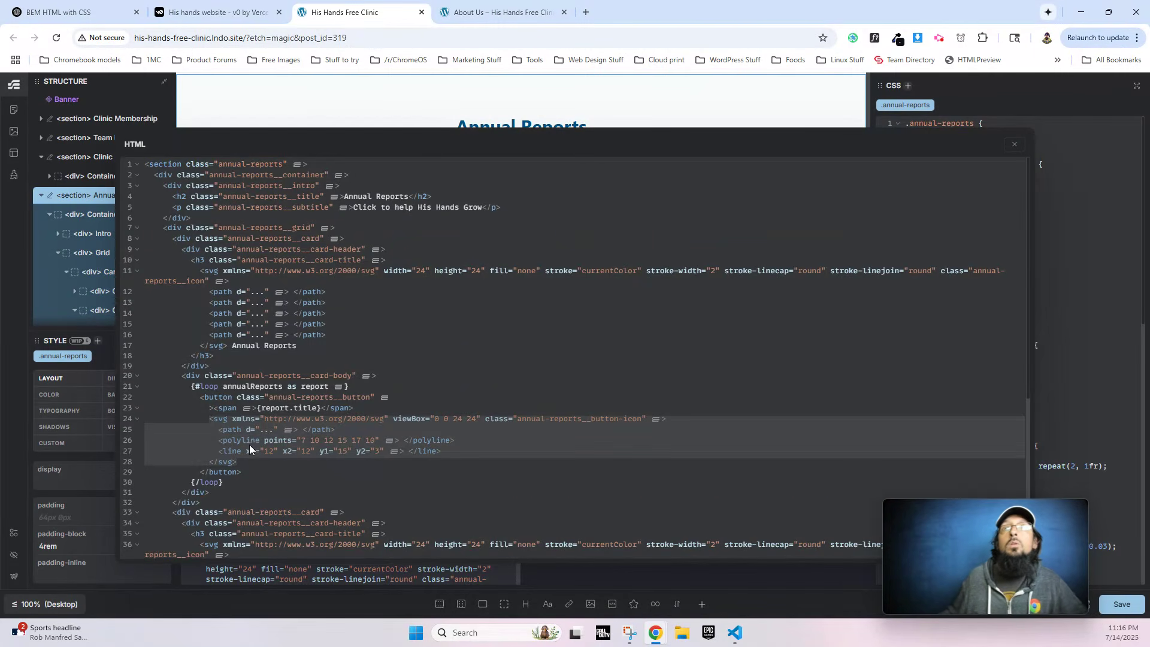
scroll(251, 449, "down", 3)
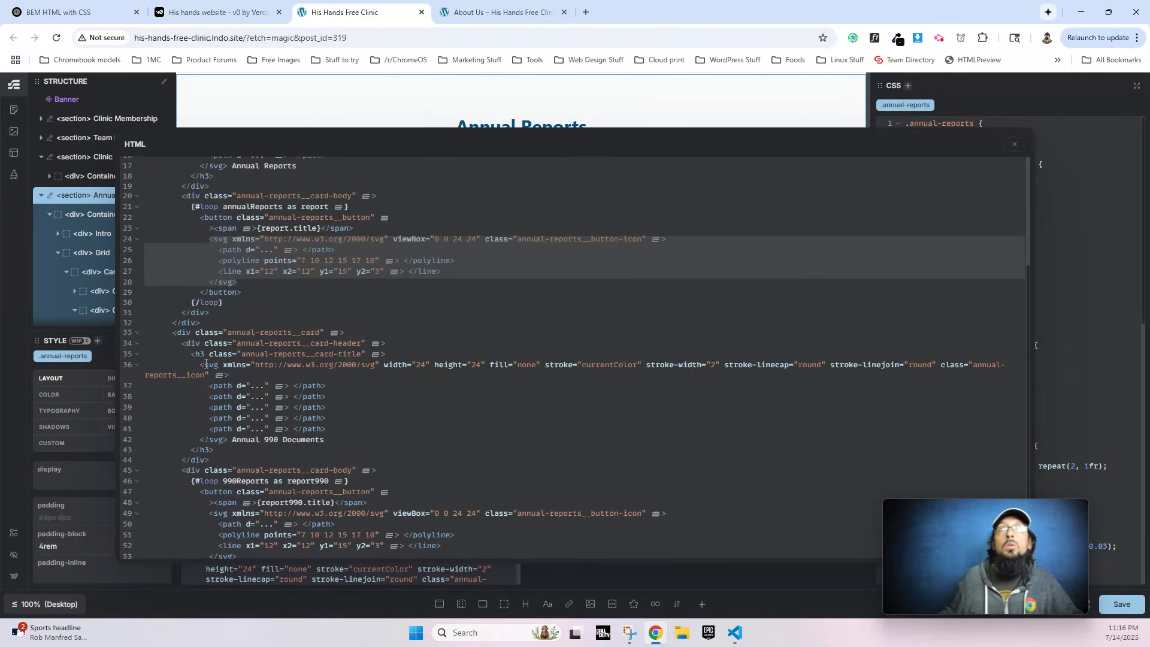
scroll(331, 408, "down", 2)
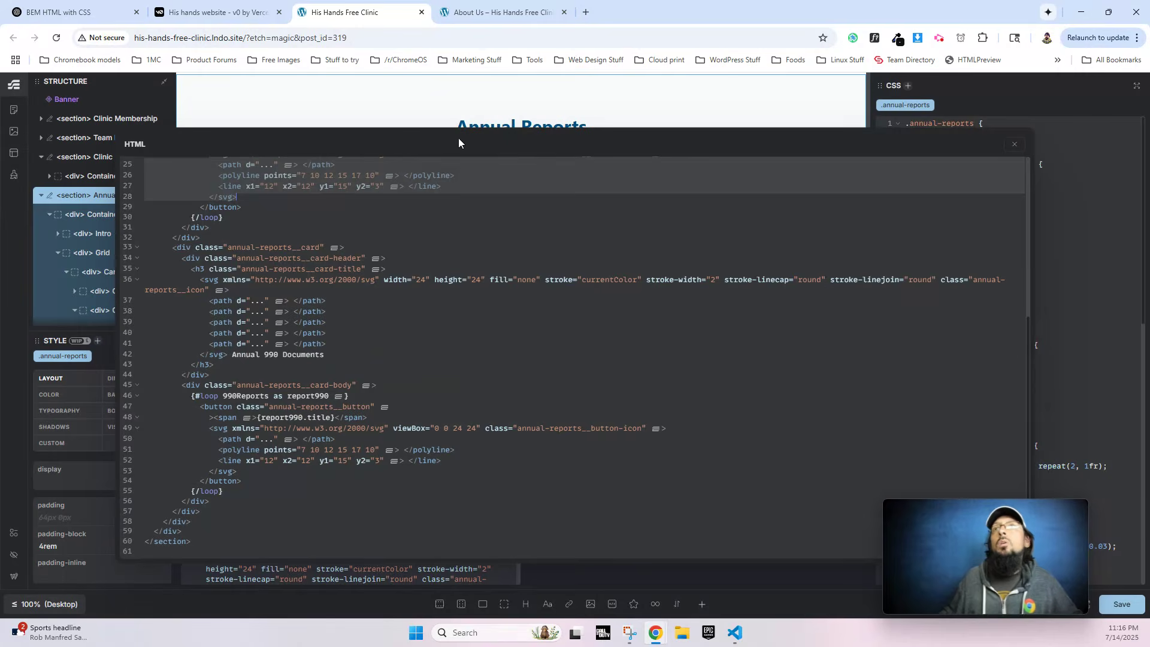
left_click(1014, 144)
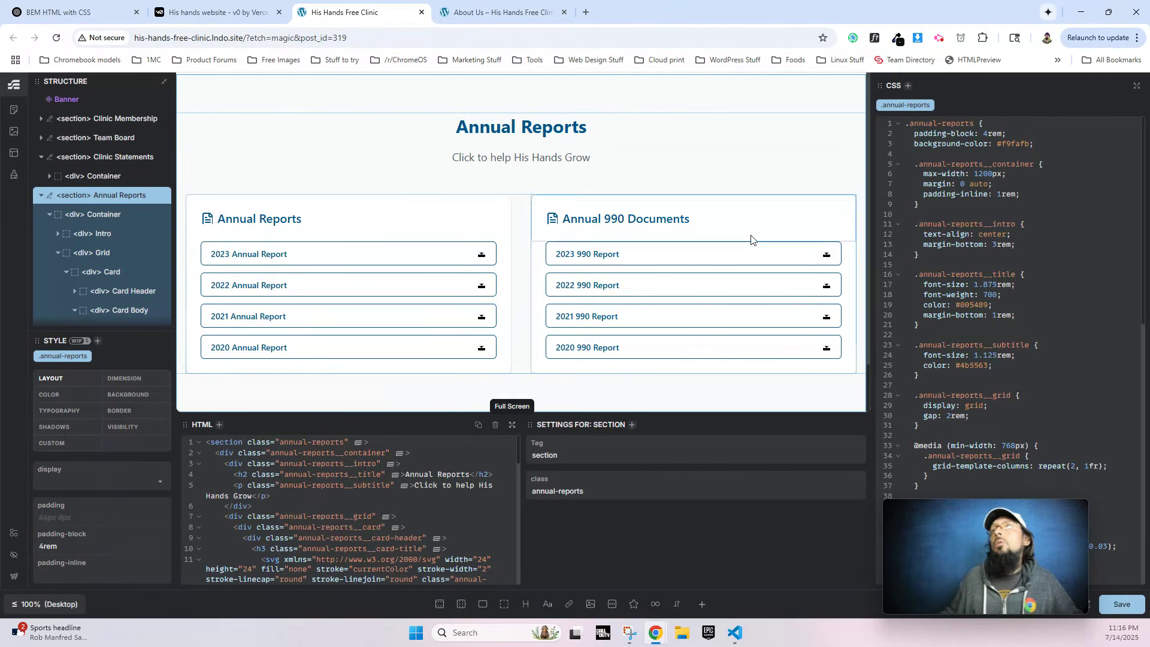
Delete the document icons from the Annual Reports and Annual 990 Documents card headings.
left_click(204, 224)
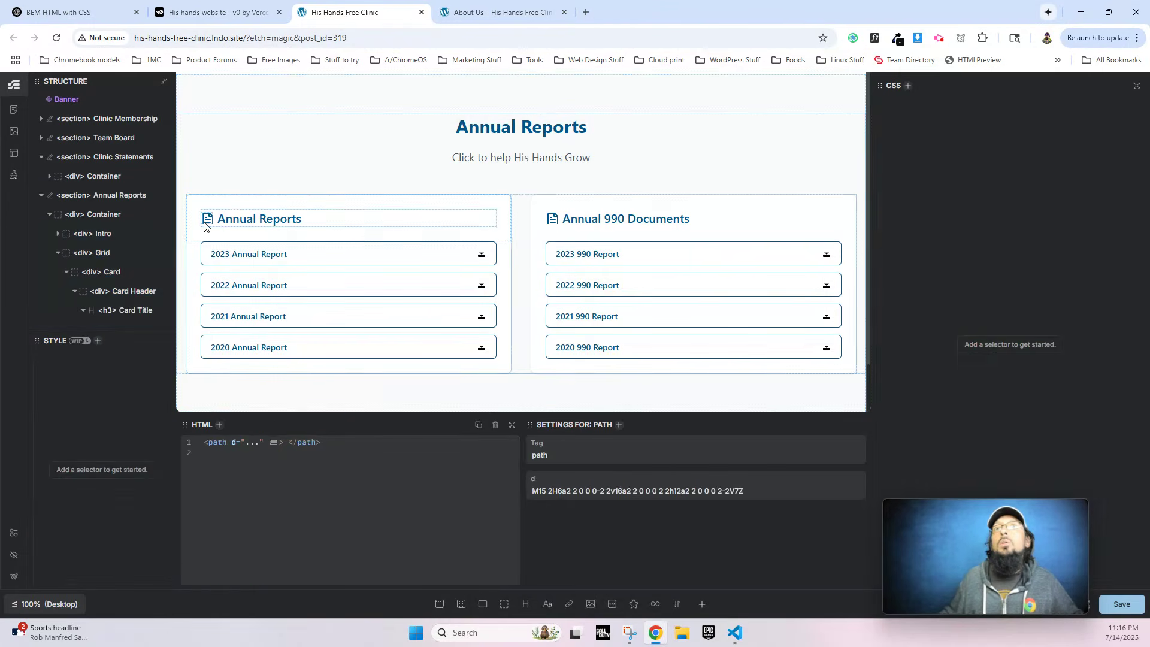
left_click(208, 219)
scroll(136, 236, "down", 3)
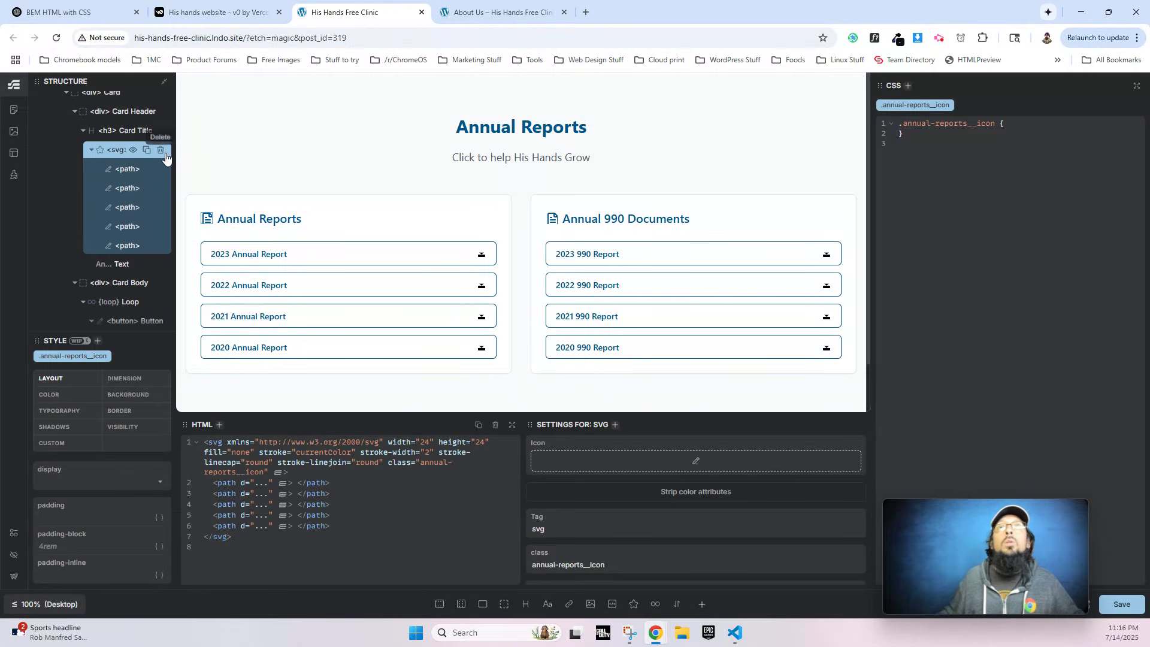
left_click(161, 153)
left_click(694, 220)
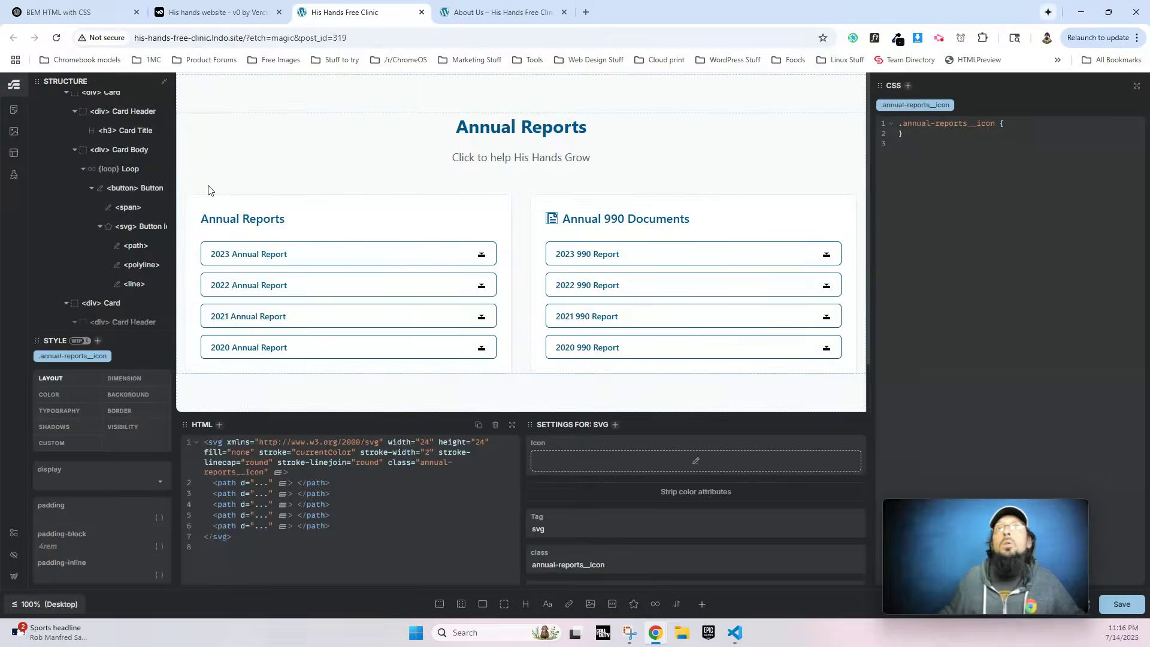
left_click(160, 181)
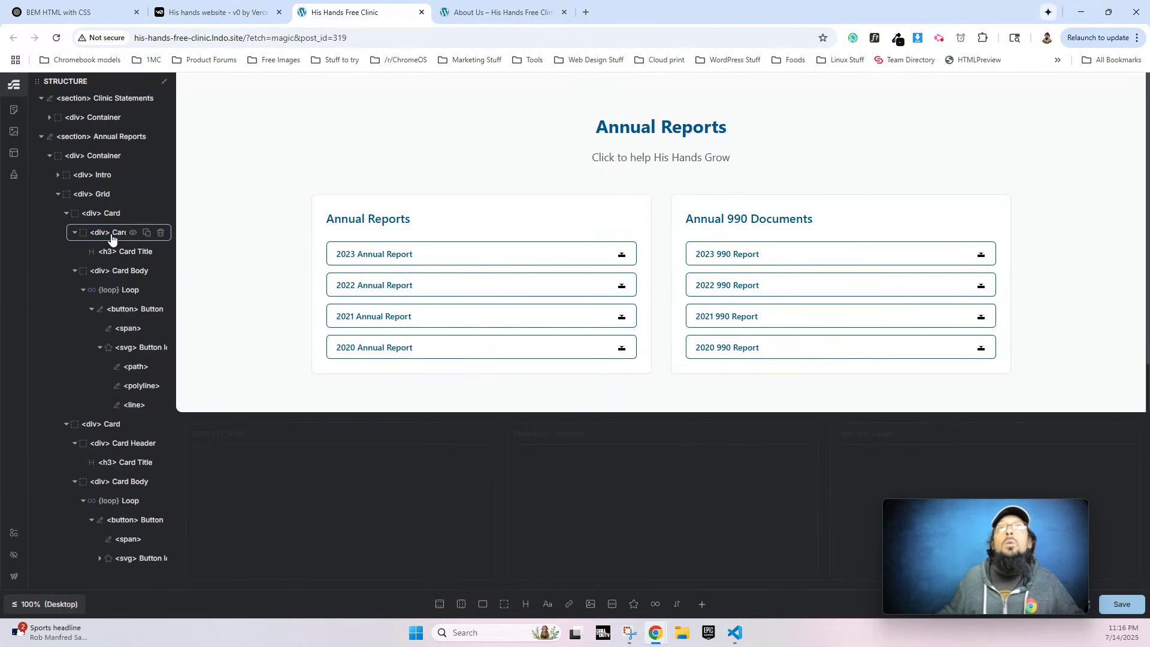
Replace the button icon SVG inside the annualReports loop with the copied lucide-download SVG in the section's HTML.
left_click(118, 137)
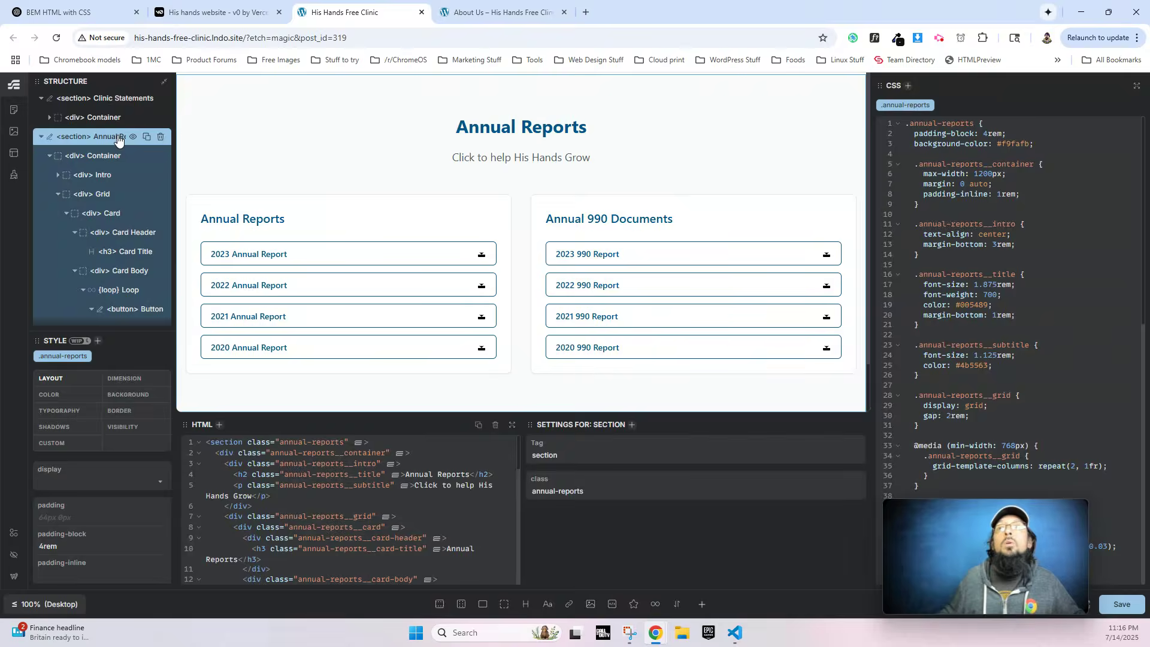
left_click(513, 424)
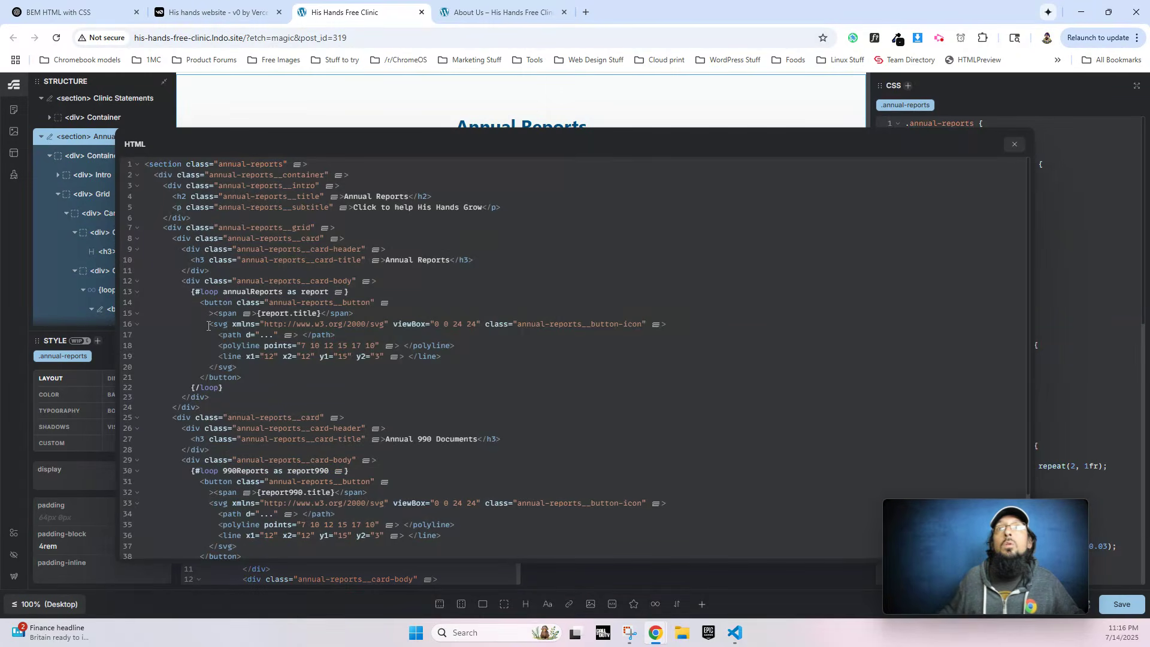
left_click_drag(209, 325, 240, 366)
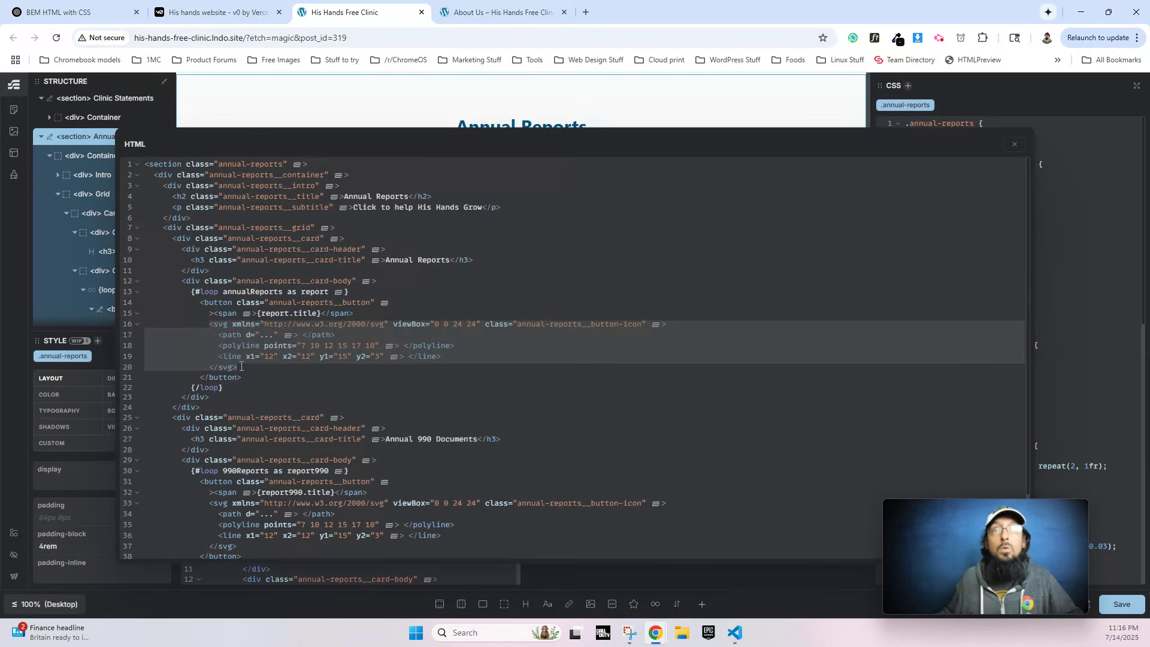
key("ctrl+v")
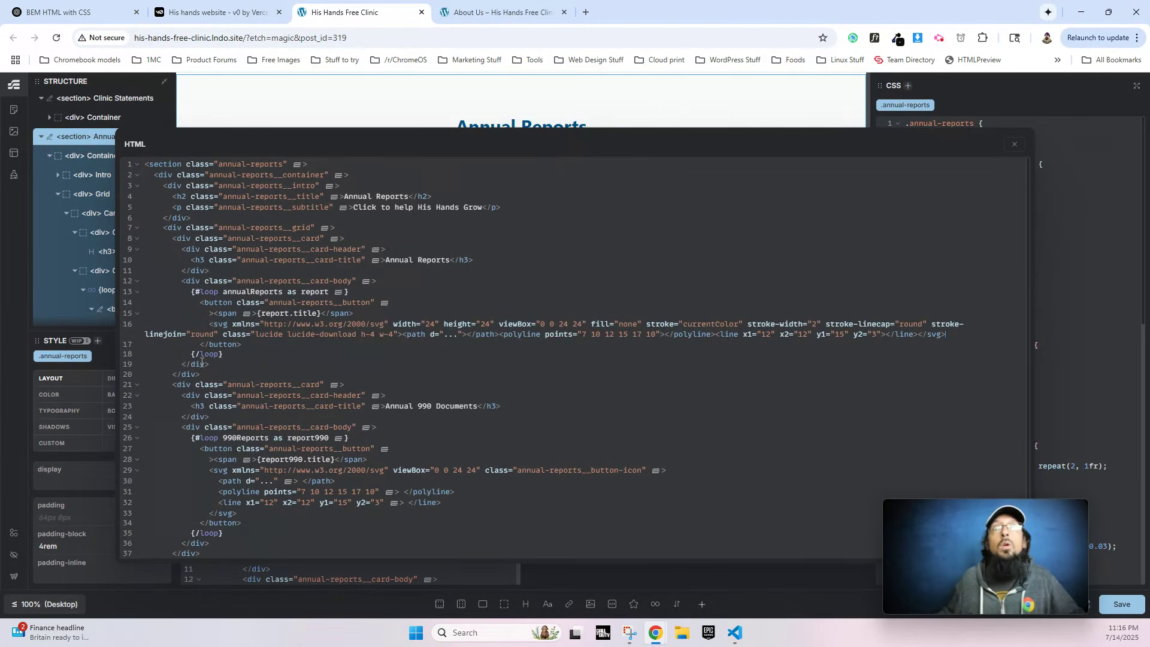
Replace the button icon SVG inside the 990Reports loop with the copied lucide-download SVG, close the enlarged HTML editor and save the page.
left_click_drag(207, 469, 237, 514)
key("ctrl+v")
scroll(205, 400, "down", 1)
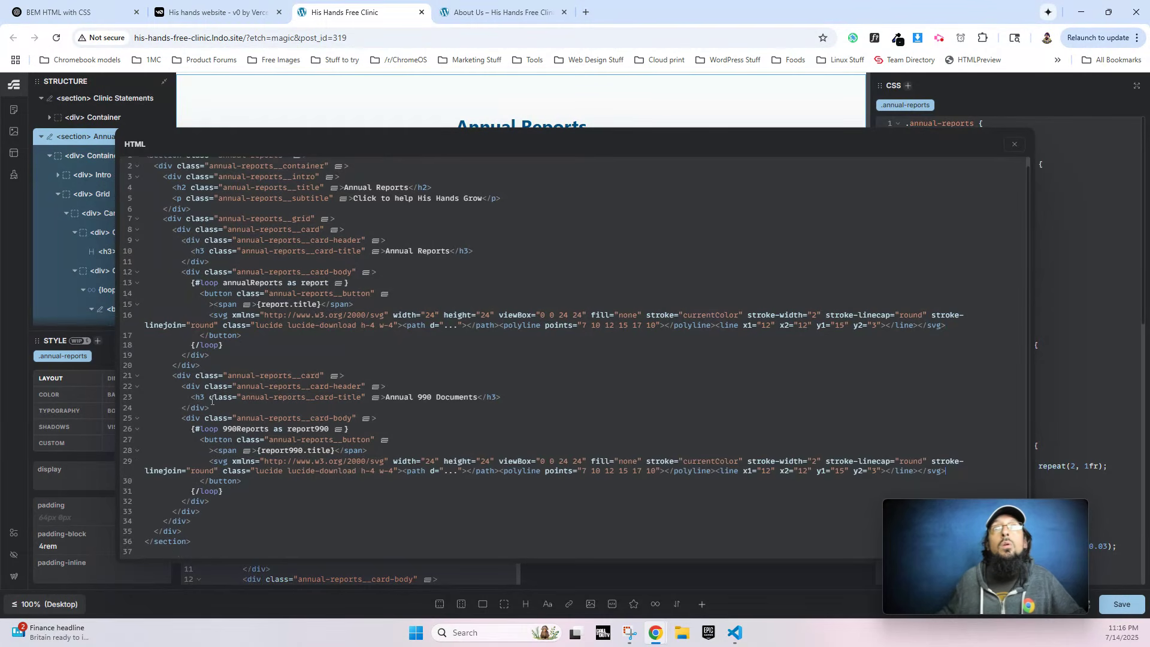
scroll(221, 401, "up", 1)
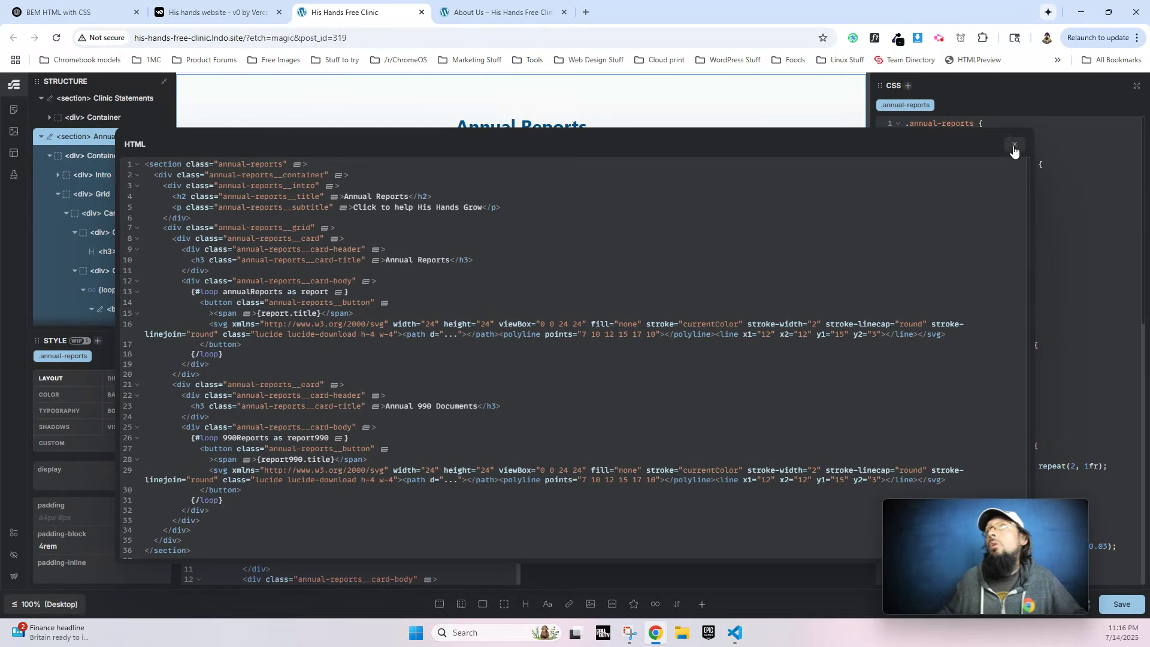
left_click(1014, 146)
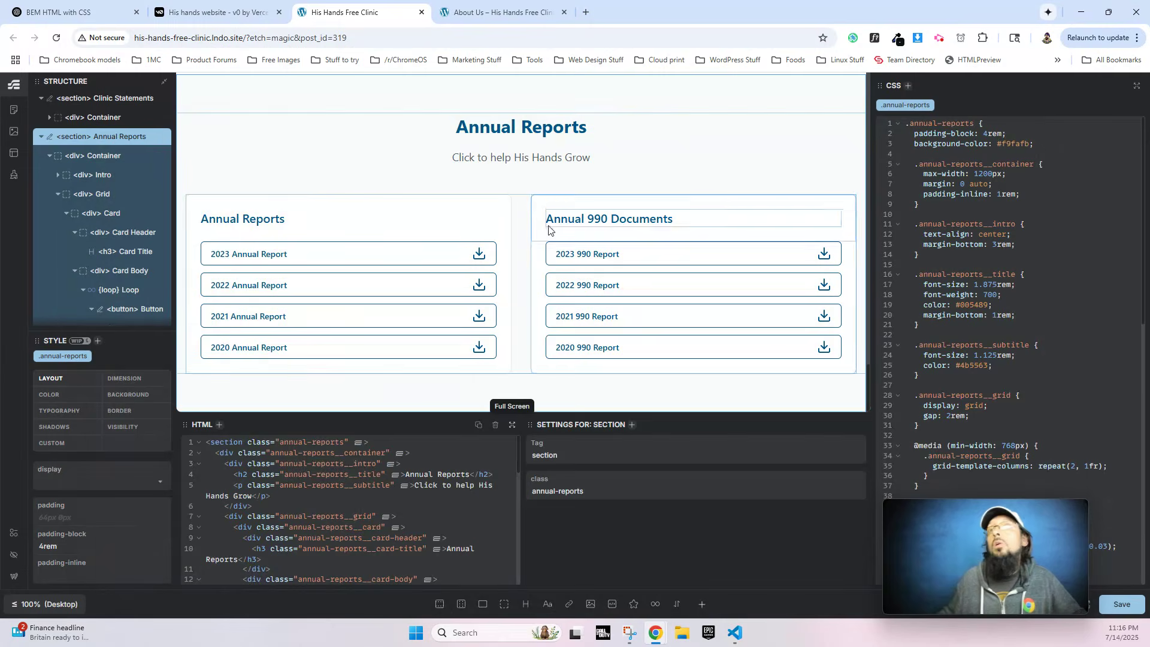
left_click(1118, 606)
Wrap the annual-reports__button element in the annualReports loop in an <a> link with href "#".
left_click(271, 243)
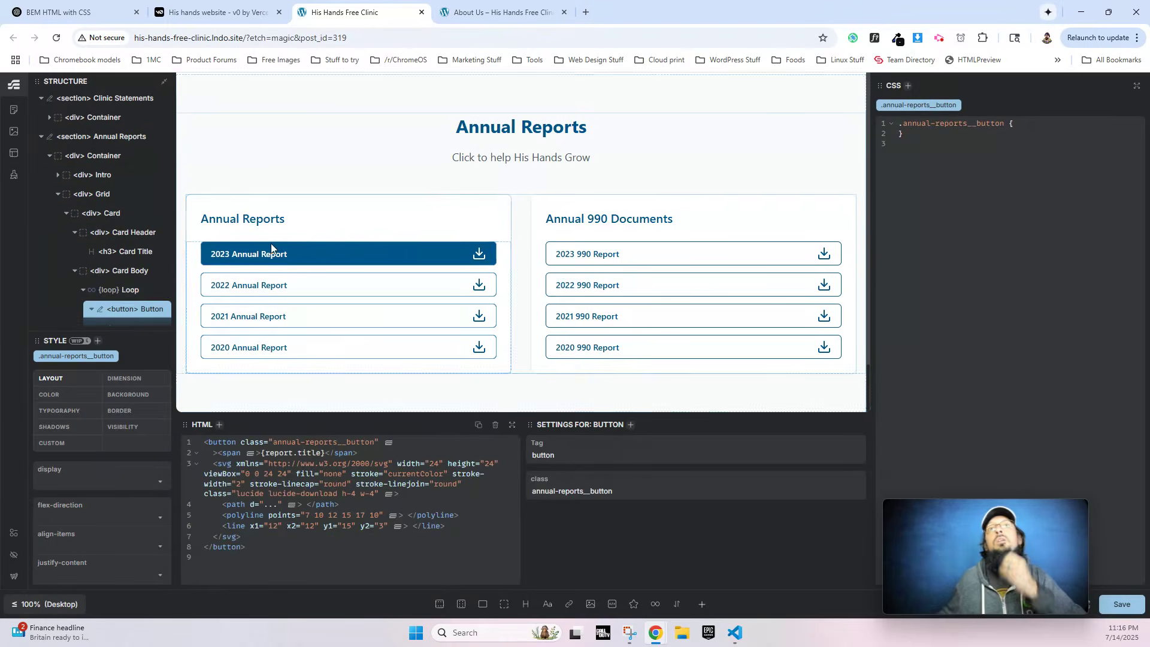
scroll(92, 287, "down", 1)
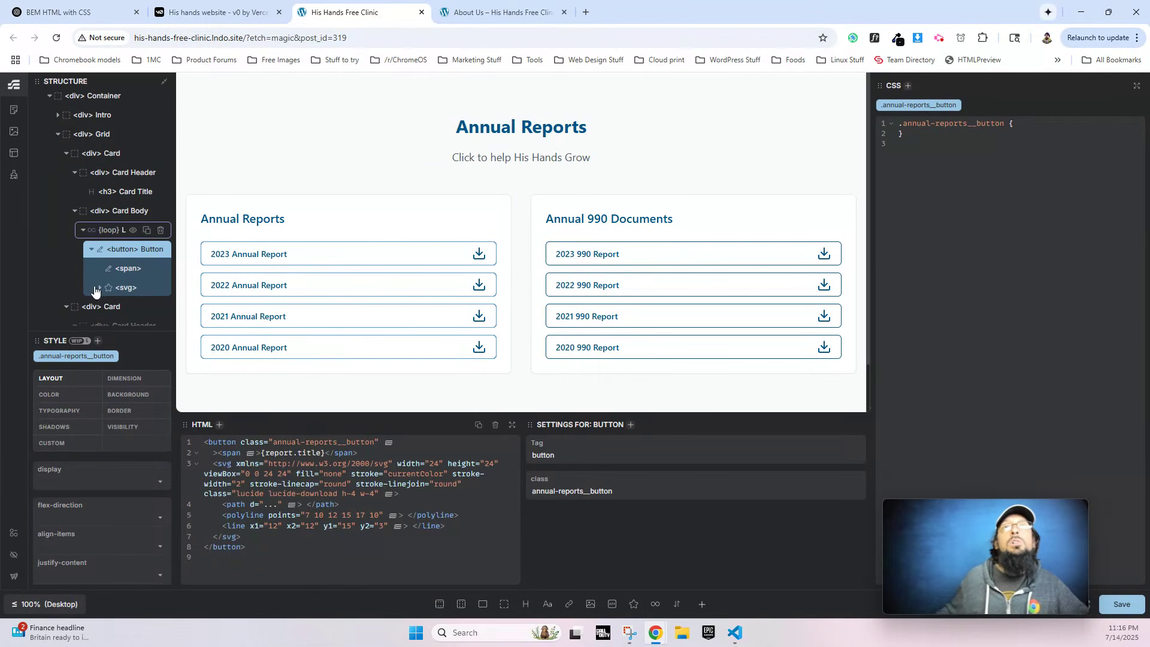
left_click(92, 250)
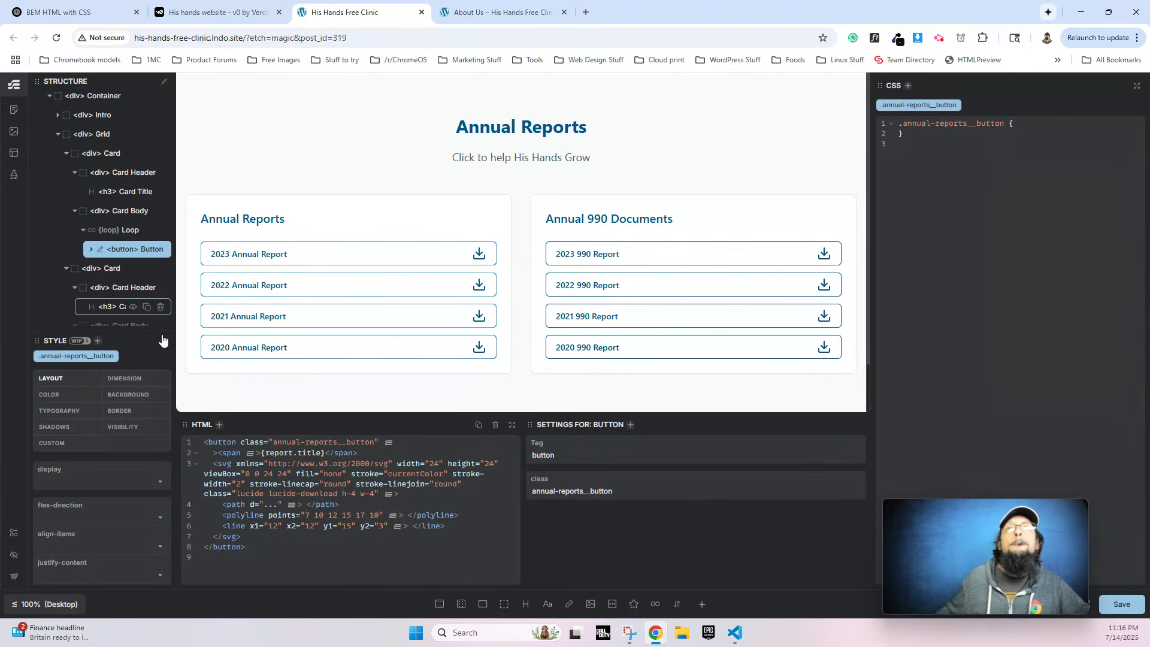
type("<a href=\"")
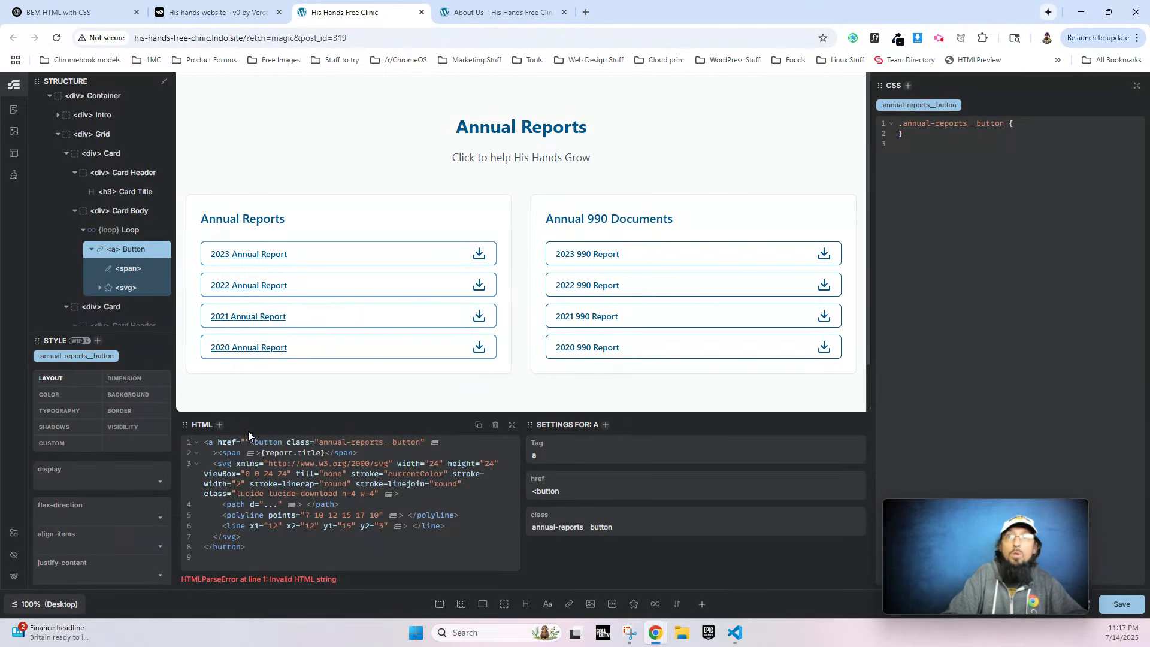
type("#")
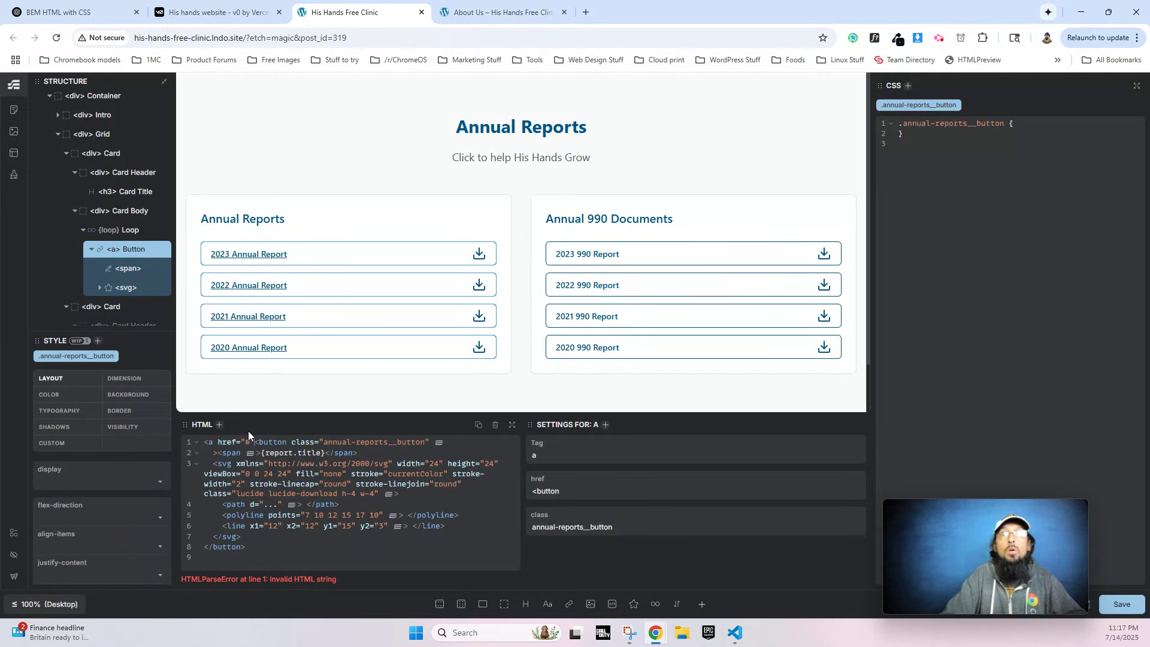
type(">")
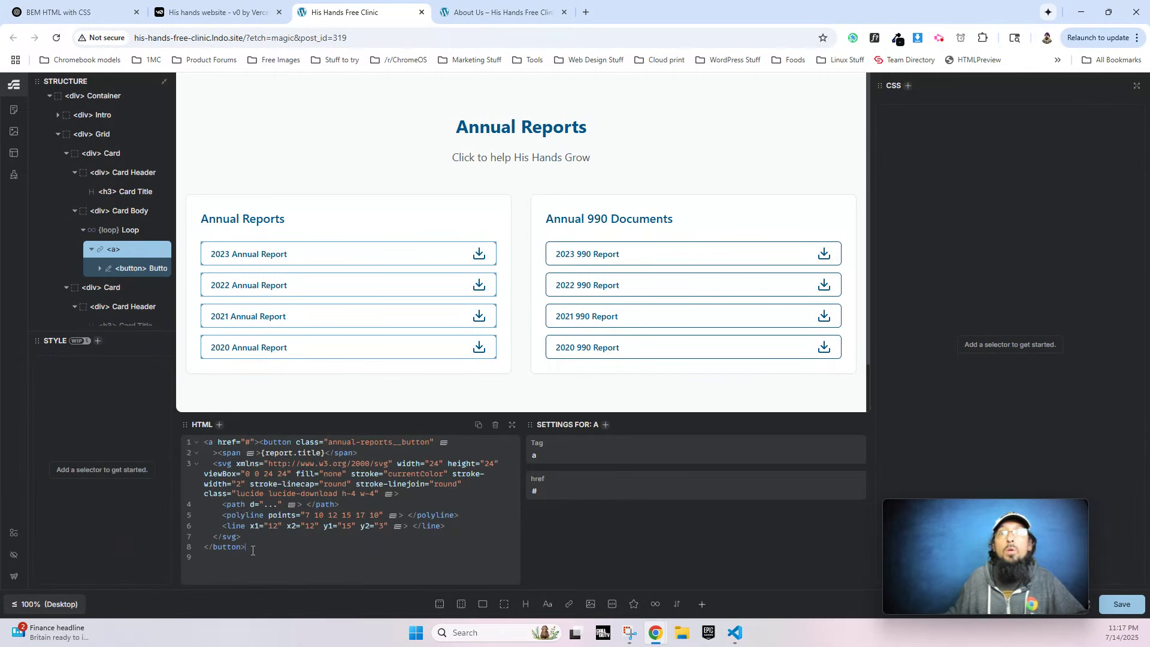
type("</a>")
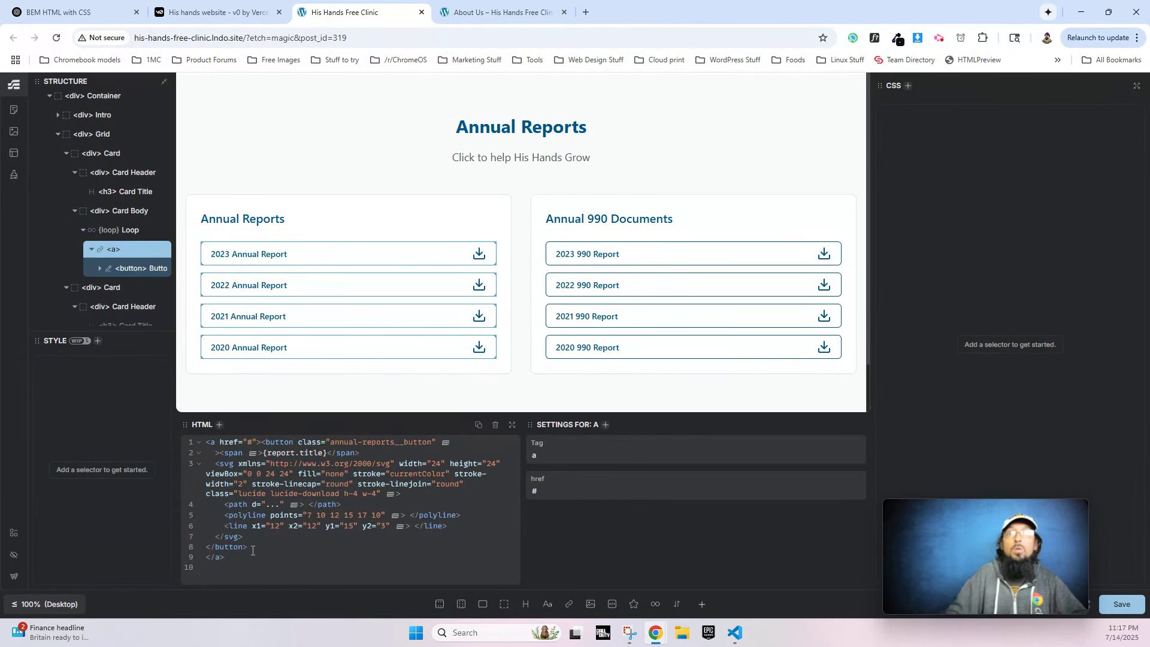
Replace the new link's href placeholder with the start of a dynamic expression, {report.
left_click(546, 489)
key("BackSpace")
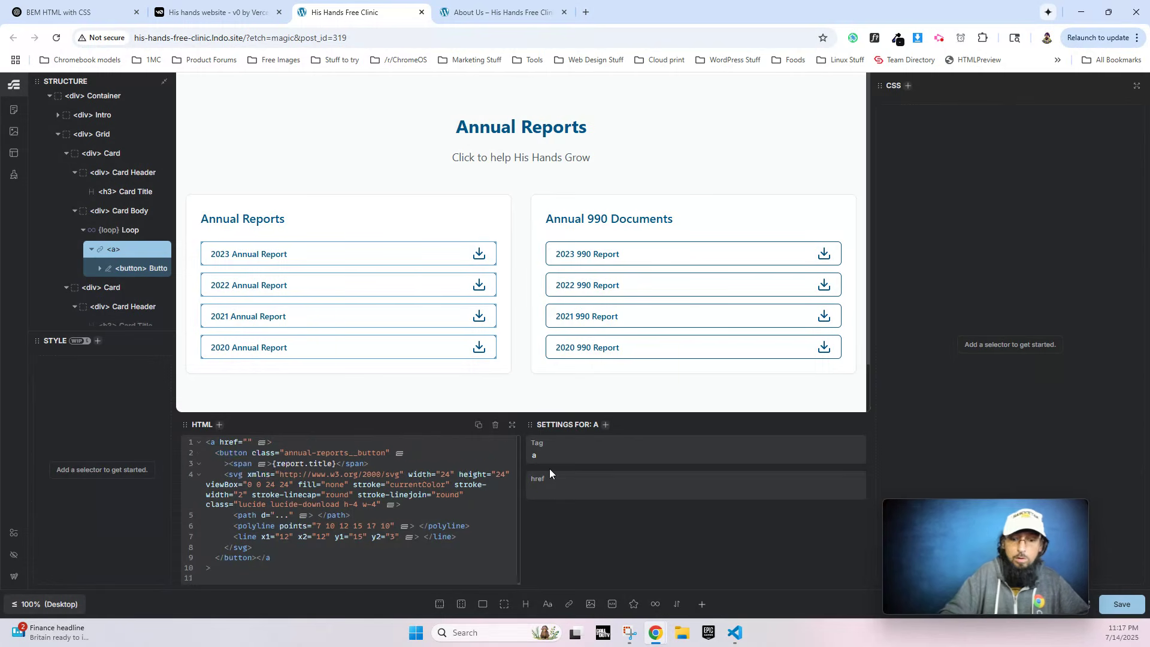
type("{report.")
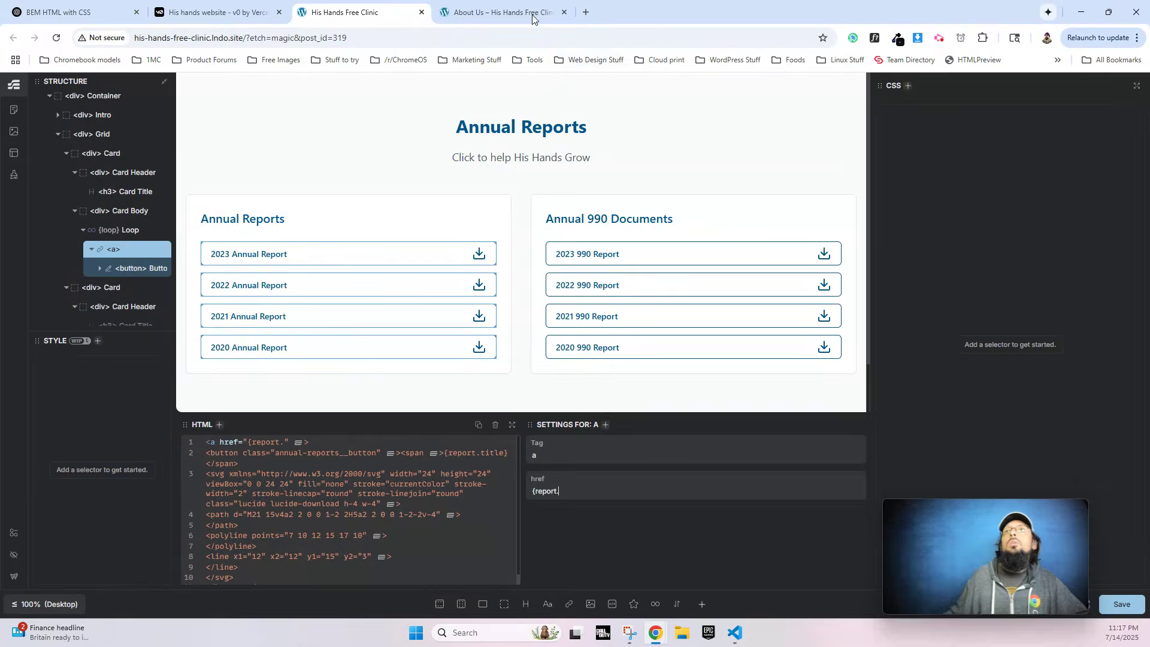
Switch to the WordPress admin and open the ACF field groups list to look up the Reports Fields group.
left_click(502, 12)
left_click(56, 85)
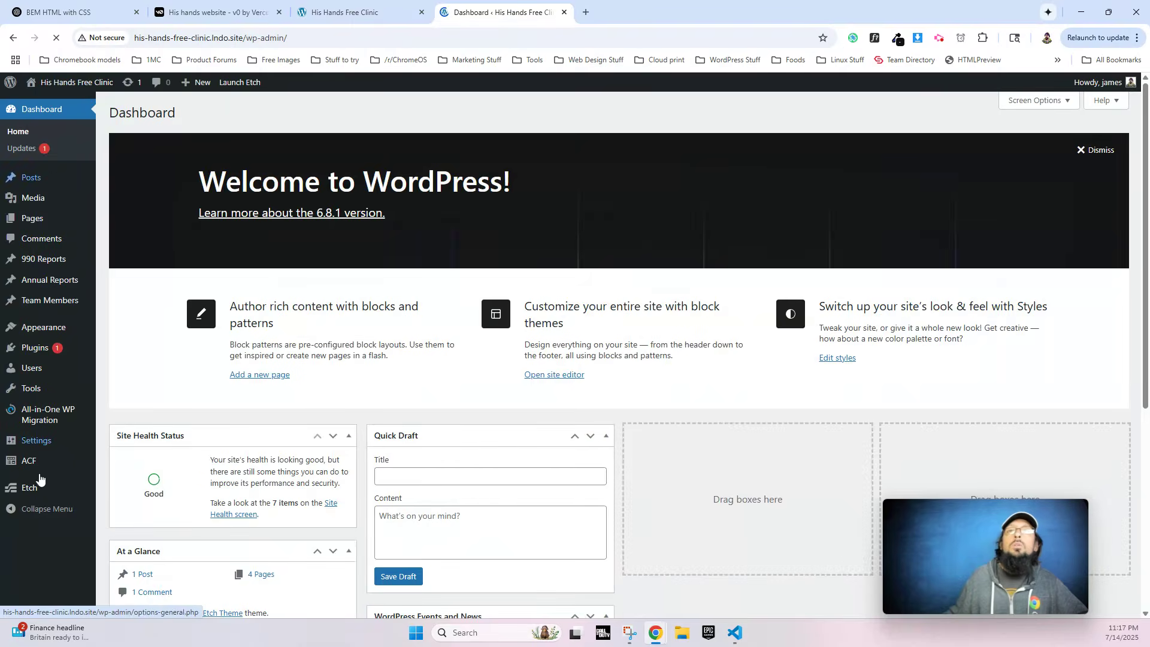
mouse_move(30, 461)
left_click(128, 479)
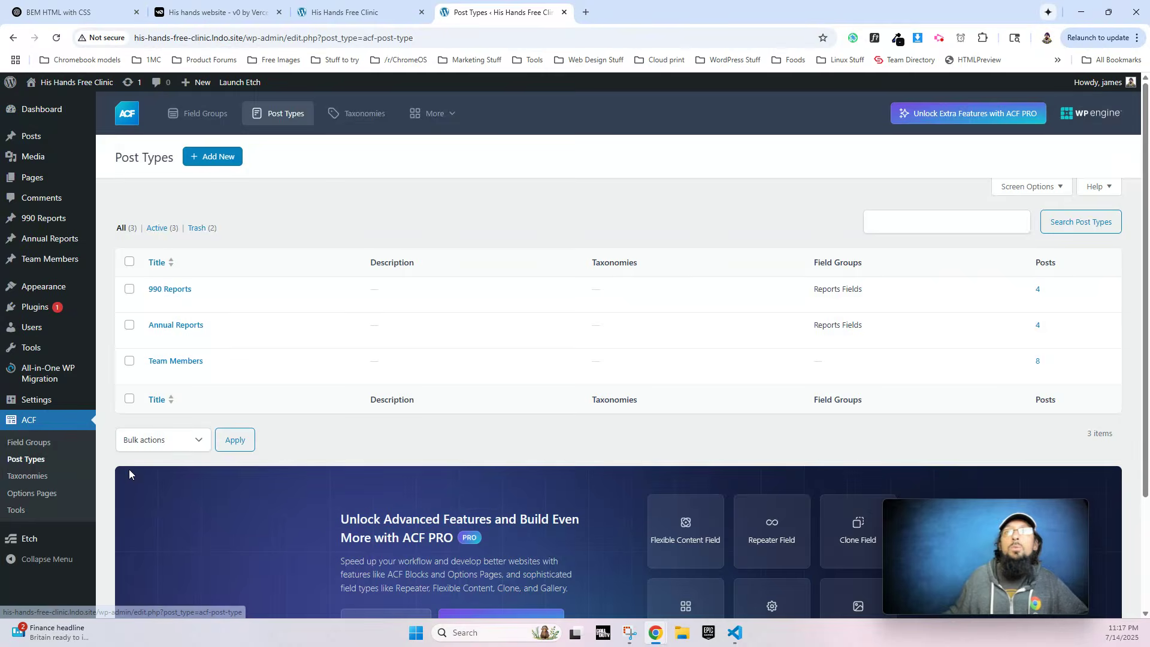
left_click(37, 442)
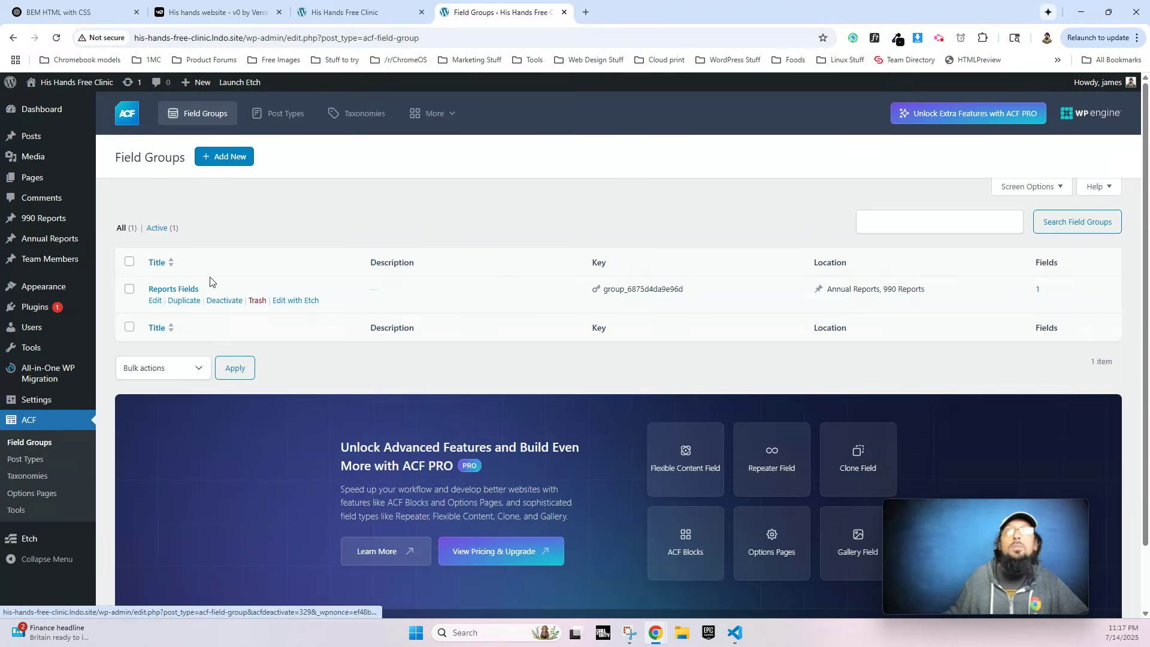
In the Reports Fields group, label the unnamed file field "Report File" with the name report_file, and save the group.
left_click(174, 289)
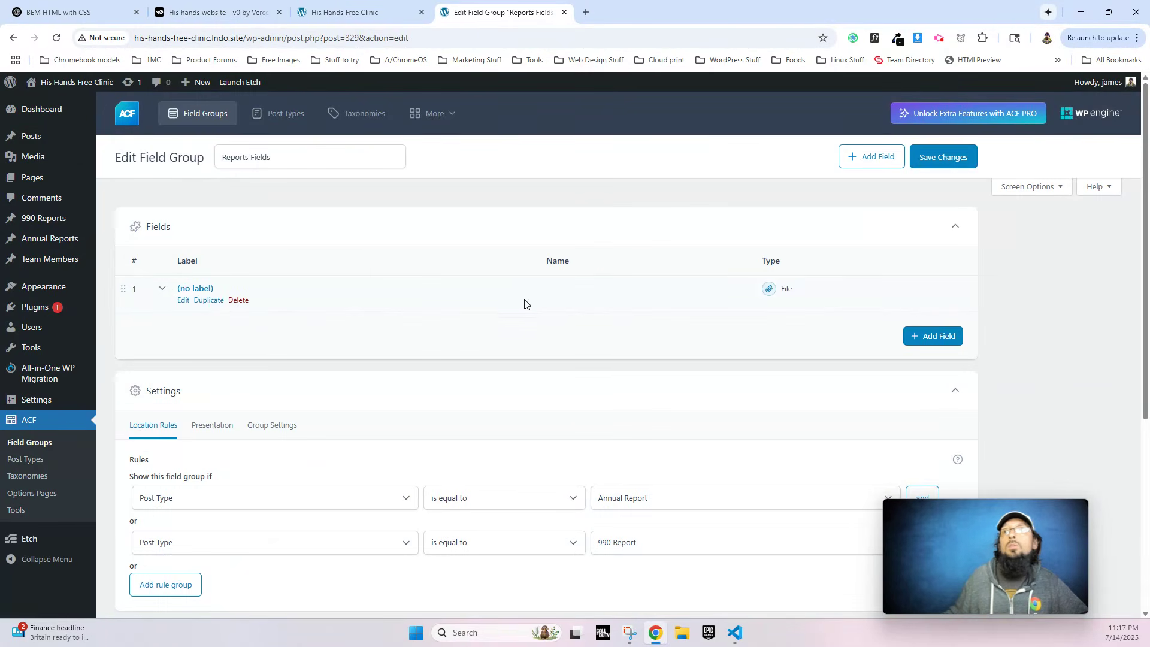
left_click(194, 289)
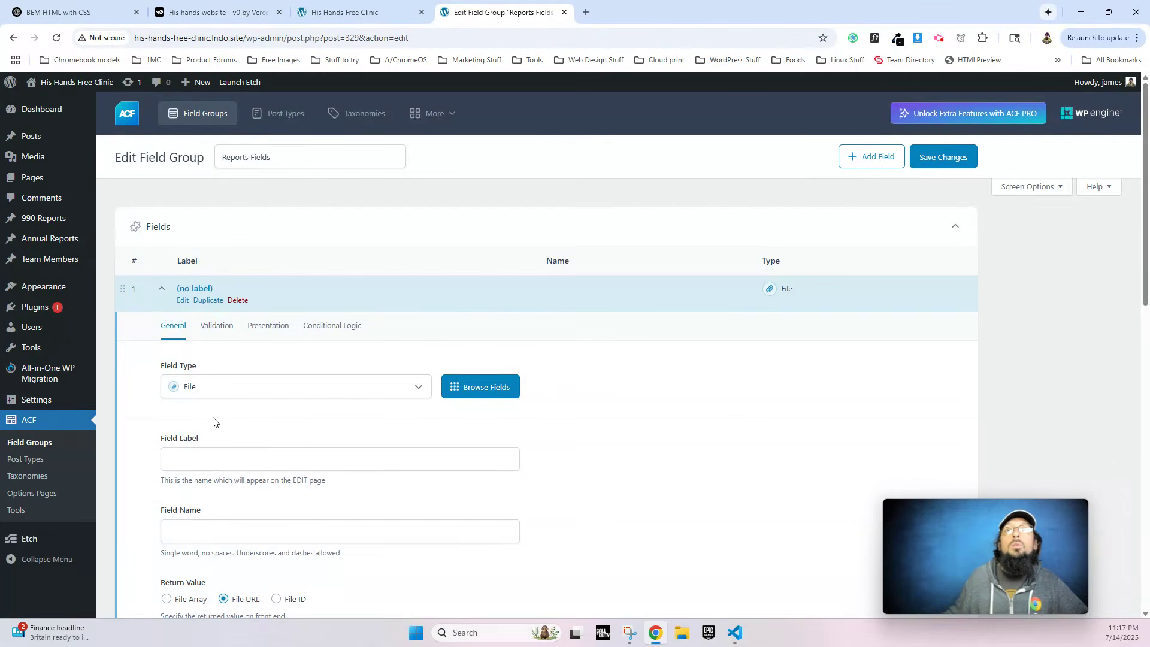
scroll(201, 412, "down", 2)
left_click(206, 337)
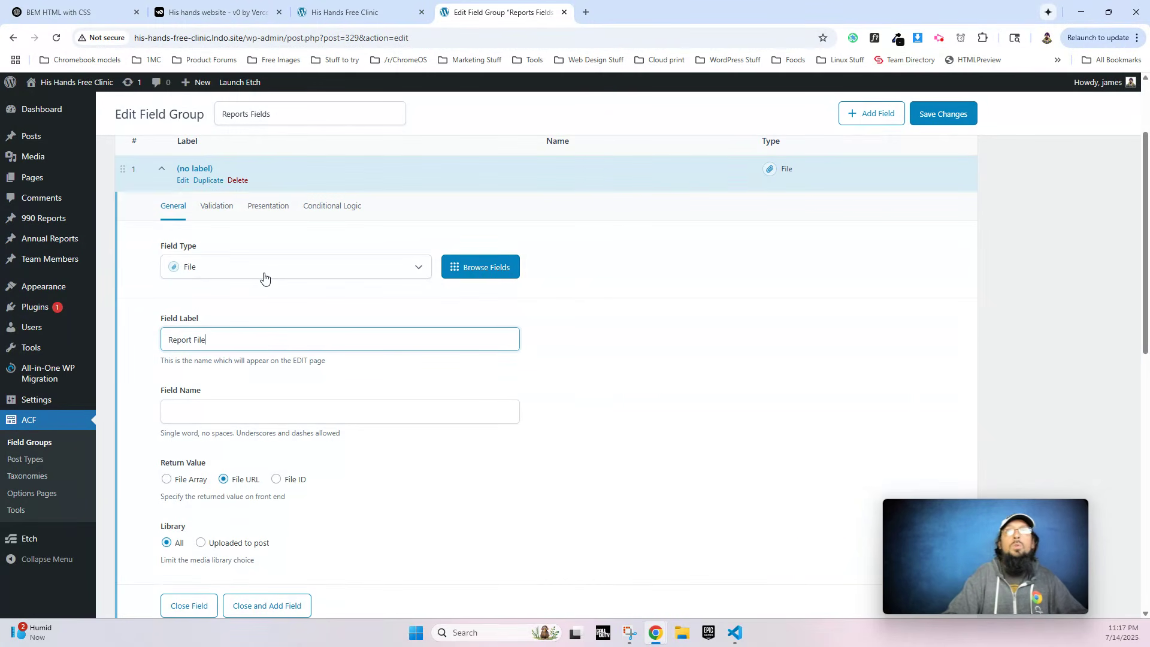
type("Report File")
left_click(509, 380)
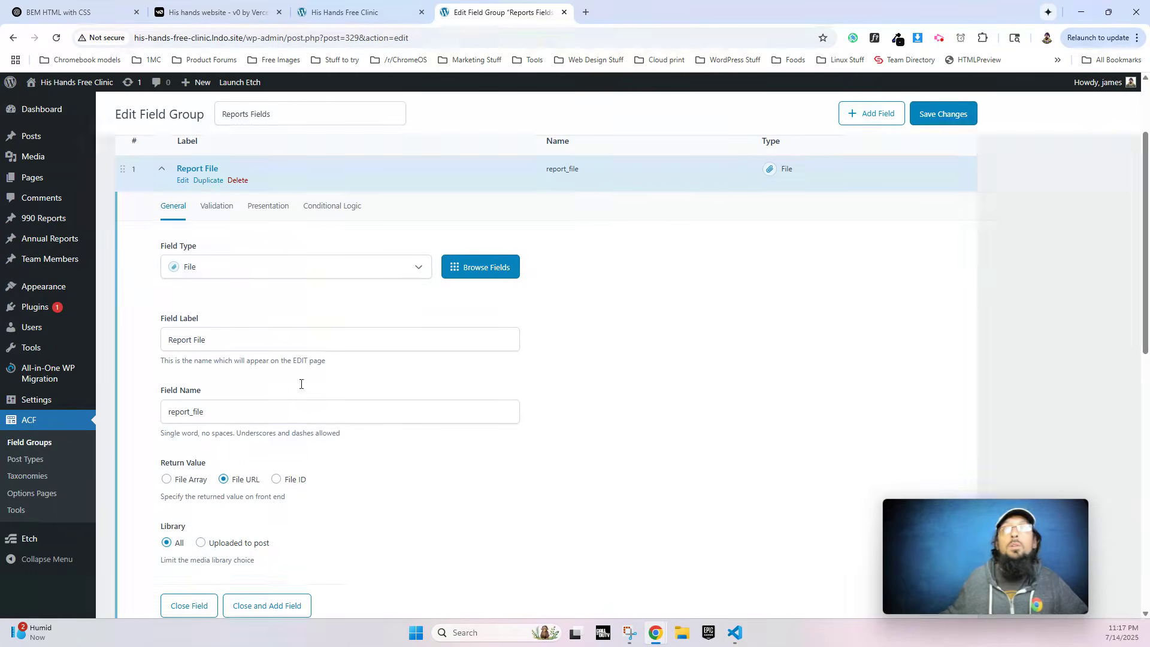
left_click(943, 114)
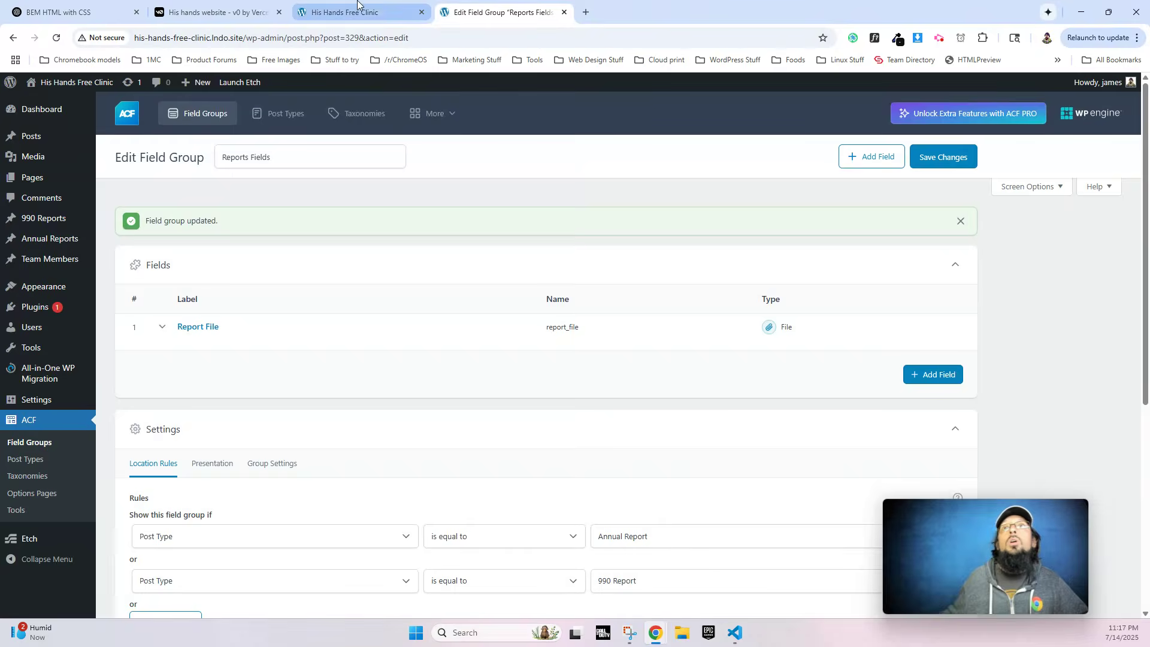
In the Etch editor, set the annual report link's href to {report.acf.report_file}, checking it against the ACF field name.
left_click(353, 12)
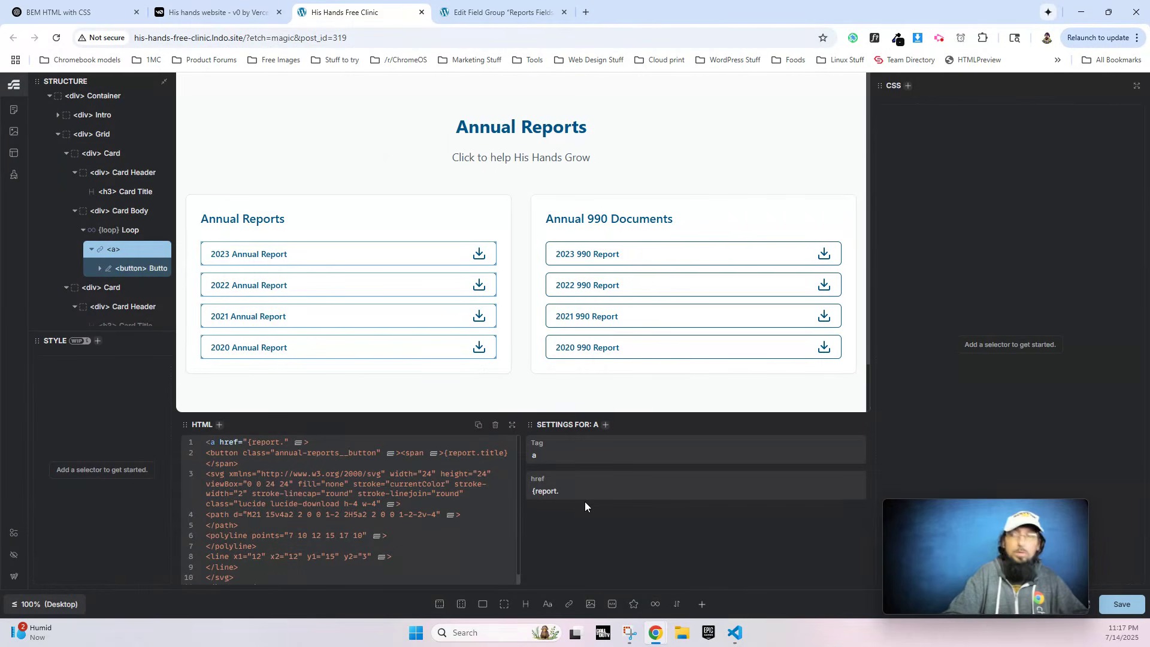
type("report_file")
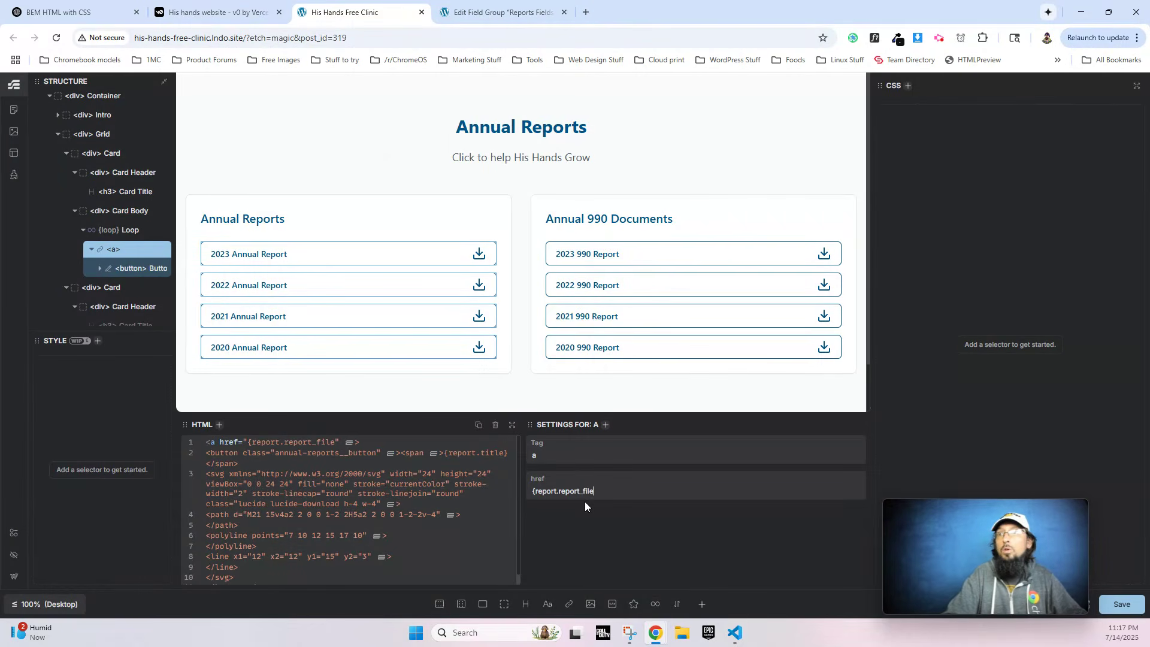
type("}")
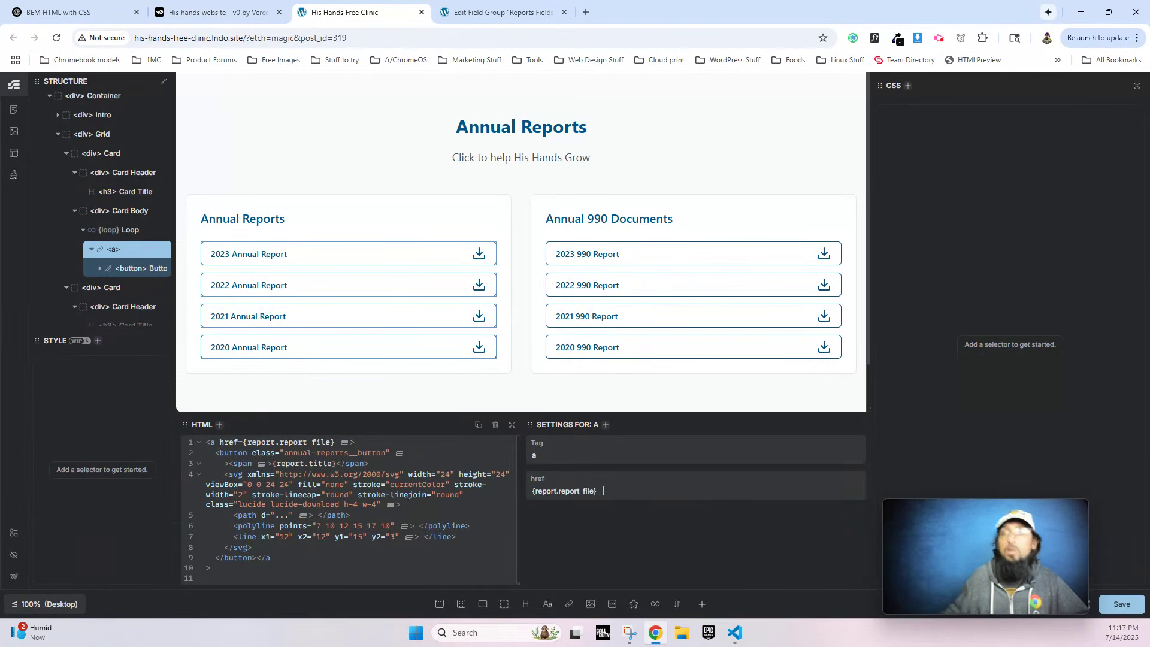
left_click(558, 490)
type("acf.")
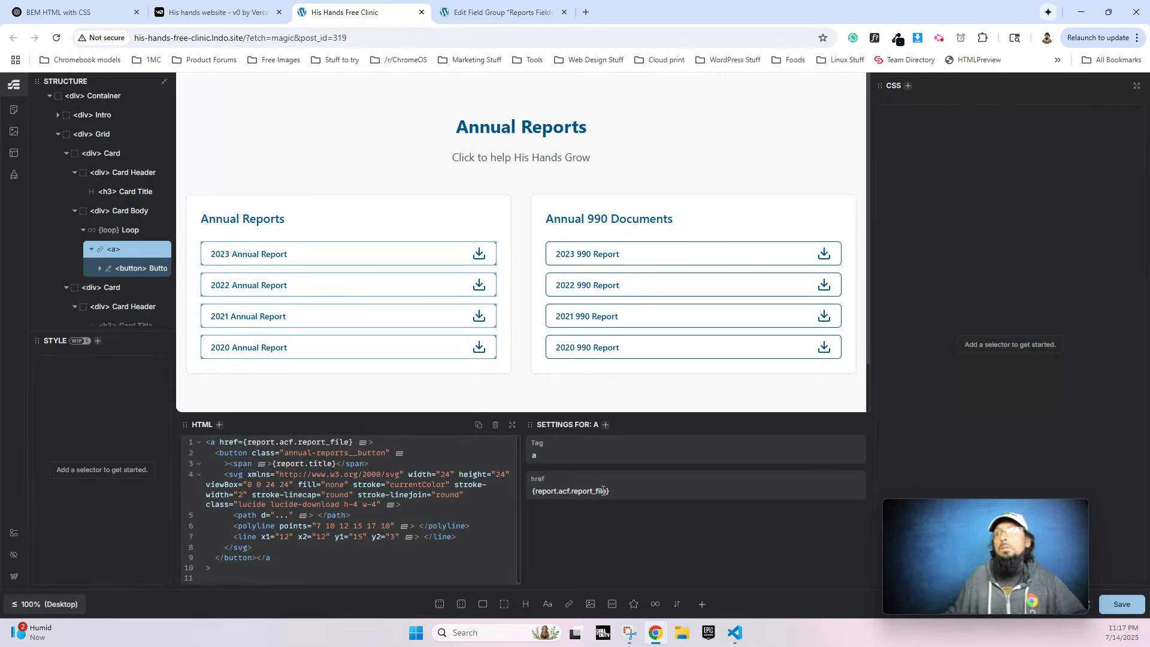
left_click(489, 12)
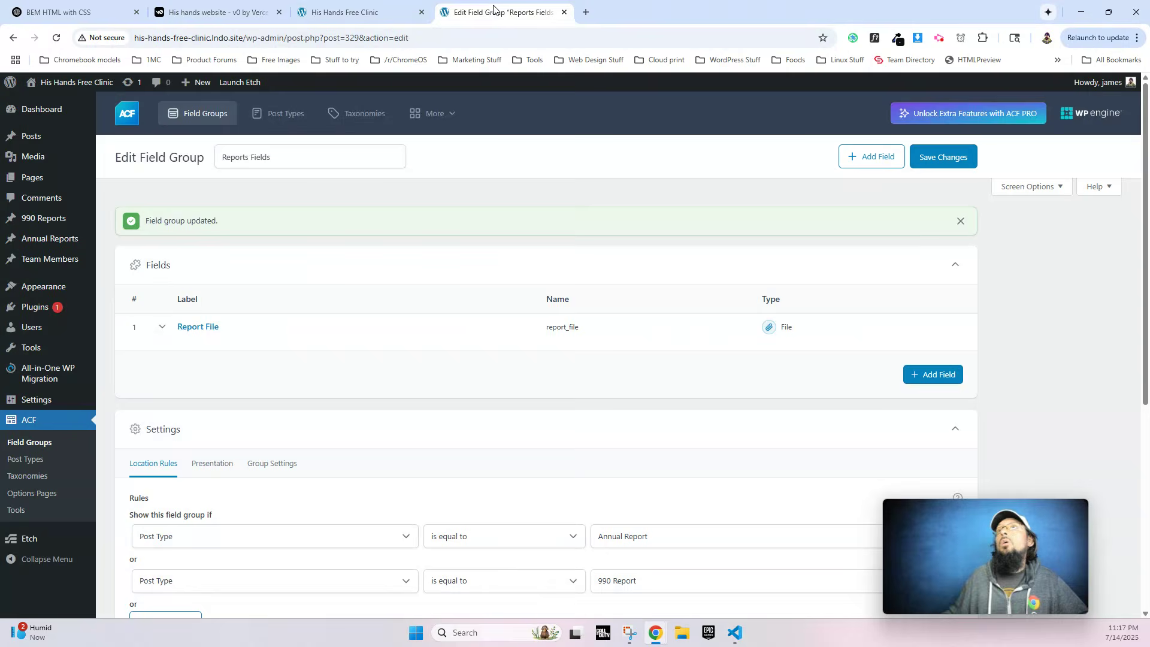
left_click(359, 12)
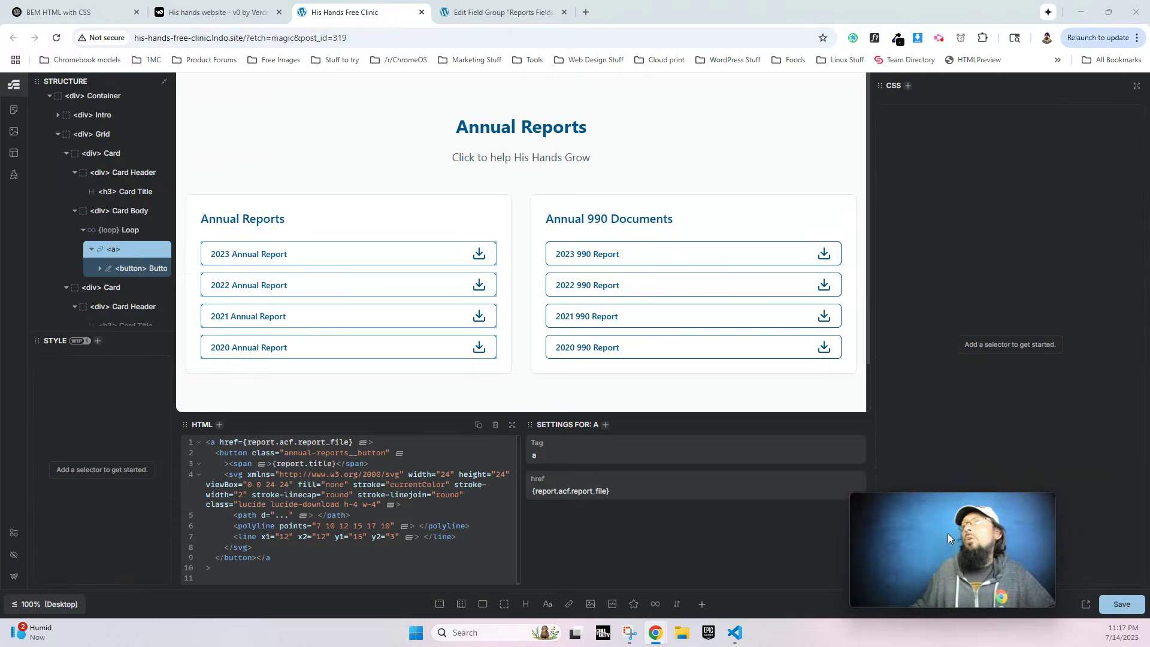
Open the About Us page on the front end and test the 2023 Annual Report link.
left_click(1086, 605)
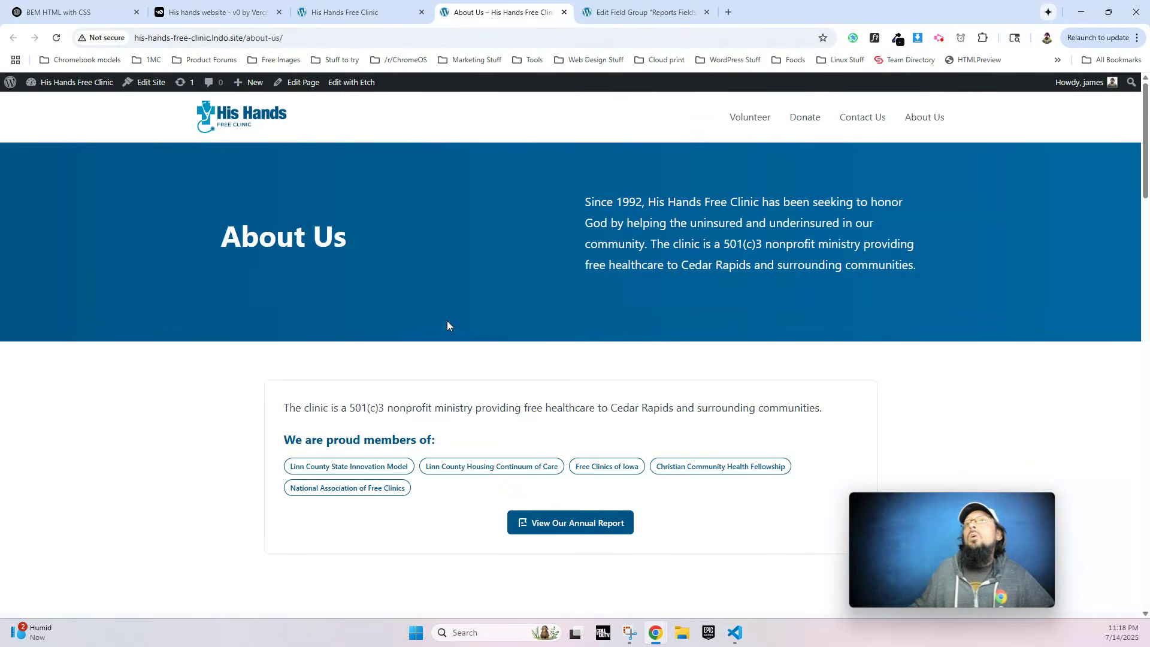
scroll(443, 354, "down", 20)
scroll(441, 362, "down", 10)
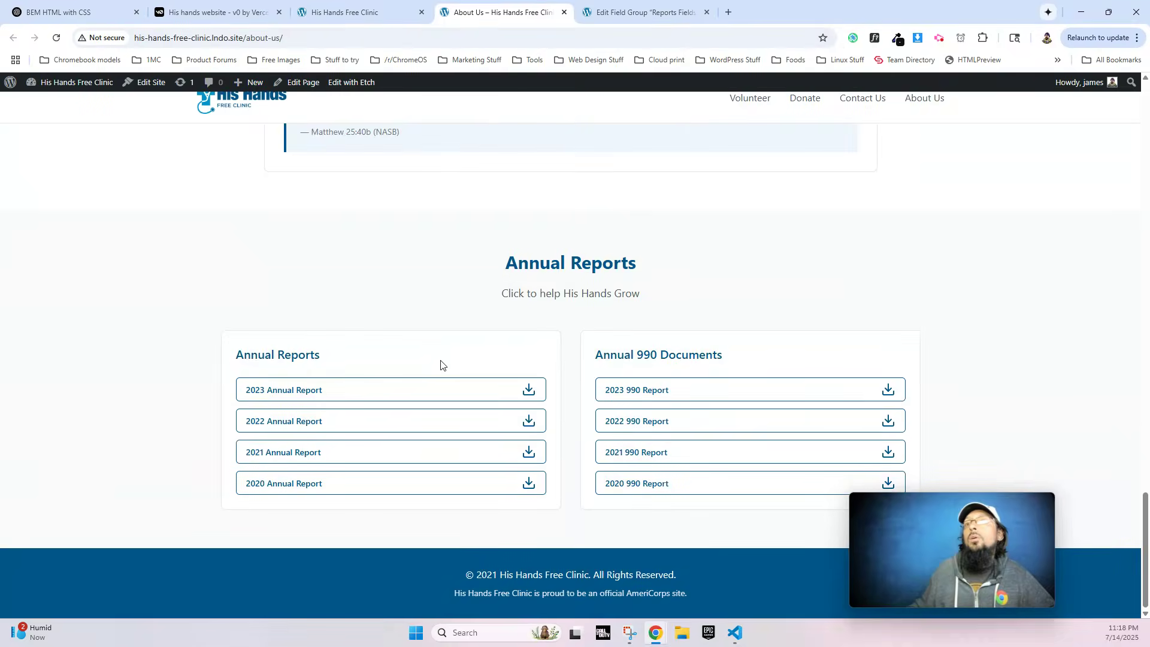
left_click(442, 390)
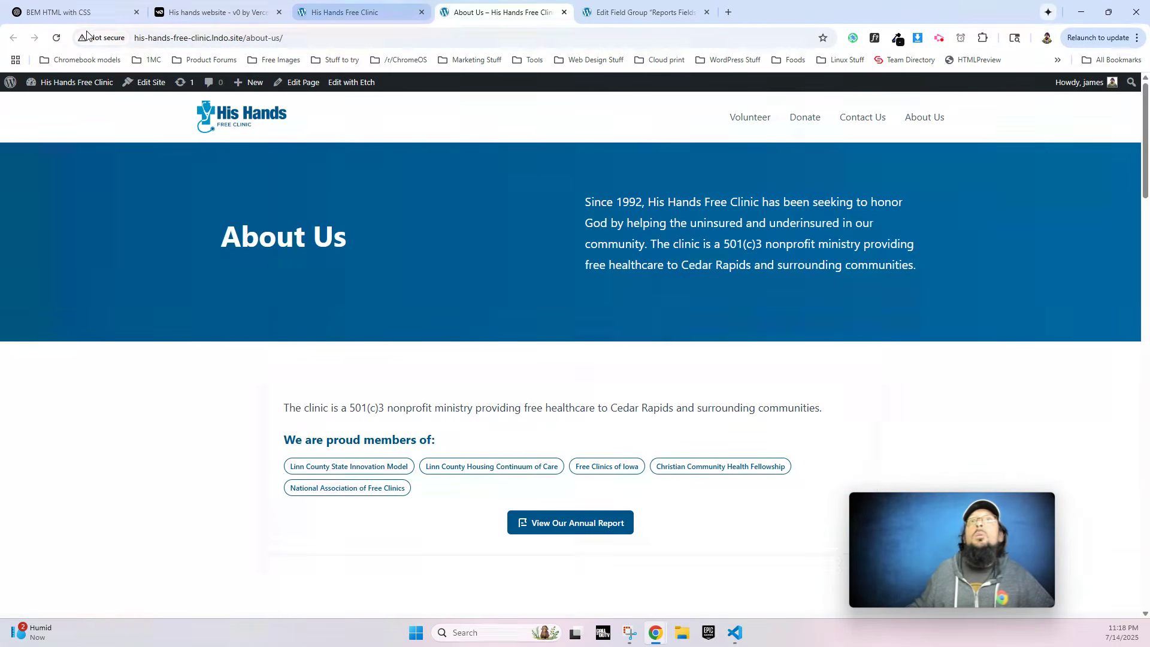
Close the preview and field group pages, and reopen the live About Us page to recheck the annual report links.
left_click(564, 15)
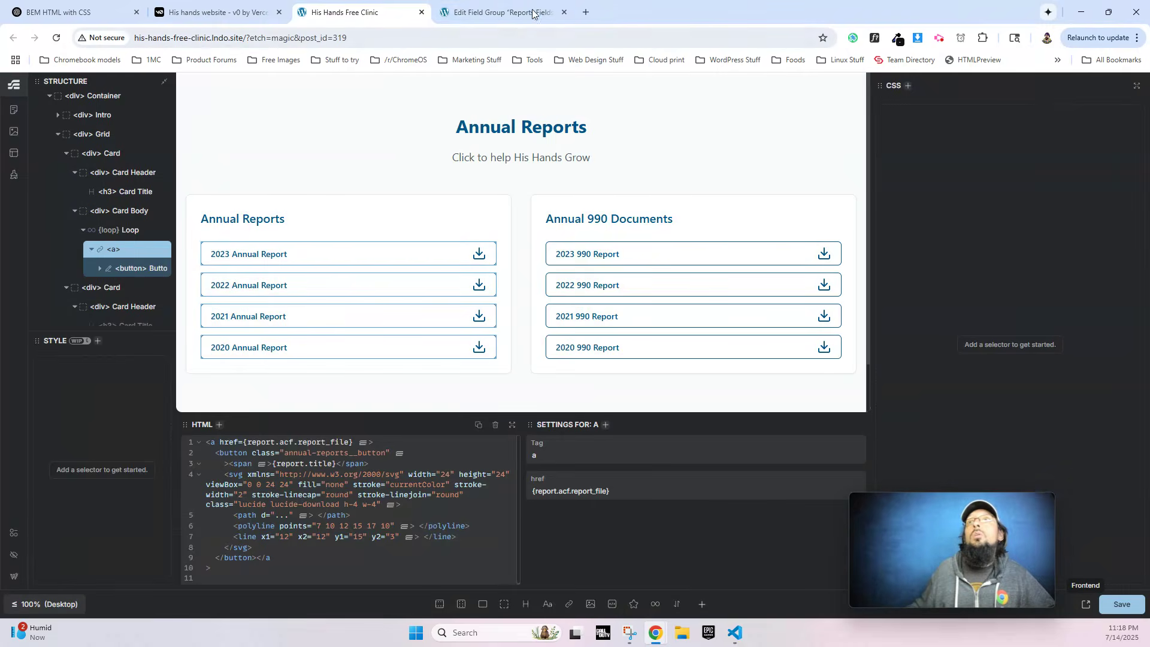
left_click(554, 18)
left_click(564, 12)
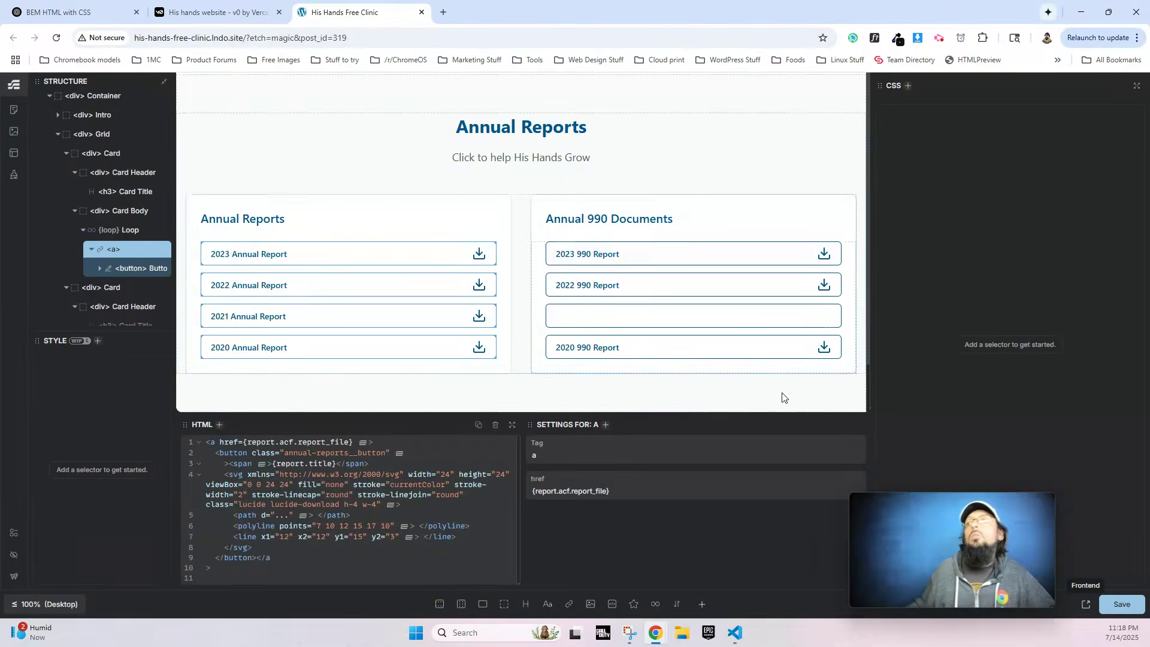
left_click(1084, 605)
scroll(457, 426, "down", 20)
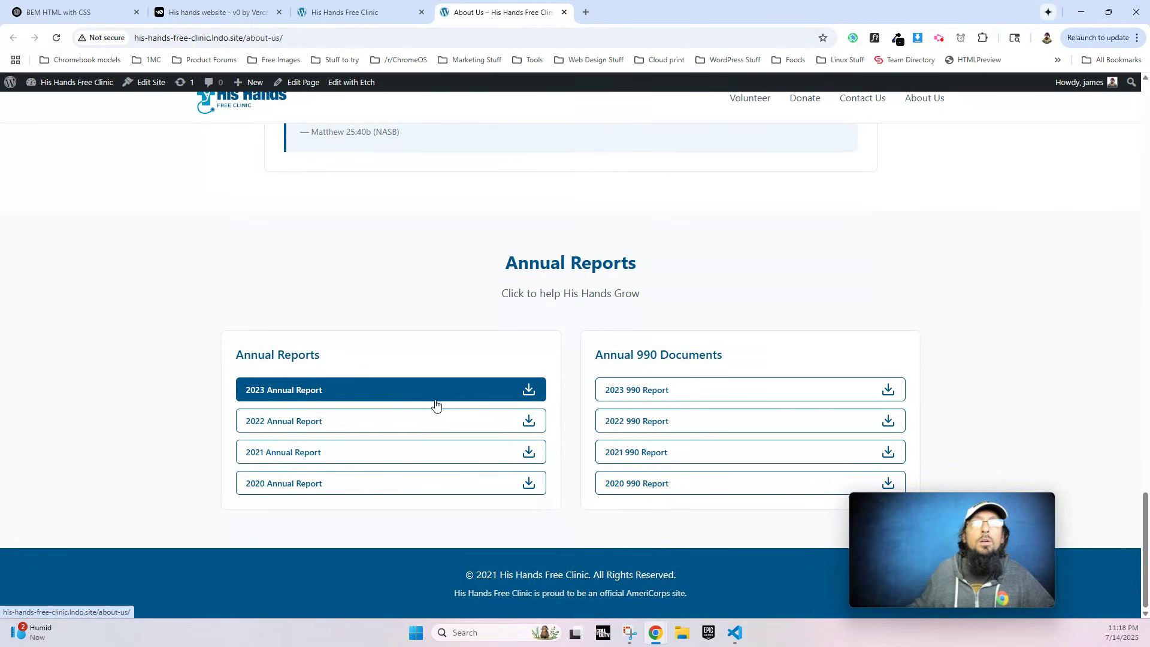
Wrap the annual report link's href value {report.acf.report_file} in double quotes in the HTML, save, and view the About Us page.
left_click(359, 12)
left_click(116, 230)
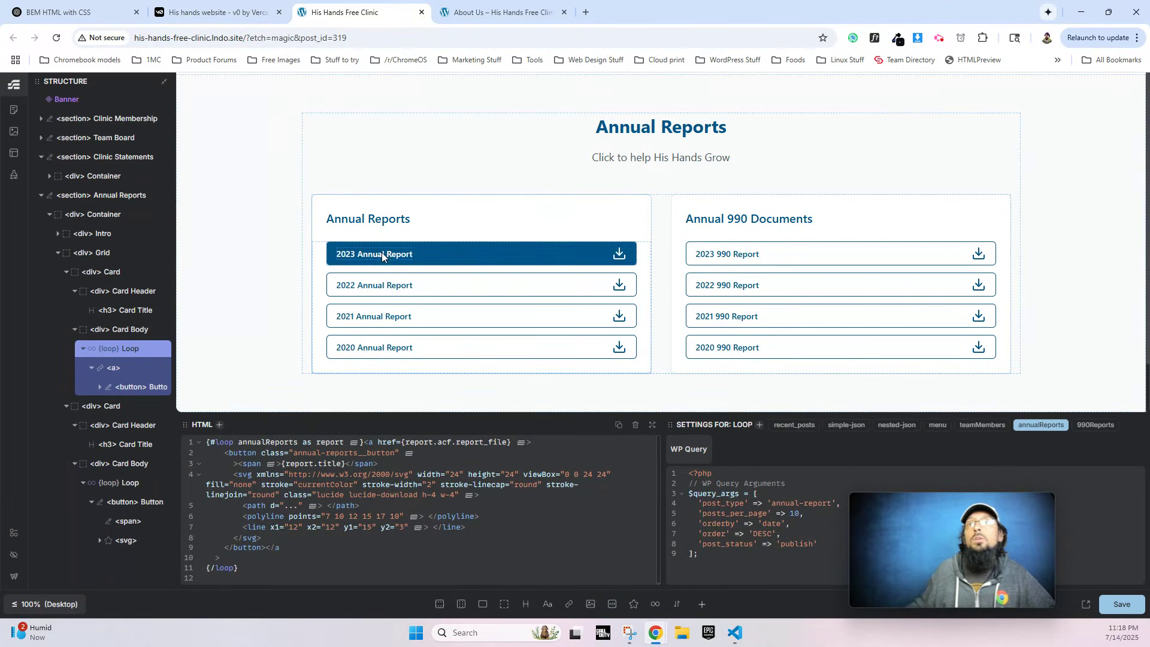
left_click(116, 371)
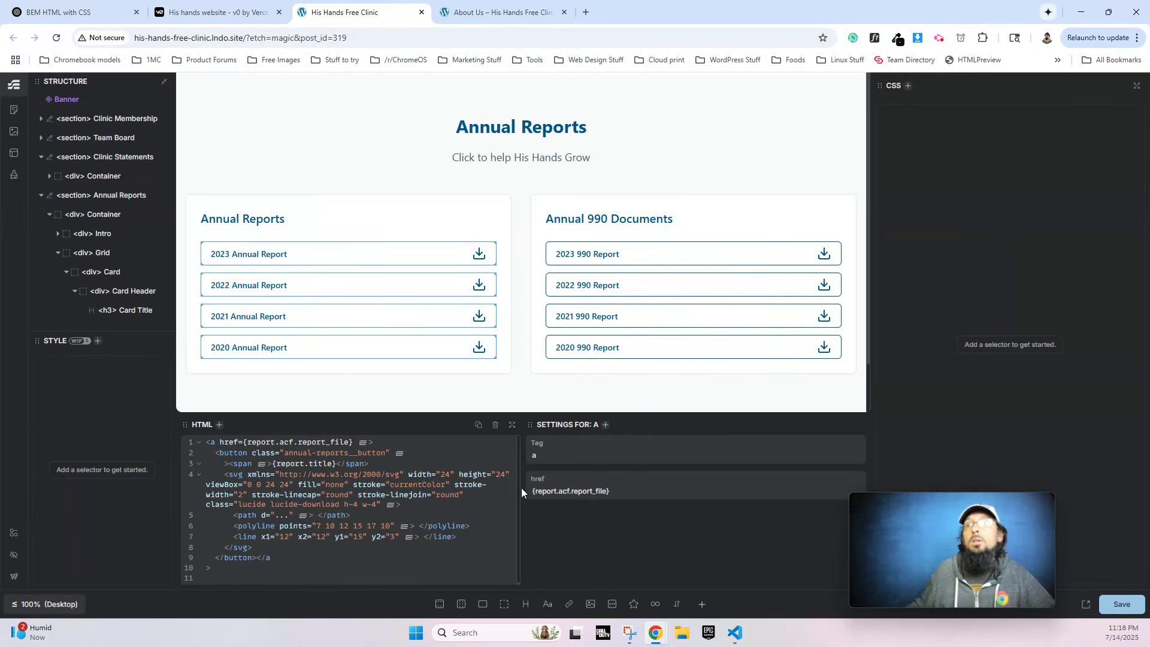
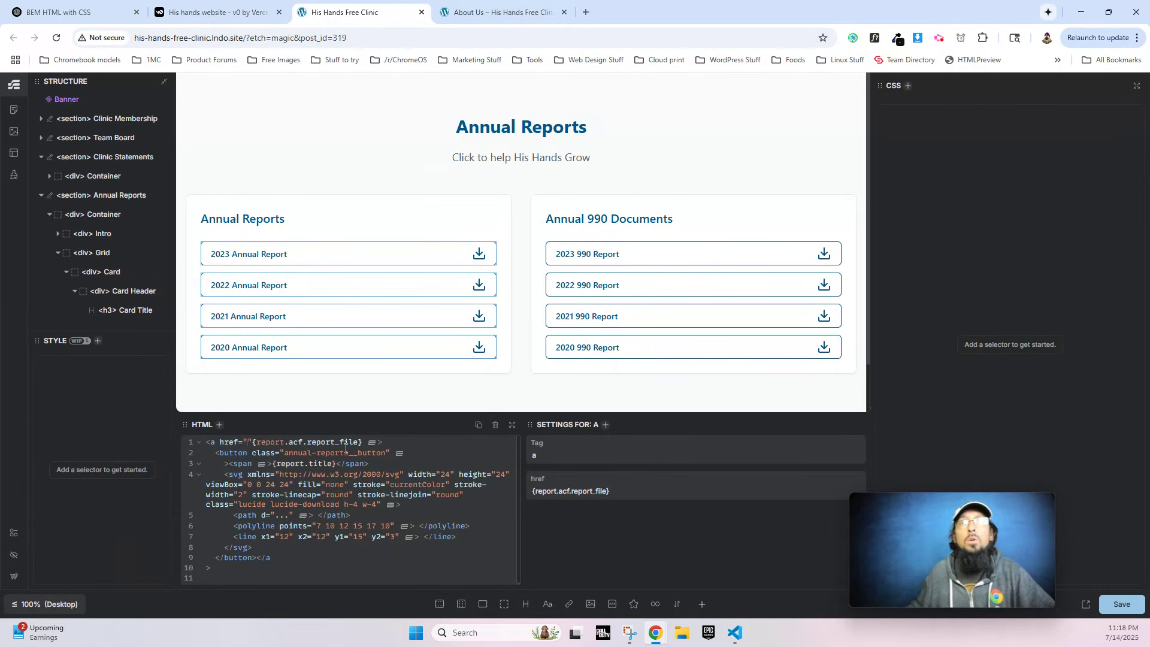
key("Delete")
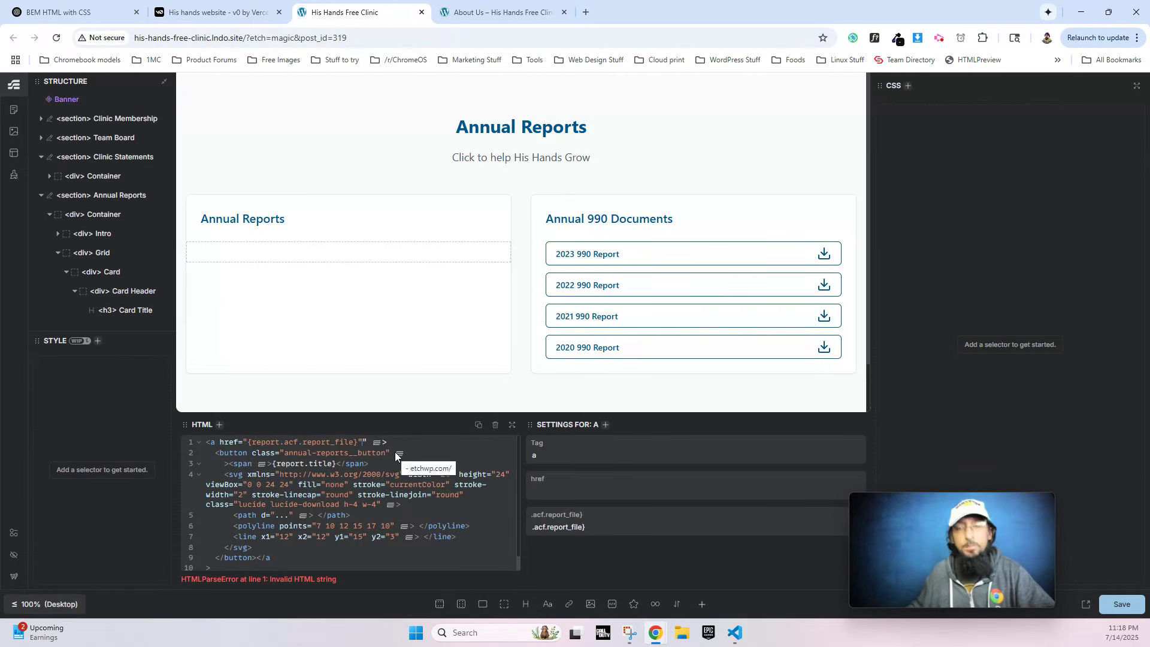
key("Delete")
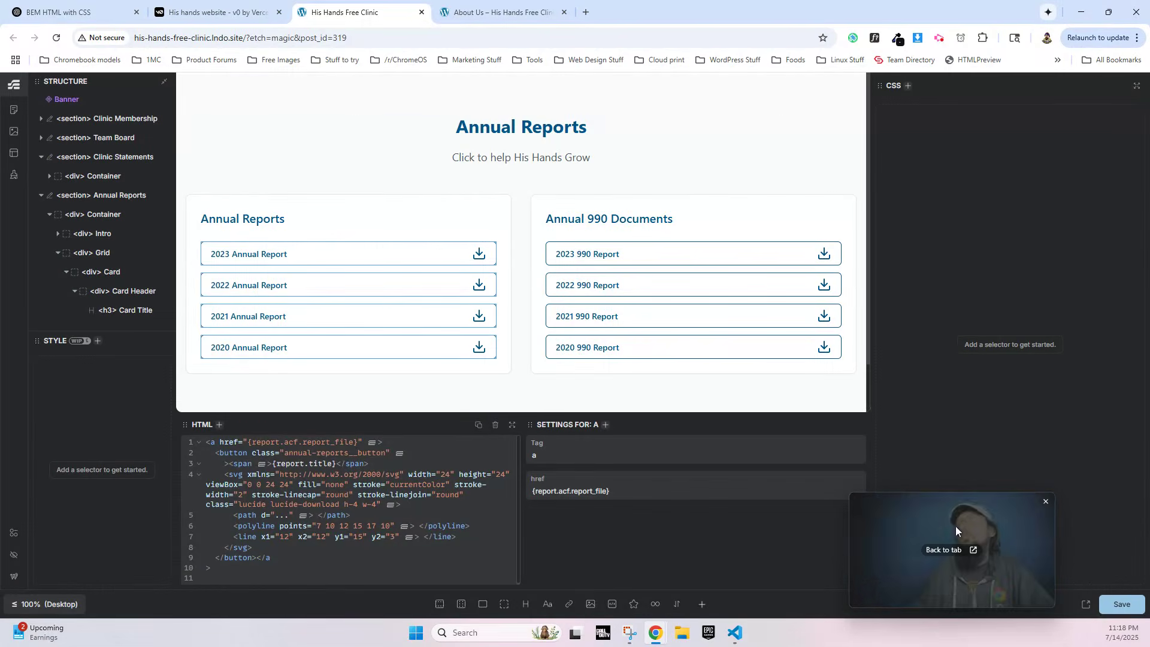
left_click(1131, 608)
left_click(485, 18)
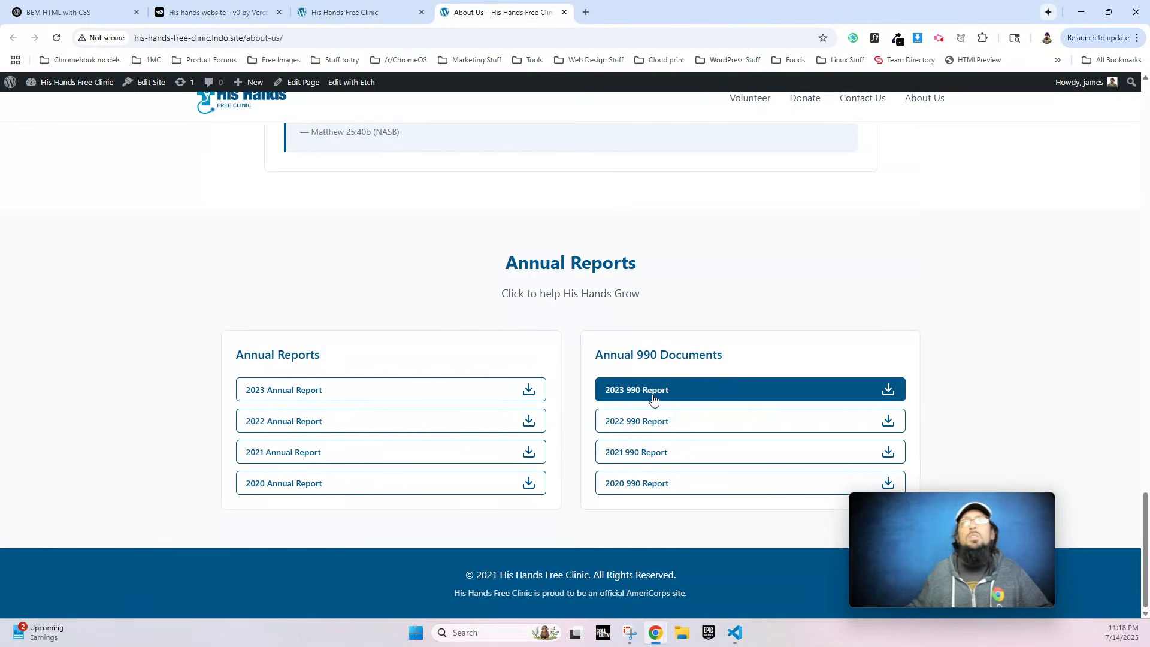
Back in the Etch editor, set the content of the annual report button's span to {report.acf.report-file}.
left_click(309, 5)
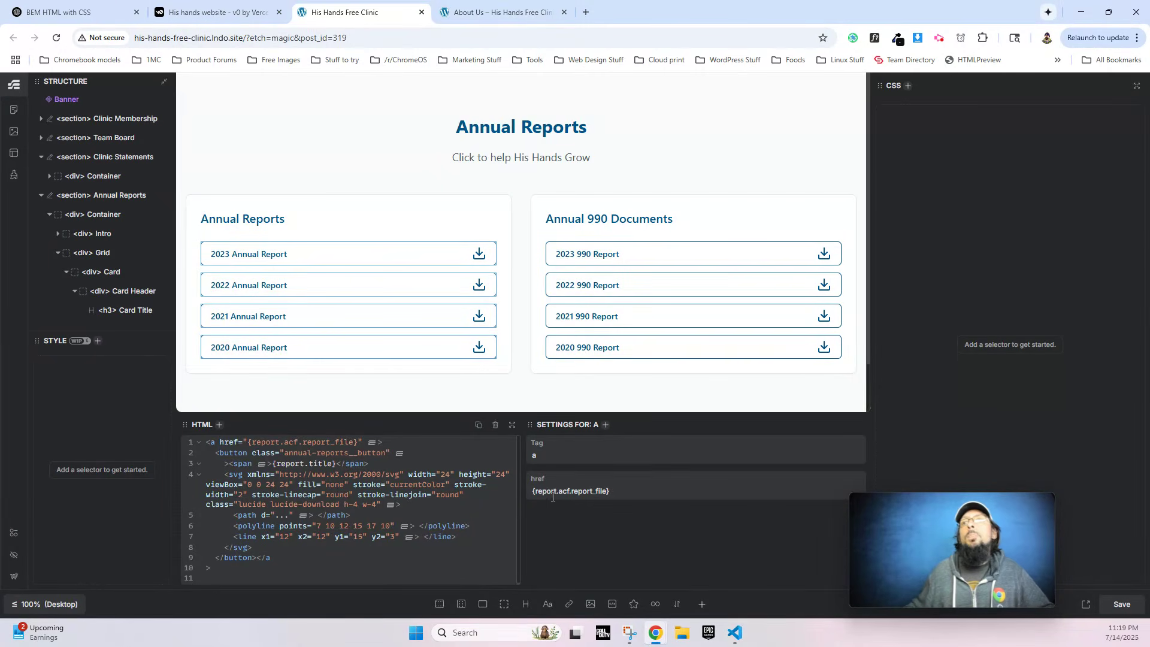
left_click(260, 255)
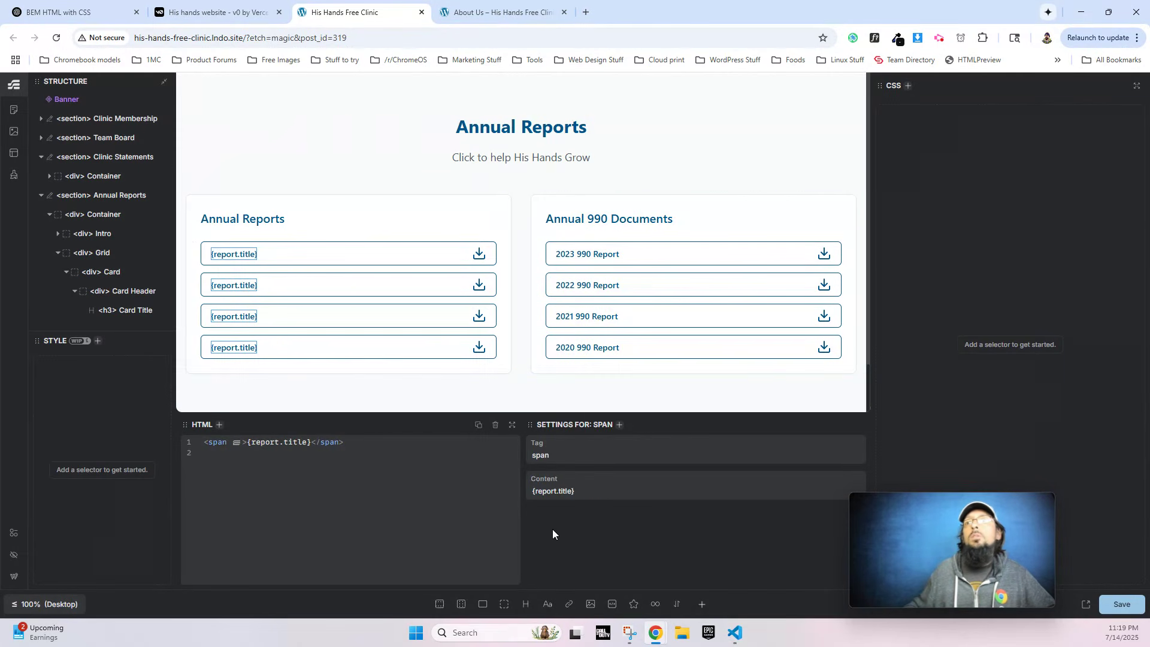
key("BackSpace")
key("BackSpace")
key("BackSpace")
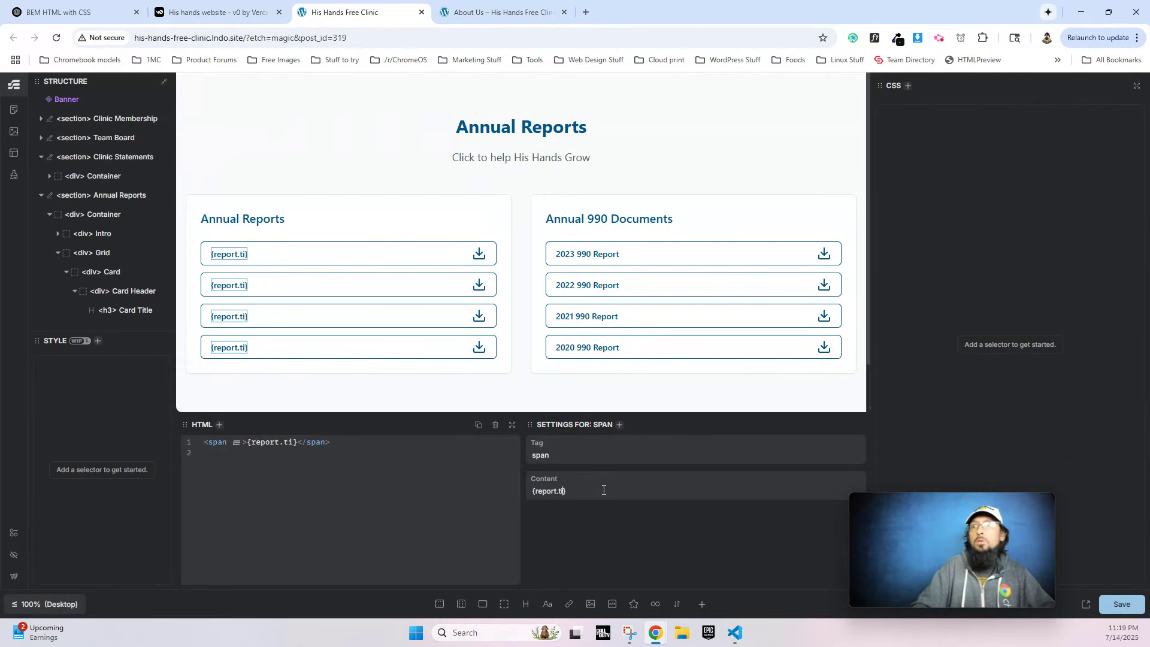
type("acf-")
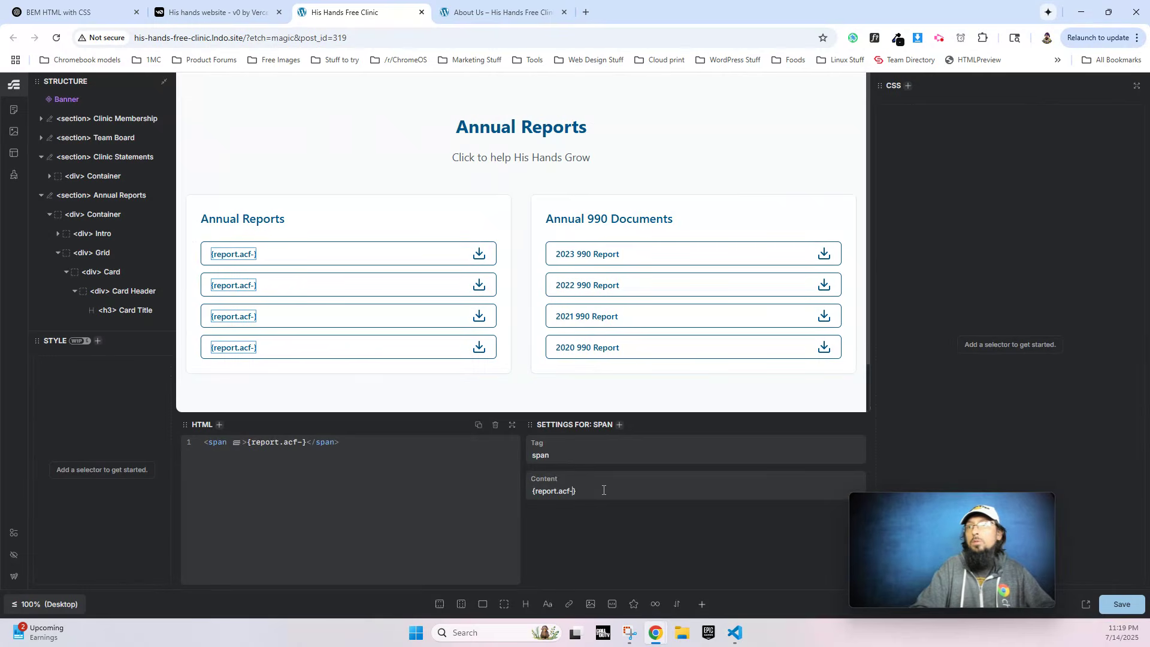
type("report-file")
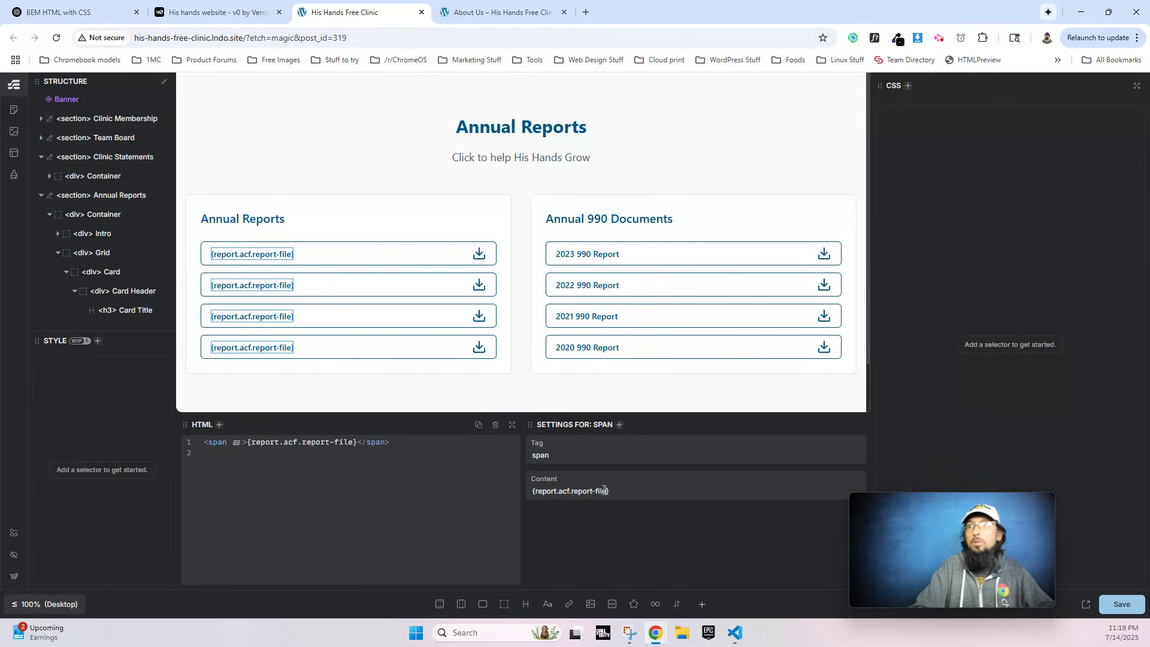
Inspect the 990 report span's content, and look up the Report File field's name in the Reports Fields group in ACF.
left_click(542, 368)
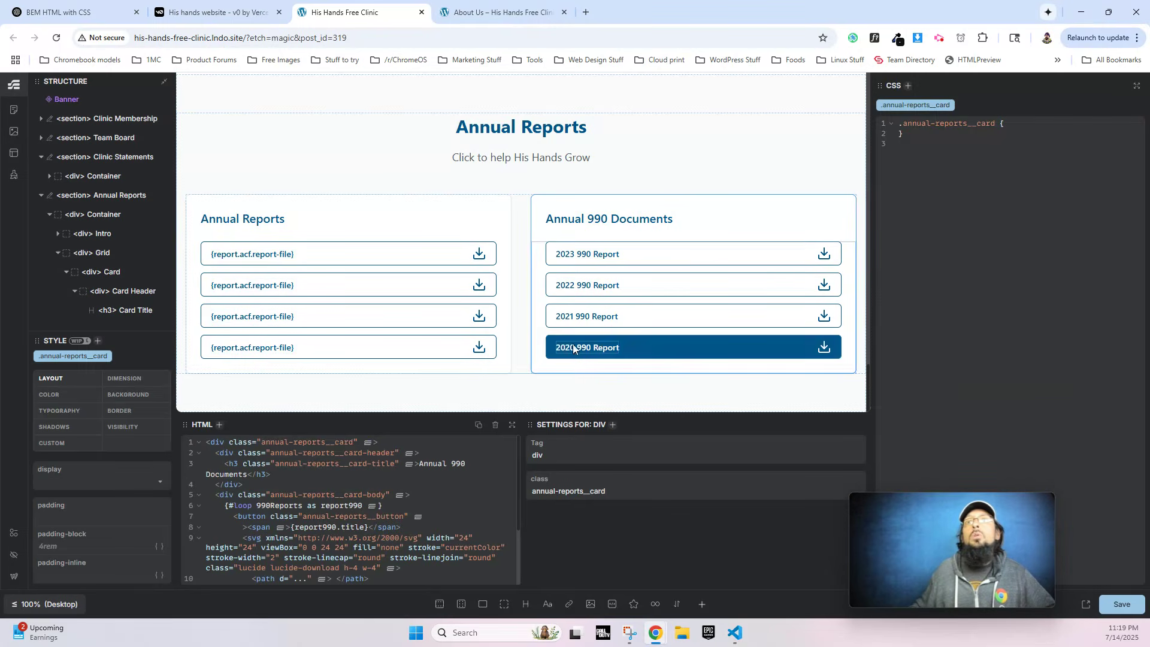
left_click(568, 260)
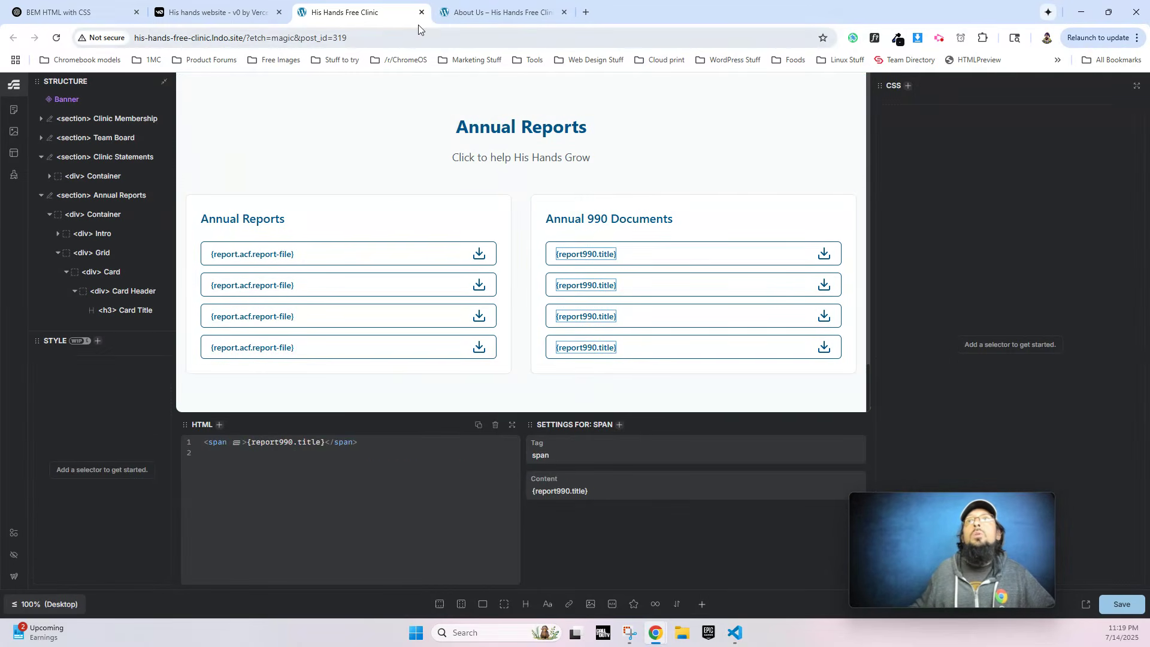
left_click(479, 13)
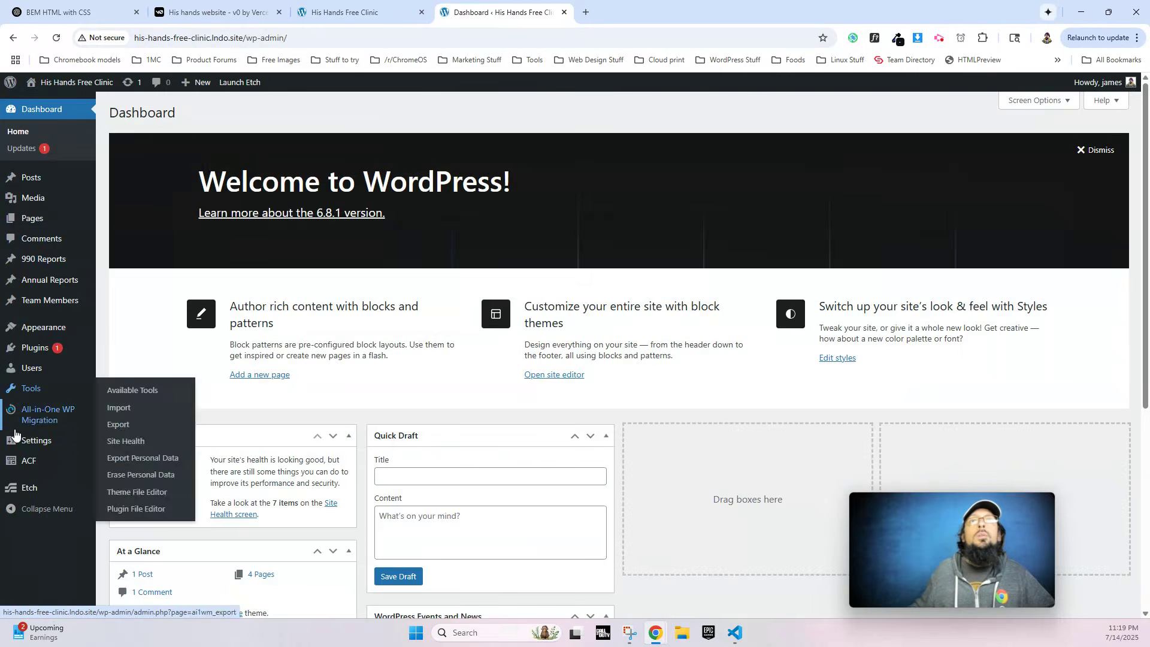
mouse_move(31, 473)
left_click(128, 463)
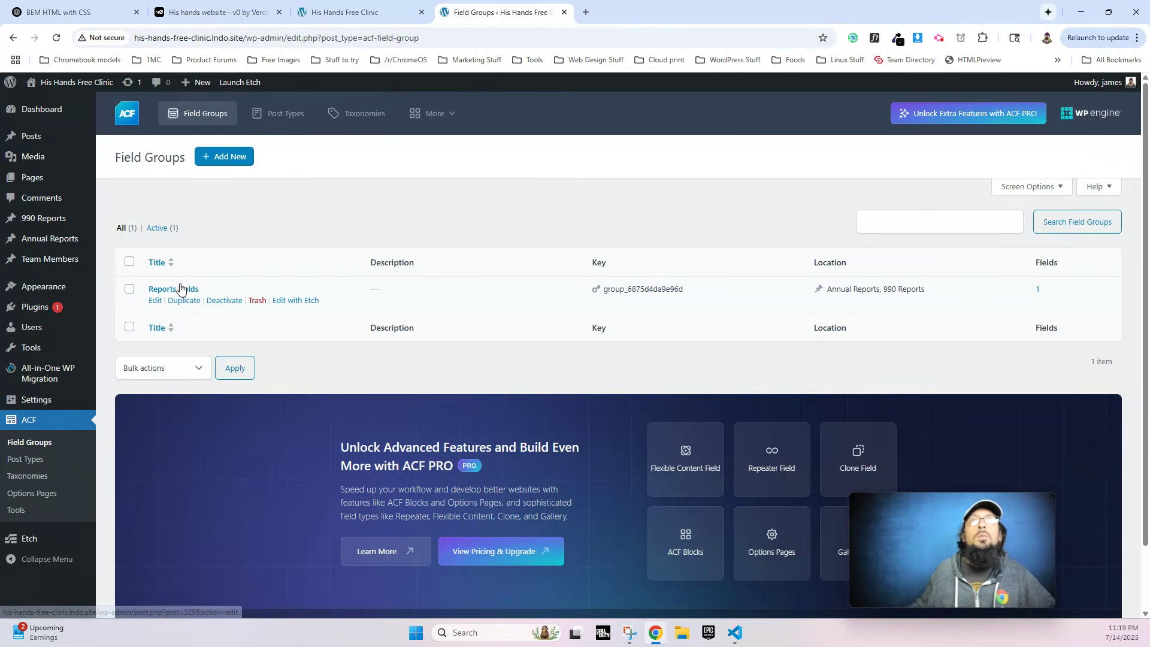
left_click(178, 289)
left_click(197, 290)
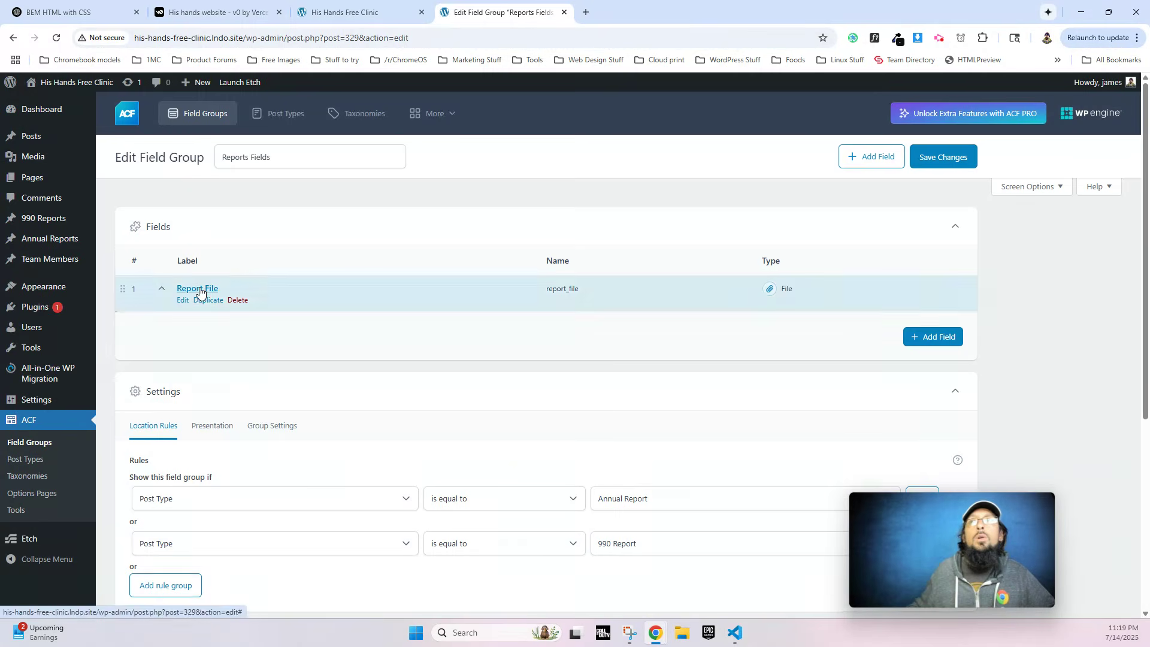
Back in the Etch editor, set the content of the annual report button's span to {report.acf.report_file}.
left_click(344, 12)
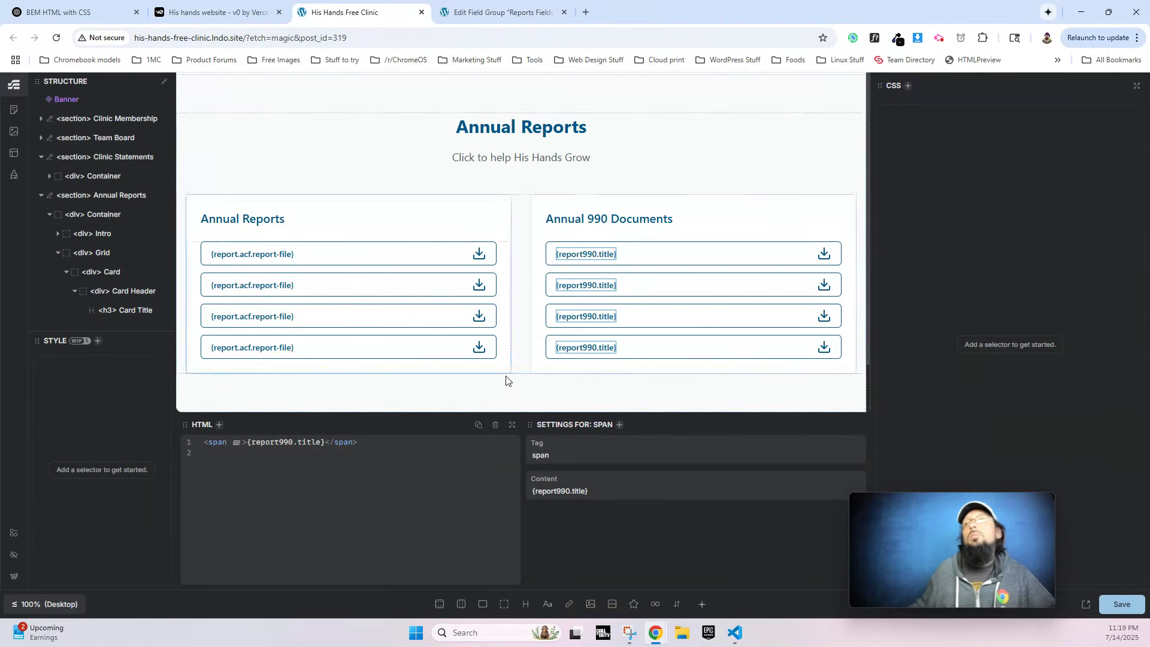
left_click(251, 254)
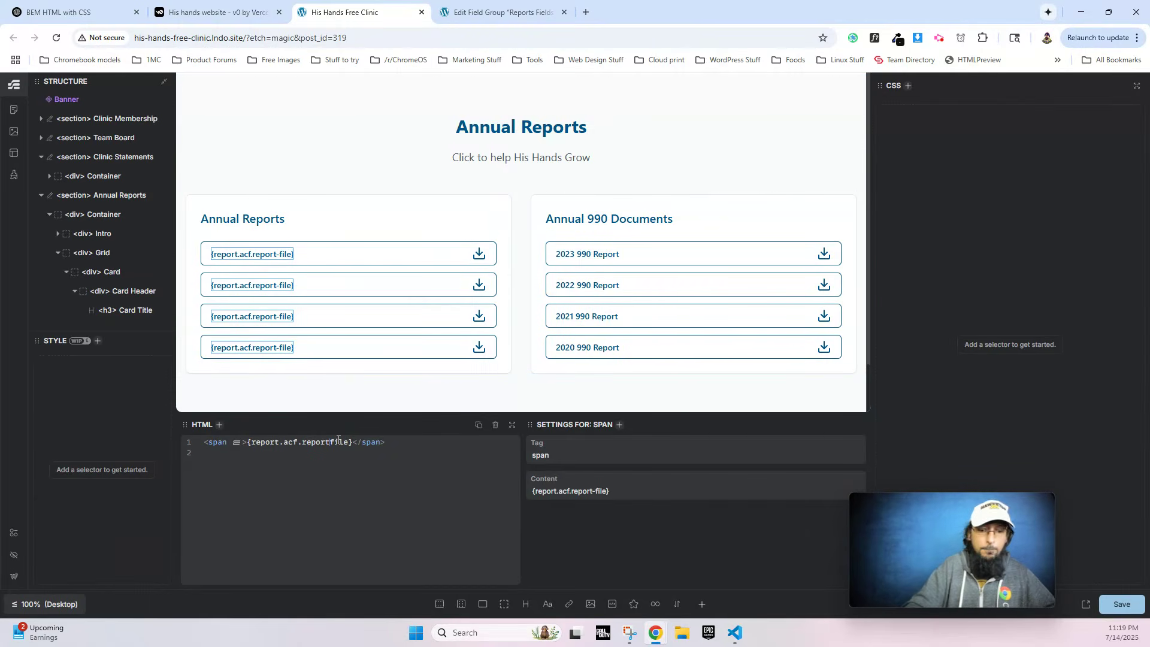
left_click(634, 353)
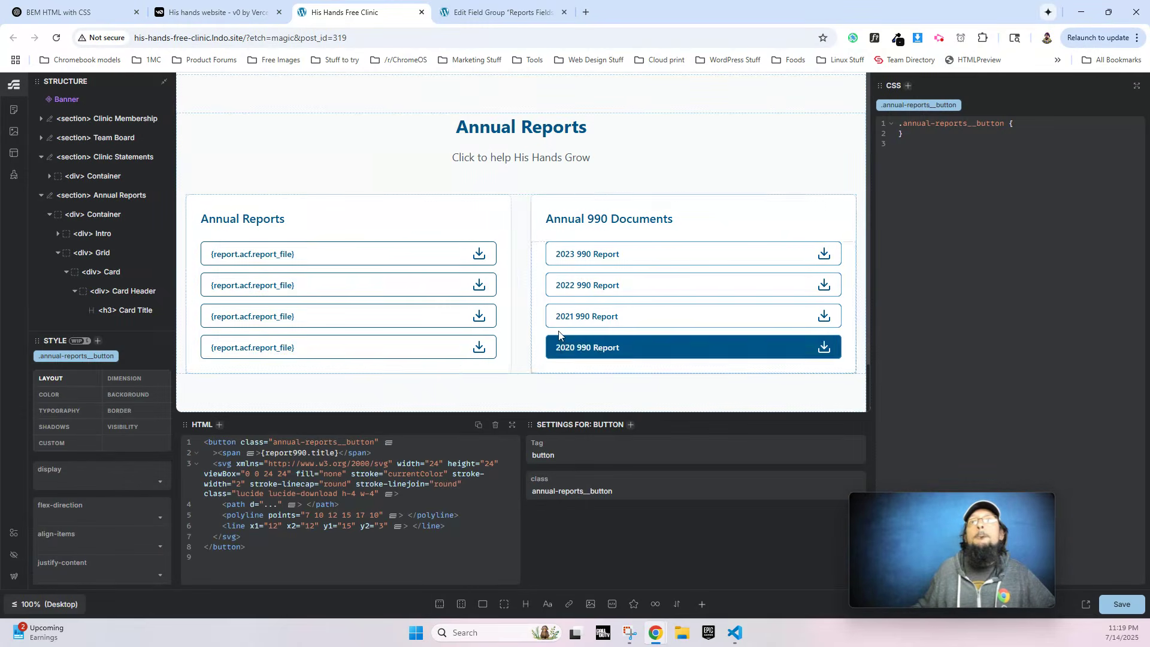
Set the annual report span's content back to {report.title}.
left_click(258, 255)
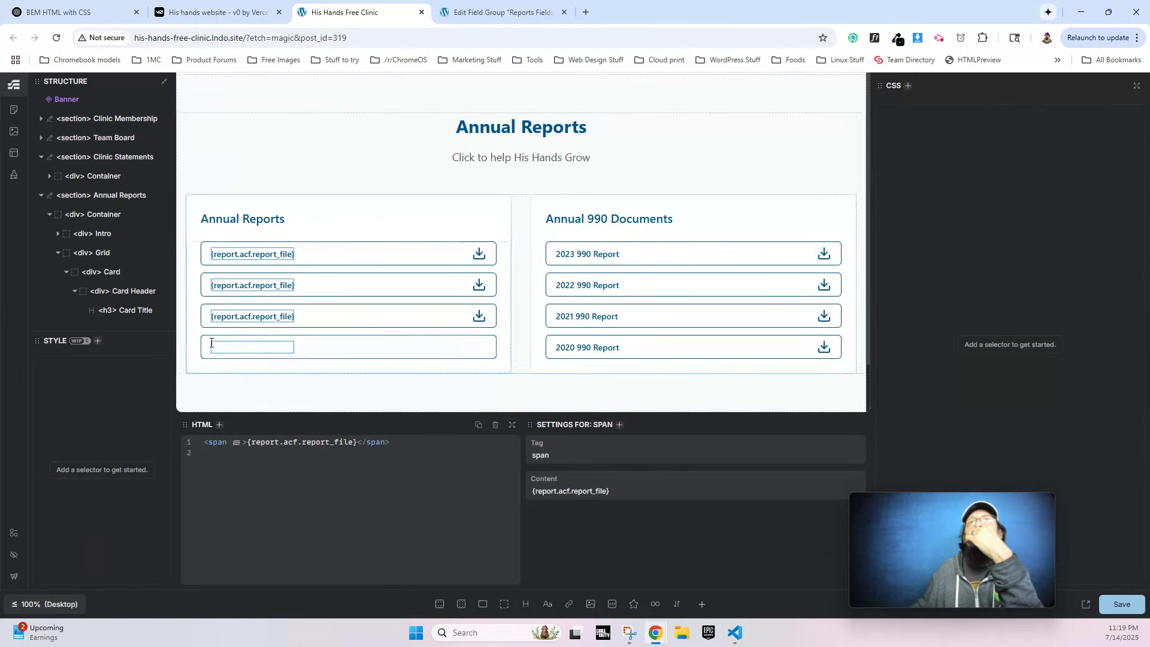
left_click(251, 255)
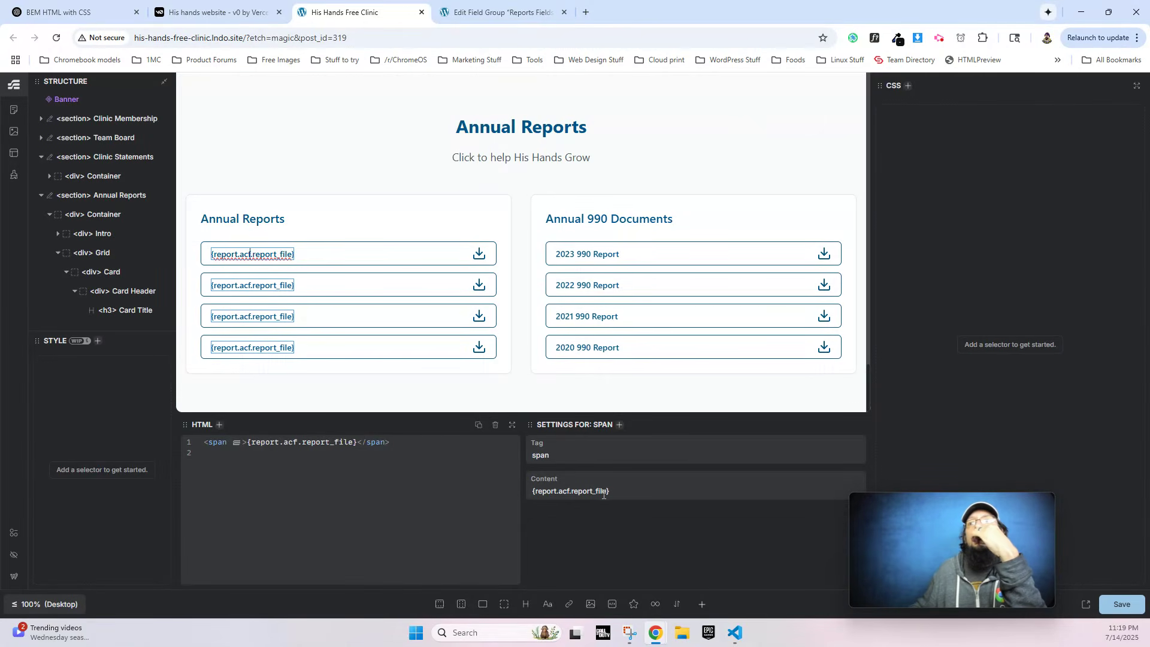
left_click_drag(607, 493, 558, 491)
type("ti")
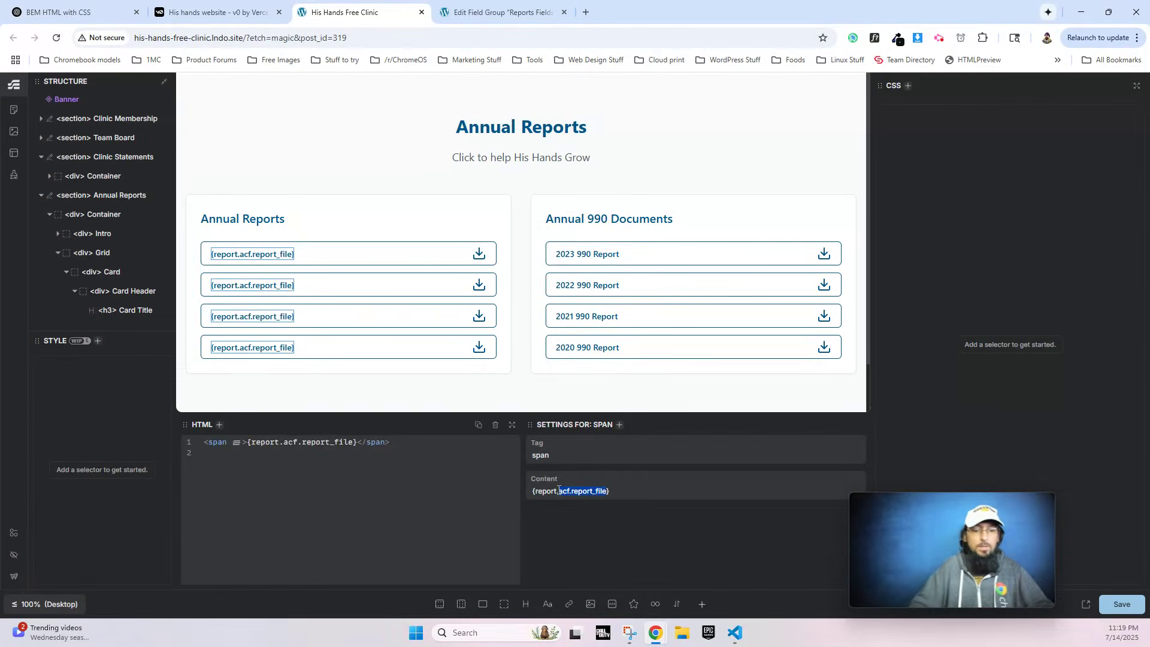
type("tle")
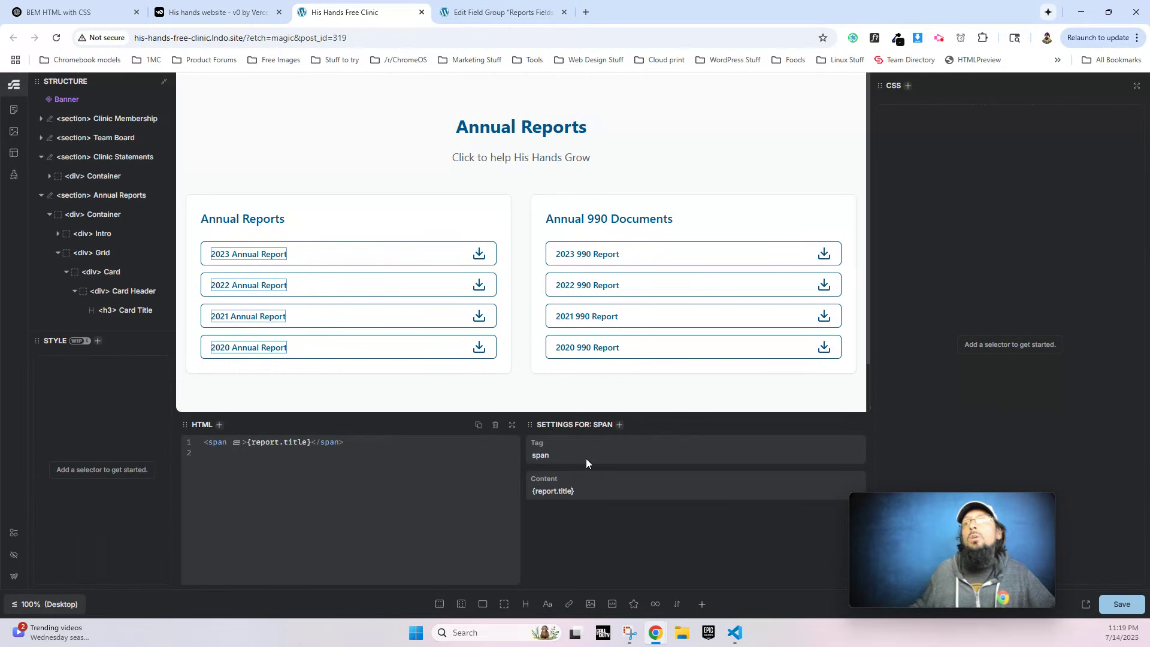
Change the href of the link wrapping the annual report button to {report.meta.report_file}.
scroll(98, 271, "down", 3)
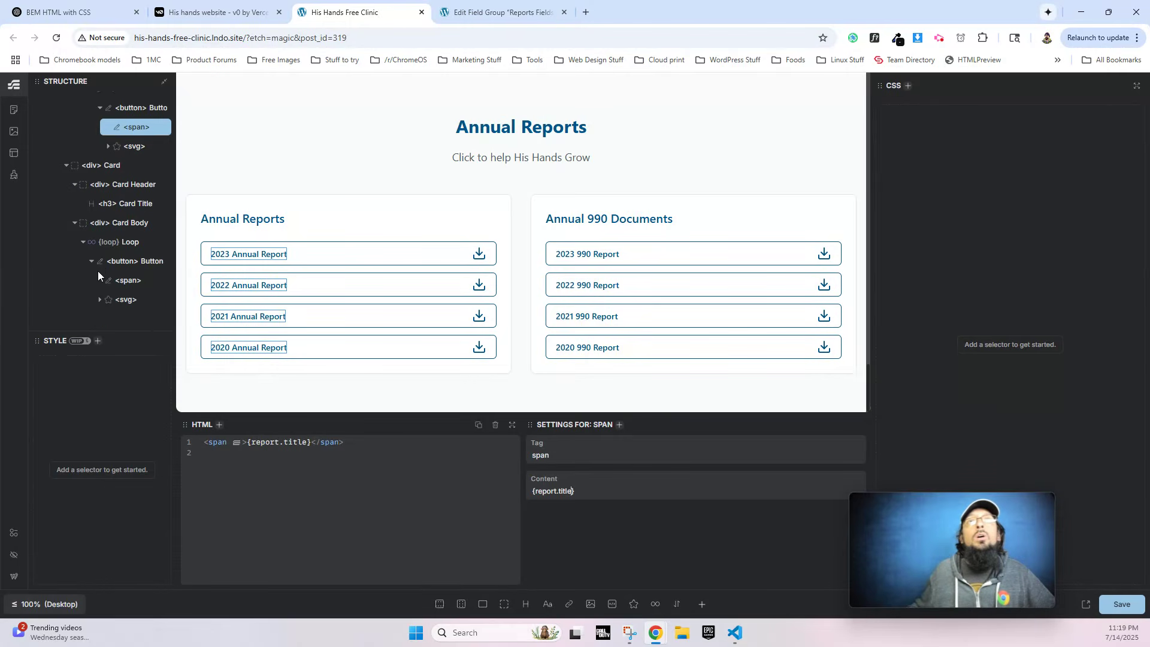
scroll(98, 217, "up", 1)
left_click(111, 209)
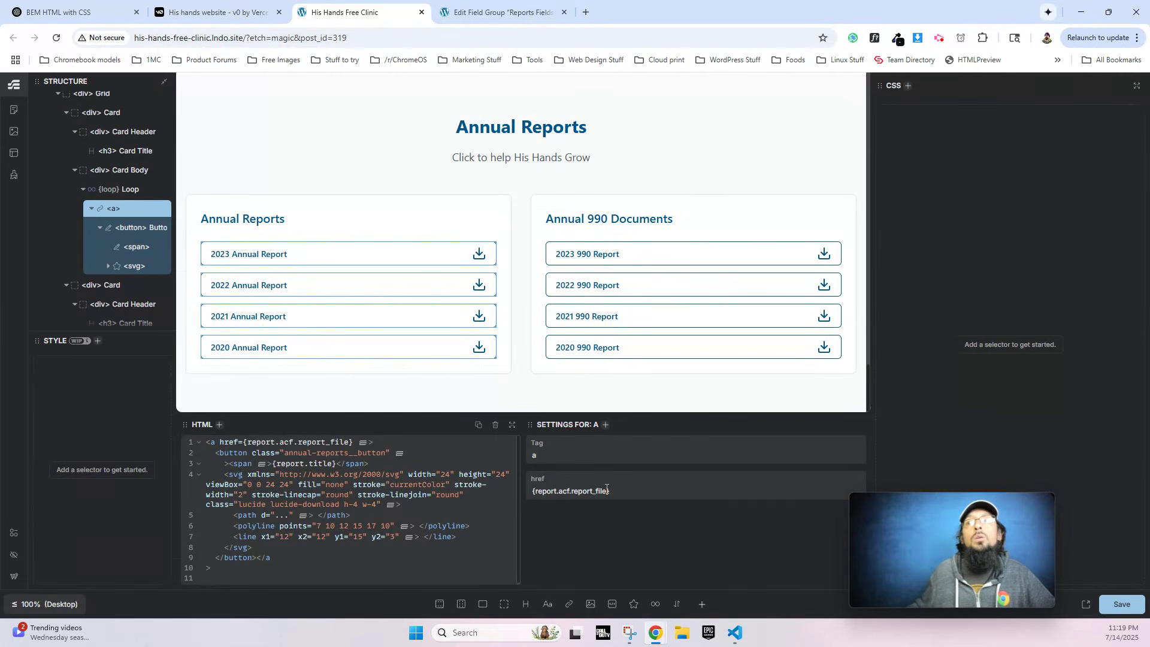
left_click(570, 488)
key("BackSpace")
key("BackSpace")
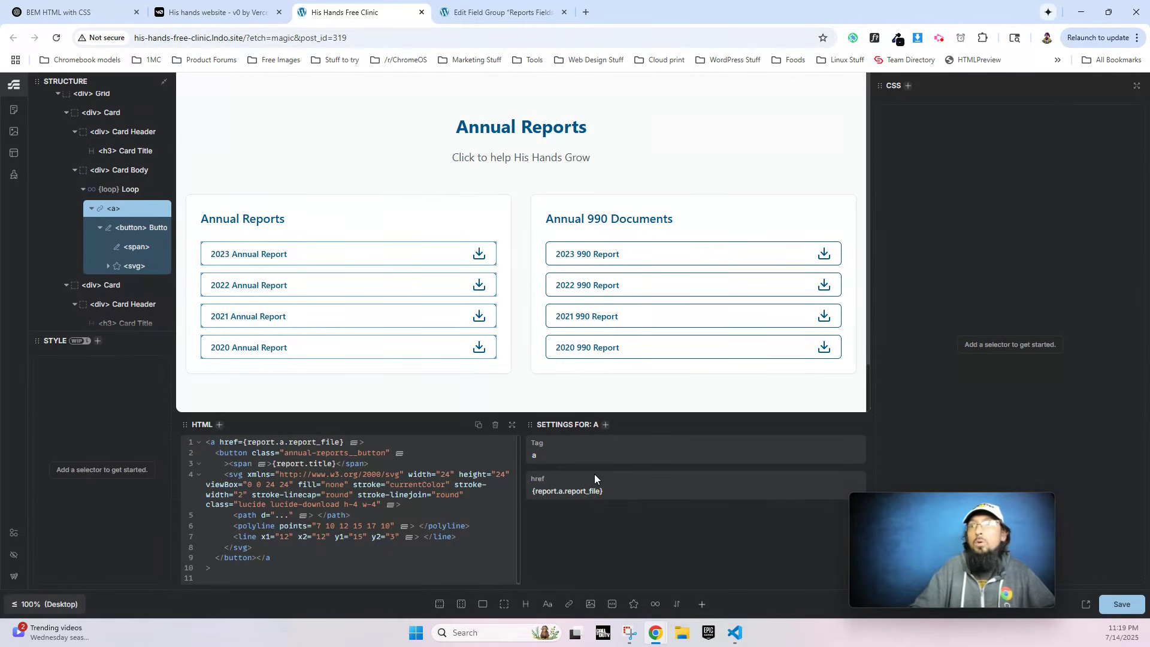
key("BackSpace")
type("meta")
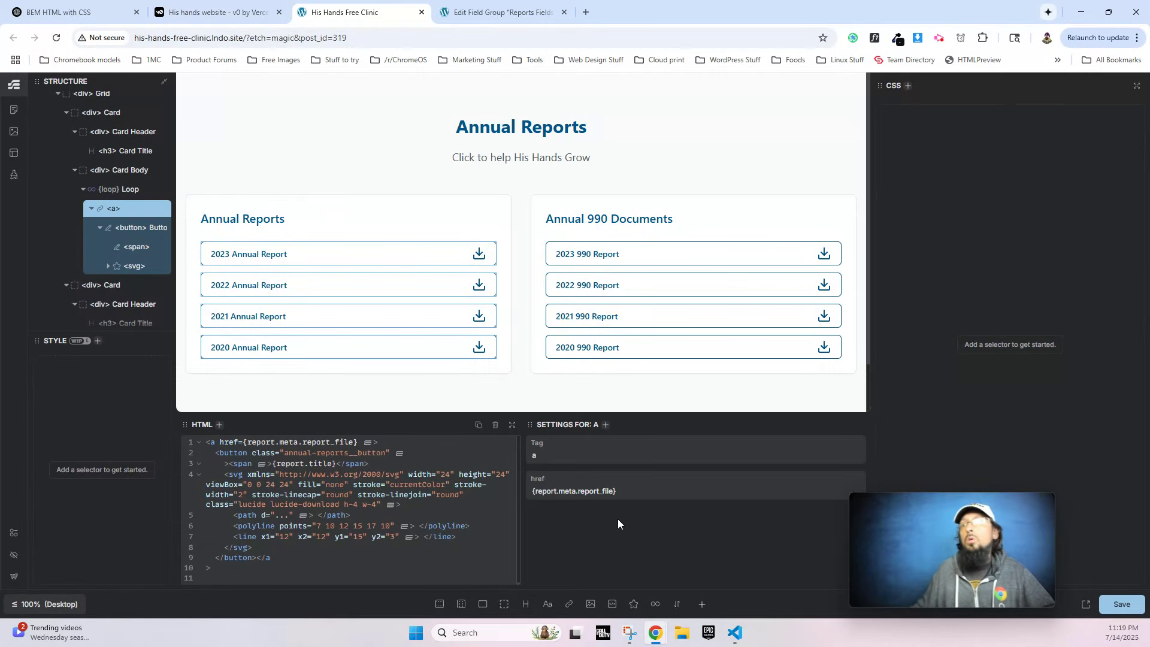
Close the ACF field group page and open the live About Us page to examine the annual report links.
left_click(477, 18)
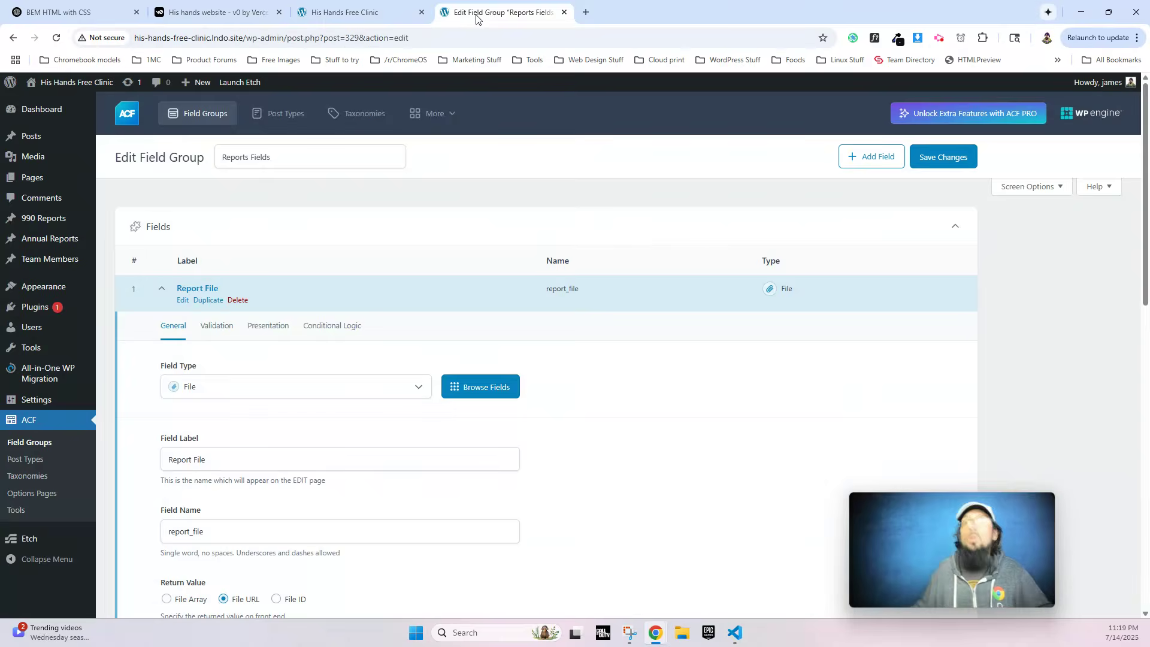
left_click(564, 12)
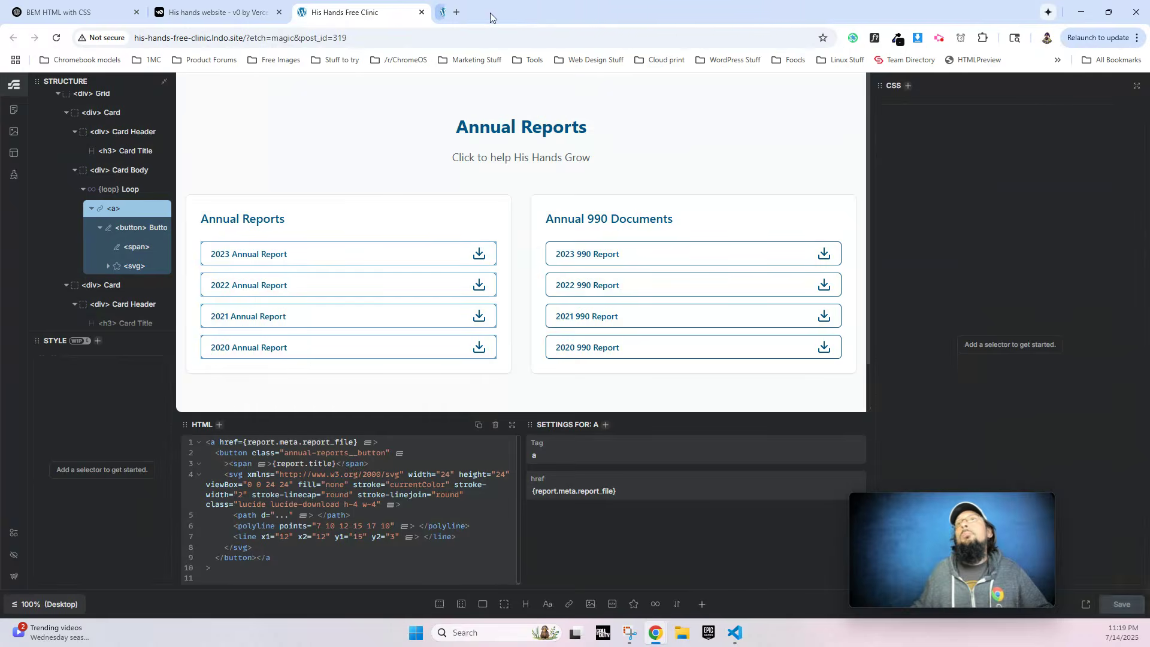
left_click(1085, 605)
scroll(496, 362, "down", 20)
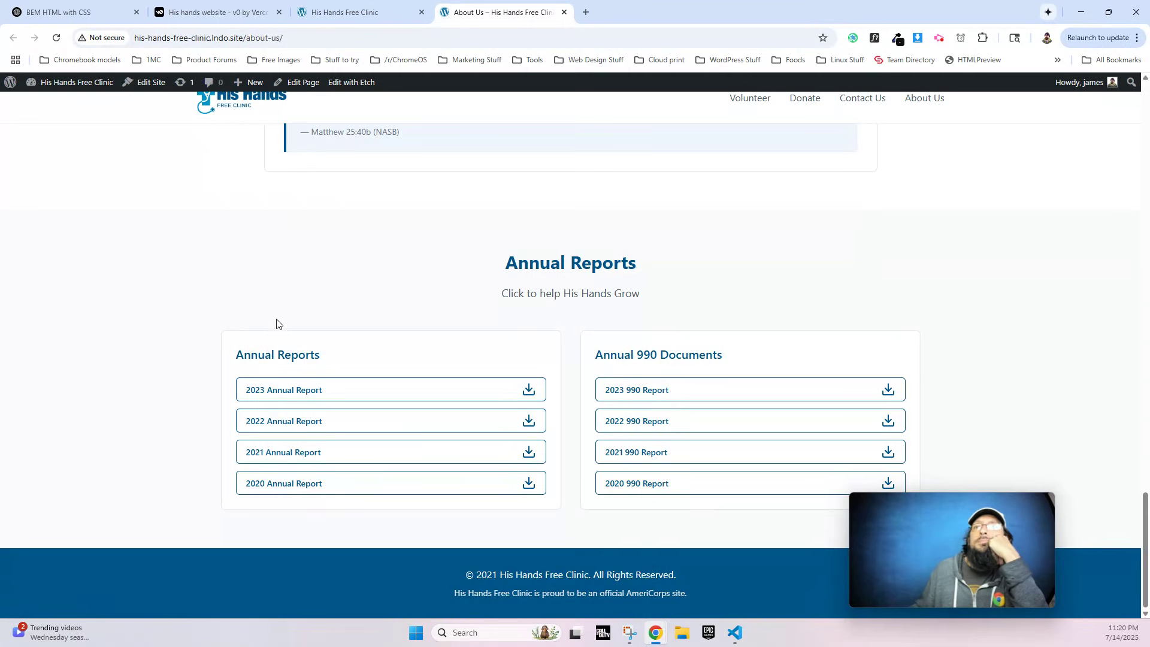
Back in the Etch editor, put the <a> tag on its own line below the annualReports loop's opening tag in the HTML.
left_click(340, 18)
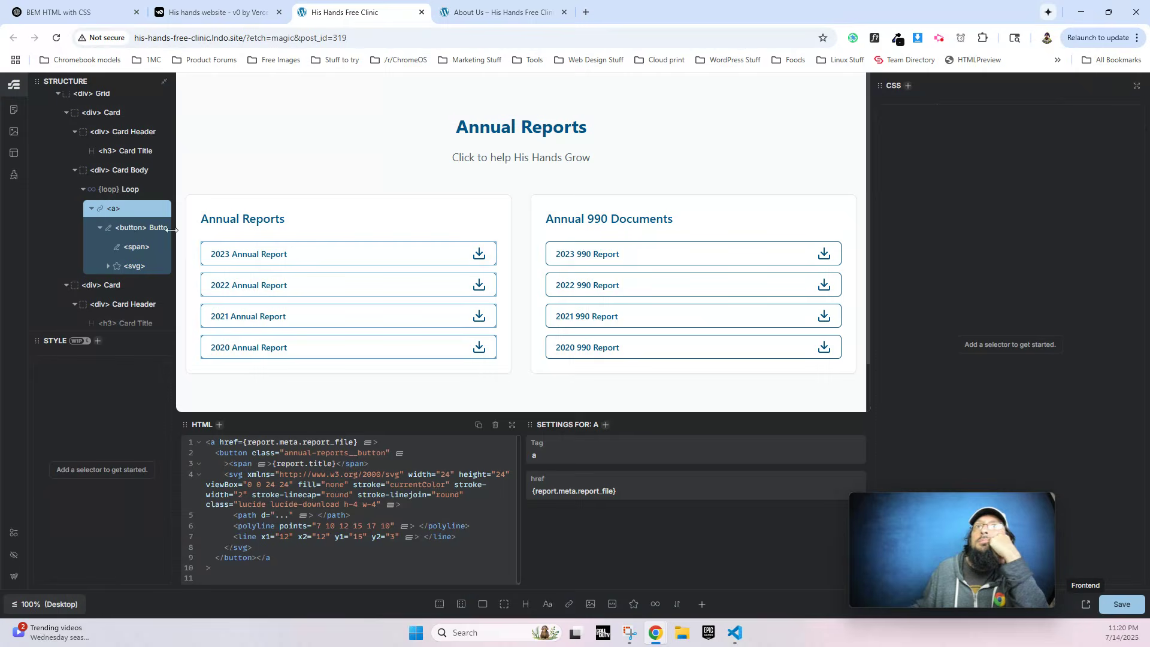
left_click(111, 189)
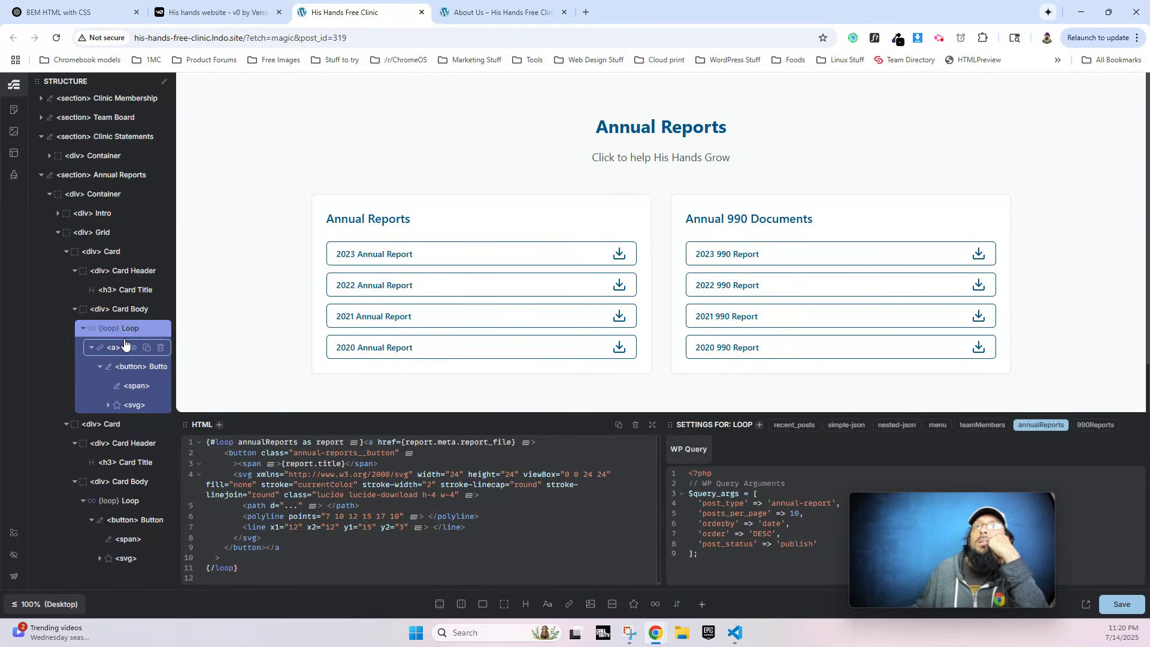
left_click(92, 348)
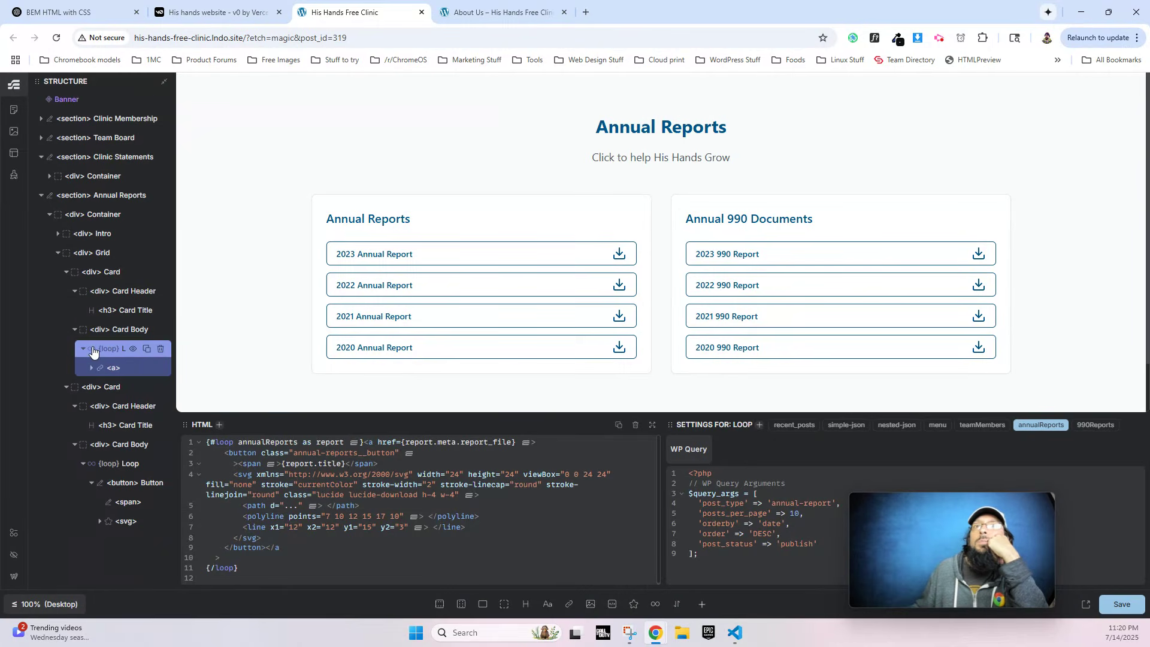
left_click(363, 442)
key("Return")
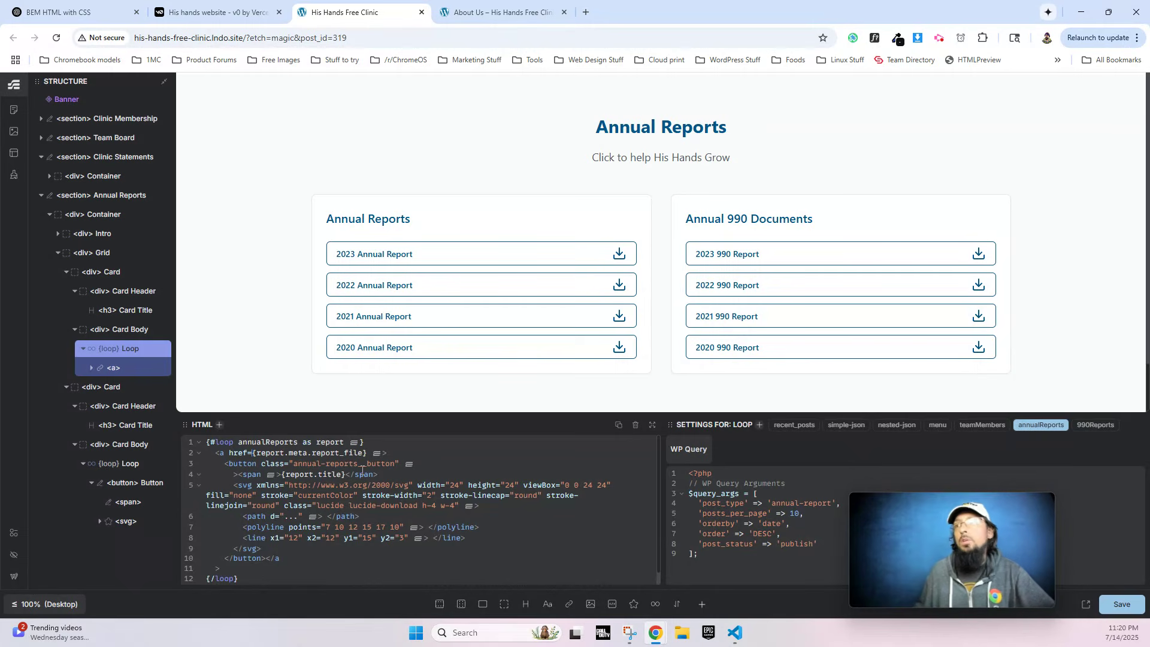
Set the annual report link's href to /{report.meta.report_file}, save, and test the link on the live About Us page.
left_click(114, 369)
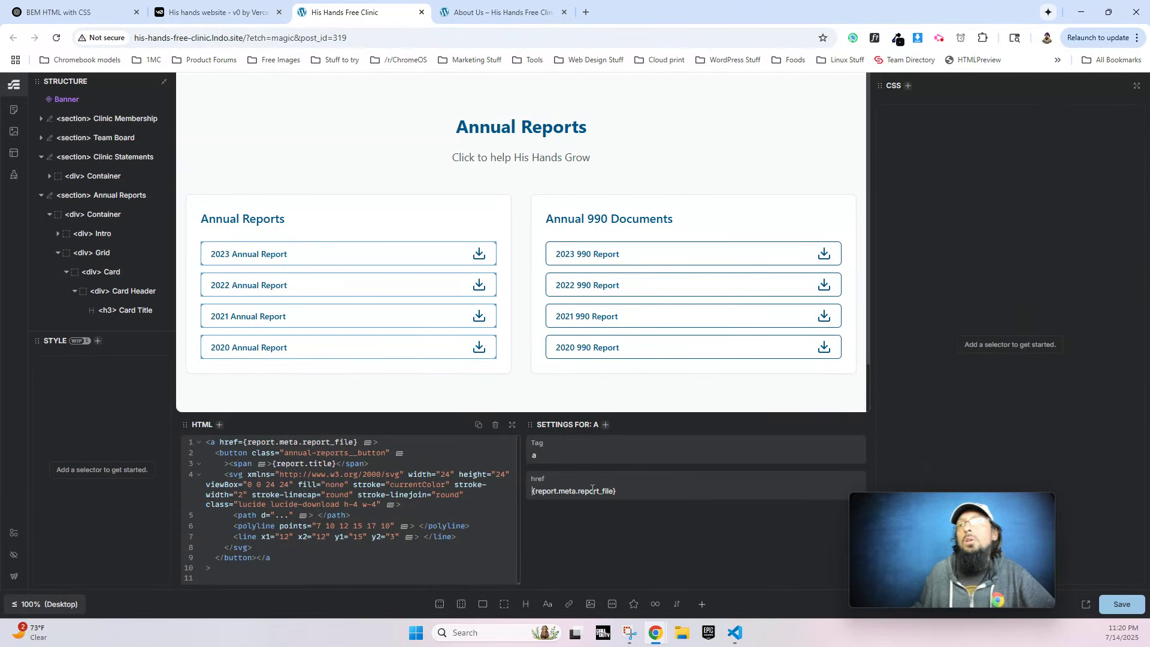
type("/")
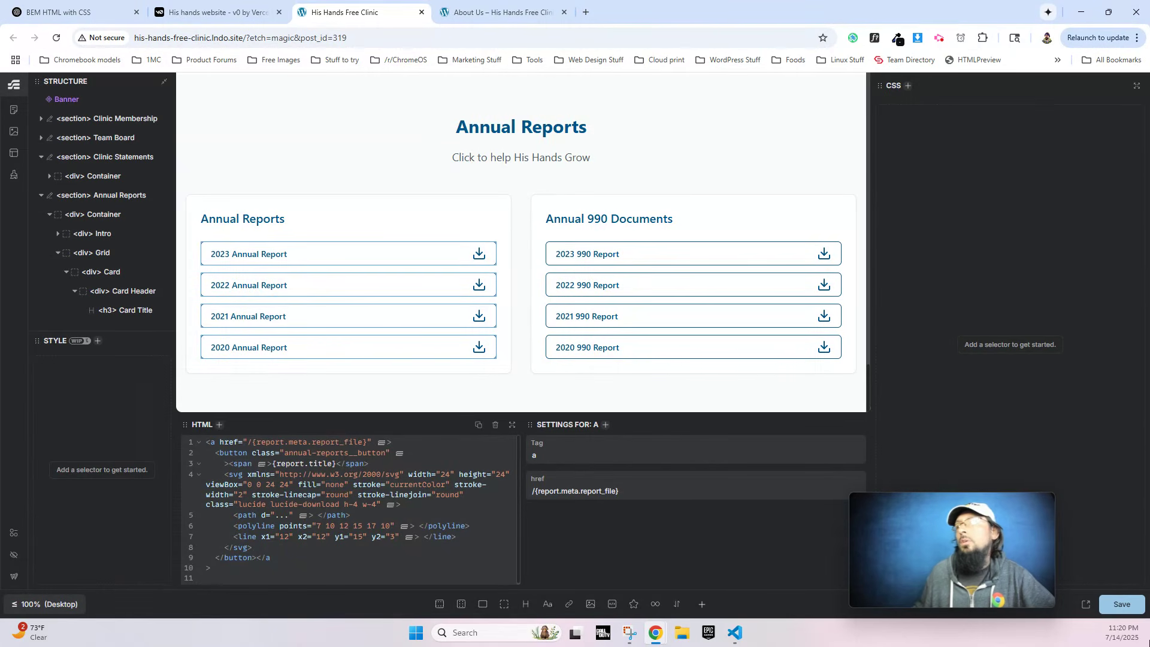
left_click(1118, 605)
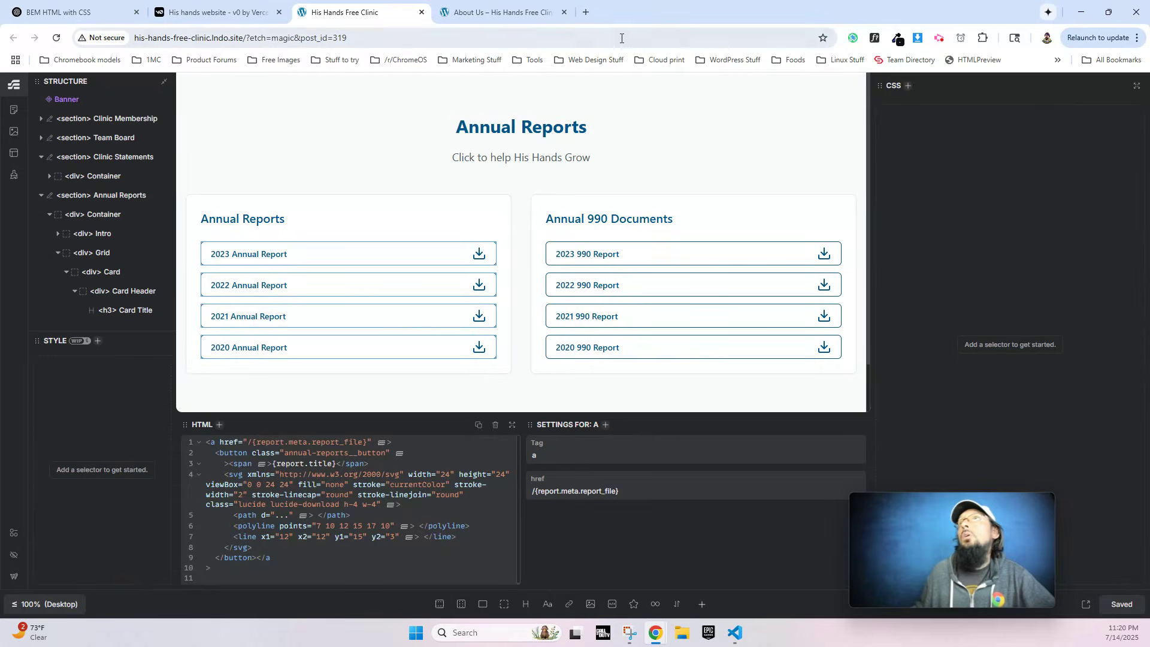
left_click(515, 14)
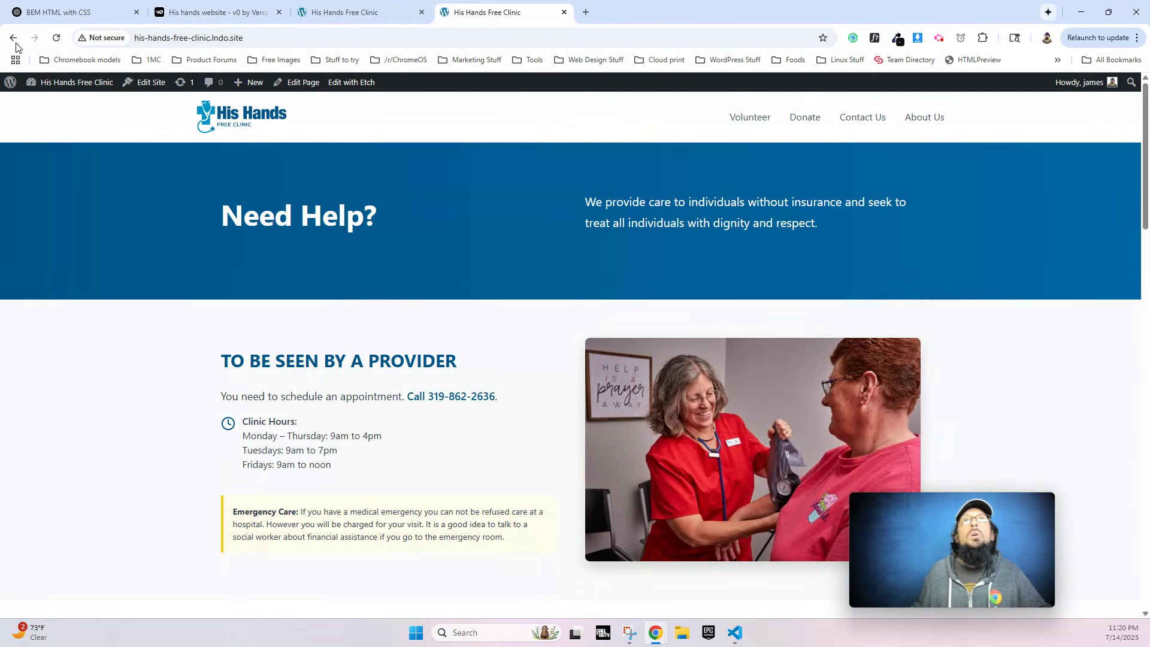
left_click(14, 40)
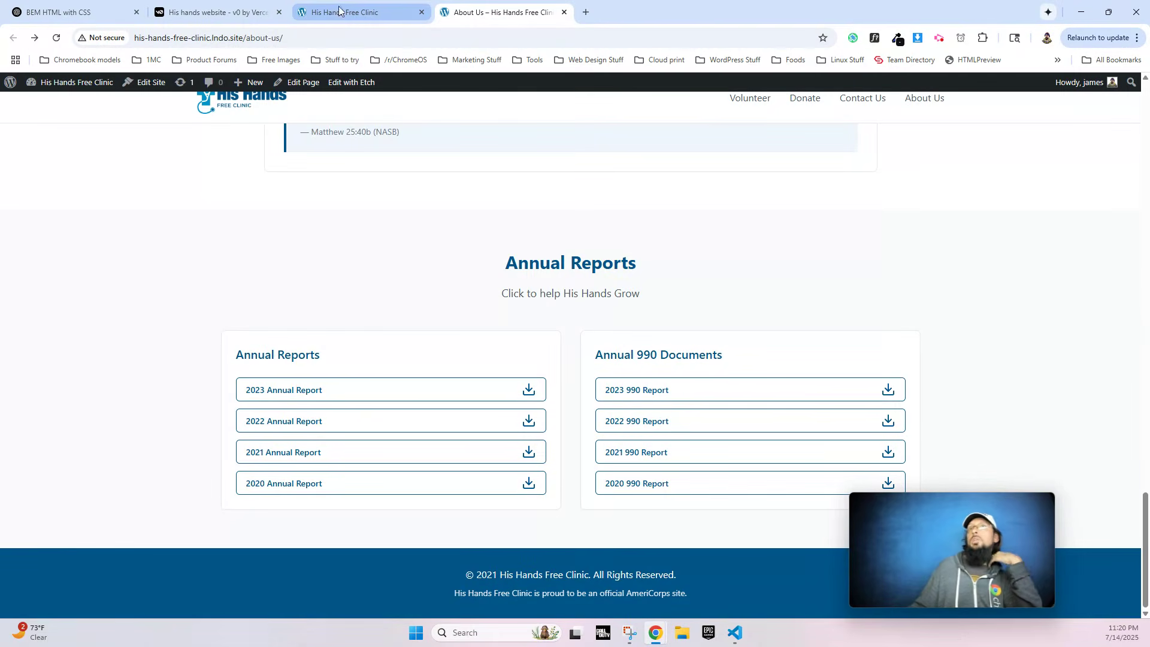
mouse_move(331, 17)
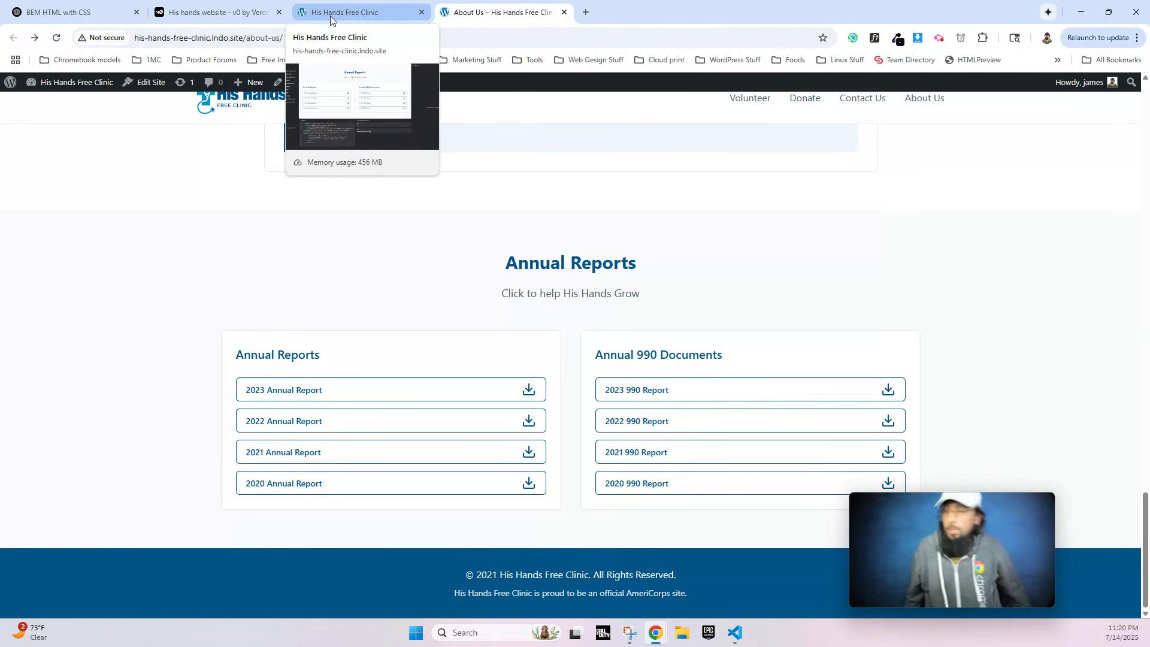
left_click(960, 39)
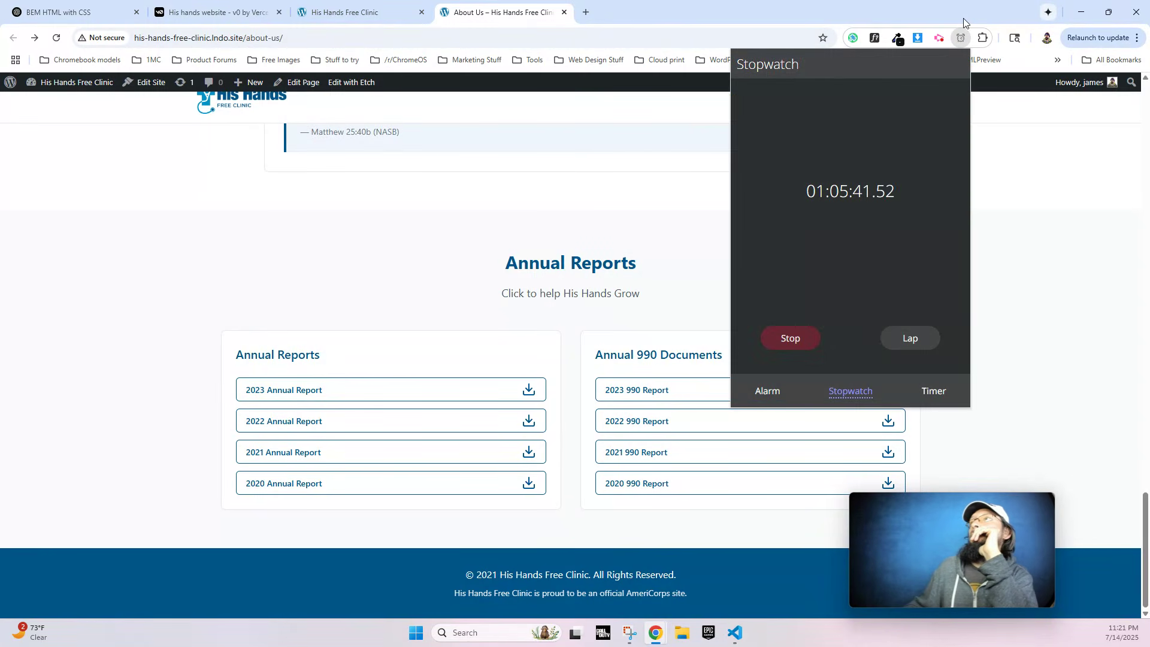
left_click(962, 40)
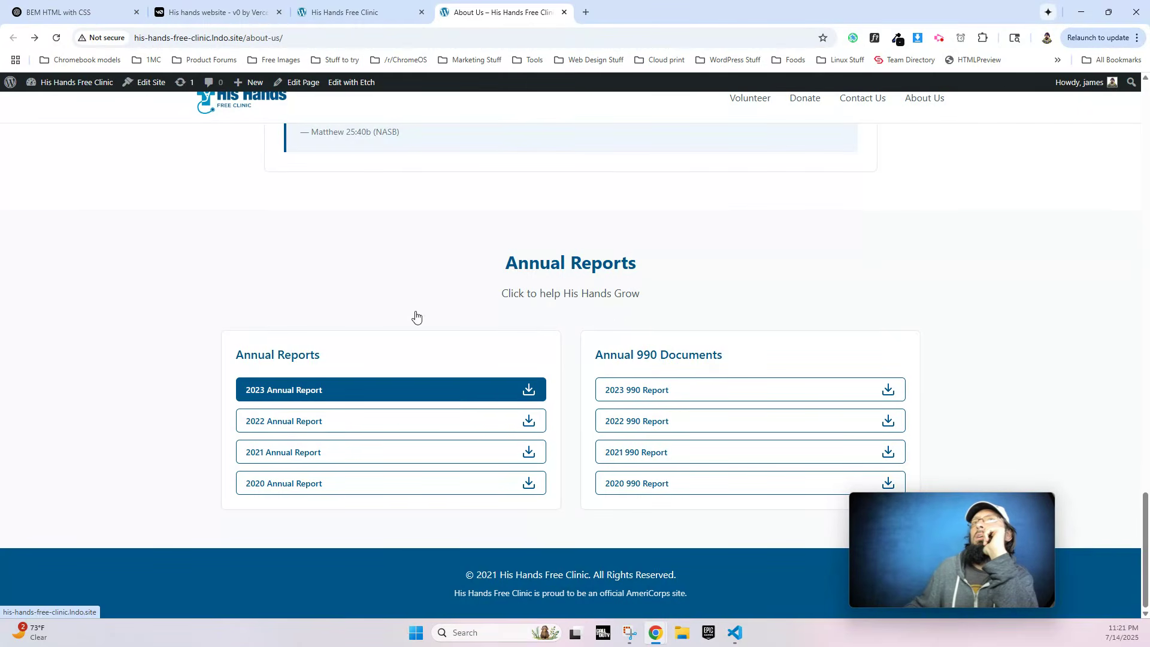
In the Etch editor, tidy the annual report link's HTML so the closing </a> tag sits whole on its own line.
left_click(369, 10)
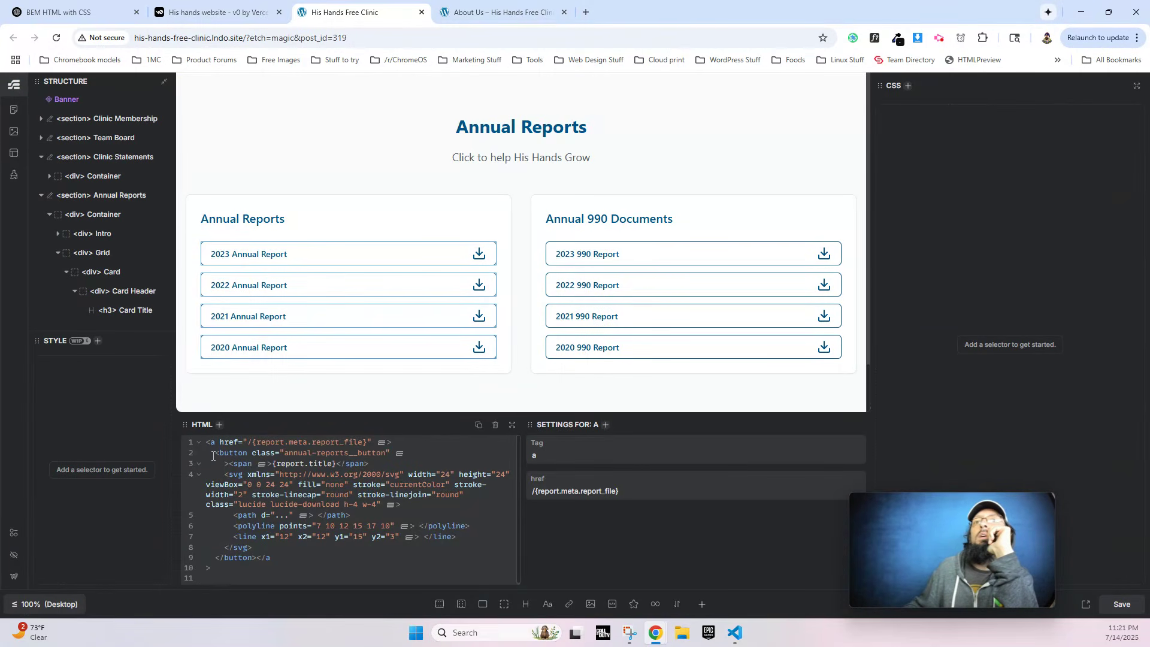
left_click(205, 568)
key("BackSpace")
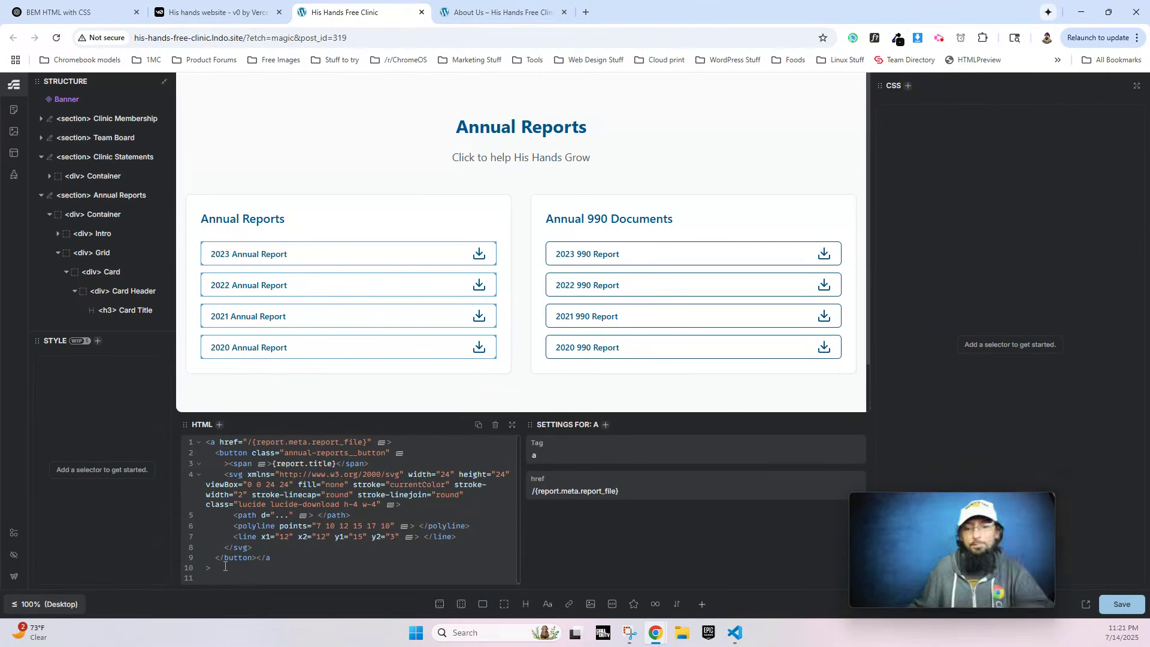
key("Return")
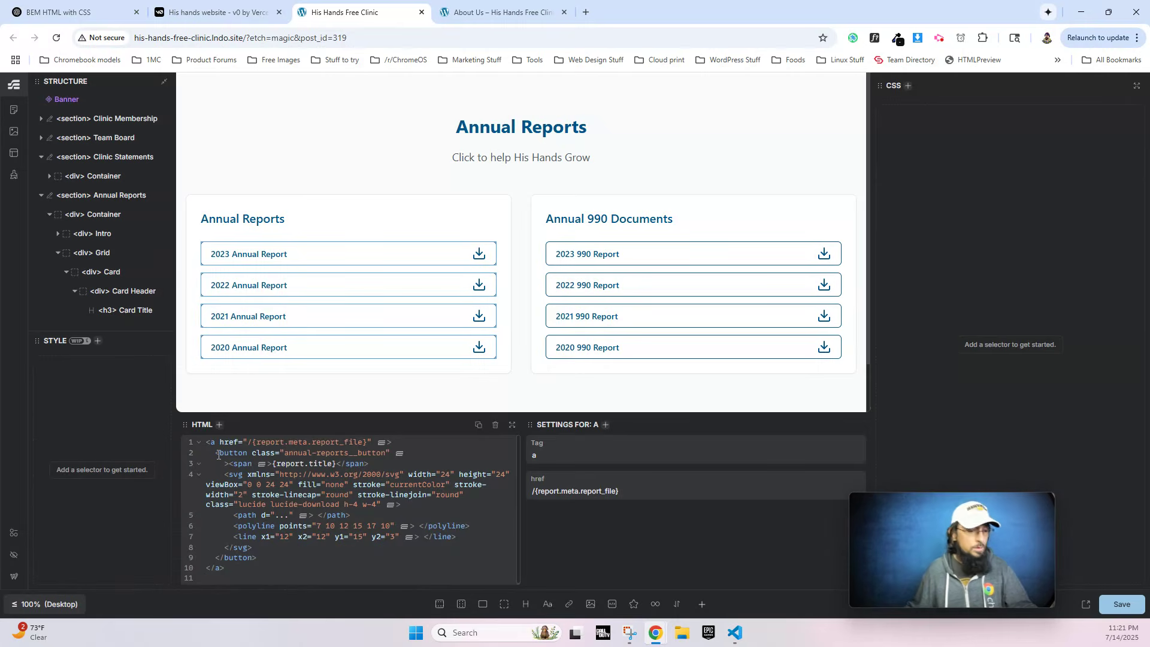
key("ctrl+s")
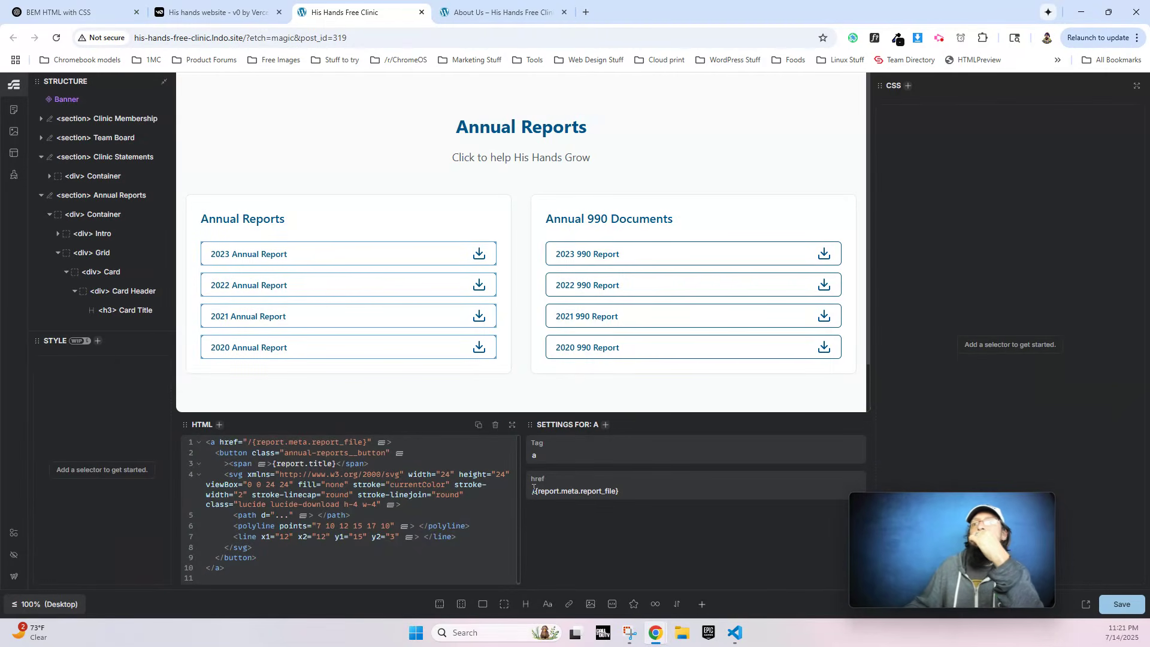
Set the annual report link's href to /{report.acf.report_file}, save, and check the links on the live About Us page.
left_click(575, 491)
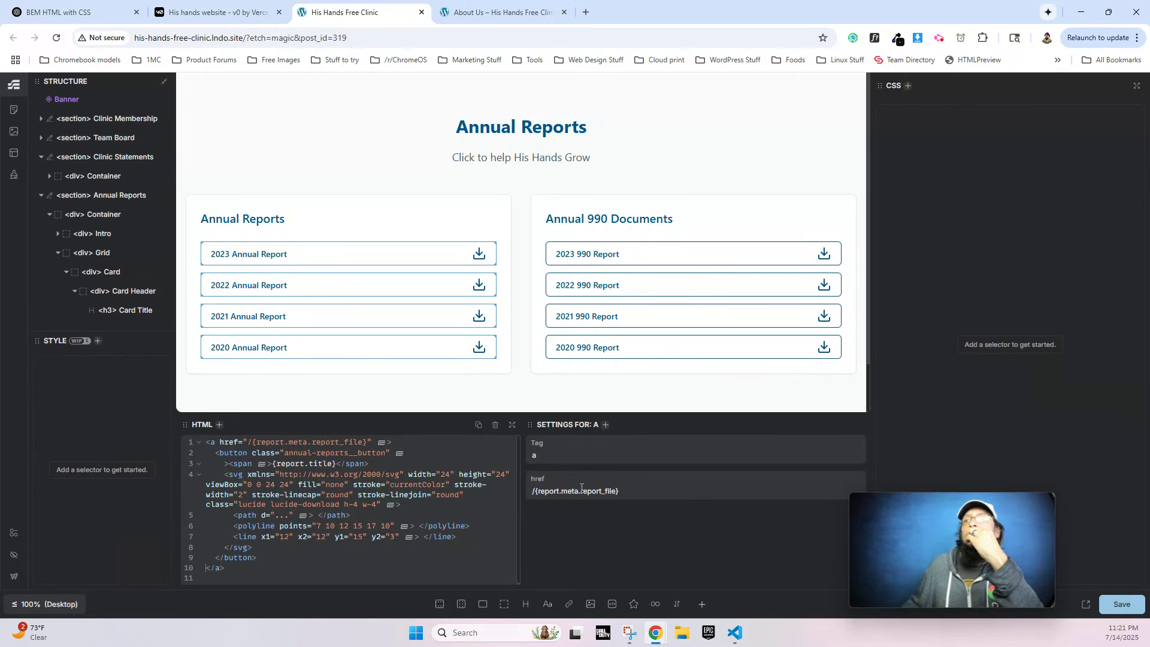
key("BackSpace")
key("BackSpace")
key("BackSpace")
key("BackSpace")
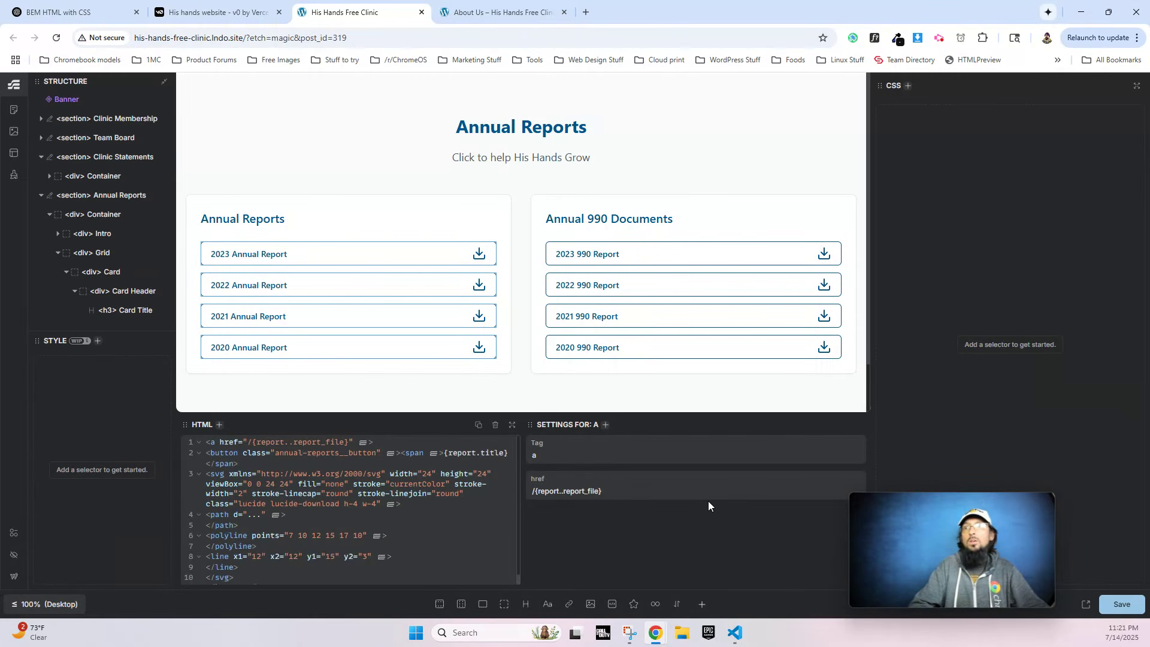
type("acf")
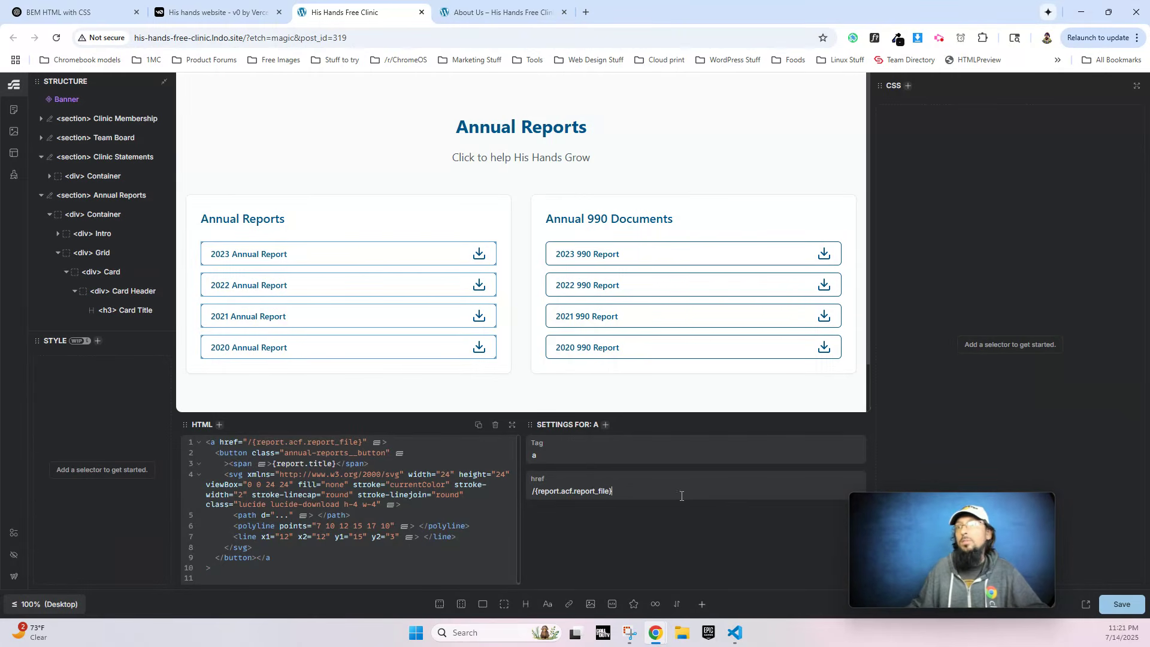
left_click(1115, 606)
left_click(487, 12)
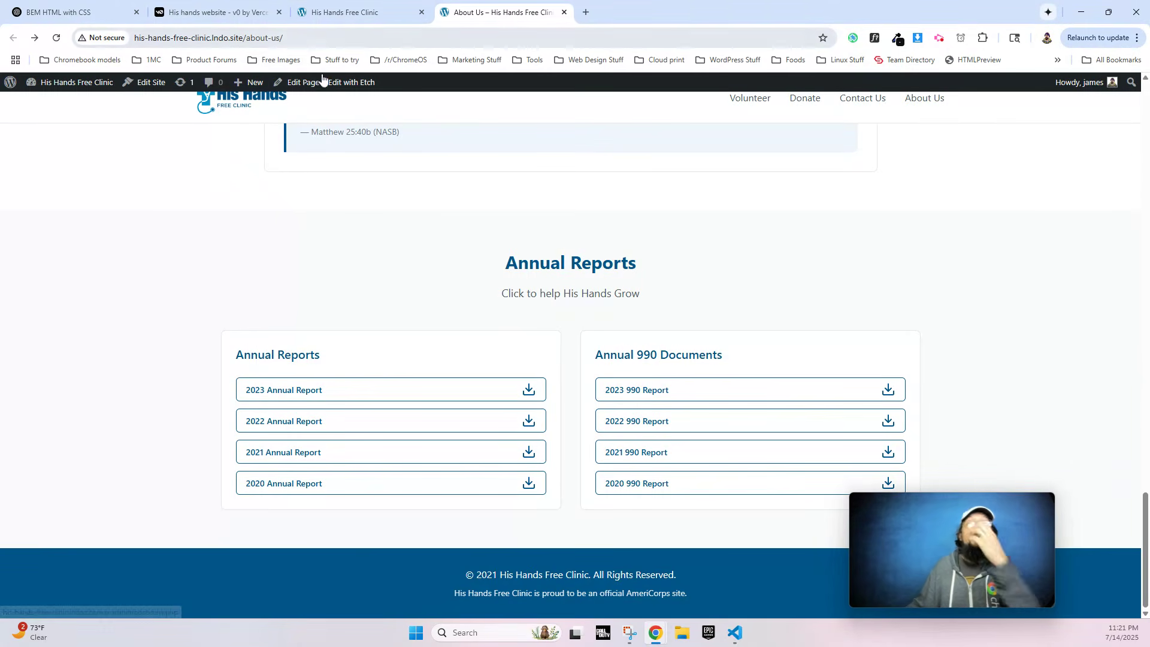
left_click(352, 14)
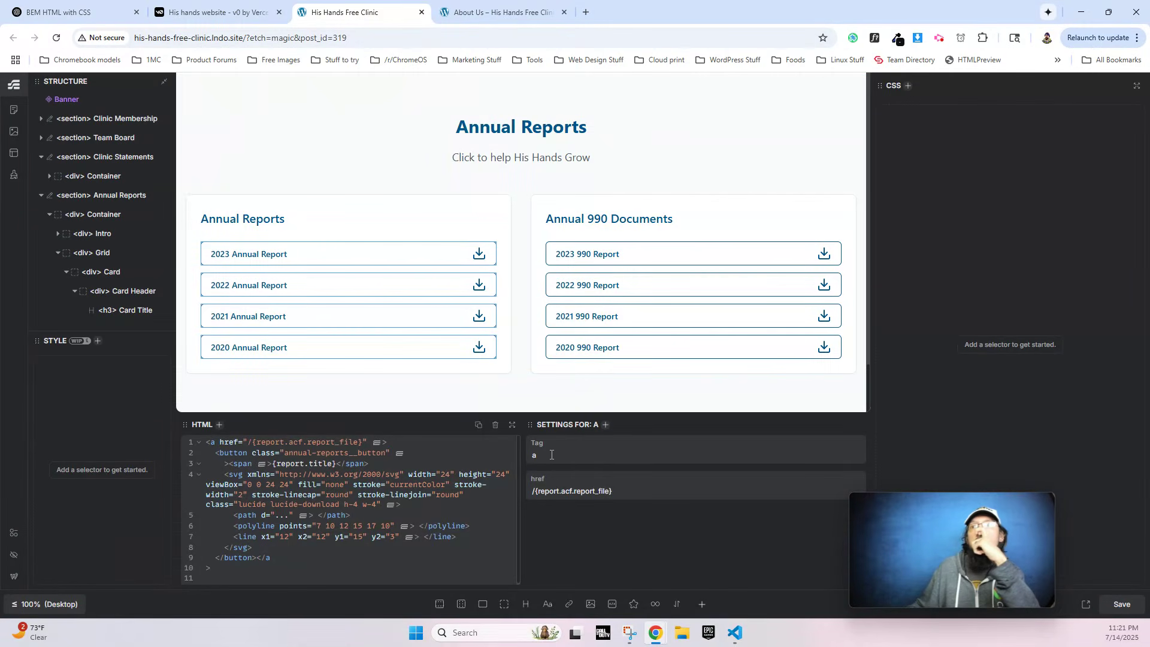
Set the annual report link's href to /{report.report_file} and check the links on the live About Us page.
left_click(541, 490)
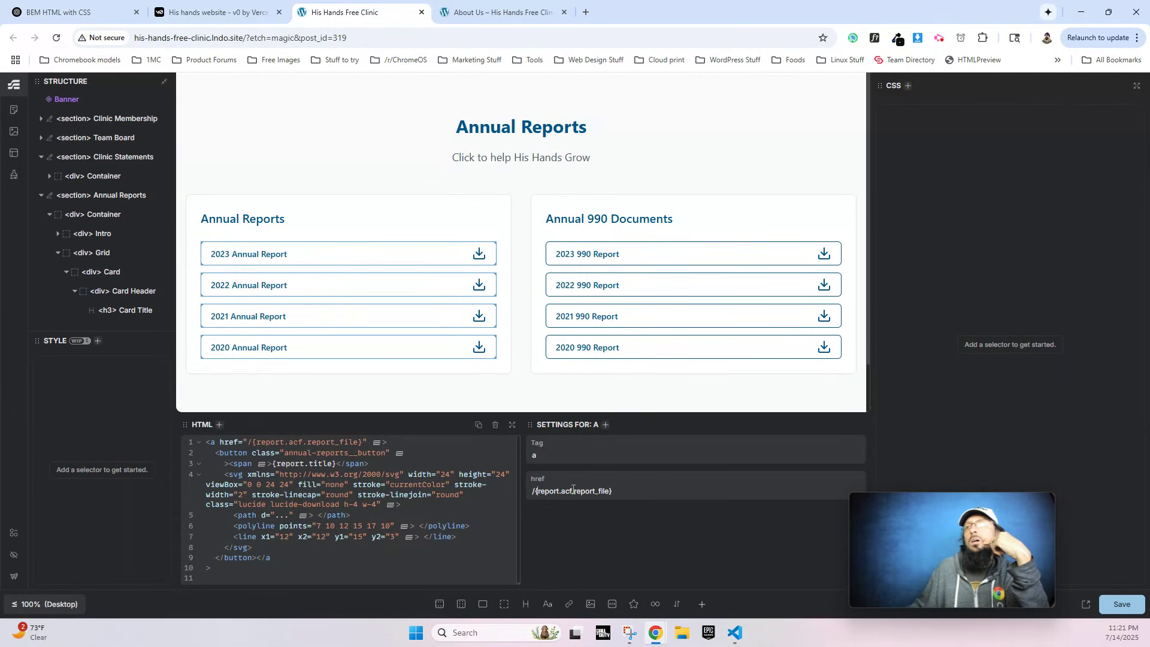
key("BackSpace")
key("BackSpace")
key("BackSpace")
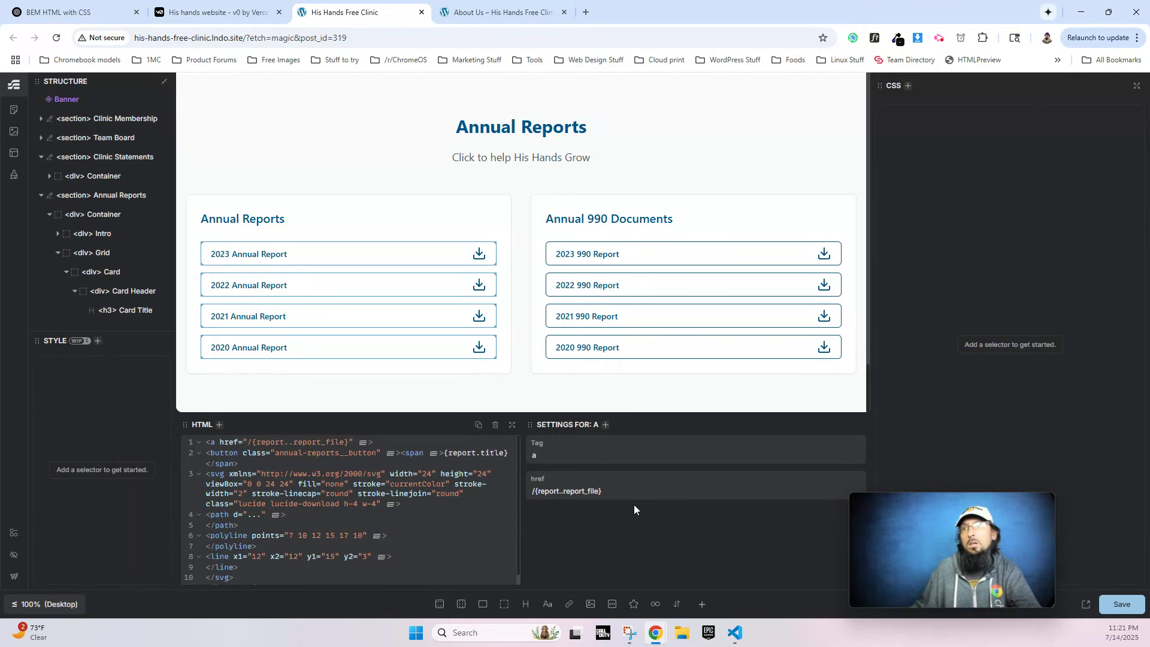
key("BackSpace")
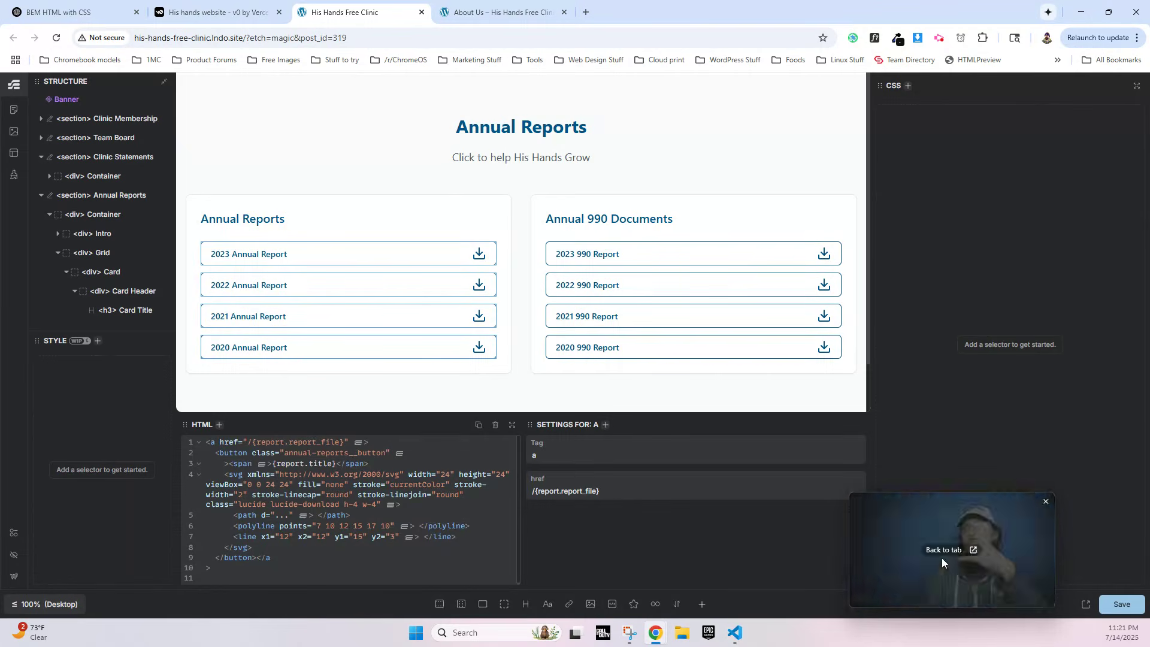
left_click(512, 12)
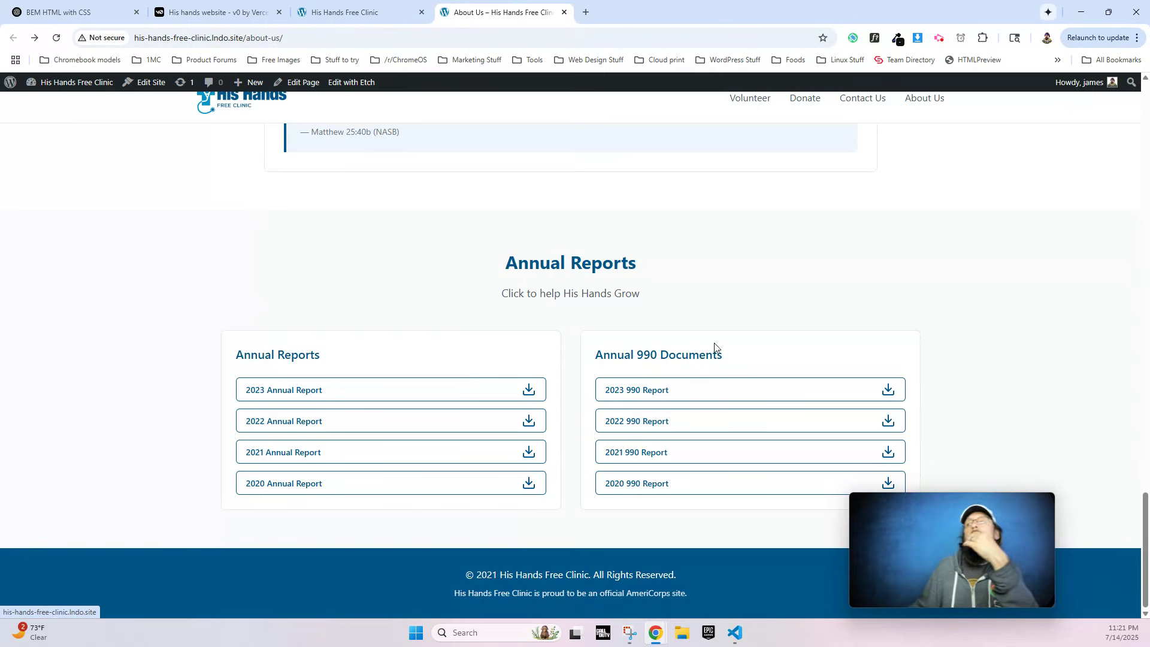
In the Etch editor, replace the annual report link's href with #, save, and check the link on the live About Us page.
left_click(345, 12)
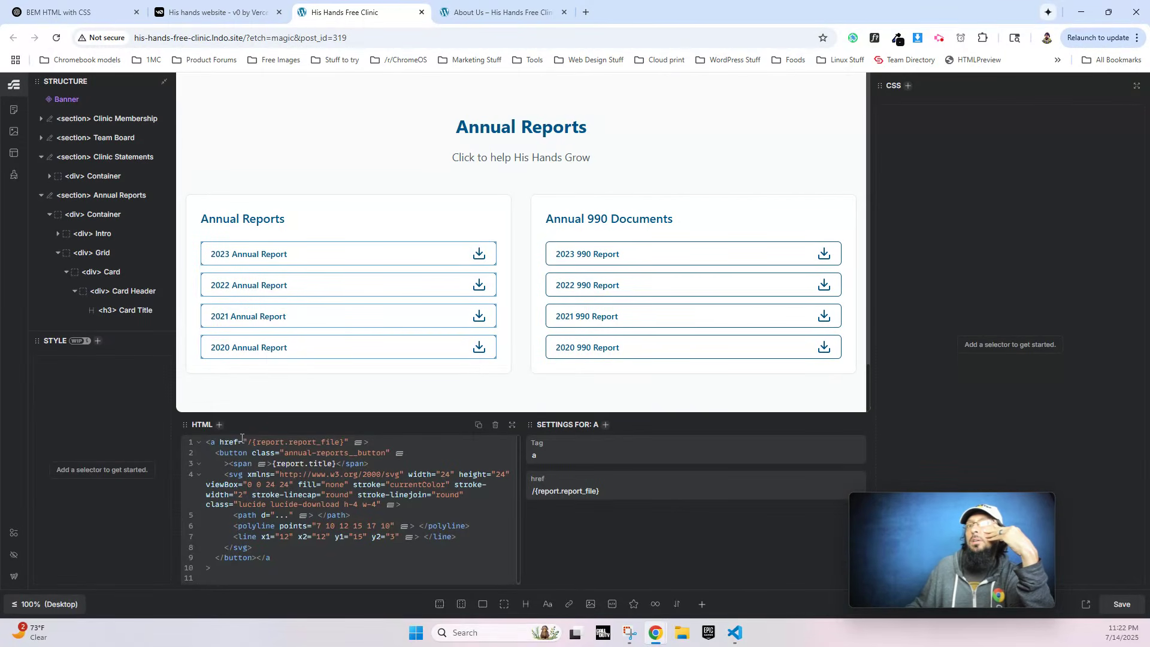
left_click_drag(248, 439, 340, 436)
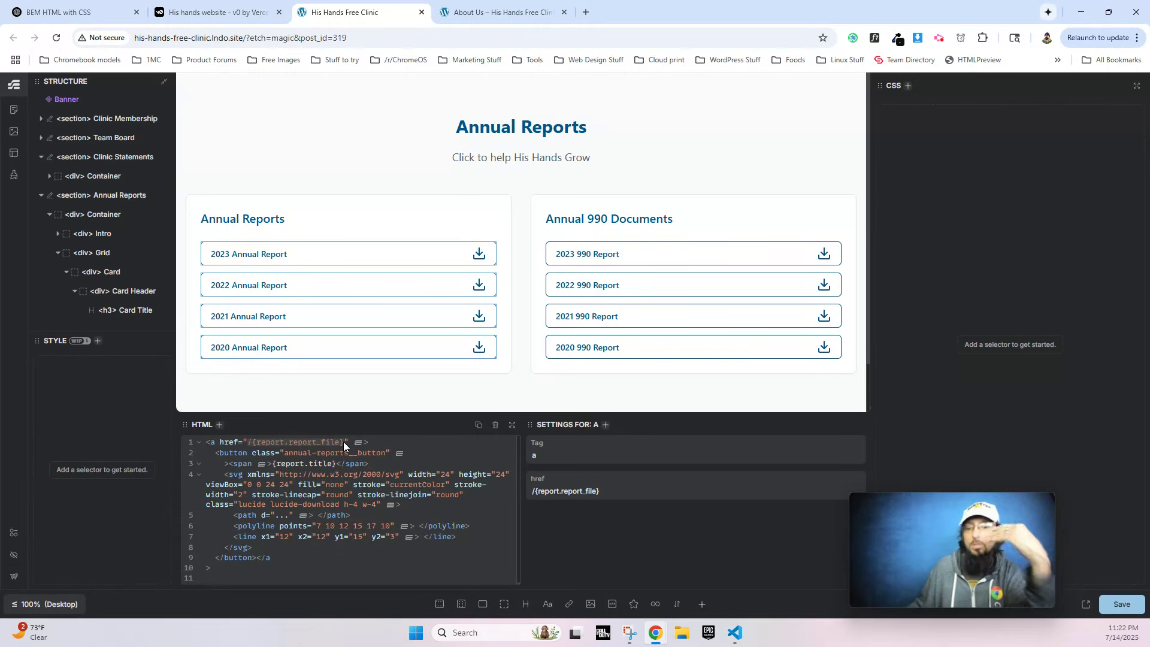
key("BackSpace")
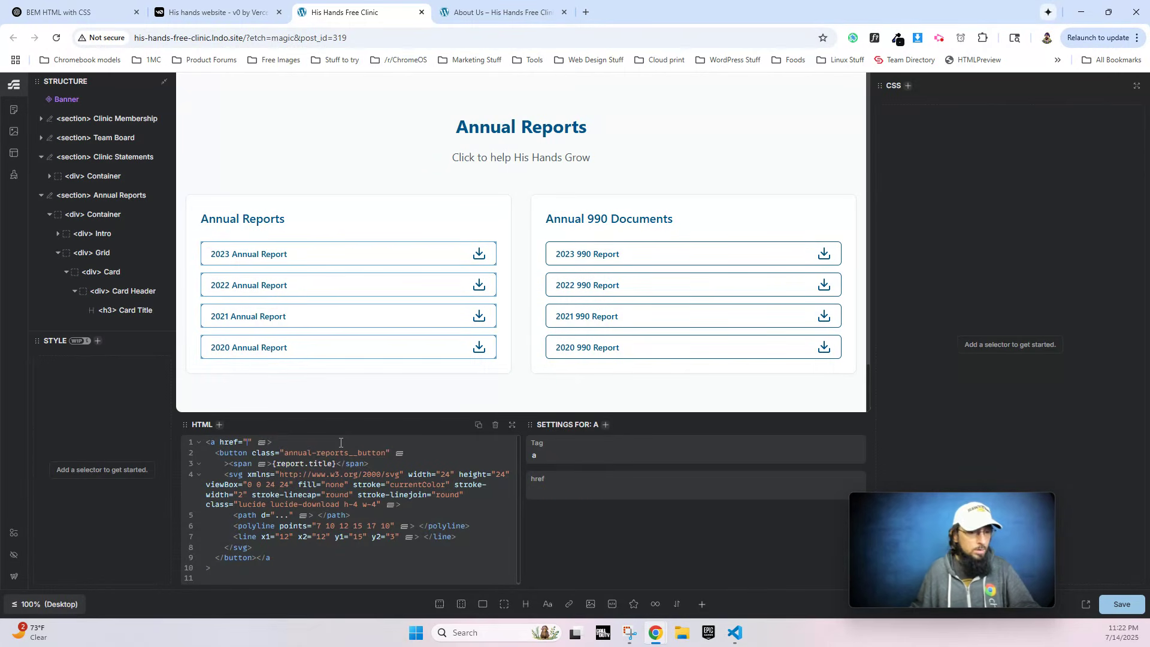
type("#")
key("ctrl+s")
left_click(475, 12)
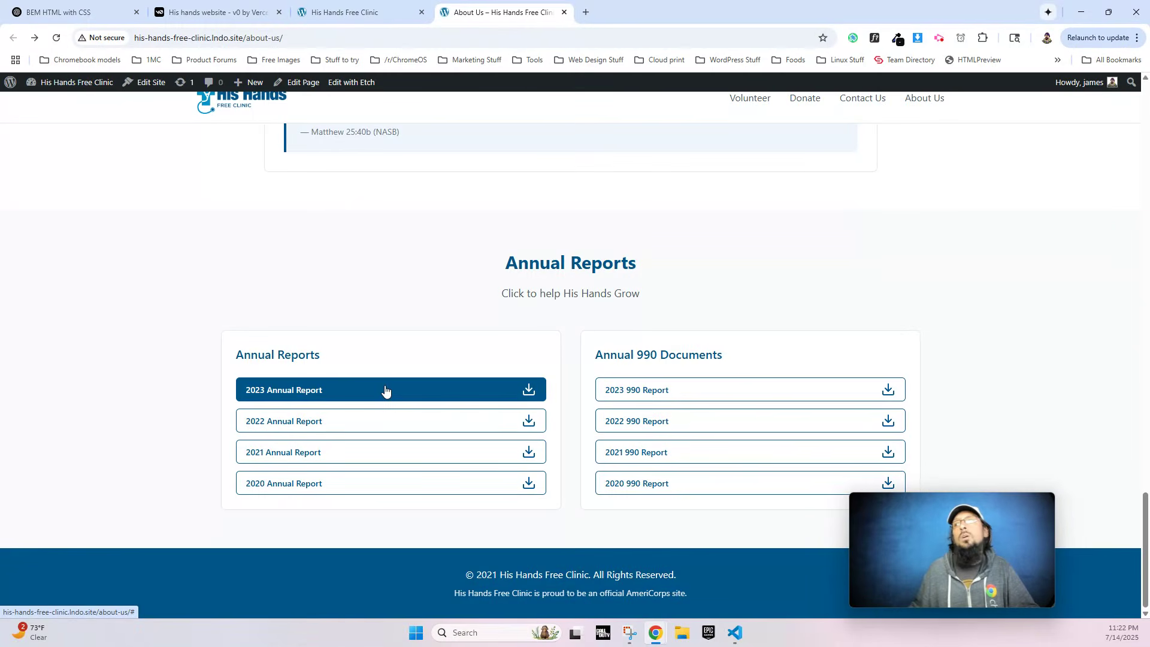
left_click(334, 14)
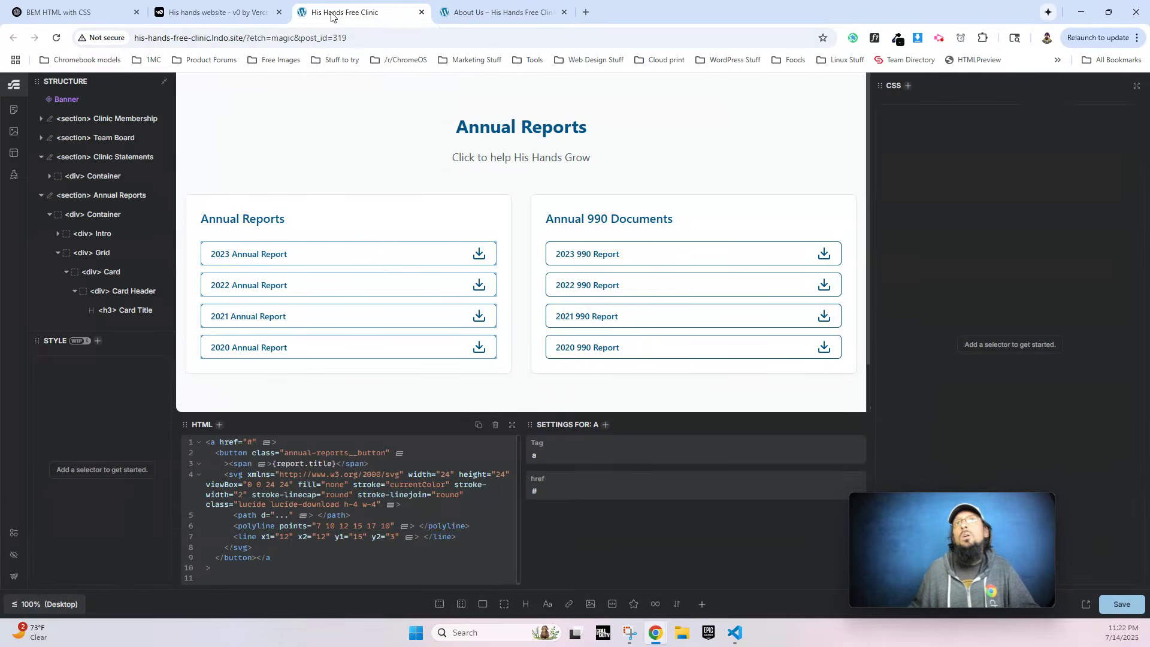
From the About Us page, go to the WordPress admin and open the ACF field group Reports Fields at its location rules.
left_click(497, 12)
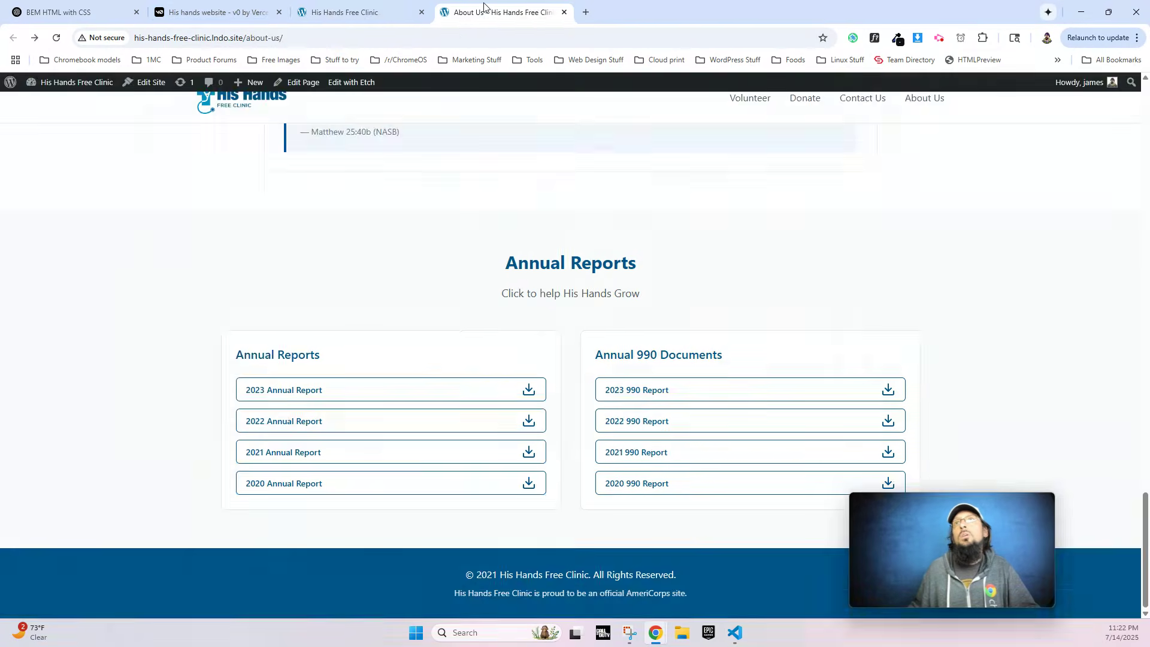
mouse_move(78, 83)
left_click(36, 100)
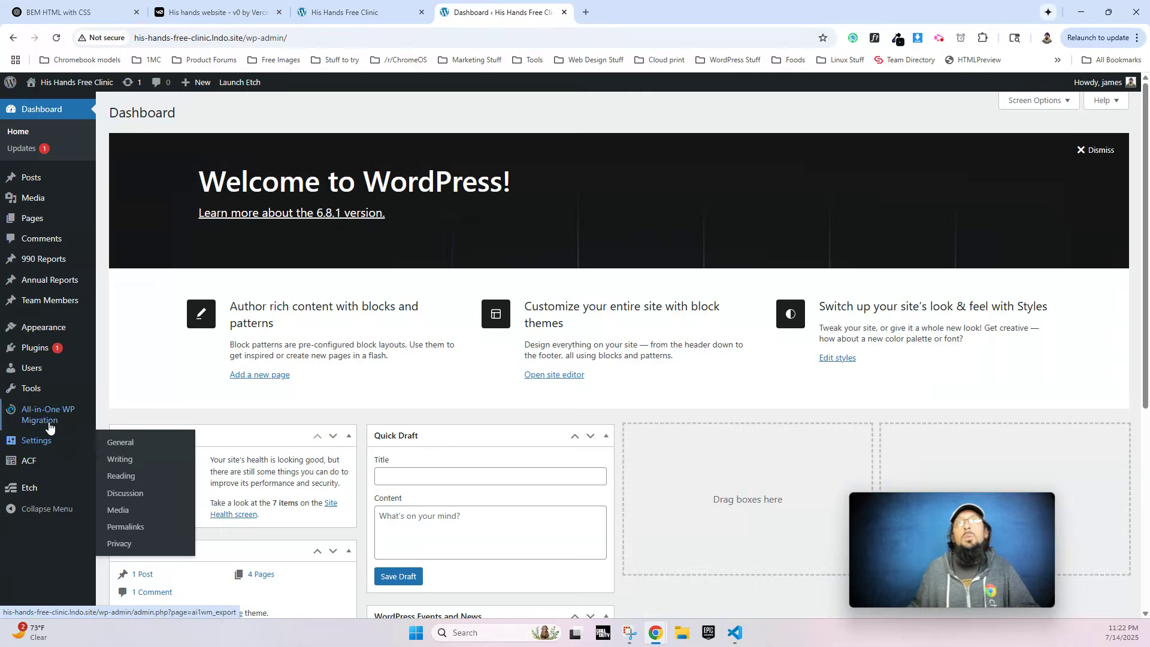
mouse_move(50, 470)
left_click(123, 464)
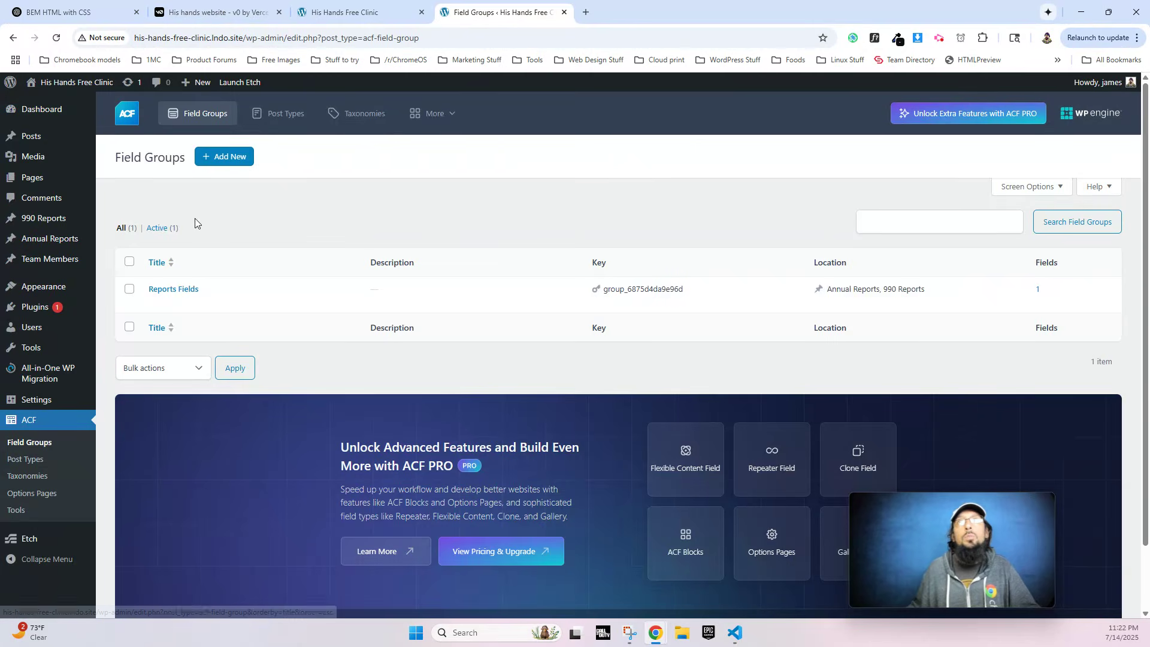
left_click(184, 290)
scroll(305, 334, "down", 5)
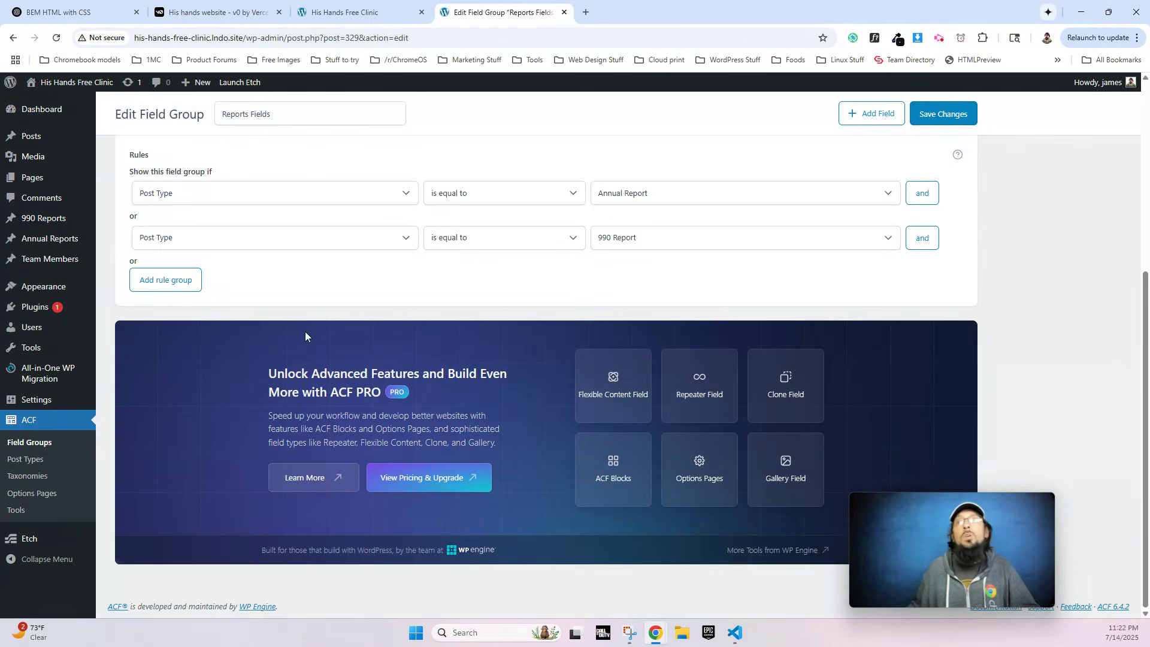
Choose Annual Report as the post type in the first location rule and save the Reports Fields field group.
left_click(644, 199)
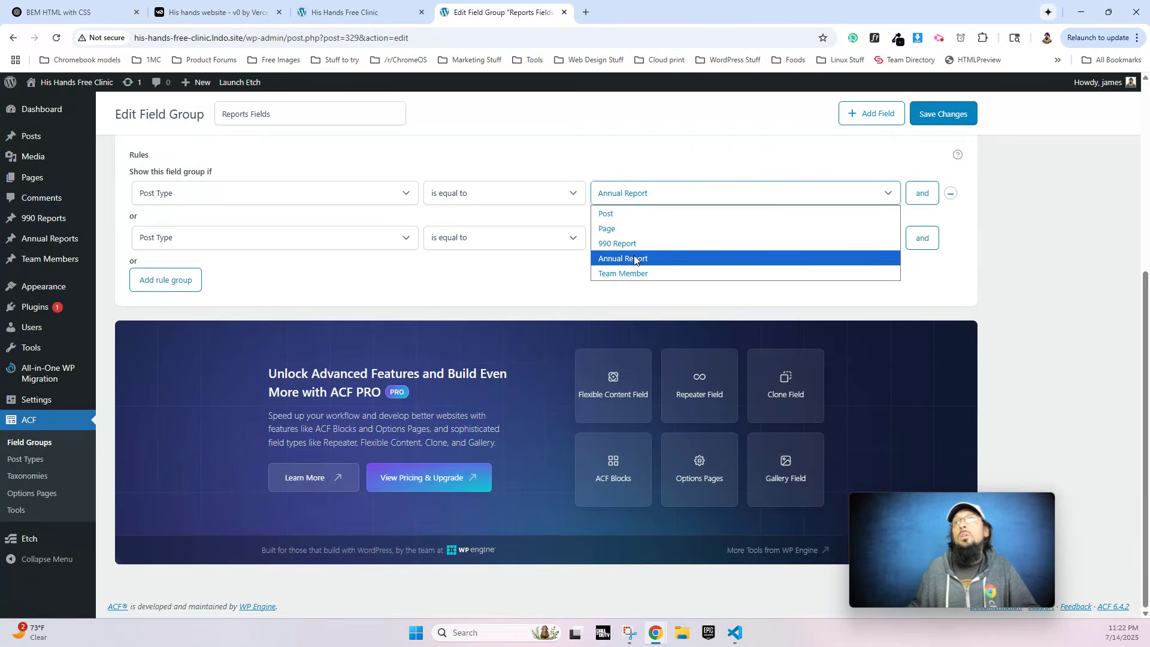
left_click(635, 258)
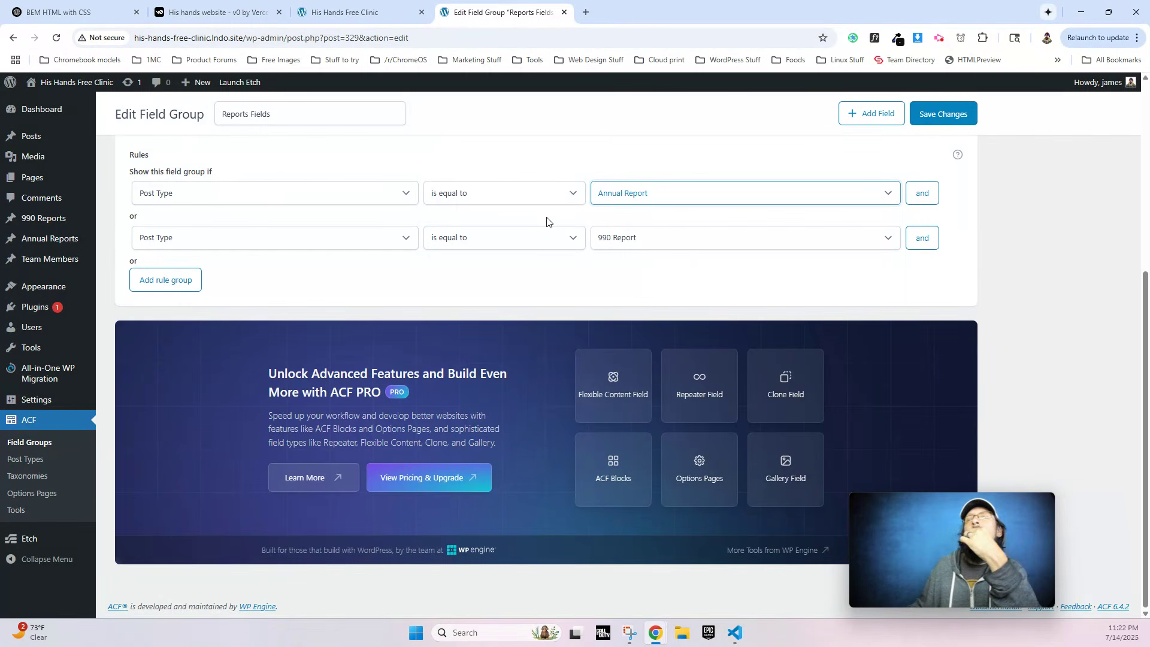
scroll(555, 219, "up", 2)
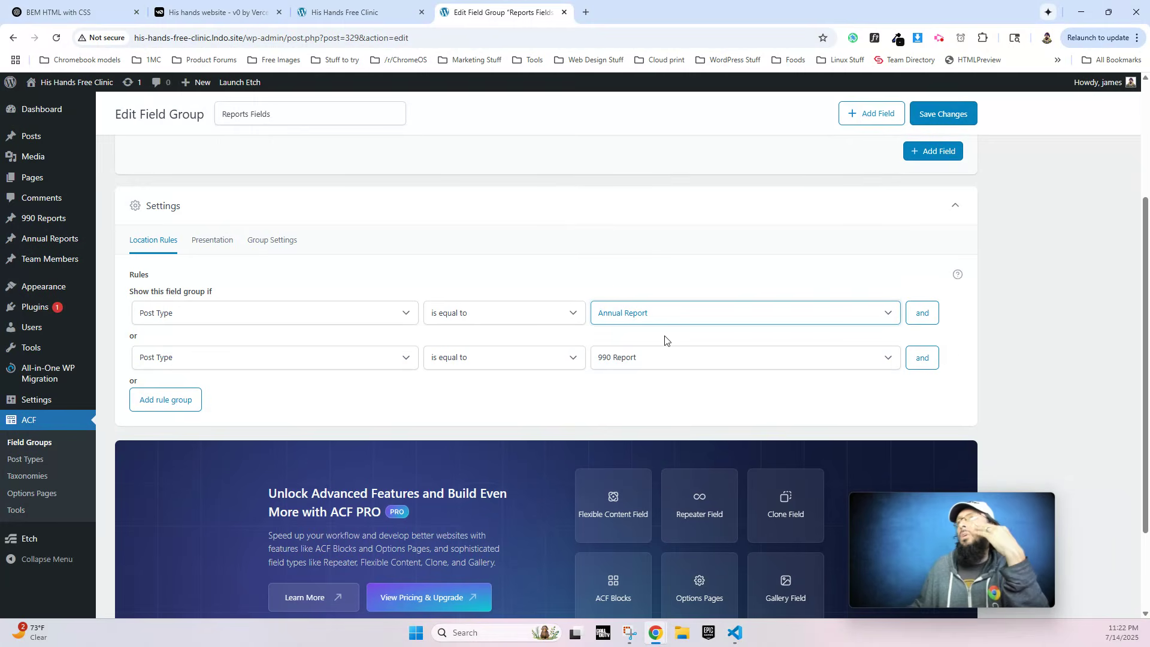
left_click(947, 114)
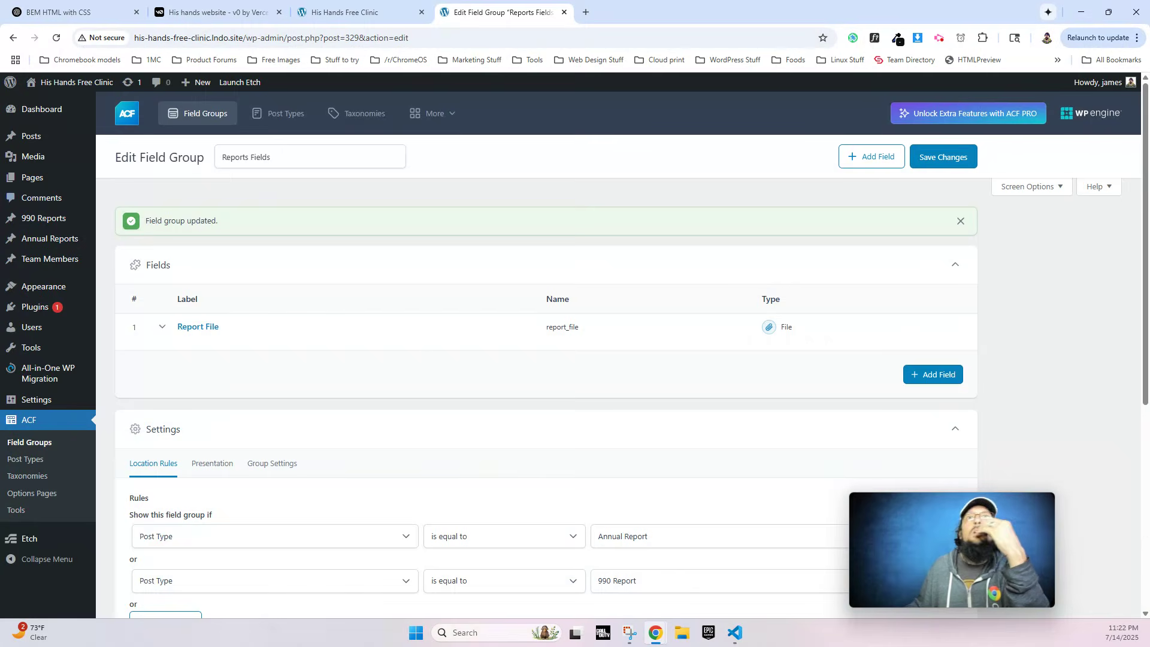
Attach HH-2023-Annual-Report-Web-Version.pdf as the Report File of the 2023 Annual Report post and save it.
left_click(60, 238)
left_click(160, 216)
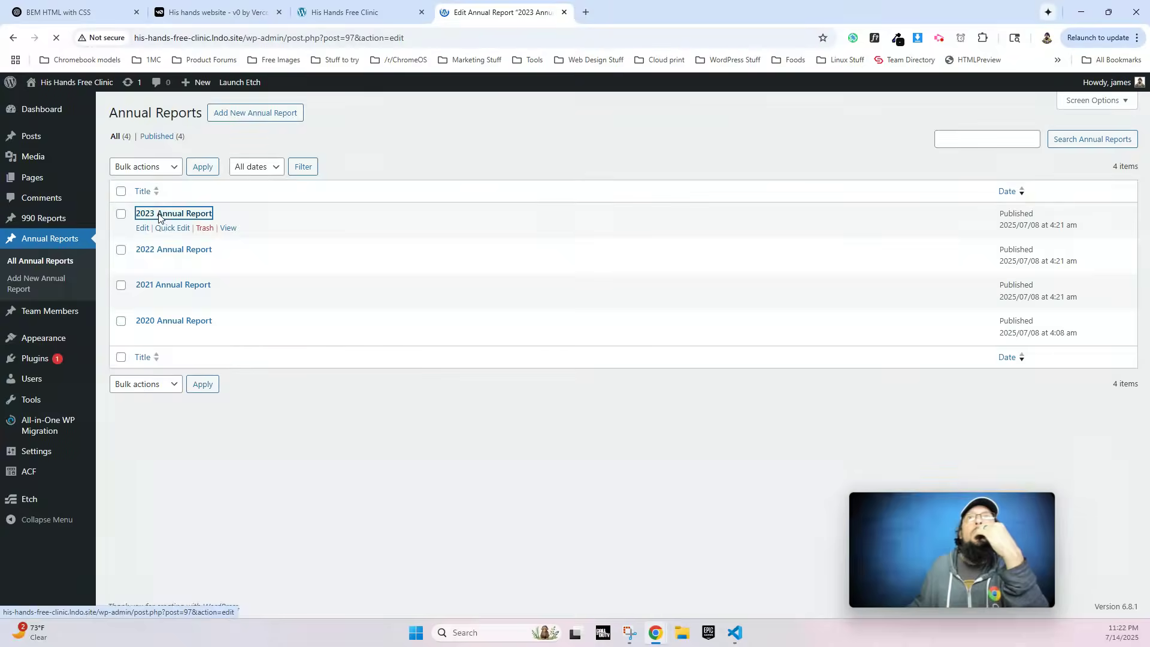
left_click(82, 590)
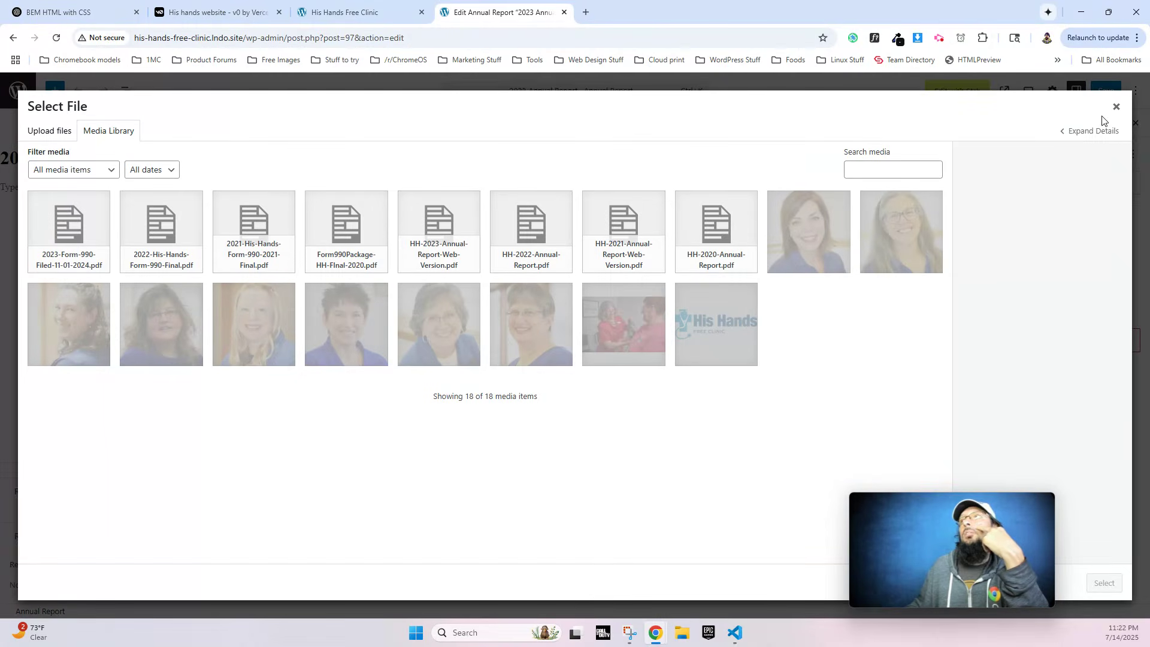
left_click(1116, 107)
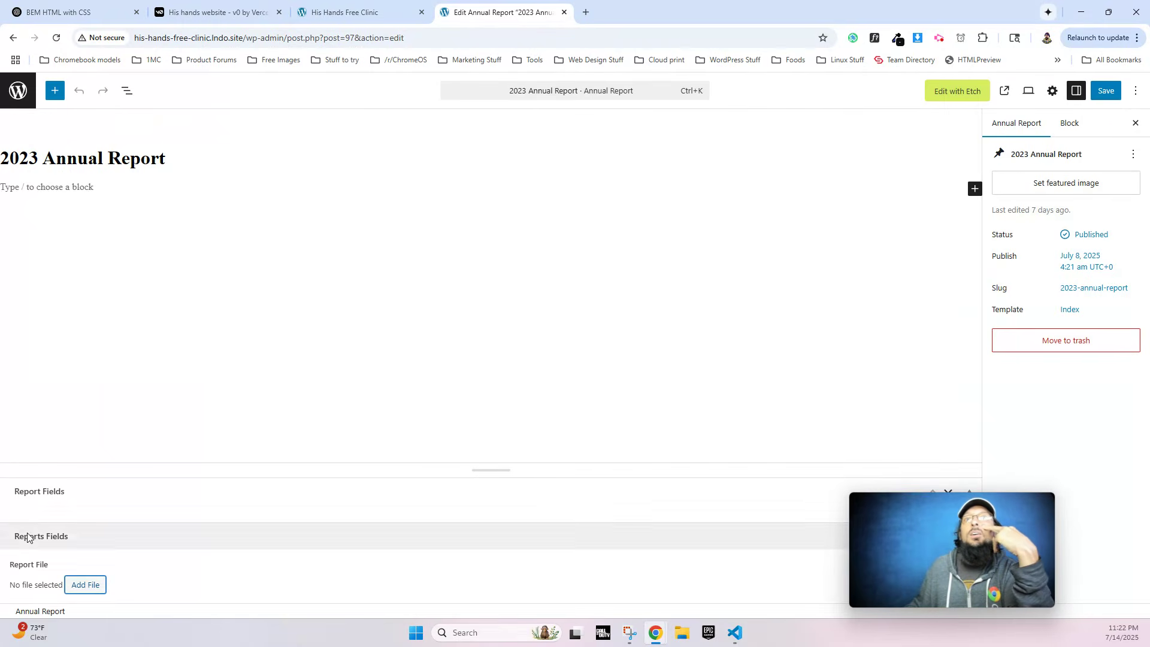
left_click(85, 586)
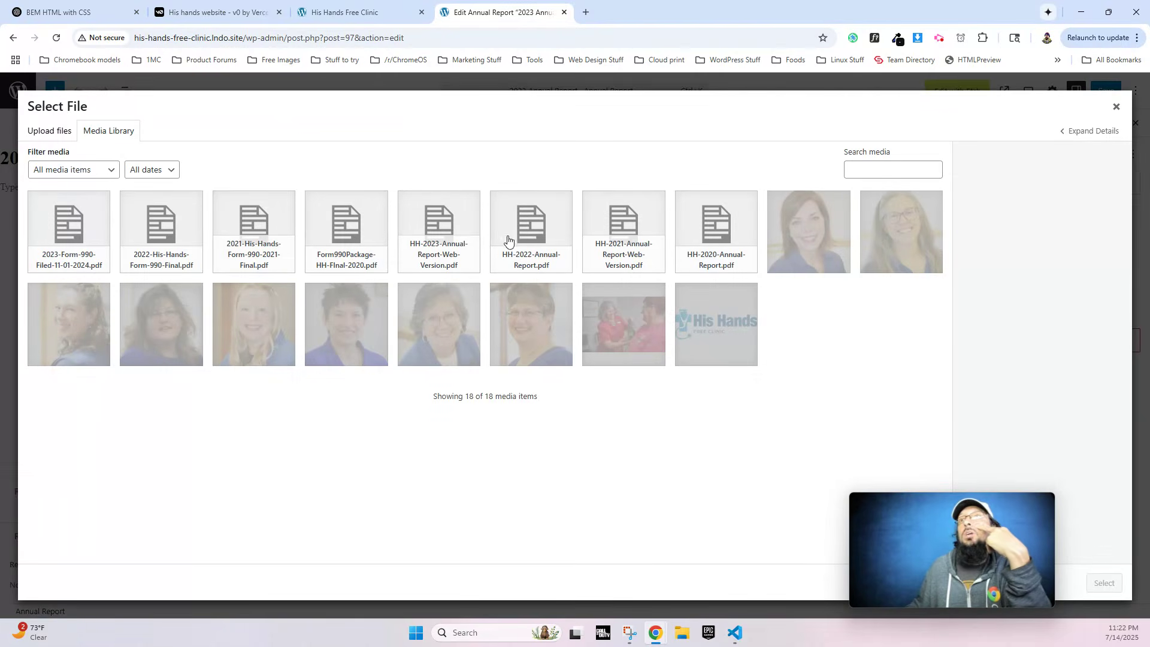
left_click(433, 250)
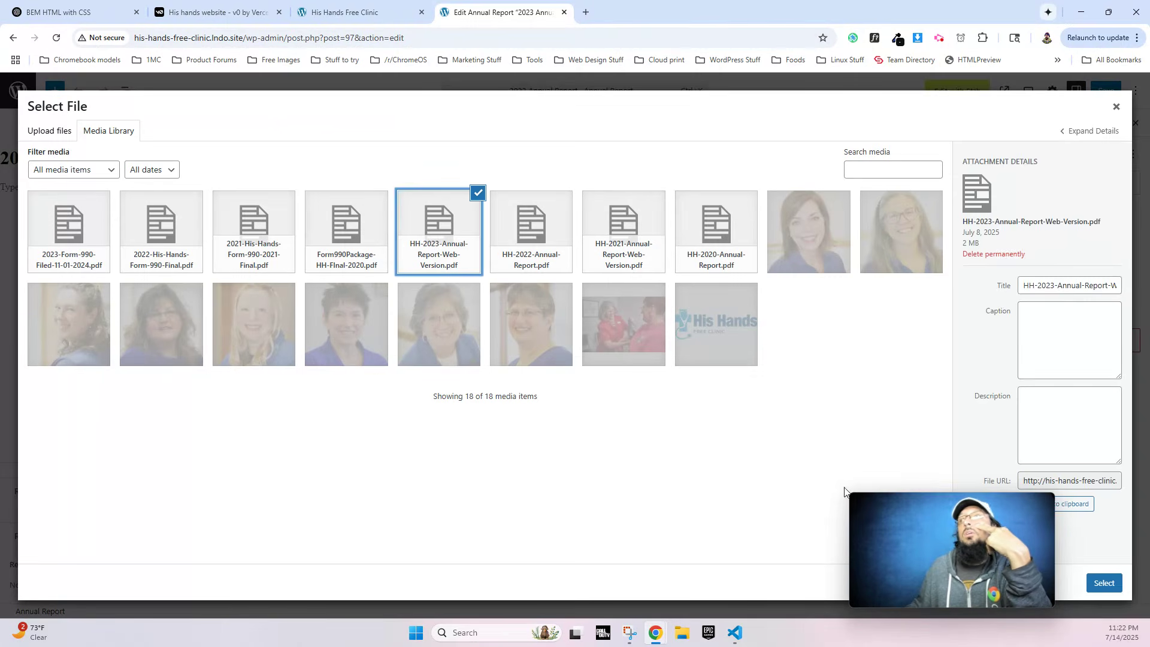
left_click(1104, 583)
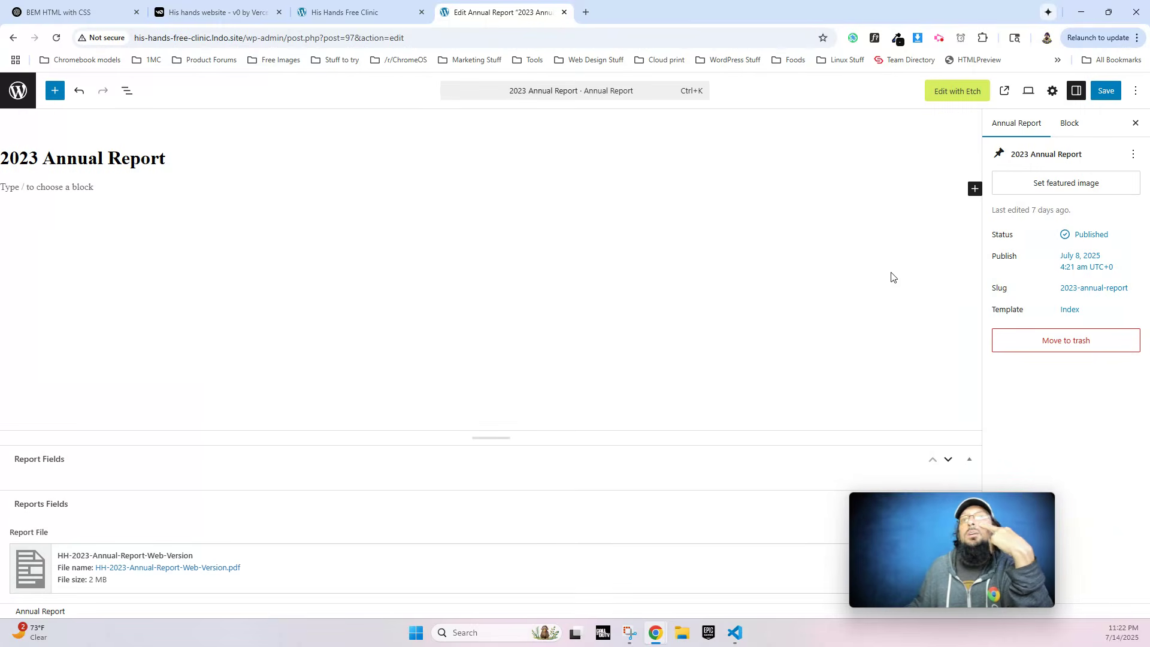
left_click(1101, 91)
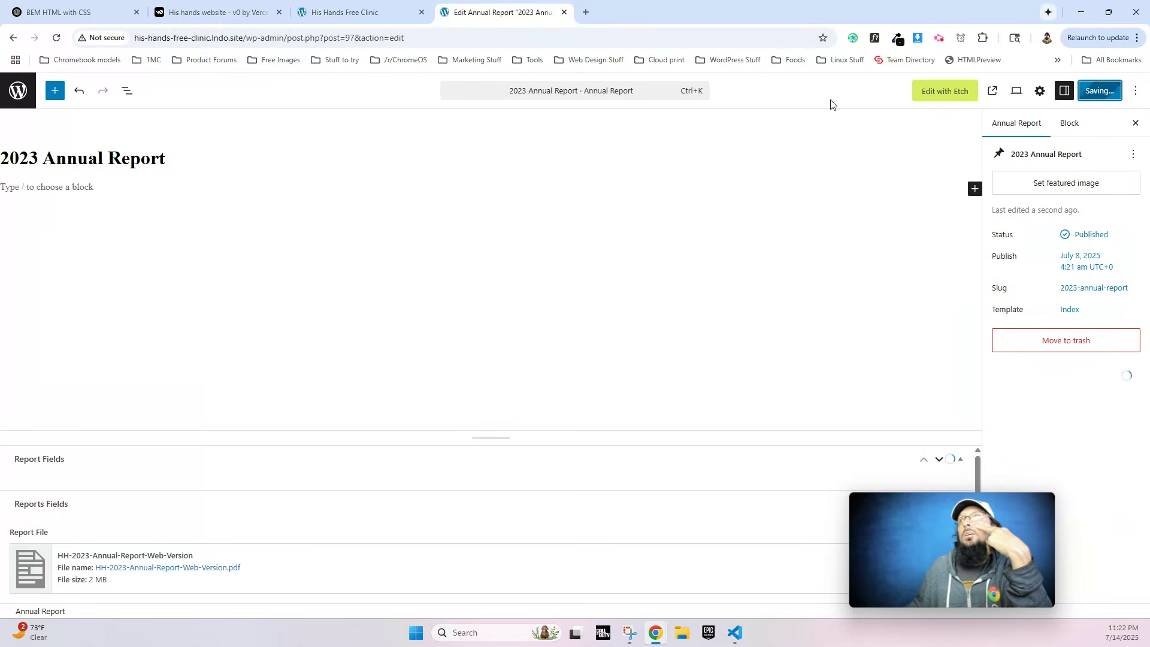
Attach HH-2022-Annual-Report.pdf as the Report File of the 2022 Annual Report post and save it.
left_click(21, 83)
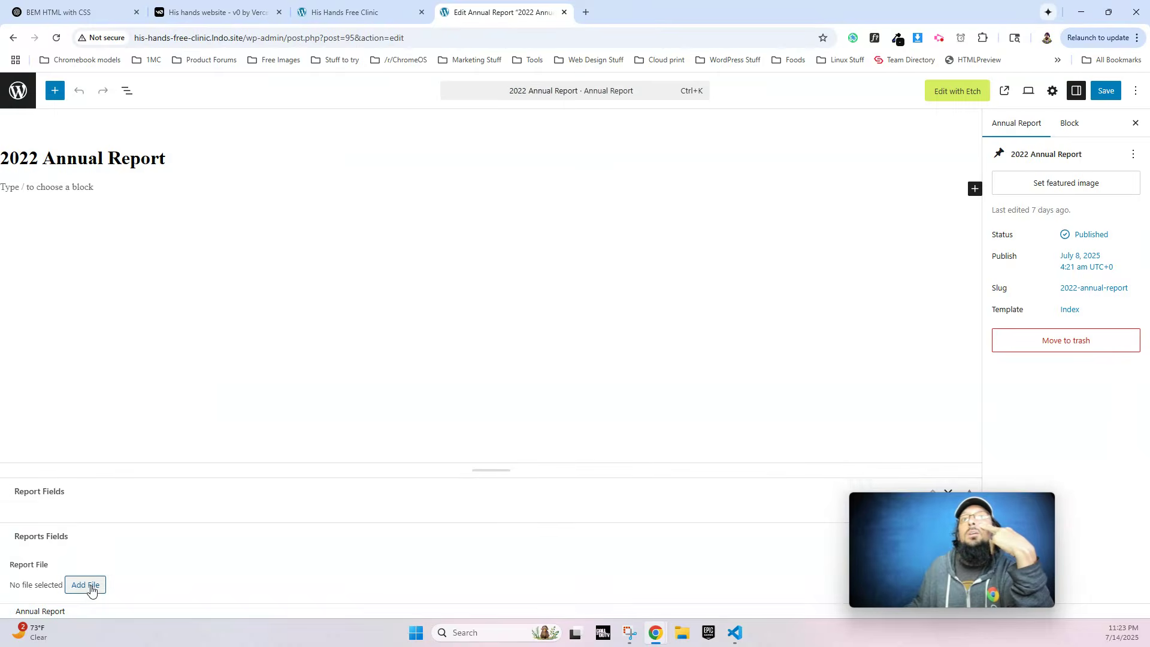
left_click(85, 583)
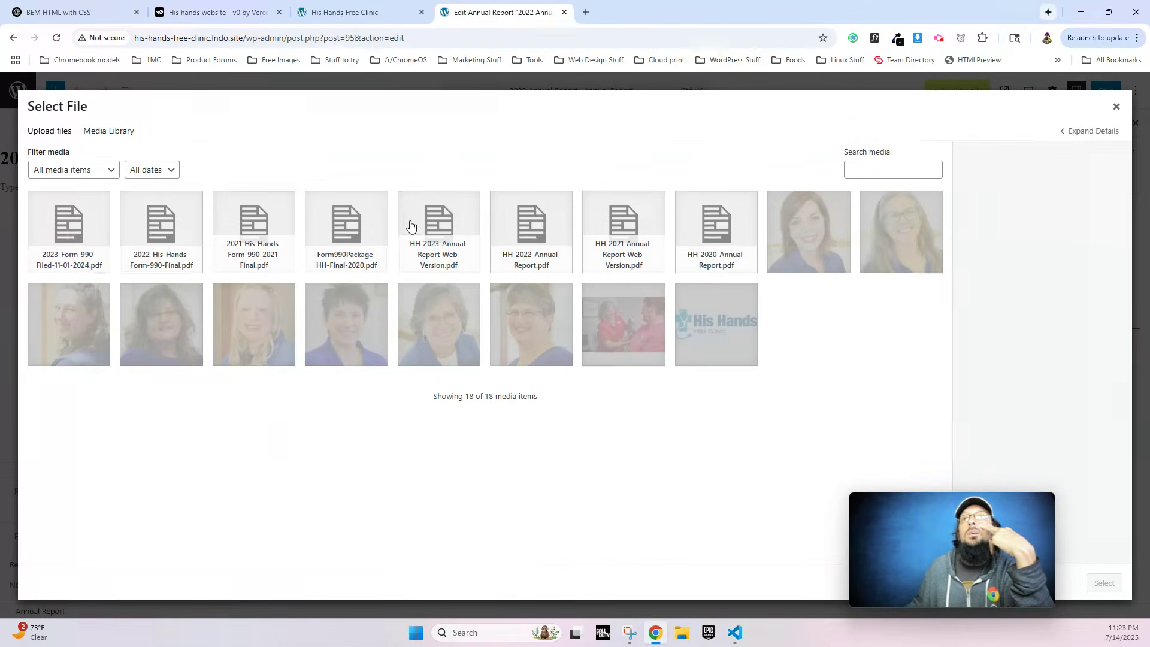
left_click(510, 234)
left_click(1103, 583)
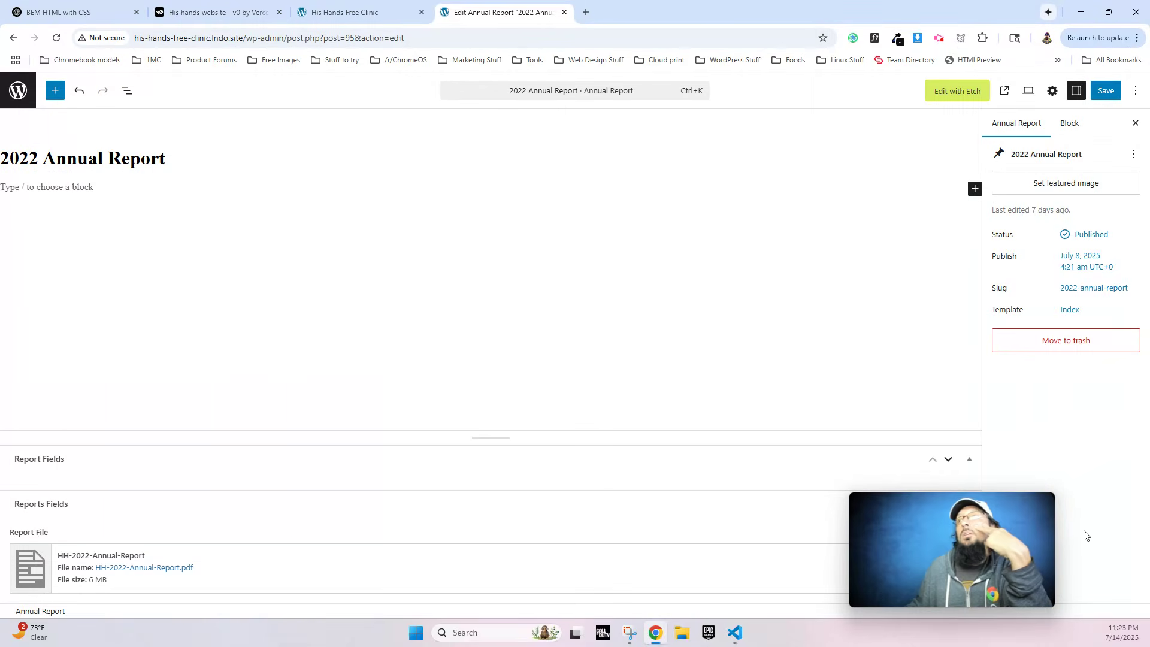
left_click(1109, 91)
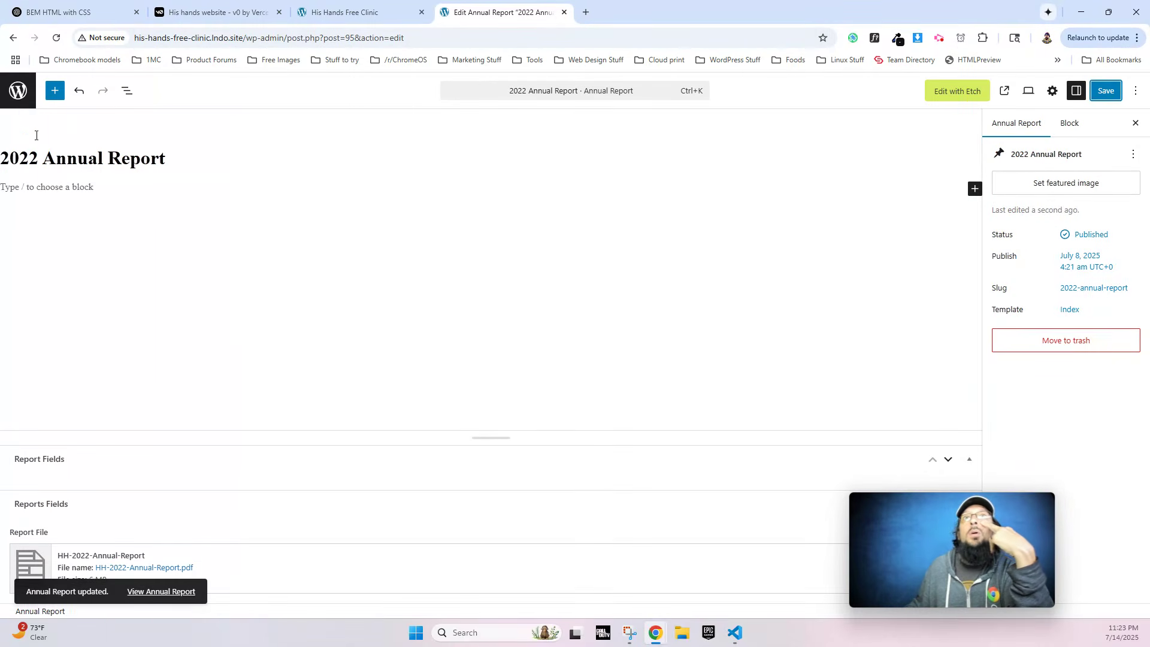
Attach HH-2021-Annual-Report-Web-Version.pdf as the Report File of the 2021 Annual Report post and save it.
left_click(18, 91)
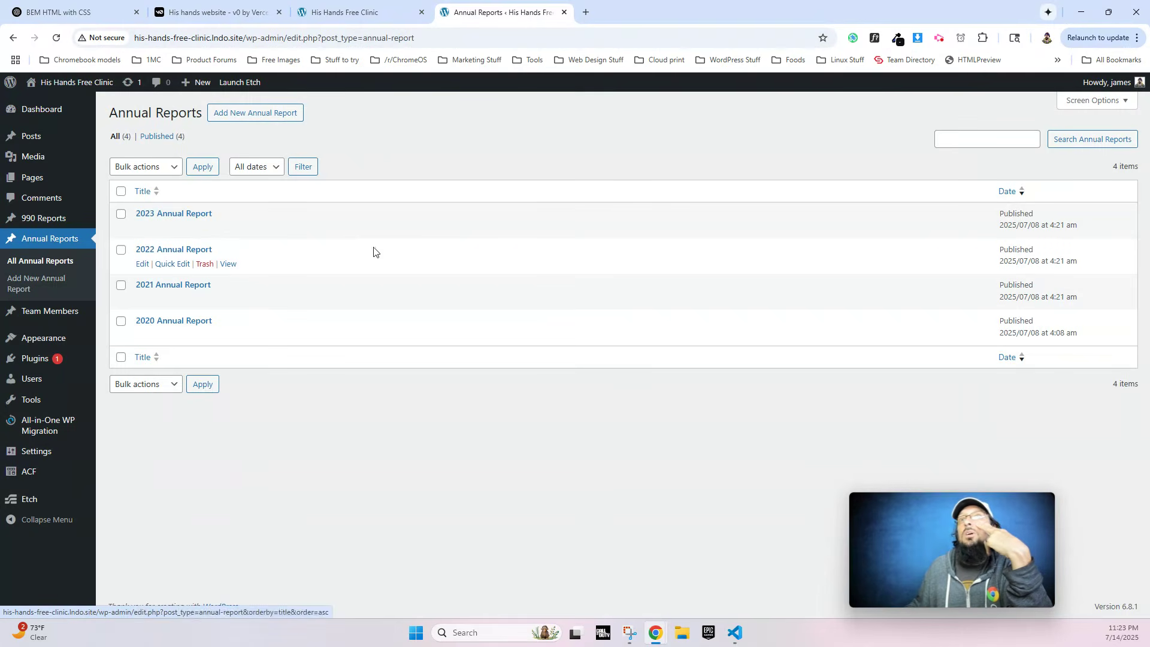
left_click(163, 288)
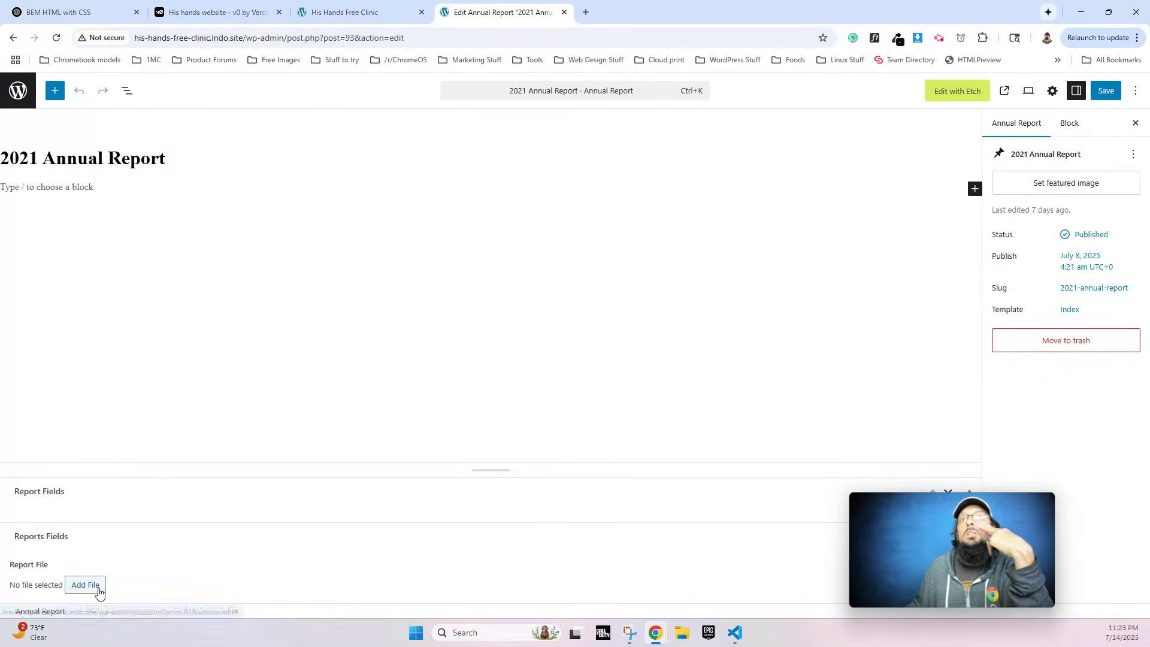
left_click(85, 585)
left_click(604, 232)
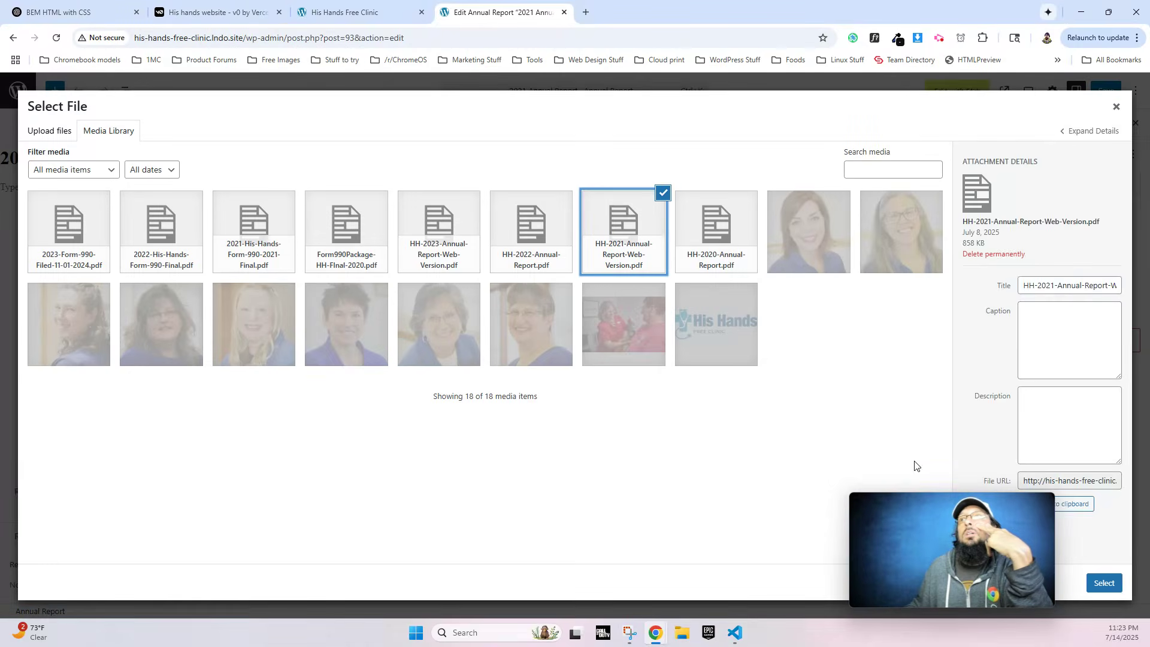
left_click(1104, 583)
left_click(1105, 91)
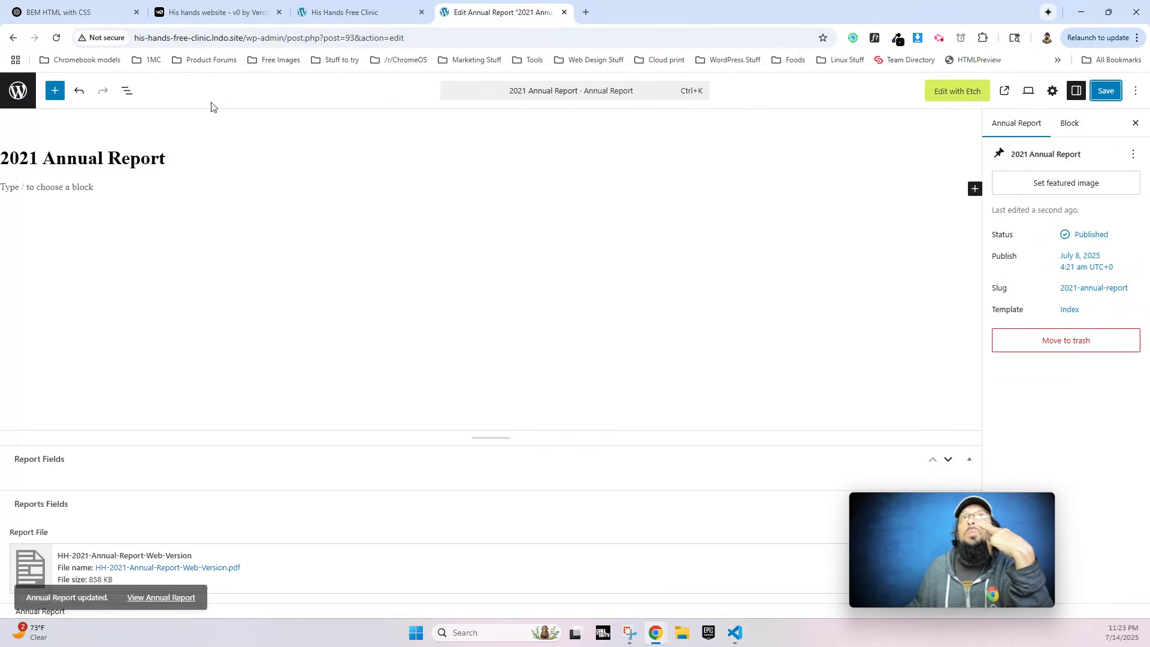
Attach HH-2020-Annual-Report.pdf as the Report File of the 2020 Annual Report post and save it.
left_click(18, 91)
left_click(178, 326)
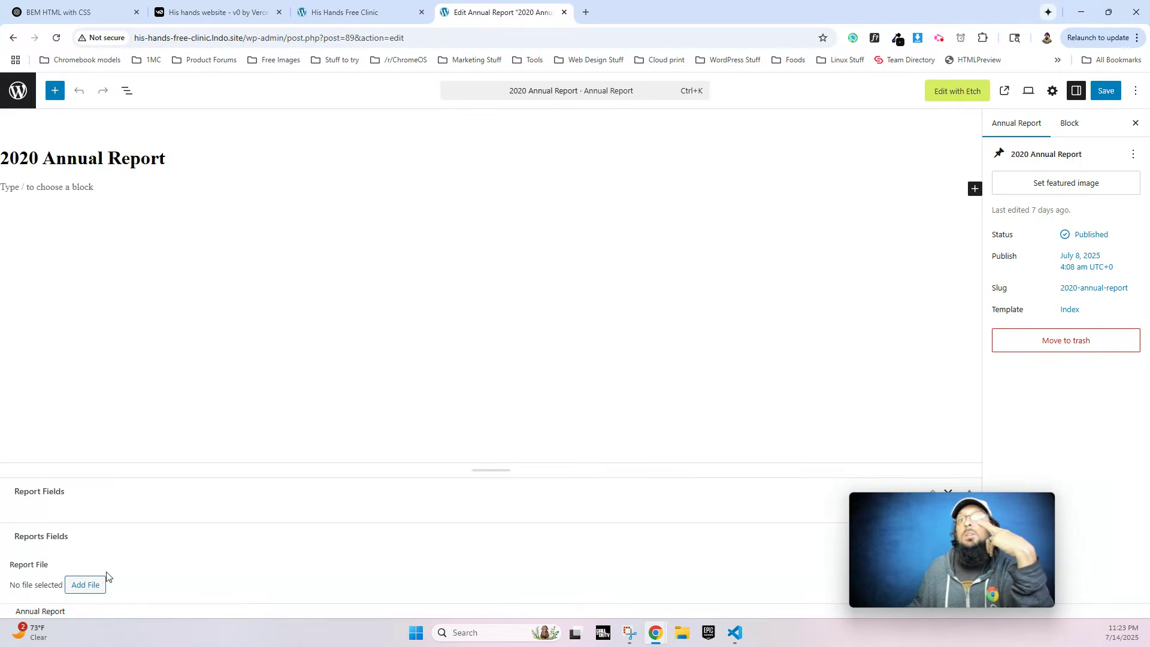
left_click(75, 585)
left_click(716, 233)
left_click(1104, 583)
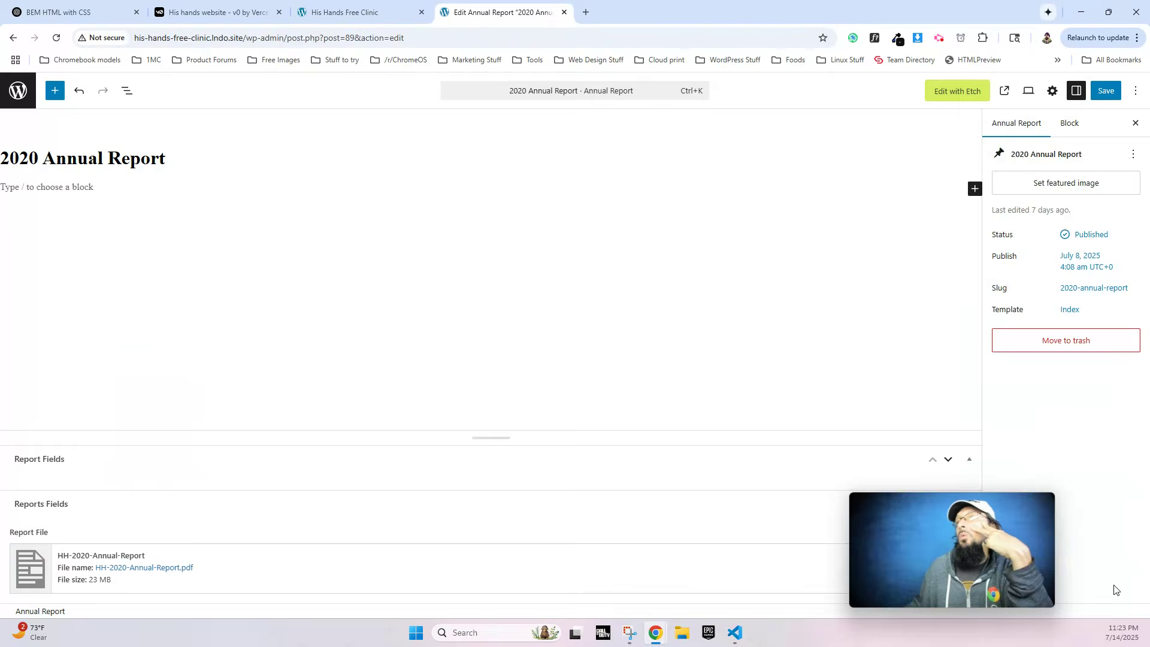
left_click(1104, 91)
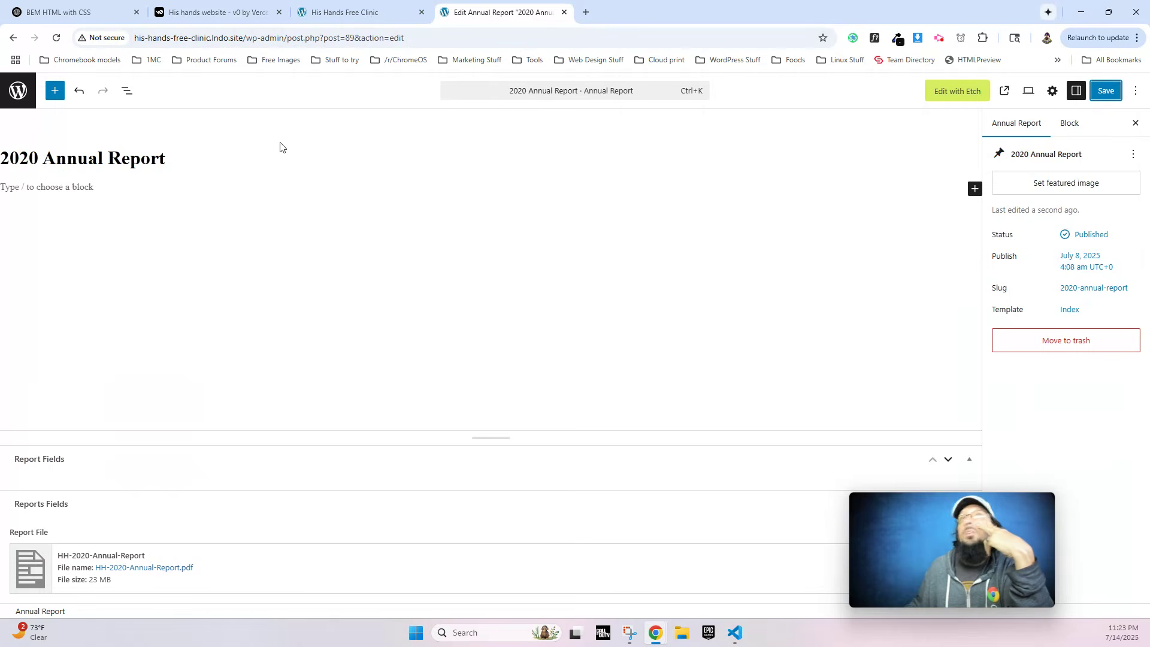
Attach 2023-Form-990-Filed-11-01-2024.pdf as the Report File of the 2023 990 Report post and save it.
left_click(18, 90)
left_click(37, 219)
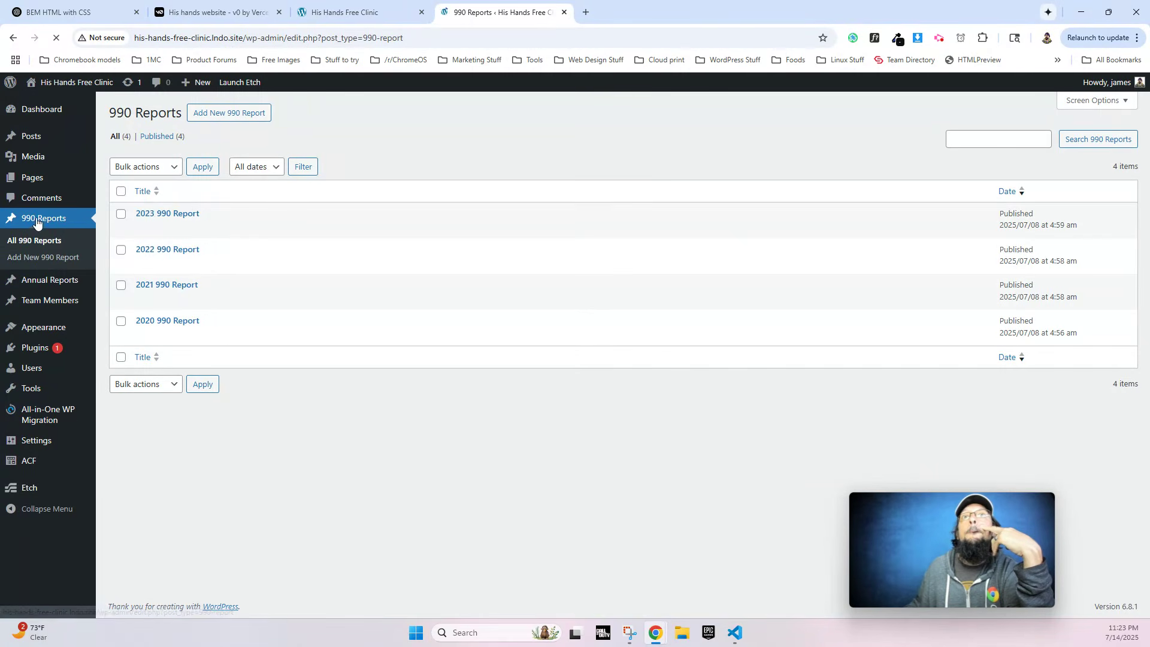
left_click(148, 215)
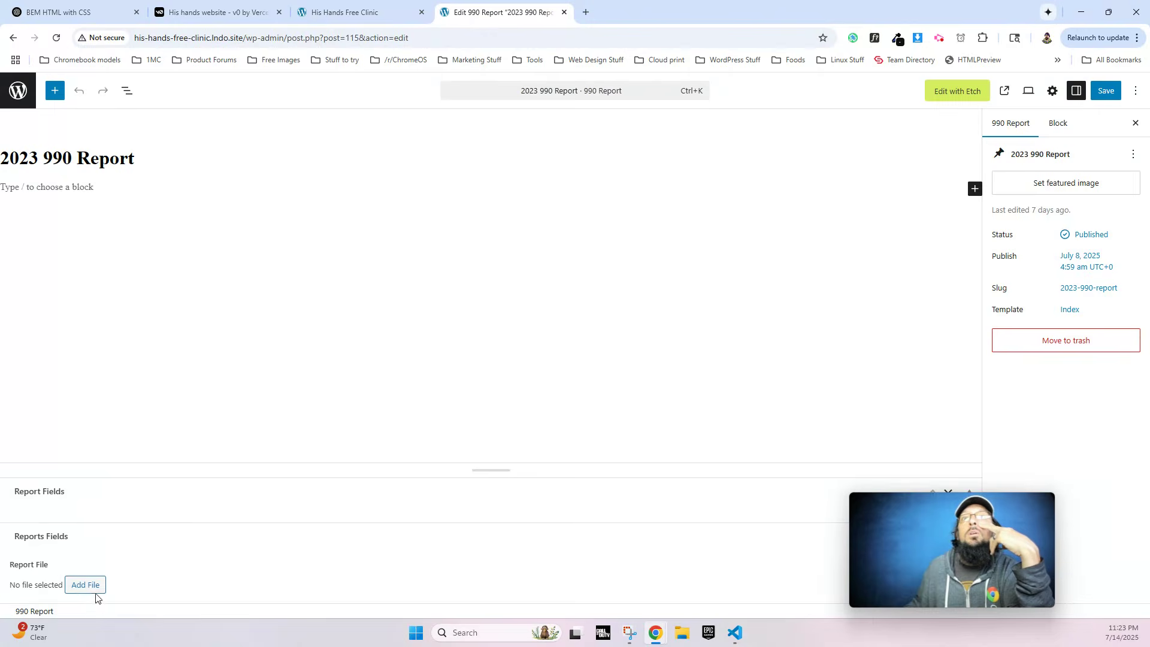
left_click(93, 590)
left_click(70, 231)
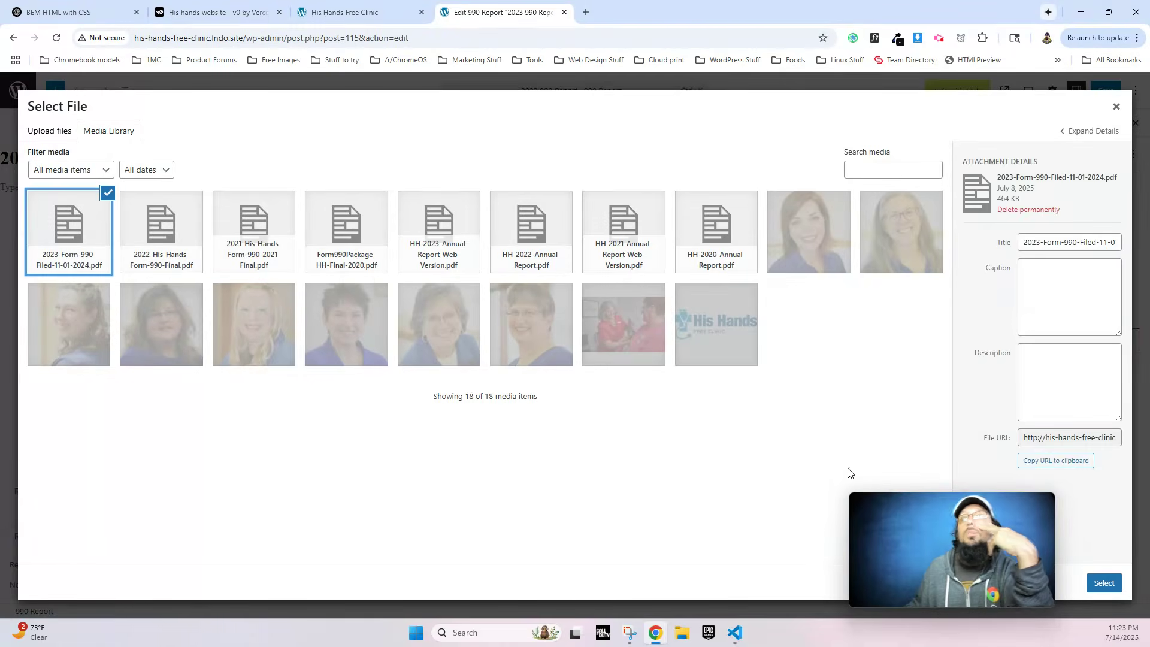
left_click(1108, 585)
left_click(1098, 96)
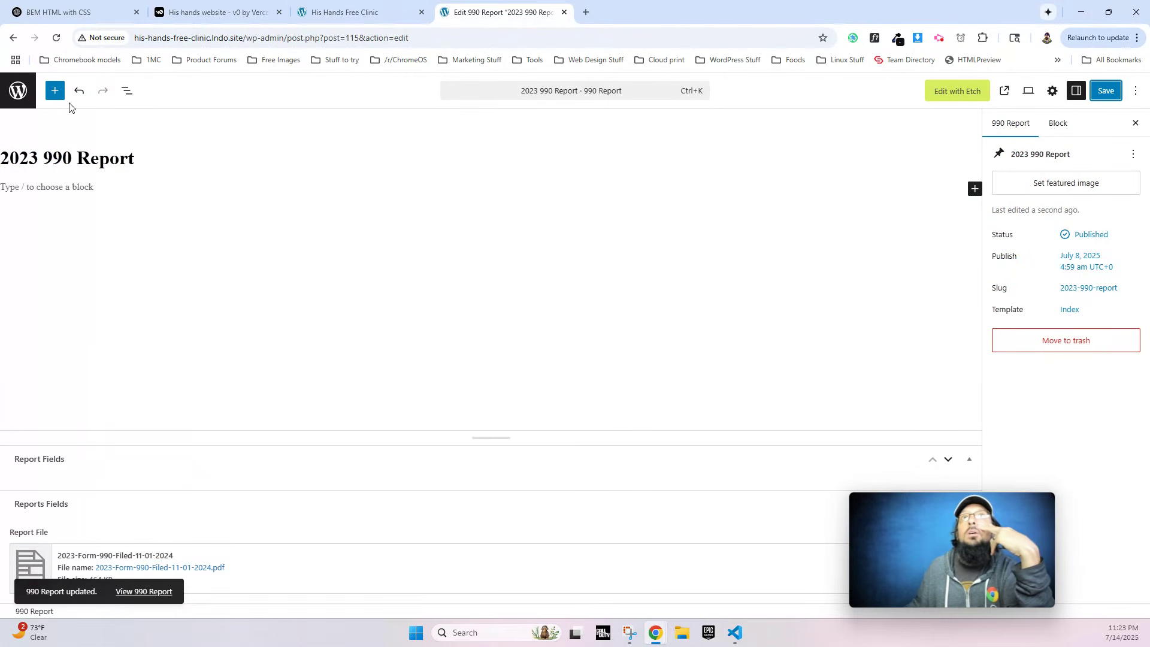
Attach 2022-His-Hands-Form-990-Final.pdf as the Report File of the 2022 990 Report post and save it.
left_click(18, 91)
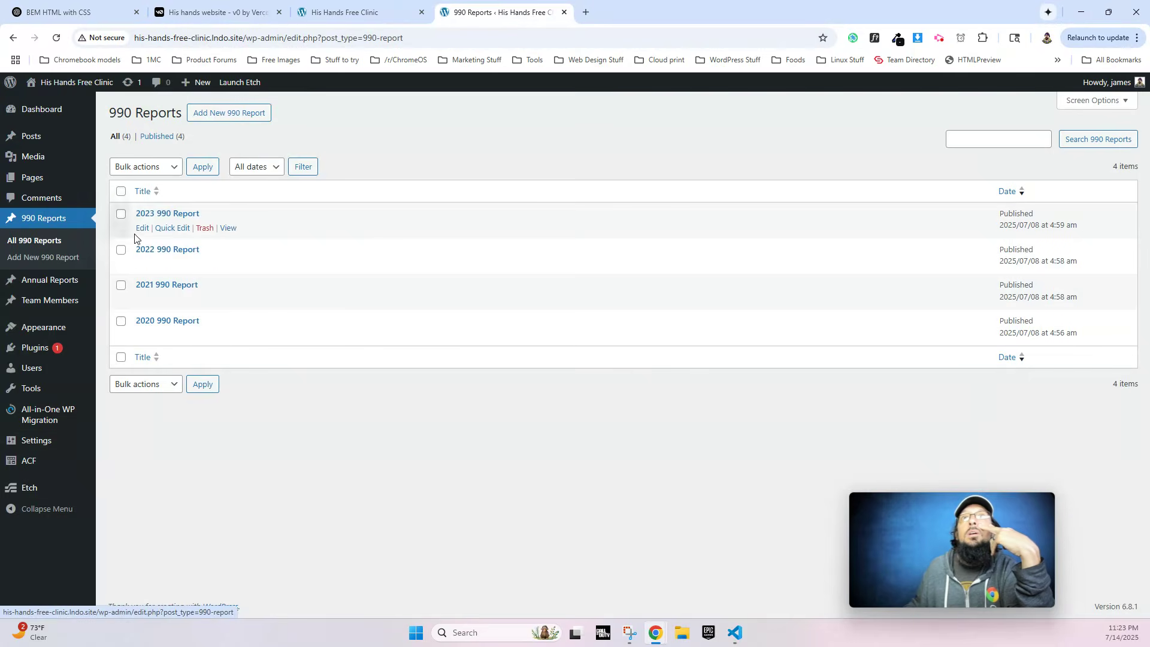
left_click(166, 254)
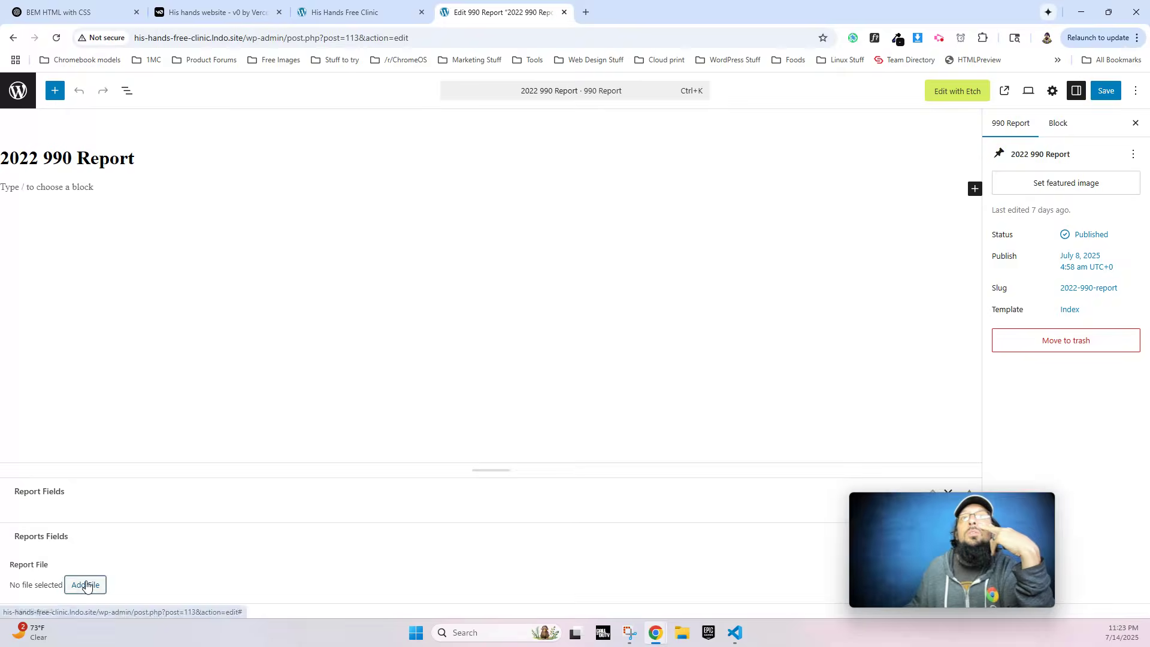
left_click(85, 585)
left_click(146, 268)
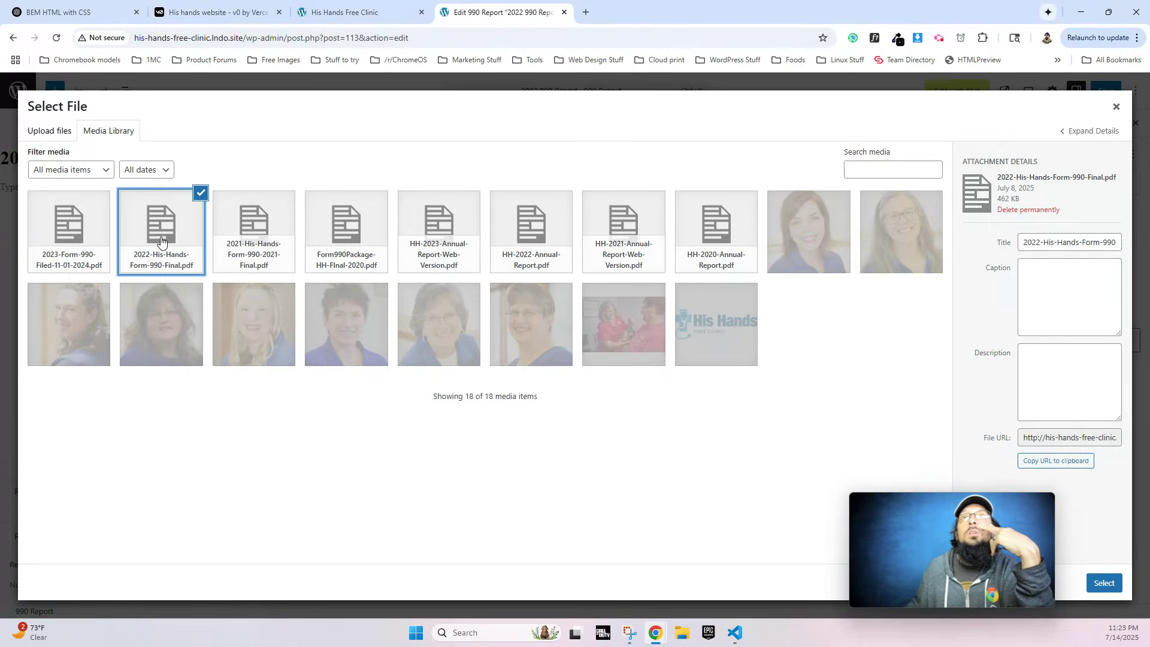
left_click(1104, 583)
left_click(1104, 90)
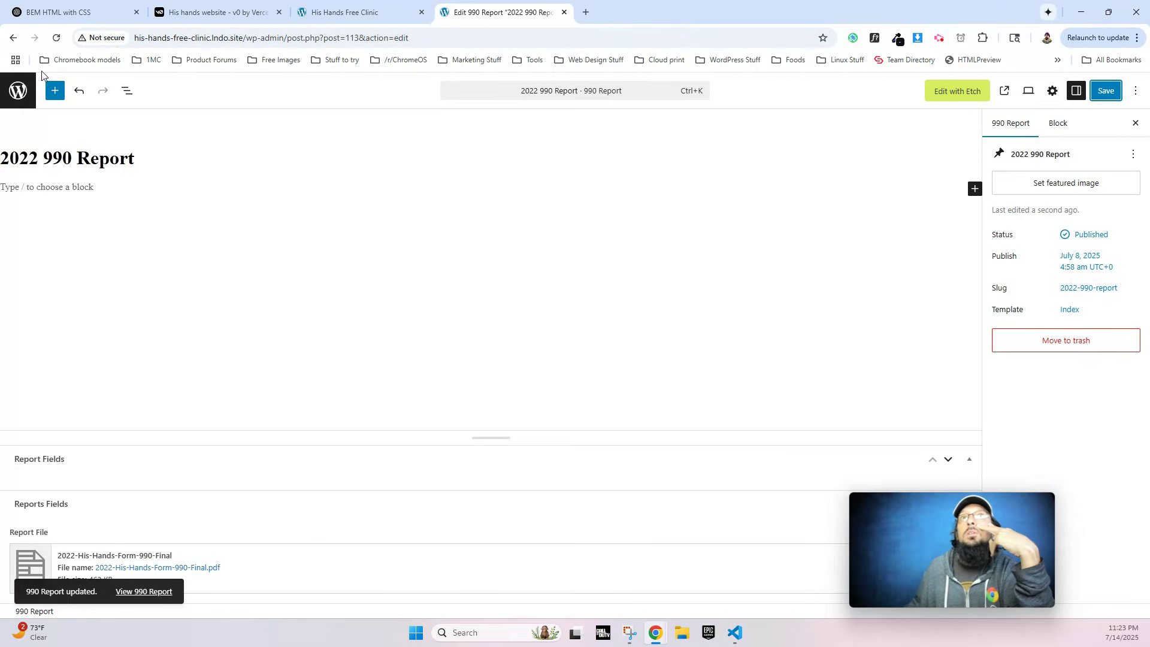
Attach 2021-His-Hands-Form-990-2021-Final.pdf as the Report File of the 2021 990 Report post and save it.
left_click(21, 90)
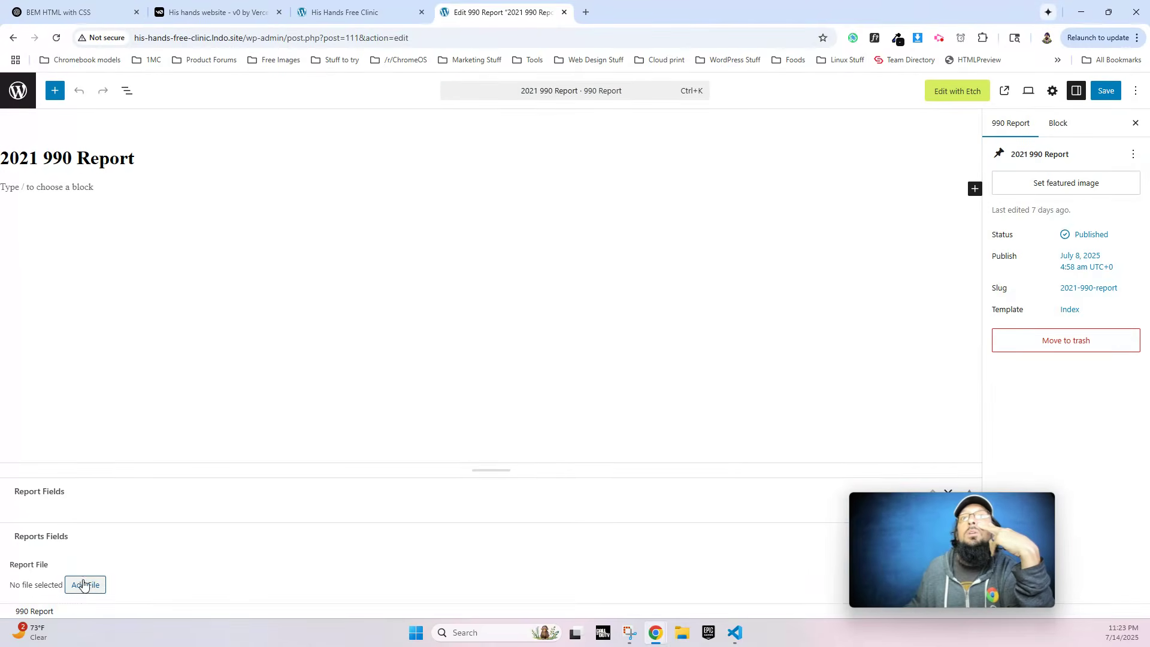
left_click(83, 586)
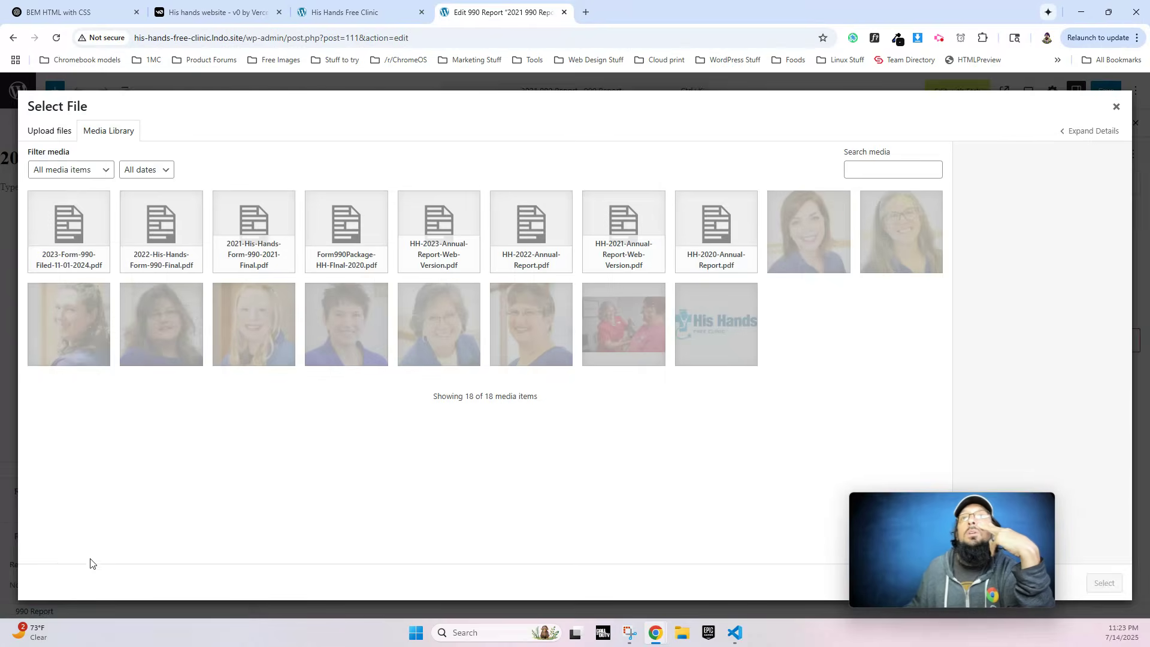
left_click(287, 236)
left_click(1104, 581)
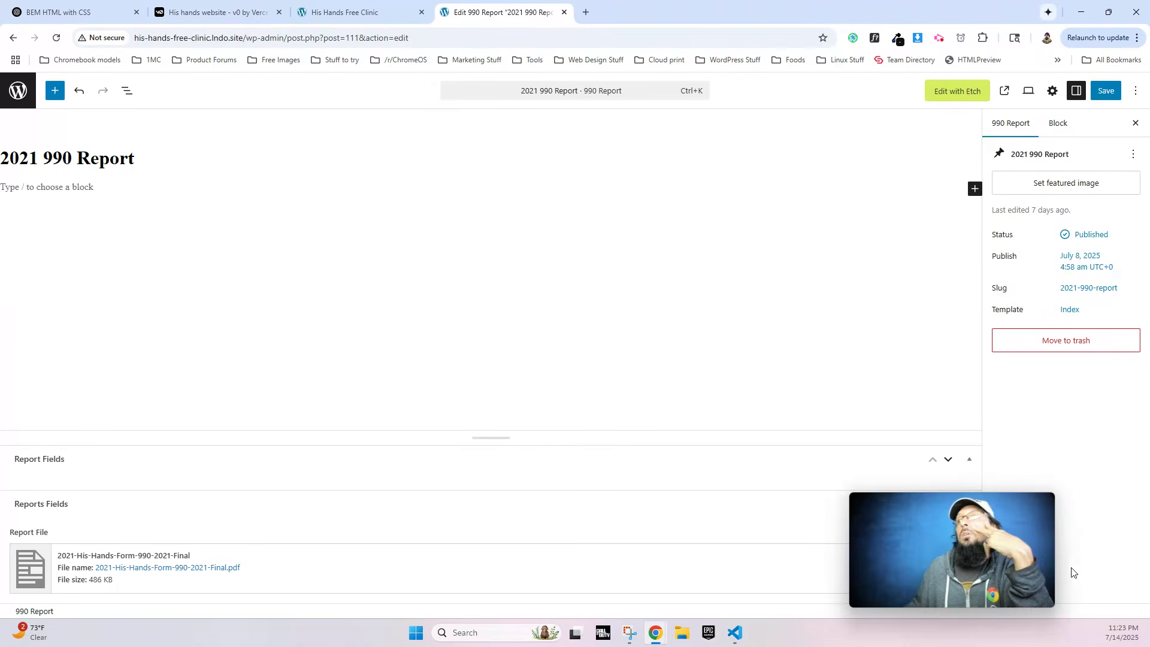
left_click(1105, 91)
Attach Form990Package-HH-FInal-2020.pdf as the Report File of the 2020 990 Report post and save it.
left_click(18, 91)
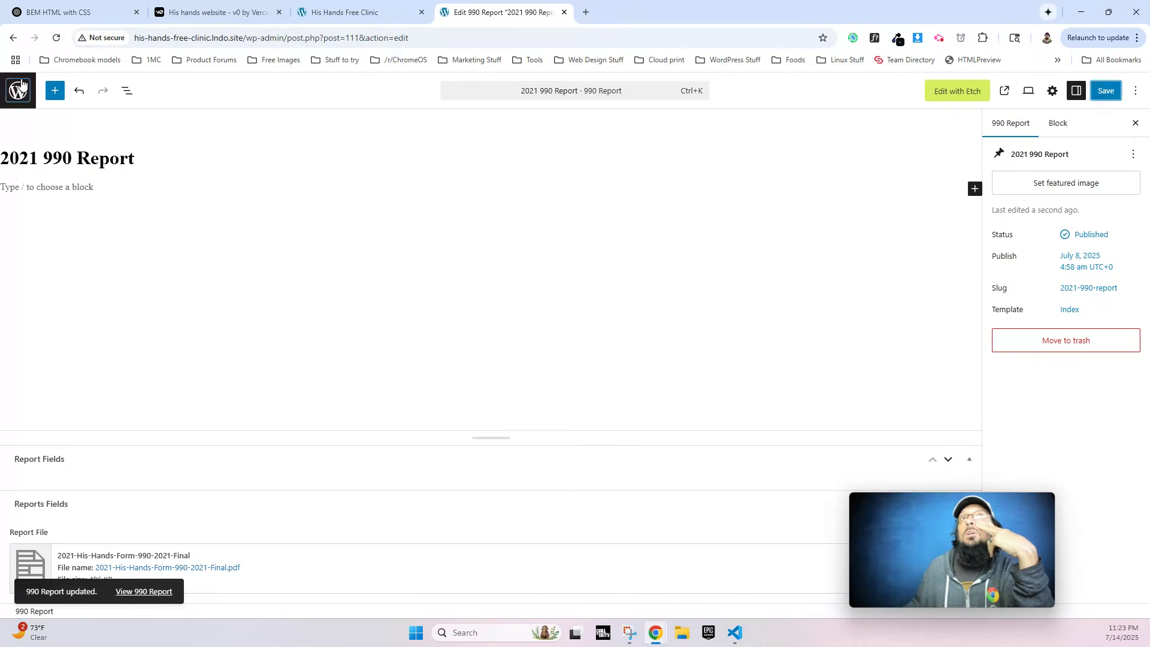
left_click(156, 324)
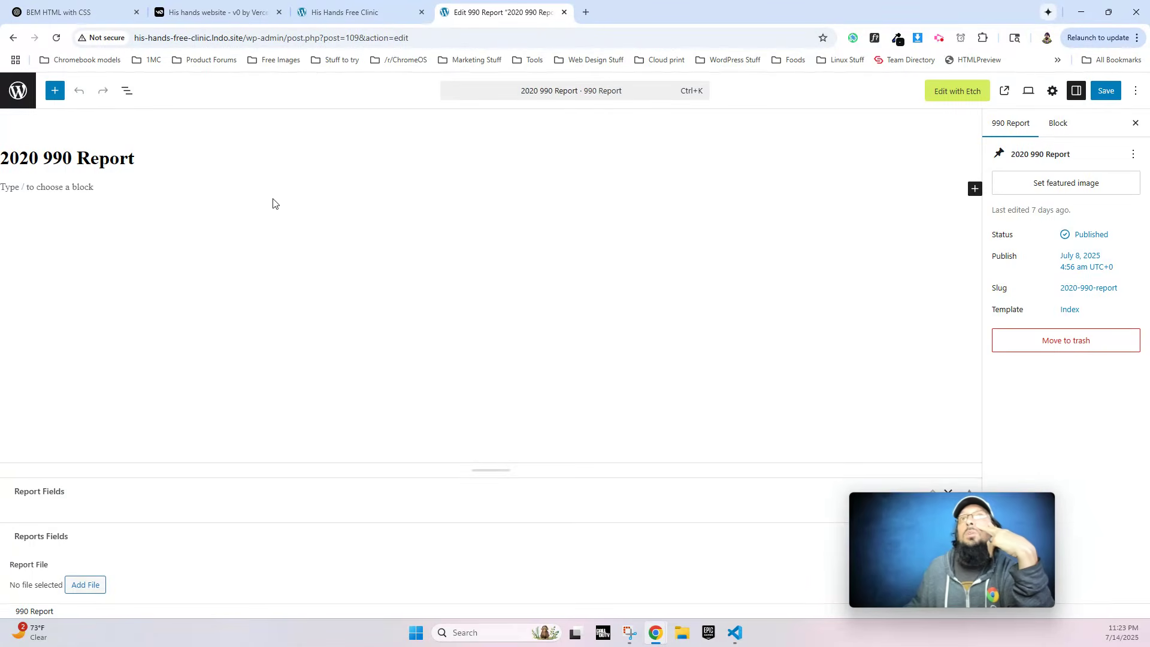
left_click(87, 584)
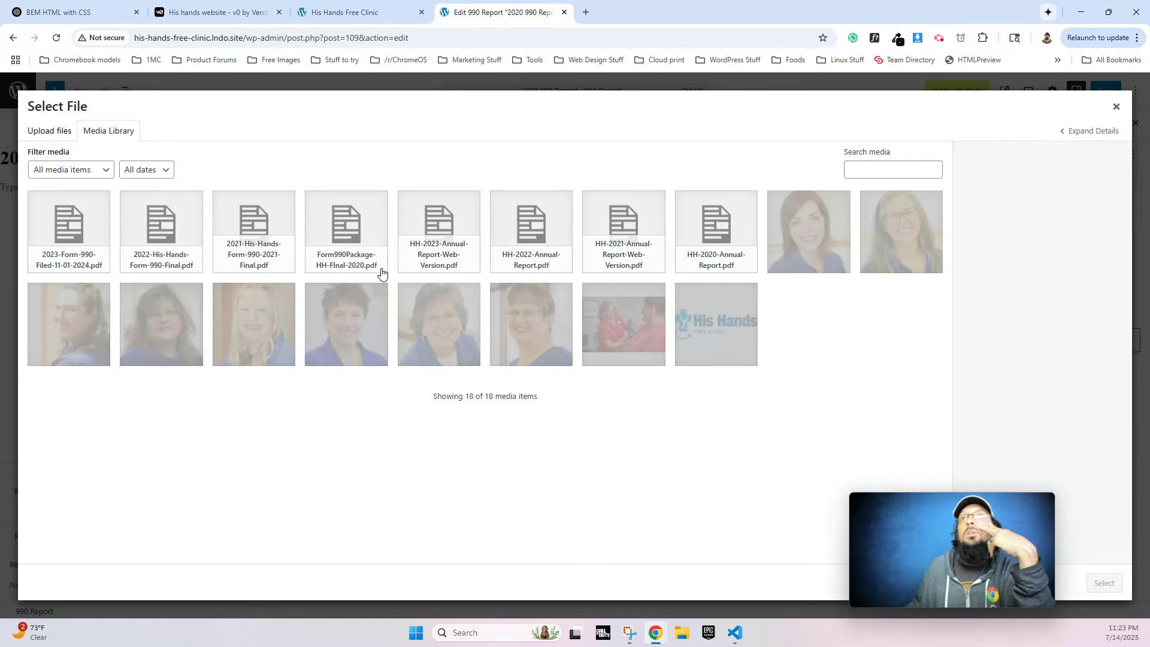
left_click(354, 246)
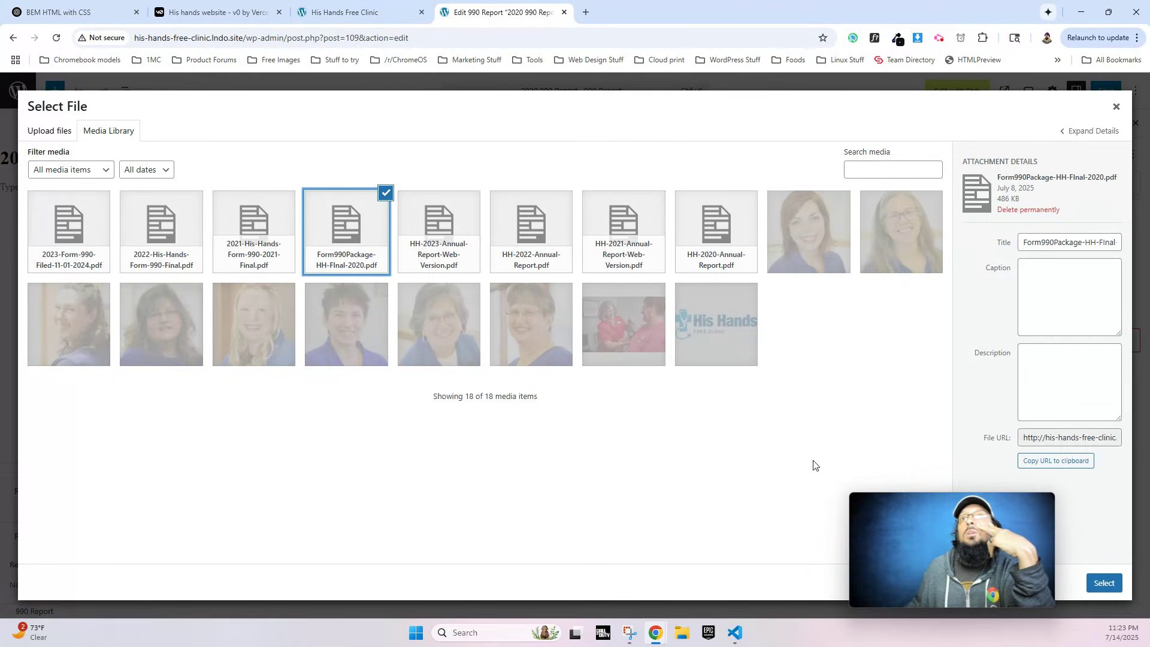
left_click(1104, 583)
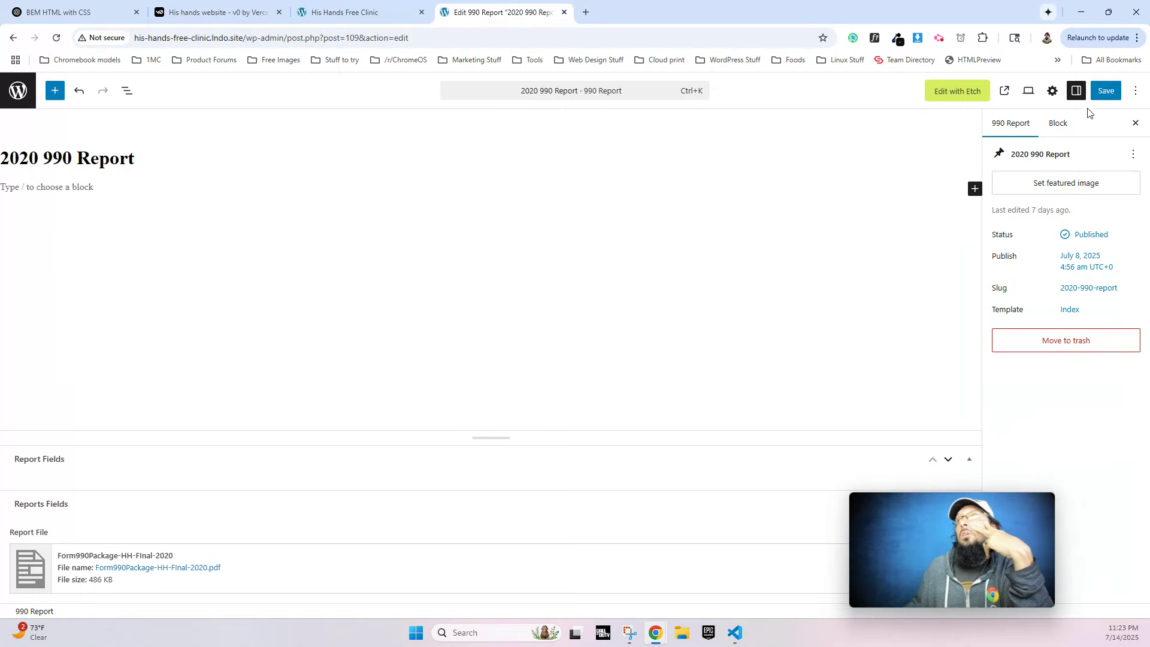
left_click(1106, 90)
Switch to the Etch editor and set the annual report link's href to {report.acf.report_file}.
left_click(372, 12)
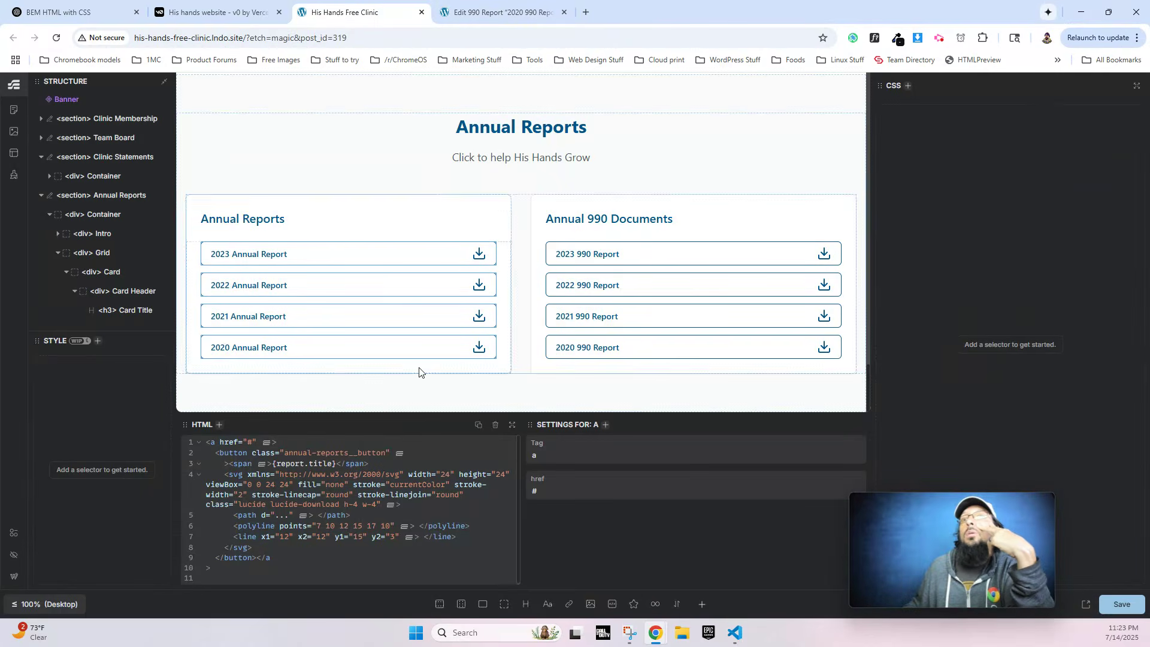
left_click(254, 441)
key("BackSpace")
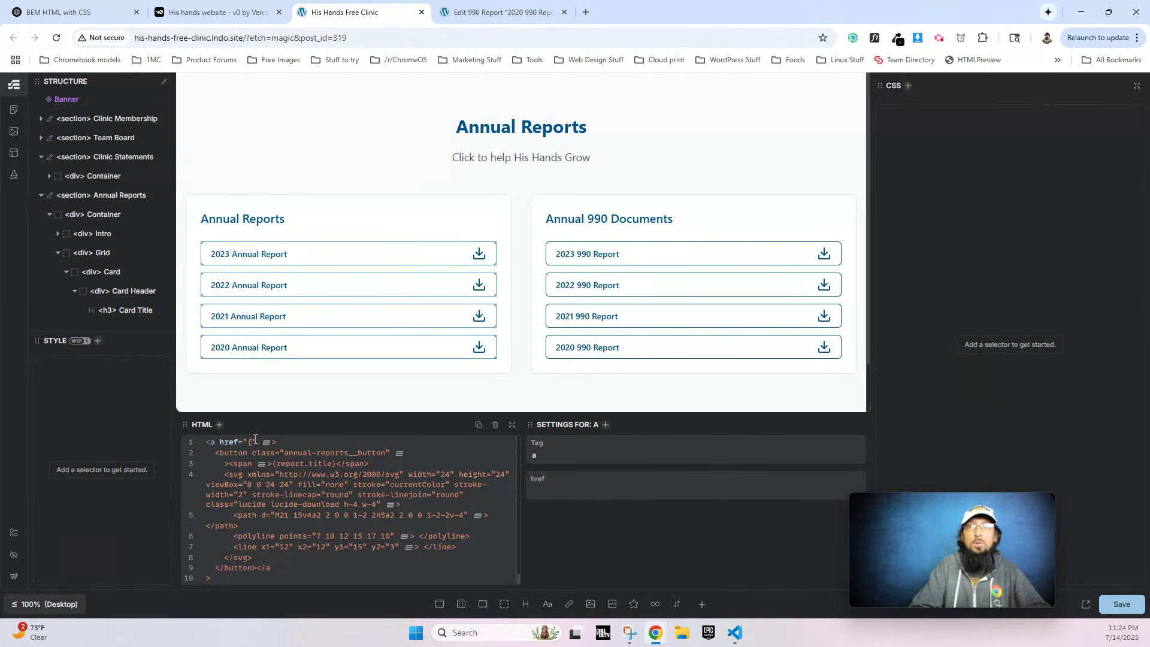
type("{report.acf")
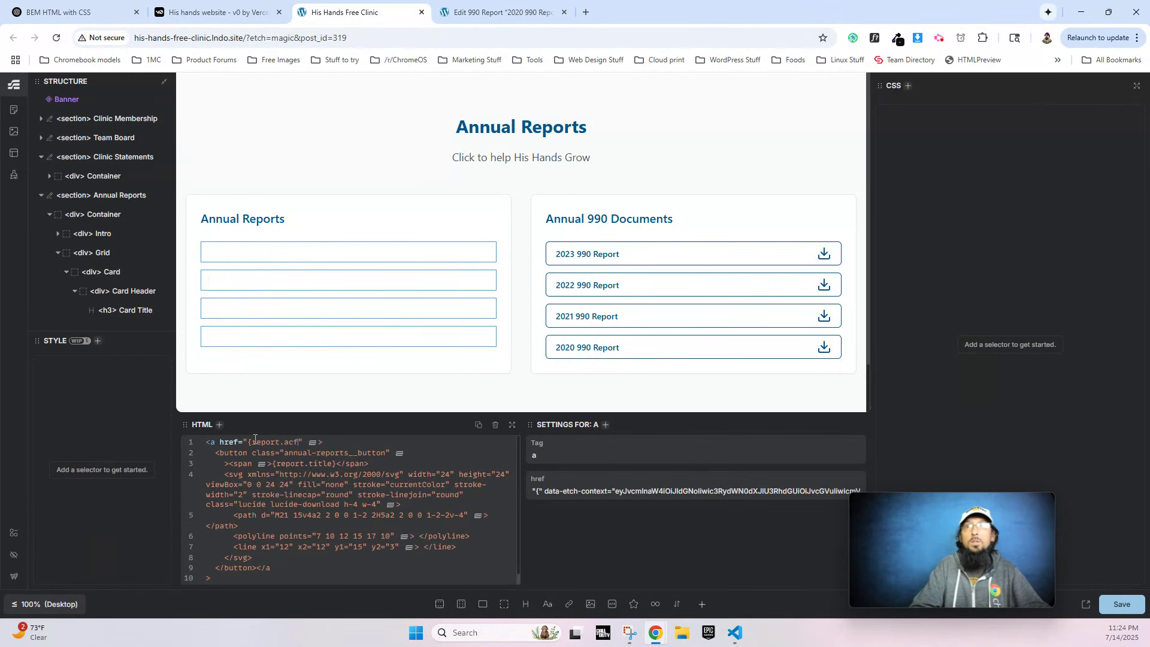
type(".annu")
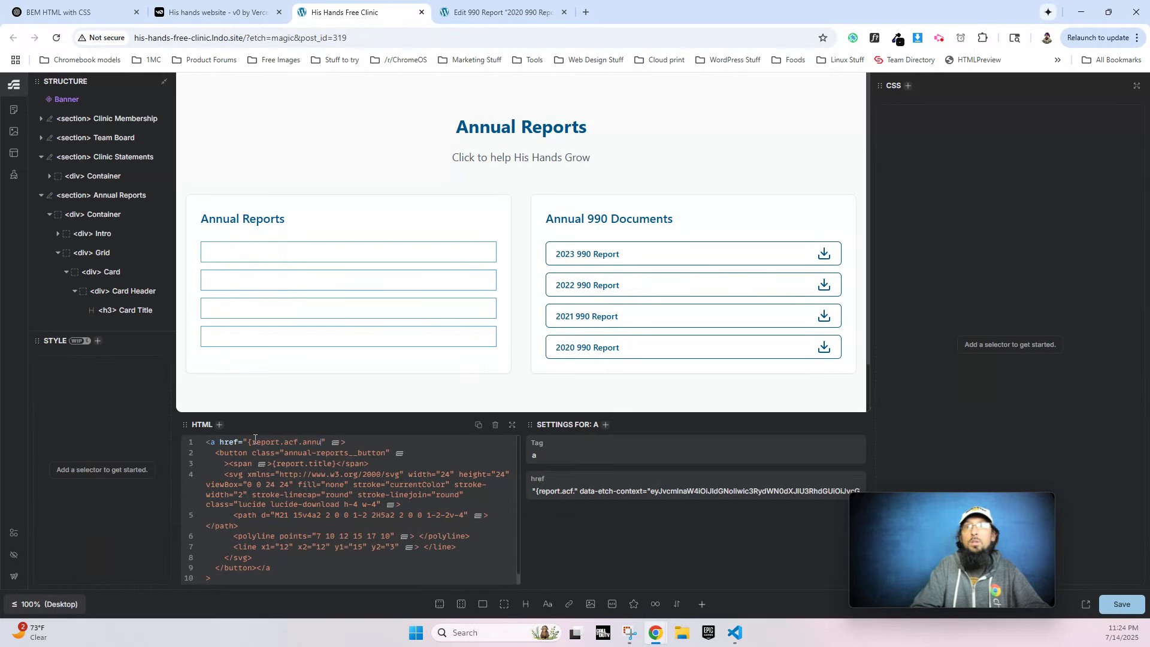
type("al_")
key("BackSpace")
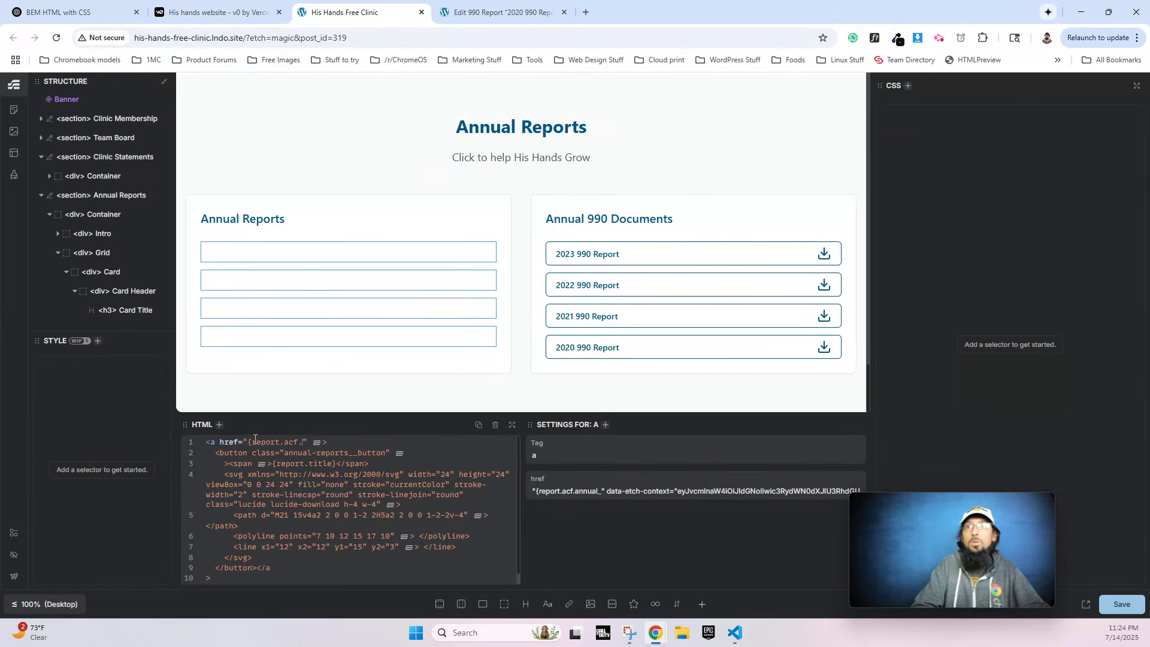
type("}")
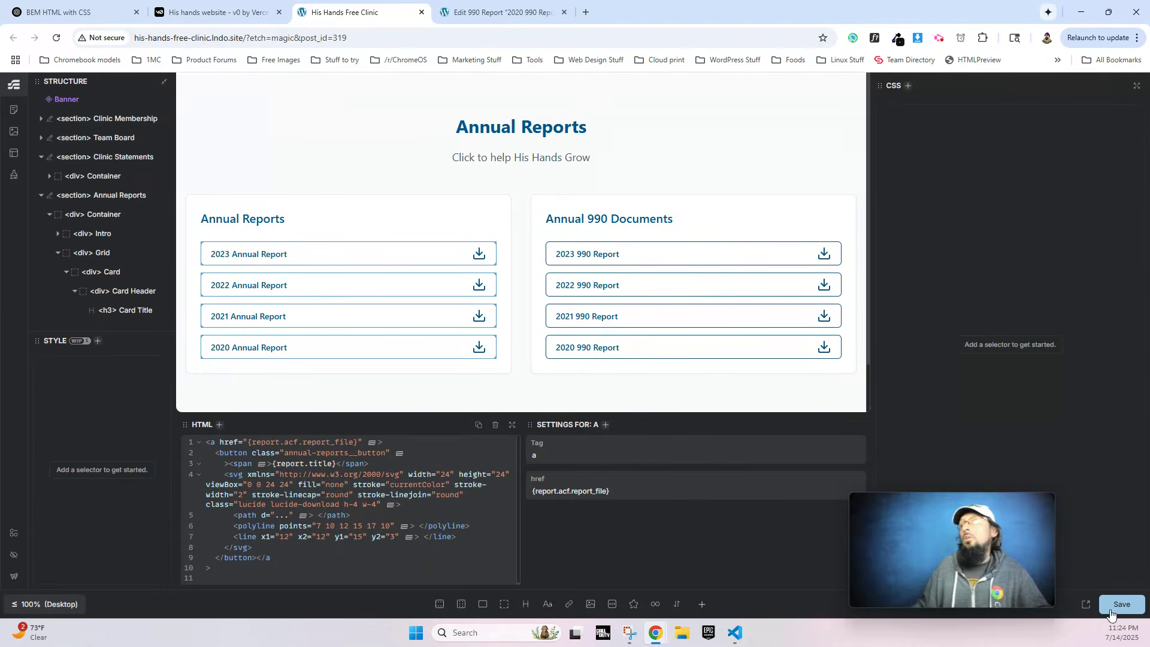
Open the About Us page on the front end, test the 2023 Annual Report link, and return to the page.
left_click(483, 16)
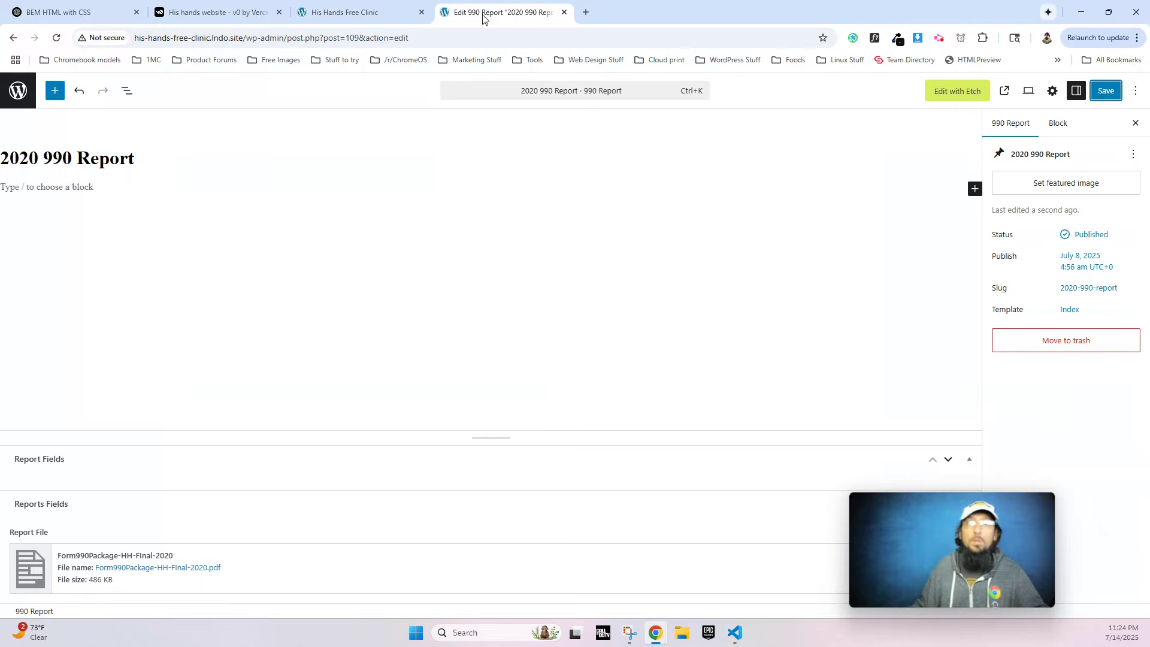
left_click(317, 13)
left_click(1086, 607)
scroll(424, 391, "down", 20)
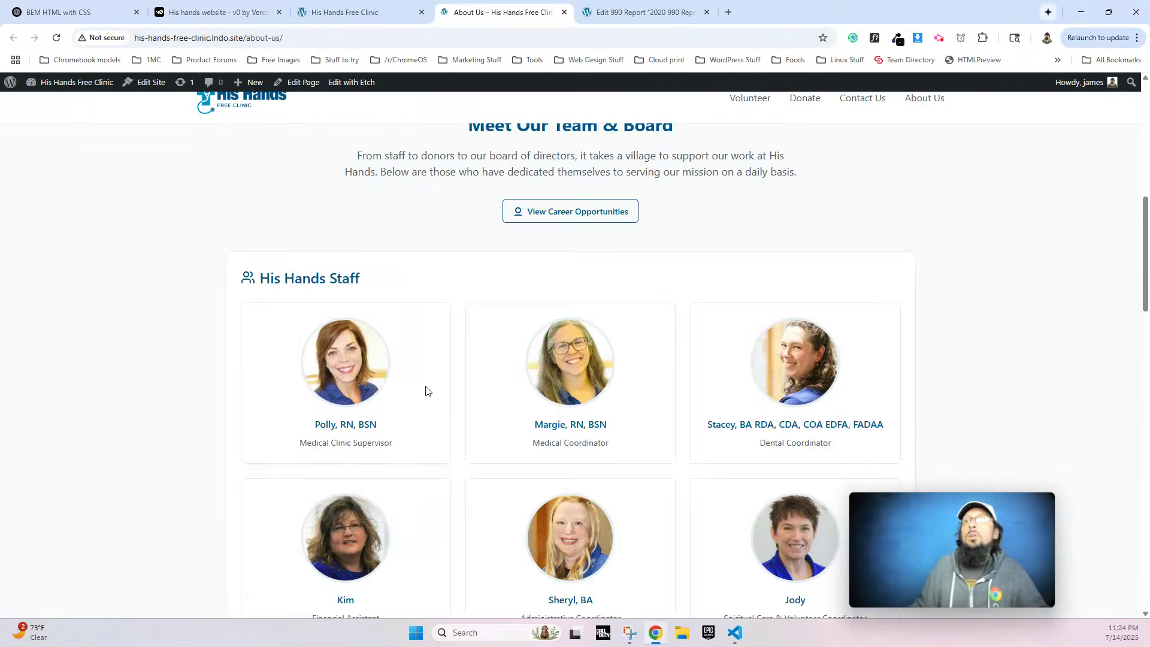
left_click(424, 387)
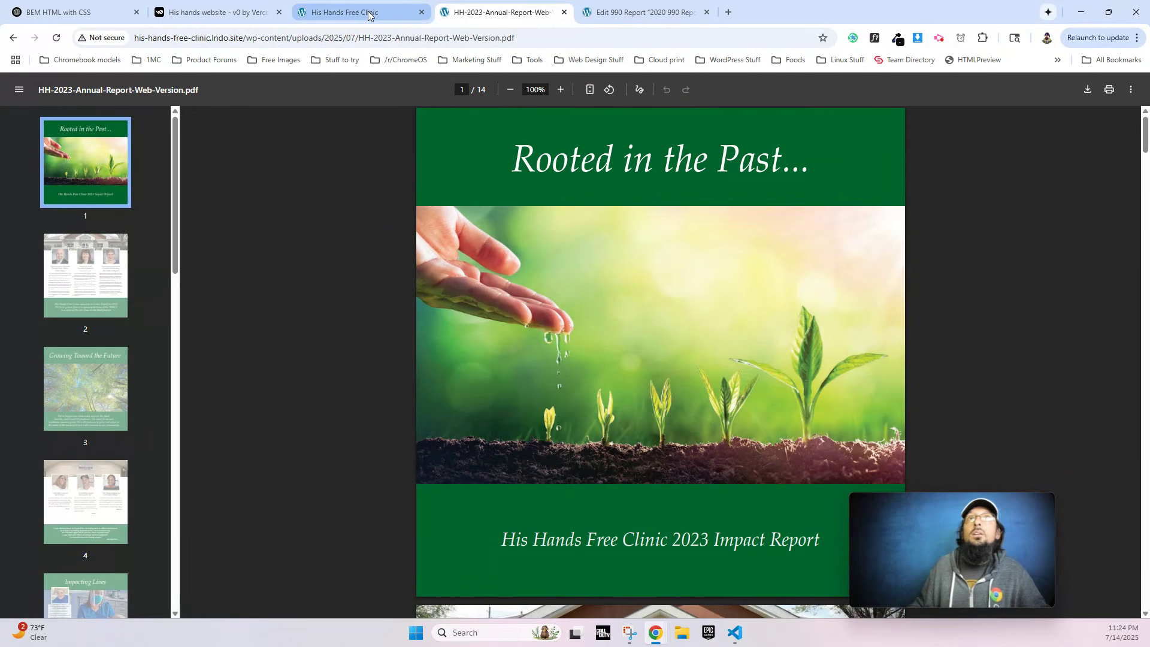
left_click(13, 37)
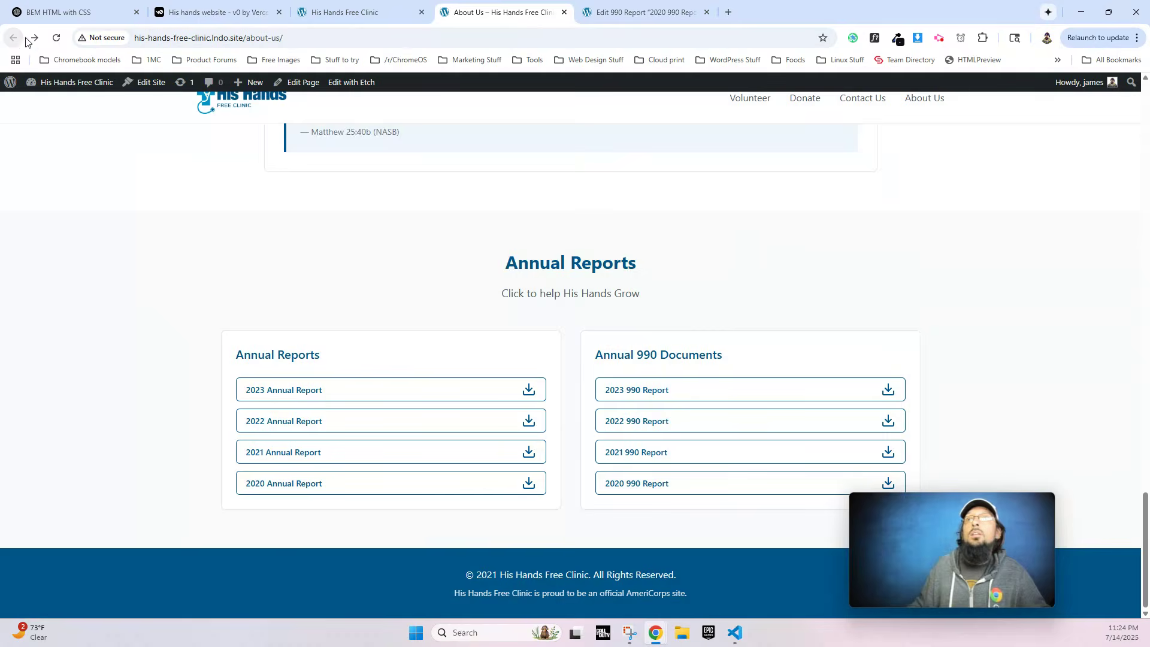
Add target="_blank" to the annual report link in Etch and save the page.
left_click(338, 12)
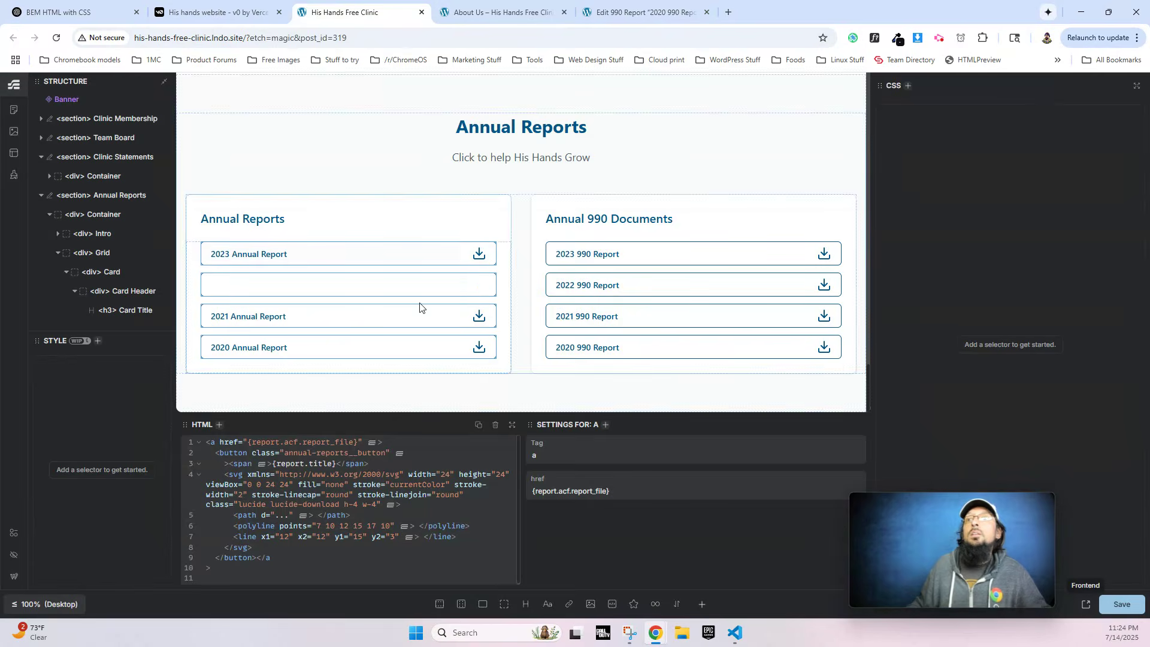
left_click(221, 444)
type("target")
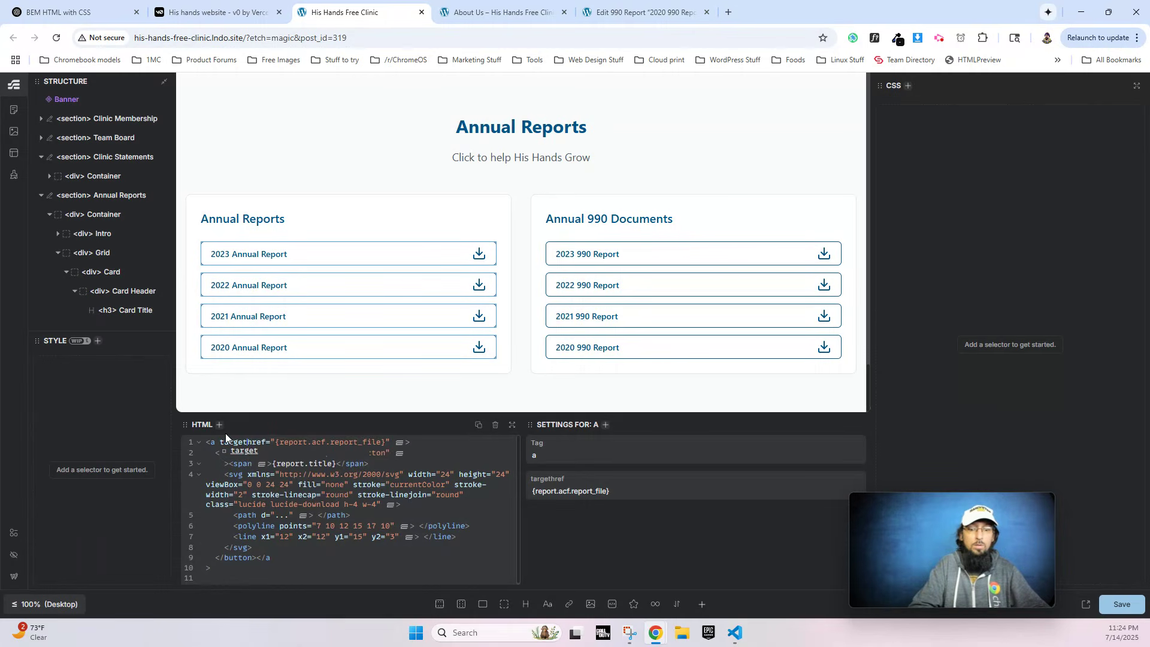
type("=\"_blank\"")
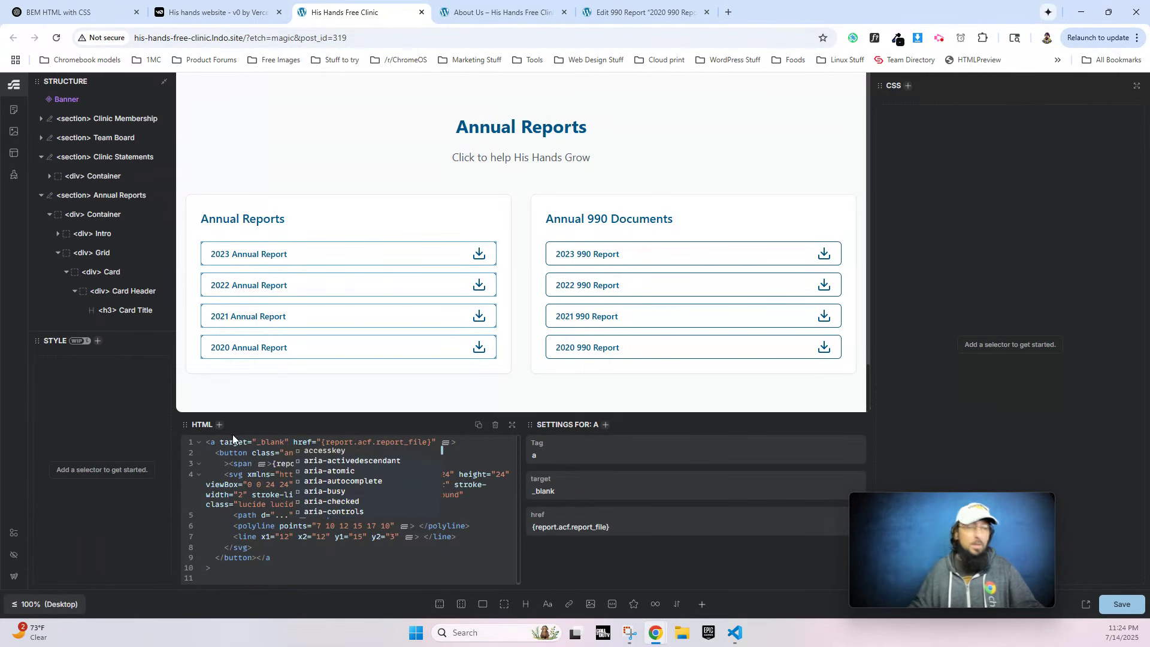
left_click(1122, 604)
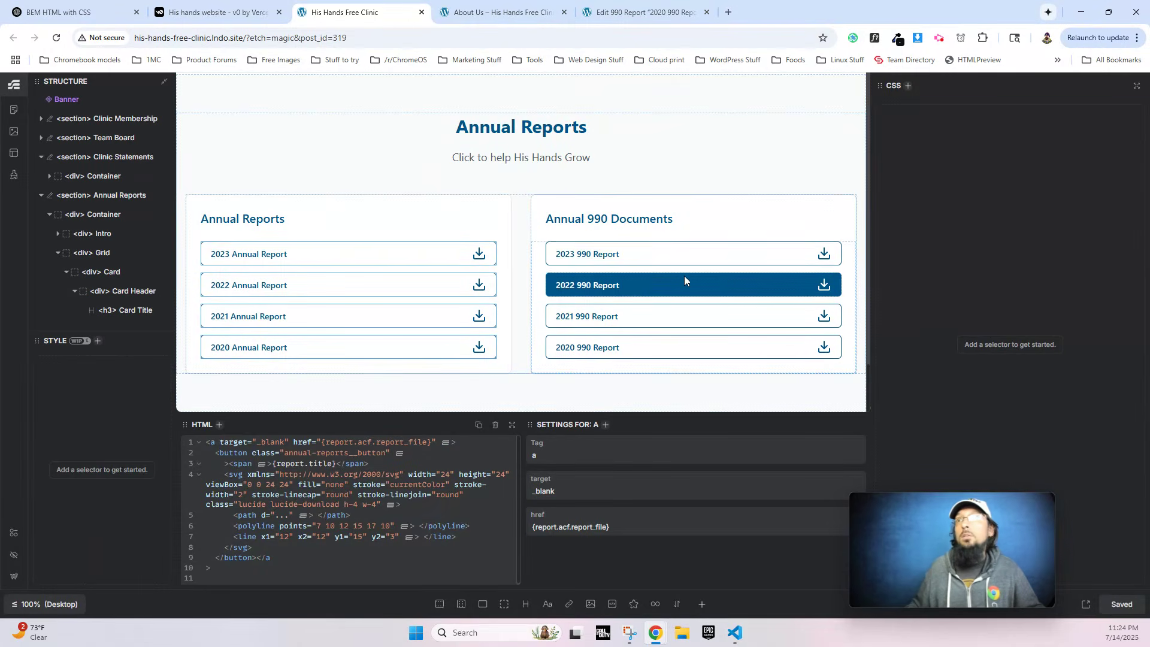
Wrap the 990 report button in an a element with href="{report990.acf.report_file}".
left_click(653, 247)
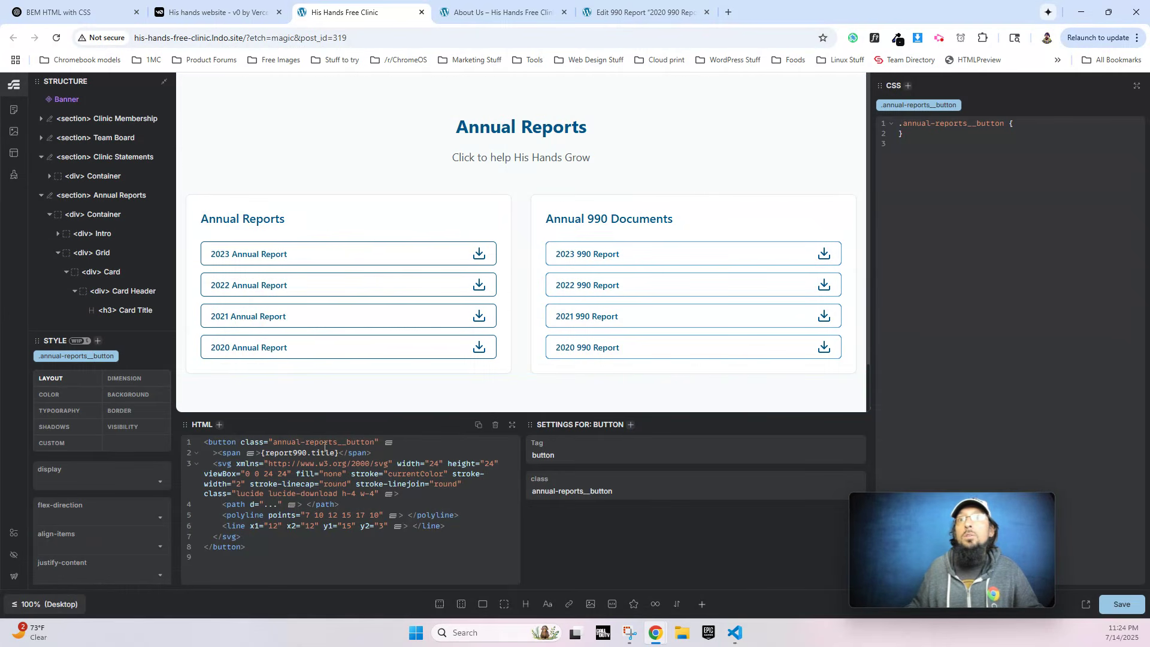
left_click(203, 442)
type("<a href=\"{")
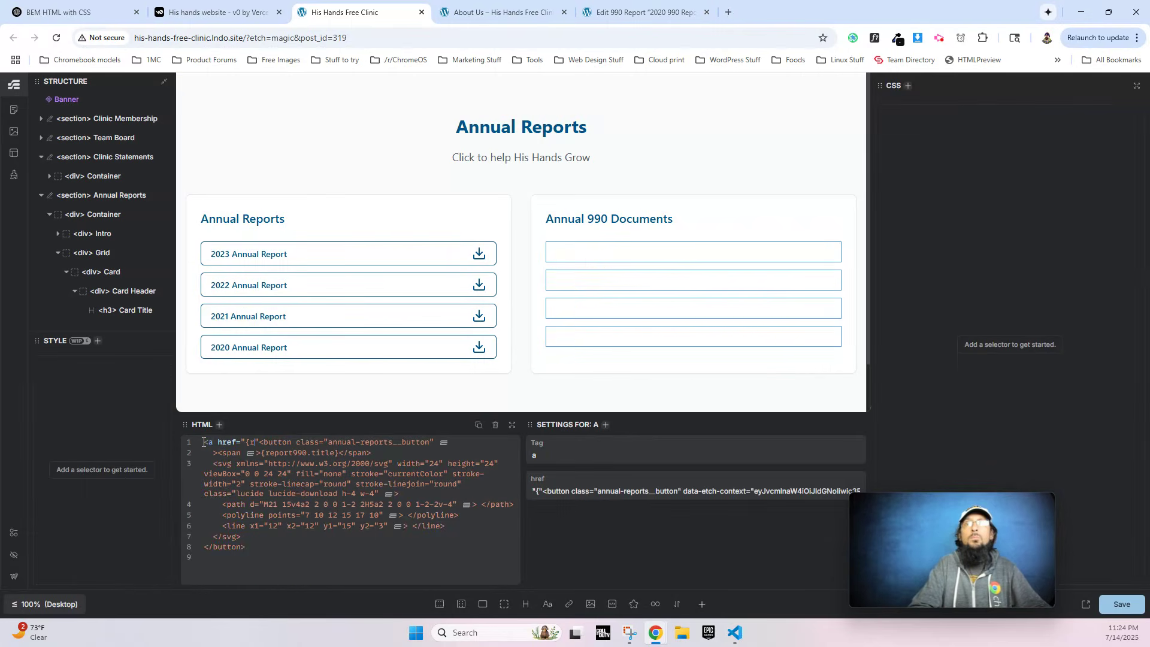
type("report990.acf.")
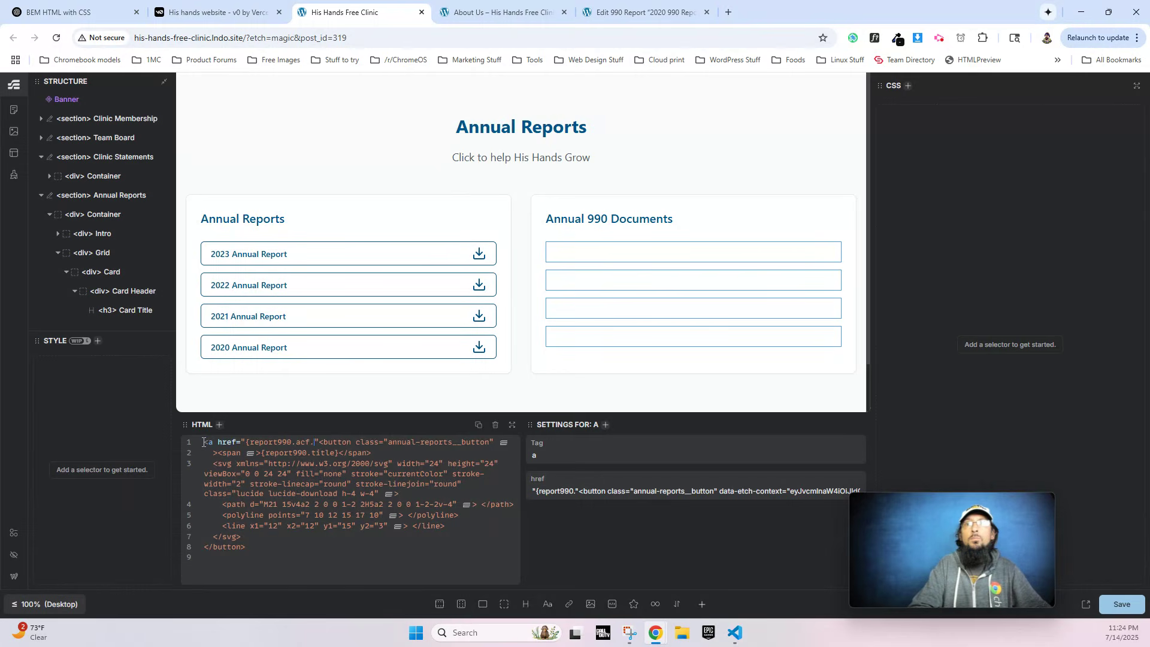
type("report_file")
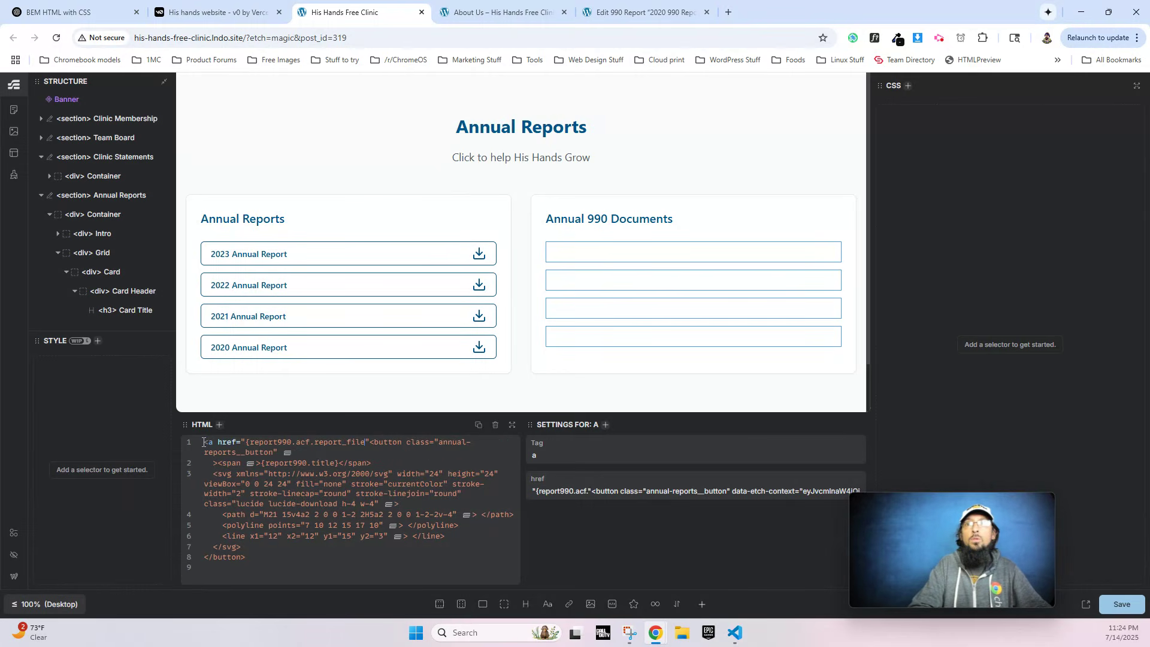
type("}")
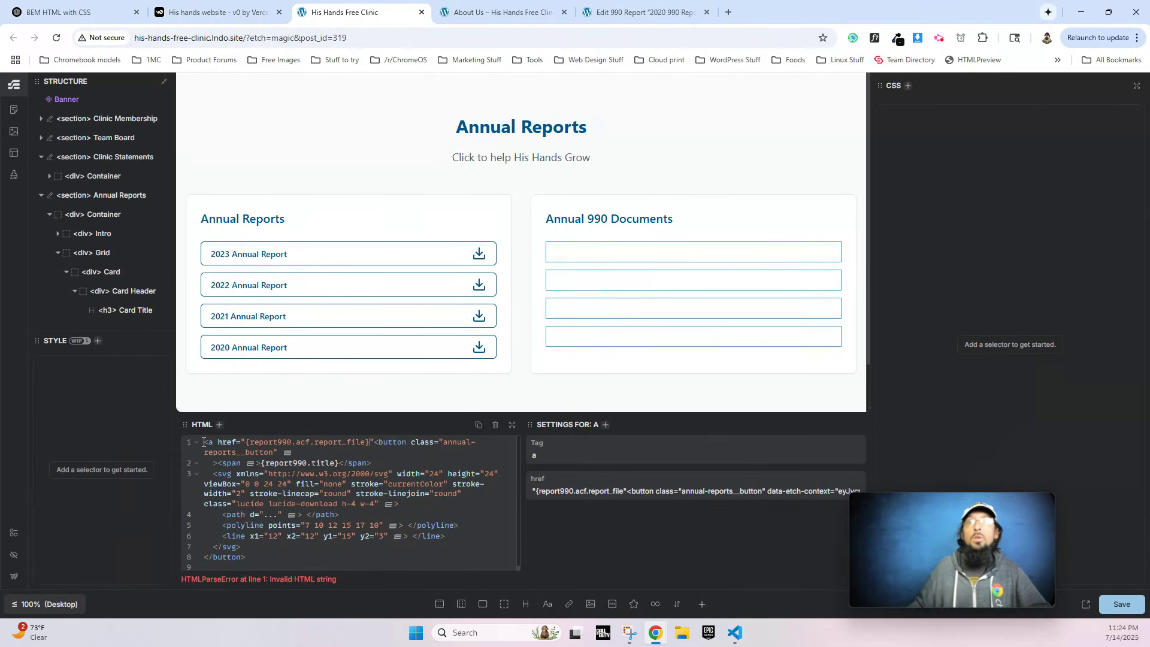
left_click(262, 553)
key("Return")
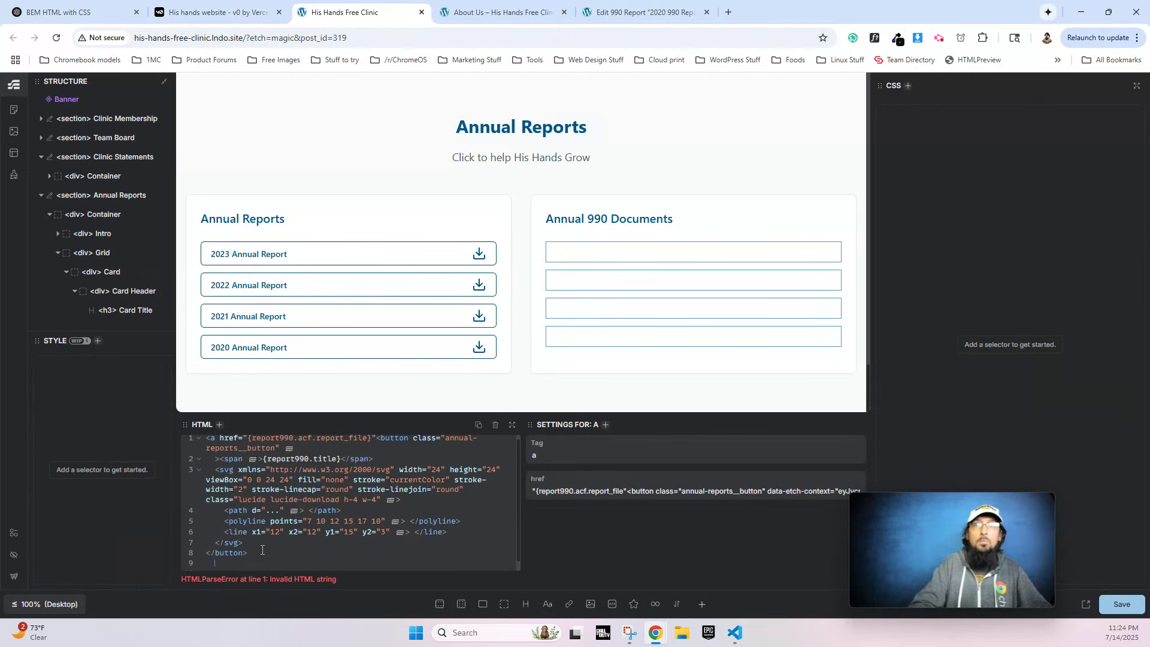
type("</a>")
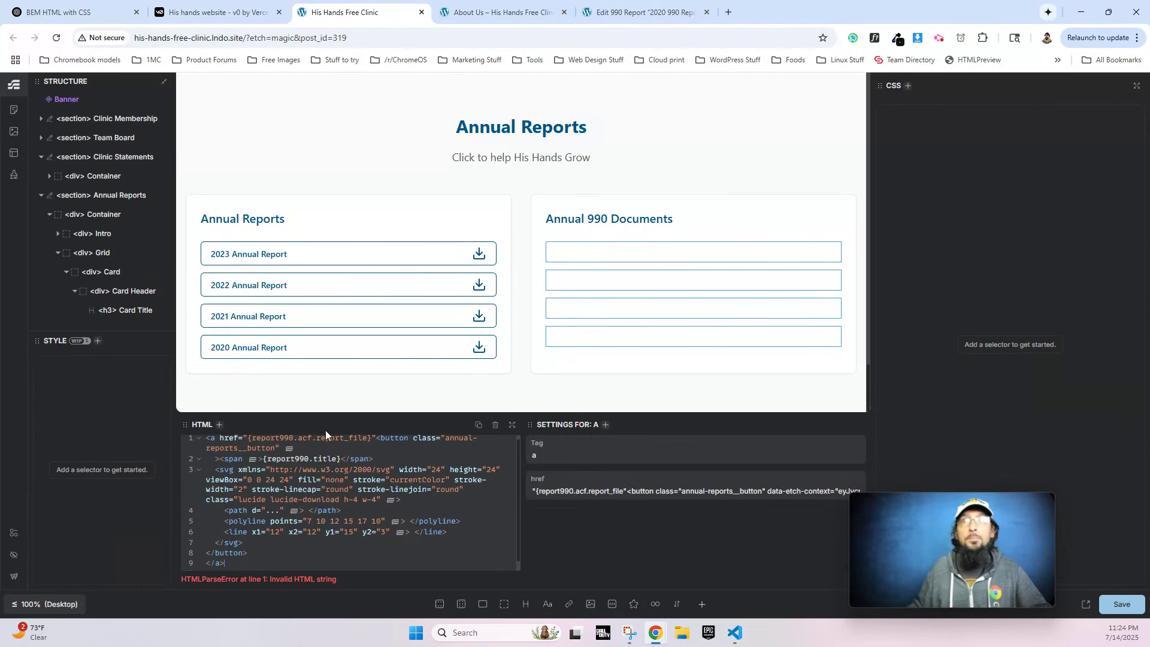
Add target="_blank" to the 990 report link and save the page.
left_click(215, 438)
type("target")
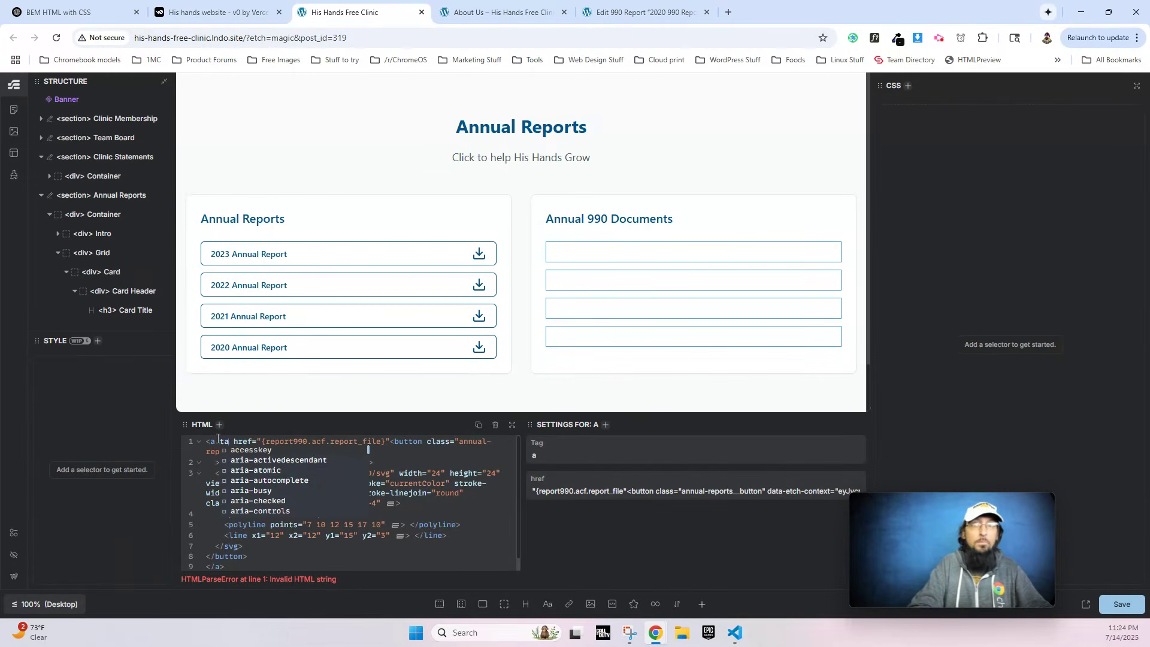
type("=\"_")
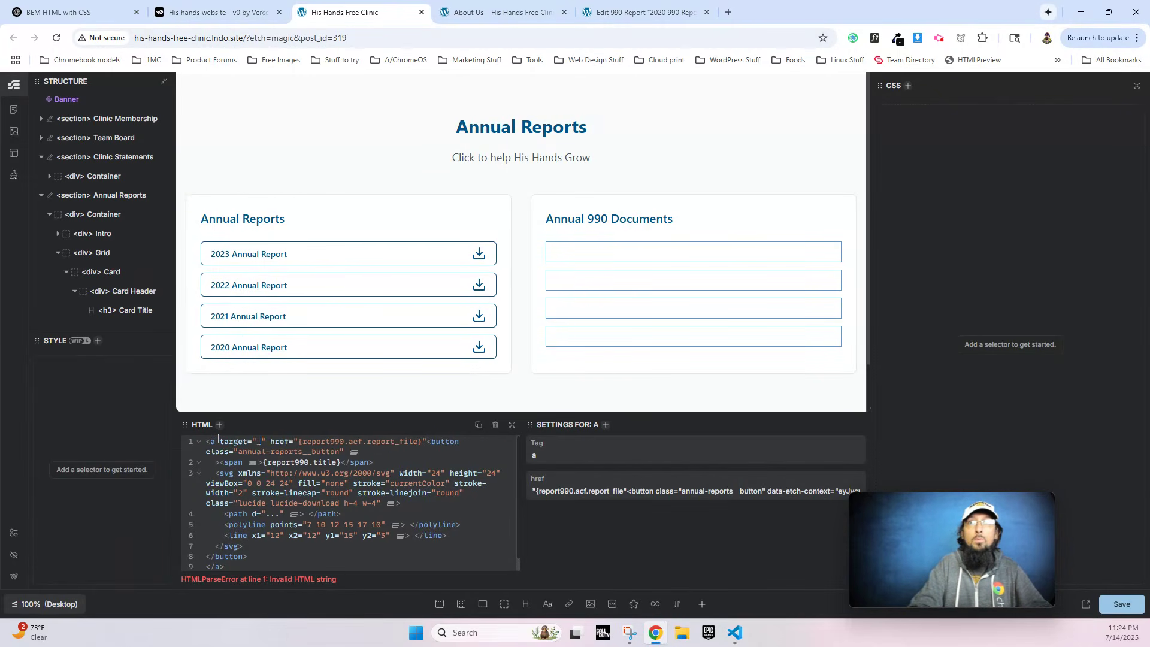
type("blank")
key("ctrl+s")
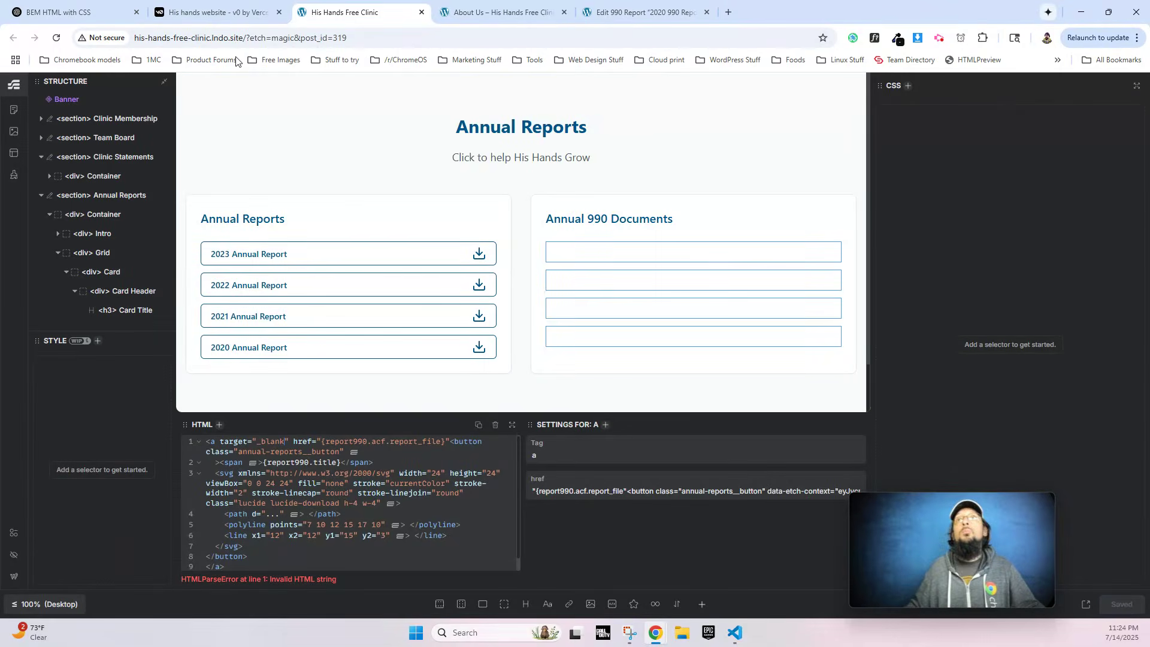
Check the 990 buttons on the front end, then close the link's opening tag with > in Etch and save.
left_click(471, 18)
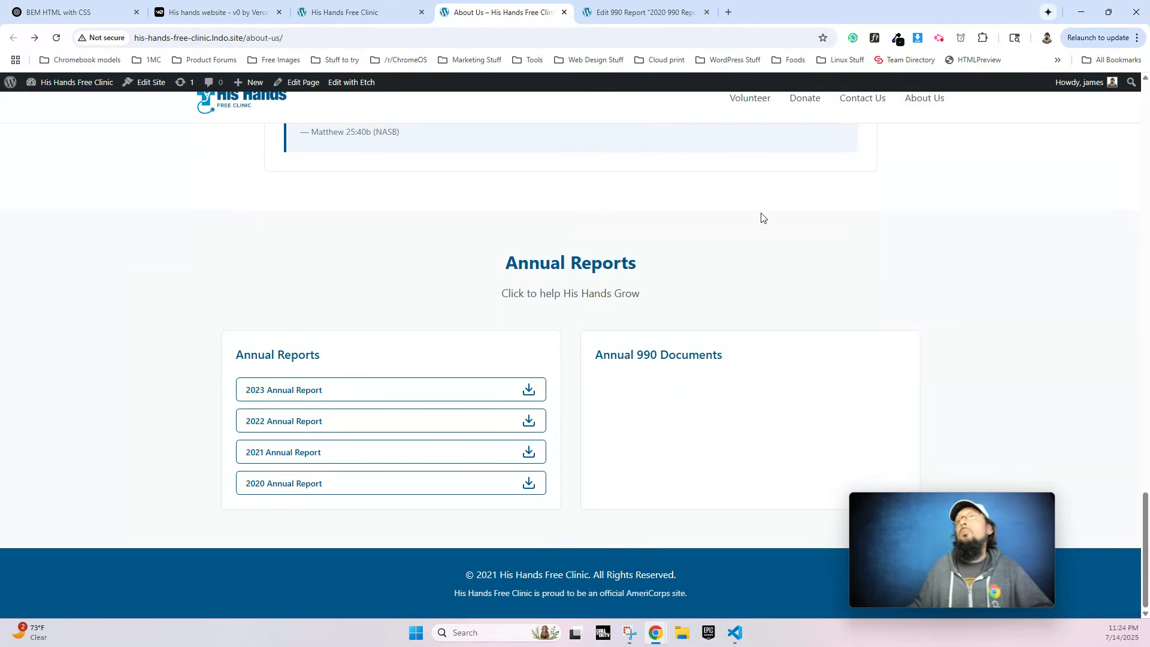
left_click(395, 13)
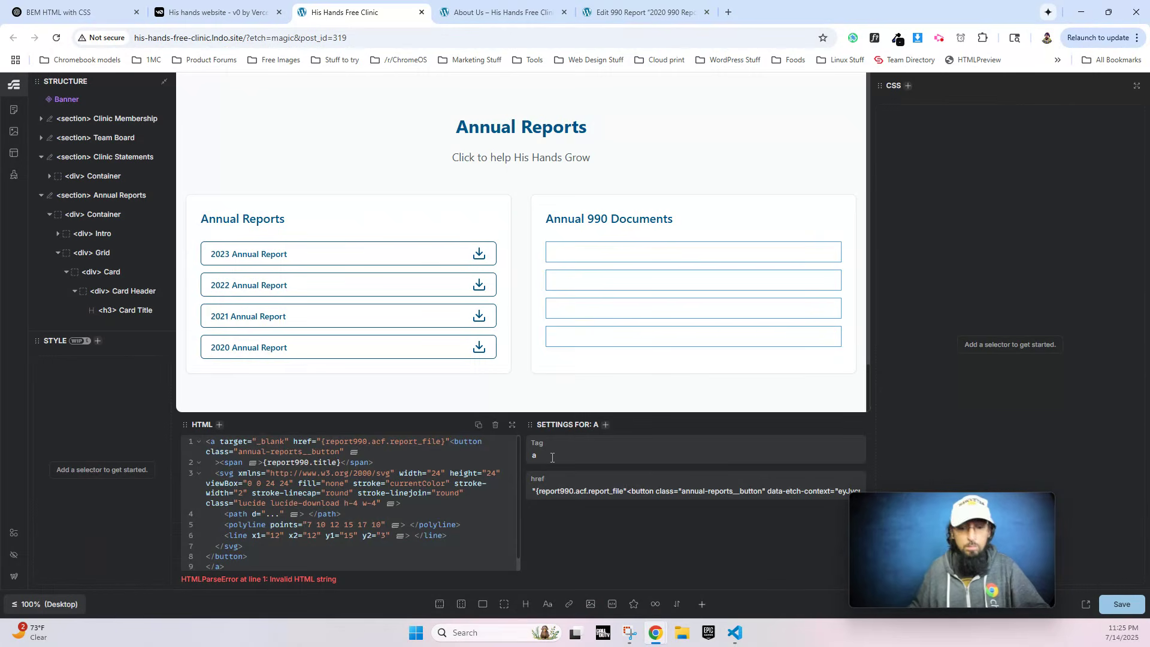
type(">")
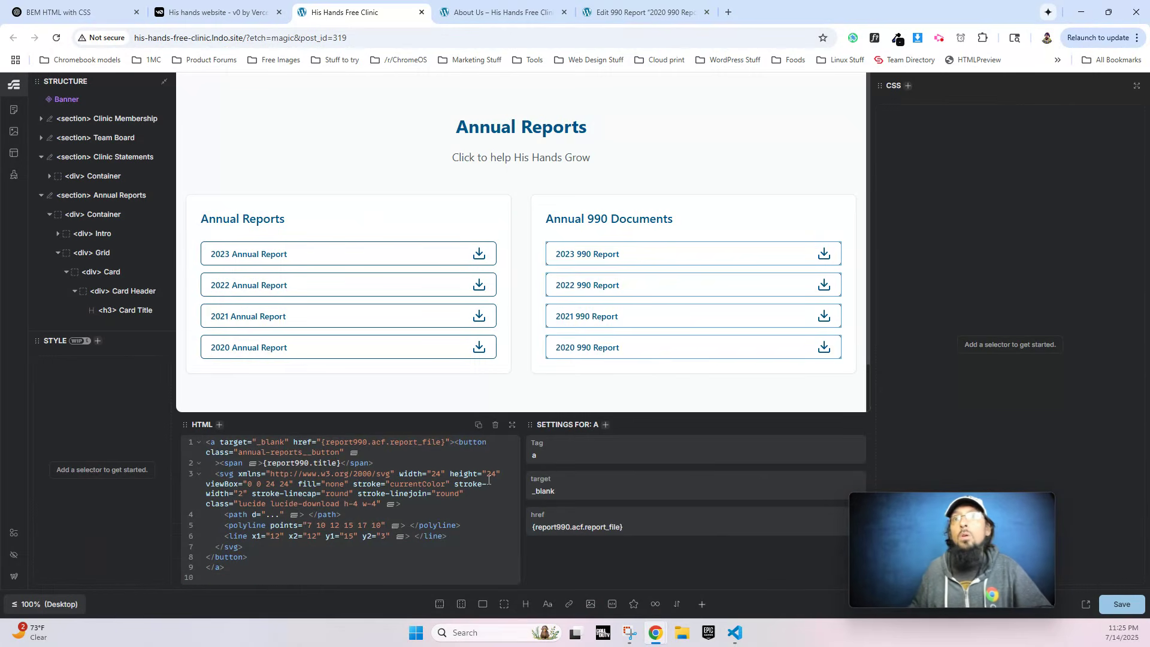
left_click(1116, 605)
Test the 2023 990 Report link on the front-end About Us page and close the opened PDF.
left_click(497, 12)
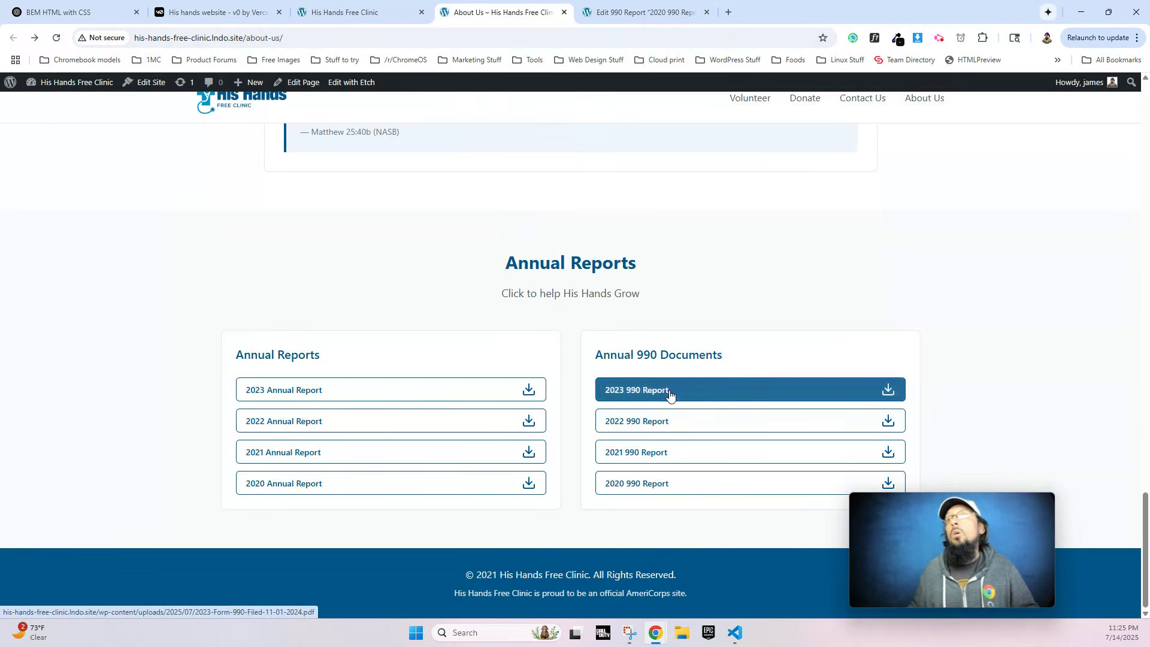
left_click(670, 390)
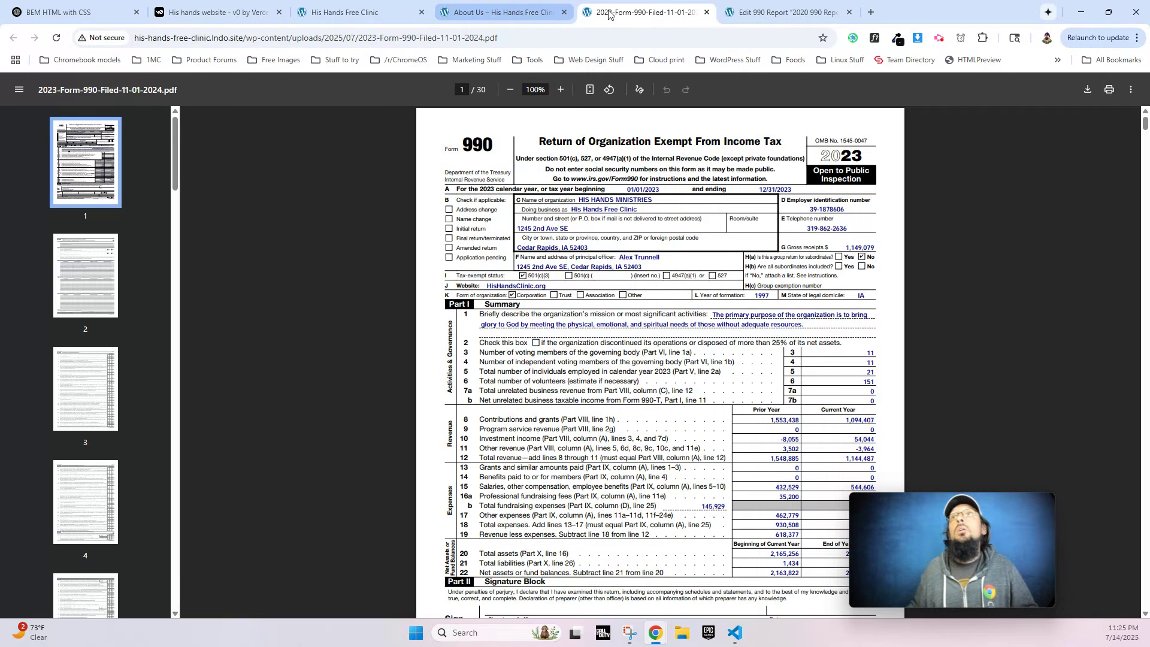
left_click(707, 12)
Review the About page mockup in v0 without the developer tools and check the elapsed time on the stopwatch.
left_click(240, 12)
scroll(641, 377, "down", 3)
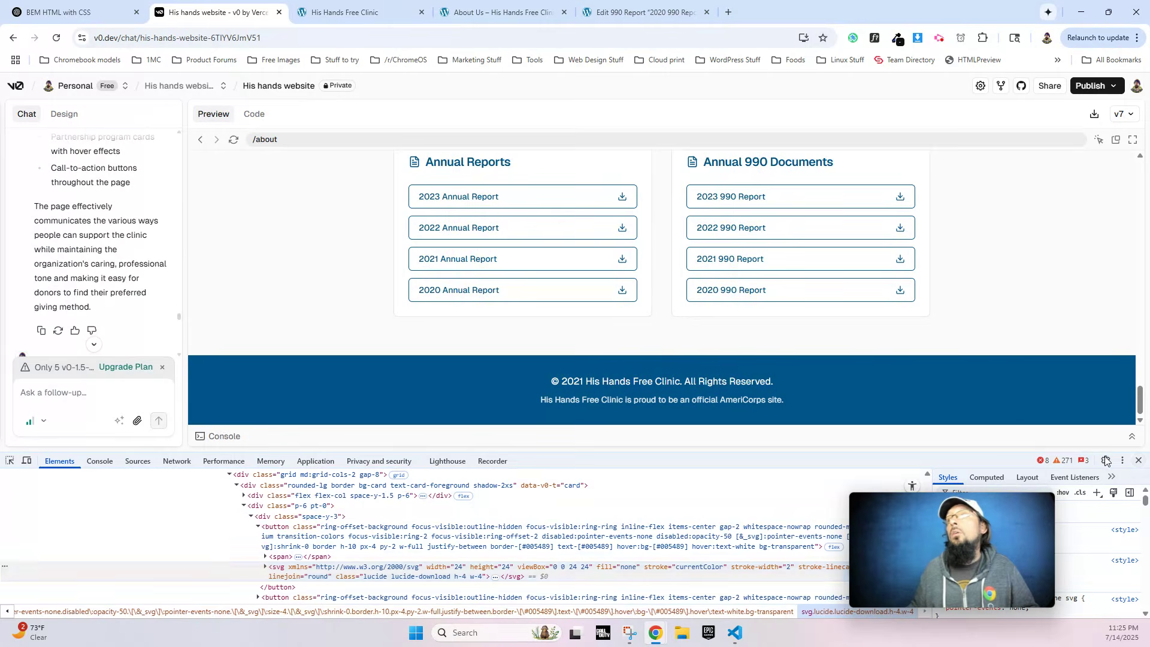
key("F12")
scroll(983, 352, "up", 10)
left_click(962, 38)
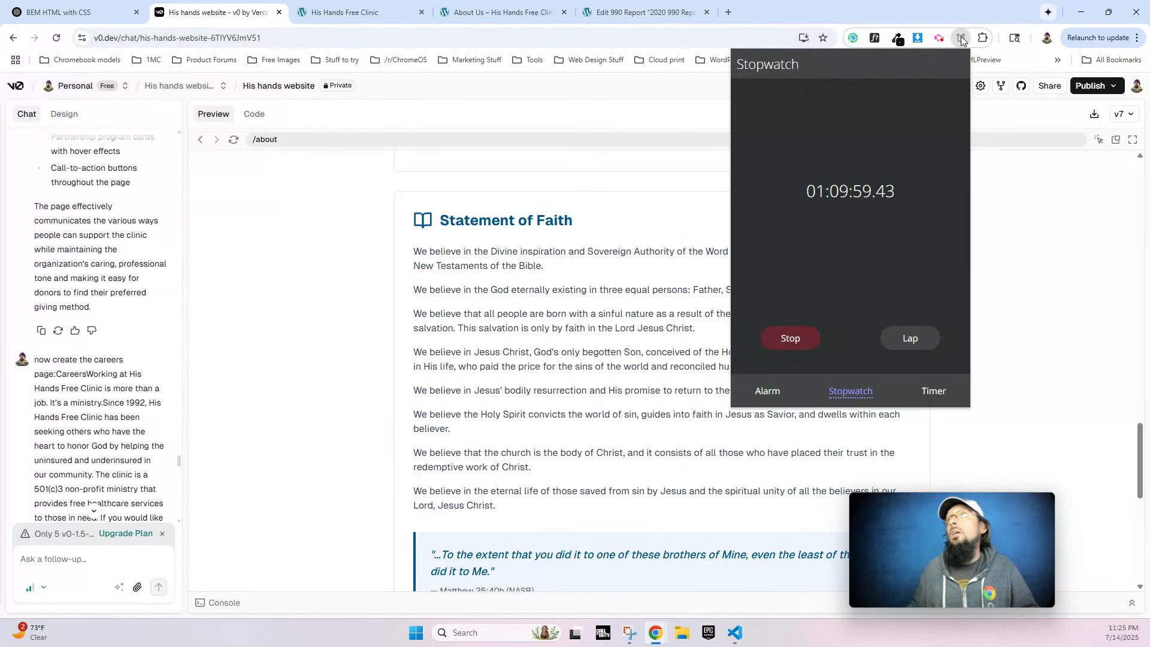
left_click(999, 251)
scroll(999, 251, "down", 5)
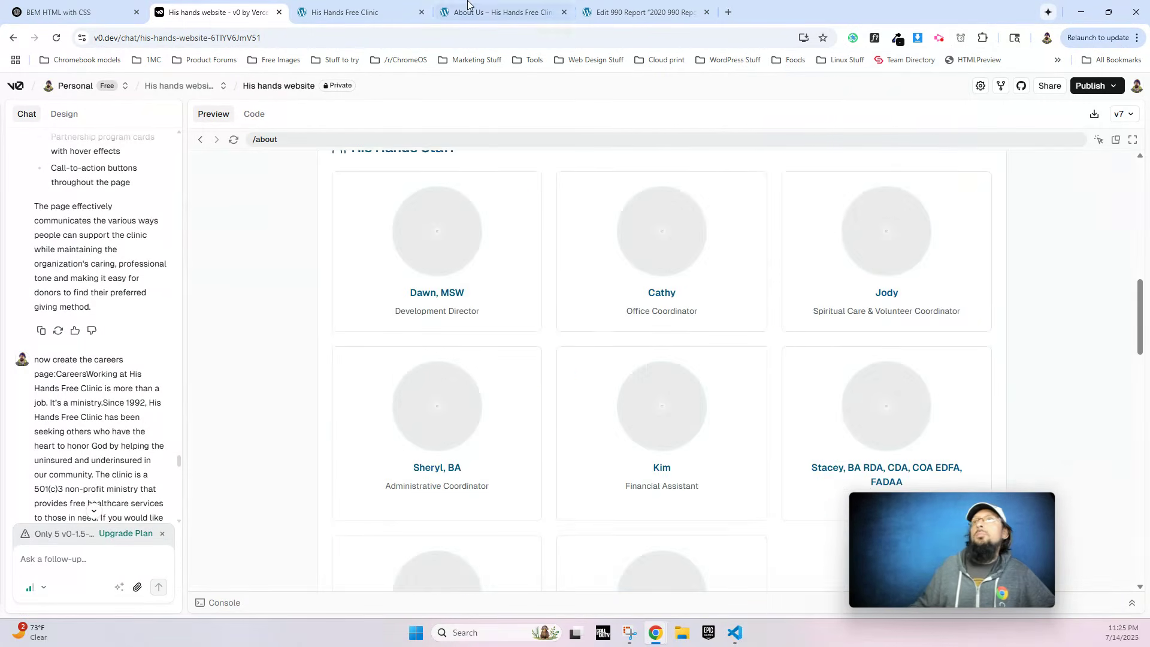
Look over the front-end About Us page from the annual reports up to the banner.
left_click(354, 8)
left_click(498, 12)
scroll(418, 152, "up", 15)
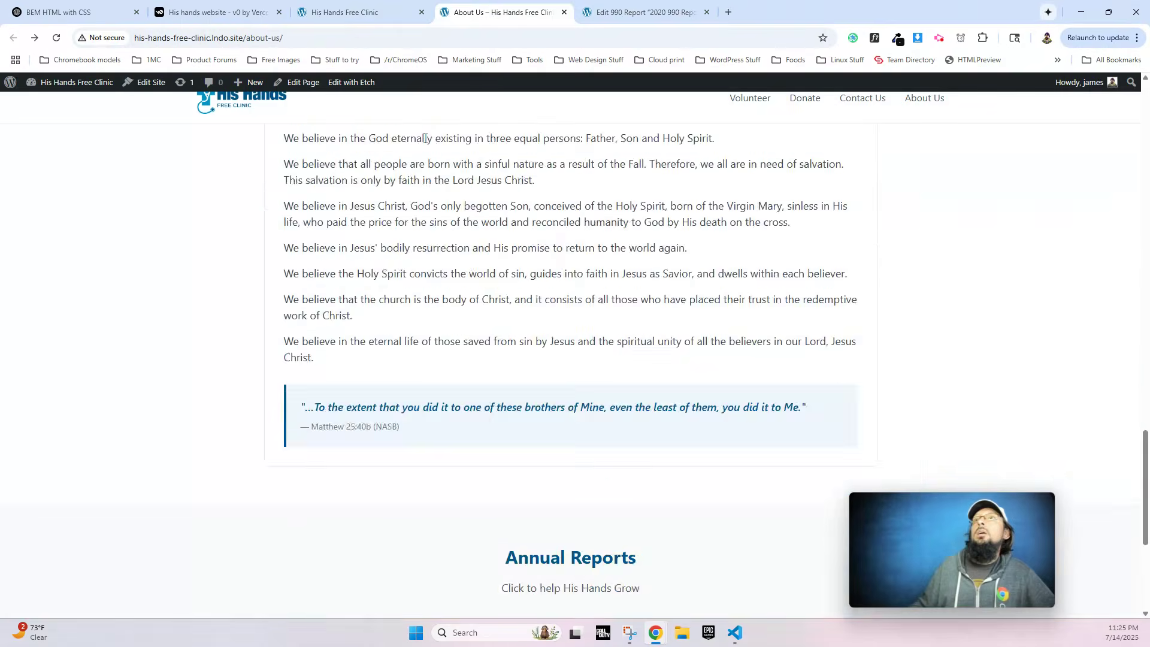
scroll(621, 355, "up", 10)
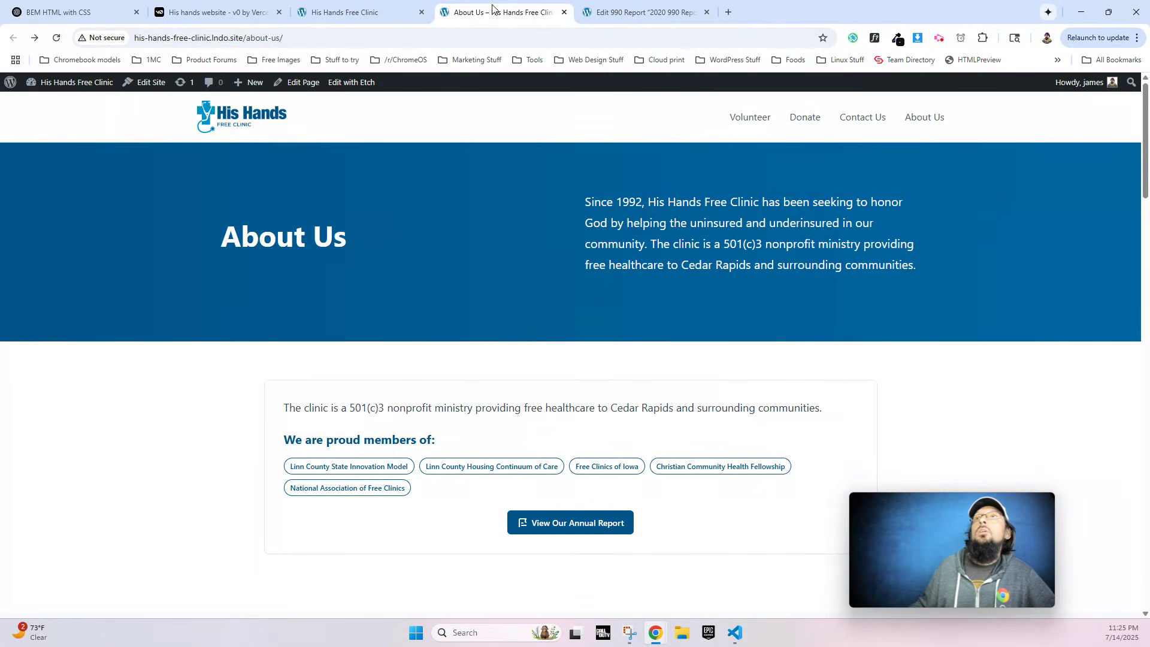
Open the Index template in Etch and start editing its Header component.
left_click(354, 11)
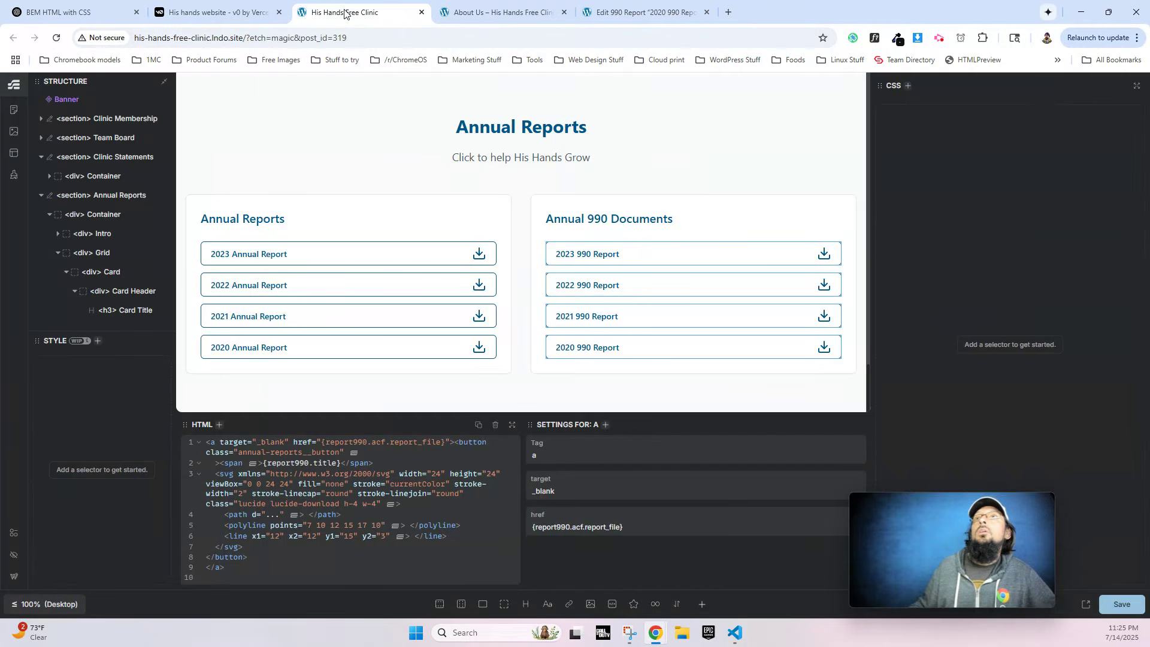
left_click(12, 155)
left_click(106, 208)
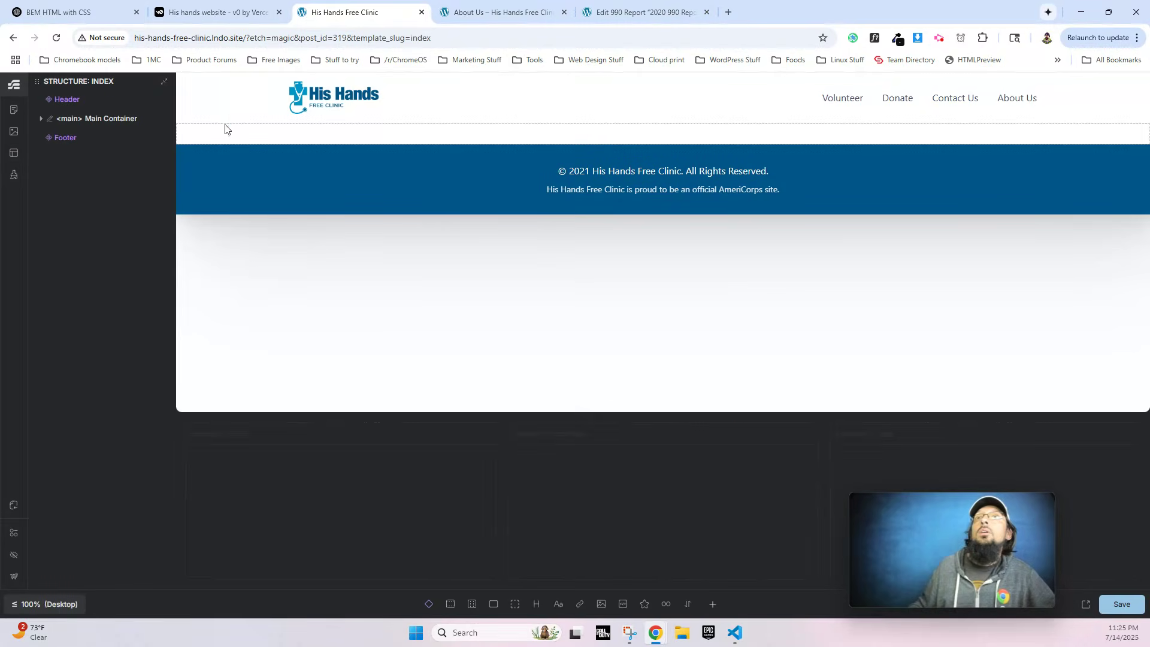
right_click(76, 99)
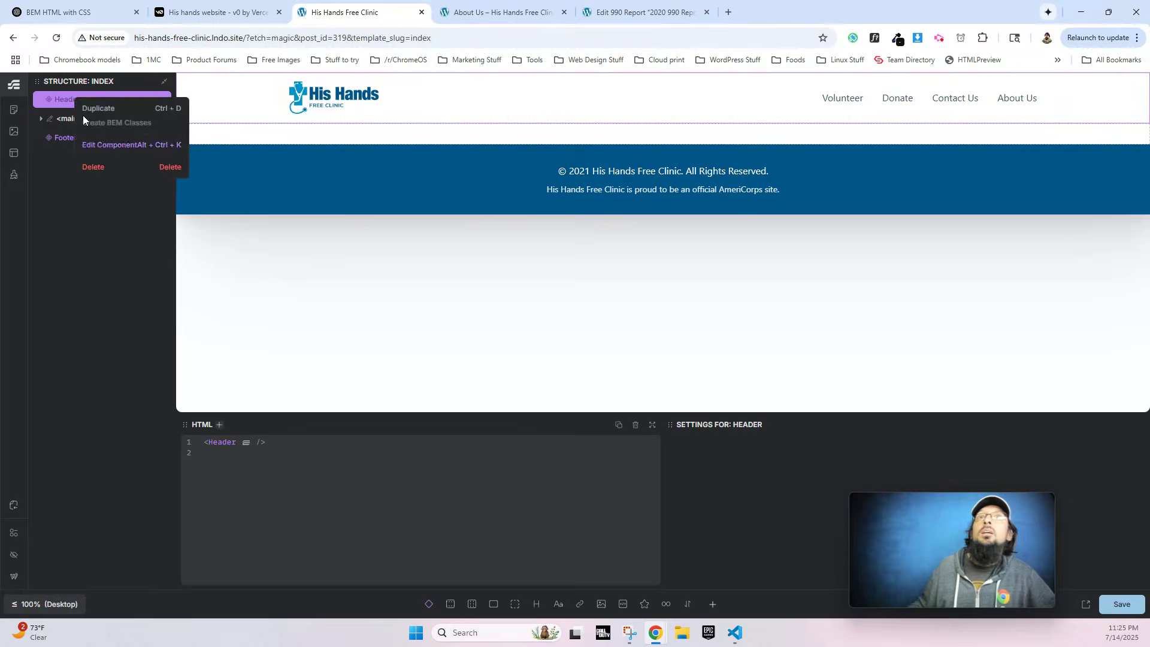
left_click(99, 146)
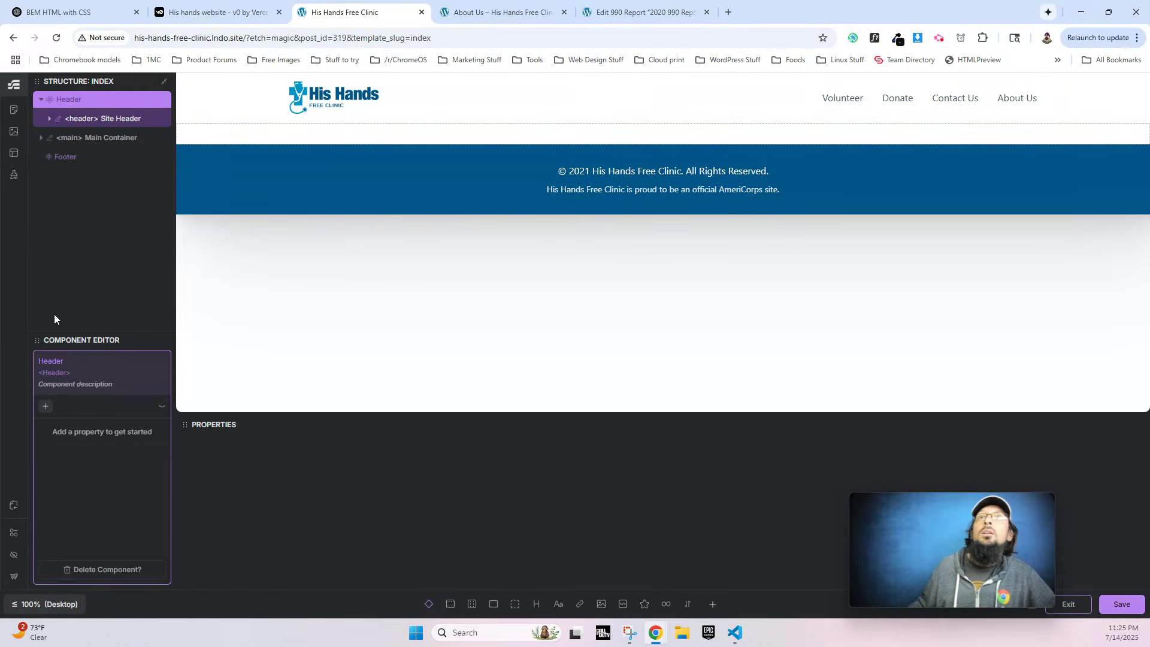
Wrap the header logo image in a link with href="/" and save the Header component.
left_click(82, 121)
left_click(232, 99)
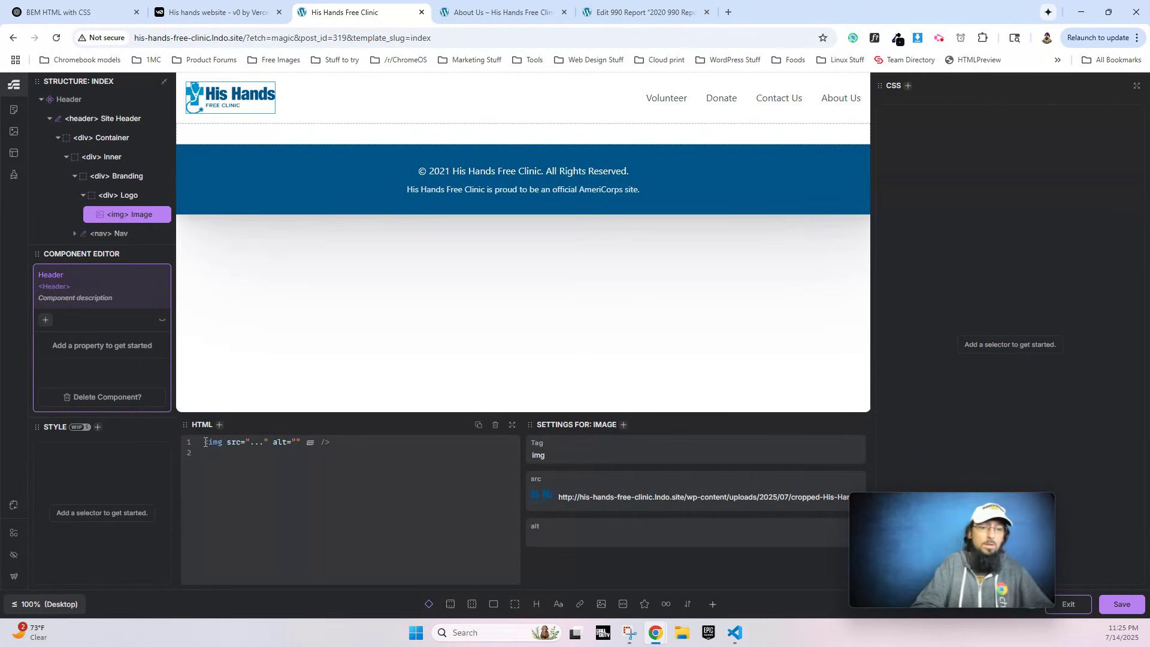
type("href=\"/\"")
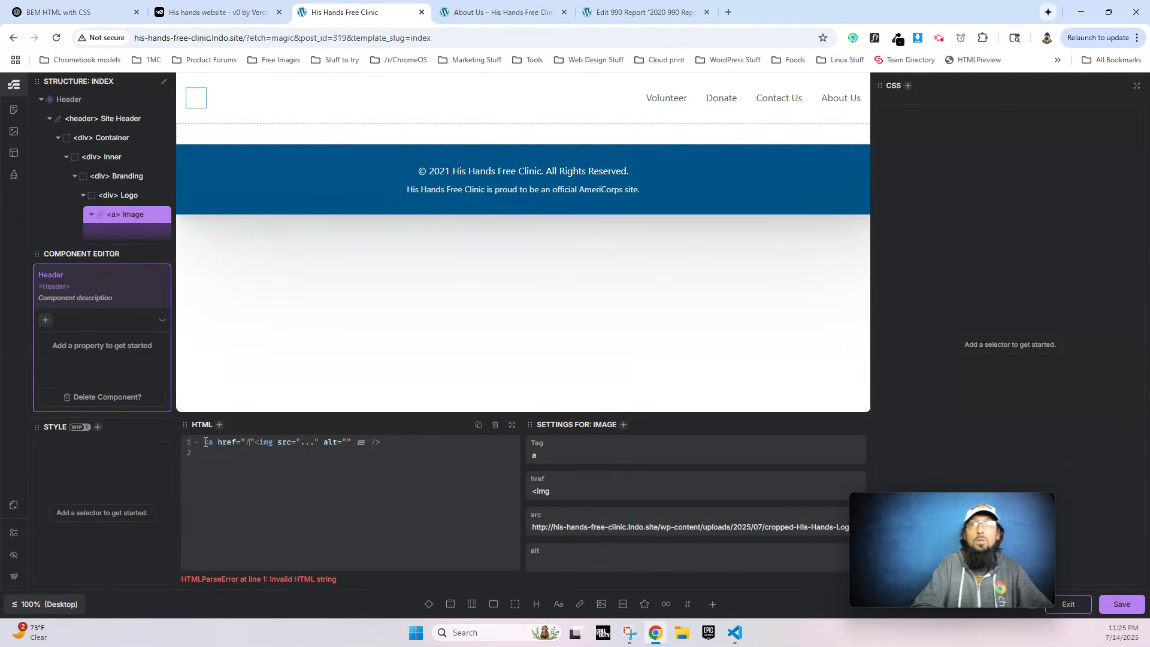
type(">")
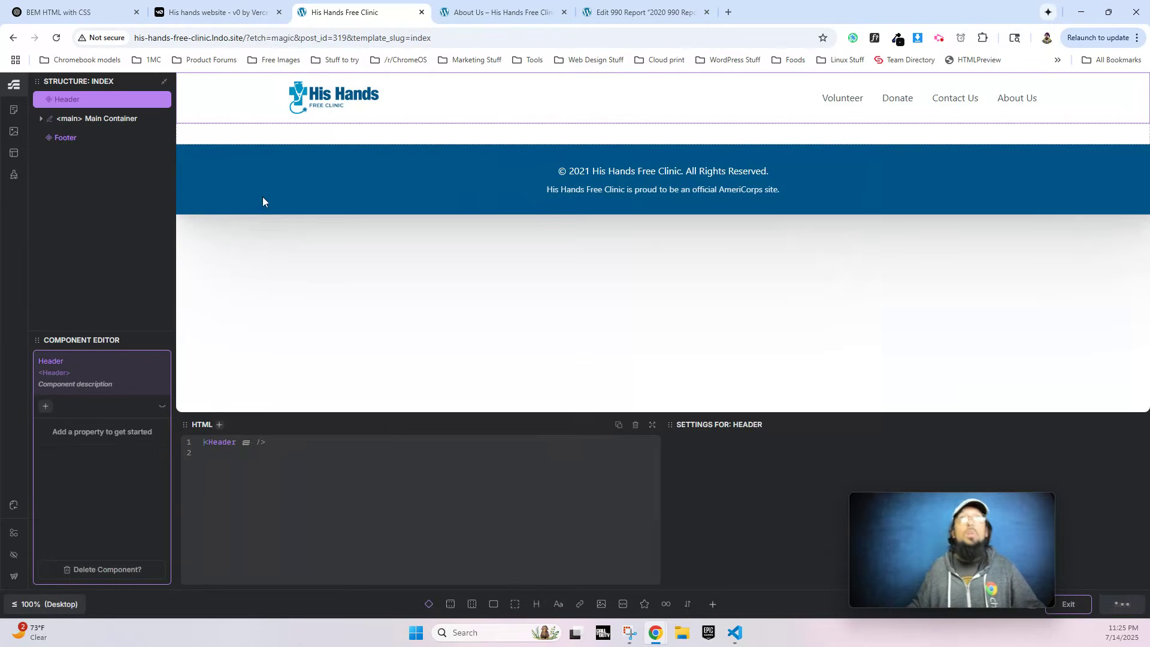
left_click(1122, 605)
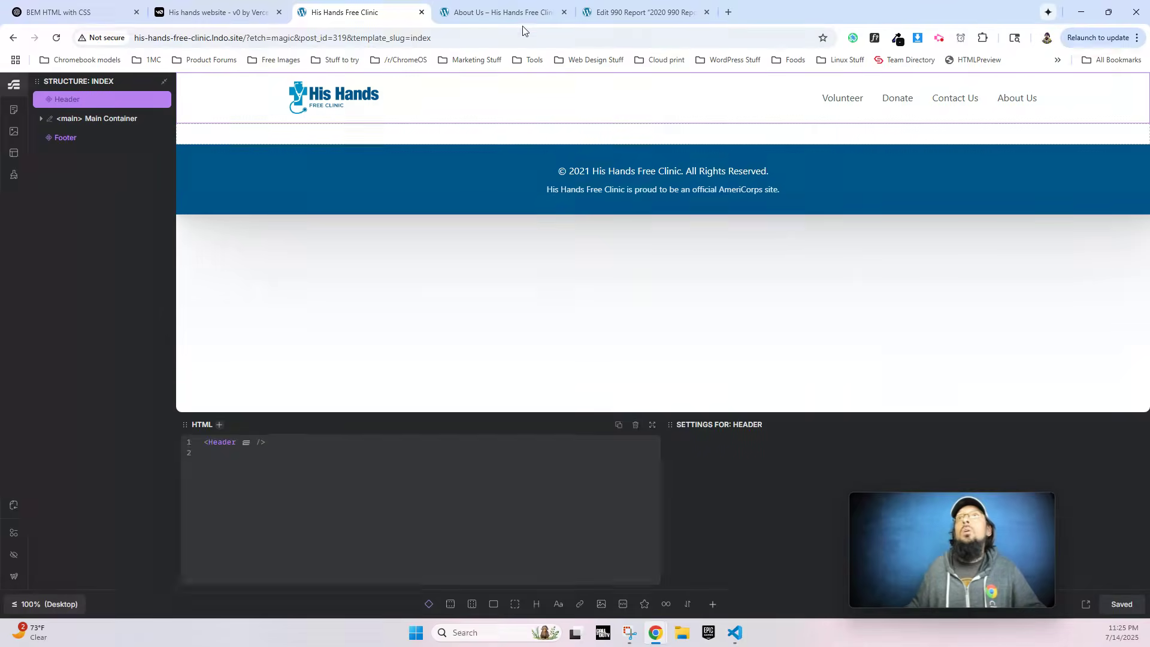
Test the logo link on the front end and look through the home page sections.
left_click(503, 17)
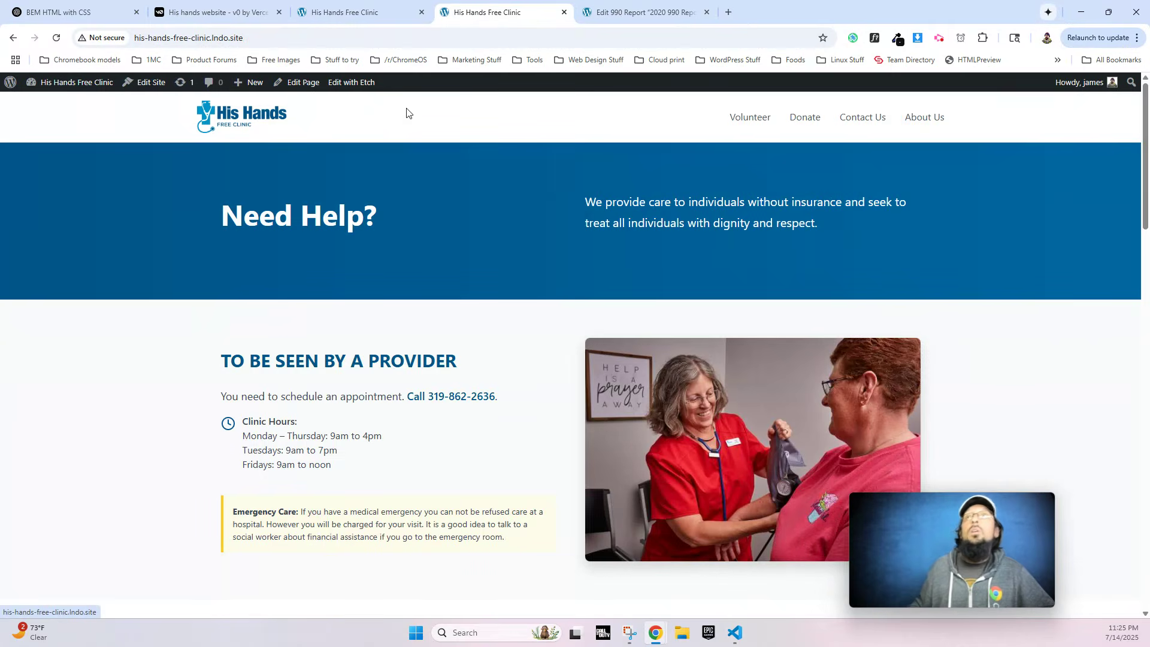
scroll(494, 299, "down", 5)
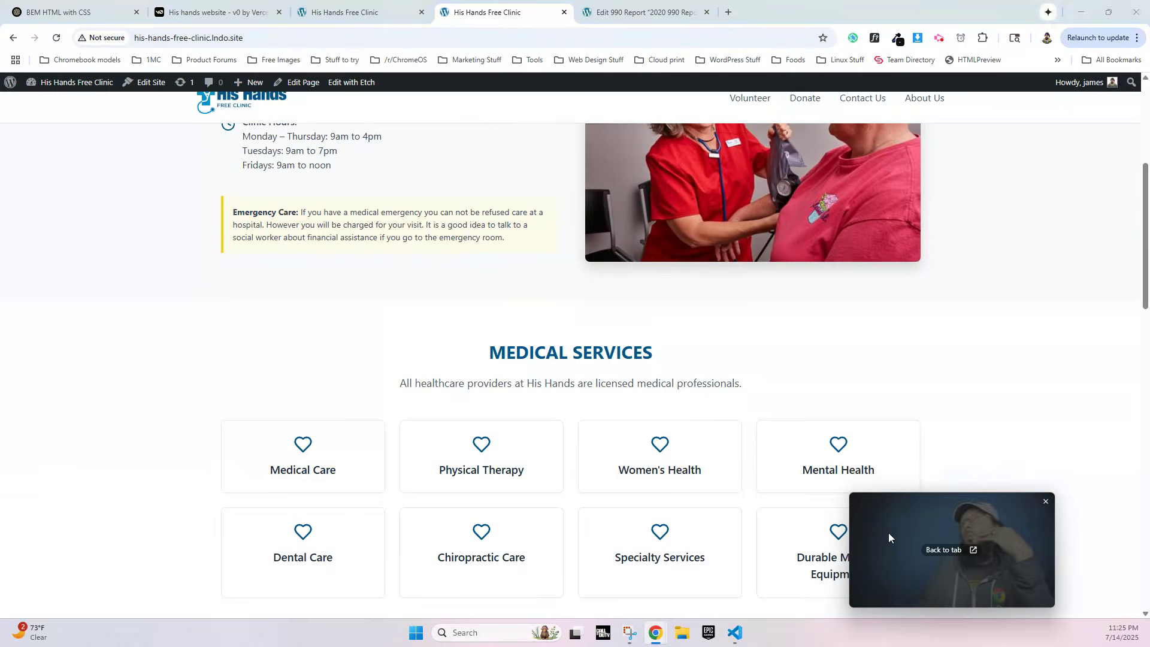
left_click_drag(889, 533, 962, 547)
scroll(505, 329, "down", 6)
scroll(505, 329, "down", 12)
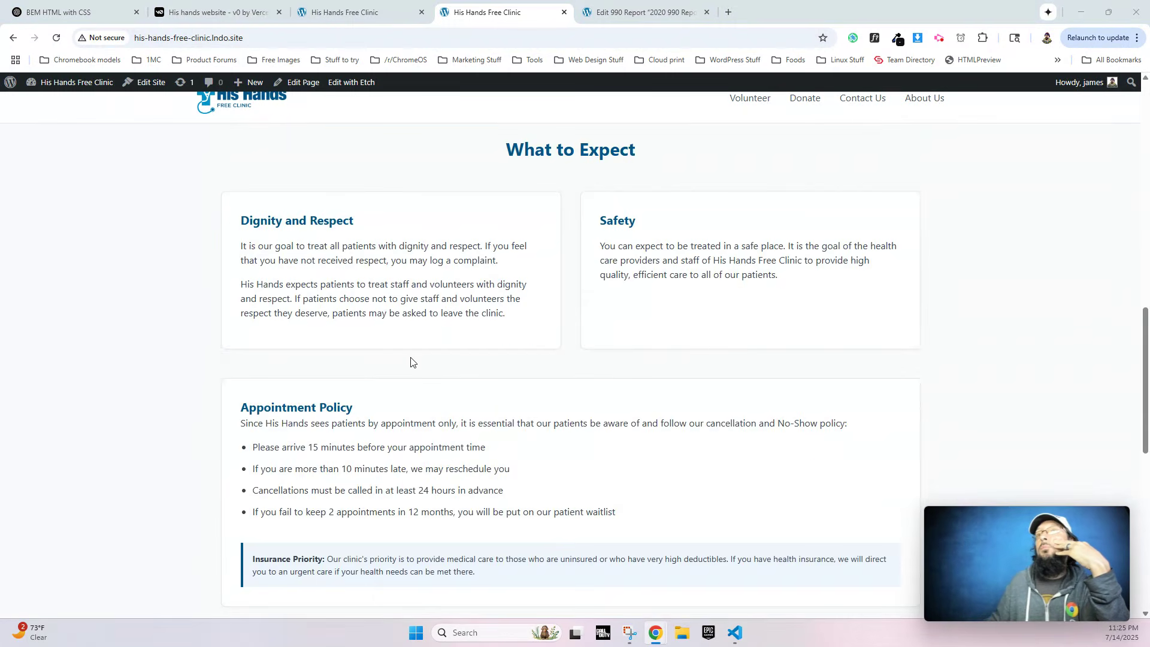
scroll(479, 413, "up", 20)
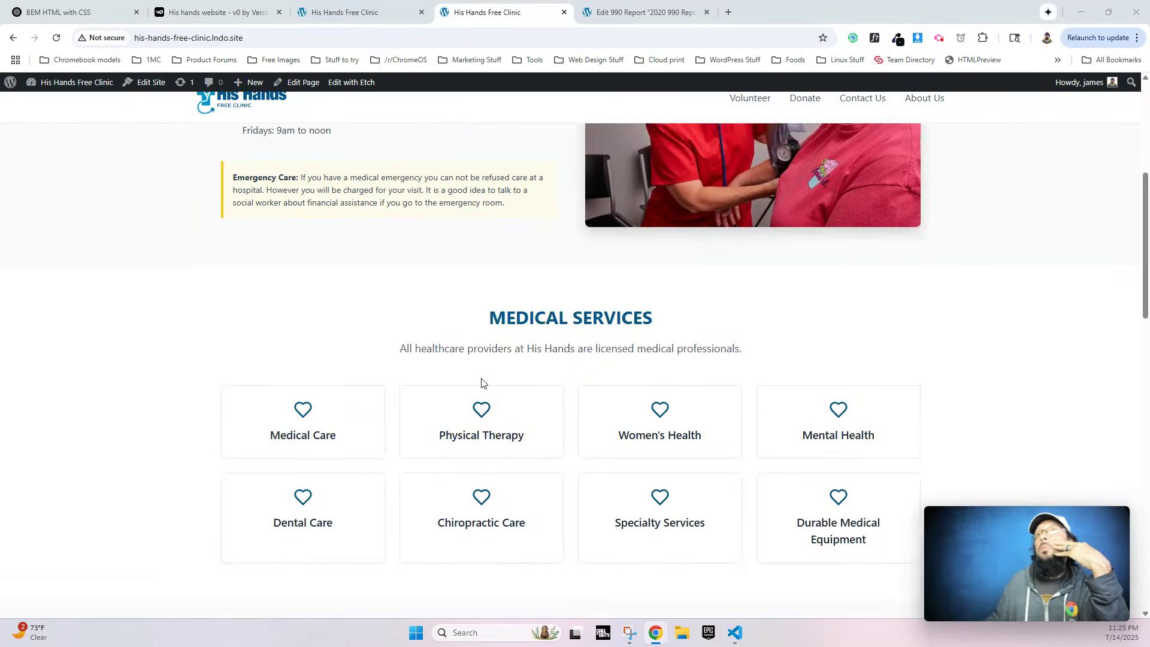
Open the Donate page from the site navigation and look through its sections.
left_click(804, 119)
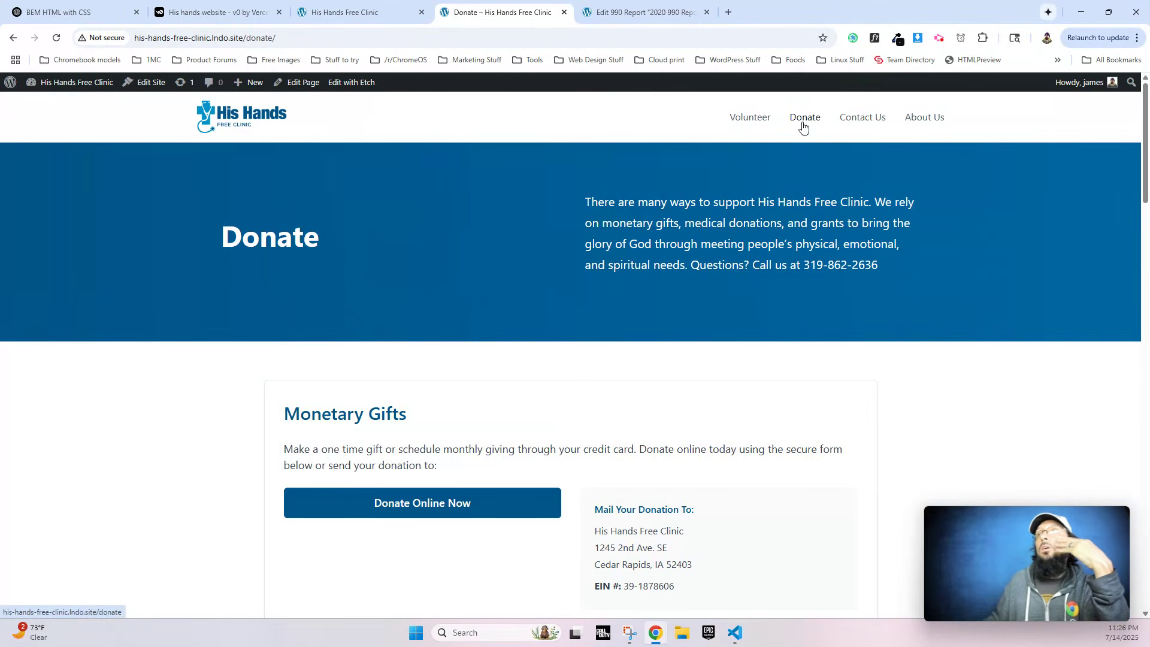
scroll(546, 268, "down", 15)
scroll(481, 301, "down", 12)
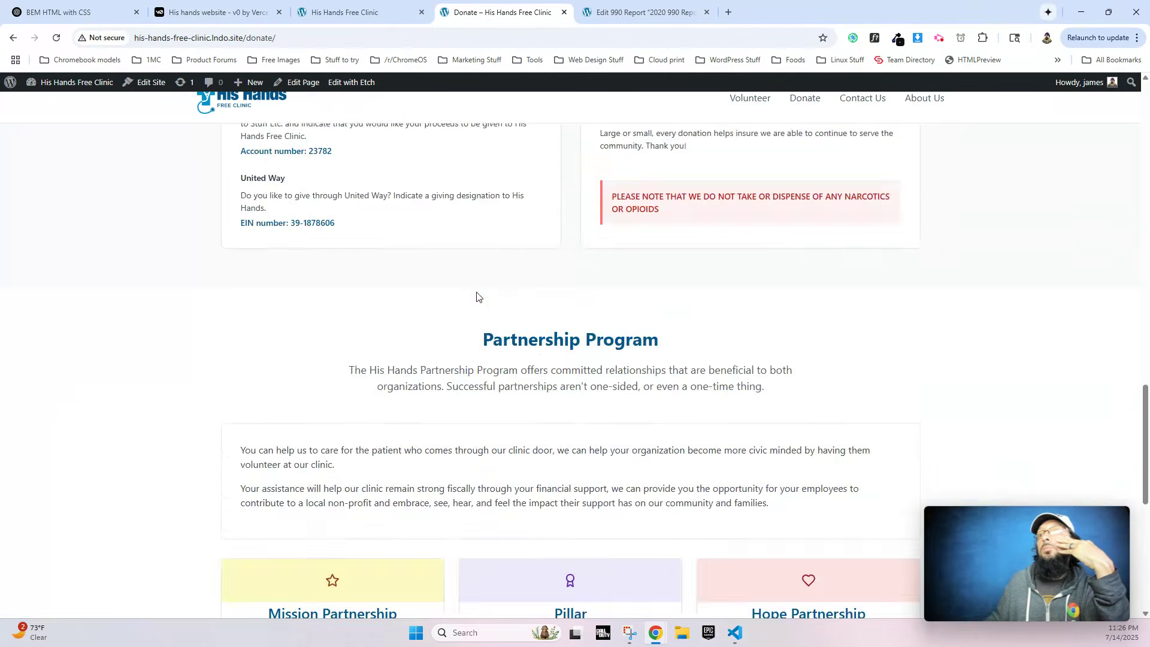
scroll(536, 193, "down", 1)
scroll(536, 192, "up", 20)
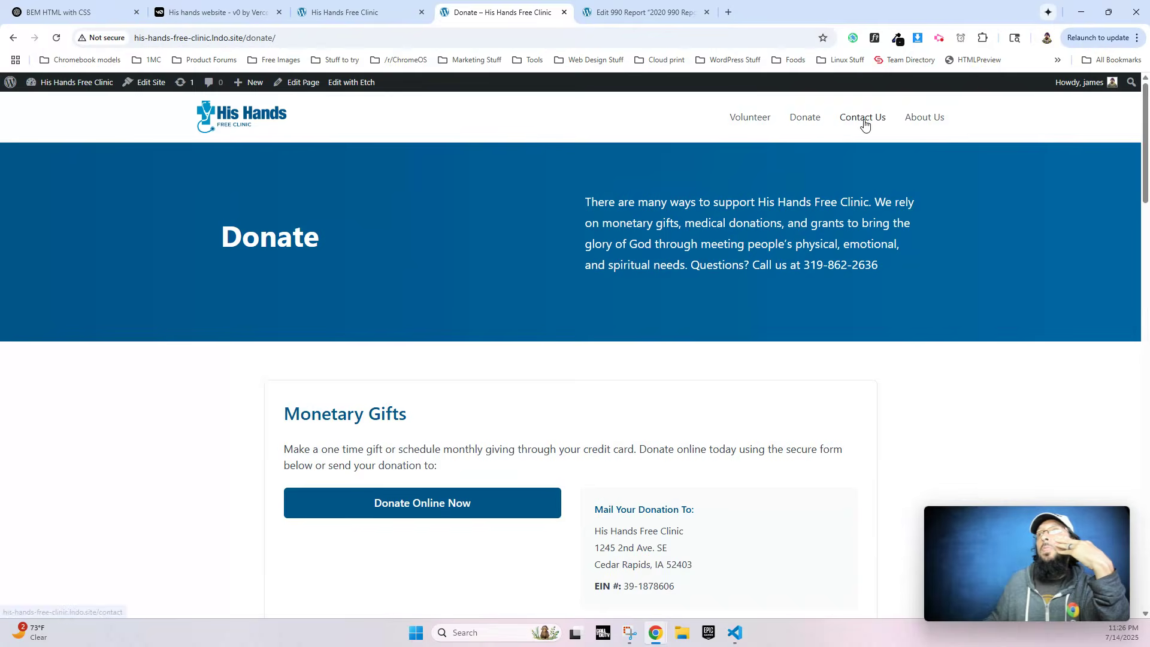
Test the Contact Us link in the site navigation, return, and look through the About Us page down to the report lists.
left_click(863, 120)
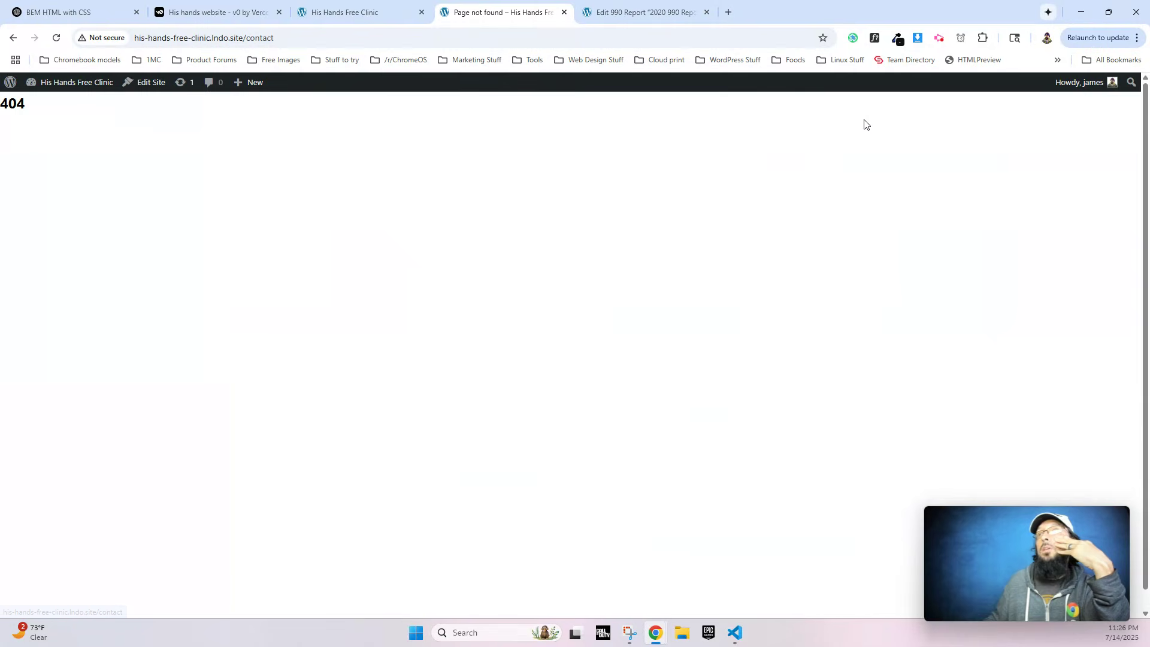
left_click(21, 39)
left_click(929, 117)
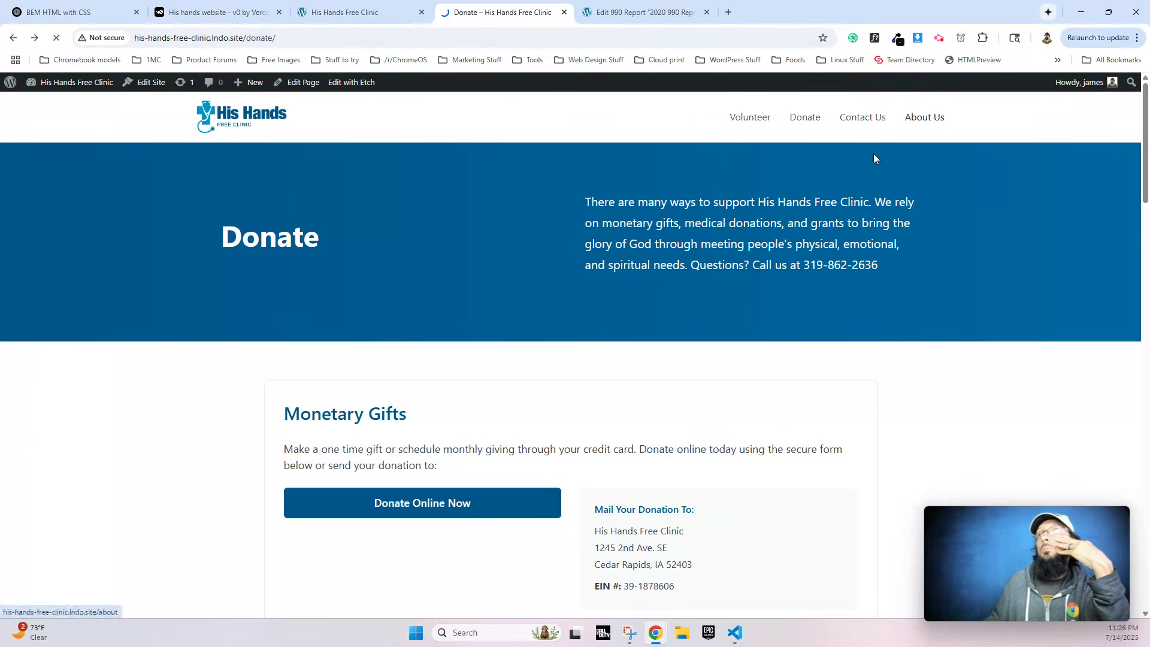
scroll(726, 288, "down", 6)
scroll(563, 302, "down", 20)
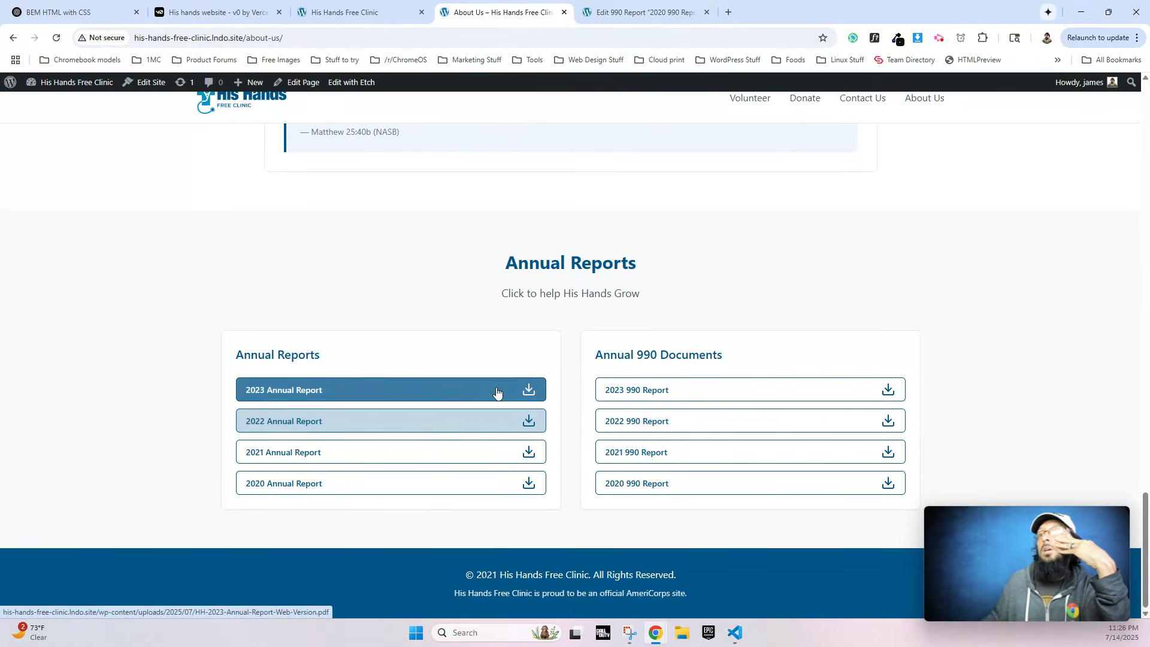
scroll(443, 423, "up", 10)
scroll(443, 422, "up", 5)
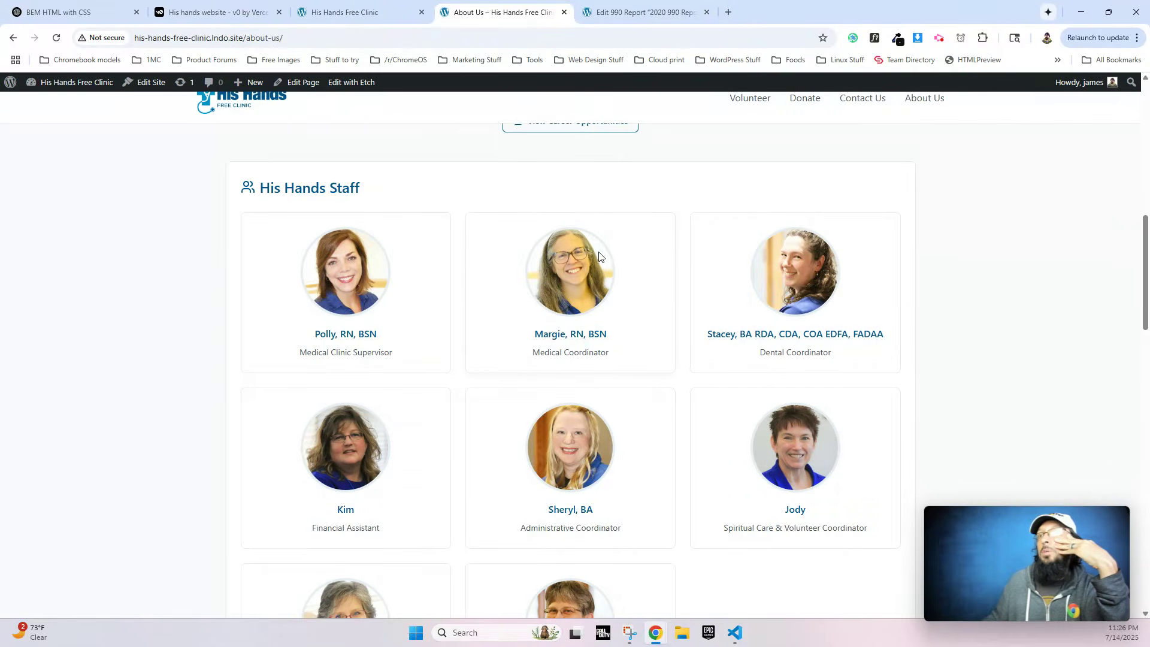
scroll(556, 280, "down", 12)
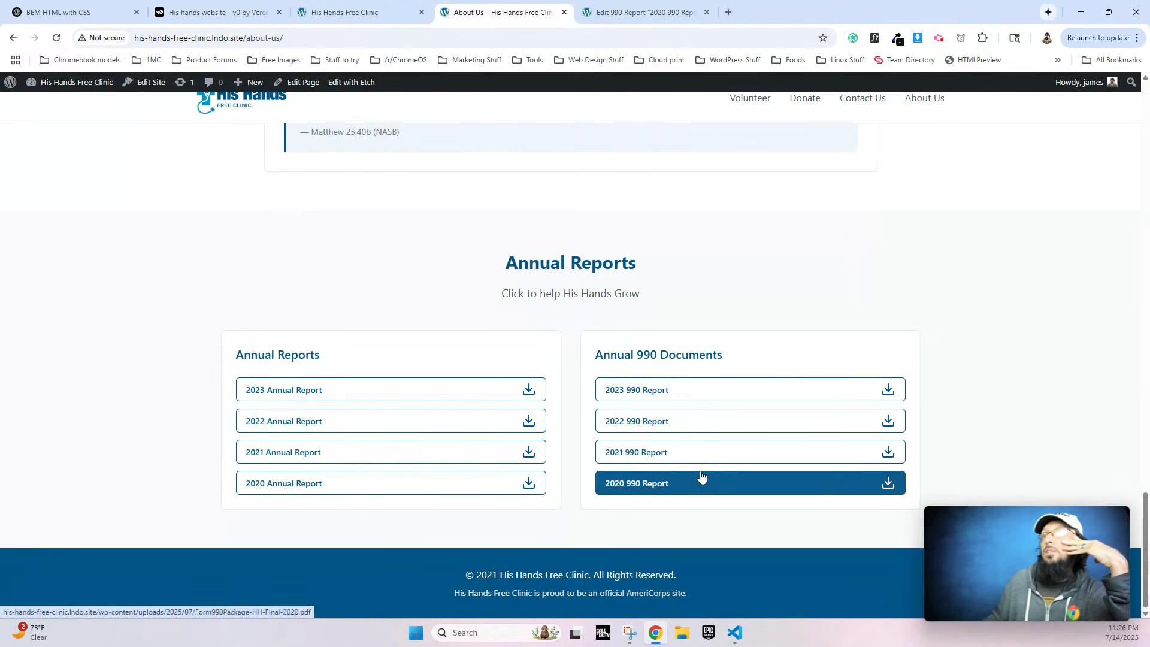
Open the About Us page in Etch and set posts_per_page to 4 in the annualReports loop query.
left_click(355, 8)
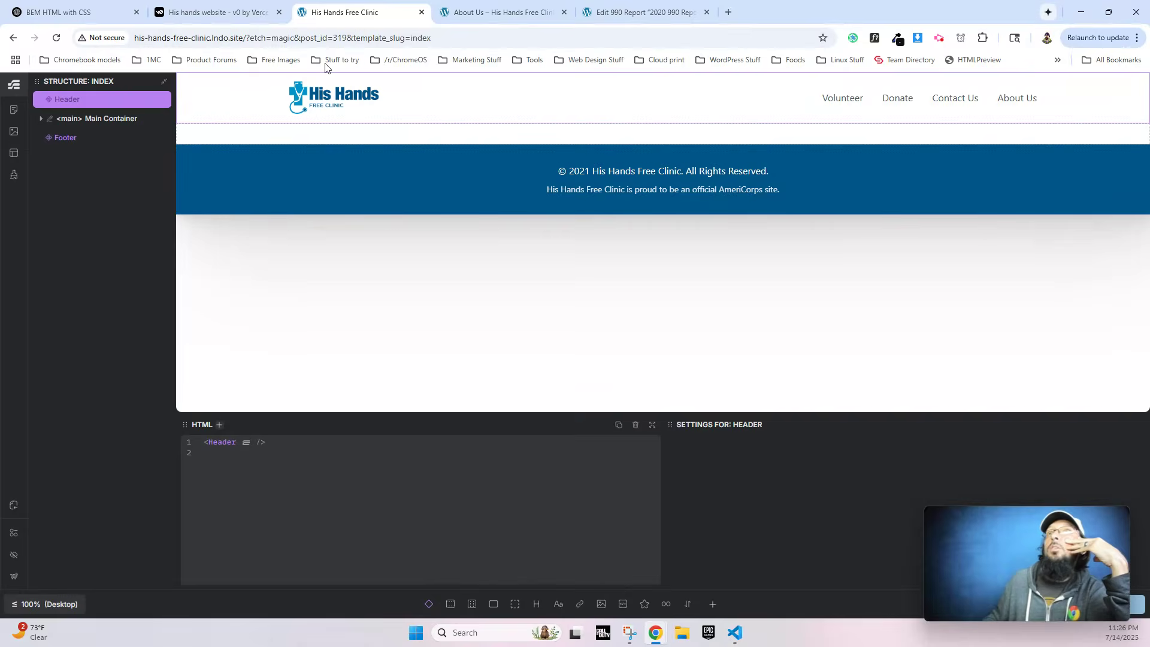
left_click(461, 12)
left_click(352, 82)
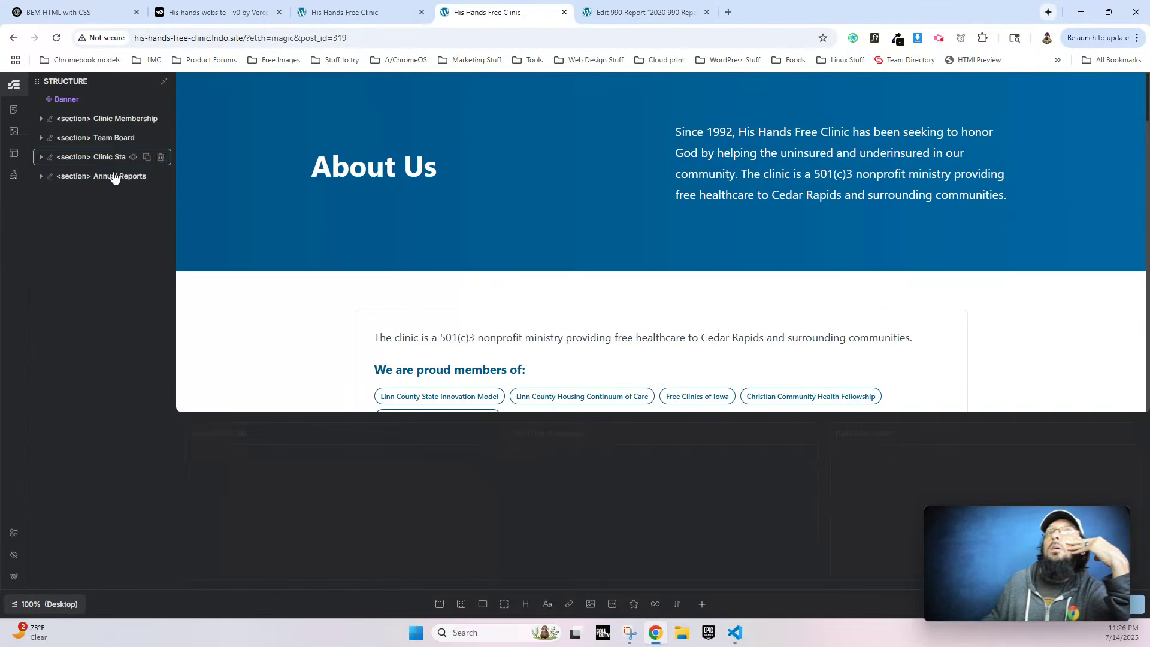
scroll(442, 330, "down", 20)
scroll(442, 330, "down", 10)
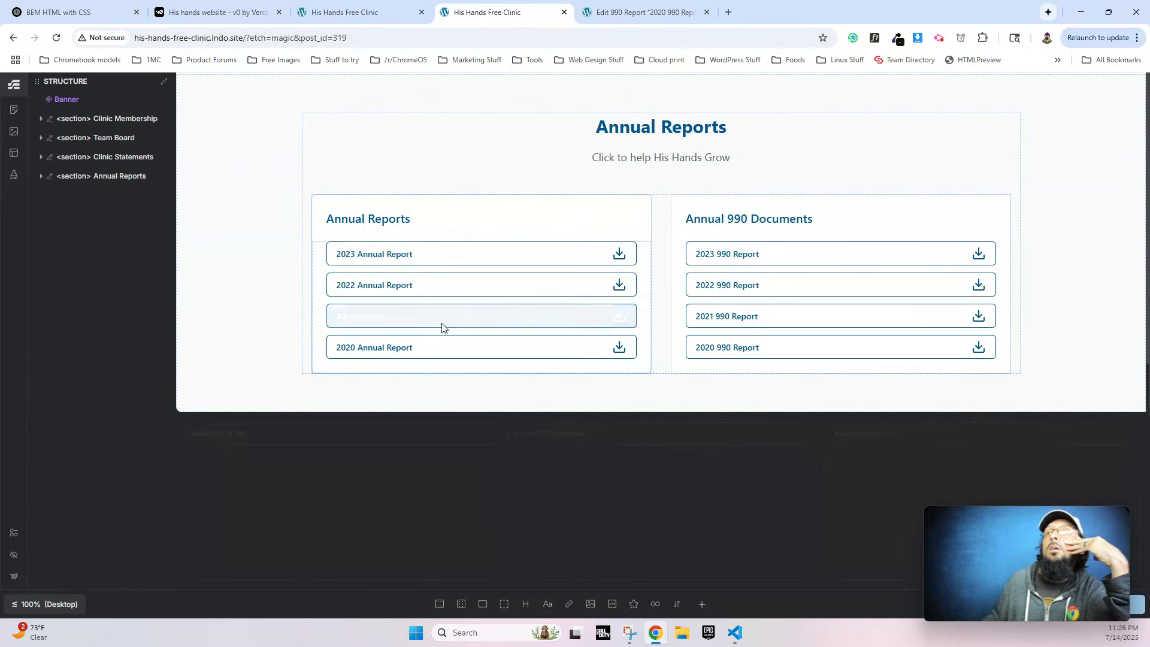
left_click(427, 250)
left_click(108, 270)
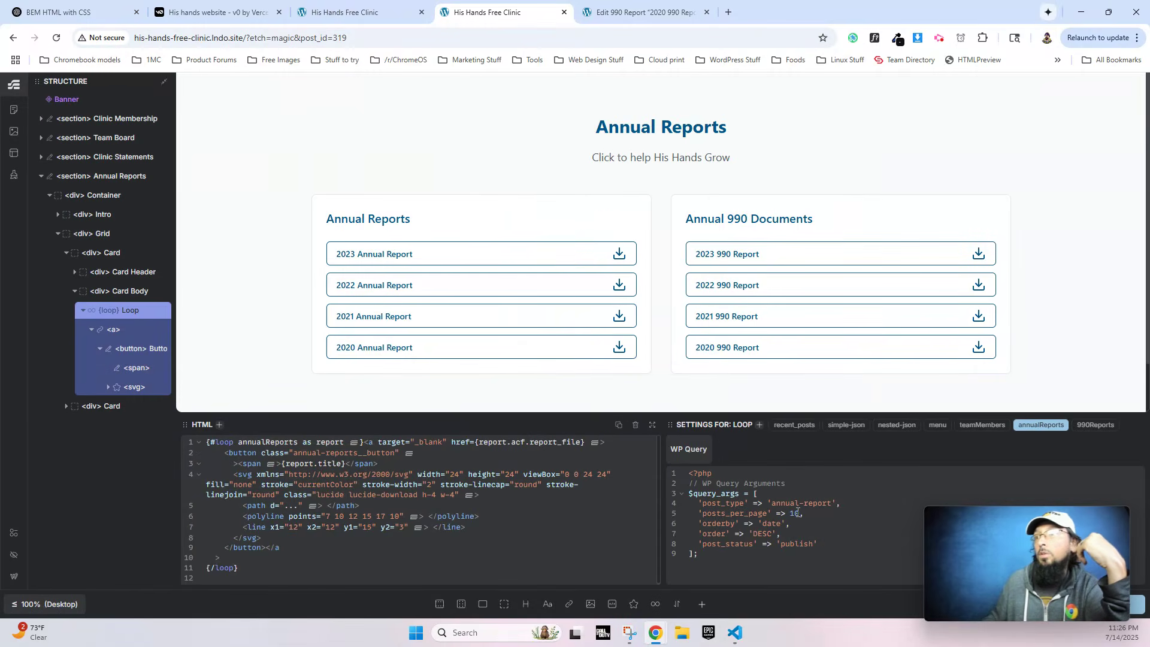
left_click(799, 512)
key("BackSpace")
key("BackSpace")
type("4")
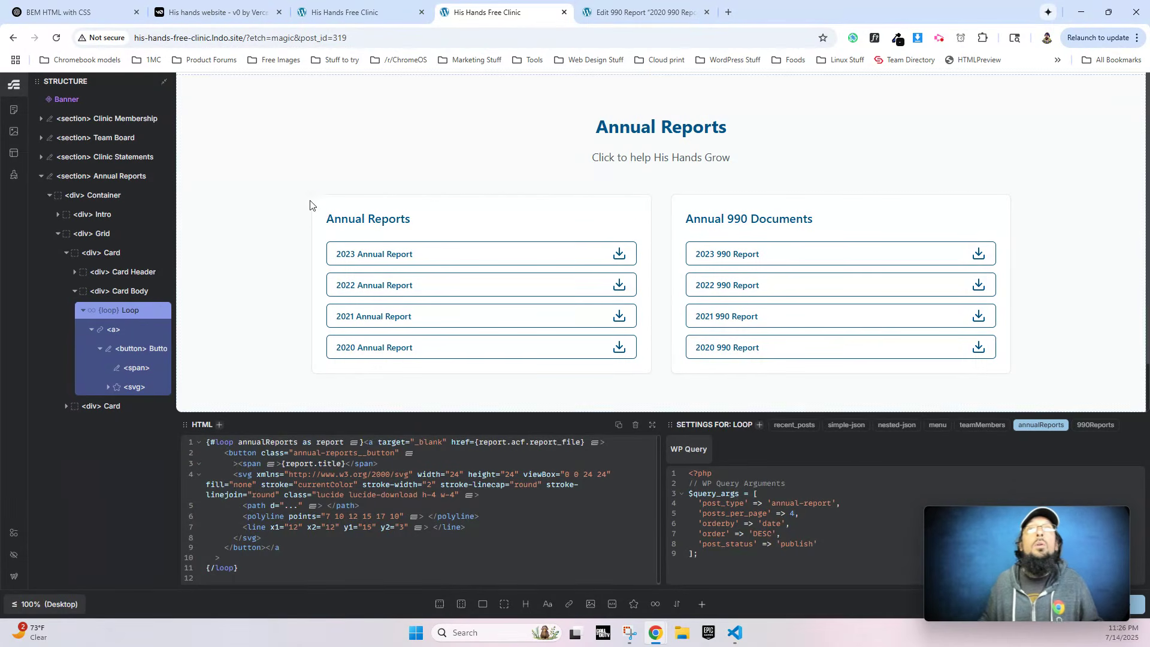
Set posts_per_page to 4 in the 990Reports loop query of the Annual 990 Documents card.
left_click(756, 250)
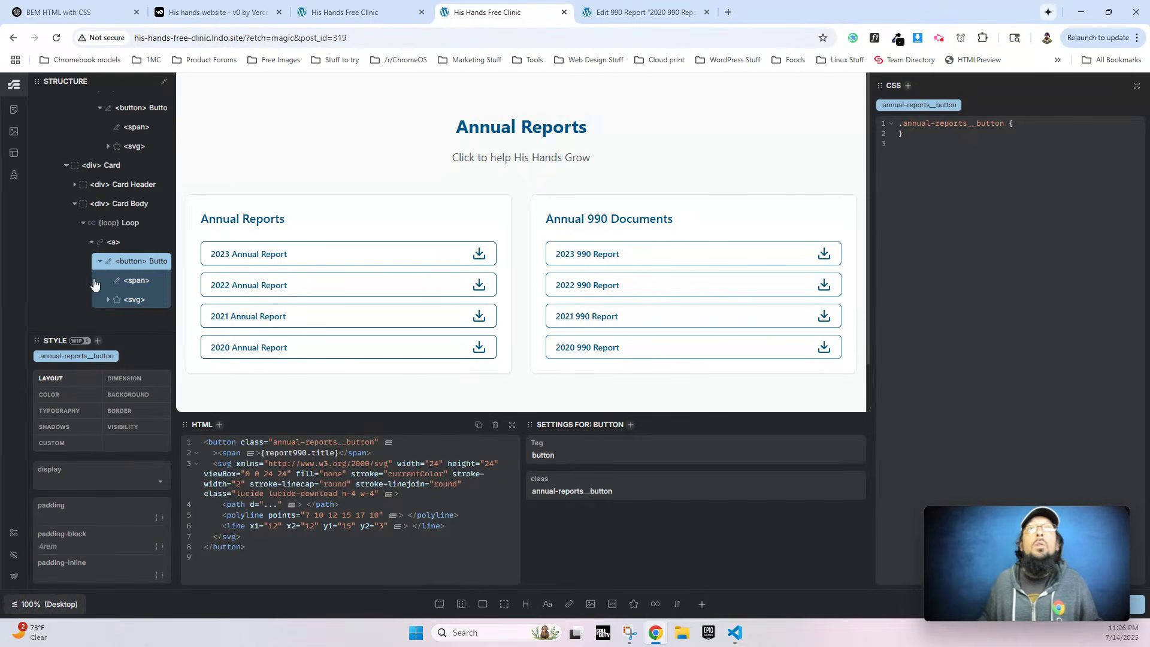
left_click(119, 223)
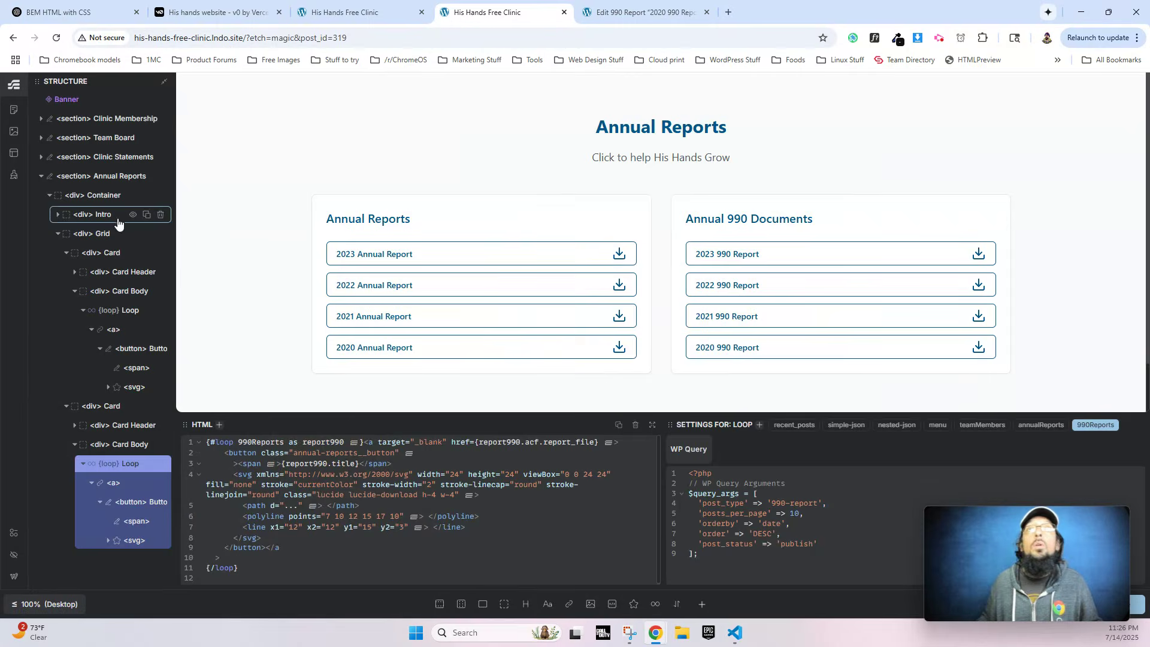
left_click(799, 514)
key("BackSpace")
key("BackSpace")
type("4")
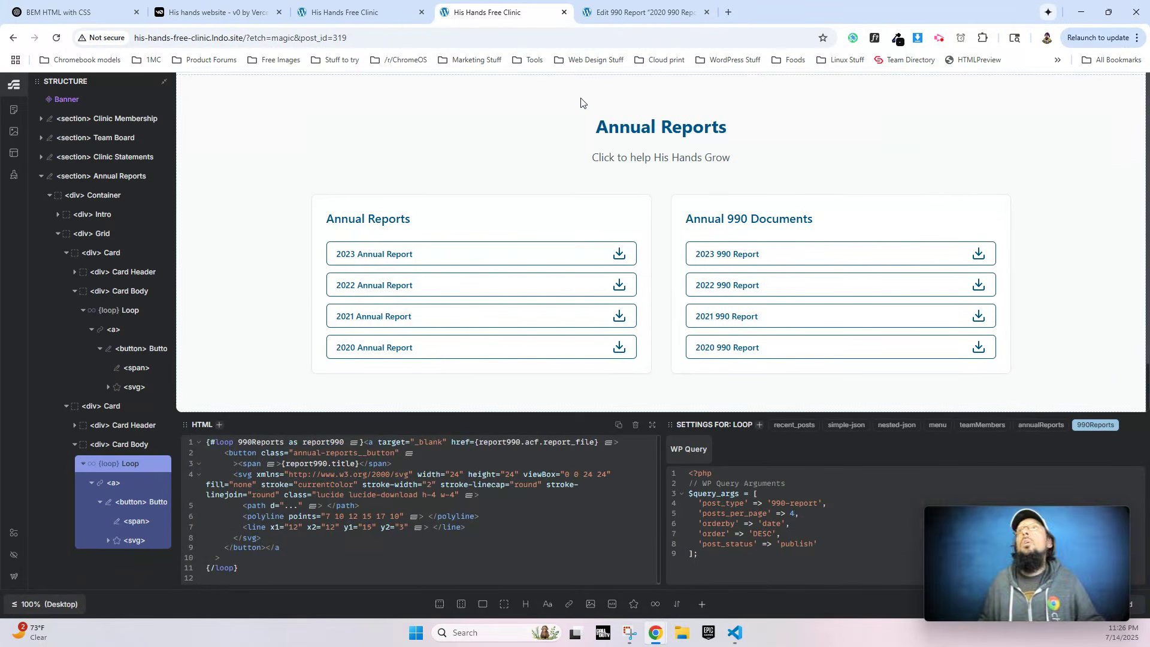
left_click_drag(1030, 534, 895, 534)
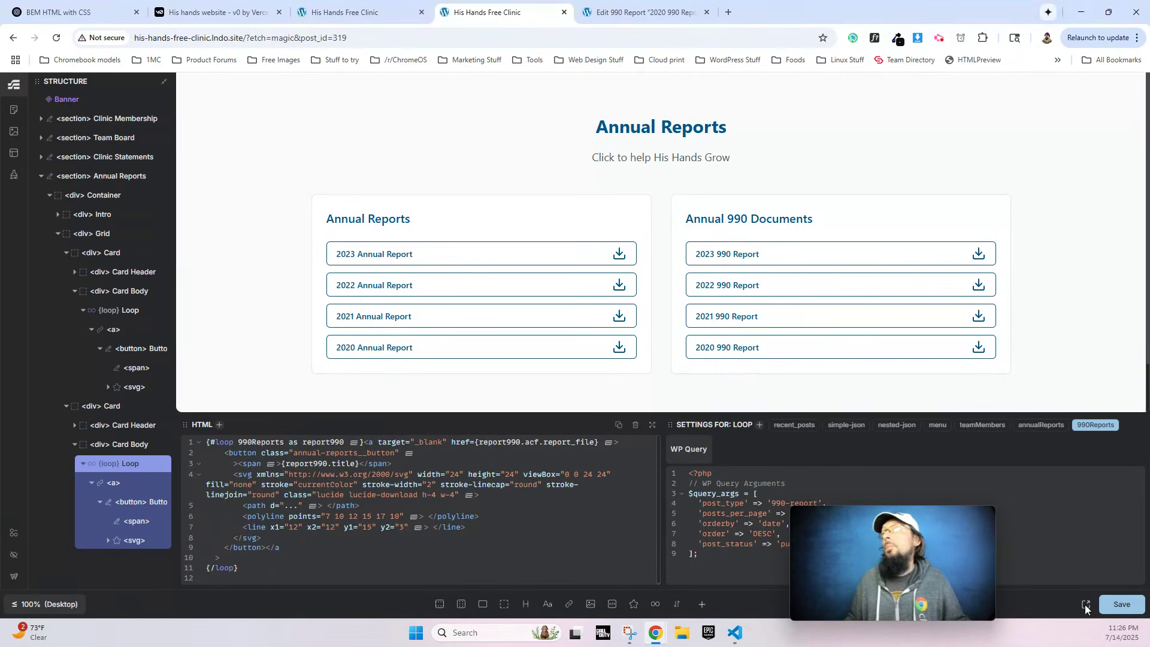
View the About Us page on the front end in a phone-width browser window and check its sections.
left_click(1088, 605)
left_click(1108, 12)
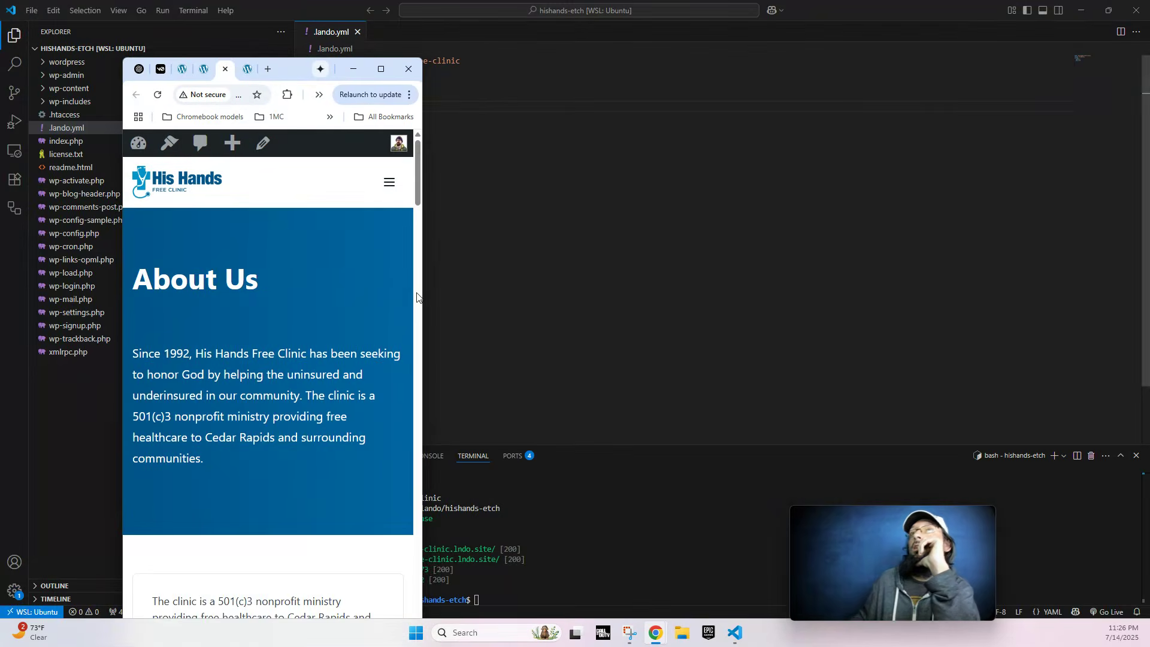
scroll(294, 296, "down", 3)
scroll(293, 296, "down", 15)
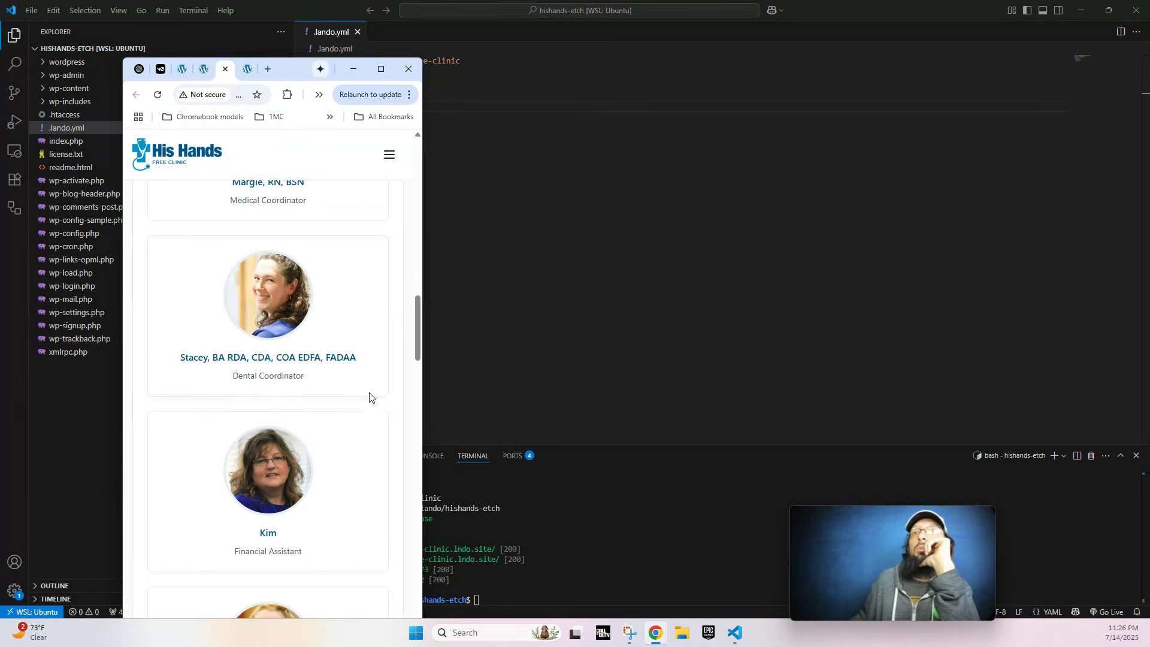
scroll(321, 306, "up", 5)
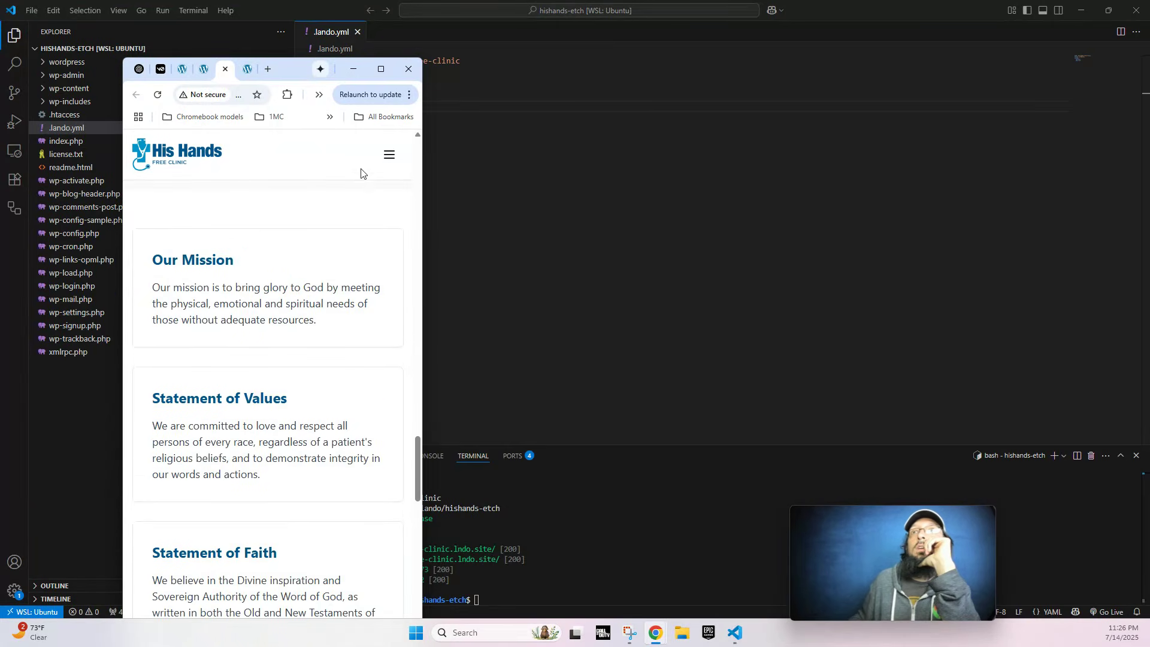
Use the mobile menu to check the Need Help? and Donate pages at phone width, and restore the full-size window.
left_click(390, 155)
left_click(158, 194)
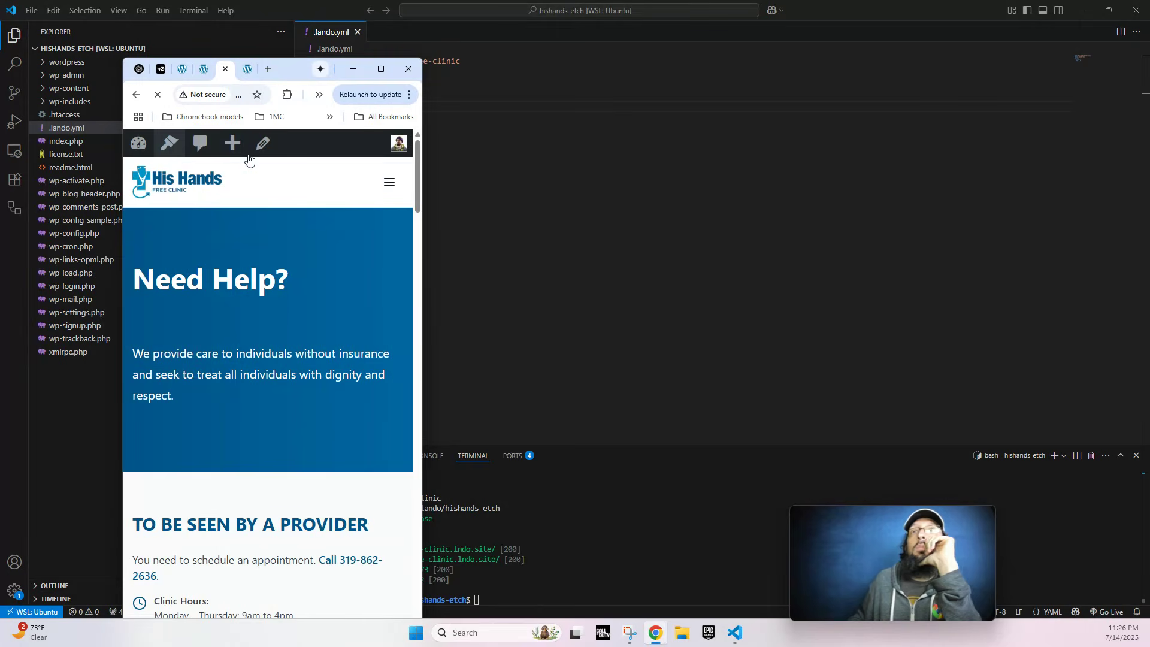
scroll(287, 349, "down", 5)
scroll(287, 349, "down", 10)
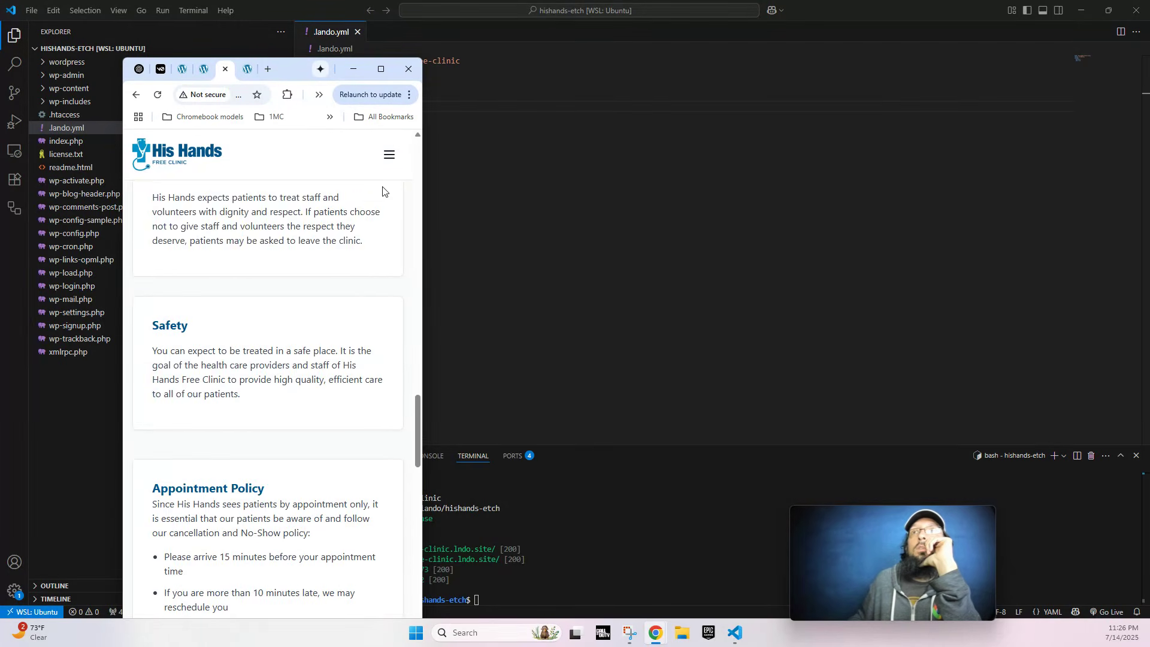
left_click(389, 155)
left_click(153, 223)
scroll(290, 321, "down", 10)
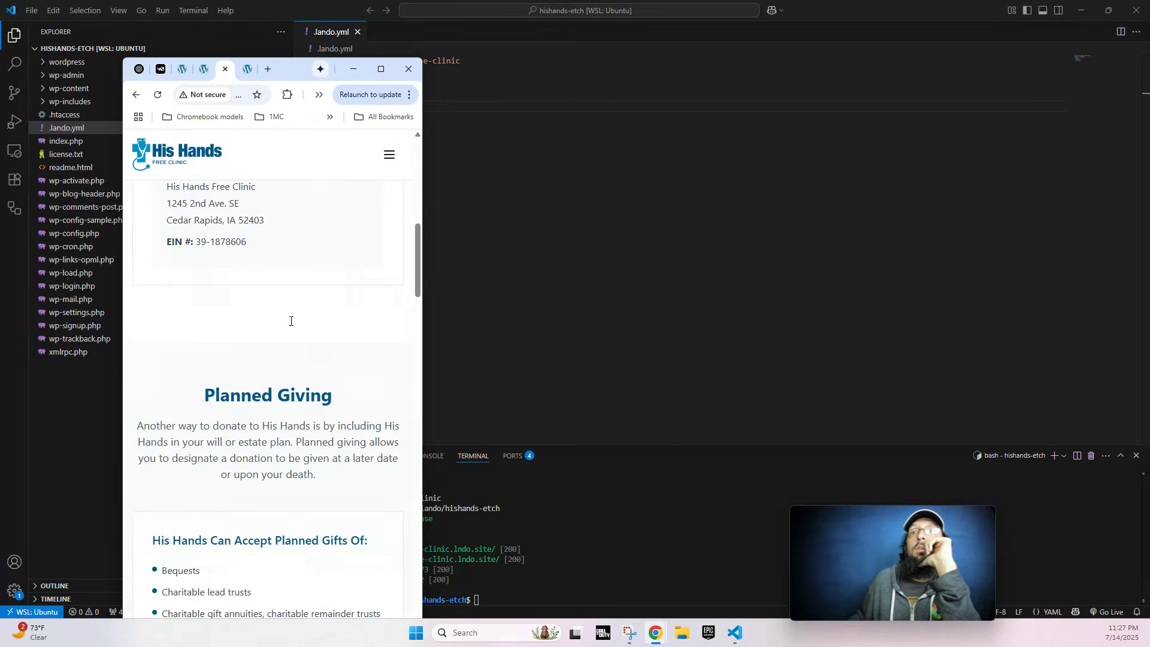
left_click(381, 70)
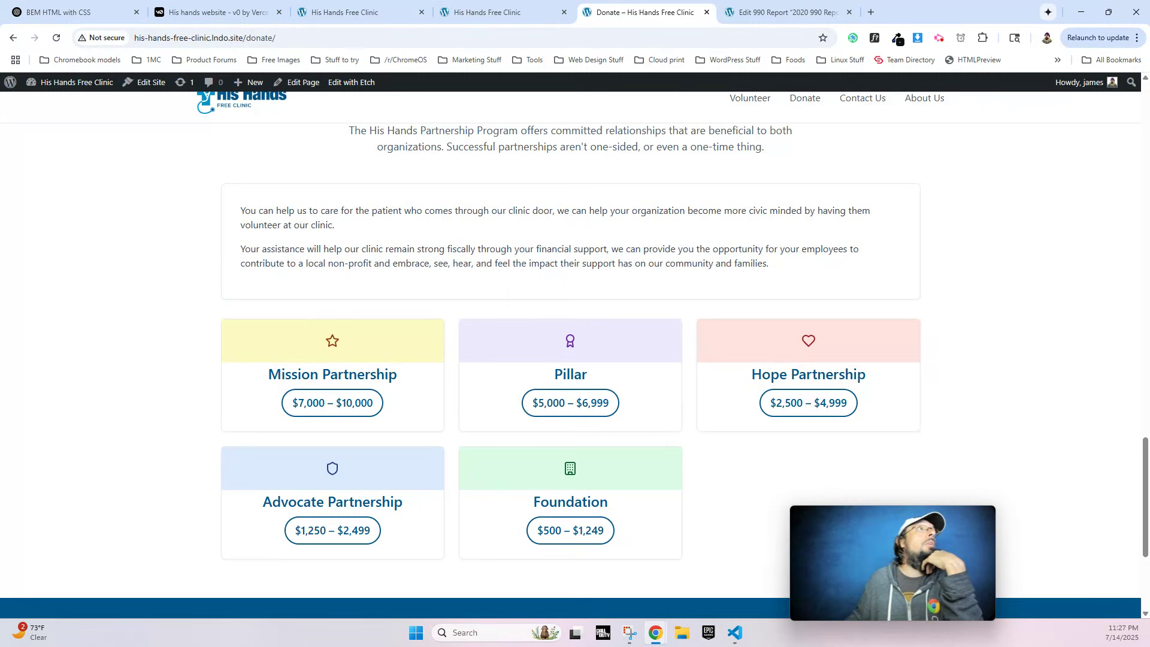
Switch to the live hishandsclinic.org site and look through the Current Needs page listed under Donate.
left_click_drag(495, 1, 416, 57)
double_click(461, 58)
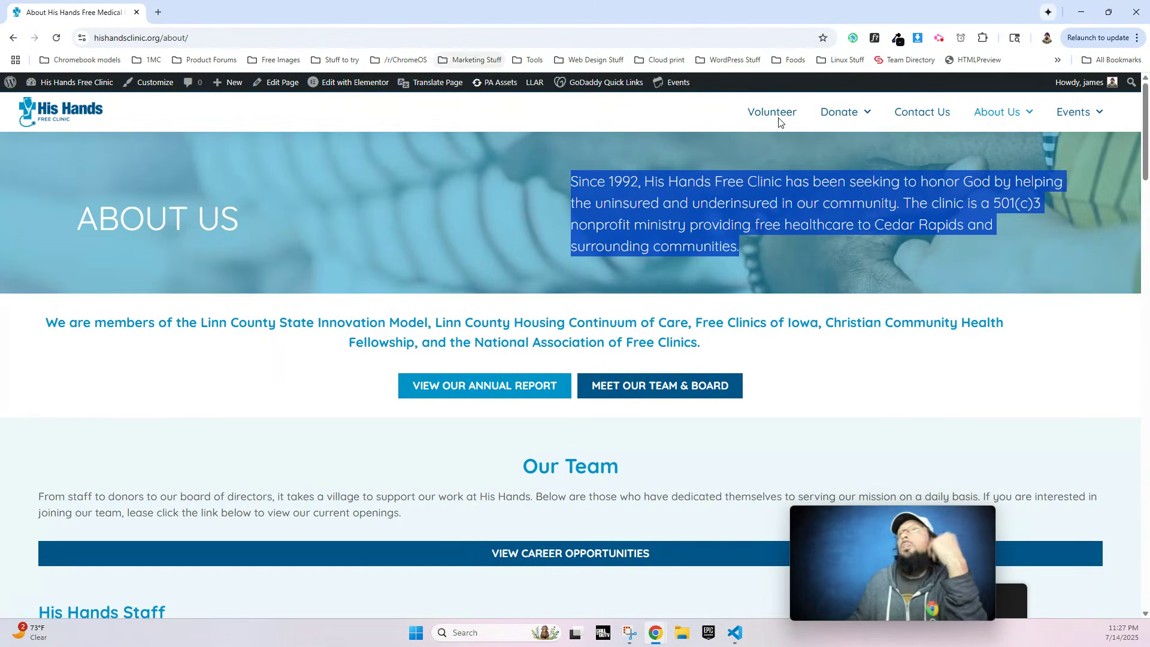
mouse_move(845, 120)
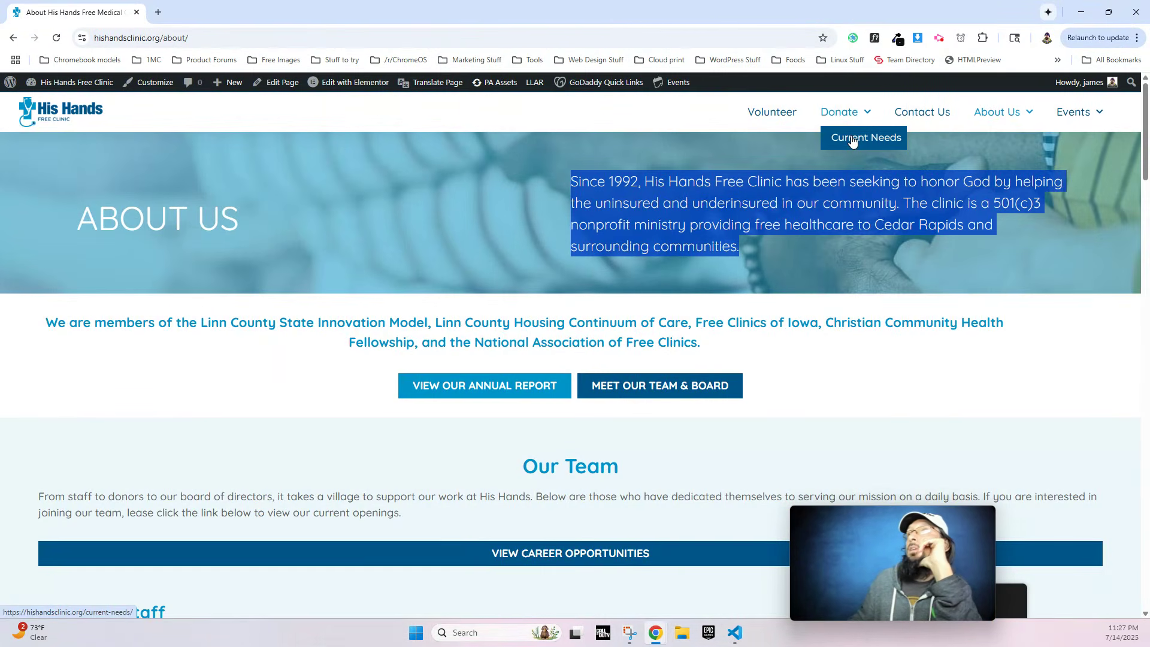
left_click(853, 141)
scroll(538, 337, "down", 15)
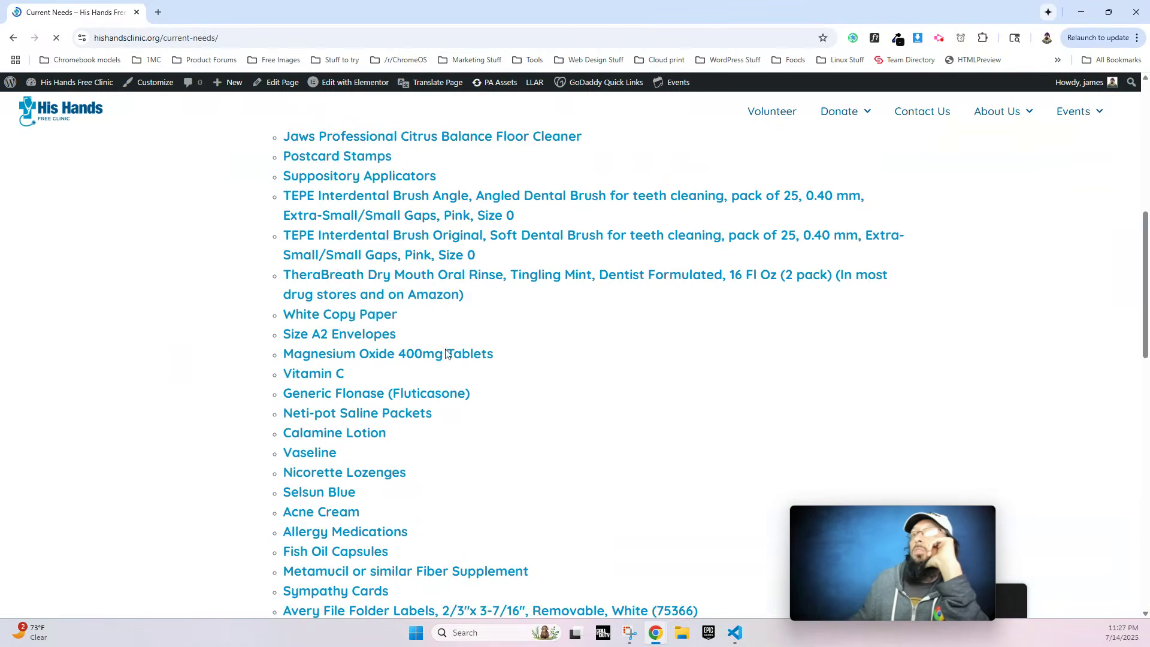
left_click_drag(298, 191, 363, 397)
scroll(519, 442, "up", 15)
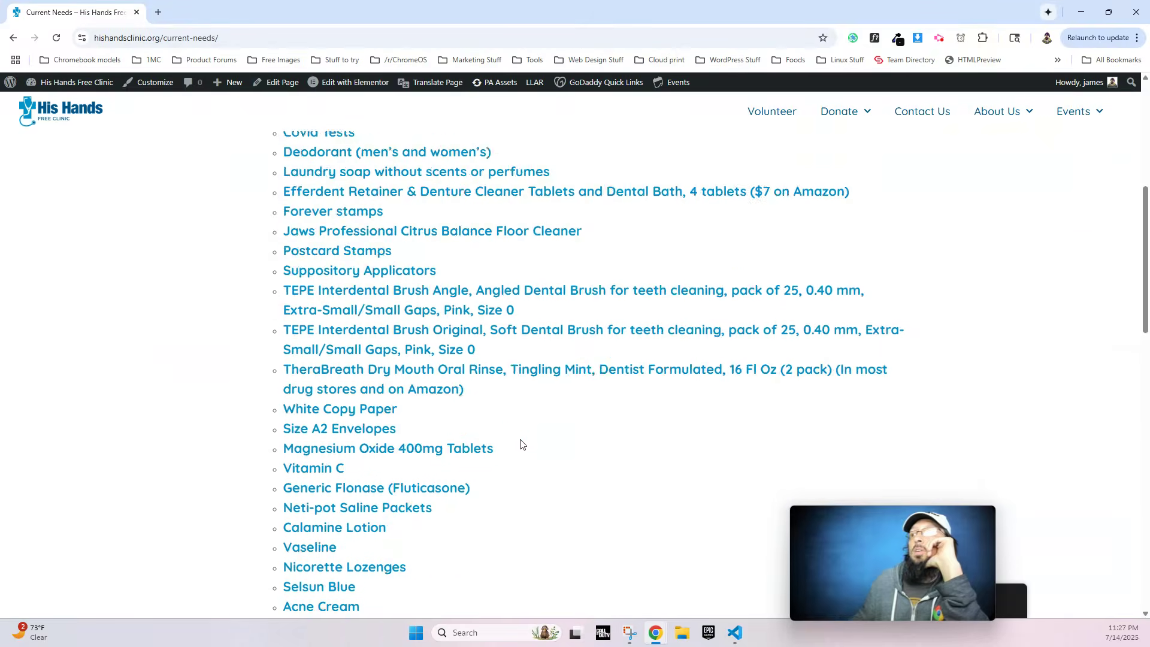
Open Updates from His Hands on the live site and look through the blog post cards.
mouse_move(1015, 121)
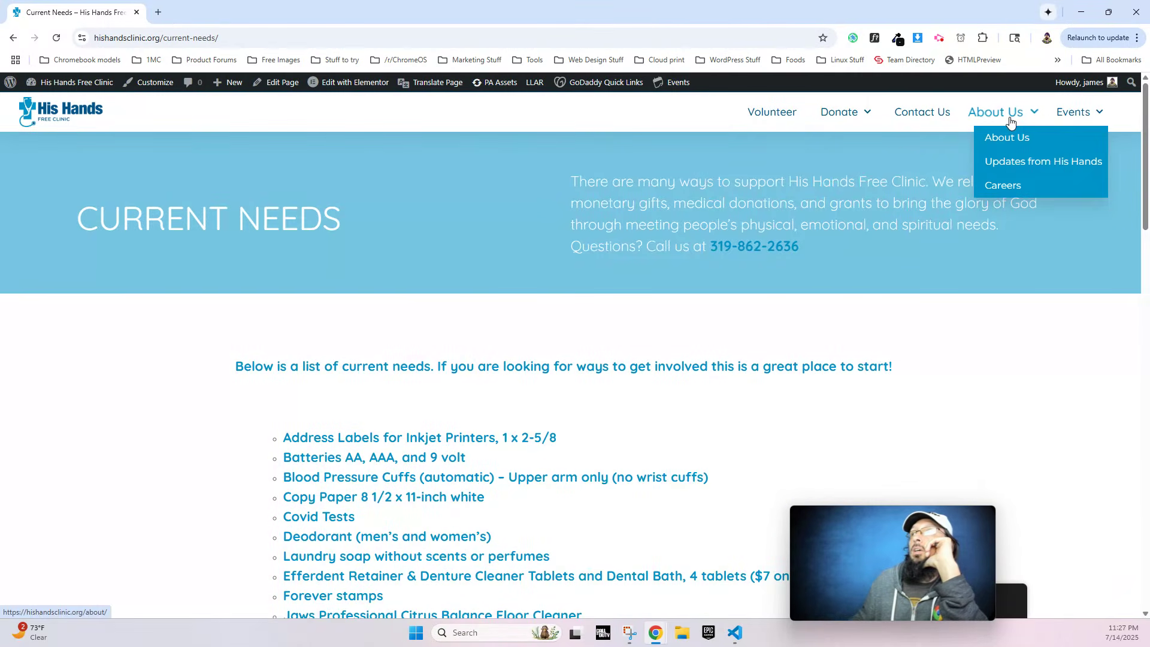
left_click(1017, 184)
scroll(536, 339, "down", 10)
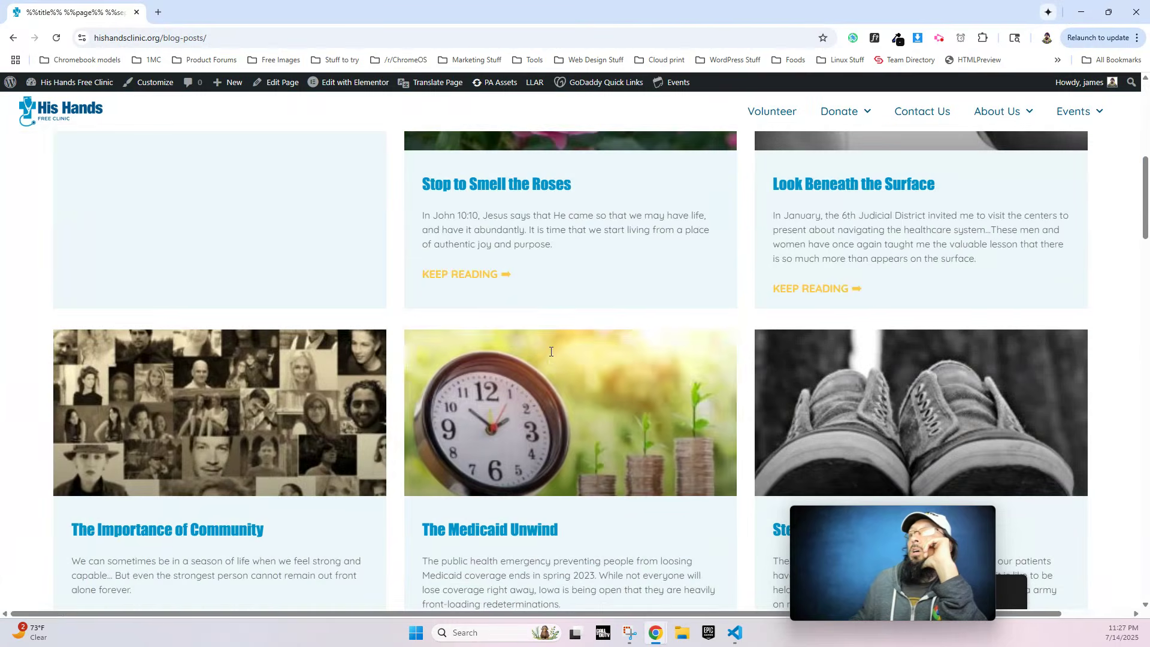
scroll(547, 324, "down", 5)
scroll(546, 324, "up", 6)
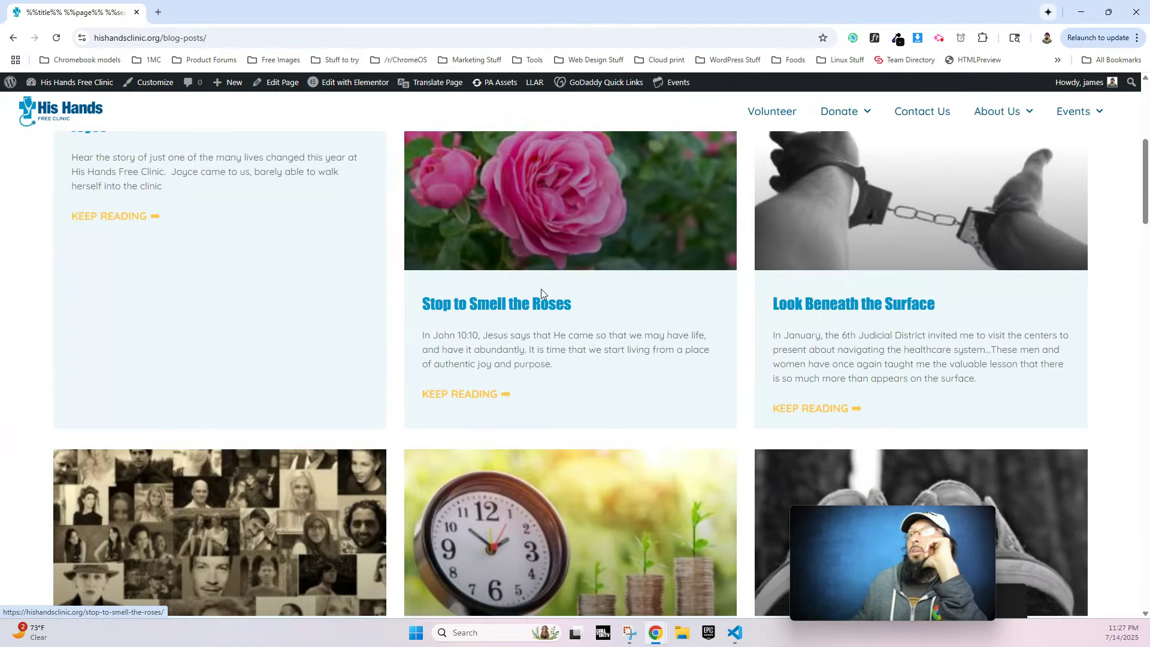
Open the "Stop to Smell the Roses" post and examine its banner, body text and News & Updates sidebar layout.
left_click(513, 306)
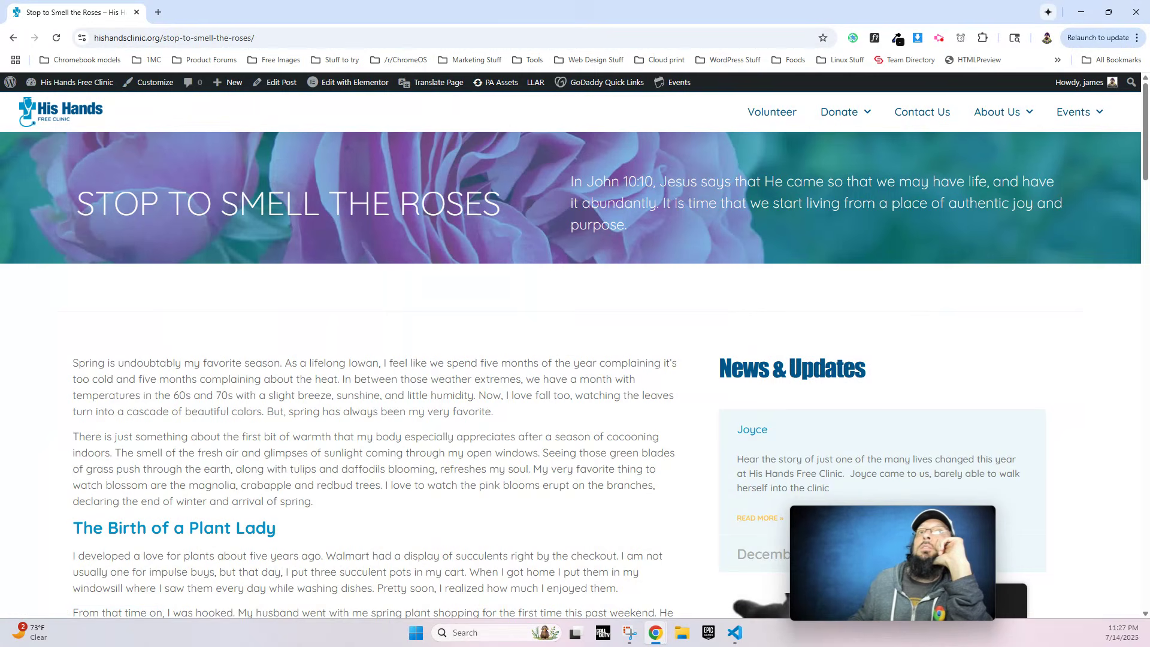
left_click_drag(77, 200, 360, 331)
scroll(320, 356, "down", 20)
scroll(344, 344, "down", 15)
scroll(357, 333, "up", 4)
scroll(360, 331, "up", 20)
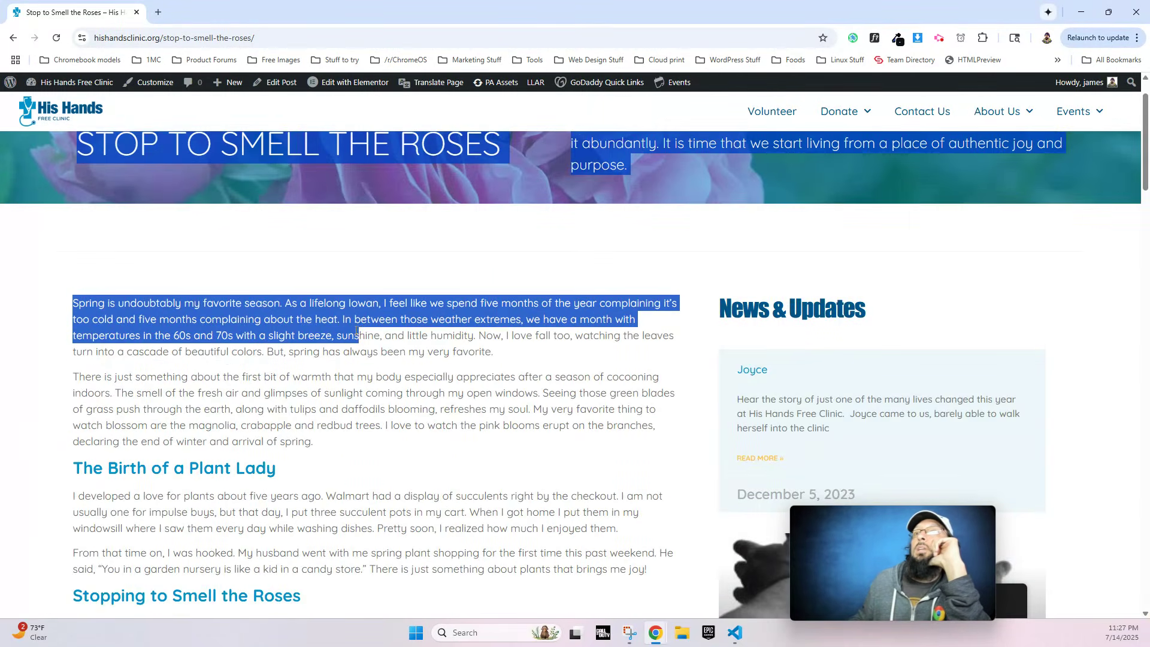
left_click(359, 330)
scroll(397, 256, "up", 1)
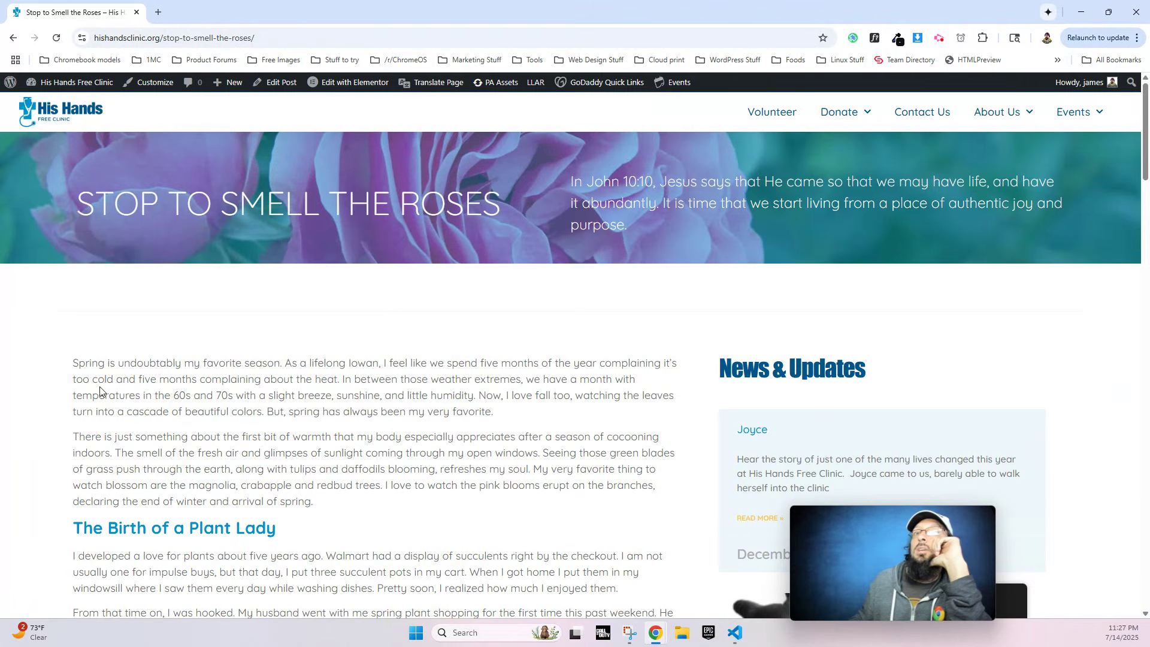
left_click_drag(72, 363, 332, 502)
left_click(331, 447)
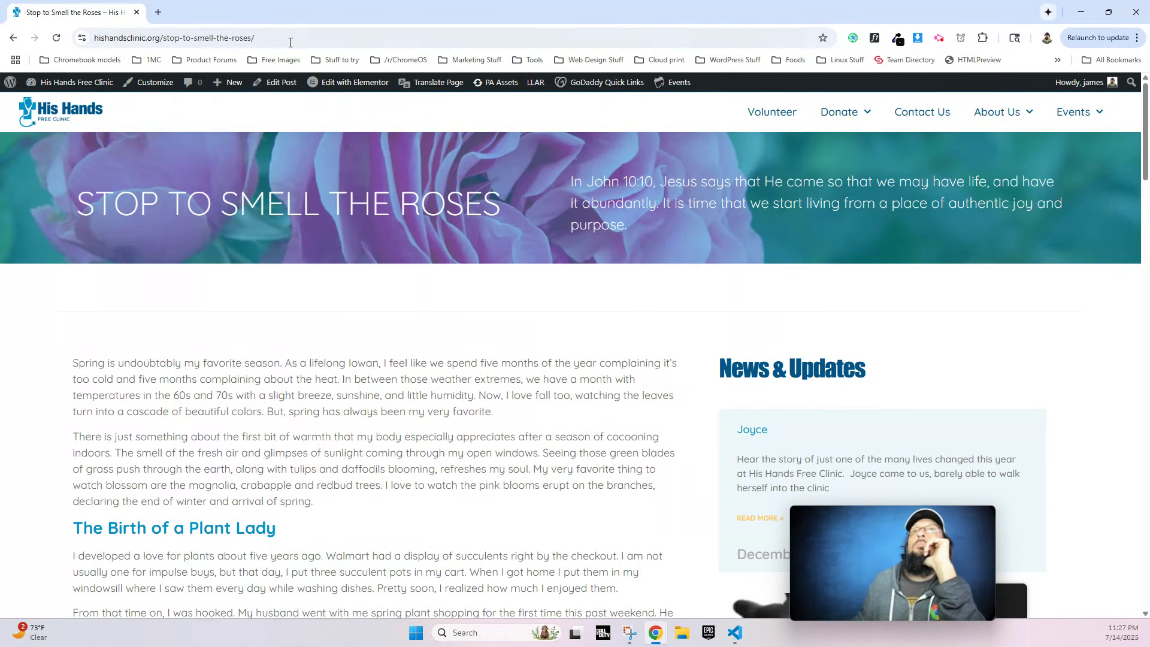
Switch back to the Etch editor of the local site and open the Templates overview.
key("alt+Tab")
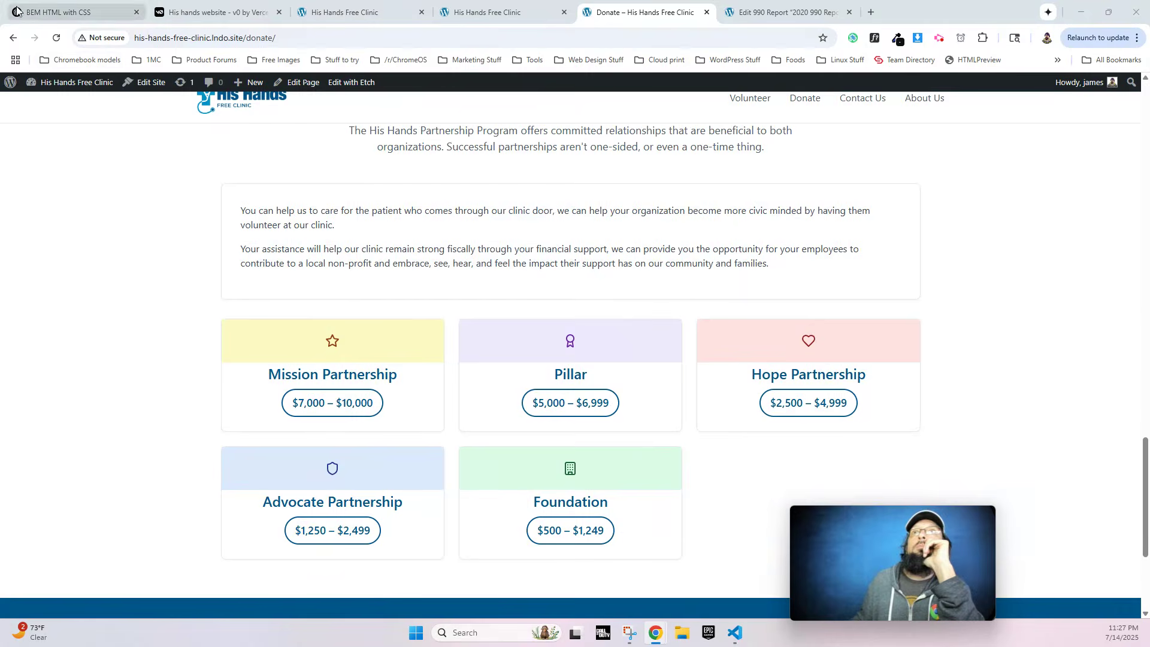
left_click(497, 12)
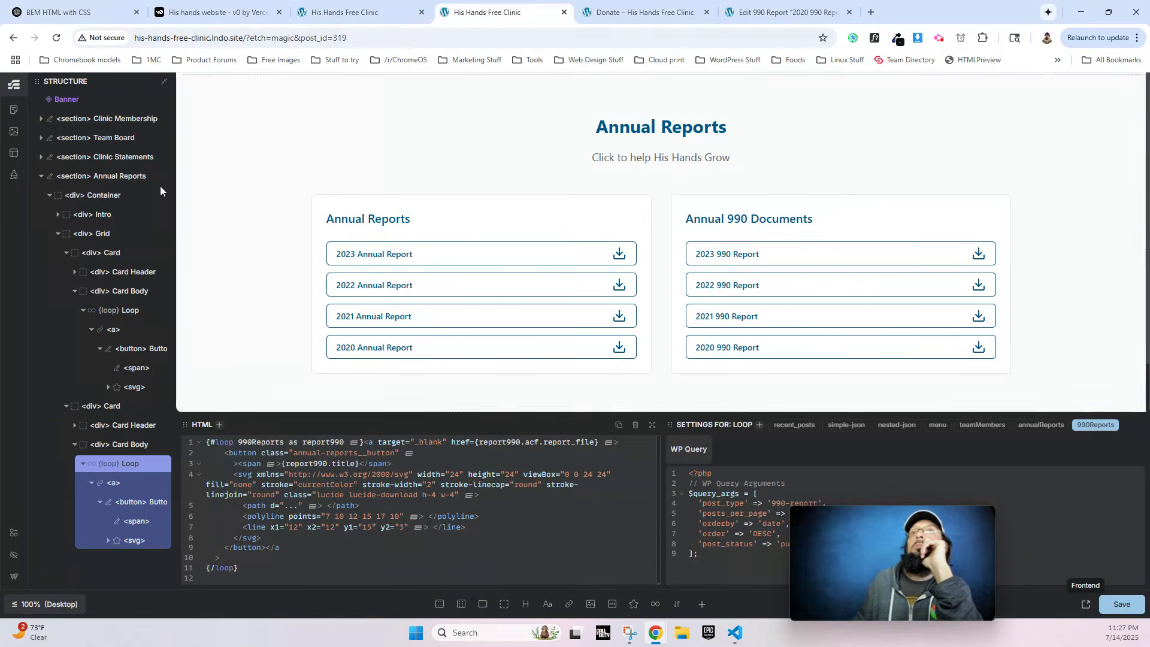
left_click(14, 154)
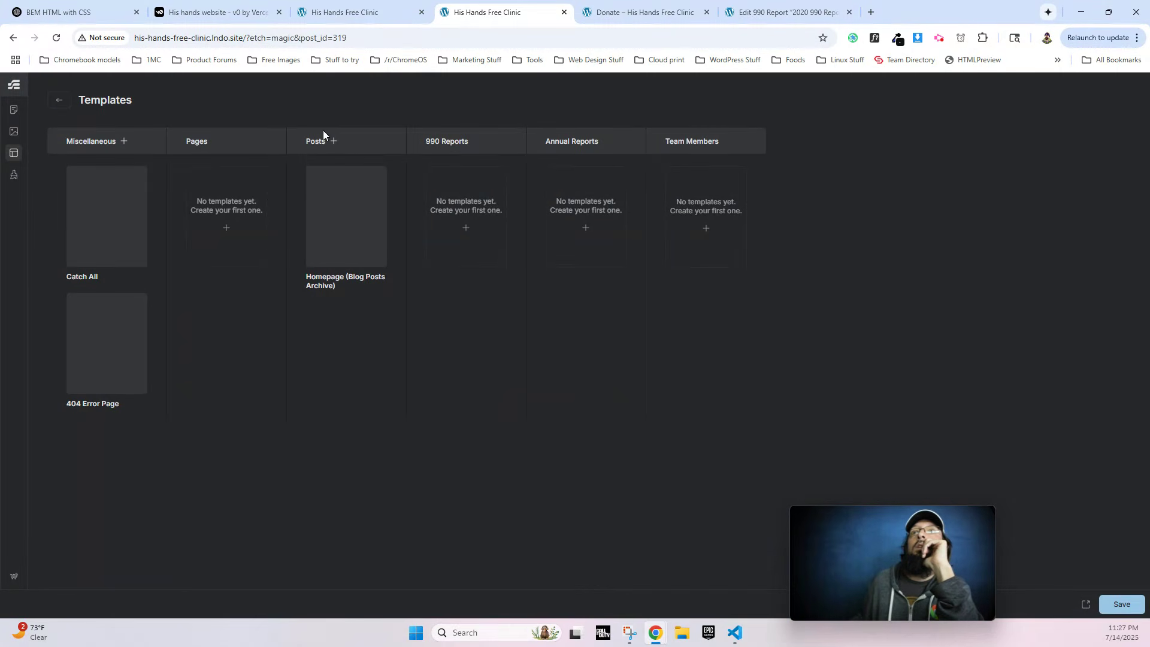
Create a Single Post template for Posts and open it for editing.
left_click(334, 143)
left_click(337, 165)
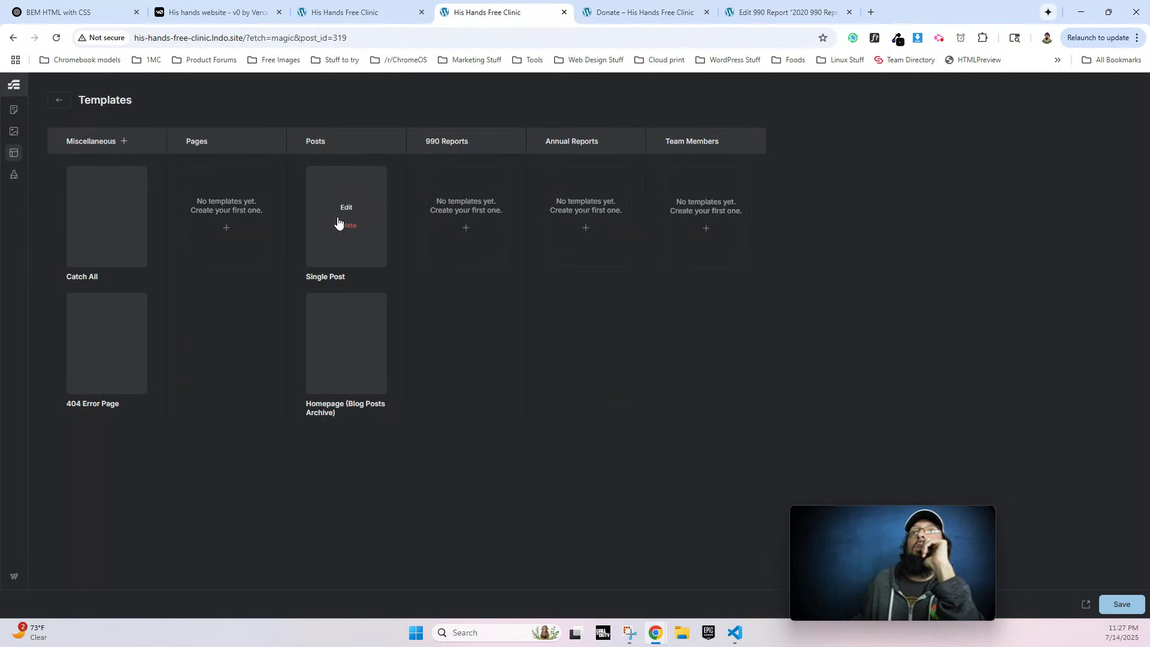
left_click(346, 209)
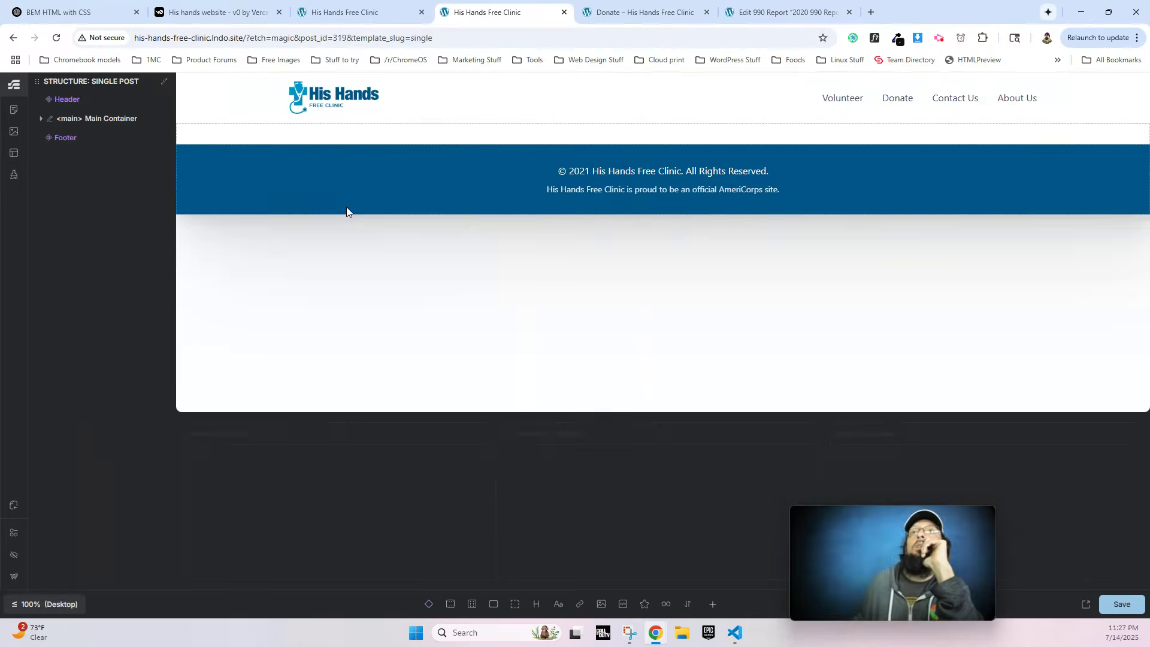
Insert the Banner component directly after the Header in the Single Post template.
left_click(90, 123)
left_click(68, 101)
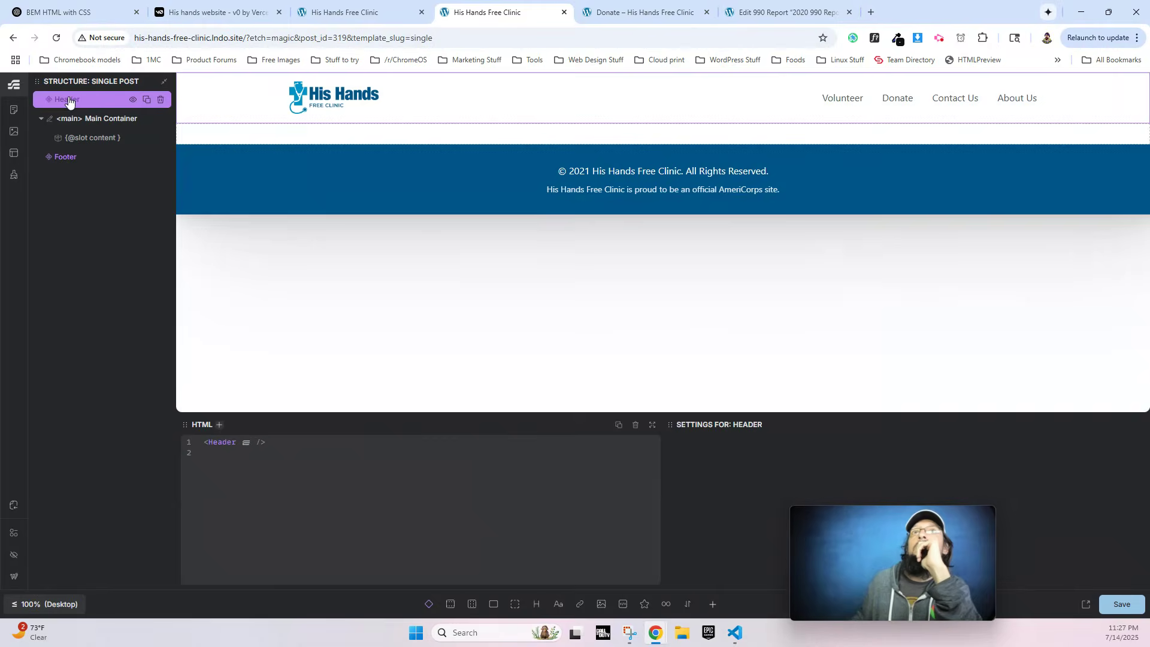
left_click(713, 606)
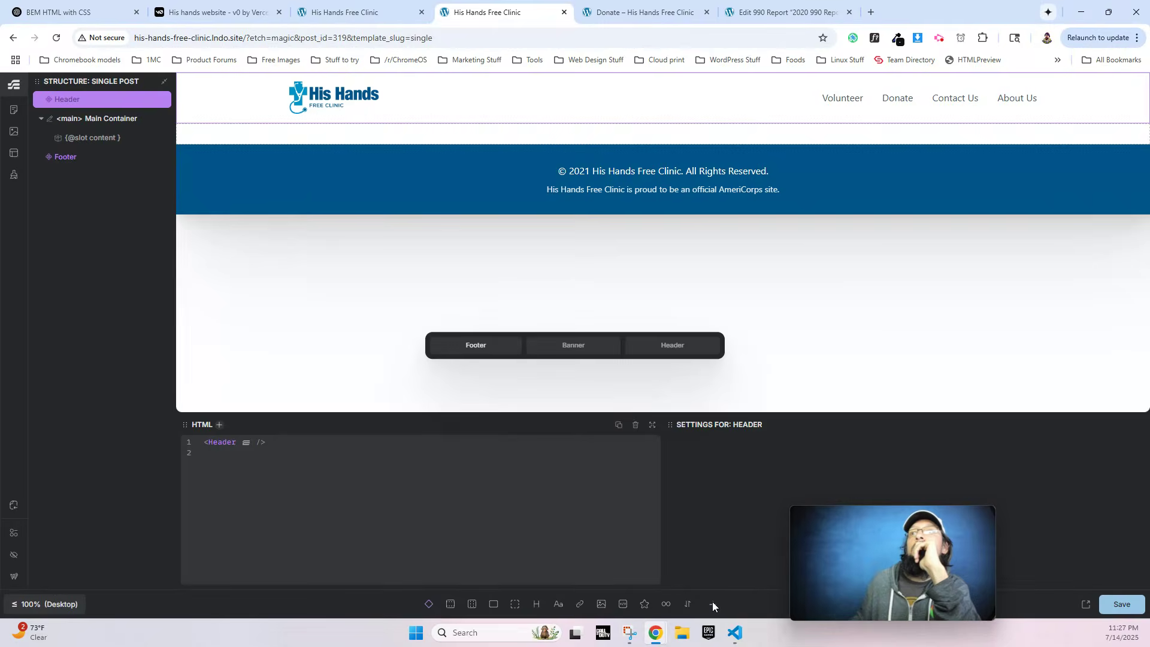
left_click(576, 345)
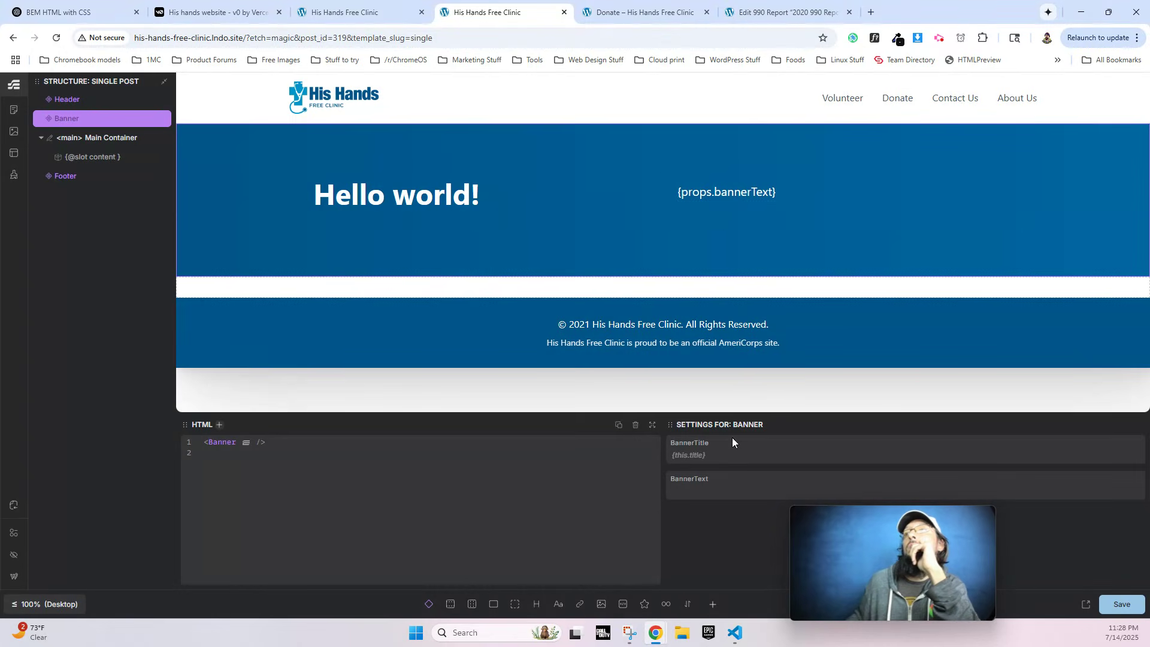
Set the banner's BannerText to {this.excerpt} and save the Single Post template.
type("[")
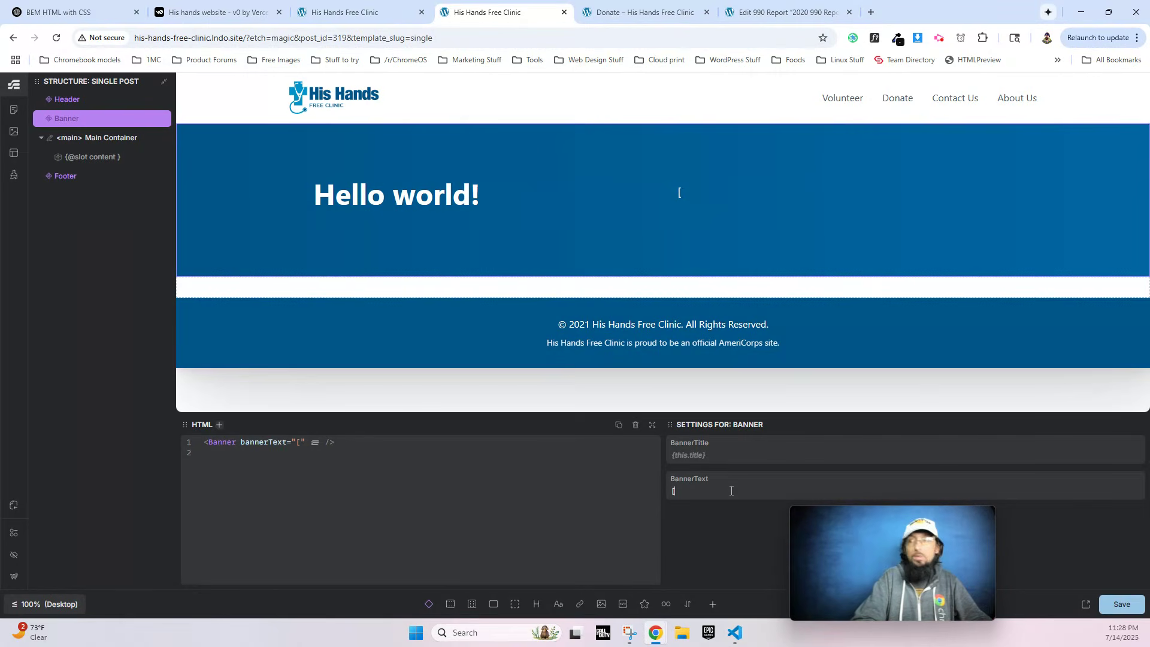
type("tg")
key("BackSpace")
key("BackSpace")
key("BackSpace")
type("{this.excer")
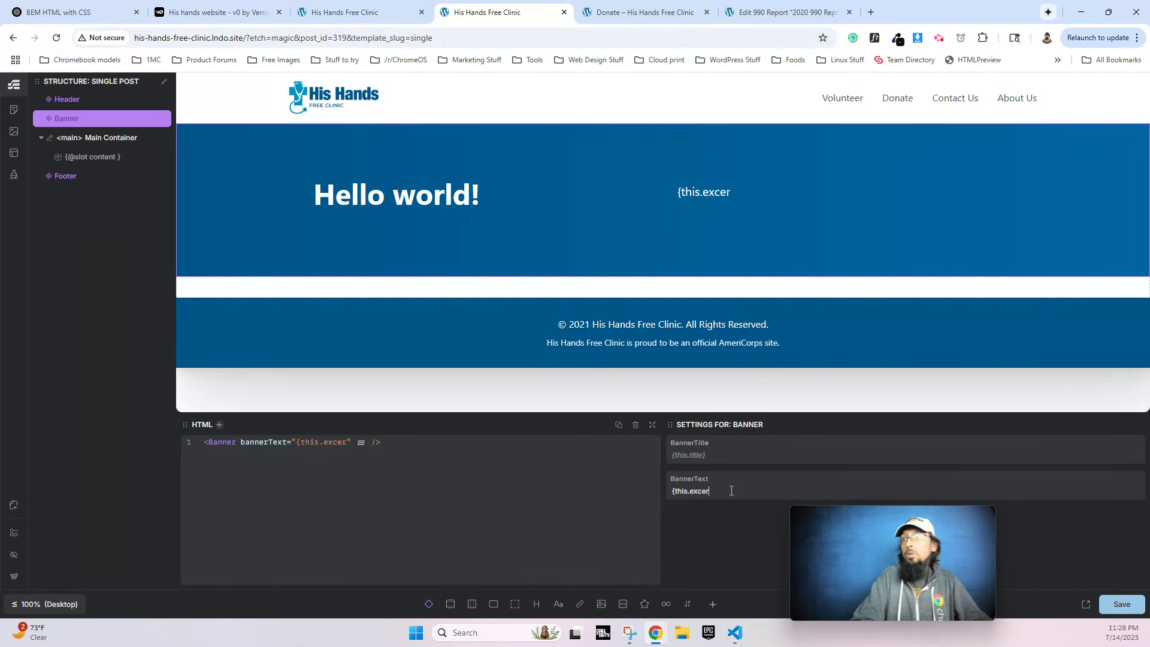
type("pt}")
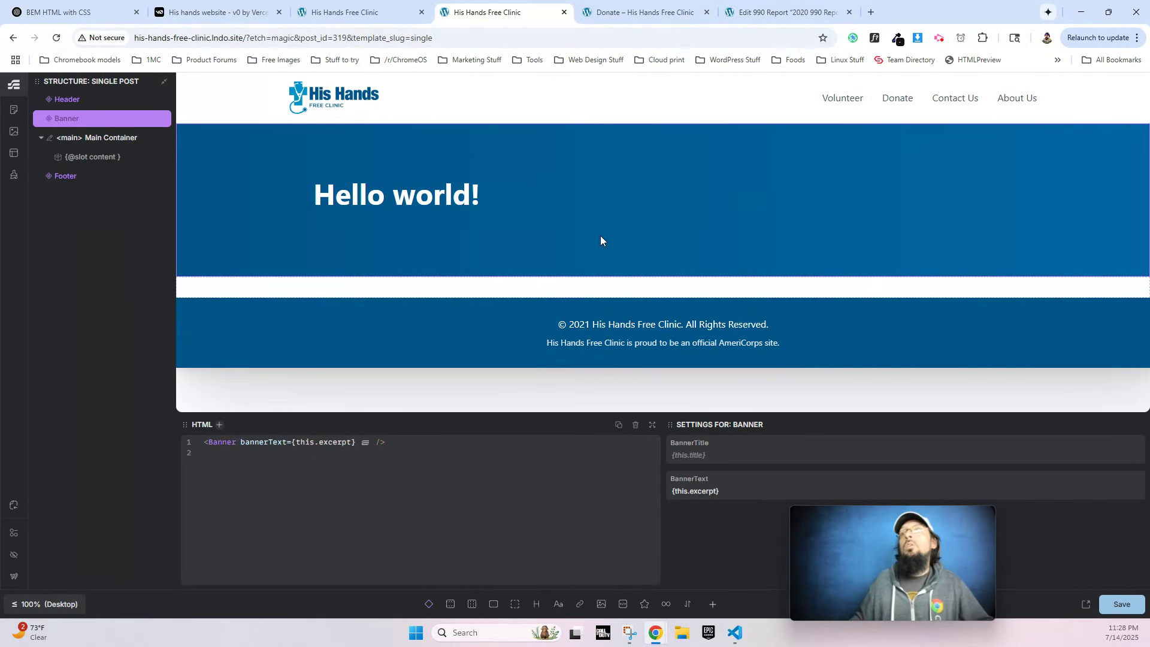
left_click(1125, 603)
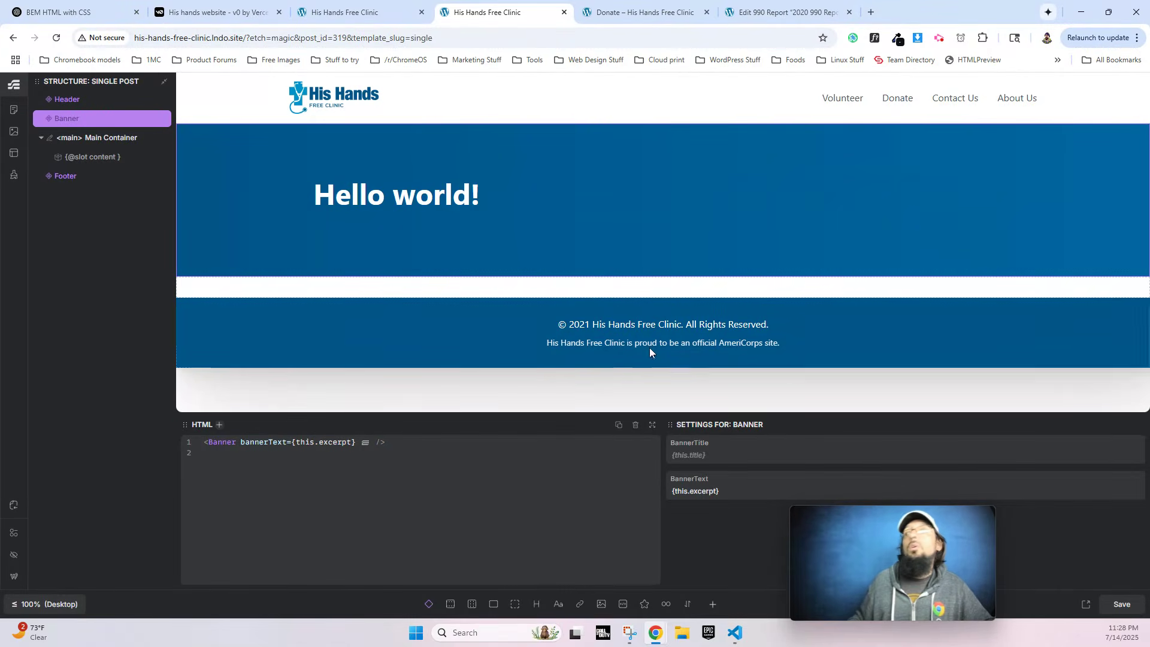
left_click(78, 103)
left_click(69, 120)
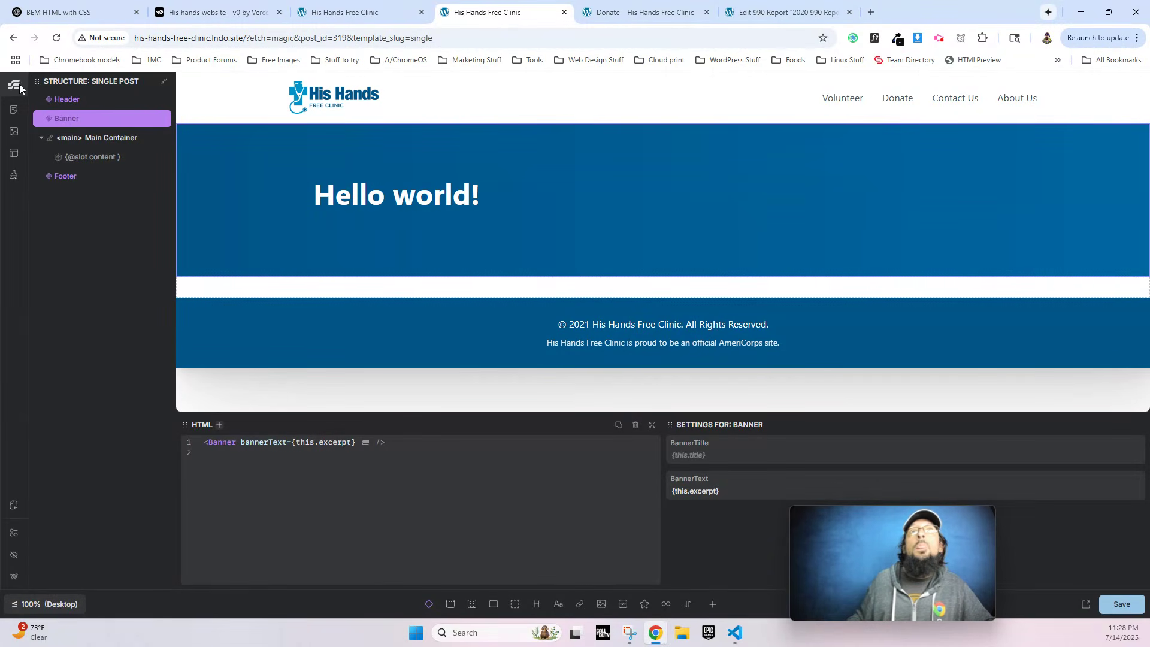
Leave Etch for the WordPress admin, open the Posts list and move its existing post to the trash.
left_click(14, 576)
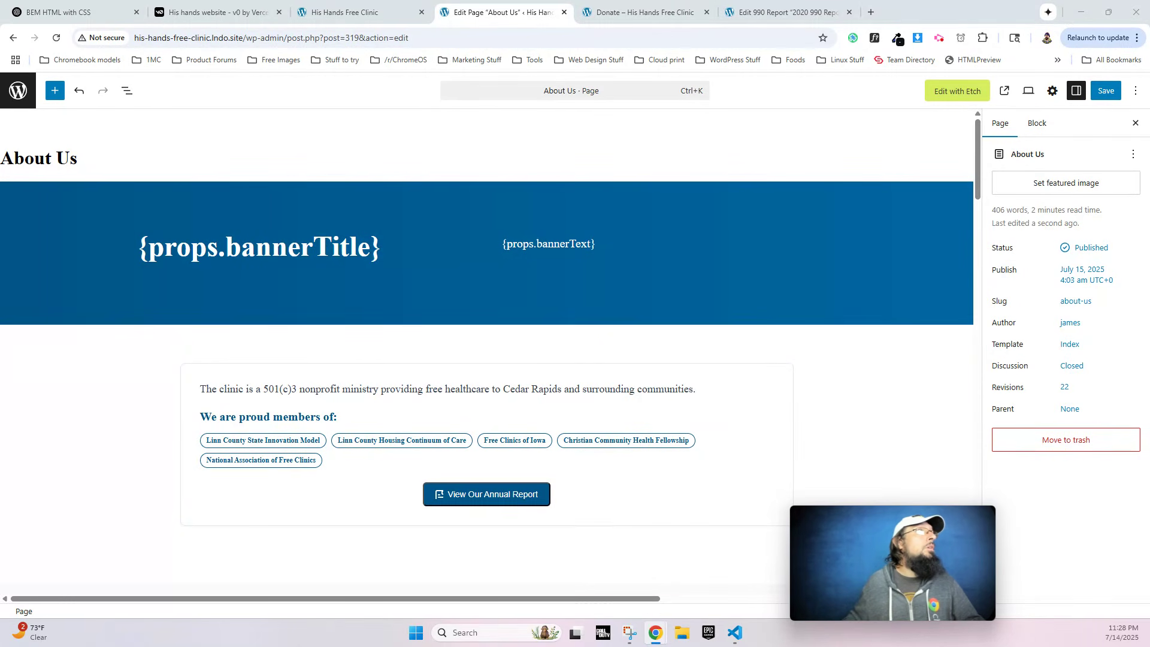
left_click(18, 91)
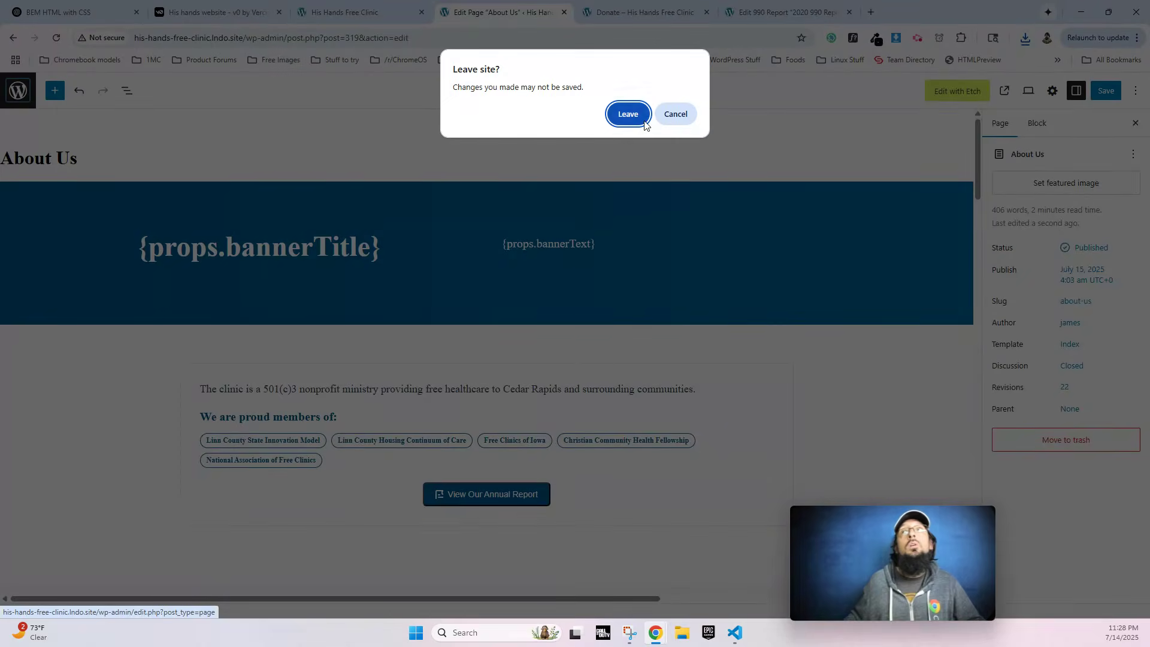
left_click(642, 122)
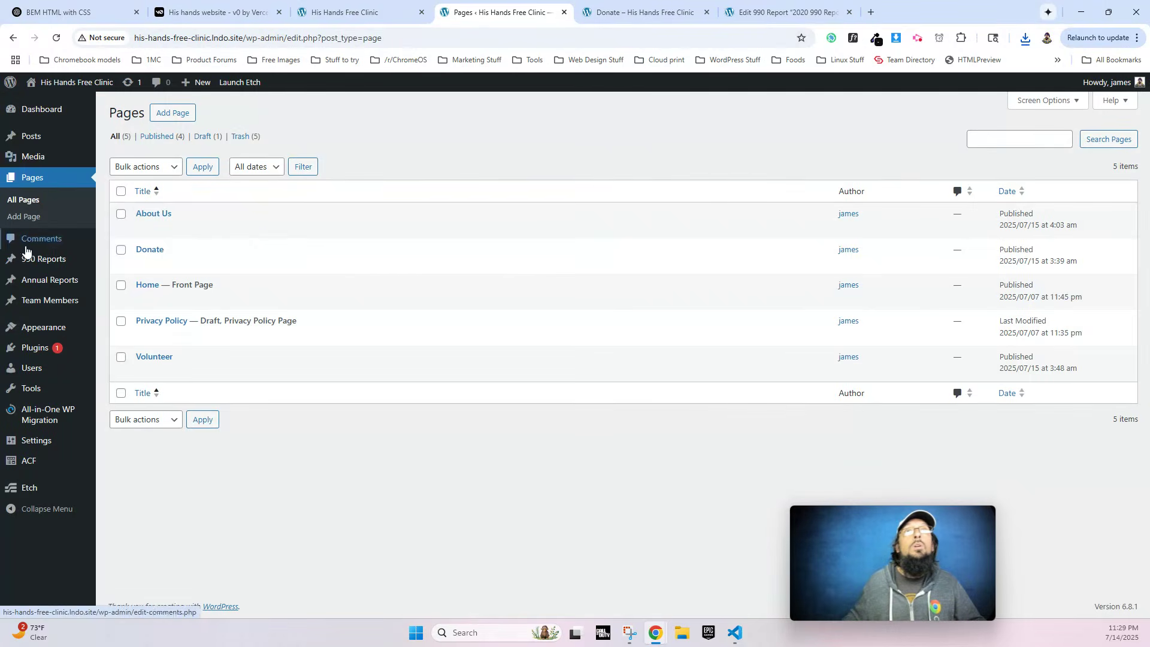
left_click(31, 137)
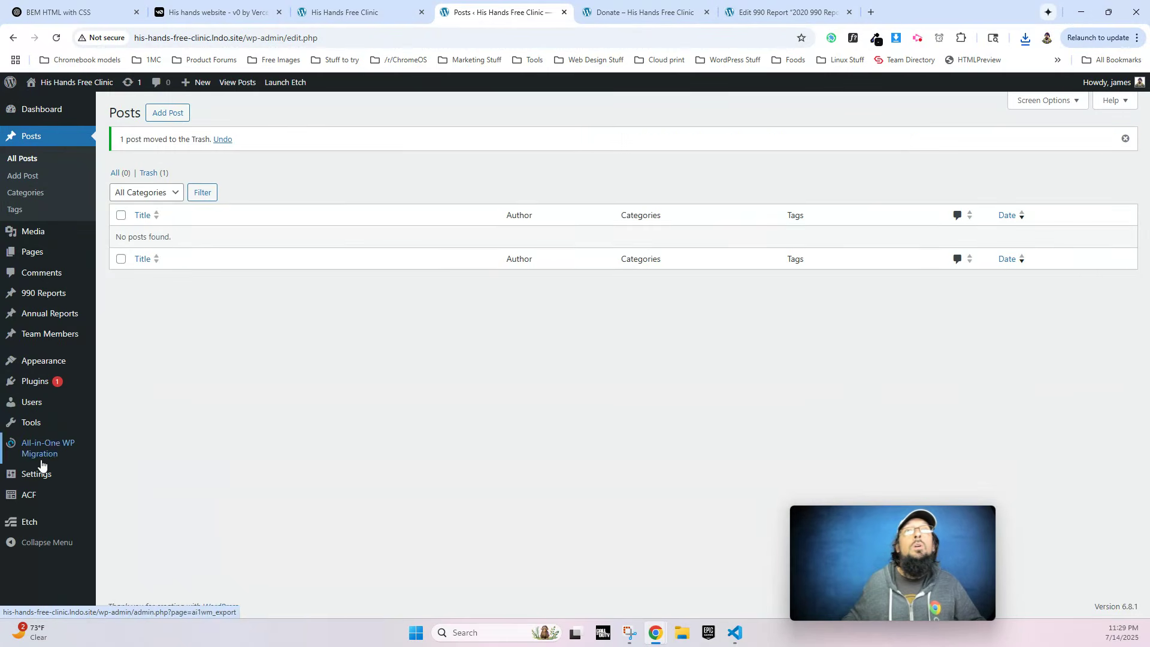
Install the WordPress importer from the Import tools and run it.
mouse_move(38, 423)
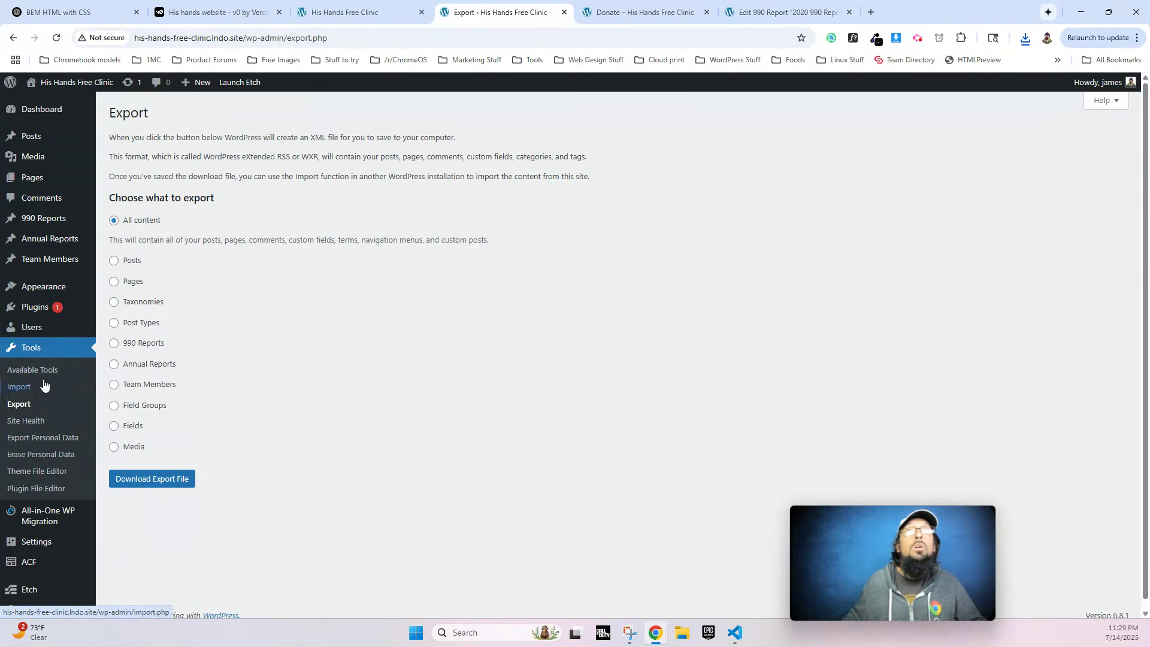
left_click(24, 386)
left_click(139, 433)
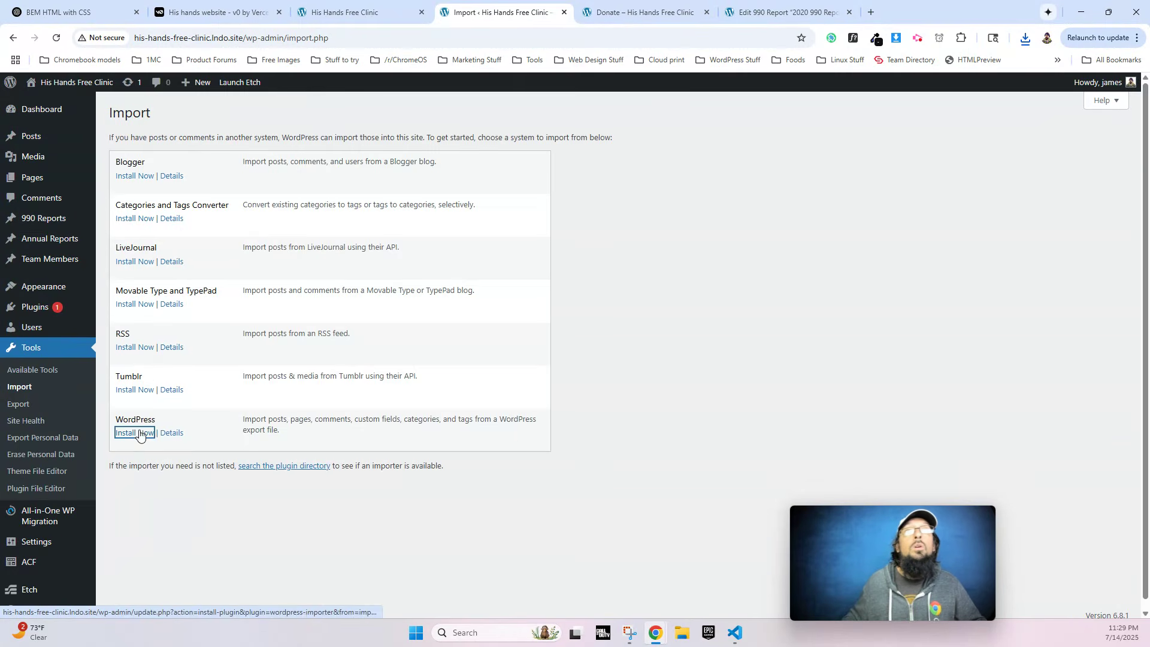
left_click(138, 463)
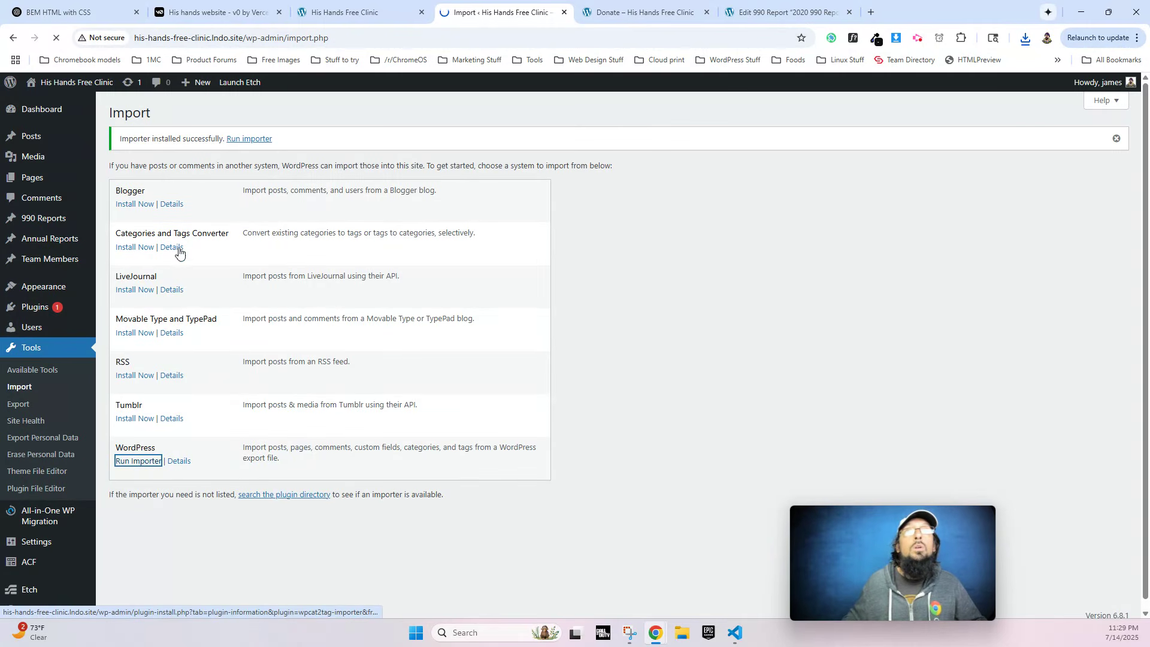
Upload the hishandsfreeclinic.WordPress.2025-07-15 export file and start its import with file attachments downloaded and imported.
left_click(341, 180)
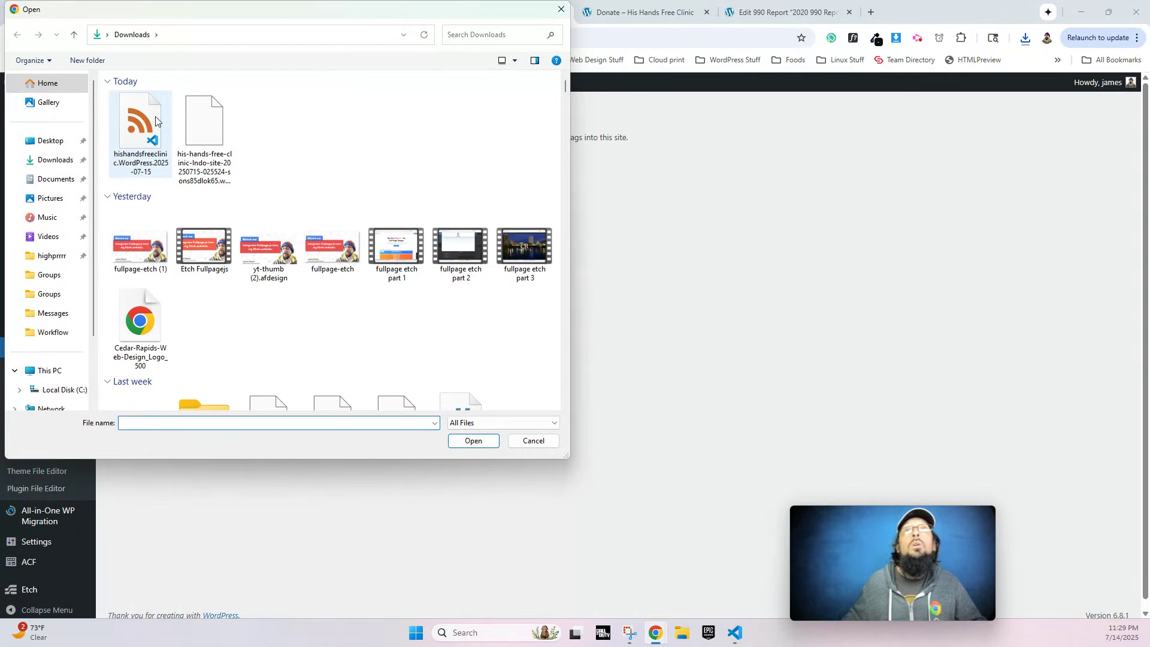
double_click(144, 121)
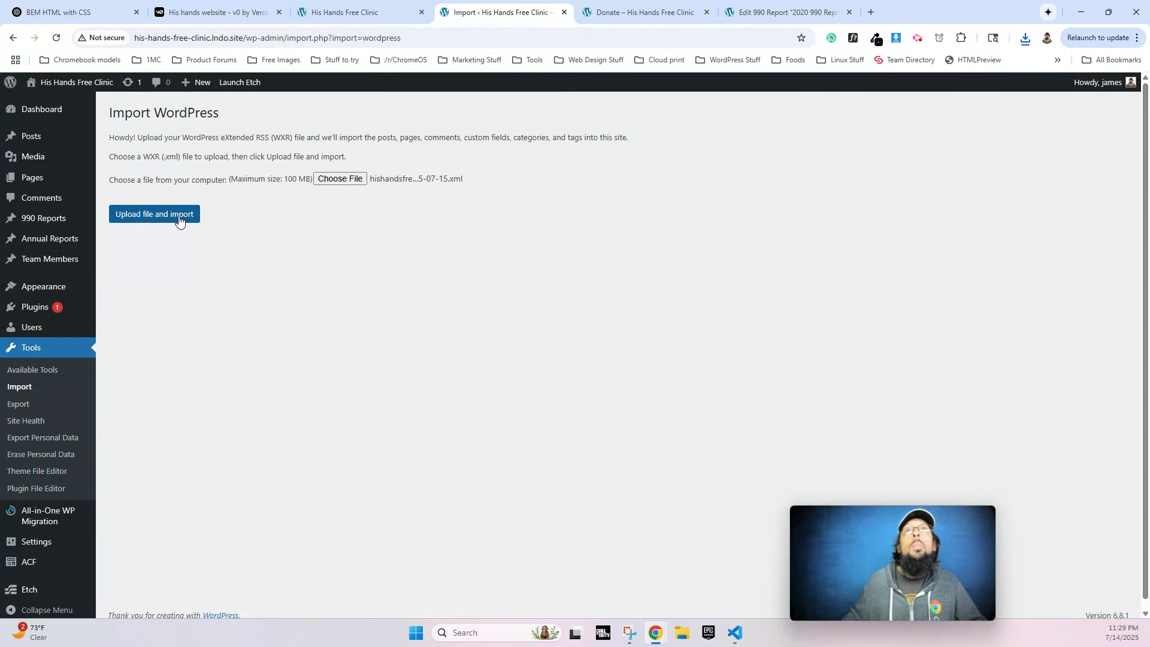
left_click(179, 217)
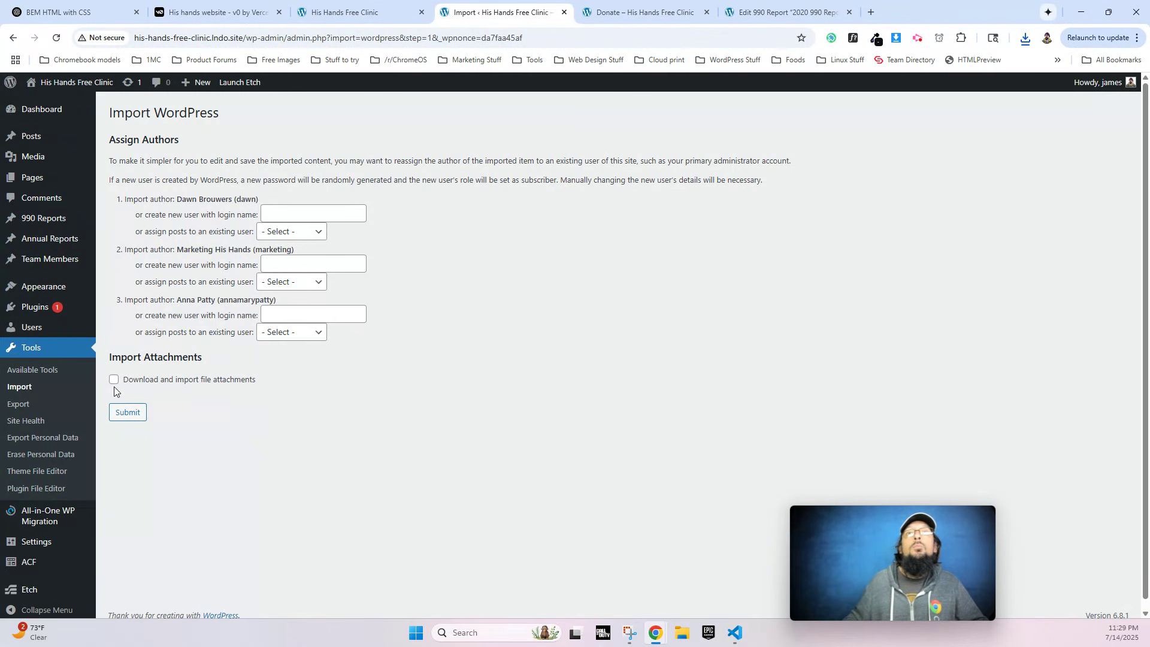
left_click(128, 414)
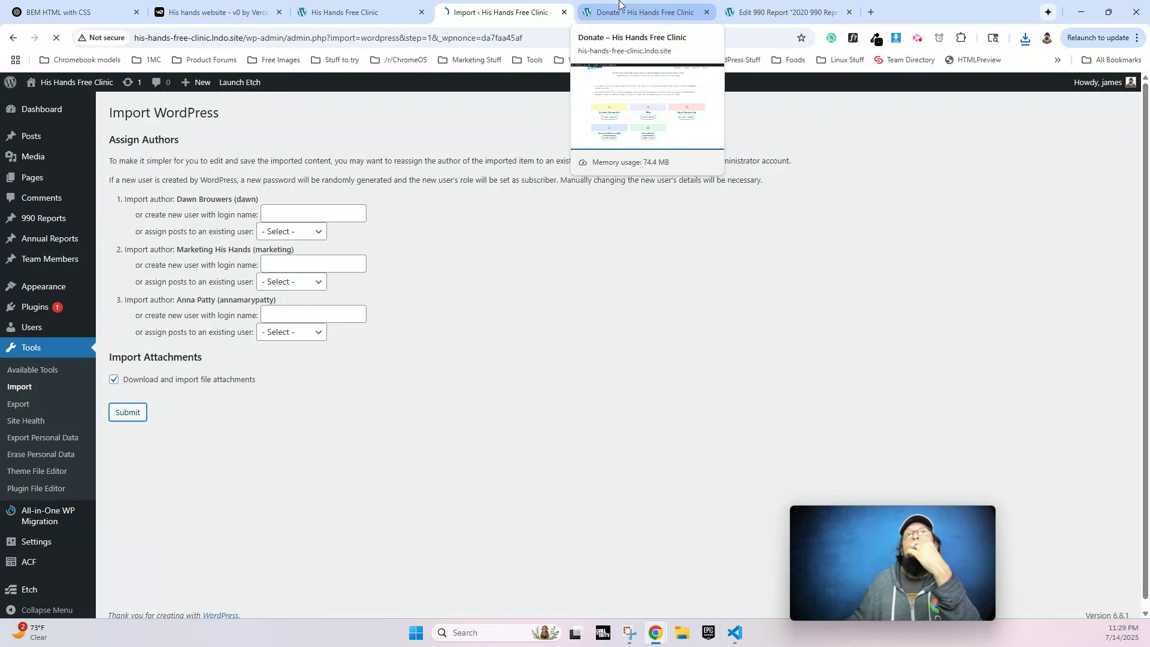
Switch to the local Donate page's browser tab and open the site's Posts list in the WordPress admin.
left_click(584, 14)
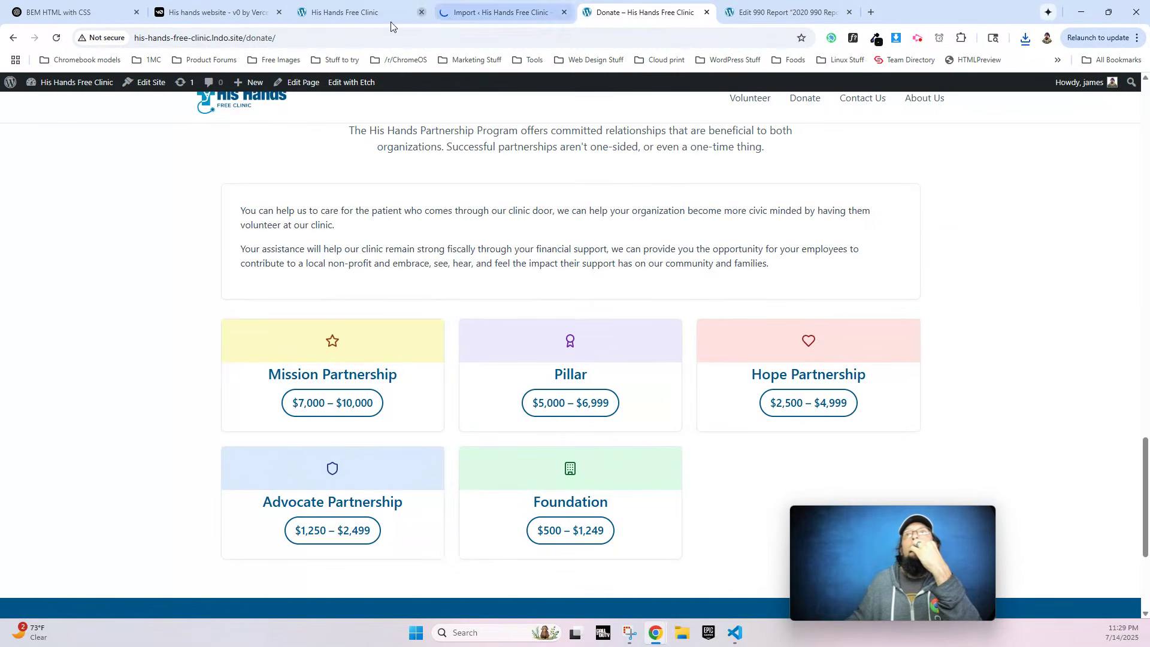
left_click(61, 88)
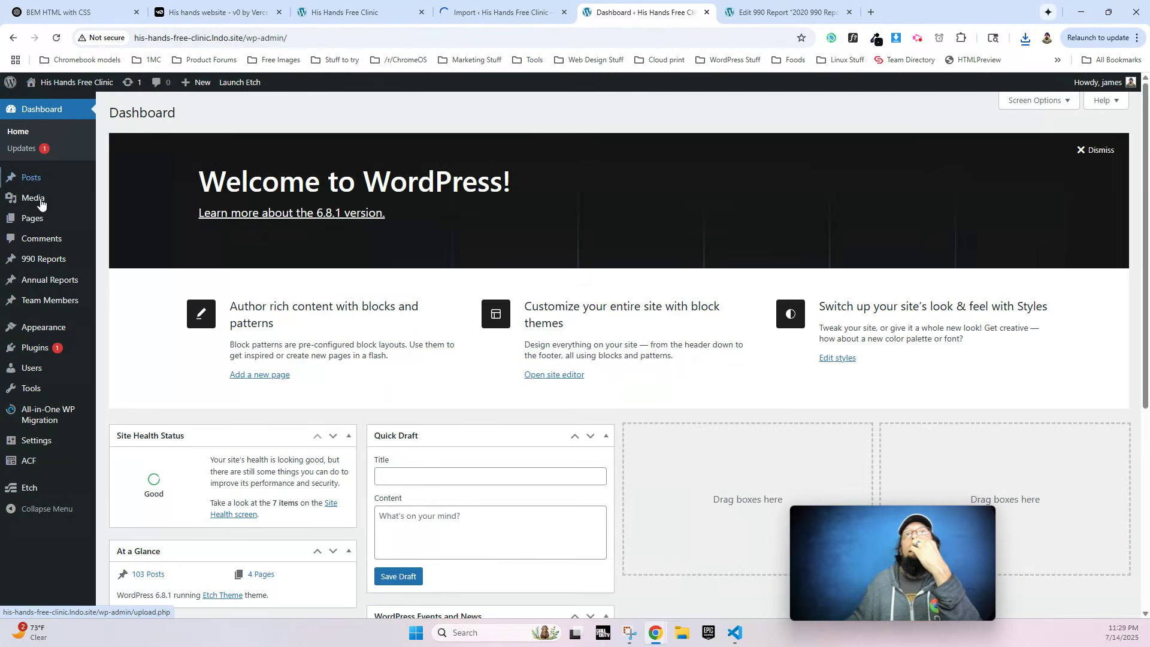
left_click(35, 179)
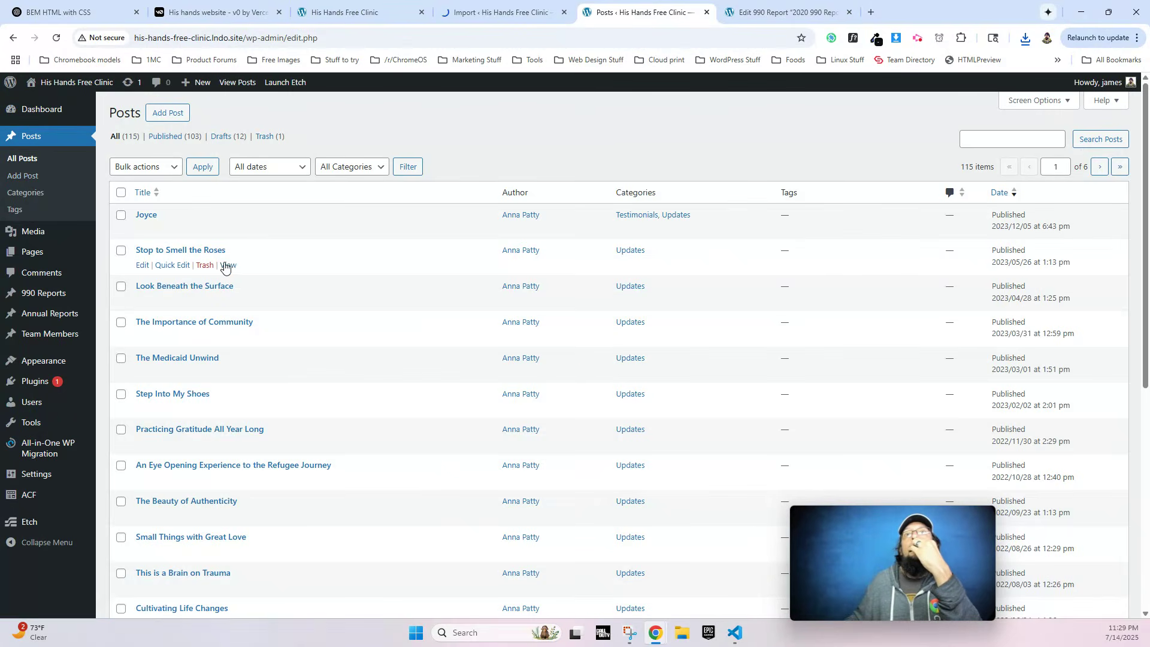
View the imported "Stop to Smell the Roses" post and examine its banner title, excerpt and body text layout.
left_click(225, 262)
scroll(272, 377, "down", 20)
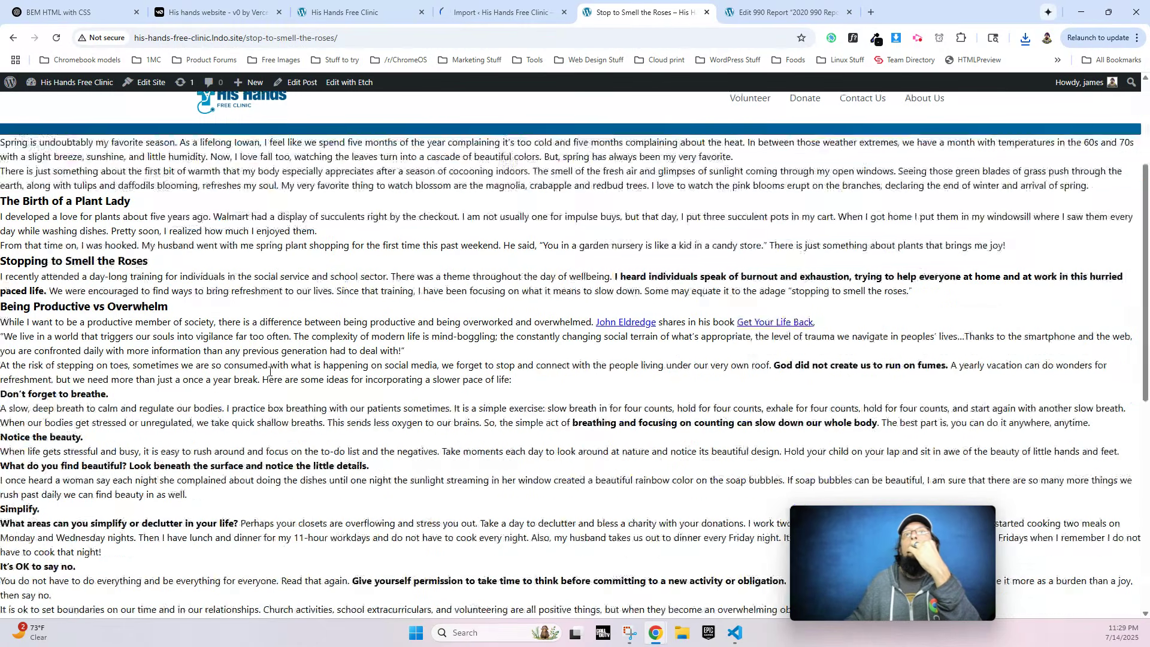
scroll(270, 377, "up", 20)
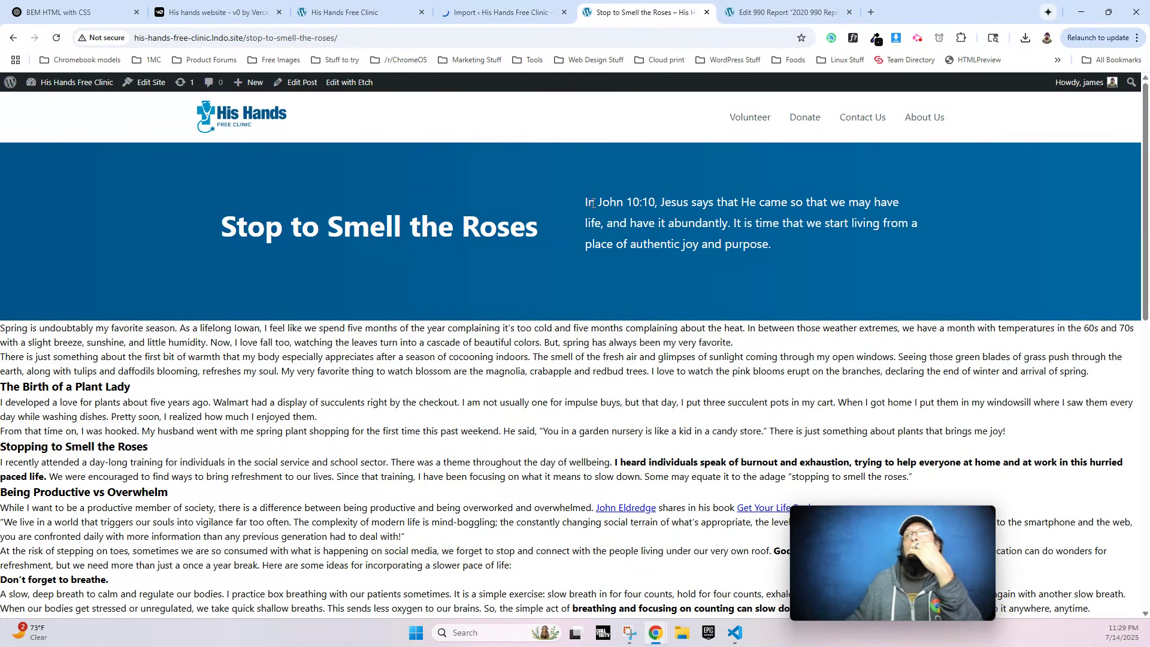
left_click_drag(584, 202, 775, 246)
left_click_drag(547, 329, 537, 343)
scroll(330, 353, "down", 5)
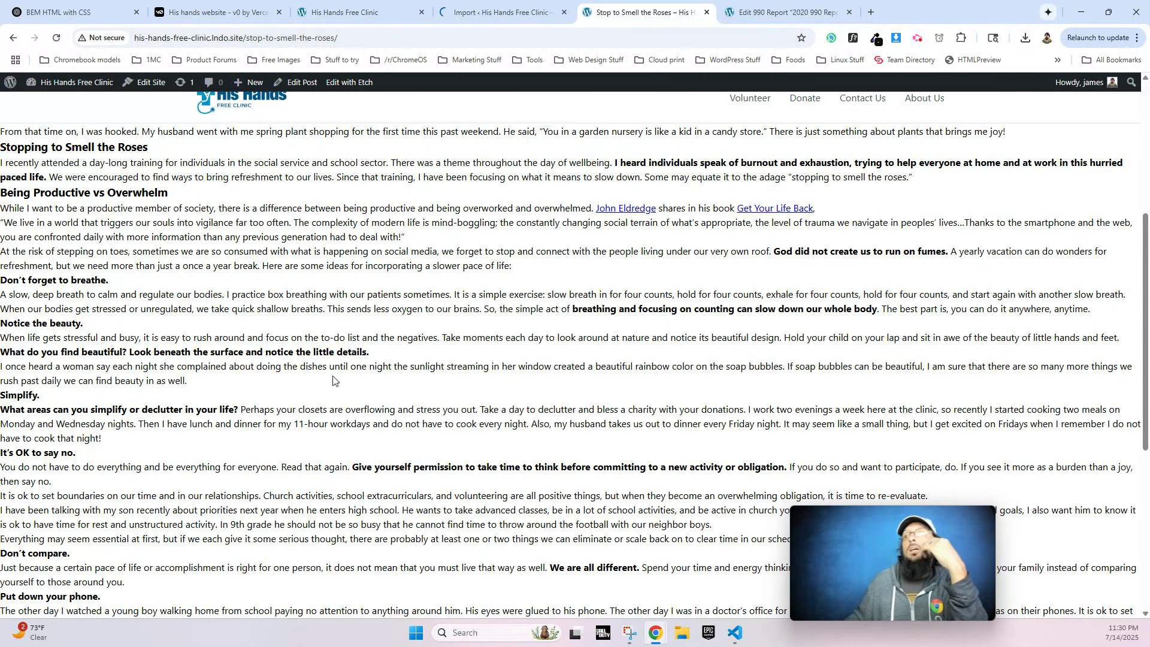
scroll(330, 354, "up", 5)
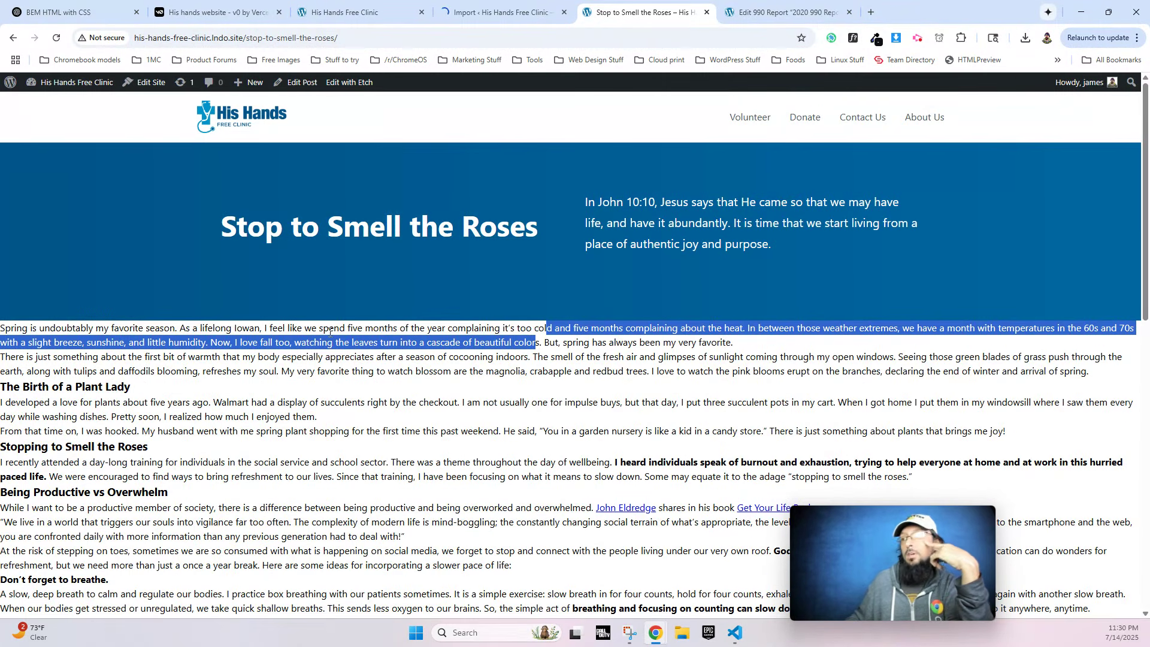
left_click(296, 337)
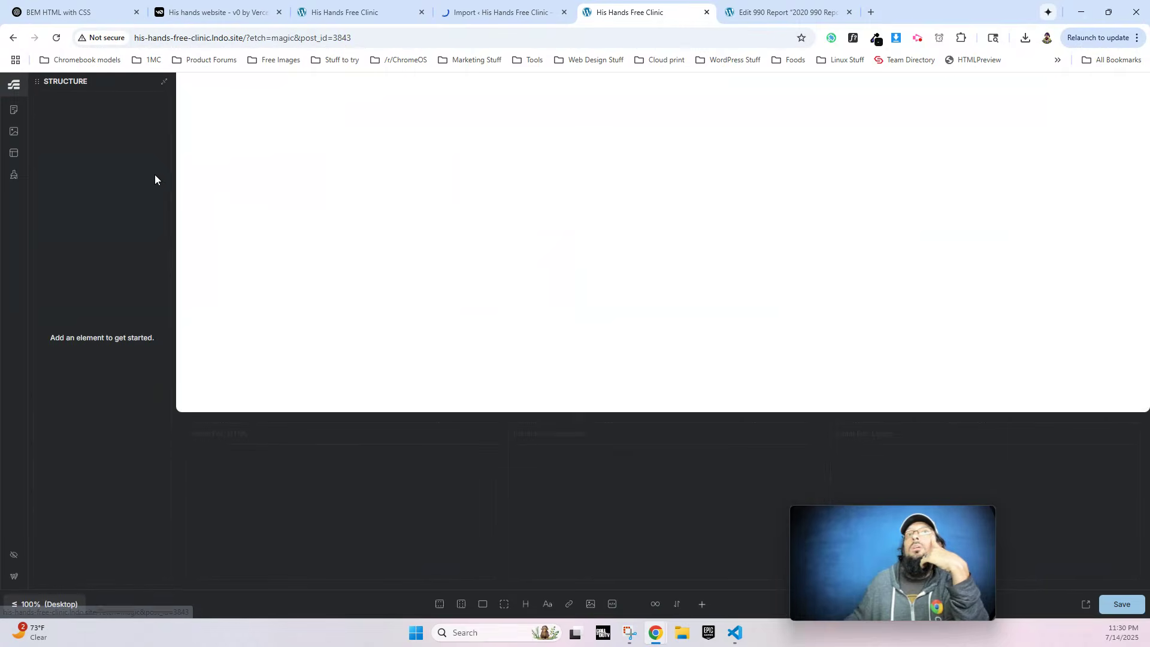
Open the Single Post template for editing in Etch from the imported post.
left_click(10, 154)
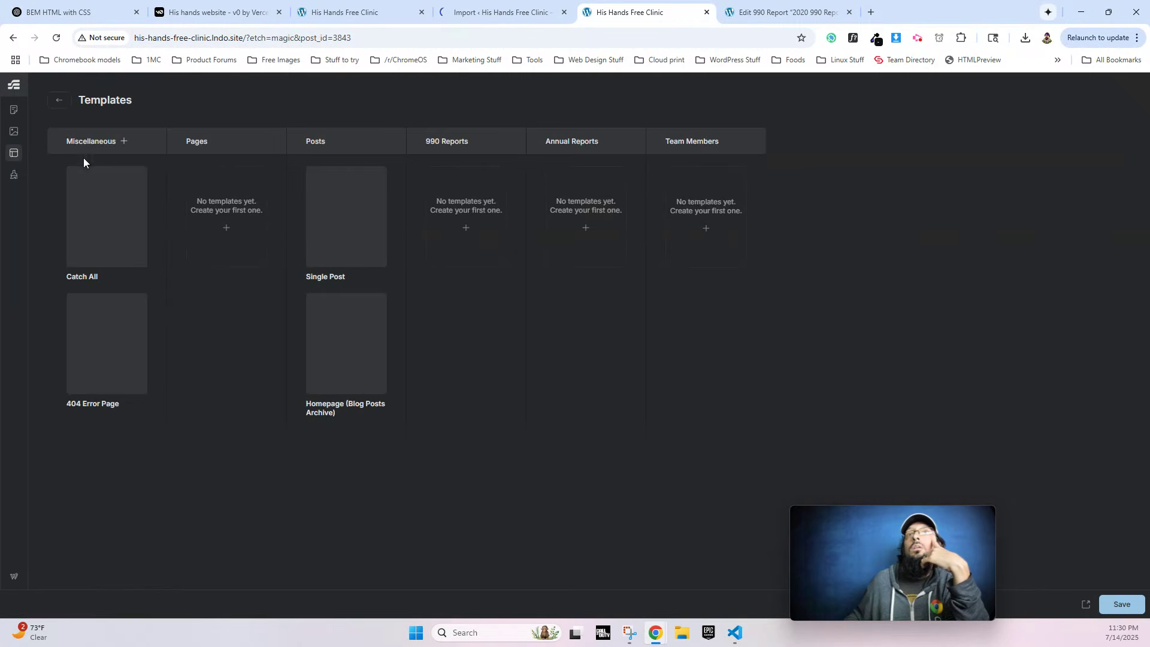
mouse_move(319, 196)
left_click(350, 208)
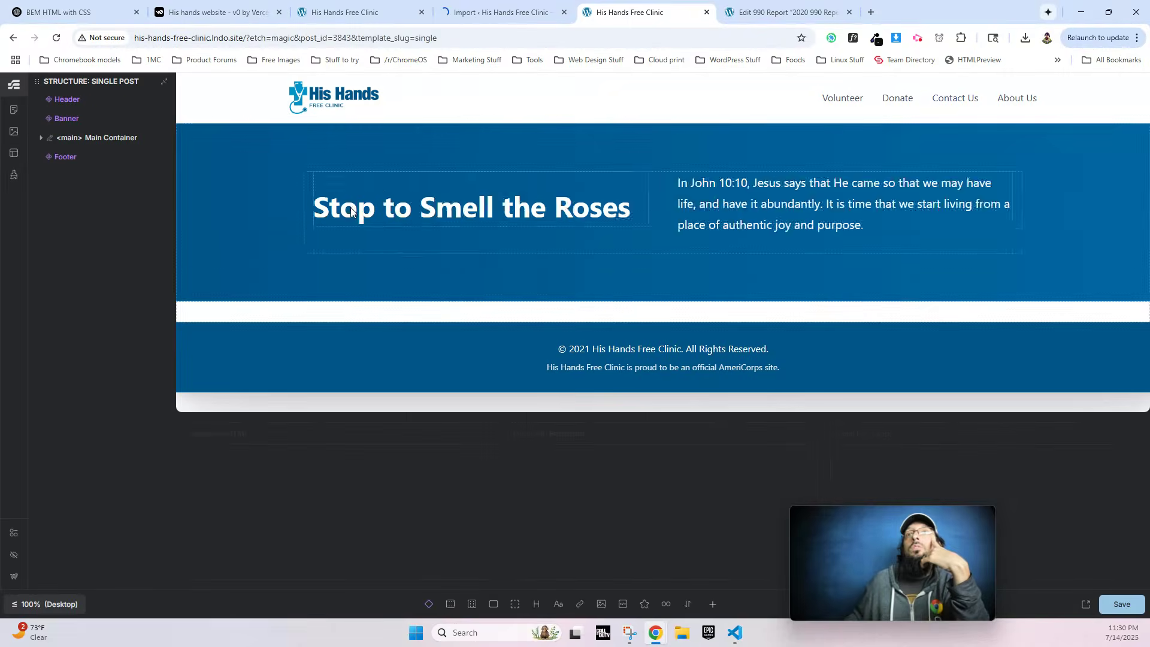
Give the Single Post template's main container the class post-main in its HTML.
left_click(76, 141)
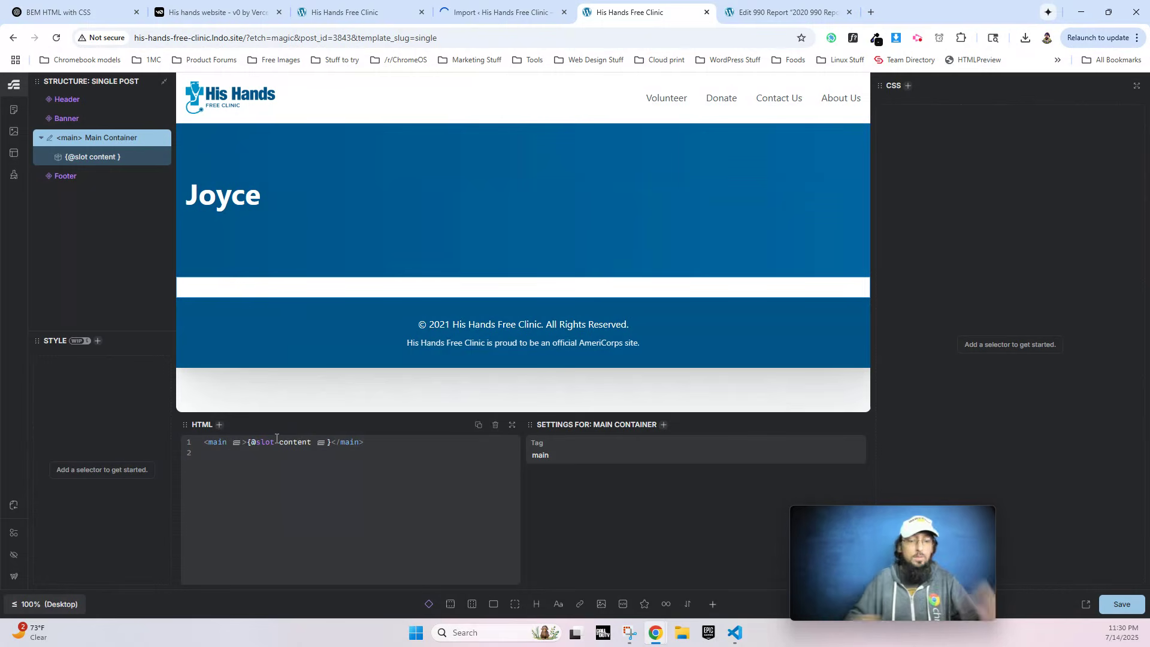
type("class=\"")
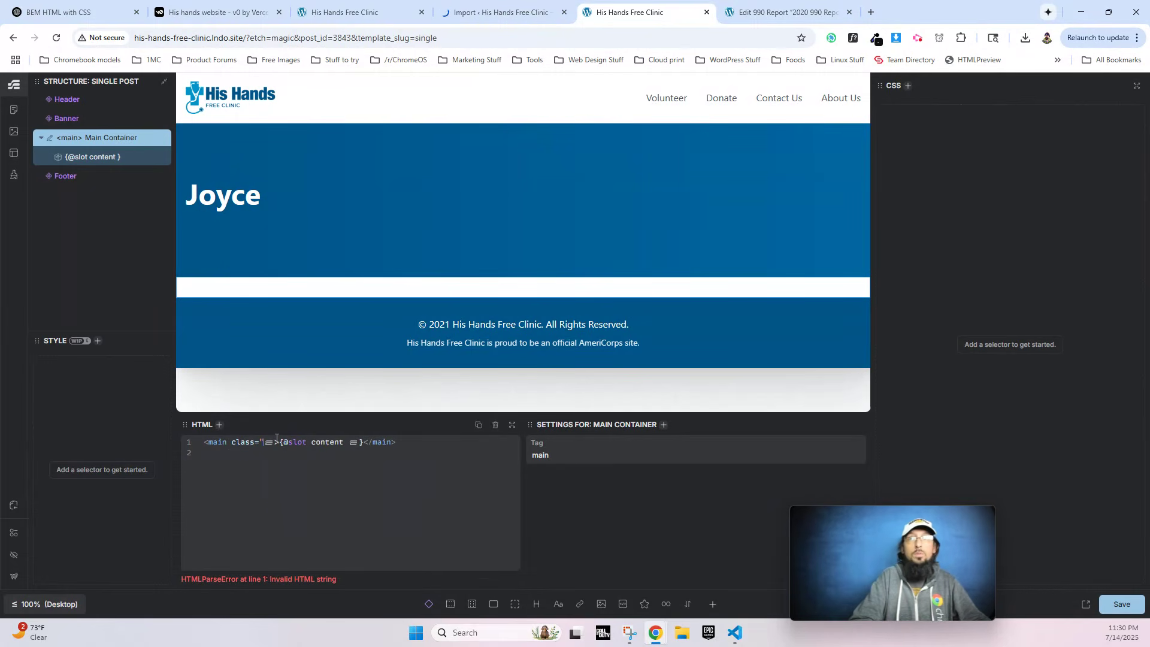
type("posts-")
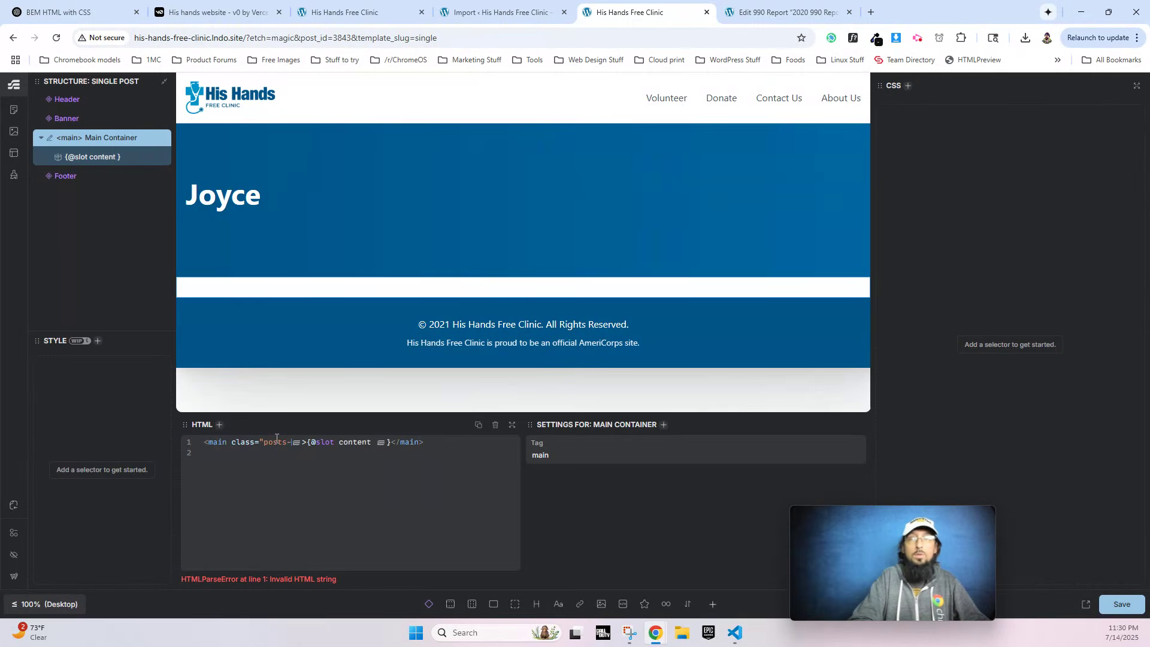
key("BackSpace")
type("-main\"")
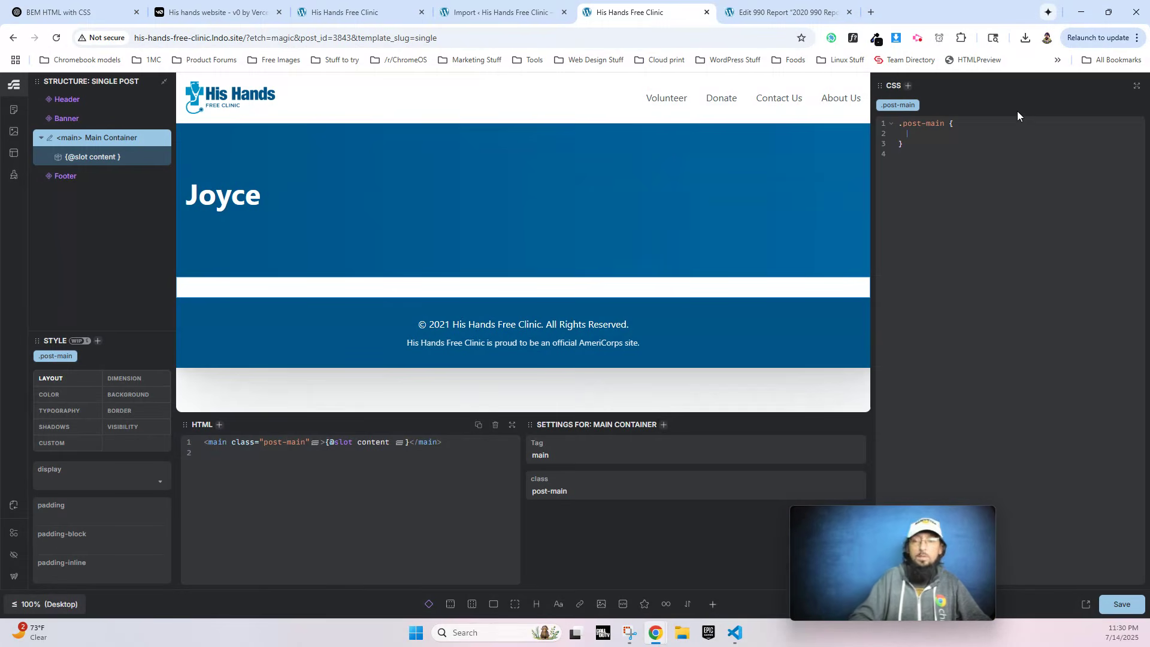
Add 20px padding to the .post-main rule and save the Single Post template.
key("Return")
type("pad")
key("Return")
type(": 20px;")
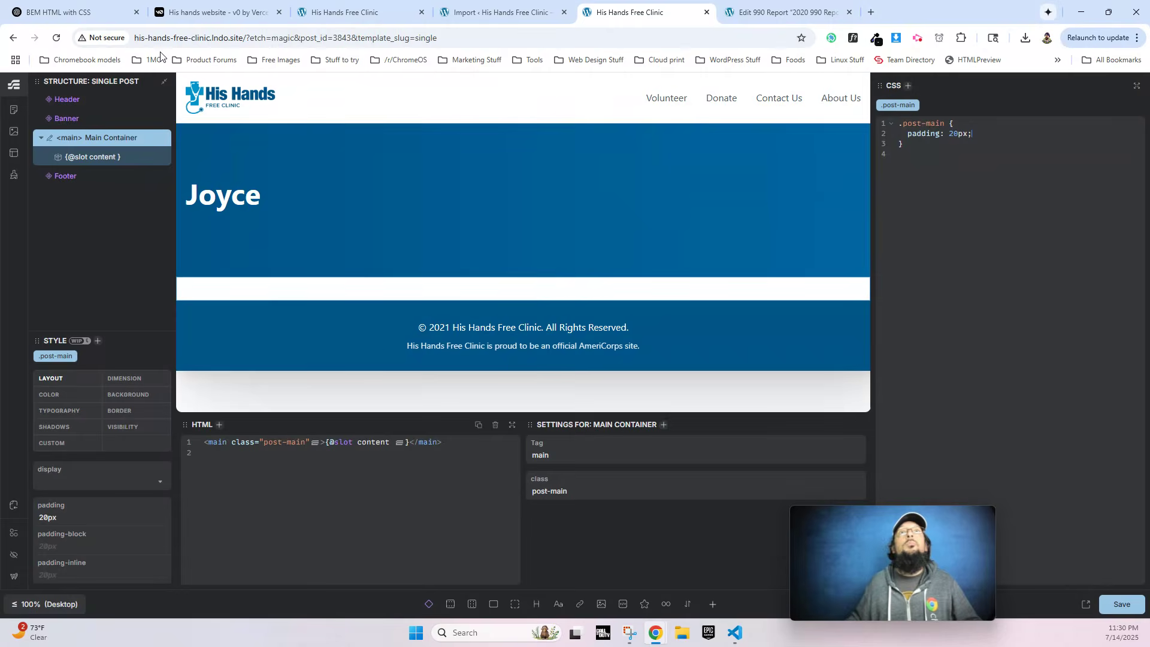
left_click(1103, 610)
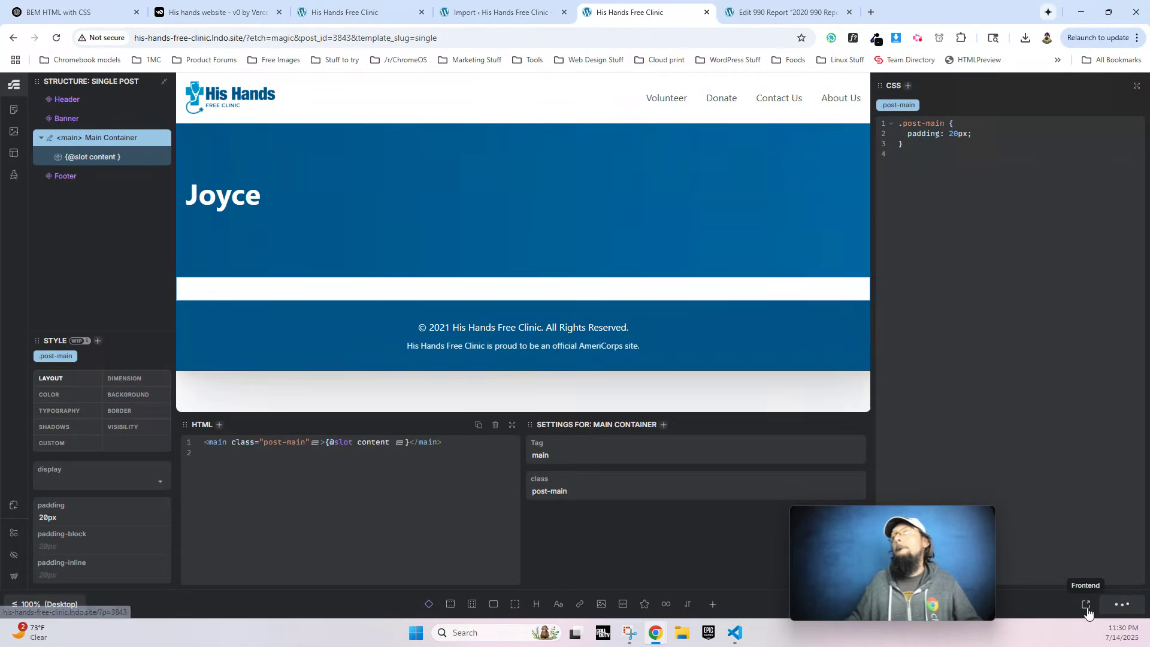
View the local "Stop to Smell the Roses" post on the front end and examine its body spacing and width against the banner.
left_click(1086, 604)
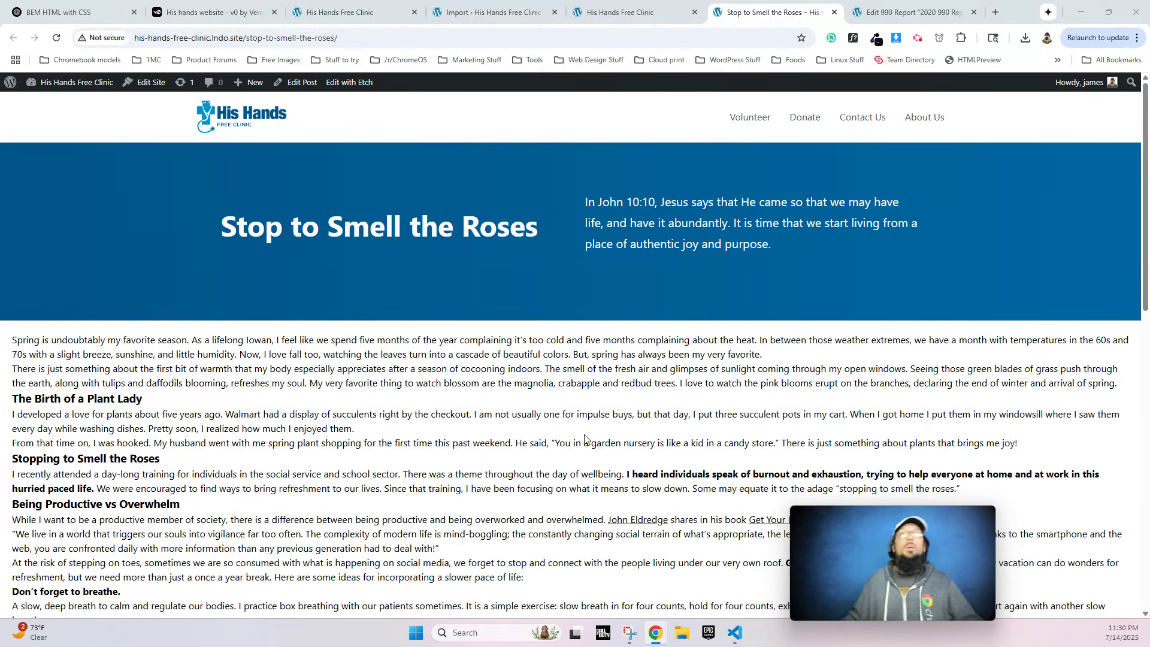
scroll(556, 427, "down", 3)
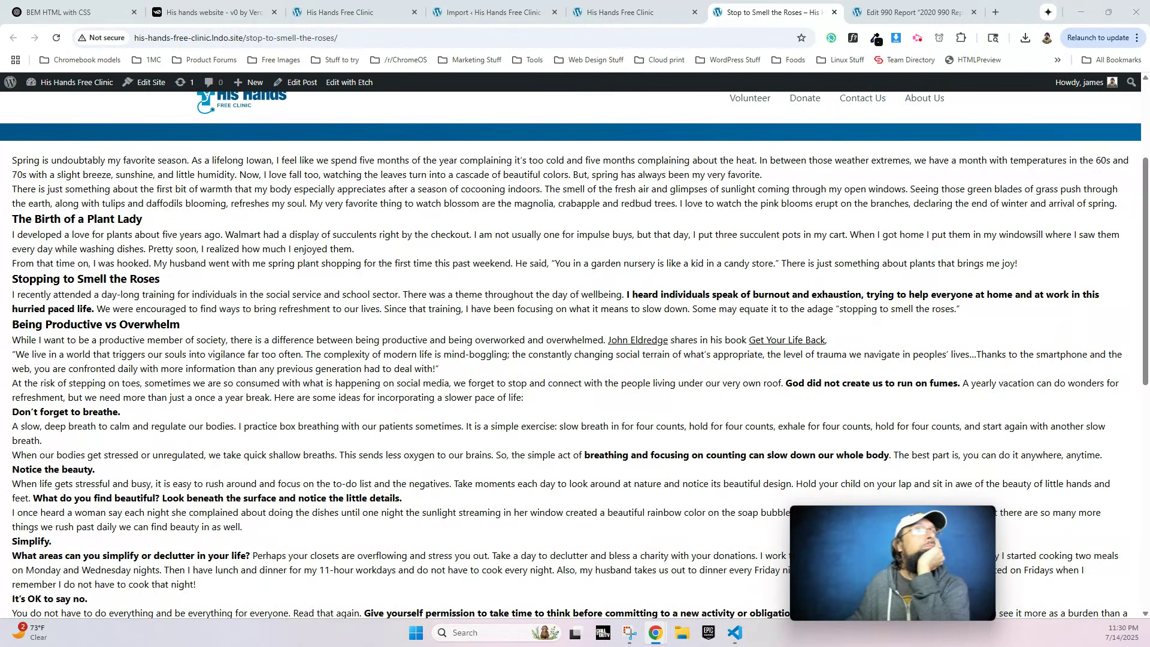
scroll(359, 327, "up", 3)
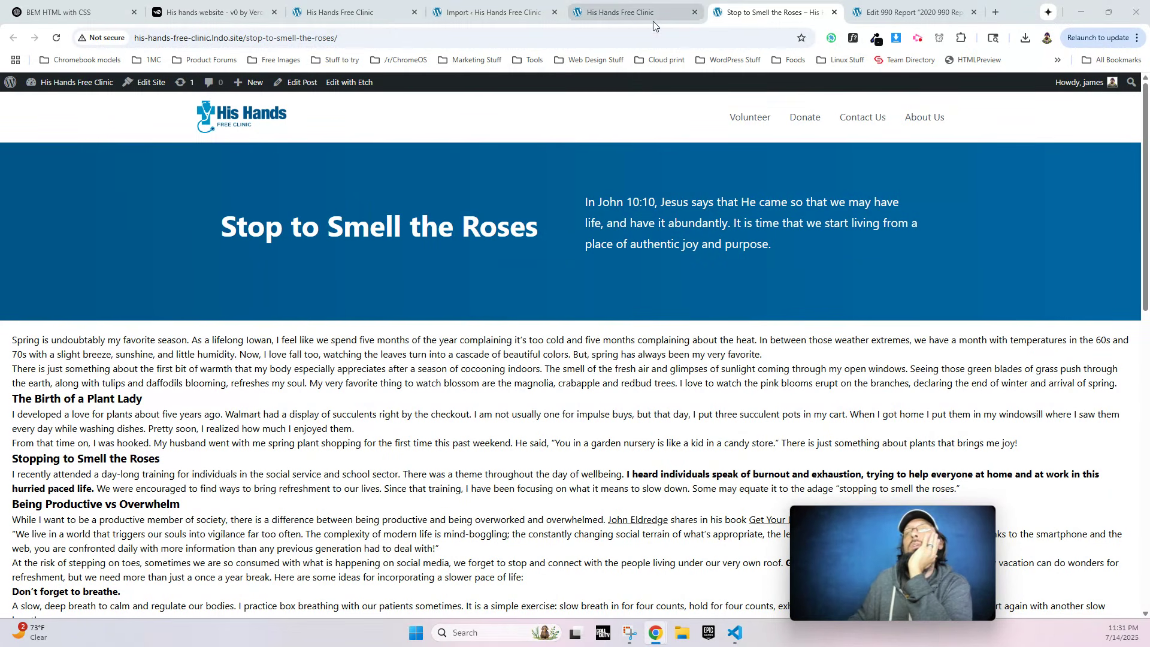
left_click(629, 17)
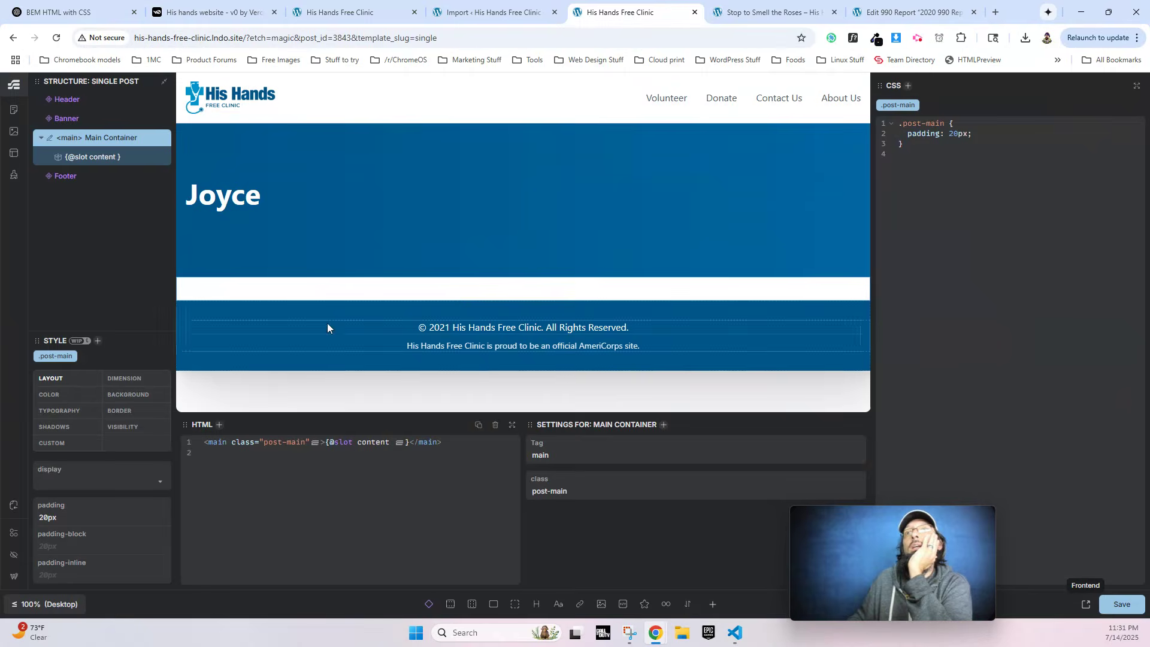
left_click(76, 126)
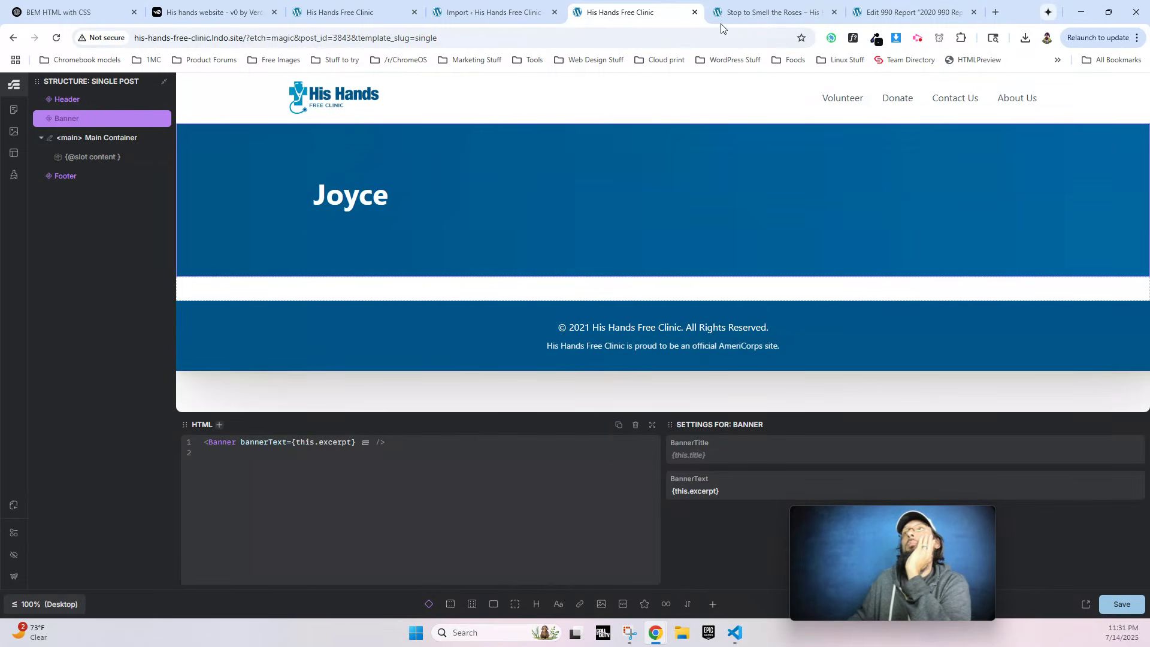
key("ctrl+Tab")
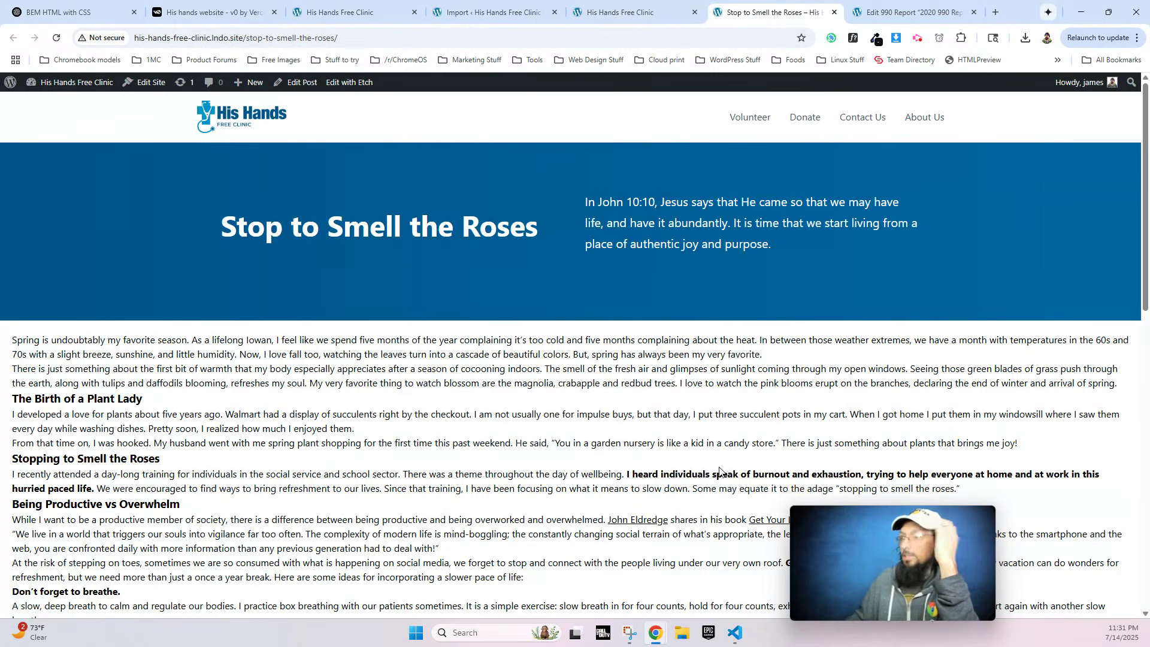
scroll(500, 389, "down", 15)
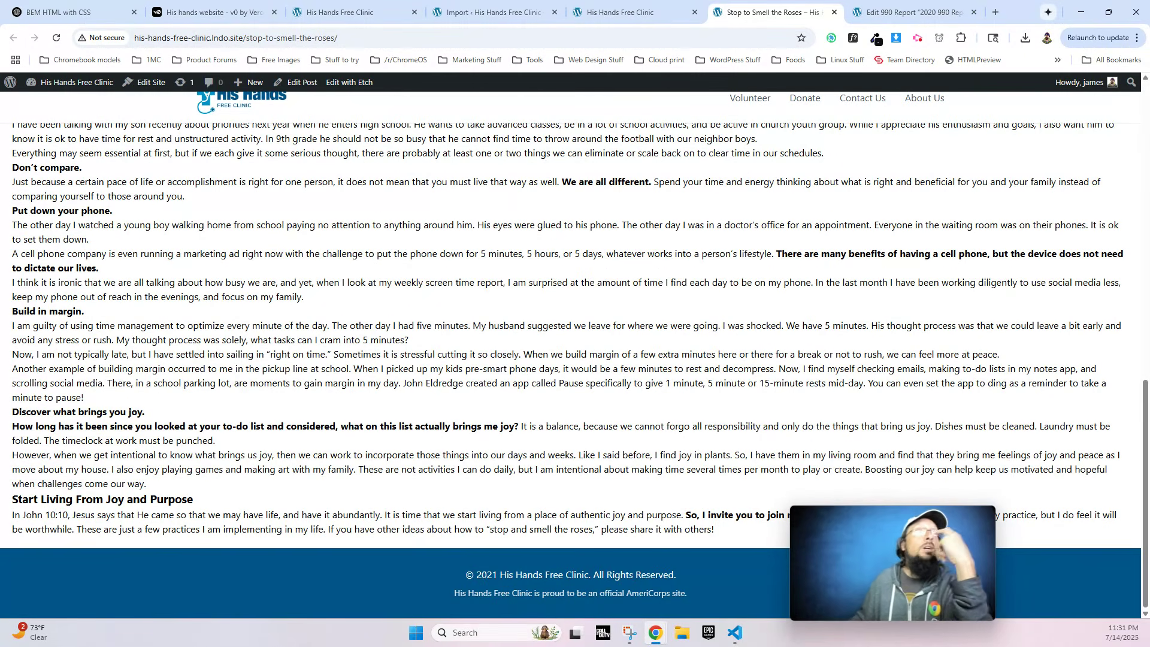
Switch to the live site's "Stop to Smell the Roses" post and examine its content width and News & Updates sidebar.
left_click_drag(1149, 60, 459, 36)
scroll(797, 366, "down", 15)
scroll(796, 365, "up", 10)
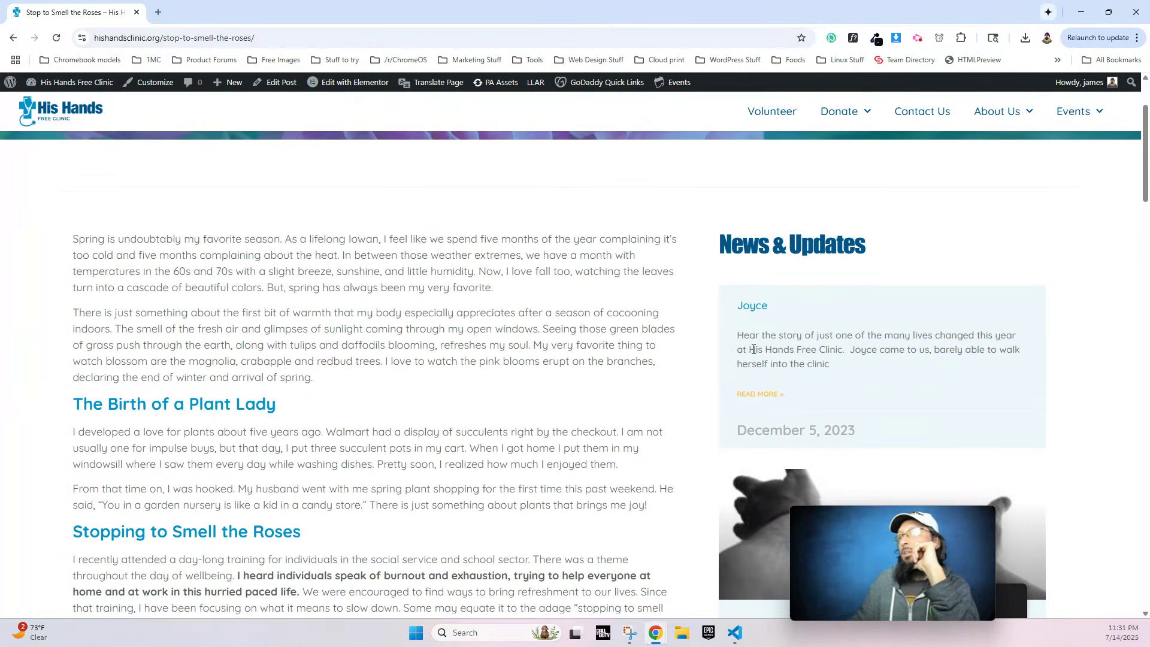
scroll(749, 336, "down", 5)
scroll(791, 390, "up", 6)
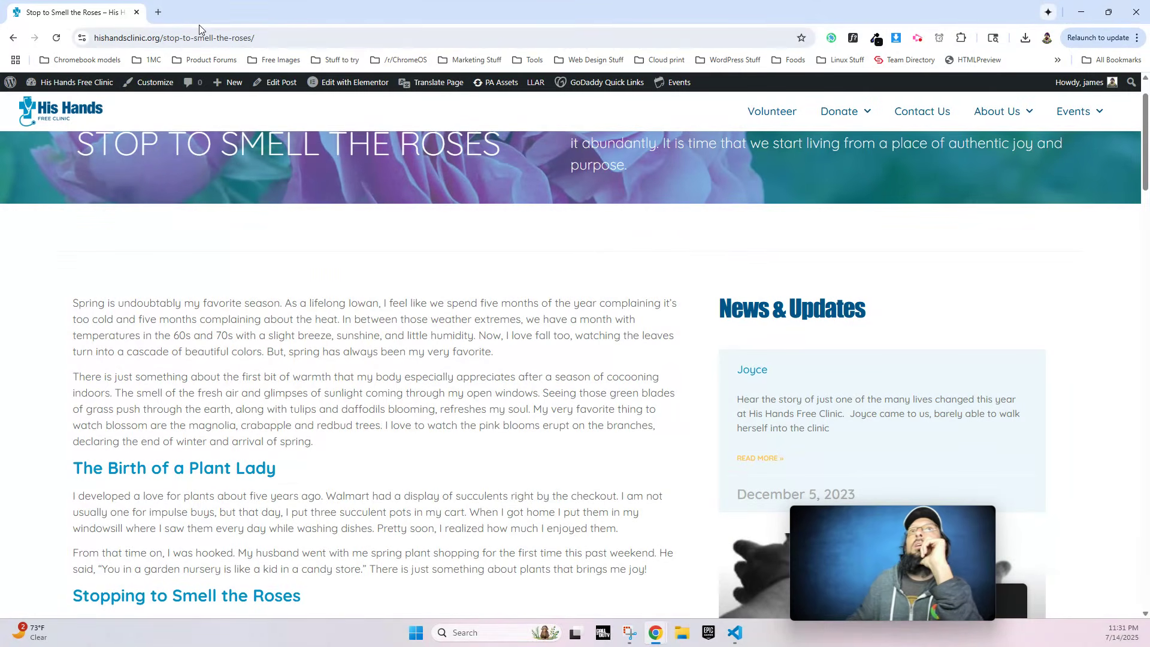
key("alt+Tab")
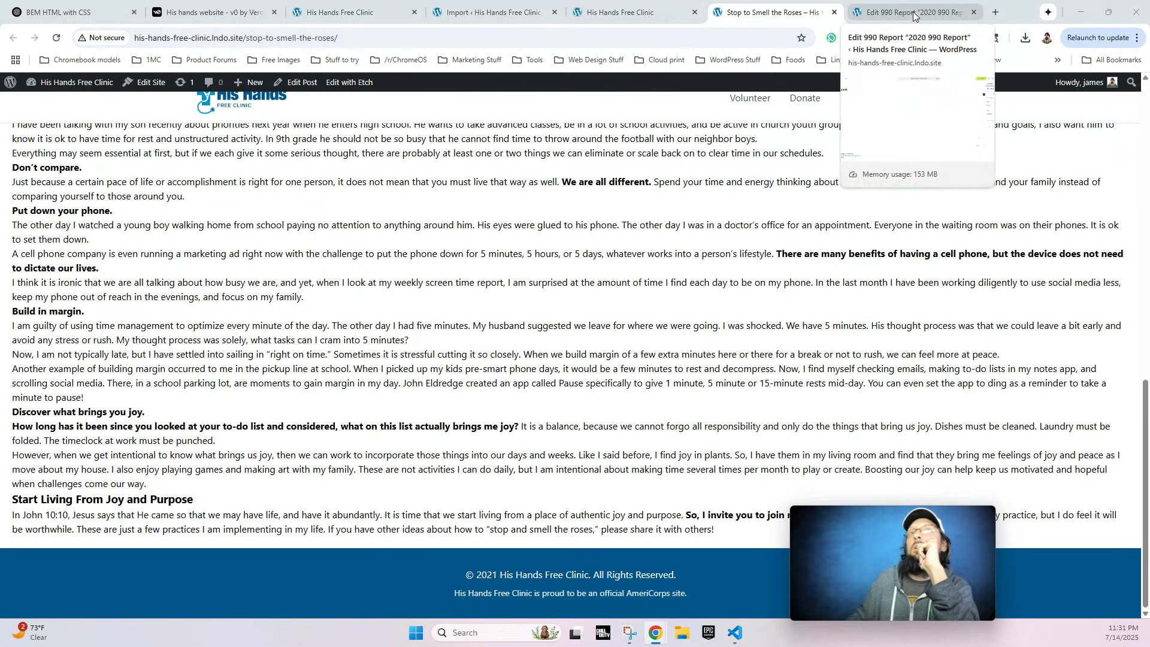
Limit the Single Post template's main container to a max-width of 1180px in the .post-main rule.
left_click(623, 12)
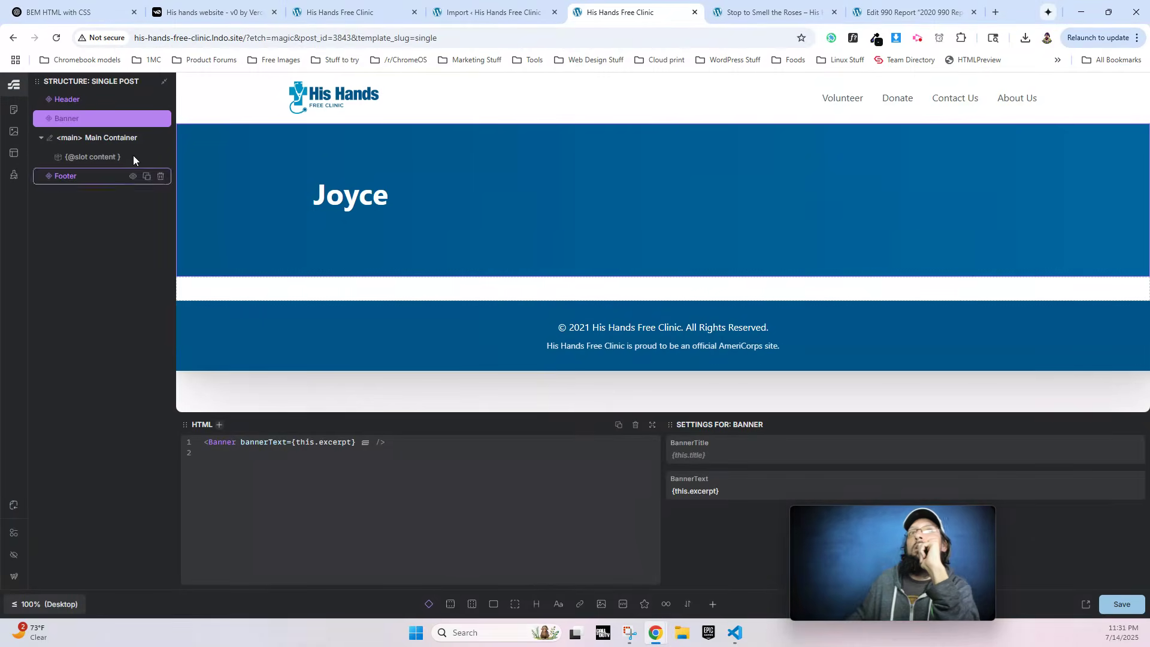
left_click(133, 137)
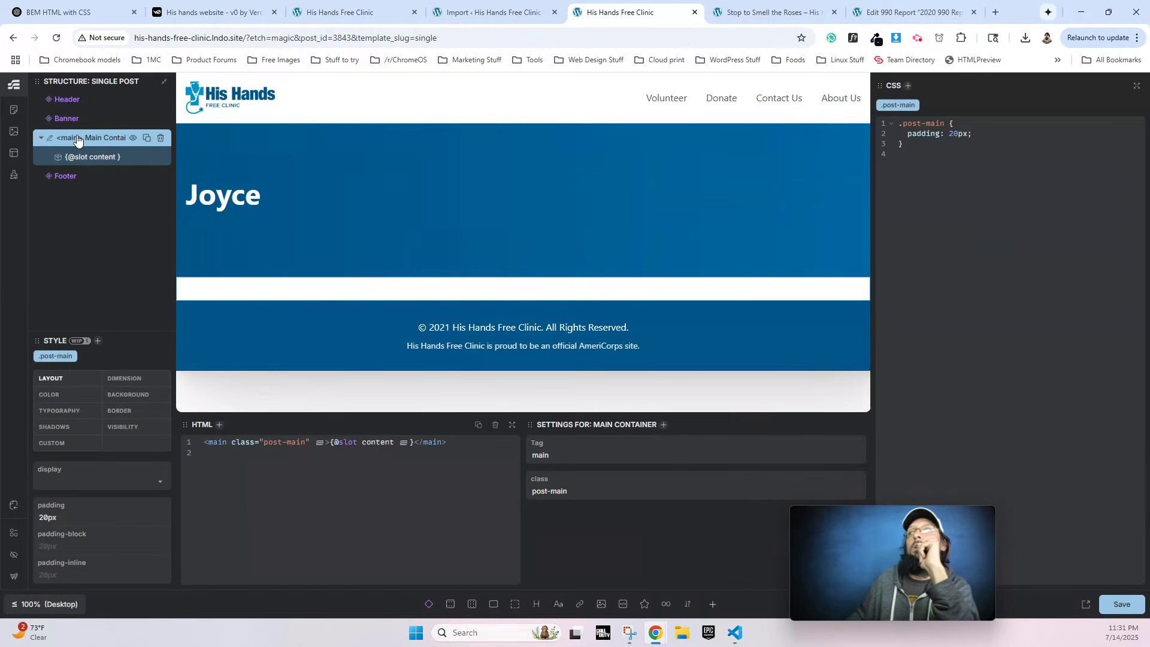
left_click(973, 135)
key("Return")
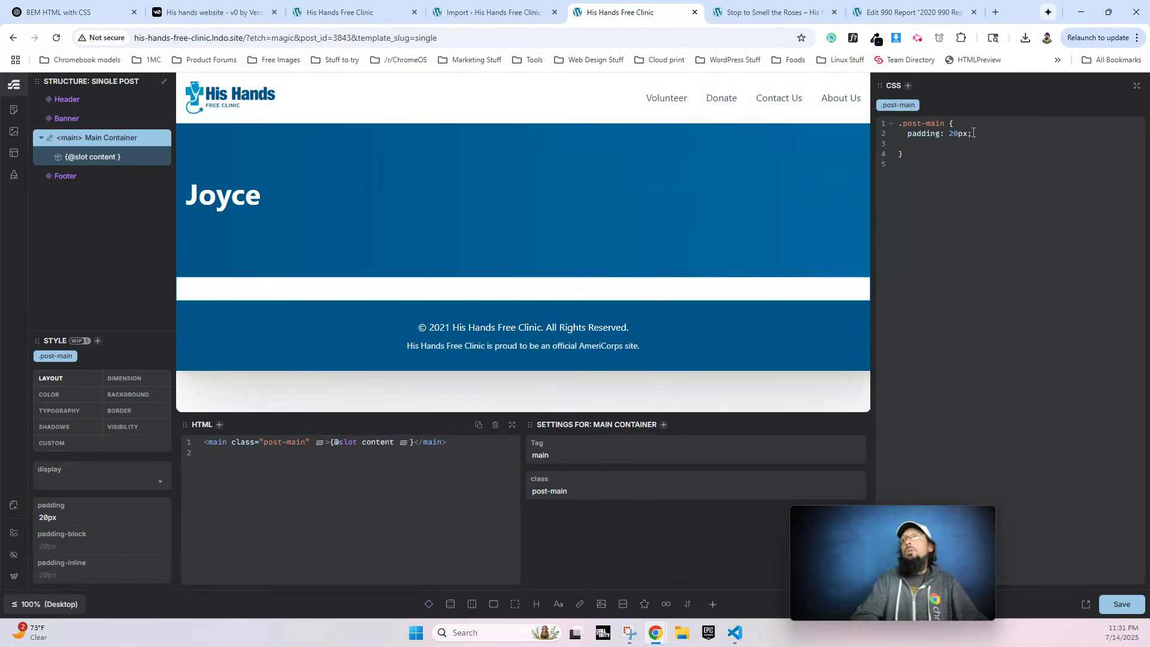
type("max-widt")
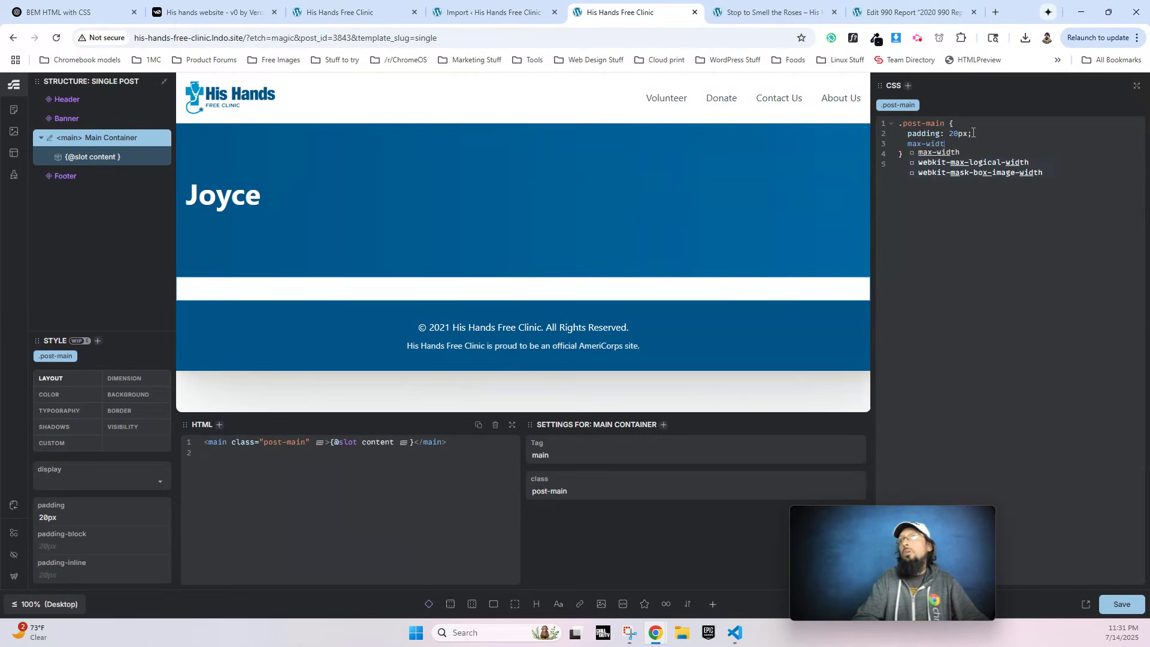
type("h: 11")
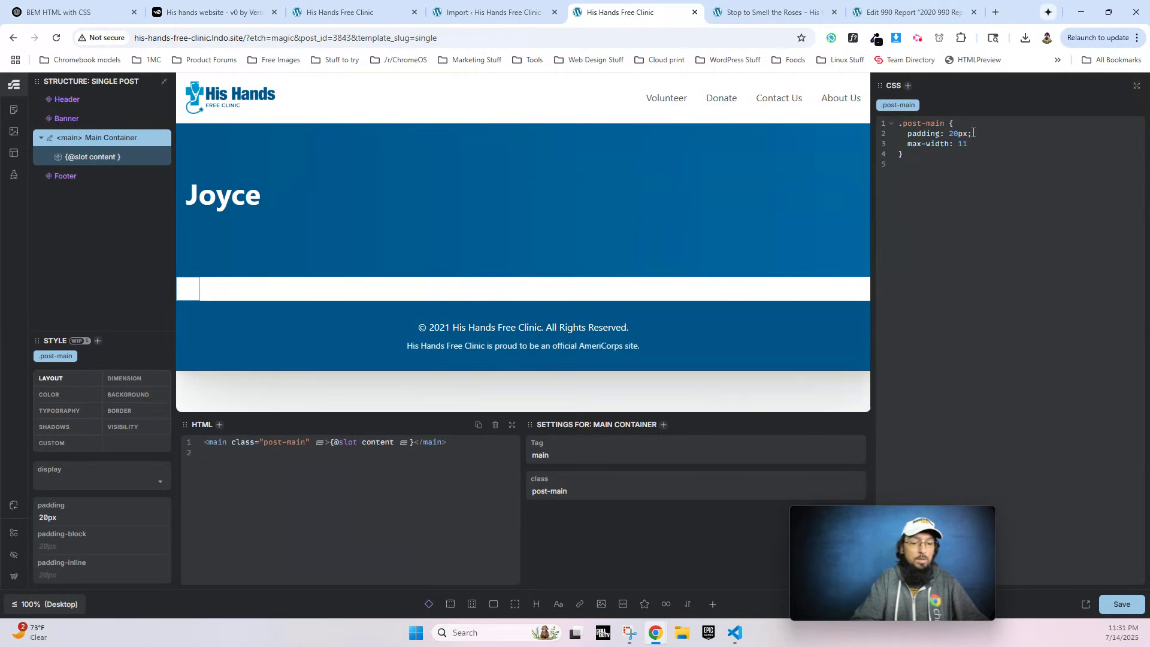
type("870px")
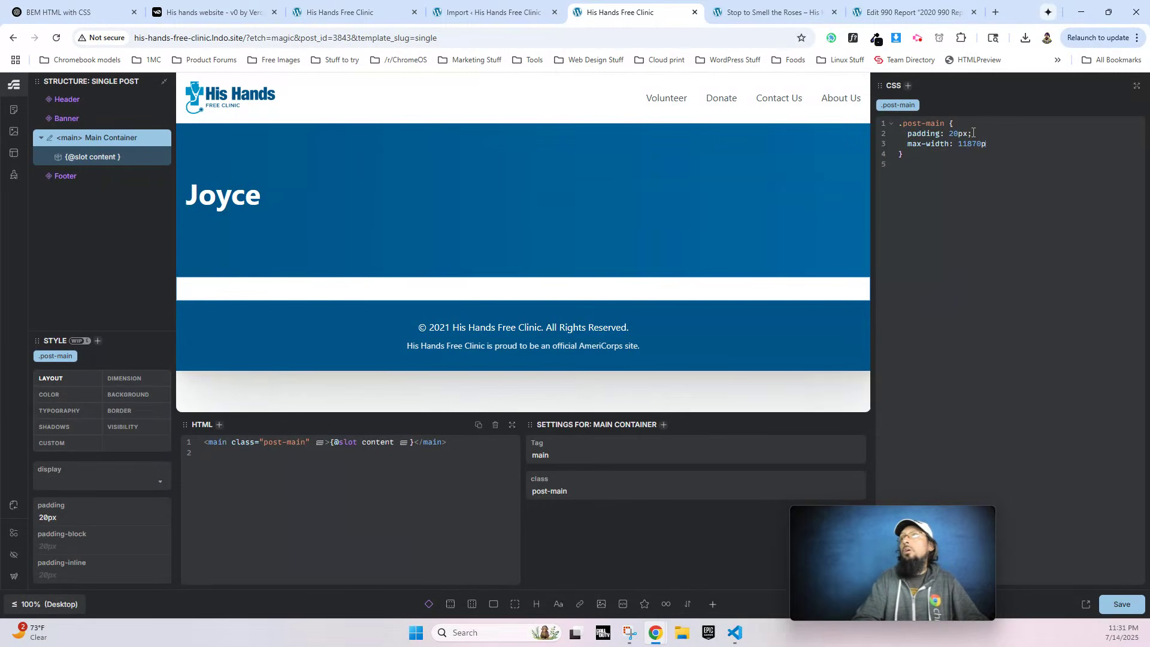
key("BackSpace")
key("BackSpace")
key("BackSpace")
type("0p")
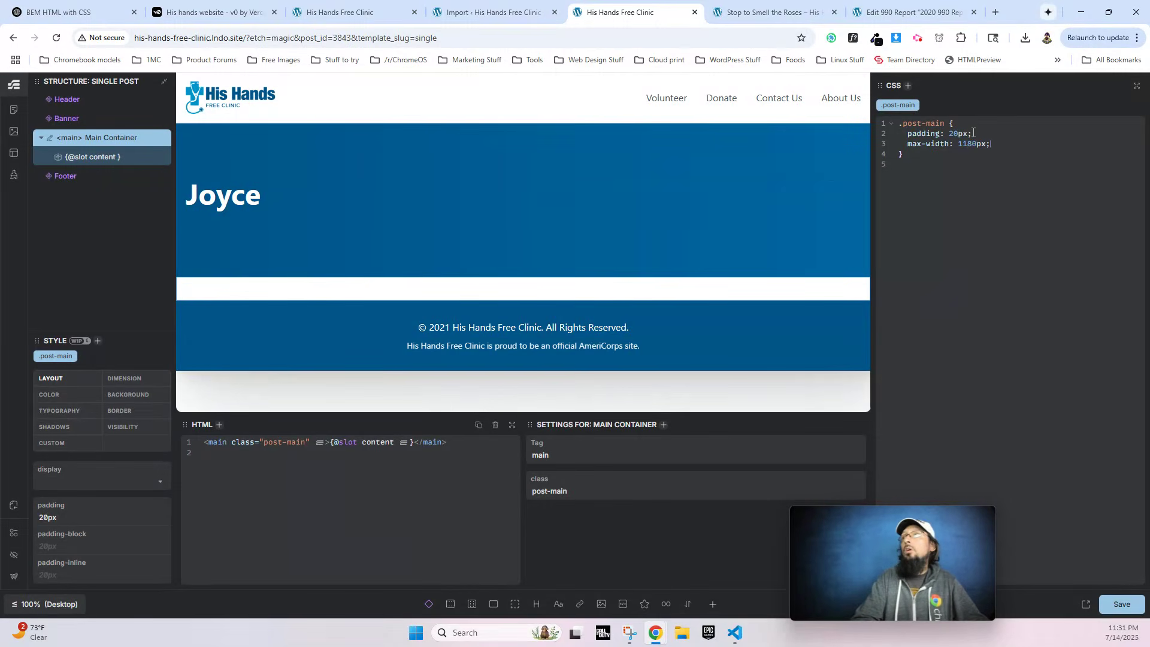
Centre the main container with margin-inline: auto, save the template, and check the result on the local "Stop to Smell the Roses" post.
type("margin")
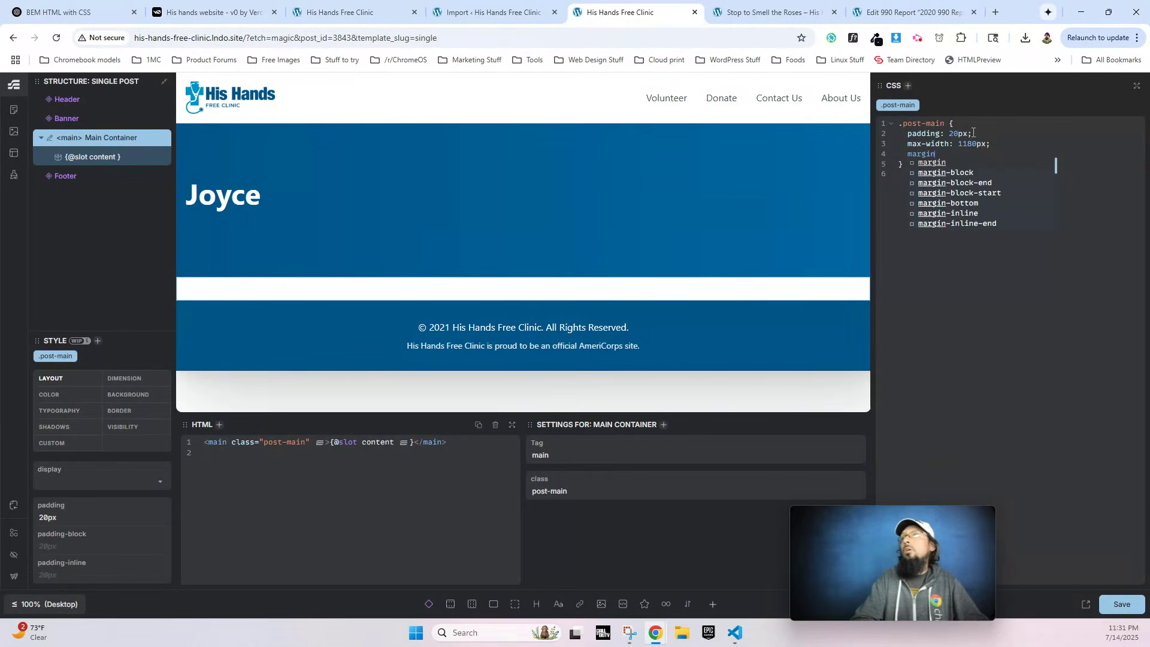
type("-=")
type("nline")
key("Return")
type("auto;")
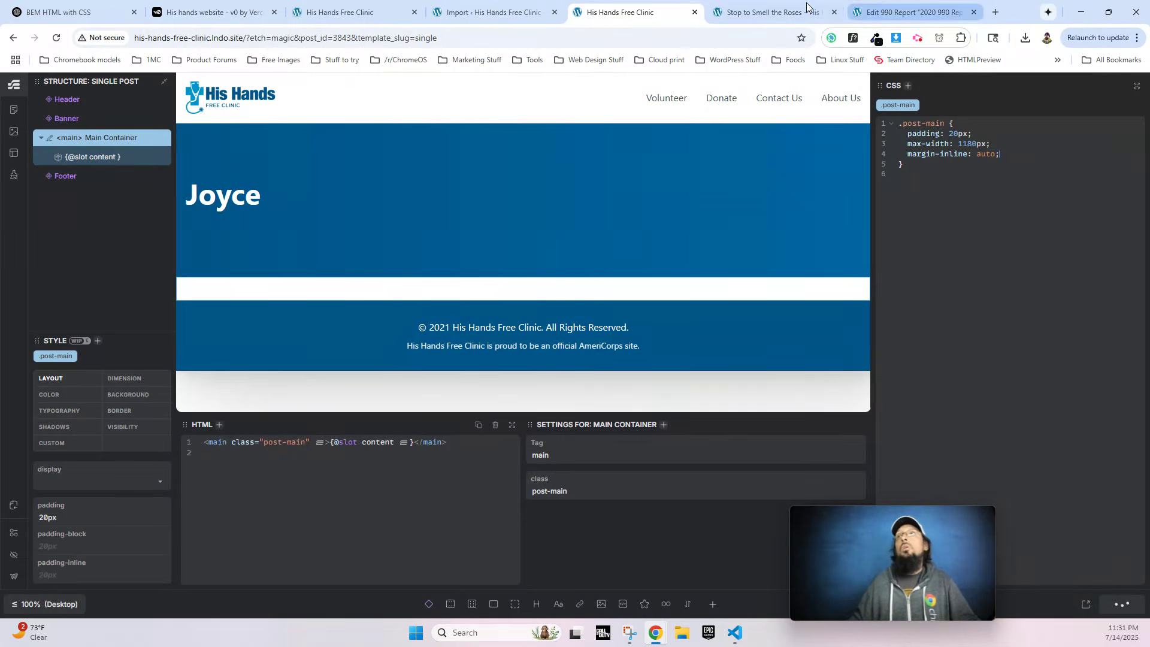
left_click(768, 13)
scroll(512, 324, "up", 20)
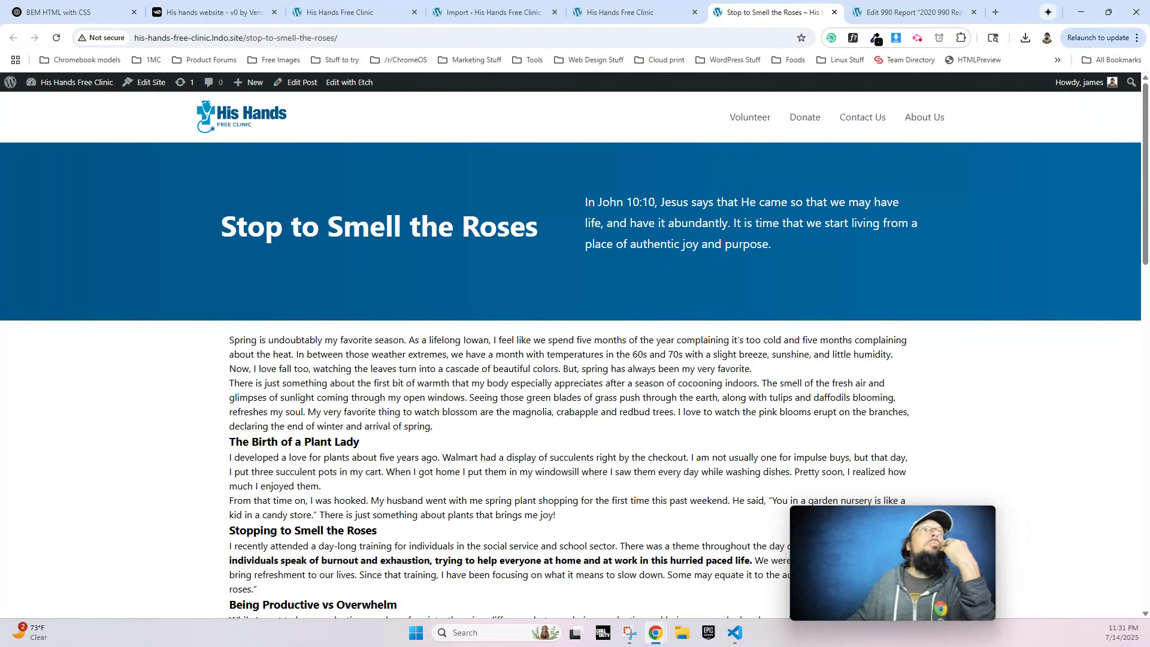
Open the His Hands Open House event page on the live site and examine its layout and URL.
left_click_drag(0, 114, 719, 109)
double_click(719, 109)
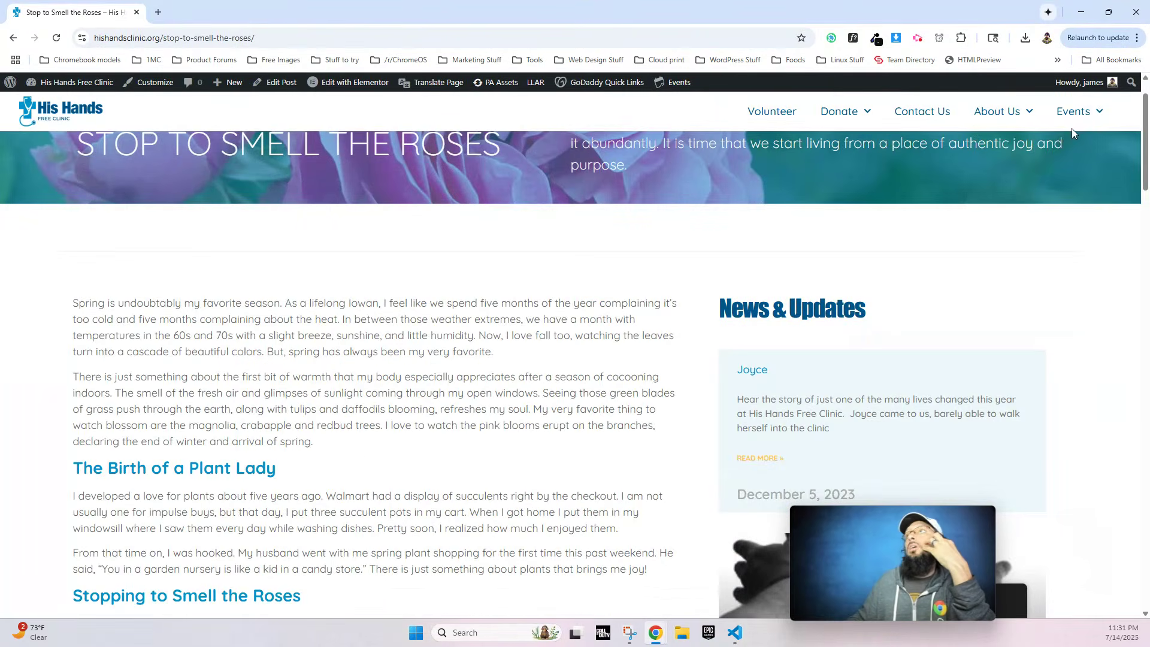
mouse_move(1089, 121)
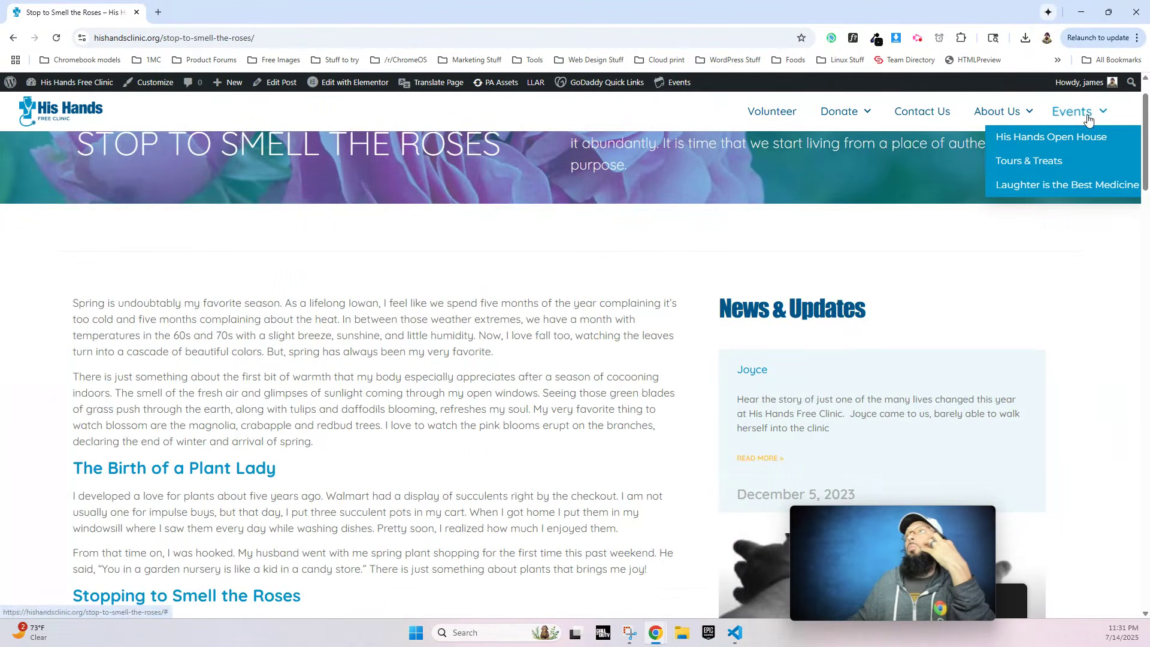
left_click(1045, 138)
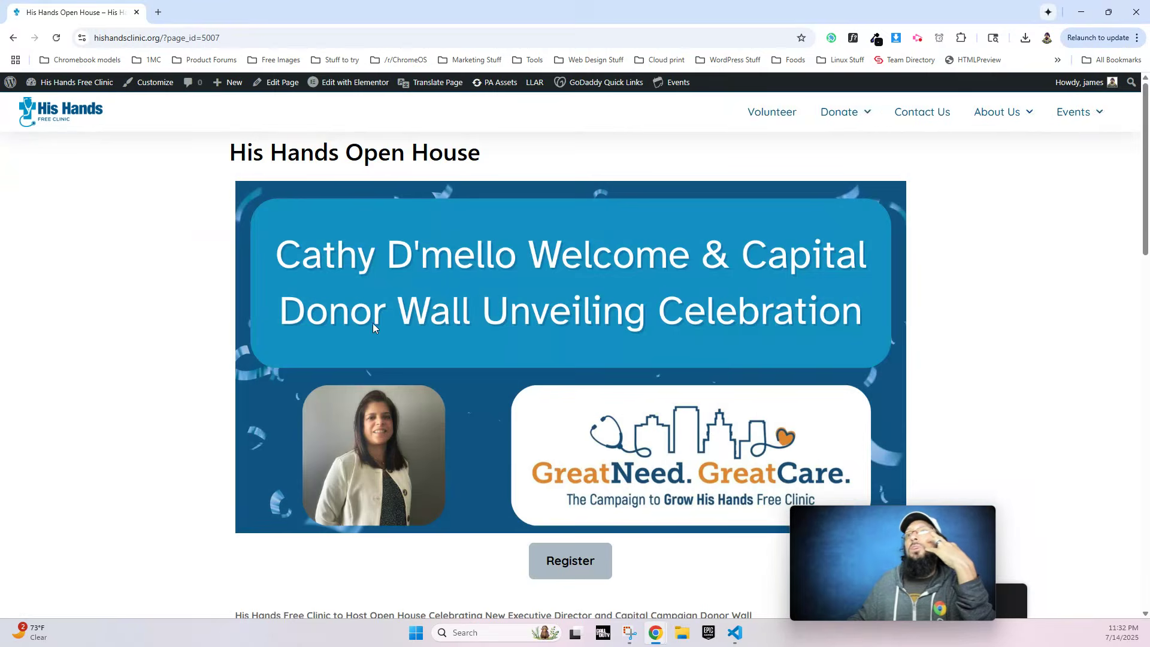
scroll(187, 195, "down", 6)
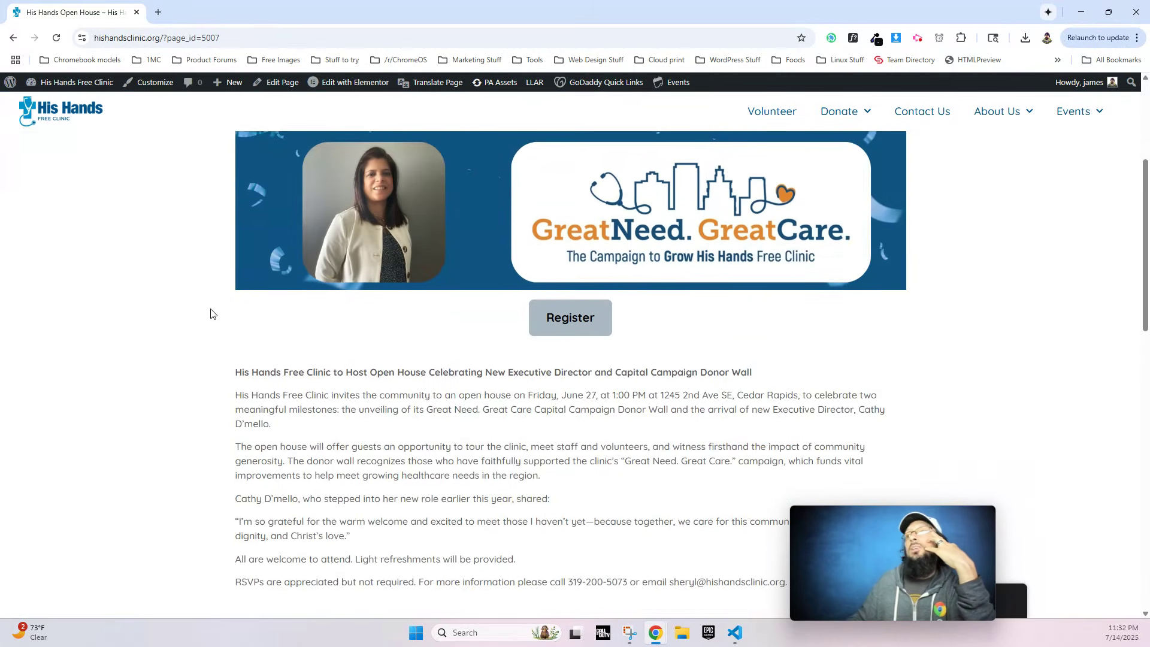
scroll(211, 312, "up", 3)
scroll(247, 305, "up", 3)
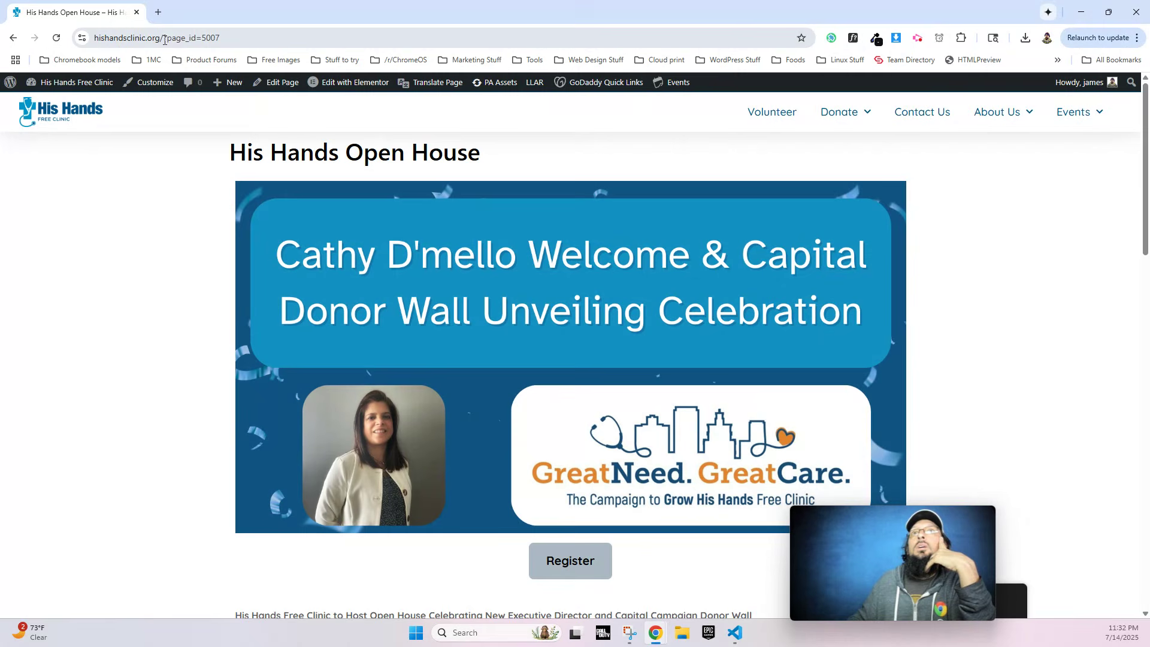
left_click_drag(191, 38, 315, 39)
left_click(140, 192)
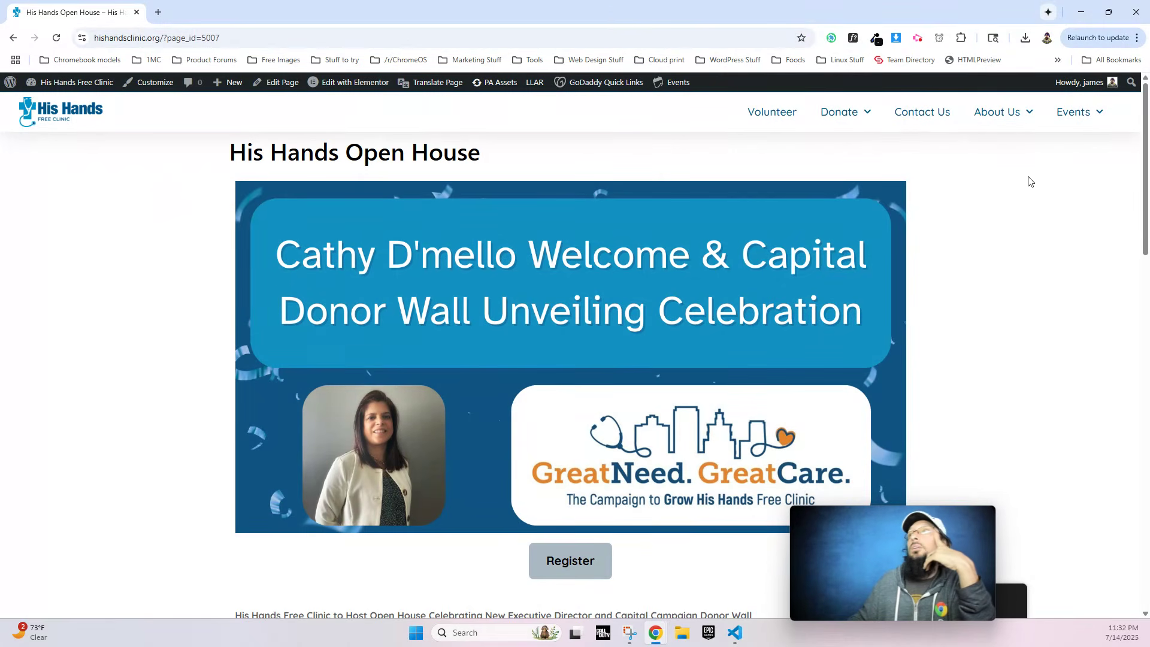
Open the live site's Laughter is the Best Medicine event page and review its content from the footer up to the title.
mouse_move(1072, 112)
left_click(1042, 190)
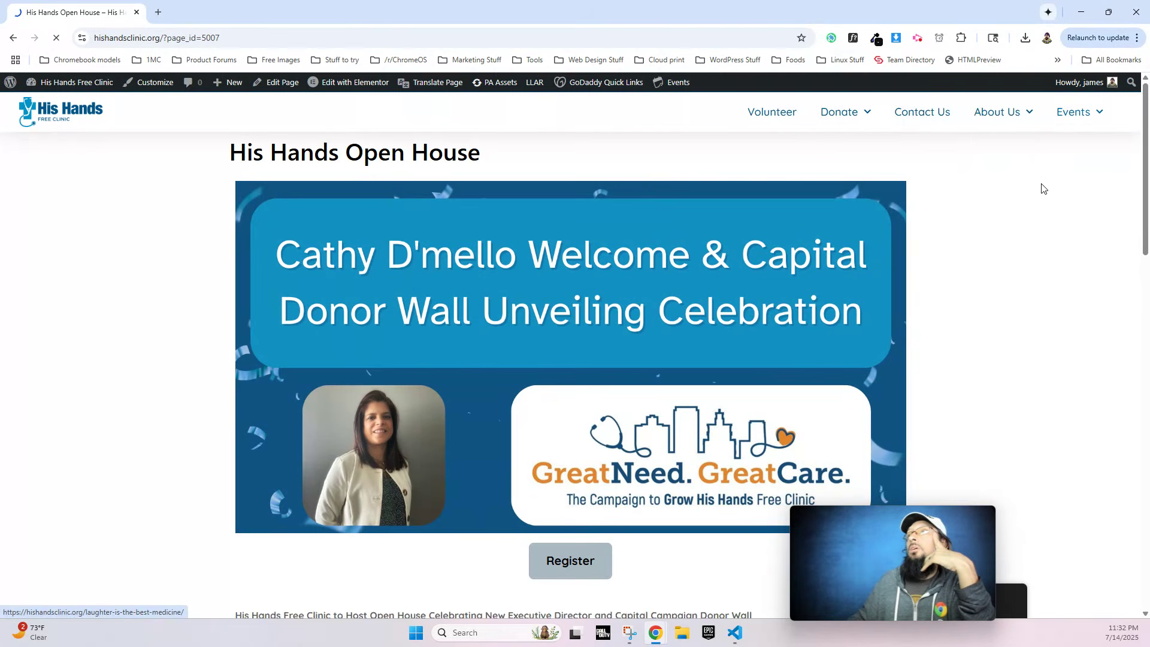
scroll(644, 289, "down", 10)
scroll(644, 290, "up", 8)
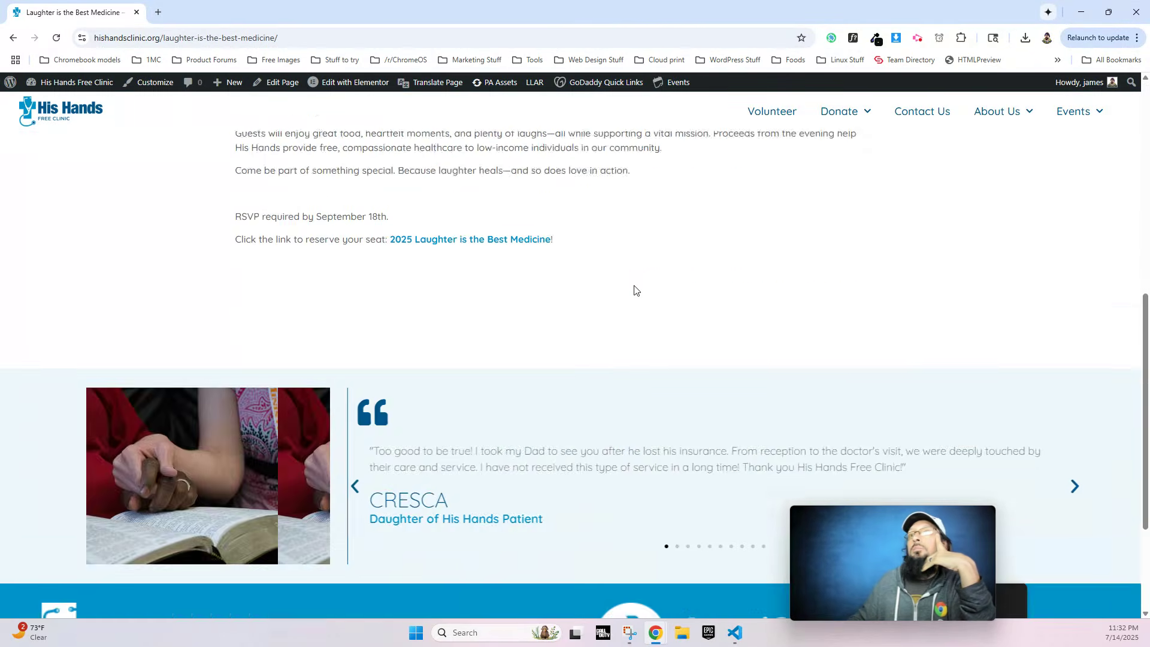
scroll(200, 152, "up", 1)
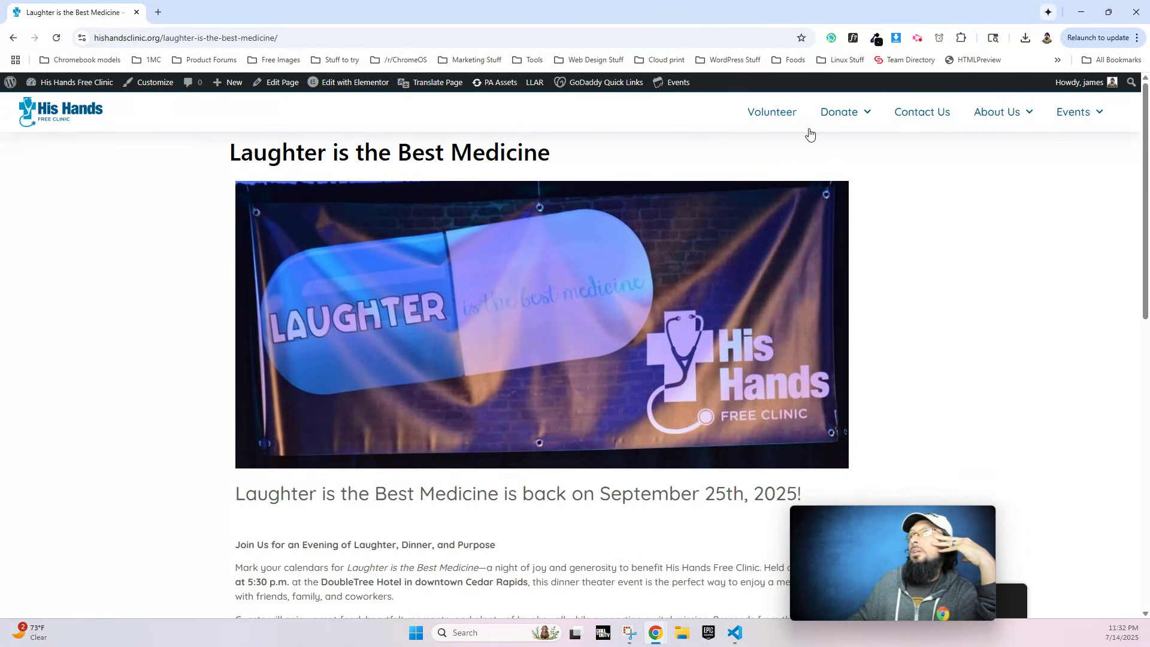
Check the elapsed time in the browser's stopwatch extension and return to the local "Stop to Smell the Roses" post.
mouse_move(838, 119)
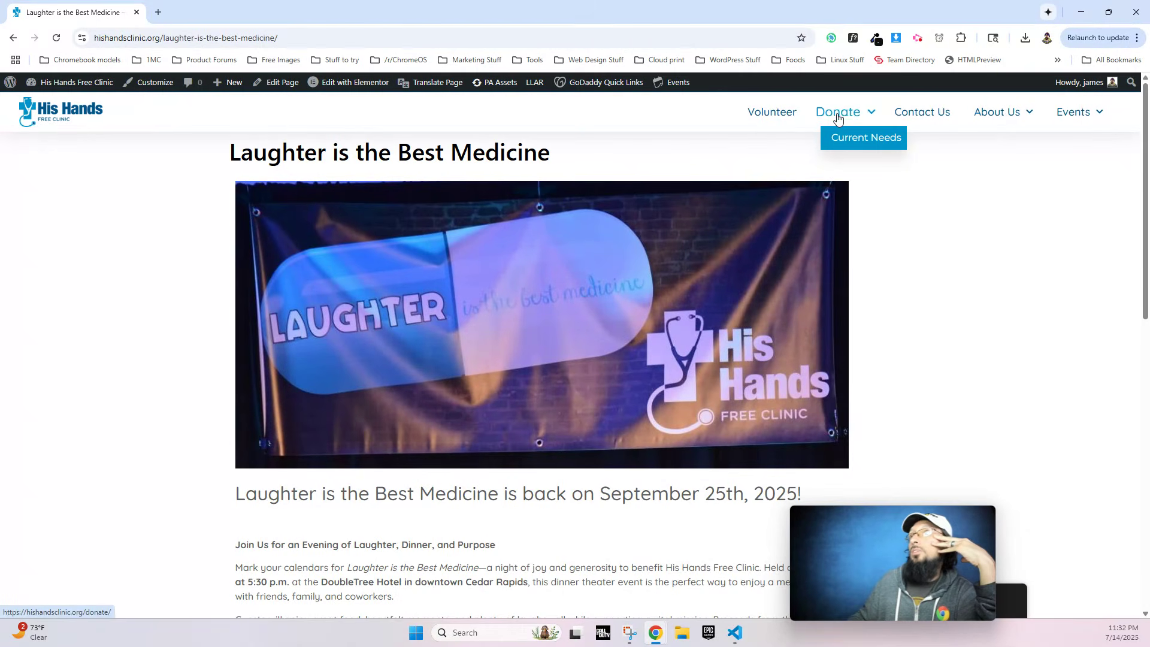
left_click(940, 40)
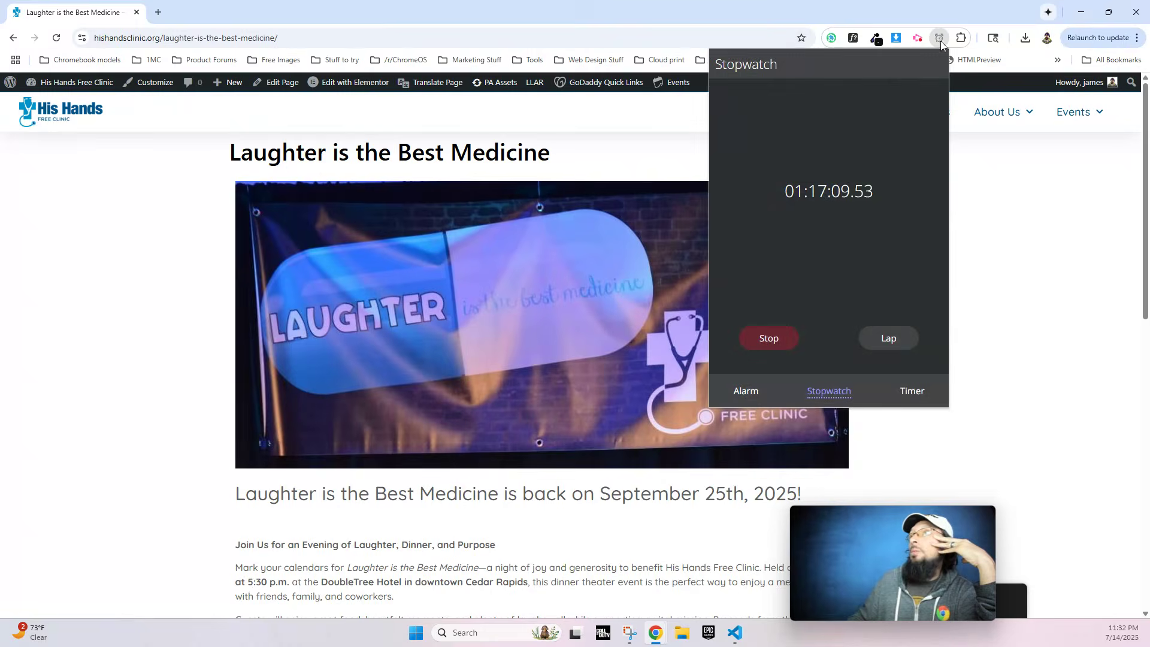
left_click(987, 226)
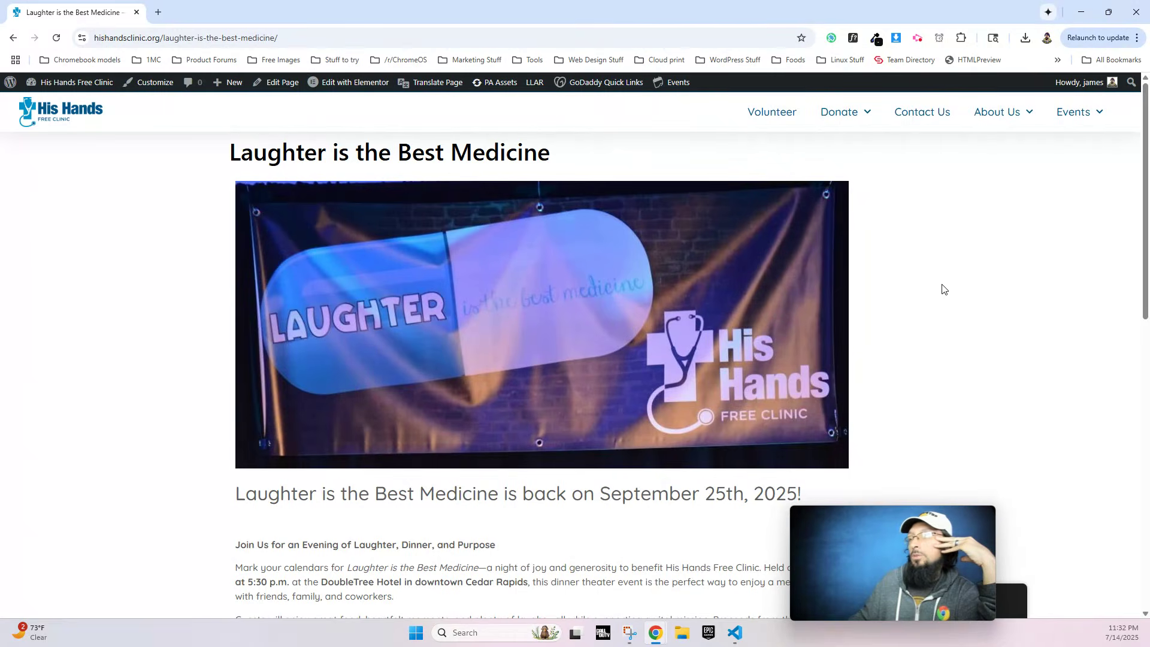
left_click_drag(838, 533, 966, 527)
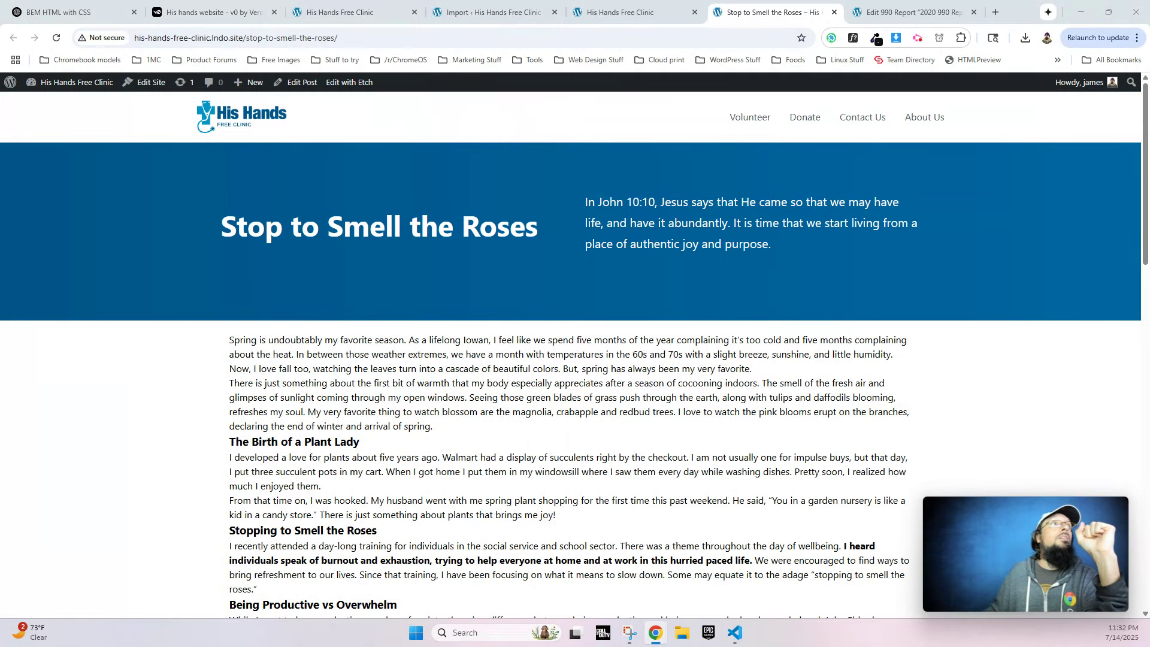
Switch to the ChatGPT conversation and review the generated annual-reports CSS and BEM HTML structure.
left_click(210, 12)
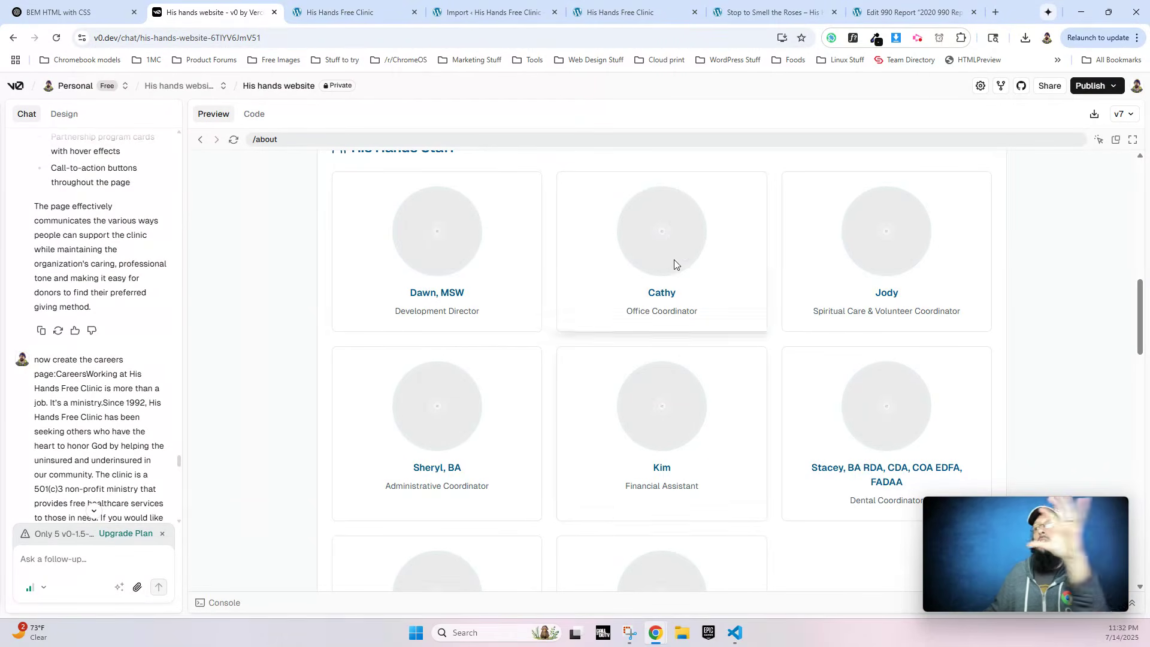
left_click(60, 12)
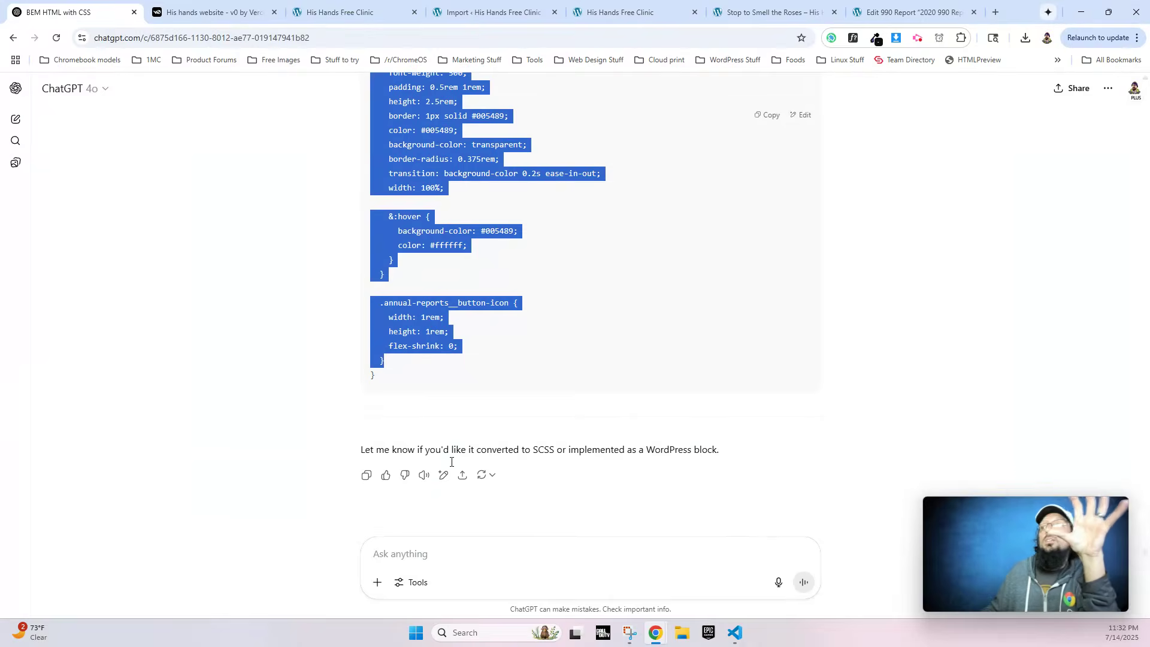
scroll(544, 347, "up", 15)
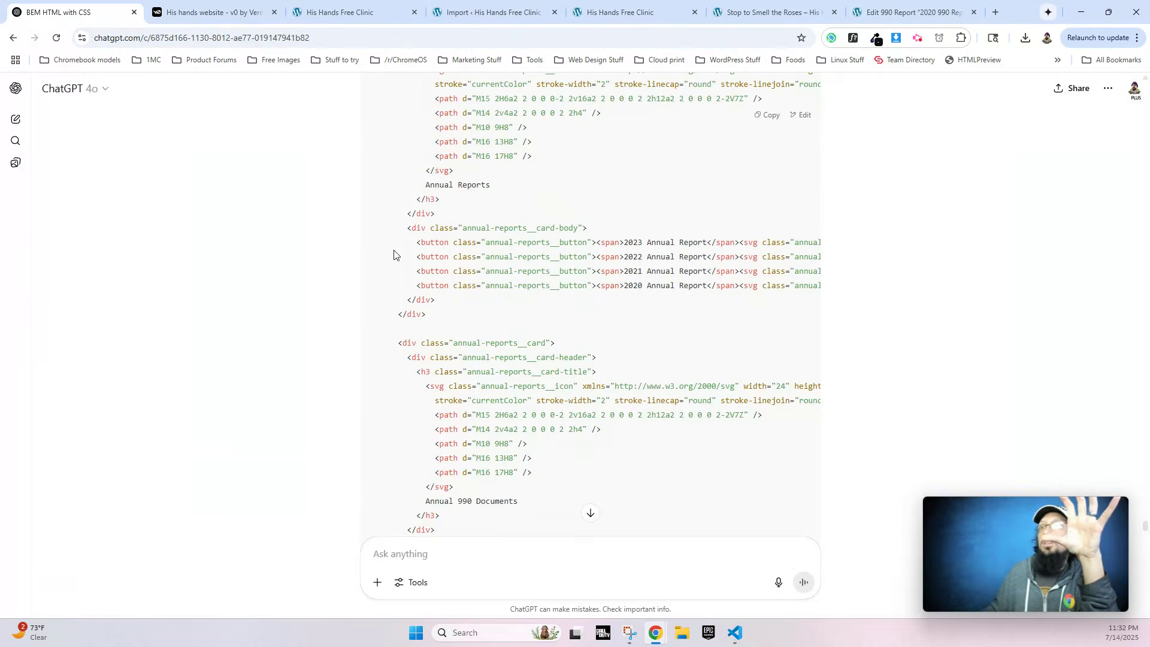
scroll(414, 206, "up", 4)
left_click_drag(416, 312, 474, 413)
left_click(476, 419)
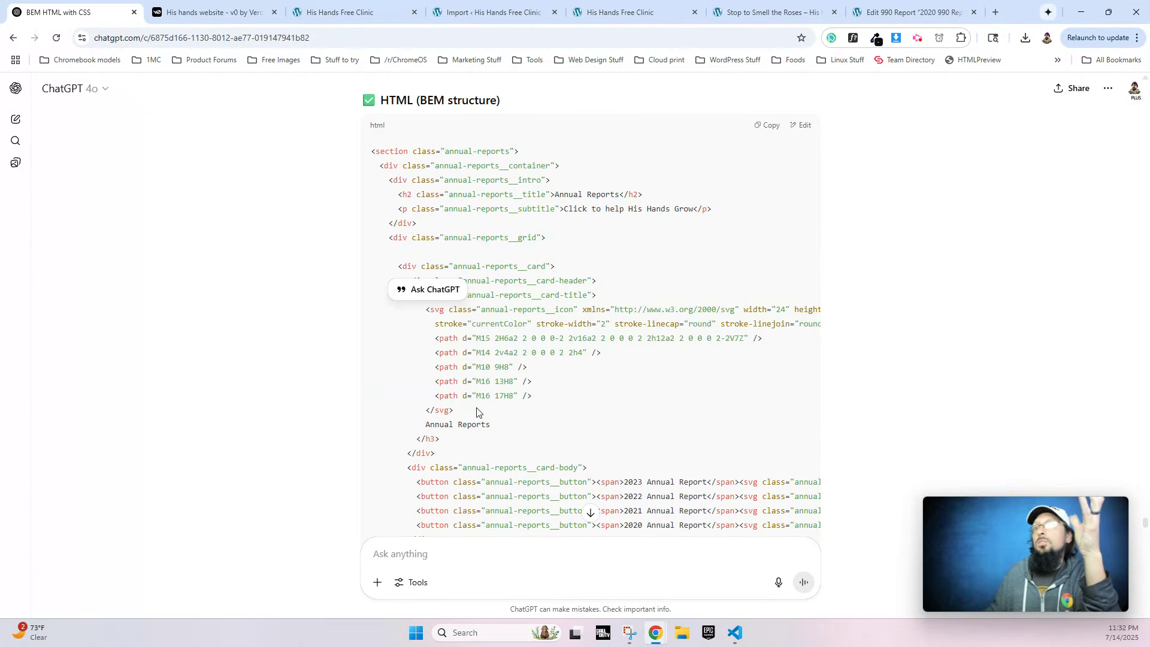
Examine the About page preview in v0 from the staff cards up to the About Us hero.
left_click(203, 15)
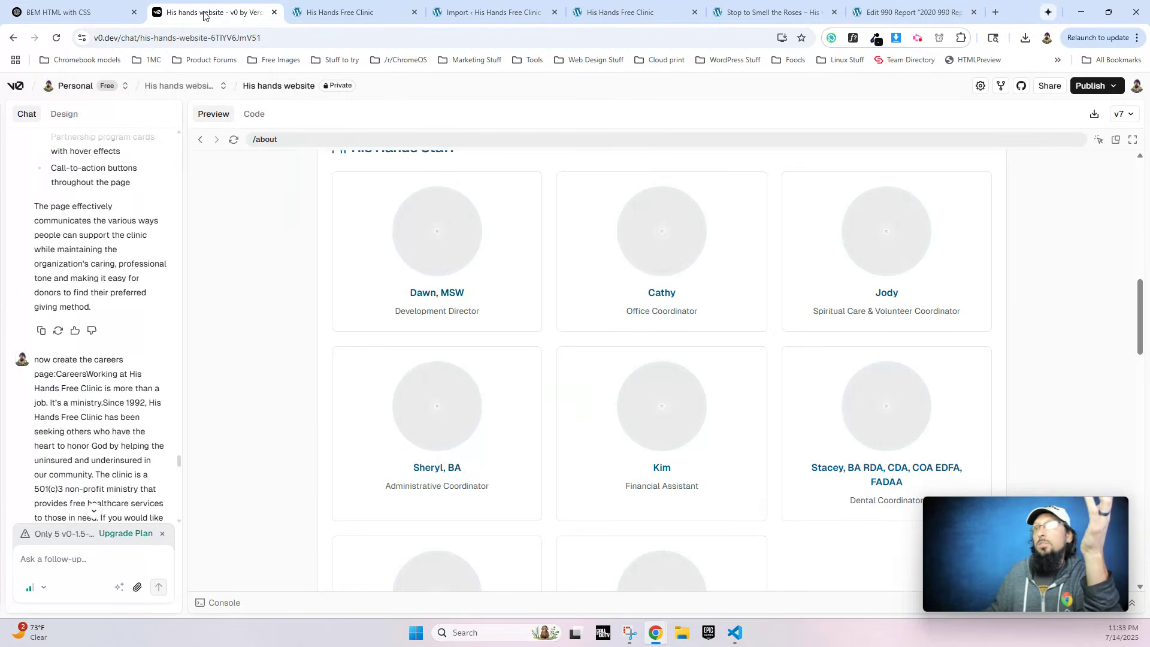
scroll(529, 336, "up", 6)
scroll(529, 340, "up", 4)
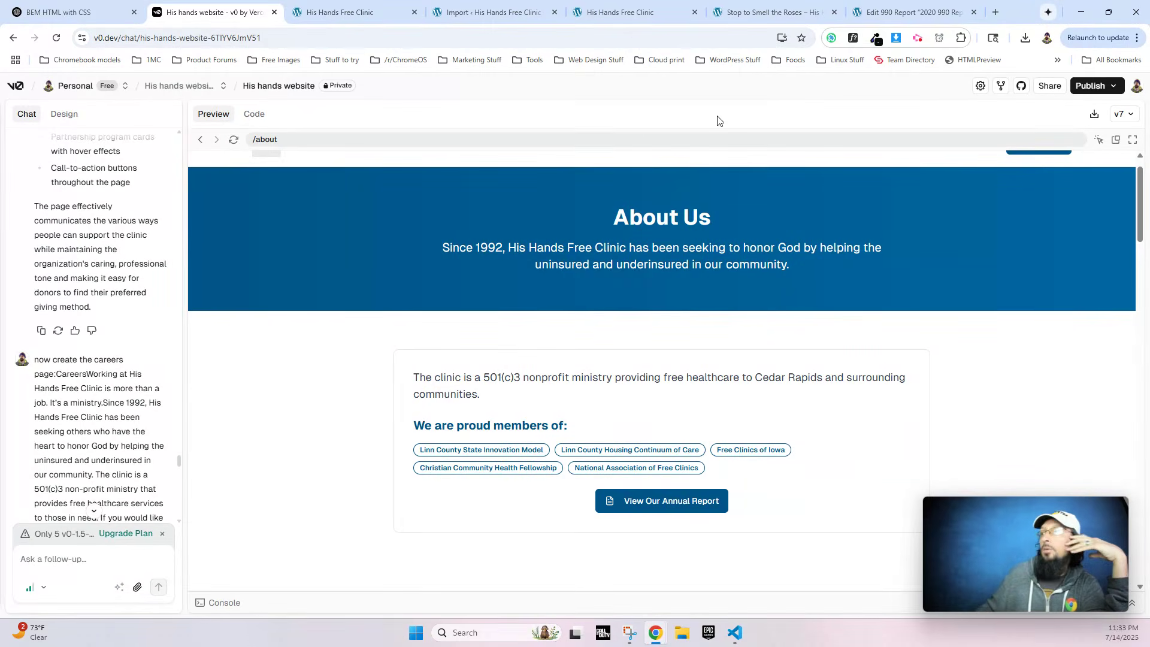
Open the local site's Volunteer page and inspect its markup in an enlarged developer tools pane.
left_click(769, 12)
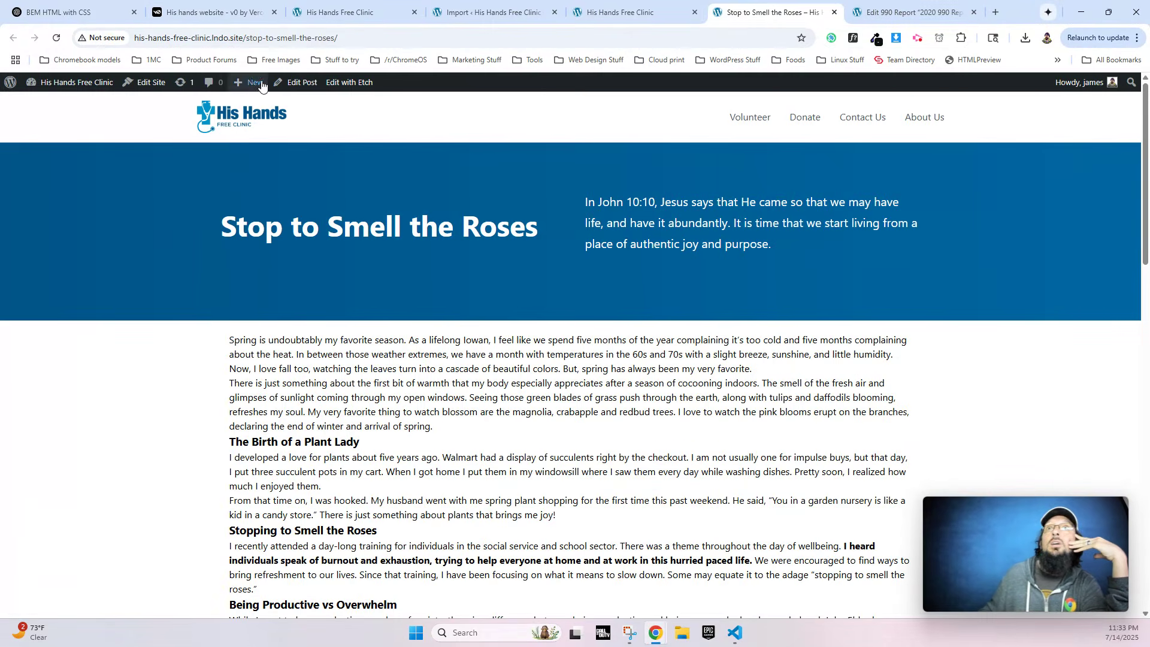
left_click(750, 118)
right_click(363, 327)
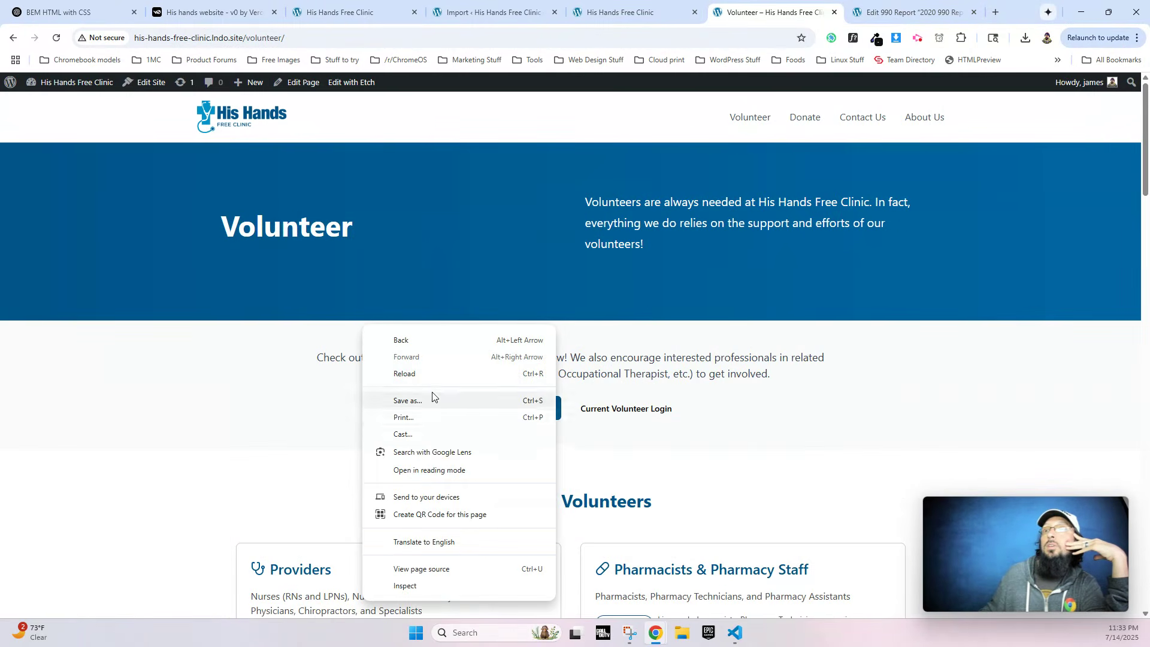
left_click(426, 586)
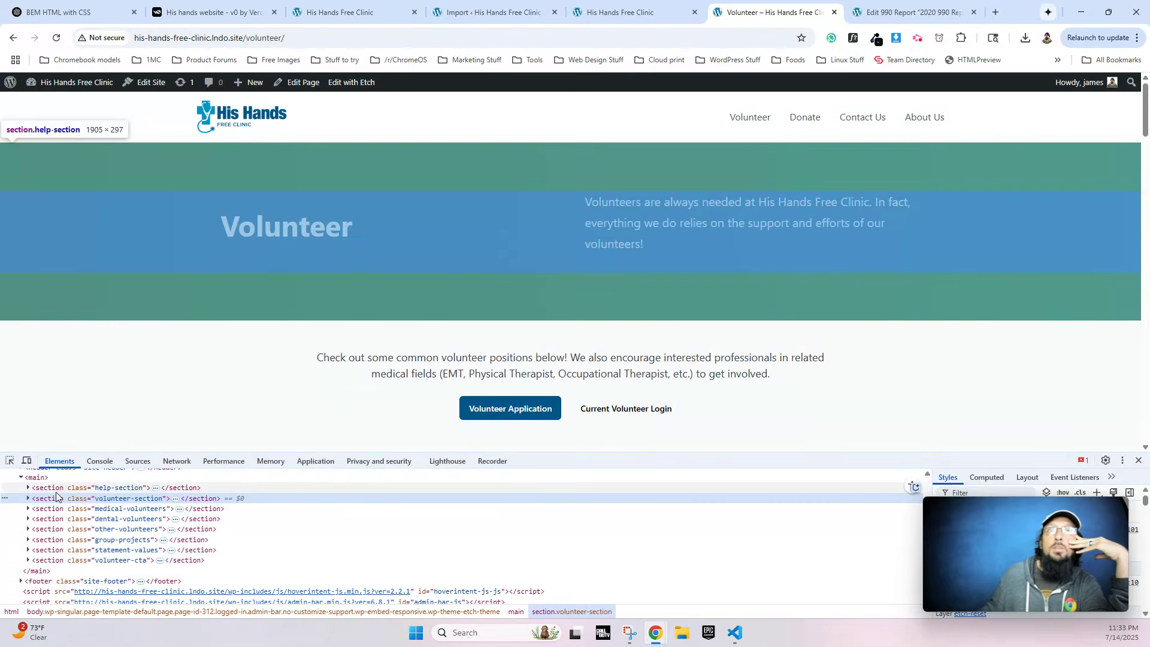
left_click_drag(135, 453, 149, 194)
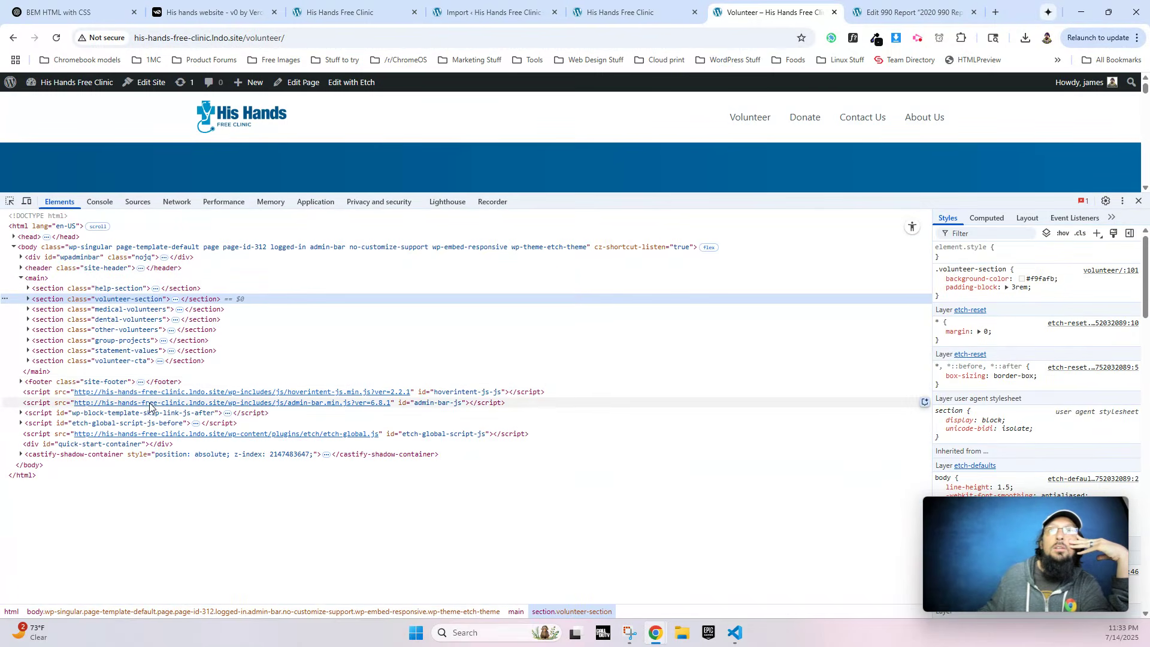
Examine the nesting of the local page's site-header and help-section containers in the element tree.
left_click(21, 268)
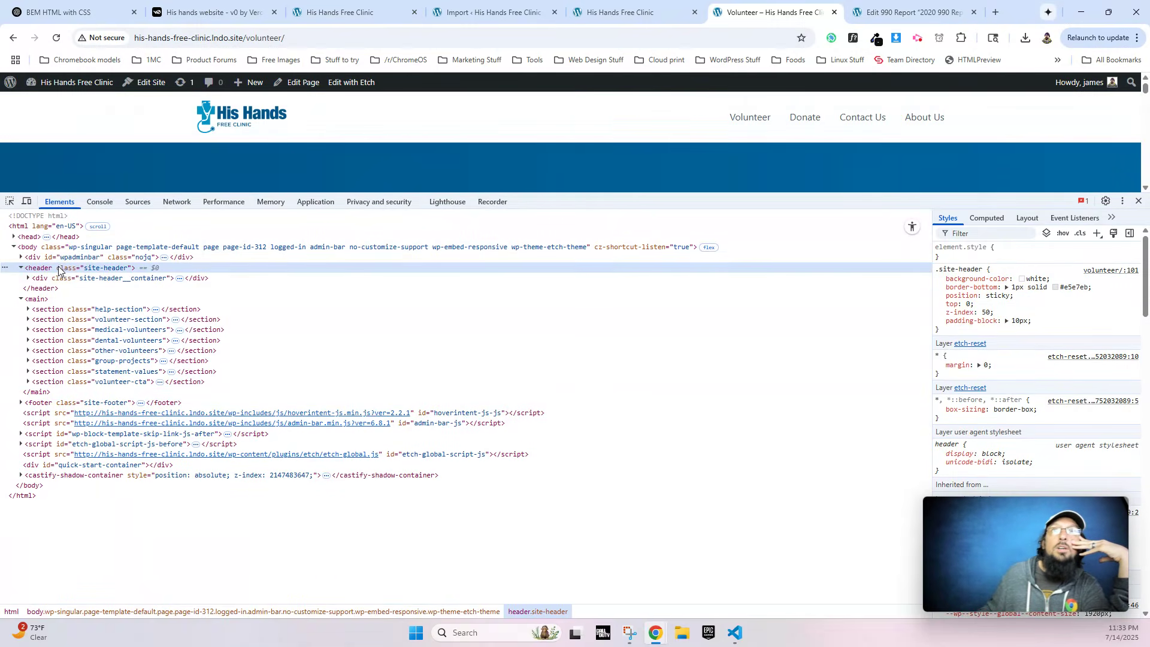
left_click(27, 278)
left_click(27, 278)
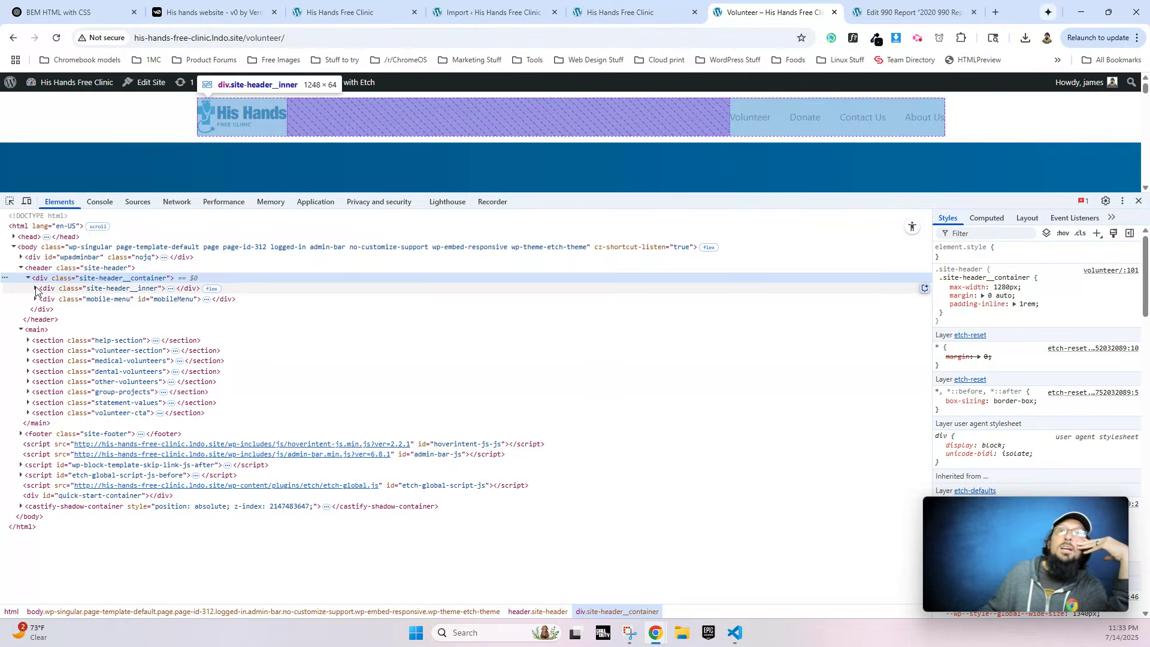
left_click(20, 269)
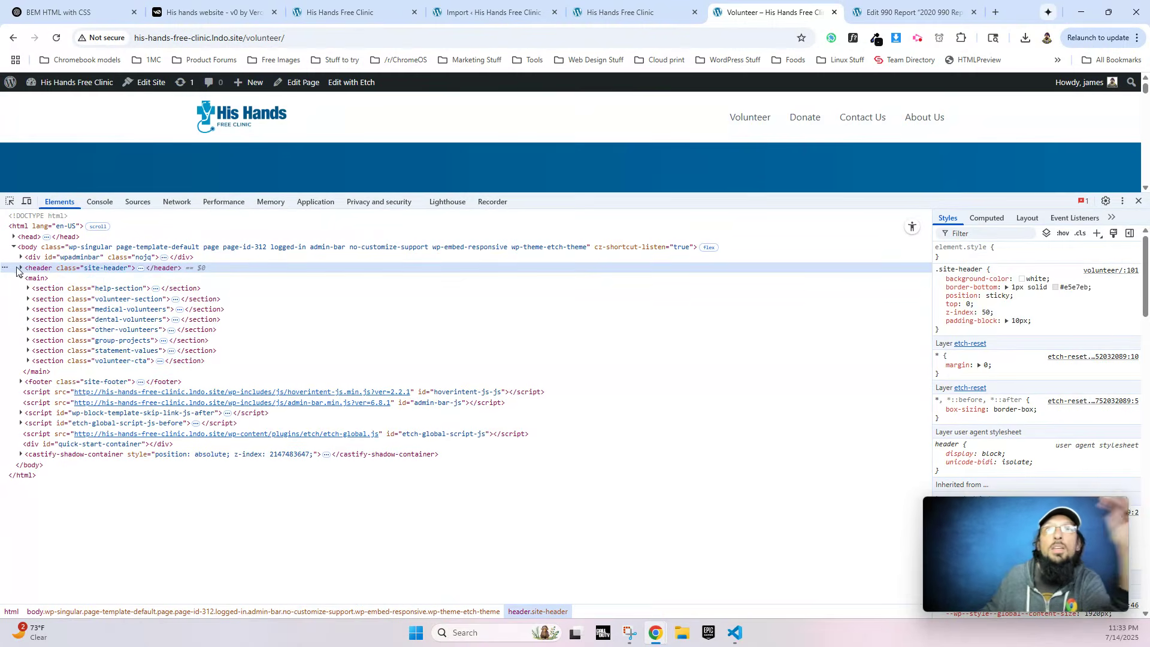
left_click(33, 288)
left_click(27, 288)
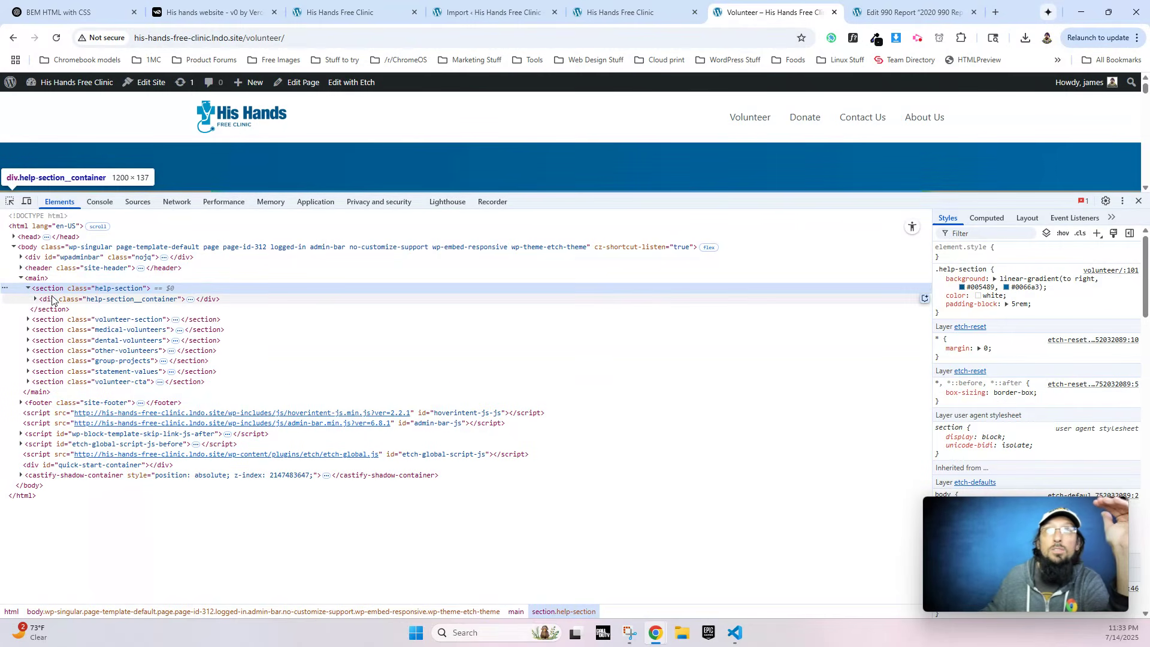
left_click(34, 302)
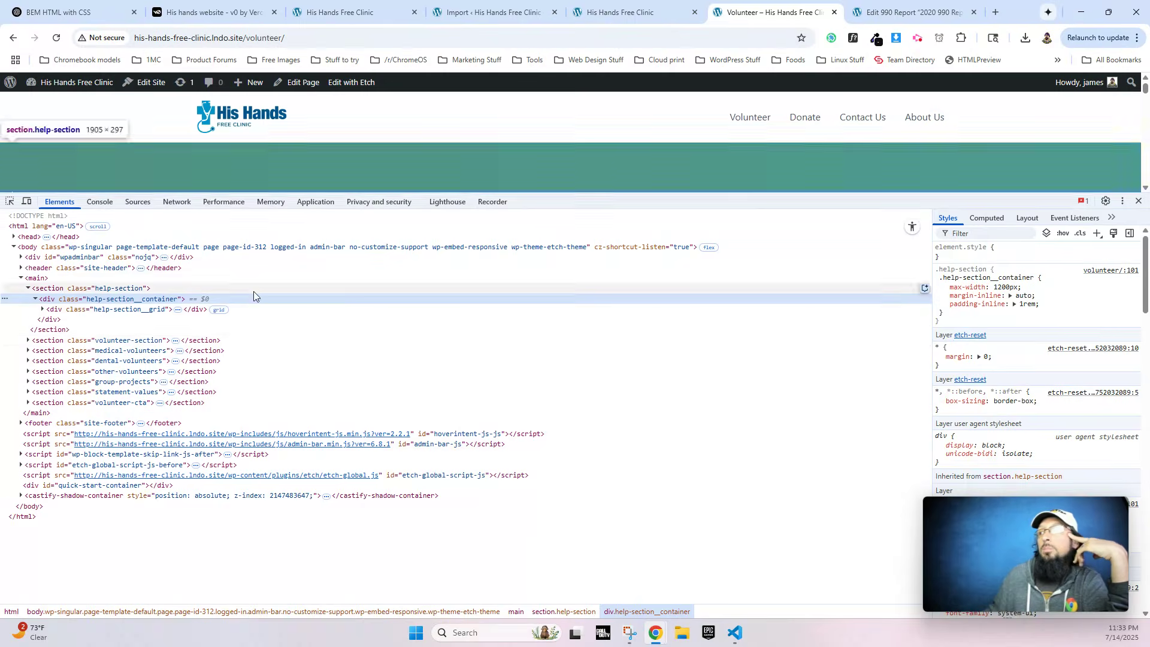
Switch to the live site's window, maximize it, open its Volunteer page, and inspect the page's markup.
left_click_drag(0, 36, 707, 35)
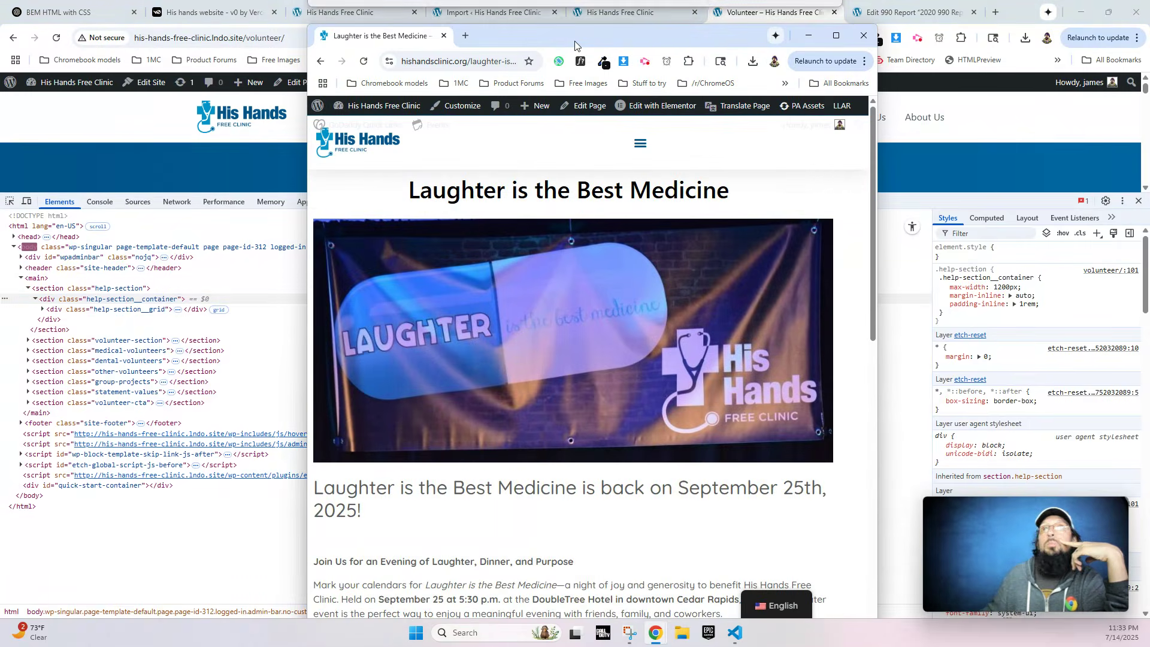
left_click(831, 35)
left_click(771, 112)
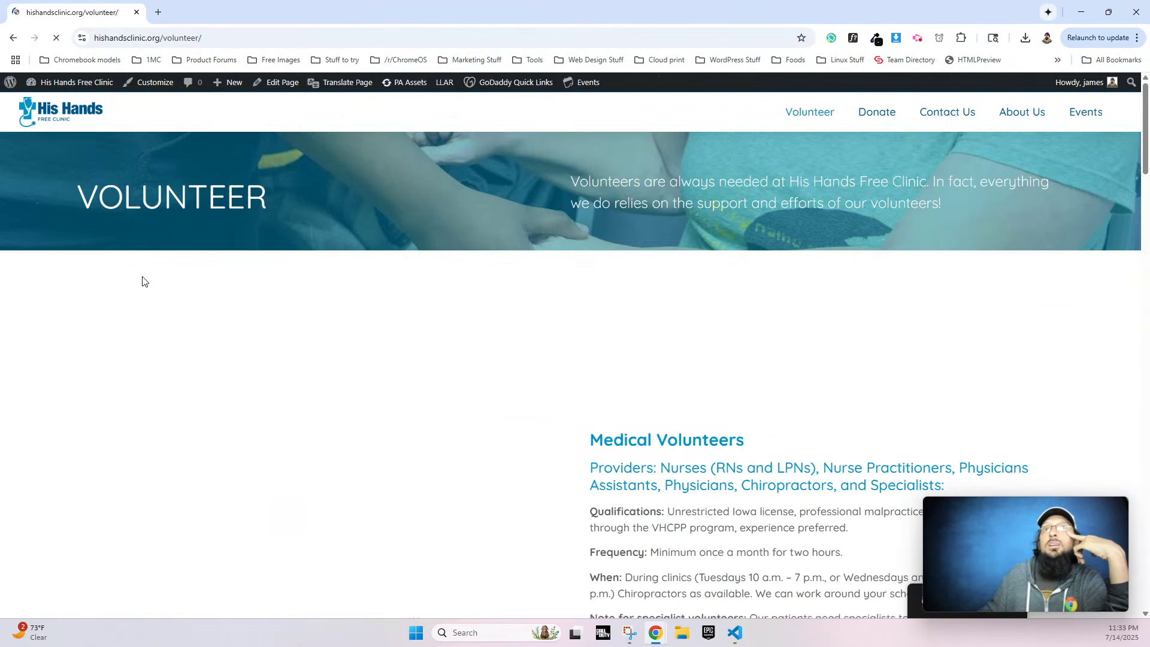
right_click(154, 311)
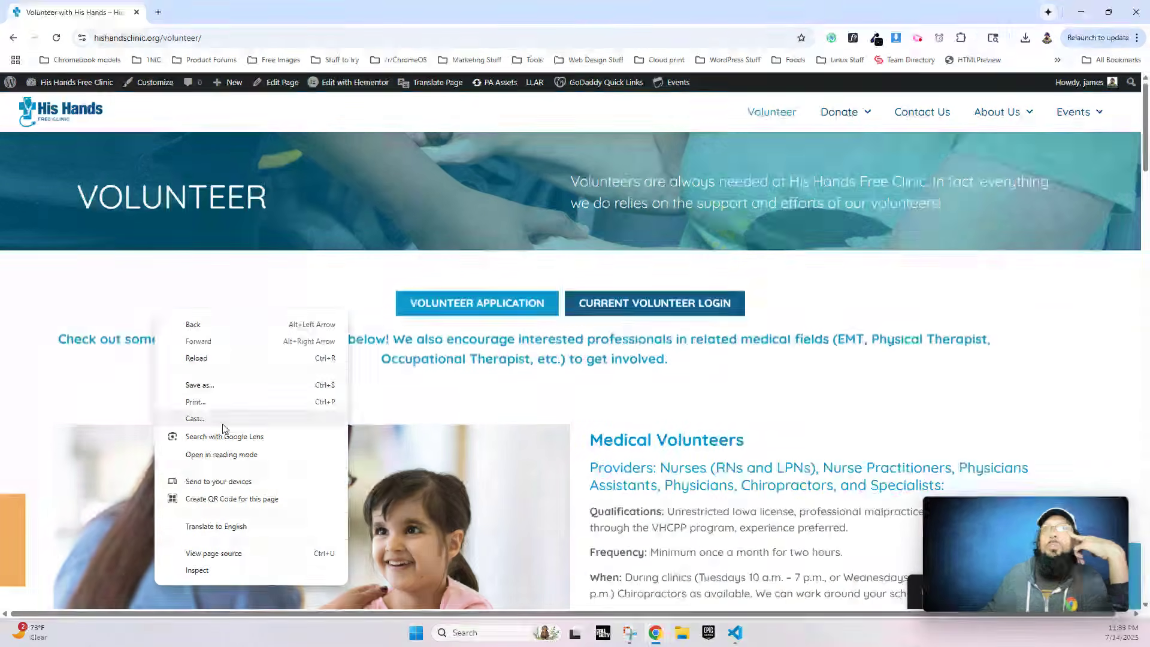
left_click(234, 569)
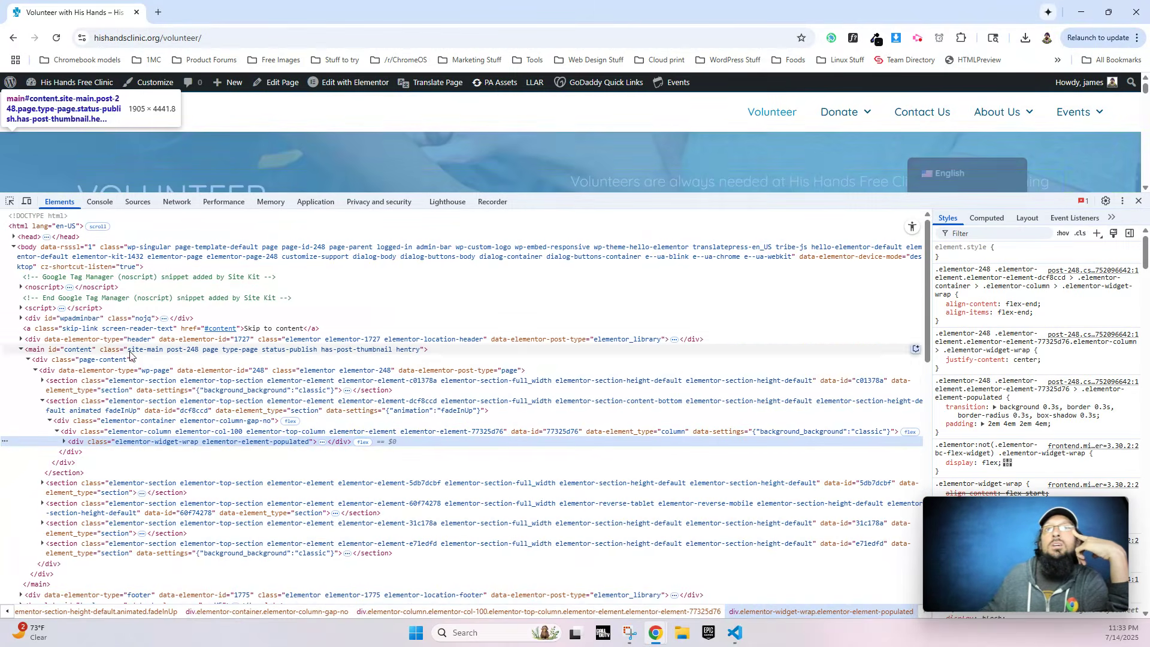
Expand the live page's main element through the nested Elementor wrappers down to the VOLUNTEER h1 heading.
left_click(21, 349)
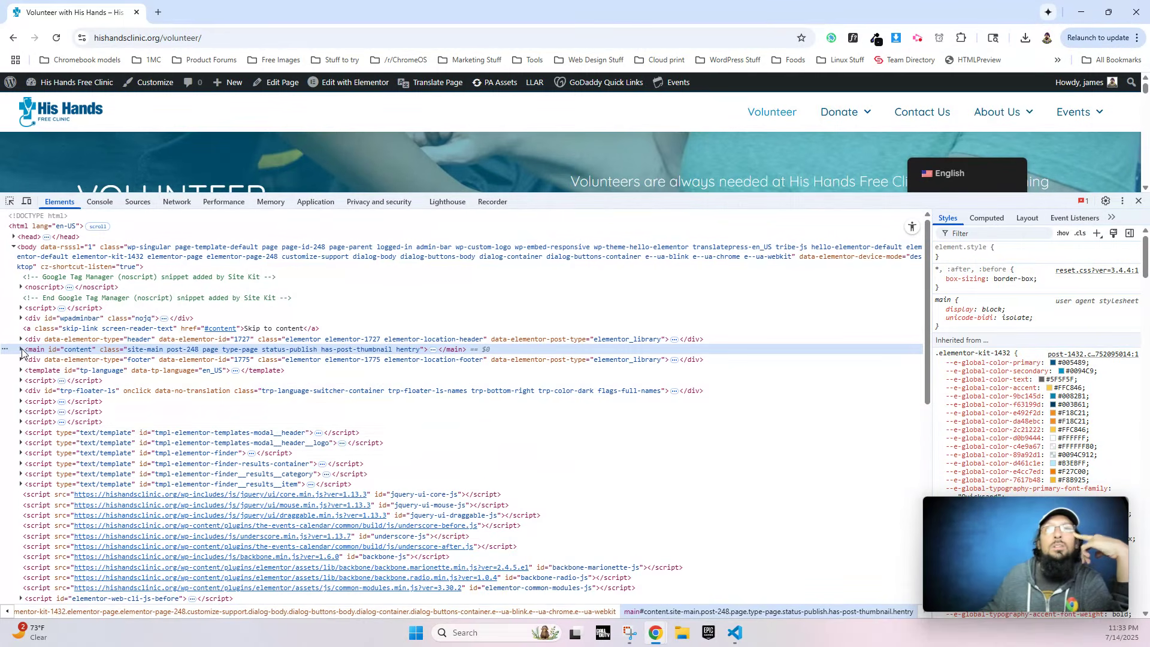
left_click(21, 349)
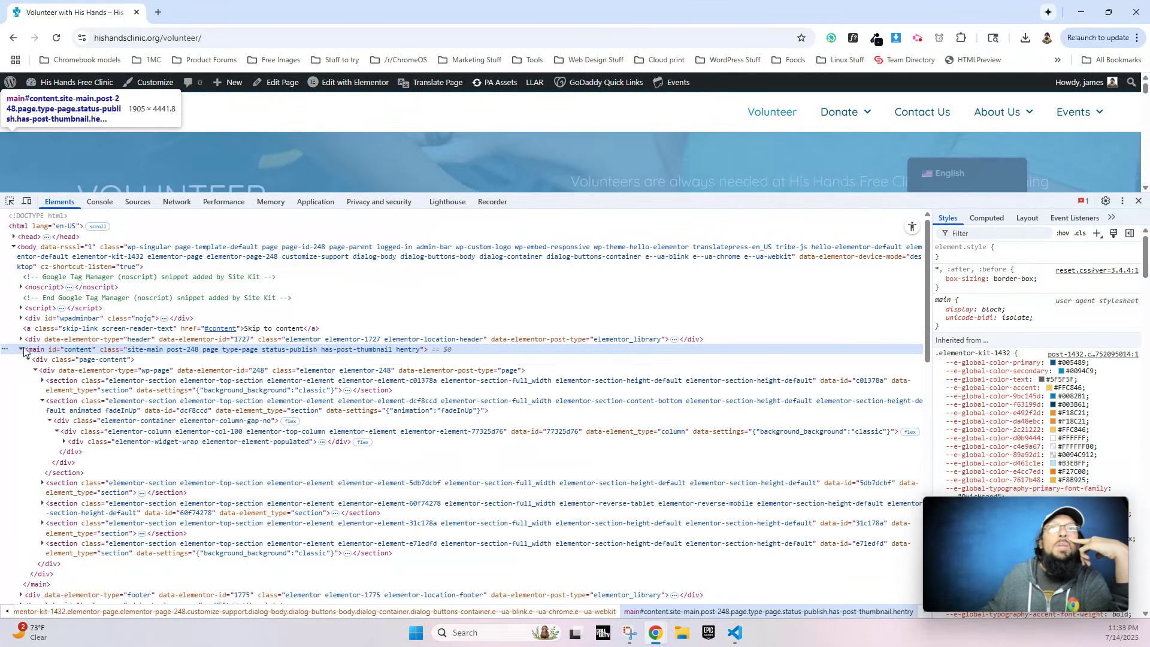
left_click(42, 381)
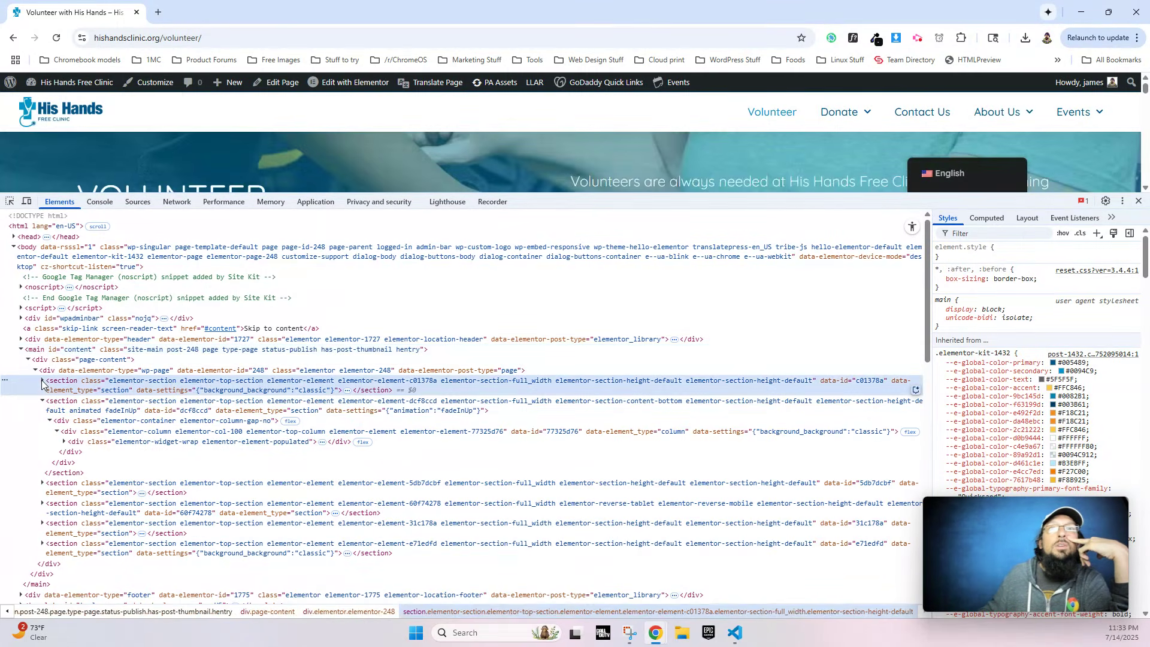
left_click(49, 411)
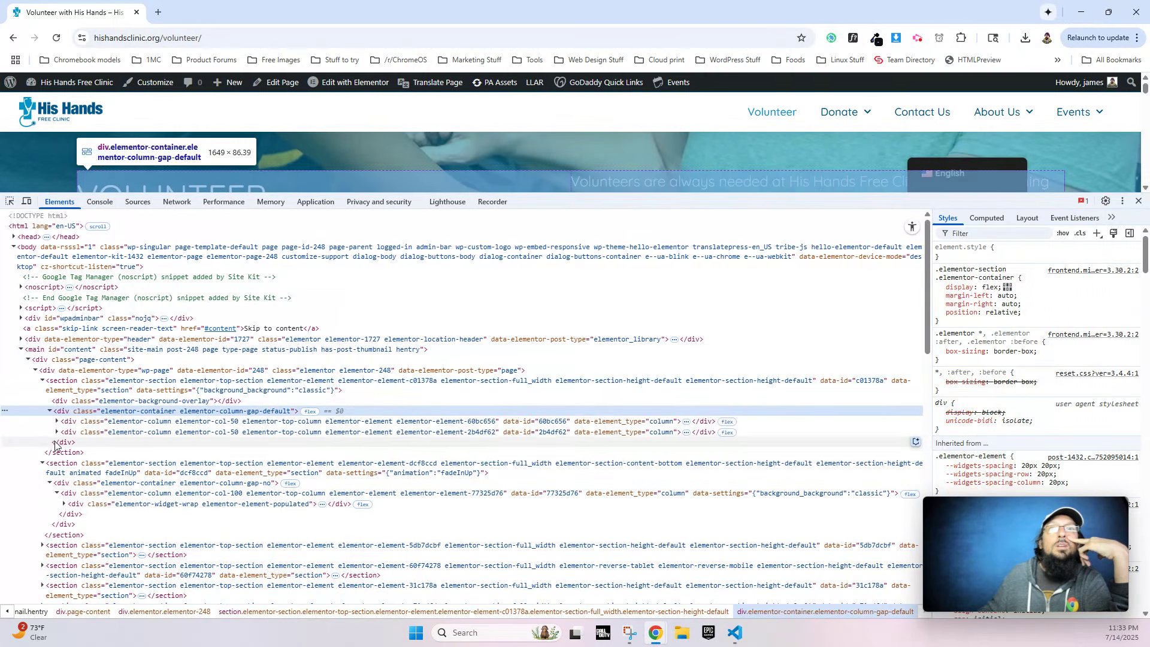
left_click(56, 422)
left_click(64, 432)
left_click(66, 432)
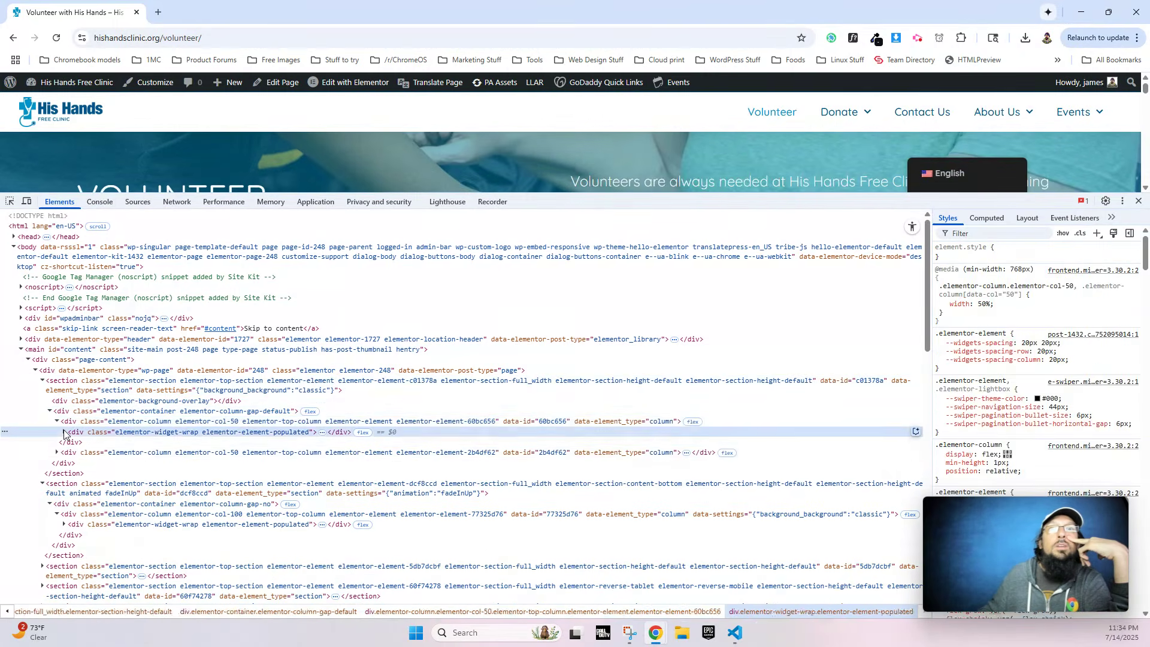
left_click(70, 442)
left_click(77, 453)
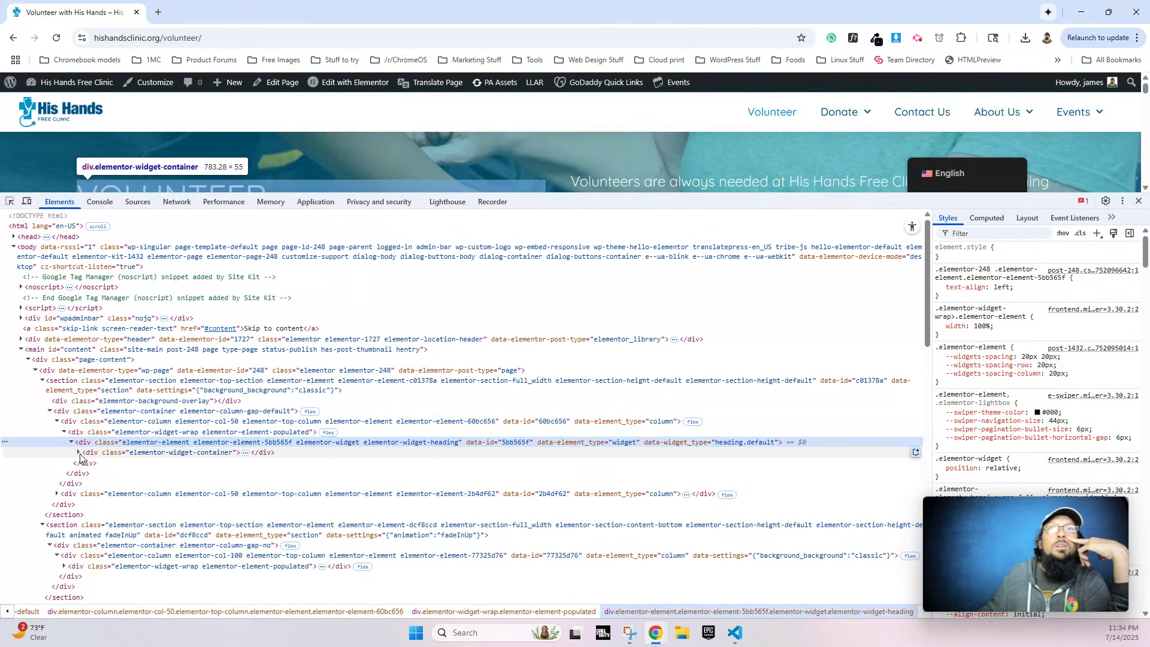
left_click(87, 464)
left_click(86, 463)
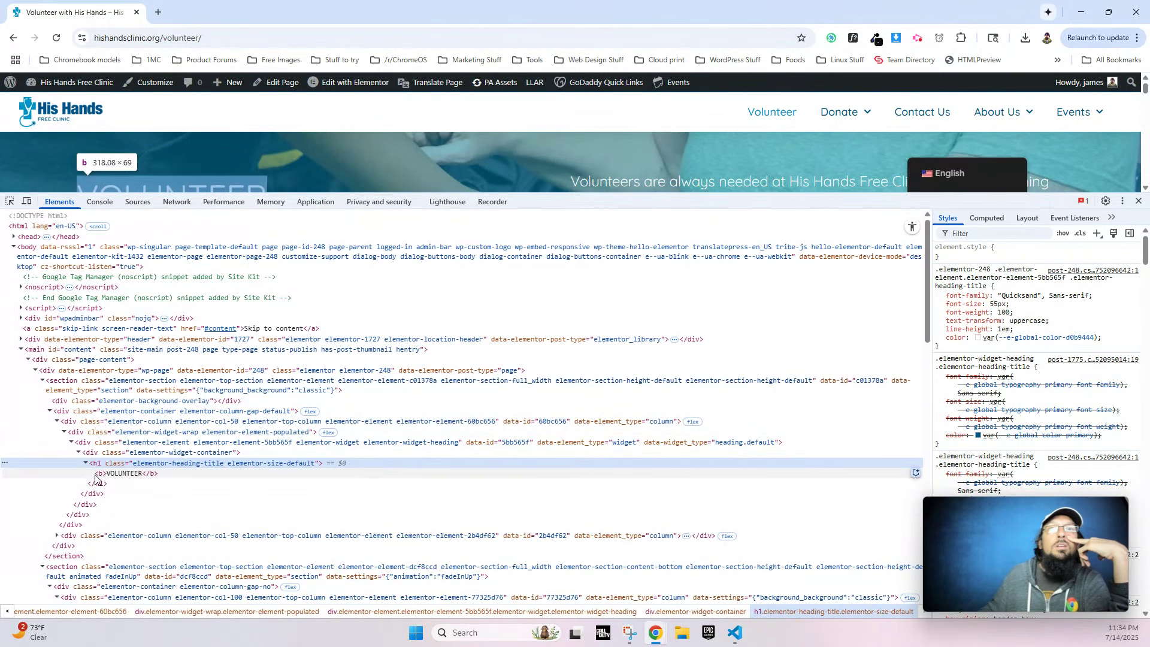
Expand the hero's second Elementor column down to its intro paragraph and look over the full nesting.
left_click(57, 535)
scroll(59, 537, "down", 1)
scroll(59, 537, "down", 1)
left_click(64, 426)
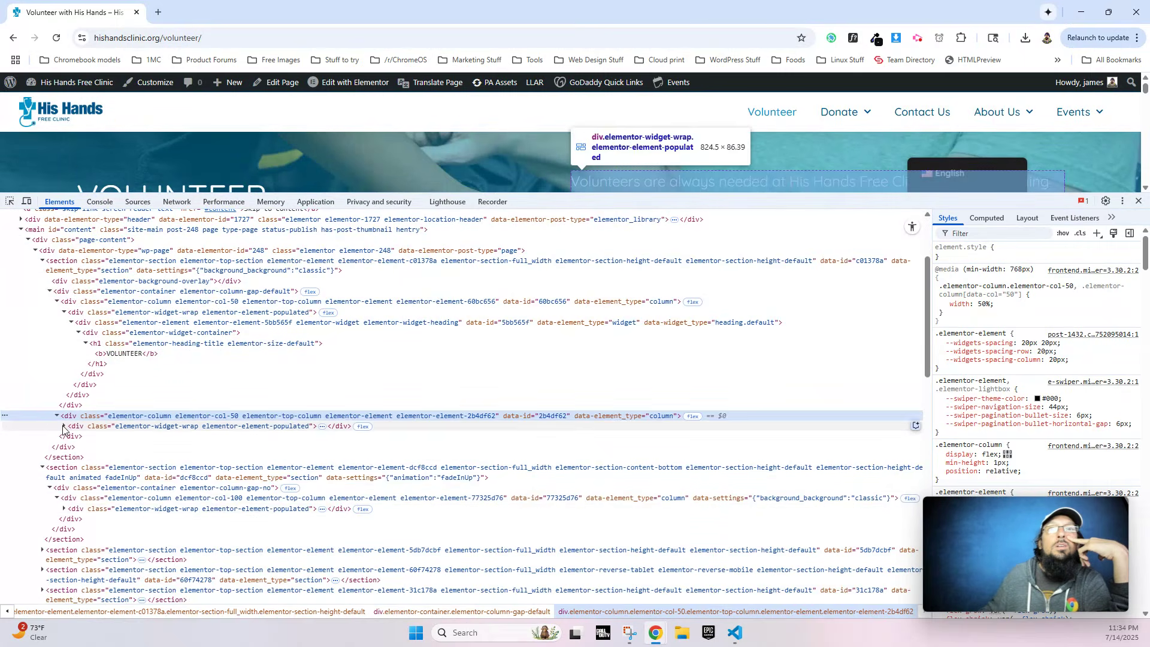
left_click(67, 426)
left_click(72, 437)
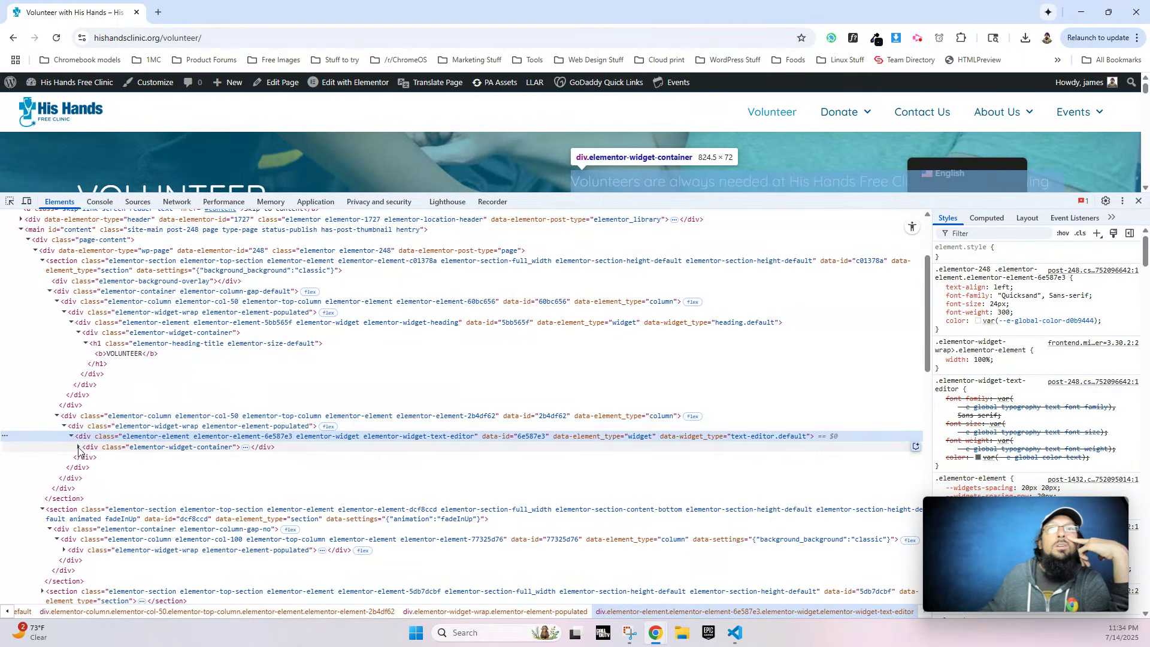
left_click(78, 447)
left_click(78, 447)
left_click(90, 457)
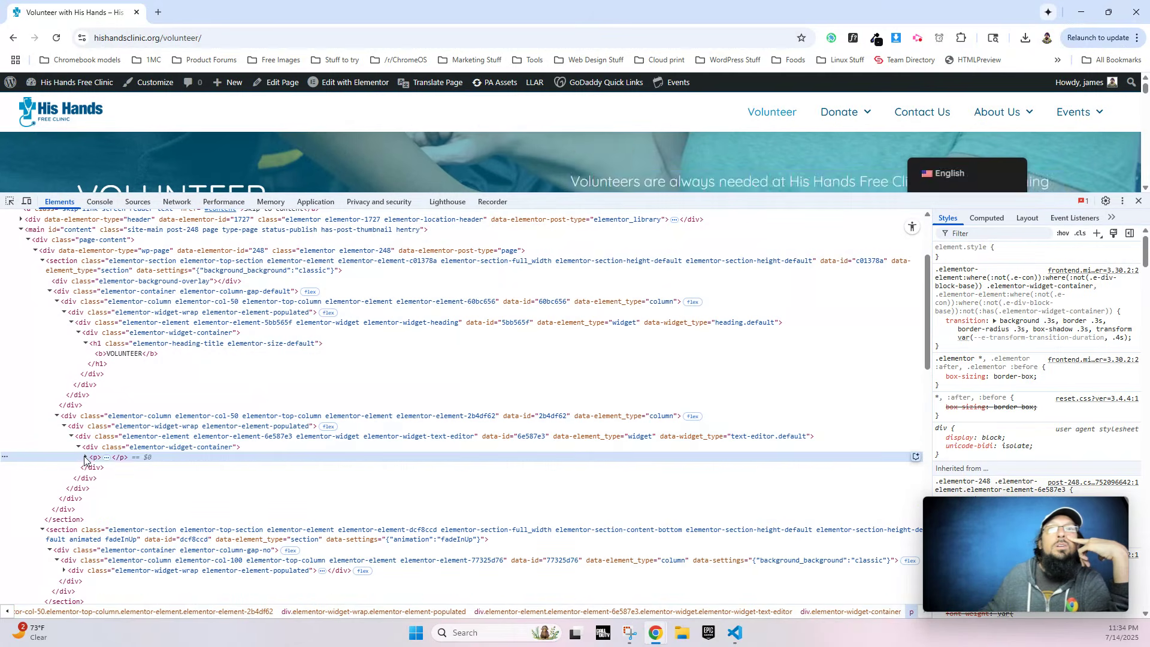
left_click(86, 457)
scroll(110, 399, "down", 1)
scroll(110, 400, "down", 15)
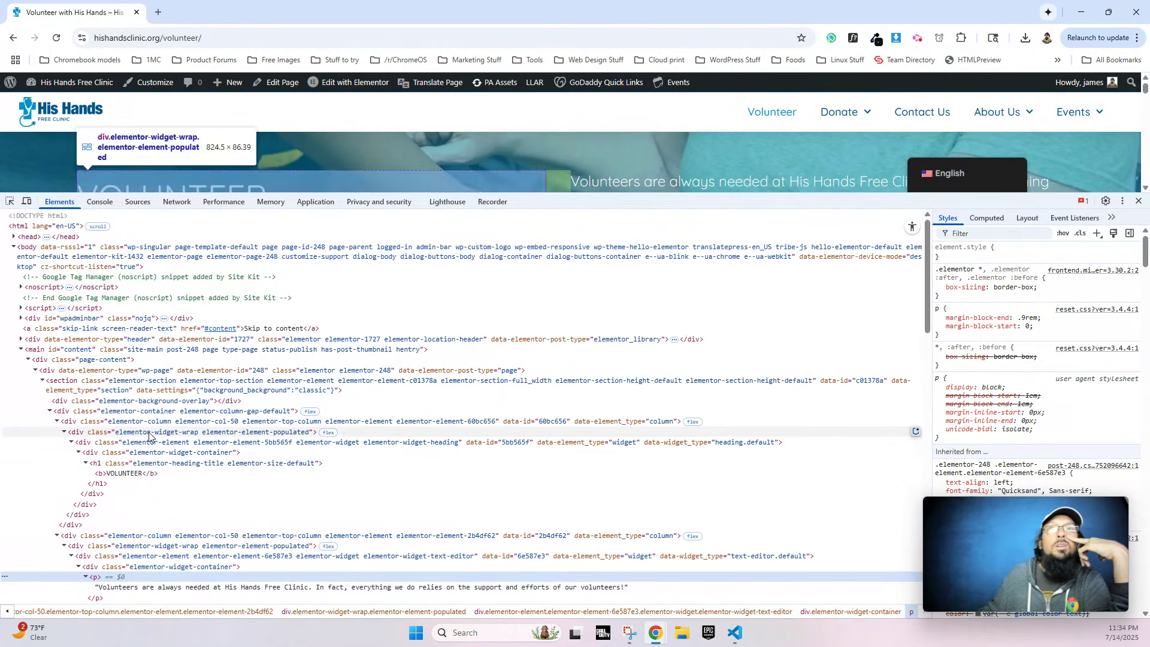
scroll(174, 516, "up", 15)
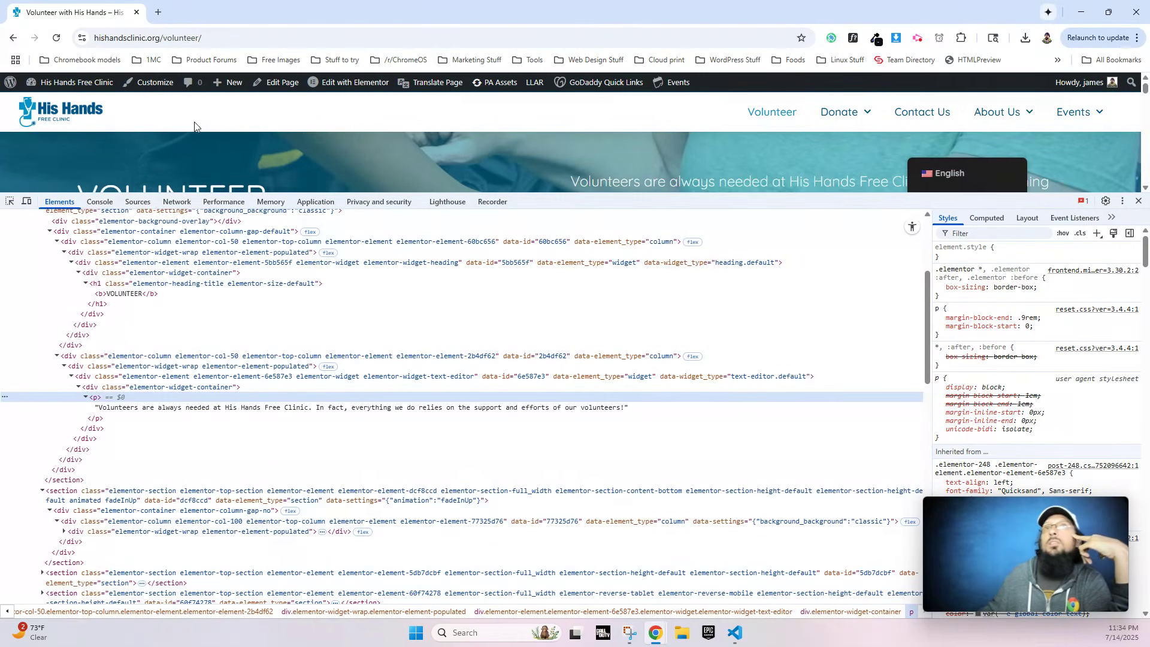
Return to the local Volunteer page and expand volunteer-section down to its volunteer-section__text paragraph.
left_click_drag(207, 24, 0, 29)
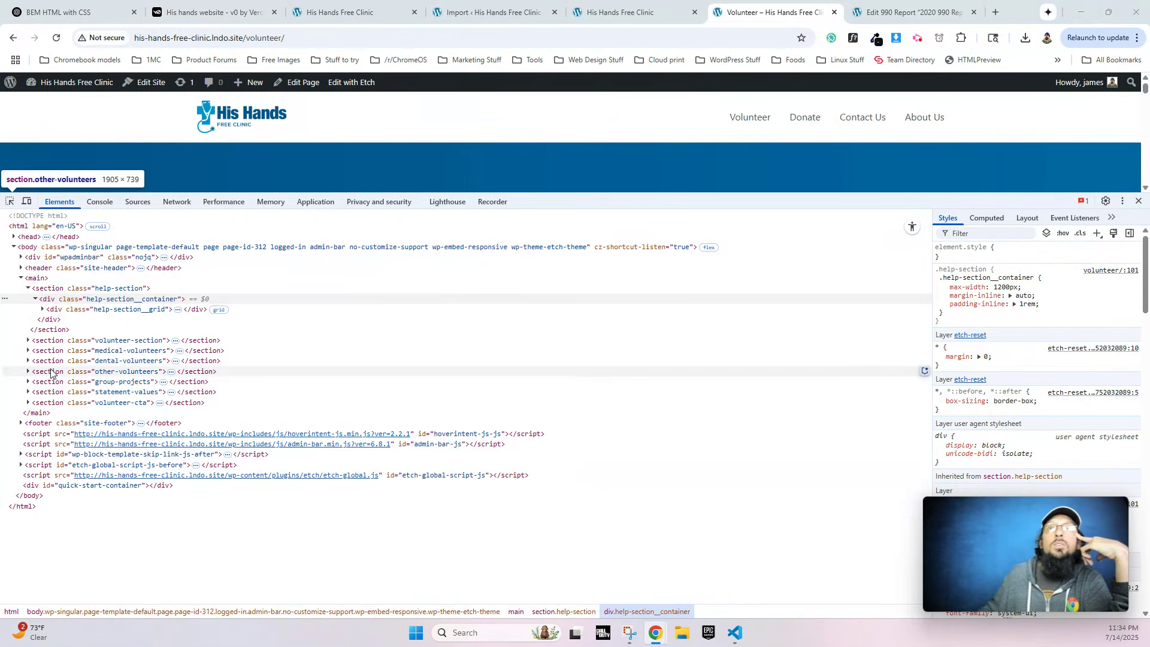
left_click(29, 340)
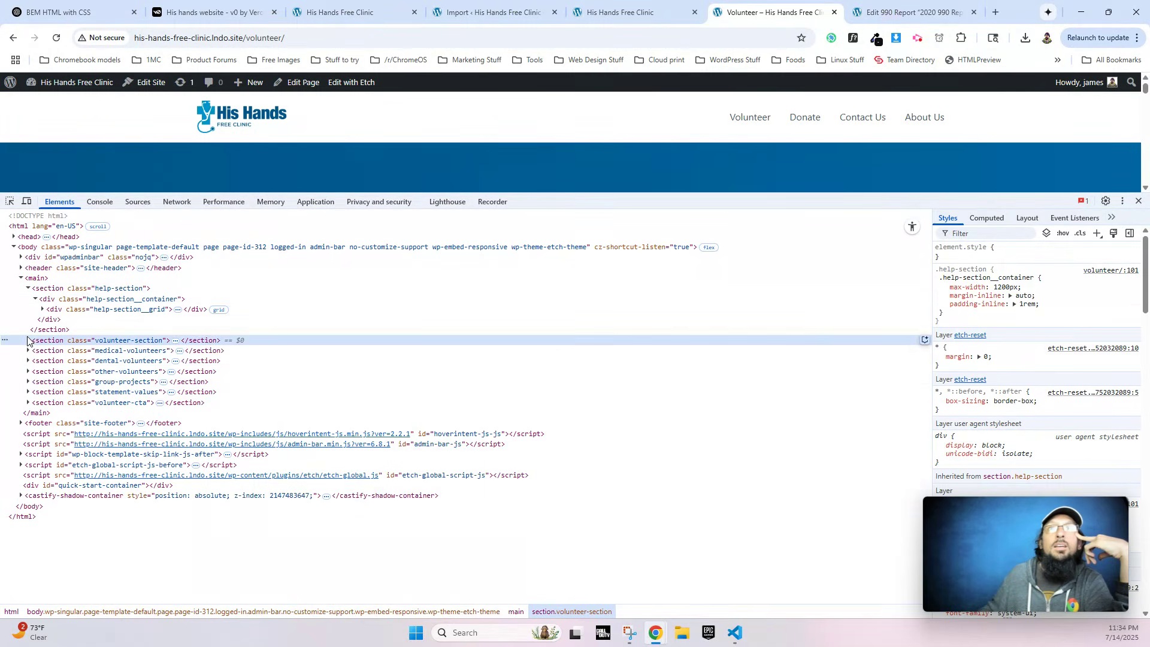
left_click(35, 351)
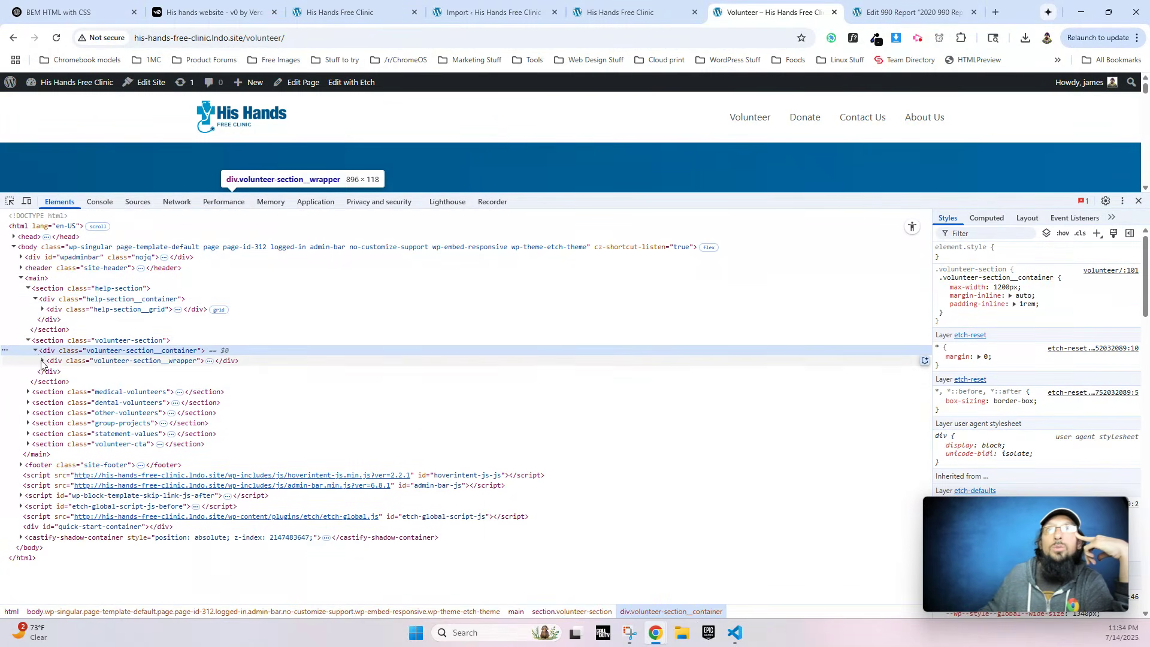
left_click(43, 361)
left_click(49, 372)
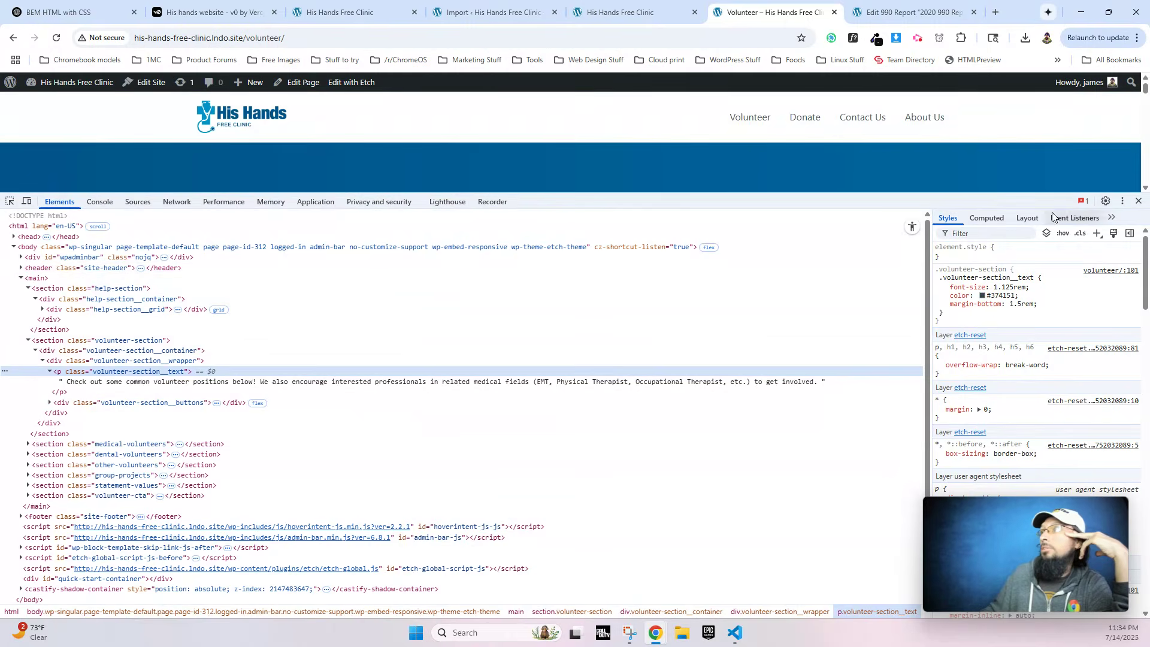
Close the markup inspector, shrink the browser window, and look over the Volunteer page's mobile layout.
left_click(1139, 201)
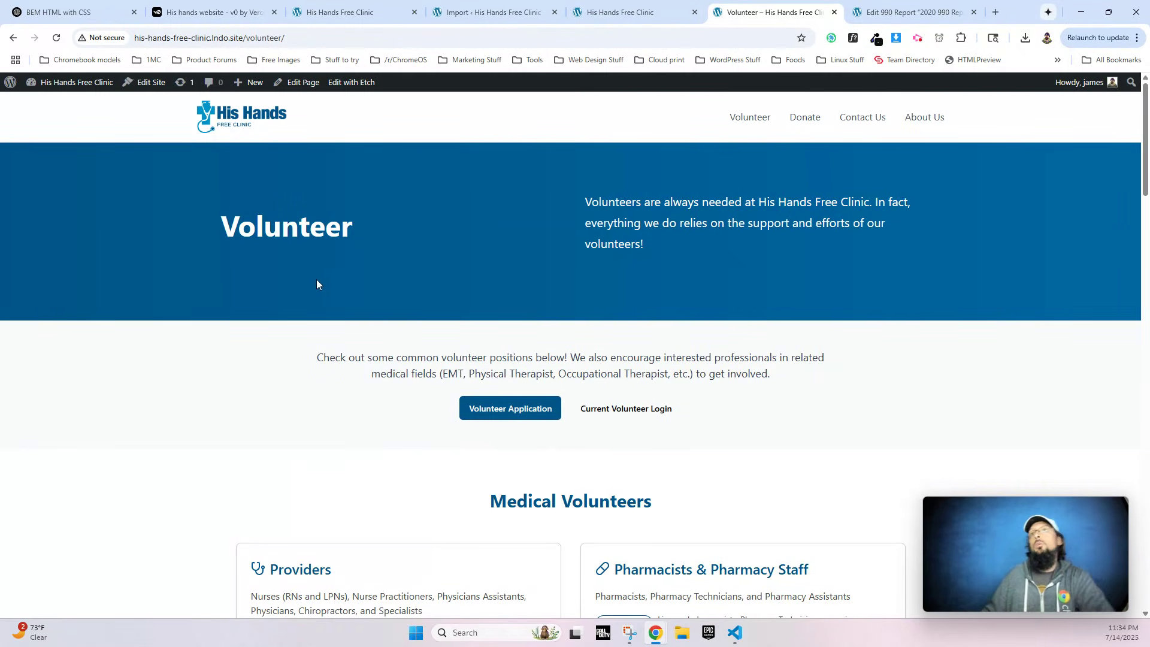
left_click(1109, 12)
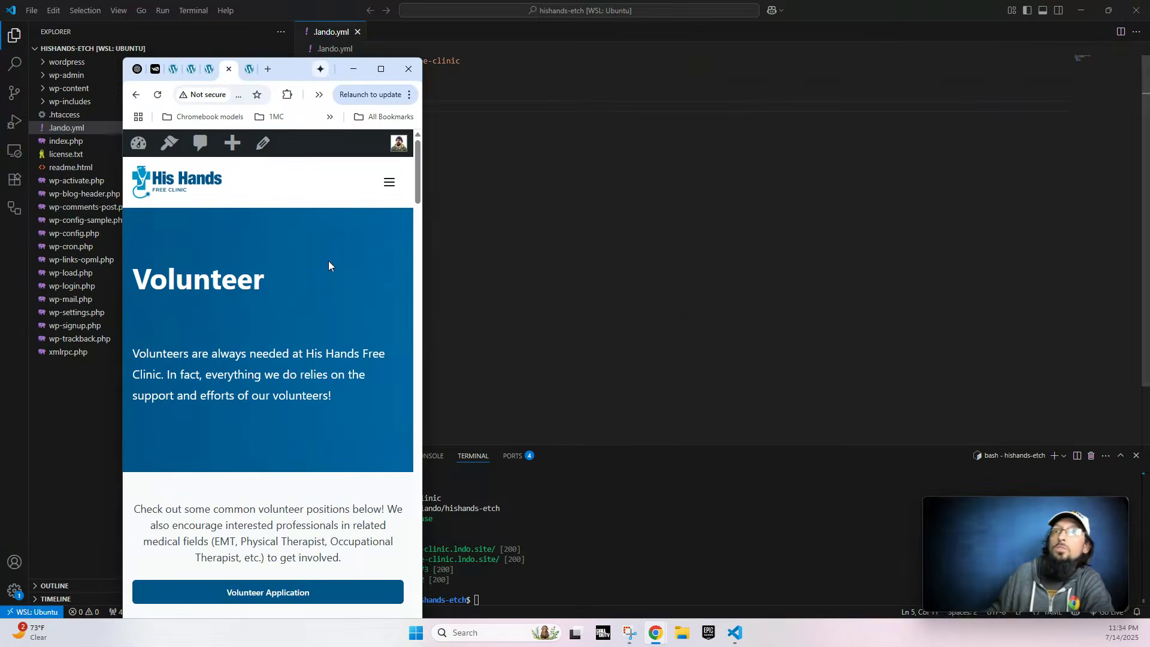
scroll(274, 315, "down", 10)
scroll(274, 315, "up", 10)
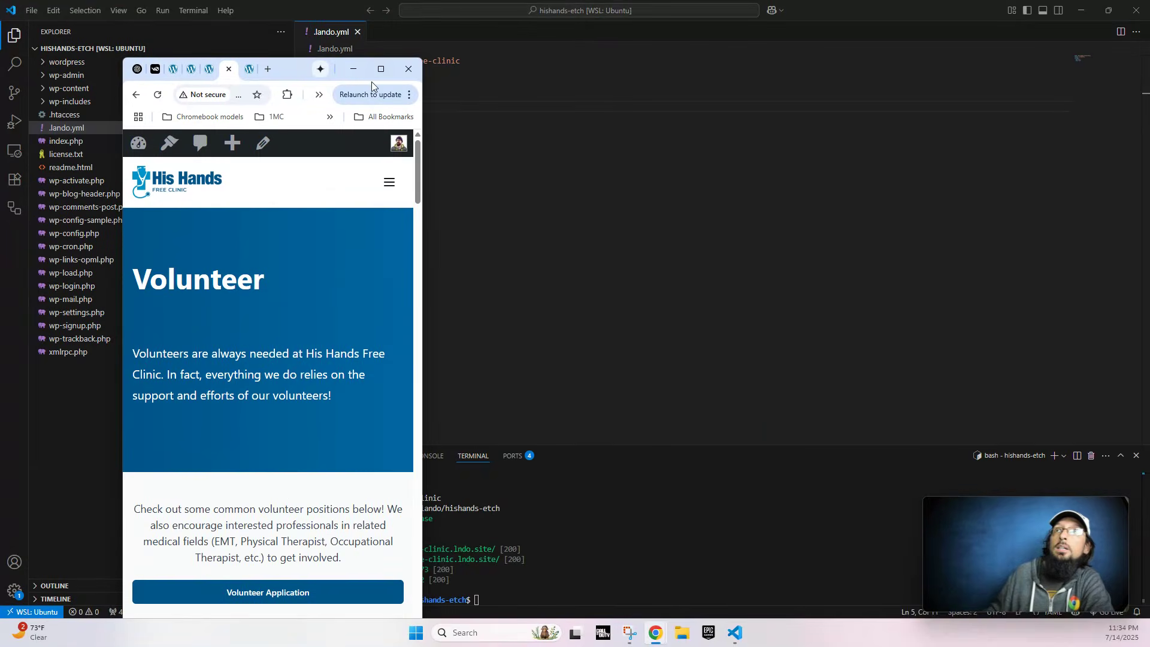
Maximize the browser window and look over the Volunteer page's full-width layout as far as Other Volunteer Opportunities.
left_click(381, 70)
scroll(671, 422, "down", 15)
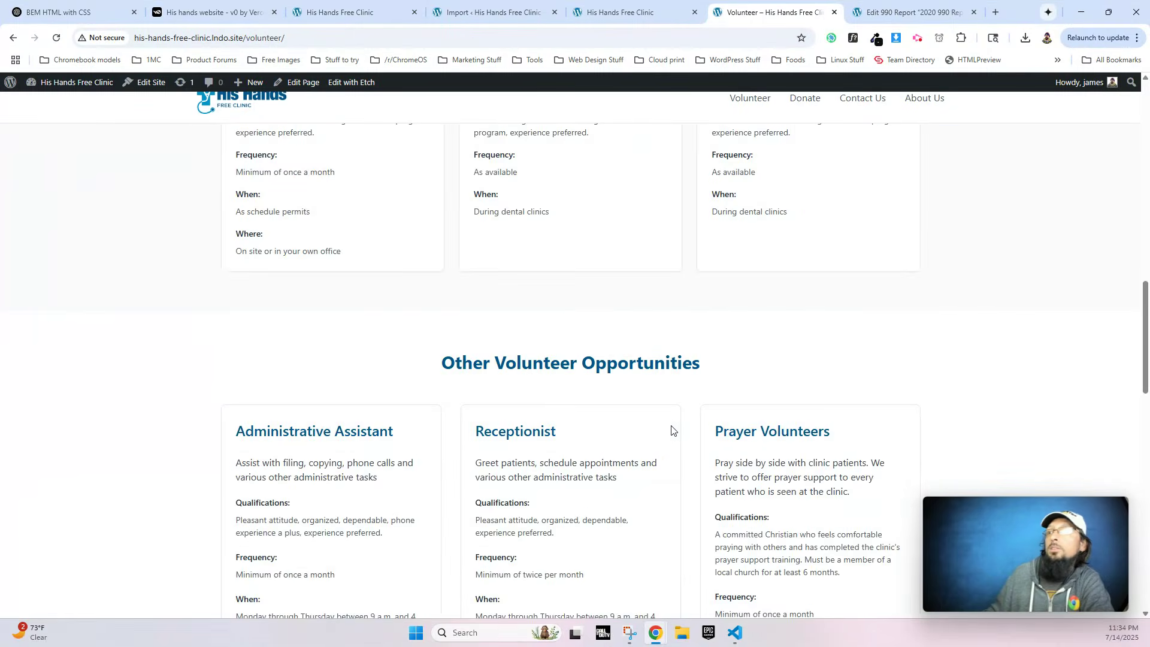
scroll(662, 413, "up", 15)
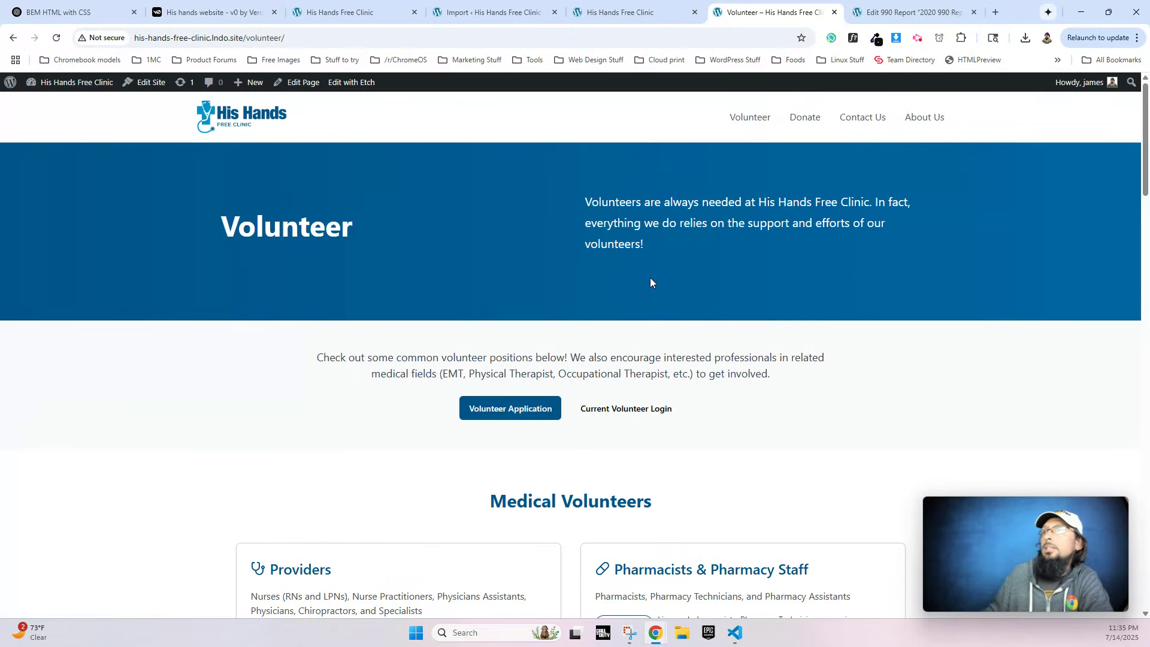
Go to the local site's homepage, close the duplicate homepage tab, and open the page for editing in Etch.
left_click(227, 118)
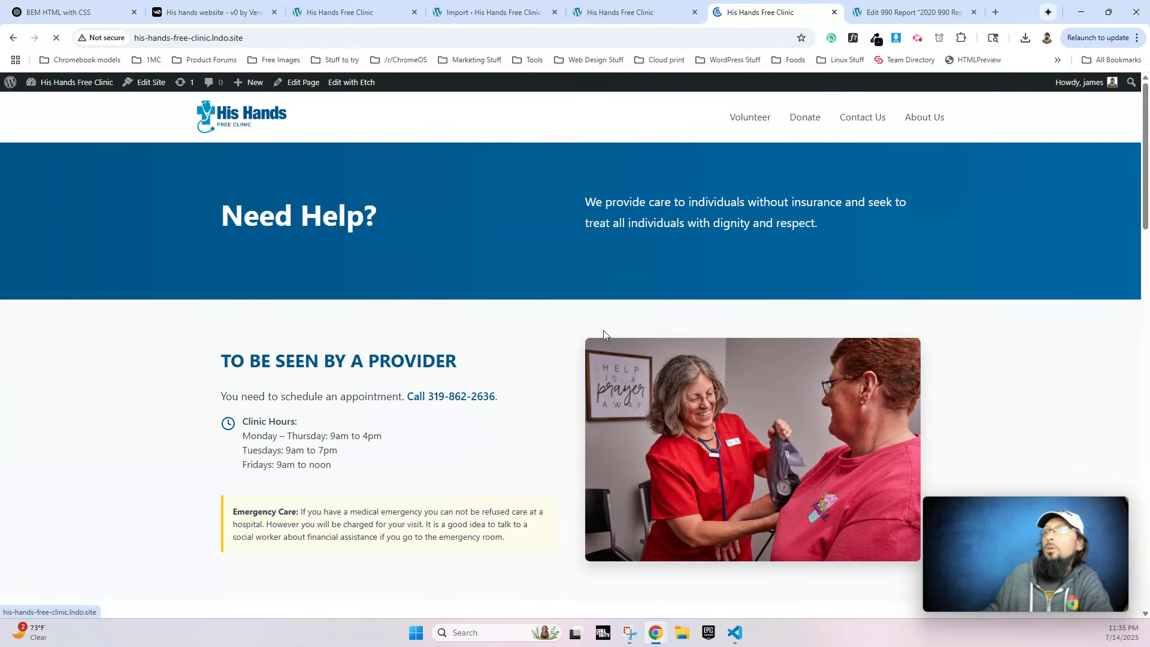
left_click(645, 17)
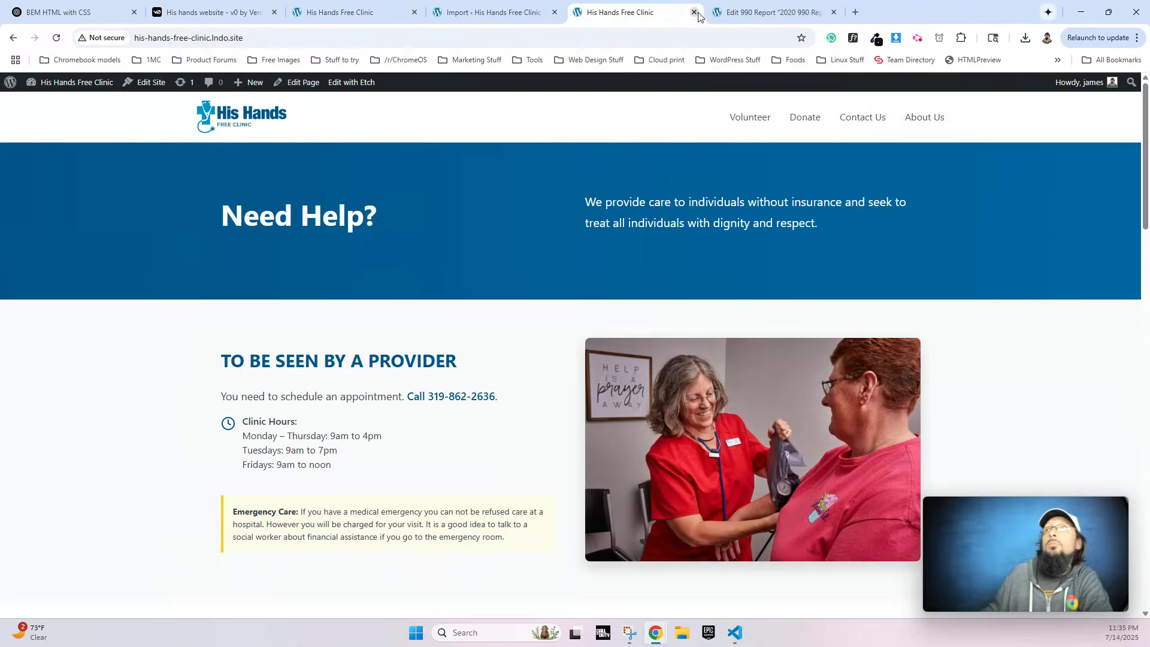
left_click(694, 12)
left_click(348, 82)
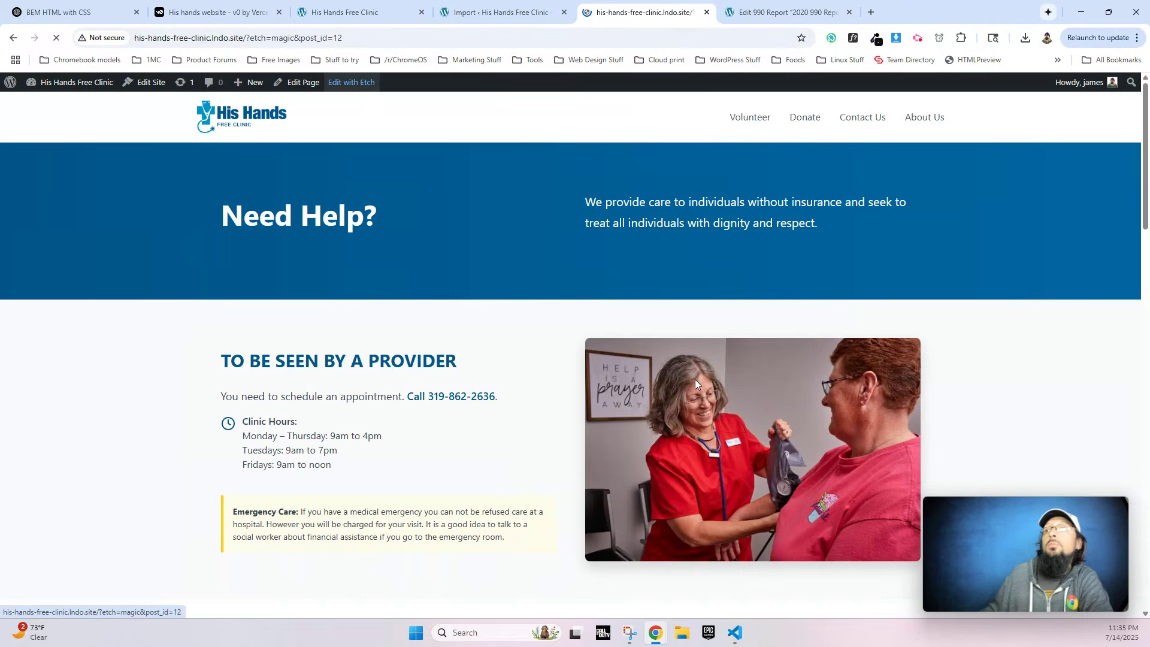
Select the Appointment Section's image in Etch and look over its HTML, CSS and attribute settings.
left_click(760, 324)
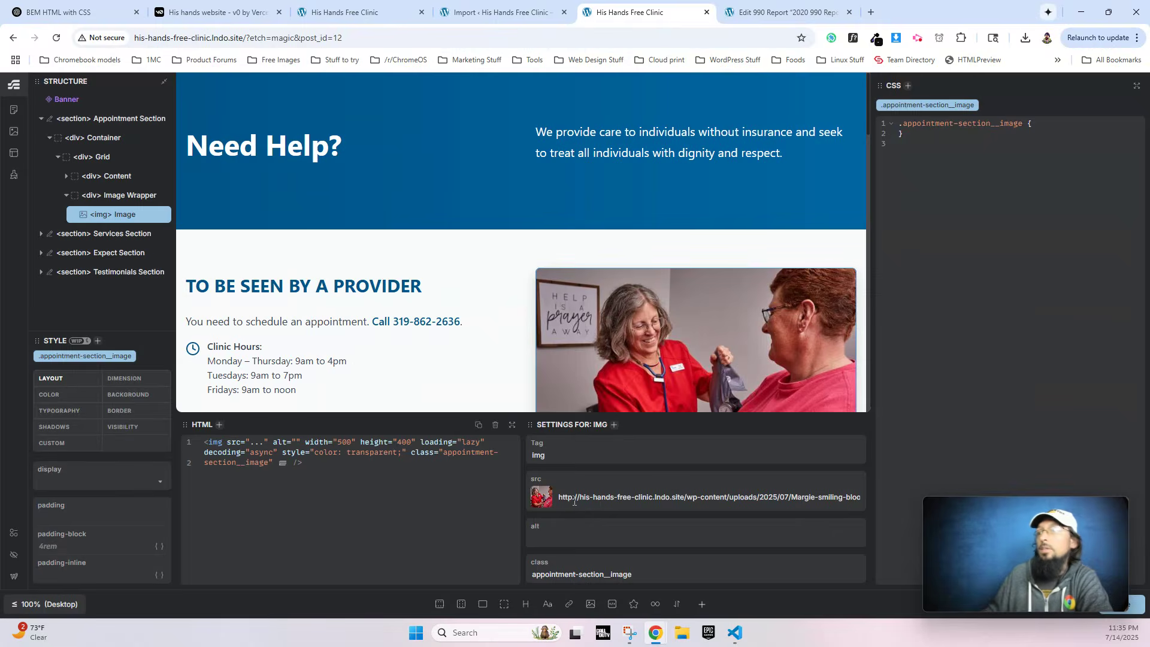
scroll(491, 305, "down", 5)
scroll(485, 299, "up", 5)
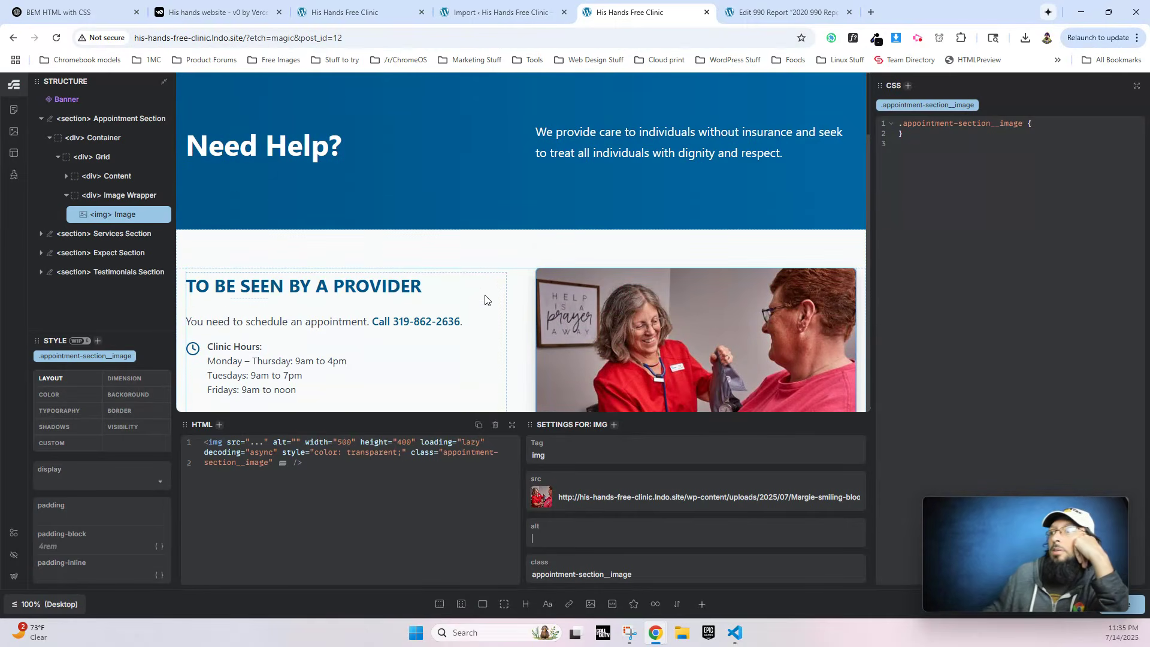
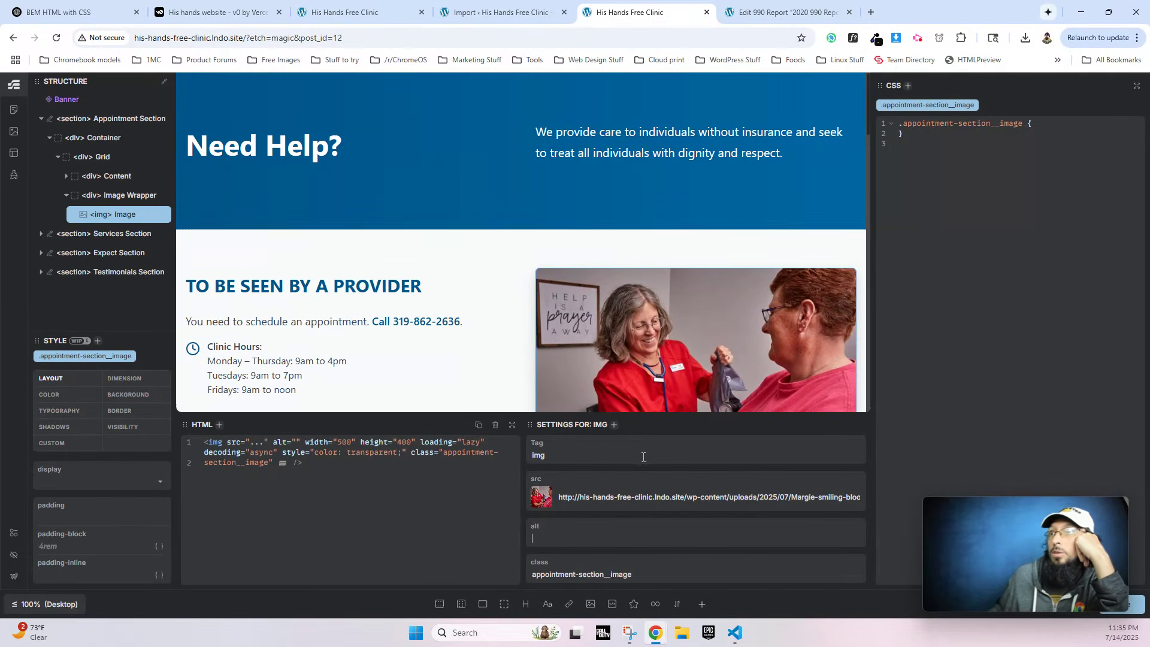
Switch to the v0 chat for the His Hands website and look over its About Us page preview.
left_click(193, 13)
scroll(488, 419, "down", 2)
scroll(487, 430, "up", 1)
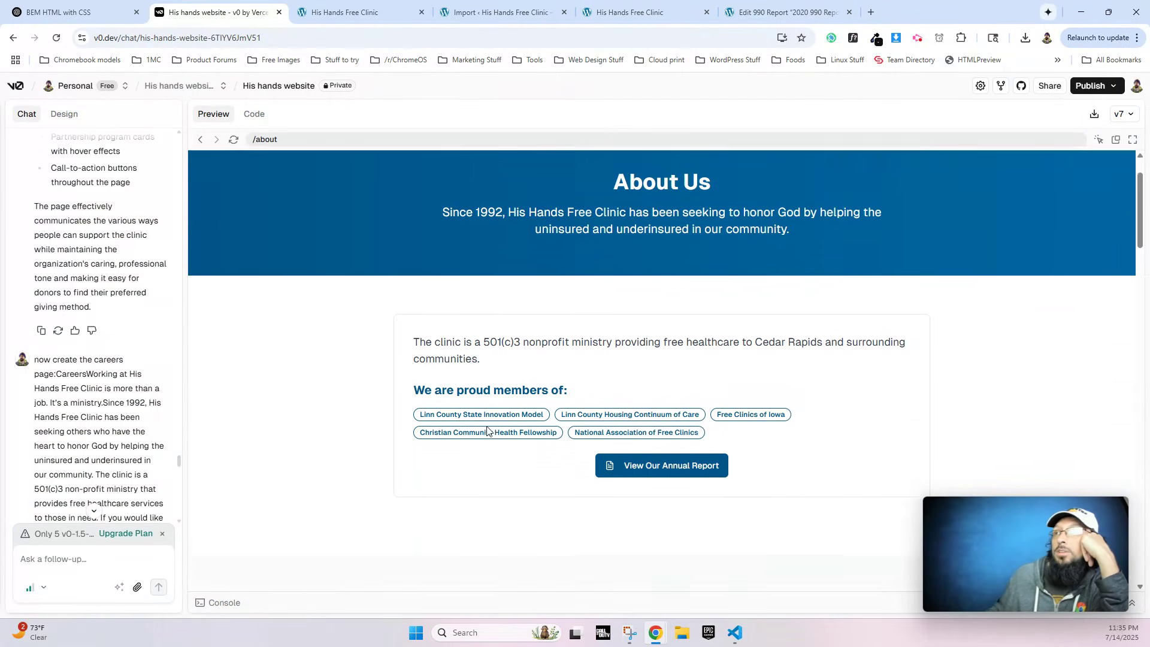
scroll(488, 430, "up", 1)
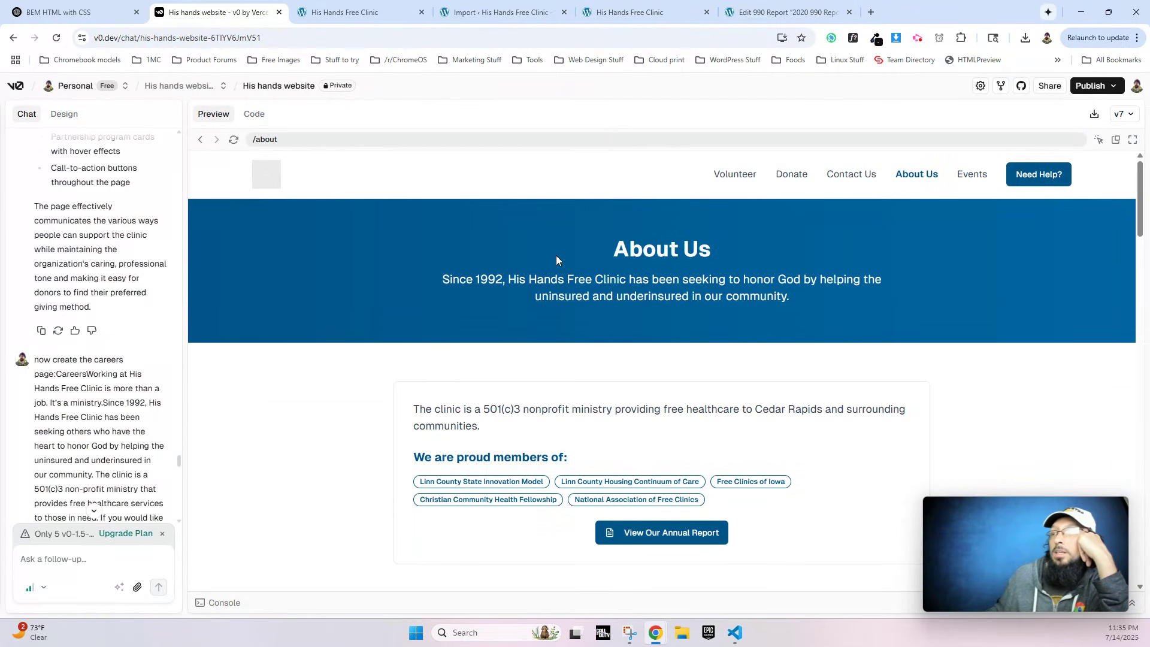